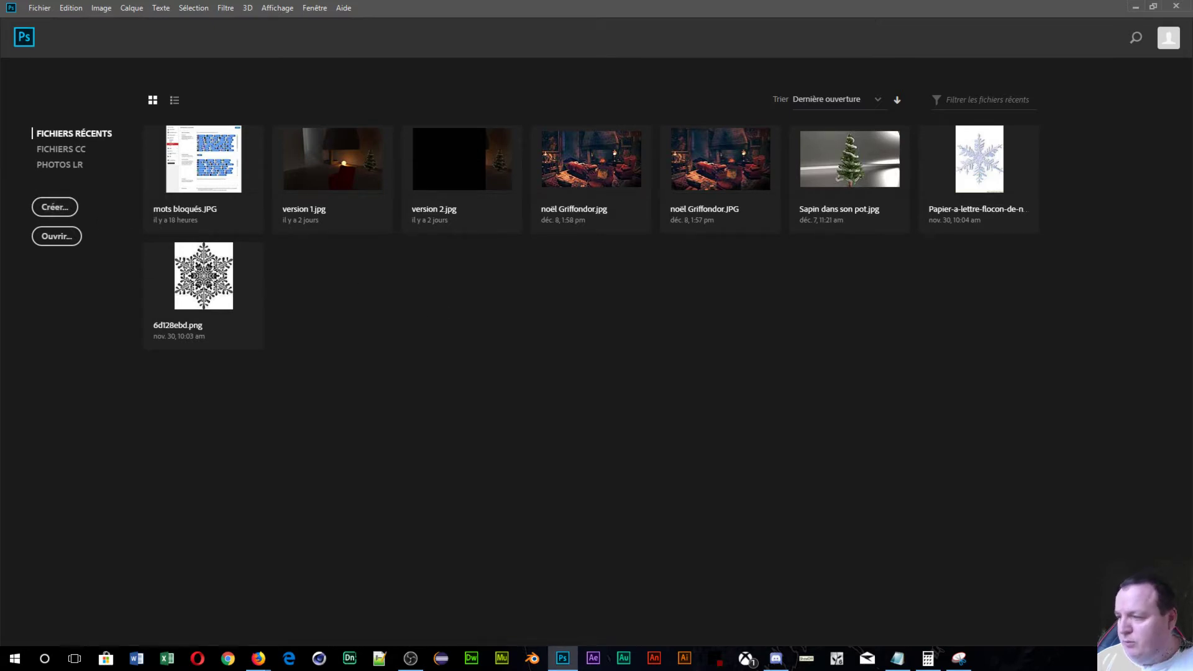
- Create a new 2000 x 2000 pixel document at 72 pixels per inch with a white background
{"action": "left_click", "coordinate": [55, 207]}
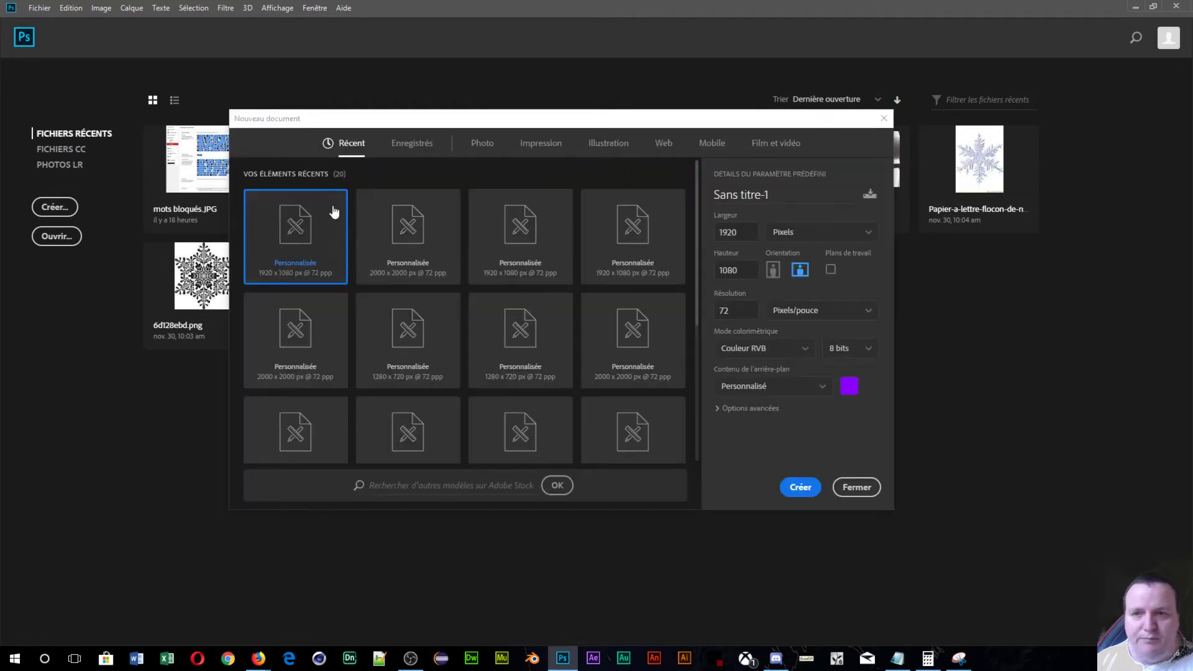
{"action": "left_click", "coordinate": [392, 223]}
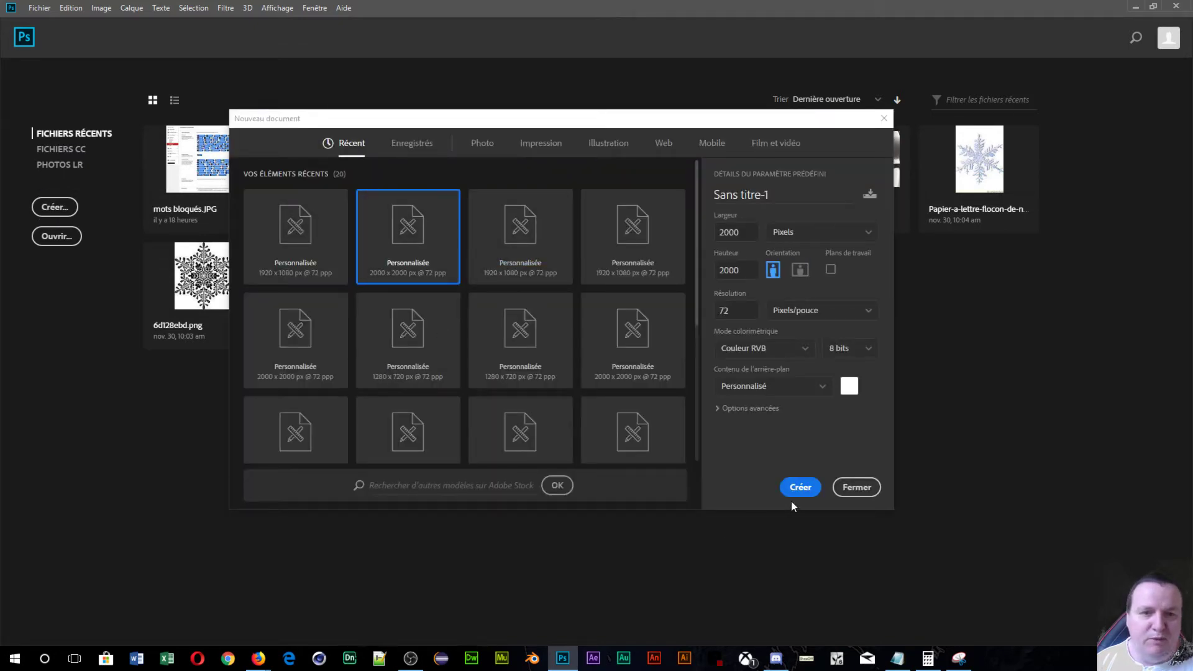
{"action": "left_click", "coordinate": [795, 488]}
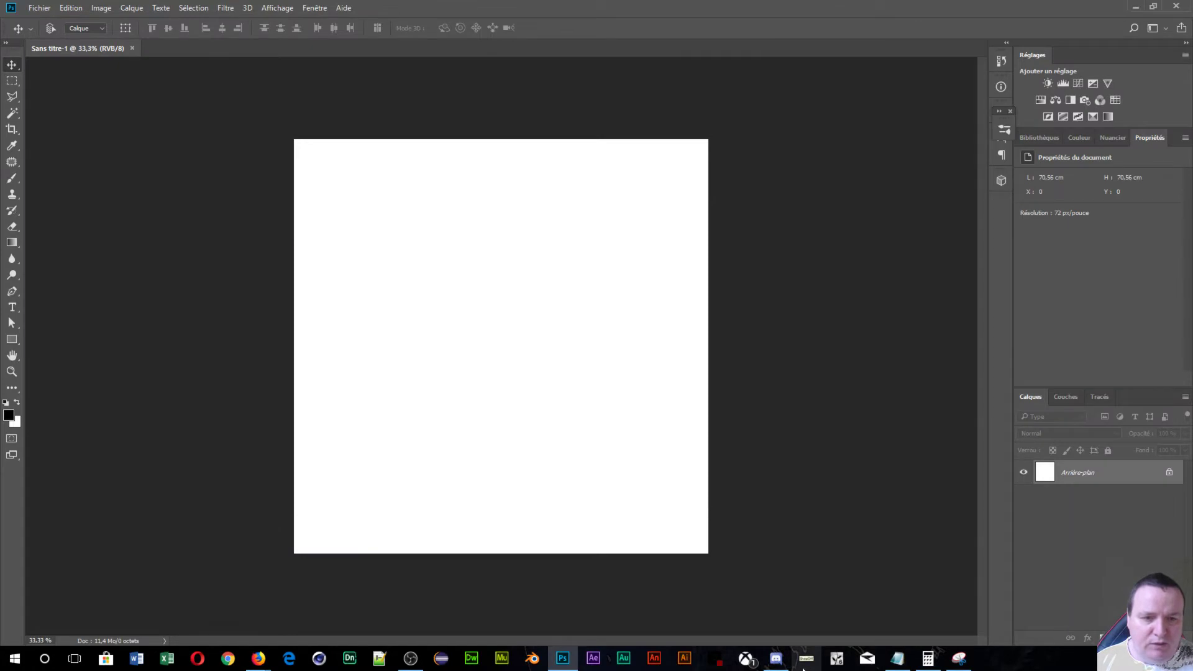
{"action": "left_click", "coordinate": [928, 598]}
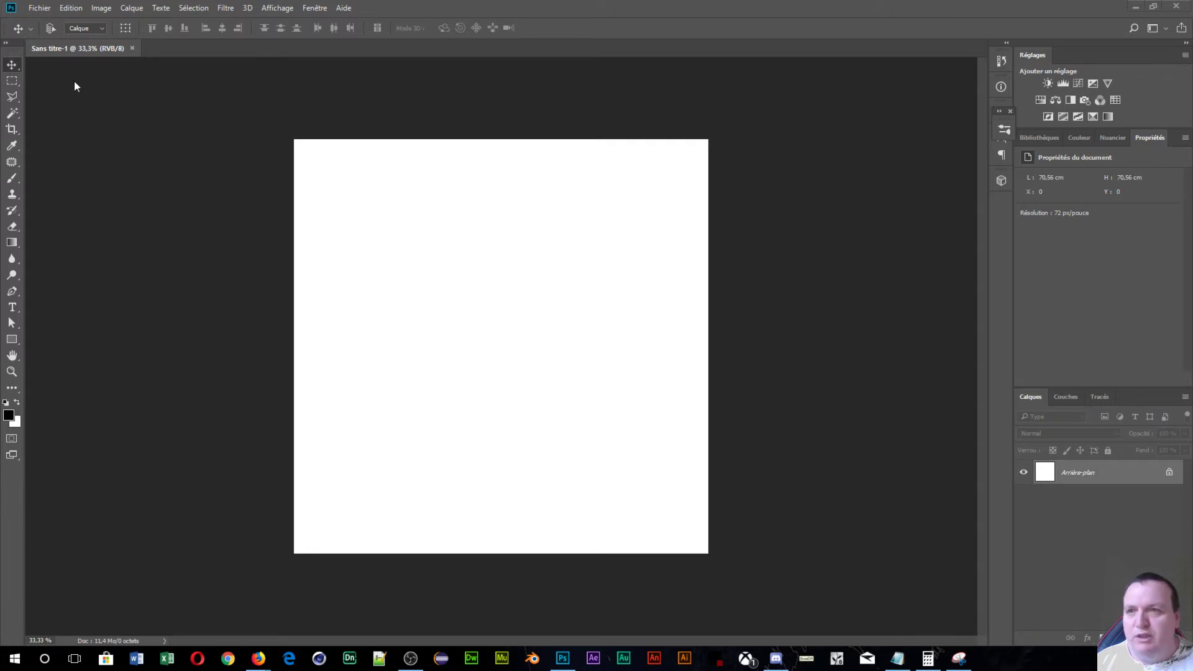
{"action": "left_click", "coordinate": [40, 12]}
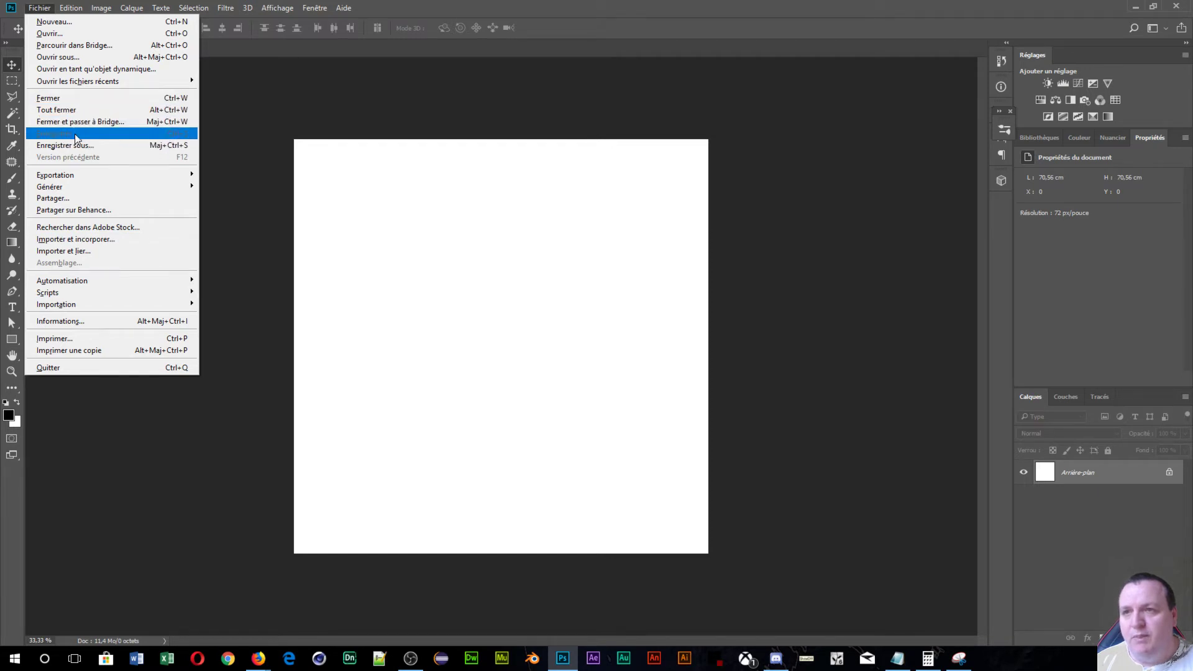
{"action": "left_click", "coordinate": [62, 38]}
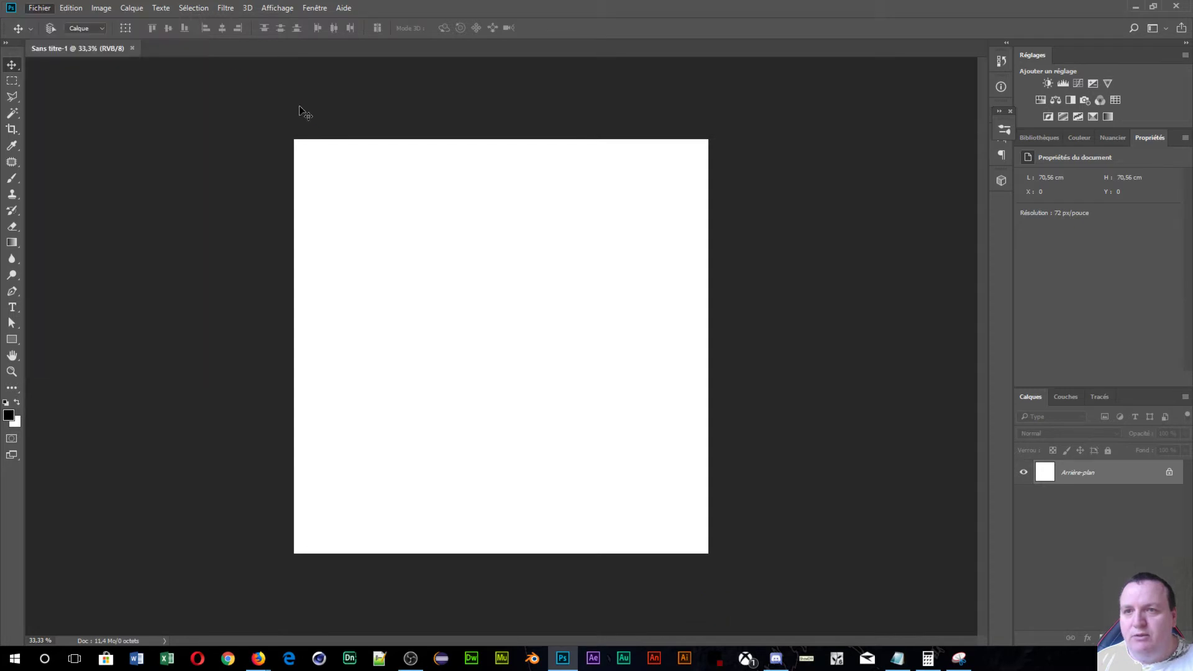
- Place the image 870015.jpg from the desktop folder Spéciale Star Wars into the document as an embedded object
{"action": "left_click", "coordinate": [47, 9]}
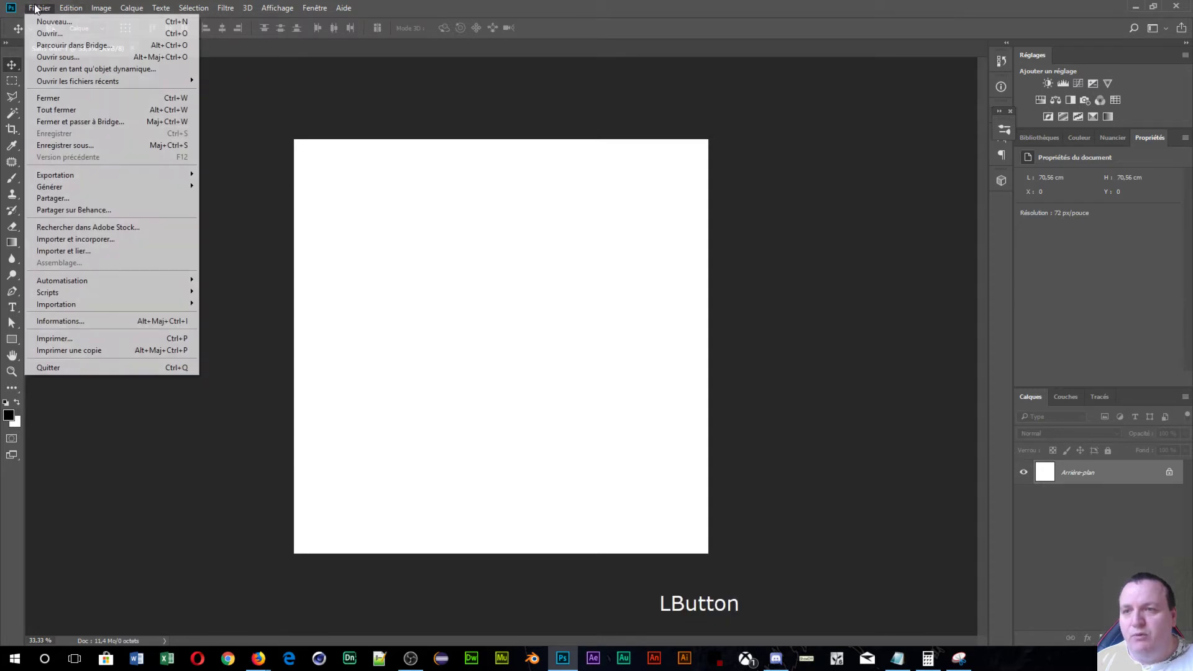
{"action": "left_click", "coordinate": [65, 238]}
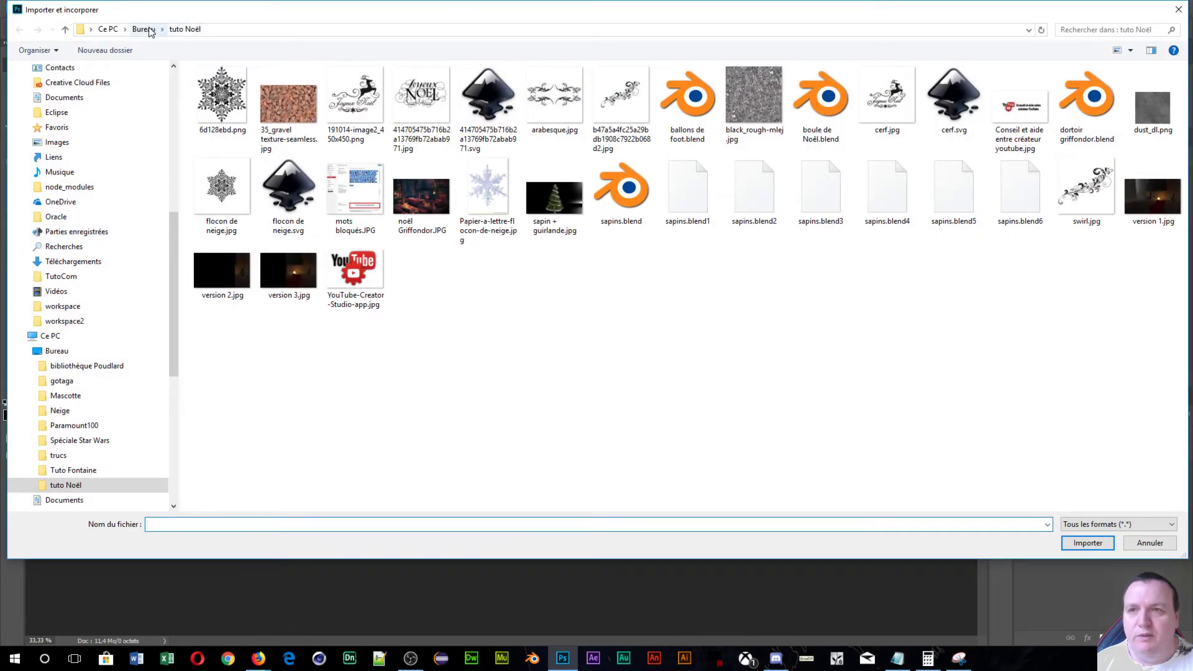
{"action": "left_click", "coordinate": [148, 29]}
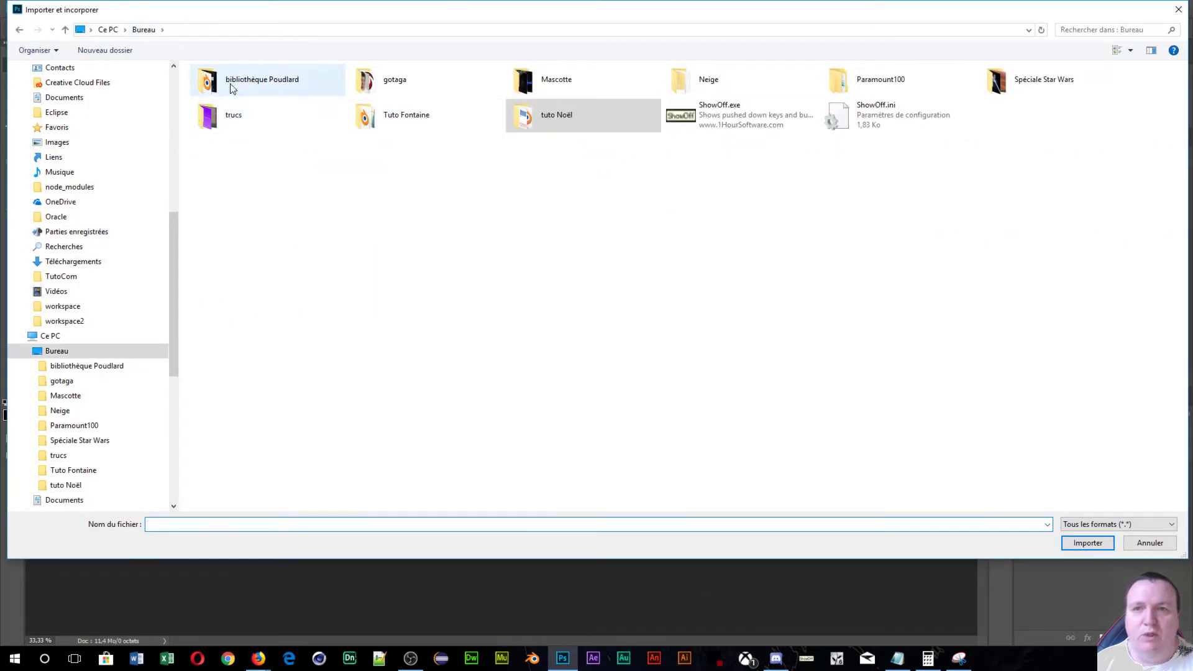
{"action": "double_click", "coordinate": [1040, 81]}
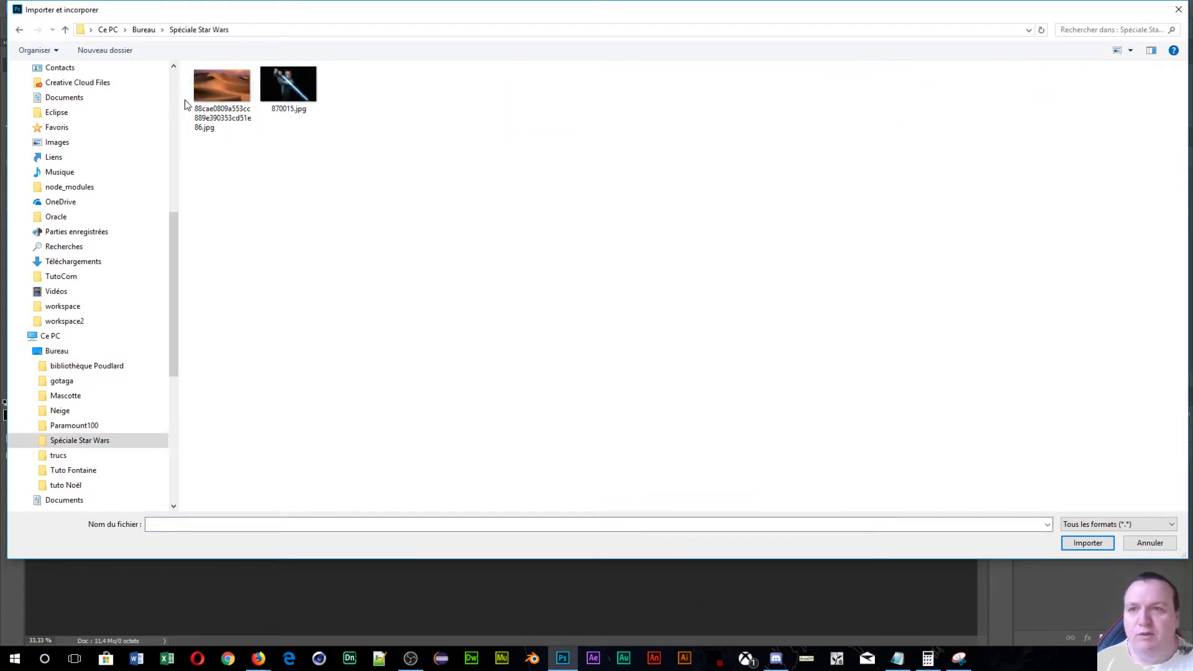
{"action": "left_click", "coordinate": [290, 85]}
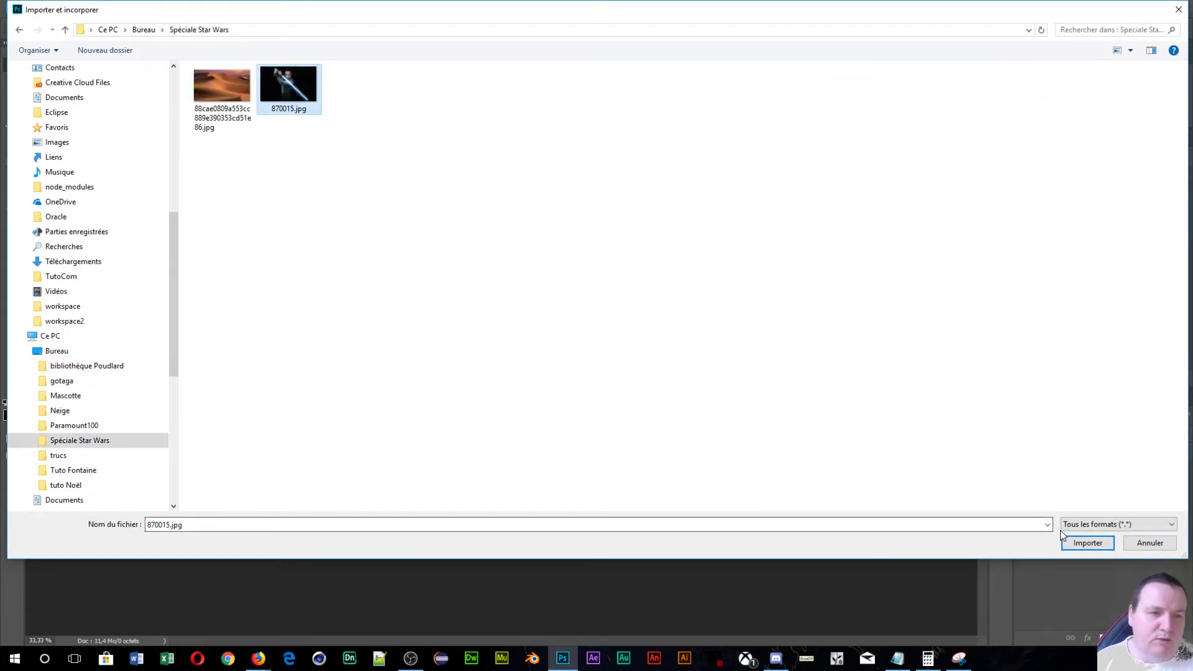
{"action": "left_click", "coordinate": [1088, 542]}
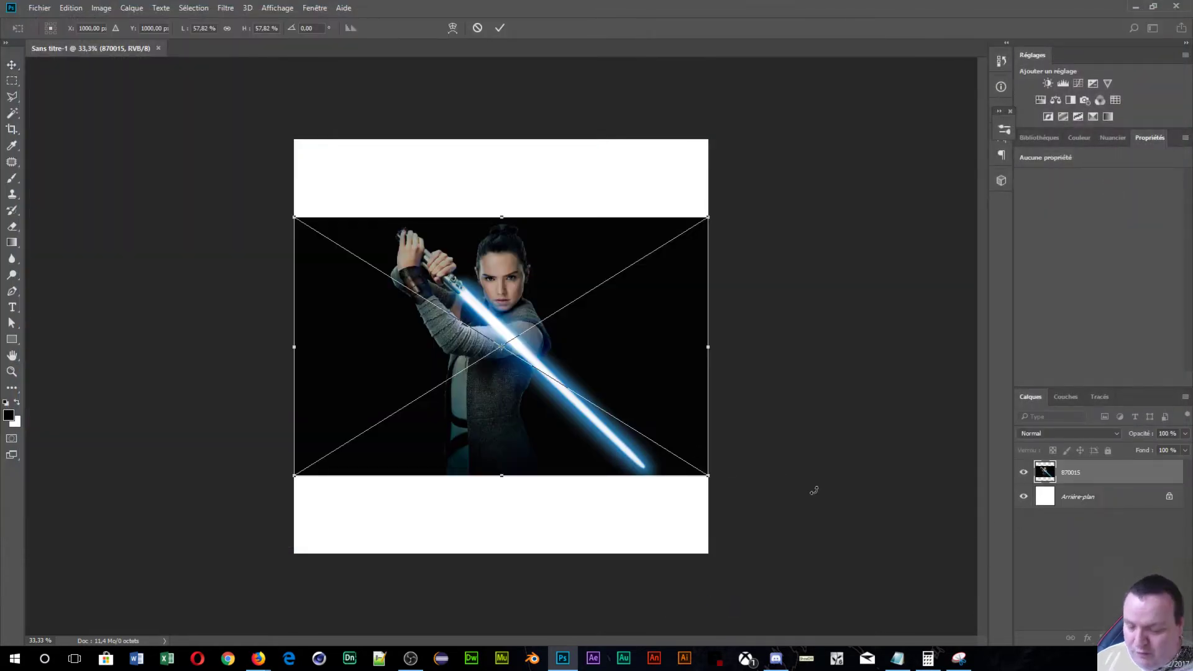
- Scale the placed image proportionally to about 106 x 66 cm and position it so the figure and whole lightsaber fit on the canvas
{"action": "key", "text": "shift"}
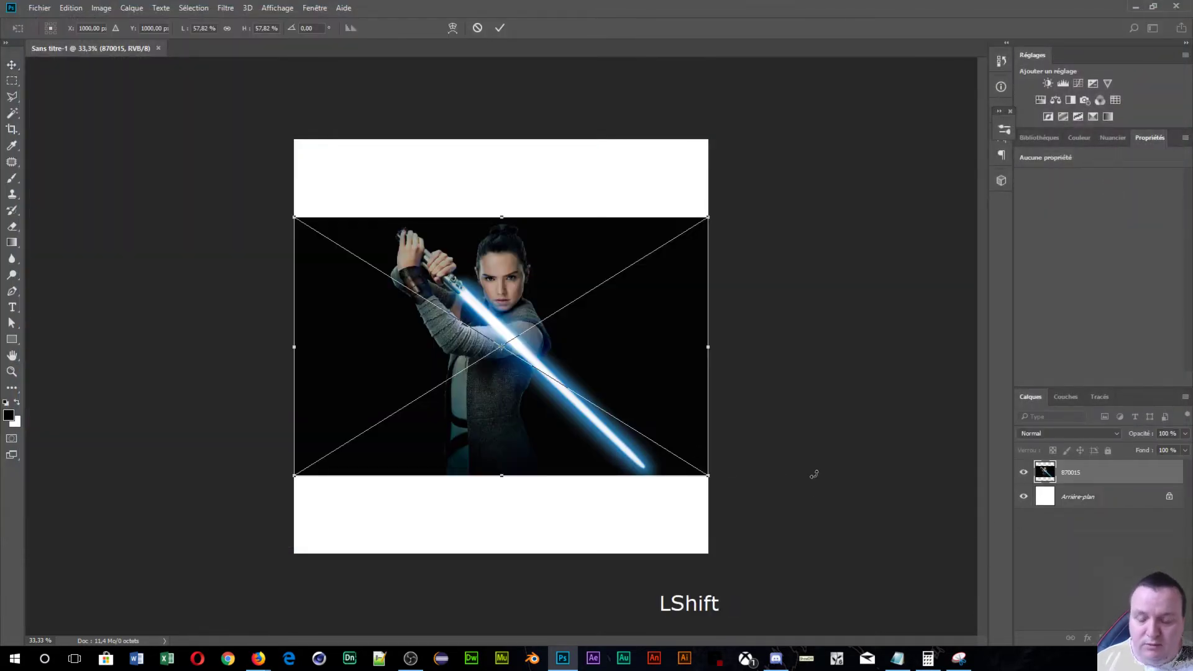
{"action": "key", "text": "alt"}
{"action": "left_click_drag", "start_coordinate": [709, 476], "coordinate": [777, 533]}
{"action": "key", "text": "shift+alt"}
{"action": "left_click_drag", "start_coordinate": [691, 429], "coordinate": [686, 445]}
{"action": "left_click_drag", "start_coordinate": [647, 350], "coordinate": [626, 375]}
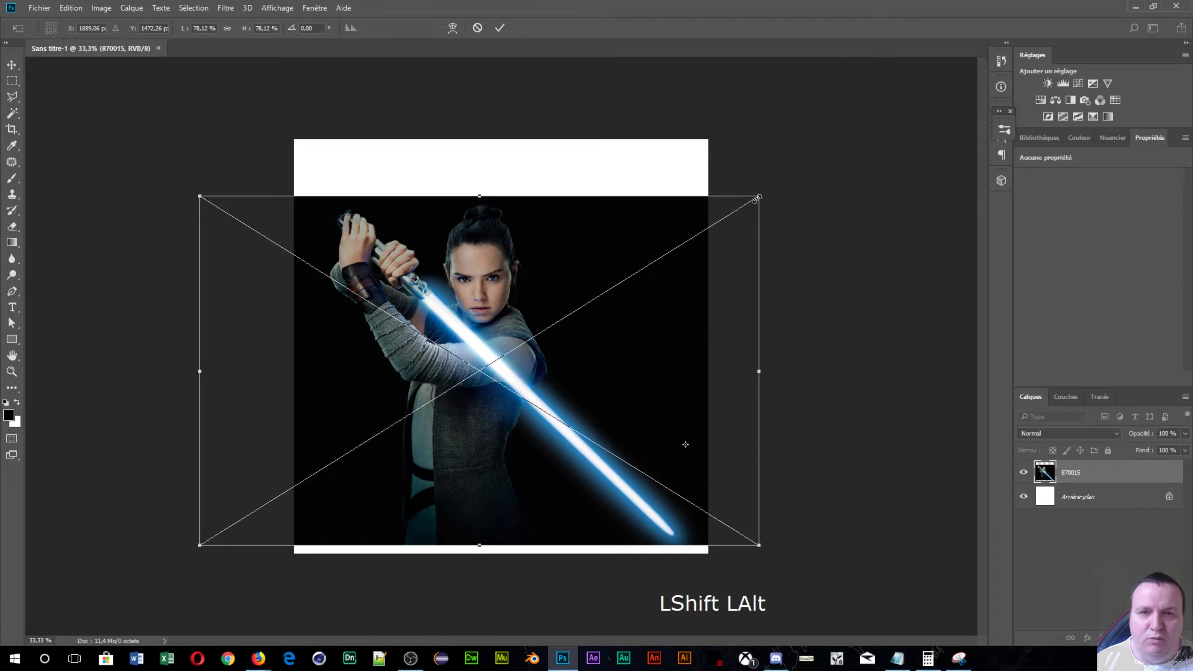
{"action": "left_click_drag", "start_coordinate": [758, 198], "coordinate": [834, 193]}
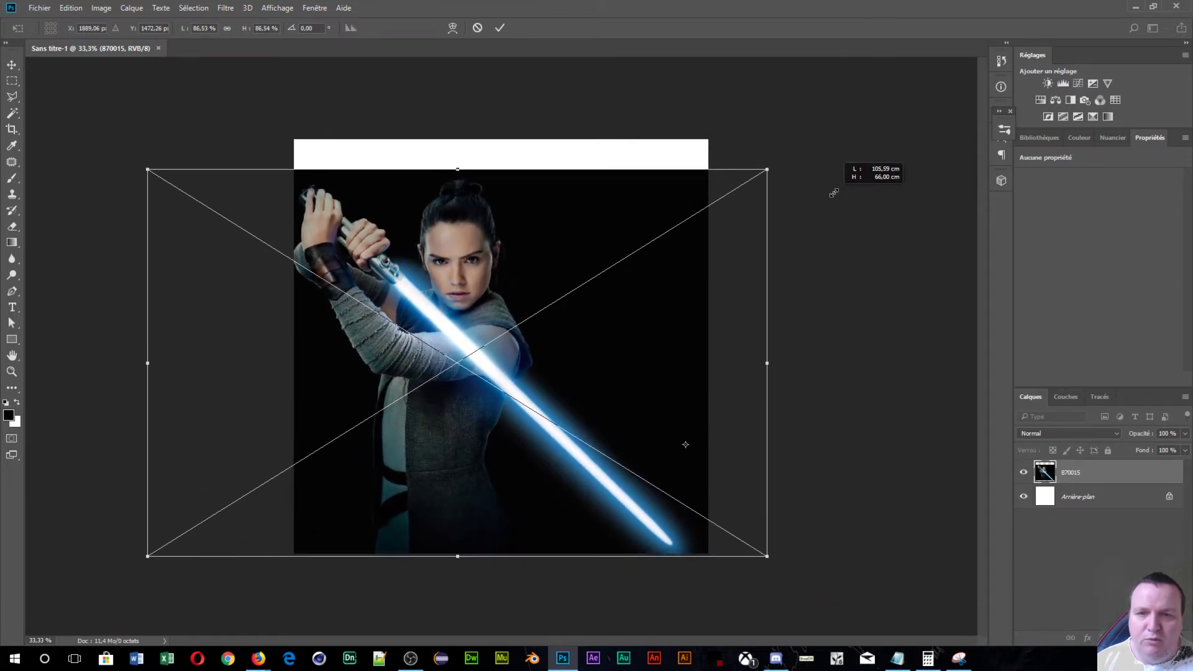
{"action": "left_click_drag", "start_coordinate": [612, 344], "coordinate": [622, 343]}
{"action": "key", "text": "KP_Enter"}
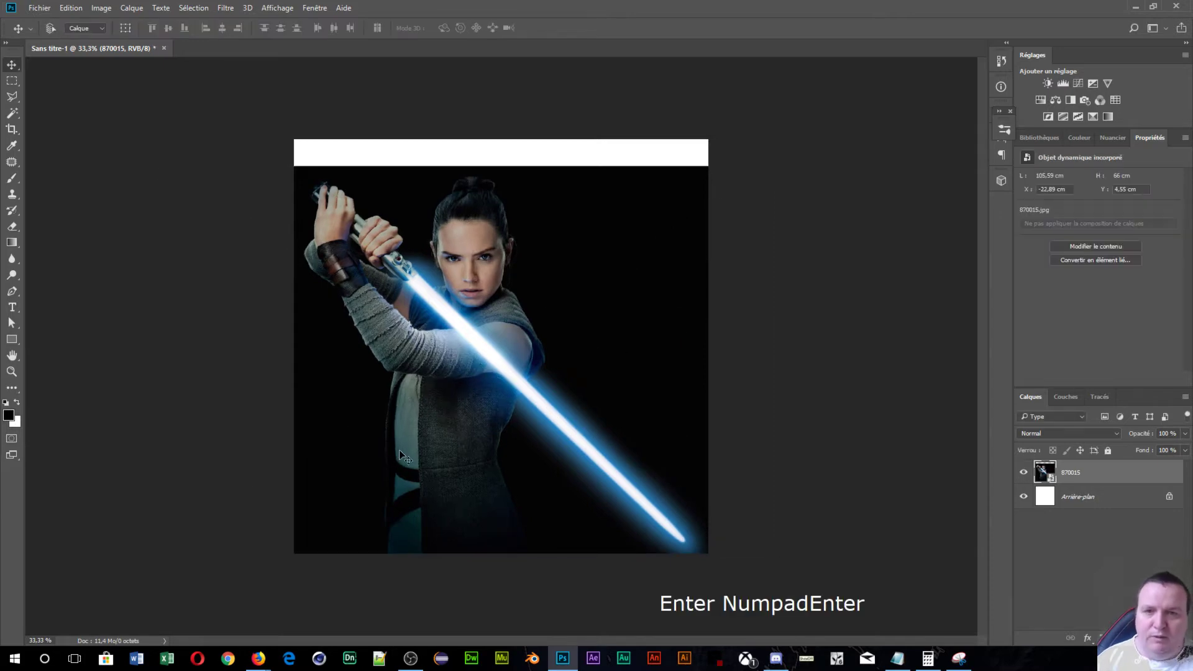
- Examine the figure up close, from the clothing and lightsaber up to the eyes and nose
{"action": "scroll", "coordinate": [422, 444], "scroll_direction": "up", "scroll_amount": 3}
{"action": "scroll", "coordinate": [432, 442], "scroll_direction": "up", "scroll_amount": 4}
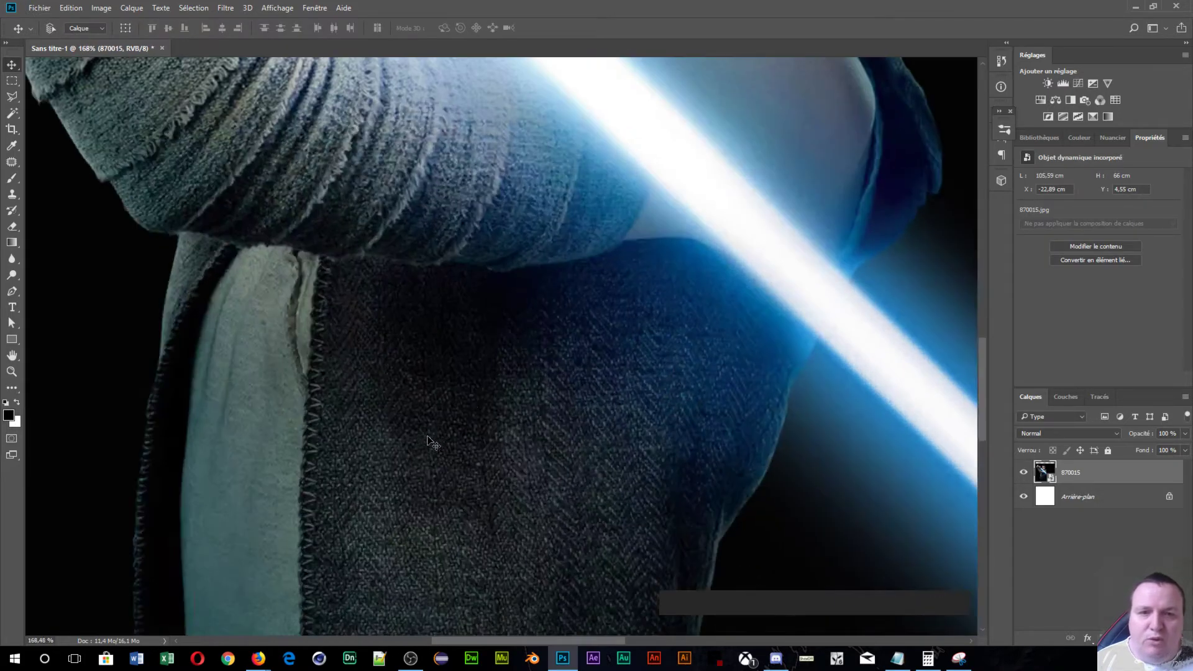
{"action": "scroll", "coordinate": [476, 409], "scroll_direction": "down", "scroll_amount": 2}
{"action": "scroll", "coordinate": [501, 199], "scroll_direction": "down", "scroll_amount": 2}
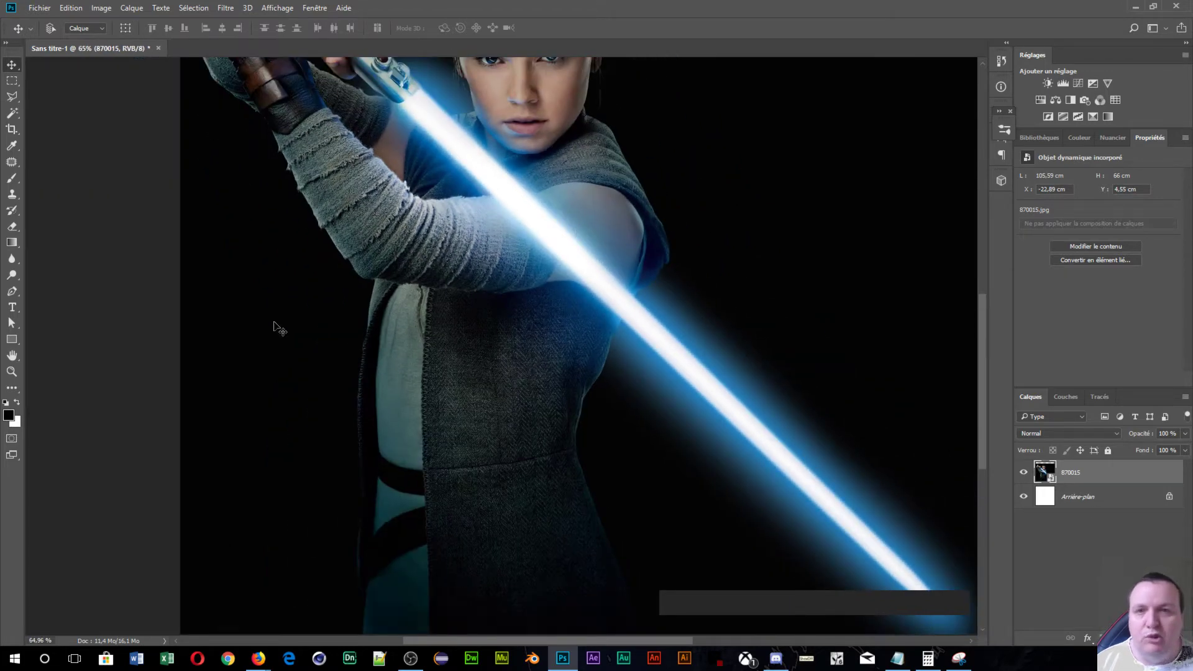
{"action": "scroll", "coordinate": [794, 232], "scroll_direction": "up", "scroll_amount": 2}
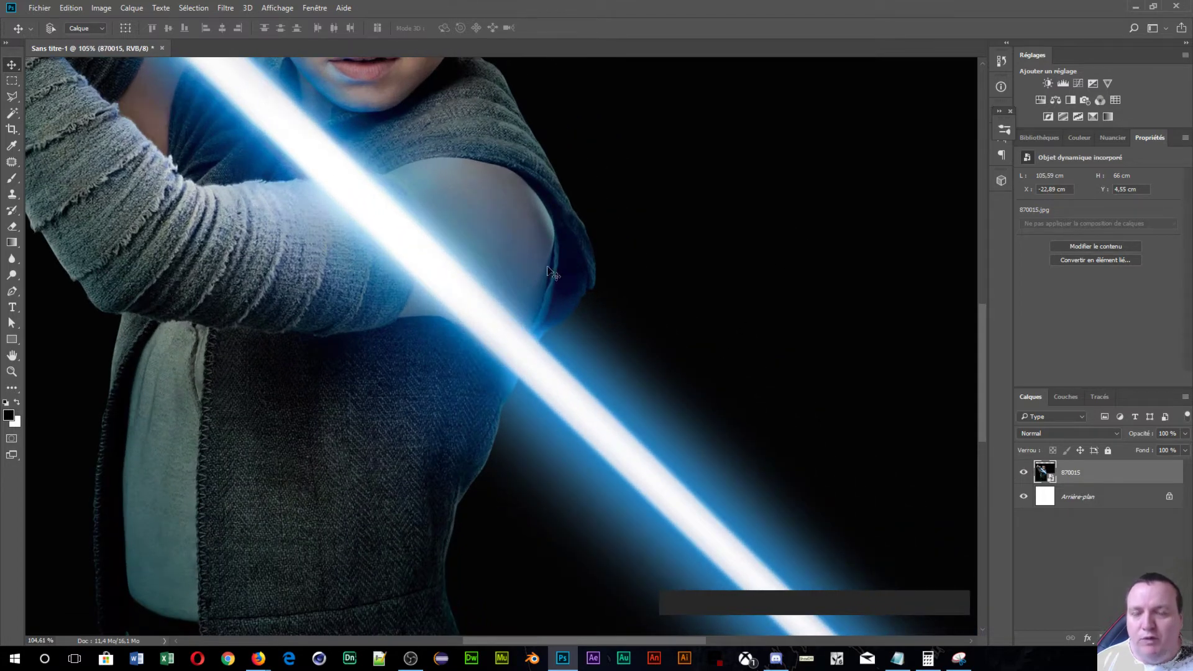
{"action": "left_click_drag", "start_coordinate": [457, 196], "coordinate": [647, 530]}
{"action": "scroll", "coordinate": [652, 479], "scroll_direction": "up", "scroll_amount": 6}
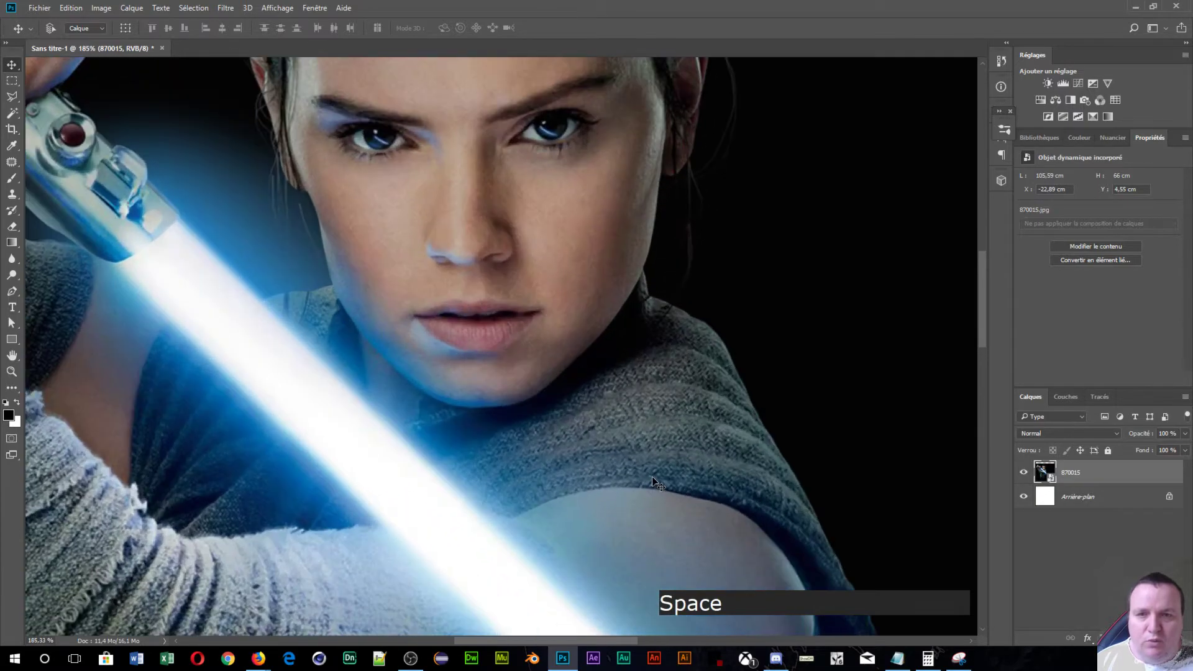
{"action": "scroll", "coordinate": [651, 477], "scroll_direction": "up", "scroll_amount": 4}
{"action": "left_click_drag", "start_coordinate": [433, 234], "coordinate": [782, 408]}
{"action": "scroll", "coordinate": [573, 486], "scroll_direction": "up", "scroll_amount": 4}
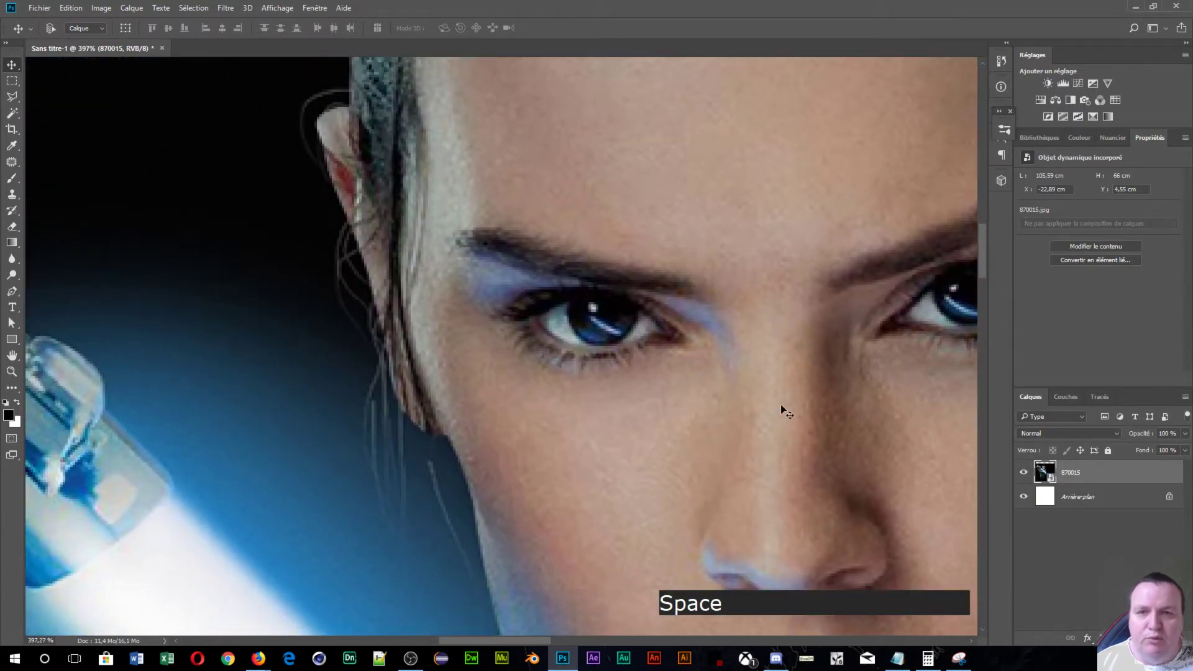
{"action": "left_click_drag", "start_coordinate": [775, 535], "coordinate": [453, 453]}
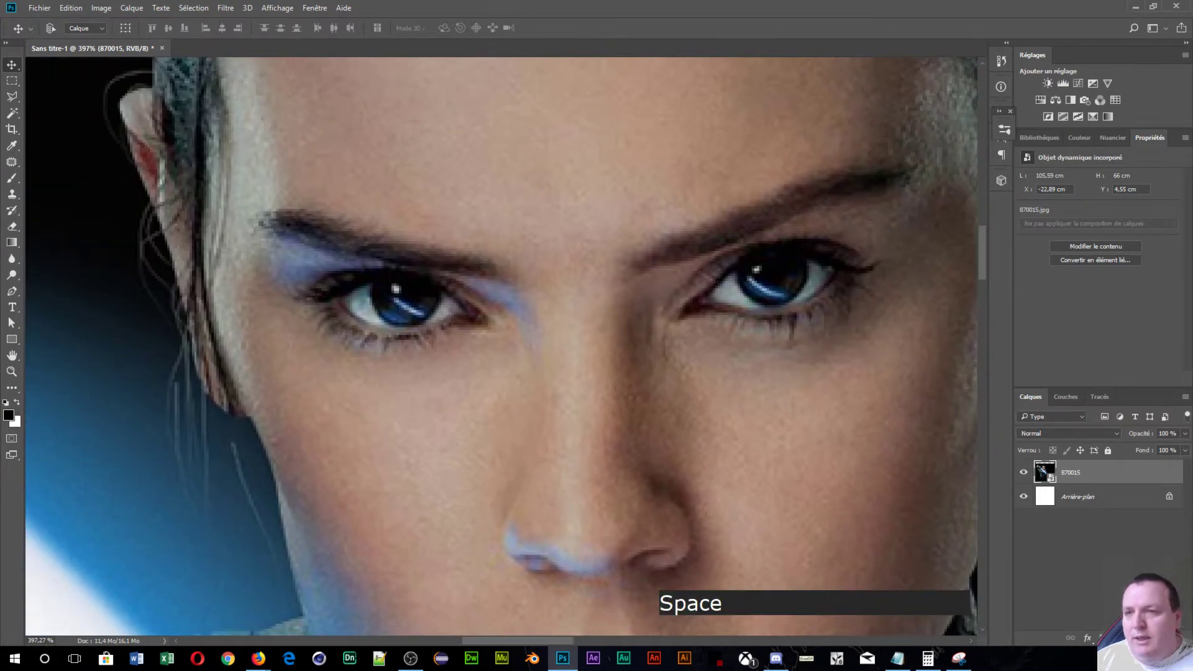
- Draw a nearly horizontal straight segment about 24 px long on the forehead with the Pen tool, undoing the first trial segments
{"action": "left_click", "coordinate": [12, 291]}
{"action": "left_click", "coordinate": [429, 149]}
{"action": "left_click_drag", "start_coordinate": [390, 225], "coordinate": [442, 290]}
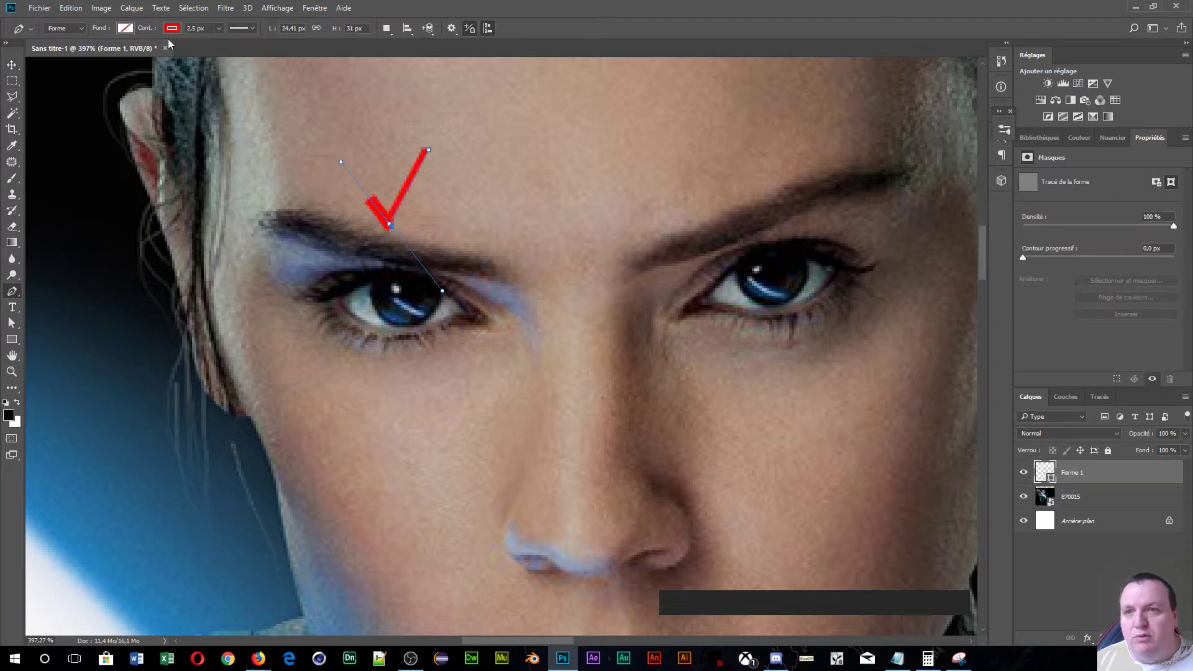
{"action": "key", "text": "ctrl"}
{"action": "key", "text": "ctrl+z"}
{"action": "key", "text": "ctrl+z"}
{"action": "key", "text": "ctrl+z"}
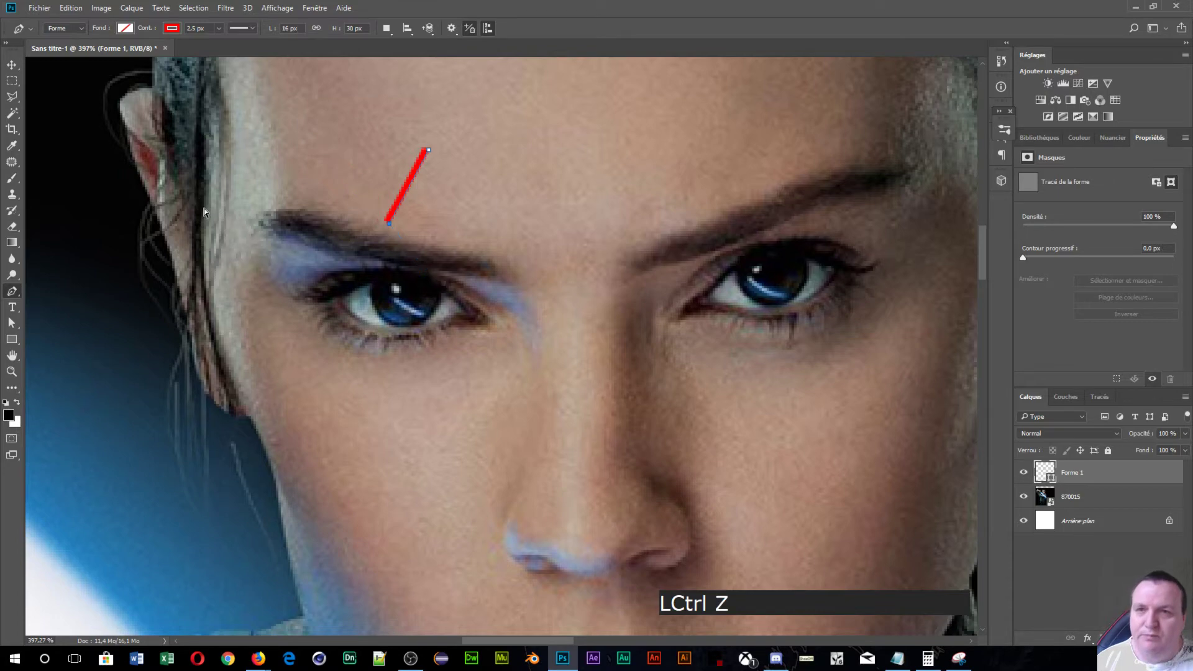
{"action": "key", "text": "ctrl+alt+z"}
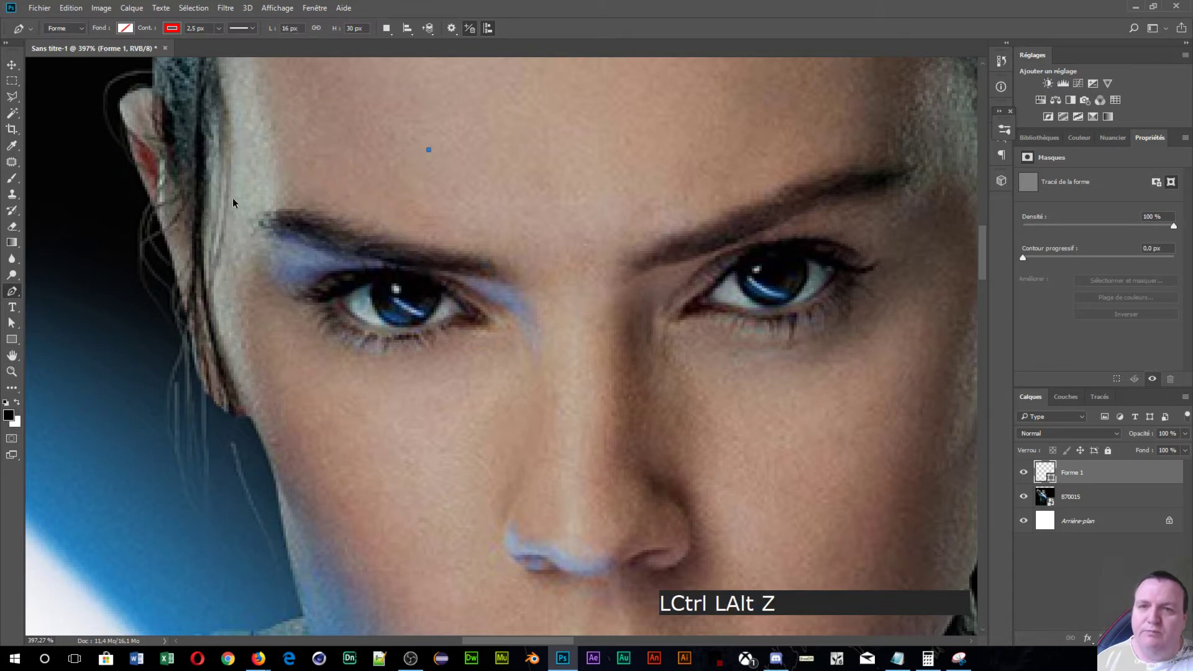
{"action": "left_click", "coordinate": [370, 156]}
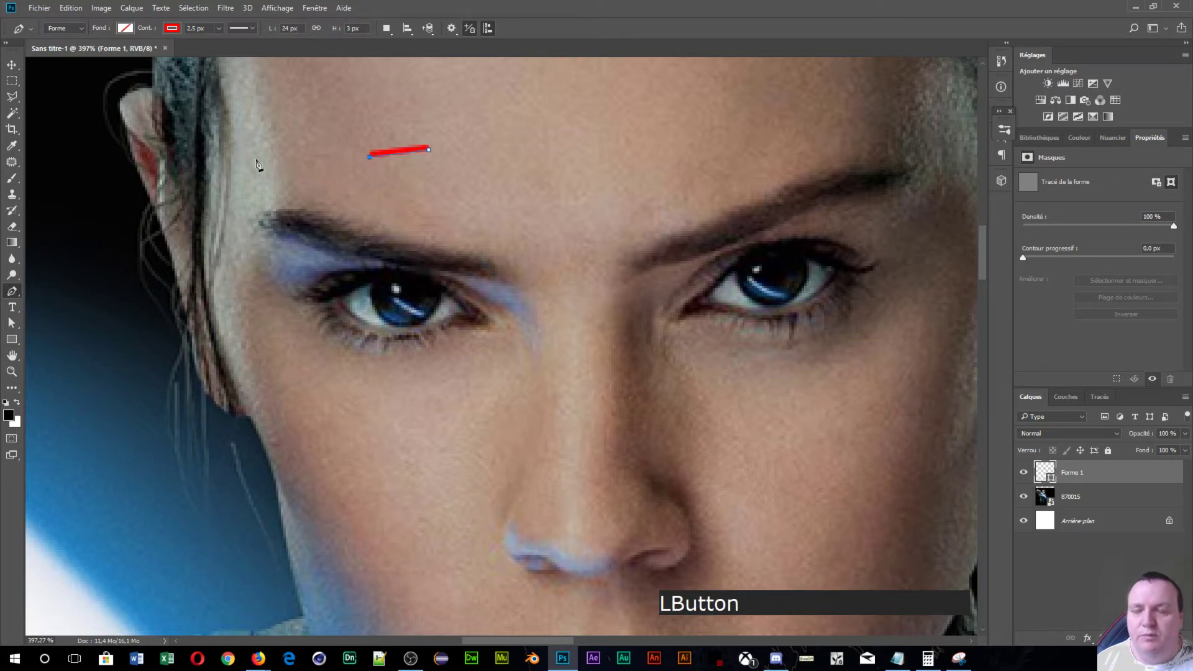
- Set the forehead line's stroke to black with a width of 1.5 px and finish the path
{"action": "left_click", "coordinate": [173, 28]}
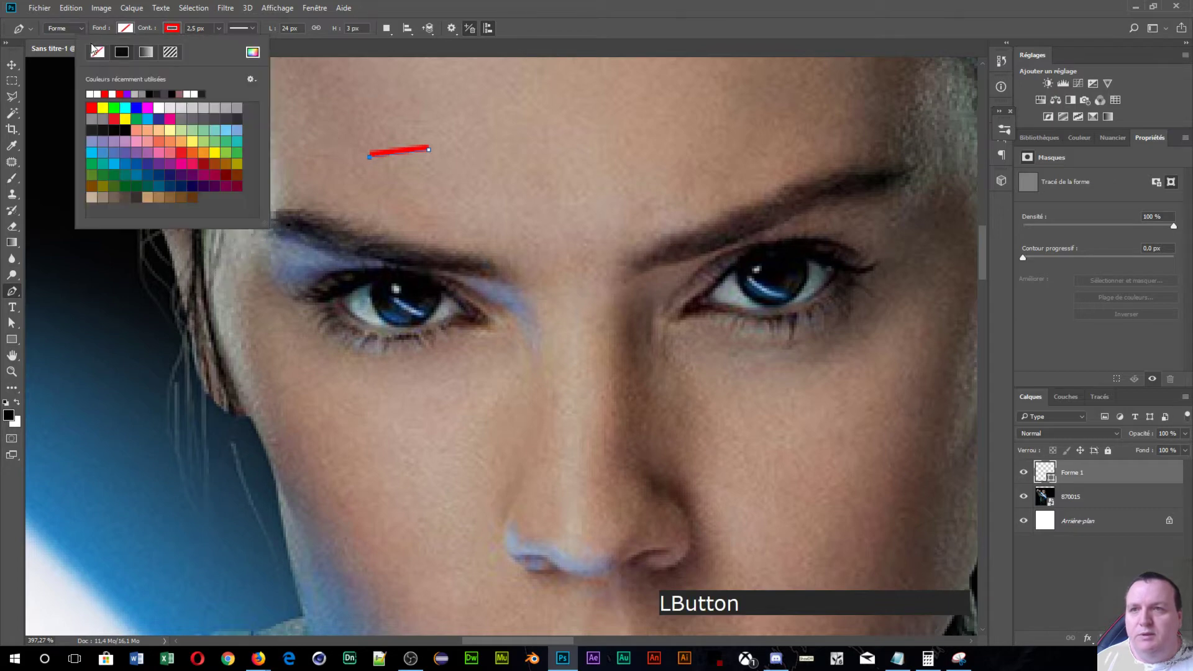
{"action": "left_click", "coordinate": [151, 95]}
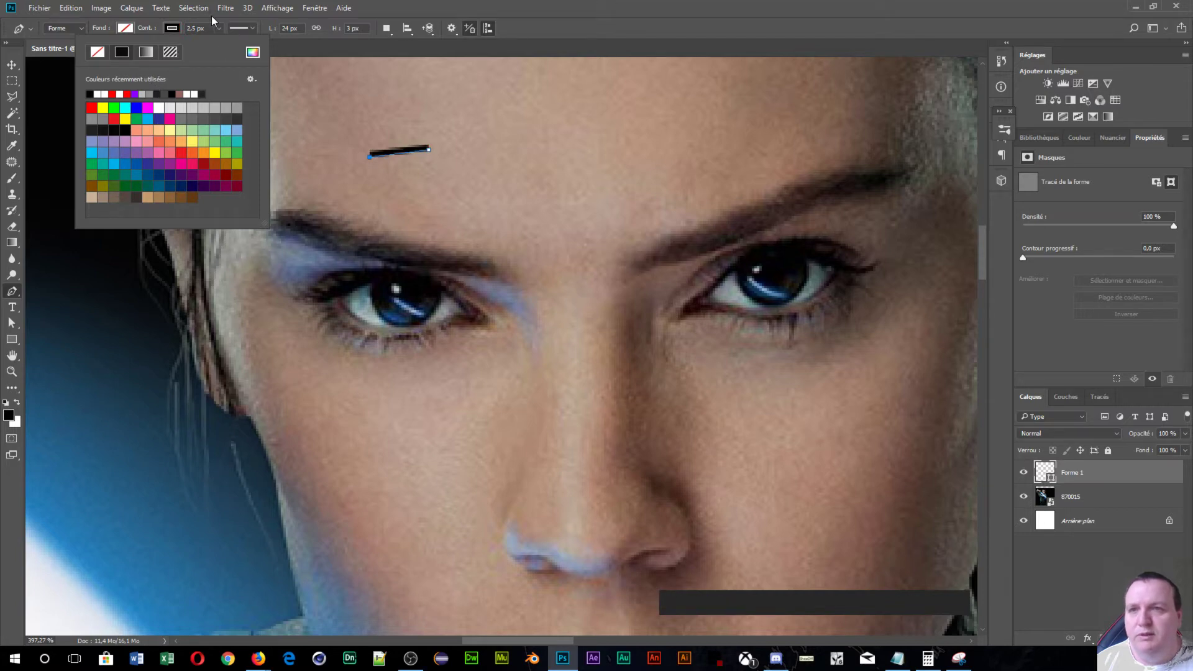
{"action": "left_click", "coordinate": [192, 28]}
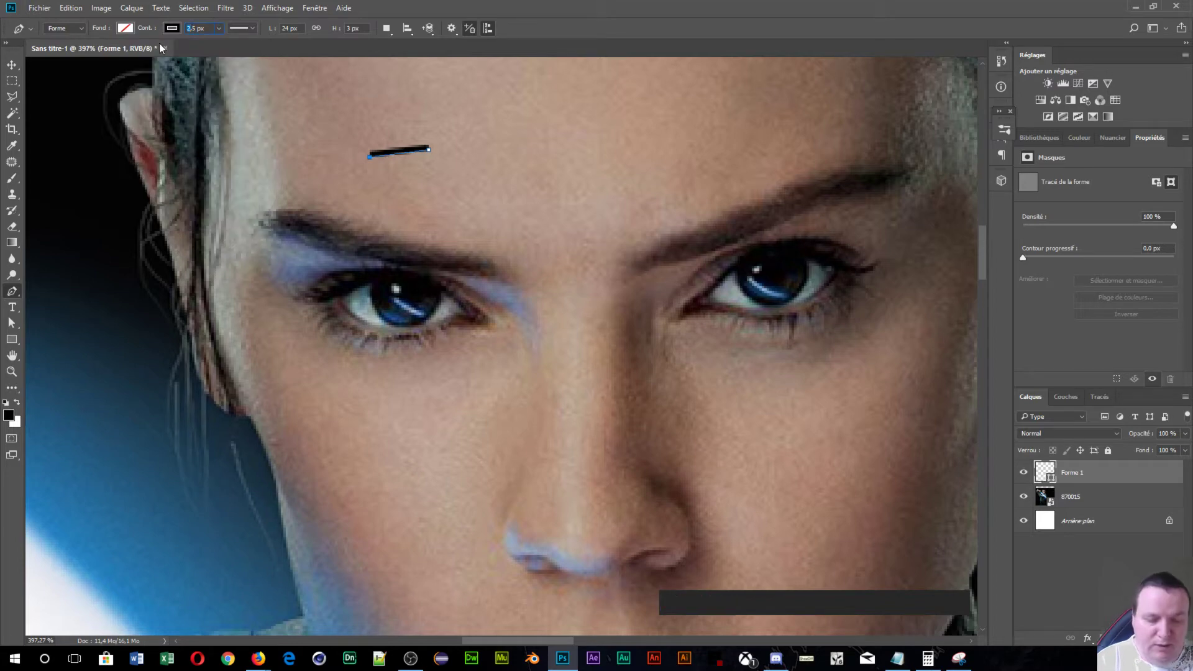
{"action": "type", "text": "1"}
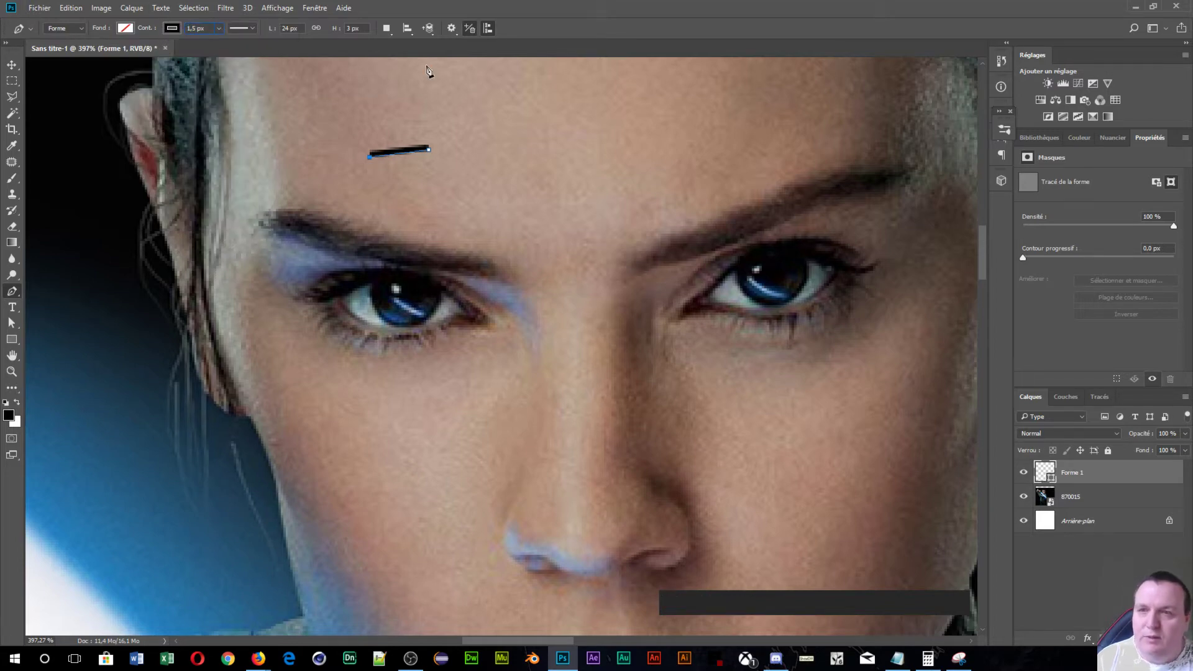
{"action": "left_click", "coordinate": [563, 26]}
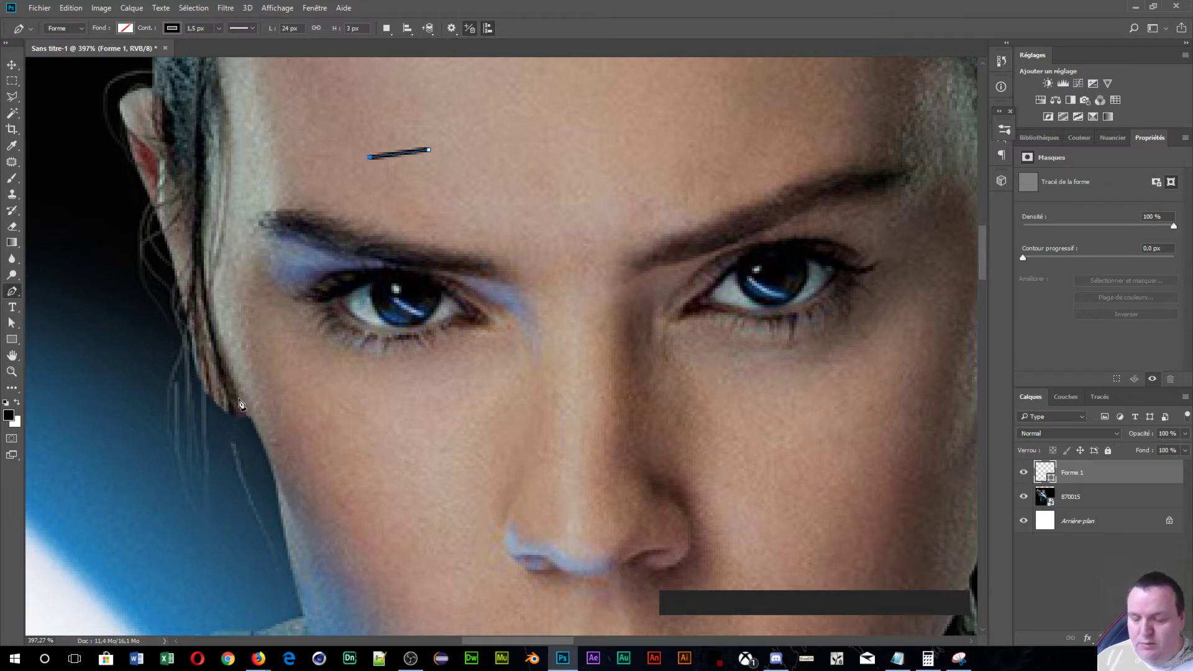
{"action": "key", "text": "Return"}
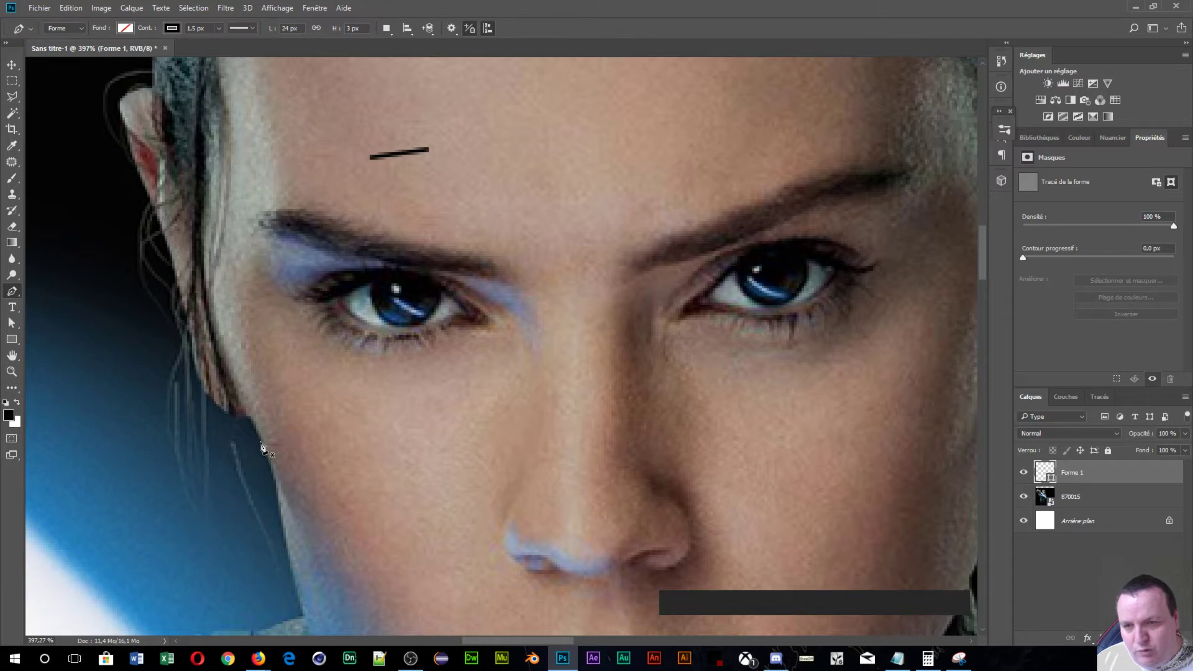
- Start a Pen path at the left earlobe and curve it about 29 px down the cheek, undoing a longer trial segment and removing the outgoing handle
{"action": "left_click", "coordinate": [248, 409]}
{"action": "left_click_drag", "start_coordinate": [293, 458], "coordinate": [278, 171]}
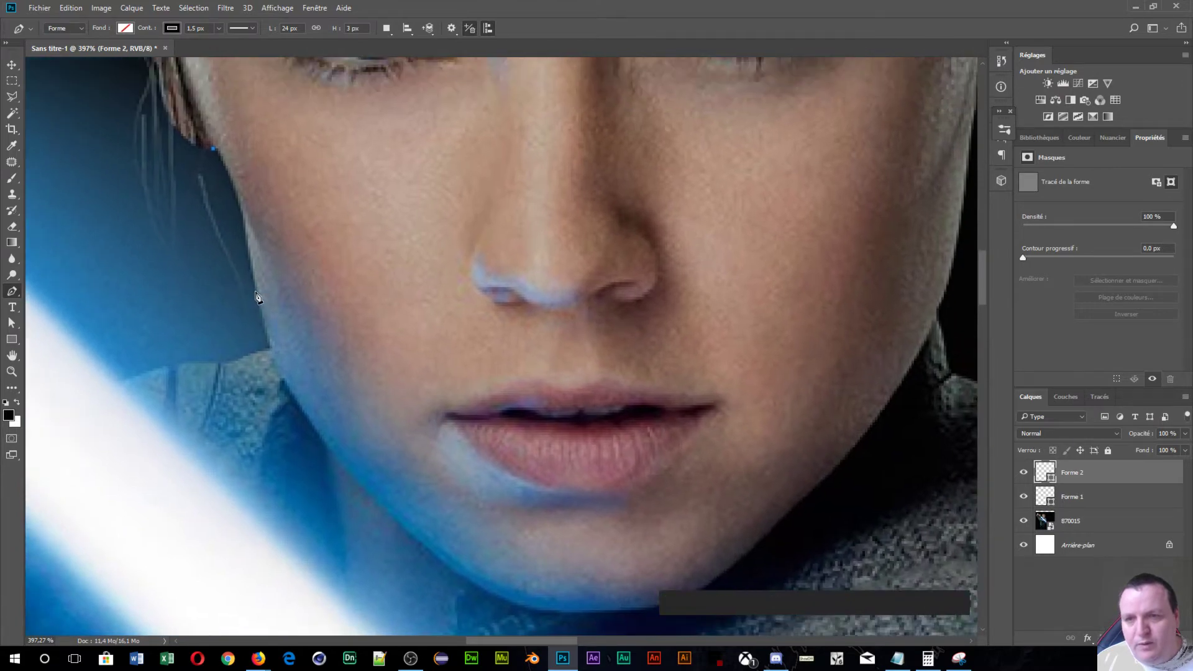
{"action": "left_click_drag", "start_coordinate": [255, 292], "coordinate": [264, 386]}
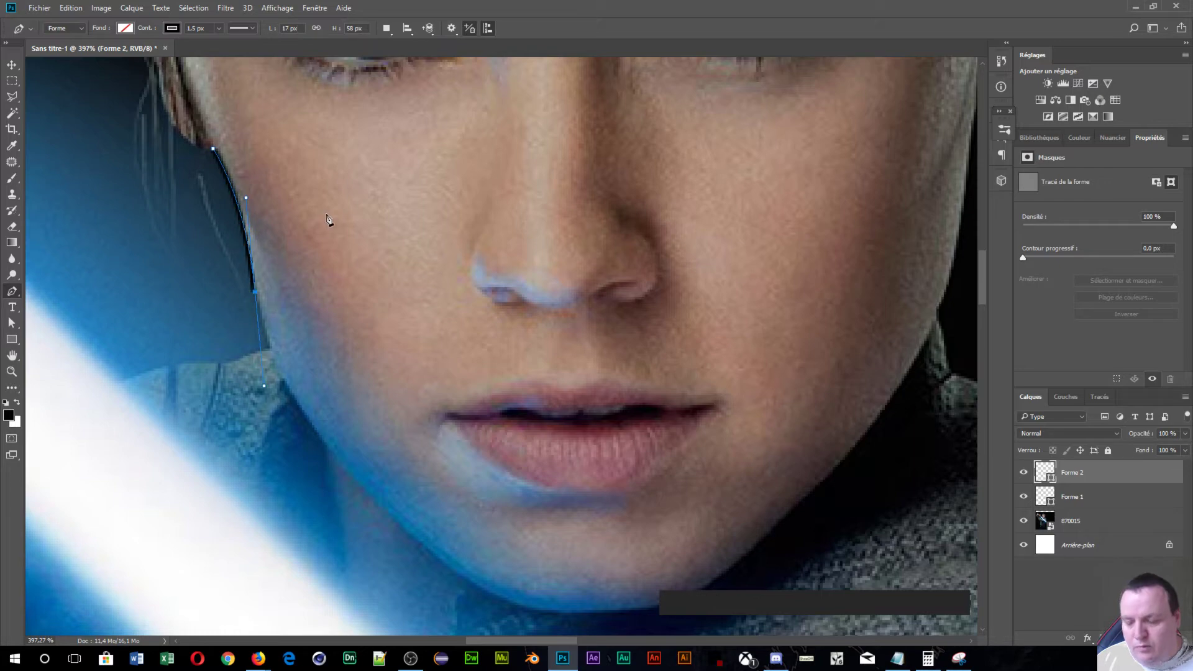
{"action": "key", "text": "ctrl"}
{"action": "key", "text": "ctrl+z"}
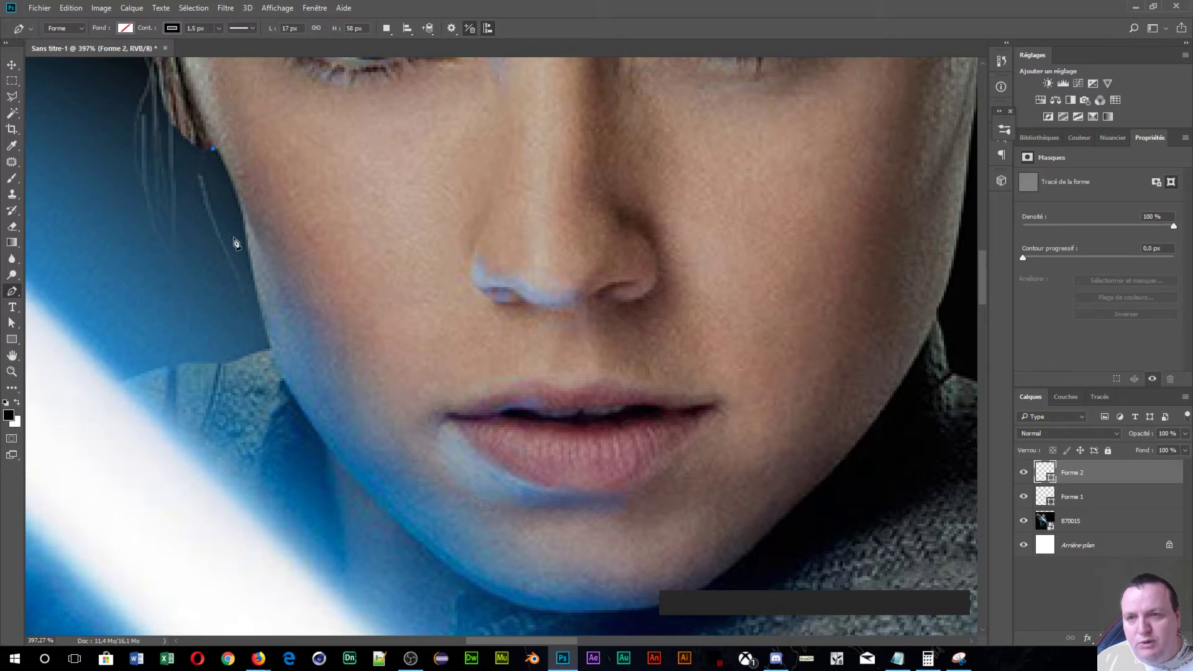
{"action": "left_click_drag", "start_coordinate": [243, 219], "coordinate": [256, 274]}
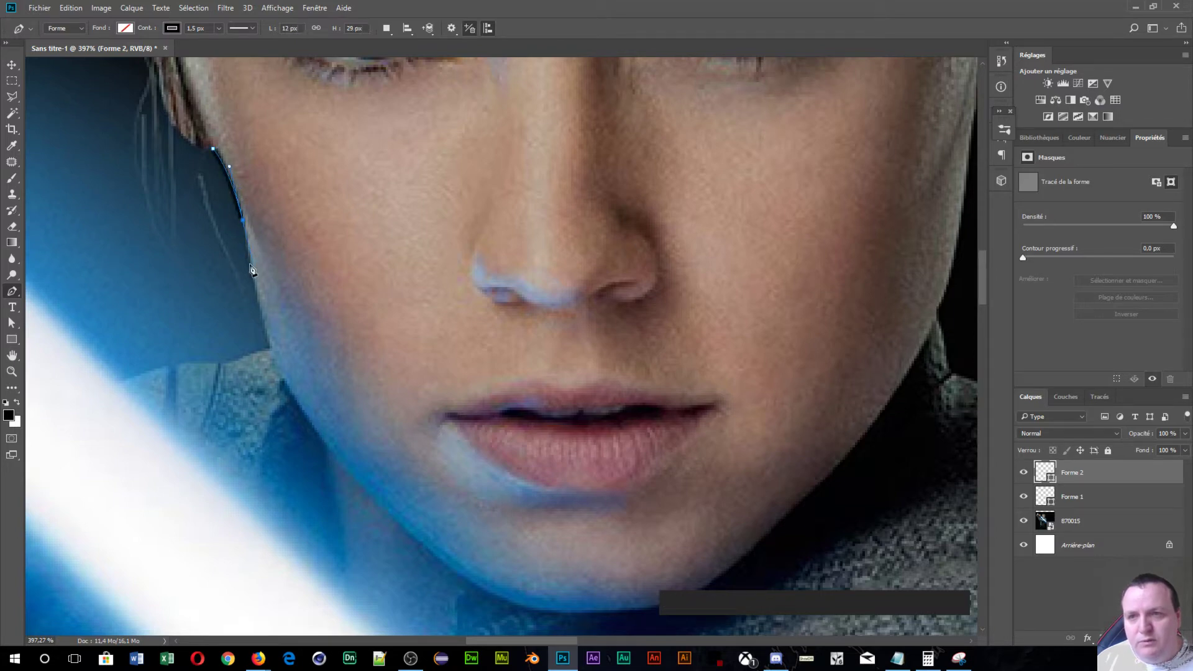
{"action": "left_click", "coordinate": [242, 219], "text": "alt"}
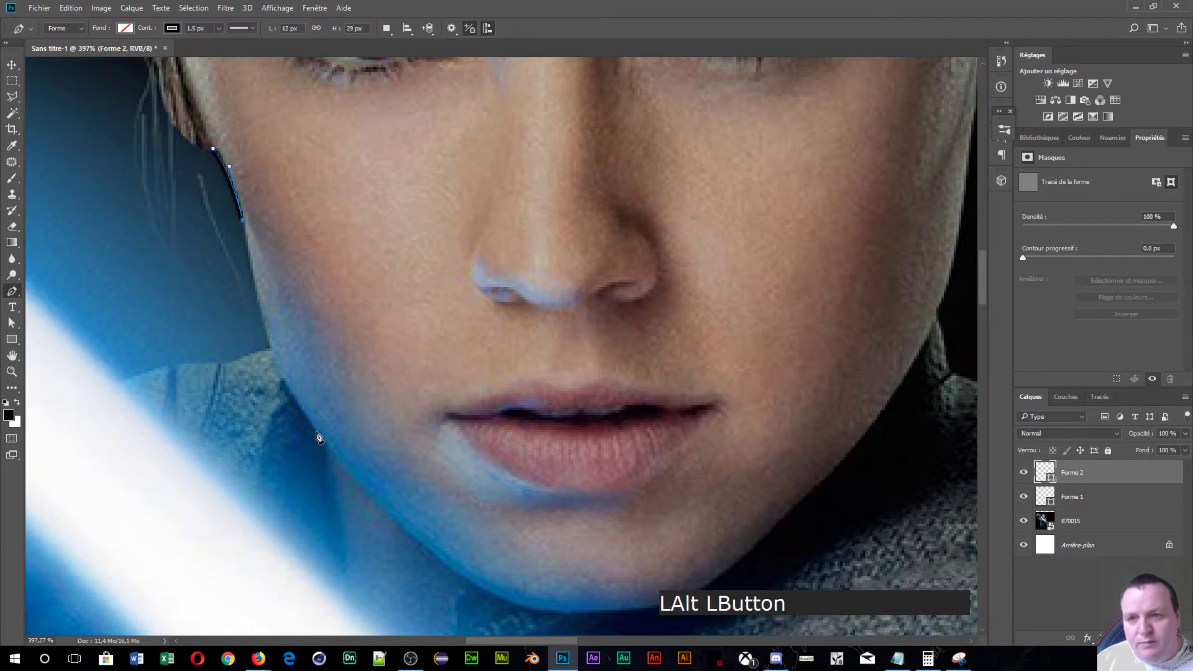
- Extend the face outline with a curve down the left cheek to the jaw, remove its outgoing handle and nudge the end anchor onto the edge
{"action": "left_click_drag", "start_coordinate": [314, 429], "coordinate": [364, 472]}
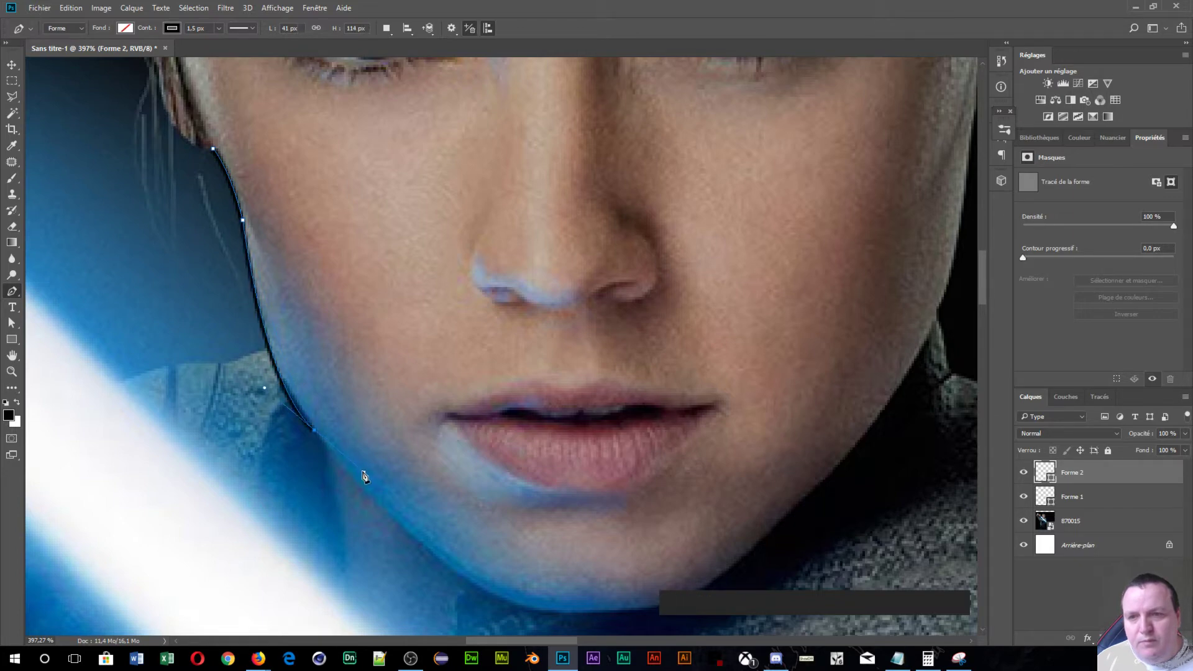
{"action": "left_click", "coordinate": [317, 435], "text": "alt"}
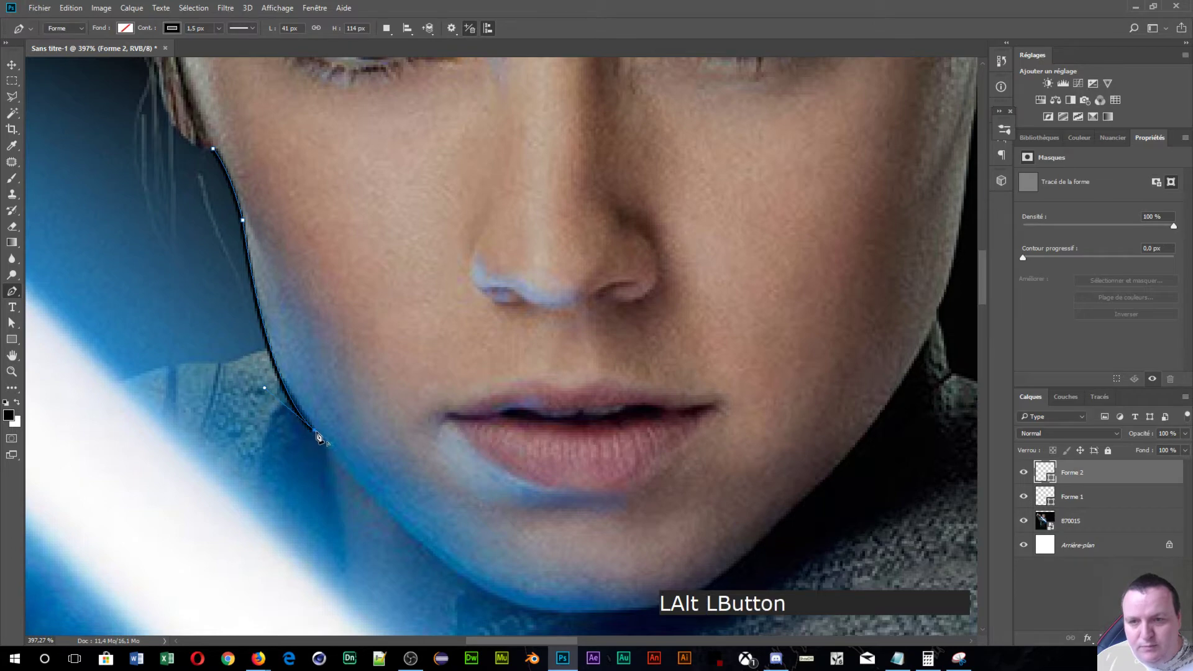
{"action": "key", "text": "shift"}
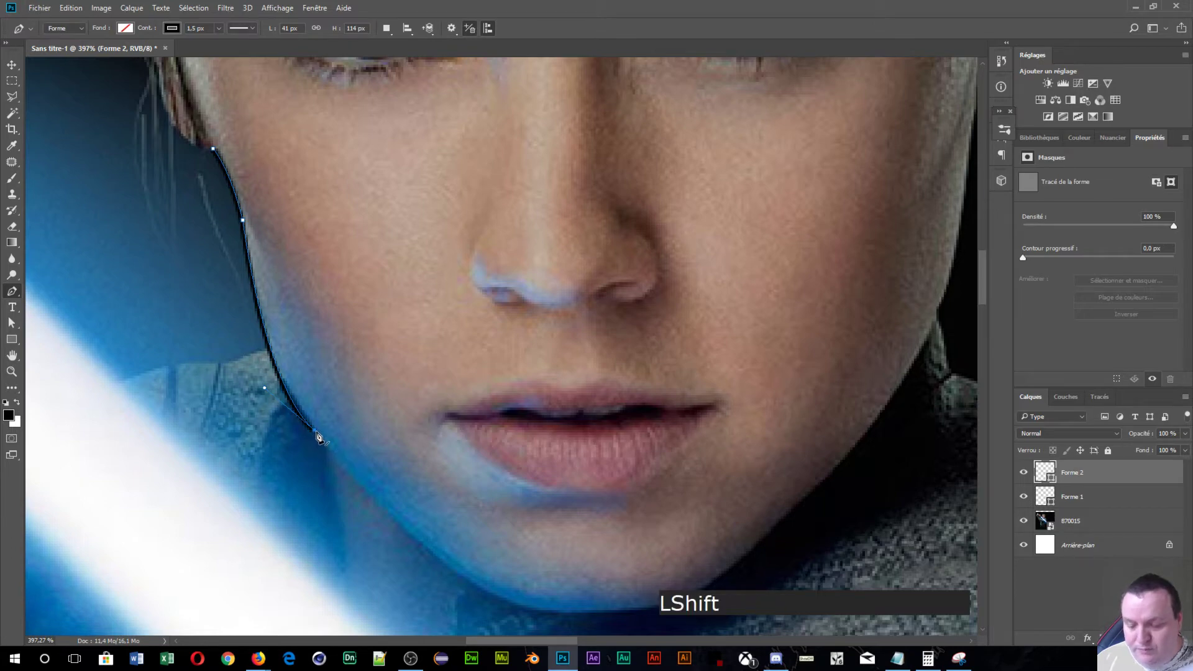
{"action": "key", "text": "ctrl"}
{"action": "left_click", "coordinate": [316, 432], "text": "ctrl"}
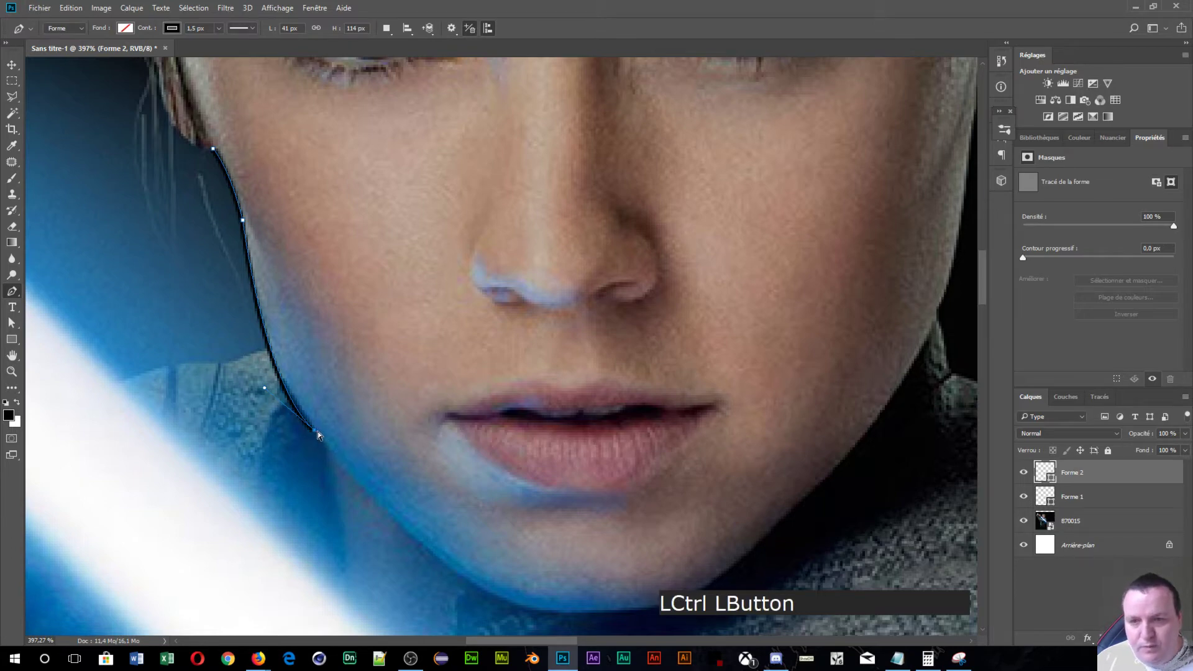
{"action": "left_click_drag", "start_coordinate": [318, 432], "coordinate": [319, 431]}
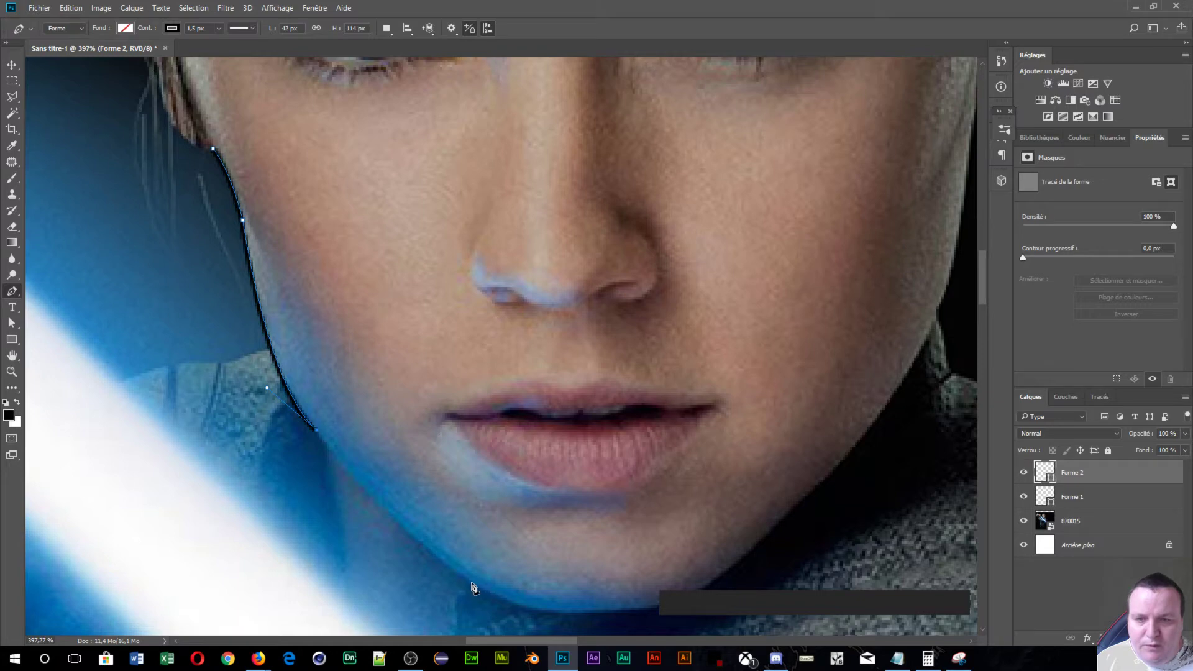
- Trace the lower left jaw and the chin with two curved segments, removing the outgoing handle at each new anchor
{"action": "left_click_drag", "start_coordinate": [470, 585], "coordinate": [491, 202]}
{"action": "left_click_drag", "start_coordinate": [456, 156], "coordinate": [555, 247]}
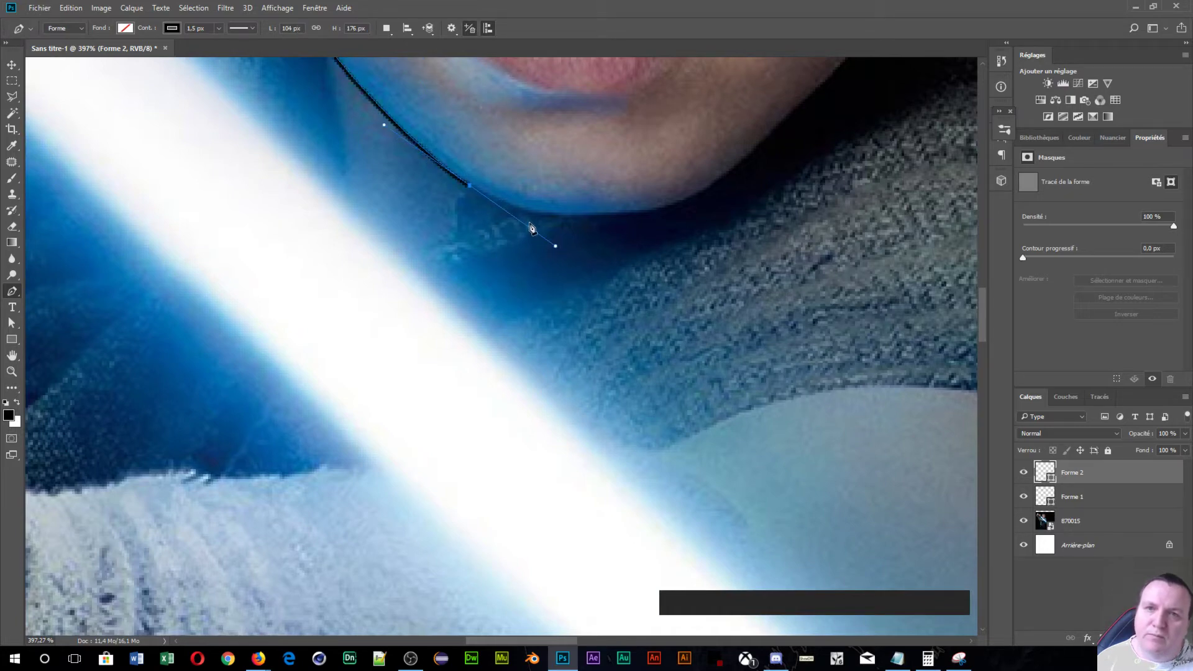
{"action": "left_click", "coordinate": [467, 187], "text": "alt"}
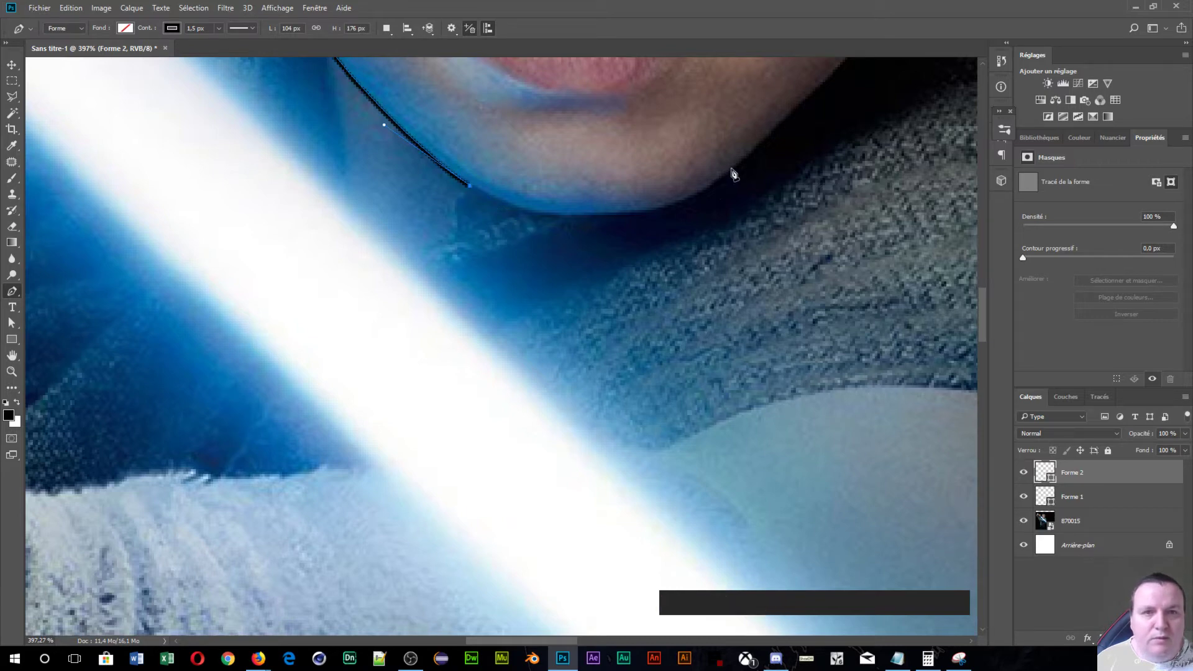
{"action": "left_click_drag", "start_coordinate": [732, 168], "coordinate": [855, 77]}
{"action": "key", "text": "space"}
{"action": "left_click_drag", "start_coordinate": [810, 179], "coordinate": [364, 566]}
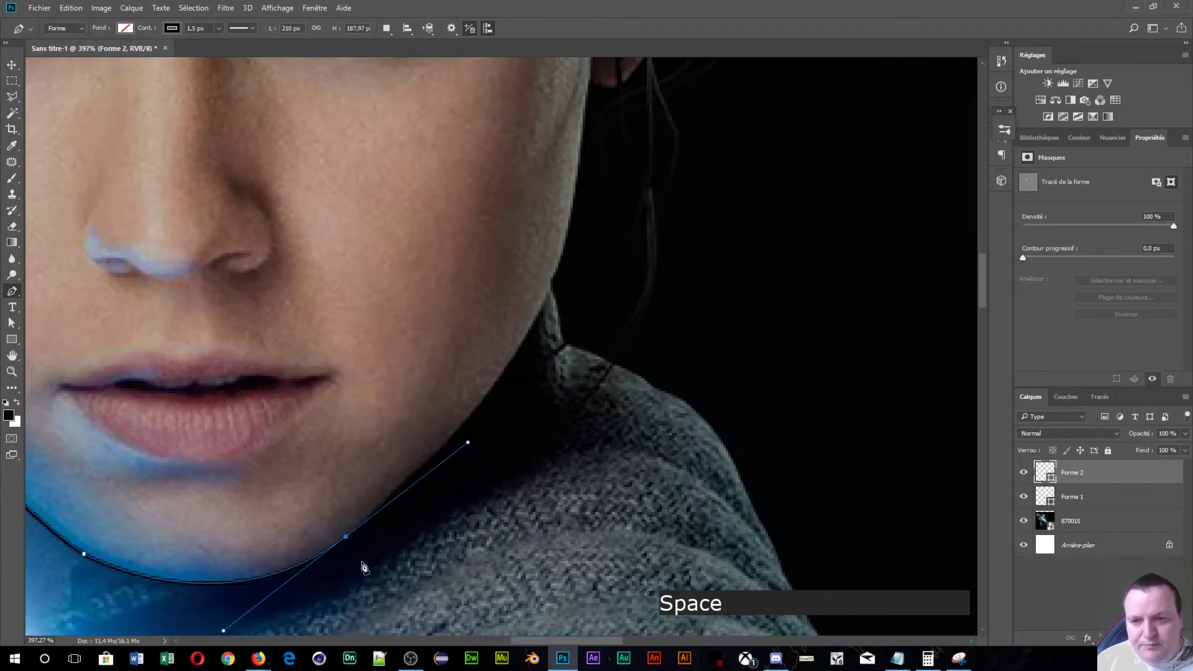
{"action": "left_click", "coordinate": [345, 537], "text": "alt"}
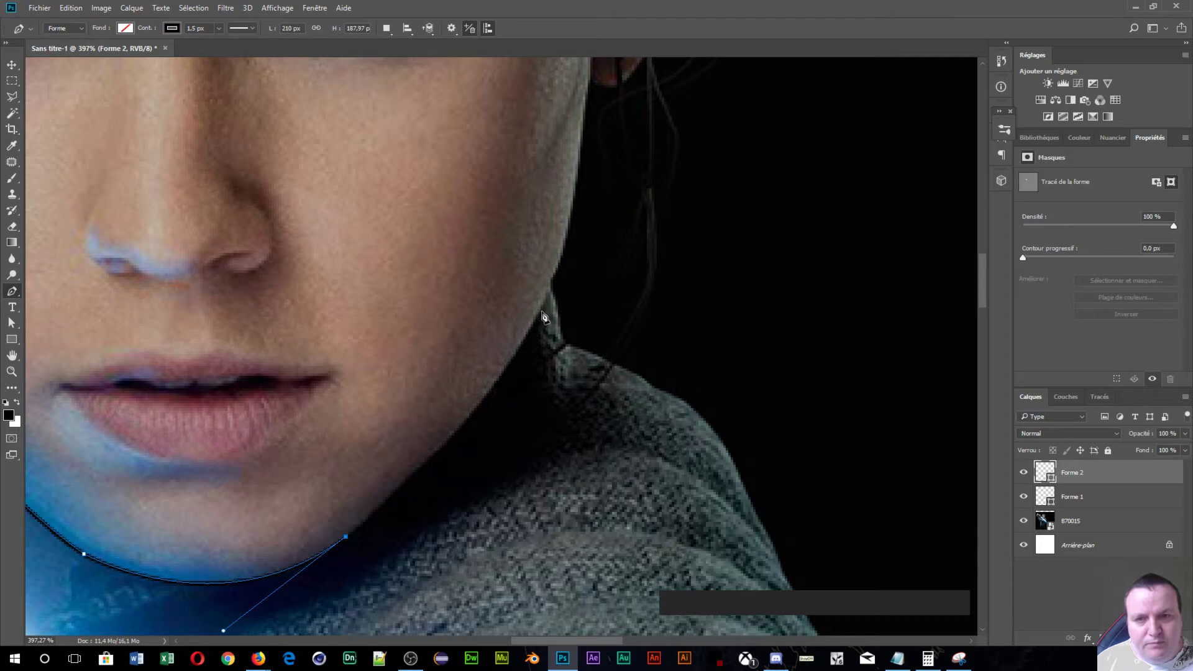
- Trace the right jaw past the collar and up to mid-cheek with curved segments, undoing an overlong one and removing the outgoing handles
{"action": "left_click_drag", "start_coordinate": [540, 309], "coordinate": [586, 201]}
{"action": "left_click", "coordinate": [541, 311], "text": "alt"}
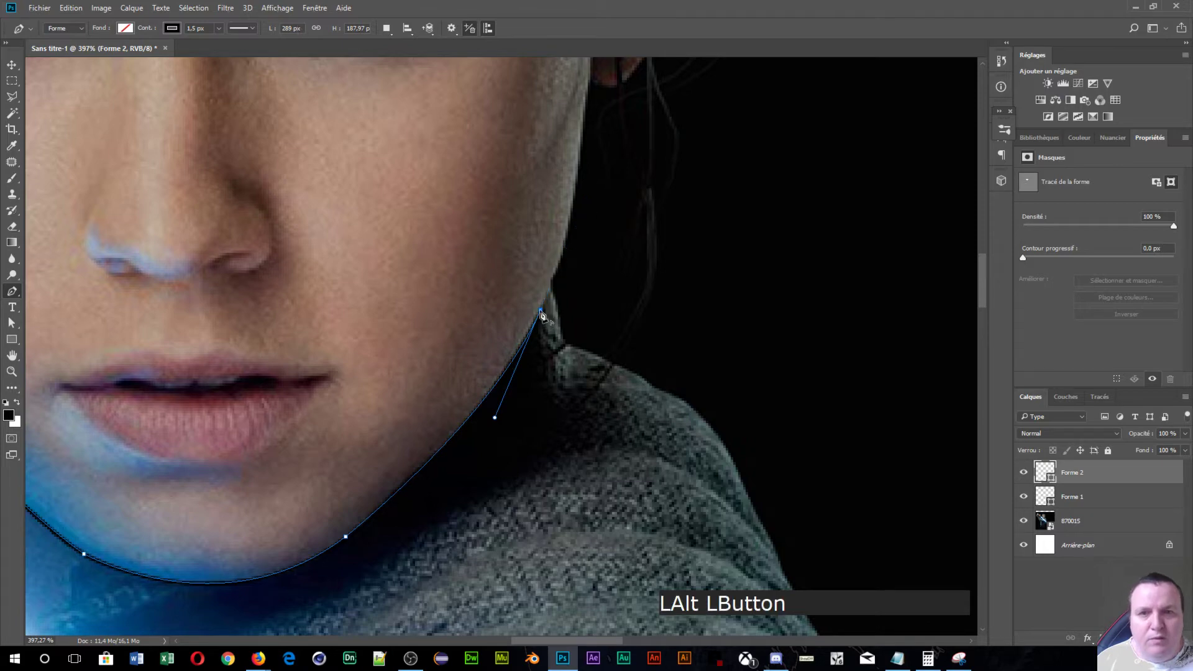
{"action": "left_click_drag", "start_coordinate": [541, 310], "coordinate": [461, 557]}
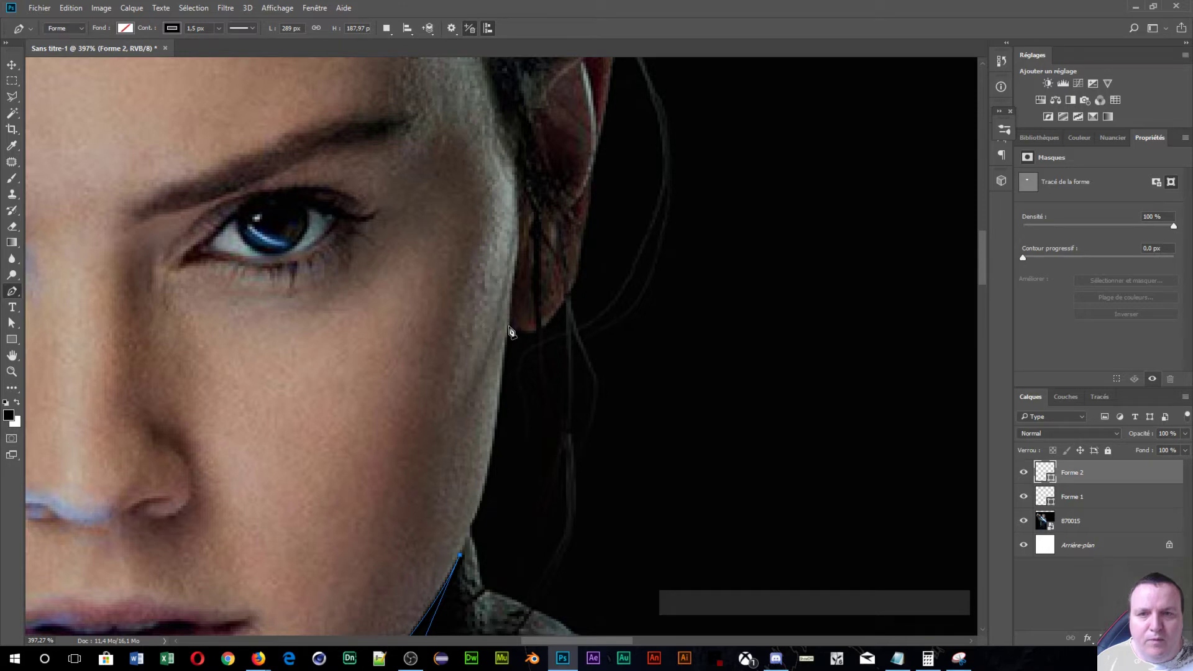
{"action": "left_click_drag", "start_coordinate": [510, 325], "coordinate": [508, 251]}
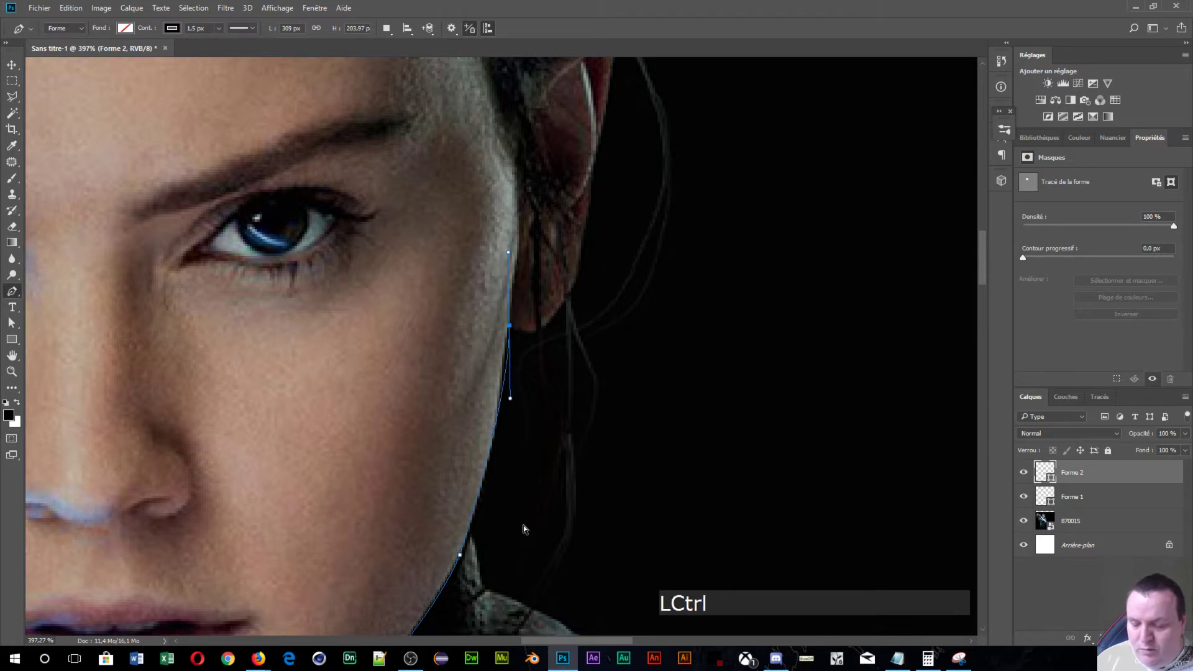
{"action": "key", "text": "ctrl+z"}
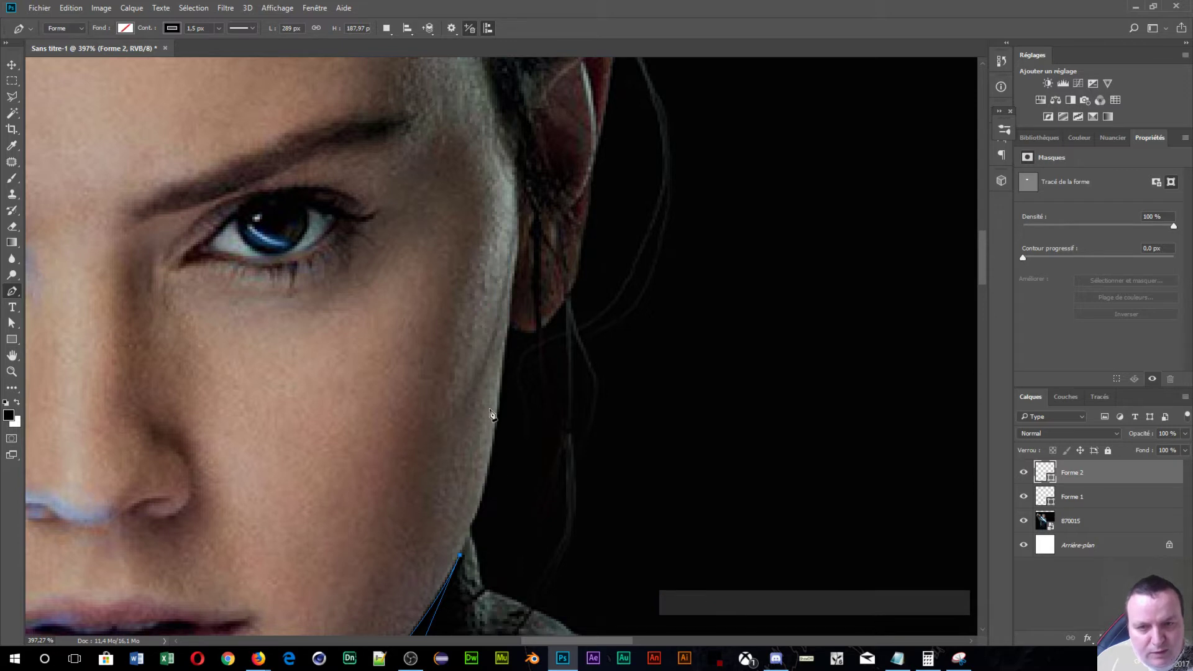
{"action": "left_click_drag", "start_coordinate": [501, 405], "coordinate": [504, 354]}
{"action": "key", "text": "alt"}
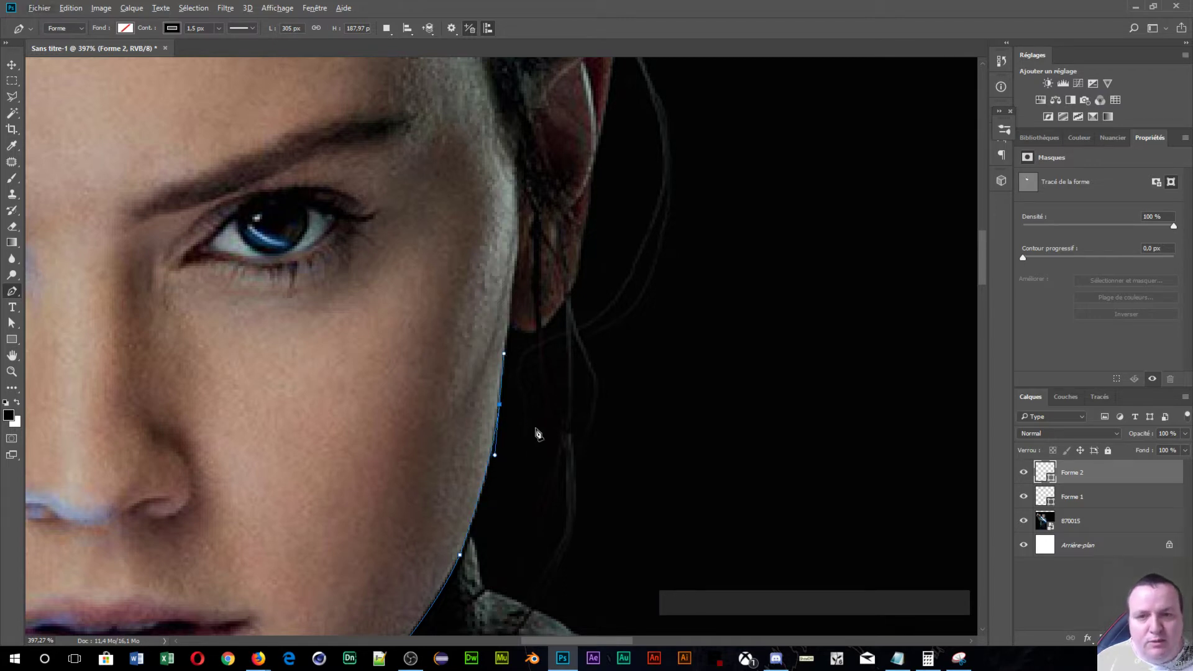
{"action": "key", "text": "alt"}
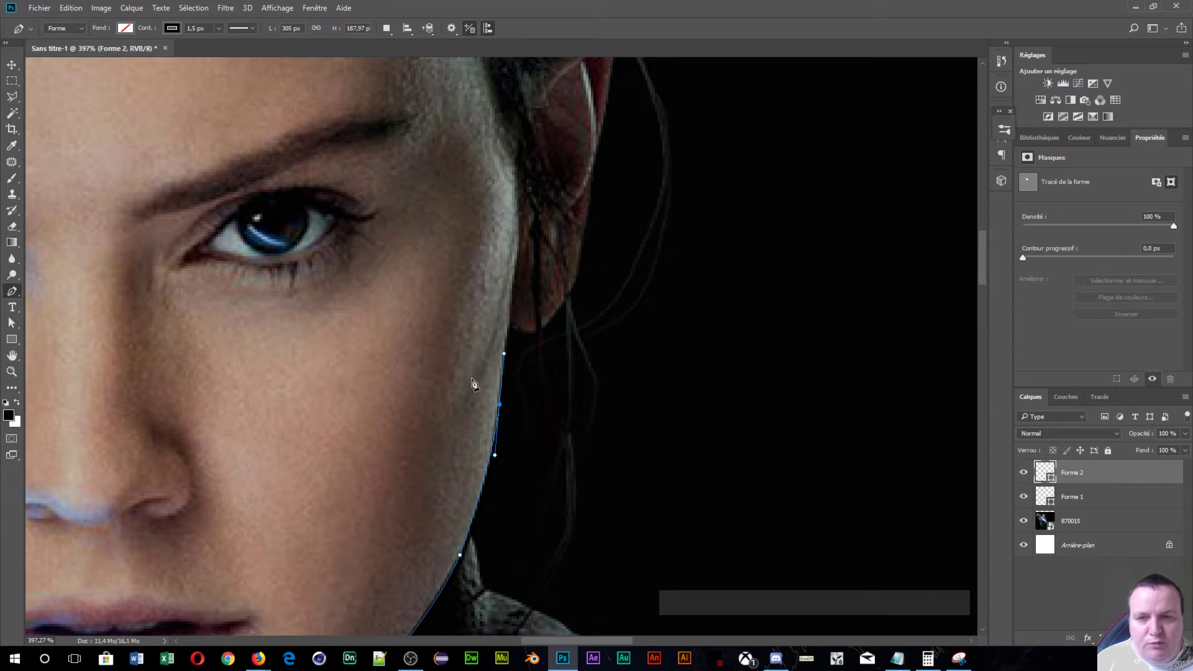
{"action": "left_click", "coordinate": [501, 407], "text": "alt"}
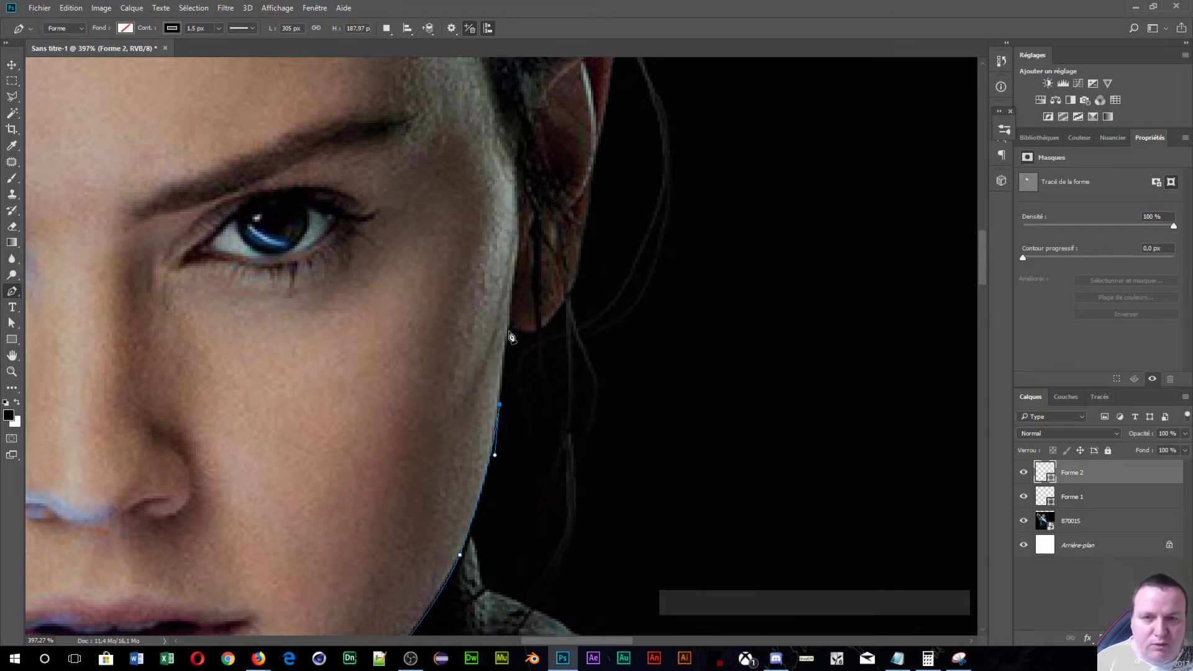
- Continue the outline up the right cheek beside the ear, ending with a short straight segment at the sideburn
{"action": "left_click", "coordinate": [522, 220]}
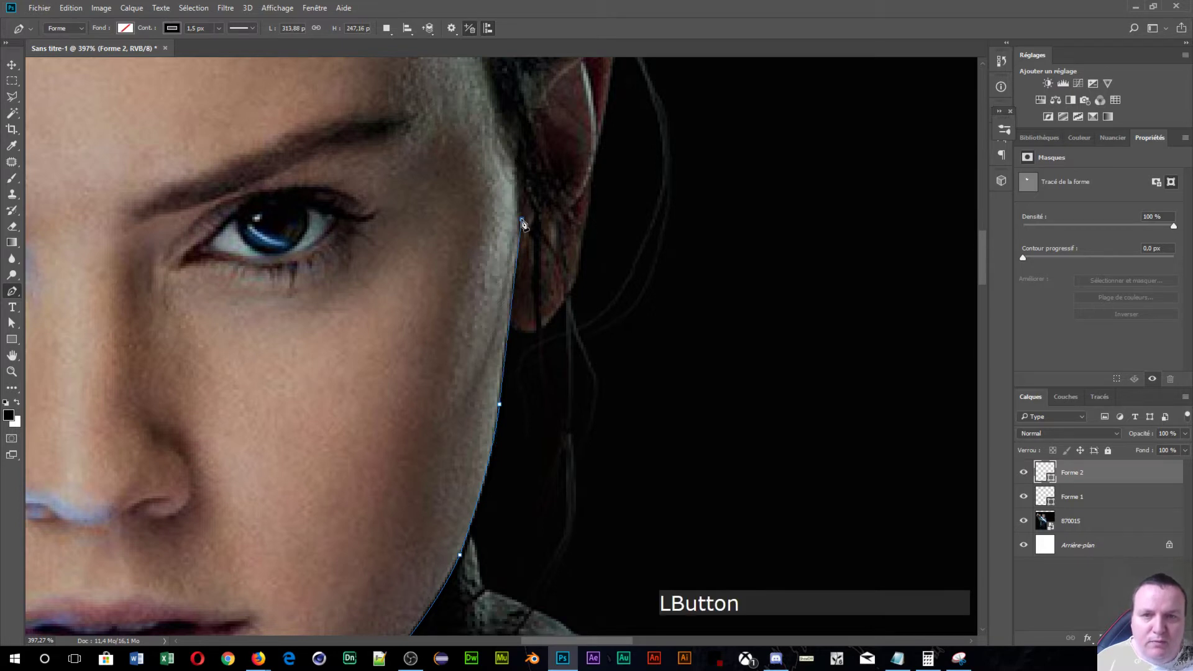
{"action": "left_click_drag", "start_coordinate": [519, 215], "coordinate": [527, 183]}
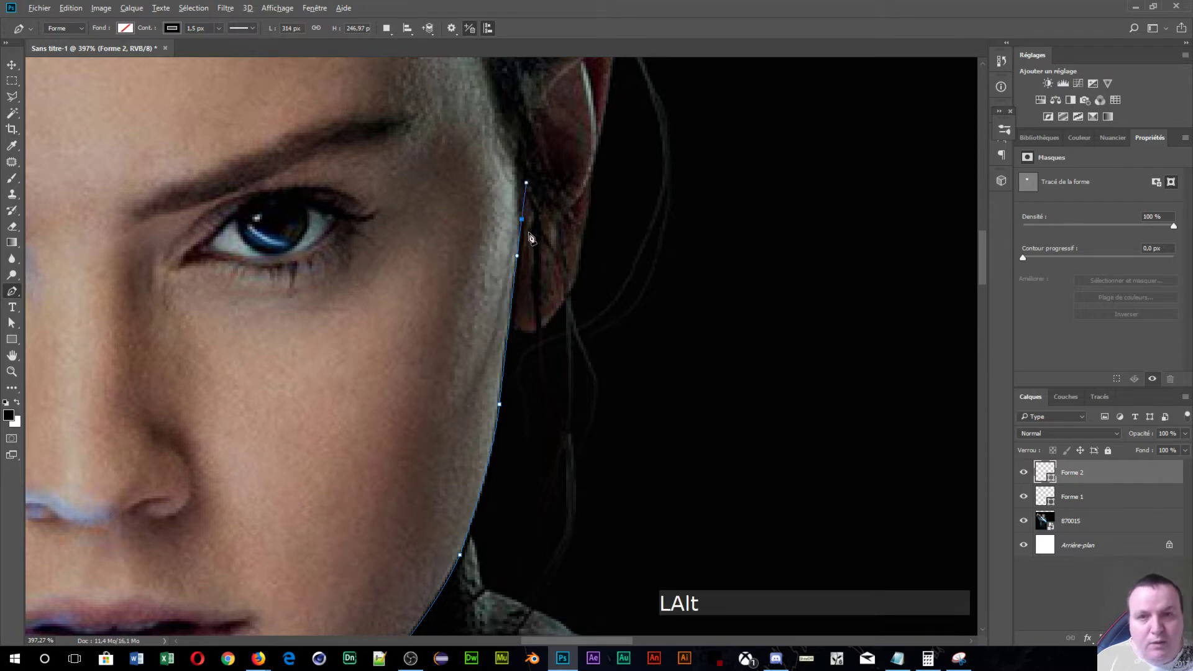
{"action": "left_click", "coordinate": [522, 220], "text": "alt"}
{"action": "left_click", "coordinate": [517, 160]}
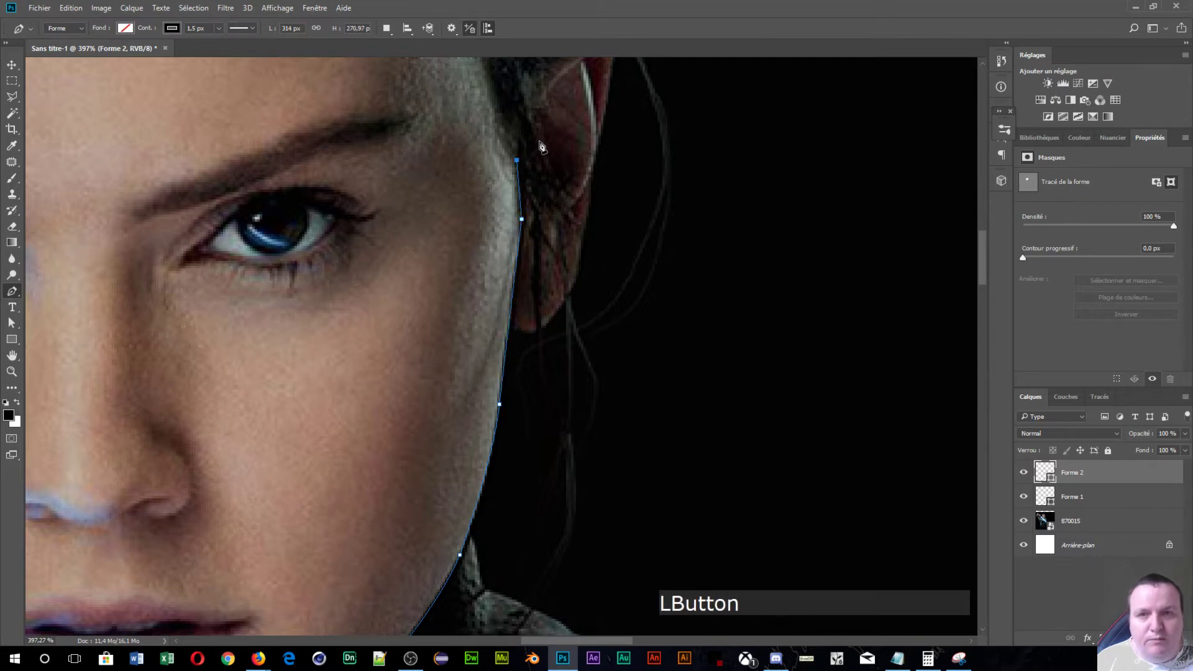
- Curve the outline up the right temple to the hairline, undo the accidental extra segment and remove the outgoing handle
{"action": "left_click_drag", "start_coordinate": [538, 142], "coordinate": [661, 502]}
{"action": "mouse_move", "coordinate": [522, 241]}
{"action": "left_mouse_down"}
{"action": "mouse_move", "coordinate": [453, 246]}
{"action": "mouse_move", "coordinate": [473, 204]}
{"action": "left_mouse_up"}
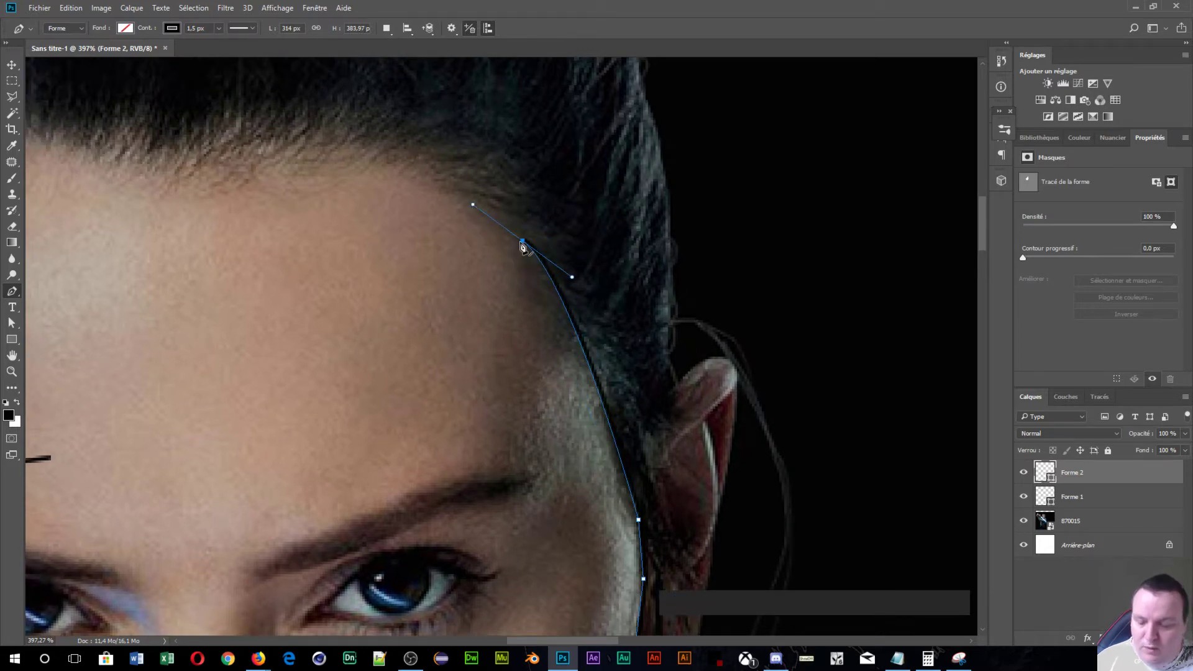
{"action": "left_click", "coordinate": [522, 242], "text": "alt"}
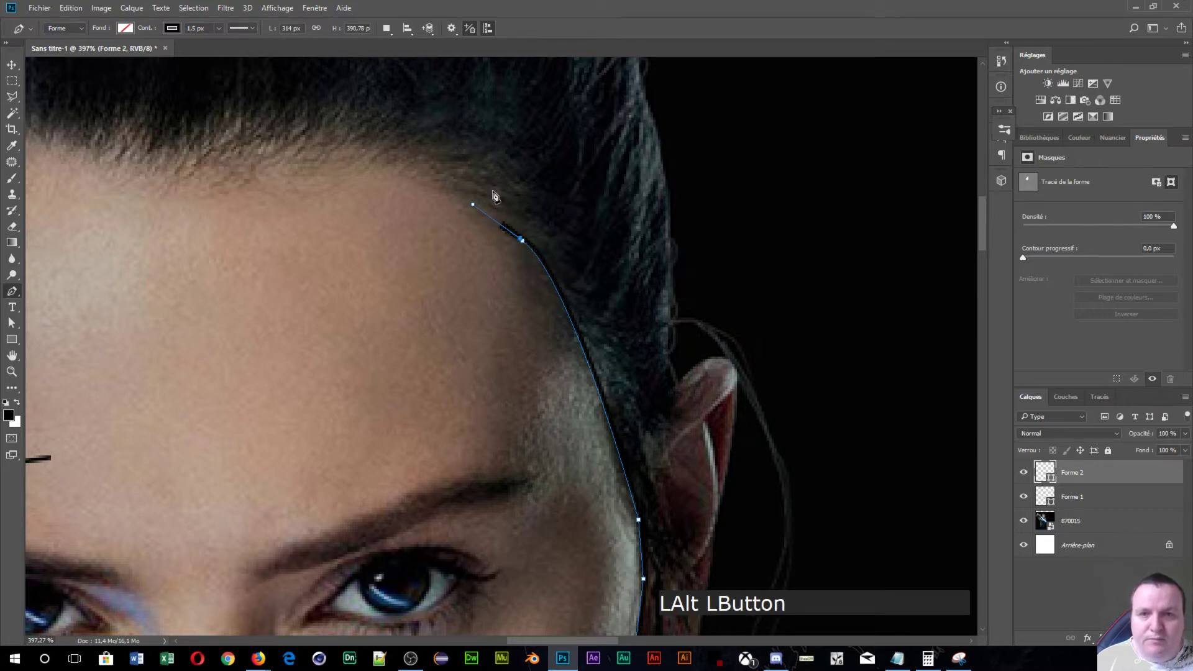
{"action": "key", "text": "ctrl+alt+a"}
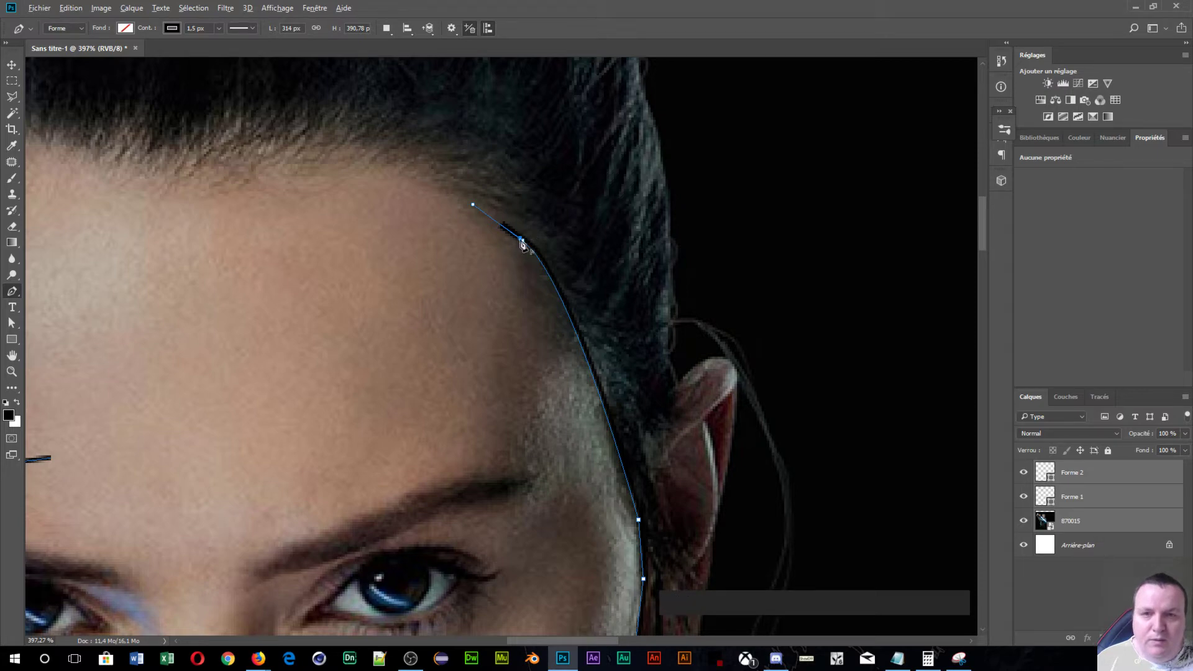
{"action": "key", "text": "ctrl+alt+z"}
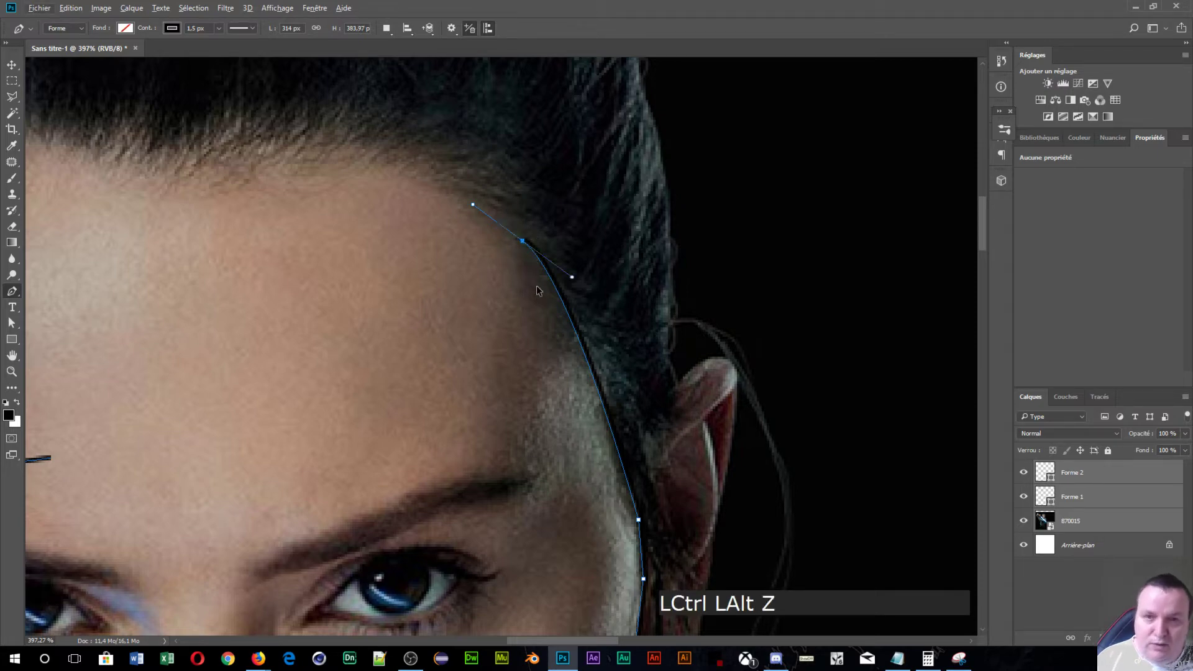
{"action": "left_click", "coordinate": [522, 241], "text": "alt"}
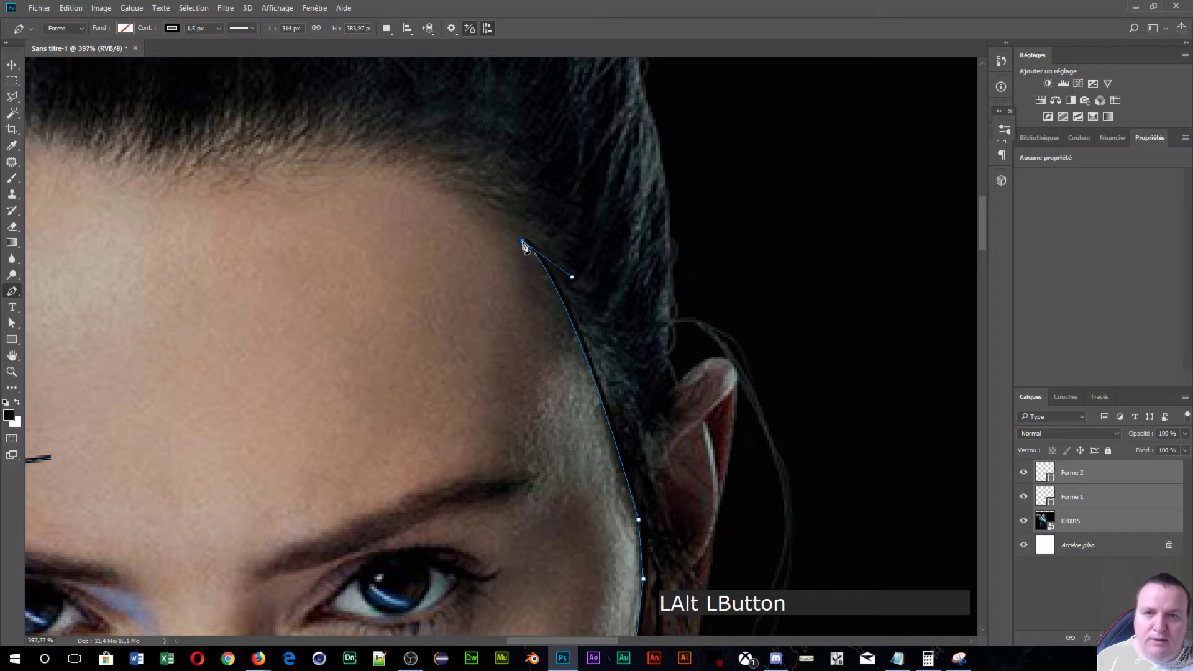
- Trace the hairline with curves over the right corner of the forehead and across to its upper left peak, removing the outgoing handles
{"action": "left_click_drag", "start_coordinate": [397, 156], "coordinate": [366, 158]}
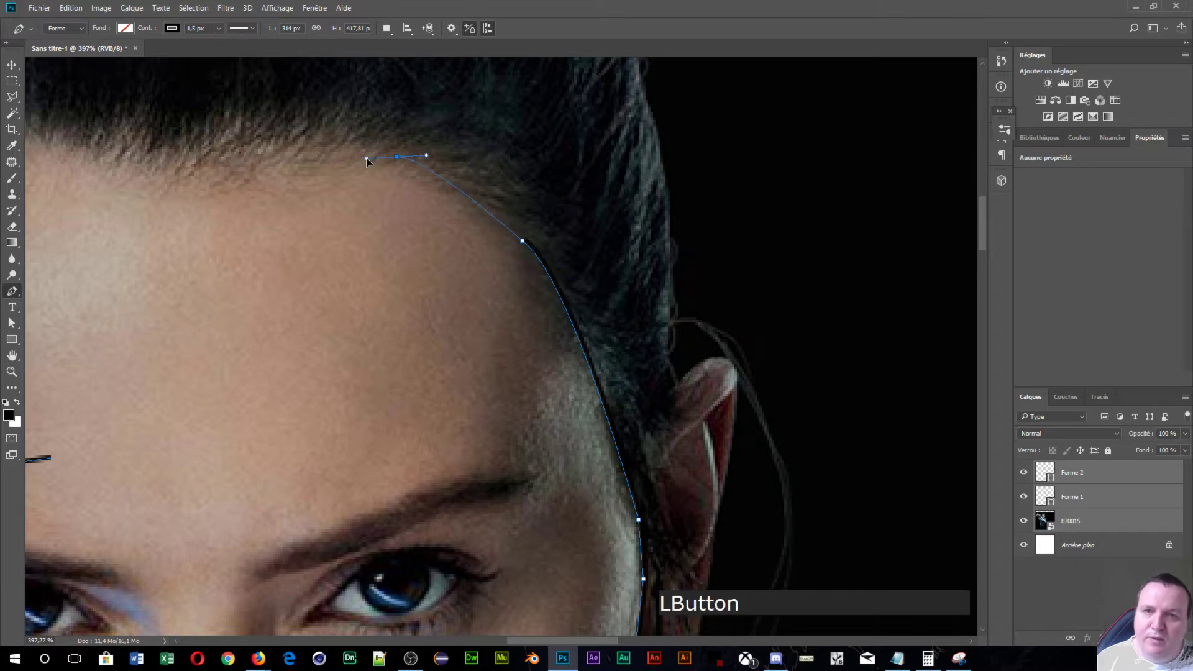
{"action": "key", "text": "alt"}
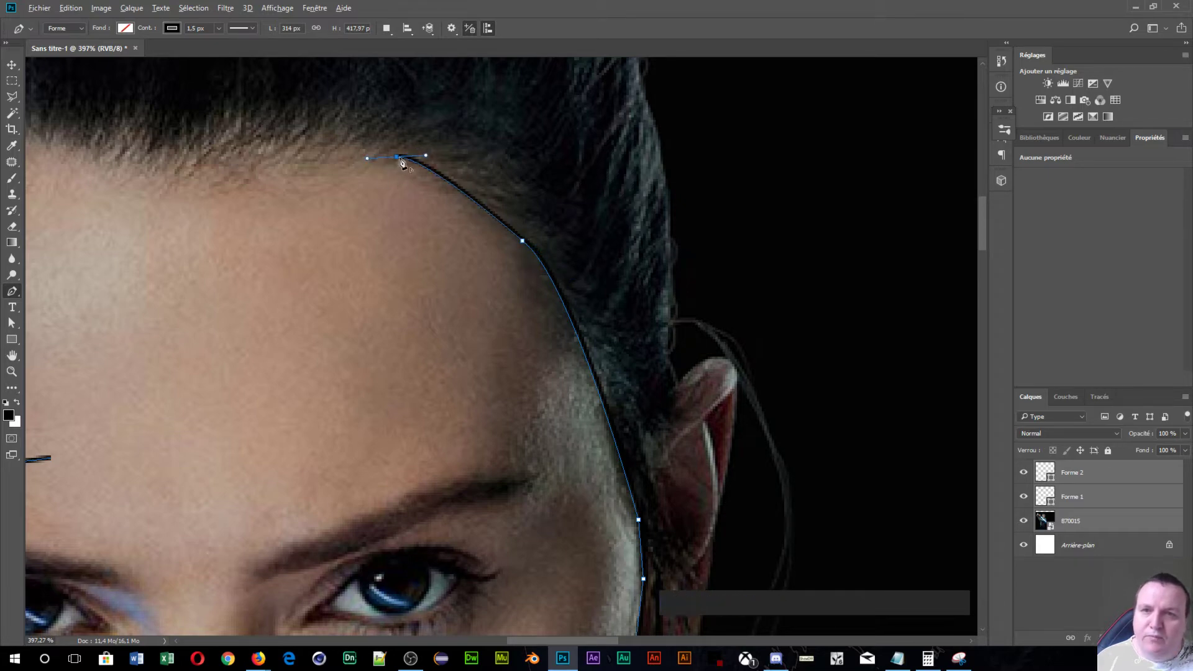
{"action": "left_click", "coordinate": [398, 157], "text": "alt"}
{"action": "key", "text": "space"}
{"action": "left_click_drag", "start_coordinate": [376, 249], "coordinate": [675, 346]}
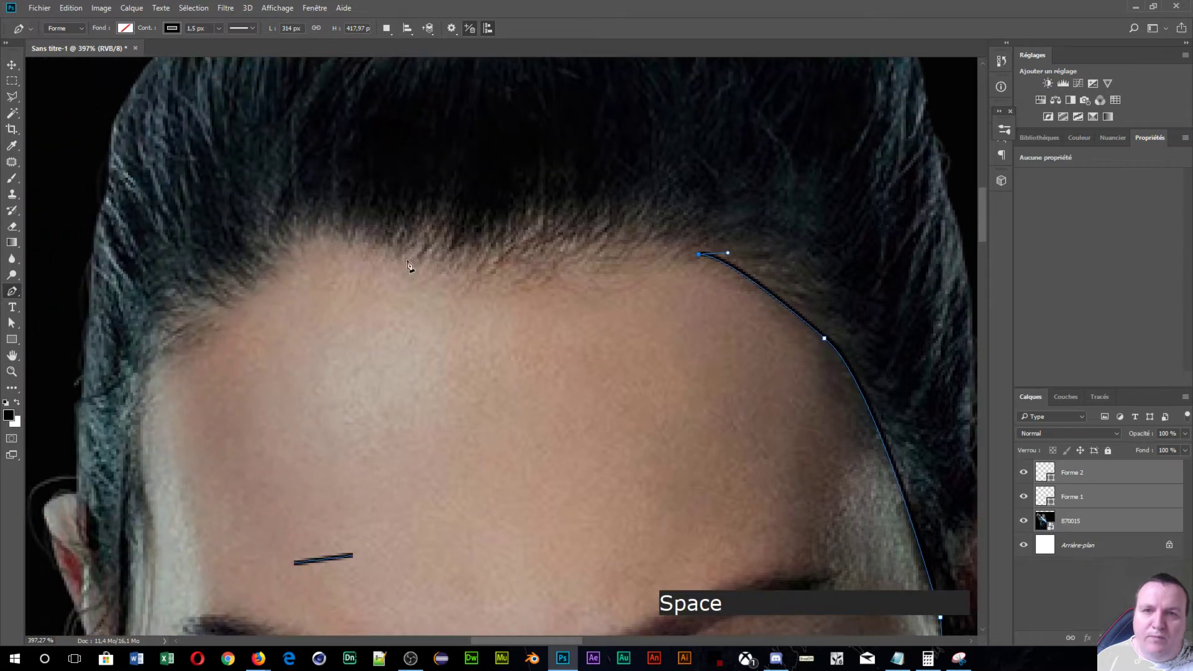
{"action": "left_click_drag", "start_coordinate": [341, 236], "coordinate": [252, 203]}
{"action": "left_click", "coordinate": [341, 236], "text": "alt"}
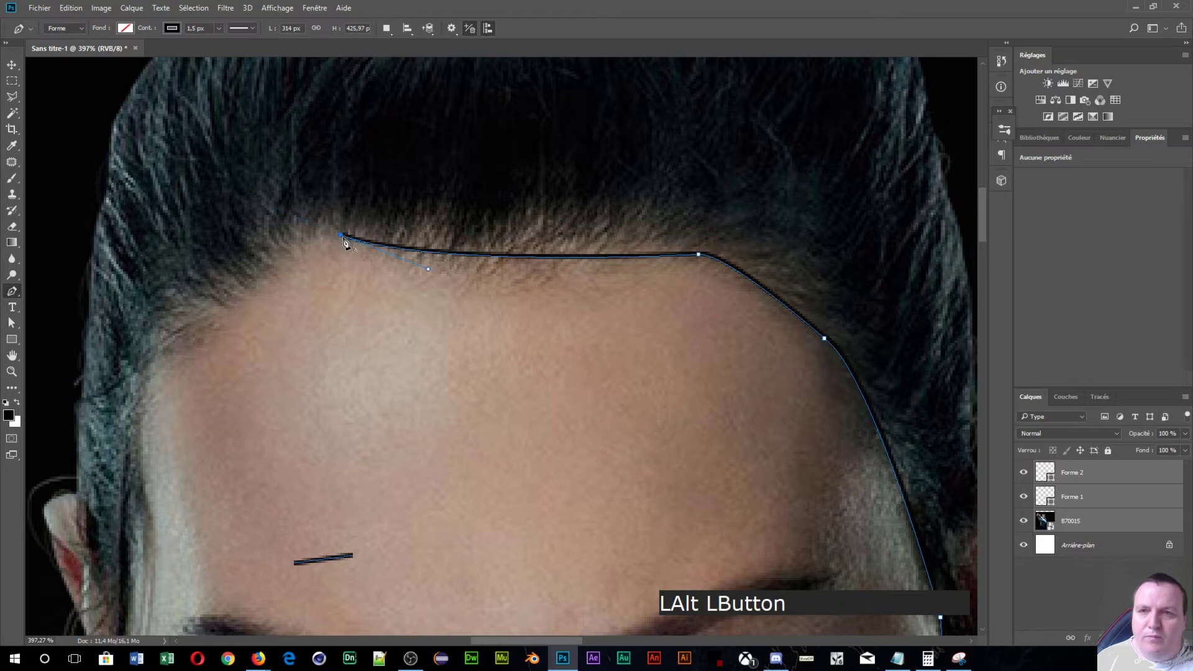
- Curve the outline over the hairline's upper left peak and down to the left temple, undoing a misplaced segment and removing the outgoing handles
{"action": "left_click_drag", "start_coordinate": [251, 280], "coordinate": [228, 307]}
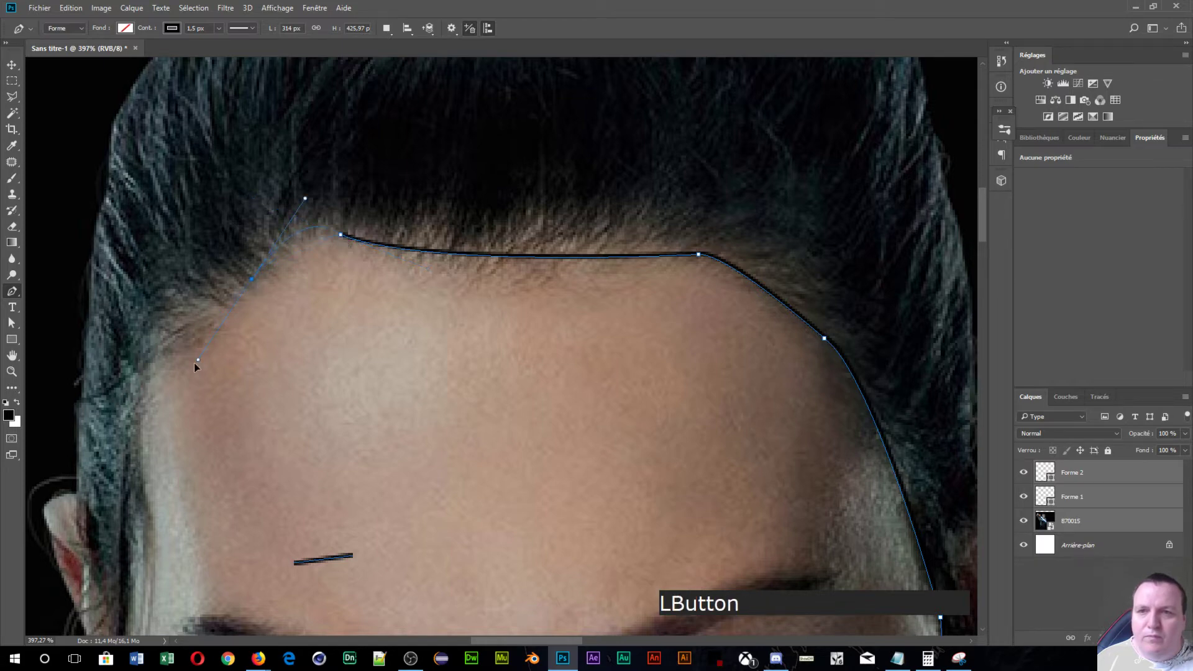
{"action": "left_click_drag", "start_coordinate": [194, 363], "coordinate": [185, 360]}
{"action": "left_click_drag", "start_coordinate": [334, 324], "coordinate": [690, 293]}
{"action": "key", "text": "ctrl+alt+z"}
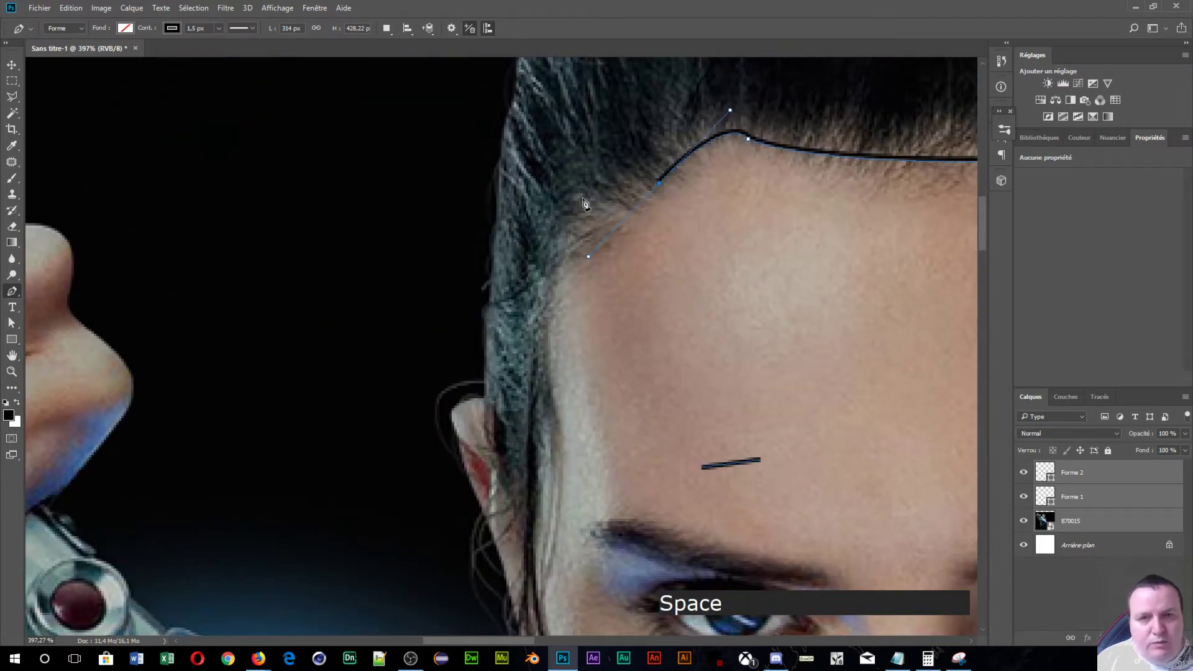
{"action": "left_click_drag", "start_coordinate": [558, 235], "coordinate": [536, 260]}
{"action": "key", "text": "ctrl+alt+z"}
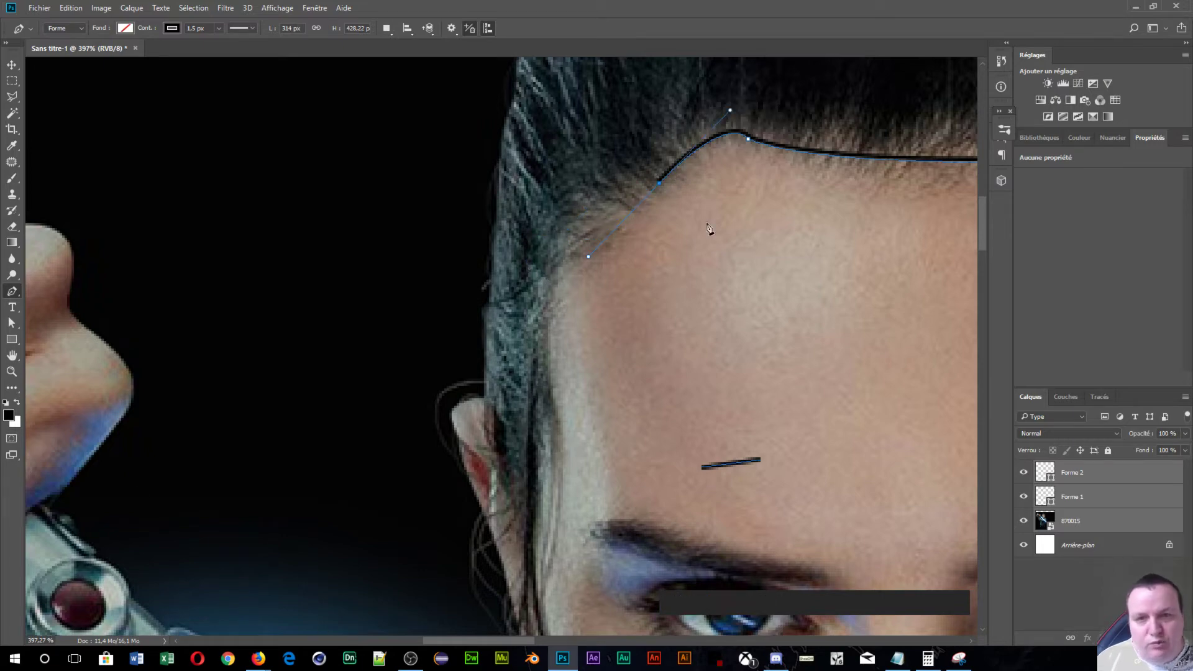
{"action": "key", "text": "alt"}
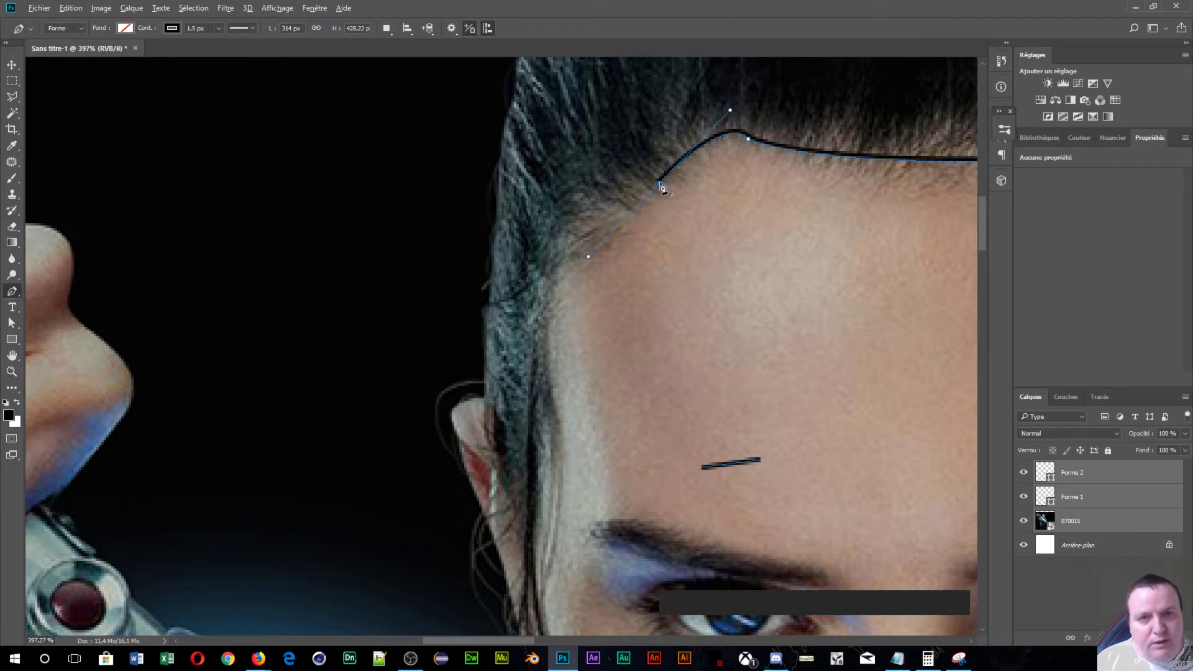
{"action": "left_click_drag", "start_coordinate": [660, 184], "coordinate": [649, 136]}
{"action": "key", "text": "space"}
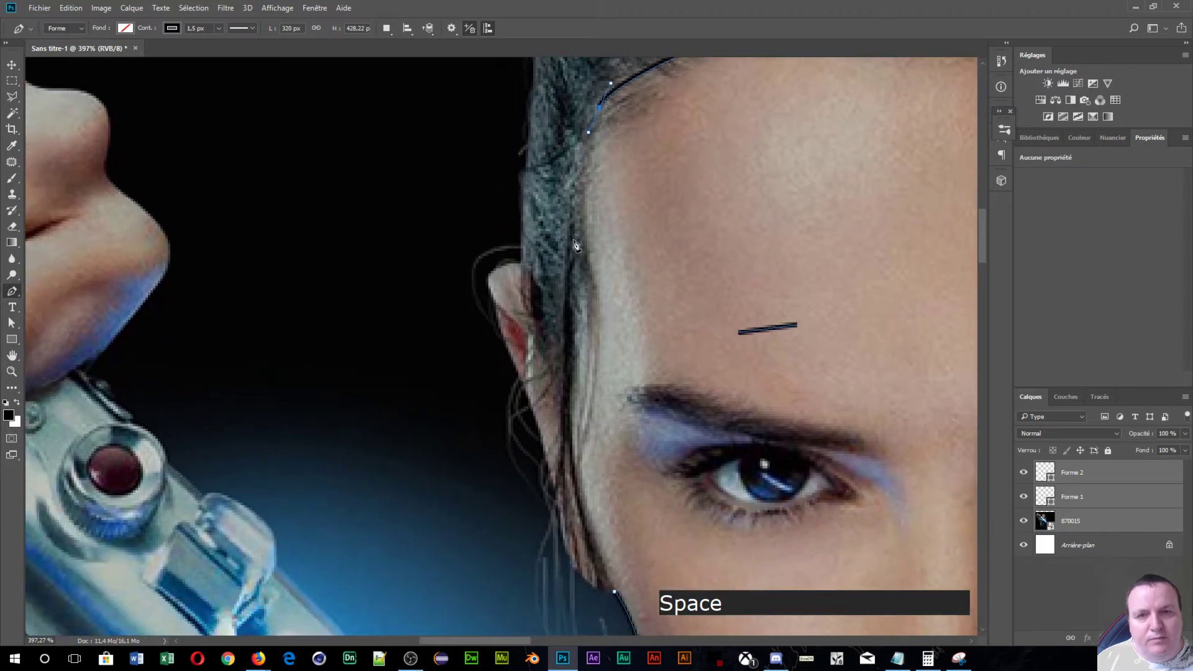
- Trace the left temple down along the inner edge of the hair with two curved segments, removing the outgoing handle after each
{"action": "left_click", "coordinate": [587, 262]}
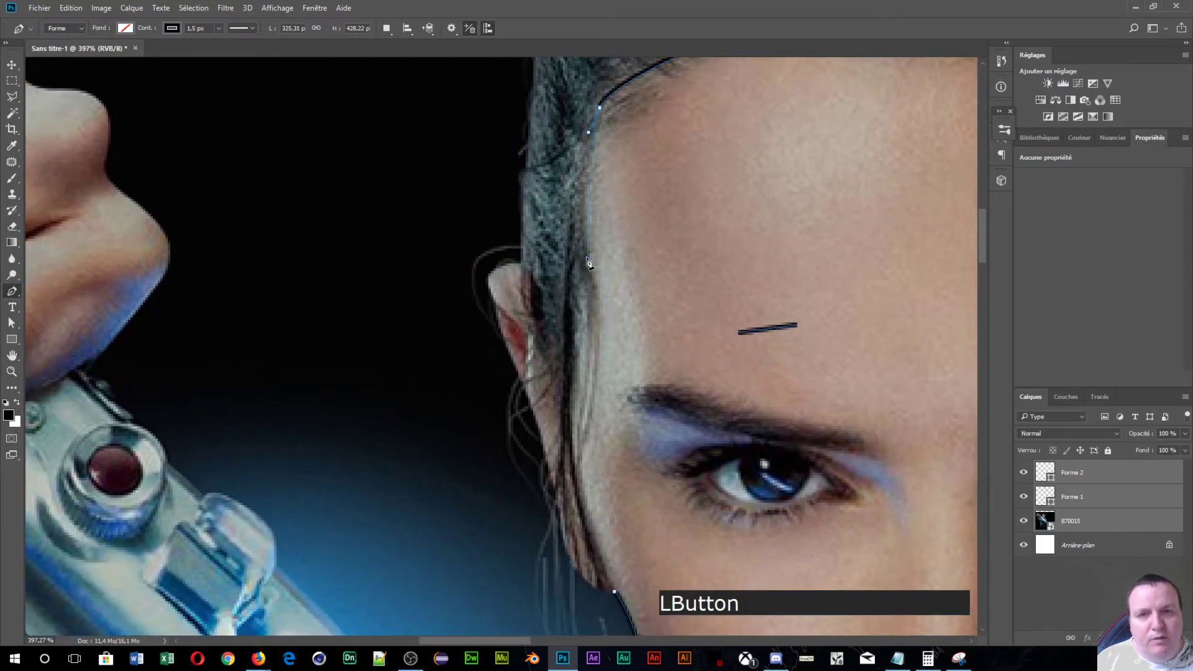
{"action": "left_click_drag", "start_coordinate": [584, 274], "coordinate": [595, 281]}
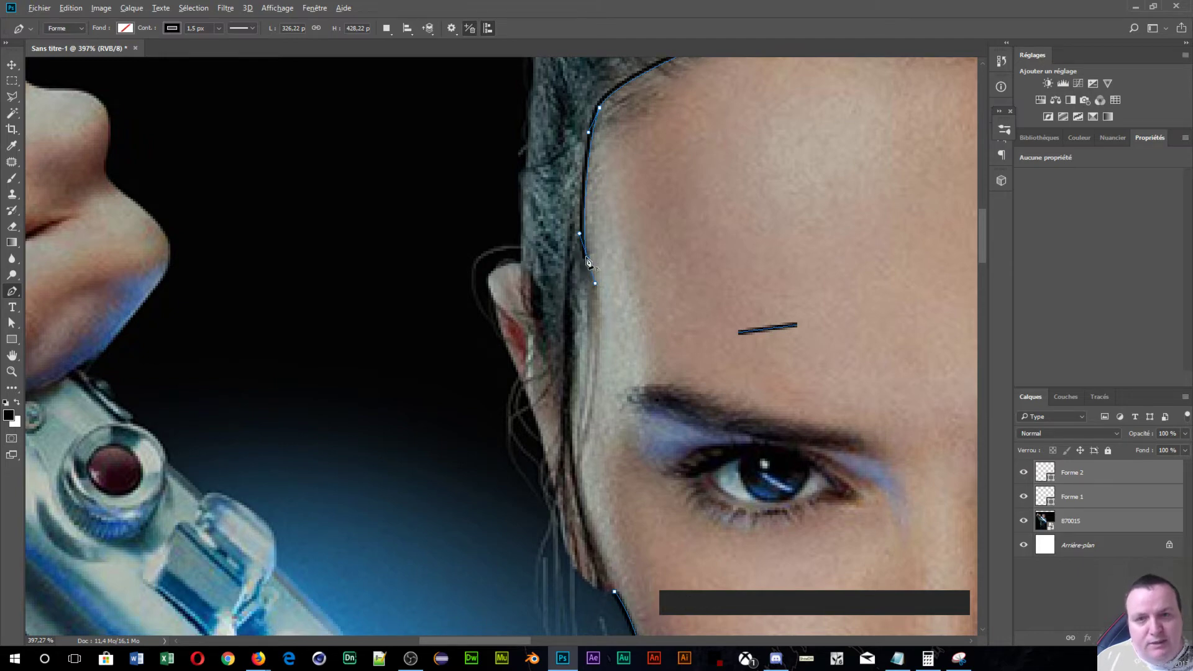
{"action": "left_click", "coordinate": [587, 265], "text": "alt"}
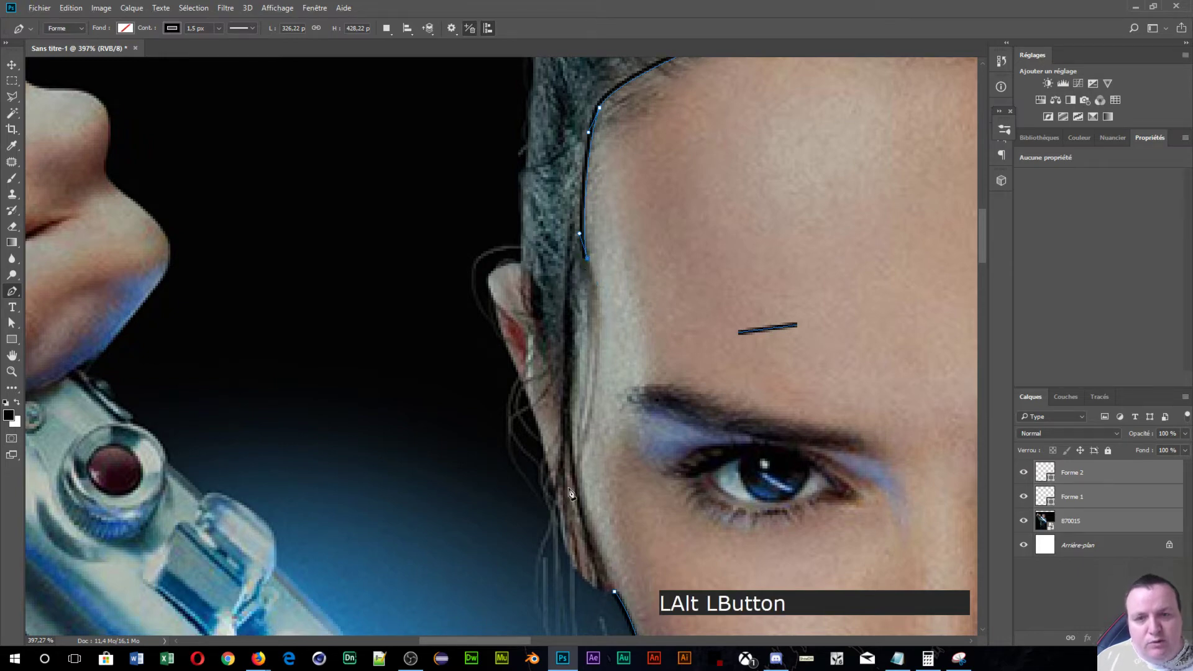
{"action": "left_click", "coordinate": [570, 390]}
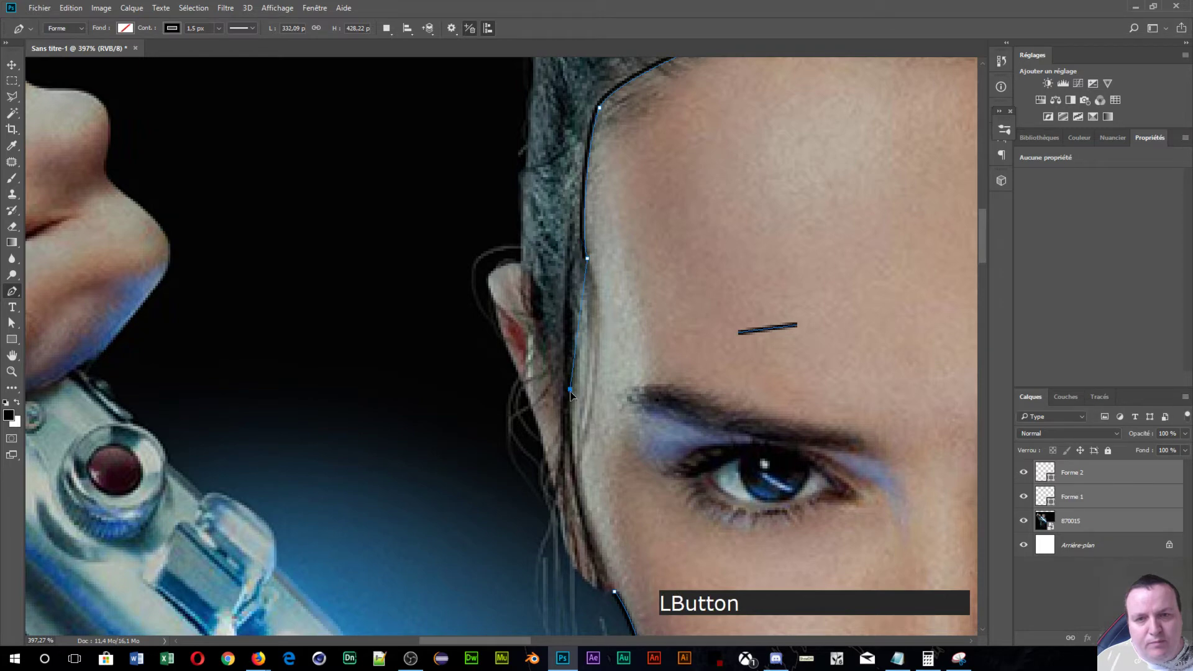
{"action": "left_click_drag", "start_coordinate": [570, 390], "coordinate": [575, 464]}
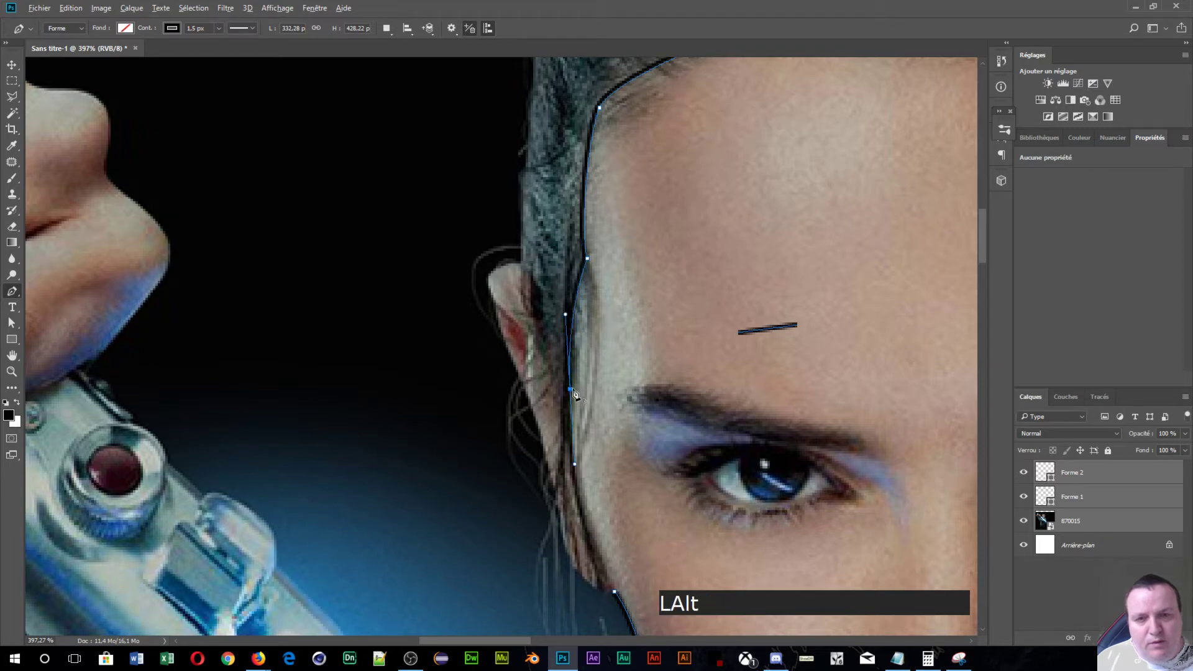
{"action": "left_click", "coordinate": [570, 389], "text": "alt"}
- Undo a segment that stops short on the left cheek and close the face contour with a curve to its starting point
{"action": "left_click_drag", "start_coordinate": [612, 544], "coordinate": [639, 602]}
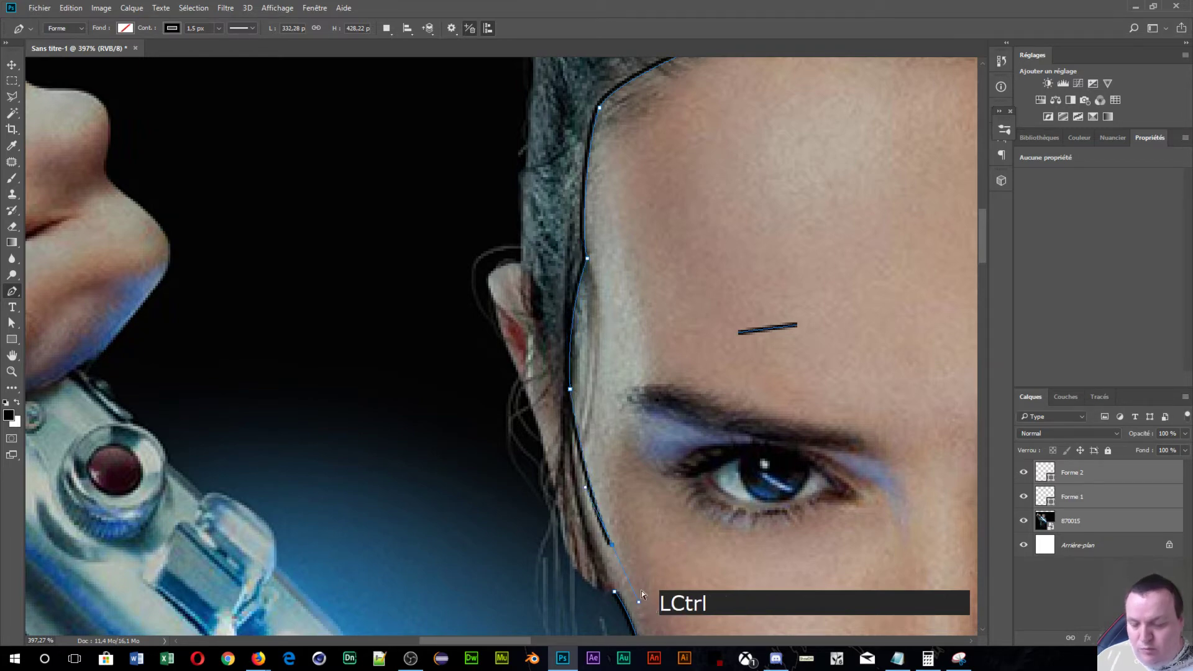
{"action": "key", "text": "ctrl+alt+z"}
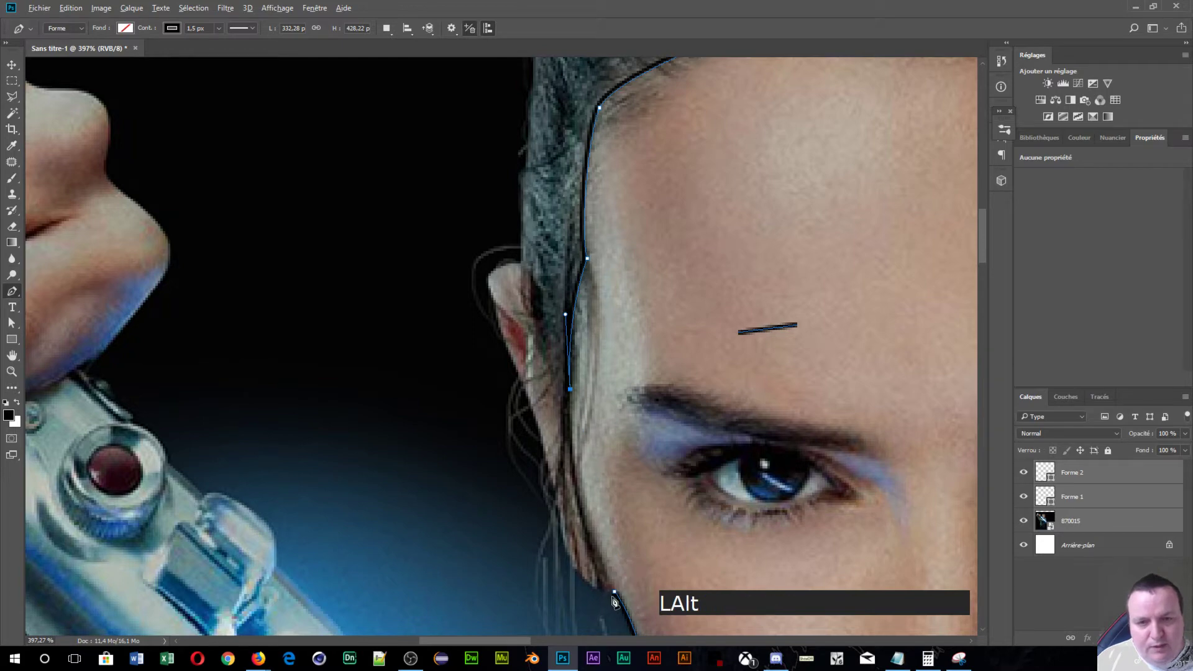
{"action": "left_click_drag", "start_coordinate": [614, 593], "coordinate": [654, 625]}
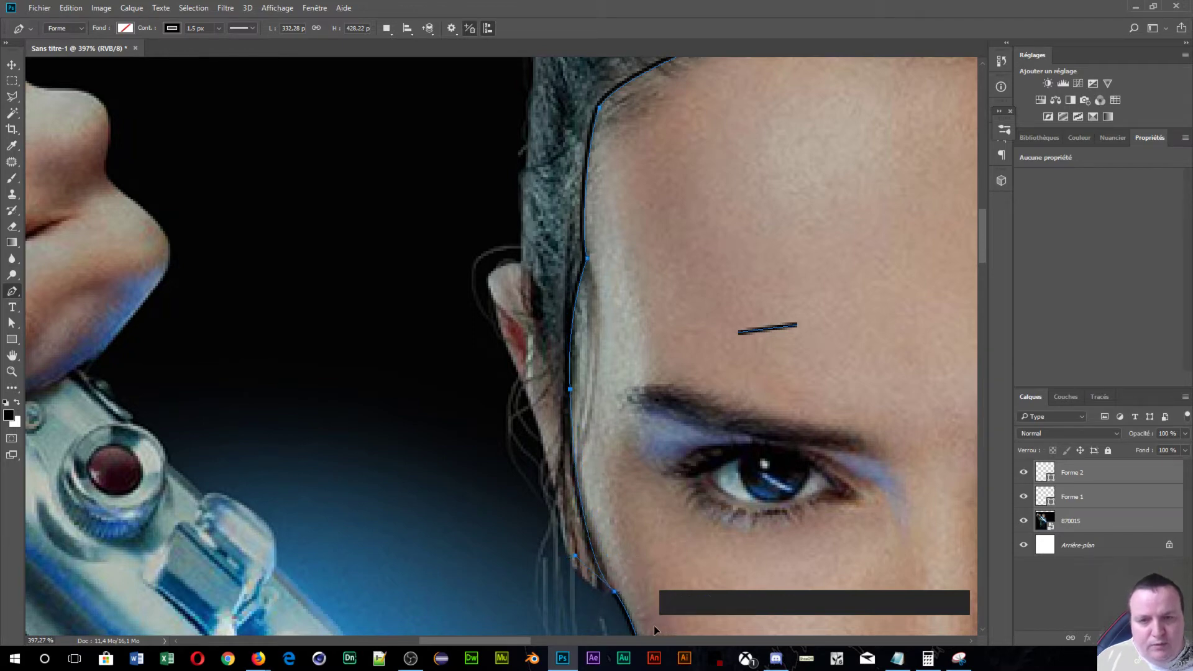
- Set the face contour's stroke alignment to centre and finish the path
{"action": "left_click_drag", "start_coordinate": [764, 503], "coordinate": [483, 282]}
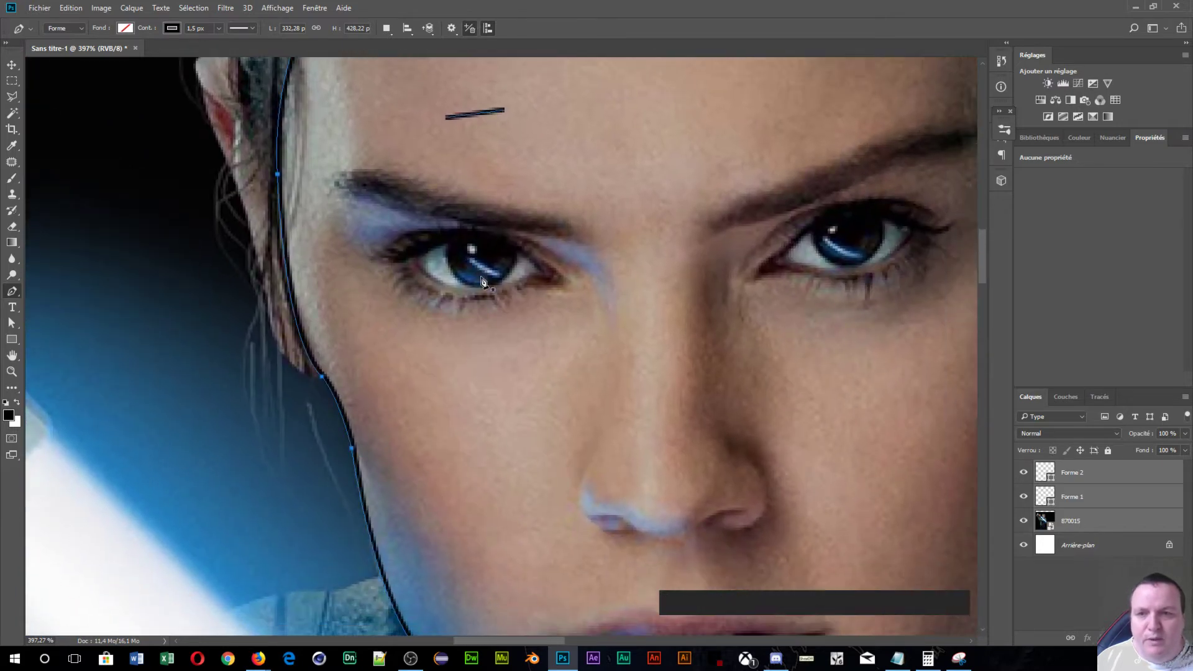
{"action": "left_click", "coordinate": [252, 29]}
{"action": "left_click", "coordinate": [190, 161]}
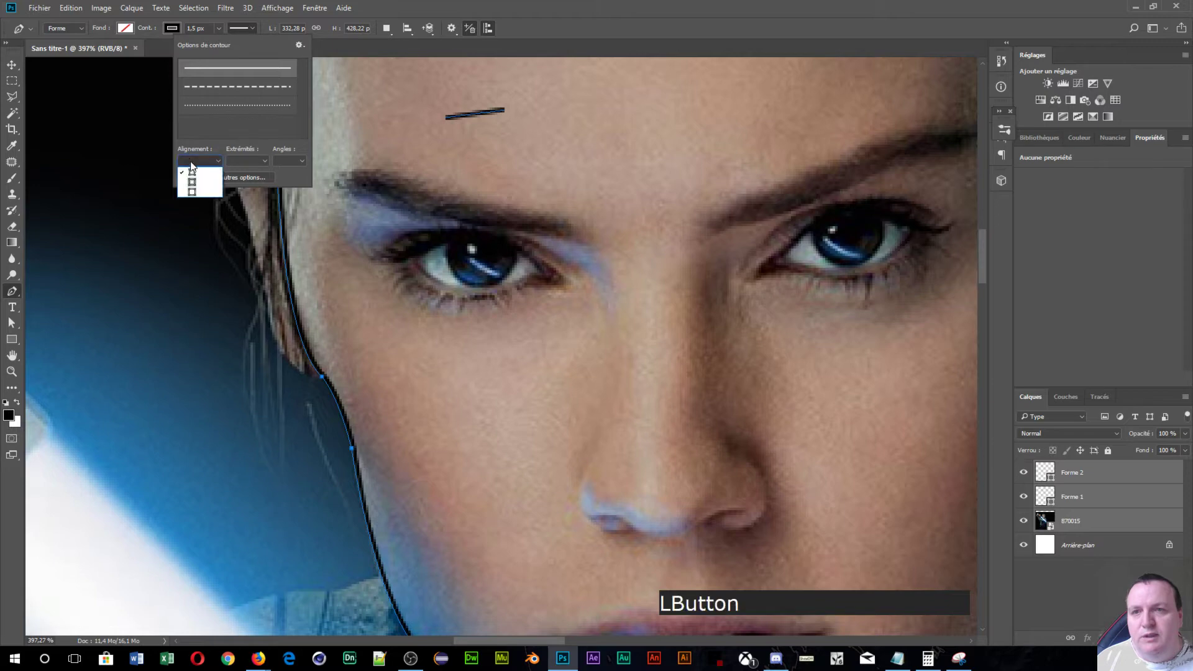
{"action": "left_click", "coordinate": [195, 182]}
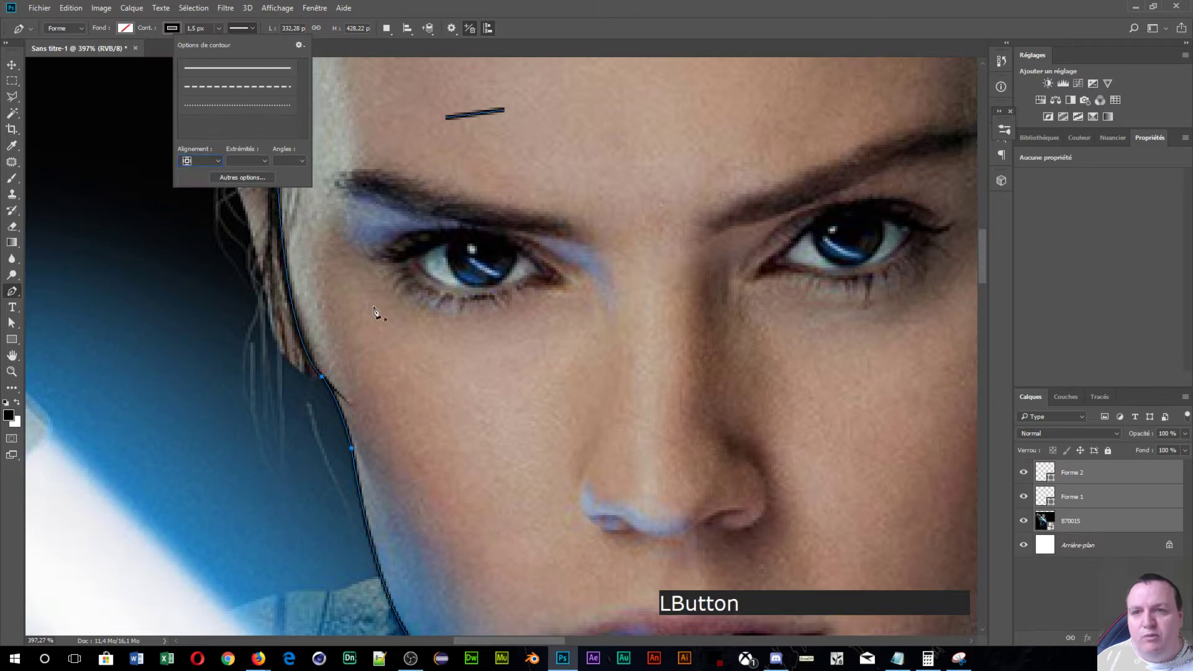
{"action": "key", "text": "Return"}
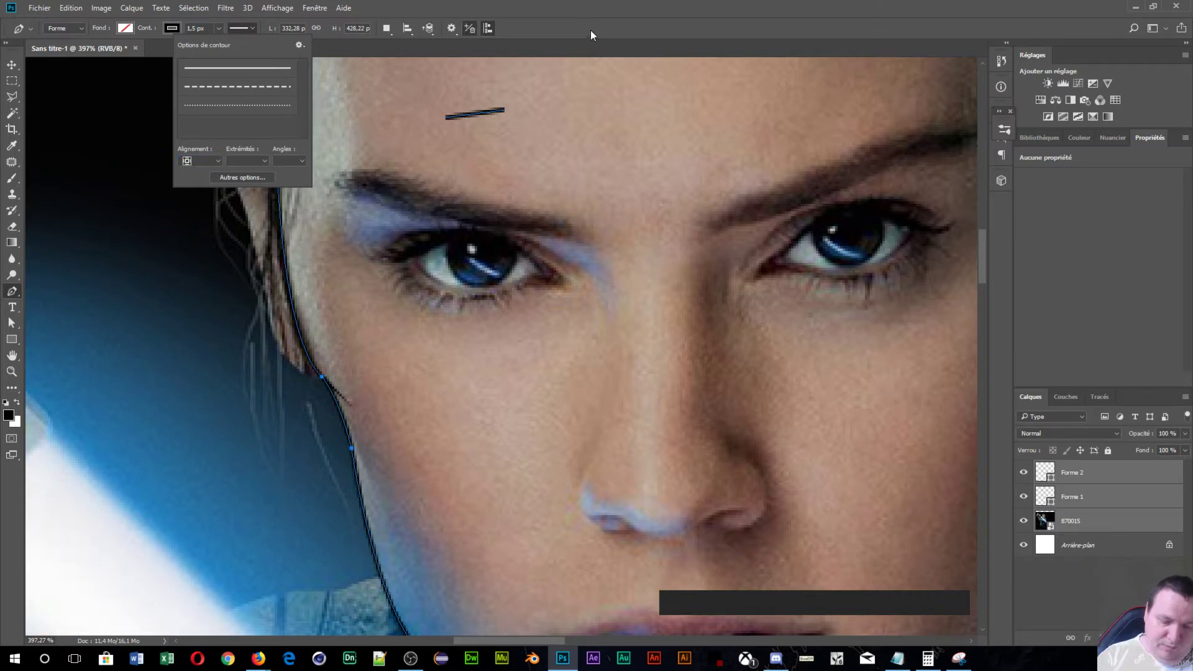
{"action": "key", "text": "Return"}
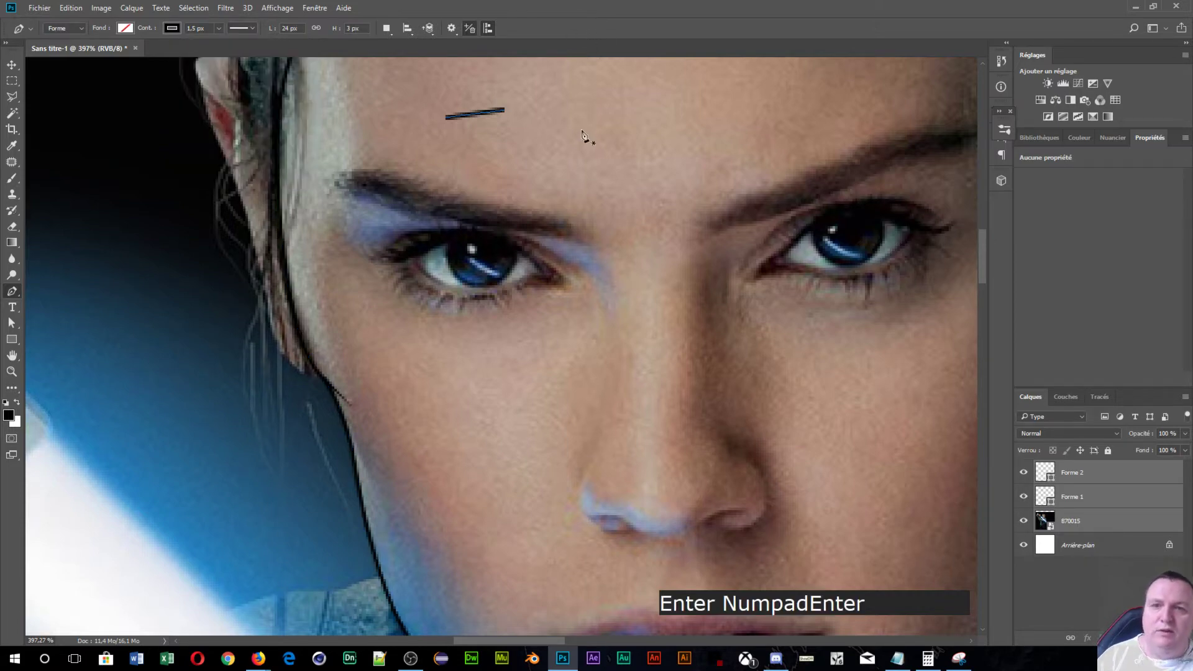
- Delete the shape layer Forme 1 that holds the stray line on the forehead
{"action": "left_click", "coordinate": [1135, 504]}
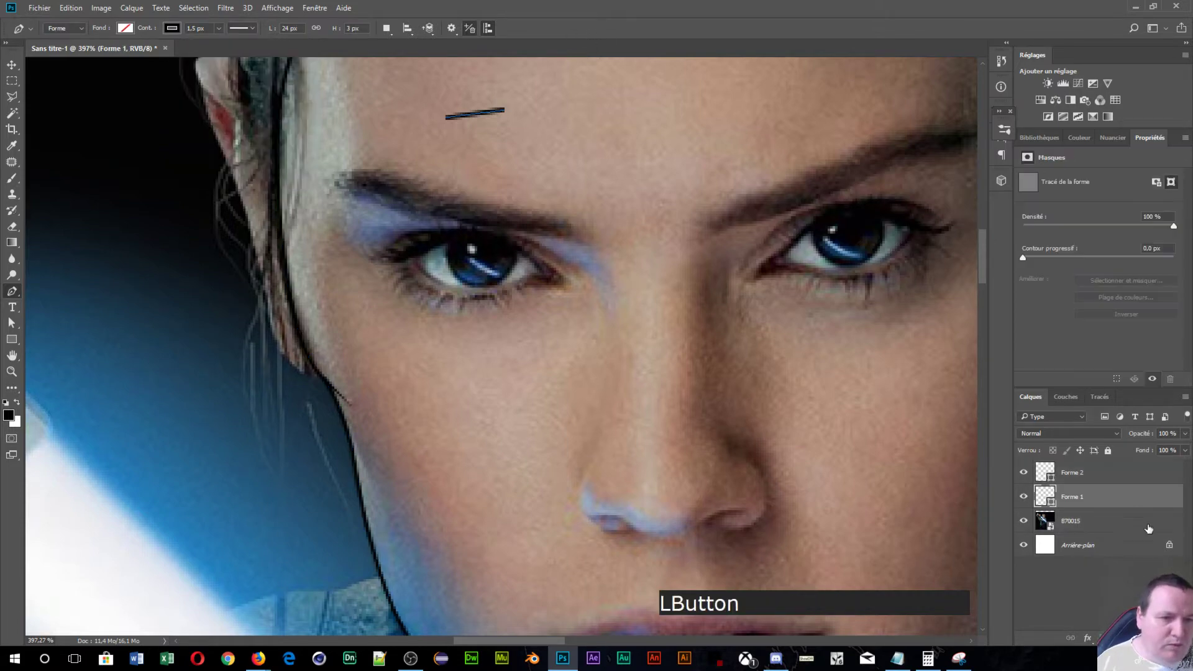
{"action": "left_click", "coordinate": [1171, 639]}
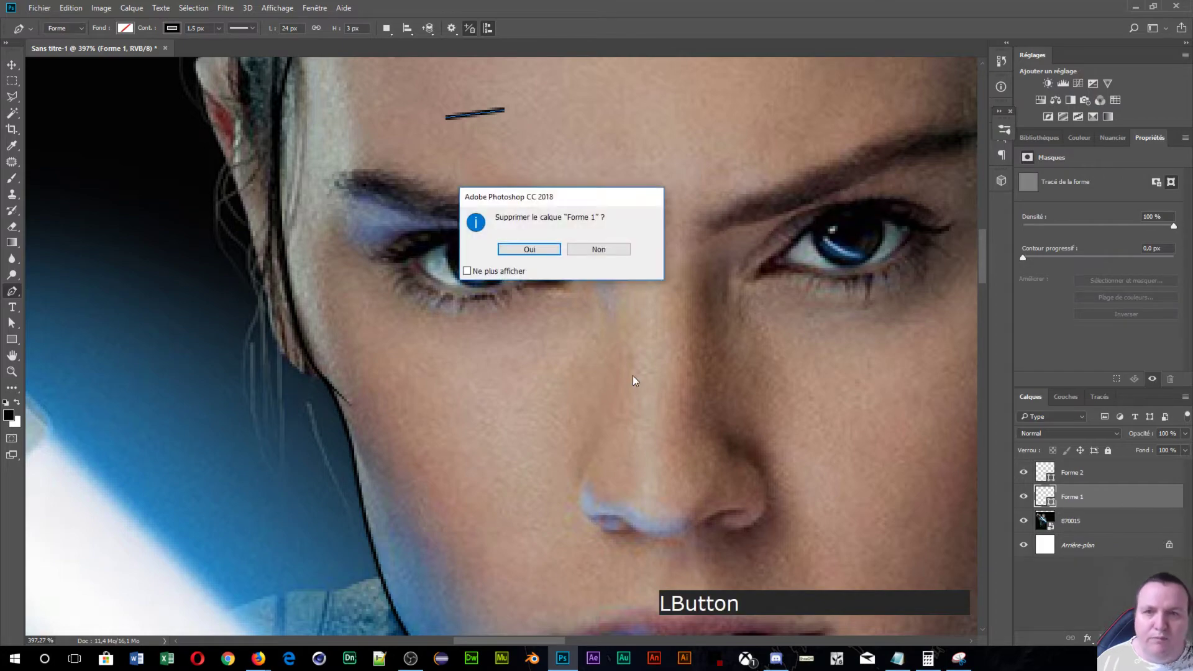
{"action": "left_click", "coordinate": [528, 251]}
- Start a new Pen shape with a short segment about 16 px wide at the inner corner of the left eye
{"action": "scroll", "coordinate": [587, 353], "scroll_direction": "up", "scroll_amount": 2}
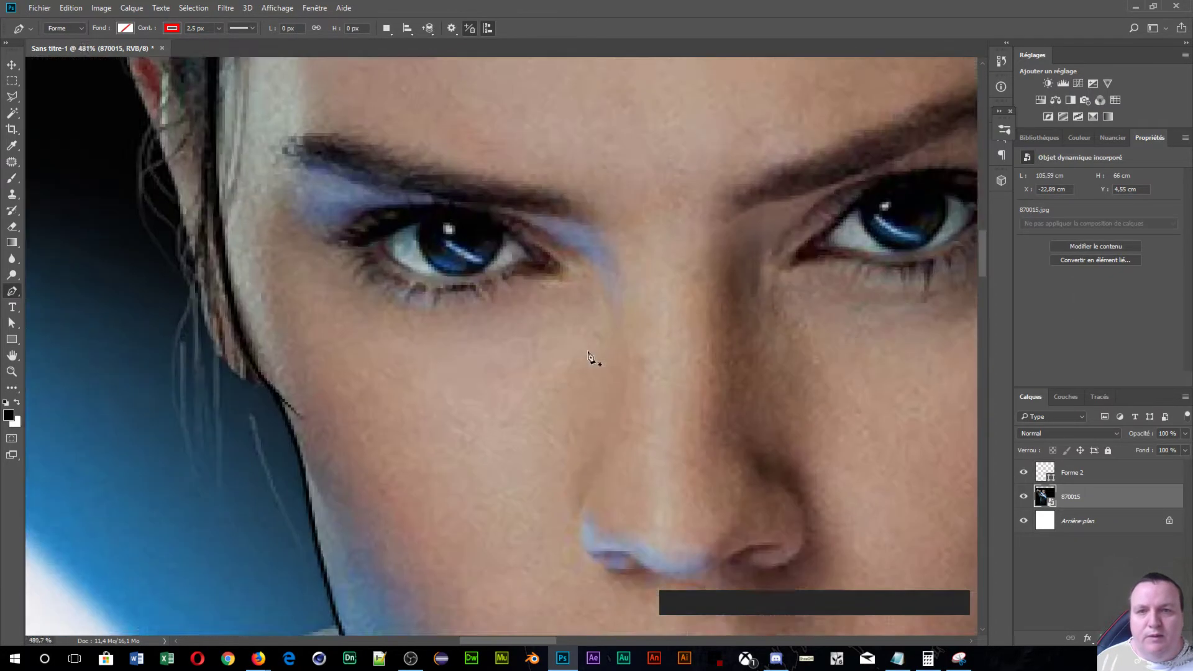
{"action": "scroll", "coordinate": [589, 357], "scroll_direction": "down", "scroll_amount": 1}
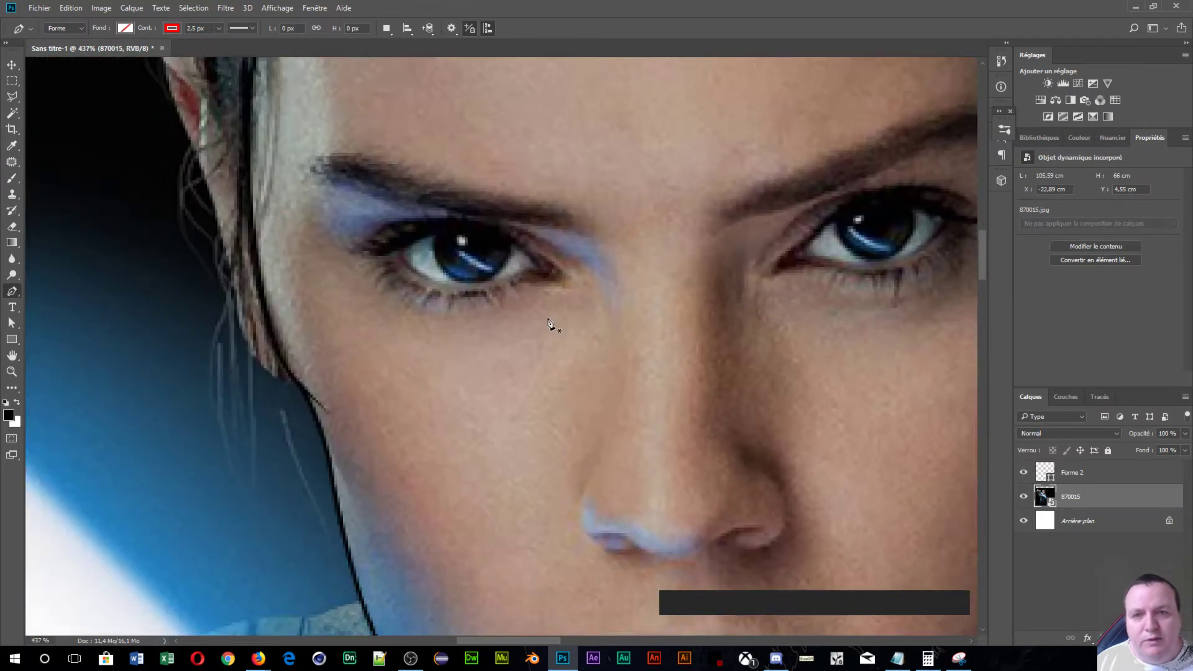
{"action": "left_click", "coordinate": [571, 284]}
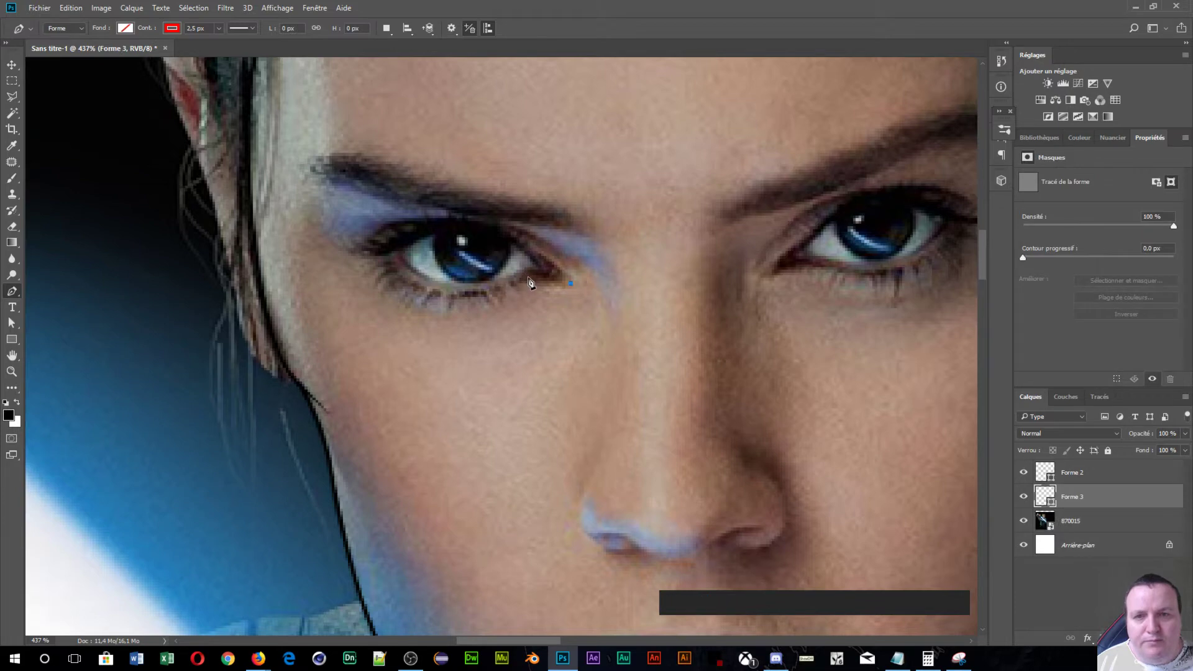
{"action": "left_click", "coordinate": [527, 276]}
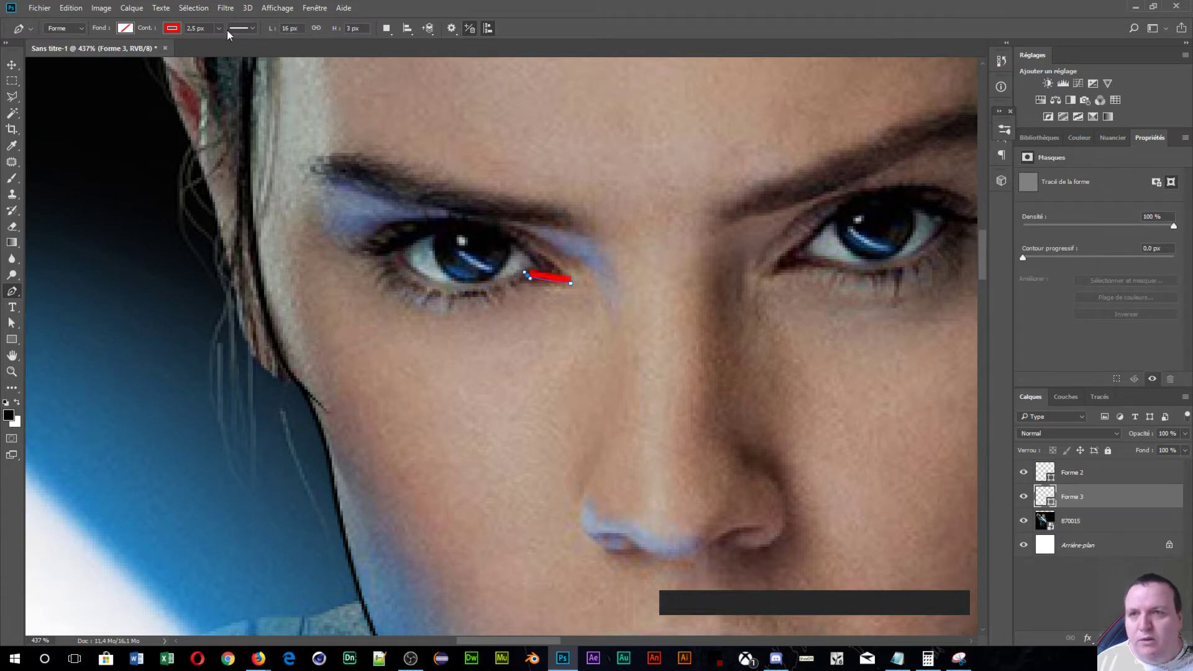
- Change the eye shape's stroke to black and set its width to 1.5 px
{"action": "left_click", "coordinate": [125, 28]}
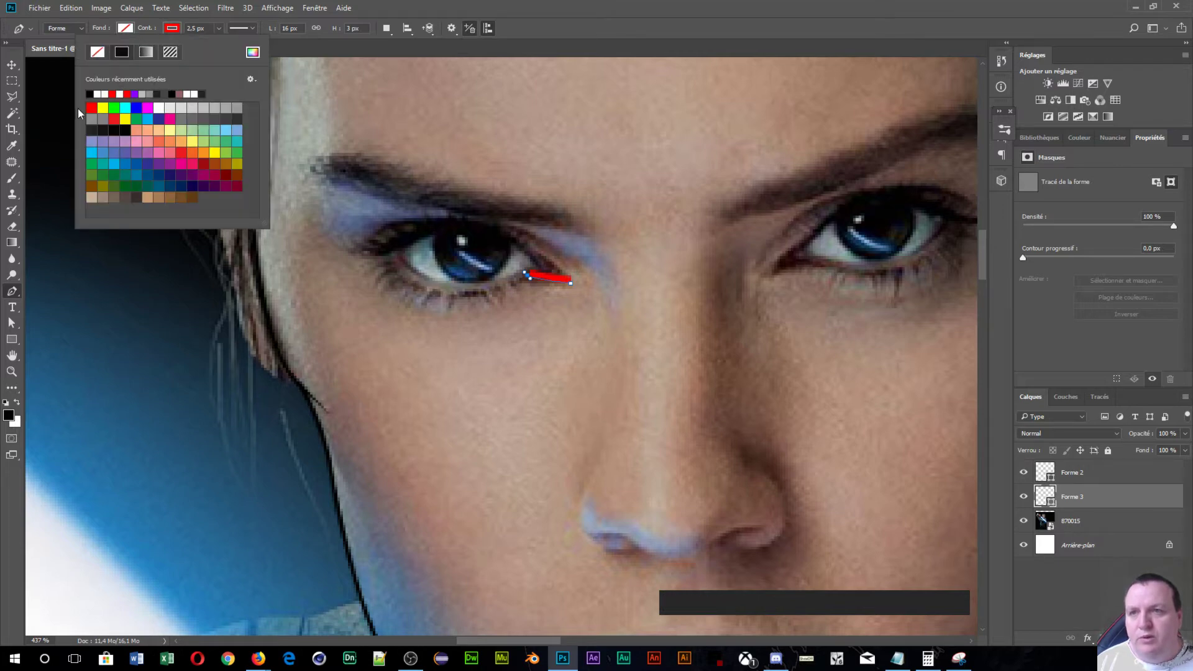
{"action": "left_click", "coordinate": [90, 94]}
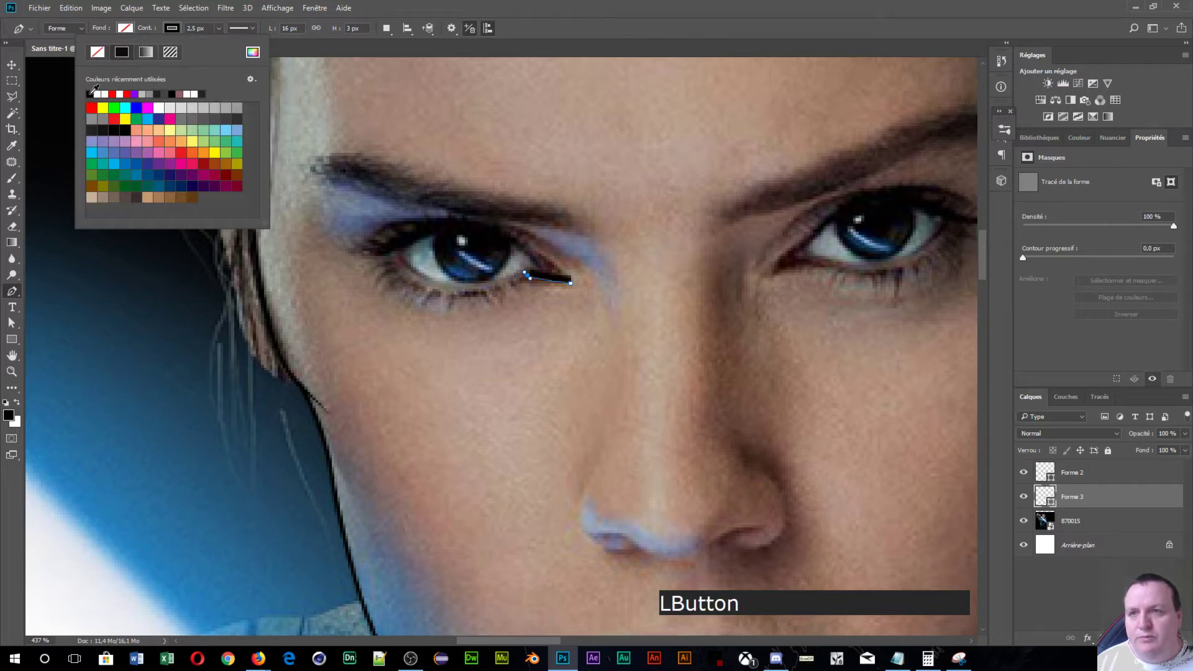
{"action": "left_click", "coordinate": [188, 28]}
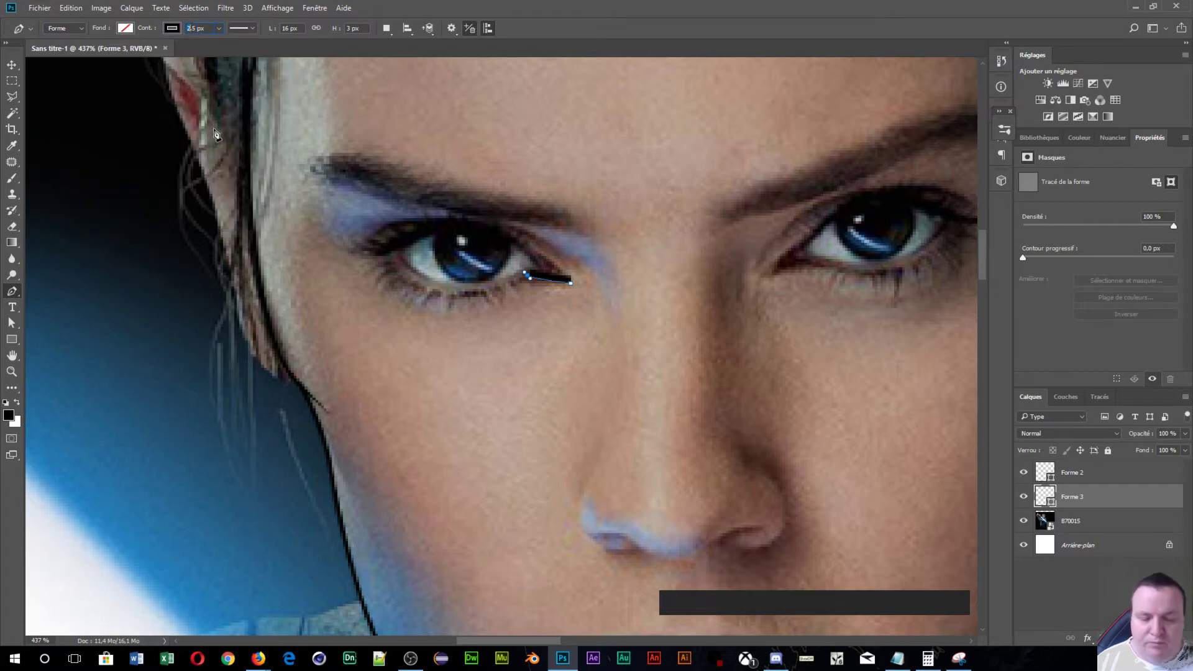
{"action": "type", "text": "1"}
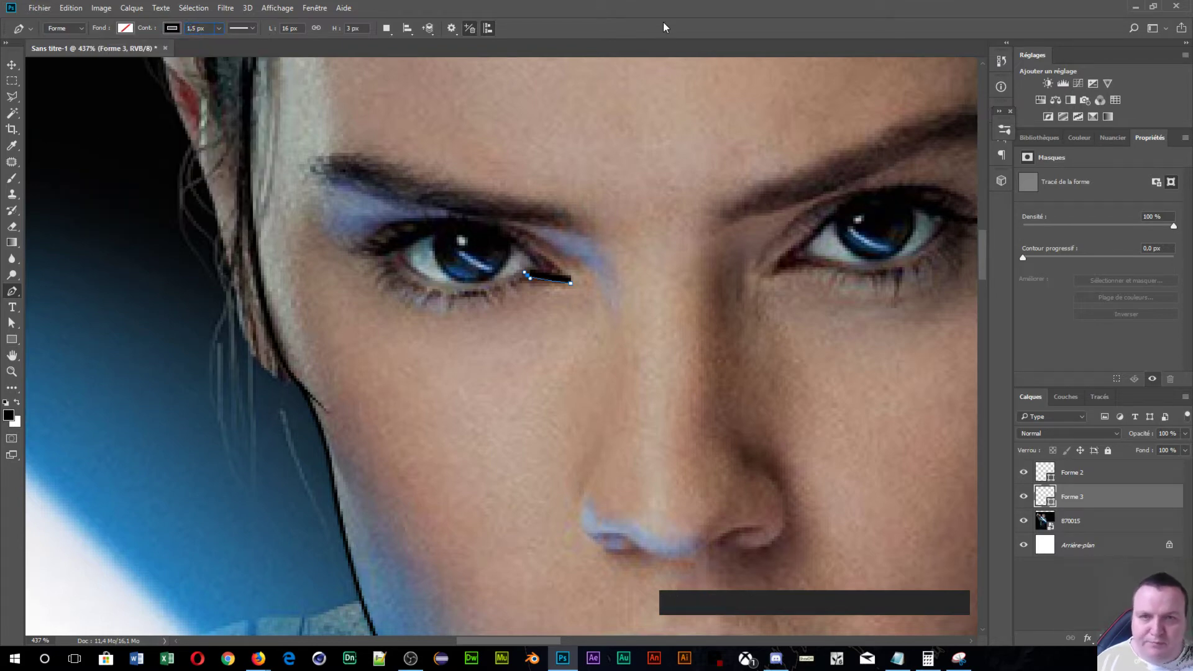
{"action": "left_click", "coordinate": [656, 110]}
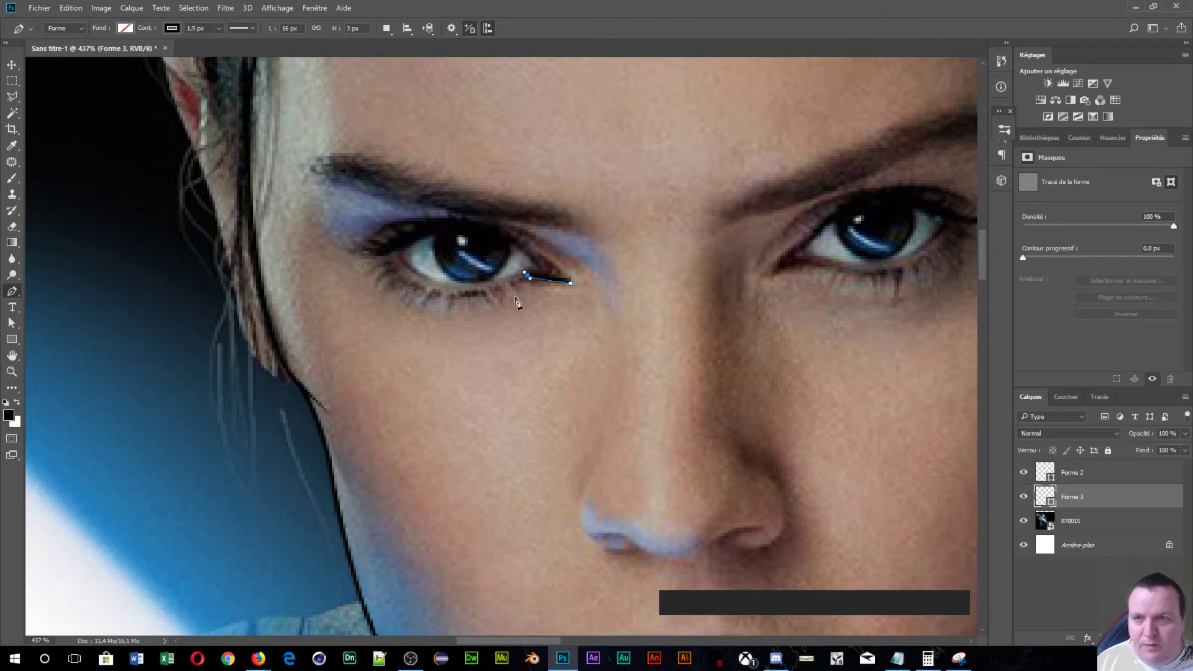
- Set the eye shape's stroke alignment to centre and remove the outgoing handle from its last anchor point
{"action": "left_click", "coordinate": [252, 28]}
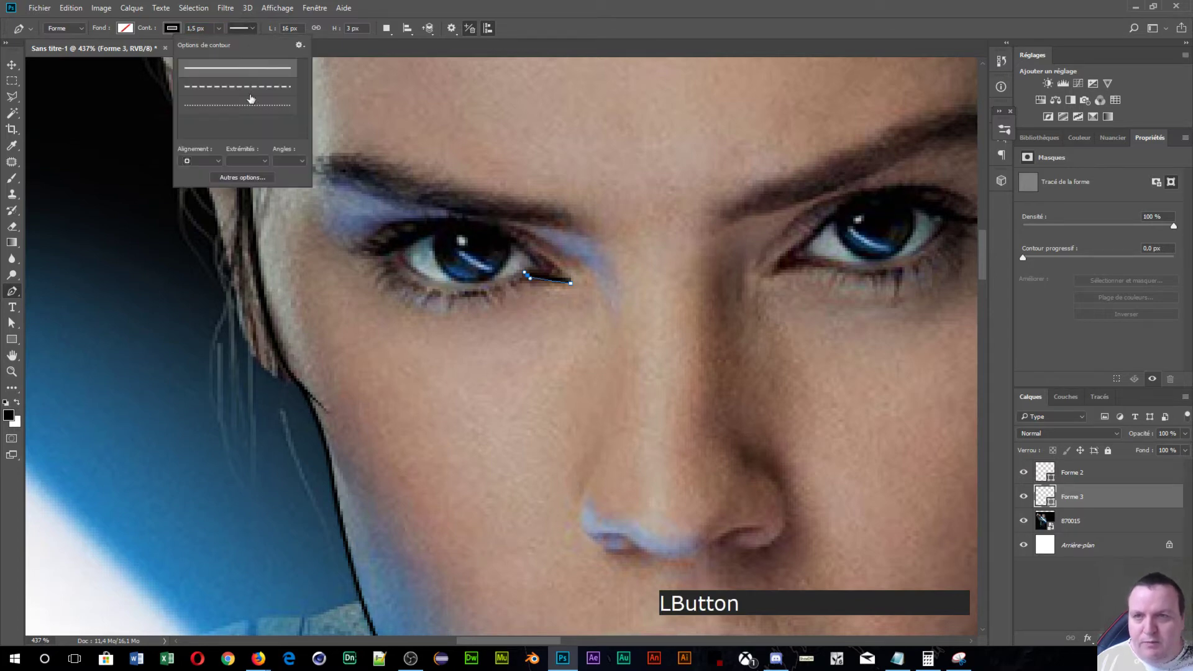
{"action": "left_click", "coordinate": [219, 164]}
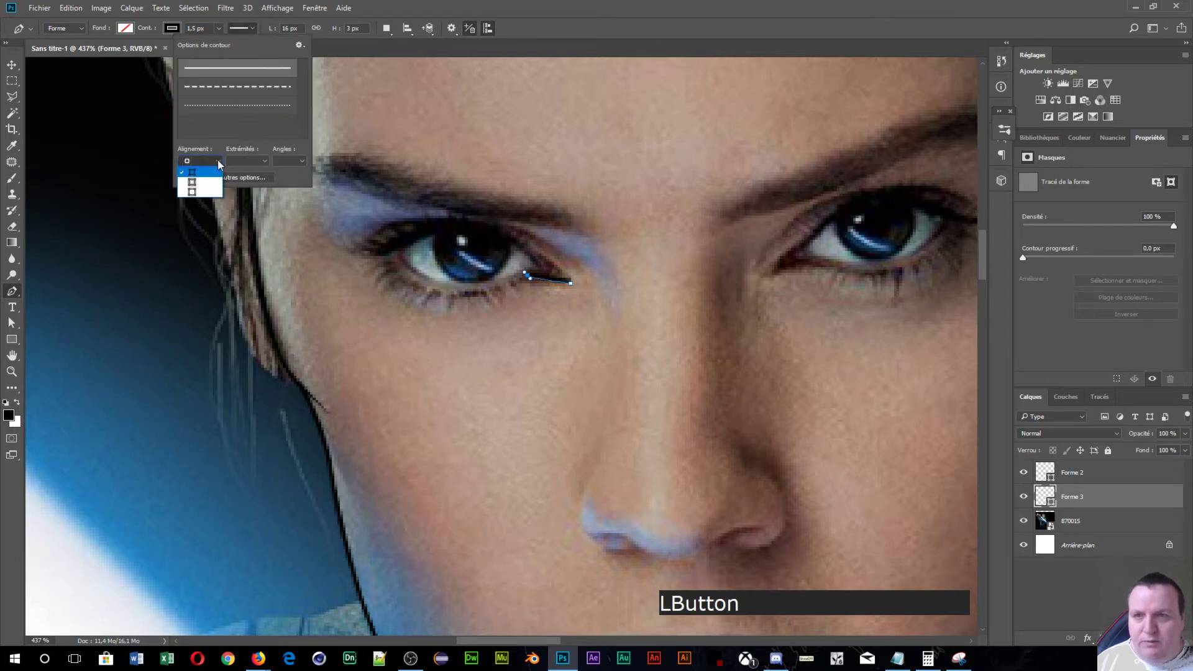
{"action": "left_click", "coordinate": [219, 188]}
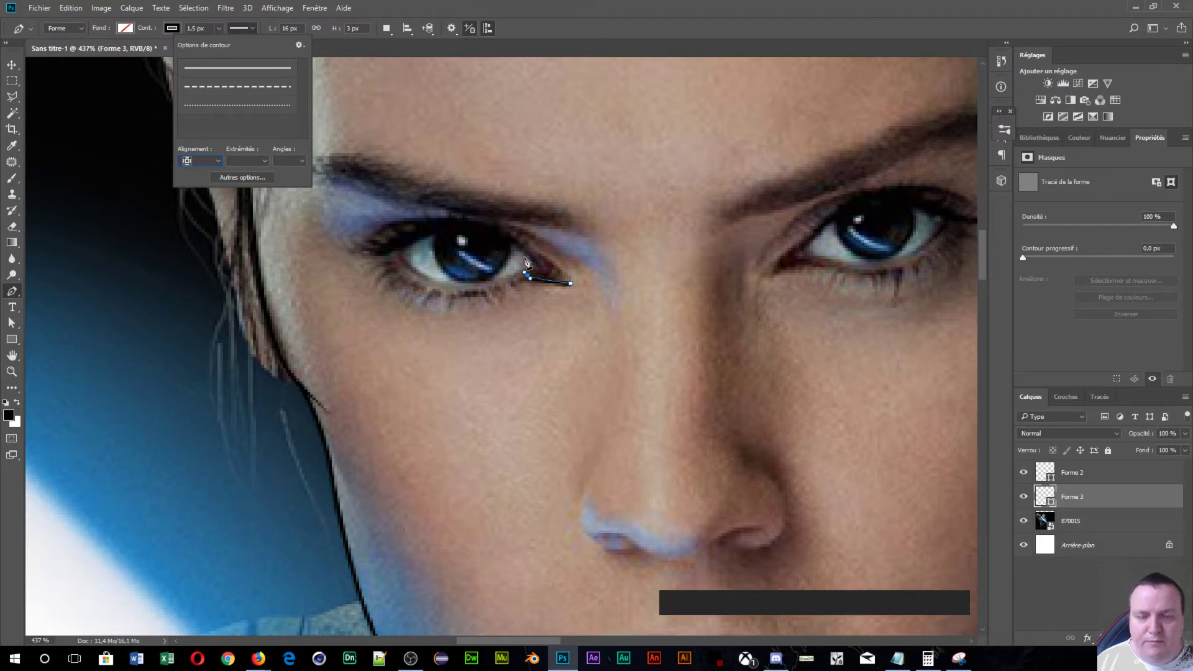
{"action": "key", "text": "alt"}
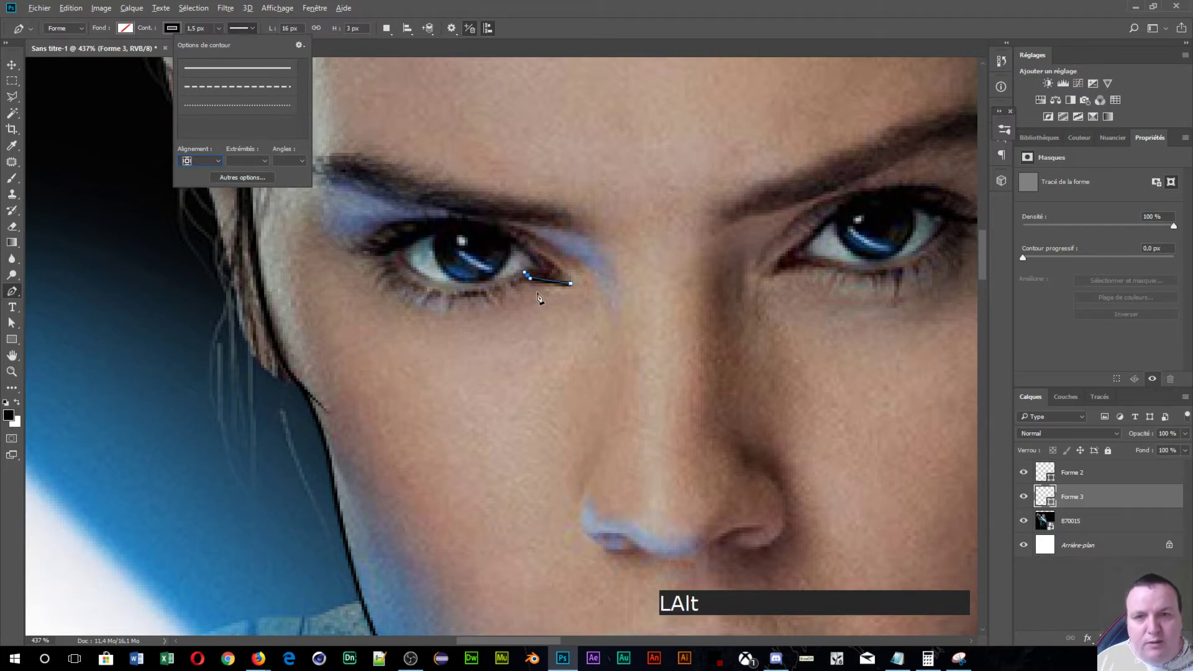
{"action": "key", "text": "alt"}
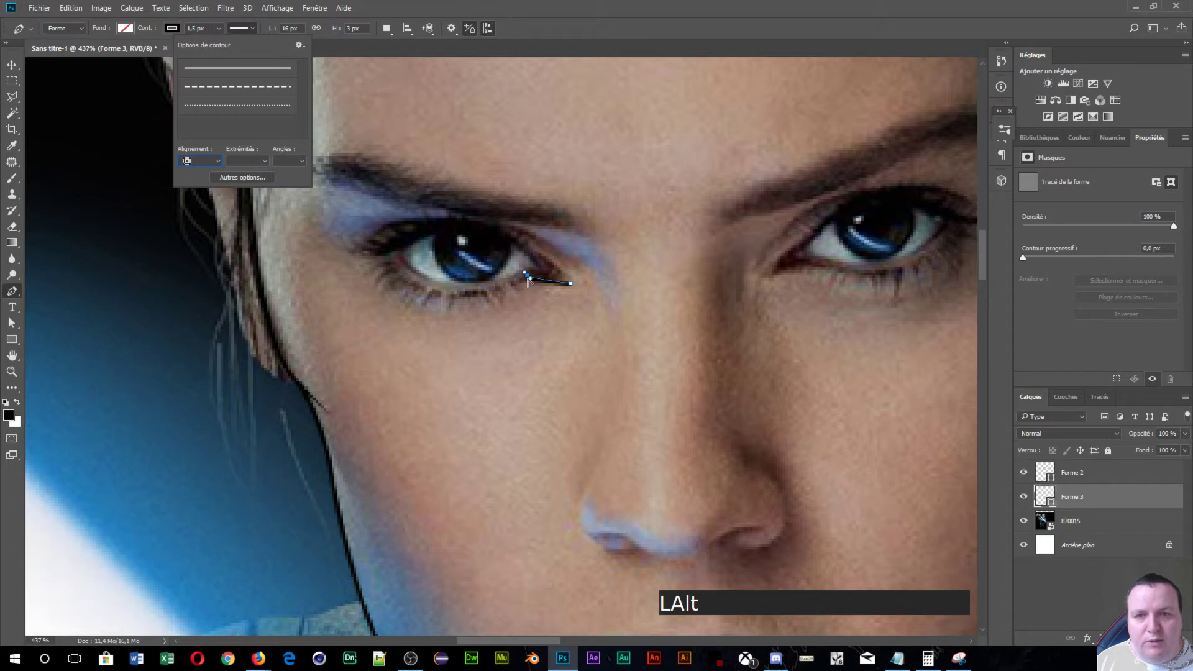
{"action": "left_click", "coordinate": [529, 281], "text": "alt"}
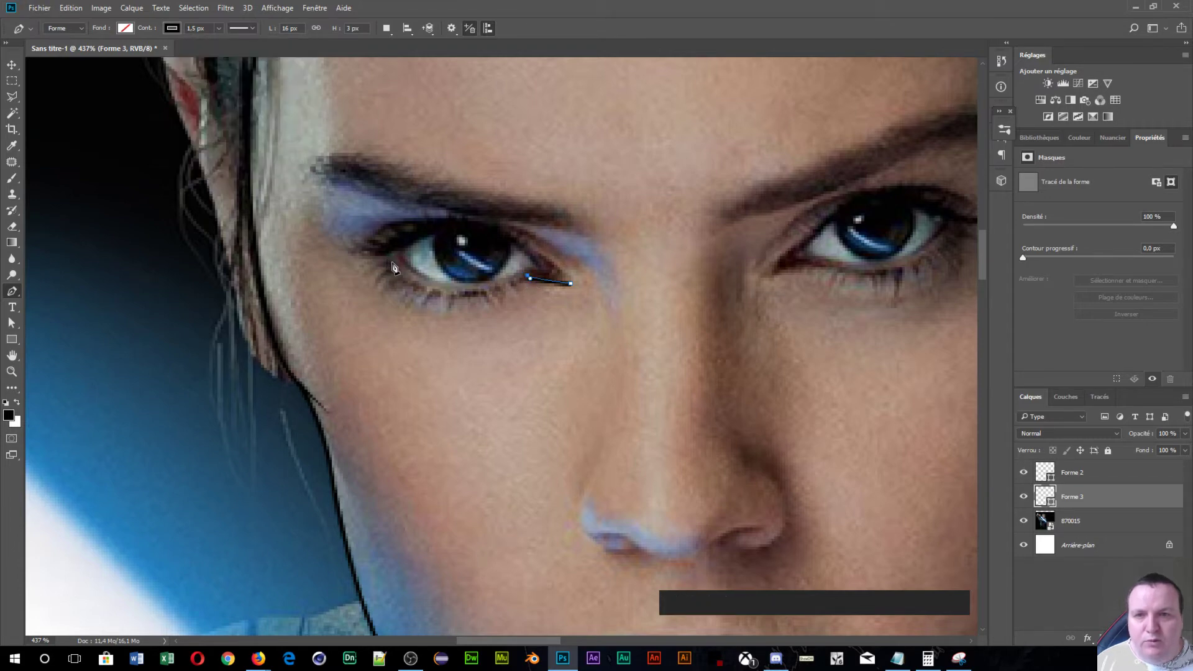
{"action": "left_click_drag", "start_coordinate": [386, 254], "coordinate": [343, 173]}
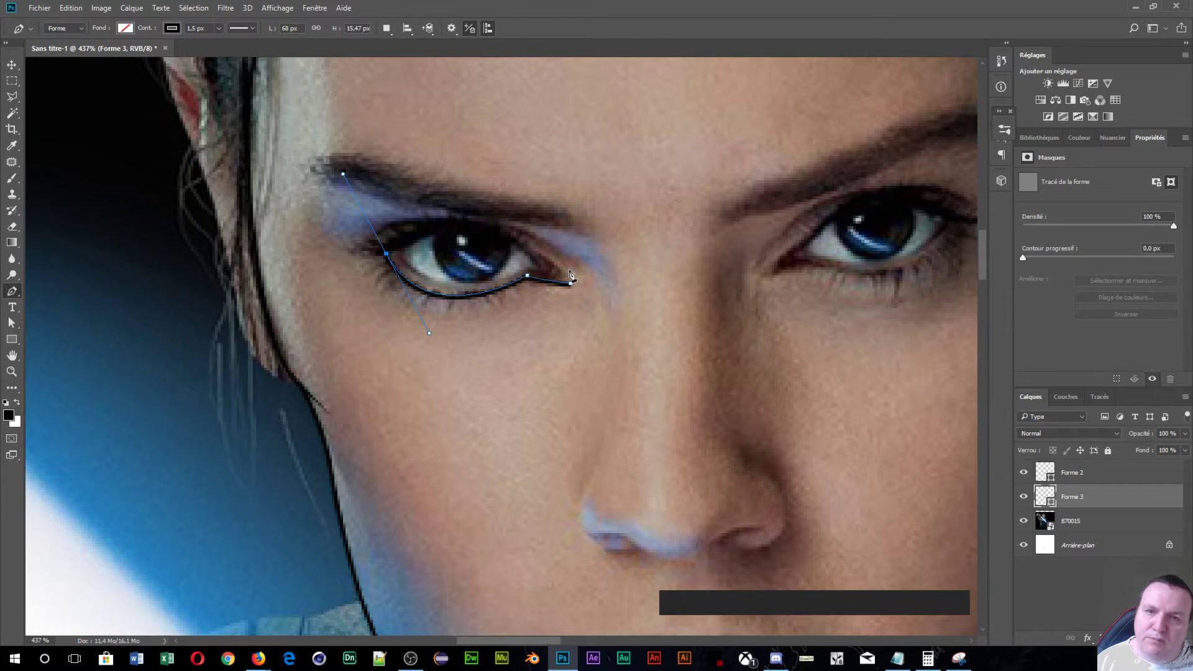
{"action": "left_click", "coordinate": [370, 253]}
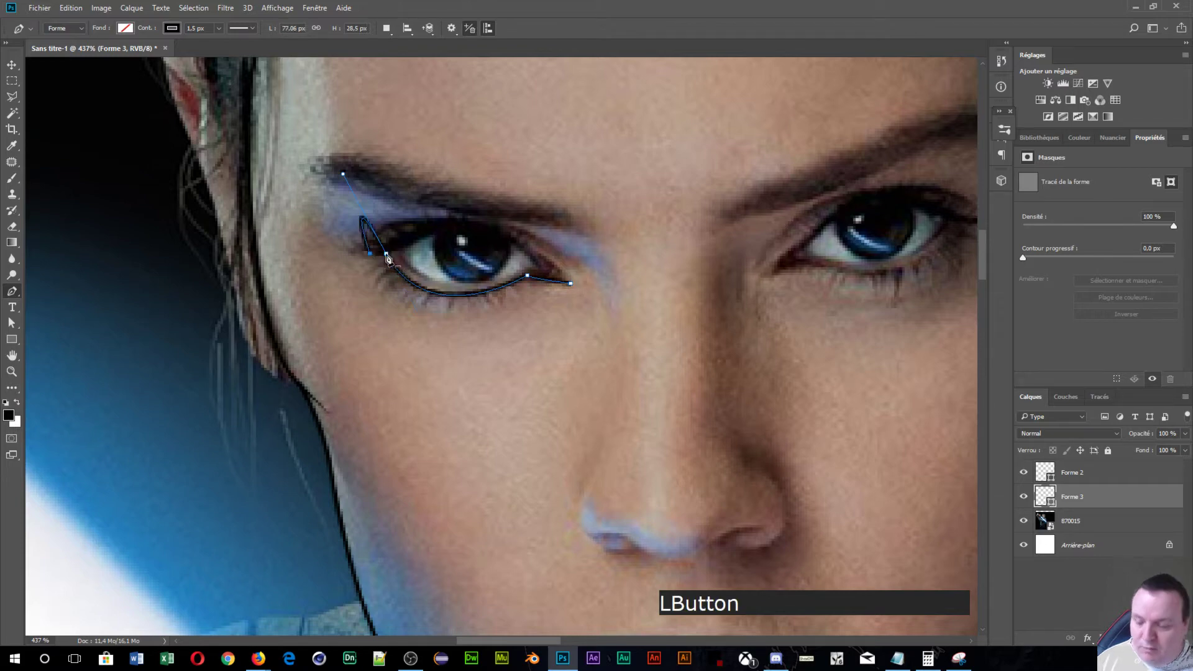
{"action": "key", "text": "ctrl+alt+a"}
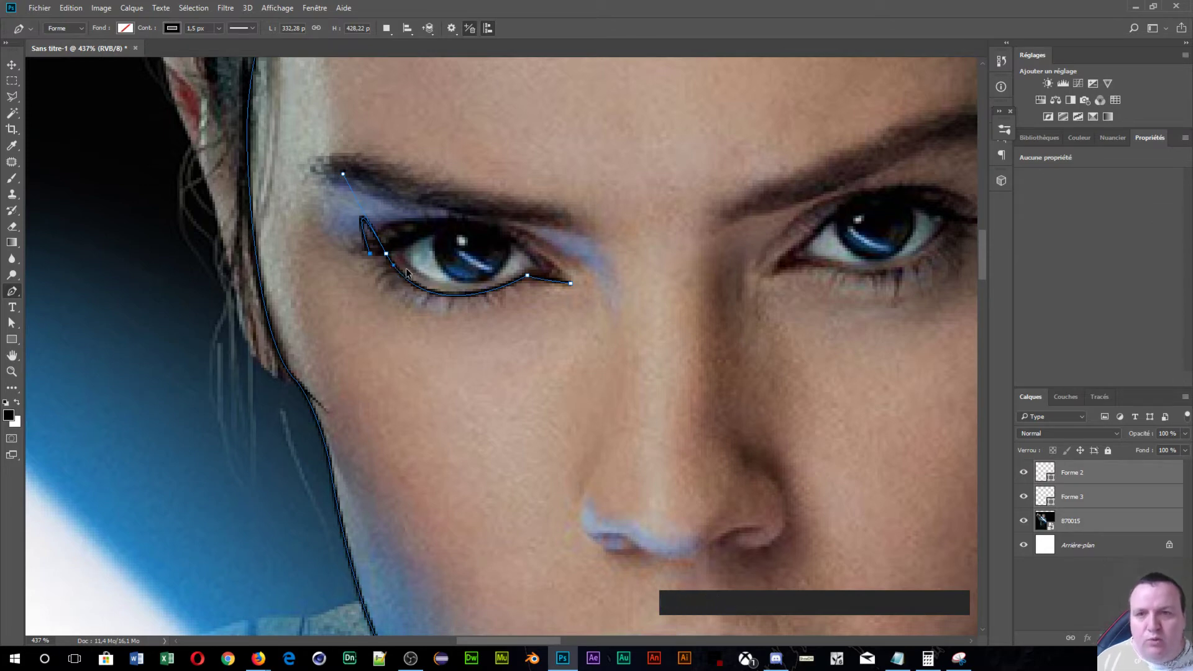
{"action": "key", "text": "ctrl+alt+z"}
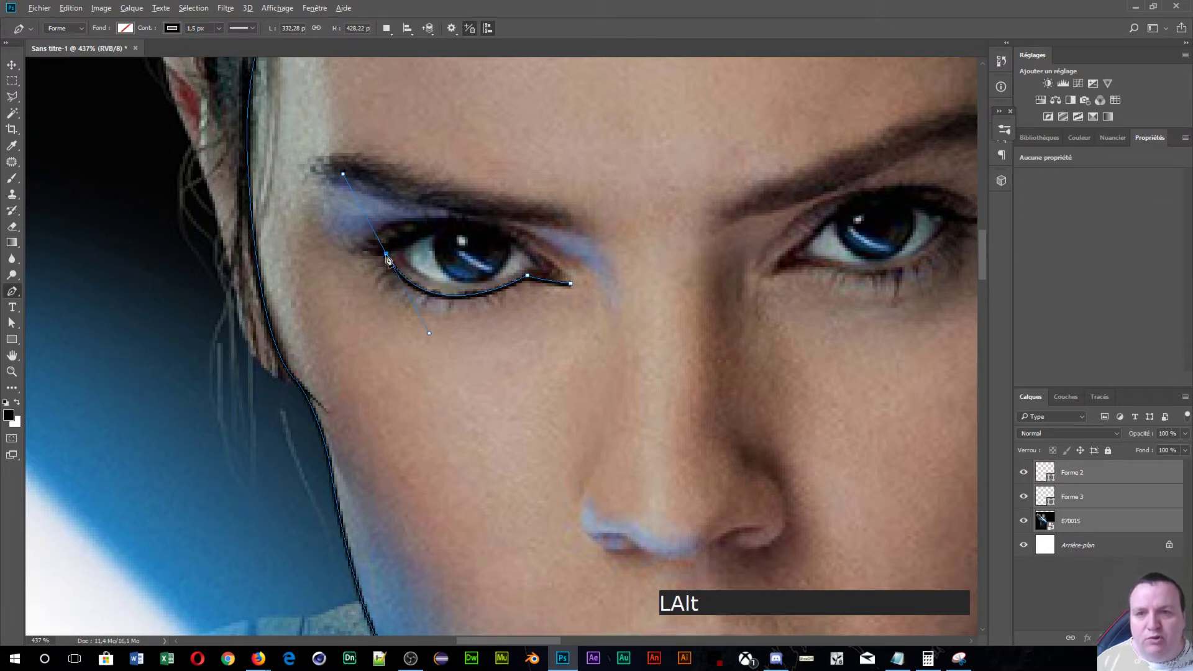
{"action": "left_click", "coordinate": [386, 255], "text": "alt"}
{"action": "key", "text": "ctrl"}
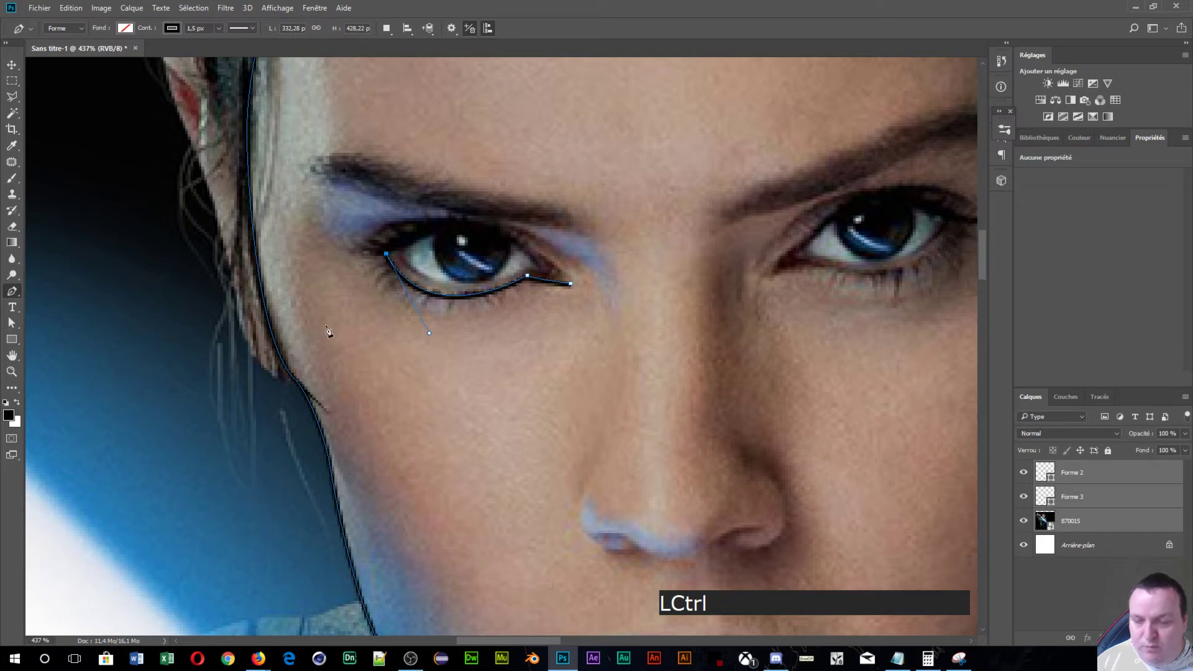
{"action": "left_click", "coordinate": [373, 254]}
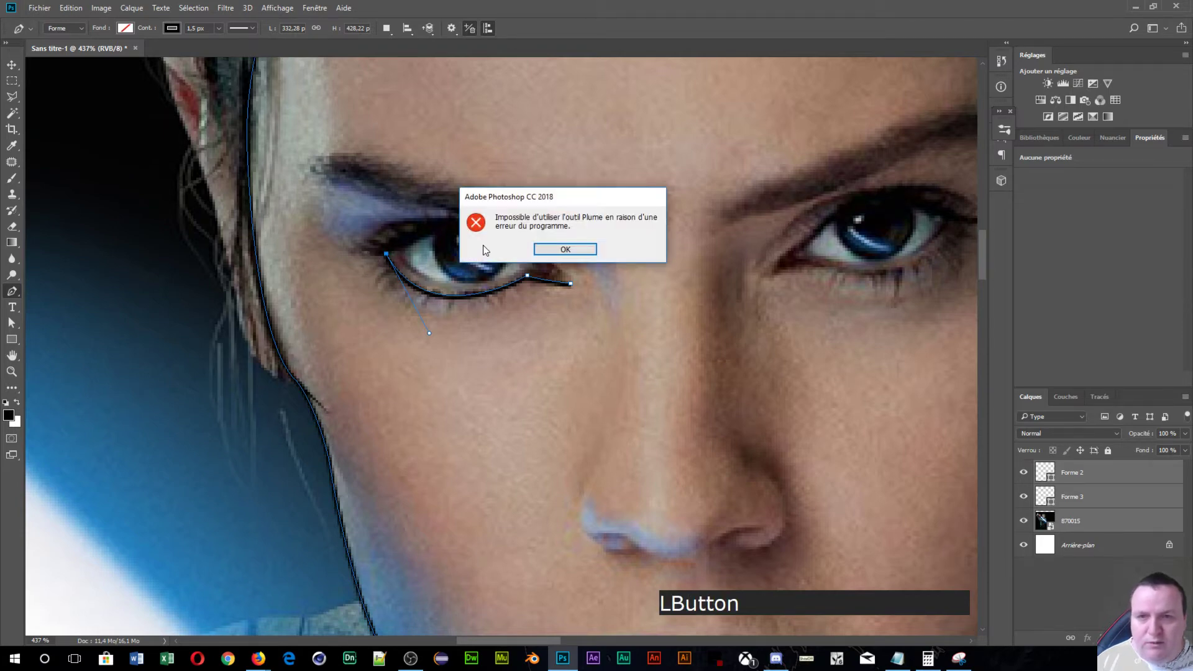
{"action": "left_click", "coordinate": [536, 250]}
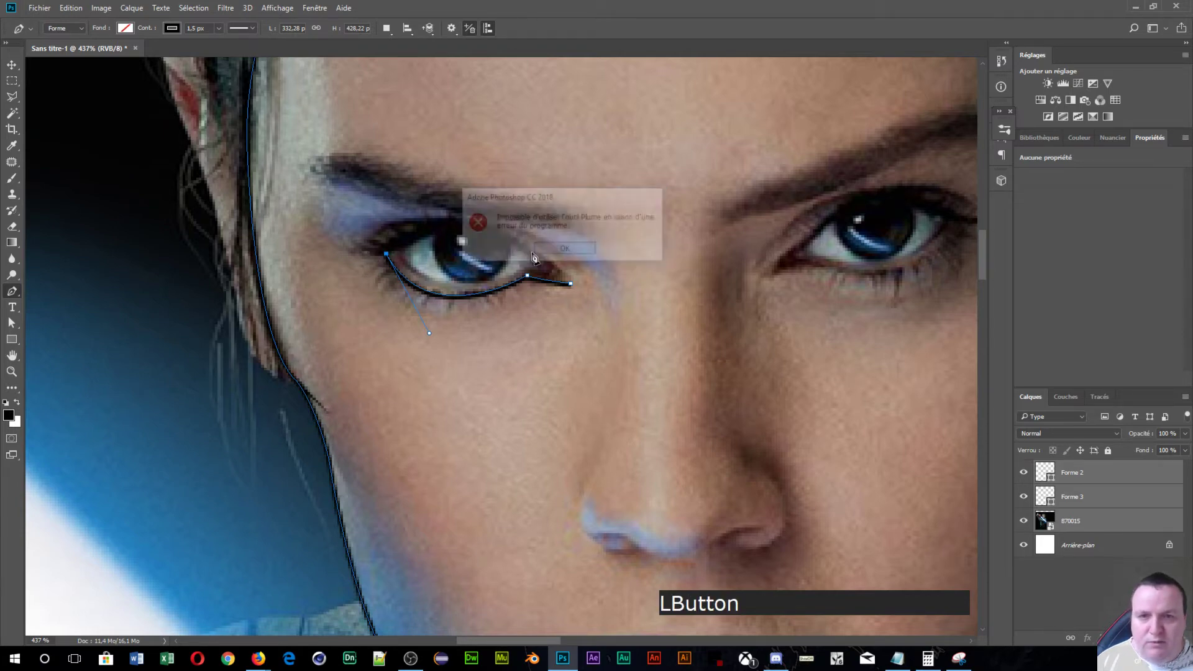
{"action": "left_click", "coordinate": [373, 258]}
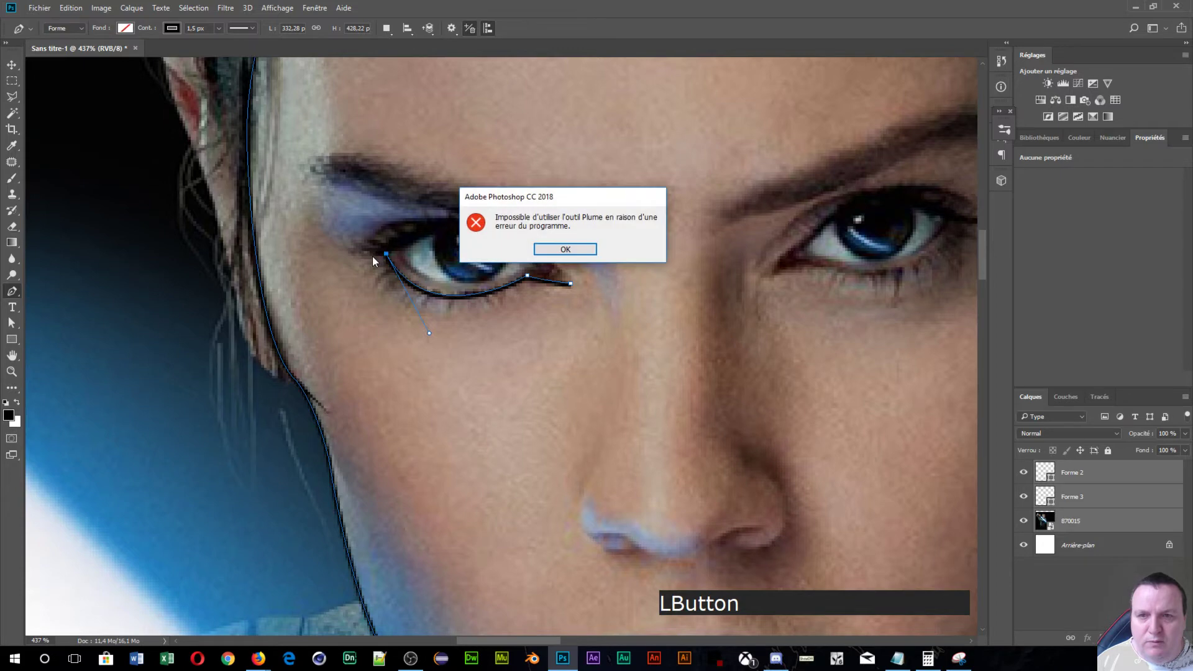
{"action": "left_click", "coordinate": [572, 250]}
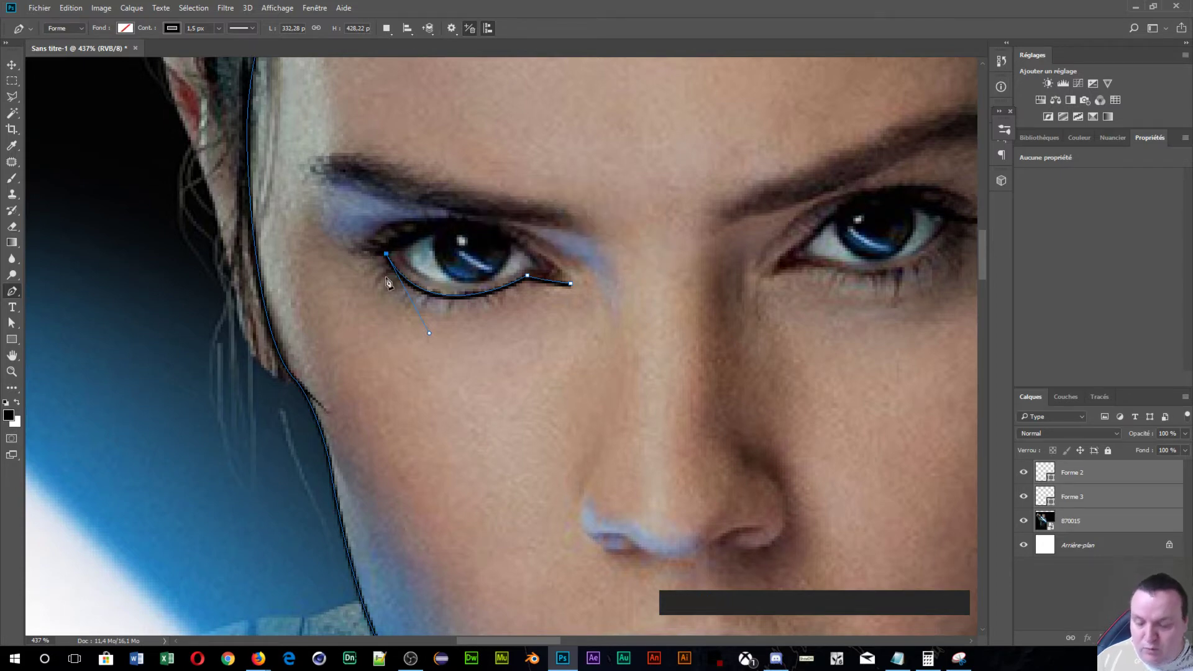
{"action": "key", "text": "ctrl+alt+z"}
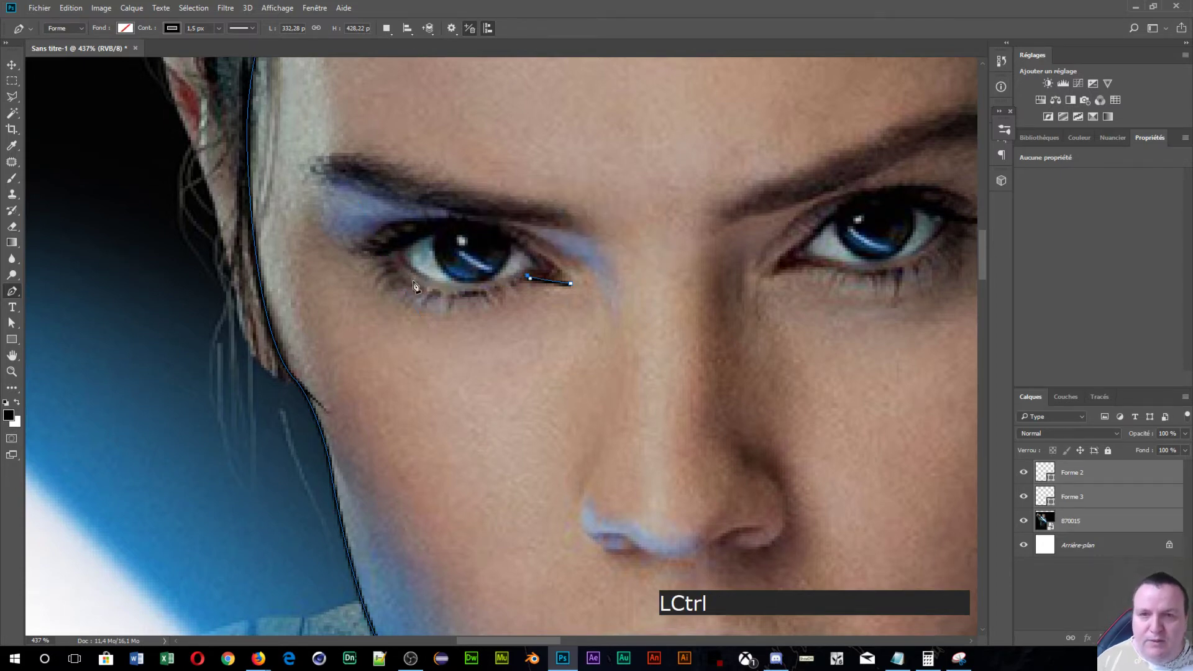
{"action": "left_click", "coordinate": [381, 249]}
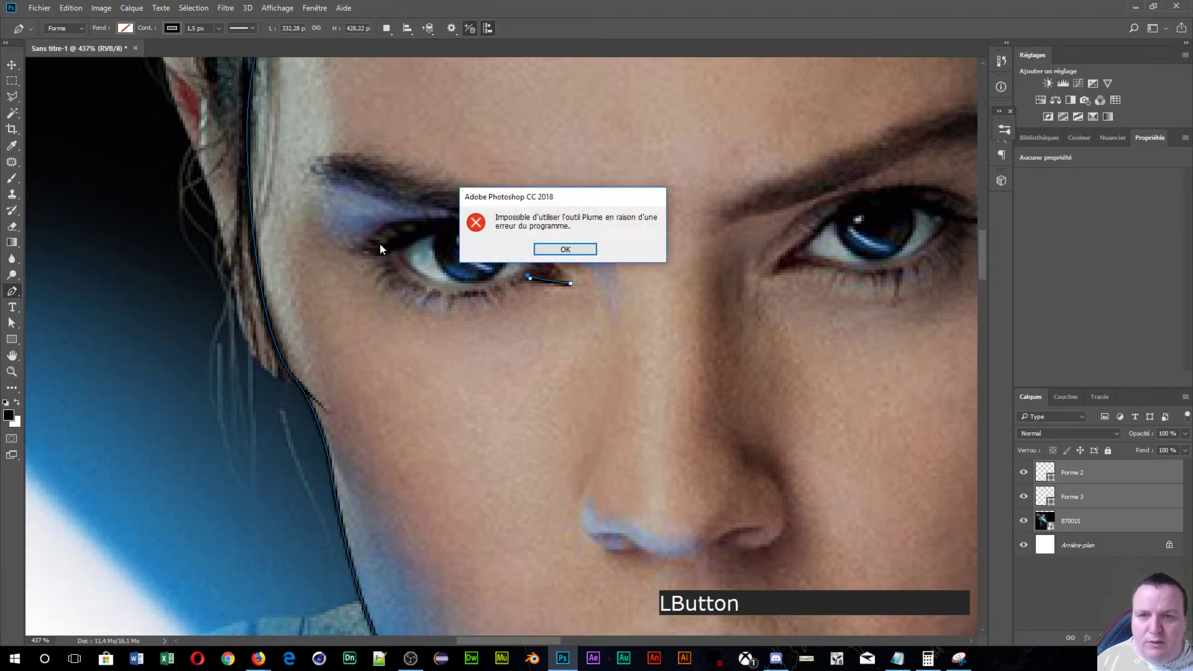
{"action": "left_click", "coordinate": [573, 254]}
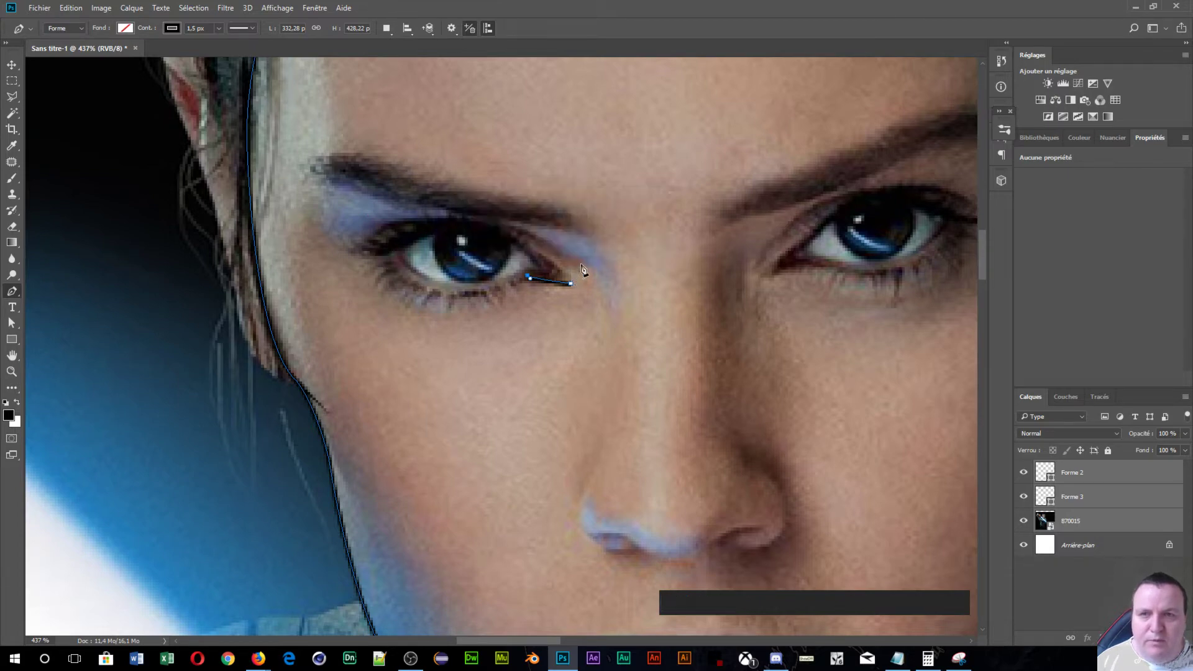
{"action": "left_click", "coordinate": [529, 279], "text": "alt"}
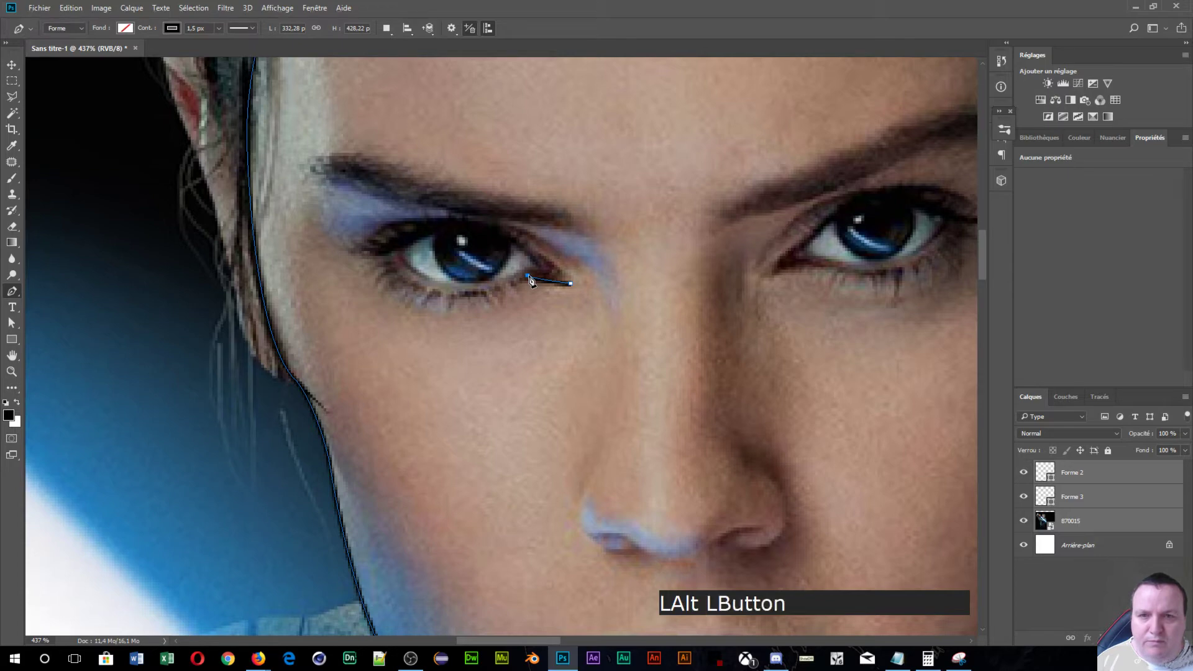
{"action": "left_click", "coordinate": [381, 261]}
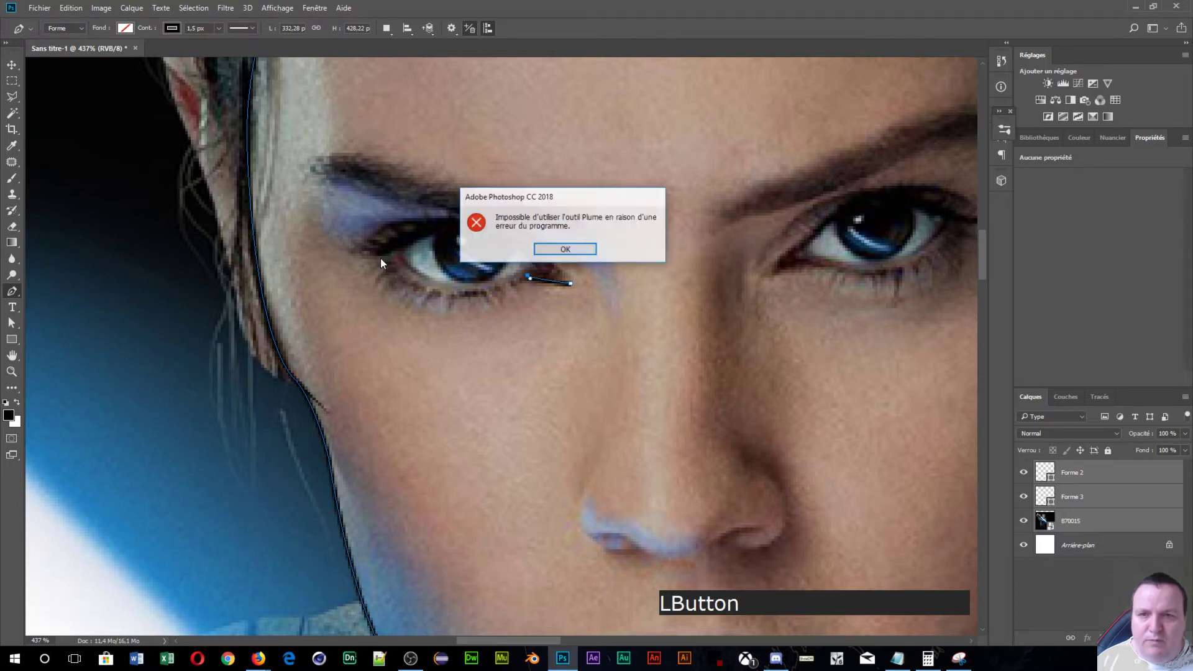
{"action": "left_click", "coordinate": [579, 254]}
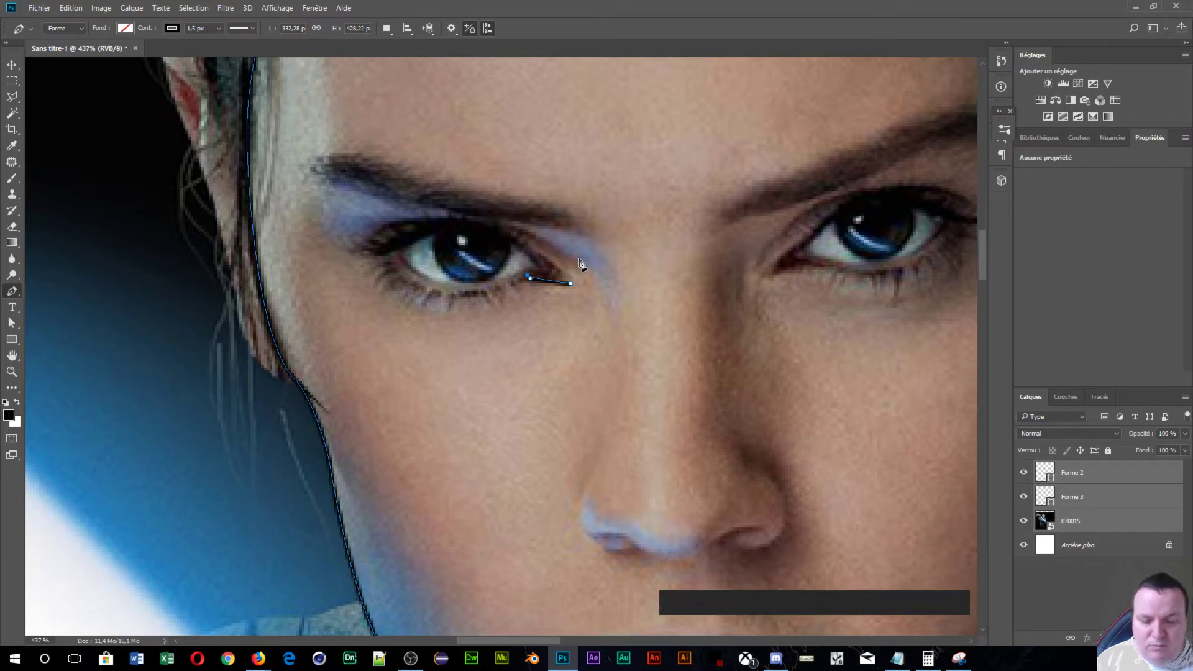
- Trace the left eye's lower lid to its outer corner and close the outline along the upper lid, about 75 px wide and 29 px high
{"action": "key", "text": "Return"}
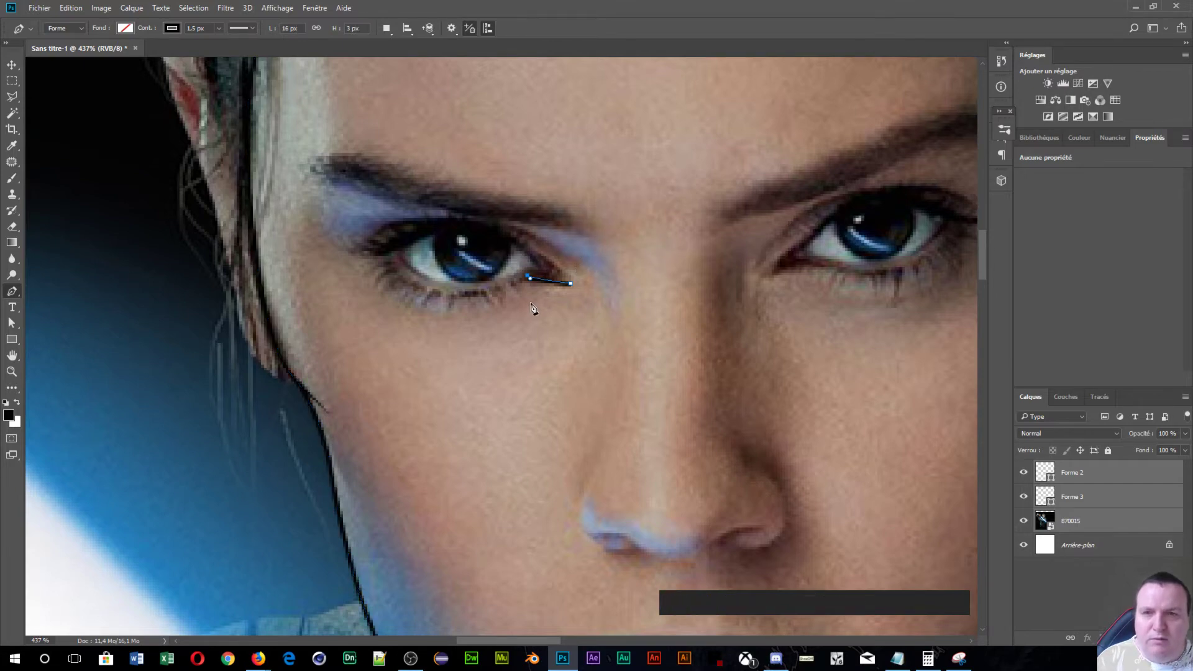
{"action": "mouse_move", "coordinate": [386, 253]}
{"action": "left_mouse_down"}
{"action": "mouse_move", "coordinate": [337, 199]}
{"action": "mouse_move", "coordinate": [344, 175]}
{"action": "left_mouse_up"}
{"action": "key", "text": "alt"}
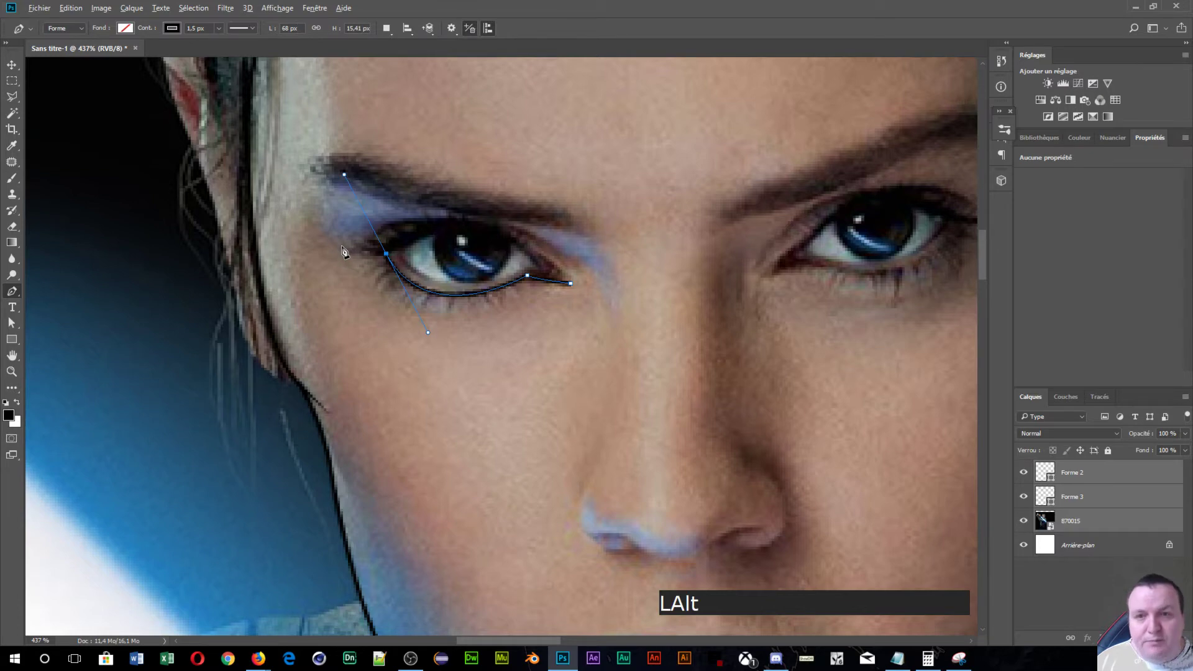
{"action": "left_click", "coordinate": [383, 255], "text": "alt"}
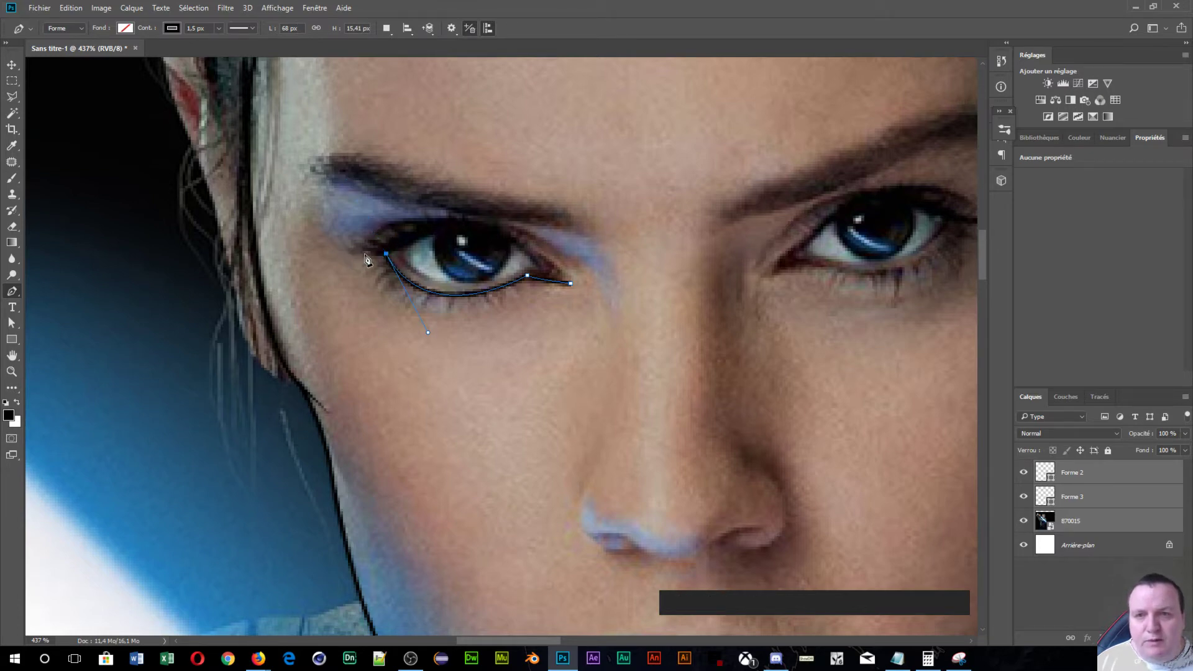
{"action": "left_click", "coordinate": [367, 256]}
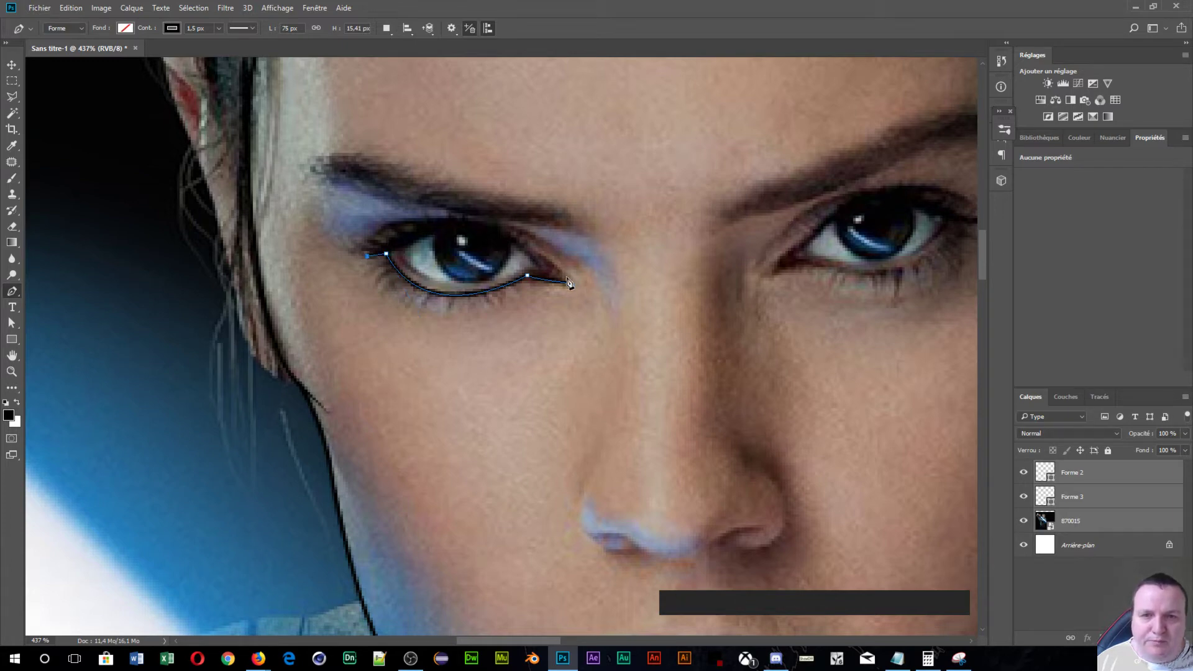
{"action": "left_click_drag", "start_coordinate": [571, 285], "coordinate": [686, 413]}
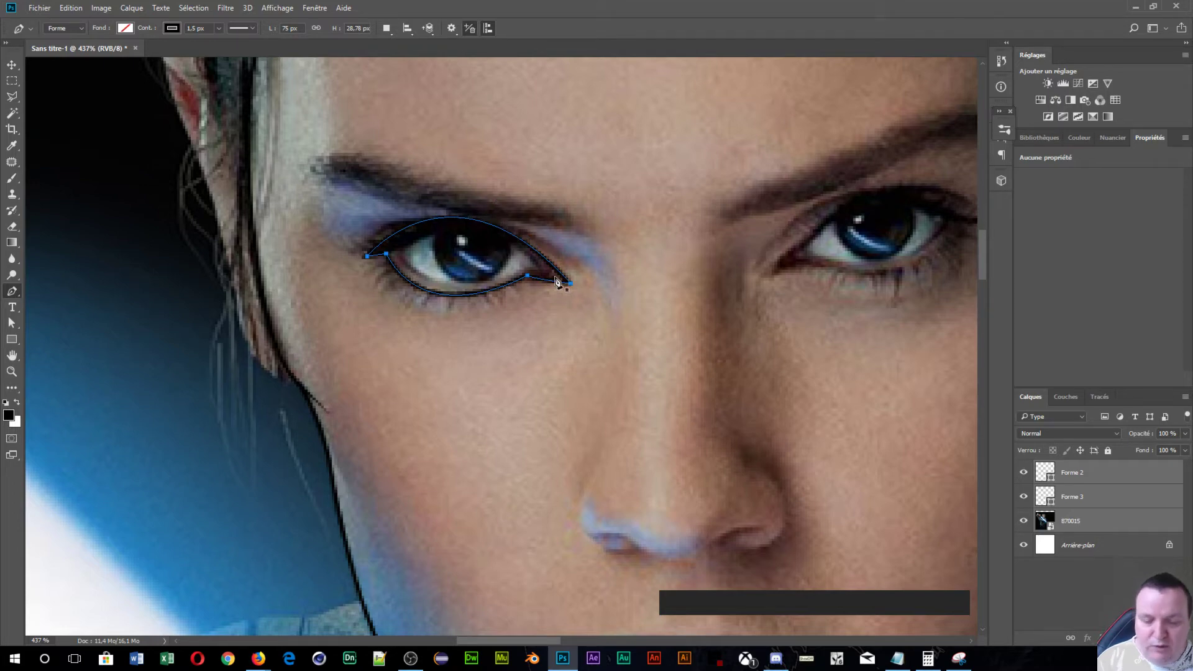
{"action": "key", "text": "KP_Enter"}
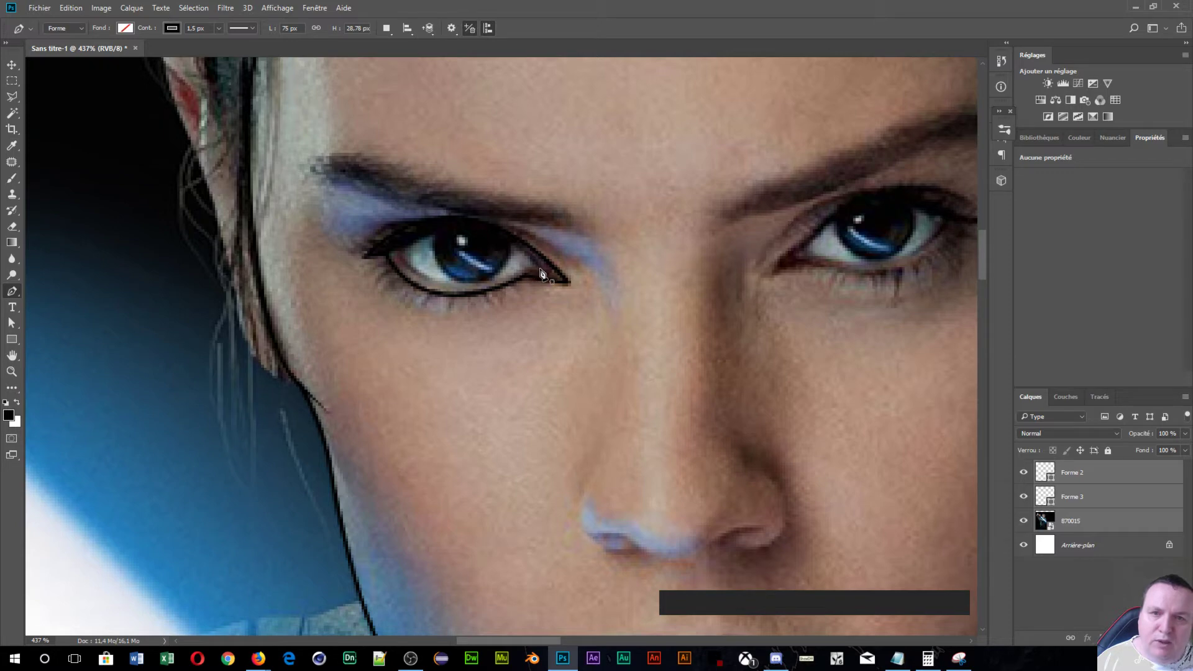
- Draw a second closed Pen shape inside the left eye outline, following the eye opening, about 51 px wide and 20 px high
{"action": "left_click", "coordinate": [540, 267]}
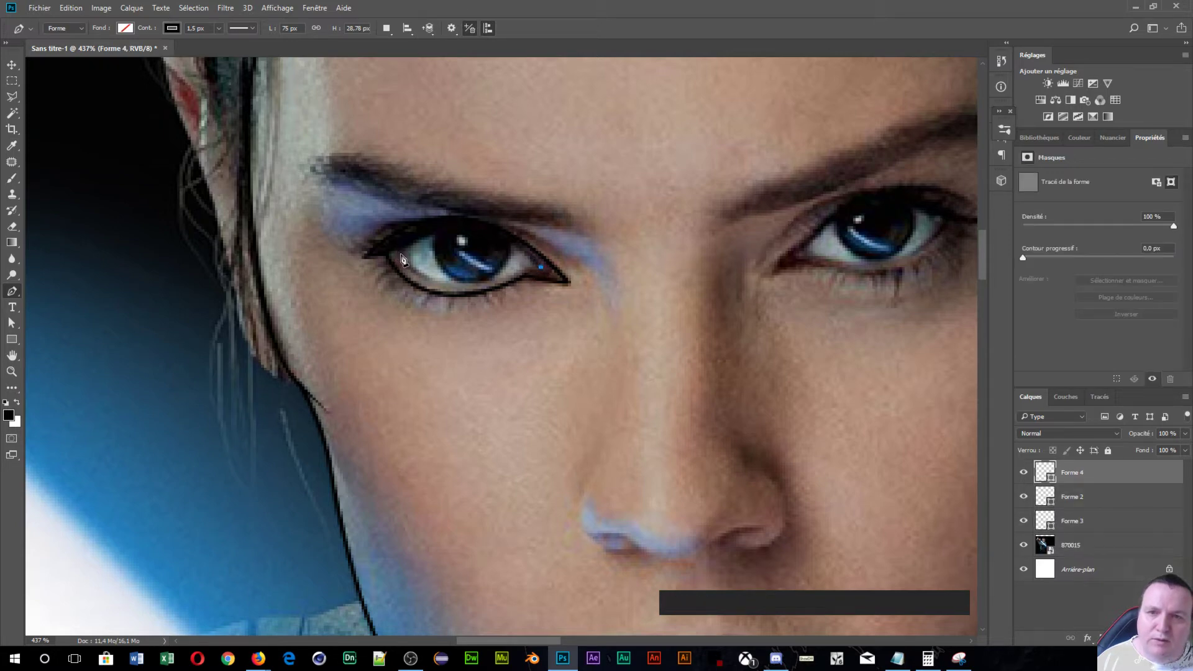
{"action": "left_click_drag", "start_coordinate": [402, 254], "coordinate": [340, 317]}
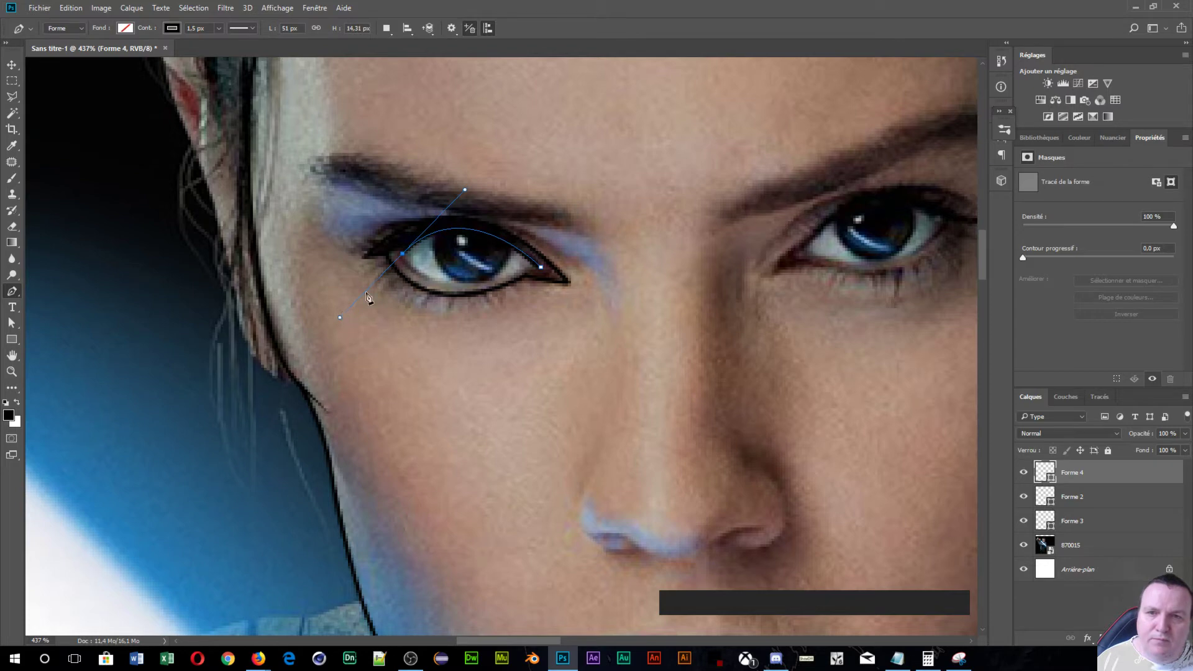
{"action": "key", "text": "alt"}
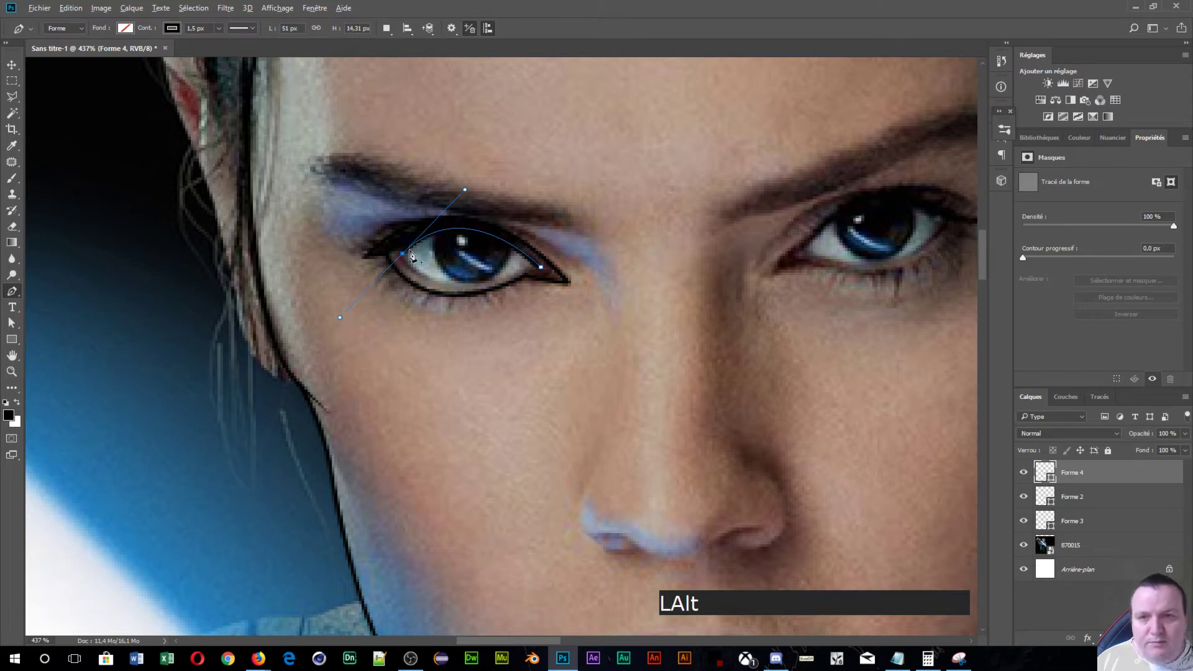
{"action": "left_click", "coordinate": [403, 255], "text": "alt"}
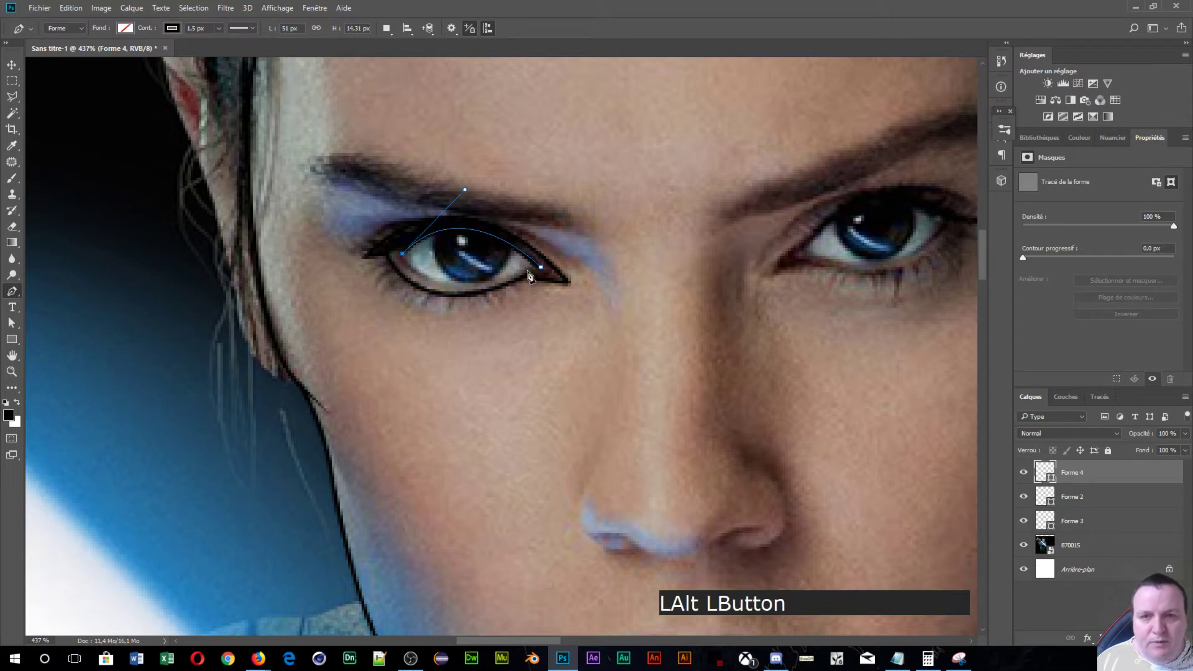
{"action": "left_click", "coordinate": [541, 268]}
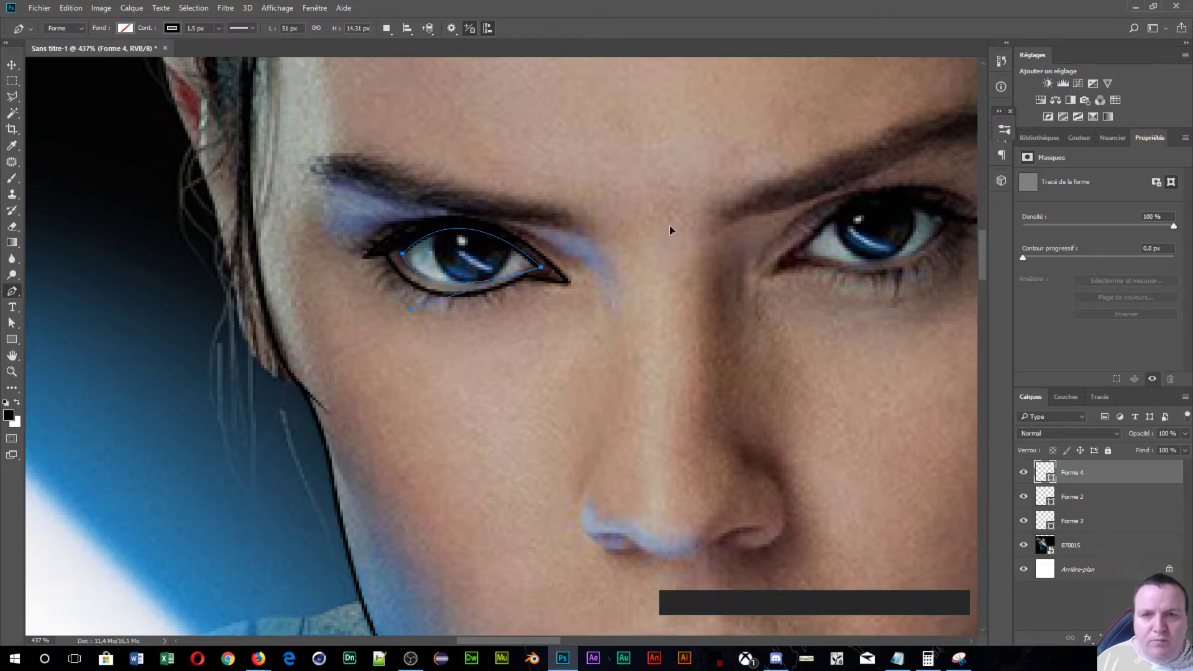
{"action": "left_click_drag", "start_coordinate": [669, 225], "coordinate": [669, 225]}
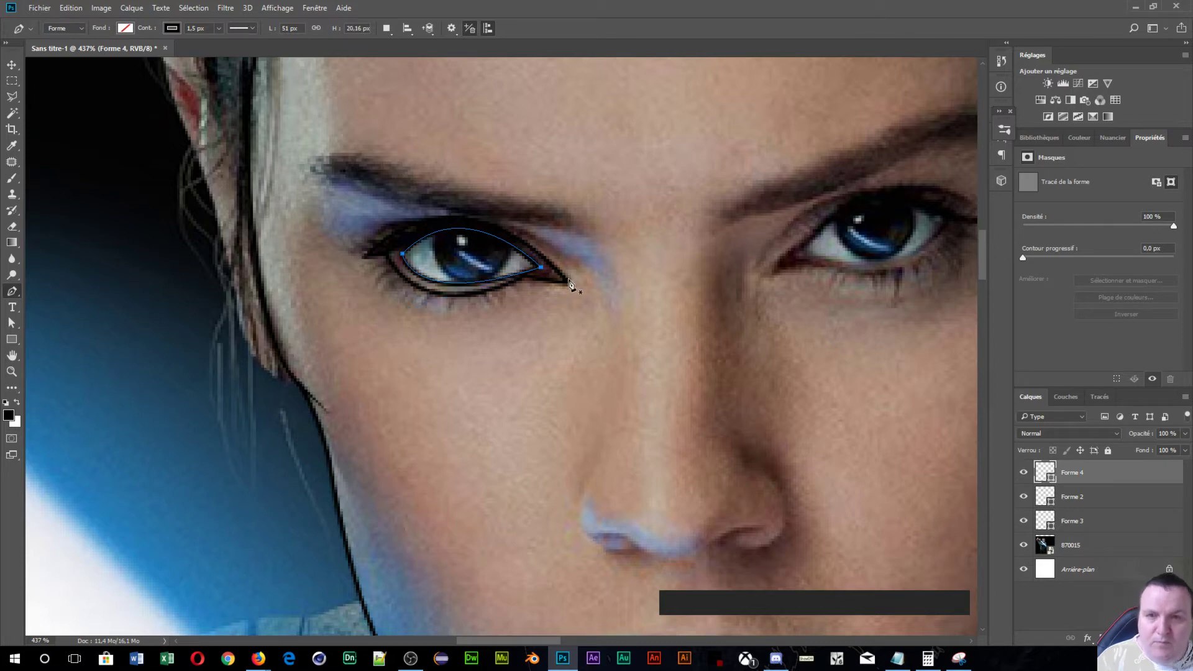
{"action": "key", "text": "Return"}
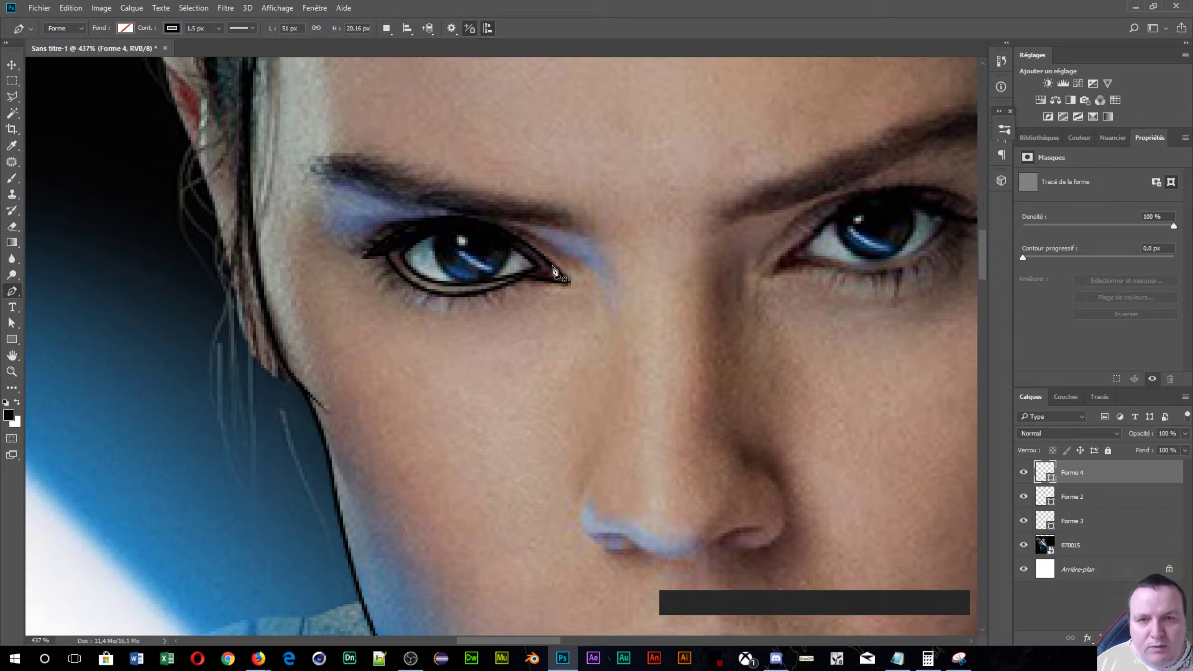
- Trace the upper edge of the left eyebrow as a new Pen shape about 92 px wide, removing the last anchor's outgoing handle
{"action": "left_click", "coordinate": [308, 165]}
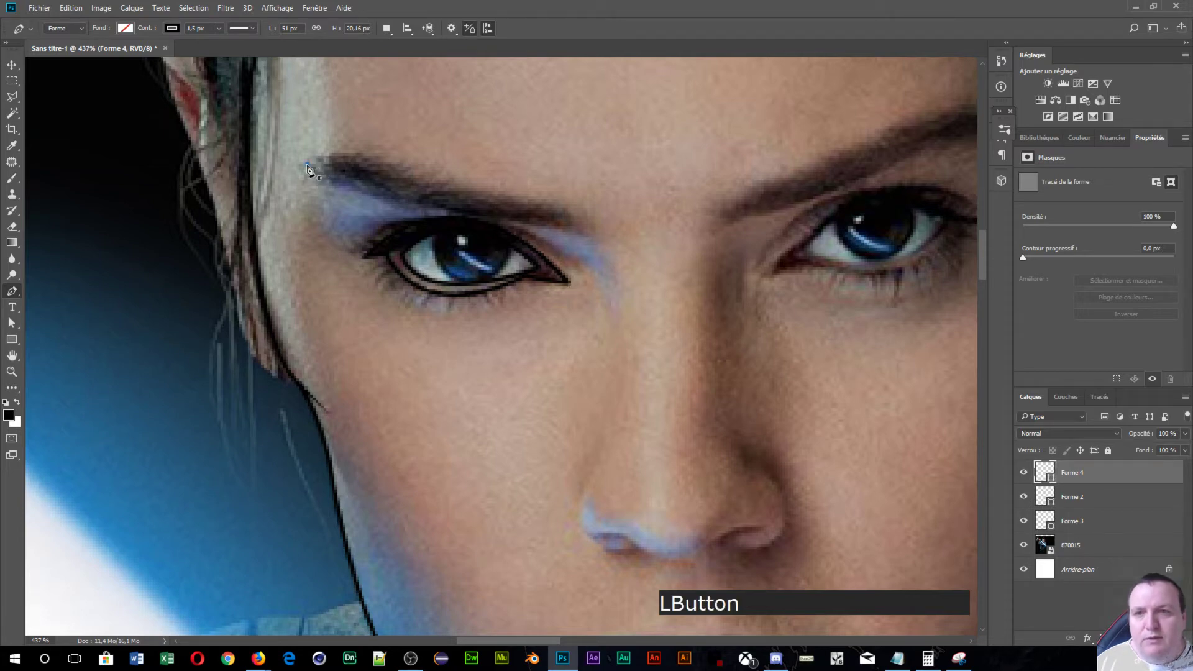
{"action": "left_click", "coordinate": [358, 156]}
{"action": "left_click_drag", "start_coordinate": [407, 168], "coordinate": [408, 166]}
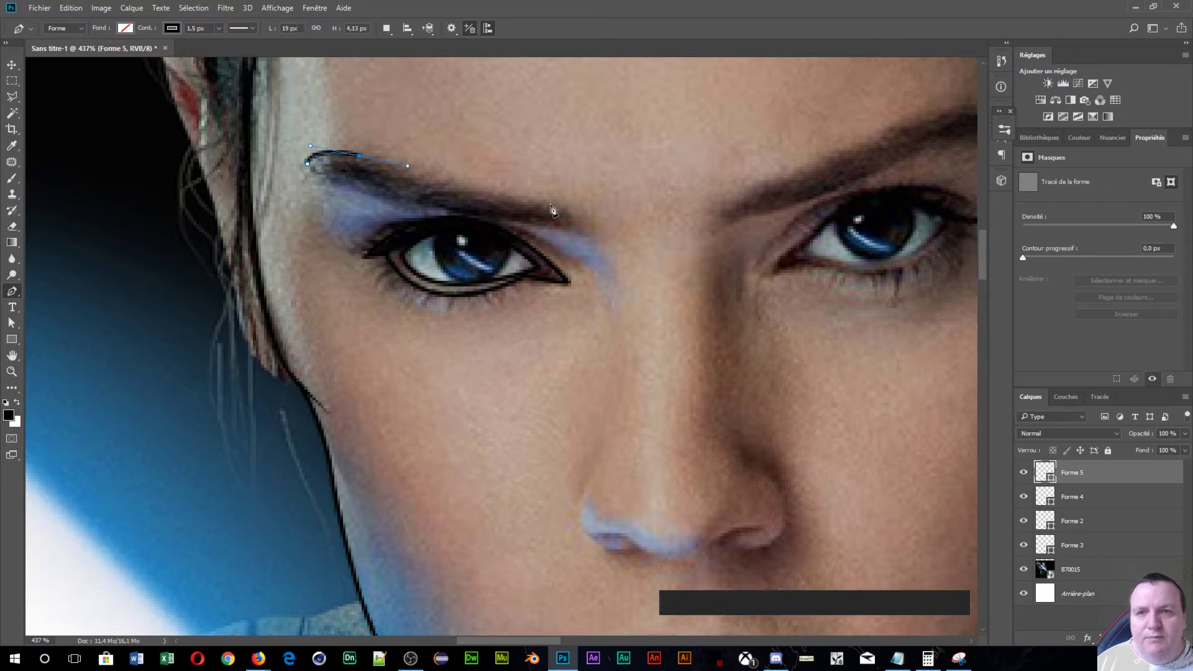
{"action": "left_click_drag", "start_coordinate": [558, 204], "coordinate": [639, 200]}
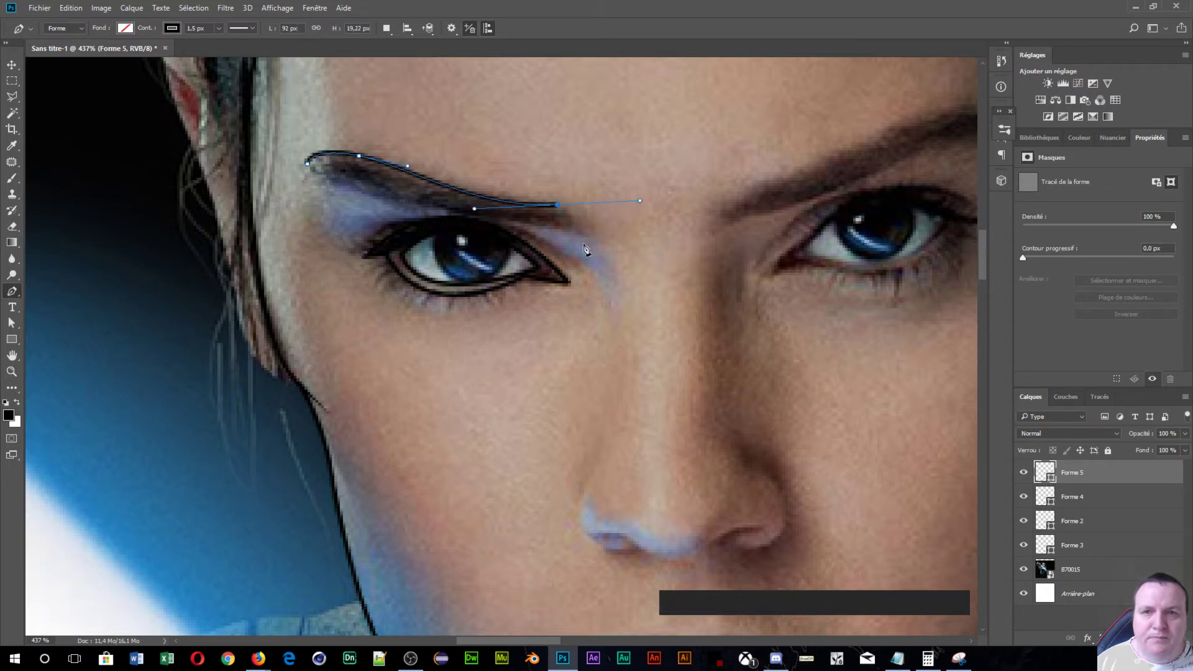
{"action": "key", "text": "alt"}
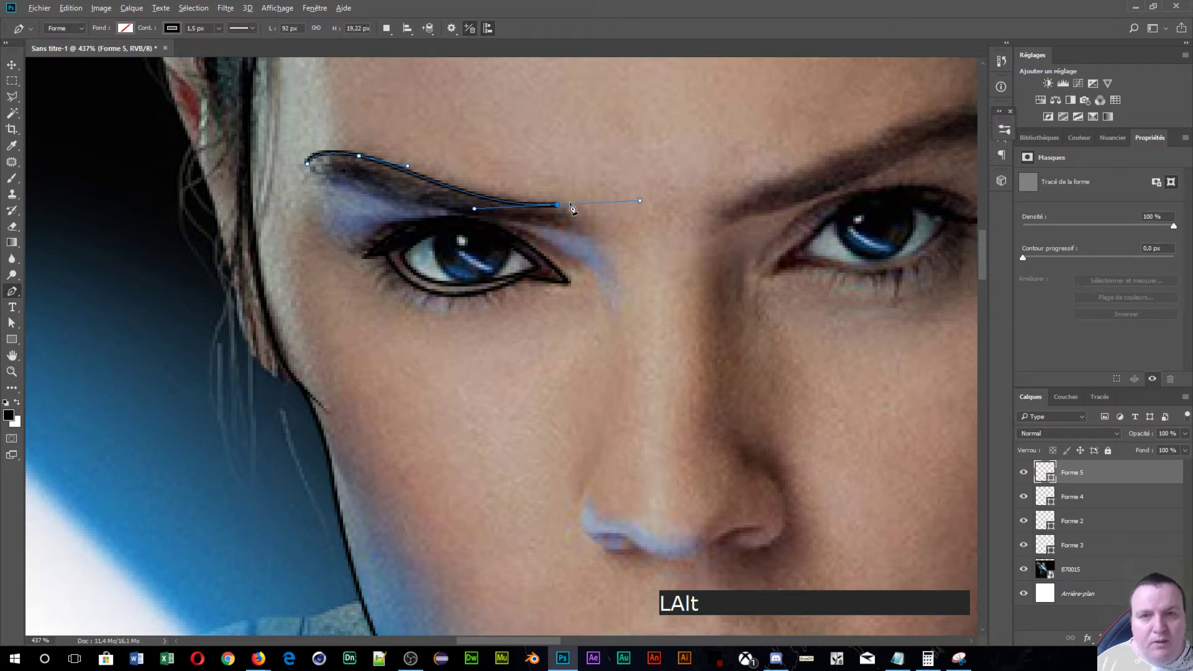
{"action": "left_click", "coordinate": [559, 209], "text": "alt"}
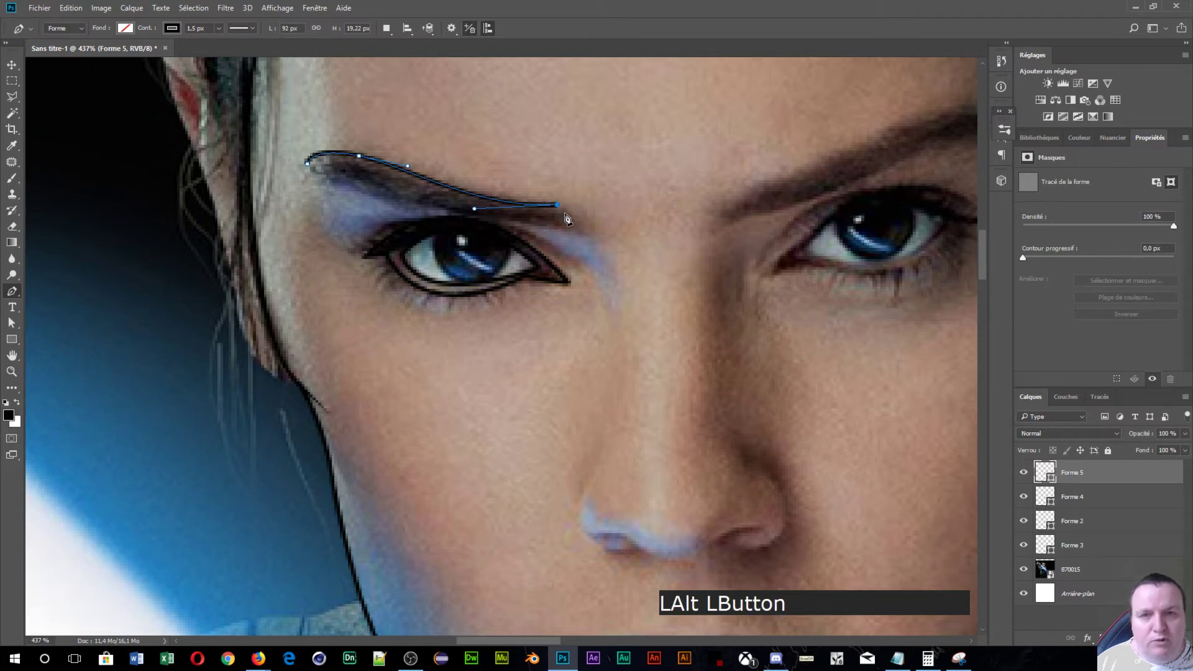
- Extend the eyebrow outline with a short downward curve around its inner end and remove the new anchor's outgoing handle
{"action": "left_click_drag", "start_coordinate": [577, 232], "coordinate": [582, 255]}
{"action": "key", "text": "alt"}
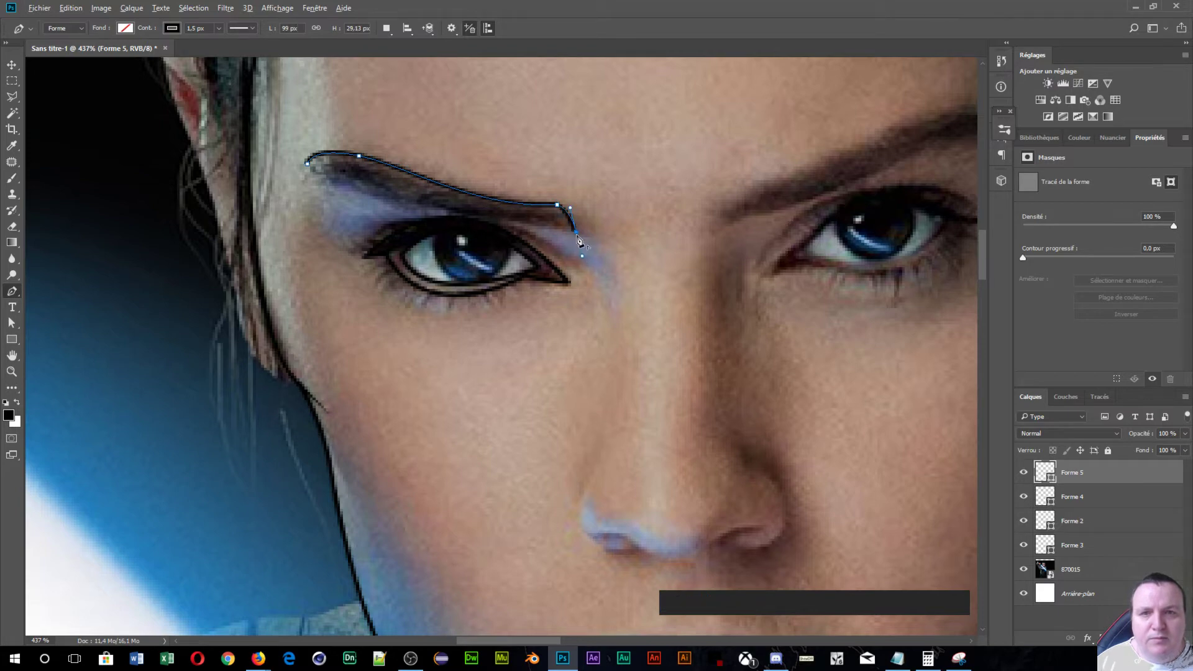
{"action": "left_click", "coordinate": [577, 233], "text": "alt"}
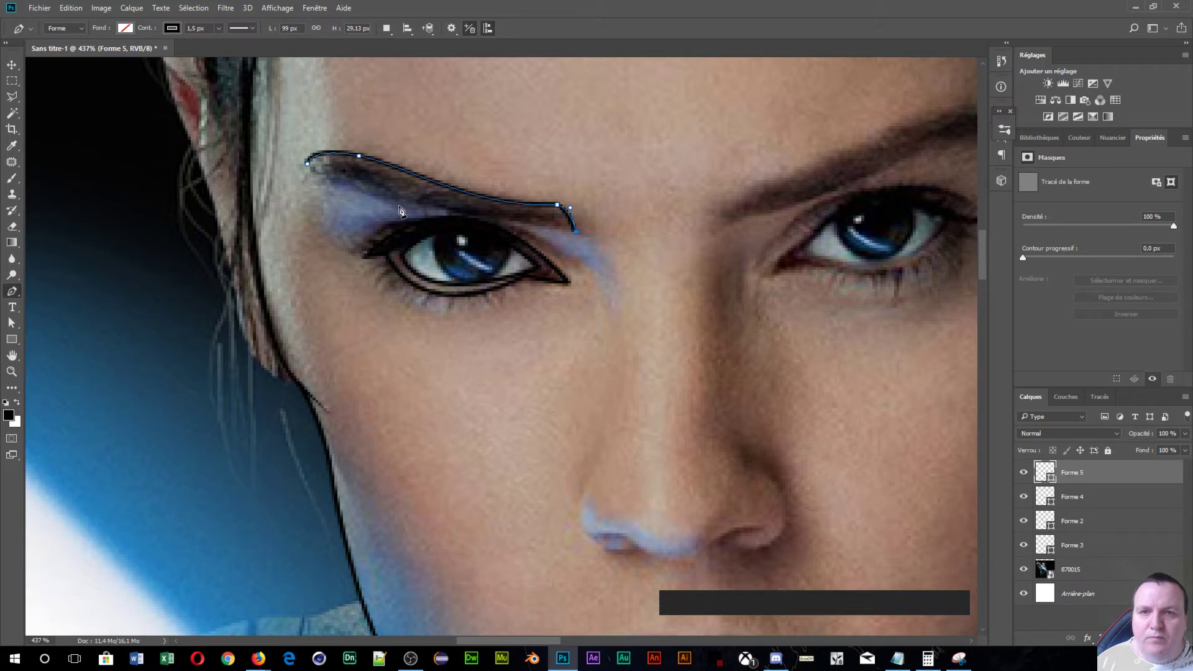
- Trace the left eyebrow's lower edge to its outer end and close the Pen outline, about 101 px wide and 29 px high
{"action": "left_click", "coordinate": [401, 211]}
{"action": "left_click_drag", "start_coordinate": [400, 210], "coordinate": [390, 199]}
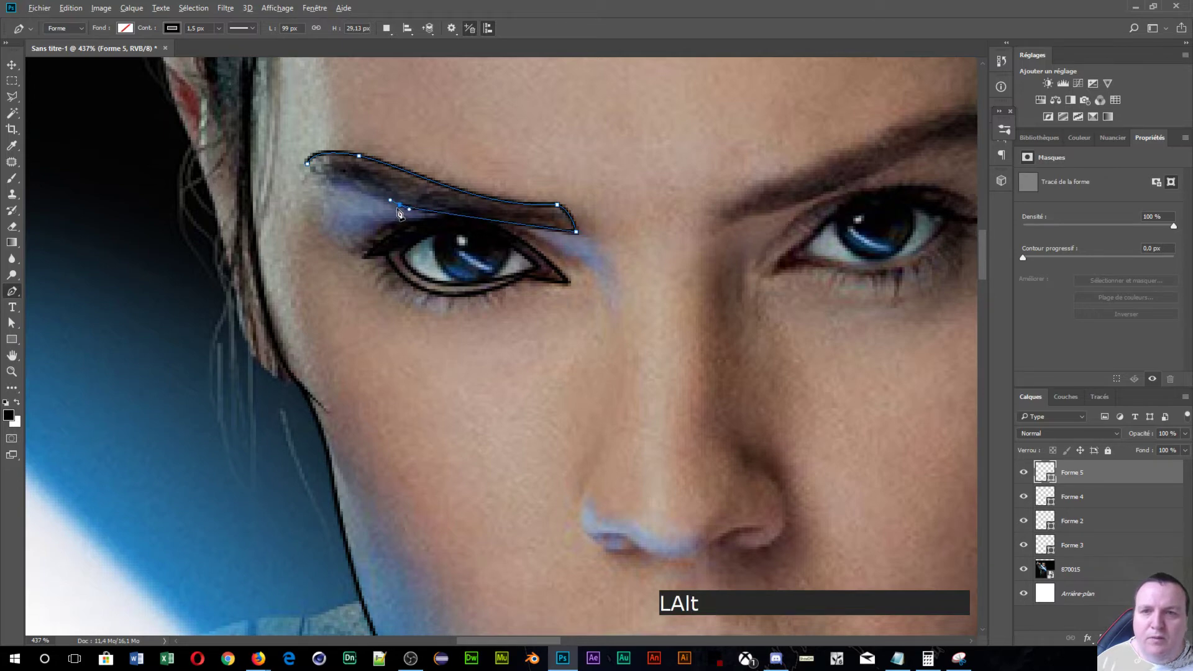
{"action": "left_click", "coordinate": [401, 209], "text": "alt"}
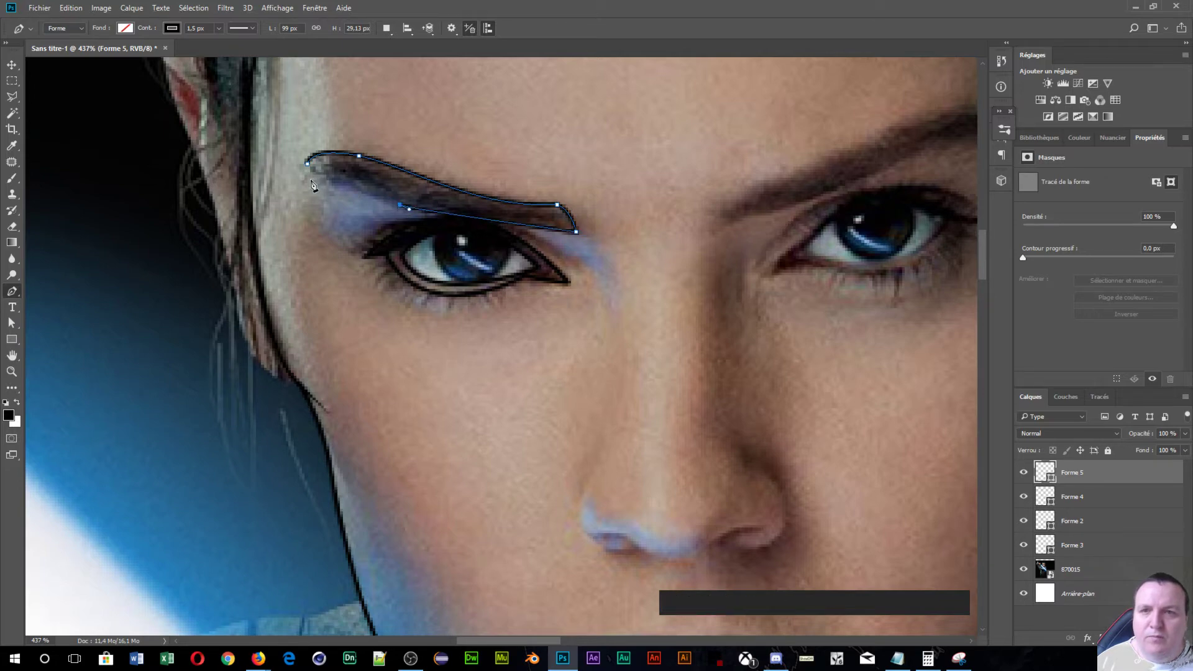
{"action": "left_click_drag", "start_coordinate": [302, 180], "coordinate": [282, 189]}
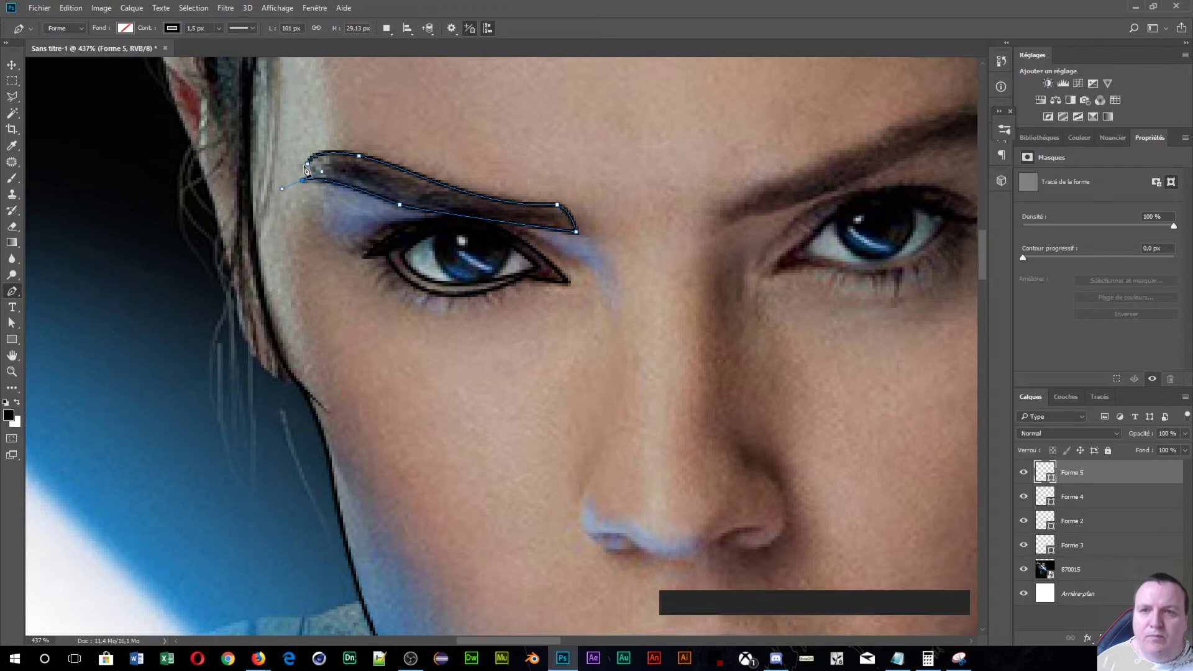
{"action": "key", "text": "alt"}
{"action": "left_click", "coordinate": [302, 180], "text": "alt"}
{"action": "left_click", "coordinate": [307, 164]}
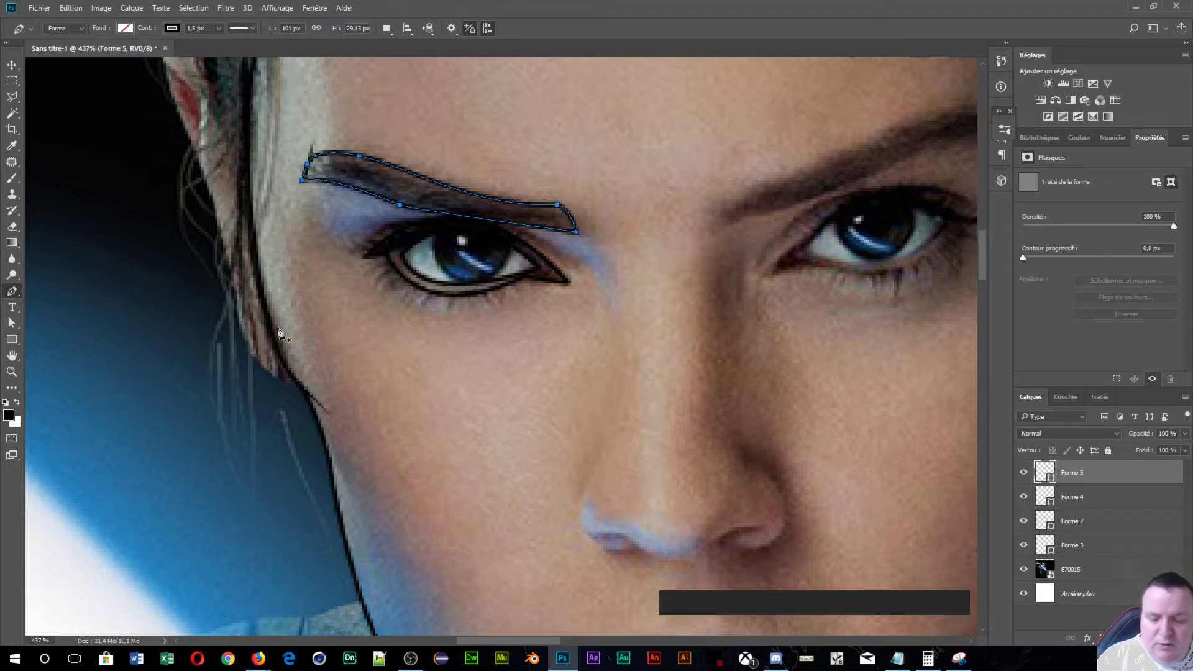
{"action": "key", "text": "Return"}
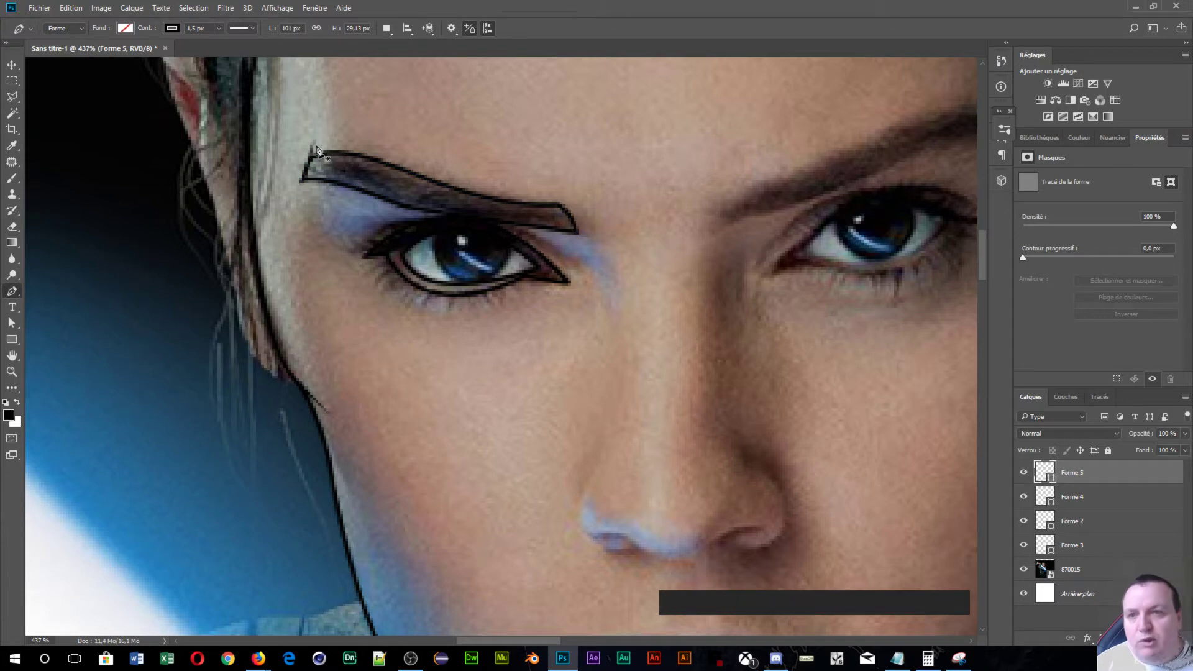
- Draw a separate open Pen curve along the left eye's upper lid, about 57 px wide, and finish the path
{"action": "key", "text": "space"}
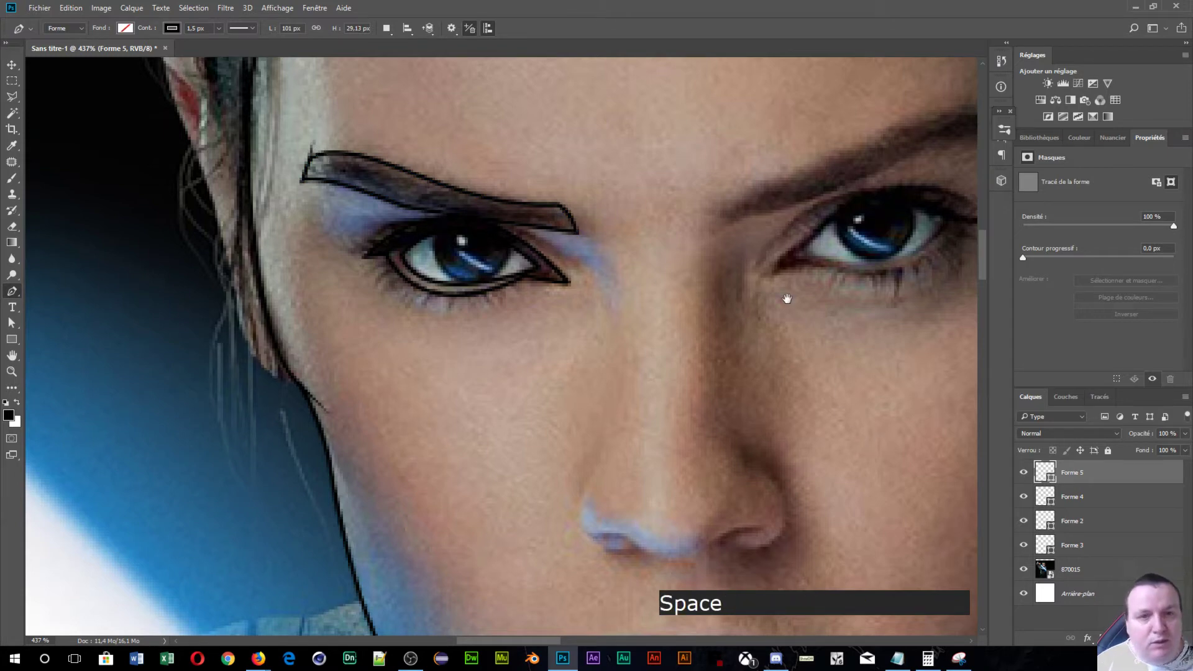
{"action": "left_click_drag", "start_coordinate": [783, 300], "coordinate": [378, 378]}
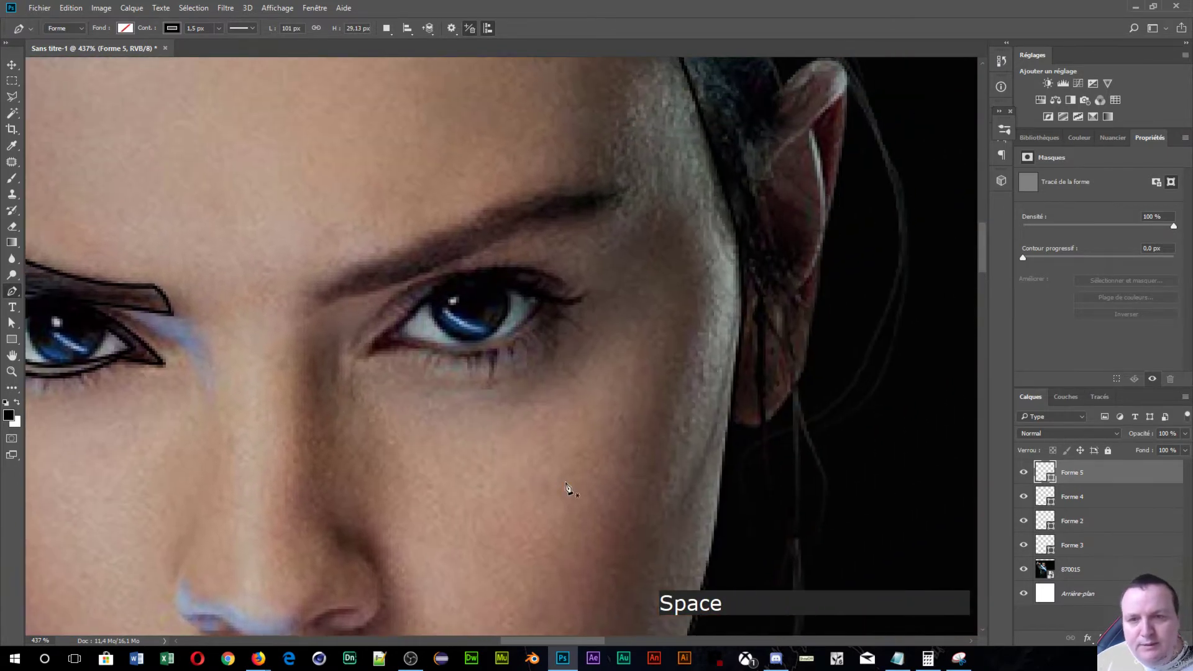
{"action": "scroll", "coordinate": [567, 483], "scroll_direction": "up", "scroll_amount": 1}
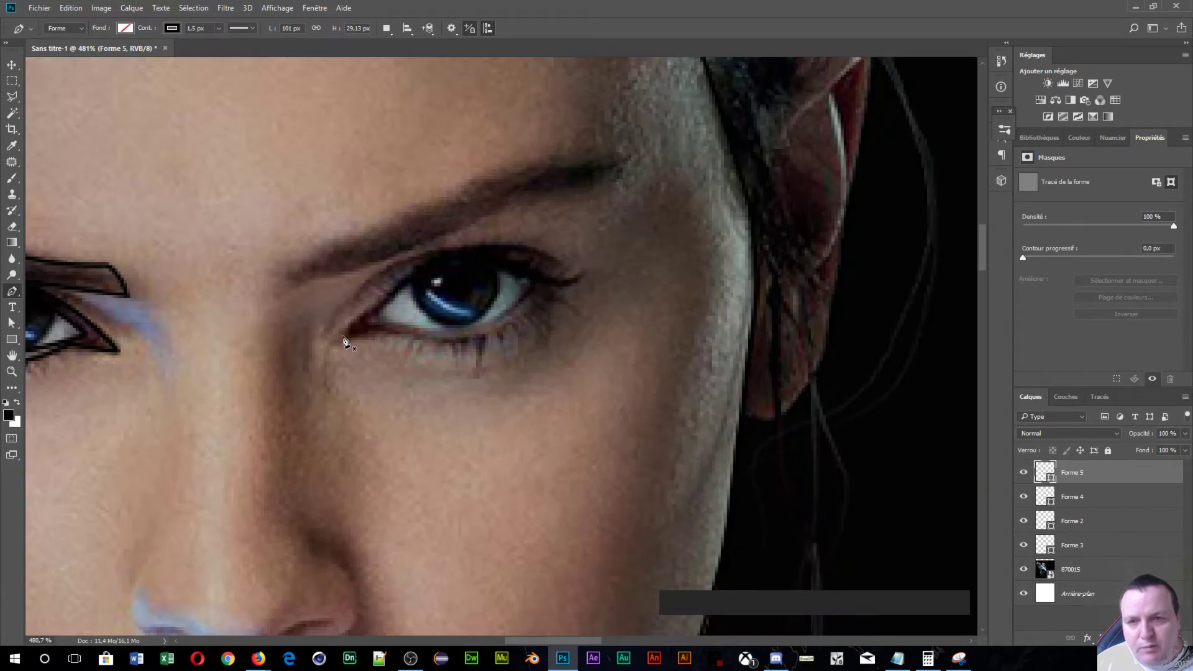
{"action": "scroll", "coordinate": [134, 361], "scroll_direction": "down", "scroll_amount": 5}
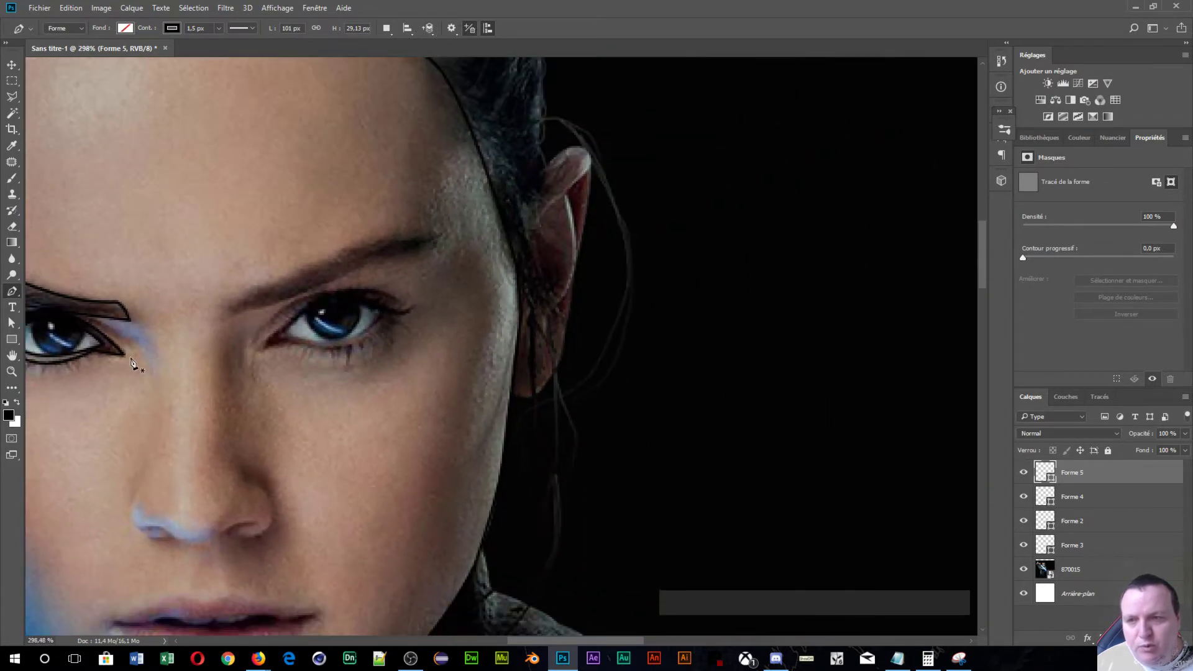
{"action": "key", "text": "space"}
{"action": "left_click_drag", "start_coordinate": [144, 372], "coordinate": [460, 403]}
{"action": "scroll", "coordinate": [457, 397], "scroll_direction": "up", "scroll_amount": 3}
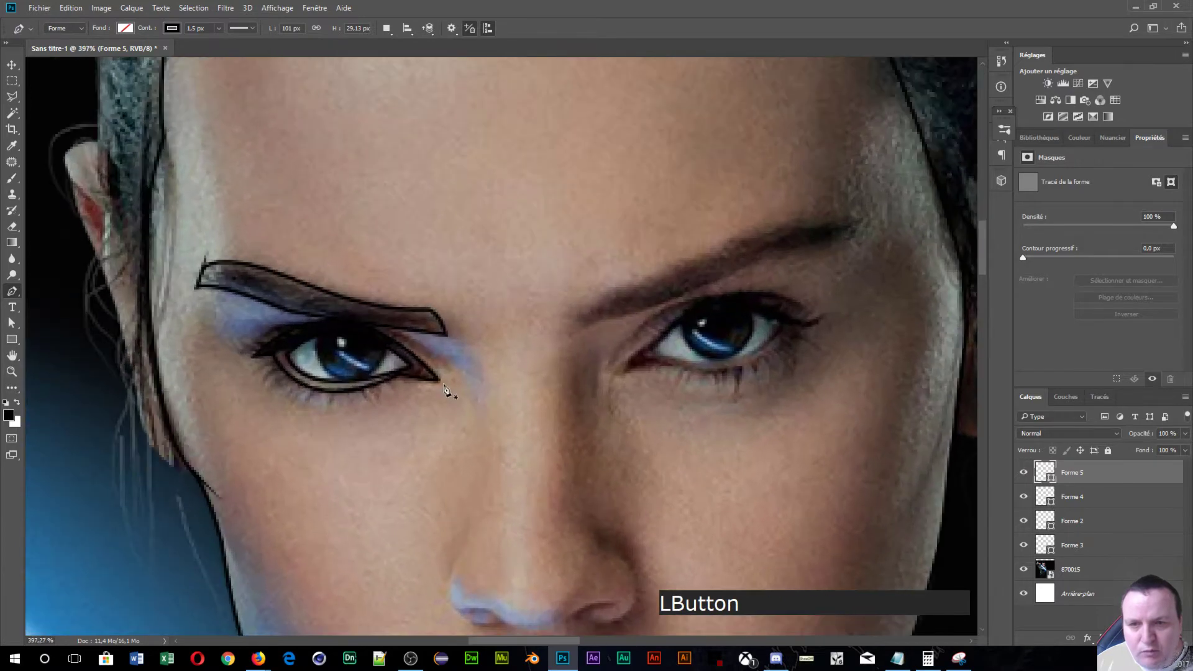
{"action": "left_click", "coordinate": [265, 334]}
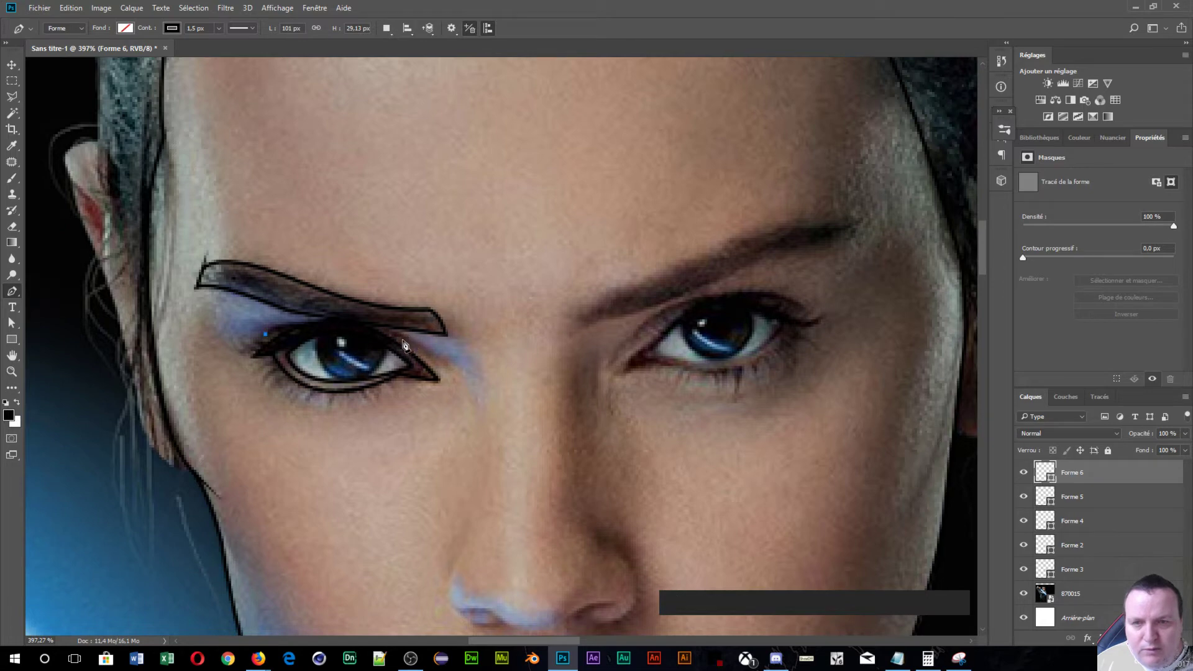
{"action": "left_click_drag", "start_coordinate": [406, 339], "coordinate": [472, 371]}
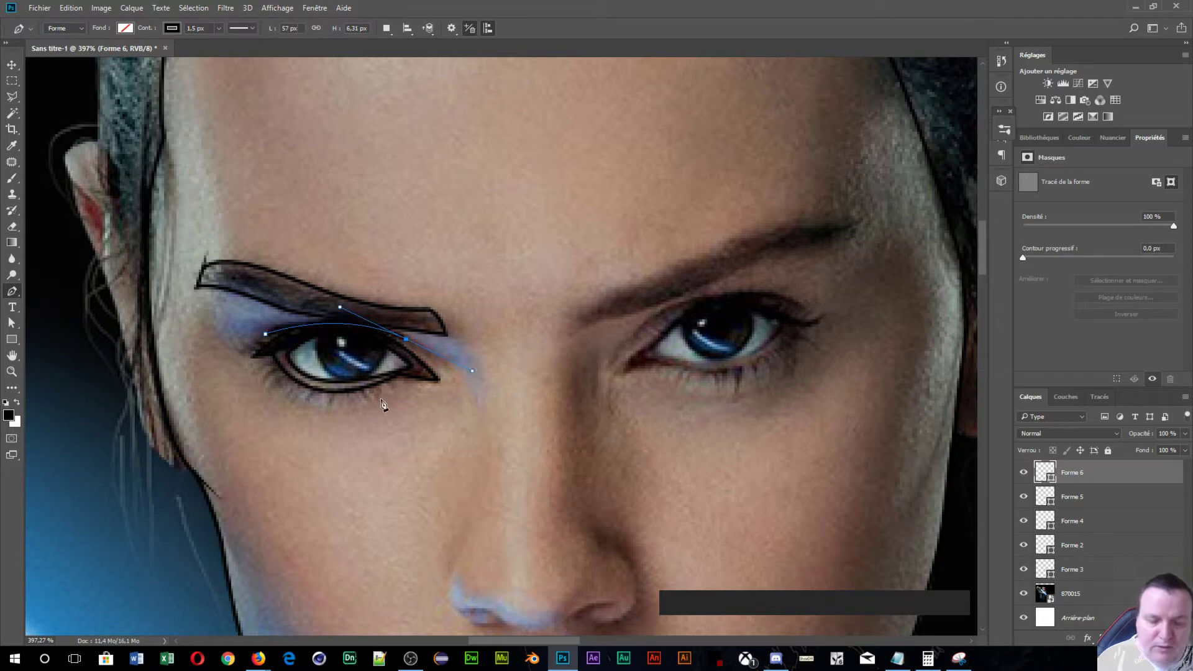
{"action": "key", "text": "Return"}
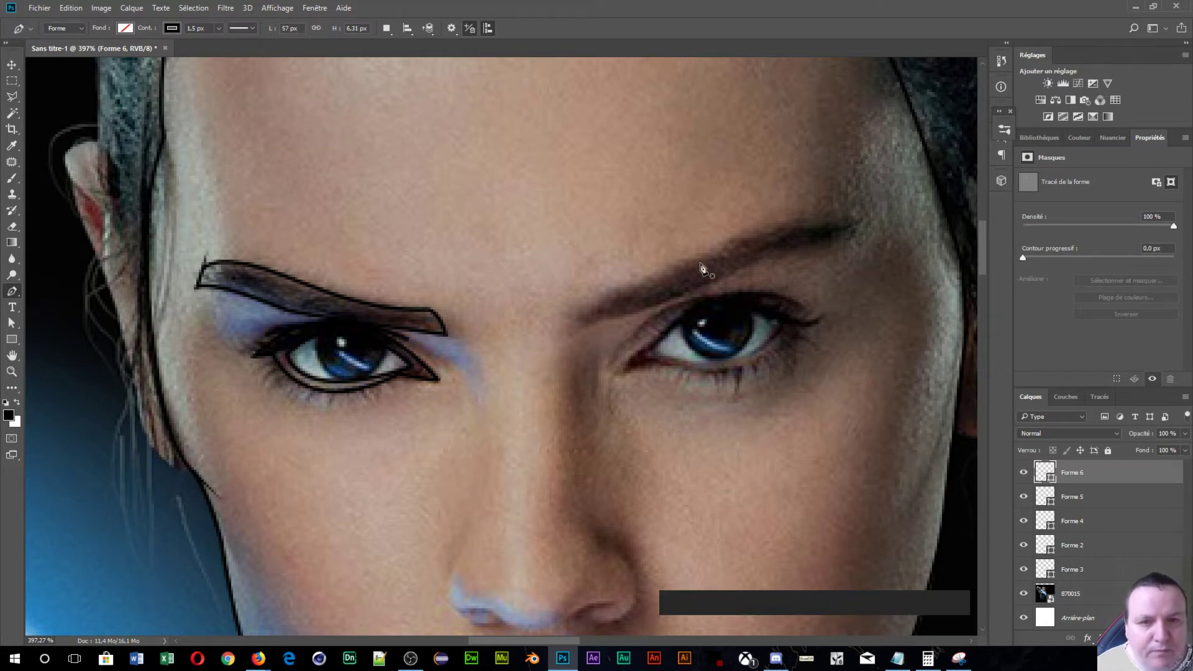
- Trace the right eye's lower lid from the inner corner to the outer side as a new Pen shape, about 72 px wide and 18 px high
{"action": "left_click", "coordinate": [626, 373]}
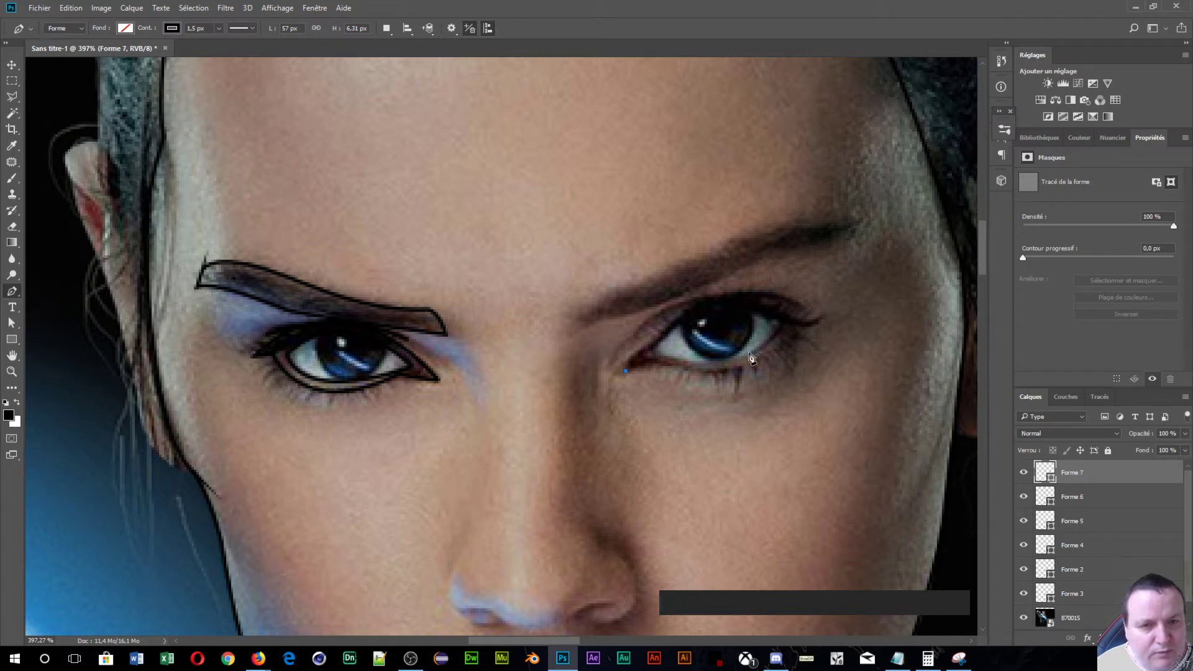
{"action": "left_click", "coordinate": [685, 367]}
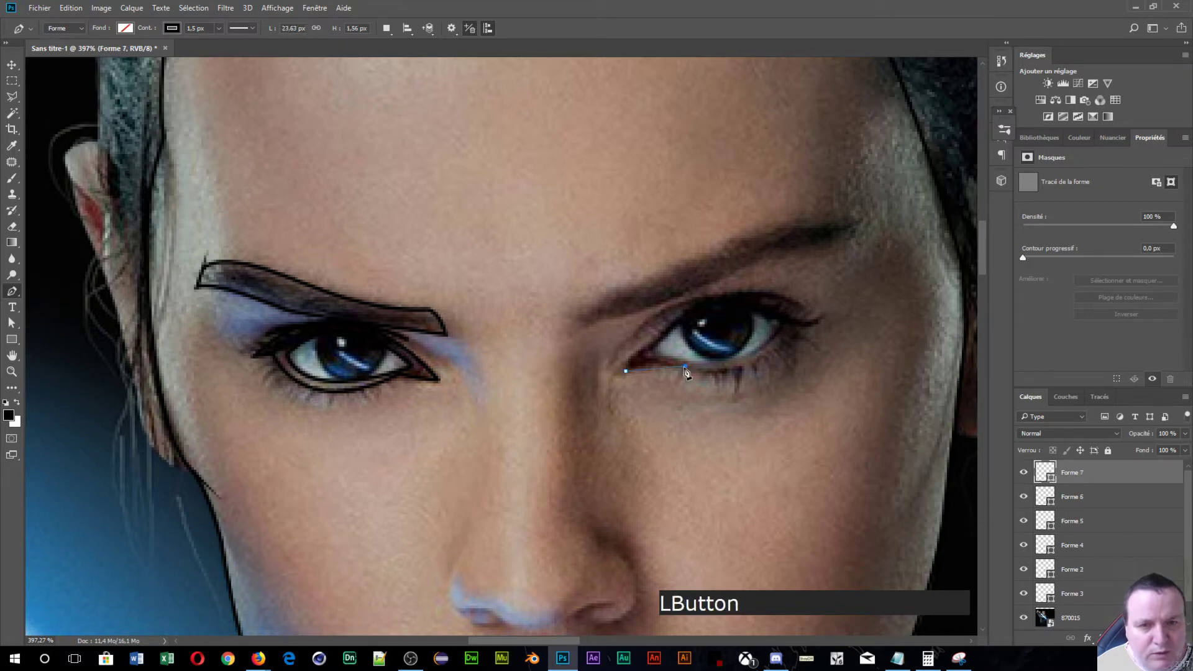
{"action": "left_click_drag", "start_coordinate": [720, 379], "coordinate": [722, 377]}
{"action": "key", "text": "alt"}
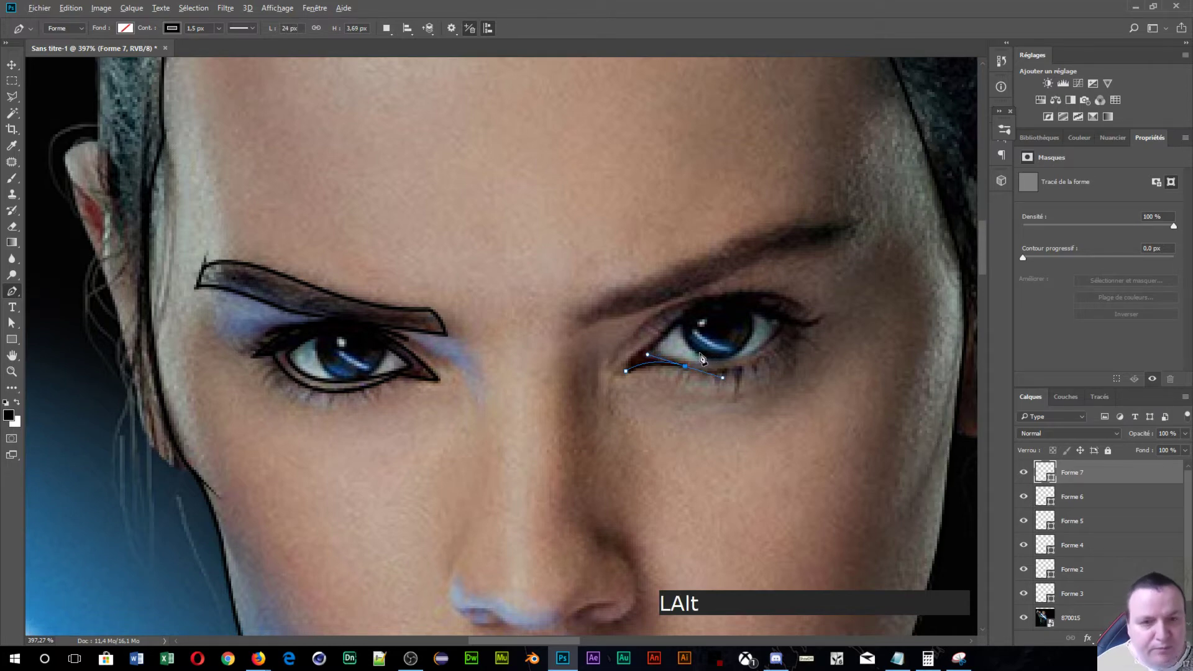
{"action": "left_click", "coordinate": [686, 368], "text": "alt"}
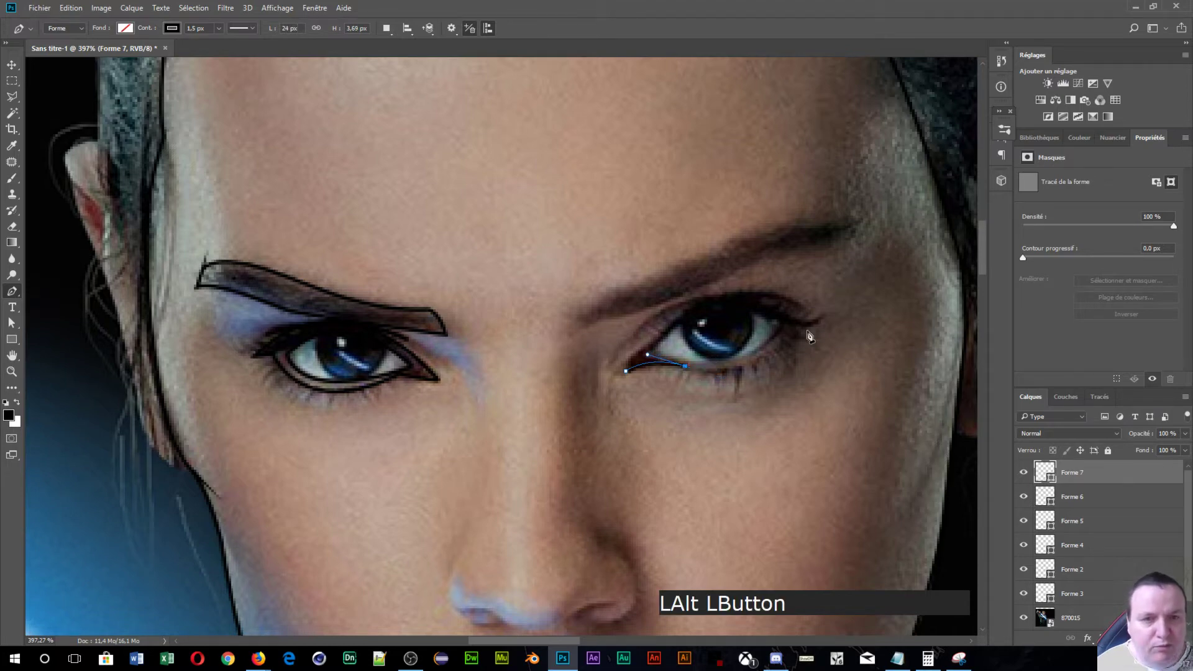
{"action": "left_click", "coordinate": [804, 328]}
{"action": "left_click_drag", "start_coordinate": [805, 331], "coordinate": [836, 272]}
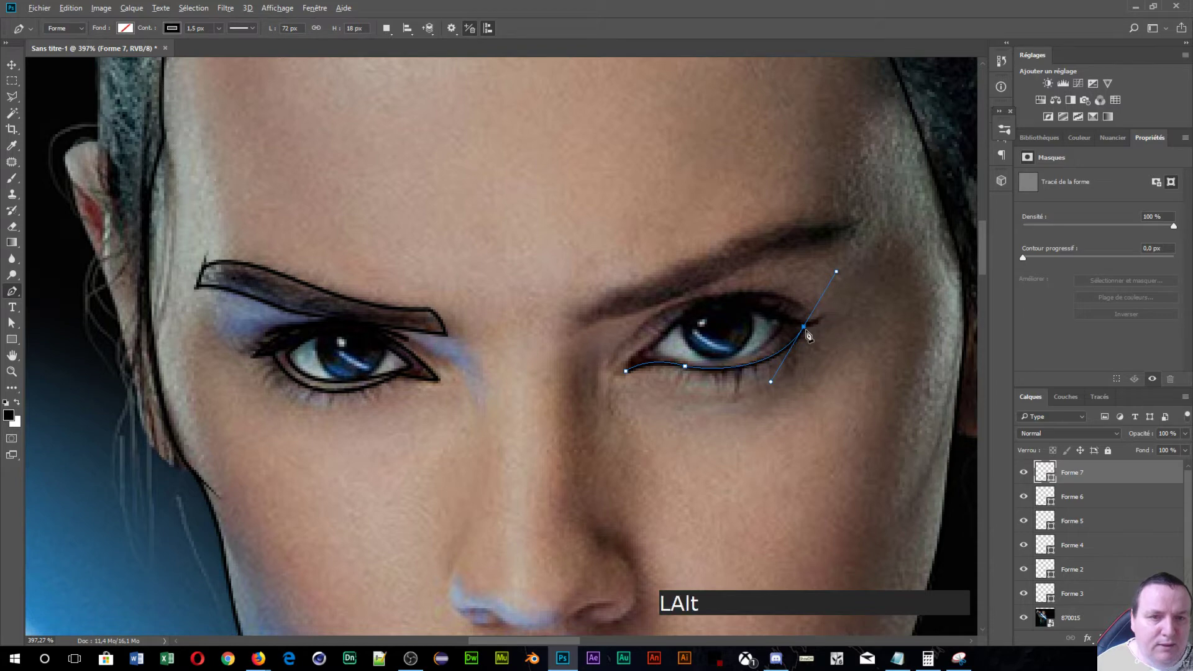
- Extend the right eye outline around the pointed outer corner to the start of the upper lid, removing the anchors' outgoing handles
{"action": "left_click_drag", "start_coordinate": [805, 329], "coordinate": [825, 322]}
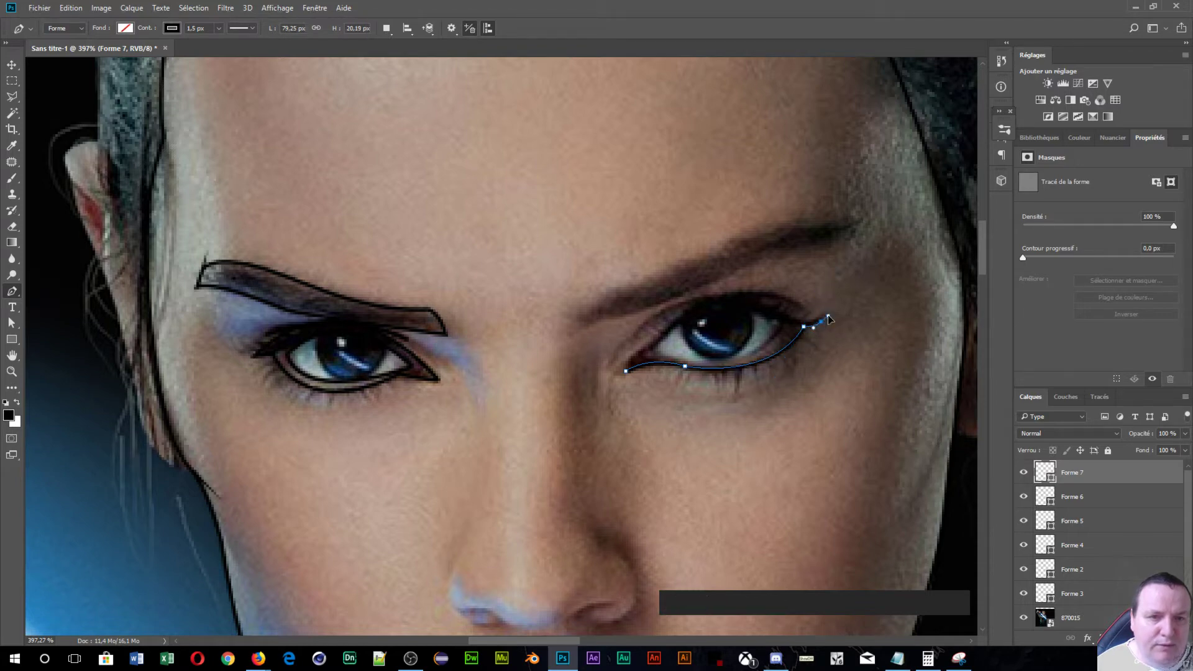
{"action": "key", "text": "alt"}
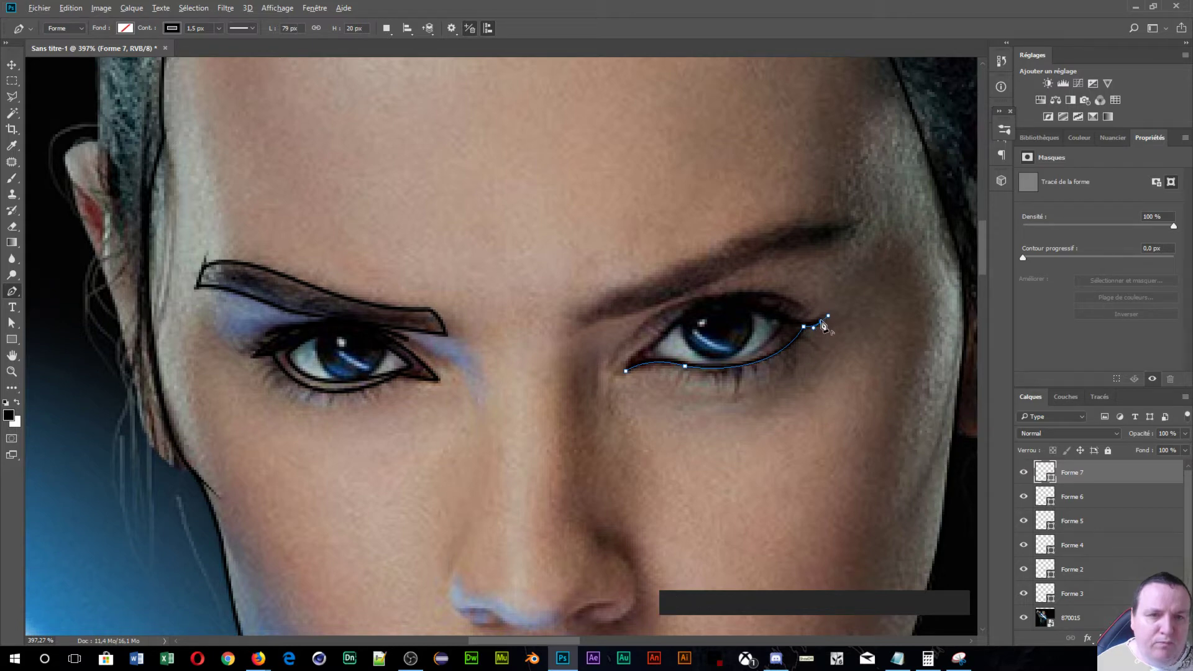
{"action": "left_click", "coordinate": [822, 323], "text": "alt"}
{"action": "left_click", "coordinate": [786, 315]}
{"action": "left_click", "coordinate": [779, 308]}
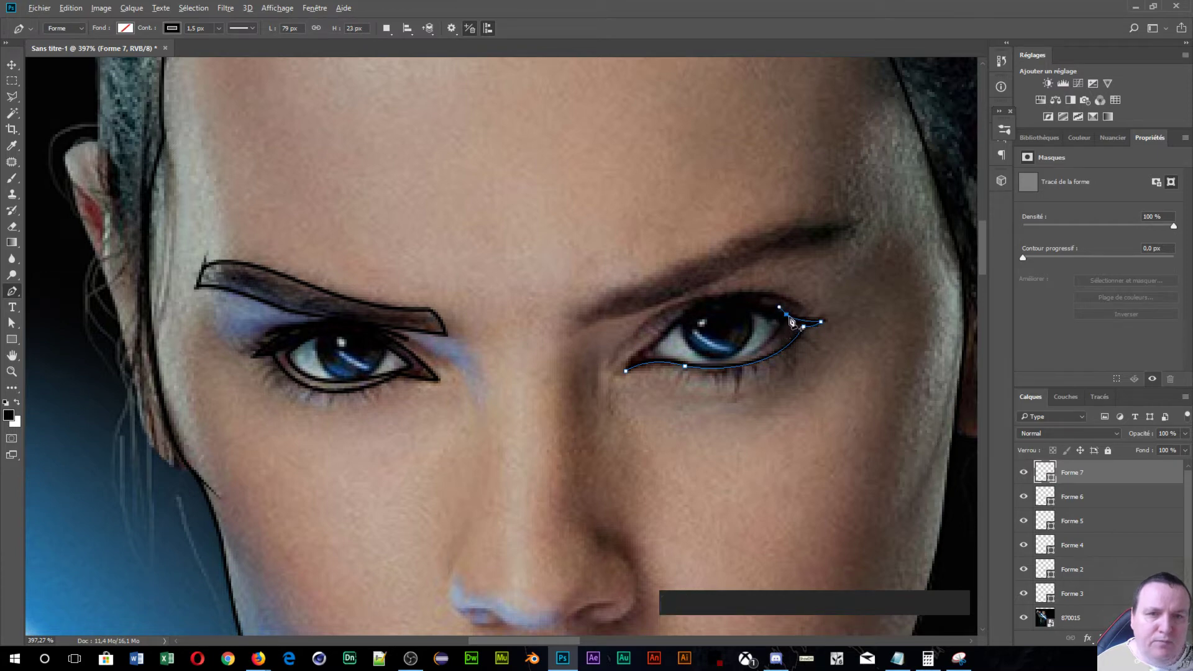
{"action": "left_click", "coordinate": [787, 313]}
{"action": "left_click", "coordinate": [787, 317], "text": "alt"}
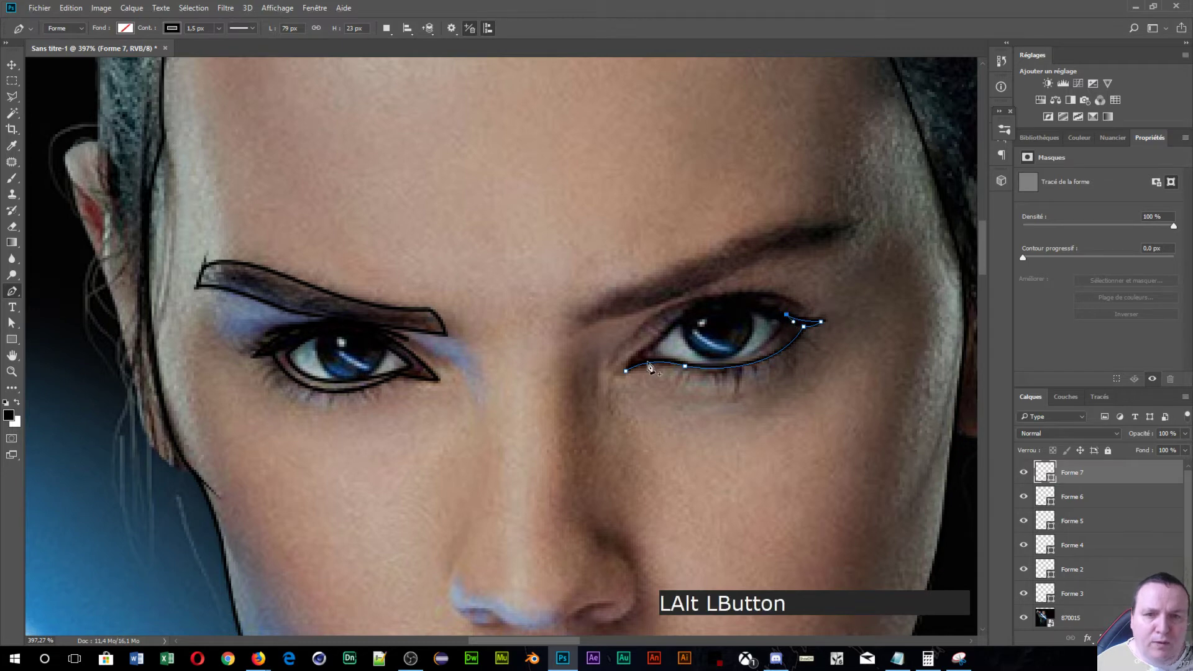
- Trace the right eye's upper lid back to the inner corner and close the outline, about 79 px wide and 29 px high
{"action": "mouse_move", "coordinate": [626, 371]}
{"action": "left_mouse_down"}
{"action": "mouse_move", "coordinate": [613, 412]}
{"action": "mouse_move", "coordinate": [594, 423]}
{"action": "left_mouse_up"}
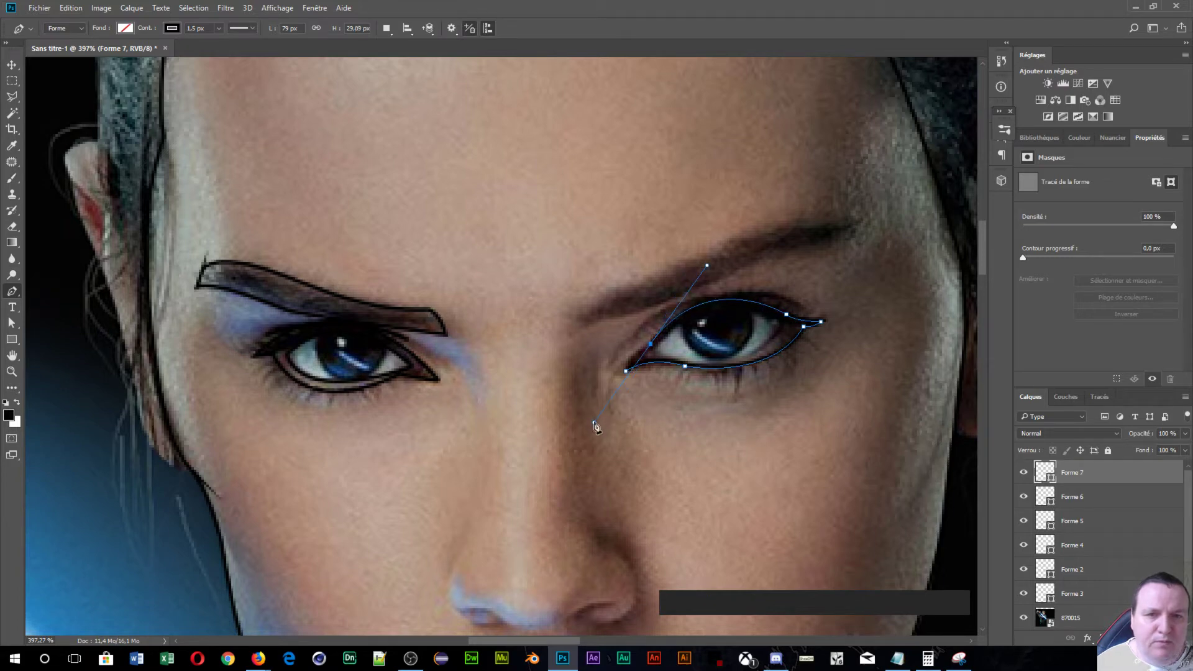
{"action": "left_click", "coordinate": [651, 345], "text": "alt"}
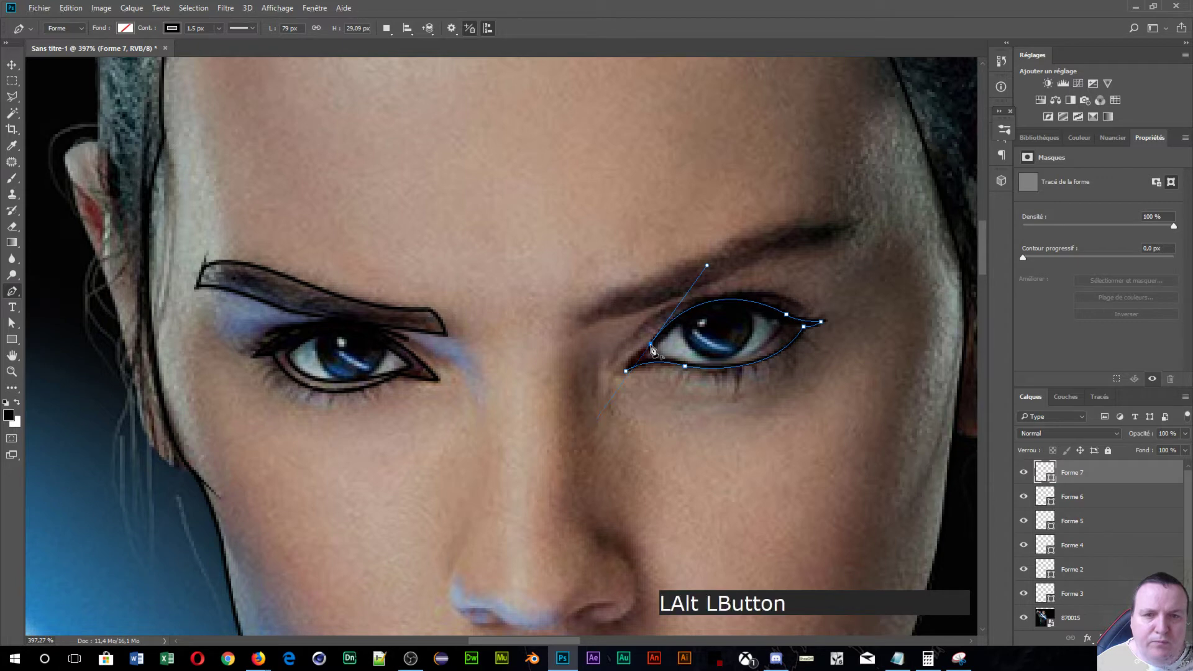
{"action": "left_click", "coordinate": [626, 371]}
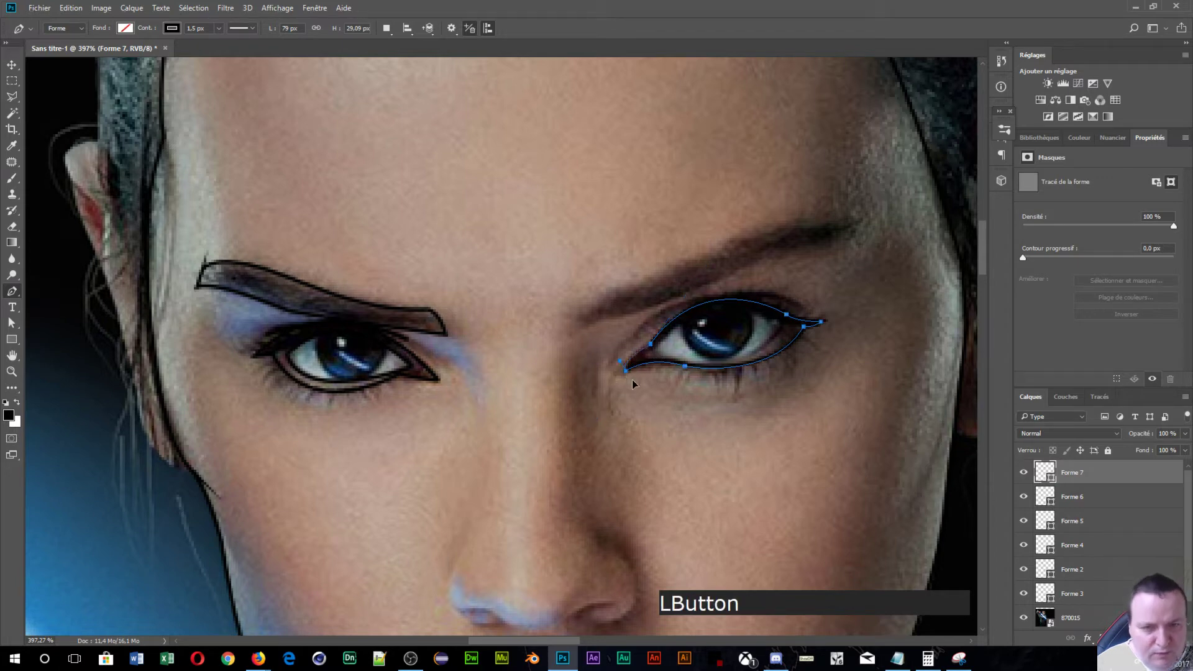
{"action": "key", "text": "Return"}
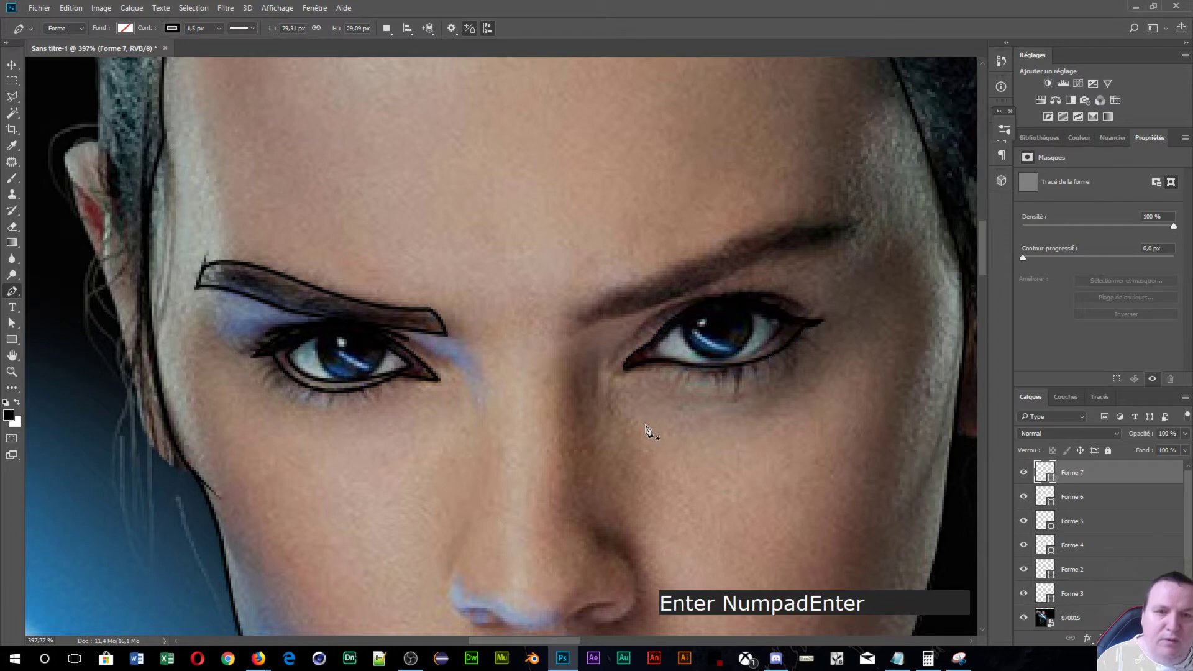
- Draw a second closed Pen shape inside the right eye outline, following the eye opening, about 51 px wide and 22 px high
{"action": "left_click", "coordinate": [655, 351]}
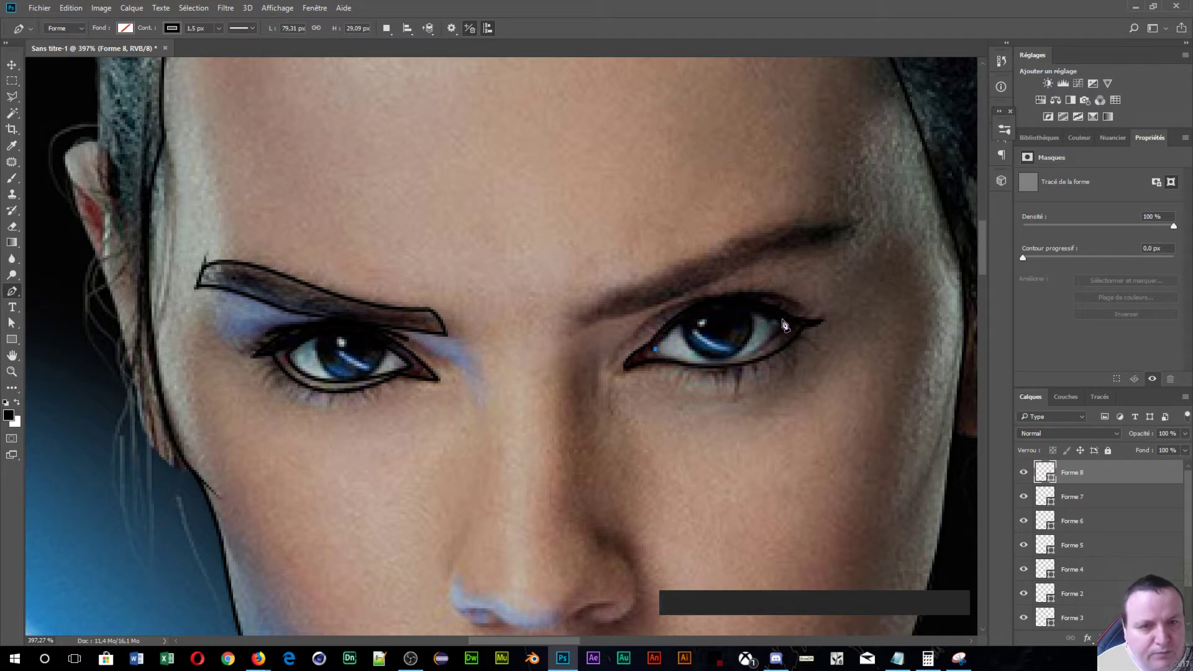
{"action": "left_click_drag", "start_coordinate": [782, 325], "coordinate": [859, 374]}
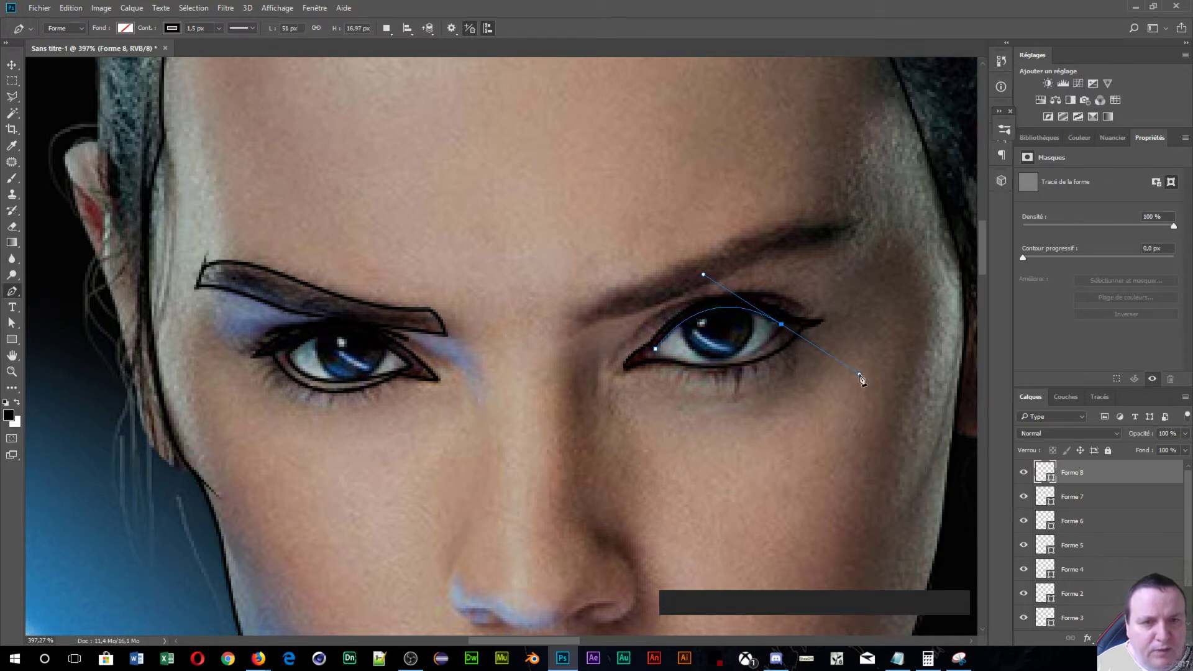
{"action": "key", "text": "alt"}
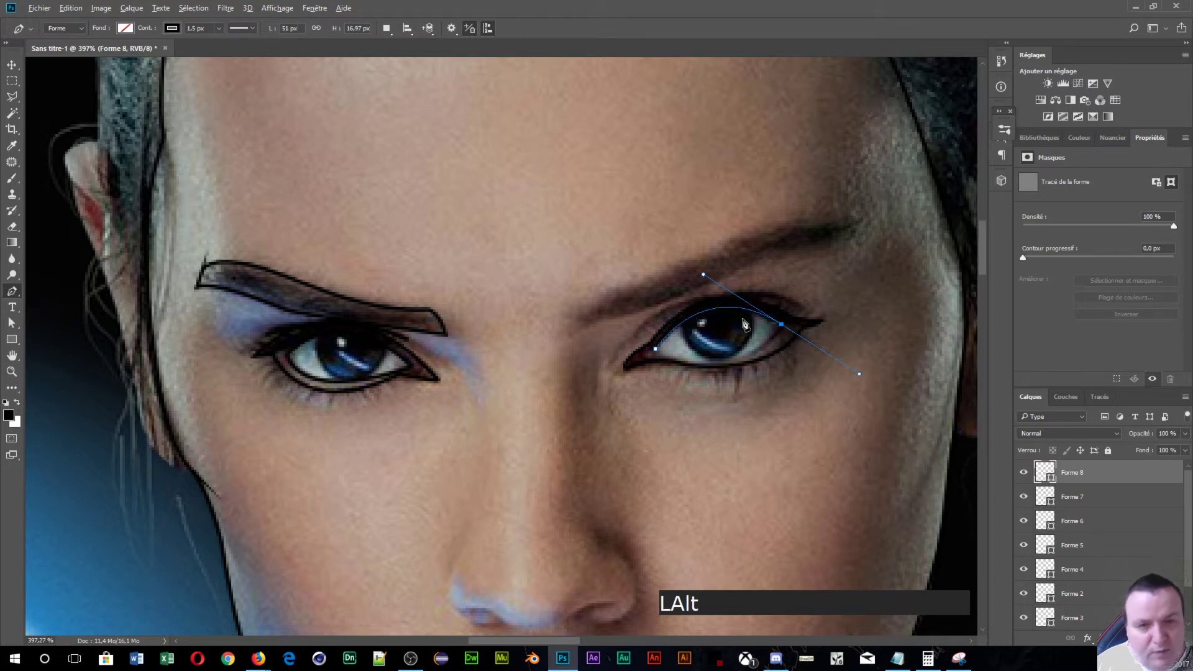
{"action": "left_click", "coordinate": [783, 326], "text": "alt"}
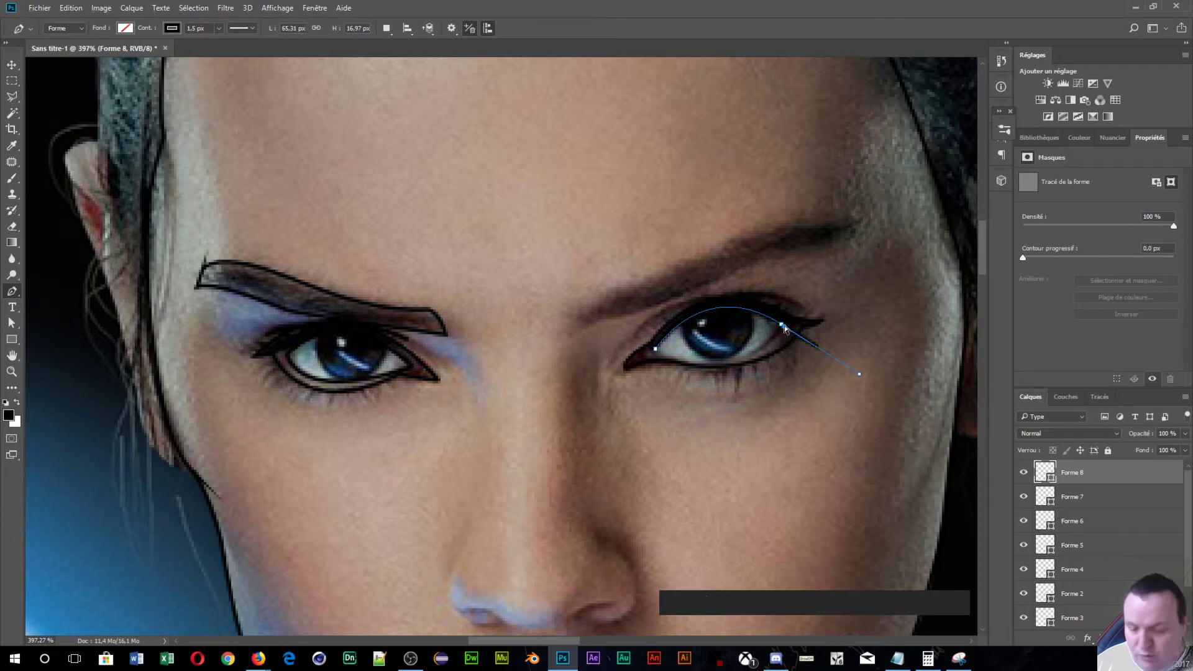
{"action": "key", "text": "ctrl+alt+z"}
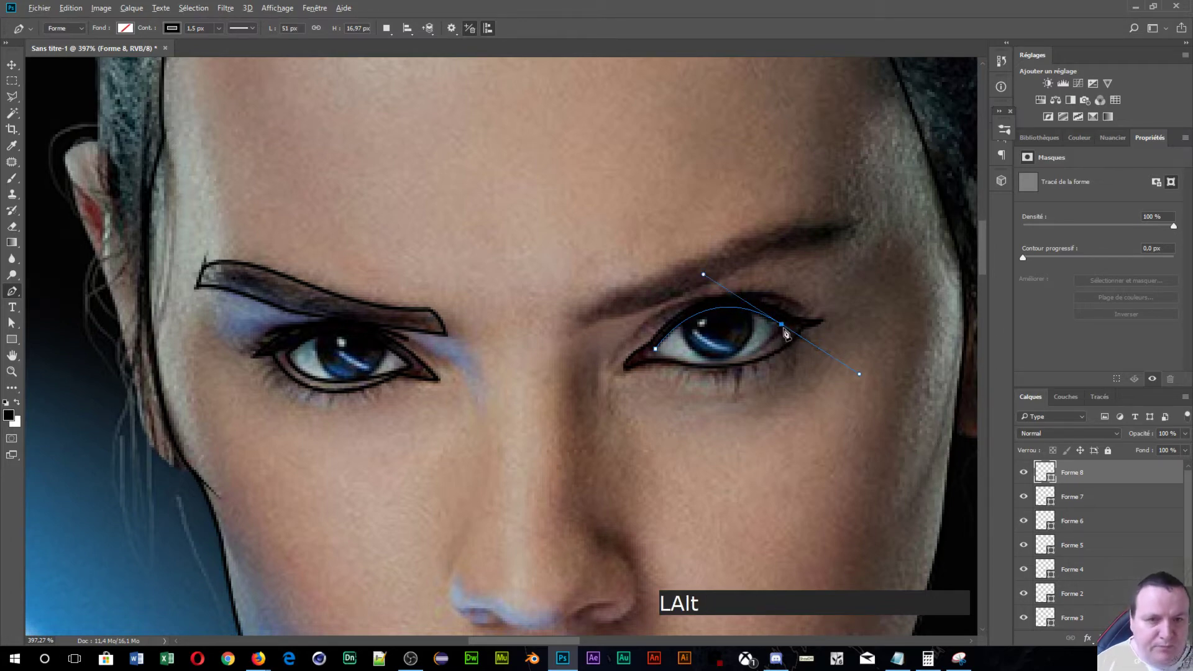
{"action": "left_click", "coordinate": [782, 325], "text": "alt"}
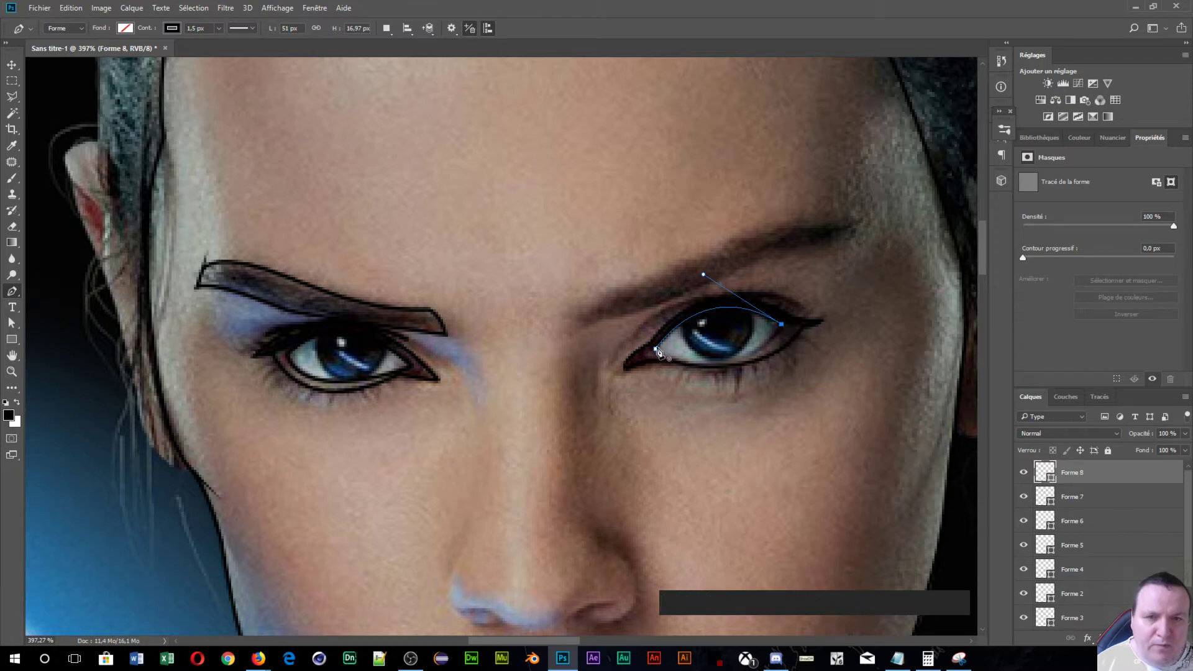
{"action": "left_click_drag", "start_coordinate": [656, 350], "coordinate": [564, 314]}
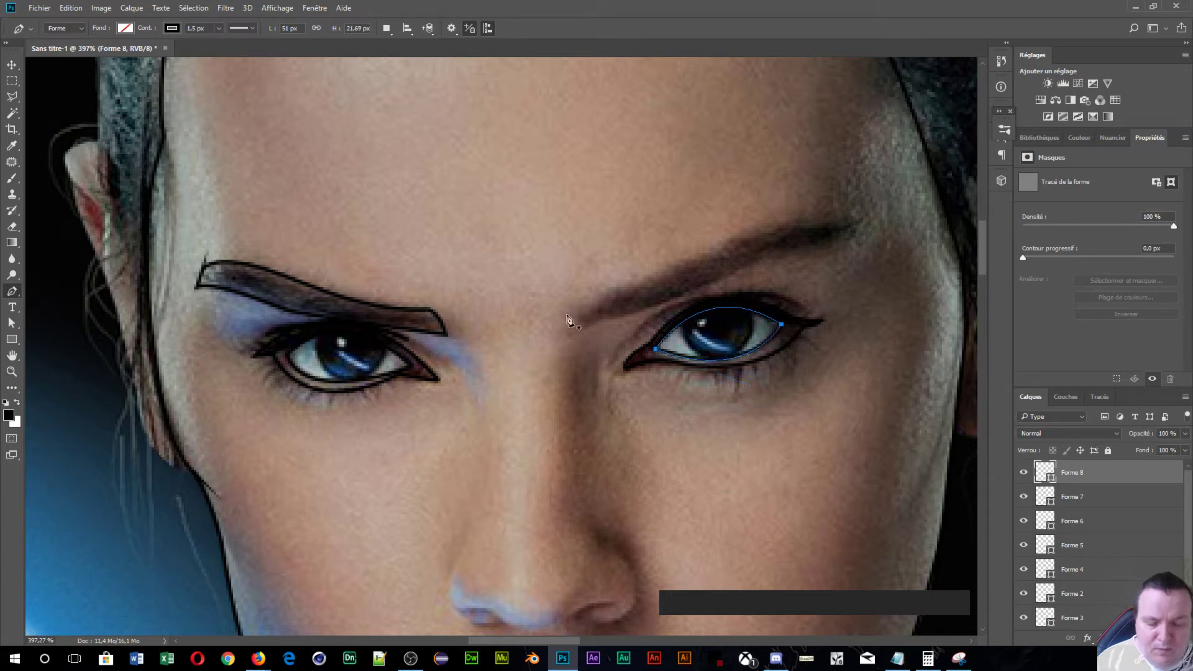
{"action": "key", "text": "Return"}
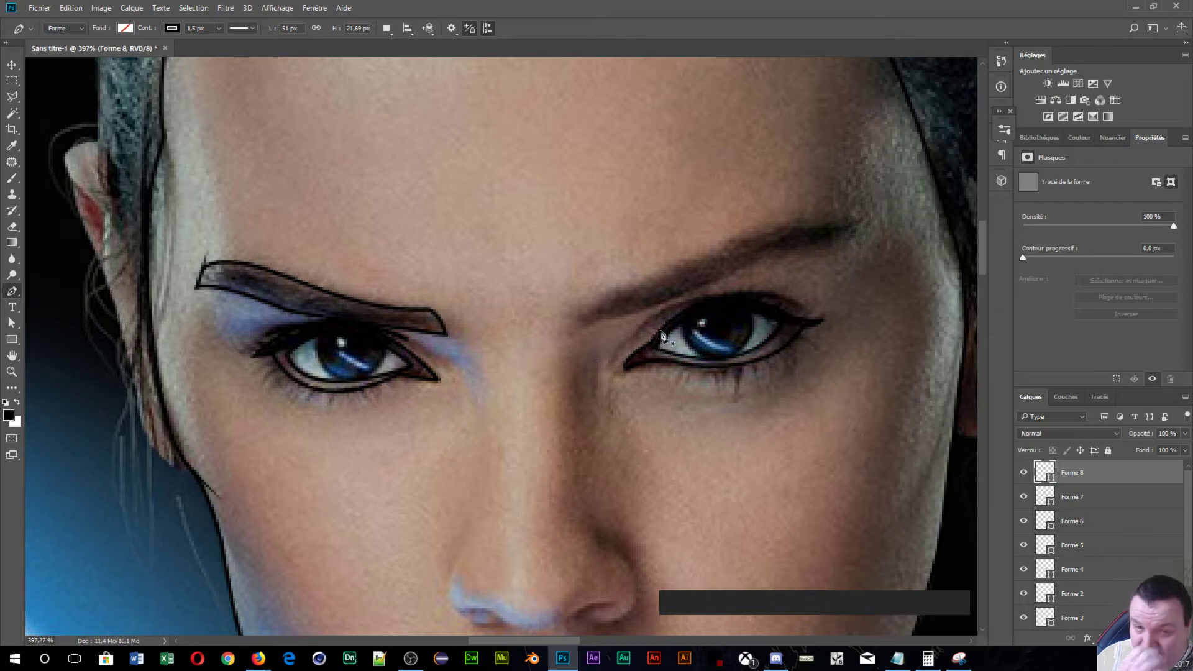
- Trace the right eyebrow's lower edge from the inner end to the outer tip as a new Pen shape, about 111 px wide and 40 px high
{"action": "left_click", "coordinate": [586, 326]}
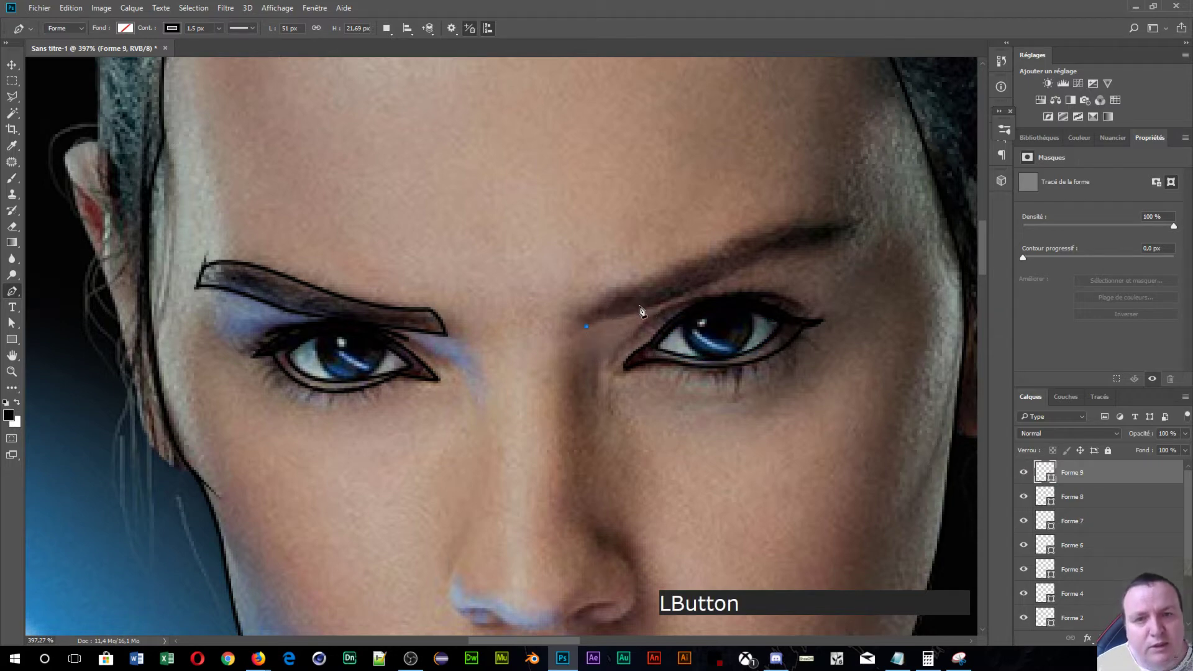
{"action": "left_click_drag", "start_coordinate": [619, 321], "coordinate": [623, 325]}
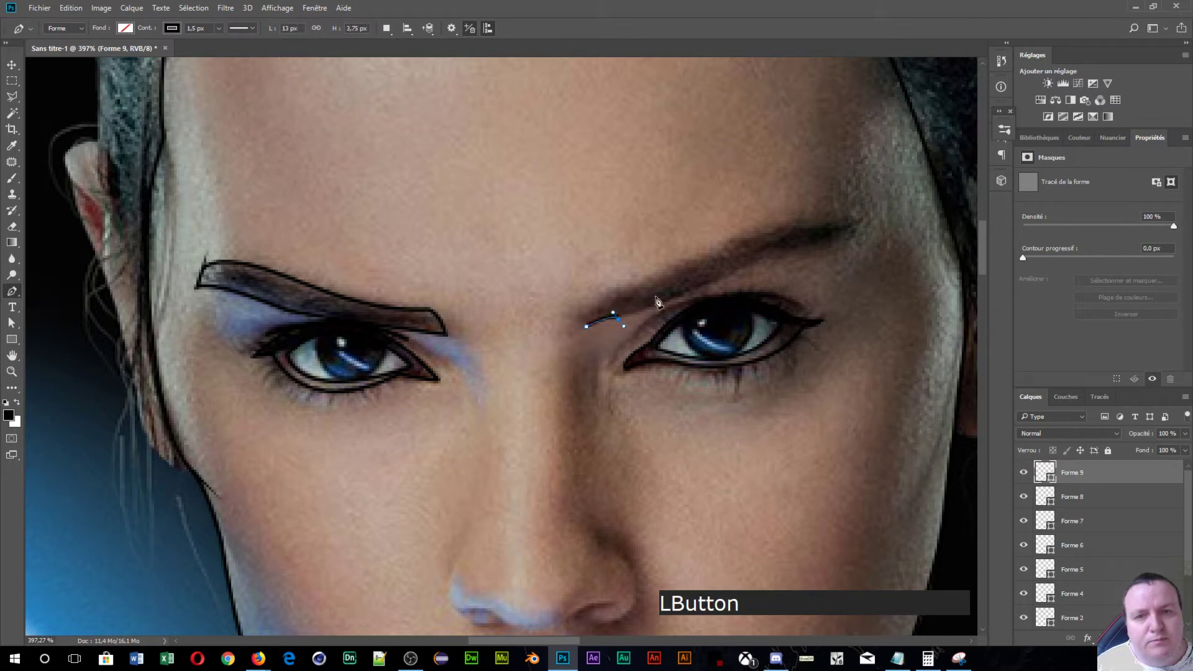
{"action": "key", "text": "alt"}
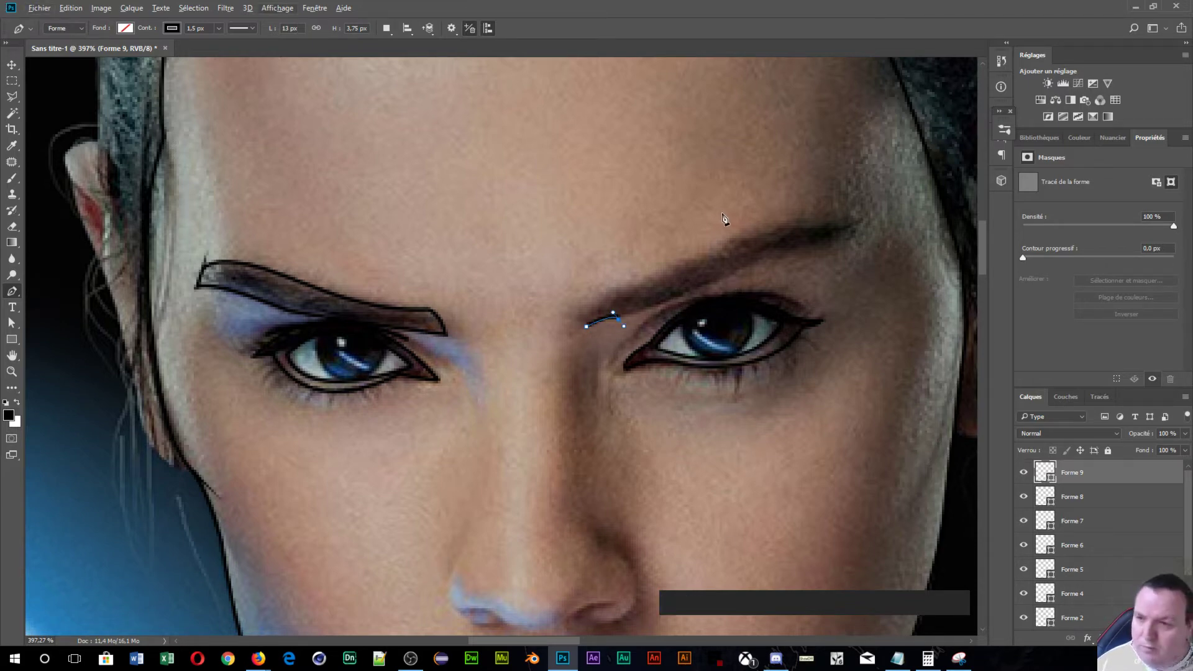
{"action": "key", "text": "alt"}
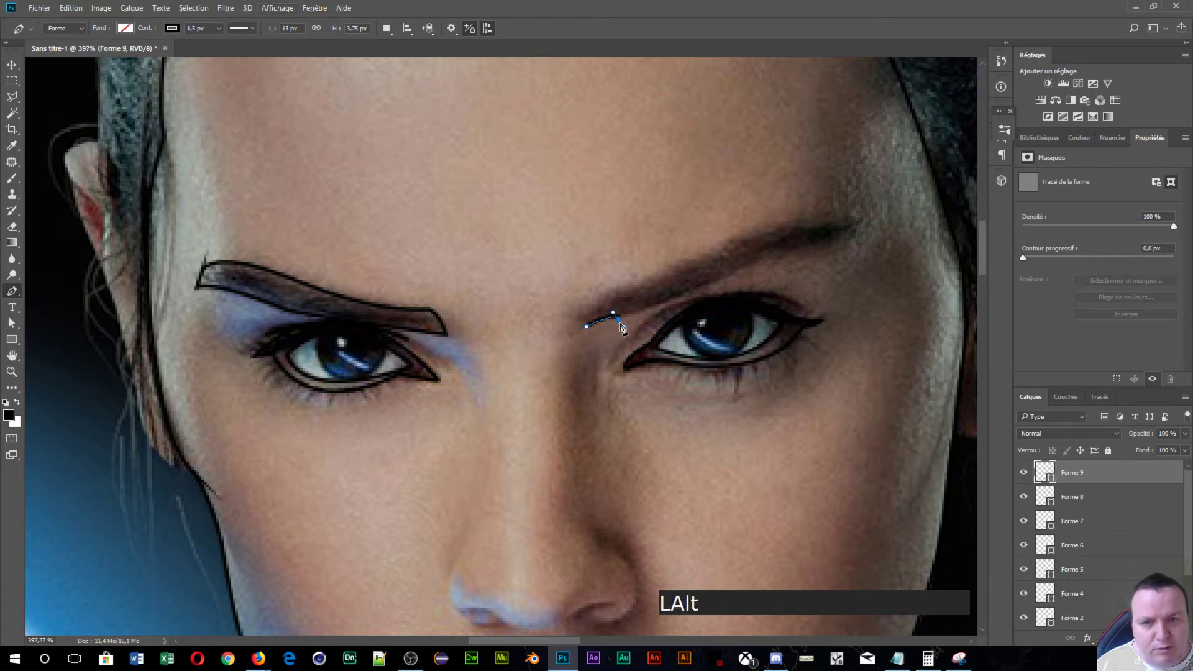
{"action": "left_click", "coordinate": [619, 320], "text": "alt"}
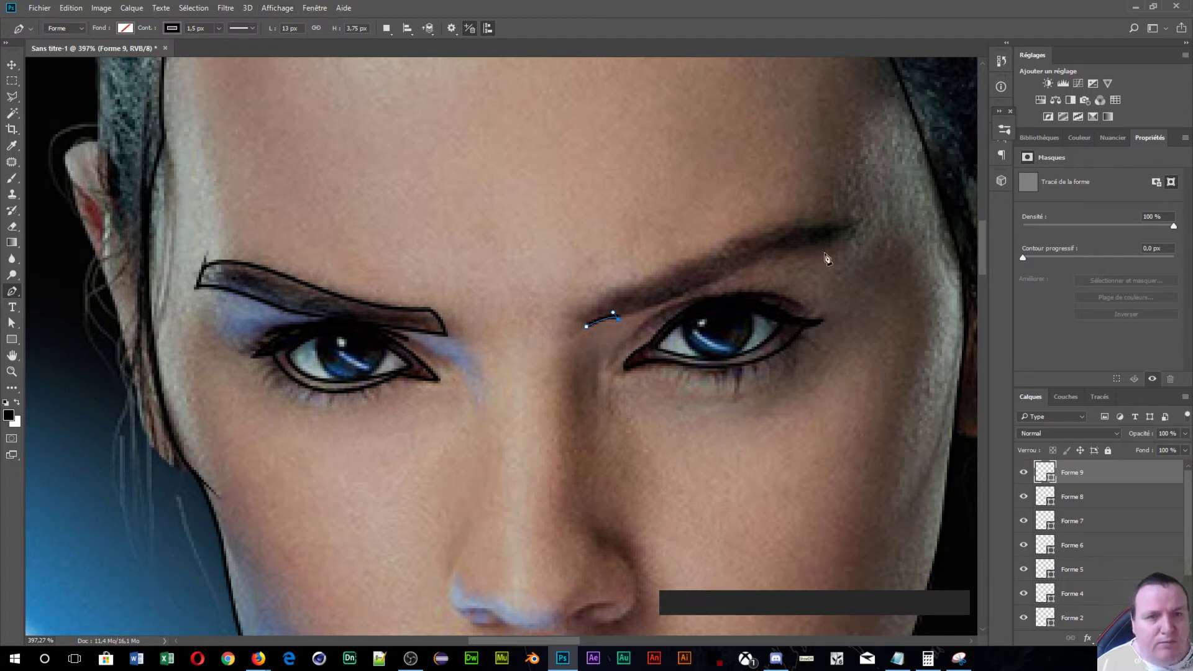
{"action": "left_click_drag", "start_coordinate": [765, 261], "coordinate": [772, 252]}
{"action": "left_click", "coordinate": [764, 261], "text": "alt"}
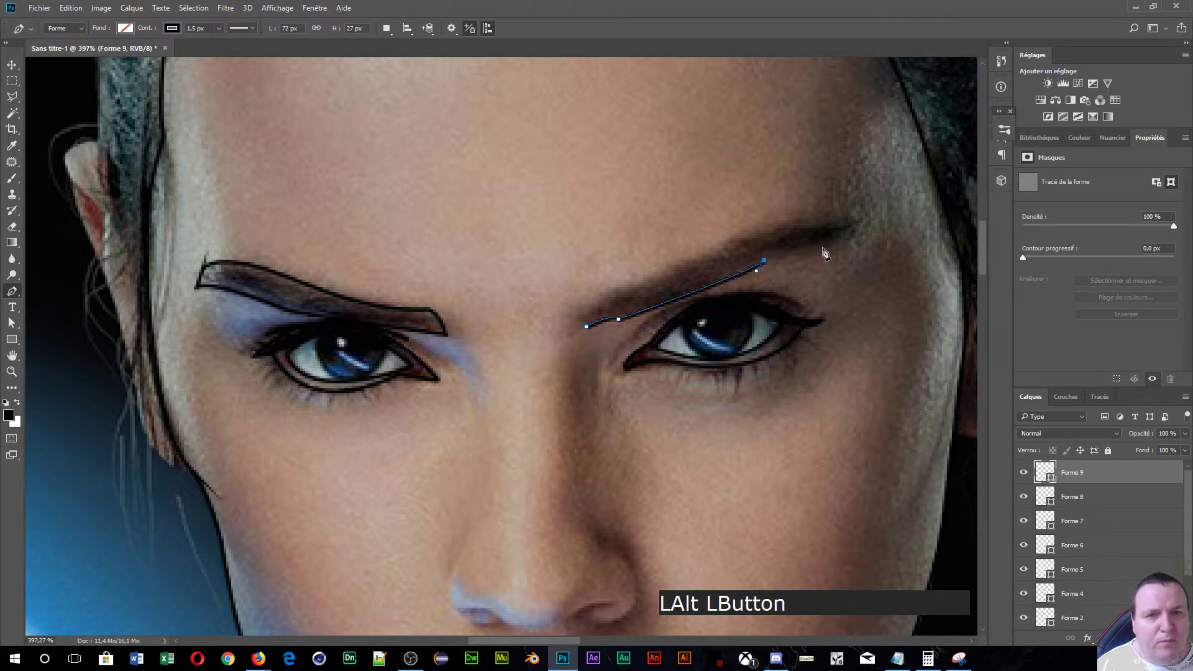
{"action": "left_click_drag", "start_coordinate": [860, 228], "coordinate": [869, 210]}
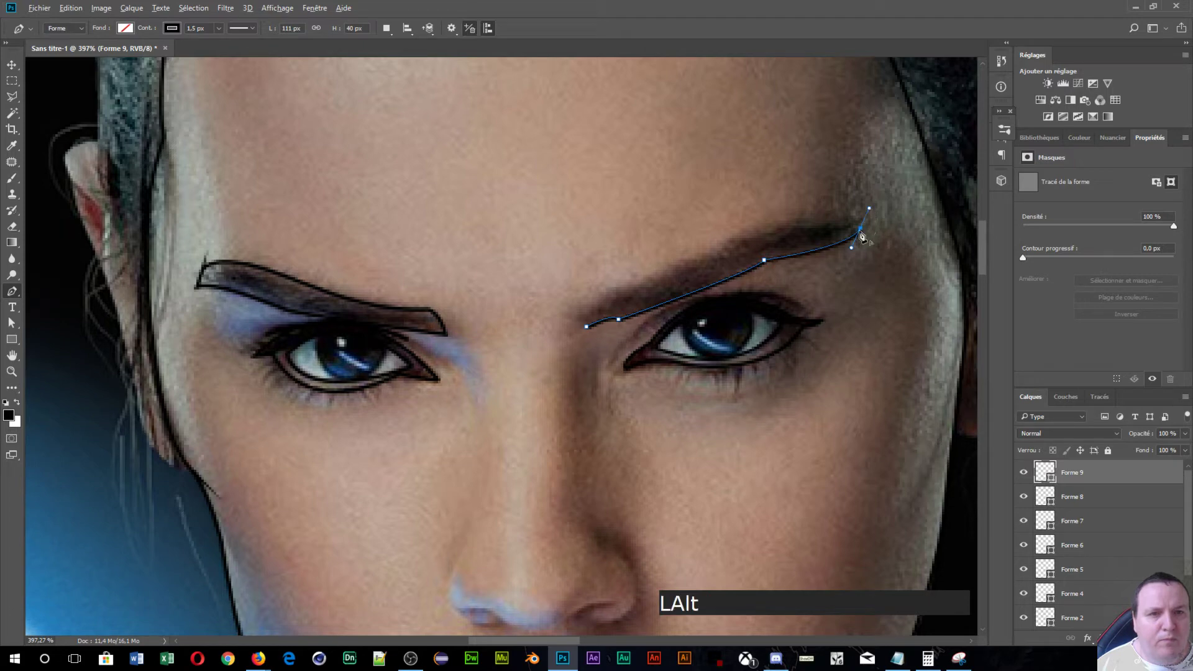
{"action": "left_click", "coordinate": [861, 231], "text": "alt"}
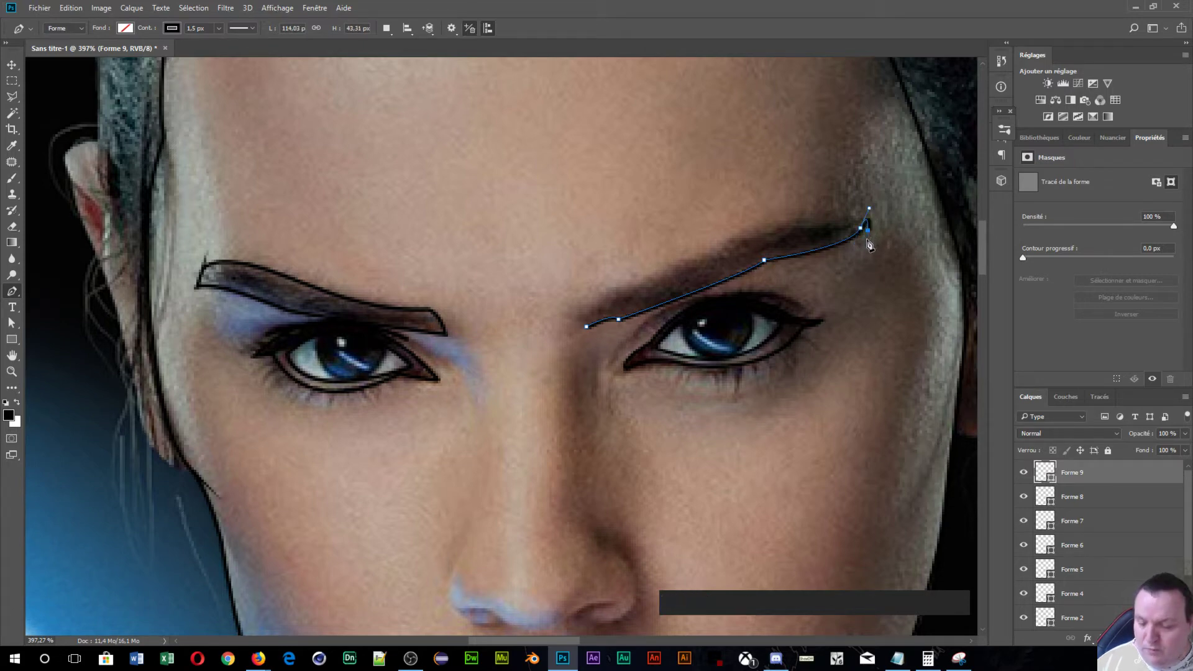
- Round the right eyebrow's outer tip, follow its upper edge back to the inner end and close the outline, about 115 px wide and 44 px high
{"action": "scroll", "coordinate": [864, 240], "scroll_direction": "up", "scroll_amount": 2}
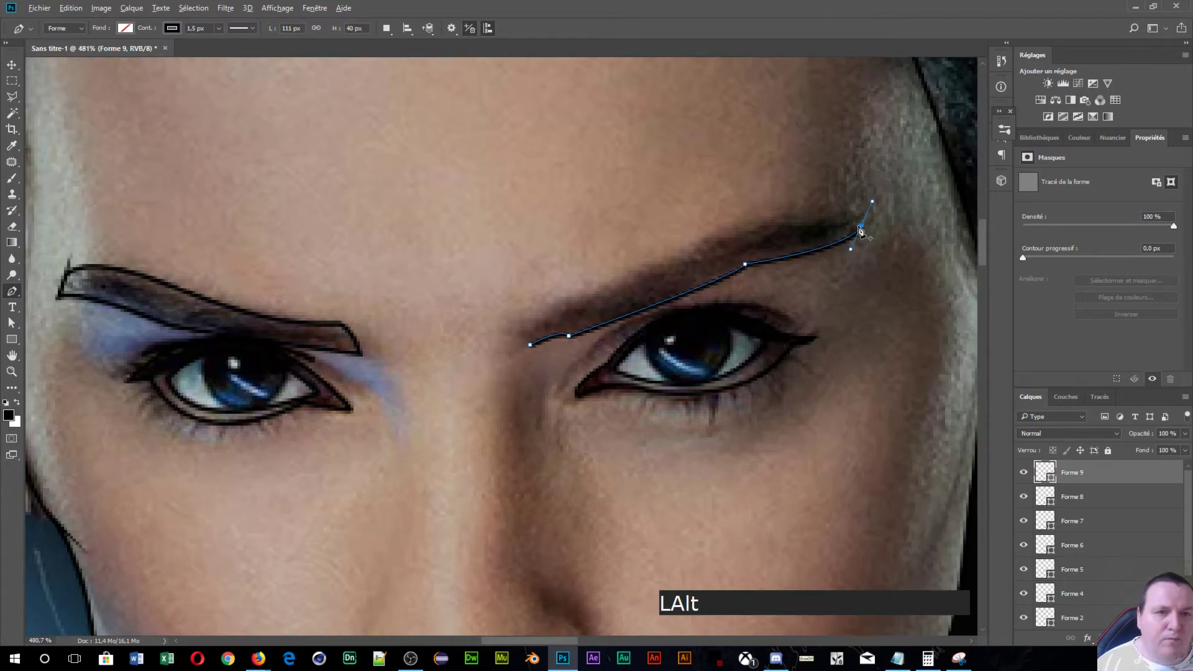
{"action": "left_click_drag", "start_coordinate": [862, 231], "coordinate": [800, 235]}
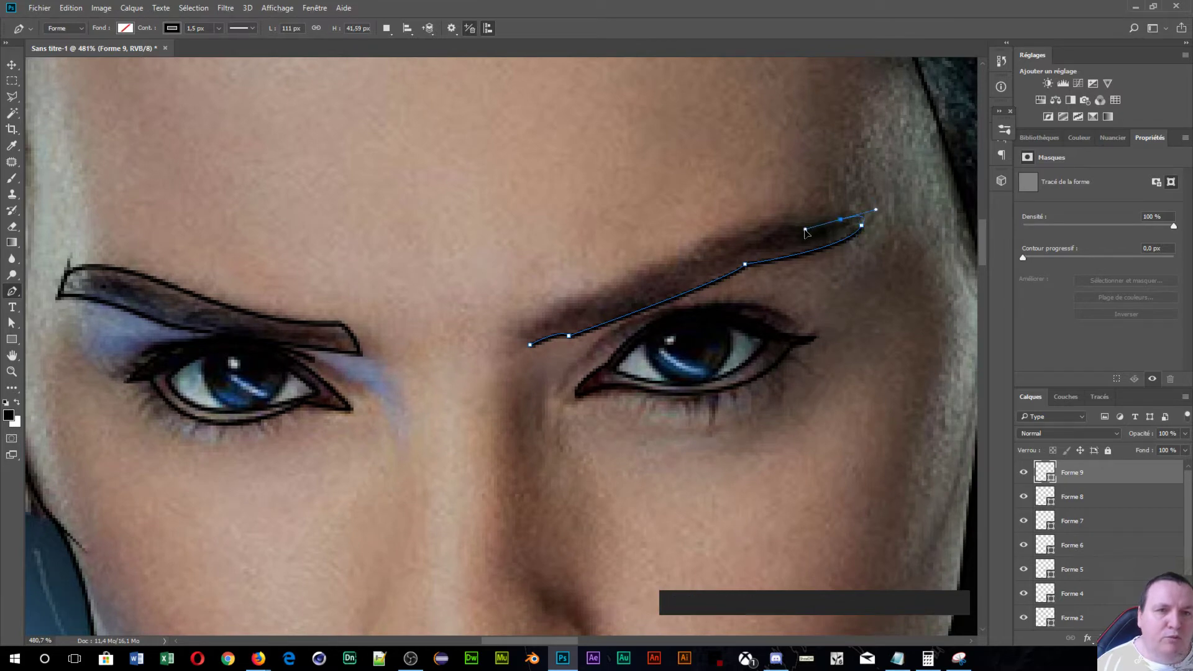
{"action": "left_click", "coordinate": [840, 222], "text": "alt"}
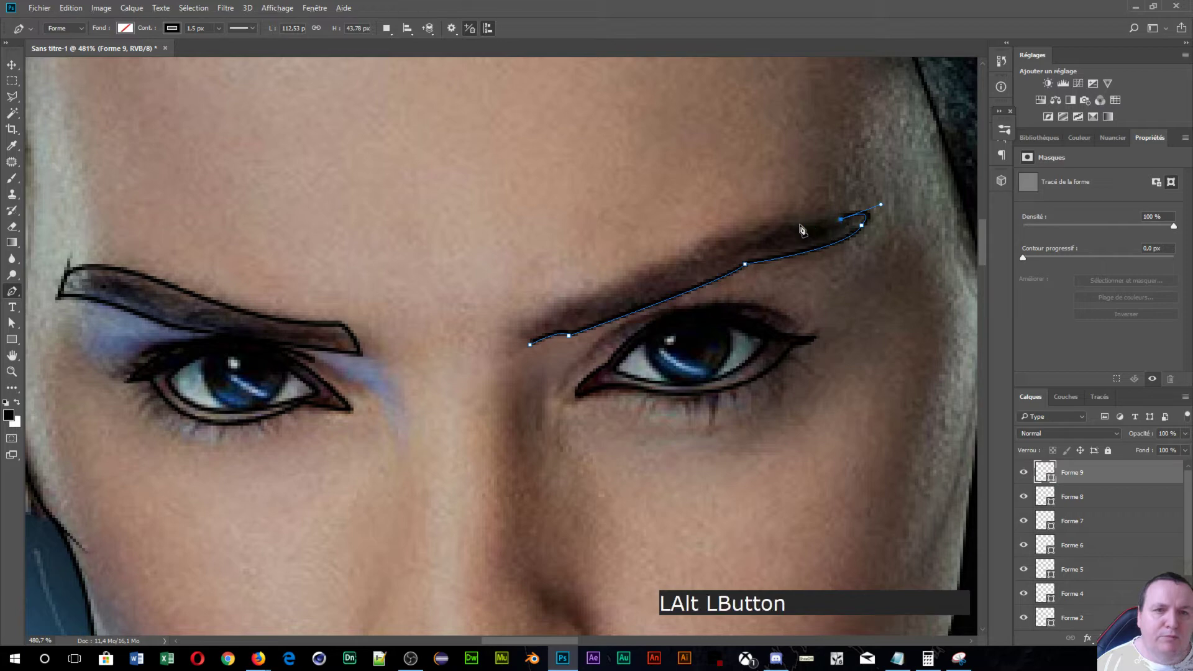
{"action": "left_click", "coordinate": [781, 216]}
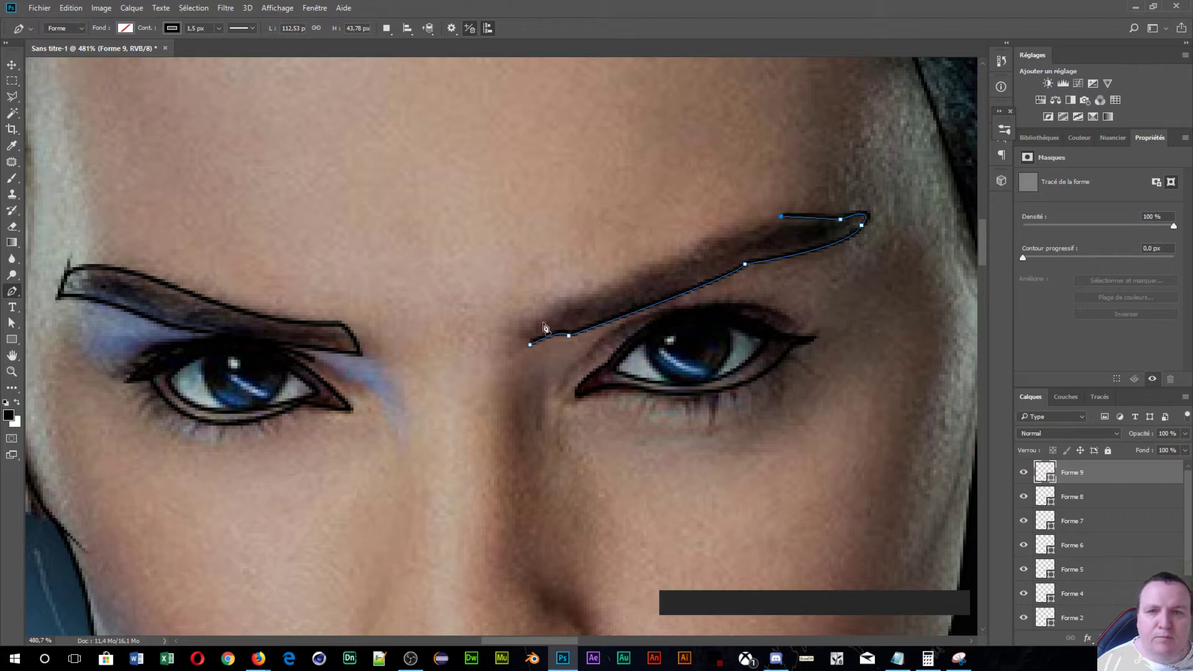
{"action": "left_click_drag", "start_coordinate": [524, 335], "coordinate": [501, 365]}
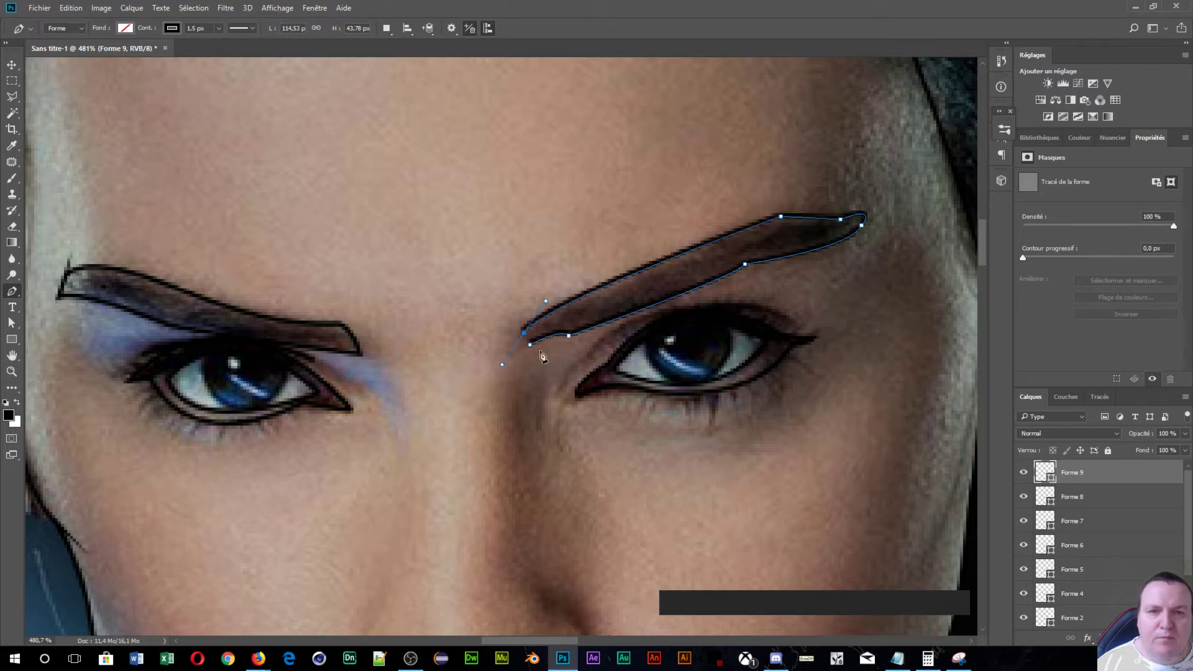
{"action": "left_click", "coordinate": [528, 346], "text": "alt"}
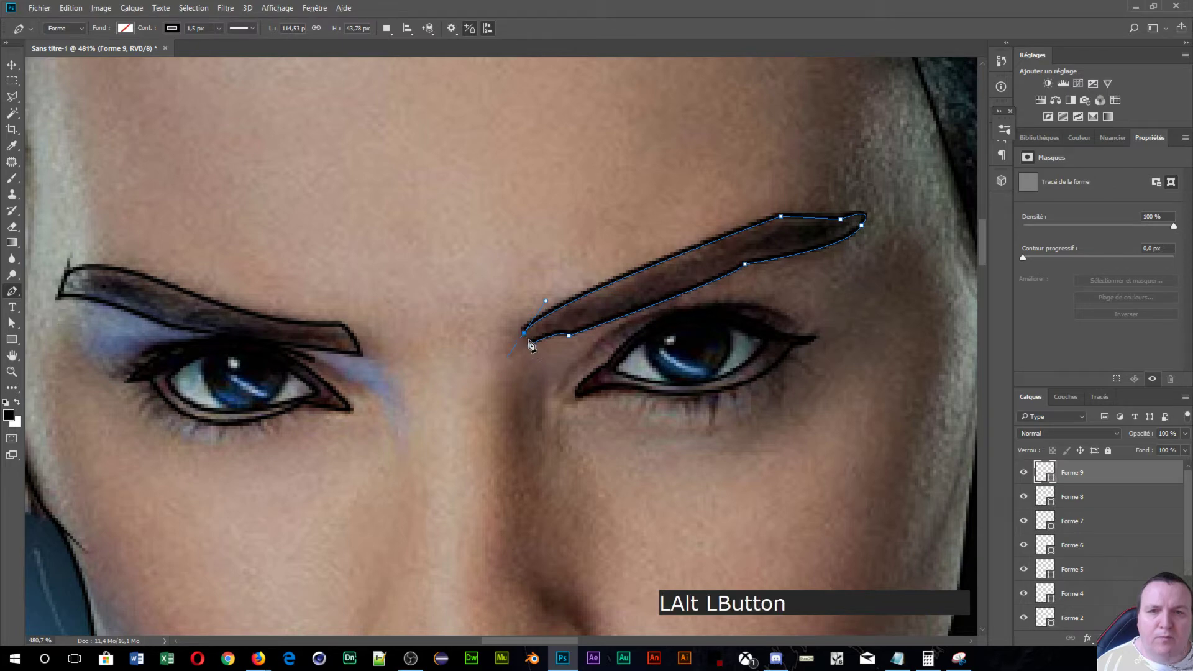
{"action": "left_click", "coordinate": [532, 347], "text": "alt"}
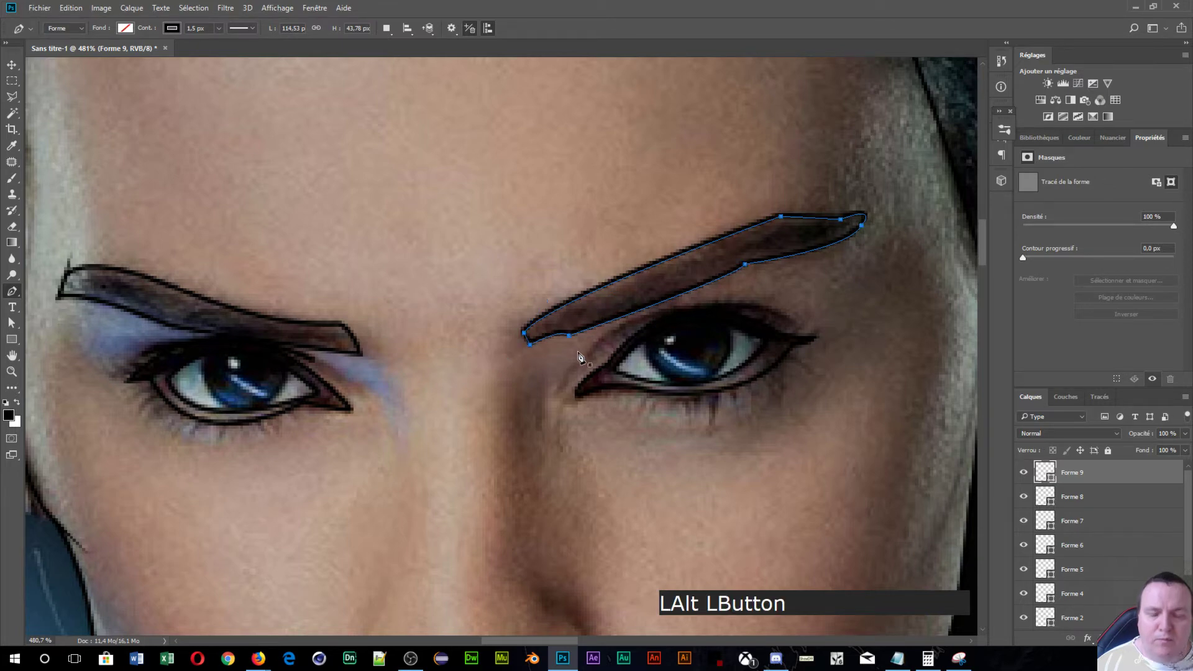
{"action": "key", "text": "Return"}
- Trace the nose's left wing from its upper end to its base as a new Pen shape, about 9 px wide and 28 px high
{"action": "scroll", "coordinate": [584, 365], "scroll_direction": "down", "scroll_amount": 5}
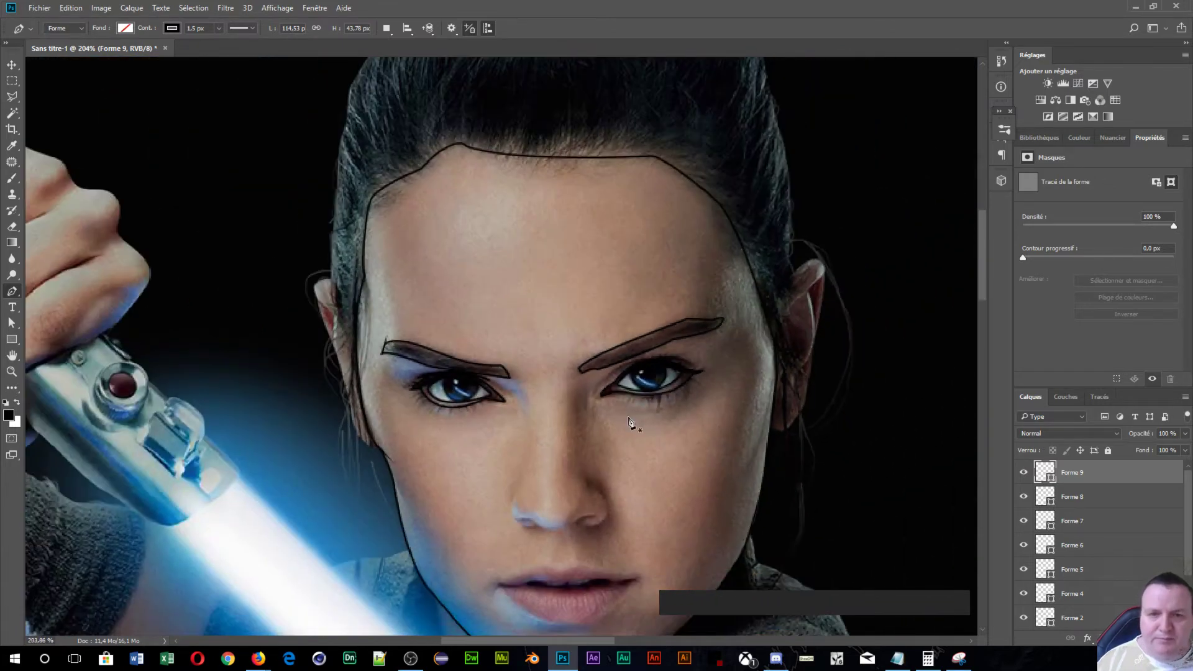
{"action": "left_click_drag", "start_coordinate": [623, 419], "coordinate": [686, 239]}
{"action": "scroll", "coordinate": [646, 329], "scroll_direction": "up", "scroll_amount": 5}
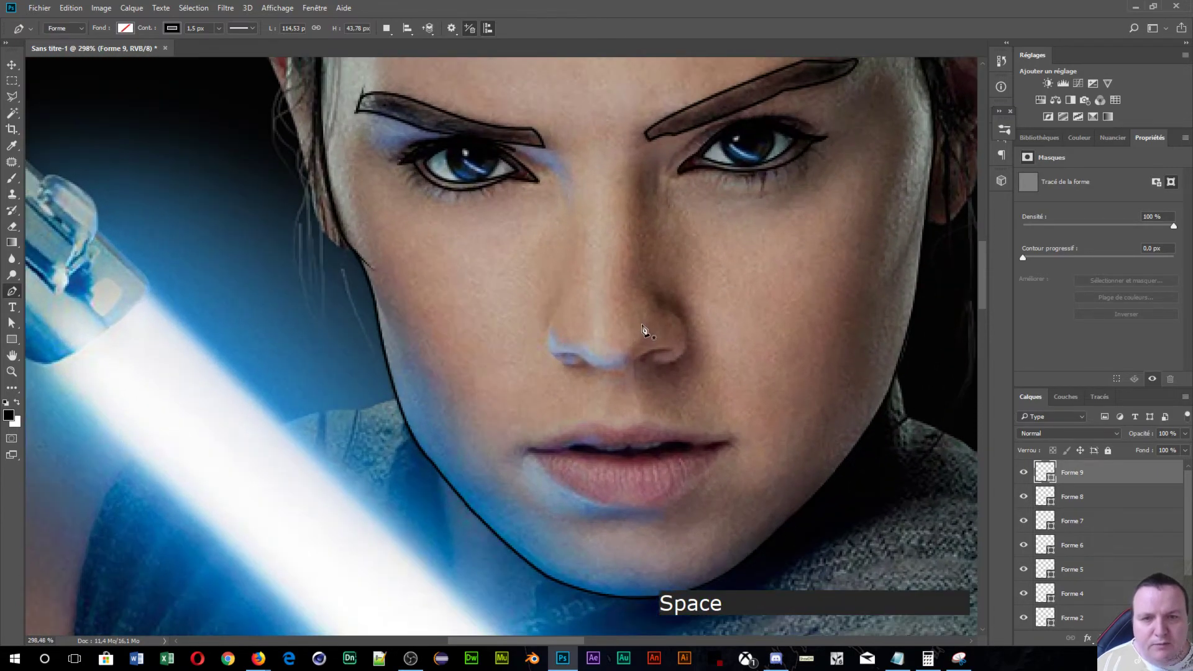
{"action": "scroll", "coordinate": [568, 339], "scroll_direction": "down", "scroll_amount": 2}
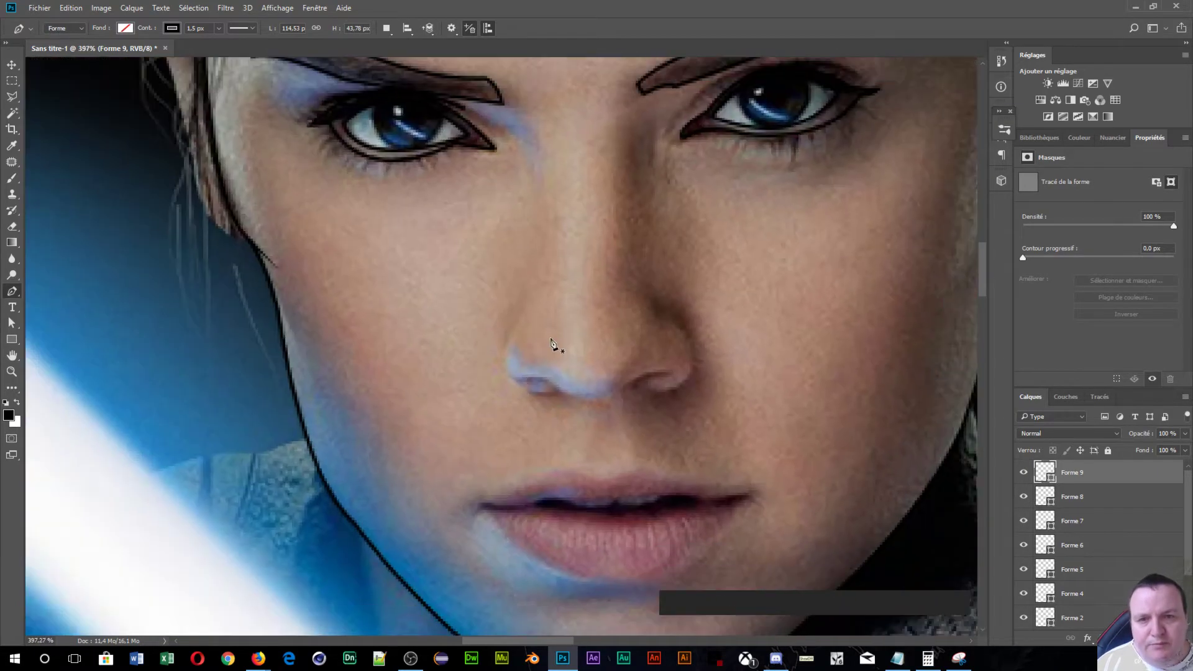
{"action": "left_click", "coordinate": [519, 325]}
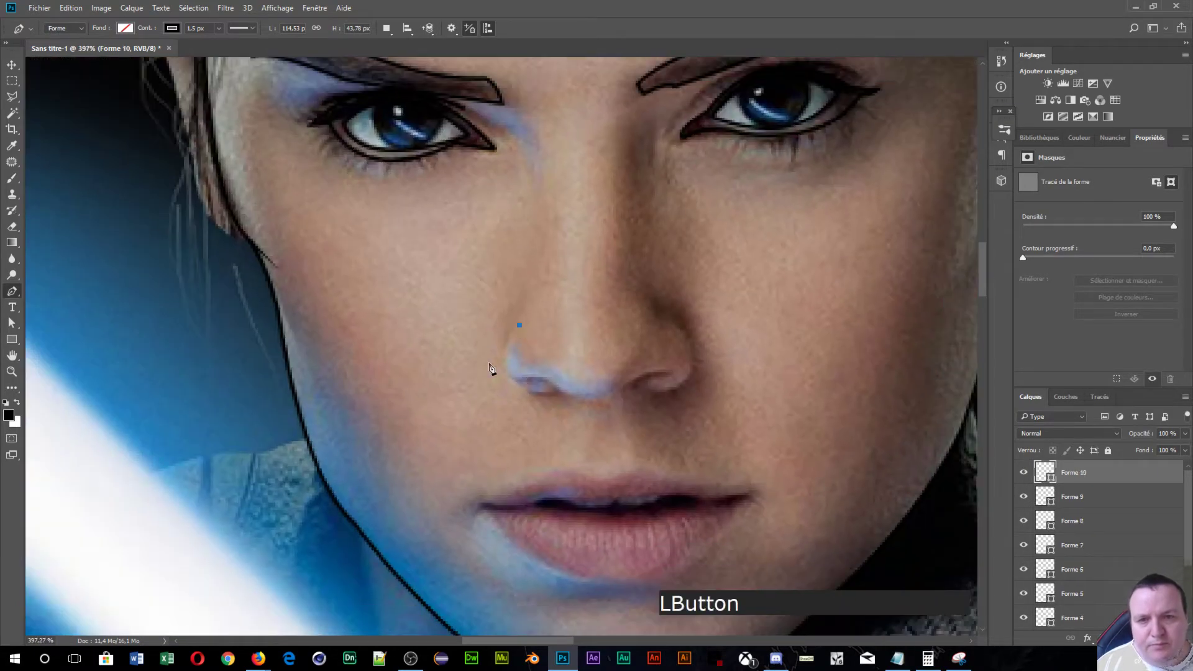
{"action": "left_click", "coordinate": [527, 396]}
{"action": "left_click_drag", "start_coordinate": [542, 400], "coordinate": [572, 424]}
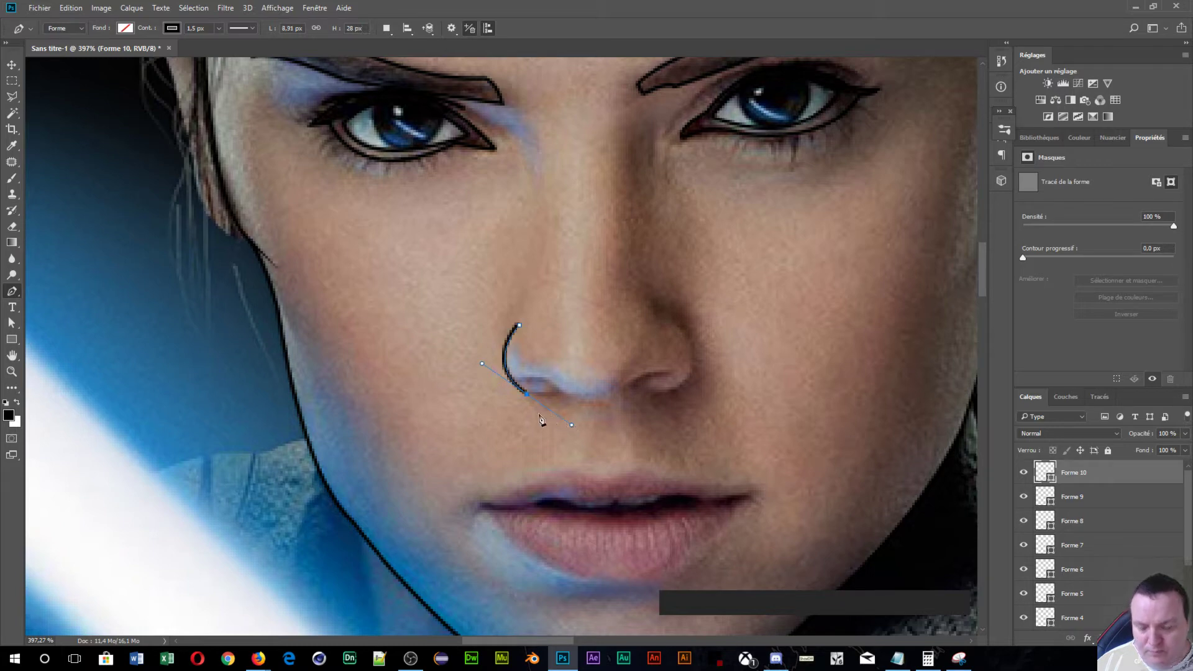
{"action": "key", "text": "alt"}
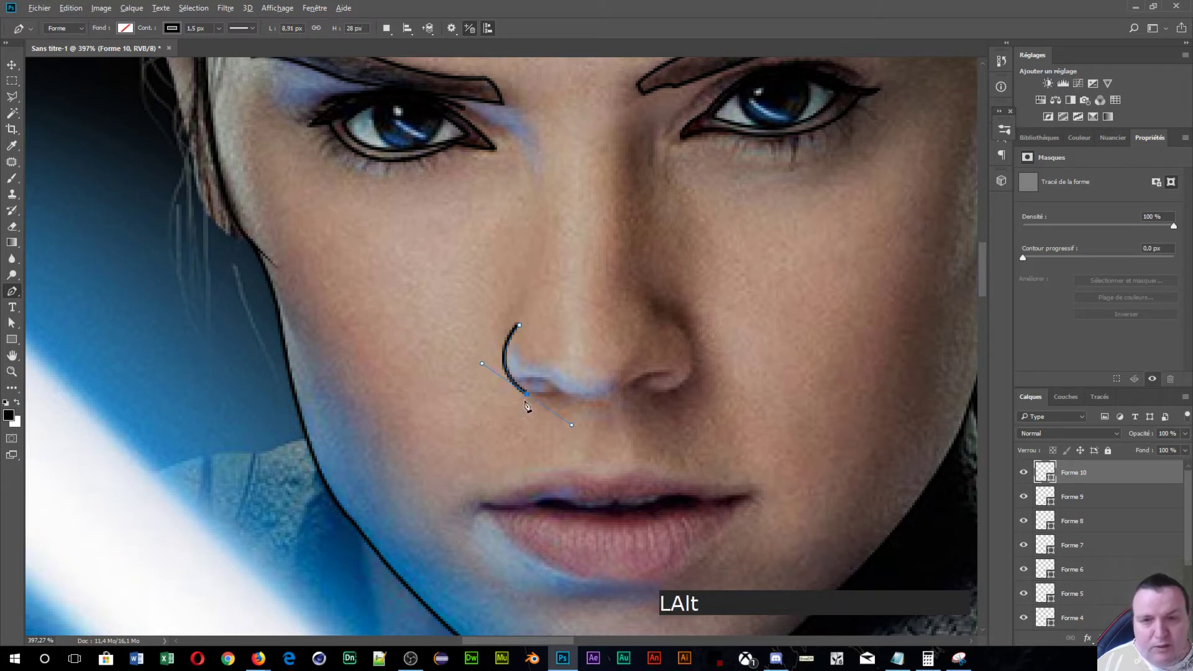
{"action": "left_click", "coordinate": [528, 401], "text": "alt"}
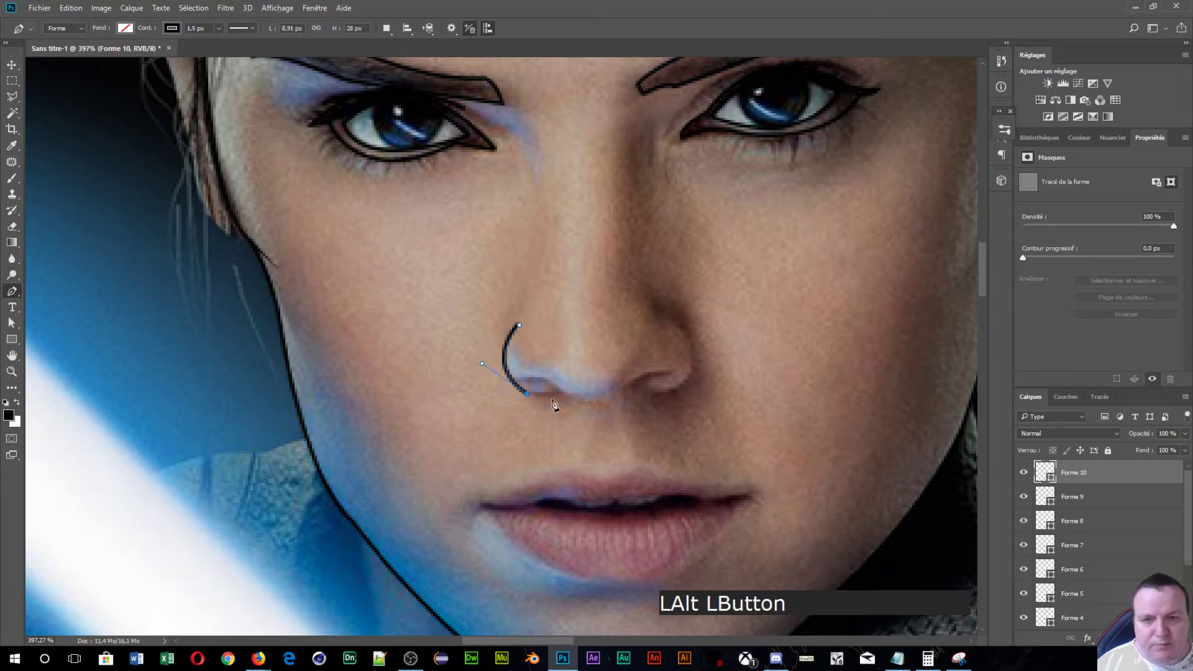
- Extend the nose line under the tip and over the right nostril, ending it as an open path about 67 px wide and 31 px high
{"action": "left_click", "coordinate": [561, 396]}
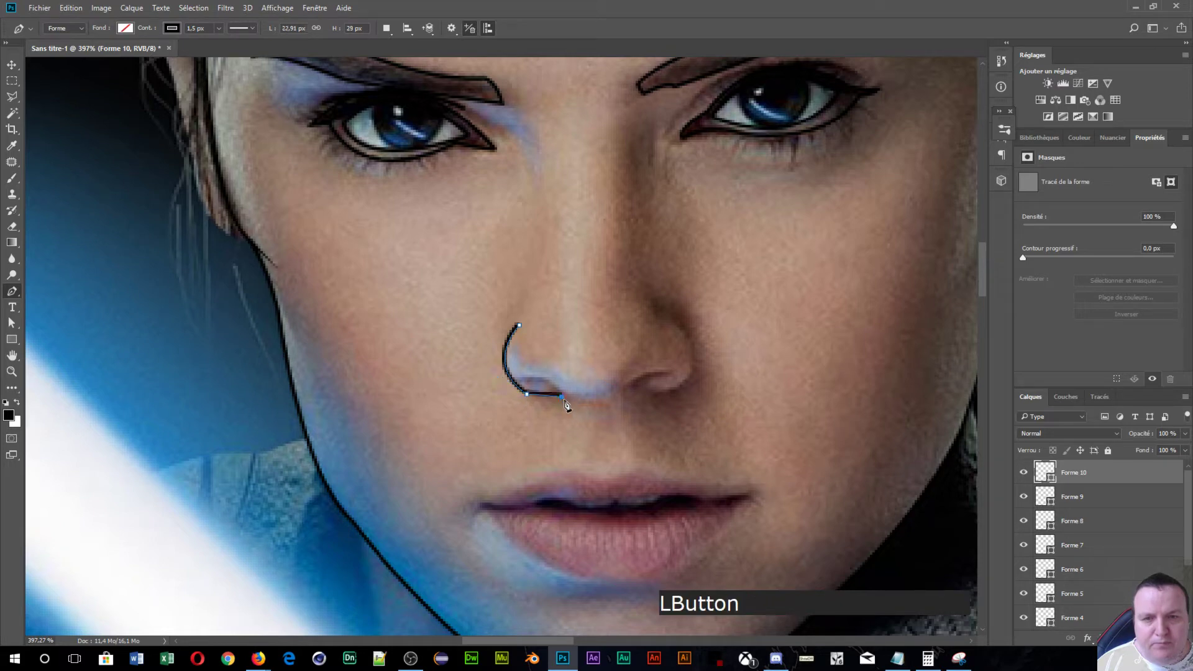
{"action": "left_click", "coordinate": [624, 387]}
{"action": "left_click_drag", "start_coordinate": [636, 379], "coordinate": [642, 368]}
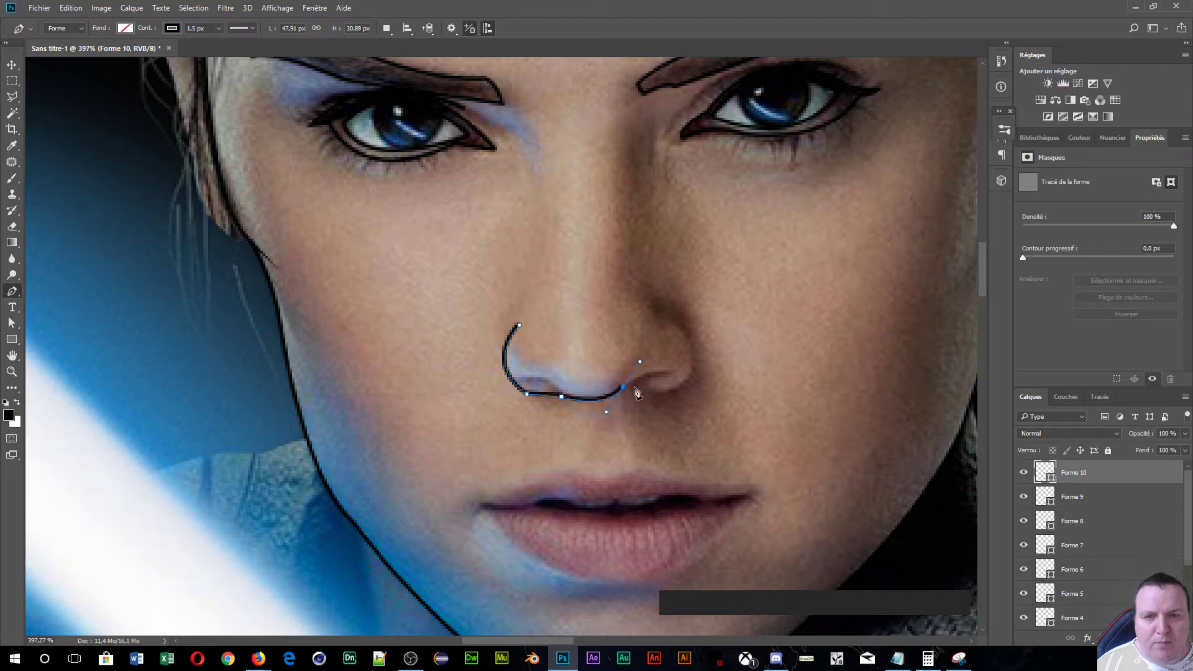
{"action": "key", "text": "alt"}
{"action": "left_click_drag", "start_coordinate": [625, 388], "coordinate": [692, 379]}
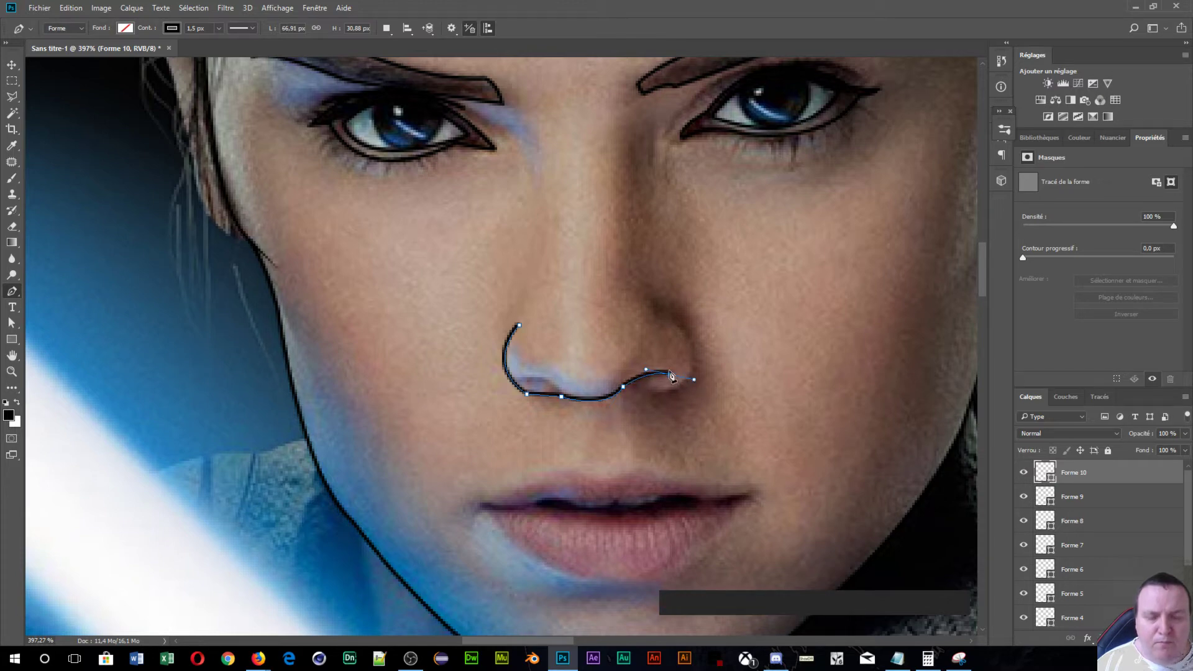
{"action": "key", "text": "Return"}
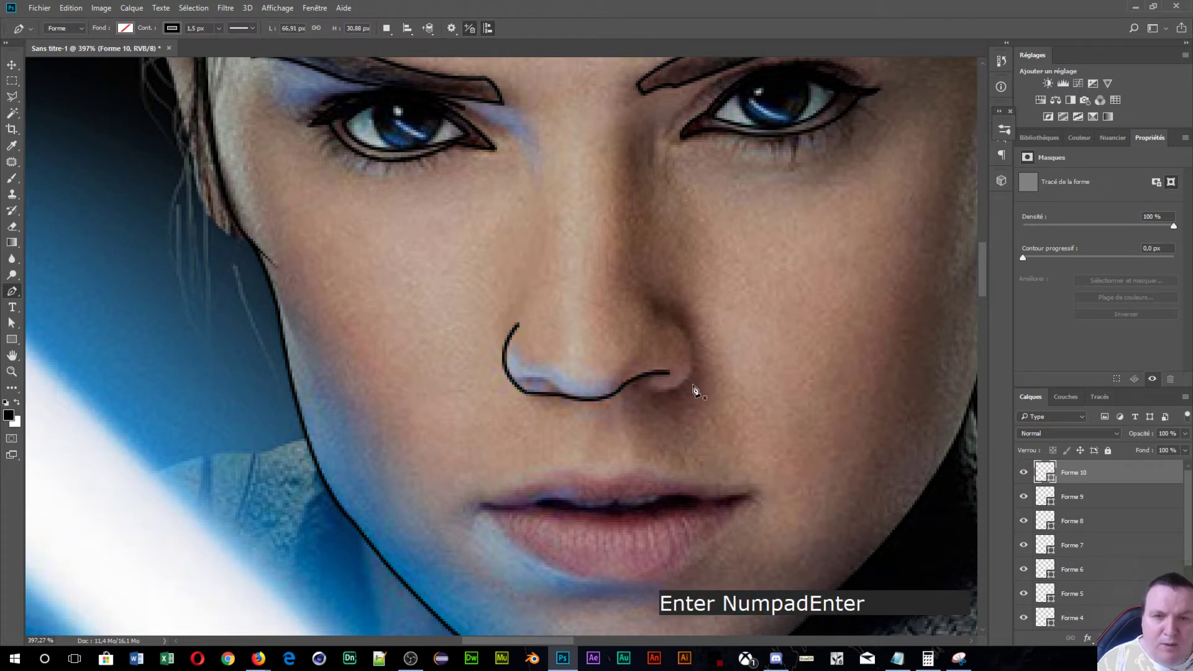
- Draw the left nostril's upper edge as a separate open Pen curve and adjust its end anchor, about 21 px wide and 7 px high
{"action": "left_click", "coordinate": [512, 381]}
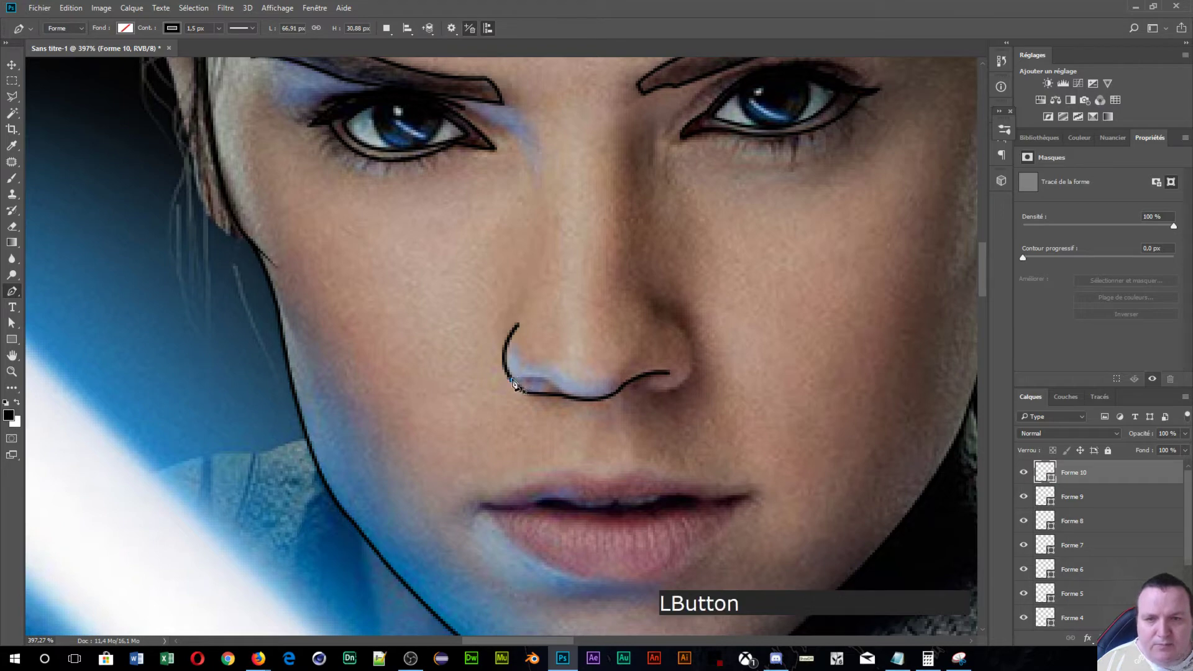
{"action": "left_click", "coordinate": [563, 393]}
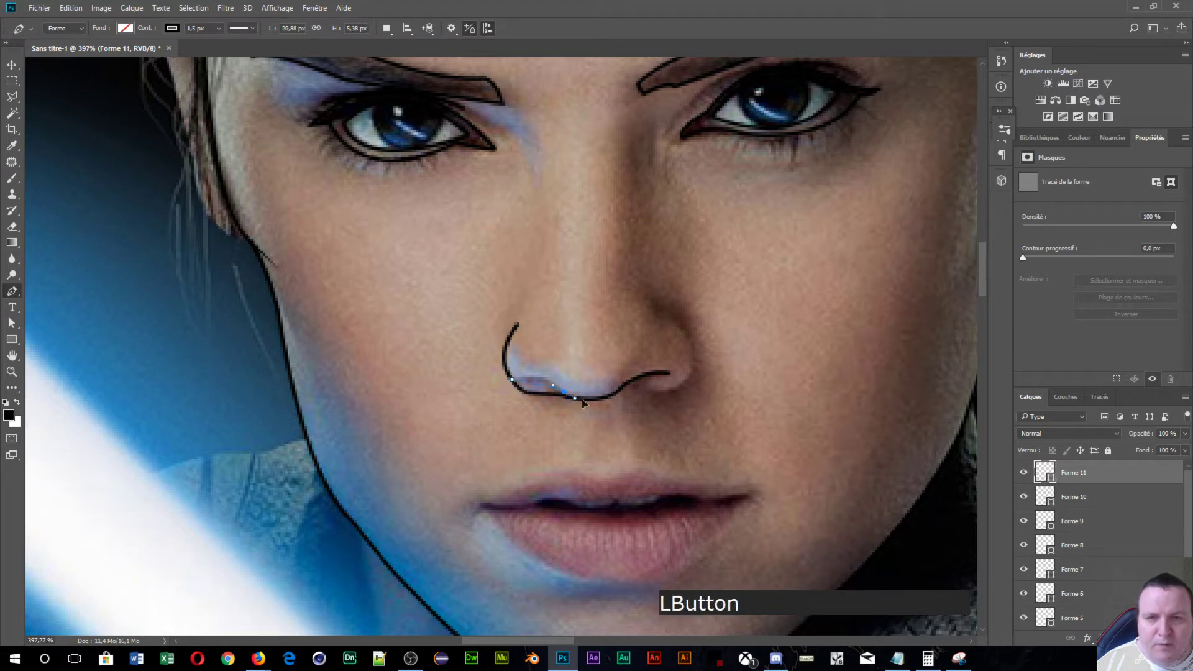
{"action": "left_click_drag", "start_coordinate": [583, 401], "coordinate": [590, 414]}
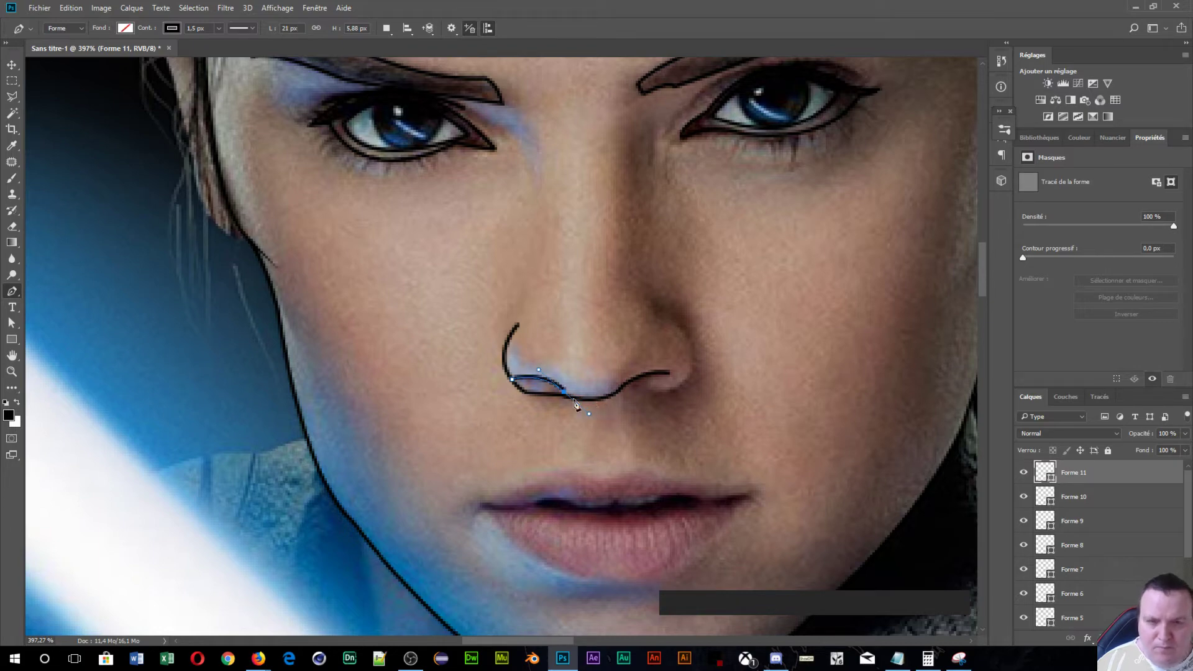
{"action": "key", "text": "ctrl"}
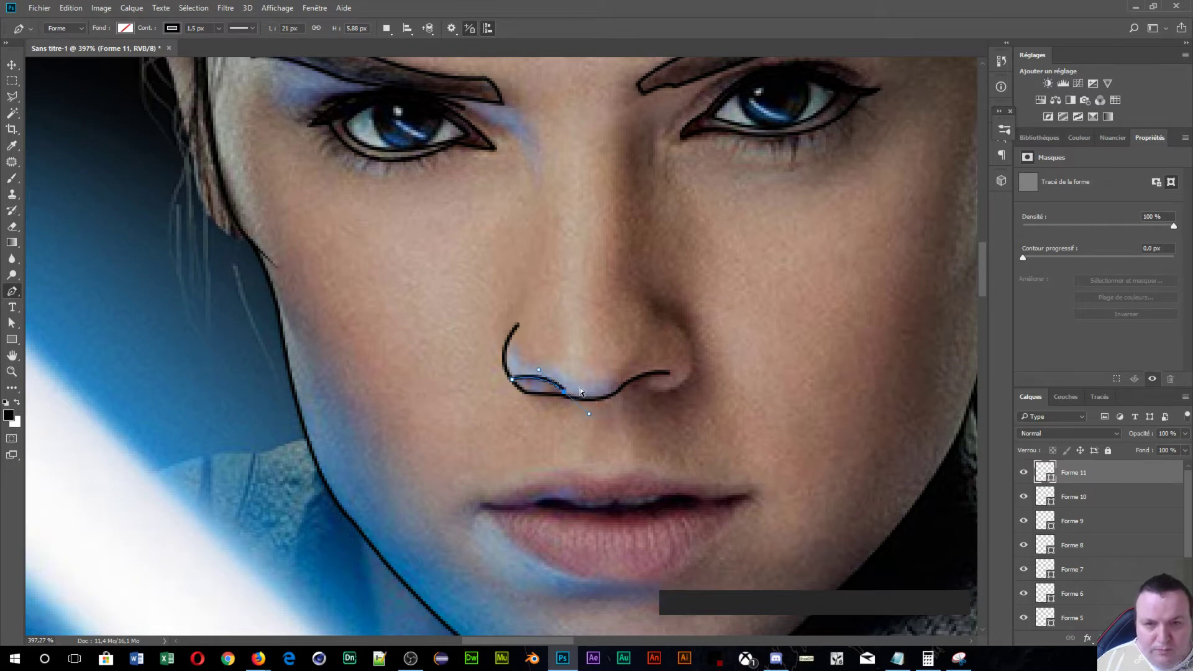
{"action": "left_click", "coordinate": [565, 394], "text": "ctrl"}
{"action": "left_click_drag", "start_coordinate": [566, 396], "coordinate": [540, 365]}
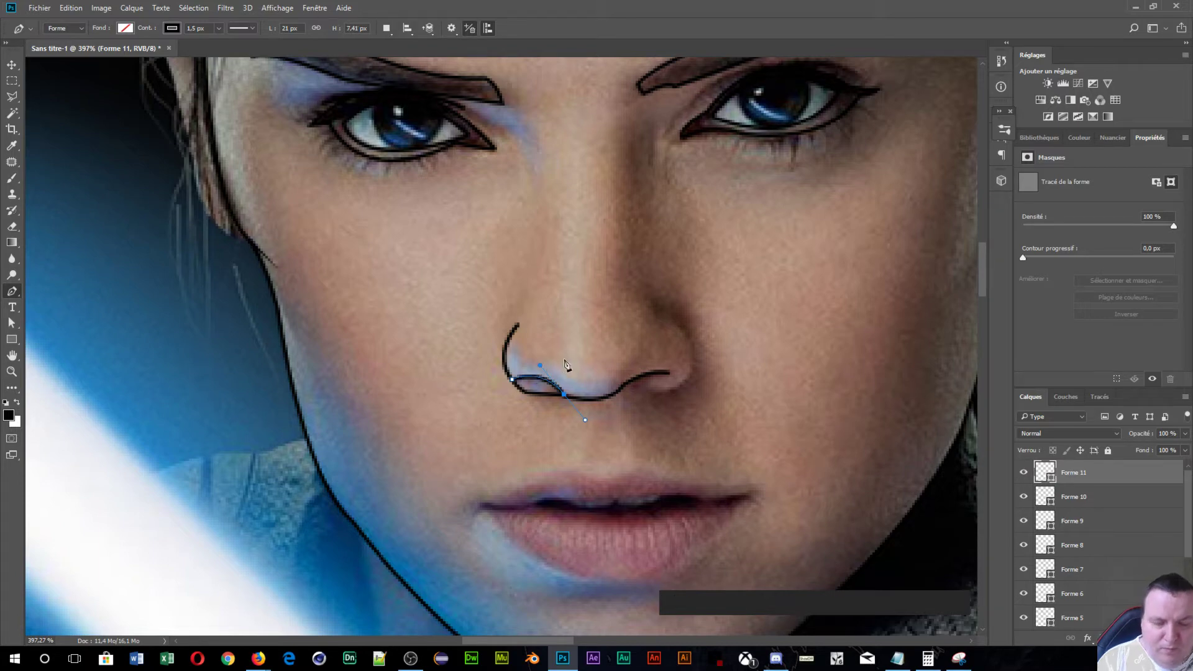
{"action": "key", "text": "Return"}
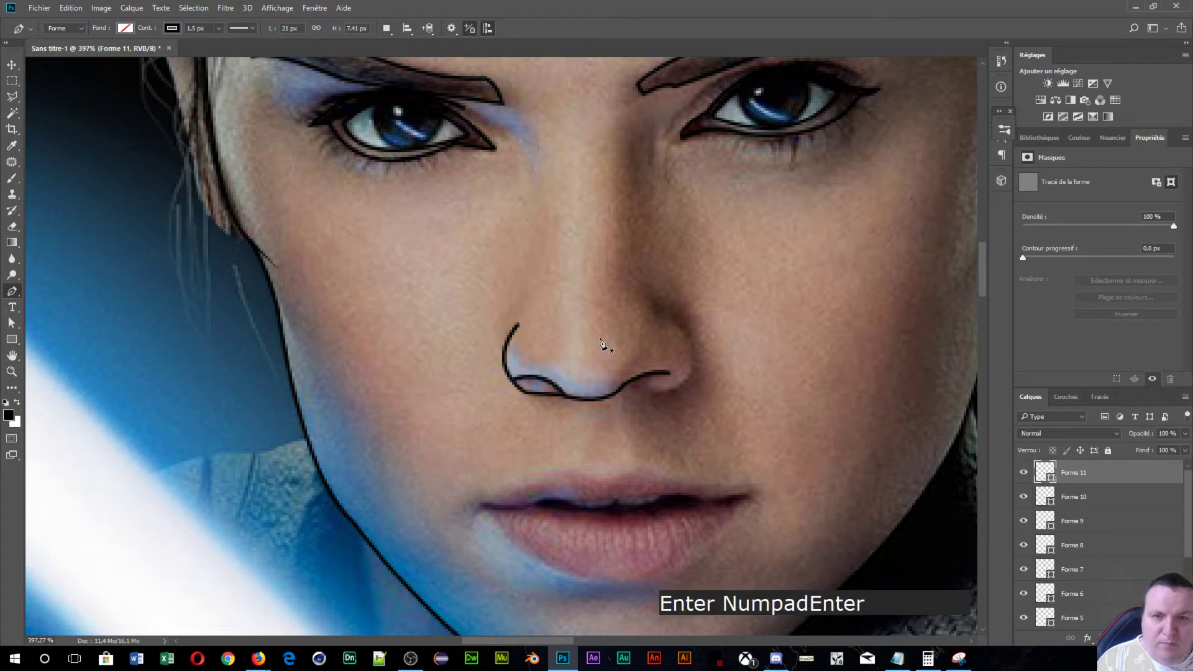
- Trace the nose's right wing from its upper end around under the nostril as a new open Pen path, about 24 px wide and 31 px high
{"action": "left_click", "coordinate": [655, 312]}
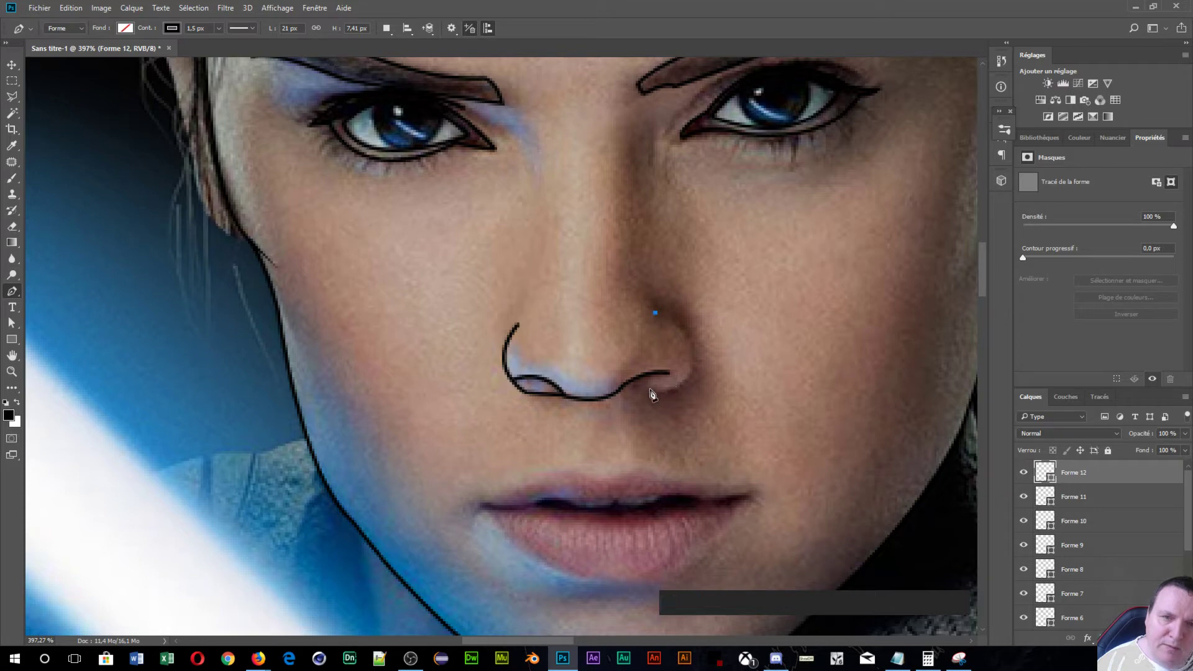
{"action": "left_click_drag", "start_coordinate": [648, 387], "coordinate": [561, 380]}
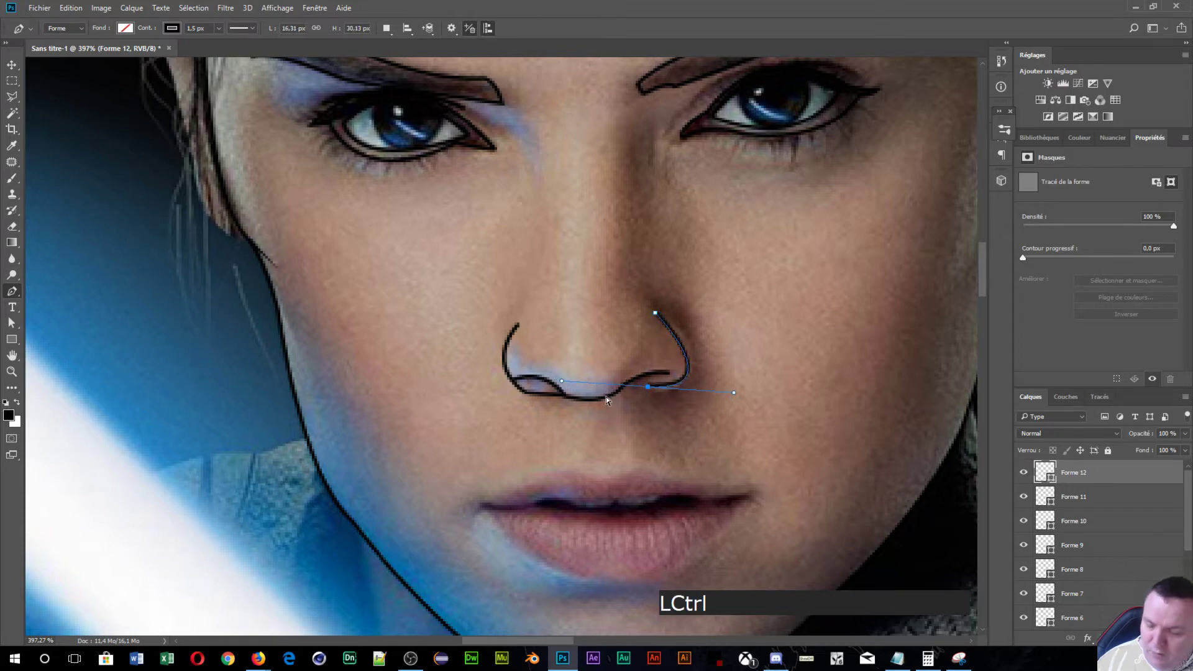
{"action": "key", "text": "ctrl+alt+z"}
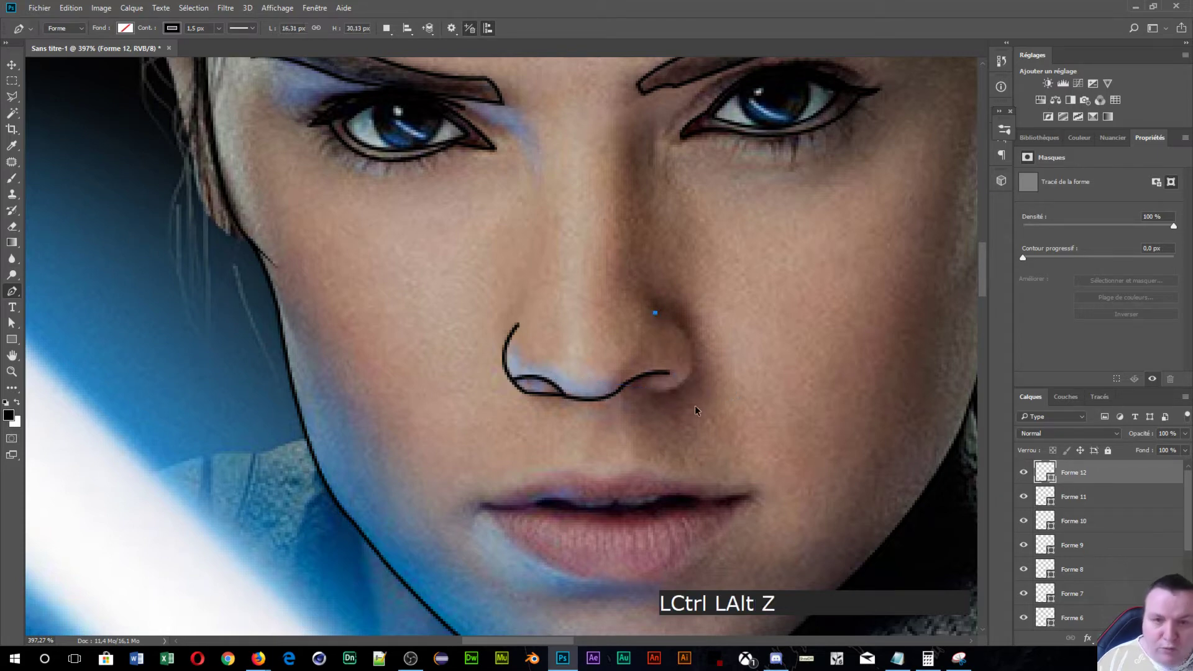
{"action": "left_click", "coordinate": [694, 359]}
{"action": "left_click_drag", "start_coordinate": [692, 373], "coordinate": [689, 393]}
{"action": "key", "text": "alt"}
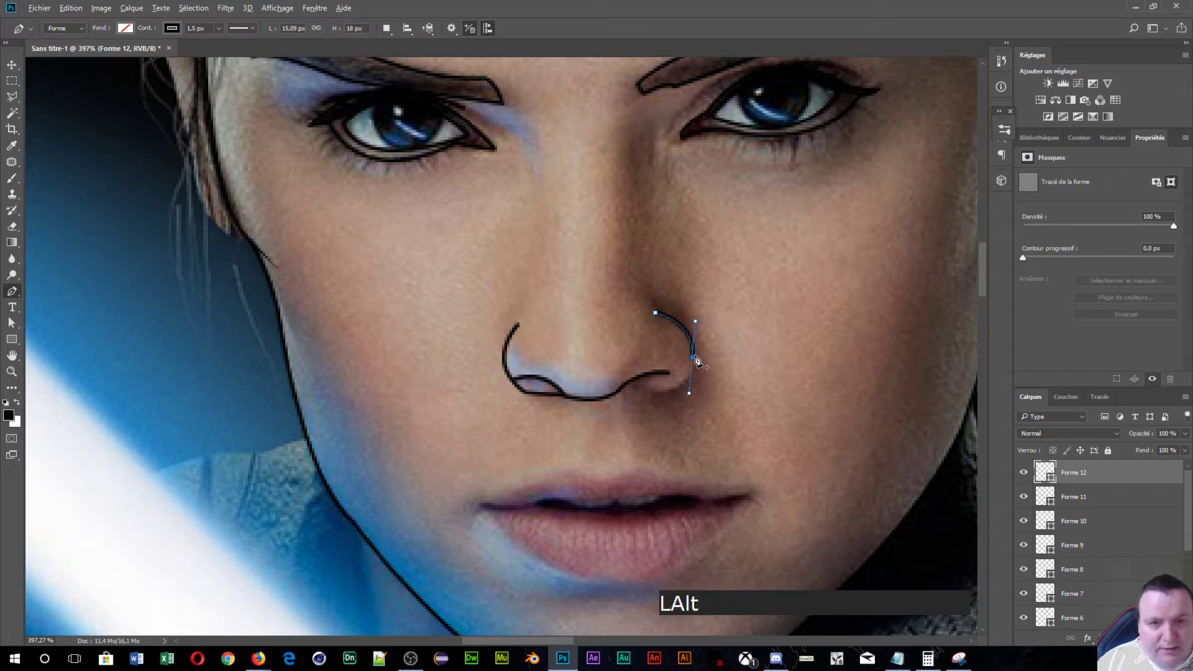
{"action": "left_click", "coordinate": [694, 359], "text": "alt"}
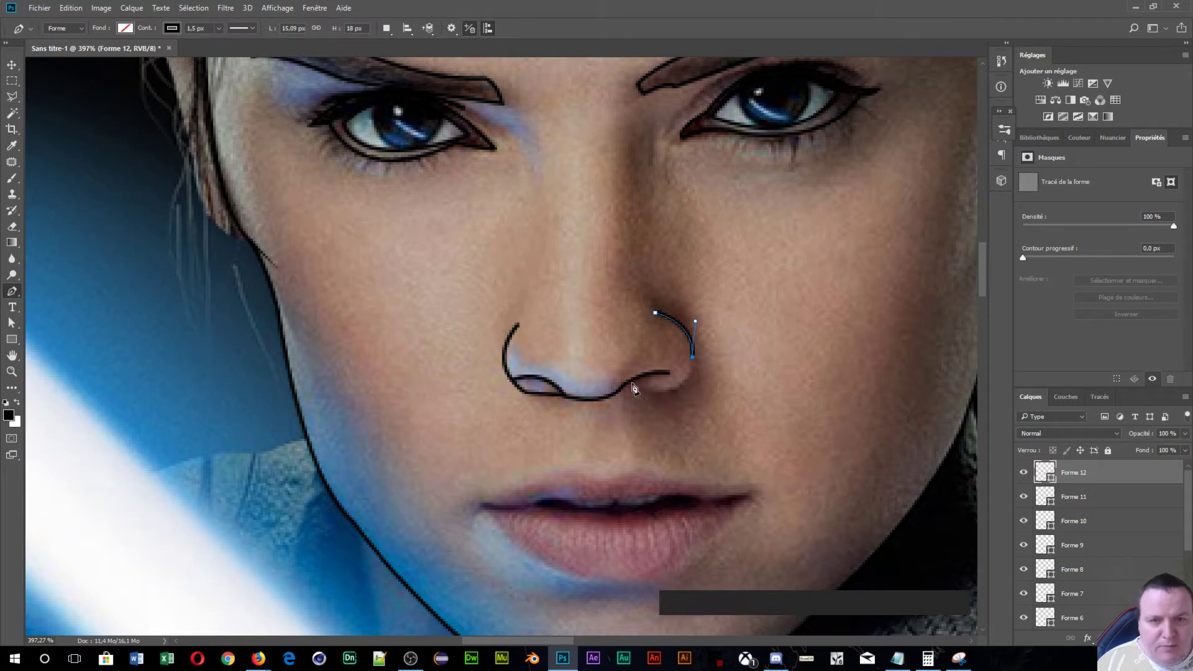
{"action": "left_click_drag", "start_coordinate": [632, 381], "coordinate": [573, 356]}
{"action": "key", "text": "KP_Enter"}
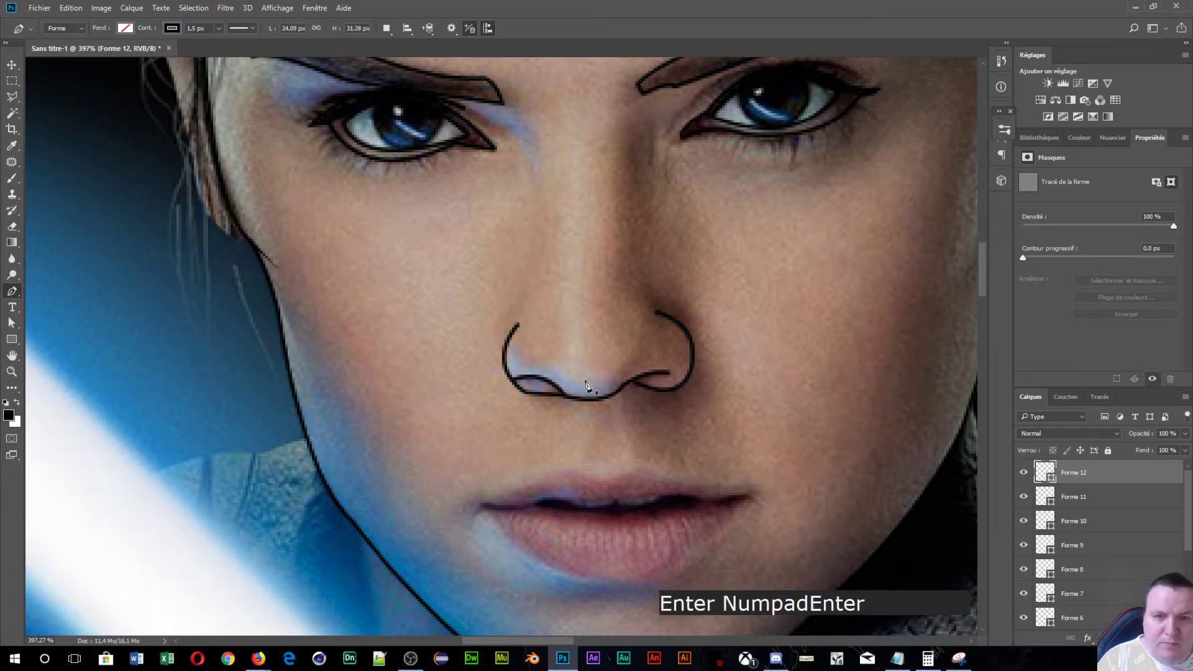
- Start the upper lip as a new Pen shape, tracing its lower edge from the left mouth corner past the middle, about 70 px wide
{"action": "scroll", "coordinate": [584, 353], "scroll_direction": "down", "scroll_amount": 1}
{"action": "left_click_drag", "start_coordinate": [620, 407], "coordinate": [599, 264]}
{"action": "scroll", "coordinate": [550, 317], "scroll_direction": "up", "scroll_amount": 1}
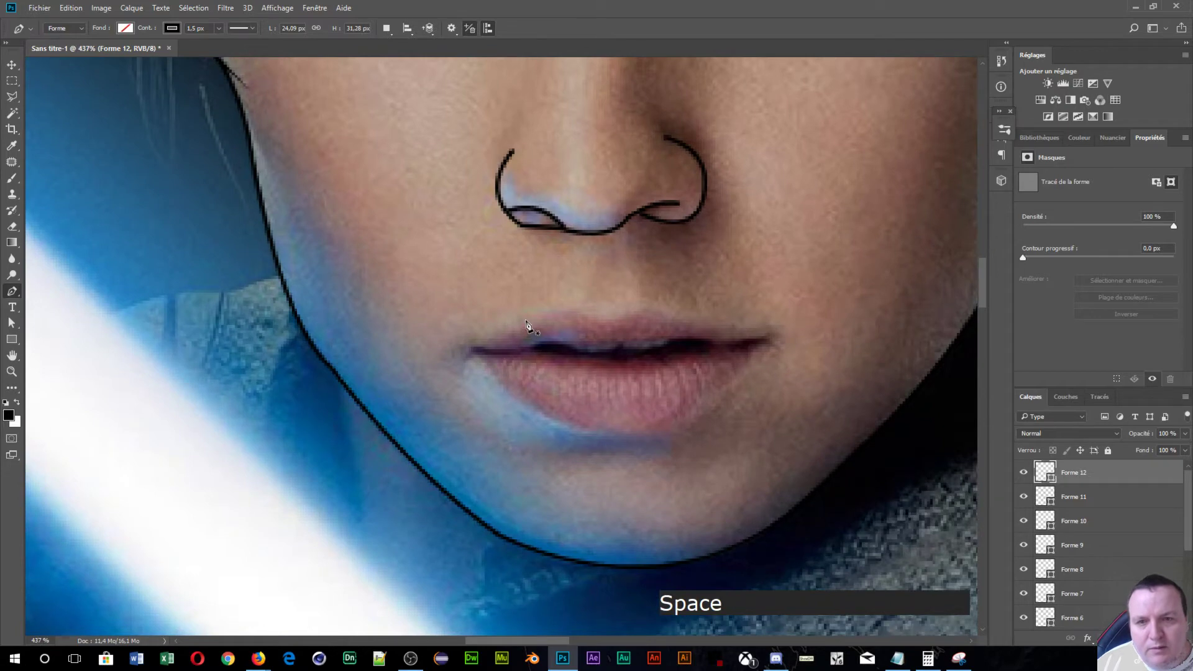
{"action": "left_click", "coordinate": [470, 351]}
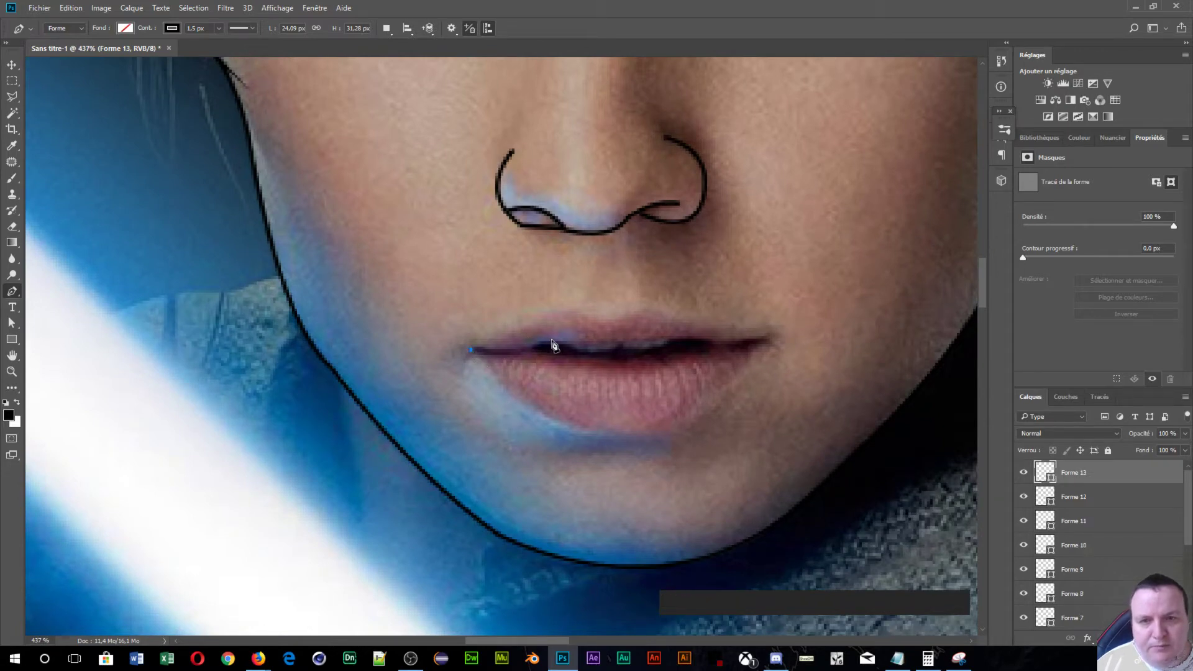
{"action": "left_click_drag", "start_coordinate": [537, 343], "coordinate": [552, 336]}
{"action": "key", "text": "alt"}
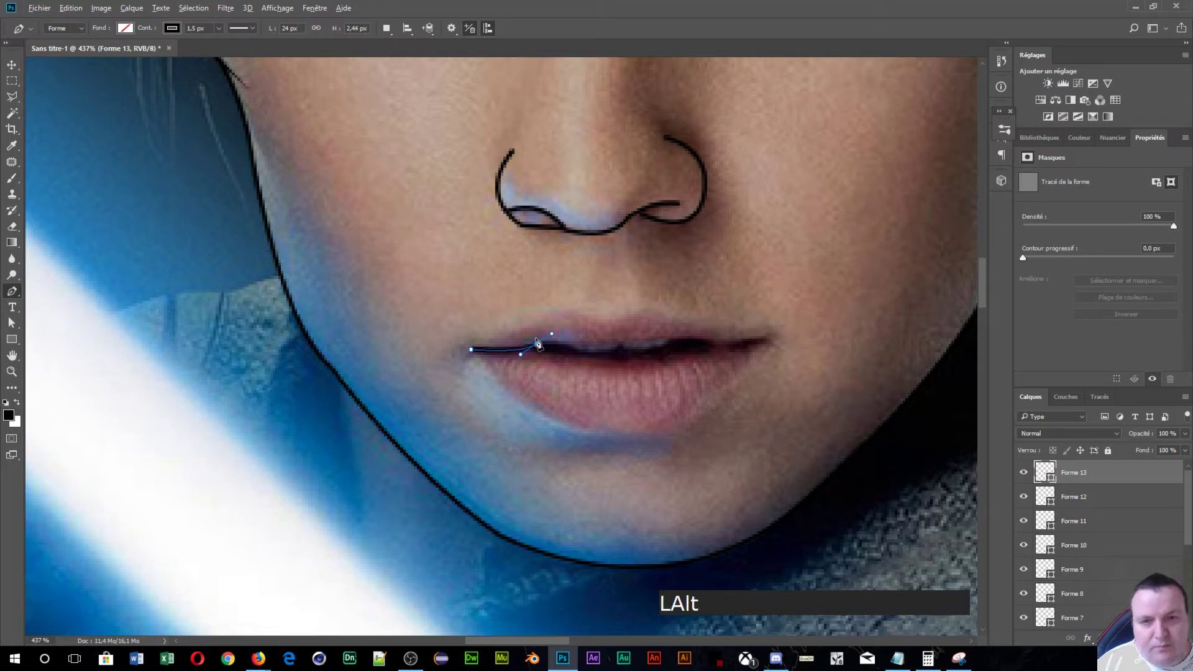
{"action": "left_click", "coordinate": [538, 349], "text": "alt"}
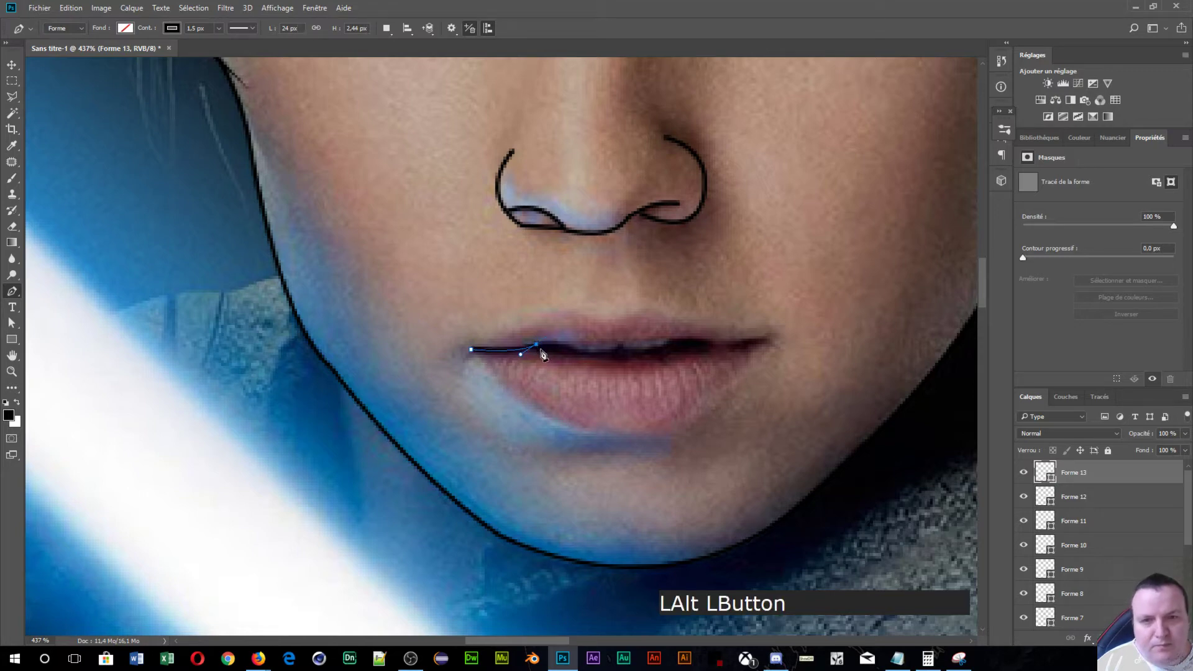
{"action": "left_click", "coordinate": [662, 340]}
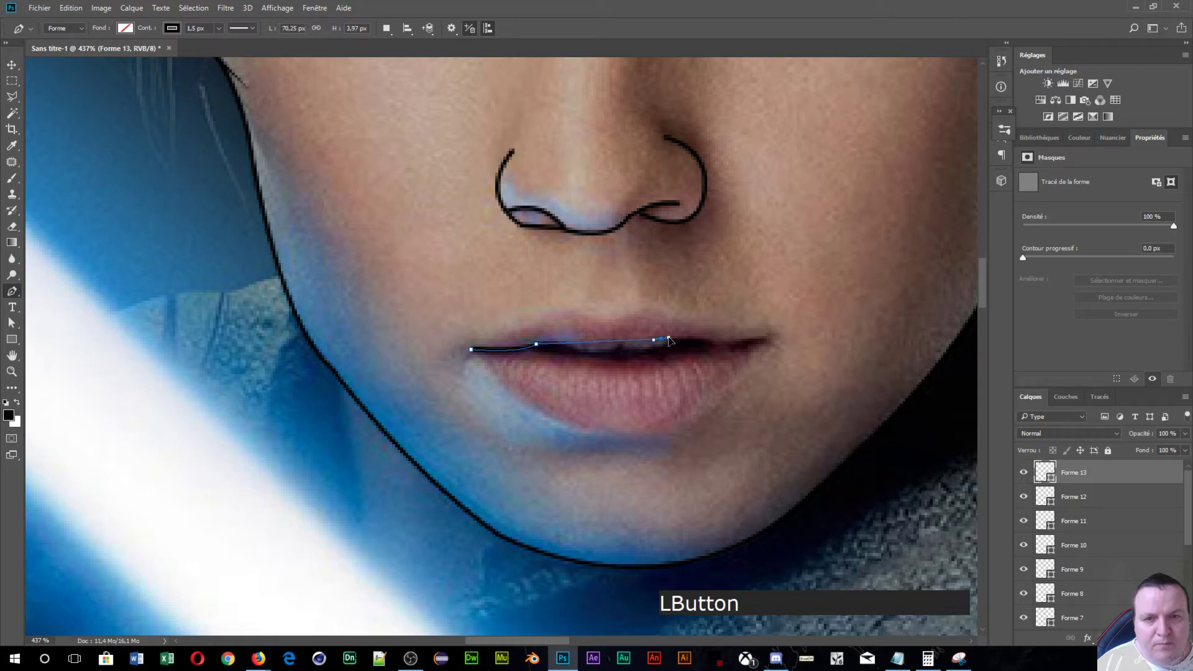
{"action": "left_click_drag", "start_coordinate": [669, 340], "coordinate": [689, 327]}
{"action": "key", "text": "alt"}
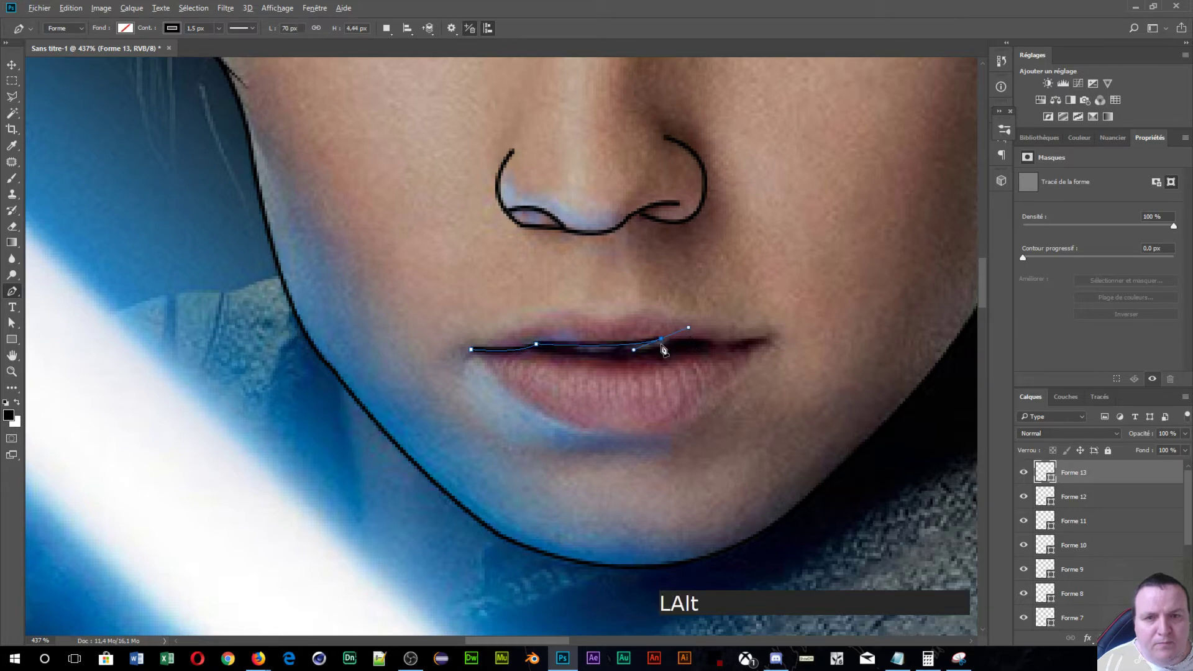
{"action": "left_click", "coordinate": [662, 341], "text": "alt"}
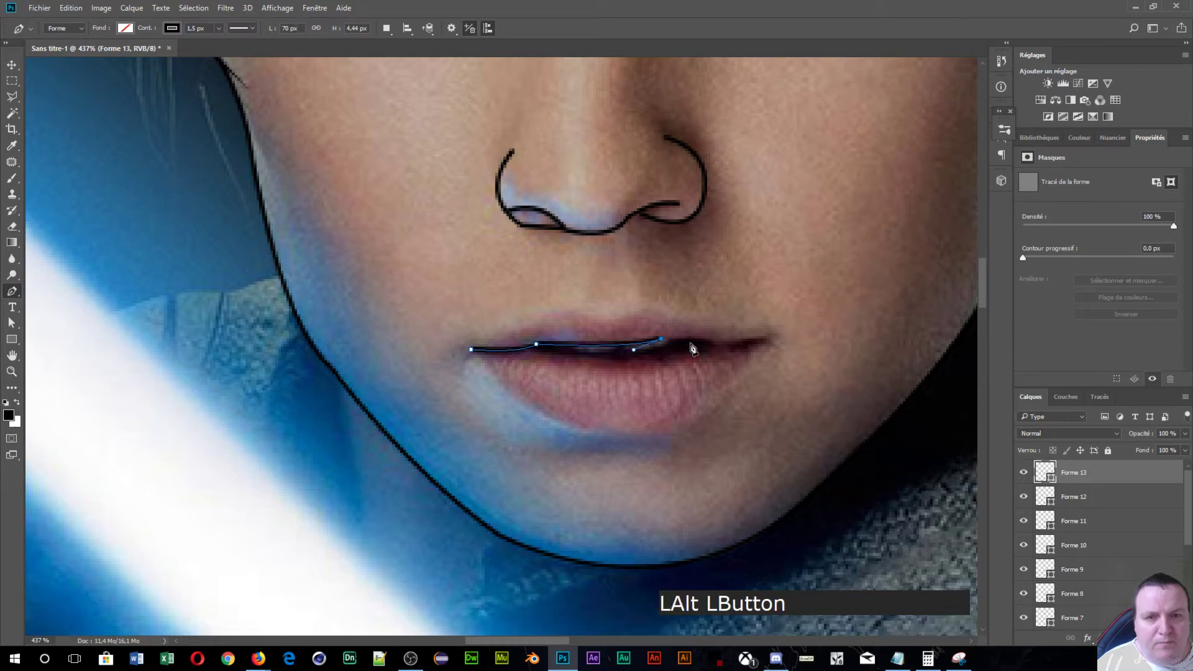
- Extend the upper lip path to the right mouth corner and back up its right slope, about 109 px wide and 12 px high
{"action": "left_click", "coordinate": [768, 342]}
{"action": "left_click_drag", "start_coordinate": [769, 346], "coordinate": [668, 309]}
{"action": "key", "text": "alt"}
{"action": "left_click", "coordinate": [768, 343], "text": "alt"}
{"action": "key", "text": "alt"}
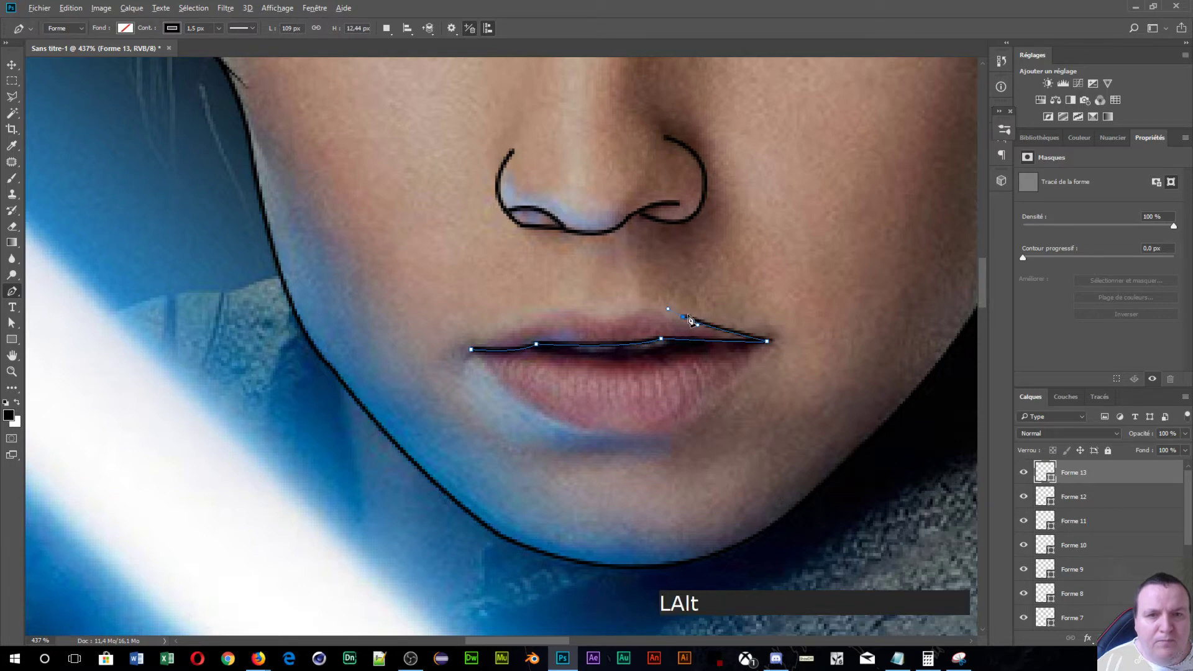
{"action": "left_click", "coordinate": [684, 318], "text": "alt"}
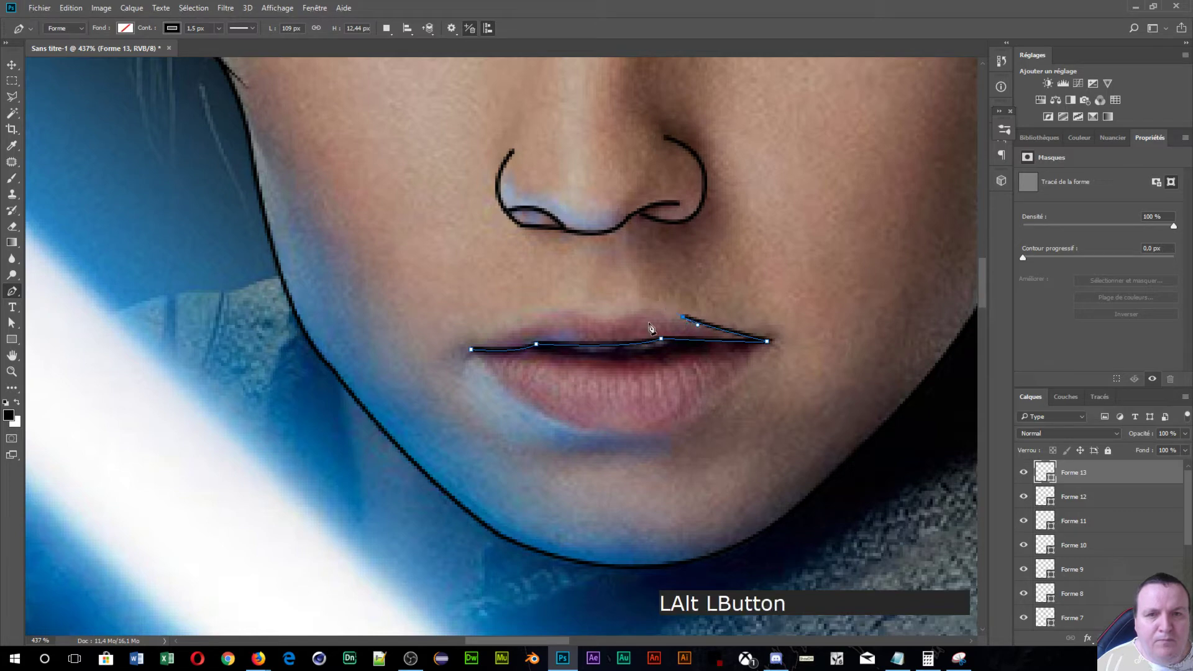
- Trace the two peaks of the upper lip and close the outline at the left mouth corner, about 109 px wide and 16 px high
{"action": "left_click", "coordinate": [611, 326]}
{"action": "left_click_drag", "start_coordinate": [593, 347], "coordinate": [565, 359]}
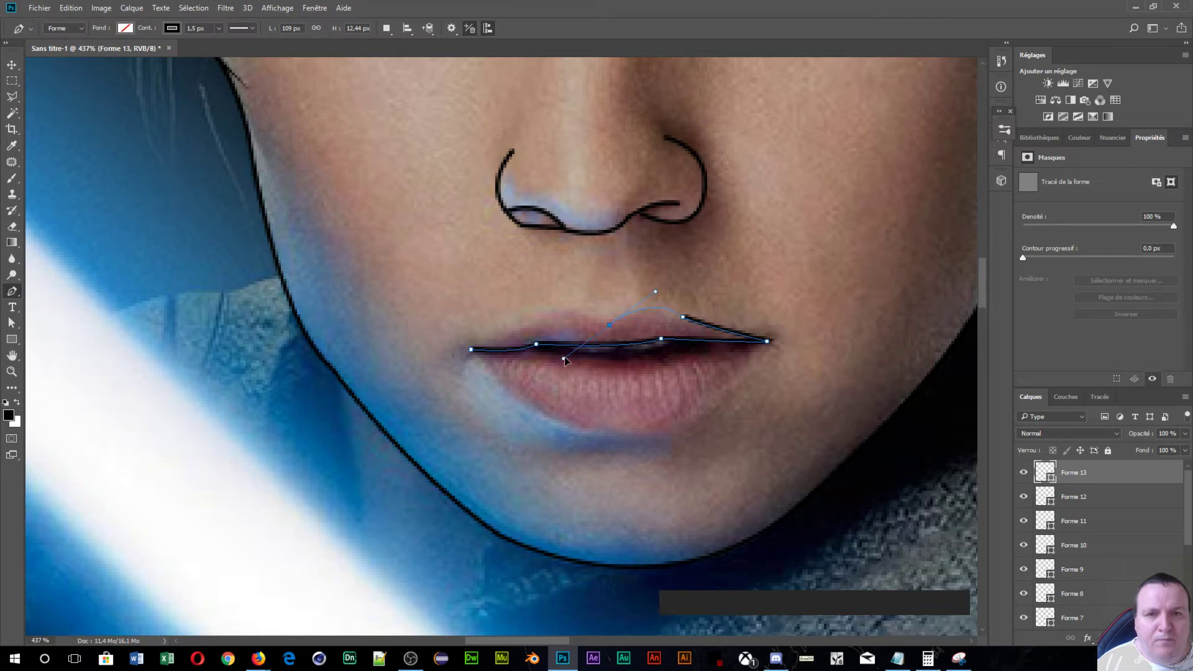
{"action": "key", "text": "alt"}
{"action": "left_click", "coordinate": [610, 329], "text": "alt"}
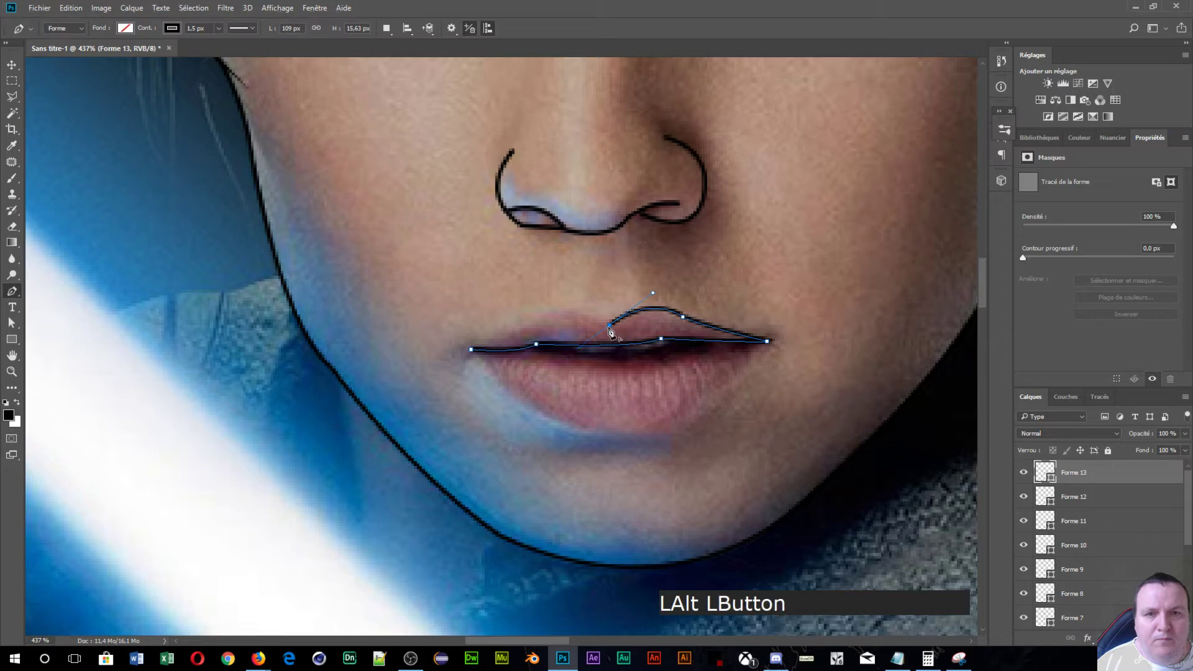
{"action": "left_click_drag", "start_coordinate": [537, 318], "coordinate": [506, 347]}
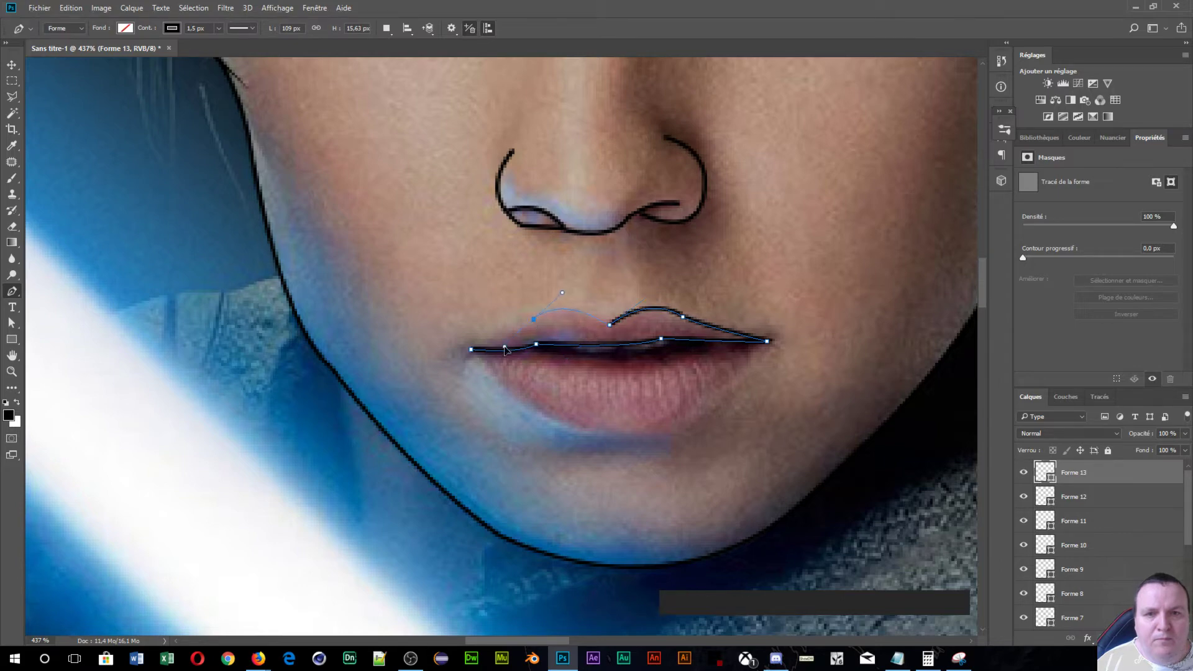
{"action": "left_click", "coordinate": [533, 322], "text": "alt"}
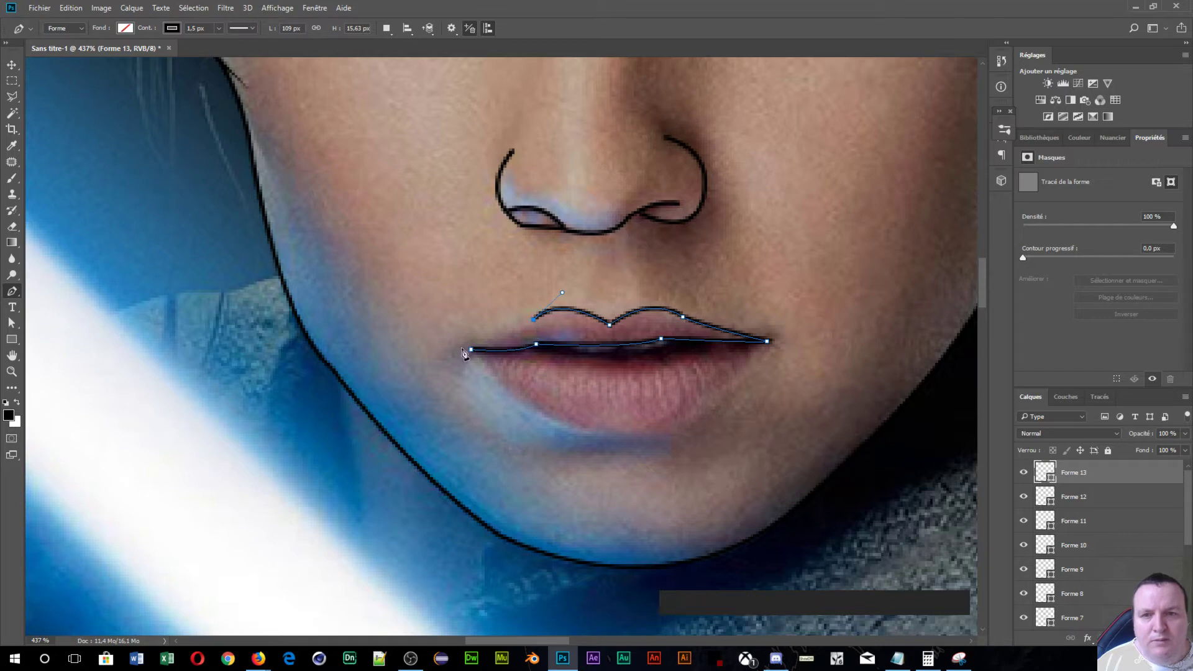
{"action": "left_click_drag", "start_coordinate": [470, 351], "coordinate": [461, 354]}
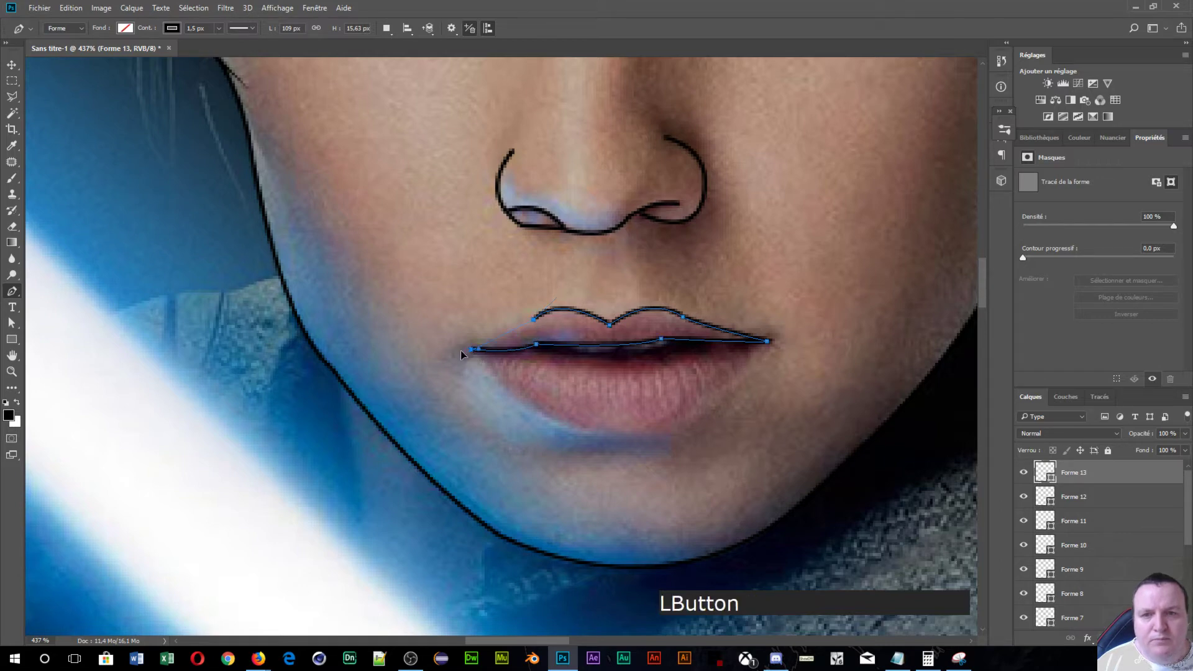
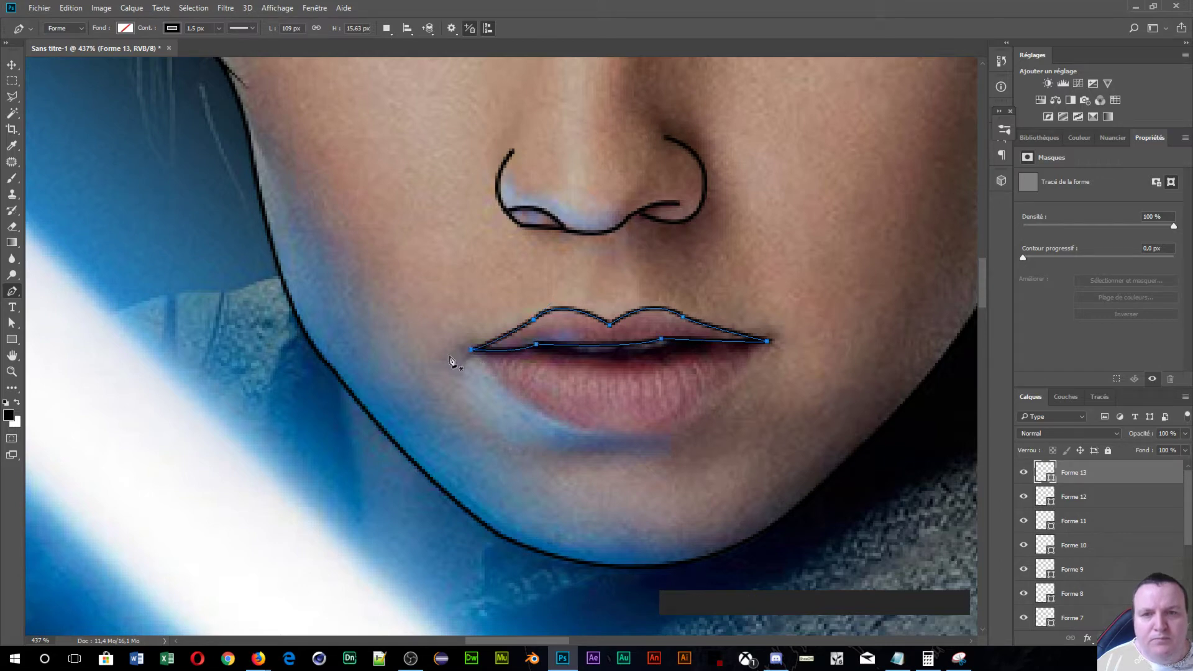
{"action": "key", "text": "KP_Enter"}
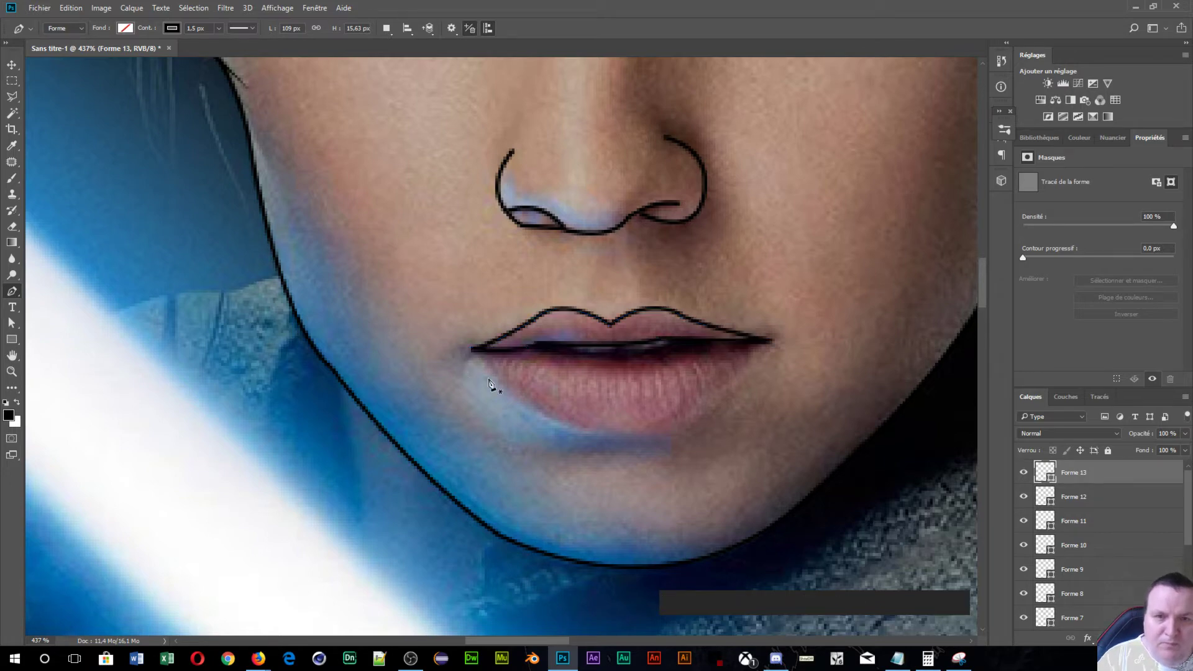
- Trace the lower lip's bottom edge from the right to the left mouth corner as an open Pen curve, about 108 px wide and 33 px high
{"action": "left_click", "coordinate": [768, 343]}
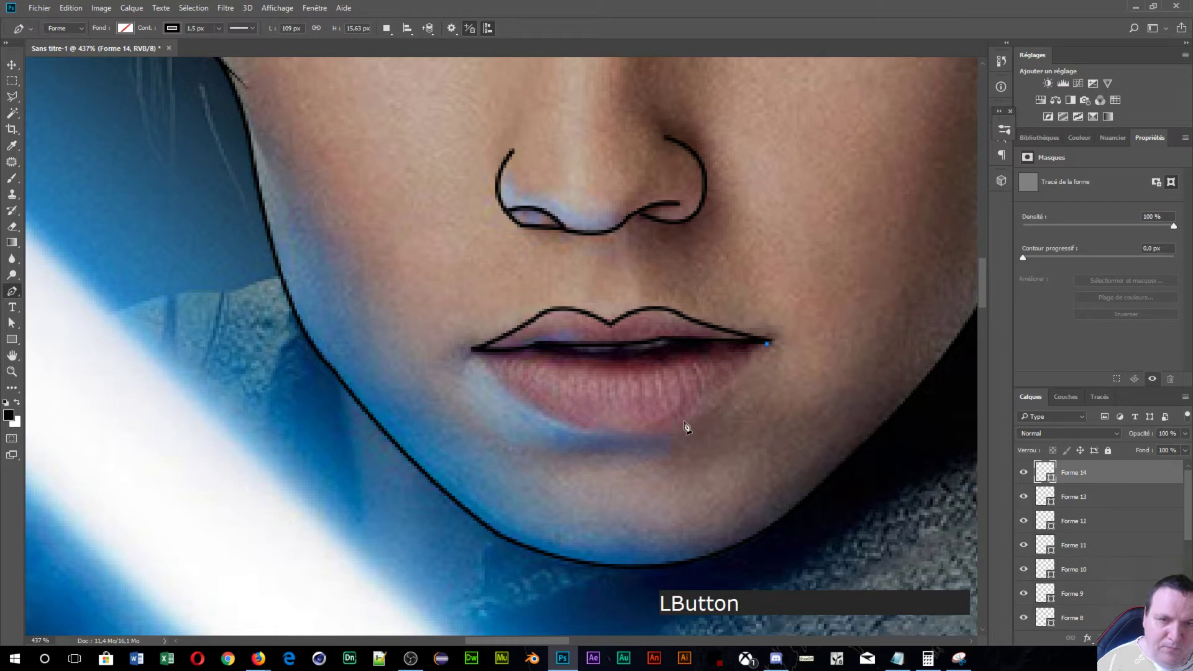
{"action": "left_click_drag", "start_coordinate": [630, 435], "coordinate": [564, 435]}
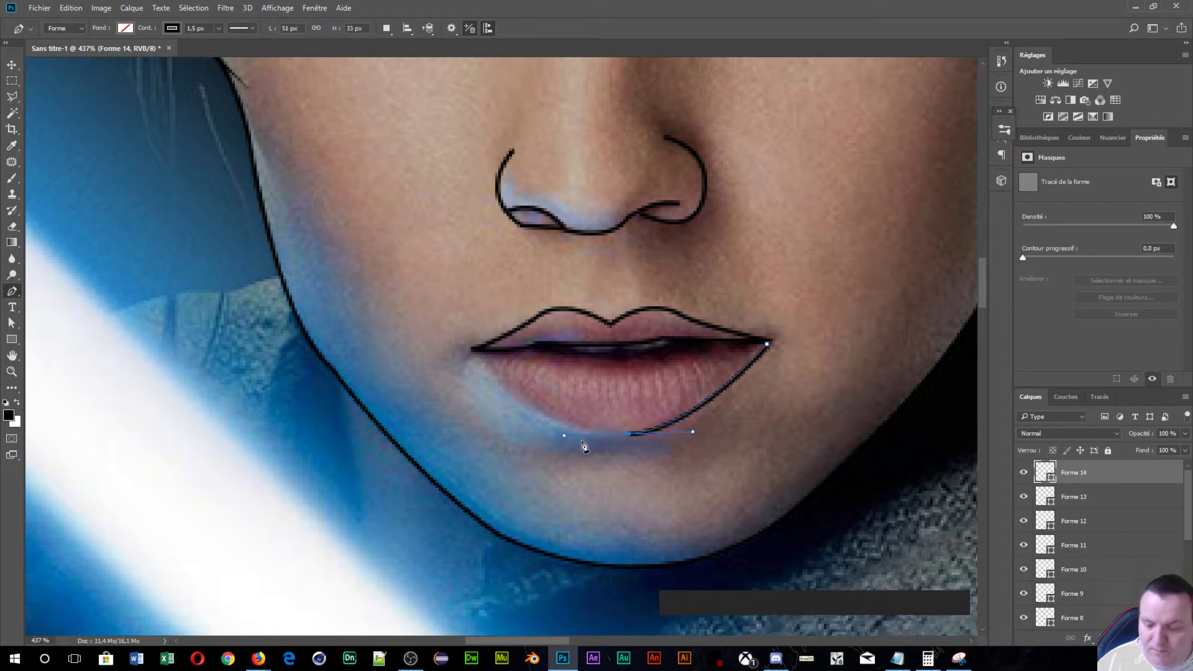
{"action": "left_click", "coordinate": [630, 435], "text": "alt"}
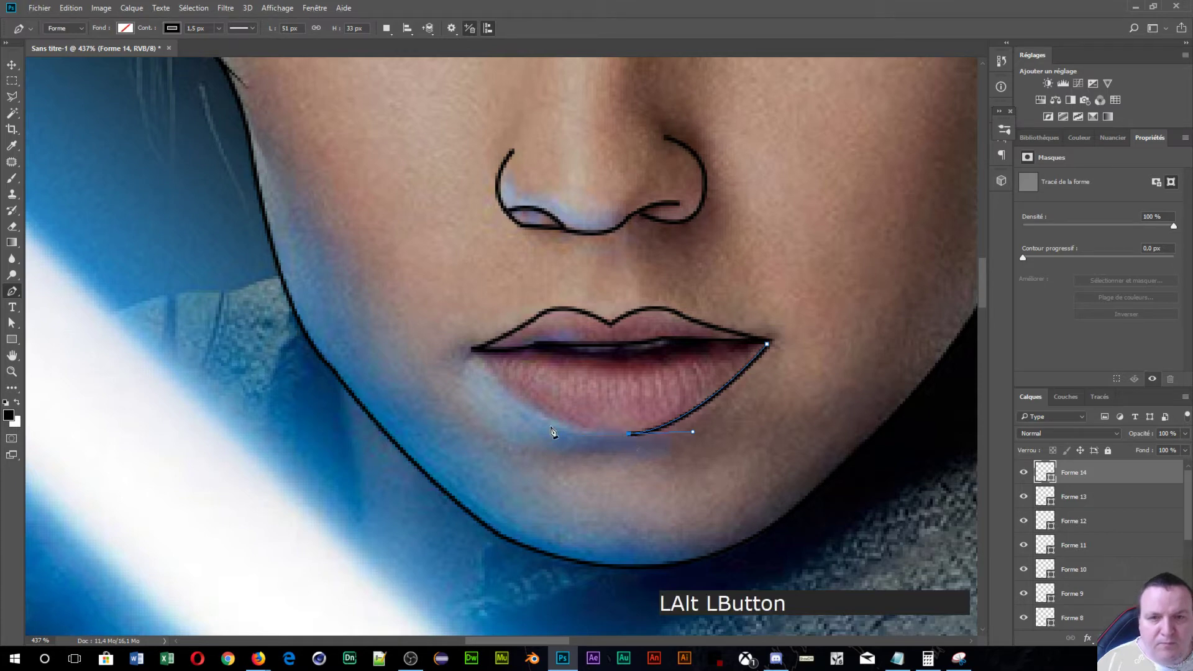
{"action": "left_click", "coordinate": [475, 357]}
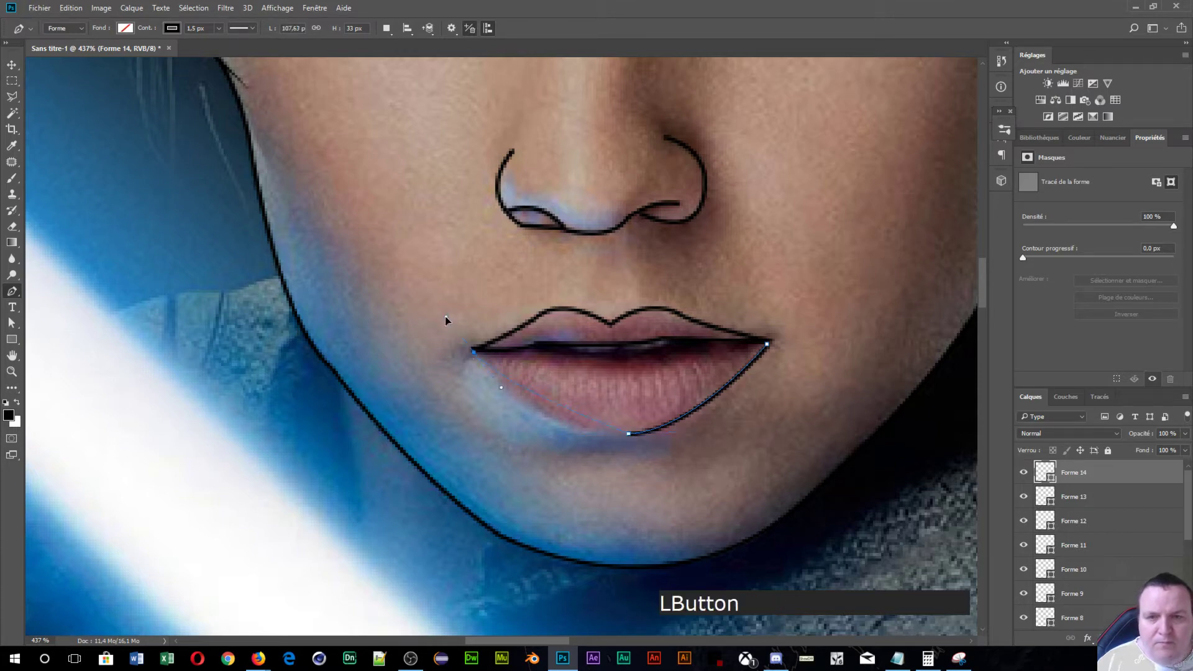
{"action": "left_click_drag", "start_coordinate": [446, 317], "coordinate": [432, 275]}
{"action": "key", "text": "Return"}
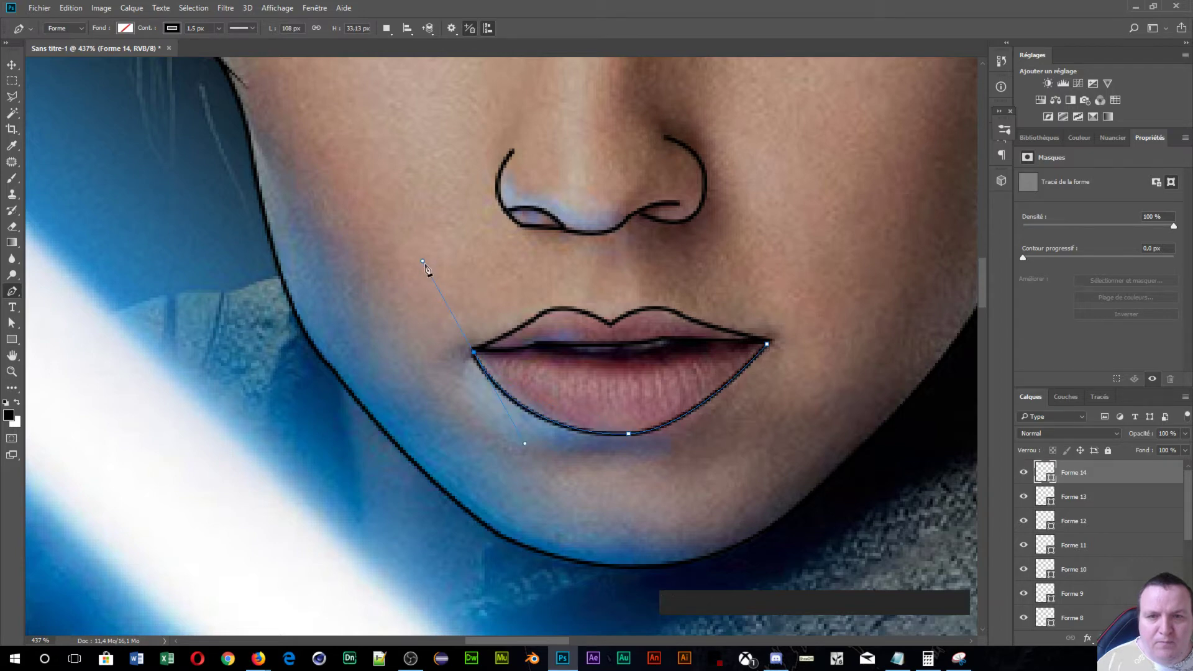
- Trace the lower lip's upper edge as a separate open Pen curve, about 79 px wide and 7 px high
{"action": "left_click", "coordinate": [518, 350]}
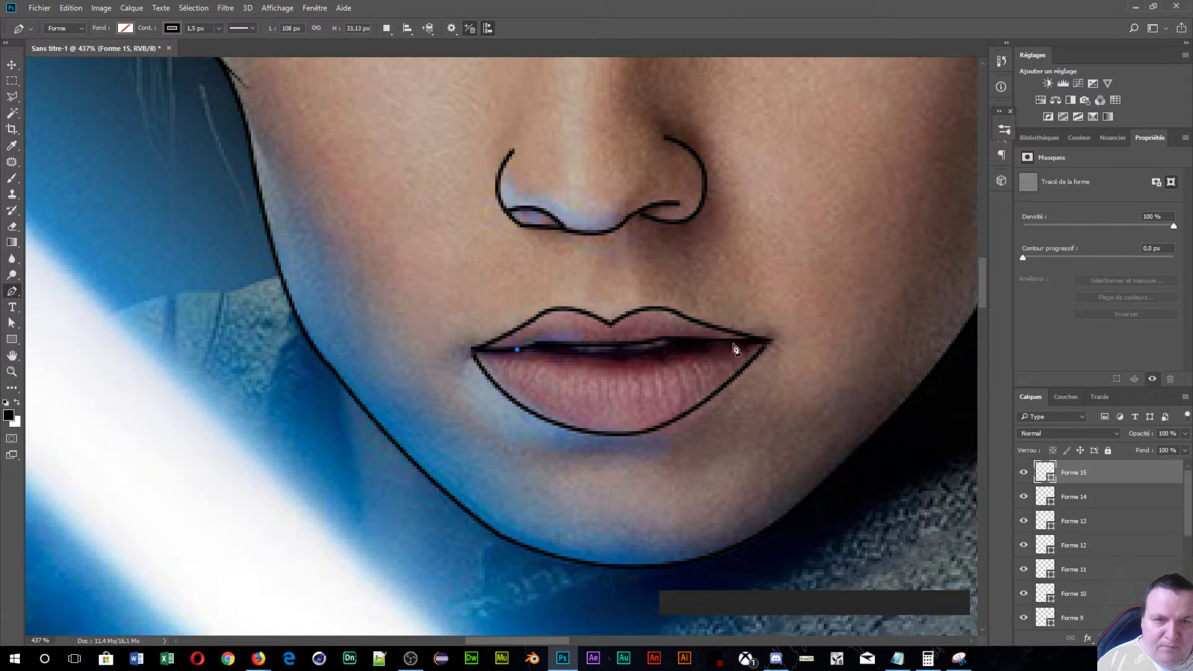
{"action": "left_click_drag", "start_coordinate": [732, 341], "coordinate": [806, 306]}
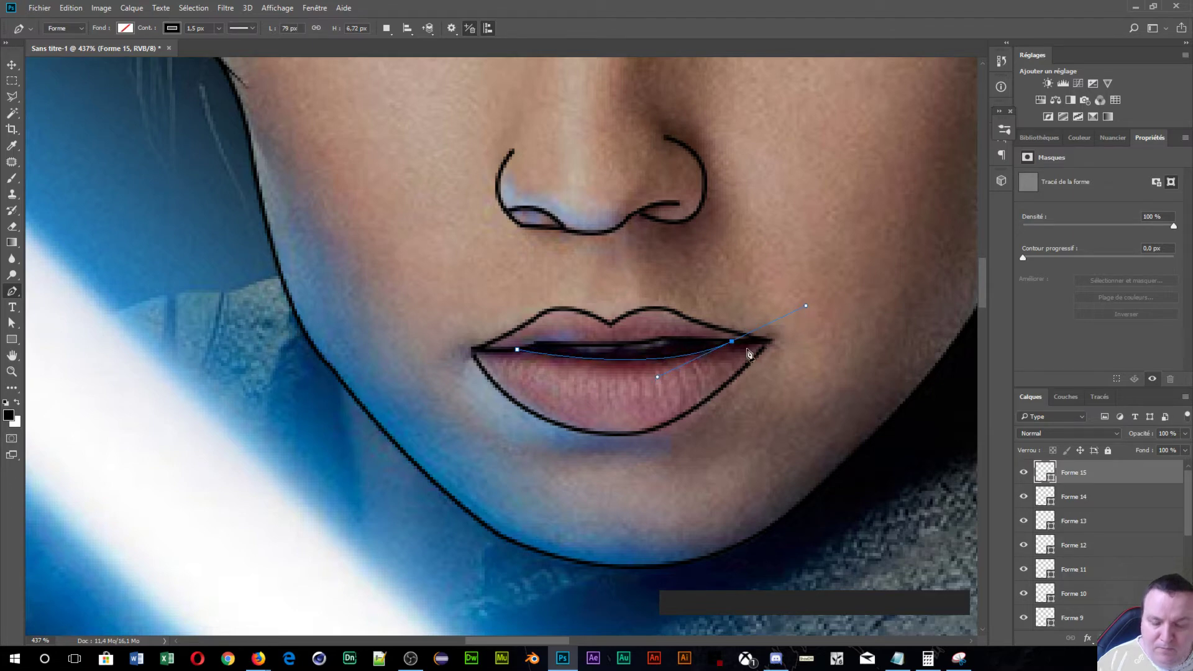
{"action": "key", "text": "Return"}
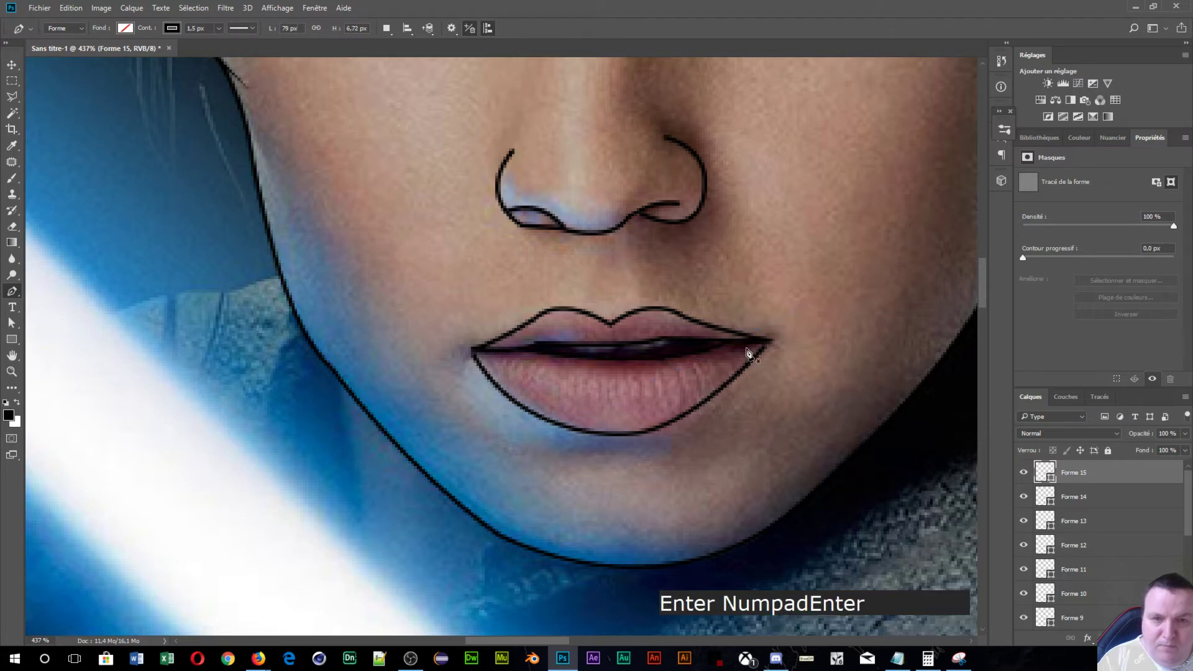
- Trace the lower edge of the left front tooth as an open Pen curve, about 20 px wide and 2 px high
{"action": "left_click", "coordinate": [563, 347]}
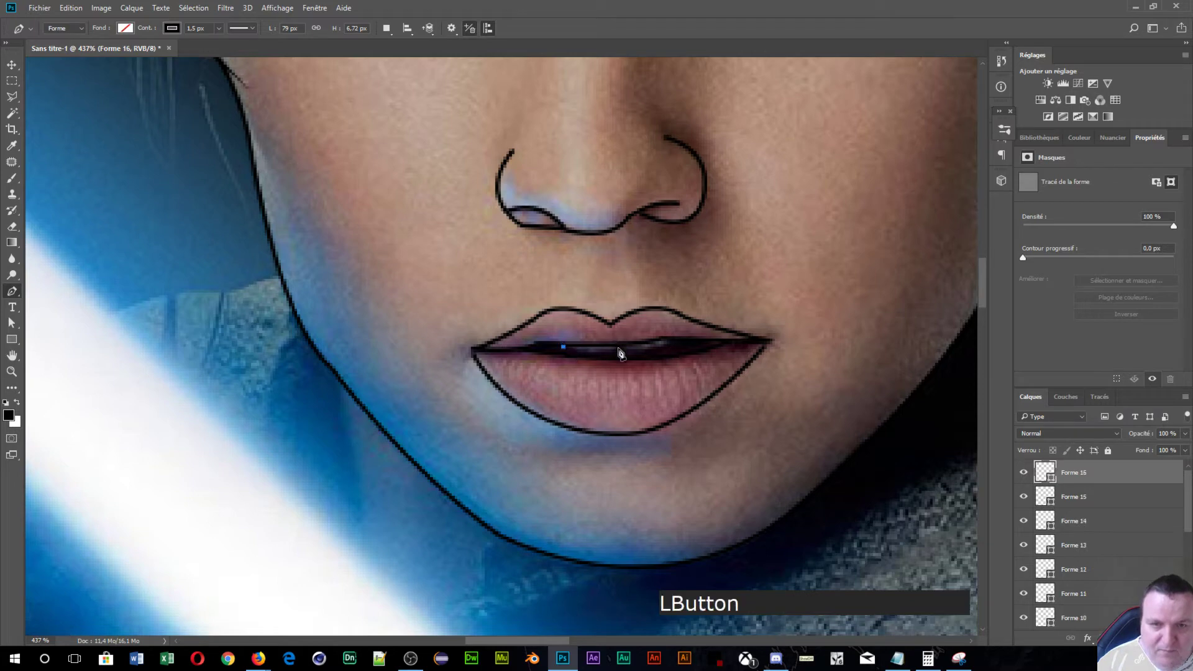
{"action": "left_click_drag", "start_coordinate": [617, 346], "coordinate": [637, 334]}
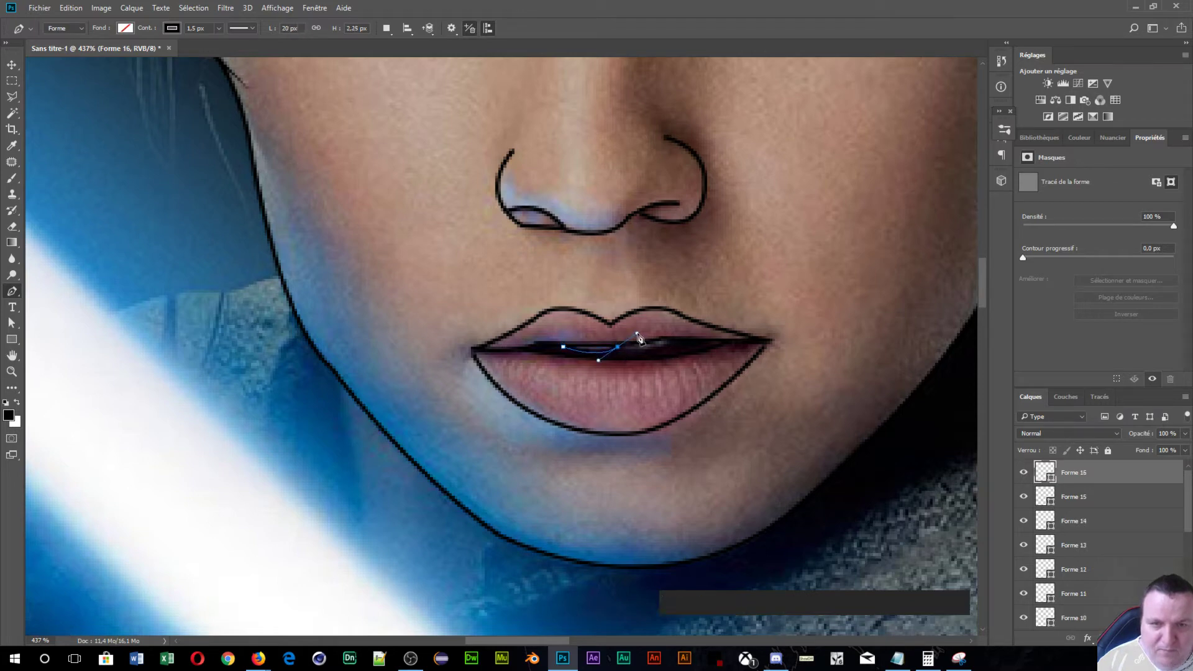
{"action": "key", "text": "Return"}
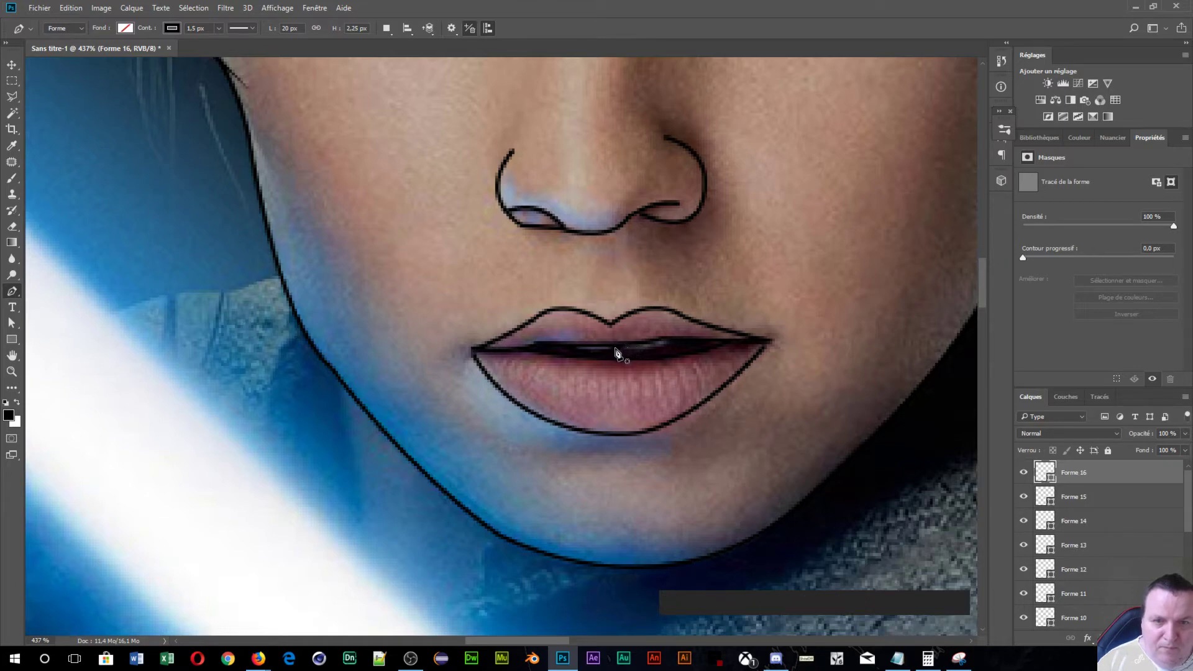
- Trace the lower edge of the right front tooth as a separate open Pen curve, about 20 px wide and 4.5 px high
{"action": "left_click", "coordinate": [614, 344]}
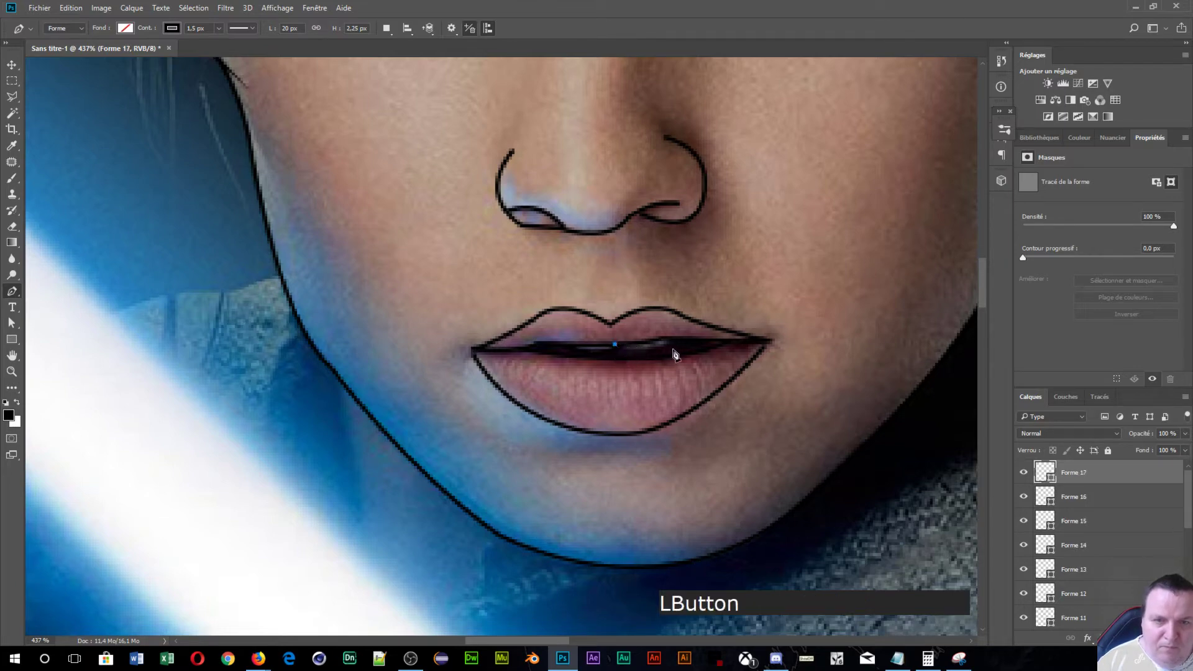
{"action": "left_click_drag", "start_coordinate": [637, 358], "coordinate": [694, 331]}
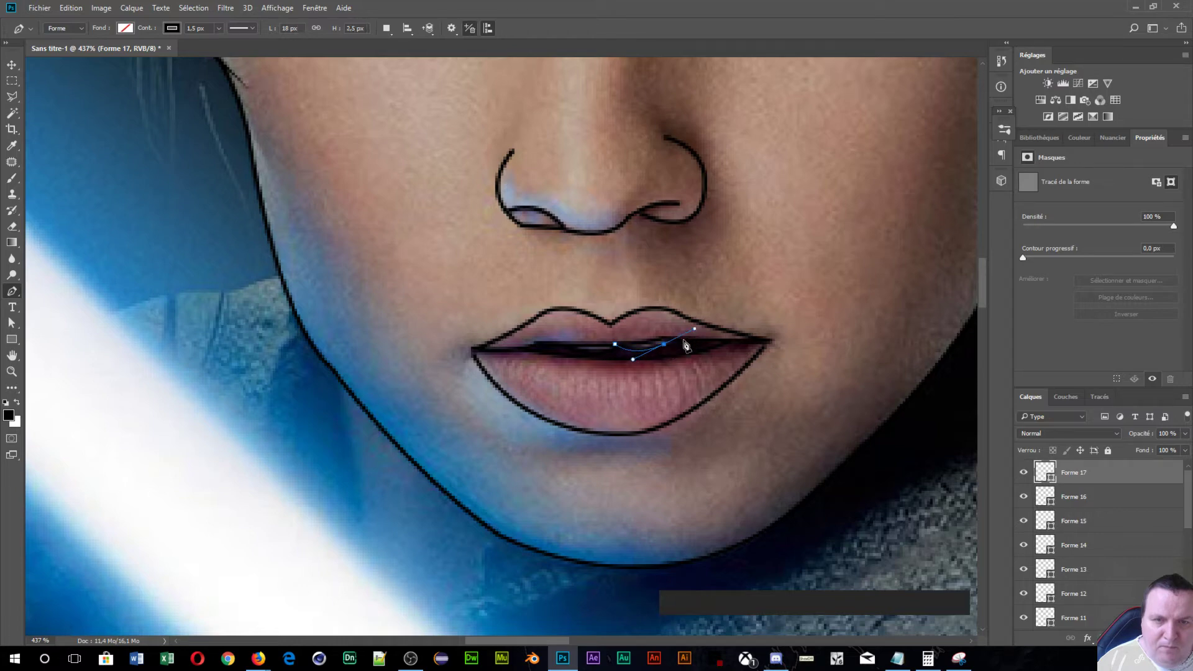
{"action": "key", "text": "alt"}
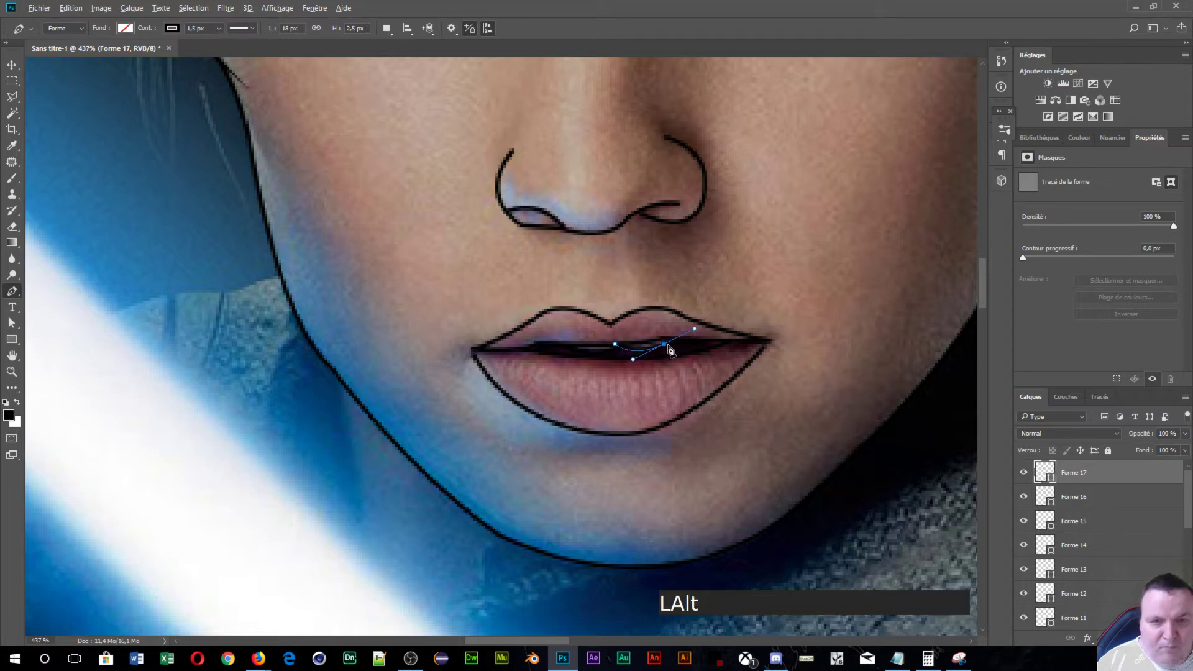
{"action": "left_click", "coordinate": [668, 344], "text": "alt"}
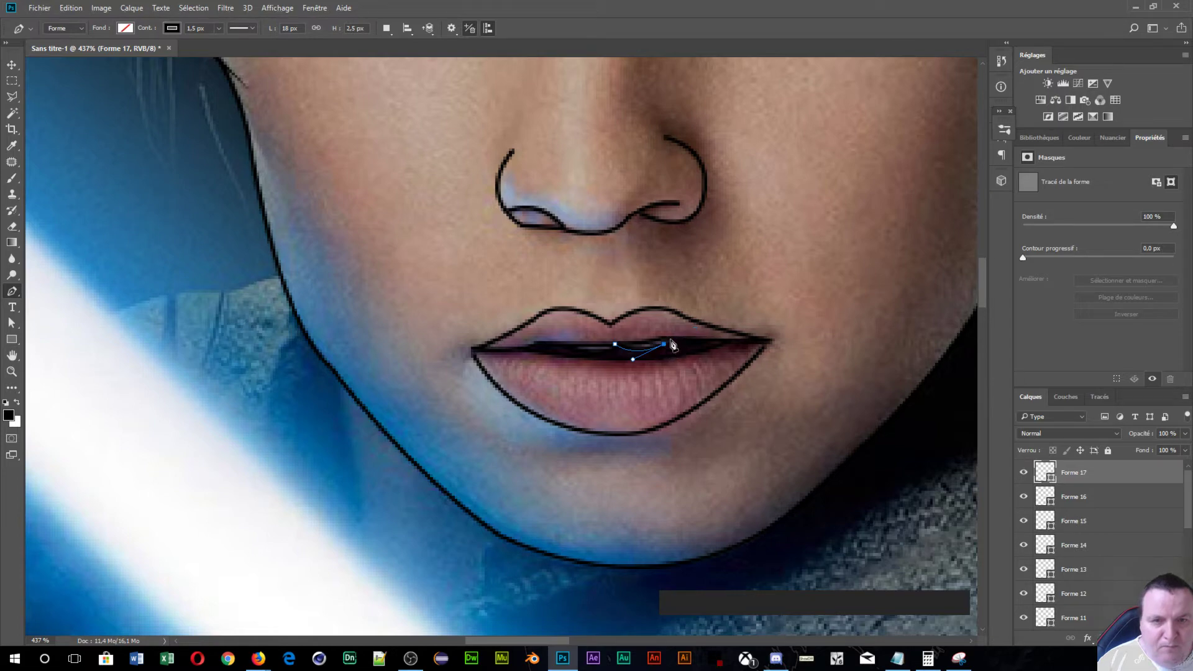
{"action": "left_click", "coordinate": [670, 341]}
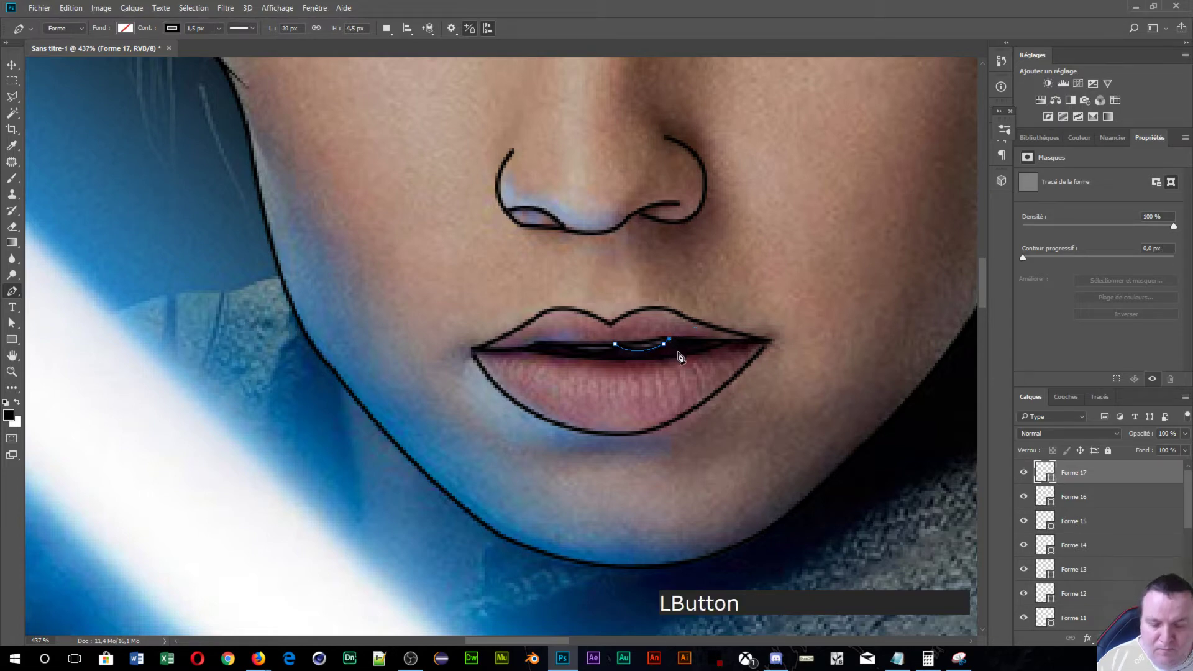
{"action": "key", "text": "KP_Enter"}
- Examine the traced face outlines and the hair and ear on the right side of the head
{"action": "scroll", "coordinate": [620, 420], "scroll_direction": "down", "scroll_amount": 3}
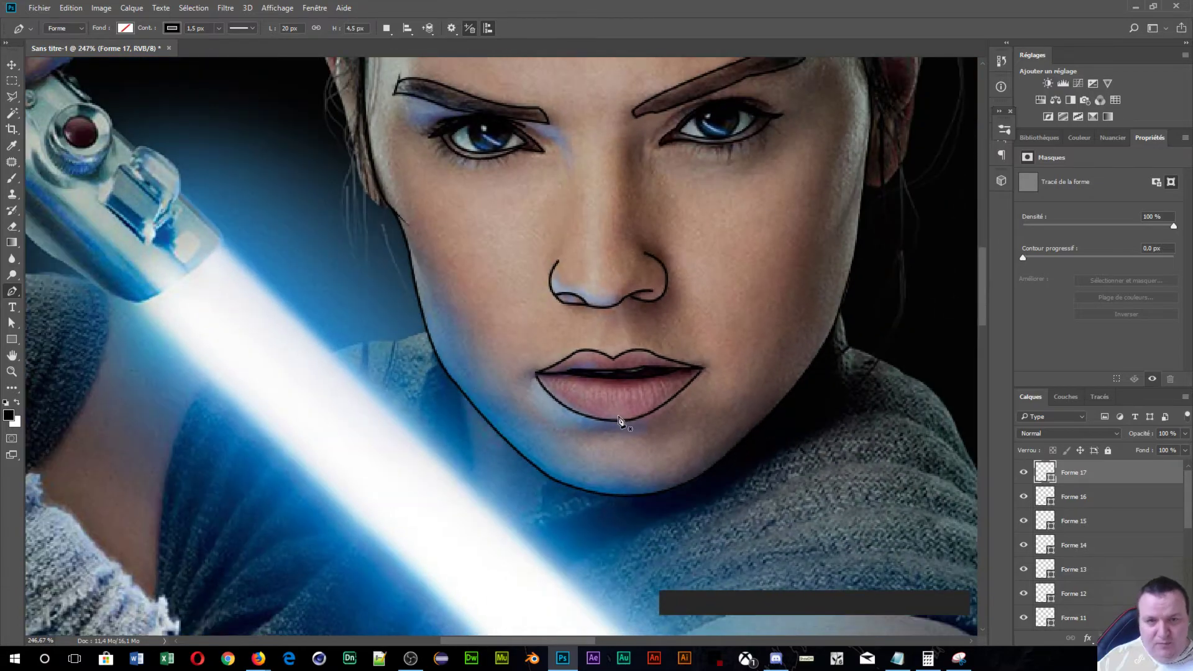
{"action": "scroll", "coordinate": [614, 392], "scroll_direction": "down", "scroll_amount": 2}
{"action": "key", "text": "space"}
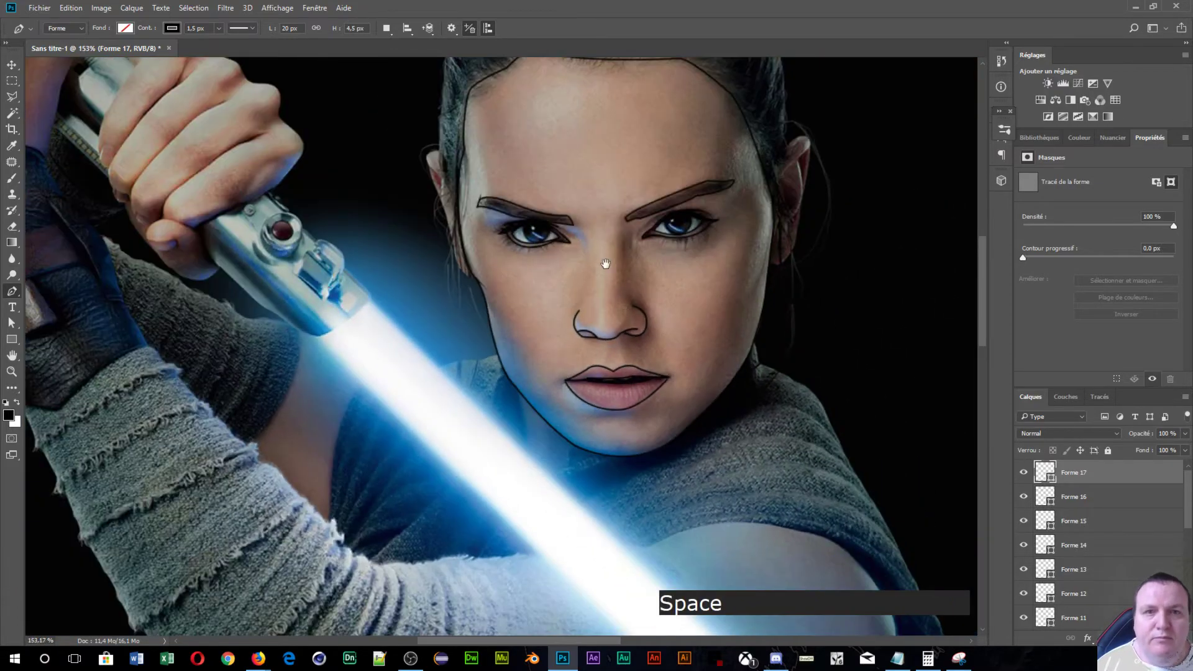
{"action": "left_click_drag", "start_coordinate": [607, 265], "coordinate": [506, 381]}
{"action": "scroll", "coordinate": [630, 346], "scroll_direction": "up", "scroll_amount": 4}
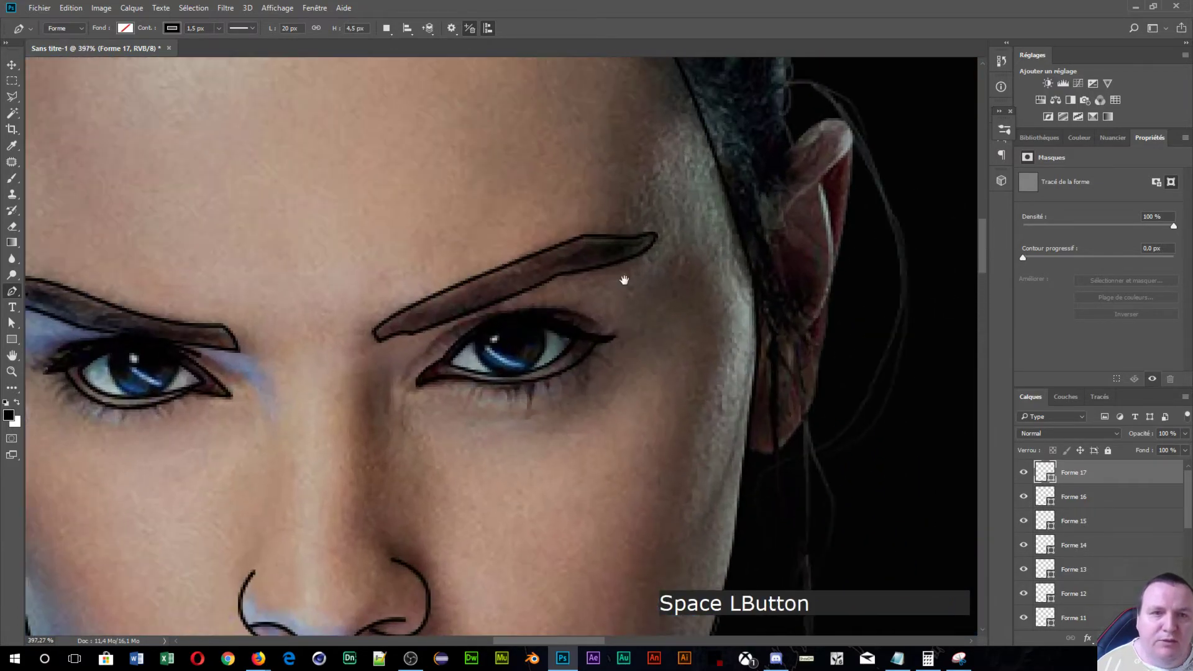
{"action": "left_click_drag", "start_coordinate": [620, 274], "coordinate": [397, 419]}
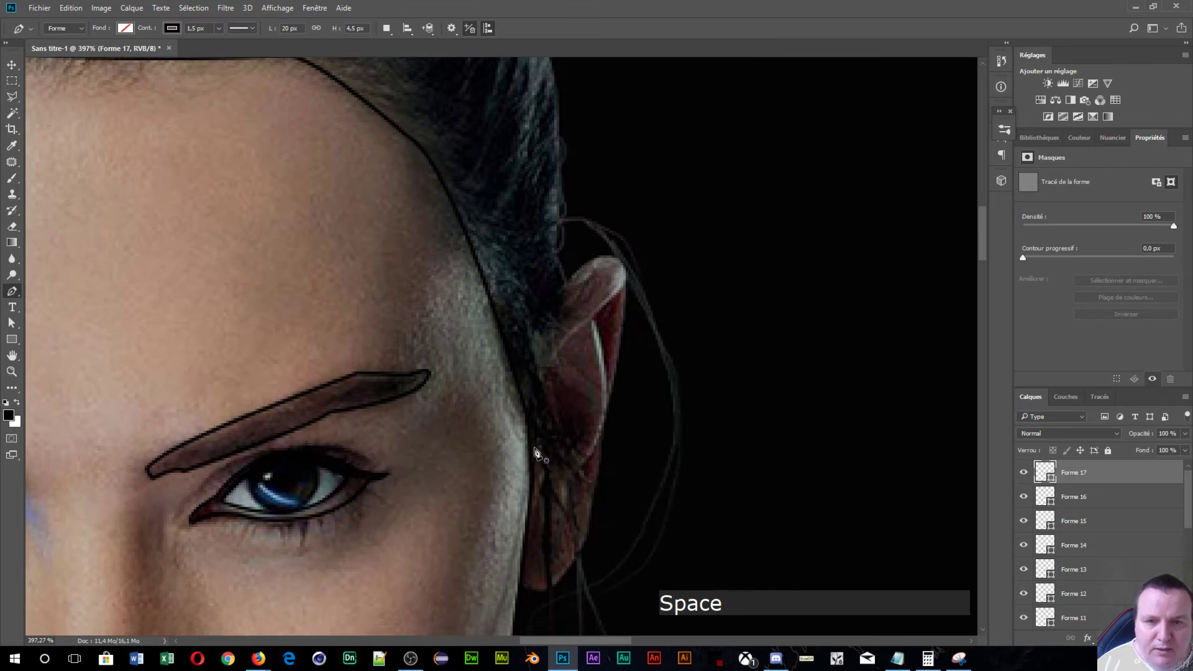
{"action": "scroll", "coordinate": [531, 450], "scroll_direction": "down", "scroll_amount": 2}
{"action": "scroll", "coordinate": [535, 458], "scroll_direction": "down", "scroll_amount": 2}
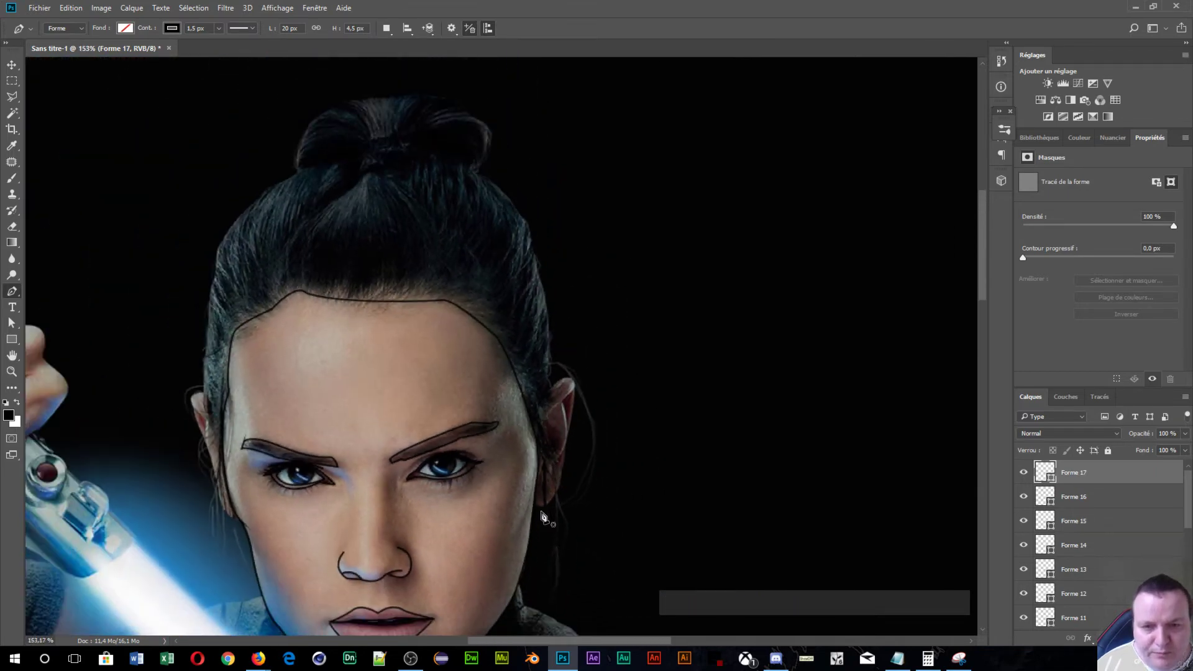
{"action": "key", "text": "space"}
{"action": "left_click_drag", "start_coordinate": [487, 501], "coordinate": [512, 374]}
{"action": "scroll", "coordinate": [562, 404], "scroll_direction": "up", "scroll_amount": 6}
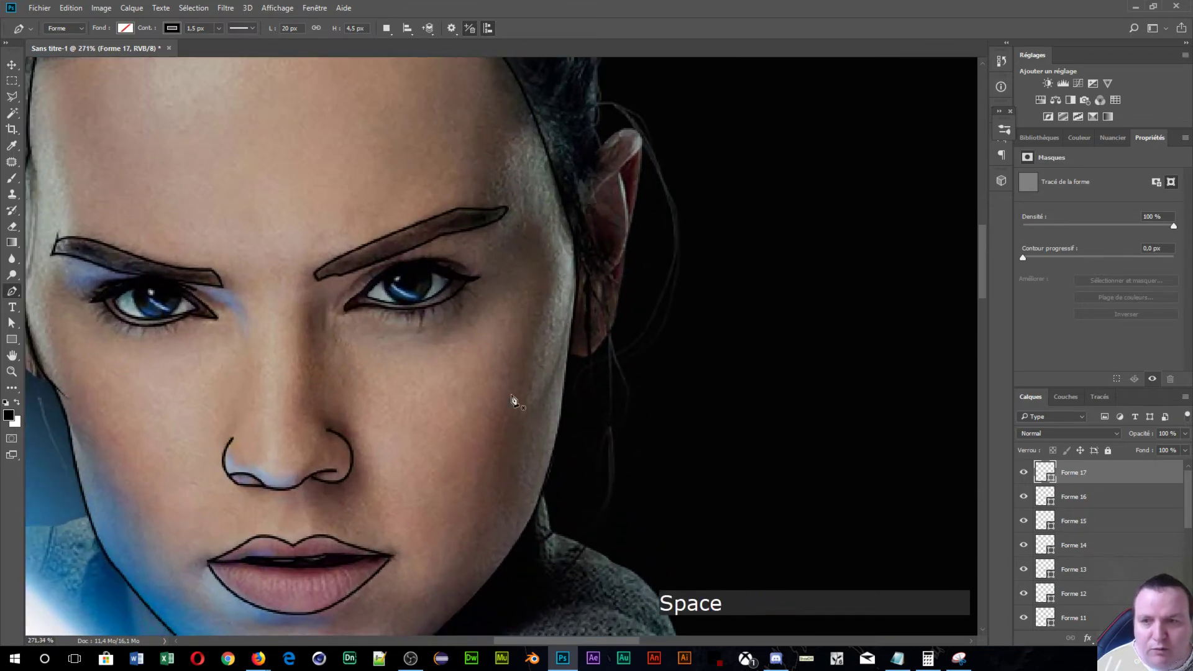
{"action": "scroll", "coordinate": [488, 397], "scroll_direction": "down", "scroll_amount": 5}
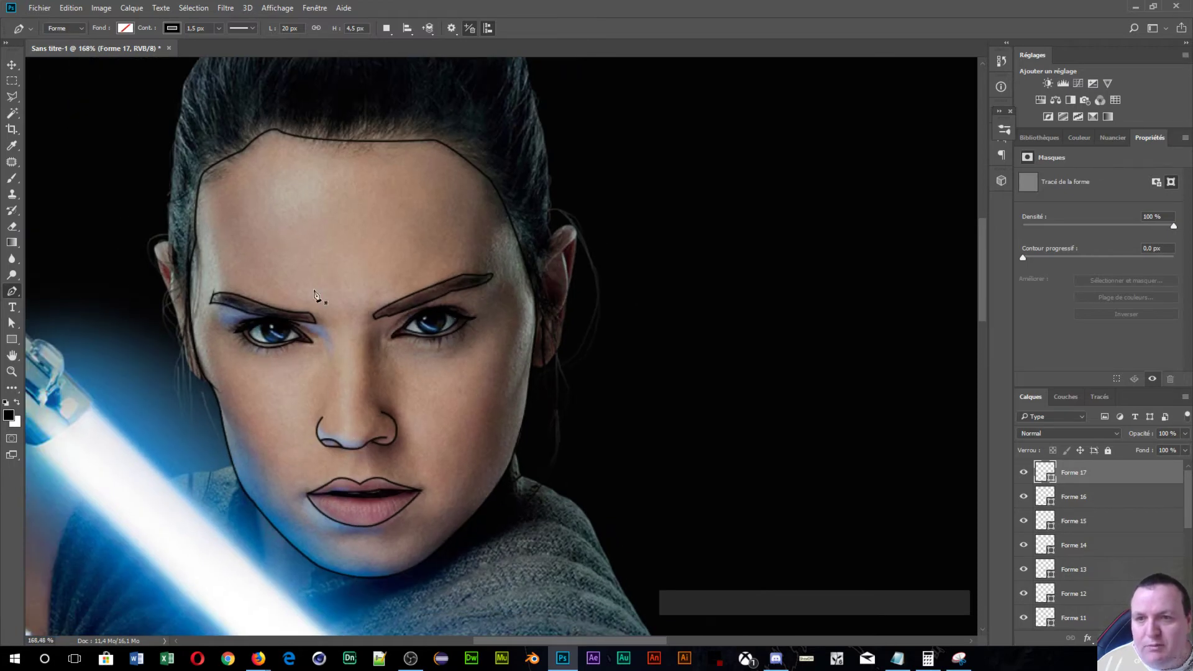
- Start a Pen path for the loose hair at the right temple, running down past the earlobe, about 12 px wide and 97 px high
{"action": "scroll", "coordinate": [491, 348], "scroll_direction": "up", "scroll_amount": 5}
{"action": "key", "text": "space"}
{"action": "left_click_drag", "start_coordinate": [477, 349], "coordinate": [341, 271]}
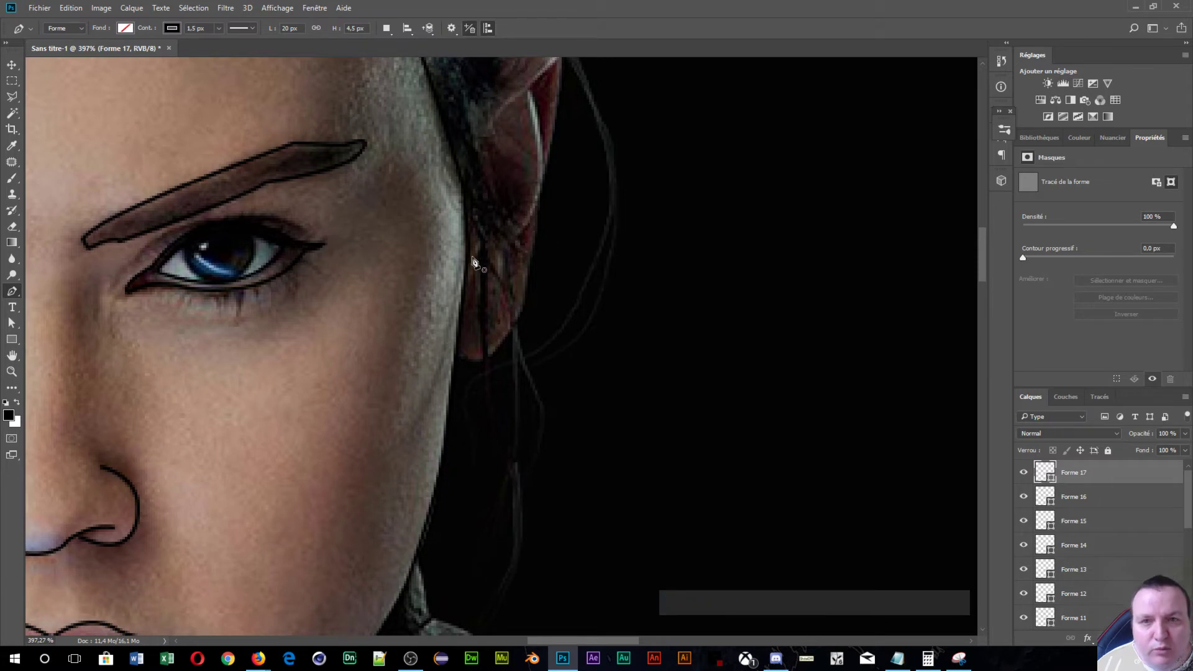
{"action": "left_click", "coordinate": [463, 199]}
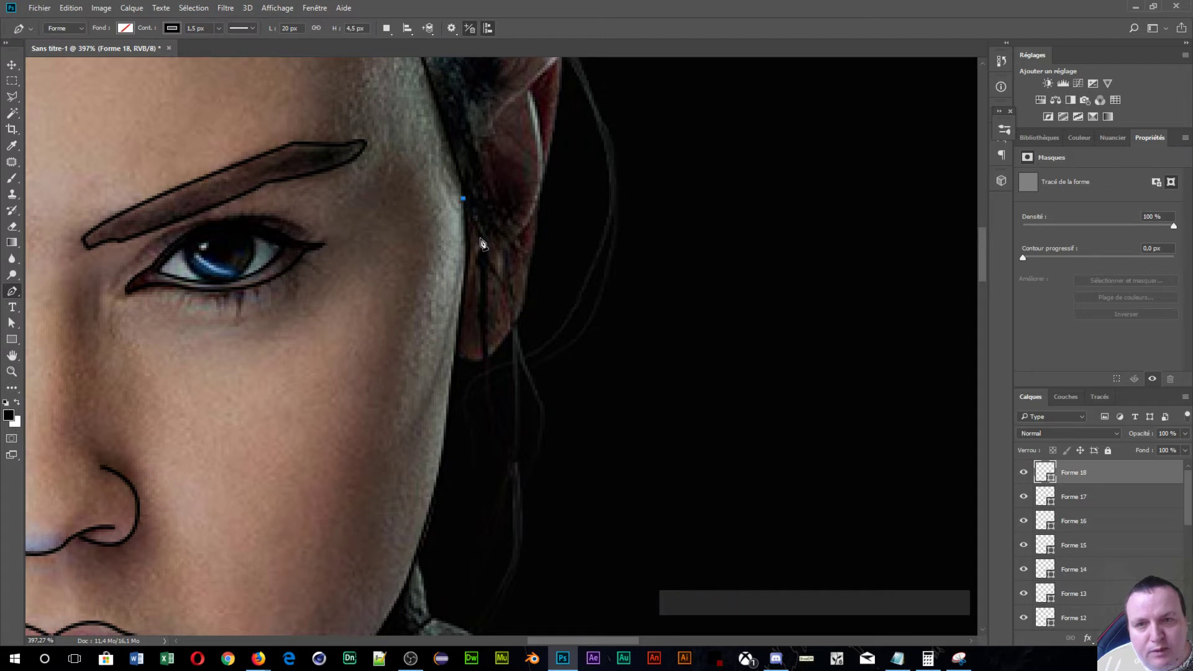
{"action": "left_click", "coordinate": [481, 243]}
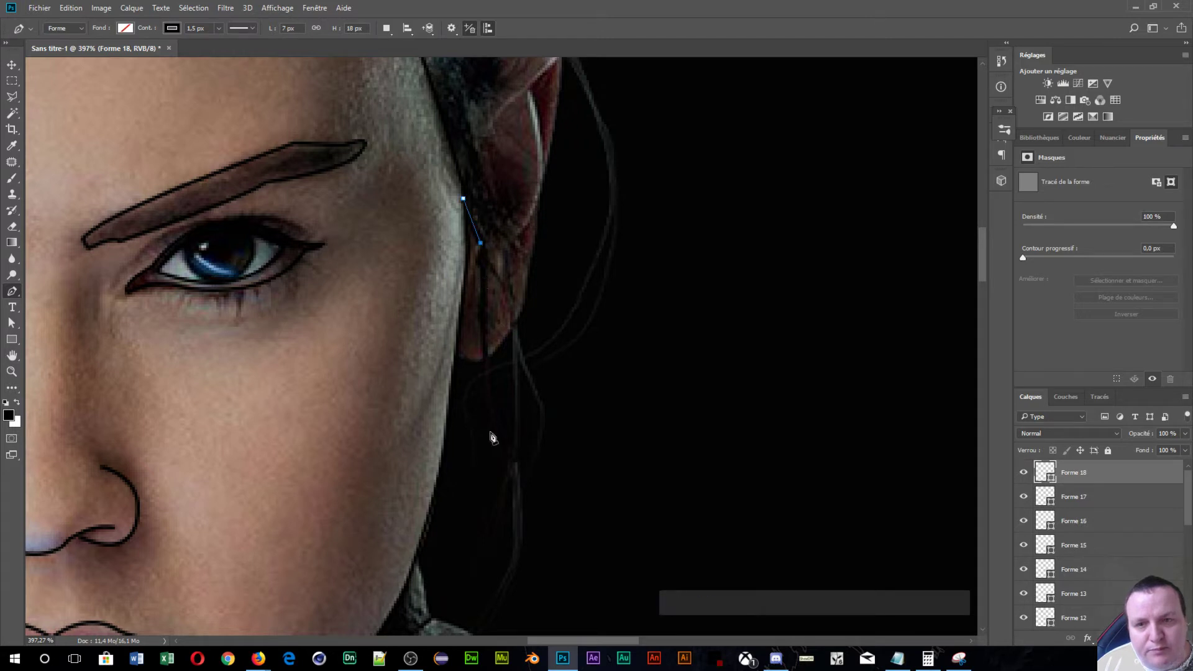
{"action": "left_click_drag", "start_coordinate": [493, 438], "coordinate": [512, 504]}
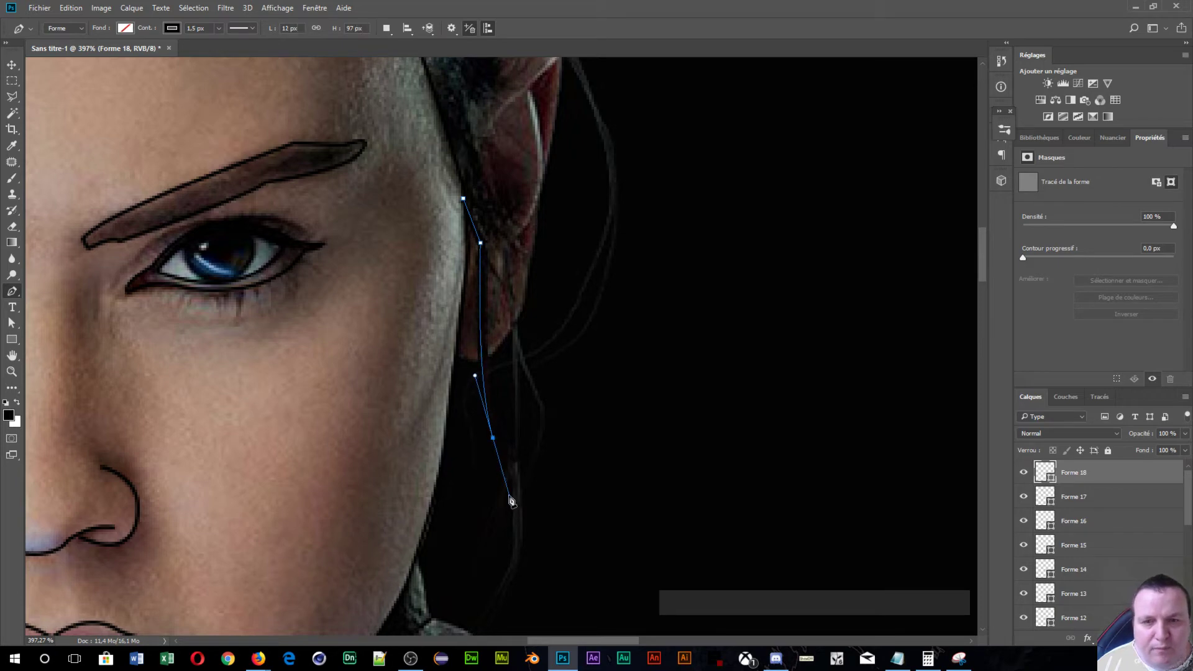
{"action": "key", "text": "alt"}
{"action": "left_click", "coordinate": [494, 440], "text": "alt"}
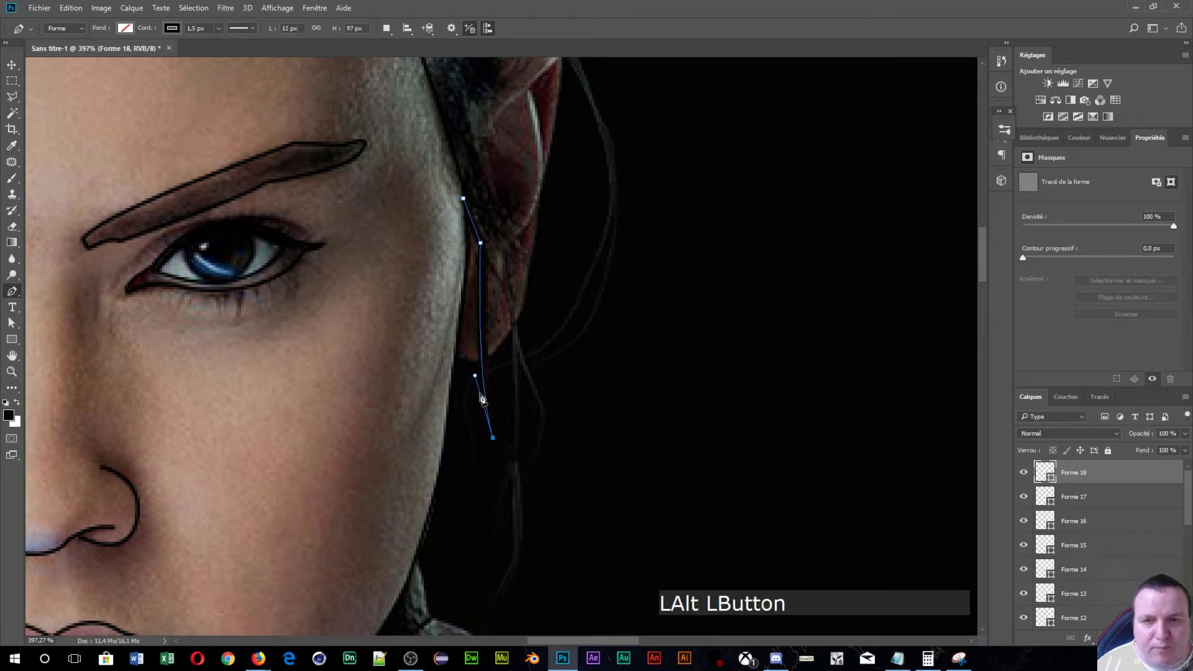
- Bring the hair path back up beside the right ear and add a small pointed notch, widening it to about 17 px
{"action": "left_click_drag", "start_coordinate": [493, 256], "coordinate": [508, 174]}
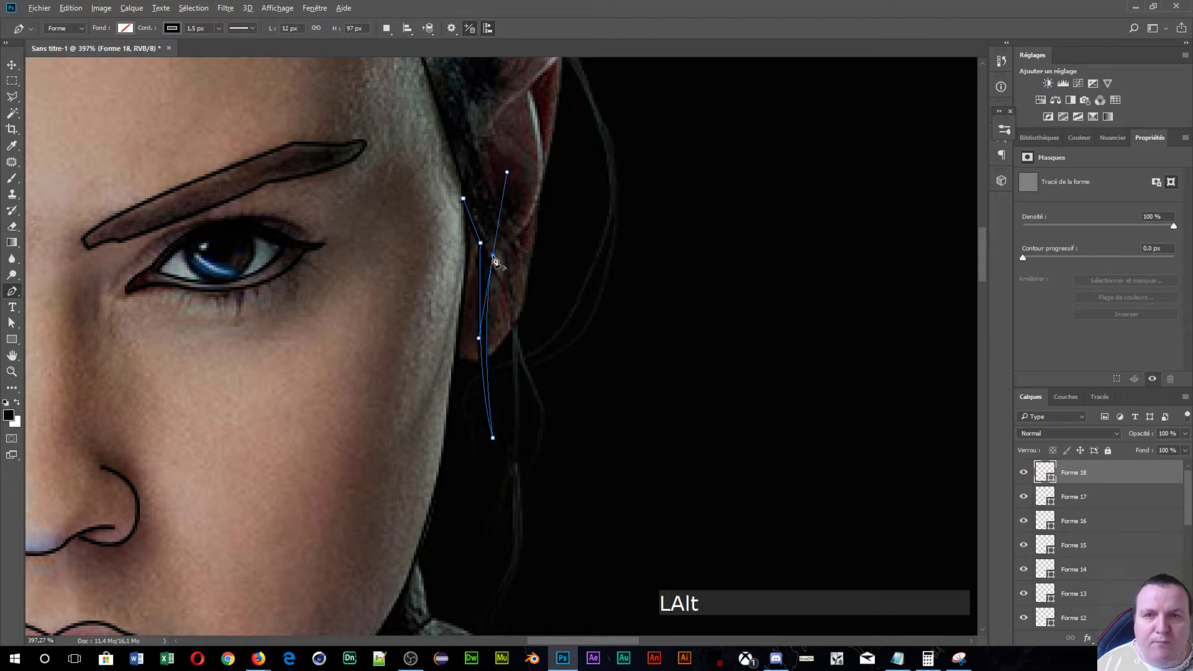
{"action": "left_click_drag", "start_coordinate": [495, 255], "coordinate": [486, 219]}
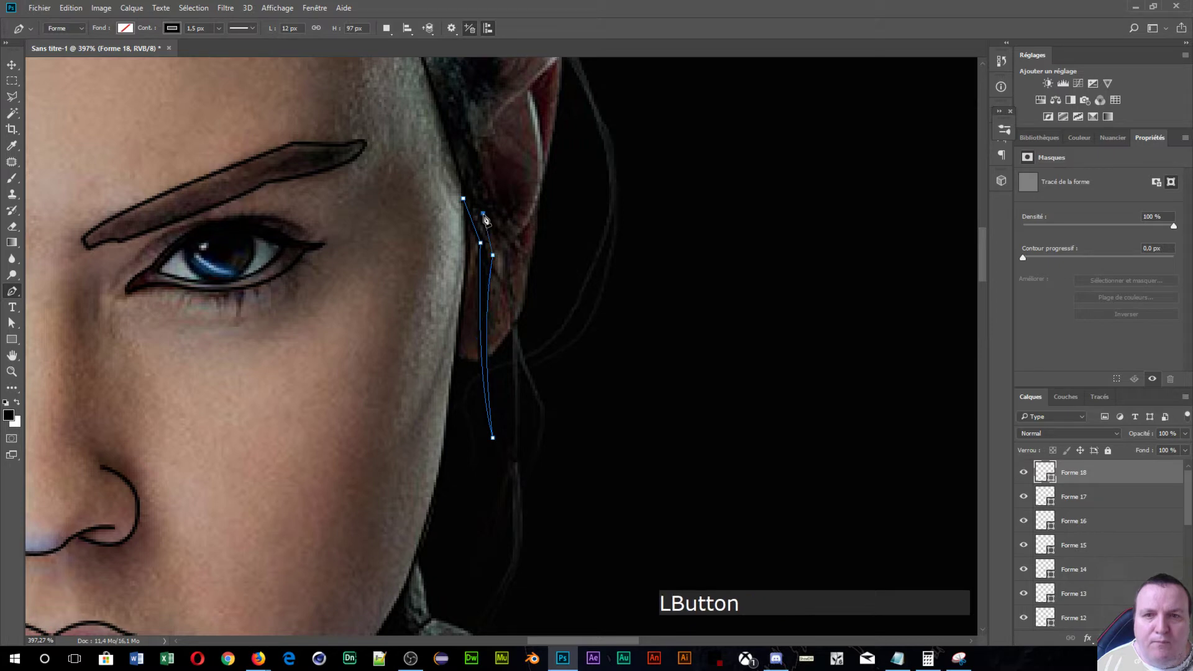
{"action": "left_click", "coordinate": [504, 254]}
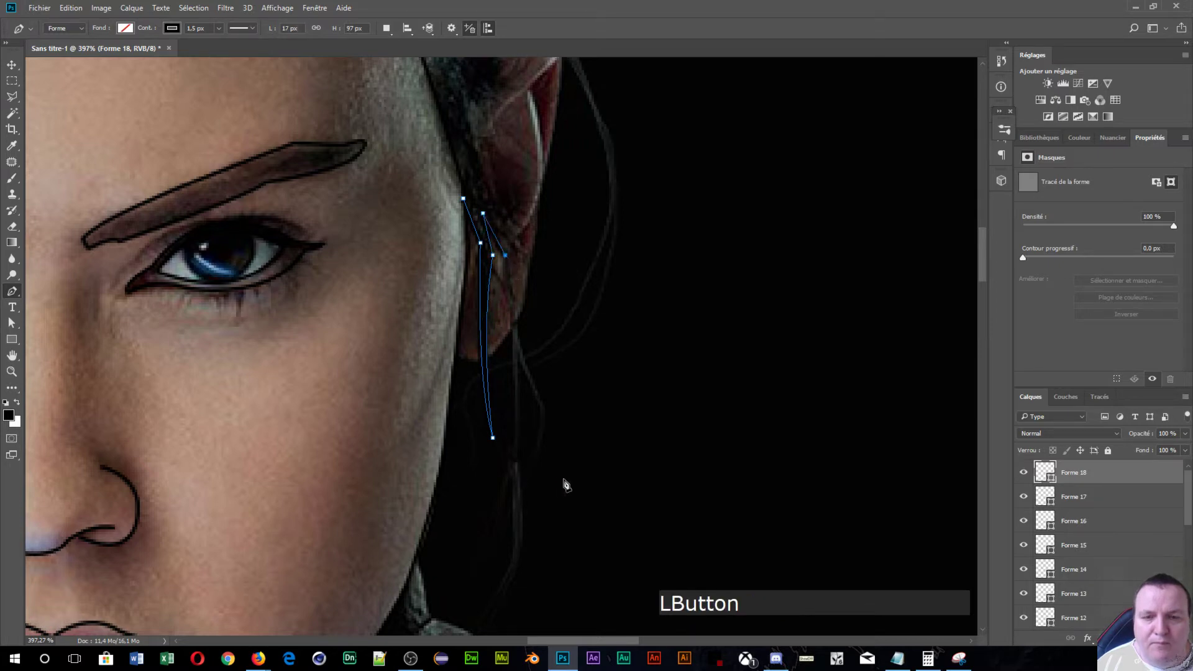
- Extend the hair path down below the earlobe and form a small pointed side wisp, reaching about 20 px wide and 128 px high
{"action": "key", "text": "space"}
{"action": "left_click_drag", "start_coordinate": [565, 485], "coordinate": [658, 301]}
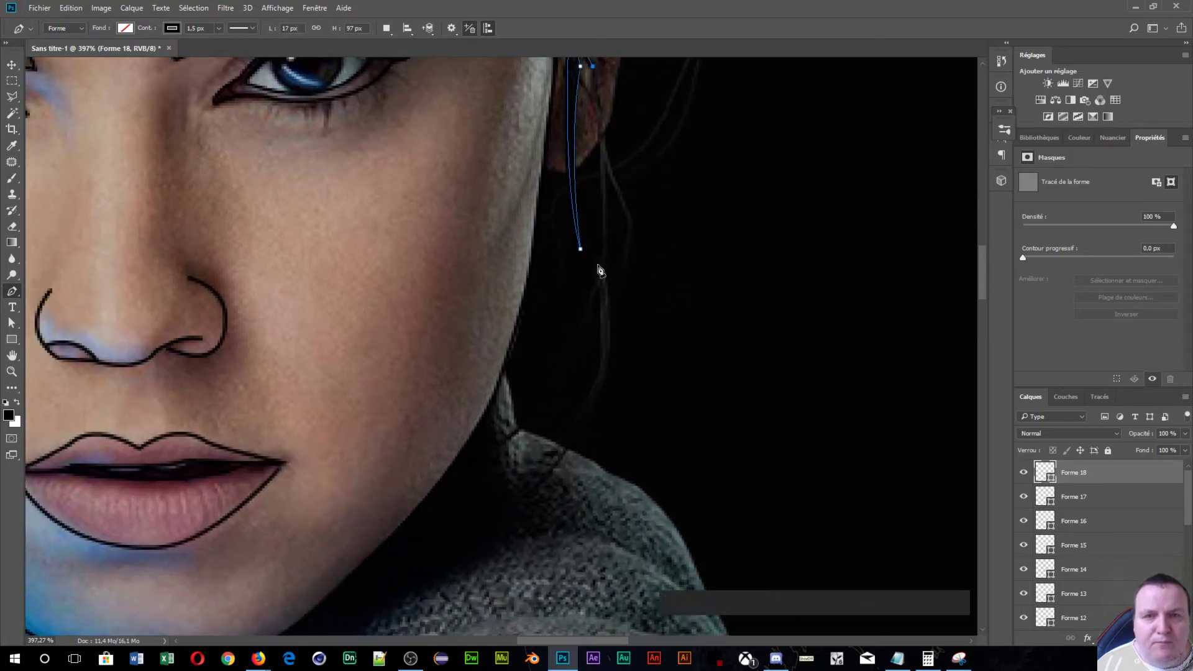
{"action": "left_click", "coordinate": [598, 264]}
{"action": "left_click_drag", "start_coordinate": [599, 273], "coordinate": [592, 354]}
{"action": "key", "text": "alt"}
{"action": "left_click", "coordinate": [598, 266], "text": "alt"}
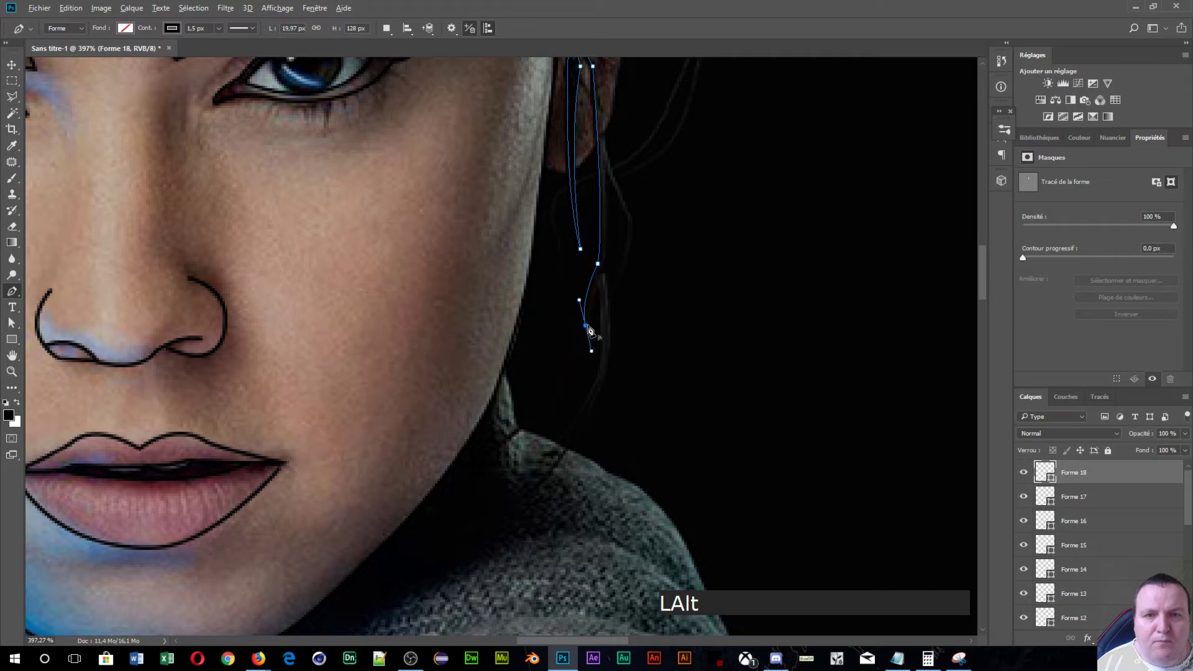
{"action": "left_click", "coordinate": [587, 326], "text": "alt"}
{"action": "left_click_drag", "start_coordinate": [598, 278], "coordinate": [612, 256]}
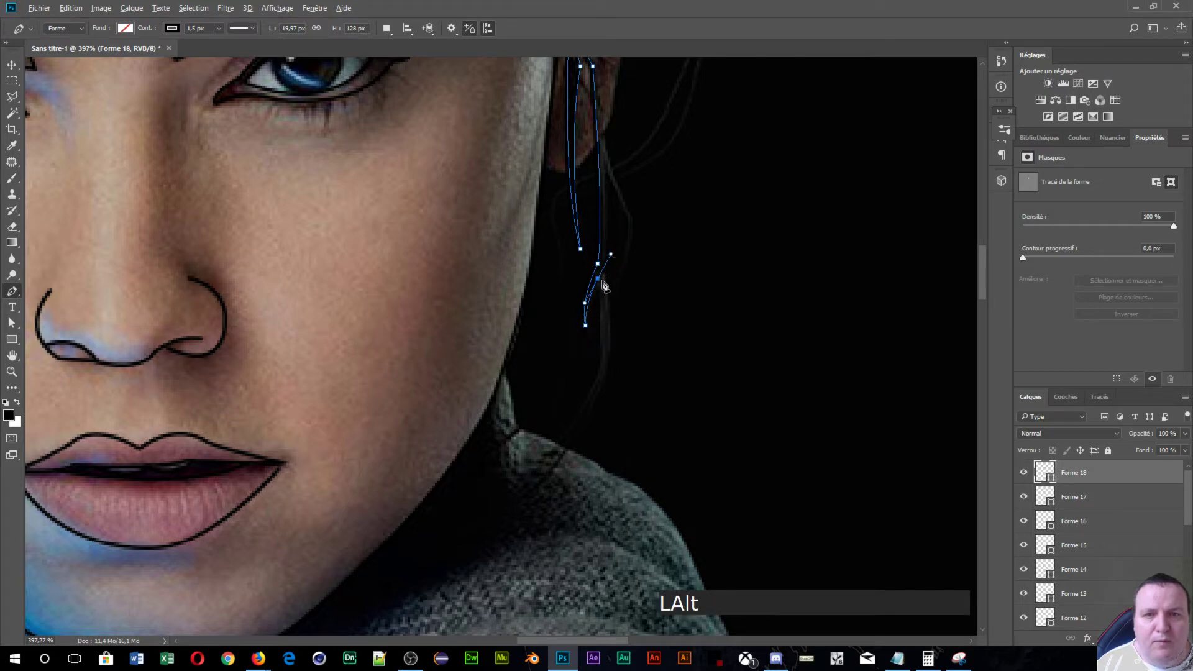
{"action": "left_click", "coordinate": [600, 280], "text": "alt"}
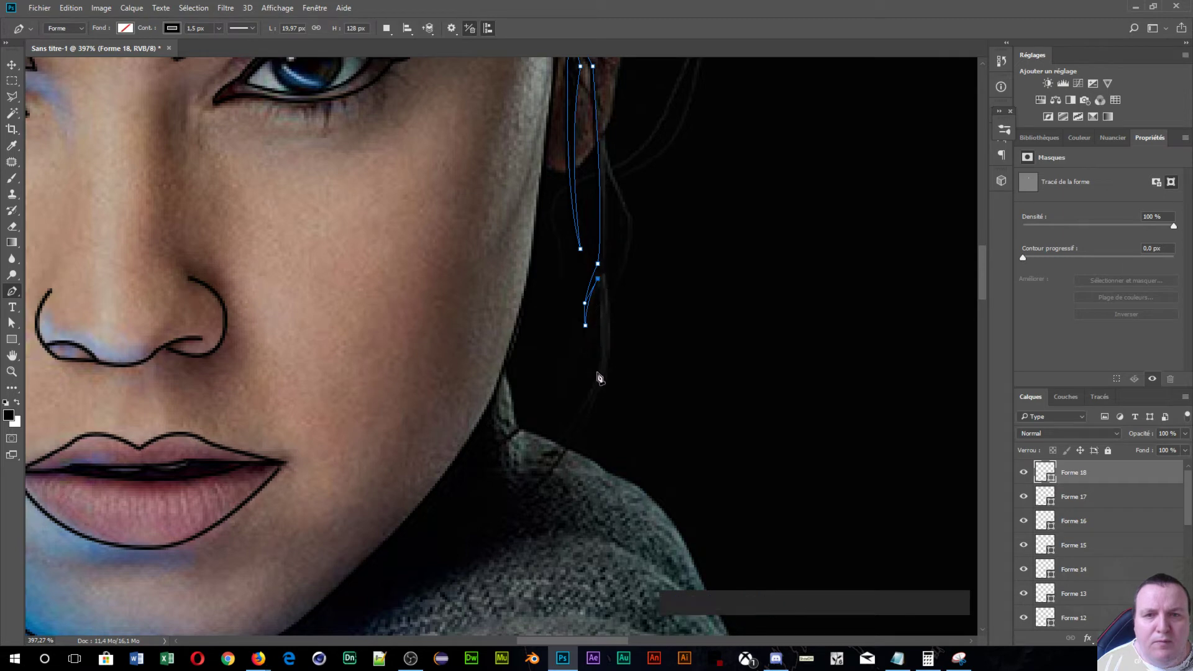
- Continue the hair strand's inner edge down to its tip on the collar, bringing the path to about 31 px wide and 199 px high
{"action": "left_click_drag", "start_coordinate": [601, 365], "coordinate": [595, 382]}
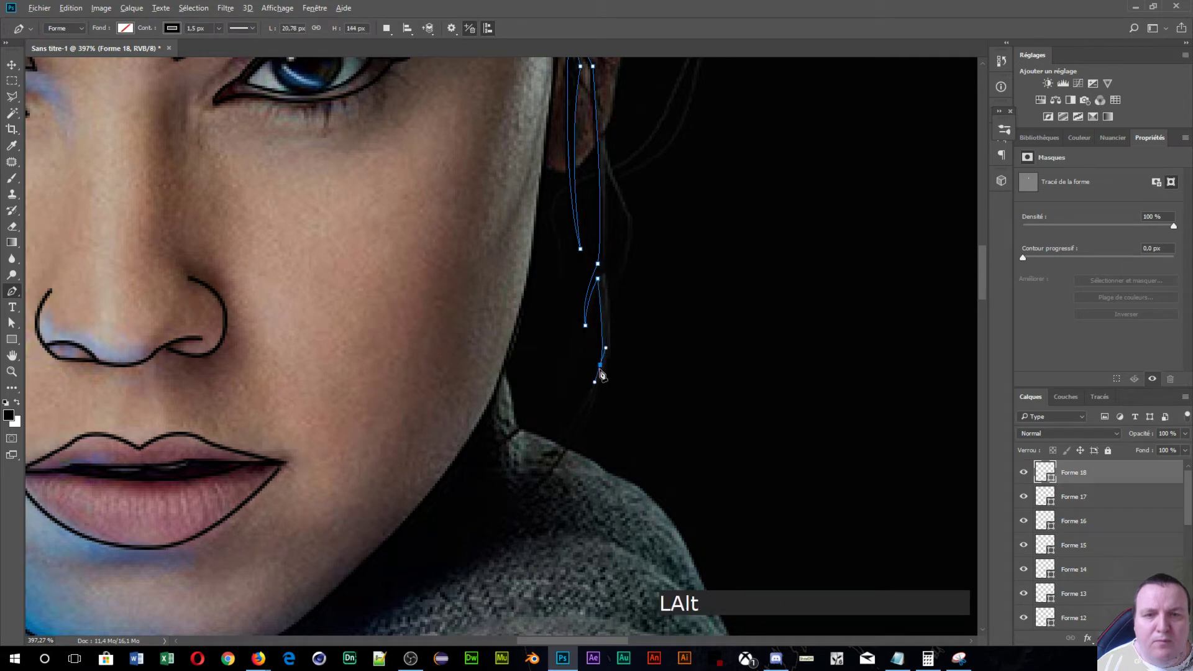
{"action": "left_click", "coordinate": [601, 366], "text": "alt"}
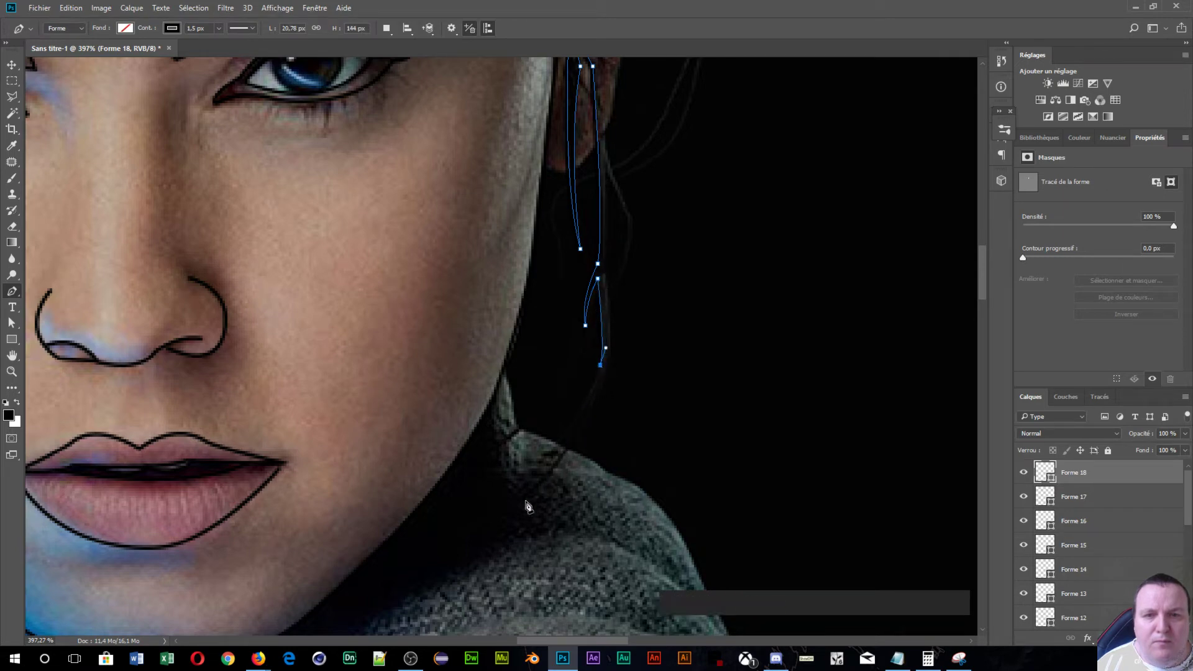
{"action": "left_click_drag", "start_coordinate": [526, 500], "coordinate": [507, 510]}
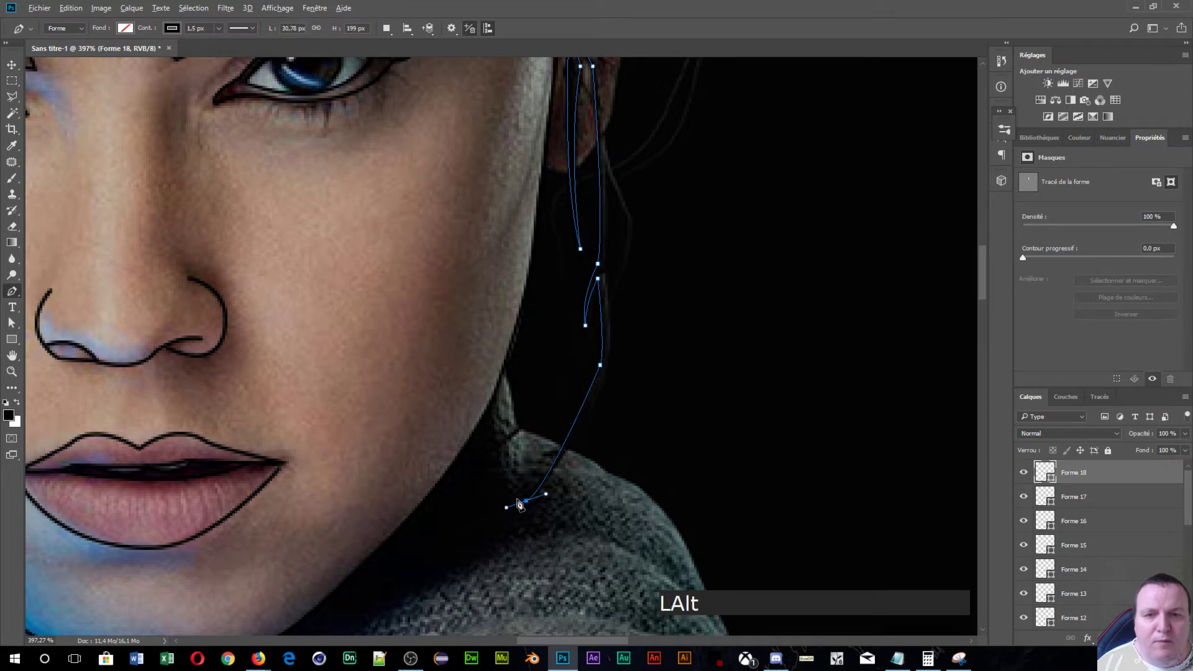
{"action": "left_click", "coordinate": [527, 501], "text": "alt"}
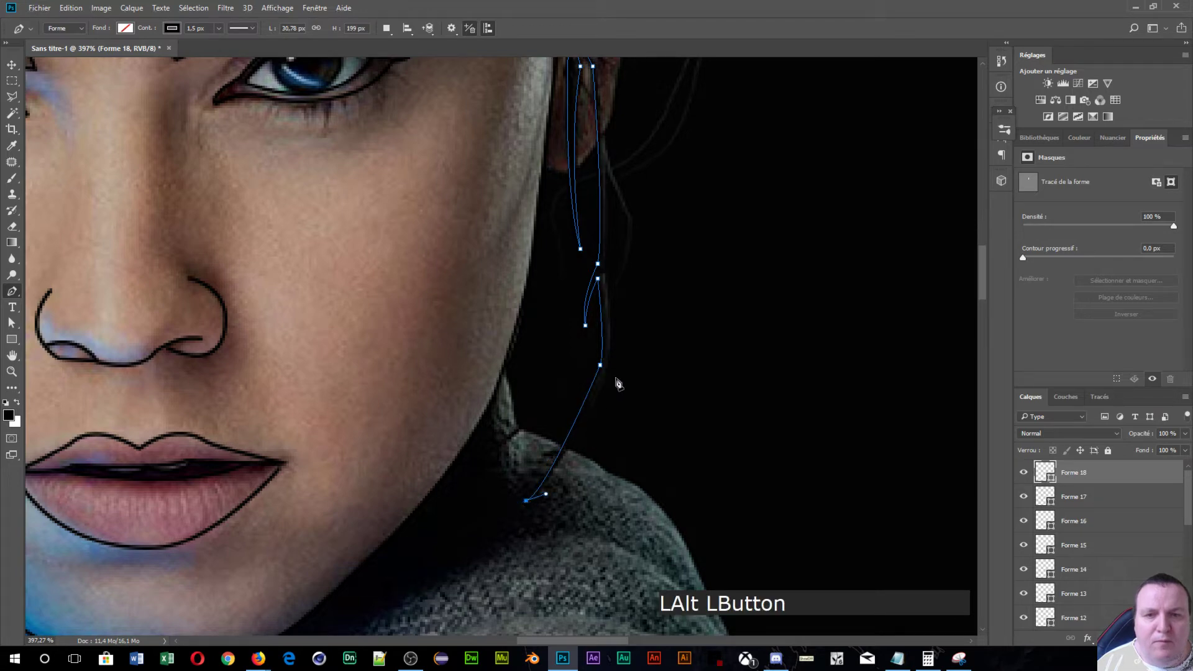
- Trace the hair strand's outer edge from the collar tip back up to the ear, bringing the path to about 34 px wide
{"action": "left_click_drag", "start_coordinate": [610, 355], "coordinate": [679, 193]}
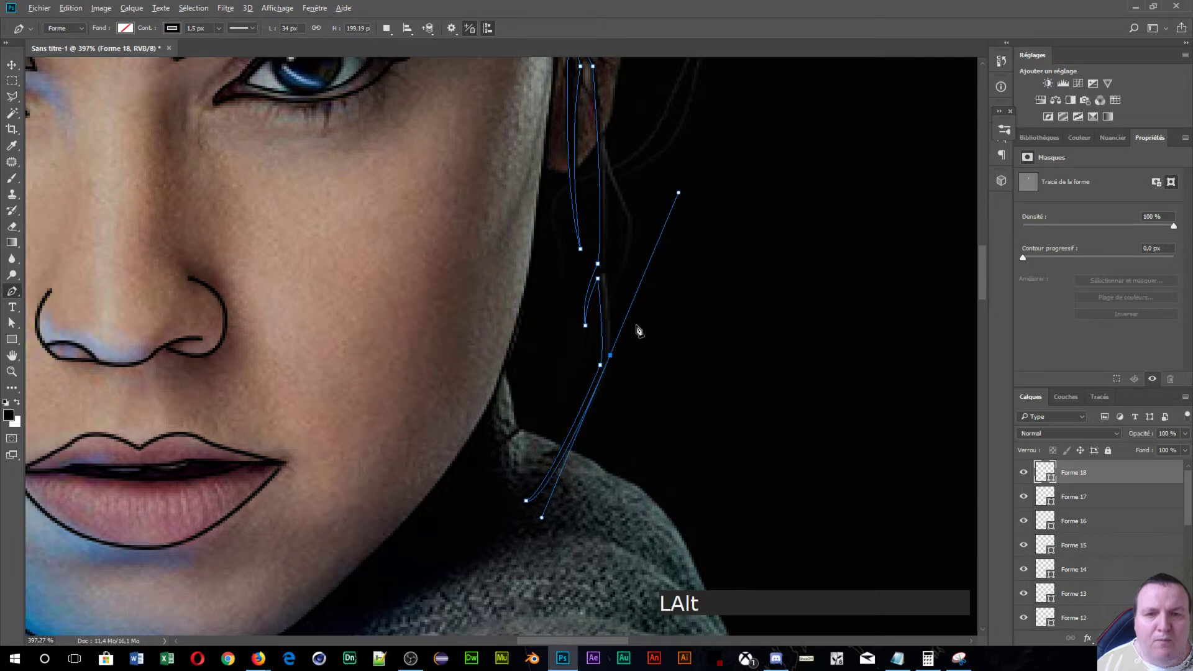
{"action": "left_click", "coordinate": [610, 356], "text": "alt"}
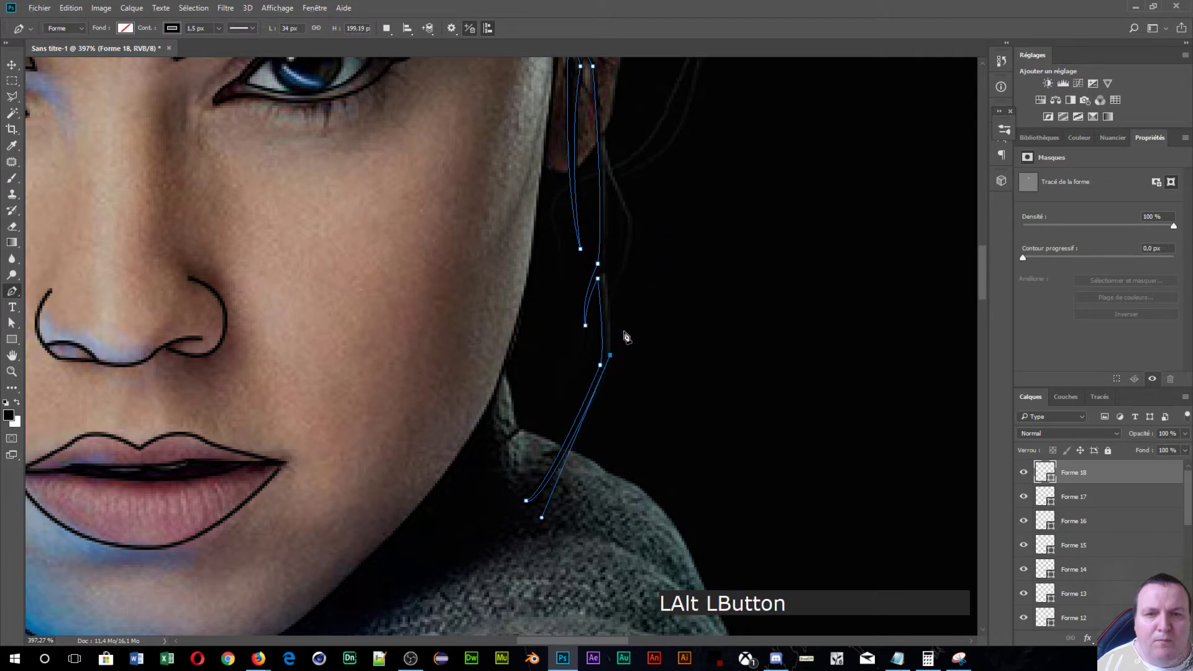
{"action": "left_click", "coordinate": [609, 276]}
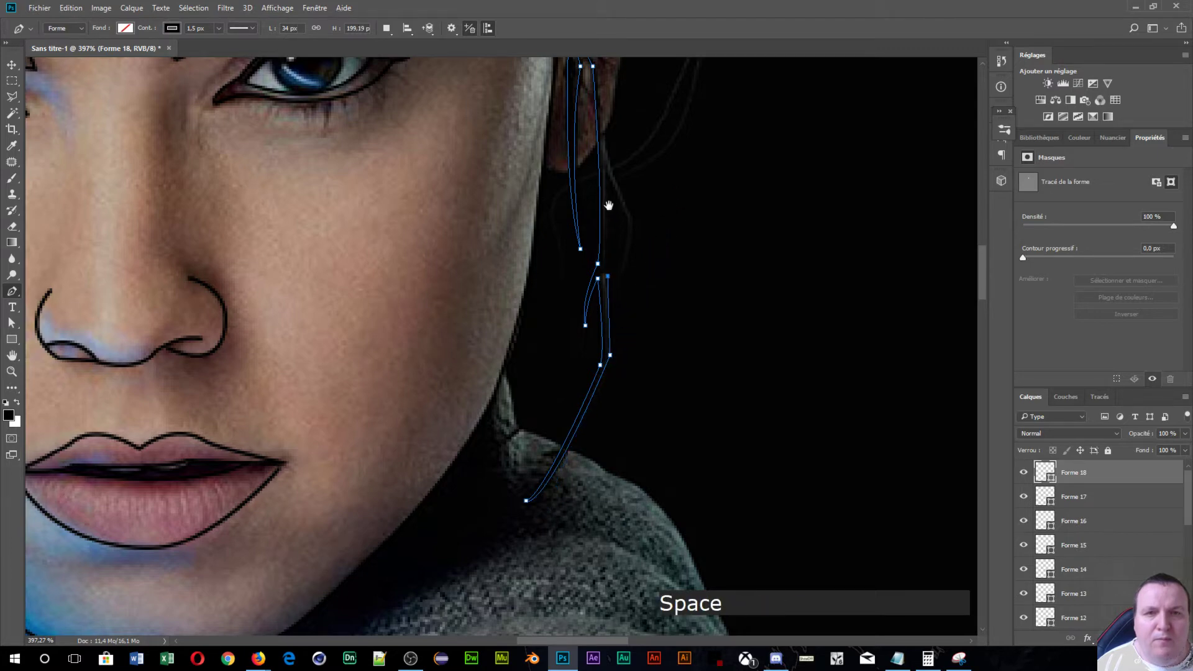
{"action": "left_click_drag", "start_coordinate": [613, 208], "coordinate": [610, 315]}
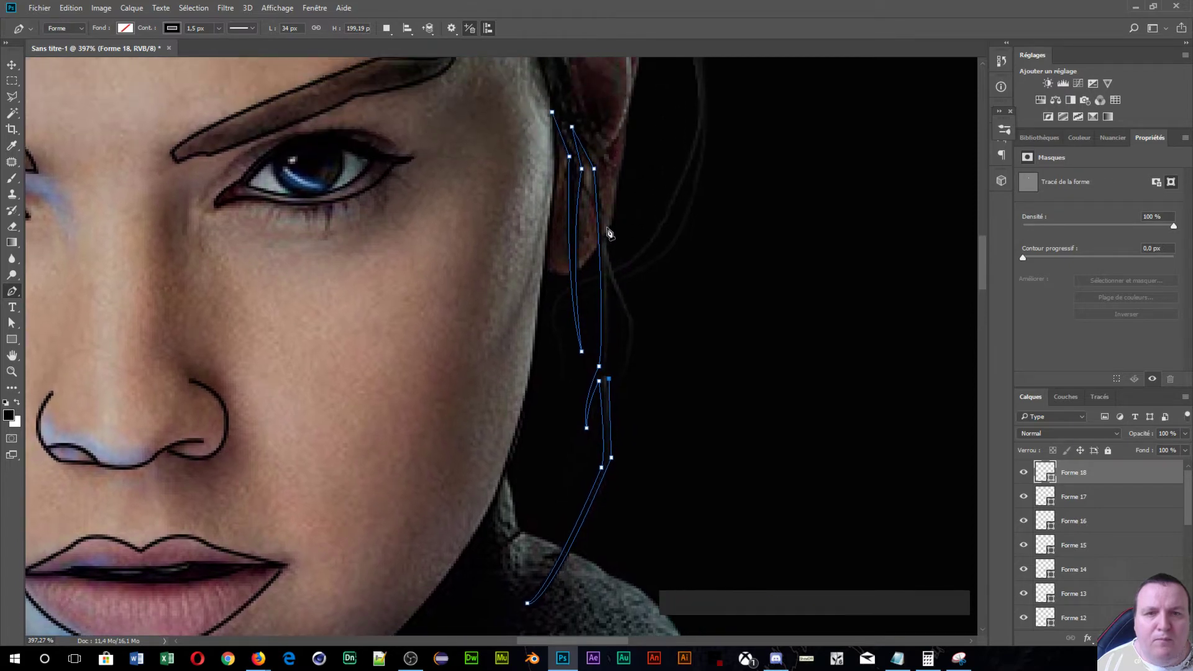
{"action": "left_click", "coordinate": [601, 174]}
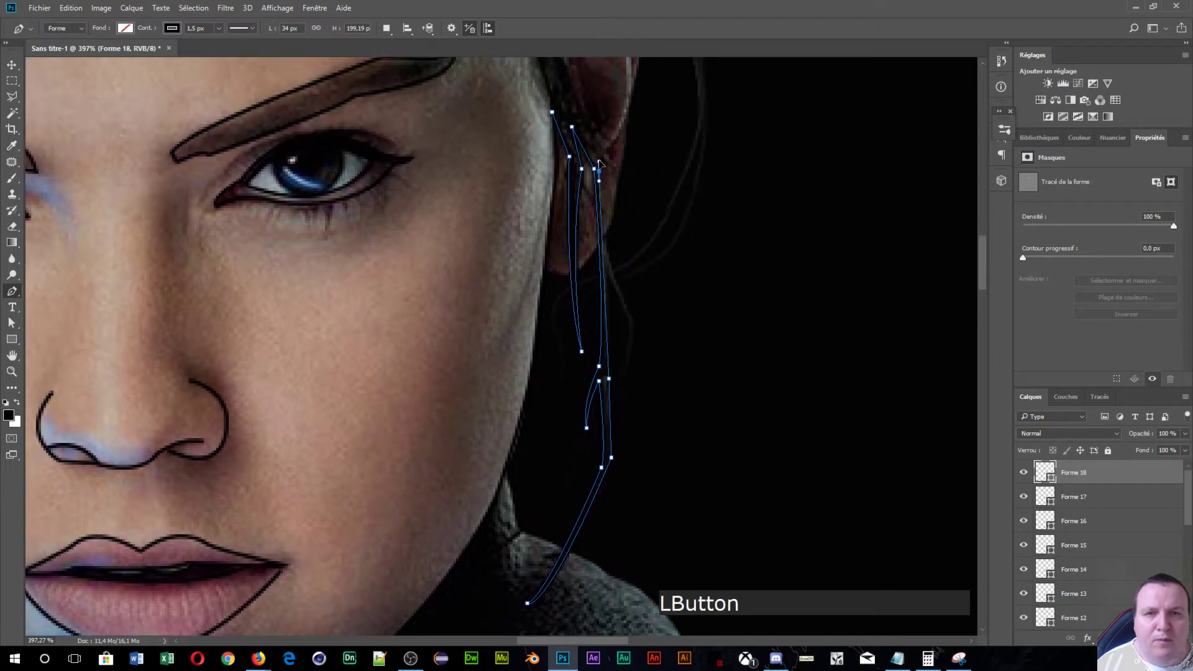
{"action": "left_click_drag", "start_coordinate": [601, 163], "coordinate": [594, 139]}
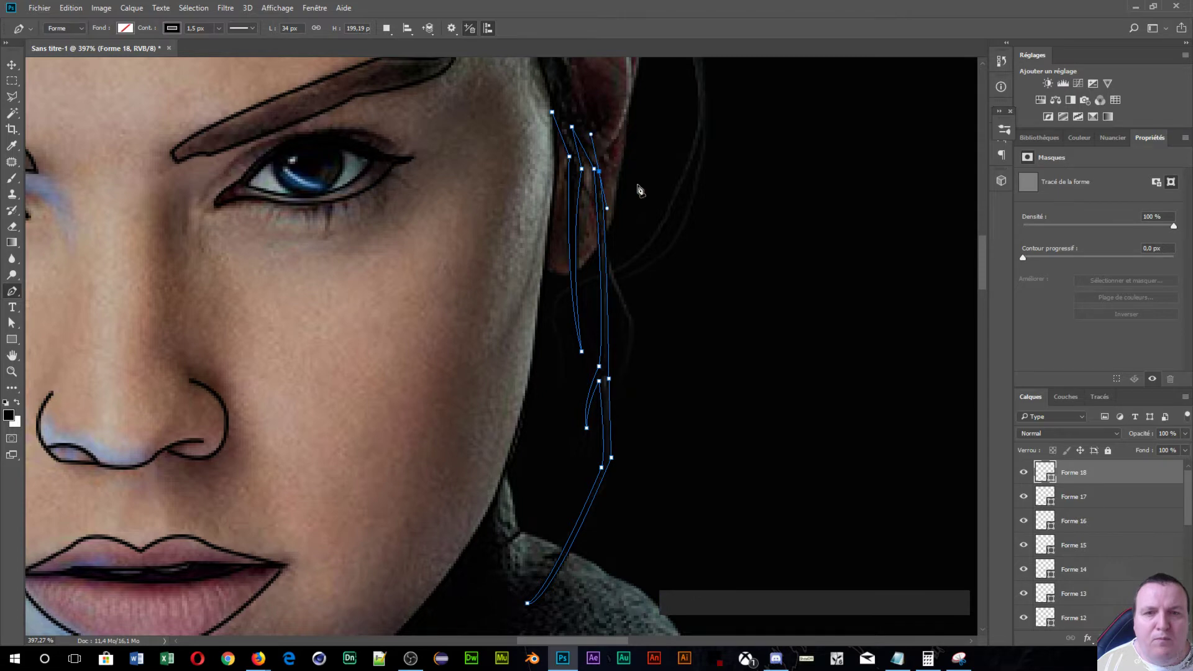
- Continue the hair path up along the ear's front edge to where the ear's upper part meets the hair, about 251 px high
{"action": "left_click_drag", "start_coordinate": [649, 211], "coordinate": [706, 380]}
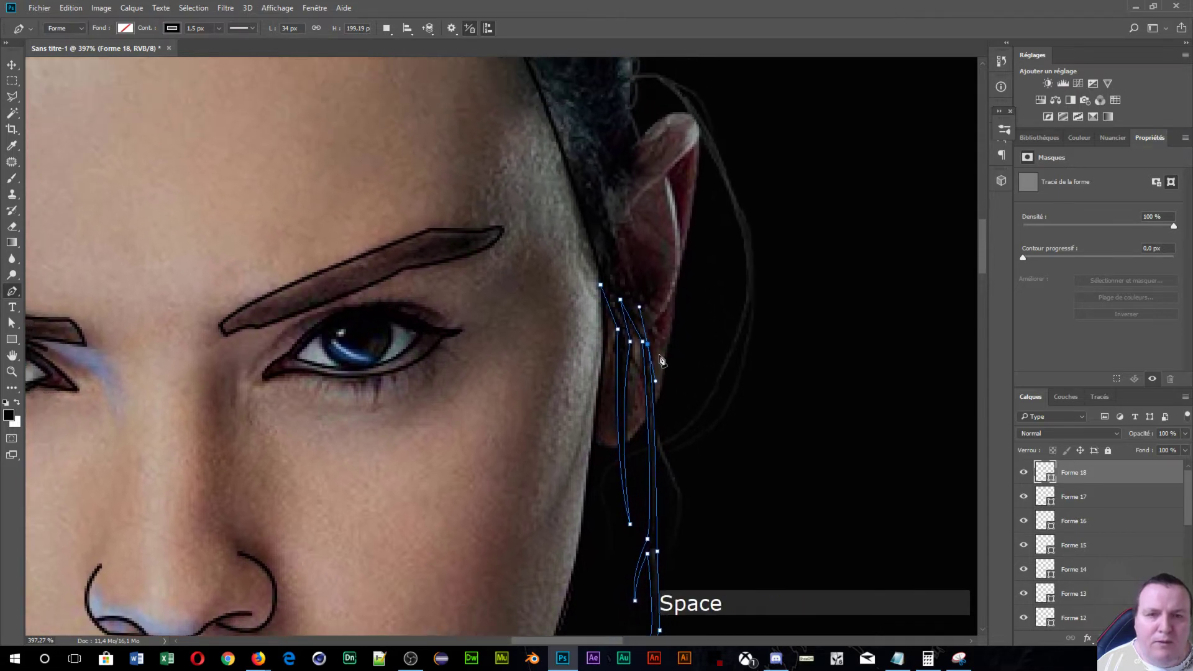
{"action": "key", "text": "alt"}
{"action": "left_click_drag", "start_coordinate": [647, 346], "coordinate": [645, 296]}
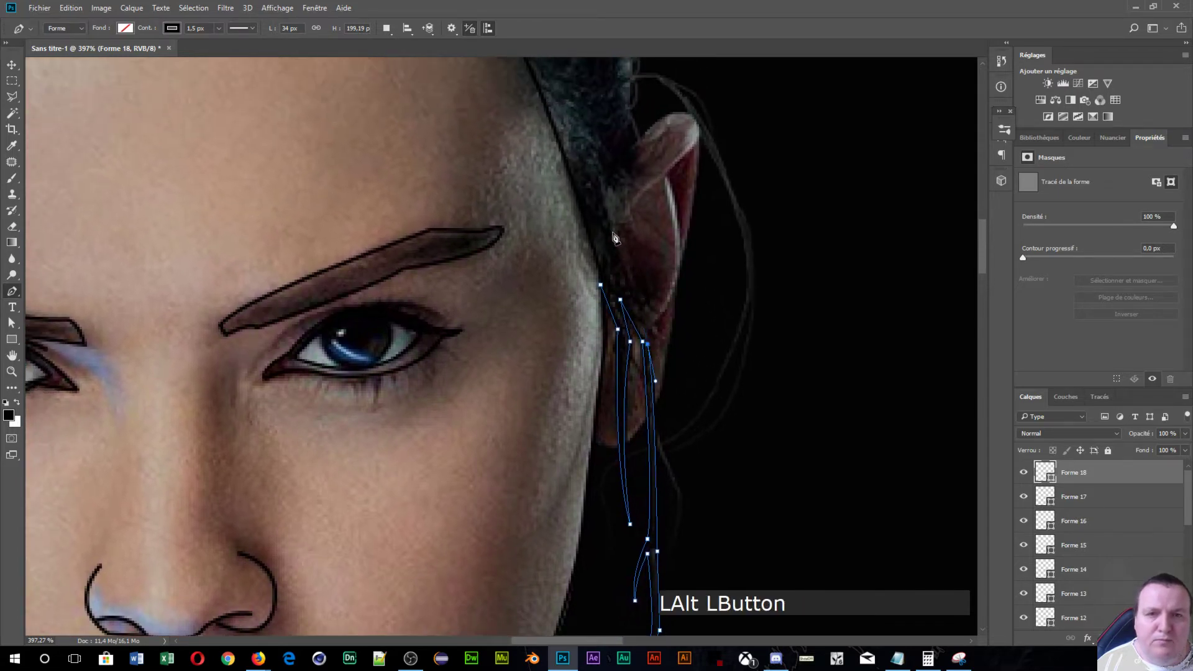
{"action": "left_click_drag", "start_coordinate": [616, 238], "coordinate": [626, 234]}
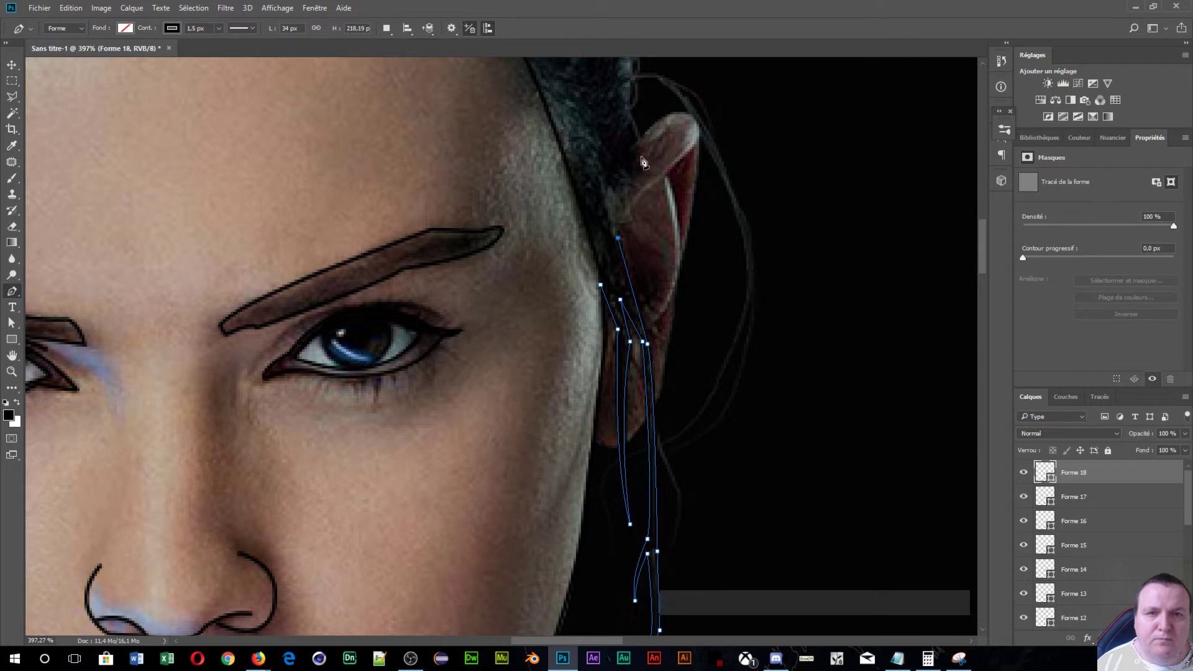
{"action": "left_click_drag", "start_coordinate": [640, 156], "coordinate": [639, 147]}
{"action": "key", "text": "space"}
{"action": "left_click_drag", "start_coordinate": [675, 193], "coordinate": [679, 307]}
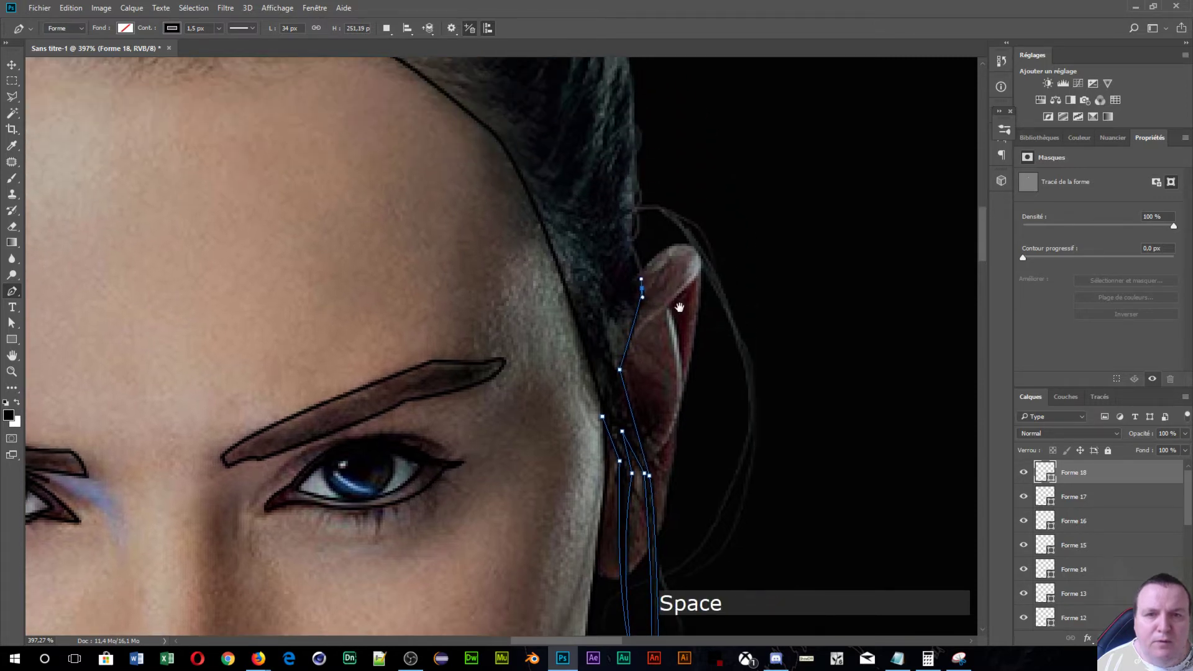
- Extend the path up the hair edge above the ear to the root of the loose looping strand, reaching about 282 px high
{"action": "left_click_drag", "start_coordinate": [629, 241], "coordinate": [650, 262]}
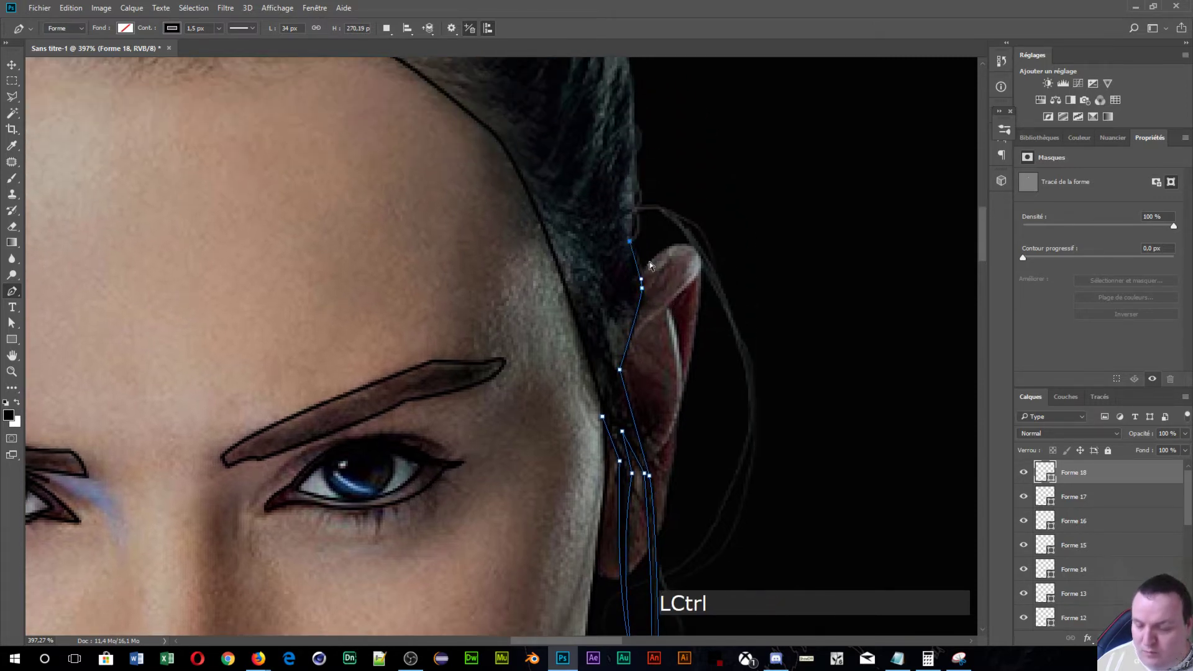
{"action": "key", "text": "ctrl+alt+z"}
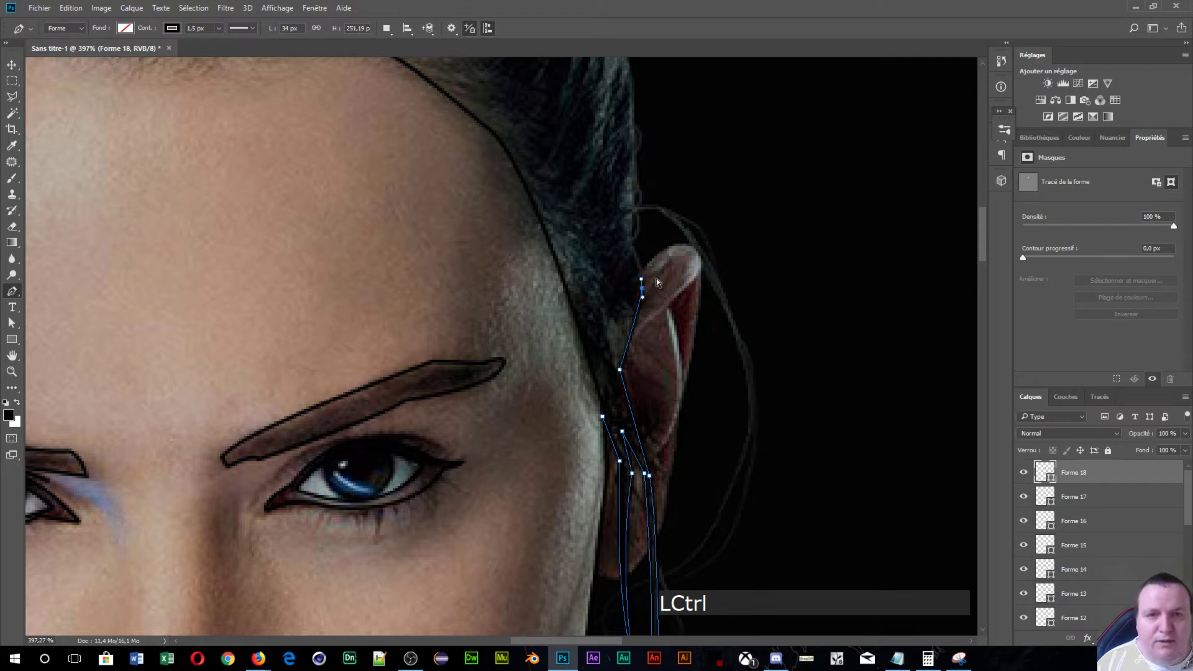
{"action": "left_click", "coordinate": [630, 240], "text": "ctrl"}
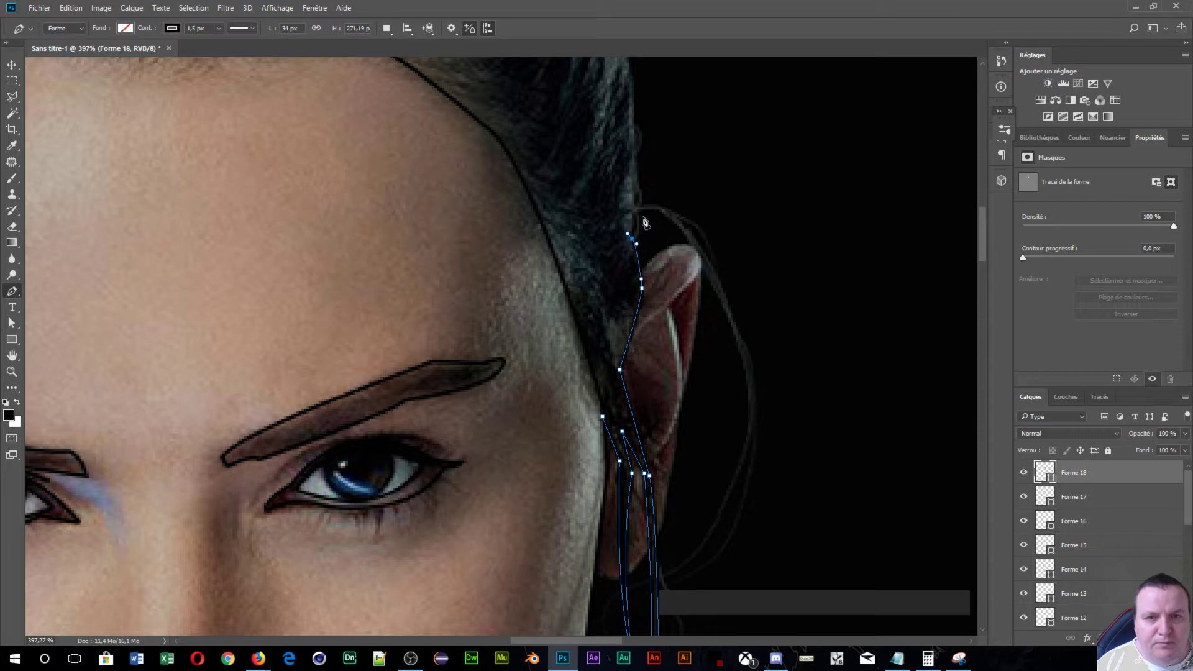
{"action": "key", "text": "alt"}
{"action": "left_click_drag", "start_coordinate": [636, 242], "coordinate": [650, 227]}
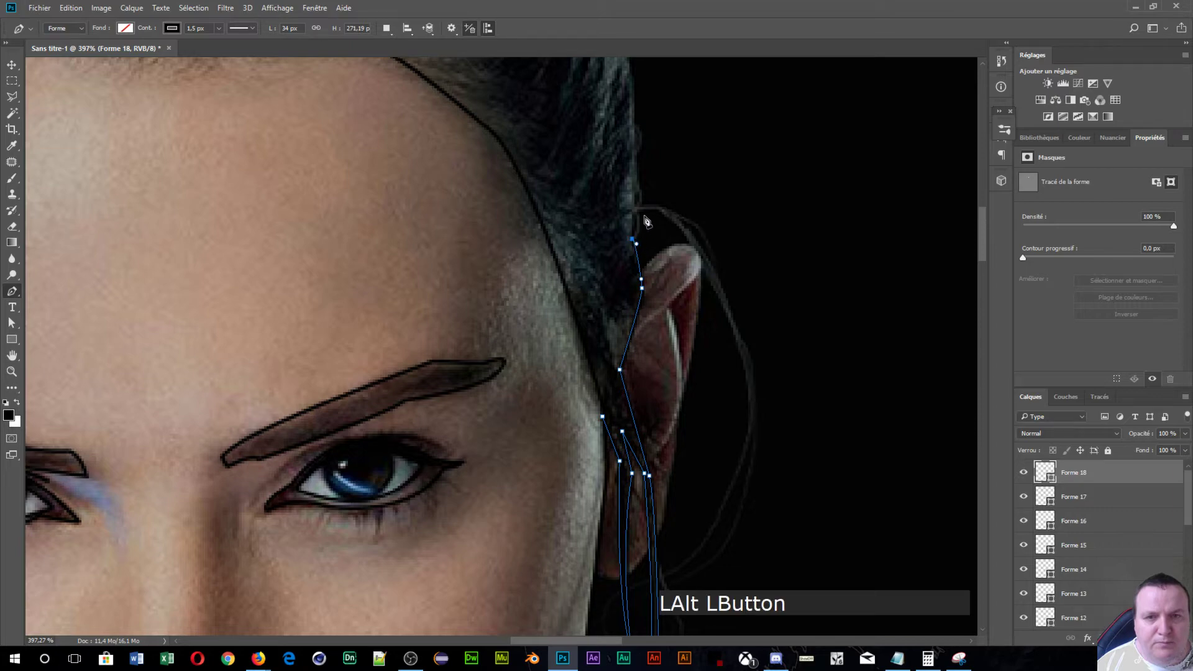
{"action": "left_click", "coordinate": [640, 212]}
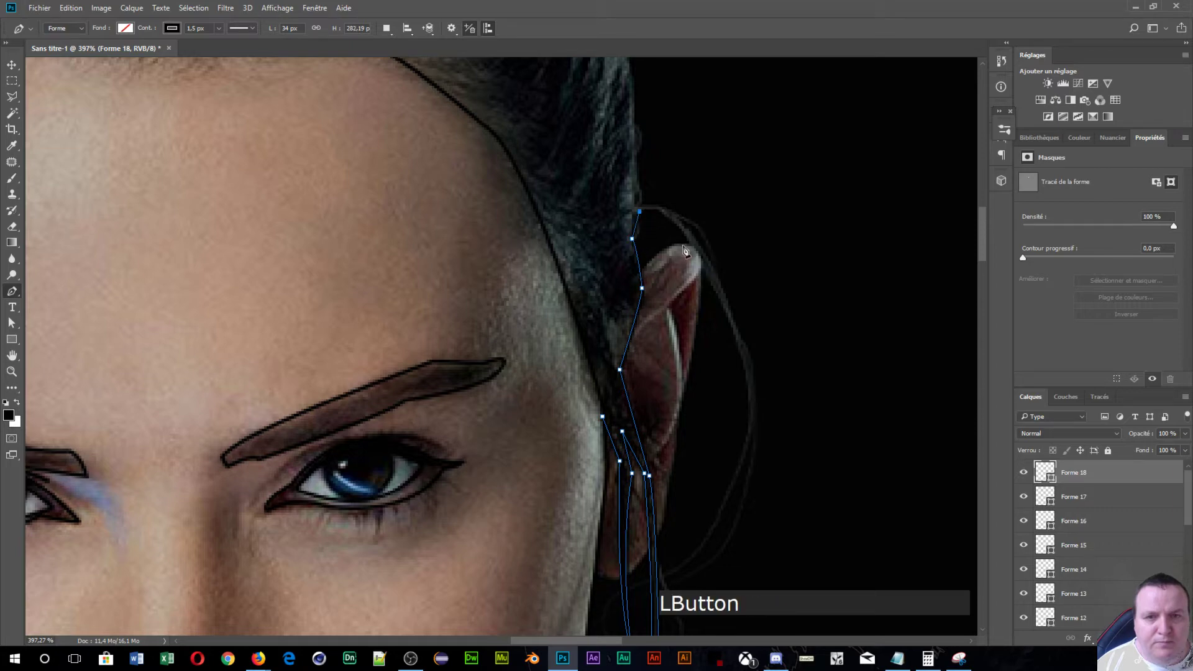
- Curve the path along the loose strand arching around the outside of the ear, widening it to about 70 px
{"action": "left_click_drag", "start_coordinate": [714, 288], "coordinate": [748, 381]}
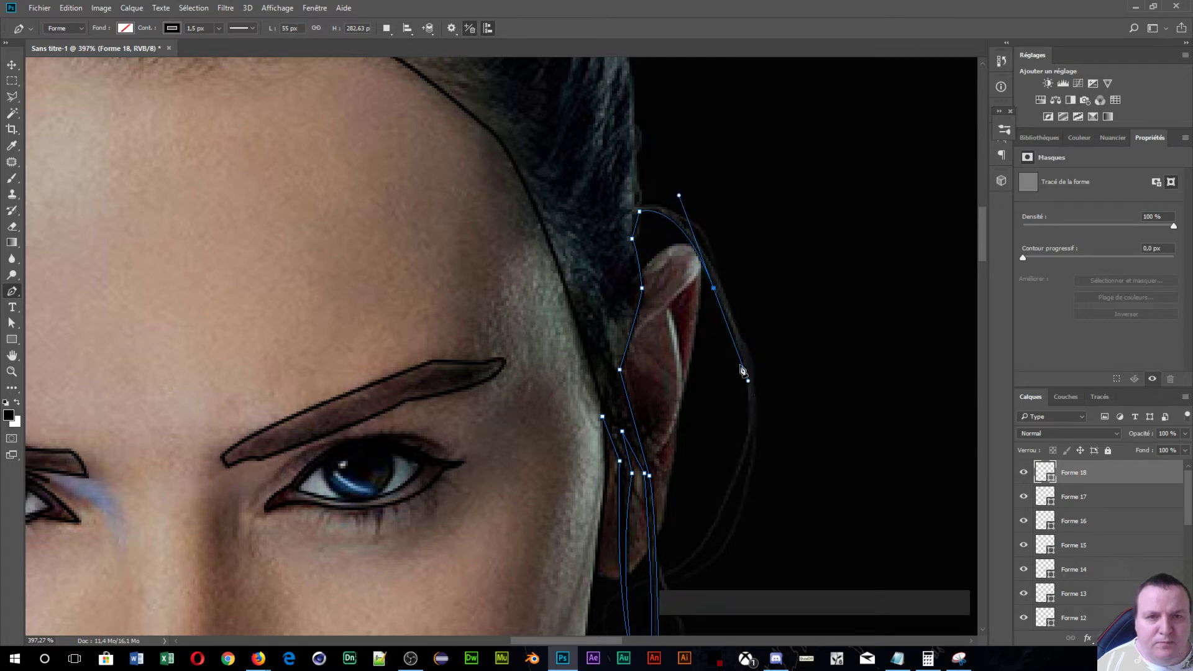
{"action": "key", "text": "space"}
{"action": "key", "text": "alt"}
{"action": "left_click", "coordinate": [714, 289], "text": "alt"}
{"action": "left_click_drag", "start_coordinate": [748, 424], "coordinate": [823, 309]}
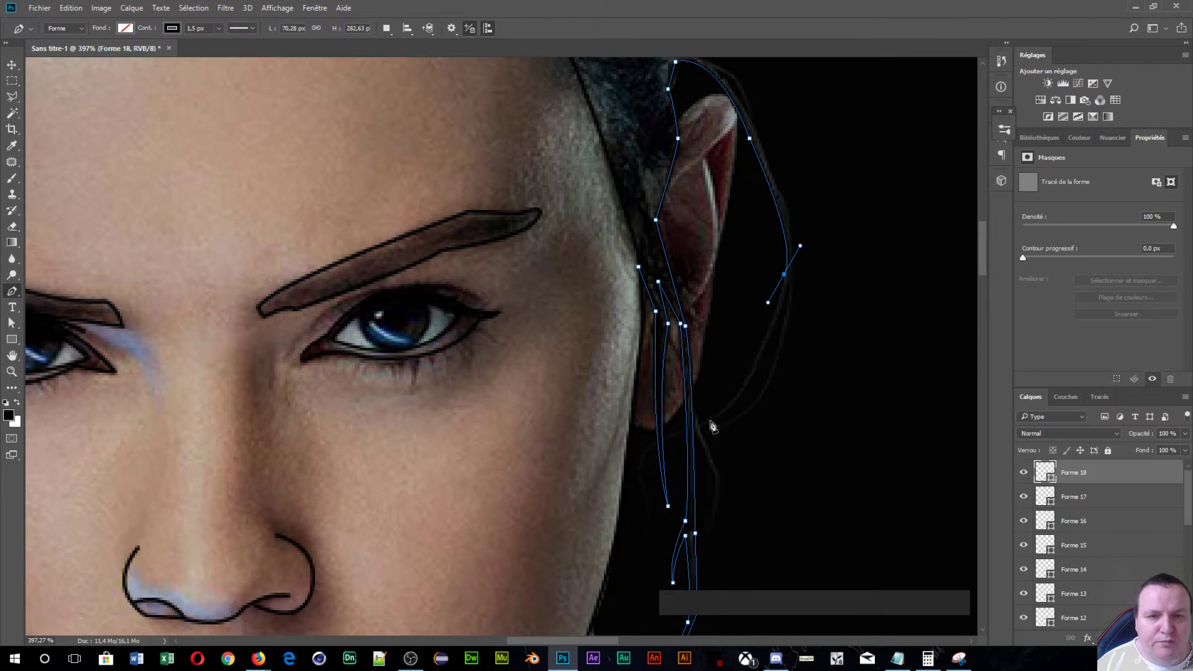
- Curve the strand under the earlobe to a pointed wisp tip near the jaw, and bring its lower edge back outside the earlobe
{"action": "left_click_drag", "start_coordinate": [711, 420], "coordinate": [665, 453]}
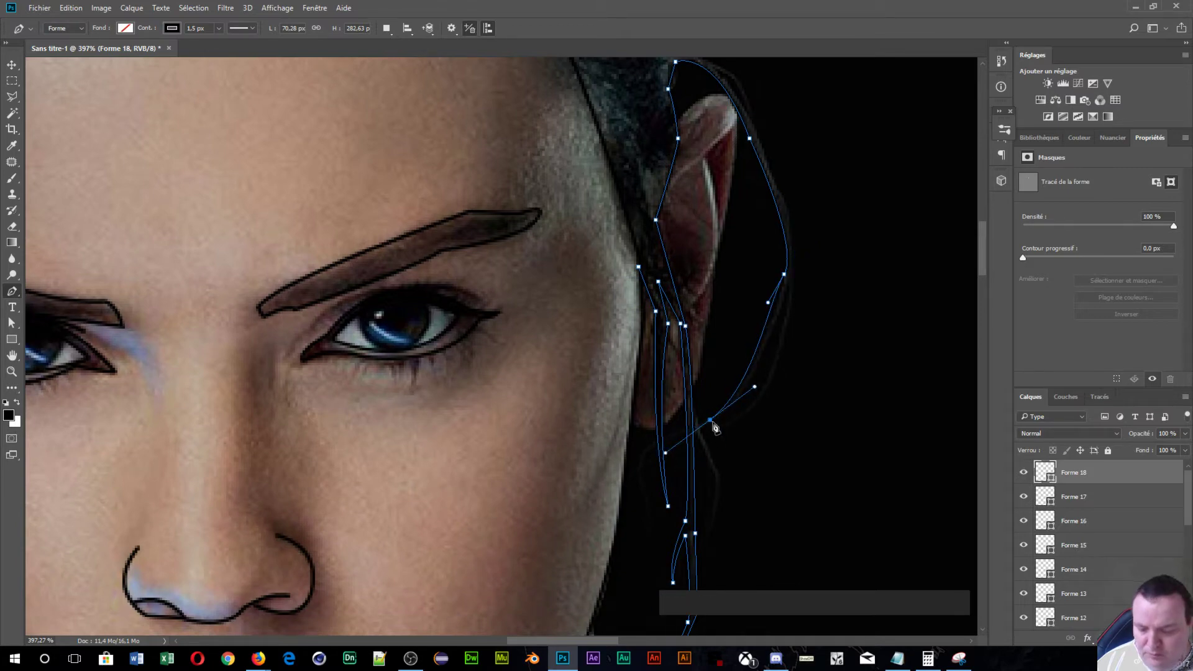
{"action": "key", "text": "alt"}
{"action": "left_click", "coordinate": [712, 423], "text": "alt"}
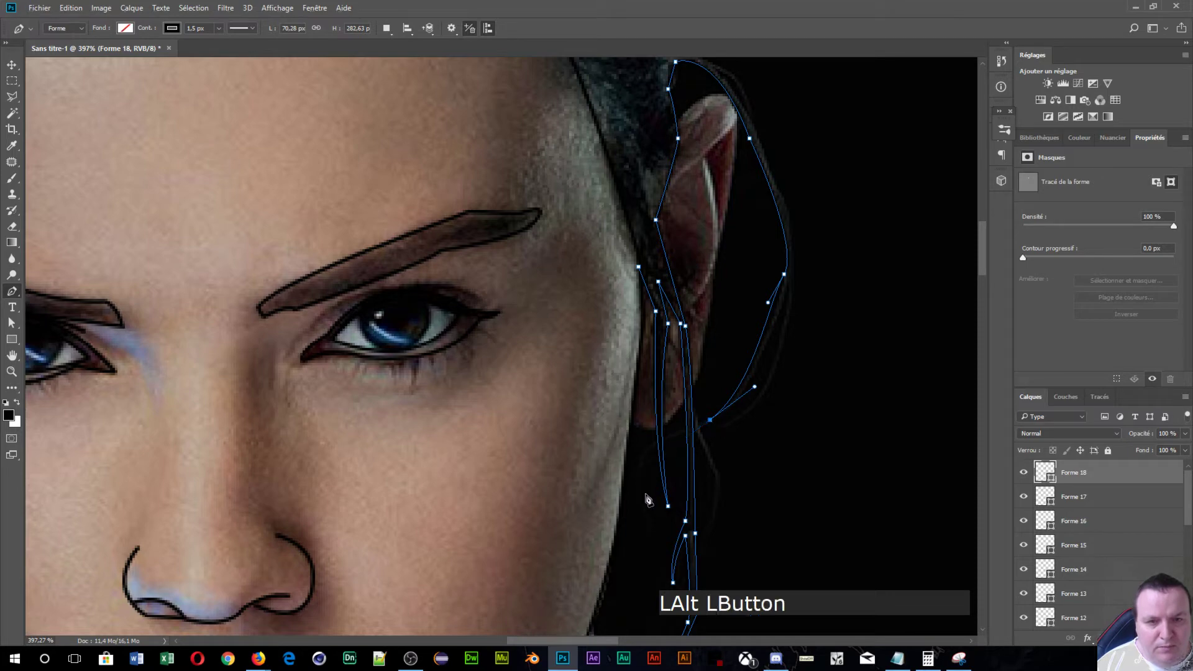
{"action": "left_click_drag", "start_coordinate": [644, 492], "coordinate": [672, 543]}
{"action": "key", "text": "alt"}
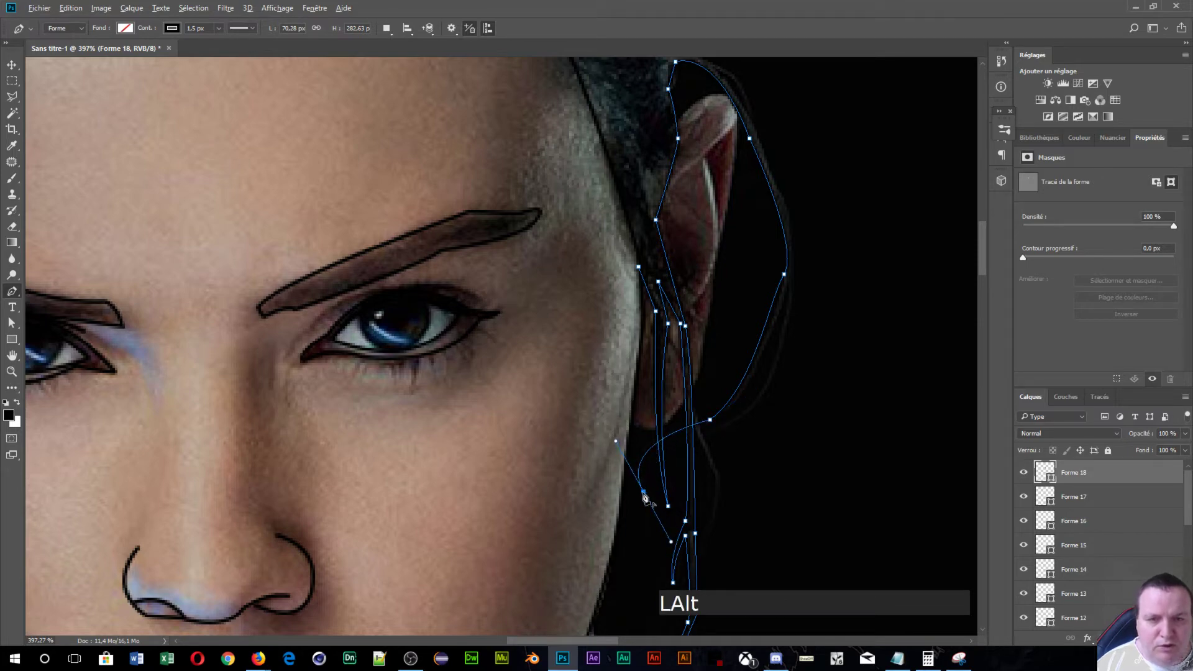
{"action": "left_click", "coordinate": [643, 492], "text": "alt"}
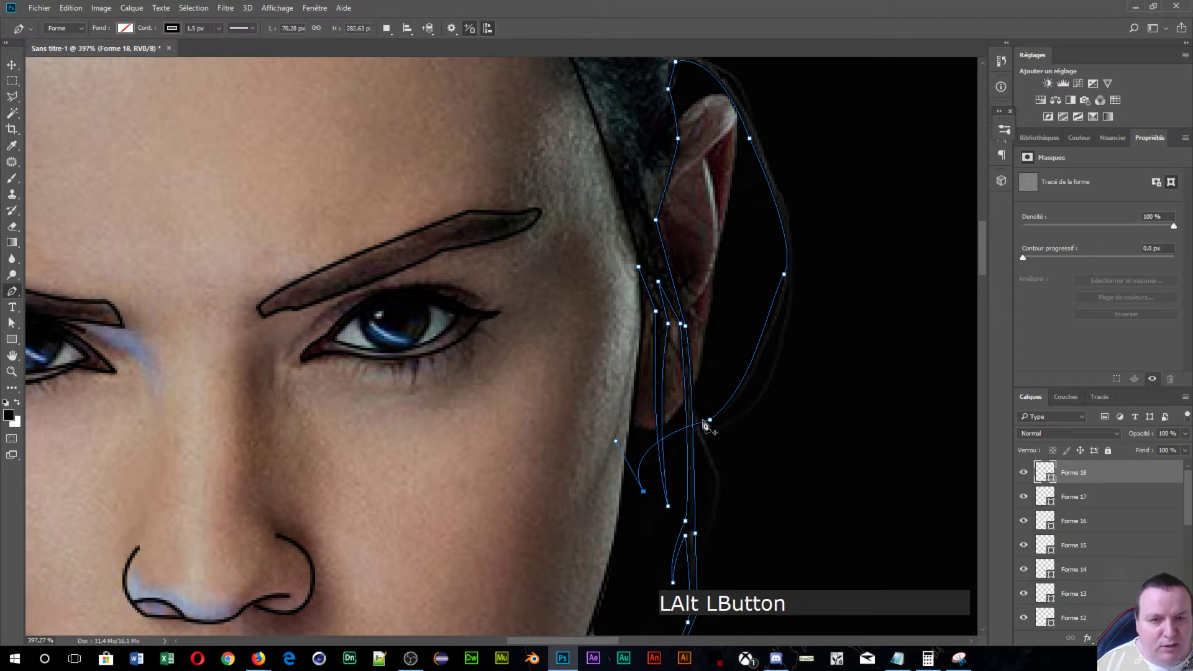
{"action": "left_click_drag", "start_coordinate": [711, 423], "coordinate": [808, 402]}
{"action": "key", "text": "alt"}
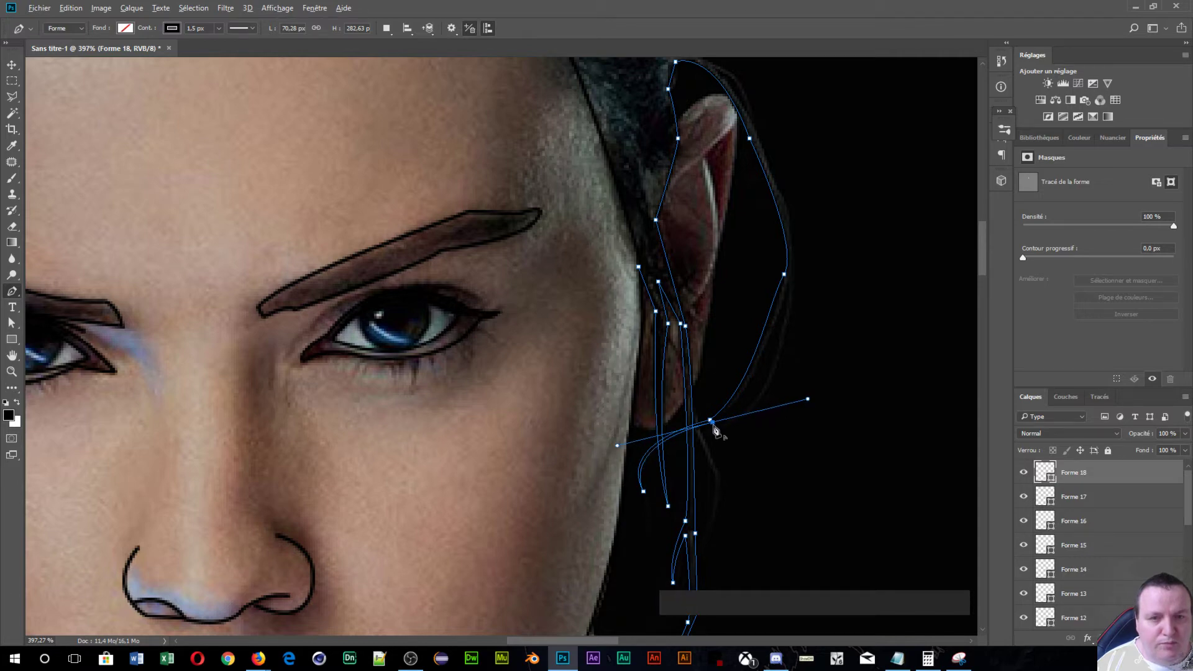
{"action": "left_click", "coordinate": [712, 423], "text": "alt"}
- Trace the looping strand's outer edge up to its widest point beside the ear, ending in a corner anchor close to the inner edge
{"action": "left_click_drag", "start_coordinate": [791, 276], "coordinate": [810, 151]}
{"action": "mouse_move", "coordinate": [820, 123]}
{"action": "left_mouse_down"}
{"action": "mouse_move", "coordinate": [837, 118]}
{"action": "mouse_move", "coordinate": [842, 133]}
{"action": "left_mouse_up"}
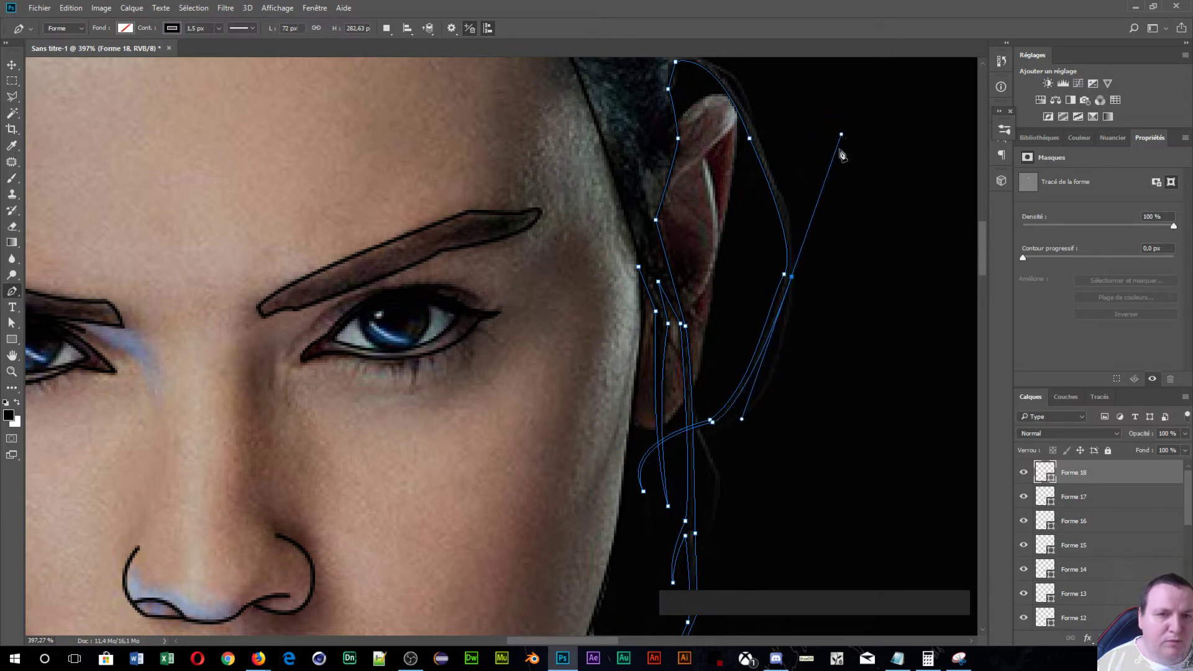
{"action": "key", "text": "alt"}
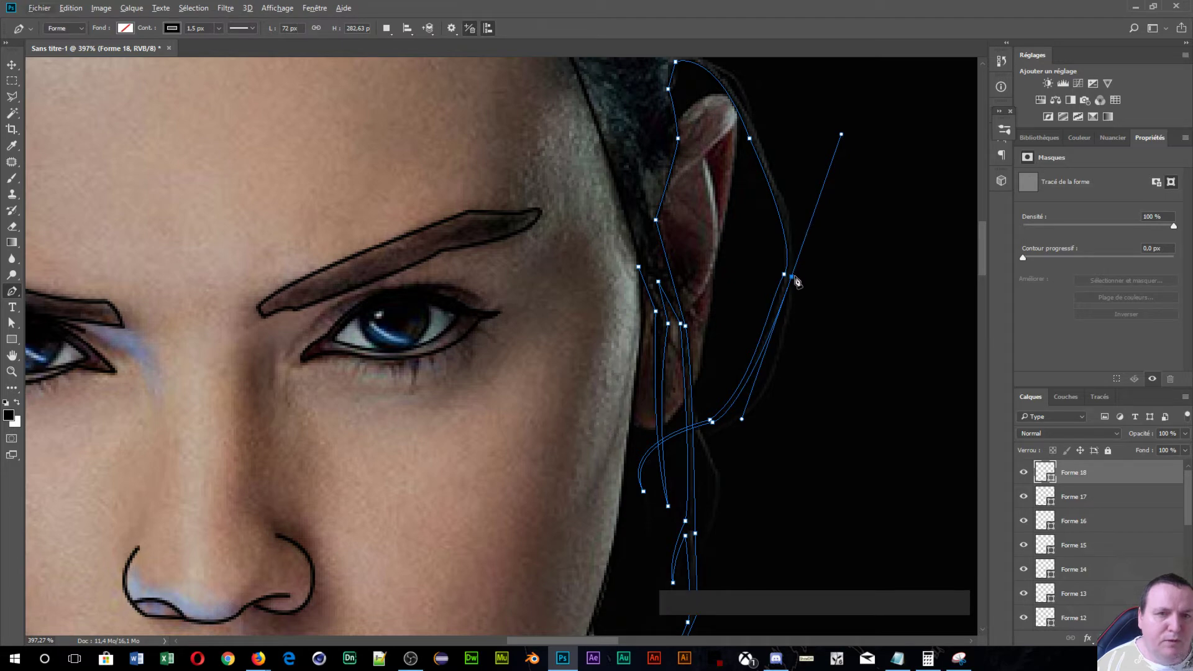
{"action": "left_click", "coordinate": [794, 280], "text": "ctrl"}
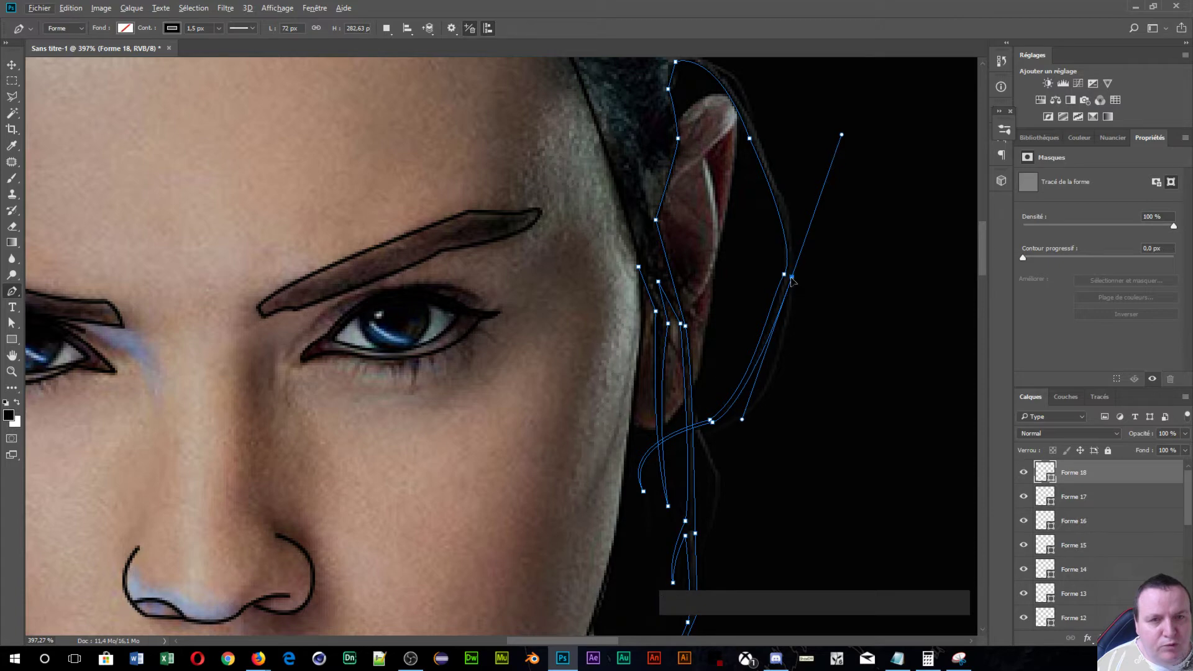
{"action": "left_click_drag", "start_coordinate": [792, 281], "coordinate": [789, 279]}
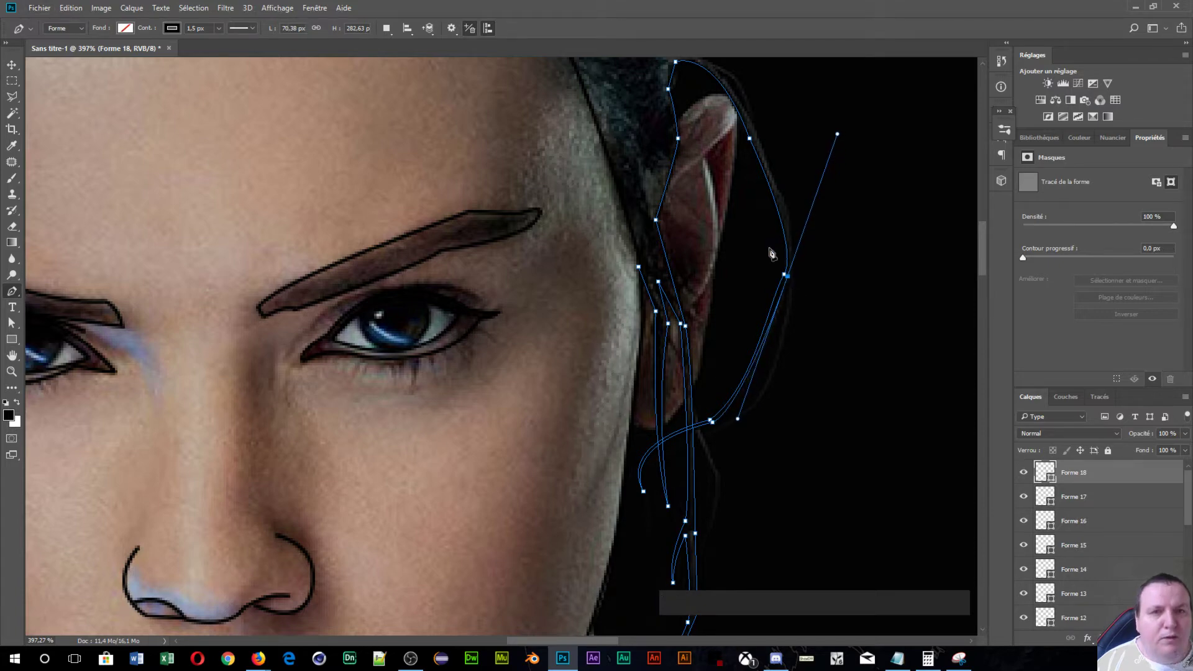
{"action": "left_click", "coordinate": [787, 276], "text": "alt"}
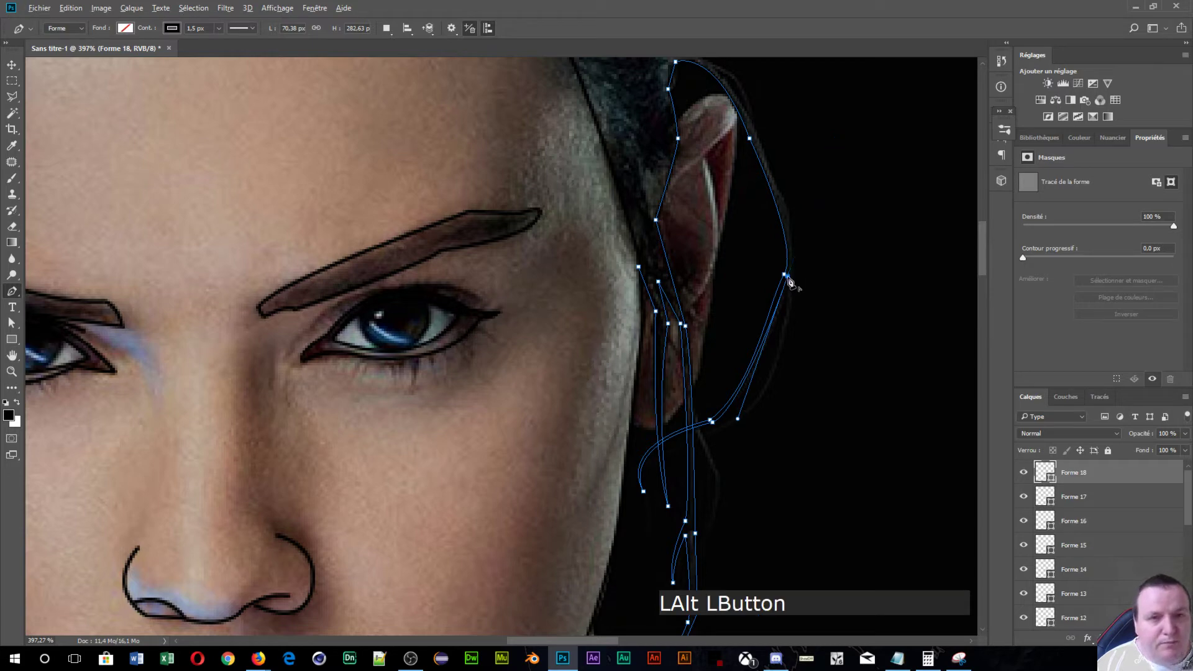
- Continue the loop's outer edge over the ear to its root at the hair, bringing the path to about 72 px wide and 284 px high
{"action": "left_click_drag", "start_coordinate": [757, 169], "coordinate": [629, 287]}
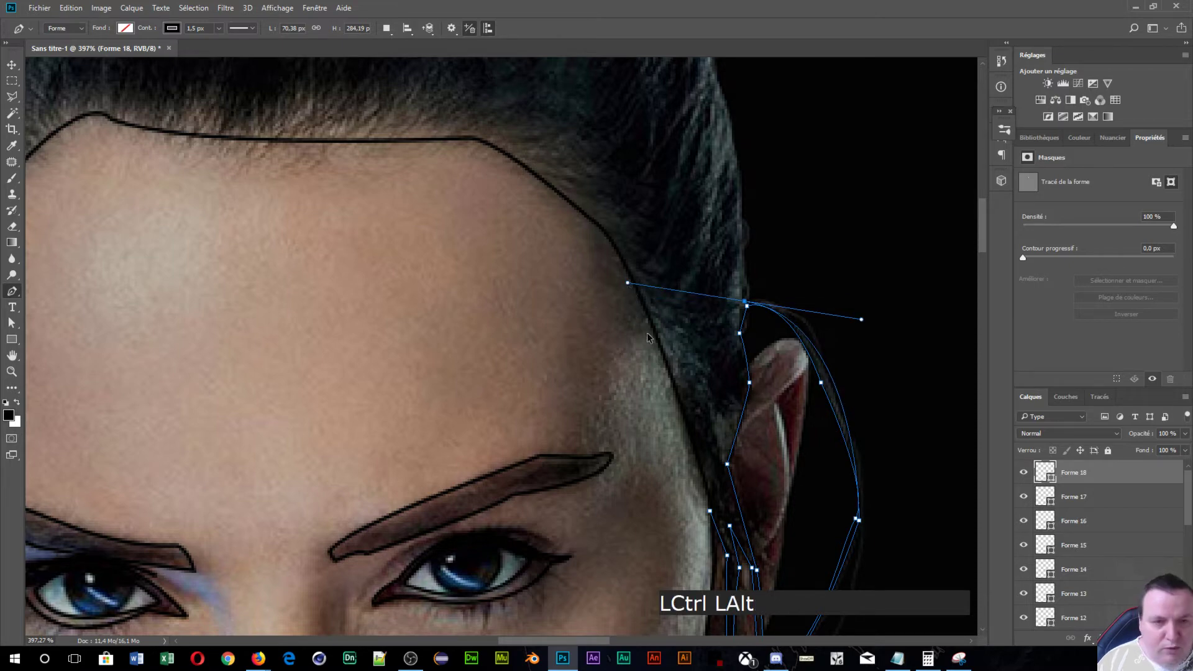
{"action": "key", "text": "ctrl+alt+z"}
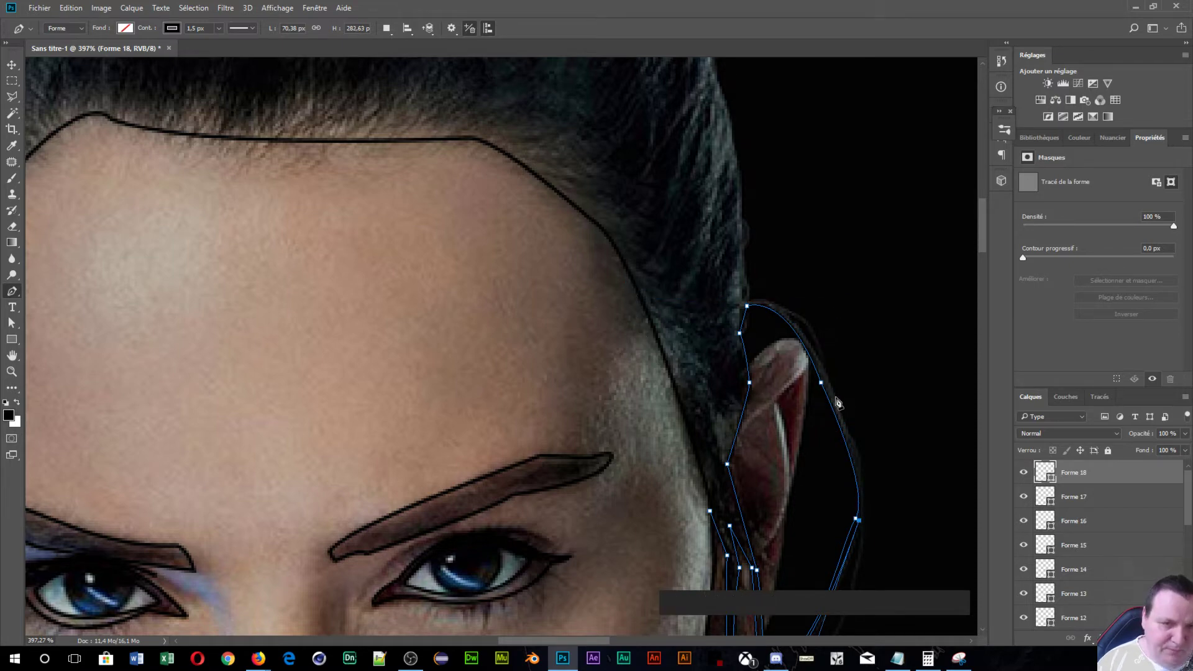
{"action": "left_click_drag", "start_coordinate": [836, 398], "coordinate": [797, 313]}
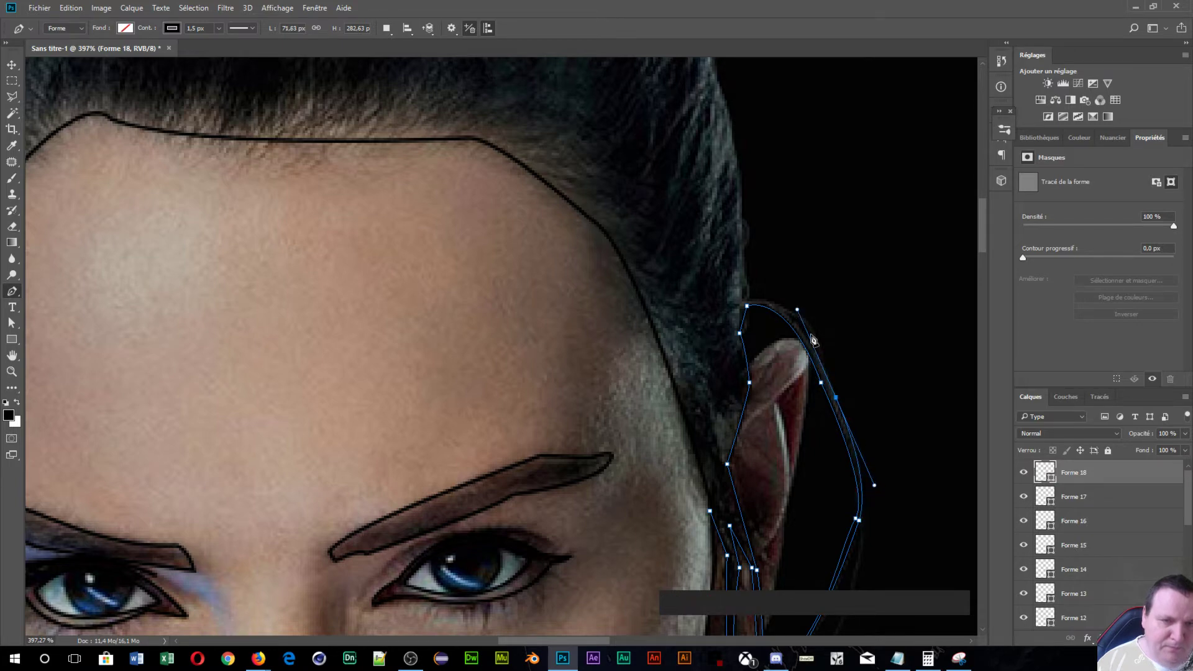
{"action": "left_click", "coordinate": [746, 305]}
{"action": "left_click_drag", "start_coordinate": [742, 304], "coordinate": [685, 304]}
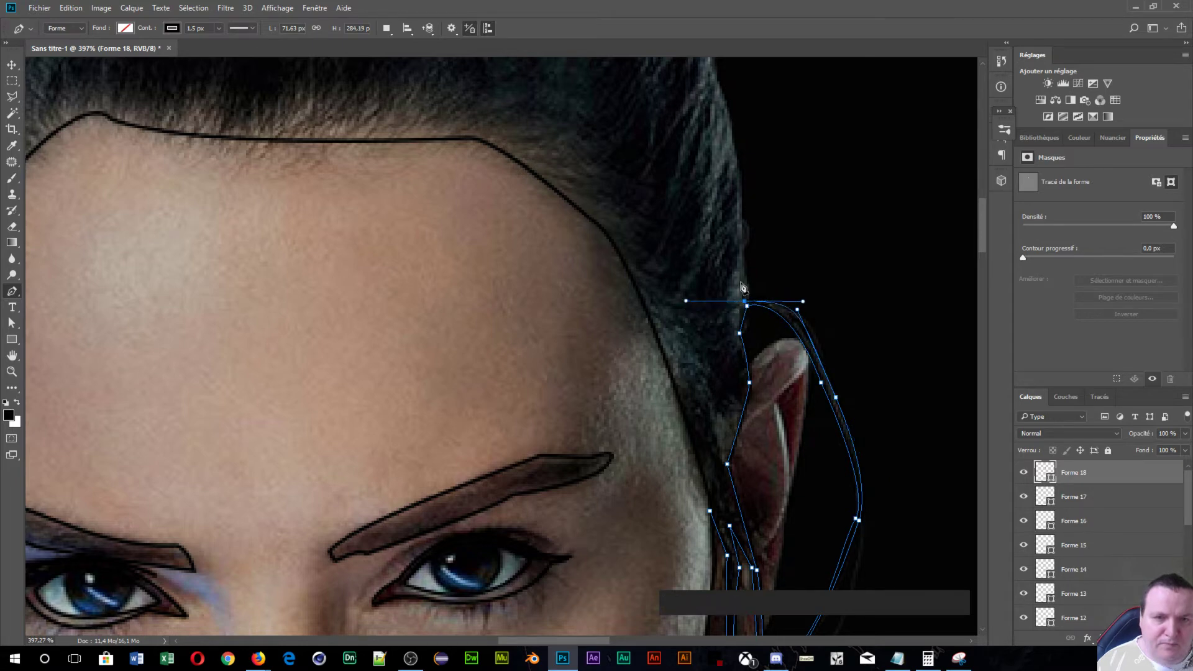
{"action": "key", "text": "space"}
{"action": "left_click_drag", "start_coordinate": [759, 221], "coordinate": [720, 306]}
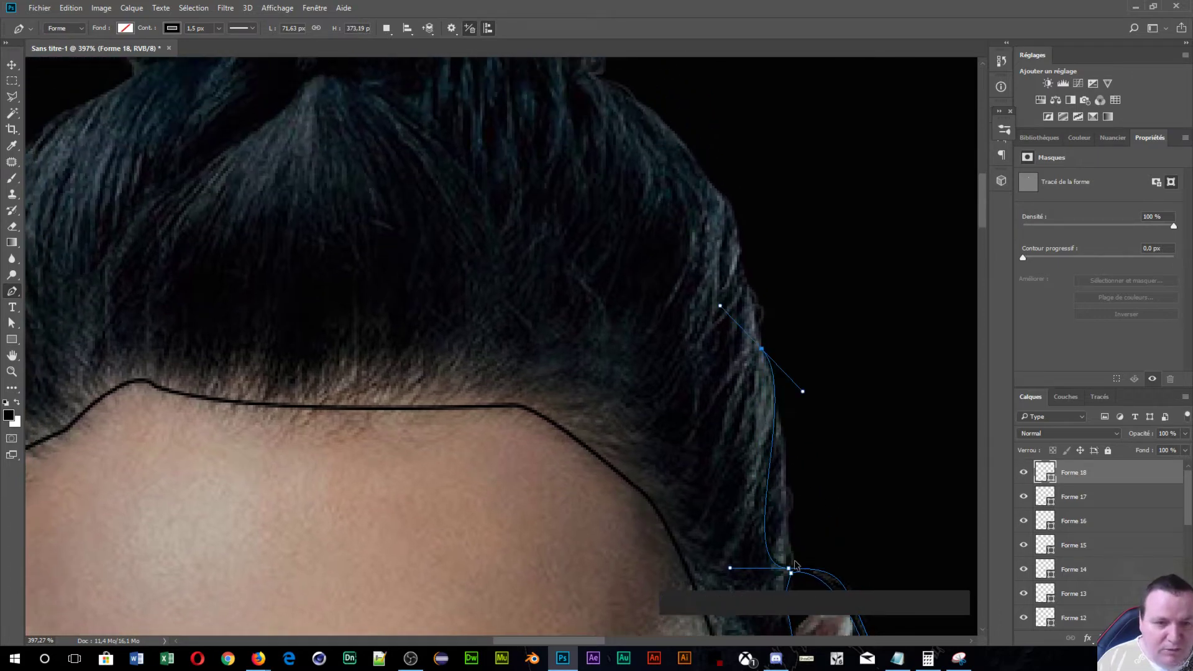
{"action": "key", "text": "alt"}
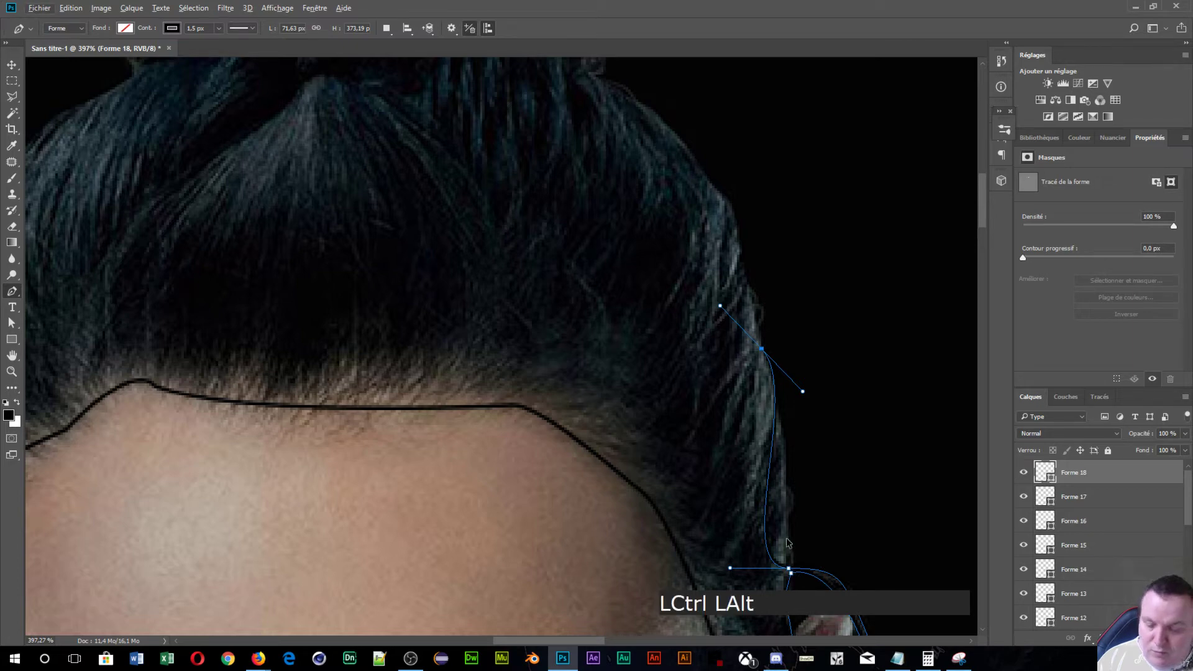
{"action": "key", "text": "ctrl+alt+z"}
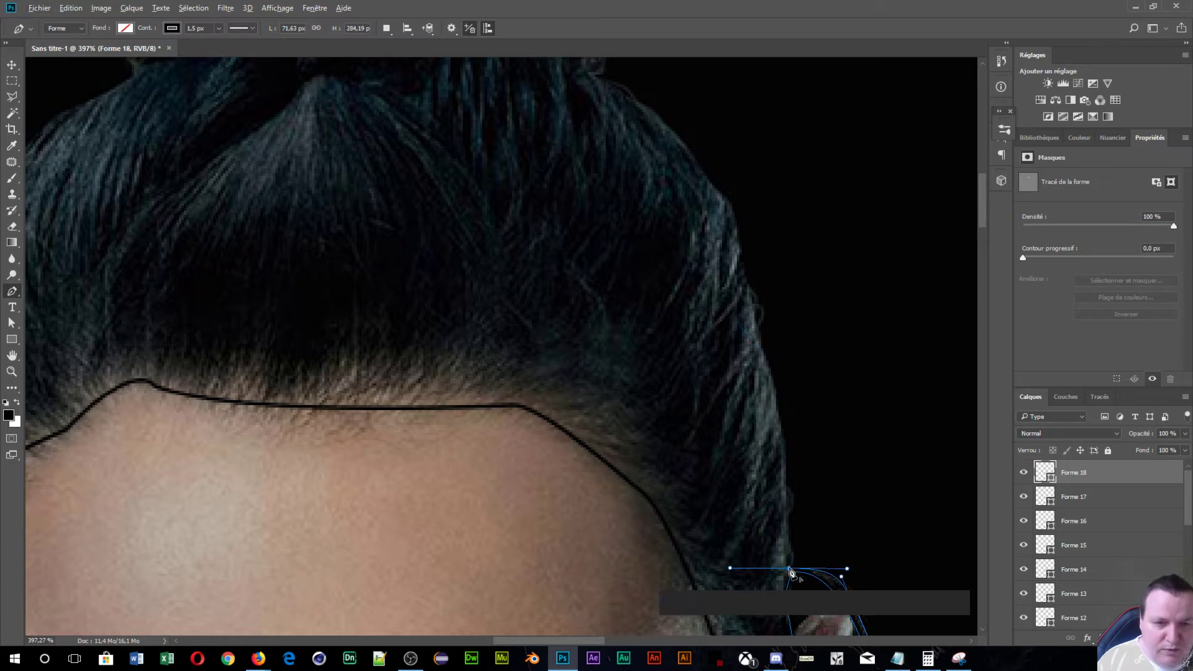
- Trace the outer hair contour from the strand's root up the side of the head with corner anchors, reaching about 418 px high
{"action": "left_click", "coordinate": [789, 569], "text": "alt"}
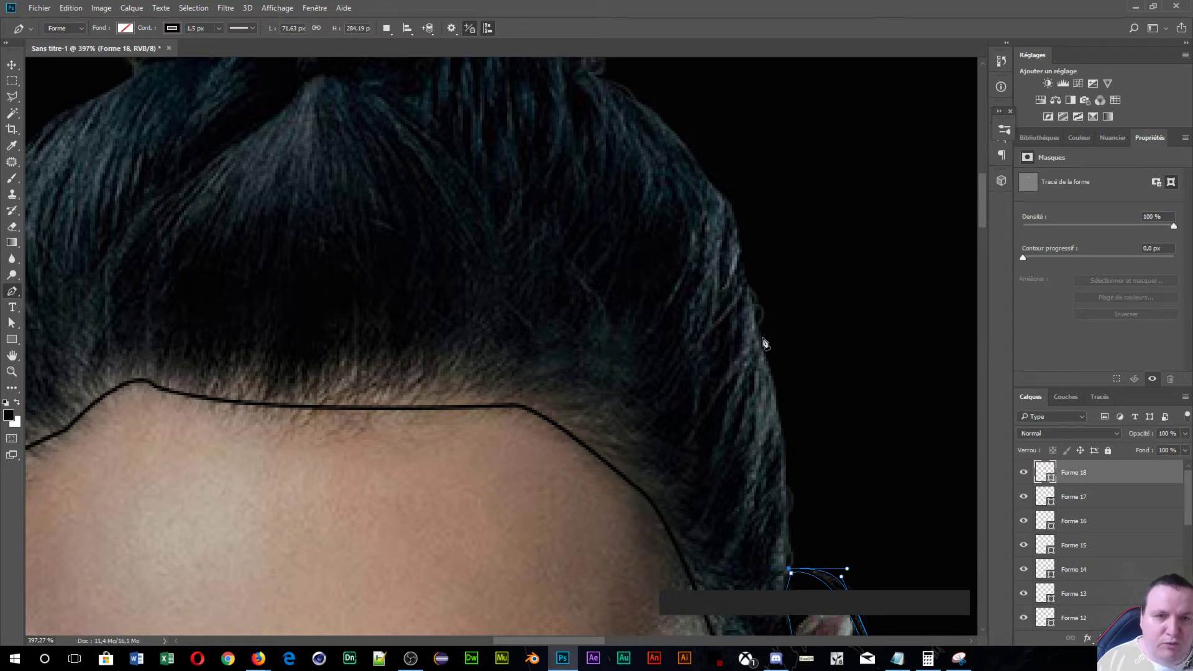
{"action": "left_click_drag", "start_coordinate": [762, 336], "coordinate": [738, 305]}
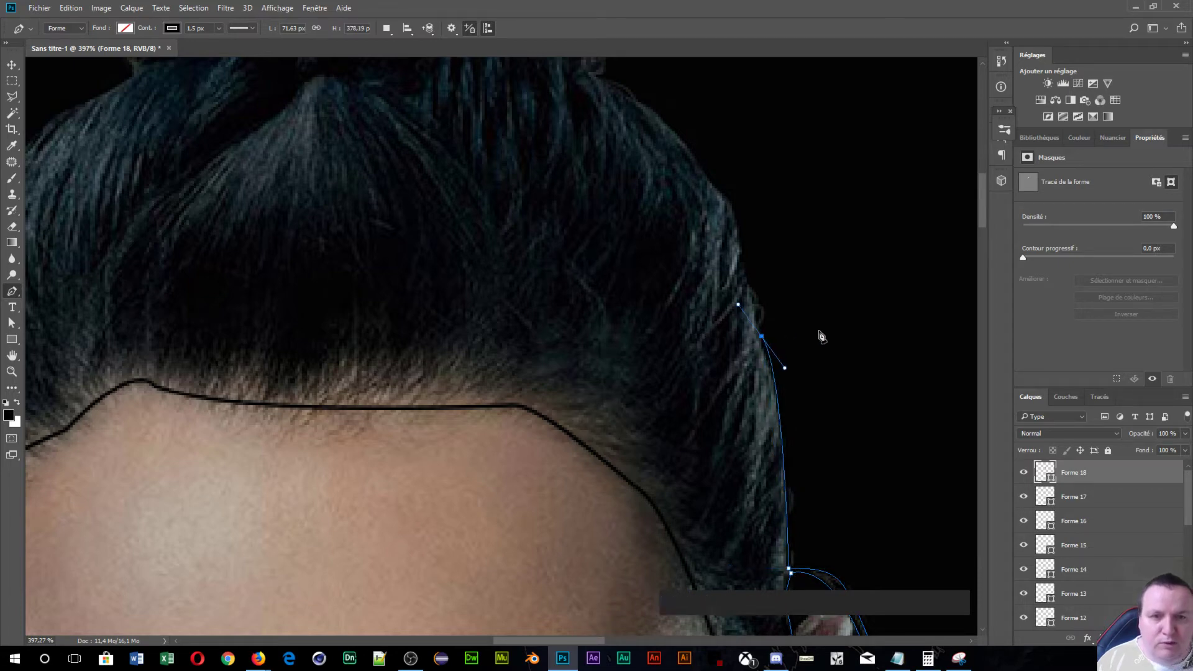
{"action": "left_click_drag", "start_coordinate": [818, 319], "coordinate": [858, 491]}
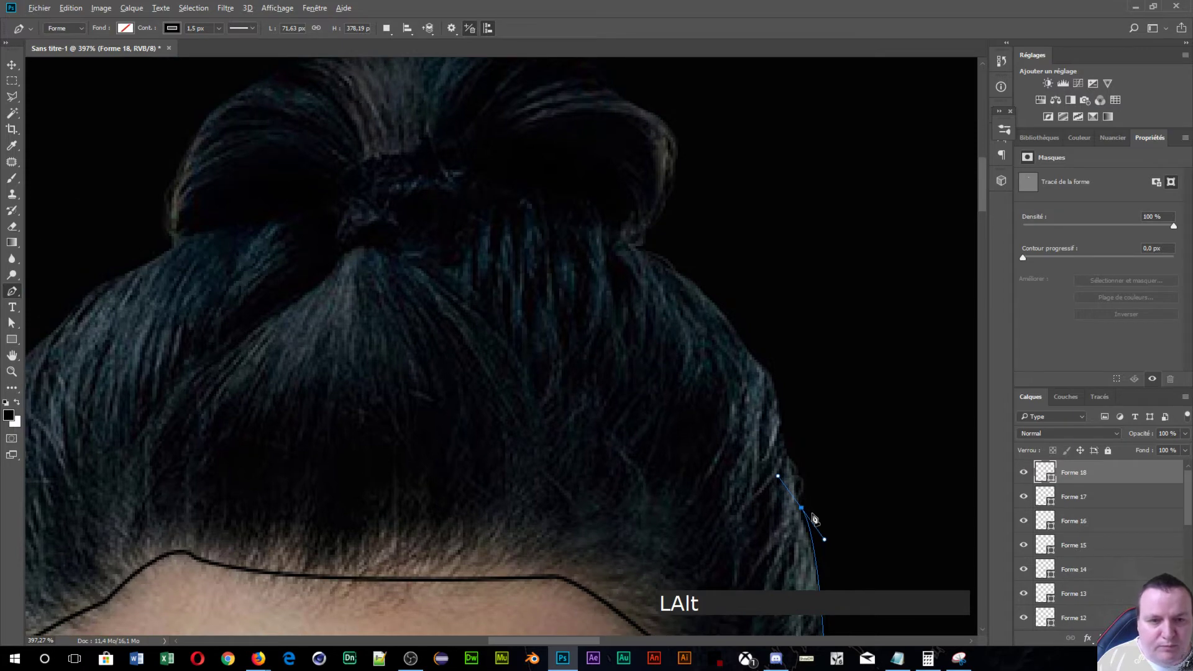
{"action": "left_click", "coordinate": [802, 508], "text": "alt"}
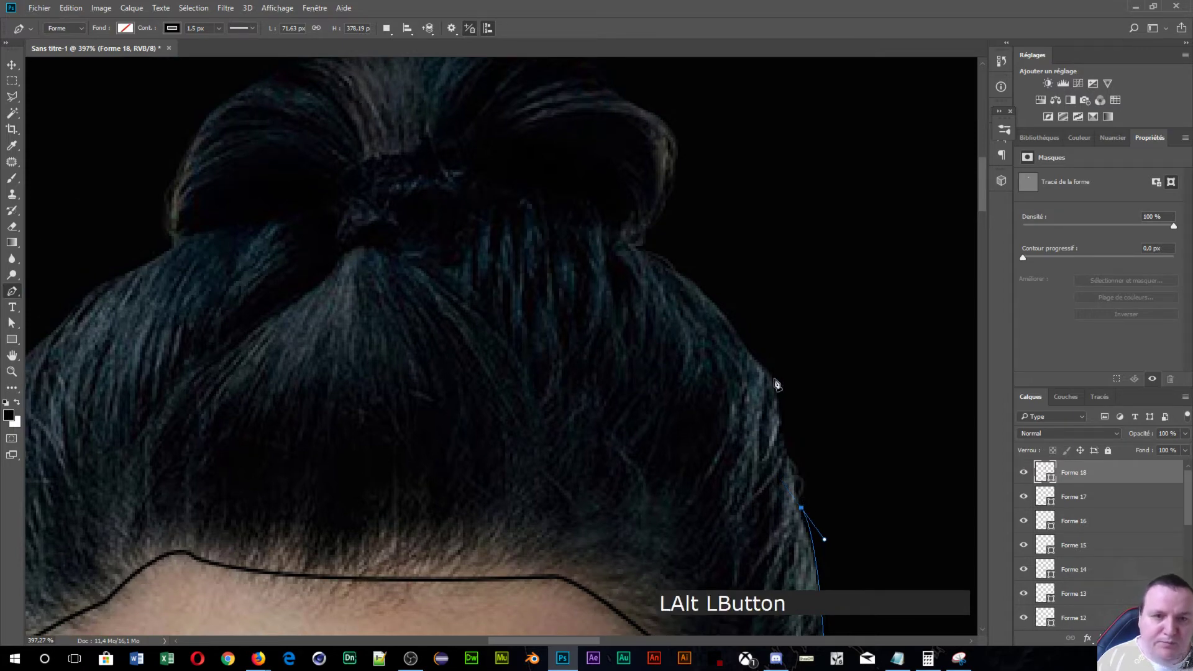
{"action": "left_click_drag", "start_coordinate": [781, 409], "coordinate": [781, 377]}
{"action": "left_click", "coordinate": [781, 410], "text": "alt"}
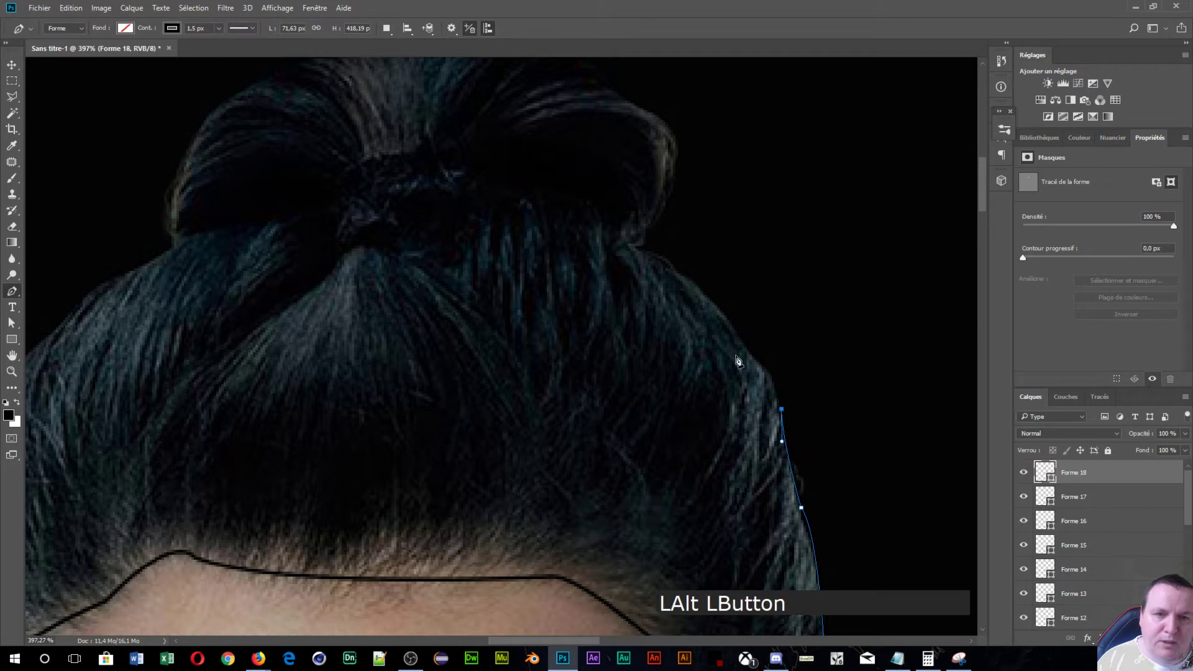
- Curve the contour over the upper side of the head to the near base of the bun, reaching about 125 px wide and 482 px high
{"action": "left_click_drag", "start_coordinate": [750, 358], "coordinate": [716, 342]}
{"action": "left_click", "coordinate": [750, 359], "text": "alt"}
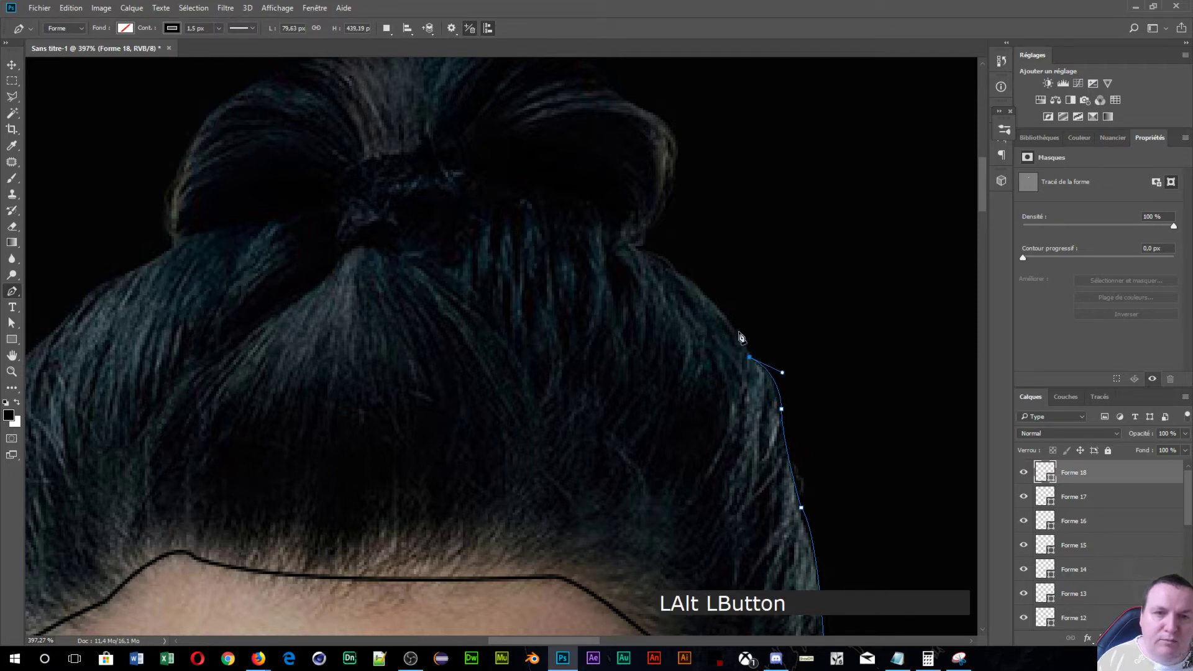
{"action": "left_click_drag", "start_coordinate": [639, 252], "coordinate": [561, 232]}
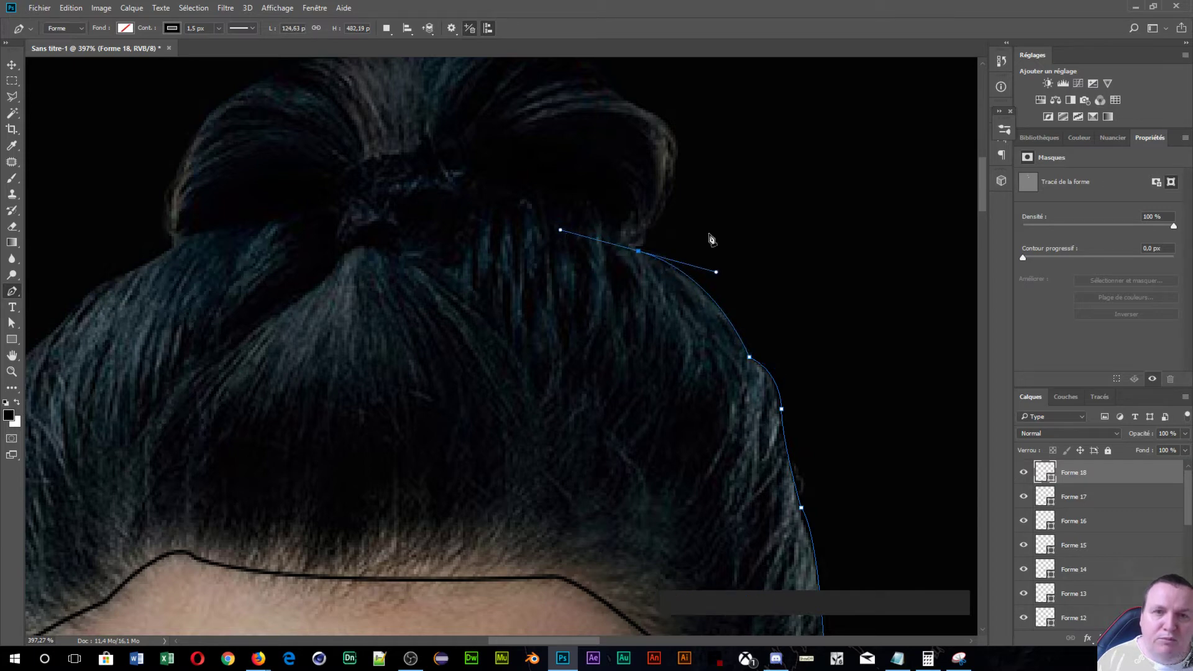
{"action": "left_click", "coordinate": [639, 251], "text": "alt"}
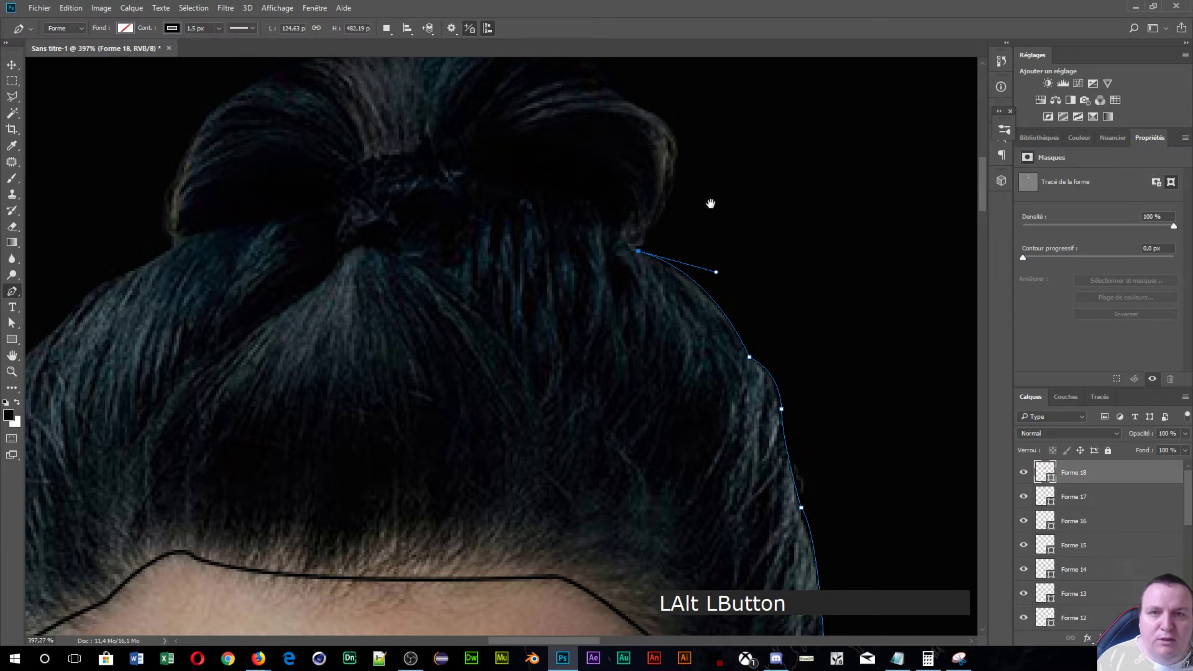
- Trace the bun's near side from its base around to its upper shoulder, bringing the path to about 145 px wide and 551 px high
{"action": "left_click_drag", "start_coordinate": [711, 203], "coordinate": [711, 317]}
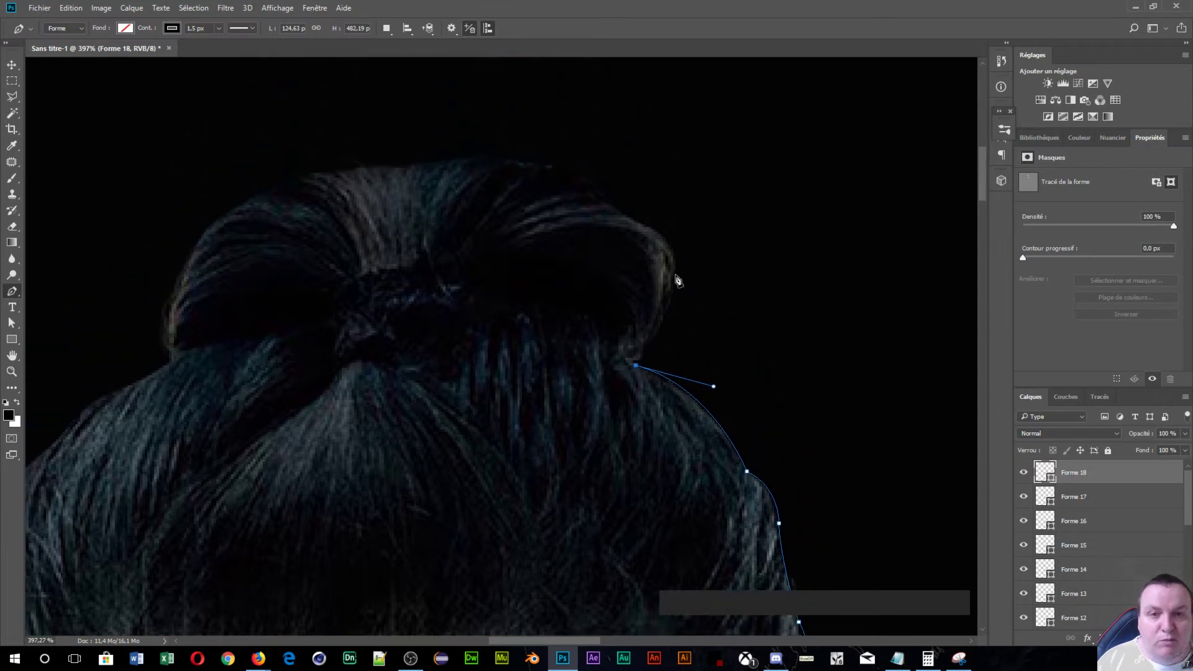
{"action": "left_click_drag", "start_coordinate": [673, 282], "coordinate": [662, 256]}
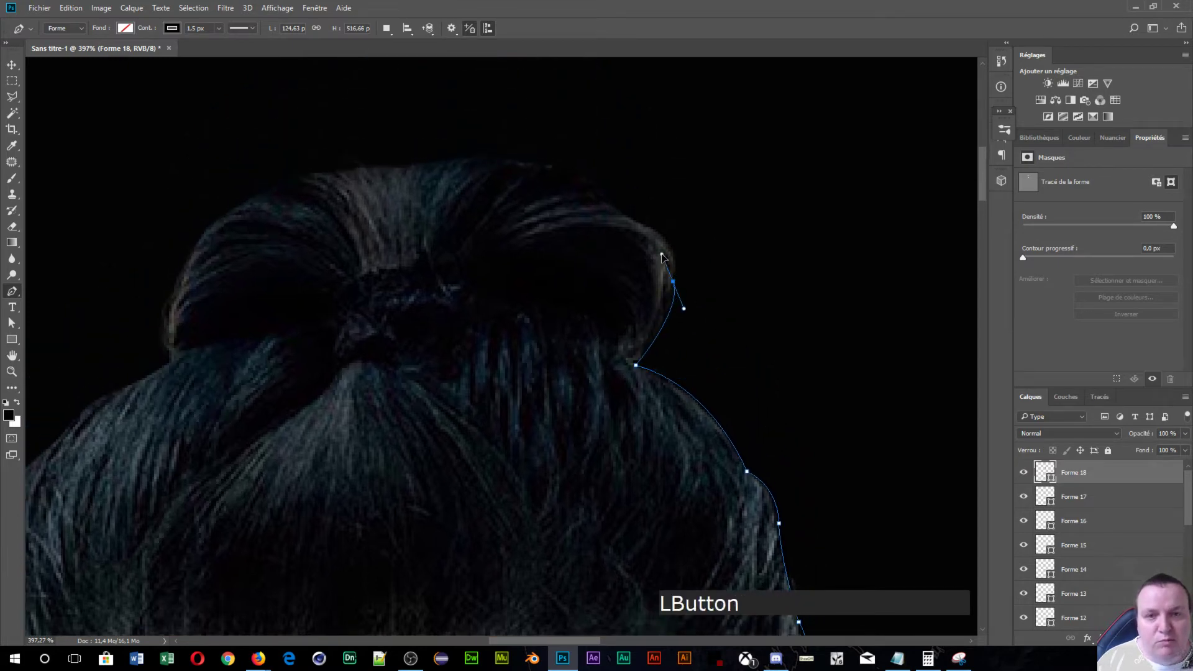
{"action": "left_click", "coordinate": [674, 283], "text": "alt"}
{"action": "left_click_drag", "start_coordinate": [586, 195], "coordinate": [475, 159]}
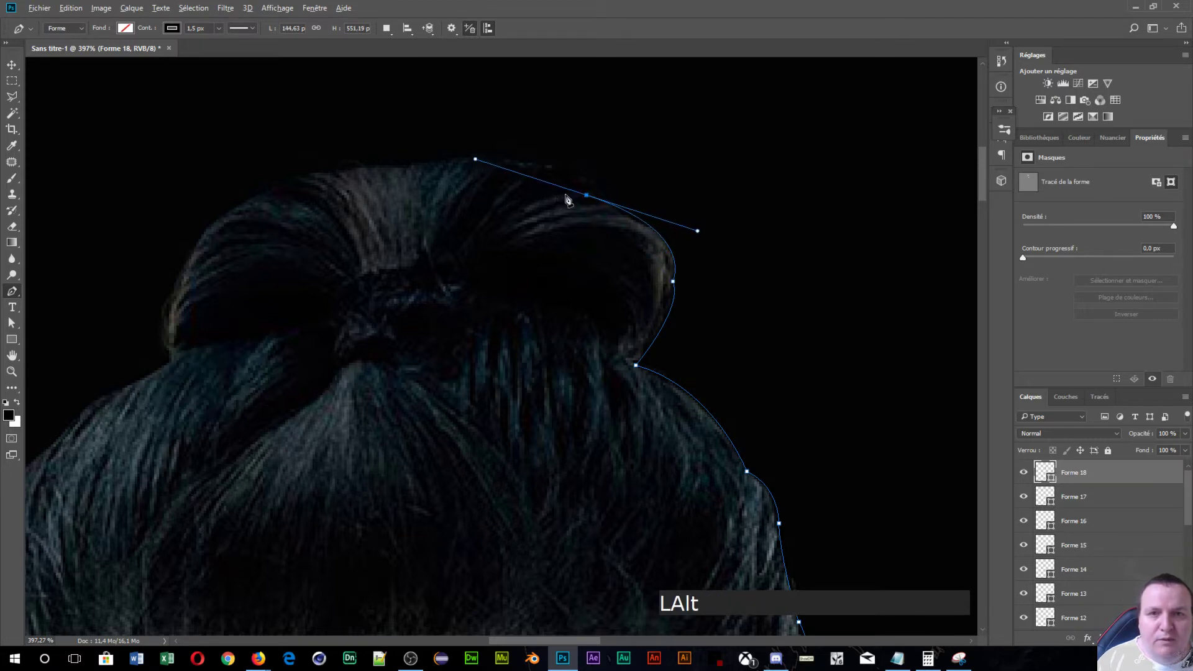
{"action": "left_click", "coordinate": [586, 197], "text": "alt"}
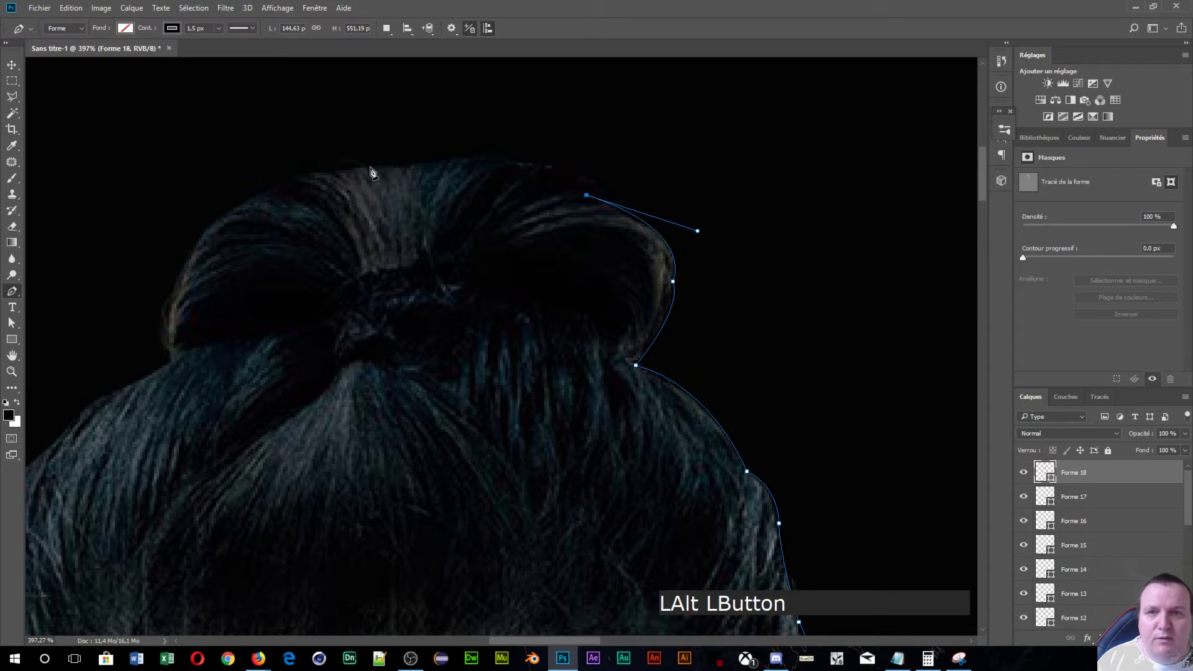
- Carry the contour over the top of the bun and down to its opposite base, reaching about 314 px wide and 566 px high
{"action": "left_click_drag", "start_coordinate": [406, 171], "coordinate": [258, 208]}
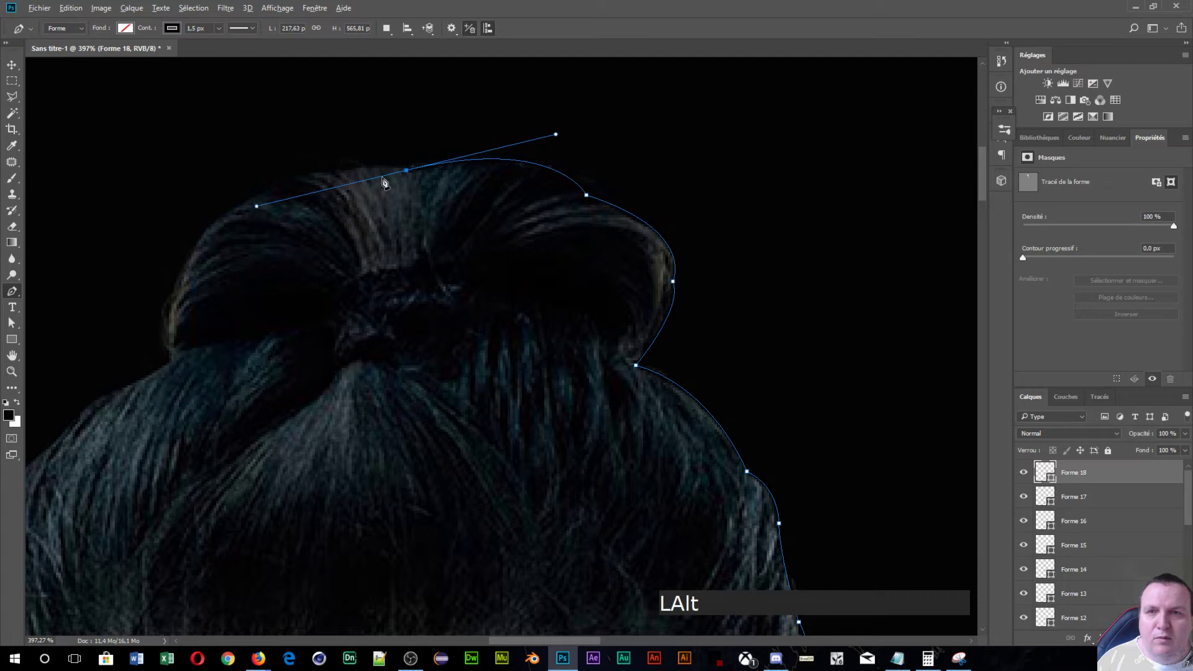
{"action": "left_click", "coordinate": [407, 171], "text": "alt"}
{"action": "left_click_drag", "start_coordinate": [229, 210], "coordinate": [161, 268]}
{"action": "left_click_drag", "start_coordinate": [351, 235], "coordinate": [639, 158]}
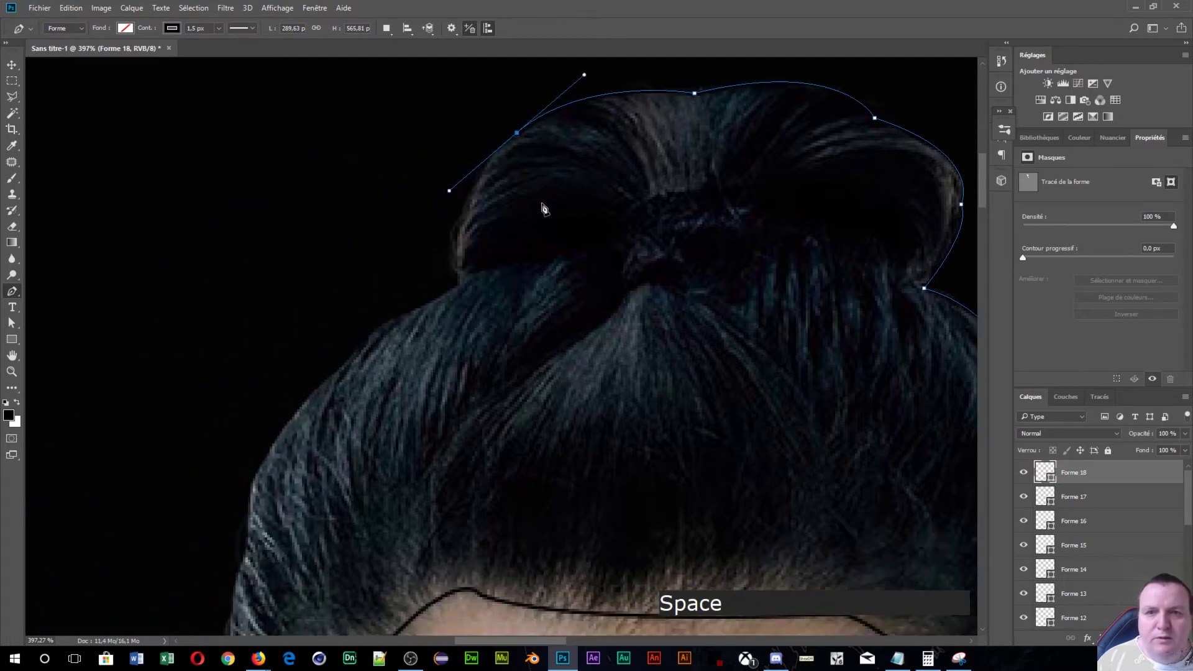
{"action": "left_click", "coordinate": [459, 279], "text": "alt"}
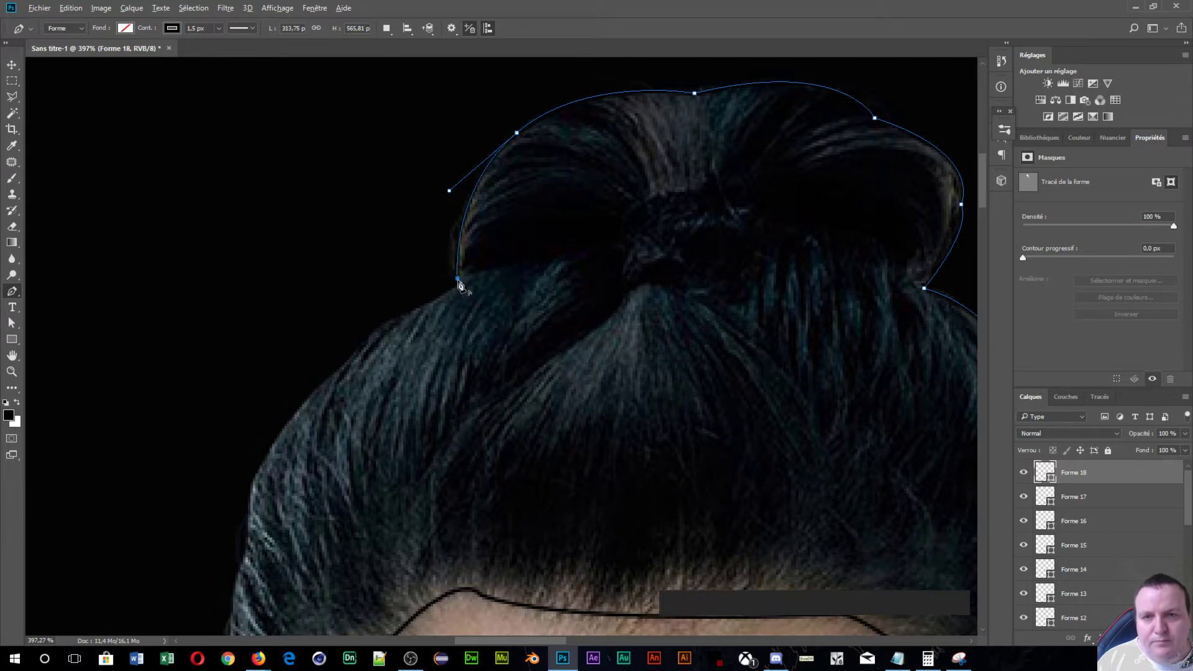
{"action": "left_click", "coordinate": [459, 286], "text": "alt"}
{"action": "left_click", "coordinate": [460, 287]}
- Curve the contour from the bun's far base down the crown to a corner anchor at the head's side, widening the path to about 398 px
{"action": "left_click_drag", "start_coordinate": [354, 352], "coordinate": [338, 380]}
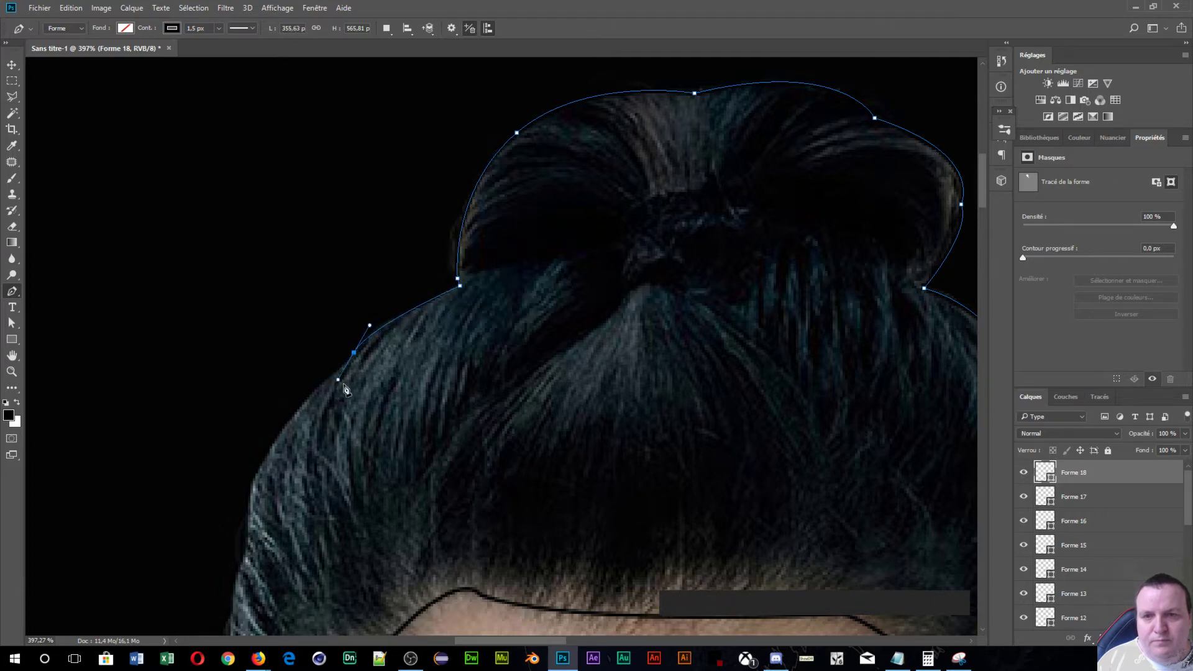
{"action": "key", "text": "space"}
{"action": "left_click_drag", "start_coordinate": [468, 334], "coordinate": [700, 84]}
{"action": "left_click_drag", "start_coordinate": [639, 169], "coordinate": [631, 264]}
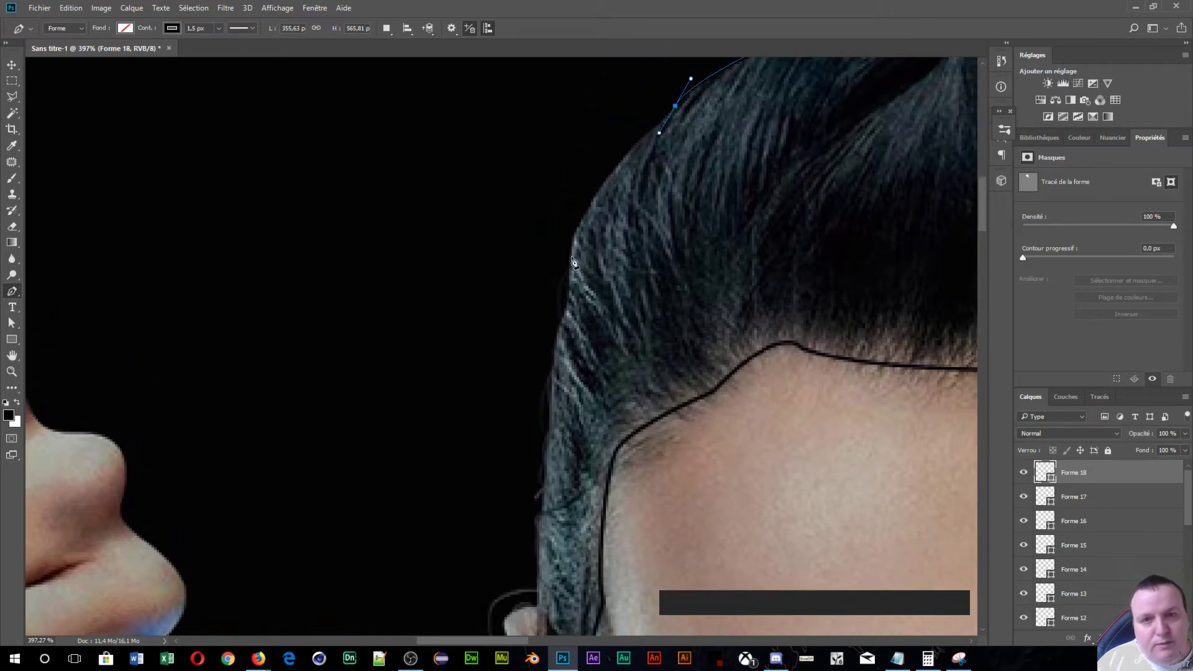
{"action": "left_click_drag", "start_coordinate": [571, 256], "coordinate": [564, 329]}
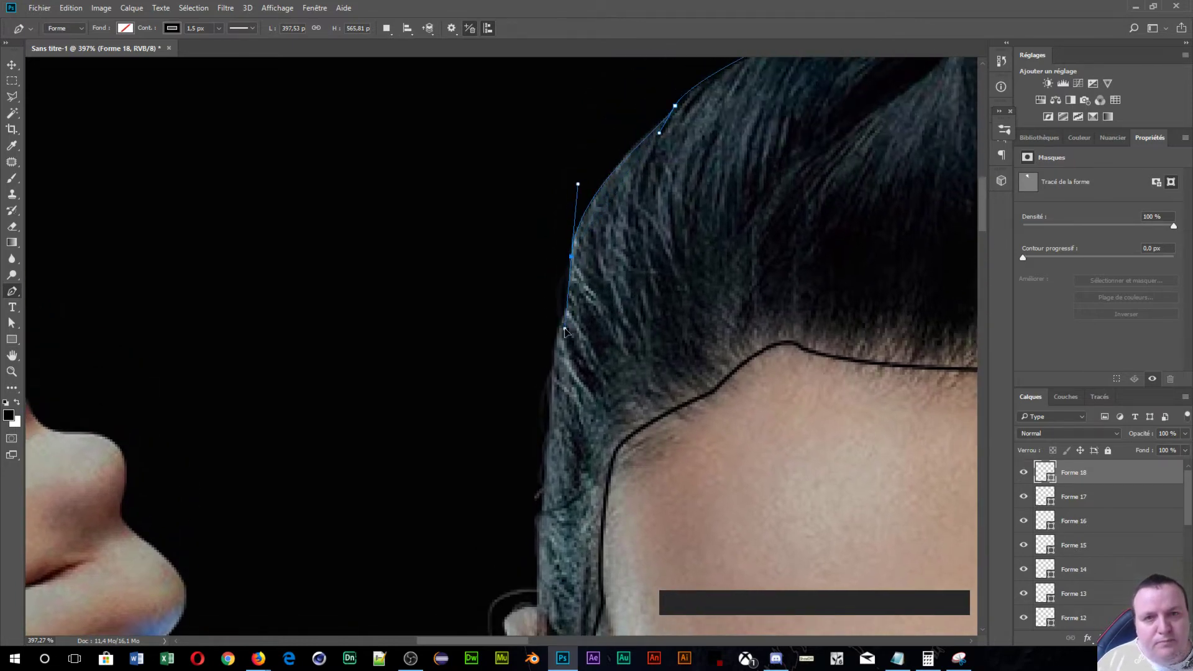
{"action": "key", "text": "alt"}
{"action": "left_click", "coordinate": [571, 257], "text": "alt"}
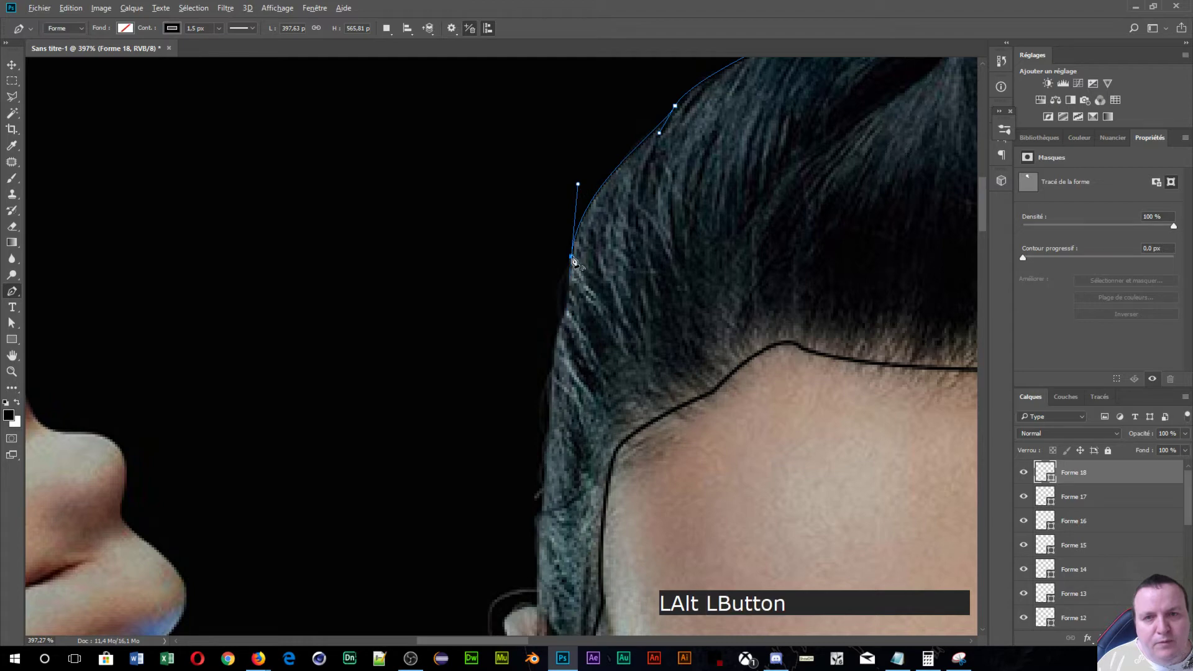
- Continue the contour in straight segments down the side of the hair to just above the second ear, reaching about 411 px wide
{"action": "left_click", "coordinate": [554, 355]}
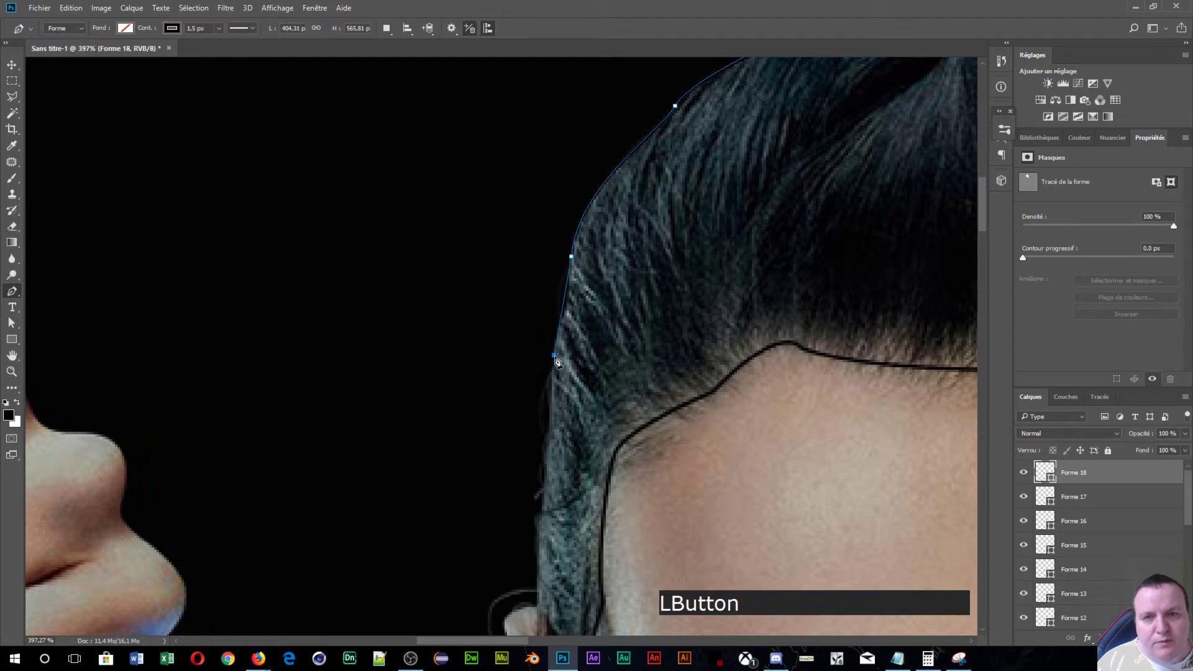
{"action": "left_click", "coordinate": [547, 442]}
{"action": "key", "text": "space"}
{"action": "left_click_drag", "start_coordinate": [578, 434], "coordinate": [571, 202]}
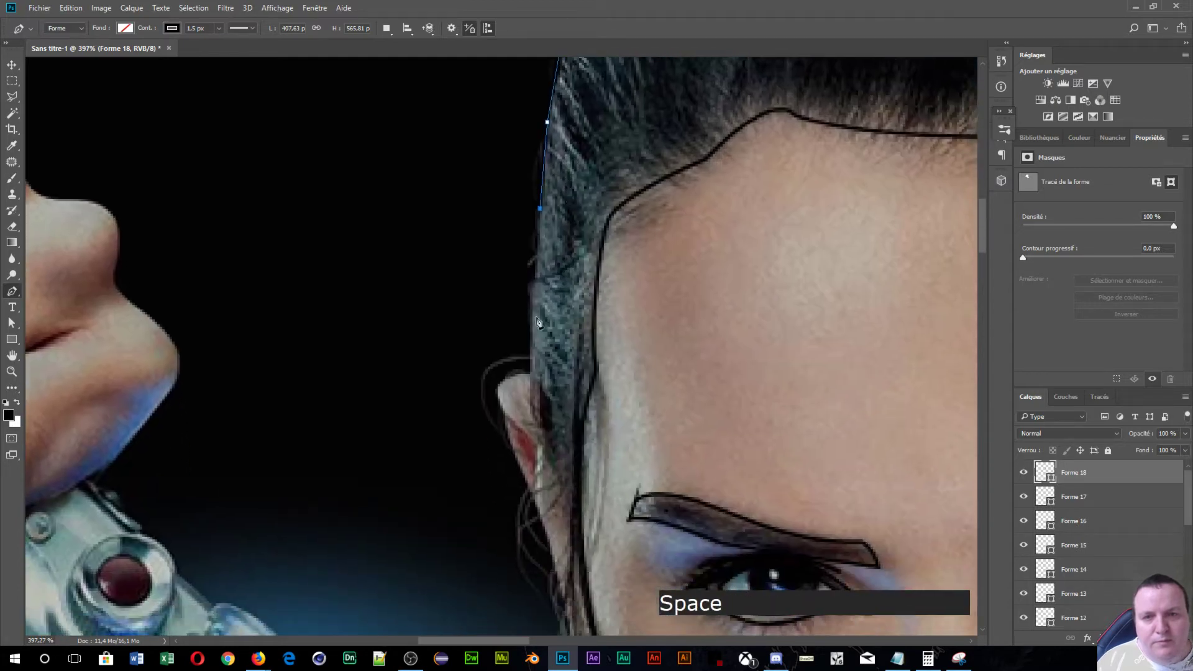
{"action": "left_click", "coordinate": [532, 343]}
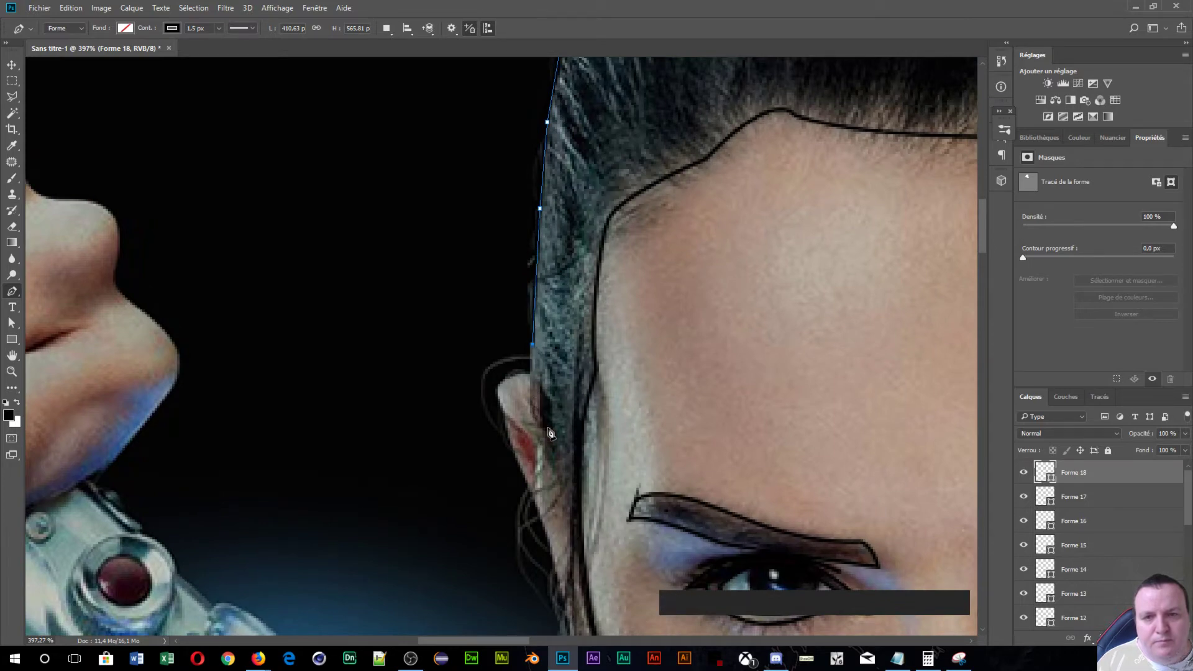
- Curve the hair edge inward in front of the ear to a corner anchor, and extend it with short straight segments beside the ear opening
{"action": "left_click_drag", "start_coordinate": [545, 426], "coordinate": [564, 441]}
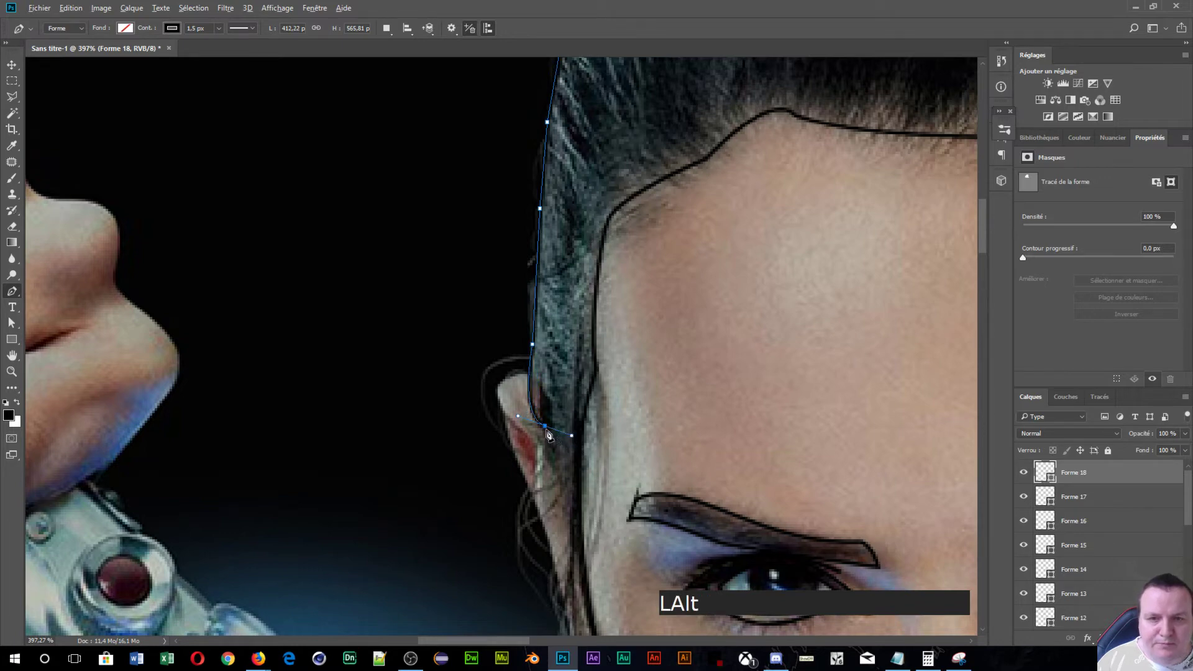
{"action": "left_click", "coordinate": [551, 432], "text": "alt"}
{"action": "left_click_drag", "start_coordinate": [573, 479], "coordinate": [610, 292]}
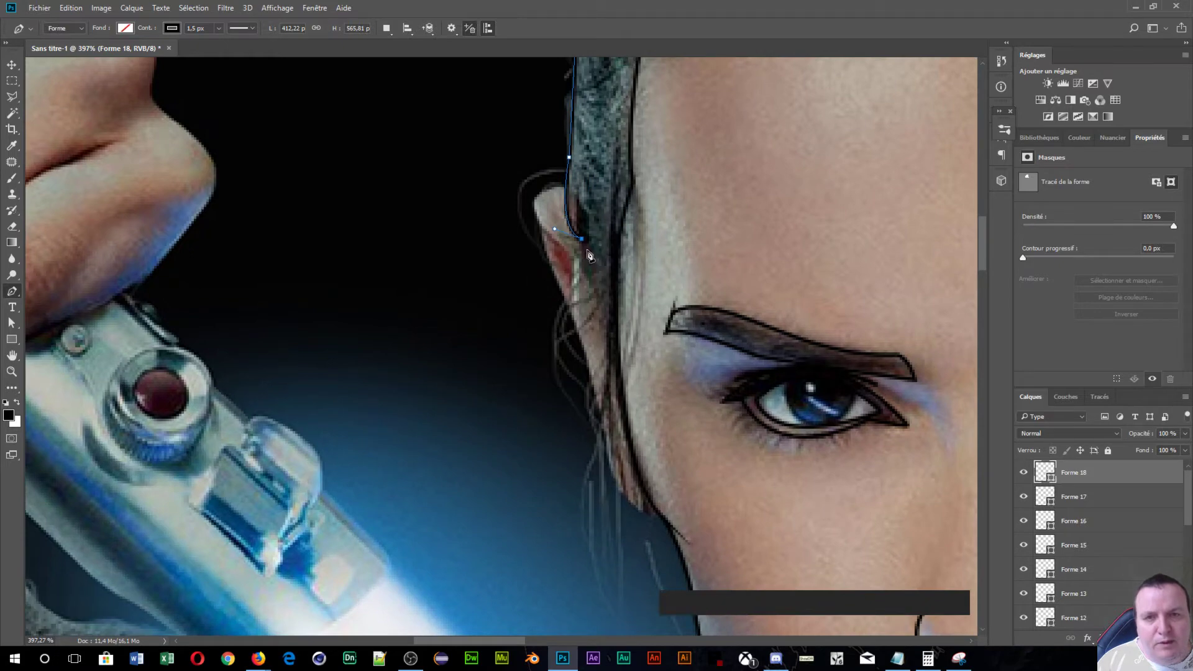
{"action": "left_click", "coordinate": [582, 253]}
{"action": "left_click", "coordinate": [584, 265]}
{"action": "left_click_drag", "start_coordinate": [555, 357], "coordinate": [562, 389]}
{"action": "key", "text": "alt"}
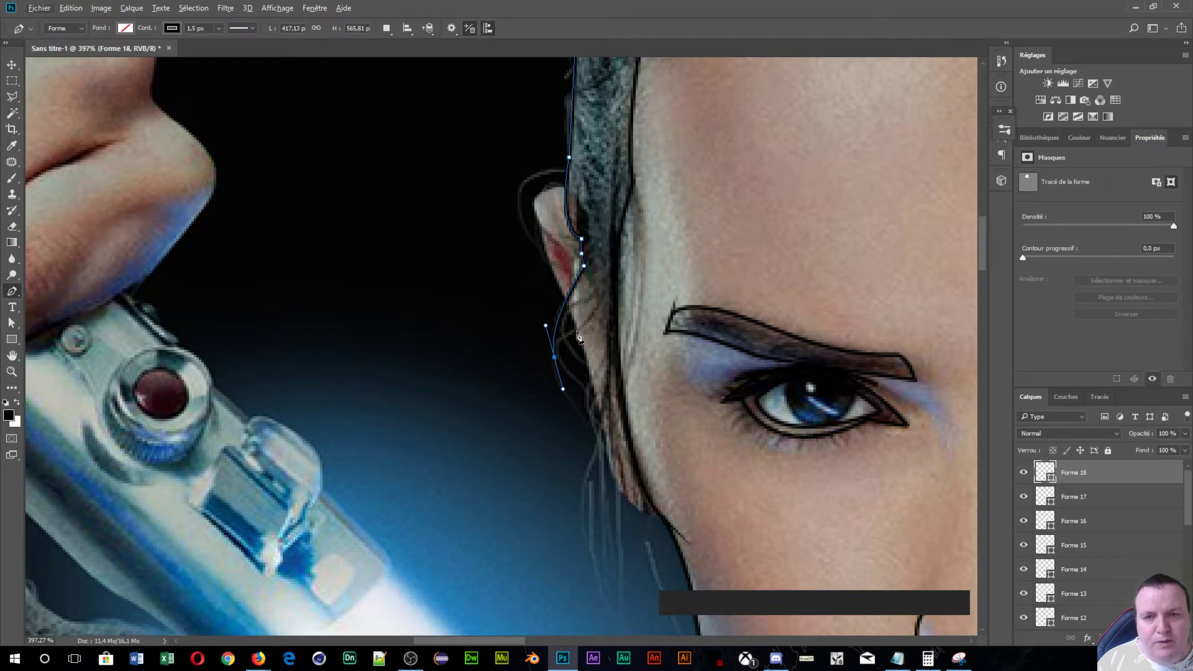
{"action": "key", "text": "ctrl+alt+z"}
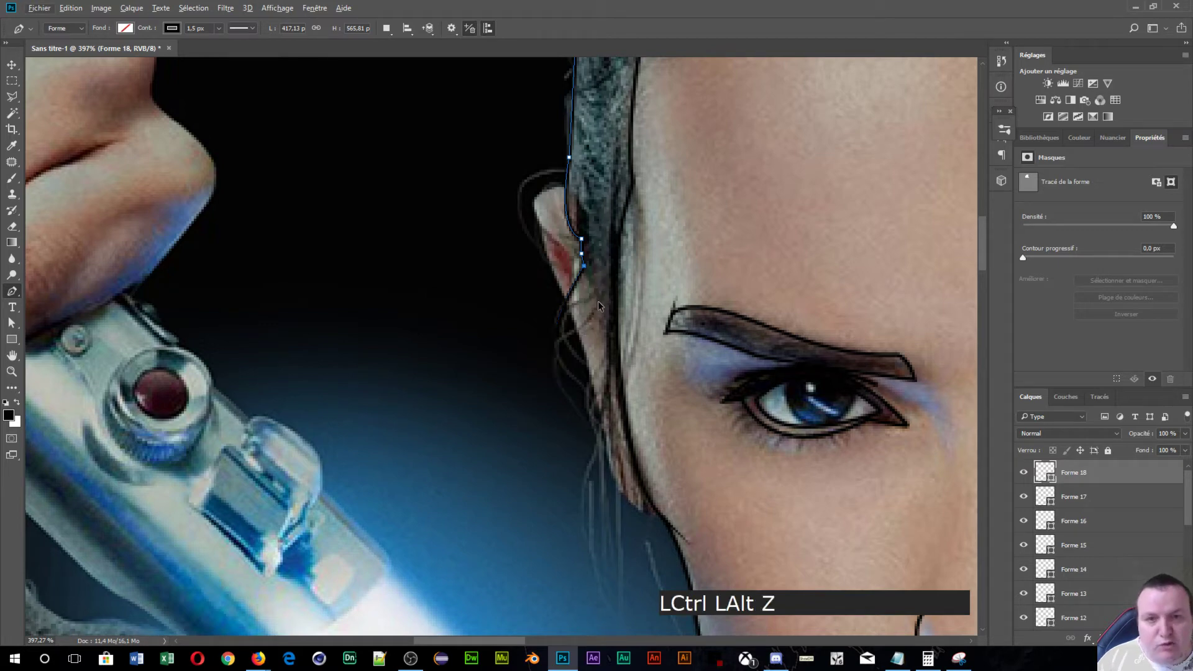
- Trace the hair edge down past the earlobe and curve along the loose hanging strand to its tip beside the jaw, using corner anchors
{"action": "left_click", "coordinate": [604, 319]}
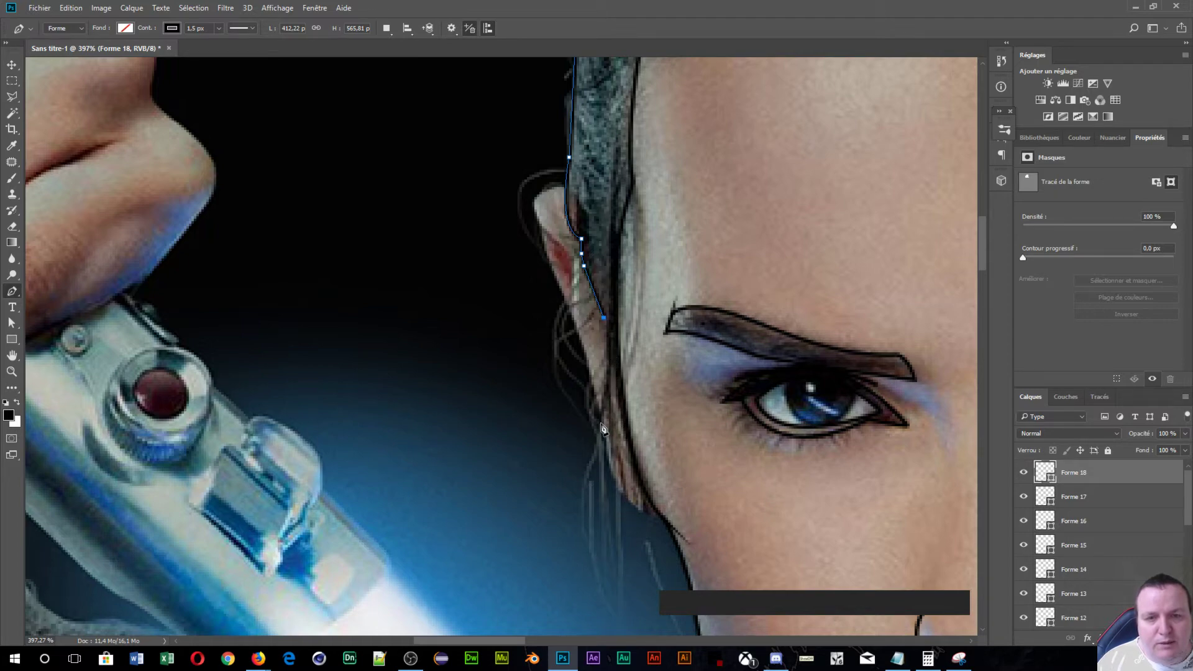
{"action": "left_click_drag", "start_coordinate": [594, 432], "coordinate": [573, 476]}
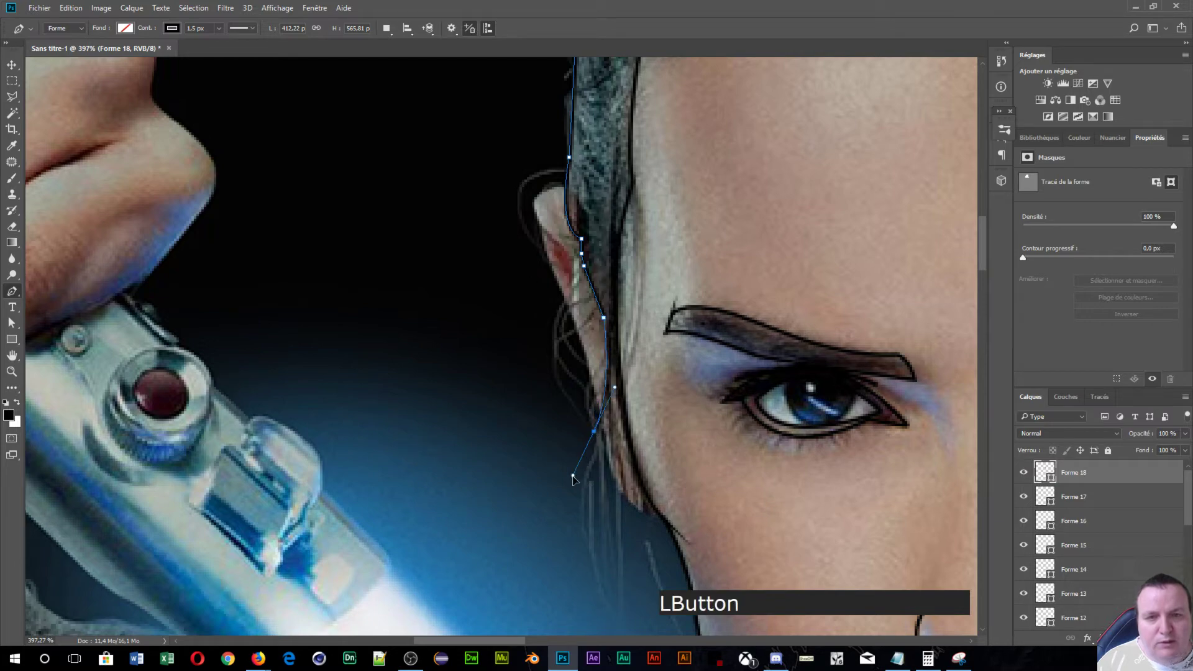
{"action": "left_click", "coordinate": [594, 431], "text": "alt"}
{"action": "left_click_drag", "start_coordinate": [598, 581], "coordinate": [630, 616]}
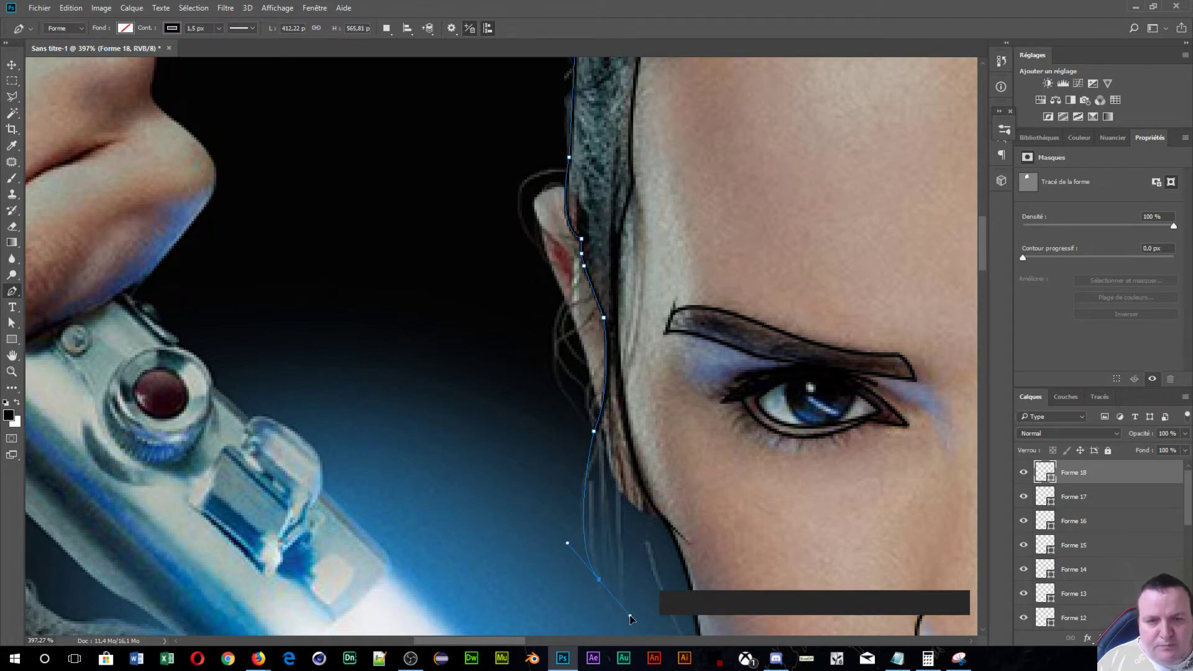
{"action": "left_click", "coordinate": [599, 580], "text": "alt"}
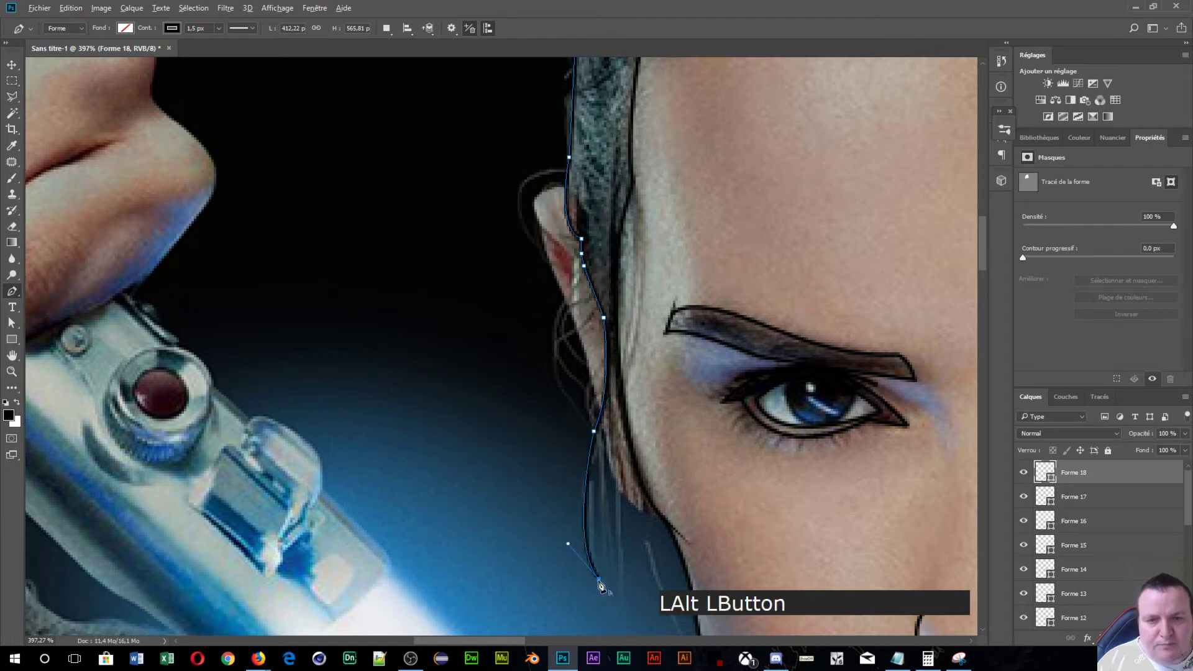
- Bring the strand's return edge from its tip back up past the earlobe, ending at an anchor in the hair in front of the ear
{"action": "left_click", "coordinate": [600, 427]}
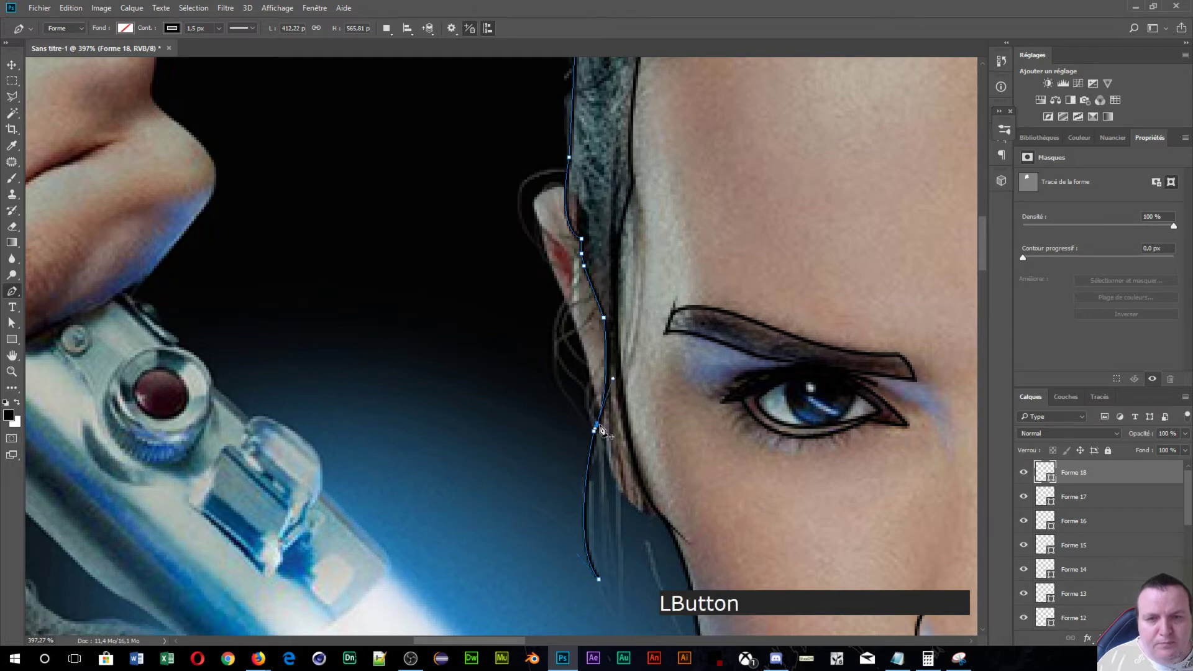
{"action": "key", "text": "ctrl+alt+z"}
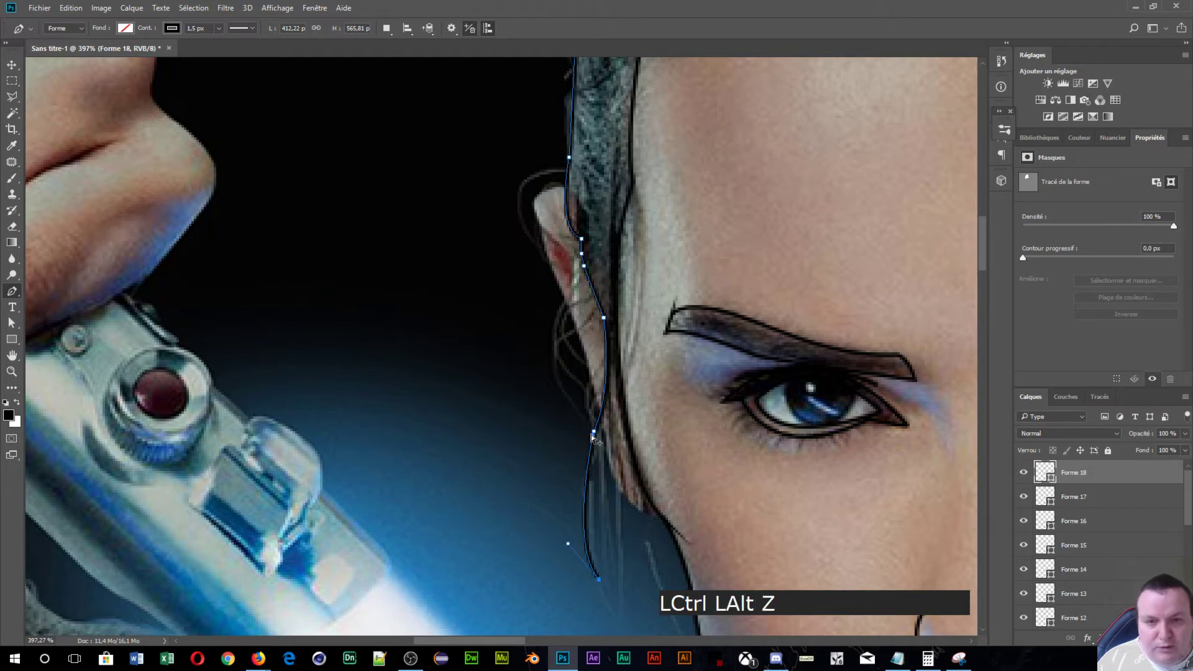
{"action": "left_click_drag", "start_coordinate": [601, 433], "coordinate": [633, 305]}
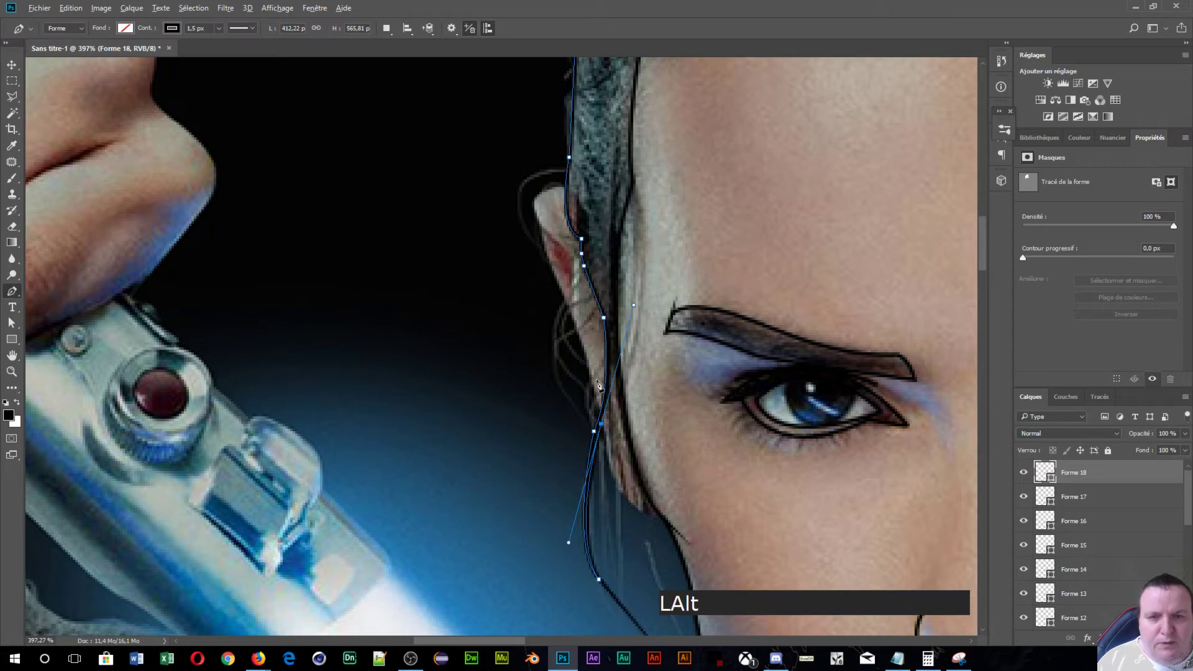
{"action": "left_click", "coordinate": [606, 428], "text": "alt"}
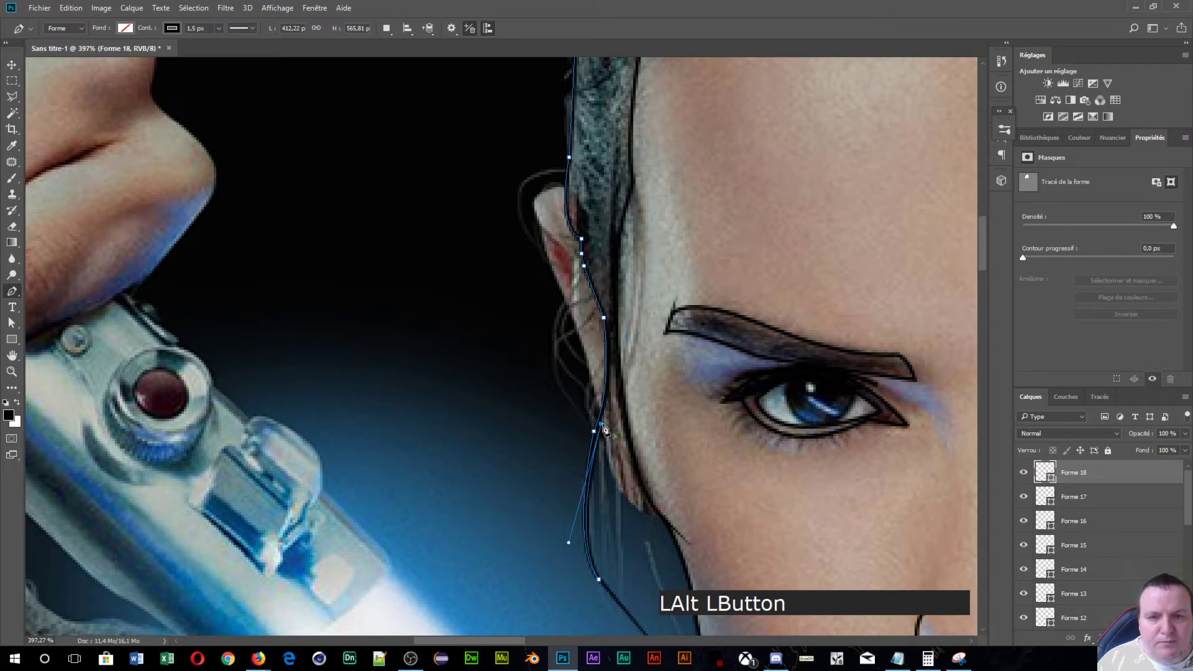
{"action": "left_click", "coordinate": [610, 331]}
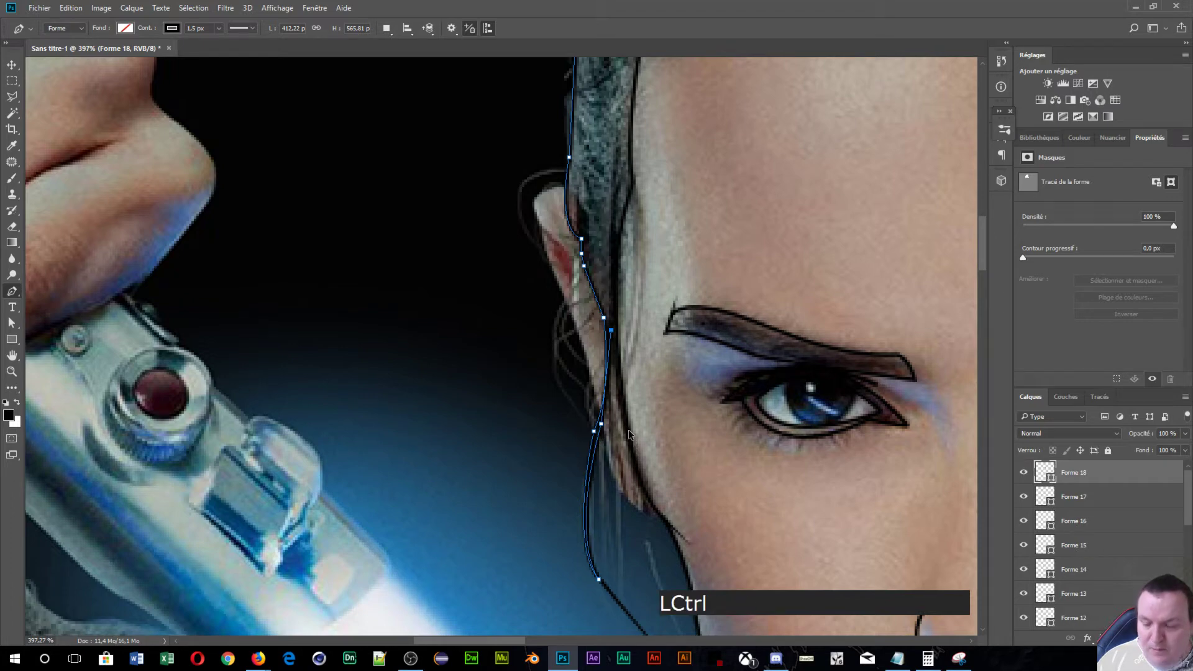
- Undo the last anchor and redraw the strand's curved return edge up to a corner anchor in the hair in front of the ear
{"action": "key", "text": "ctrl+alt+z"}
{"action": "left_click", "coordinate": [612, 337]}
{"action": "left_click_drag", "start_coordinate": [611, 336], "coordinate": [609, 276]}
{"action": "left_click", "coordinate": [612, 341], "text": "alt"}
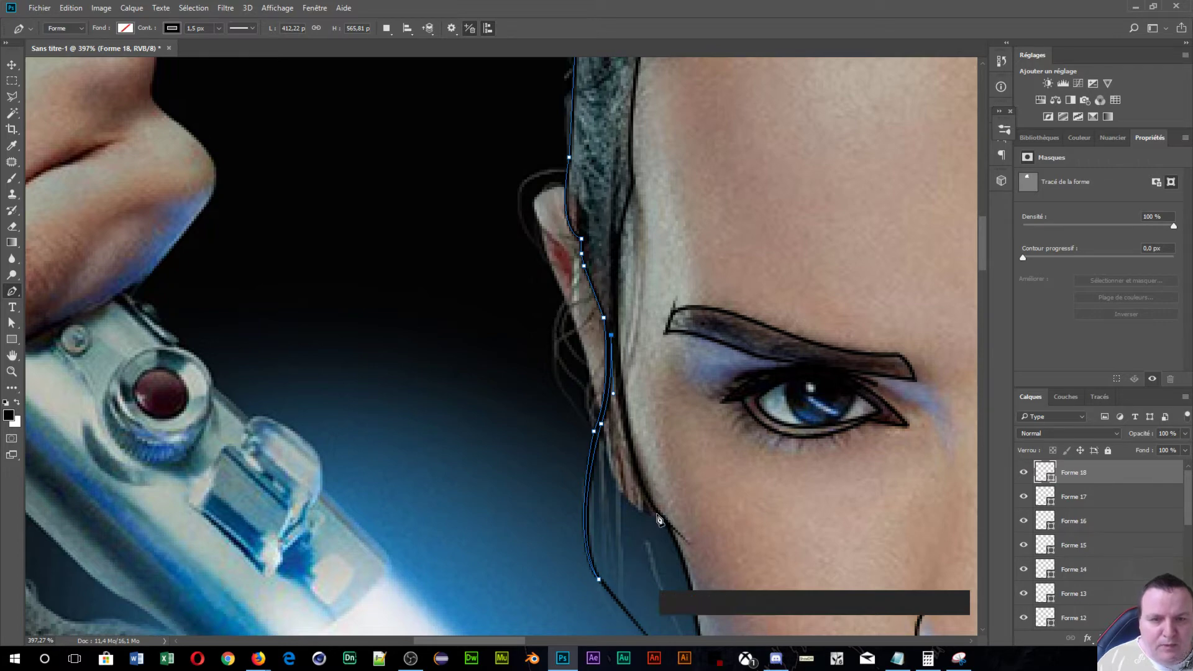
- Curve the path down the face-side edge of the hair past the earlobe to a pointed tip on the cheek, and finish it
{"action": "left_click", "coordinate": [646, 497]}
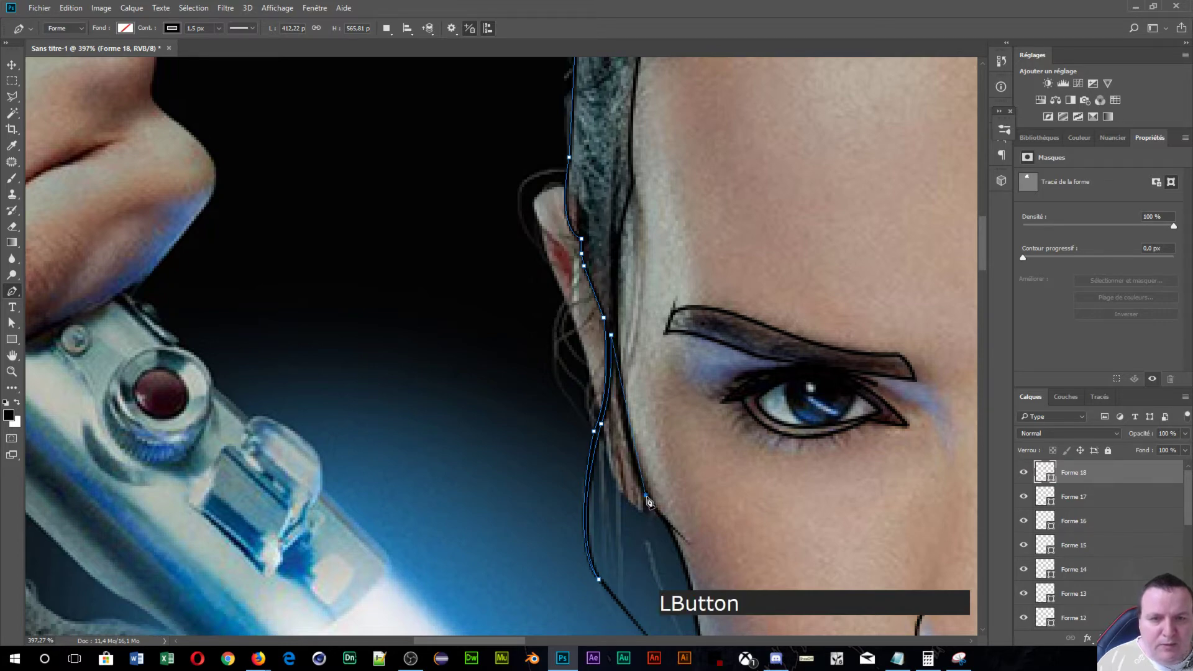
{"action": "left_click_drag", "start_coordinate": [649, 501], "coordinate": [667, 513]}
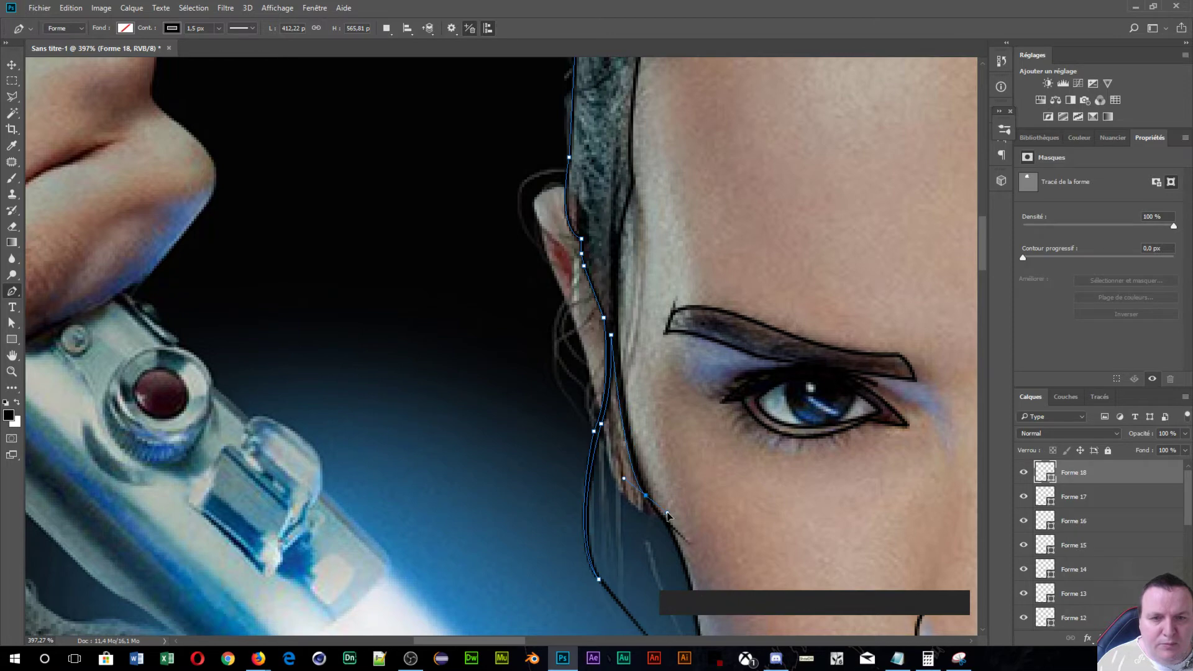
{"action": "left_click", "coordinate": [688, 540]}
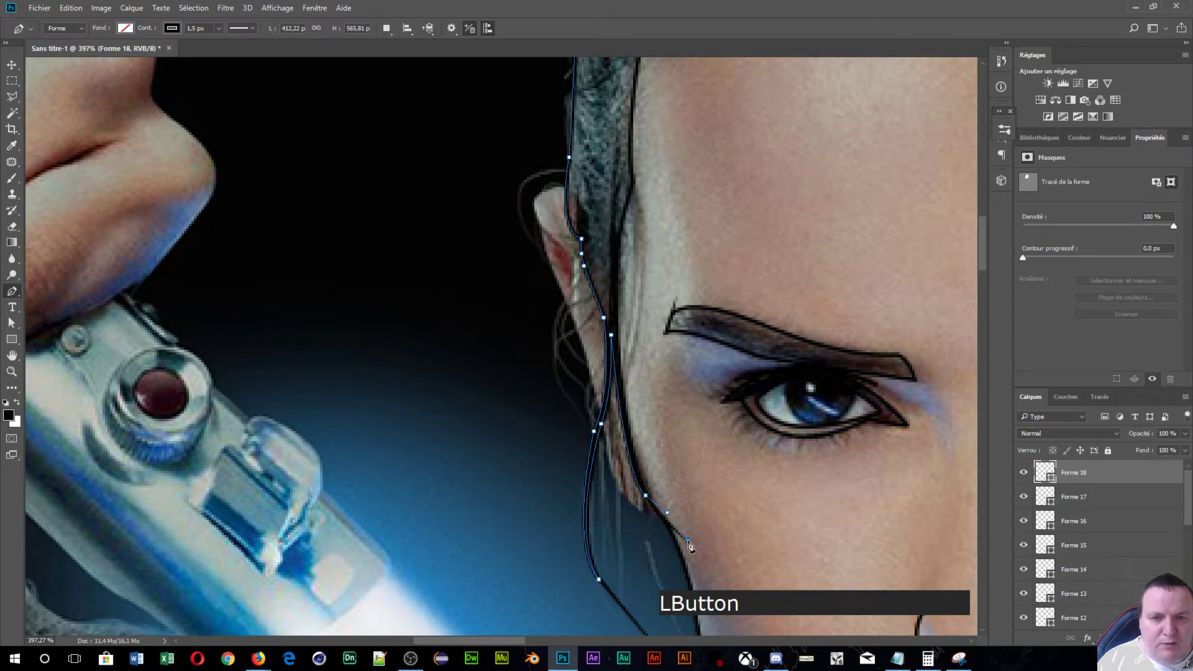
{"action": "left_click_drag", "start_coordinate": [688, 542], "coordinate": [714, 557]}
{"action": "key", "text": "Return"}
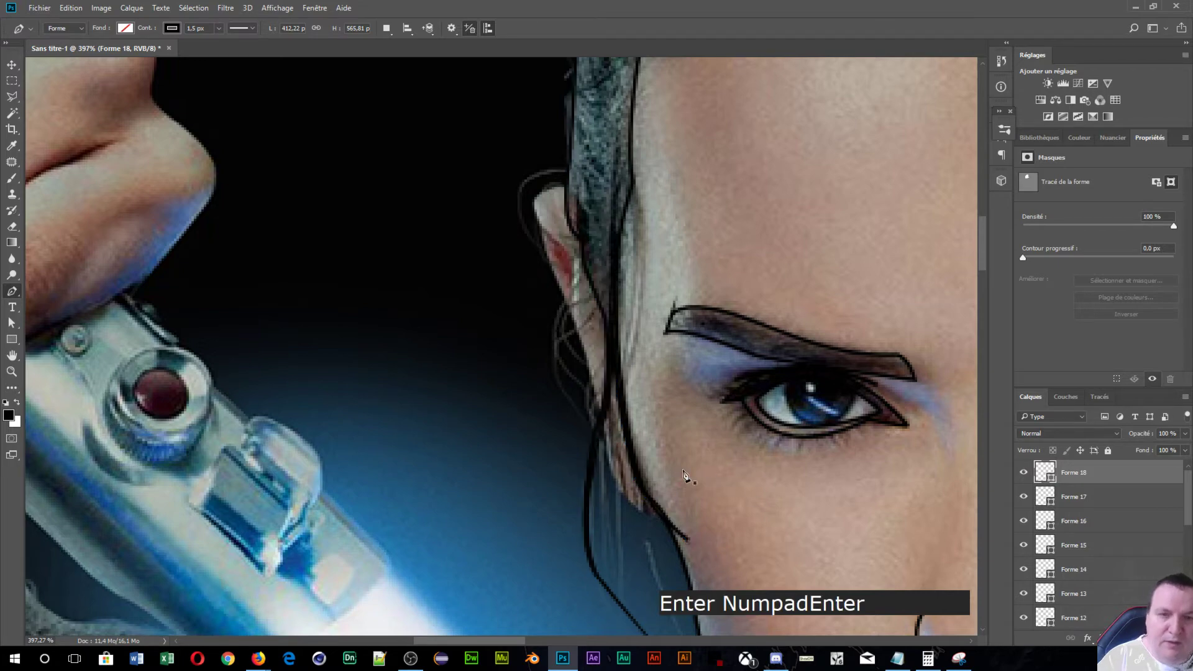
- Start a new path at the top of the ear beside this hair and curve it around the upper rim to the ear opening
{"action": "scroll", "coordinate": [684, 435], "scroll_direction": "down", "scroll_amount": 5}
{"action": "scroll", "coordinate": [681, 400], "scroll_direction": "down", "scroll_amount": 3}
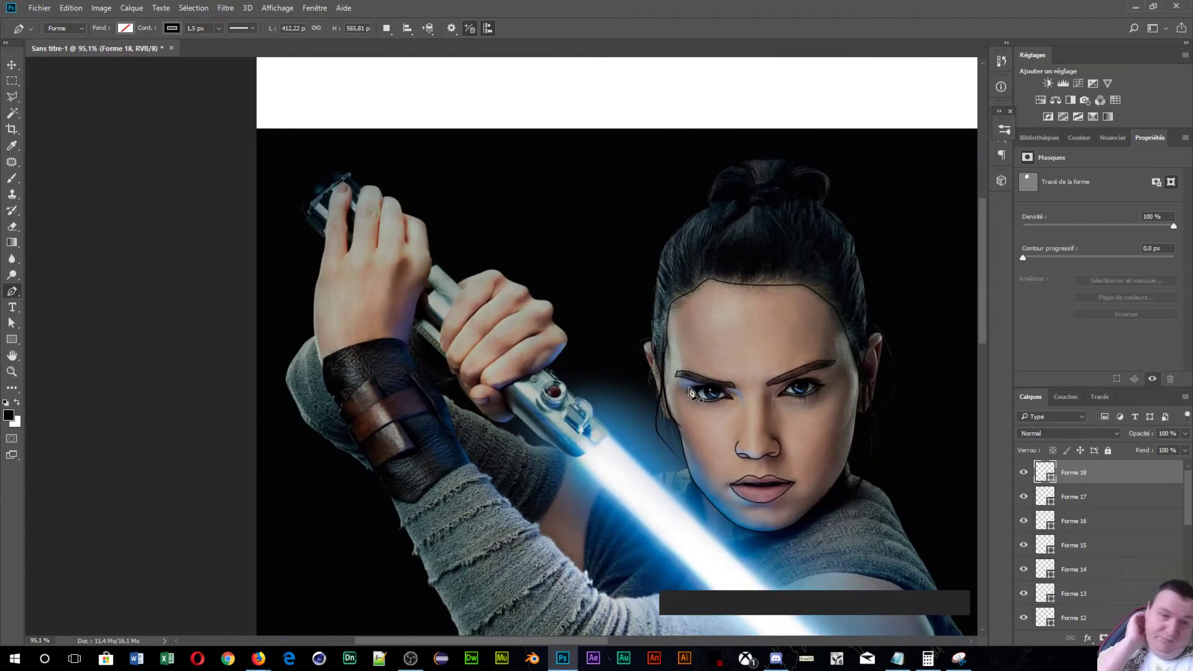
{"action": "scroll", "coordinate": [655, 412], "scroll_direction": "up", "scroll_amount": 1}
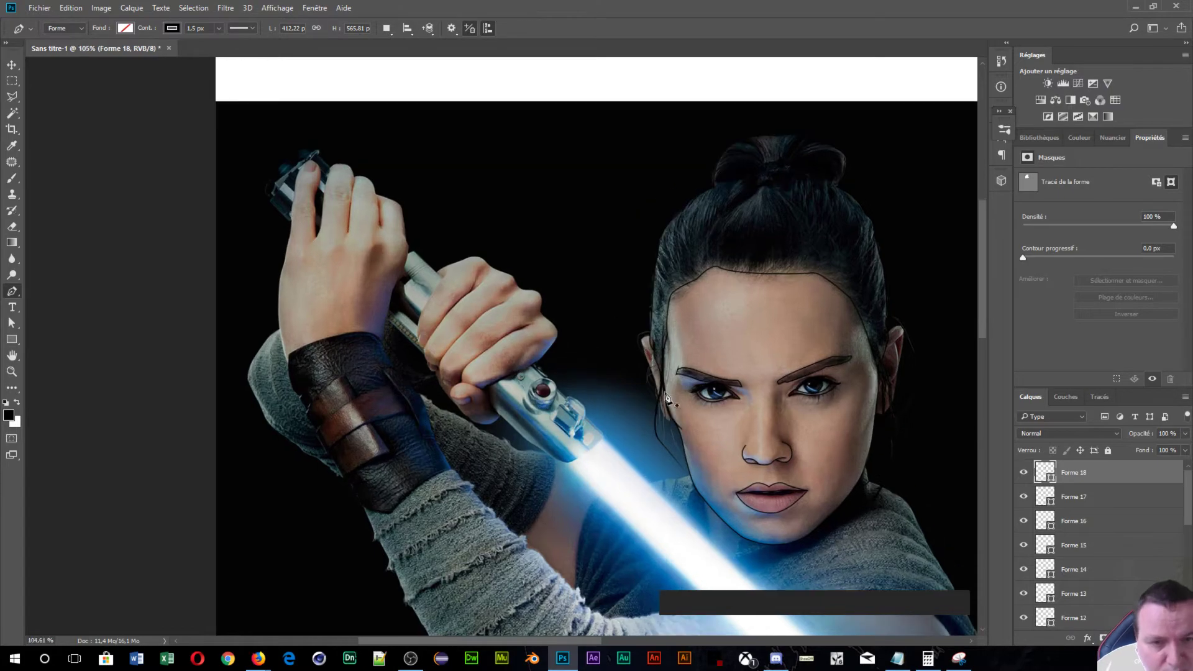
{"action": "scroll", "coordinate": [664, 385], "scroll_direction": "up", "scroll_amount": 13}
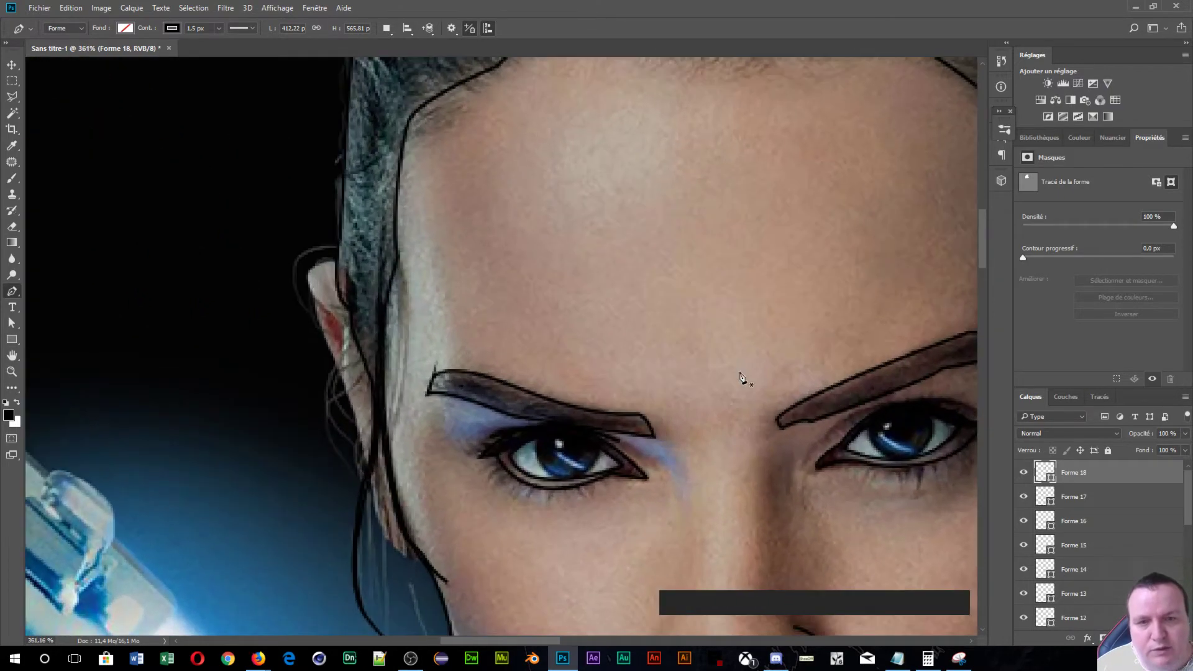
{"action": "left_click_drag", "start_coordinate": [739, 376], "coordinate": [745, 291]}
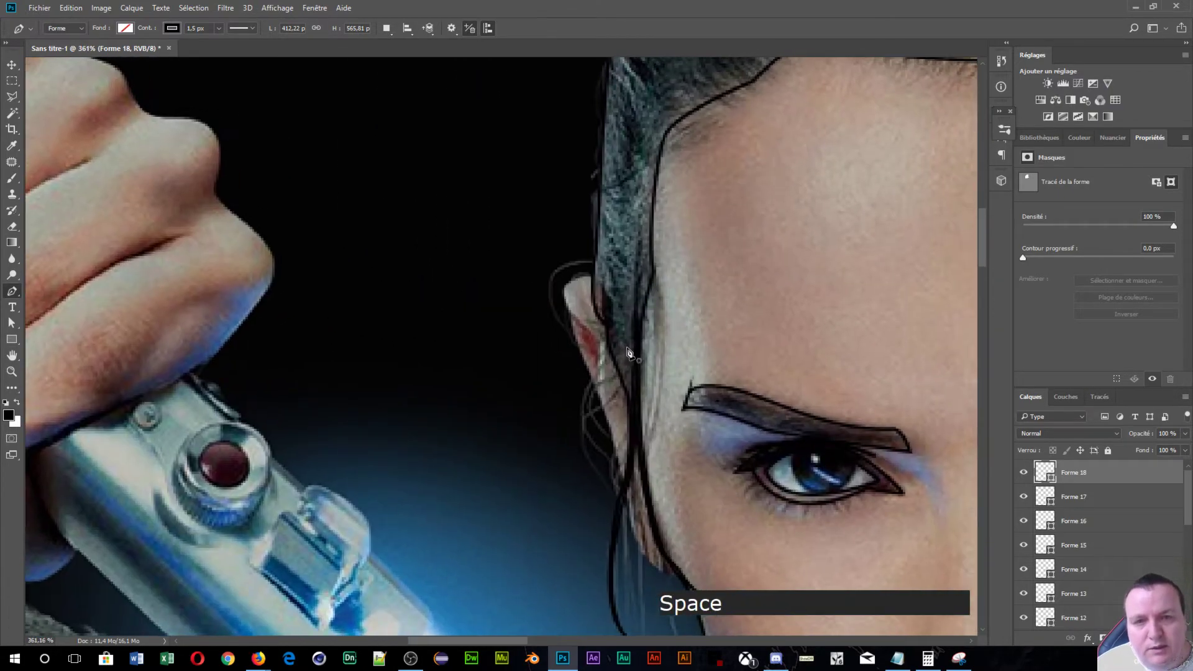
{"action": "scroll", "coordinate": [616, 329], "scroll_direction": "up", "scroll_amount": 5}
{"action": "scroll", "coordinate": [590, 311], "scroll_direction": "down", "scroll_amount": 3}
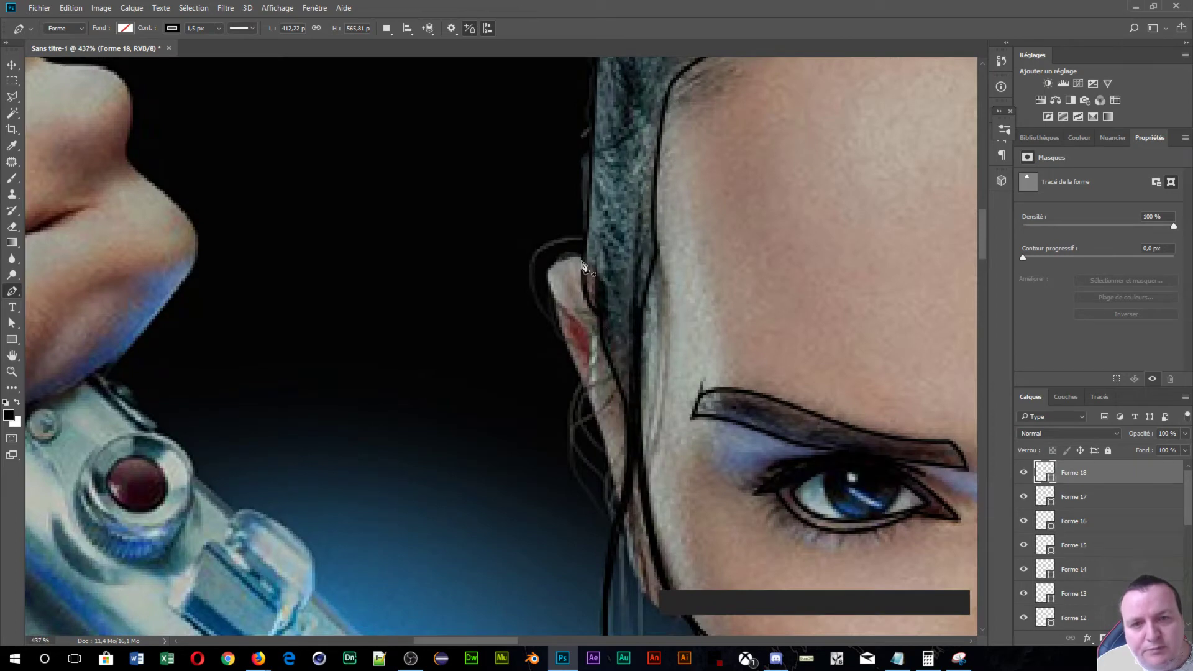
{"action": "left_click", "coordinate": [583, 260]}
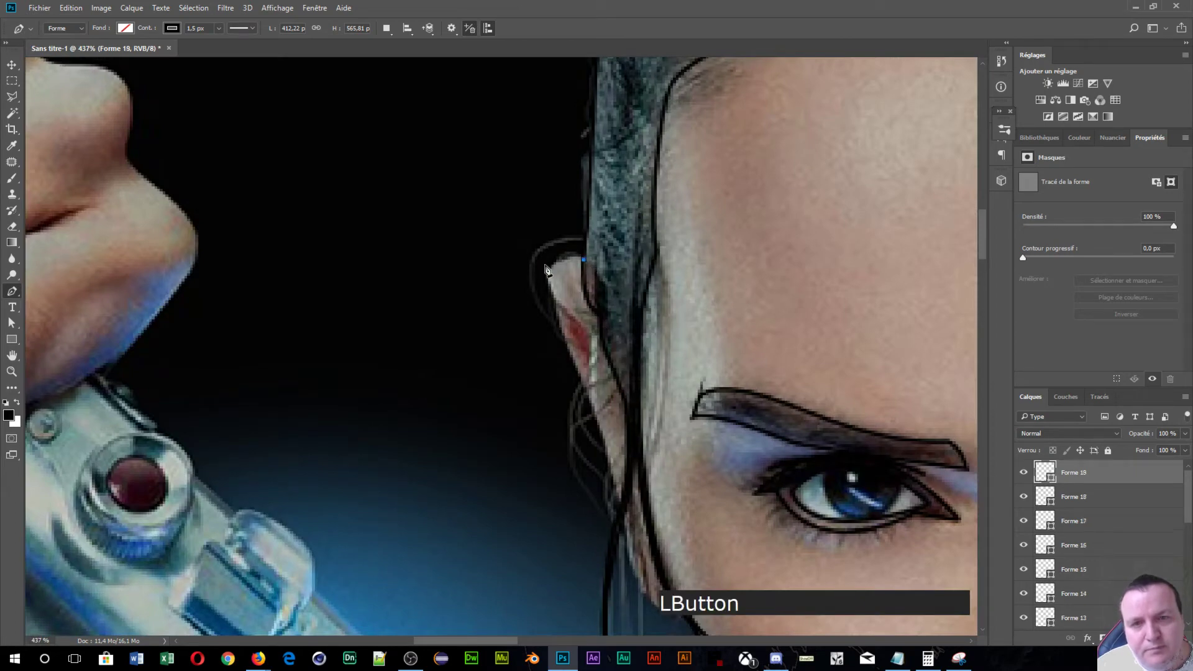
{"action": "left_click", "coordinate": [581, 324]}
{"action": "left_click_drag", "start_coordinate": [635, 375], "coordinate": [655, 401]}
{"action": "left_click_drag", "start_coordinate": [582, 329], "coordinate": [589, 342]}
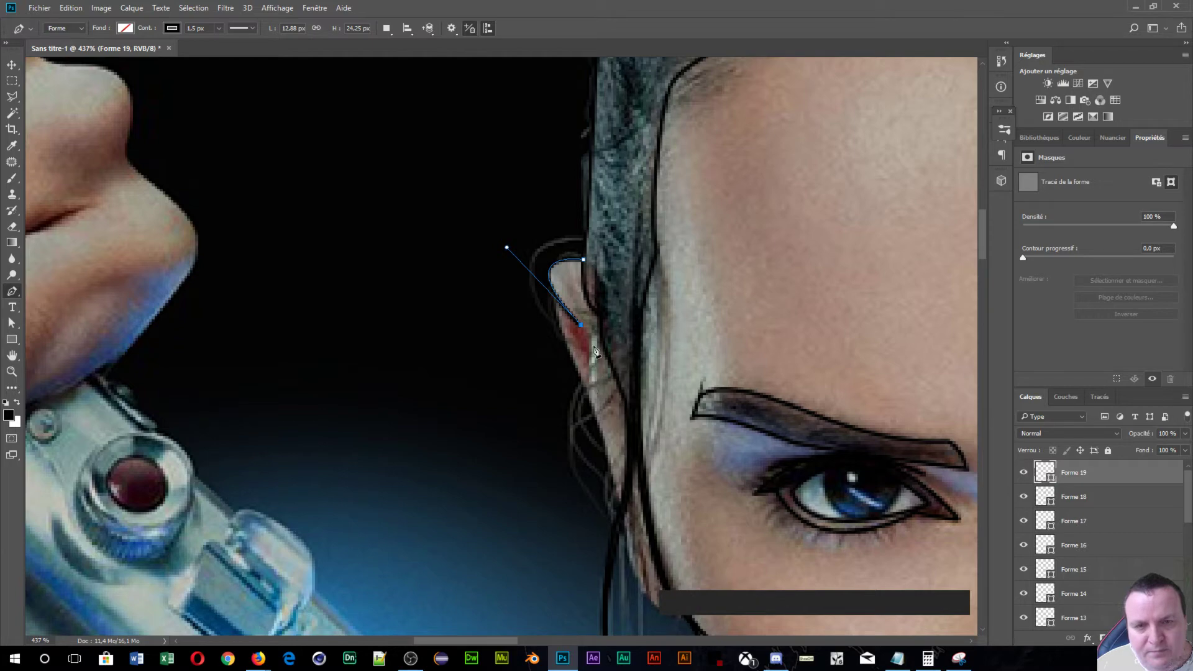
- Continue the ear line from a corner anchor down the opening's inner side to the loose strand, about 26 × 89 px overall, and finish it
{"action": "left_click", "coordinate": [589, 336]}
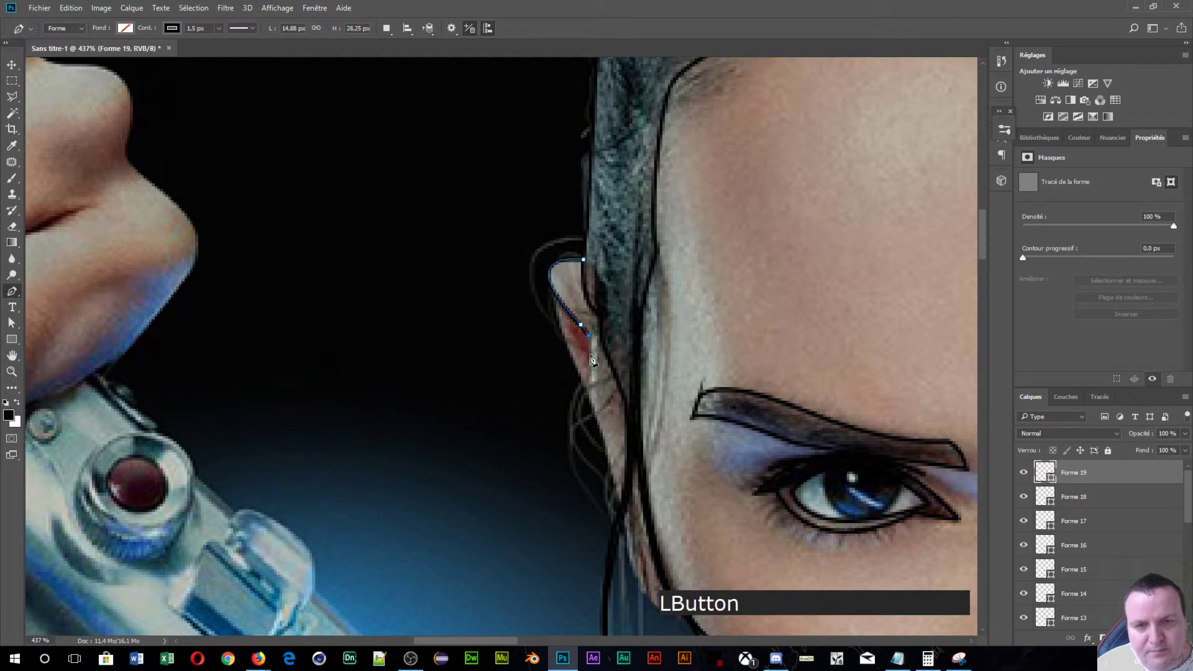
{"action": "left_click", "coordinate": [588, 398]}
{"action": "left_click_drag", "start_coordinate": [619, 501], "coordinate": [621, 515]}
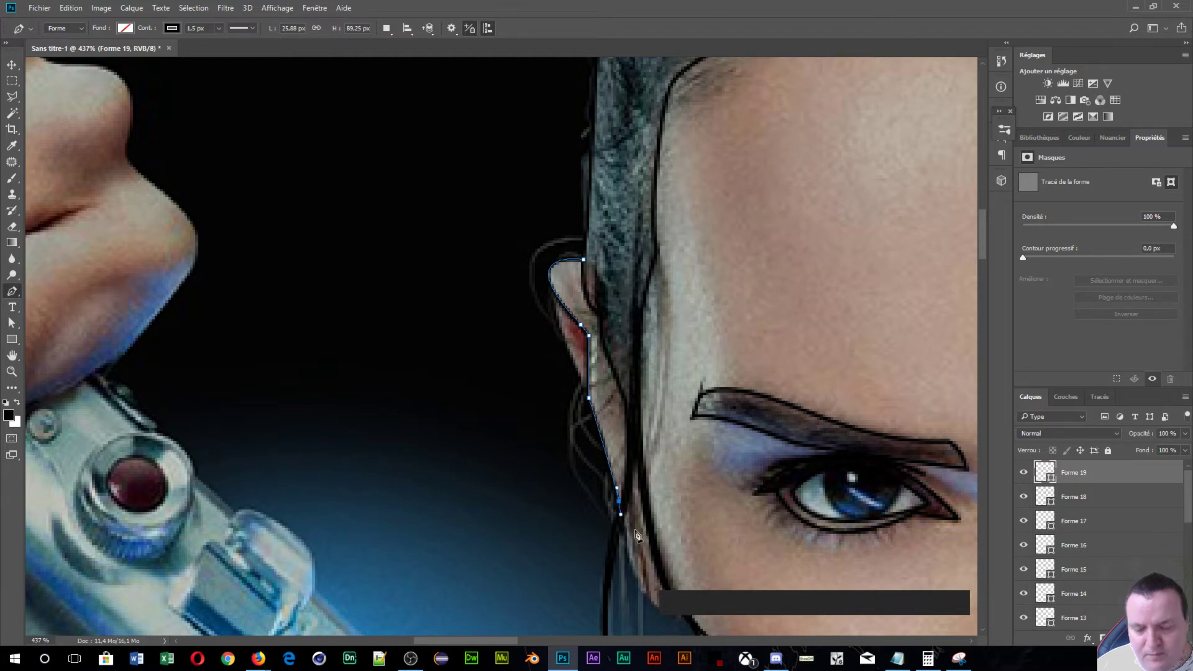
{"action": "key", "text": "j"}
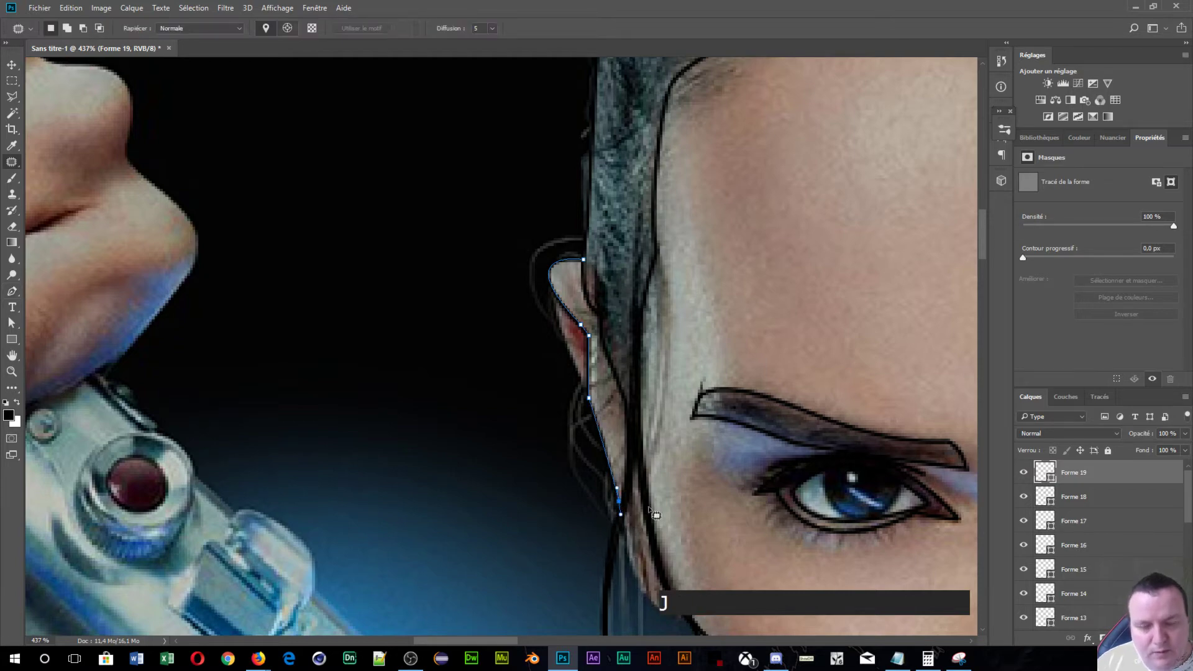
{"action": "key", "text": "KP_Enter"}
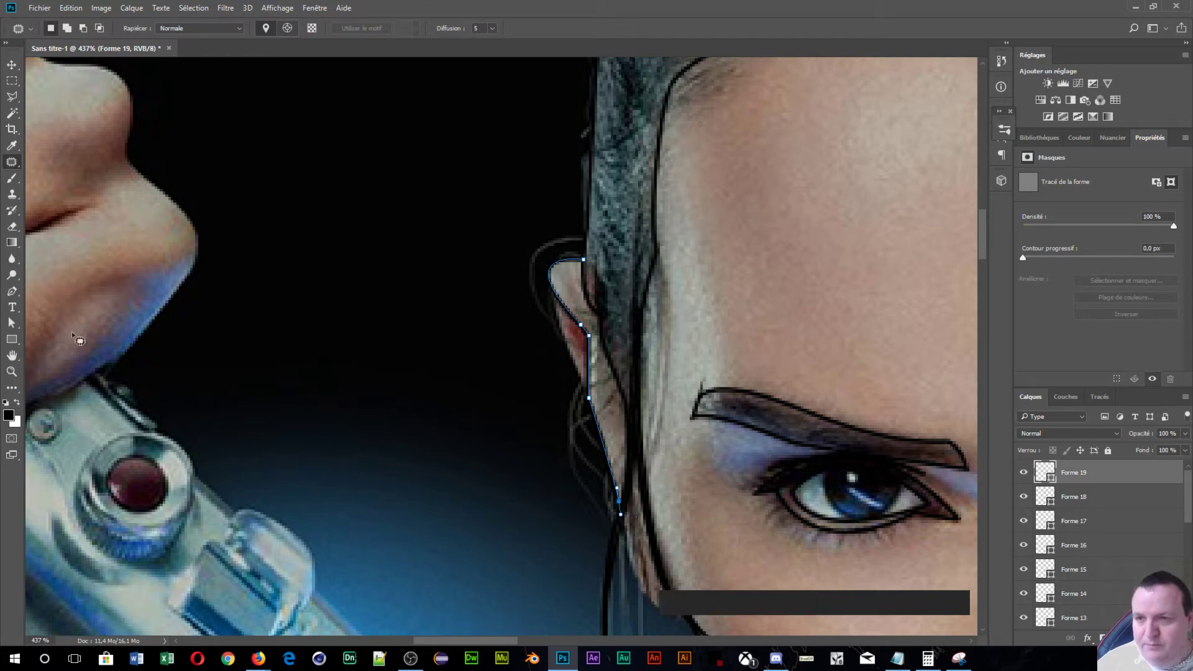
{"action": "left_click", "coordinate": [11, 291]}
{"action": "key", "text": "KP_Enter"}
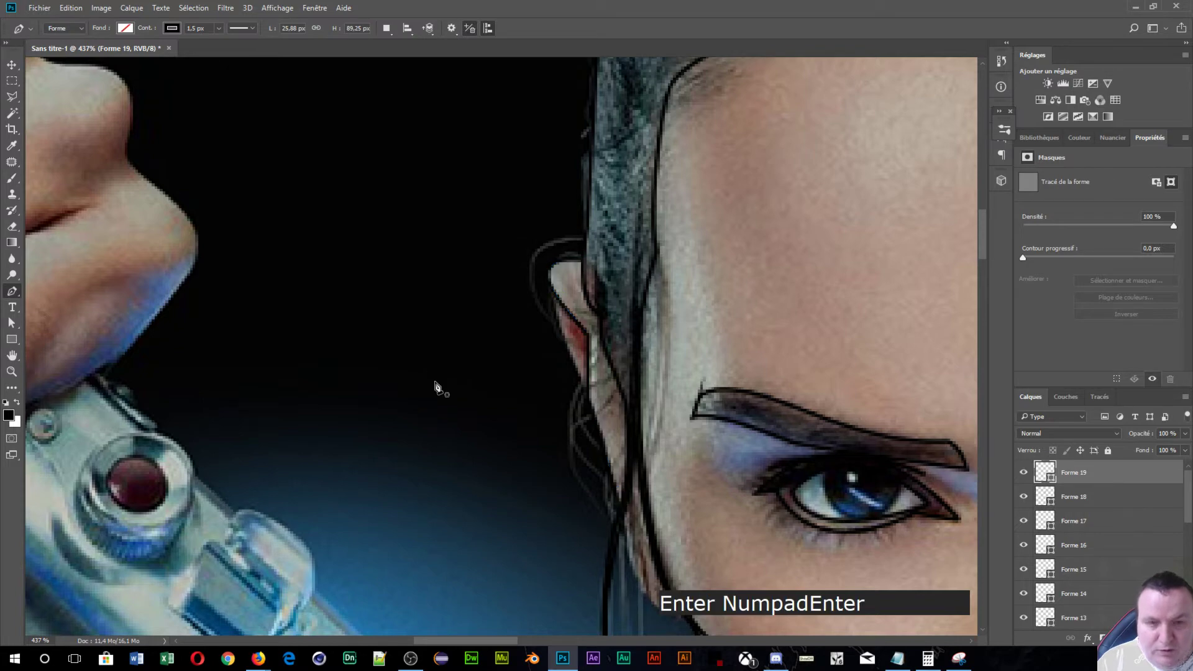
- Trace the ear's outer edge from the upper rim to below the opening as a separate curve about 14 × 43 px
{"action": "left_click", "coordinate": [551, 284]}
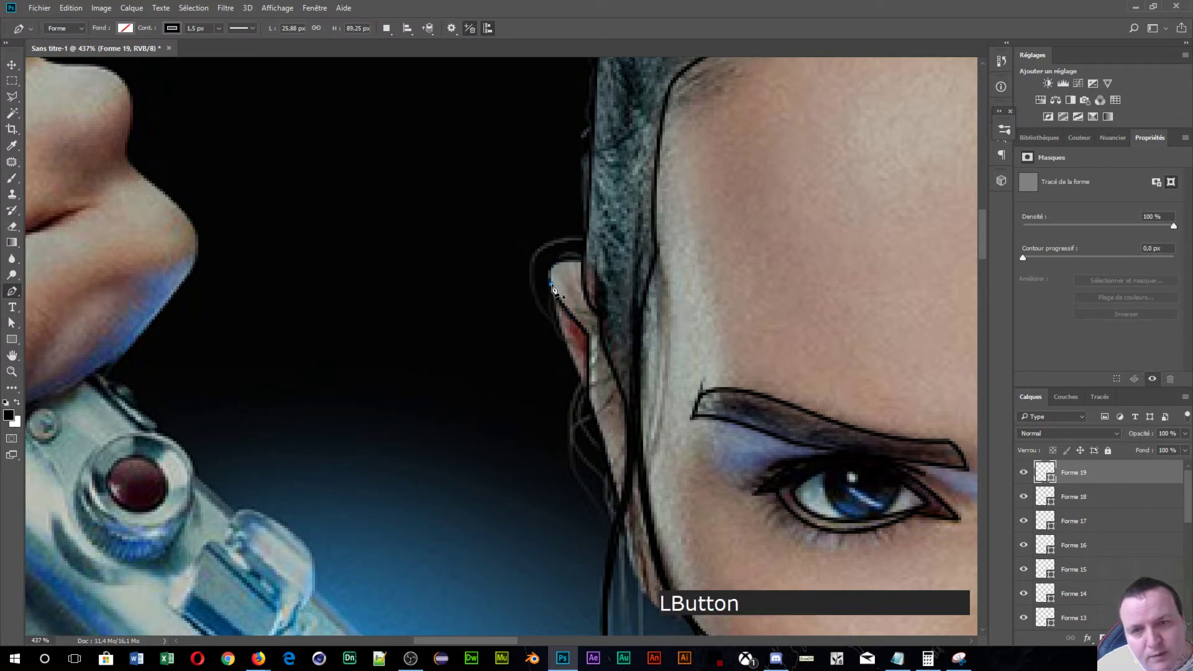
{"action": "left_click", "coordinate": [589, 402]}
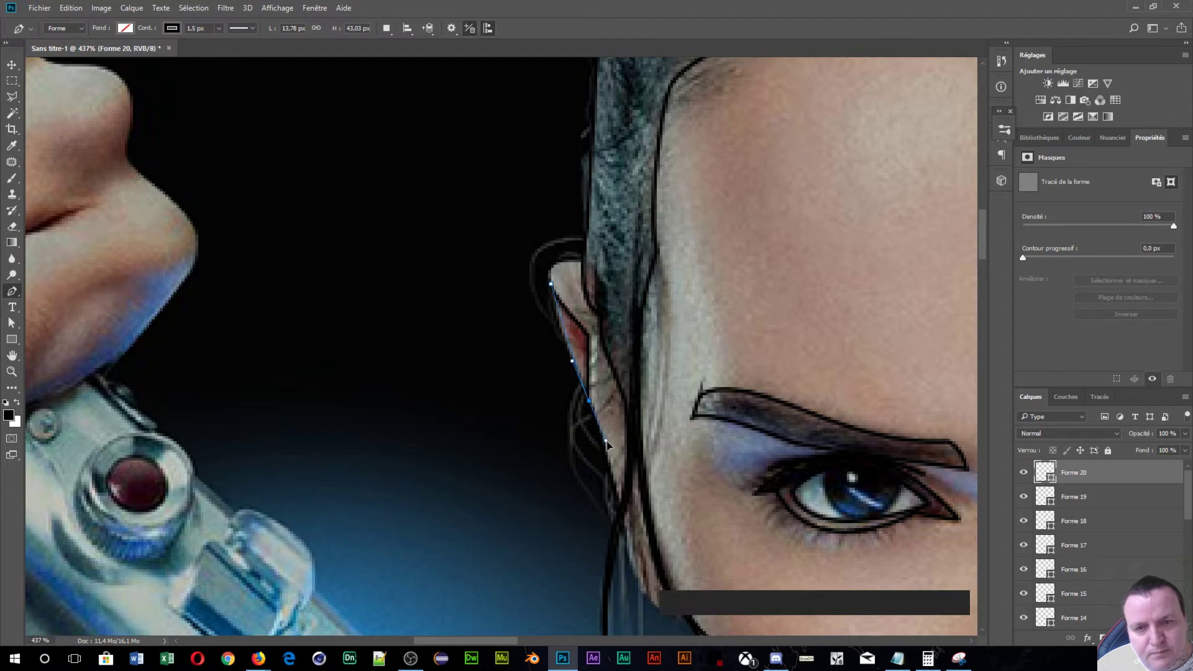
{"action": "left_click", "coordinate": [618, 460]}
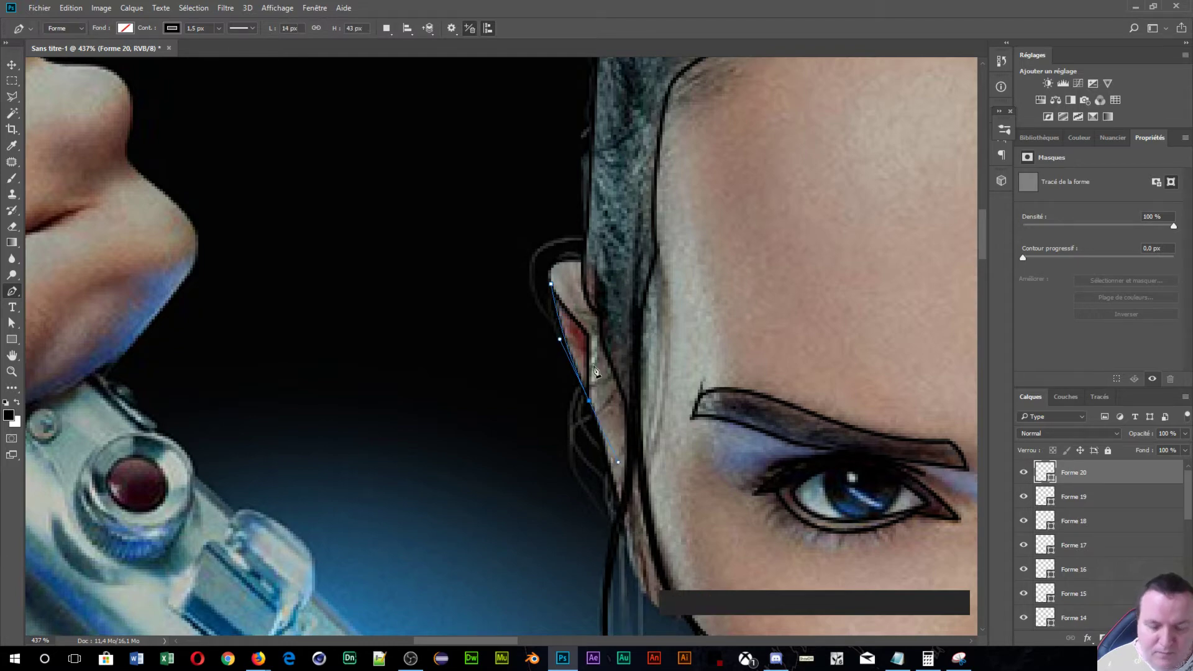
{"action": "key", "text": "Return"}
- Outline the bottom of the same earlobe with a curve about 24 × 37 px from the loose strand to the jaw edge
{"action": "left_click_drag", "start_coordinate": [593, 373], "coordinate": [500, 202]}
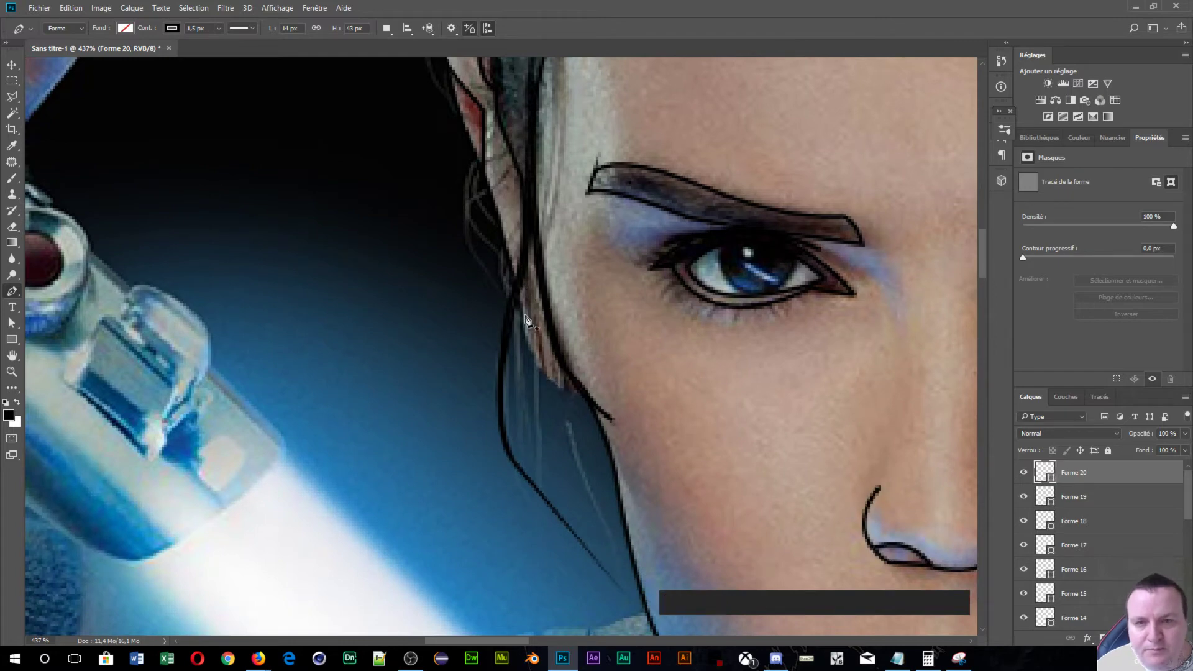
{"action": "left_click", "coordinate": [518, 297]}
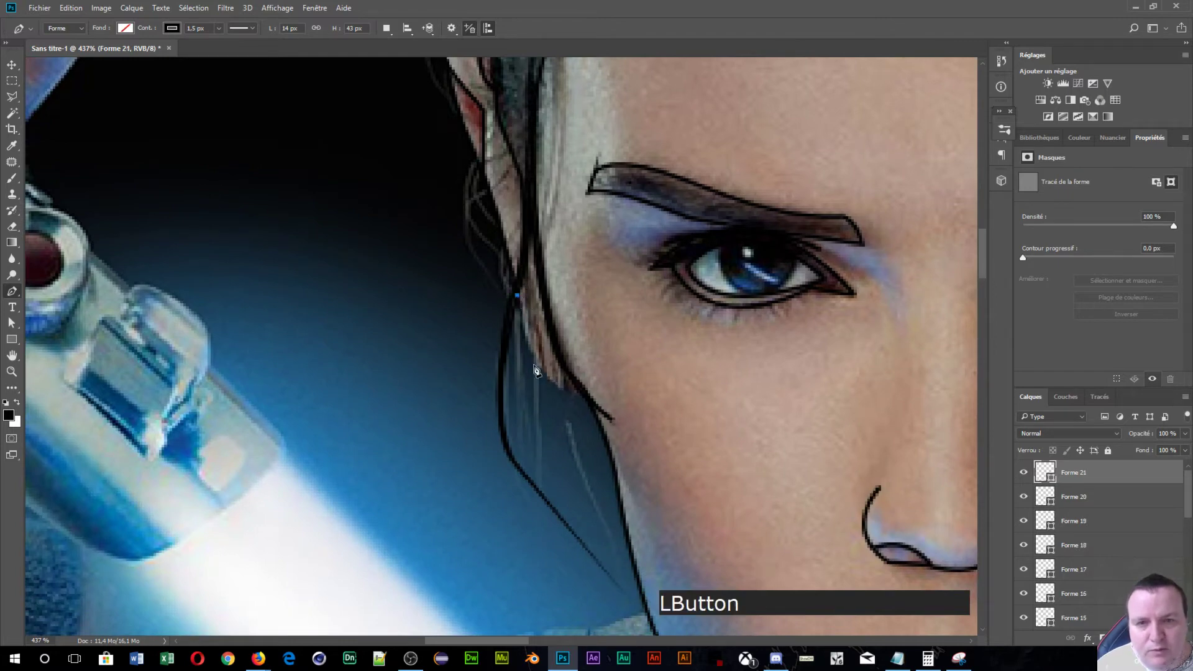
{"action": "left_click", "coordinate": [584, 397]}
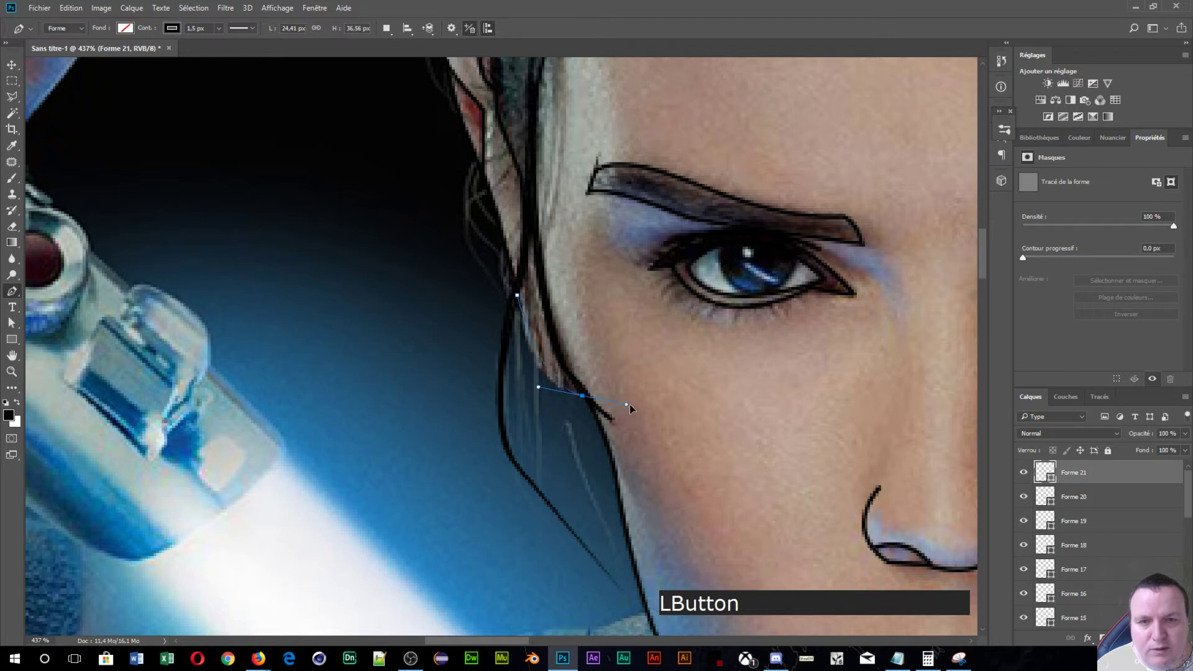
{"action": "left_click_drag", "start_coordinate": [630, 407], "coordinate": [650, 406]}
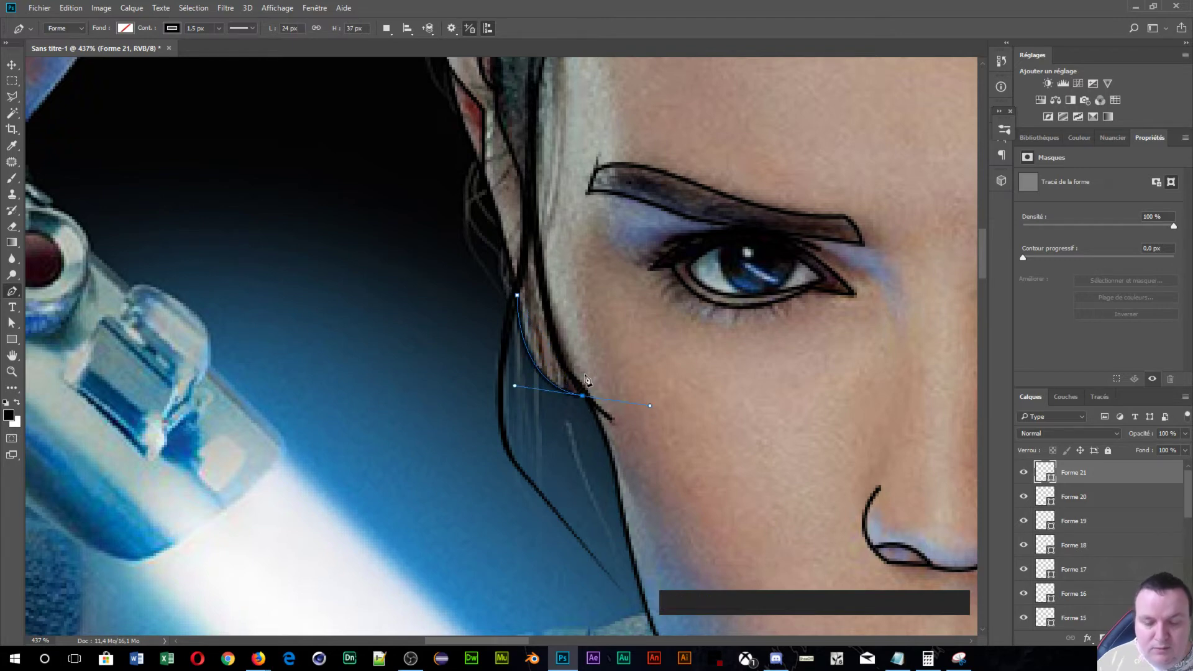
{"action": "key", "text": "Return"}
- Outline the opposite earlobe with two short curves between the strands, about 11 × 6 px underneath and 9 × 11 px up its outer side
{"action": "left_click_drag", "start_coordinate": [588, 380], "coordinate": [39, 406]}
{"action": "scroll", "coordinate": [437, 509], "scroll_direction": "up", "scroll_amount": 2}
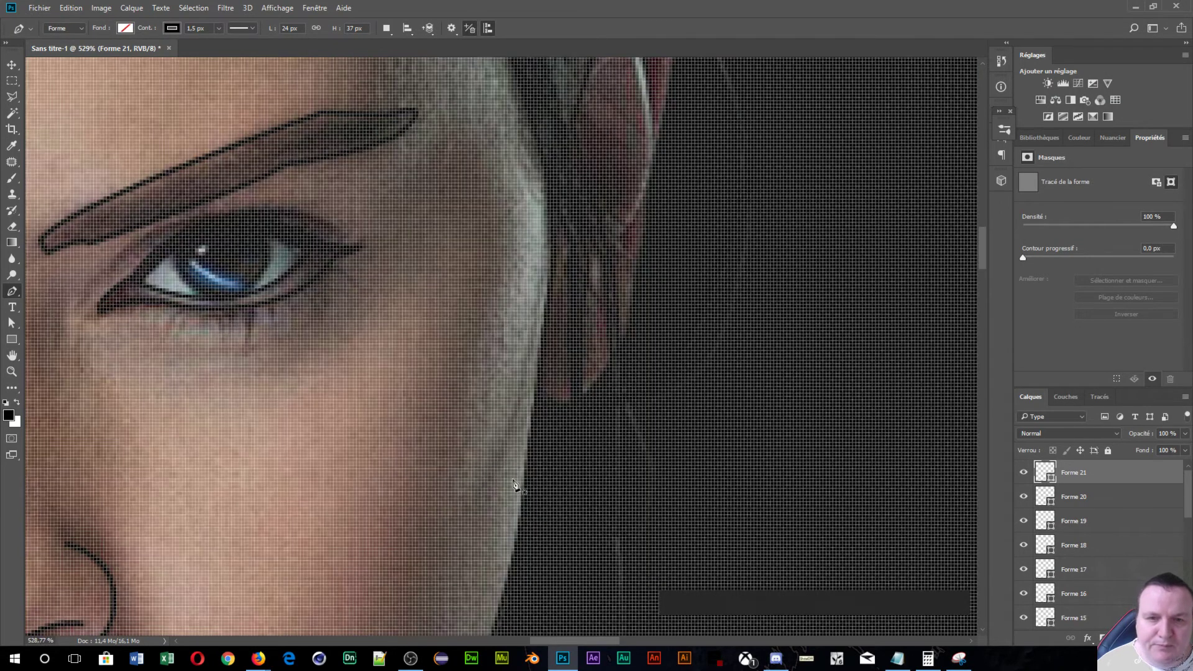
{"action": "scroll", "coordinate": [514, 485], "scroll_direction": "down", "scroll_amount": 2}
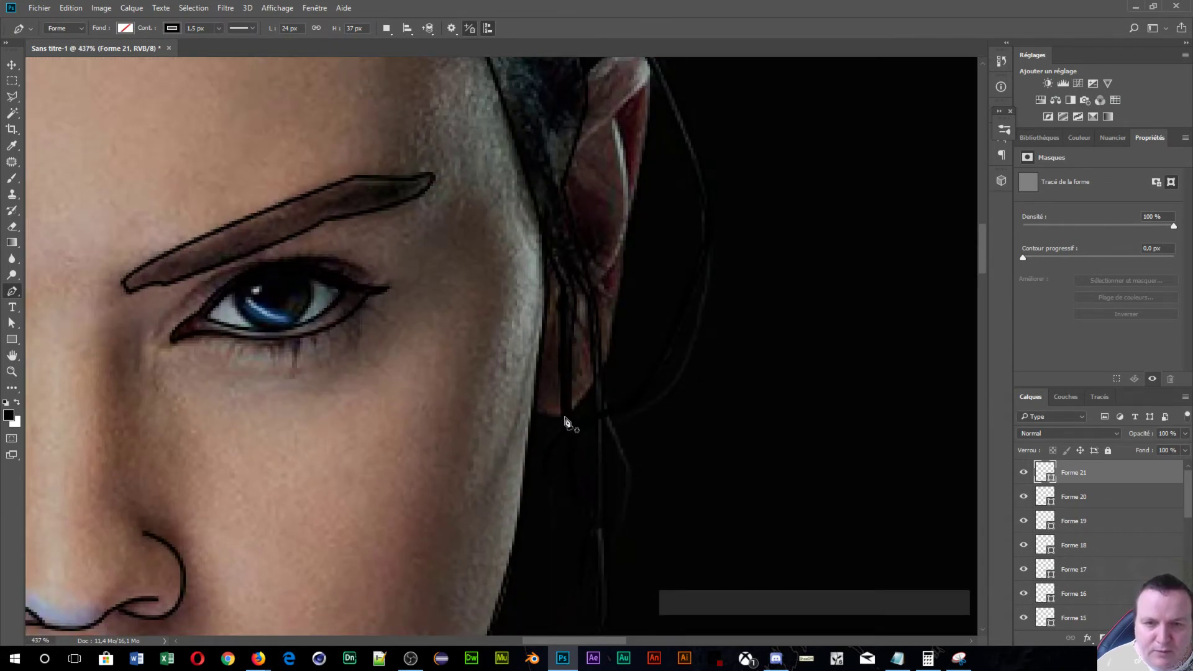
{"action": "left_click", "coordinate": [533, 404]}
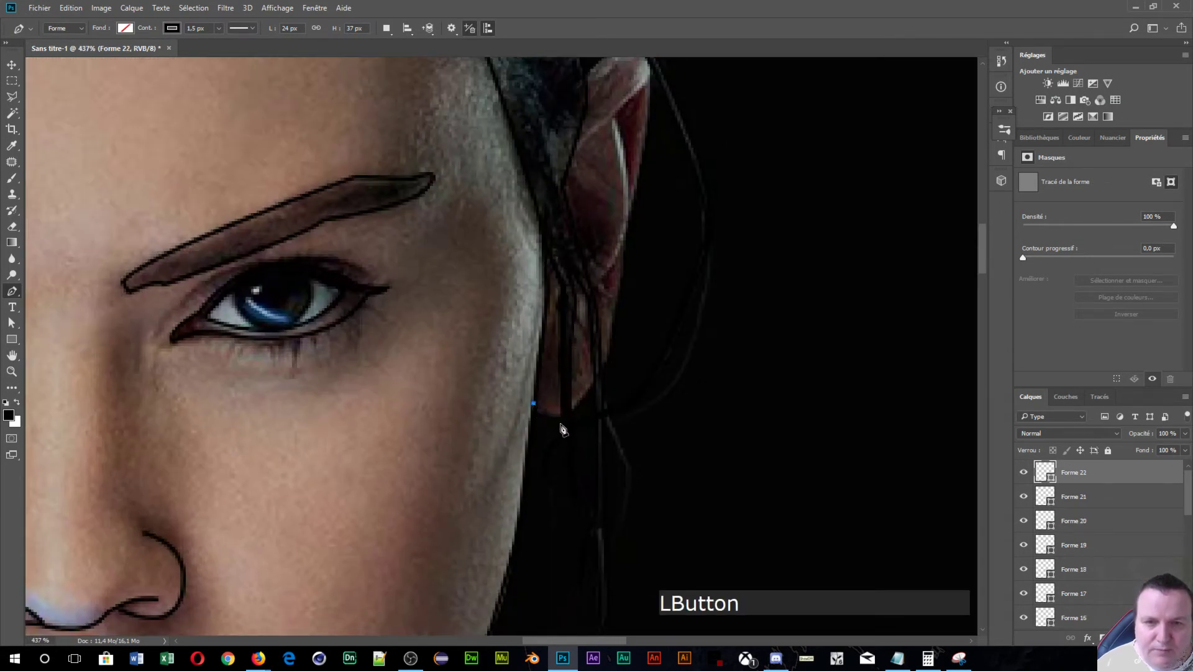
{"action": "left_click_drag", "start_coordinate": [563, 420], "coordinate": [591, 415]}
{"action": "key", "text": "KP_Enter"}
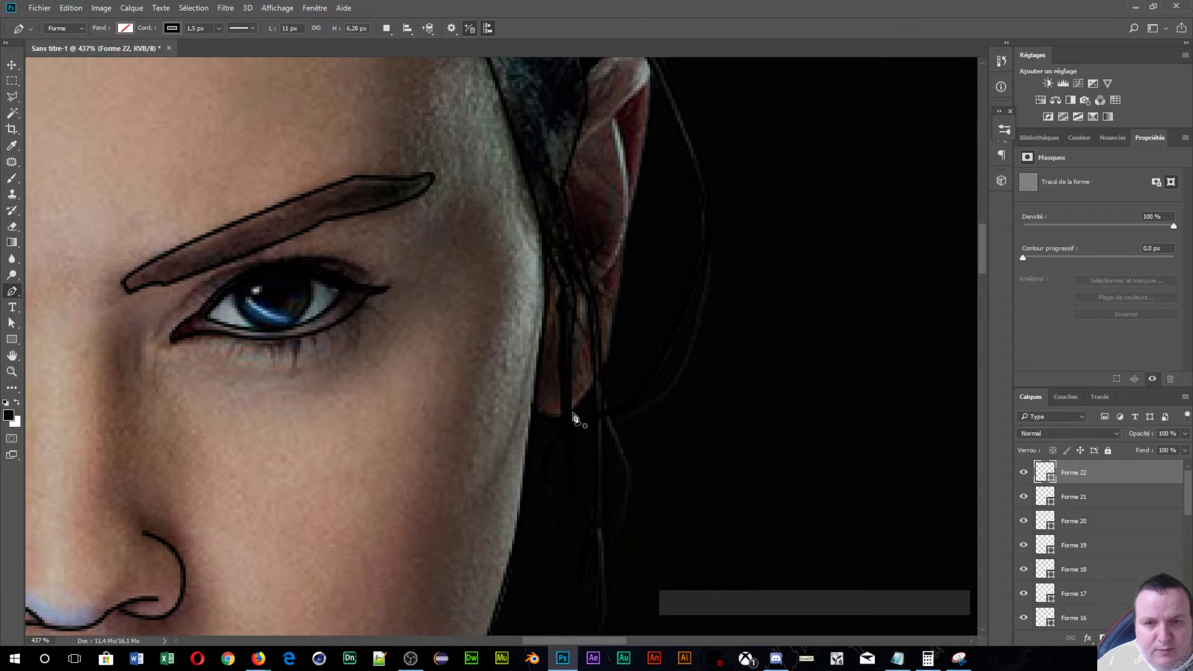
{"action": "left_click", "coordinate": [571, 412]}
{"action": "left_click_drag", "start_coordinate": [597, 389], "coordinate": [614, 391]}
{"action": "key", "text": "KP_Enter"}
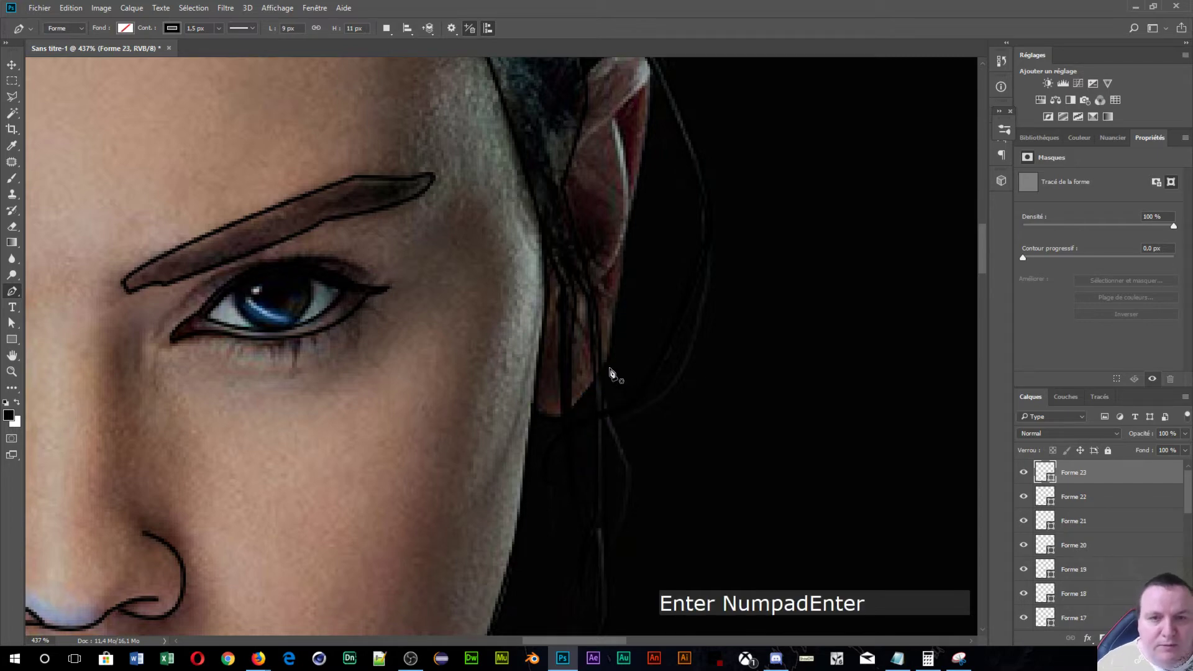
- Start the ear's lower outer edge at the loose strand with a segment about 8 × 42 px, ending in a corner anchor
{"action": "left_click", "coordinate": [602, 371]}
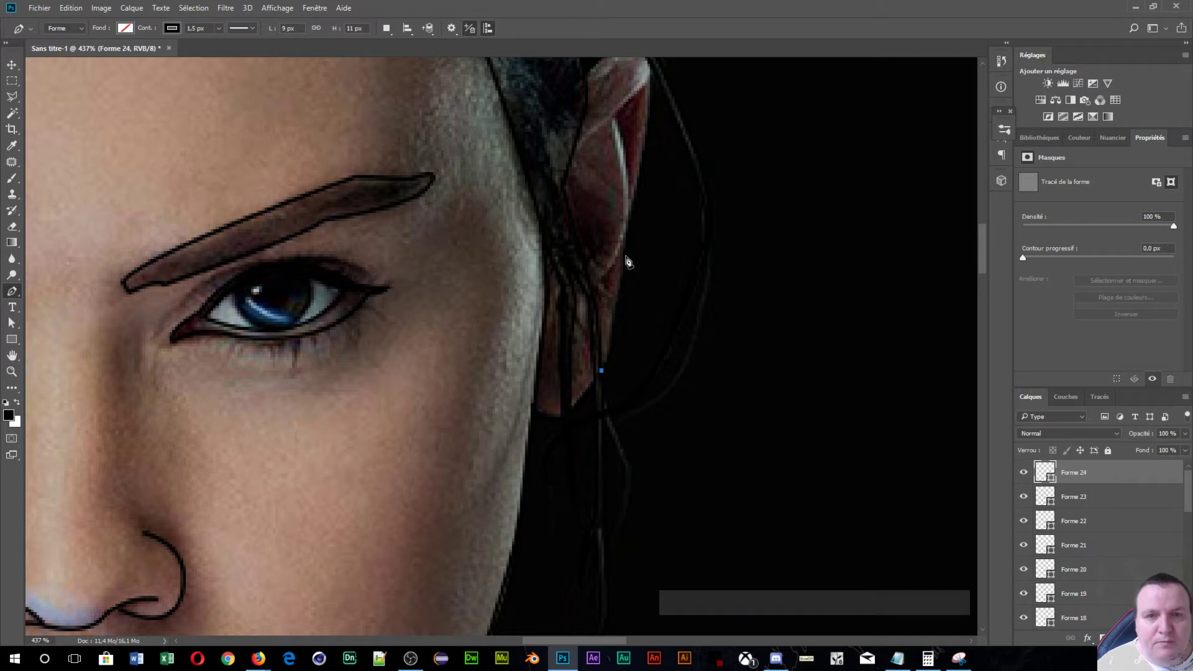
{"action": "left_click_drag", "start_coordinate": [623, 257], "coordinate": [628, 209]}
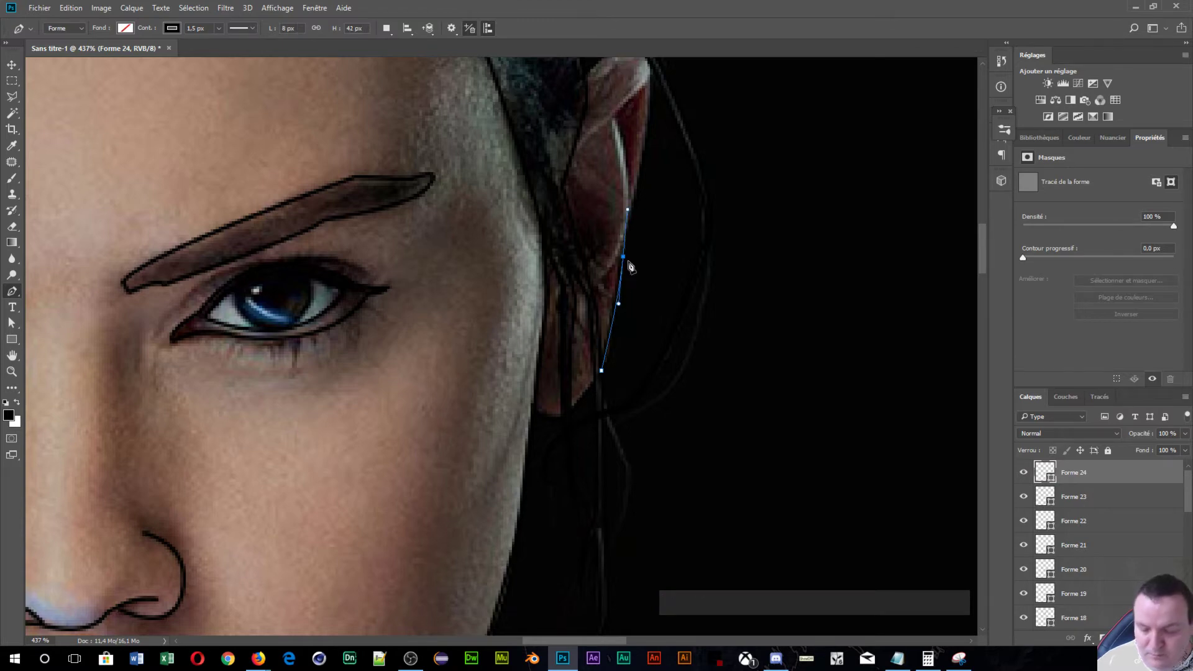
{"action": "key", "text": "alt"}
{"action": "left_click", "coordinate": [624, 259], "text": "alt"}
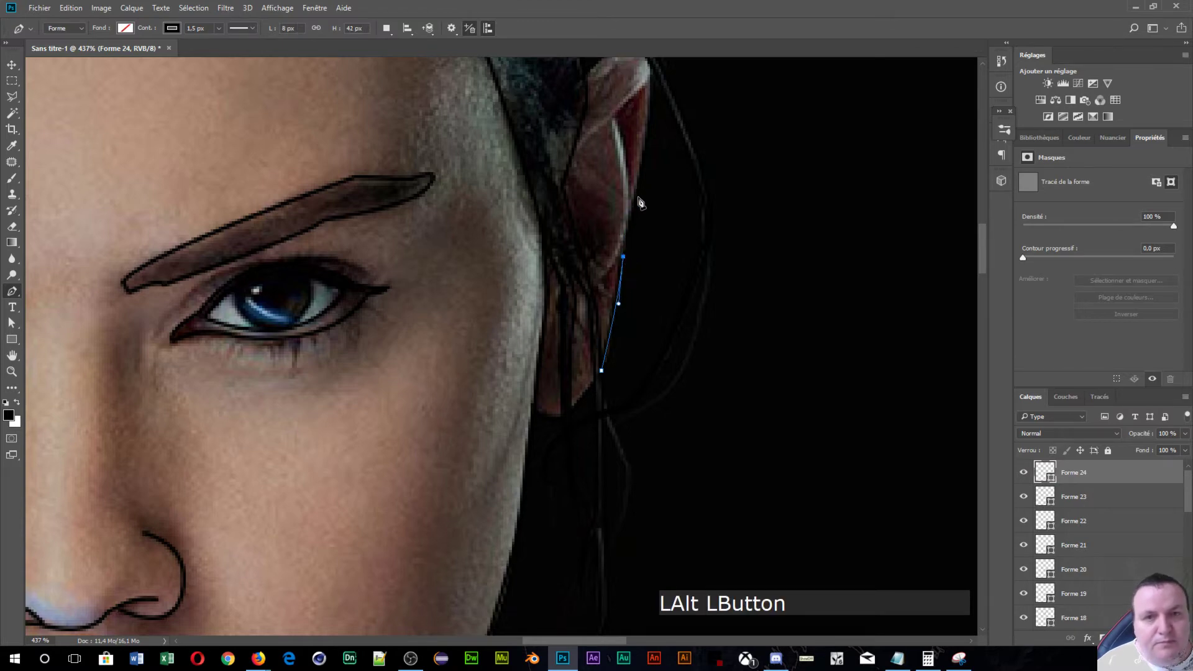
- Continue the outer edge up the ear and curve it over the top rim to the hairline, about 23 × 119 px overall, and finish it
{"action": "left_click_drag", "start_coordinate": [650, 153], "coordinate": [642, 258]}
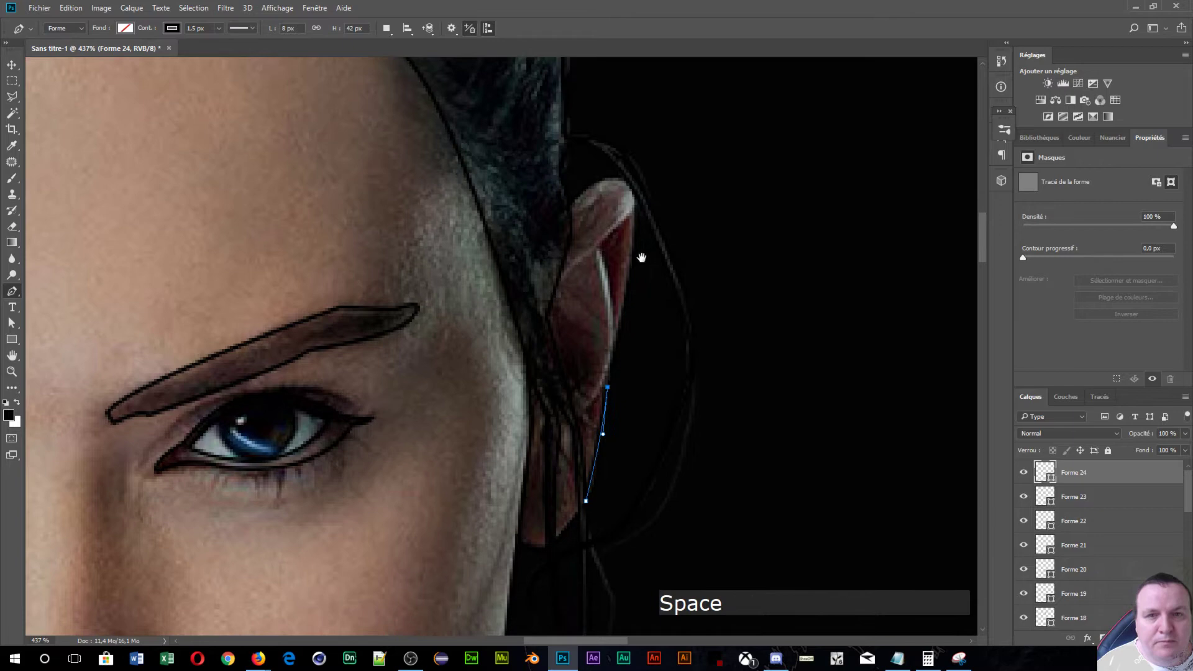
{"action": "left_click", "coordinate": [634, 203]}
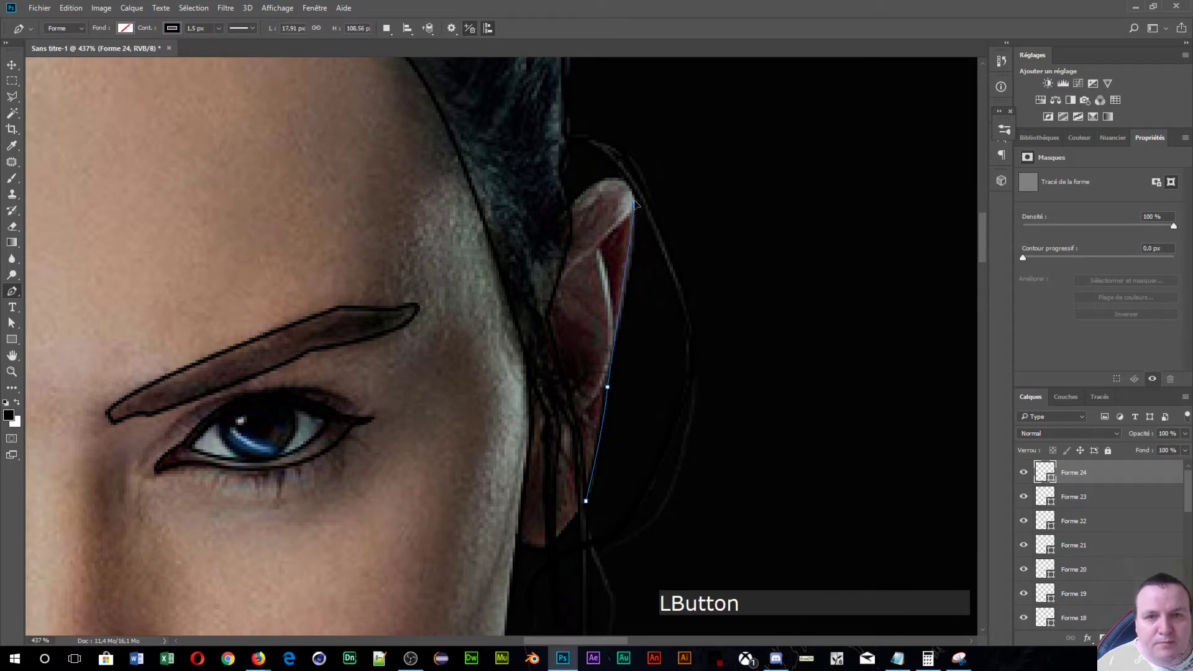
{"action": "left_click_drag", "start_coordinate": [634, 186], "coordinate": [632, 164]}
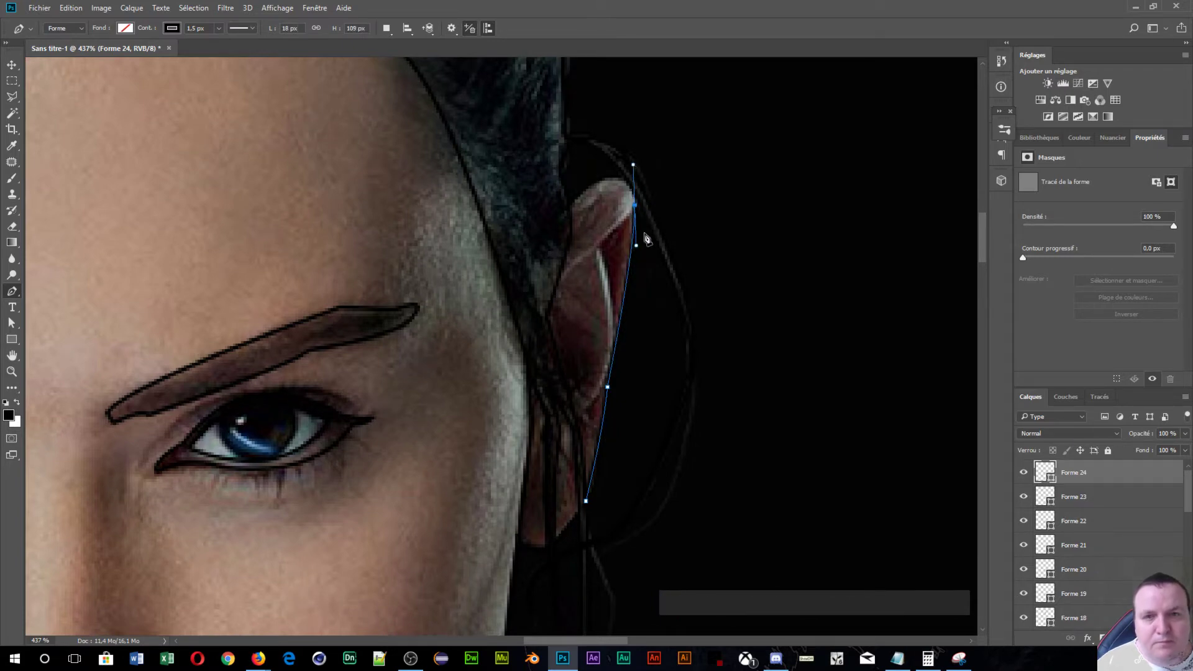
{"action": "left_click", "coordinate": [634, 204], "text": "alt"}
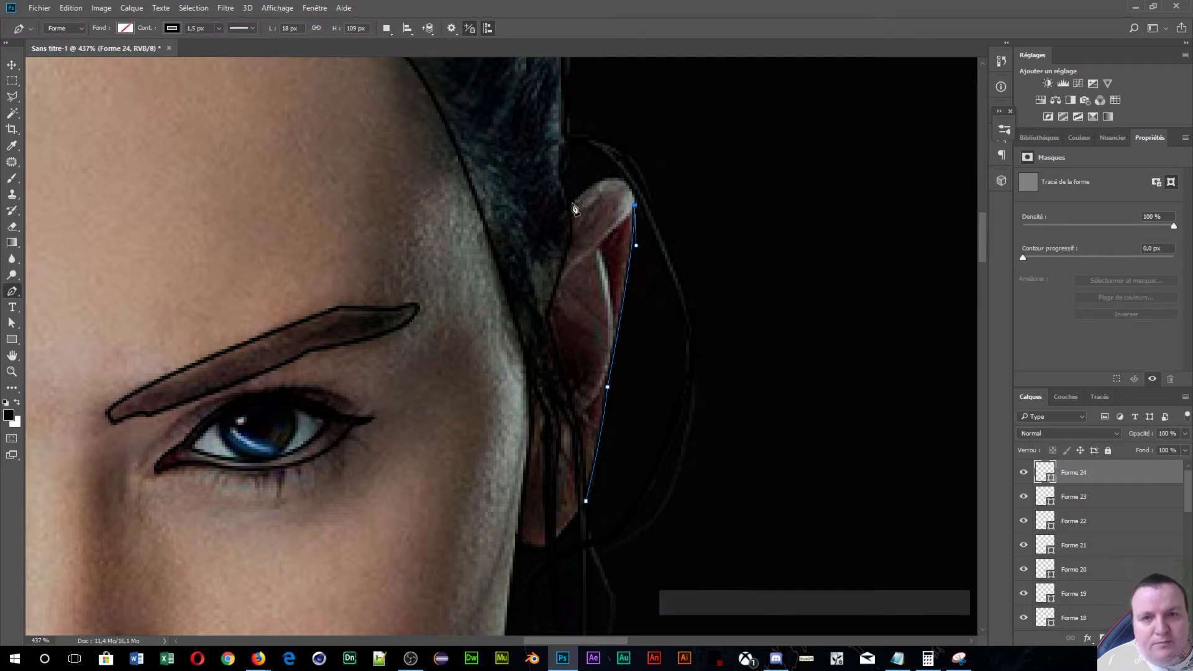
{"action": "left_click_drag", "start_coordinate": [573, 203], "coordinate": [509, 261]}
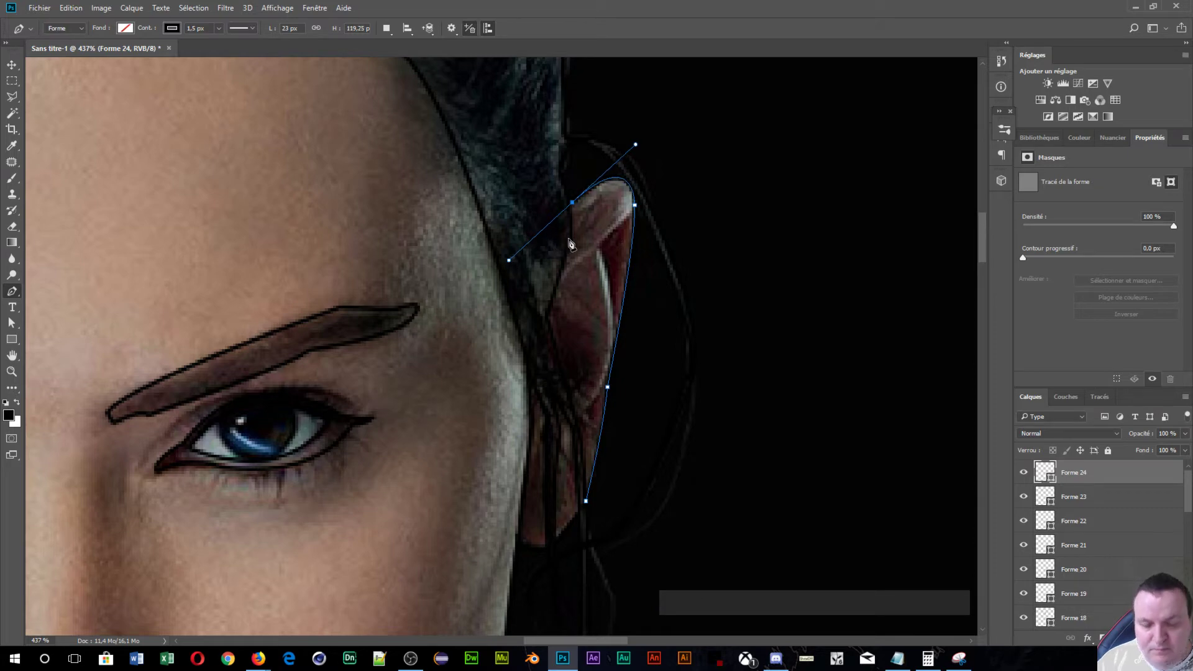
{"action": "key", "text": "Return"}
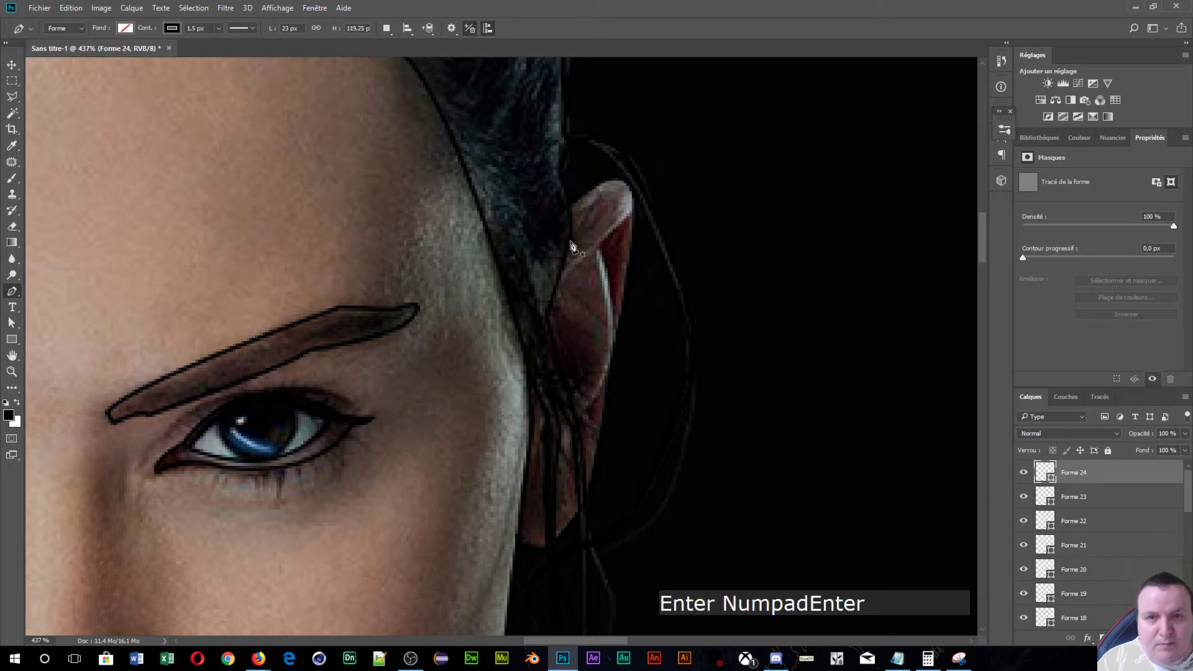
- Outline the upper inner fold of the same ear from the hairline to the rim and around the dark hollow, about 26 × 41 px
{"action": "left_click", "coordinate": [559, 287]}
{"action": "left_click", "coordinate": [629, 215]}
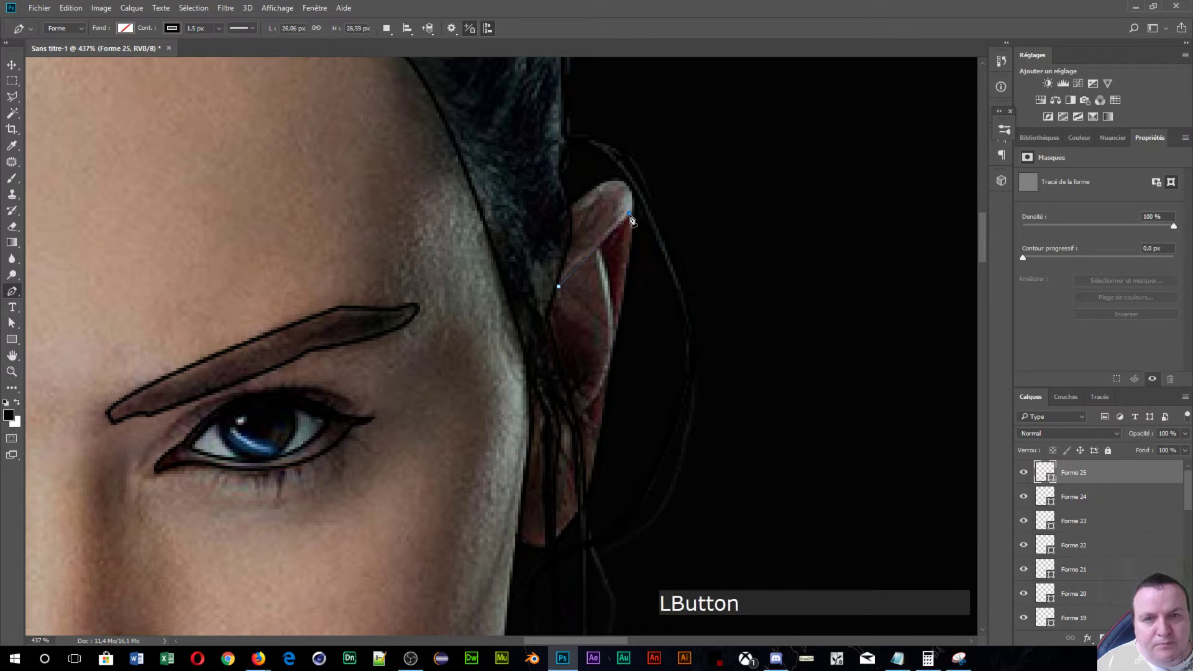
{"action": "left_click", "coordinate": [614, 325]}
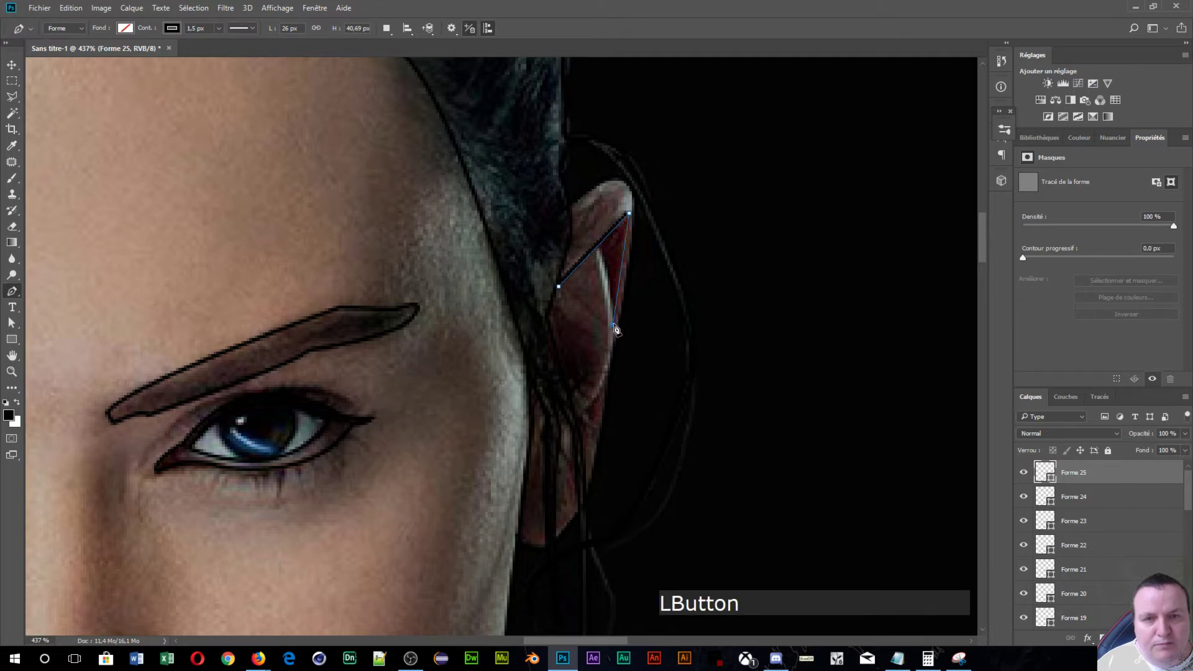
{"action": "left_click", "coordinate": [602, 250]}
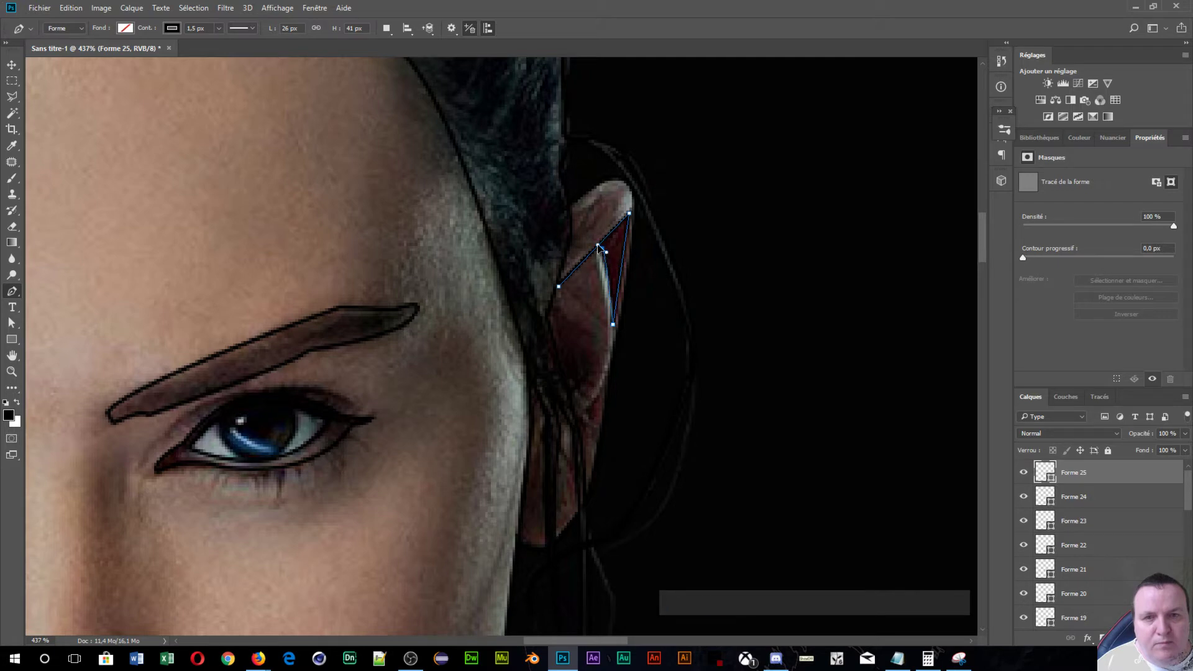
{"action": "left_click_drag", "start_coordinate": [597, 245], "coordinate": [601, 245]}
{"action": "key", "text": "KP_Enter"}
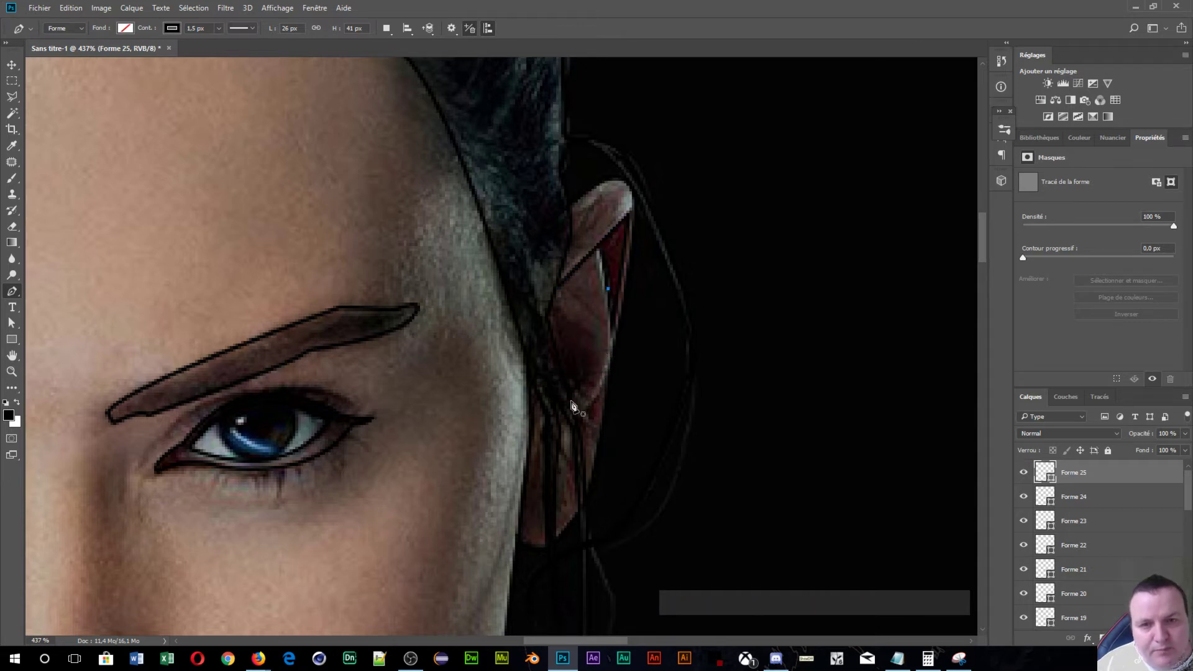
- Trace the bottom of the ear's inner hollow with a curve about 12 × 21 px from the outer edge to the loose strands
{"action": "left_click", "coordinate": [610, 363]}
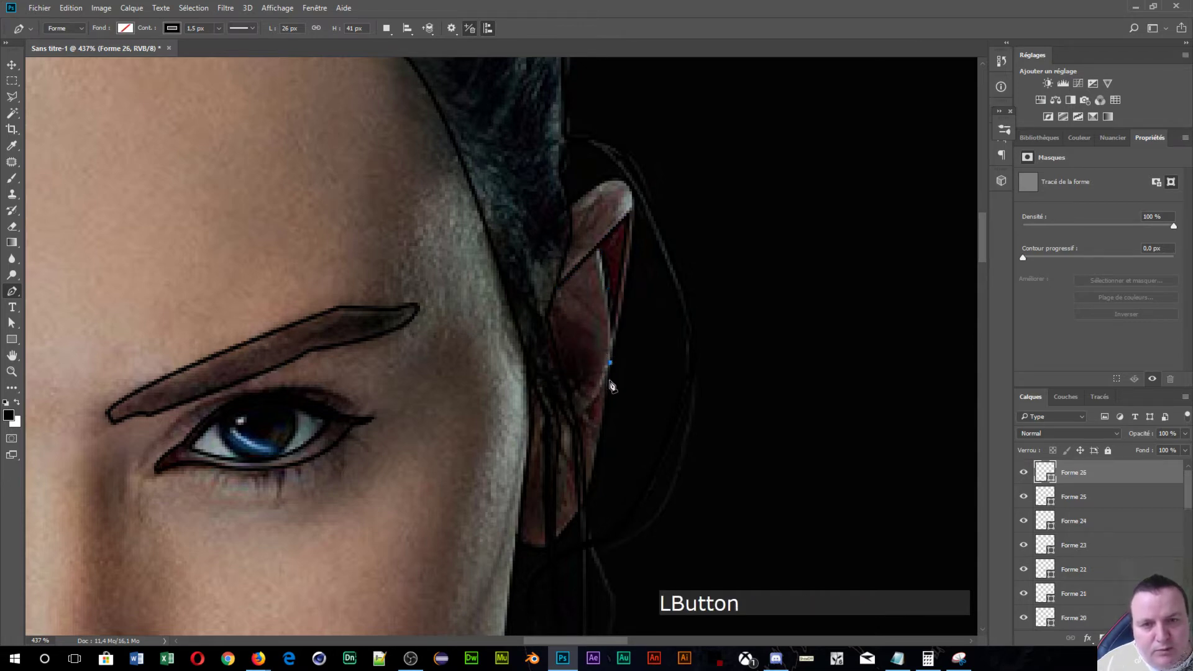
{"action": "left_click_drag", "start_coordinate": [578, 420], "coordinate": [559, 425]}
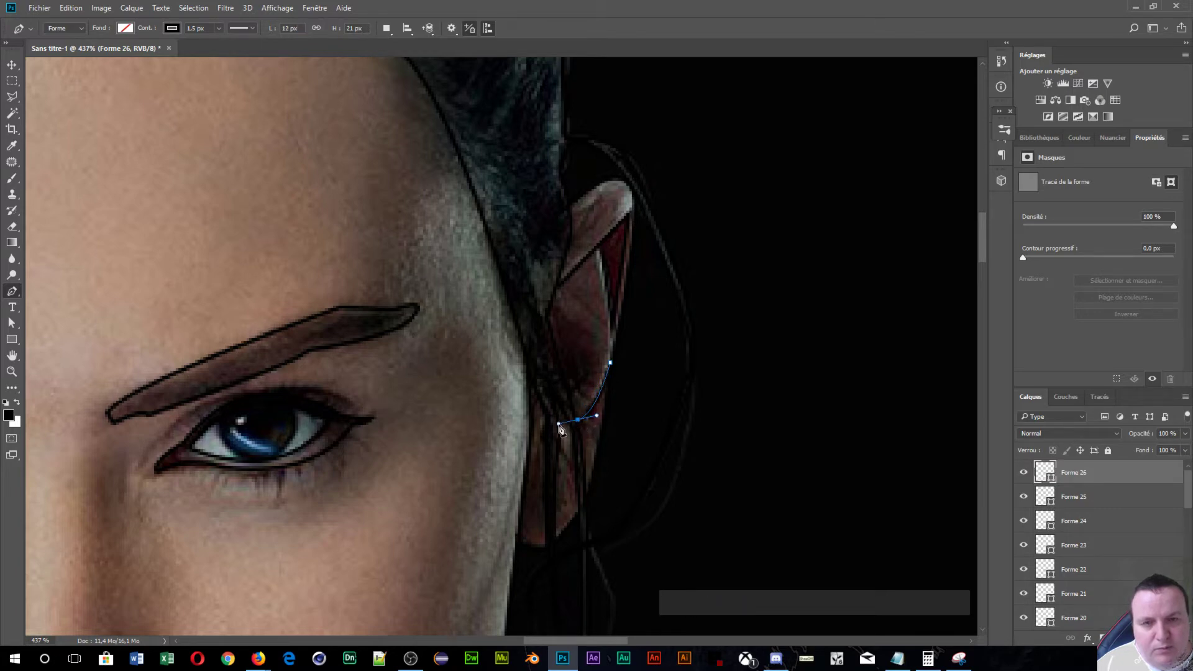
{"action": "key", "text": "Return"}
- Start the shoulder garment's outline at the jaw on the lightsaber side with a straight segment about 21 × 7 px
{"action": "scroll", "coordinate": [585, 420], "scroll_direction": "down", "scroll_amount": 3}
{"action": "scroll", "coordinate": [585, 421], "scroll_direction": "down", "scroll_amount": 4}
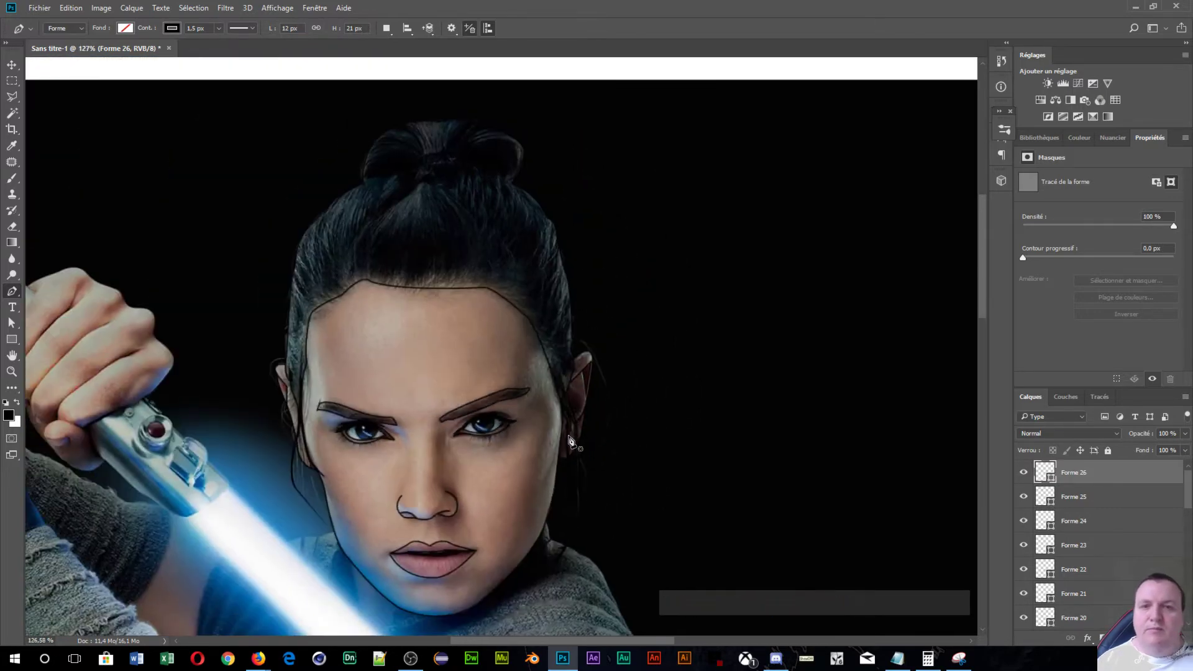
{"action": "left_click_drag", "start_coordinate": [472, 424], "coordinate": [618, 243]}
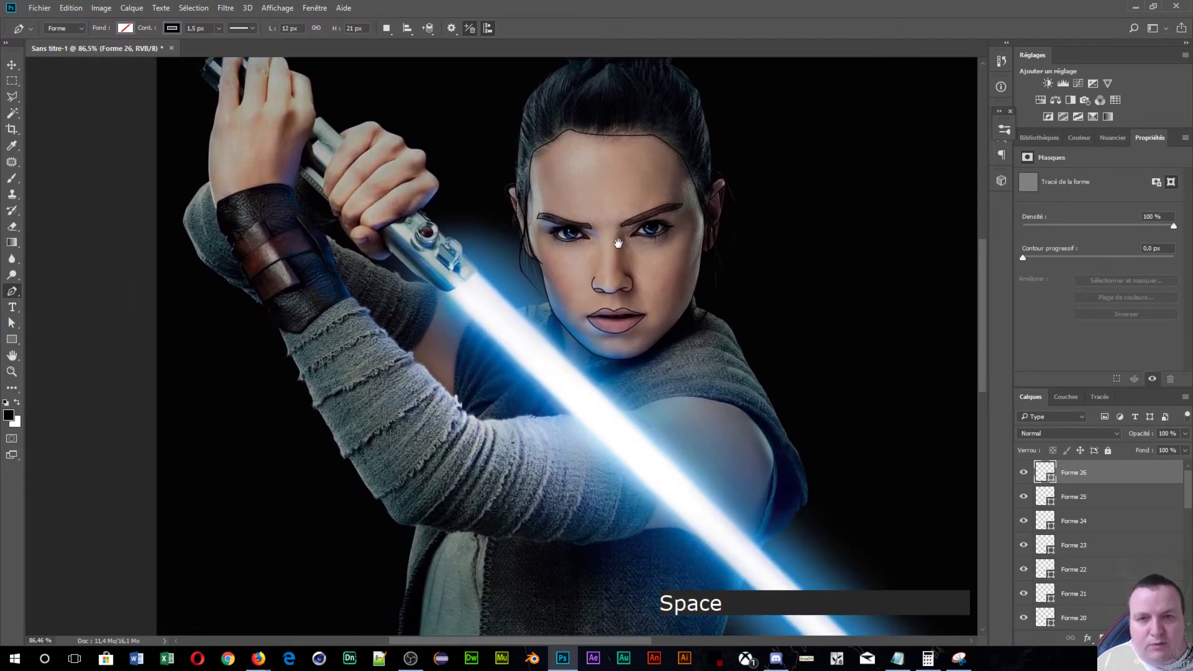
{"action": "scroll", "coordinate": [578, 311], "scroll_direction": "up", "scroll_amount": 5}
{"action": "scroll", "coordinate": [381, 341], "scroll_direction": "down", "scroll_amount": 4}
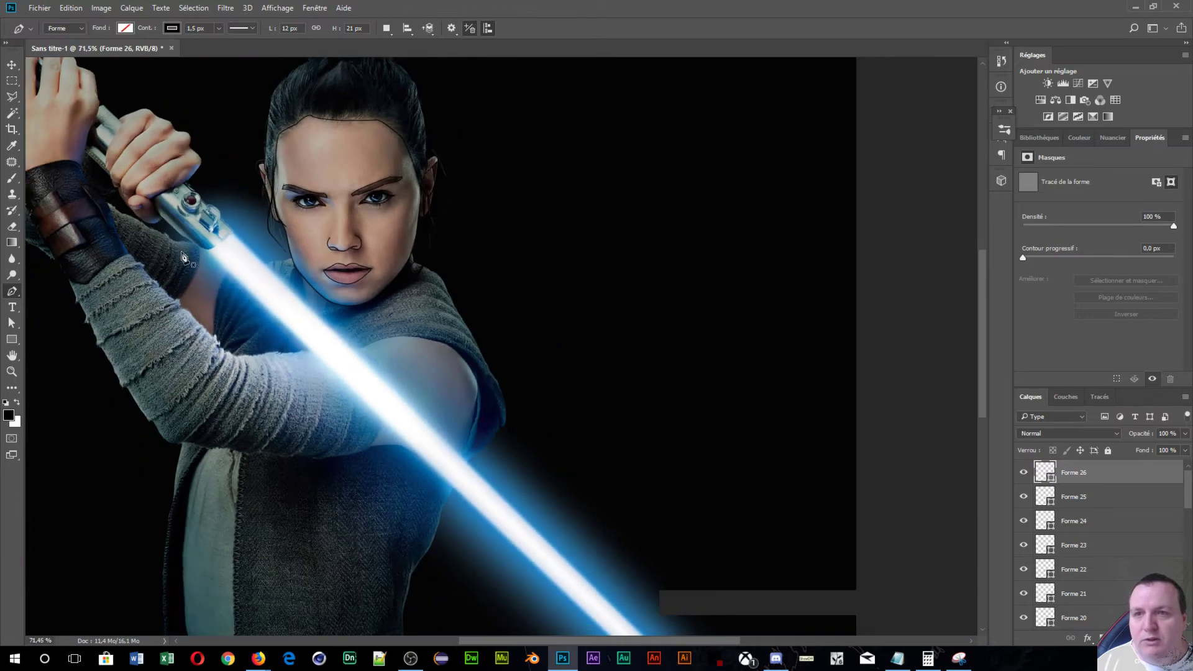
{"action": "scroll", "coordinate": [189, 267], "scroll_direction": "up", "scroll_amount": 5}
{"action": "left_click_drag", "start_coordinate": [382, 232], "coordinate": [266, 381]}
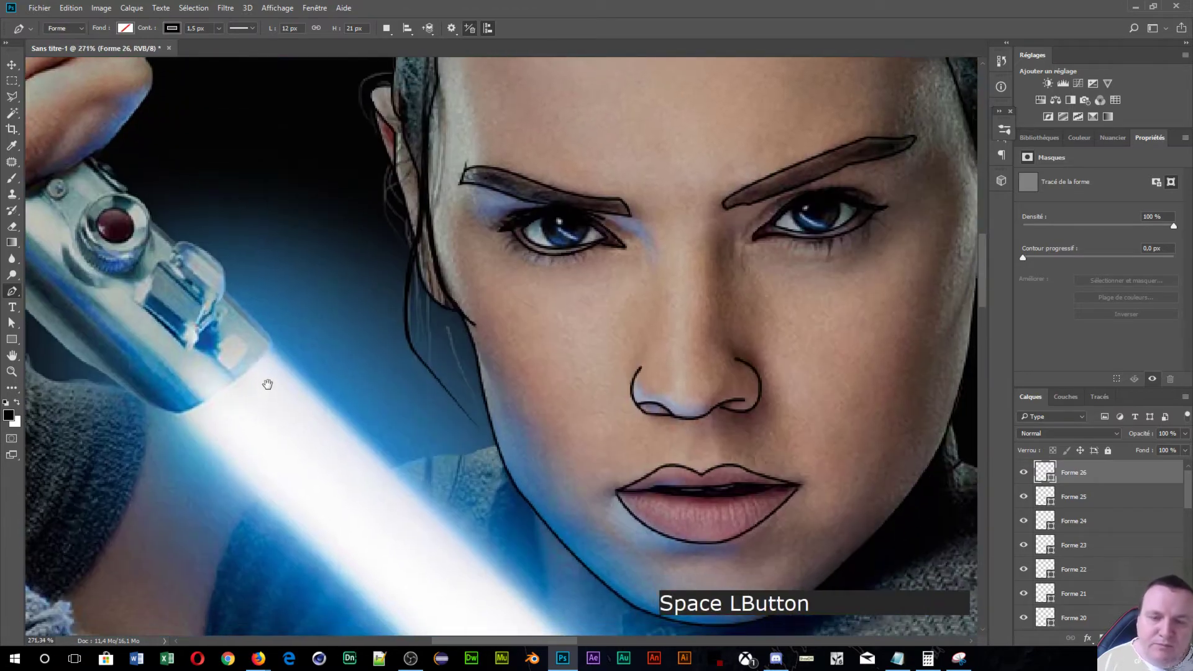
{"action": "scroll", "coordinate": [355, 447], "scroll_direction": "down", "scroll_amount": 1}
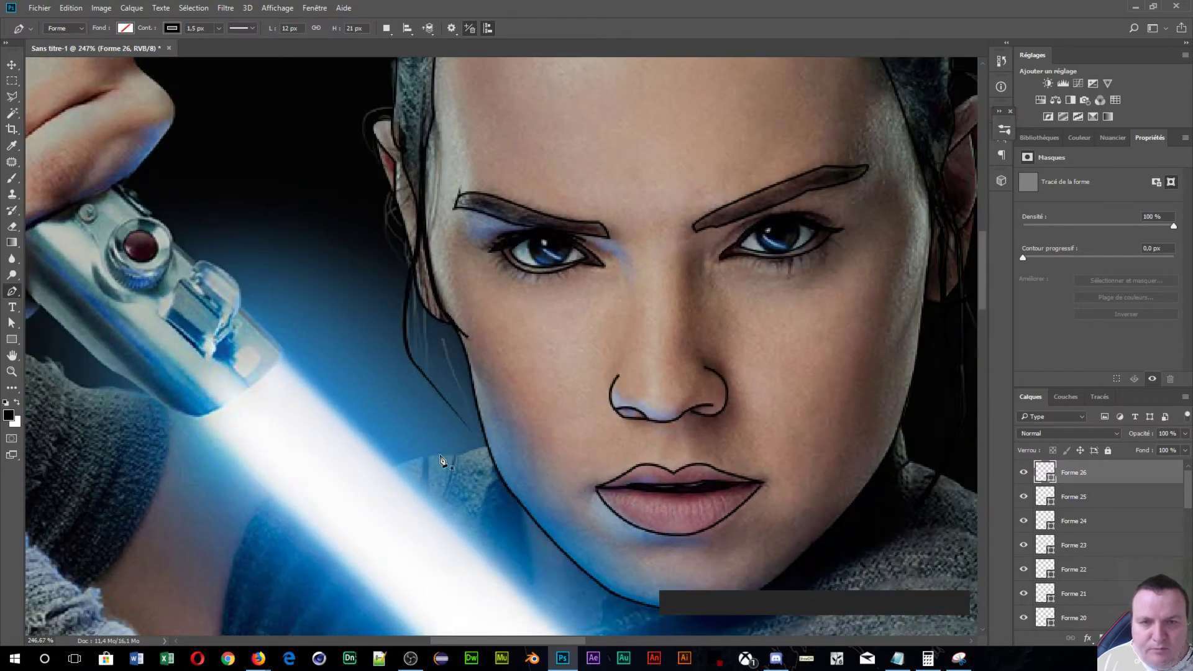
{"action": "left_click", "coordinate": [488, 446]}
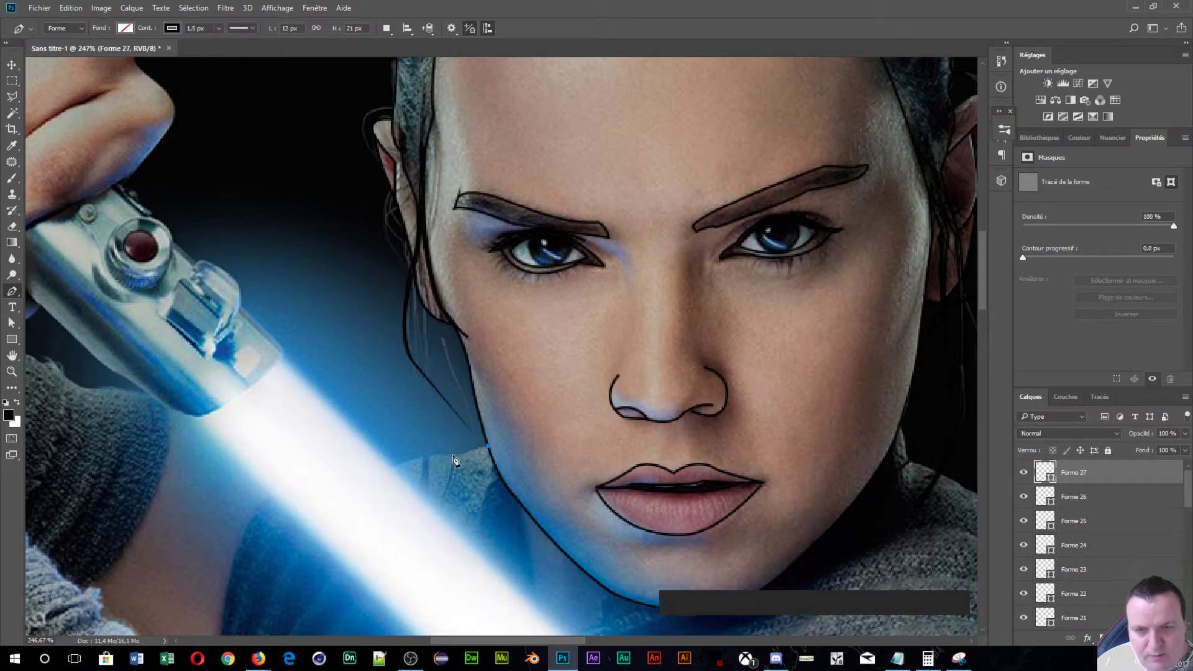
{"action": "left_click", "coordinate": [455, 456]}
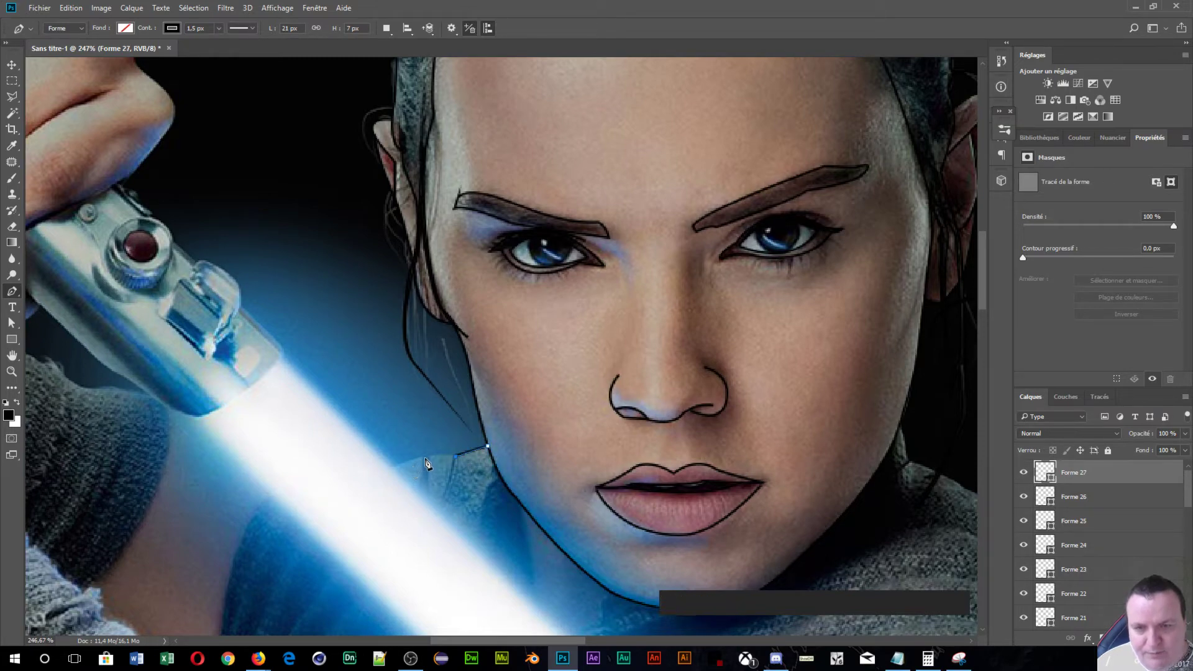
- Continue the shoulder line with short segments to the glowing blade's edge, about 63 × 13 px overall, and finish it
{"action": "left_click", "coordinate": [428, 460]}
{"action": "left_click_drag", "start_coordinate": [420, 457], "coordinate": [419, 463]}
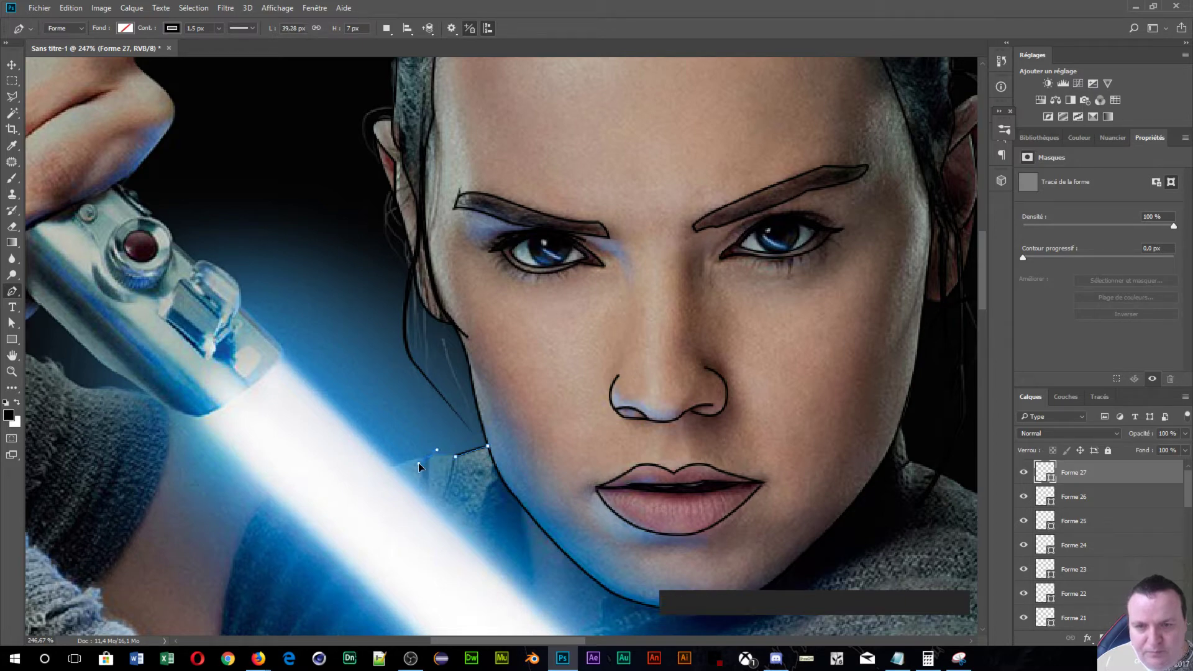
{"action": "left_click", "coordinate": [415, 459]}
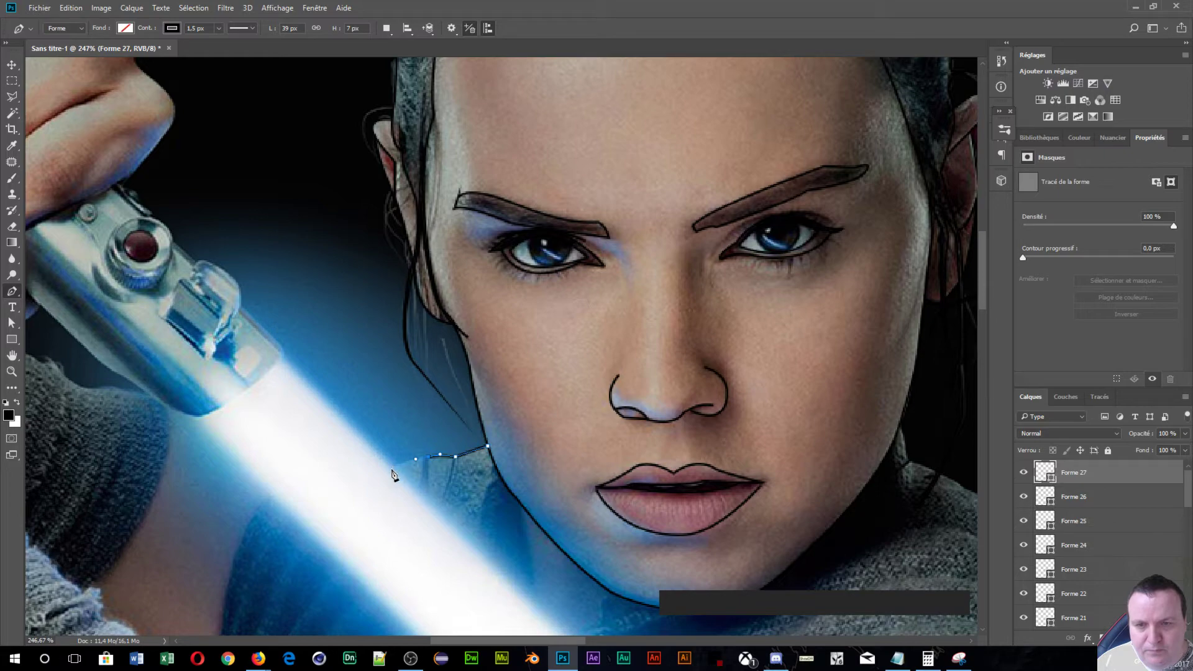
{"action": "left_click", "coordinate": [392, 473]}
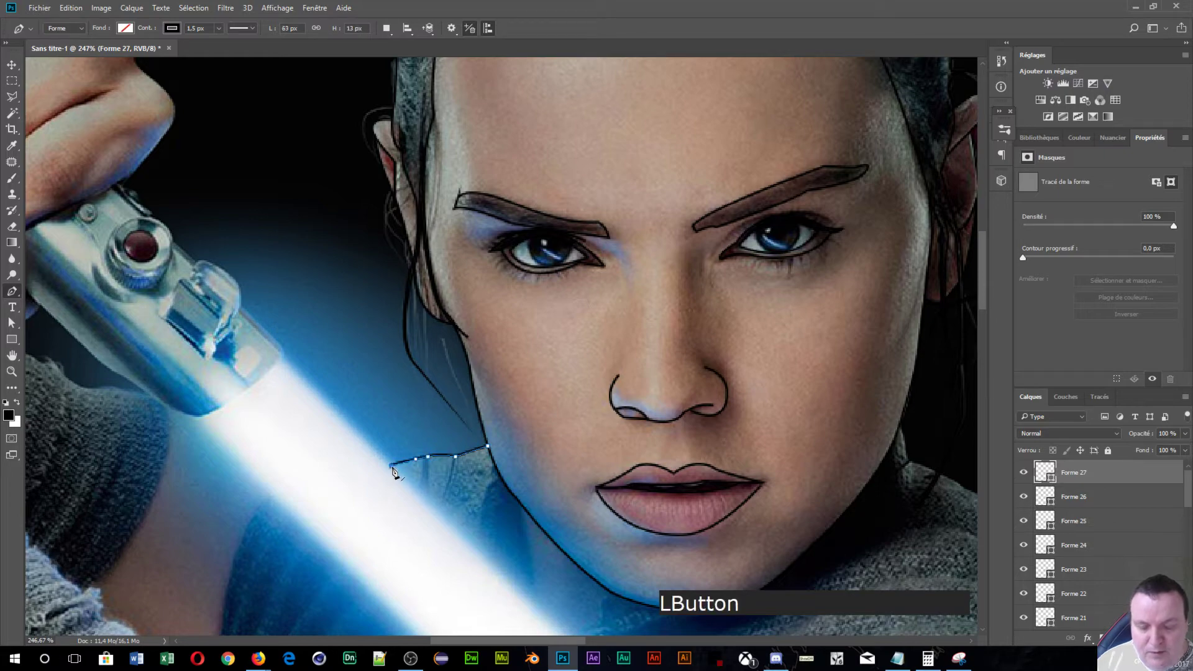
{"action": "key", "text": "KP_Enter"}
- Draw a straight line along the lightsaber blade's upper edge from the hilt to just before the tip, about 1211 × 1187 px
{"action": "scroll", "coordinate": [430, 462], "scroll_direction": "down", "scroll_amount": 3}
{"action": "scroll", "coordinate": [431, 463], "scroll_direction": "up", "scroll_amount": 3}
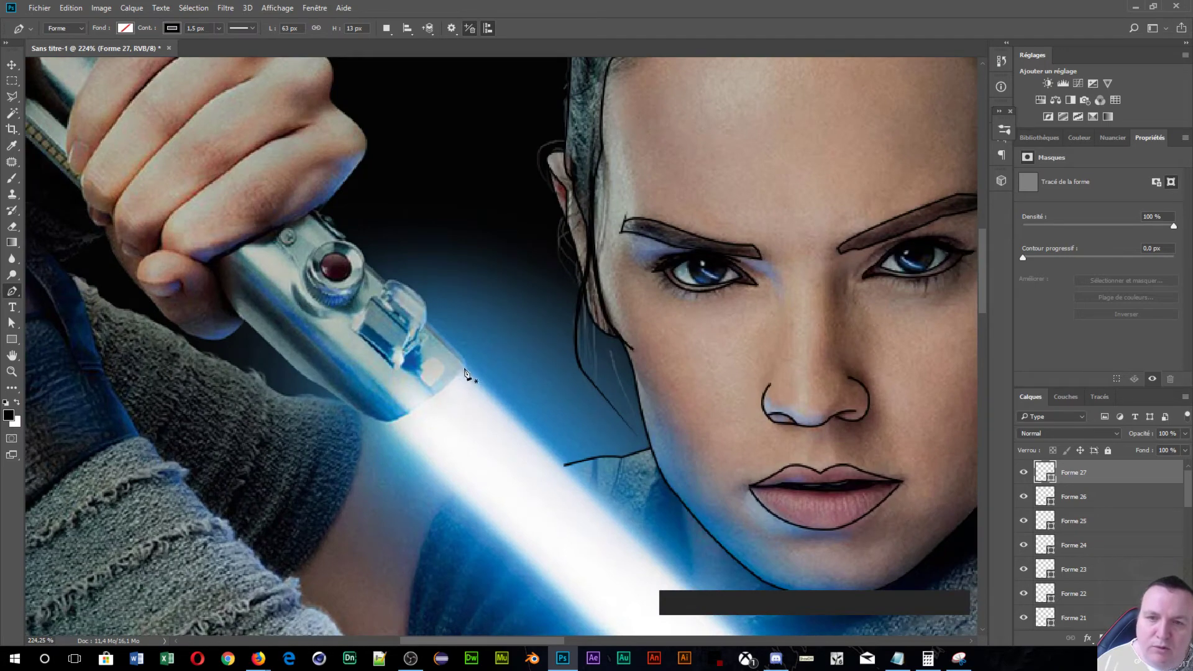
{"action": "left_click", "coordinate": [465, 373]}
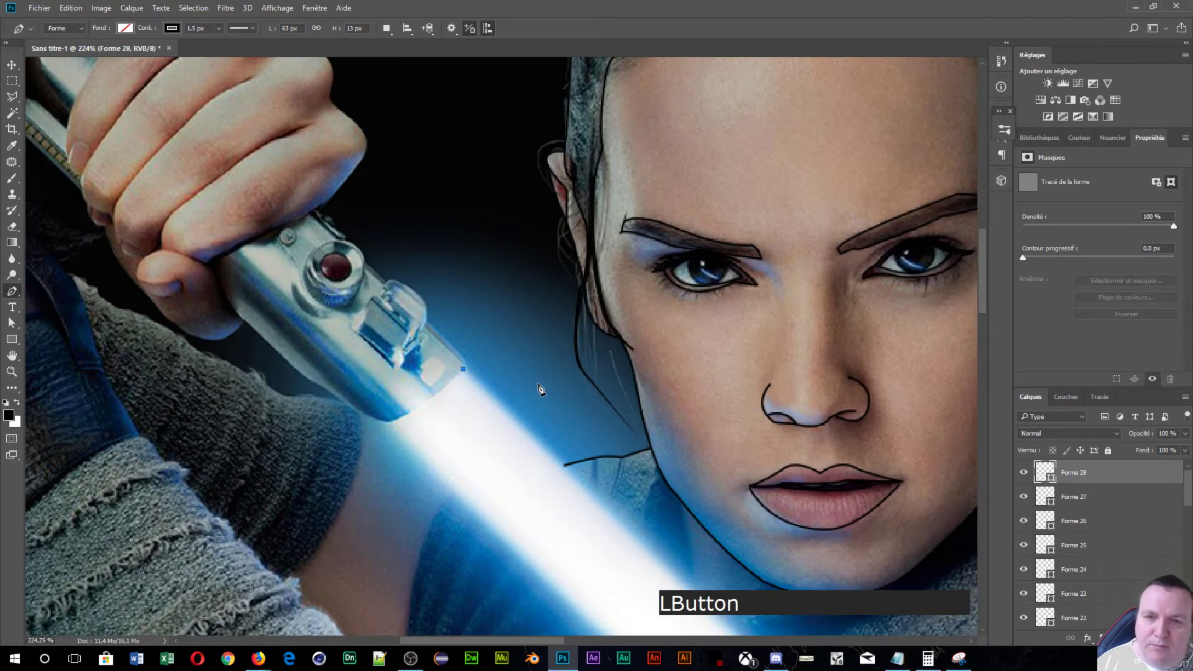
{"action": "left_click_drag", "start_coordinate": [559, 394], "coordinate": [418, 197]}
{"action": "scroll", "coordinate": [465, 278], "scroll_direction": "down", "scroll_amount": 6}
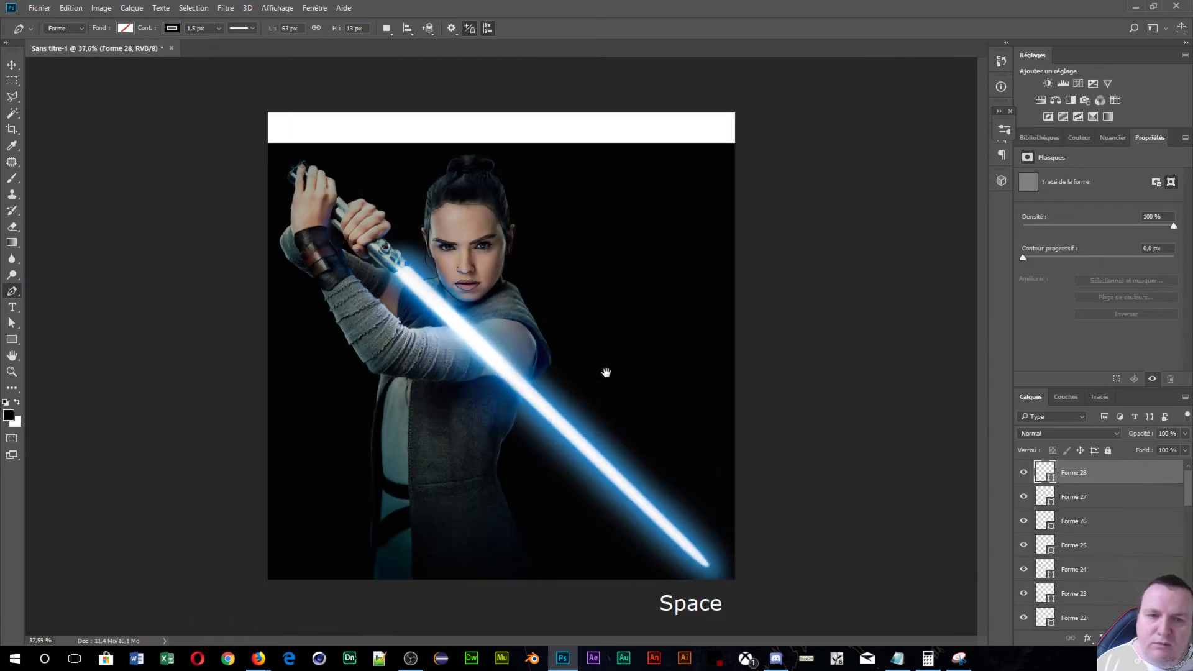
{"action": "left_click_drag", "start_coordinate": [606, 373], "coordinate": [487, 217]}
{"action": "left_click_drag", "start_coordinate": [566, 379], "coordinate": [515, 321]}
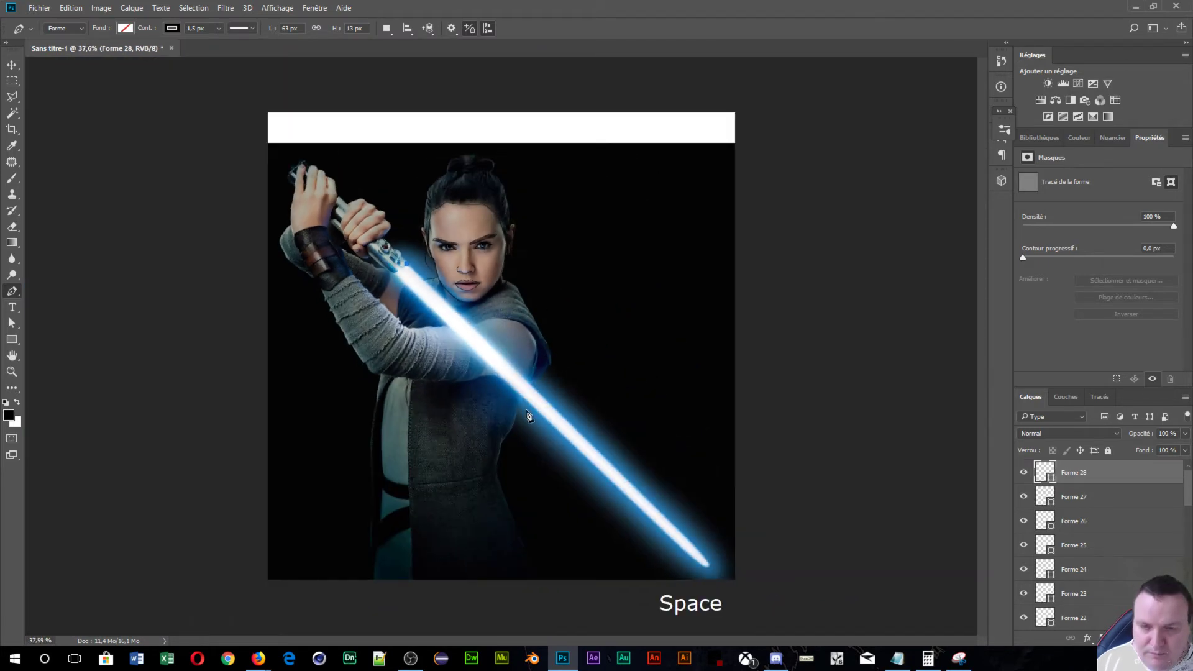
{"action": "scroll", "coordinate": [526, 415], "scroll_direction": "up", "scroll_amount": 2}
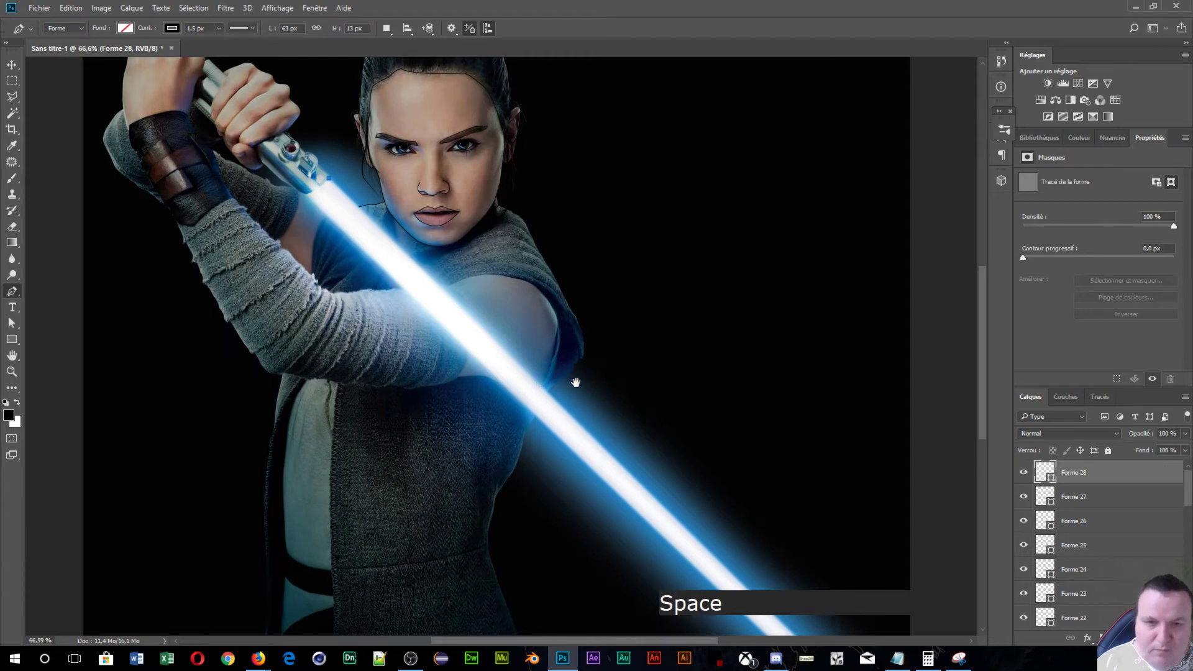
{"action": "left_click_drag", "start_coordinate": [575, 381], "coordinate": [310, 132]}
{"action": "scroll", "coordinate": [496, 379], "scroll_direction": "up", "scroll_amount": 3}
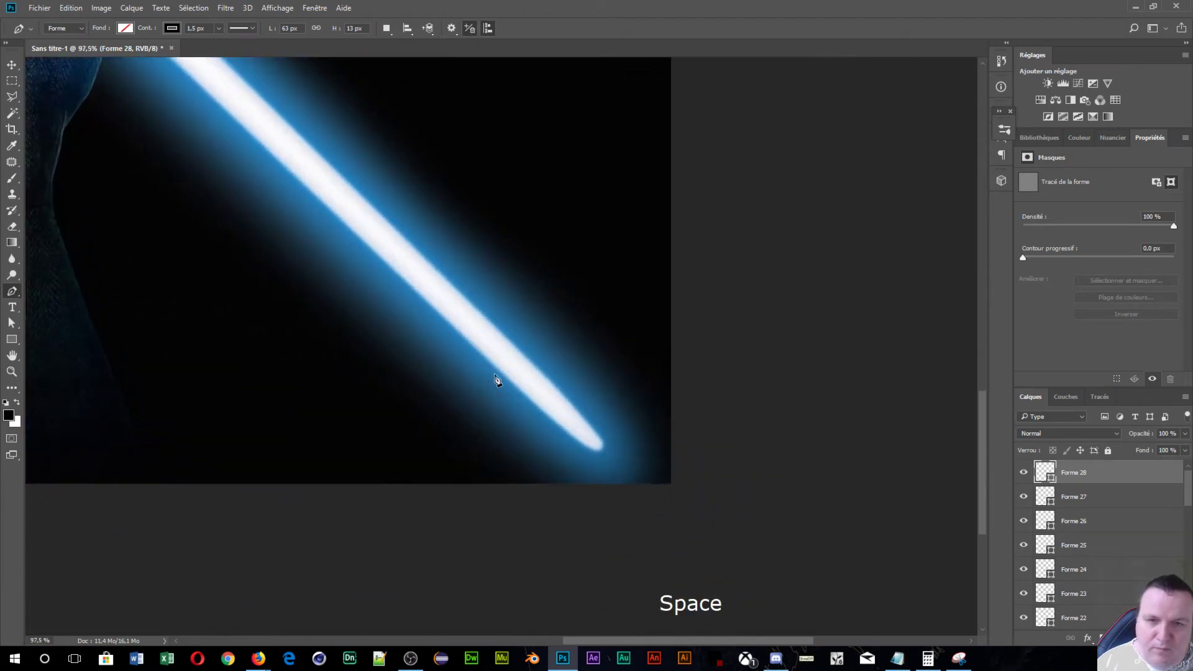
{"action": "left_click", "coordinate": [567, 391]}
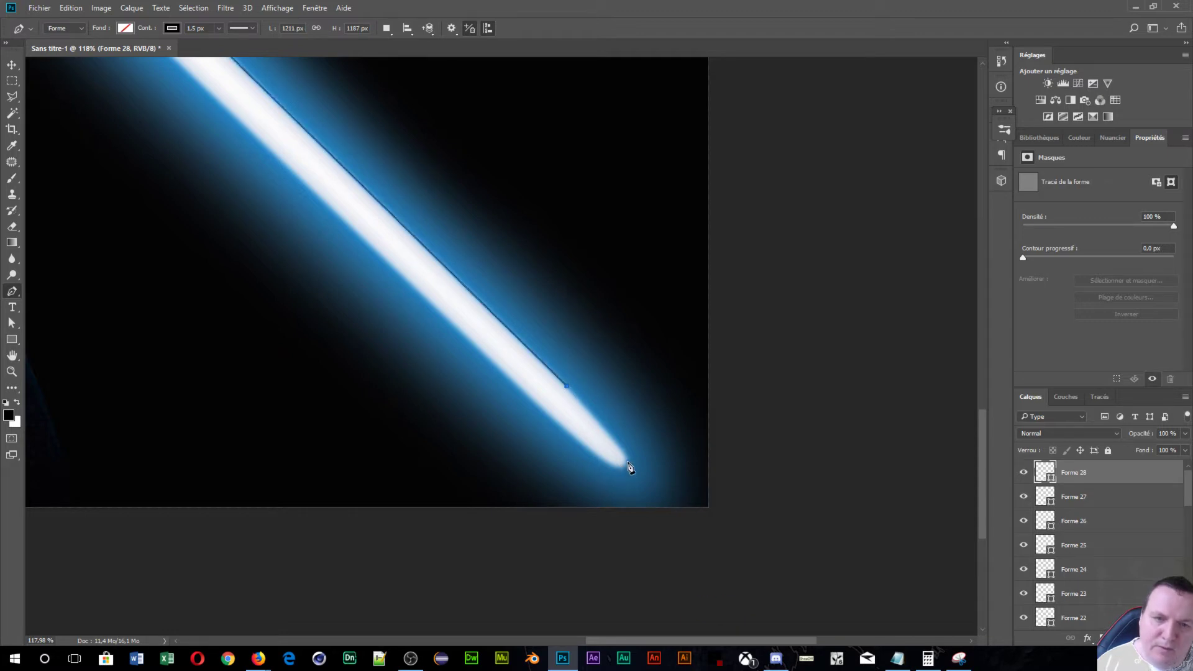
- Curve the blade outline down to its rounded tip, about 1294 × 1290 px overall
{"action": "left_click_drag", "start_coordinate": [627, 463], "coordinate": [626, 472]}
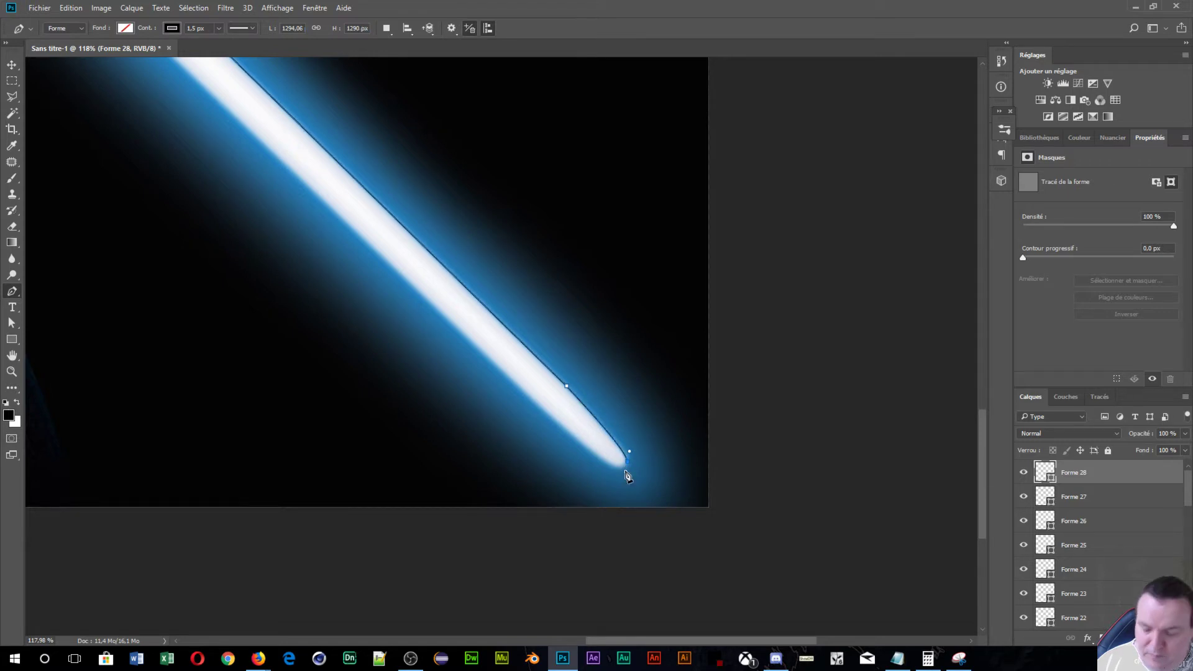
{"action": "key", "text": "alt"}
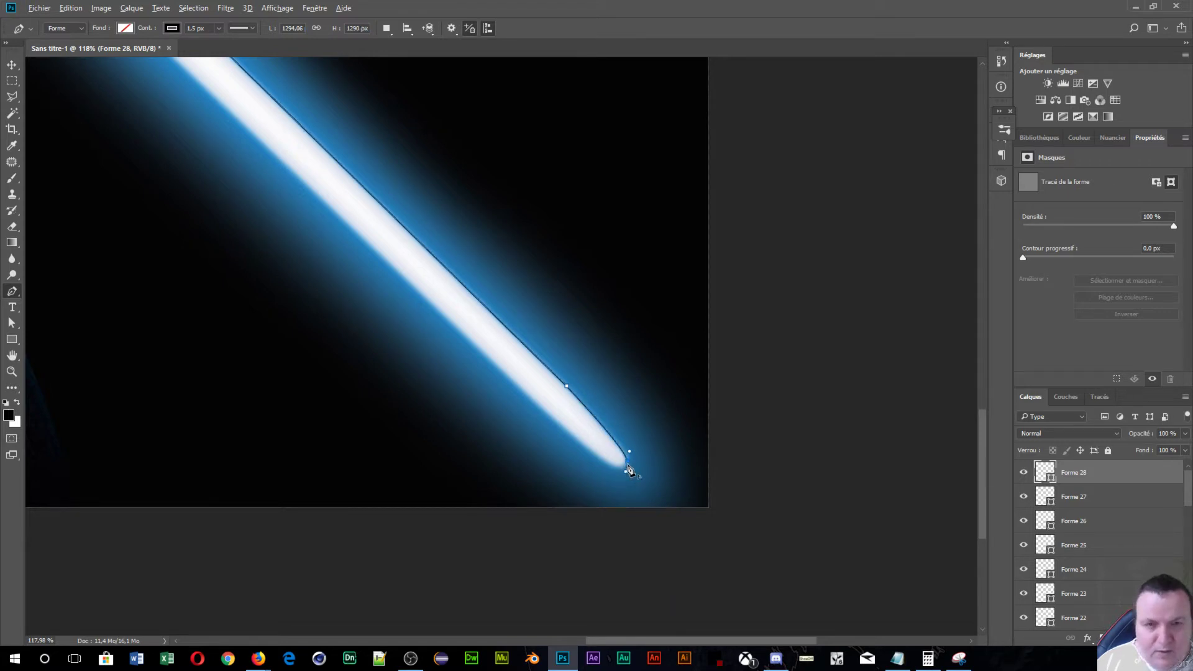
- Trace the pointed tip of the lightsaber blade with the Pen tool, curving round onto its lower edge
{"action": "left_click", "coordinate": [628, 470], "text": "alt"}
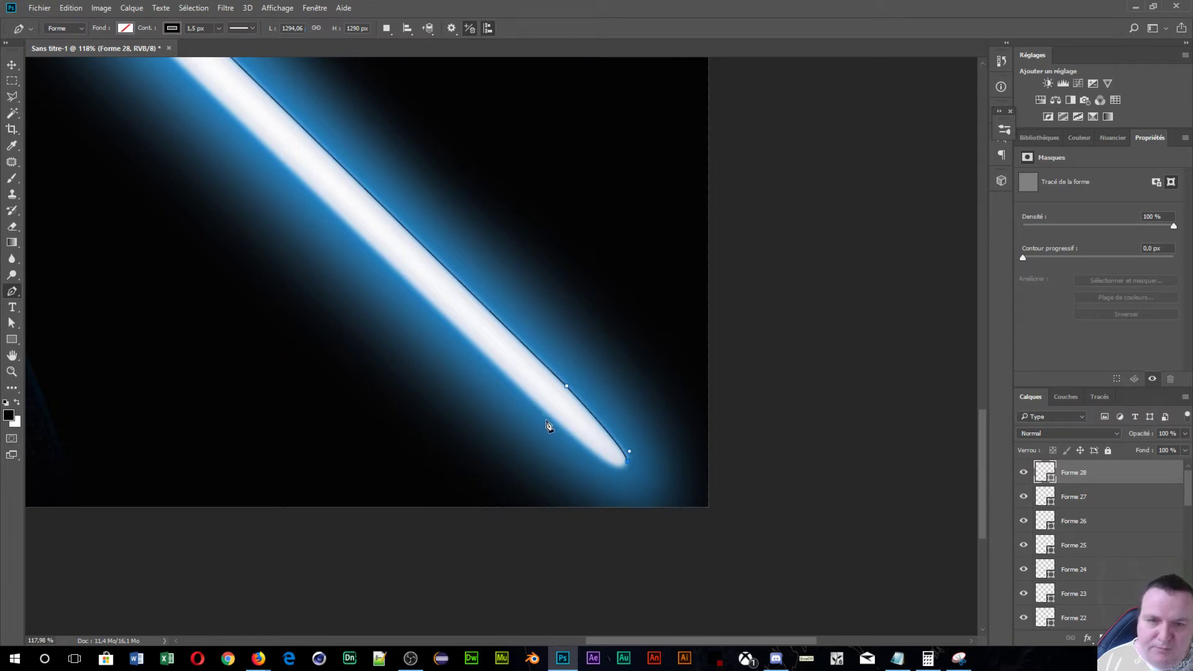
{"action": "left_click_drag", "start_coordinate": [547, 421], "coordinate": [449, 336]}
{"action": "left_click_drag", "start_coordinate": [456, 336], "coordinate": [457, 337]}
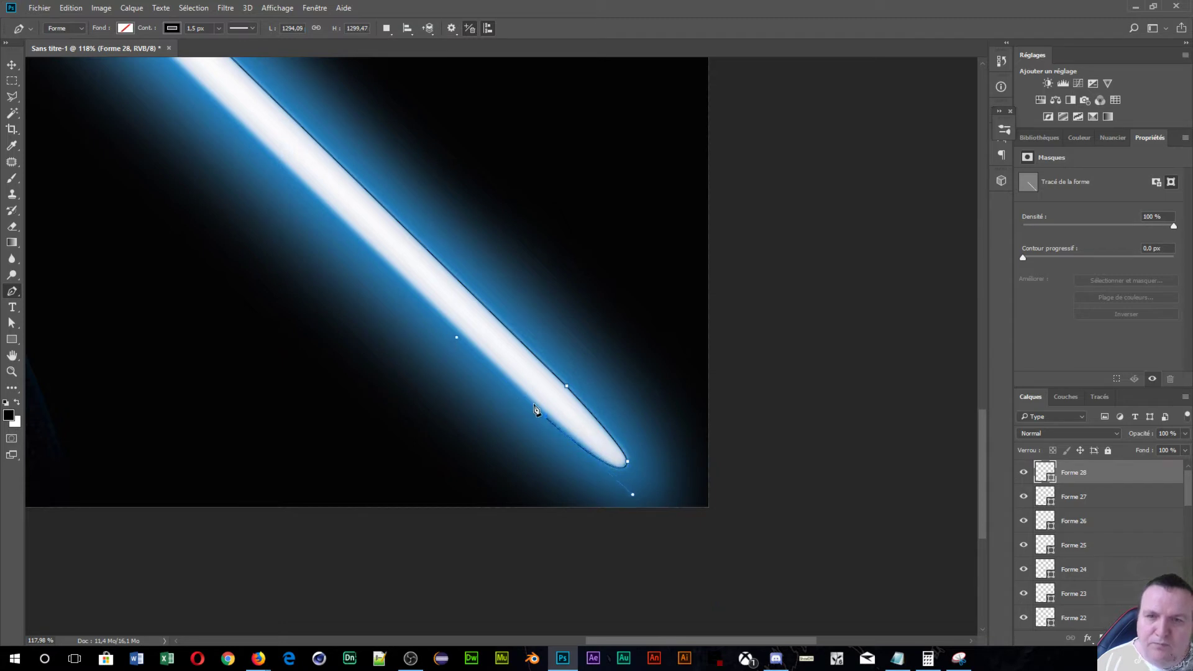
- Remove the outgoing handle at the last blade-tip anchor and extend the outline straight along the lower edge to the hilt
{"action": "key", "text": "space"}
{"action": "left_click_drag", "start_coordinate": [348, 262], "coordinate": [408, 336]}
{"action": "key", "text": "space"}
{"action": "left_click_drag", "start_coordinate": [375, 294], "coordinate": [511, 479]}
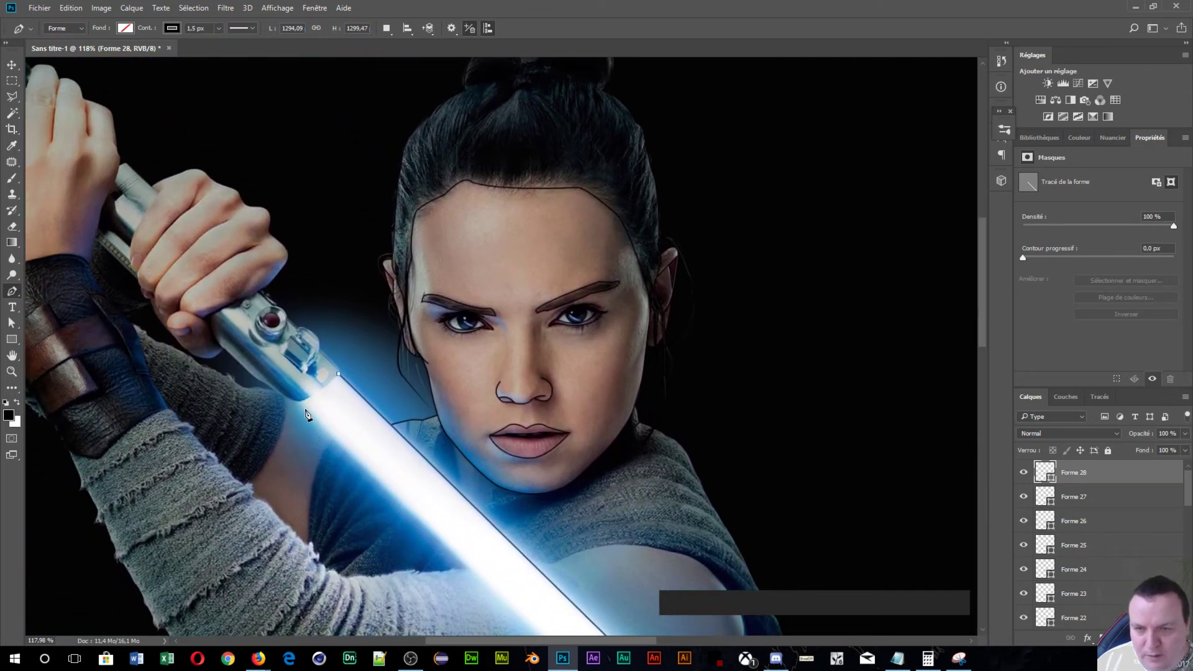
{"action": "key", "text": "space"}
{"action": "left_click_drag", "start_coordinate": [345, 433], "coordinate": [274, 298]}
{"action": "left_click_drag", "start_coordinate": [429, 466], "coordinate": [251, 298]}
{"action": "left_click", "coordinate": [282, 344]}
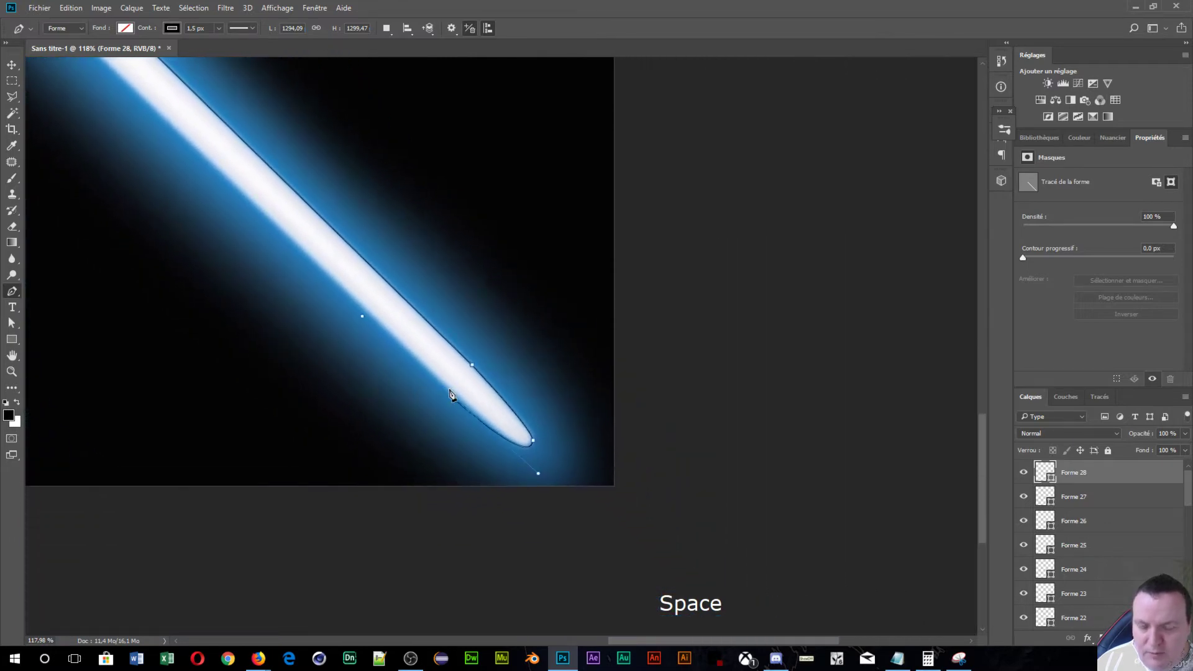
{"action": "key", "text": "alt"}
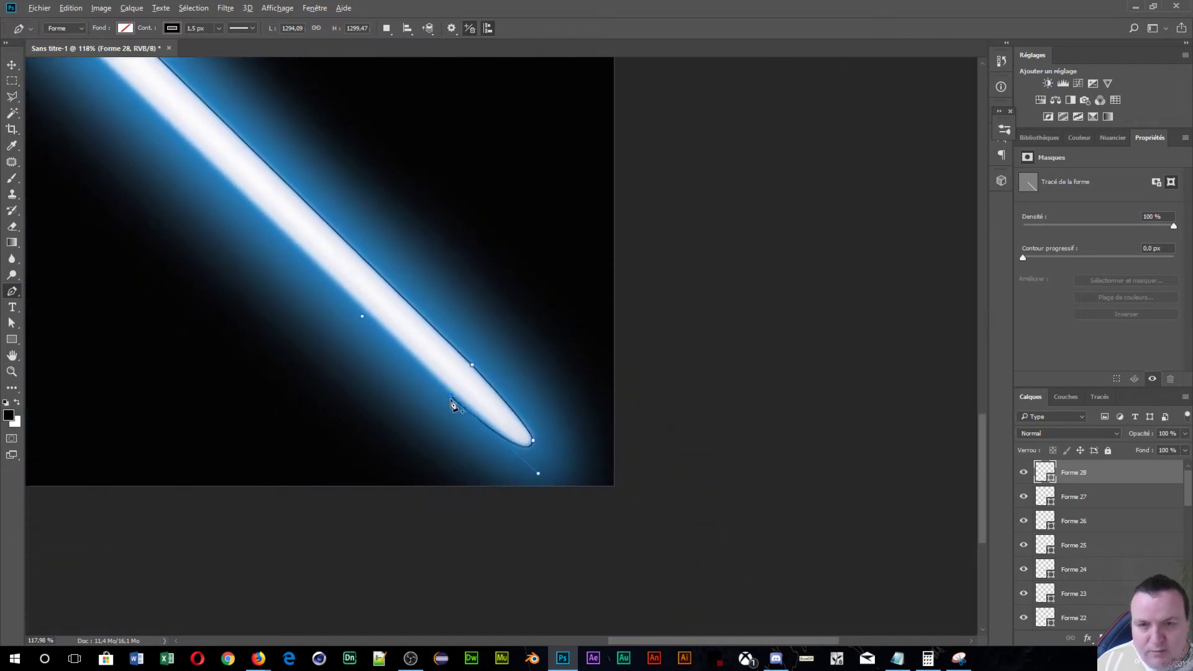
{"action": "left_click", "coordinate": [452, 402], "text": "alt"}
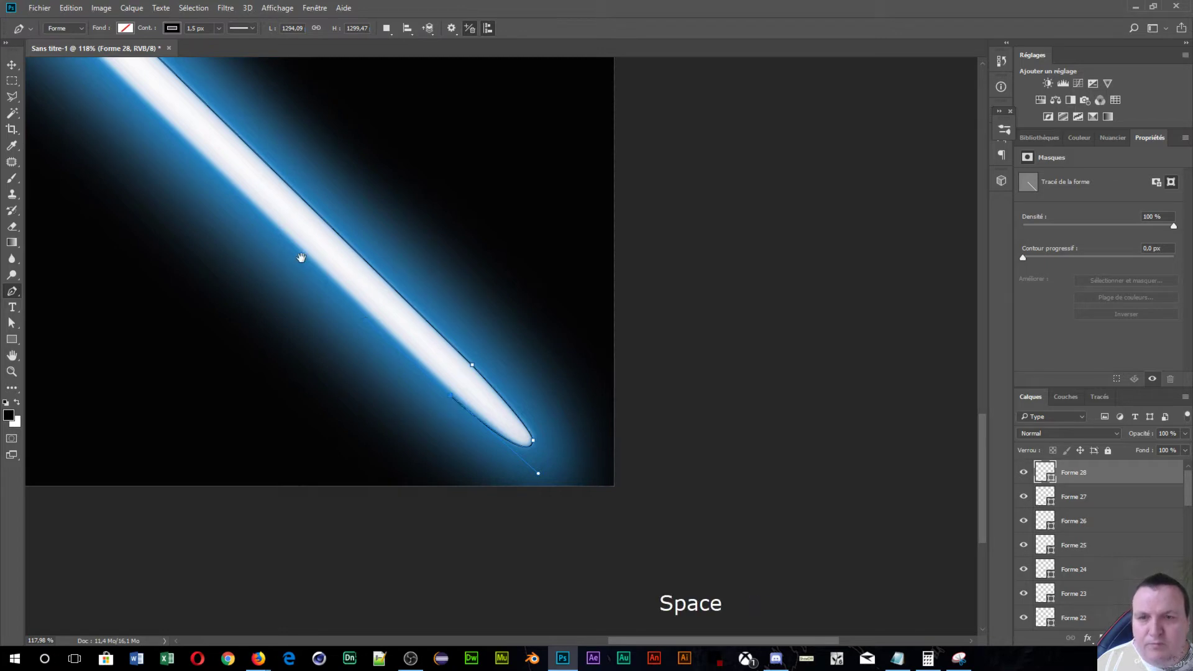
{"action": "left_click_drag", "start_coordinate": [301, 258], "coordinate": [531, 483]}
{"action": "left_click_drag", "start_coordinate": [503, 460], "coordinate": [545, 497]}
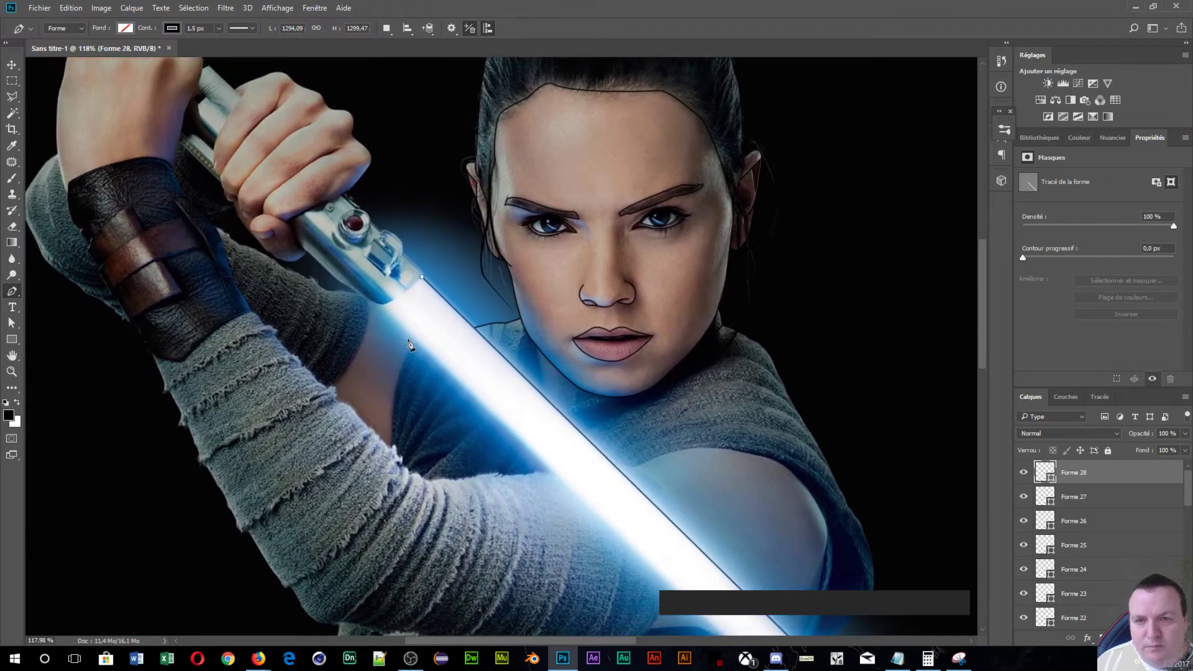
{"action": "left_click", "coordinate": [382, 309]}
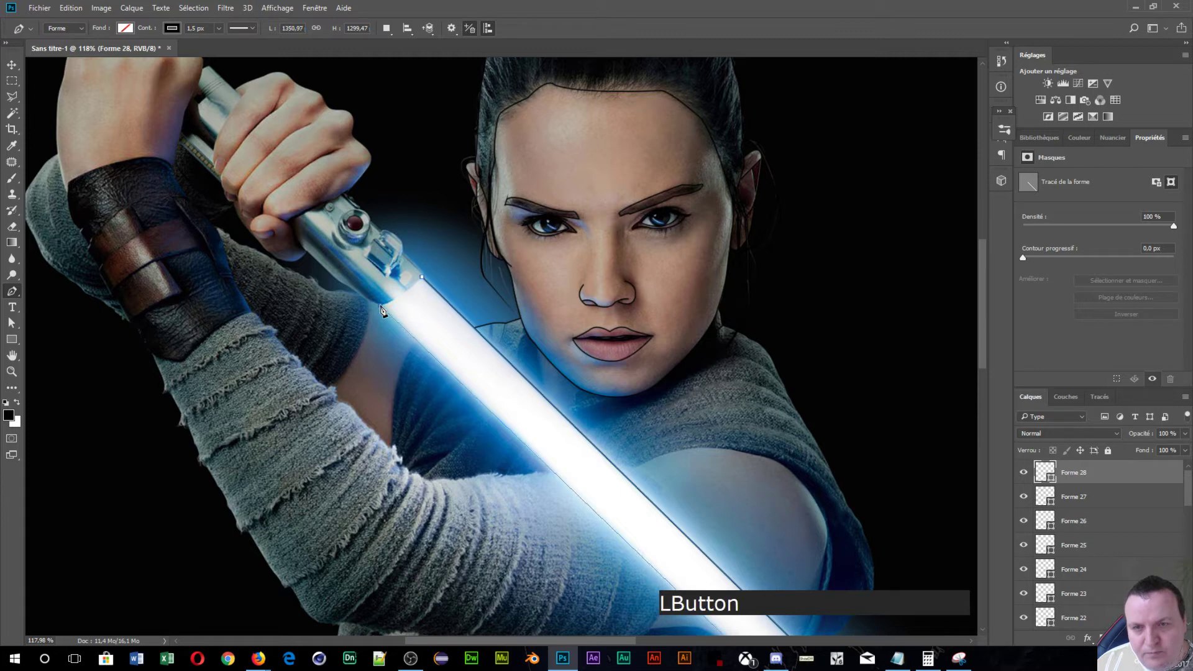
- Close the blade outline with a slightly curved segment across the end of the hilt
{"action": "left_click", "coordinate": [422, 278]}
{"action": "left_click_drag", "start_coordinate": [427, 268], "coordinate": [430, 266]}
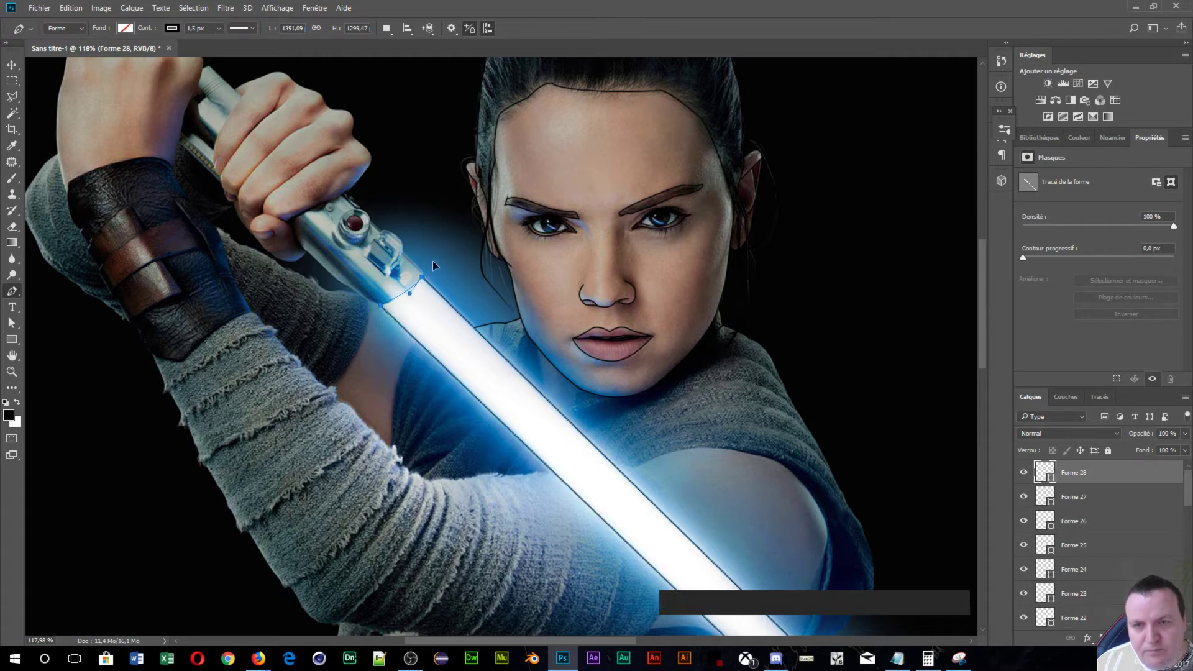
{"action": "key", "text": "Return"}
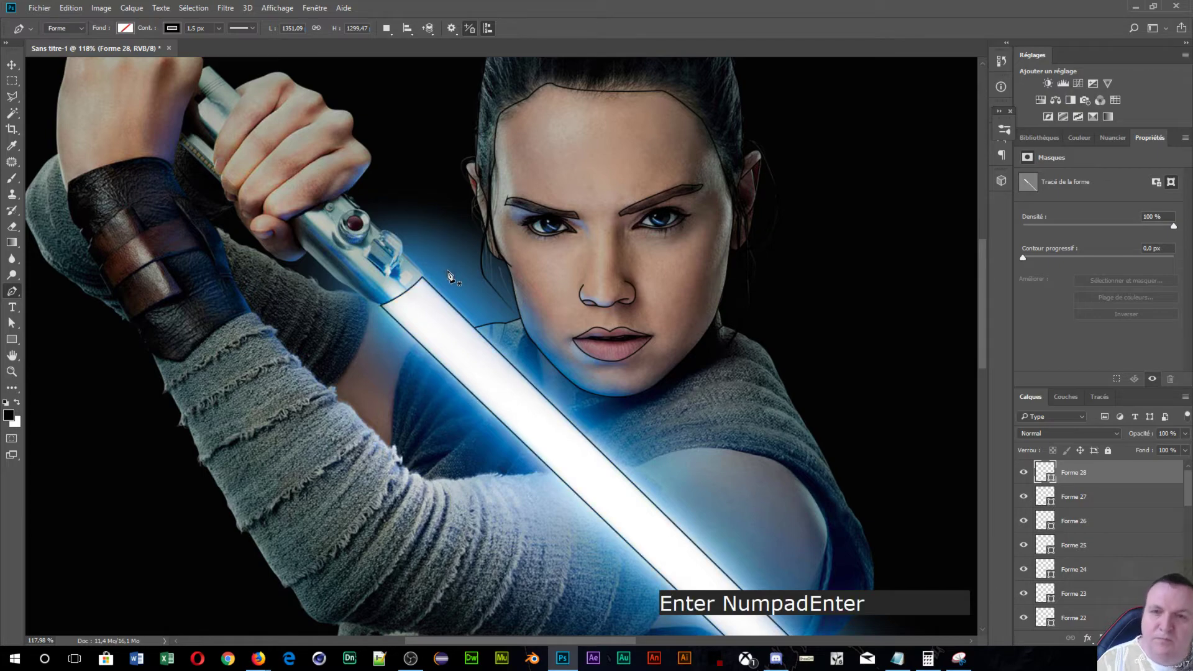
- Draw a slightly curved neck line about 64 px high from the jaw down to the blade's upper edge
{"action": "scroll", "coordinate": [592, 447], "scroll_direction": "up", "scroll_amount": 1}
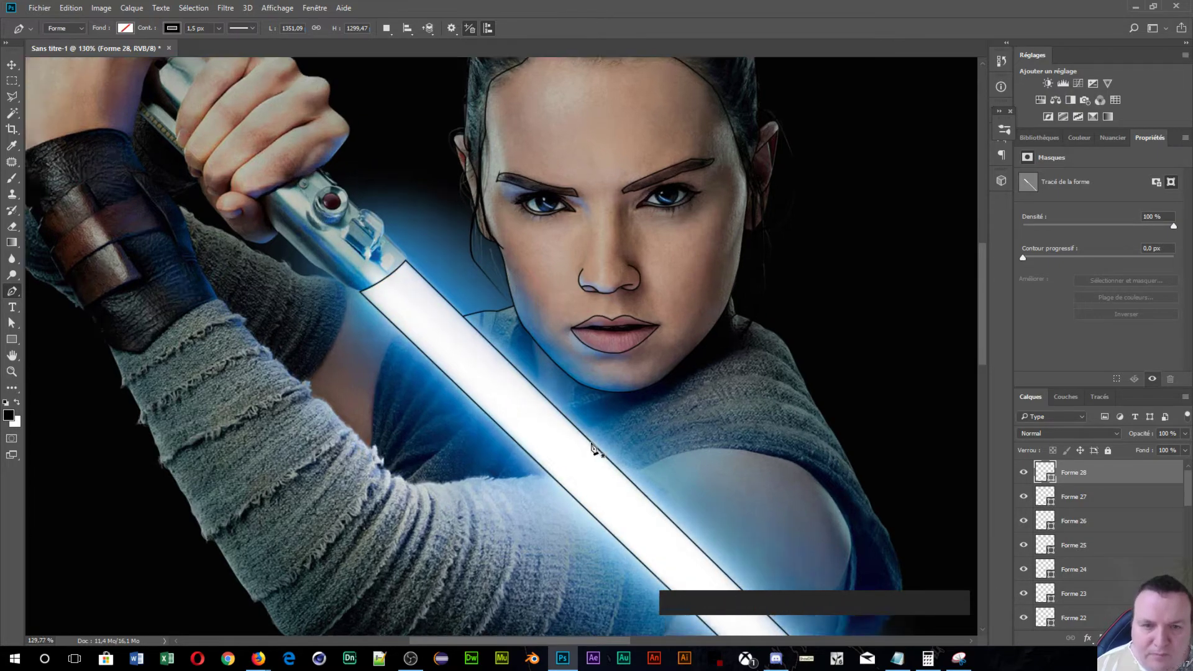
{"action": "scroll", "coordinate": [590, 439], "scroll_direction": "up", "scroll_amount": 2}
{"action": "scroll", "coordinate": [501, 317], "scroll_direction": "up", "scroll_amount": 2}
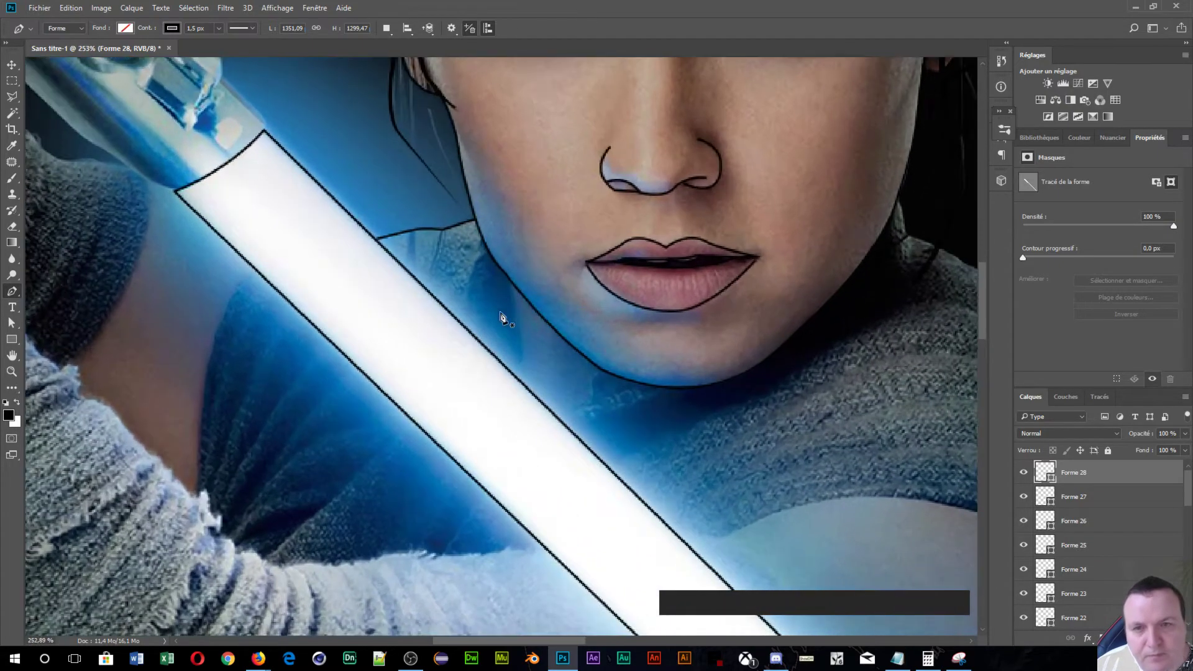
{"action": "left_click", "coordinate": [510, 279]}
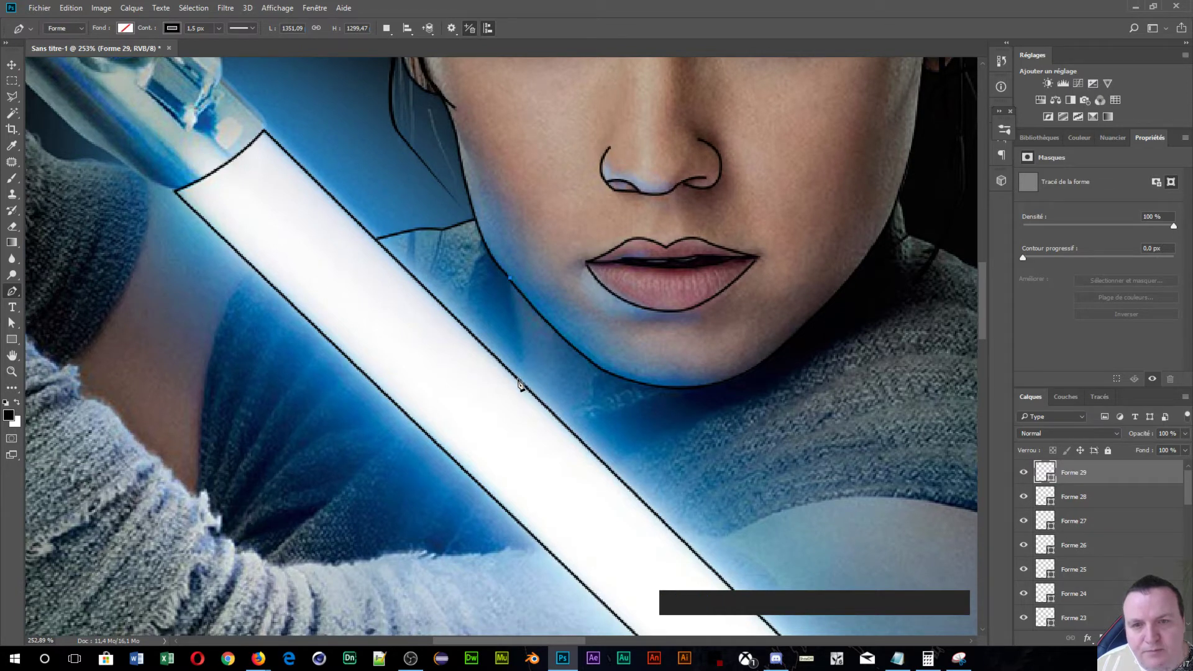
{"action": "left_click", "coordinate": [520, 380]}
{"action": "left_click_drag", "start_coordinate": [515, 389], "coordinate": [513, 386]}
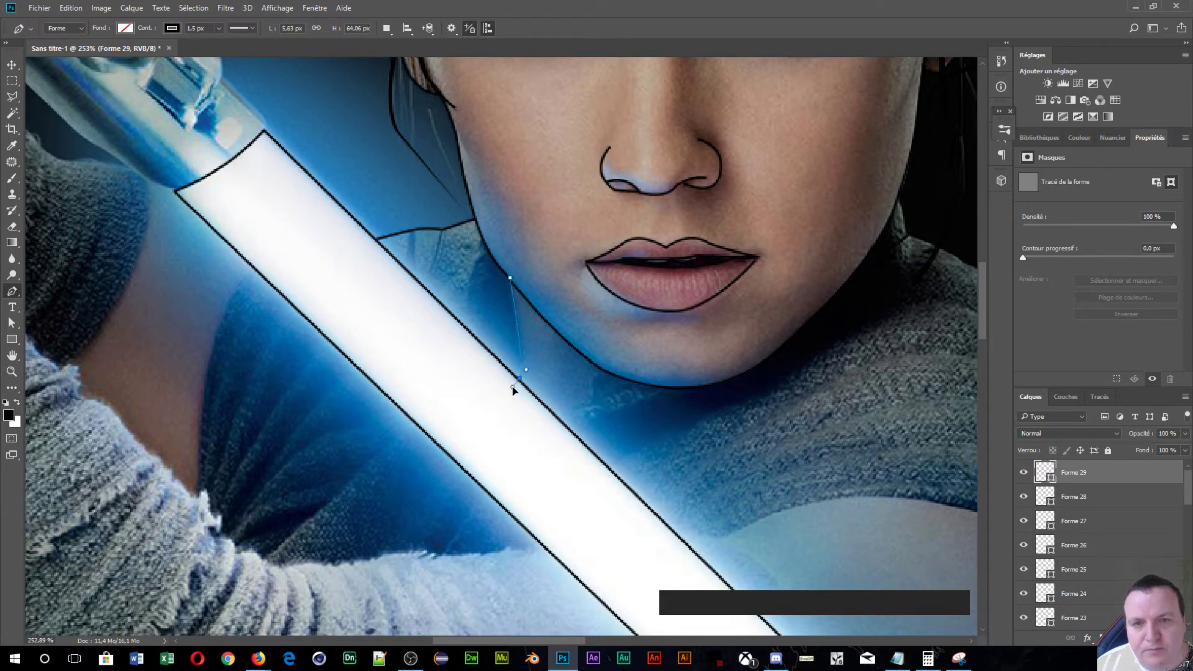
{"action": "key", "text": "KP_Enter"}
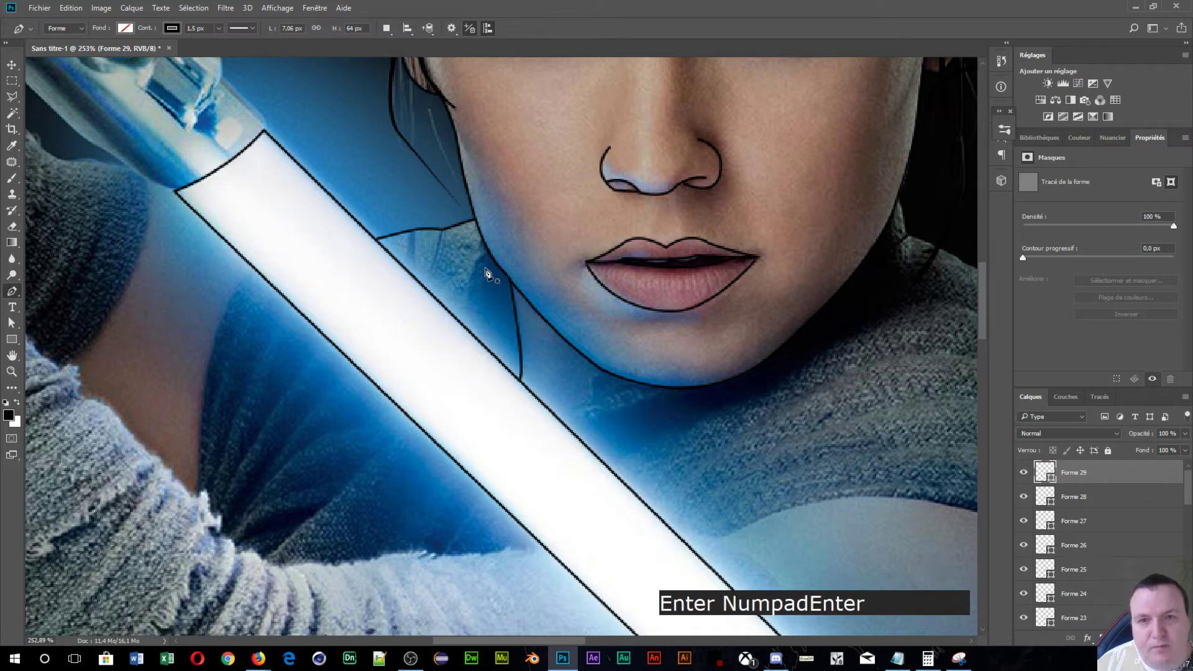
- Draw a second curved line about 67 px high from higher on the jaw to the blade, along the collar edge
{"action": "left_click", "coordinate": [484, 247]}
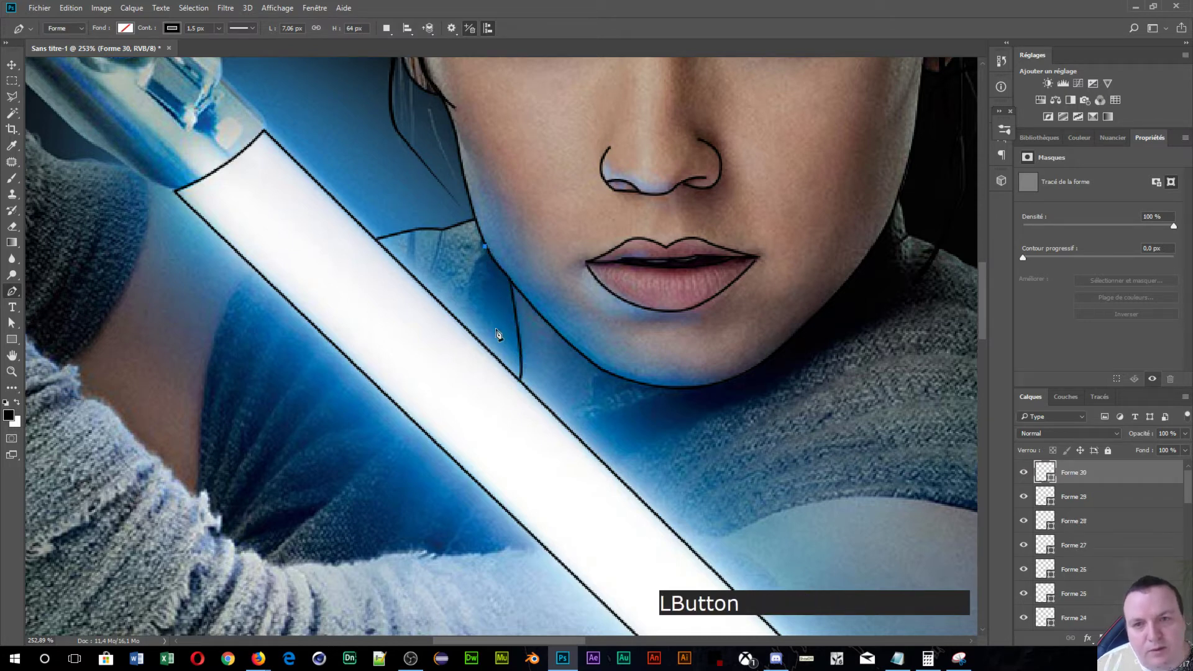
{"action": "left_click_drag", "start_coordinate": [494, 353], "coordinate": [510, 390]}
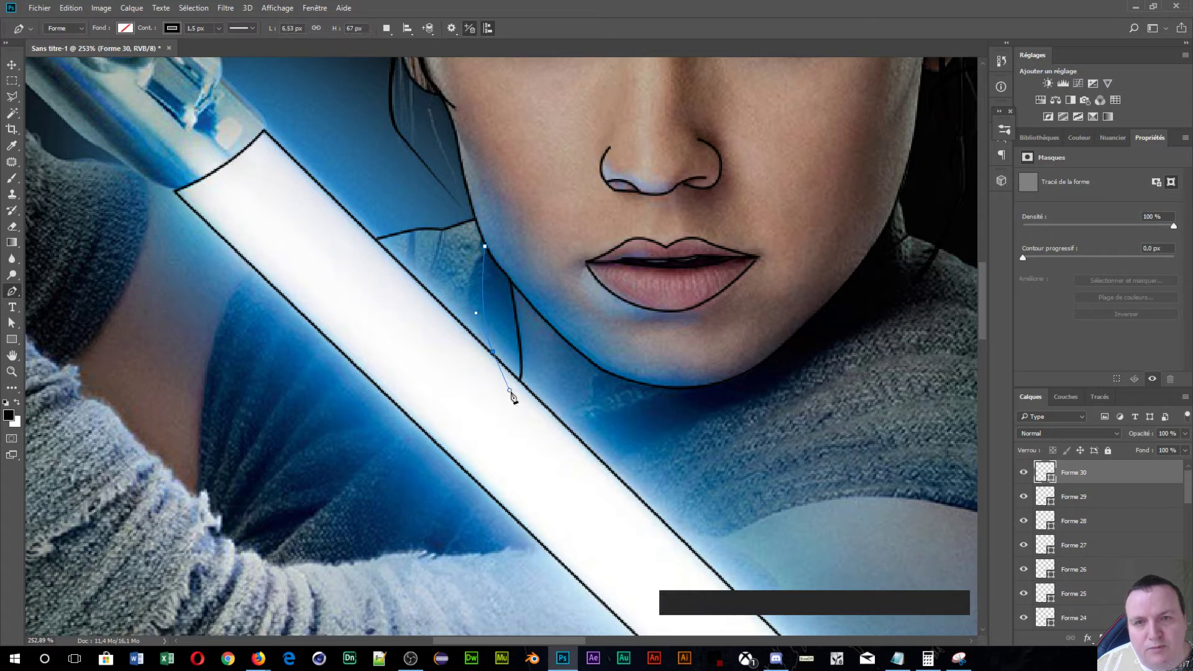
{"action": "key", "text": "KP_Enter"}
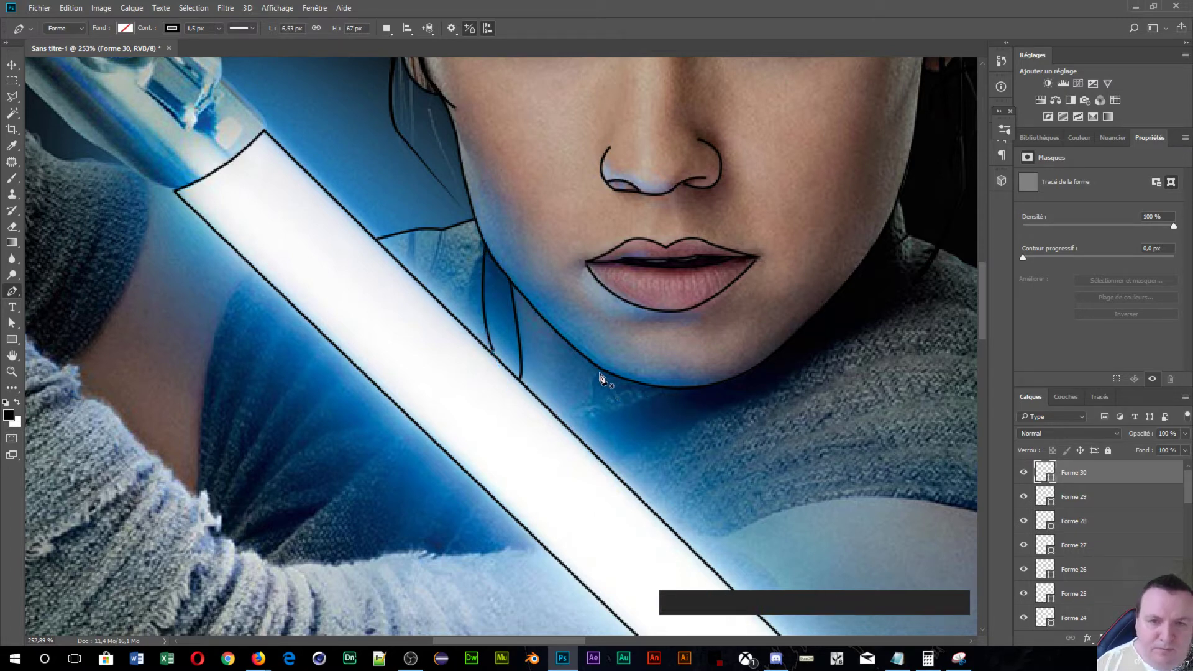
- Draw the garment's neckline from under the chin to the blade, about 19 by 39 px, ending in a short straight segment
{"action": "left_click_drag", "start_coordinate": [593, 364], "coordinate": [552, 408]}
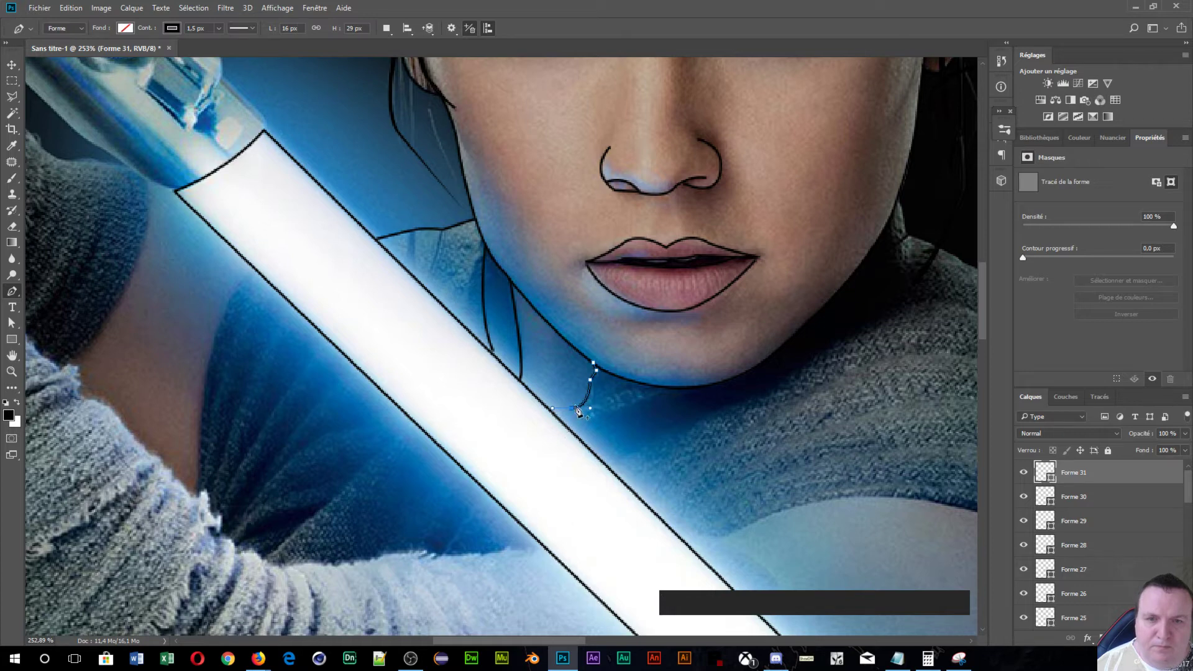
{"action": "key", "text": "alt"}
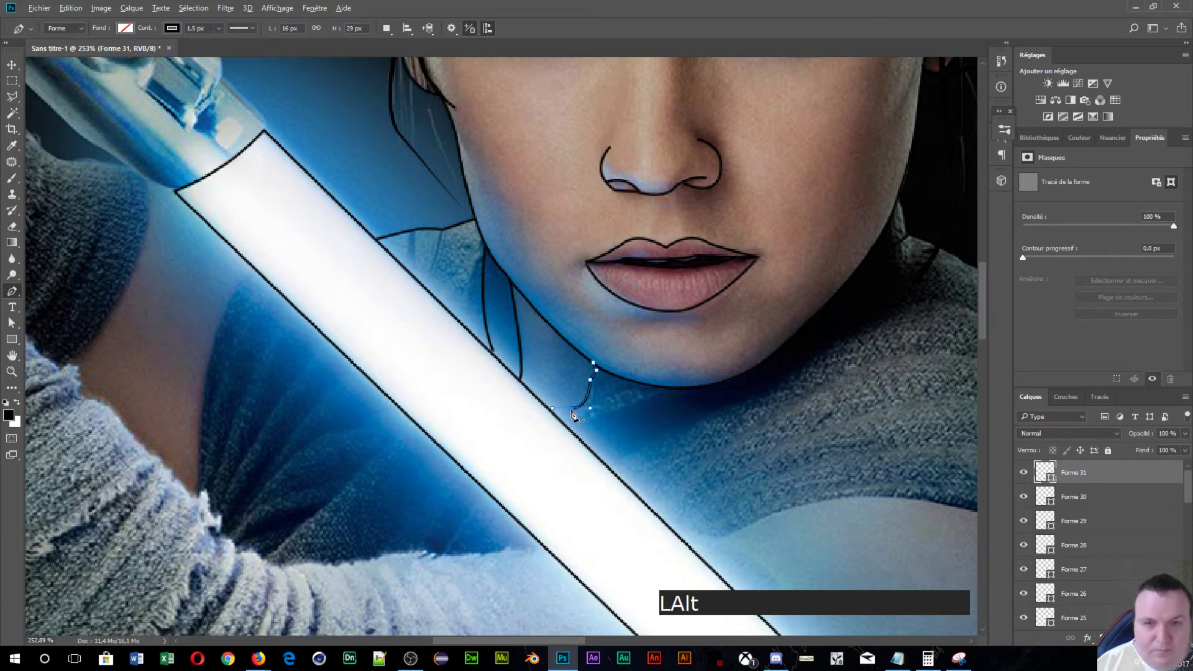
{"action": "left_click", "coordinate": [571, 409], "text": "alt"}
{"action": "left_click", "coordinate": [567, 426]}
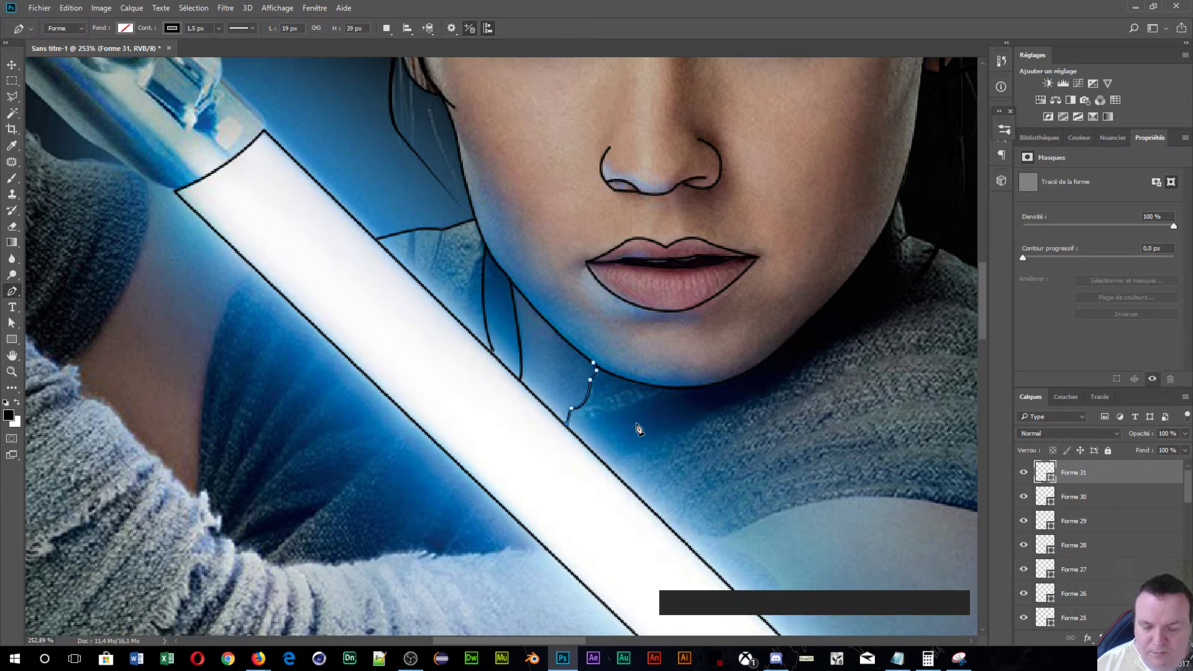
{"action": "key", "text": "Return"}
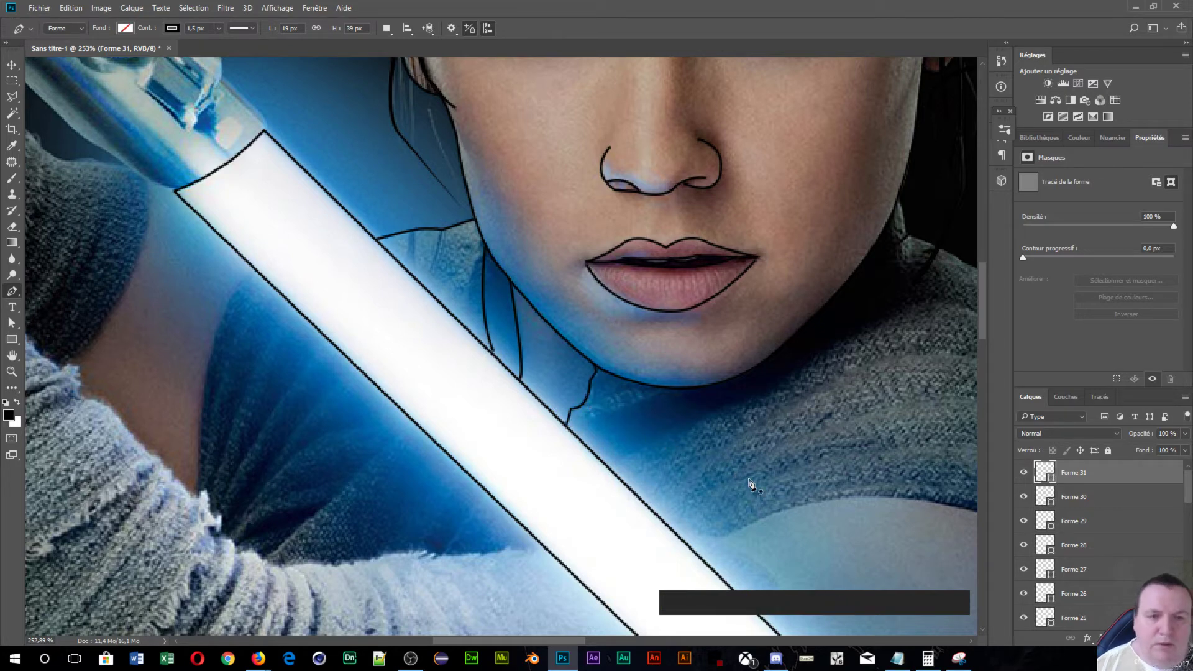
- Identify the blade outline's layer by toggling layer visibility and rename it "lazer"
{"action": "left_click", "coordinate": [1022, 520]}
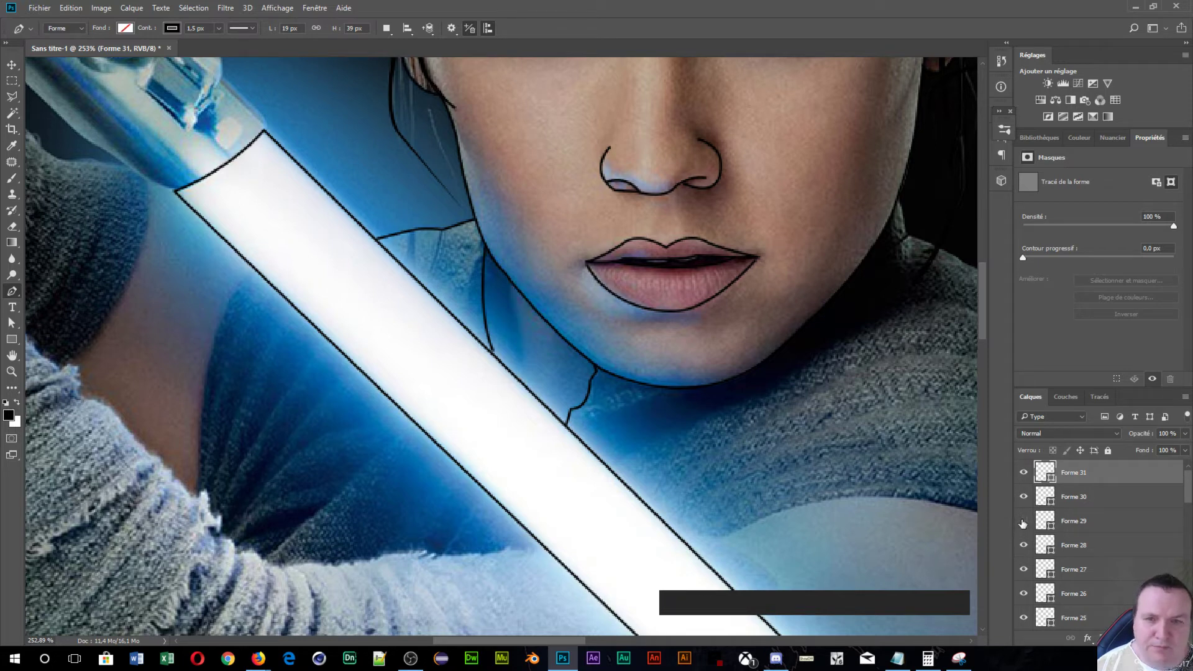
{"action": "left_click", "coordinate": [1023, 521]}
{"action": "left_click", "coordinate": [1023, 546]}
{"action": "left_click", "coordinate": [1023, 546]}
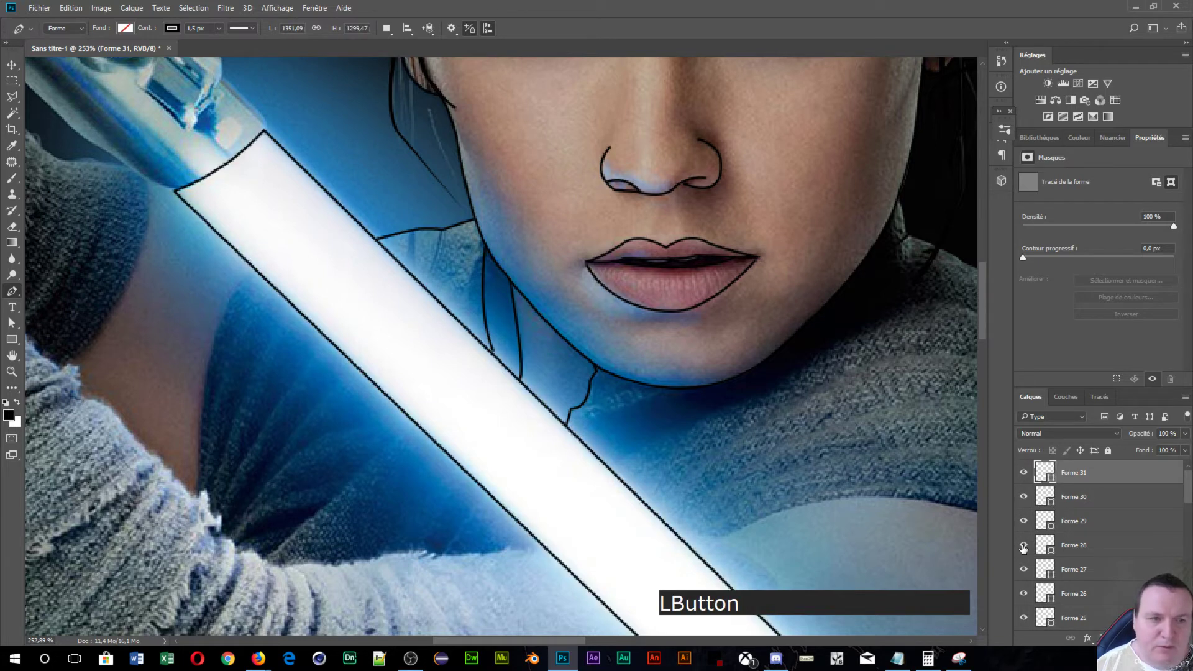
{"action": "left_click", "coordinate": [1085, 546]}
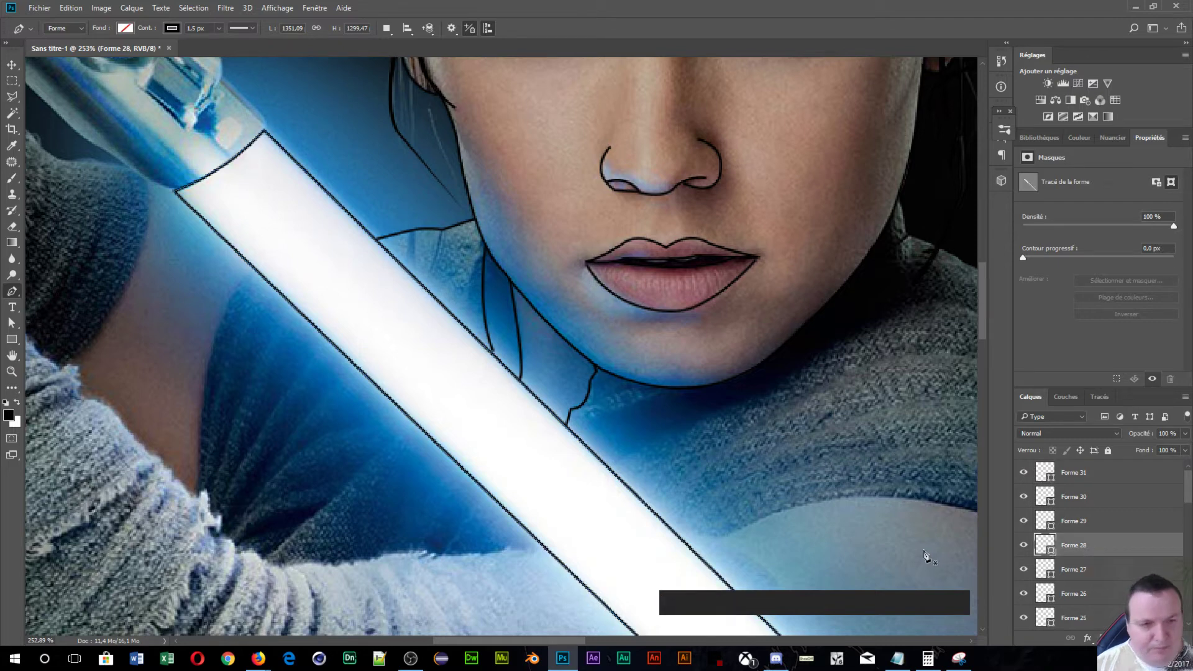
{"action": "double_click", "coordinate": [1084, 546]}
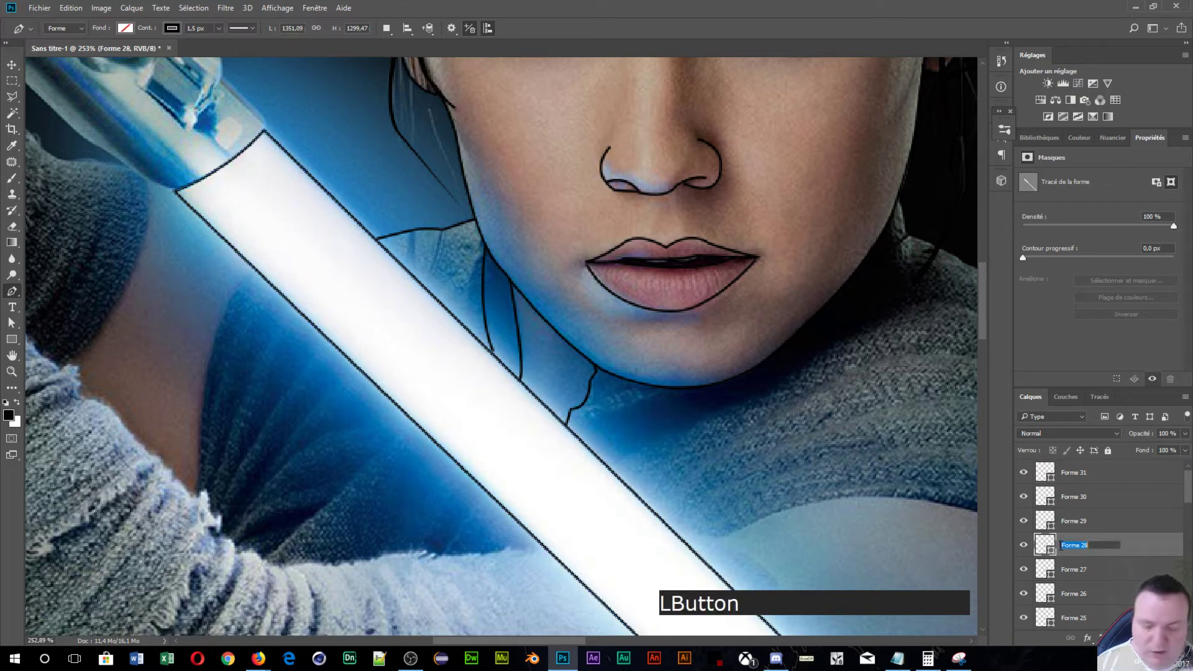
{"action": "type", "text": "las"}
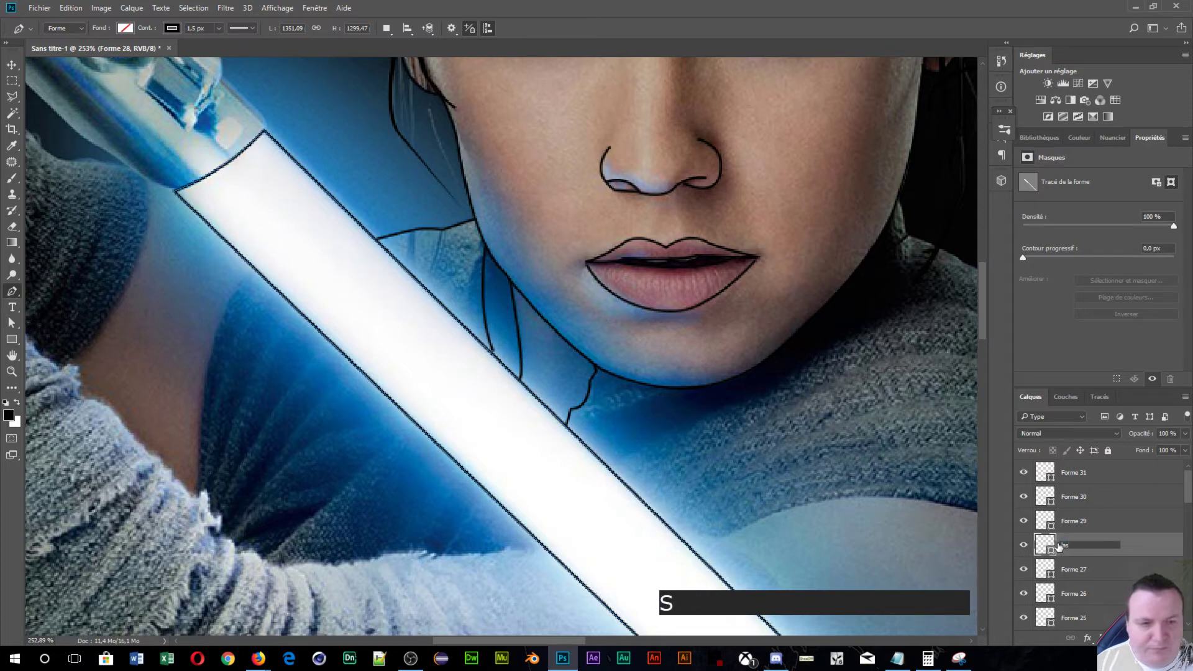
{"action": "key", "text": "BackSpace"}
{"action": "type", "text": "zer"}
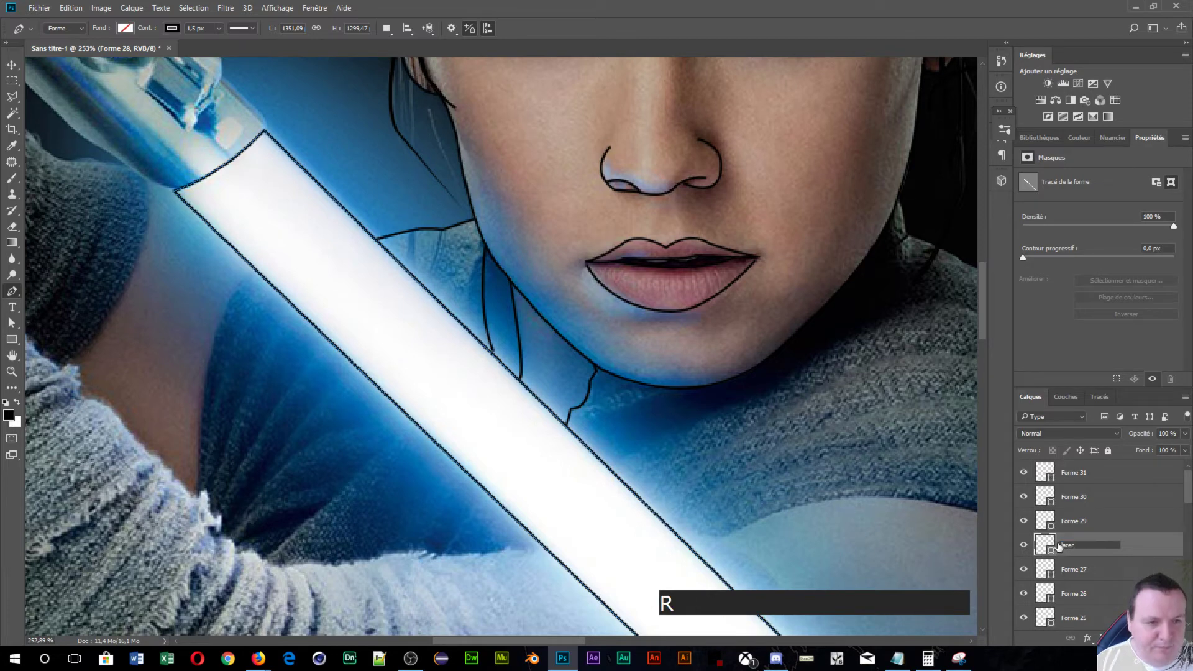
{"action": "key", "text": "Return"}
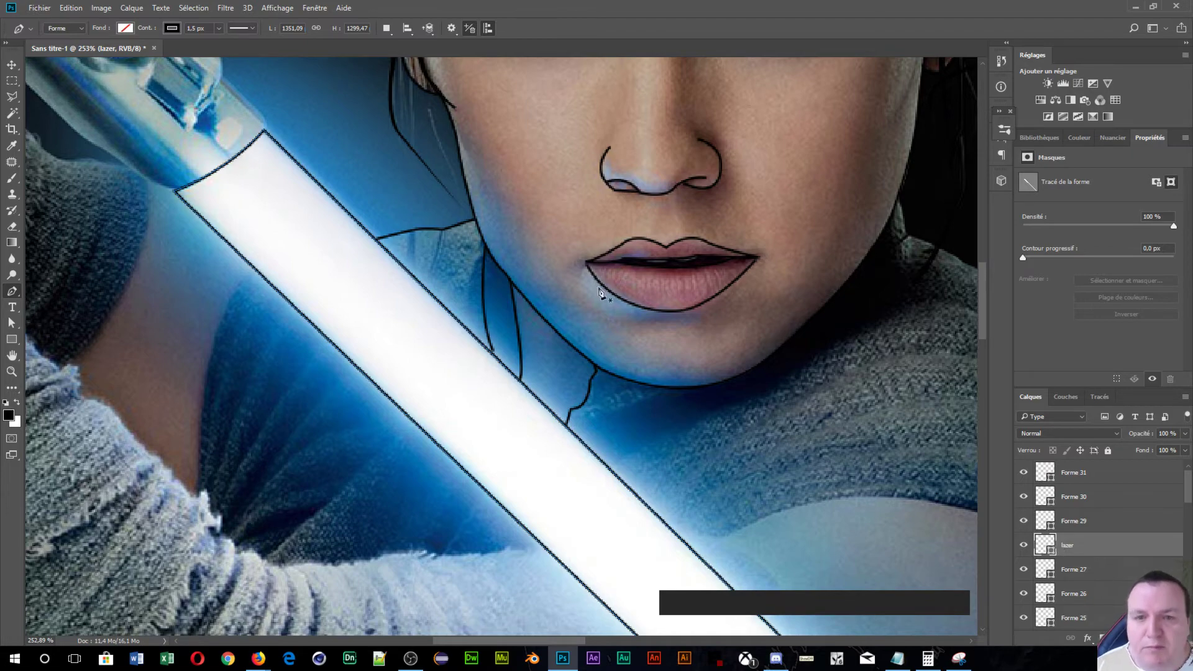
- Start a line at the blade's upper edge with a short straight segment, then curve it along the garment hem over the shoulder, about 250 px wide
{"action": "key", "text": "space"}
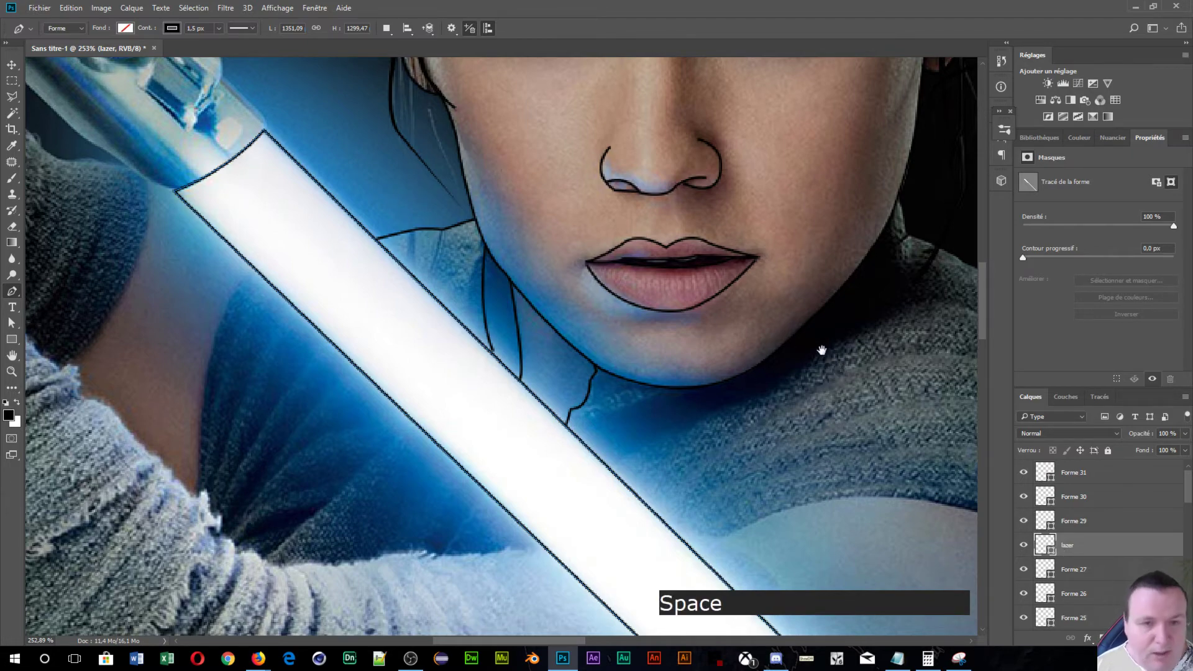
{"action": "left_click_drag", "start_coordinate": [823, 346], "coordinate": [589, 197]}
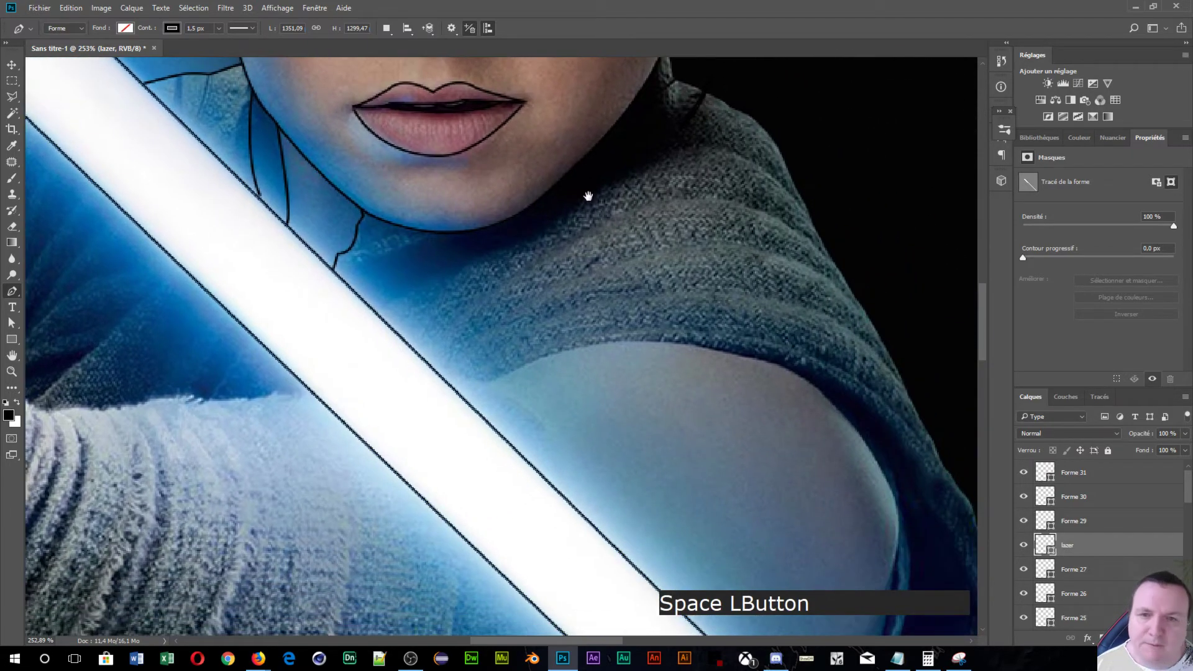
{"action": "left_click", "coordinate": [438, 375]}
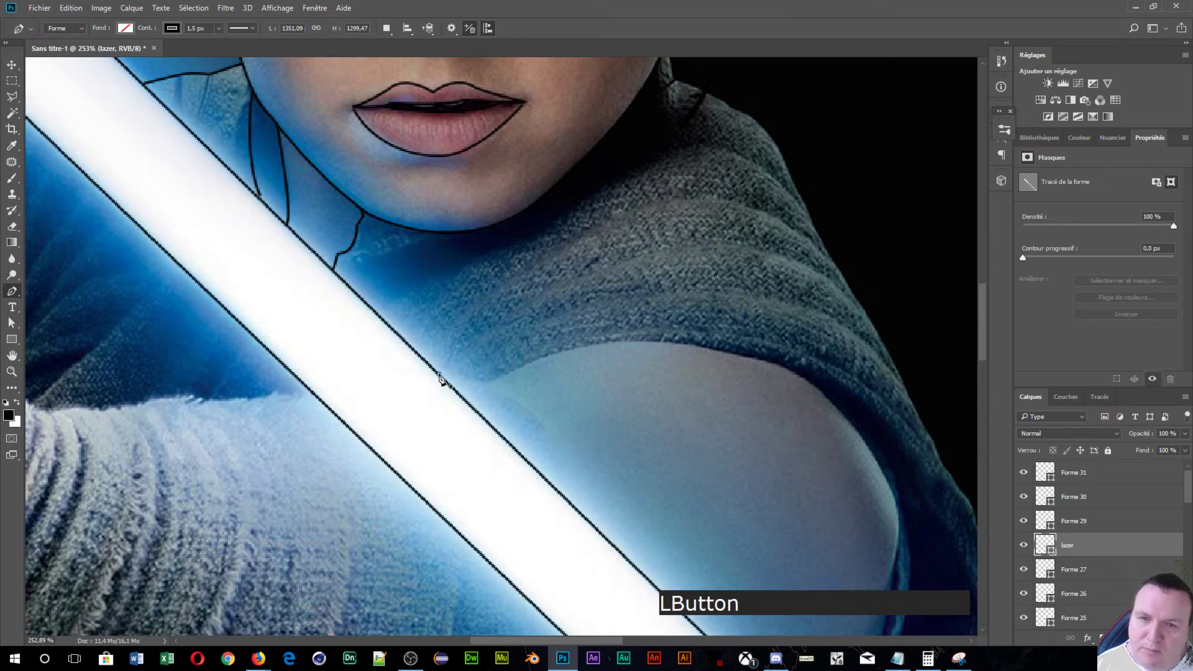
{"action": "left_click", "coordinate": [490, 381]}
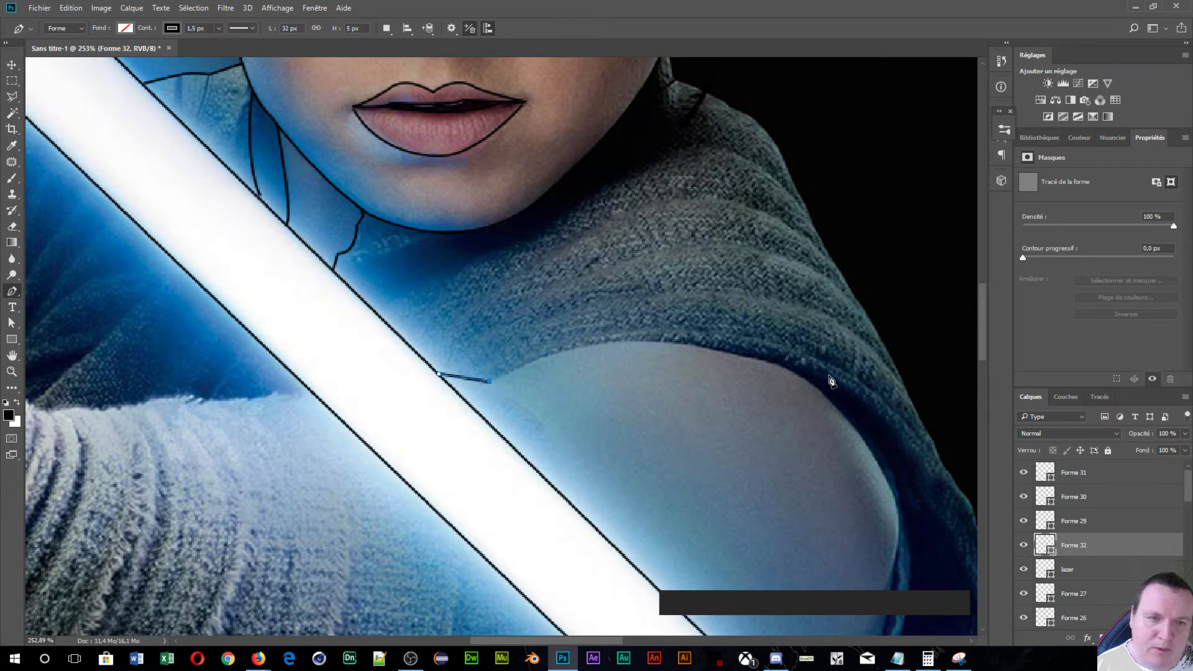
{"action": "left_click_drag", "start_coordinate": [833, 386], "coordinate": [646, 476]}
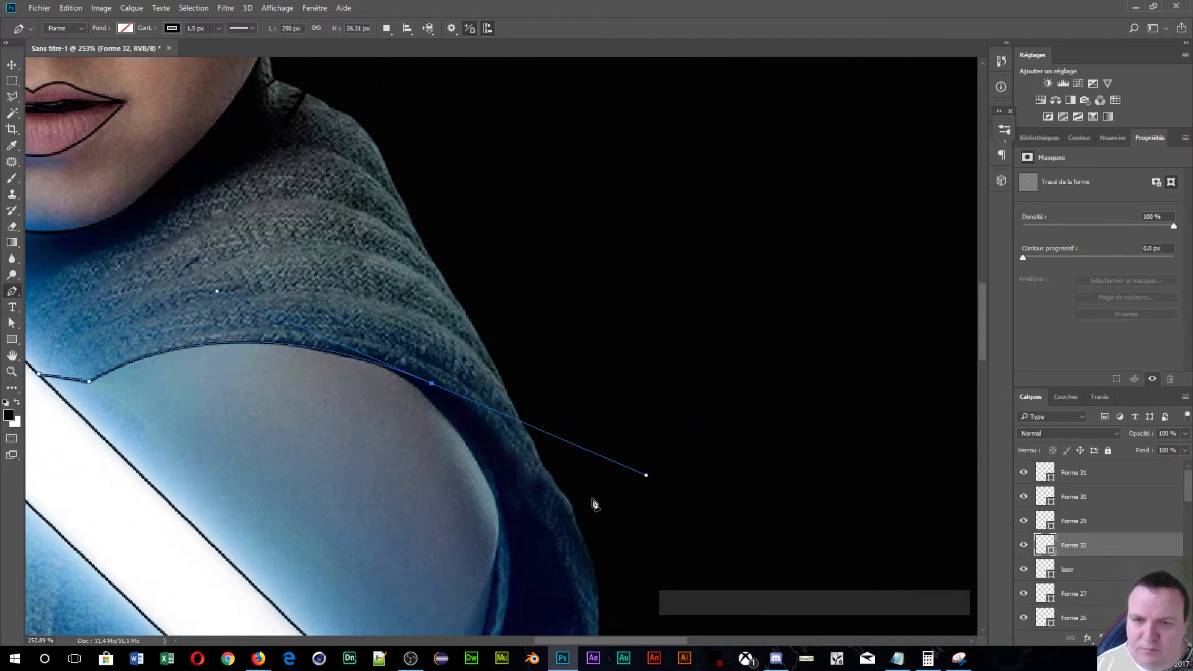
- Extend the hem line in a curve down the garment's outer edge, fitting its end onto the lower tip as a corner point
{"action": "key", "text": "space"}
{"action": "left_click_drag", "start_coordinate": [501, 511], "coordinate": [434, 360]}
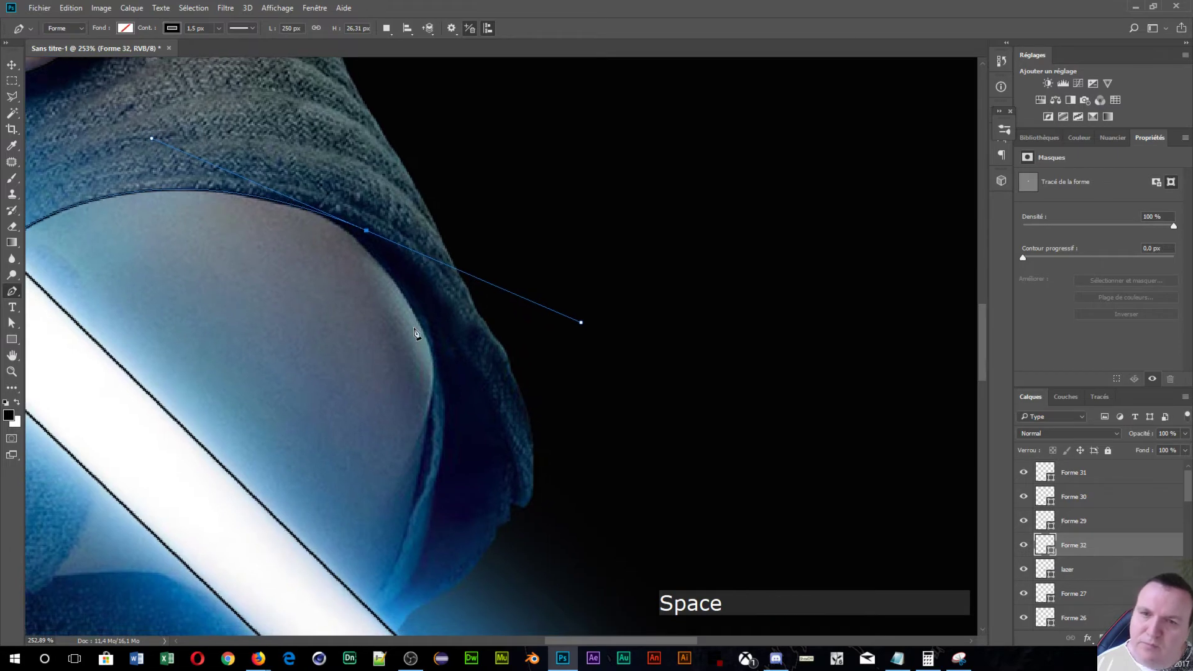
{"action": "left_click", "coordinate": [521, 501]}
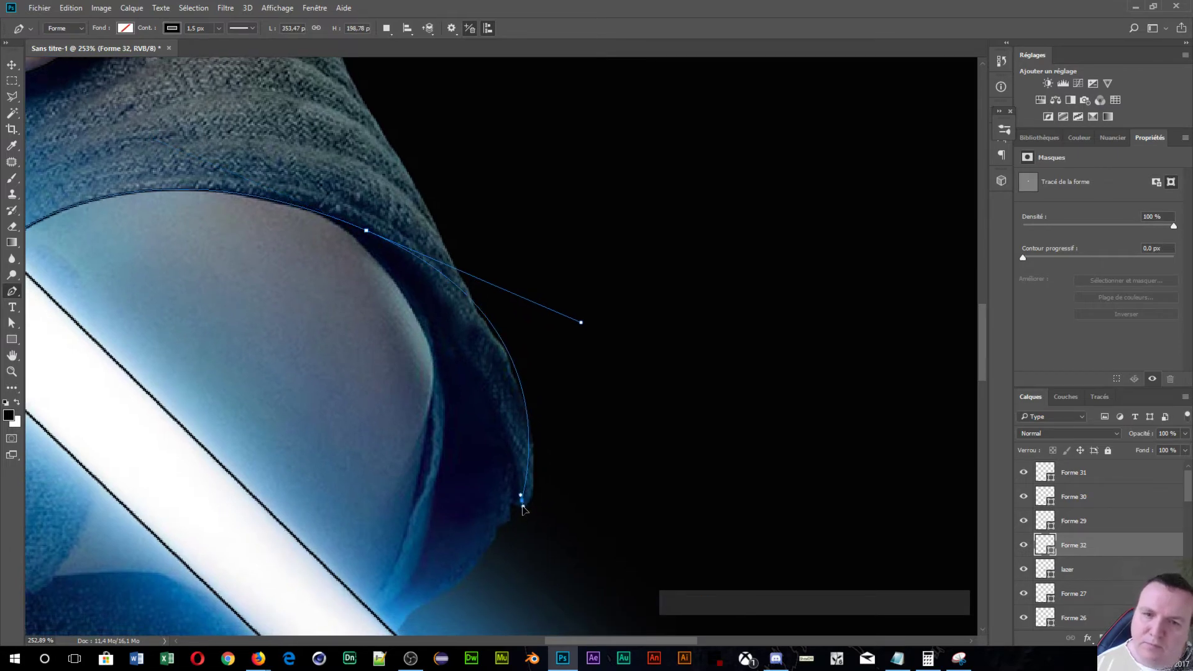
{"action": "key", "text": "alt"}
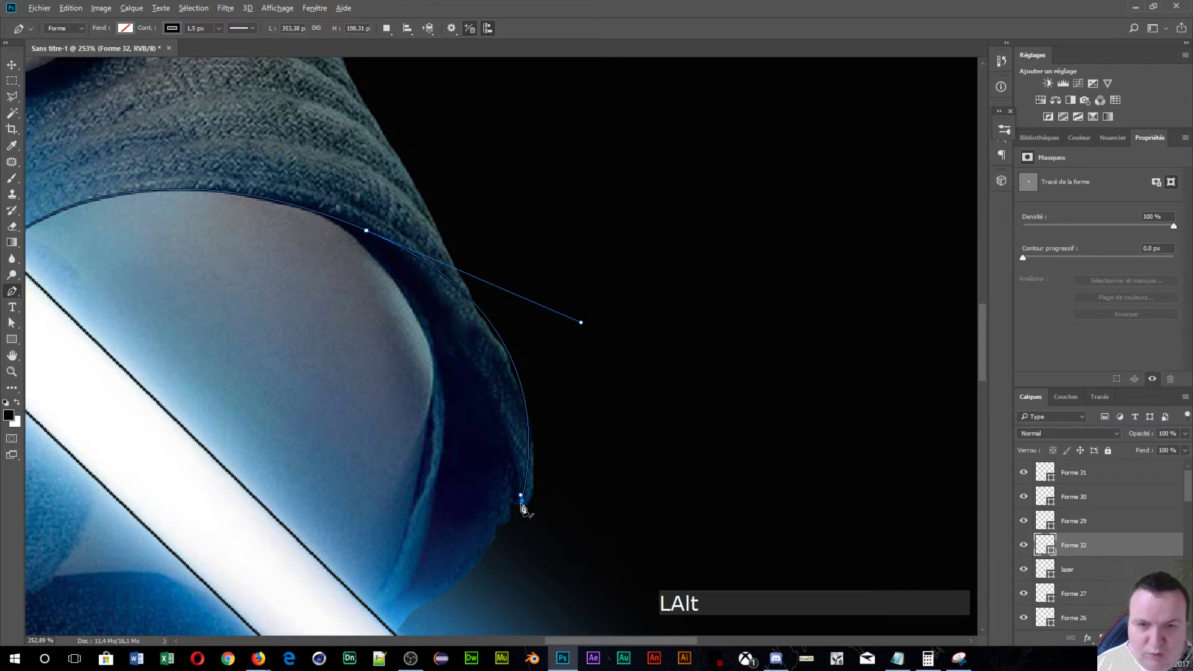
{"action": "left_click", "coordinate": [524, 503], "text": "alt"}
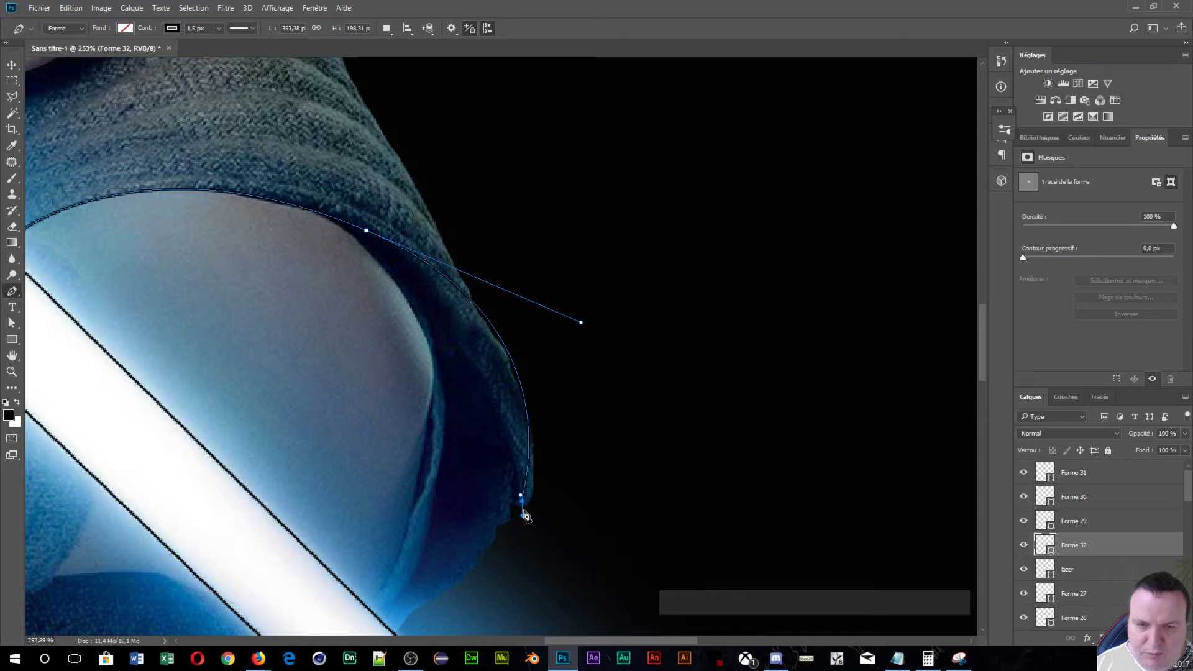
{"action": "left_click_drag", "start_coordinate": [524, 507], "coordinate": [531, 513]}
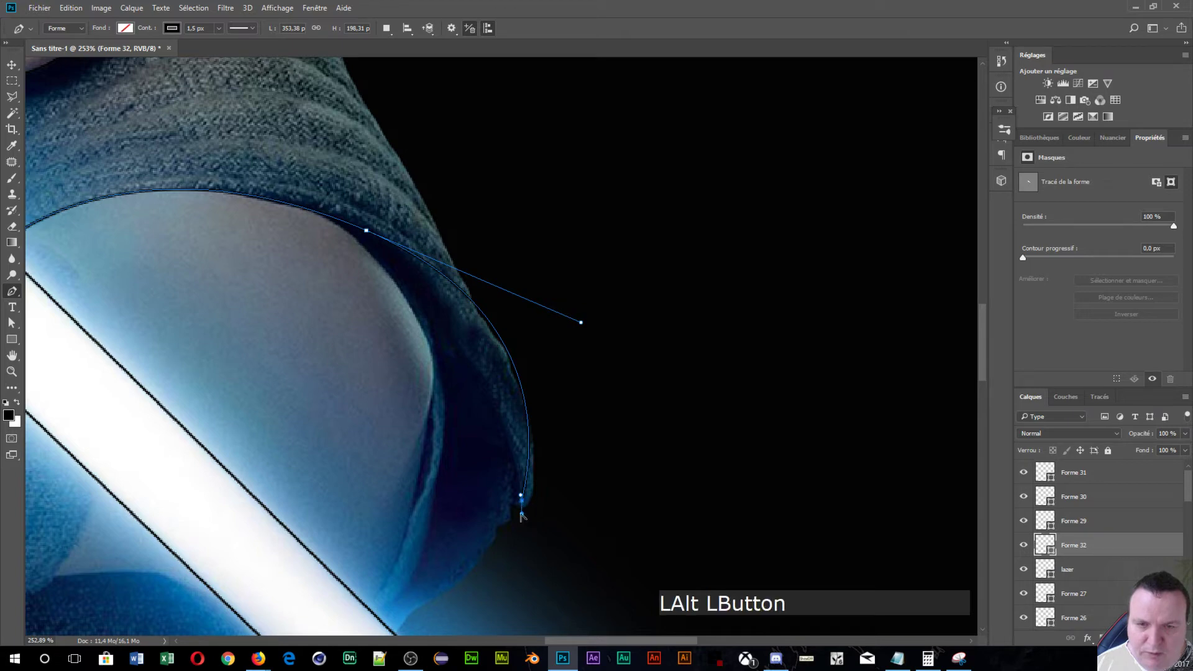
{"action": "left_click", "coordinate": [524, 507]}
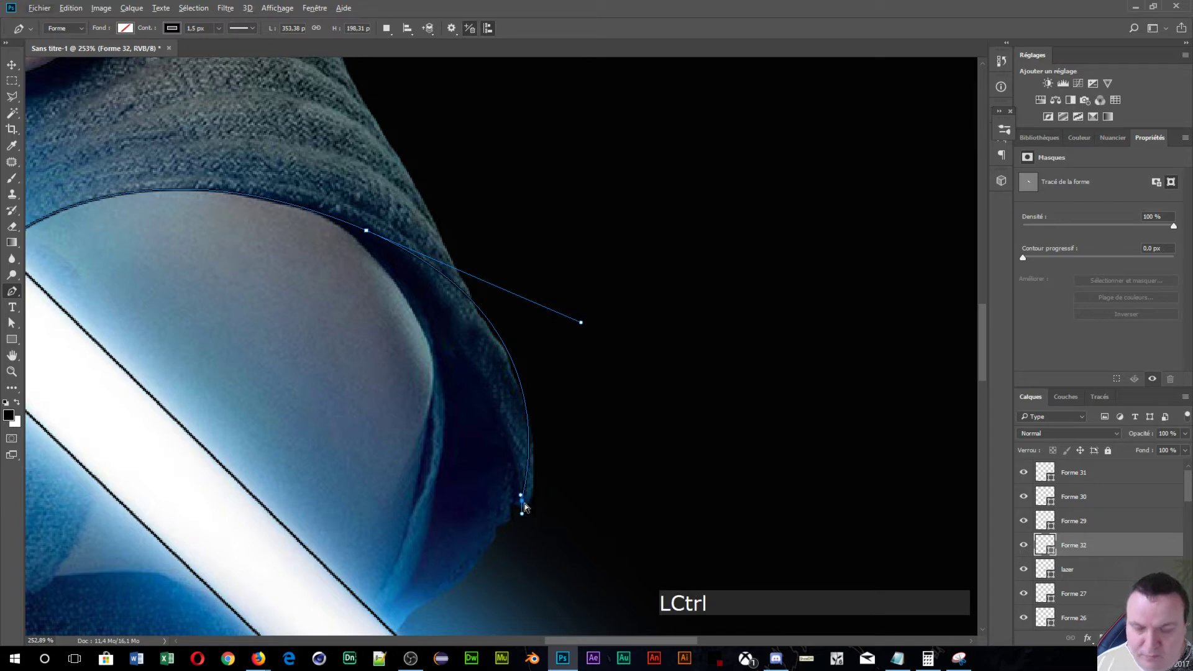
{"action": "left_click_drag", "start_coordinate": [524, 508], "coordinate": [529, 516]}
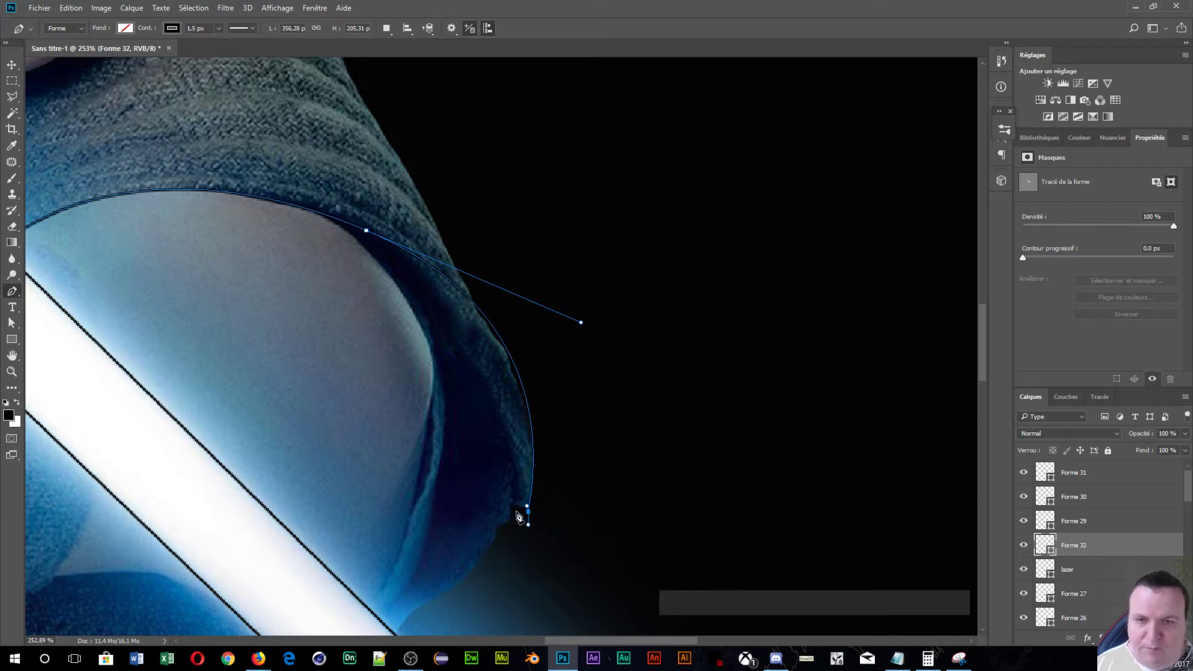
{"action": "left_click", "coordinate": [529, 516], "text": "alt"}
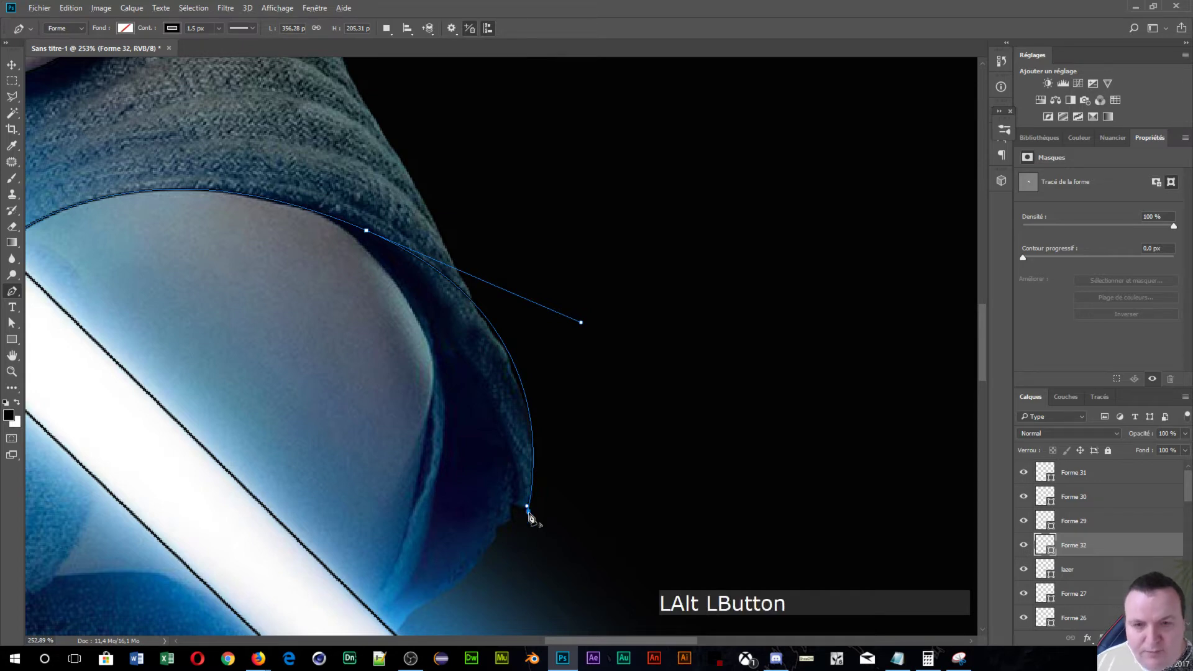
- Trace the ragged notch below the garment's lower tip with four short straight segments
{"action": "left_click", "coordinate": [514, 506]}
{"action": "left_click", "coordinate": [511, 518]}
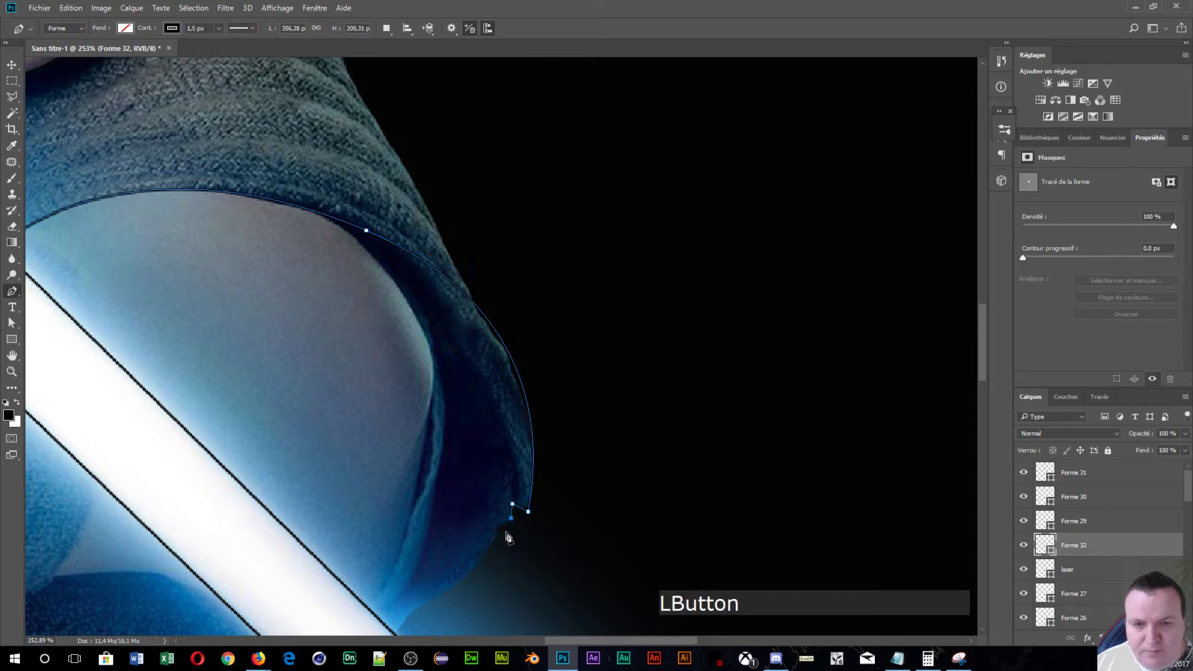
{"action": "left_click", "coordinate": [500, 527]}
{"action": "left_click", "coordinate": [493, 535]}
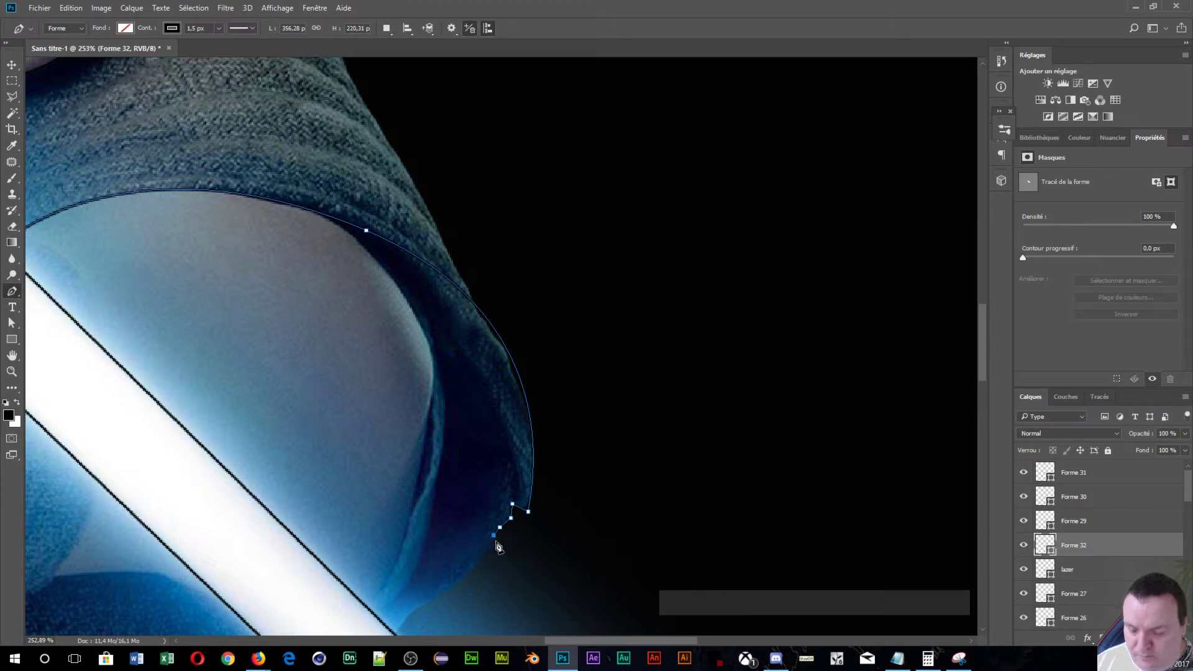
{"action": "key", "text": "ctrl+z"}
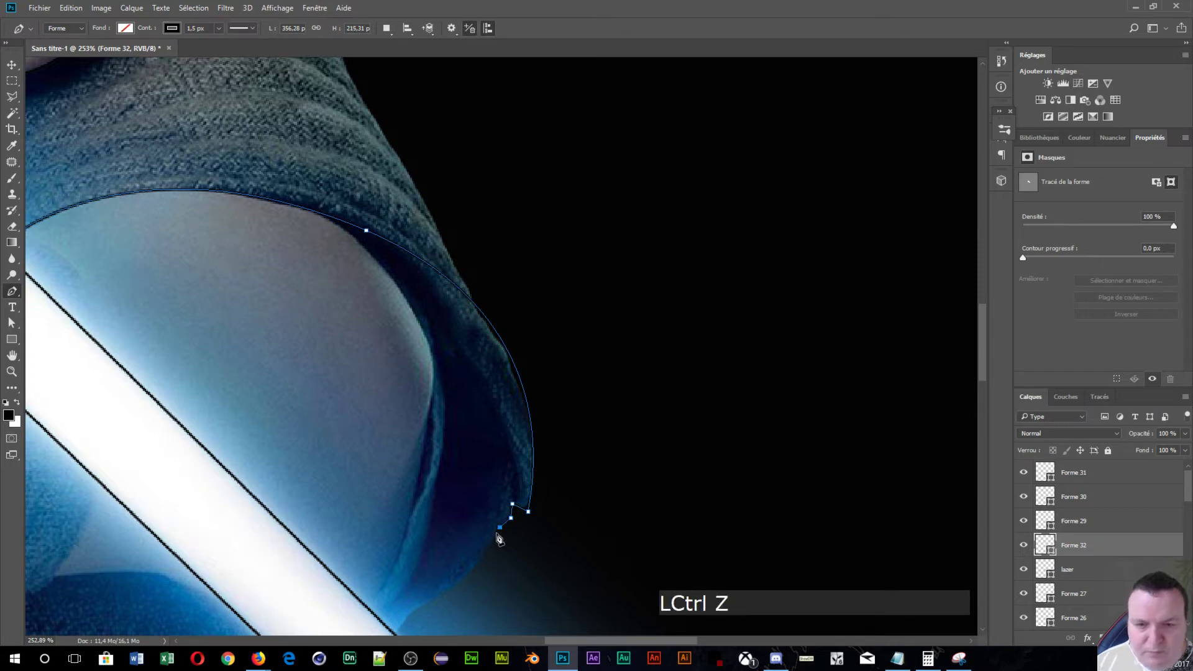
{"action": "left_click", "coordinate": [496, 538]}
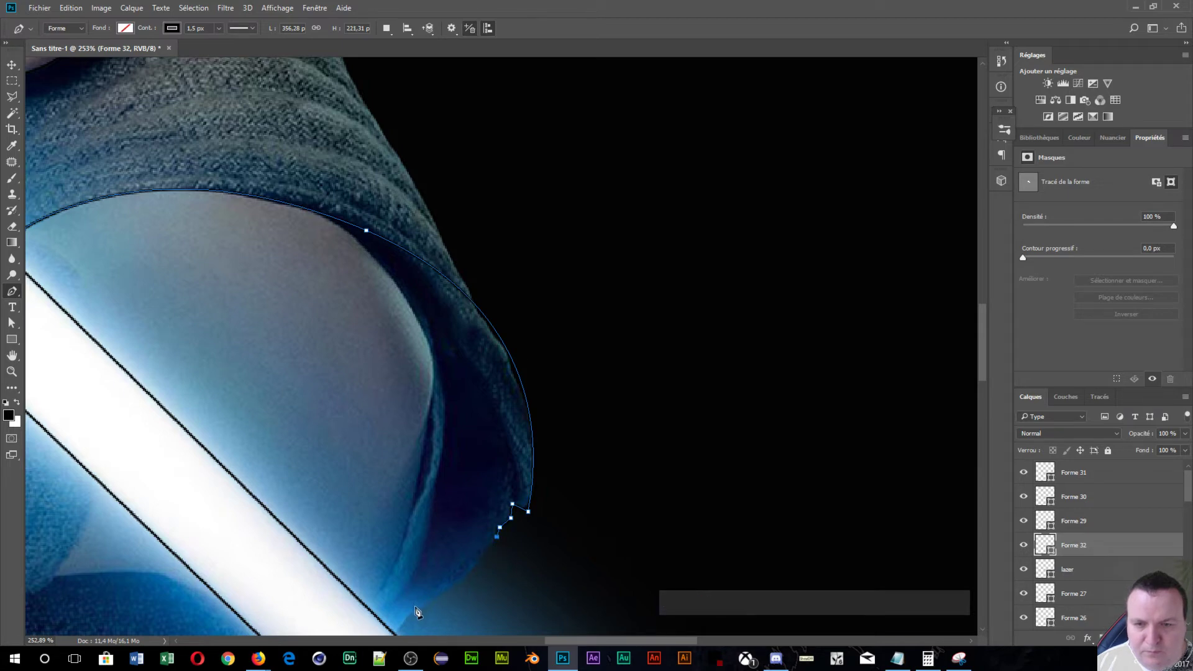
- Curve the line along the garment's lower edge and end it with a short straight segment at the blade, about 356 by 283 px overall
{"action": "left_click_drag", "start_coordinate": [416, 610], "coordinate": [362, 623]}
{"action": "key", "text": "space"}
{"action": "left_click_drag", "start_coordinate": [509, 593], "coordinate": [517, 432]}
{"action": "key", "text": "alt"}
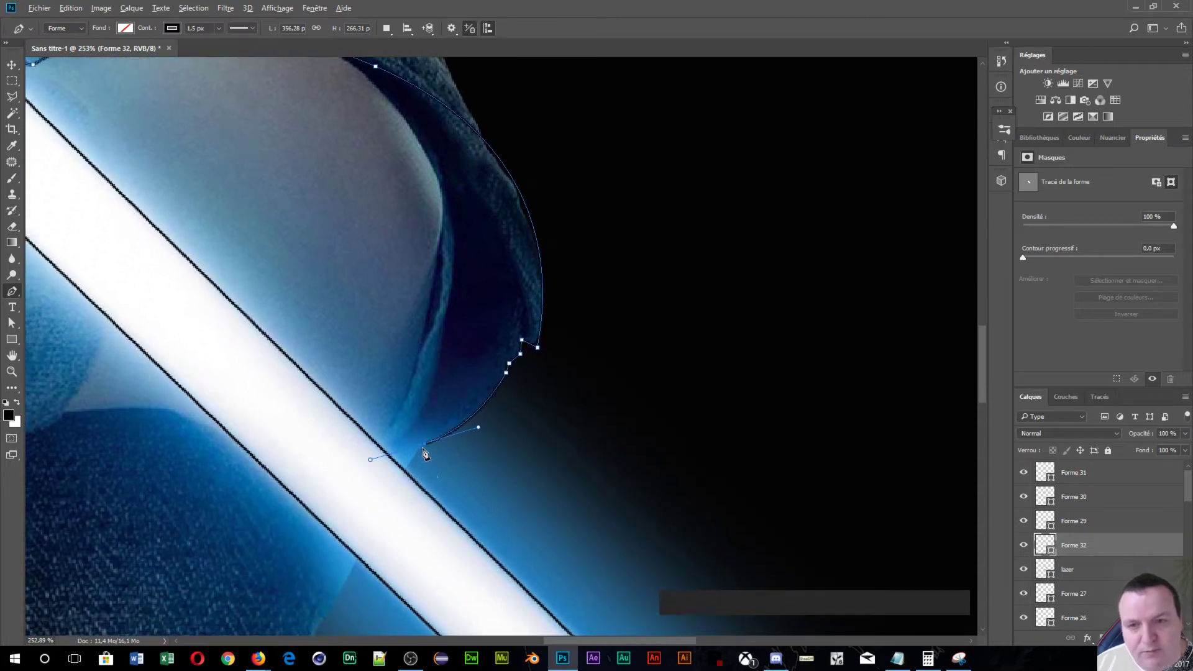
{"action": "left_click", "coordinate": [426, 446], "text": "alt"}
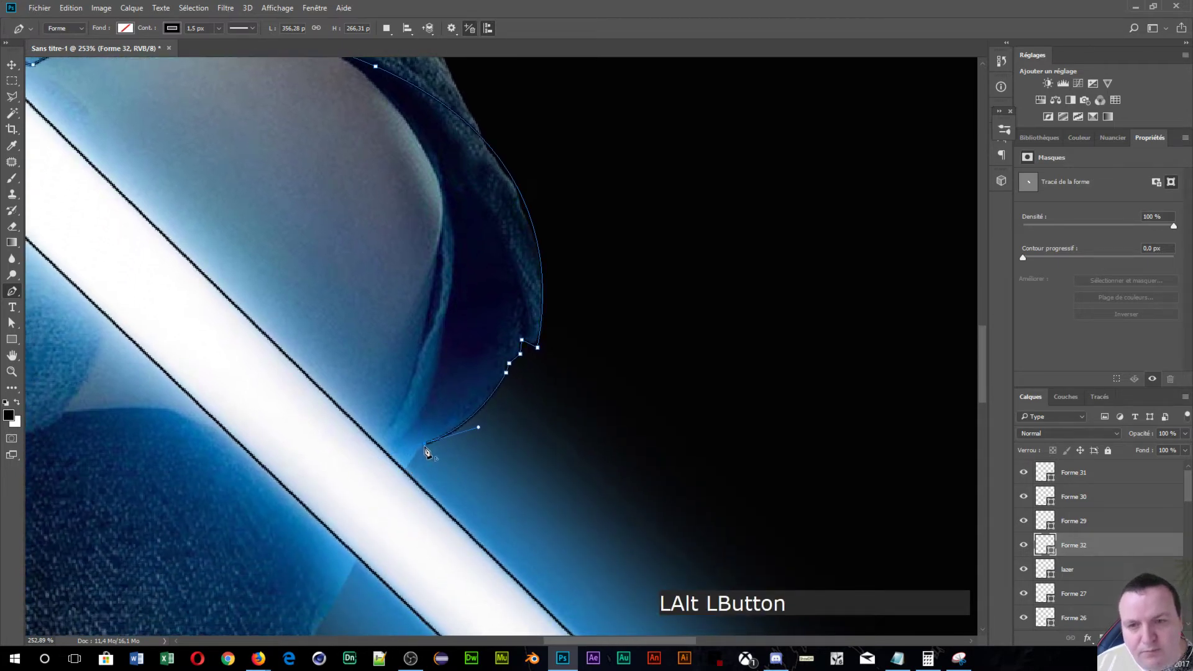
{"action": "left_click", "coordinate": [406, 476]}
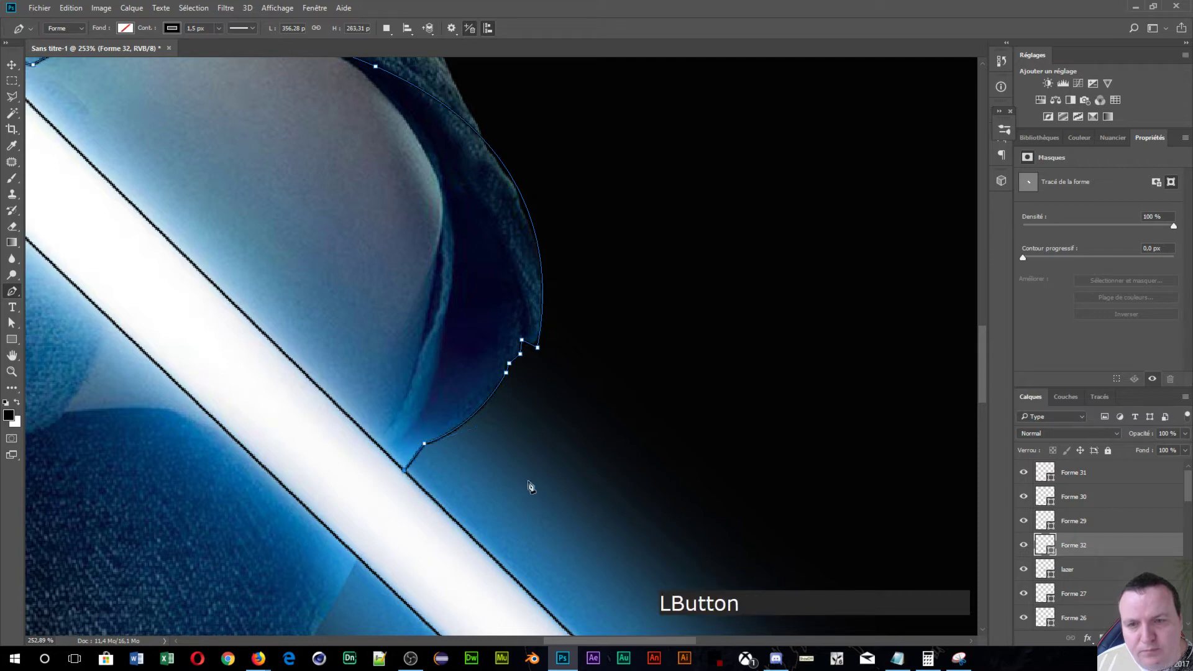
{"action": "key", "text": "Return"}
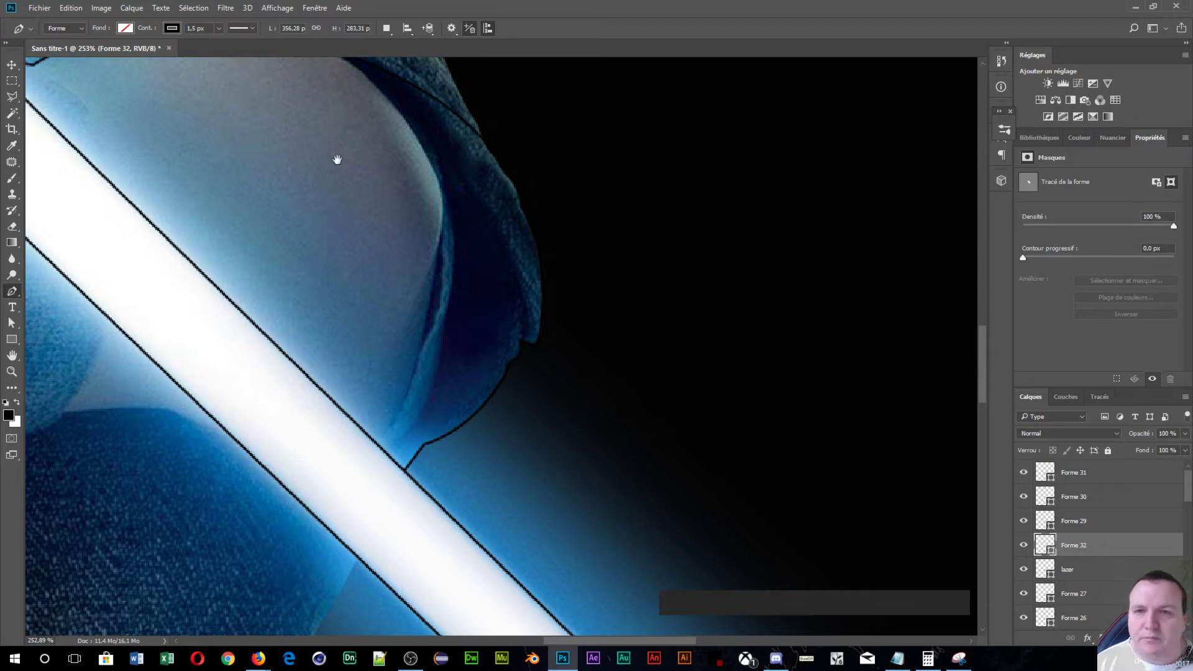
- Draw the bare upper arm's outer contour from the shoulder hem down to the blade, about 97 by 255 px, as a separate curved line
{"action": "left_click_drag", "start_coordinate": [337, 160], "coordinate": [493, 296]}
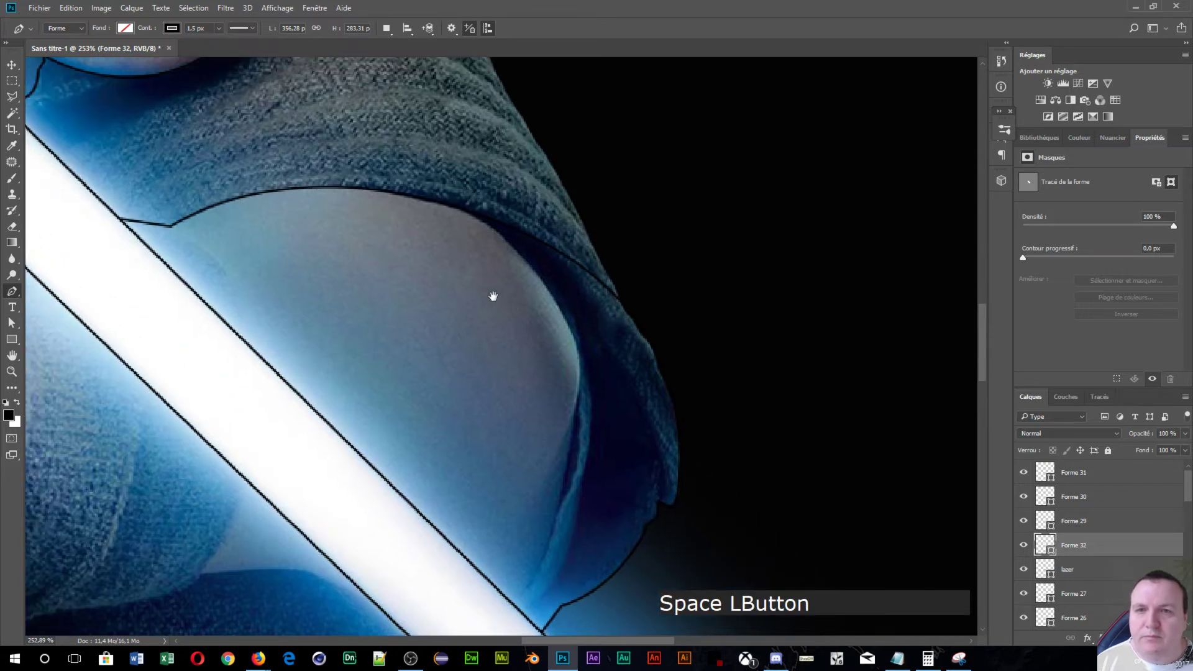
{"action": "left_click", "coordinate": [428, 202]}
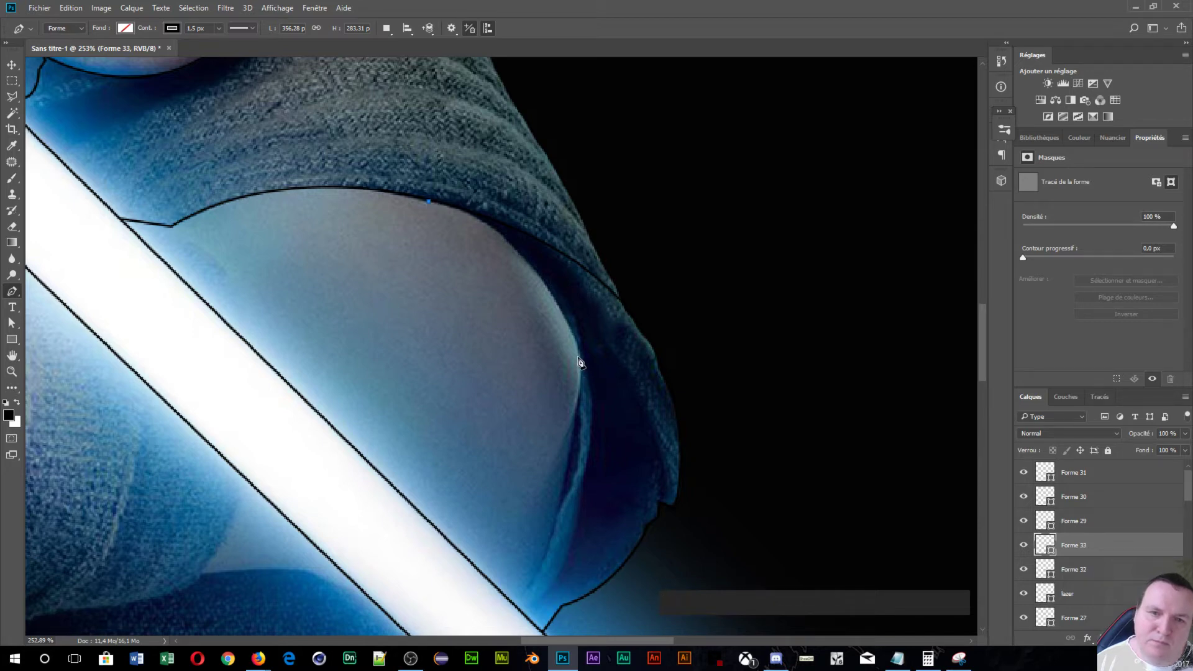
{"action": "left_click_drag", "start_coordinate": [581, 355], "coordinate": [638, 502]}
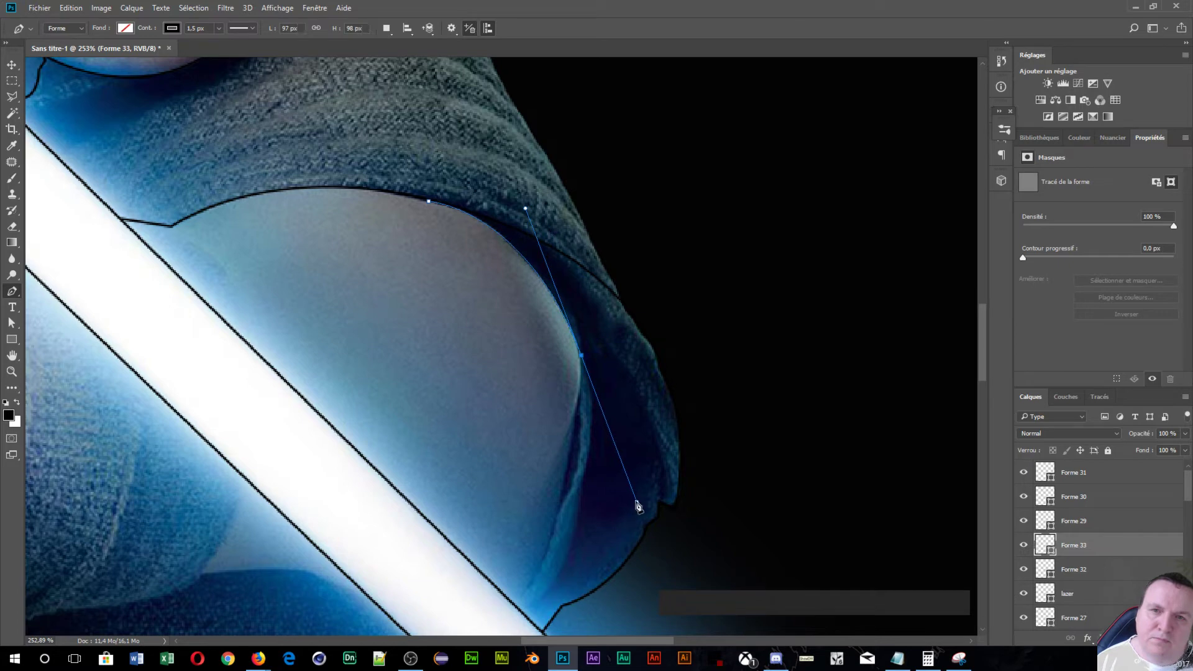
{"action": "key", "text": "alt"}
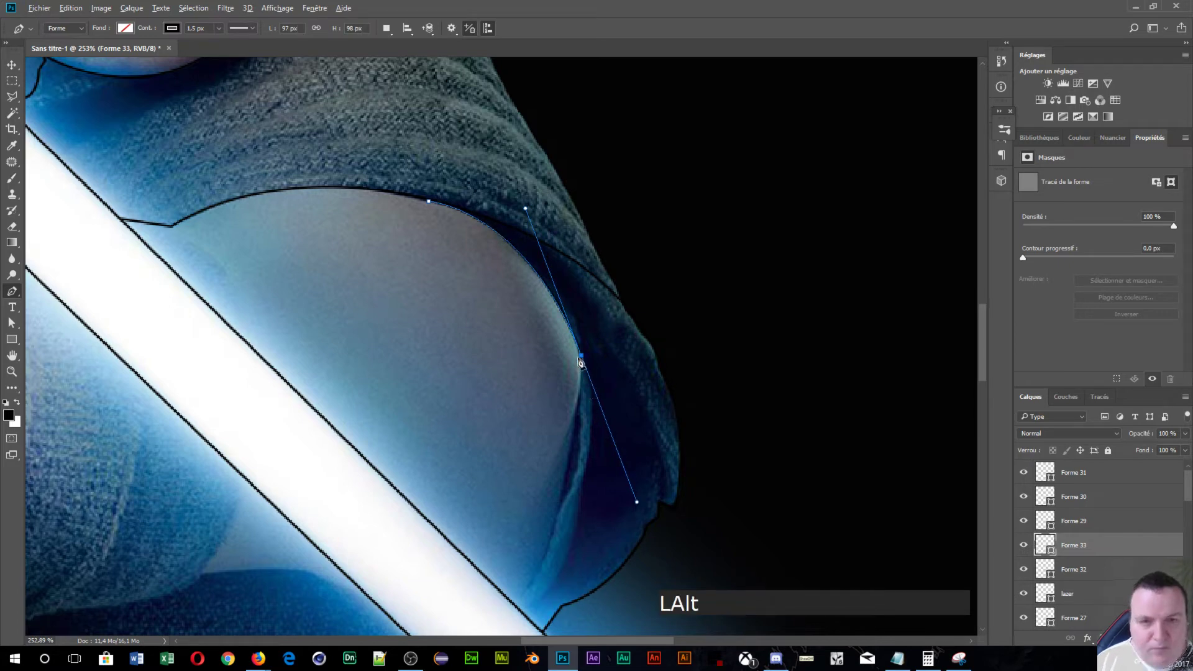
{"action": "left_click", "coordinate": [580, 359], "text": "alt"}
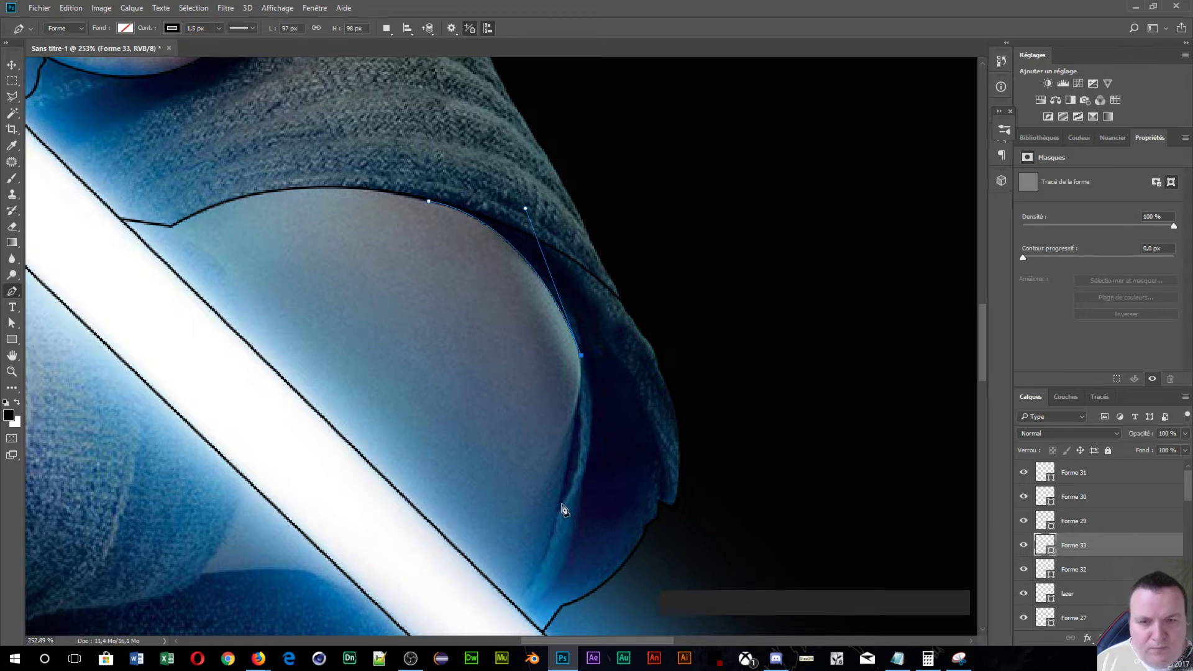
{"action": "left_click", "coordinate": [560, 507]}
{"action": "left_click_drag", "start_coordinate": [562, 510], "coordinate": [538, 566]}
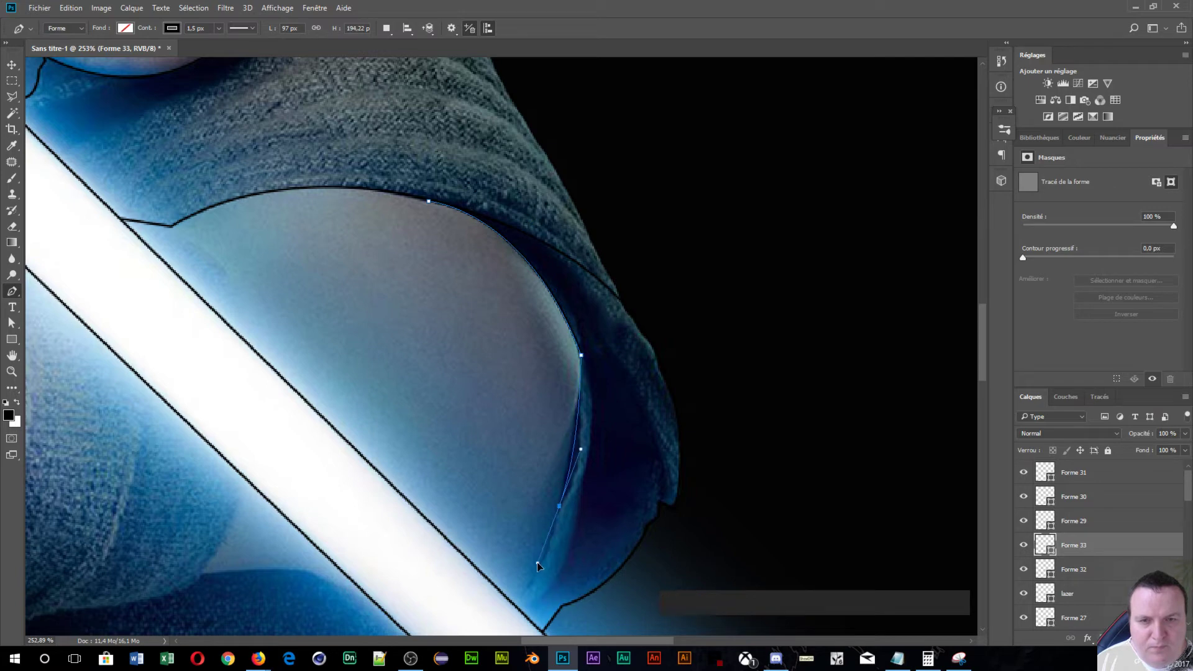
{"action": "left_click", "coordinate": [559, 509], "text": "alt"}
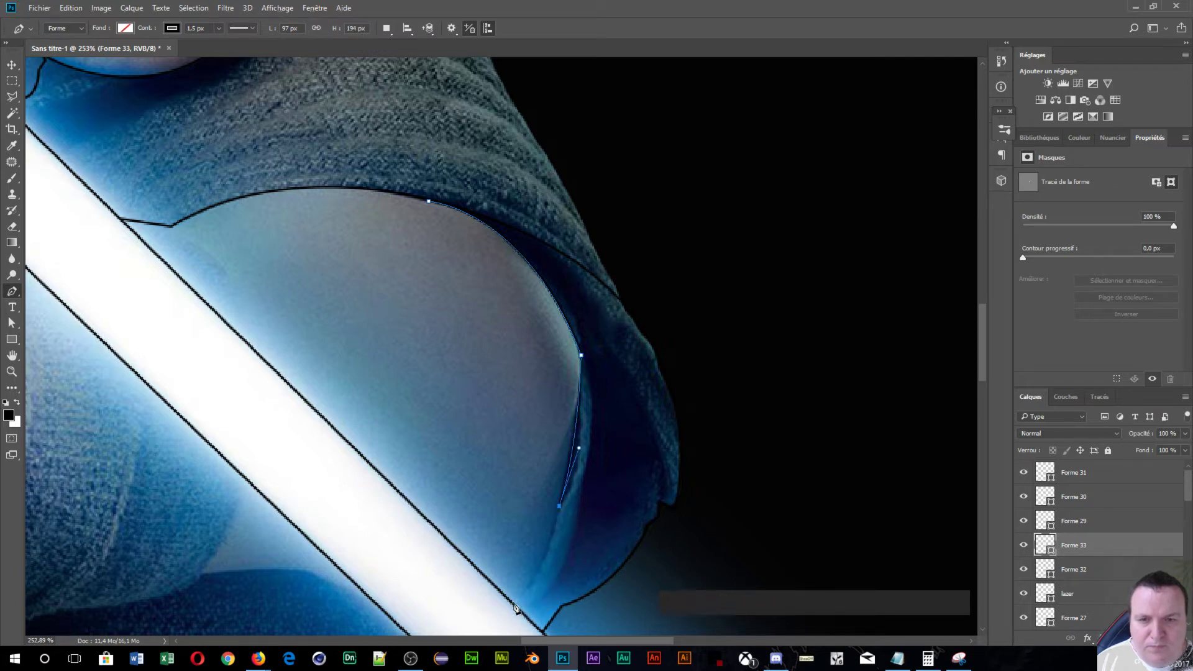
{"action": "left_click_drag", "start_coordinate": [512, 603], "coordinate": [483, 611]}
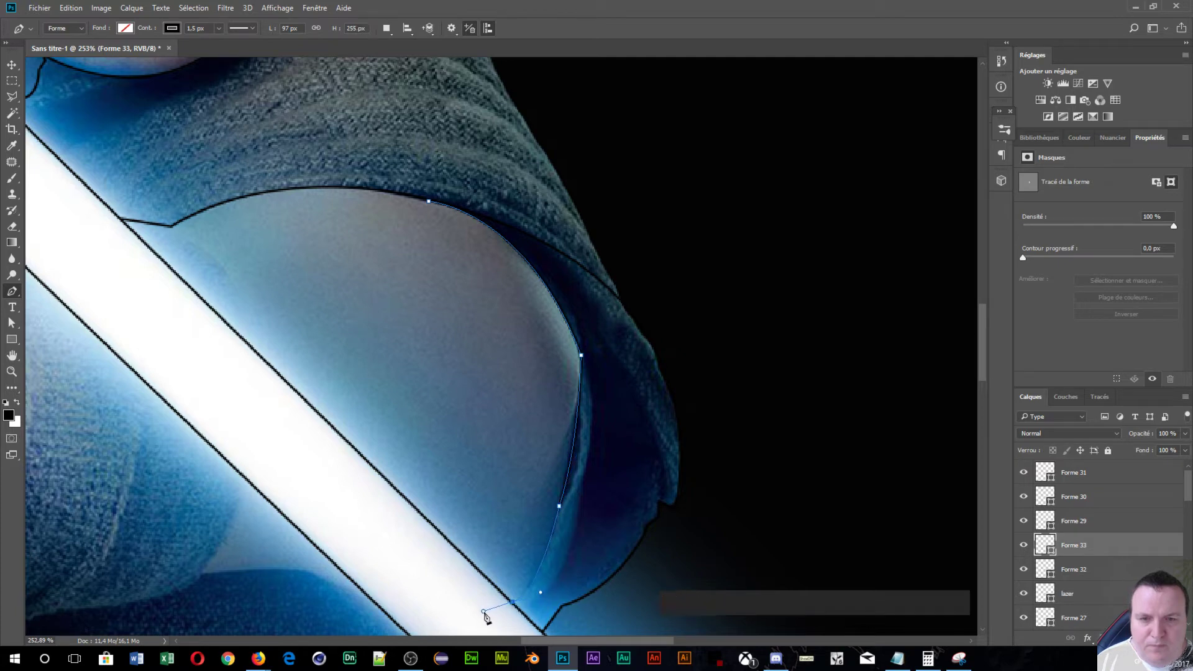
{"action": "key", "text": "KP_Enter"}
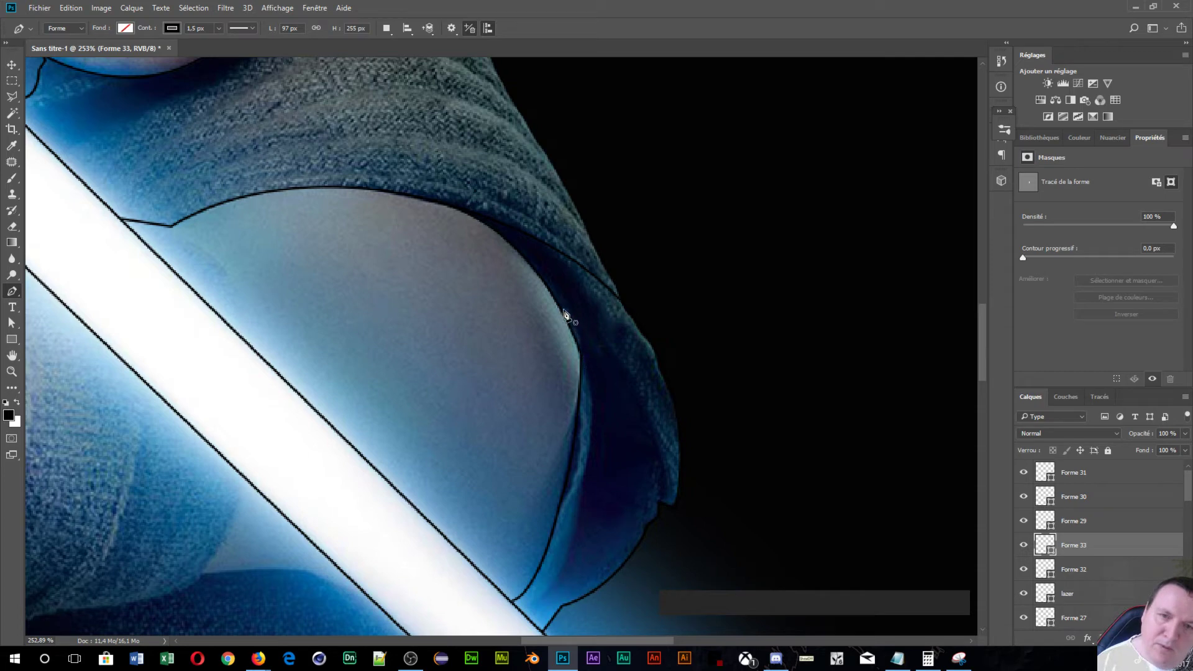
- Draw a separate curved line down the garment's inner fold beside the bare arm to the blade, about 45 by 220 px
{"action": "left_click", "coordinate": [530, 266]}
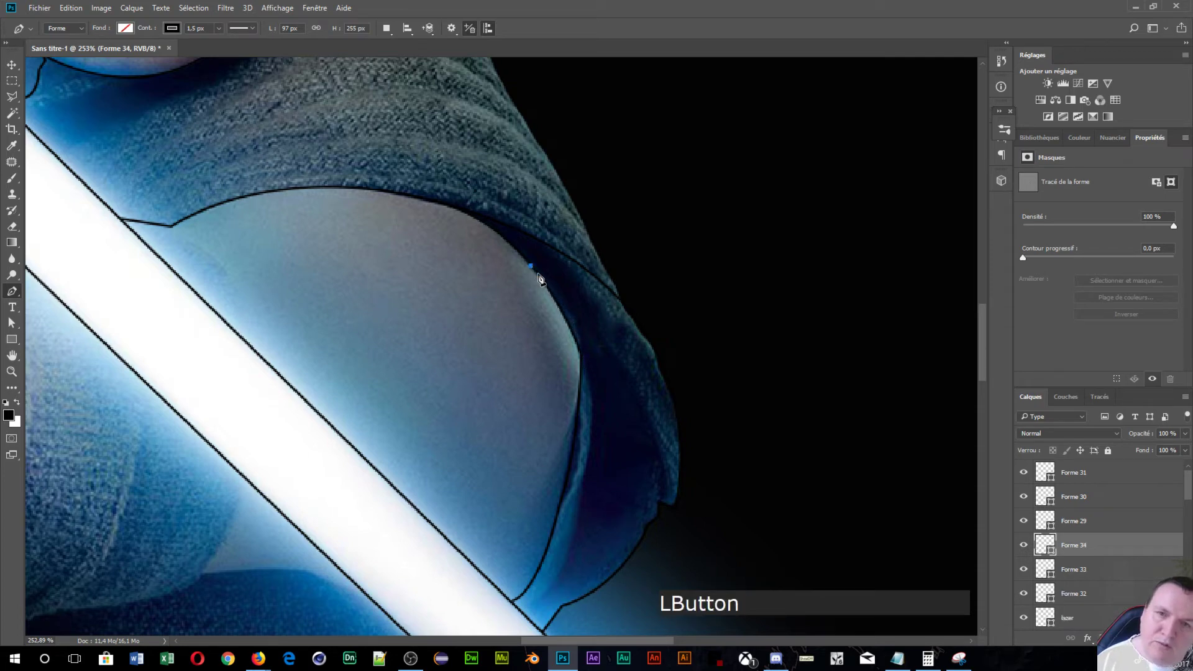
{"action": "left_click_drag", "start_coordinate": [592, 428], "coordinate": [583, 534]}
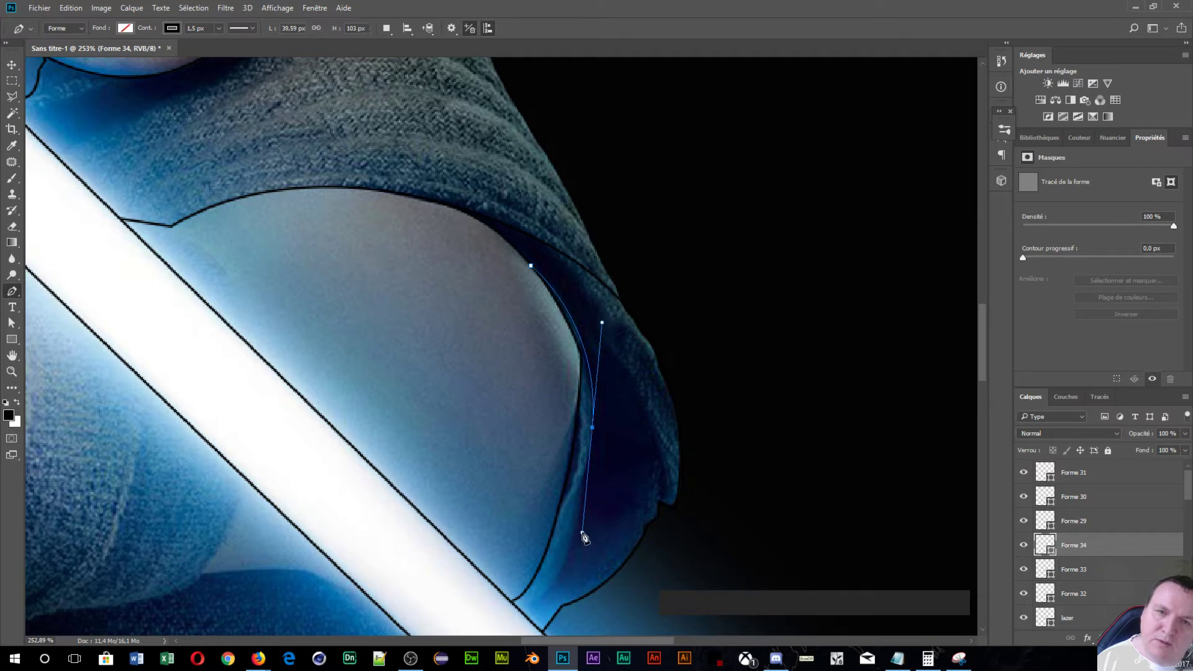
{"action": "key", "text": "alt"}
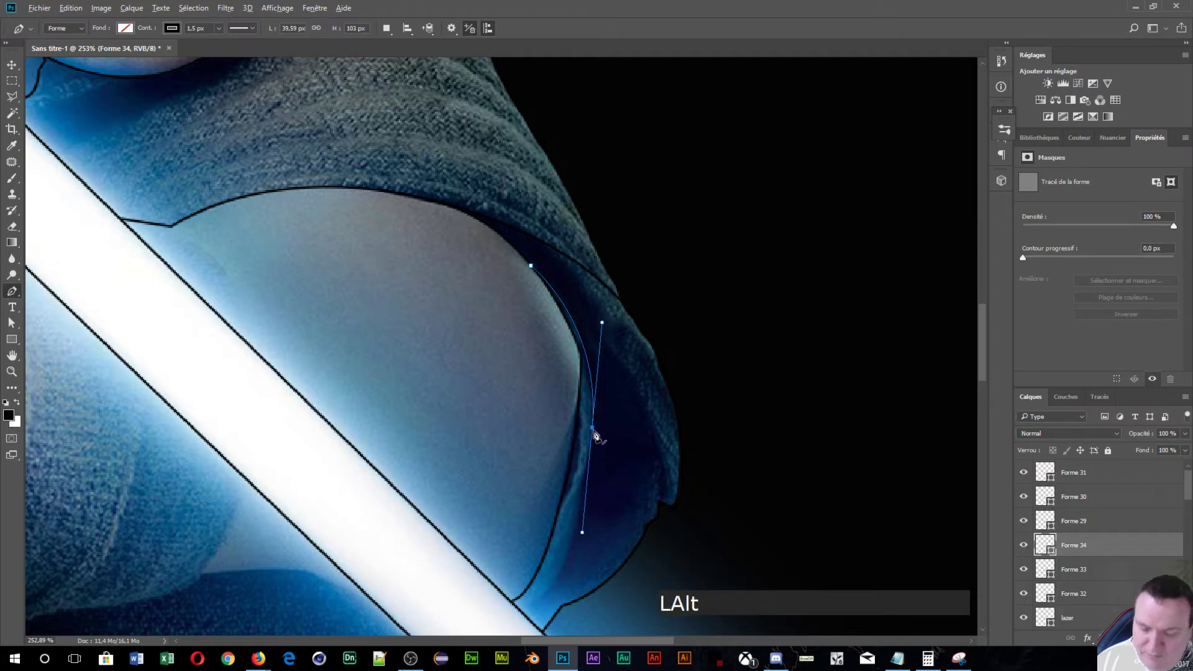
{"action": "left_click", "coordinate": [593, 430], "text": "alt"}
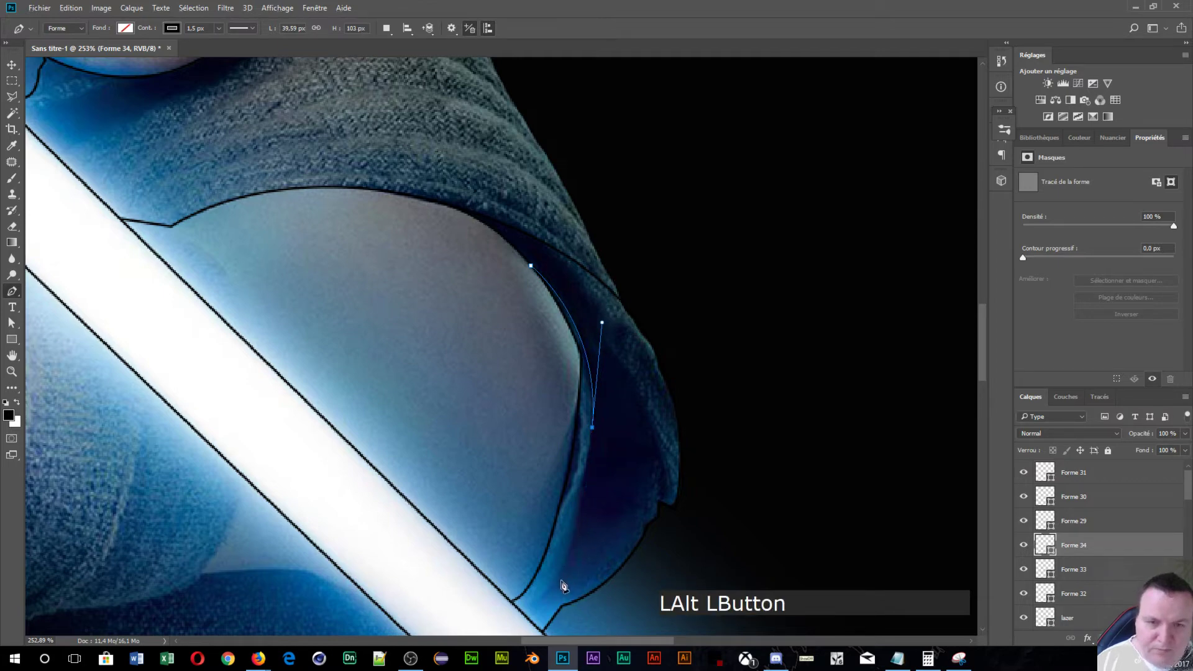
{"action": "left_click_drag", "start_coordinate": [524, 615], "coordinate": [468, 616]}
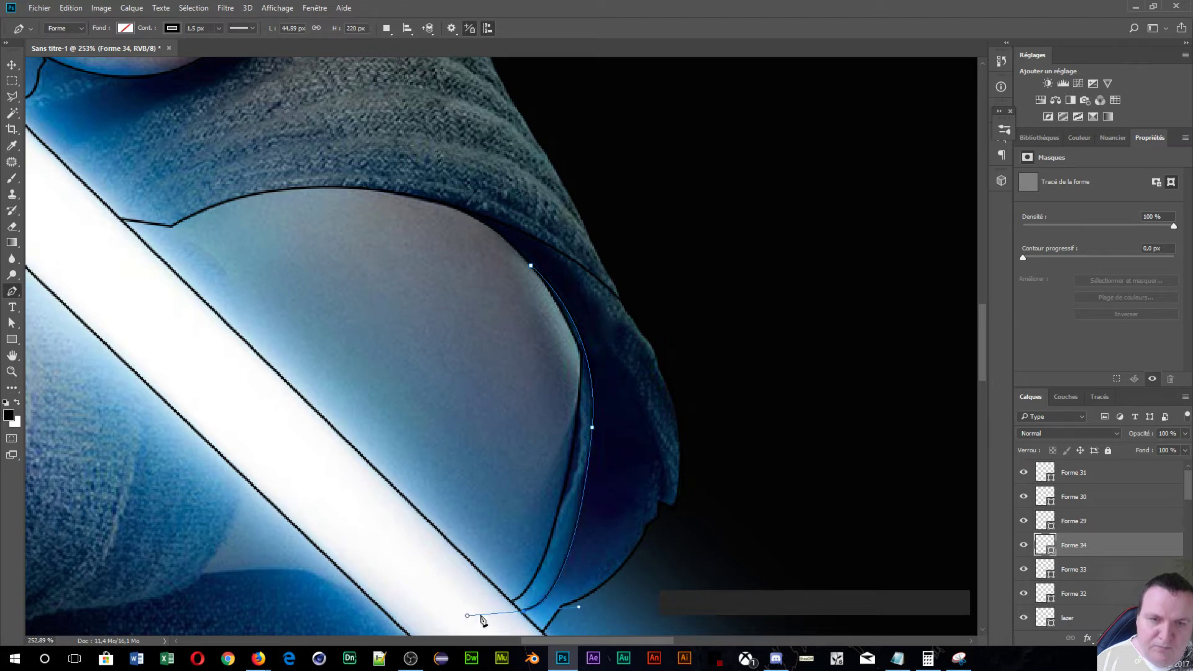
{"action": "key", "text": "Return"}
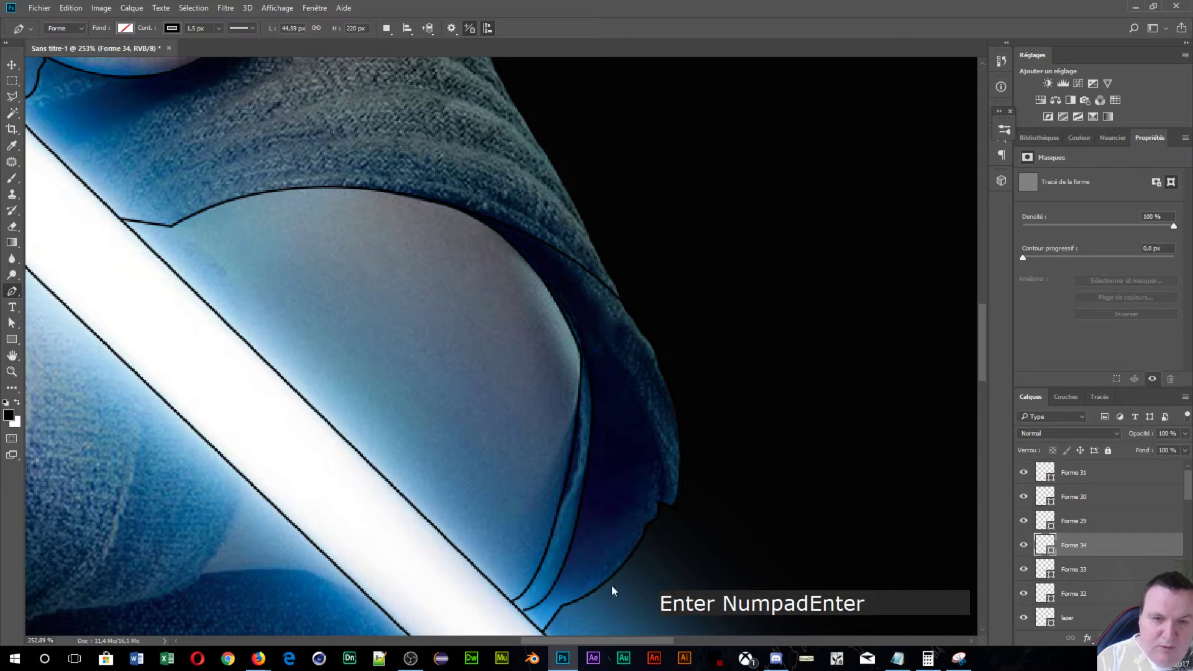
- Start a new line on the inner fold and curve it up the dark lining to a corner point, about 46 by 63 px
{"action": "left_click", "coordinate": [575, 530]}
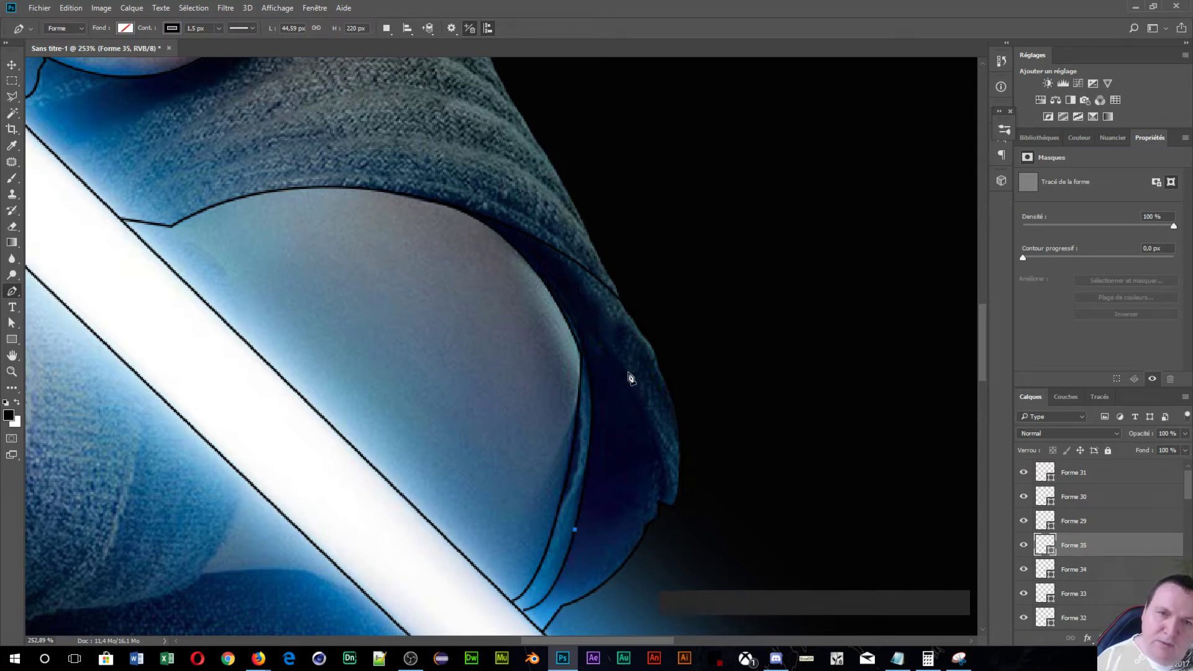
{"action": "left_click_drag", "start_coordinate": [629, 373], "coordinate": [574, 204]}
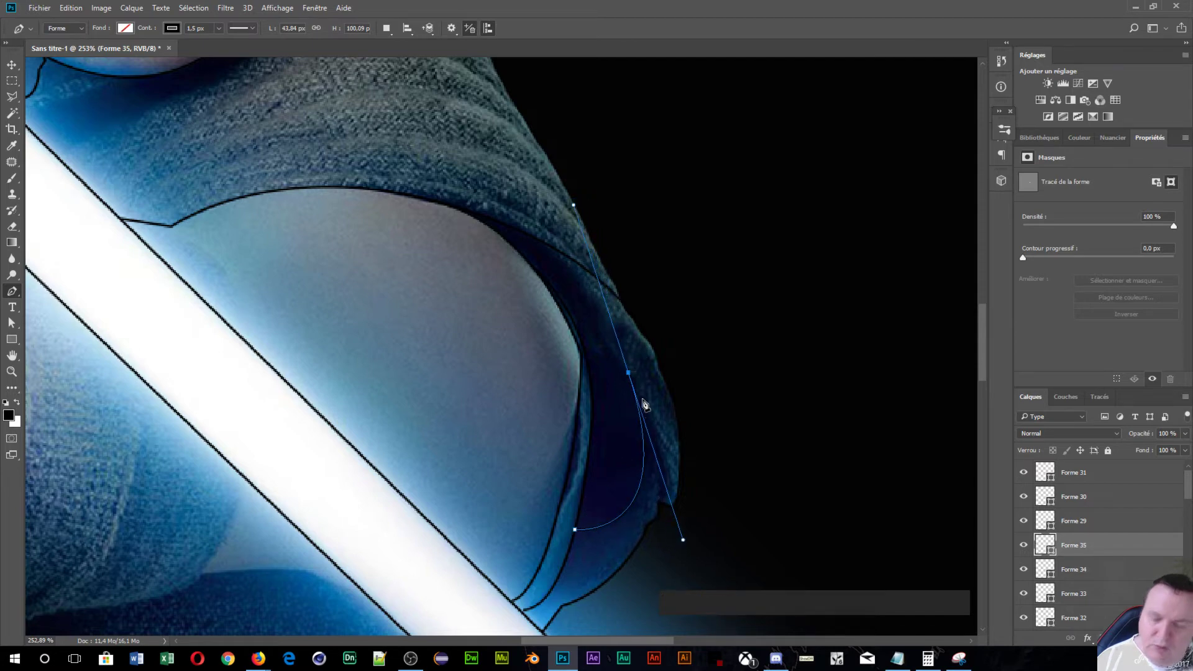
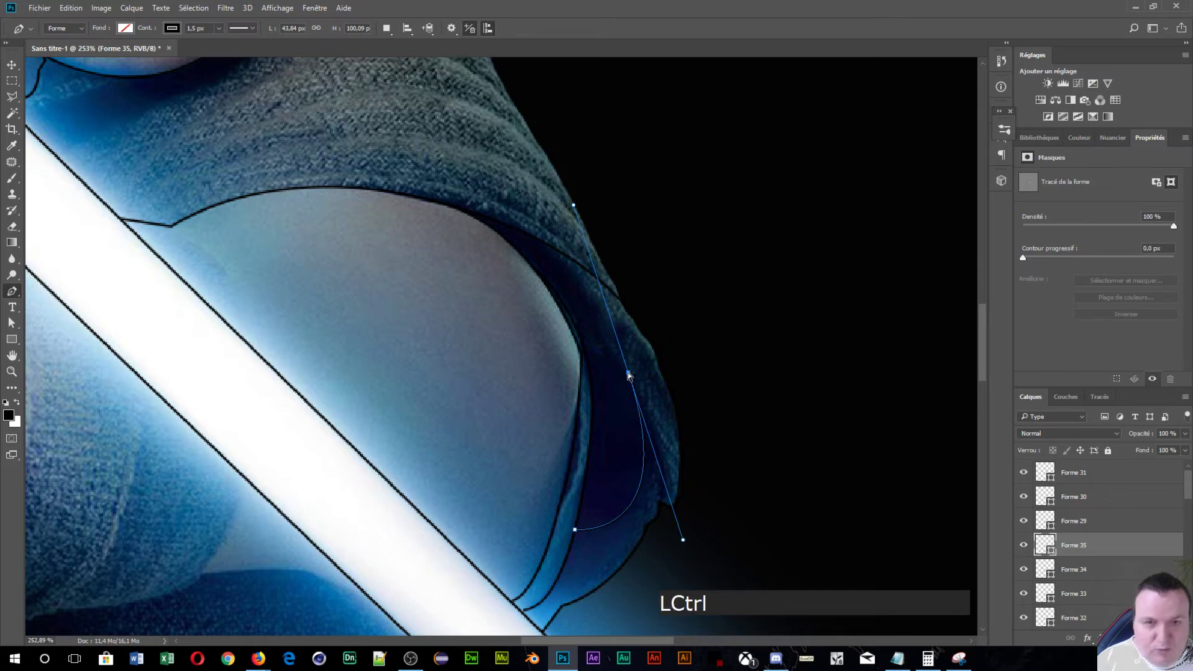
{"action": "left_click_drag", "start_coordinate": [629, 372], "coordinate": [638, 403]}
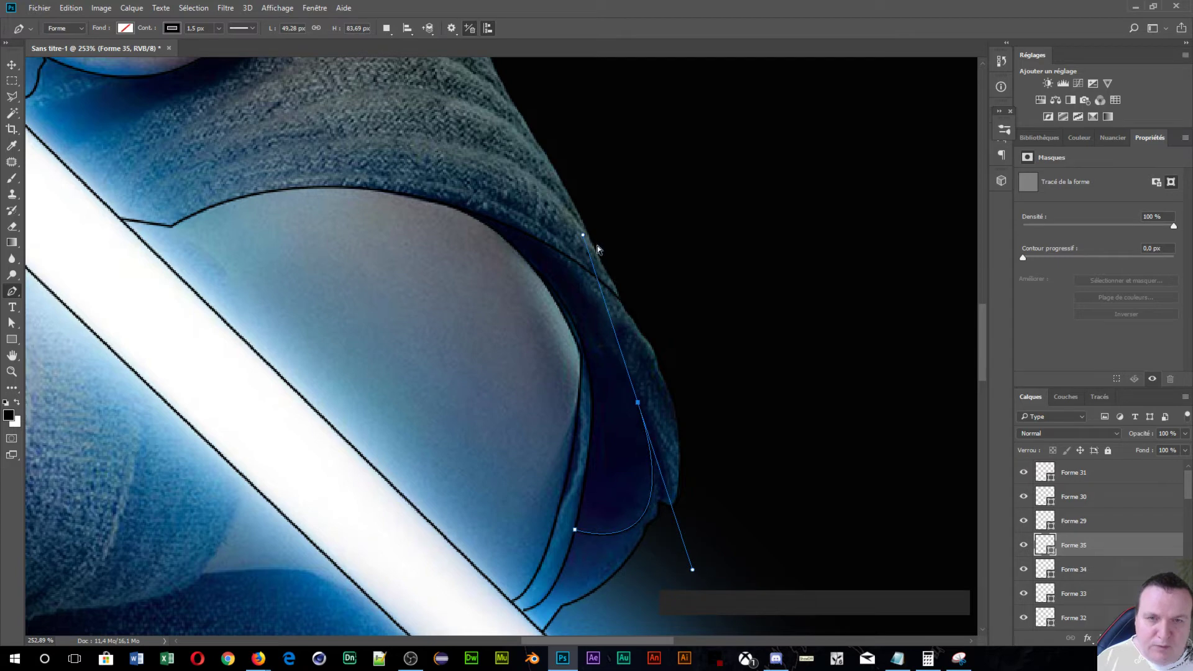
{"action": "left_click_drag", "start_coordinate": [583, 235], "coordinate": [616, 318]}
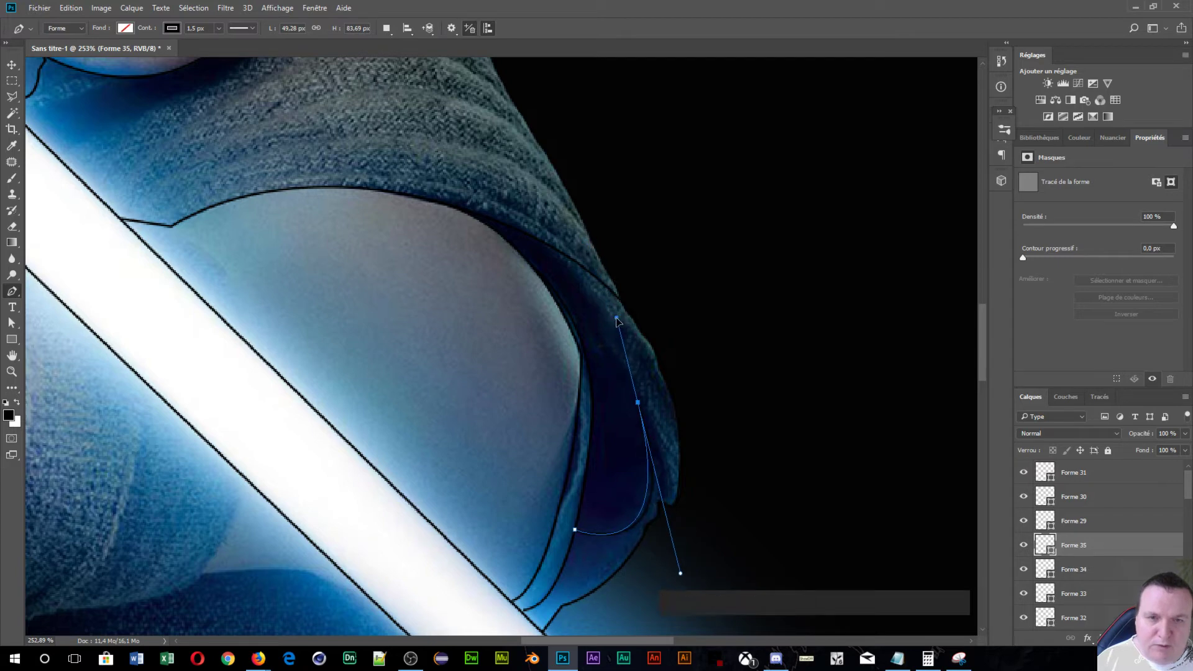
{"action": "left_click_drag", "start_coordinate": [680, 572], "coordinate": [669, 503]}
{"action": "left_click_drag", "start_coordinate": [642, 415], "coordinate": [606, 295]}
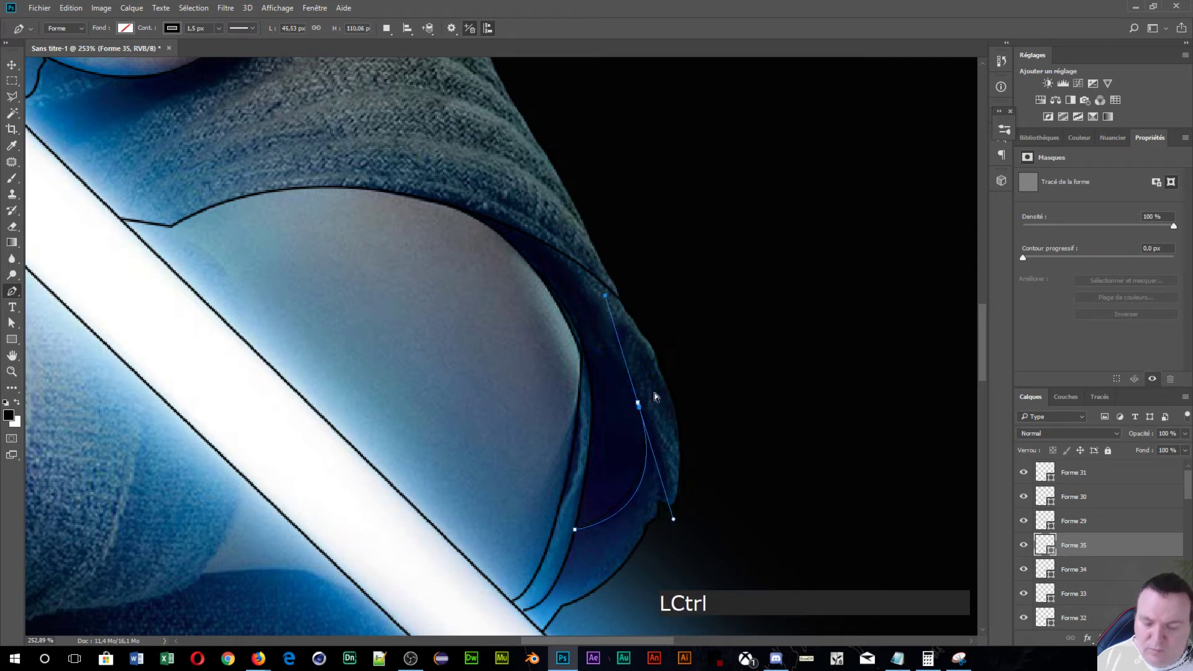
{"action": "key", "text": "ctrl+alt+z"}
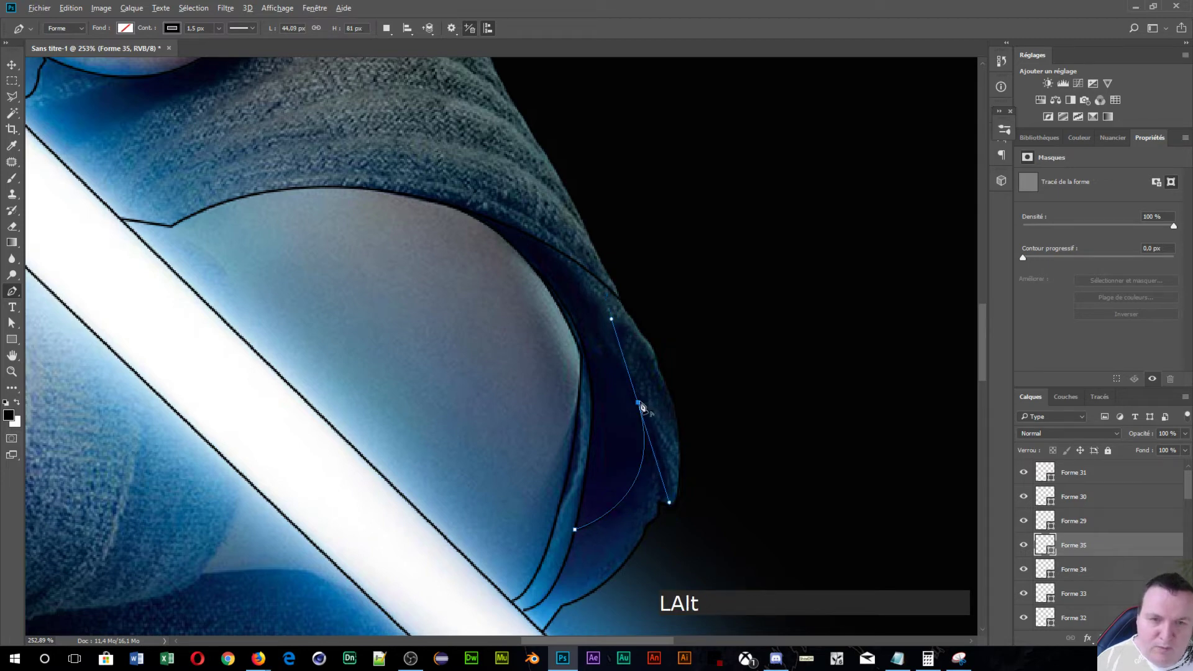
{"action": "left_click_drag", "start_coordinate": [642, 407], "coordinate": [643, 436]}
{"action": "key", "text": "alt"}
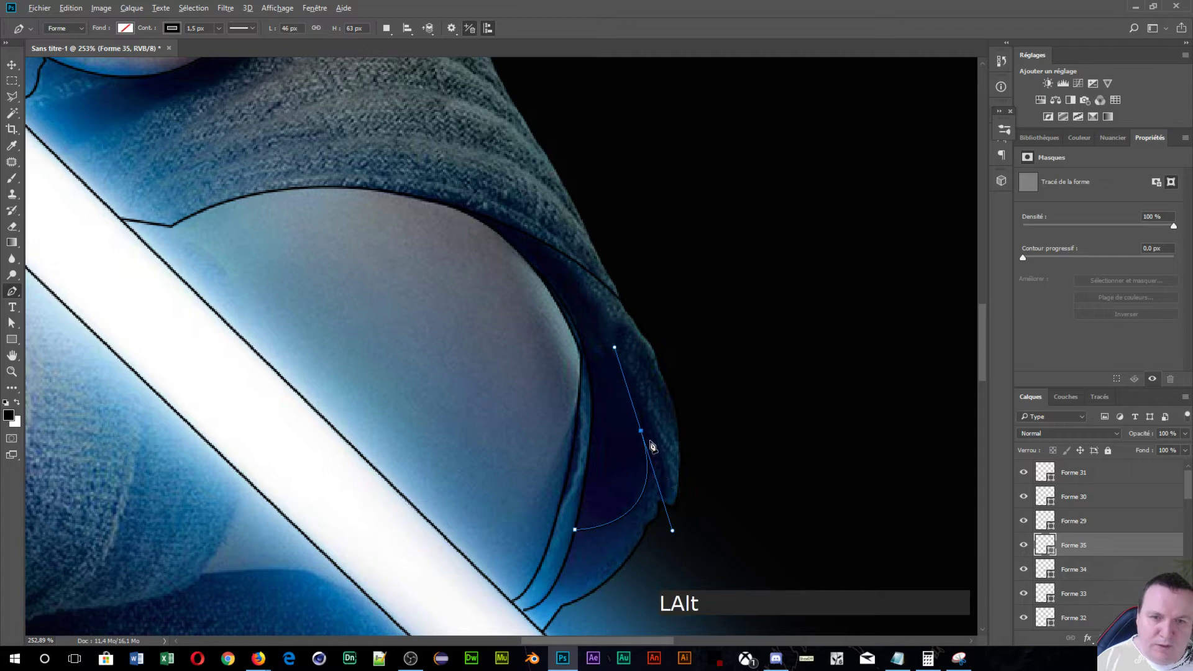
{"action": "left_click", "coordinate": [642, 433], "text": "alt"}
{"action": "left_click", "coordinate": [659, 498]}
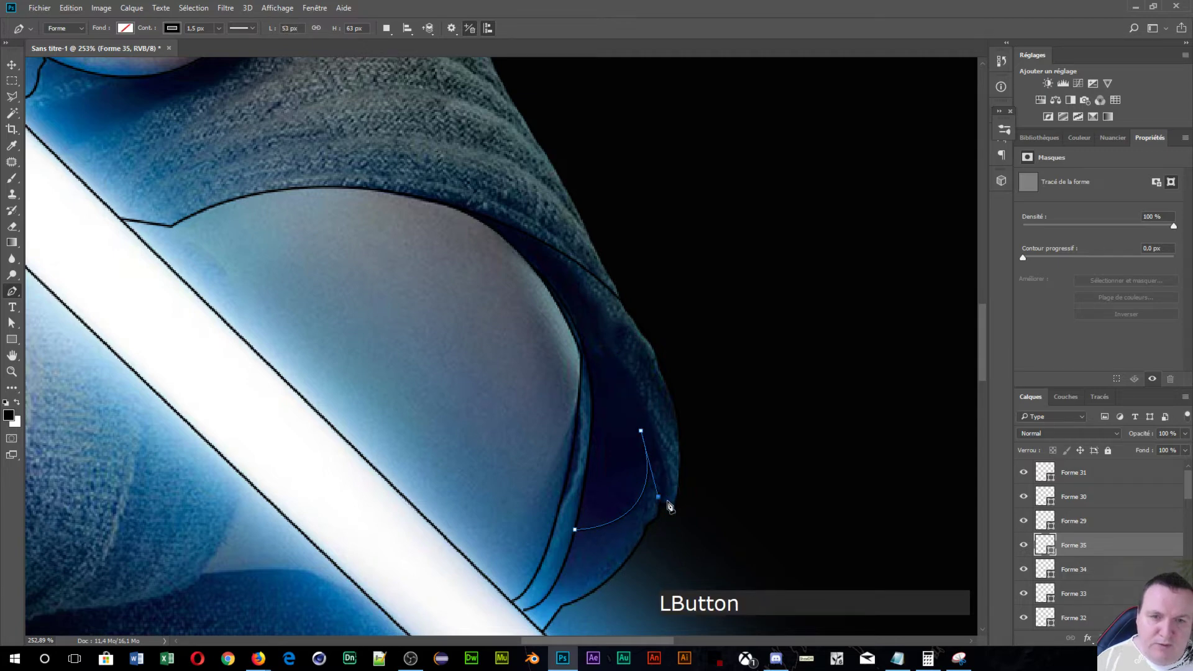
{"action": "left_click", "coordinate": [659, 499]}
{"action": "left_click_drag", "start_coordinate": [649, 515], "coordinate": [669, 506]}
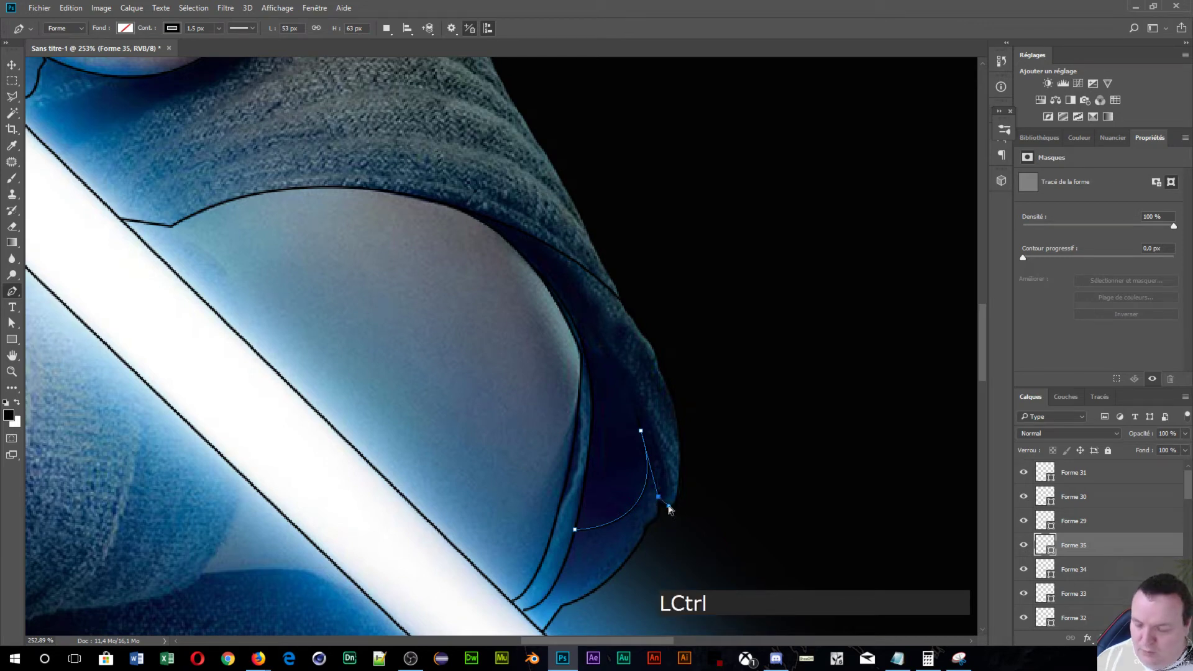
{"action": "key", "text": "ctrl+alt+z"}
{"action": "key", "text": "ctrl+alt+z"}
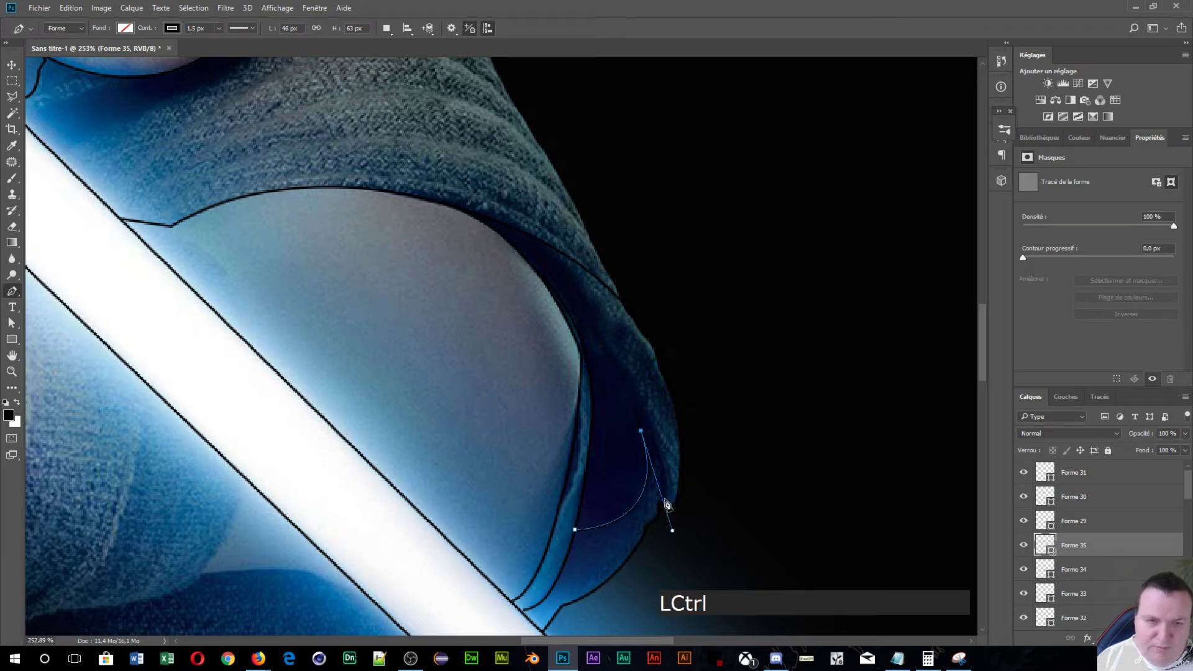
{"action": "left_click", "coordinate": [644, 435]}
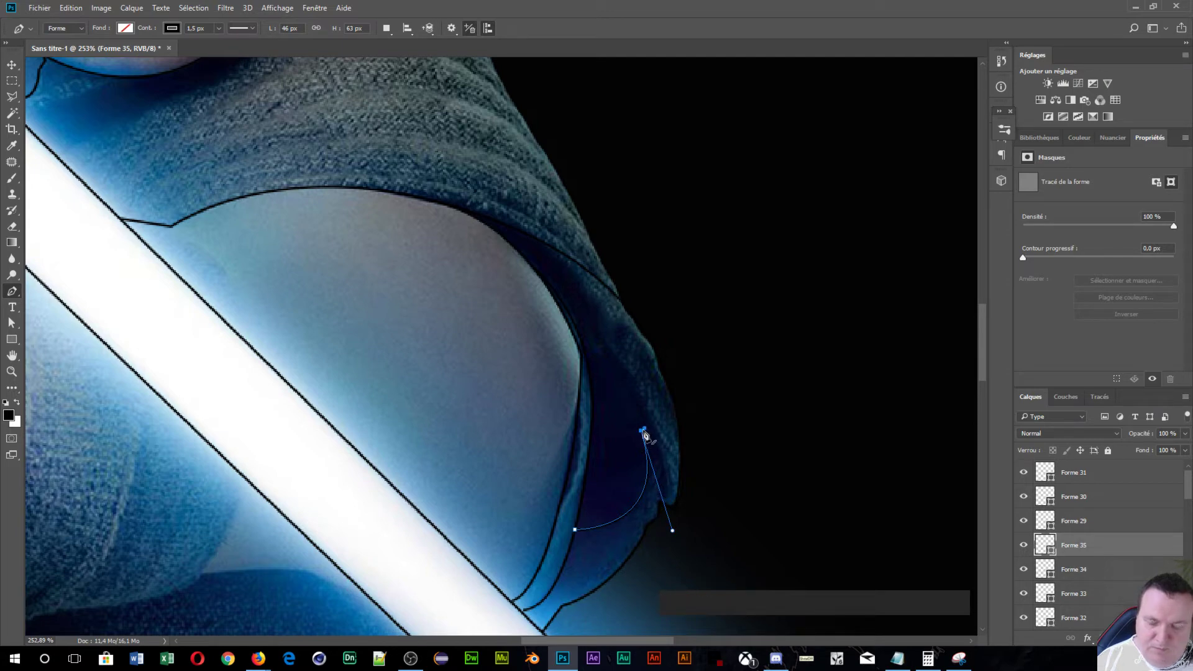
{"action": "key", "text": "ctrl+alt+z"}
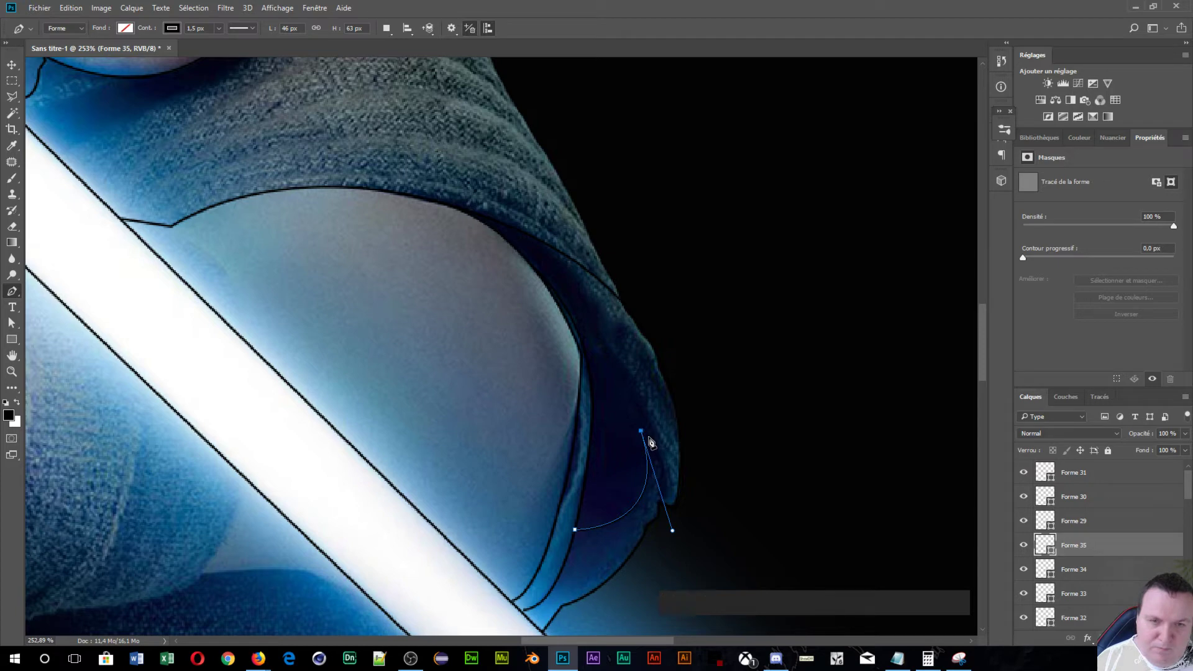
- Add three short straight segments from the lining curve's end down to the garment's lower tip, widening the shape to about 60 px
{"action": "left_click", "coordinate": [653, 445]}
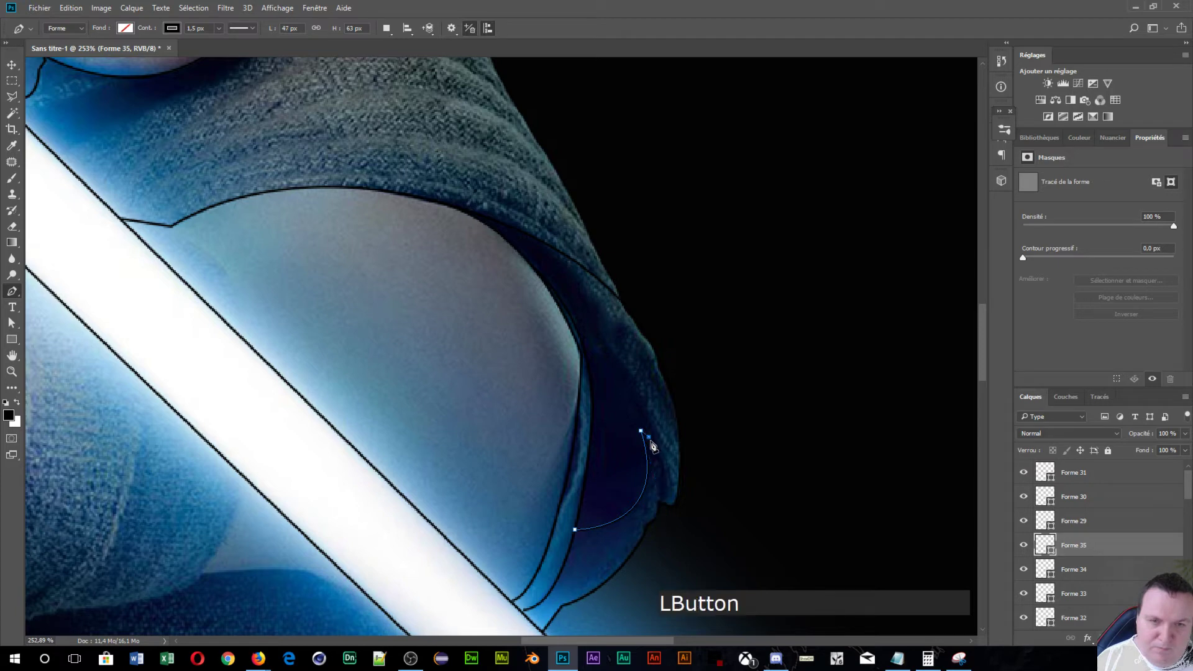
{"action": "left_click", "coordinate": [660, 498]}
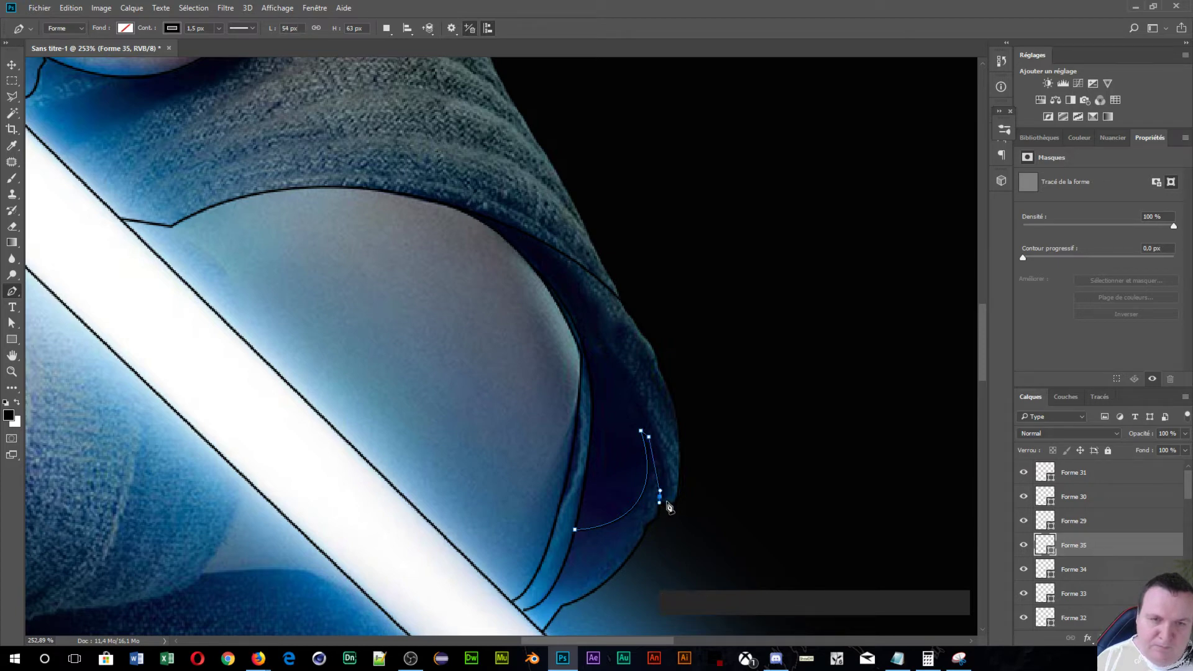
{"action": "left_click", "coordinate": [669, 498]}
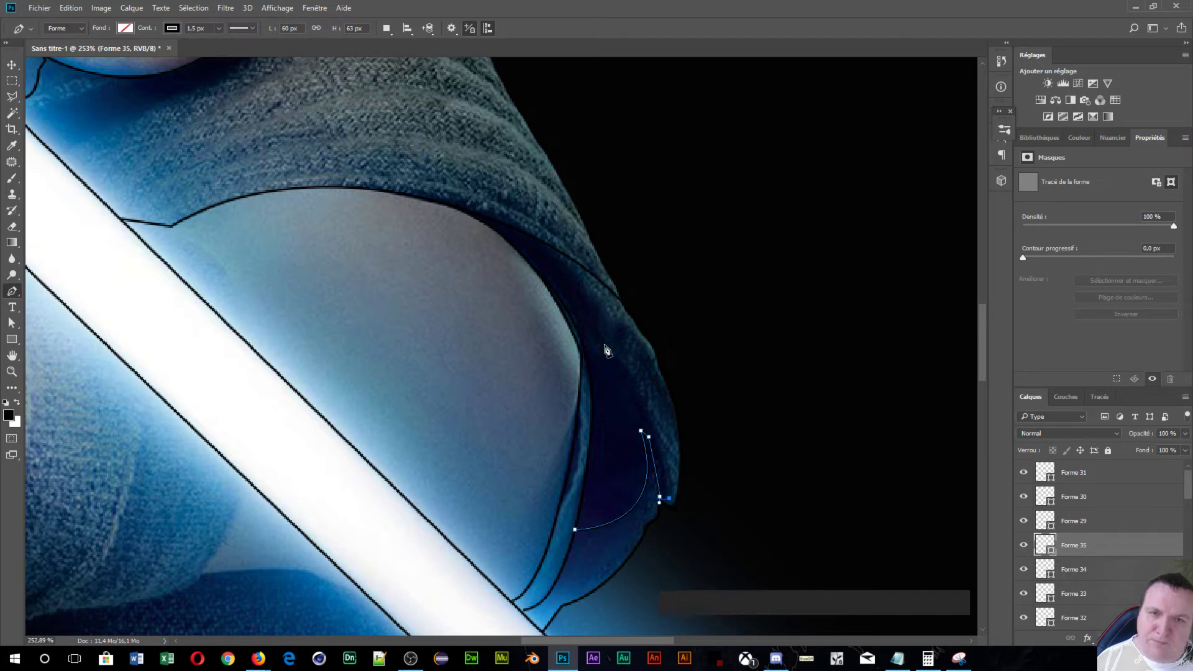
- Curve the line up the lining's outer edge through corner points to the sleeve hem and finish it, about 102 by 192 px overall
{"action": "left_click_drag", "start_coordinate": [607, 345], "coordinate": [568, 309]}
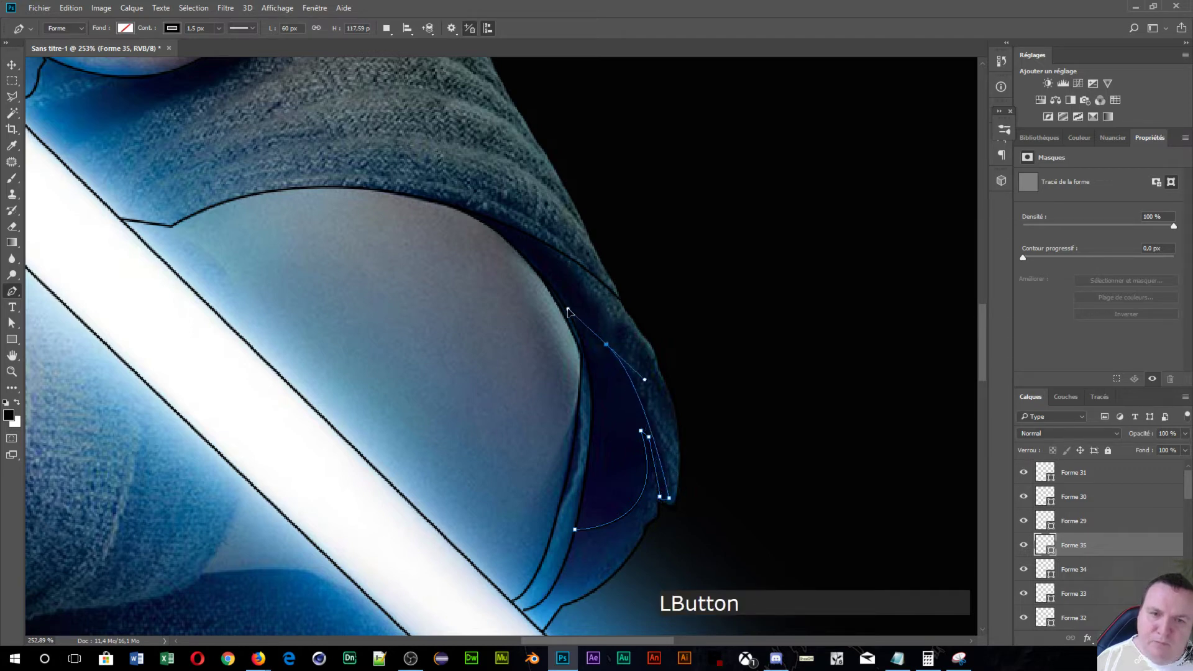
{"action": "key", "text": "alt"}
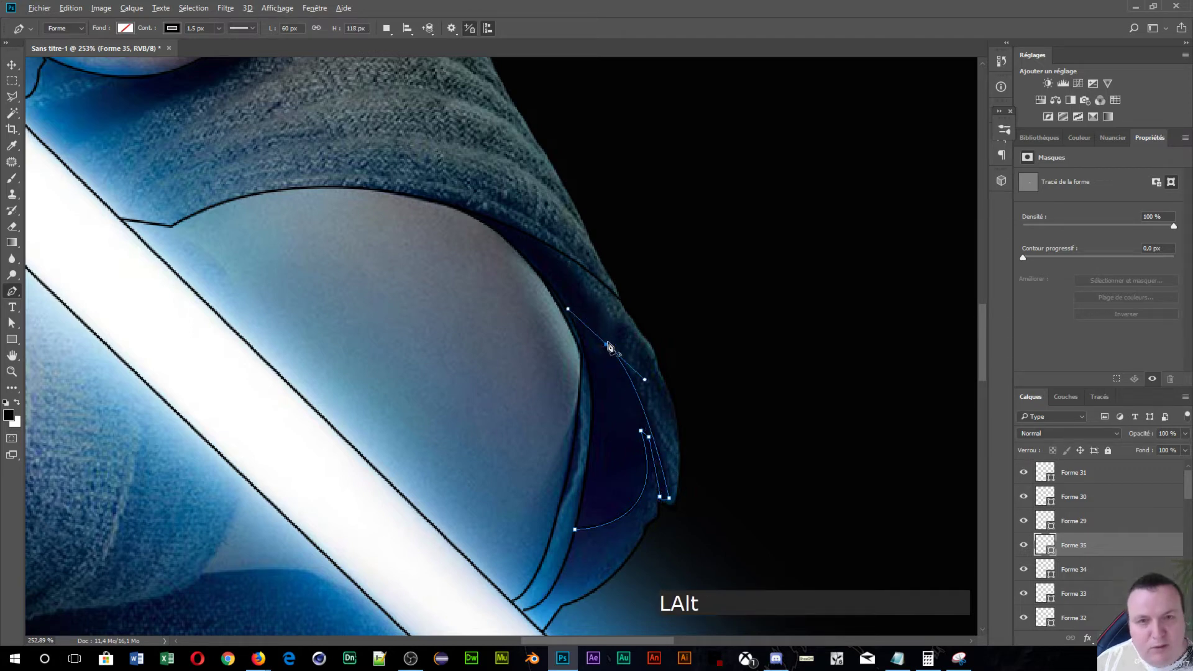
{"action": "left_click", "coordinate": [607, 344], "text": "alt"}
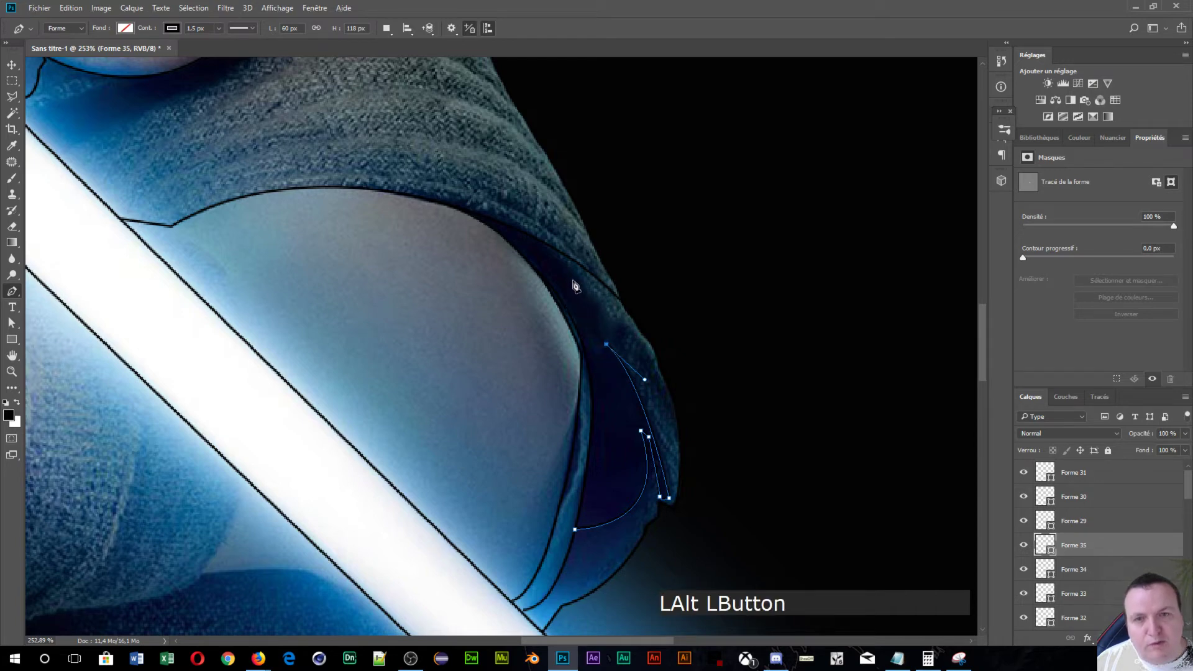
{"action": "left_click_drag", "start_coordinate": [568, 276], "coordinate": [541, 255]}
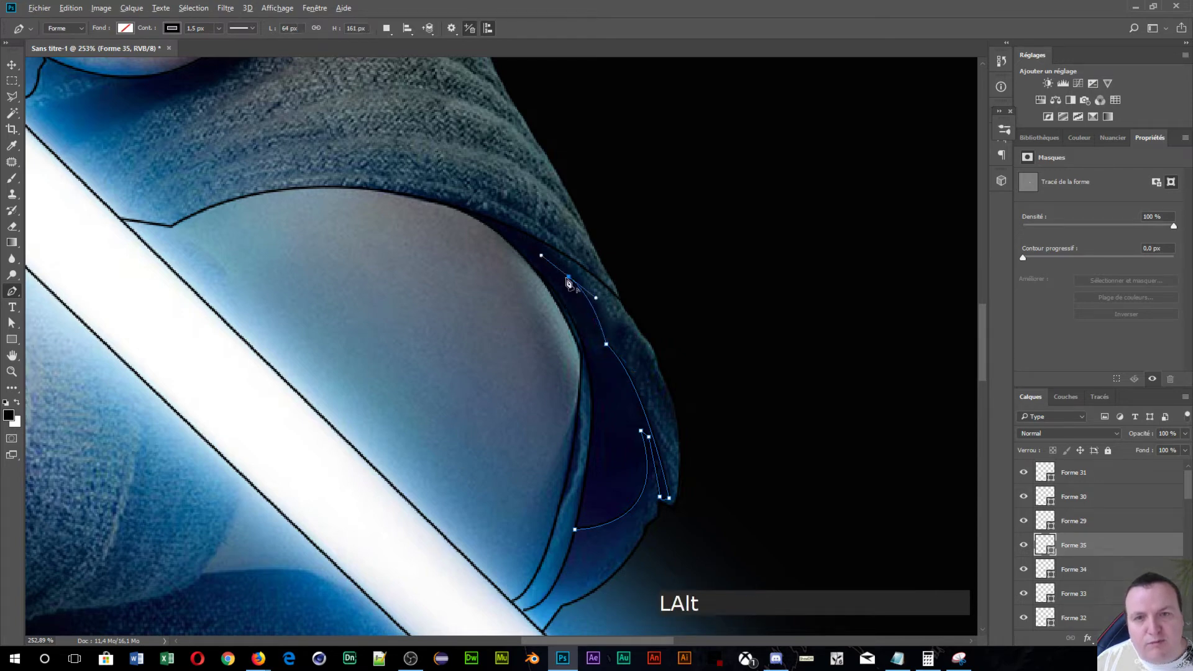
{"action": "left_click", "coordinate": [569, 276], "text": "alt"}
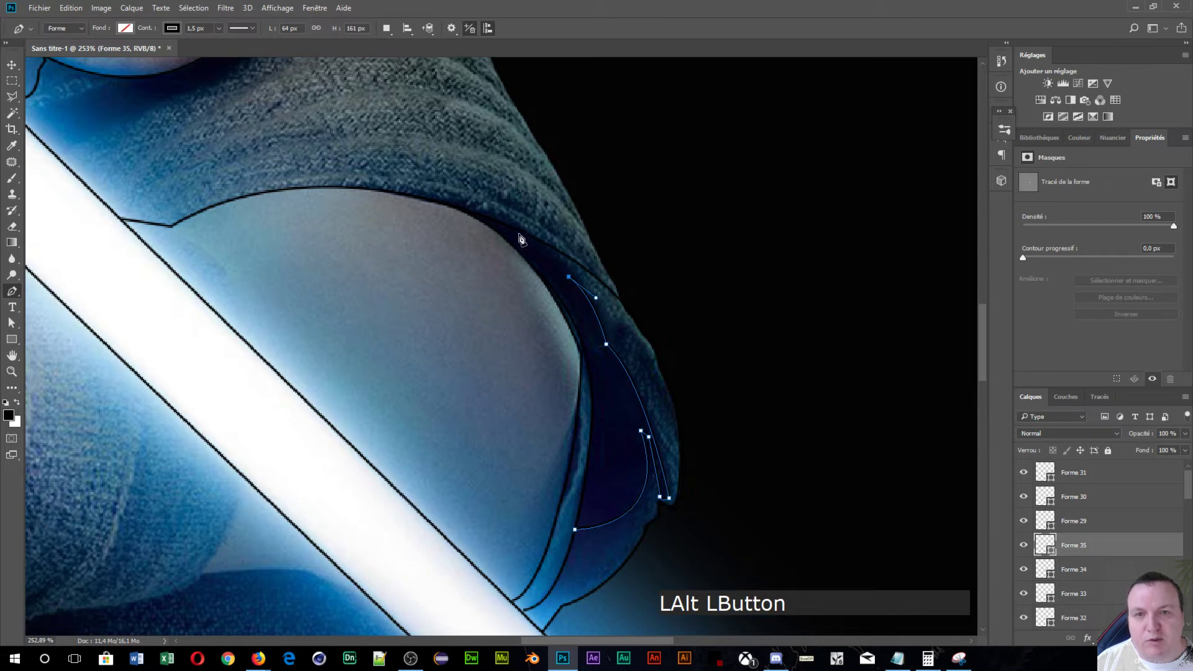
{"action": "left_click_drag", "start_coordinate": [509, 228], "coordinate": [518, 228]}
{"action": "key", "text": "space"}
{"action": "left_click_drag", "start_coordinate": [538, 168], "coordinate": [538, 261]}
{"action": "key", "text": "Return"}
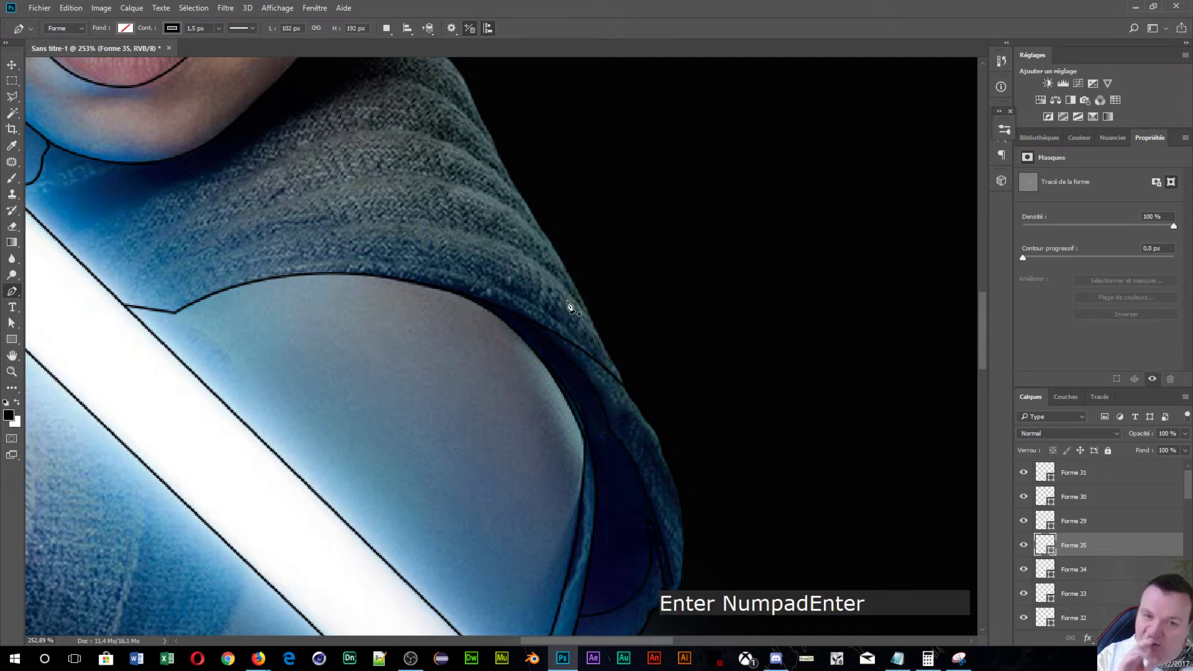
- Start a new line at the jaw's outer edge and run it straight down to the collar's shadow, about 7 by 53 px
{"action": "scroll", "coordinate": [573, 304], "scroll_direction": "up", "scroll_amount": 3}
{"action": "key", "text": "space"}
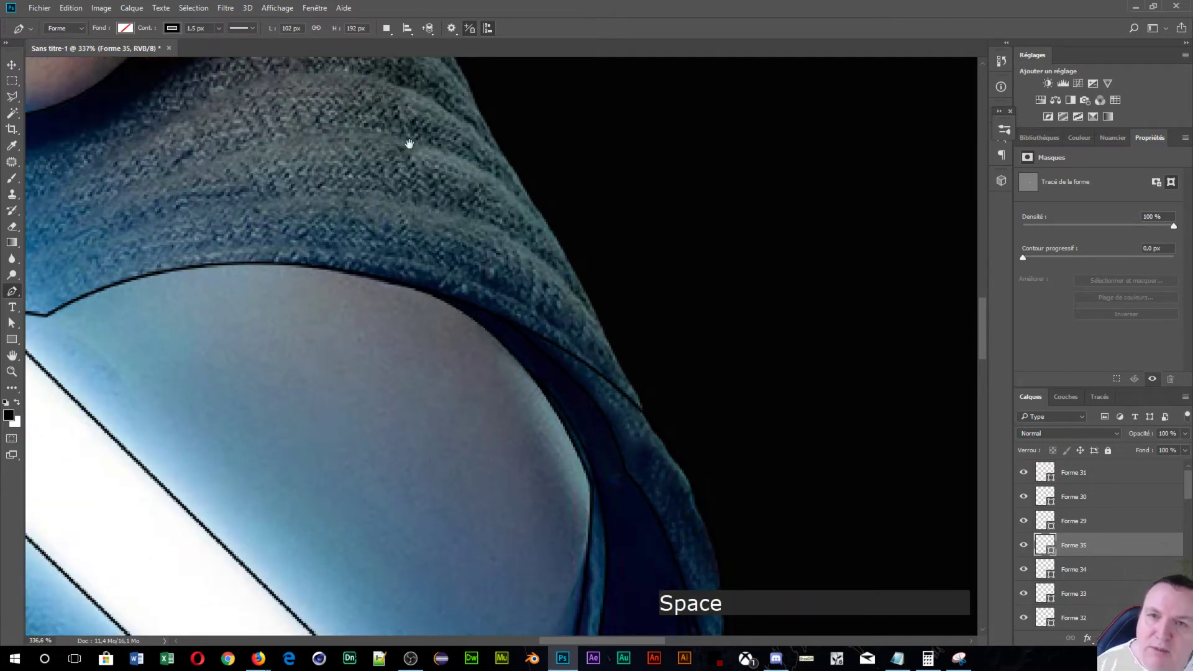
{"action": "left_click_drag", "start_coordinate": [411, 149], "coordinate": [509, 432]}
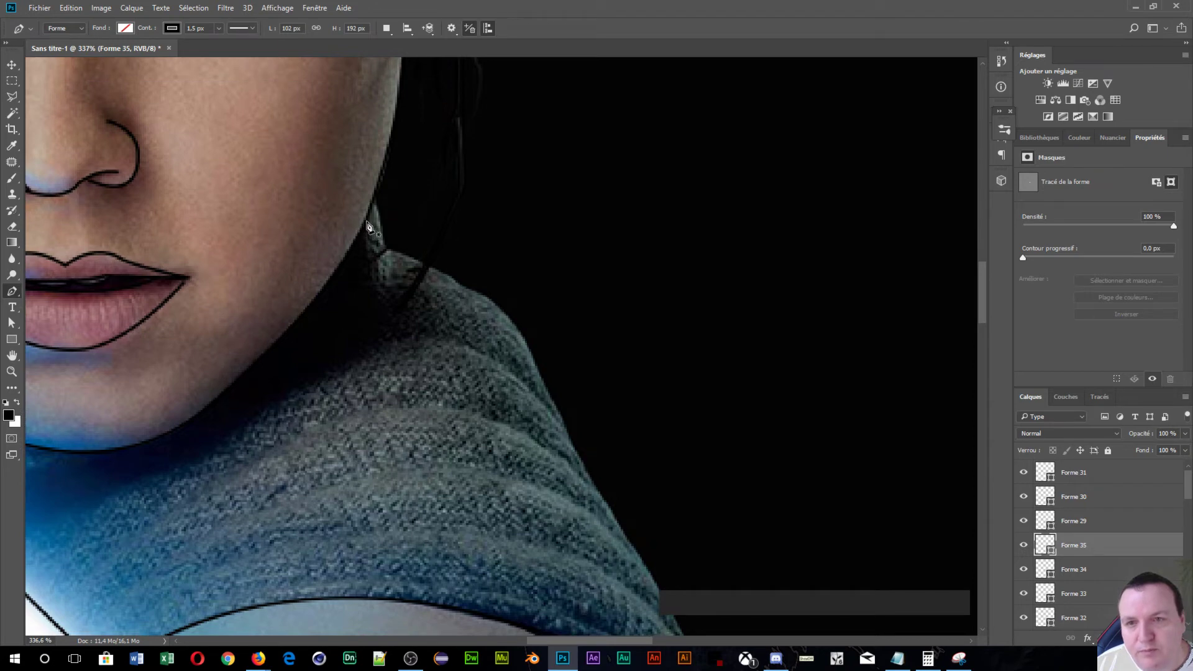
{"action": "left_click", "coordinate": [365, 222]}
{"action": "left_click", "coordinate": [381, 334]}
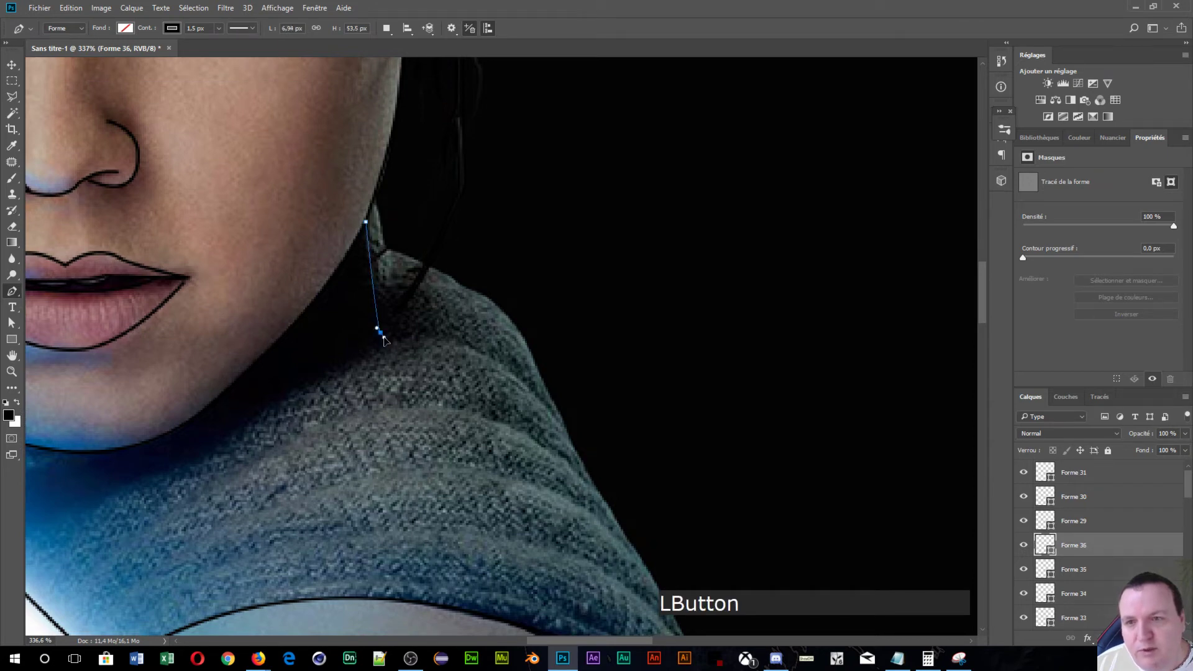
{"action": "left_click_drag", "start_coordinate": [384, 340], "coordinate": [385, 338]}
- Continue the line down the collar's edge and around a hooked curve to the chin, then finish it, about 140 by 124 px overall
{"action": "key", "text": "space"}
{"action": "left_click_drag", "start_coordinate": [127, 491], "coordinate": [359, 415]}
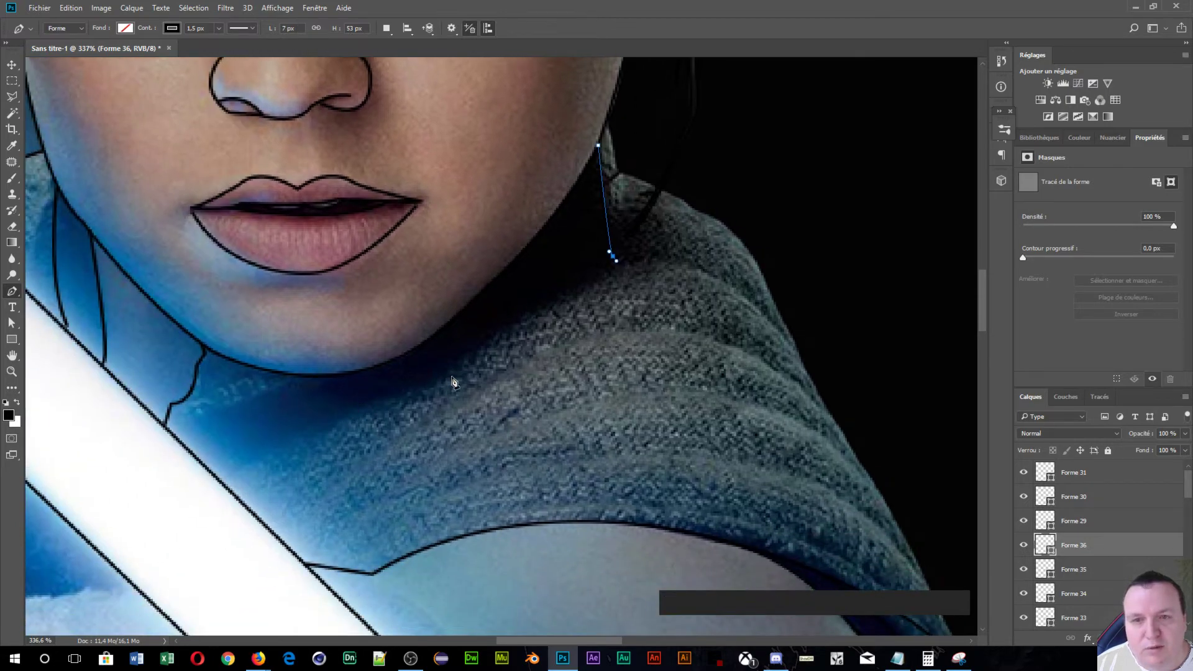
{"action": "left_click_drag", "start_coordinate": [441, 376], "coordinate": [382, 423]}
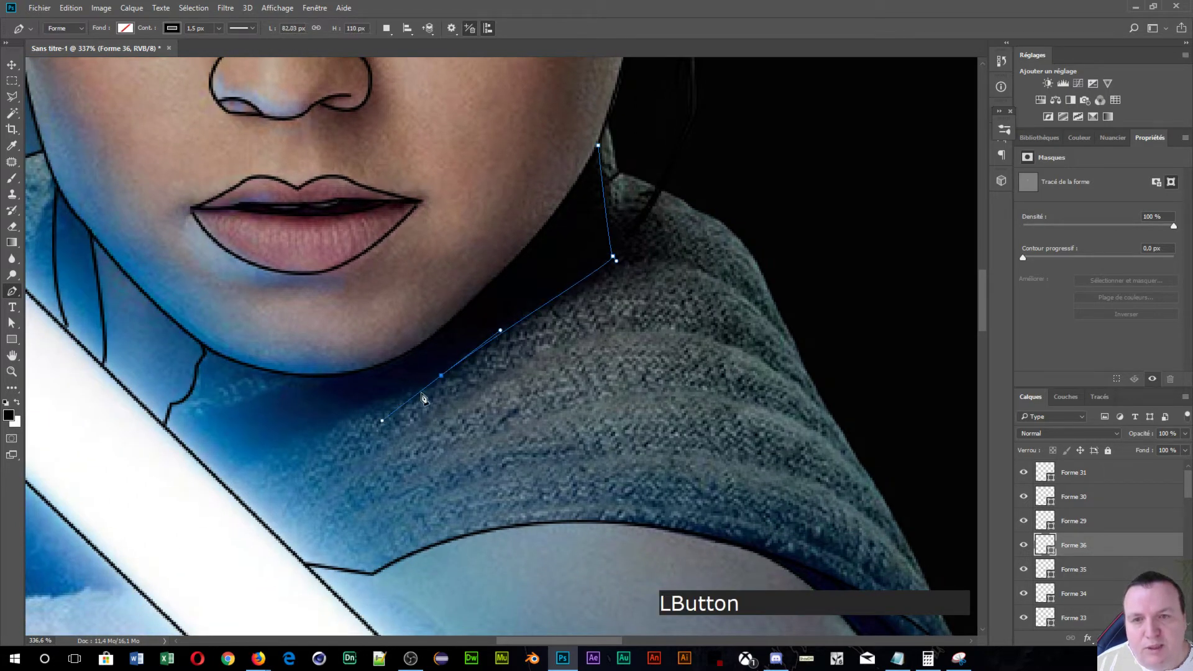
{"action": "key", "text": "alt"}
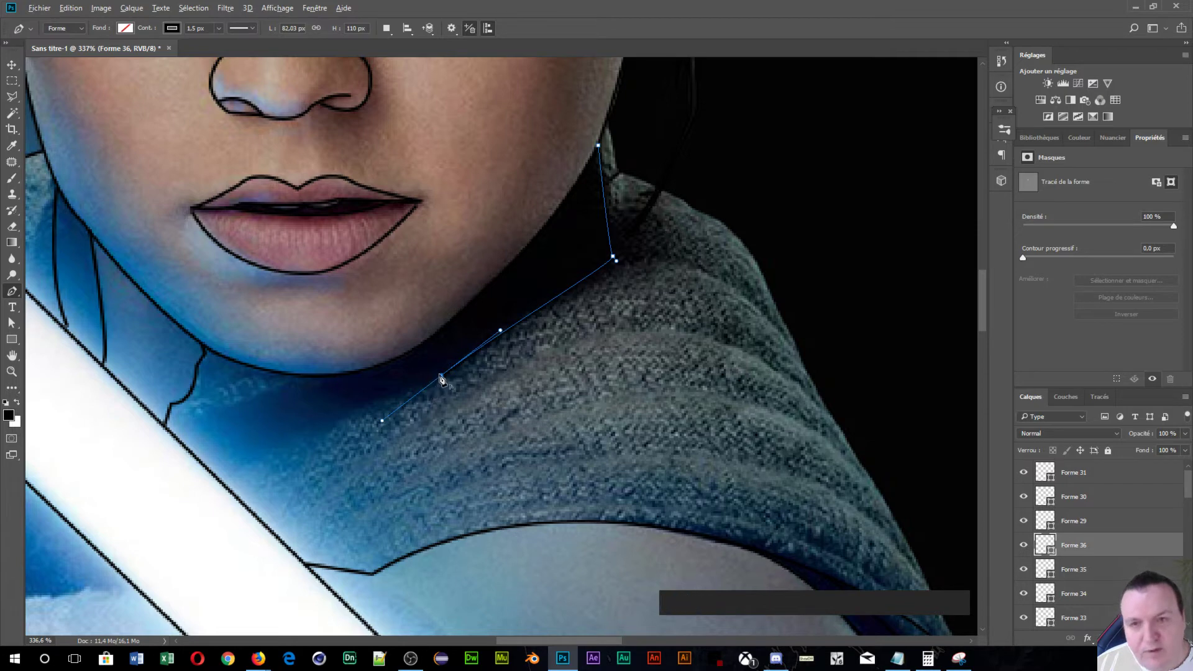
{"action": "left_click", "coordinate": [441, 376], "text": "alt"}
{"action": "left_click_drag", "start_coordinate": [322, 395], "coordinate": [385, 371]}
{"action": "left_click", "coordinate": [322, 394], "text": "alt"}
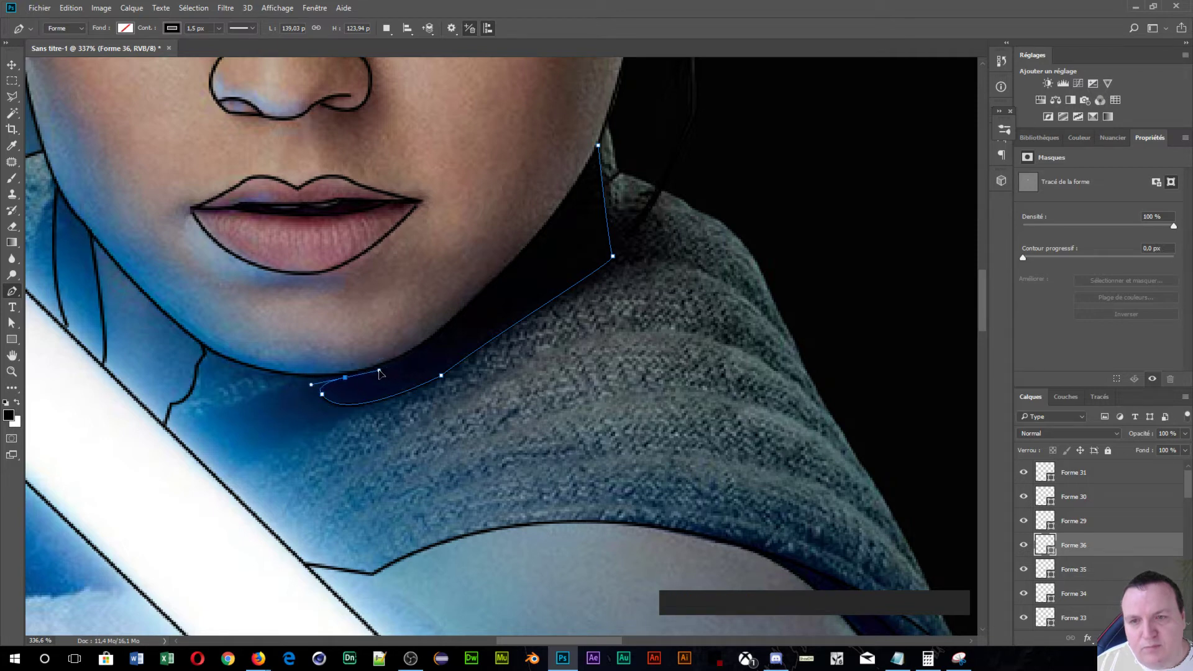
{"action": "key", "text": "Return"}
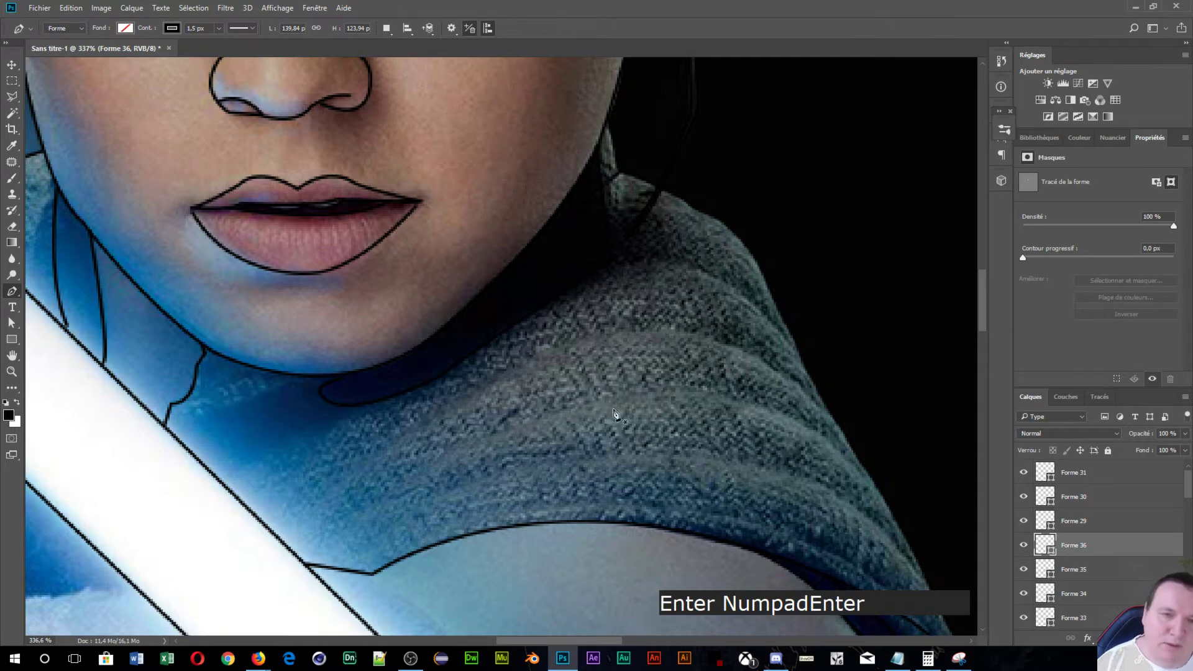
- Start a new line at the jaw's outer edge and follow the collar down to a corner point on the shoulder, about 41 by 44 px
{"action": "key", "text": "space"}
{"action": "left_click_drag", "start_coordinate": [538, 393], "coordinate": [382, 366]}
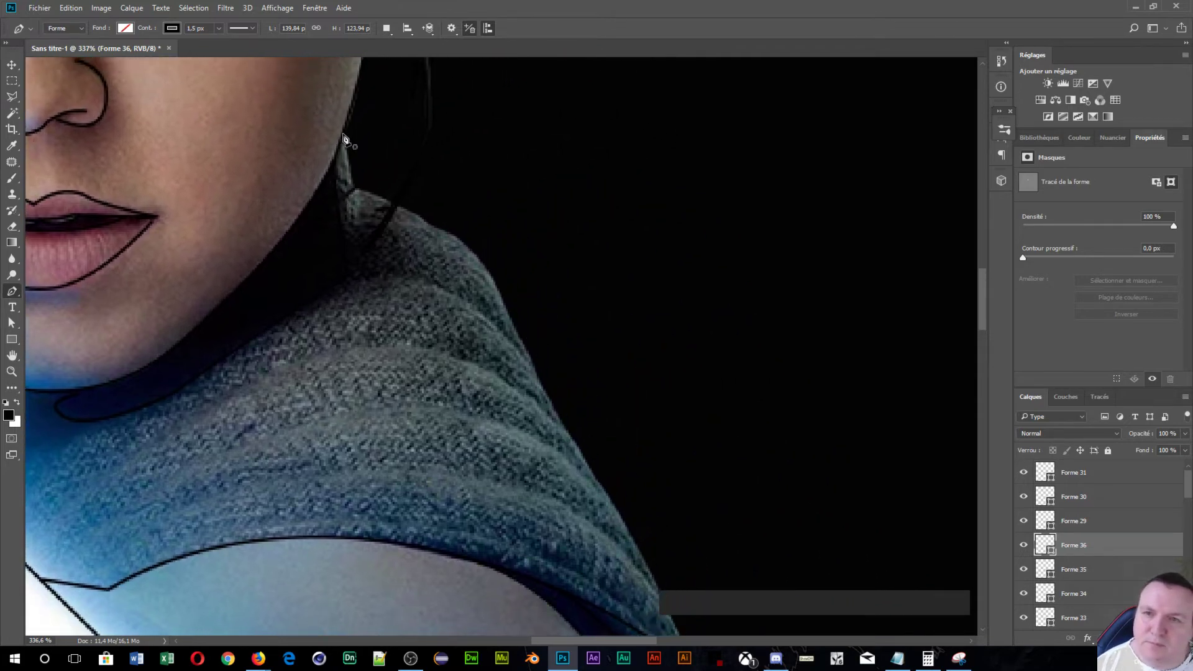
{"action": "left_click", "coordinate": [344, 135]}
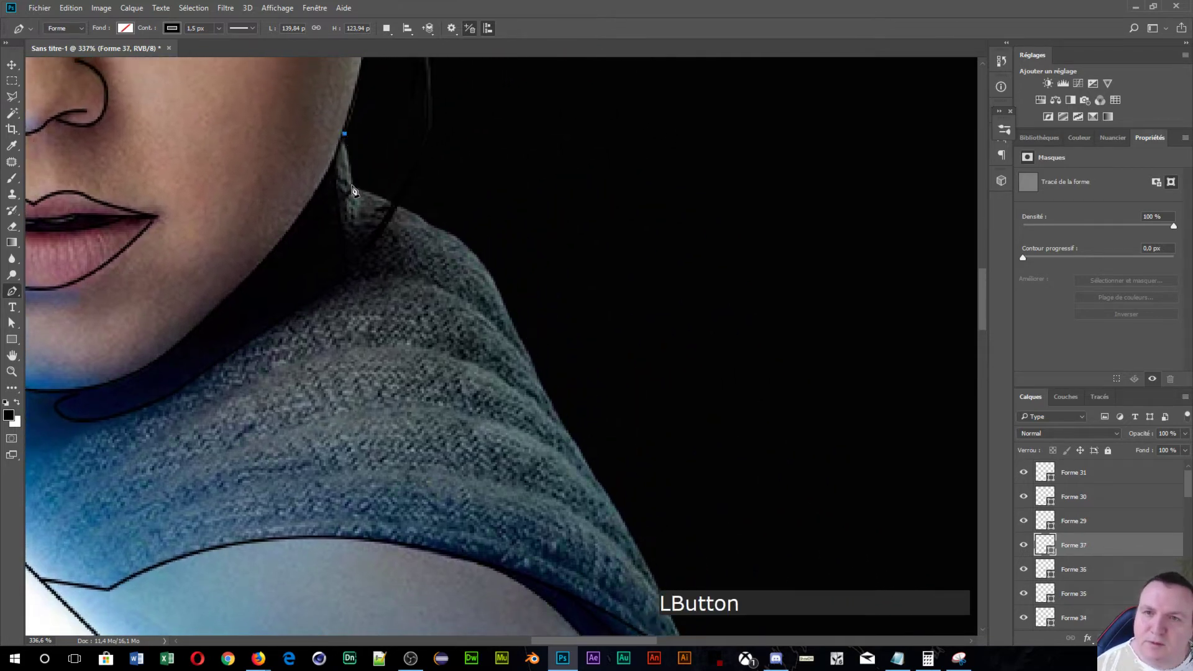
{"action": "left_click", "coordinate": [353, 185]}
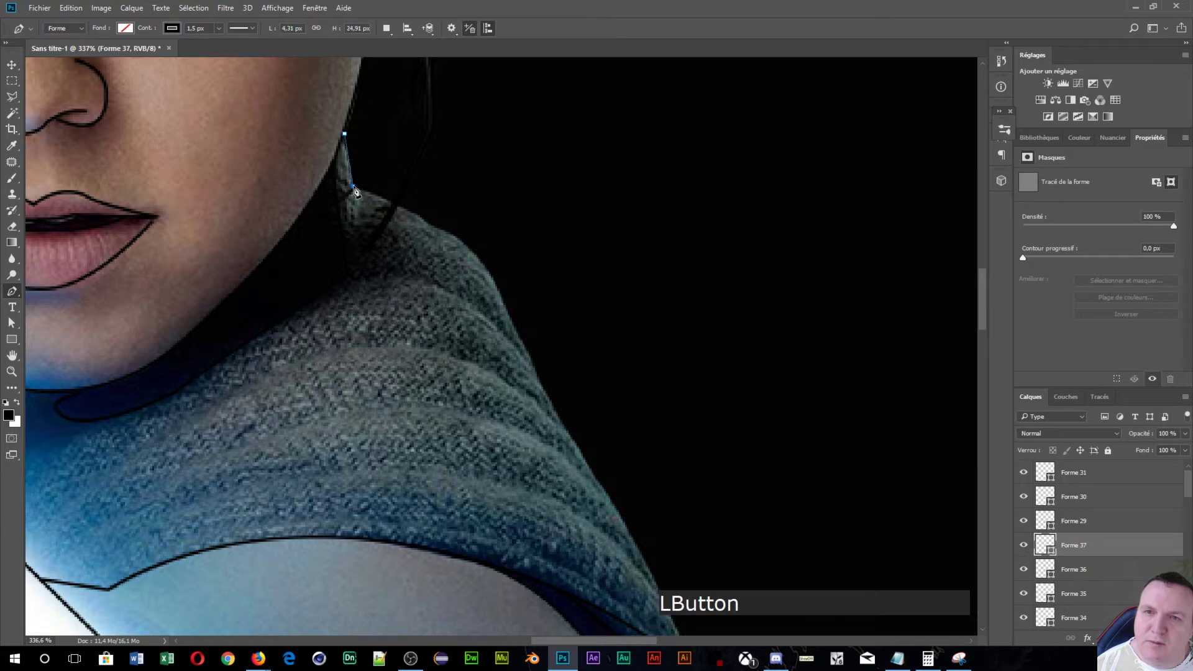
{"action": "left_click", "coordinate": [390, 203]}
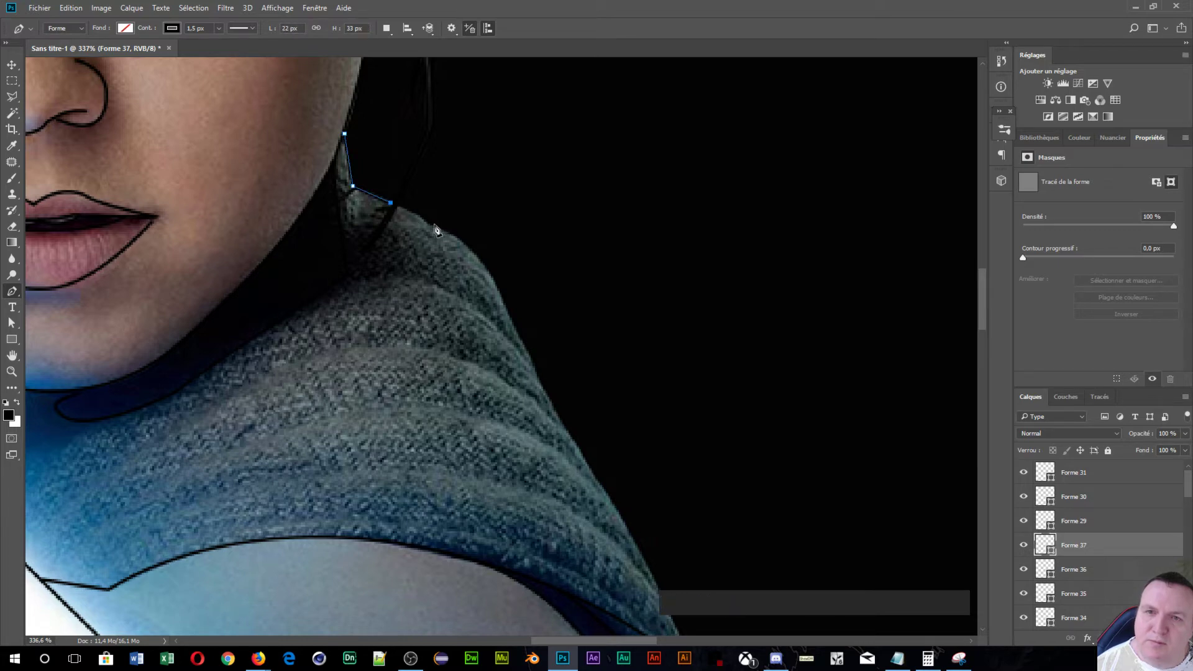
{"action": "left_click_drag", "start_coordinate": [430, 225], "coordinate": [435, 234]}
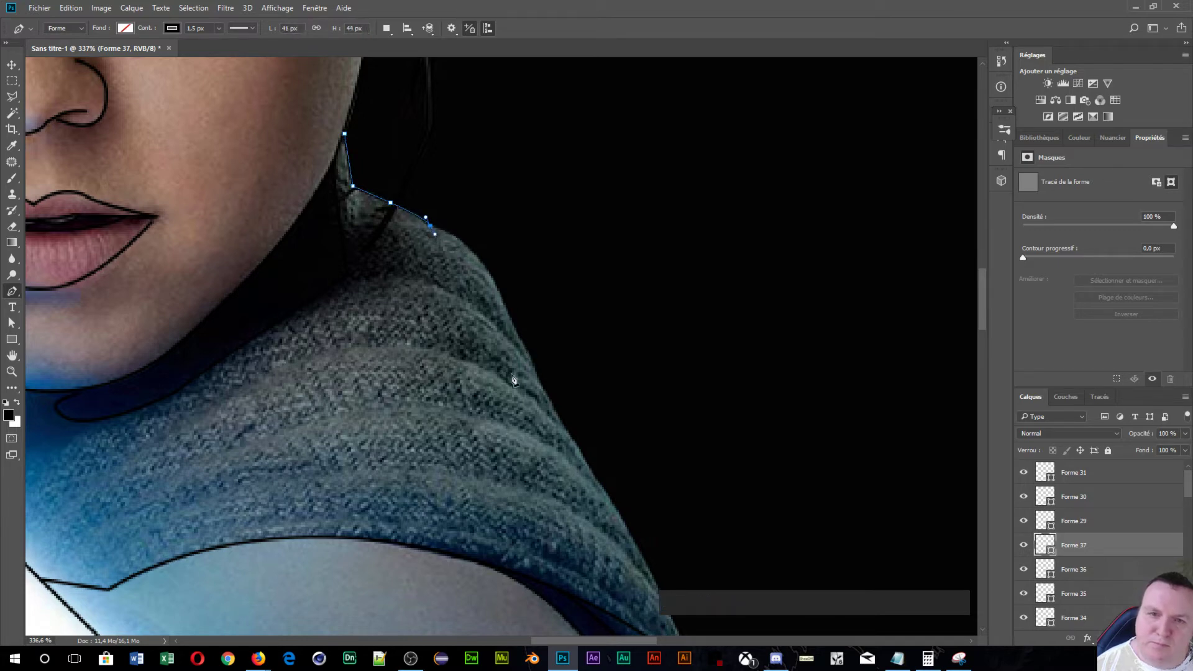
{"action": "left_click_drag", "start_coordinate": [491, 371], "coordinate": [410, 302]}
{"action": "left_click", "coordinate": [350, 156], "text": "alt"}
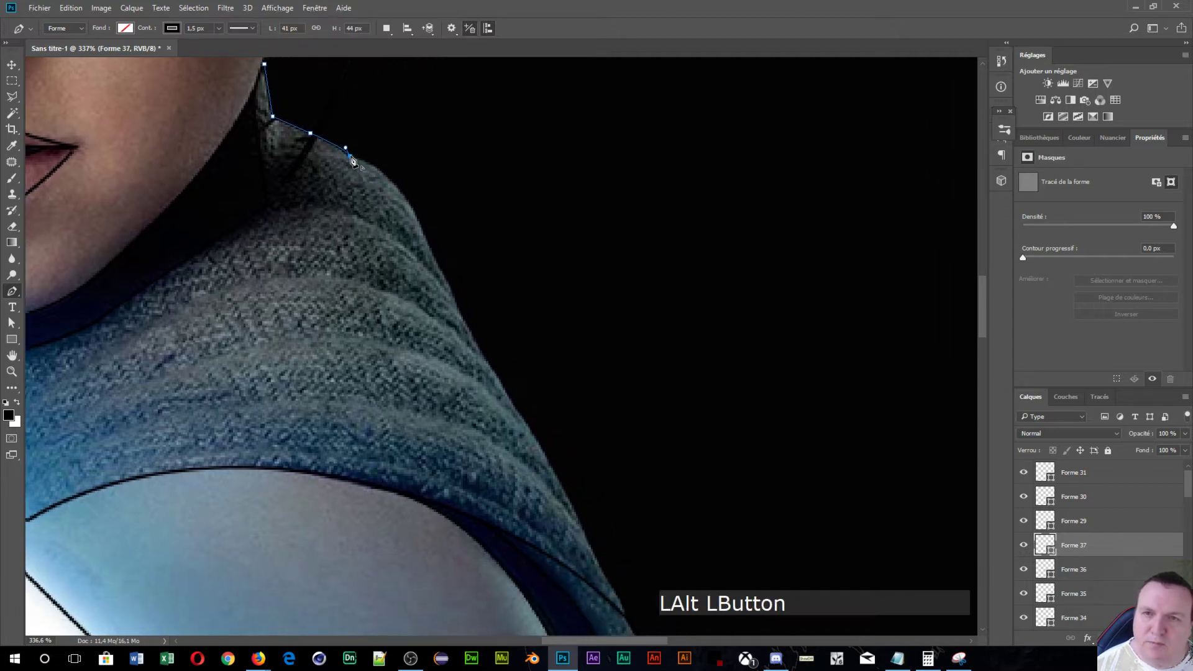
- Curve the line down the shoulder's outer edge through a corner point to the sleeve hem and finish it, about 173 by 264 px overall
{"action": "left_click", "coordinate": [438, 264]}
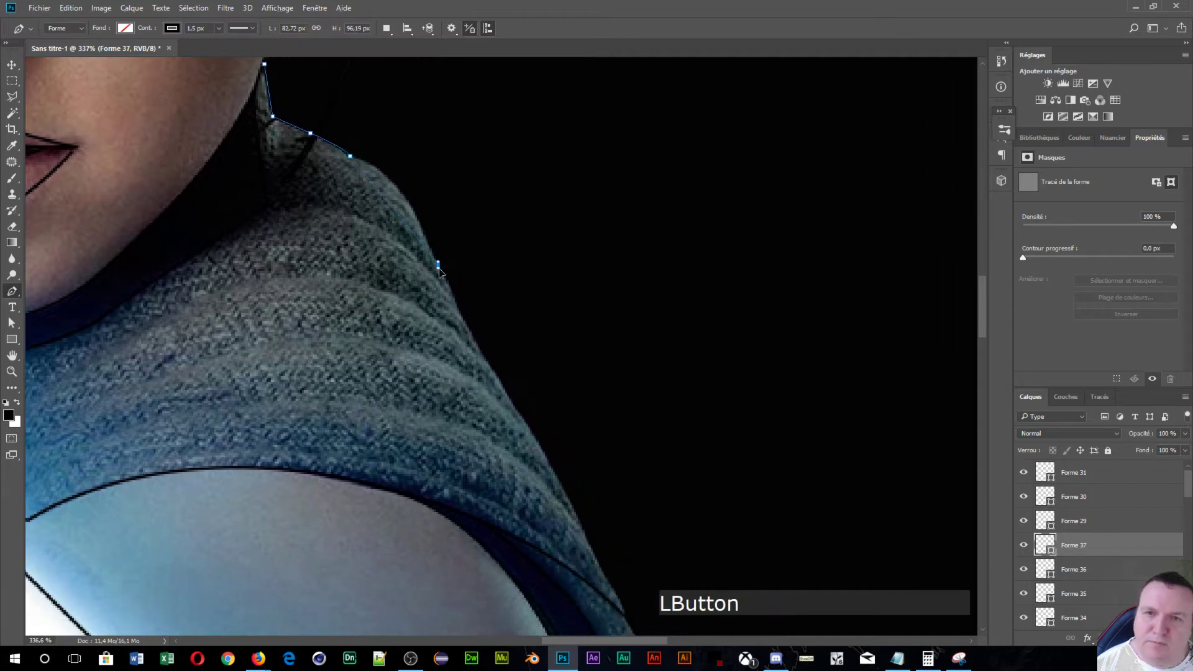
{"action": "left_click_drag", "start_coordinate": [466, 336], "coordinate": [472, 370]}
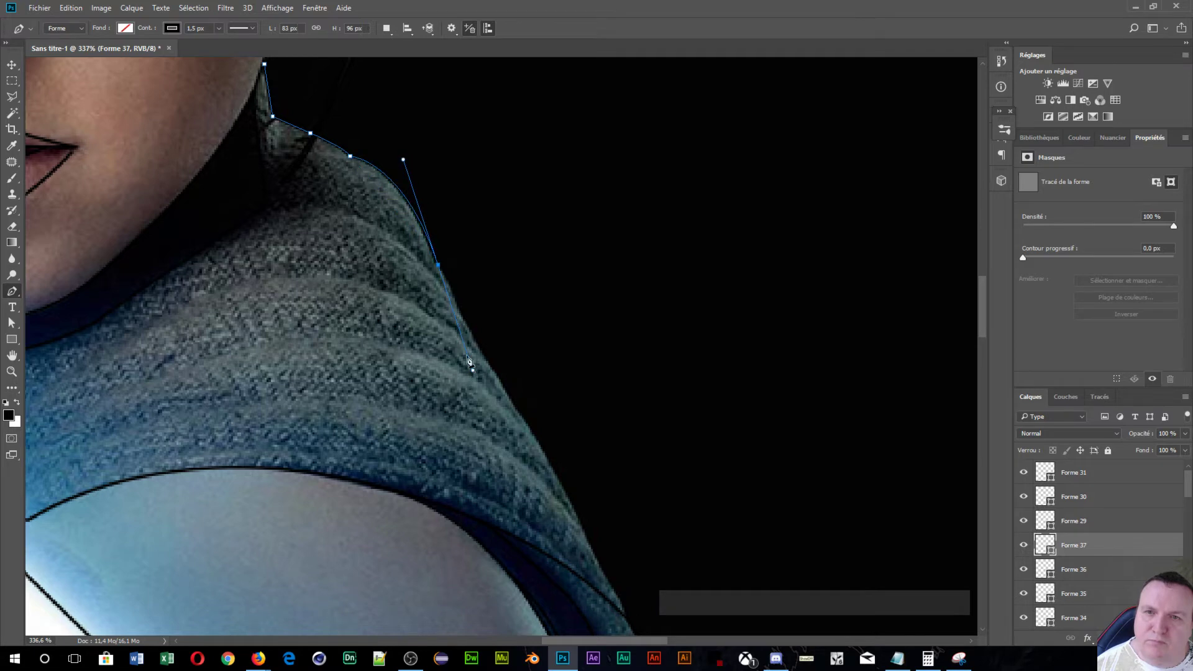
{"action": "left_click_drag", "start_coordinate": [506, 319], "coordinate": [476, 224]}
{"action": "left_click", "coordinate": [408, 169], "text": "alt"}
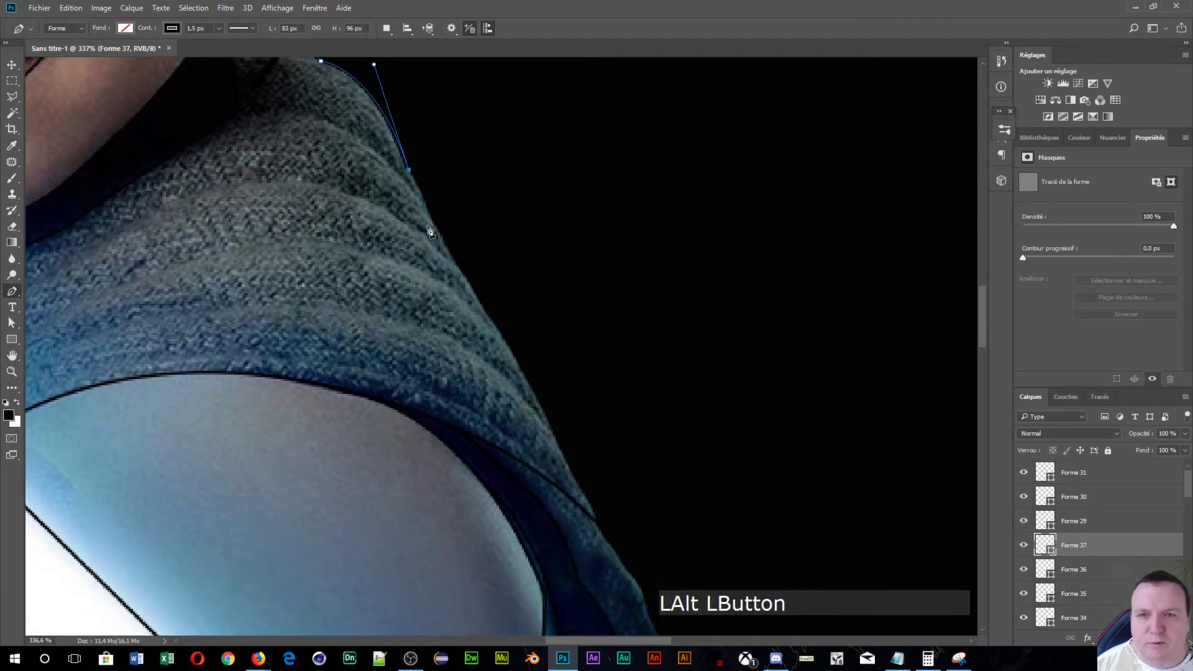
{"action": "left_click_drag", "start_coordinate": [509, 389], "coordinate": [418, 313]}
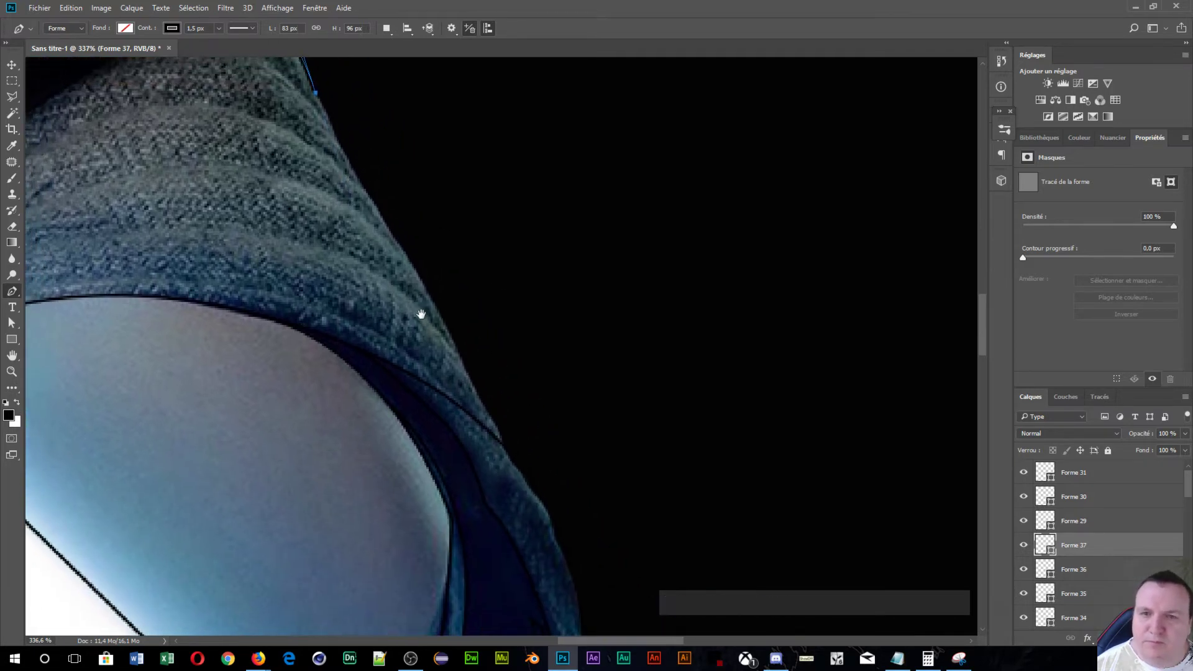
{"action": "left_click", "coordinate": [504, 444]}
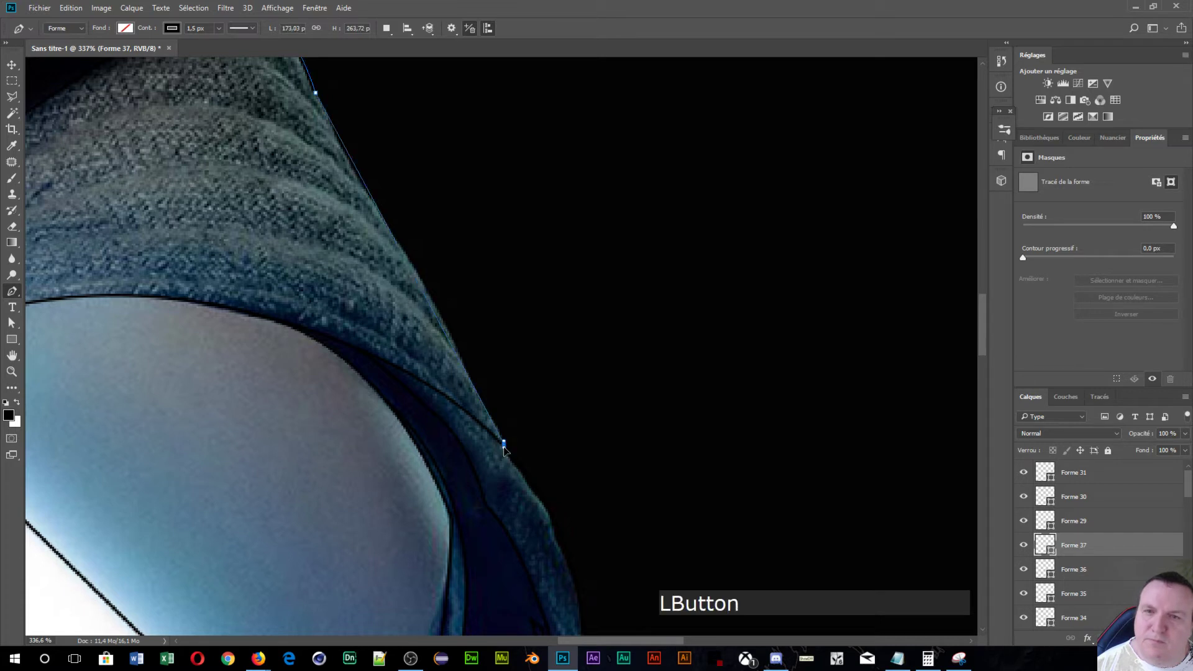
{"action": "left_click_drag", "start_coordinate": [505, 450], "coordinate": [510, 471]}
{"action": "key", "text": "Return"}
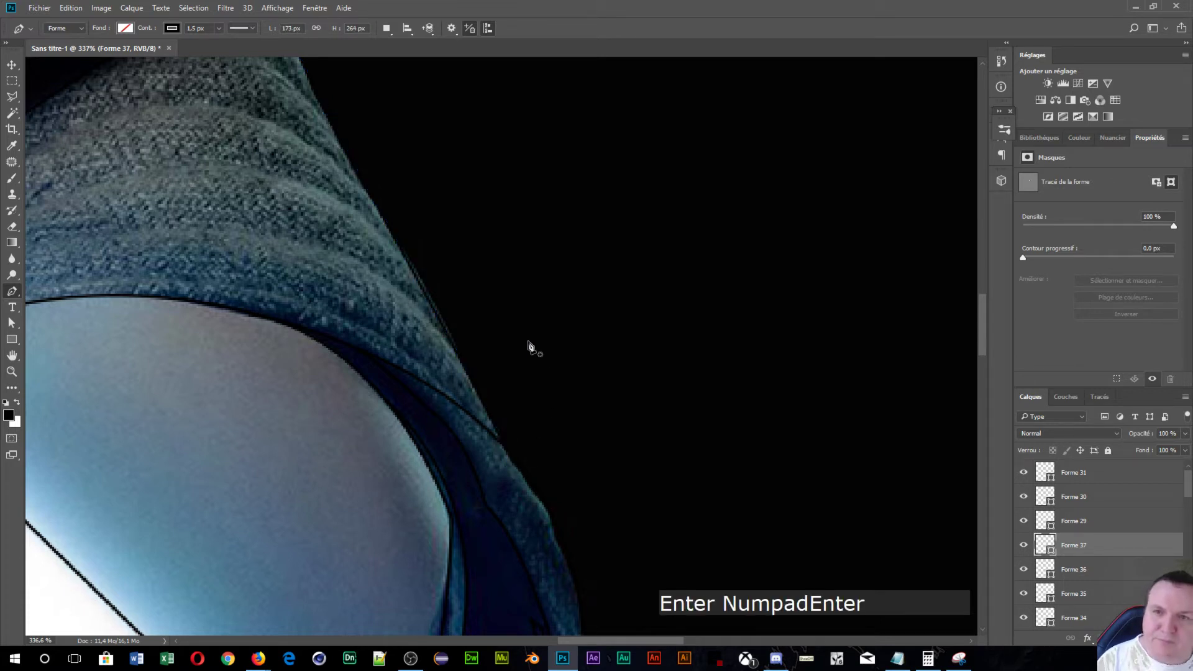
- Start a new line at the lightsaber's lower edge and trace the garment's outer bulge down to a corner point, about 94 by 195 px
{"action": "left_click_drag", "start_coordinate": [371, 301], "coordinate": [509, 53]}
{"action": "left_click_drag", "start_coordinate": [412, 348], "coordinate": [528, 87]}
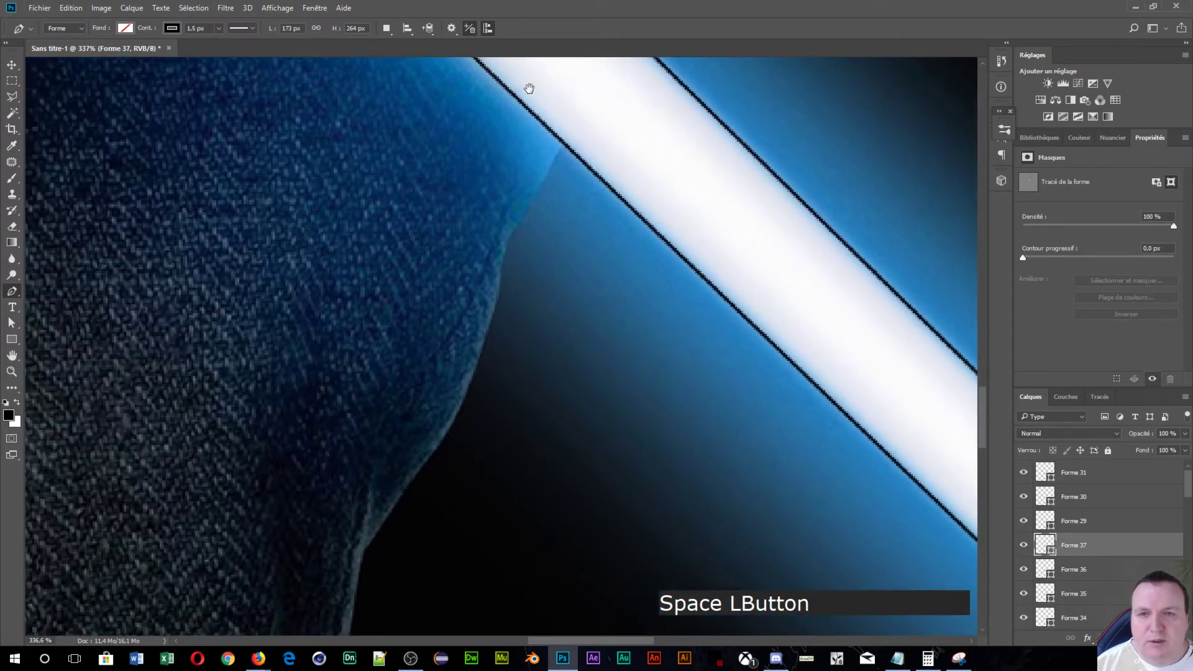
{"action": "left_click", "coordinate": [563, 148]}
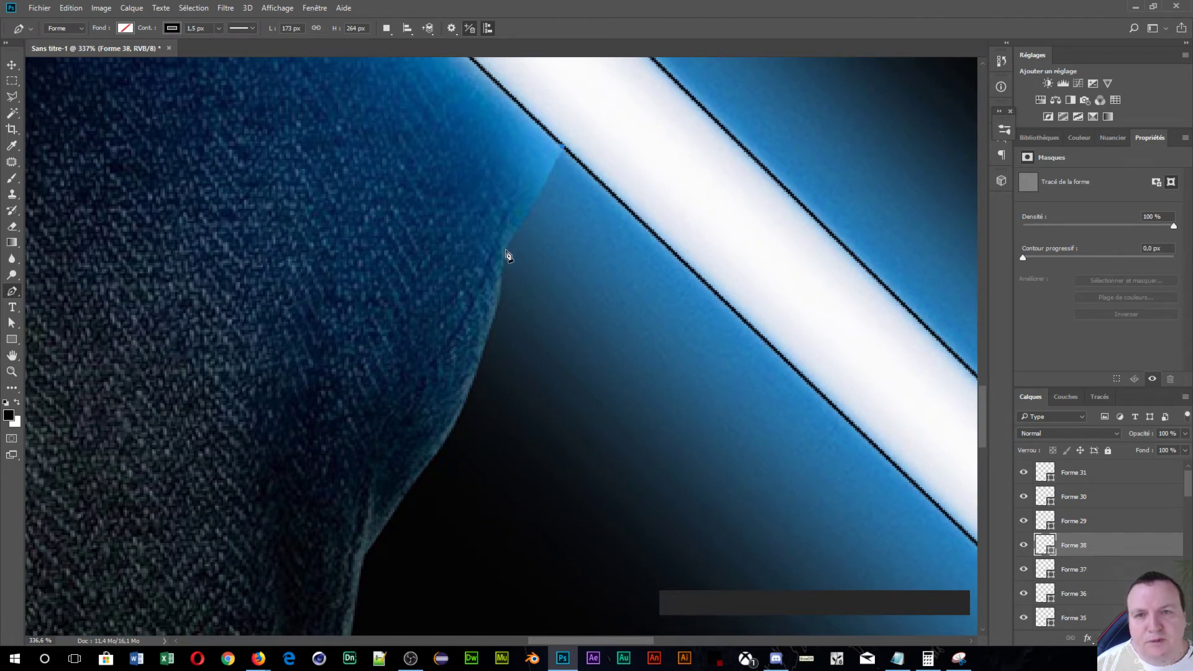
{"action": "left_click", "coordinate": [507, 252]}
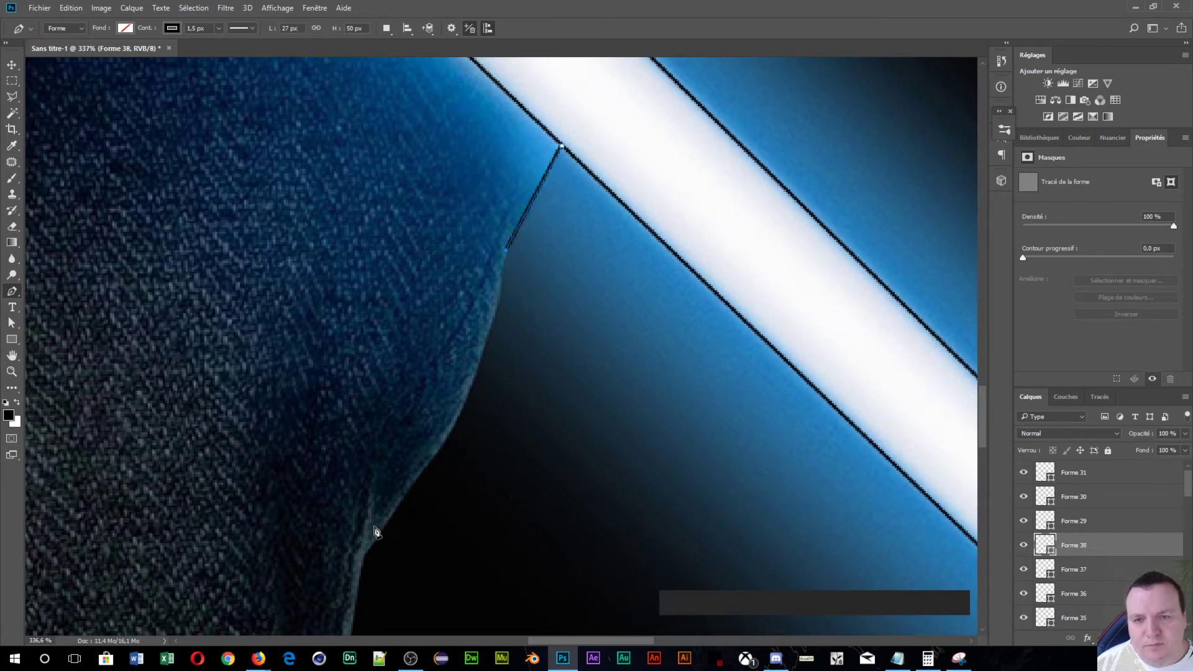
{"action": "left_click_drag", "start_coordinate": [365, 556], "coordinate": [210, 546]}
{"action": "key", "text": "alt"}
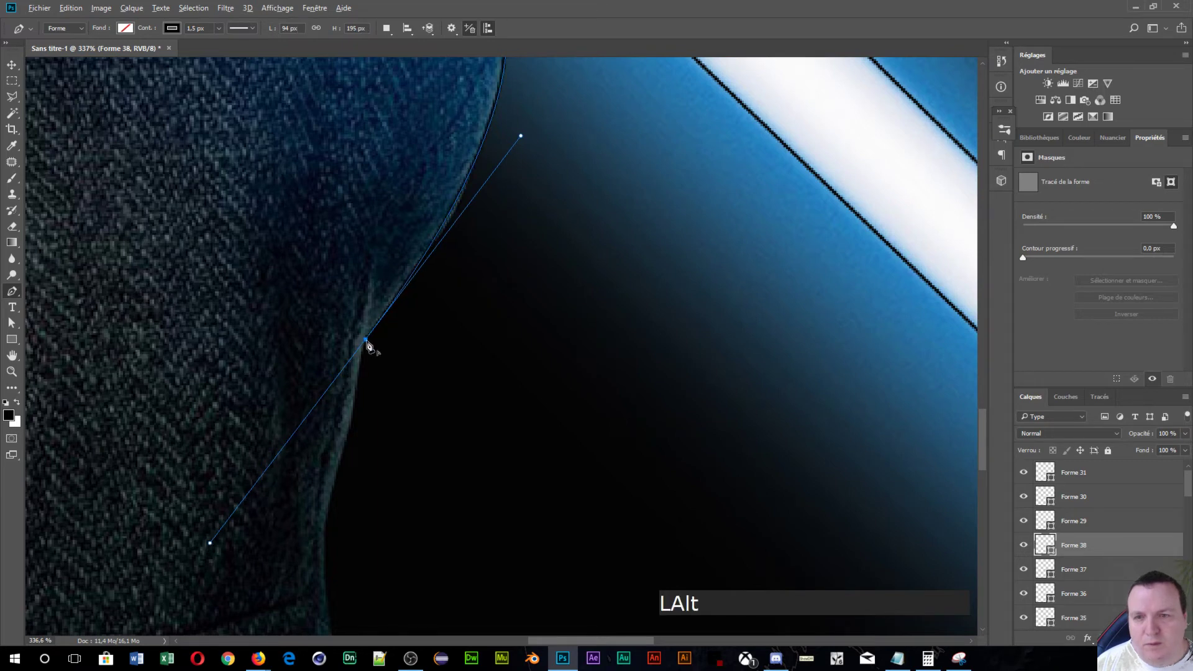
{"action": "left_click", "coordinate": [366, 341], "text": "alt"}
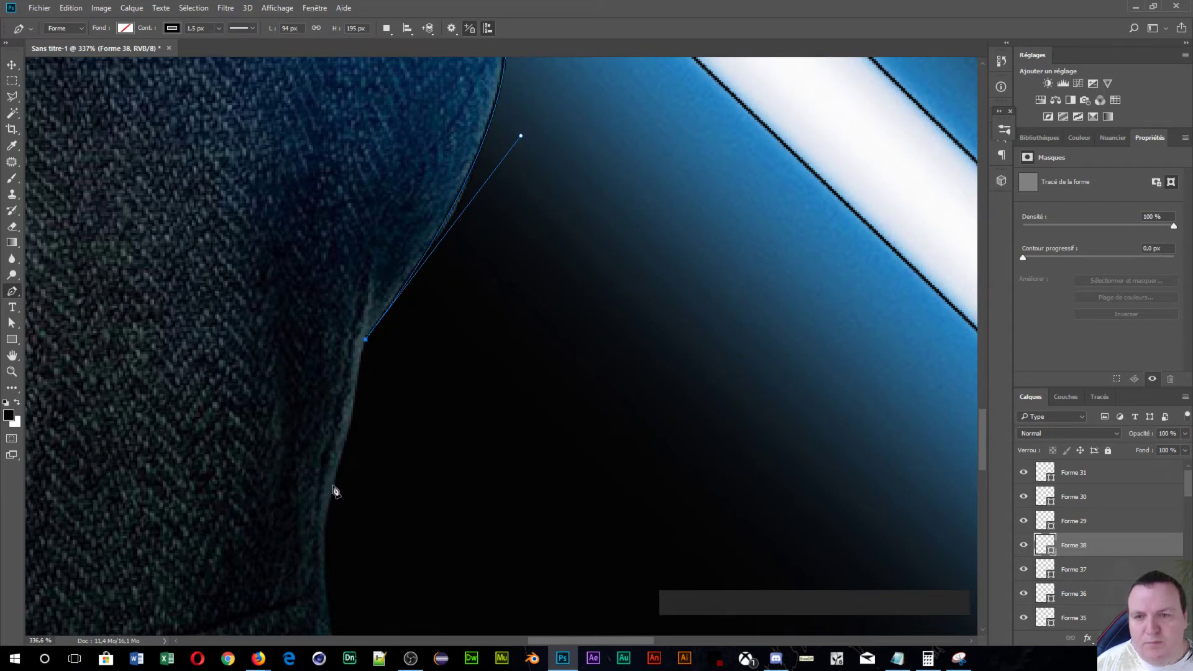
- Extend the line down the garment's side through a corner point to another just below the waist seam, about 115 by 336 px overall
{"action": "left_click_drag", "start_coordinate": [334, 486], "coordinate": [325, 497]}
{"action": "key", "text": "alt"}
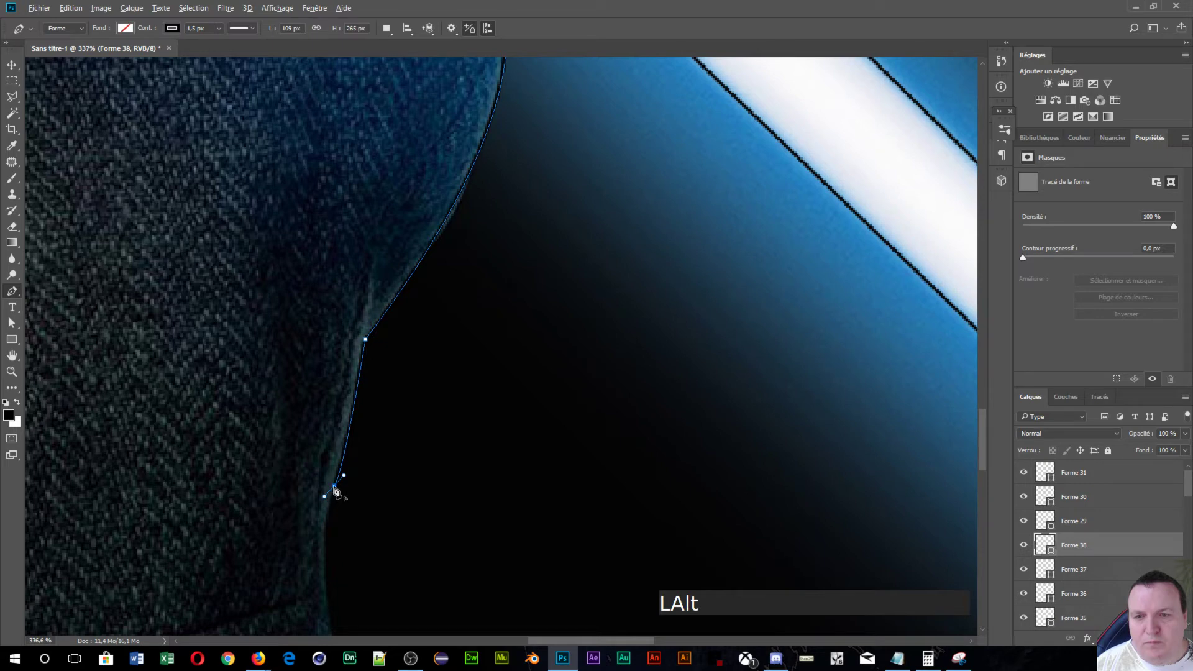
{"action": "left_click", "coordinate": [334, 486], "text": "alt"}
{"action": "left_click_drag", "start_coordinate": [405, 495], "coordinate": [378, 226]}
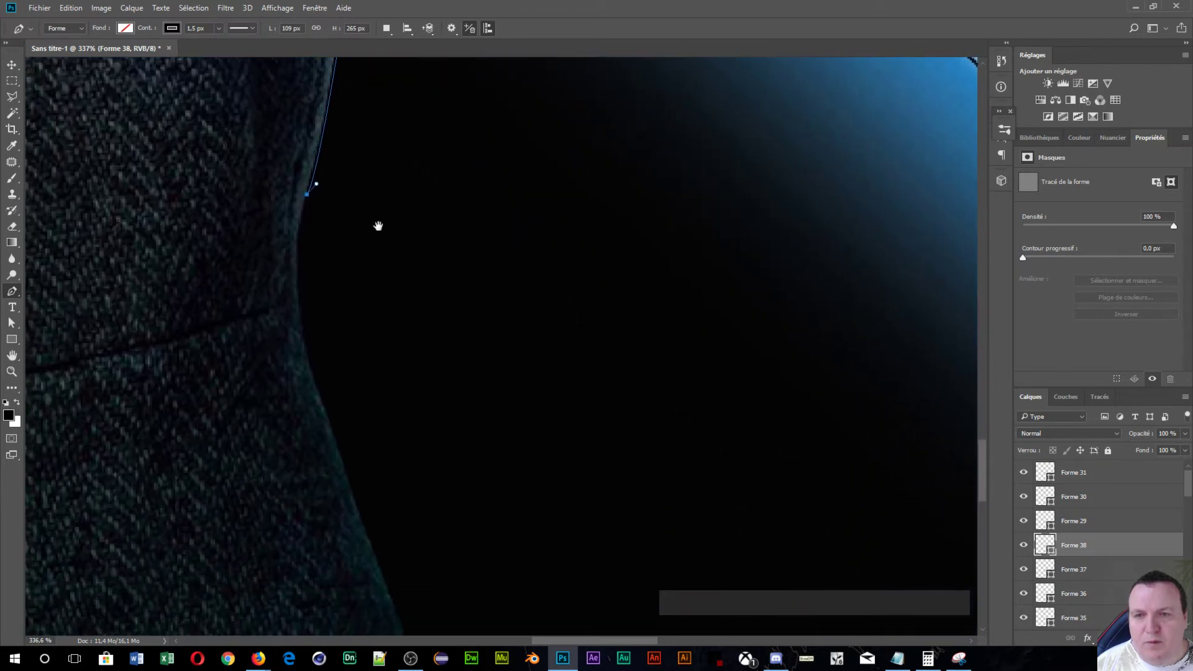
{"action": "key", "text": "space"}
{"action": "left_click_drag", "start_coordinate": [303, 344], "coordinate": [322, 401]}
{"action": "left_click_drag", "start_coordinate": [387, 363], "coordinate": [362, 149]}
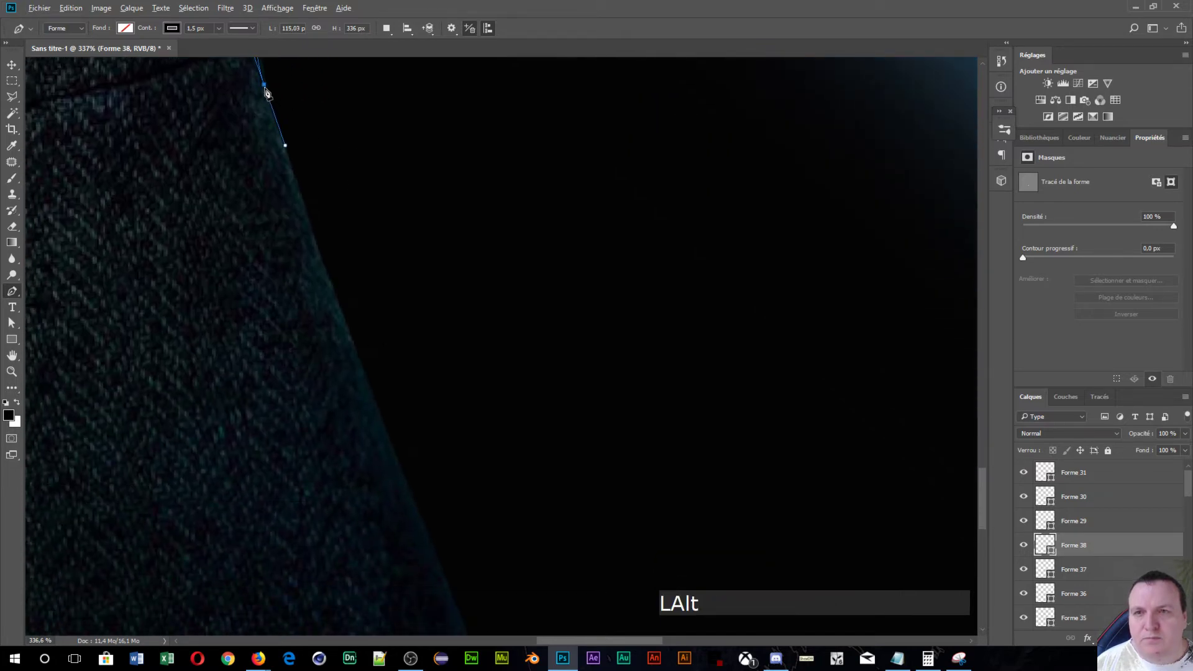
{"action": "left_click", "coordinate": [265, 89], "text": "alt"}
- Curve the line along the lower garment's edge to just past the canvas's bottom edge and finish it, about 158 by 786 px overall
{"action": "left_click_drag", "start_coordinate": [426, 338], "coordinate": [302, 118]}
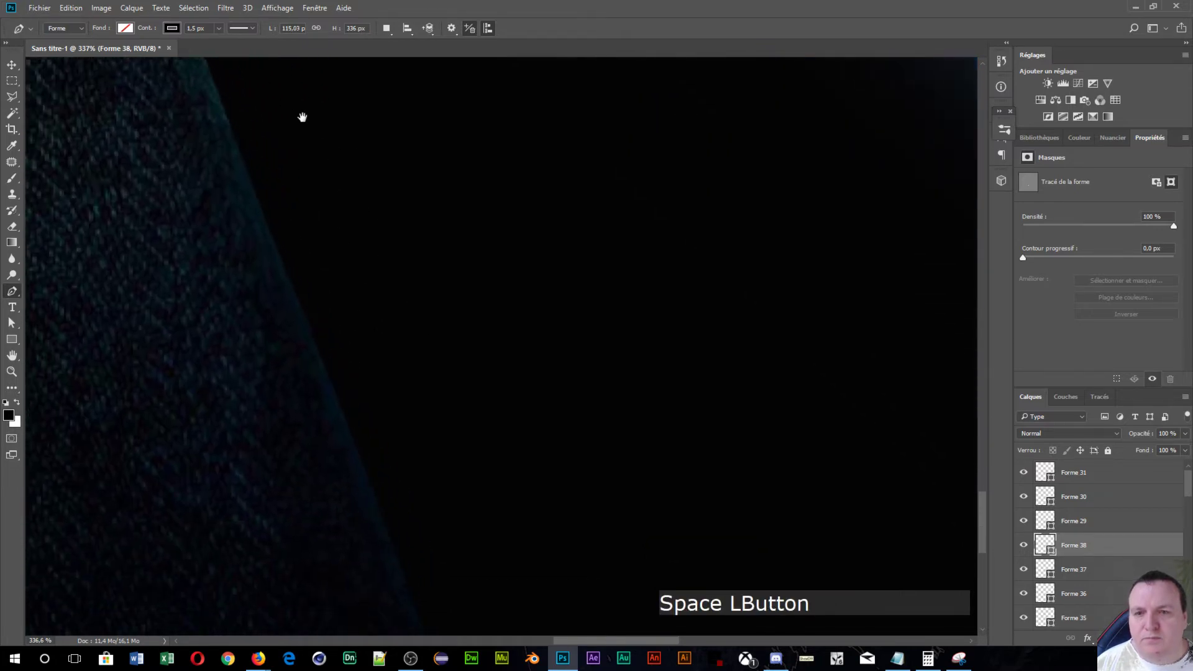
{"action": "left_click_drag", "start_coordinate": [397, 440], "coordinate": [349, 240]}
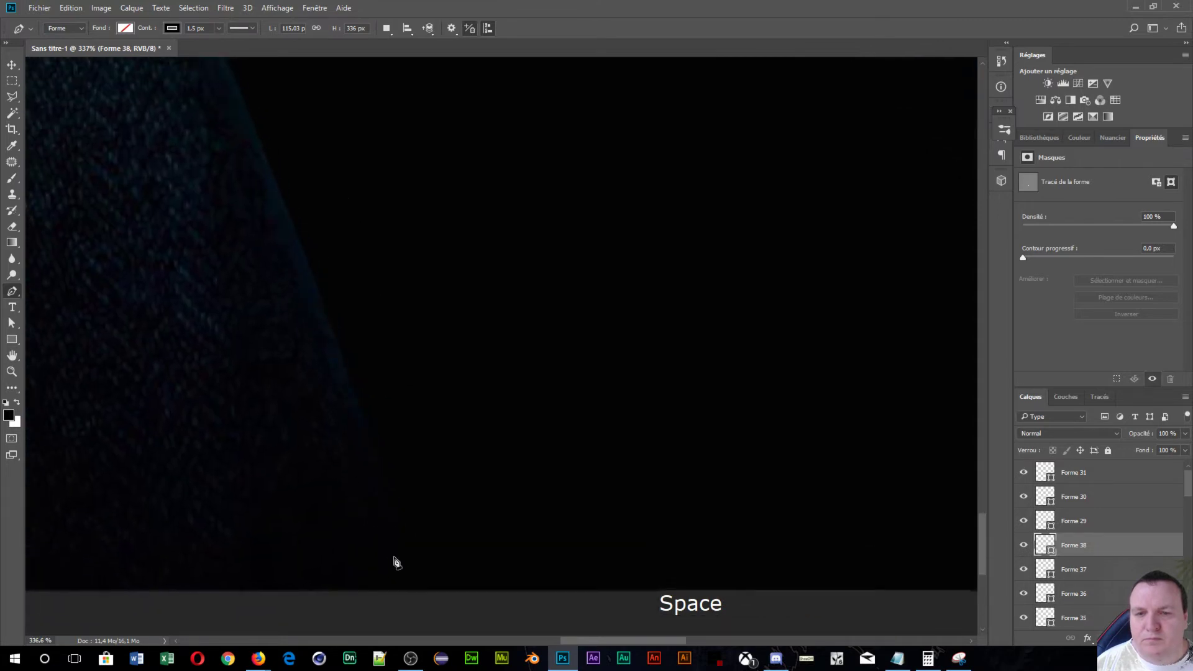
{"action": "left_click_drag", "start_coordinate": [406, 601], "coordinate": [425, 574]}
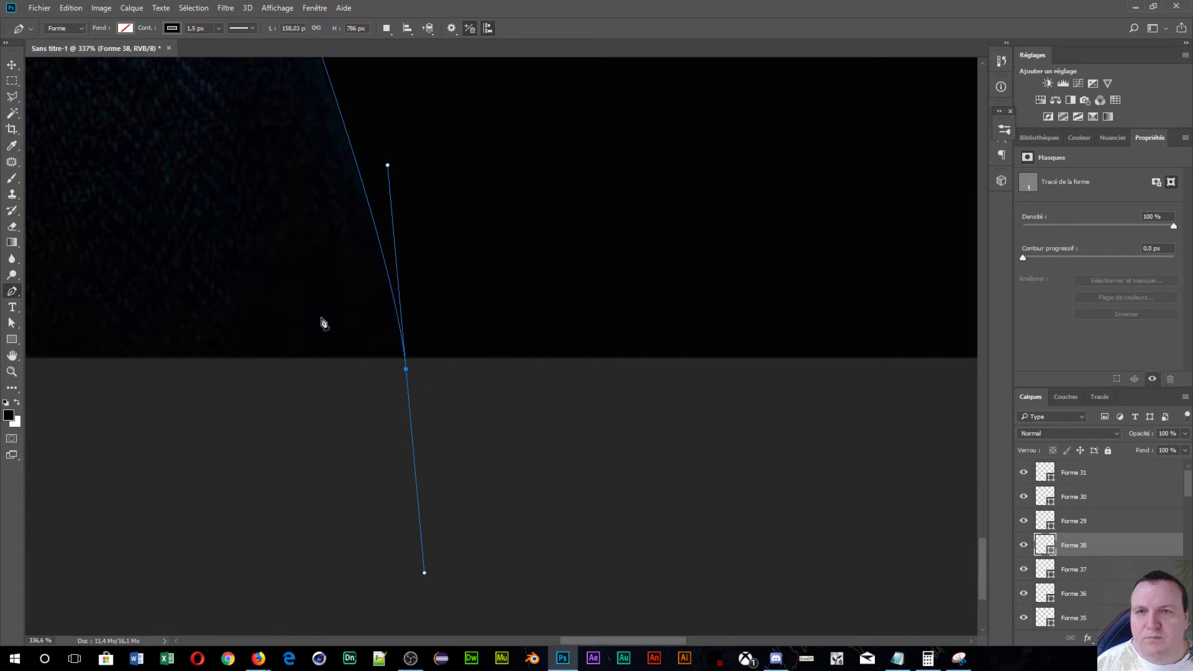
{"action": "left_click_drag", "start_coordinate": [561, 274], "coordinate": [845, 559]}
{"action": "left_click_drag", "start_coordinate": [551, 352], "coordinate": [647, 561]}
{"action": "key", "text": "Return"}
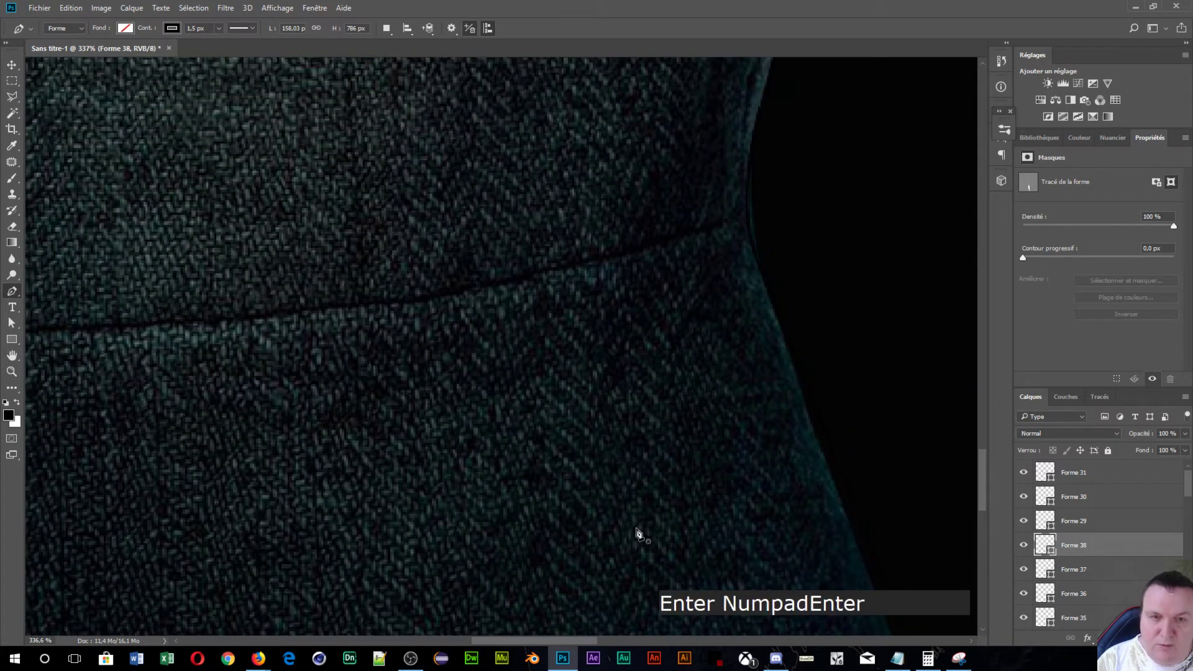
- Start a new line at the waist seam's outer end and curve it along the seam to a corner point, about 281 by 55 px
{"action": "key", "text": "space"}
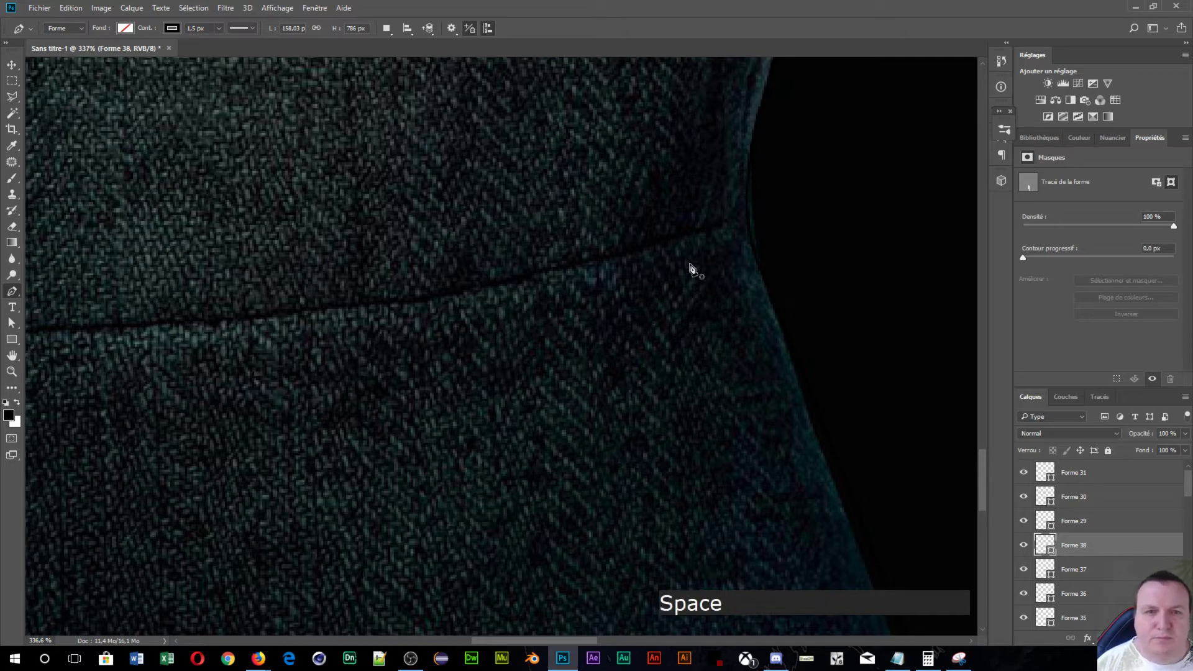
{"action": "left_click", "coordinate": [748, 207]}
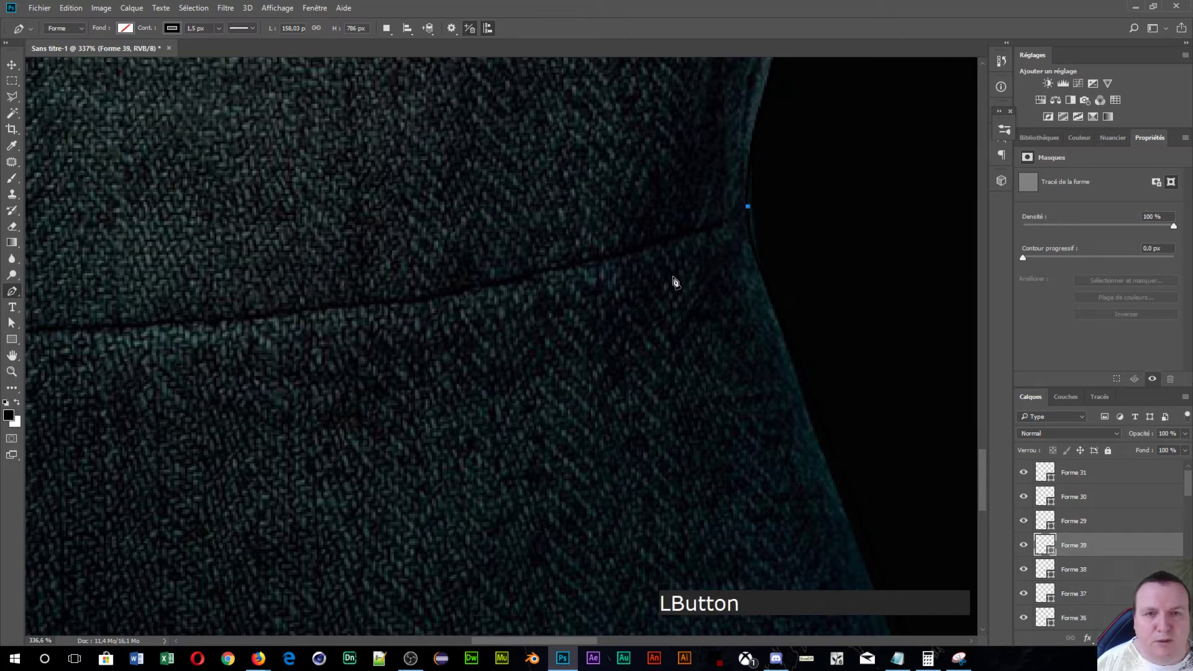
{"action": "left_click_drag", "start_coordinate": [160, 321], "coordinate": [248, 326]}
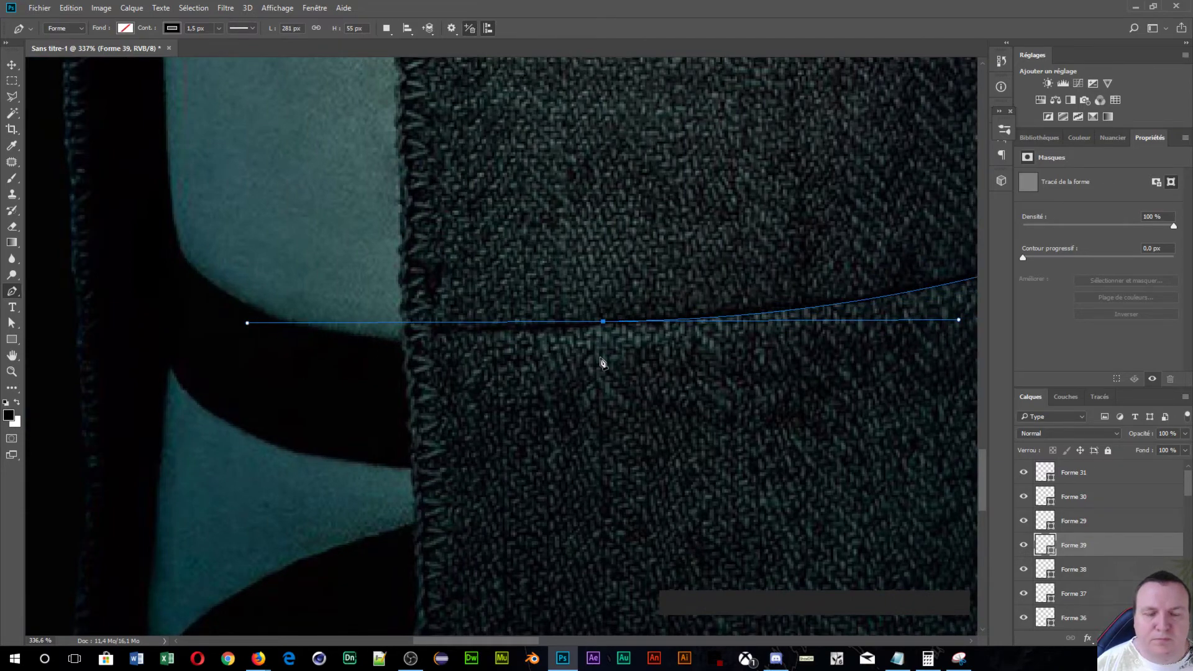
{"action": "scroll", "coordinate": [629, 386], "scroll_direction": "down", "scroll_amount": 4}
{"action": "scroll", "coordinate": [545, 401], "scroll_direction": "up", "scroll_amount": 3}
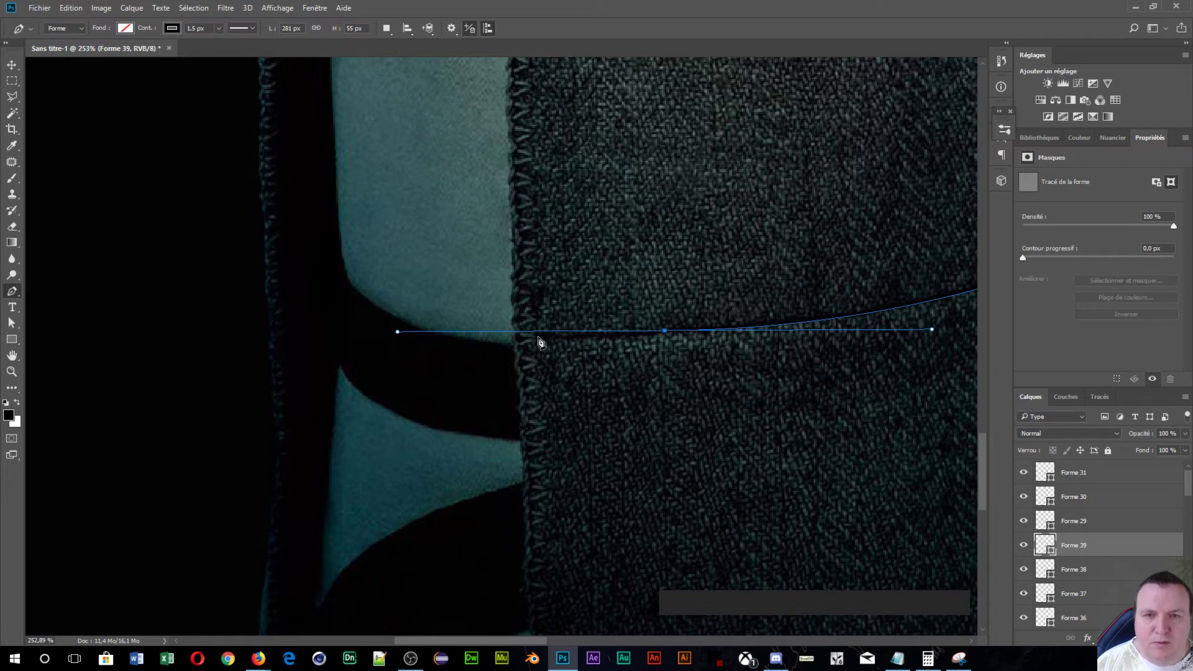
{"action": "left_click_drag", "start_coordinate": [538, 338], "coordinate": [539, 339]}
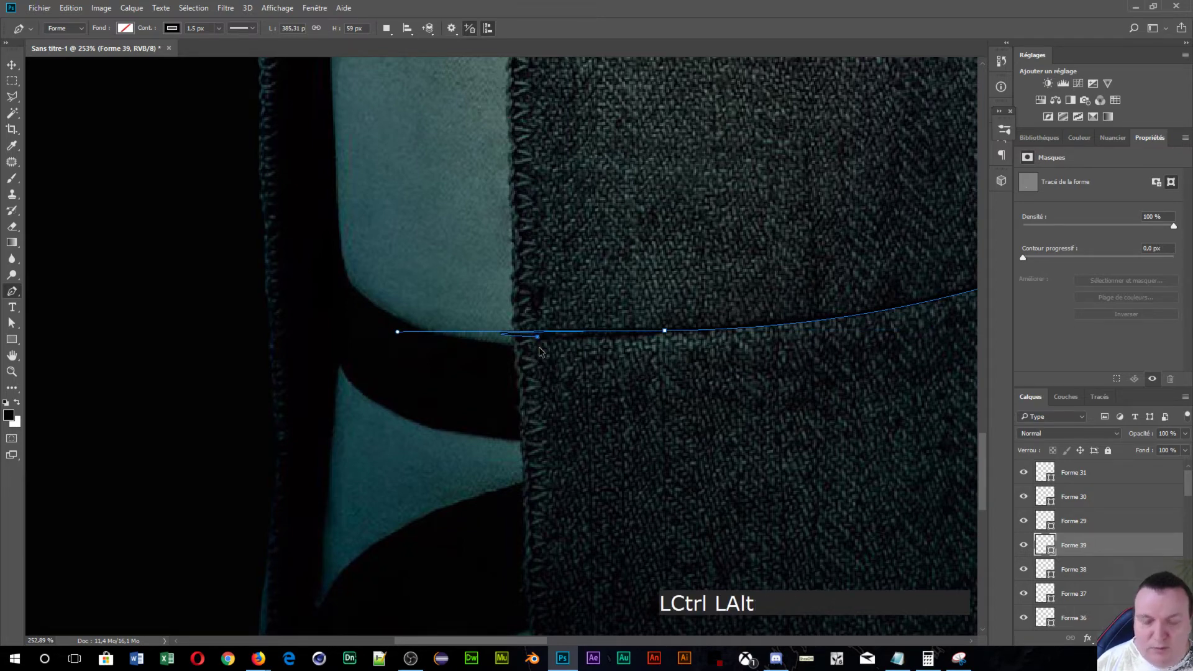
{"action": "key", "text": "ctrl+alt+z"}
{"action": "left_click", "coordinate": [666, 333], "text": "alt"}
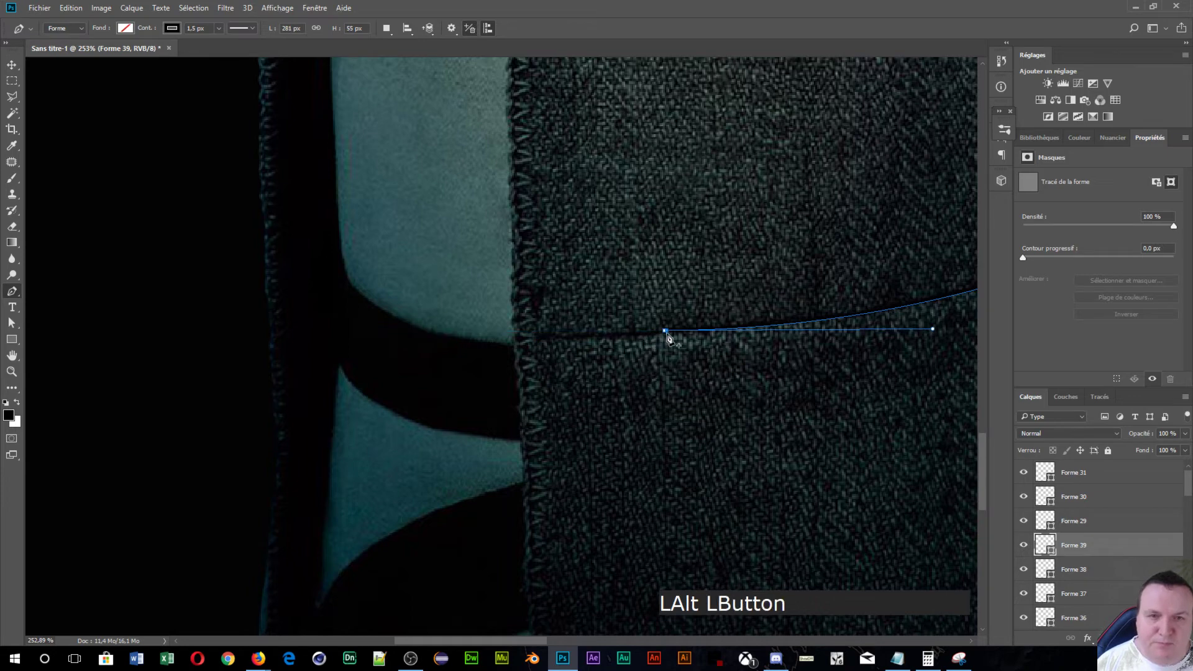
{"action": "left_click", "coordinate": [538, 337]}
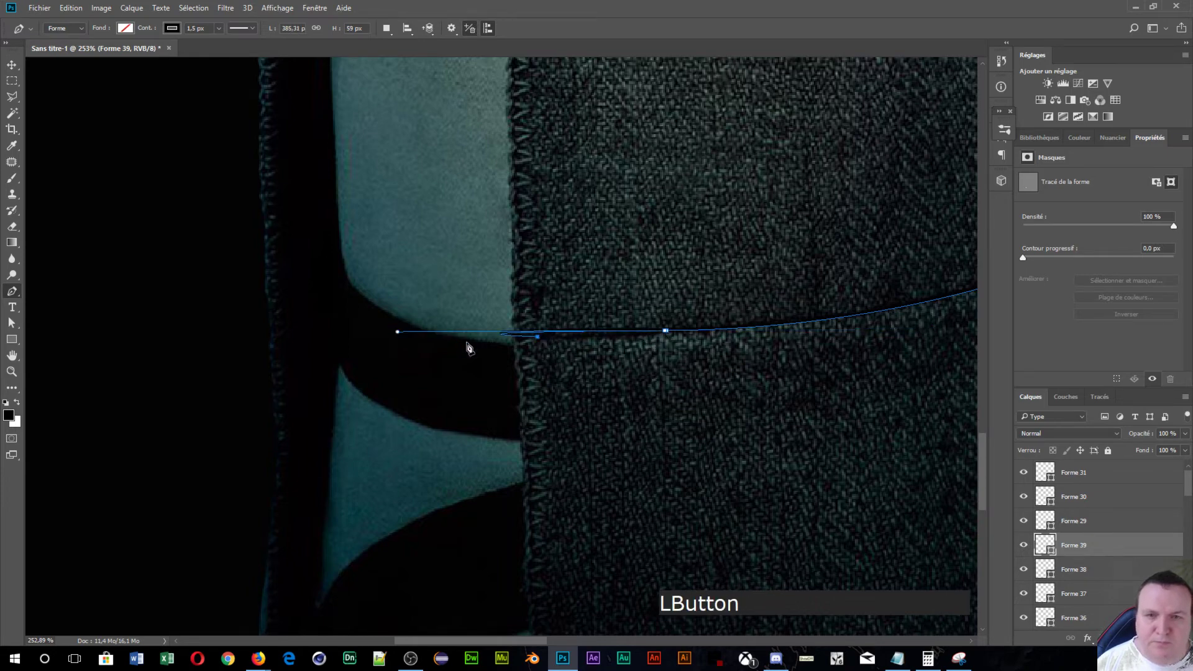
{"action": "key", "text": "ctrl+alt+z"}
{"action": "key", "text": "ctrl+alt+z"}
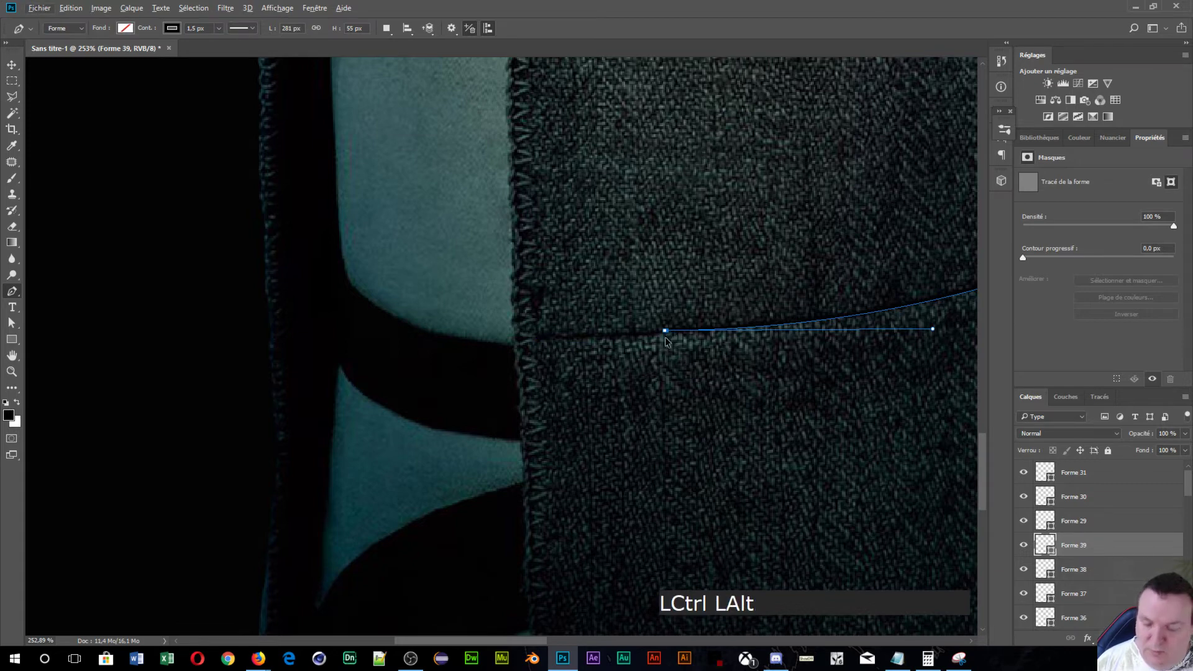
{"action": "key", "text": "ctrl+alt+z"}
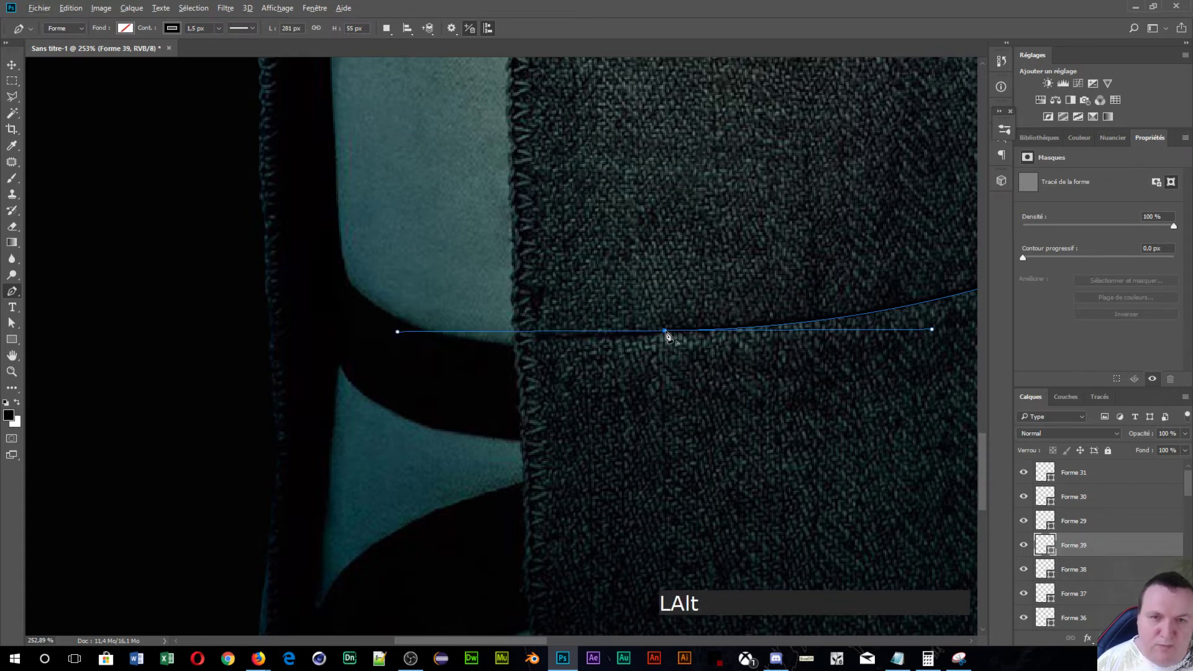
- Extend the waist seam line straight from a corner point to the garment's stitched front edge and finish it, about 362 by 61 px overall
{"action": "left_click_drag", "start_coordinate": [666, 333], "coordinate": [538, 346]}
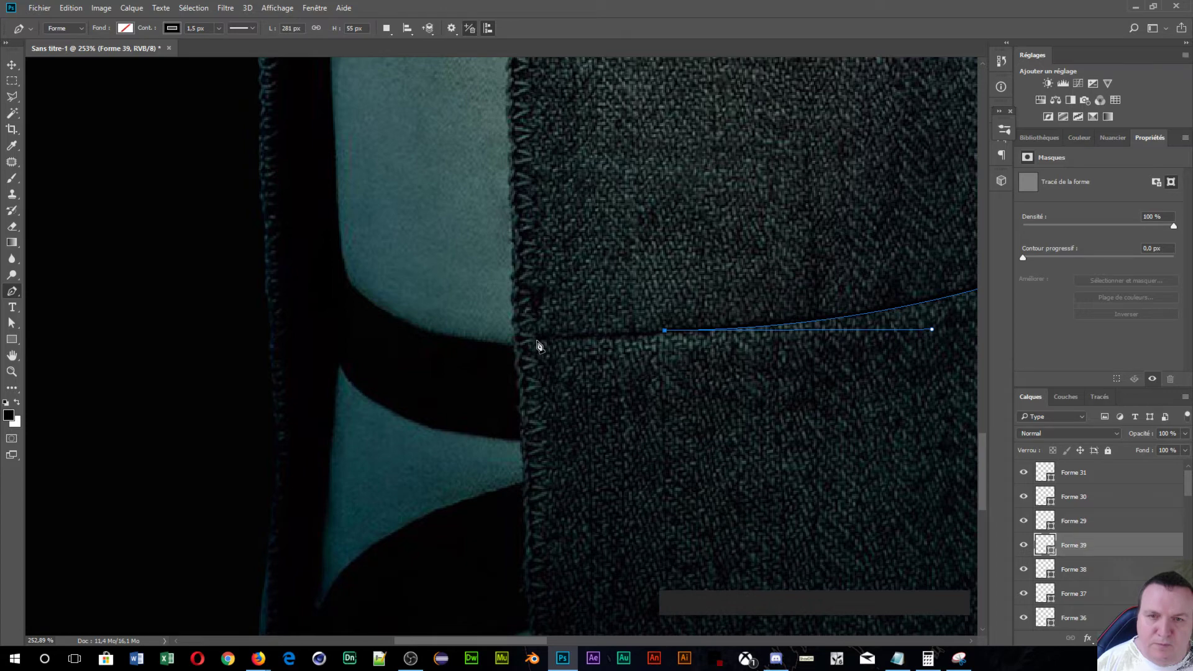
{"action": "left_click", "coordinate": [538, 341]}
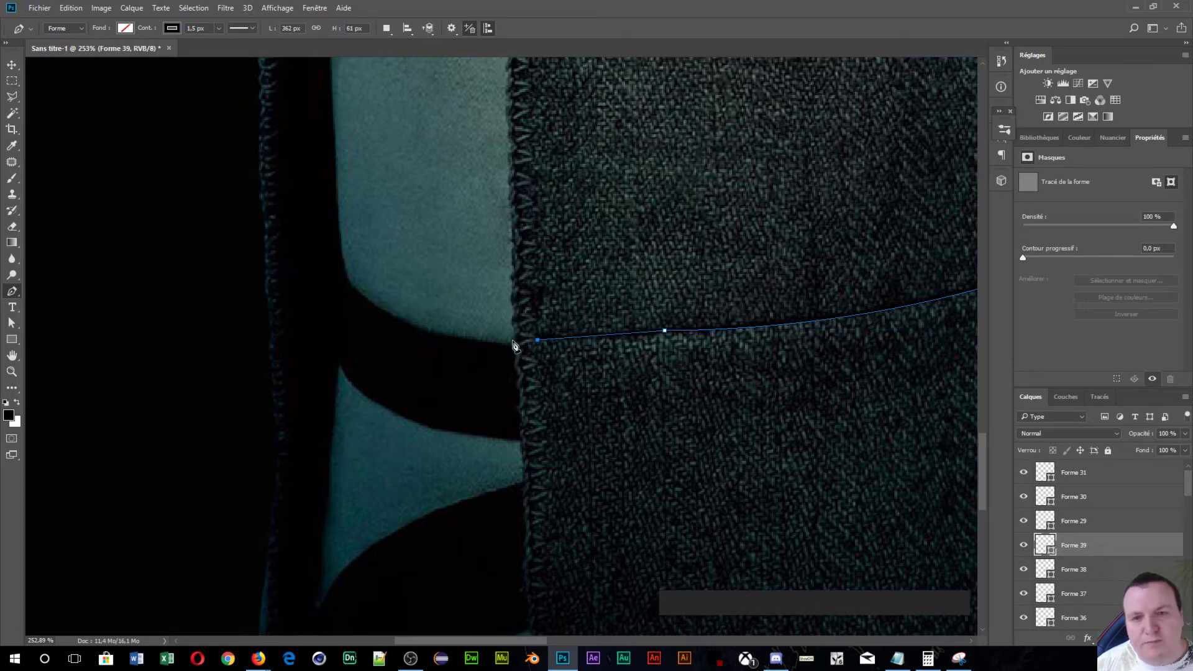
{"action": "key", "text": "KP_Enter"}
- Start a new line just below the canvas at the garment's front edge and run it up through the waist seam to the forearm, about 20 by 864 px
{"action": "scroll", "coordinate": [534, 366], "scroll_direction": "down", "scroll_amount": 5}
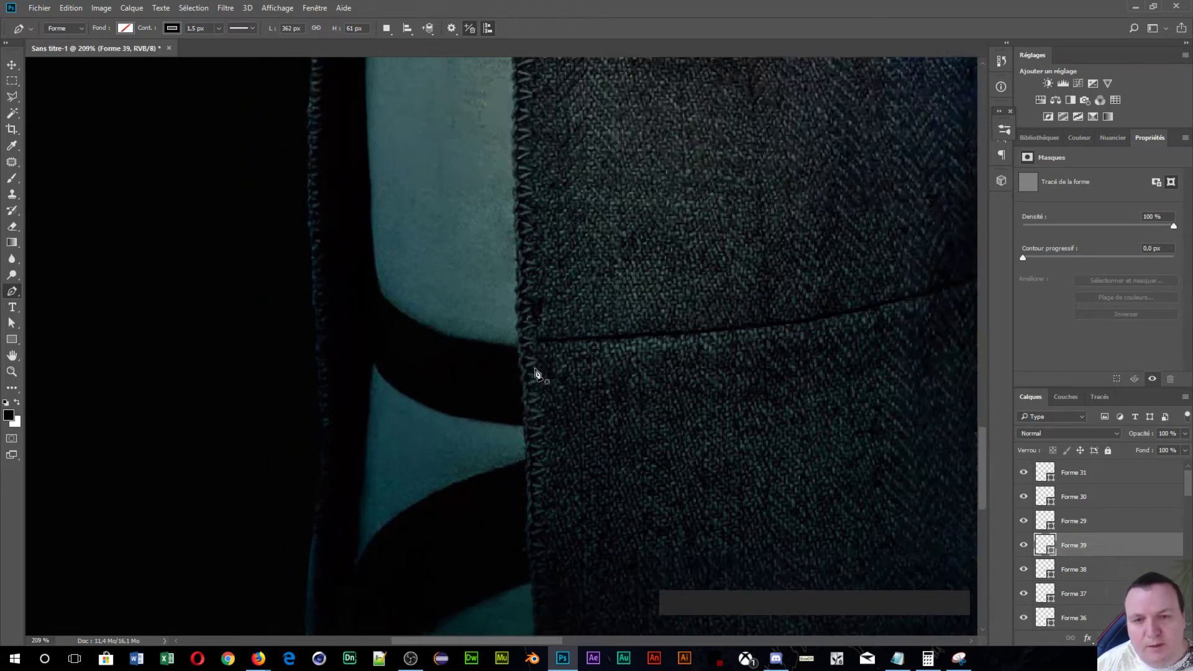
{"action": "scroll", "coordinate": [545, 397], "scroll_direction": "down", "scroll_amount": 1}
{"action": "scroll", "coordinate": [491, 485], "scroll_direction": "up", "scroll_amount": 1}
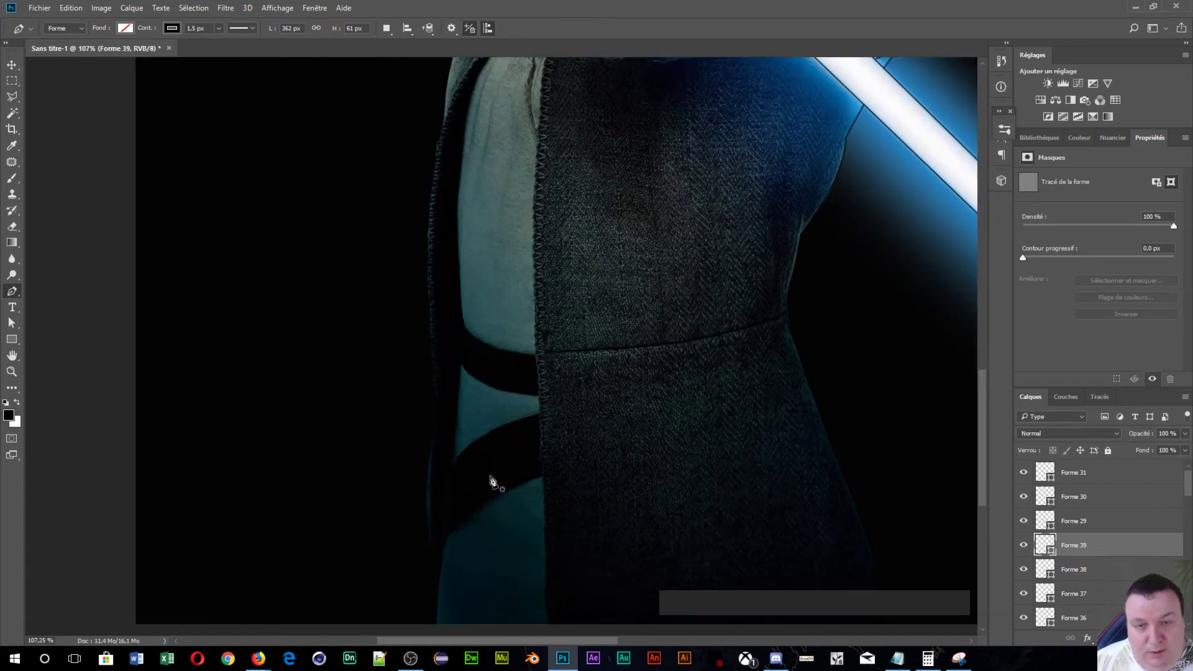
{"action": "scroll", "coordinate": [519, 418], "scroll_direction": "down", "scroll_amount": 2}
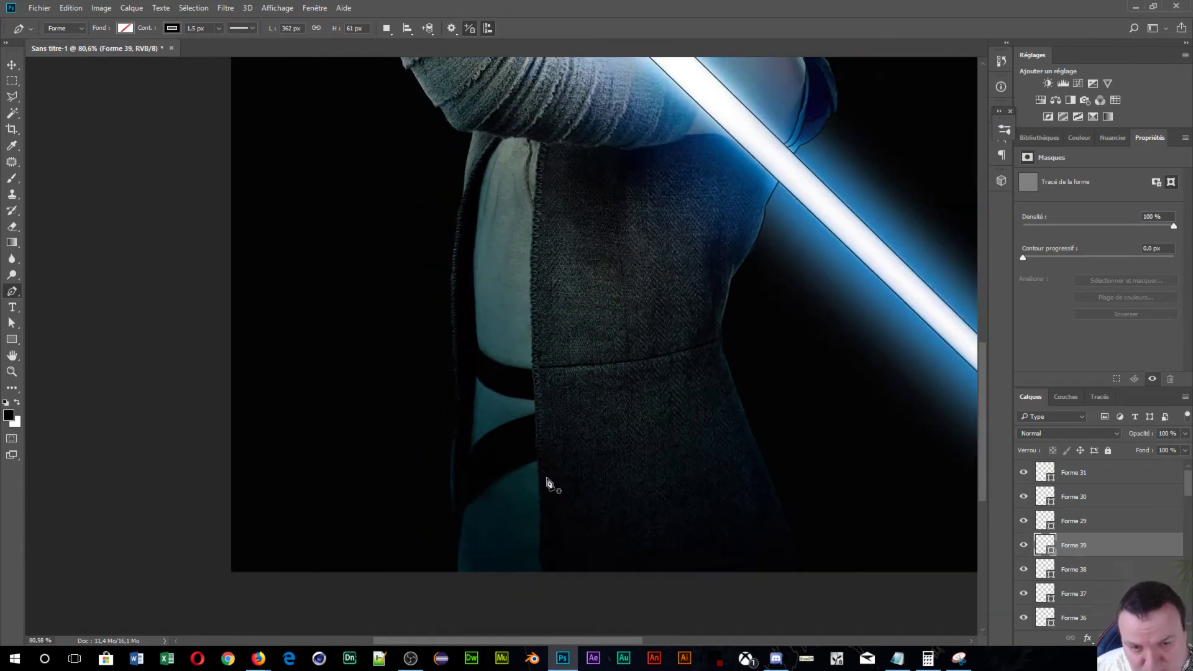
{"action": "key", "text": "space"}
{"action": "left_click_drag", "start_coordinate": [587, 502], "coordinate": [599, 404]}
{"action": "scroll", "coordinate": [552, 482], "scroll_direction": "up", "scroll_amount": 2}
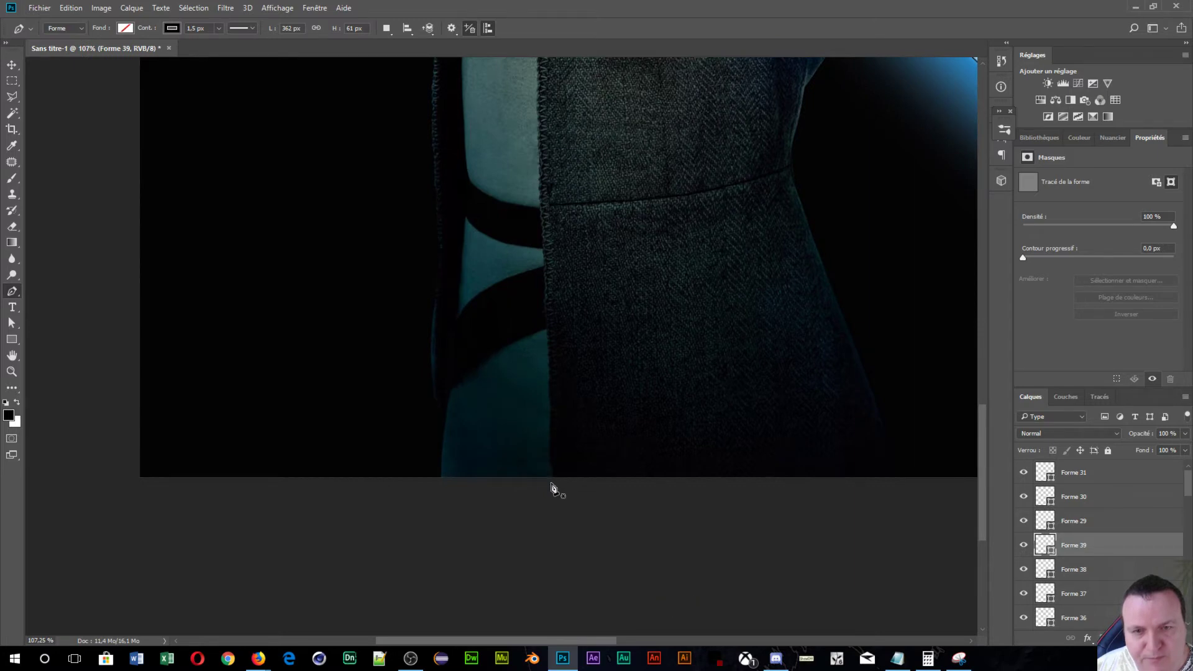
{"action": "left_click", "coordinate": [553, 484]}
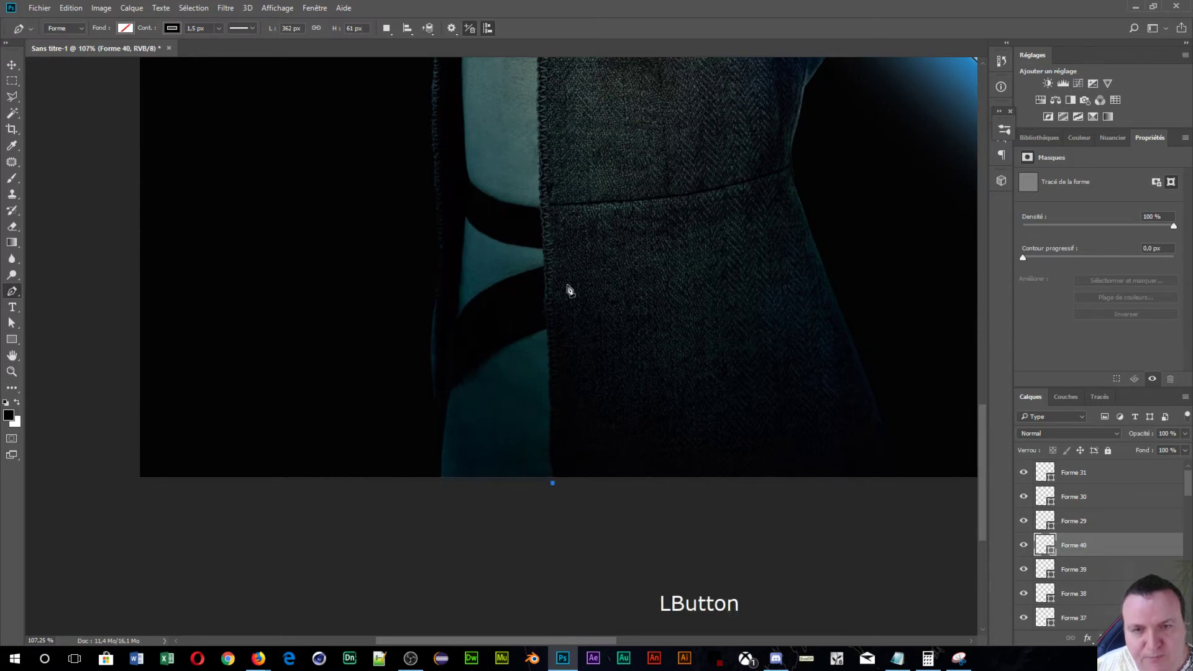
{"action": "left_click", "coordinate": [539, 204]}
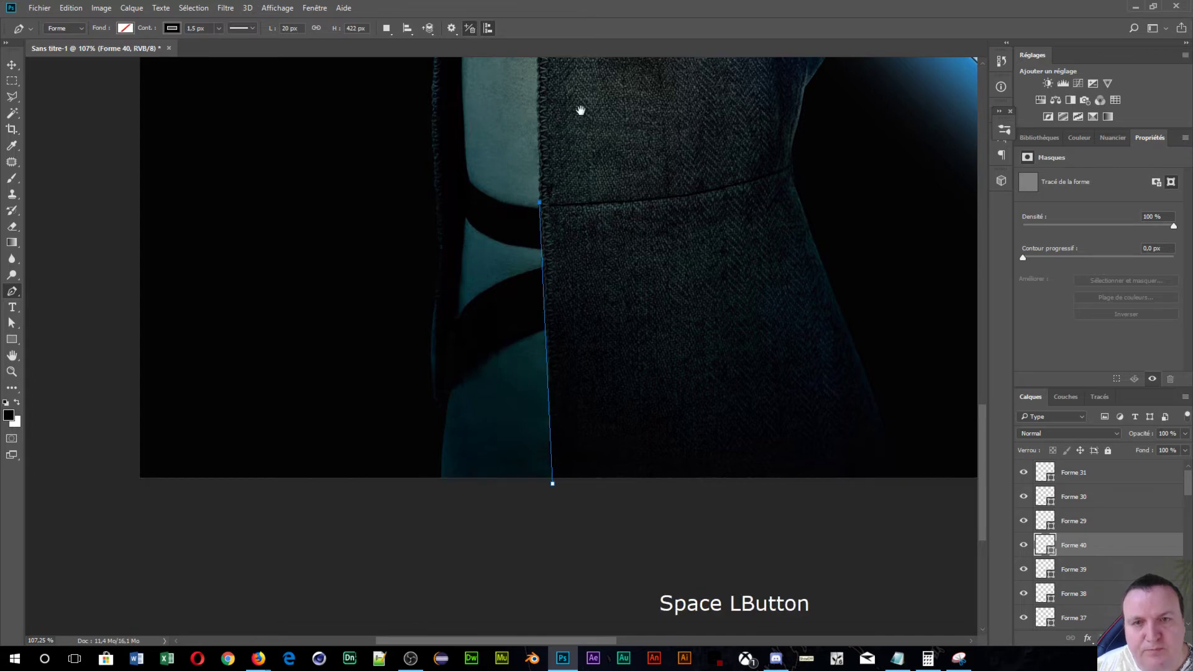
{"action": "left_click_drag", "start_coordinate": [581, 109], "coordinate": [647, 490]}
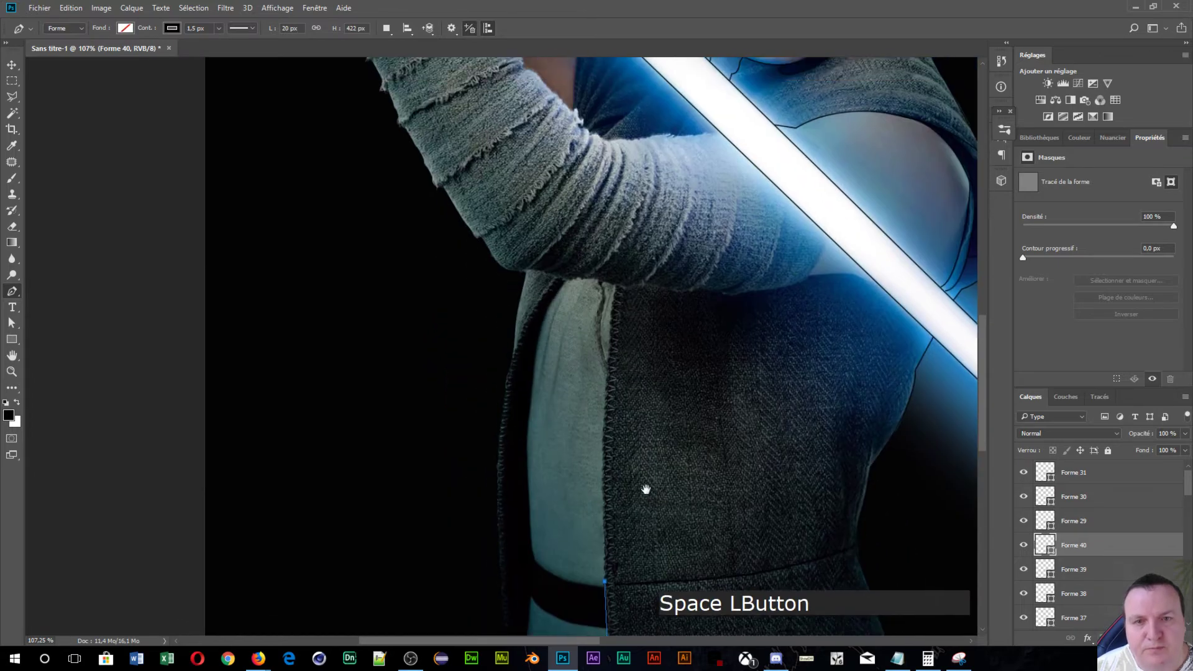
{"action": "left_click", "coordinate": [616, 286]}
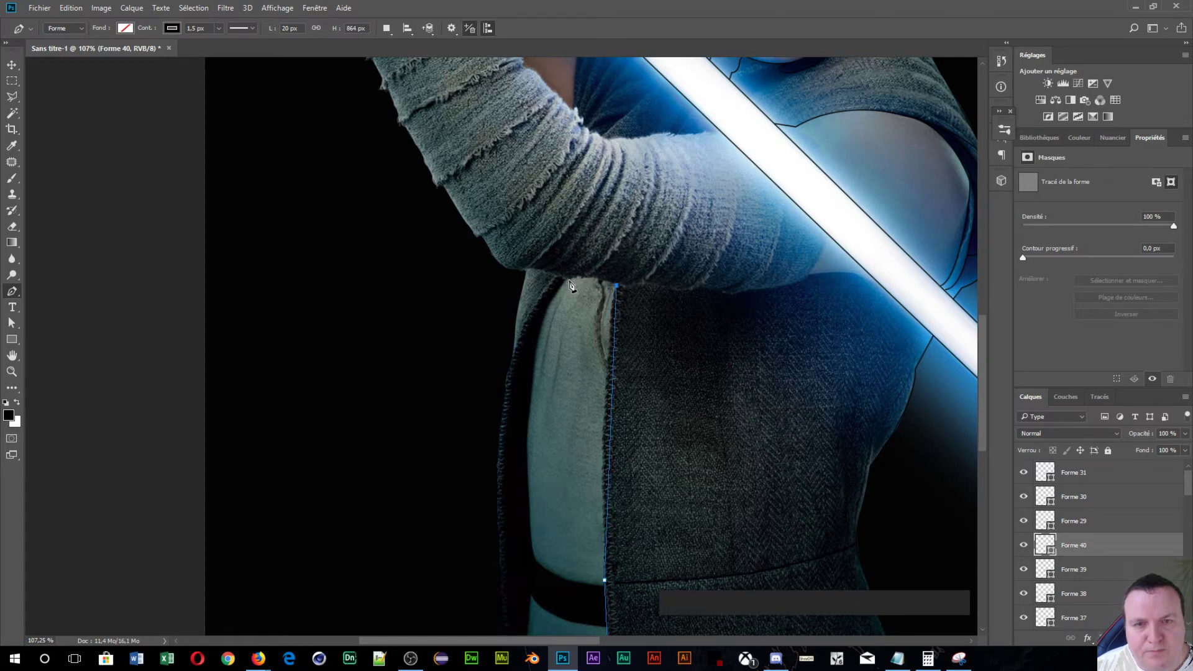
- Curve the line along the forearm's underside over the light fabric panel to a corner point at its outer top, about 82 by 878 px overall
{"action": "left_click_drag", "start_coordinate": [565, 281], "coordinate": [544, 293]}
{"action": "scroll", "coordinate": [591, 389], "scroll_direction": "up", "scroll_amount": 2}
{"action": "left_click_drag", "start_coordinate": [640, 418], "coordinate": [703, 351]}
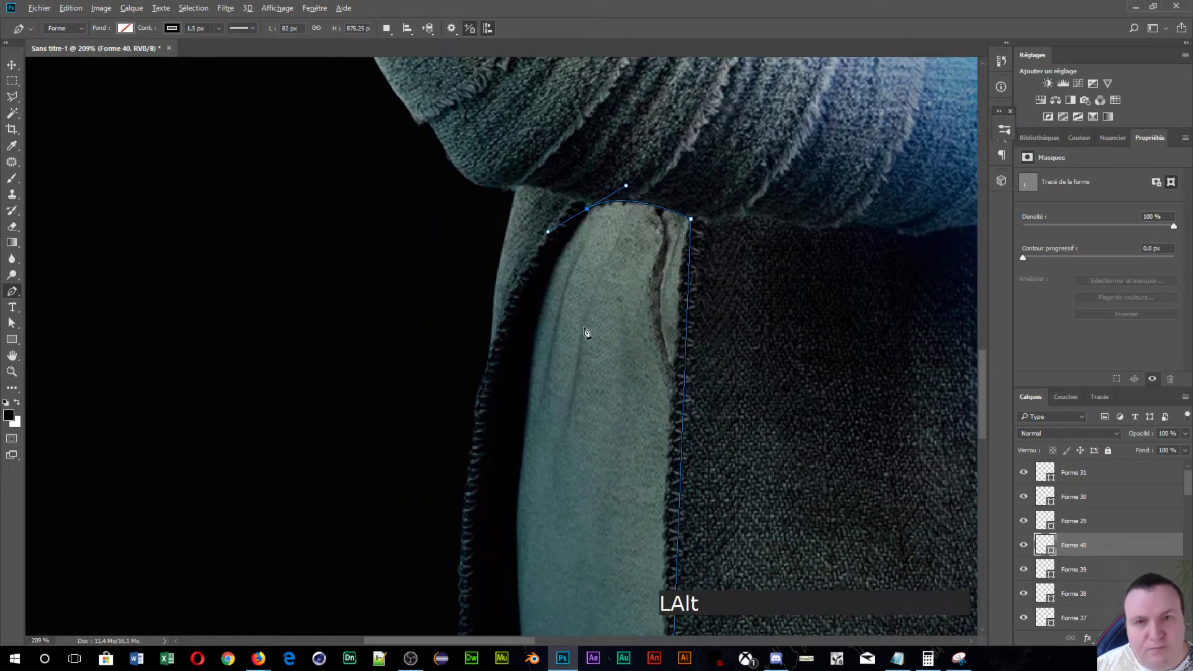
{"action": "left_click", "coordinate": [588, 212], "text": "alt"}
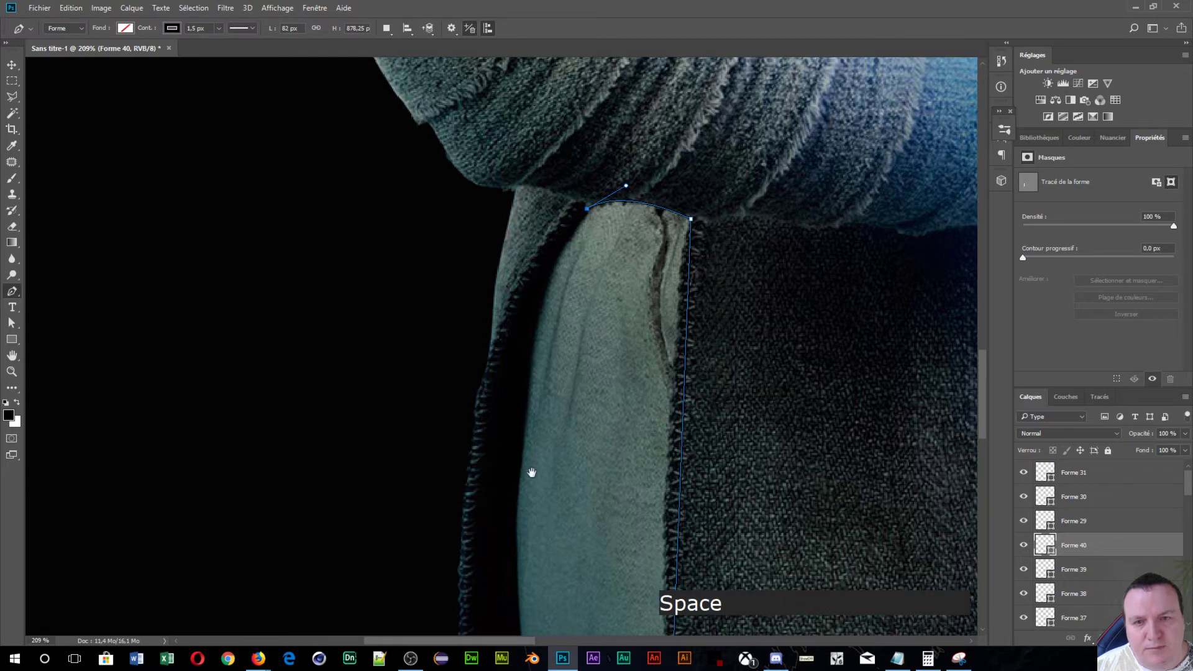
- Curve the line down the light panel's outer edge through two corner points, about 135 by 878 px overall
{"action": "left_click_drag", "start_coordinate": [533, 471], "coordinate": [513, 522]}
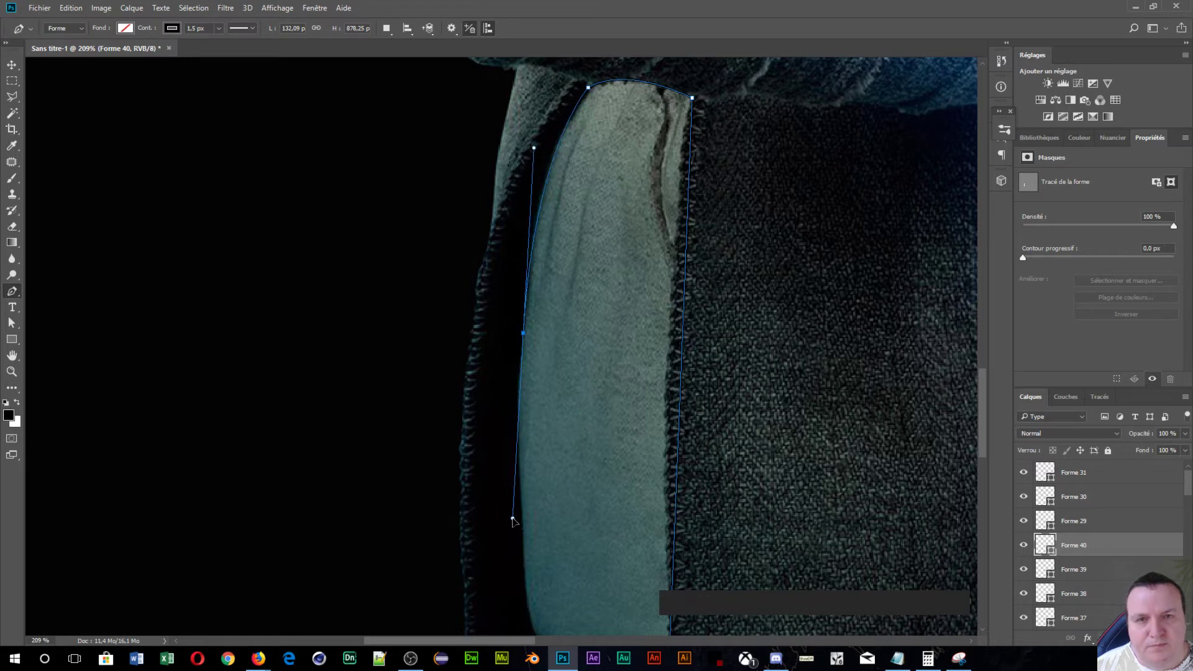
{"action": "key", "text": "alt"}
{"action": "left_click", "coordinate": [524, 336], "text": "alt"}
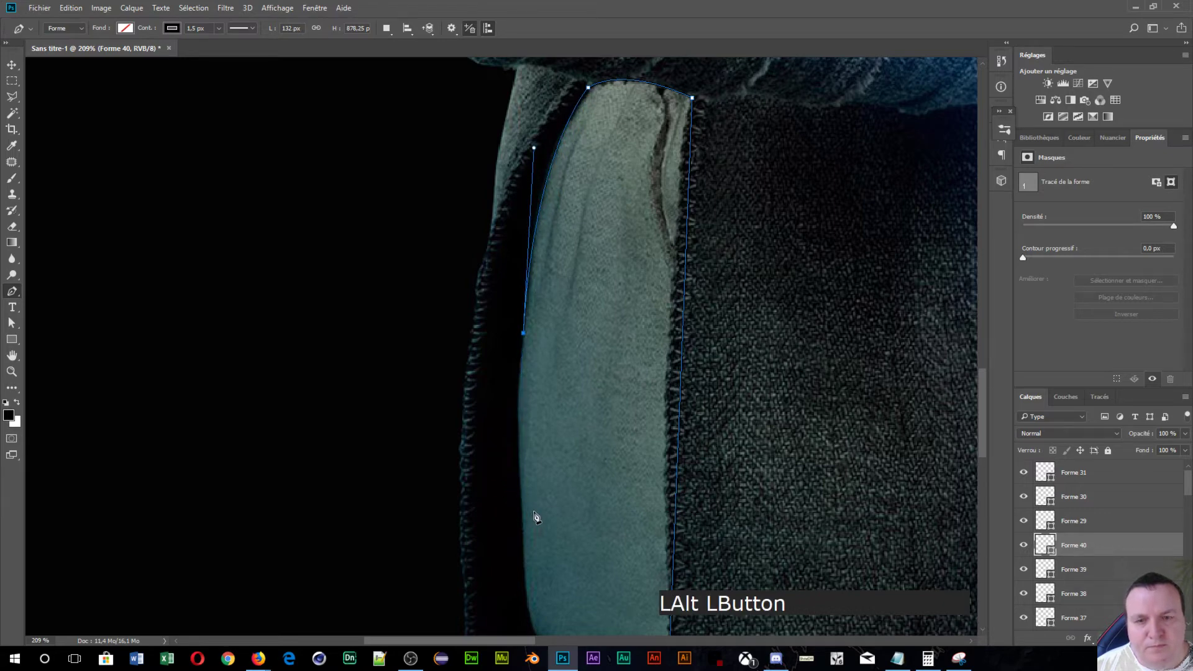
{"action": "left_click_drag", "start_coordinate": [533, 515], "coordinate": [494, 378]}
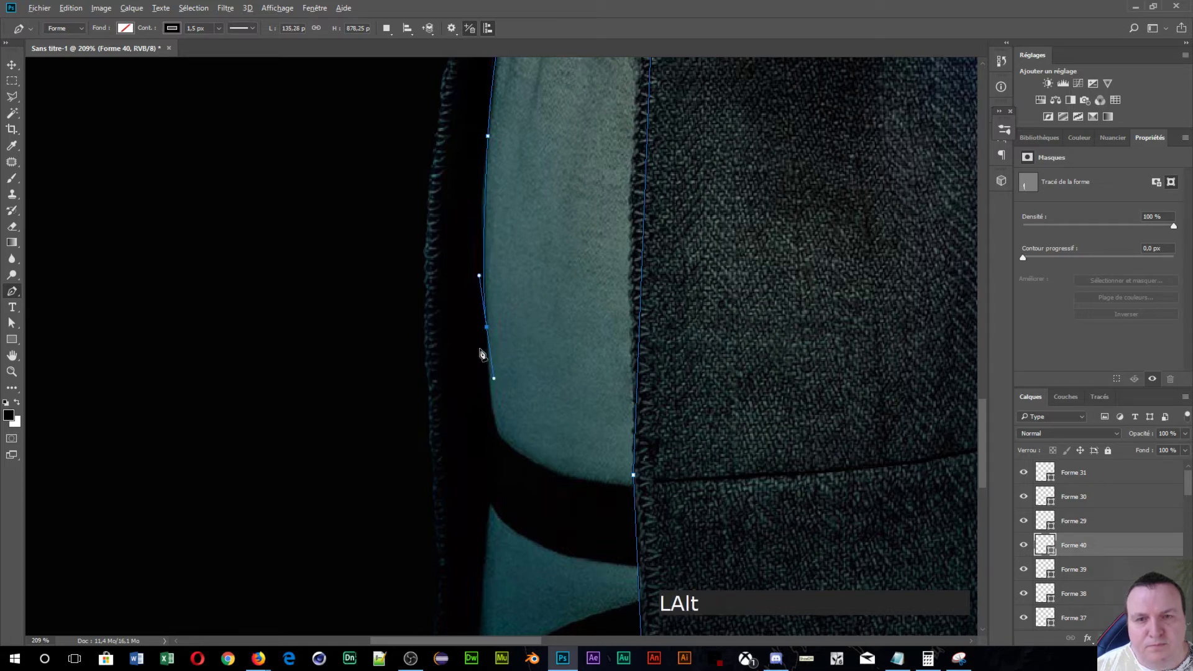
{"action": "left_click", "coordinate": [488, 332], "text": "alt"}
{"action": "left_click_drag", "start_coordinate": [518, 456], "coordinate": [553, 482]}
{"action": "key", "text": "alt"}
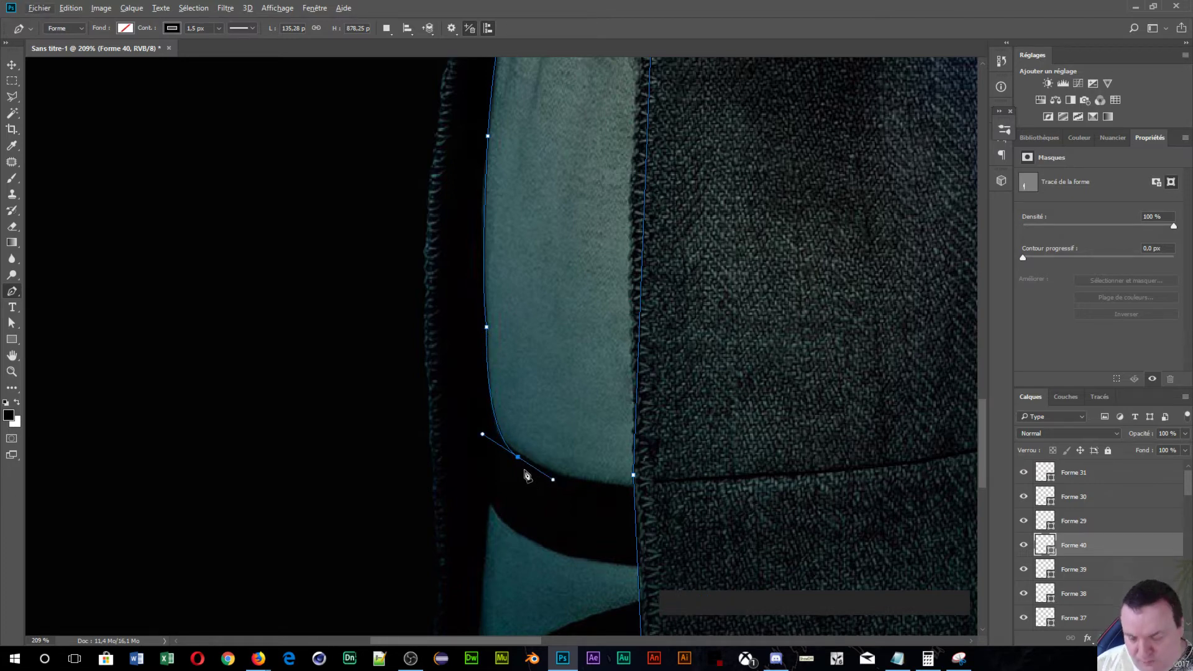
{"action": "key", "text": "ctrl+alt+z"}
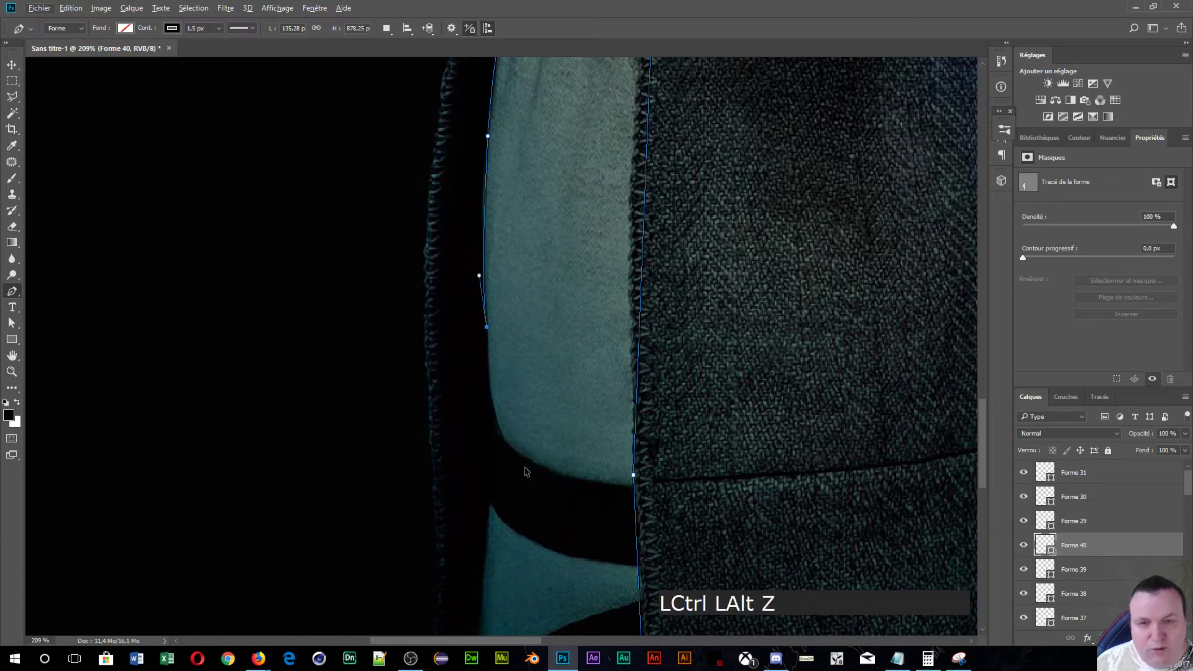
- Curve the line to a corner point at the light panel's lower outer corner, just above the dark band
{"action": "left_click_drag", "start_coordinate": [500, 438], "coordinate": [509, 459]}
{"action": "key", "text": "alt"}
{"action": "left_click", "coordinate": [500, 439], "text": "alt"}
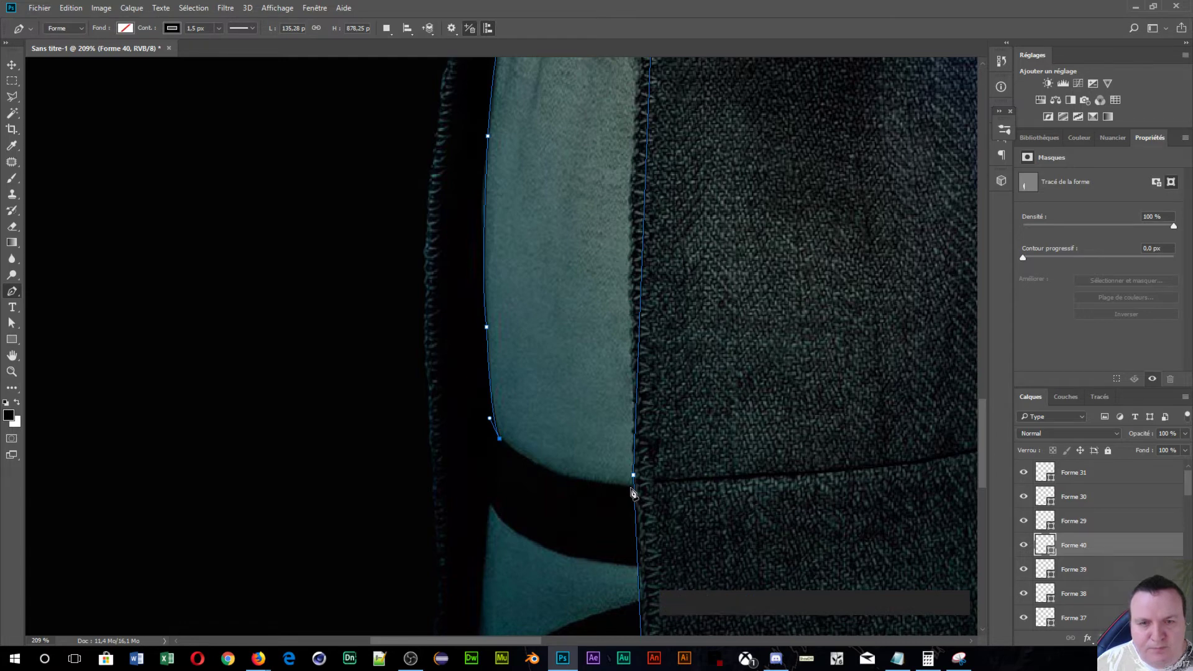
- Curve the line along the light panel's lower edge to the garment's front edge and finish it, about 135 by 878 px overall
{"action": "left_click", "coordinate": [633, 491]}
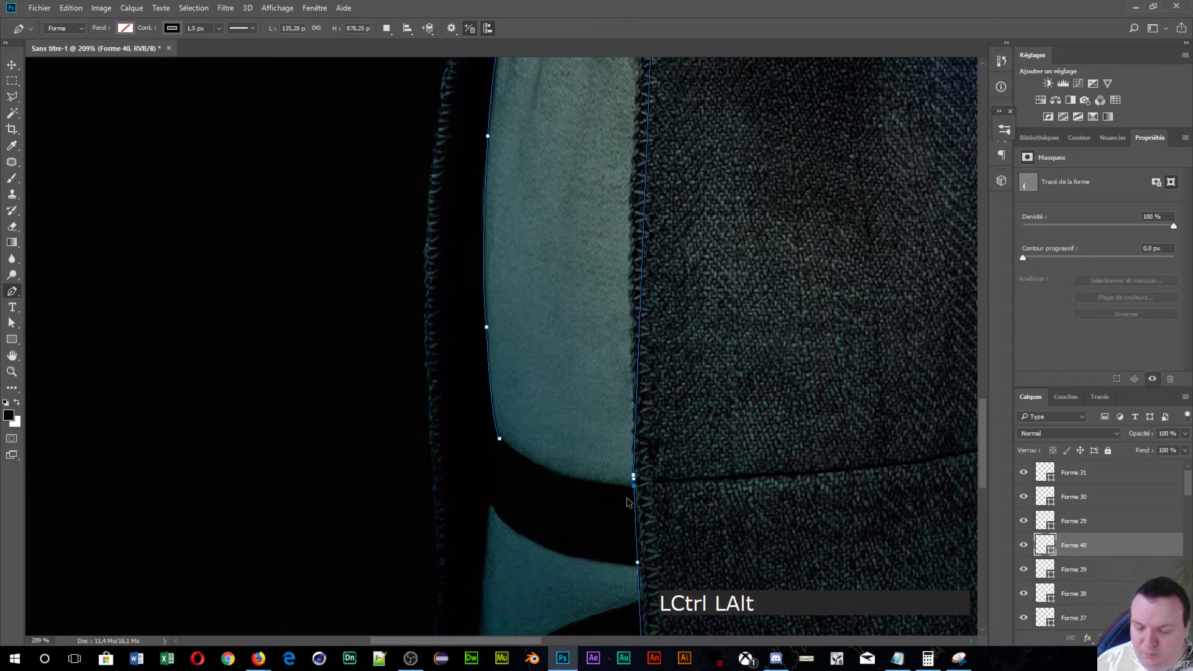
{"action": "key", "text": "ctrl+alt+z"}
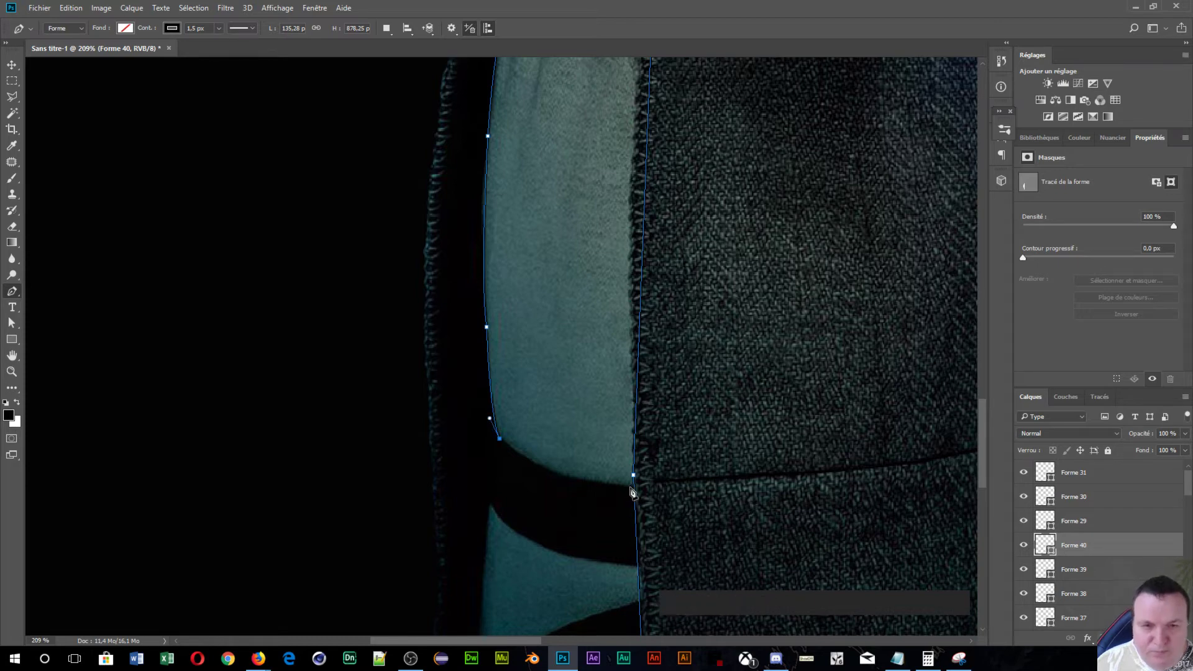
{"action": "left_click", "coordinate": [632, 487]}
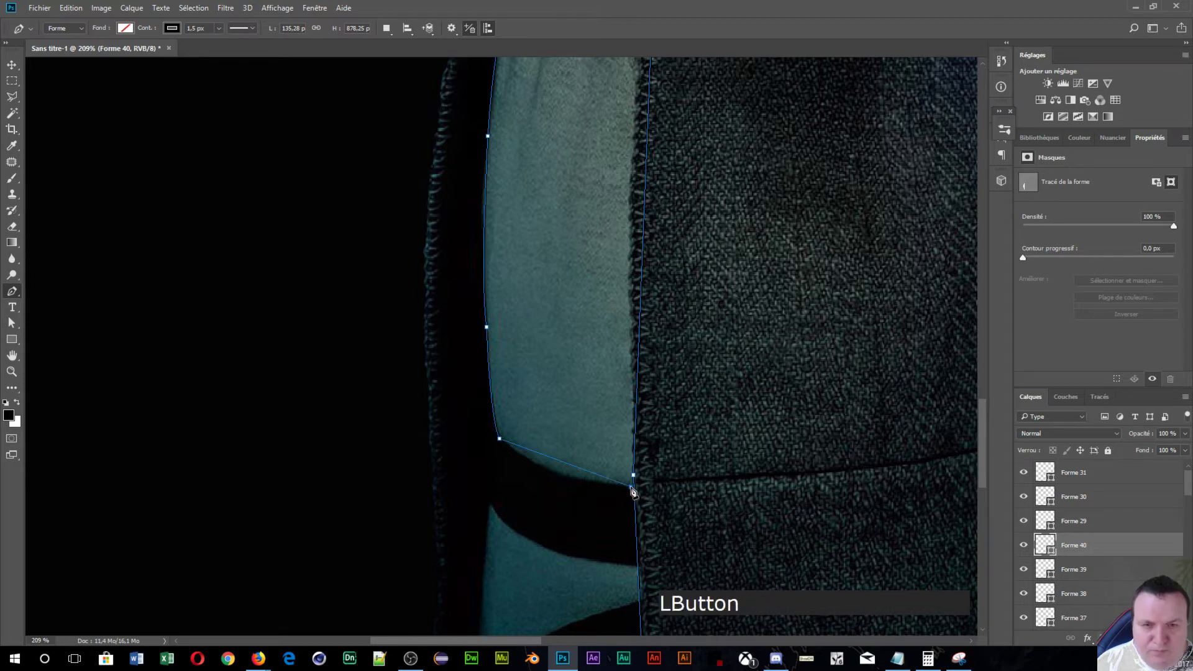
{"action": "left_click_drag", "start_coordinate": [633, 492], "coordinate": [698, 488]}
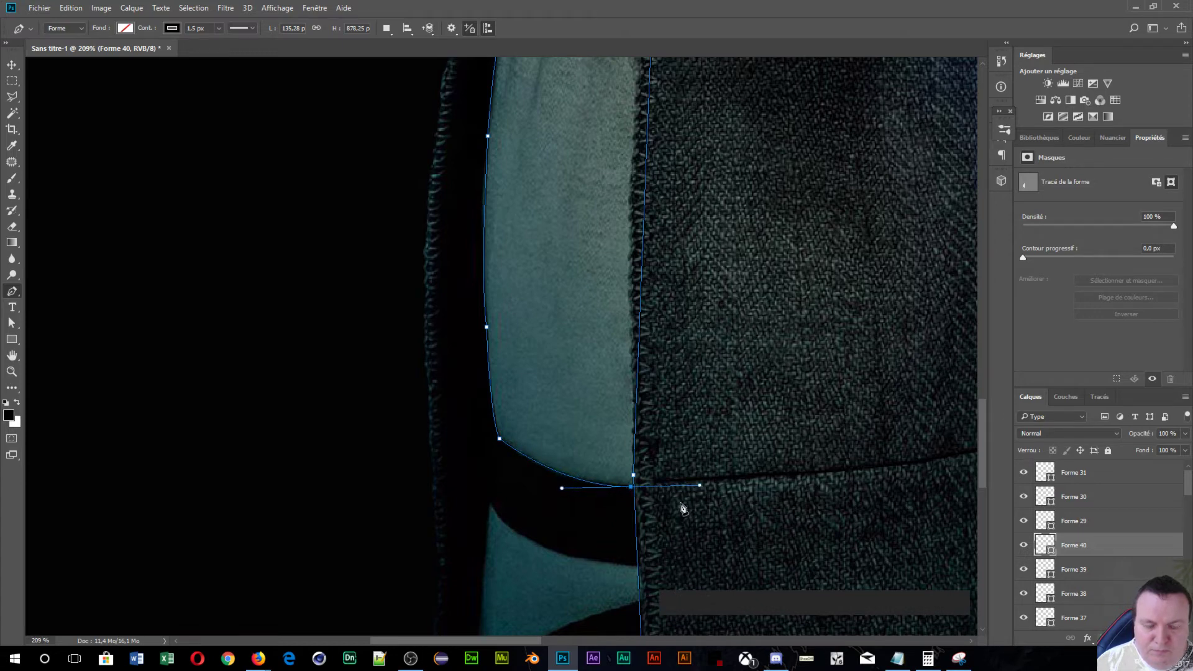
{"action": "key", "text": "Return"}
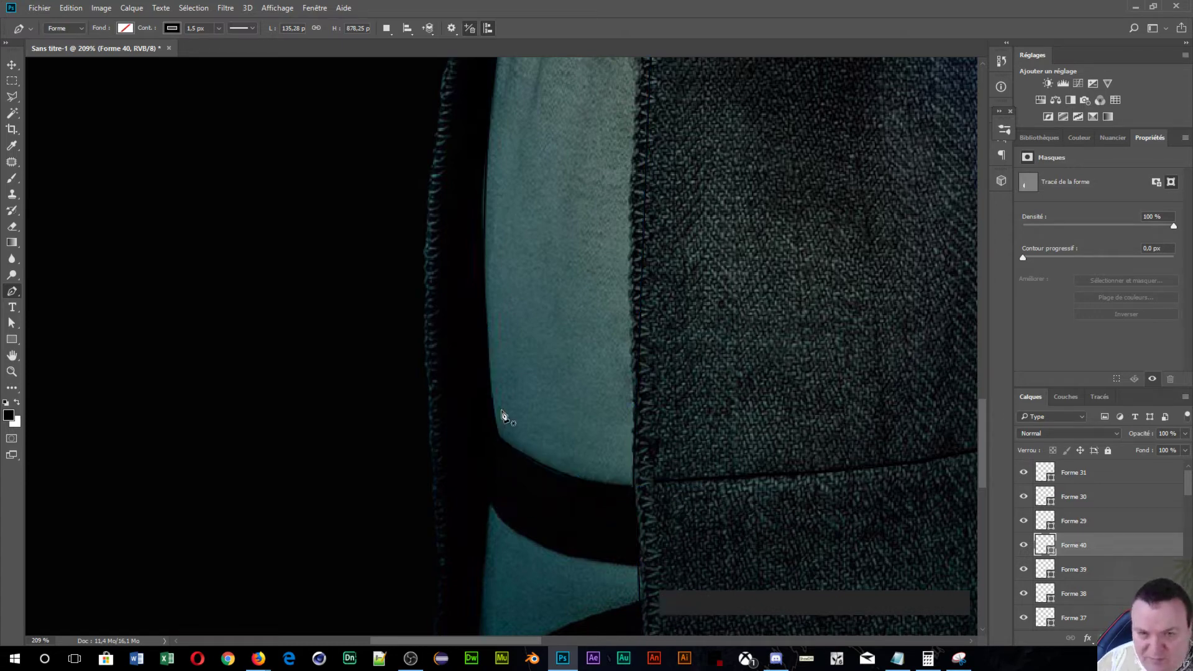
- Set the opacity of the photo layer 870015 to 71% and select the topmost shape layer, Forme 31
{"action": "scroll", "coordinate": [505, 460], "scroll_direction": "up", "scroll_amount": 8}
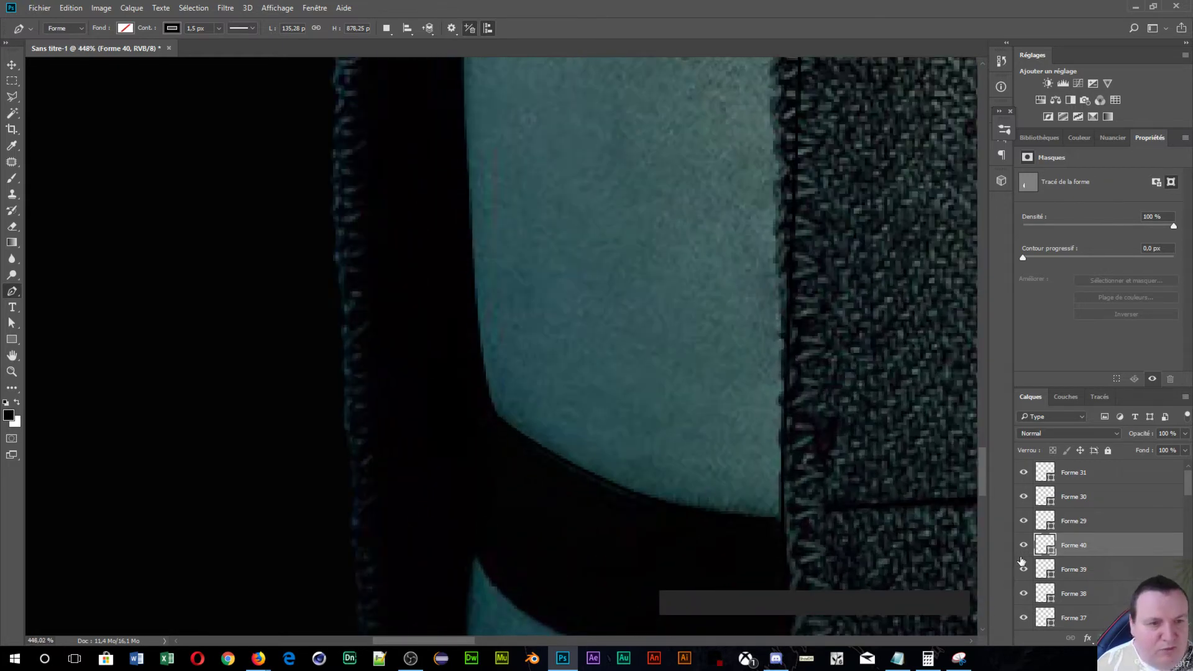
{"action": "scroll", "coordinate": [1074, 565], "scroll_direction": "down", "scroll_amount": 5}
{"action": "scroll", "coordinate": [1074, 568], "scroll_direction": "down", "scroll_amount": 4}
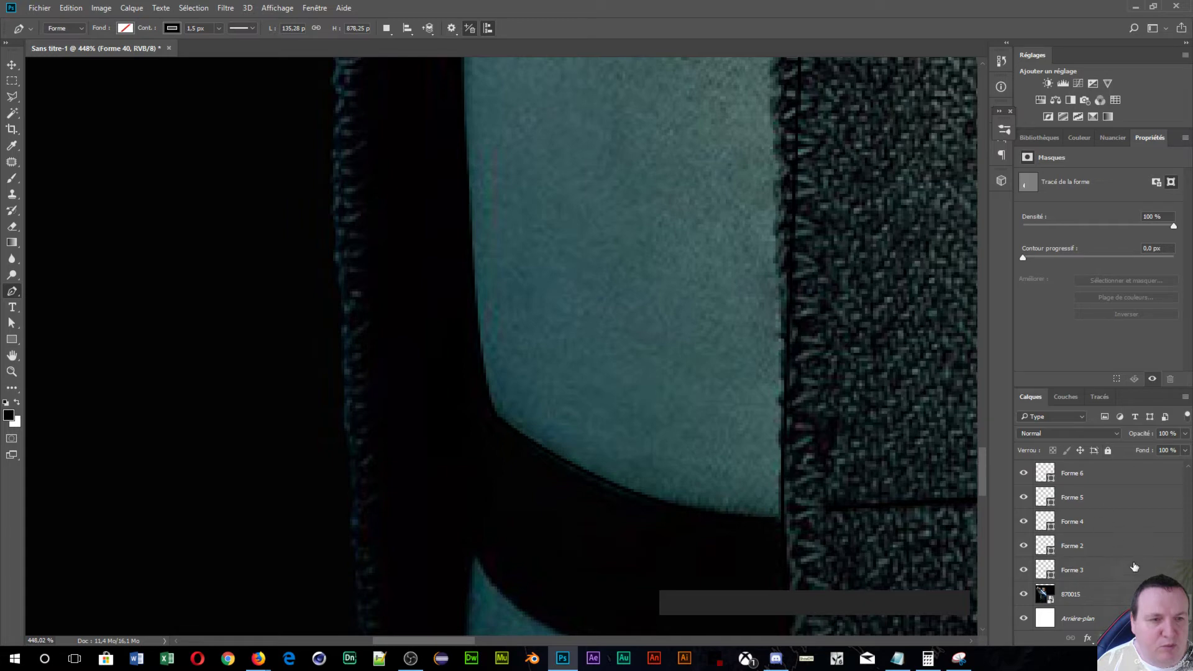
{"action": "left_click", "coordinate": [1123, 594]}
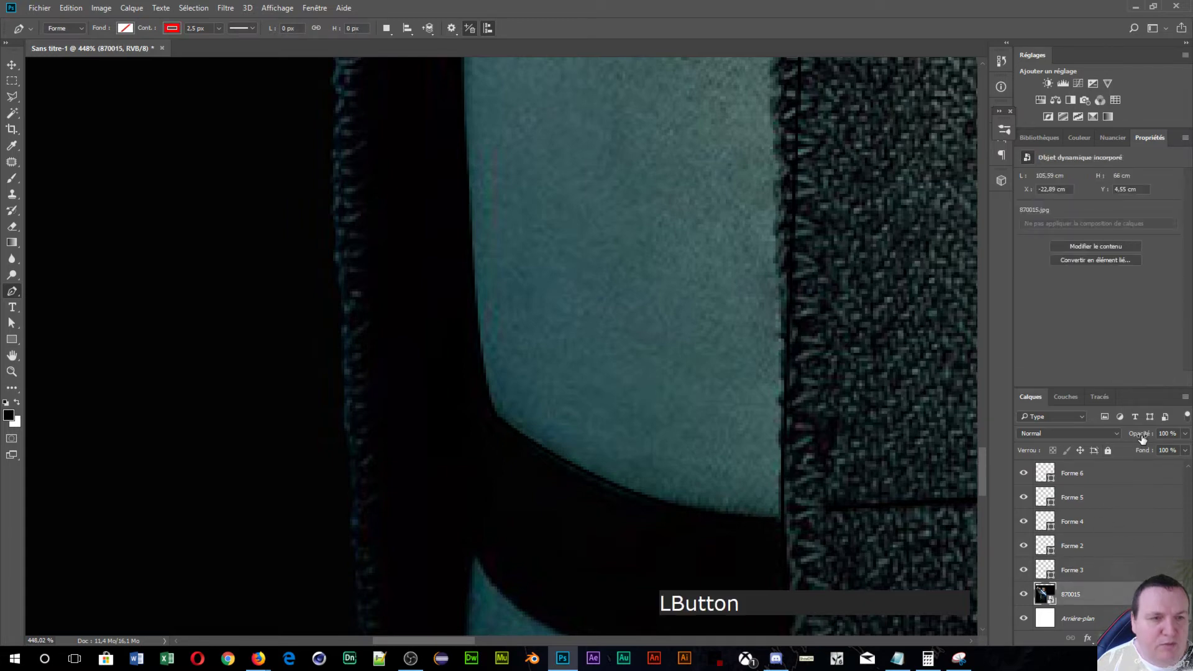
{"action": "left_click_drag", "start_coordinate": [1140, 439], "coordinate": [1125, 438]}
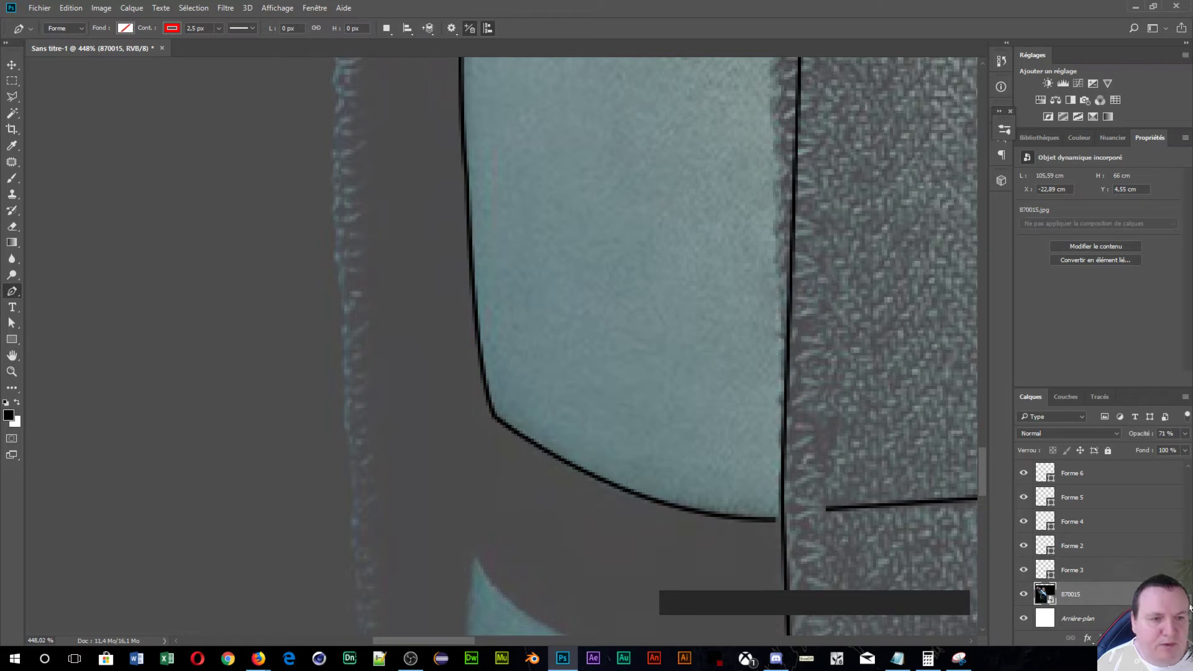
{"action": "left_click_drag", "start_coordinate": [1189, 608], "coordinate": [1181, 443]}
{"action": "left_click", "coordinate": [1094, 472]}
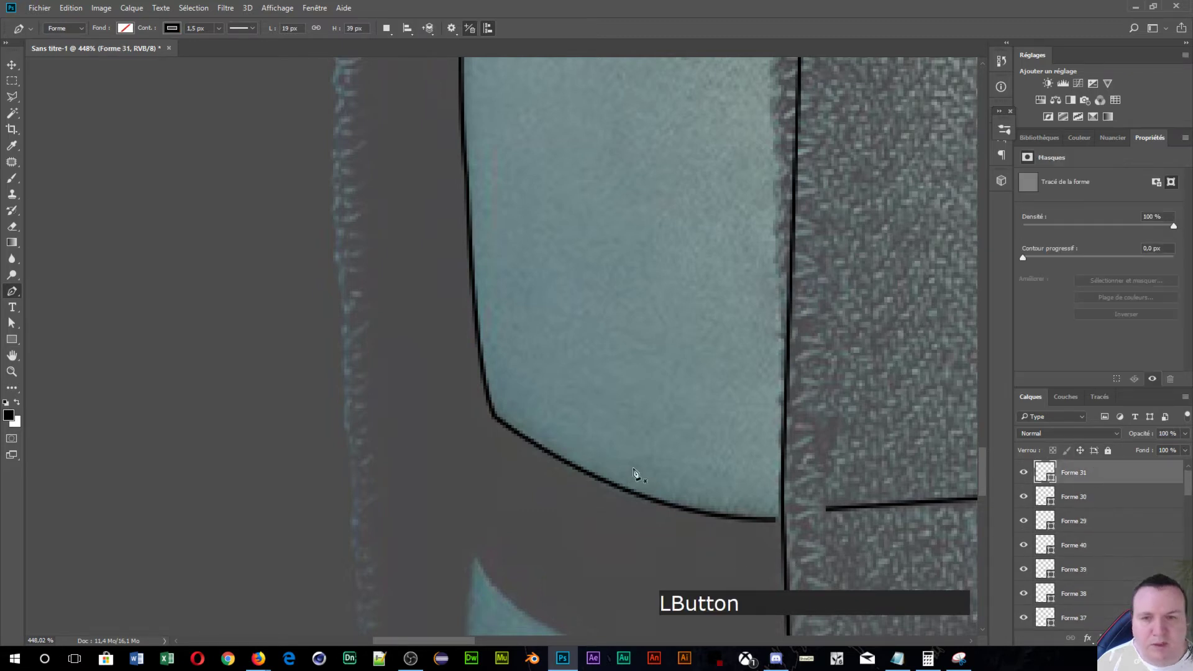
- Trace the upper dark band's outer and lower edges from the light panel's lower outer corner to the garment's front edge, about 114 by 99 px
{"action": "left_click", "coordinate": [491, 414]}
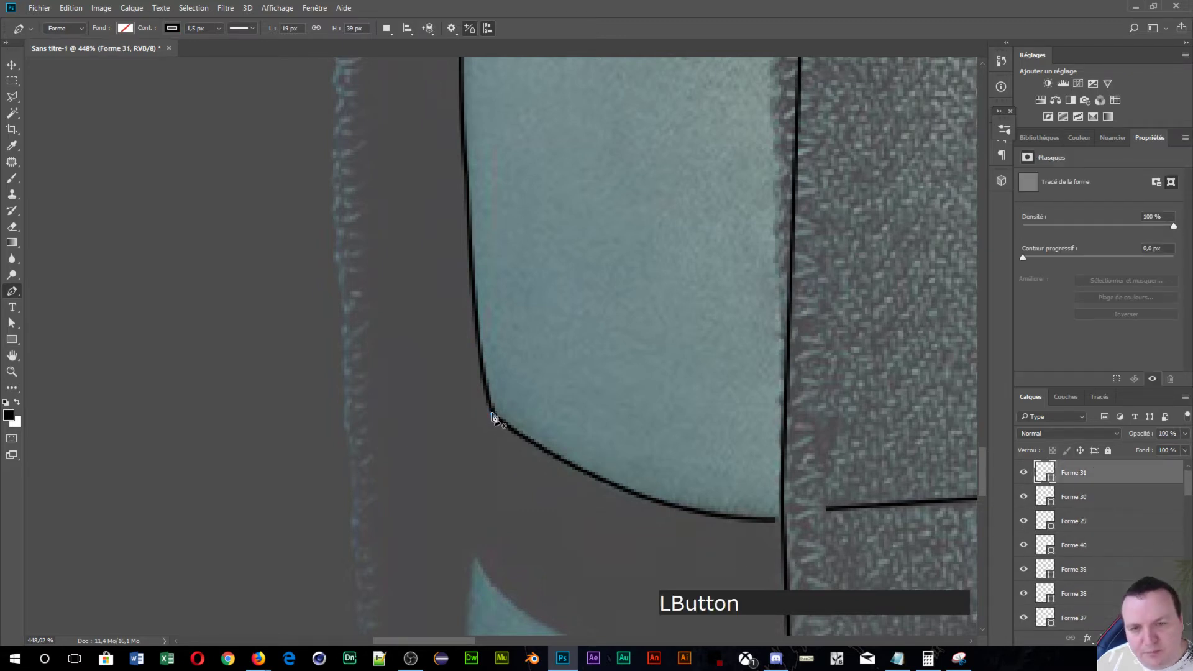
{"action": "left_click", "coordinate": [473, 559]}
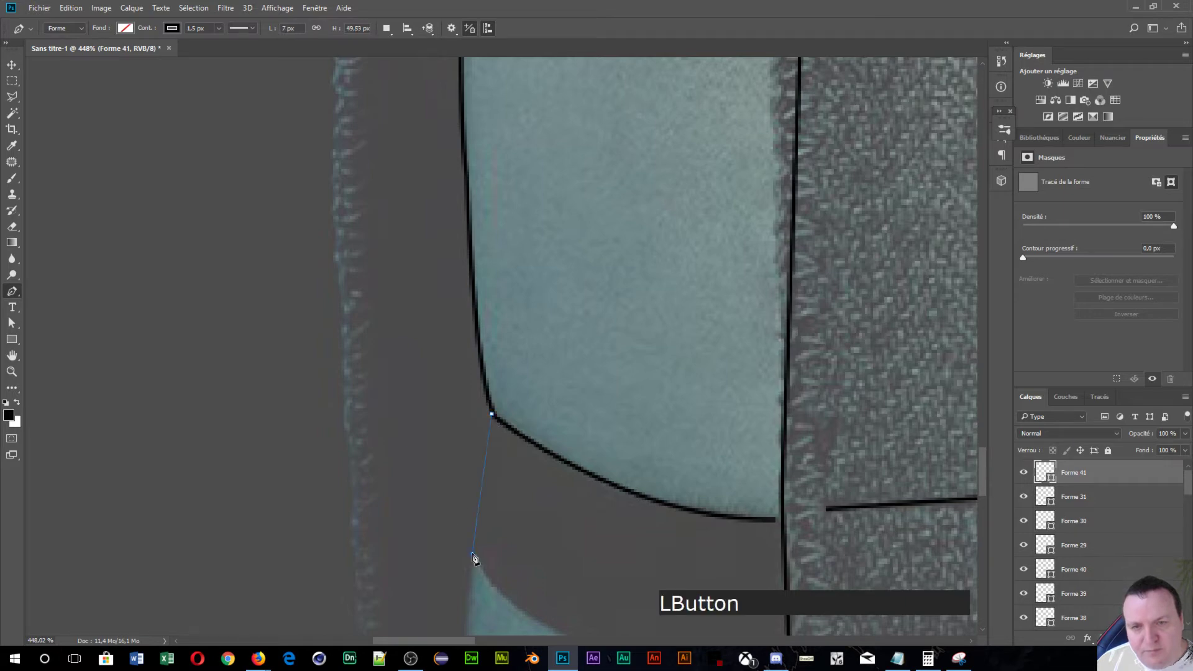
{"action": "left_click_drag", "start_coordinate": [477, 579], "coordinate": [477, 595]}
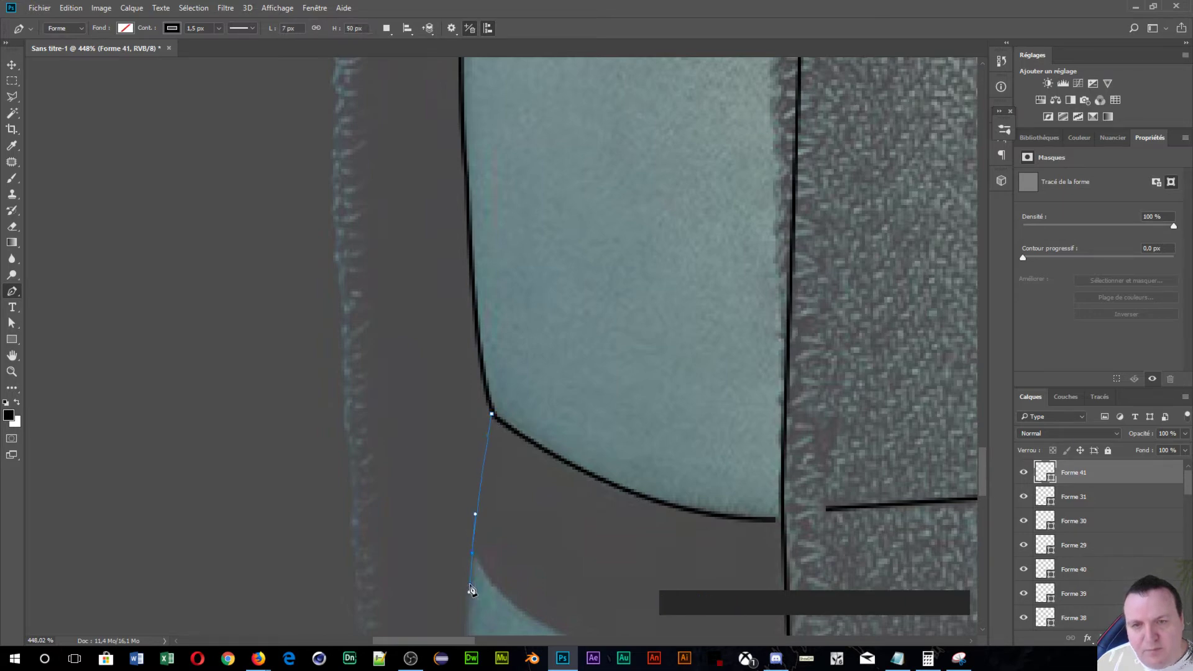
{"action": "left_click_drag", "start_coordinate": [632, 542], "coordinate": [539, 260]}
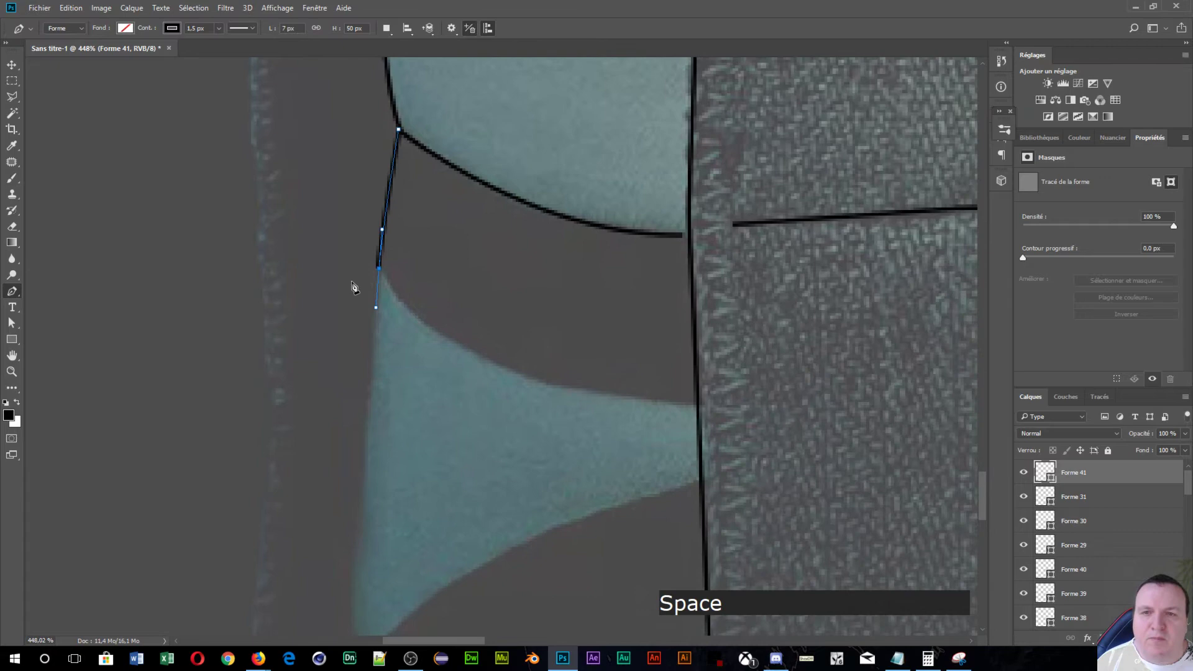
{"action": "left_click", "coordinate": [379, 269], "text": "alt"}
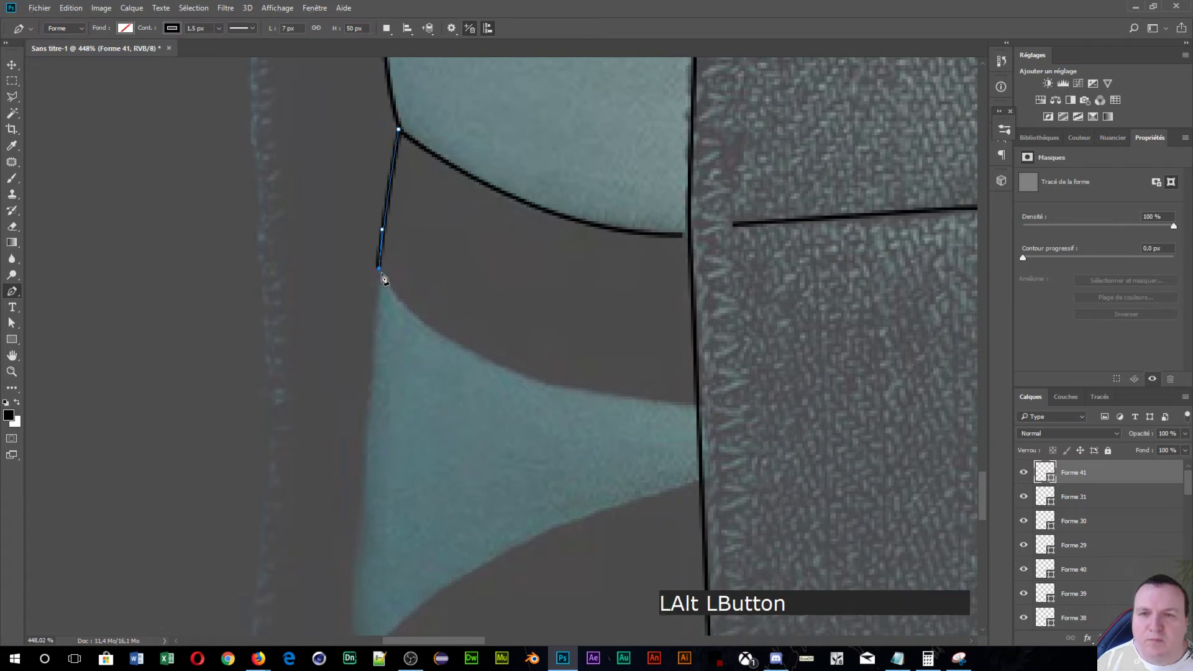
{"action": "left_click", "coordinate": [696, 407]}
{"action": "left_click_drag", "start_coordinate": [843, 398], "coordinate": [940, 405]}
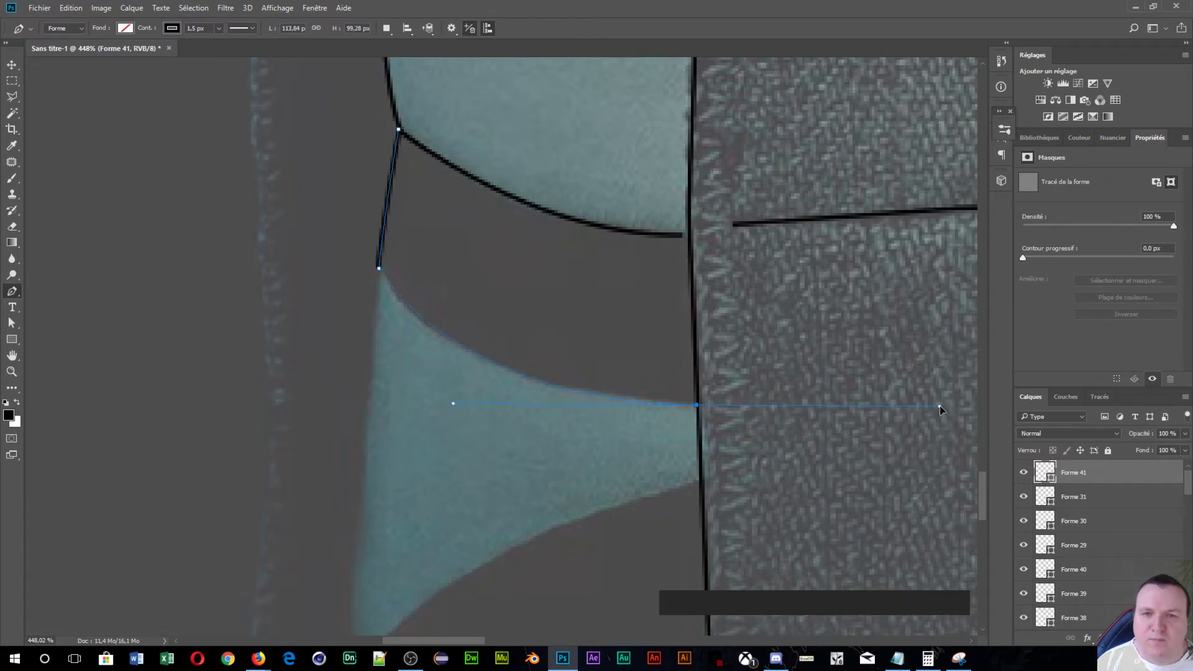
{"action": "key", "text": "Return"}
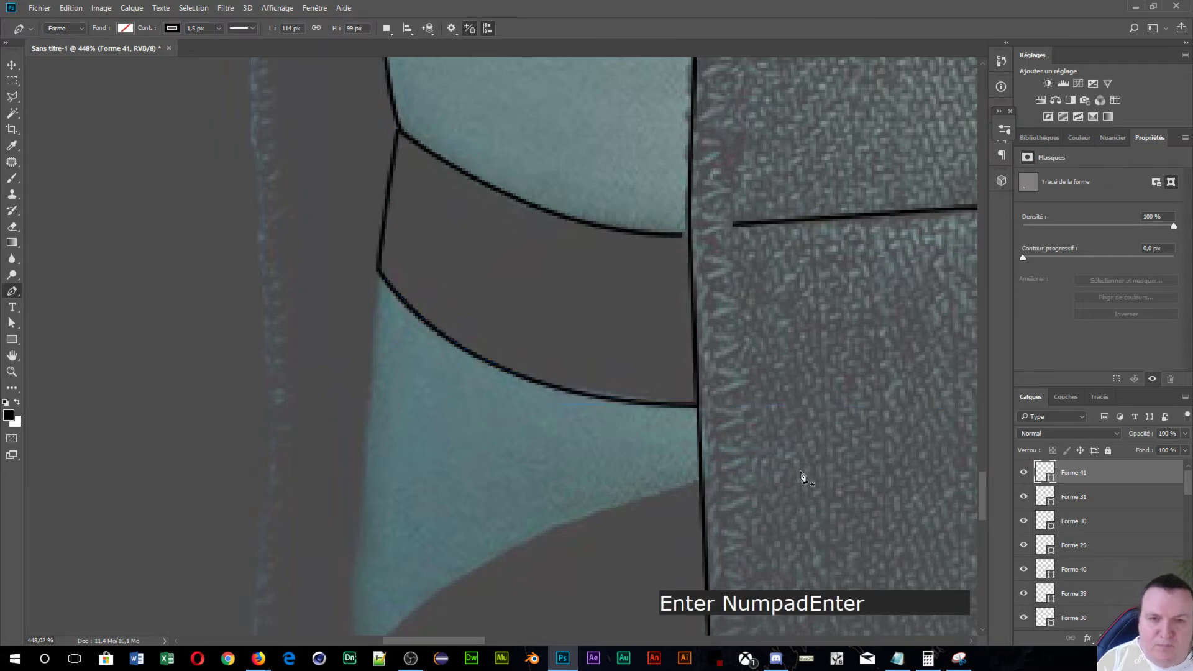
- Draw a curve along the second dark band's upper edge from the garment's front edge to the band's outer corner, about 131 by 80 px
{"action": "left_click", "coordinate": [654, 431]}
{"action": "left_click_drag", "start_coordinate": [653, 431], "coordinate": [688, 168]}
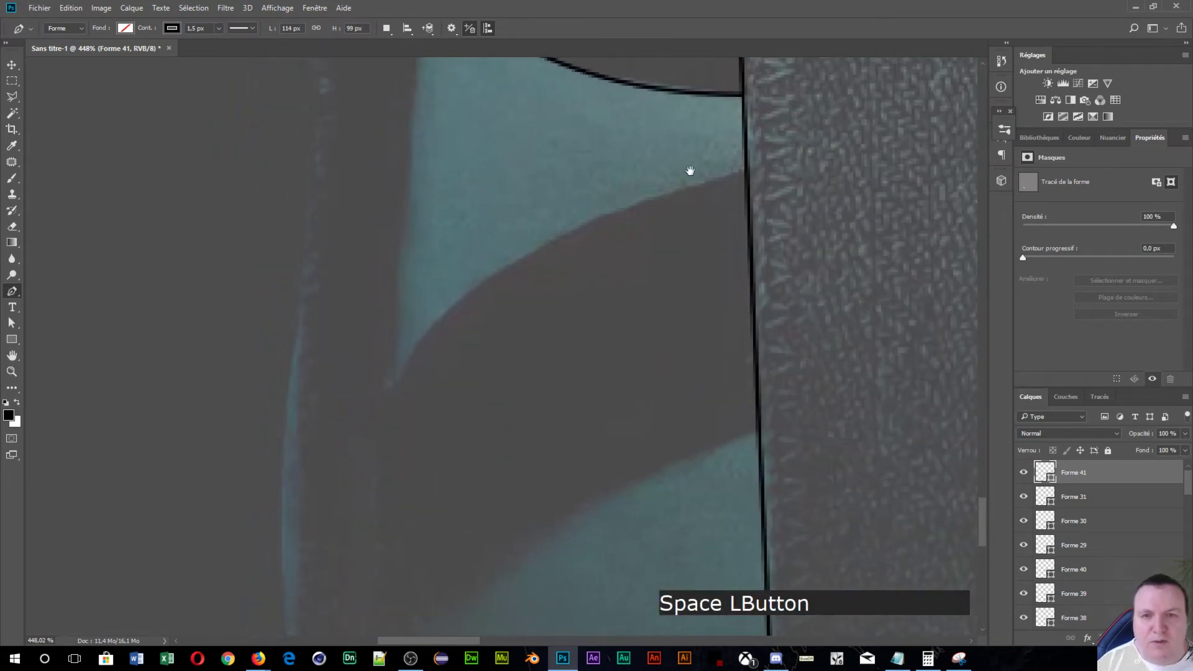
{"action": "left_click", "coordinate": [747, 170]}
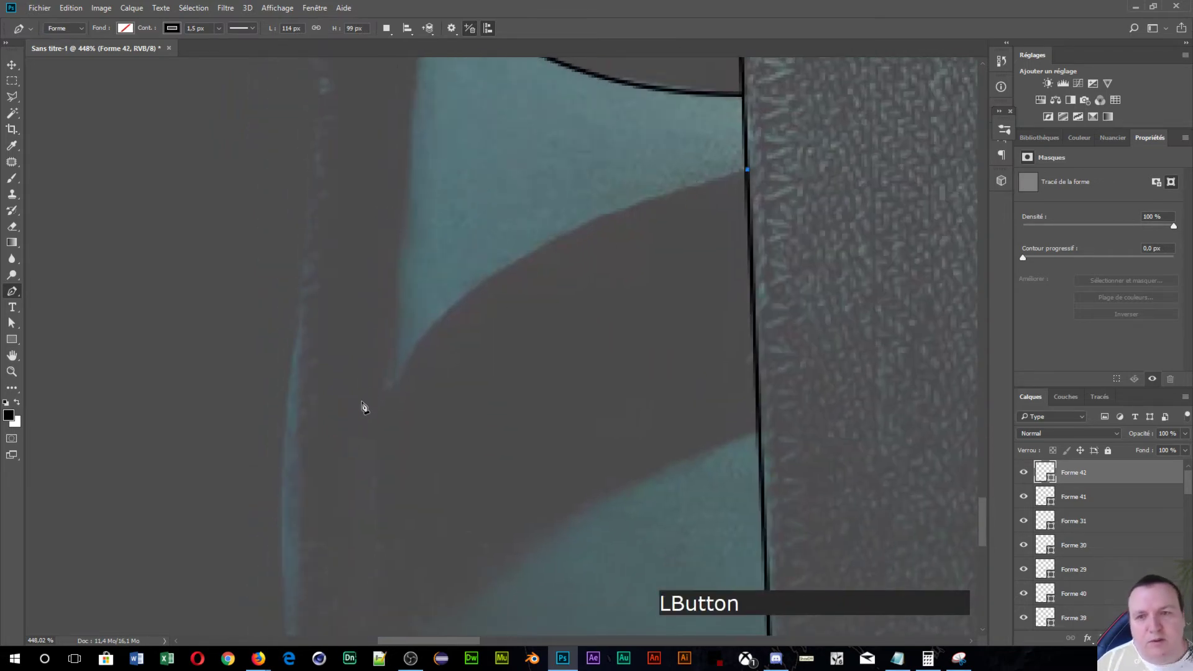
{"action": "left_click", "coordinate": [383, 393]}
{"action": "left_click_drag", "start_coordinate": [330, 479], "coordinate": [297, 547]}
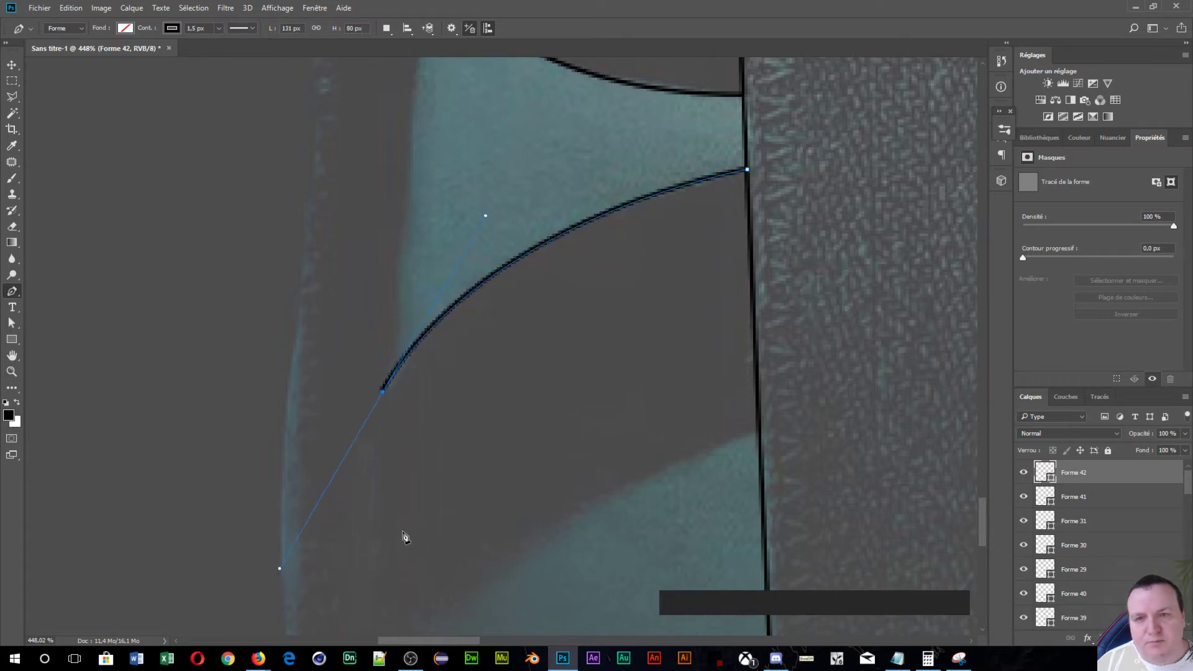
- Continue through corner points down the second dark band's outer edge and back along its lower edge to the garment's front, about 140 by 184 px overall
{"action": "left_click_drag", "start_coordinate": [443, 499], "coordinate": [522, 285]}
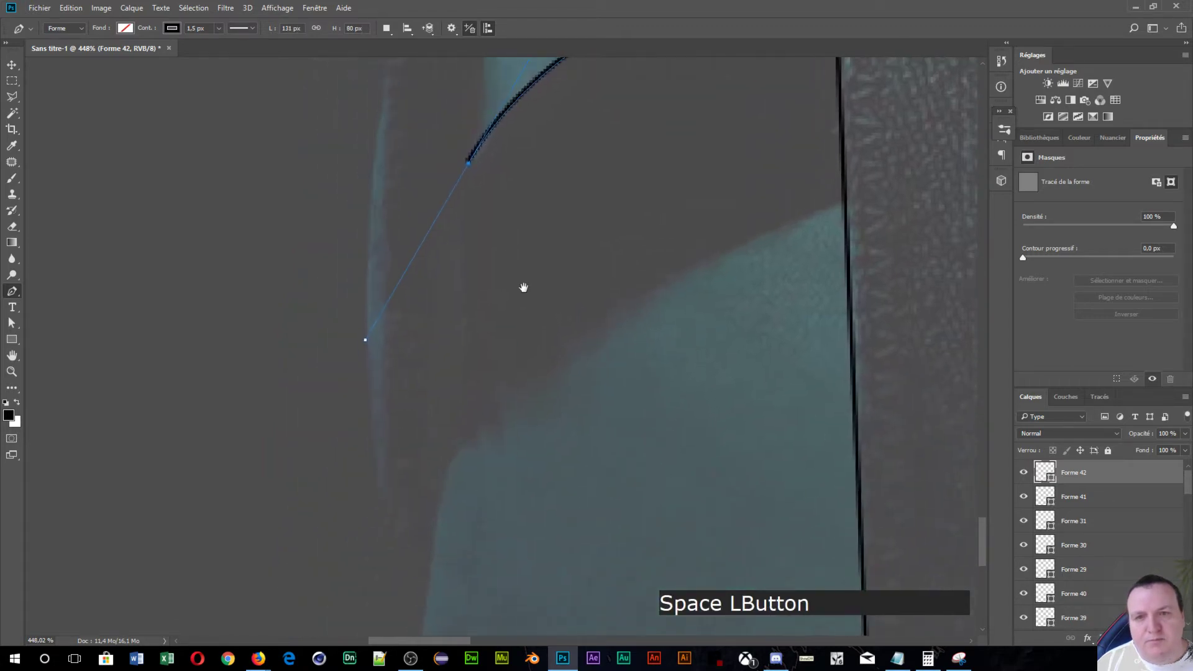
{"action": "left_click", "coordinate": [469, 168], "text": "alt"}
{"action": "left_click_drag", "start_coordinate": [452, 453], "coordinate": [435, 489]}
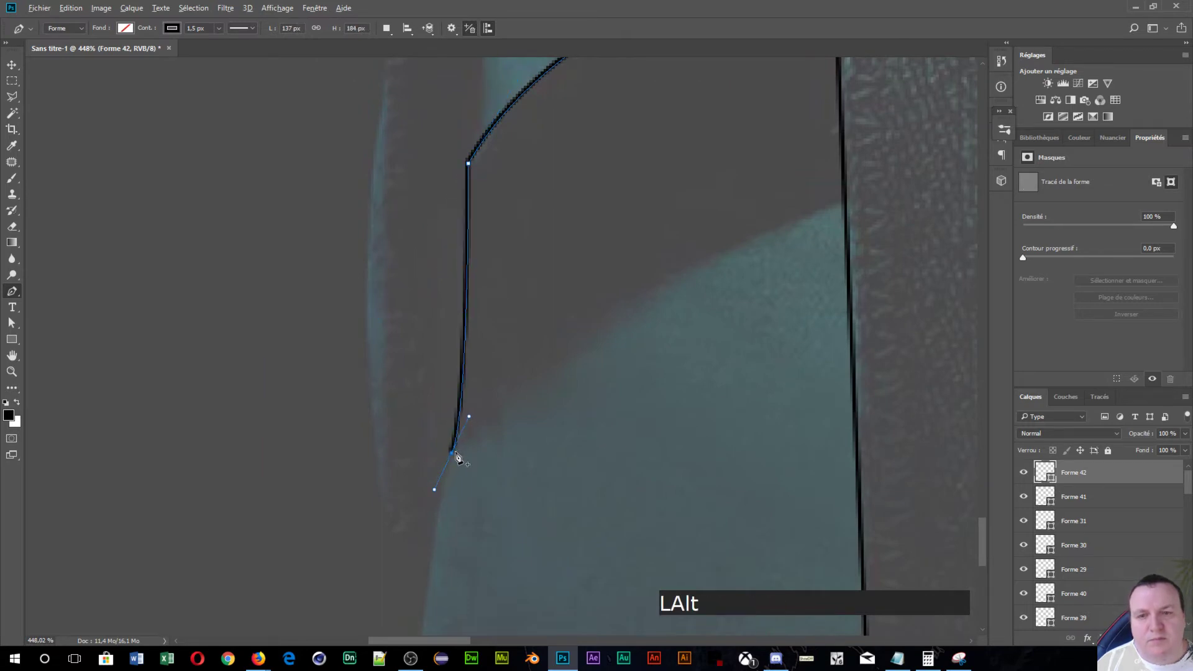
{"action": "left_click", "coordinate": [452, 453], "text": "alt"}
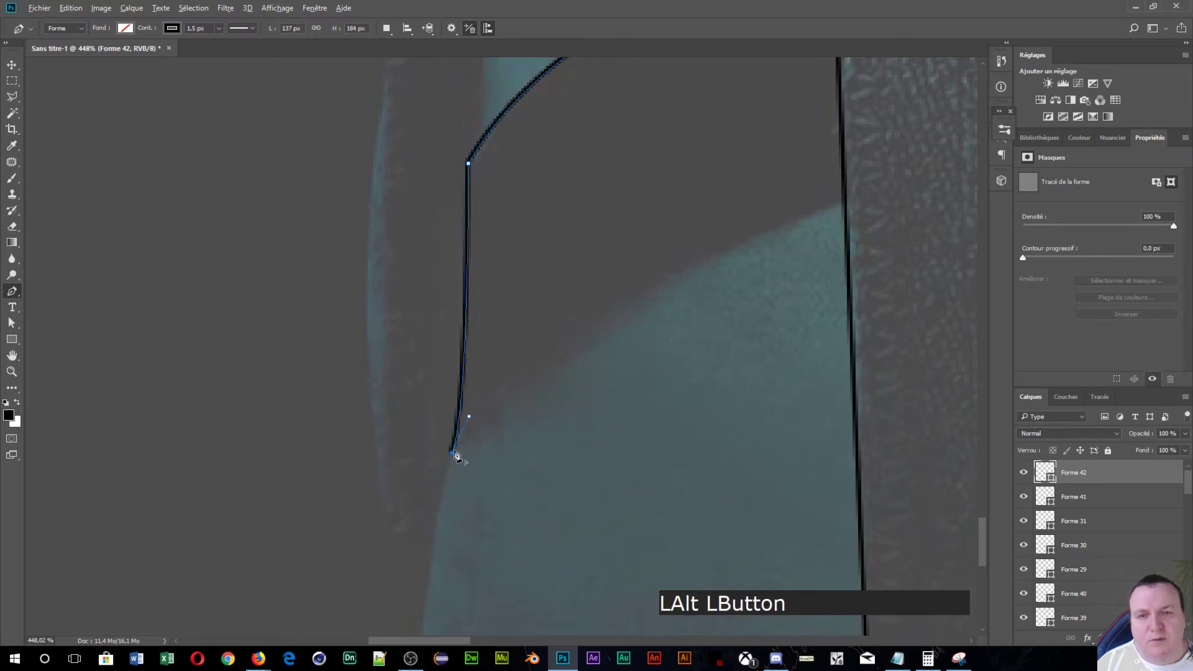
{"action": "left_click", "coordinate": [844, 207]}
{"action": "left_click_drag", "start_coordinate": [924, 182], "coordinate": [691, 114]}
{"action": "left_click_drag", "start_coordinate": [434, 270], "coordinate": [565, 232]}
{"action": "key", "text": "Return"}
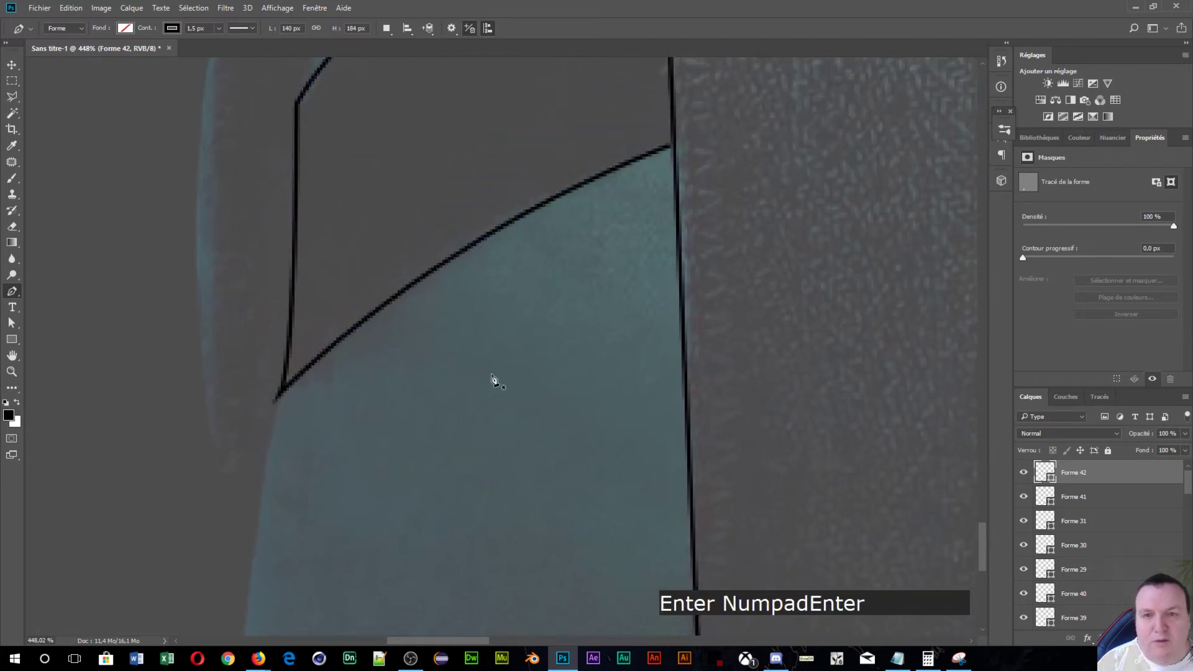
- Draw a curve down the lowest light panel's outer edge from the dark band's corner past the bottom of the photo, about 137 px tall
{"action": "left_click_drag", "start_coordinate": [434, 399], "coordinate": [594, 239]}
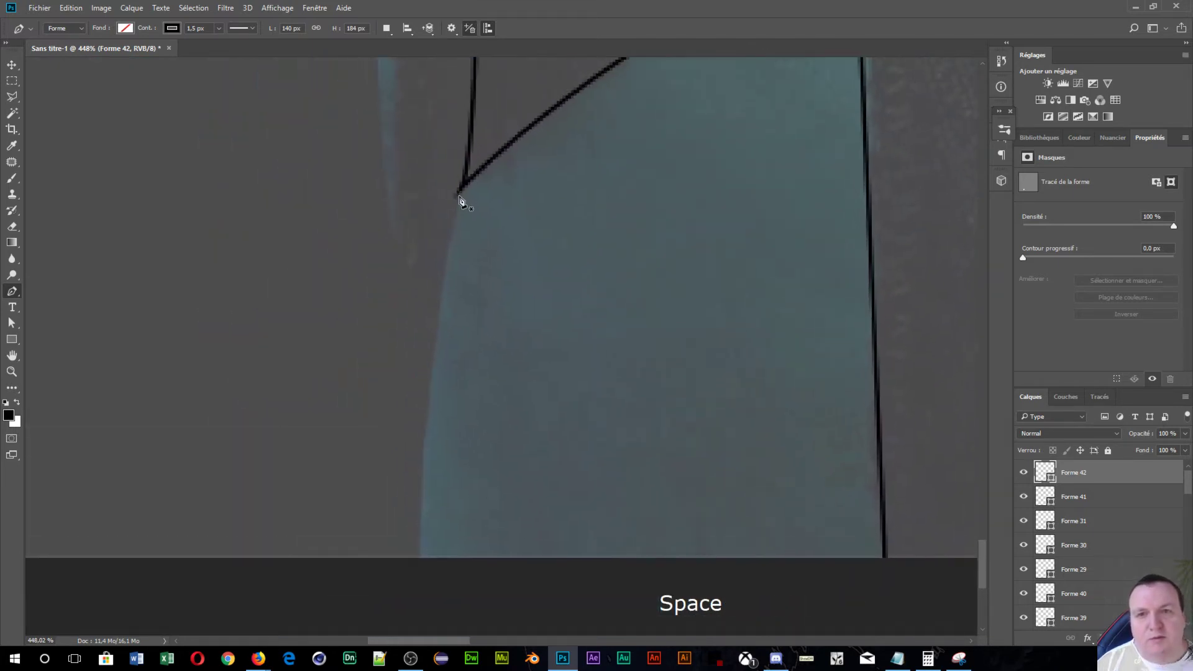
{"action": "left_click", "coordinate": [457, 196]}
{"action": "left_click_drag", "start_coordinate": [421, 578], "coordinate": [433, 633]}
{"action": "key", "text": "Return"}
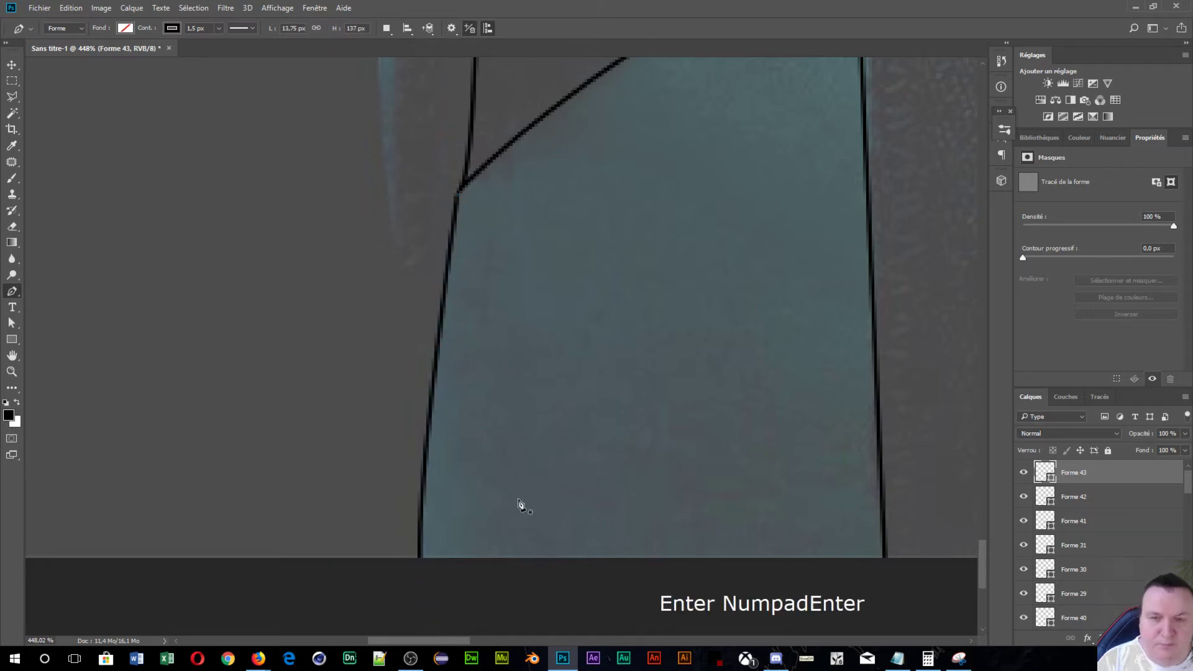
- Draw a line down the outer edge of the light area between the two dark bands, about 12 by 150 px
{"action": "left_click_drag", "start_coordinate": [612, 236], "coordinate": [519, 608]}
{"action": "left_click_drag", "start_coordinate": [548, 306], "coordinate": [584, 518]}
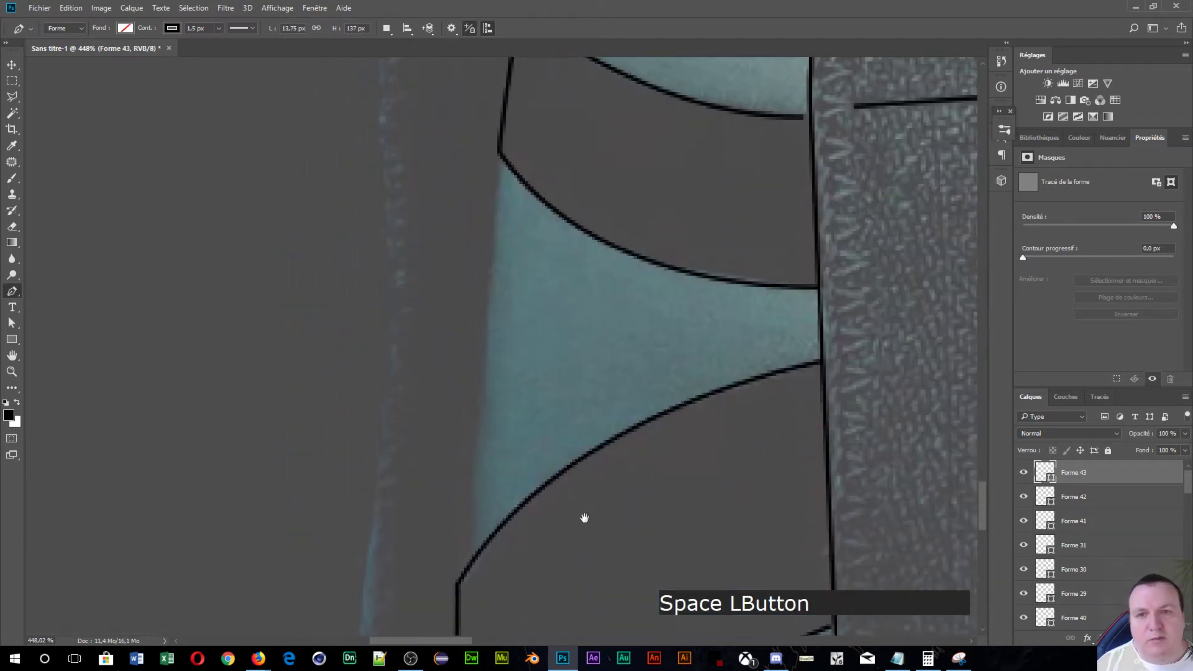
{"action": "left_click", "coordinate": [498, 155]}
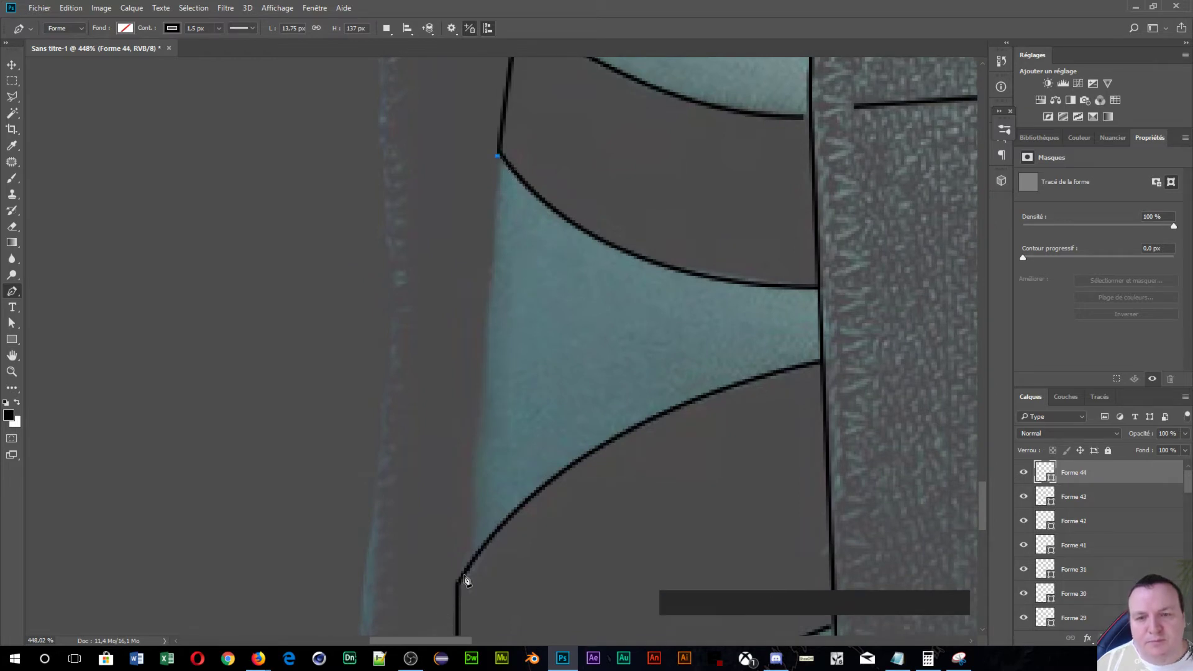
{"action": "left_click_drag", "start_coordinate": [463, 574], "coordinate": [456, 599]}
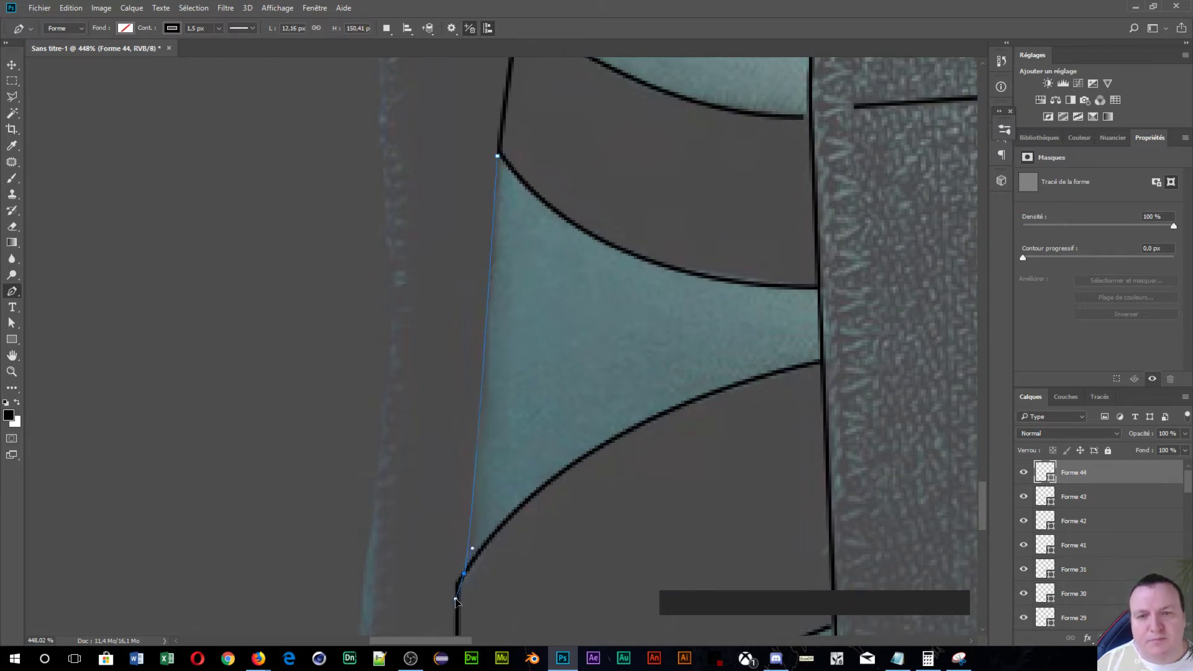
{"action": "key", "text": "Return"}
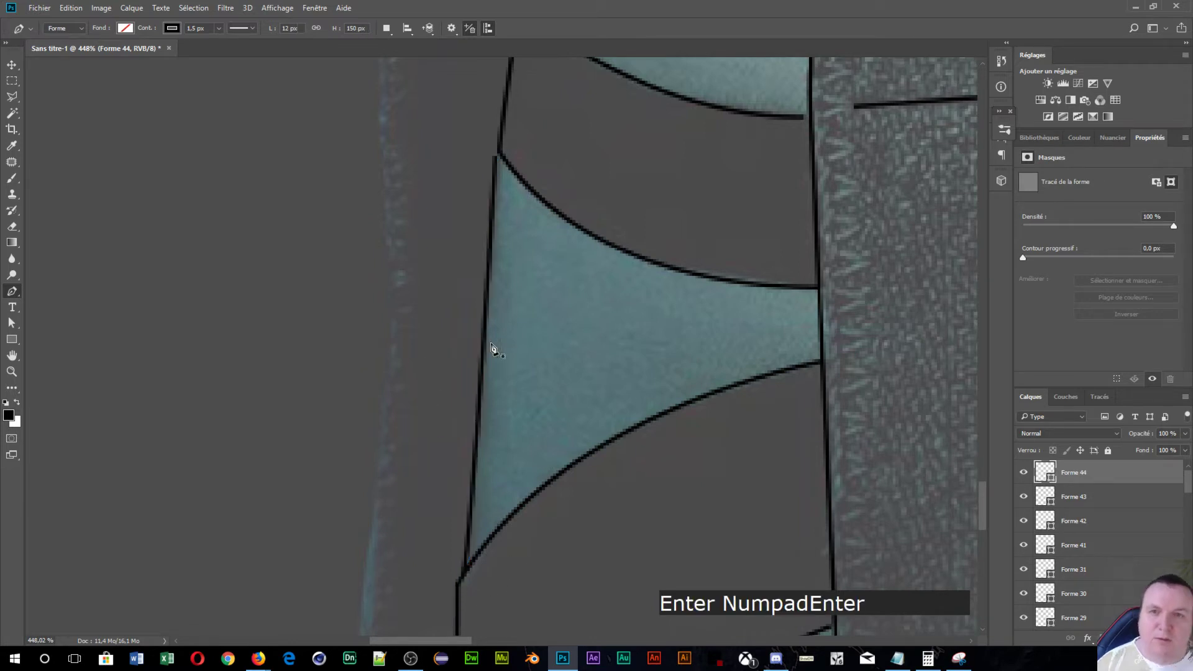
- Place a single-point shape at the upper dark band's lower outer corner and finish it
{"action": "key", "text": "space"}
{"action": "left_click_drag", "start_coordinate": [541, 171], "coordinate": [551, 481]}
{"action": "left_click", "coordinate": [555, 468]}
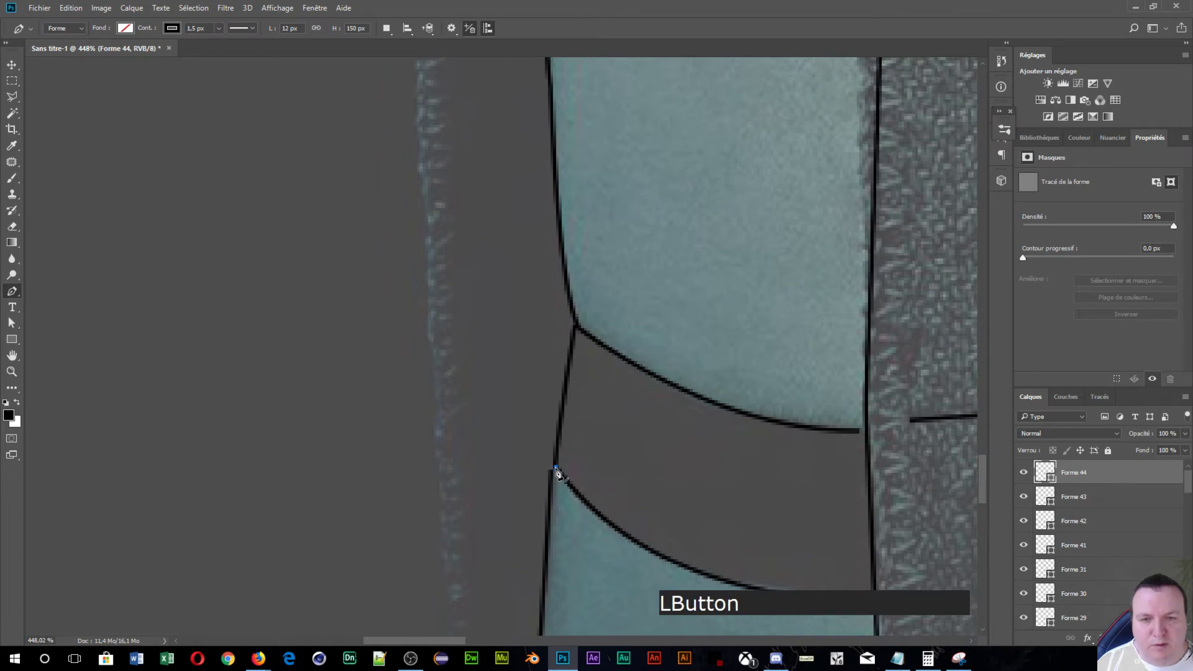
{"action": "key", "text": "Return"}
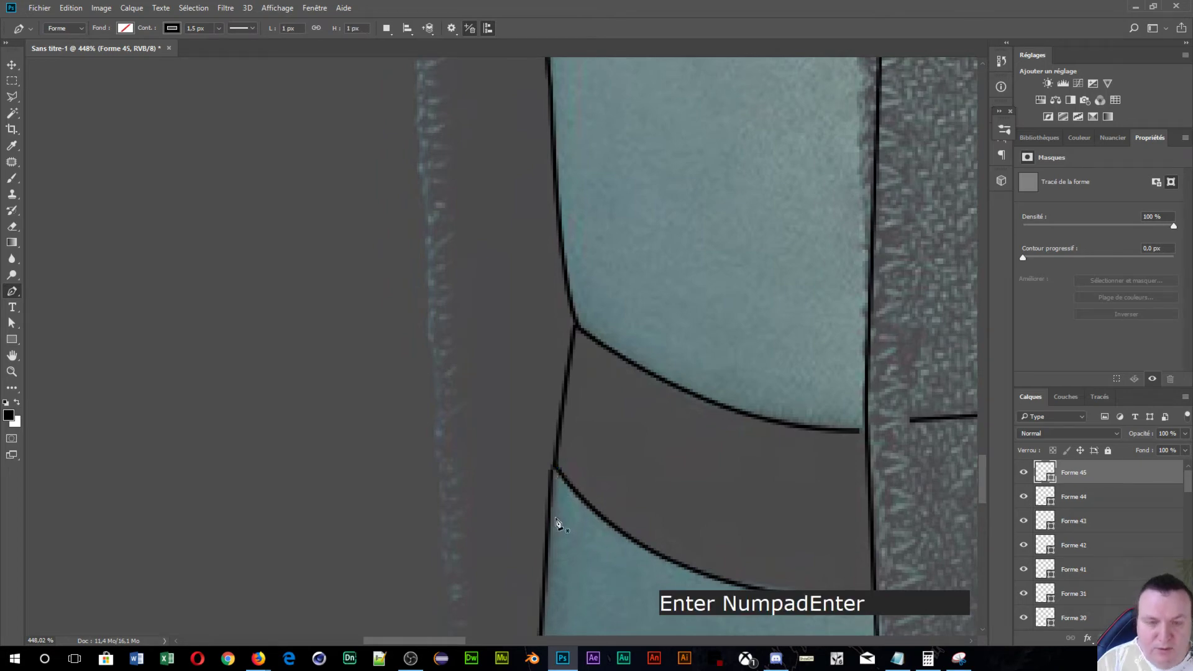
- Start a new shape at the large light panel's upper outer corner with a short segment outward under the sleeve, about 6 by 4 px
{"action": "key", "text": "space"}
{"action": "left_click_drag", "start_coordinate": [522, 213], "coordinate": [534, 424]}
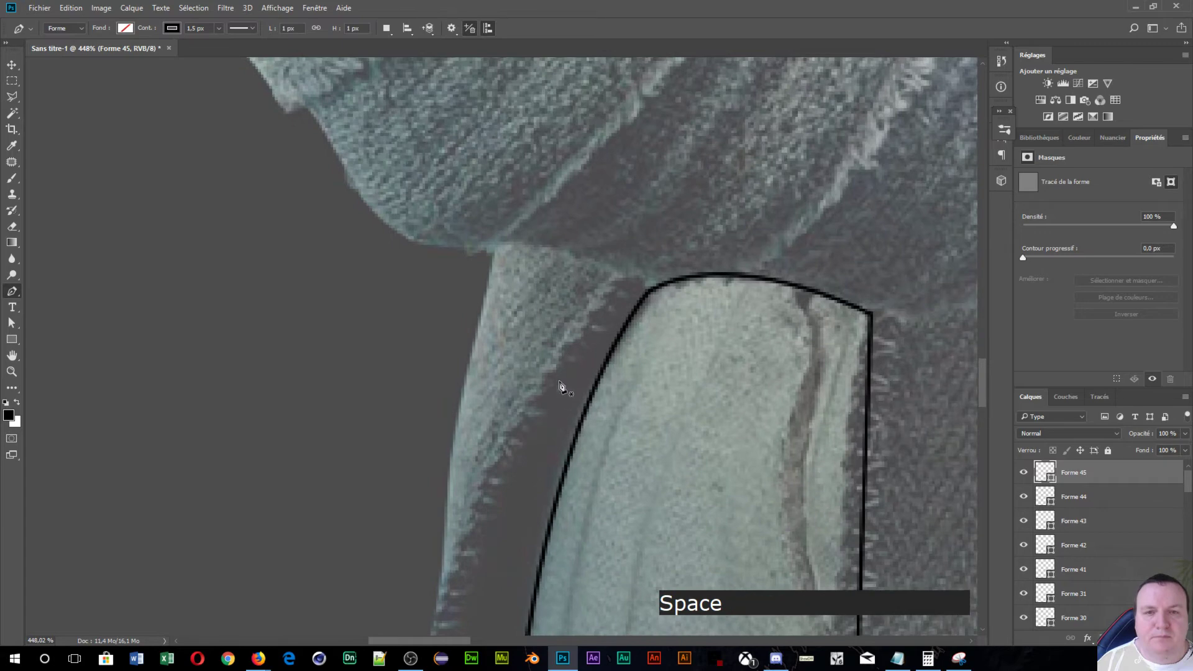
{"action": "left_click", "coordinate": [647, 292]}
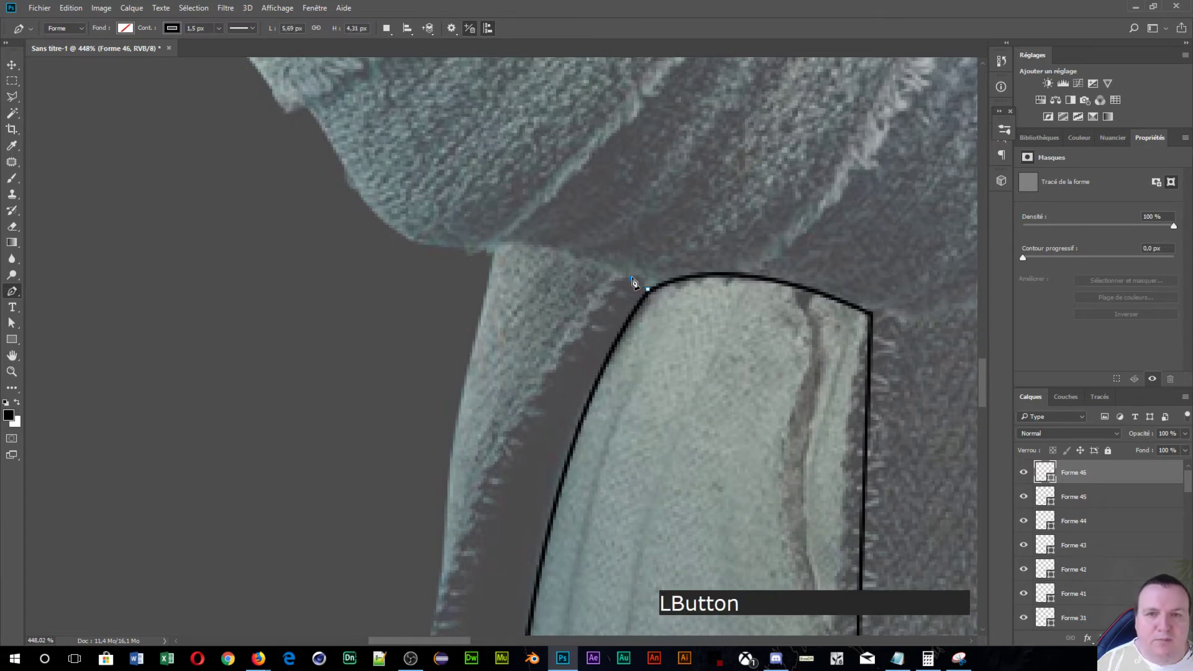
- Curve the line down the outer fabric strip to a corner point beside the upper dark band, about 88 by 488 px overall
{"action": "mouse_move", "coordinate": [606, 384]}
{"action": "left_mouse_down"}
{"action": "mouse_move", "coordinate": [719, 125]}
{"action": "mouse_move", "coordinate": [727, 47]}
{"action": "left_mouse_up"}
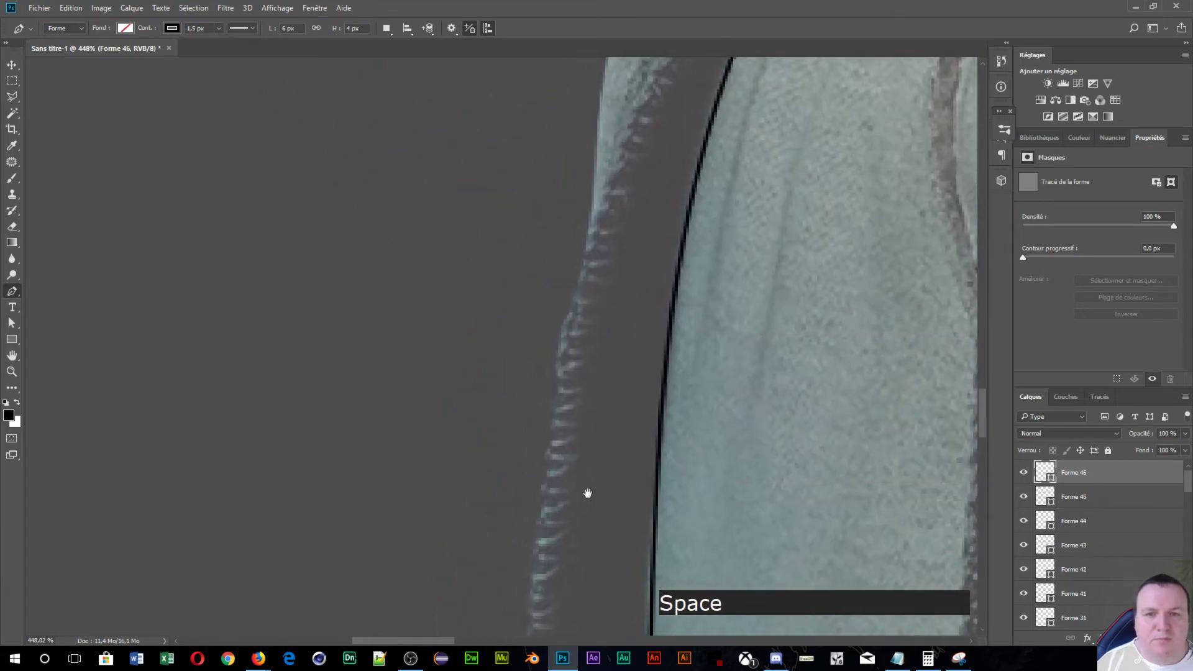
{"action": "left_click_drag", "start_coordinate": [642, 439], "coordinate": [602, 199]}
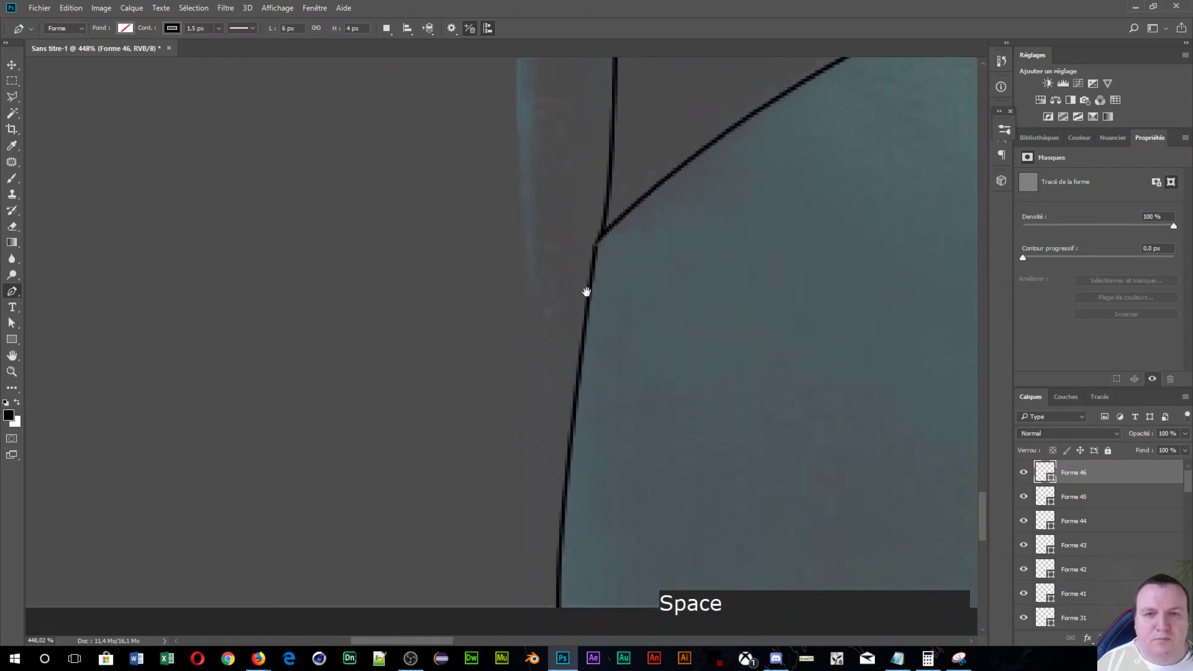
{"action": "scroll", "coordinate": [596, 249], "scroll_direction": "down", "scroll_amount": 12}
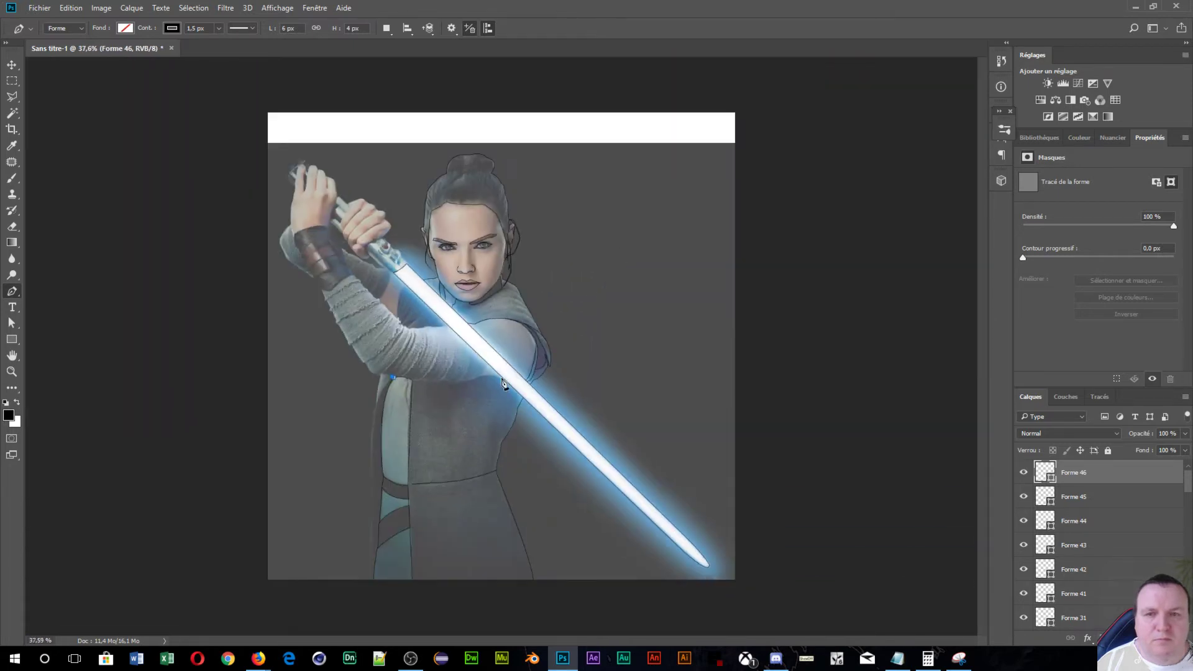
{"action": "scroll", "coordinate": [417, 420], "scroll_direction": "up", "scroll_amount": 3}
{"action": "key", "text": "space"}
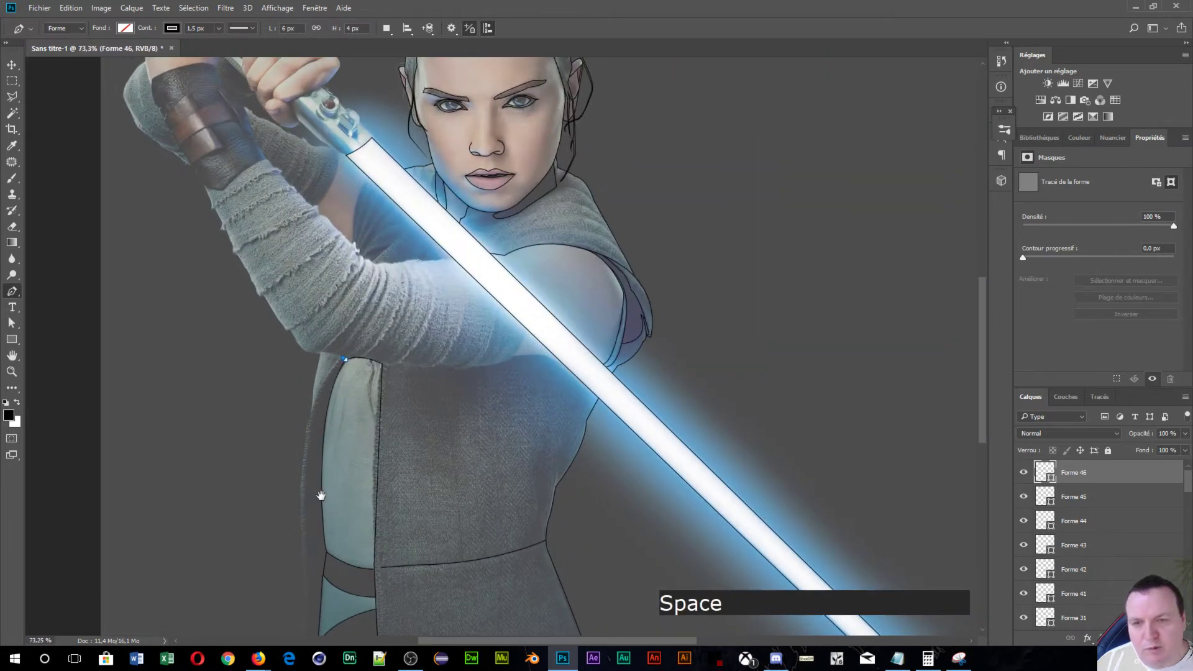
{"action": "left_click_drag", "start_coordinate": [321, 495], "coordinate": [524, 309]}
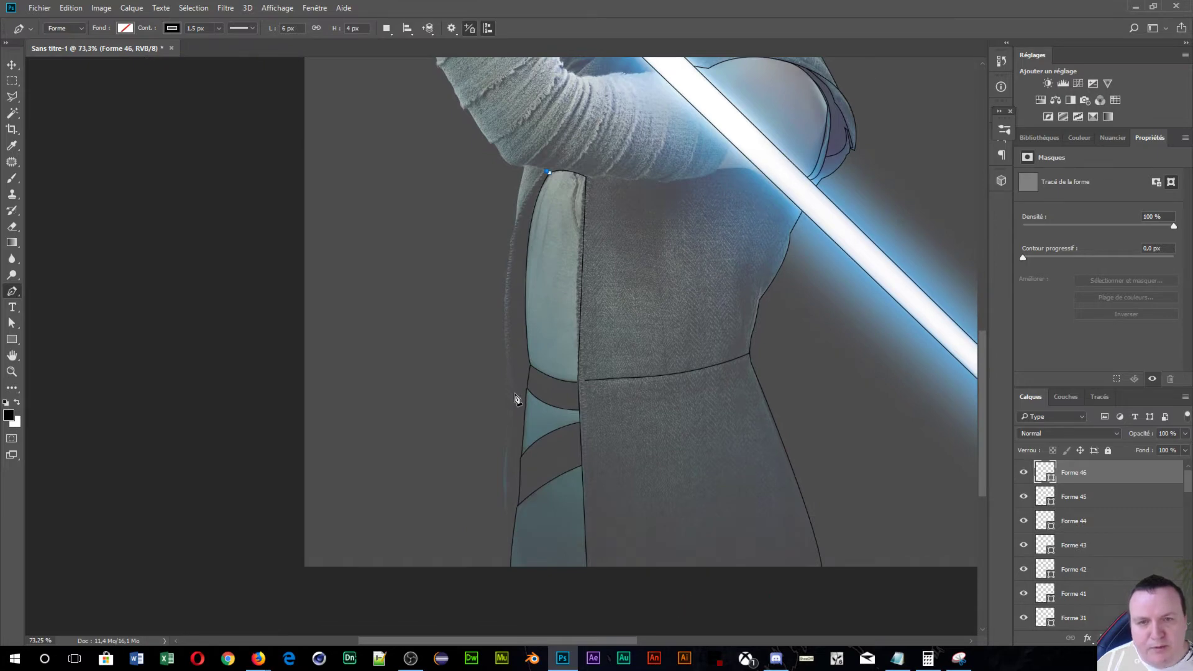
{"action": "left_click_drag", "start_coordinate": [514, 394], "coordinate": [535, 563]}
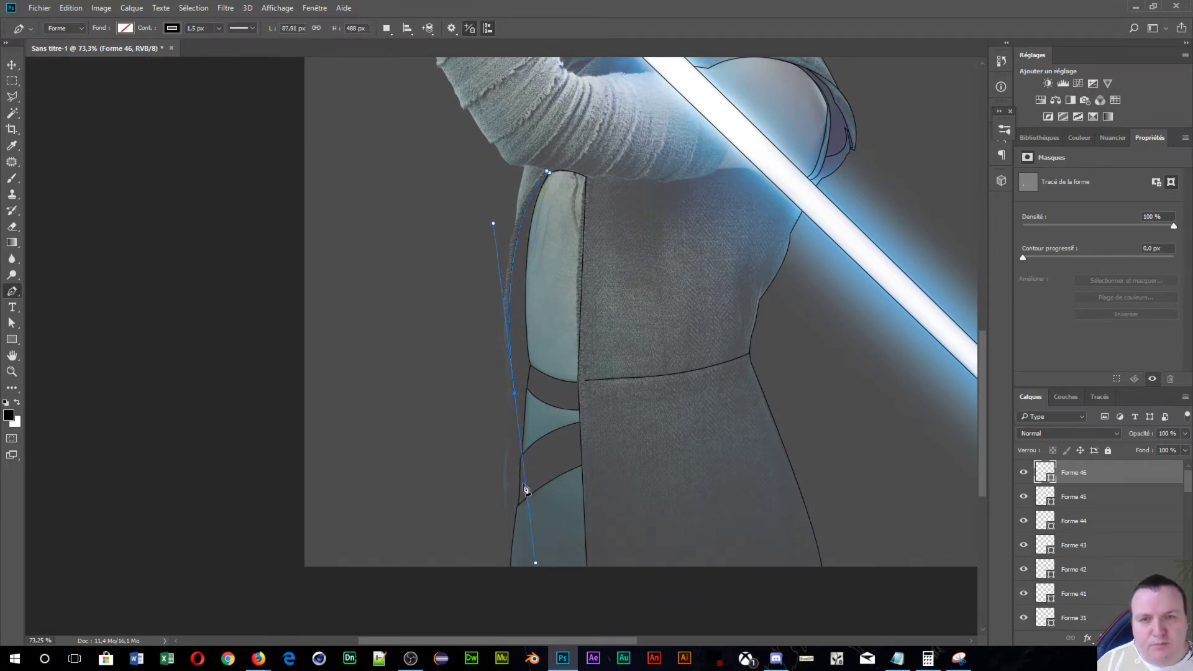
{"action": "key", "text": "alt"}
{"action": "left_click", "coordinate": [515, 396], "text": "alt"}
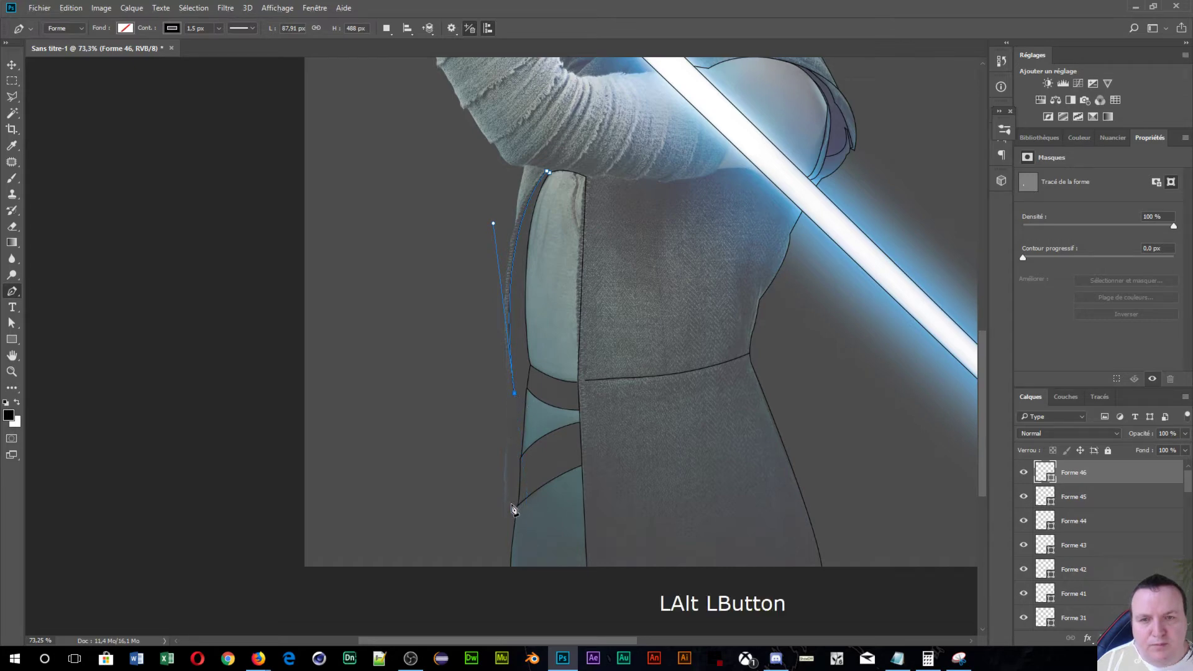
- Extend the line down the fabric strip to a corner point just below the second dark band, about 90 by 761 px overall
{"action": "left_click_drag", "start_coordinate": [513, 518], "coordinate": [523, 539]}
{"action": "key", "text": "alt"}
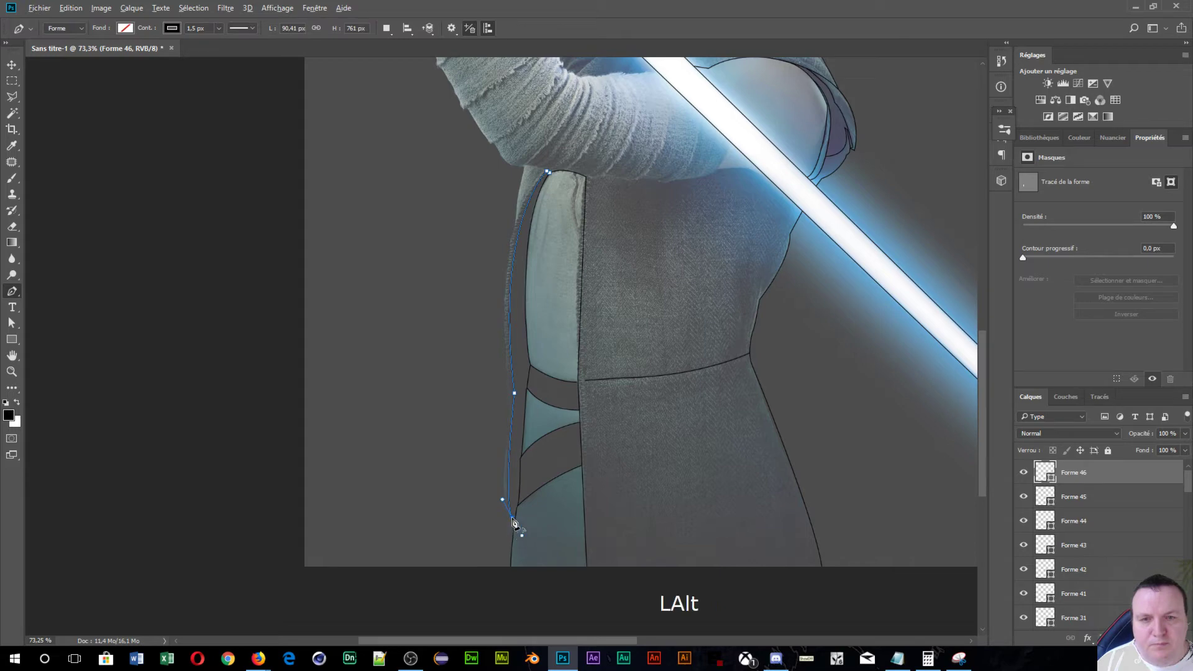
{"action": "left_click", "coordinate": [514, 521], "text": "alt"}
- Trace the fabric strip's lower end with two short segments and a curve back to its outer edge, about 93 by 771 px overall
{"action": "scroll", "coordinate": [517, 529], "scroll_direction": "up", "scroll_amount": 6}
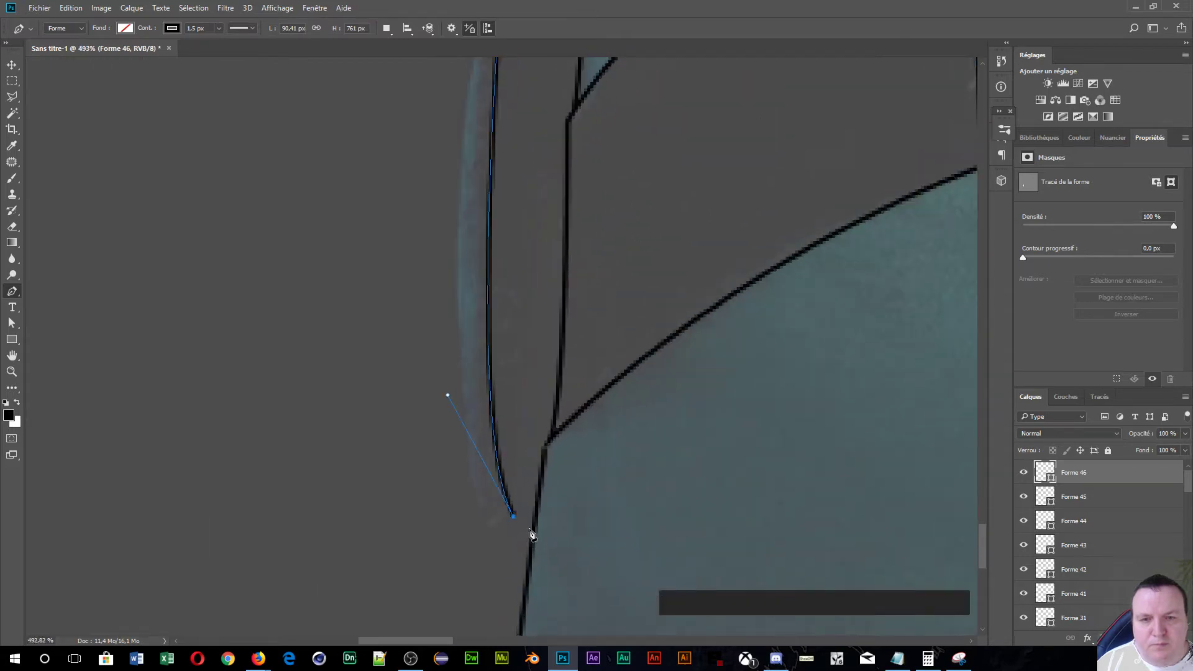
{"action": "left_click", "coordinate": [530, 531]}
{"action": "left_click", "coordinate": [530, 547]}
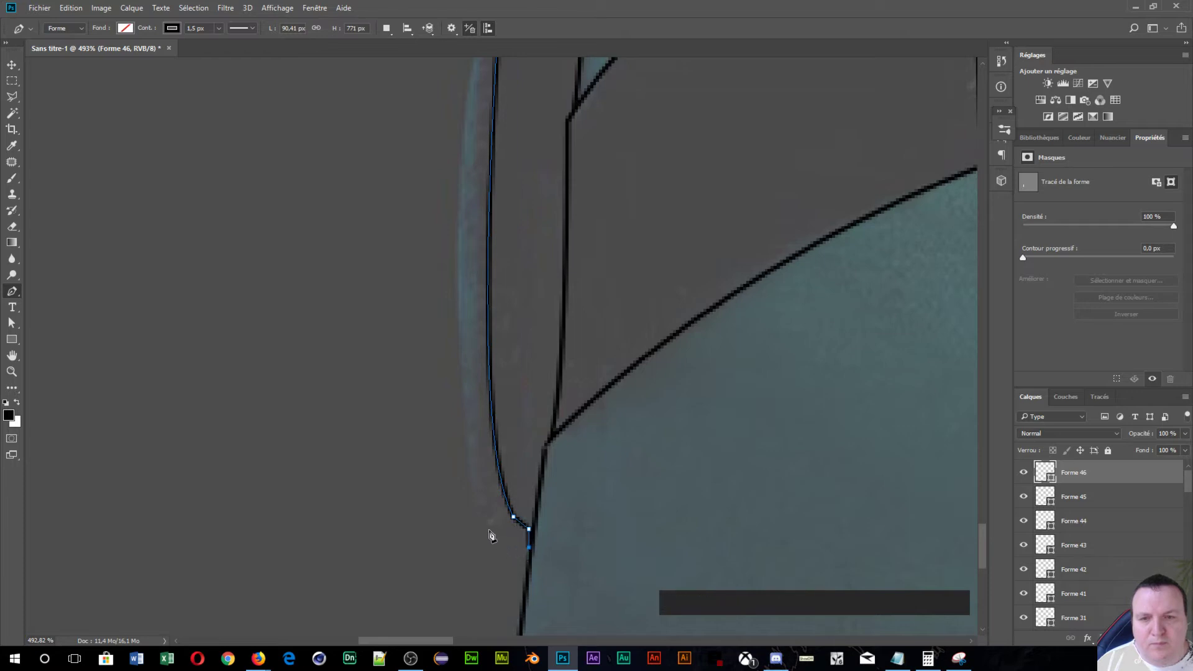
{"action": "left_click_drag", "start_coordinate": [481, 530], "coordinate": [479, 504]}
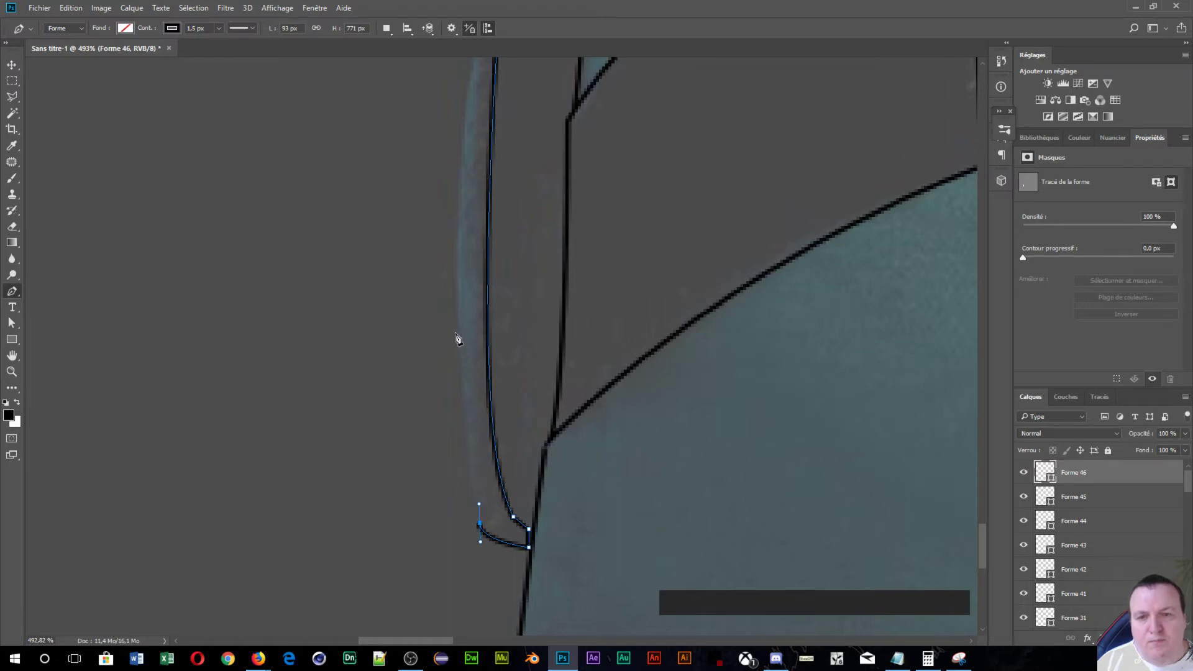
- Curve the strip's outer edge up from its lower end to a point between the two dark bands, about 101 by 771 px overall
{"action": "left_click", "coordinate": [460, 281]}
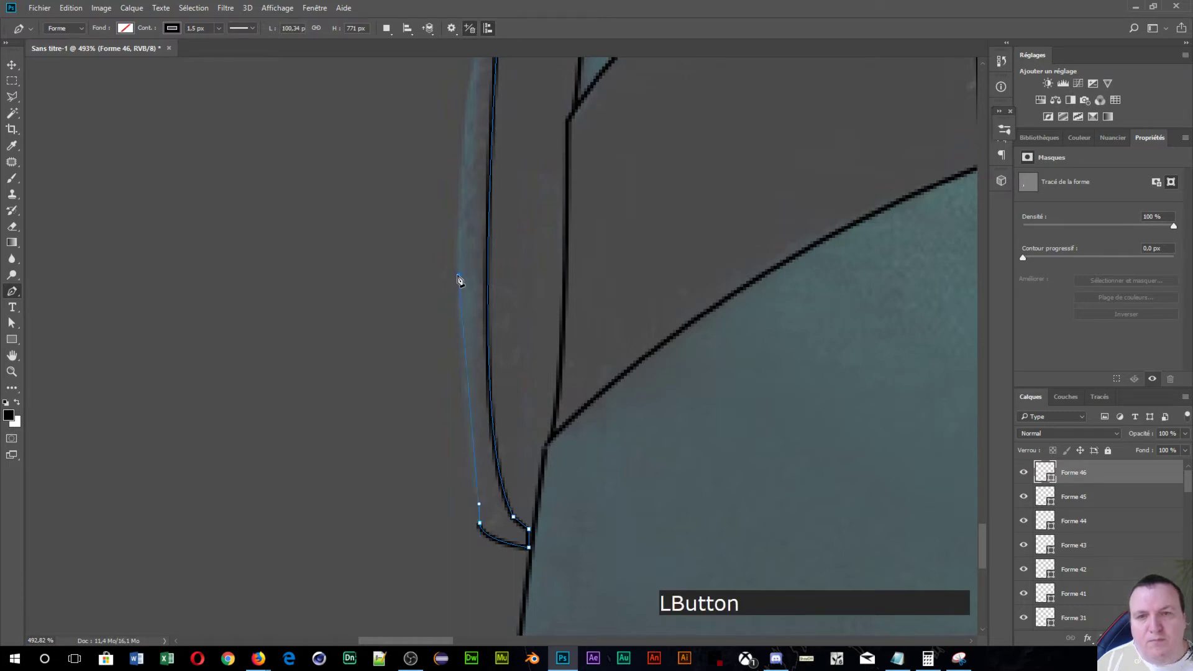
{"action": "left_click_drag", "start_coordinate": [468, 222], "coordinate": [469, 218]}
{"action": "key", "text": "space"}
{"action": "left_click_drag", "start_coordinate": [479, 269], "coordinate": [471, 554]}
{"action": "left_click_drag", "start_coordinate": [500, 476], "coordinate": [581, 114]}
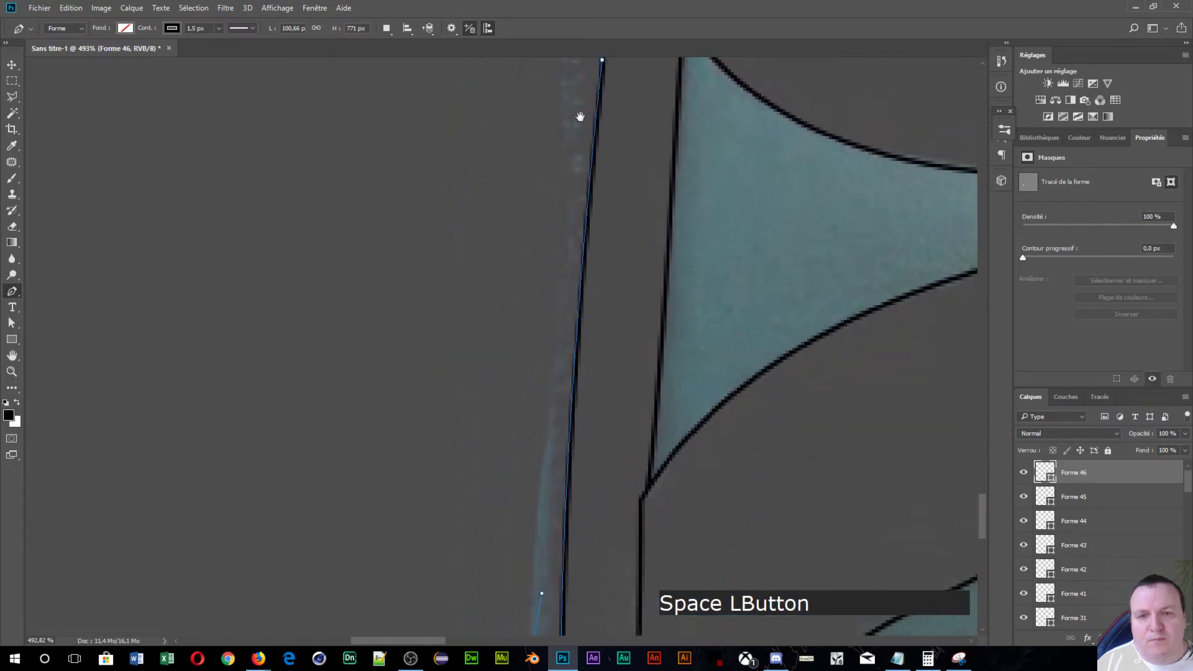
{"action": "left_click", "coordinate": [568, 266]}
{"action": "mouse_move", "coordinate": [578, 205]}
{"action": "left_mouse_down"}
{"action": "mouse_move", "coordinate": [615, 112]}
{"action": "mouse_move", "coordinate": [609, 63]}
{"action": "left_mouse_up"}
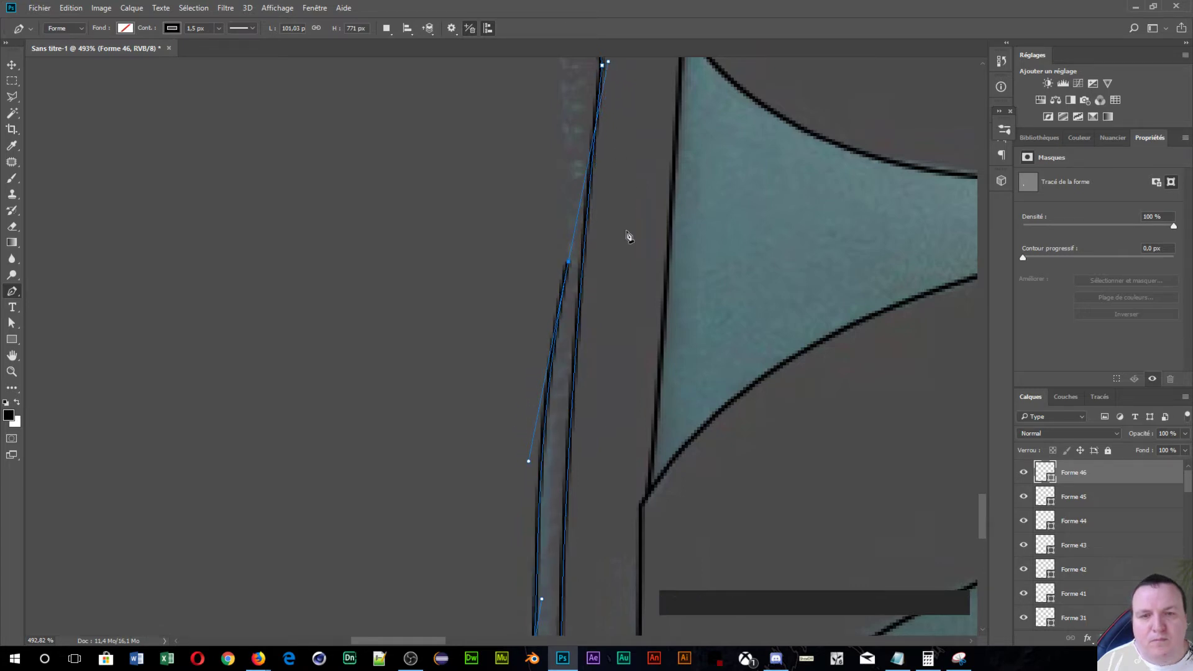
- Make the last point a corner and extend the strip's outer edge up to a corner point beside the upper dark band
{"action": "mouse_move", "coordinate": [623, 386]}
{"action": "left_mouse_down"}
{"action": "mouse_move", "coordinate": [623, 72]}
{"action": "mouse_move", "coordinate": [607, 301]}
{"action": "left_mouse_up"}
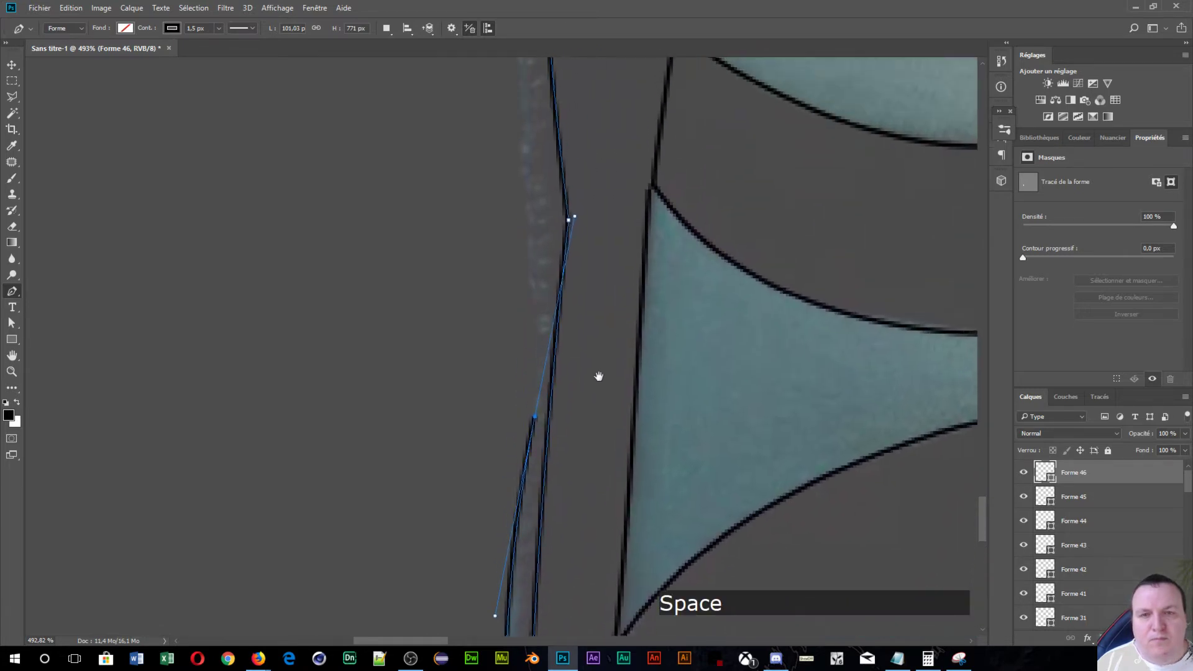
{"action": "left_click_drag", "start_coordinate": [597, 375], "coordinate": [643, 326]}
{"action": "left_click", "coordinate": [565, 316], "text": "alt"}
{"action": "left_click", "coordinate": [616, 244]}
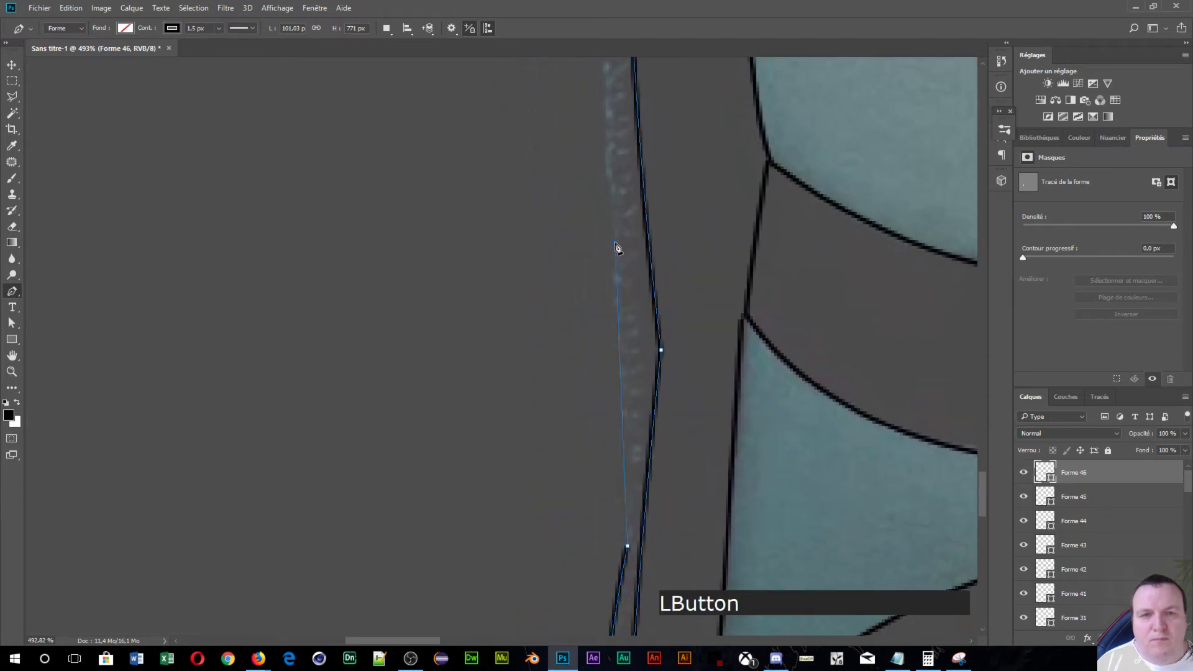
{"action": "left_click_drag", "start_coordinate": [655, 238], "coordinate": [670, 521]}
{"action": "left_click", "coordinate": [629, 525], "text": "alt"}
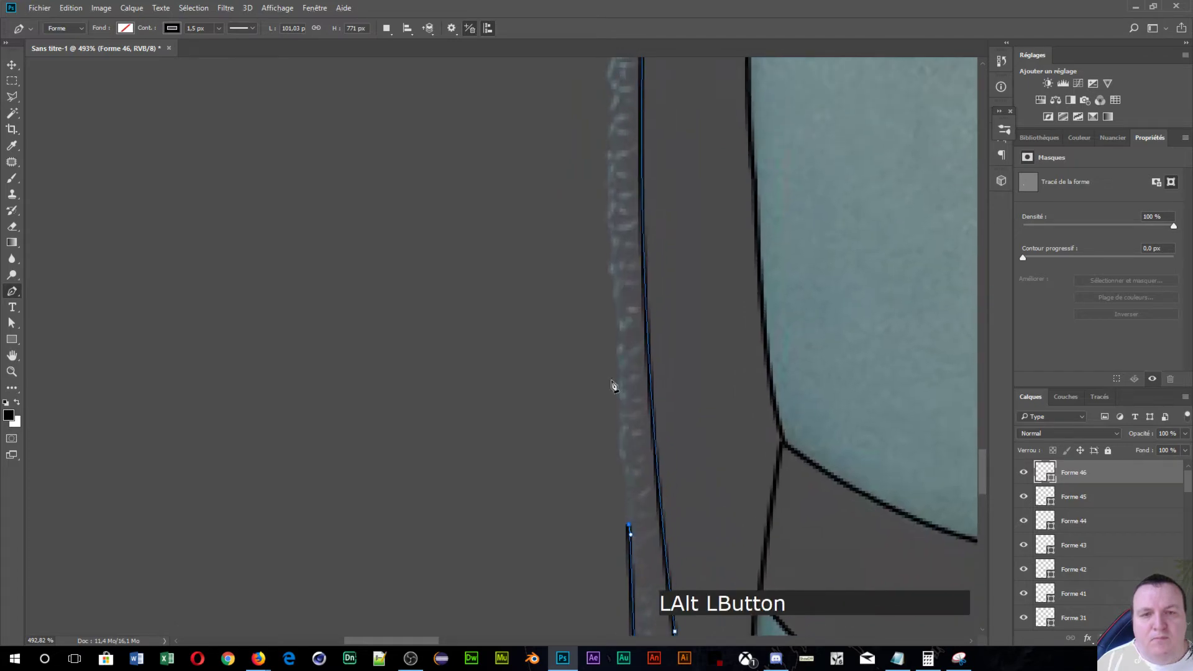
- Curve the strip's outer edge up to its top under the sleeve and finish the shape, about 107 by 772 px overall
{"action": "left_click_drag", "start_coordinate": [618, 223], "coordinate": [629, 519]}
{"action": "scroll", "coordinate": [629, 519], "scroll_direction": "down", "scroll_amount": 6}
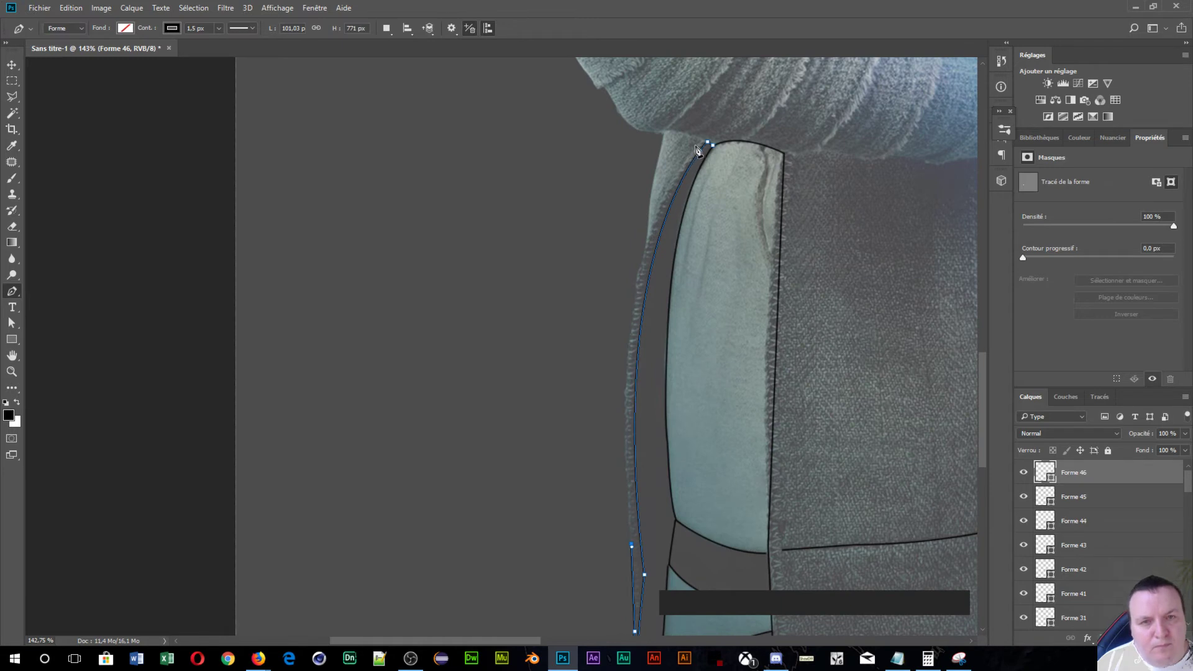
{"action": "left_click", "coordinate": [704, 144]}
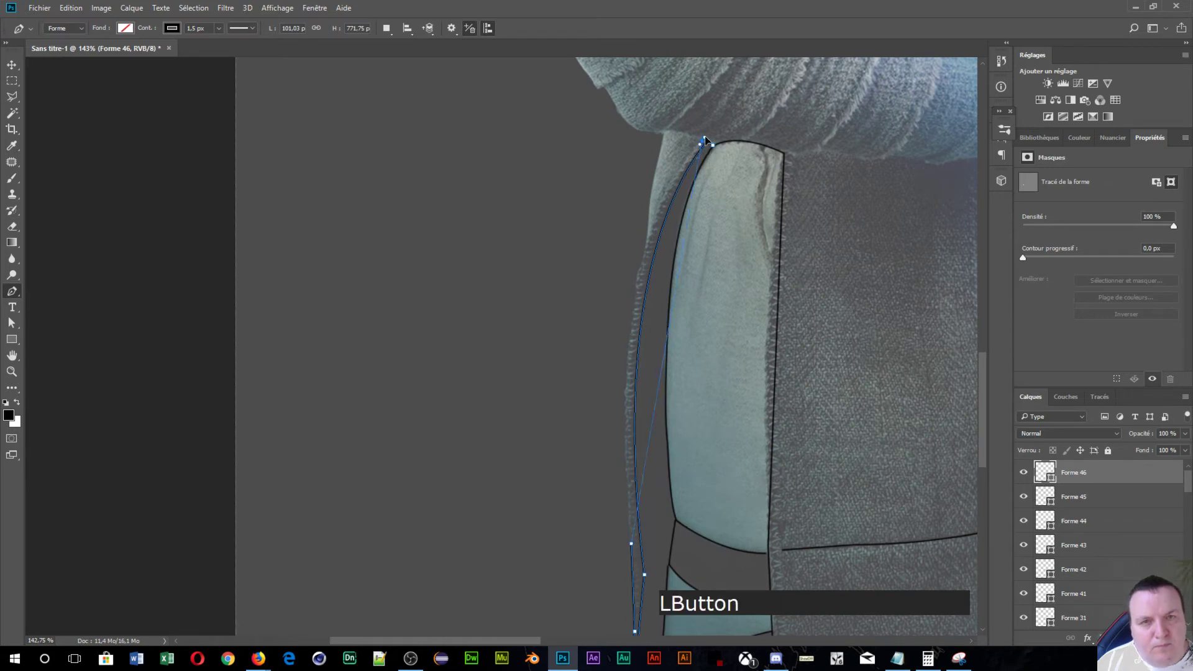
{"action": "left_click_drag", "start_coordinate": [740, 106], "coordinate": [829, 109]}
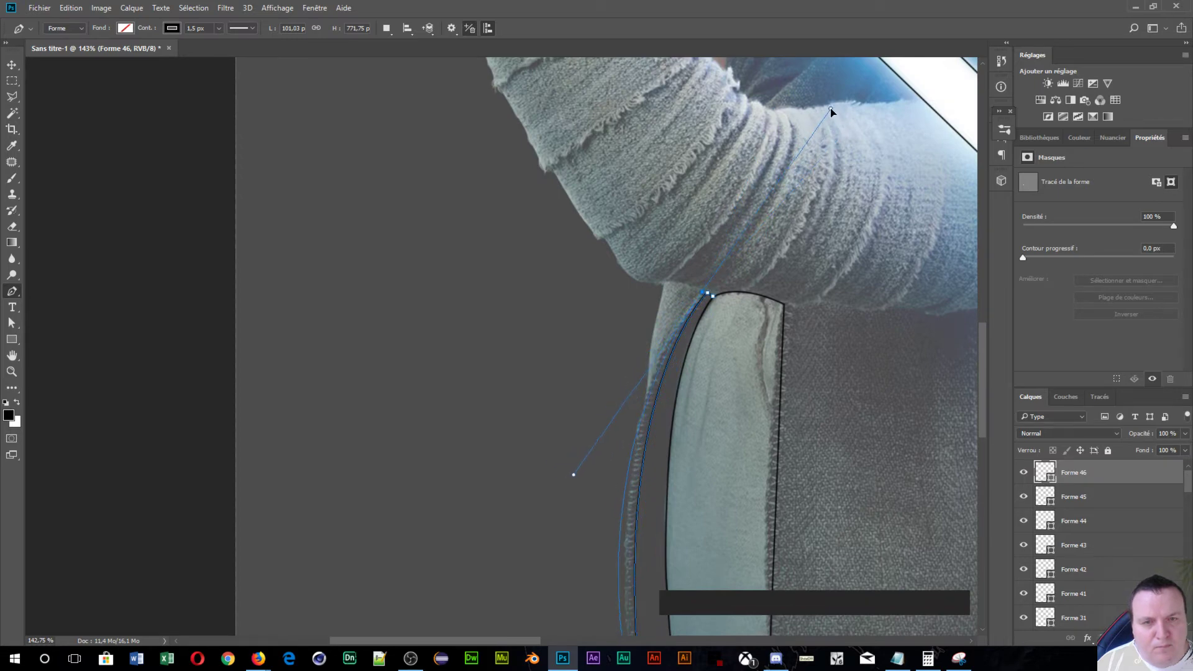
{"action": "scroll", "coordinate": [684, 412], "scroll_direction": "up", "scroll_amount": 6}
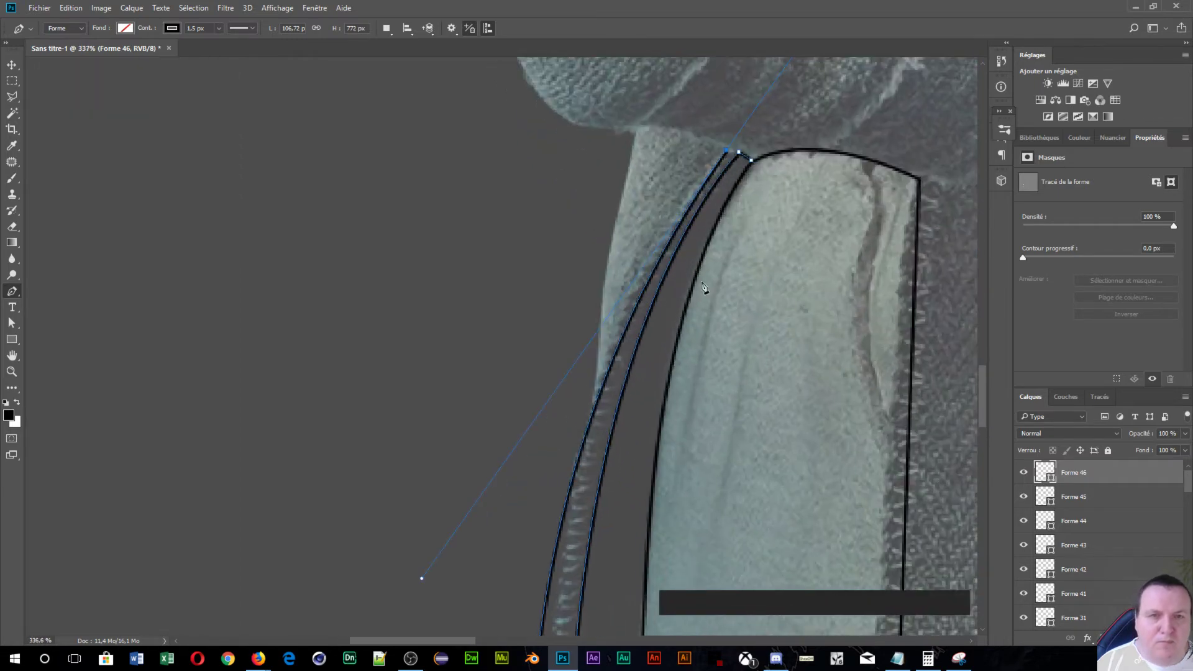
{"action": "left_click_drag", "start_coordinate": [681, 287], "coordinate": [662, 396]}
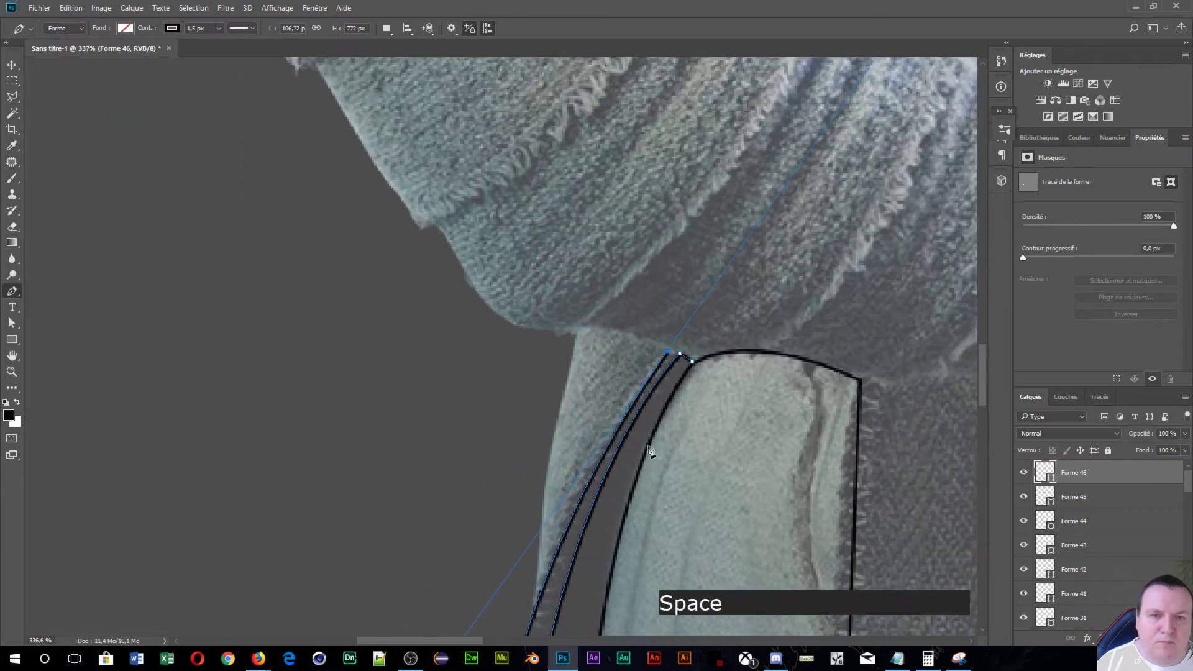
{"action": "key", "text": "Return"}
- Trace a new shape around the small fabric flap under the sleeve, curving outward and down to the strip's outer edge, about 73 by 140 px
{"action": "left_click", "coordinate": [682, 353]}
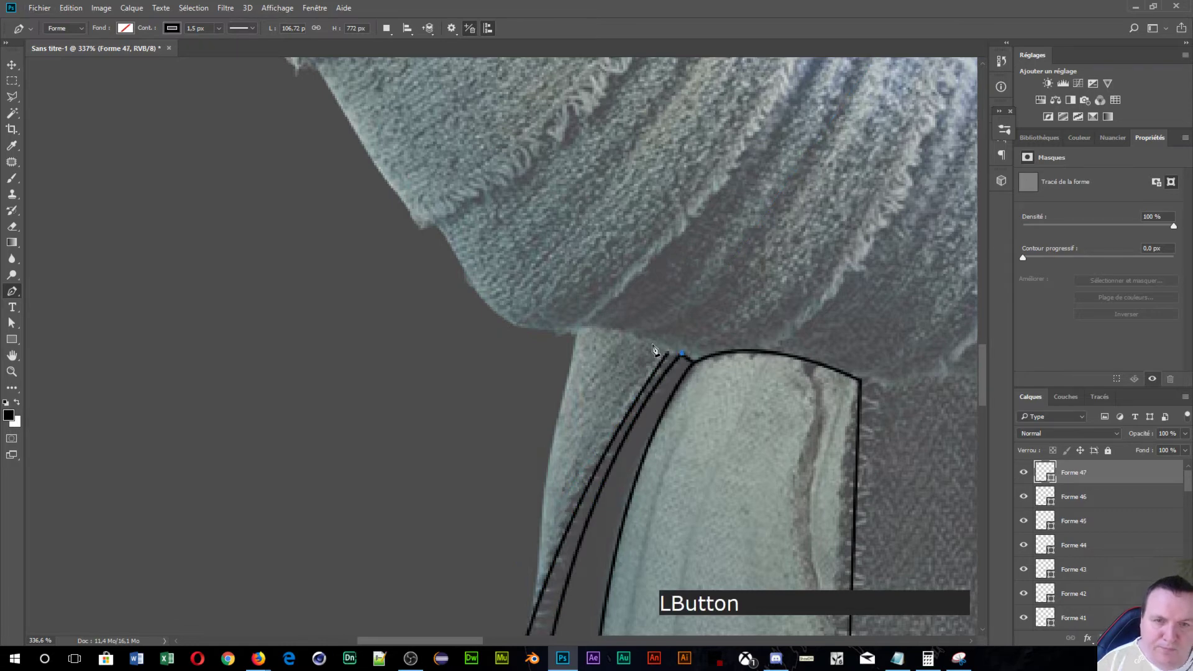
{"action": "mouse_move", "coordinate": [577, 329]}
{"action": "left_mouse_down"}
{"action": "mouse_move", "coordinate": [544, 347]}
{"action": "mouse_move", "coordinate": [540, 337]}
{"action": "left_mouse_up"}
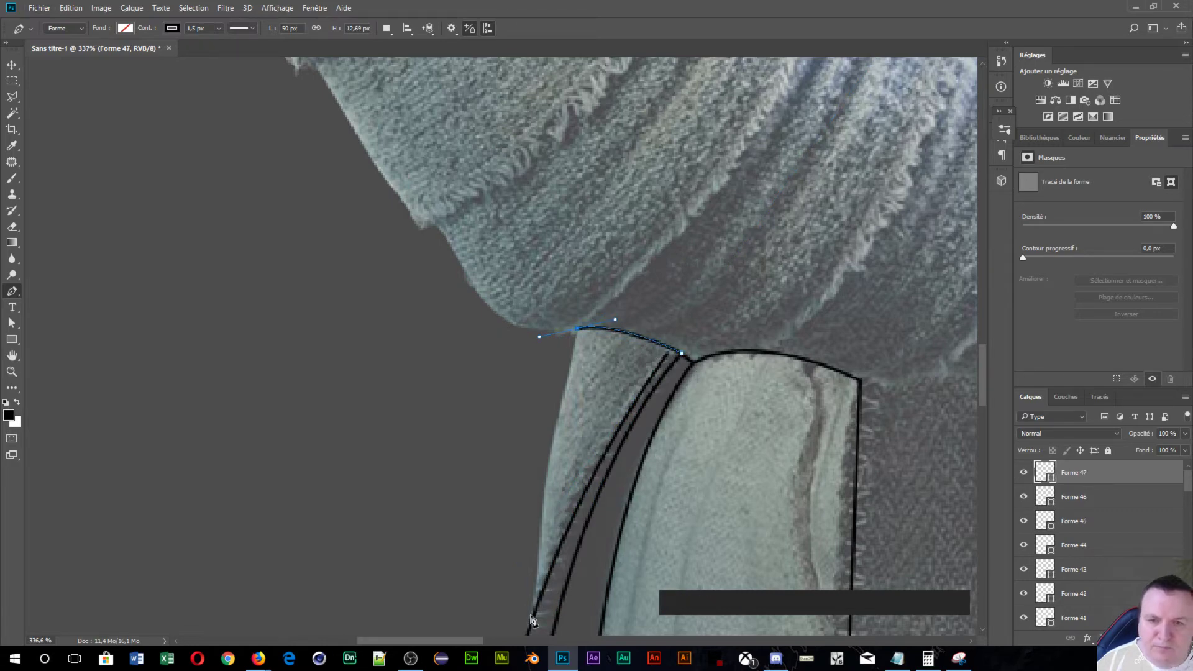
{"action": "left_click", "coordinate": [544, 486]}
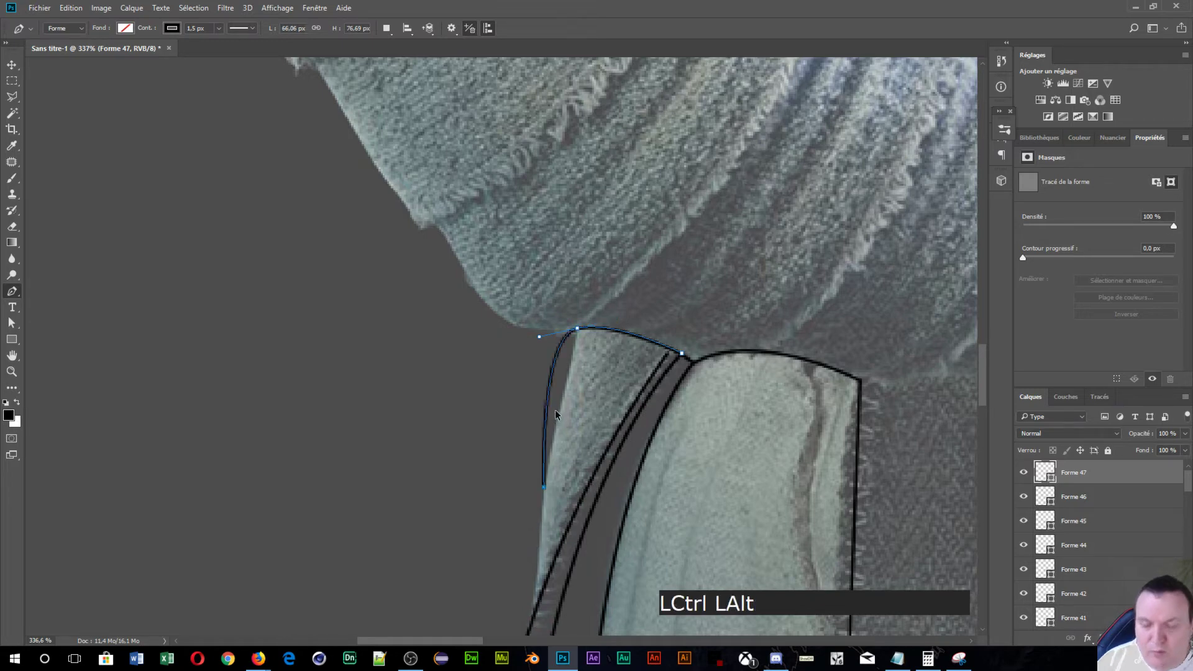
{"action": "key", "text": "ctrl+alt+z"}
{"action": "left_click_drag", "start_coordinate": [595, 433], "coordinate": [643, 350]}
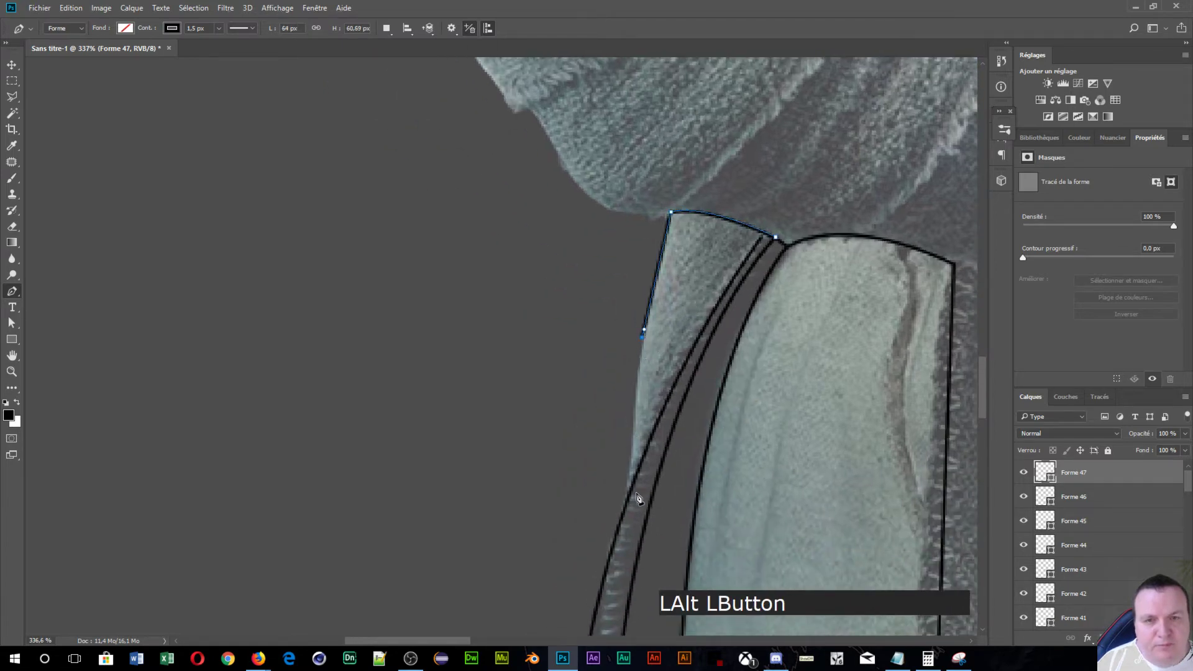
{"action": "left_click_drag", "start_coordinate": [625, 501], "coordinate": [620, 506]}
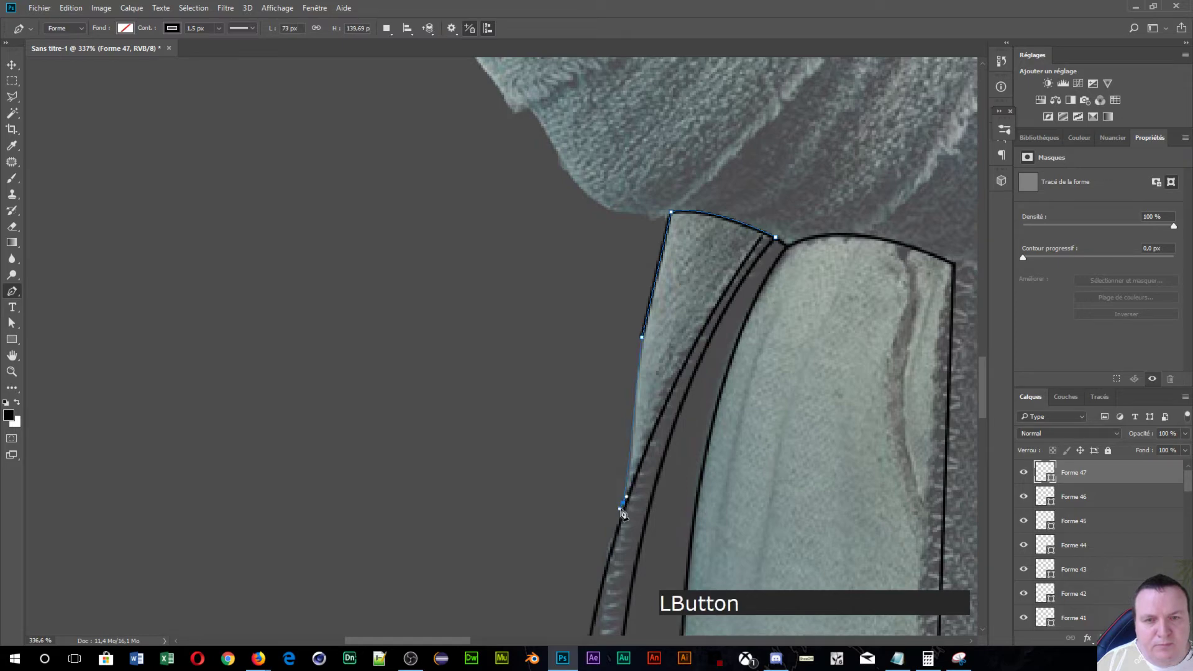
{"action": "key", "text": "Return"}
{"action": "mouse_move", "coordinate": [584, 347]}
{"action": "left_mouse_down"}
{"action": "mouse_move", "coordinate": [588, 403]}
{"action": "mouse_move", "coordinate": [649, 487]}
{"action": "left_mouse_up"}
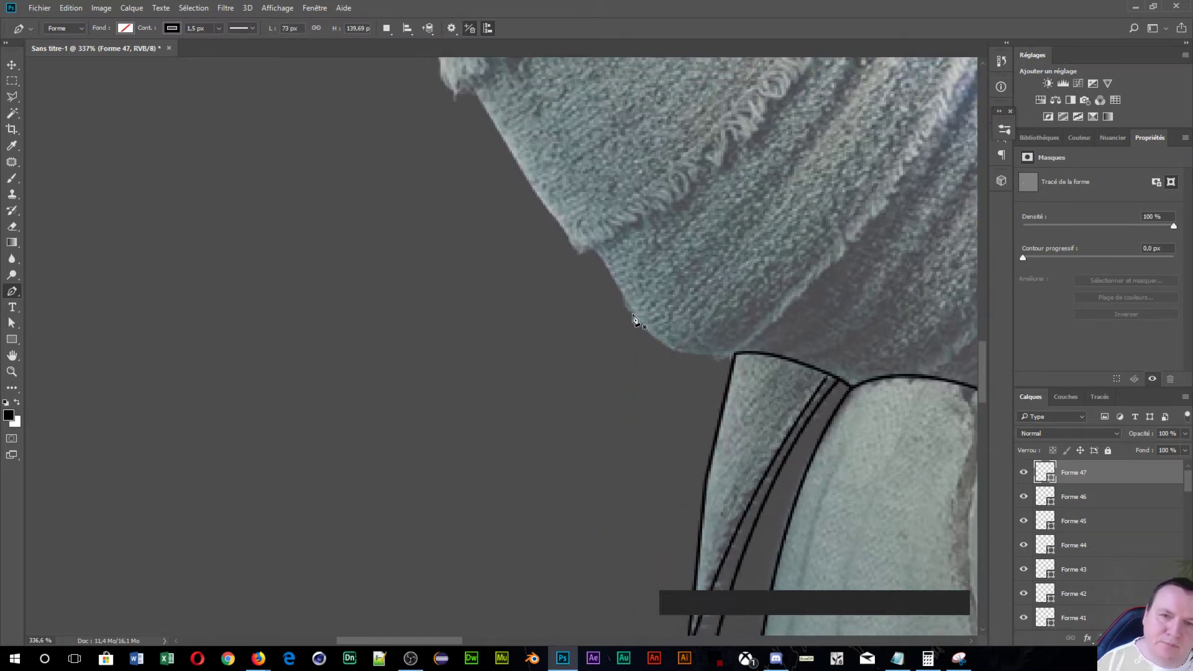
{"action": "left_click_drag", "start_coordinate": [633, 314], "coordinate": [602, 277]}
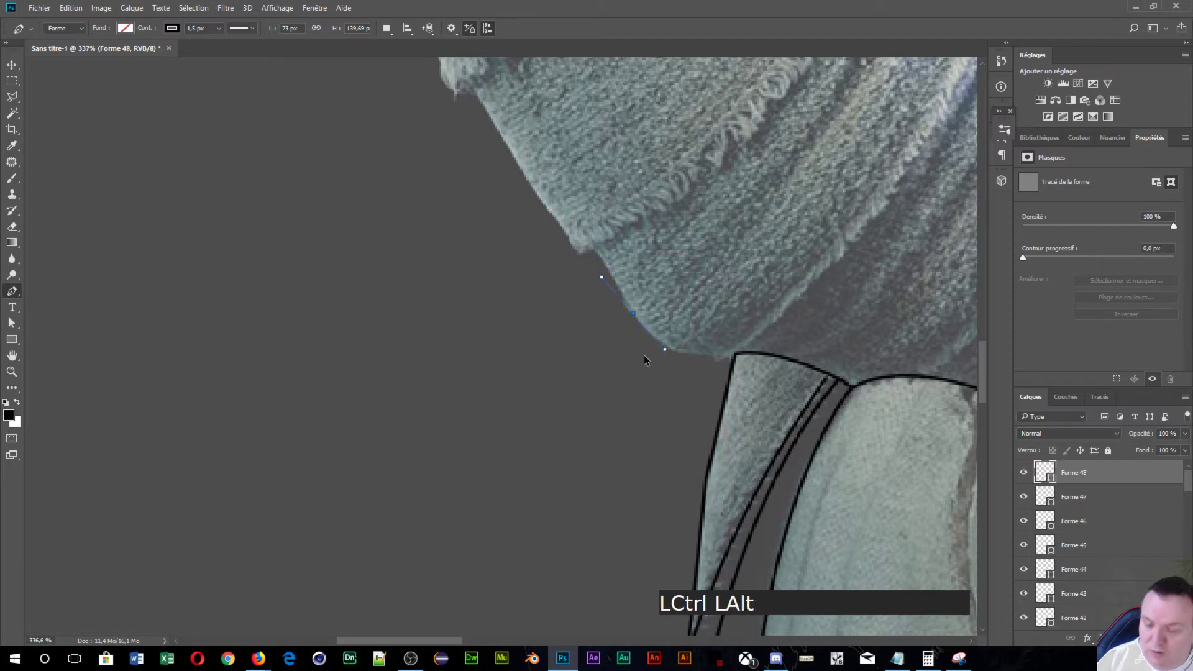
{"action": "key", "text": "ctrl+alt+z"}
{"action": "key", "text": "Return"}
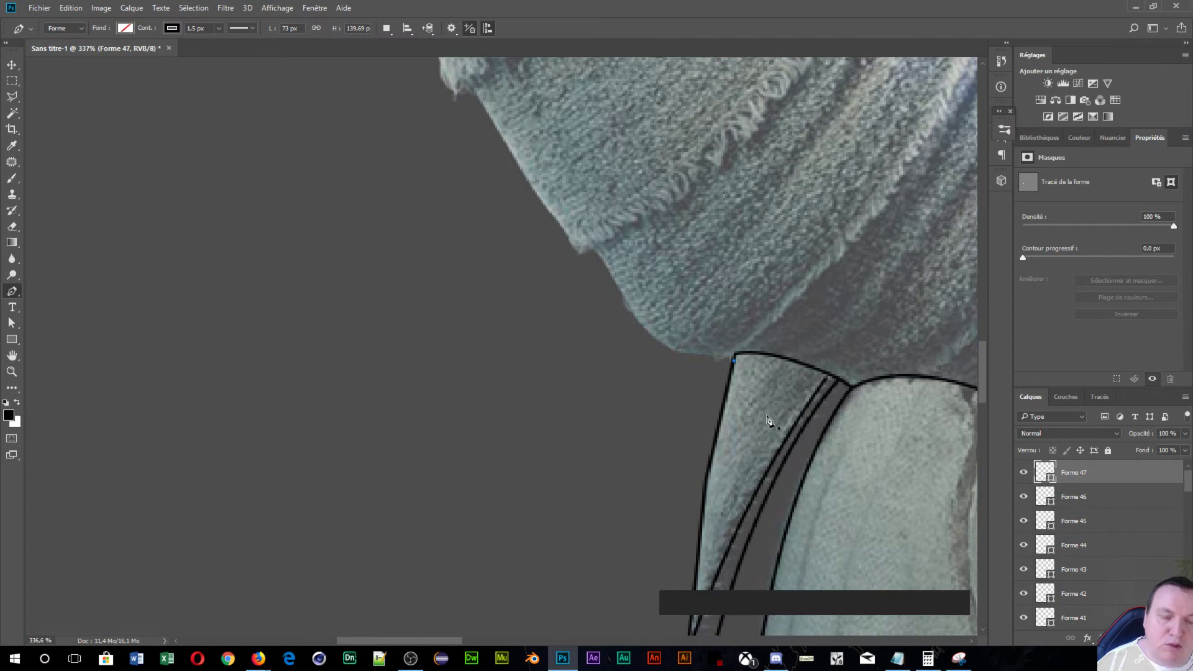
- Start a new shape at the lightsaber's lower edge below the sleeve cuff with a short curve to a corner point, about 33 by 12 px
{"action": "key", "text": "ctrl+0"}
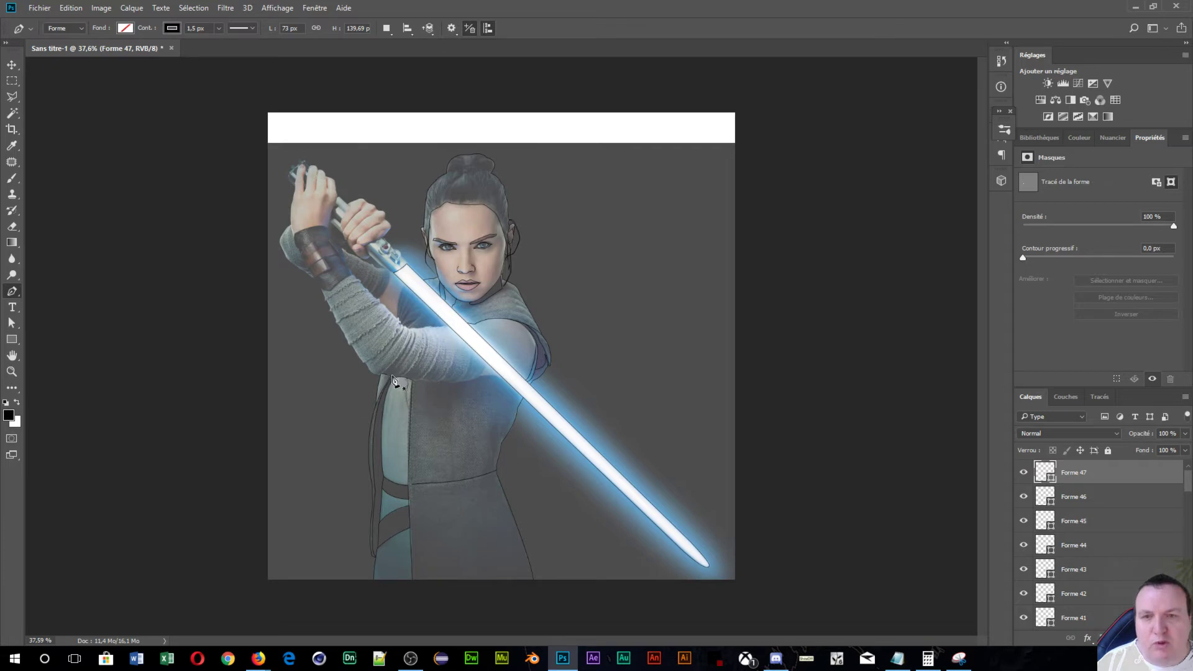
{"action": "scroll", "coordinate": [393, 379], "scroll_direction": "up", "scroll_amount": 10}
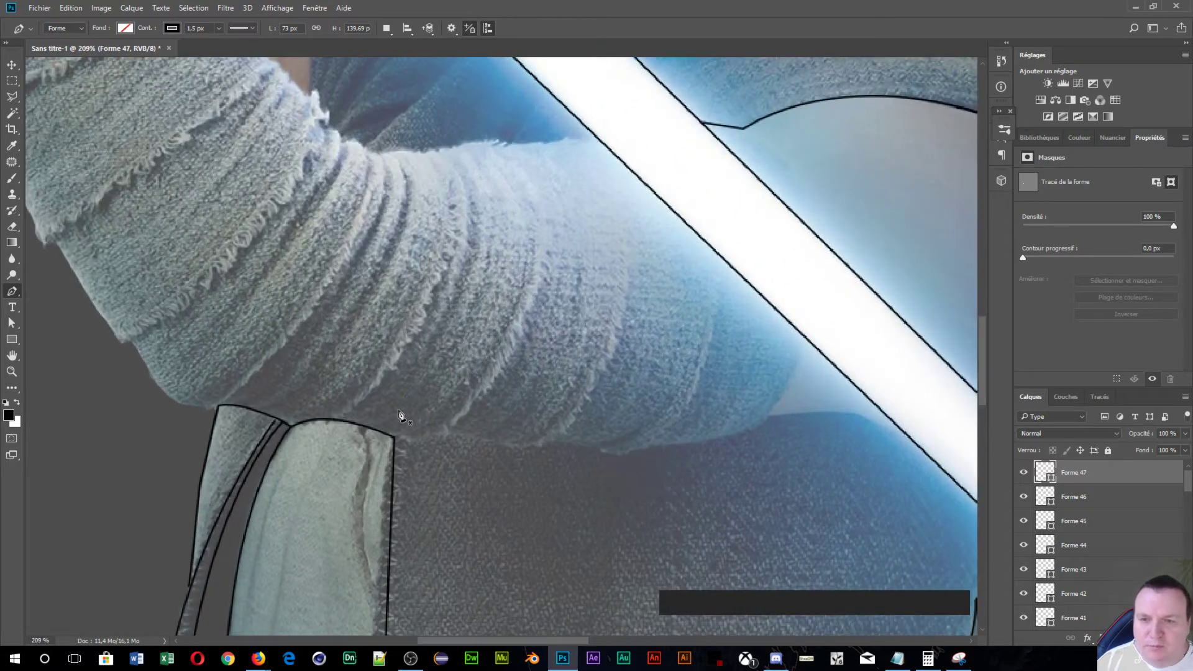
{"action": "left_click", "coordinate": [904, 431]}
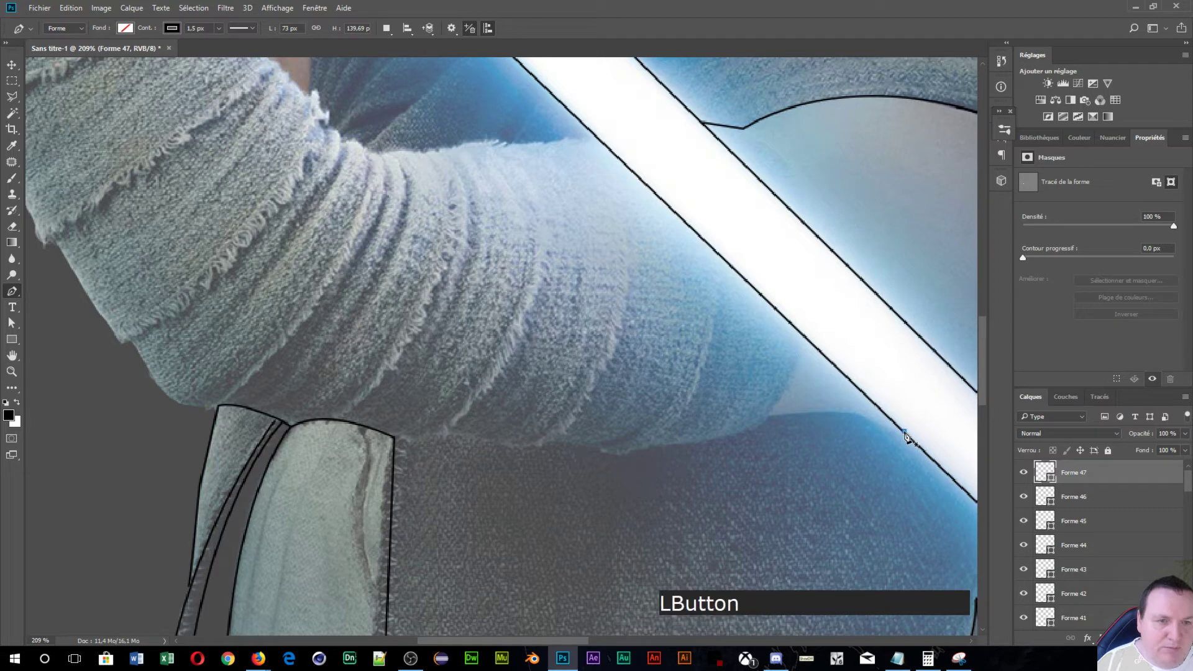
{"action": "left_click", "coordinate": [862, 416]}
{"action": "left_click_drag", "start_coordinate": [850, 404], "coordinate": [850, 404]}
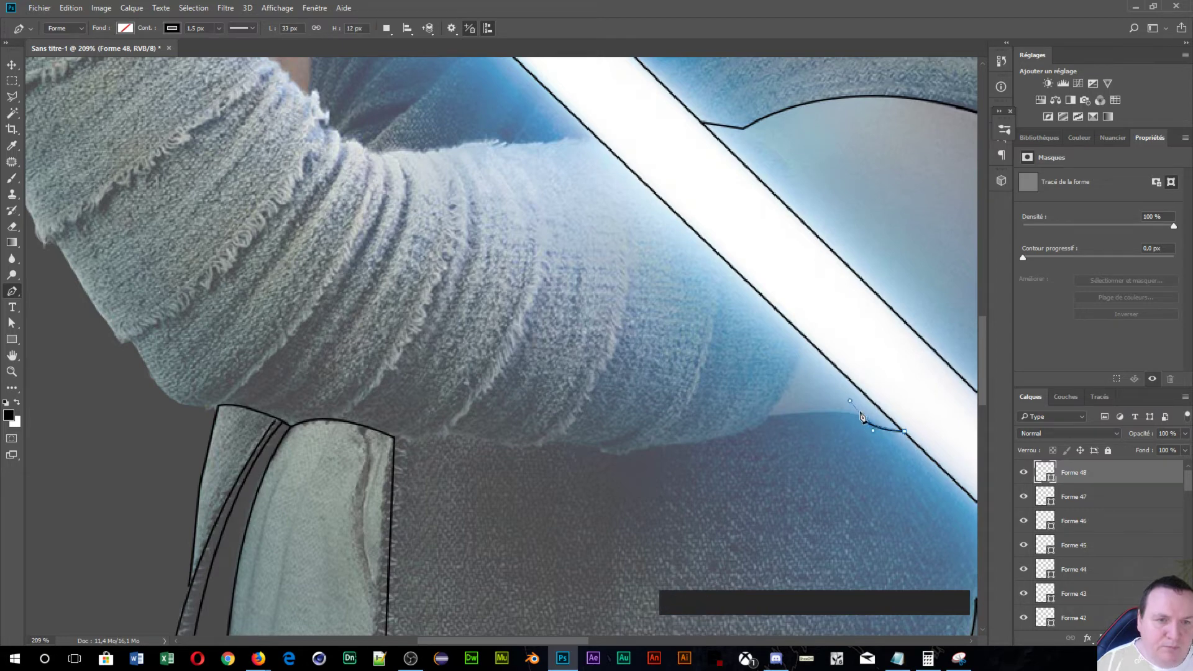
{"action": "left_click", "coordinate": [862, 416], "text": "alt"}
- Extend the line along the bare arm's underside and up the cuff edge to the lightsaber, about 108 by 77 px overall, finishing the shape
{"action": "mouse_move", "coordinate": [767, 415]}
{"action": "left_mouse_down"}
{"action": "mouse_move", "coordinate": [746, 431]}
{"action": "mouse_move", "coordinate": [749, 421]}
{"action": "left_mouse_up"}
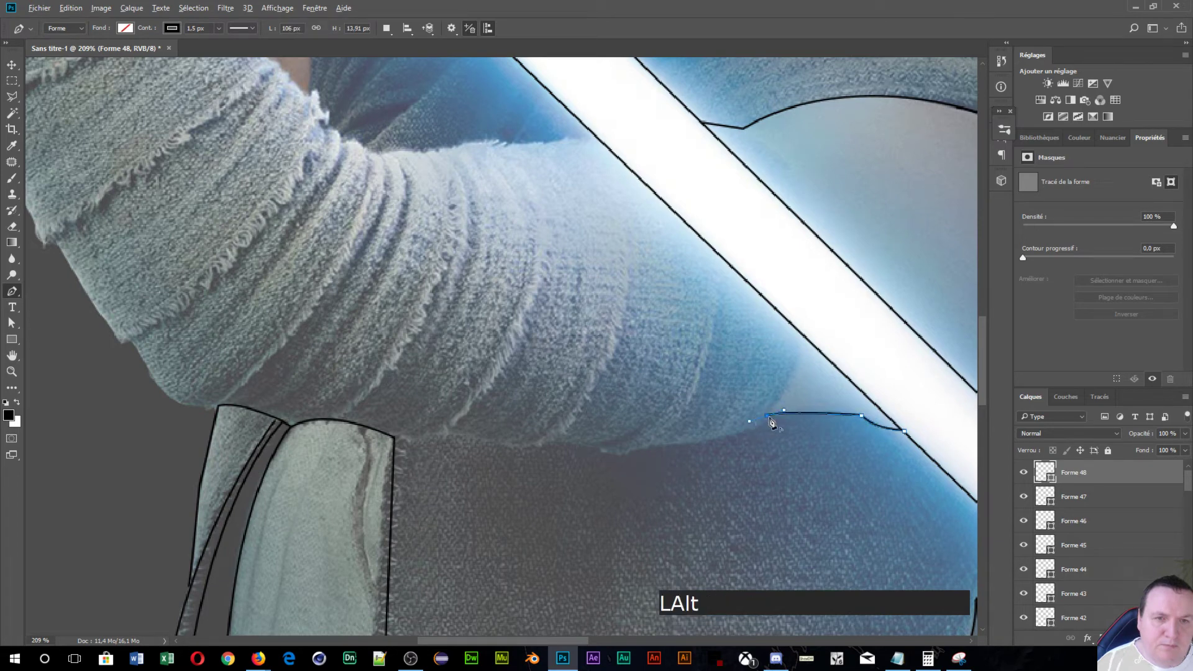
{"action": "left_click", "coordinate": [768, 423], "text": "alt"}
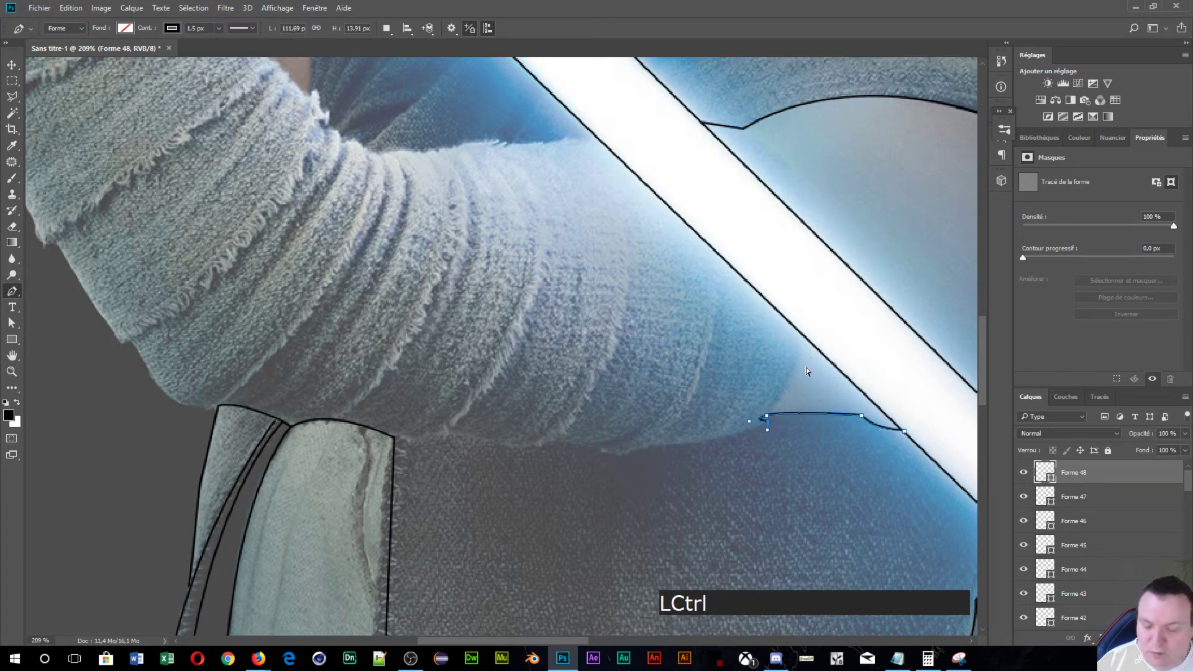
{"action": "key", "text": "ctrl+alt+z"}
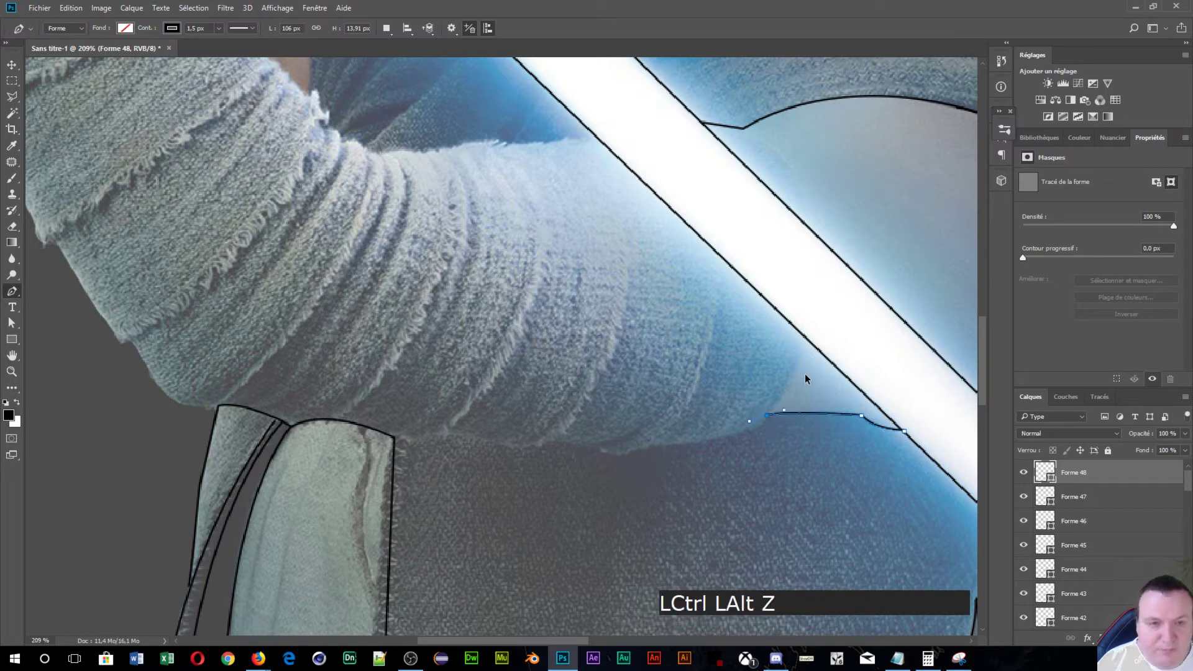
{"action": "left_click_drag", "start_coordinate": [801, 331], "coordinate": [788, 277]}
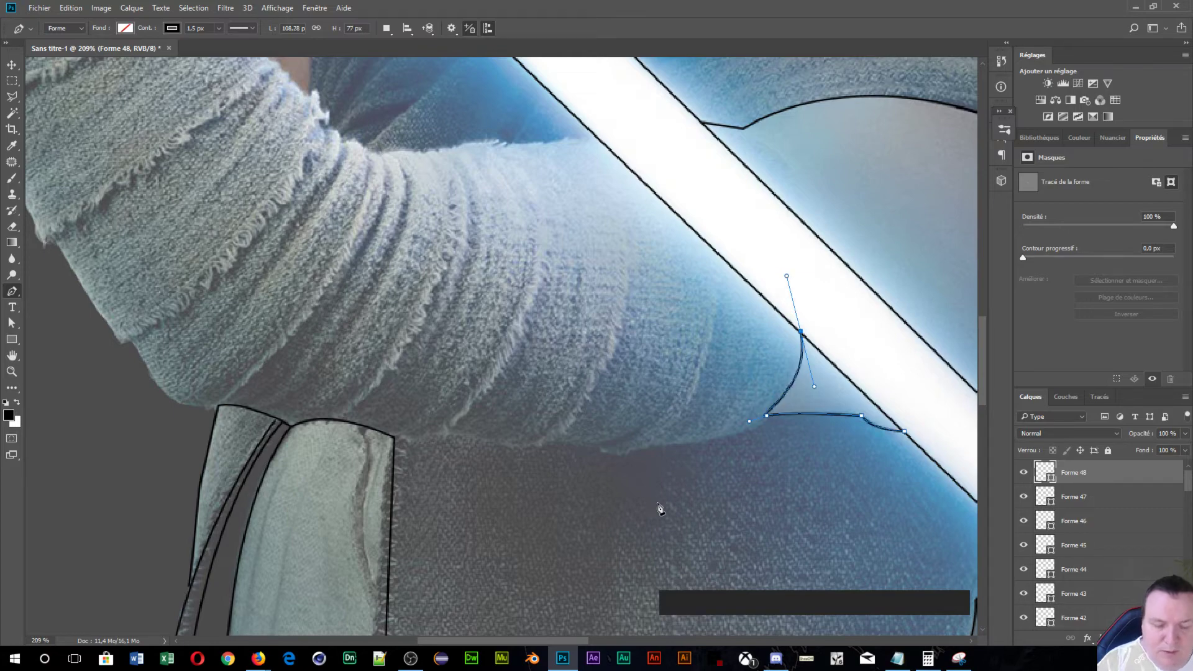
{"action": "key", "text": "Return"}
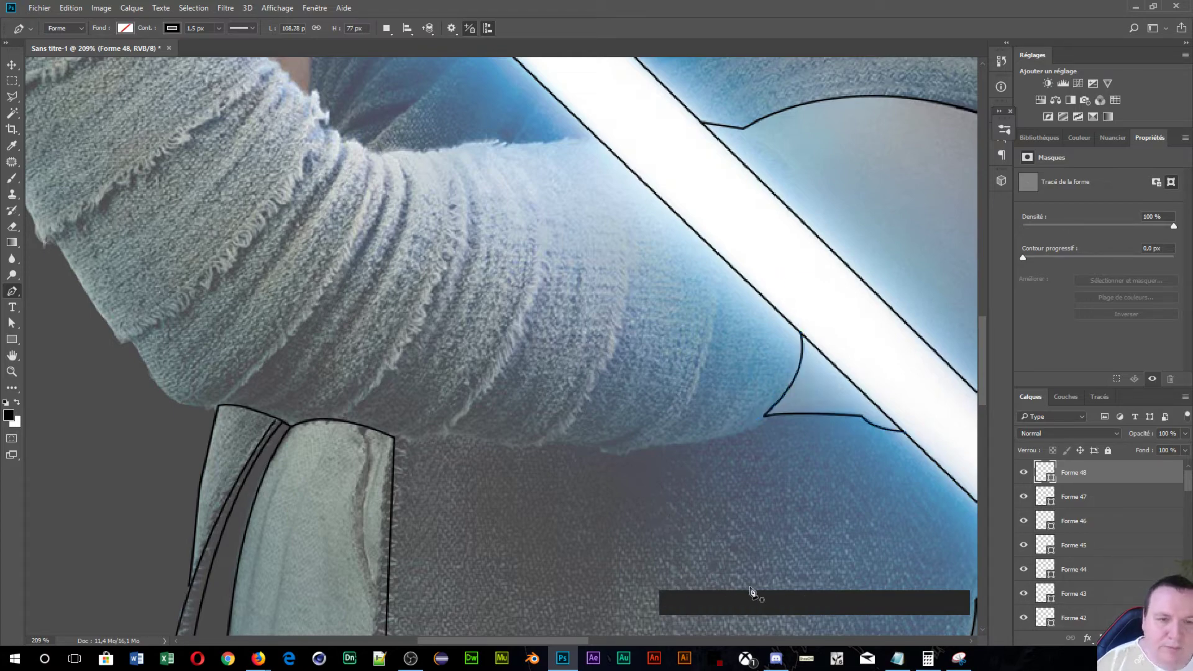
- Start a new shape at the cuff's lower corner with a curve along the sleeve's underside to a corner point, about 75 by 22 px
{"action": "scroll", "coordinate": [789, 516], "scroll_direction": "up", "scroll_amount": 2}
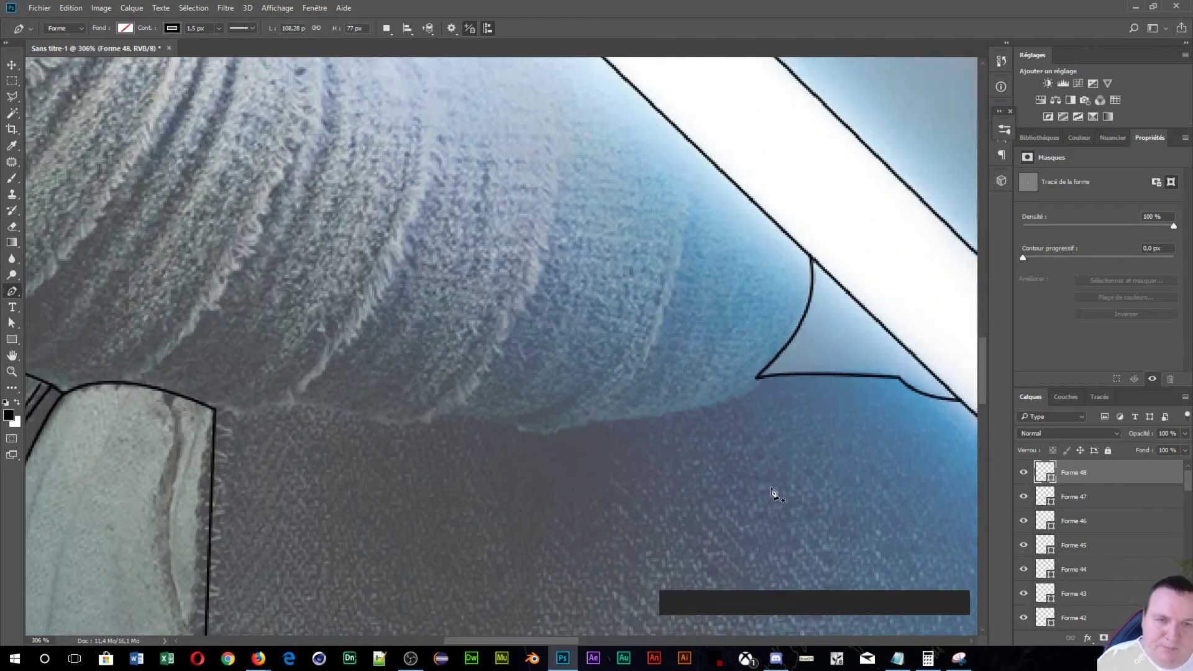
{"action": "left_click", "coordinate": [758, 379]}
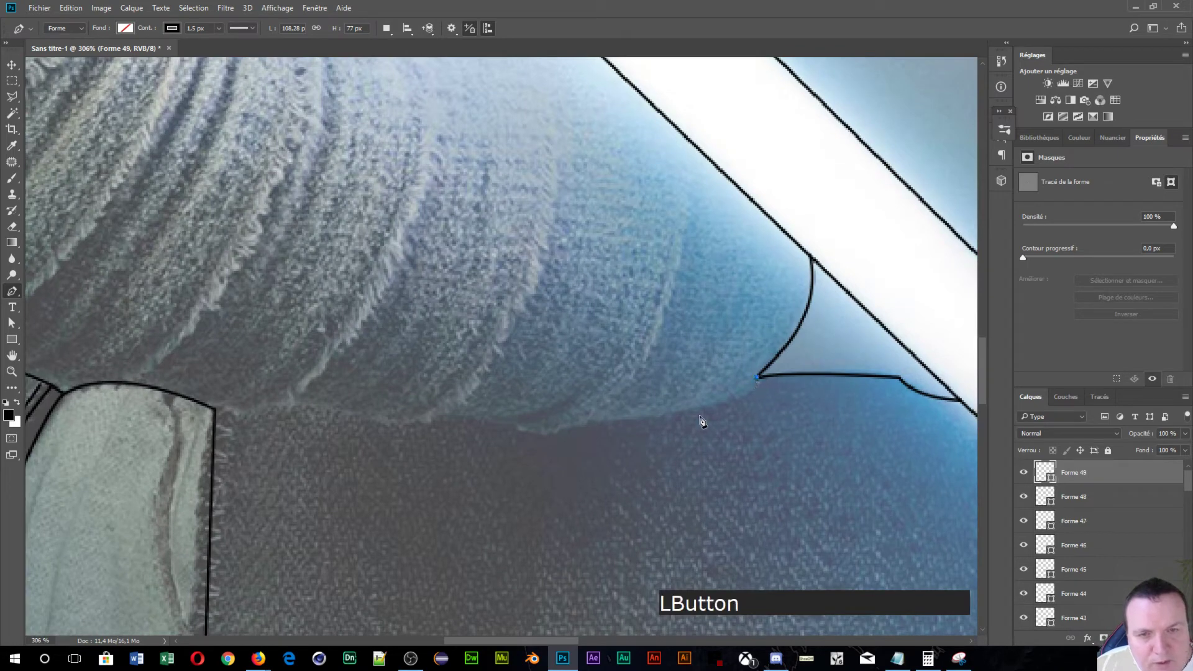
{"action": "left_click_drag", "start_coordinate": [616, 419], "coordinate": [526, 415]}
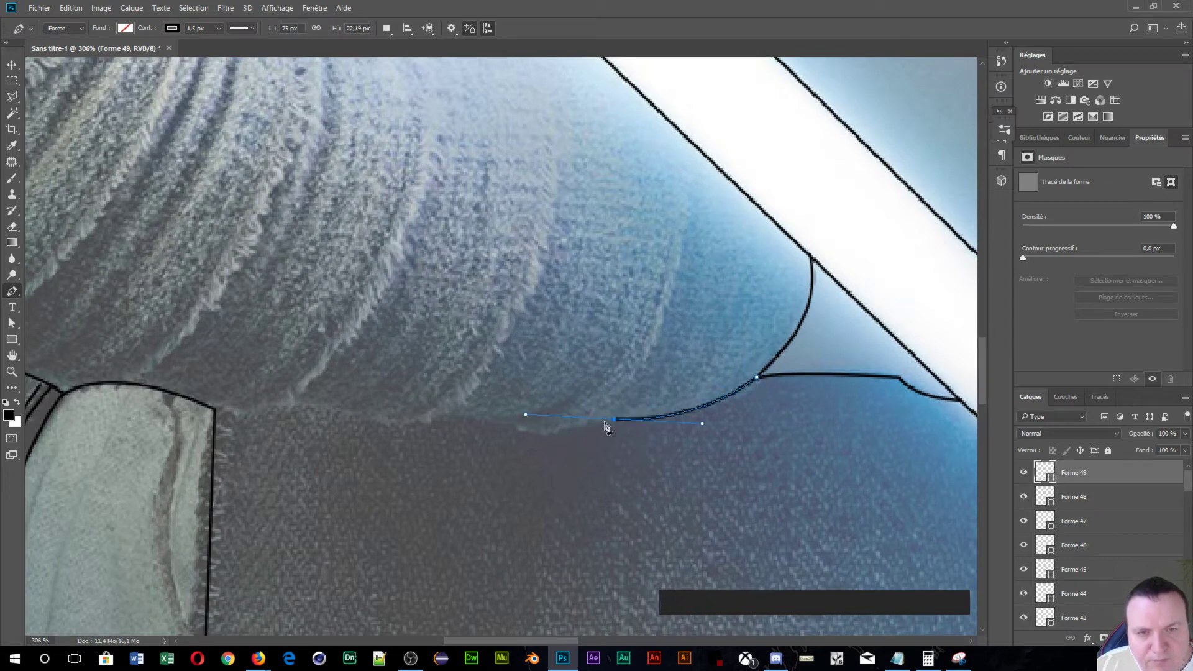
{"action": "left_click", "coordinate": [614, 419], "text": "alt"}
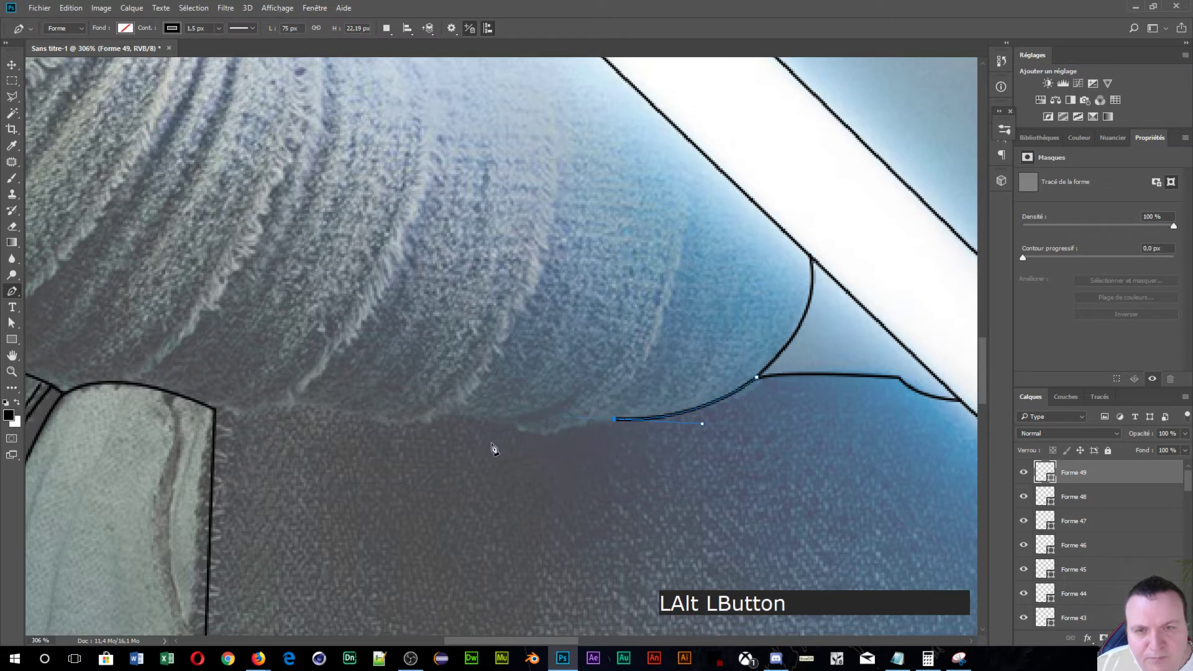
- Extend the line along the sleeve's wavy underside through three more corner points toward the light panel, about 201 by 29 px overall
{"action": "left_click", "coordinate": [510, 428]}
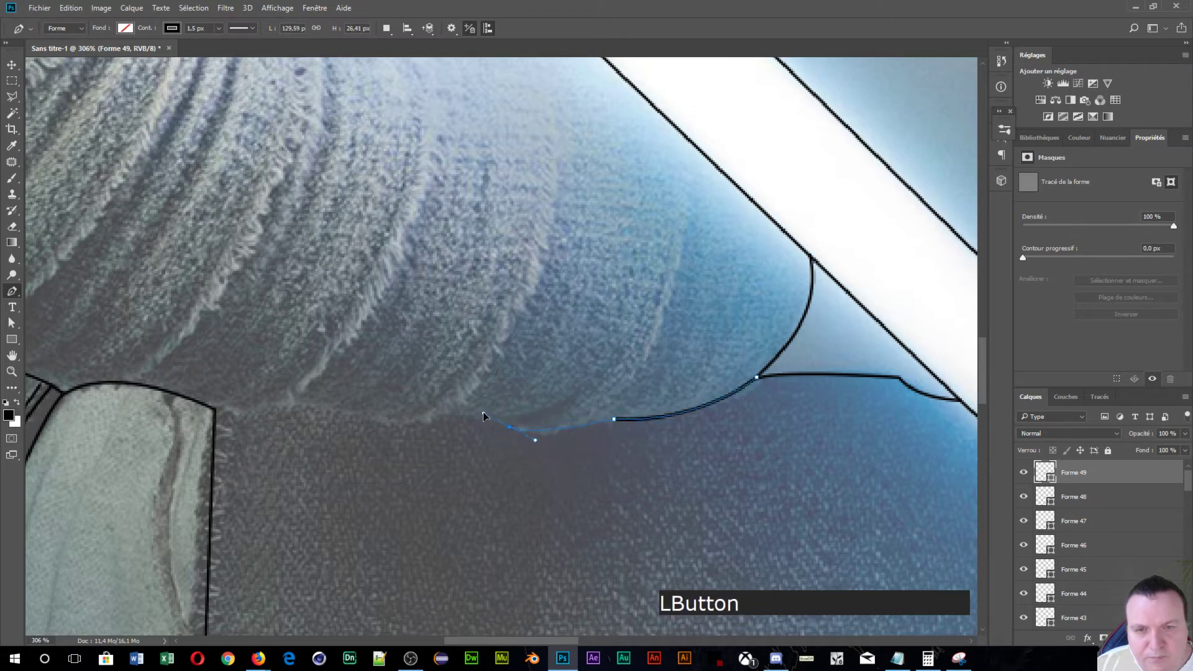
{"action": "left_click_drag", "start_coordinate": [482, 411], "coordinate": [352, 408]}
{"action": "left_click", "coordinate": [509, 430], "text": "alt"}
{"action": "left_click", "coordinate": [427, 419], "text": "alt"}
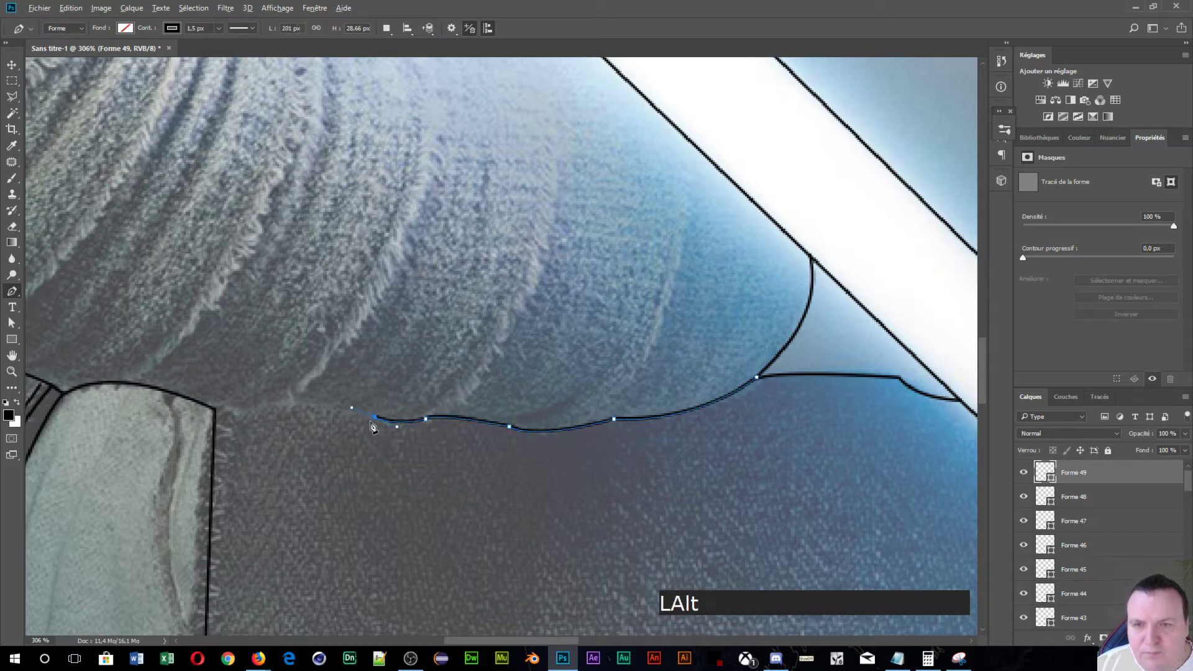
{"action": "left_click", "coordinate": [375, 420], "text": "alt"}
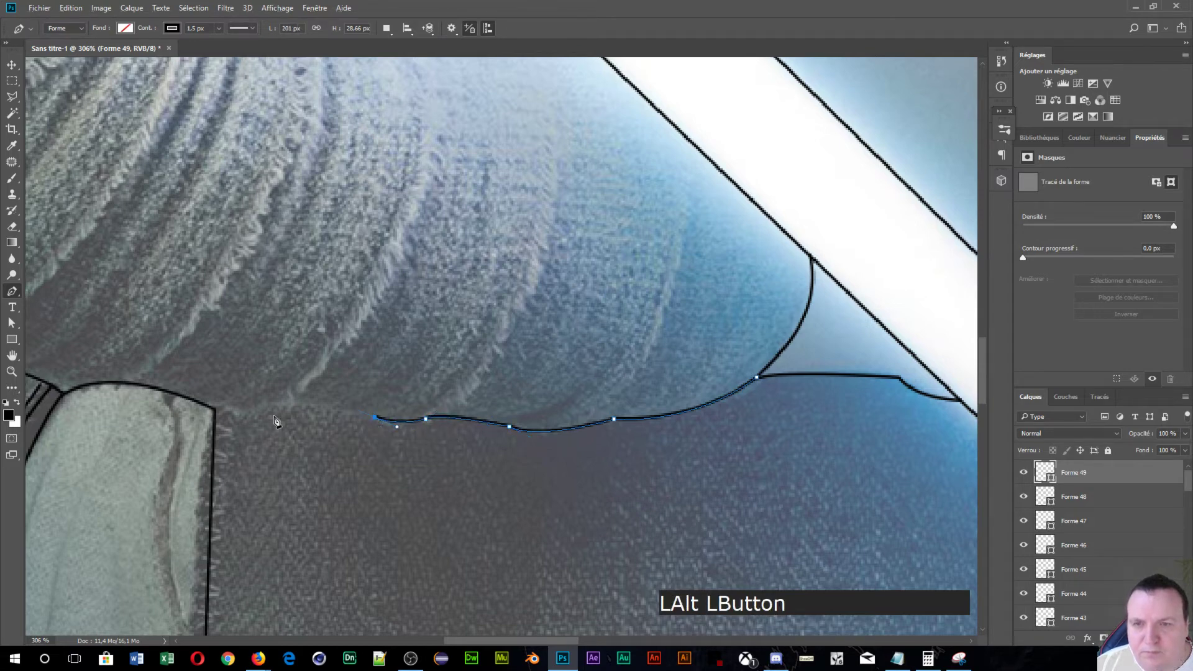
- Extend the line along the sleeve's underside through two more corner points to the vest panel's edge, about 284 by 29 px overall, finishing the shape
{"action": "left_click", "coordinate": [241, 415]}
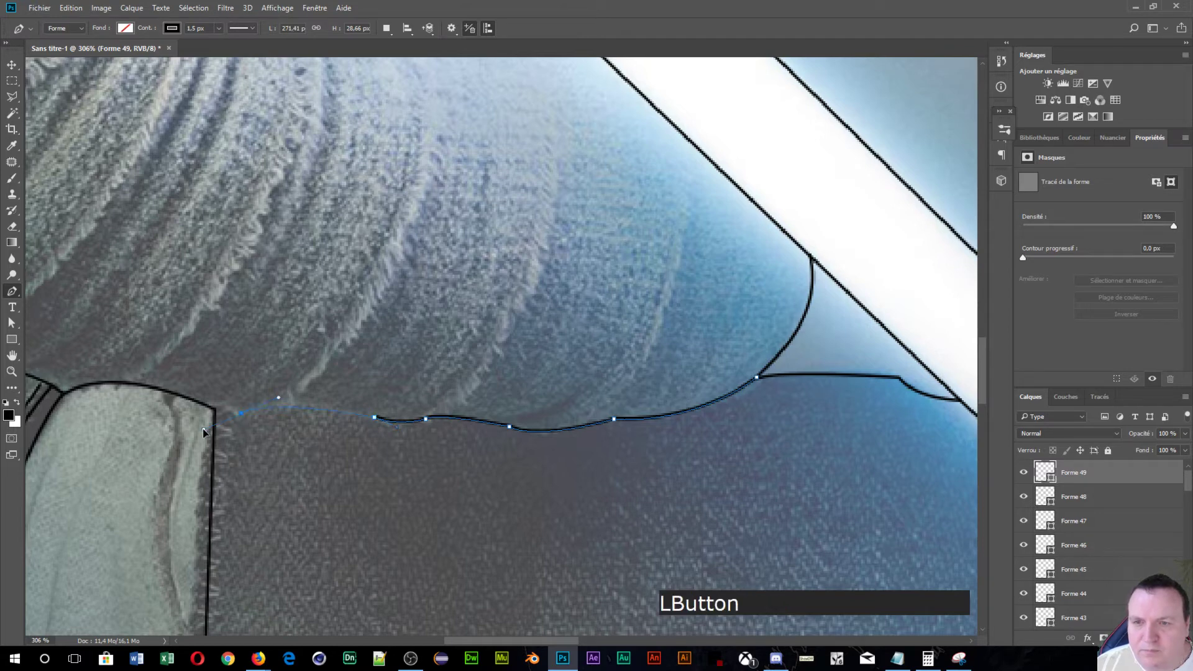
{"action": "left_click_drag", "start_coordinate": [203, 428], "coordinate": [179, 432]}
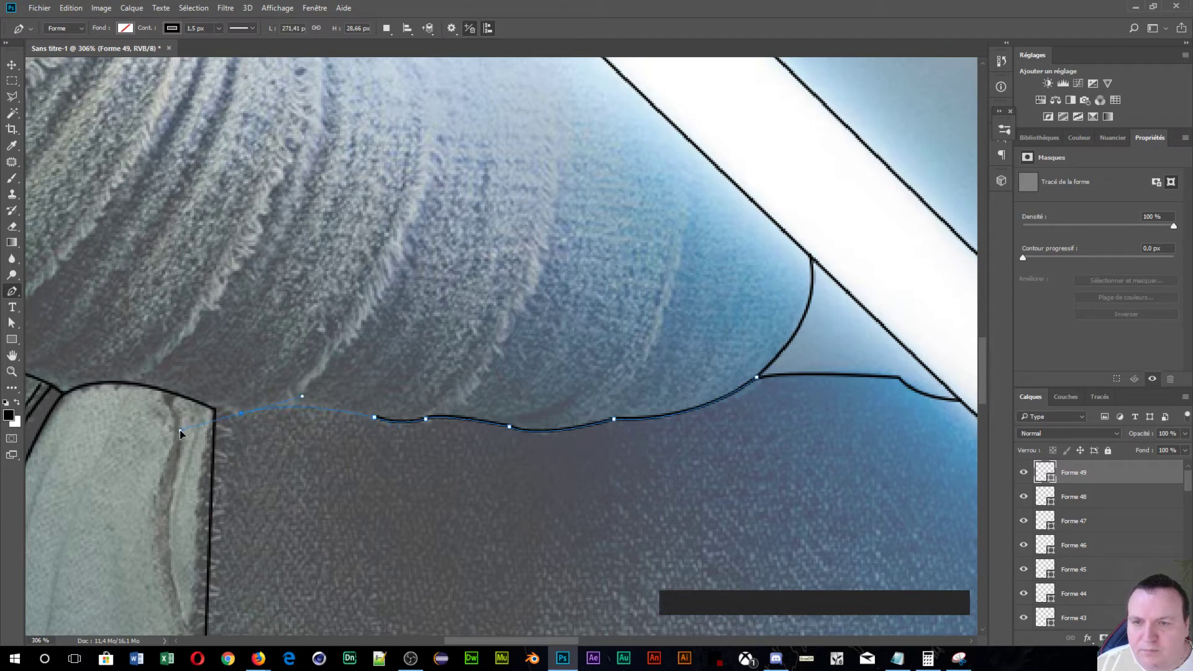
{"action": "left_click", "coordinate": [236, 416], "text": "alt"}
{"action": "left_click_drag", "start_coordinate": [217, 408], "coordinate": [228, 415]}
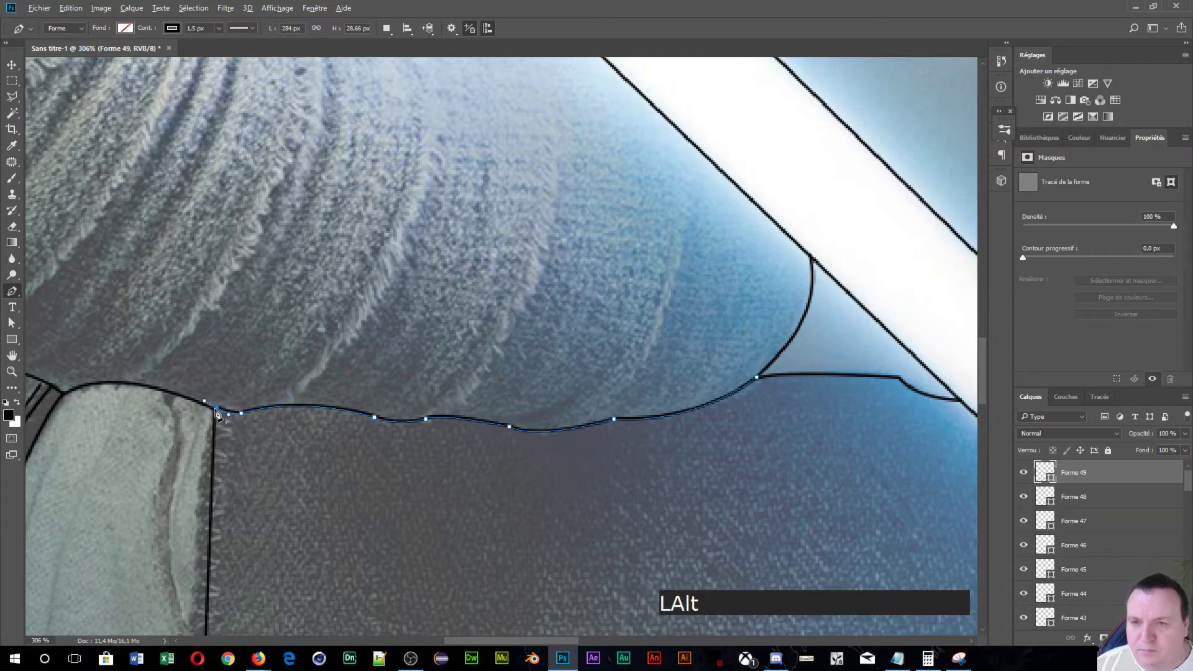
{"action": "left_click", "coordinate": [215, 409], "text": "alt"}
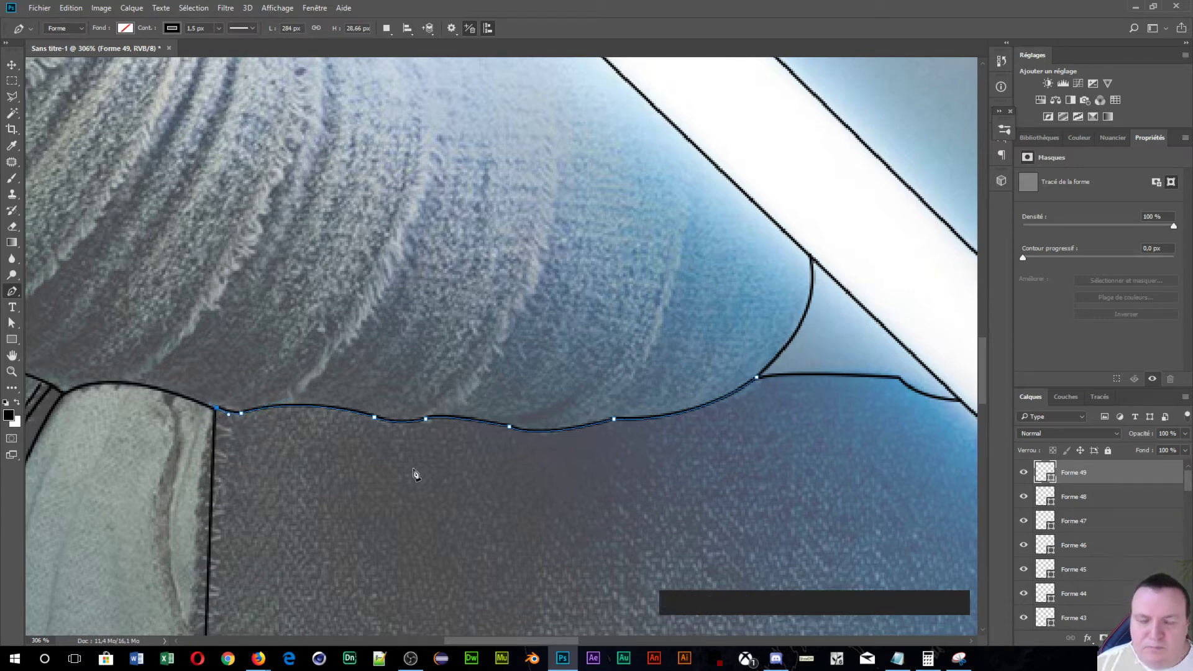
{"action": "scroll", "coordinate": [413, 474], "scroll_direction": "down", "scroll_amount": 6}
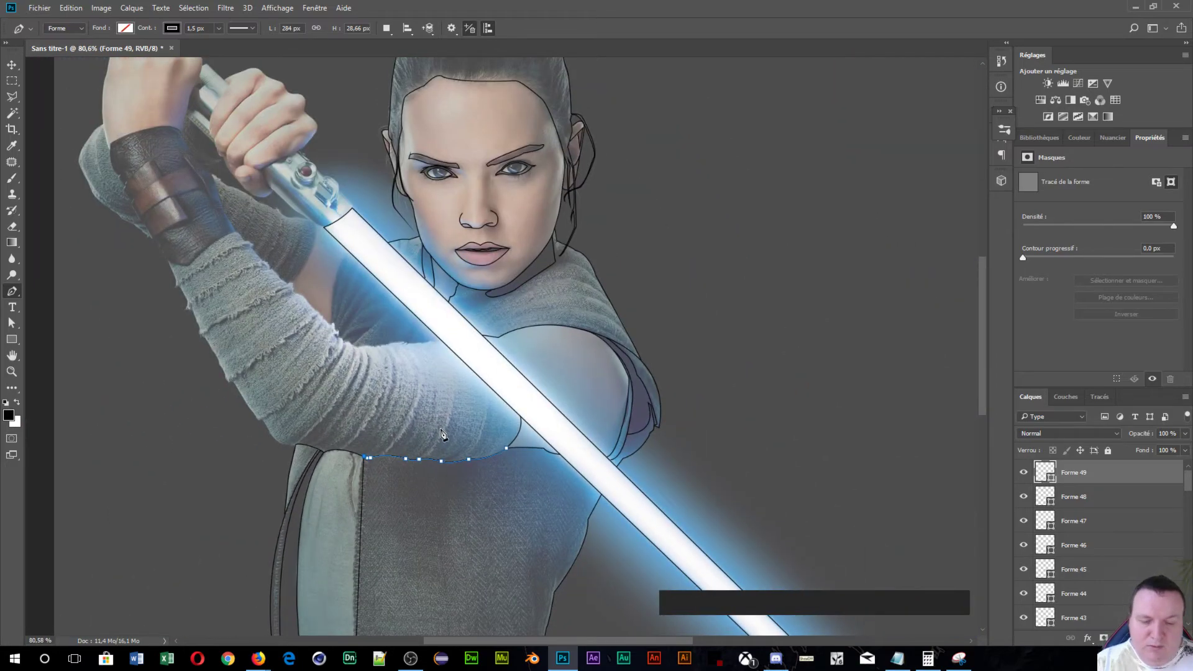
{"action": "key", "text": "KP_Enter"}
- Start a new shape at the lightsaber's lower edge and trace the sleeve's upper edge to the elbow crease, about 209 by 17 px
{"action": "scroll", "coordinate": [420, 391], "scroll_direction": "up", "scroll_amount": 3}
{"action": "scroll", "coordinate": [419, 391], "scroll_direction": "up", "scroll_amount": 3}
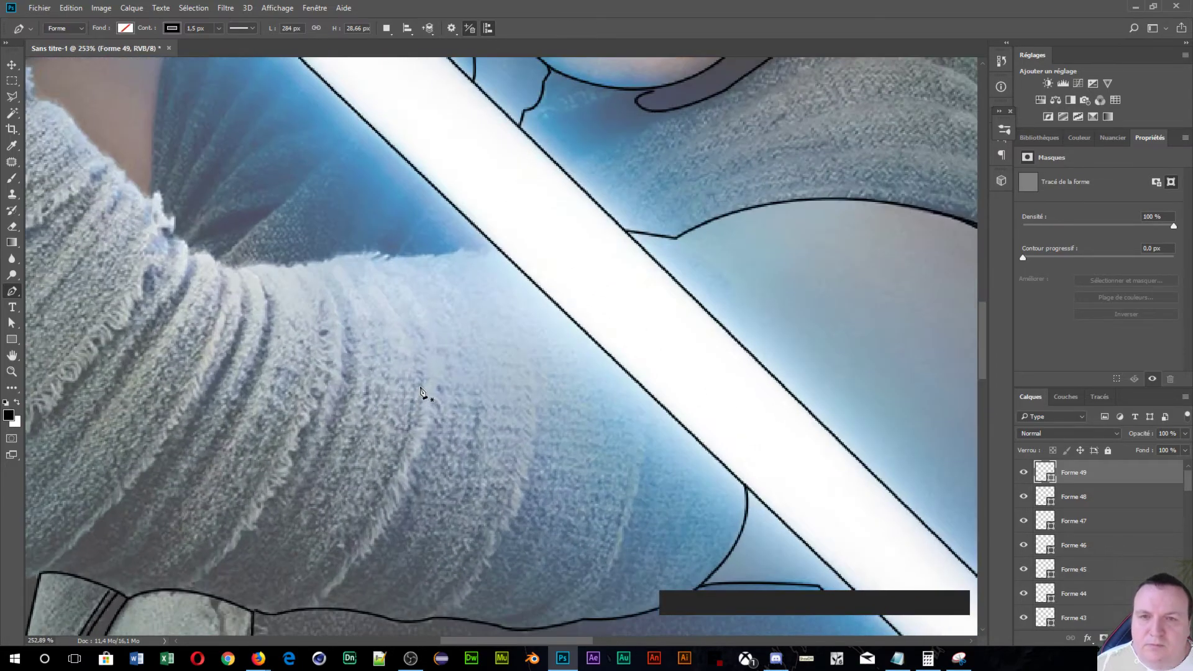
{"action": "left_click_drag", "start_coordinate": [419, 392], "coordinate": [687, 375]}
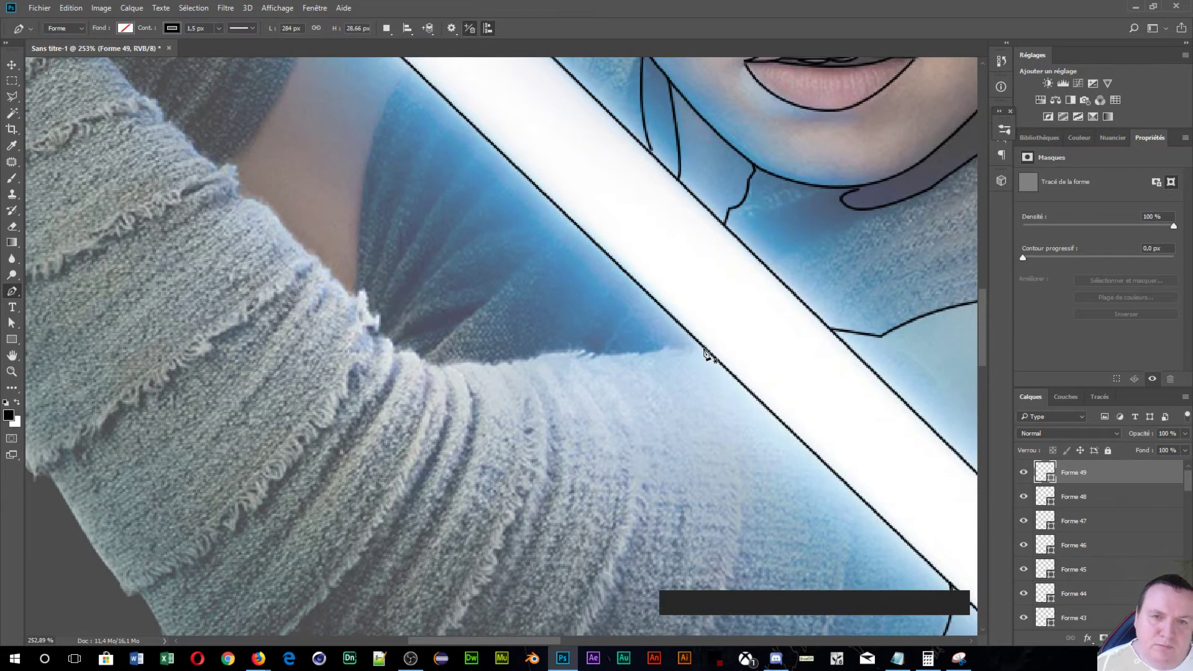
{"action": "left_click", "coordinate": [705, 348]}
{"action": "mouse_move", "coordinate": [447, 361]}
{"action": "left_mouse_down"}
{"action": "mouse_move", "coordinate": [439, 373]}
{"action": "mouse_move", "coordinate": [417, 365]}
{"action": "left_mouse_up"}
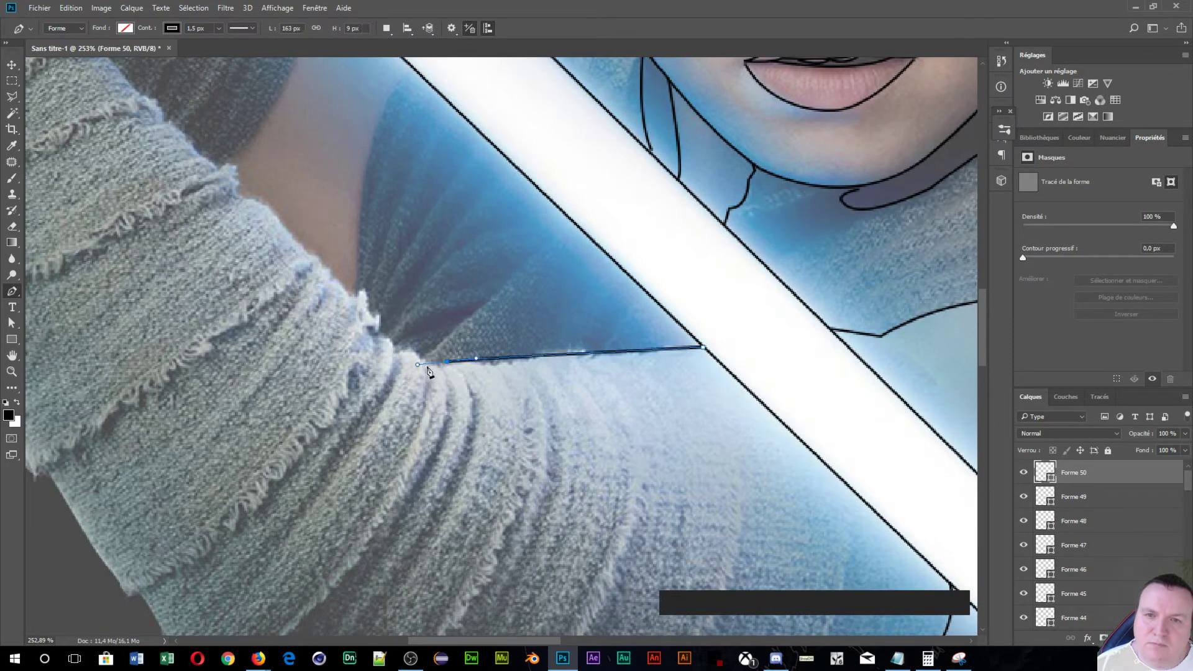
{"action": "left_click", "coordinate": [447, 361], "text": "alt"}
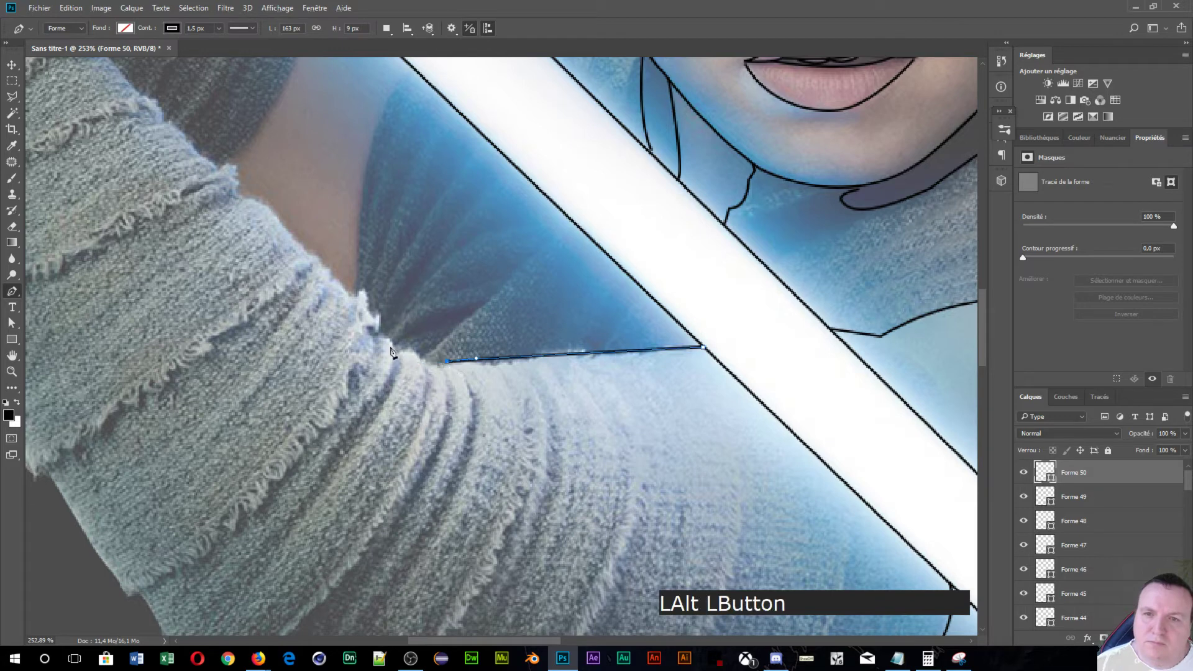
{"action": "left_click", "coordinate": [376, 340]}
{"action": "left_click_drag", "start_coordinate": [364, 324], "coordinate": [366, 325]}
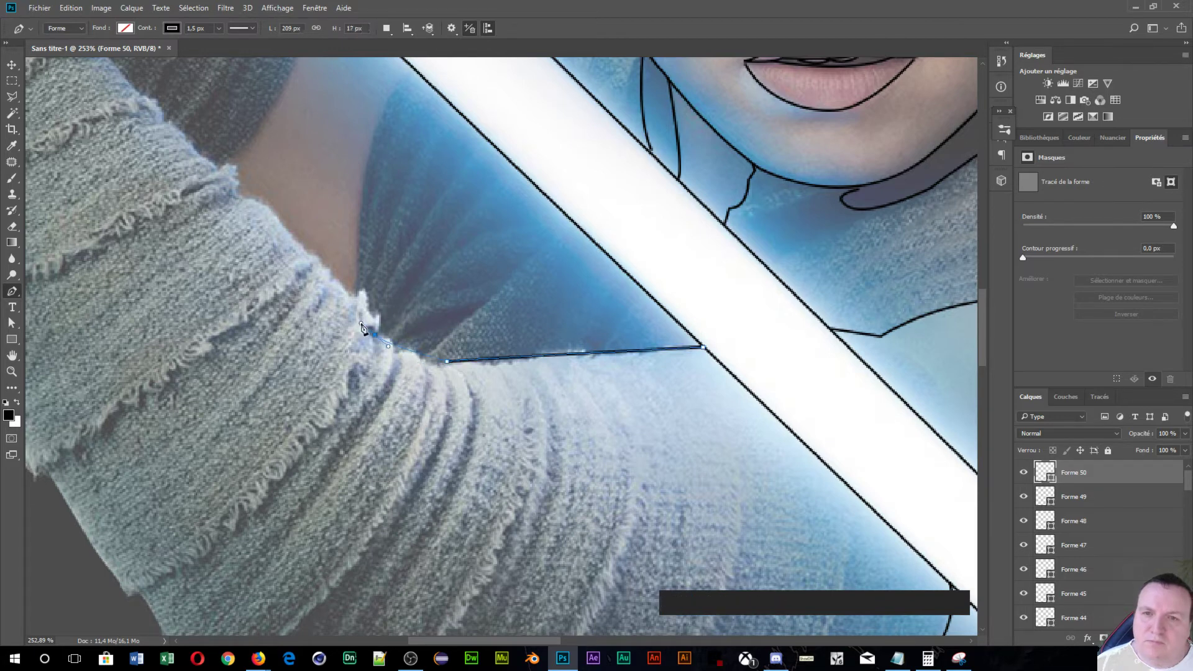
{"action": "left_click", "coordinate": [375, 337], "text": "alt"}
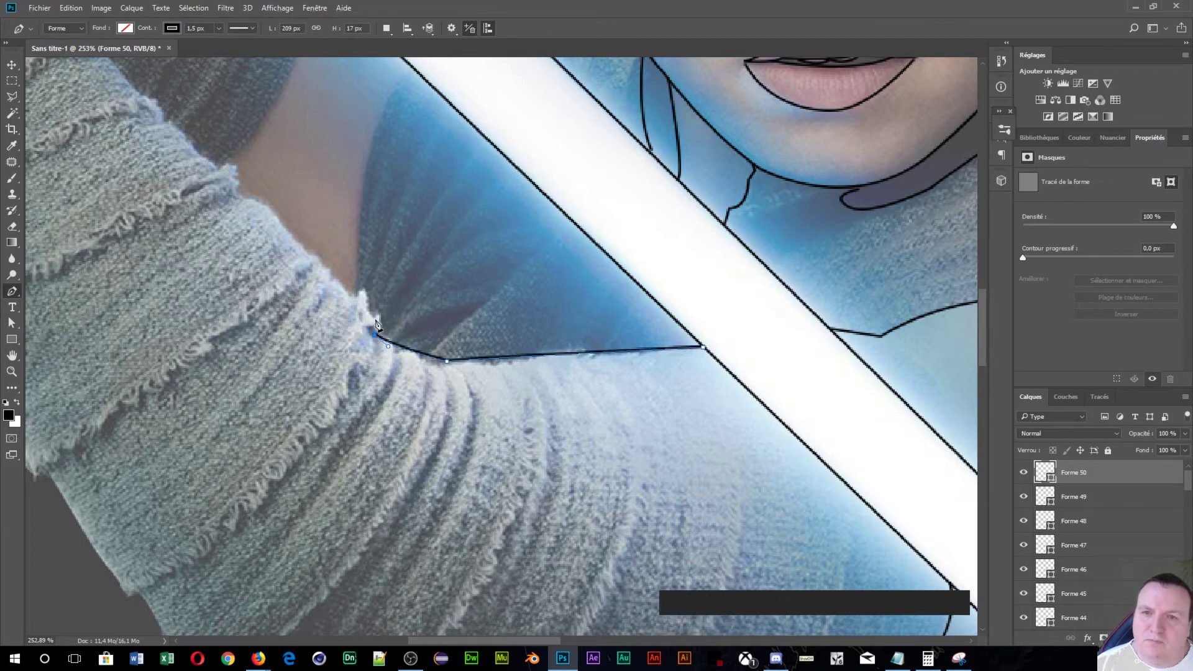
- Outline the frayed tuft at the elbow crease with short corner-point segments, bringing the line to about 224 by 45 px overall
{"action": "left_click", "coordinate": [379, 315]}
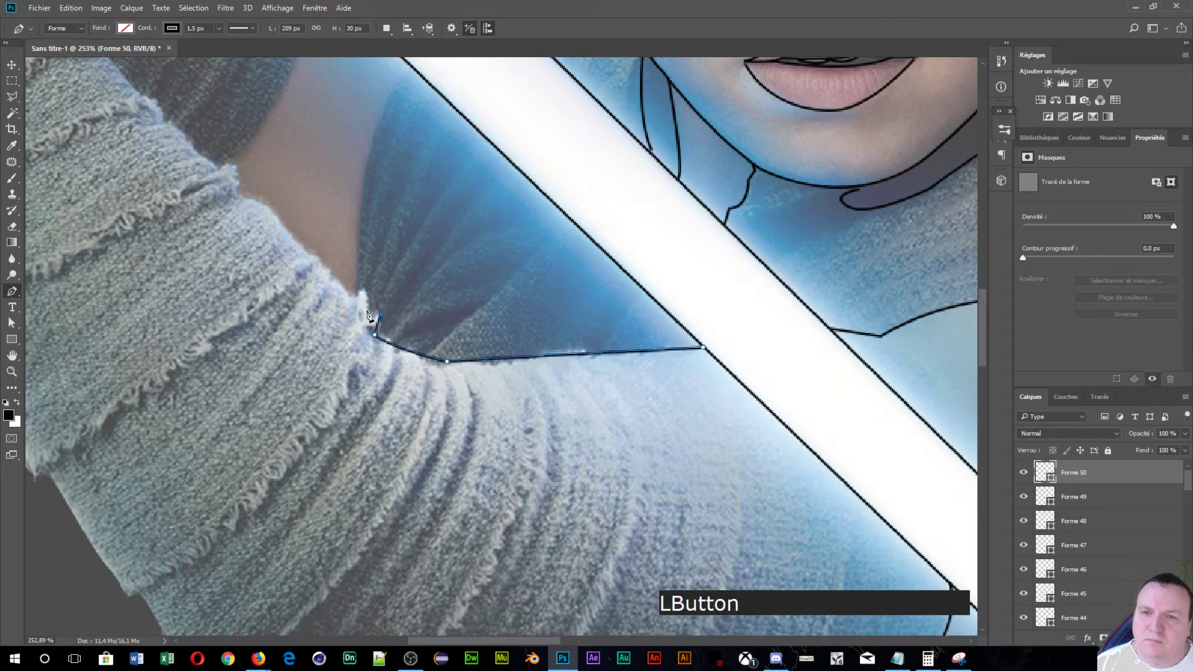
{"action": "left_click", "coordinate": [371, 314]}
{"action": "left_click", "coordinate": [372, 314], "text": "alt"}
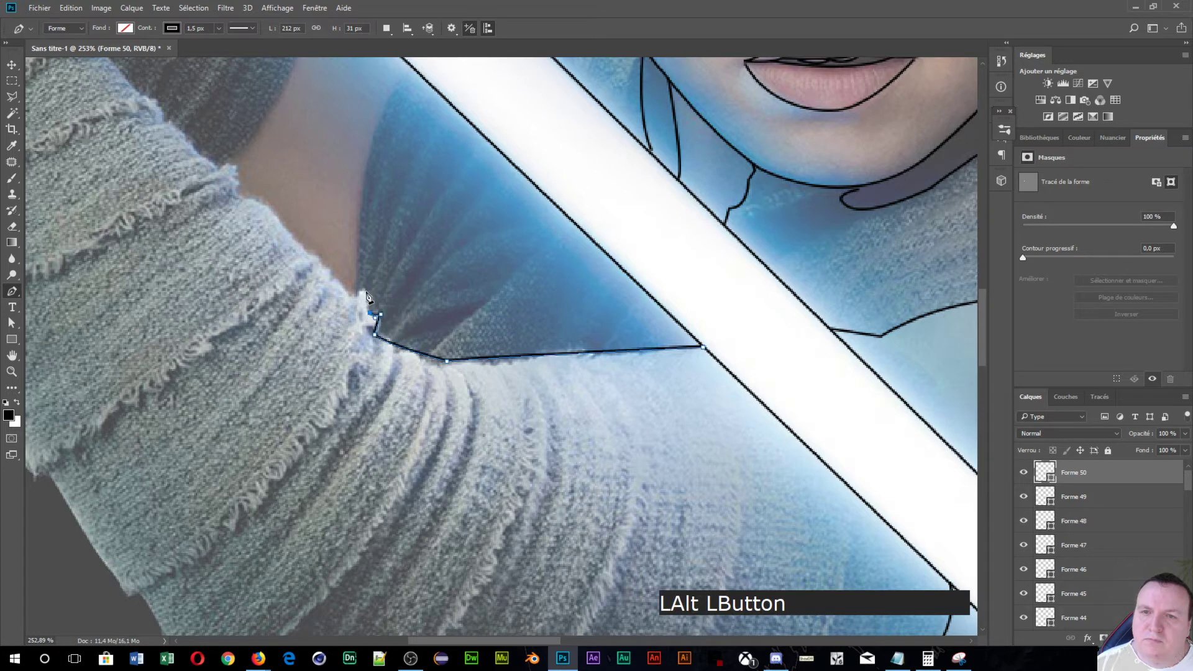
{"action": "left_click", "coordinate": [363, 291]}
{"action": "left_click", "coordinate": [359, 291]}
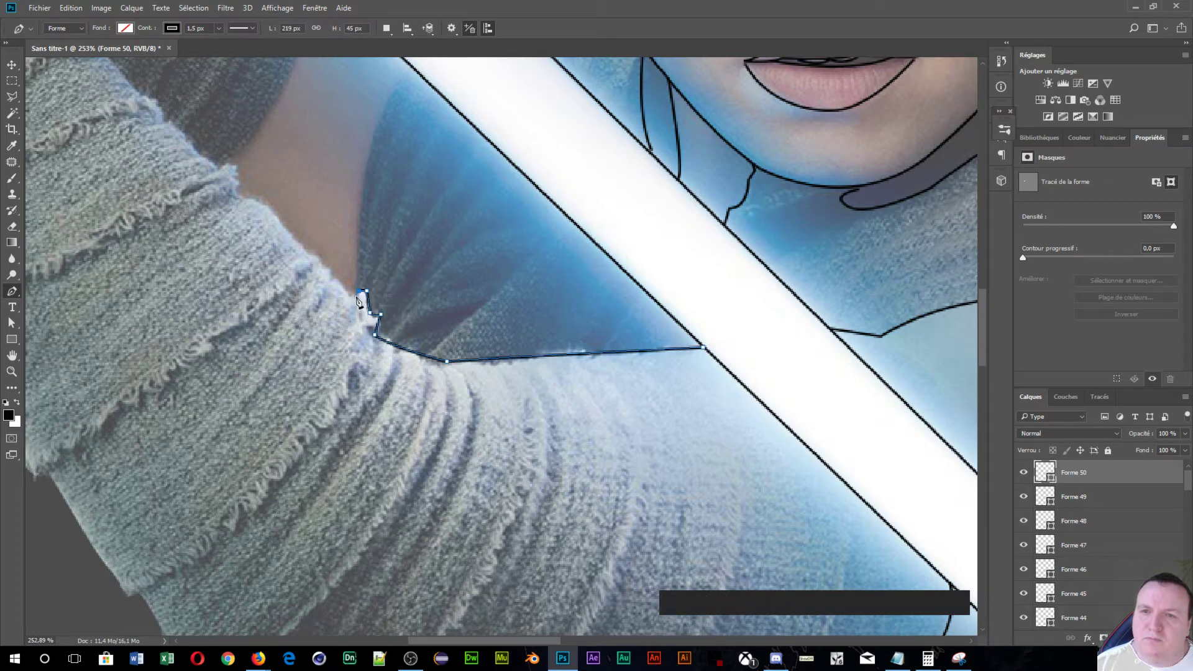
{"action": "left_click", "coordinate": [358, 293]}
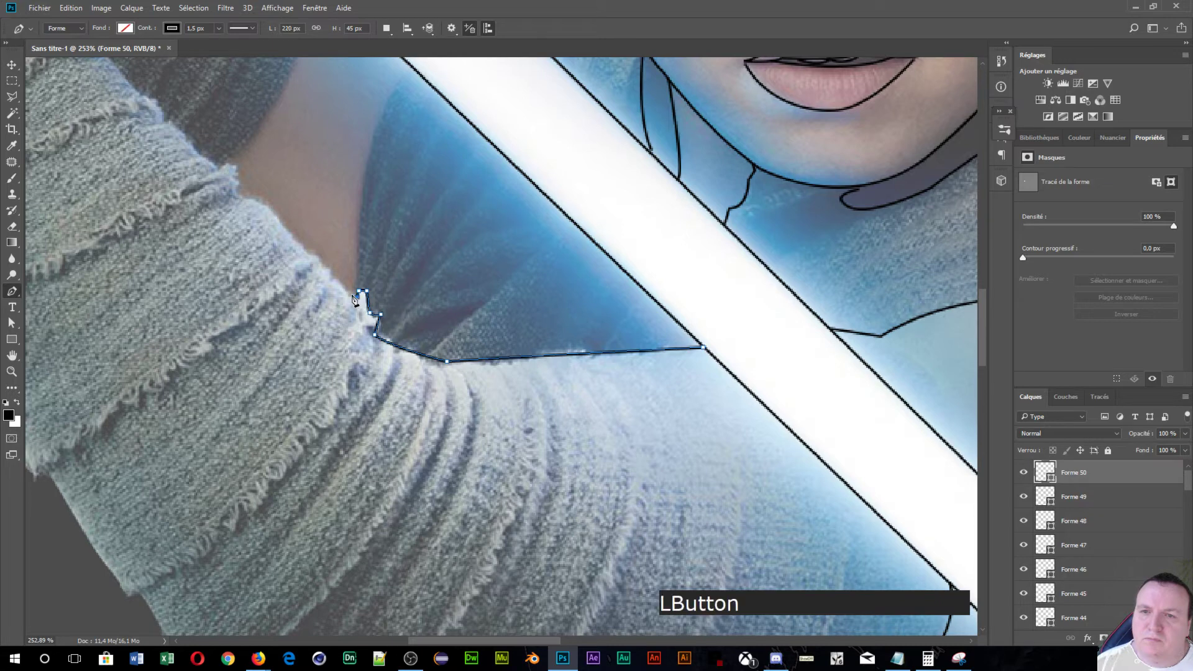
{"action": "left_click", "coordinate": [352, 296]}
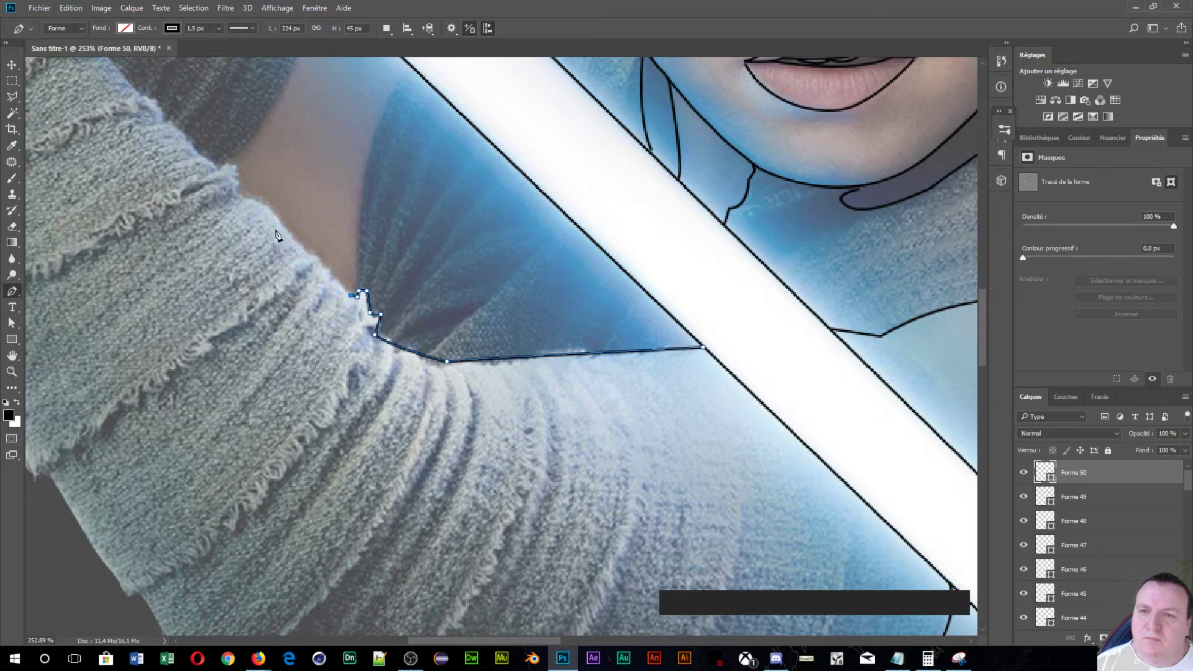
- Extend the line up the forearm sleeve's inner edge and around the next frayed wrap tip, about 310 by 124 px overall
{"action": "mouse_move", "coordinate": [276, 235]}
{"action": "left_mouse_down"}
{"action": "mouse_move", "coordinate": [360, 383]}
{"action": "mouse_move", "coordinate": [340, 347]}
{"action": "left_mouse_up"}
{"action": "left_click", "coordinate": [344, 352]}
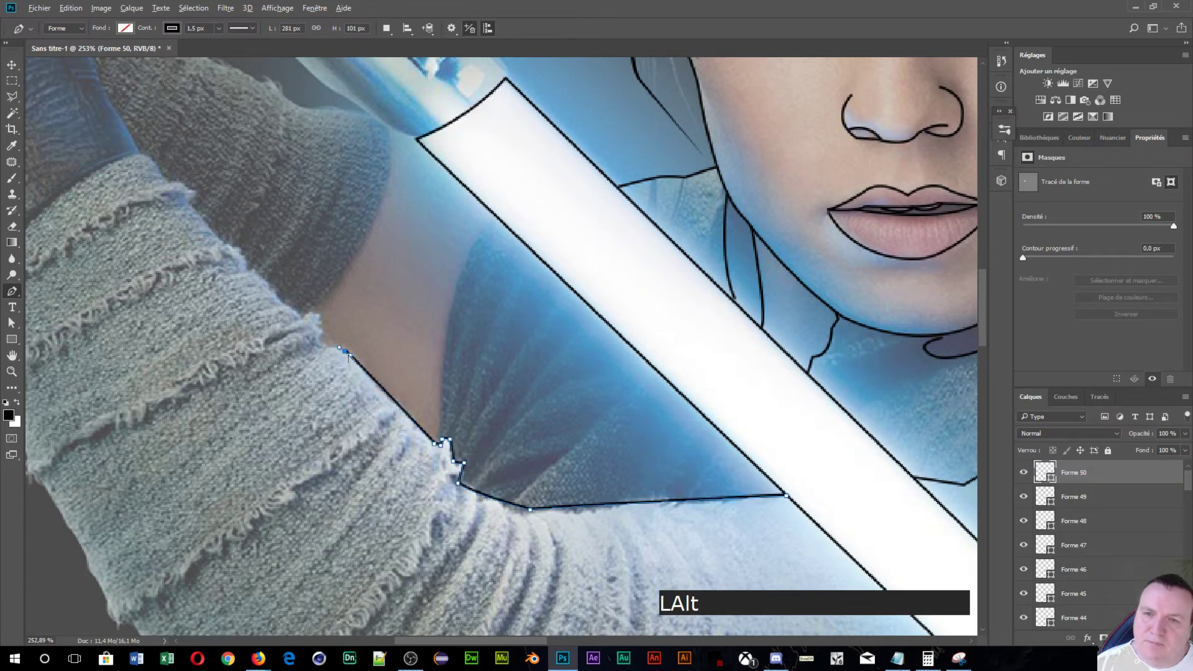
{"action": "left_click", "coordinate": [345, 353], "text": "alt"}
{"action": "left_click", "coordinate": [325, 346]}
{"action": "left_click", "coordinate": [318, 316]}
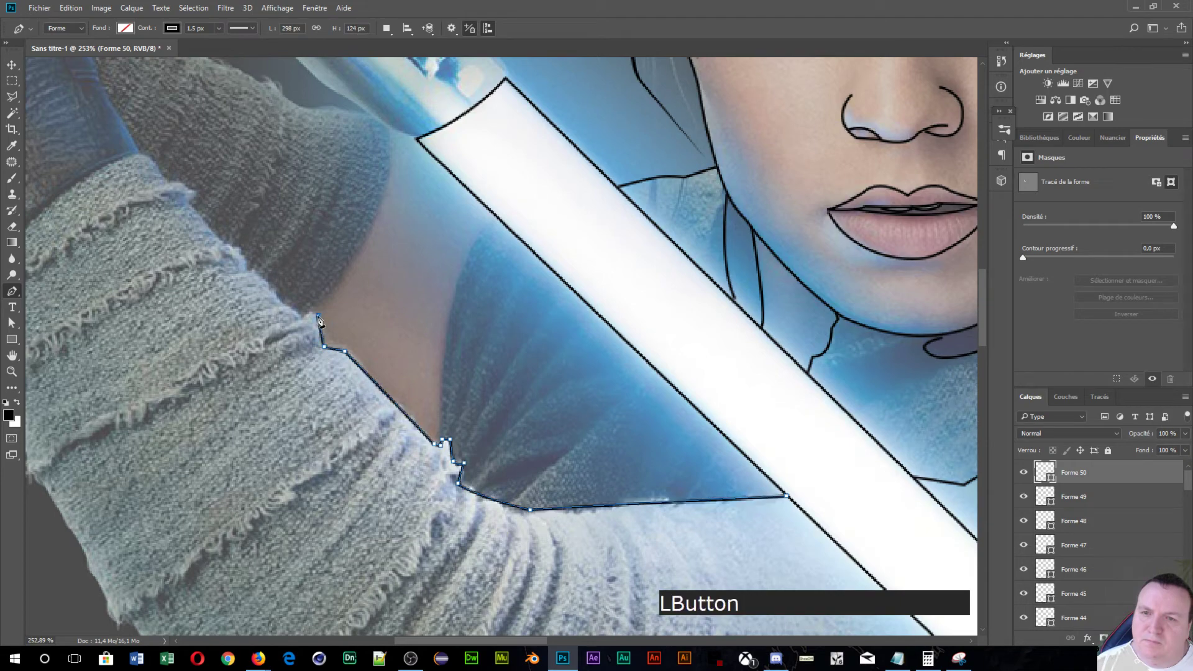
{"action": "left_click", "coordinate": [300, 317]}
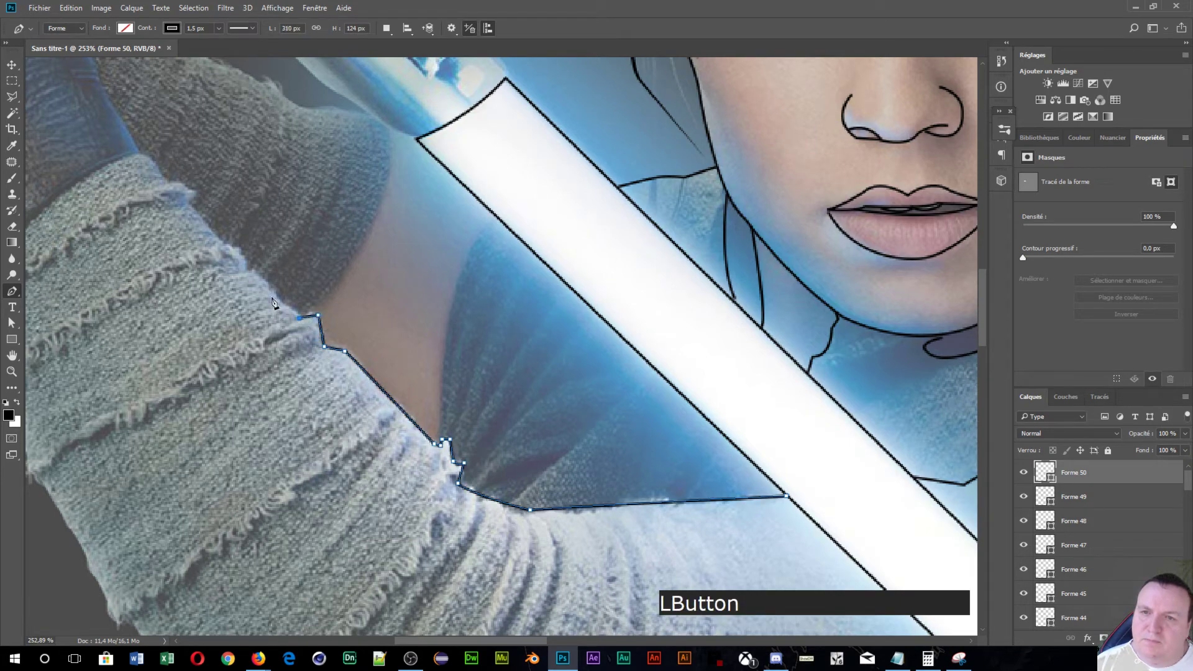
- Continue up the sleeve's inner edge around two more frayed tips to a corner point at the leather wristband, about 412 by 226 px overall
{"action": "key", "text": "space"}
{"action": "left_click_drag", "start_coordinate": [203, 256], "coordinate": [284, 422]}
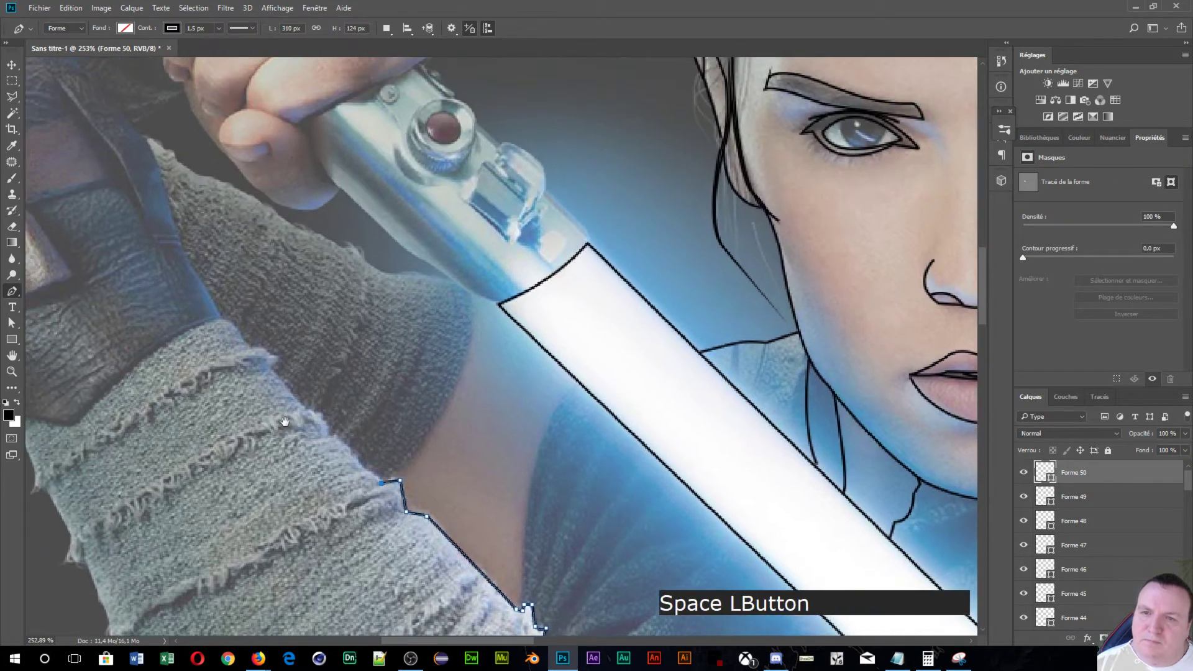
{"action": "left_click", "coordinate": [329, 437]}
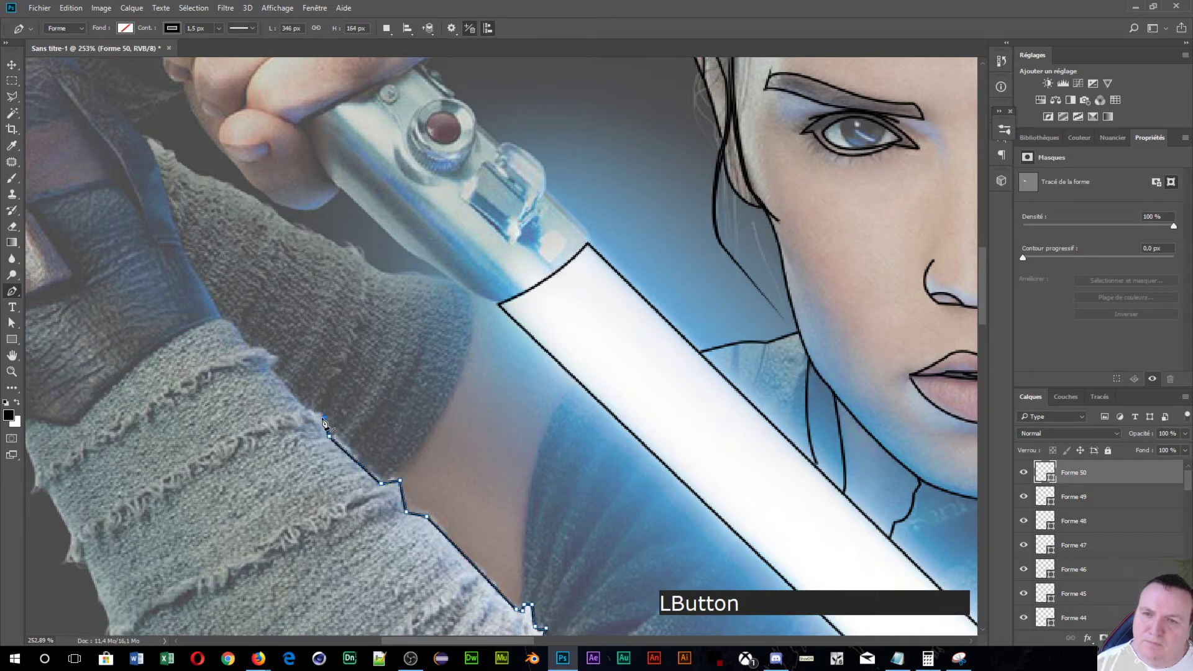
{"action": "left_click", "coordinate": [321, 417]}
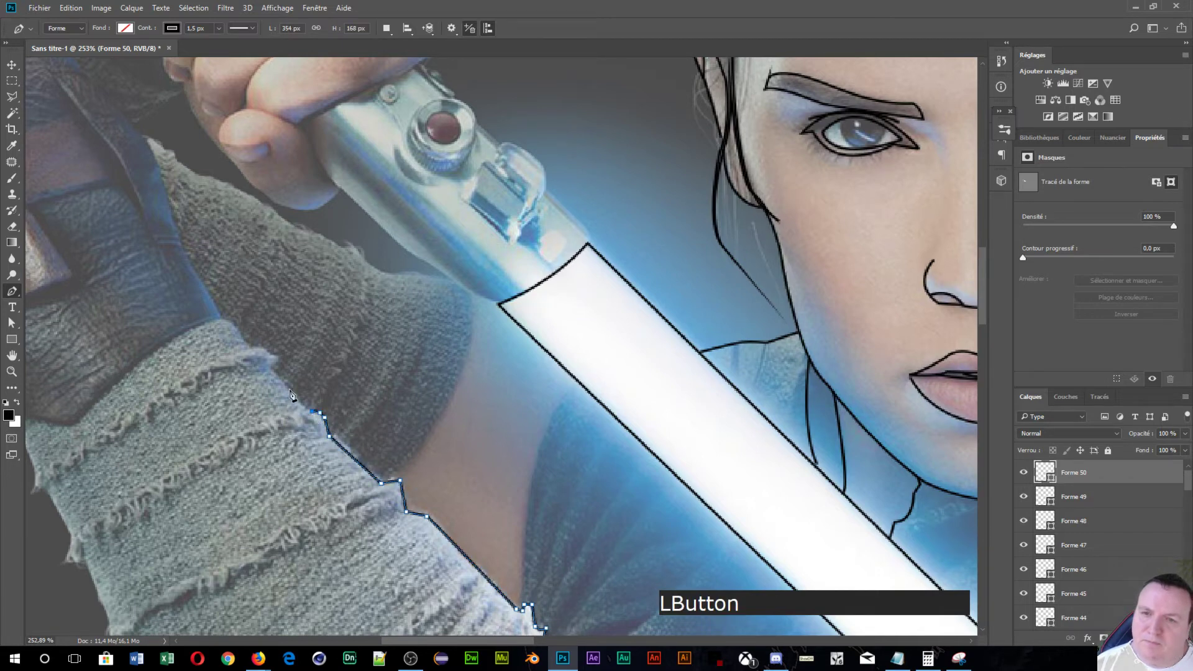
{"action": "left_click", "coordinate": [269, 367]}
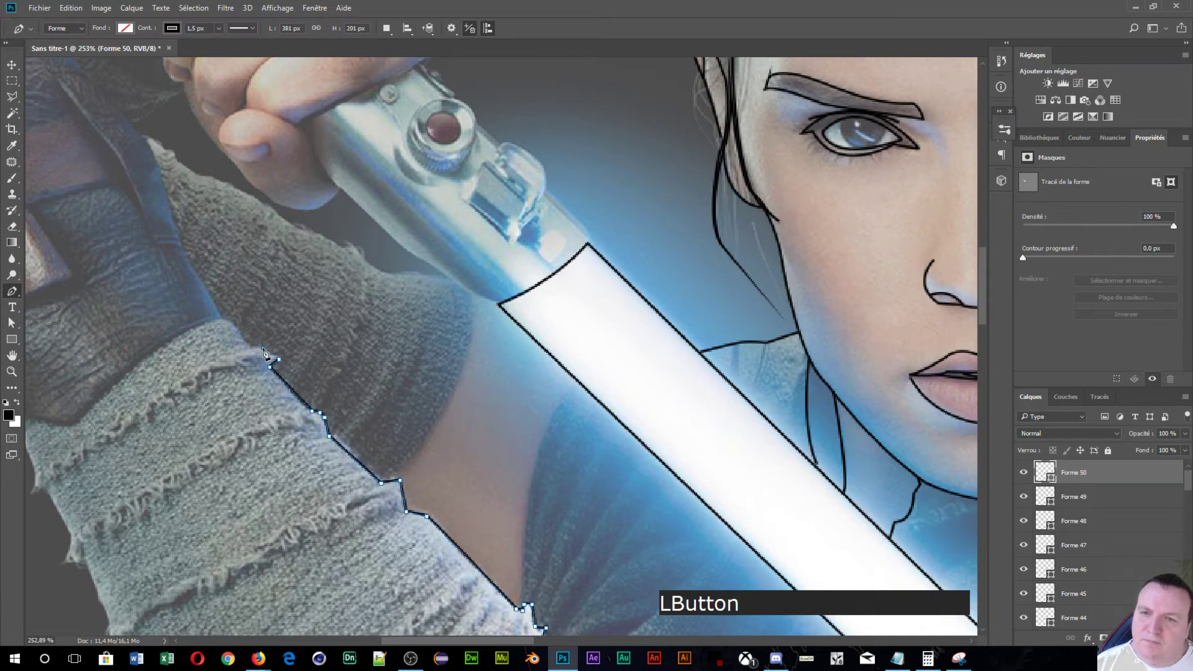
{"action": "left_click", "coordinate": [262, 348]}
{"action": "left_click", "coordinate": [248, 347]}
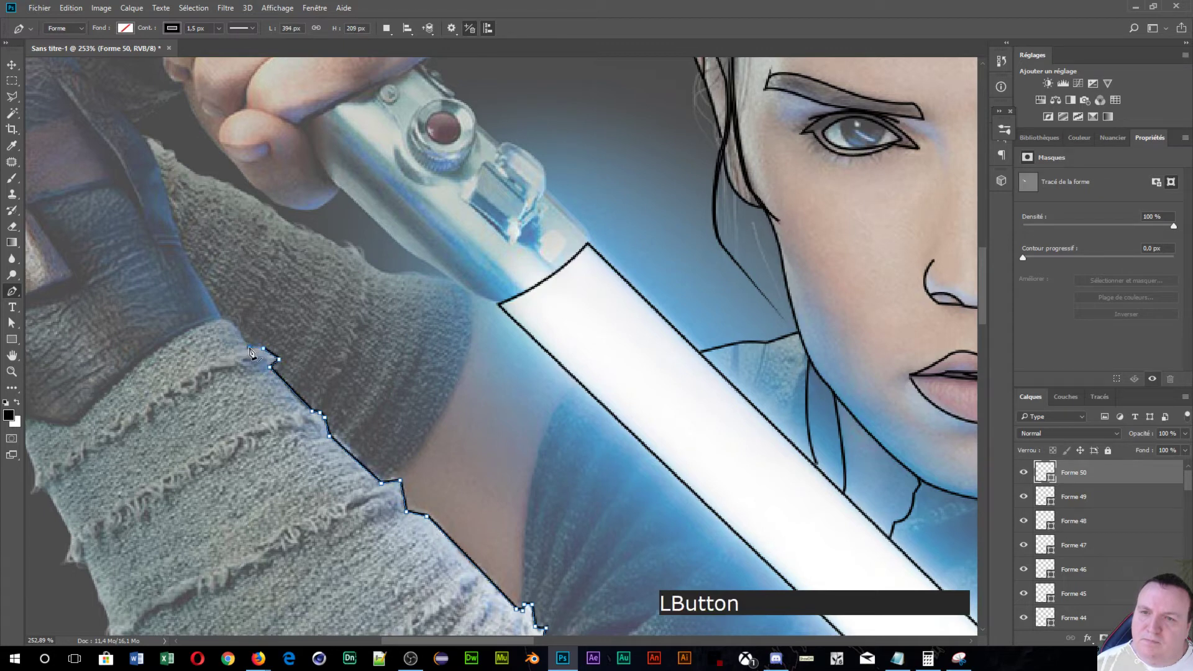
{"action": "left_click_drag", "start_coordinate": [221, 321], "coordinate": [207, 322]}
{"action": "key", "text": "alt"}
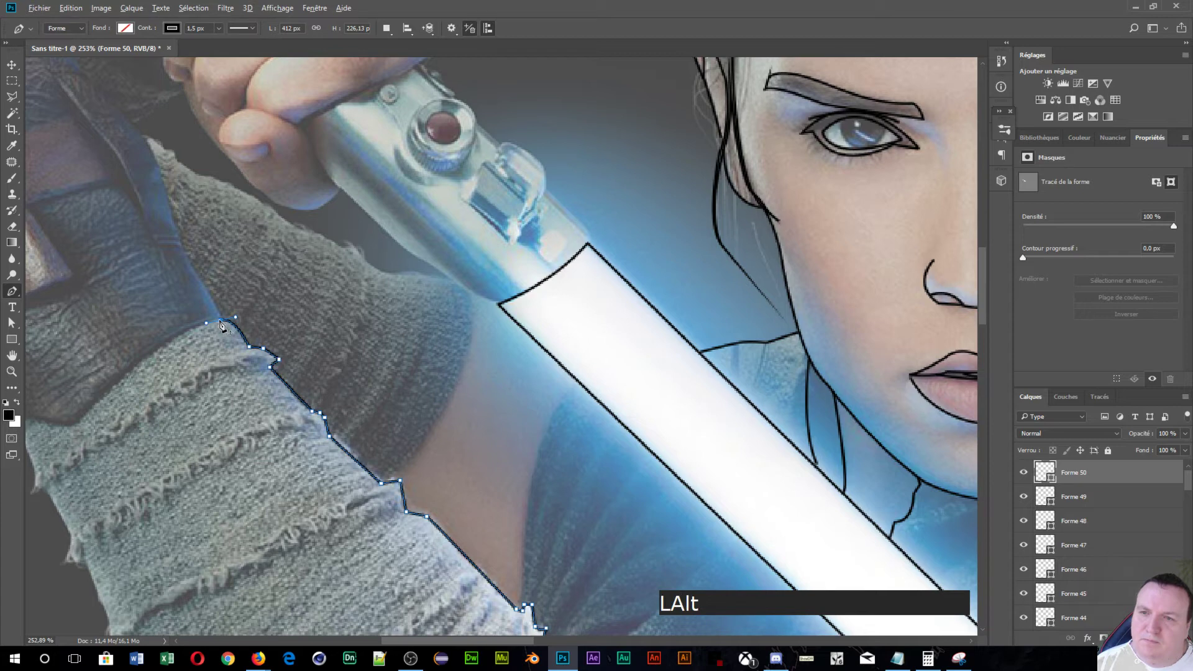
{"action": "left_click", "coordinate": [221, 321], "text": "alt"}
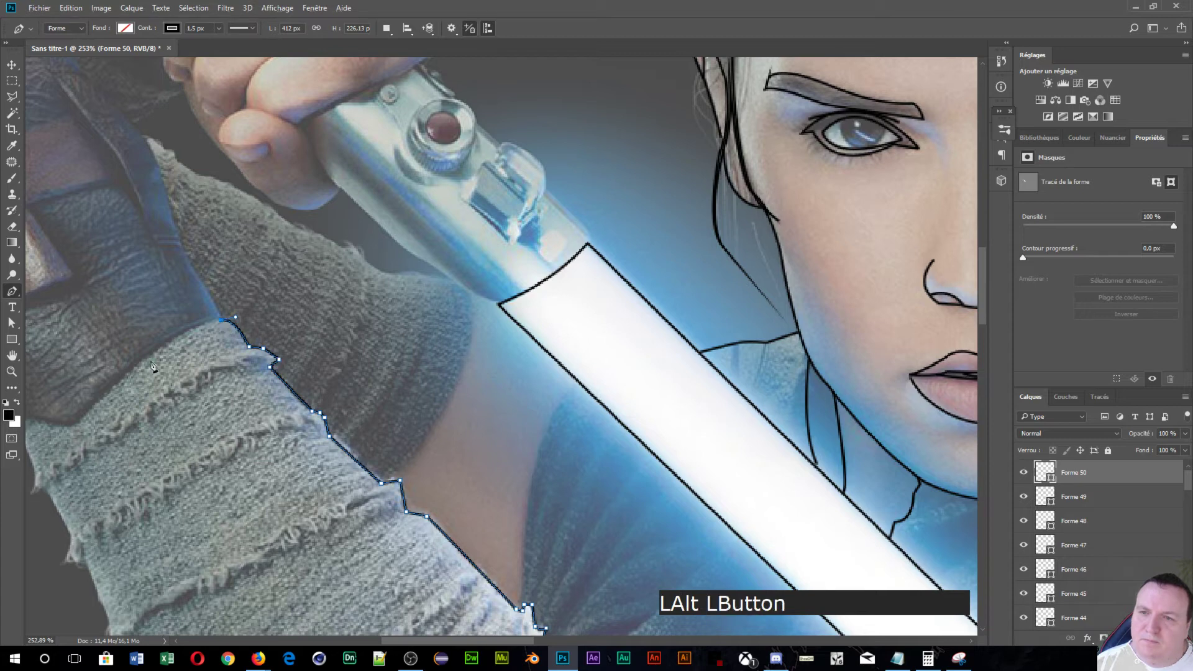
- Curve the line along the wristband's lower edge through a corner point to the forearm's outer edge, about 549 by 226 px overall
{"action": "left_click", "coordinate": [75, 427]}
{"action": "scroll", "coordinate": [51, 450], "scroll_direction": "left", "scroll_amount": 3}
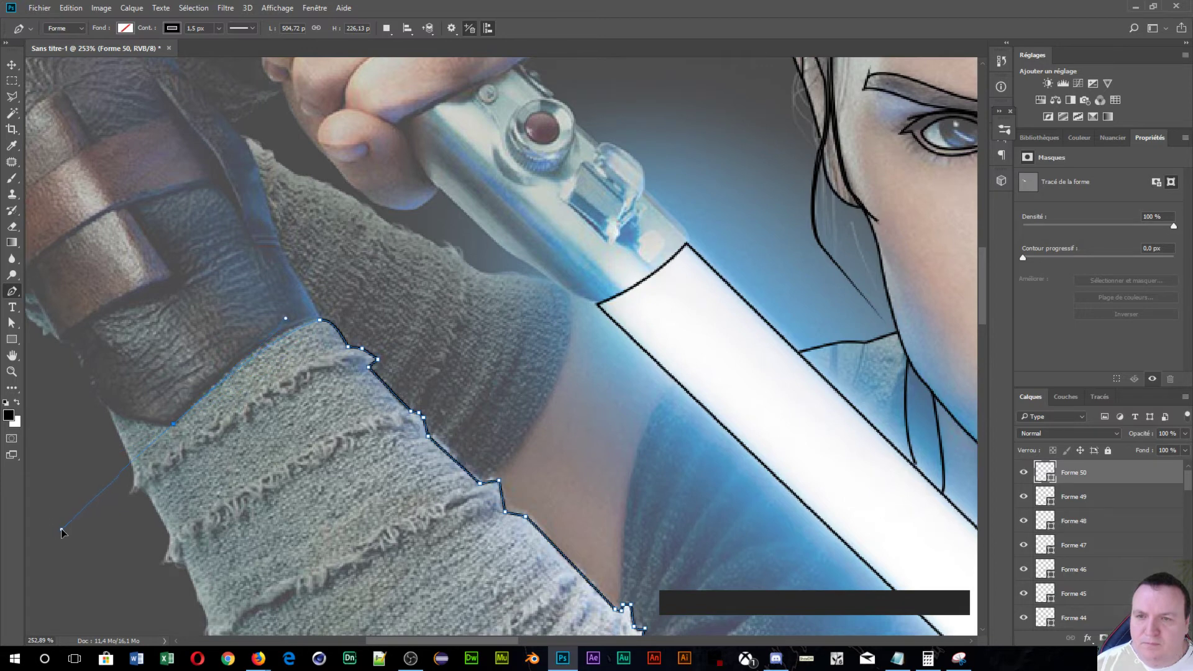
{"action": "left_click_drag", "start_coordinate": [65, 533], "coordinate": [66, 533]}
{"action": "left_click_drag", "start_coordinate": [243, 459], "coordinate": [493, 383]}
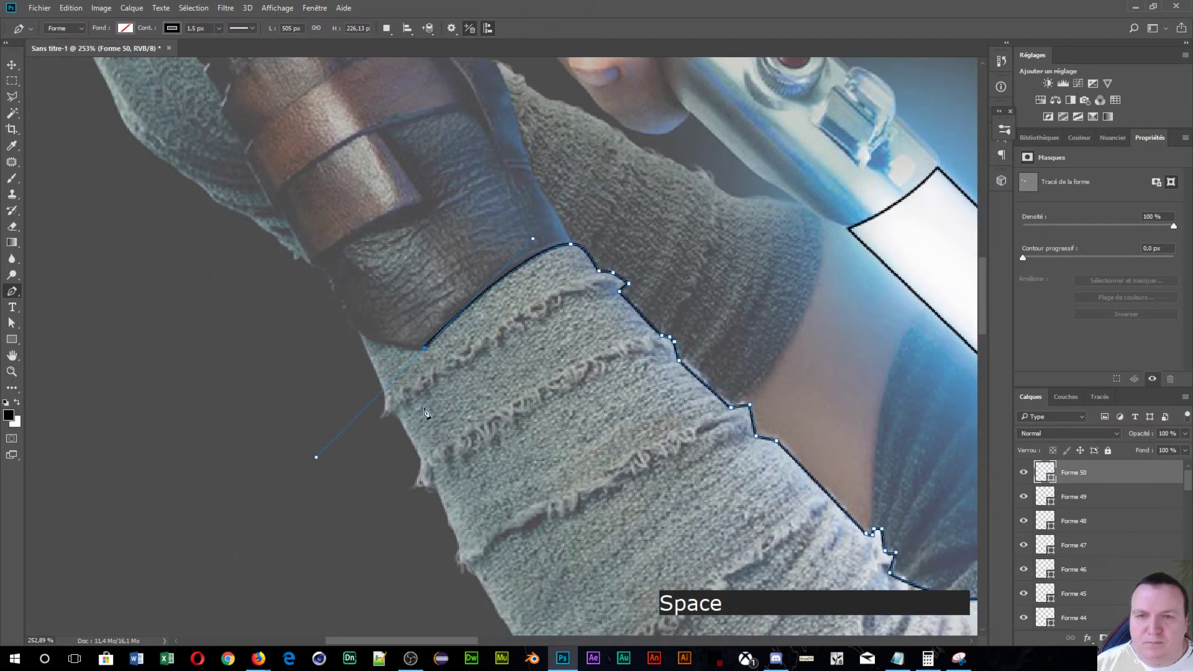
{"action": "left_click", "coordinate": [410, 352], "text": "alt"}
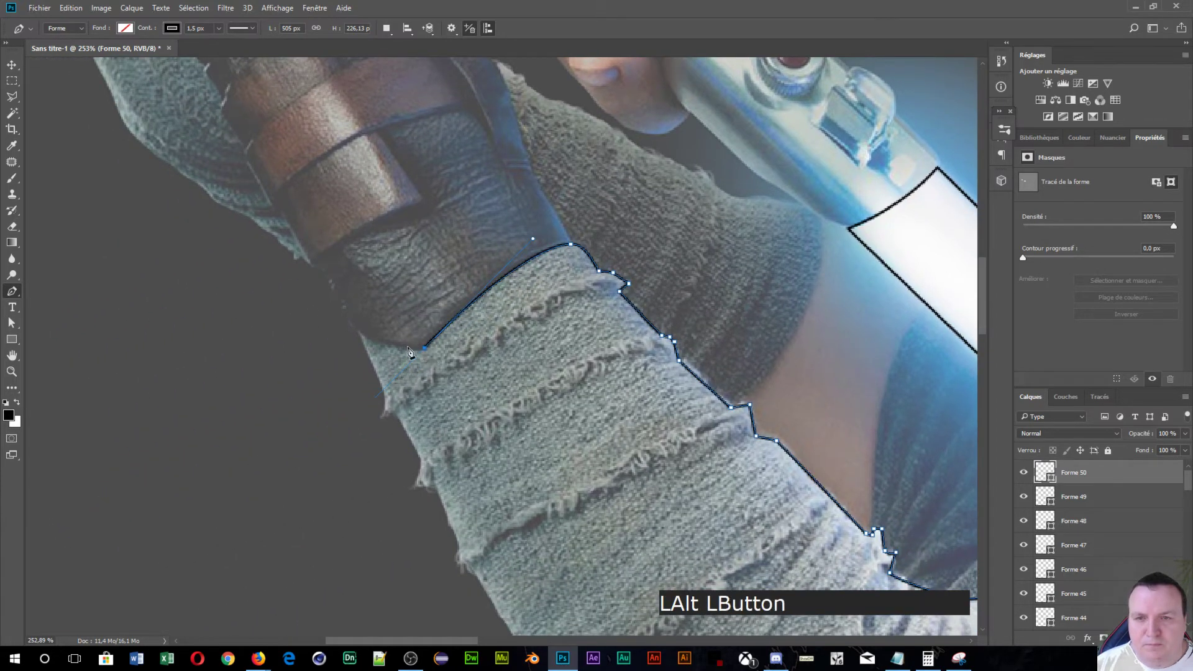
{"action": "left_click", "coordinate": [352, 329]}
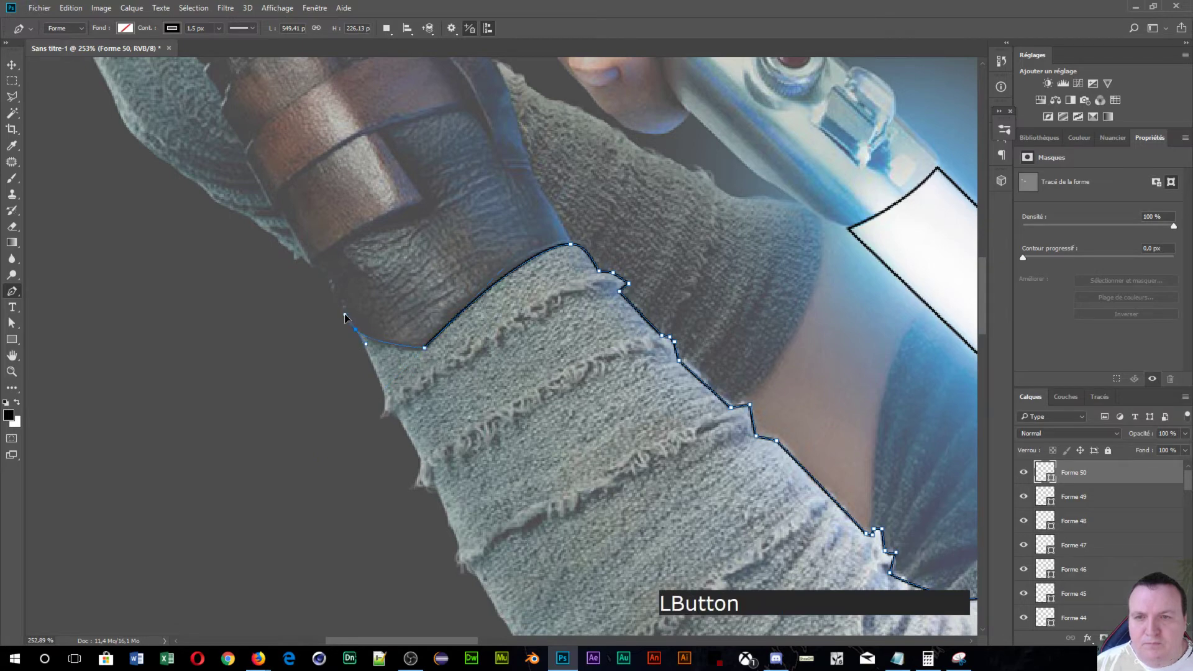
{"action": "left_click_drag", "start_coordinate": [345, 318], "coordinate": [330, 199]}
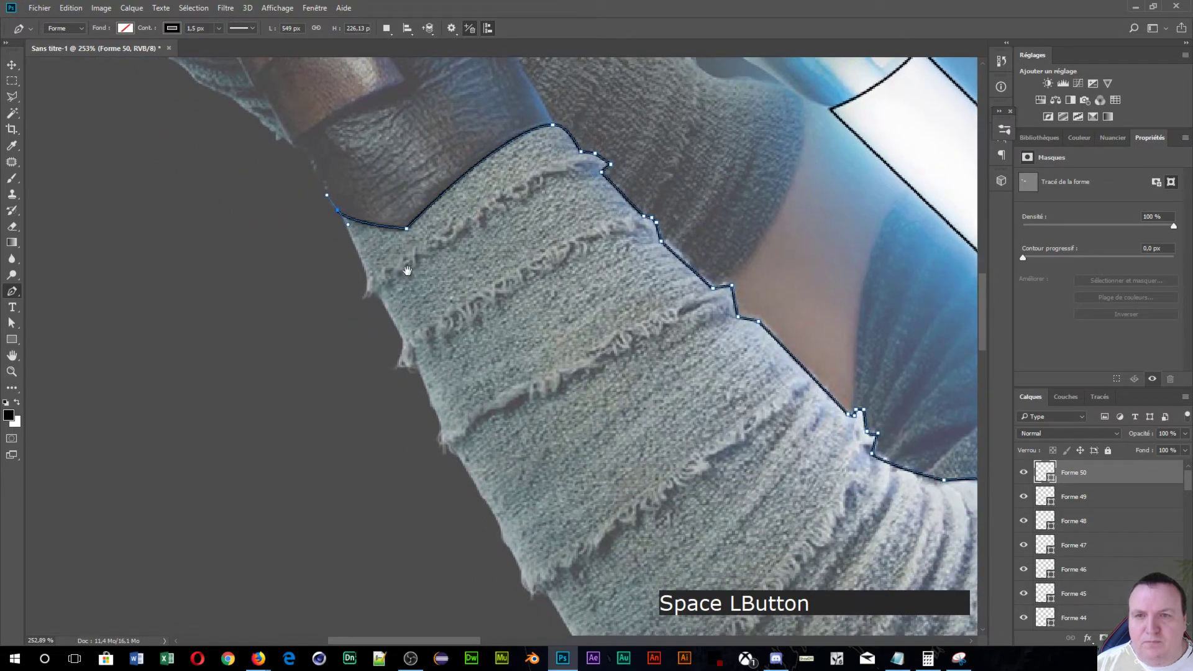
{"action": "left_click", "coordinate": [336, 215], "text": "alt"}
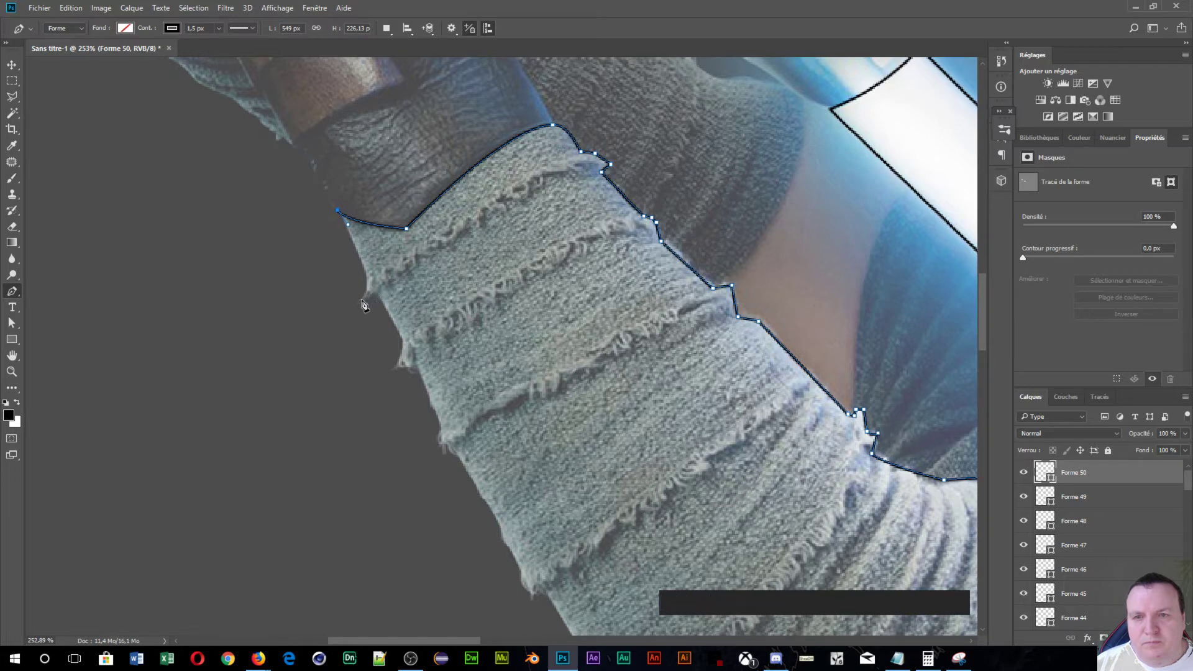
- Curve the line from the wristband down the forearm's outer edge around the first two frayed wrap tips, ending in a corner point
{"action": "left_click_drag", "start_coordinate": [361, 295], "coordinate": [350, 220]}
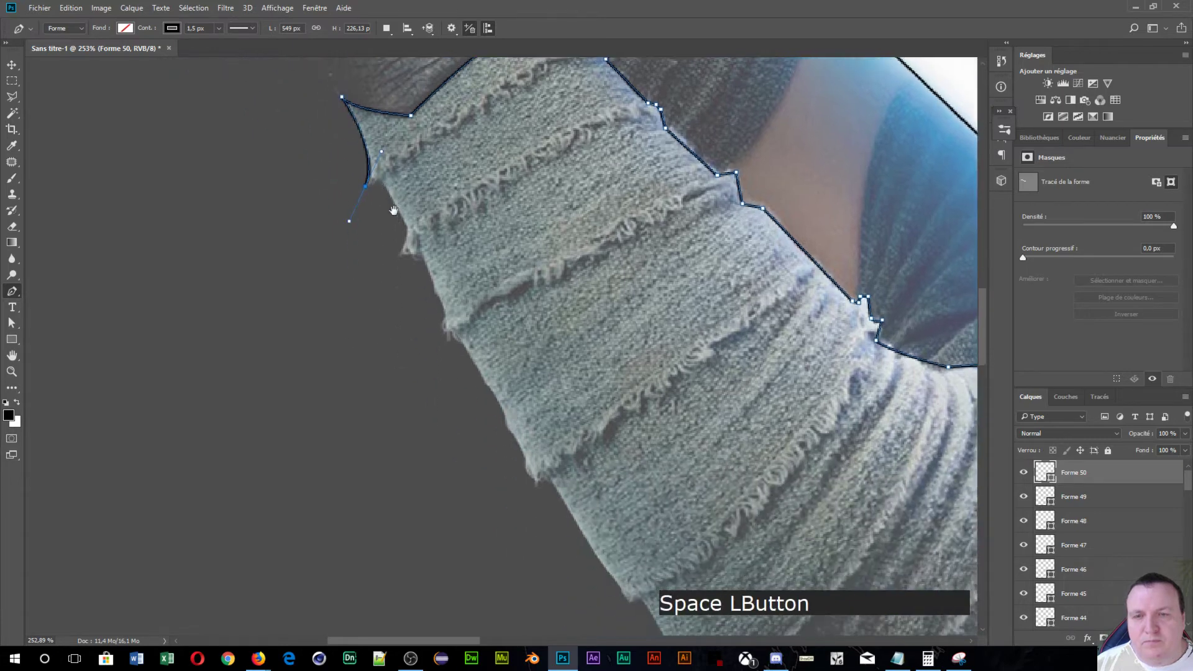
{"action": "left_click", "coordinate": [367, 189], "text": "alt"}
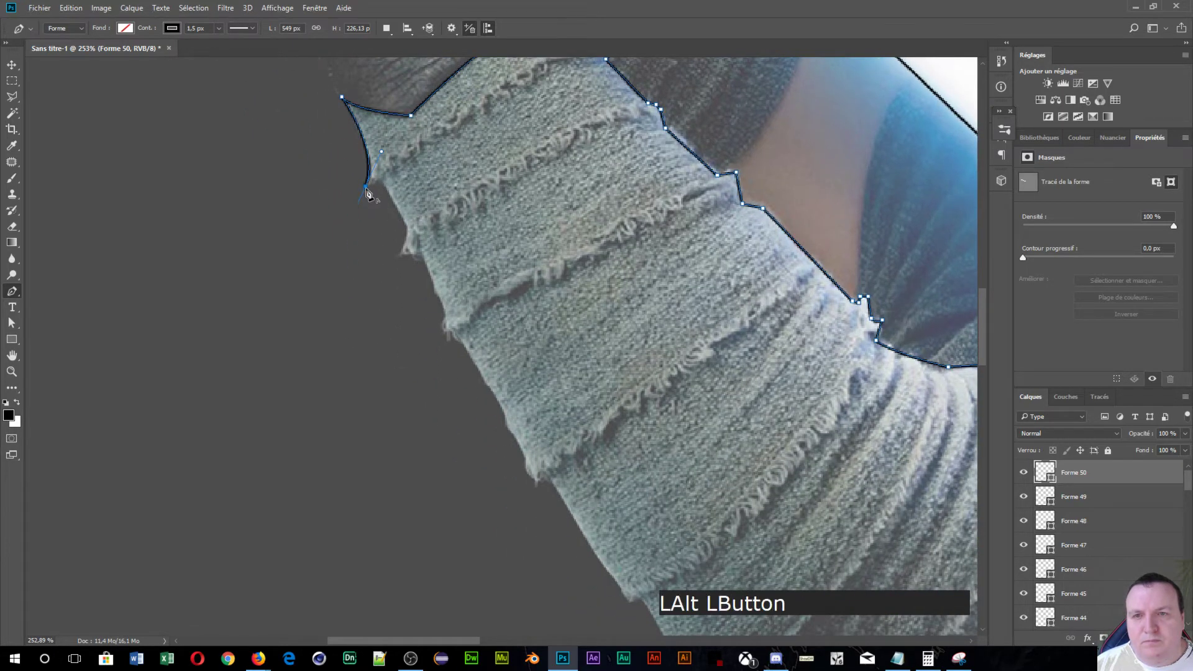
{"action": "left_click", "coordinate": [384, 182]}
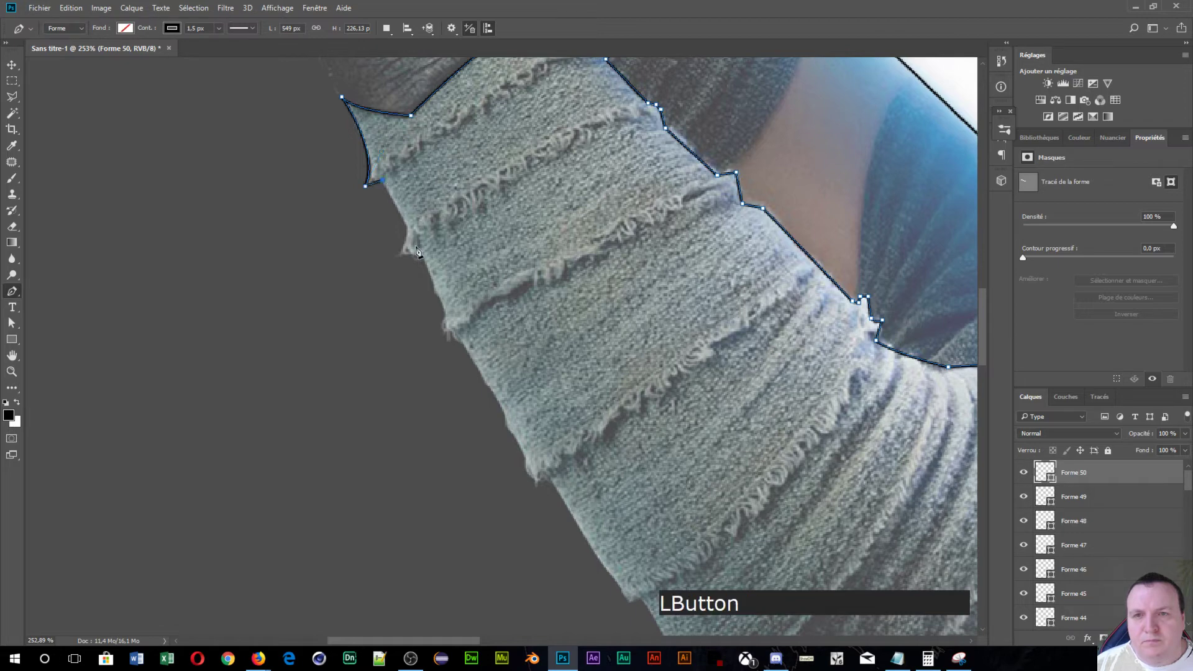
{"action": "left_click_drag", "start_coordinate": [399, 255], "coordinate": [364, 269]}
{"action": "key", "text": "alt"}
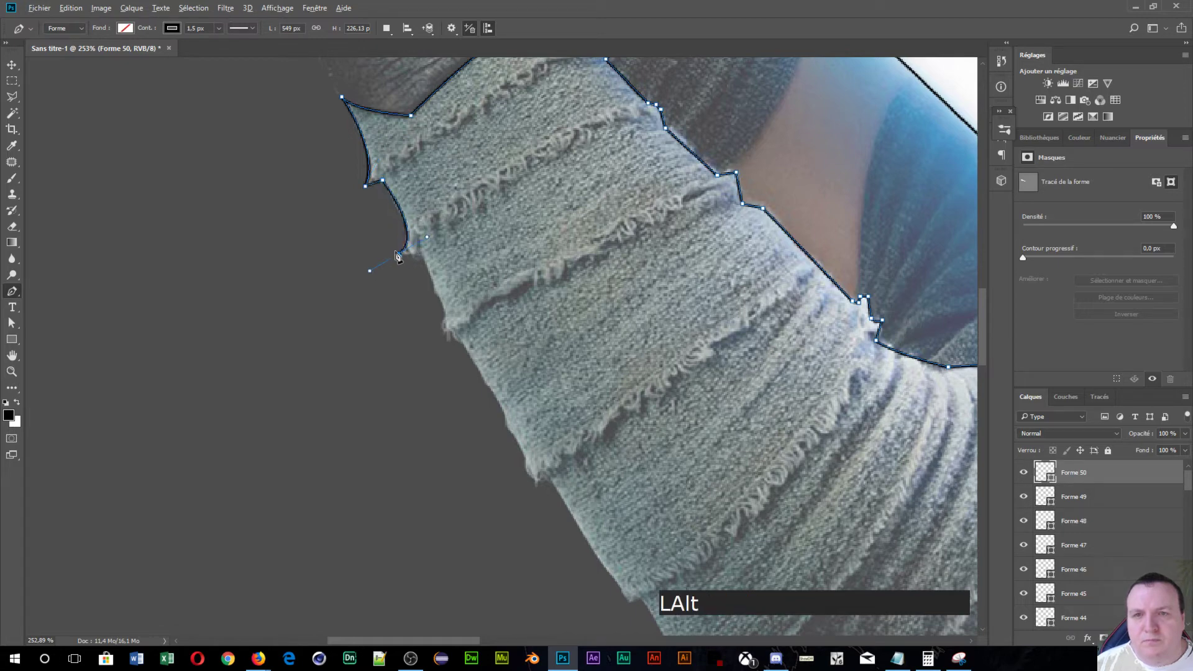
{"action": "left_click", "coordinate": [398, 254], "text": "alt"}
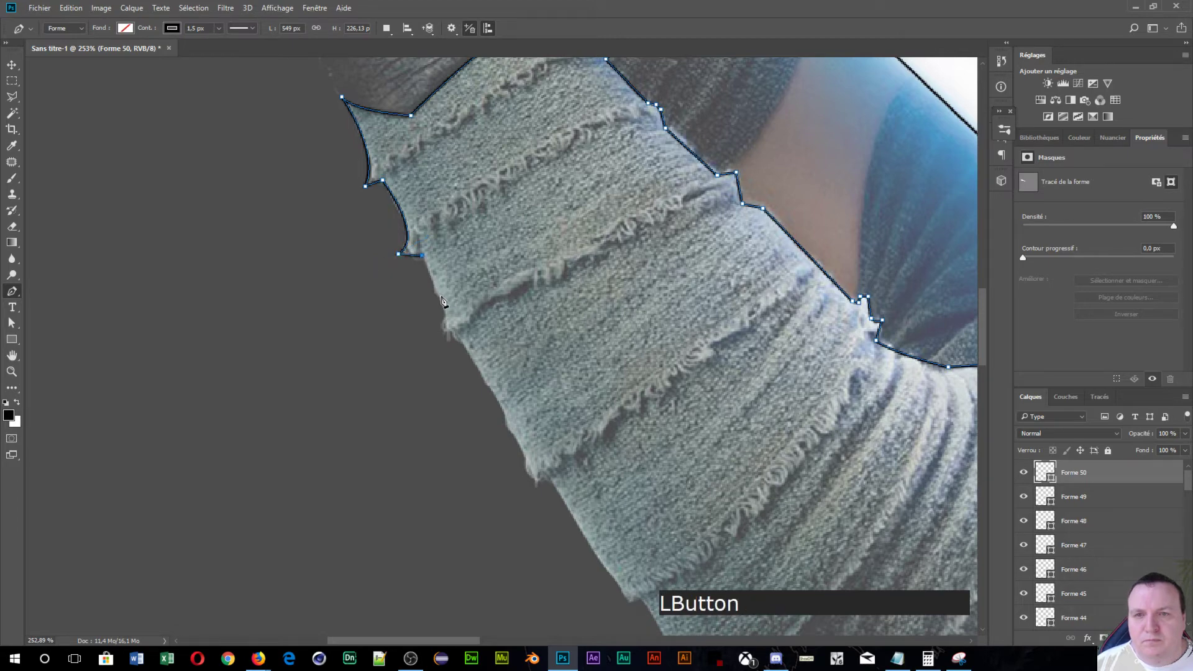
- Continue down the sleeve's outer edge around the next two frayed tips with corner points, about 549 by 297 px overall
{"action": "left_click_drag", "start_coordinate": [445, 325], "coordinate": [444, 336]}
{"action": "left_click", "coordinate": [446, 325], "text": "alt"}
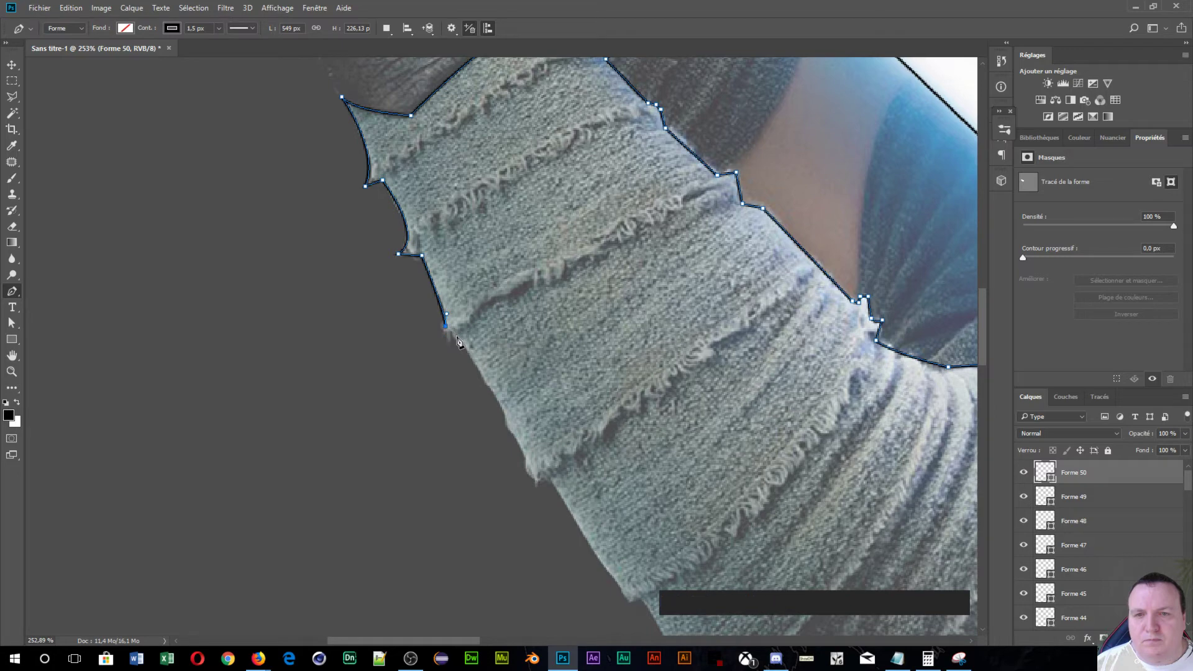
{"action": "left_click_drag", "start_coordinate": [456, 336], "coordinate": [461, 343]}
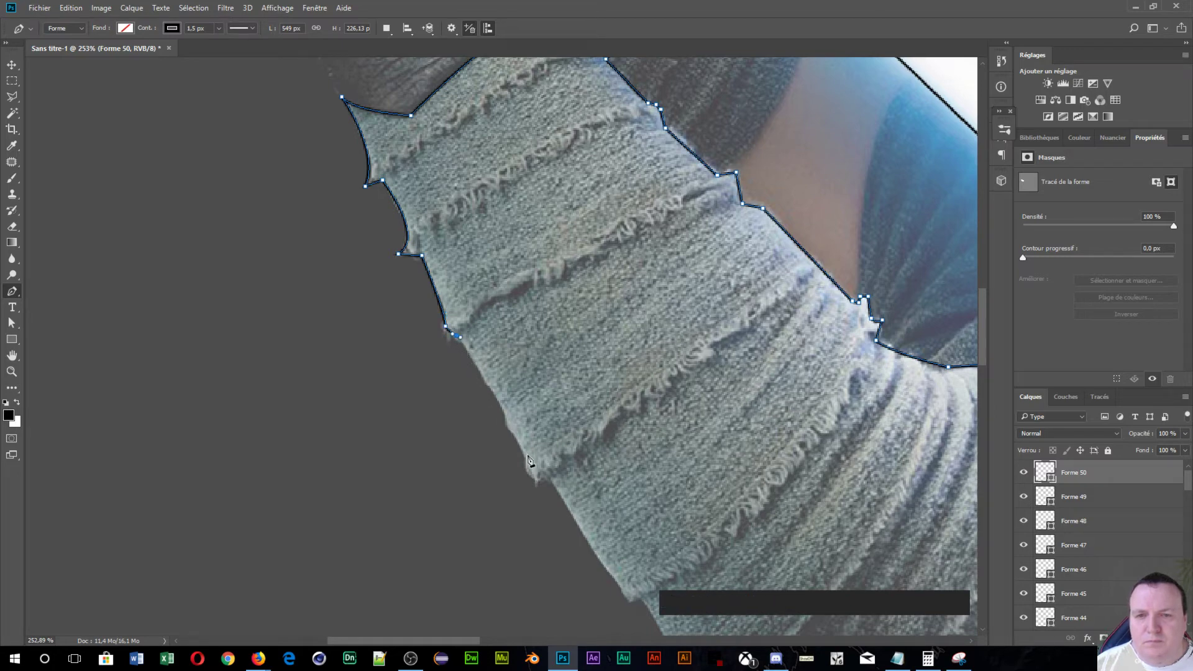
{"action": "left_click_drag", "start_coordinate": [526, 469], "coordinate": [577, 280]}
{"action": "key", "text": "space"}
{"action": "left_click", "coordinate": [548, 281], "text": "alt"}
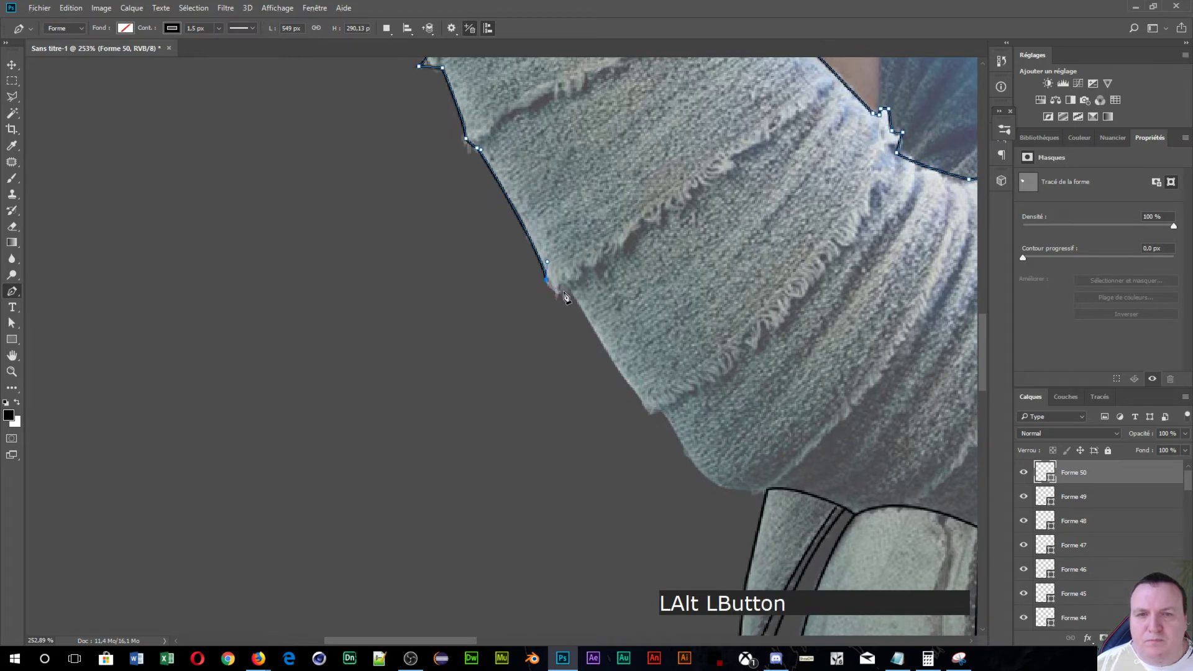
{"action": "left_click", "coordinate": [567, 291]}
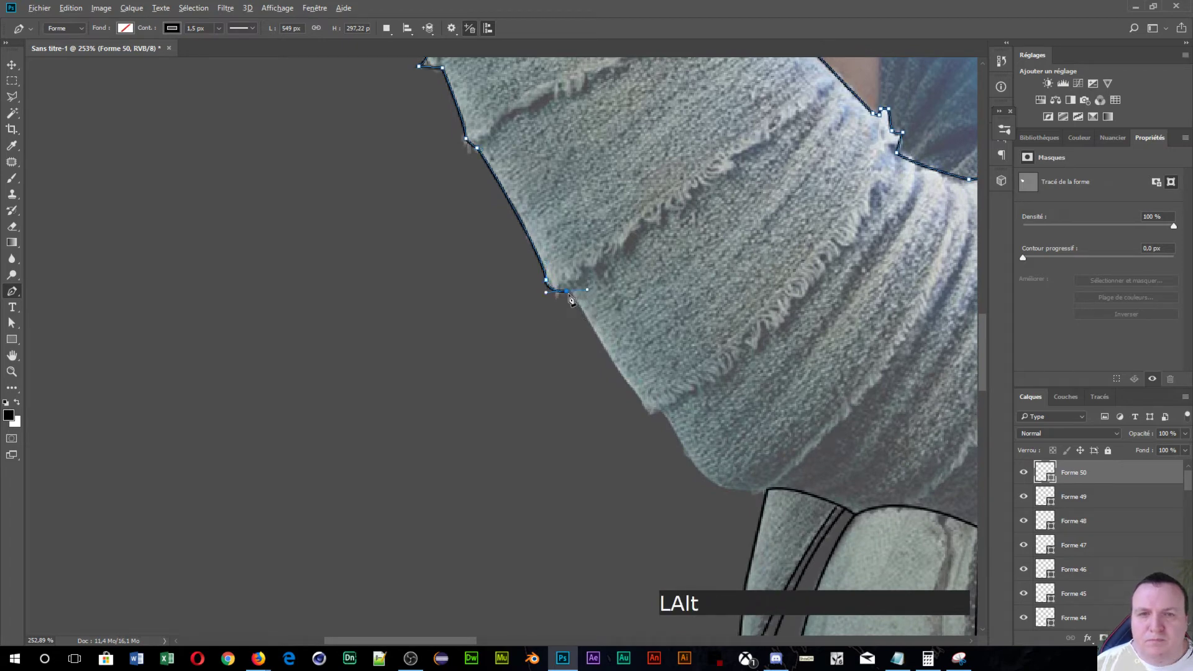
{"action": "left_click", "coordinate": [567, 291], "text": "alt"}
- Extend the outline past the last wrap tip and around the elbow to the hanging cloth's corner, about 549 by 426 px, and finish the shape
{"action": "key", "text": "space"}
{"action": "left_click_drag", "start_coordinate": [639, 317], "coordinate": [548, 208]}
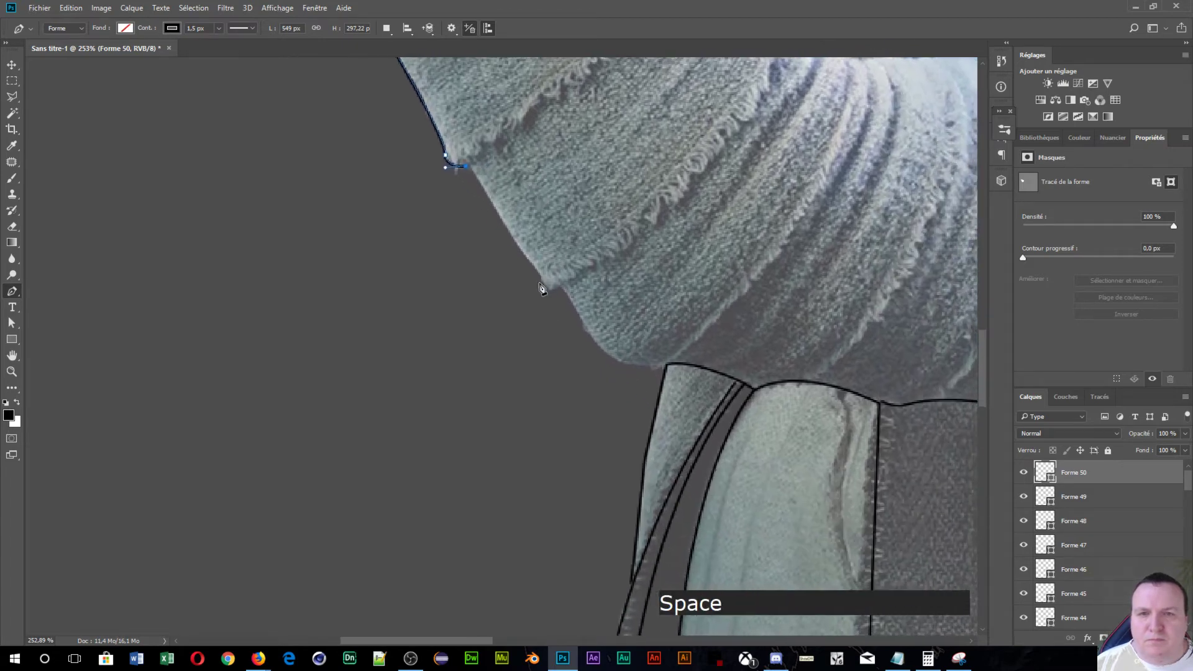
{"action": "key", "text": "alt"}
{"action": "left_click", "coordinate": [550, 288]}
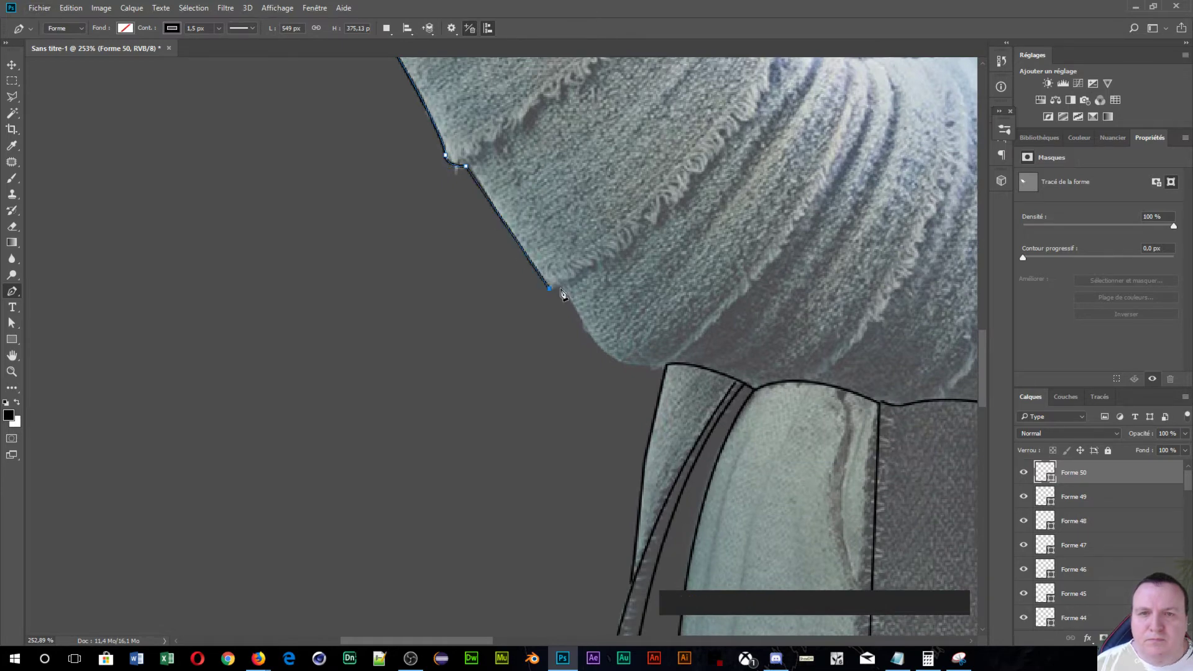
{"action": "left_click", "coordinate": [560, 288]}
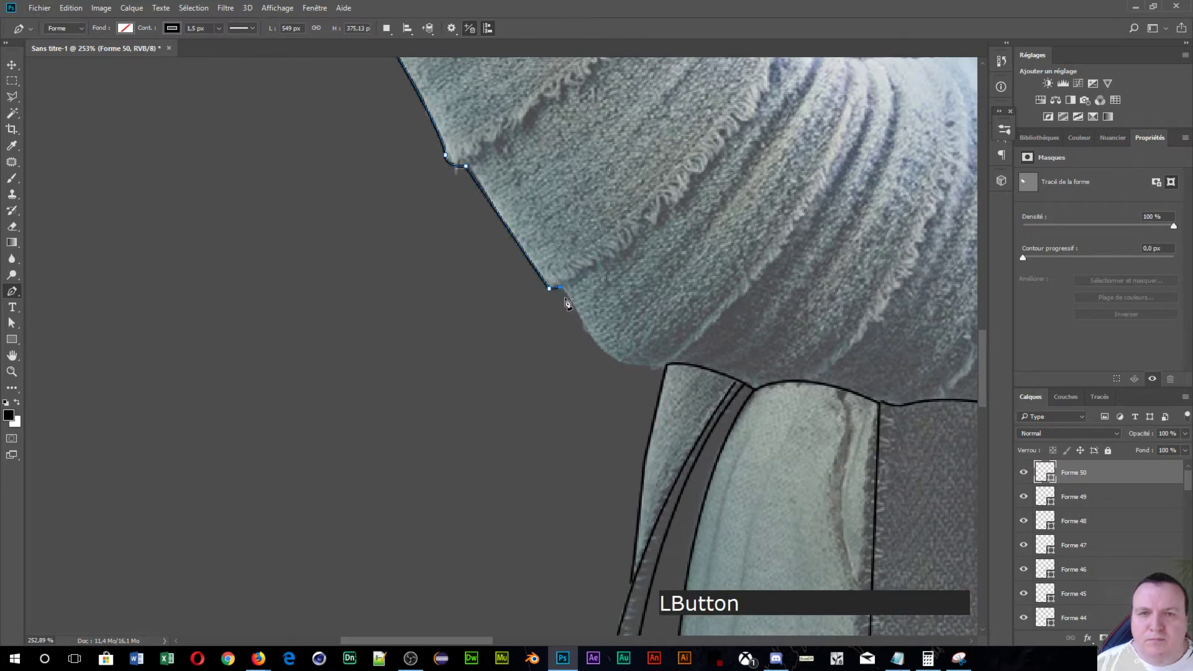
{"action": "left_click", "coordinate": [657, 368]}
{"action": "mouse_move", "coordinate": [714, 363]}
{"action": "left_mouse_down"}
{"action": "mouse_move", "coordinate": [725, 354]}
{"action": "mouse_move", "coordinate": [713, 356]}
{"action": "left_mouse_up"}
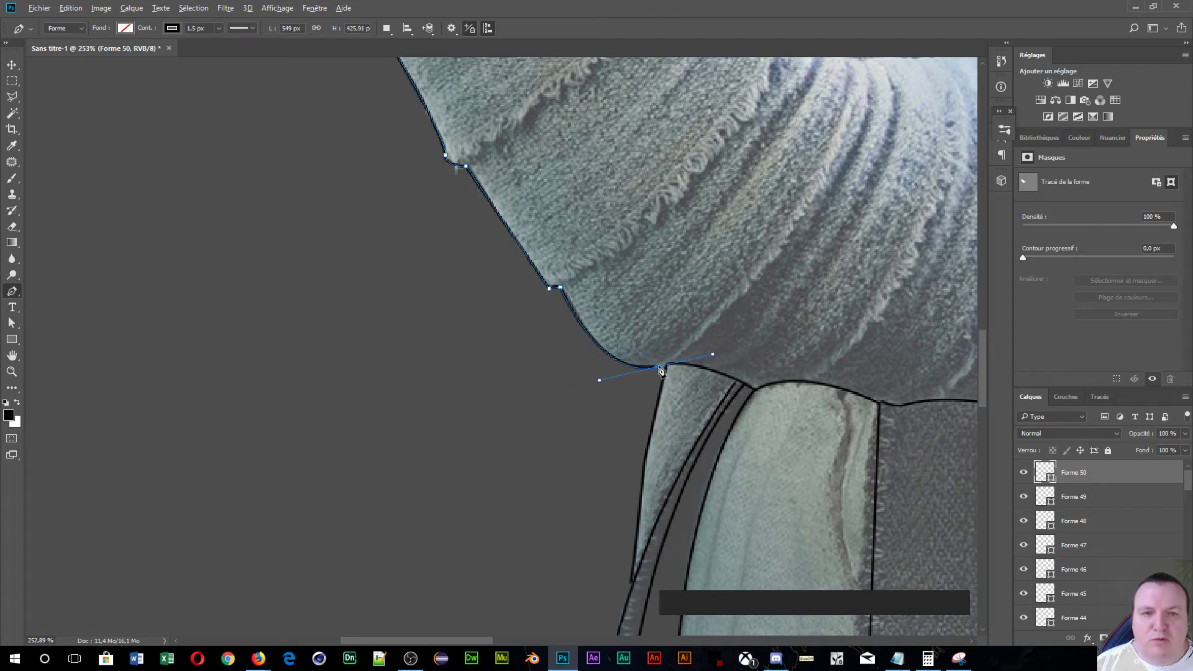
{"action": "left_click", "coordinate": [659, 369], "text": "alt"}
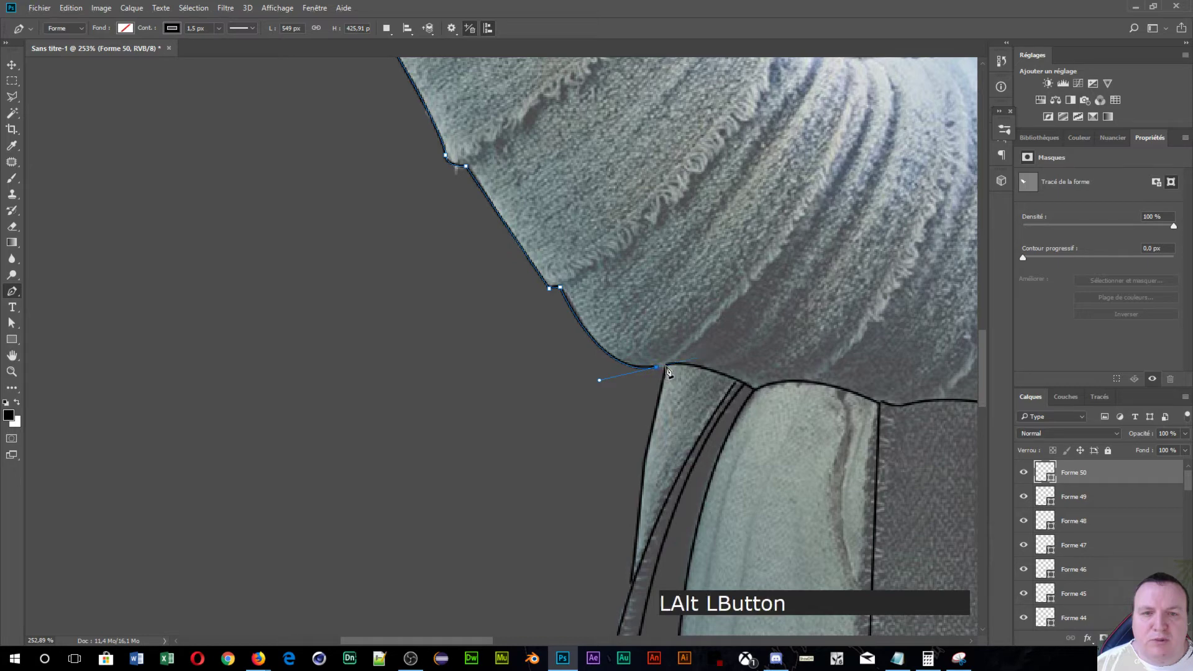
{"action": "left_click", "coordinate": [667, 368]}
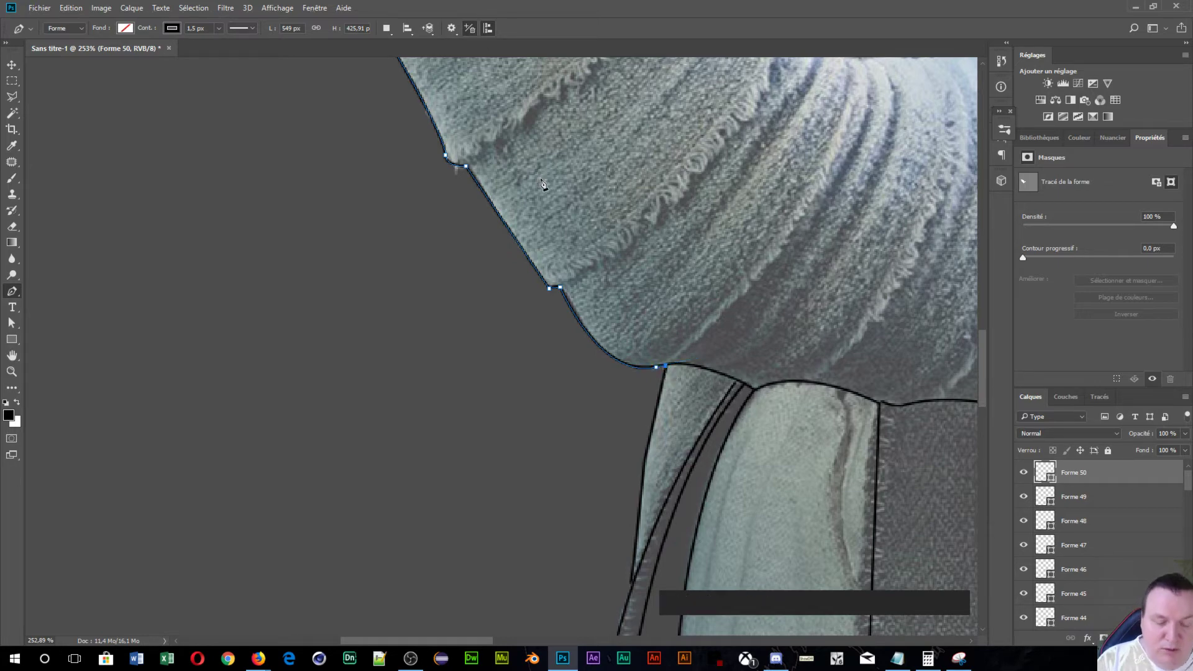
{"action": "key", "text": "KP_Enter"}
- Start a new line at the sleeve's outer wrist corner, running up the wristband and around the lowest brown strap's end, about 67 by 126 px
{"action": "scroll", "coordinate": [621, 205], "scroll_direction": "down", "scroll_amount": 5}
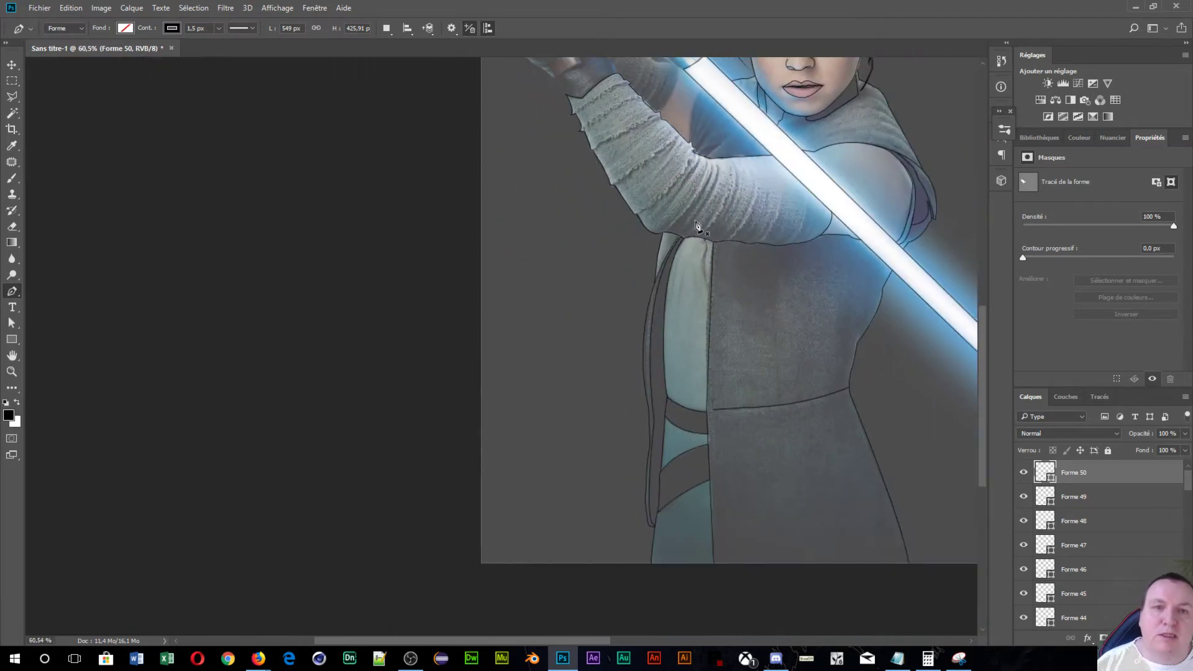
{"action": "key", "text": "space"}
{"action": "left_click_drag", "start_coordinate": [697, 225], "coordinate": [689, 391]}
{"action": "scroll", "coordinate": [631, 405], "scroll_direction": "up", "scroll_amount": 5}
{"action": "left_click_drag", "start_coordinate": [574, 300], "coordinate": [654, 407]}
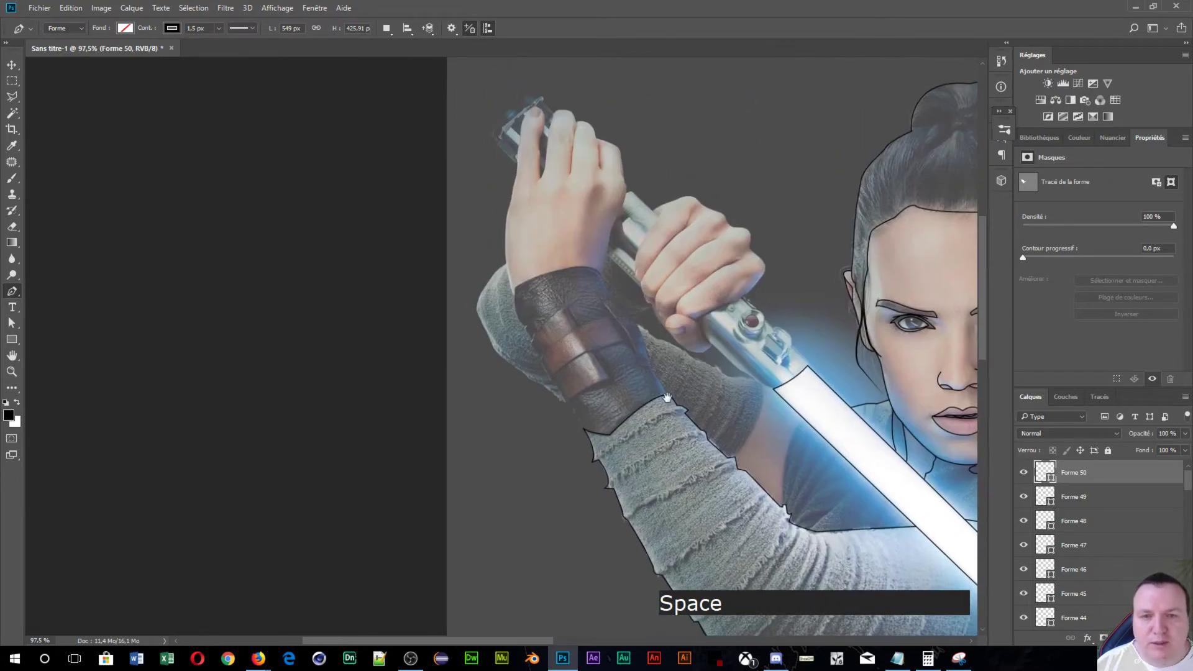
{"action": "scroll", "coordinate": [666, 398], "scroll_direction": "up", "scroll_amount": 6}
{"action": "left_click_drag", "start_coordinate": [583, 328], "coordinate": [615, 403]}
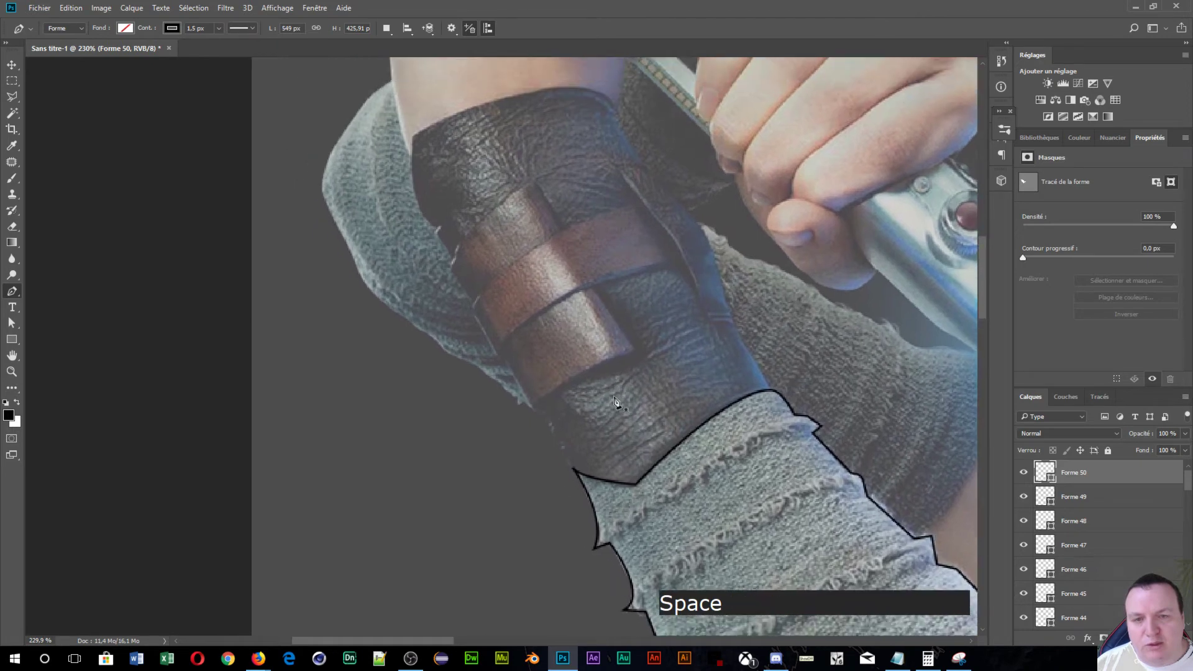
{"action": "left_click", "coordinate": [573, 469]}
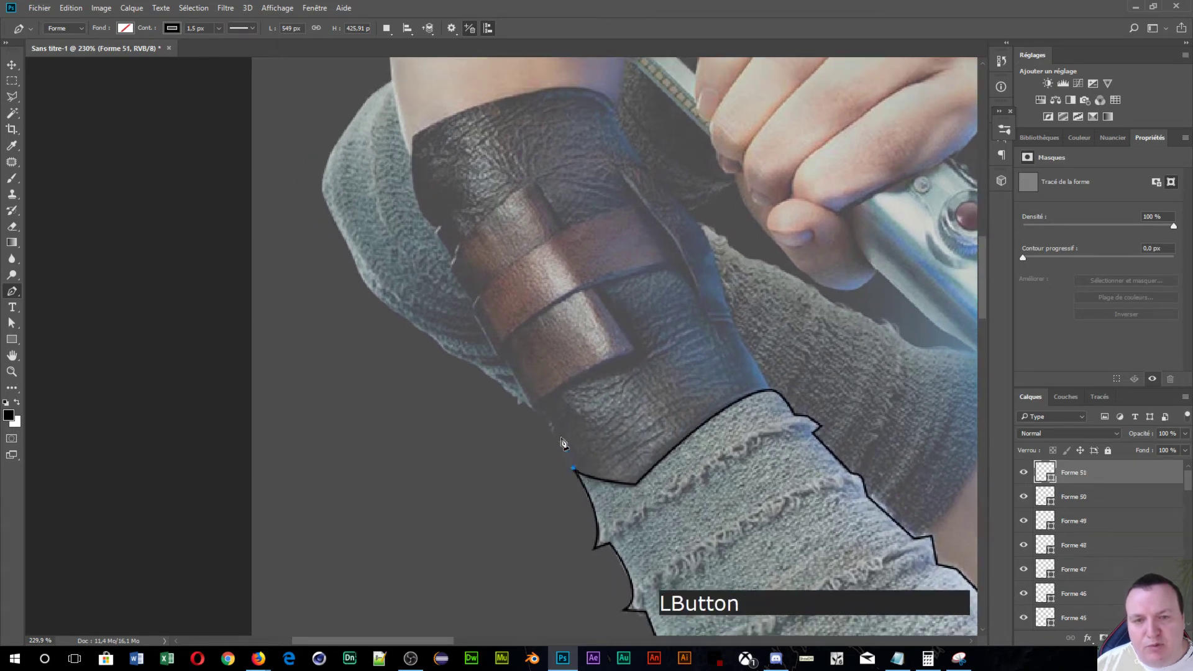
{"action": "left_click", "coordinate": [538, 409]}
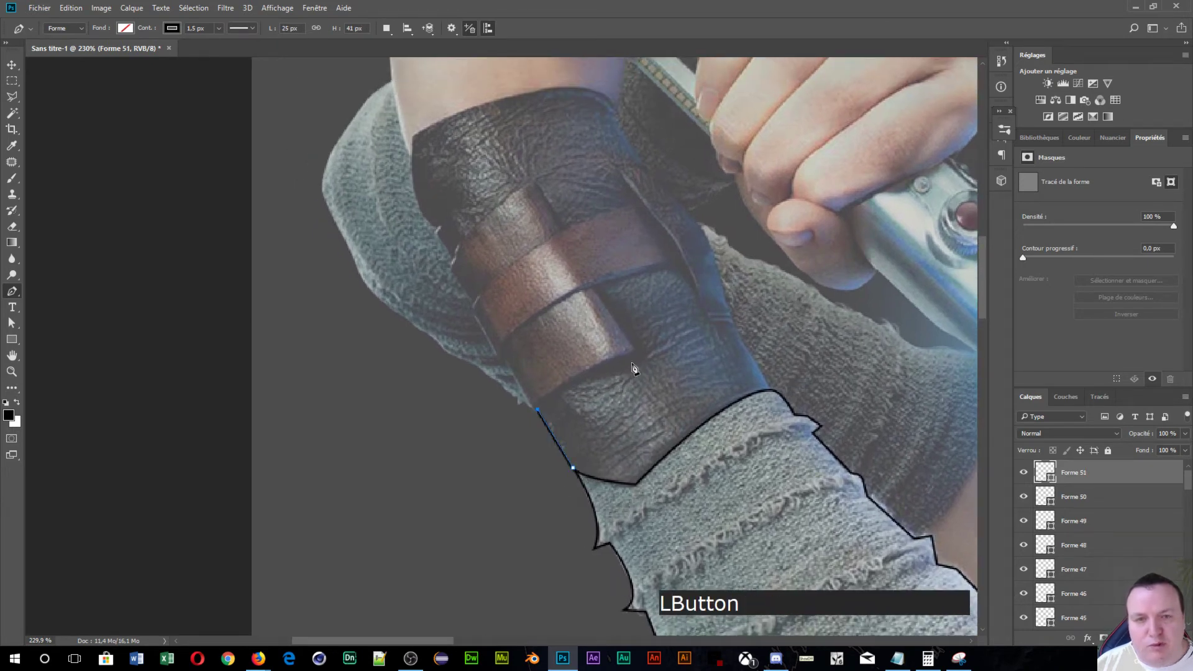
{"action": "left_click_drag", "start_coordinate": [630, 355], "coordinate": [647, 347]}
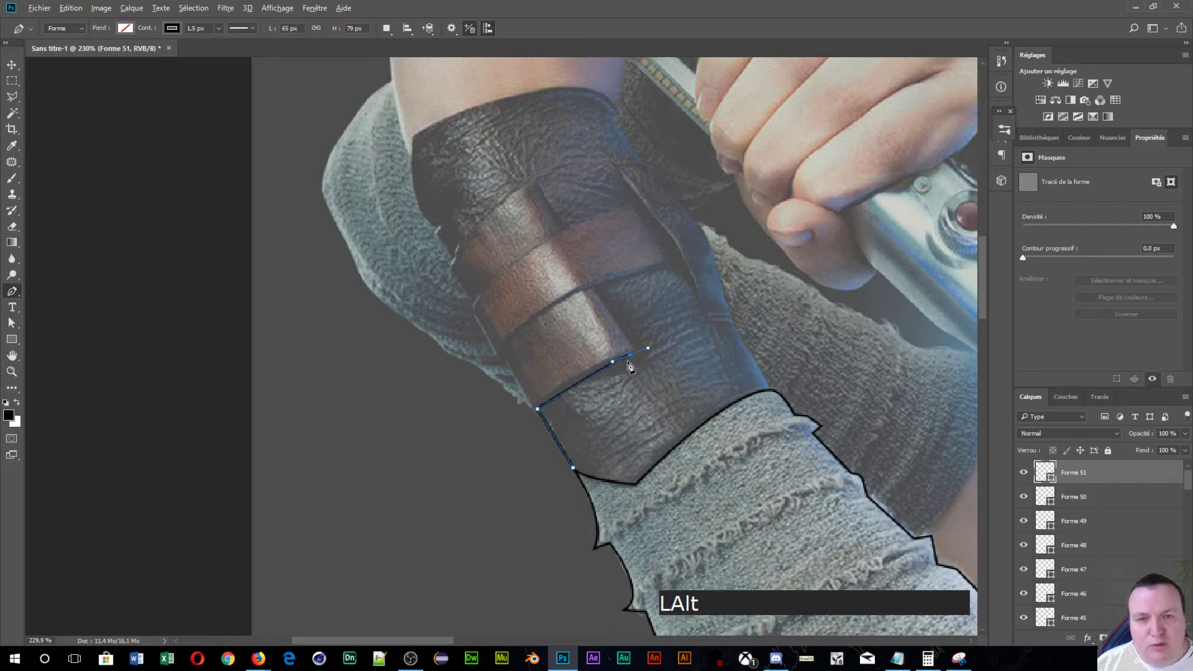
{"action": "left_click", "coordinate": [630, 356], "text": "alt"}
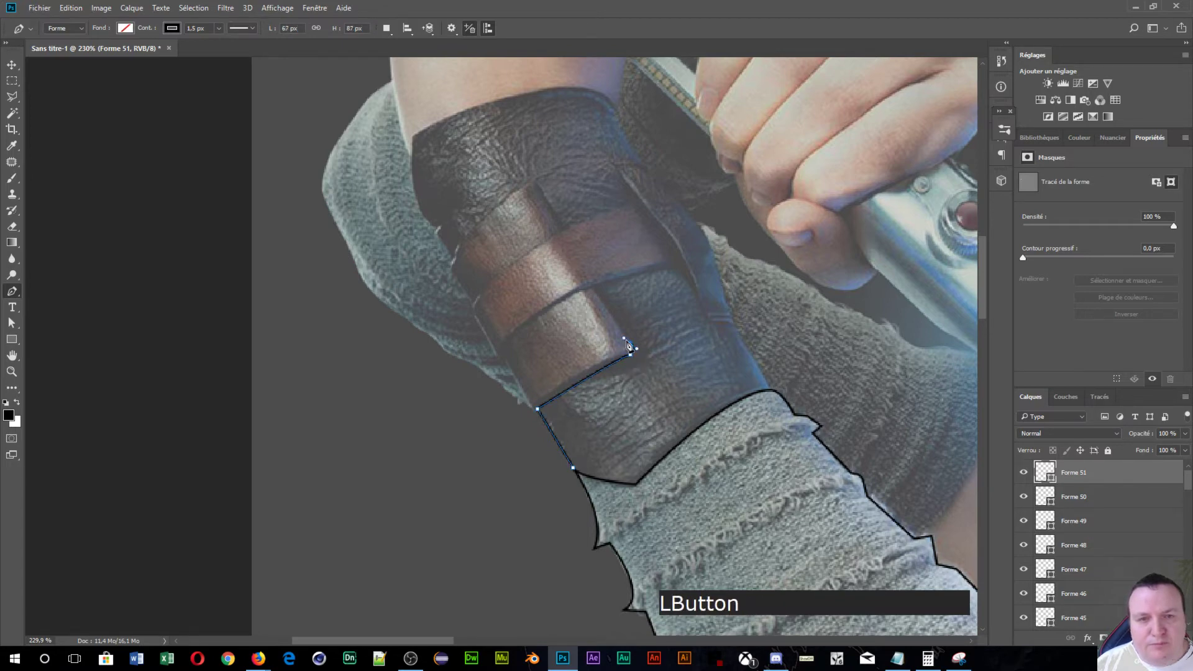
{"action": "left_click", "coordinate": [630, 352], "text": "alt"}
{"action": "left_click", "coordinate": [595, 288]}
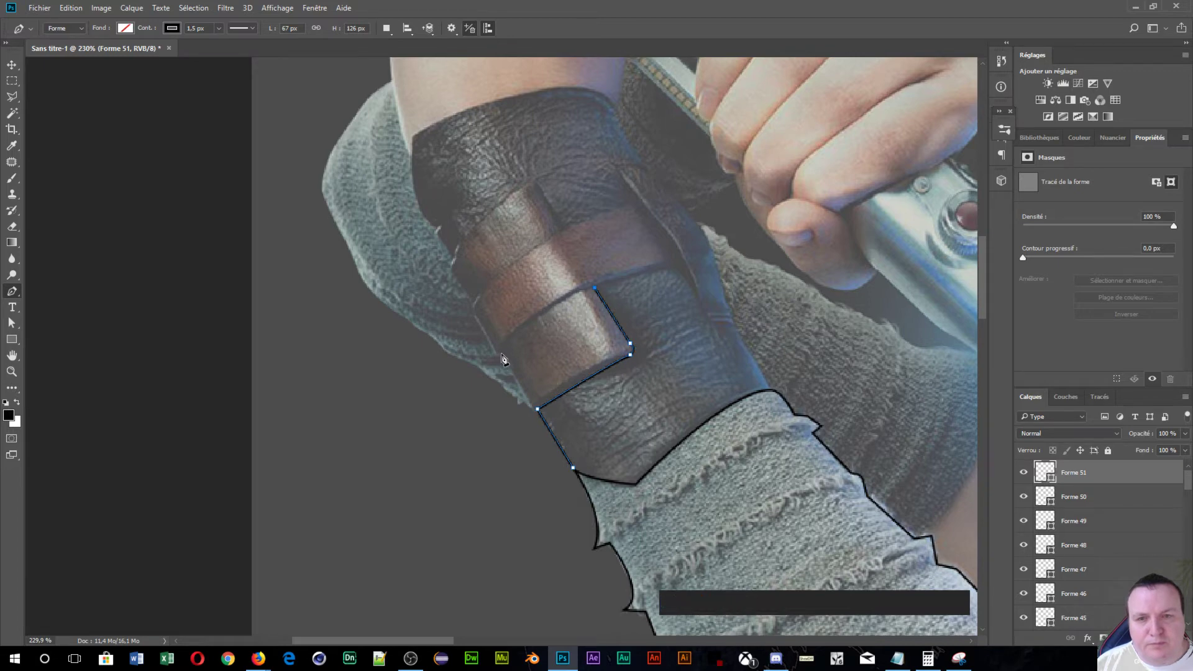
- Curve along the lowest strap's upper edge, return down the wristband's outer edge to its lower corner, and finish the shape at about 93 by 126 px
{"action": "left_click_drag", "start_coordinate": [500, 353], "coordinate": [496, 381]}
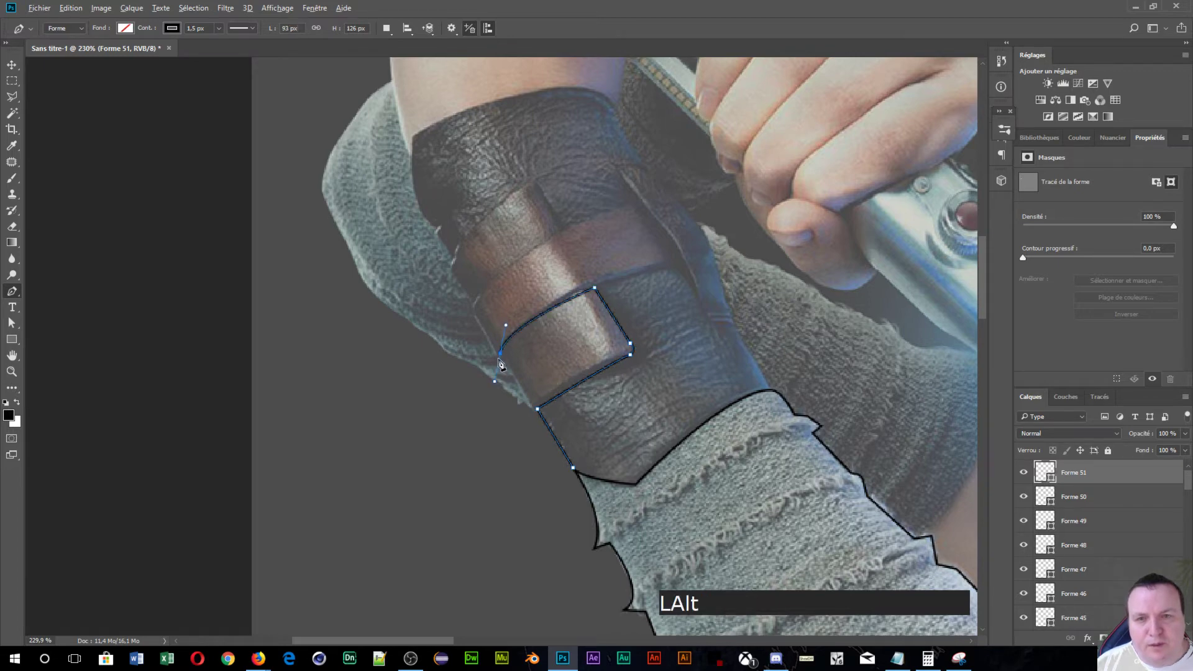
{"action": "left_click", "coordinate": [500, 356], "text": "alt"}
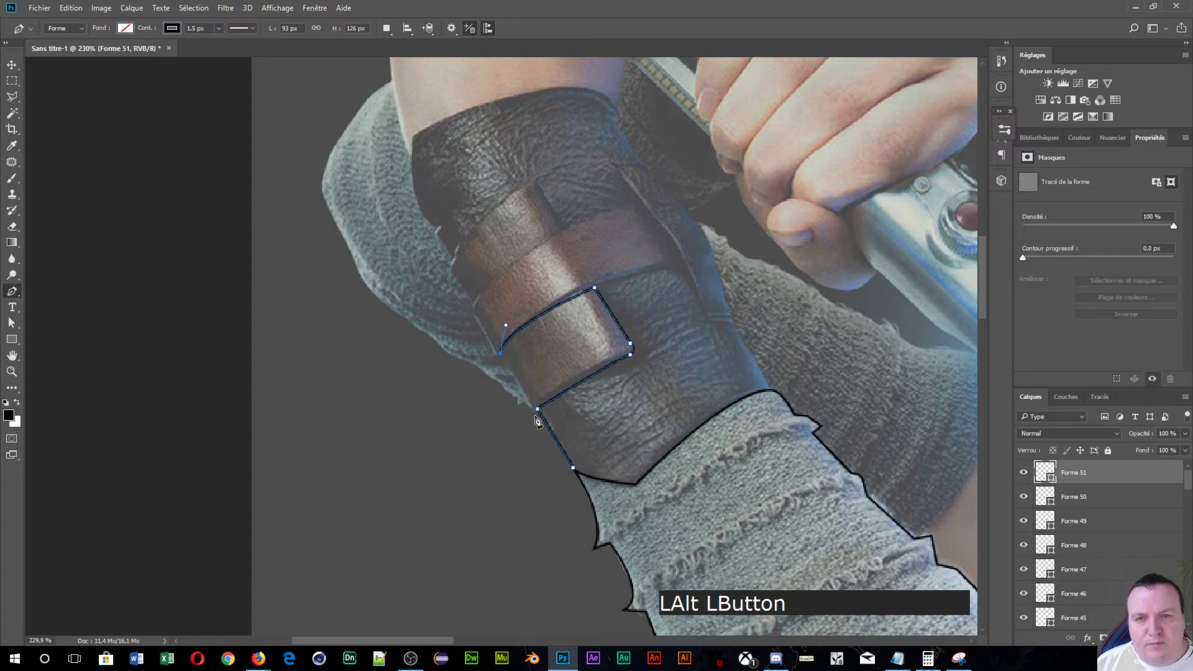
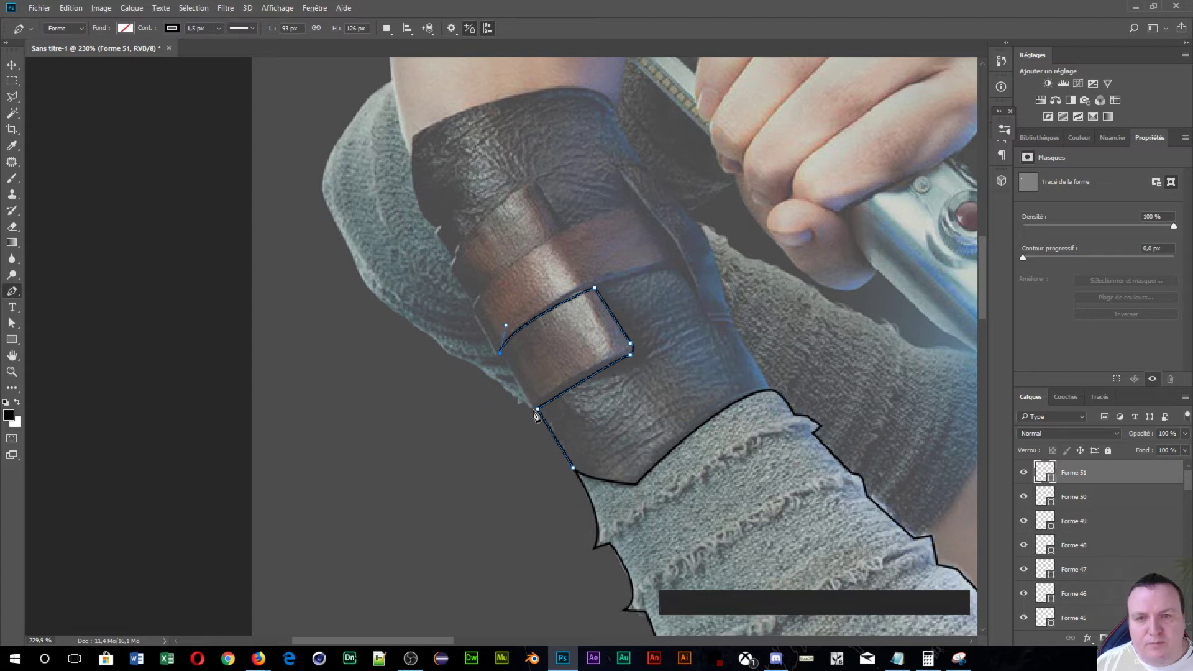
{"action": "left_click", "coordinate": [536, 410]}
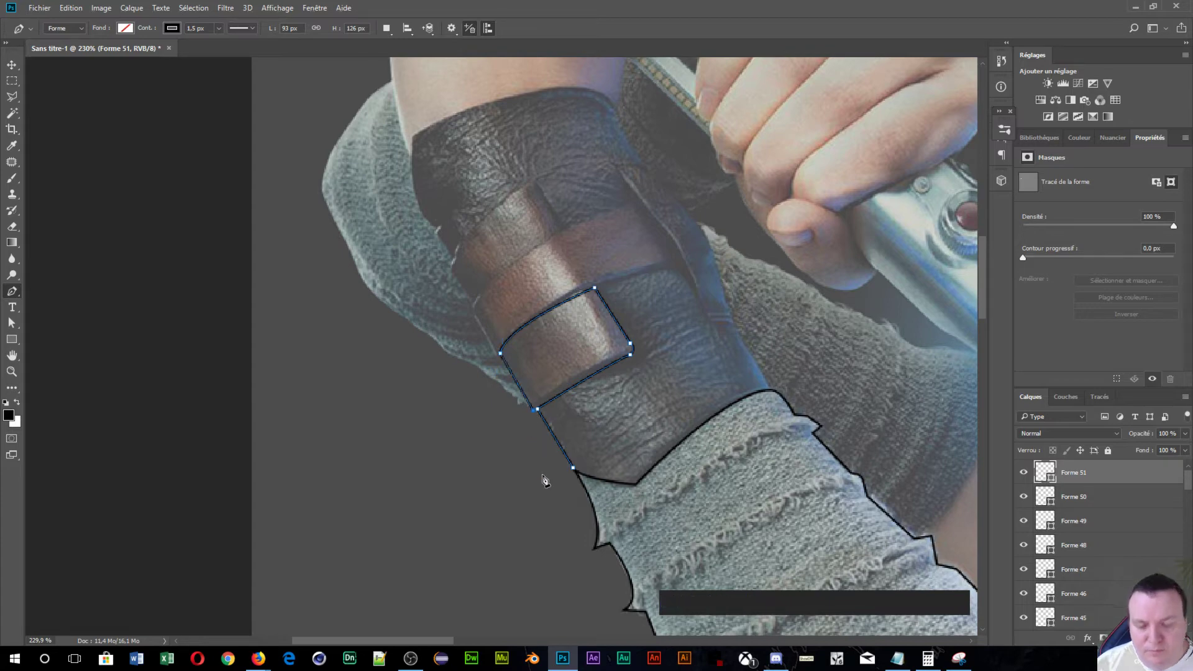
{"action": "key", "text": "Return"}
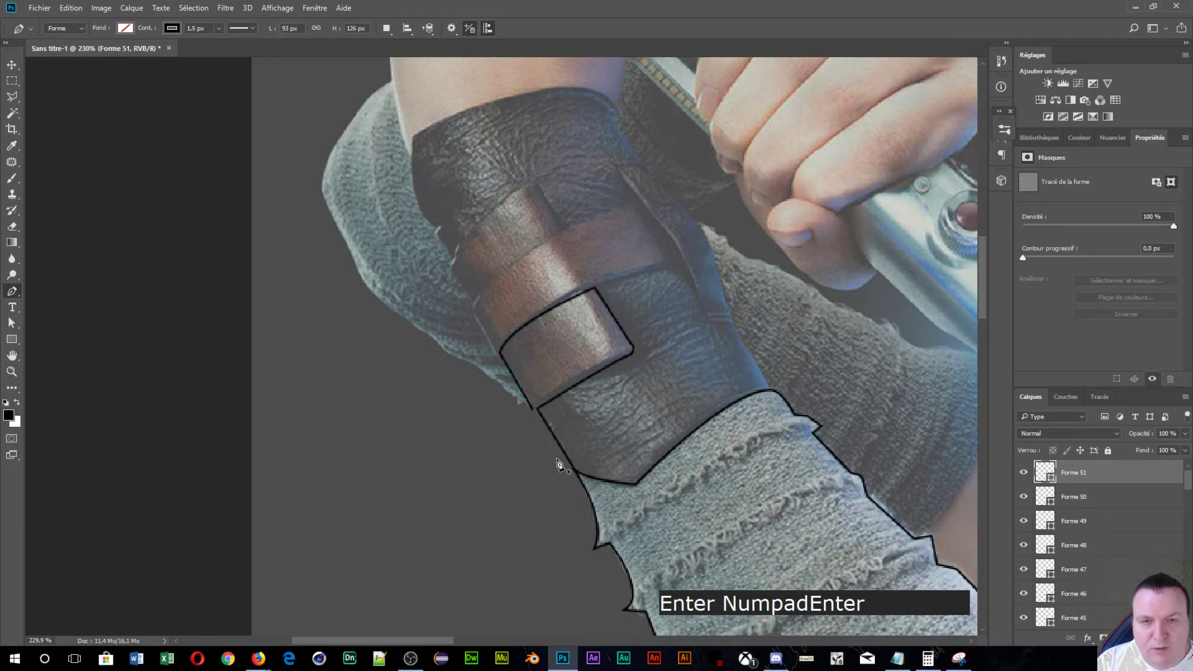
- Bridge the small gap at the lowest strap's outer lower corner with a separate line about 3 by 1 px
{"action": "left_click", "coordinate": [538, 415]}
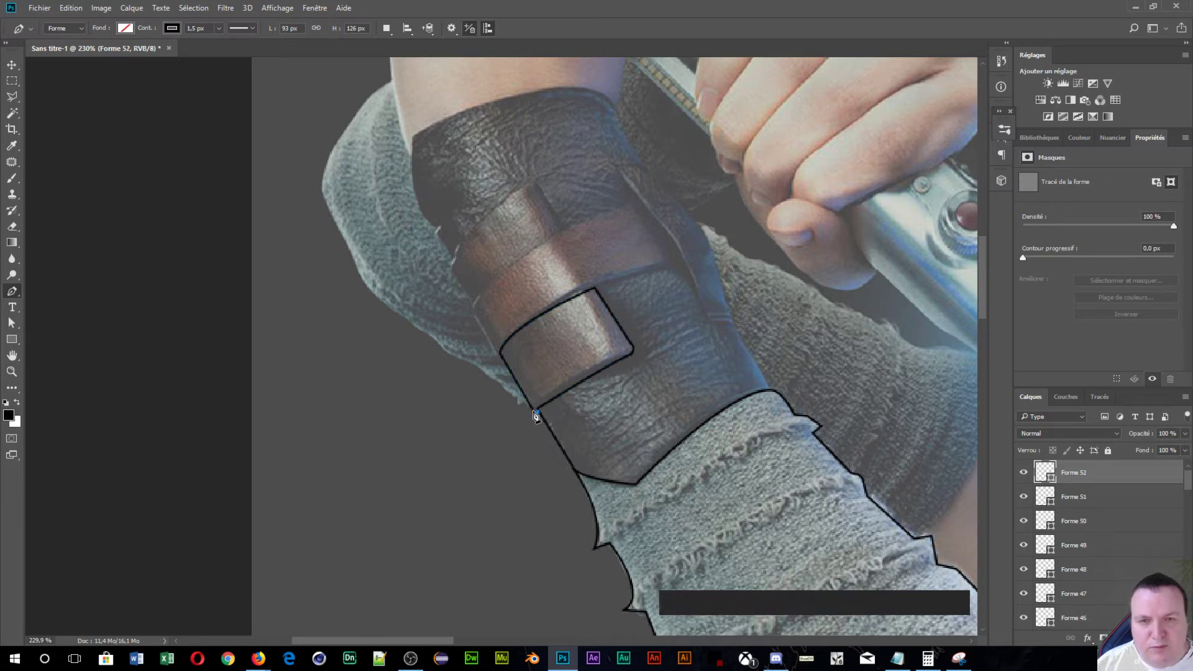
{"action": "left_click", "coordinate": [536, 415]}
{"action": "key", "text": "Return"}
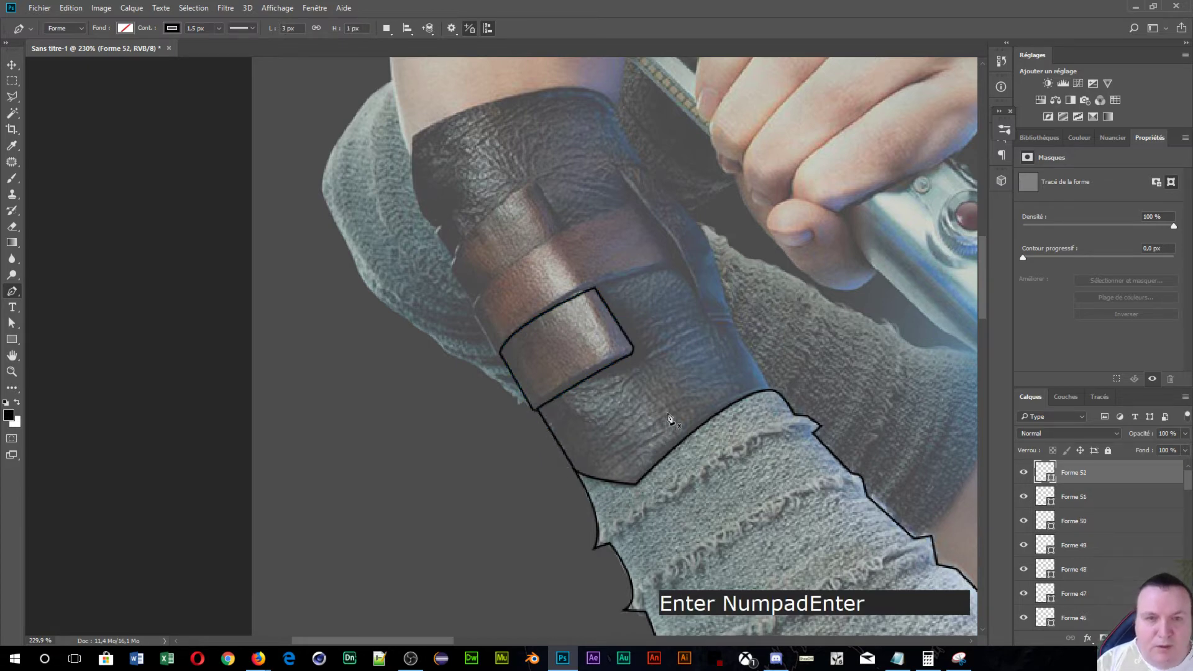
- Start a new line at the sleeve's inner wrist corner, up the wristband's edge and across the flap's base, about 42 by 46 px overall
{"action": "left_click", "coordinate": [771, 389]}
{"action": "left_click", "coordinate": [735, 330]}
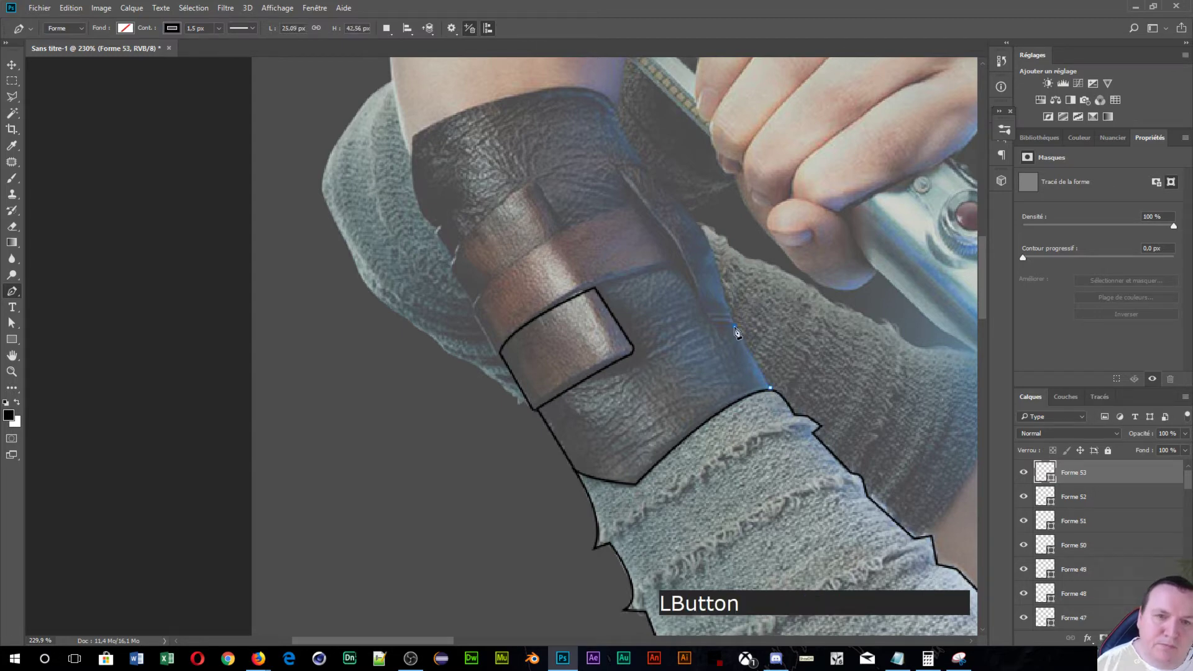
{"action": "key", "text": "space"}
{"action": "left_click_drag", "start_coordinate": [749, 301], "coordinate": [728, 491]}
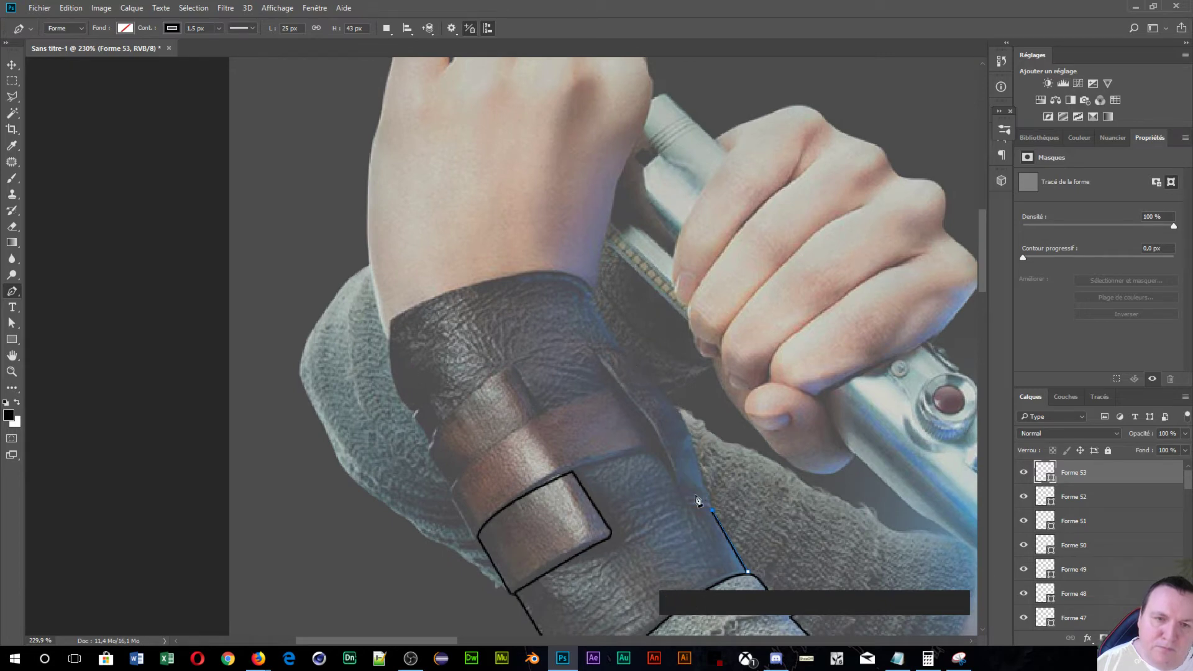
{"action": "left_click", "coordinate": [689, 506]}
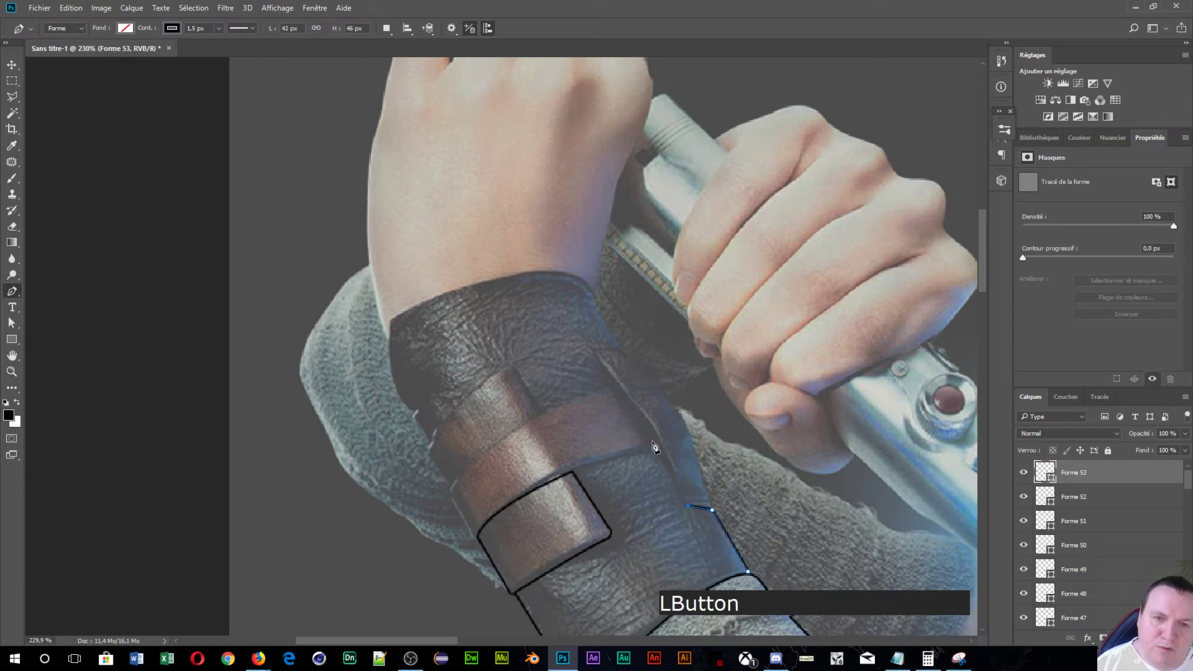
{"action": "left_click", "coordinate": [599, 355]}
{"action": "left_click_drag", "start_coordinate": [581, 344], "coordinate": [561, 337]}
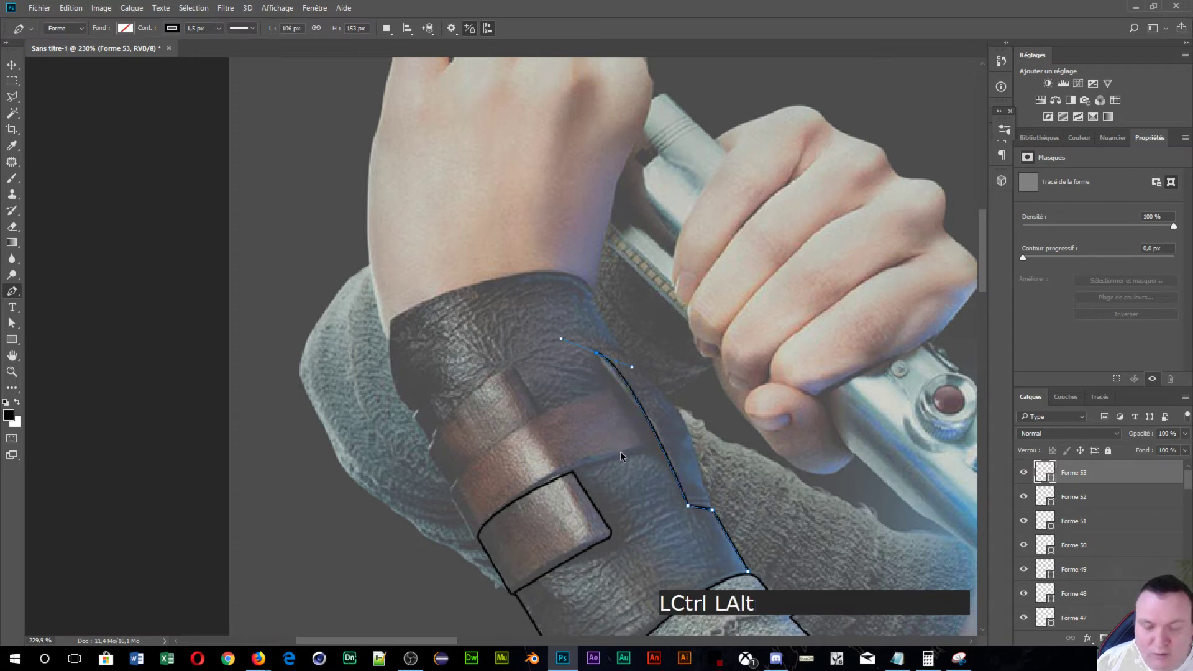
{"action": "key", "text": "ctrl+z"}
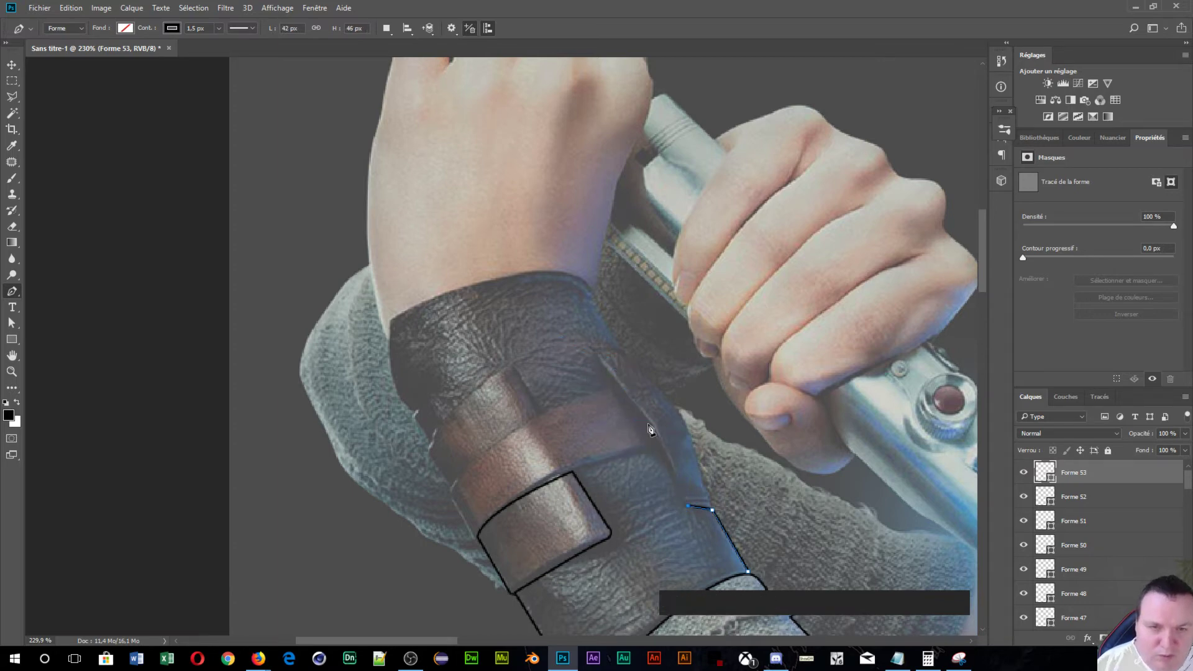
- Trace up the flap's inner edge and across its upper end, bringing the path to about 108 by 156 px
{"action": "left_click_drag", "start_coordinate": [649, 424], "coordinate": [632, 406]}
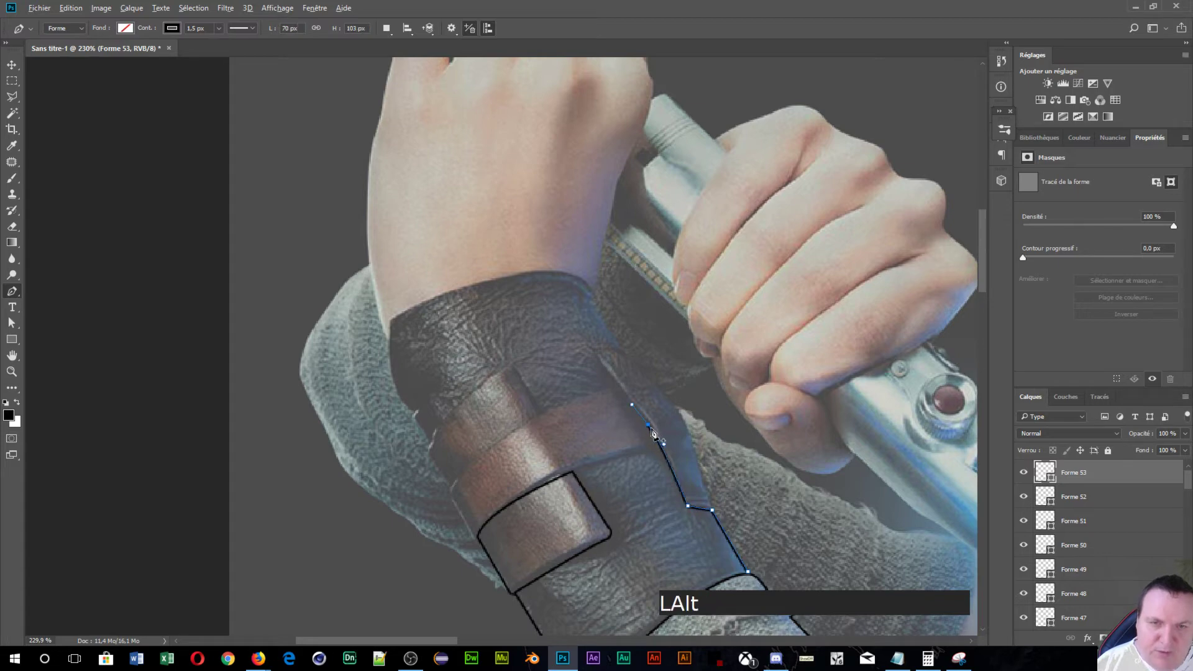
{"action": "left_click", "coordinate": [650, 427], "text": "alt"}
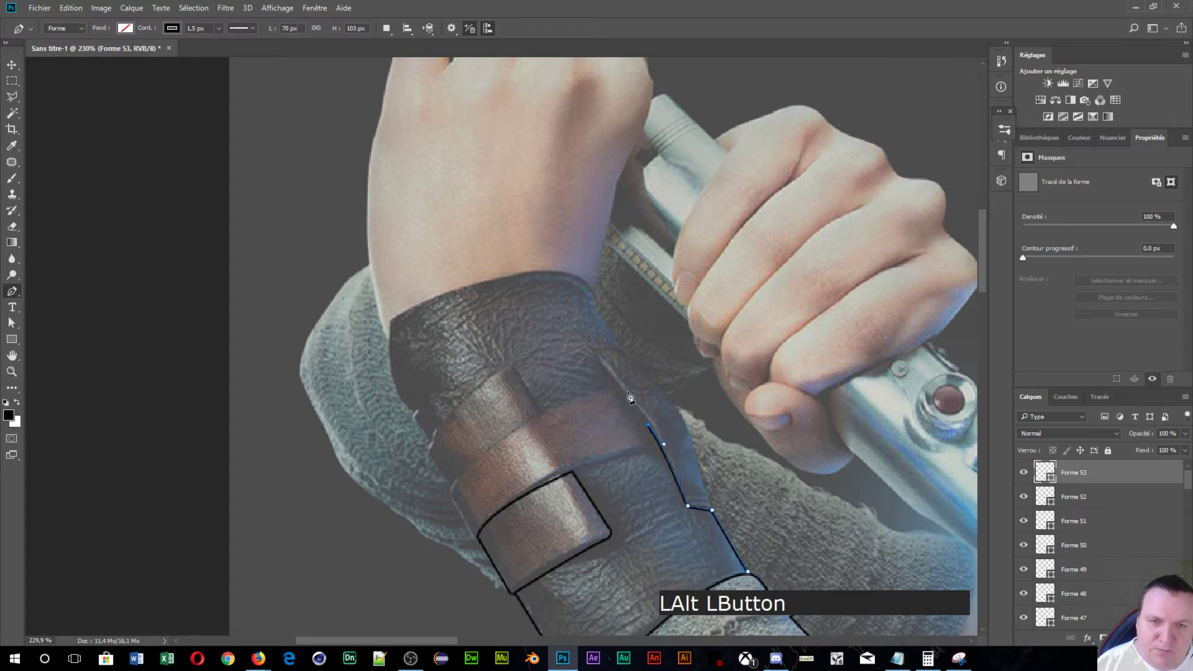
{"action": "left_click", "coordinate": [594, 354]}
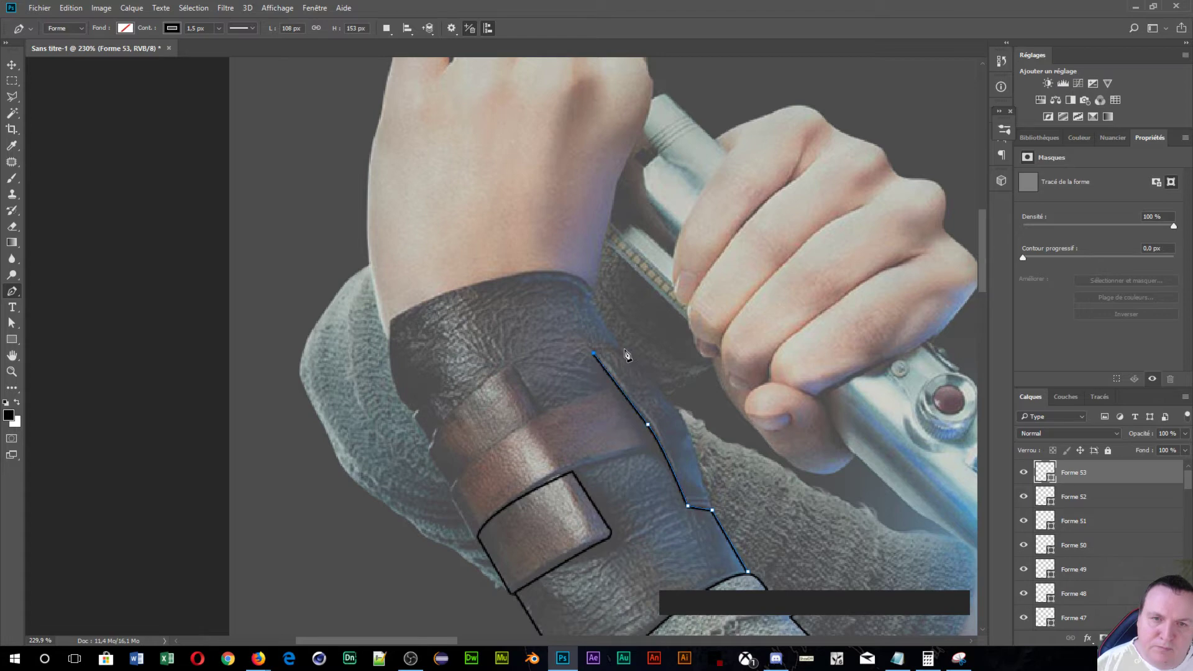
{"action": "left_click", "coordinate": [622, 349]}
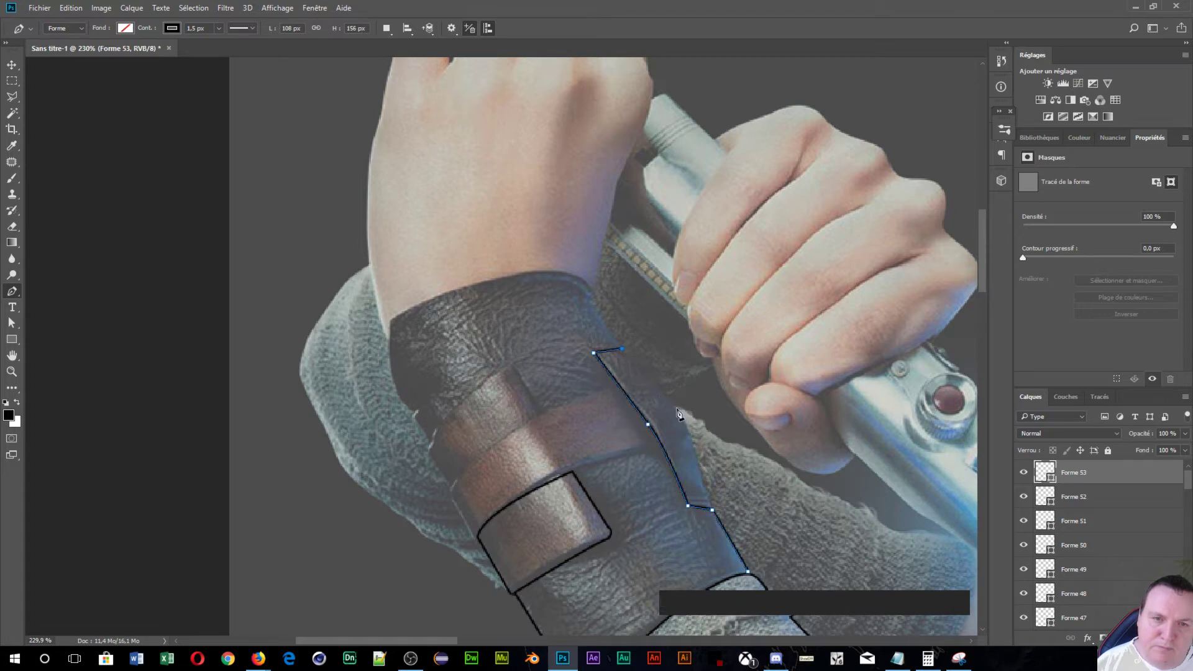
- Curve down the flap's outer edge to its lower outer corner and finish the shape
{"action": "left_click_drag", "start_coordinate": [677, 409], "coordinate": [686, 422]}
{"action": "left_click", "coordinate": [679, 412], "text": "alt"}
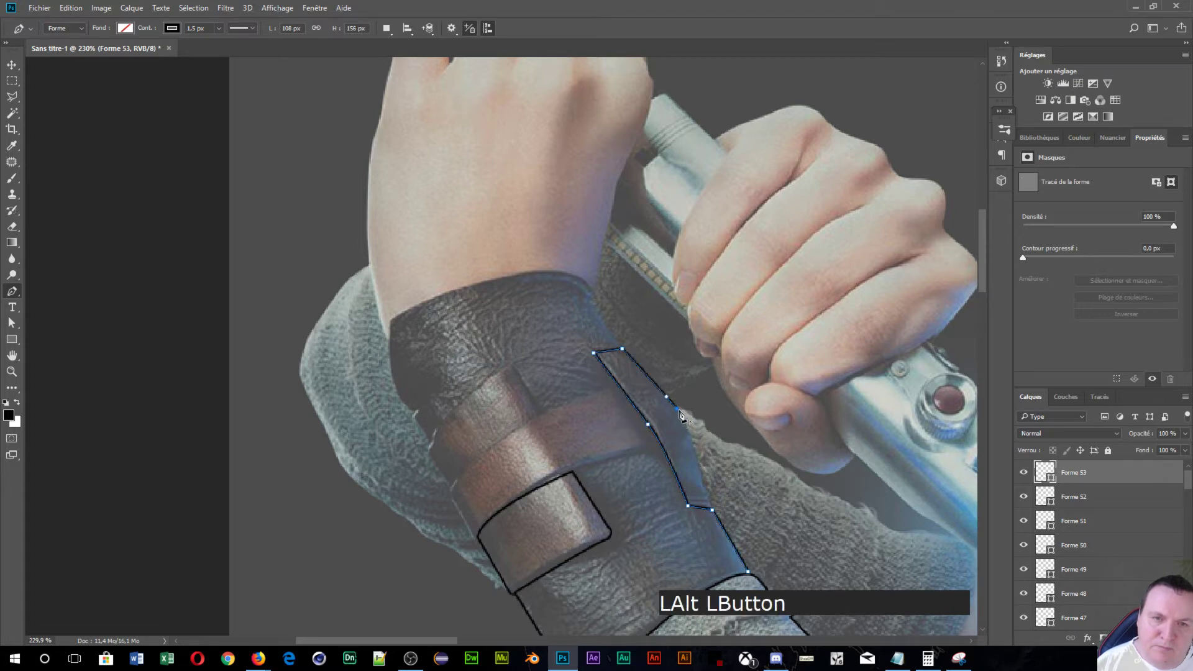
{"action": "left_click", "coordinate": [711, 499]}
{"action": "left_click_drag", "start_coordinate": [713, 510], "coordinate": [713, 533]}
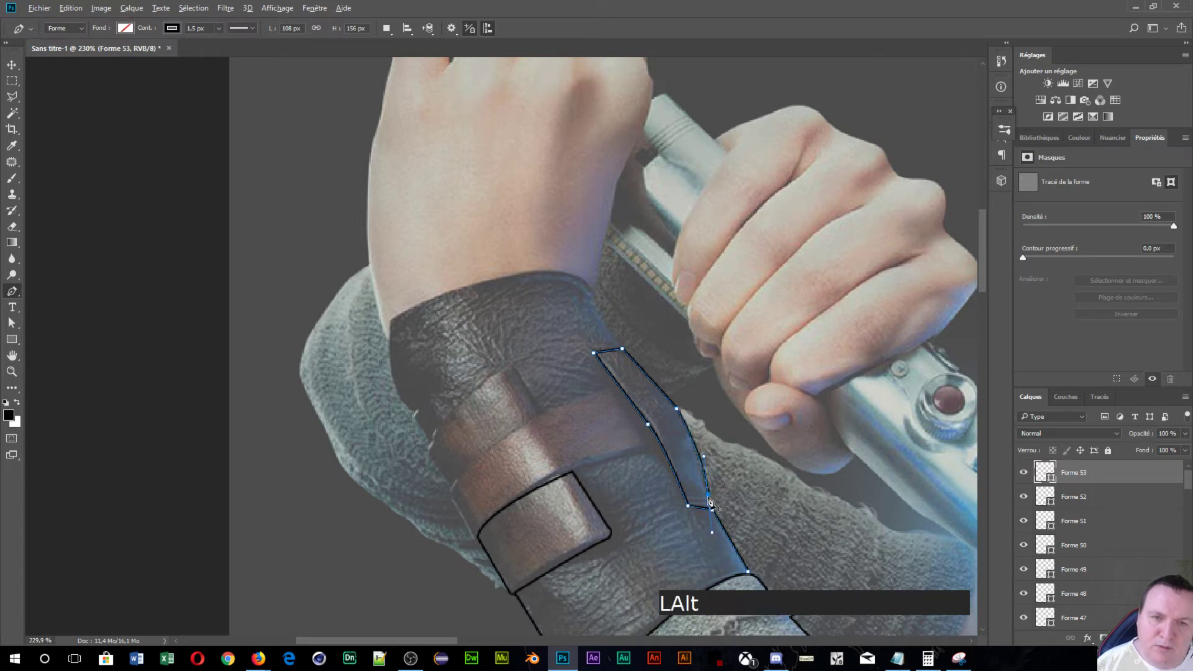
{"action": "left_click", "coordinate": [713, 511], "text": "alt"}
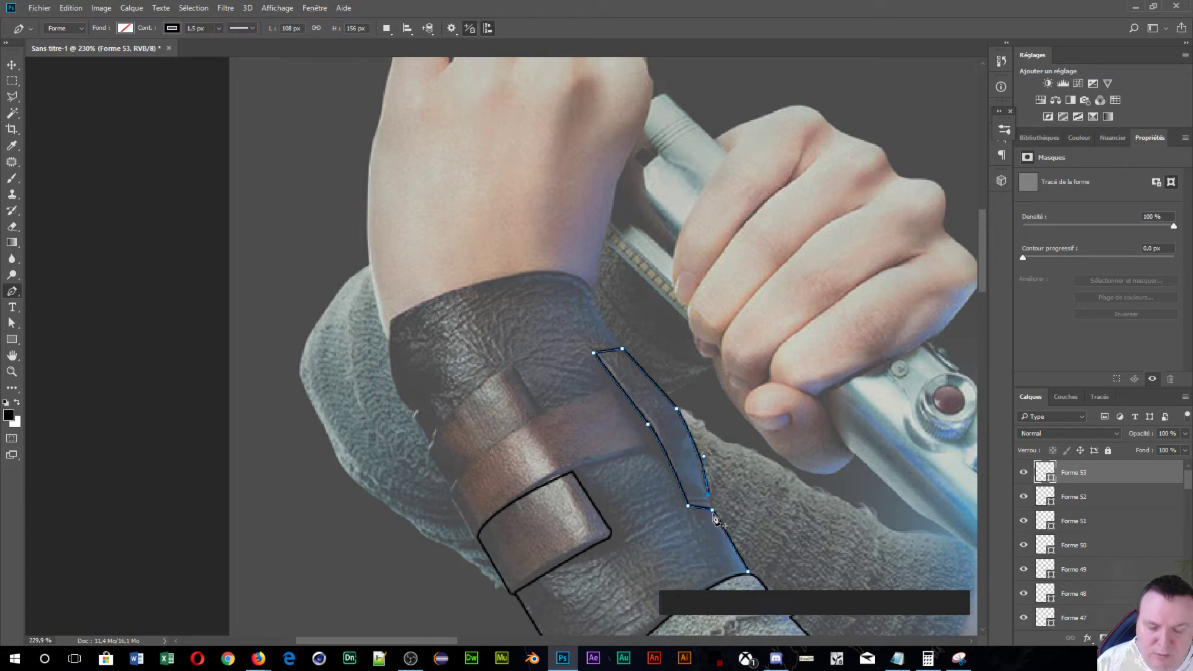
{"action": "key", "text": "KP_Enter"}
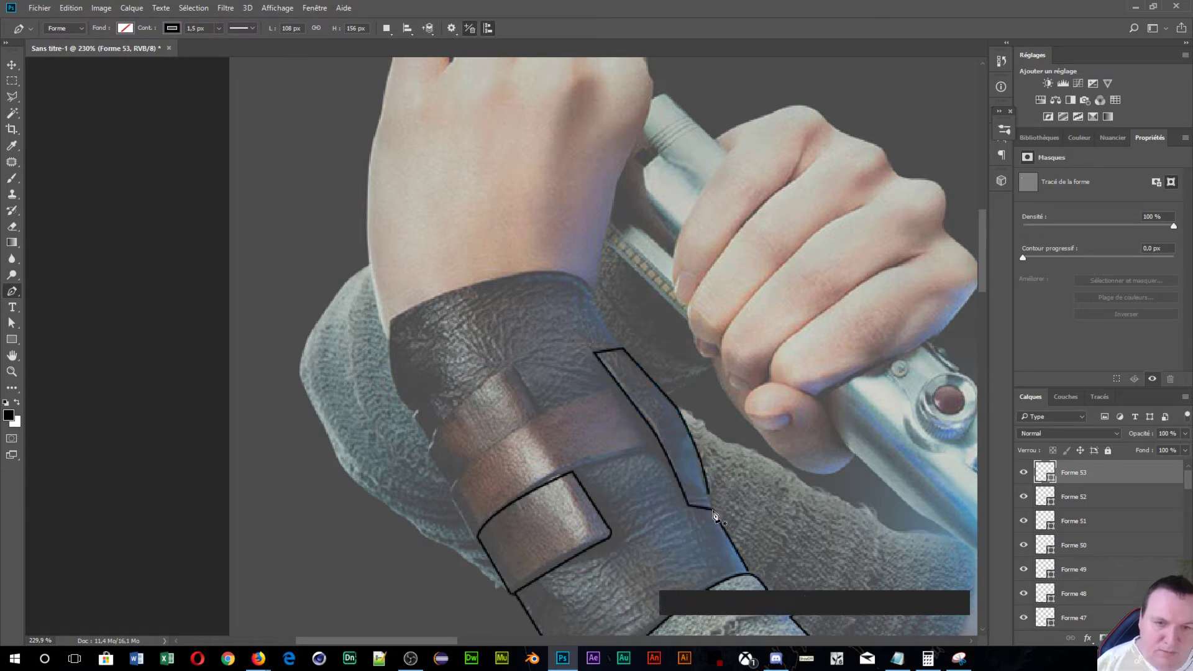
- Bridge the gap at the flap's lower outer corner with a separate line about 2 by 11 px
{"action": "left_click", "coordinate": [713, 510]}
{"action": "left_click", "coordinate": [709, 495]}
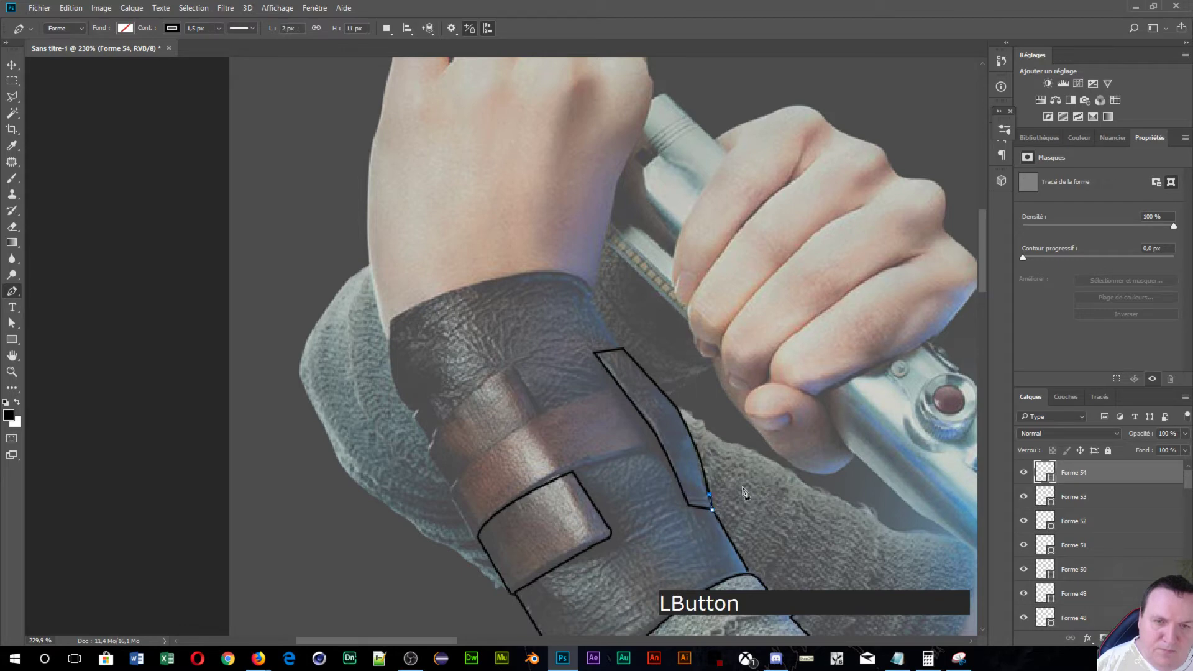
{"action": "key", "text": "KP_Enter"}
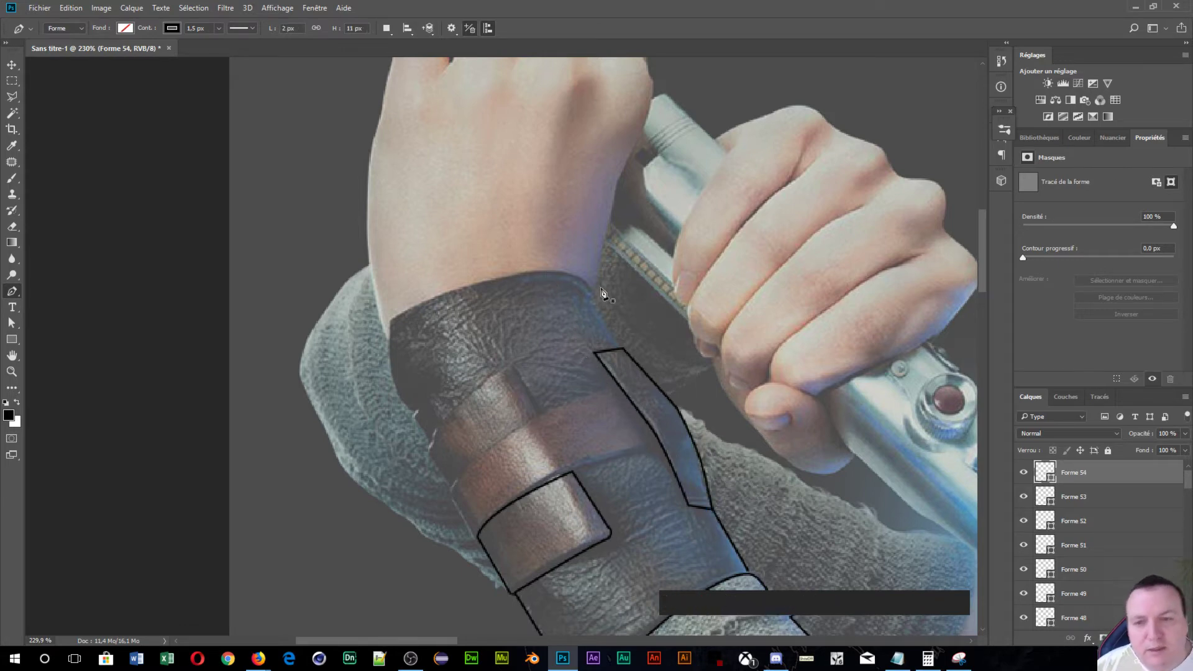
- Draw the middle strap's outer end and curved upper edge up to the flap as one open shape of about 117 by 107 px
{"action": "left_click", "coordinate": [478, 538]}
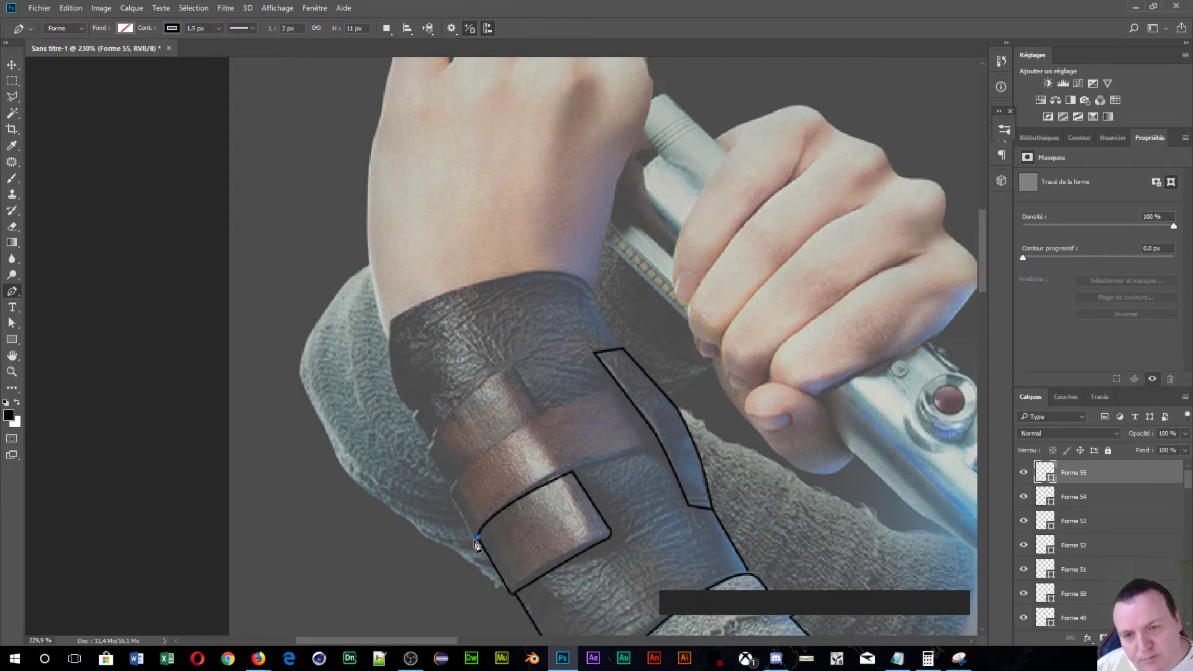
{"action": "left_click", "coordinate": [474, 540]}
{"action": "left_click", "coordinate": [449, 496]}
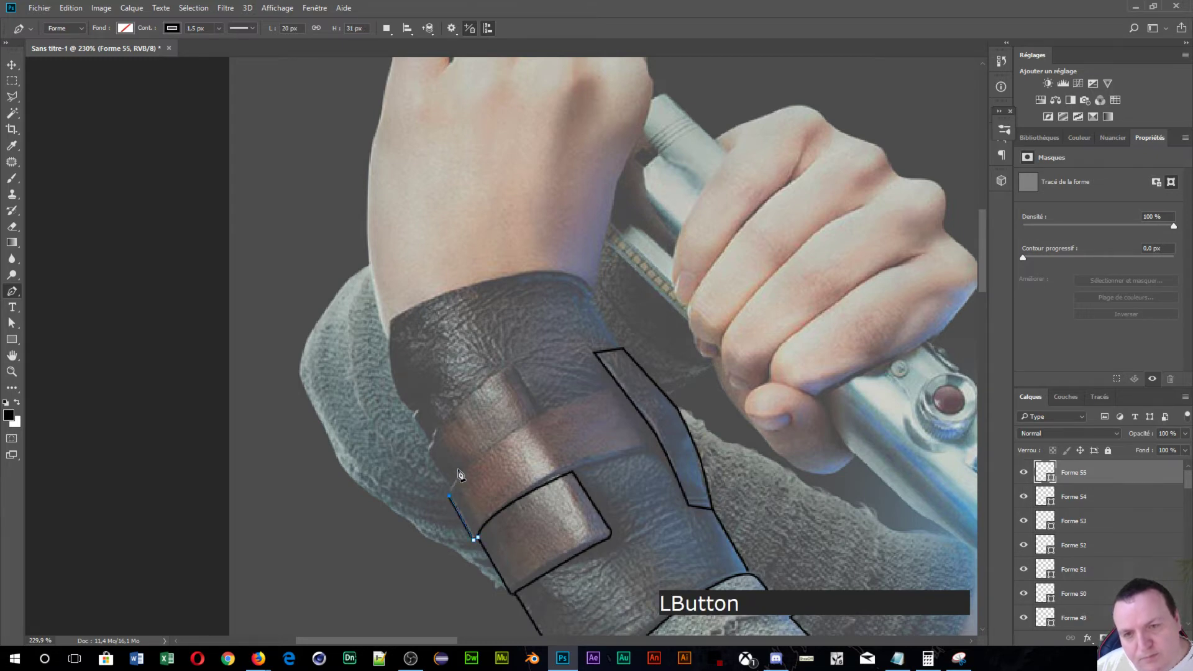
{"action": "left_click_drag", "start_coordinate": [617, 387], "coordinate": [627, 384]}
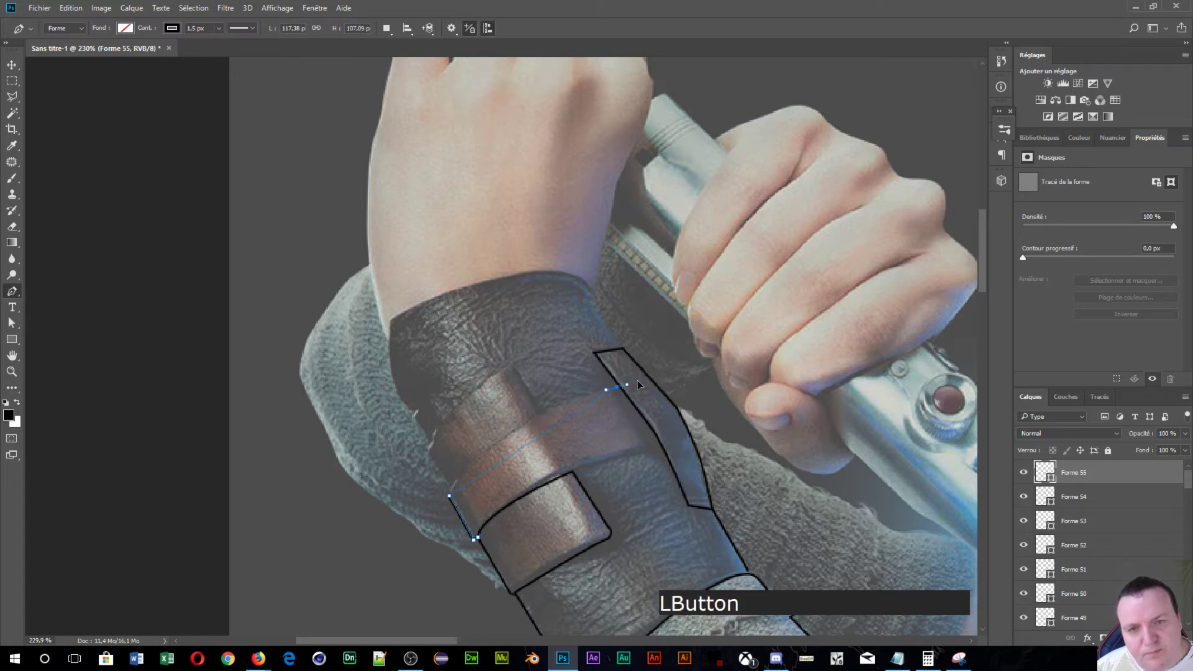
{"action": "left_click_drag", "start_coordinate": [732, 341], "coordinate": [752, 350]}
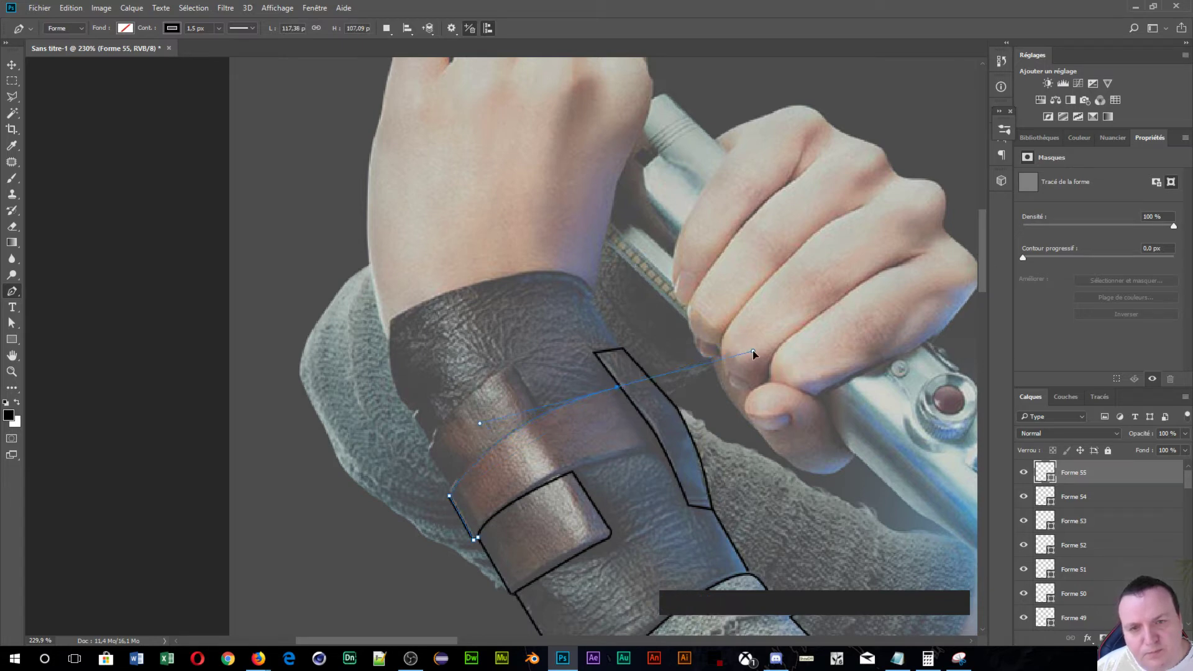
{"action": "key", "text": "alt"}
{"action": "left_click", "coordinate": [617, 389], "text": "alt"}
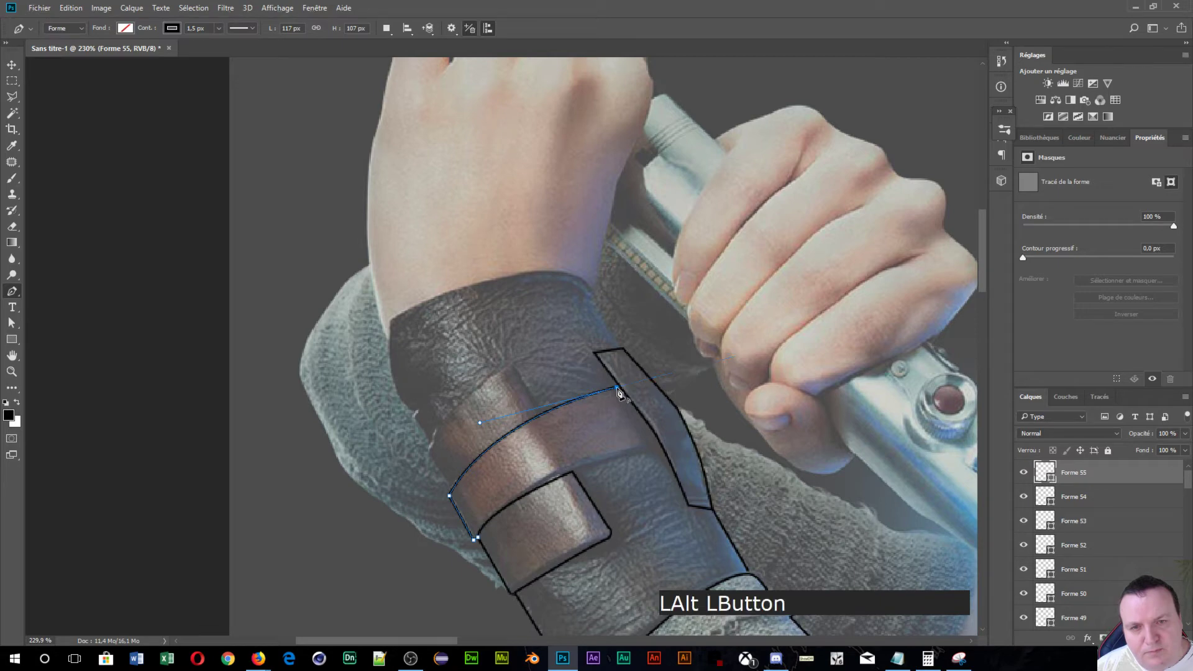
{"action": "left_click", "coordinate": [663, 448]}
{"action": "key", "text": "ctrl"}
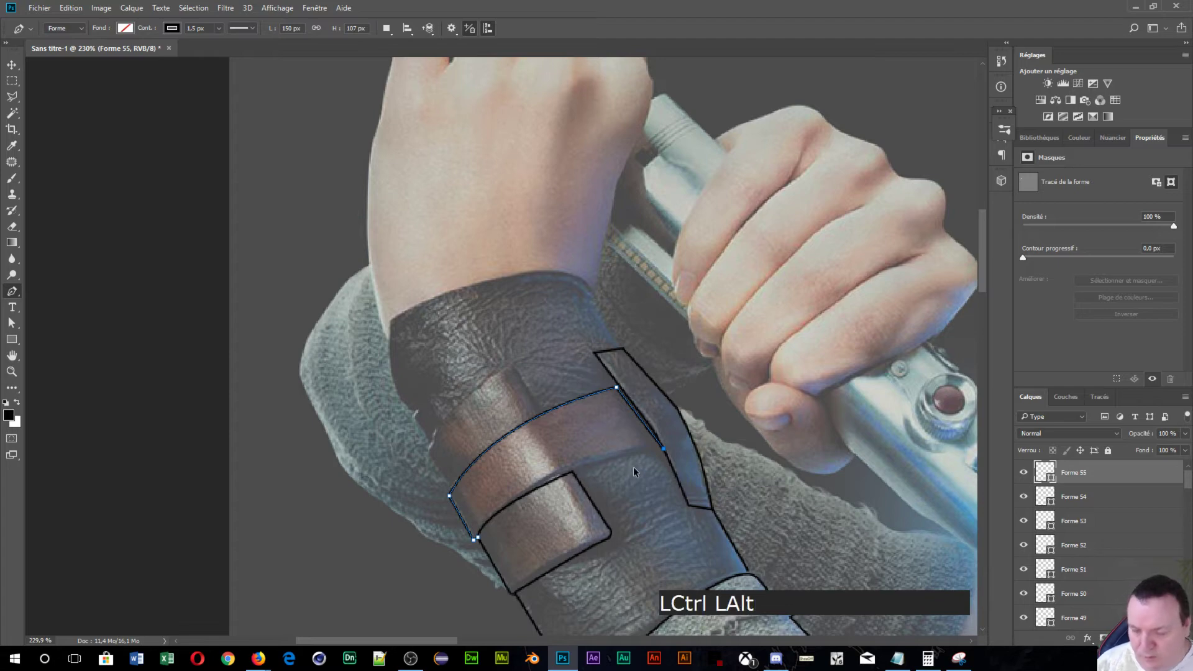
{"action": "key", "text": "ctrl+alt+z"}
{"action": "key", "text": "Return"}
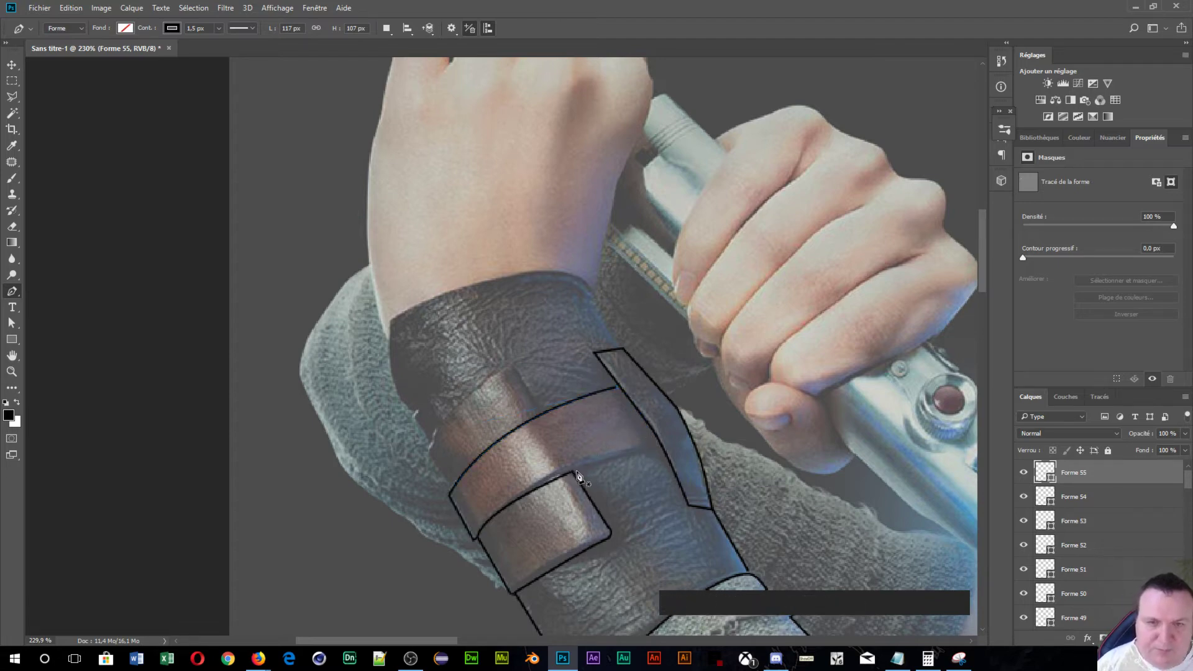
- Draw the middle strap's lower edge from the lowest strap's upper corner to the flap, about 64 by 14 px
{"action": "left_click", "coordinate": [572, 473]}
{"action": "left_click", "coordinate": [663, 452]}
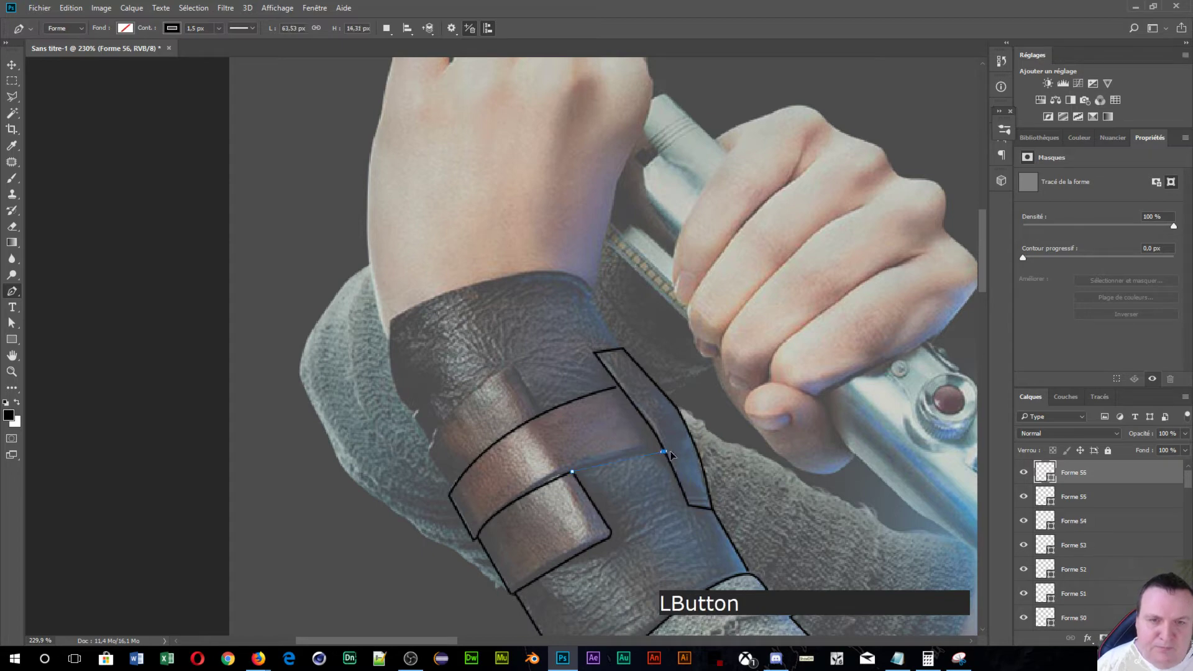
{"action": "key", "text": "Return"}
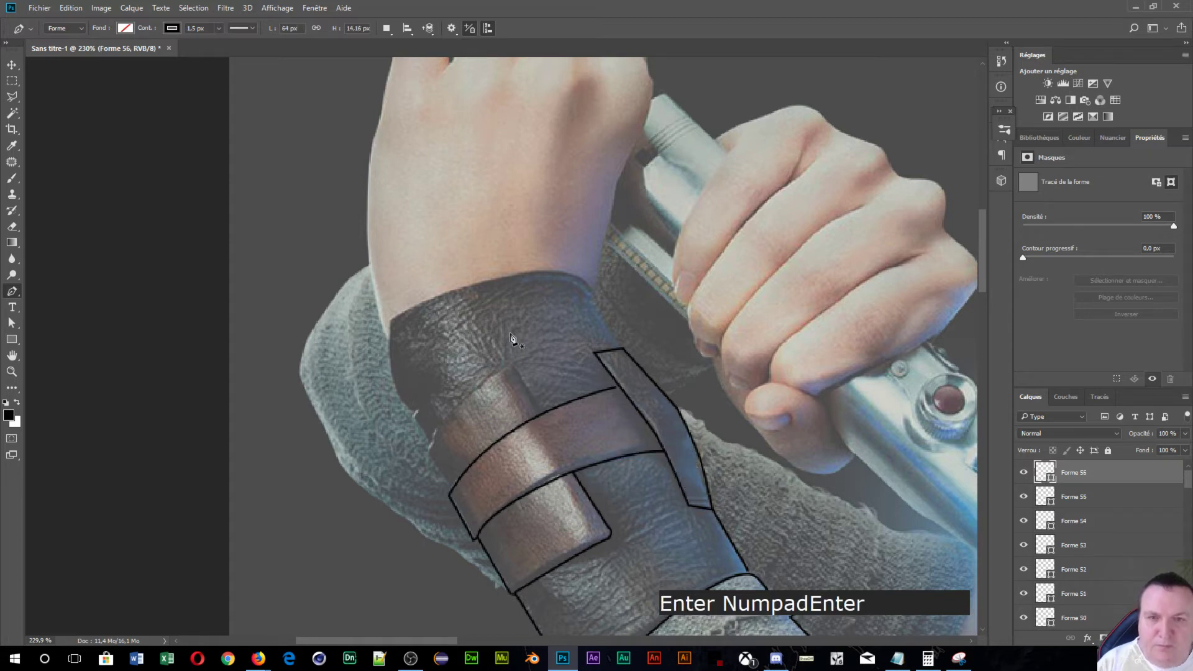
- Draw the uppermost strap's outer edge down to the middle strap as a separate line about 15 by 23 px
{"action": "left_click", "coordinate": [428, 457]}
{"action": "left_click", "coordinate": [450, 489]}
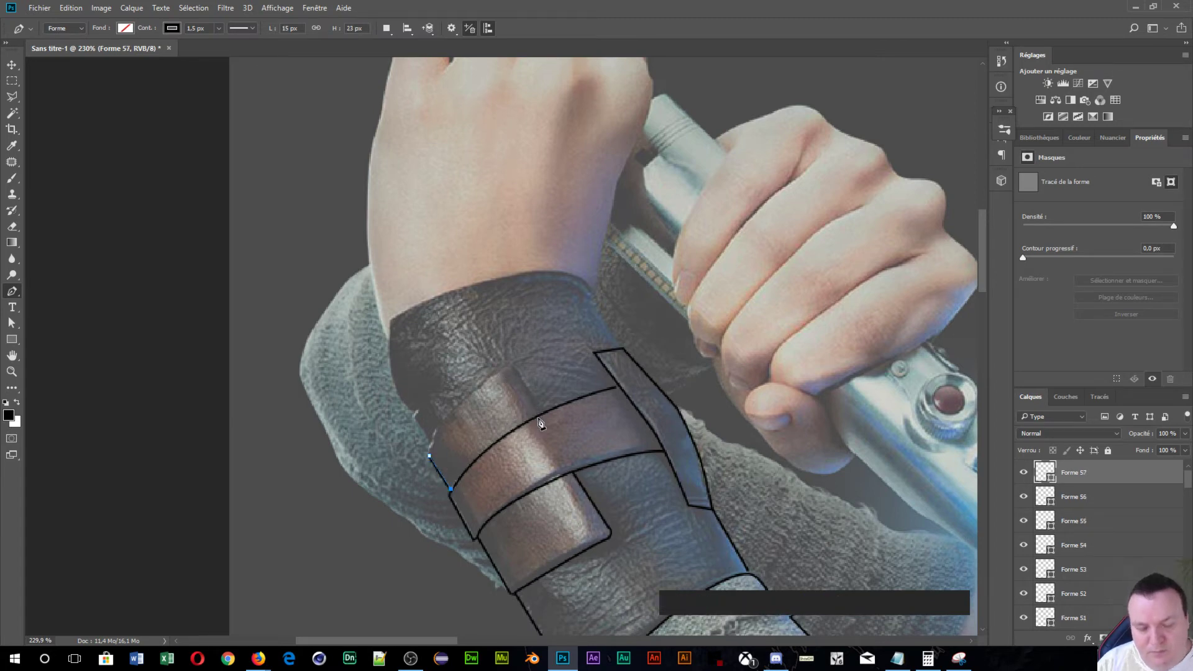
{"action": "key", "text": "Return"}
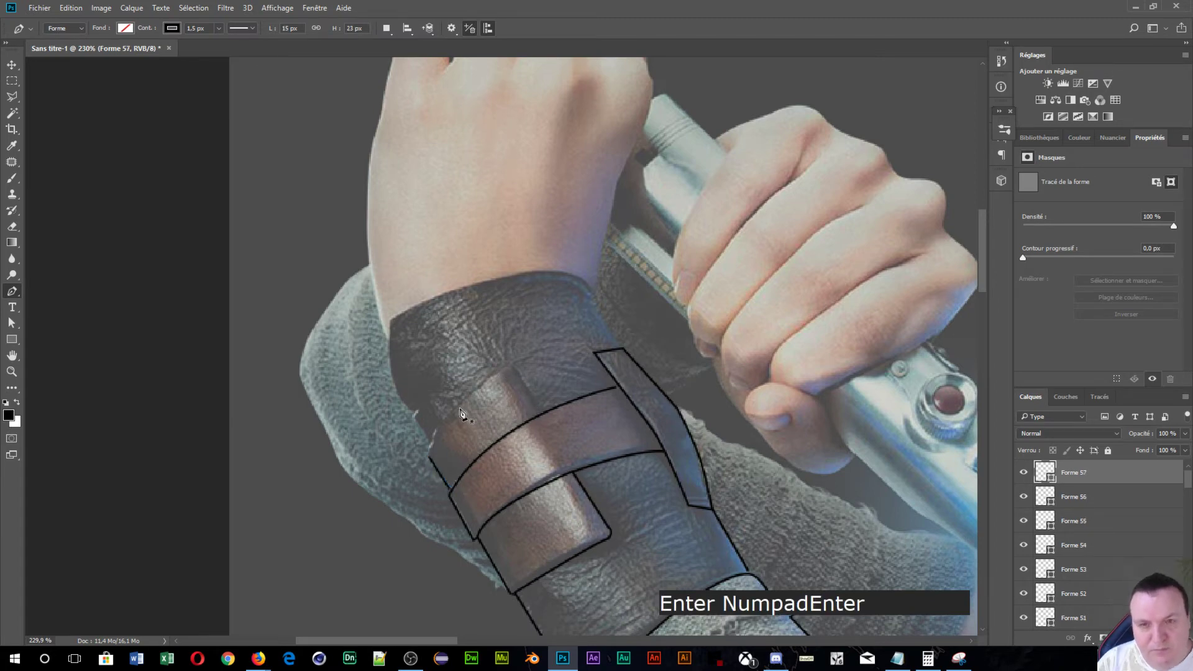
- Draw the uppermost strap's curved upper edge and its short end down to the middle strap, about 78 by 65 px
{"action": "left_click", "coordinate": [429, 458]}
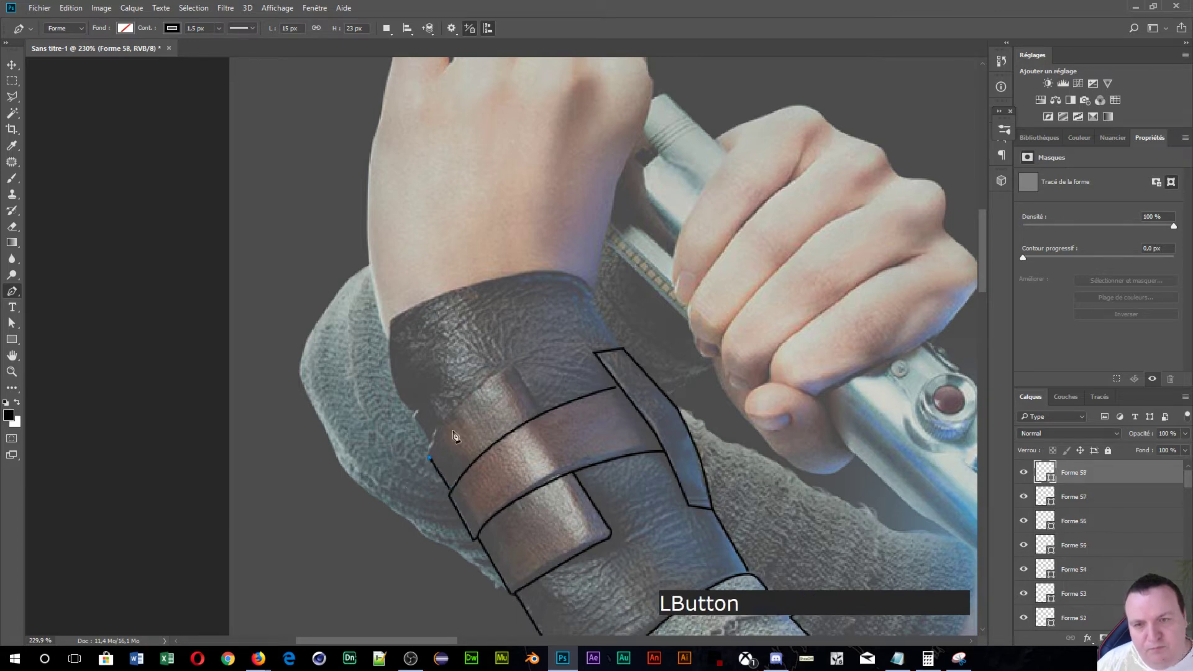
{"action": "left_click", "coordinate": [511, 366]}
{"action": "left_click_drag", "start_coordinate": [591, 318], "coordinate": [606, 310]}
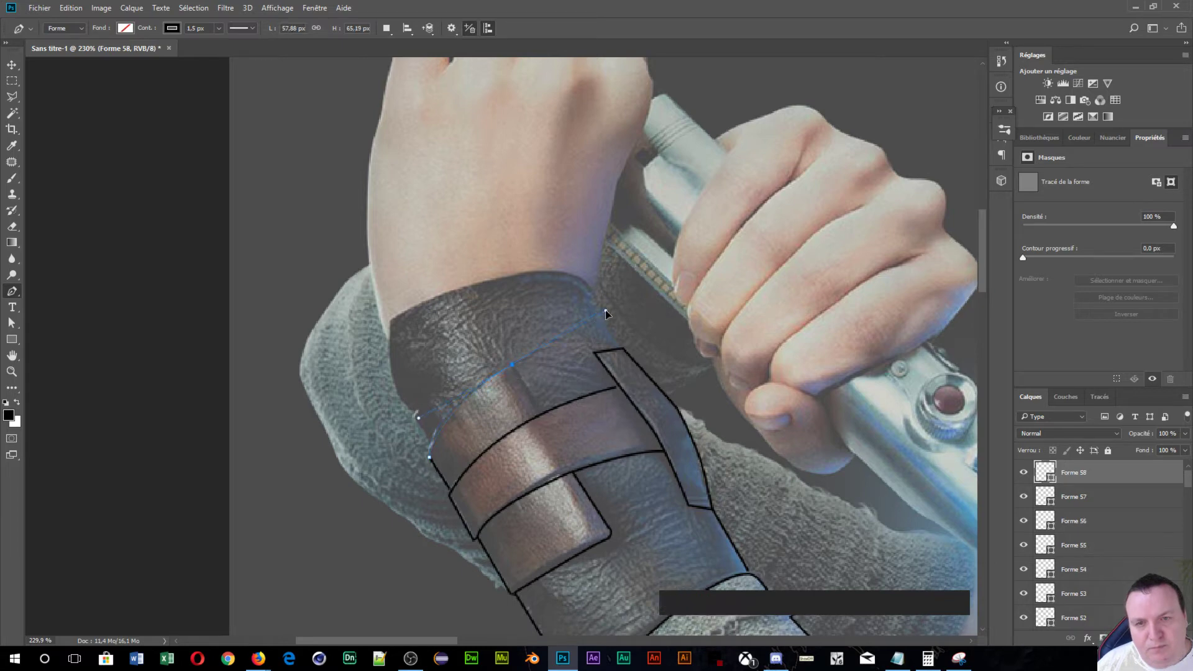
{"action": "key", "text": "alt"}
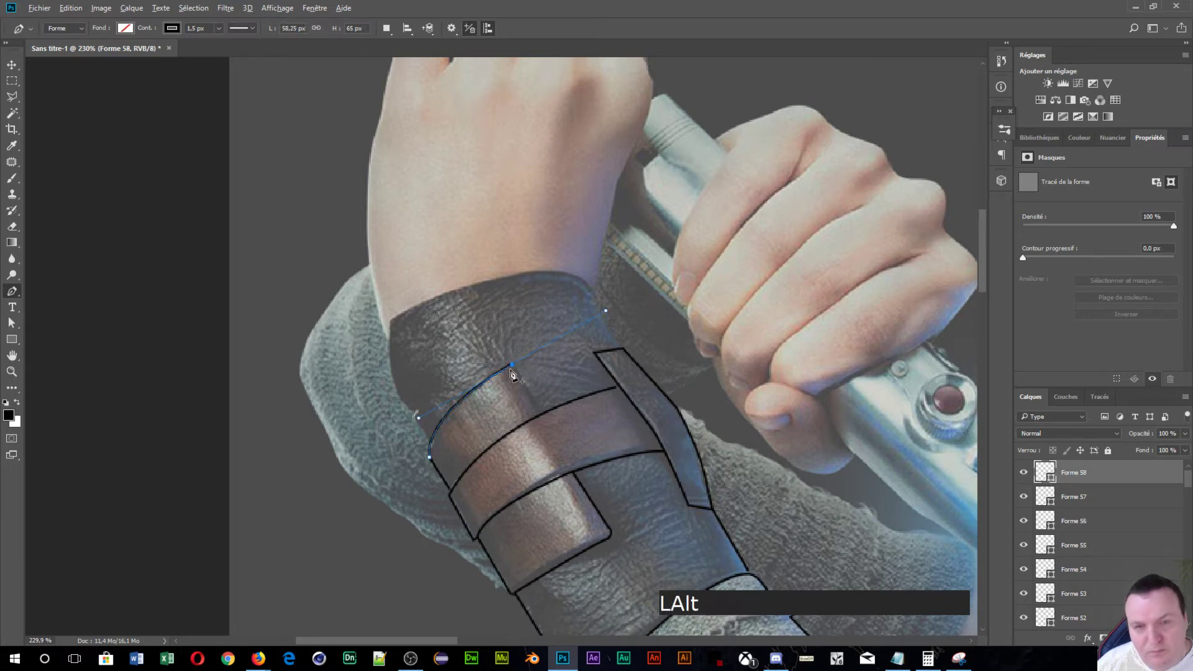
{"action": "left_click", "coordinate": [512, 366], "text": "alt"}
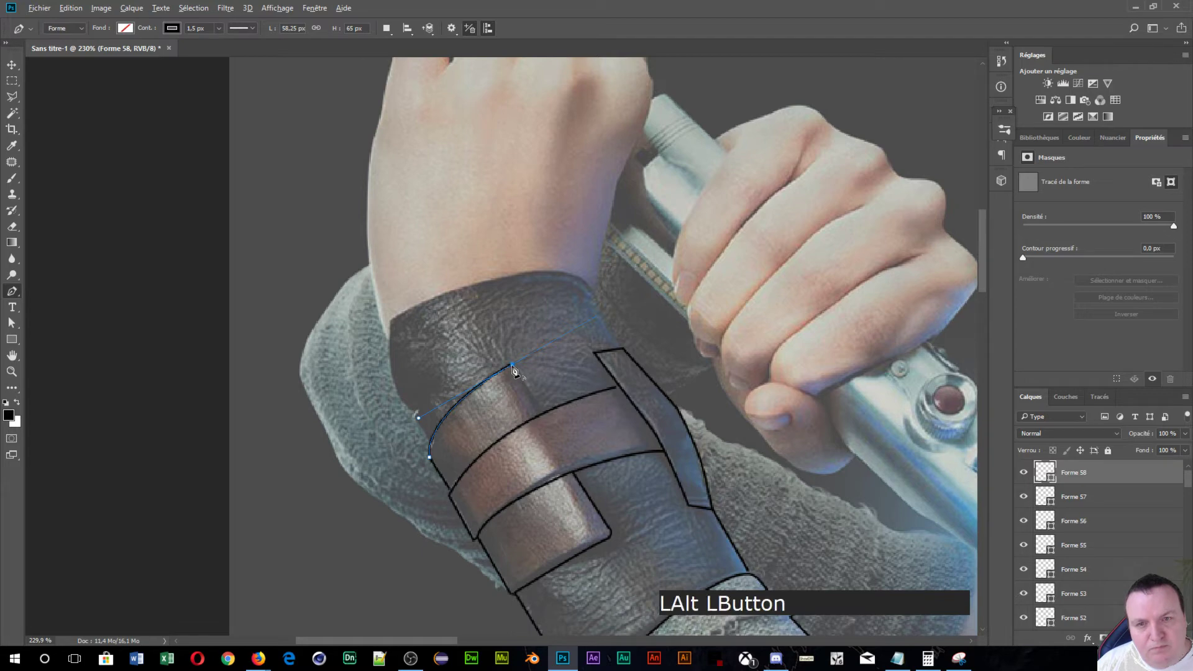
{"action": "left_click", "coordinate": [540, 414]}
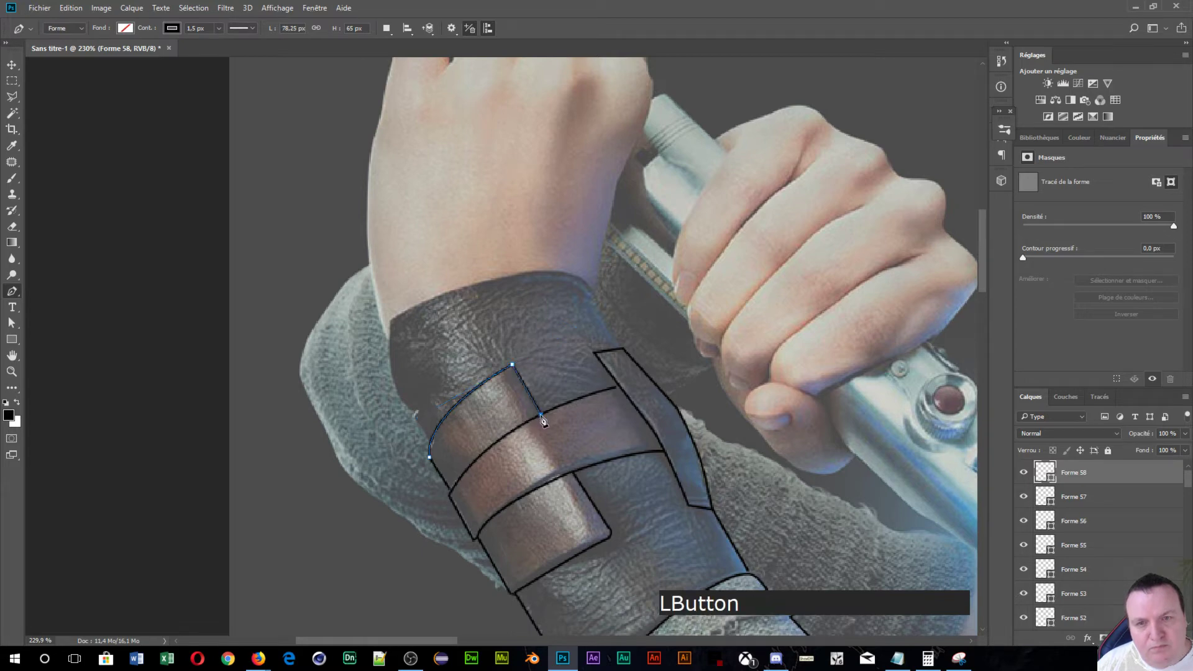
{"action": "key", "text": "Return"}
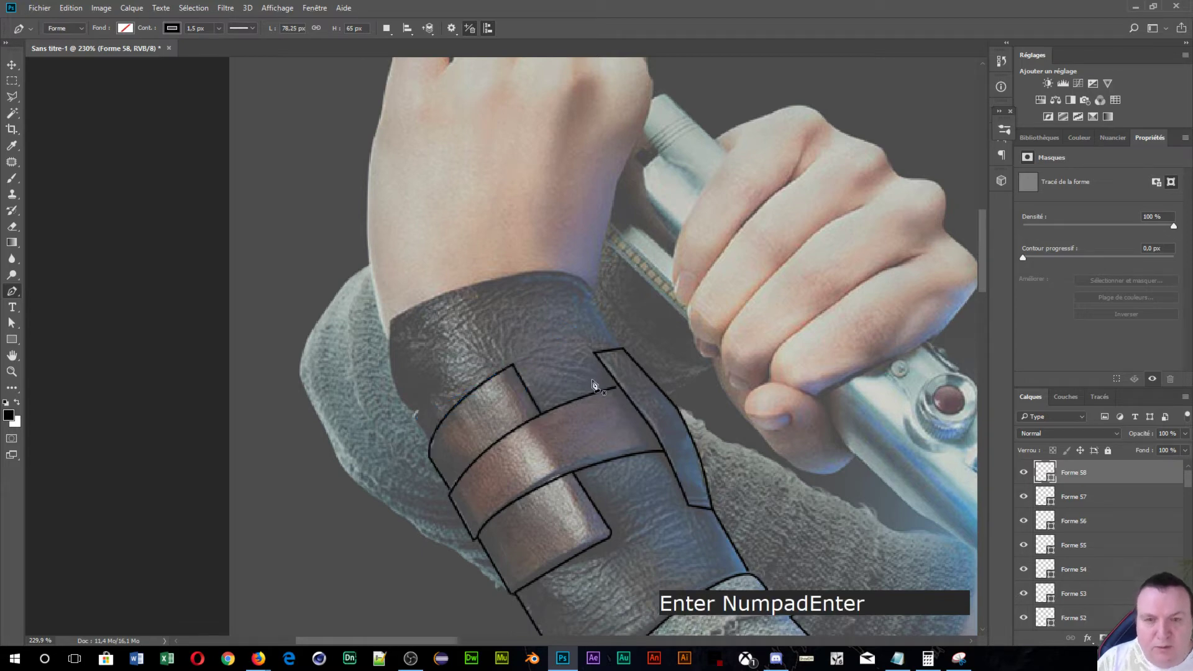
- Start a new line at the lowest strap's outer lower corner, following the hanging fabric's lower edge for about 80 by 53 px
{"action": "left_click", "coordinate": [509, 591]}
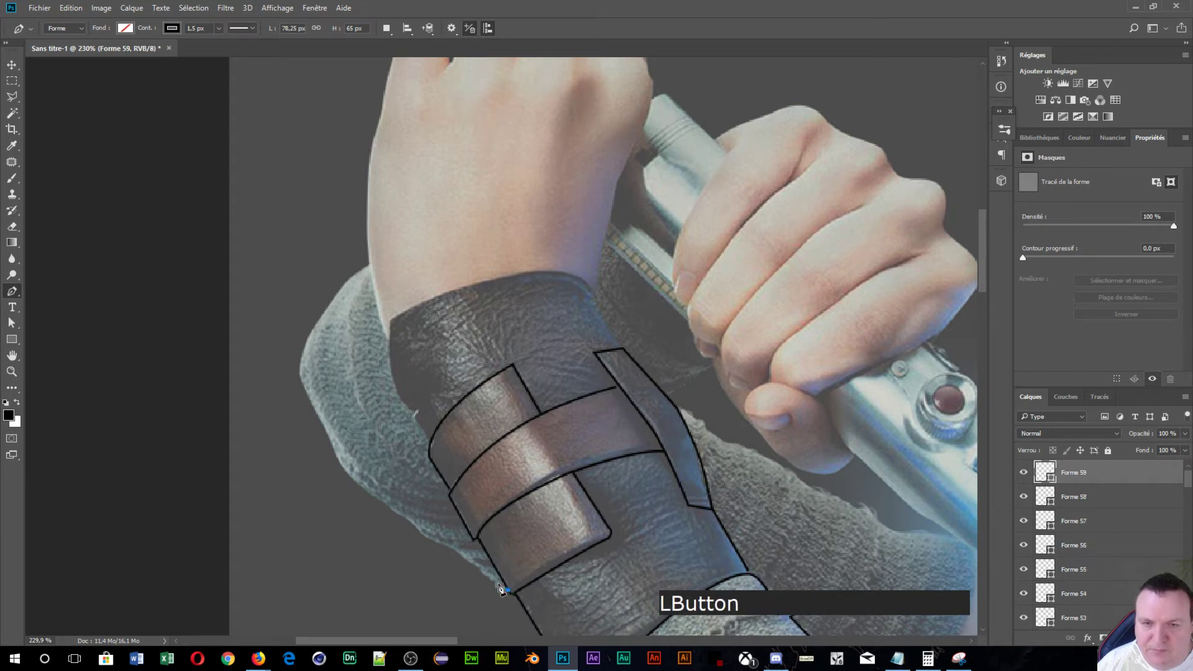
{"action": "left_click", "coordinate": [426, 539]}
{"action": "left_click_drag", "start_coordinate": [415, 545], "coordinate": [414, 543]}
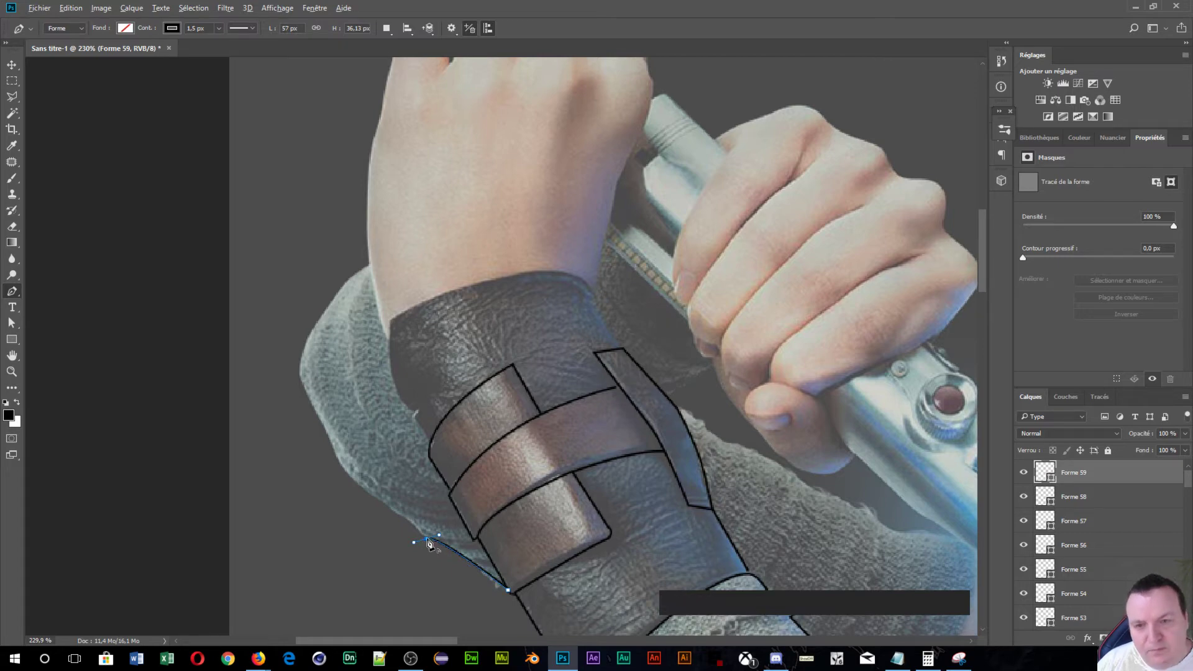
{"action": "left_click", "coordinate": [426, 540], "text": "alt"}
{"action": "left_click", "coordinate": [392, 515]}
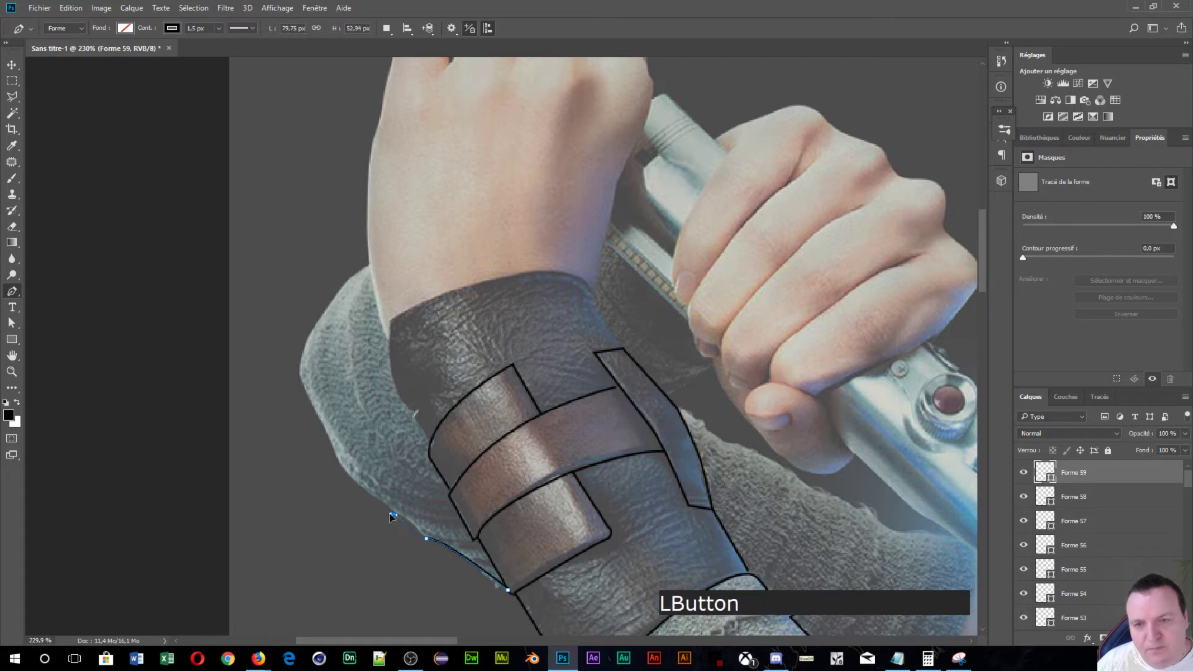
{"action": "left_click_drag", "start_coordinate": [387, 513], "coordinate": [384, 512]}
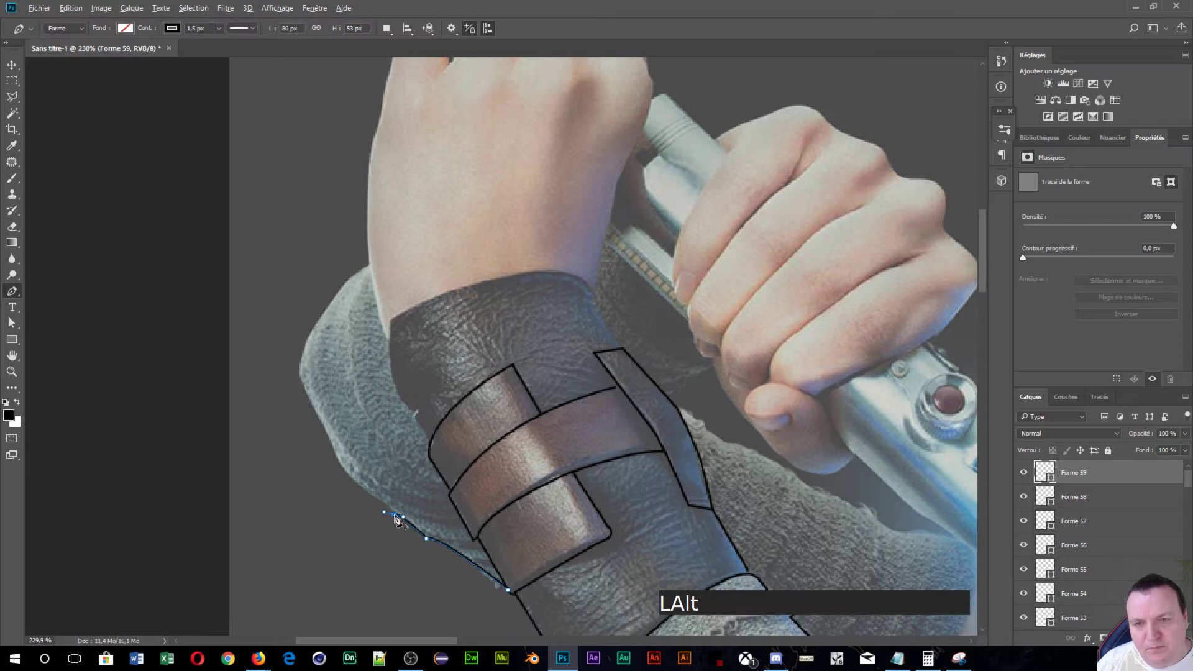
{"action": "left_click", "coordinate": [395, 516], "text": "alt"}
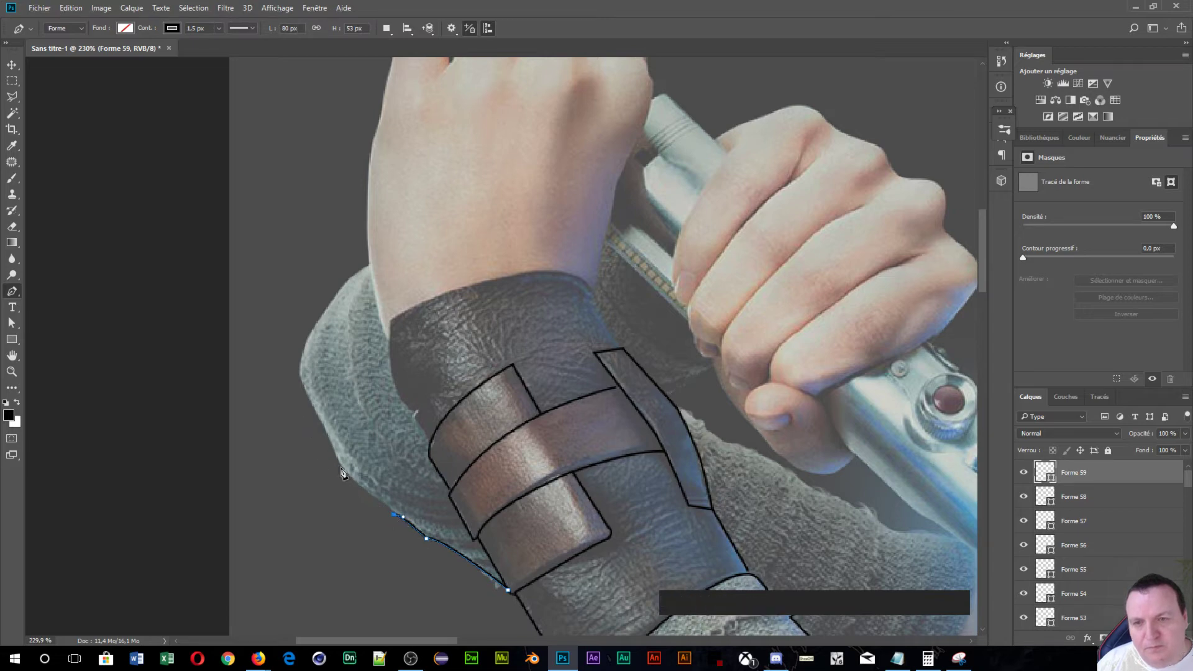
- Continue the line up the hanging fabric's outer edge to its outermost bend, reaching about 143 by 141 px
{"action": "left_click", "coordinate": [340, 467]}
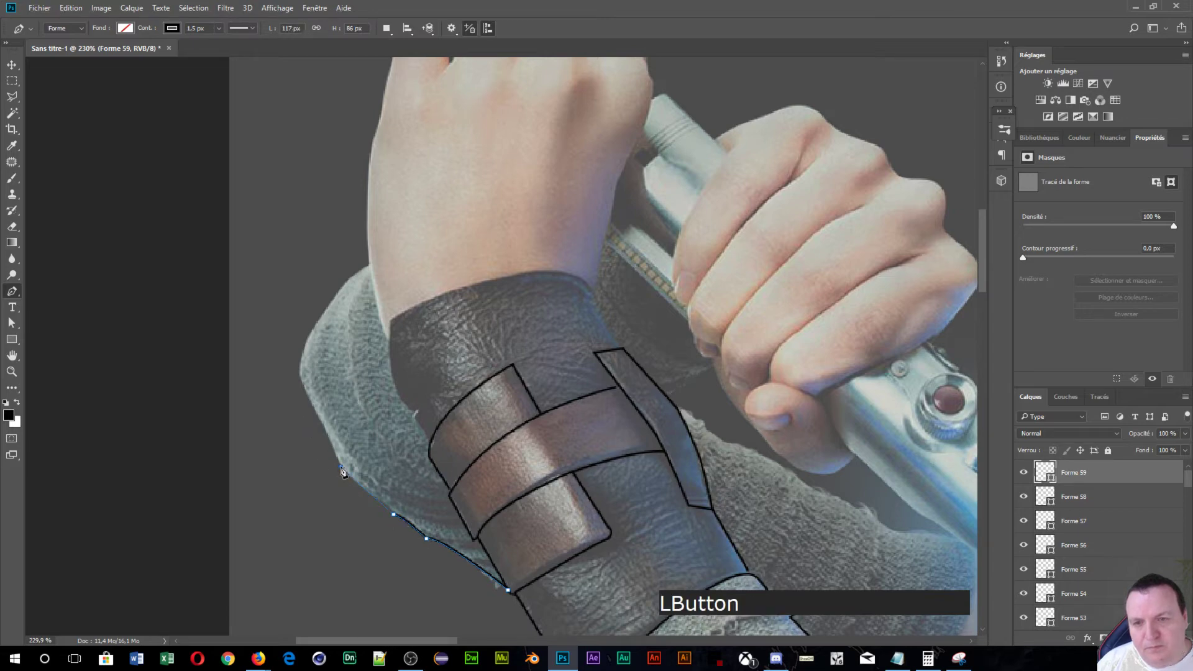
{"action": "left_click", "coordinate": [303, 390]}
{"action": "left_click_drag", "start_coordinate": [300, 386], "coordinate": [300, 386]}
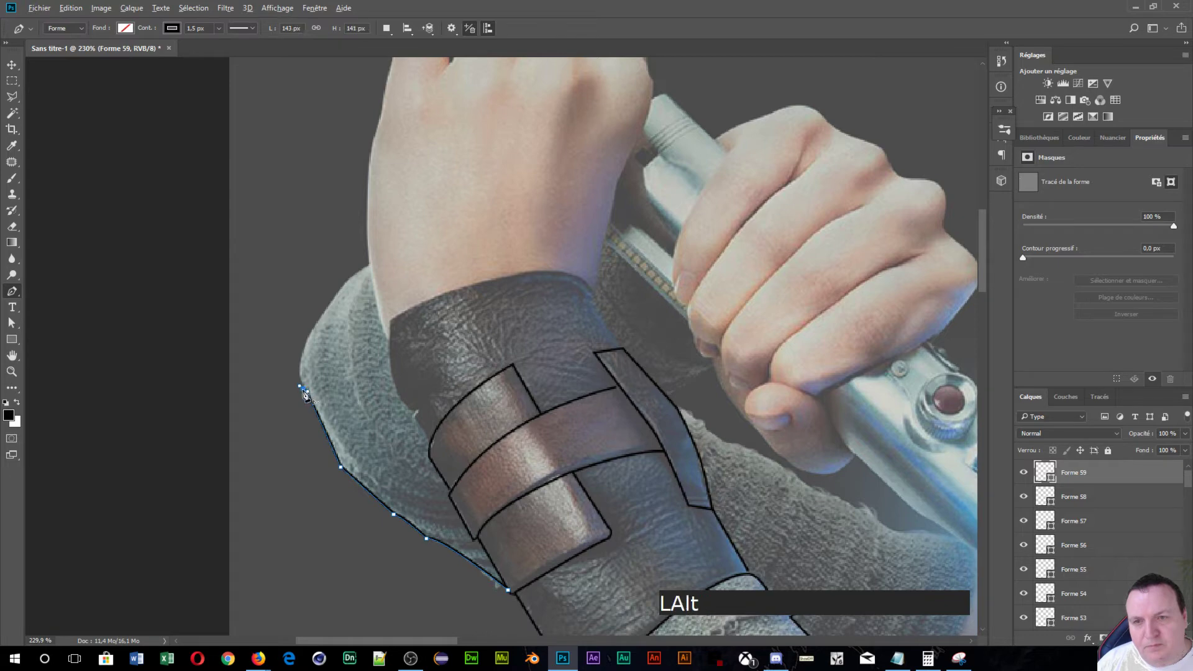
{"action": "left_click", "coordinate": [304, 390], "text": "alt"}
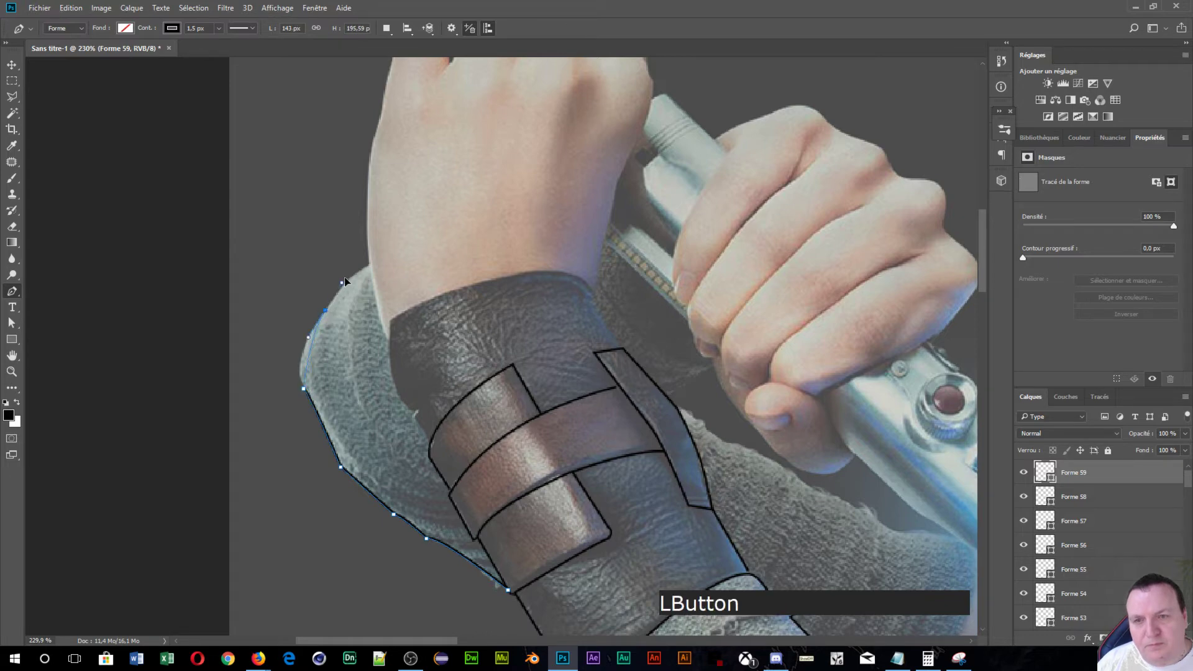
- Continue the hanging fabric's outer edge up to the bare wrist, bringing the line to about 146 by 227 px
{"action": "mouse_move", "coordinate": [345, 282]}
{"action": "left_mouse_down"}
{"action": "mouse_move", "coordinate": [369, 235]}
{"action": "mouse_move", "coordinate": [366, 266]}
{"action": "left_mouse_up"}
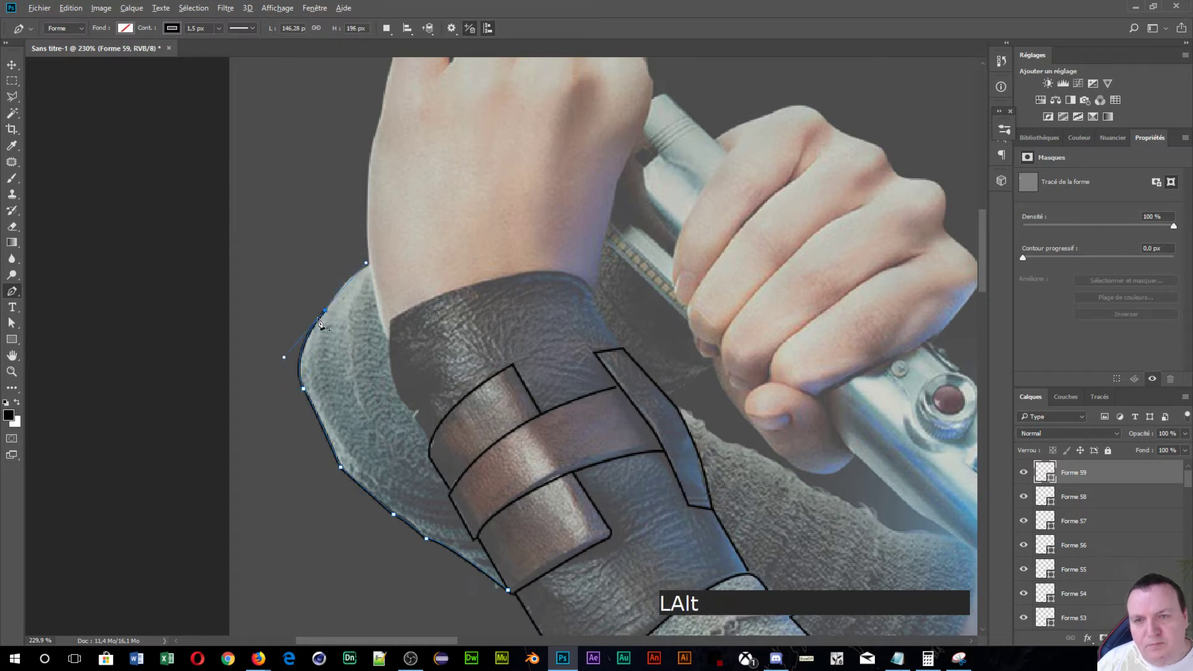
{"action": "left_click", "coordinate": [324, 311], "text": "alt"}
{"action": "left_click", "coordinate": [368, 267]}
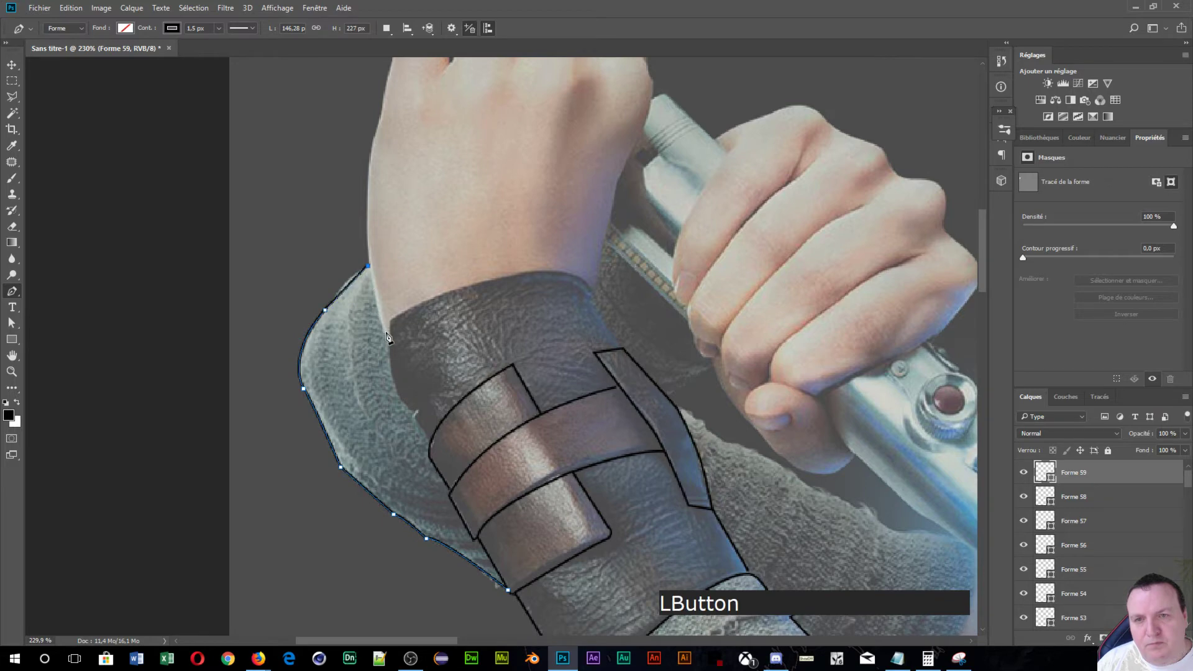
{"action": "key", "text": "ctrl+z"}
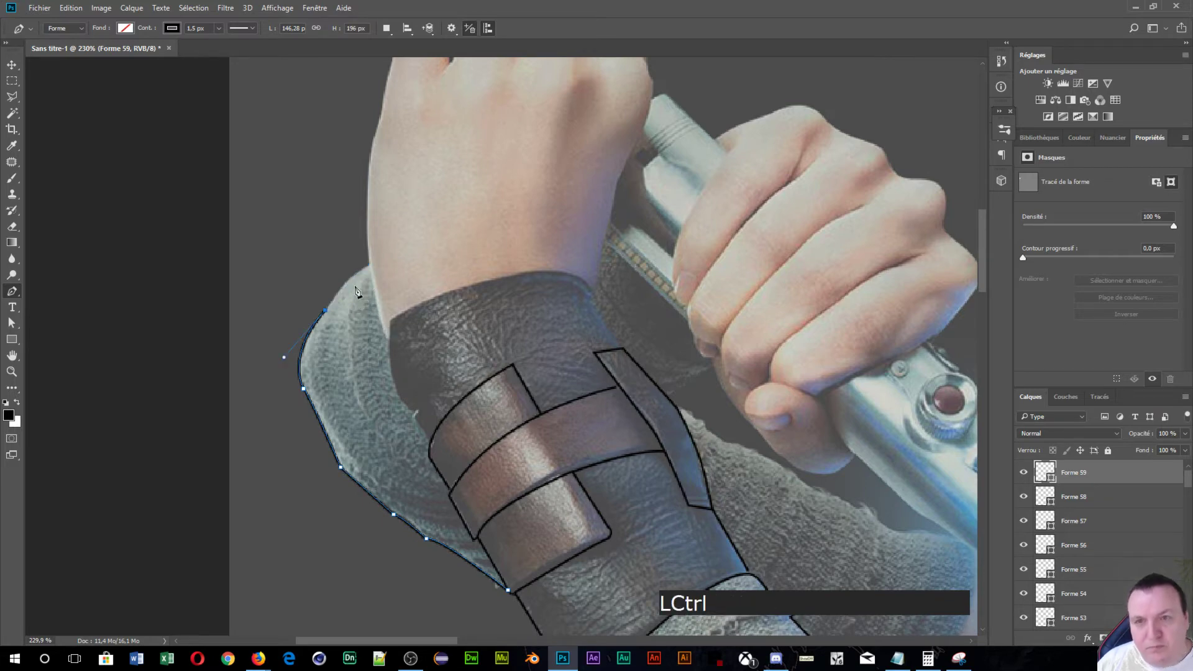
{"action": "left_click", "coordinate": [368, 267]}
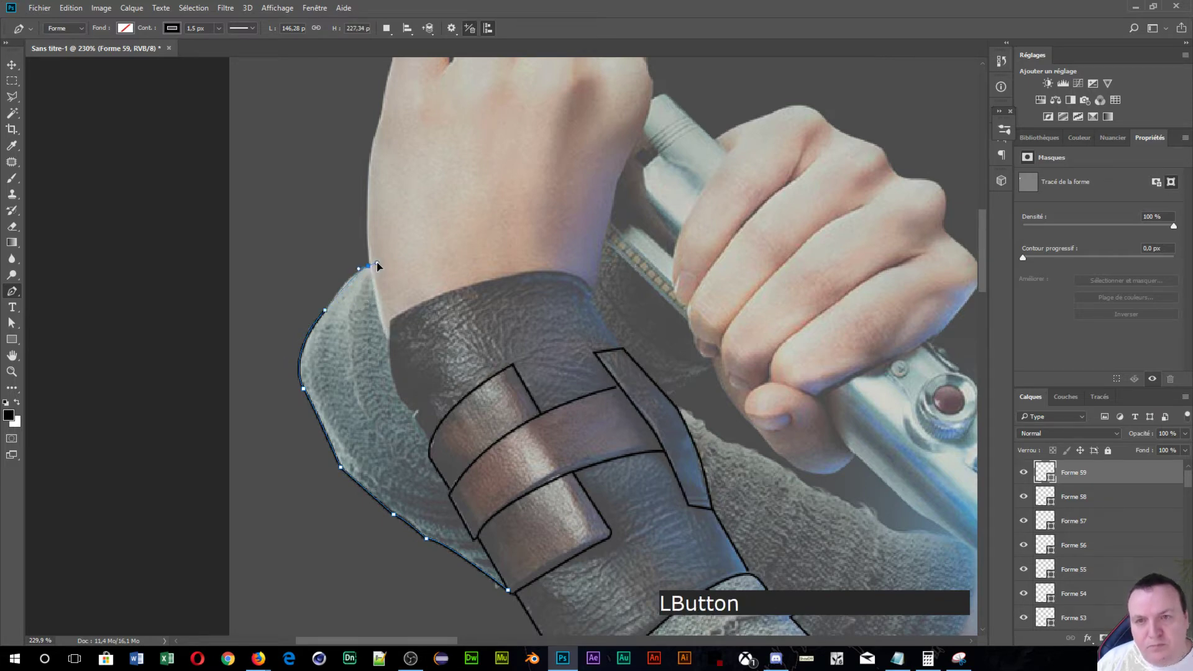
{"action": "left_click_drag", "start_coordinate": [377, 267], "coordinate": [381, 260]}
{"action": "left_click", "coordinate": [369, 268], "text": "alt"}
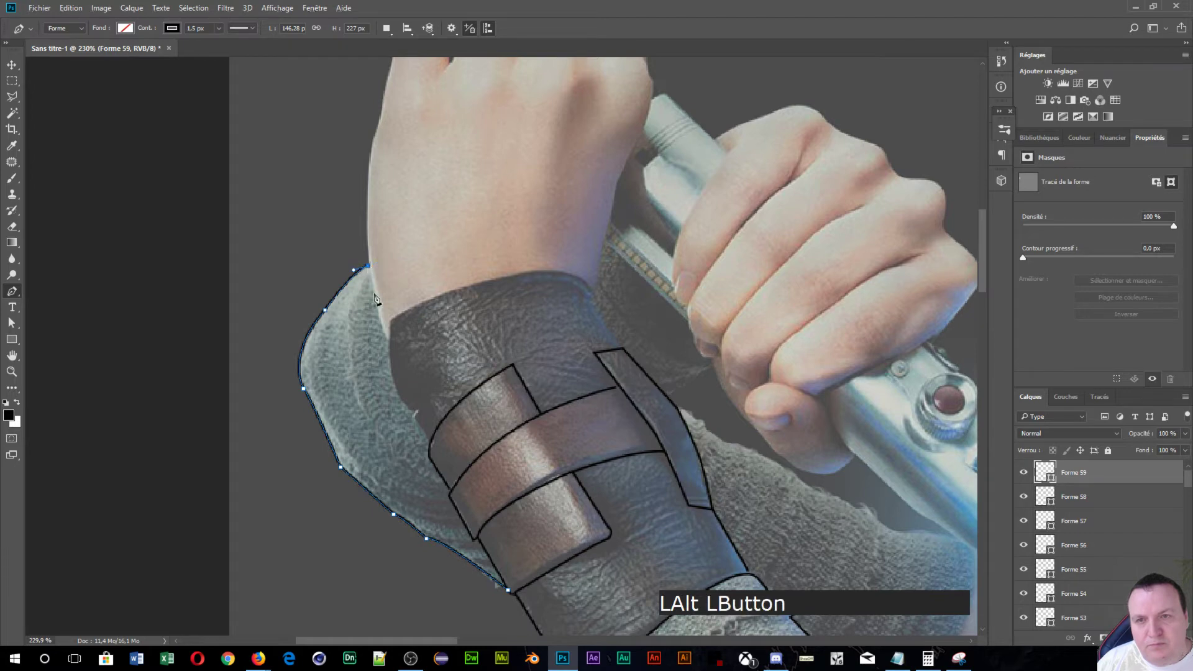
- Continue the line down along the wrist and the wristband's outer edge to the uppermost strap, and finish it there
{"action": "left_click", "coordinate": [388, 350]}
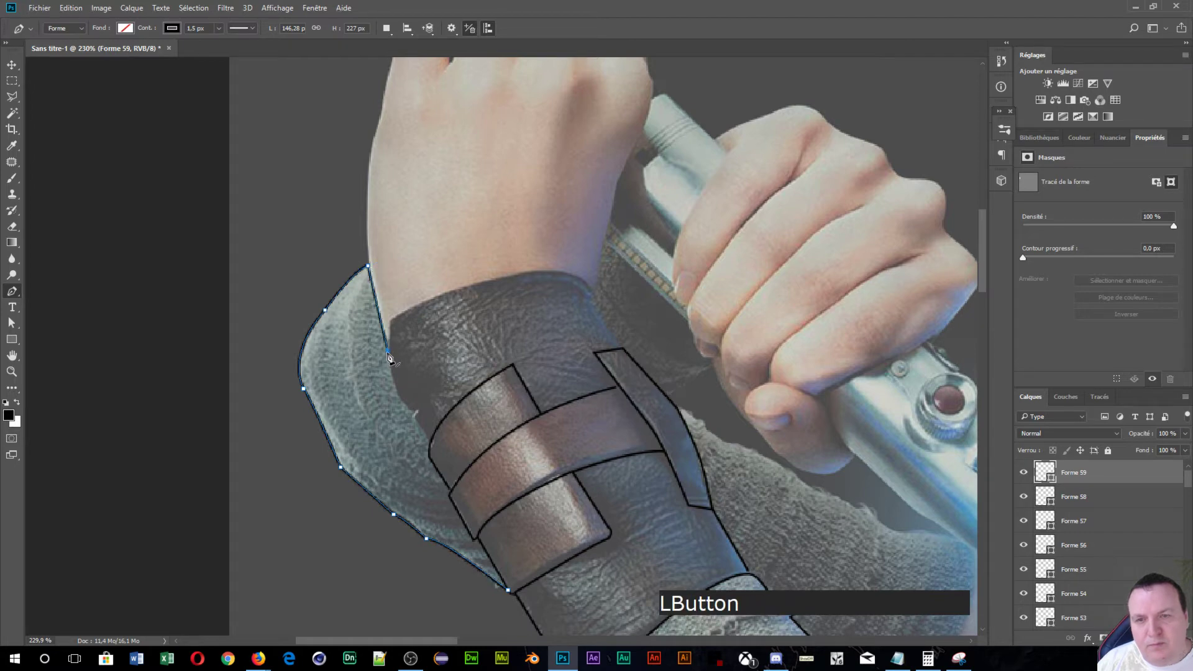
{"action": "left_click_drag", "start_coordinate": [414, 413], "coordinate": [435, 419]}
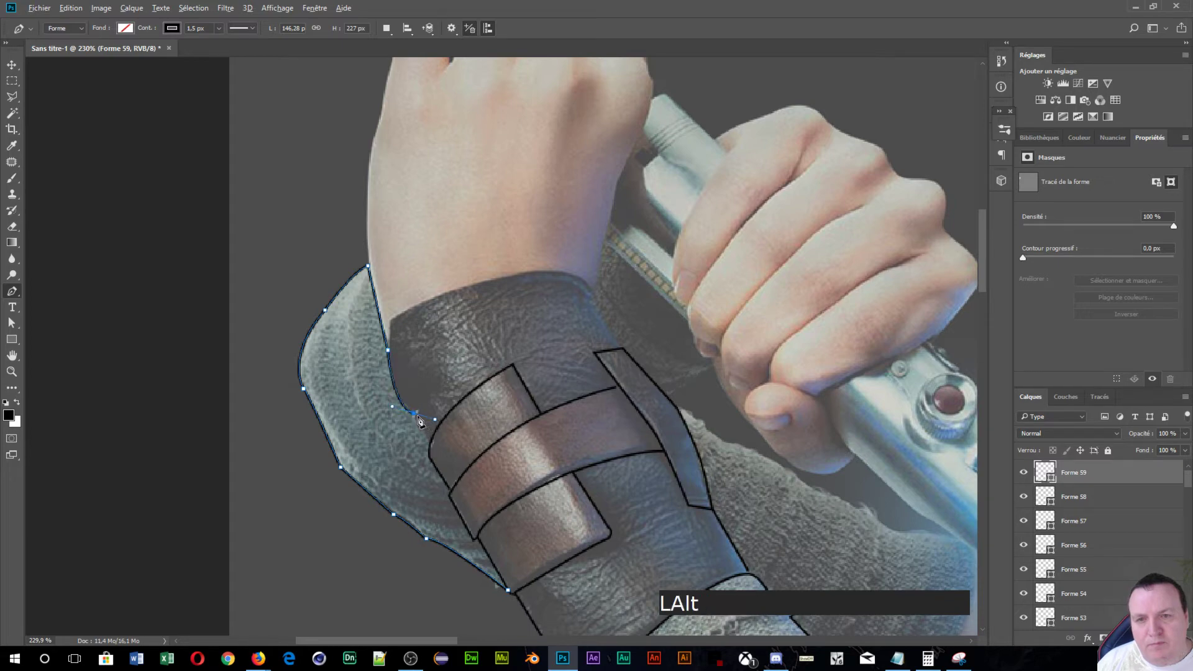
{"action": "left_click", "coordinate": [415, 412], "text": "alt"}
{"action": "left_click", "coordinate": [433, 448]}
{"action": "key", "text": "Return"}
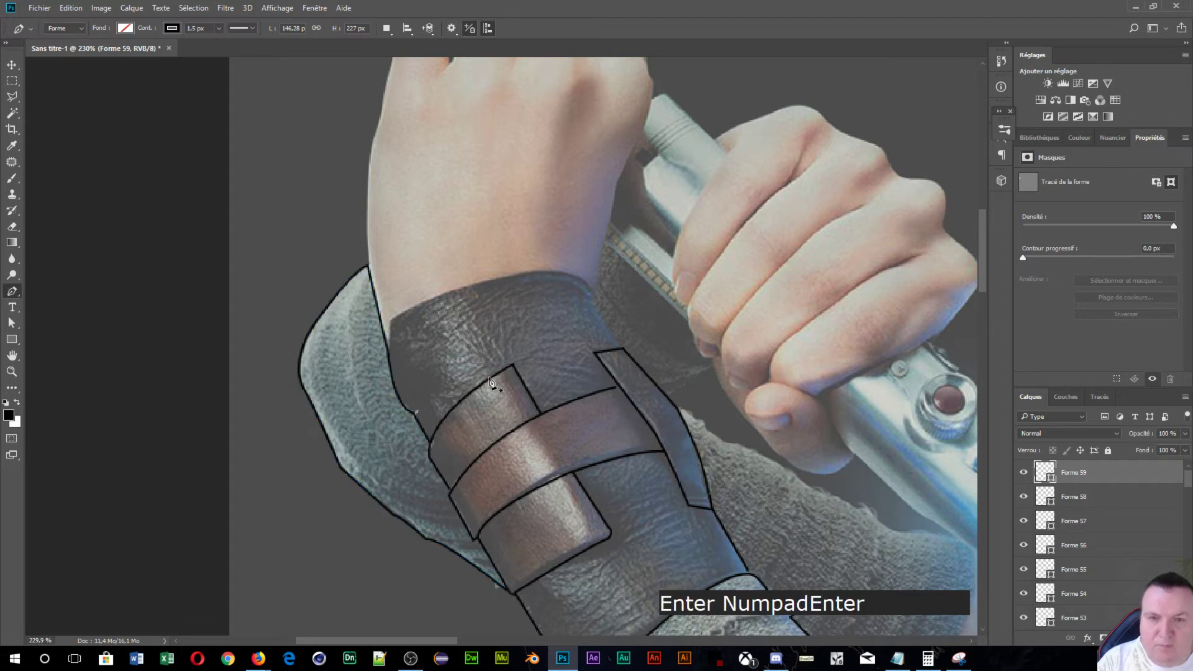
- Draw the wristband's short side, curved upper edge and inner edge down to the buckle strap as a separate line about 162 by 64 px
{"action": "left_click", "coordinate": [388, 360]}
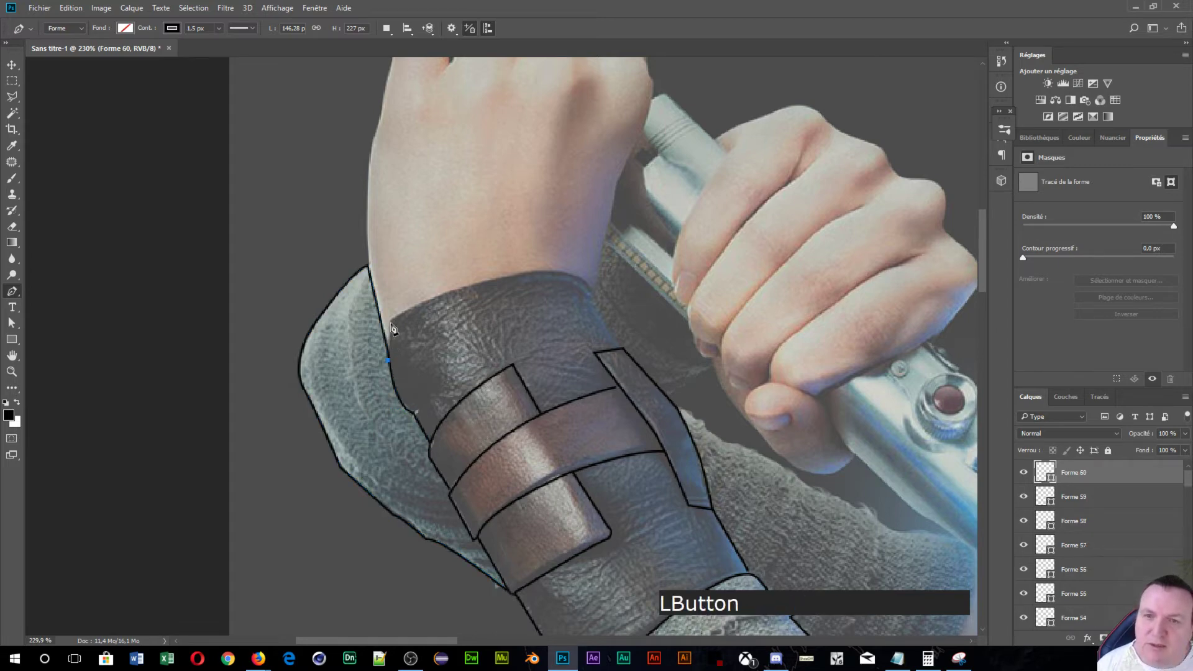
{"action": "left_click", "coordinate": [390, 321]}
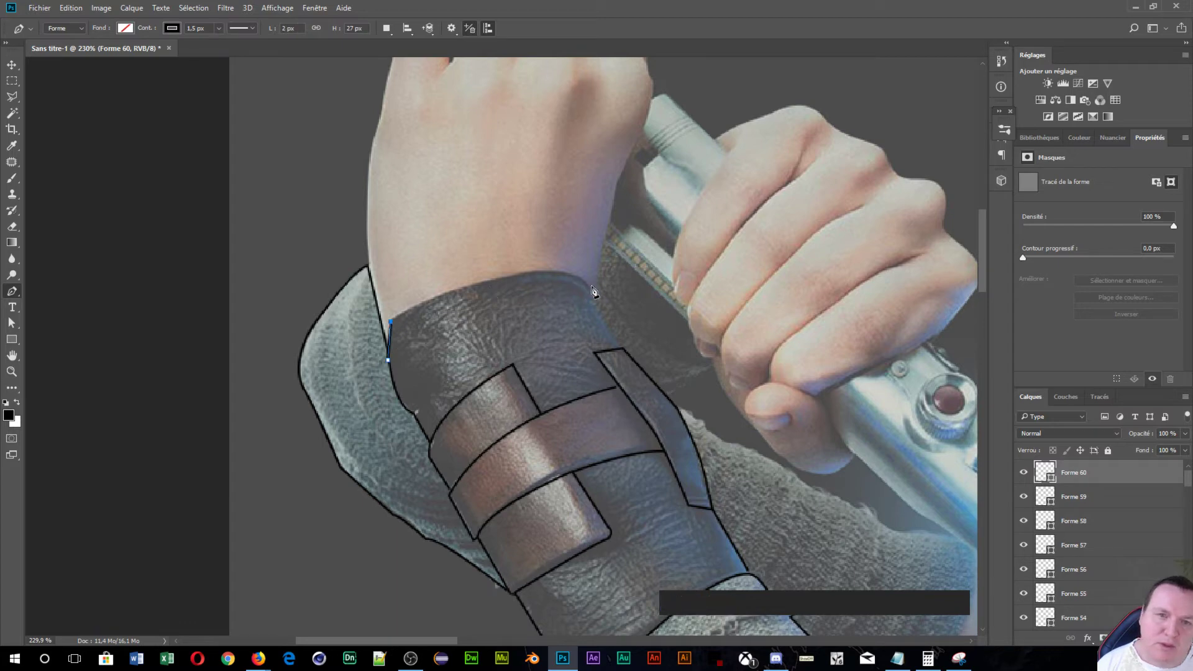
{"action": "left_click_drag", "start_coordinate": [594, 293], "coordinate": [635, 359]}
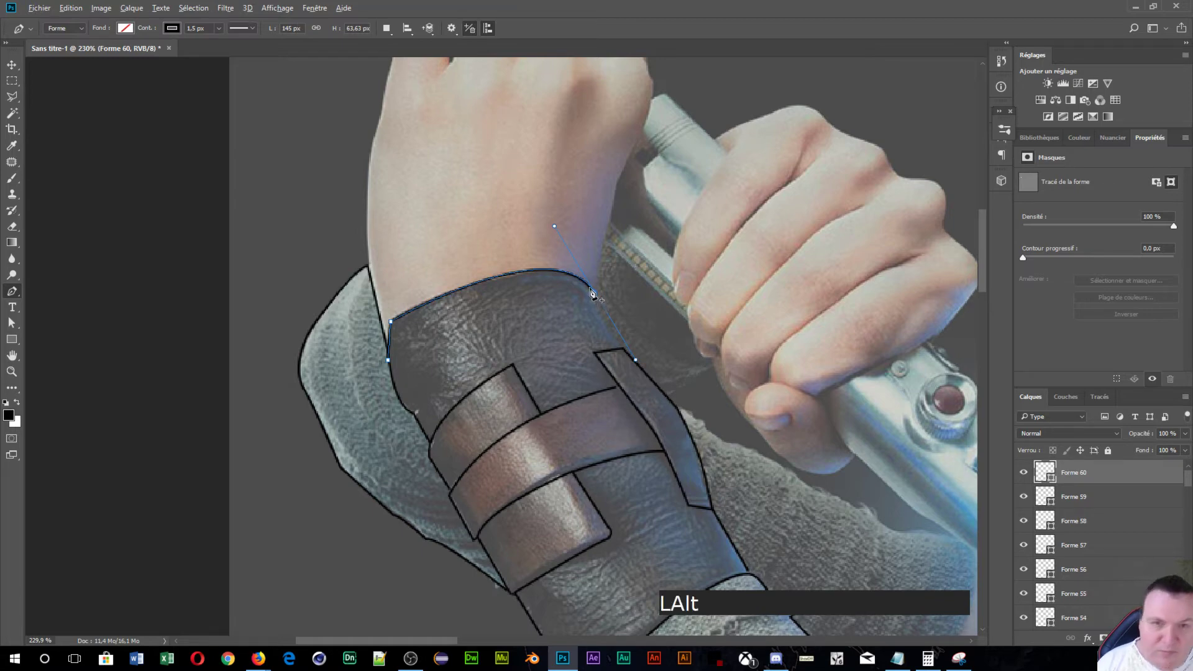
{"action": "left_click", "coordinate": [597, 299], "text": "alt"}
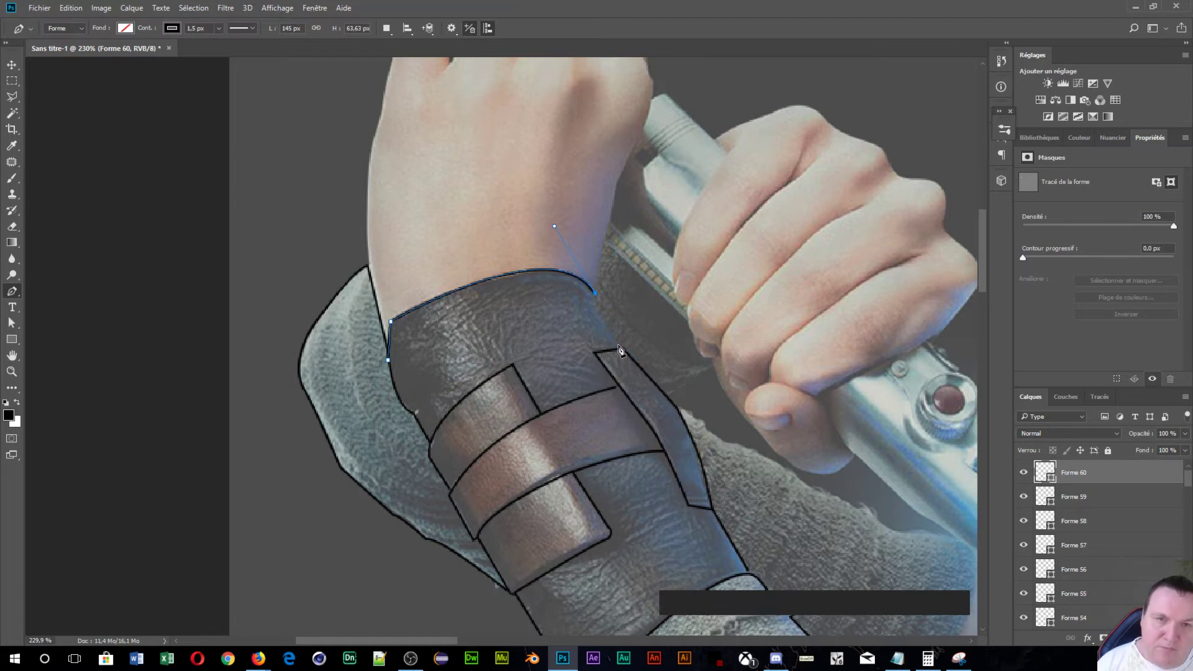
{"action": "left_click", "coordinate": [619, 350]}
{"action": "left_click_drag", "start_coordinate": [632, 363], "coordinate": [634, 364]}
{"action": "key", "text": "KP_Enter"}
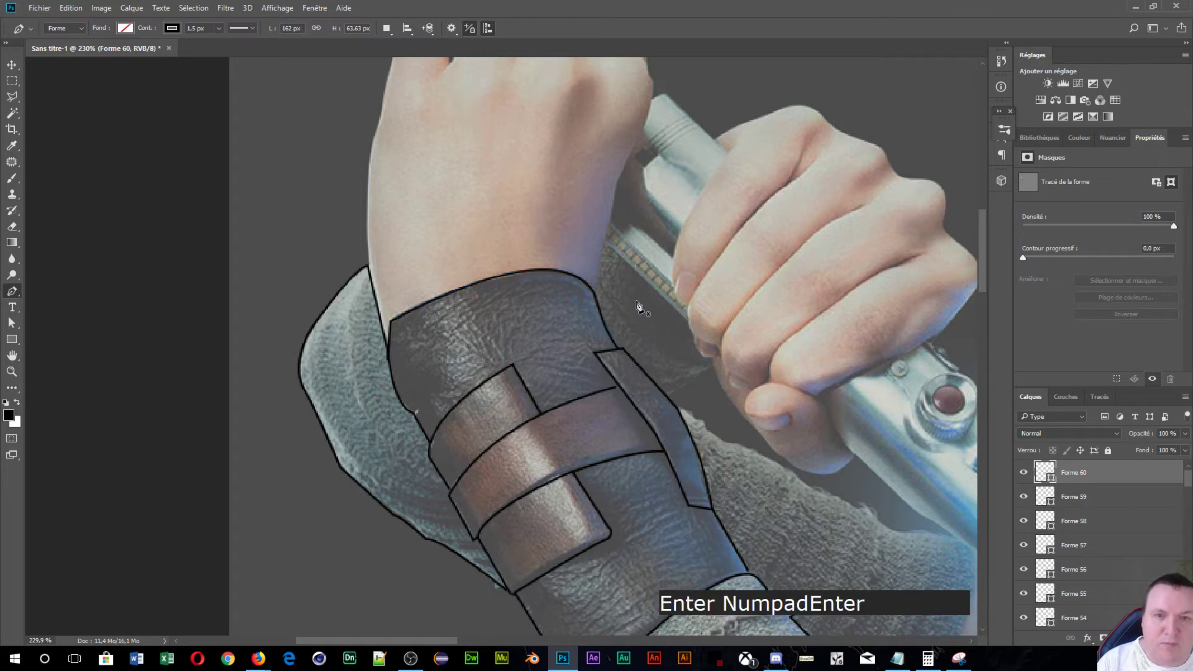
- Draw the top's curved edge beside the bare upper arm, from the blade down to the forearm wrap, about 35 by 144 px
{"action": "key", "text": "ctrl+0"}
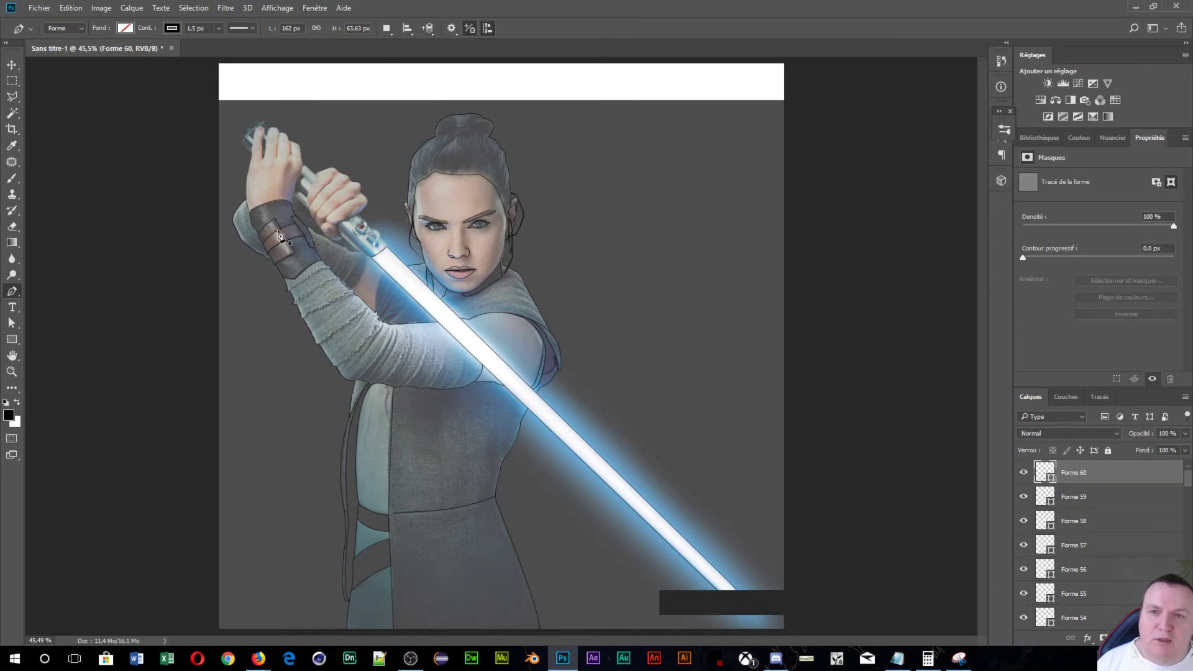
{"action": "scroll", "coordinate": [280, 237], "scroll_direction": "up", "scroll_amount": 1}
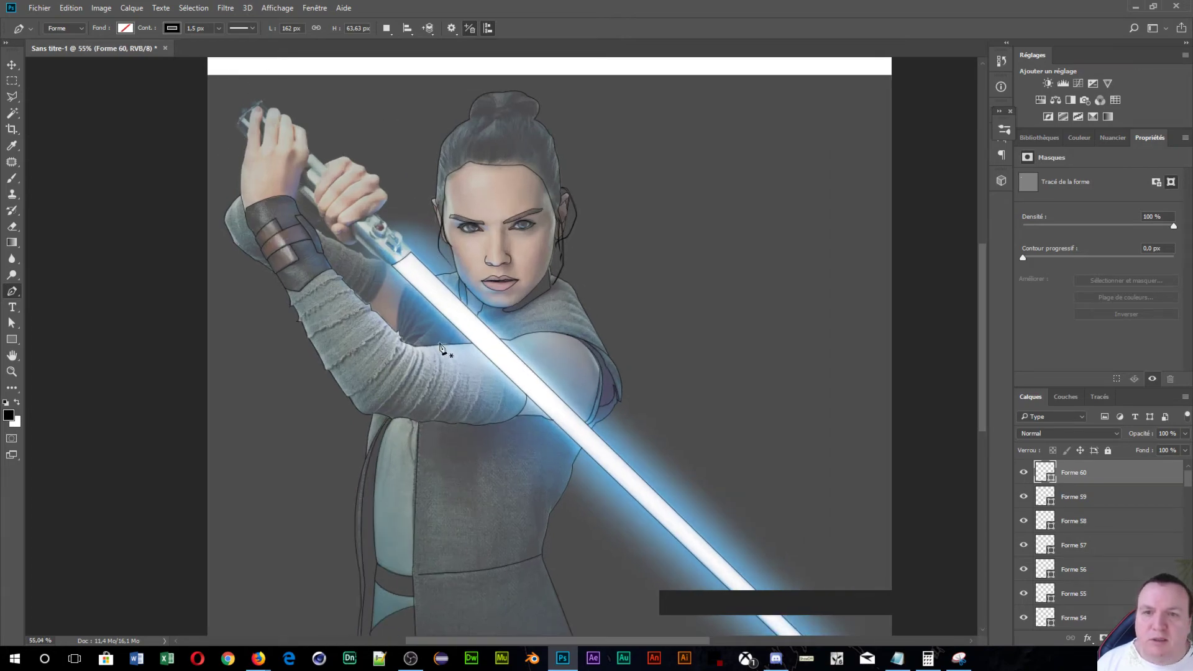
{"action": "scroll", "coordinate": [440, 345], "scroll_direction": "up", "scroll_amount": 7}
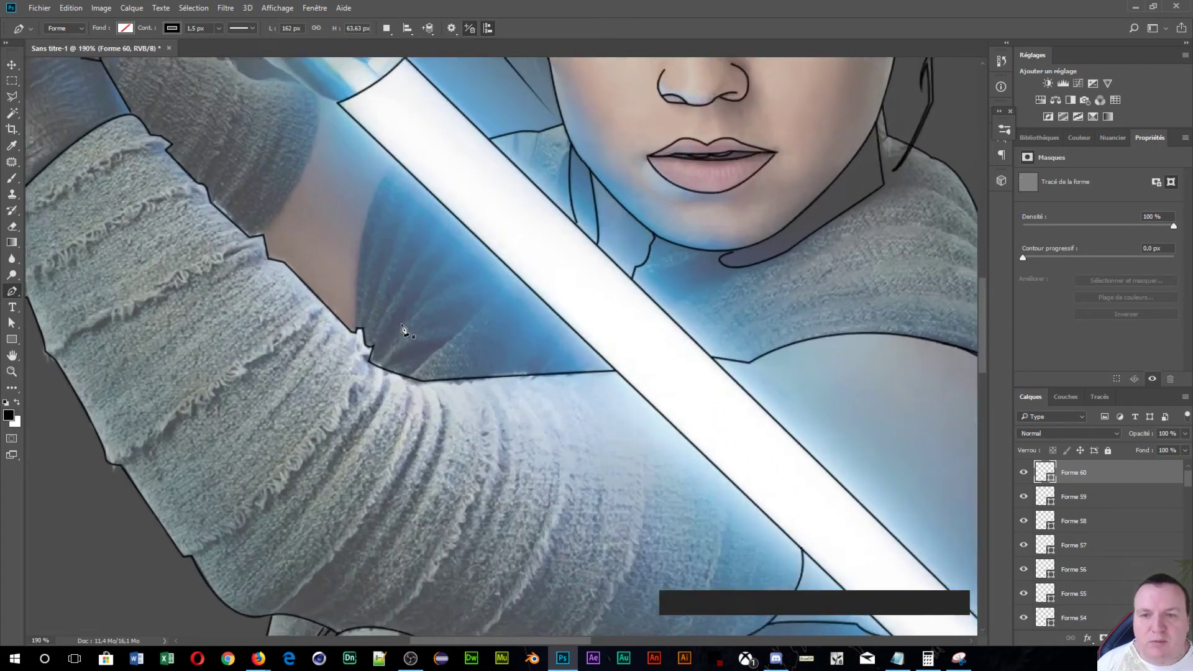
{"action": "left_click_drag", "start_coordinate": [403, 329], "coordinate": [401, 287]}
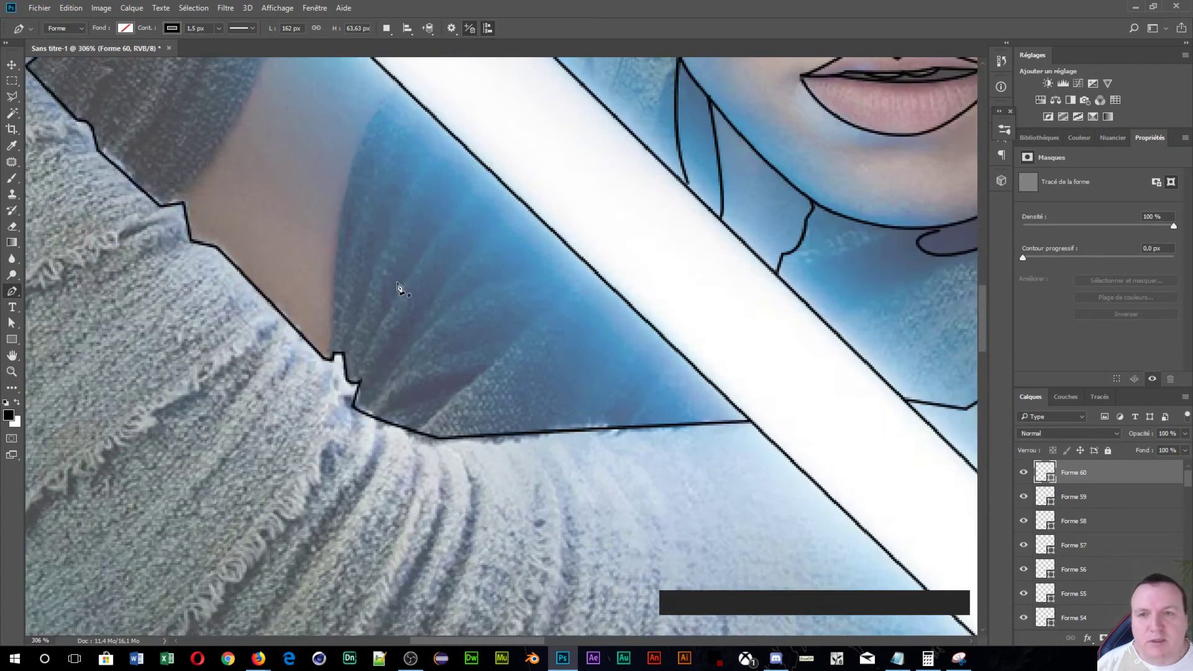
{"action": "left_click_drag", "start_coordinate": [339, 250], "coordinate": [346, 431]}
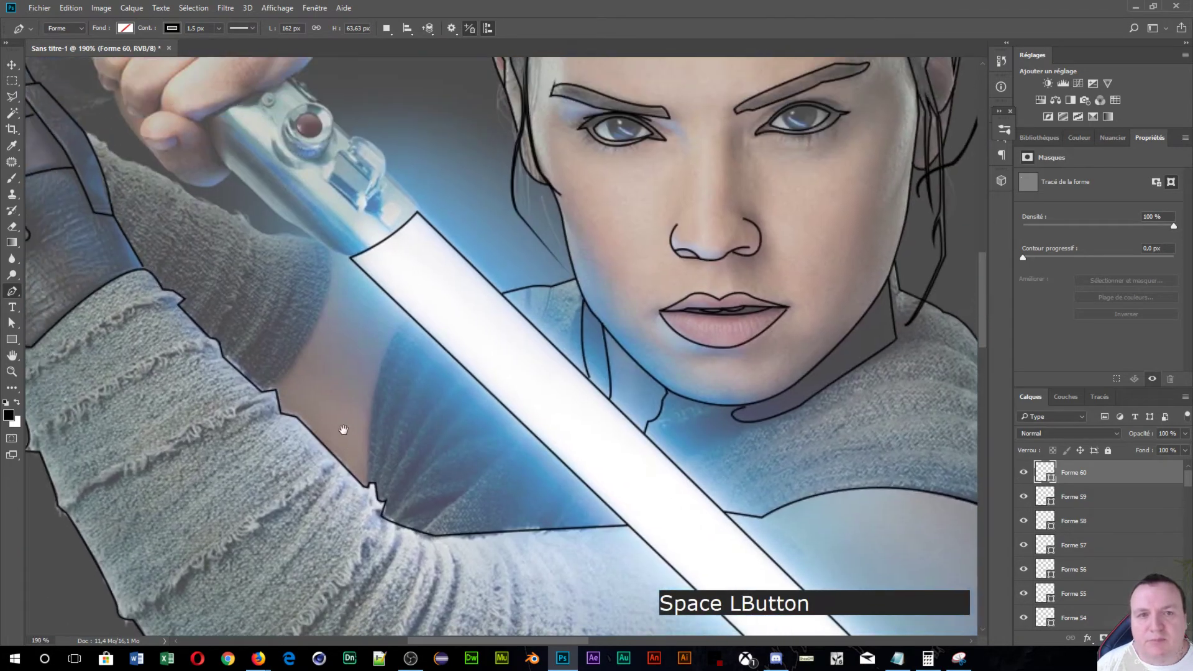
{"action": "left_click", "coordinate": [408, 313]}
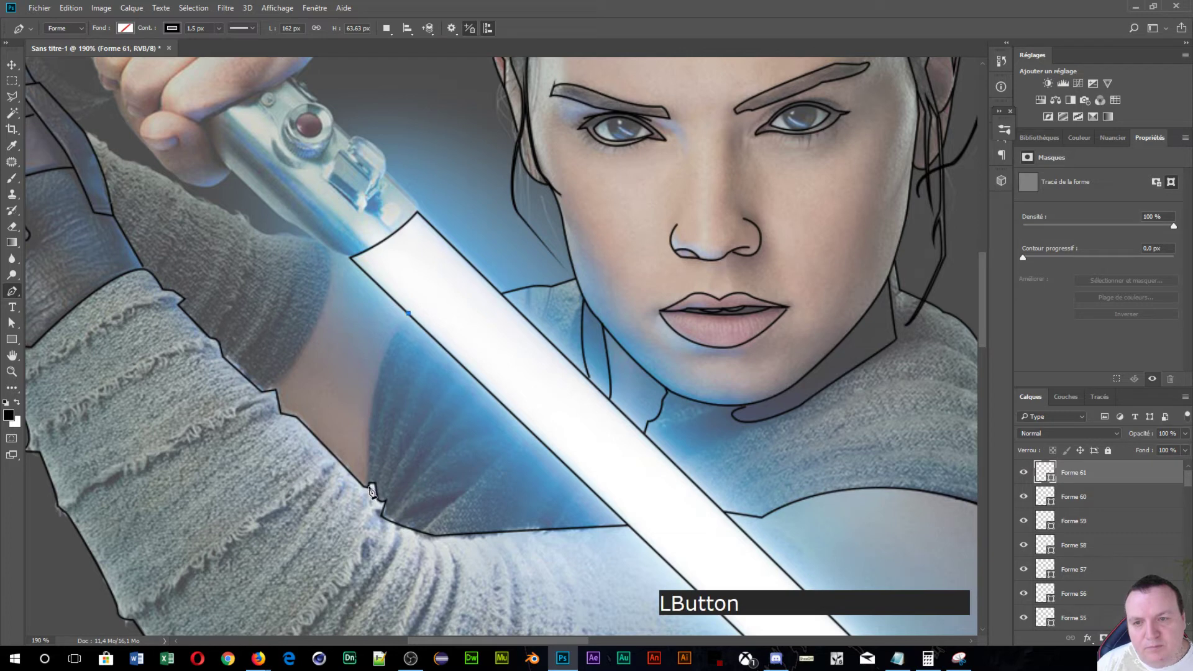
{"action": "left_click_drag", "start_coordinate": [368, 484], "coordinate": [369, 501]}
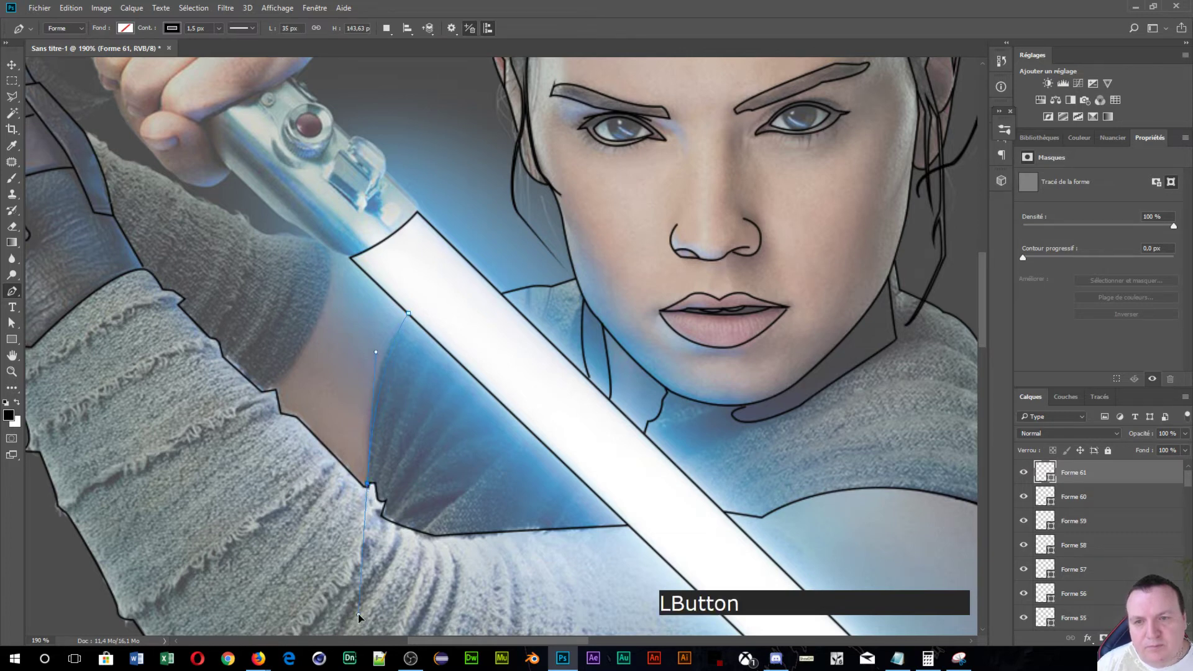
{"action": "left_click_drag", "start_coordinate": [358, 613], "coordinate": [361, 617]}
{"action": "key", "text": "Return"}
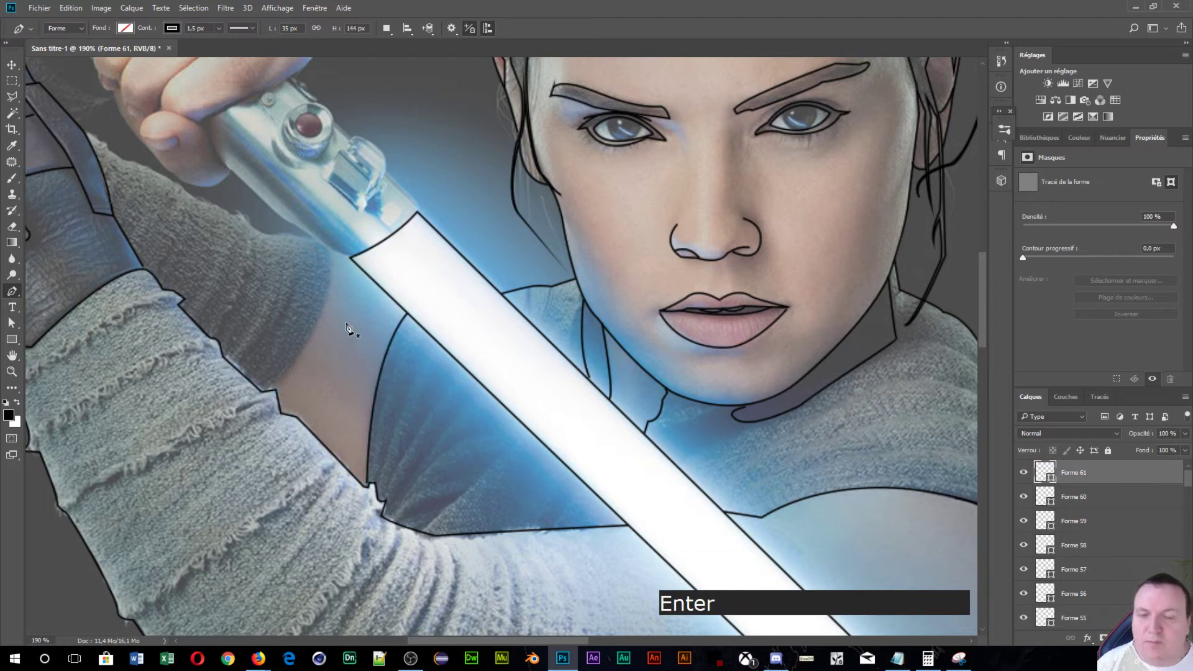
- Start a new line at the blade's lower base corner and follow the hilt's lower edge for about 55 by 31 px
{"action": "scroll", "coordinate": [346, 323], "scroll_direction": "up", "scroll_amount": 3}
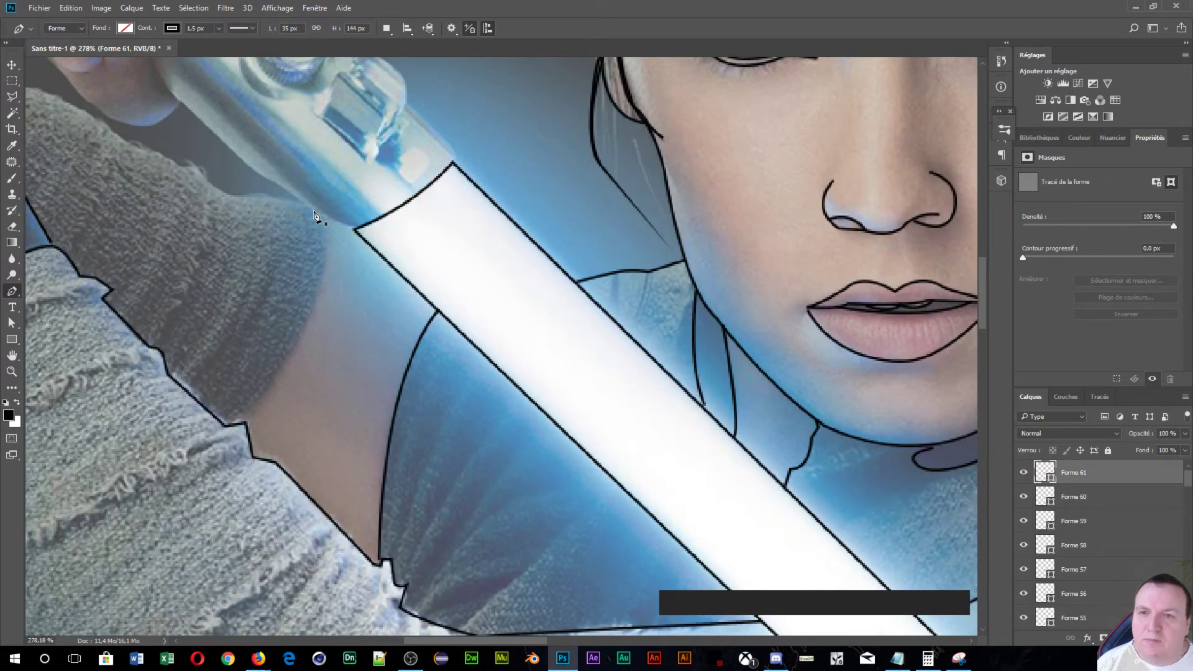
{"action": "left_click", "coordinate": [353, 231]}
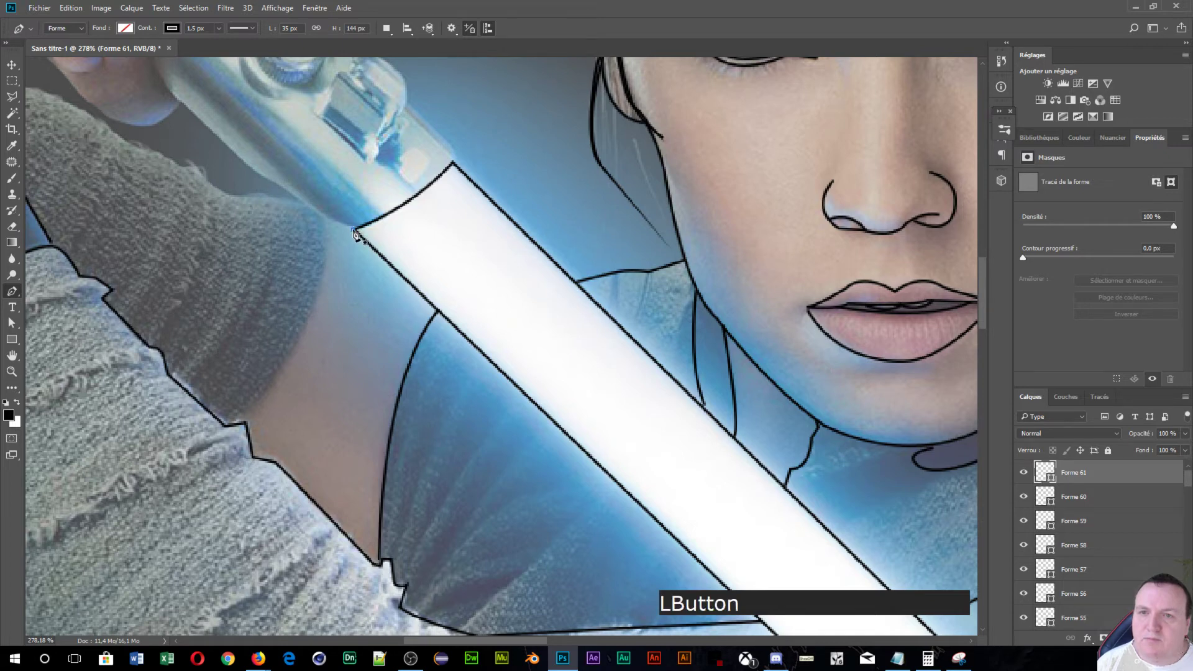
{"action": "left_click", "coordinate": [292, 192]}
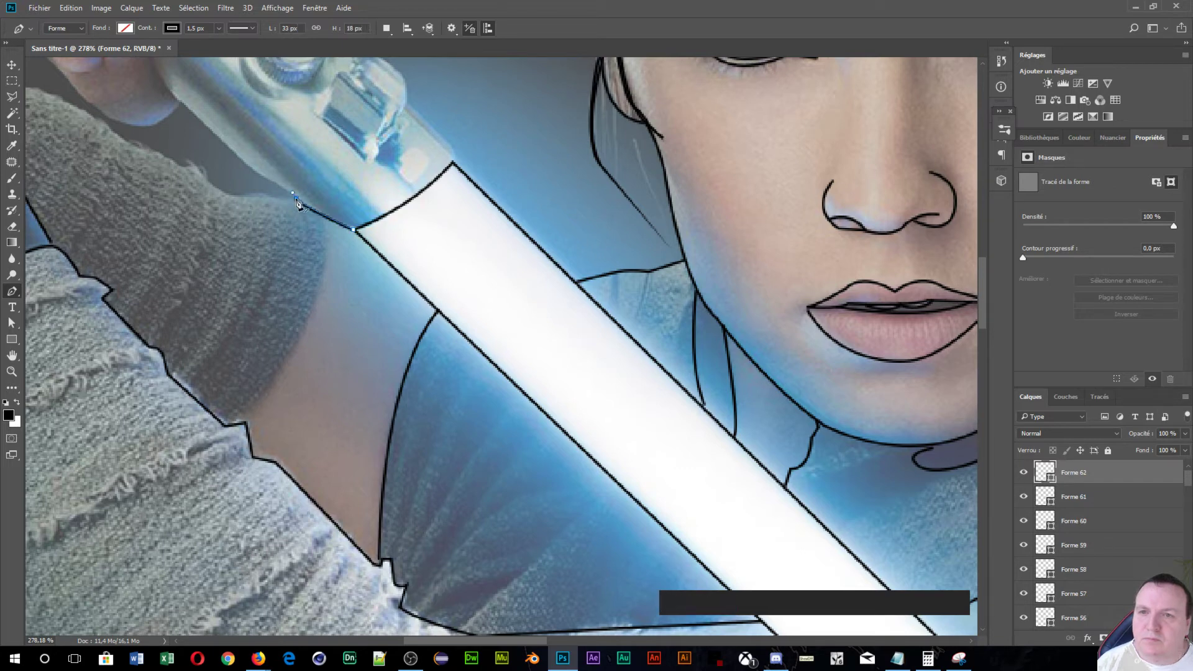
{"action": "left_click", "coordinate": [297, 200], "text": "alt"}
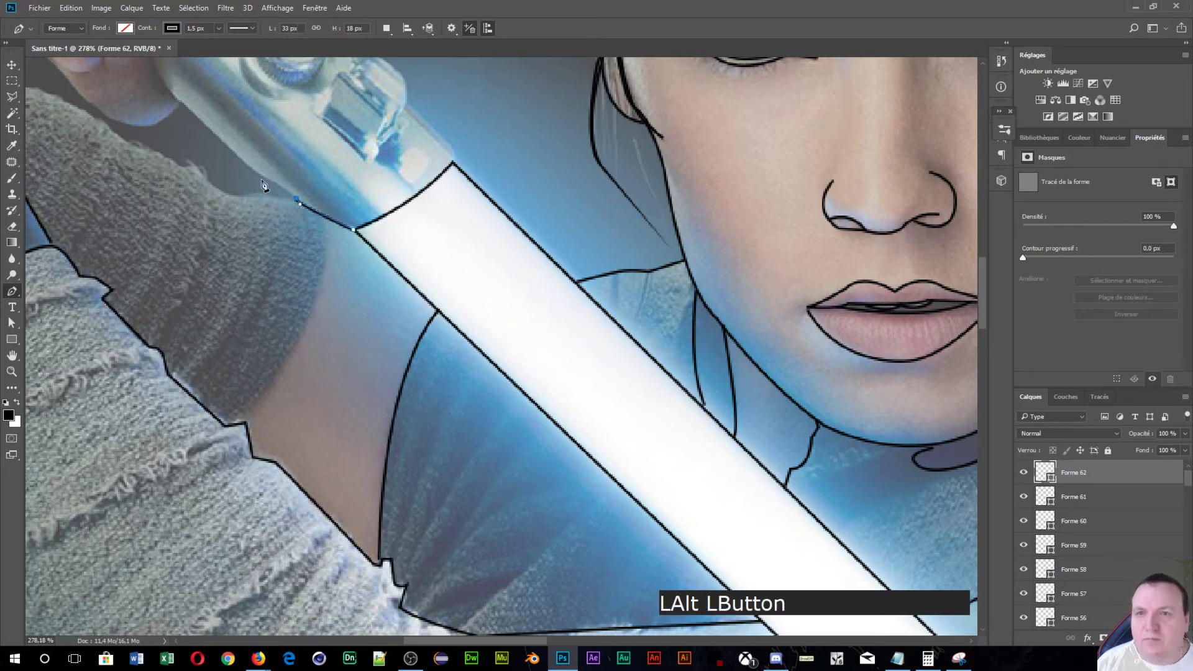
{"action": "left_click_drag", "start_coordinate": [258, 176], "coordinate": [248, 174]}
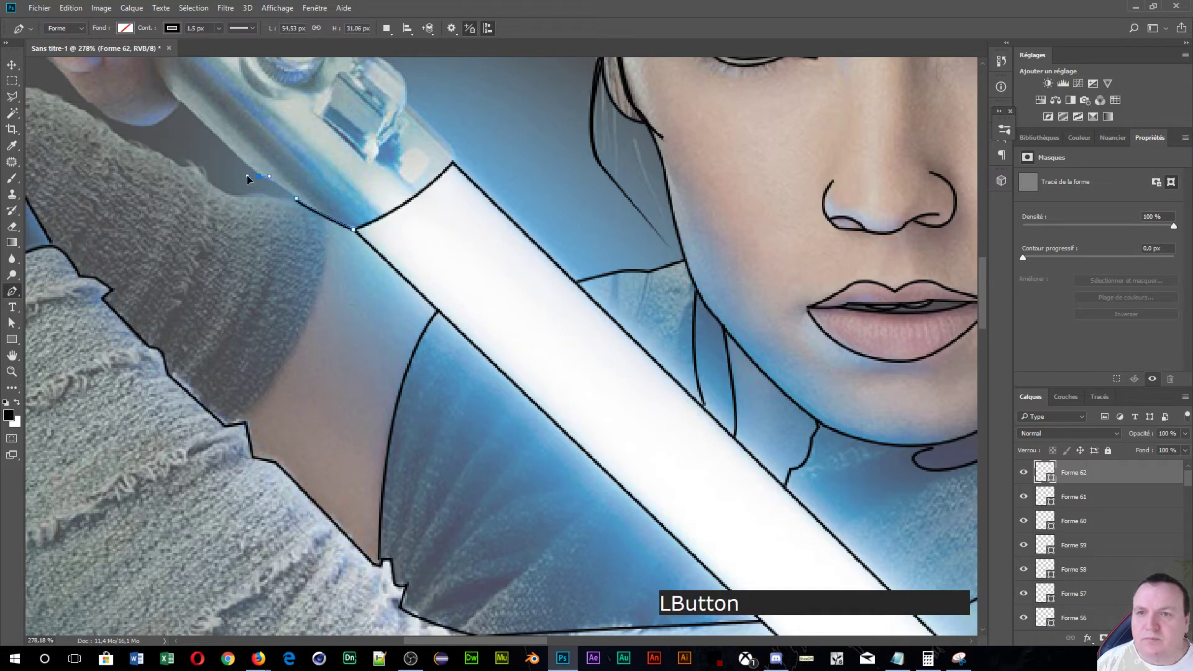
- Continue the line up the hilt's lower edge and past the thumb to the index finger, reaching about 125 by 114 px
{"action": "left_click_drag", "start_coordinate": [183, 101], "coordinate": [306, 326]}
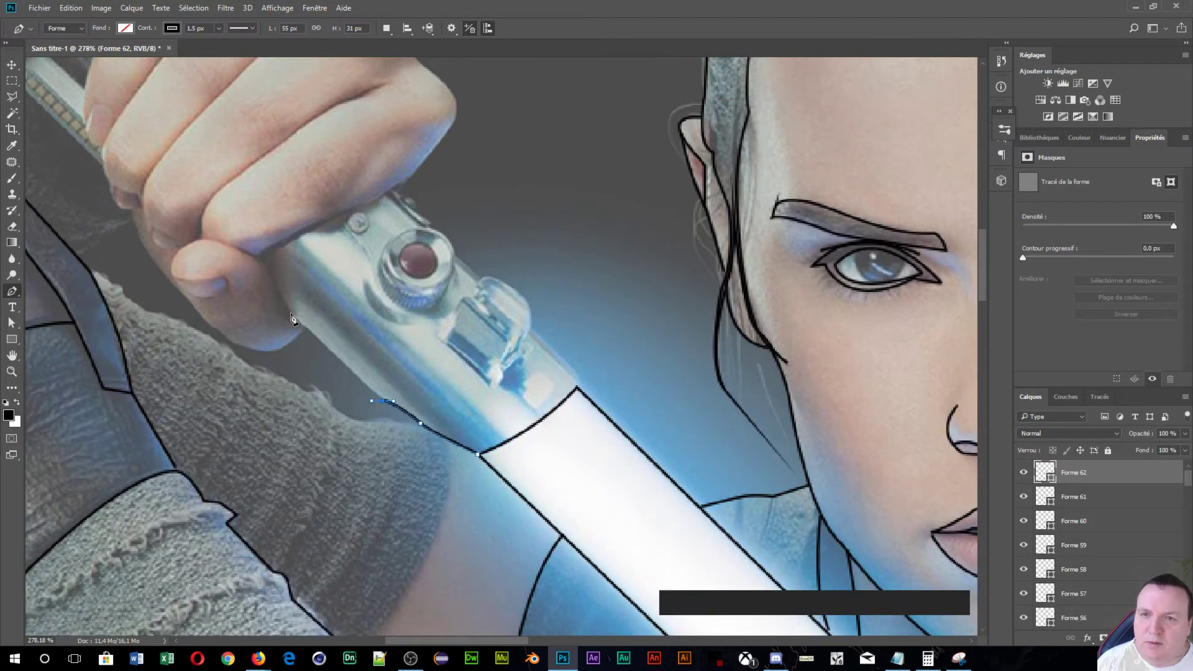
{"action": "left_click", "coordinate": [291, 314]}
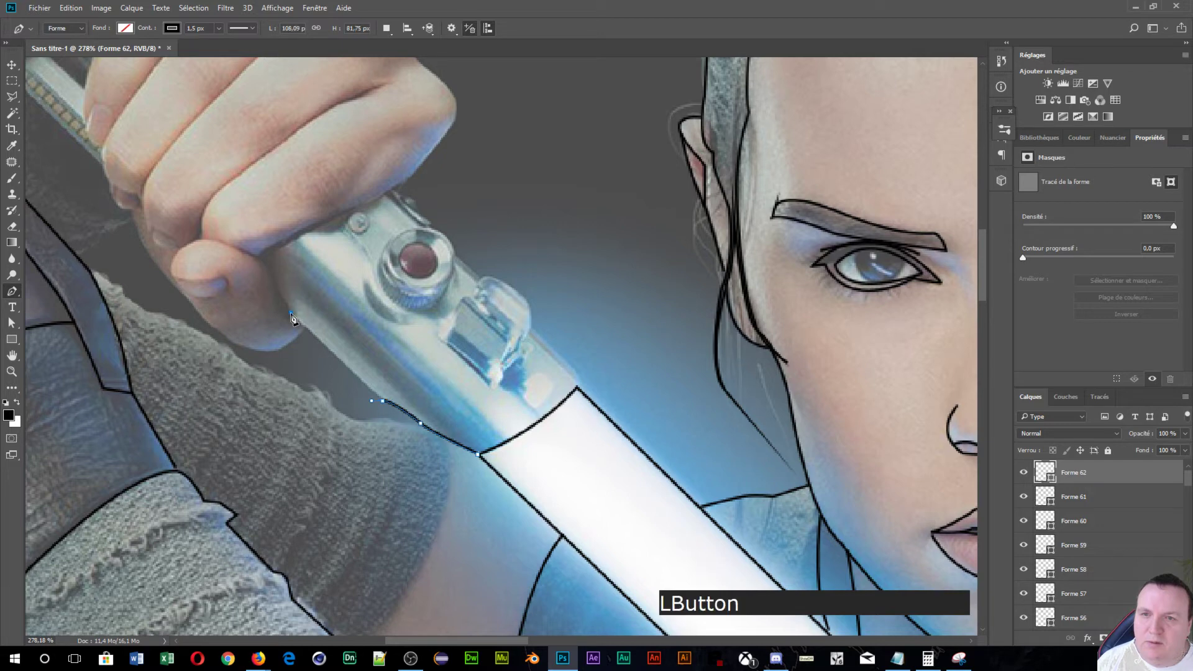
{"action": "left_click", "coordinate": [263, 259]}
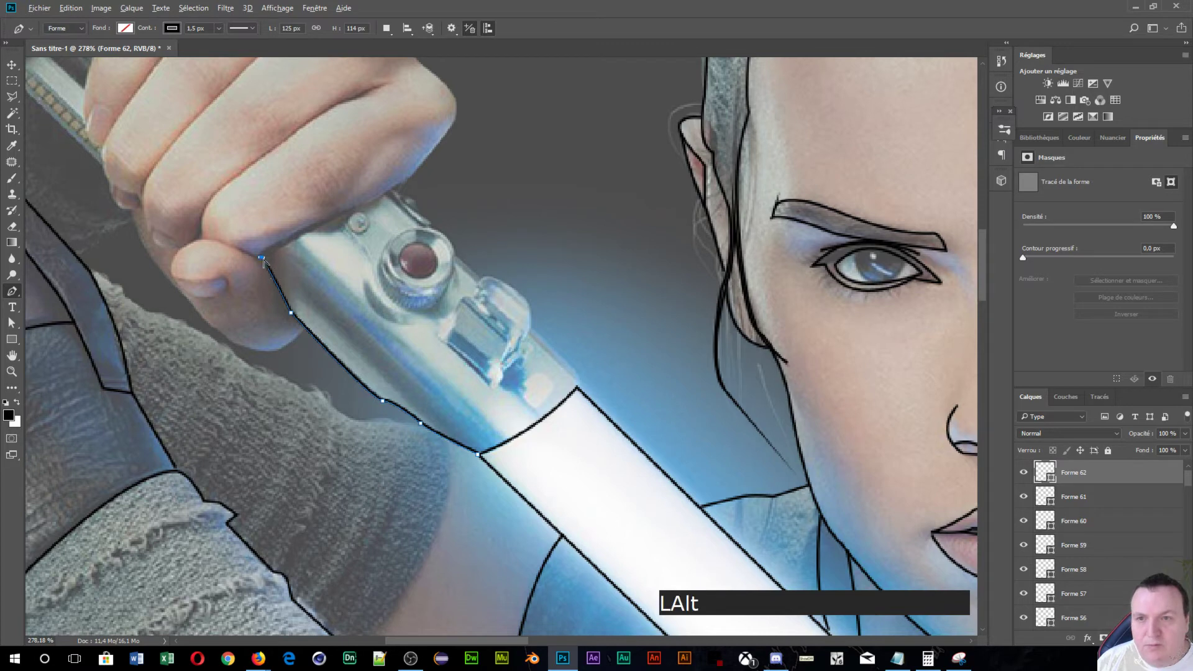
{"action": "left_click", "coordinate": [263, 258], "text": "alt"}
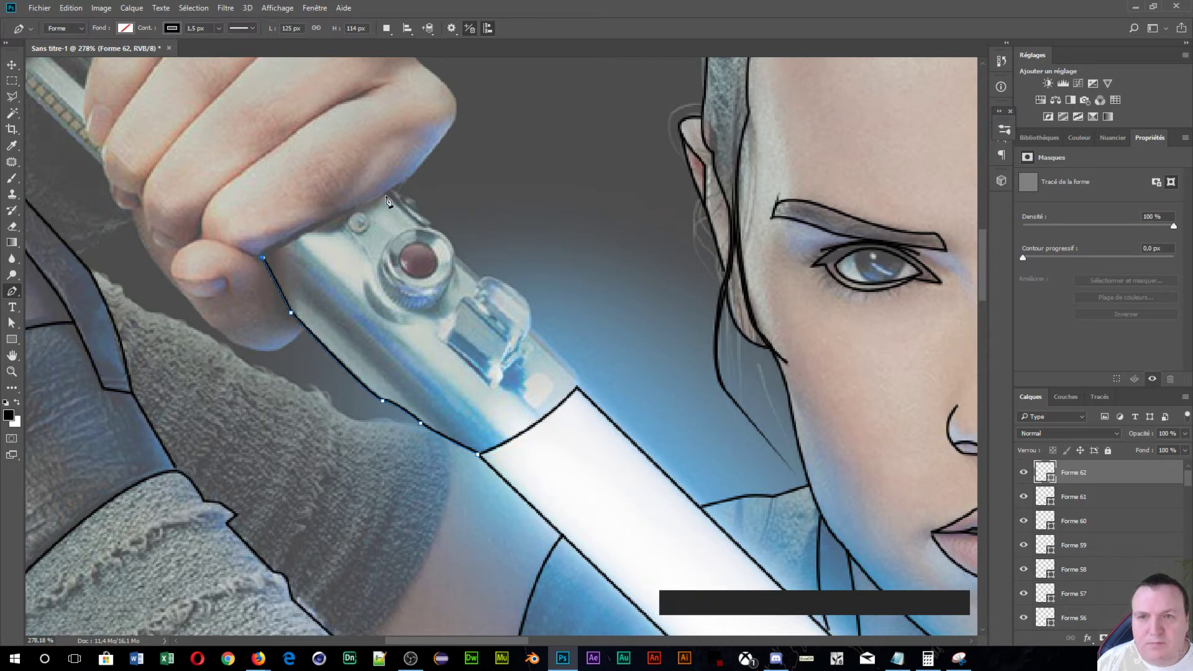
- Continue the line along the index finger to the hilt's upper edge and around the small knob, reaching about 125 by 152 px
{"action": "left_click_drag", "start_coordinate": [391, 192], "coordinate": [463, 167]}
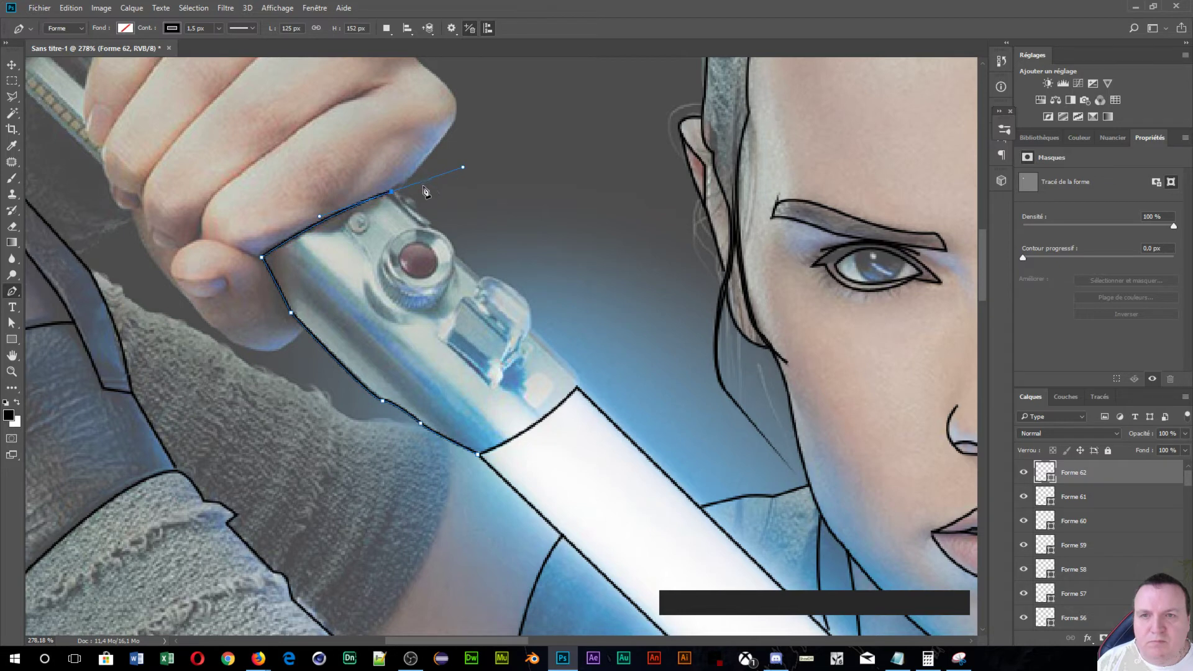
{"action": "left_click", "coordinate": [393, 195], "text": "alt"}
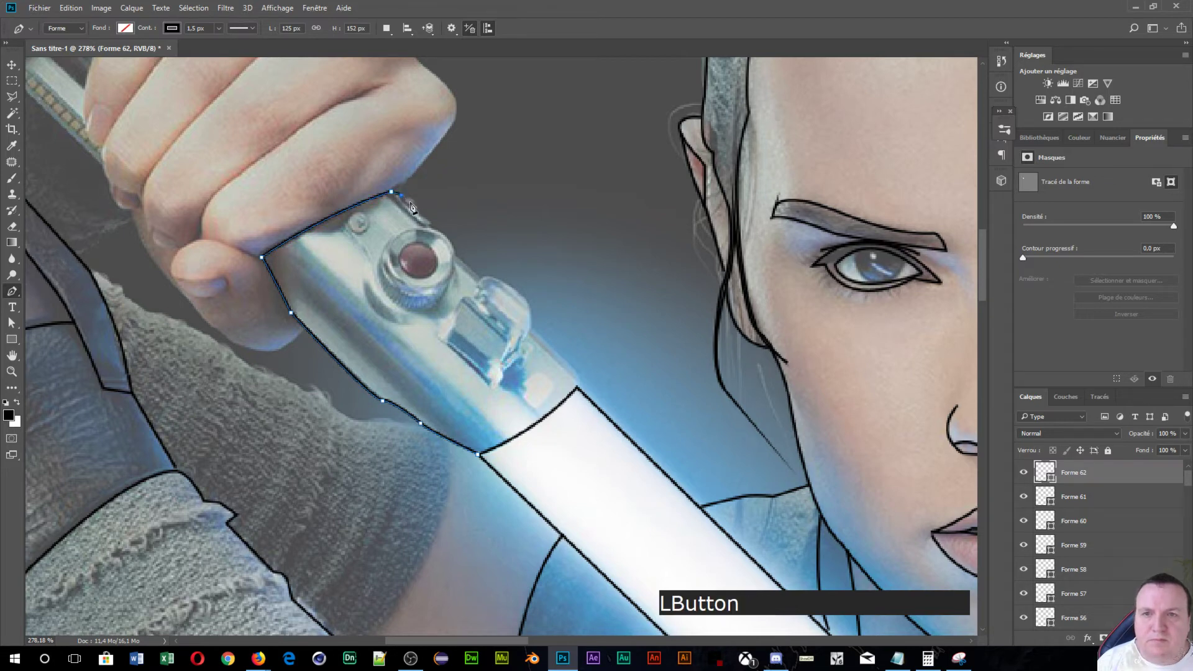
{"action": "left_click", "coordinate": [418, 212]}
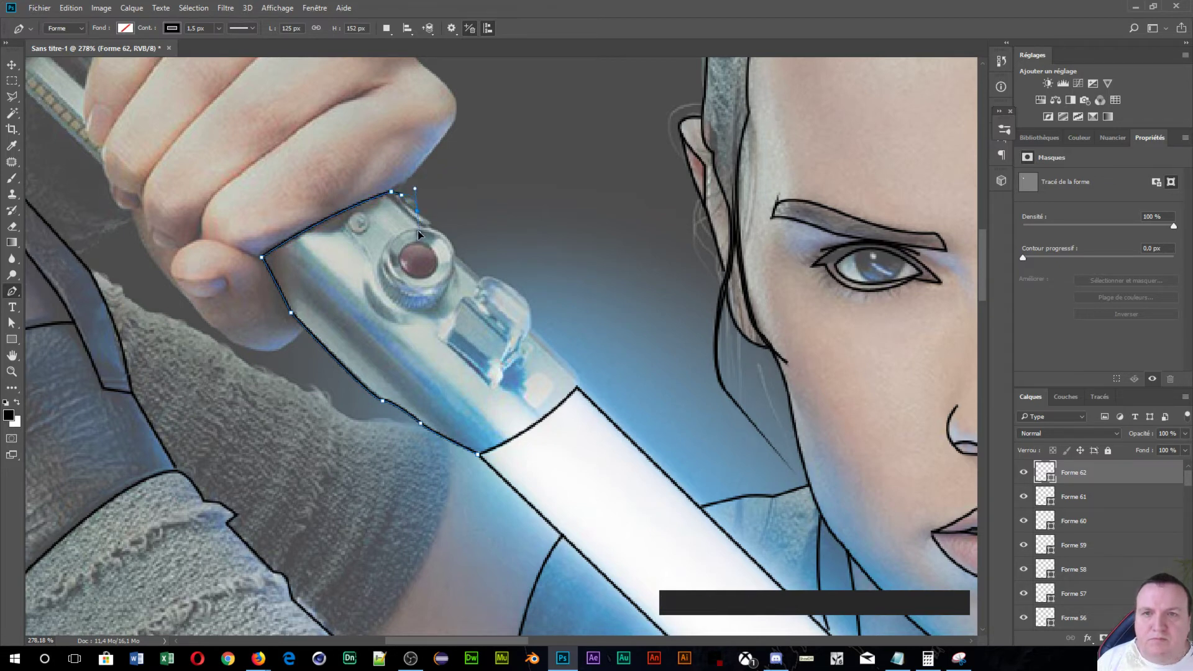
{"action": "left_click", "coordinate": [416, 227]}
{"action": "left_click", "coordinate": [417, 212], "text": "alt"}
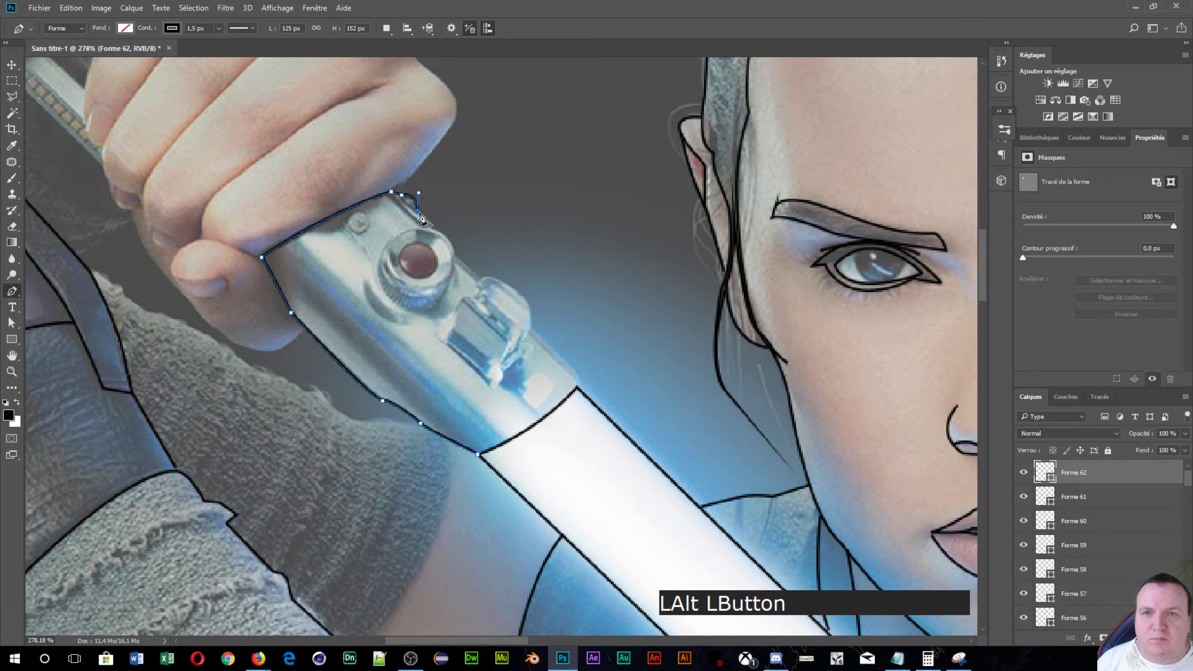
{"action": "left_click", "coordinate": [430, 224]}
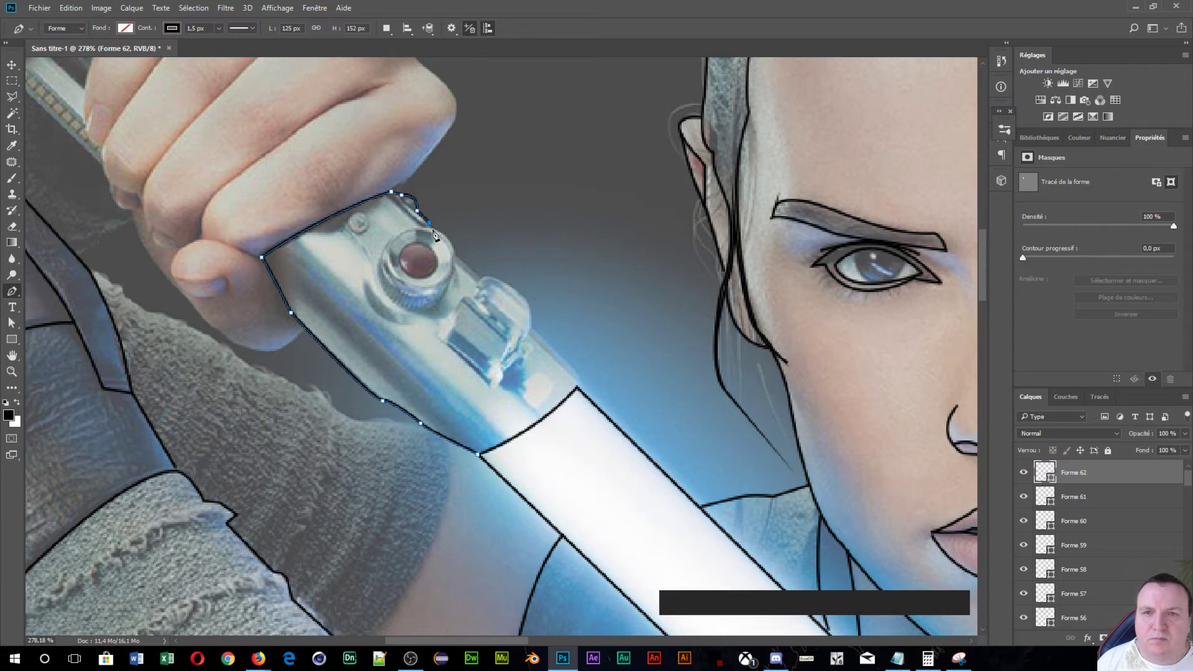
- Continue the hilt outline from the small knob along the upper edge and around the outer rim of the red button's ring
{"action": "left_click", "coordinate": [436, 231]}
{"action": "left_click", "coordinate": [455, 255]}
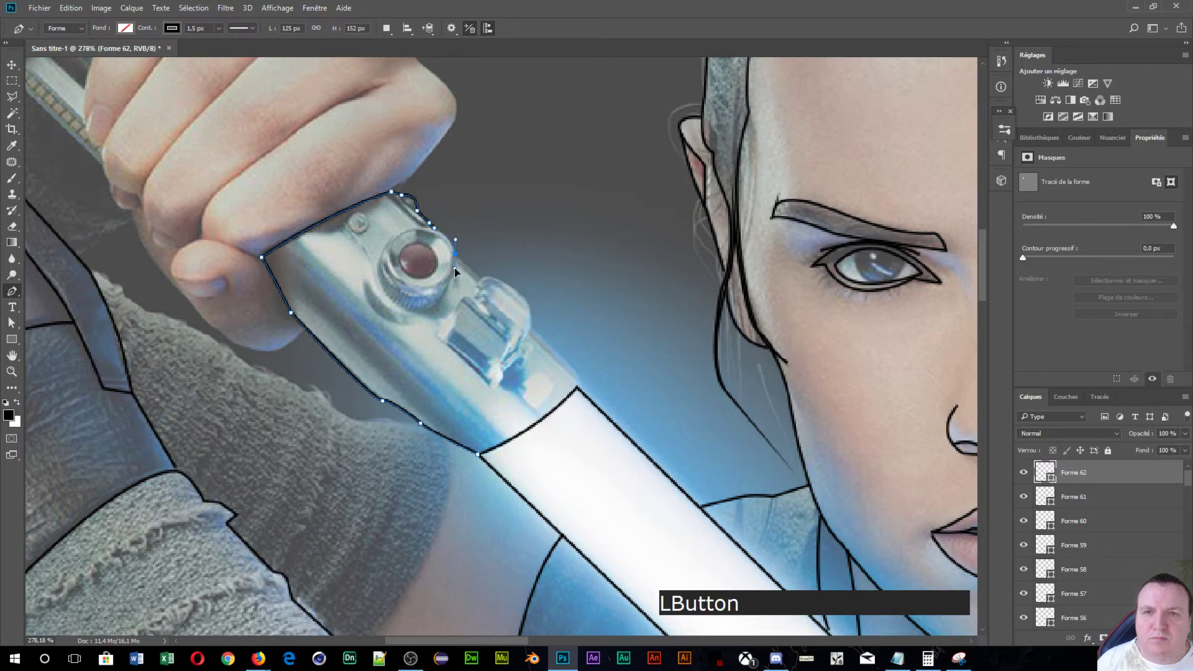
{"action": "left_click_drag", "start_coordinate": [455, 269], "coordinate": [456, 272]}
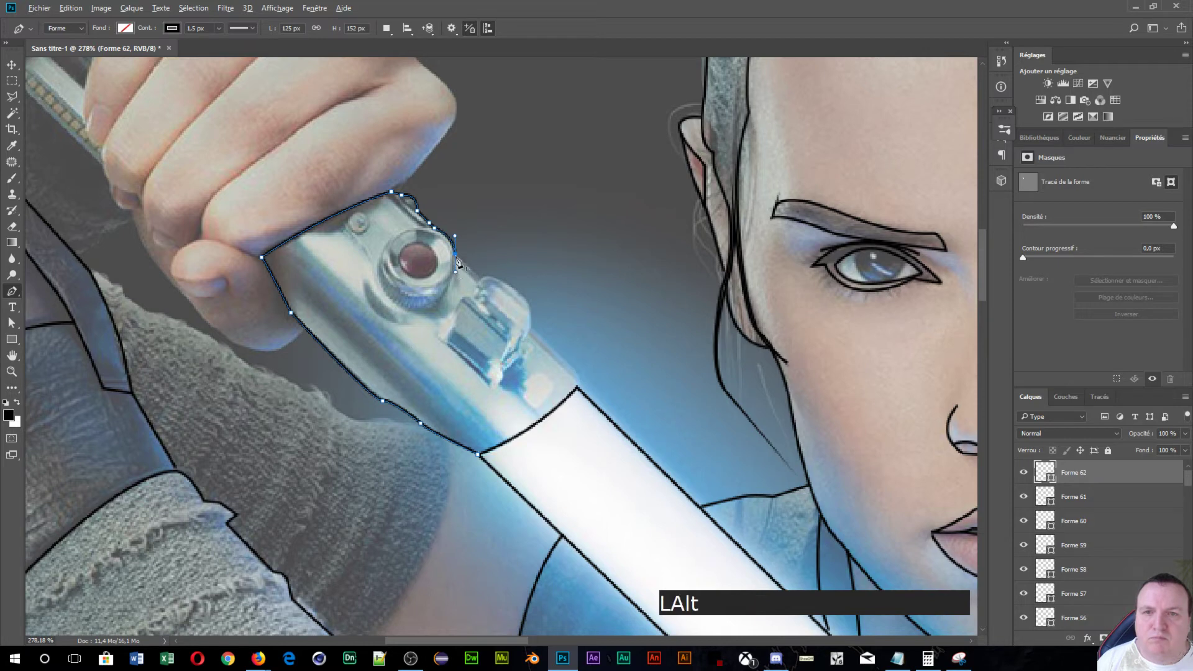
{"action": "left_click", "coordinate": [456, 255], "text": "alt"}
- Continue the outline around the rounded clear clip to the blade's upper base corner and finish it at about 183 px wide
{"action": "left_click", "coordinate": [481, 278]}
{"action": "left_click_drag", "start_coordinate": [531, 321], "coordinate": [532, 366]}
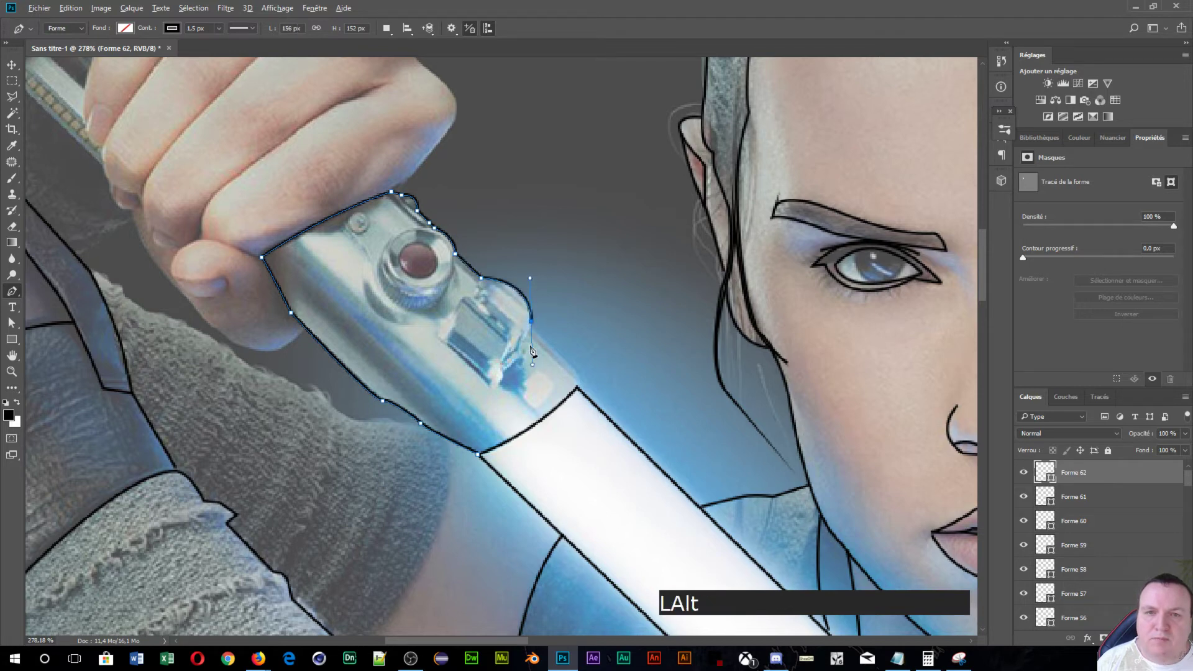
{"action": "left_click", "coordinate": [532, 323], "text": "alt"}
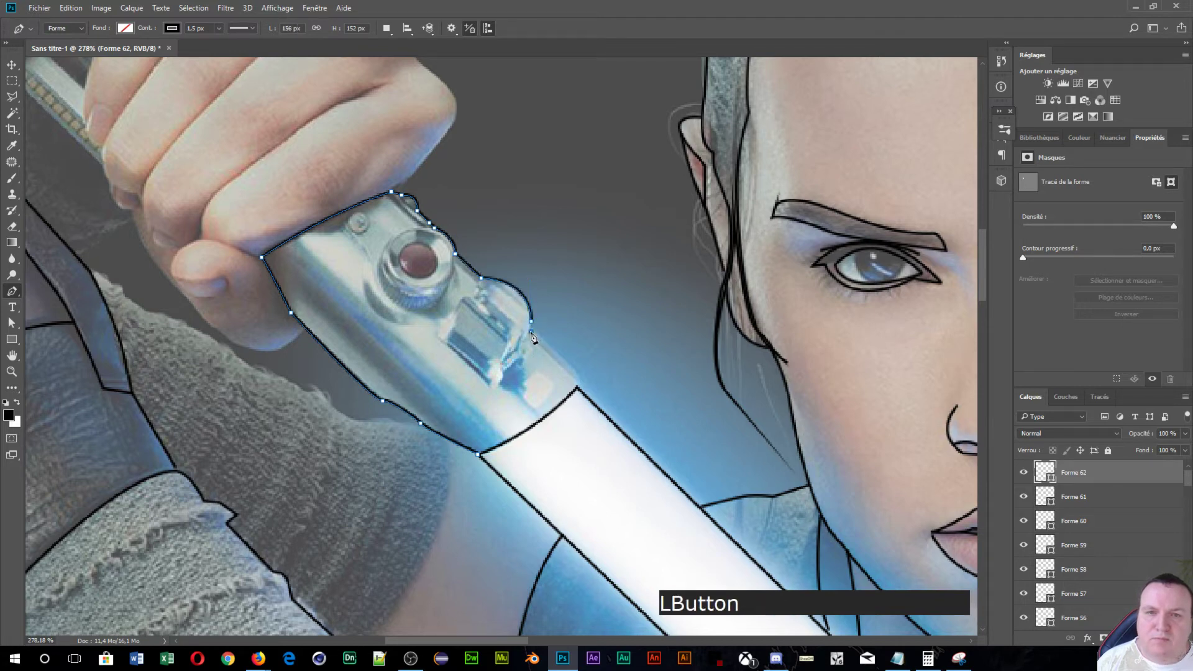
{"action": "left_click", "coordinate": [578, 377]}
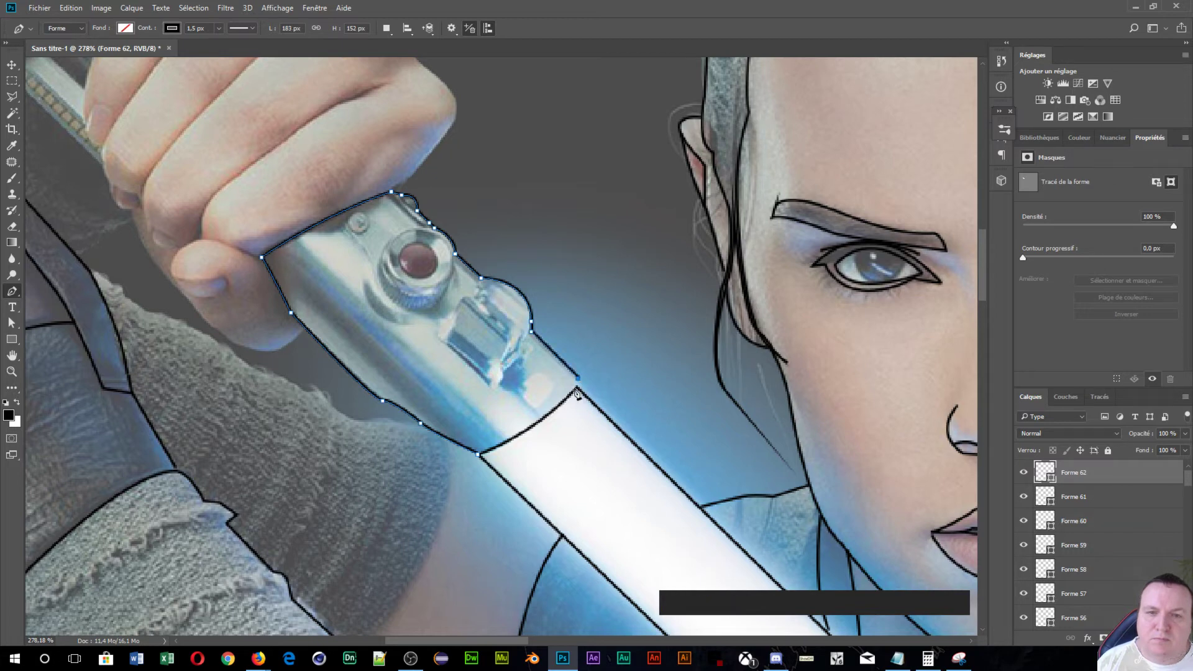
{"action": "left_click", "coordinate": [578, 391]}
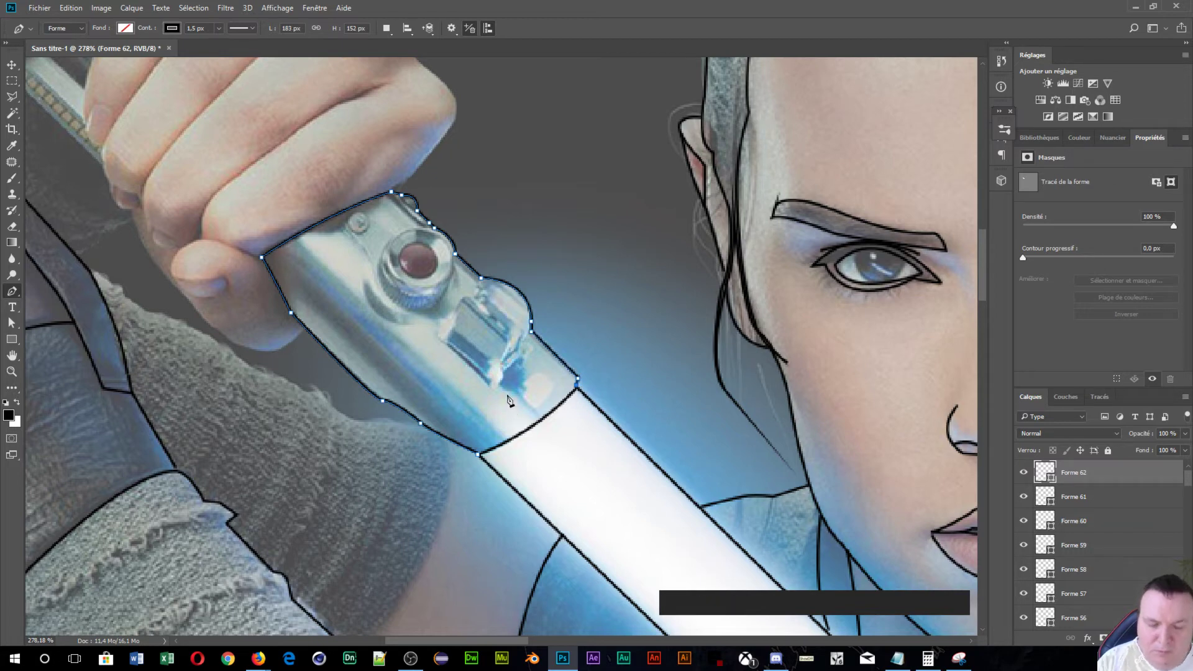
{"action": "key", "text": "Return"}
- Start a new line where the clip meets the hilt's upper edge and trace its inner side to its lower corner, about 30 by 63 px
{"action": "scroll", "coordinate": [469, 365], "scroll_direction": "up", "scroll_amount": 1}
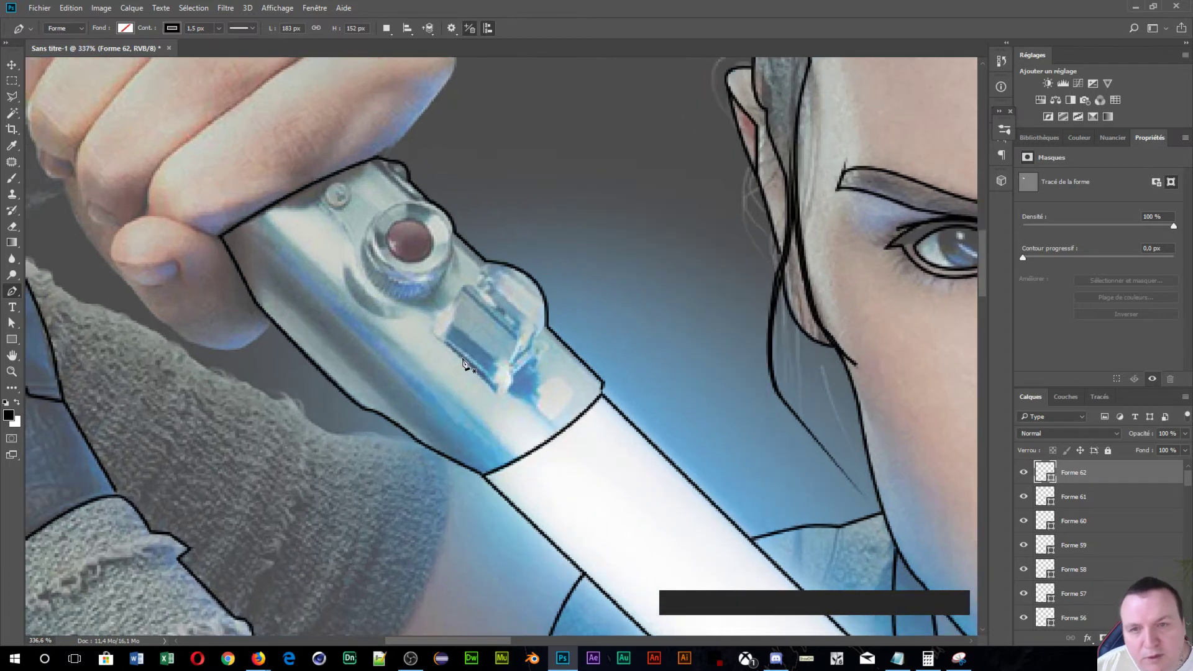
{"action": "left_click", "coordinate": [486, 261]}
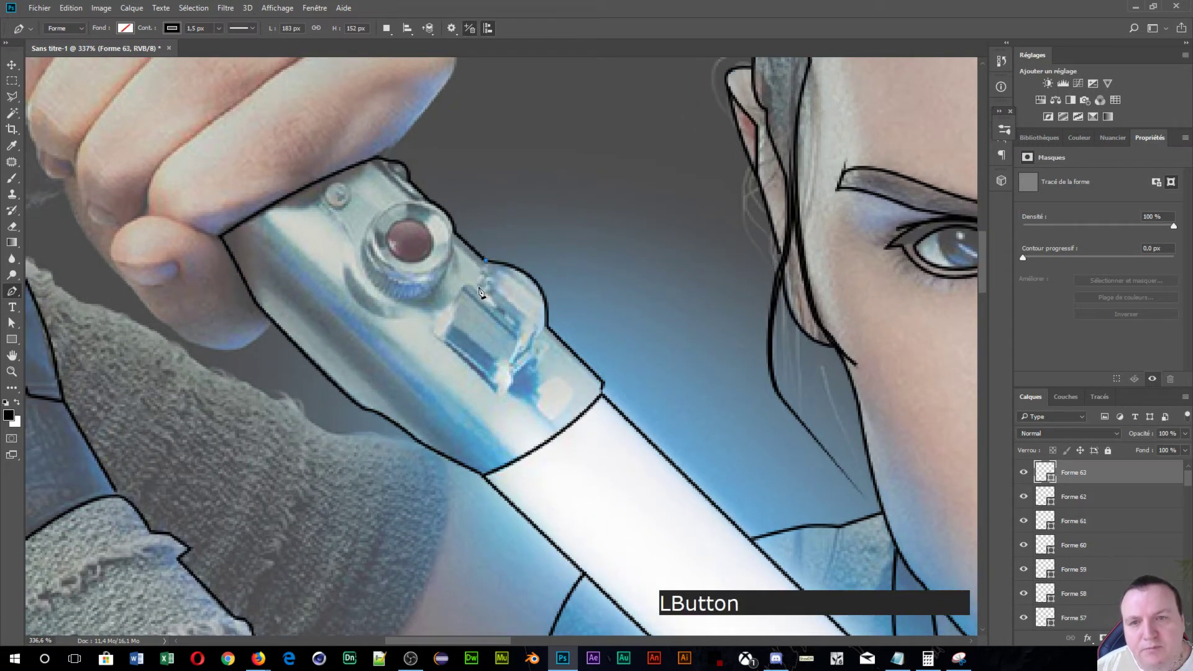
{"action": "left_click", "coordinate": [479, 287]}
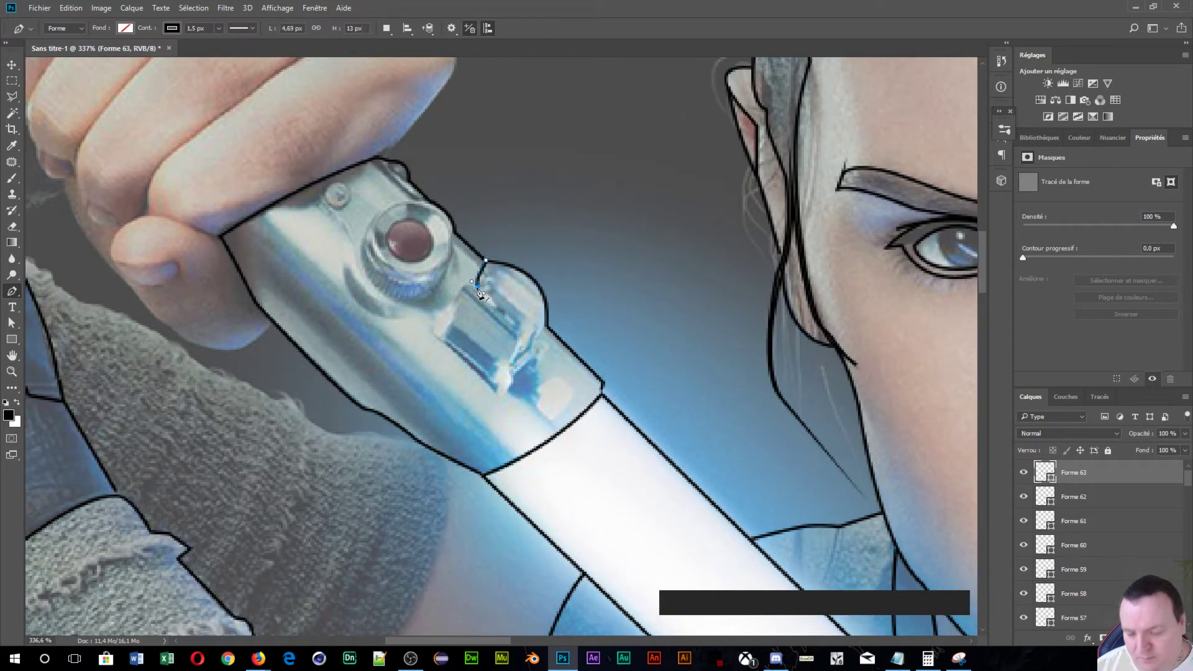
{"action": "left_click", "coordinate": [475, 290], "text": "alt"}
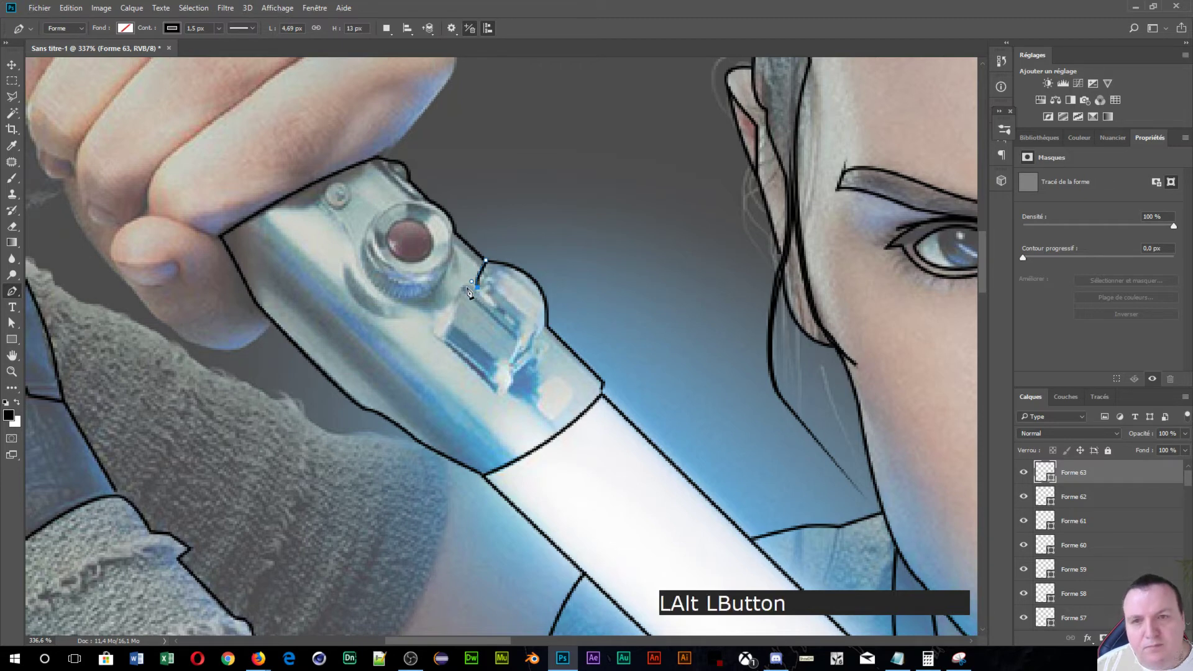
{"action": "left_click", "coordinate": [461, 286]}
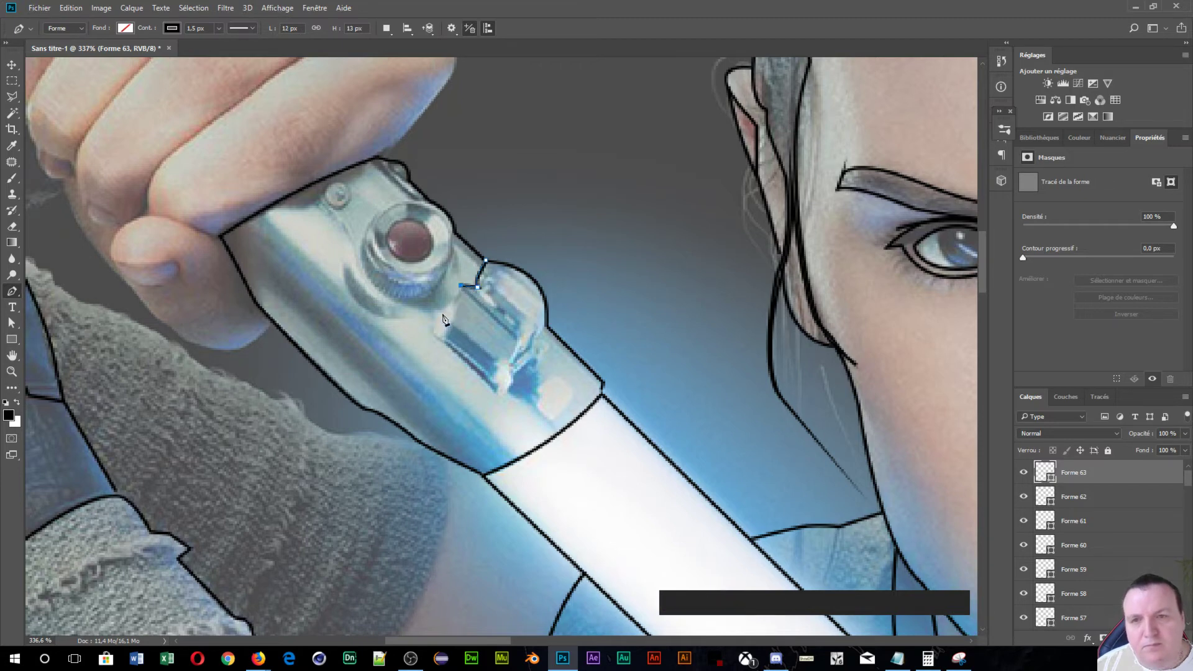
{"action": "left_click", "coordinate": [446, 308]}
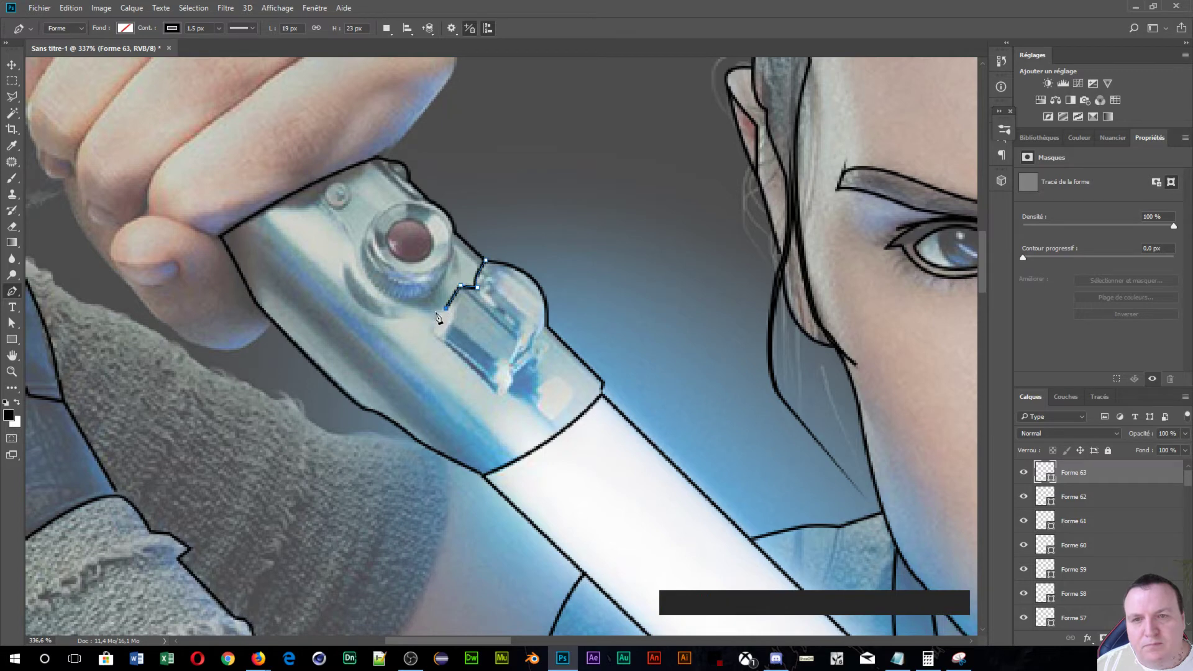
{"action": "left_click", "coordinate": [433, 332]}
{"action": "left_click", "coordinate": [495, 392]}
{"action": "left_click", "coordinate": [495, 391], "text": "alt"}
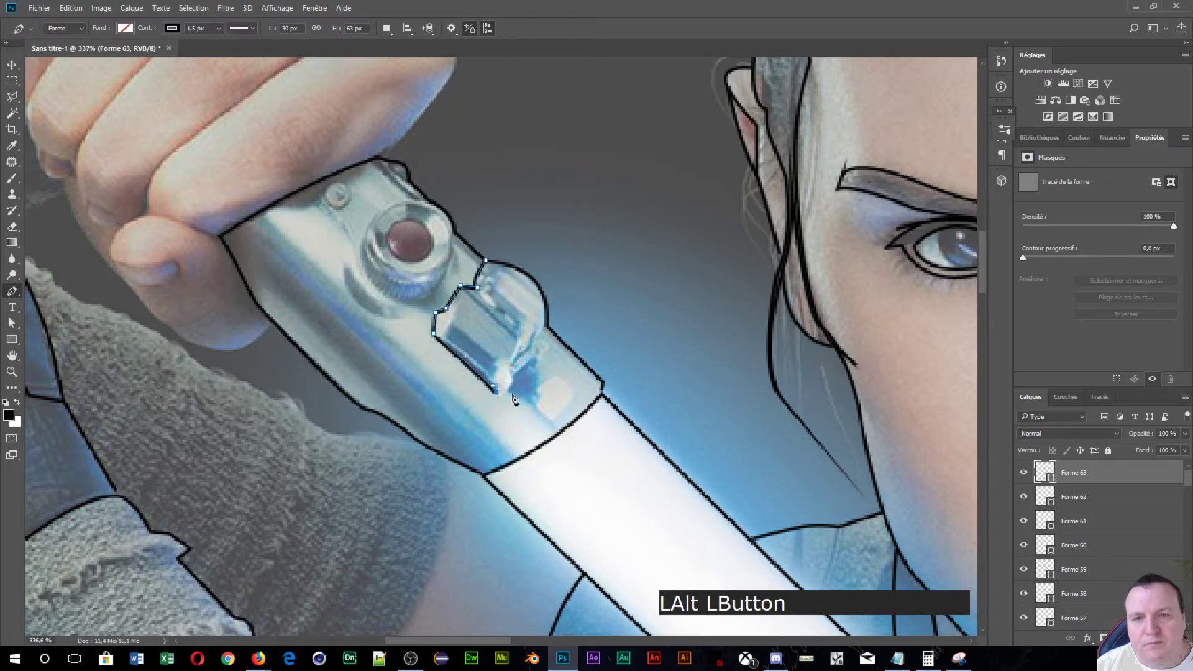
- Continue the clip's outline around its lower corner and back to the hilt's upper edge, finishing at about 53 by 63 px
{"action": "left_click", "coordinate": [508, 391]}
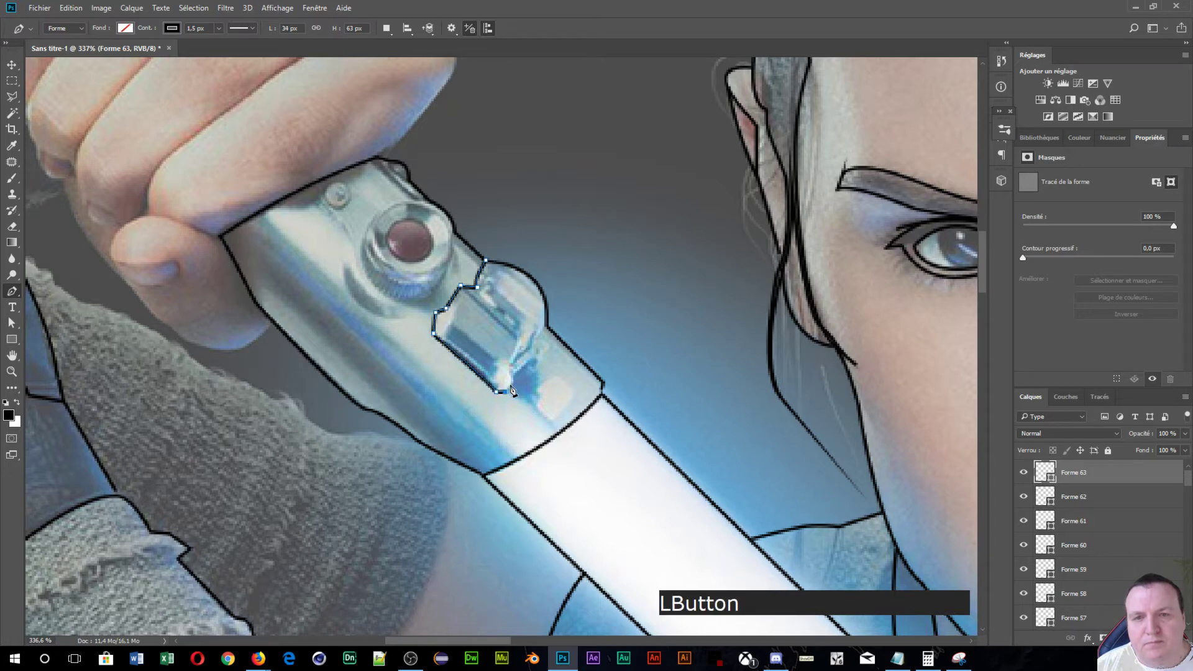
{"action": "left_click", "coordinate": [515, 386]}
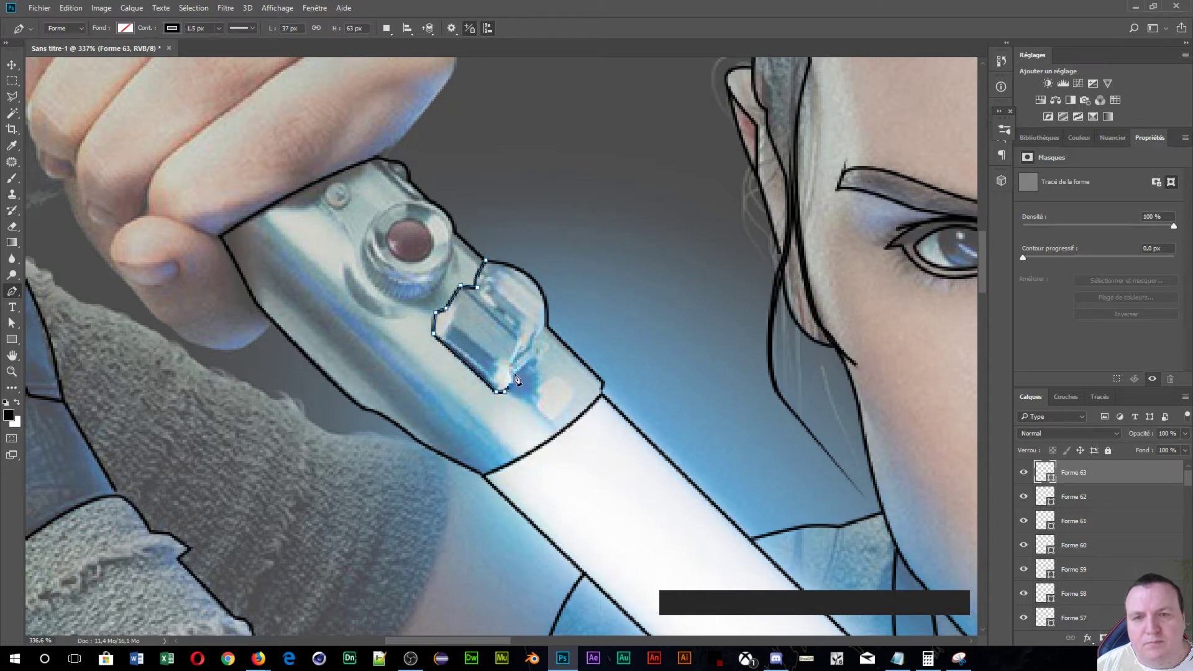
{"action": "left_click", "coordinate": [514, 378]}
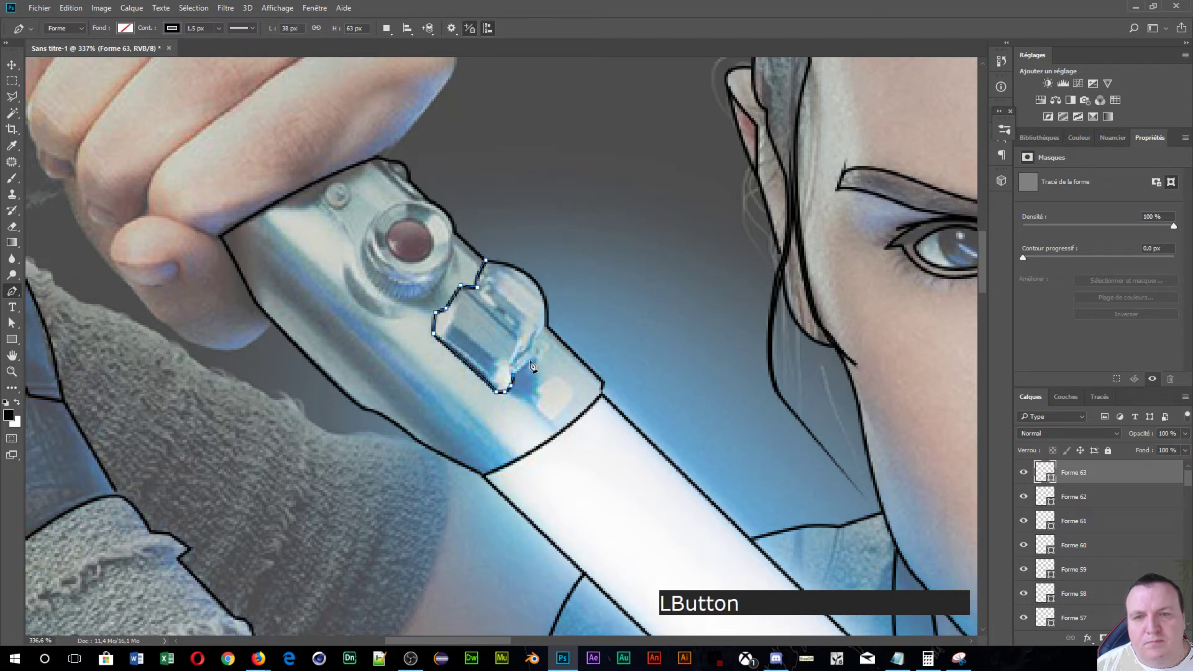
{"action": "left_click", "coordinate": [535, 360]}
{"action": "left_click", "coordinate": [535, 340]}
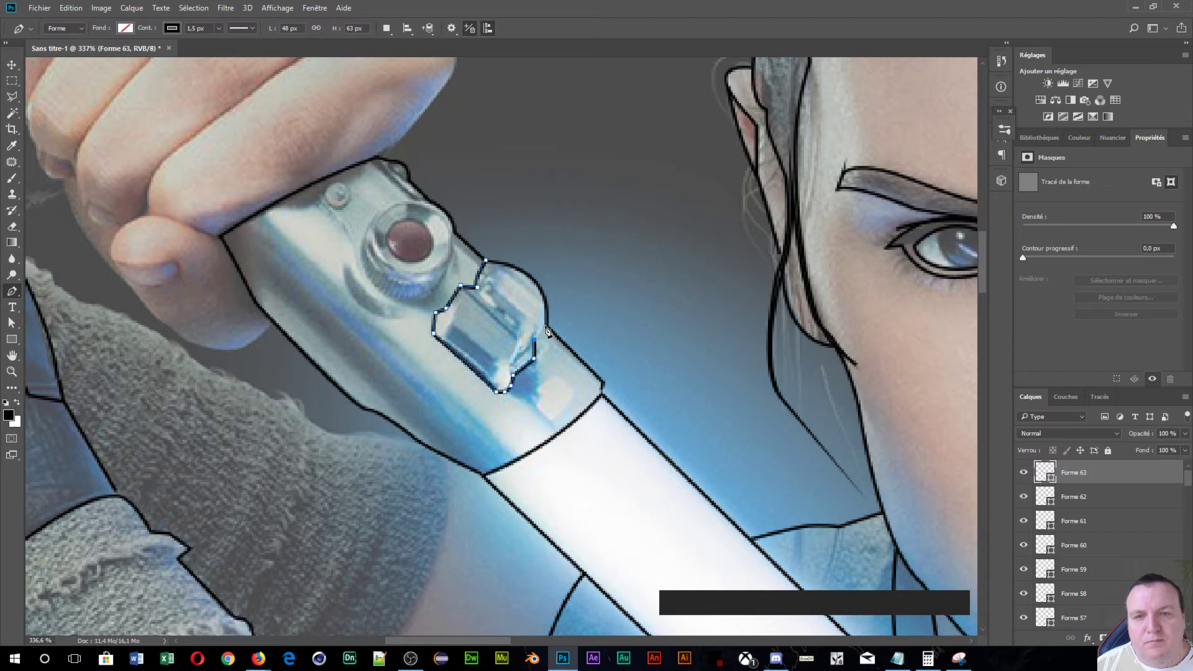
{"action": "left_click", "coordinate": [545, 328]}
{"action": "key", "text": "Return"}
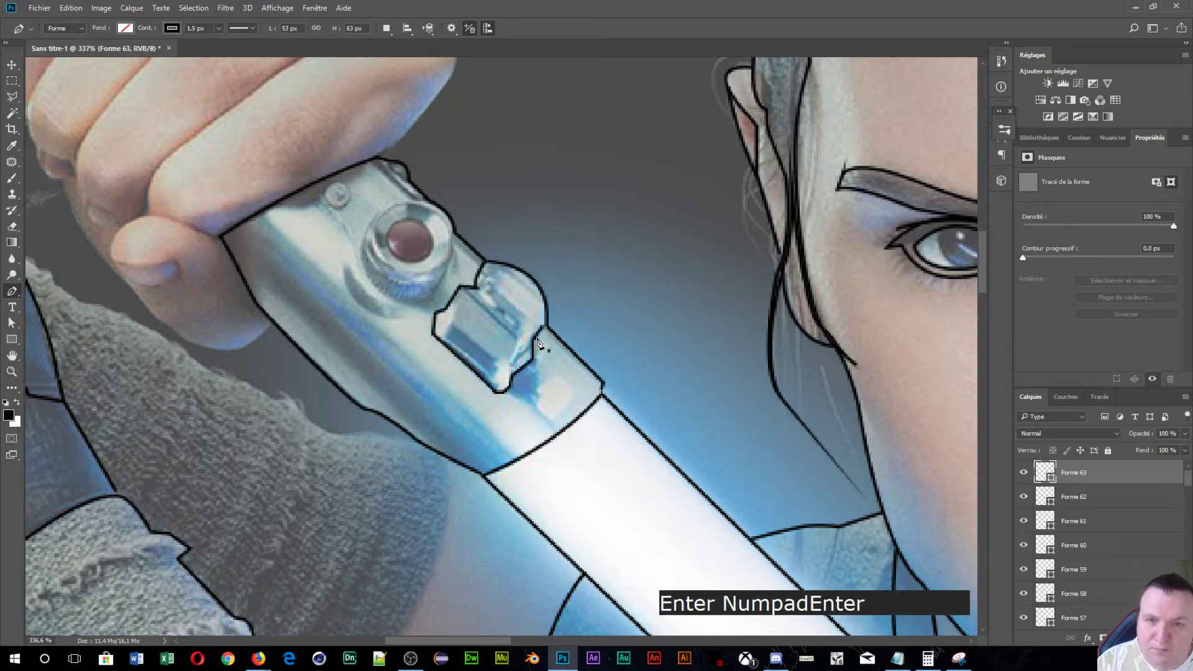
- Draw a straight diagonal line across the clip, separating the flat block from the rounded part, about 25 by 24 px
{"action": "left_click", "coordinate": [460, 288]}
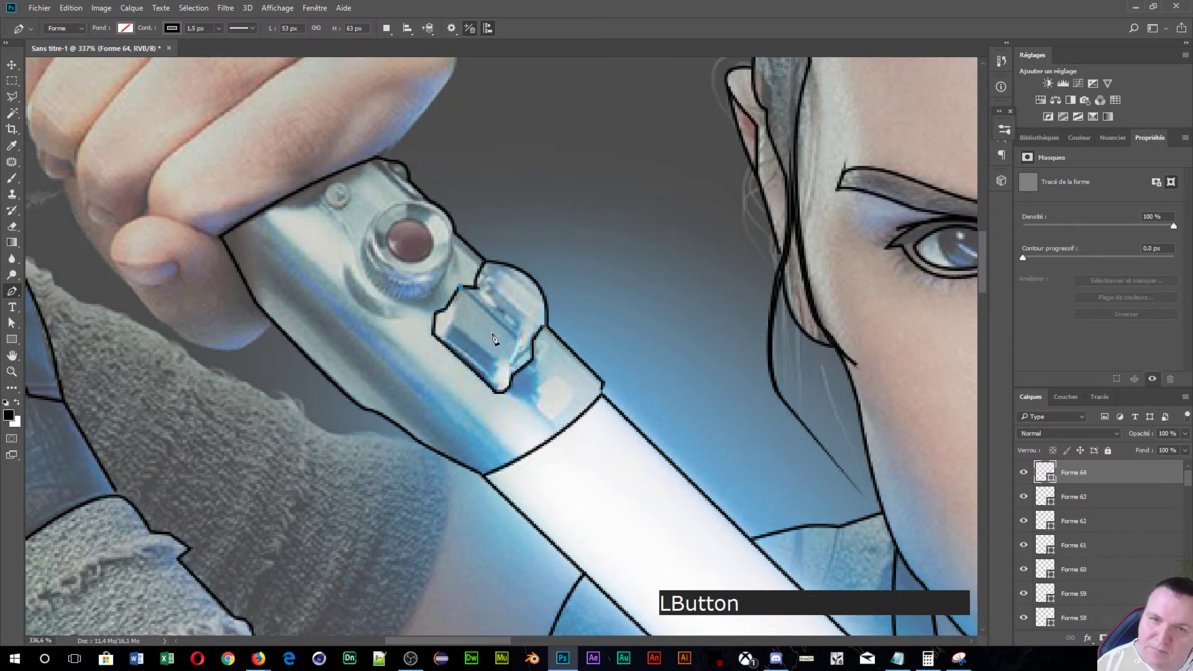
{"action": "left_click", "coordinate": [513, 338]}
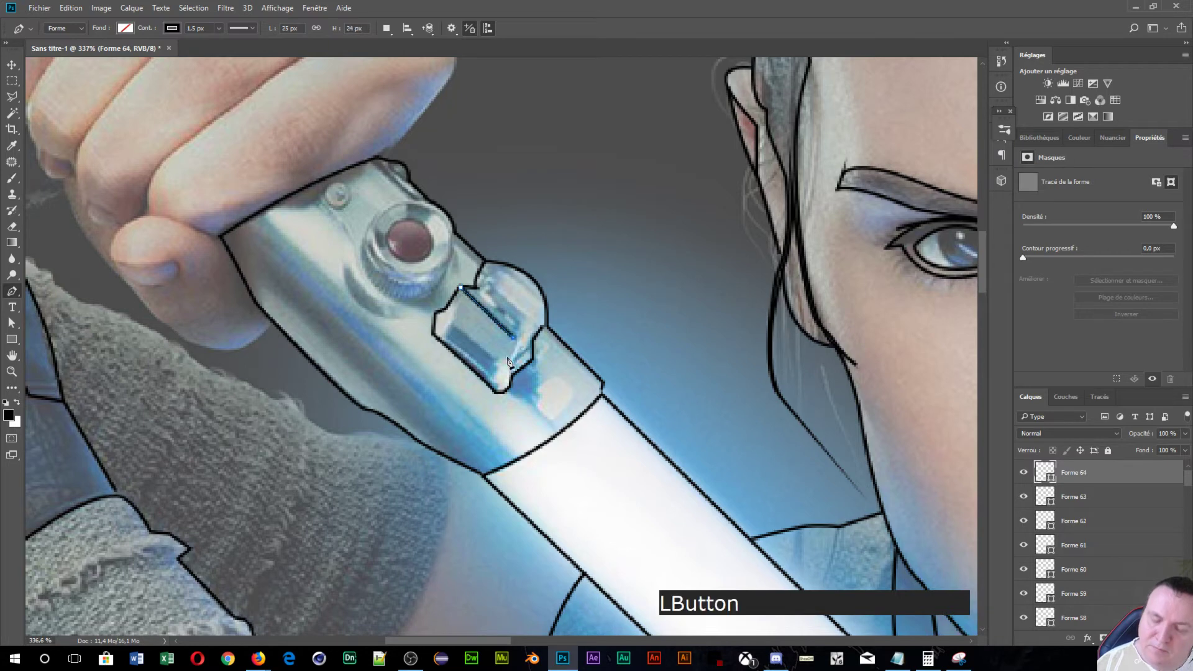
{"action": "key", "text": "Return"}
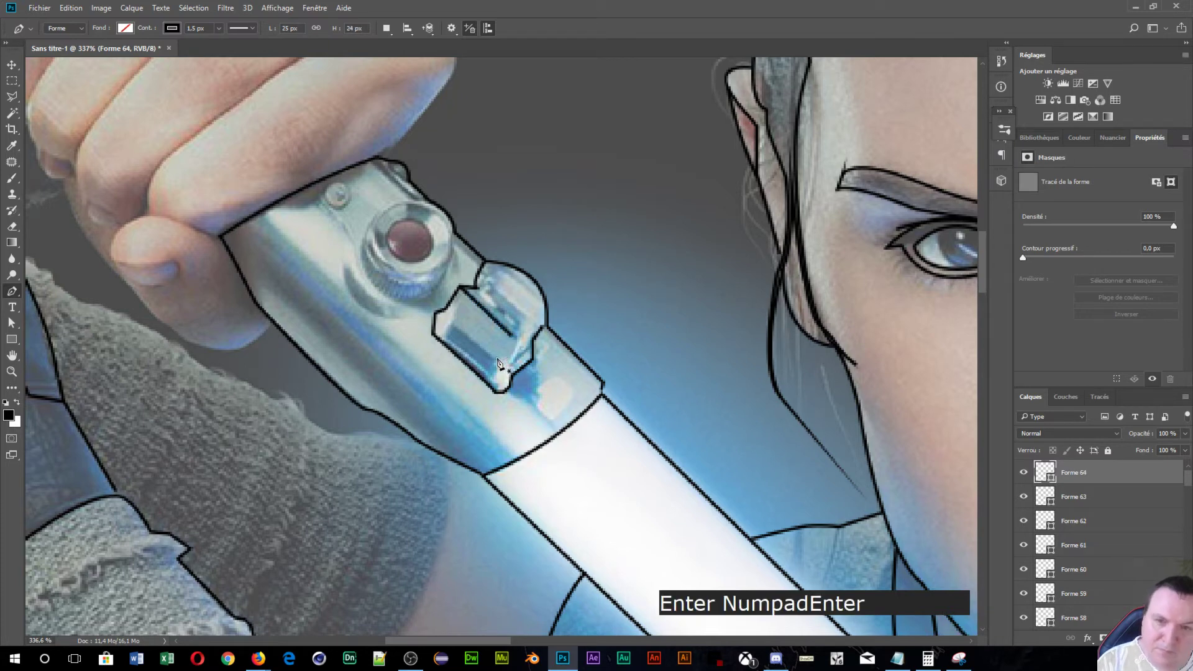
- Draw a closed narrow four-sided shape around the dark face of the clip's block, about 25 by 25 px
{"action": "left_click", "coordinate": [453, 323]}
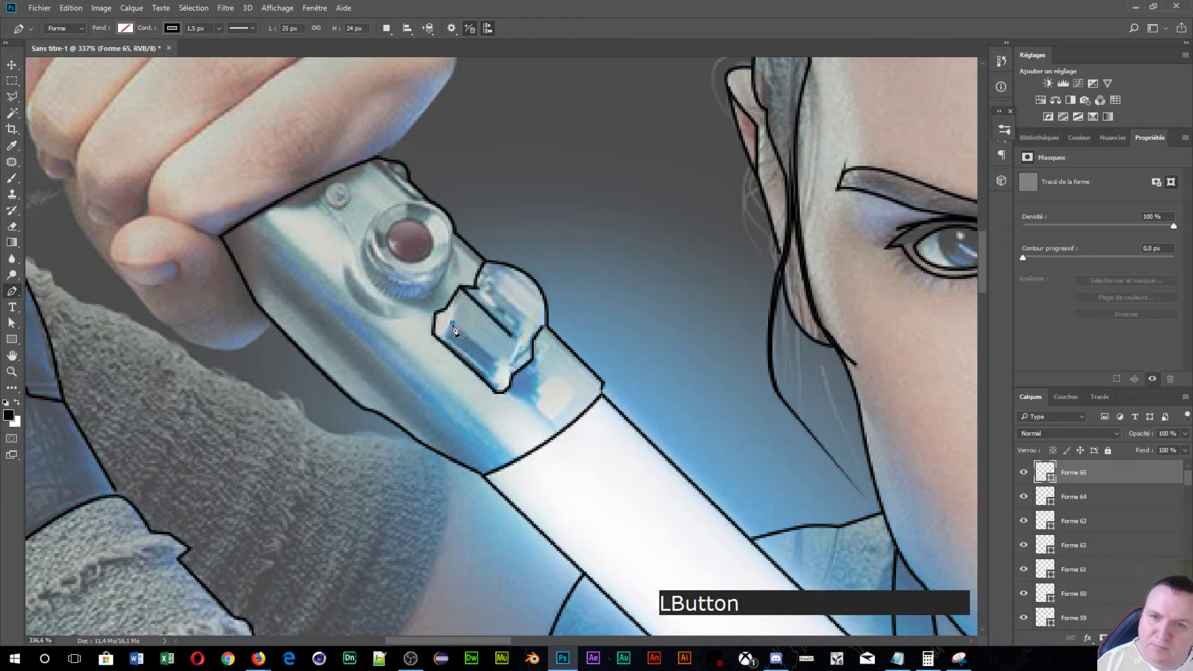
{"action": "left_click", "coordinate": [497, 360]}
{"action": "left_click", "coordinate": [491, 375]}
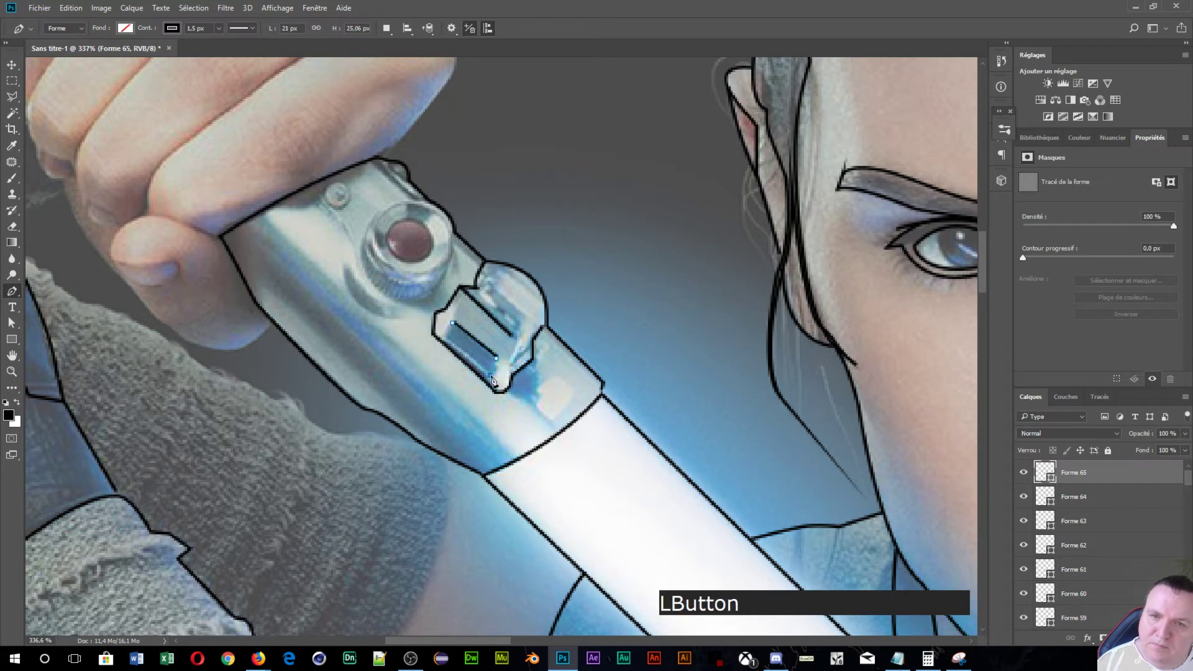
{"action": "left_click", "coordinate": [445, 338]}
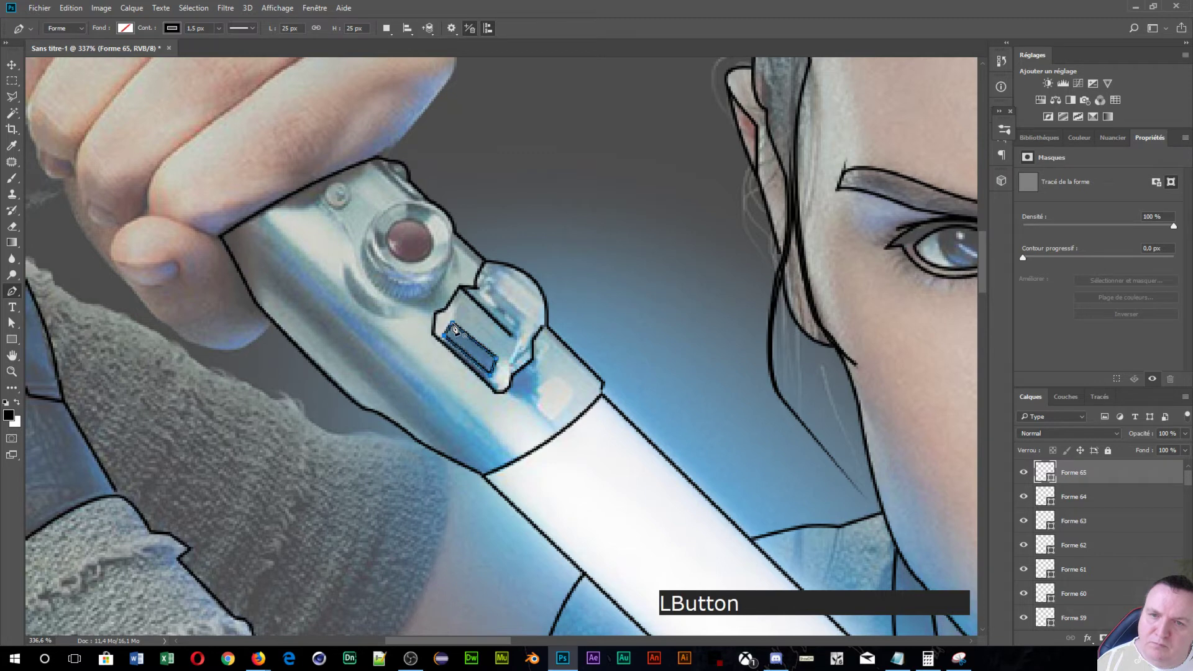
{"action": "key", "text": "Return"}
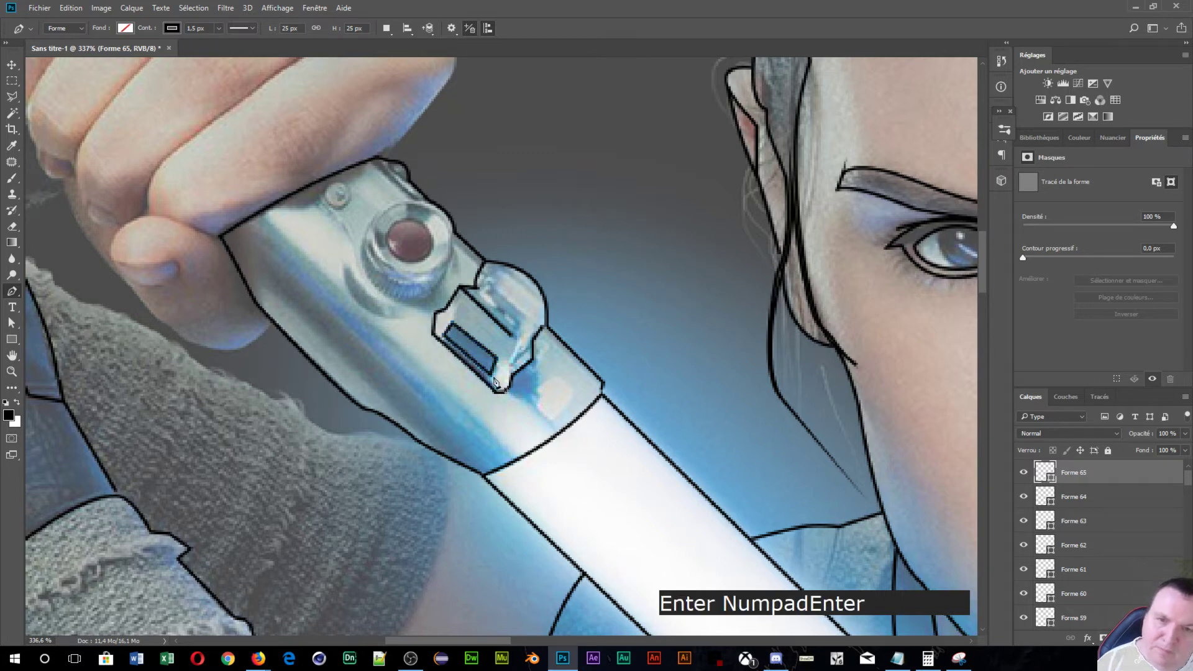
- Add two short detail lines on the clip: about 11 by 8 px near its blade end and about 5 by 4 px inside the rounded part
{"action": "left_click", "coordinate": [523, 360]}
{"action": "left_click", "coordinate": [508, 365]}
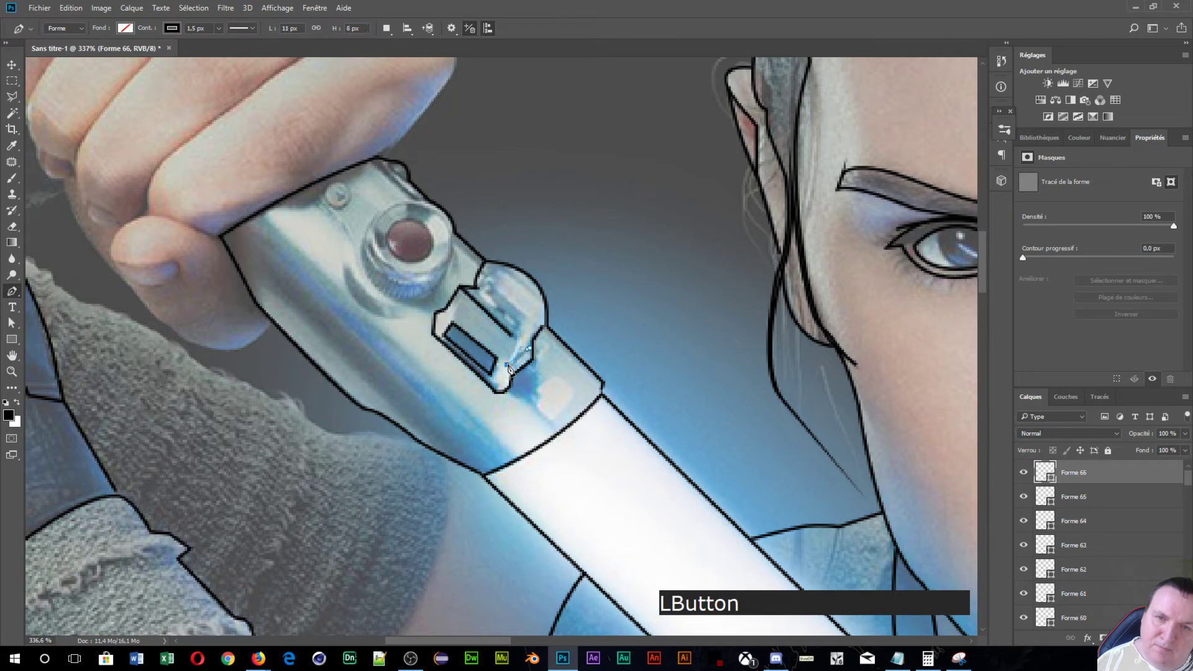
{"action": "key", "text": "Return"}
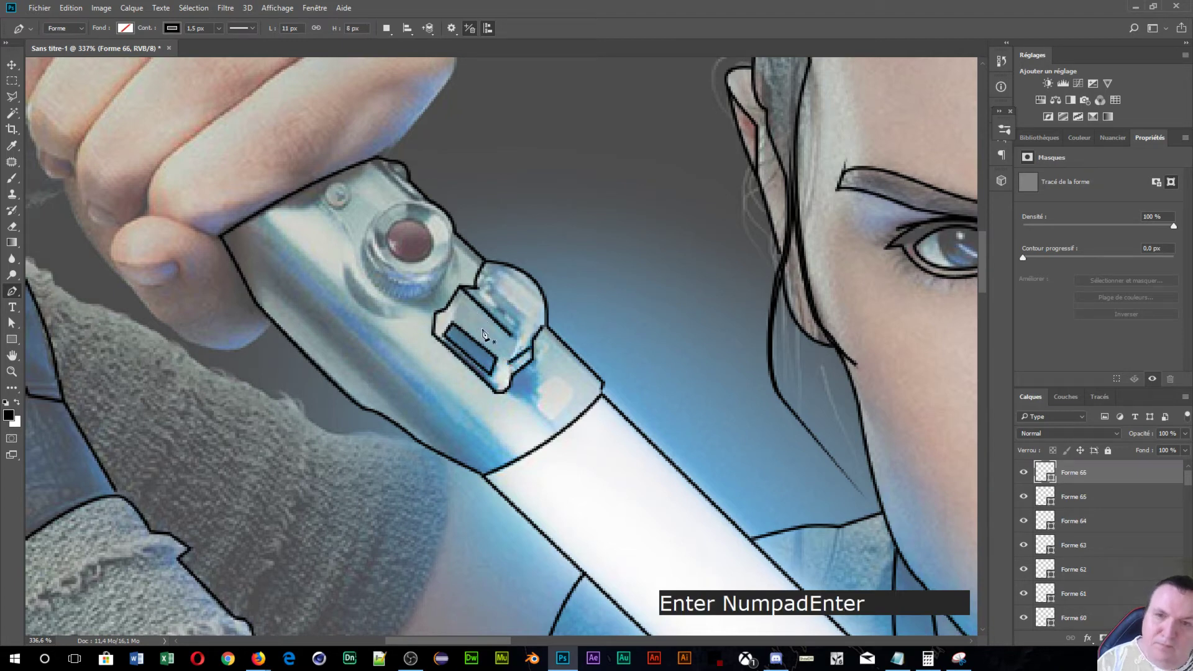
{"action": "left_click", "coordinate": [497, 313]}
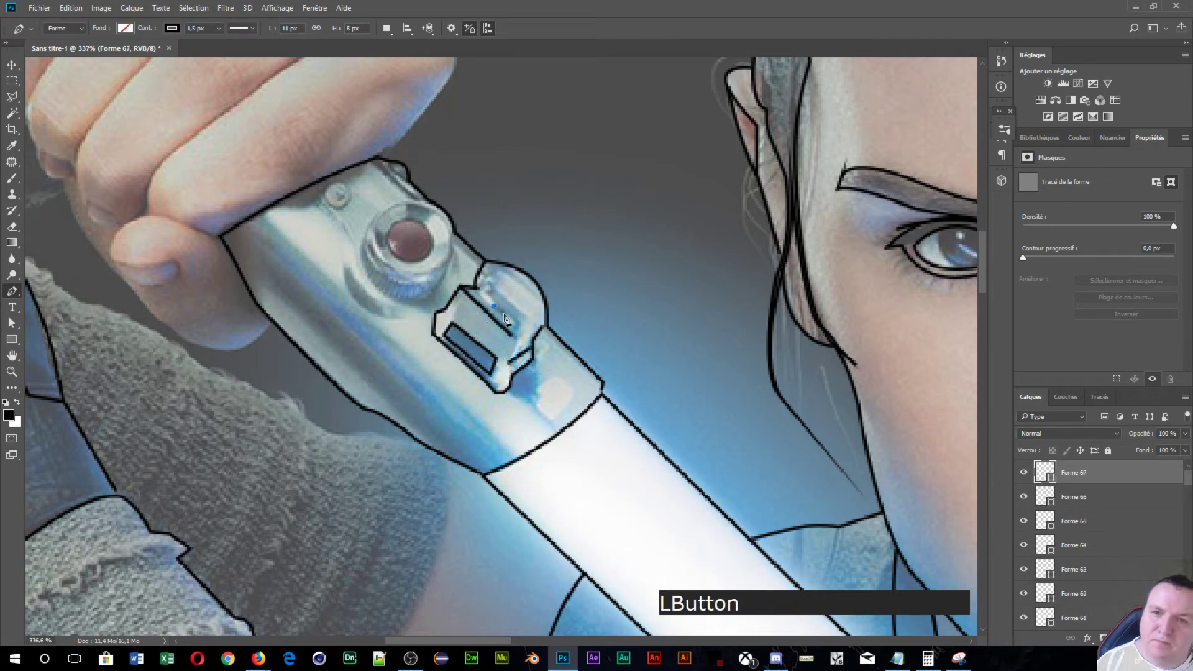
{"action": "left_click", "coordinate": [505, 315]}
{"action": "key", "text": "Return"}
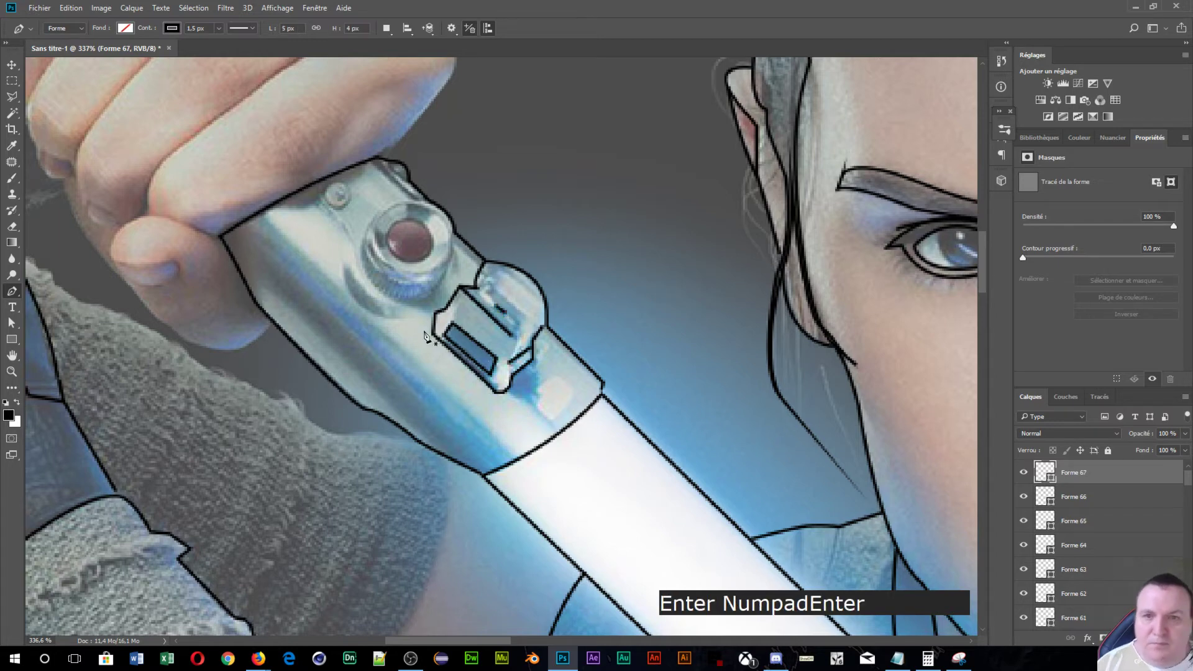
- Start a new line at the hilt's upper edge above the red button, running toward the small knob for about 12 by 6 px
{"action": "left_click", "coordinate": [426, 198]}
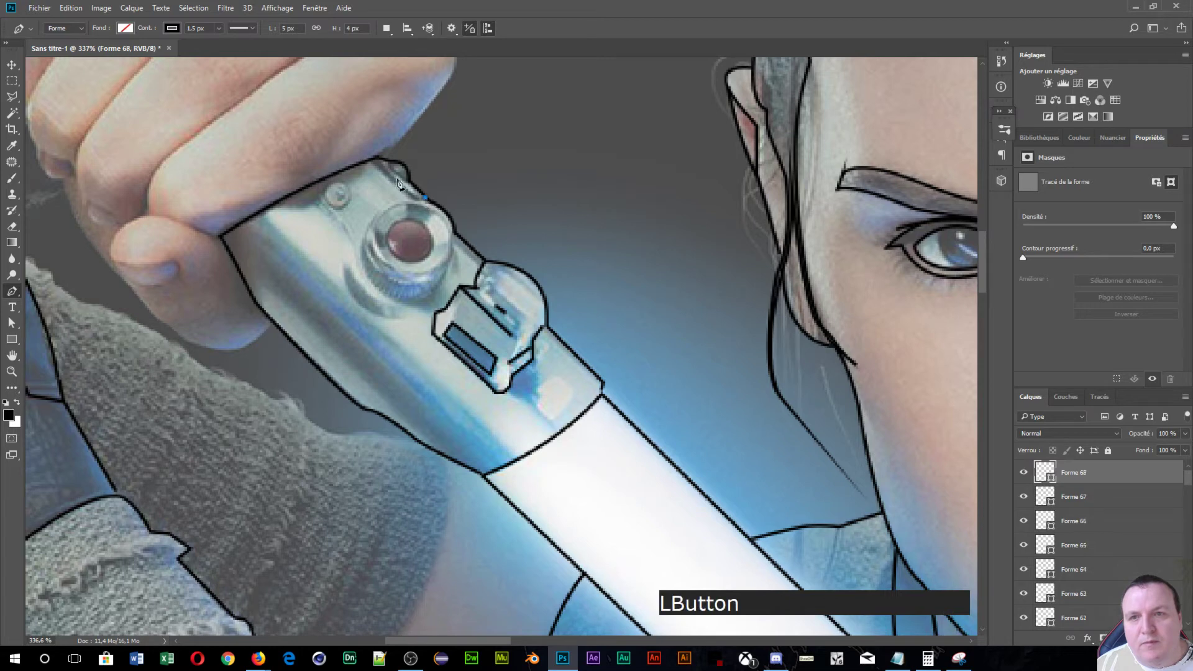
{"action": "left_click", "coordinate": [398, 184]}
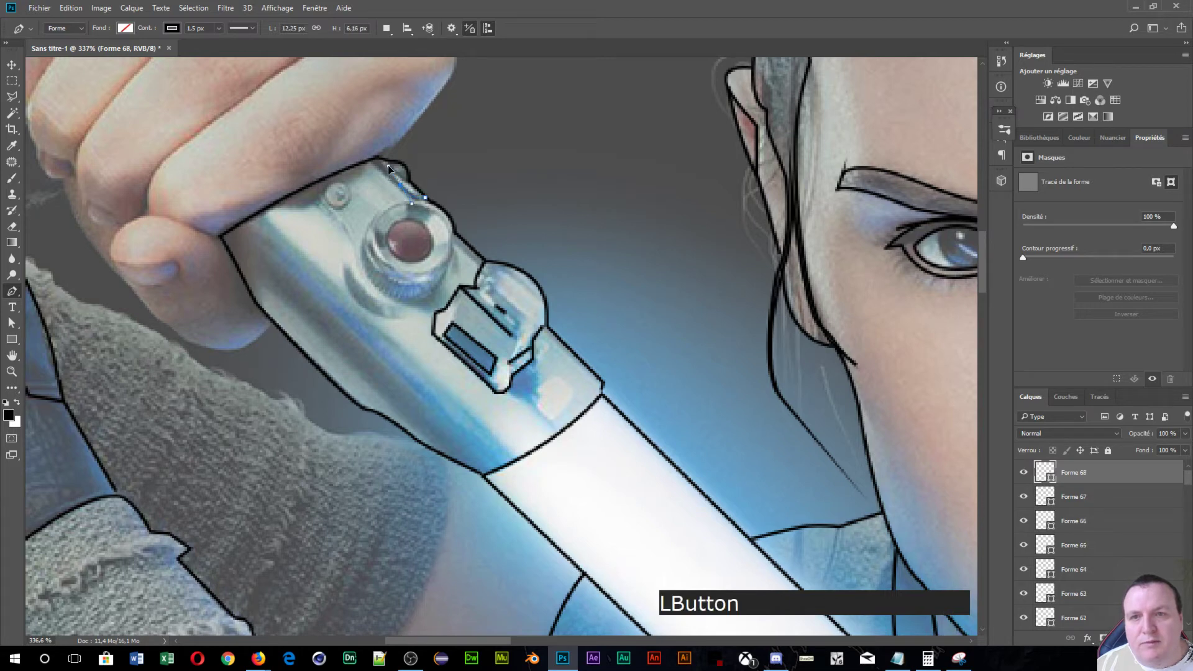
- Finish the inner edge line at the hilt's upper corner beside the hand as an open Pen path about 25 × 20 px
{"action": "left_click_drag", "start_coordinate": [389, 167], "coordinate": [389, 166]}
{"action": "key", "text": "alt"}
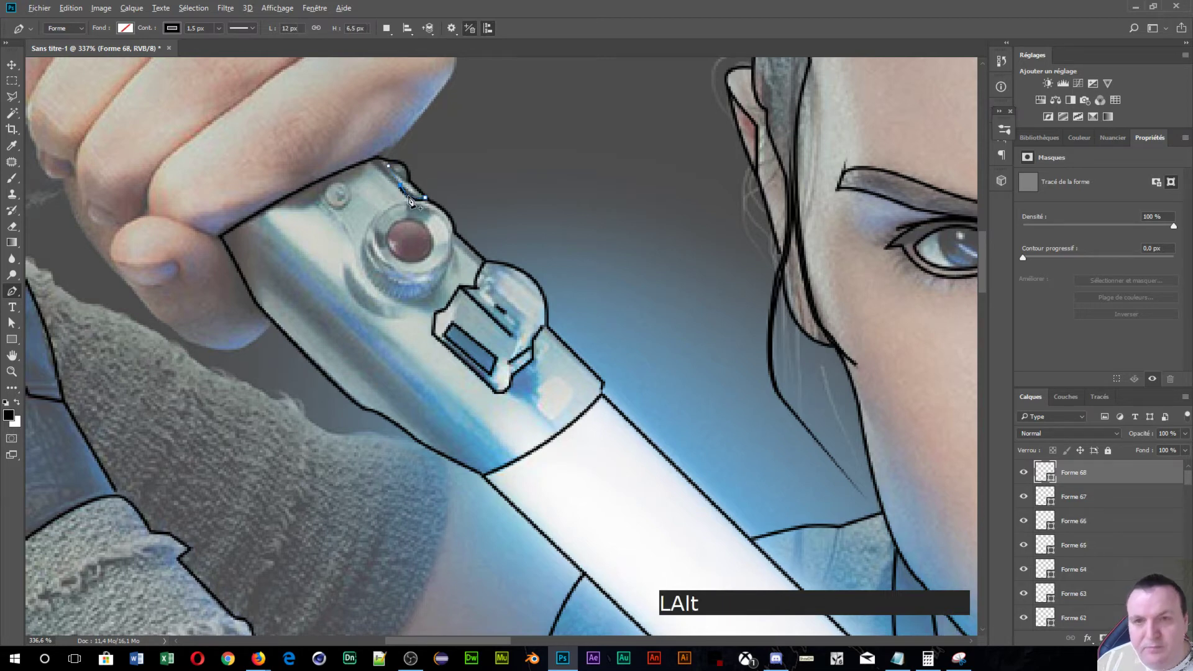
{"action": "left_click", "coordinate": [399, 185], "text": "alt"}
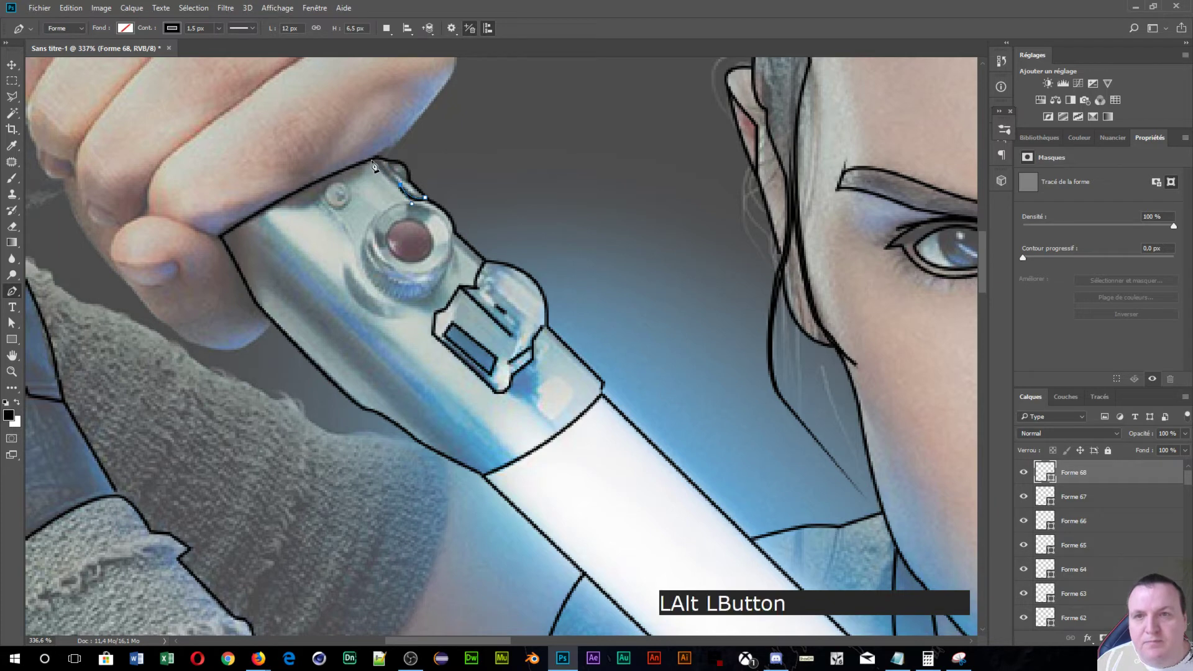
{"action": "left_click", "coordinate": [373, 158]}
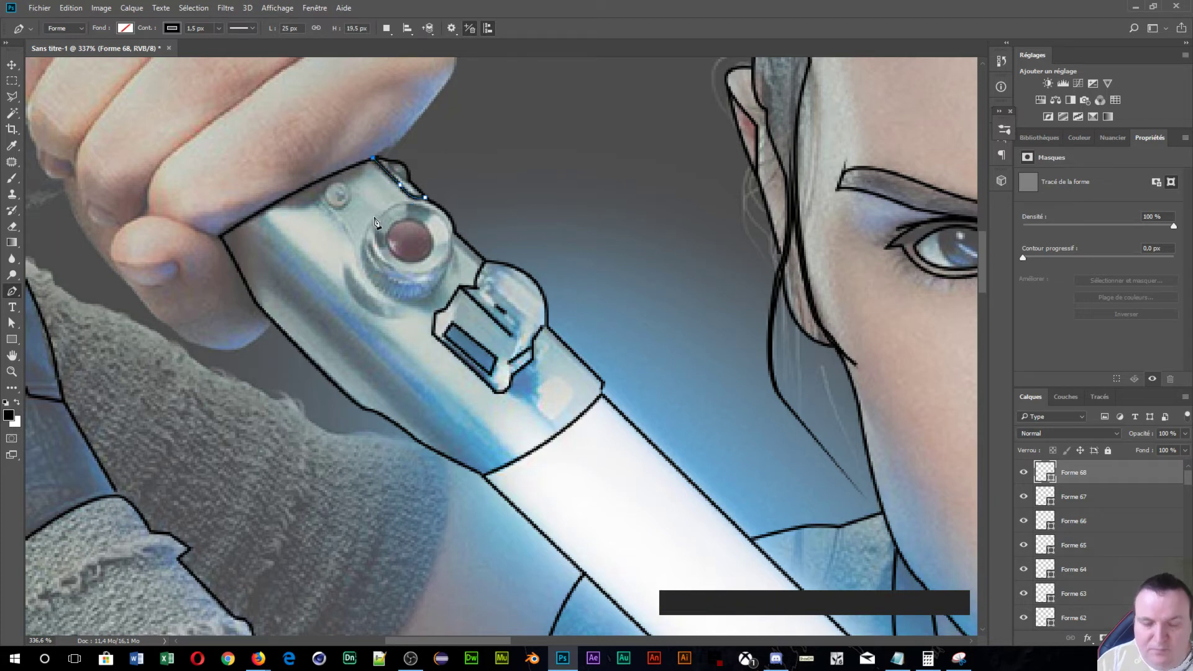
{"action": "key", "text": "Return"}
- Trace the left, lower and right curve of the small round rivet near the hand with the Pen tool, about 14 × 13 px
{"action": "left_click", "coordinate": [333, 183]}
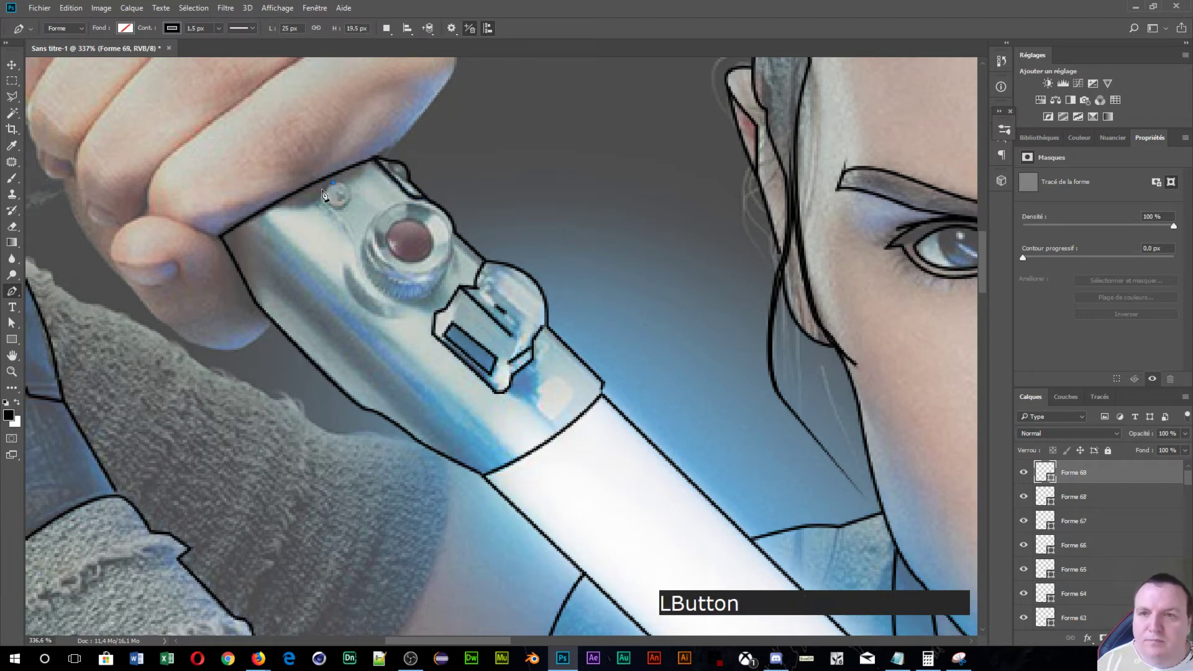
{"action": "mouse_move", "coordinate": [336, 210]}
{"action": "left_mouse_down"}
{"action": "mouse_move", "coordinate": [360, 234]}
{"action": "mouse_move", "coordinate": [339, 214]}
{"action": "mouse_move", "coordinate": [354, 204]}
{"action": "mouse_move", "coordinate": [353, 168]}
{"action": "left_mouse_up"}
{"action": "left_click", "coordinate": [352, 191]}
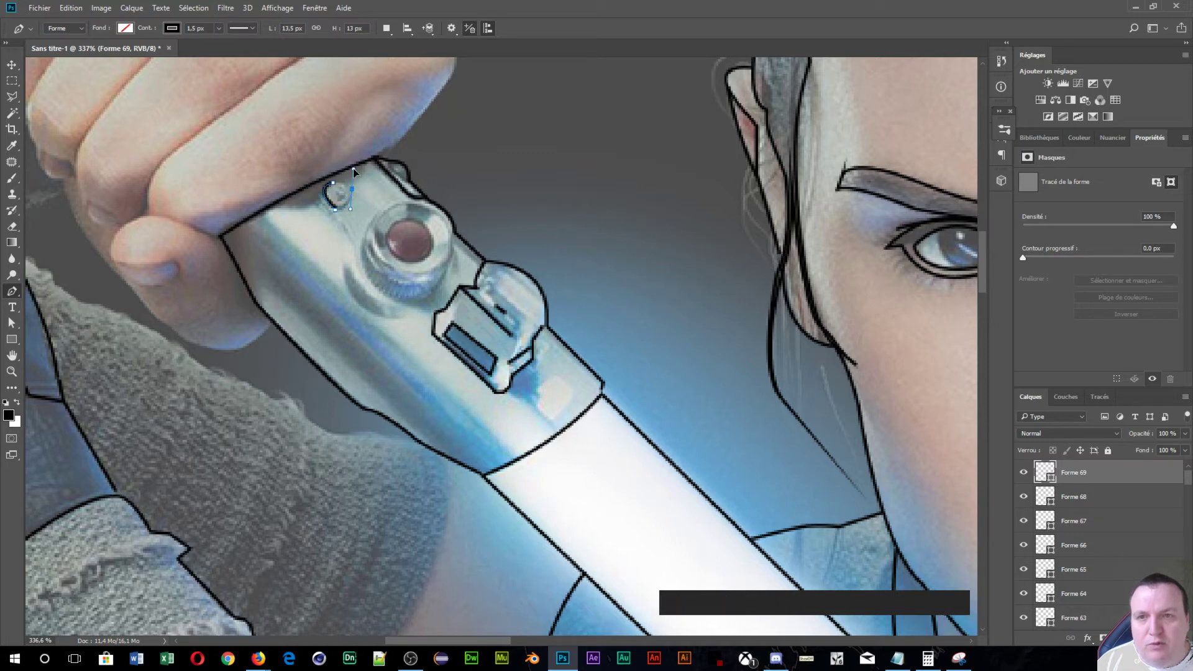
{"action": "key", "text": "alt"}
{"action": "left_click", "coordinate": [347, 191], "text": "alt"}
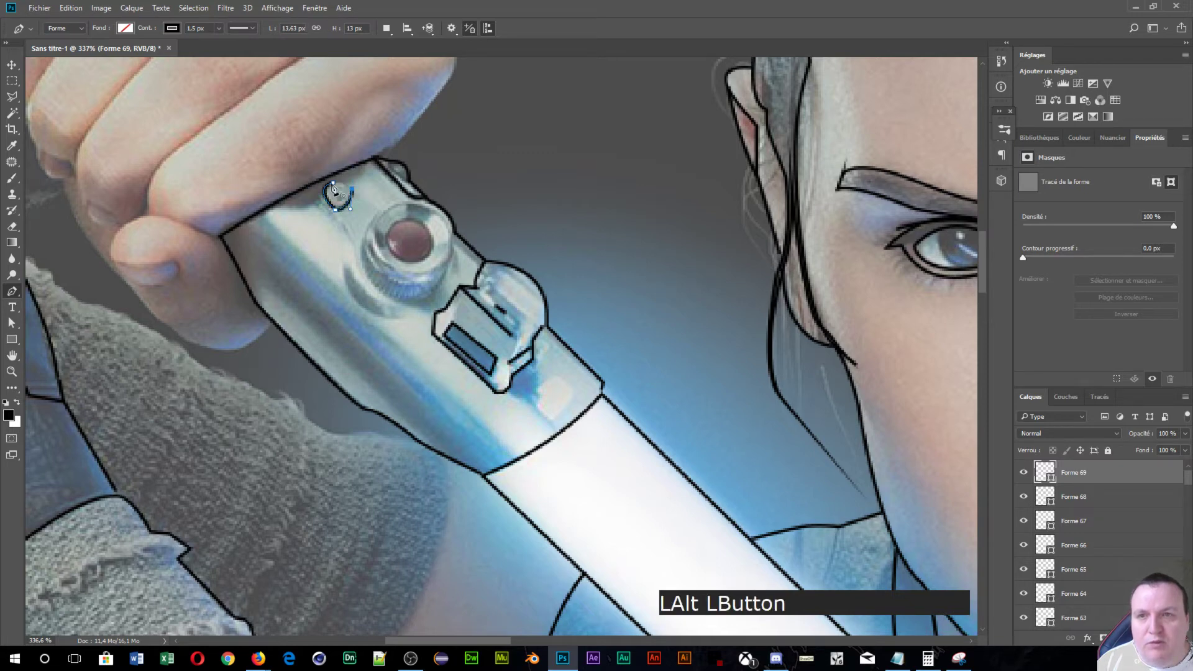
{"action": "left_click", "coordinate": [334, 187]}
{"action": "left_click_drag", "start_coordinate": [325, 183], "coordinate": [325, 184]}
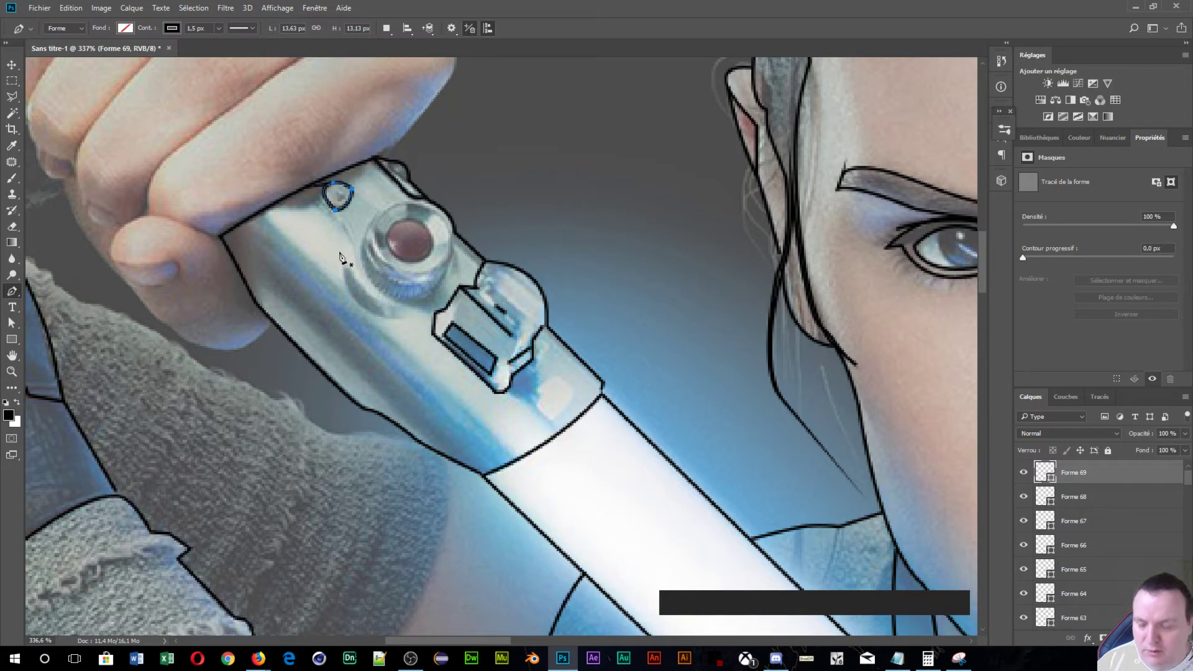
{"action": "key", "text": "ctrl+alt+z"}
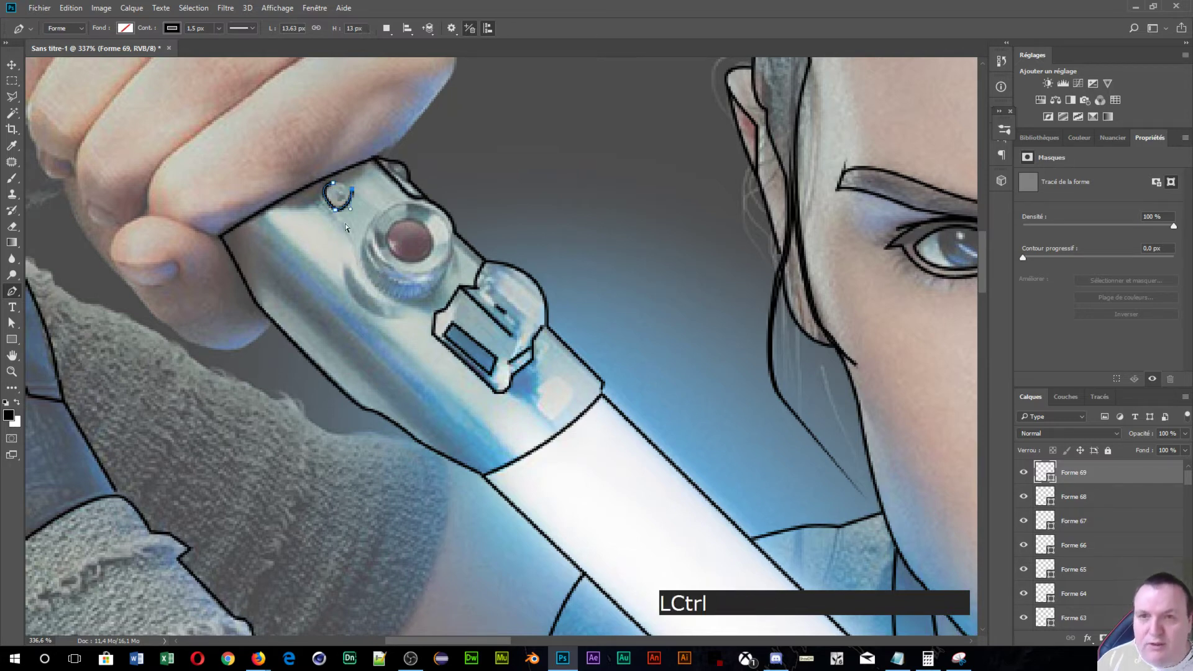
{"action": "left_click", "coordinate": [333, 188]}
{"action": "left_click_drag", "start_coordinate": [323, 186], "coordinate": [323, 193]}
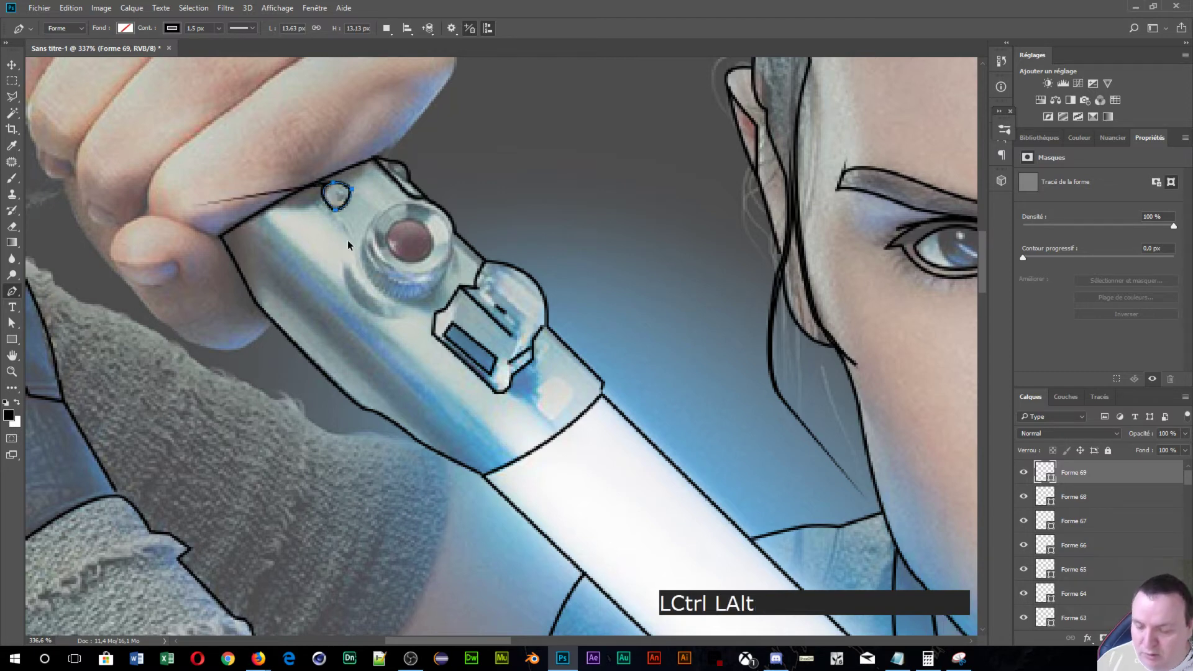
{"action": "key", "text": "ctrl+alt+z"}
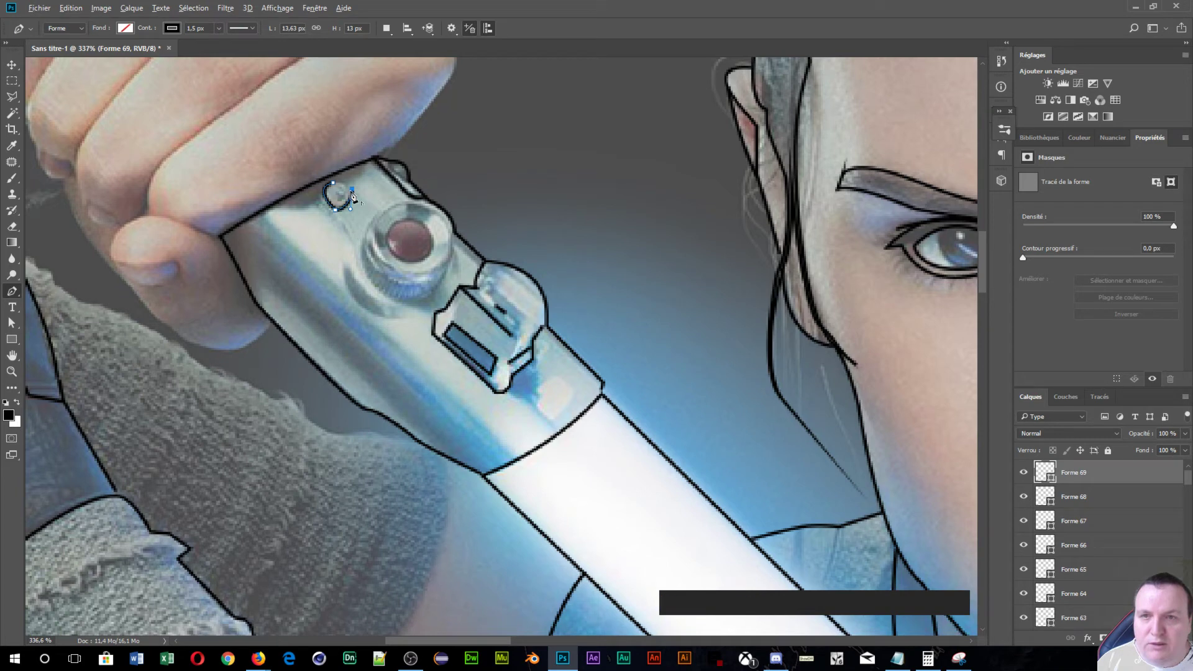
- Close the rivet's outline with a segment back to its starting point and finish the path
{"action": "left_click", "coordinate": [352, 197], "text": "alt"}
{"action": "left_click_drag", "start_coordinate": [352, 193], "coordinate": [336, 192]}
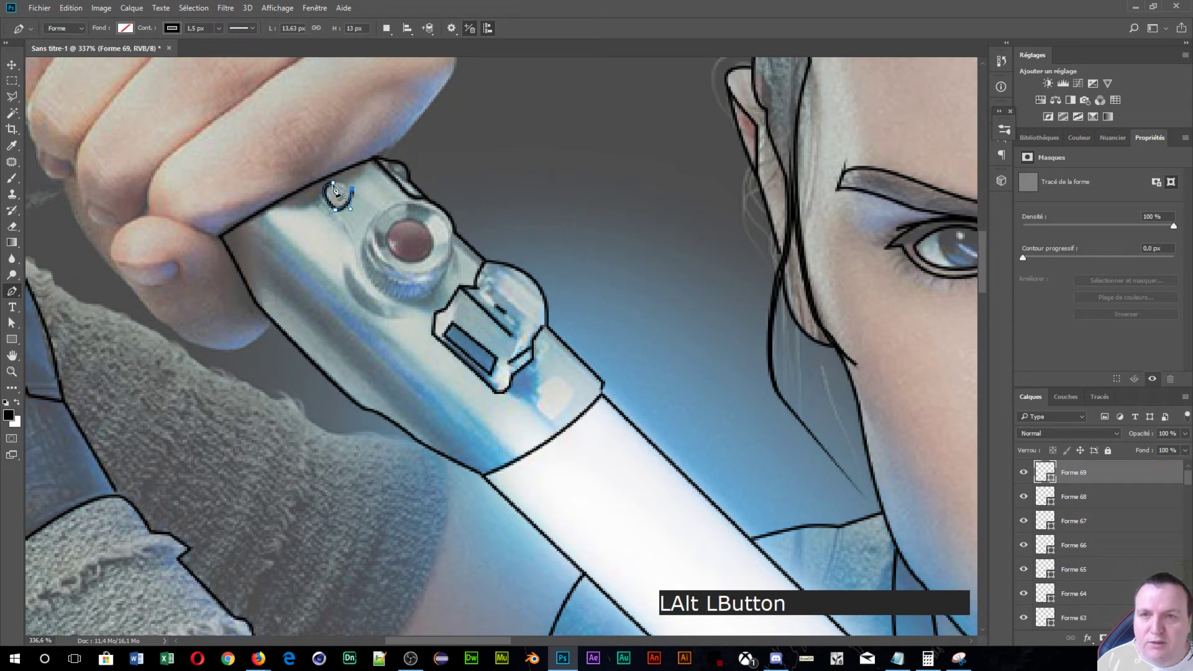
{"action": "left_click", "coordinate": [332, 182]}
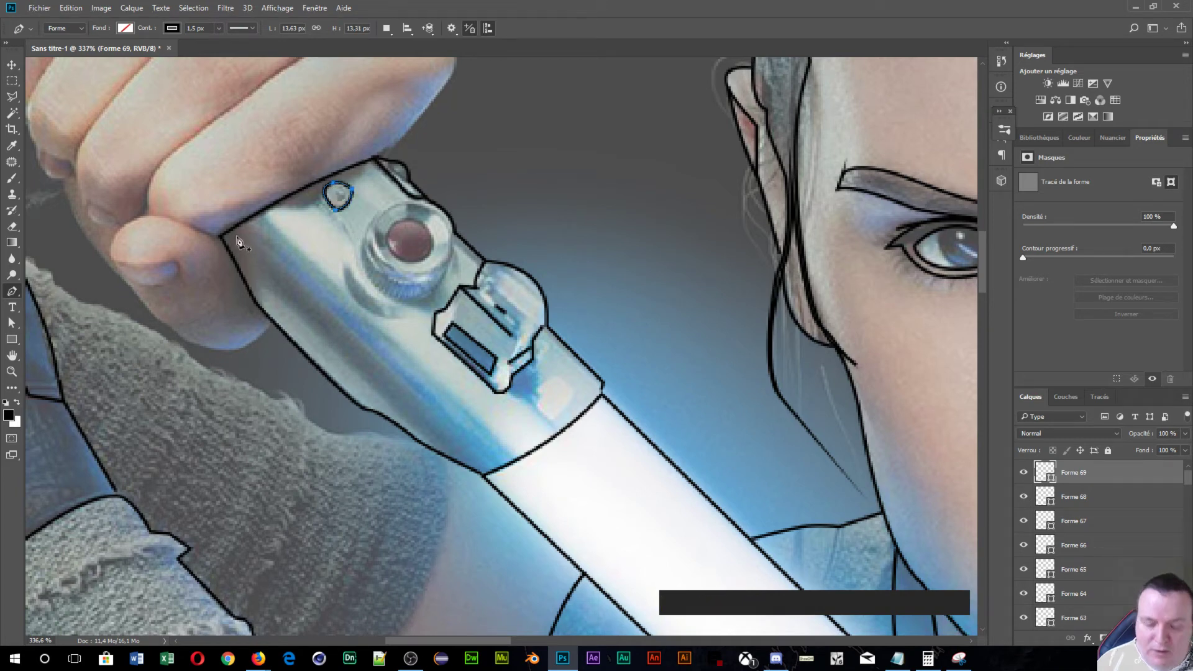
{"action": "key", "text": "Return"}
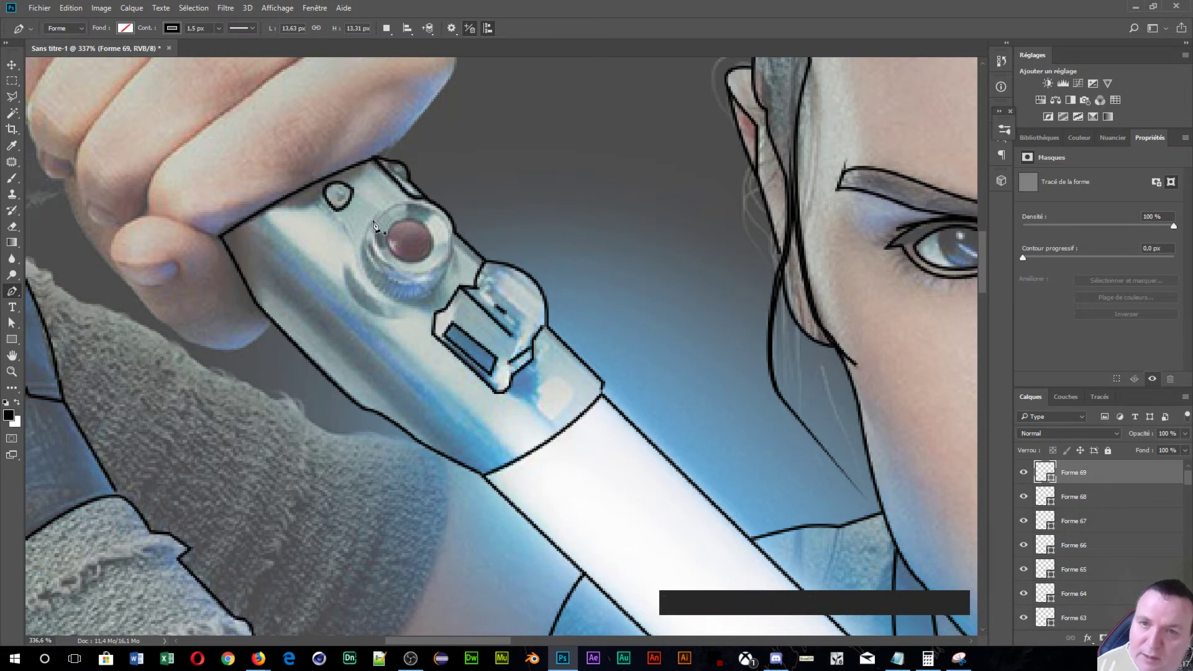
- Trace the outer rim of the hilt's large round knob with a curved Pen path, about 45 × 49 px
{"action": "left_click", "coordinate": [412, 197]}
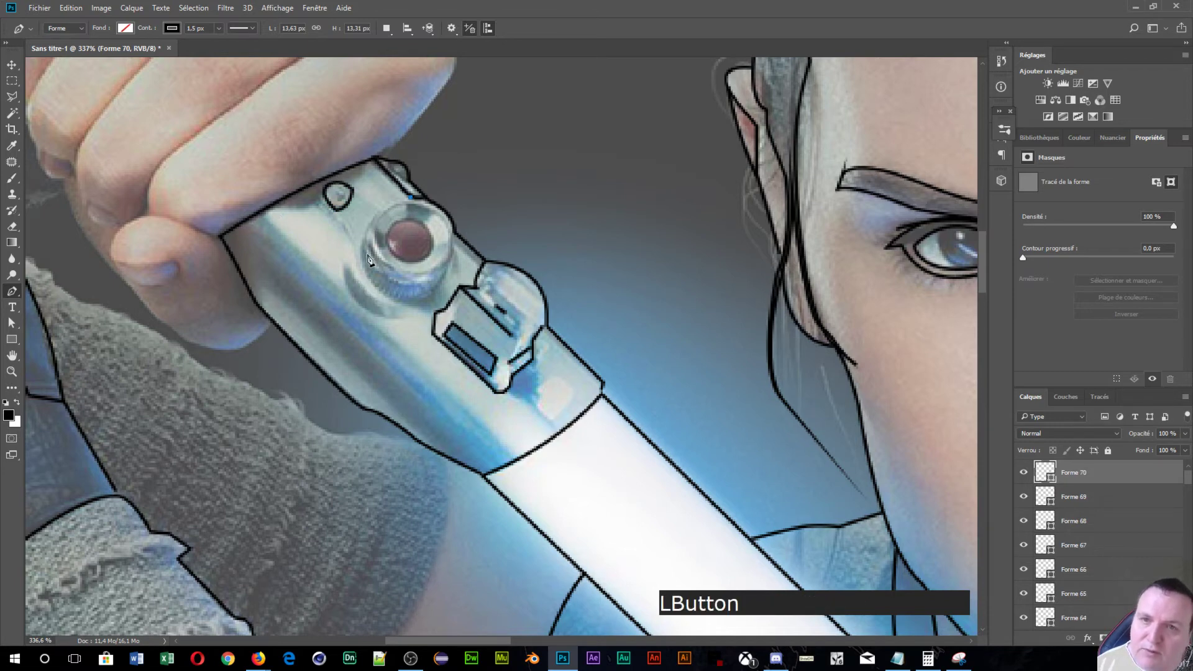
{"action": "left_click_drag", "start_coordinate": [362, 266], "coordinate": [374, 322]}
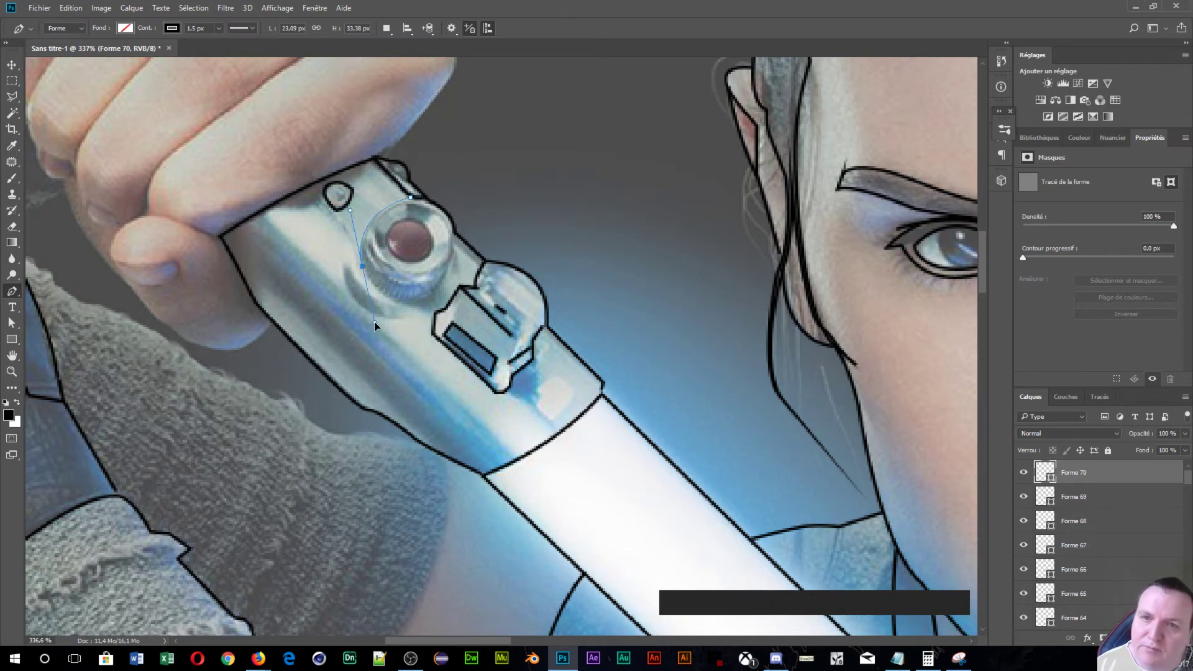
{"action": "key", "text": "alt"}
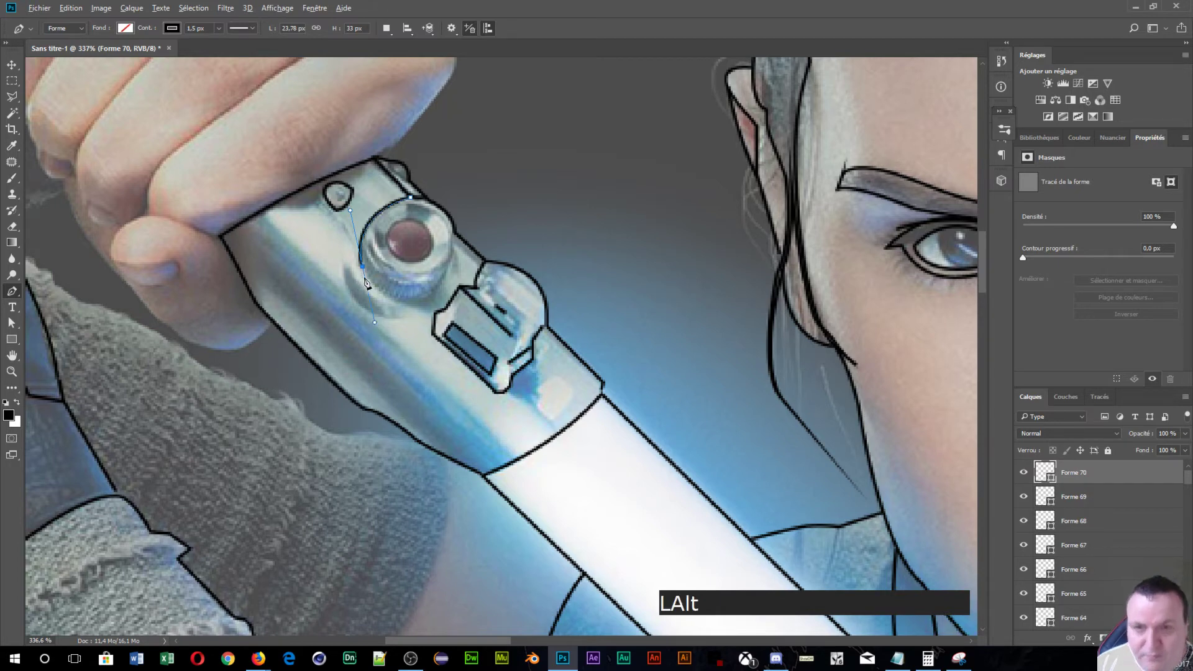
{"action": "left_click", "coordinate": [362, 267], "text": "alt"}
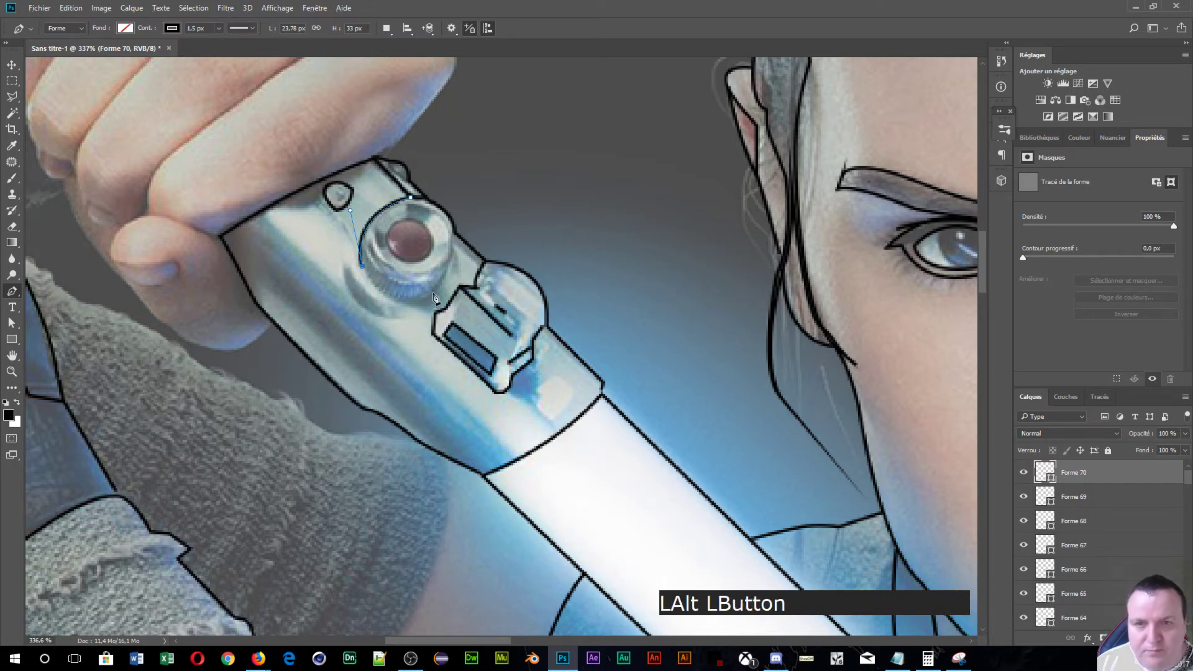
{"action": "left_click_drag", "start_coordinate": [433, 293], "coordinate": [491, 270]}
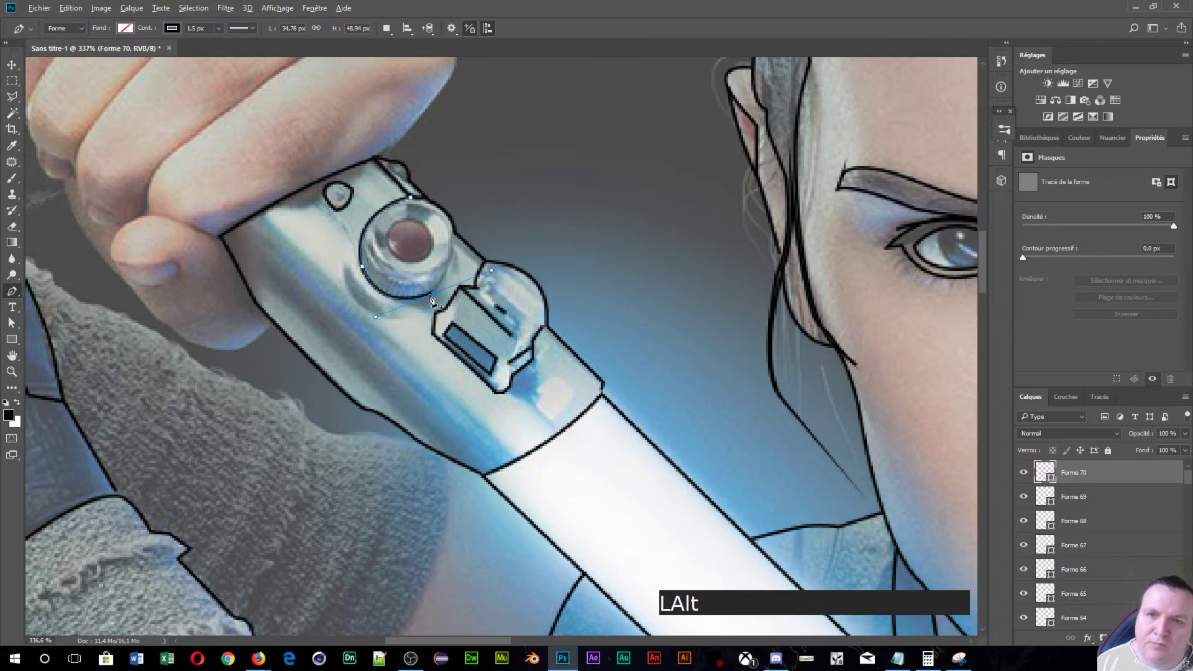
{"action": "left_click", "coordinate": [434, 295], "text": "alt"}
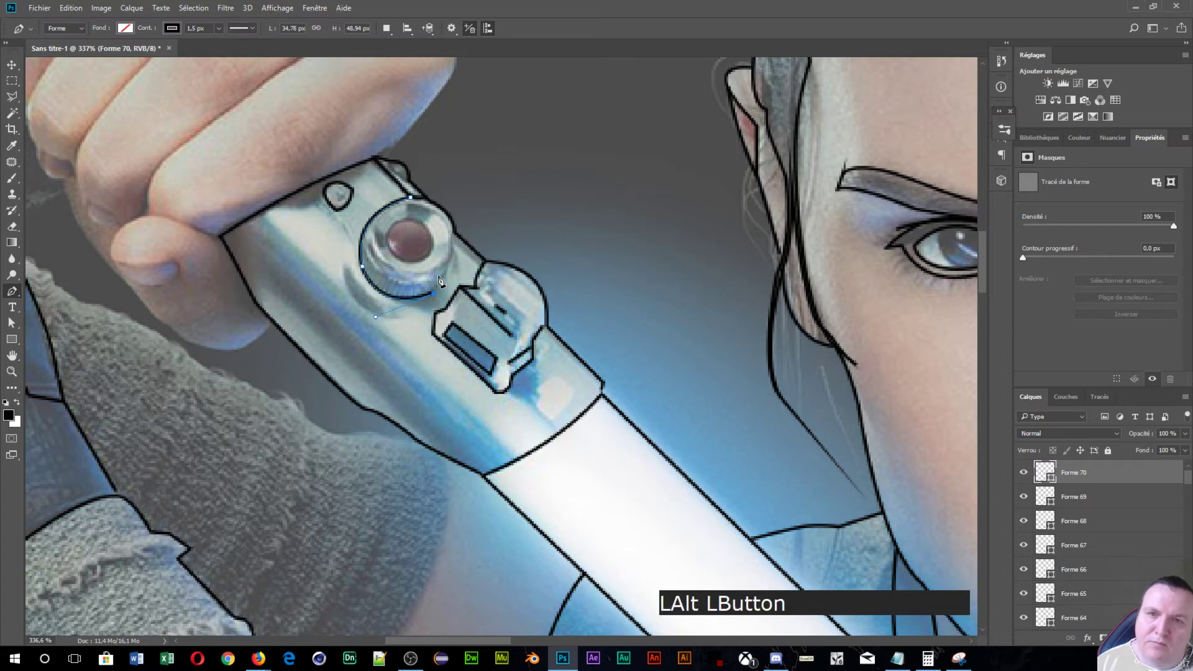
{"action": "left_click", "coordinate": [454, 234]}
{"action": "left_click_drag", "start_coordinate": [453, 219], "coordinate": [450, 202]}
{"action": "key", "text": "Return"}
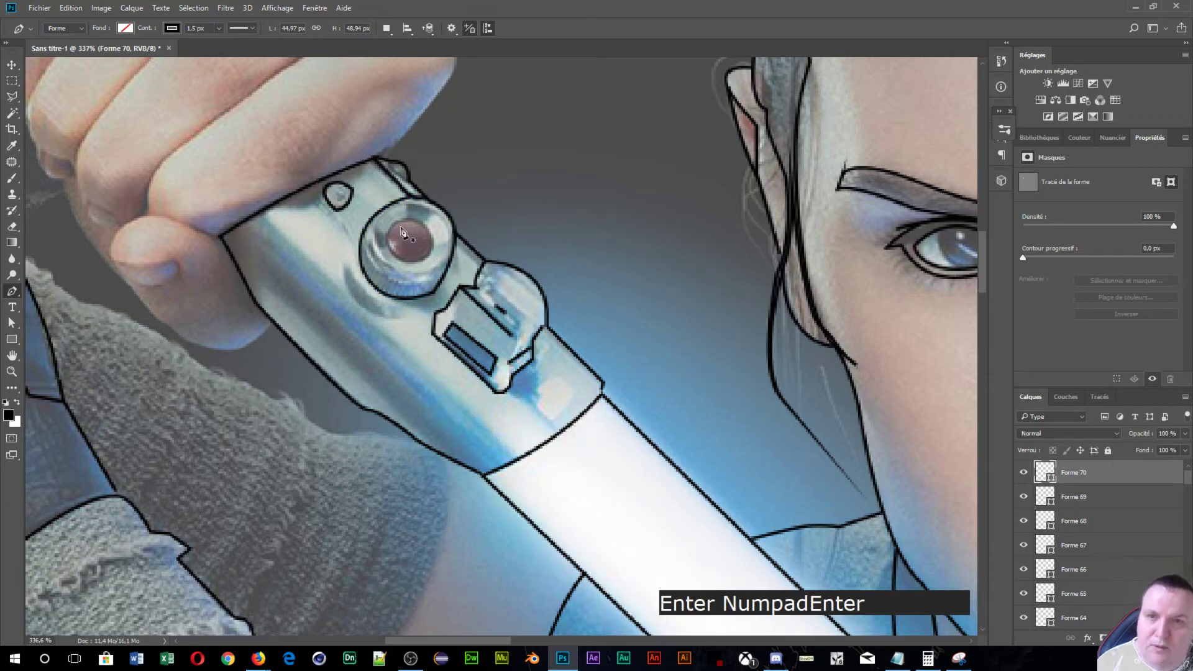
- Outline the dark red button at the knob's centre with a closed curved Pen path, about 21 × 20 px
{"action": "left_click", "coordinate": [406, 221]}
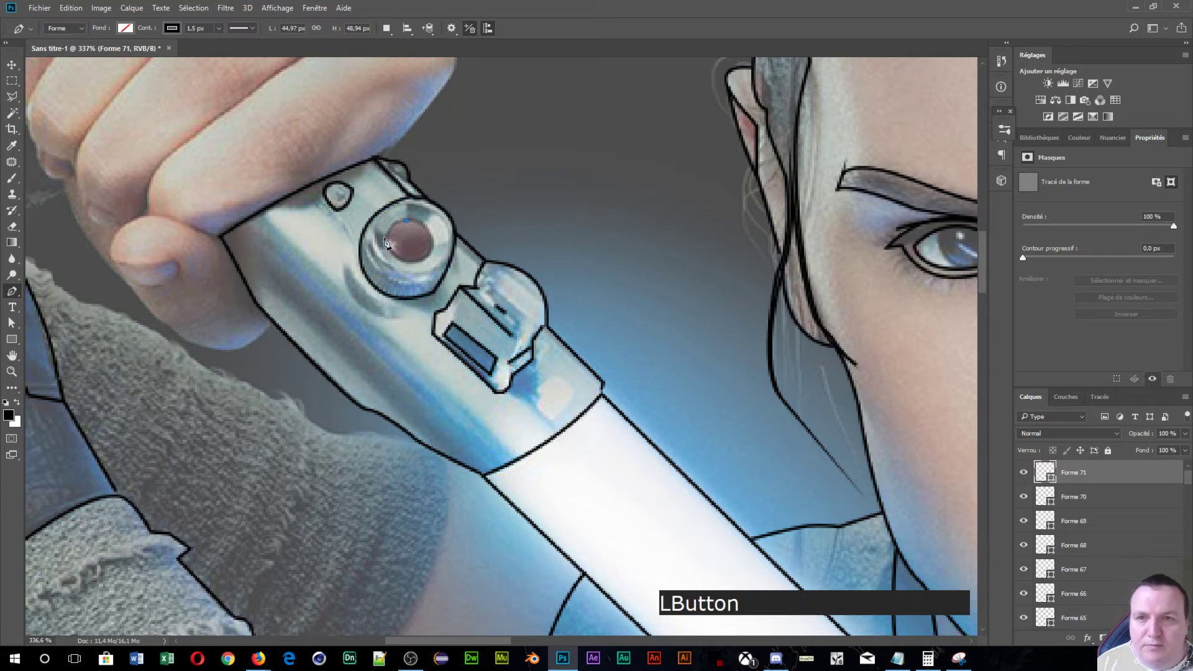
{"action": "left_click", "coordinate": [397, 257]}
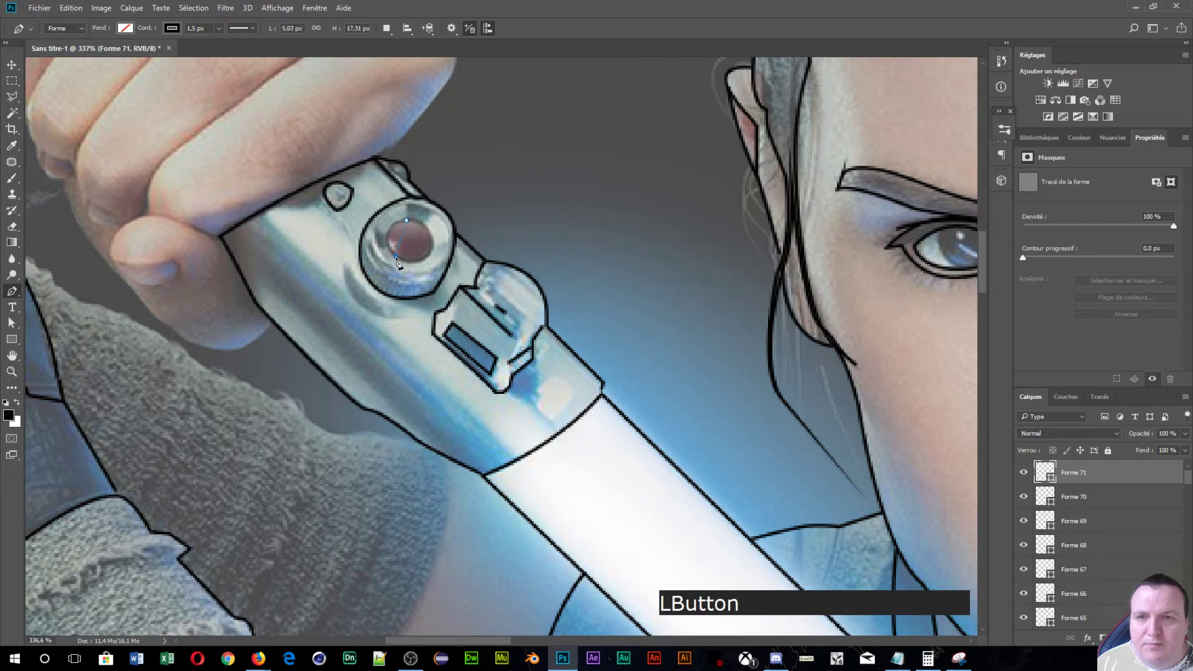
{"action": "left_click", "coordinate": [417, 292]}
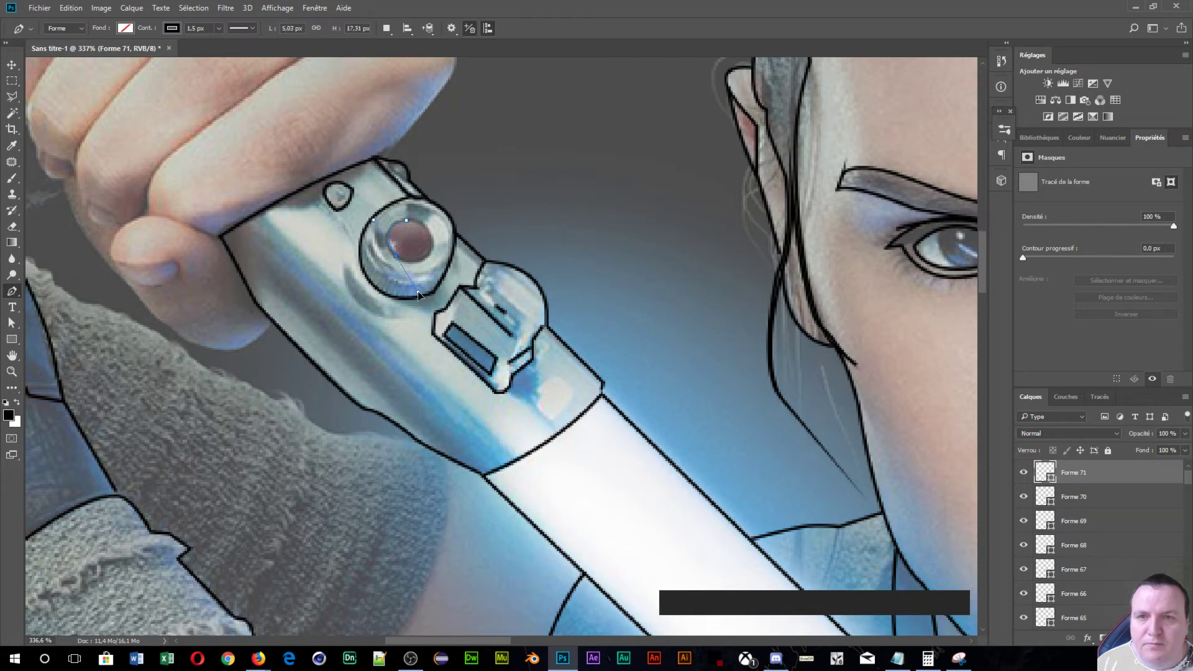
{"action": "key", "text": "alt"}
{"action": "left_click", "coordinate": [397, 256], "text": "alt"}
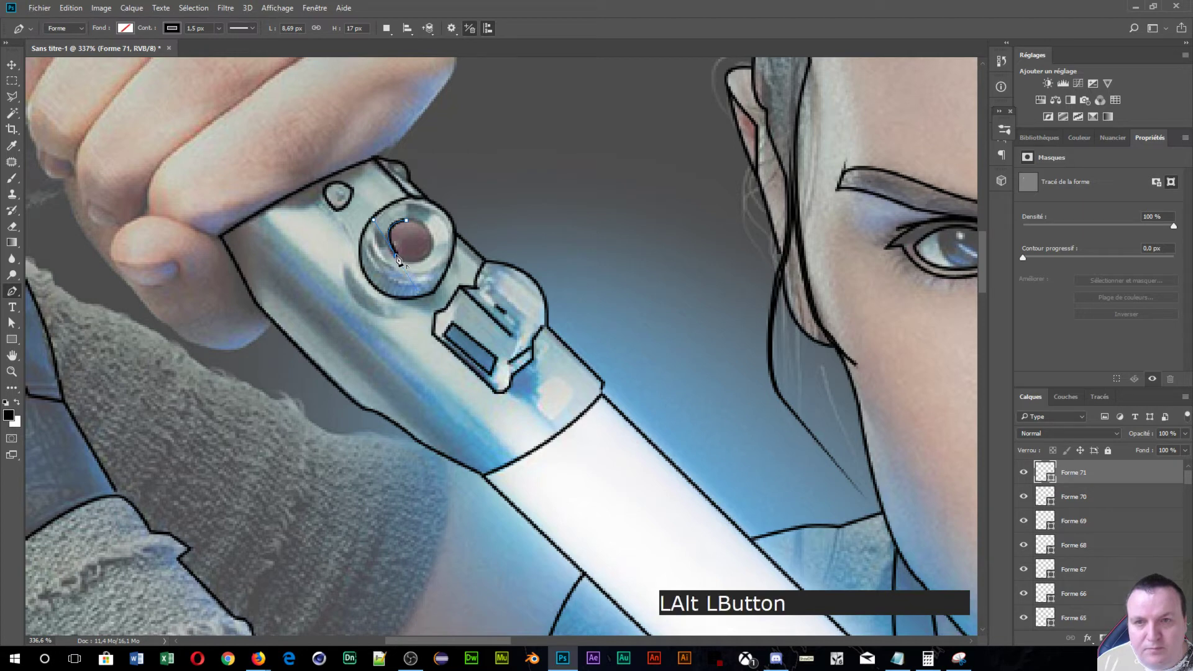
{"action": "left_click_drag", "start_coordinate": [431, 251], "coordinate": [455, 231]}
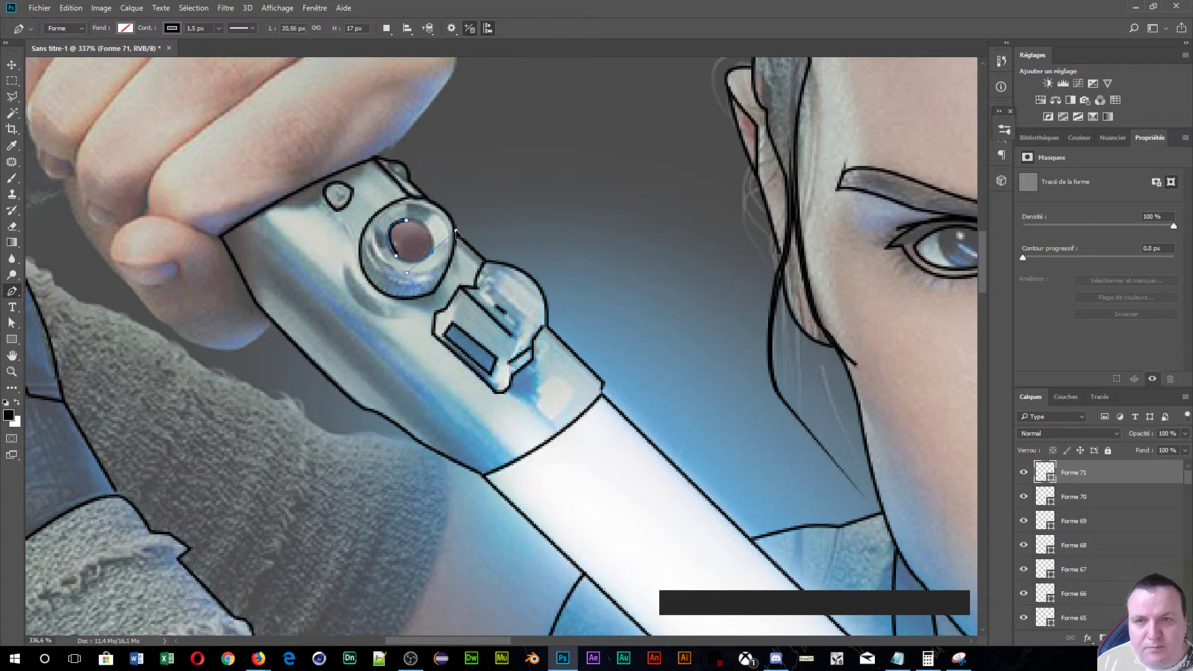
{"action": "key", "text": "alt"}
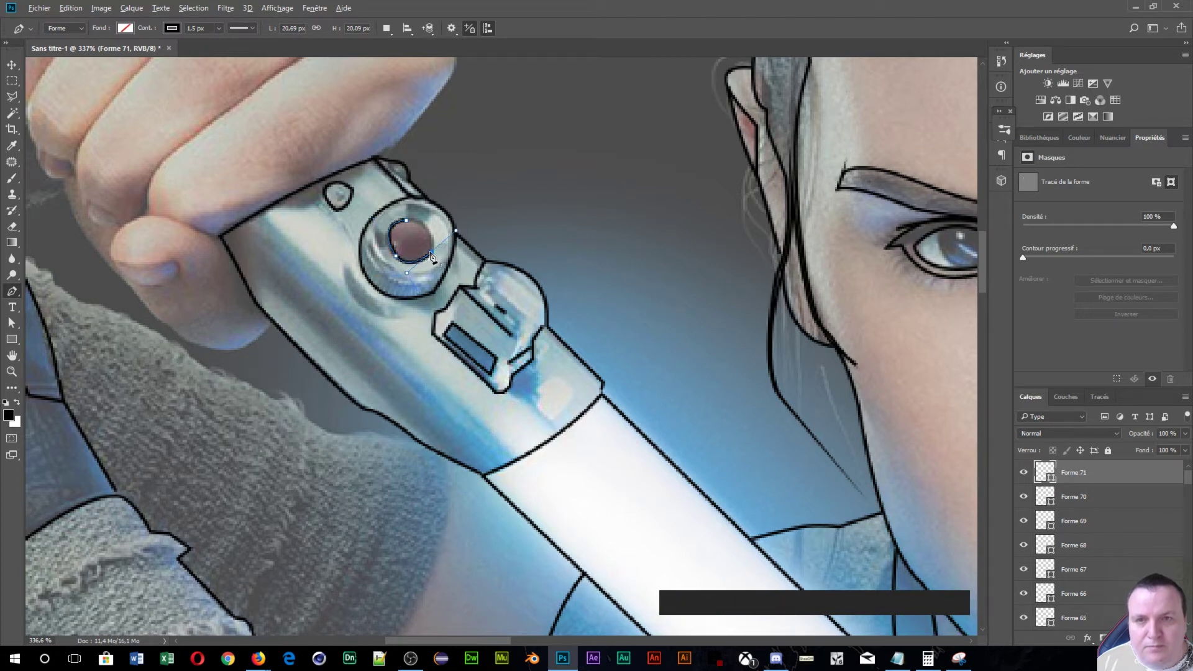
{"action": "left_click", "coordinate": [432, 255], "text": "alt"}
{"action": "left_click", "coordinate": [408, 222]}
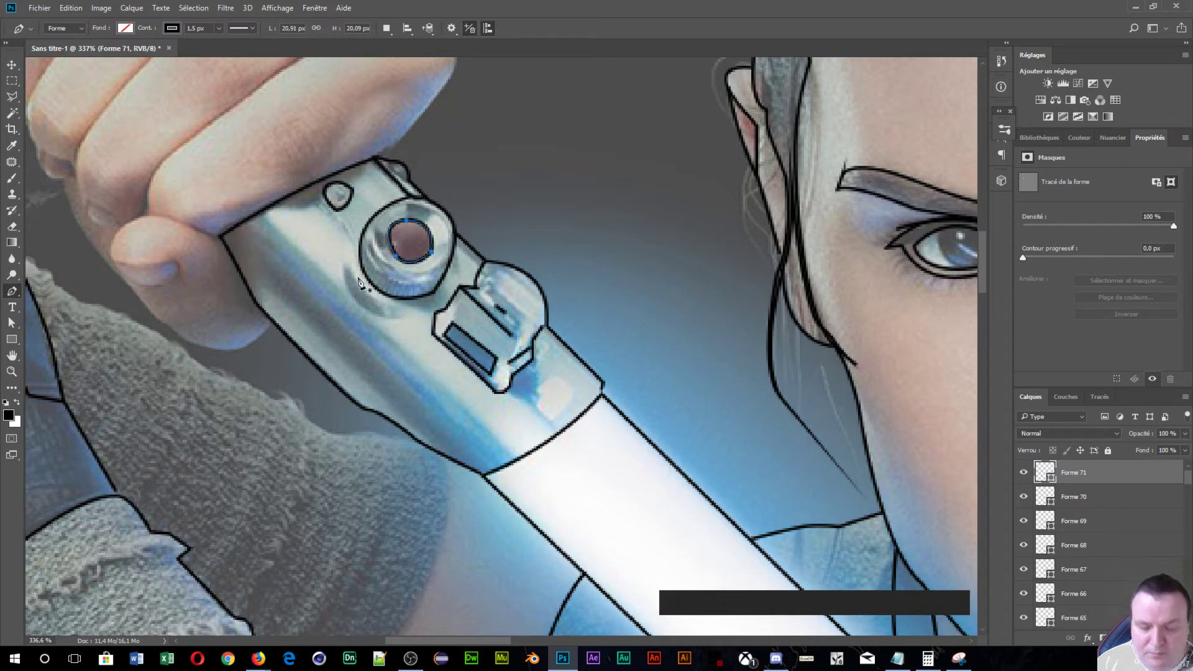
{"action": "key", "text": "Return"}
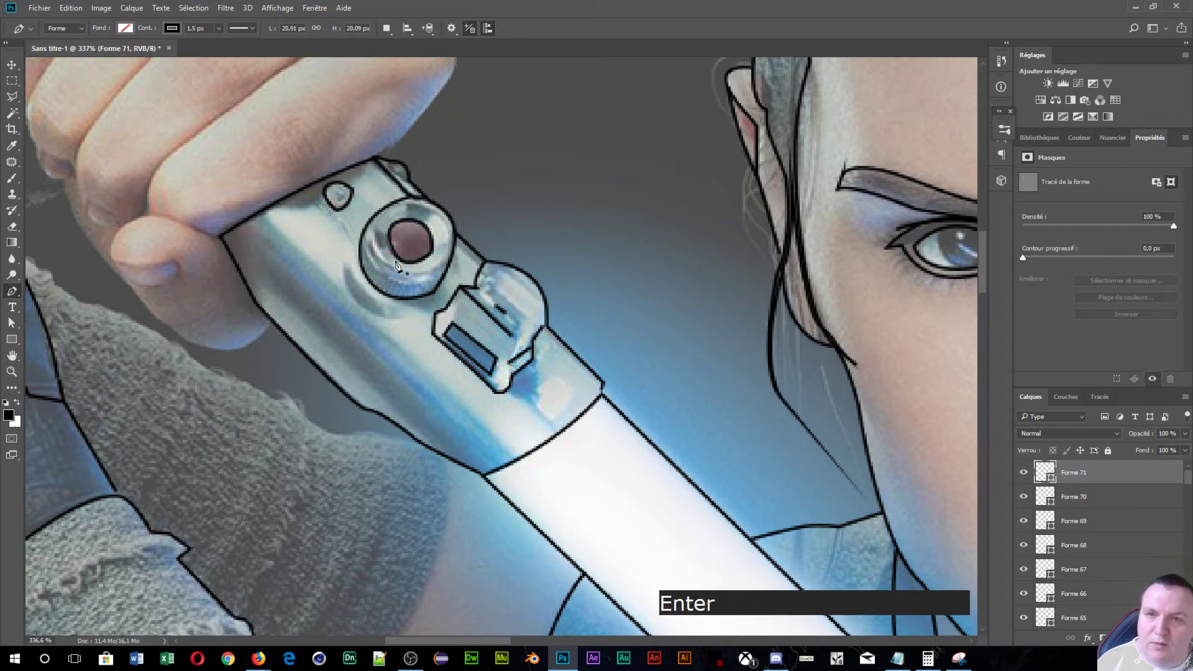
- Trace the knob's front rim between the red button and the outer edge as an open curve about 38 × 33 px
{"action": "left_click", "coordinate": [392, 203]}
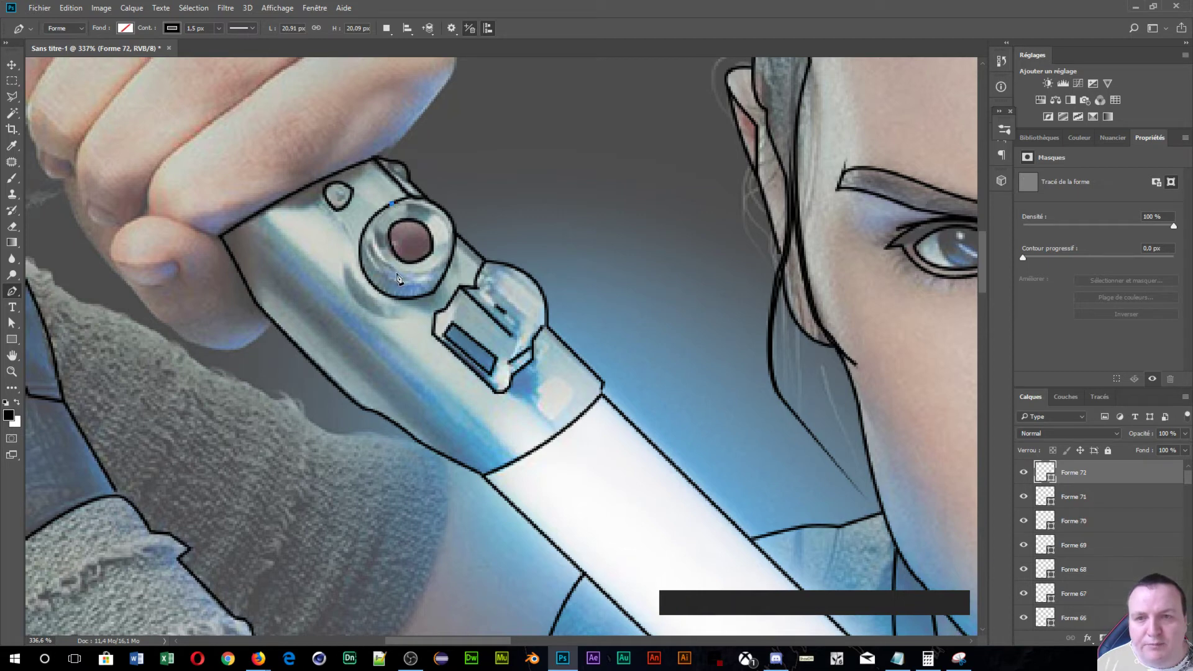
{"action": "left_click_drag", "start_coordinate": [398, 272], "coordinate": [449, 300]}
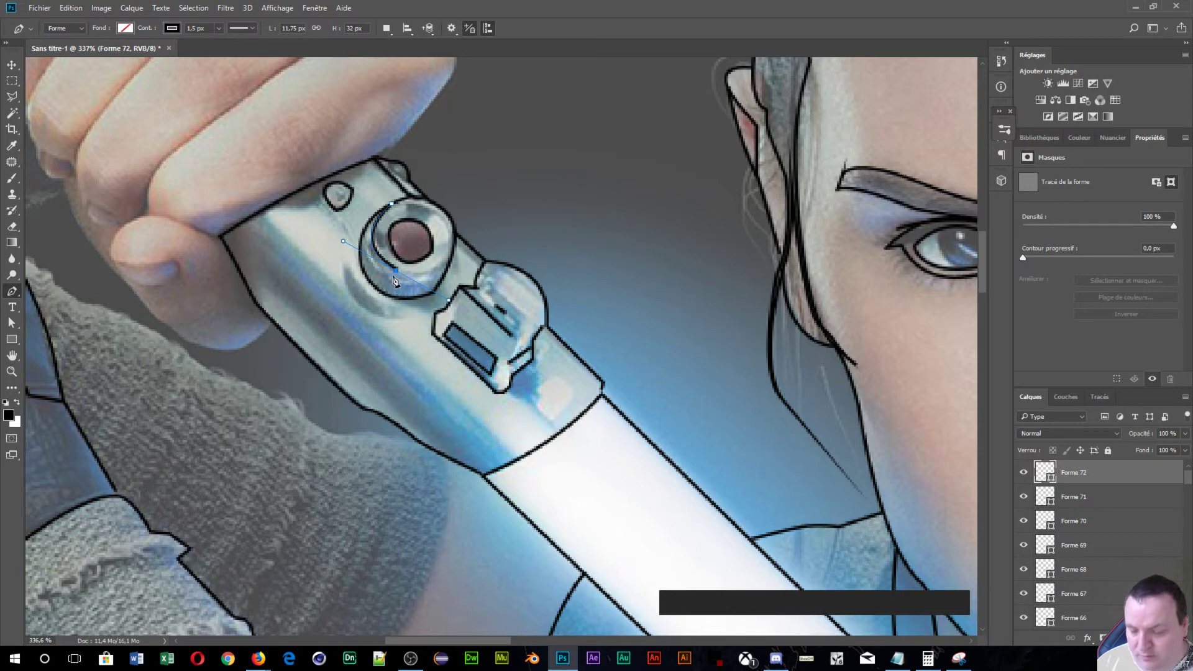
{"action": "key", "text": "alt"}
{"action": "left_click", "coordinate": [393, 274], "text": "alt"}
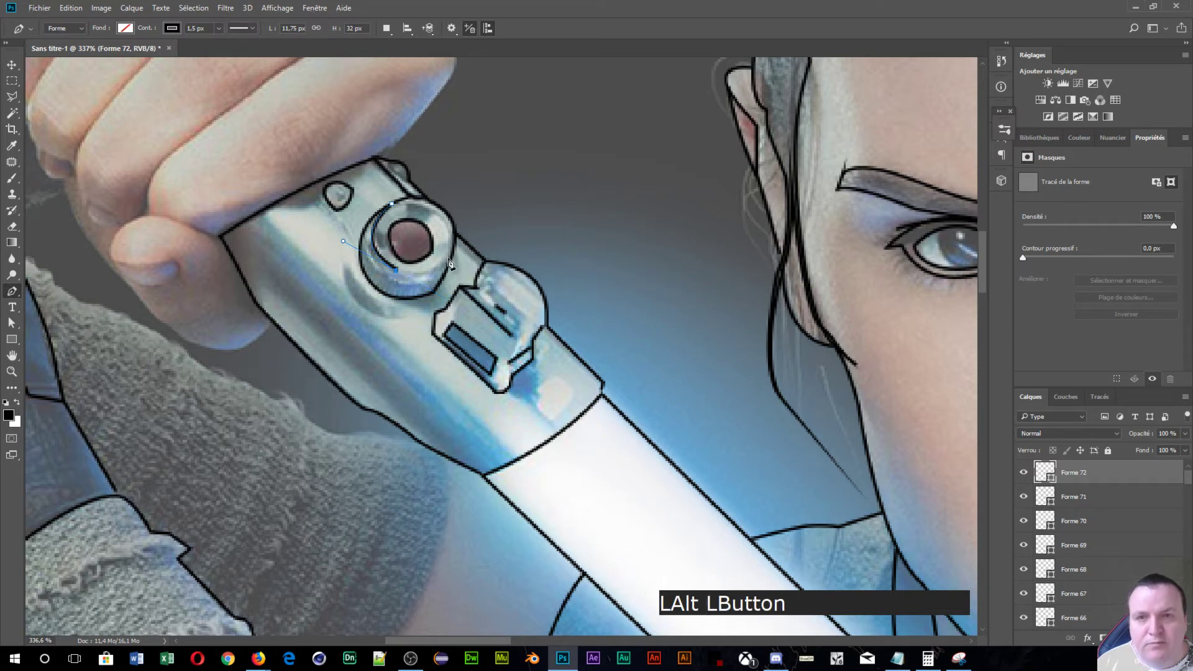
{"action": "left_click", "coordinate": [452, 258]}
{"action": "left_click_drag", "start_coordinate": [454, 262], "coordinate": [476, 228]}
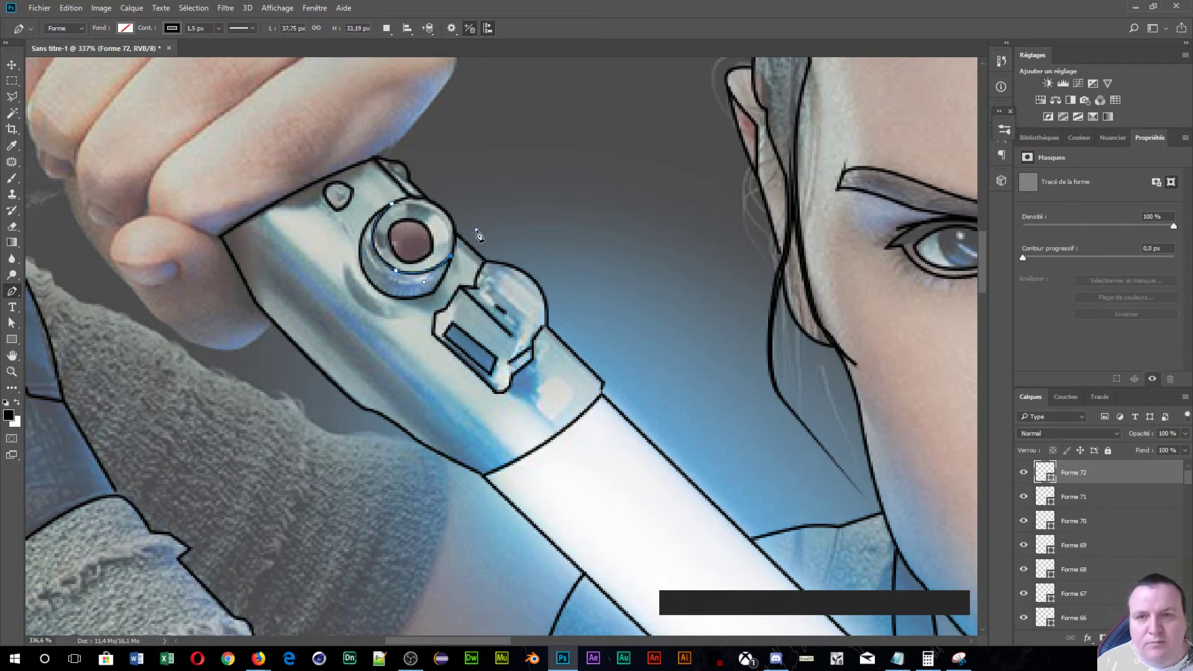
{"action": "key", "text": "KP_Enter"}
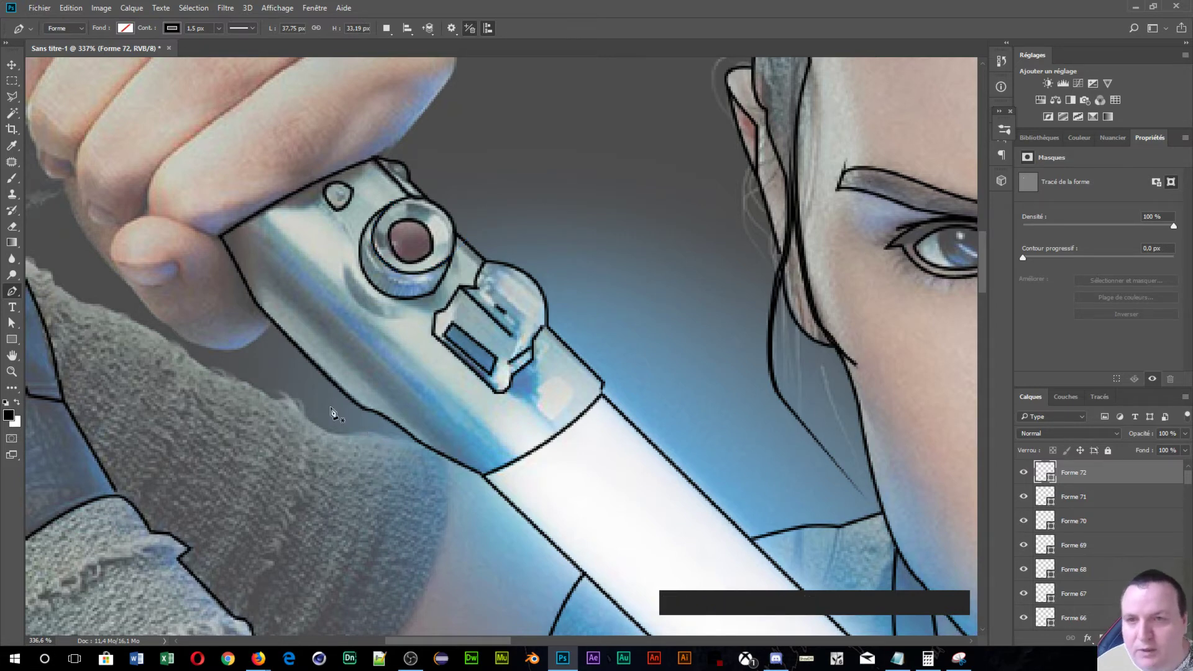
{"action": "scroll", "coordinate": [262, 155], "scroll_direction": "down", "scroll_amount": 10}
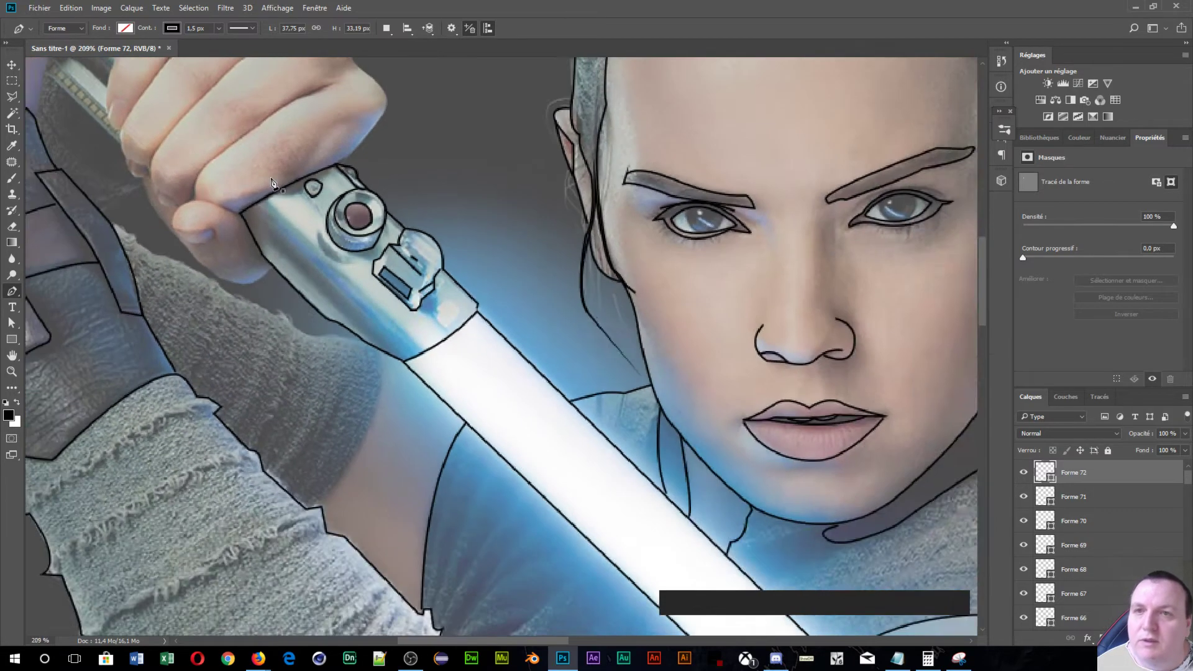
{"action": "left_click_drag", "start_coordinate": [160, 143], "coordinate": [472, 376]}
{"action": "scroll", "coordinate": [472, 376], "scroll_direction": "up", "scroll_amount": 3}
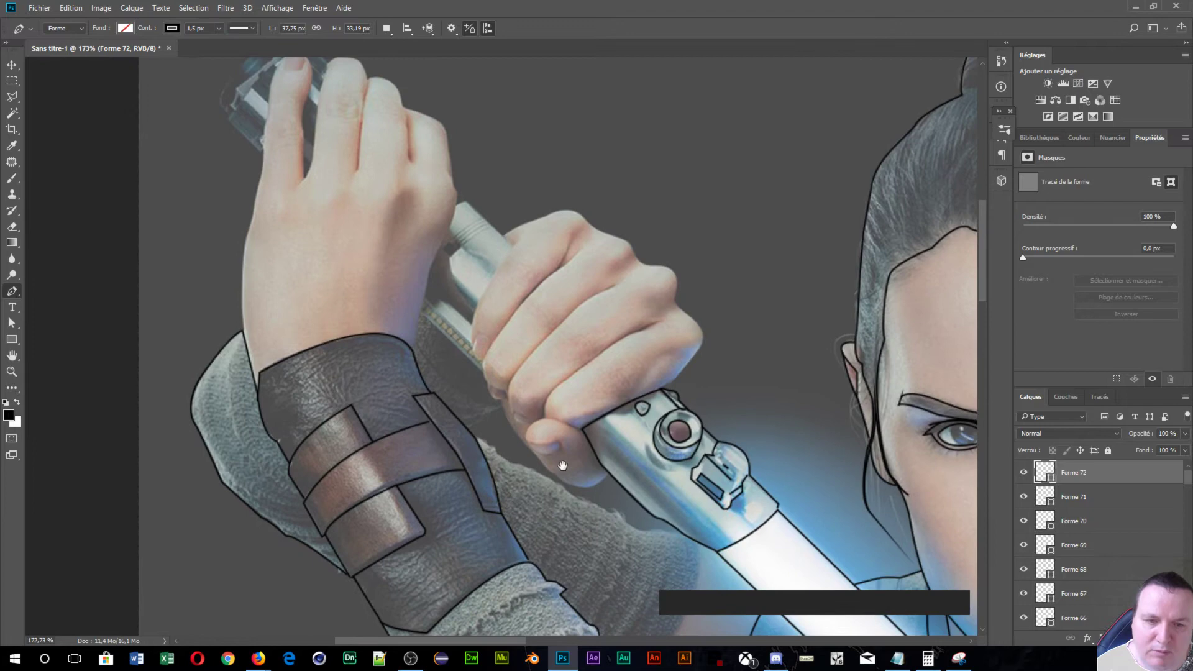
- Trace the grey sleeve's curved hem from the hilt's lower edge down to the wrapped forearm, about 54 × 123 px
{"action": "left_click_drag", "start_coordinate": [562, 465], "coordinate": [442, 271]}
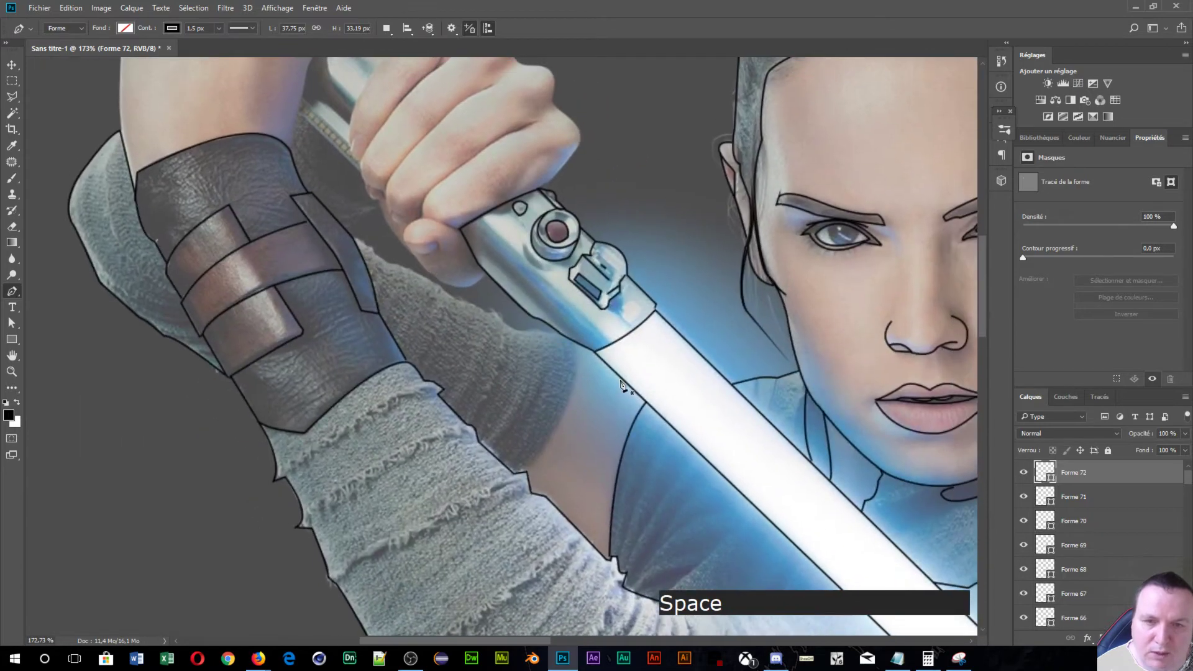
{"action": "left_click", "coordinate": [573, 341]}
{"action": "left_click", "coordinate": [517, 478]}
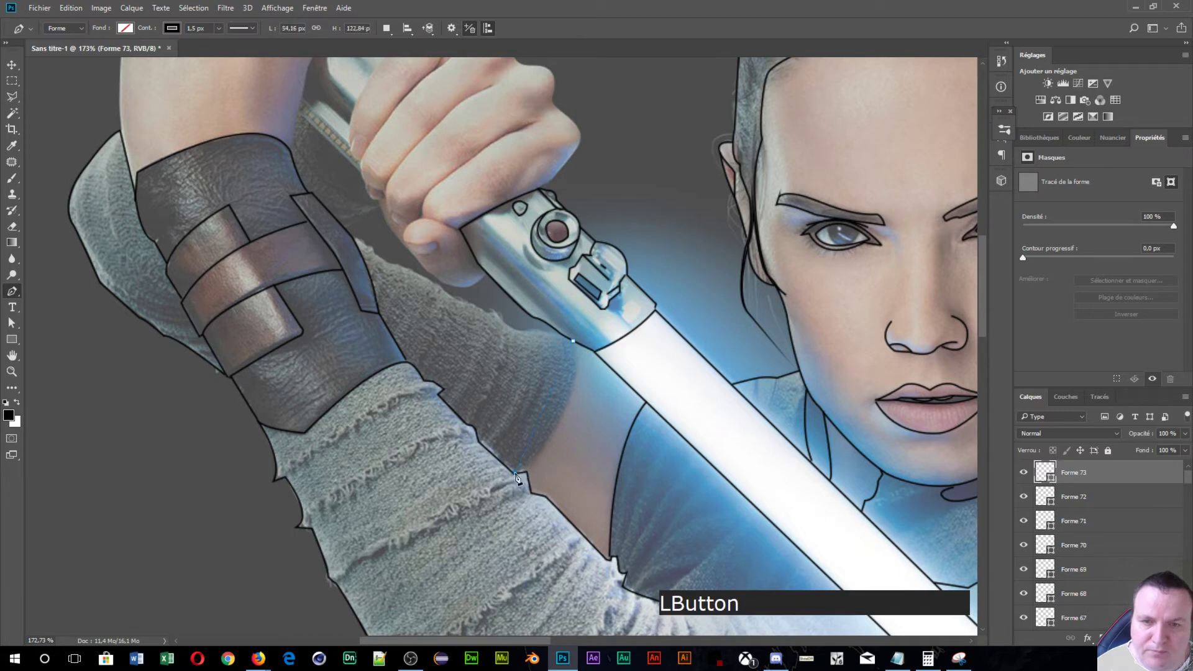
{"action": "left_click_drag", "start_coordinate": [470, 479], "coordinate": [446, 513]}
{"action": "key", "text": "Return"}
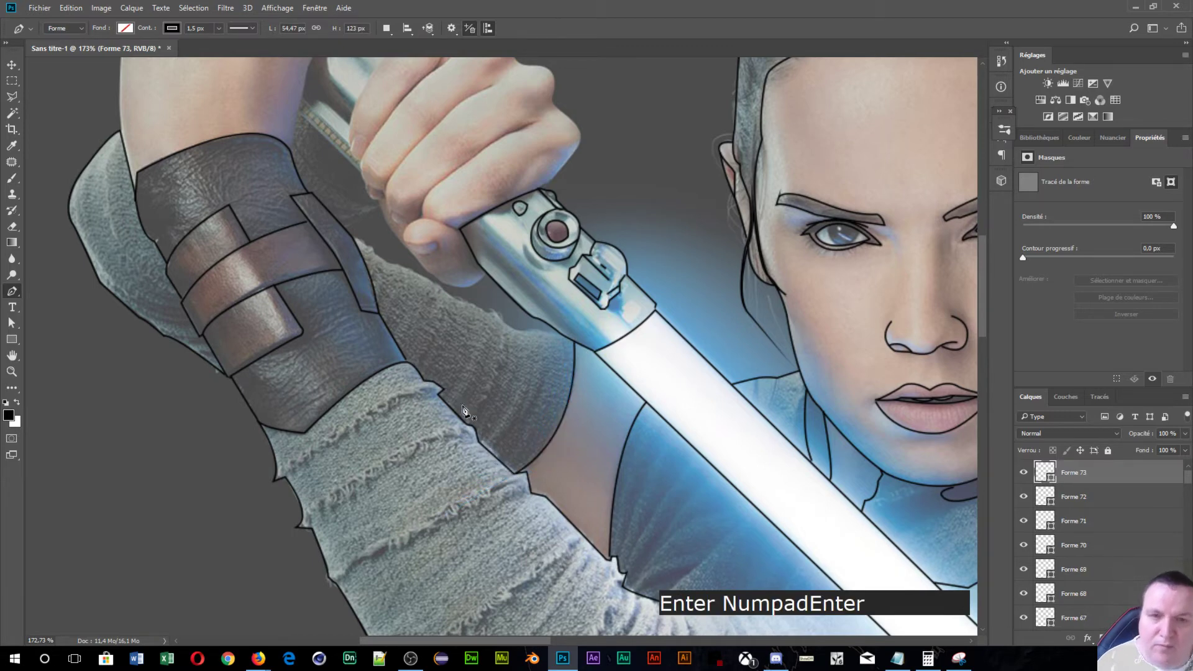
- Trace the grey sleeve's ragged upper edge from the hilt to the leather bracer's strap as an open path about 199 × 94 px
{"action": "left_click", "coordinate": [562, 335]}
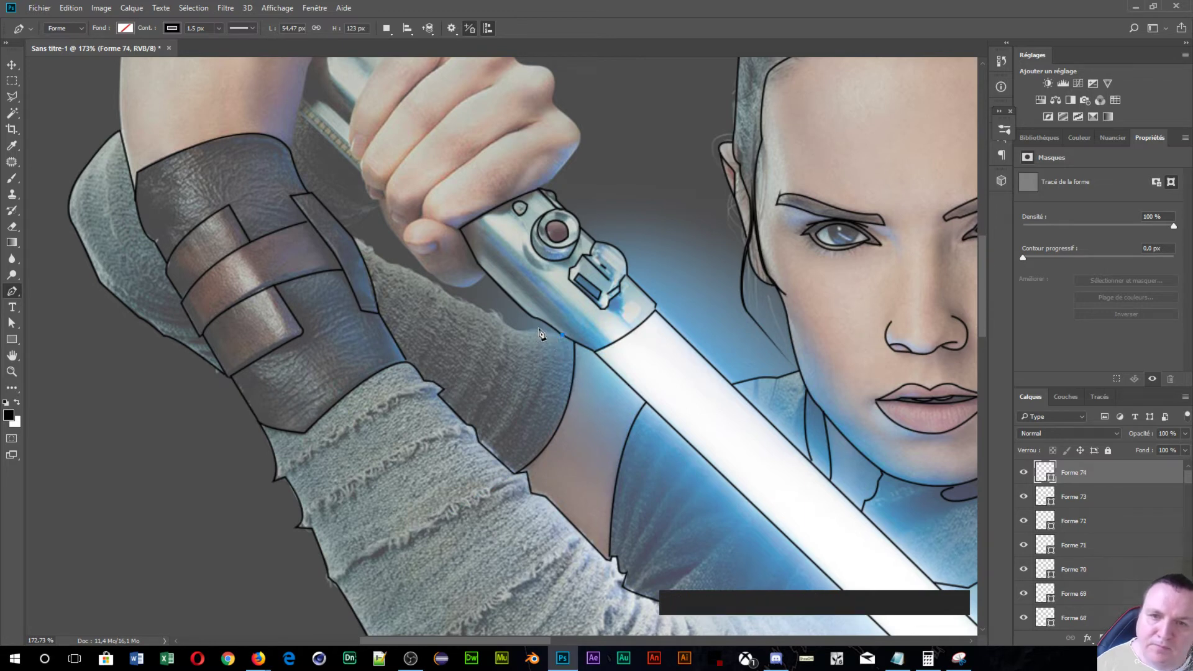
{"action": "left_click_drag", "start_coordinate": [522, 331], "coordinate": [508, 330]}
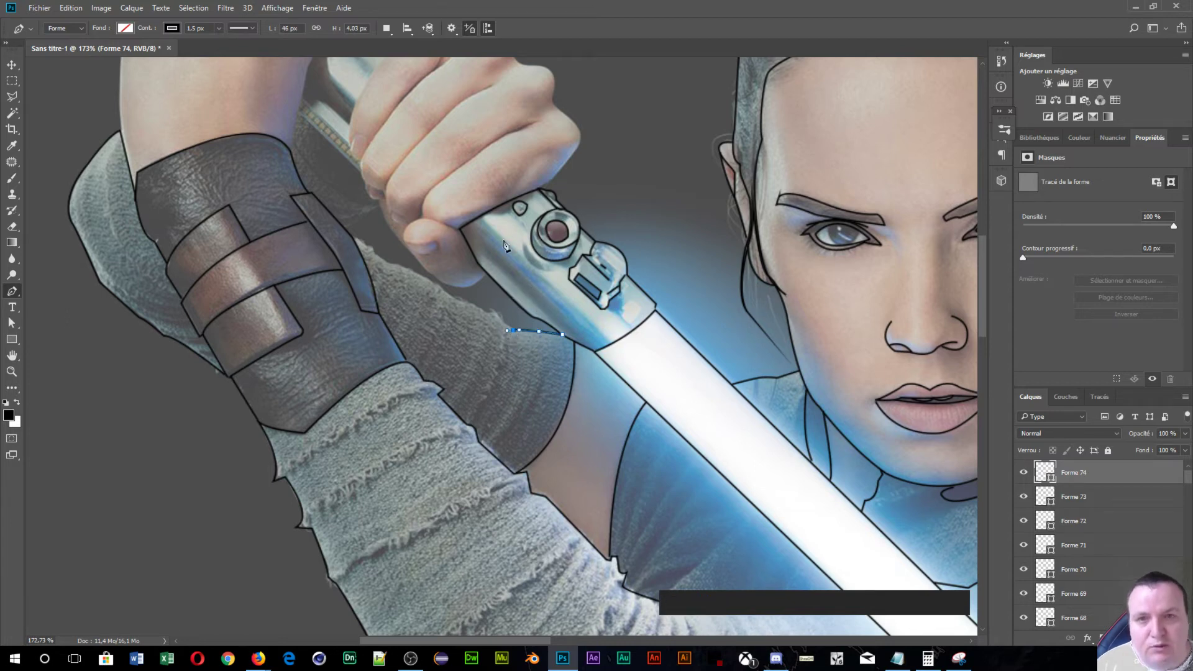
{"action": "key", "text": "alt"}
{"action": "left_click", "coordinate": [514, 332], "text": "alt"}
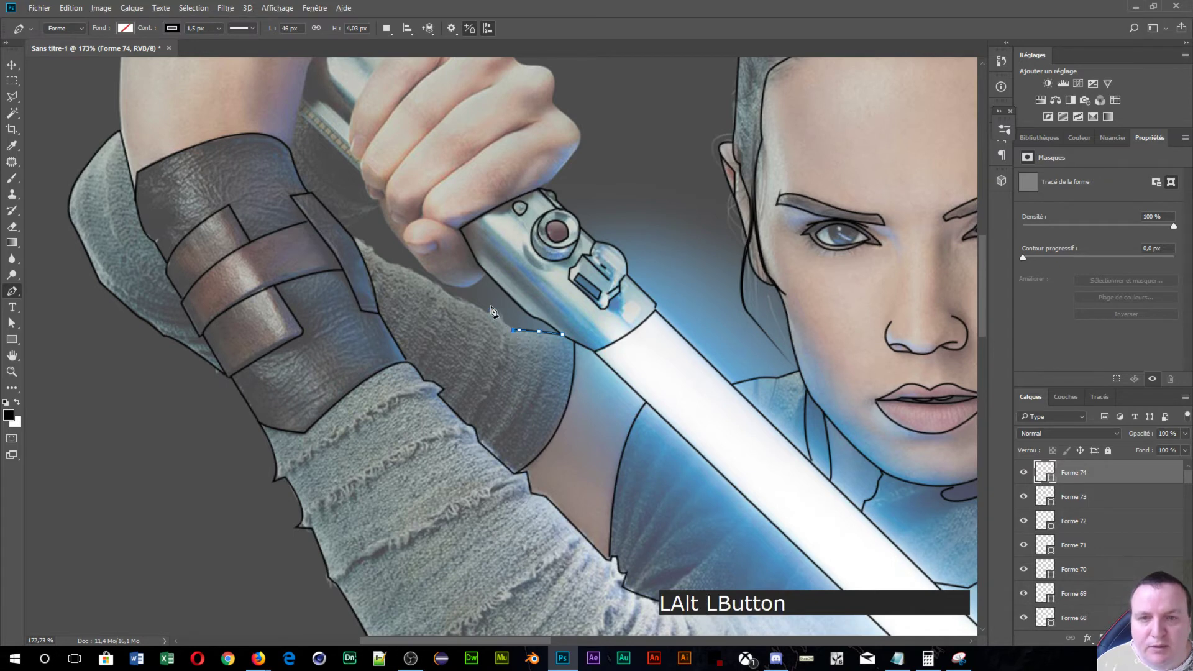
{"action": "left_click", "coordinate": [494, 311]}
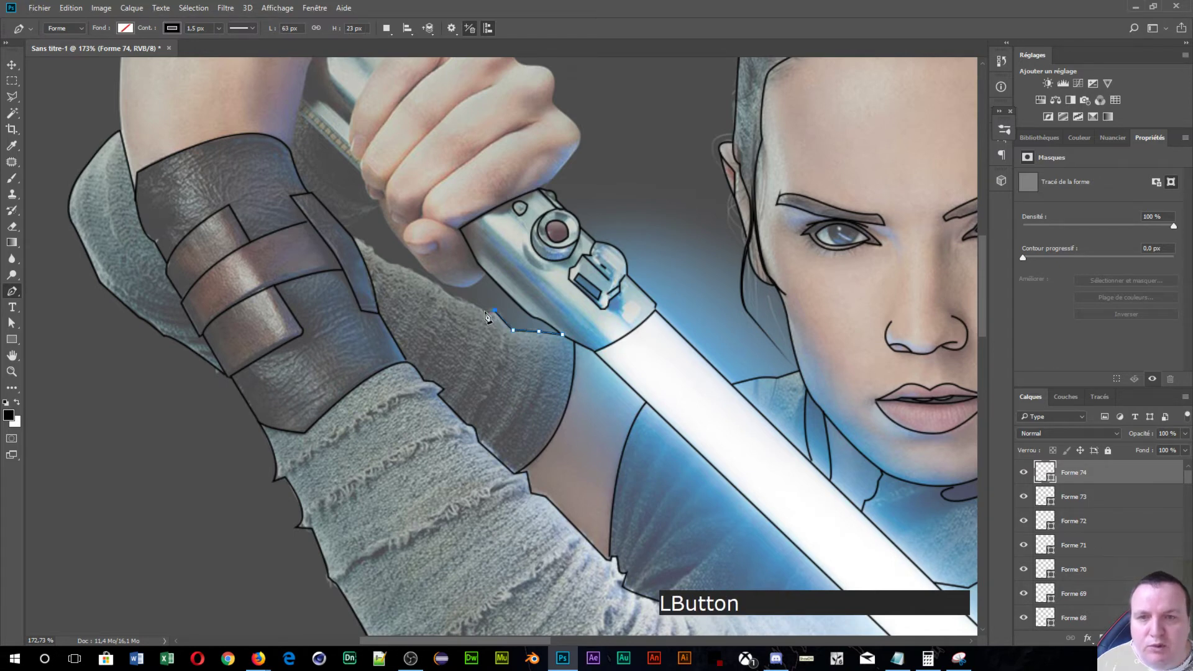
{"action": "left_click", "coordinate": [486, 312]}
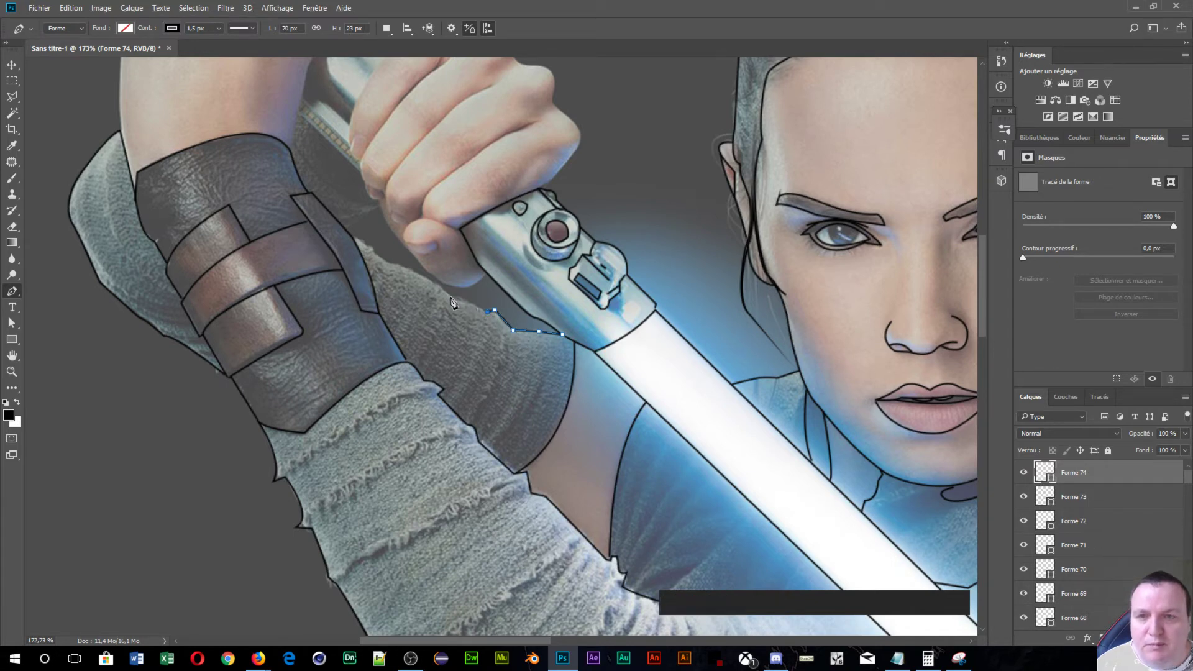
{"action": "left_click_drag", "start_coordinate": [451, 297], "coordinate": [442, 296]}
{"action": "left_click", "coordinate": [436, 284]}
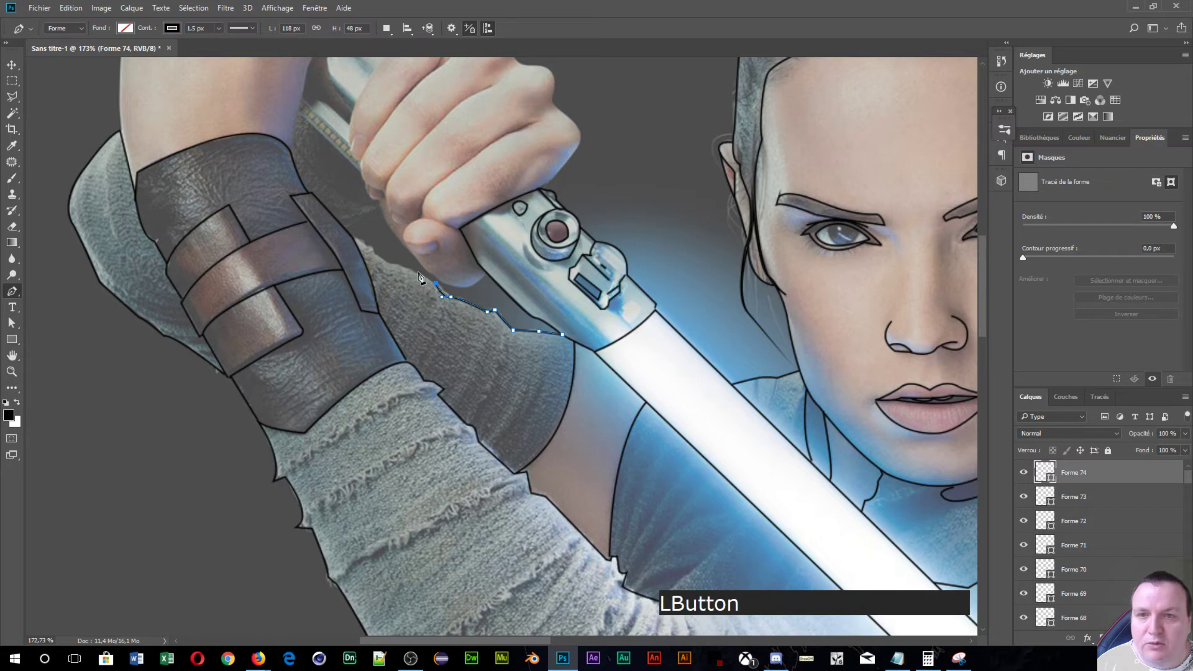
{"action": "left_click", "coordinate": [417, 272]}
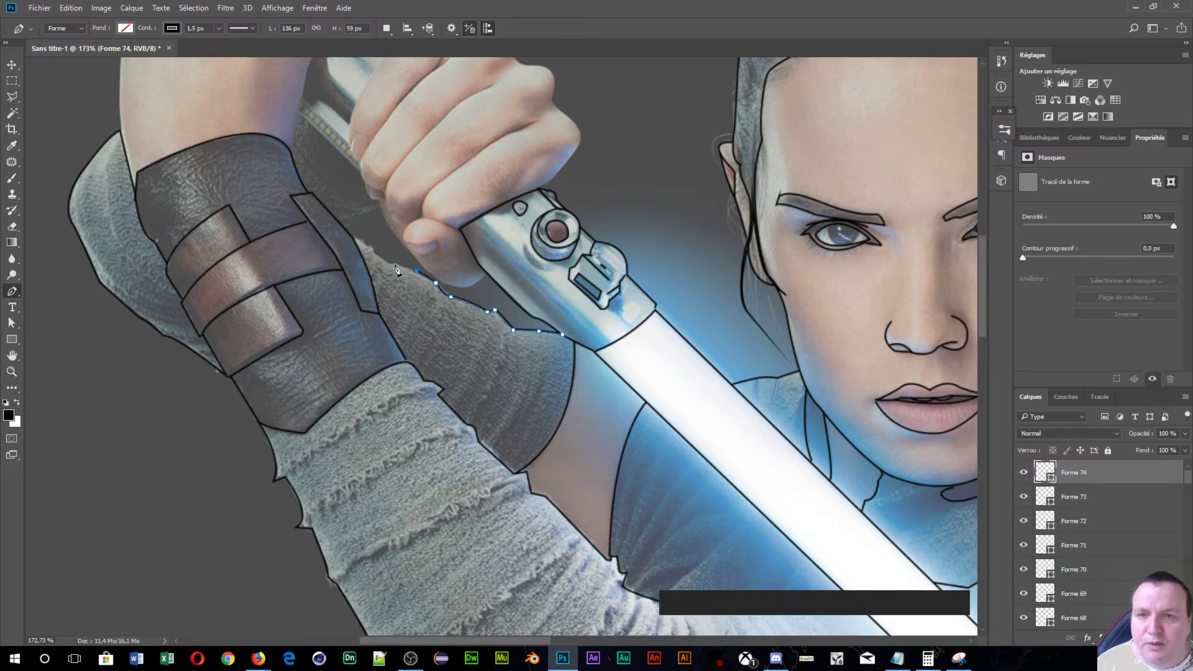
{"action": "left_click", "coordinate": [390, 261]}
{"action": "left_click", "coordinate": [368, 245]}
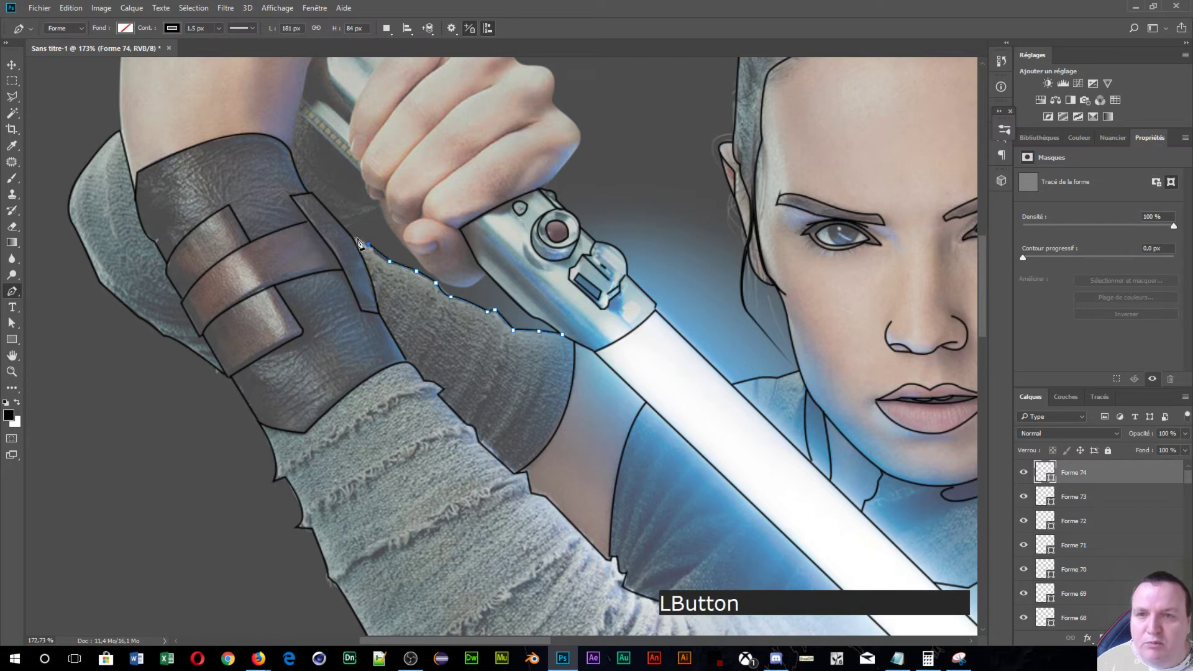
{"action": "left_click", "coordinate": [350, 238]}
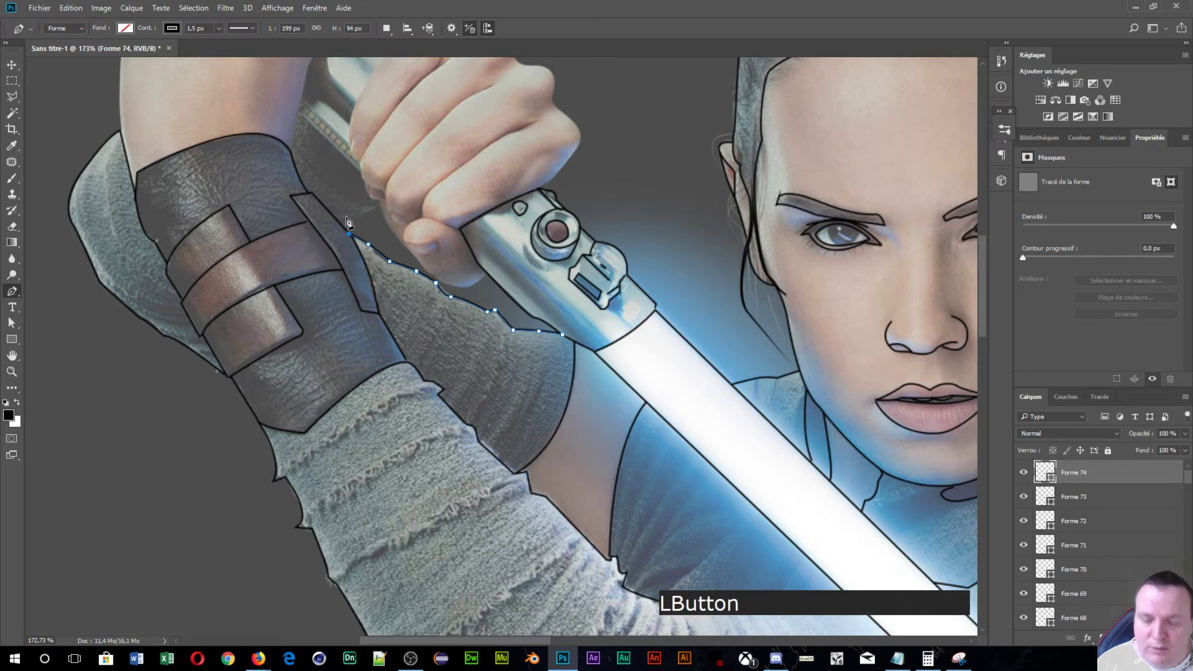
{"action": "key", "text": "Return"}
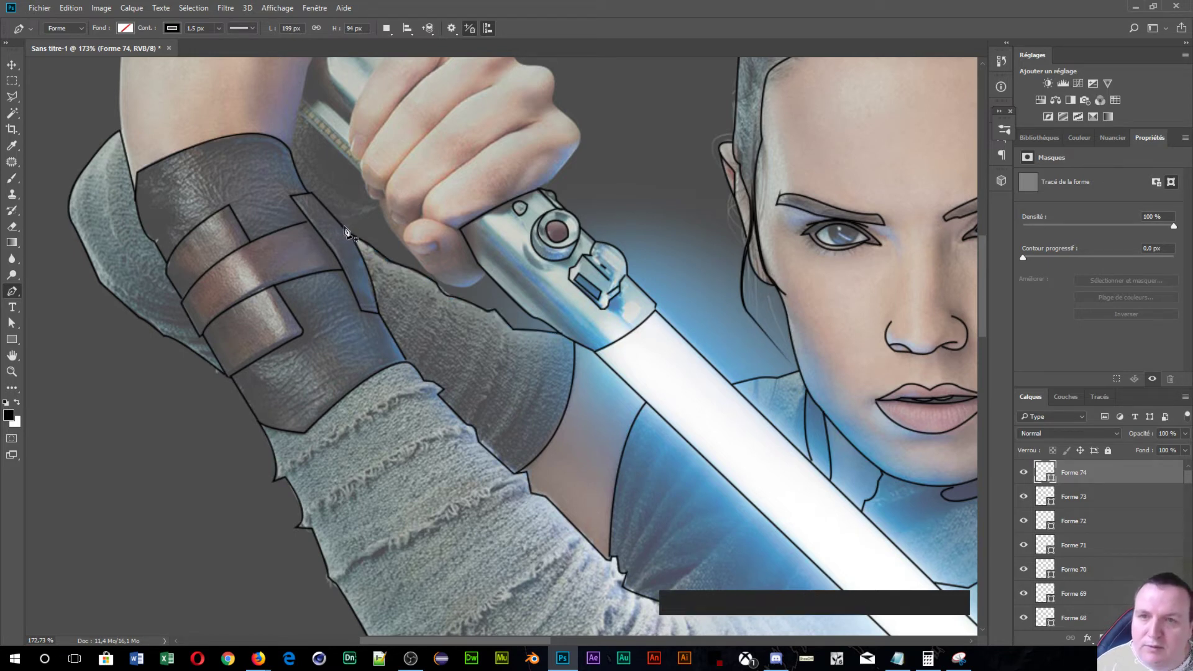
- Start a new path with a slightly curved segment from the bracer strap to the hand's edge, about 33 × 17 px, ending in a corner point
{"action": "left_click", "coordinate": [344, 227]}
{"action": "left_click", "coordinate": [382, 209]}
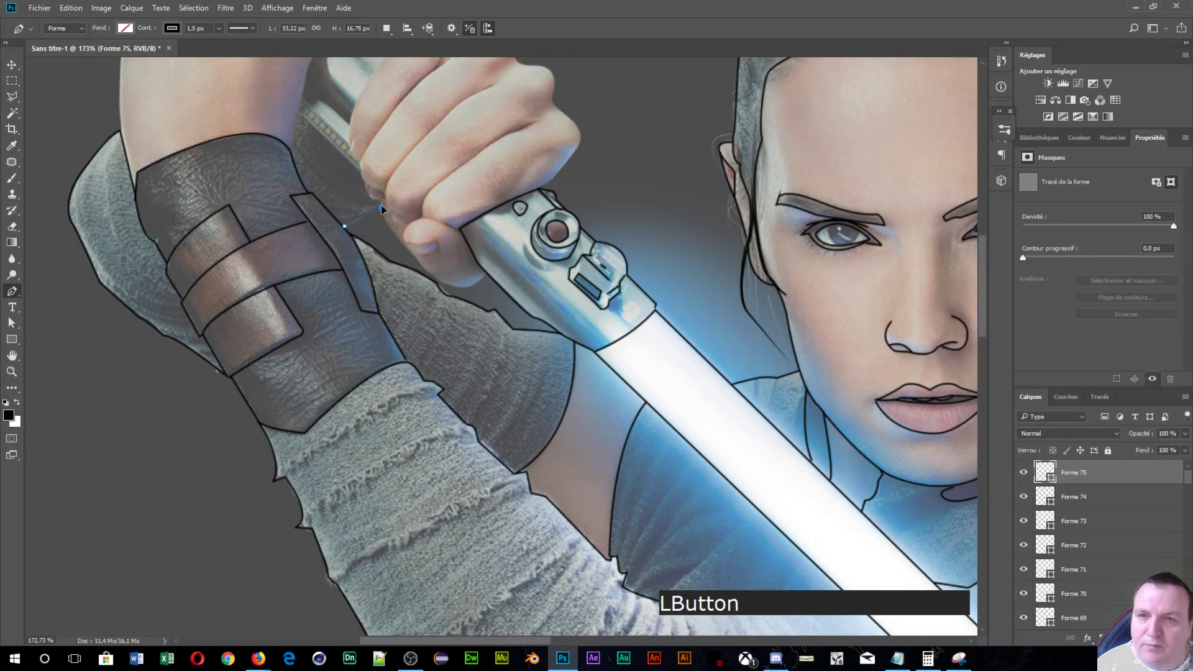
{"action": "scroll", "coordinate": [414, 215], "scroll_direction": "up", "scroll_amount": 6}
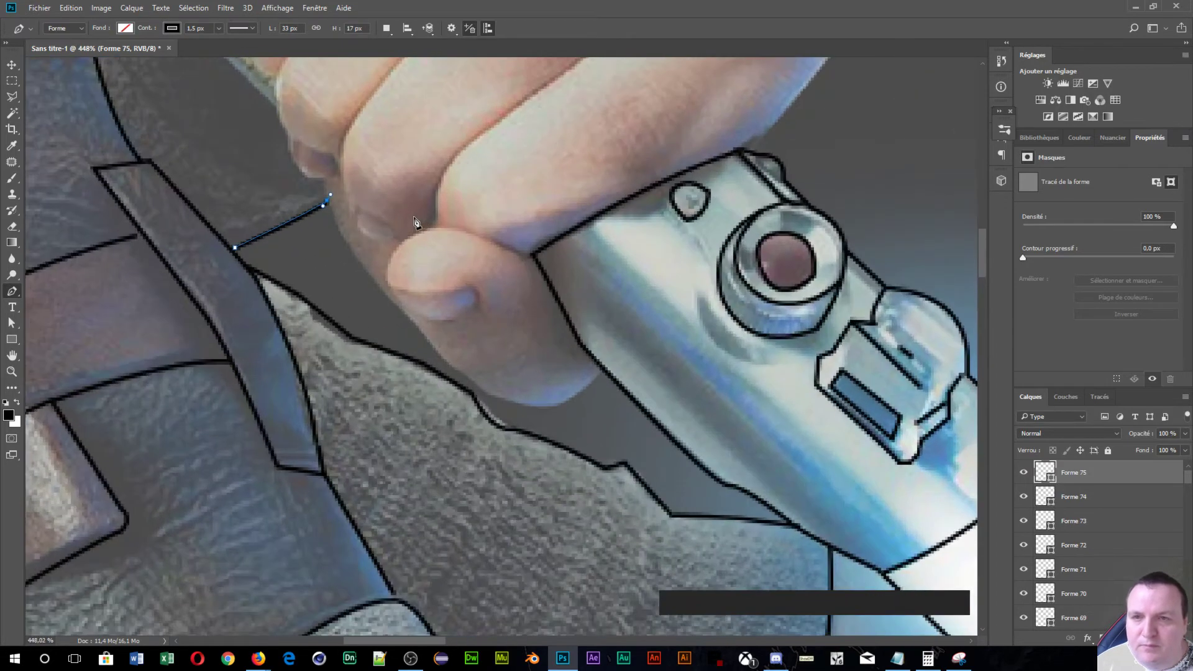
{"action": "key", "text": "alt"}
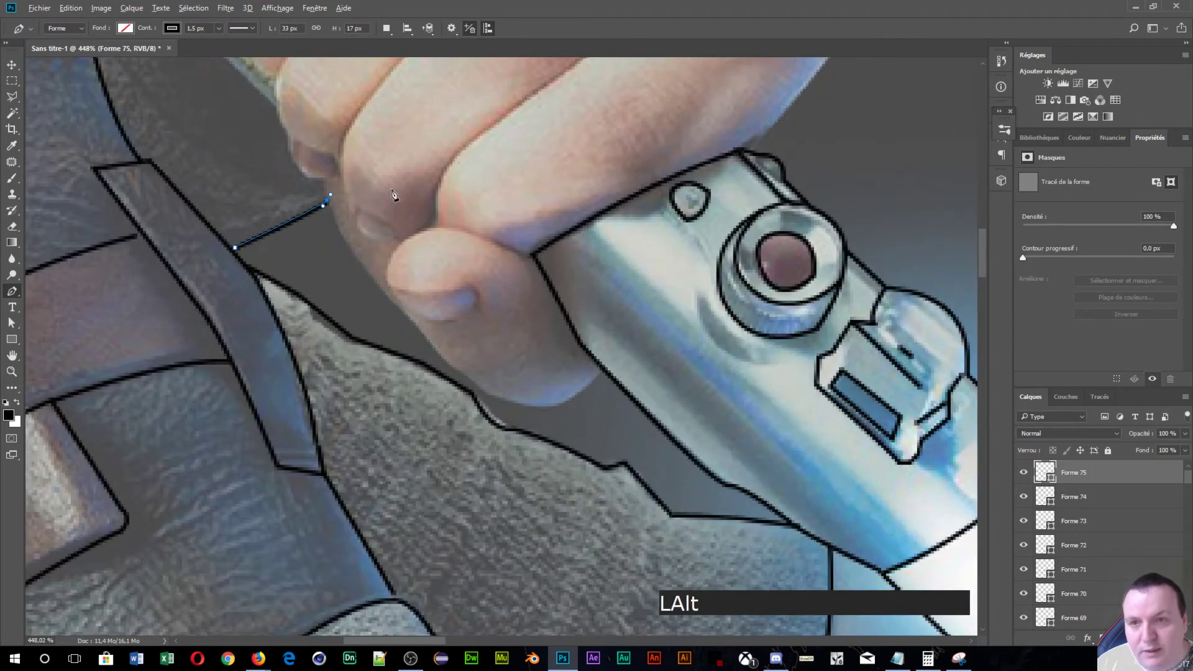
{"action": "left_click", "coordinate": [330, 207], "text": "alt"}
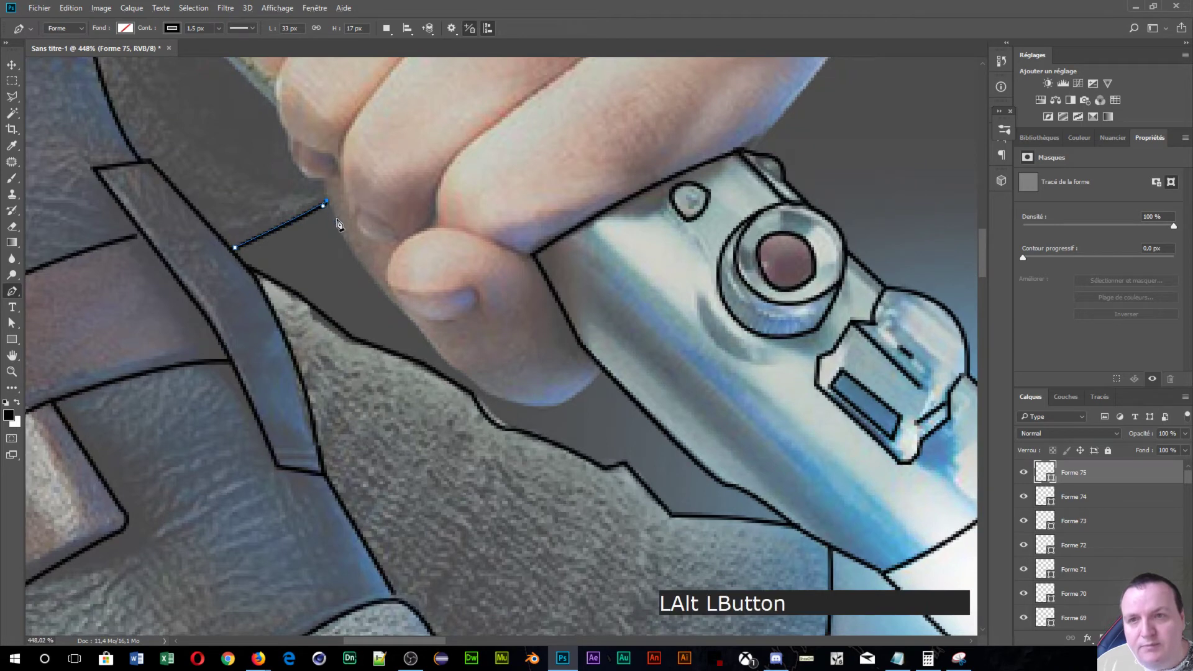
- Continue the path along the hand's lower edge and around the thumb to the hilt, about 132 × 74 px overall, and finish it
{"action": "left_click", "coordinate": [411, 321]}
{"action": "left_click_drag", "start_coordinate": [424, 327], "coordinate": [478, 364]}
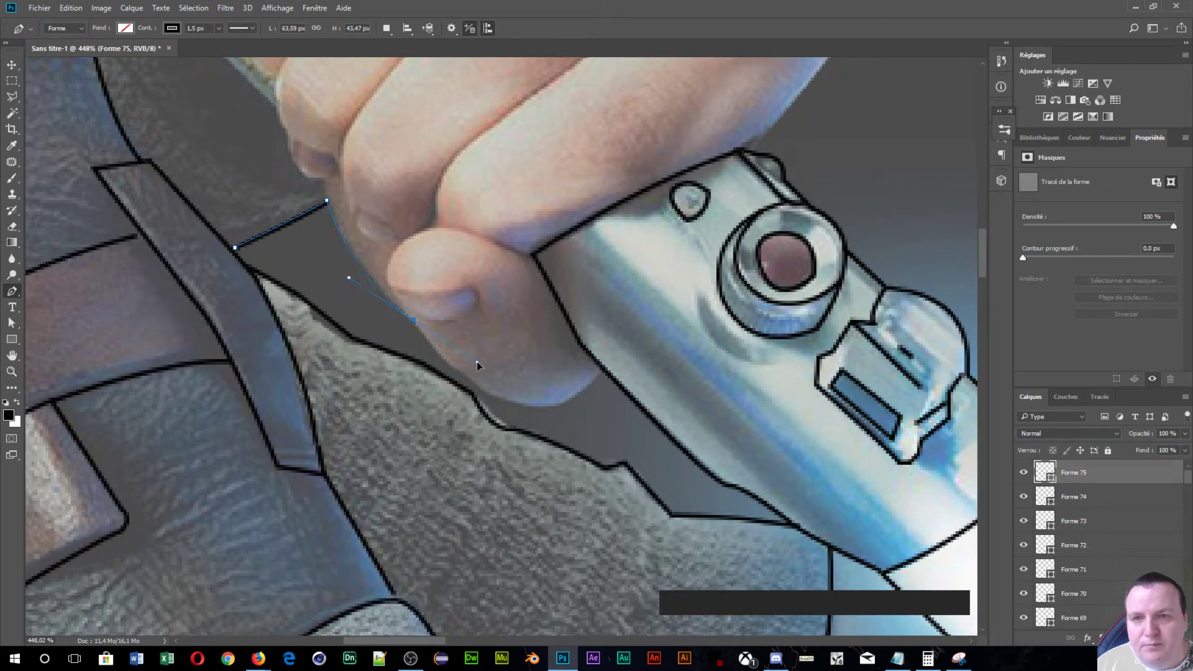
{"action": "key", "text": "alt"}
{"action": "left_click", "coordinate": [414, 322], "text": "alt"}
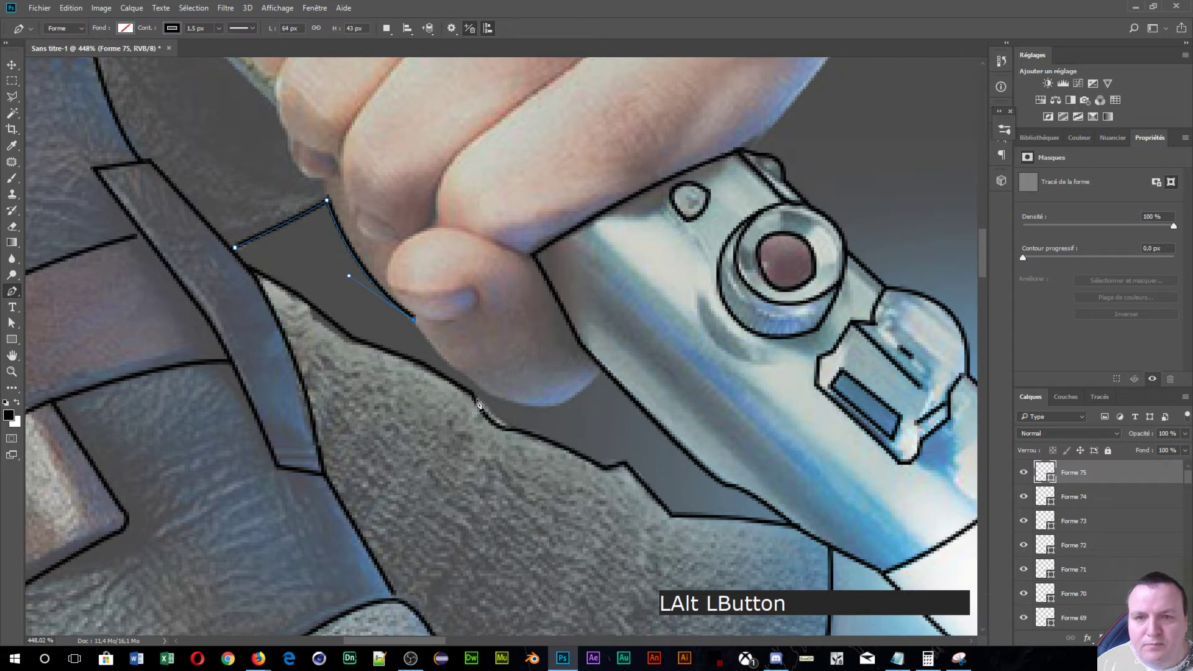
{"action": "left_click", "coordinate": [604, 374]}
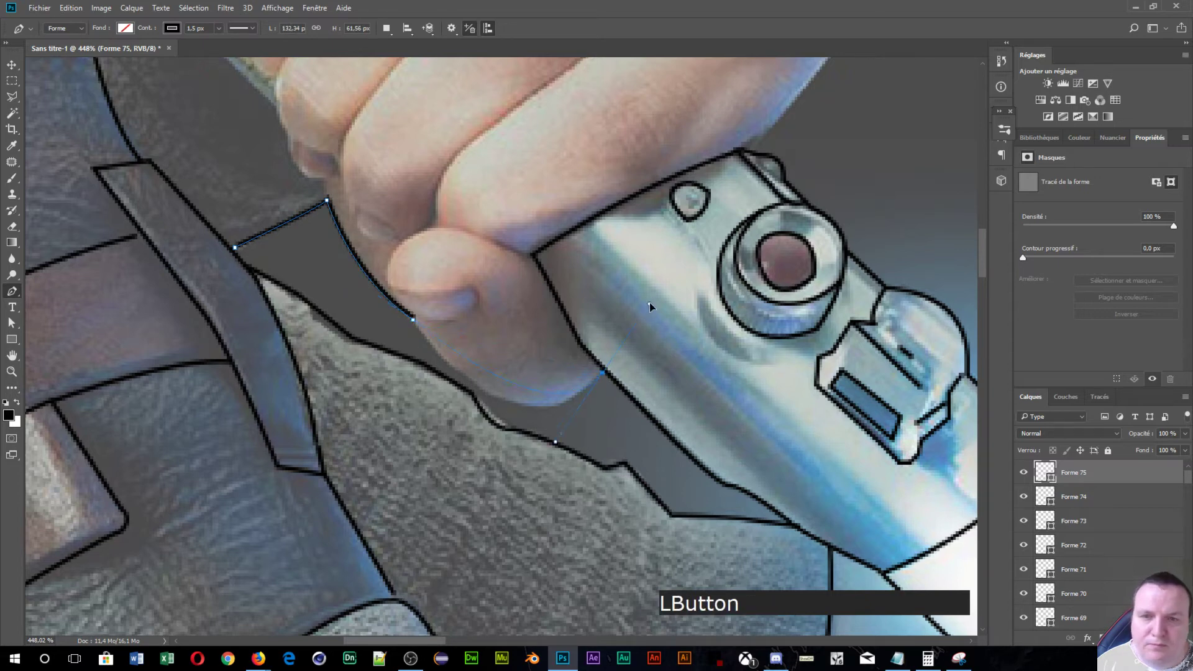
{"action": "left_click_drag", "start_coordinate": [650, 302], "coordinate": [694, 274]}
{"action": "key", "text": "Return"}
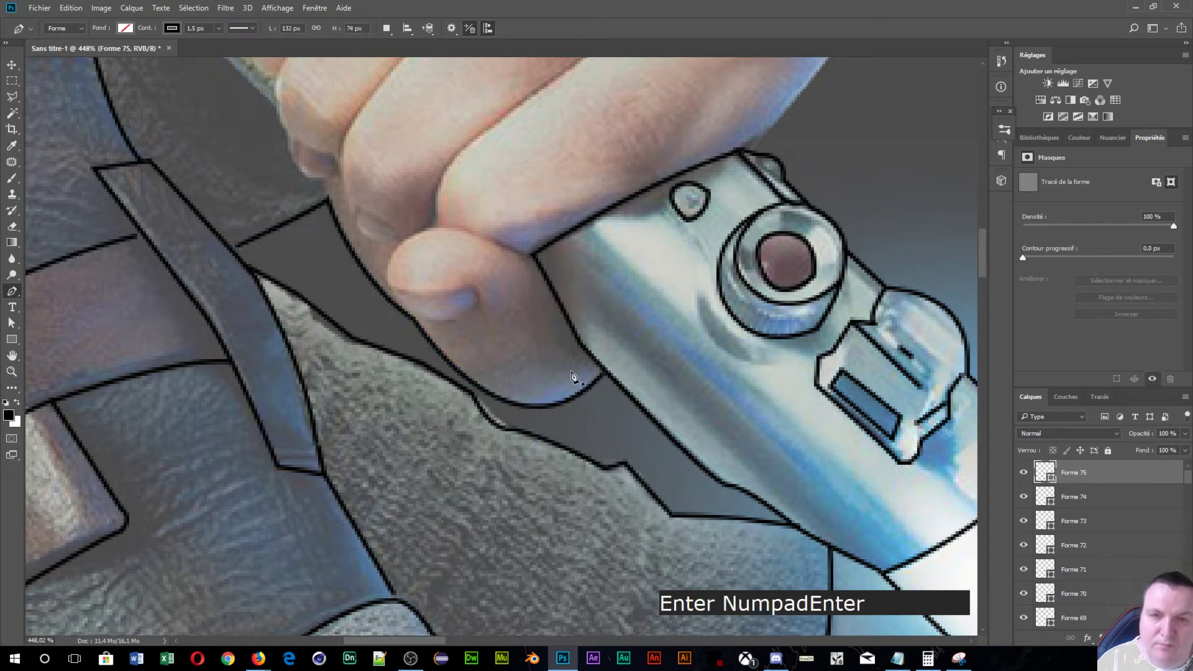
- Outline the thumbnail with an open Pen path rounded at its inner end, about 32 × 12 px
{"action": "left_click", "coordinate": [391, 287]}
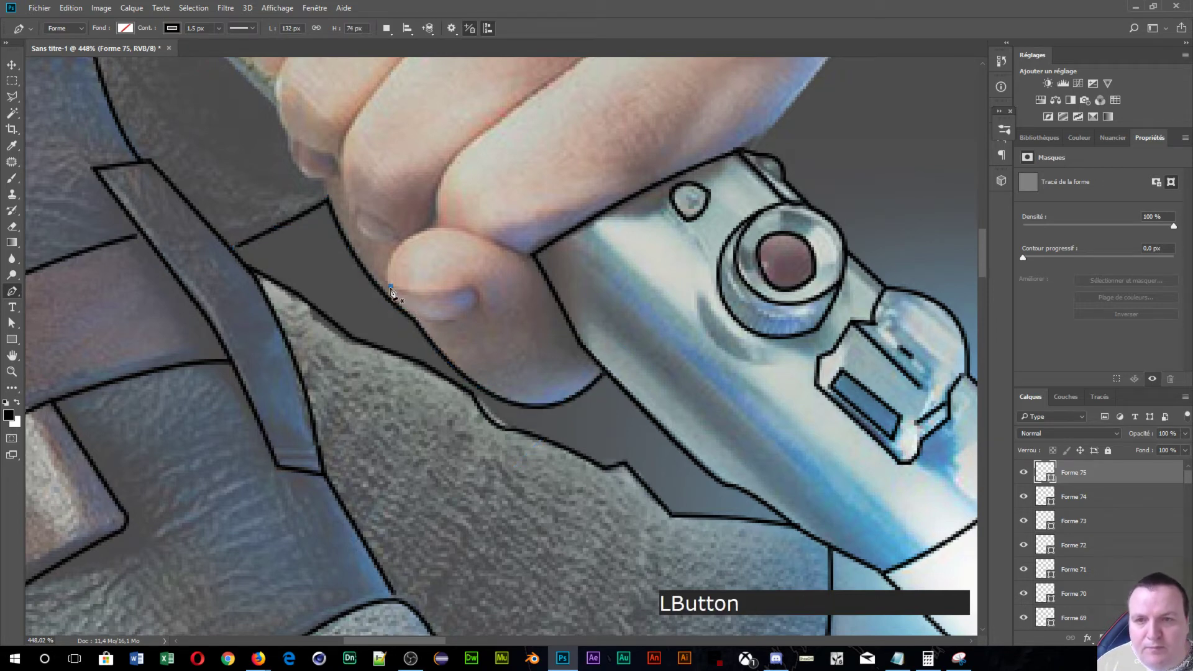
{"action": "left_click", "coordinate": [468, 289]}
{"action": "left_click_drag", "start_coordinate": [480, 284], "coordinate": [495, 276]}
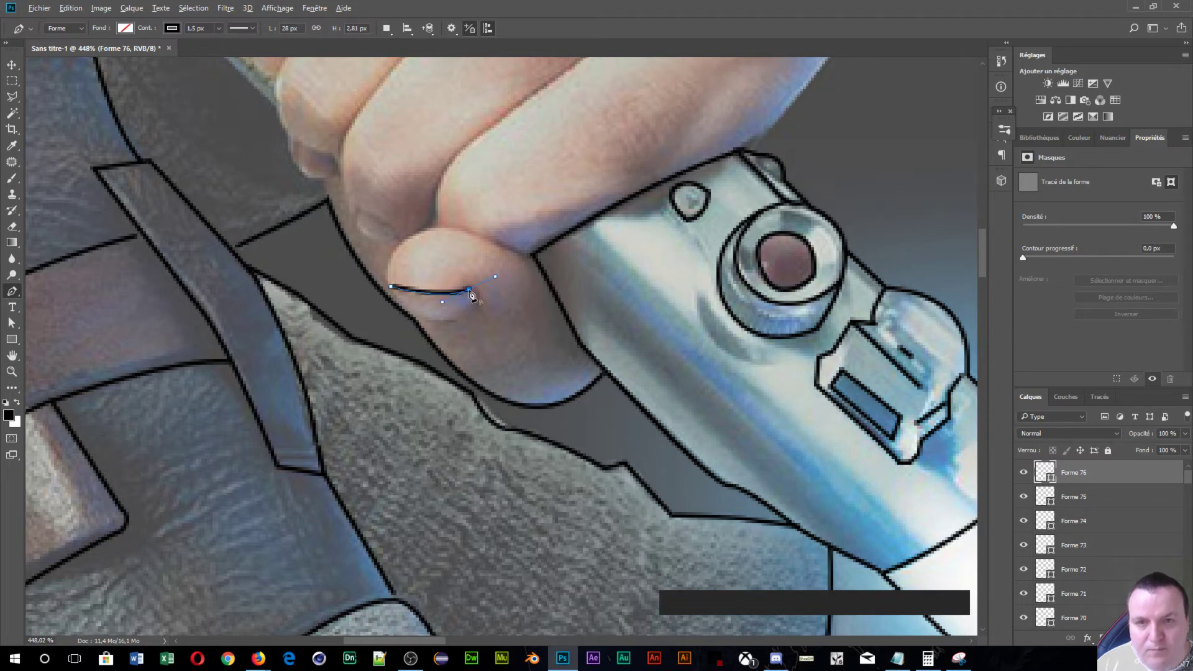
{"action": "left_click", "coordinate": [468, 290], "text": "alt"}
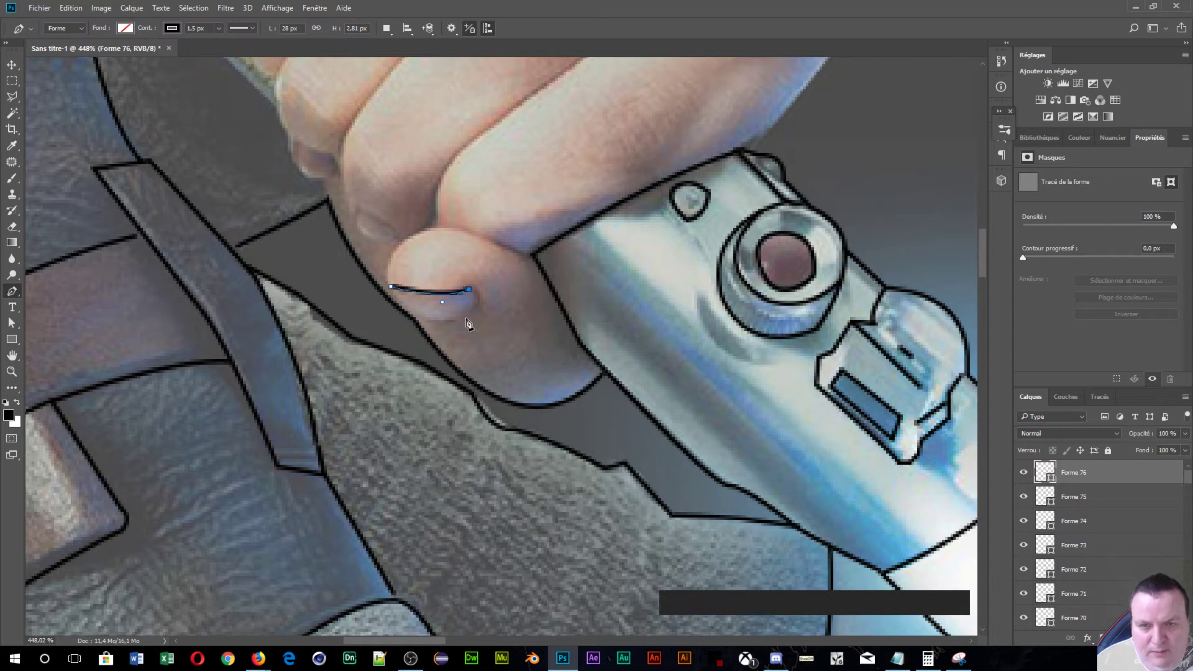
{"action": "mouse_move", "coordinate": [467, 318]}
{"action": "left_mouse_down"}
{"action": "mouse_move", "coordinate": [423, 334]}
{"action": "mouse_move", "coordinate": [437, 341]}
{"action": "left_mouse_up"}
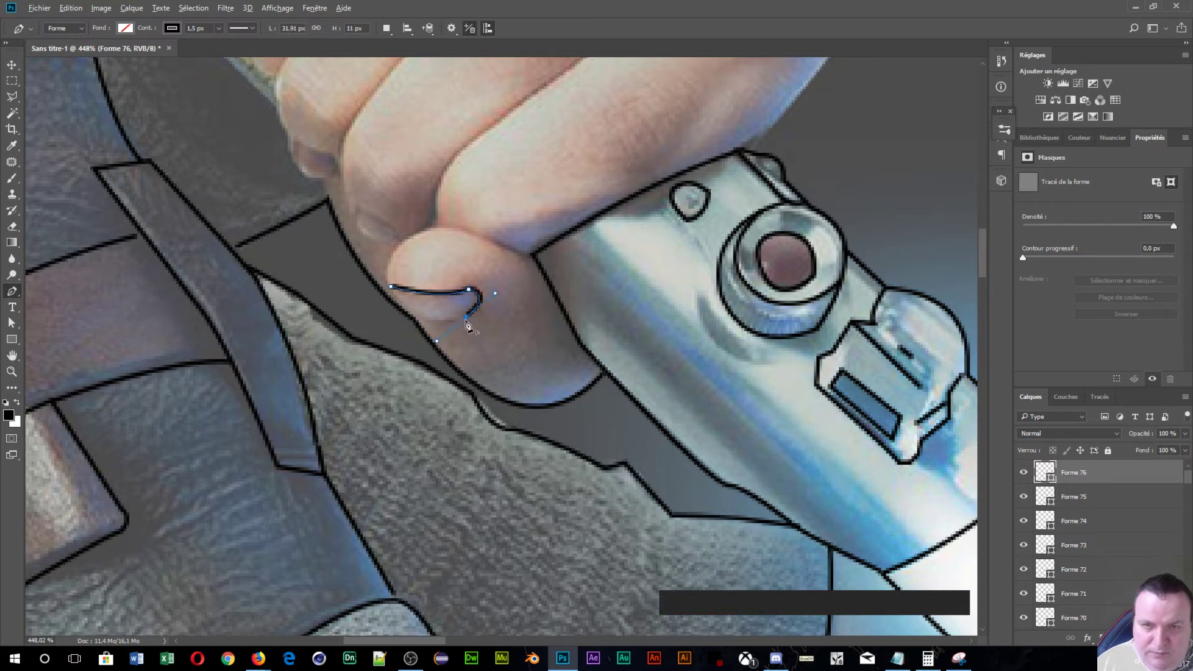
{"action": "left_click", "coordinate": [466, 318], "text": "alt"}
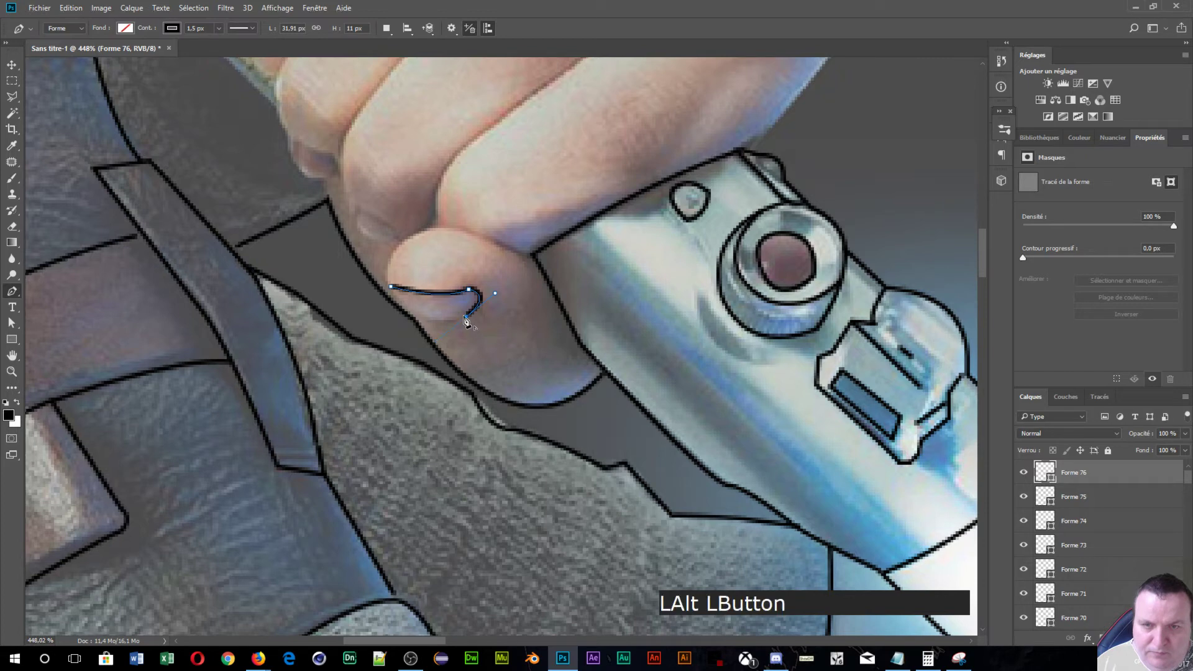
{"action": "left_click", "coordinate": [414, 320]}
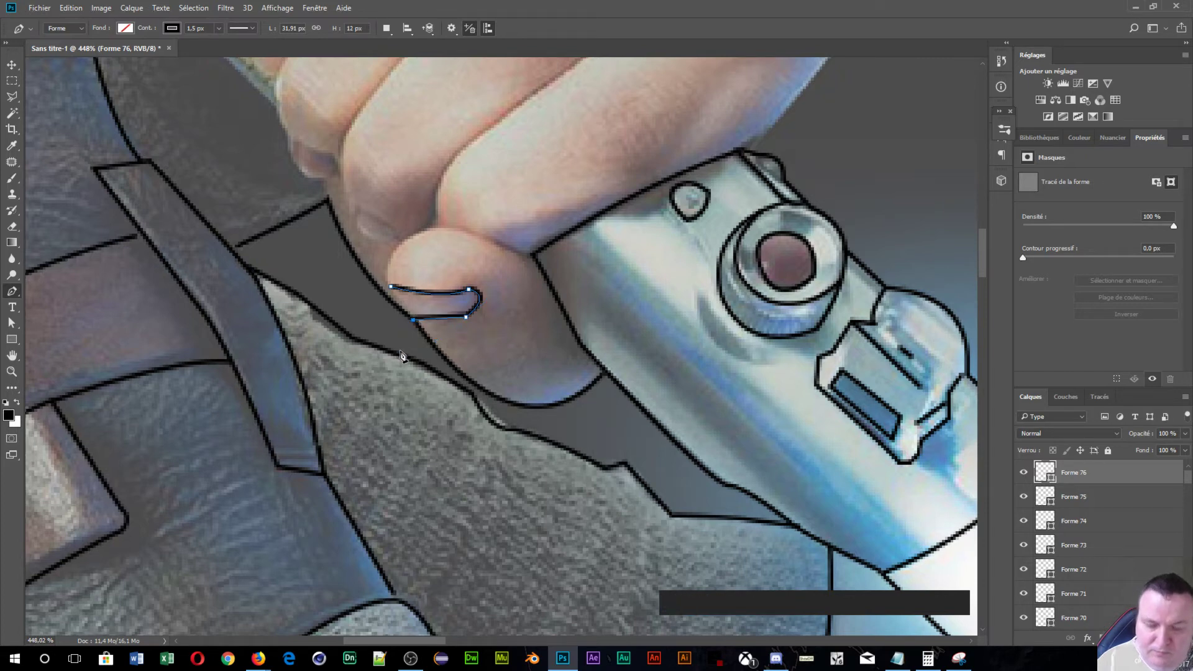
{"action": "key", "text": "Return"}
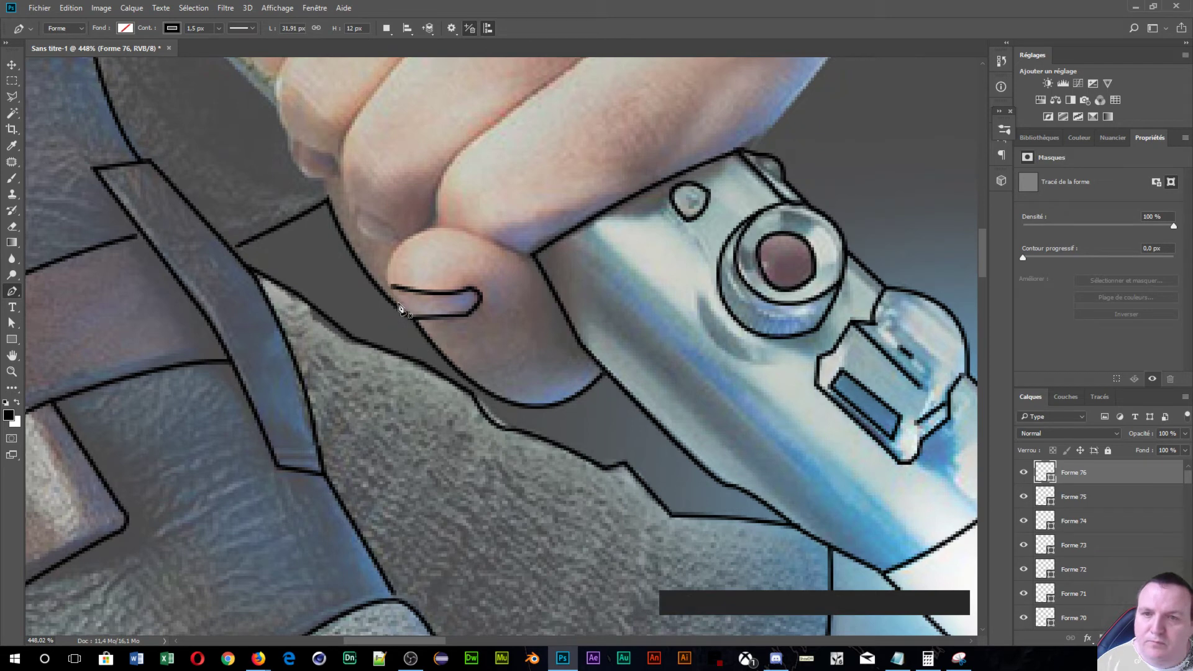
- Trace the thumb's upper contour from its tip beside the nail over to the hilt's corner, about 52 × 29 px
{"action": "left_click", "coordinate": [397, 307]}
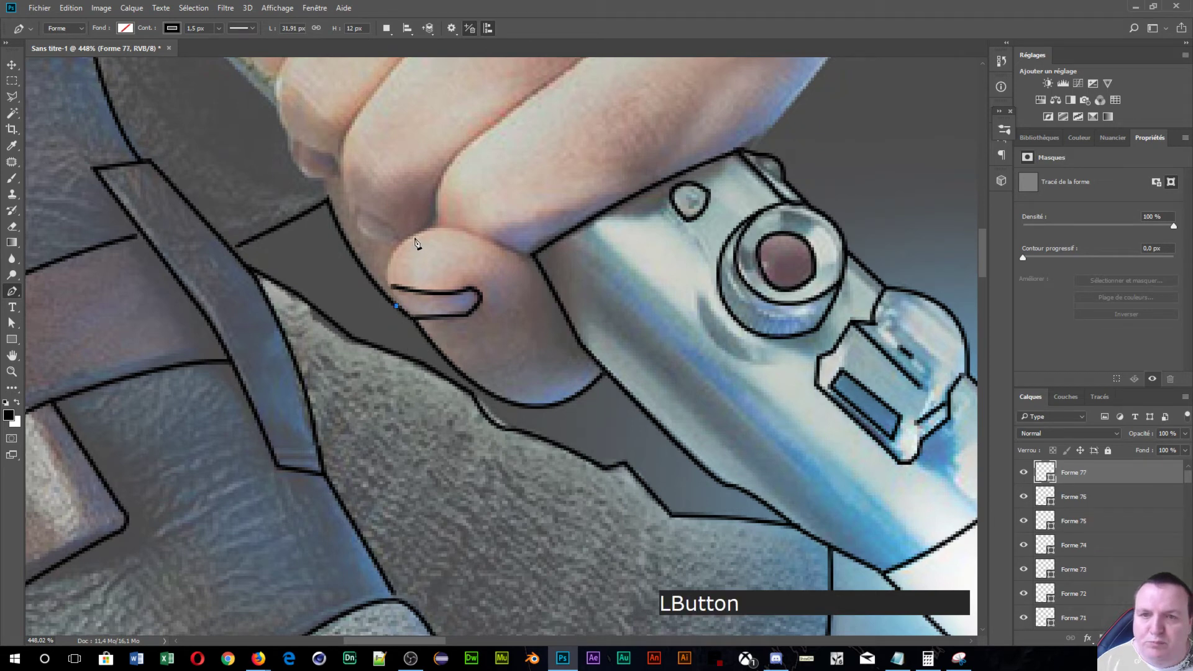
{"action": "left_click_drag", "start_coordinate": [416, 237], "coordinate": [469, 211]}
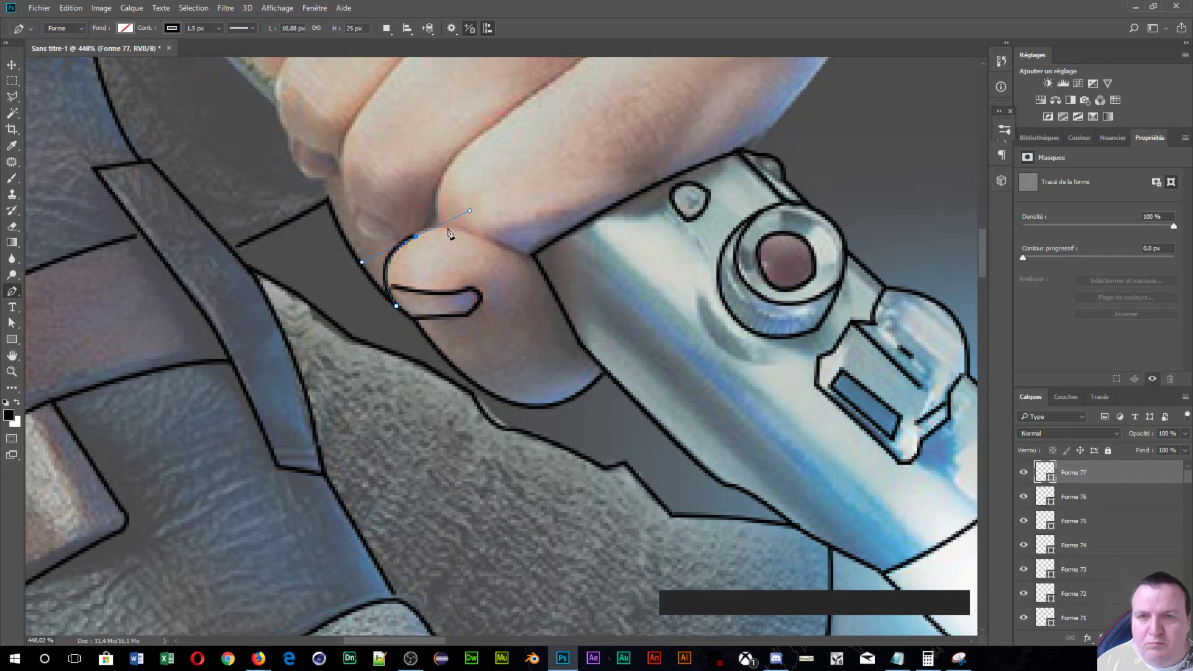
{"action": "key", "text": "alt"}
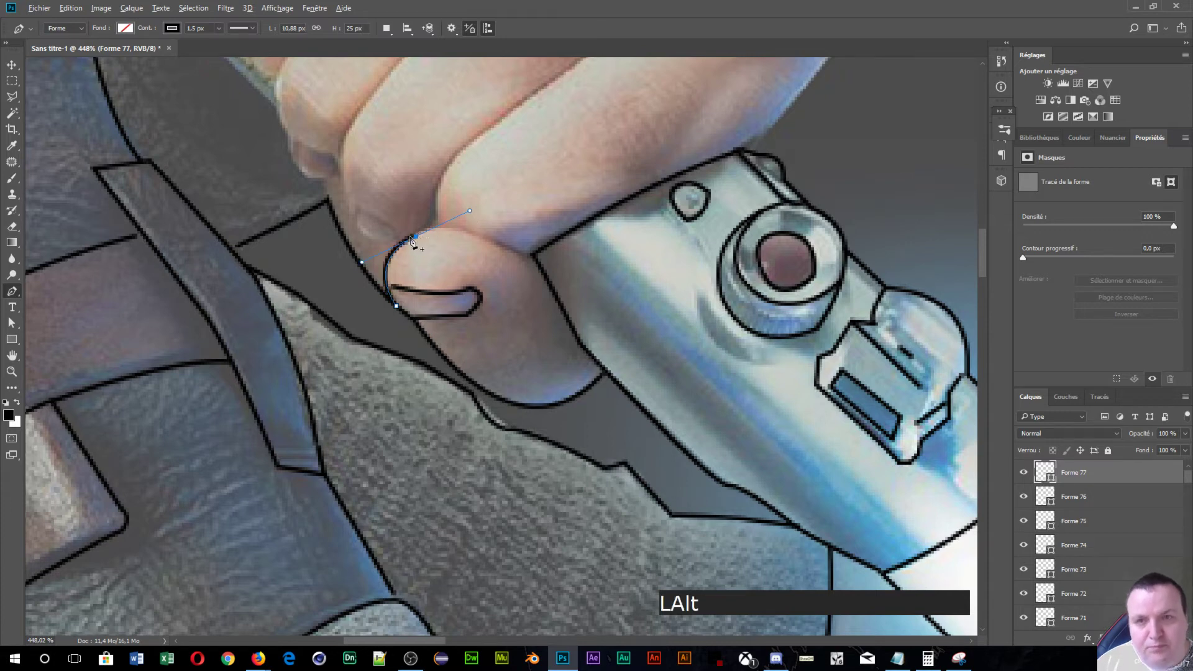
{"action": "left_click", "coordinate": [416, 237], "text": "alt"}
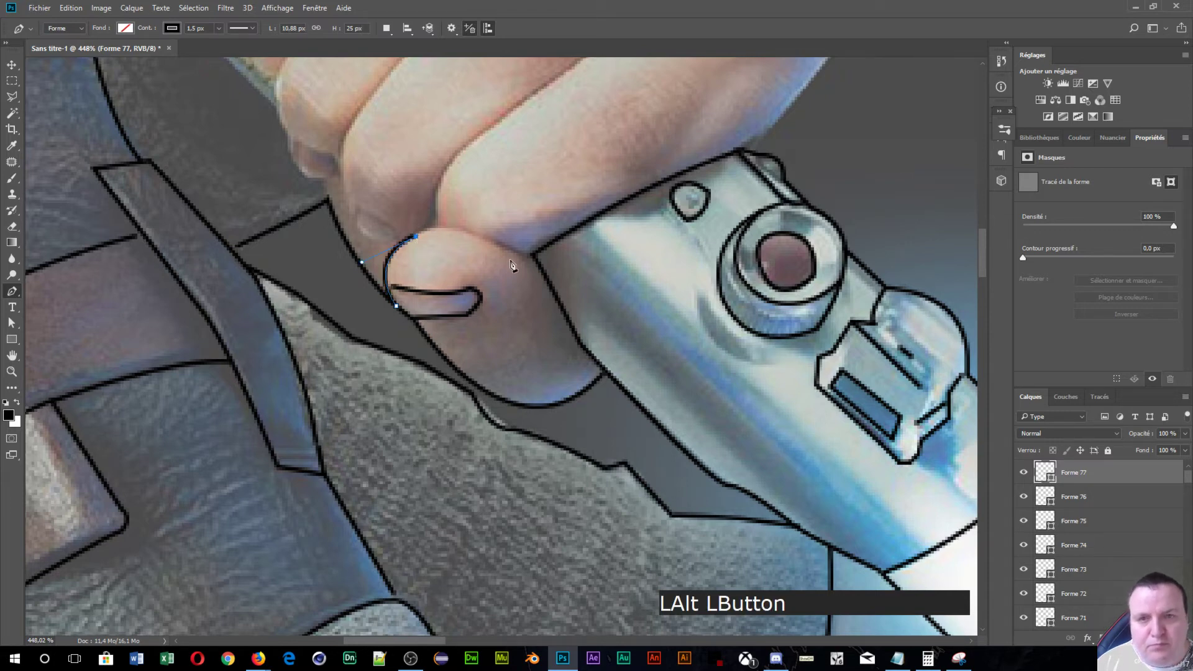
{"action": "mouse_move", "coordinate": [531, 255]}
{"action": "left_mouse_down"}
{"action": "mouse_move", "coordinate": [641, 303]}
{"action": "mouse_move", "coordinate": [622, 307]}
{"action": "left_mouse_up"}
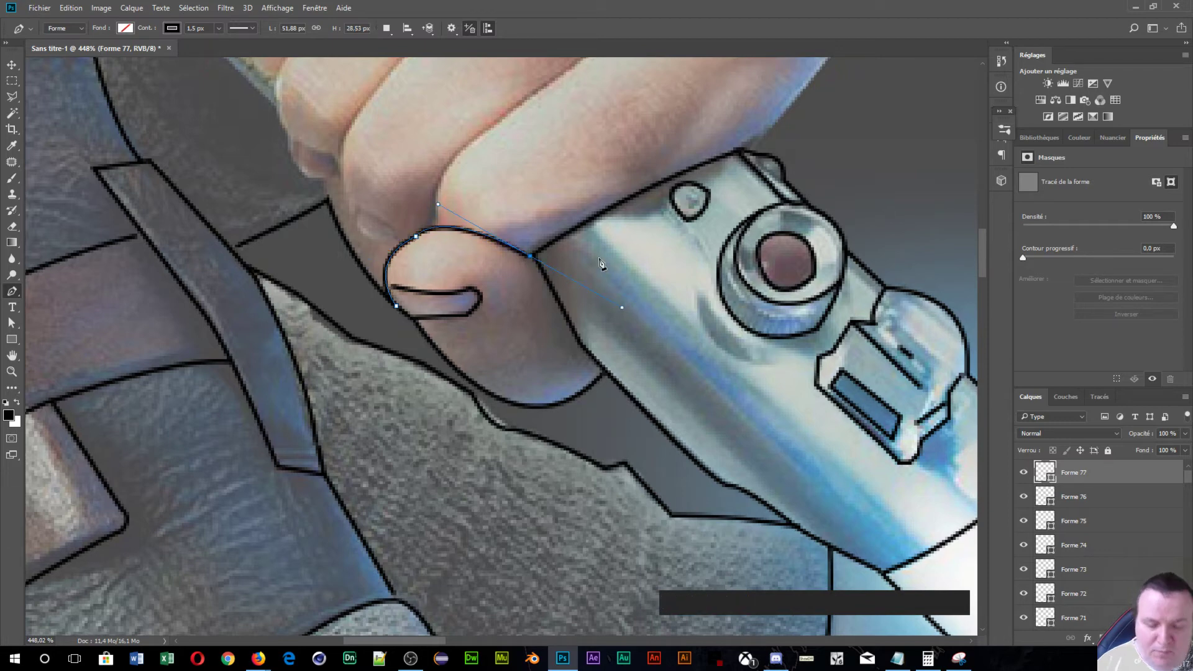
{"action": "key", "text": "Return"}
- Trace the crease above the lowest finger from the thumb's contour up towards the knuckle, about 101 × 87 px, and finish the path
{"action": "left_click_drag", "start_coordinate": [443, 202], "coordinate": [368, 427]}
{"action": "left_click", "coordinate": [369, 427]}
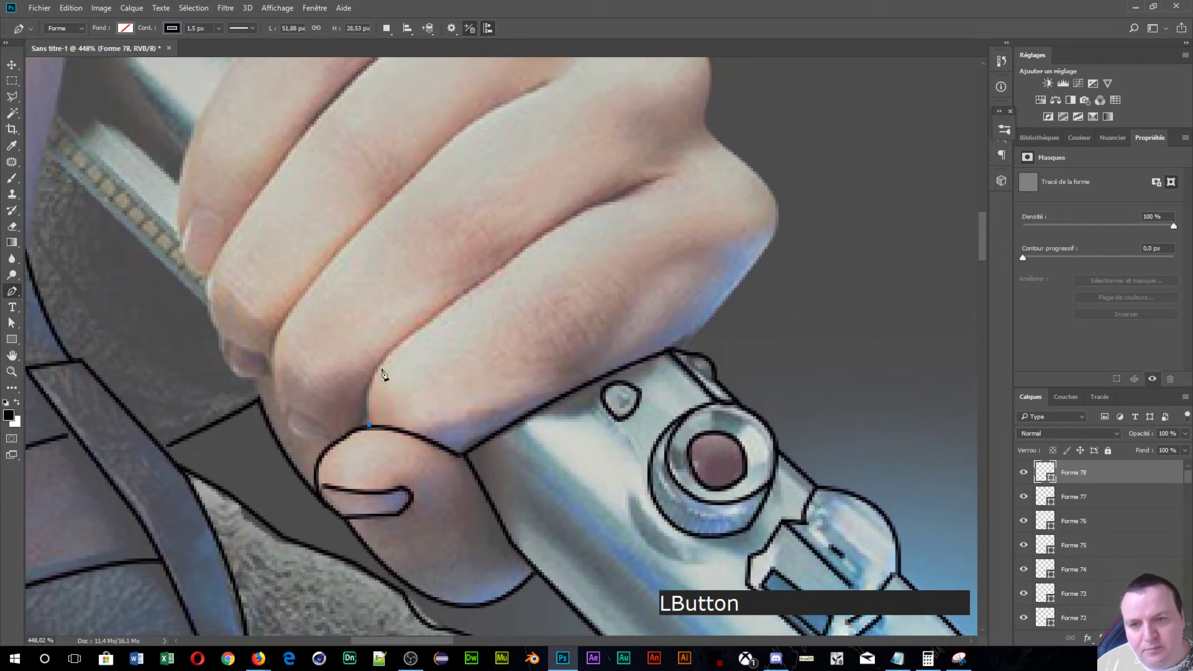
{"action": "left_click_drag", "start_coordinate": [400, 344], "coordinate": [441, 308]}
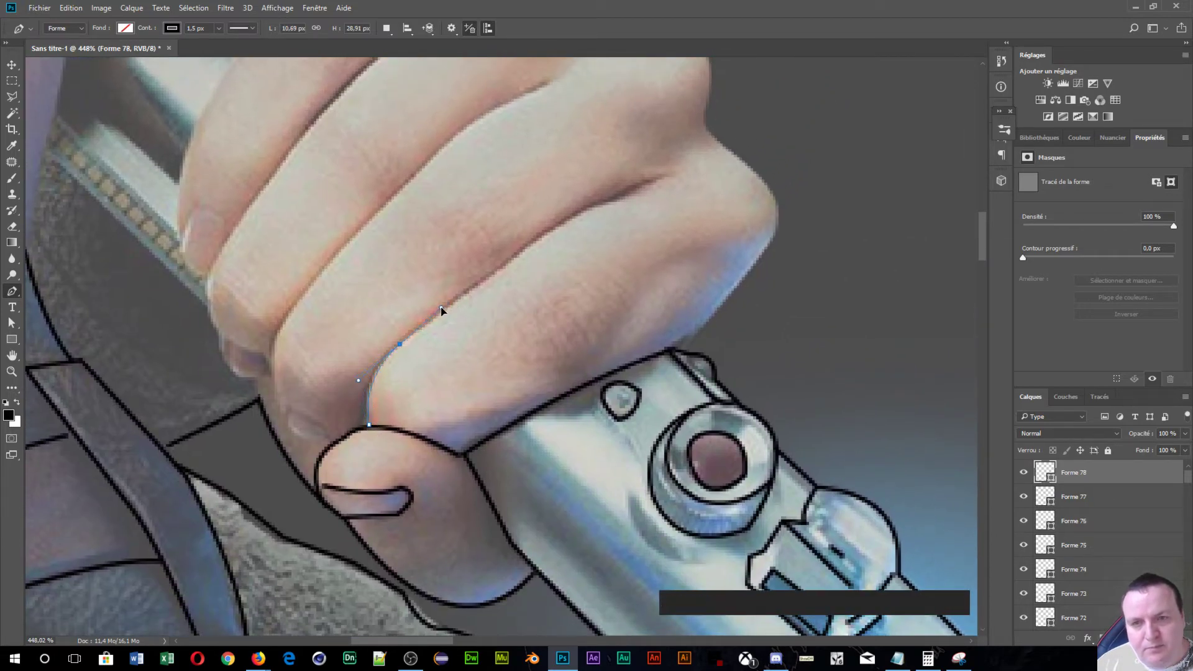
{"action": "left_click_drag", "start_coordinate": [400, 345], "coordinate": [417, 326]}
{"action": "key", "text": "ctrl+alt+z"}
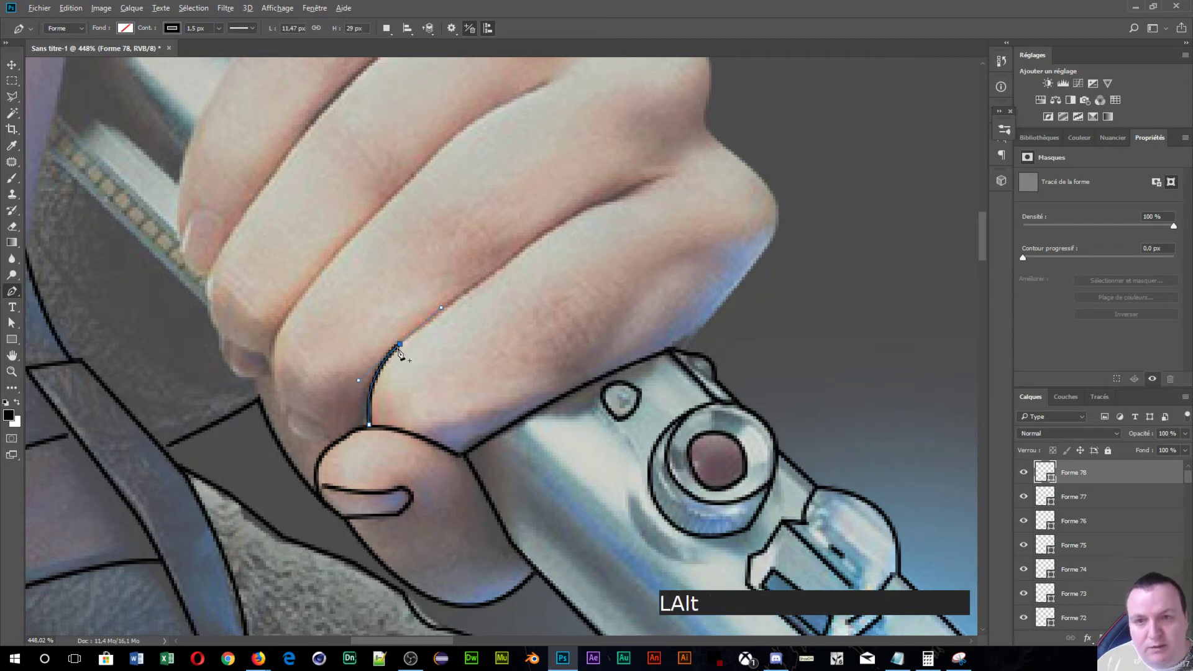
{"action": "left_click", "coordinate": [402, 348], "text": "alt"}
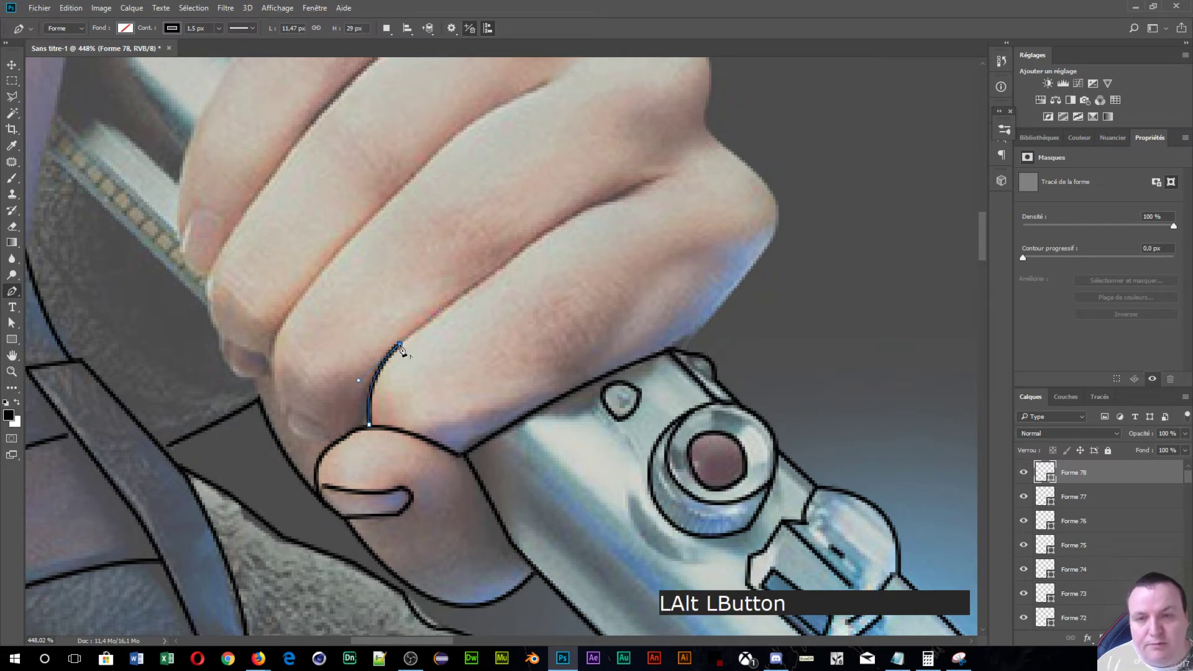
{"action": "left_click_drag", "start_coordinate": [650, 182], "coordinate": [731, 167]}
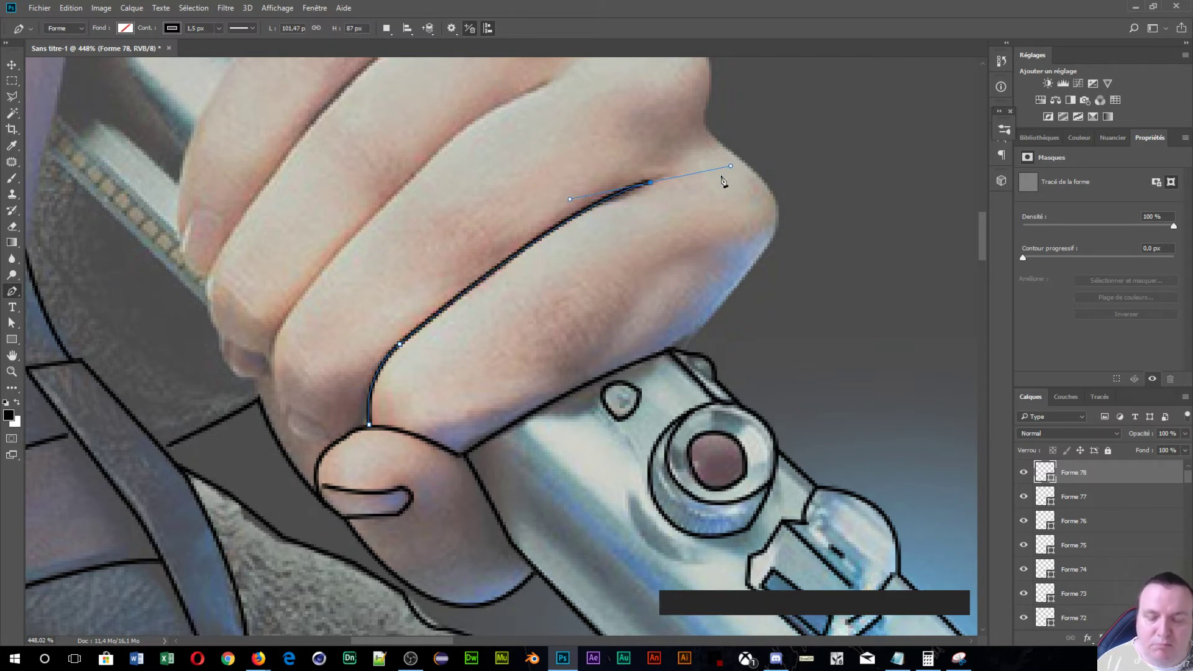
{"action": "key", "text": "Return"}
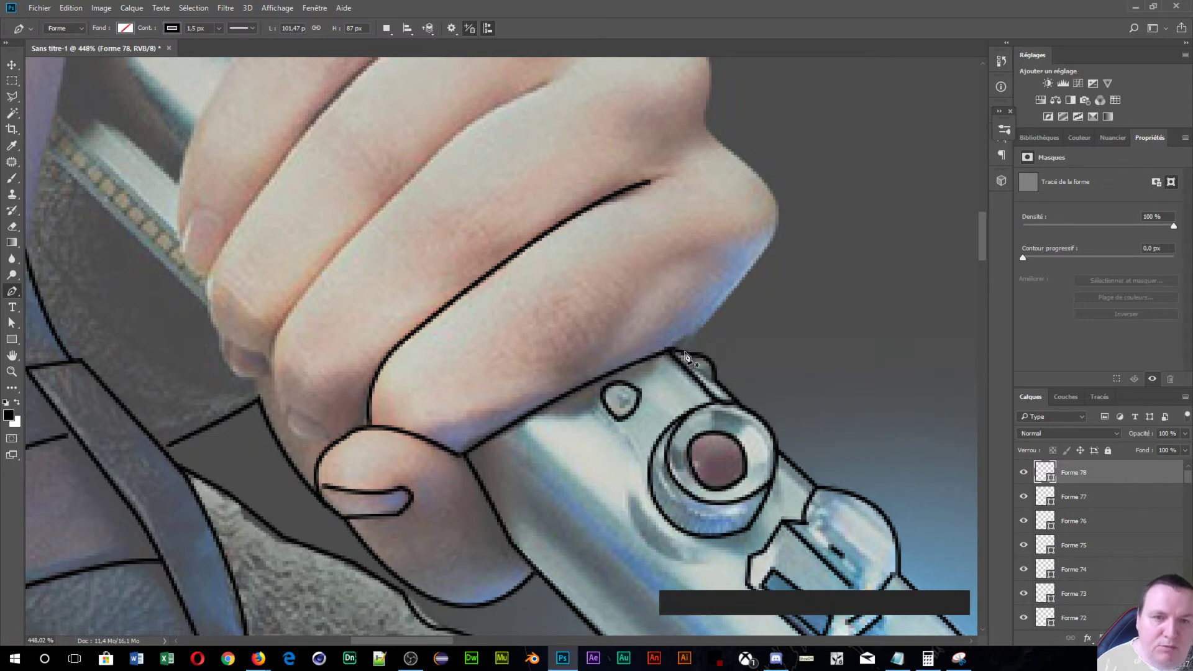
- Start a new path at the hilt's upper corner and trace around the lowest knuckle, about 35 × 72 px
{"action": "left_click", "coordinate": [684, 352]}
{"action": "left_click_drag", "start_coordinate": [774, 237], "coordinate": [782, 231]}
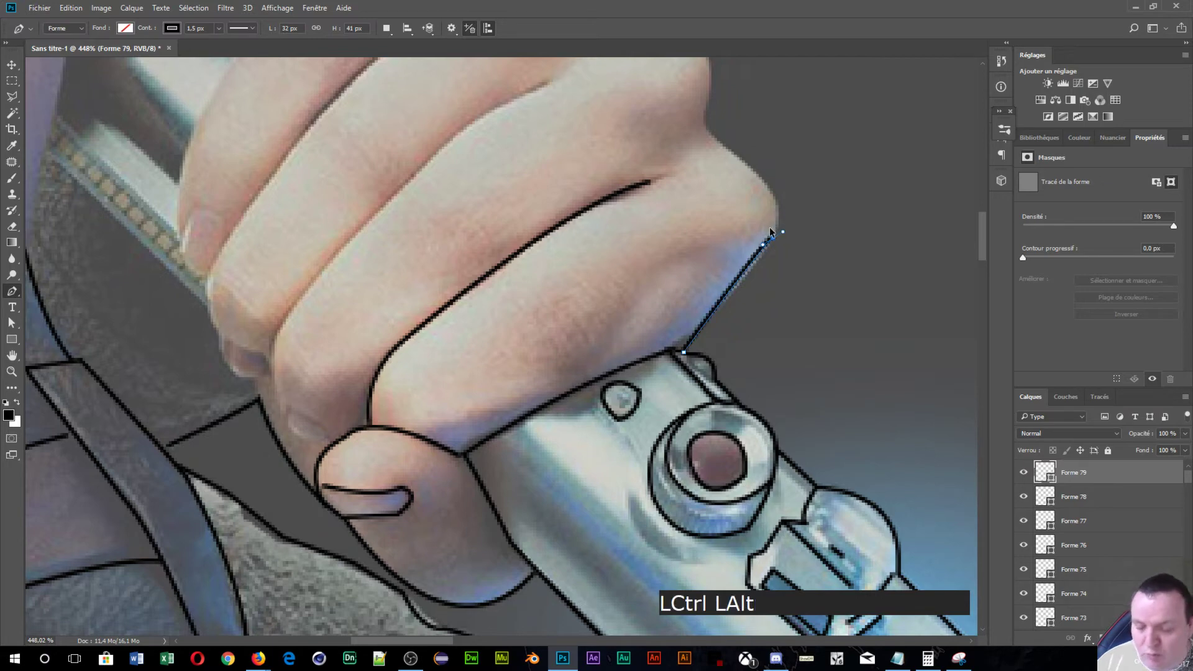
{"action": "key", "text": "ctrl+alt+z"}
{"action": "left_click", "coordinate": [768, 240]}
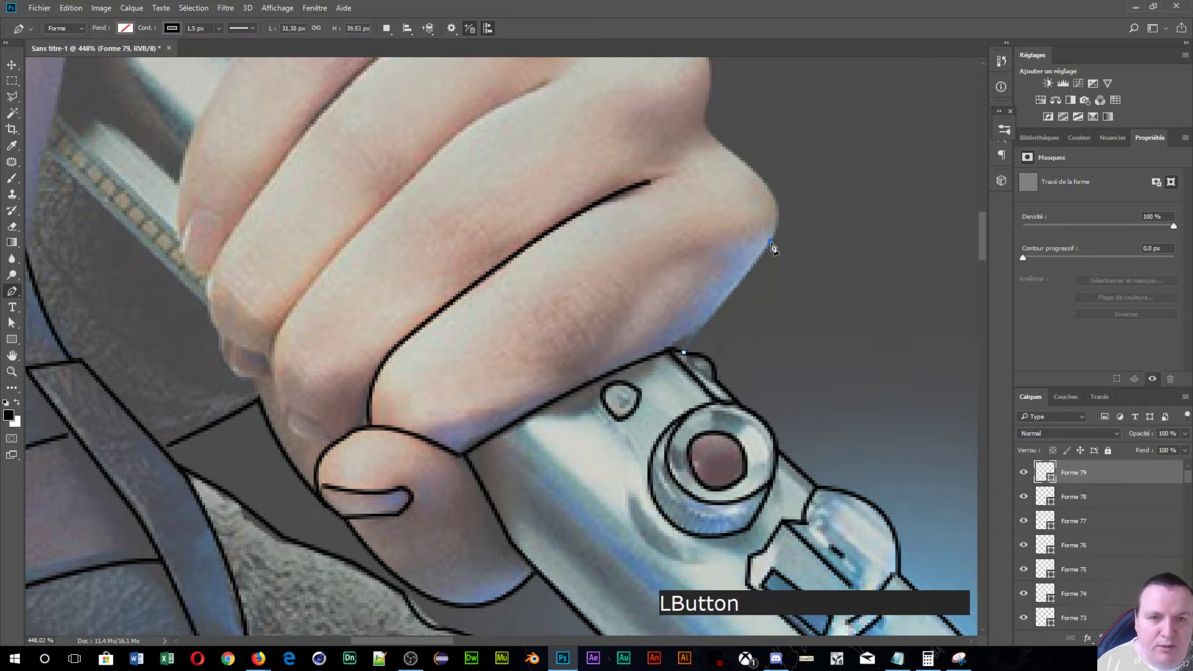
{"action": "left_click_drag", "start_coordinate": [769, 243], "coordinate": [768, 193]}
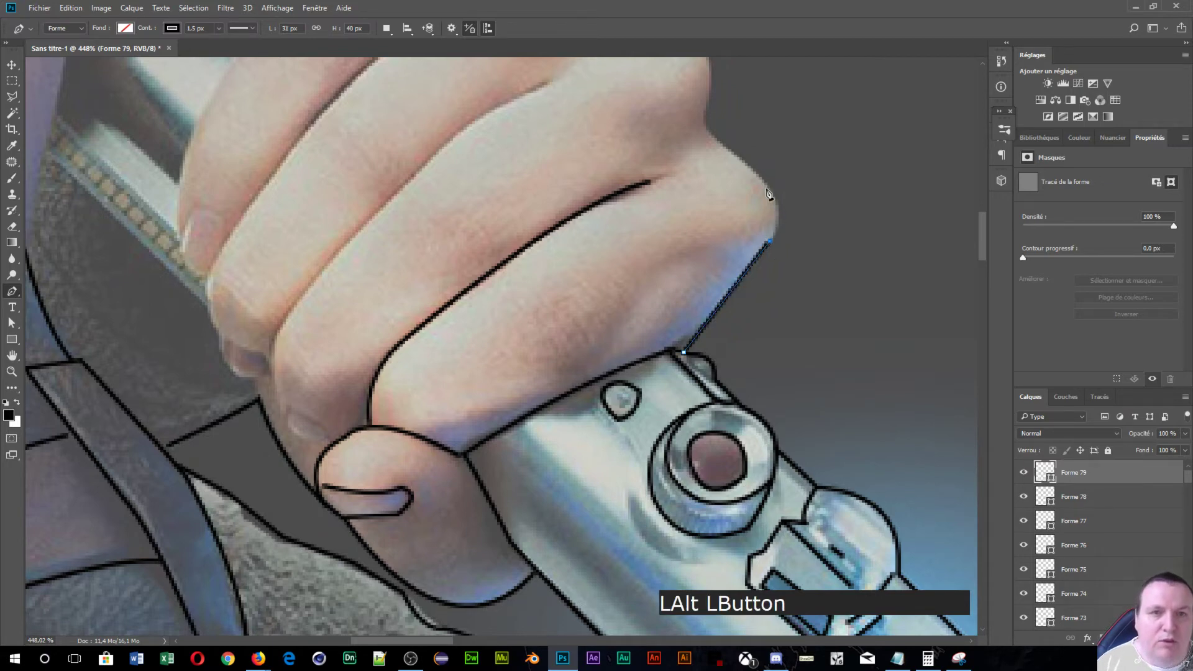
{"action": "left_click", "coordinate": [731, 152]}
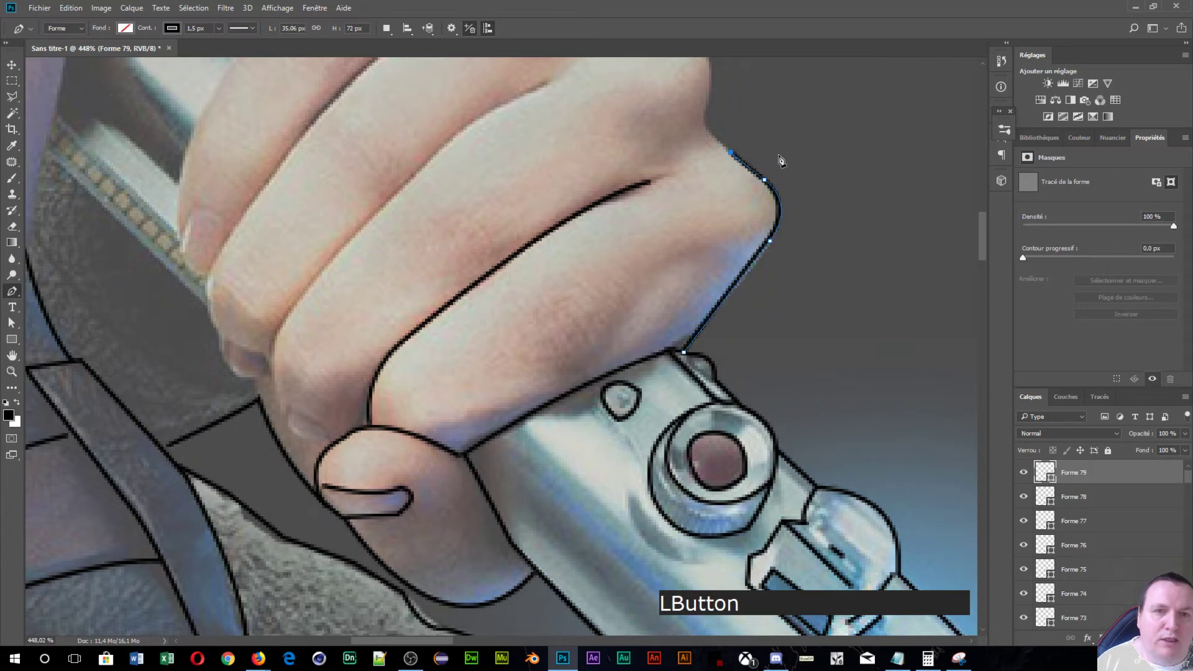
- Continue the path through the hollow and around the second knuckle to a corner point, about 37 × 115 px overall
{"action": "mouse_move", "coordinate": [717, 114]}
{"action": "left_mouse_down"}
{"action": "mouse_move", "coordinate": [769, 138]}
{"action": "mouse_move", "coordinate": [722, 306]}
{"action": "mouse_move", "coordinate": [669, 327]}
{"action": "mouse_move", "coordinate": [670, 280]}
{"action": "mouse_move", "coordinate": [679, 288]}
{"action": "left_mouse_up"}
{"action": "left_click", "coordinate": [669, 326]}
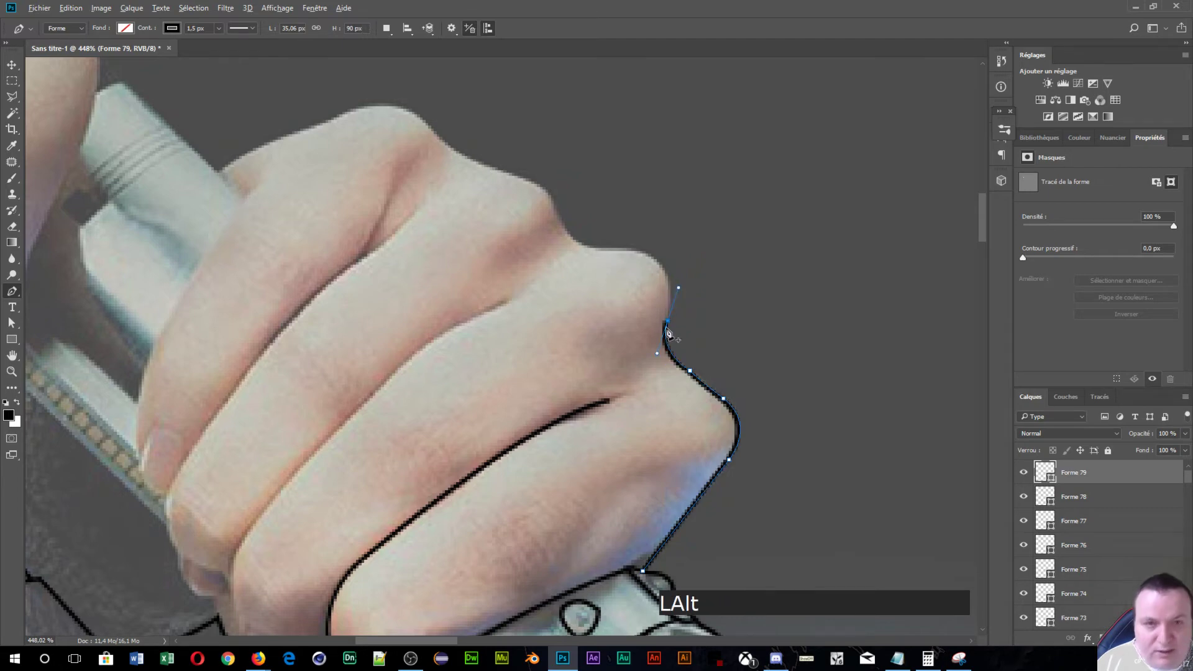
{"action": "left_click", "coordinate": [669, 327], "text": "alt"}
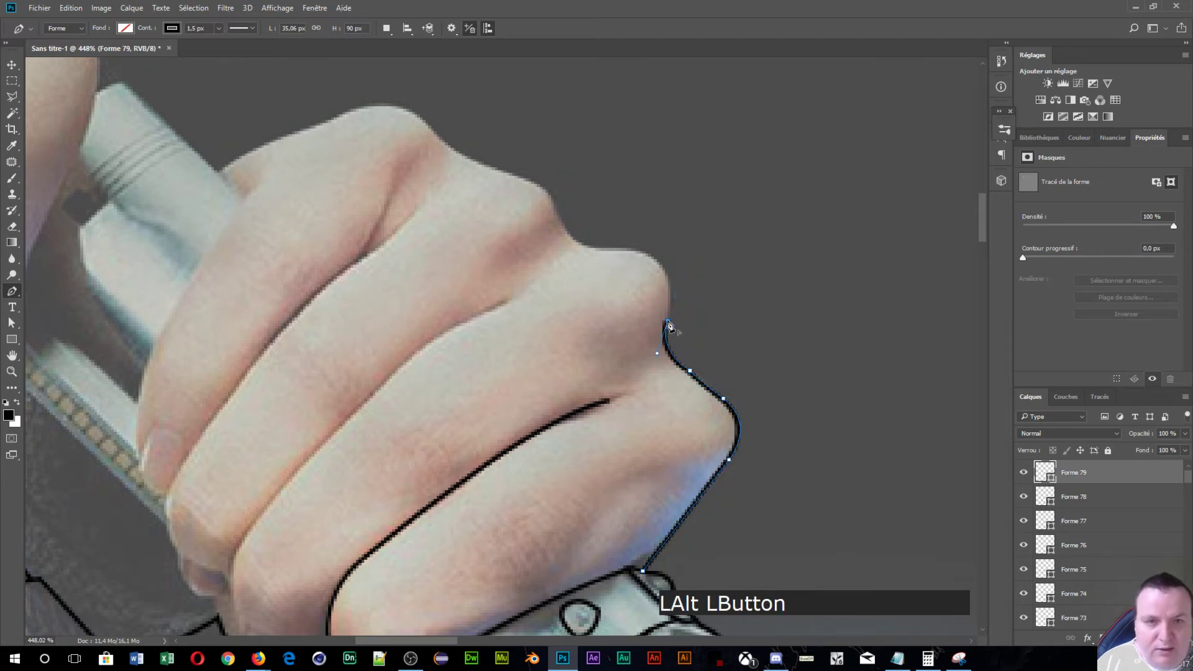
{"action": "mouse_move", "coordinate": [638, 251]}
{"action": "left_mouse_down"}
{"action": "mouse_move", "coordinate": [590, 242]}
{"action": "mouse_move", "coordinate": [597, 251]}
{"action": "left_mouse_up"}
{"action": "left_click", "coordinate": [638, 252], "text": "alt"}
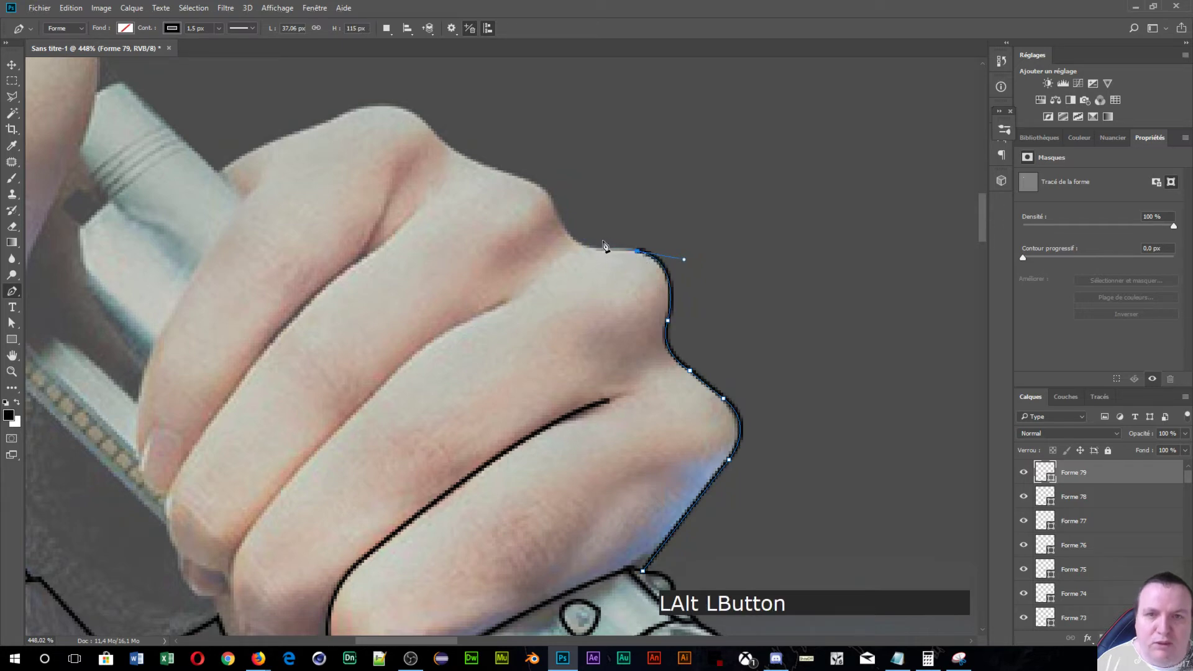
- Extend the hand outline through the next hollow and over the third knuckle, about 92 × 146 px overall, ending in a corner point
{"action": "left_click_drag", "start_coordinate": [563, 220], "coordinate": [548, 180]}
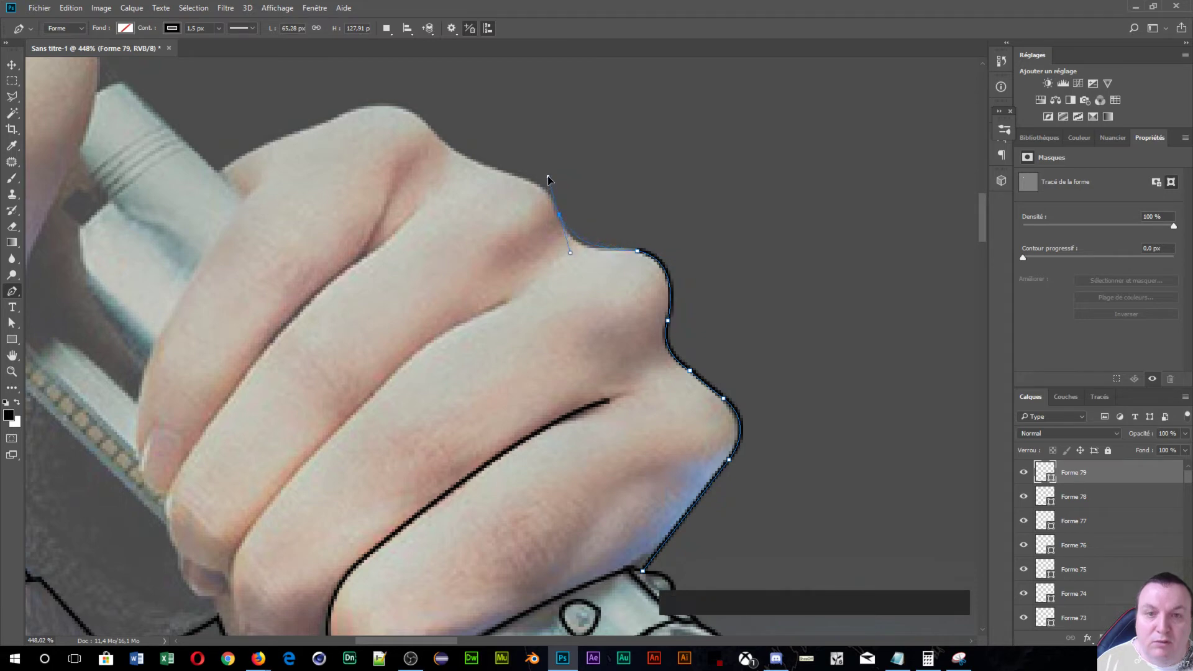
{"action": "left_click", "coordinate": [561, 218], "text": "alt"}
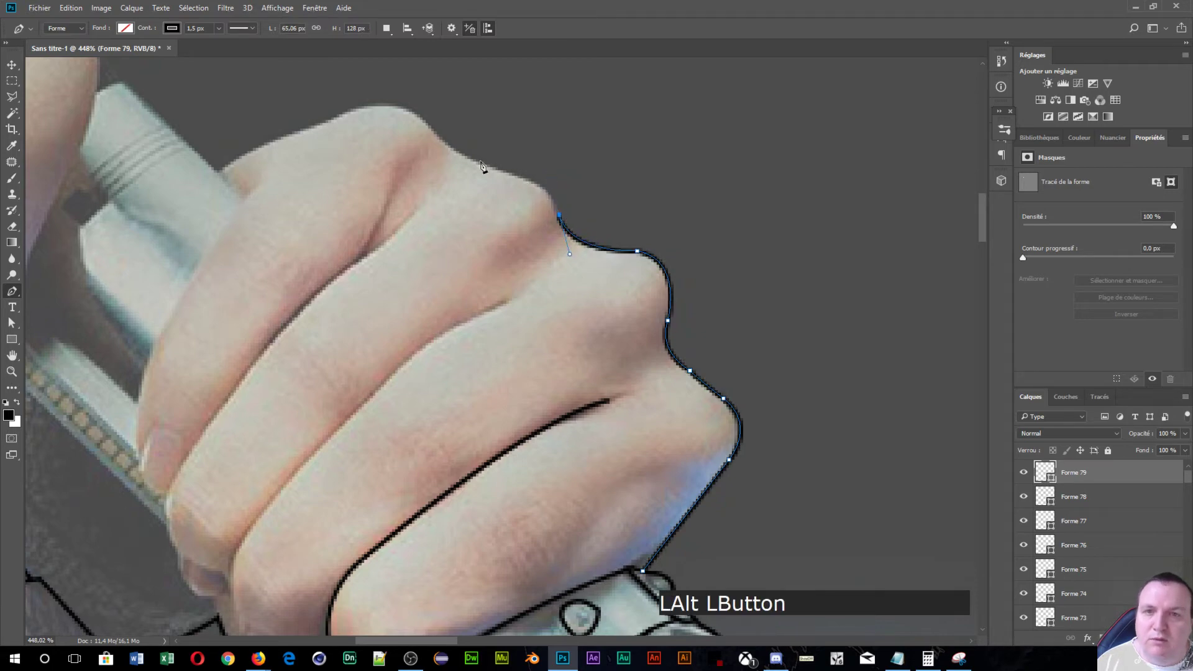
{"action": "left_click_drag", "start_coordinate": [485, 166], "coordinate": [408, 149]}
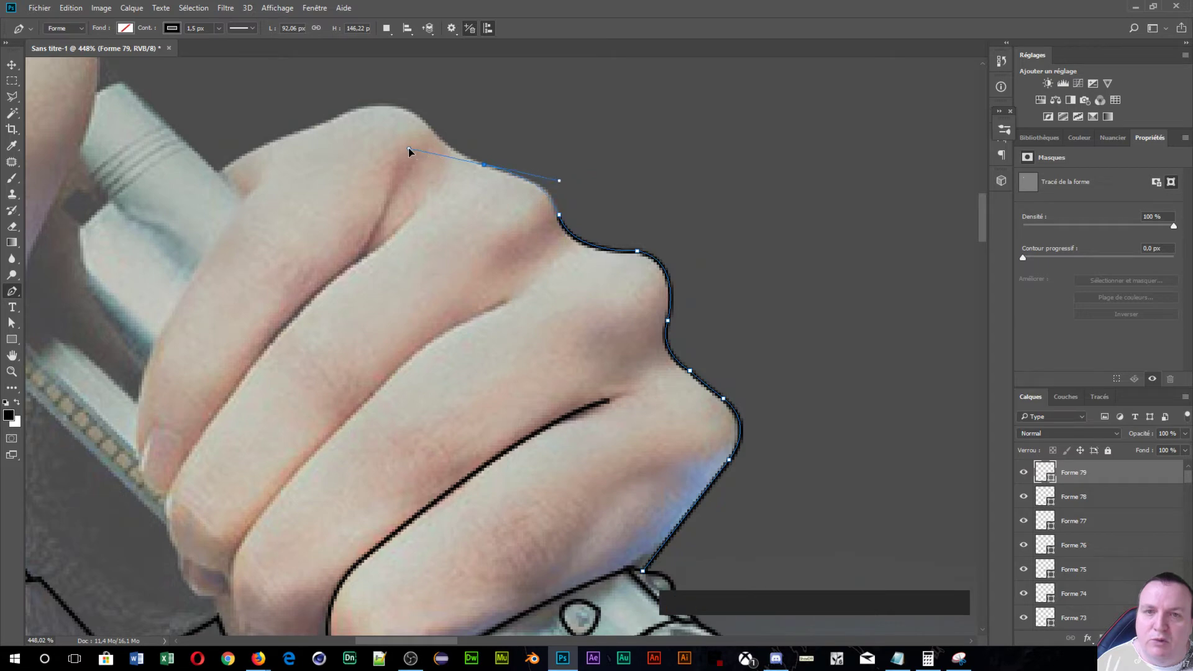
{"action": "left_click", "coordinate": [485, 167], "text": "alt"}
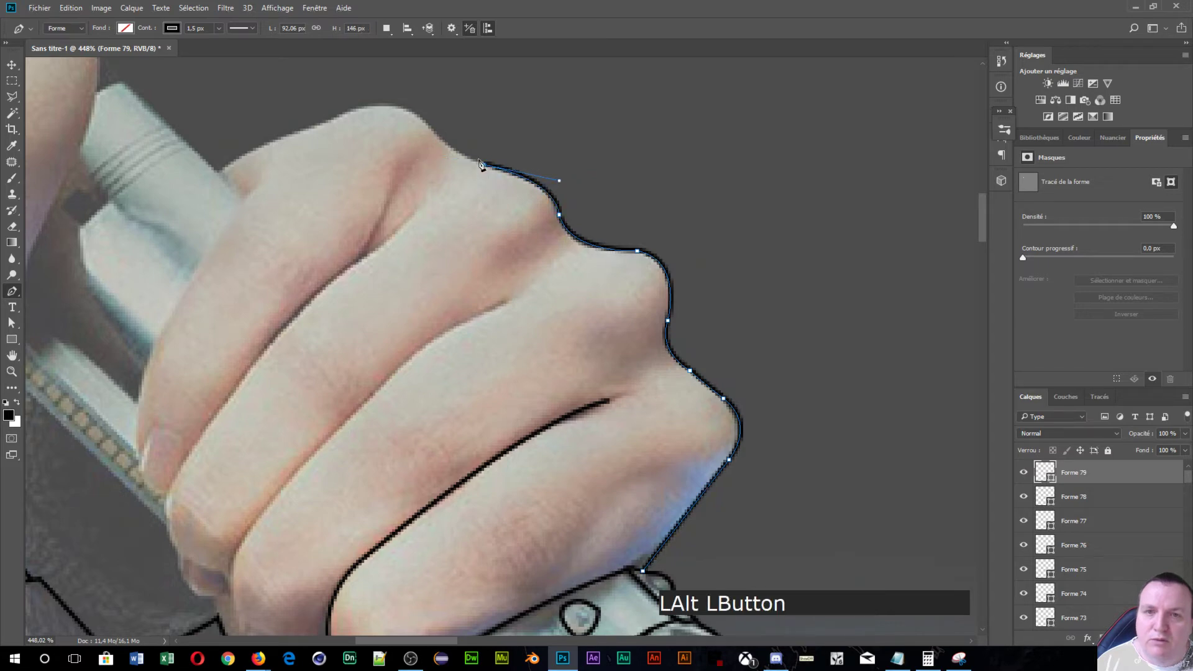
- Carry the hand outline over the uppermost knuckle and down to the hilt's edge, about 187 × 169 px overall
{"action": "left_click", "coordinate": [417, 113]}
{"action": "left_click_drag", "start_coordinate": [415, 107], "coordinate": [414, 90]}
{"action": "left_click_drag", "start_coordinate": [491, 265], "coordinate": [655, 309]}
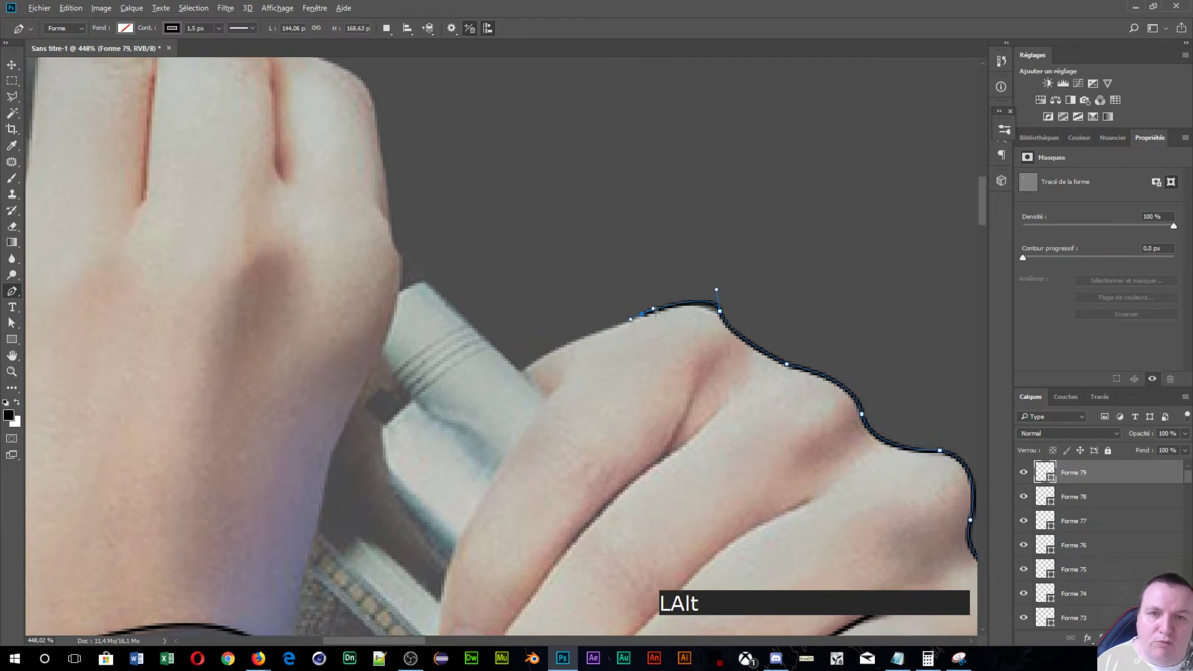
{"action": "left_click", "coordinate": [641, 315], "text": "alt"}
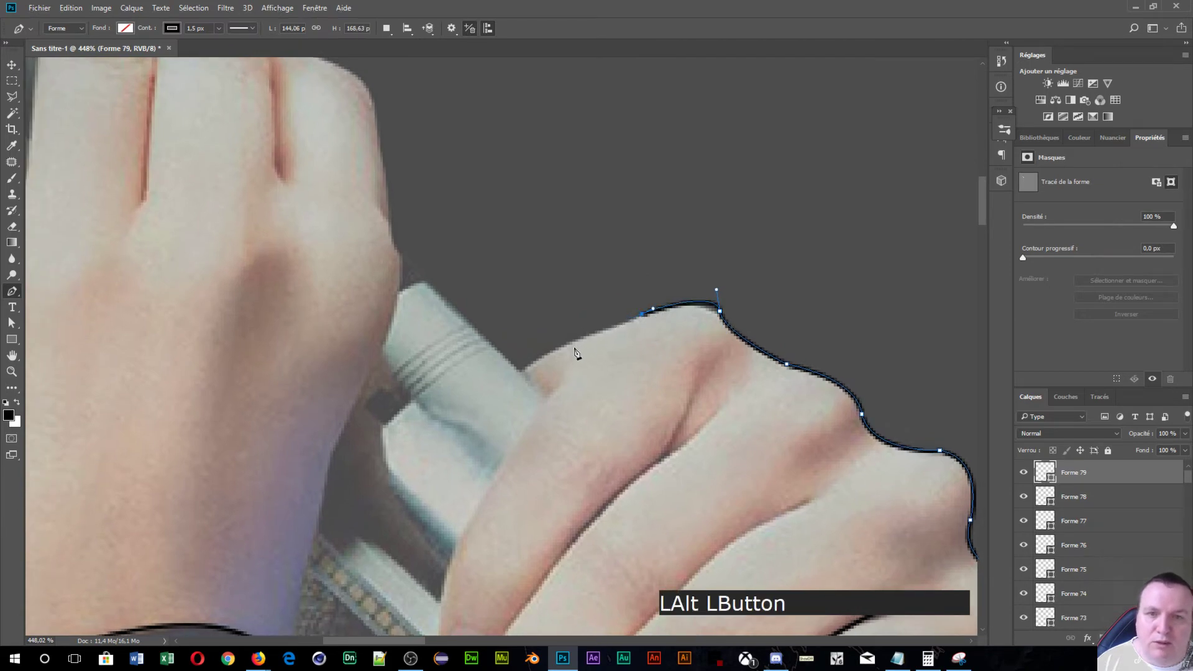
{"action": "left_click", "coordinate": [523, 373]}
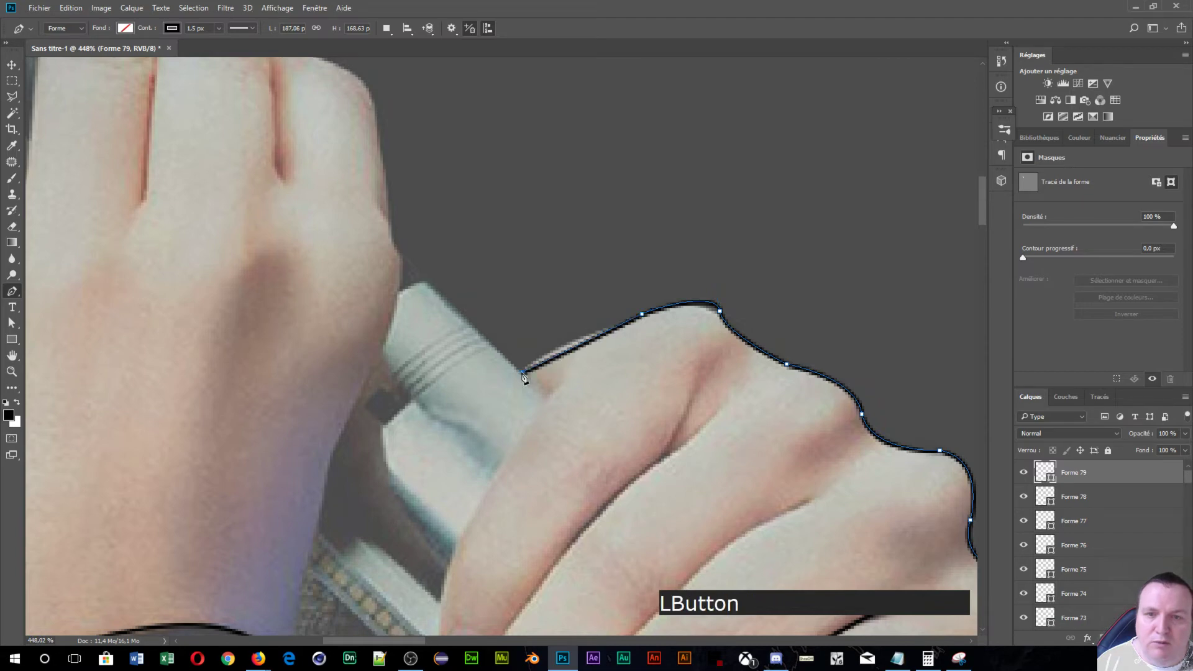
{"action": "key", "text": "ctrl+alt+z"}
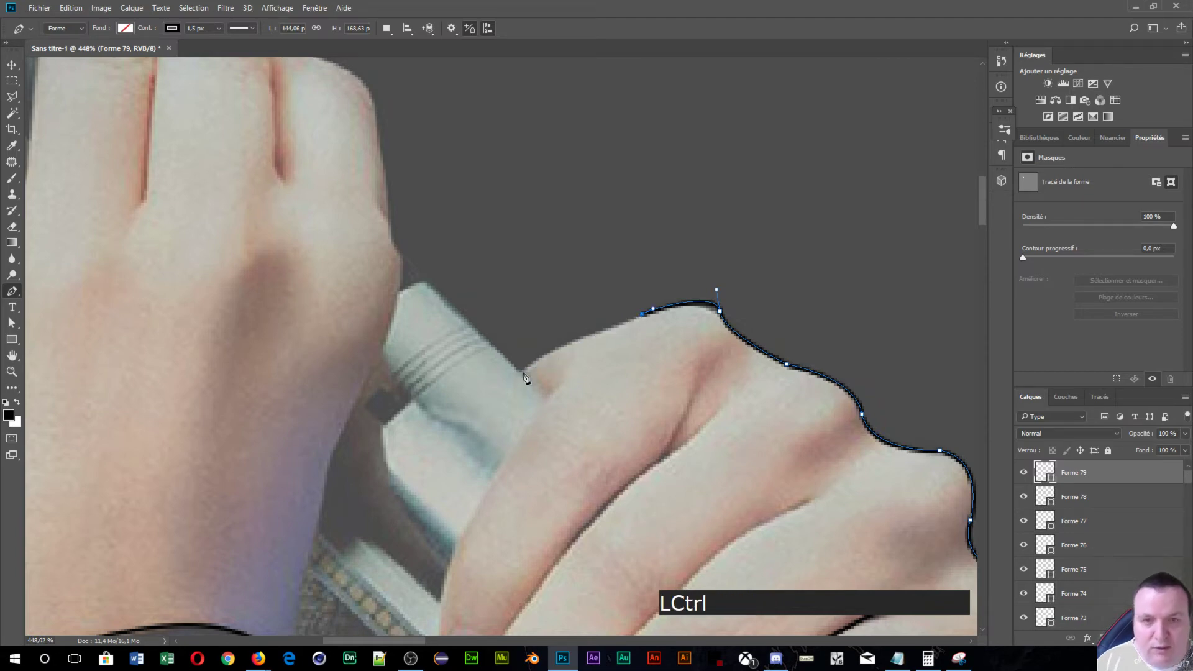
{"action": "mouse_move", "coordinate": [523, 373]}
{"action": "left_mouse_down"}
{"action": "mouse_move", "coordinate": [517, 387]}
{"action": "mouse_move", "coordinate": [558, 412]}
{"action": "mouse_move", "coordinate": [545, 399]}
{"action": "mouse_move", "coordinate": [673, 285]}
{"action": "mouse_move", "coordinate": [676, 243]}
{"action": "left_mouse_up"}
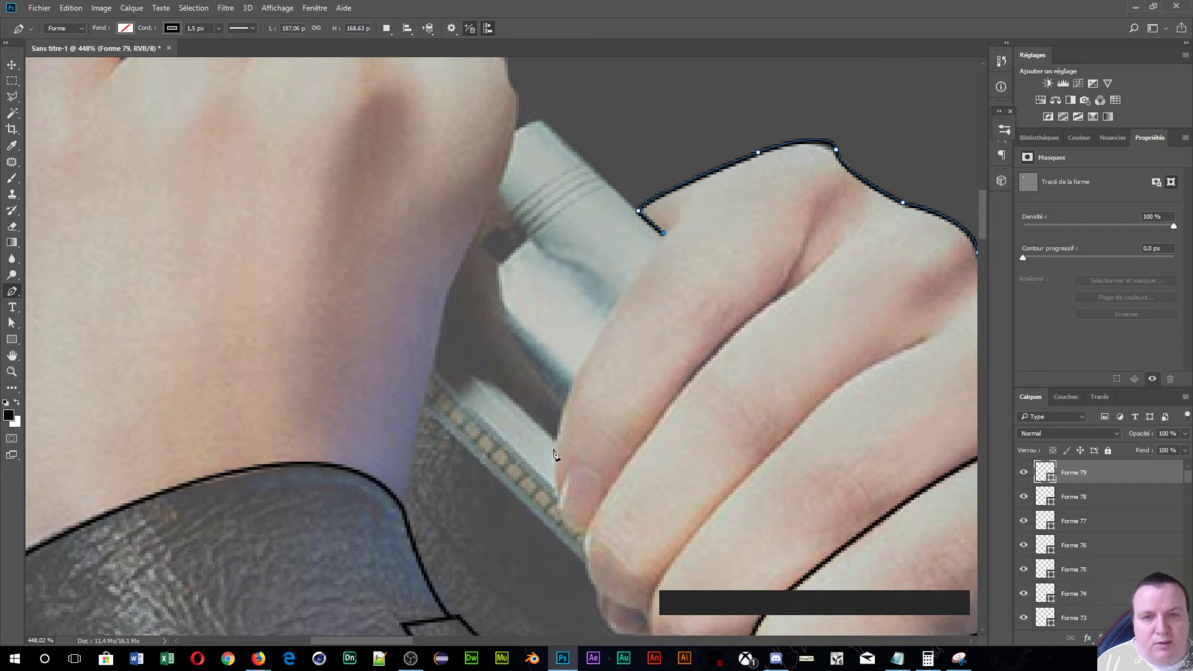
- Continue the path down the uppermost finger's outer edge beside the hilt to its fingertip, about 217 × 169 px overall
{"action": "left_click_drag", "start_coordinate": [555, 448], "coordinate": [561, 505]}
{"action": "left_click_drag", "start_coordinate": [600, 466], "coordinate": [610, 287]}
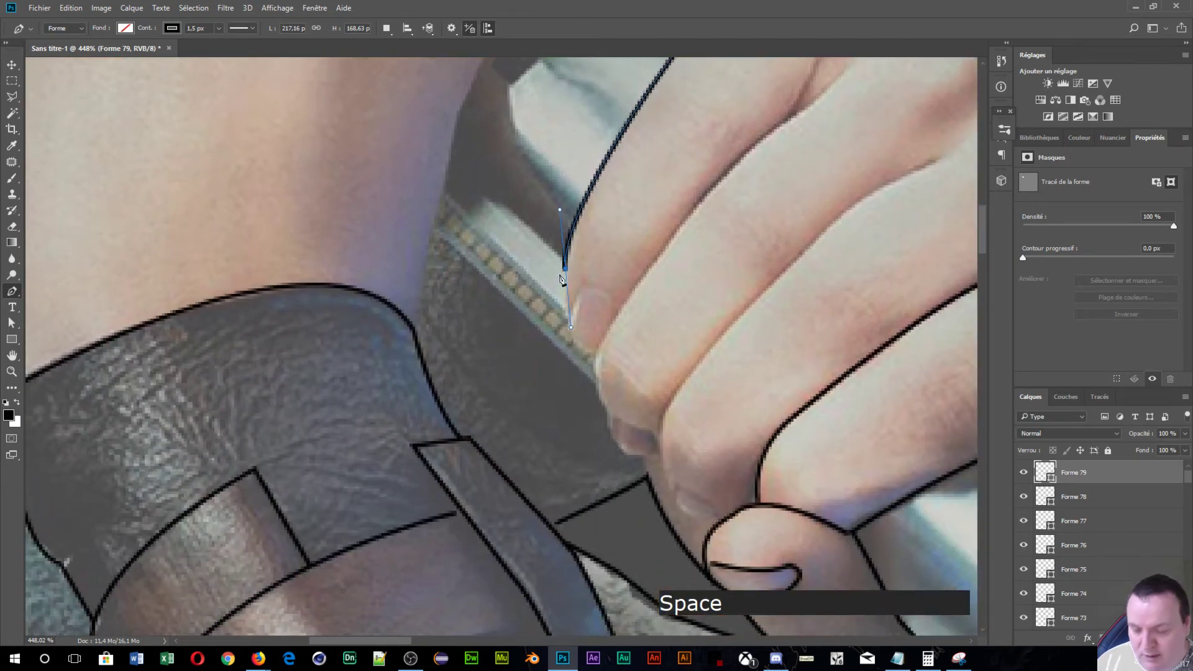
{"action": "left_click", "coordinate": [562, 271], "text": "alt"}
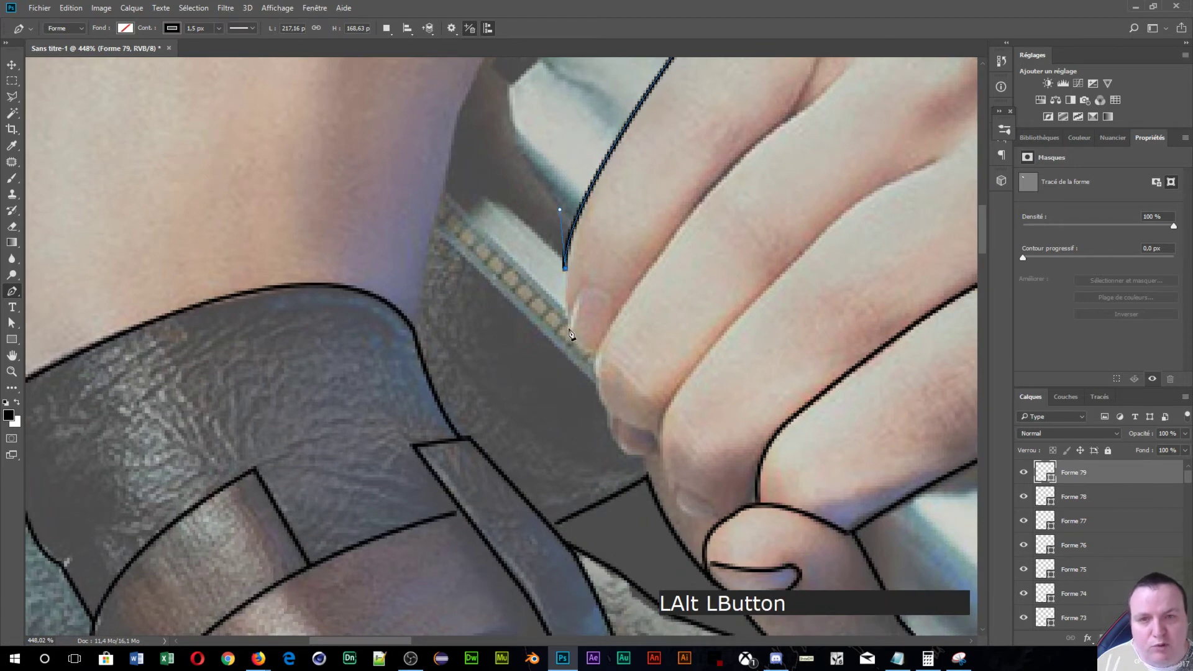
{"action": "left_click", "coordinate": [568, 324]}
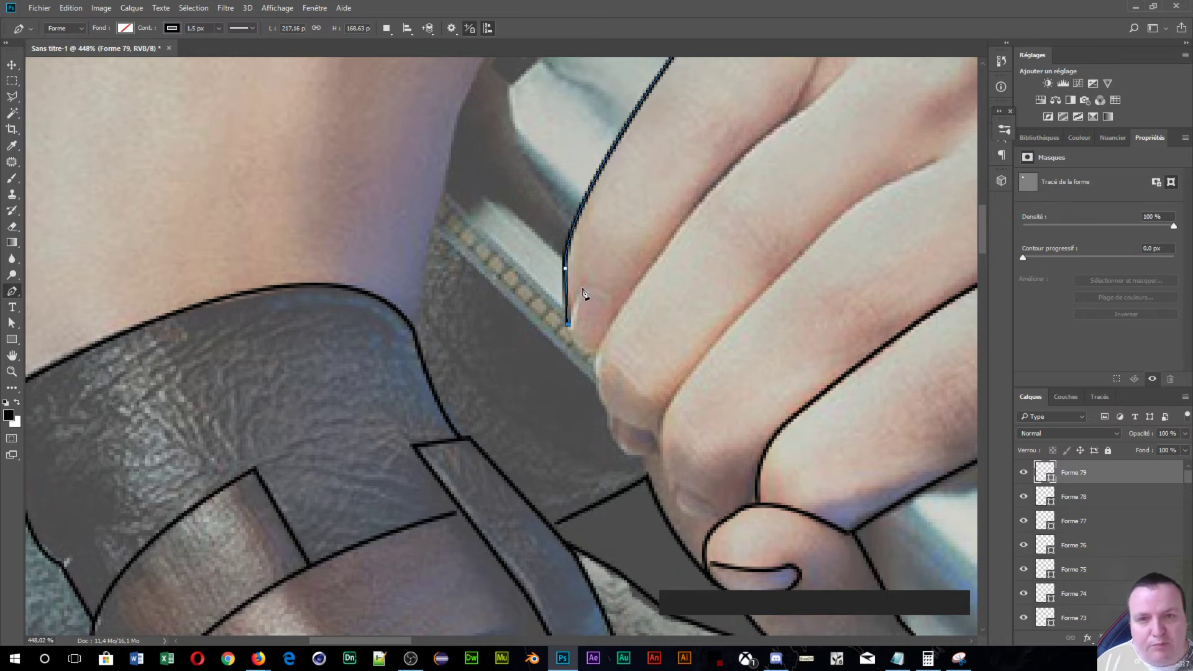
- Curve the path around the base of the uppermost finger's nail and down its other side
{"action": "left_click_drag", "start_coordinate": [588, 286], "coordinate": [600, 287]}
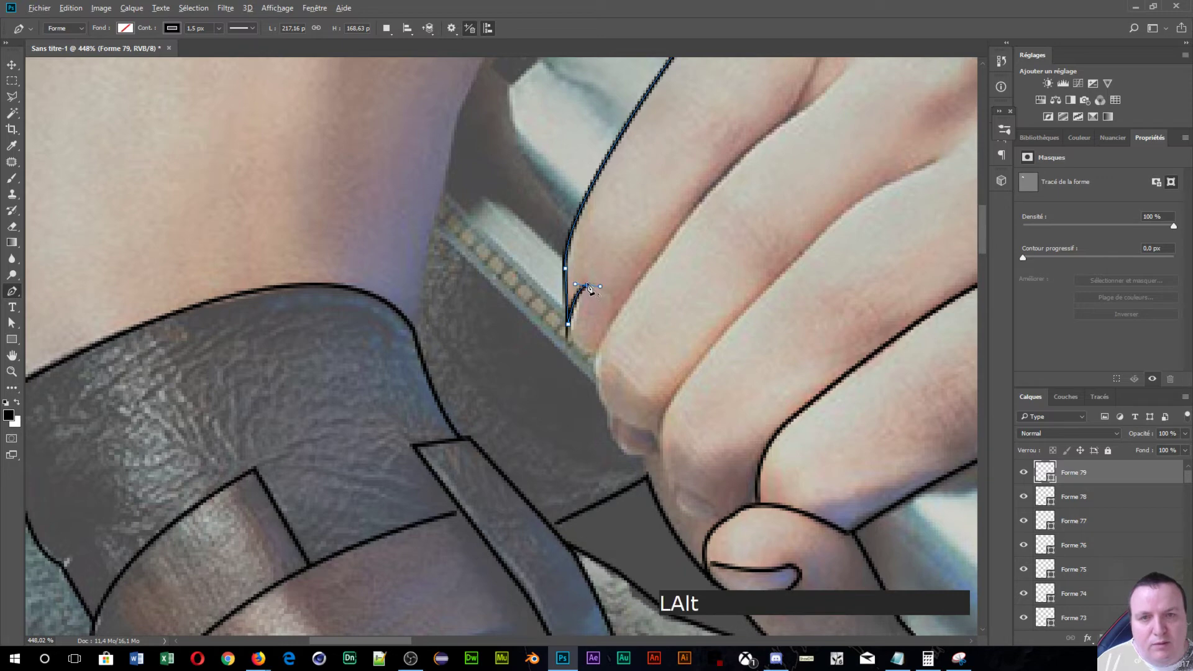
{"action": "left_click", "coordinate": [588, 285], "text": "alt"}
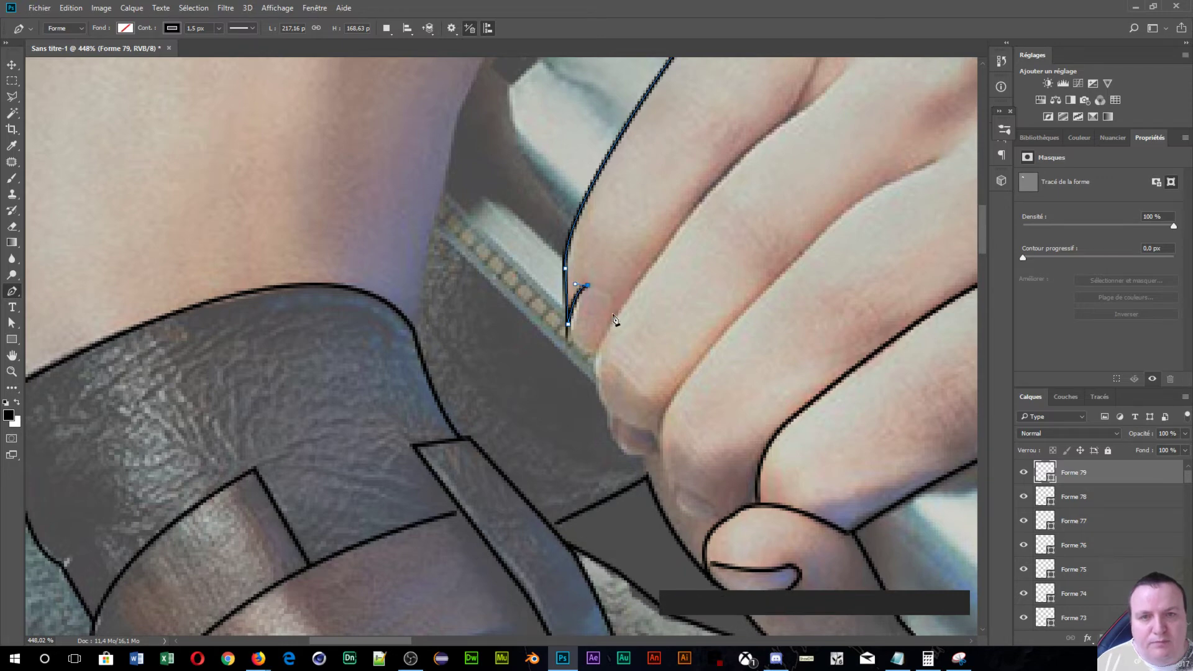
{"action": "left_click_drag", "start_coordinate": [613, 319], "coordinate": [607, 352]}
{"action": "key", "text": "space"}
{"action": "left_click_drag", "start_coordinate": [709, 267], "coordinate": [580, 418]}
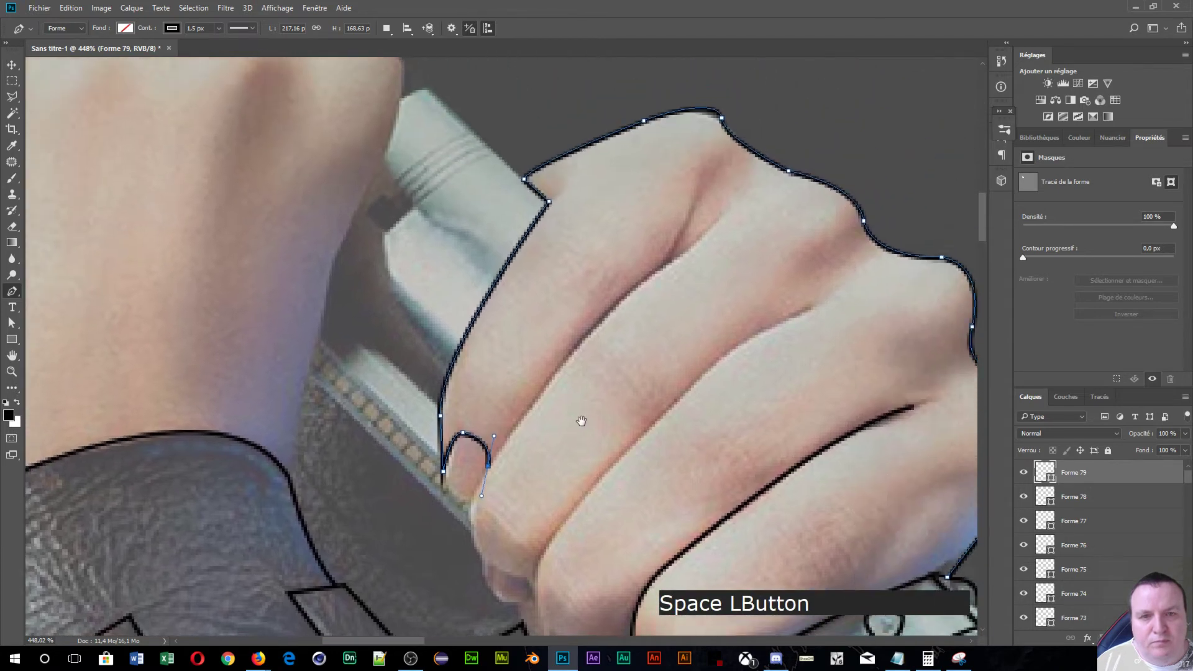
- Trace the crease between the two uppermost fingers from the nail up towards the knuckle and finish the path
{"action": "left_click_drag", "start_coordinate": [616, 303], "coordinate": [674, 266]}
{"action": "key", "text": "alt"}
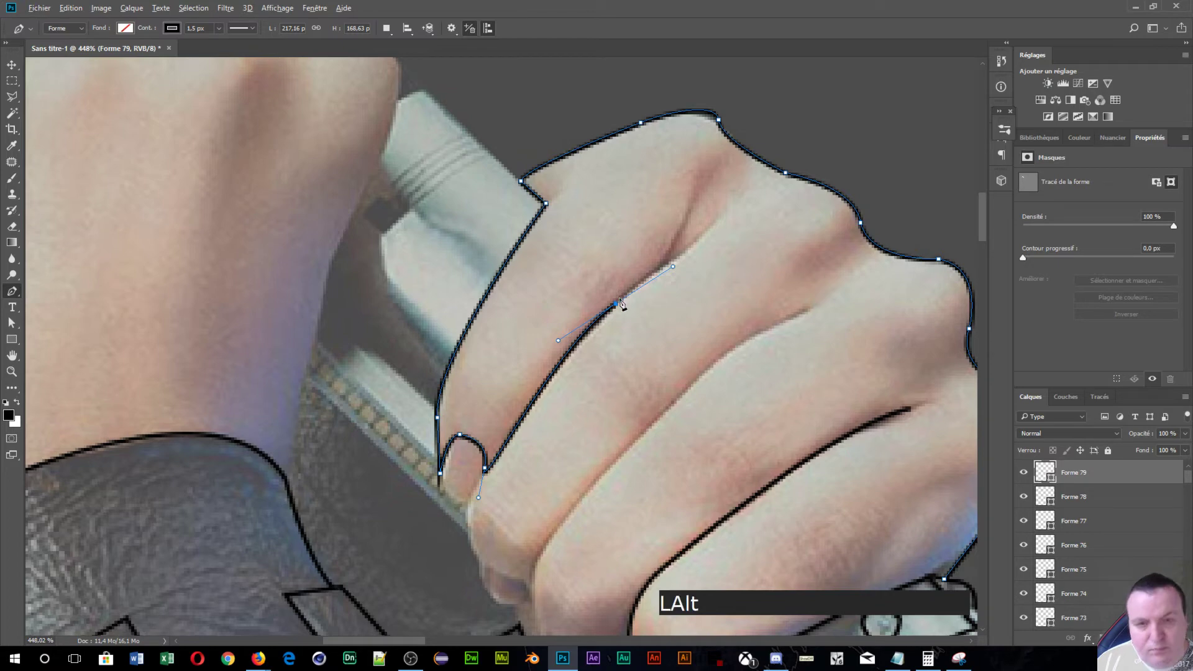
{"action": "left_click", "coordinate": [617, 304], "text": "alt"}
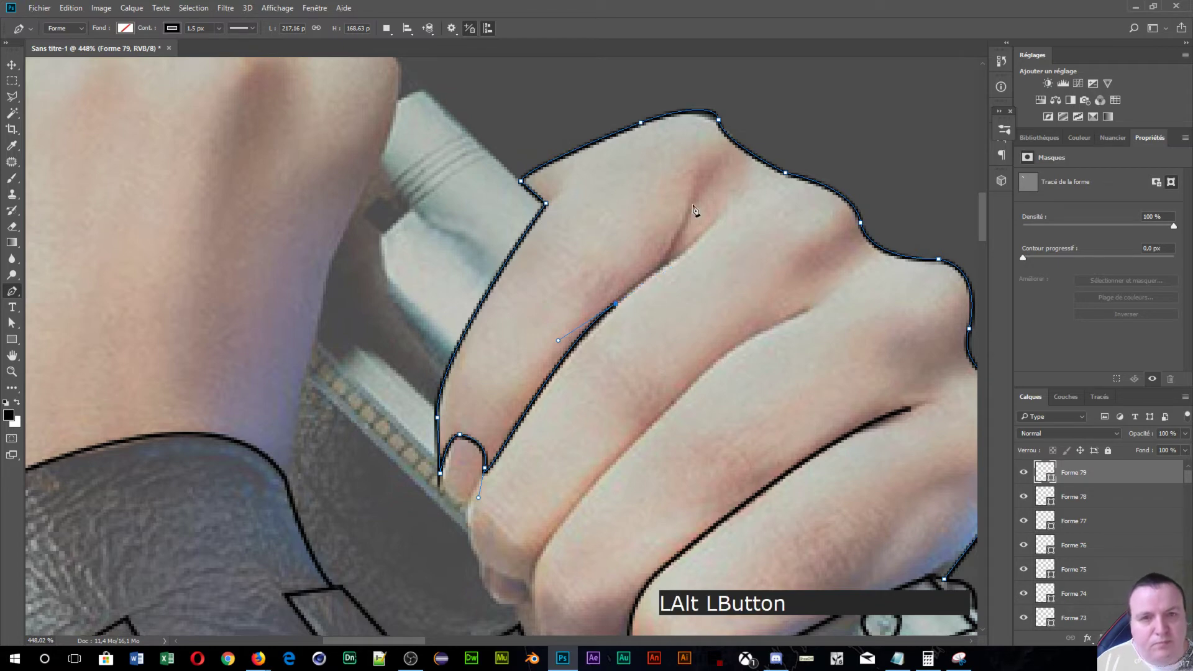
{"action": "left_click_drag", "start_coordinate": [694, 204], "coordinate": [698, 156]}
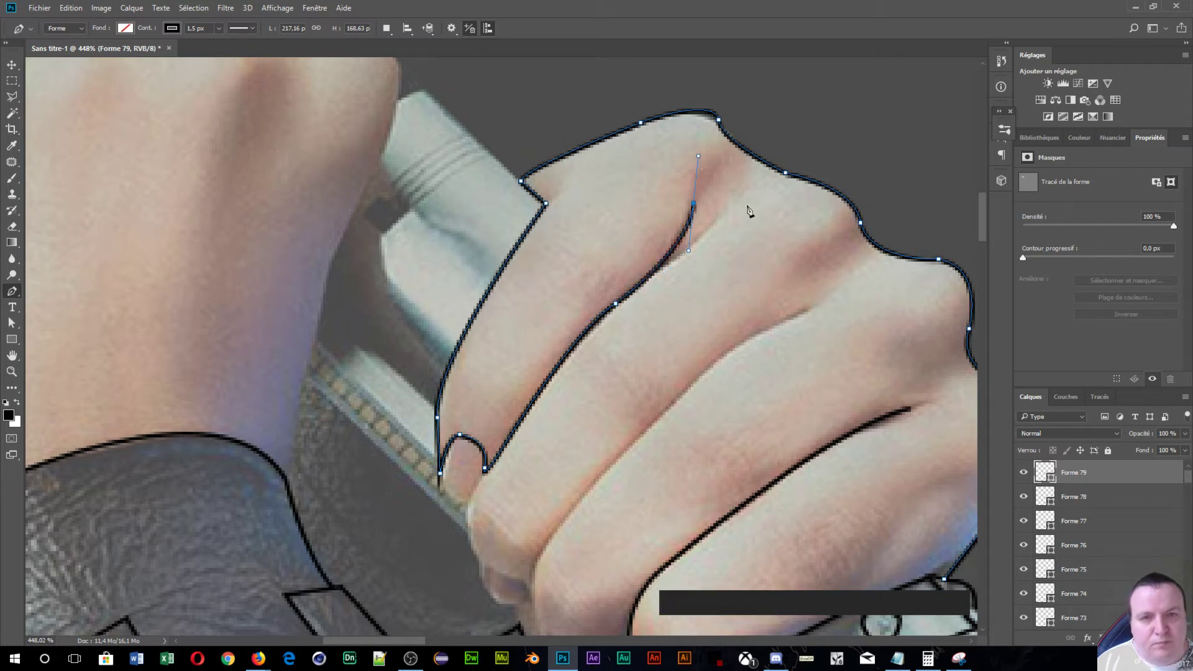
{"action": "key", "text": "Return"}
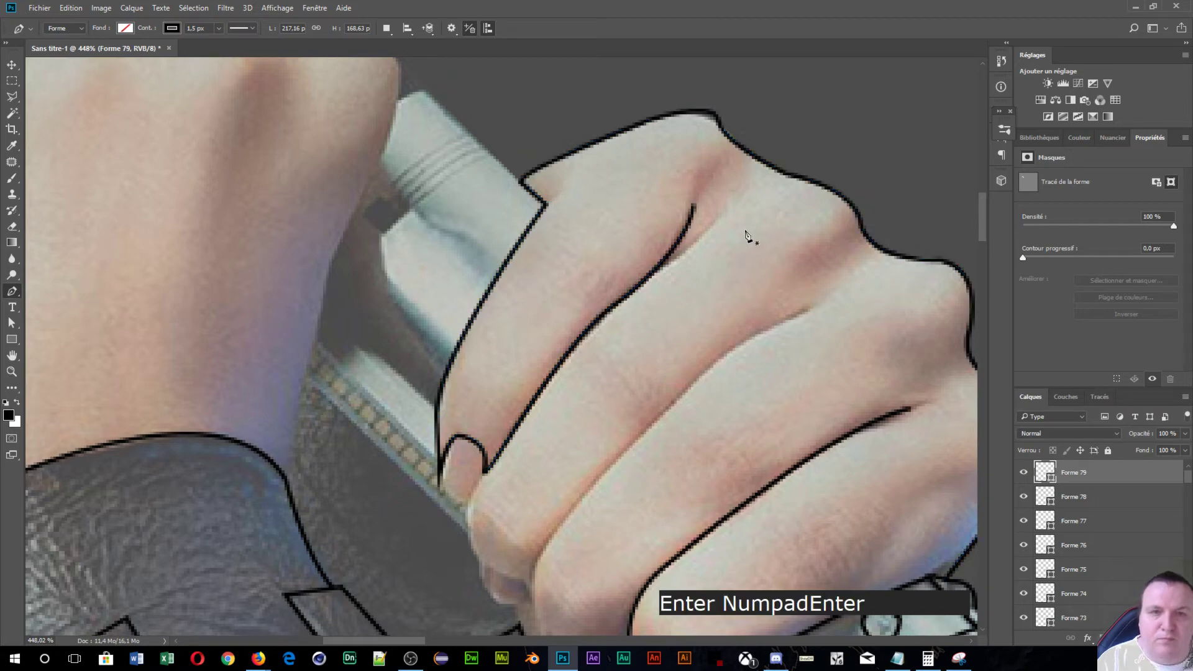
- Add a short separate crease line branching off the uppermost finger crease near the knuckle, about 22 × 18 px
{"action": "left_click", "coordinate": [712, 223]}
{"action": "left_click", "coordinate": [652, 273]}
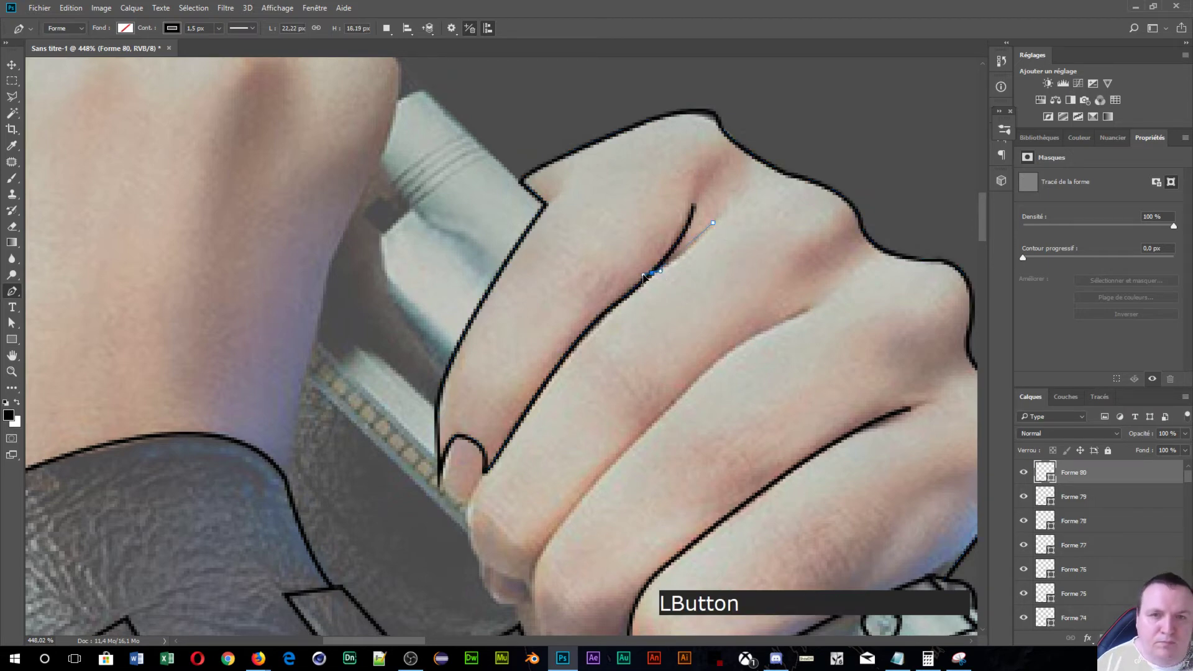
{"action": "key", "text": "Return"}
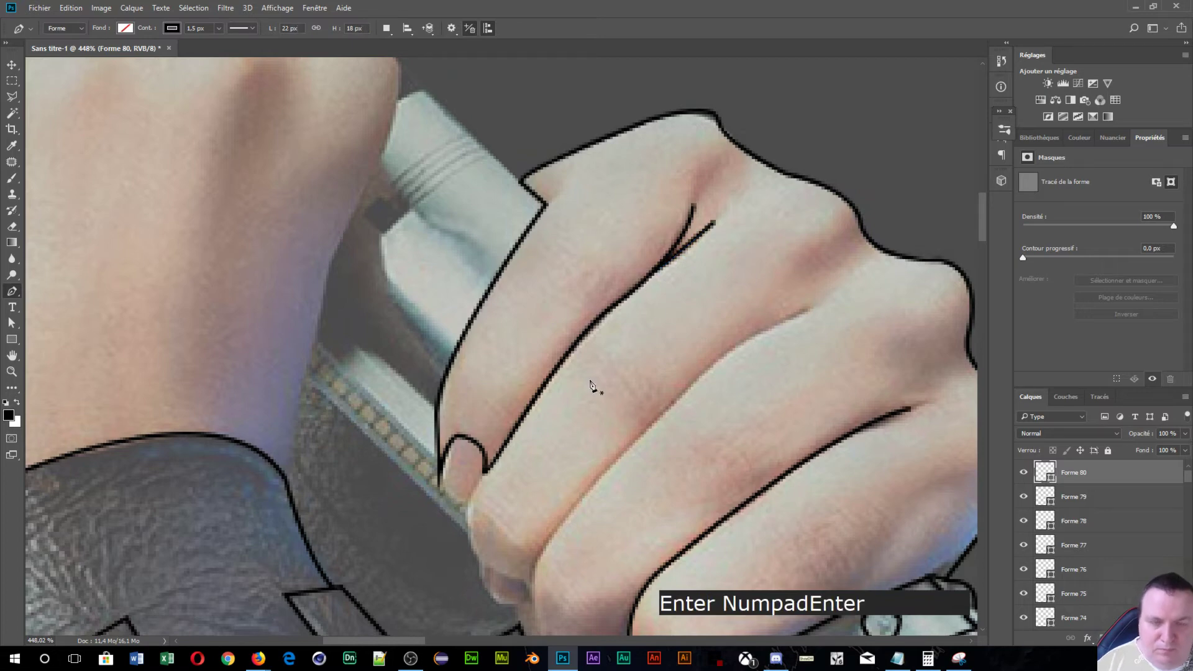
{"action": "left_click_drag", "start_coordinate": [585, 393], "coordinate": [636, 224]}
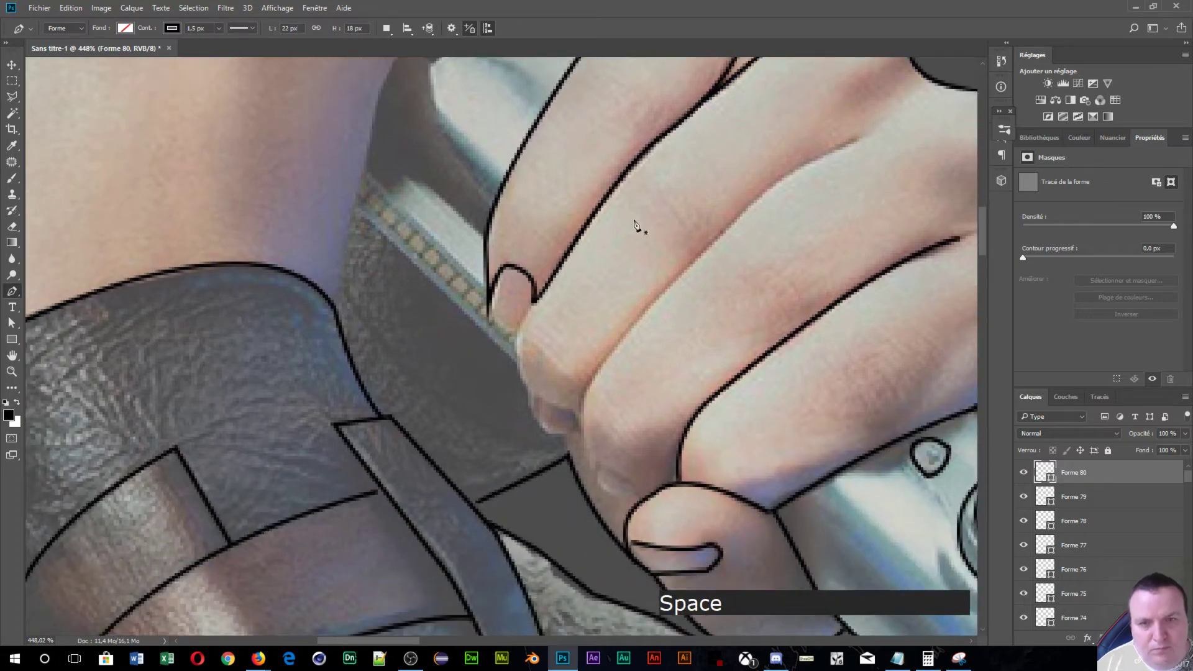
- Draw a curved line about 15 × 10 px around the uppermost finger's fingertip to close the lower end of its nail
{"action": "left_click", "coordinate": [489, 318]}
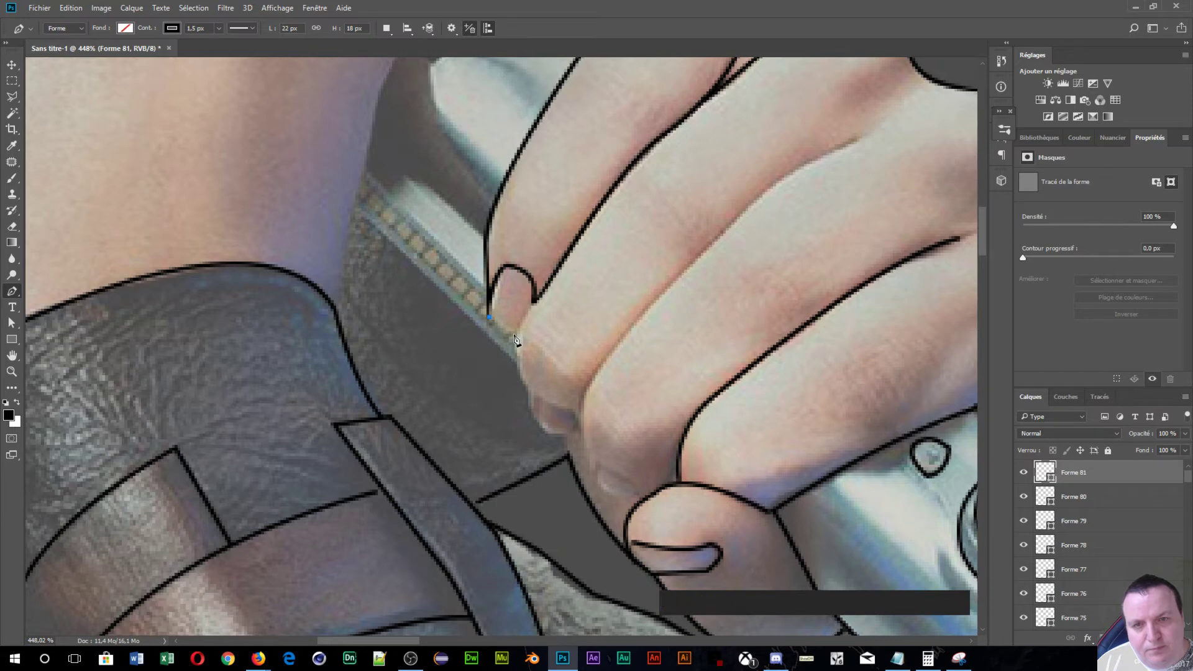
{"action": "left_click_drag", "start_coordinate": [532, 306], "coordinate": [557, 250]}
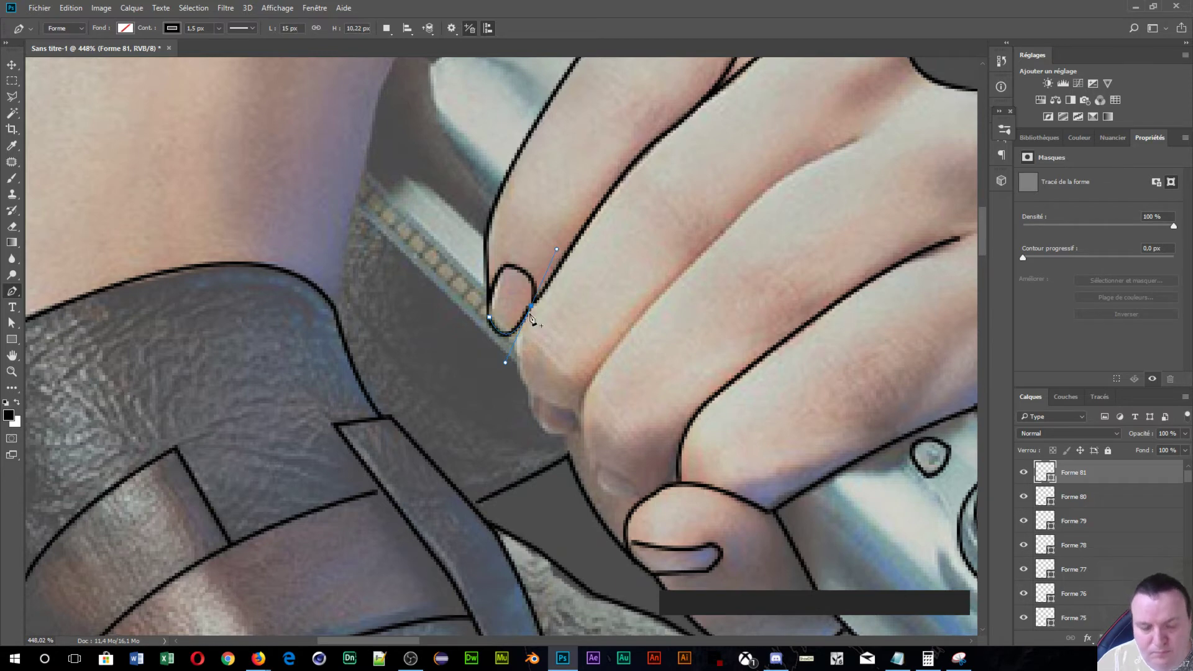
{"action": "key", "text": "Return"}
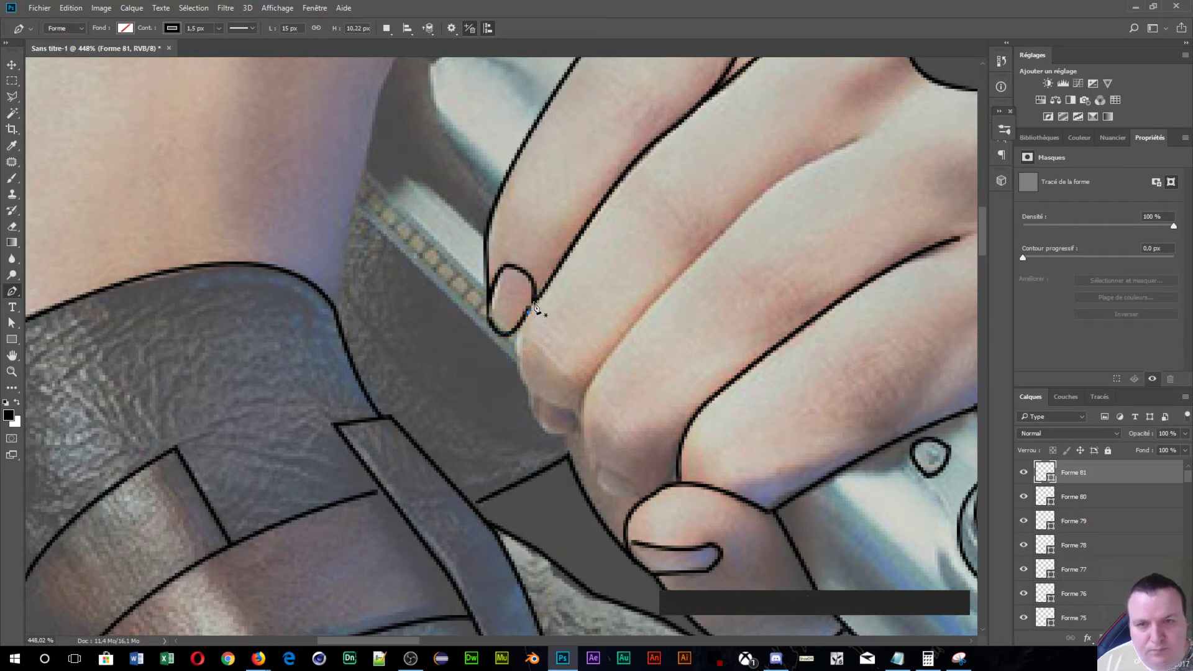
- Outline the second finger's tip from beside the uppermost nail, around its end and up to the next crease, about 24 × 47 px
{"action": "left_click", "coordinate": [534, 303]}
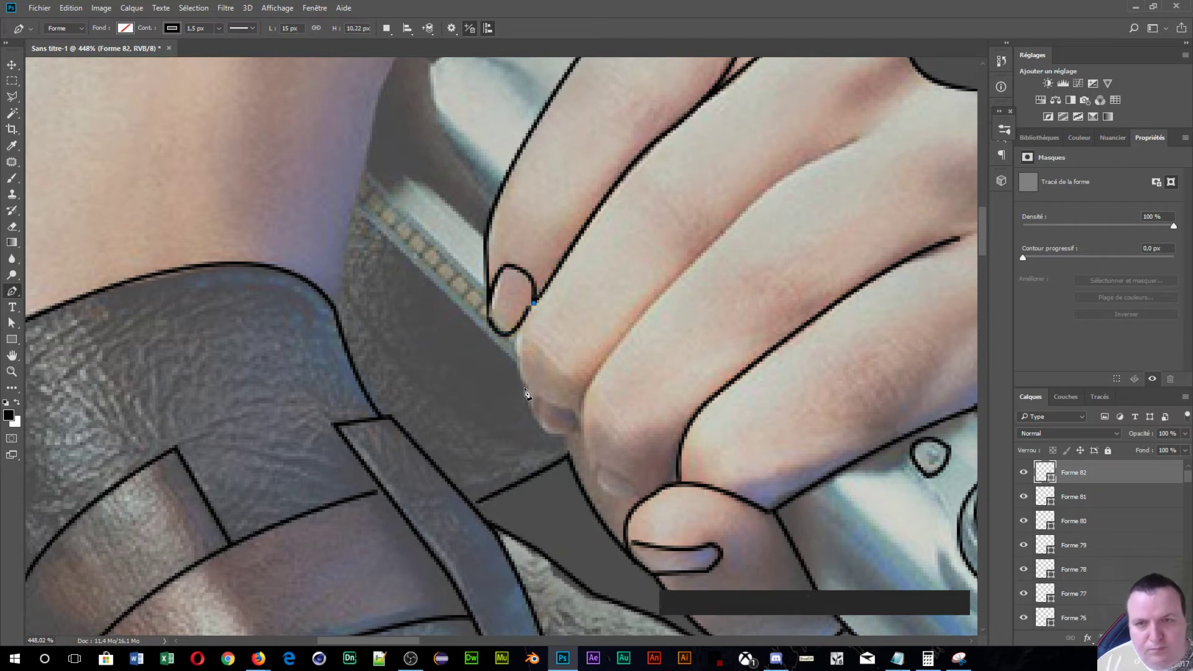
{"action": "left_click_drag", "start_coordinate": [528, 390], "coordinate": [557, 438]}
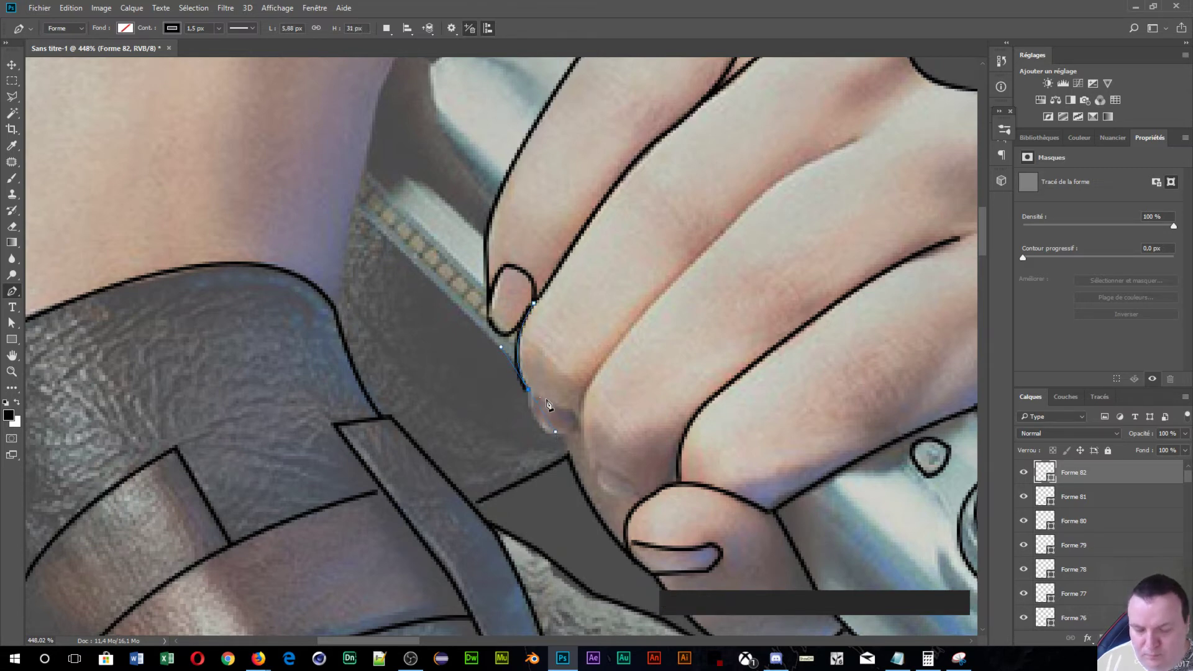
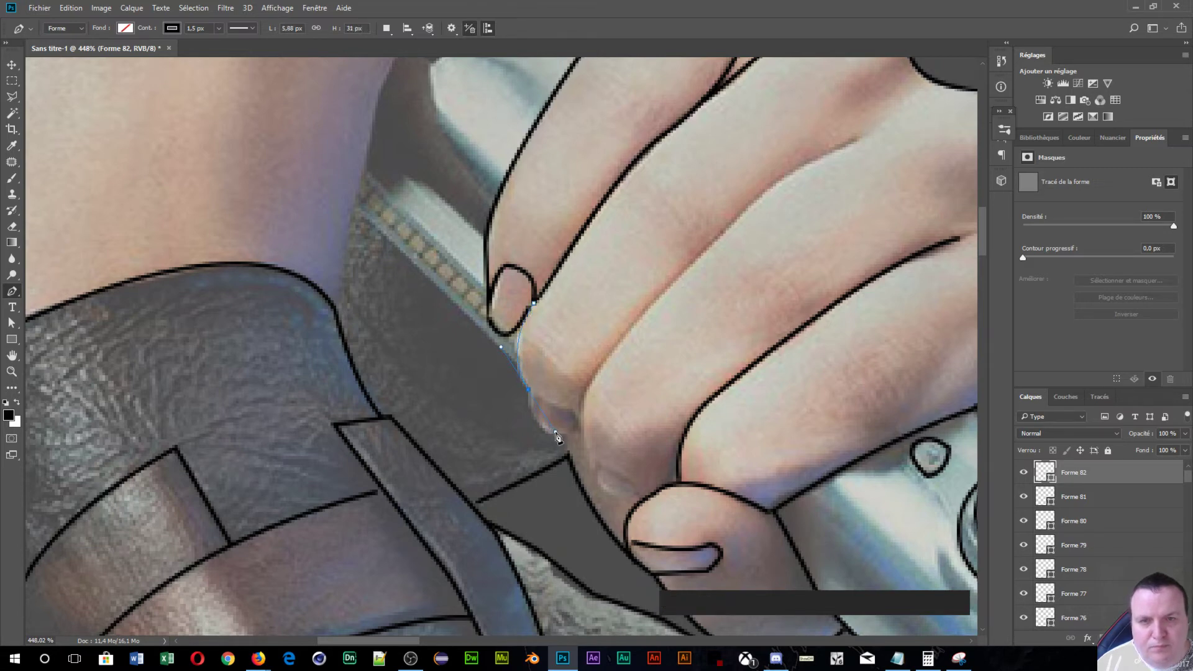
{"action": "left_click", "coordinate": [527, 390], "text": "alt"}
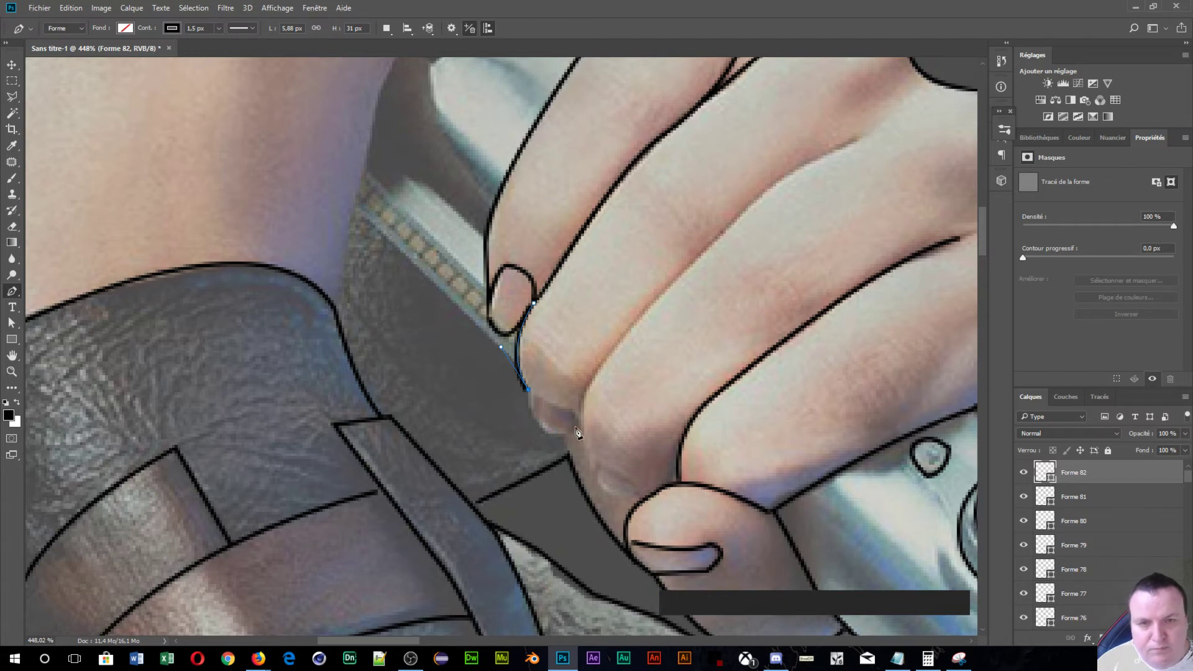
{"action": "left_click_drag", "start_coordinate": [575, 426], "coordinate": [579, 427]}
{"action": "left_click_drag", "start_coordinate": [642, 379], "coordinate": [619, 389]}
{"action": "left_click_drag", "start_coordinate": [628, 435], "coordinate": [526, 300]}
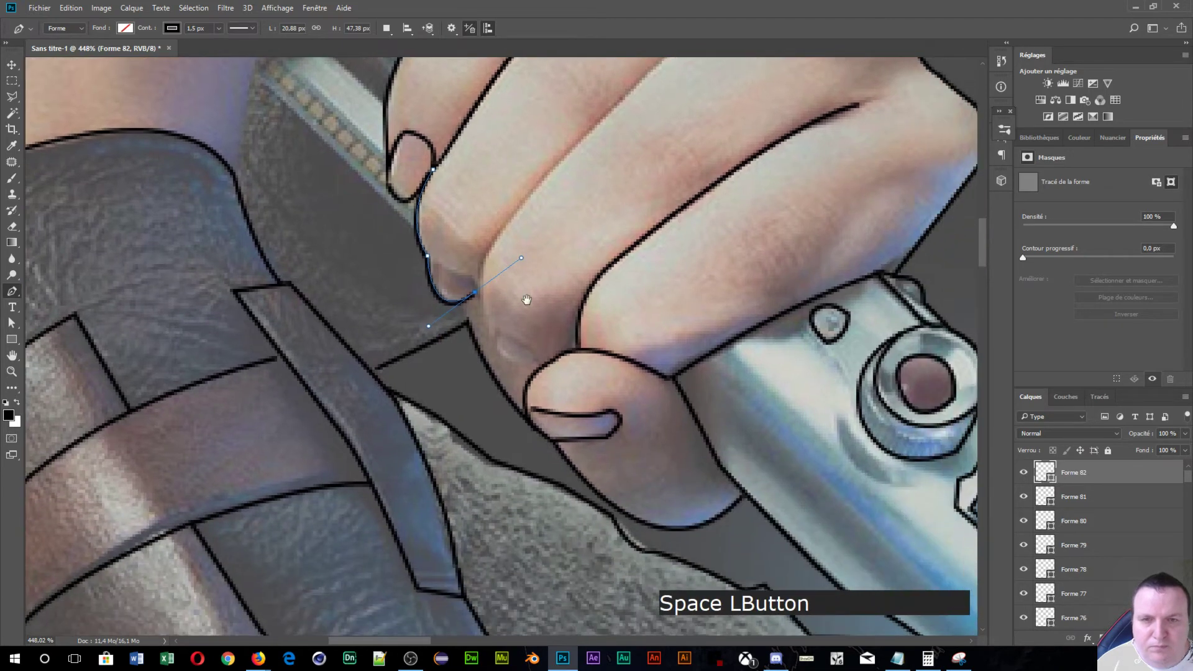
{"action": "key", "text": "alt"}
{"action": "left_click", "coordinate": [475, 293], "text": "alt"}
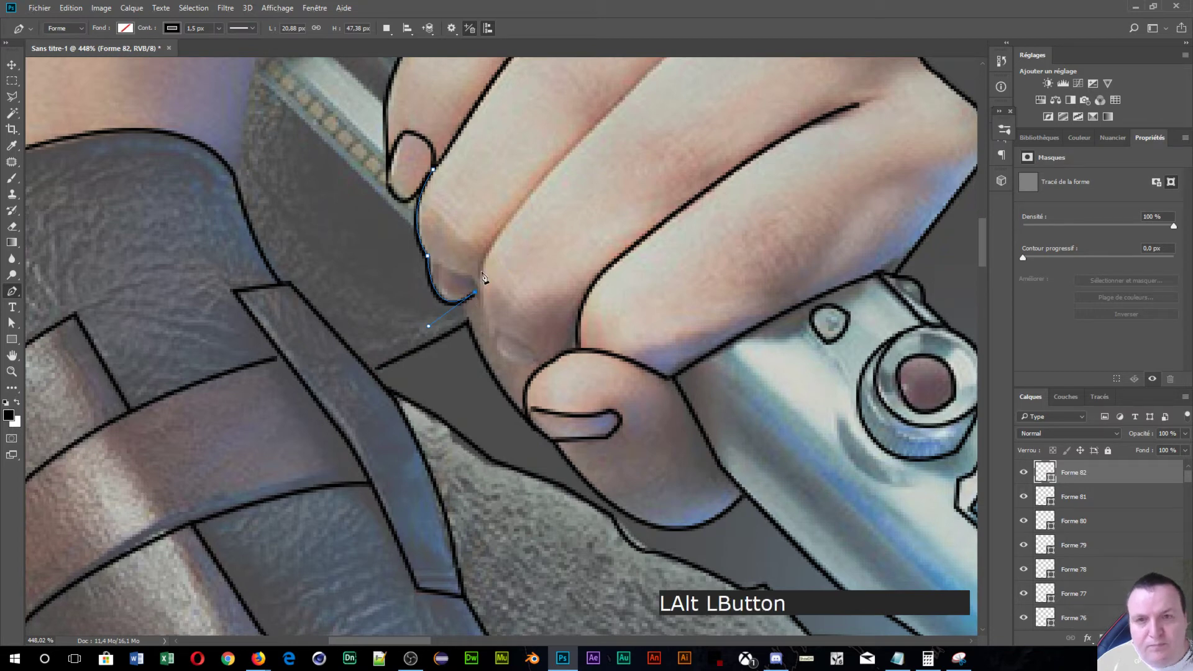
{"action": "left_click", "coordinate": [482, 260]}
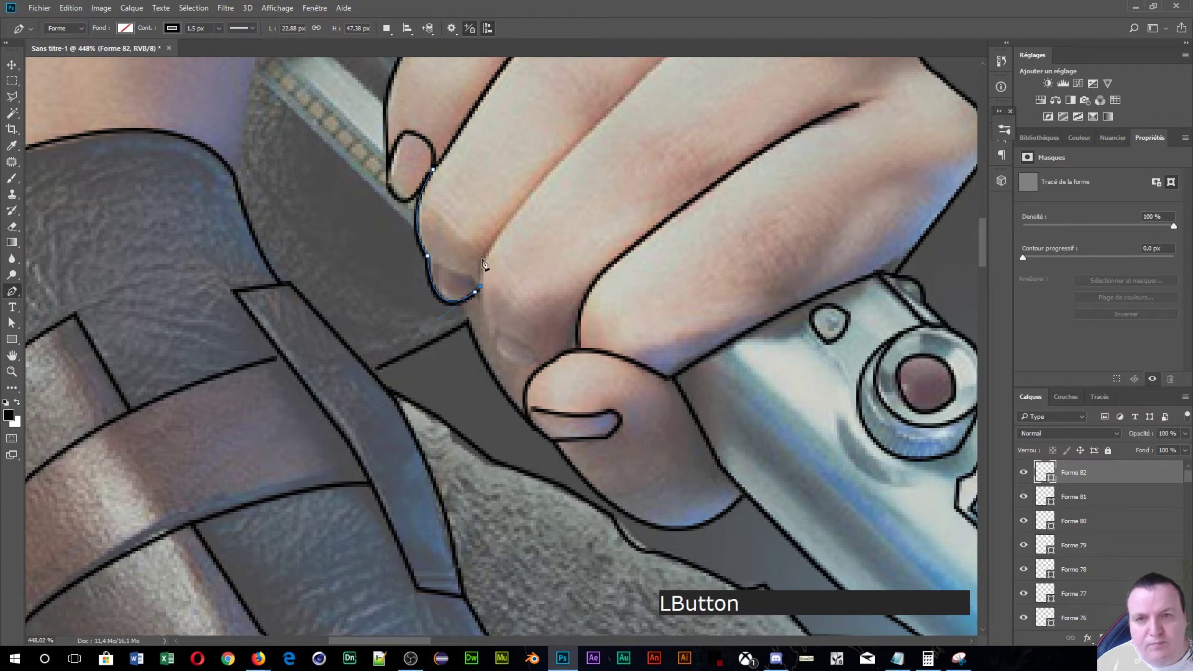
- Continue the path along the crease between the second and third fingers towards the knuckles and finish it, about 121 × 106 px overall
{"action": "left_click_drag", "start_coordinate": [597, 151], "coordinate": [461, 378]}
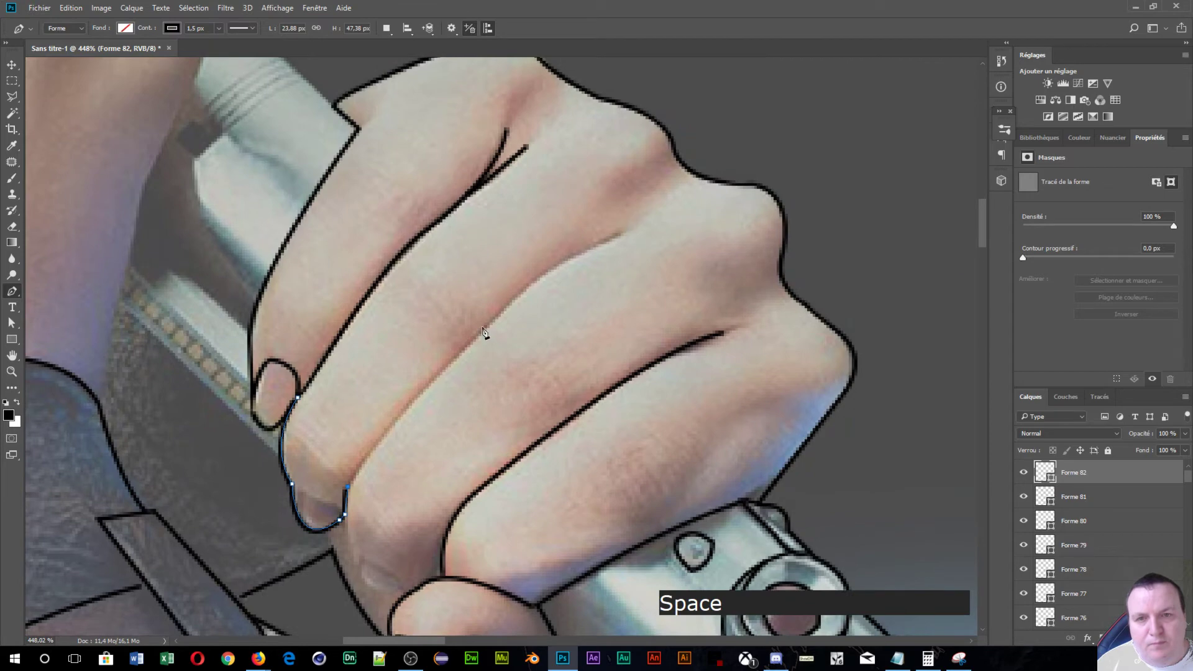
{"action": "left_click_drag", "start_coordinate": [483, 330], "coordinate": [539, 283]}
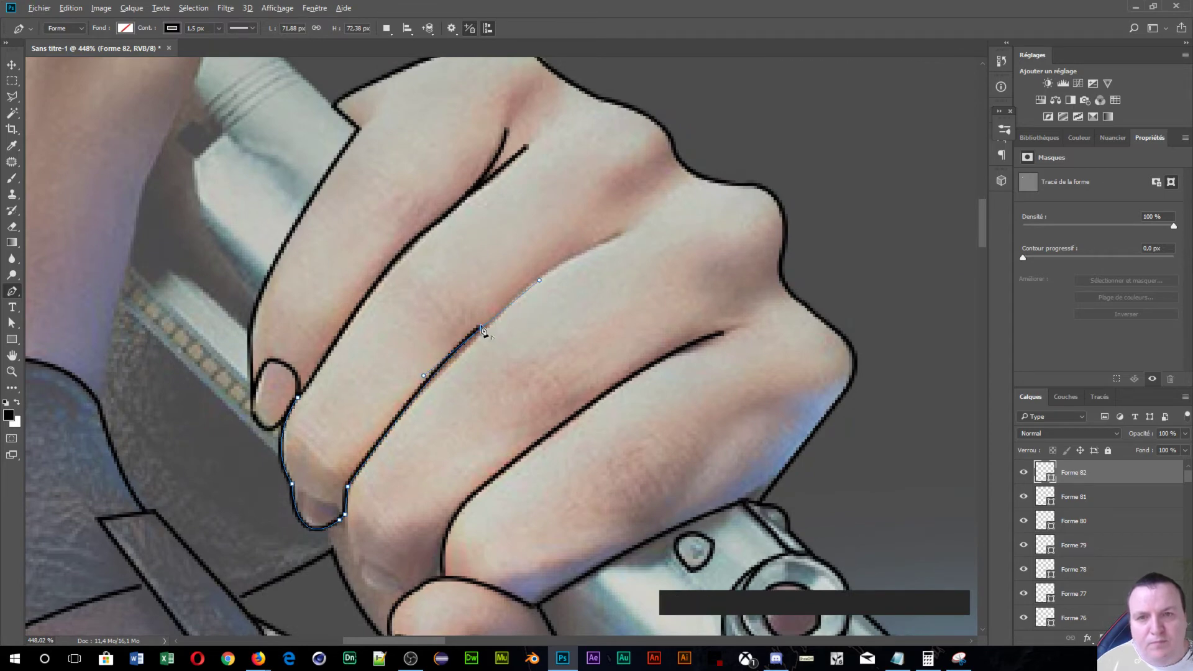
{"action": "left_click", "coordinate": [482, 330], "text": "alt"}
{"action": "left_click_drag", "start_coordinate": [618, 234], "coordinate": [693, 206]}
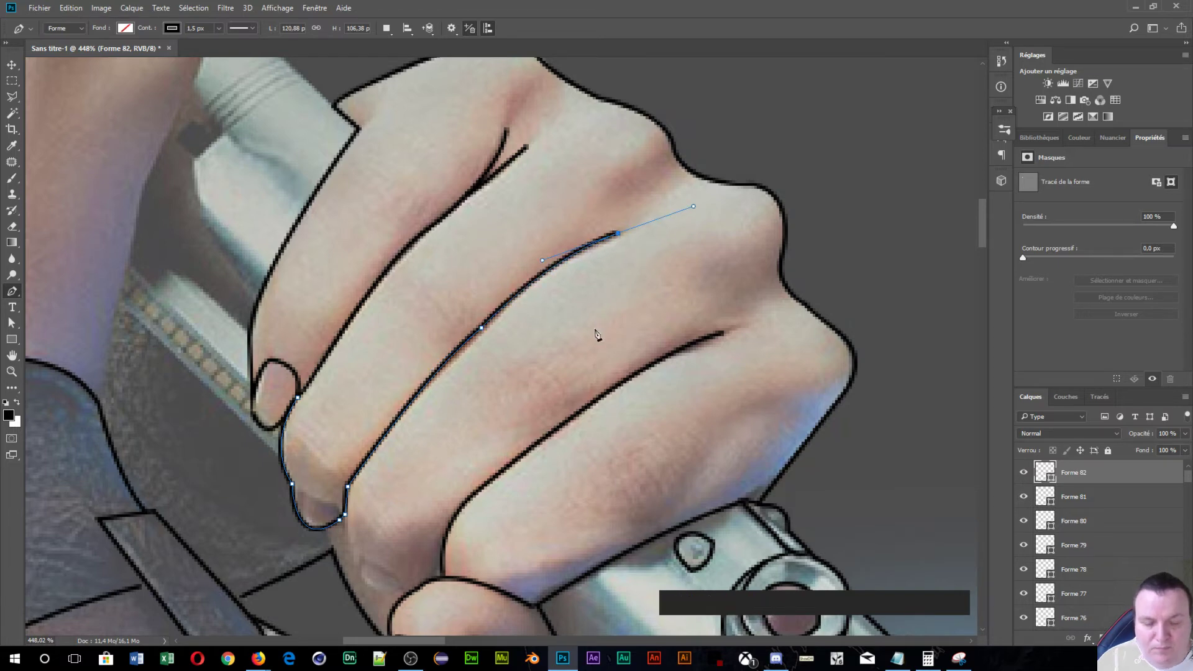
{"action": "key", "text": "Return"}
- Outline the second finger's nail with a separate open path across its upper edge and down both sides, about 16 × 8 px
{"action": "left_click_drag", "start_coordinate": [434, 472], "coordinate": [553, 274]}
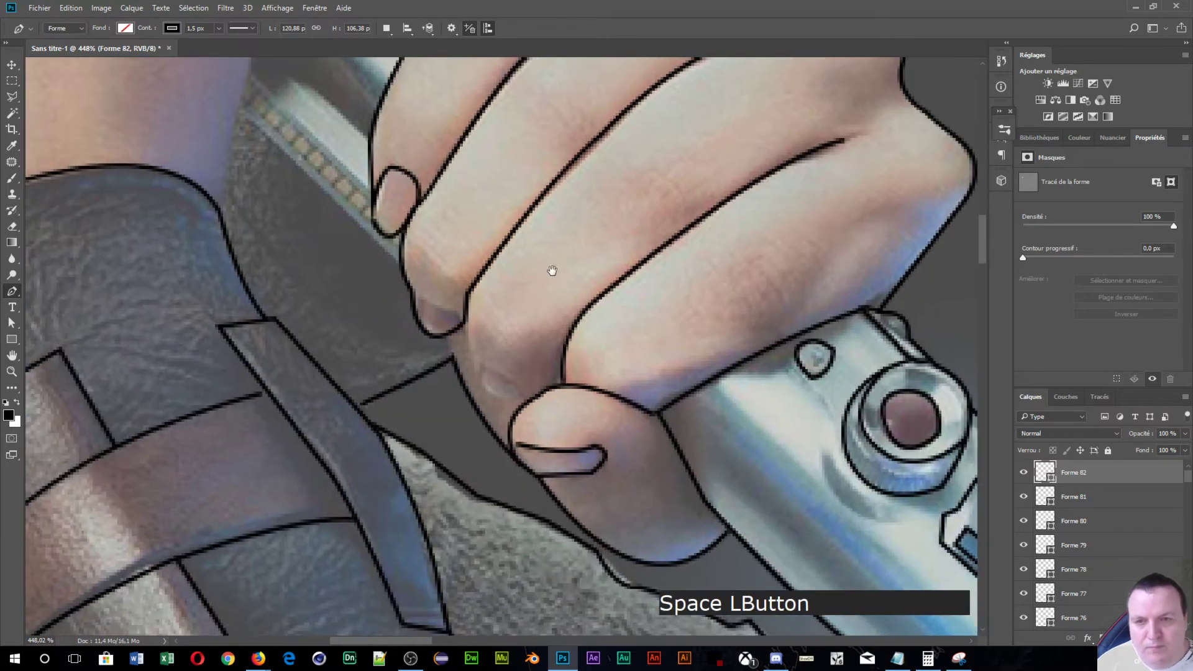
{"action": "left_click", "coordinate": [457, 315]}
{"action": "left_click", "coordinate": [463, 321]}
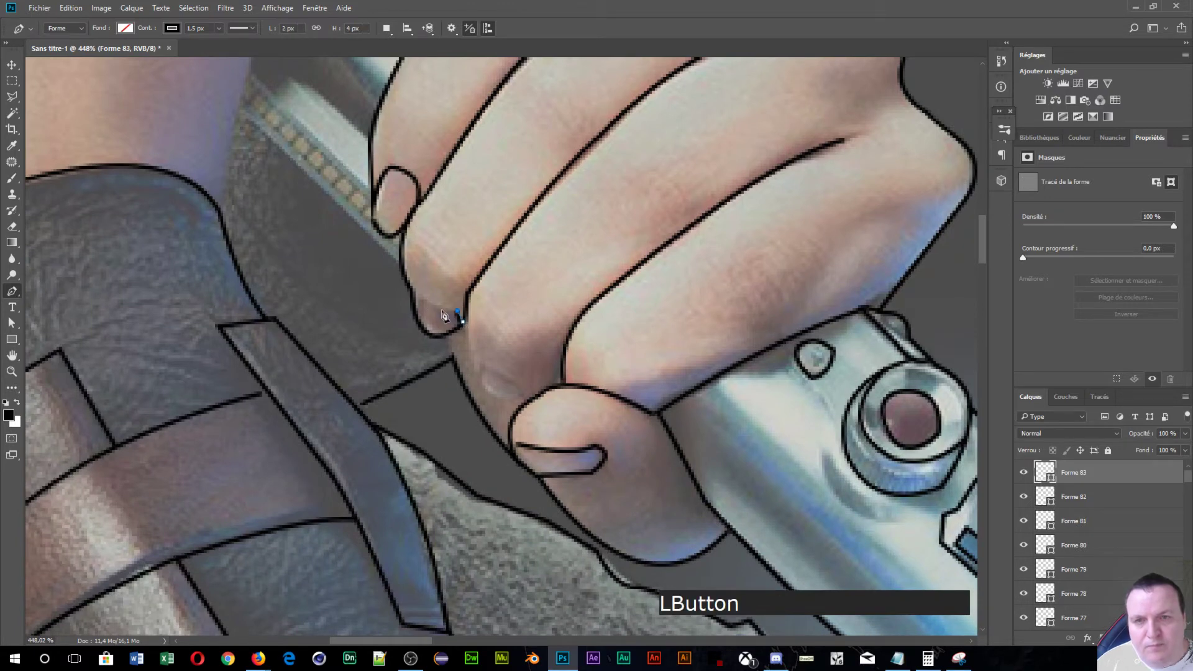
{"action": "left_click_drag", "start_coordinate": [424, 305], "coordinate": [420, 290]}
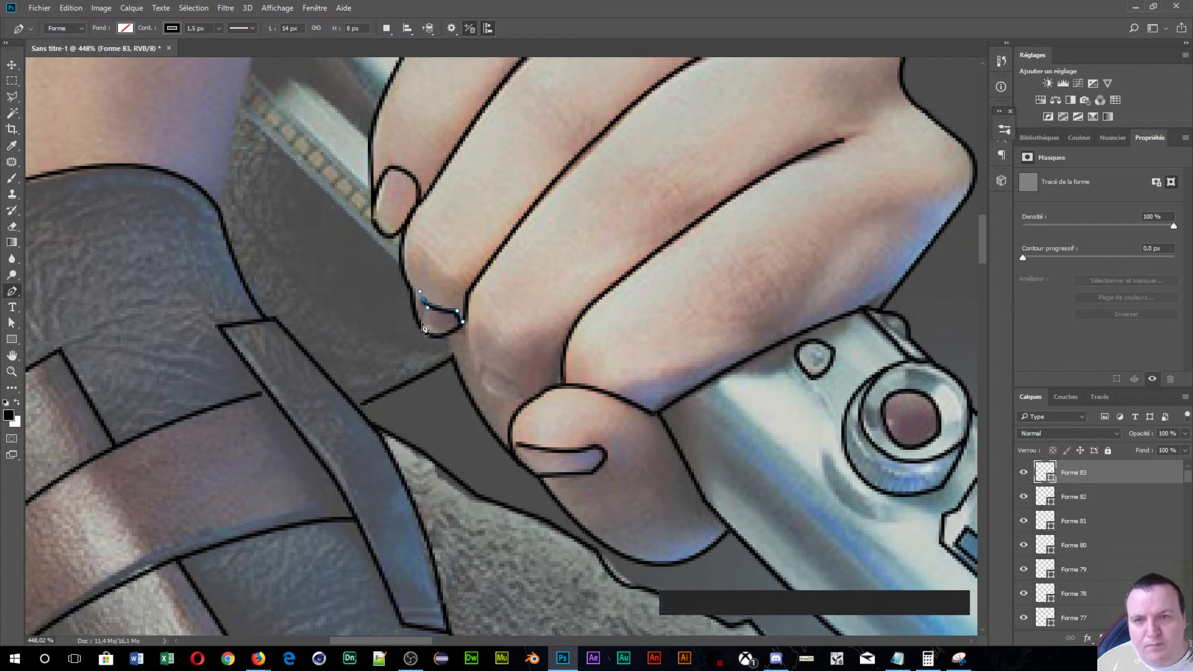
{"action": "key", "text": "alt"}
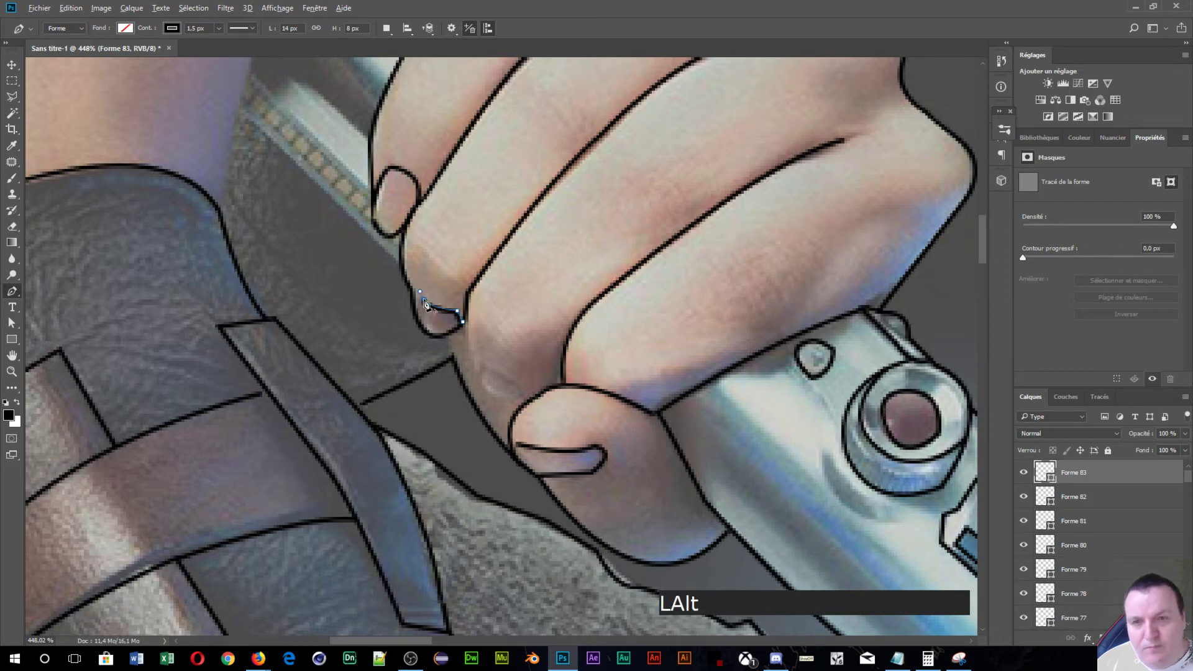
{"action": "left_click", "coordinate": [426, 303], "text": "alt"}
{"action": "left_click", "coordinate": [418, 319]}
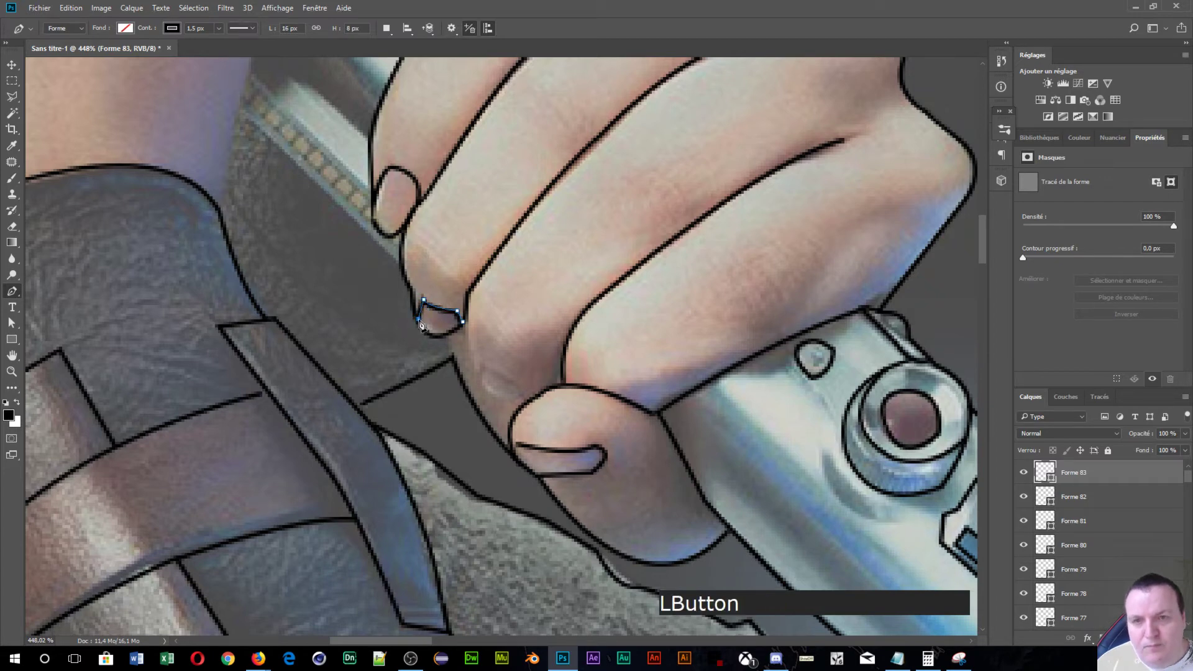
{"action": "key", "text": "Return"}
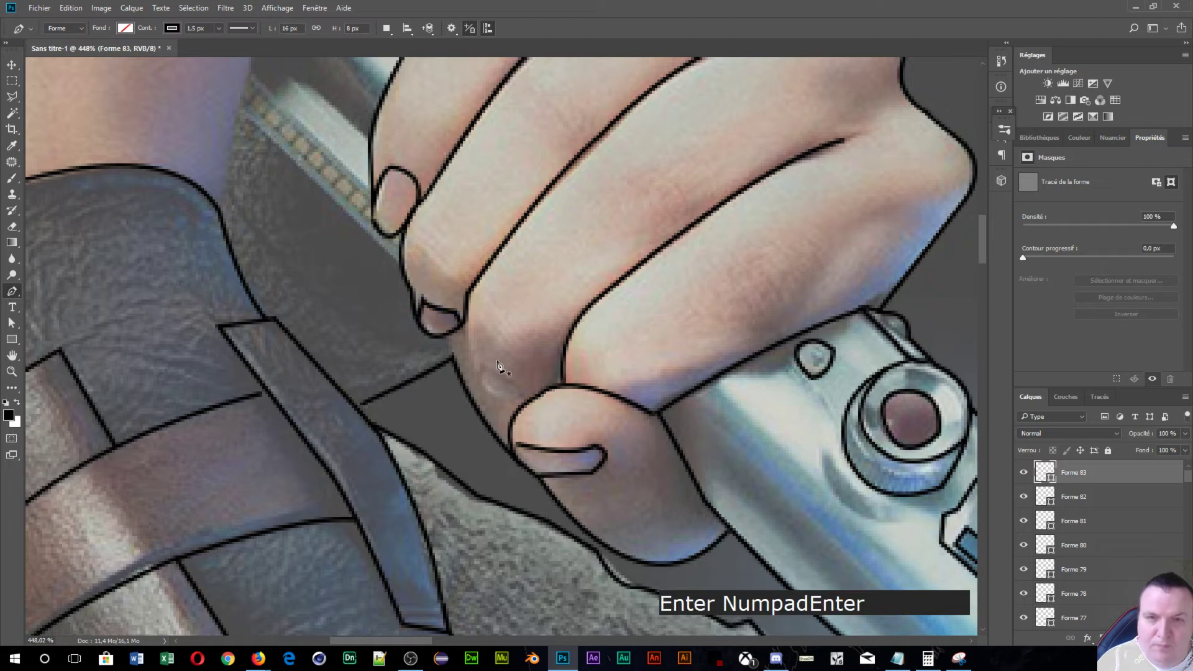
- Trace the third finger's edge down from the second fingertip and over the top of its nail, about 20 × 29 px
{"action": "left_click", "coordinate": [465, 321]}
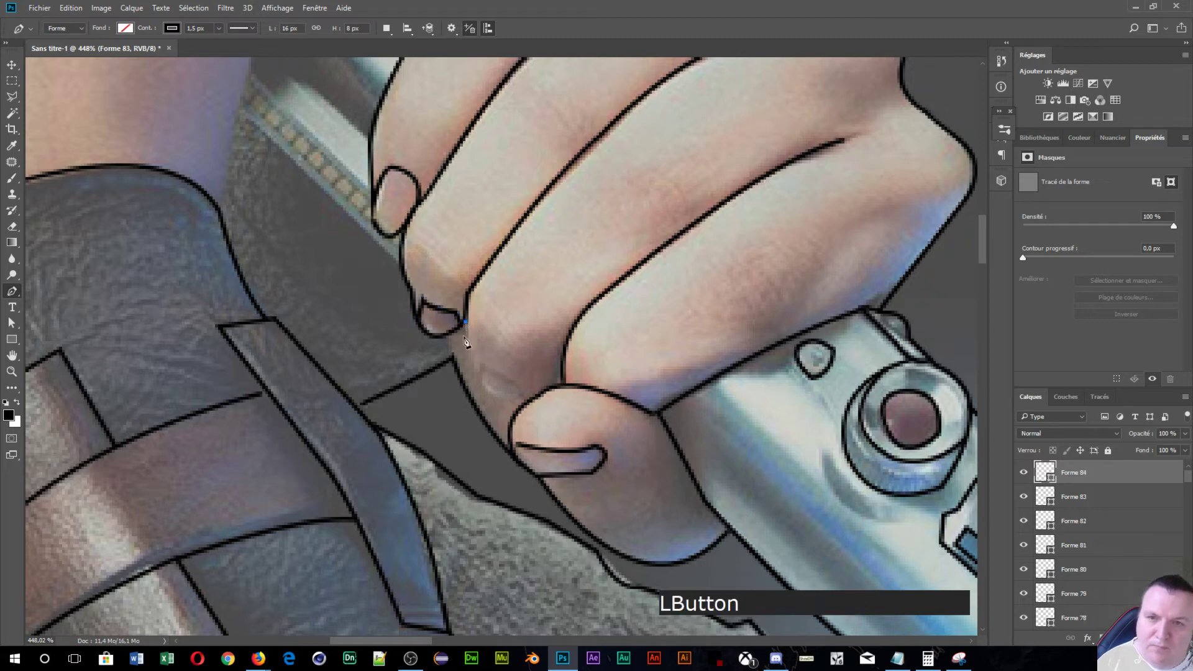
{"action": "left_click", "coordinate": [477, 377]}
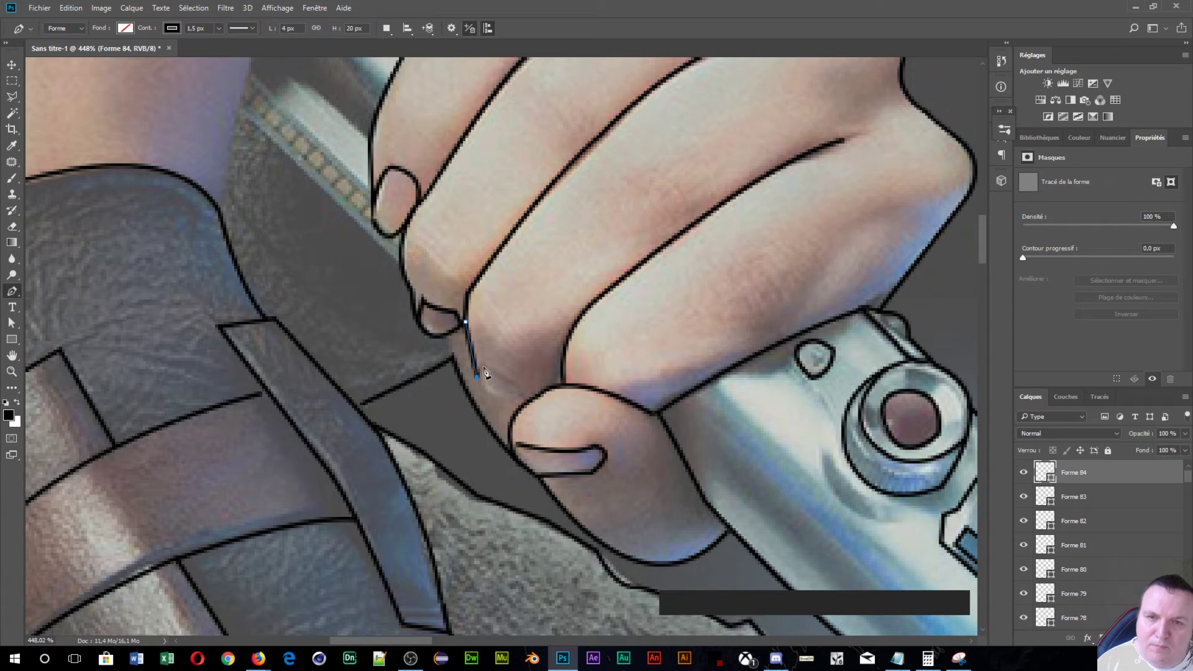
{"action": "left_click", "coordinate": [482, 366]}
{"action": "left_click", "coordinate": [515, 382]}
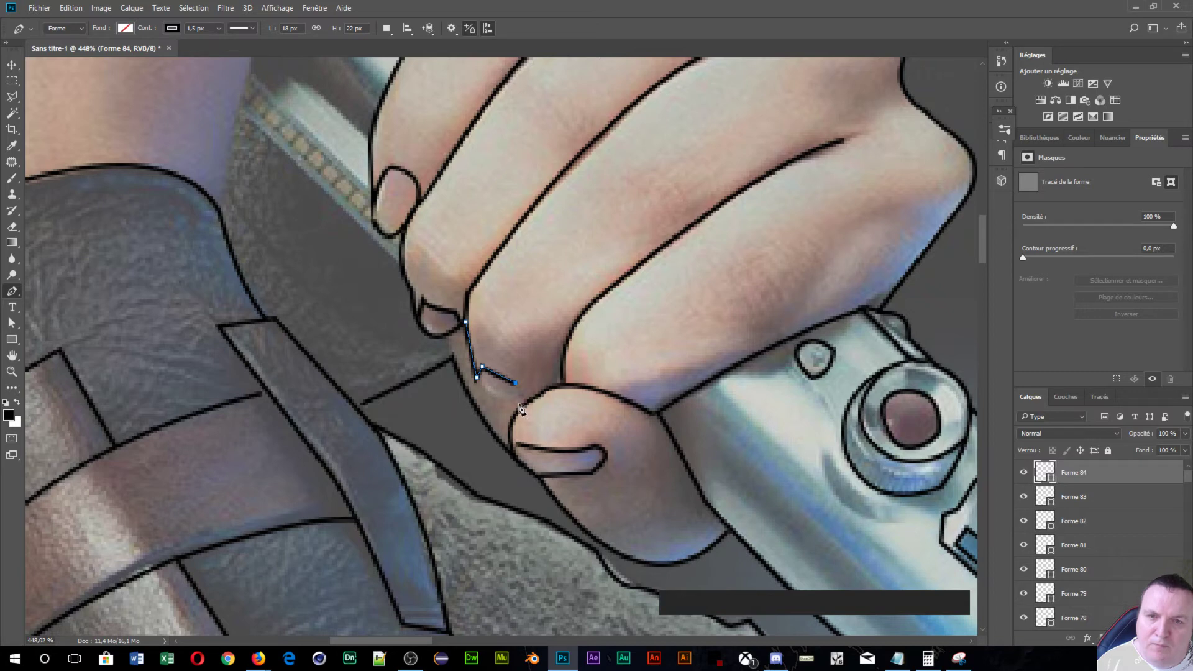
{"action": "left_click", "coordinate": [522, 404]}
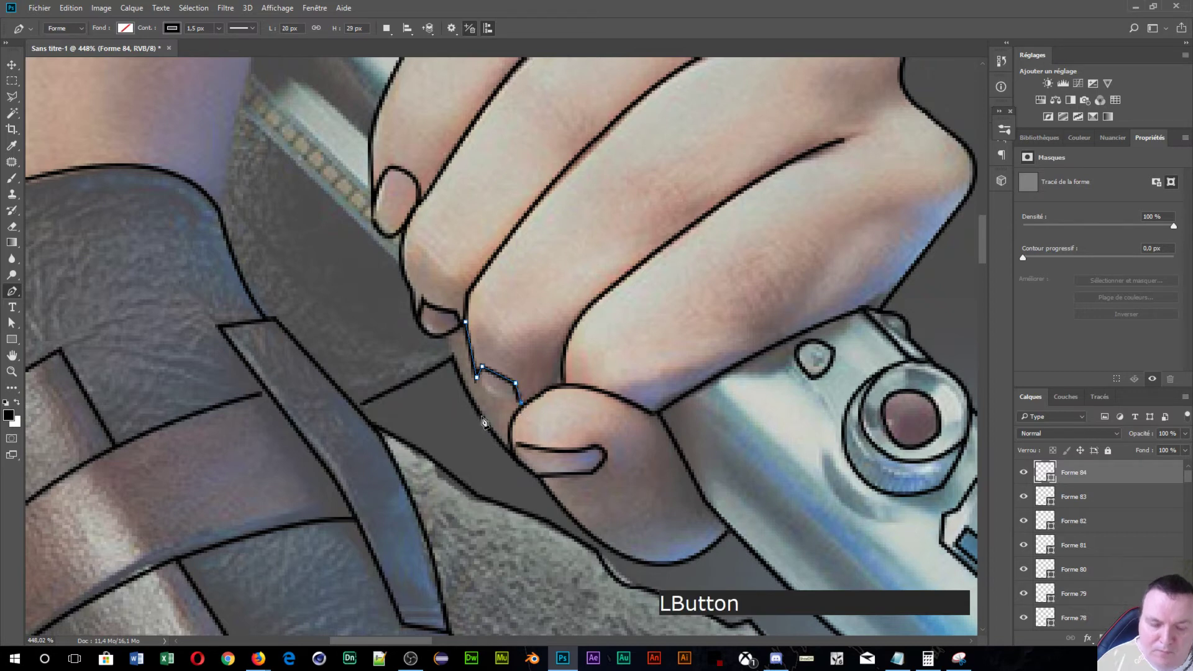
{"action": "key", "text": "Return"}
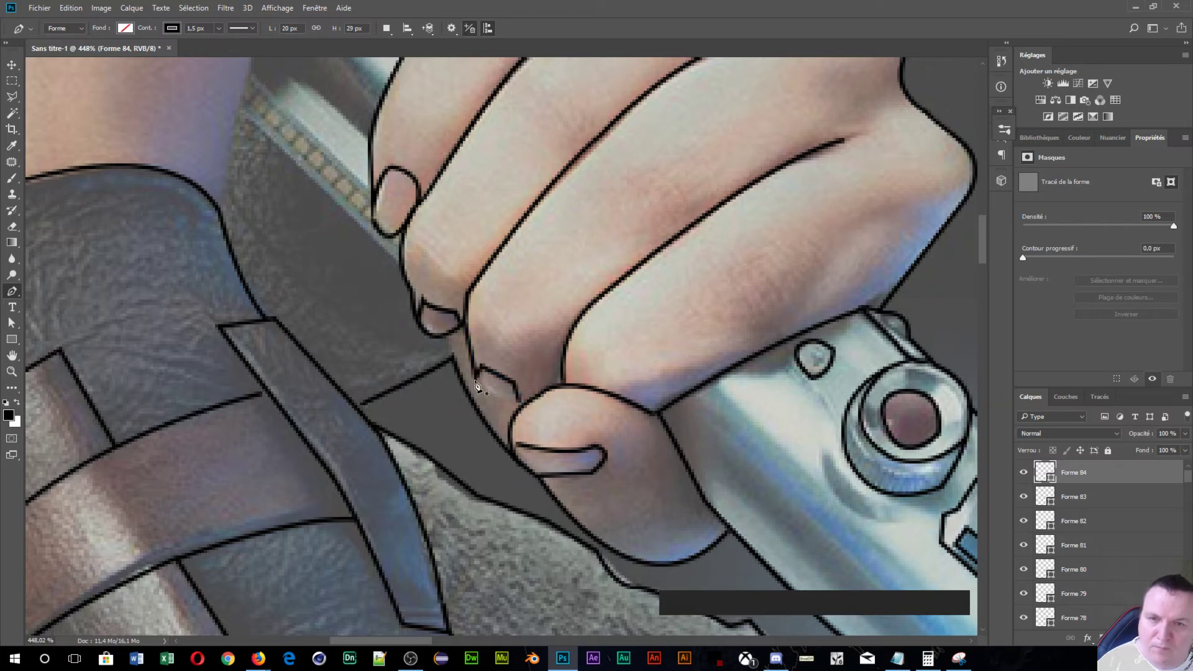
- Close the lower edge of the third finger's nail with a separate curved line about 15 × 7 px
{"action": "left_click", "coordinate": [475, 381]}
{"action": "left_click", "coordinate": [517, 401]}
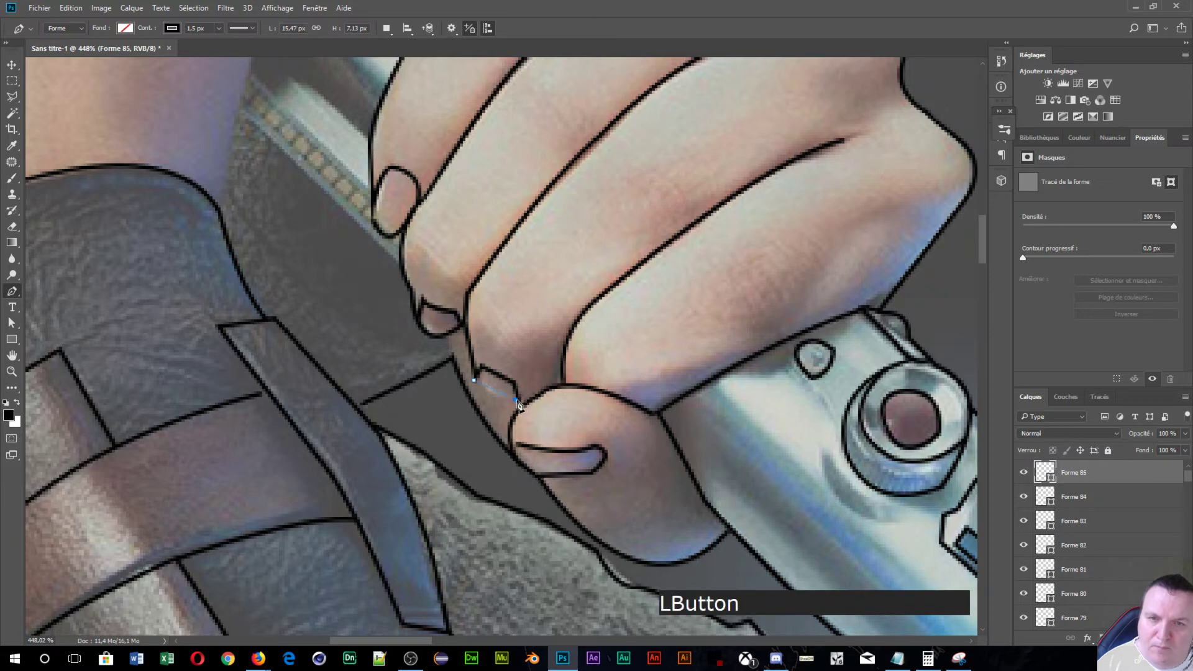
{"action": "left_click_drag", "start_coordinate": [538, 394], "coordinate": [535, 394]}
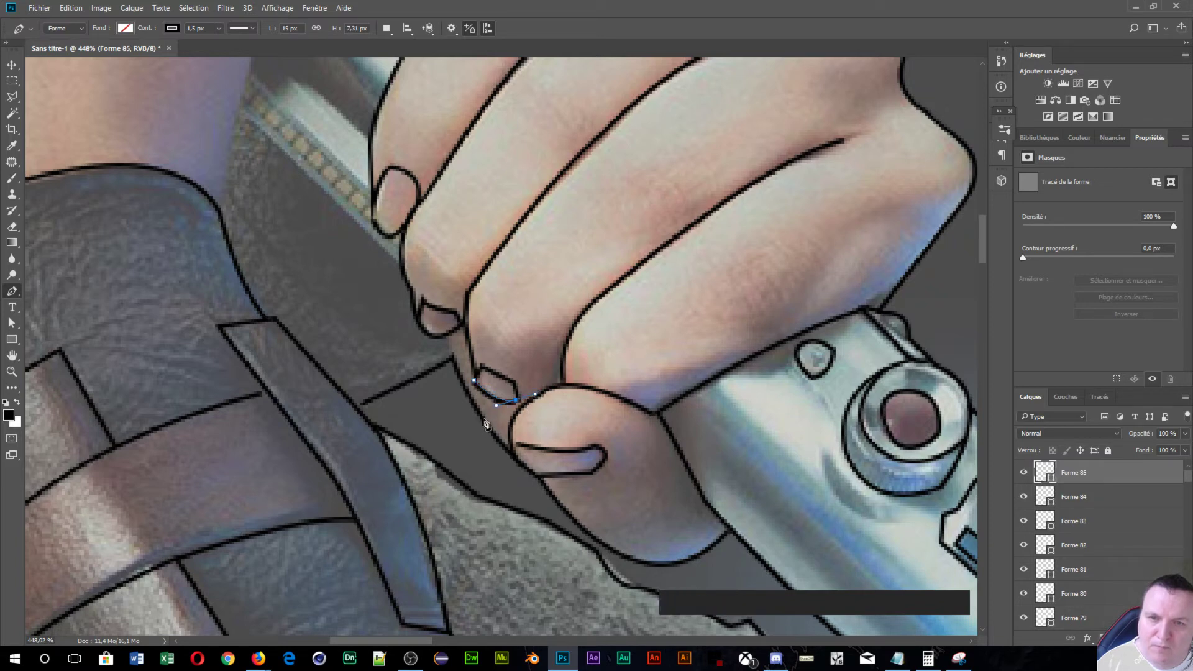
{"action": "key", "text": "KP_Enter"}
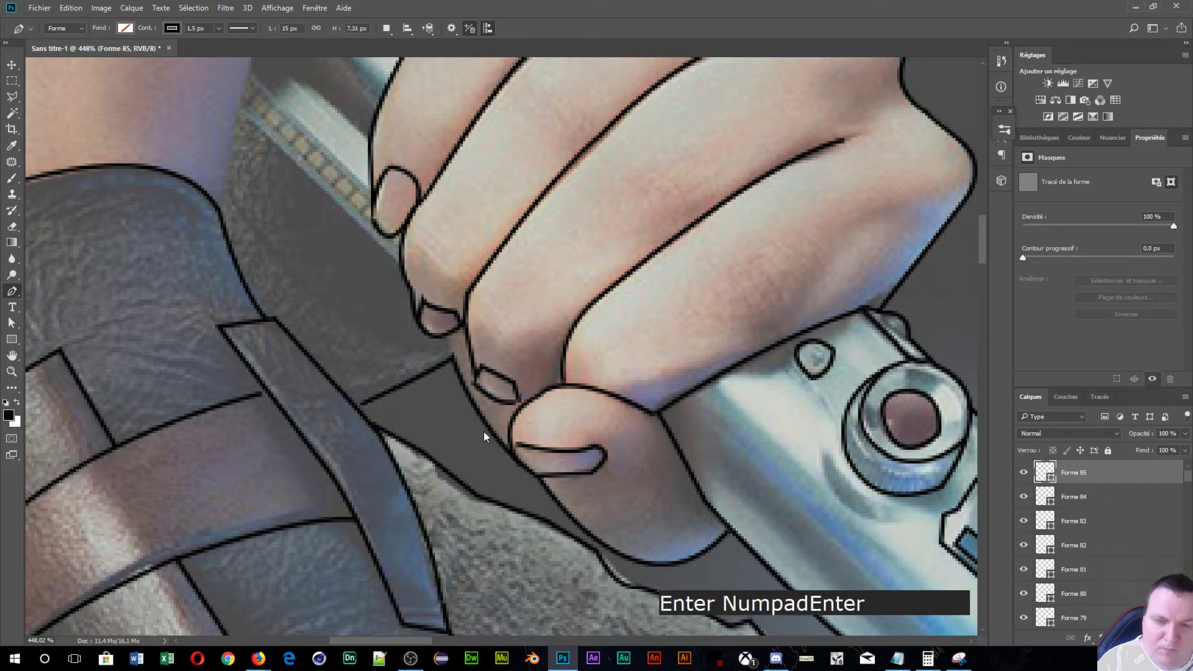
- Add a short line about 1 × 8 px joining the second fingertip to the third finger's outer outline
{"action": "left_click", "coordinate": [449, 335]}
{"action": "left_click", "coordinate": [451, 359]}
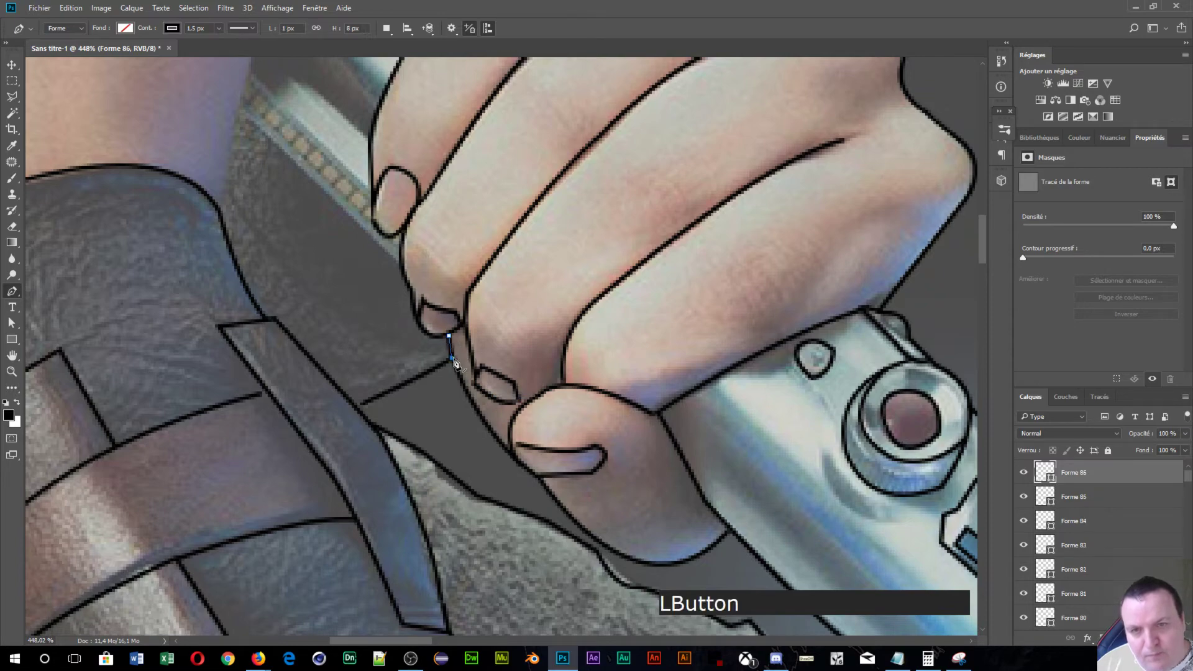
{"action": "scroll", "coordinate": [535, 371], "scroll_direction": "down", "scroll_amount": 6}
{"action": "key", "text": "KP_Enter"}
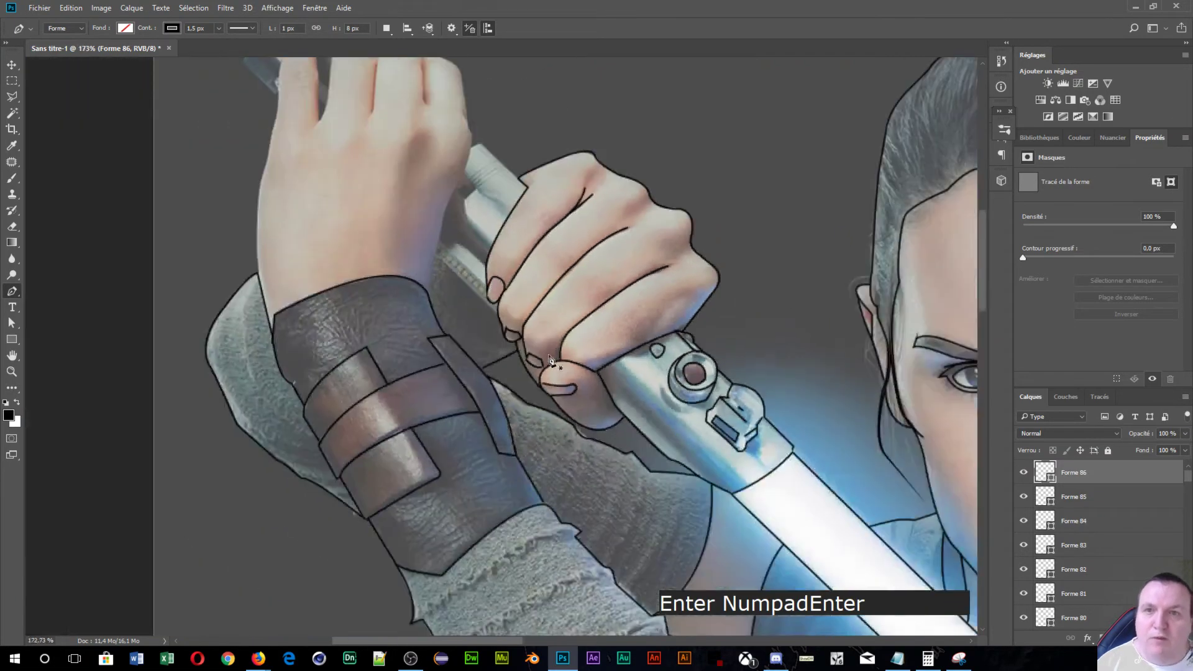
- Trace the hilt's lower edge between the wrist and gripping fingers as two closely spaced parallel lines, about 59 × 61 px overall
{"action": "scroll", "coordinate": [544, 372], "scroll_direction": "up", "scroll_amount": 6}
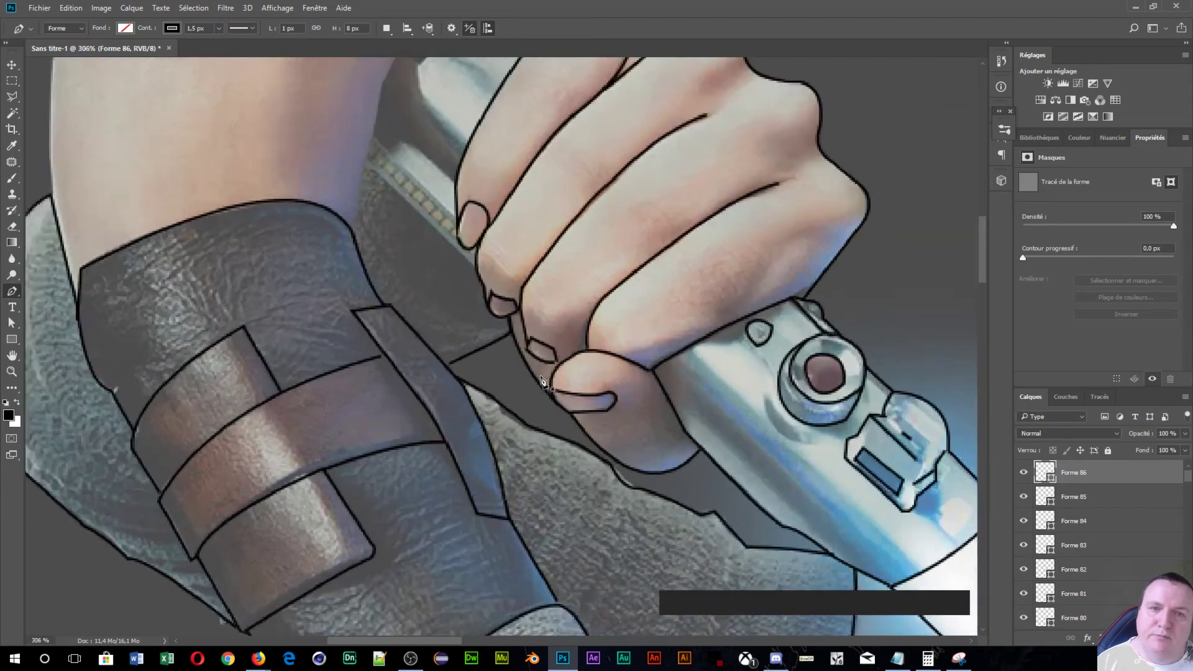
{"action": "key", "text": "space"}
{"action": "left_click_drag", "start_coordinate": [492, 247], "coordinate": [682, 461]}
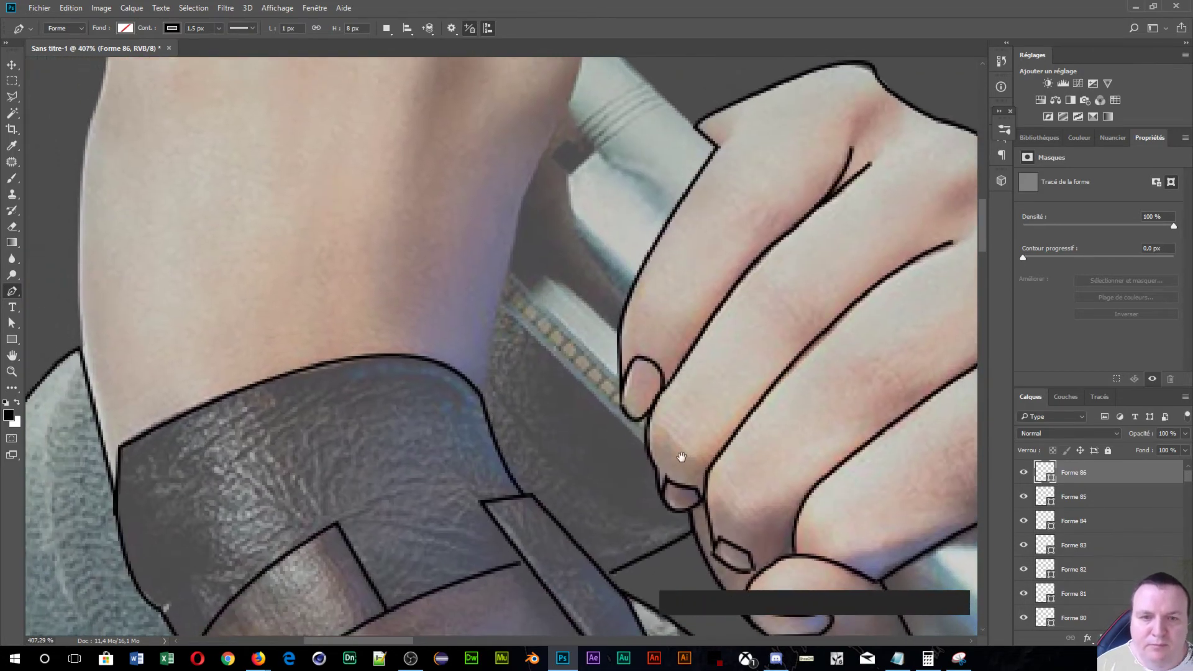
{"action": "left_click", "coordinate": [647, 448]}
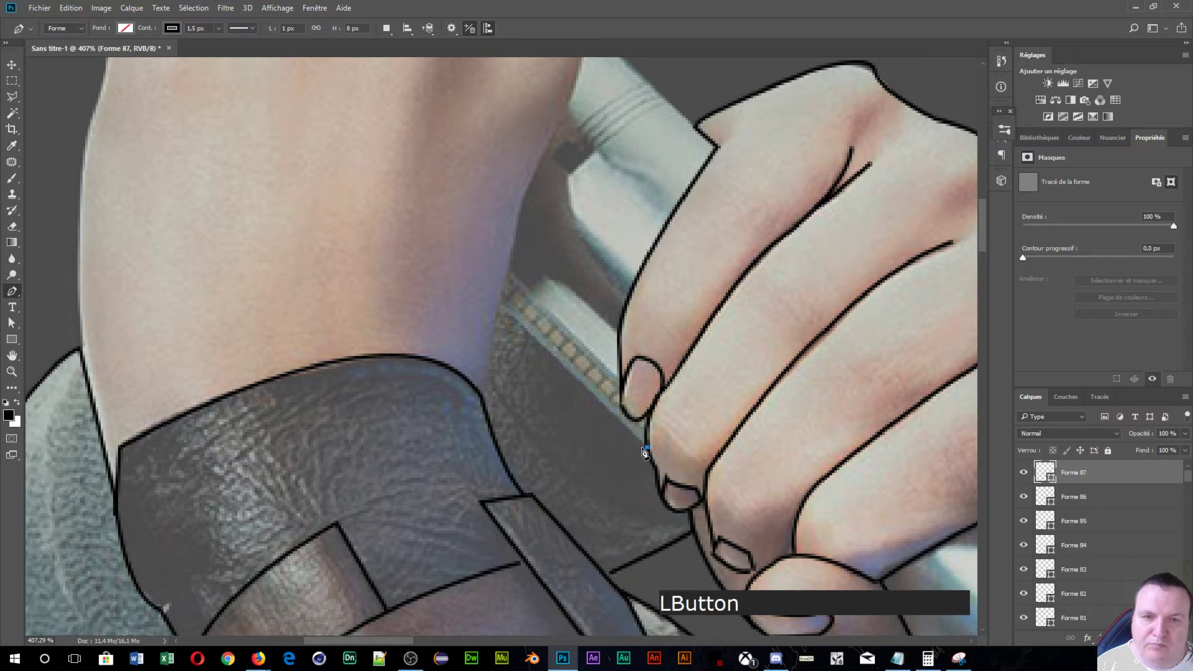
{"action": "left_click", "coordinate": [498, 304]}
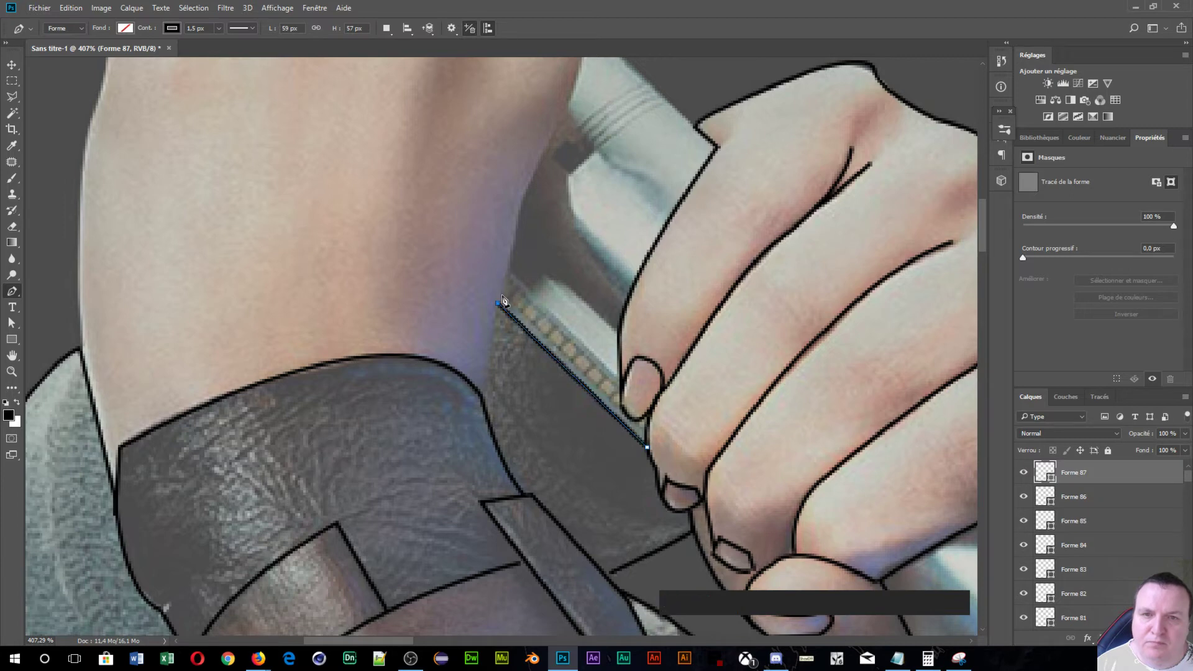
{"action": "left_click_drag", "start_coordinate": [501, 298], "coordinate": [547, 348]}
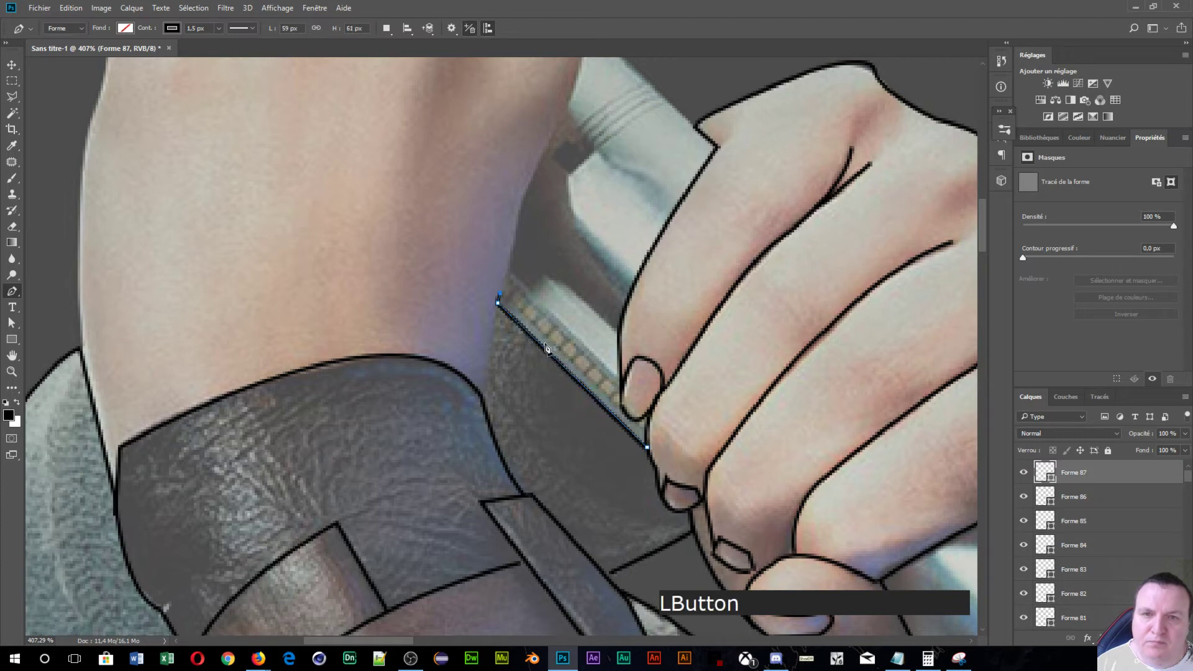
{"action": "left_click", "coordinate": [622, 416]}
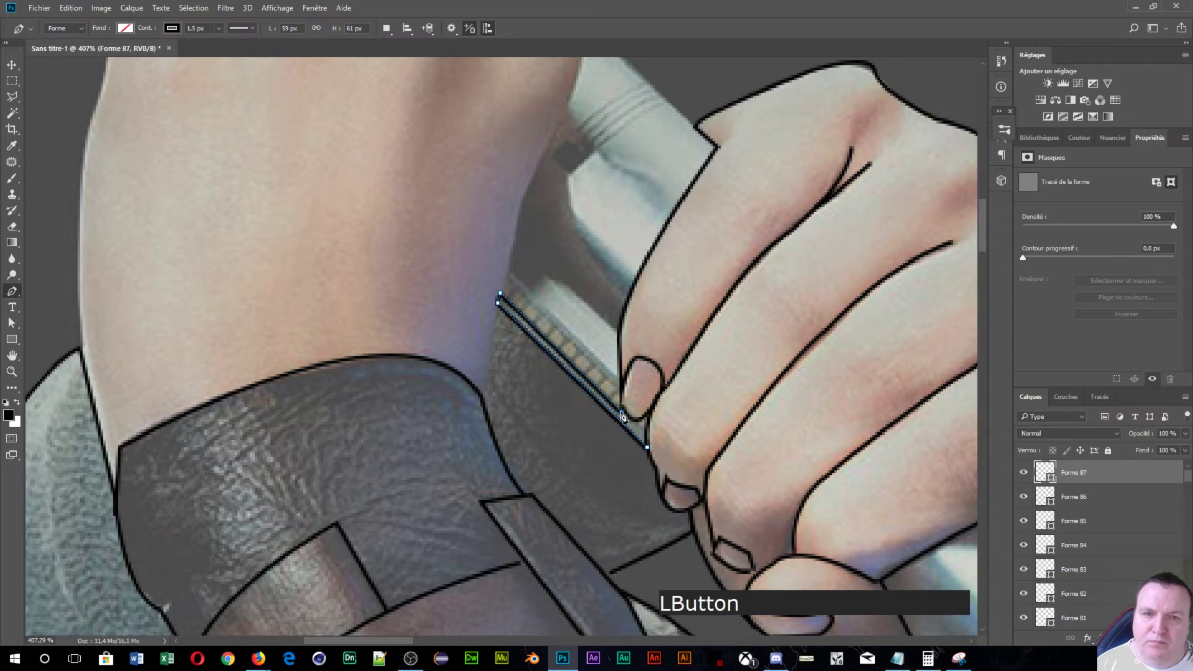
{"action": "left_click", "coordinate": [645, 432]}
{"action": "key", "text": "Return"}
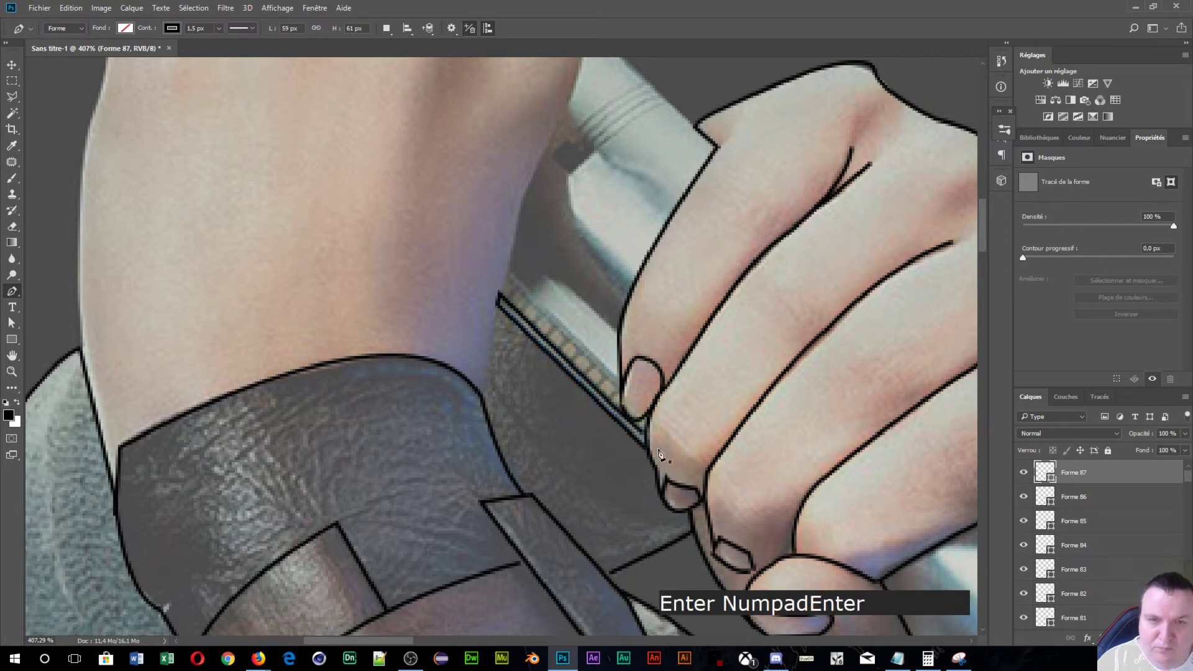
- Add a separate straight line about 44 × 44 px along the upper edge of the hilt's beaded strip, from the wrist to the first fingernail
{"action": "left_click", "coordinate": [508, 278]}
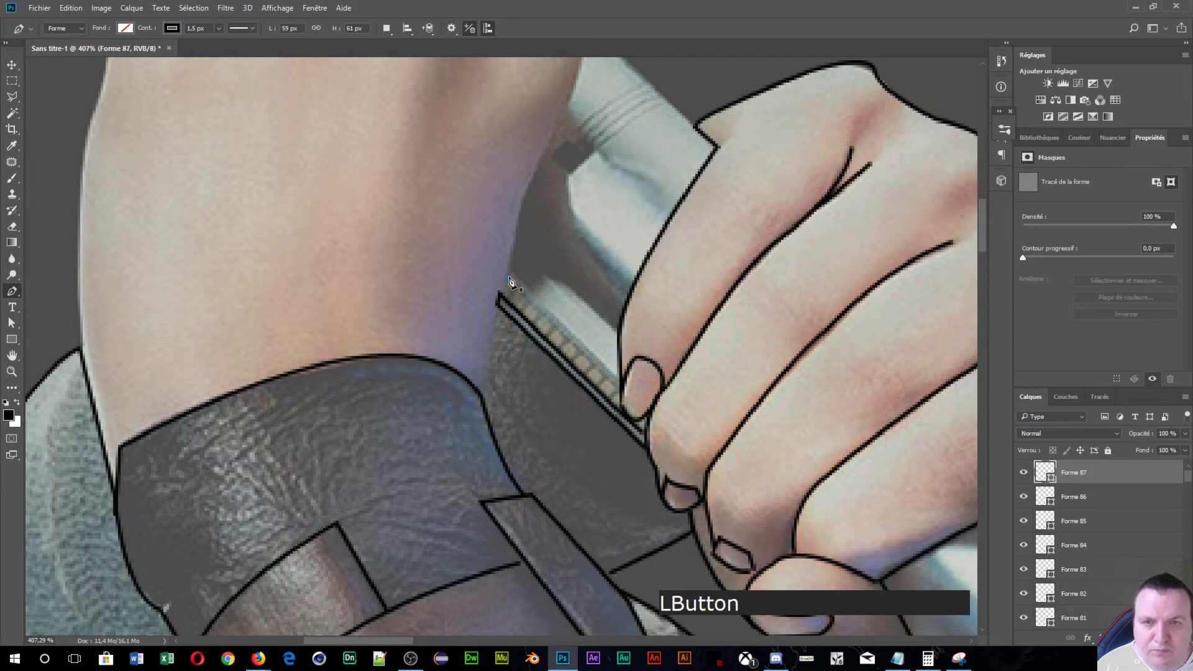
{"action": "left_click", "coordinate": [620, 390]}
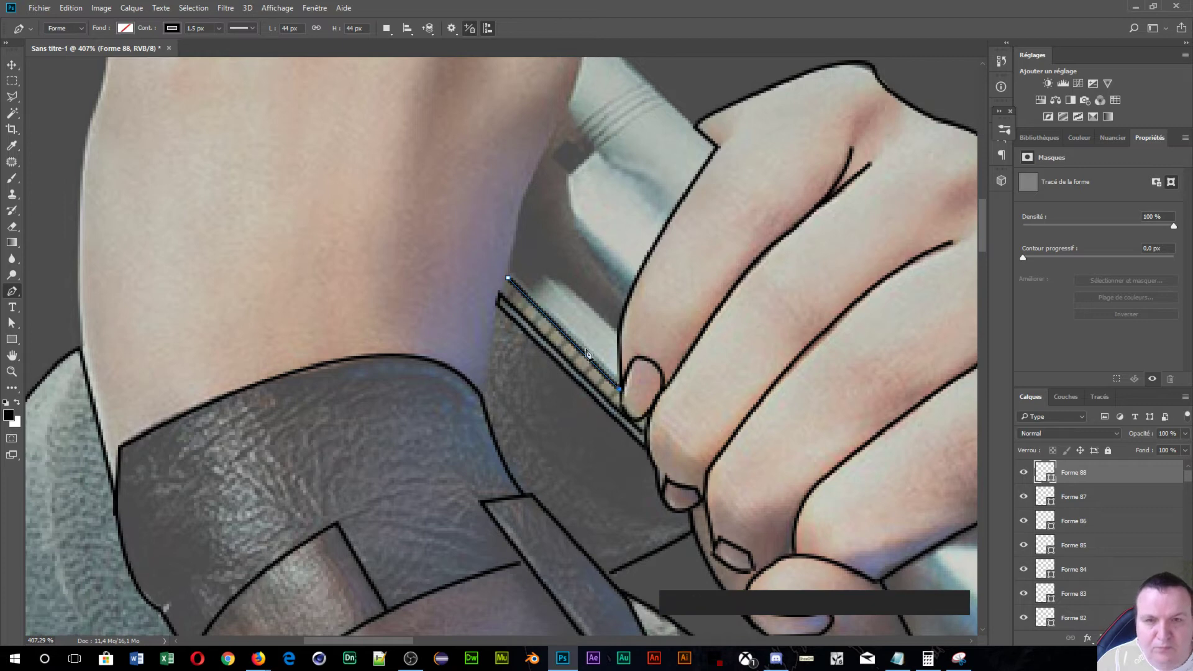
{"action": "key", "text": "Return"}
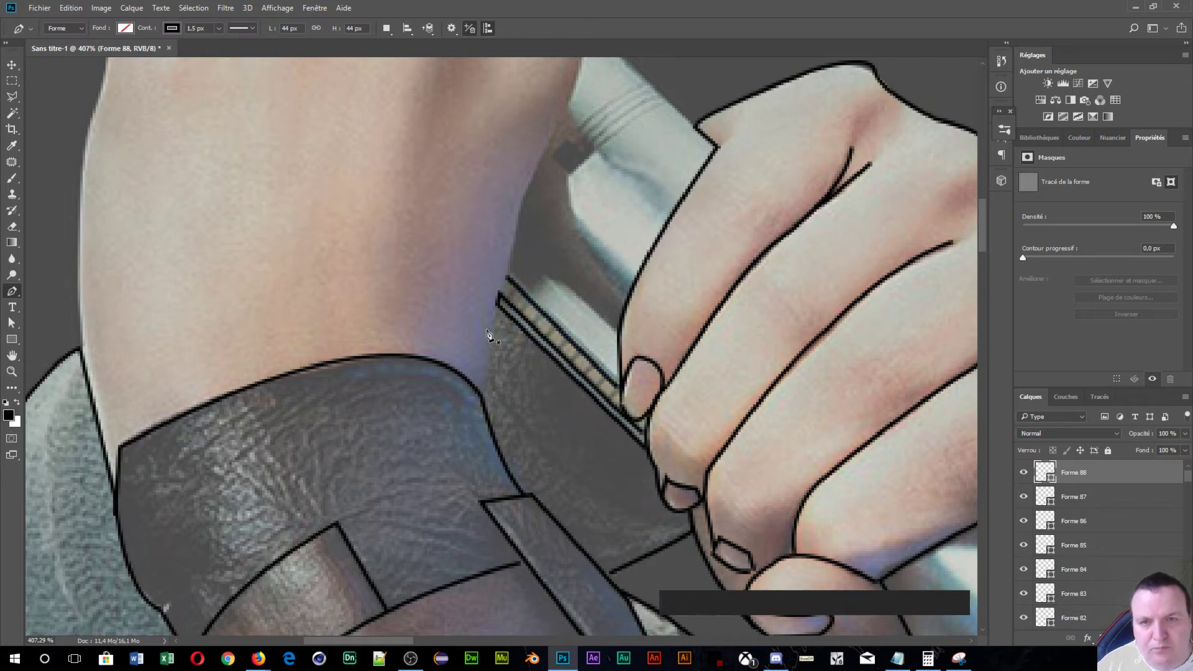
- Trace the raised hand's outer edge from the leather cuff up the wrist and around the little finger's knuckle, about 40 × 154 px
{"action": "left_click", "coordinate": [484, 396]}
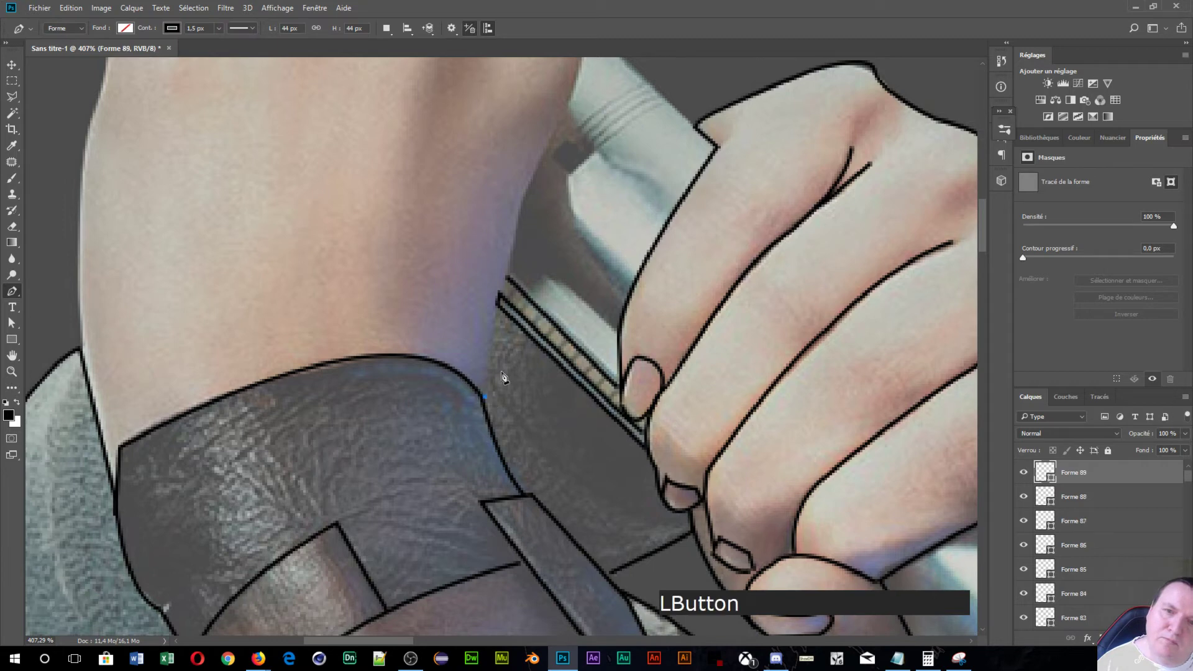
{"action": "left_click", "coordinate": [498, 306]}
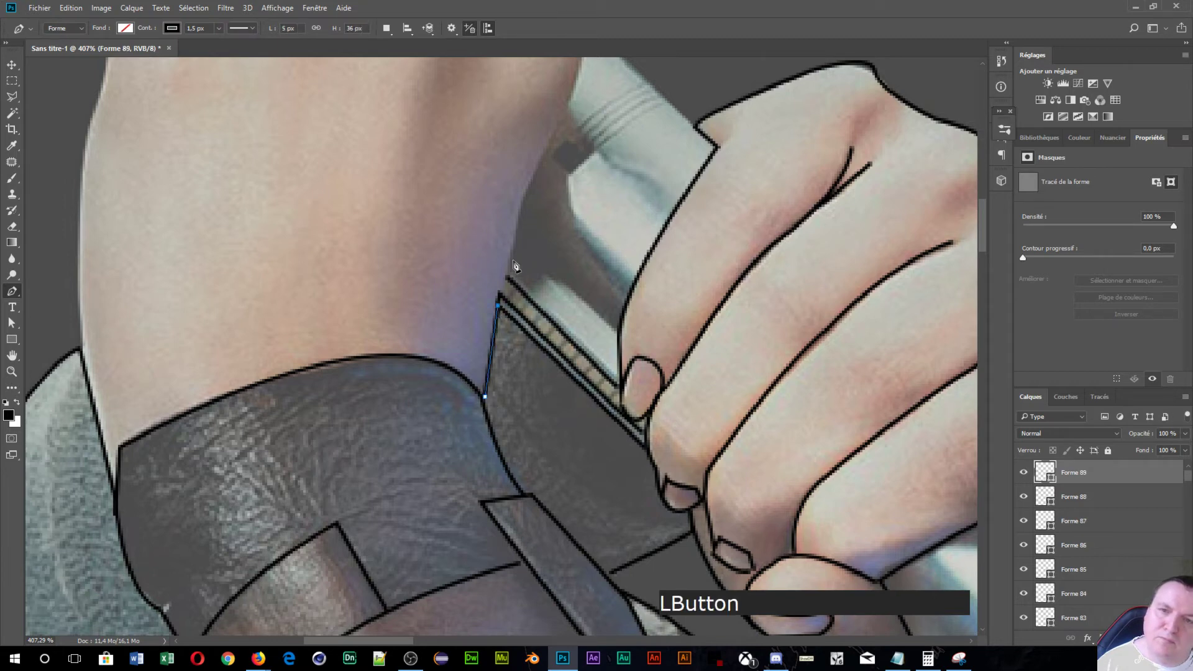
{"action": "left_click", "coordinate": [520, 210]}
{"action": "key", "text": "space"}
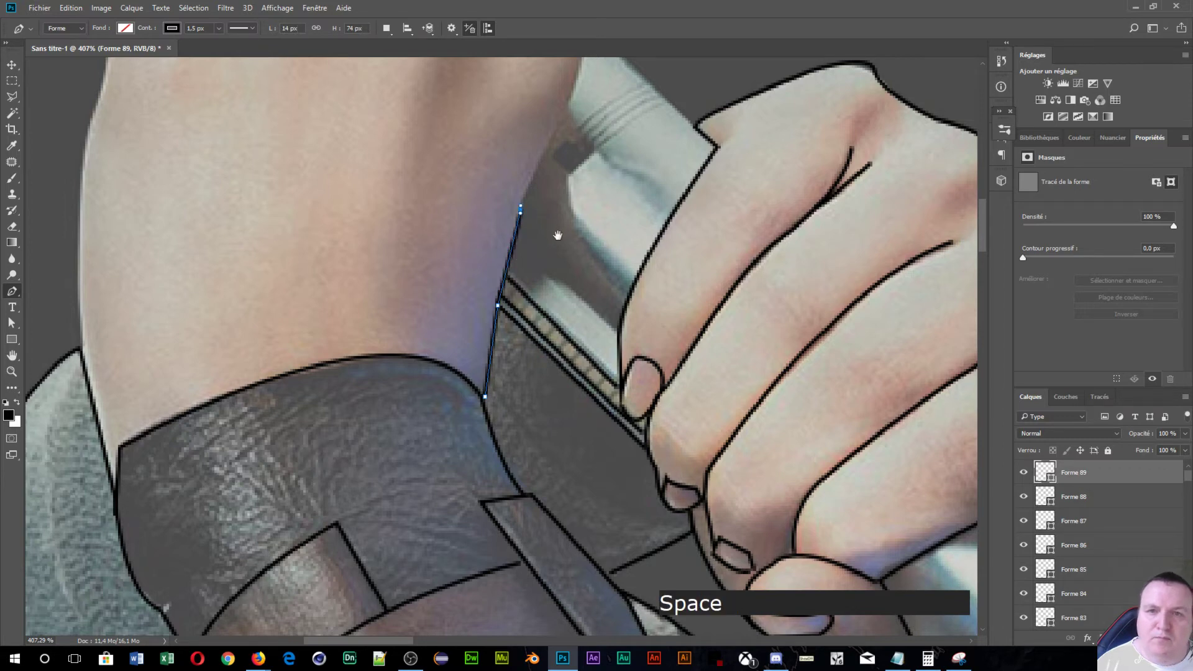
{"action": "left_click_drag", "start_coordinate": [558, 235], "coordinate": [487, 453]}
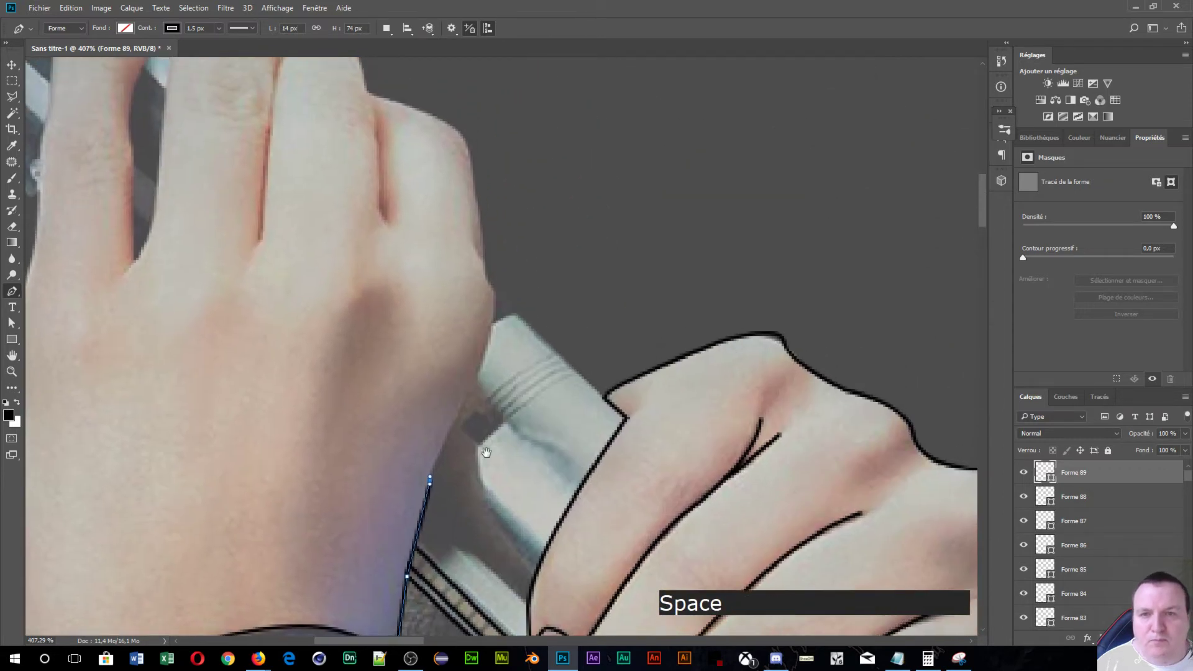
{"action": "left_click", "coordinate": [493, 290]}
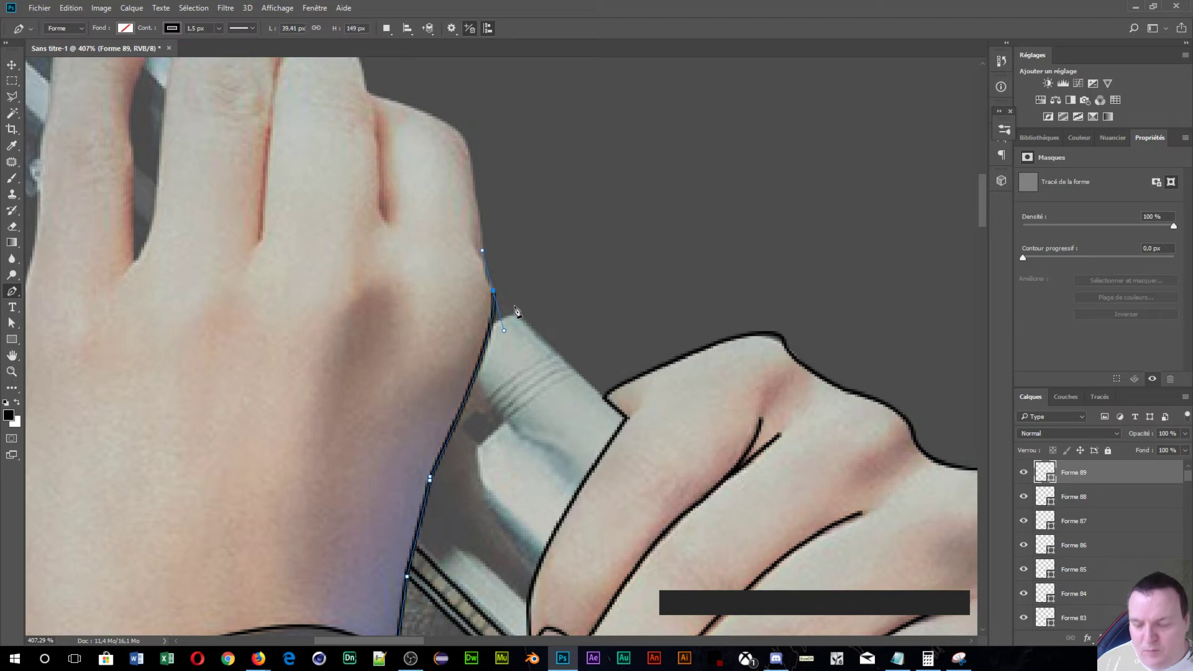
{"action": "key", "text": "ctrl+alt+z"}
{"action": "left_click_drag", "start_coordinate": [468, 391], "coordinate": [475, 376]}
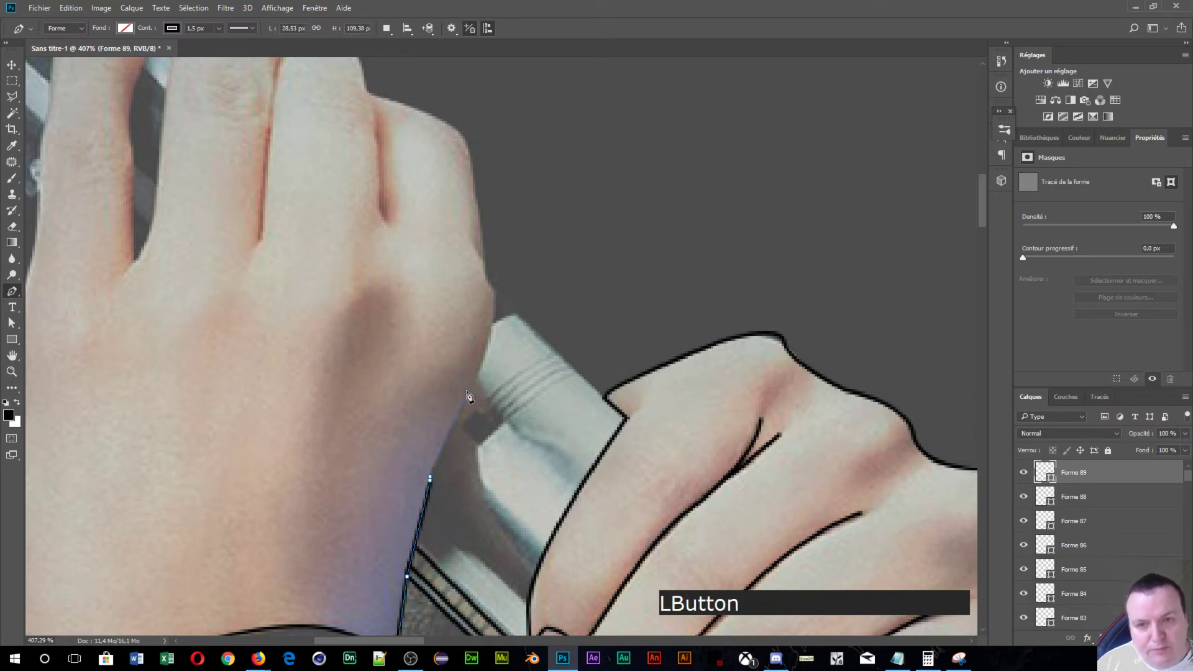
{"action": "left_click_drag", "start_coordinate": [494, 294], "coordinate": [564, 489]}
{"action": "left_click", "coordinate": [564, 489]}
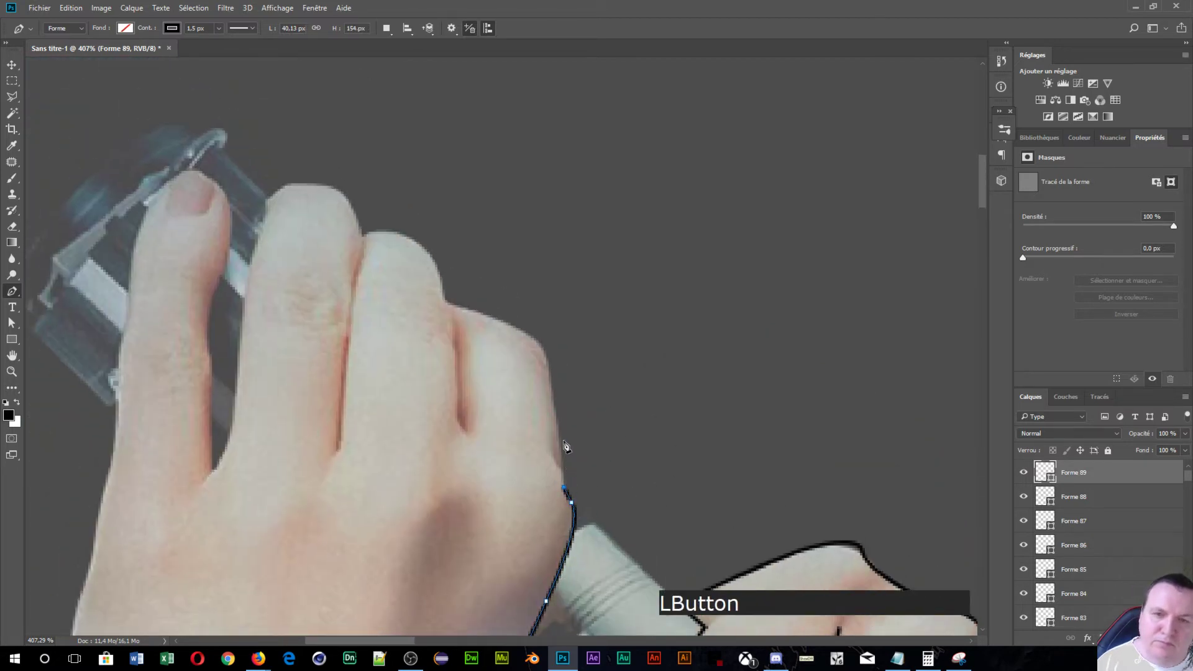
- Continue the outline up the raised hand's little finger, over its top and down the crease beside it, about 49 × 227 px overall
{"action": "left_click", "coordinate": [546, 349]}
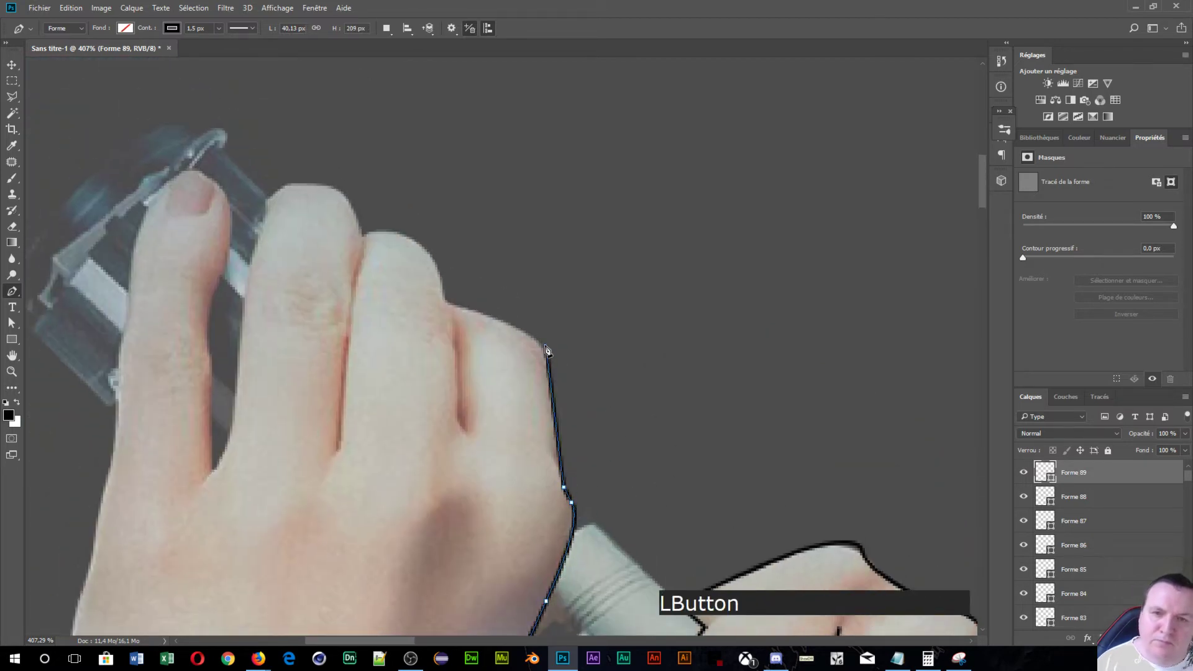
{"action": "left_click", "coordinate": [450, 305]}
{"action": "left_click_drag", "start_coordinate": [413, 303], "coordinate": [403, 300]}
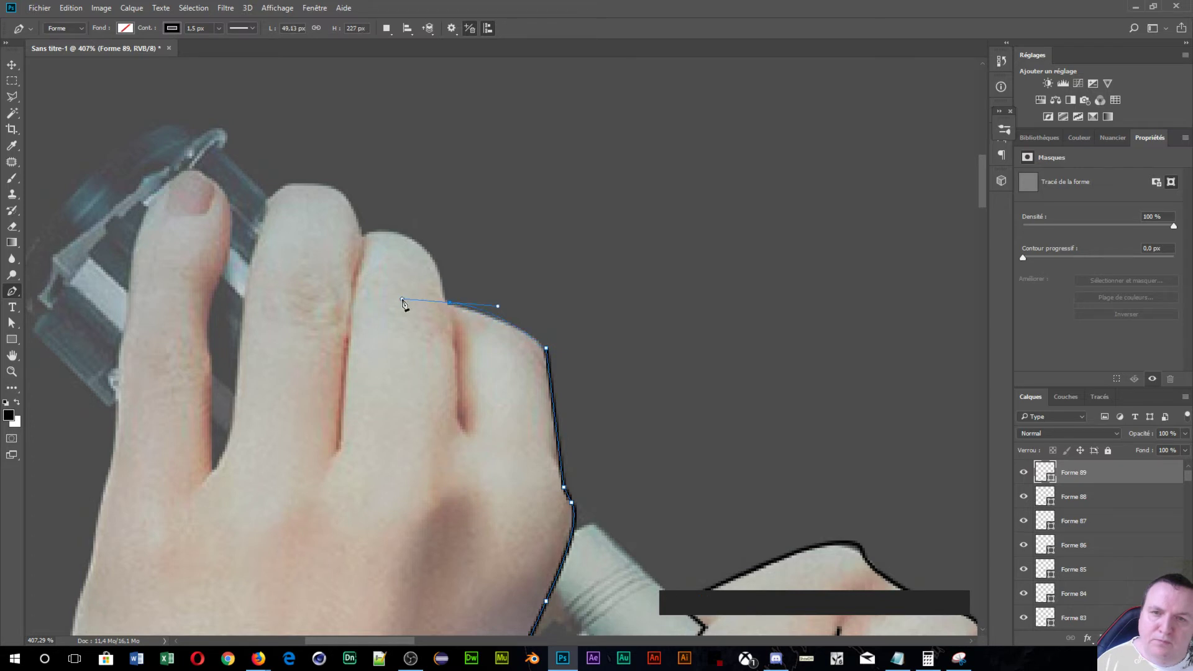
{"action": "left_click", "coordinate": [451, 305], "text": "alt"}
{"action": "left_click", "coordinate": [452, 424]}
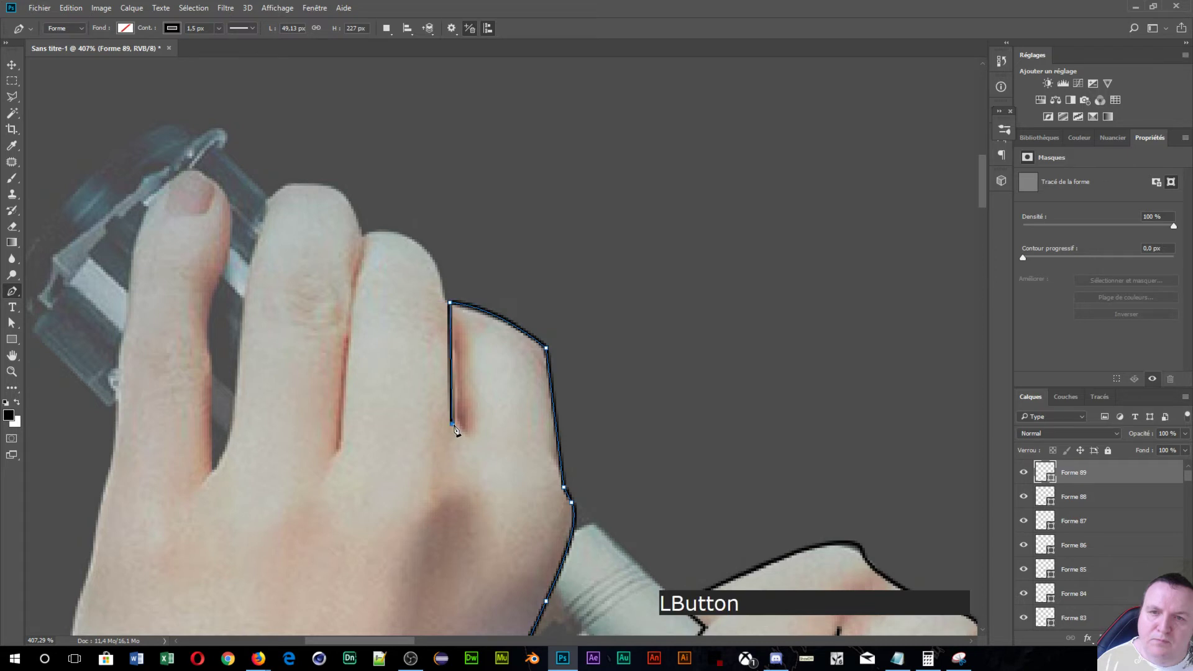
{"action": "key", "text": "ctrl+alt+z"}
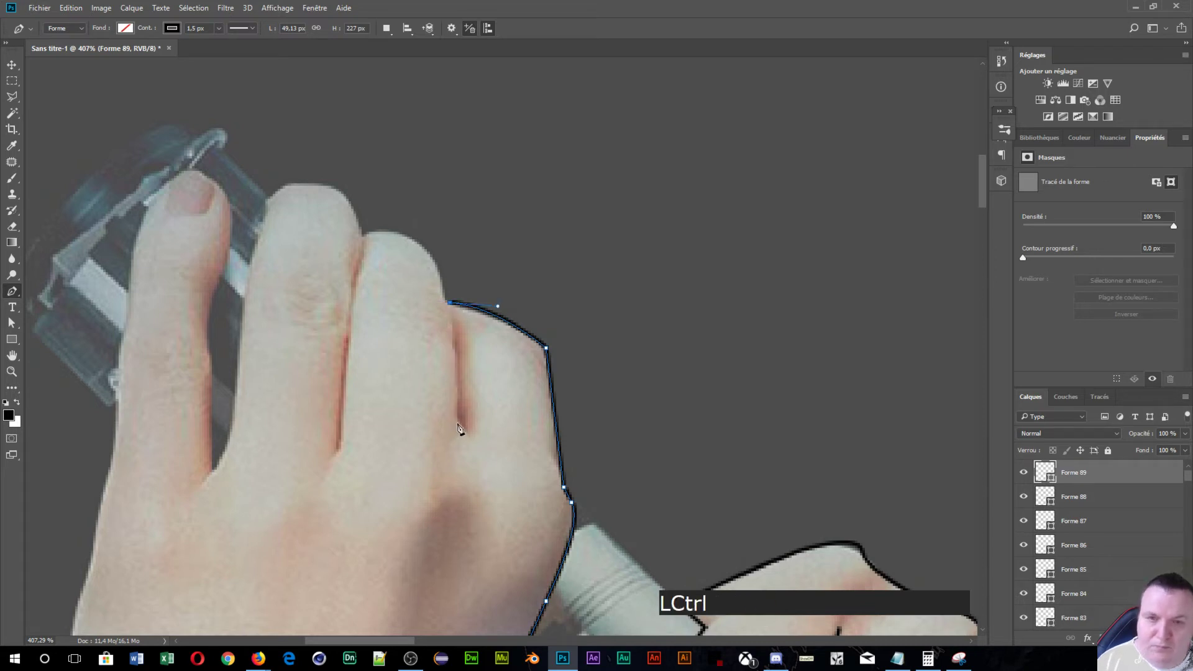
{"action": "left_click", "coordinate": [460, 423]}
{"action": "left_click_drag", "start_coordinate": [462, 428], "coordinate": [451, 431]}
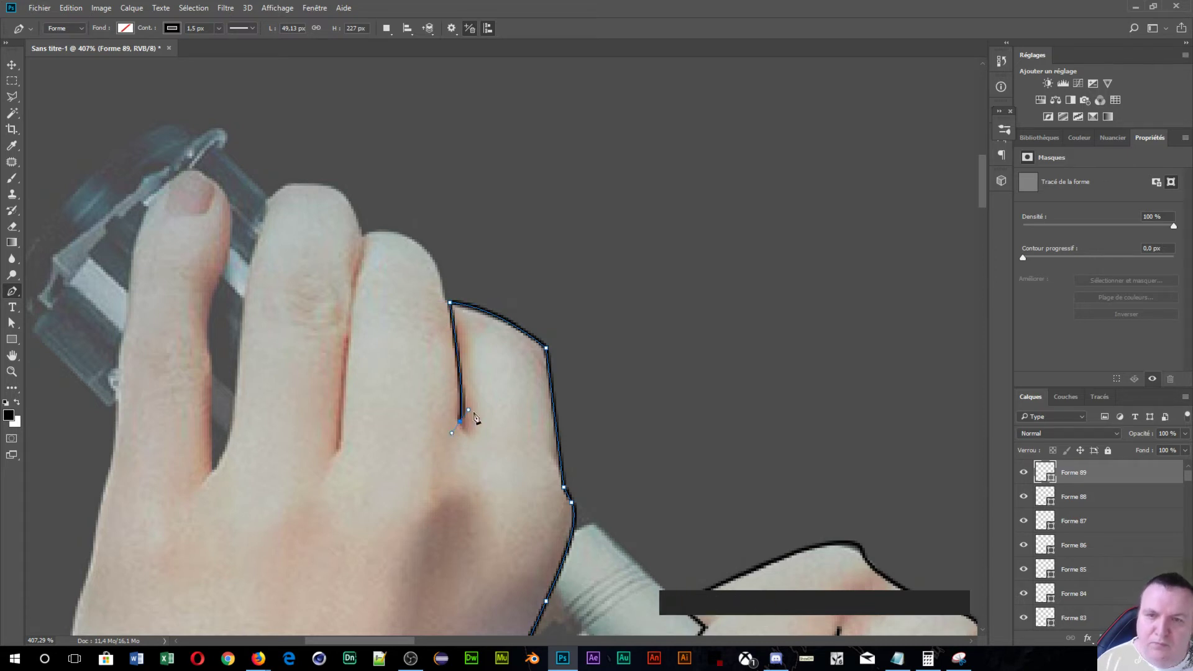
{"action": "key", "text": "Return"}
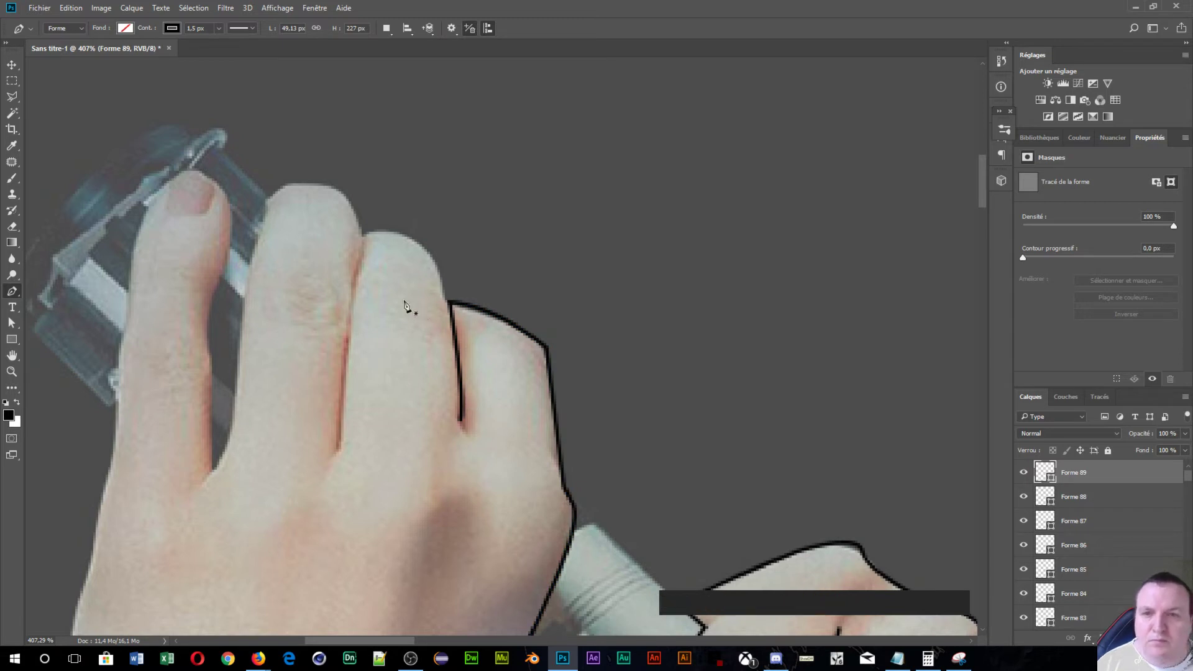
- Outline the raised hand's ring finger with a new path over its rounded tip and down the inner crease, about 43 × 86 px
{"action": "left_click_drag", "start_coordinate": [408, 309], "coordinate": [428, 462]}
{"action": "left_click", "coordinate": [475, 449]}
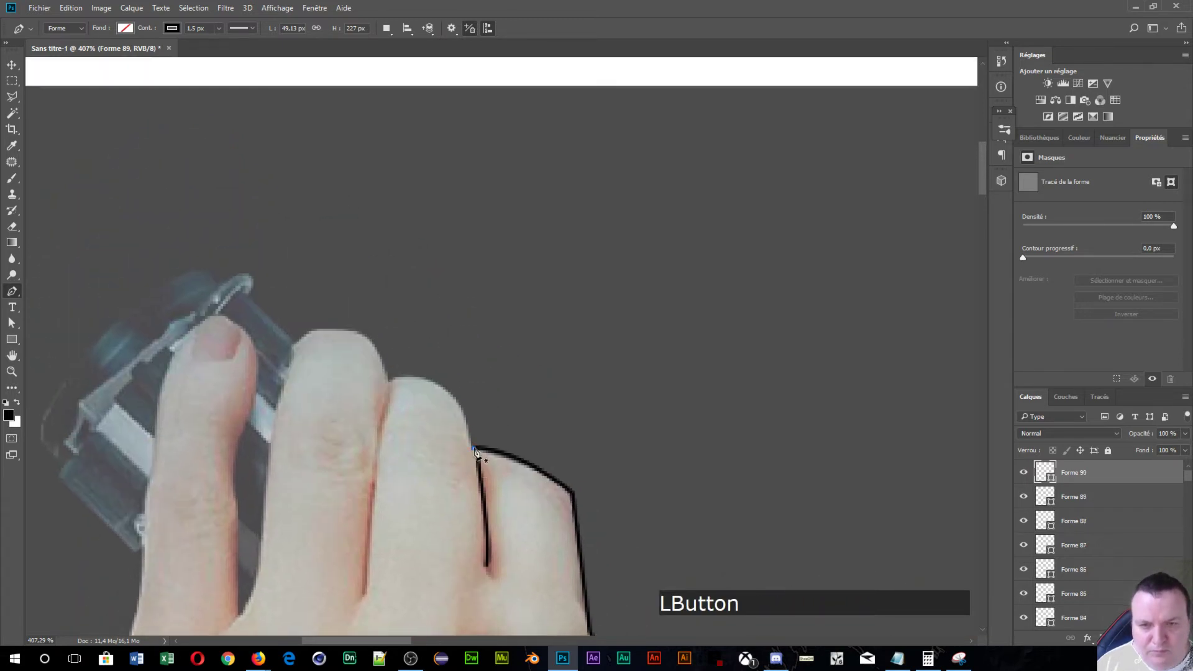
{"action": "left_click_drag", "start_coordinate": [390, 379], "coordinate": [314, 398]}
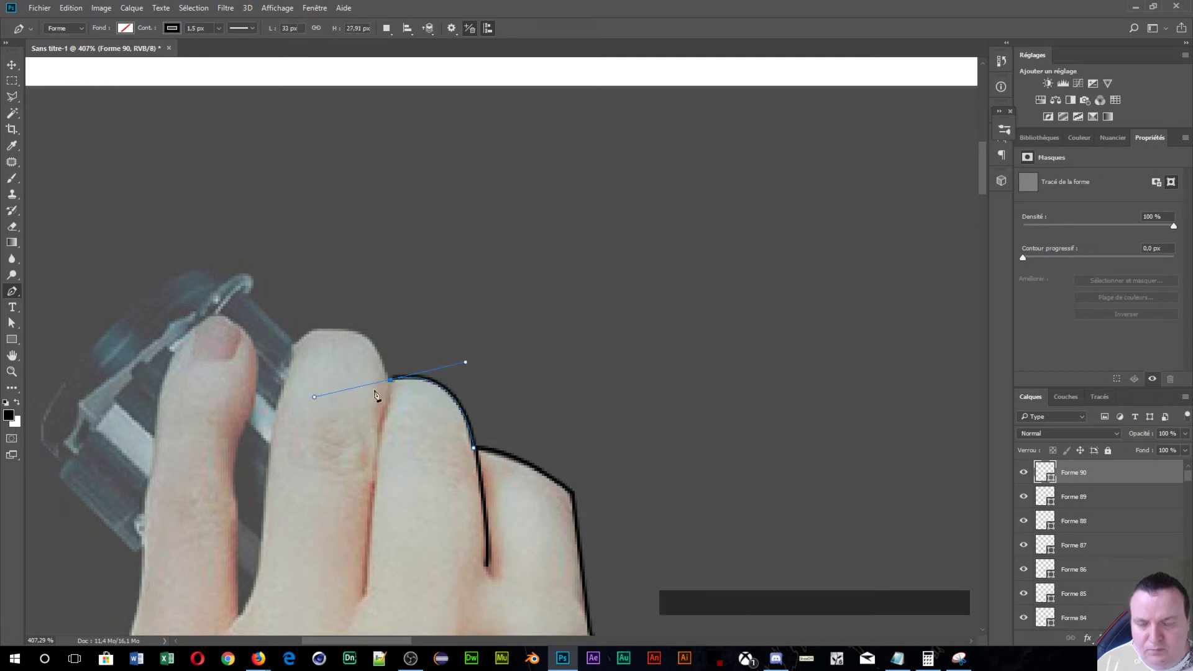
{"action": "key", "text": "alt"}
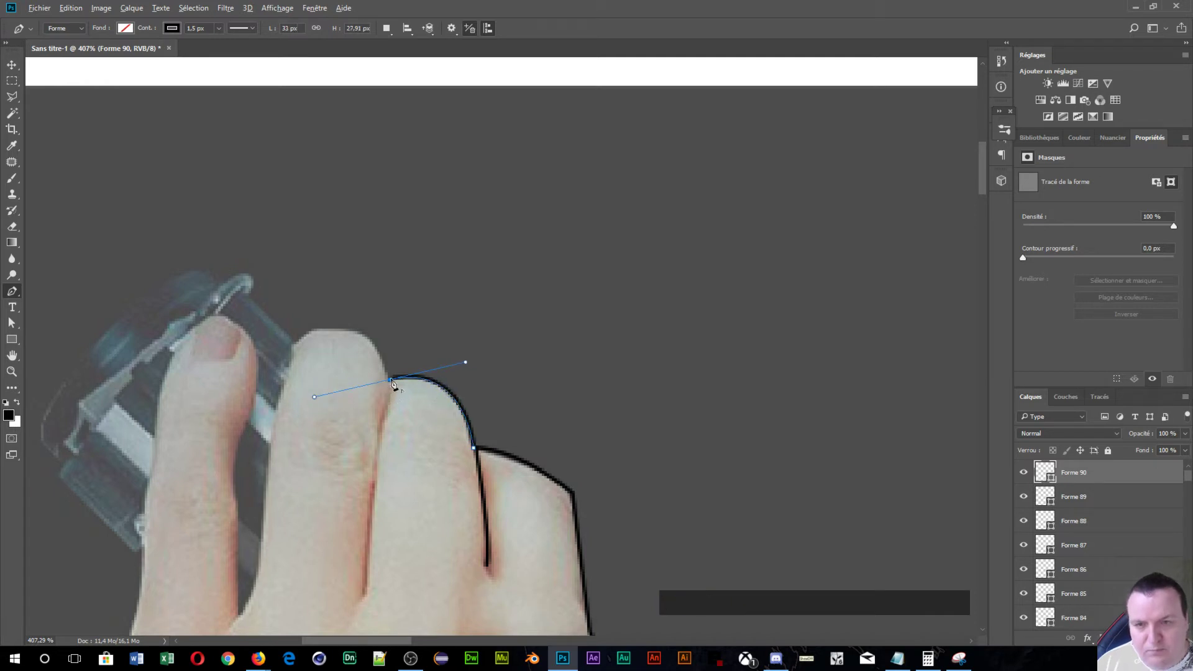
{"action": "left_click", "coordinate": [391, 379], "text": "alt"}
{"action": "left_click", "coordinate": [364, 598]}
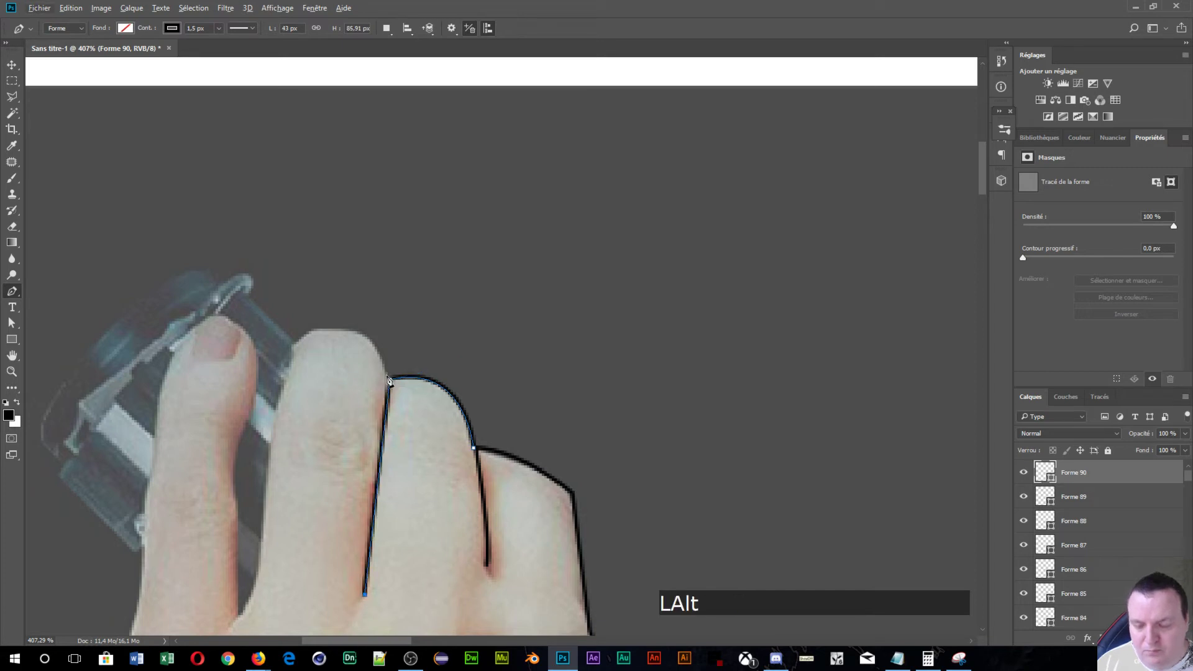
{"action": "key", "text": "Return"}
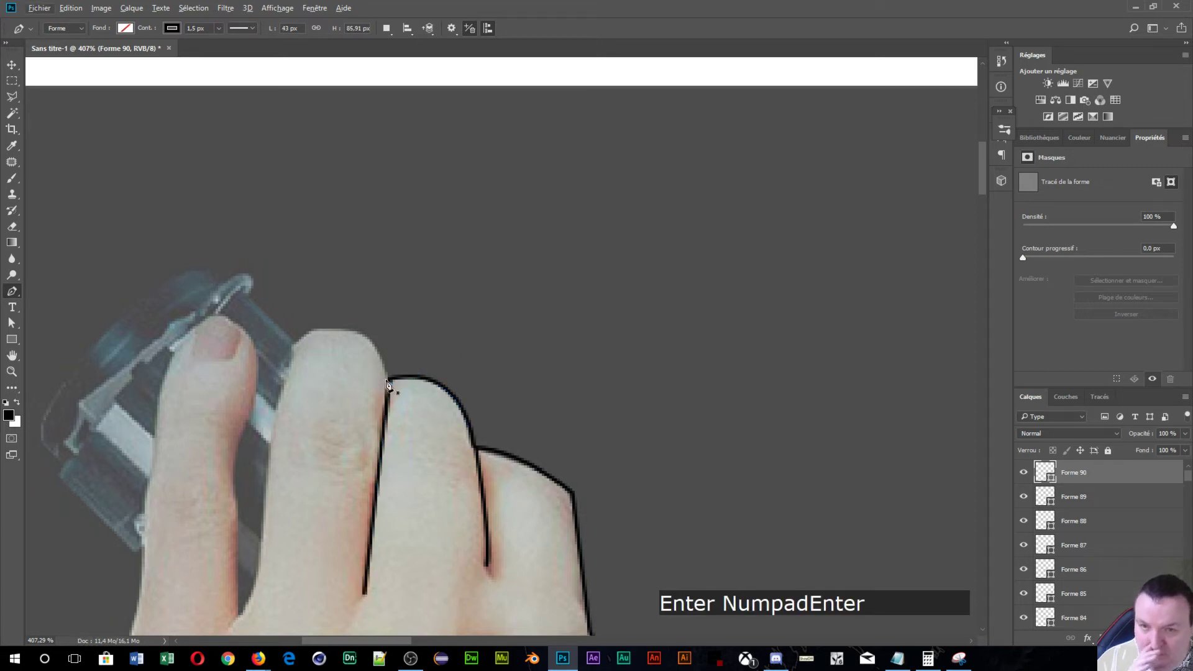
- Outline the raised hand's middle finger with a new path over its tip and down to the gap beside the index finger, about 60 × 114 px
{"action": "left_click", "coordinate": [389, 380]}
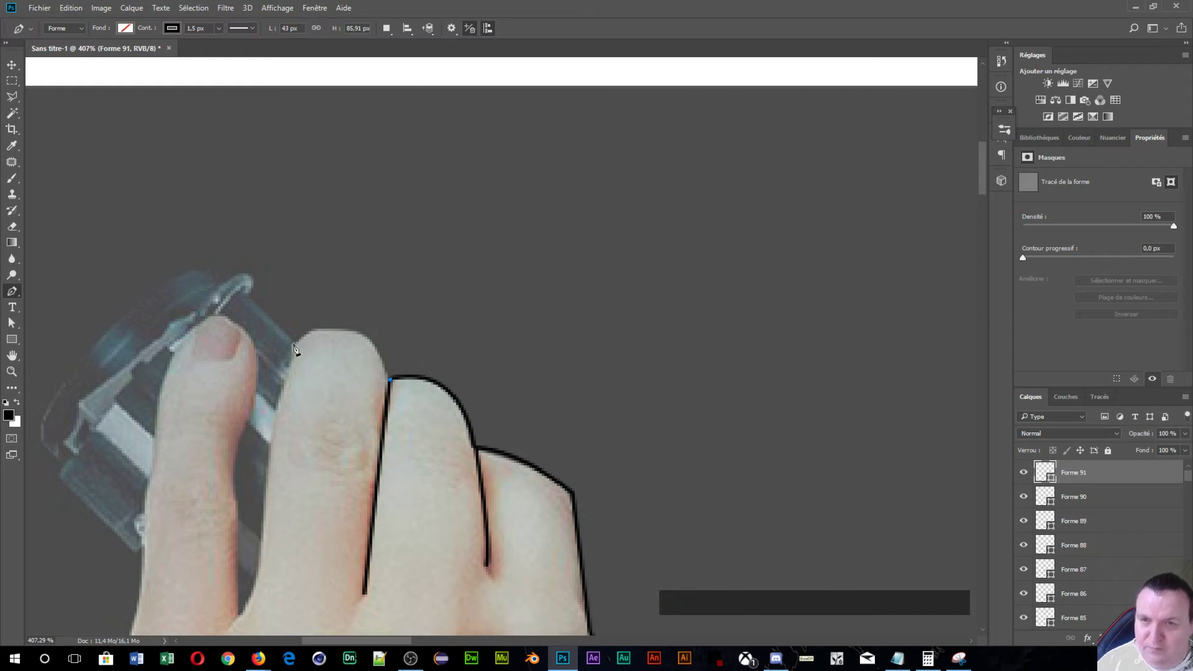
{"action": "left_click_drag", "start_coordinate": [293, 344], "coordinate": [217, 400]}
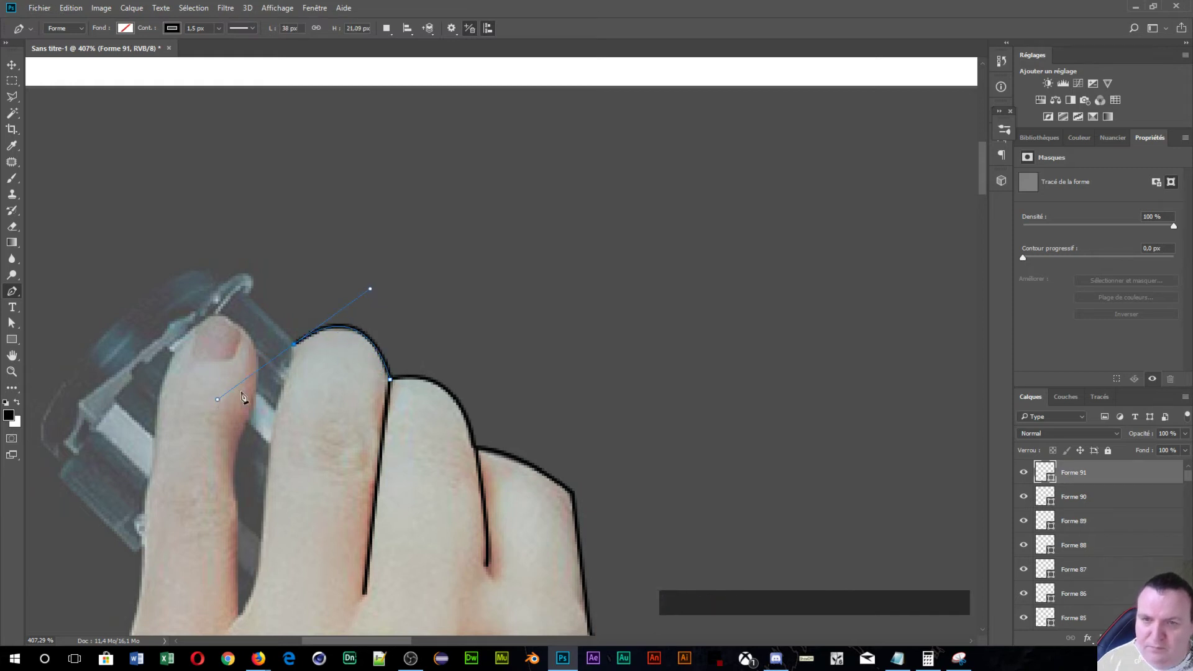
{"action": "left_click_drag", "start_coordinate": [296, 350], "coordinate": [255, 602]}
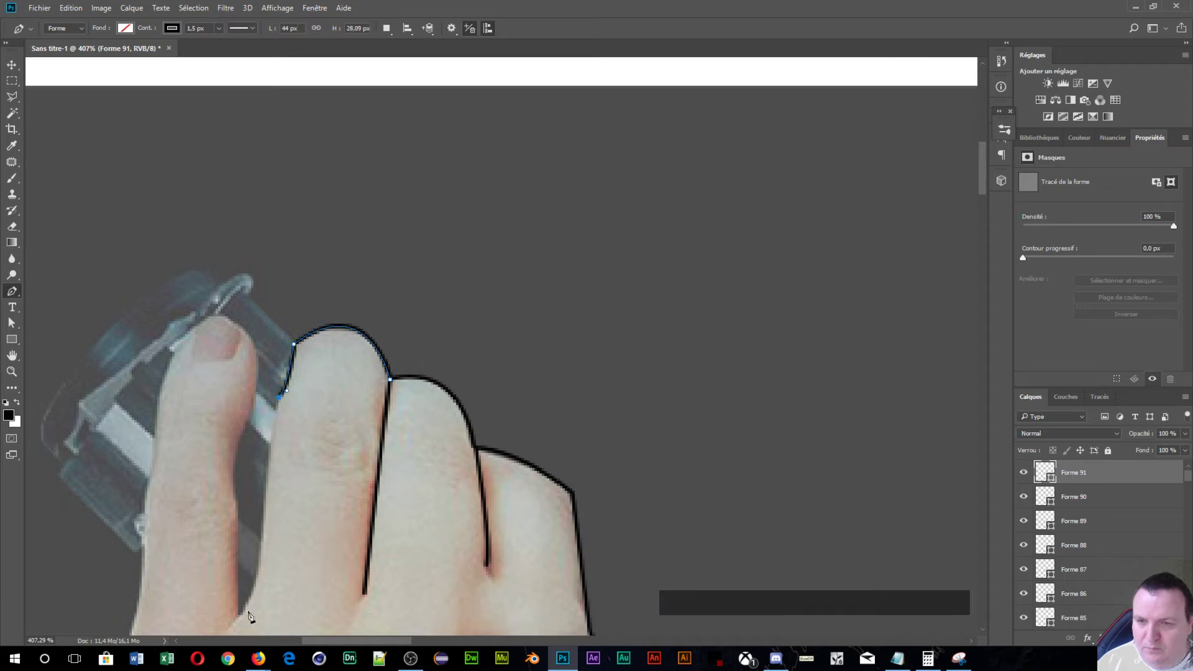
{"action": "left_click_drag", "start_coordinate": [317, 555], "coordinate": [365, 415]}
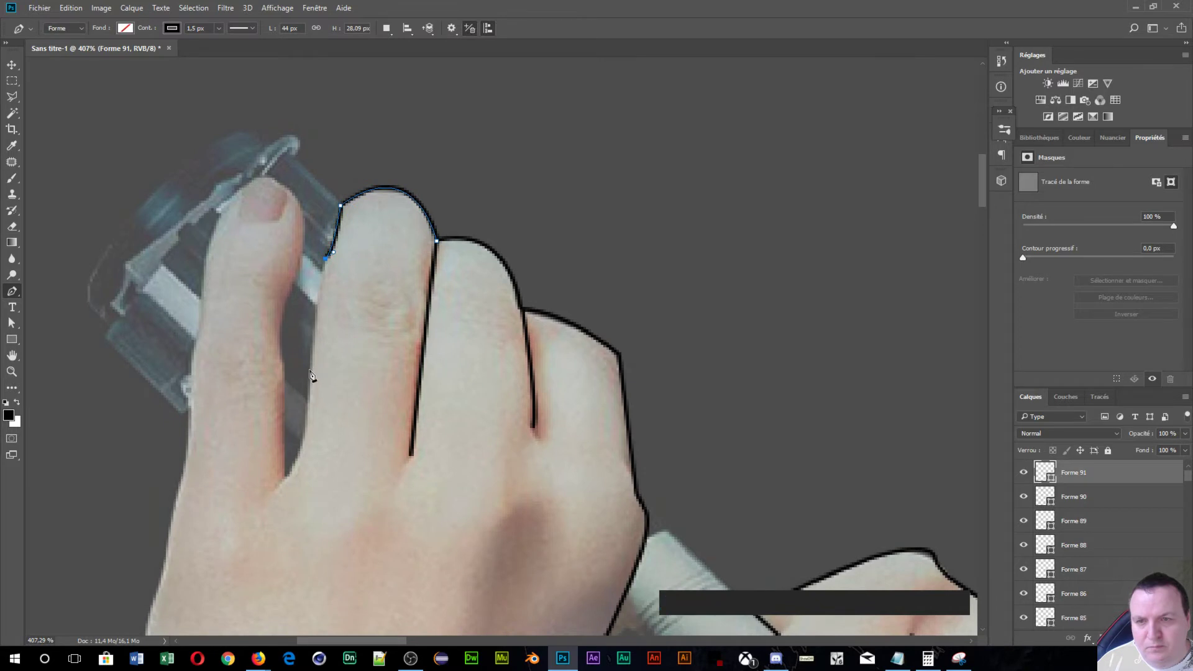
{"action": "left_click_drag", "start_coordinate": [310, 376], "coordinate": [310, 407]}
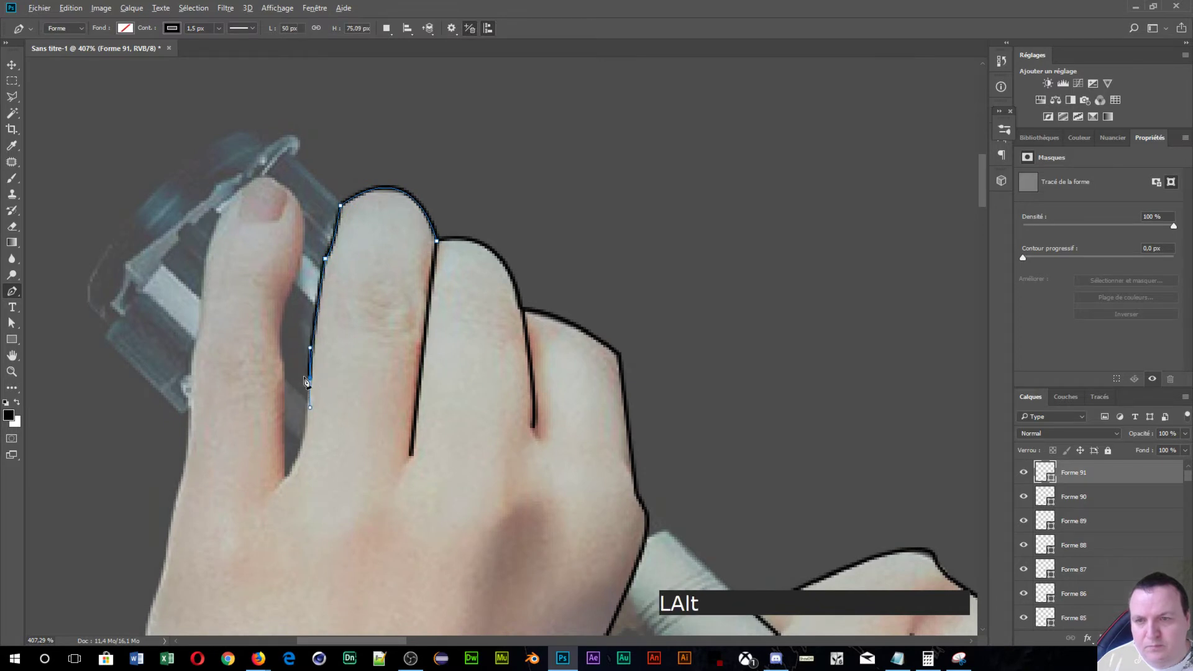
{"action": "left_click", "coordinate": [311, 379], "text": "alt"}
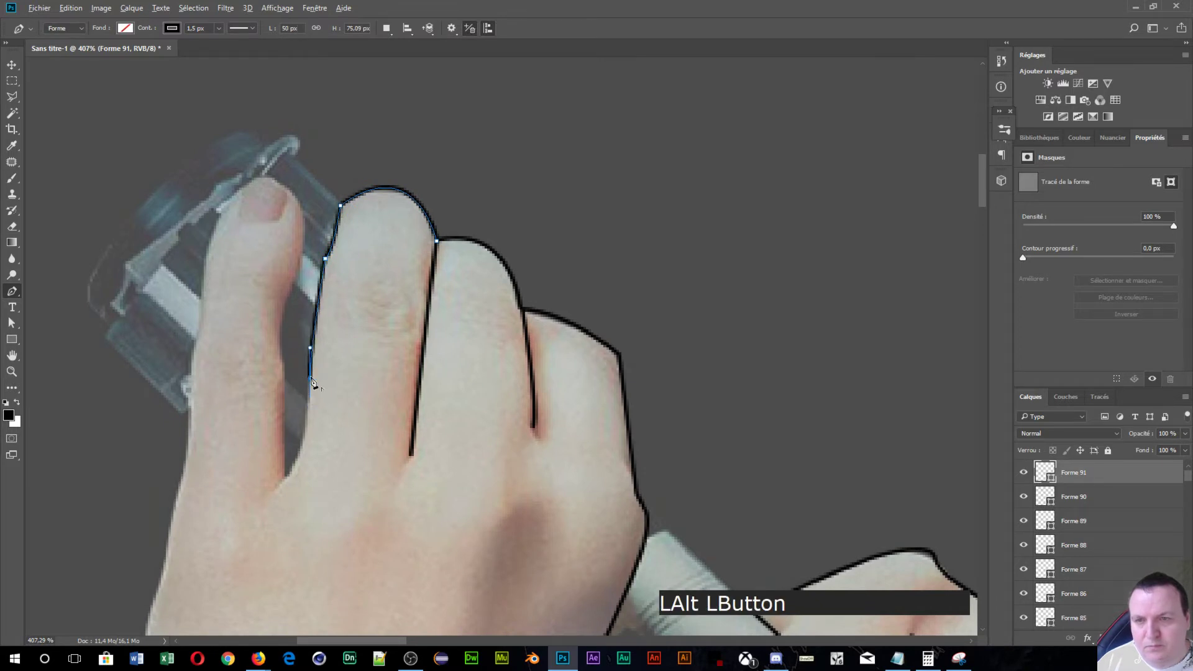
{"action": "left_click_drag", "start_coordinate": [284, 481], "coordinate": [266, 486]}
{"action": "left_click", "coordinate": [284, 479], "text": "alt"}
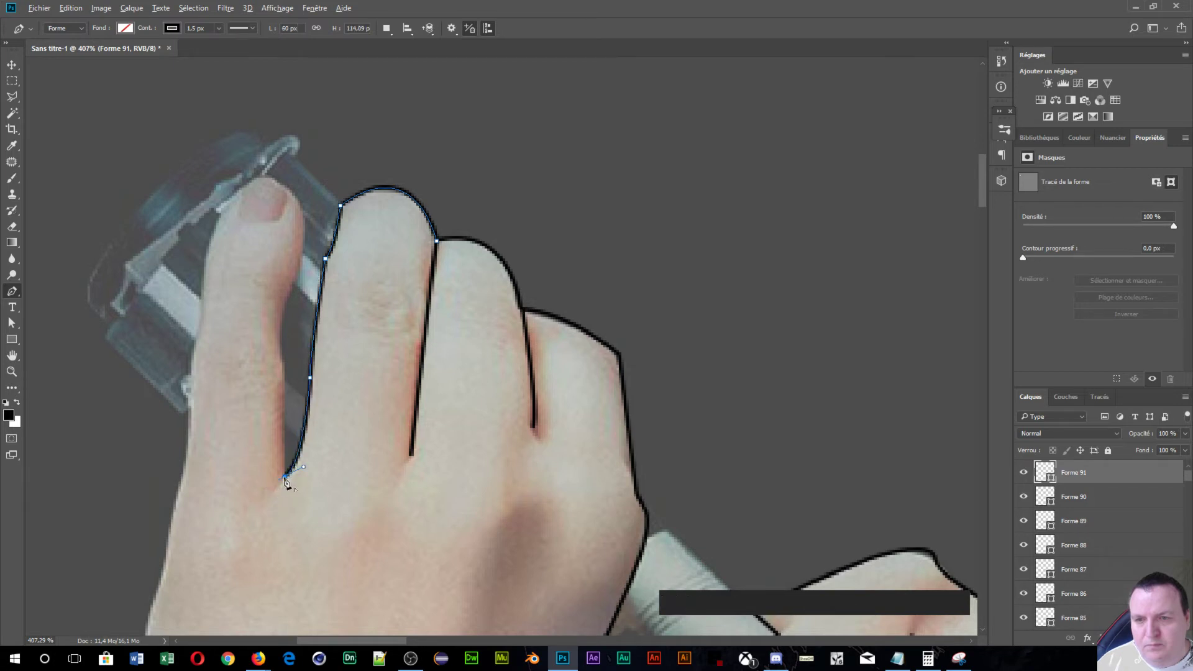
- Continue the path from the finger gap up the index finger's inner edge to the fingertip beside the nail, about 62 × 115 px overall
{"action": "left_click", "coordinate": [284, 383]}
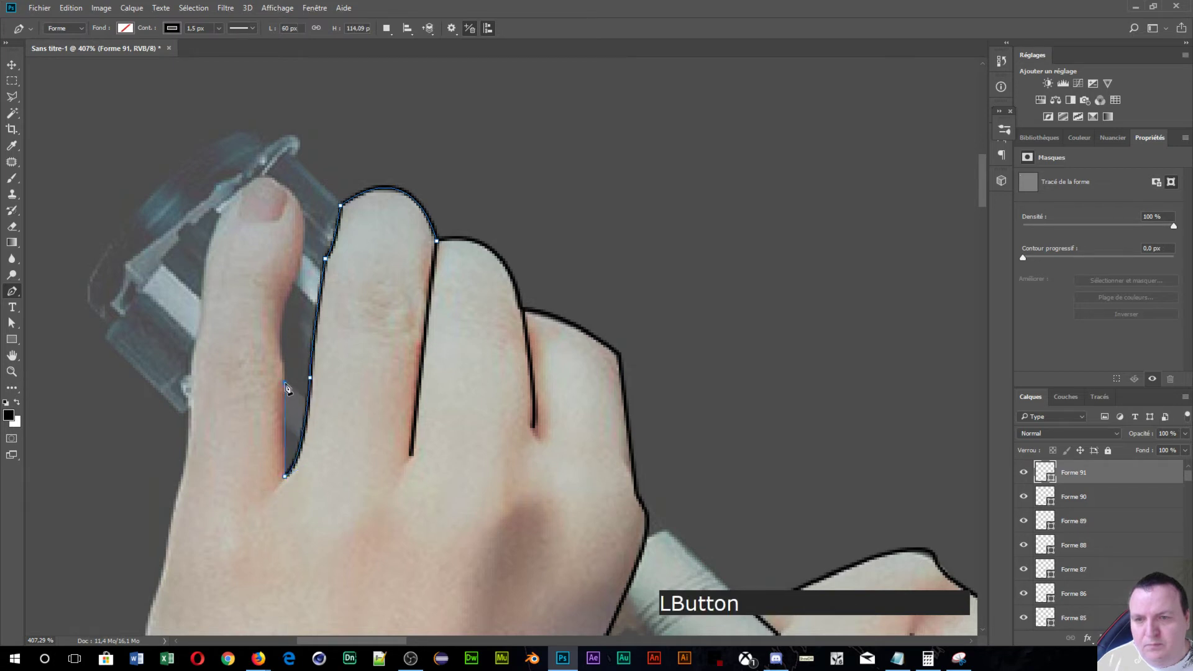
{"action": "left_click_drag", "start_coordinate": [280, 353], "coordinate": [280, 339]}
{"action": "left_click", "coordinate": [279, 352], "text": "alt"}
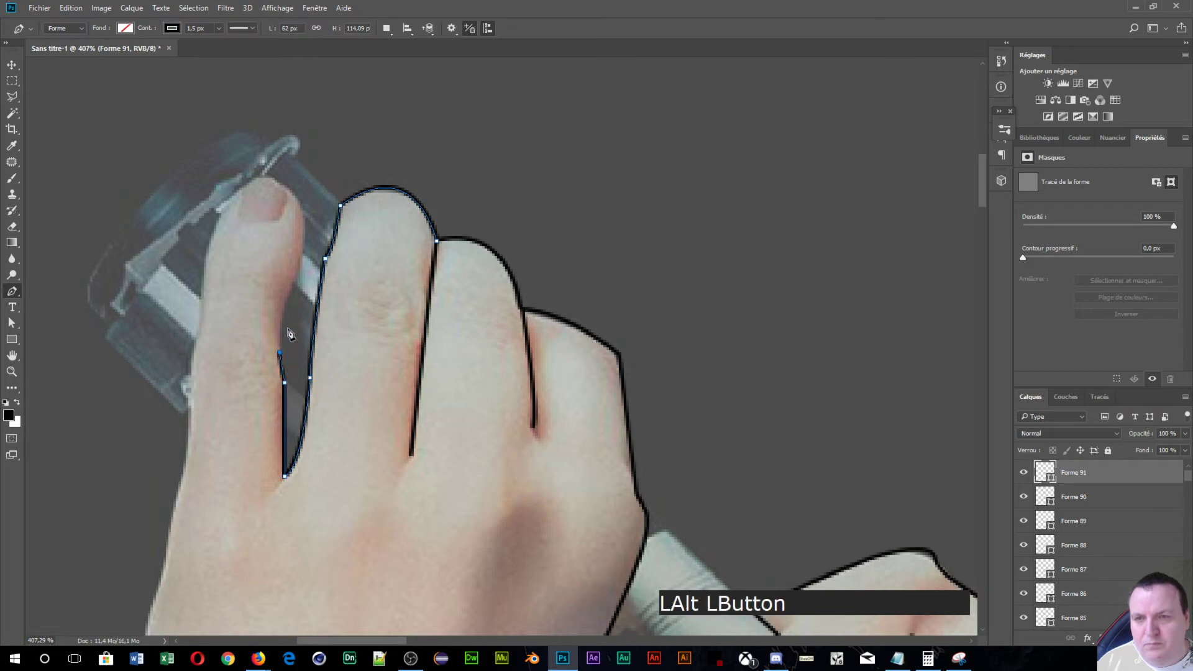
{"action": "left_click_drag", "start_coordinate": [292, 289], "coordinate": [302, 271]}
{"action": "left_click", "coordinate": [294, 291], "text": "alt"}
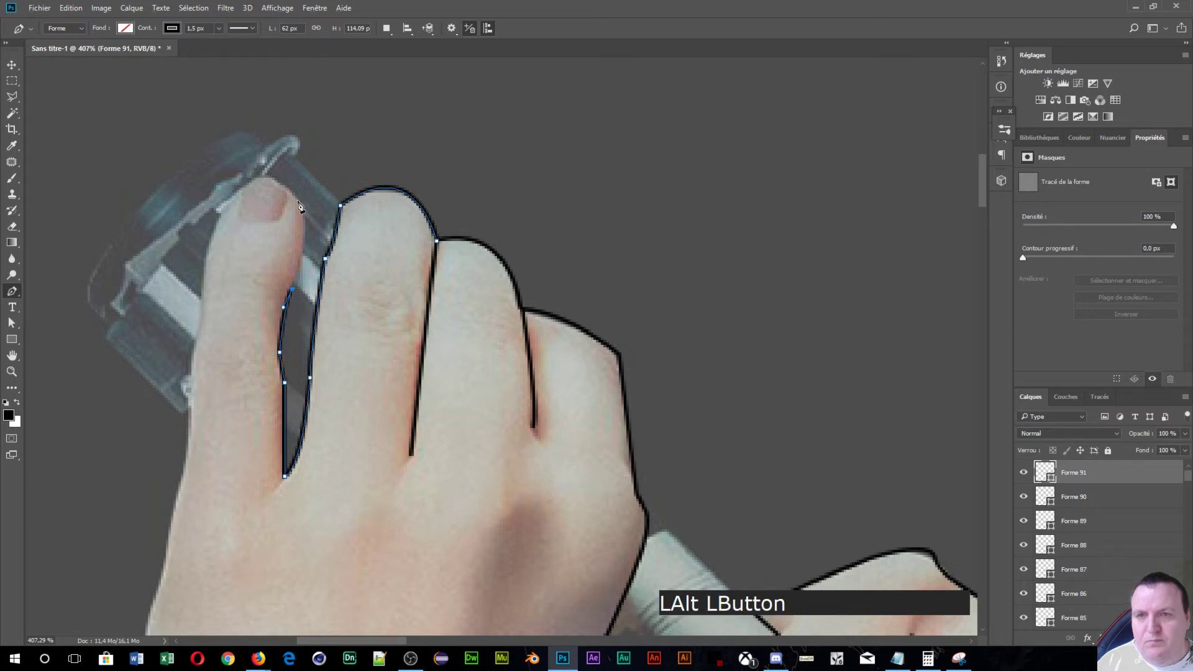
{"action": "left_click_drag", "start_coordinate": [294, 196], "coordinate": [257, 177]}
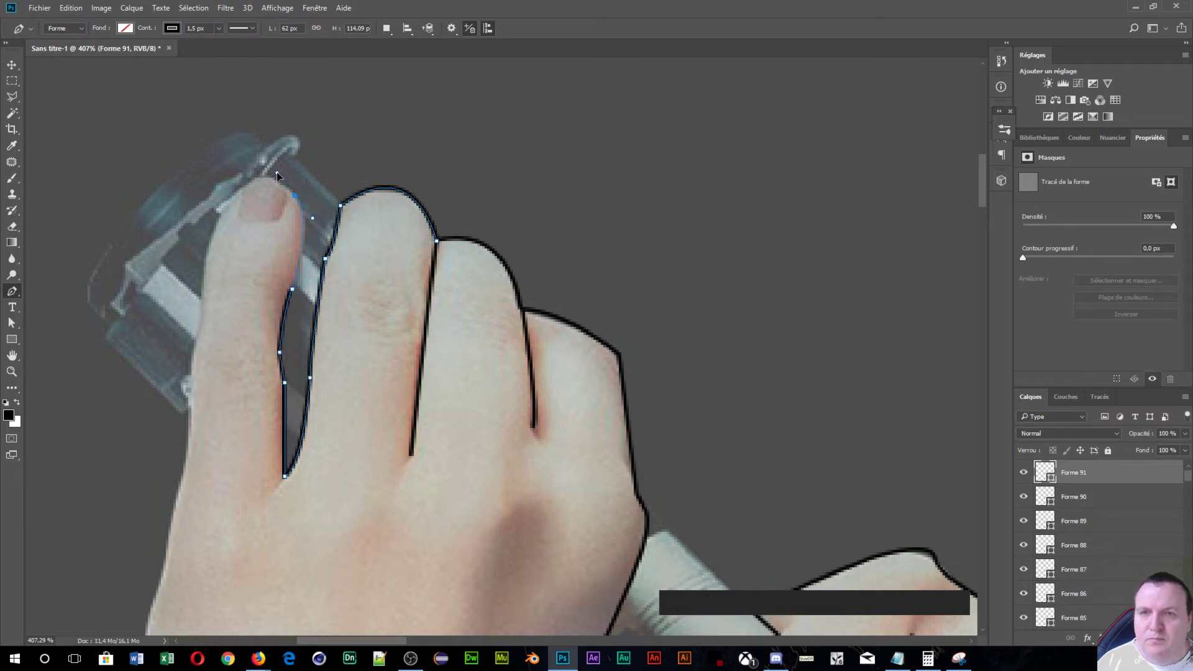
{"action": "left_click_drag", "start_coordinate": [361, 306], "coordinate": [422, 469]}
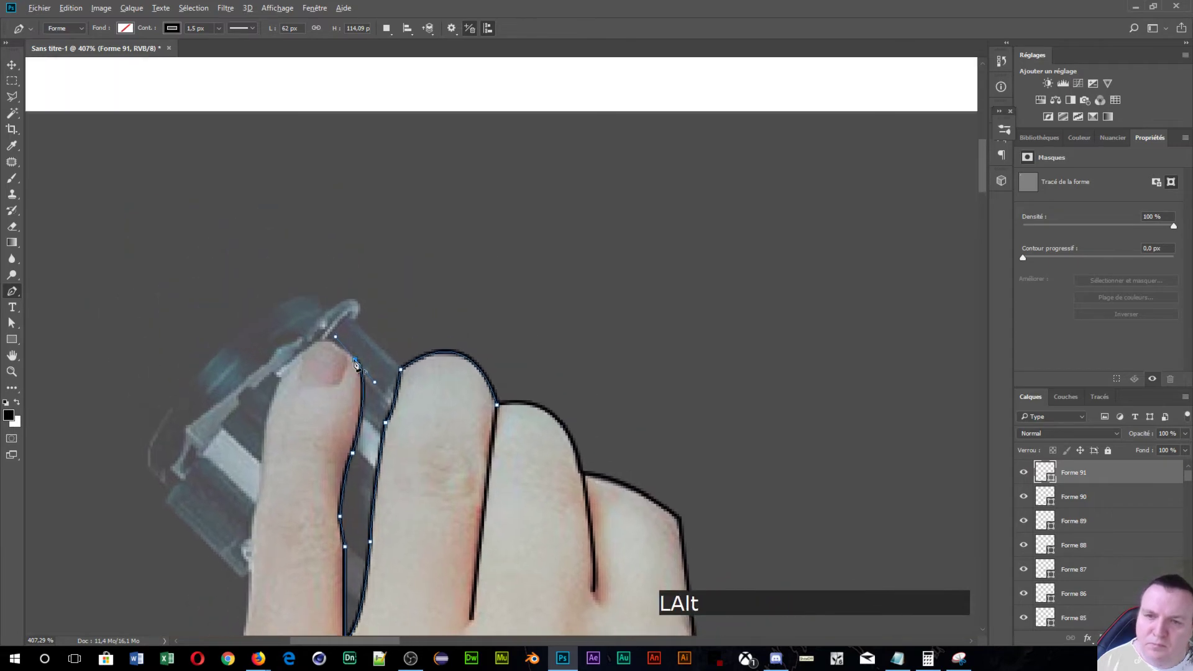
{"action": "left_click", "coordinate": [349, 355], "text": "alt"}
{"action": "left_click", "coordinate": [345, 350]}
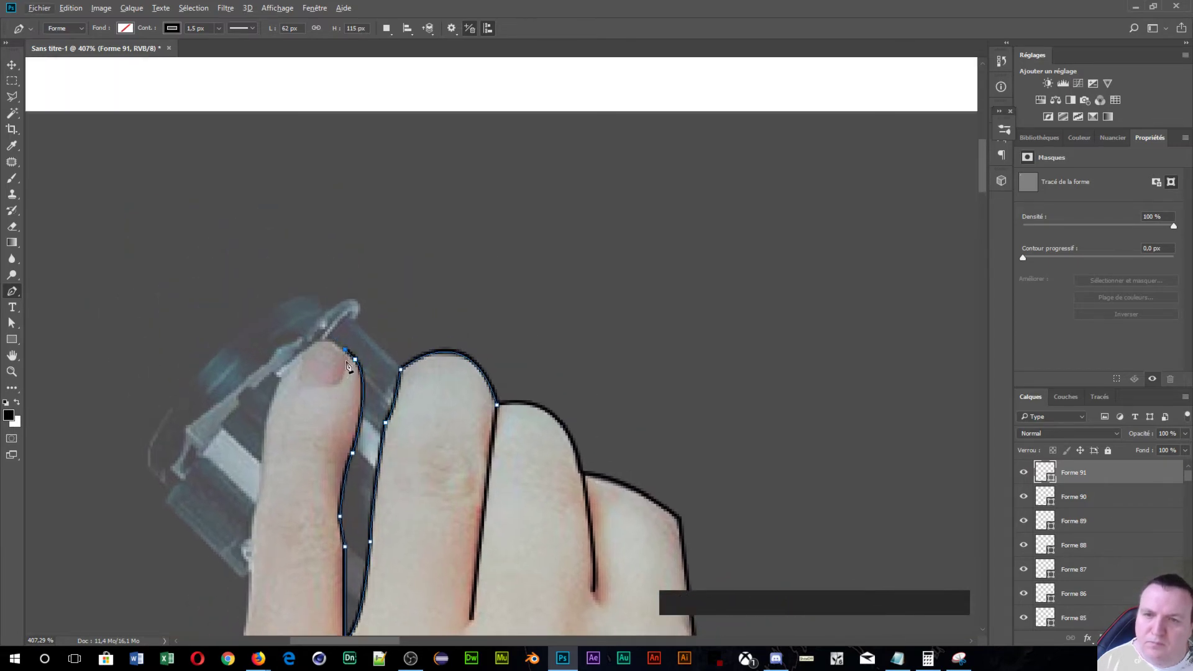
- Carry the path over the index fingertip and down its outer curve past the nail, about 91 × 118 px overall
{"action": "left_click", "coordinate": [299, 358]}
{"action": "mouse_move", "coordinate": [259, 383]}
{"action": "left_mouse_down"}
{"action": "mouse_move", "coordinate": [339, 396]}
{"action": "mouse_move", "coordinate": [493, 322]}
{"action": "left_mouse_up"}
{"action": "left_click", "coordinate": [300, 357], "text": "alt"}
{"action": "key", "text": "space"}
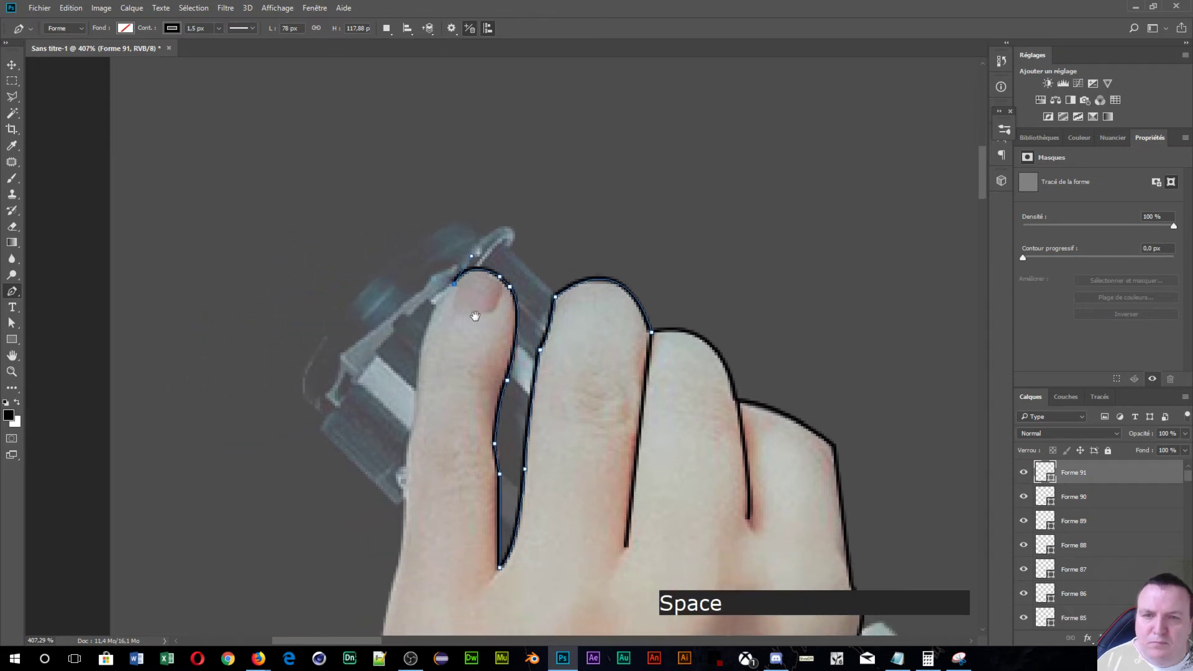
{"action": "mouse_move", "coordinate": [421, 345]}
{"action": "left_mouse_down"}
{"action": "mouse_move", "coordinate": [415, 375]}
{"action": "mouse_move", "coordinate": [503, 311]}
{"action": "mouse_move", "coordinate": [424, 409]}
{"action": "left_mouse_up"}
{"action": "left_click", "coordinate": [422, 342], "text": "alt"}
{"action": "key", "text": "space"}
{"action": "key", "text": "ctrl+alt+z"}
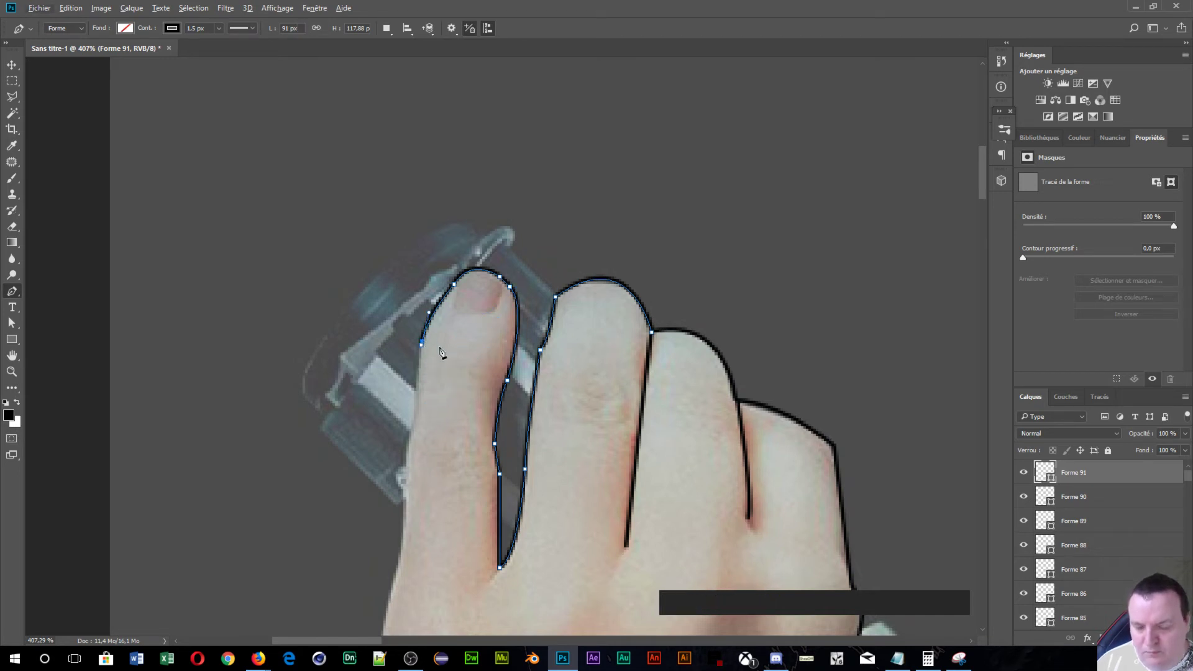
{"action": "key", "text": "ctrl+alt+z"}
{"action": "left_click", "coordinate": [421, 346], "text": "alt"}
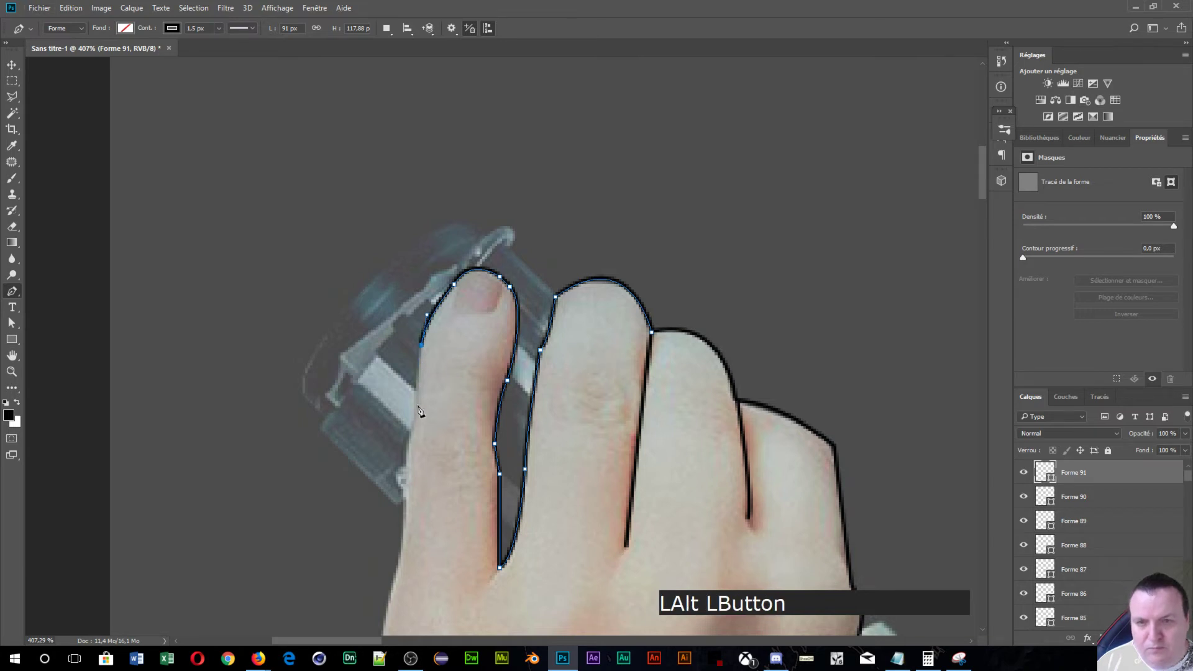
- Extend the path down the index finger's outer edge to the middle knuckle, reaching about 98 px wide overall
{"action": "key", "text": "space"}
{"action": "left_click_drag", "start_coordinate": [429, 417], "coordinate": [508, 317]}
{"action": "key", "text": "alt"}
{"action": "left_click", "coordinate": [508, 309], "text": "alt"}
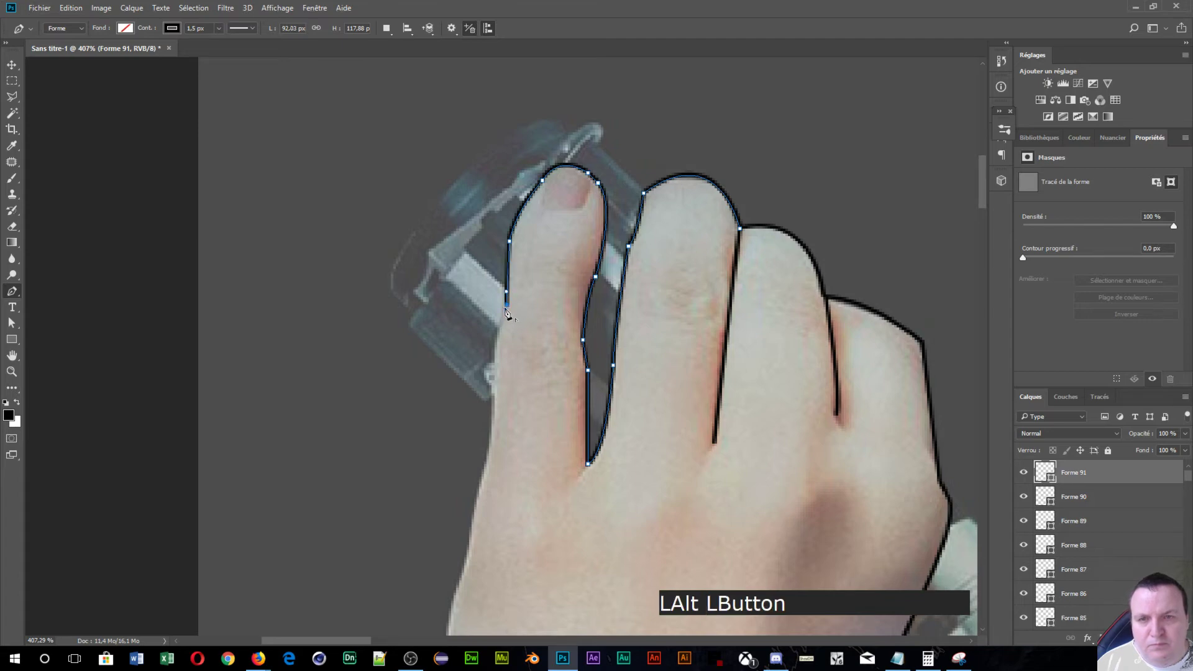
{"action": "left_click_drag", "start_coordinate": [493, 358], "coordinate": [699, 199]}
{"action": "key", "text": "space"}
{"action": "key", "text": "alt"}
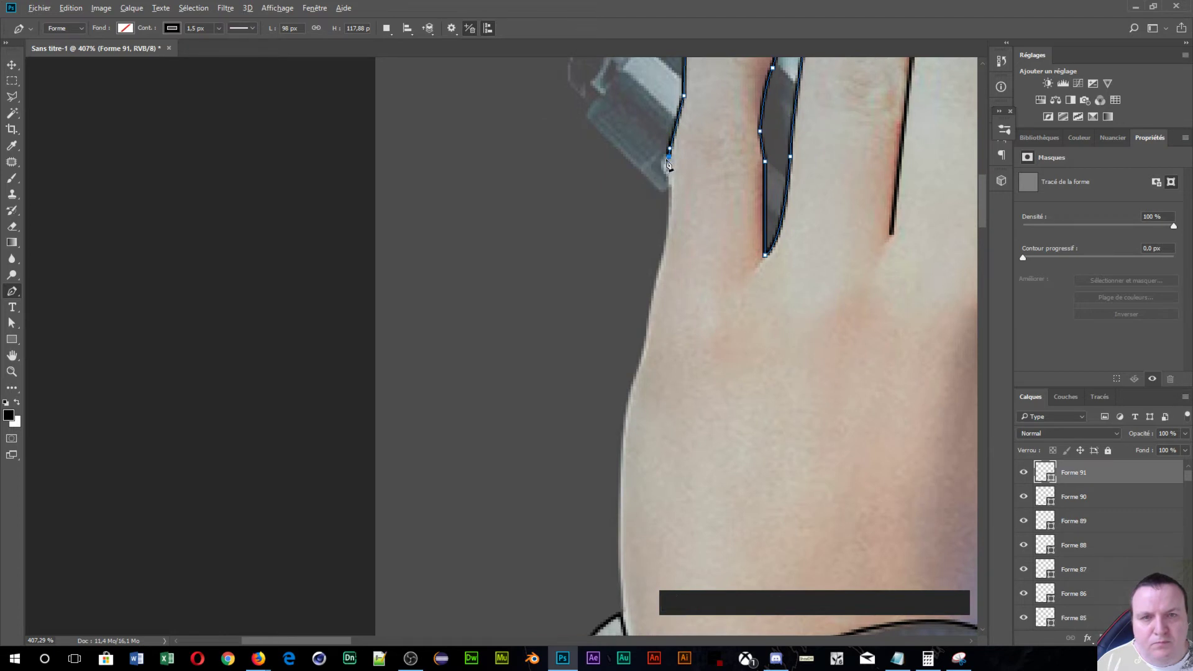
{"action": "left_click", "coordinate": [670, 162], "text": "alt"}
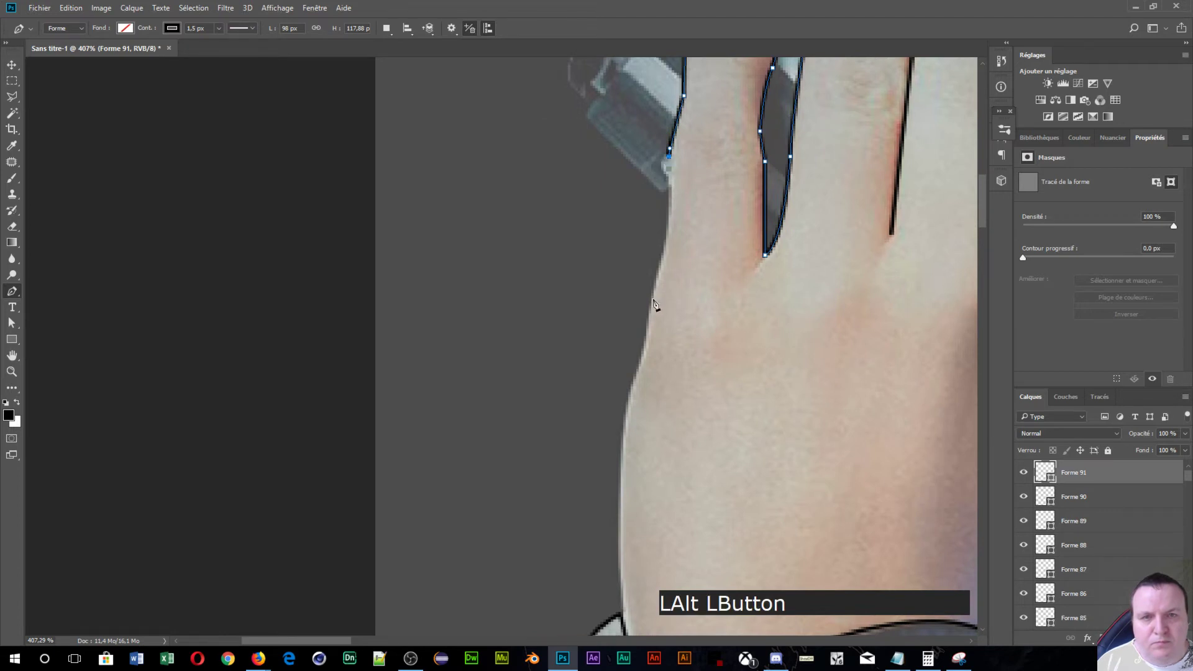
- Trace the hand's outer edge from the index knuckle down to the grey sleeve and finish the path, about 118 × 260 px overall
{"action": "left_click", "coordinate": [663, 245]}
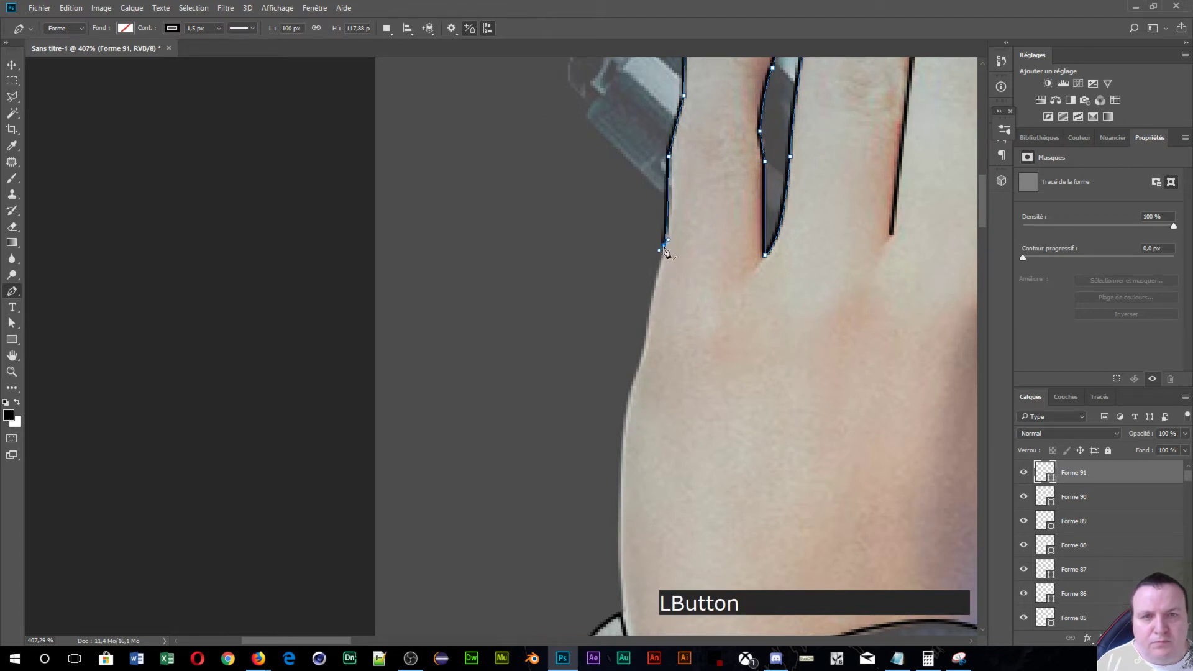
{"action": "left_click", "coordinate": [664, 245], "text": "alt"}
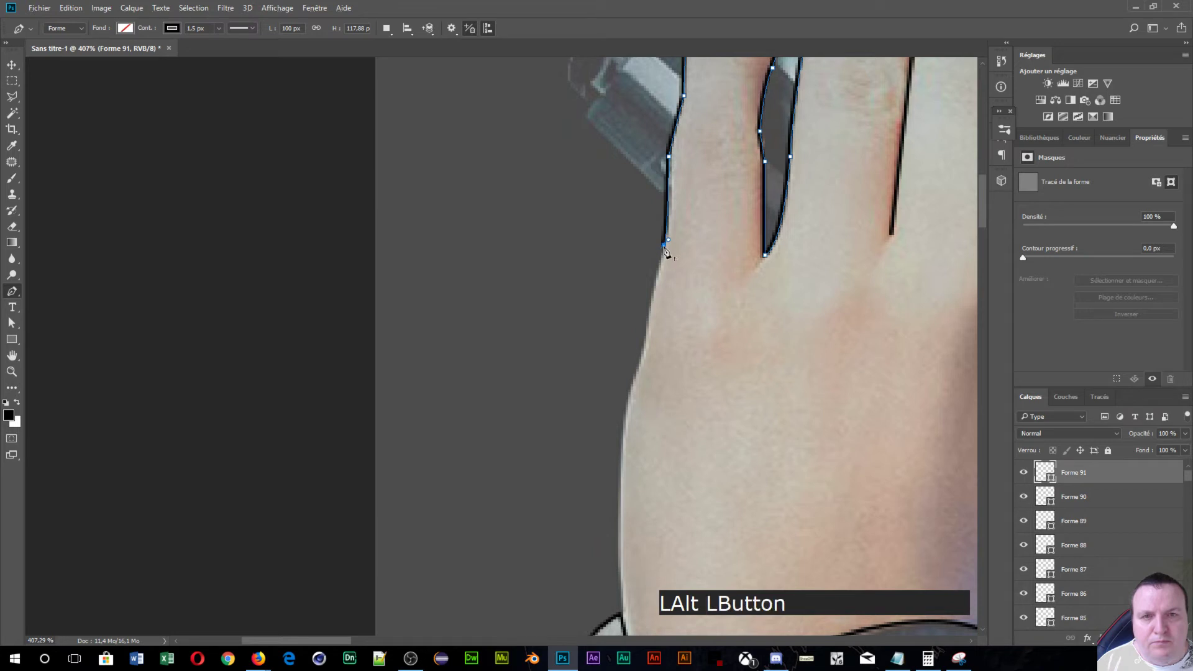
{"action": "left_click_drag", "start_coordinate": [646, 317], "coordinate": [743, 213]}
{"action": "left_click", "coordinate": [646, 336], "text": "alt"}
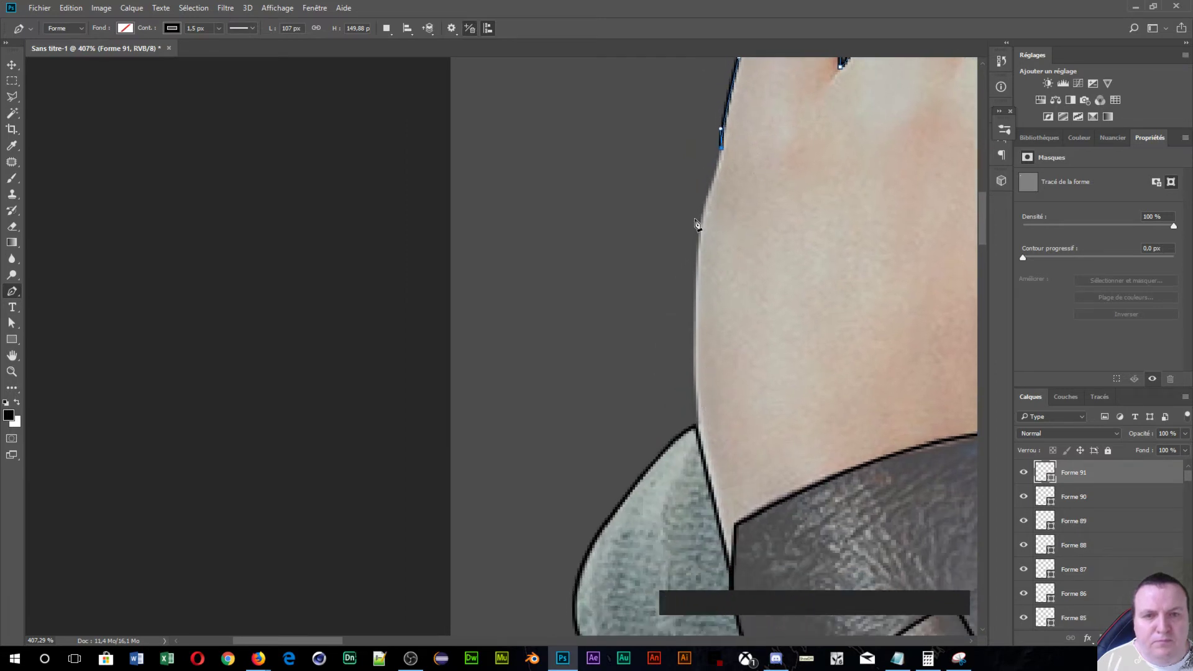
{"action": "left_click", "coordinate": [707, 197]}
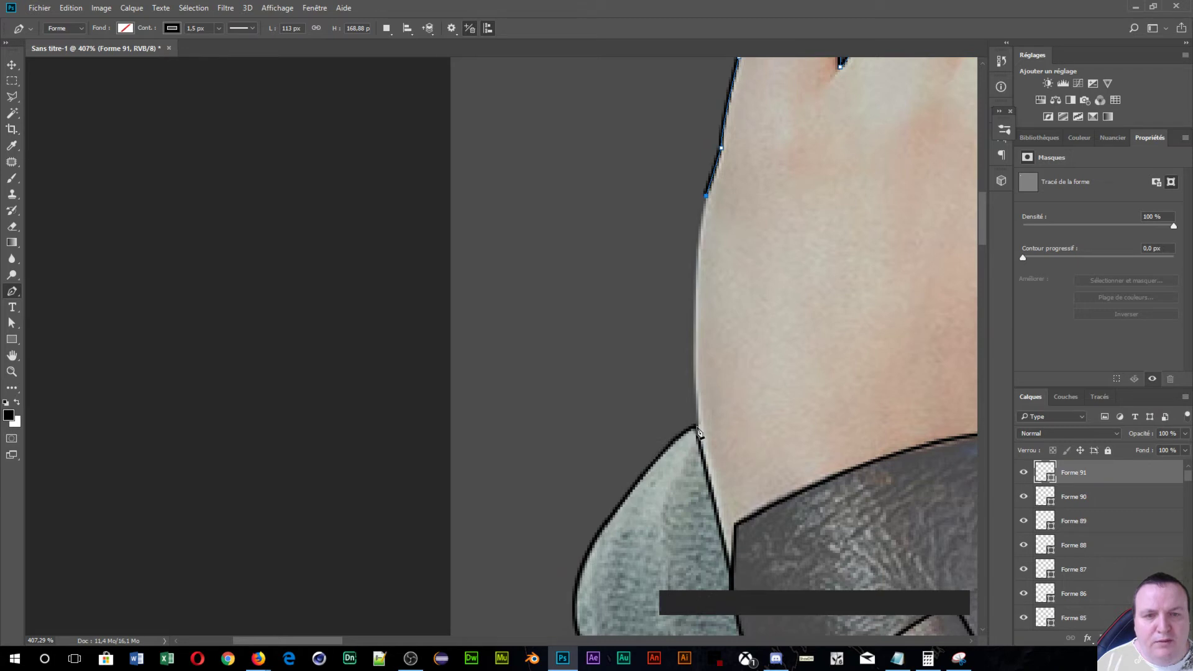
{"action": "left_click_drag", "start_coordinate": [697, 427], "coordinate": [707, 460]}
{"action": "key", "text": "Return"}
- Outline the raised hand's index fingernail with a separate open path of straight segments, about 20 × 12 px
{"action": "scroll", "coordinate": [746, 354], "scroll_direction": "down", "scroll_amount": 5}
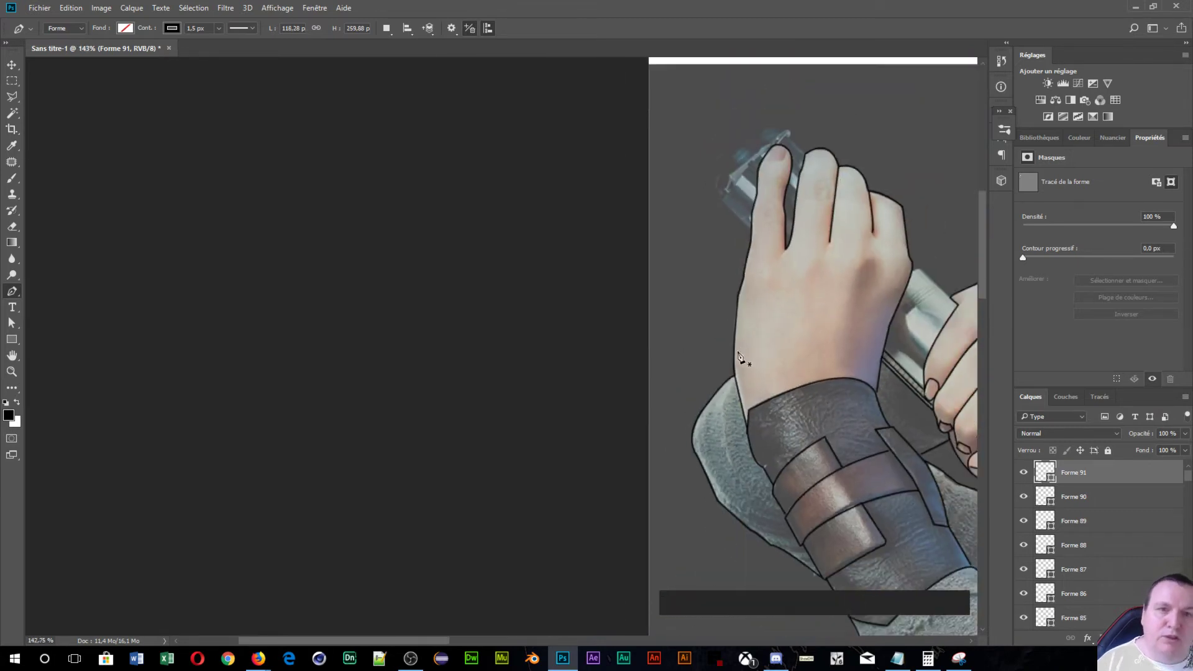
{"action": "scroll", "coordinate": [739, 356], "scroll_direction": "up", "scroll_amount": 5}
{"action": "left_click_drag", "start_coordinate": [791, 274], "coordinate": [660, 491]}
{"action": "scroll", "coordinate": [676, 457], "scroll_direction": "up", "scroll_amount": 5}
{"action": "left_click_drag", "start_coordinate": [652, 269], "coordinate": [609, 576]}
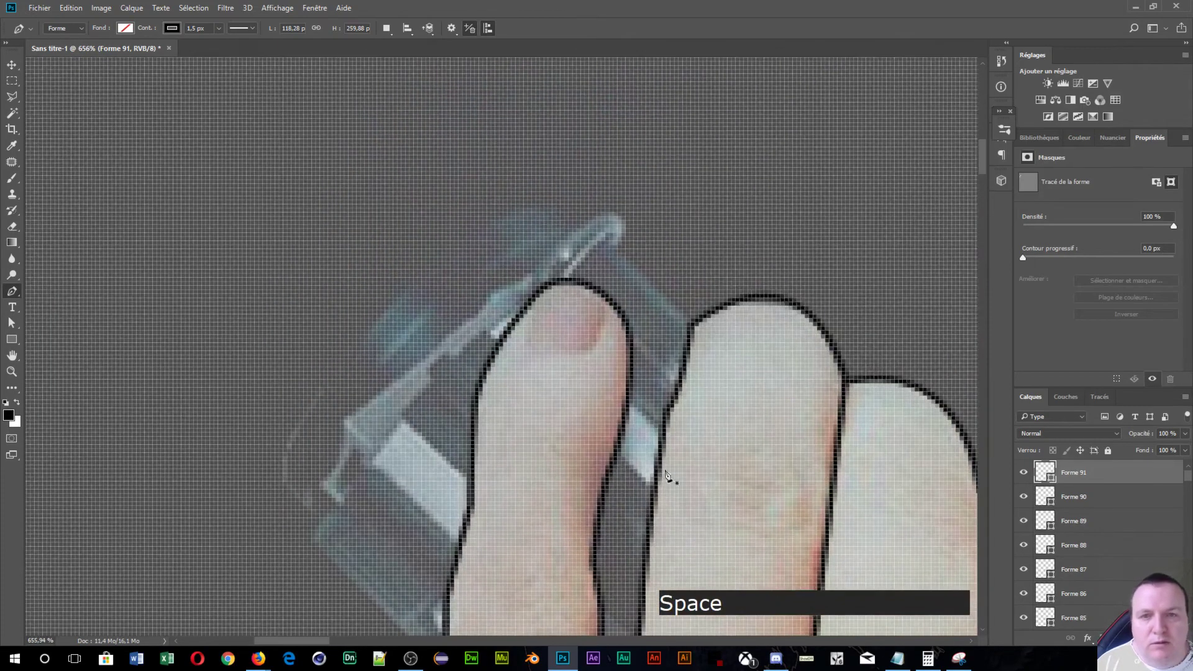
{"action": "left_click", "coordinate": [528, 307]}
{"action": "left_click", "coordinate": [528, 342]}
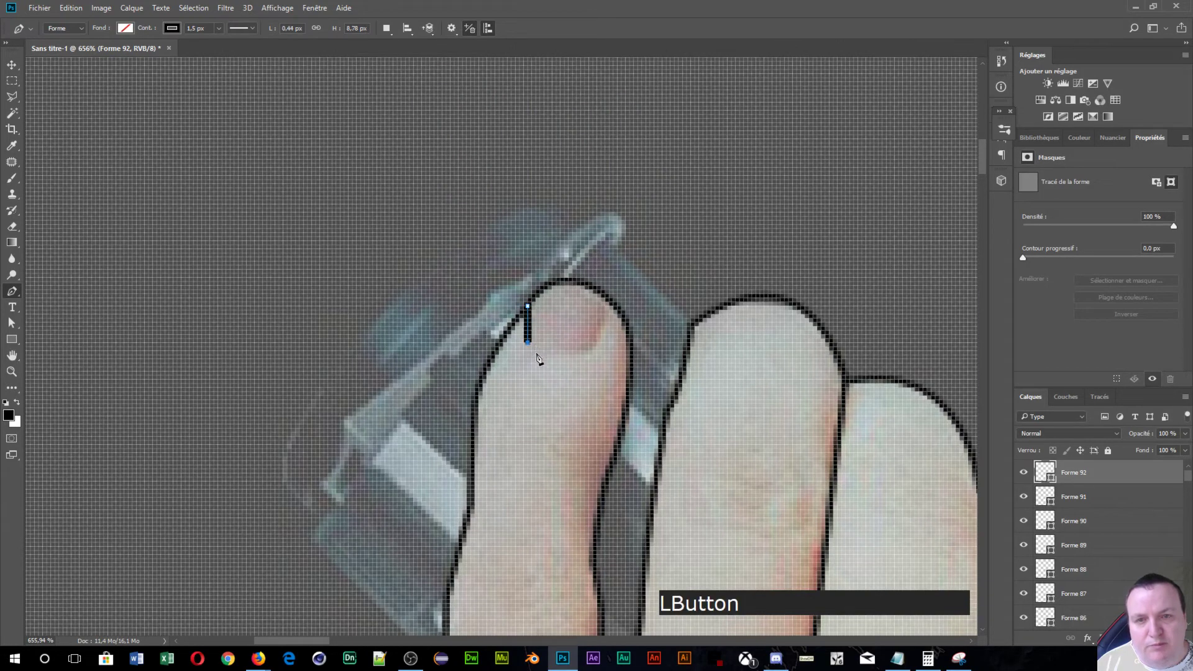
{"action": "left_click", "coordinate": [536, 351]}
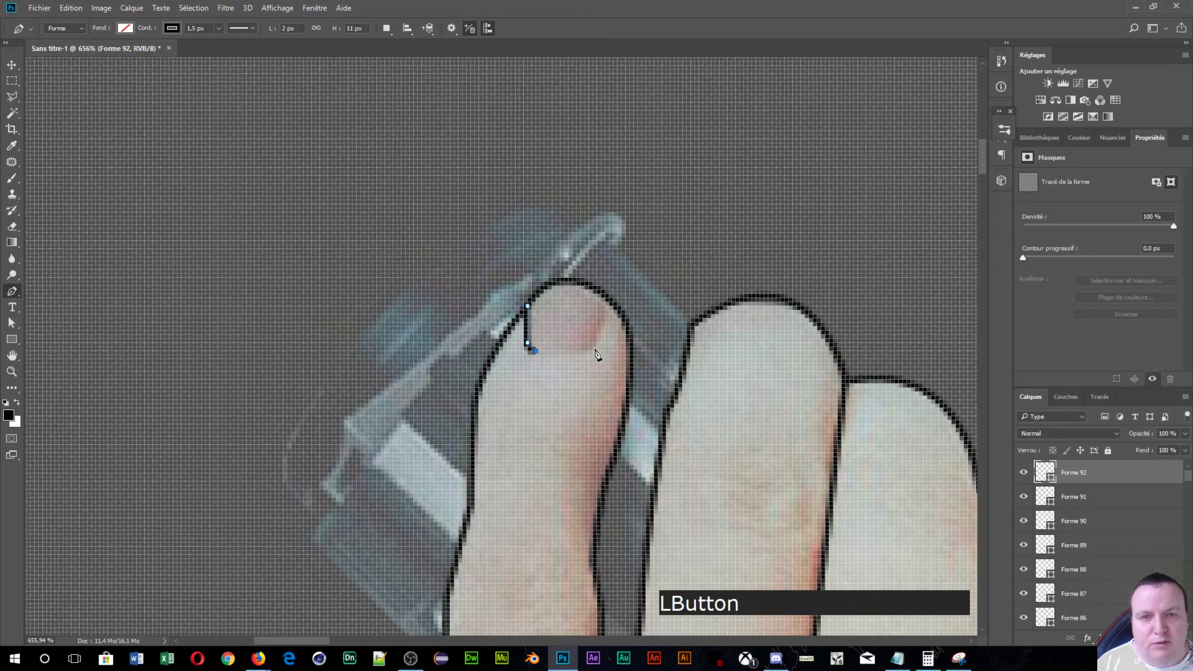
{"action": "left_click", "coordinate": [588, 352]}
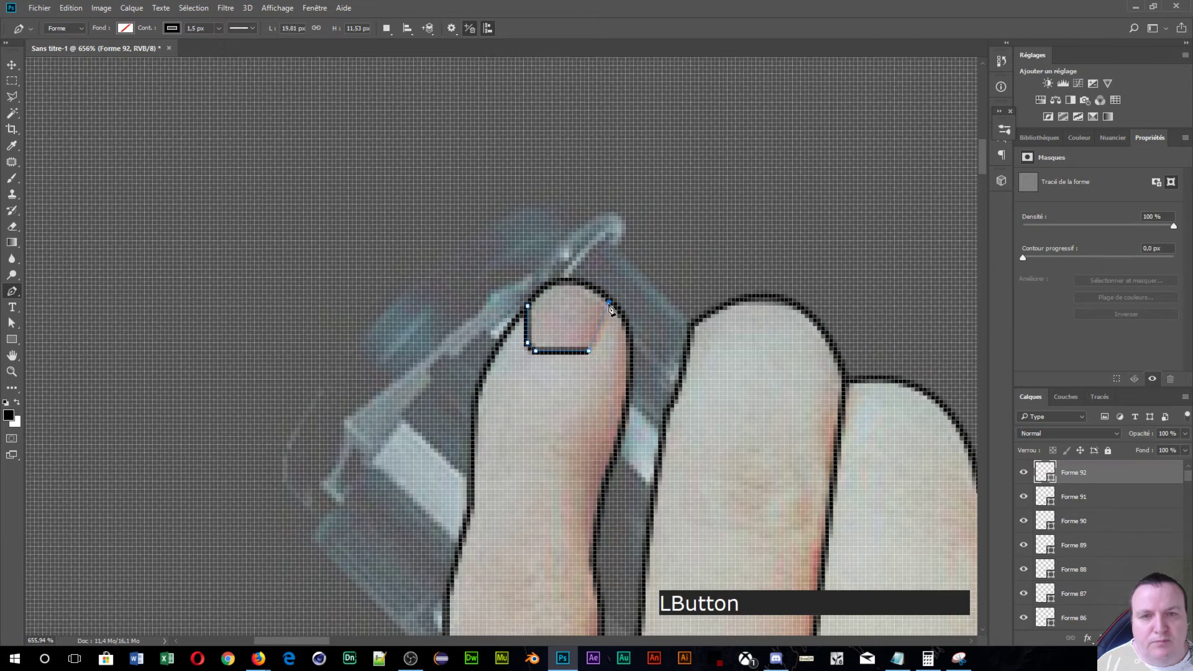
{"action": "left_click", "coordinate": [609, 302]}
{"action": "key", "text": "Return"}
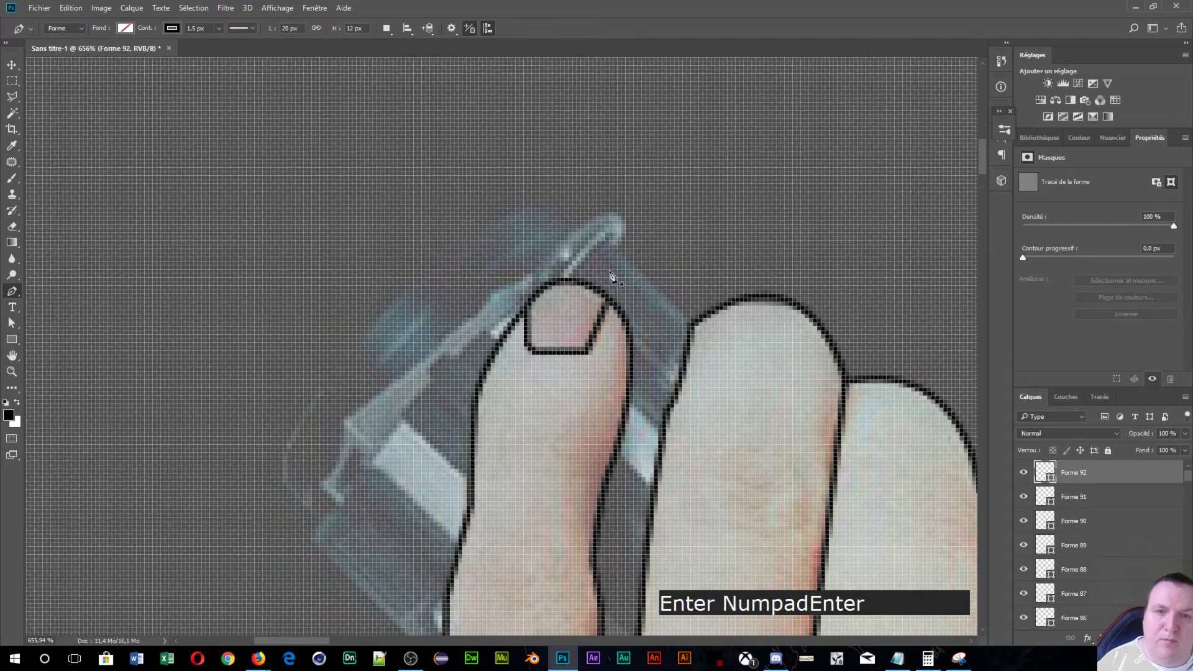
- Outline the light metal bar above the hilt's beaded strip with a new path around its rounded end, about 34 × 23 px
{"action": "scroll", "coordinate": [644, 351], "scroll_direction": "down", "scroll_amount": 5}
{"action": "key", "text": "space"}
{"action": "left_click_drag", "start_coordinate": [705, 410], "coordinate": [488, 128]}
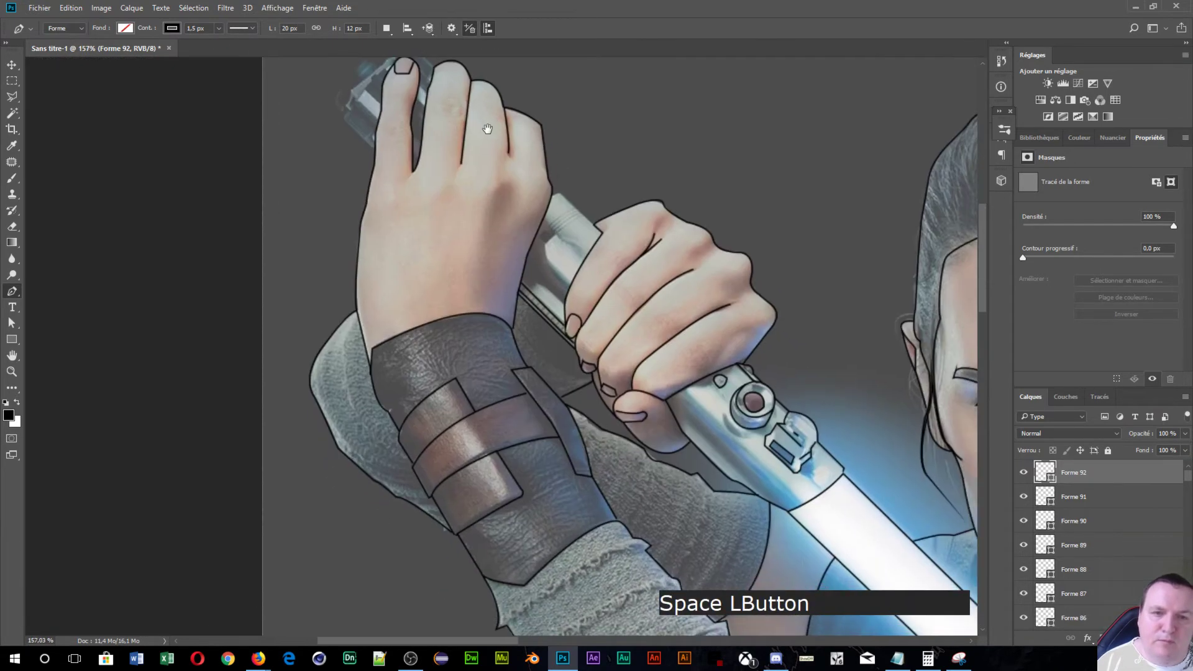
{"action": "scroll", "coordinate": [569, 238], "scroll_direction": "up", "scroll_amount": 10}
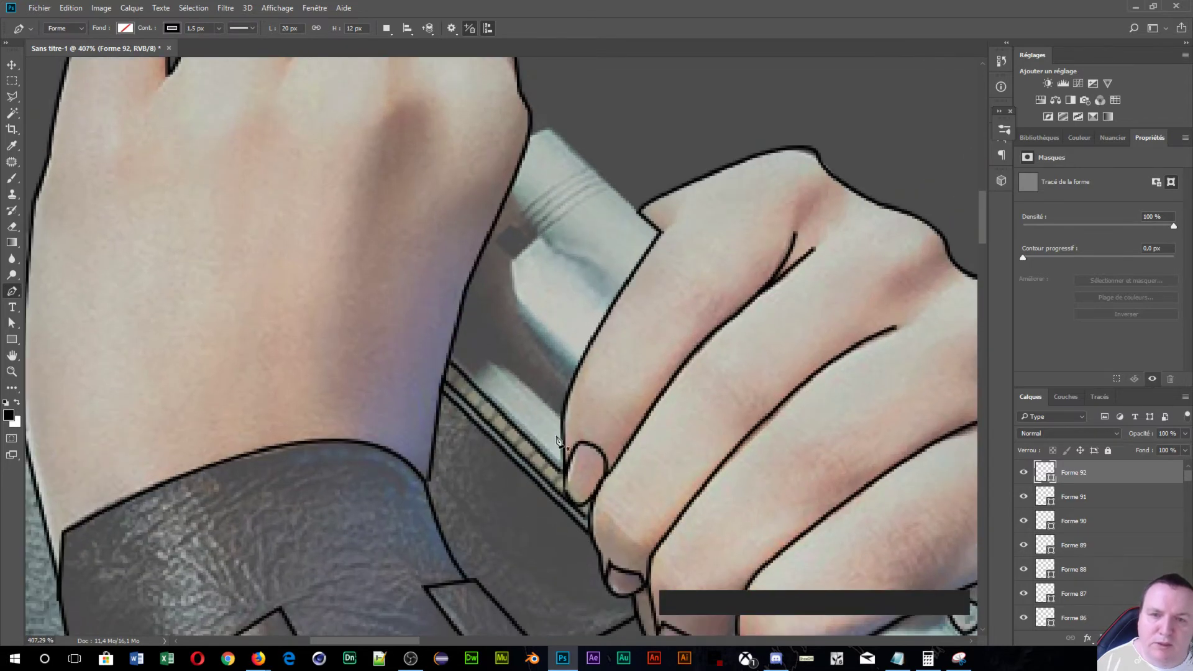
{"action": "left_click", "coordinate": [560, 421]}
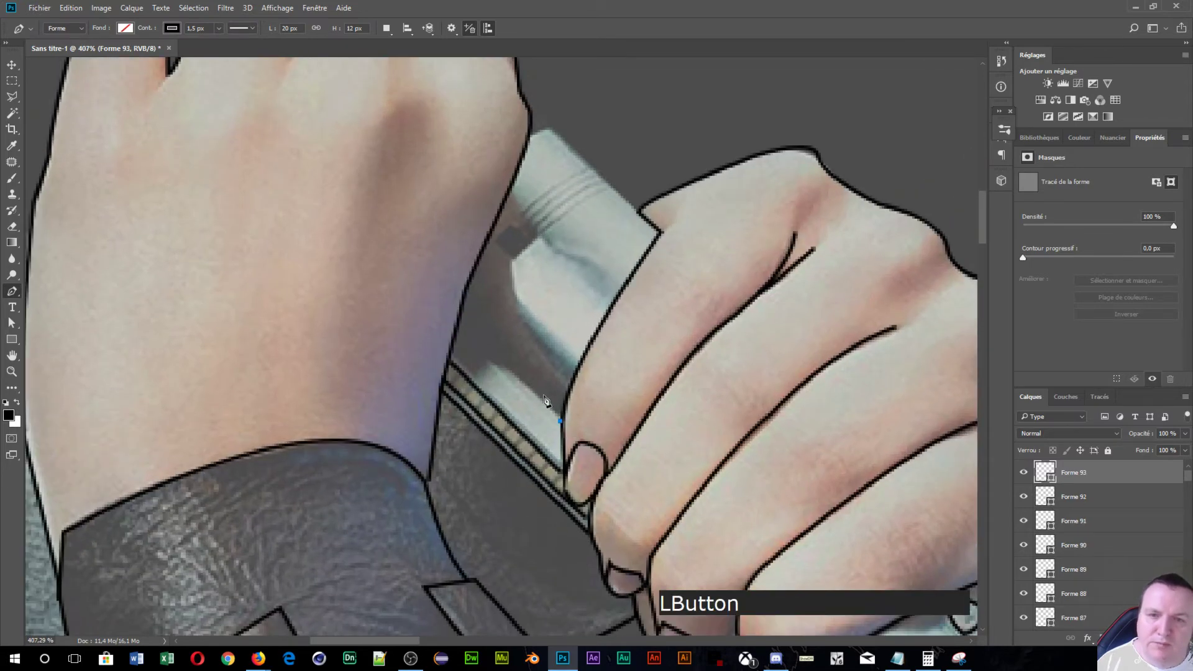
{"action": "left_click", "coordinate": [495, 363]}
{"action": "left_click", "coordinate": [475, 381]}
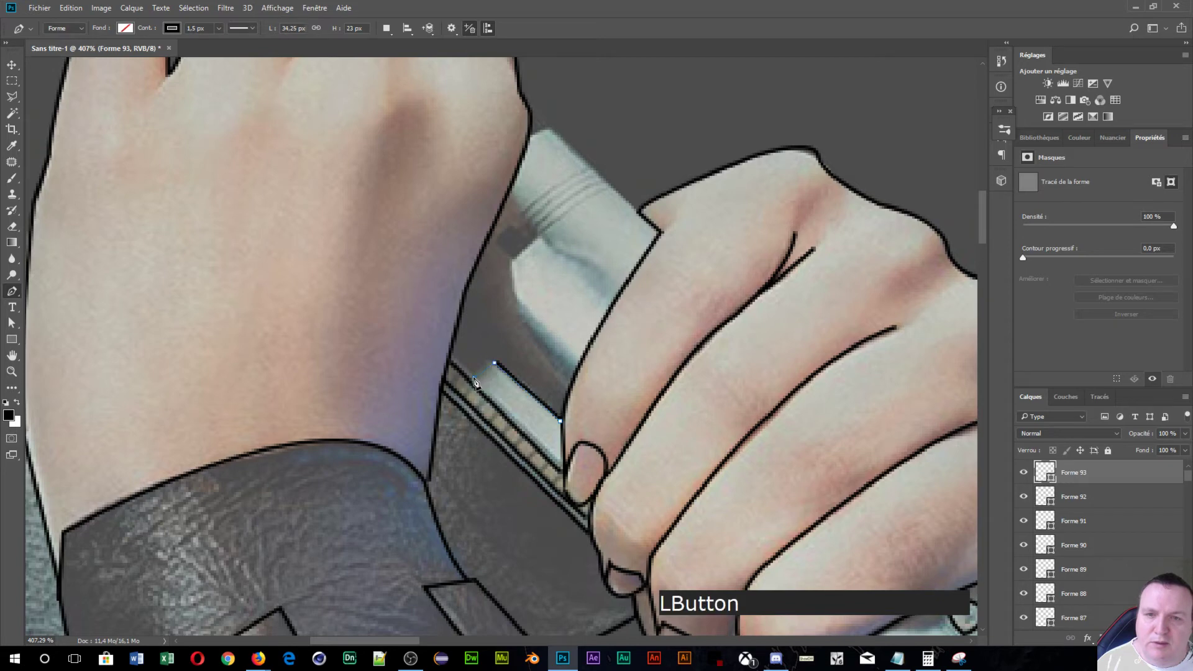
{"action": "left_click_drag", "start_coordinate": [472, 386], "coordinate": [459, 396]}
{"action": "left_click", "coordinate": [460, 397]}
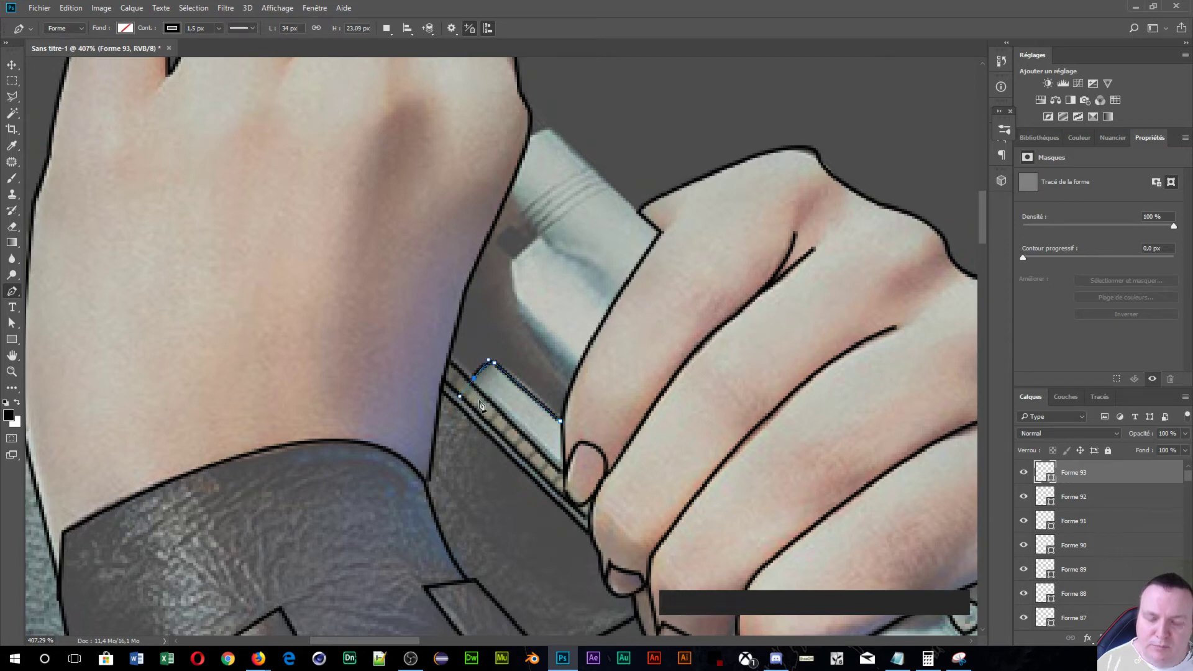
{"action": "key", "text": "Return"}
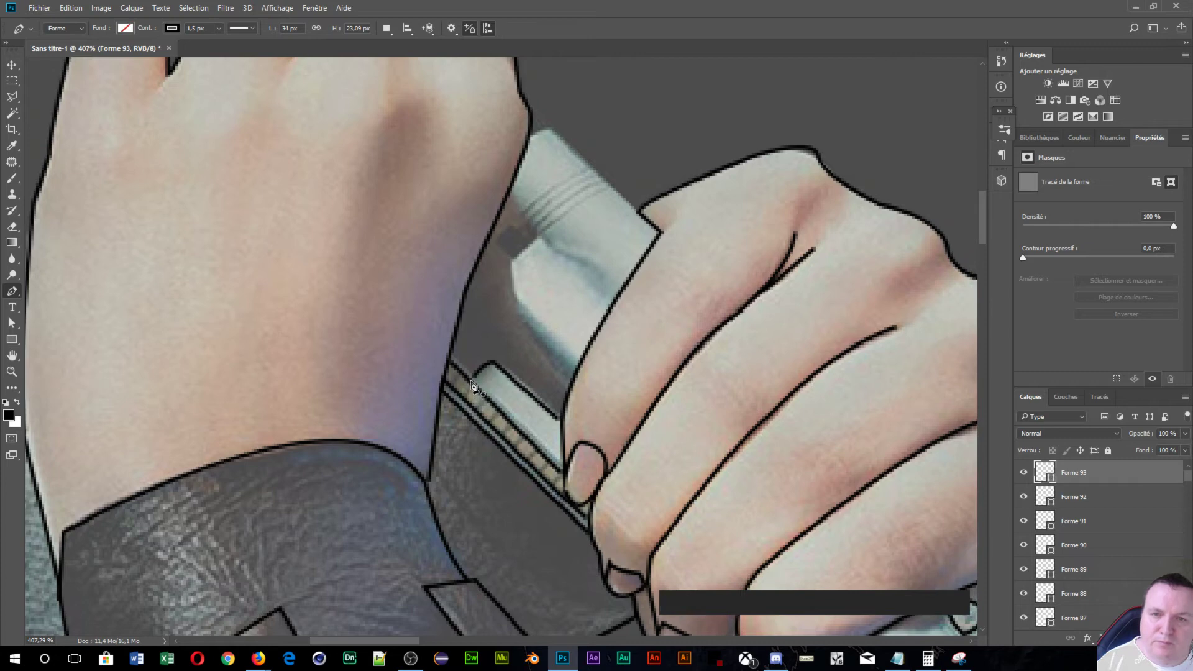
- Close the light metal bar's outline with two short separate segments, about 1 × 2 px at its rounded end and 3 × 3 px beside the finger
{"action": "left_click", "coordinate": [472, 385]}
{"action": "left_click", "coordinate": [475, 378]}
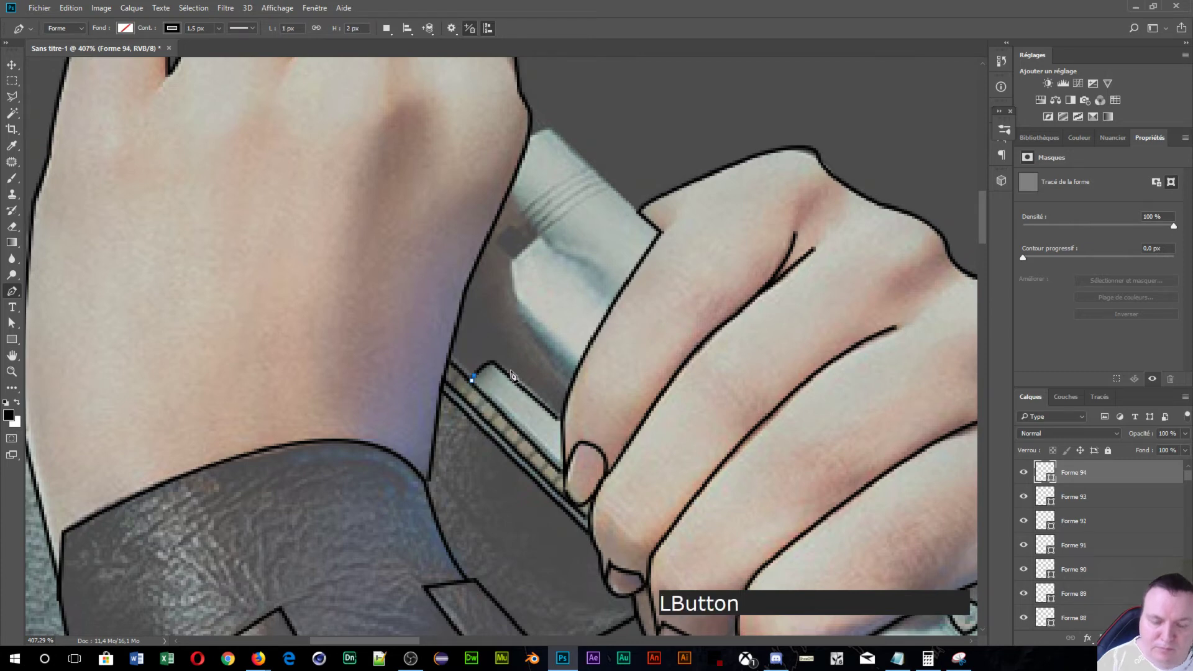
{"action": "key", "text": "Return"}
{"action": "left_click", "coordinate": [555, 416]}
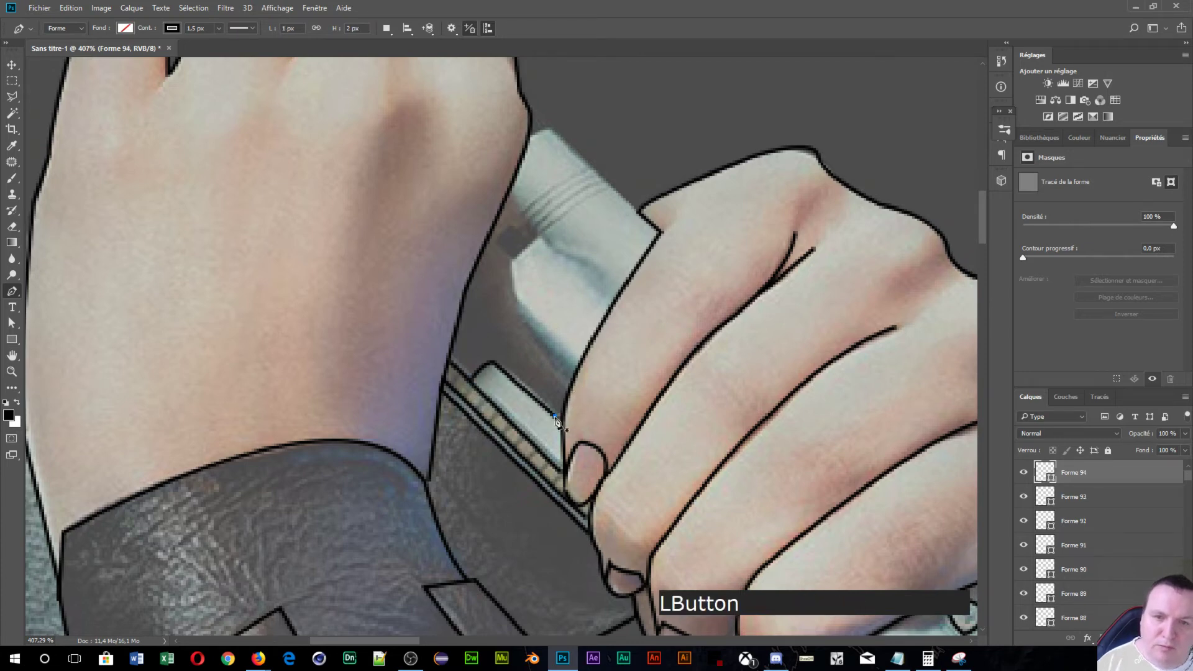
{"action": "left_click", "coordinate": [562, 424]}
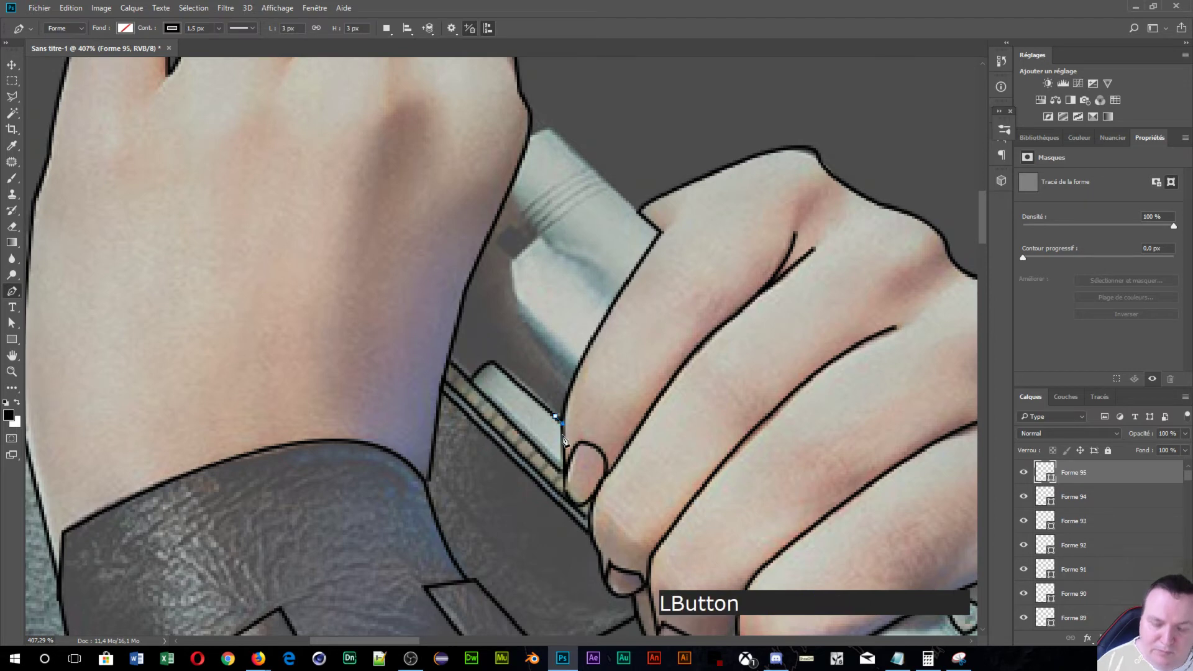
{"action": "key", "text": "Return"}
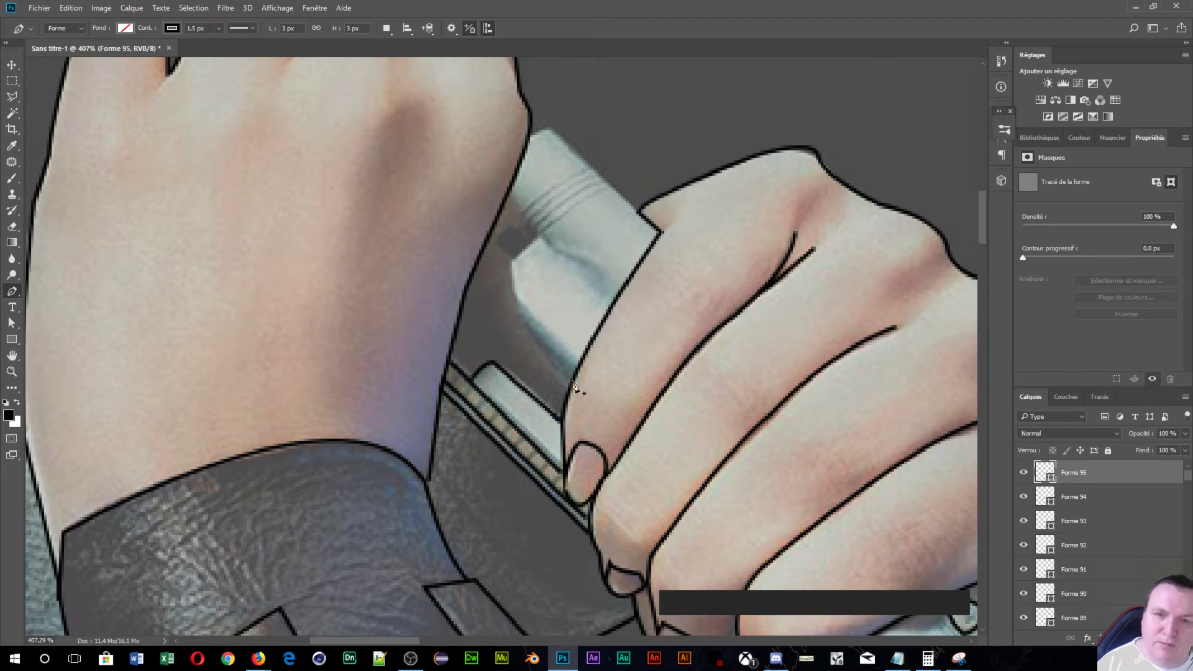
- Trace the hilt's curved lower edge from the gripping finger up to the notch, about 25 × 48 px, ending in a corner point
{"action": "left_click", "coordinate": [573, 380]}
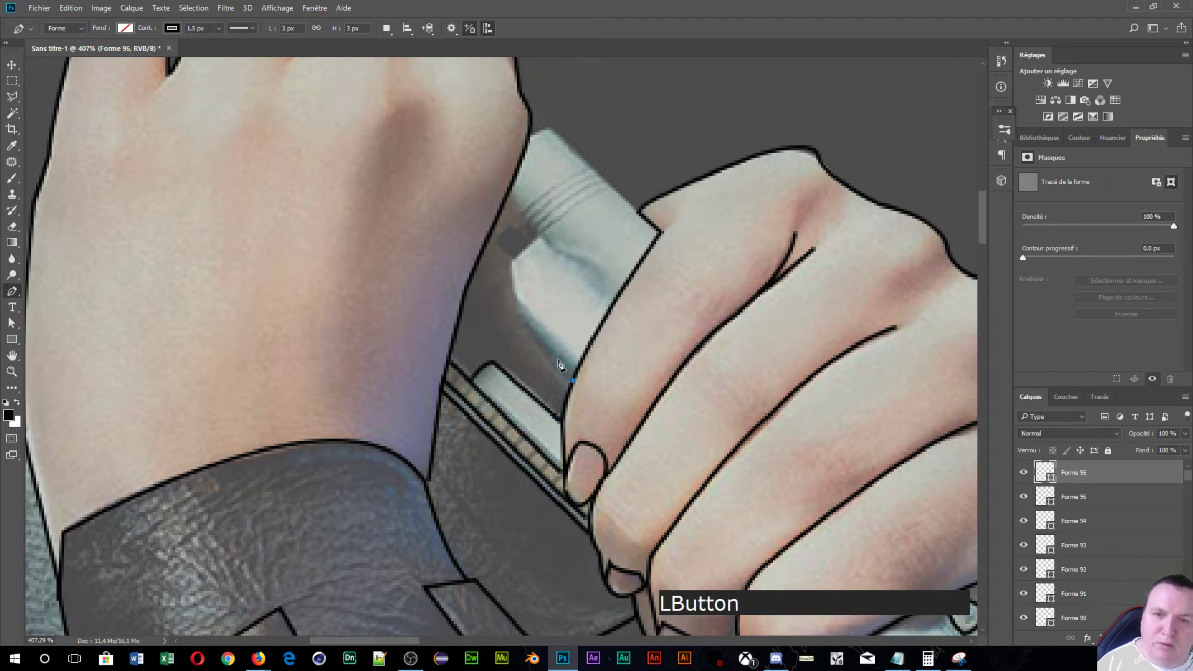
{"action": "left_click", "coordinate": [510, 260]}
{"action": "left_click_drag", "start_coordinate": [511, 262], "coordinate": [521, 193]}
{"action": "key", "text": "alt"}
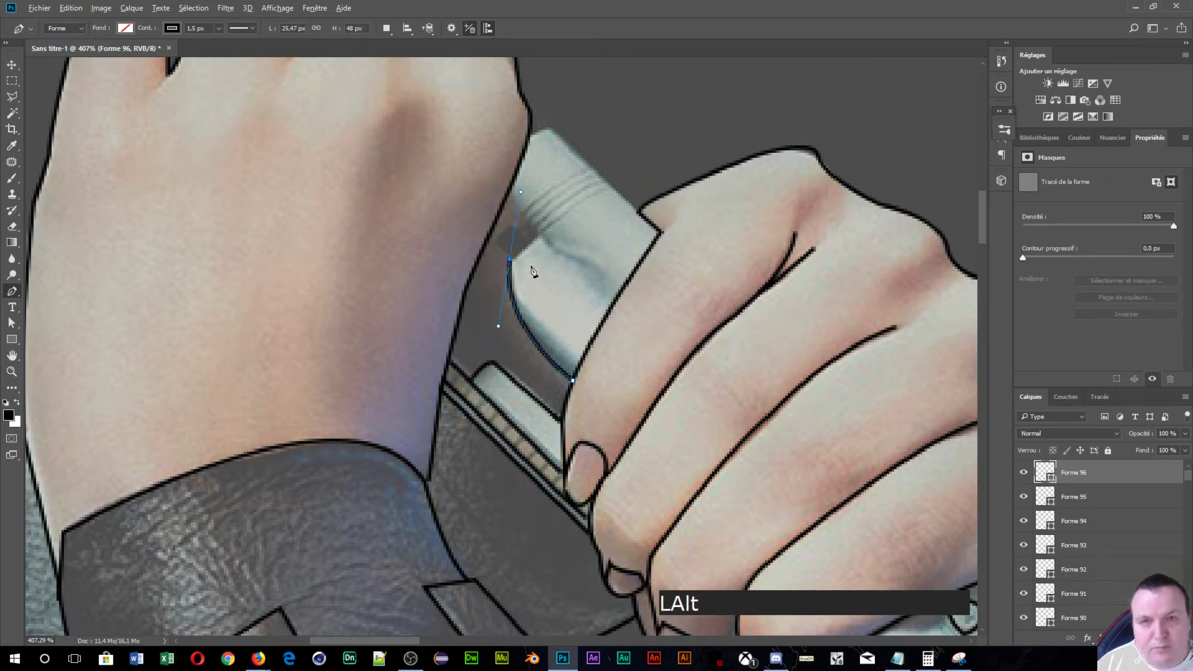
{"action": "left_click", "coordinate": [510, 260], "text": "alt"}
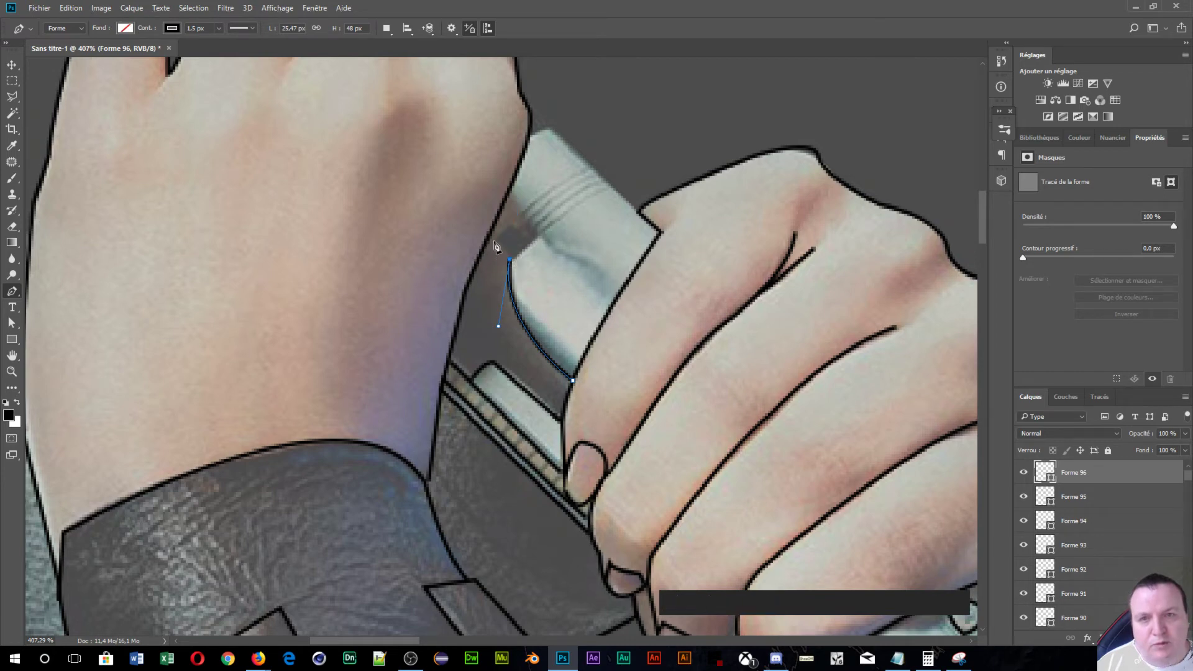
- Extend the path around the small dark notch to the raised hand's edge and finish it, about 31 × 74 px overall
{"action": "left_click", "coordinate": [494, 241]}
{"action": "left_click", "coordinate": [512, 226]}
{"action": "left_click", "coordinate": [519, 229]}
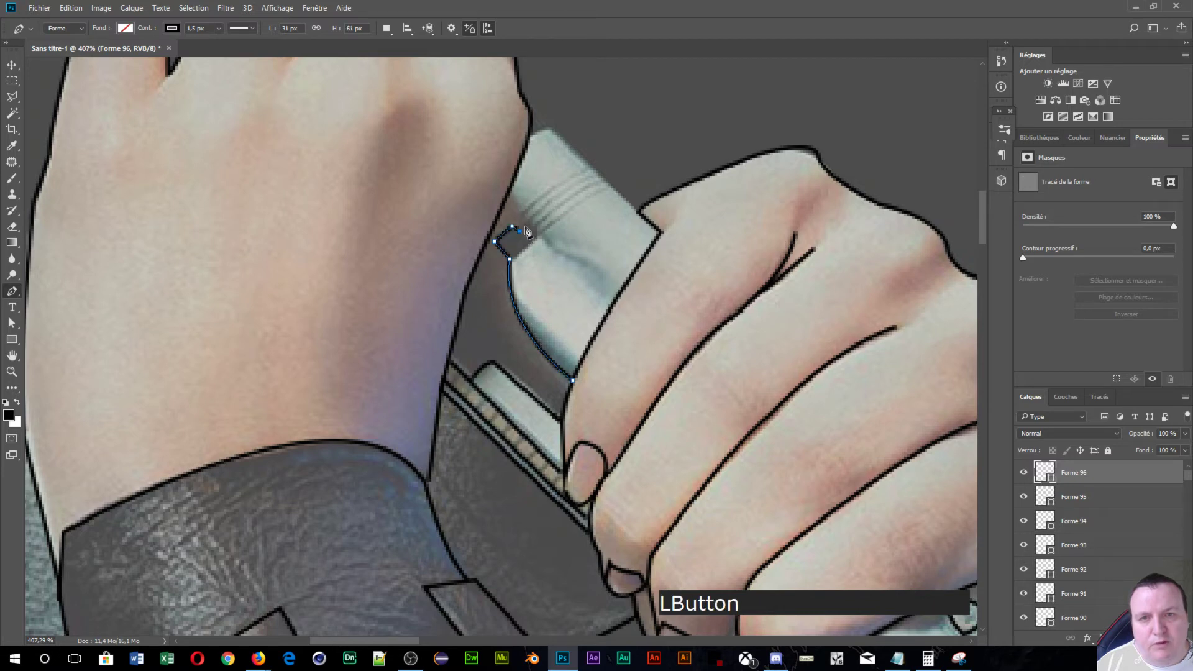
{"action": "left_click", "coordinate": [527, 221]}
{"action": "left_click", "coordinate": [509, 194]}
{"action": "key", "text": "KP_Enter"}
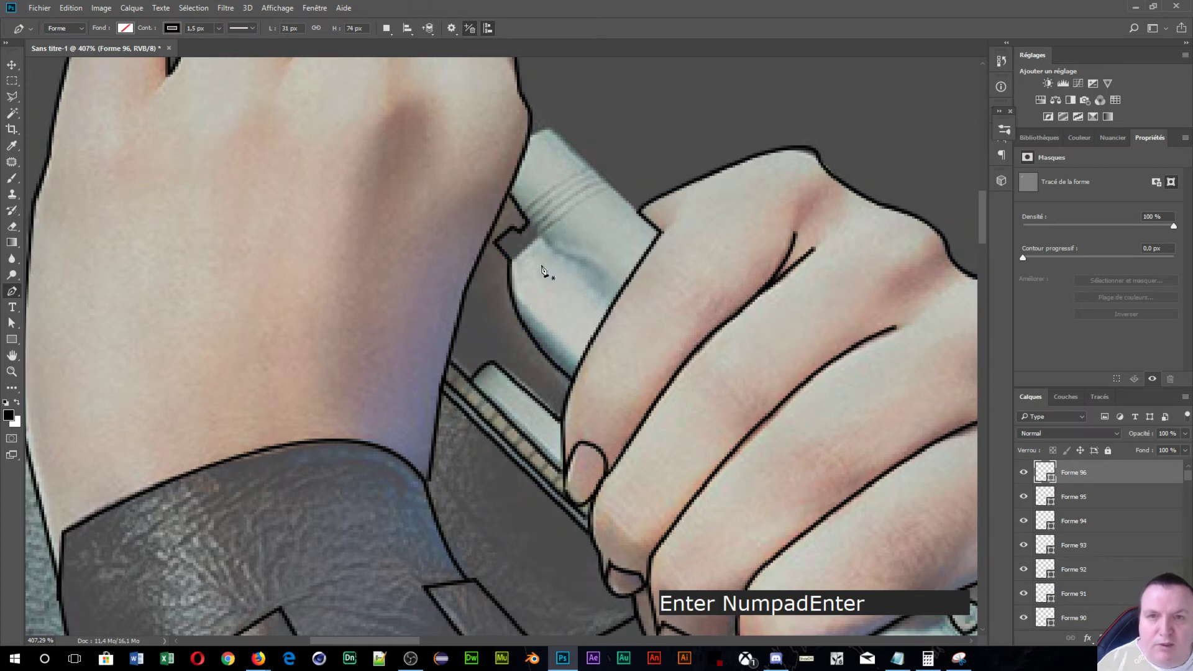
- Outline the hilt's top end and long outer edge between the two hands with a new straight-segment path, about 43 × 36 px
{"action": "left_click", "coordinate": [527, 135]}
{"action": "left_click", "coordinate": [550, 123]}
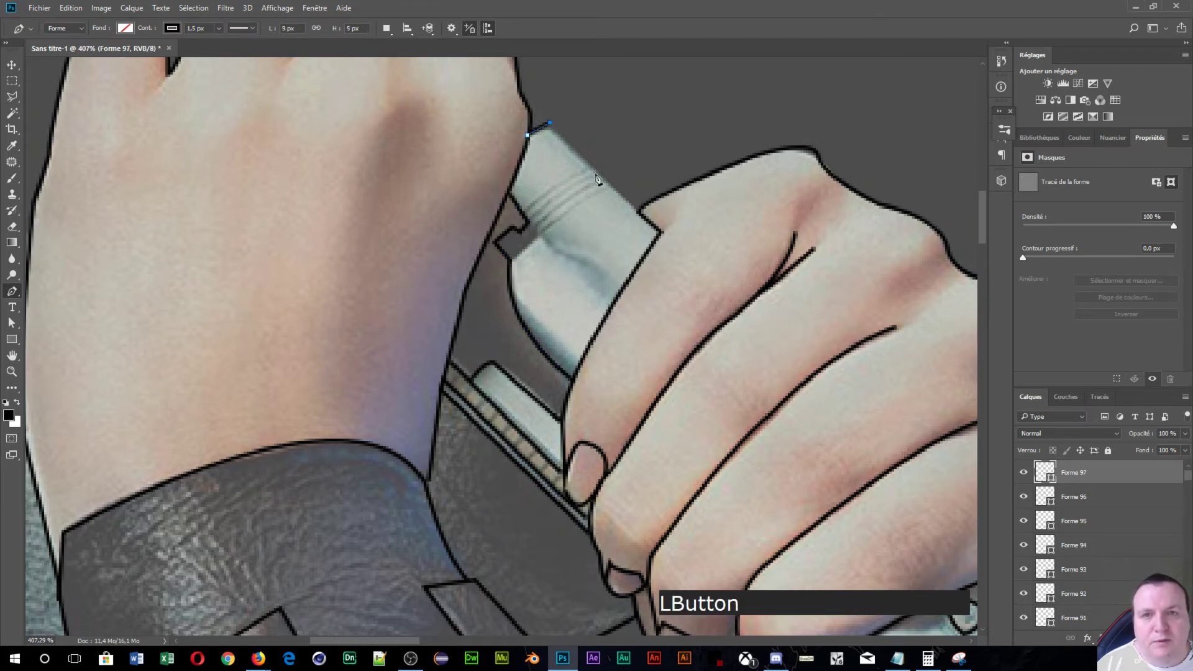
{"action": "left_click", "coordinate": [636, 213]}
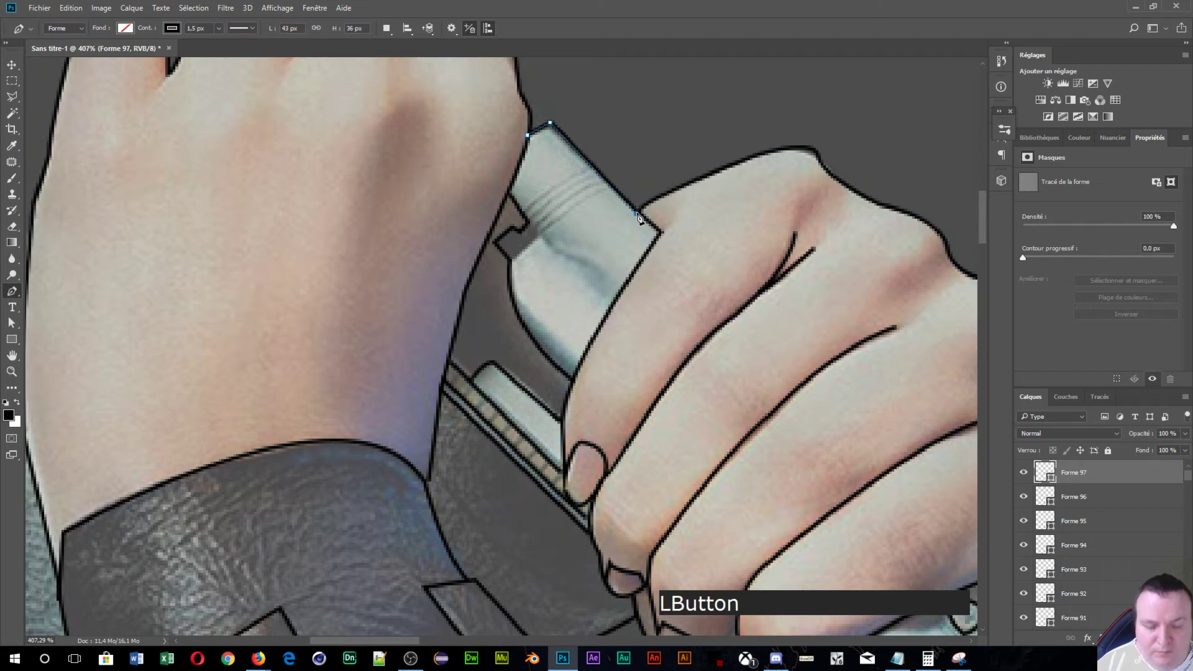
{"action": "key", "text": "Return"}
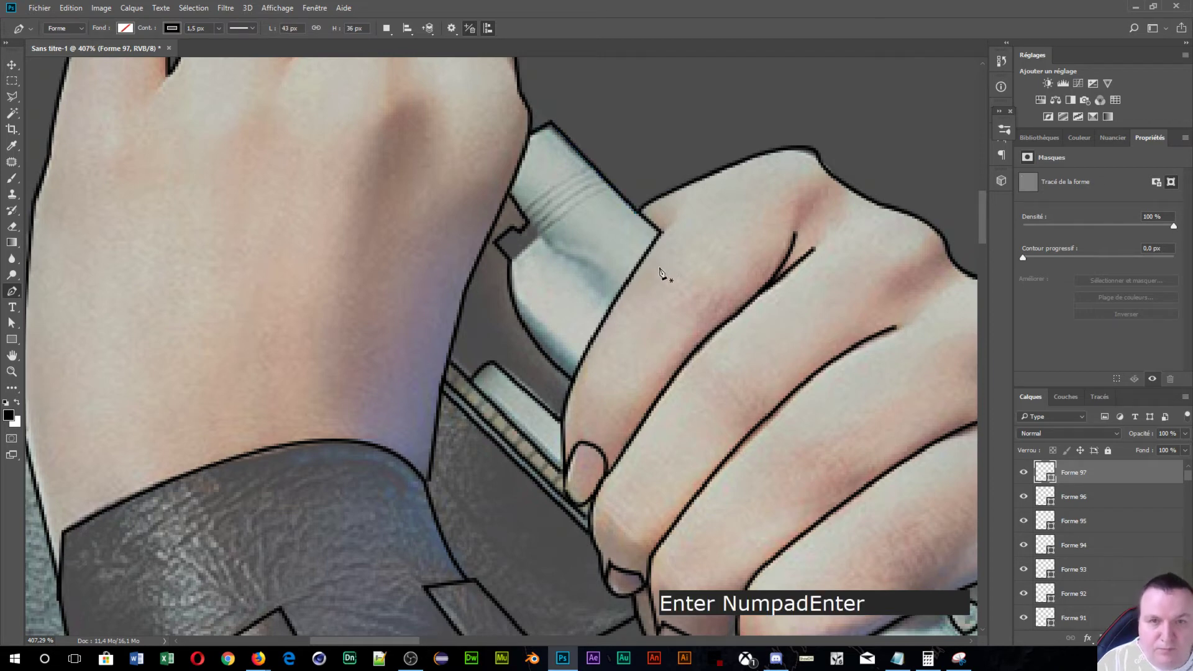
- Draw the two lower groove lines across the hilt between the hands as separate curved paths, about 41 × 28 px and 28 × 20 px
{"action": "left_click", "coordinate": [612, 188]}
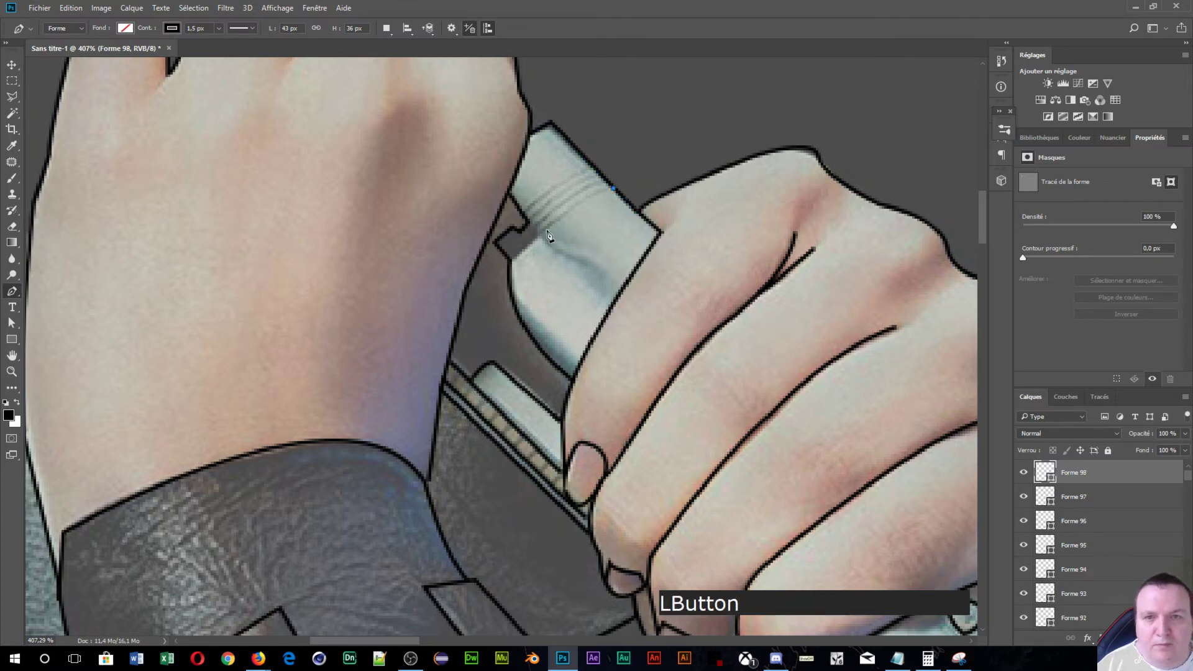
{"action": "left_click", "coordinate": [511, 256]}
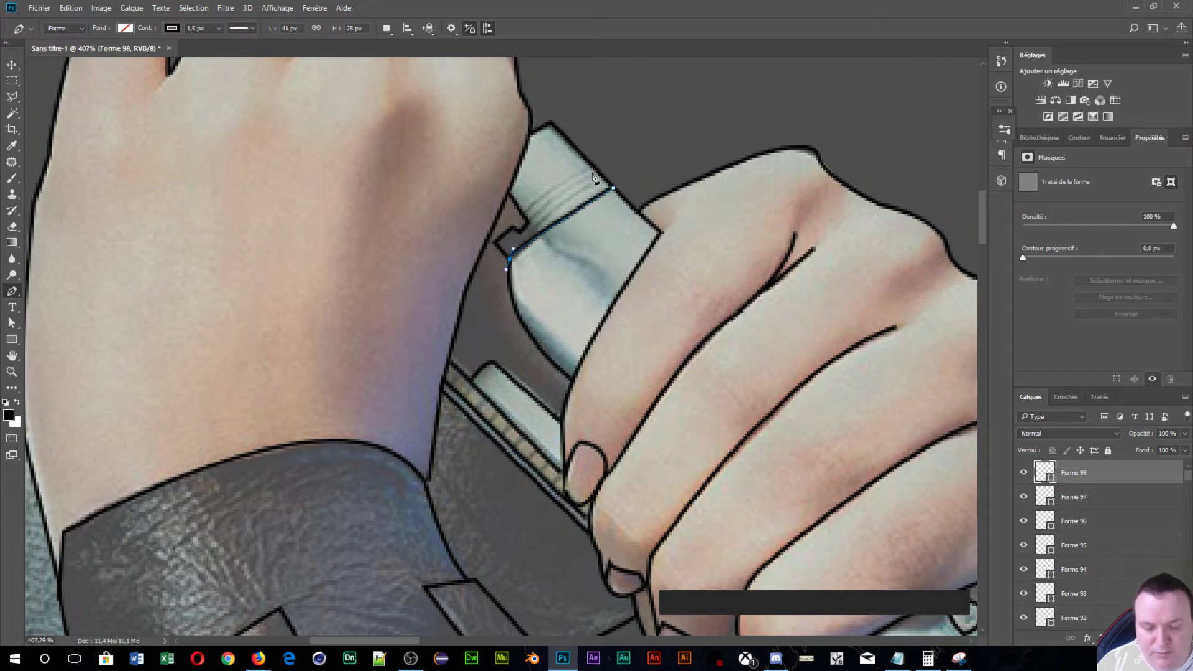
{"action": "key", "text": "KP_Enter"}
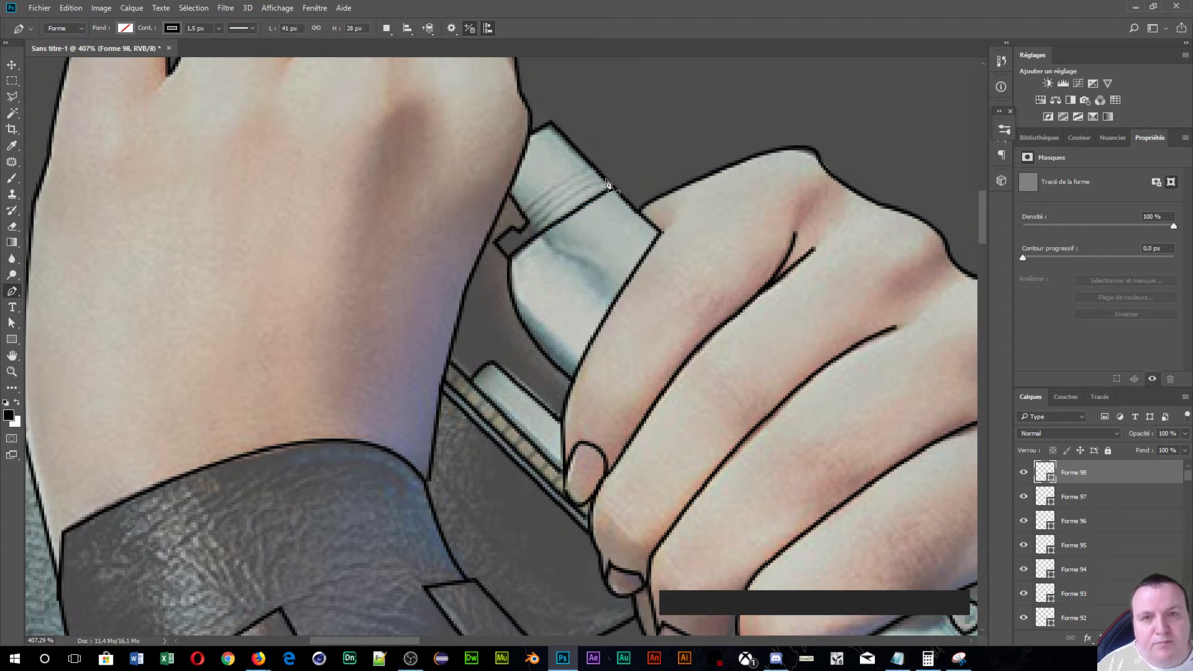
{"action": "left_click", "coordinate": [606, 179]}
{"action": "left_click_drag", "start_coordinate": [532, 242], "coordinate": [538, 253]}
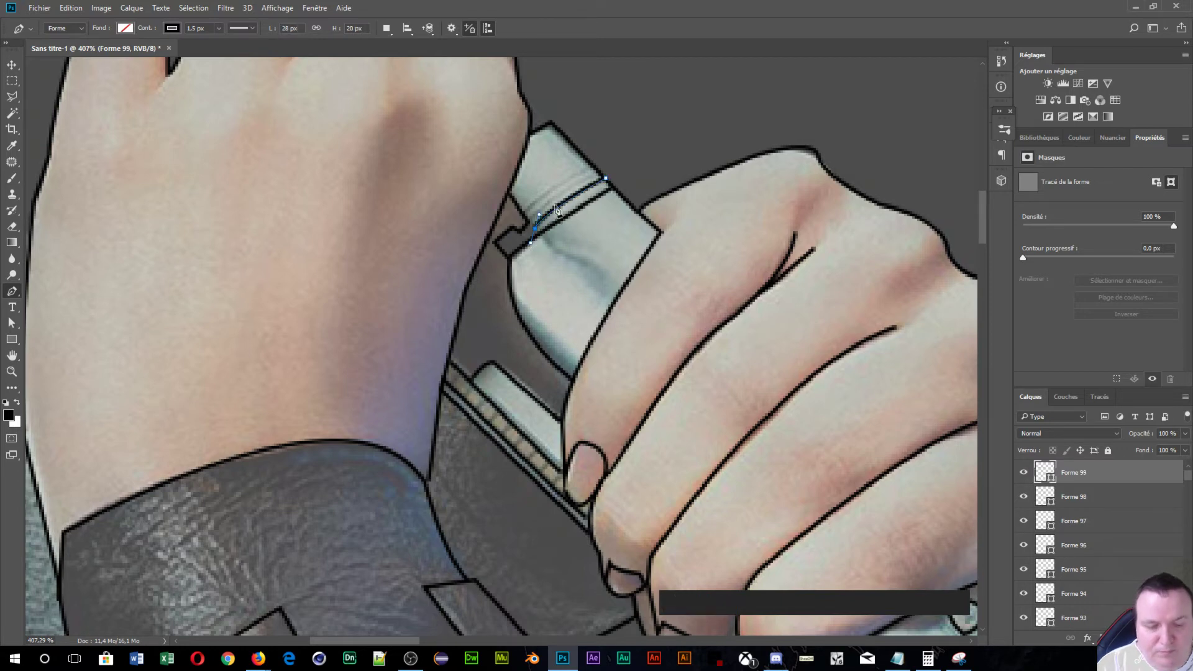
{"action": "key", "text": "KP_Enter"}
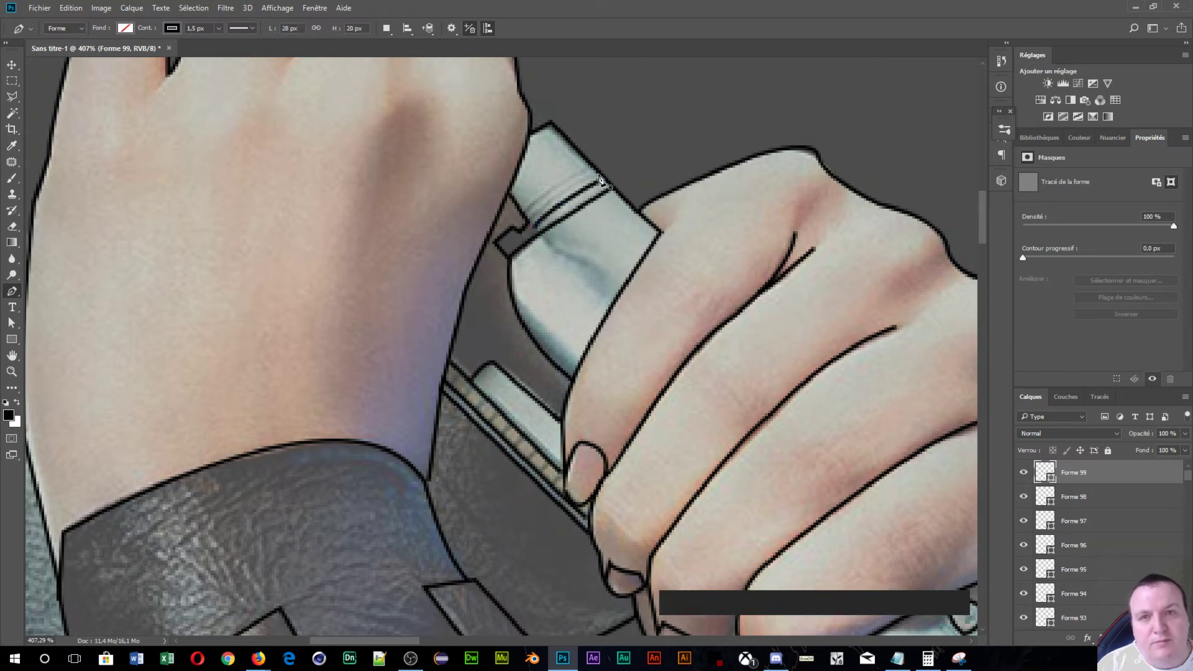
- Add the two upper groove lines across the hilt as separate curved paths, about 27 × 19 px and 26 × 19 px
{"action": "left_click", "coordinate": [598, 174]}
{"action": "left_click_drag", "start_coordinate": [530, 217], "coordinate": [529, 241]}
{"action": "key", "text": "KP_Enter"}
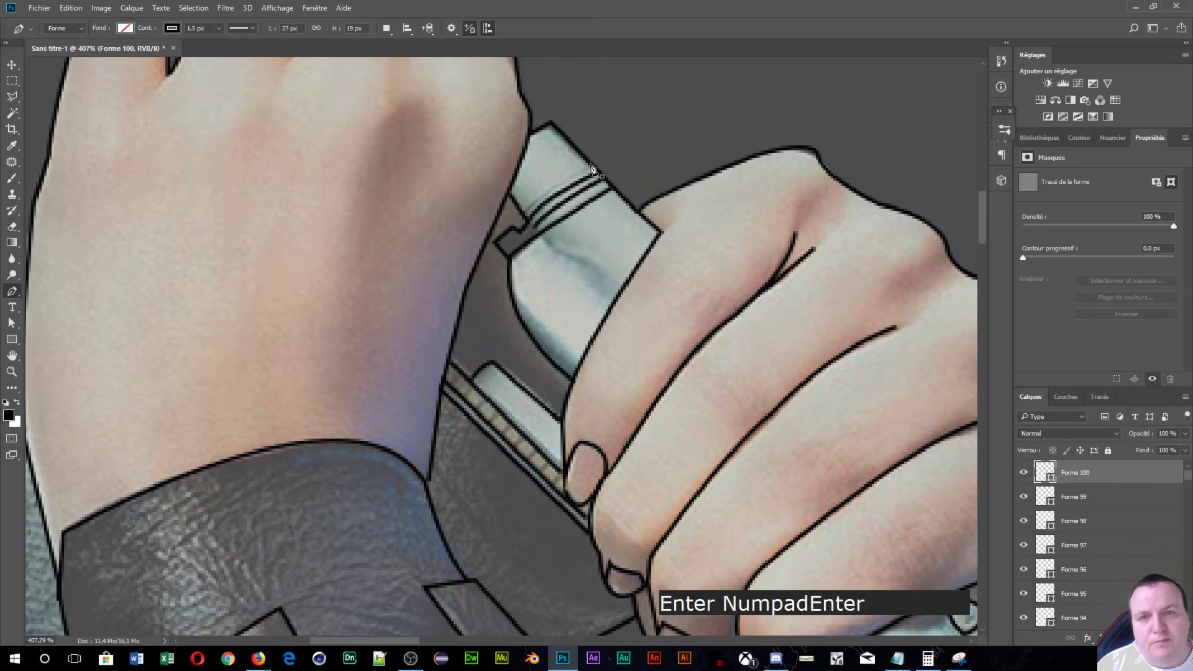
{"action": "left_click", "coordinate": [591, 166]}
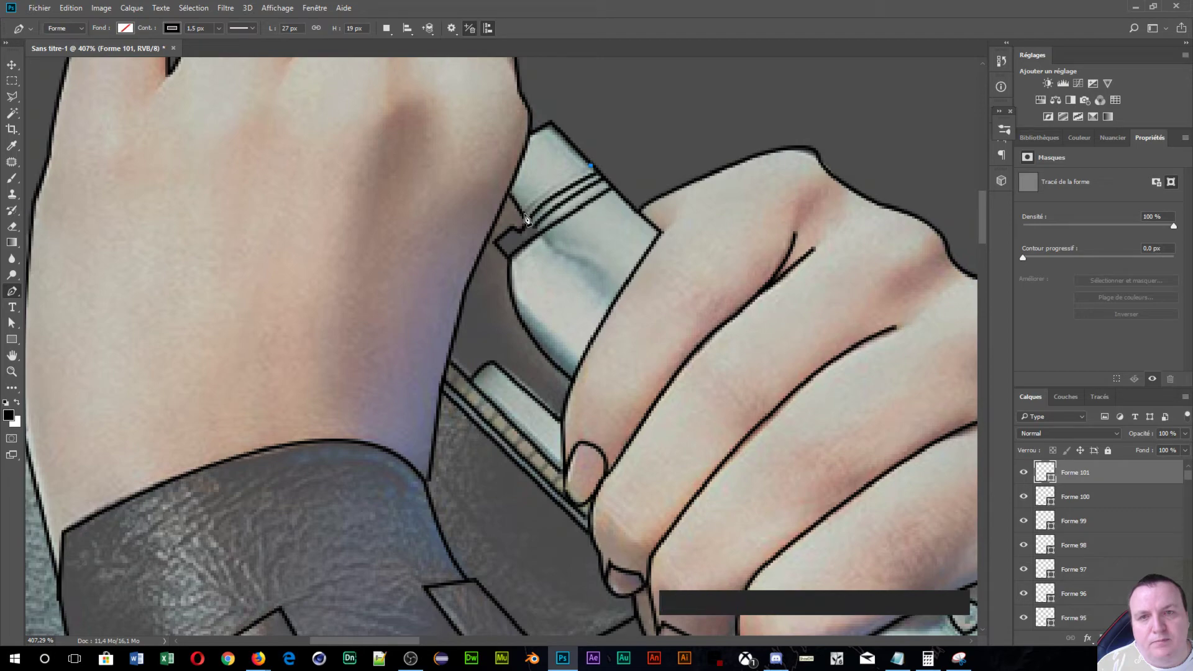
{"action": "left_click_drag", "start_coordinate": [525, 214], "coordinate": [519, 231]}
{"action": "key", "text": "KP_Enter"}
- Draw a short straight line from the hilt's top corner to the raised hand's edge, about 11 × 13 px
{"action": "scroll", "coordinate": [583, 166], "scroll_direction": "down", "scroll_amount": 3}
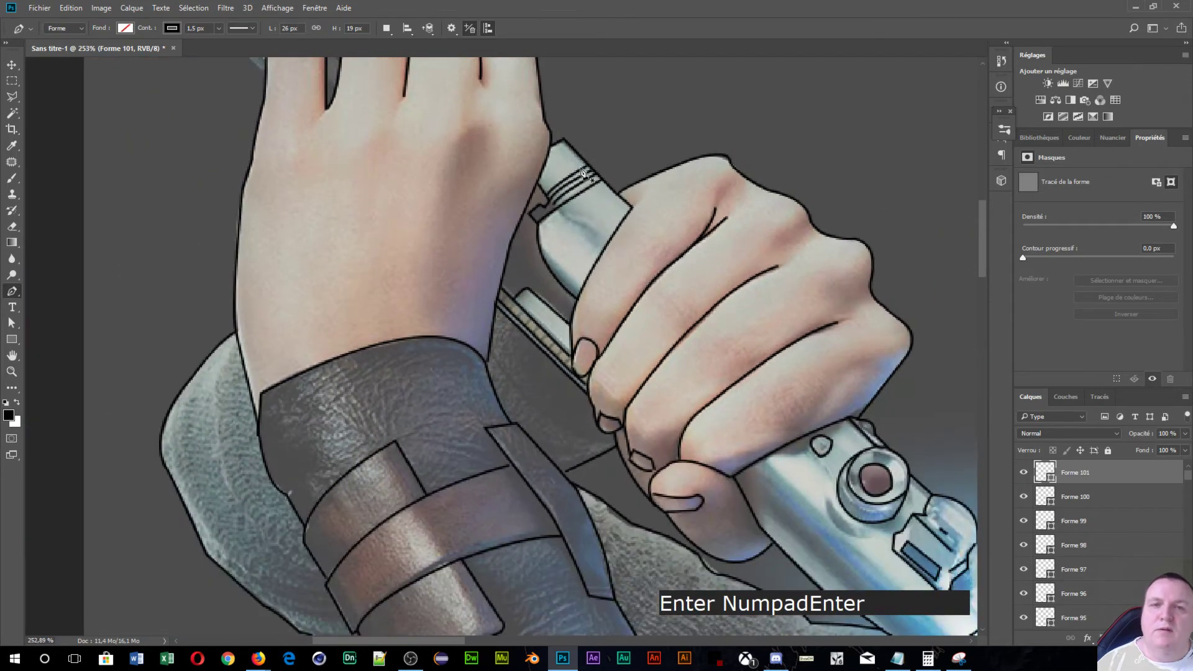
{"action": "left_click_drag", "start_coordinate": [560, 151], "coordinate": [611, 325]}
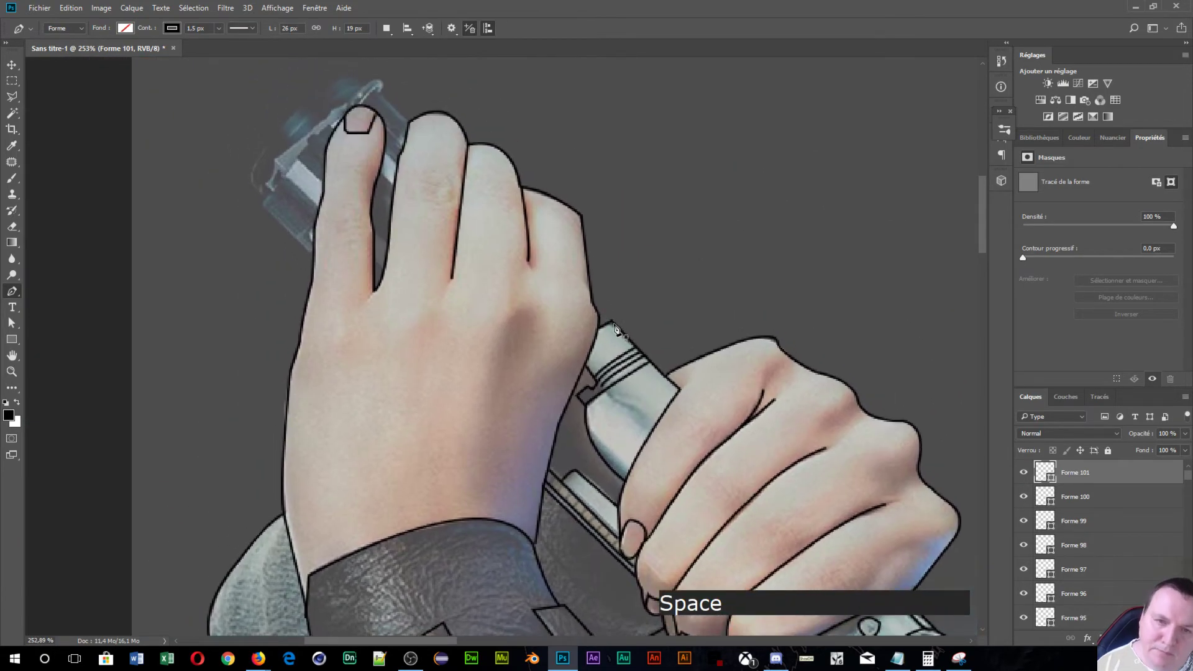
{"action": "left_click", "coordinate": [611, 322]}
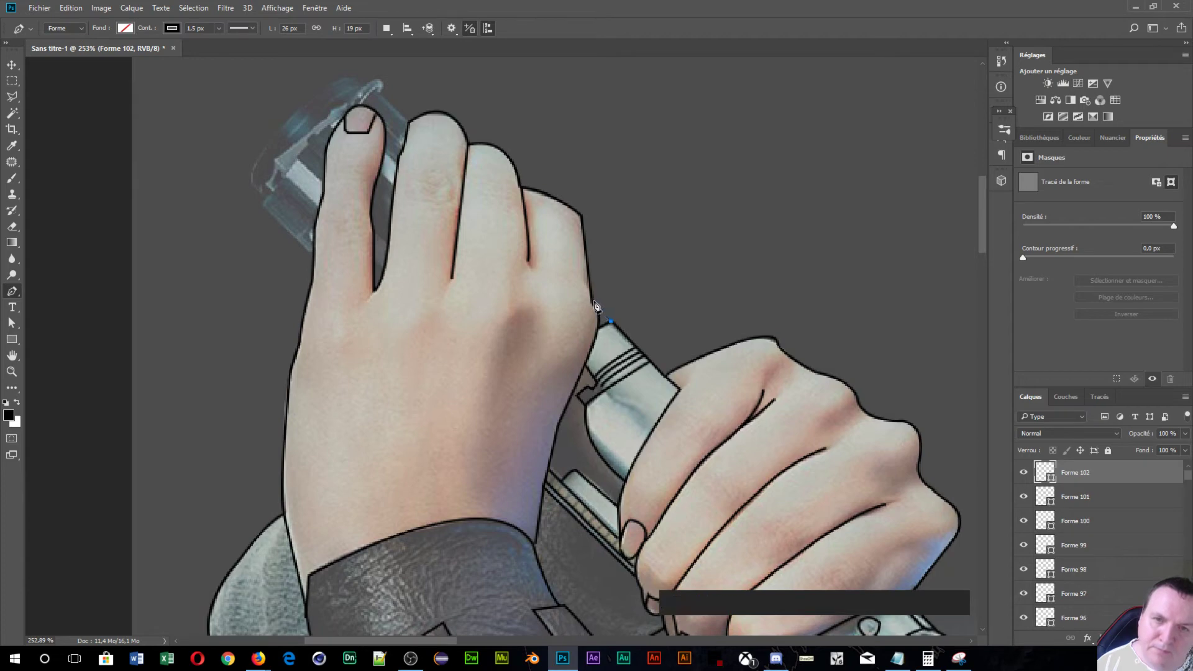
{"action": "left_click", "coordinate": [595, 304]}
{"action": "key", "text": "KP_Enter"}
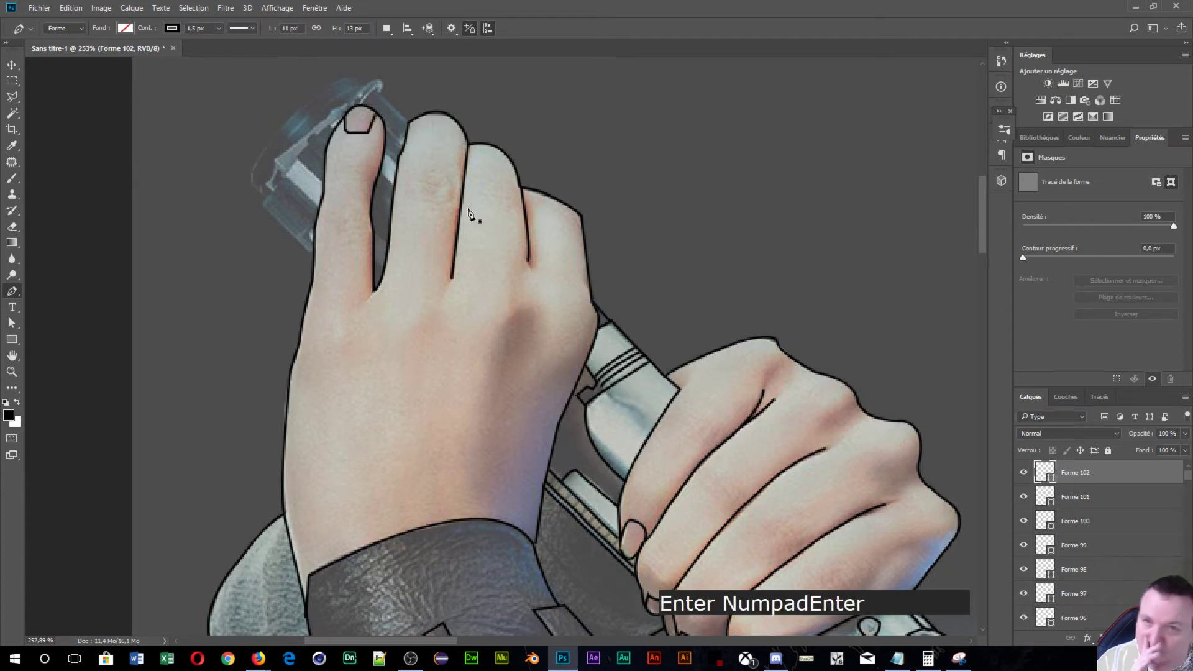
- Outline the dark block of the lightsaber end beside the raised hand's index finger with an open straight-segment path, about 37 × 49 px
{"action": "mouse_move", "coordinate": [239, 310]}
{"action": "left_mouse_down"}
{"action": "mouse_move", "coordinate": [265, 346]}
{"action": "mouse_move", "coordinate": [388, 418]}
{"action": "left_mouse_up"}
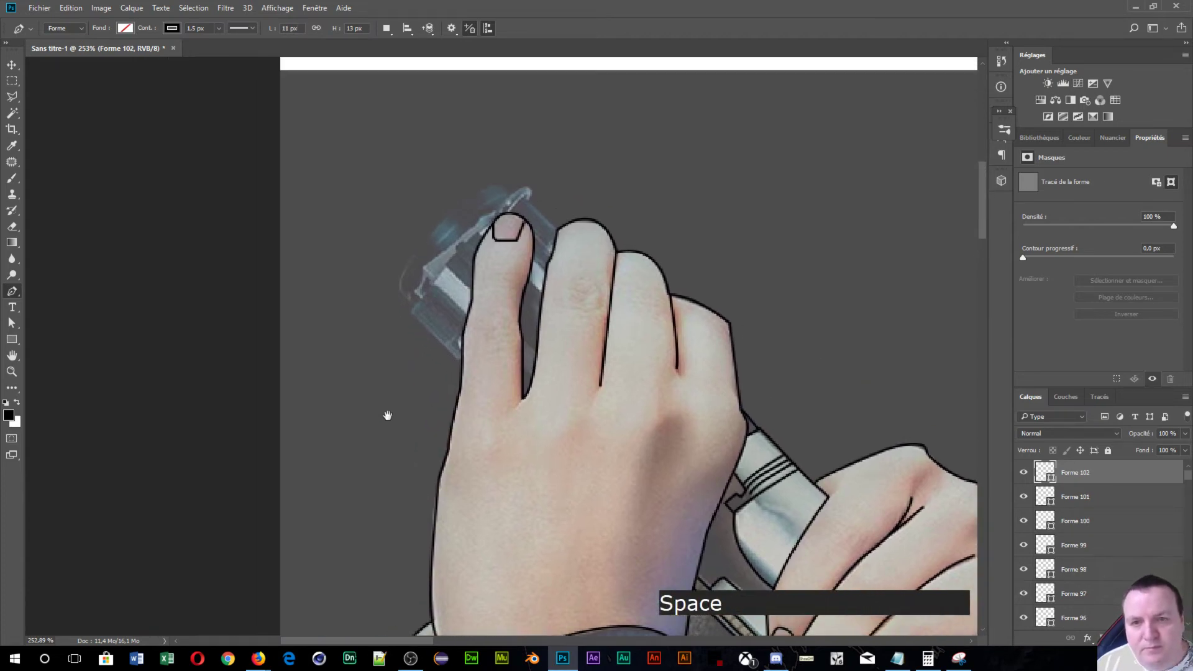
{"action": "left_click", "coordinate": [463, 360]}
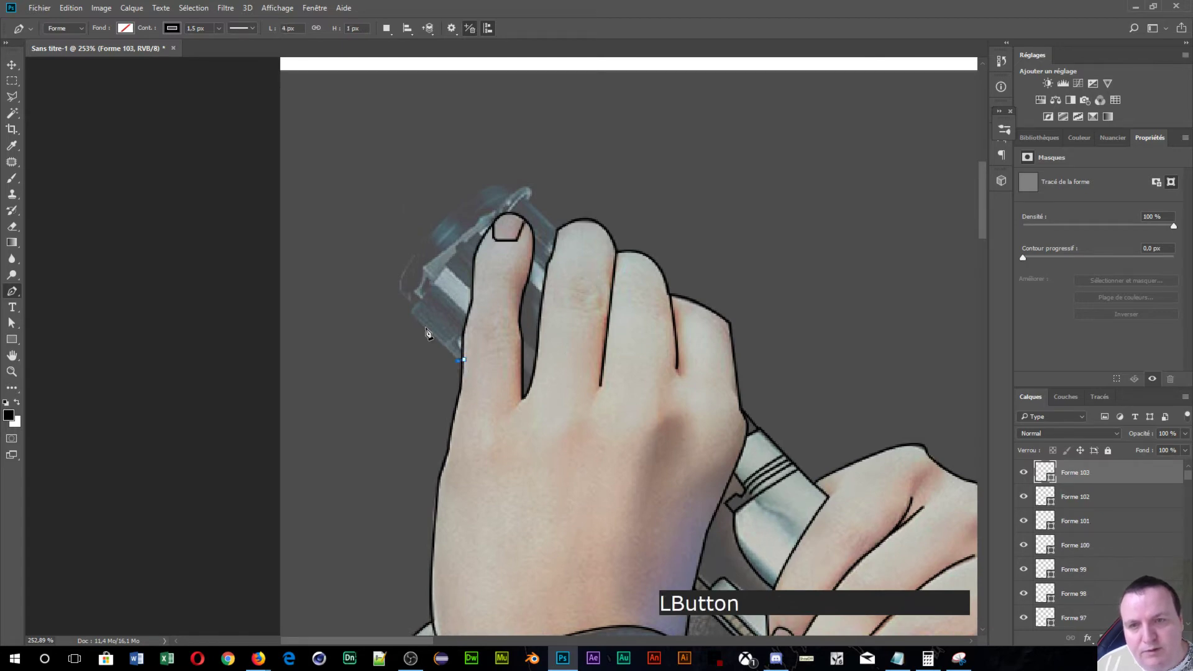
{"action": "left_click", "coordinate": [409, 315]}
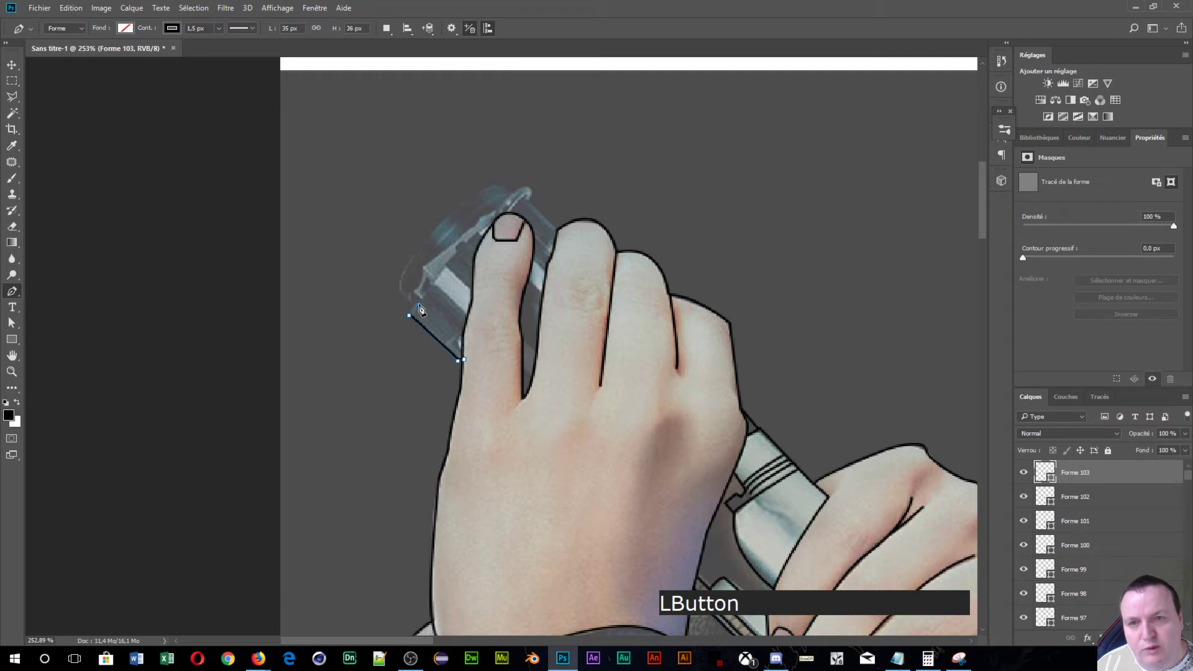
{"action": "left_click", "coordinate": [431, 285]}
{"action": "left_click", "coordinate": [467, 316]}
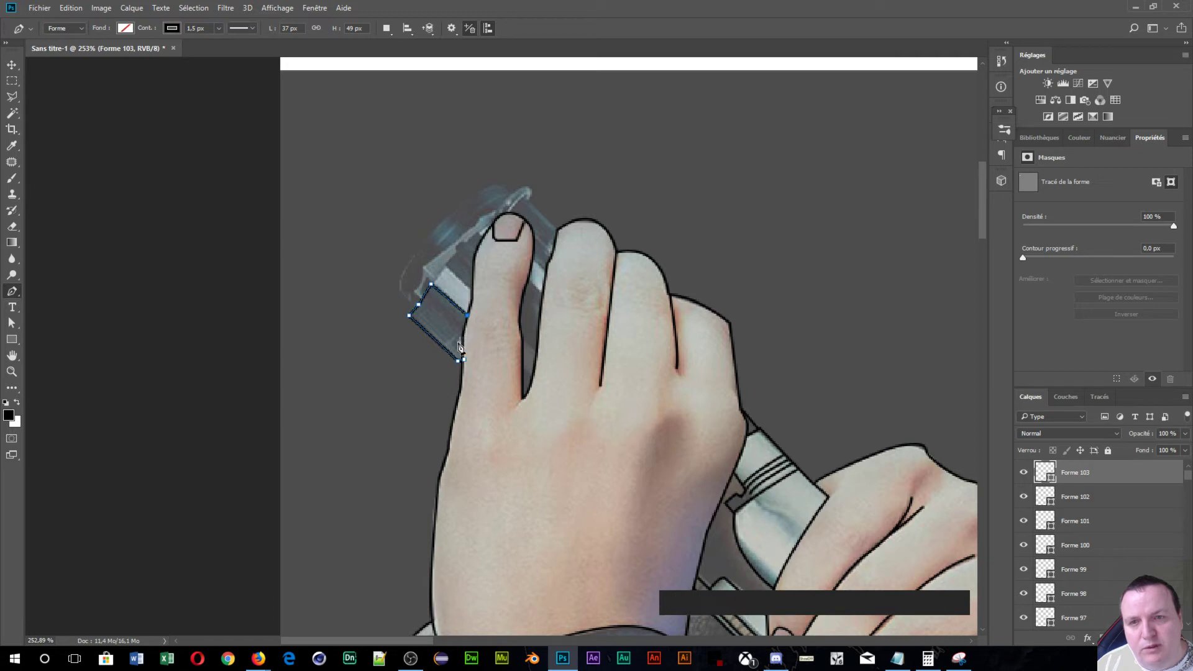
{"action": "key", "text": "KP_Enter"}
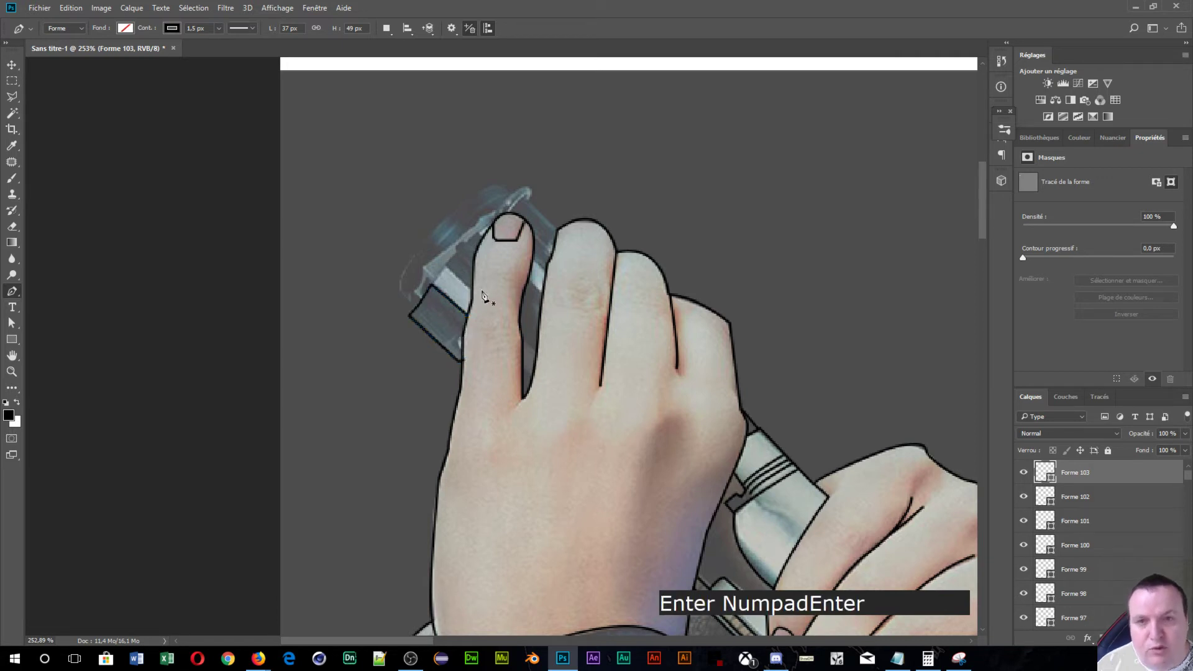
- Outline the light strip above the dark block with two separate straight lines, about 10 × 10 px for its end and 16 × 16 px for its edge
{"action": "left_click", "coordinate": [446, 268]}
{"action": "left_click", "coordinate": [431, 282]}
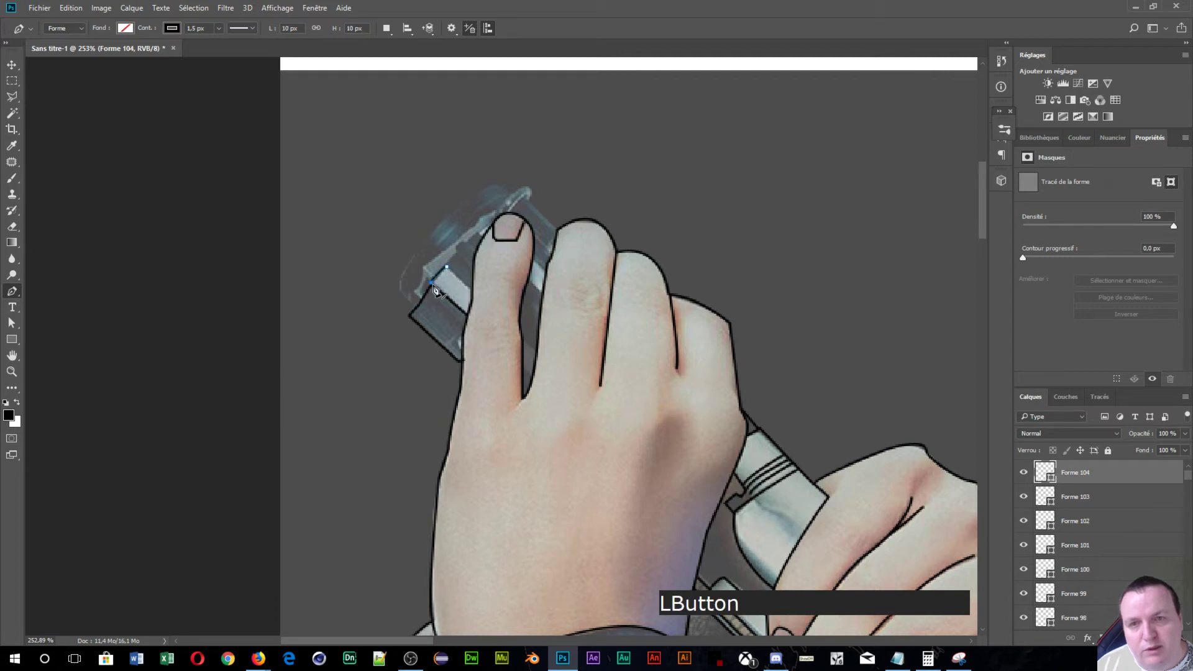
{"action": "left_click", "coordinate": [472, 294]}
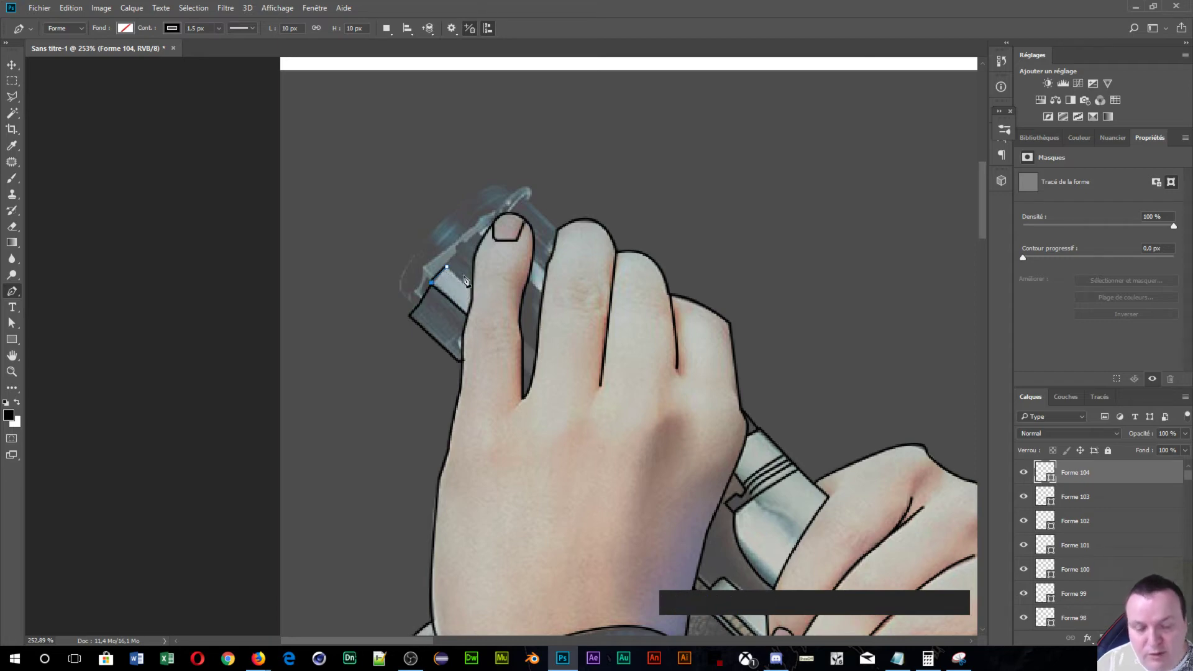
{"action": "key", "text": "Return"}
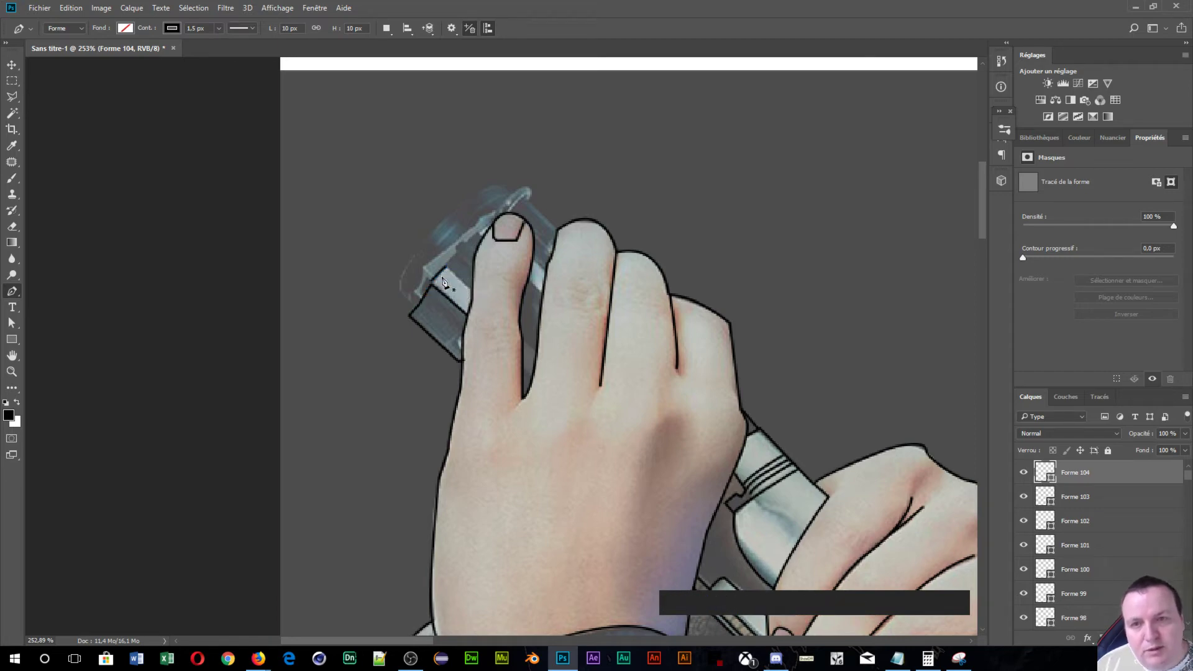
{"action": "left_click", "coordinate": [446, 267]}
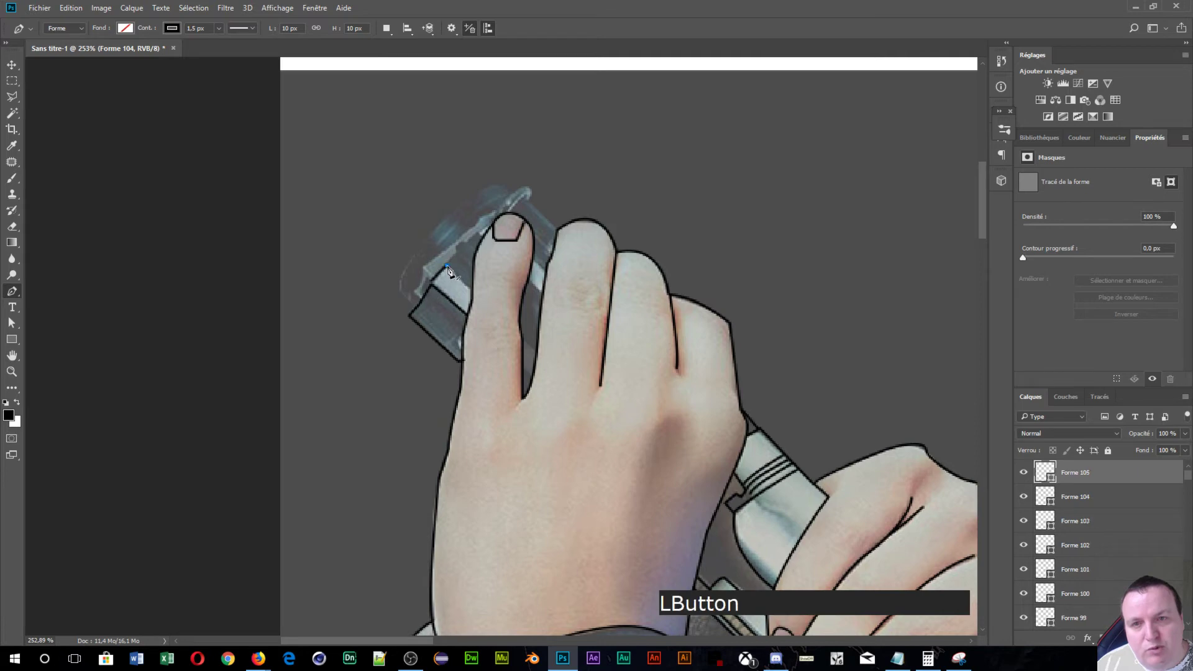
{"action": "left_click", "coordinate": [474, 296]}
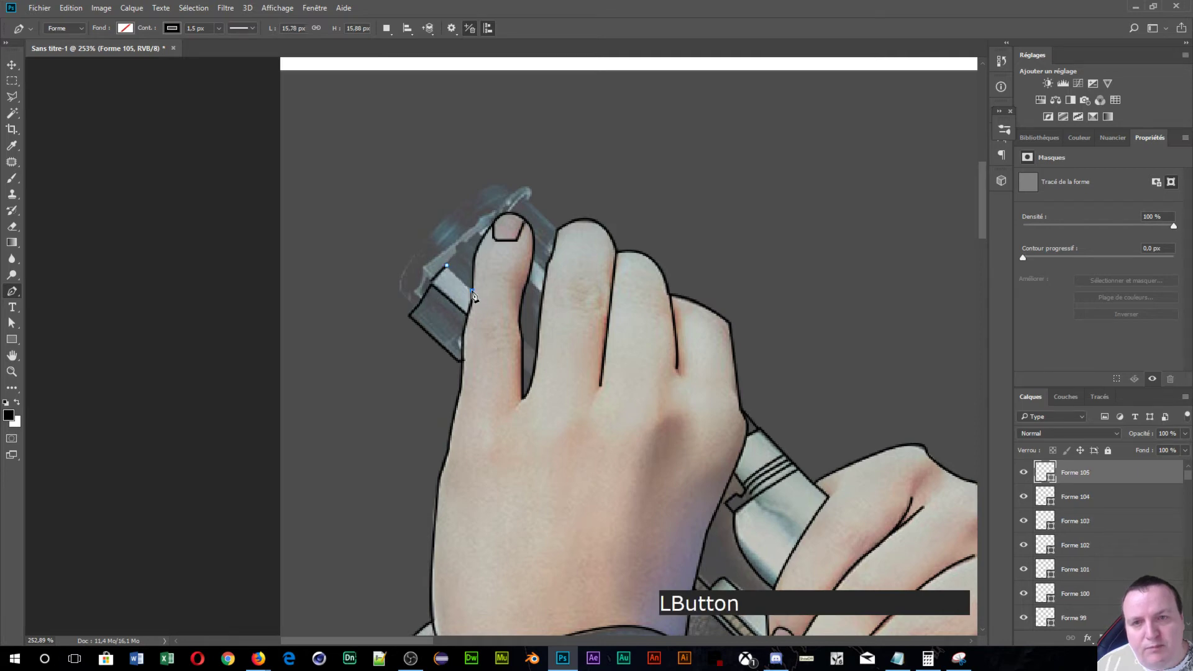
{"action": "key", "text": "Return"}
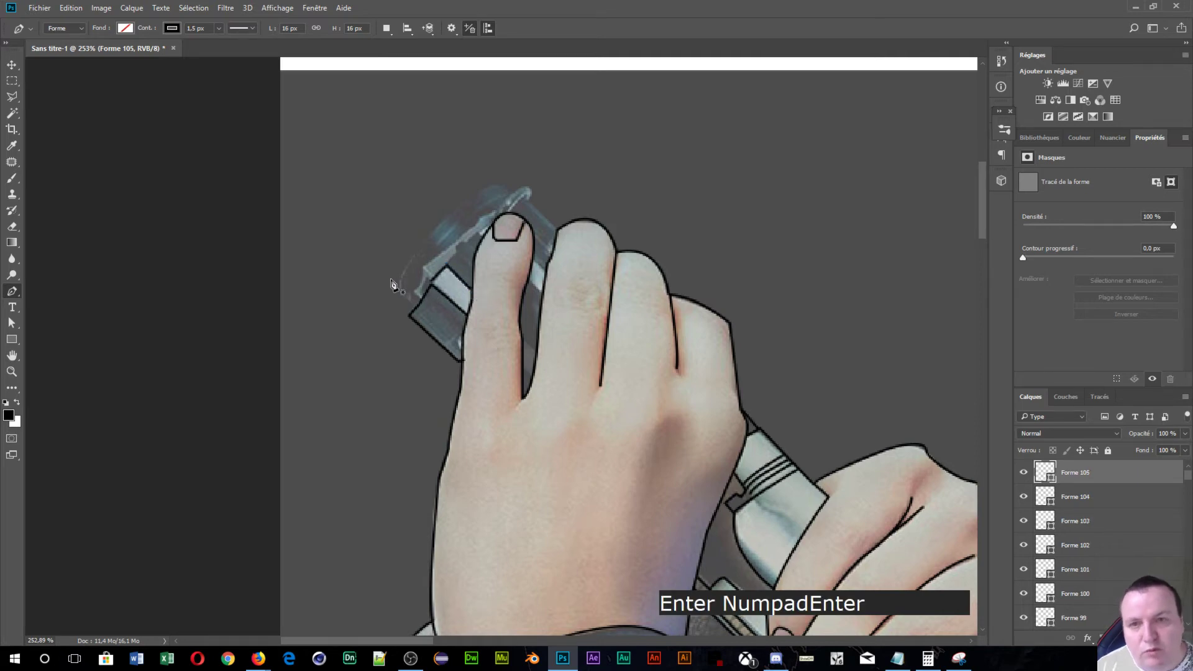
{"action": "scroll", "coordinate": [391, 280], "scroll_direction": "up", "scroll_amount": 3}
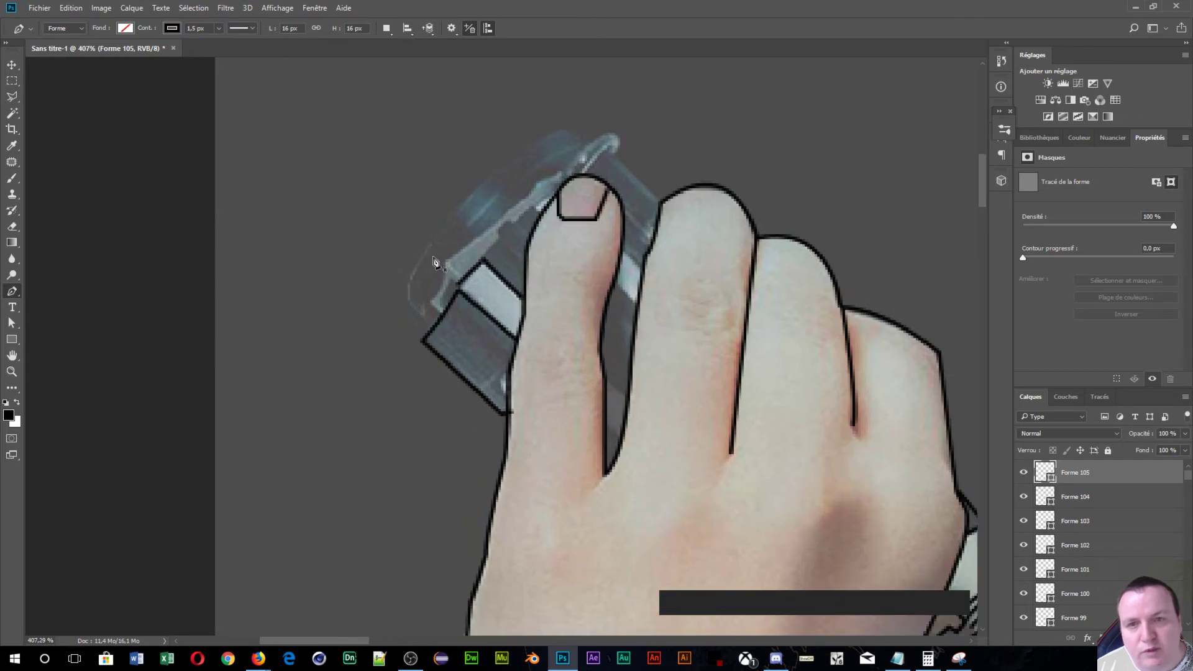
- Extend the light strip's end edge upward from its upper corner with a short straight line, about 5 × 7 px
{"action": "left_click", "coordinate": [499, 239]}
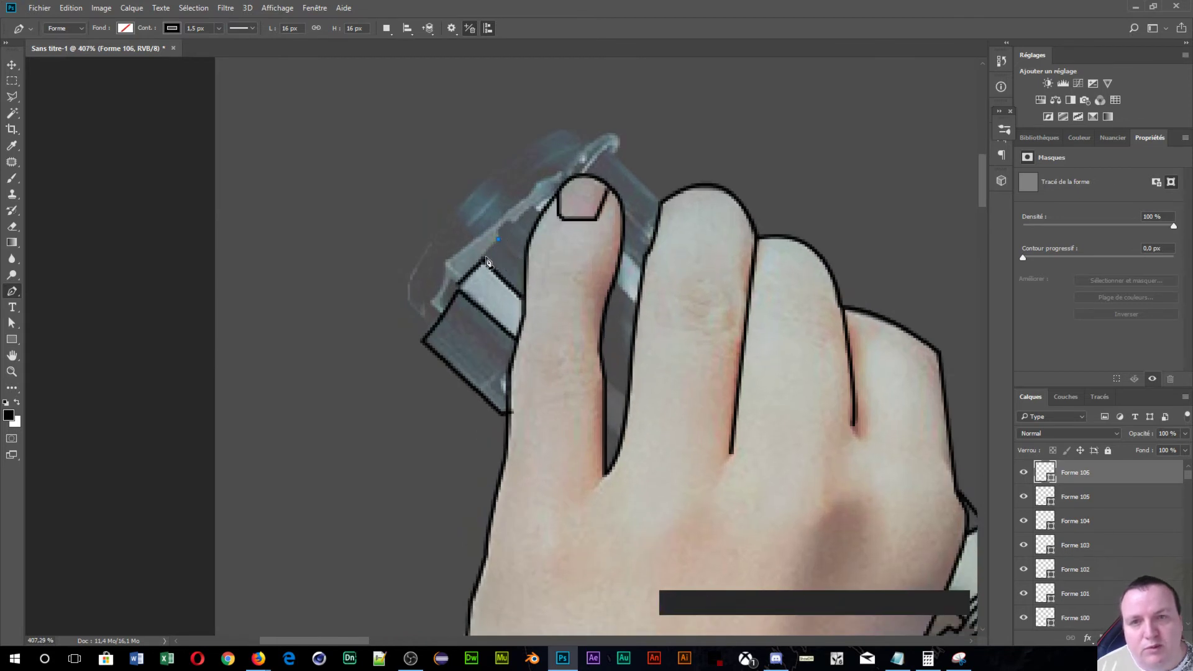
{"action": "left_click", "coordinate": [485, 257]}
{"action": "key", "text": "Return"}
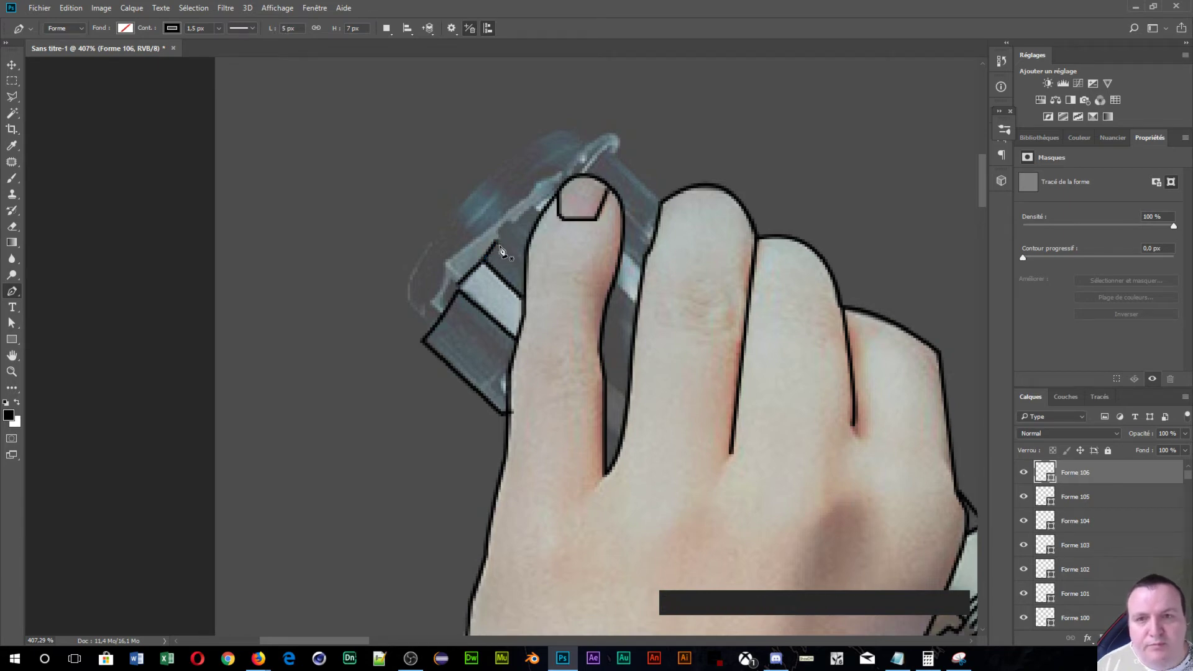
- Trace the jagged inner edge of the lightsaber end up to the index finger with an open straight-segment path, about 18 × 13 px
{"action": "left_click", "coordinate": [498, 241]}
{"action": "left_click", "coordinate": [496, 230]}
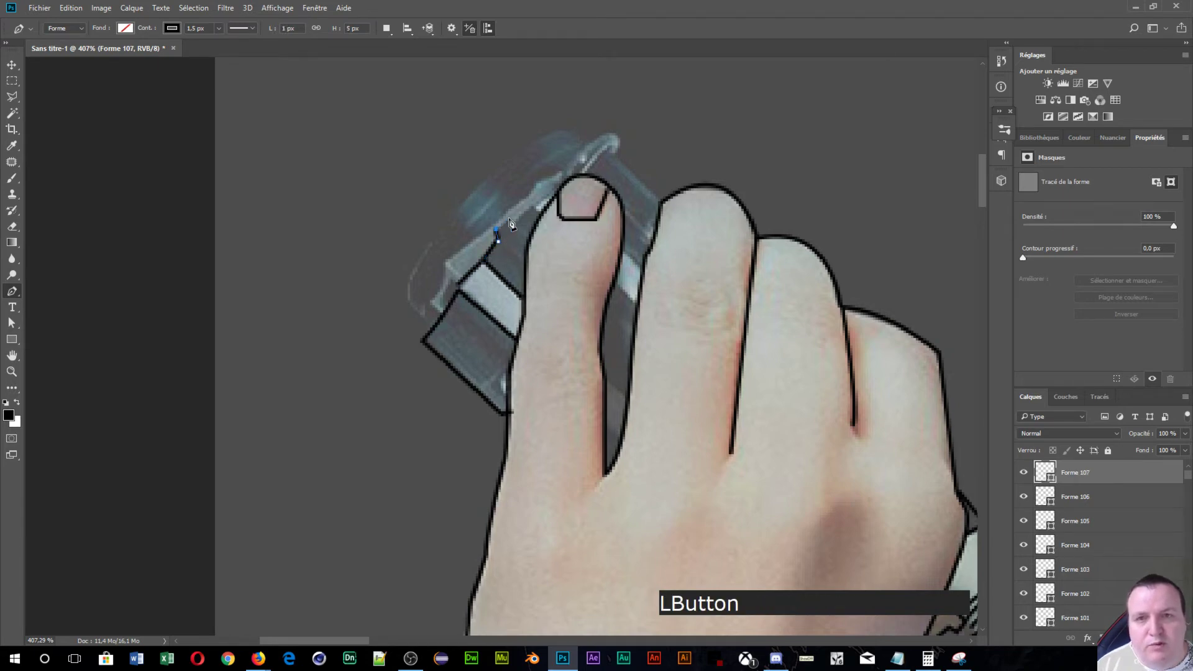
{"action": "left_click", "coordinate": [509, 218]}
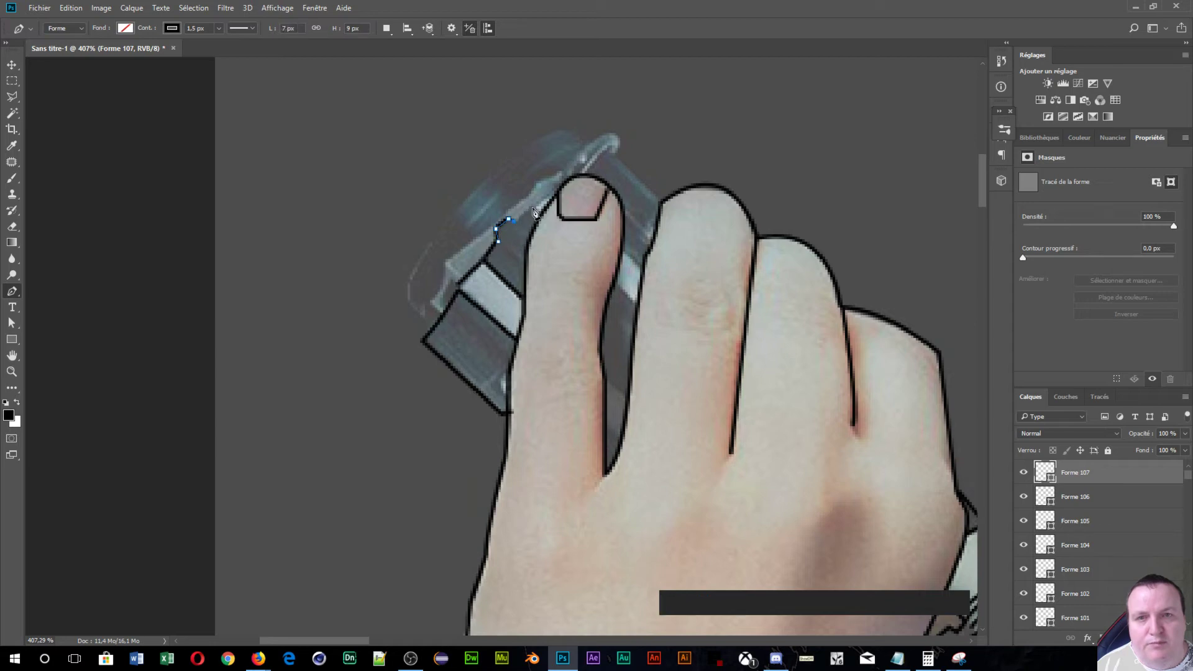
{"action": "left_click", "coordinate": [532, 210]}
{"action": "left_click", "coordinate": [542, 213]}
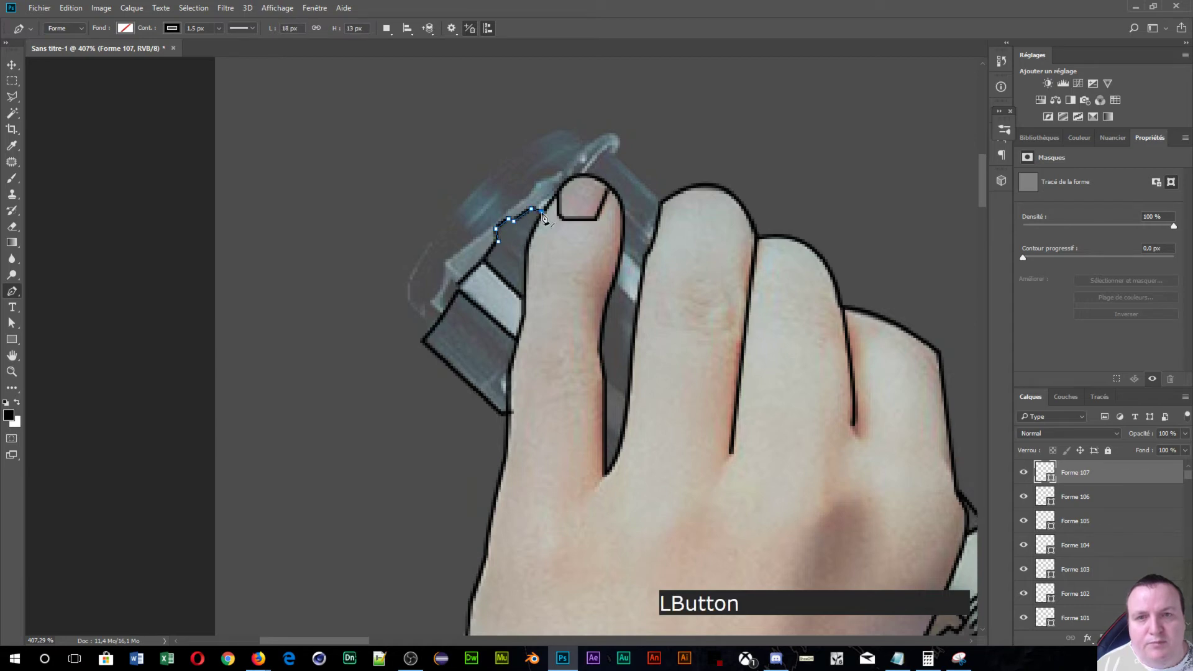
{"action": "key", "text": "KP_Enter"}
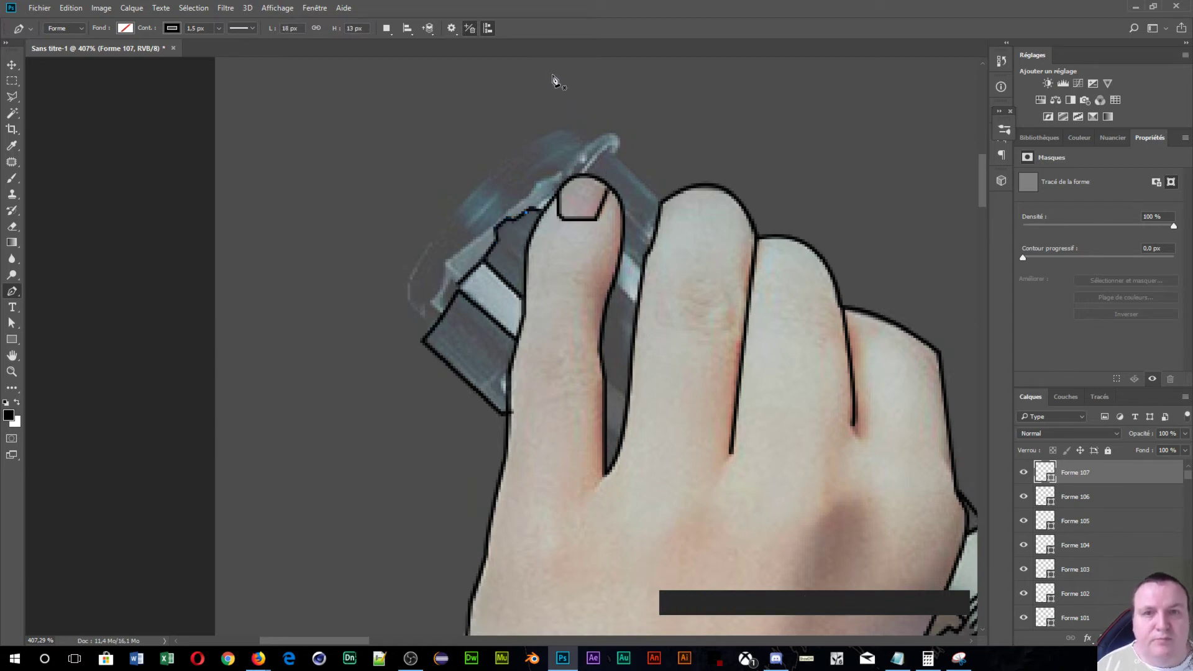
- Draw a short straight line along the light strip's upper edge between the index and middle fingers, about 8 × 7 px
{"action": "left_click", "coordinate": [625, 250]}
{"action": "left_click", "coordinate": [645, 267]}
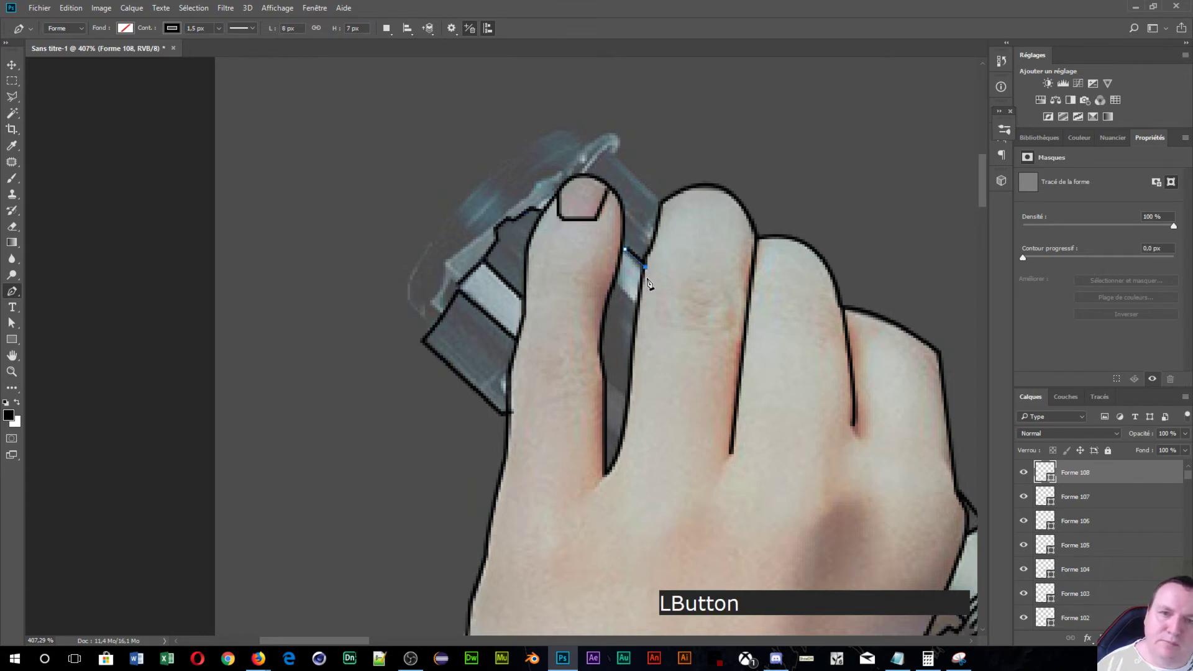
{"action": "key", "text": "Return"}
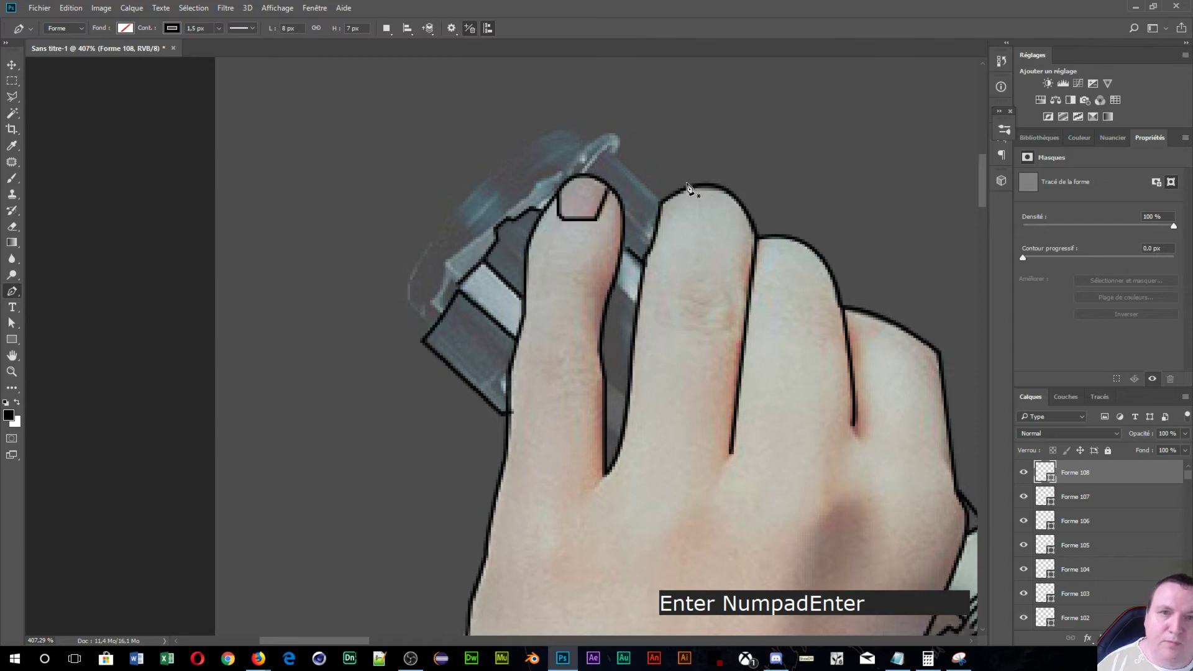
- Outline the dark block between the middle finger and index fingertip with an open path rounding its upper corner, about 31 × 19 px
{"action": "left_click", "coordinate": [661, 200]}
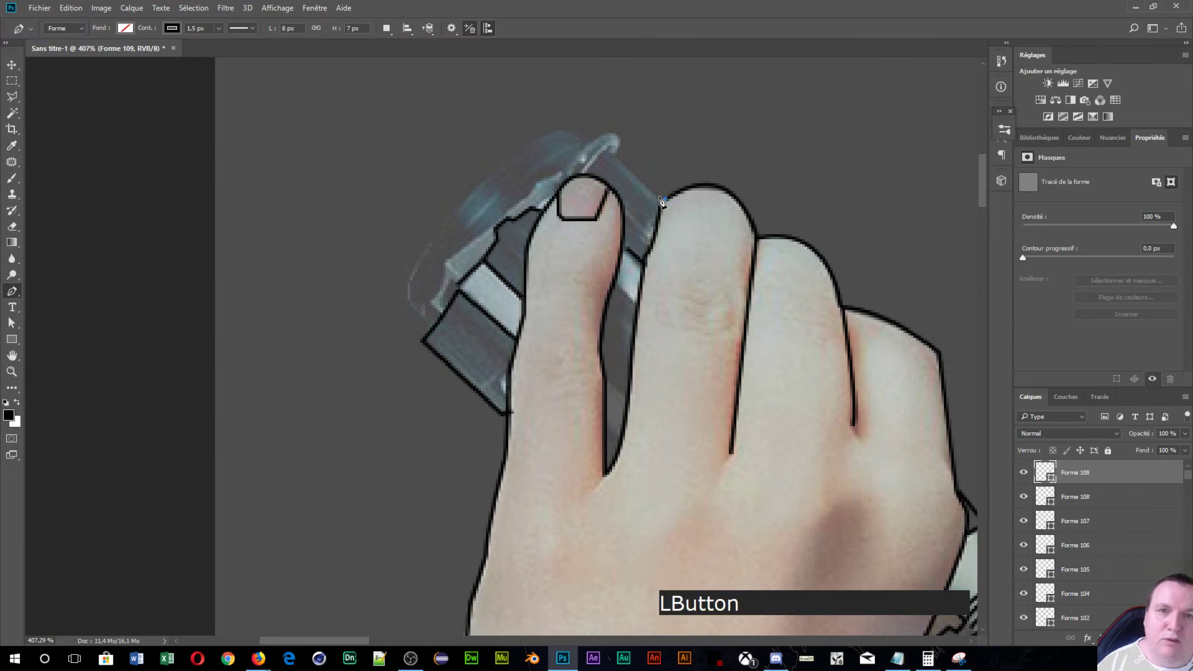
{"action": "left_click", "coordinate": [610, 150]}
{"action": "left_click", "coordinate": [587, 175]}
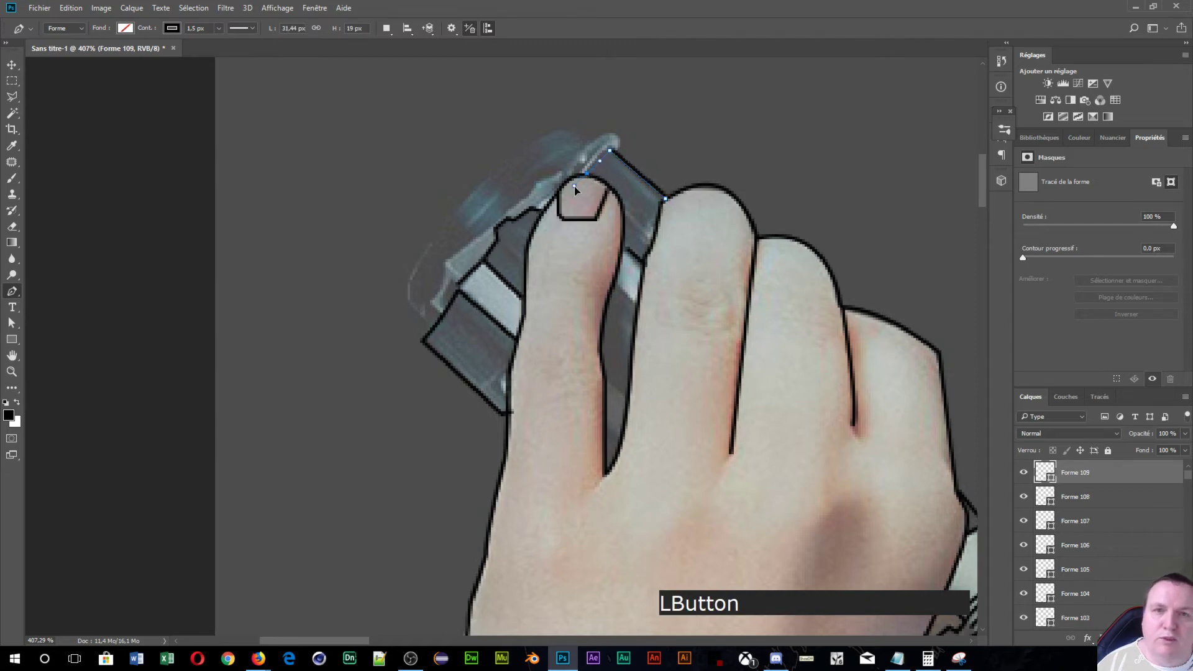
{"action": "left_click_drag", "start_coordinate": [575, 189], "coordinate": [579, 193]}
{"action": "key", "text": "Return"}
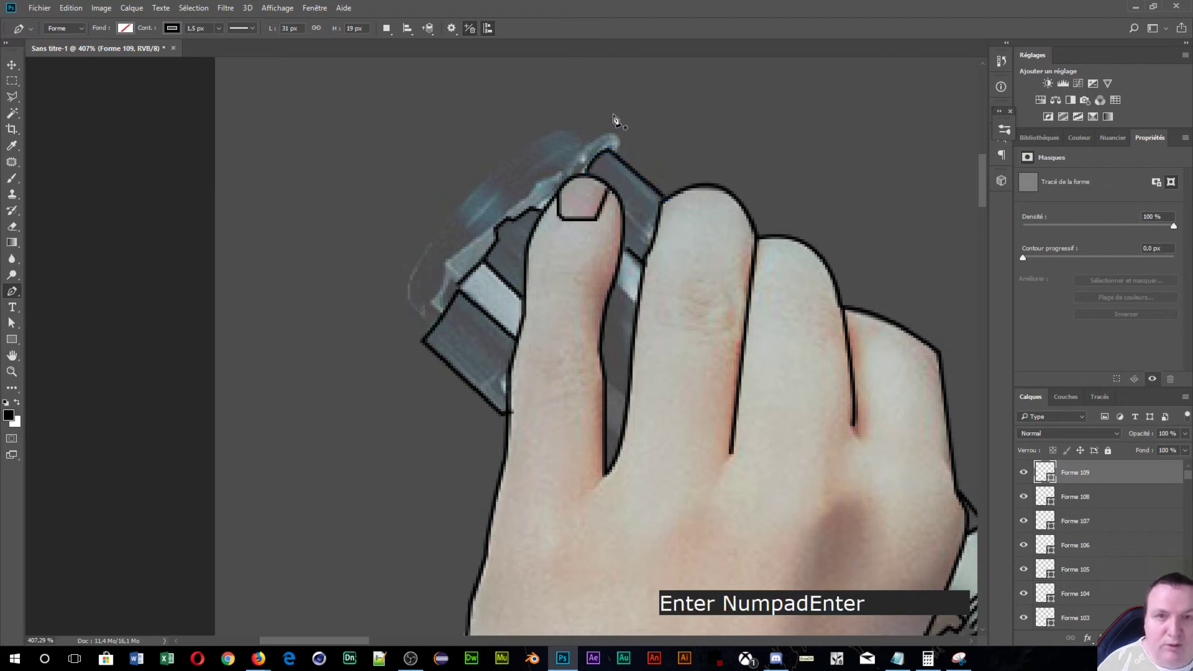
- Trace the lightsaber rim's outer edge from its rounded tip past the index fingertip to its lower end, about 75 × 72 px
{"action": "left_click", "coordinate": [617, 156]}
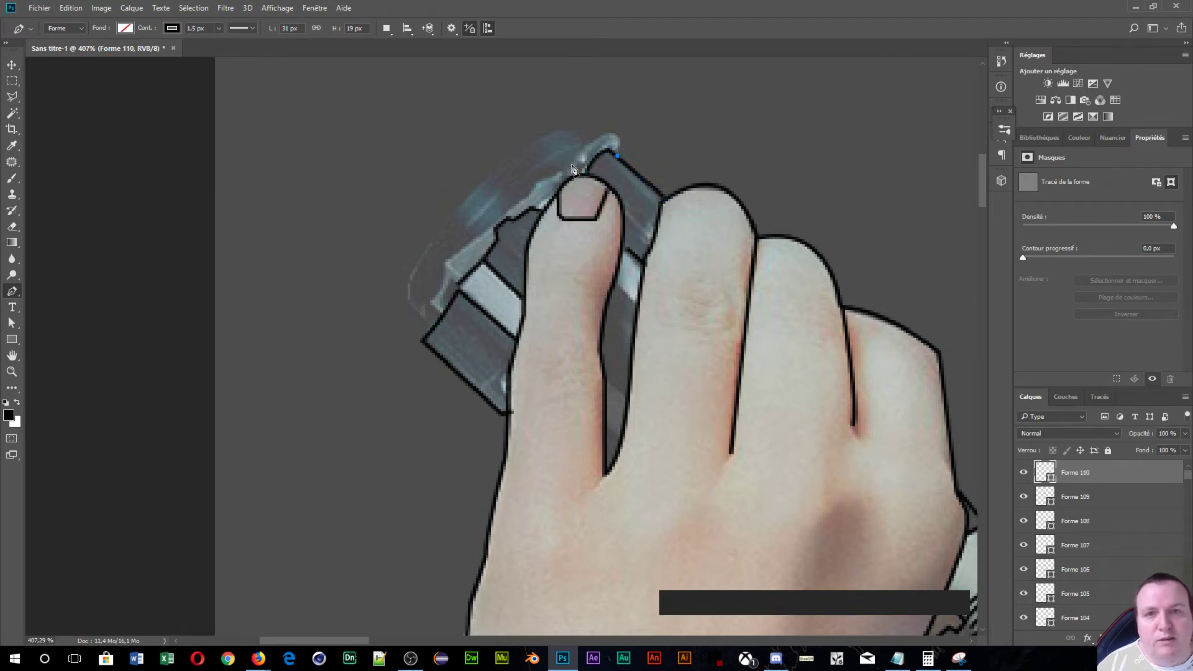
{"action": "mouse_move", "coordinate": [572, 166]}
{"action": "left_mouse_down"}
{"action": "mouse_move", "coordinate": [500, 244]}
{"action": "mouse_move", "coordinate": [512, 237]}
{"action": "left_mouse_up"}
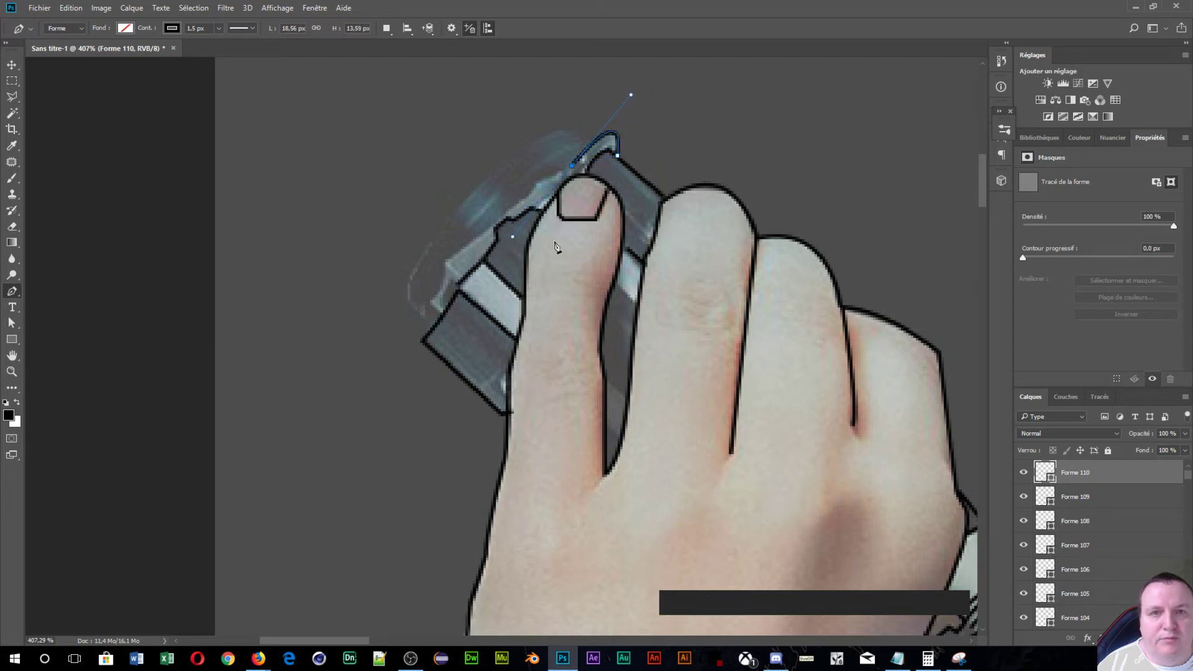
{"action": "left_click", "coordinate": [572, 166], "text": "alt"}
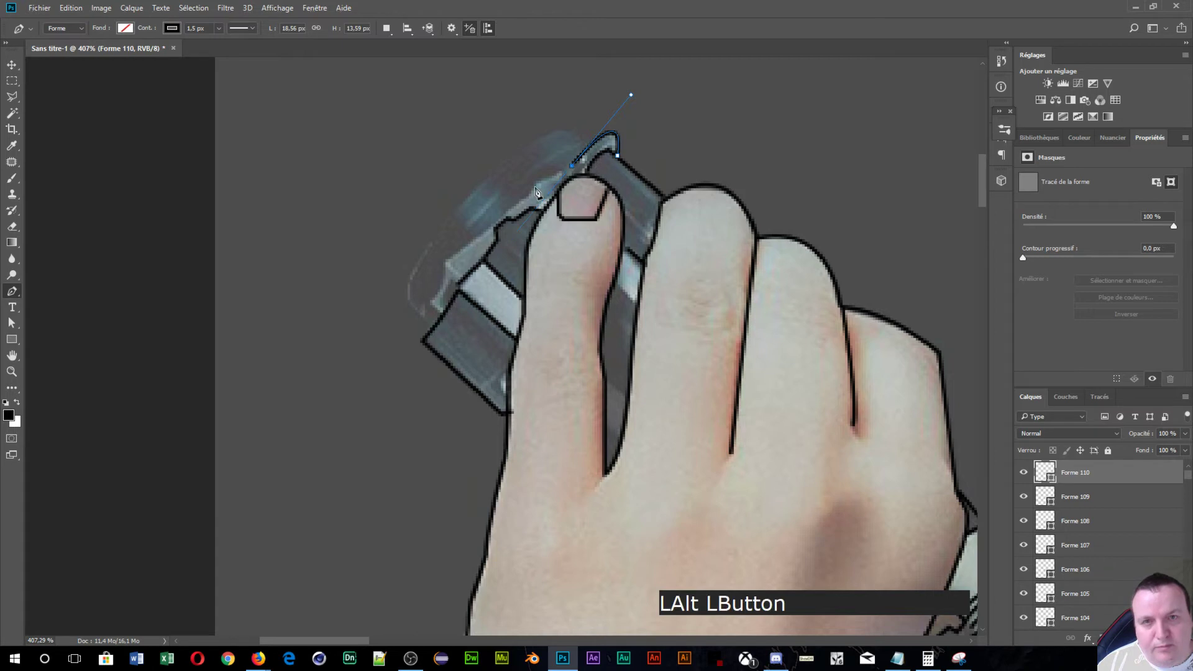
{"action": "left_click_drag", "start_coordinate": [541, 178], "coordinate": [522, 207]}
{"action": "left_click", "coordinate": [528, 194]}
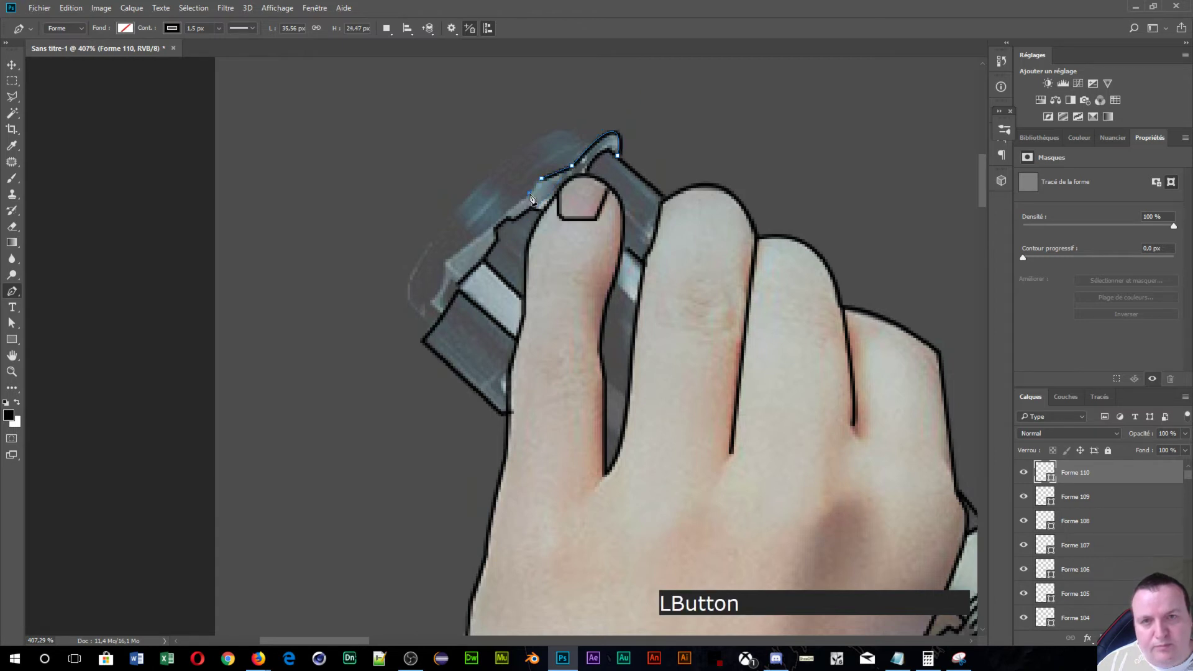
{"action": "left_click", "coordinate": [448, 261]}
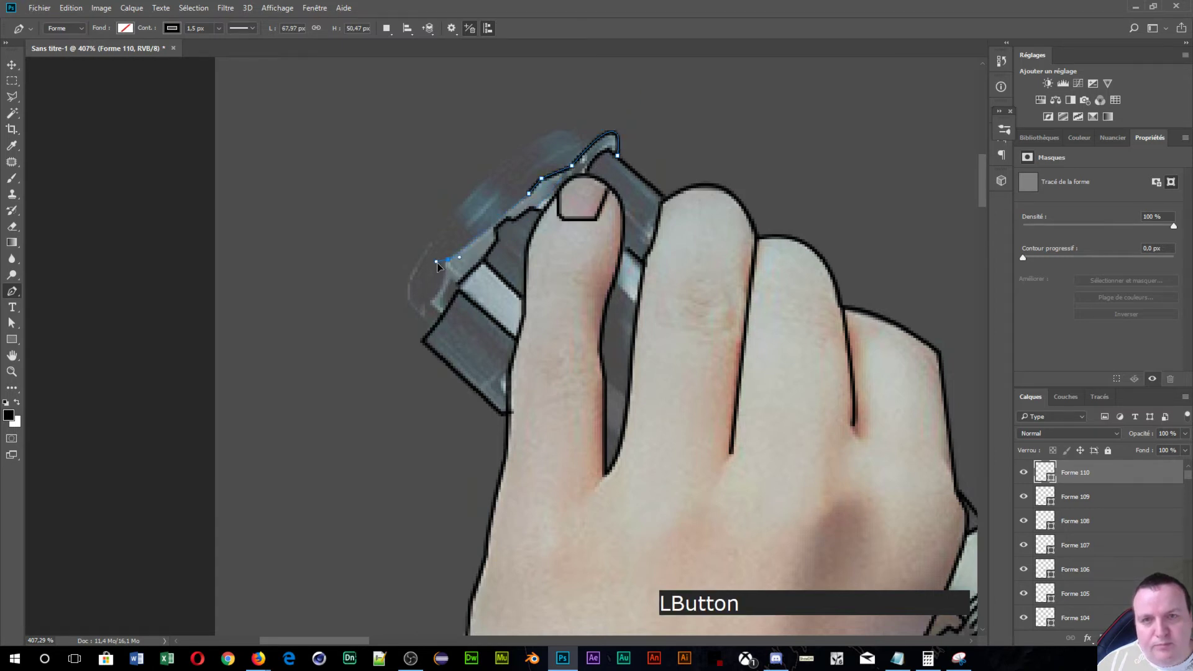
{"action": "left_click_drag", "start_coordinate": [447, 260], "coordinate": [422, 313]}
{"action": "left_click", "coordinate": [449, 260], "text": "alt"}
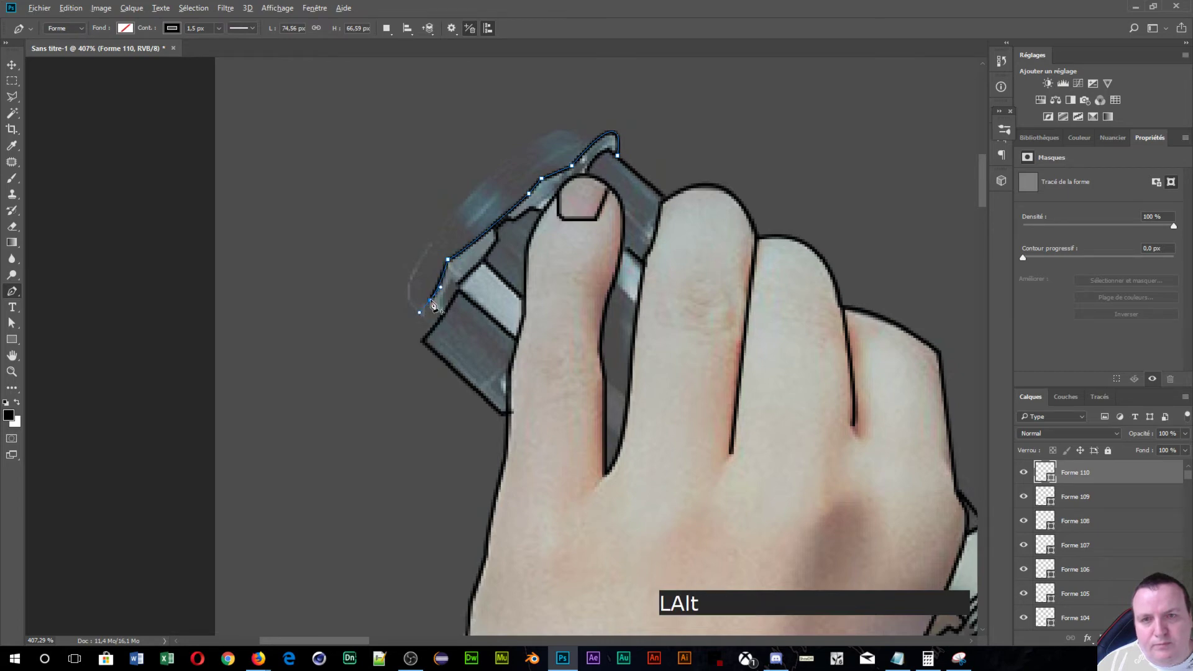
{"action": "left_click", "coordinate": [430, 301], "text": "alt"}
{"action": "left_click", "coordinate": [440, 312]}
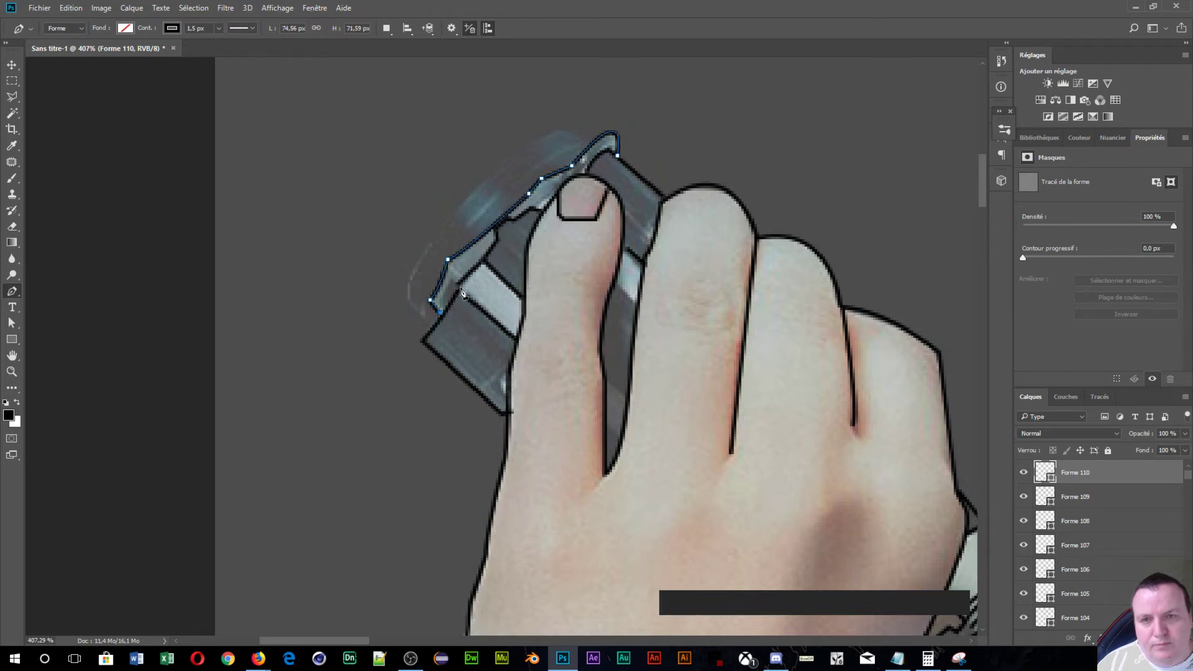
{"action": "key", "text": "Return"}
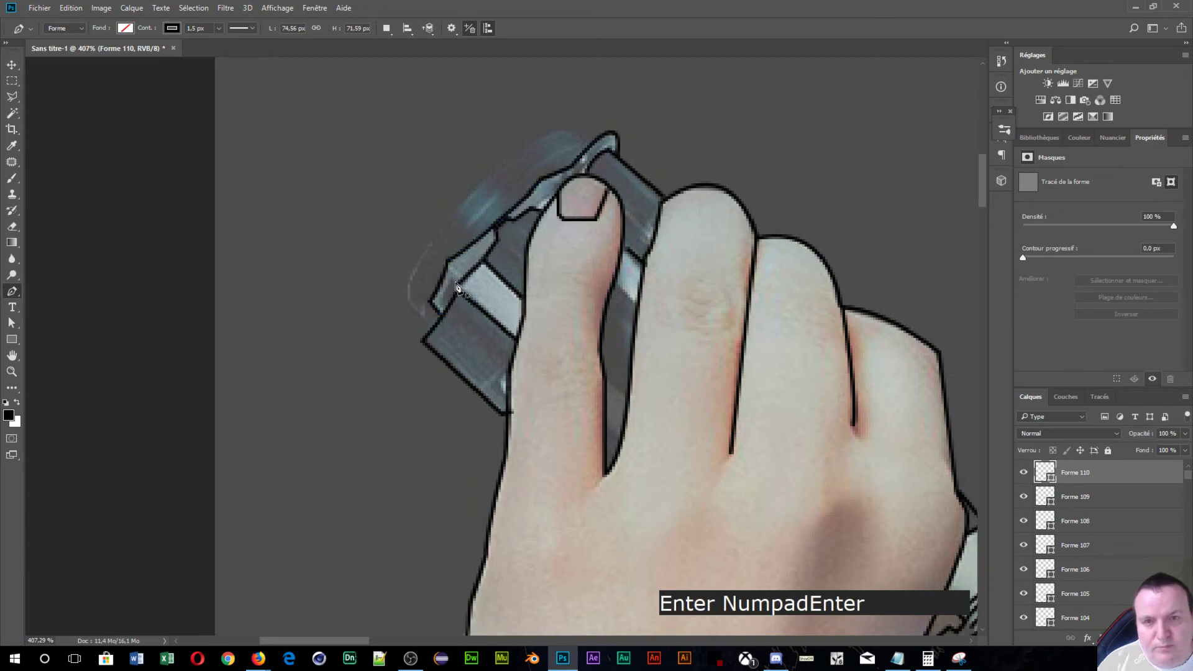
- Add the rim's inner edge at its lower end beside the light strip as a short open path, about 5 × 11 px
{"action": "left_click", "coordinate": [456, 285]}
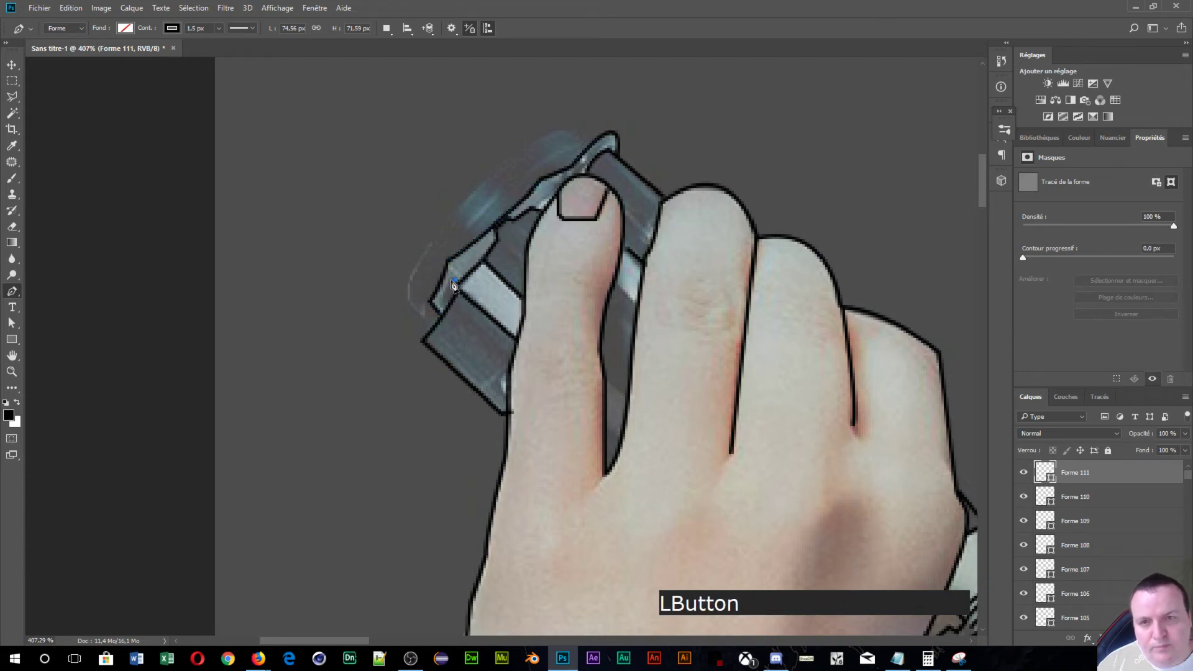
{"action": "left_click", "coordinate": [442, 298]}
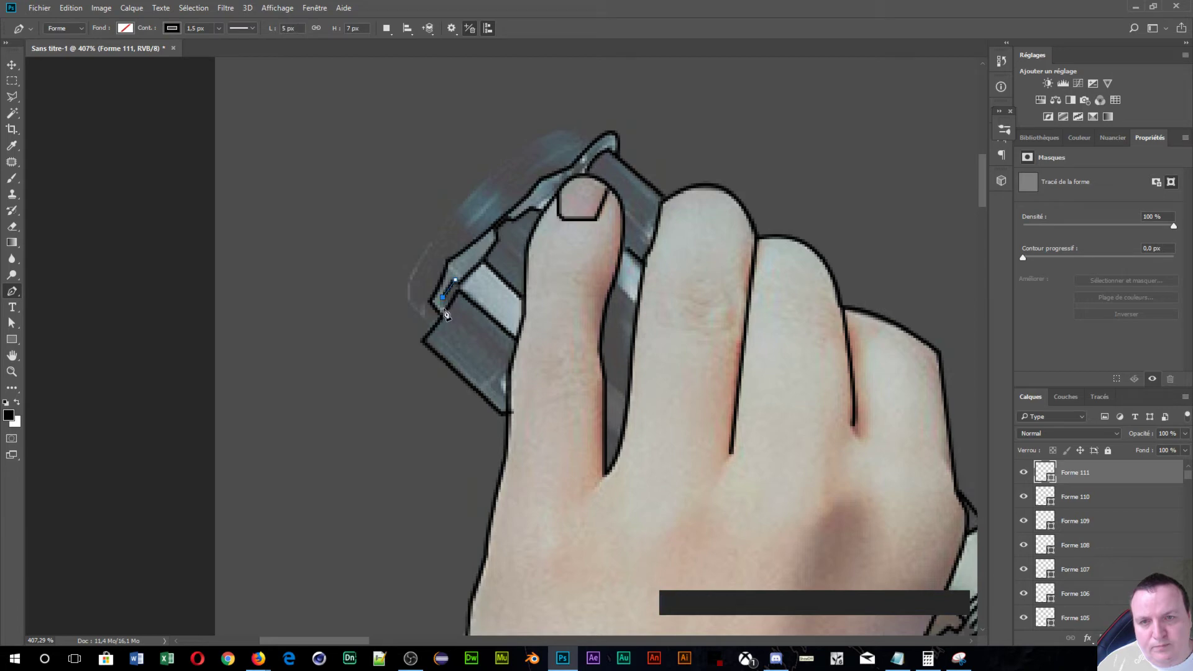
{"action": "left_click", "coordinate": [442, 308]}
{"action": "key", "text": "Return"}
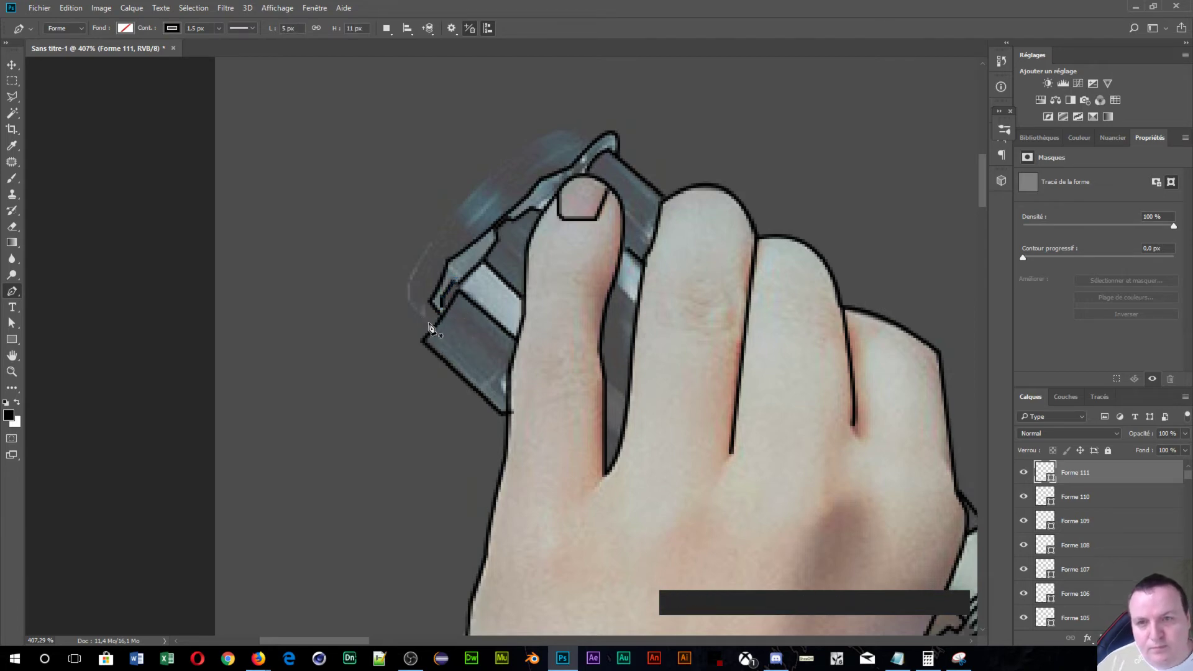
- Trace the outer emitter opening's lower side from the dark block with a straight segment and an upward curve, about 14 × 42 px
{"action": "left_click", "coordinate": [430, 325]}
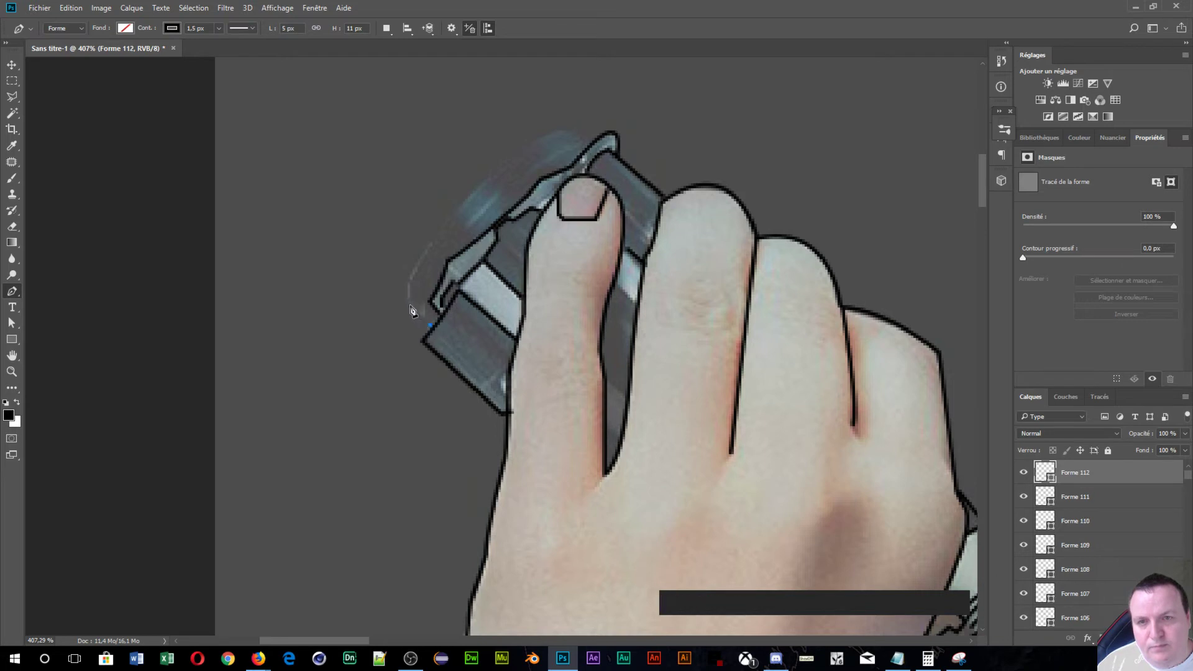
{"action": "left_click", "coordinate": [409, 305]}
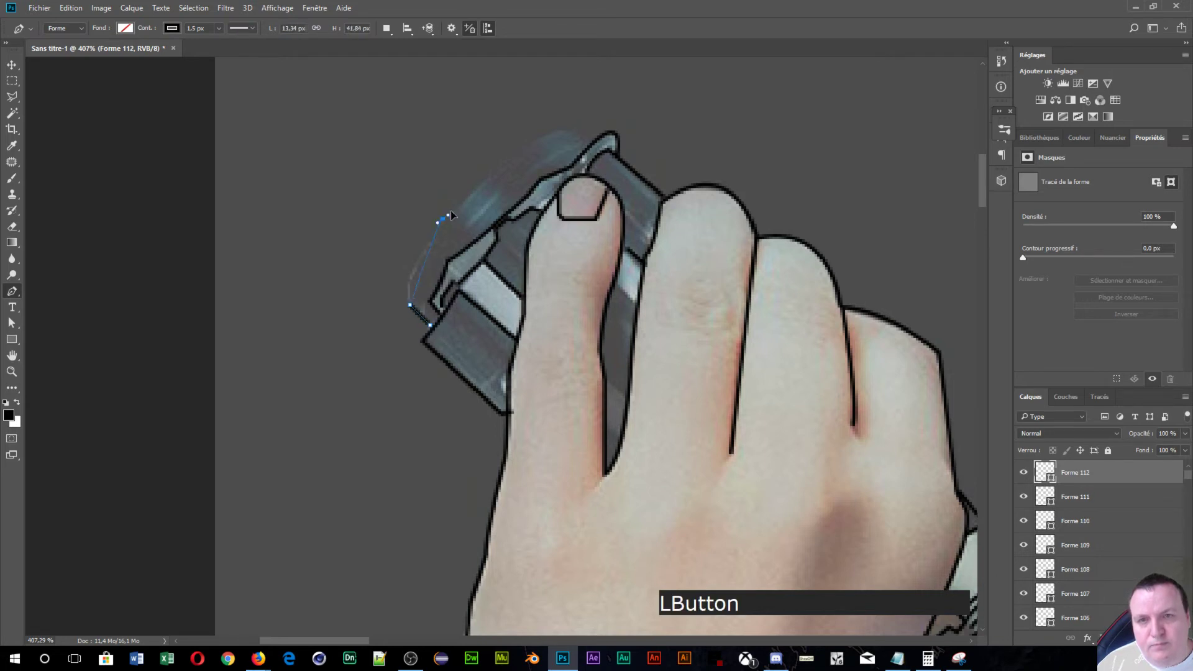
{"action": "left_click_drag", "start_coordinate": [473, 179], "coordinate": [497, 159]}
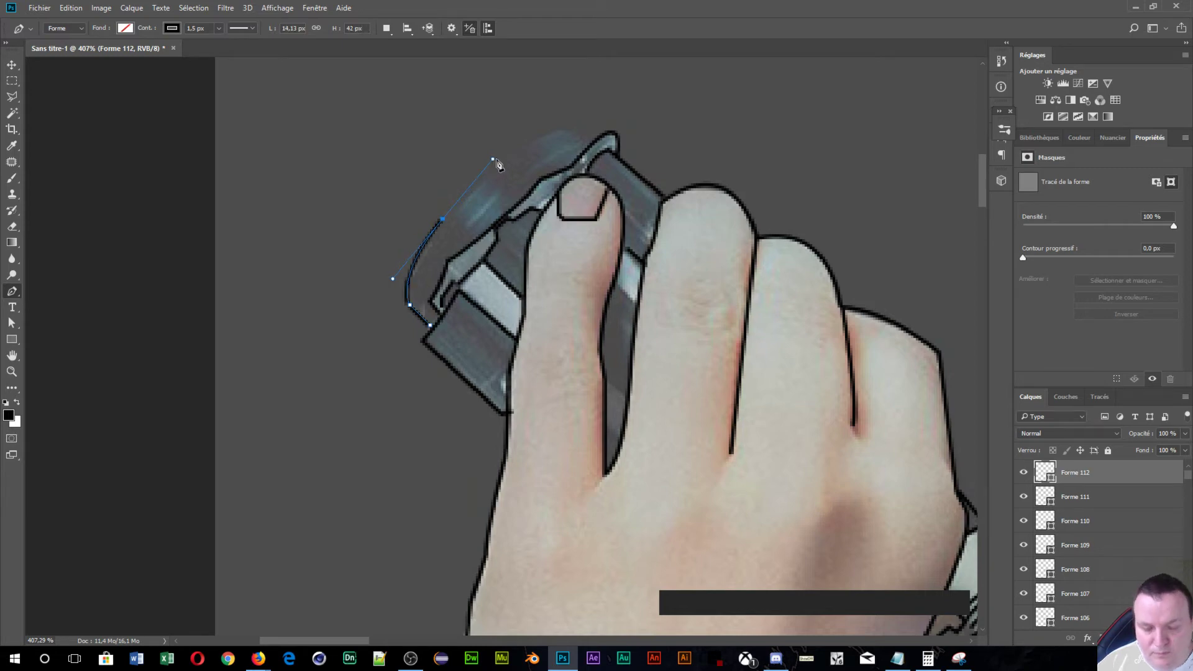
{"action": "key", "text": "Return"}
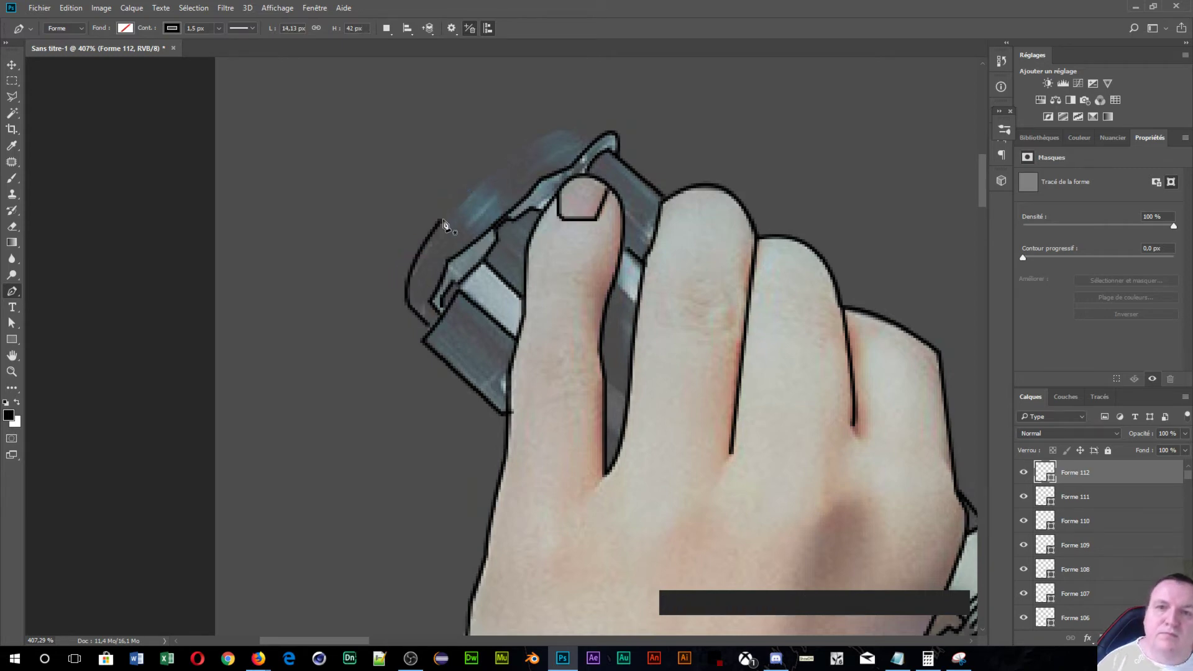
- Continue the emitter opening's outer contour as a separate curved path ending at the rim's rounded tip, about 59 × 35 px
{"action": "left_click", "coordinate": [440, 221]}
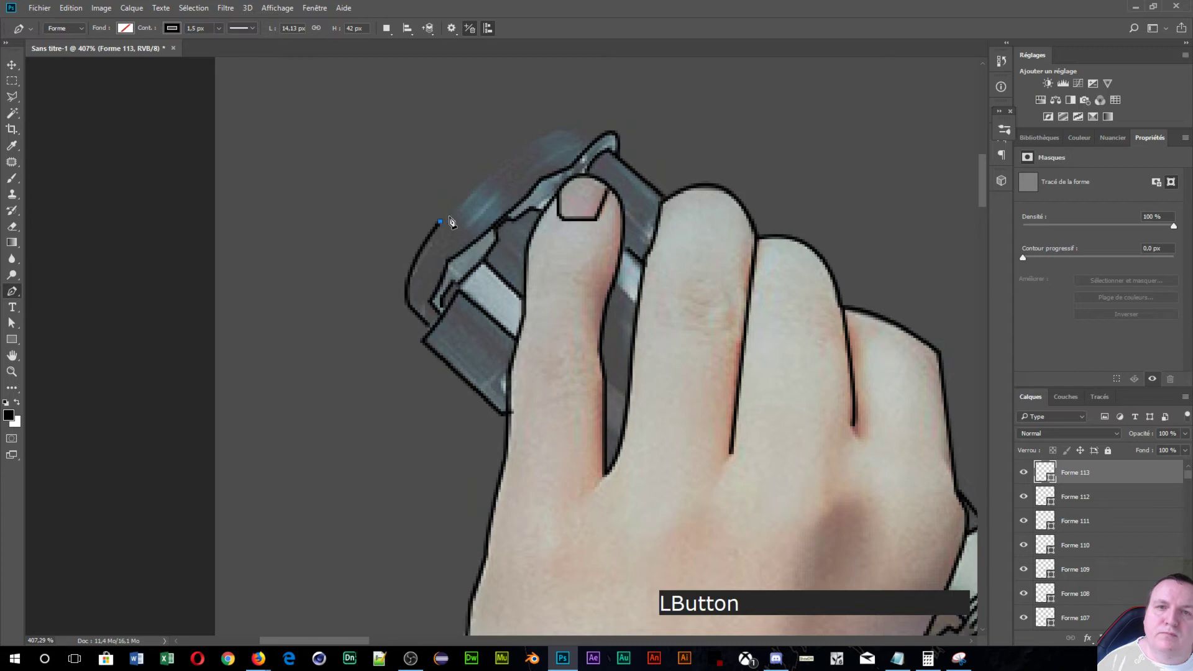
{"action": "left_click", "coordinate": [573, 133]}
{"action": "left_click_drag", "start_coordinate": [611, 143], "coordinate": [616, 147]}
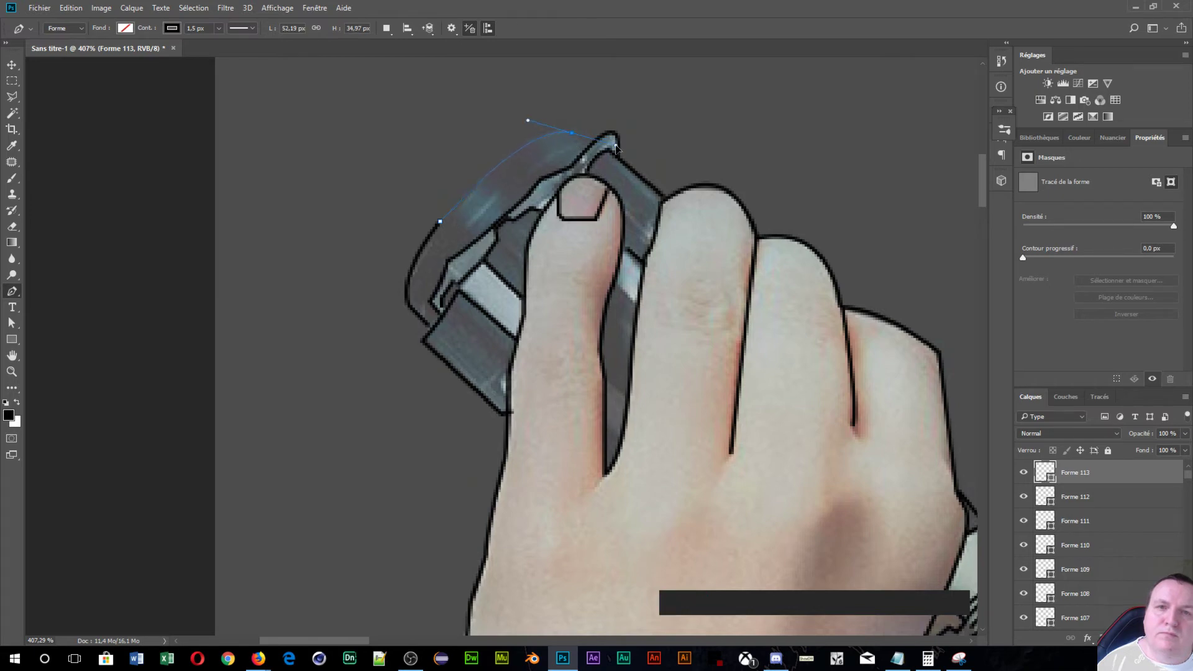
{"action": "left_click", "coordinate": [616, 146]}
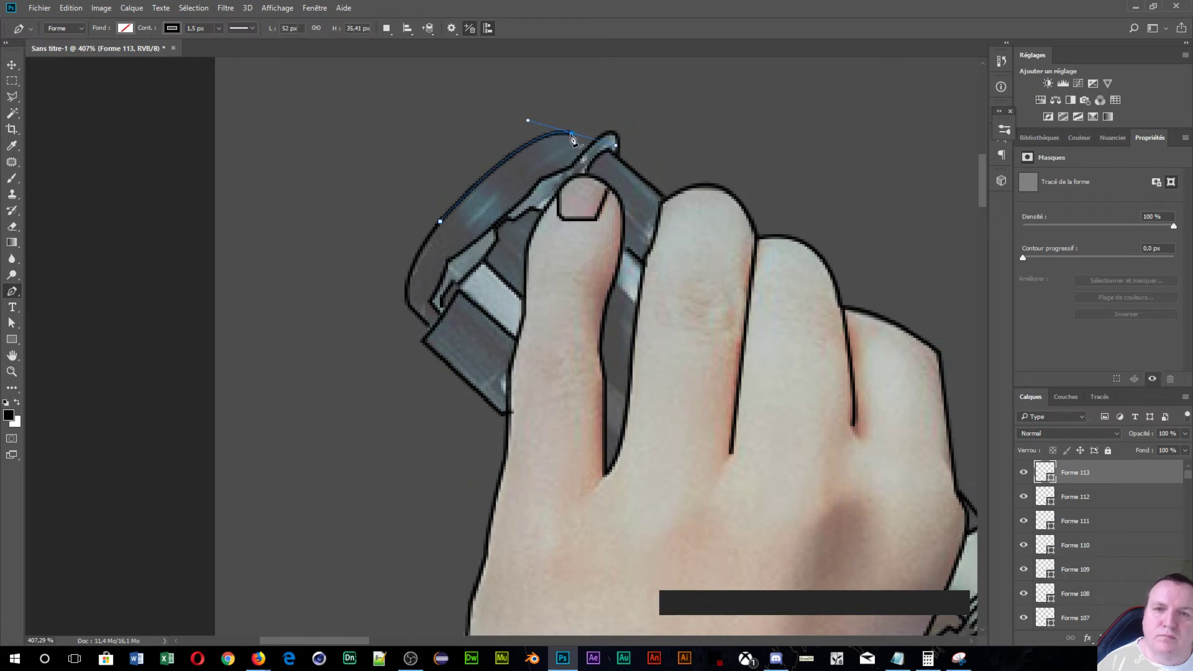
{"action": "left_click", "coordinate": [572, 135], "text": "alt"}
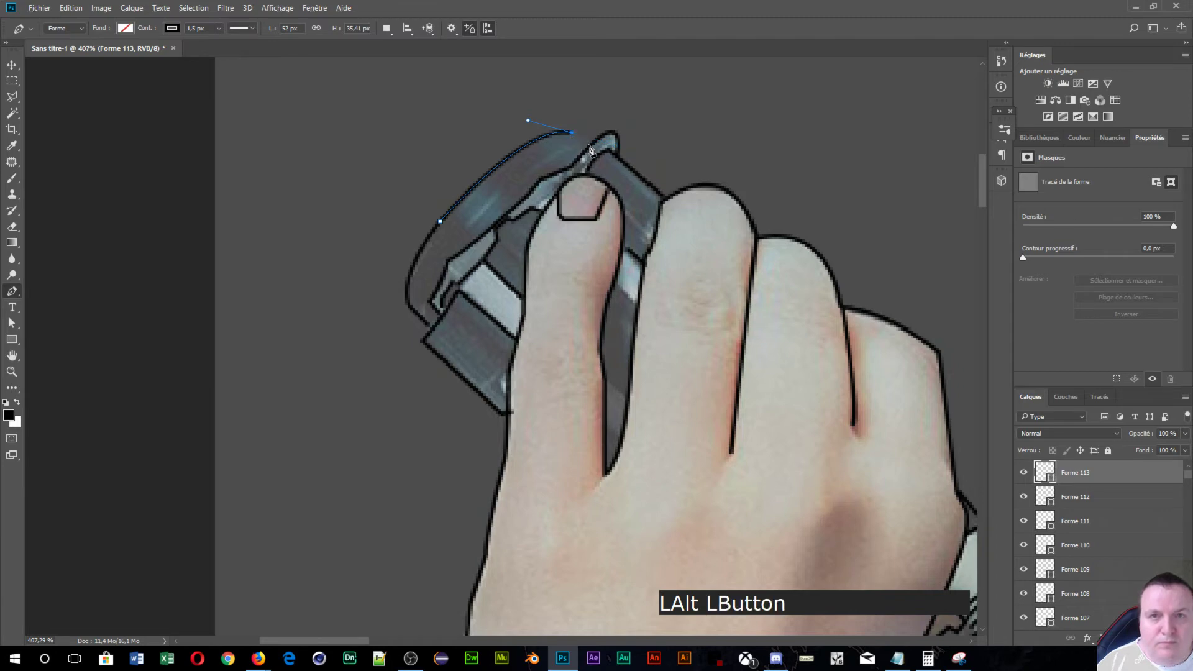
{"action": "scroll", "coordinate": [674, 202], "scroll_direction": "down", "scroll_amount": 3}
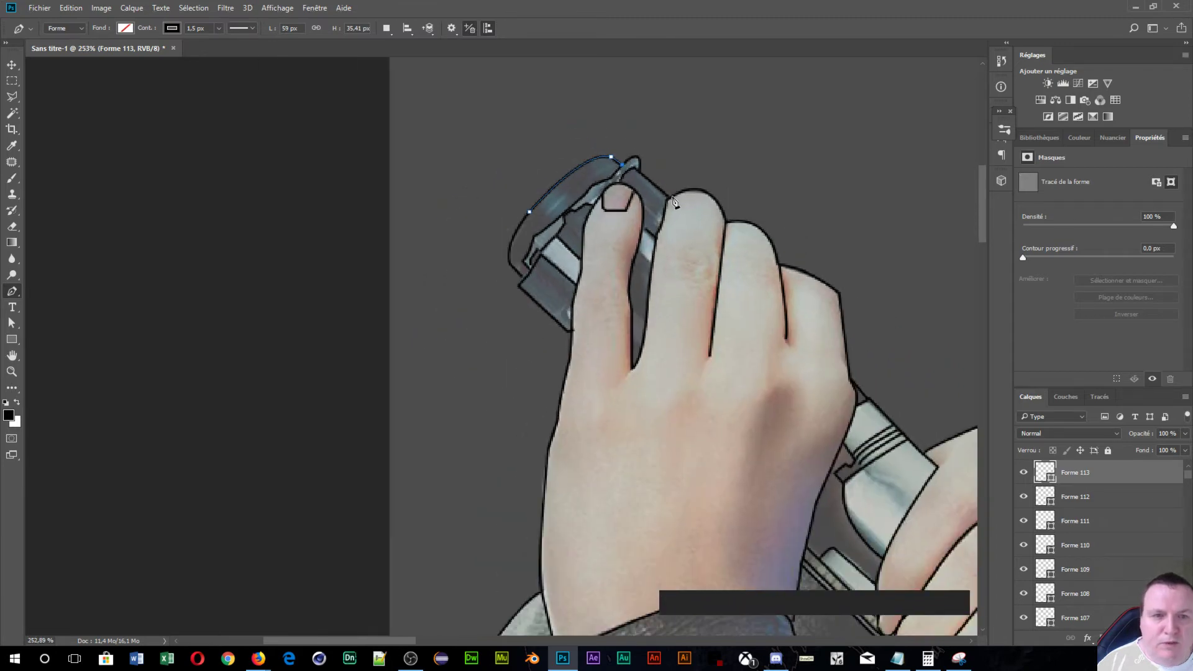
{"action": "scroll", "coordinate": [674, 202], "scroll_direction": "down", "scroll_amount": 3}
{"action": "scroll", "coordinate": [693, 239], "scroll_direction": "up", "scroll_amount": 2}
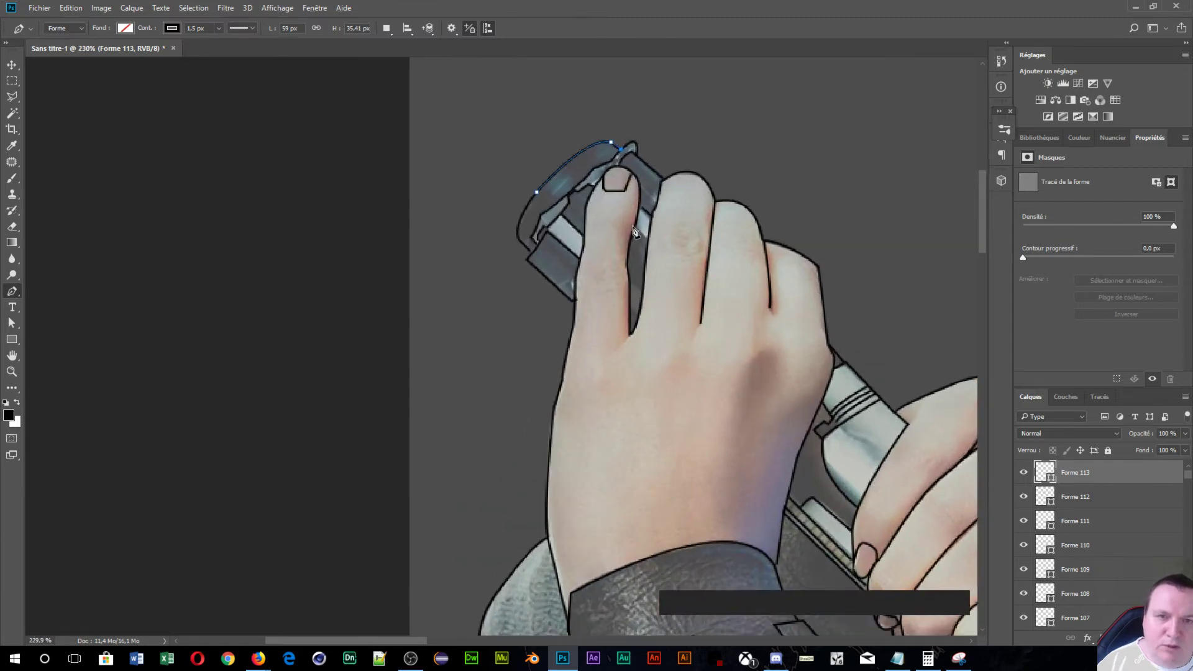
{"action": "left_click", "coordinate": [634, 227]}
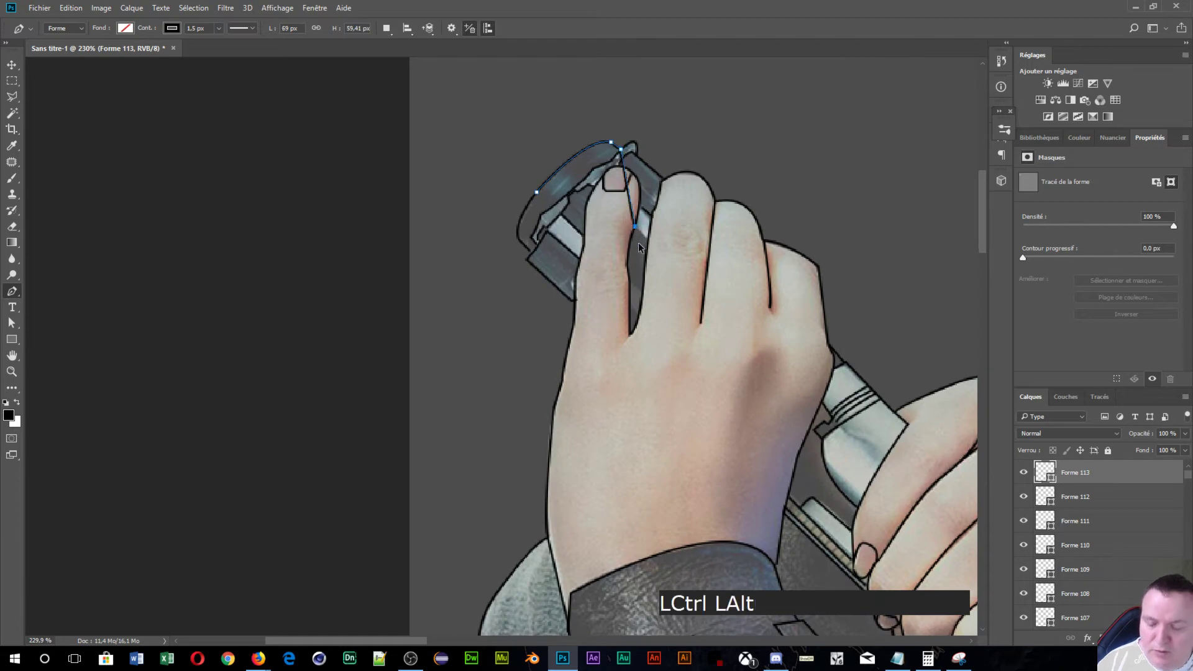
{"action": "key", "text": "ctrl+alt+z"}
{"action": "key", "text": "Return"}
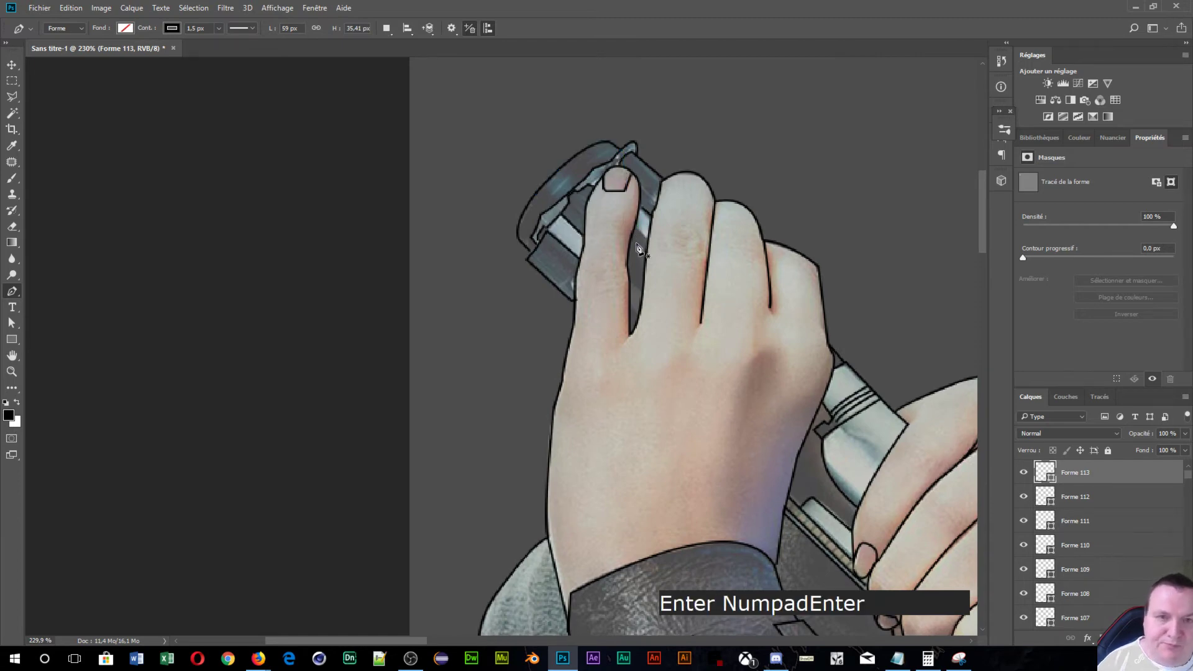
- Trace the light strip's lower edge between the index and middle fingers as a short straight path, about 10 × 8 px
{"action": "left_click", "coordinate": [634, 228]}
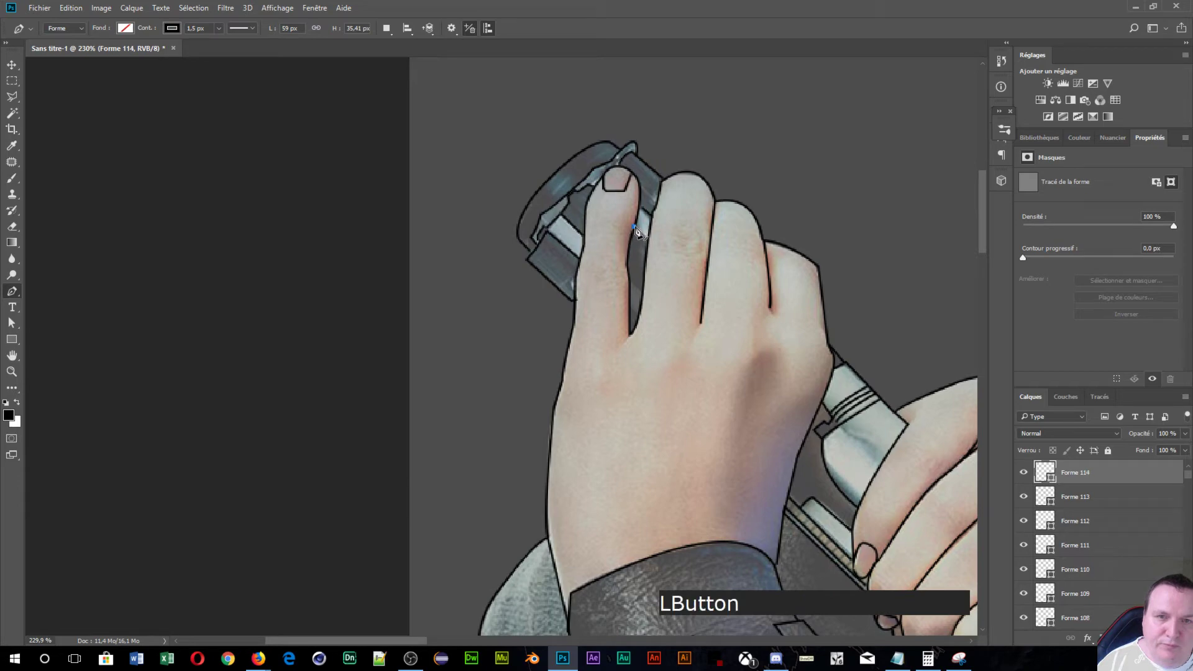
{"action": "left_click", "coordinate": [648, 239]}
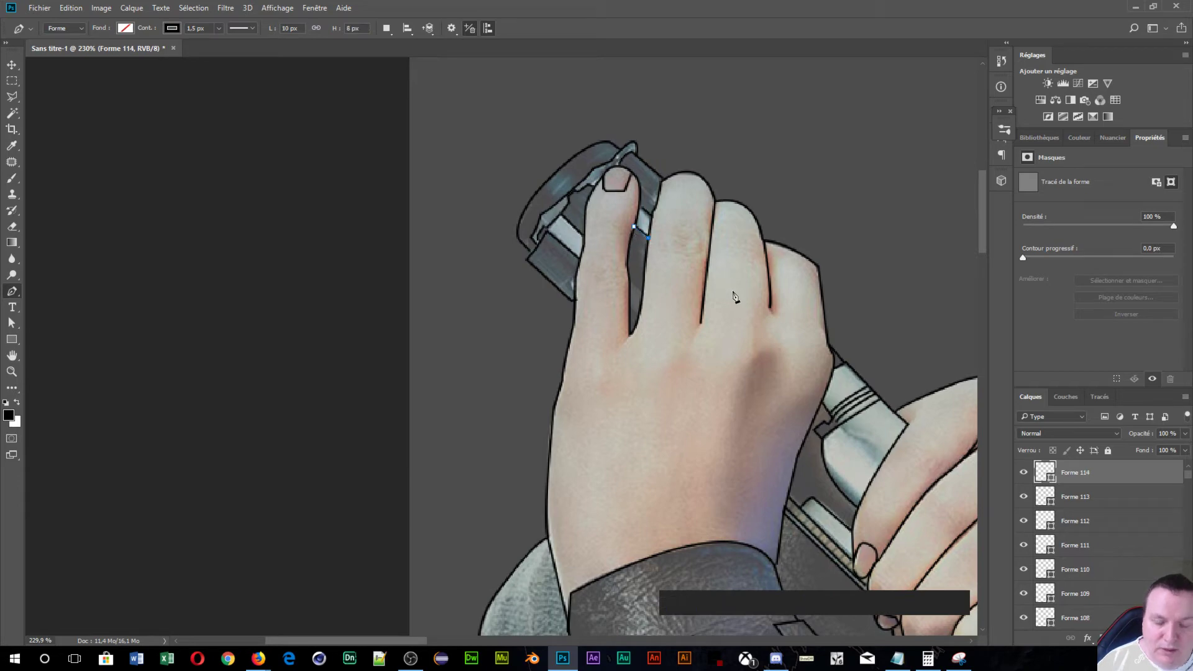
{"action": "key", "text": "Return"}
- Duplicate the lazer shape layer that holds the lightsaber blade's outline
{"action": "scroll", "coordinate": [765, 372], "scroll_direction": "down", "scroll_amount": 6}
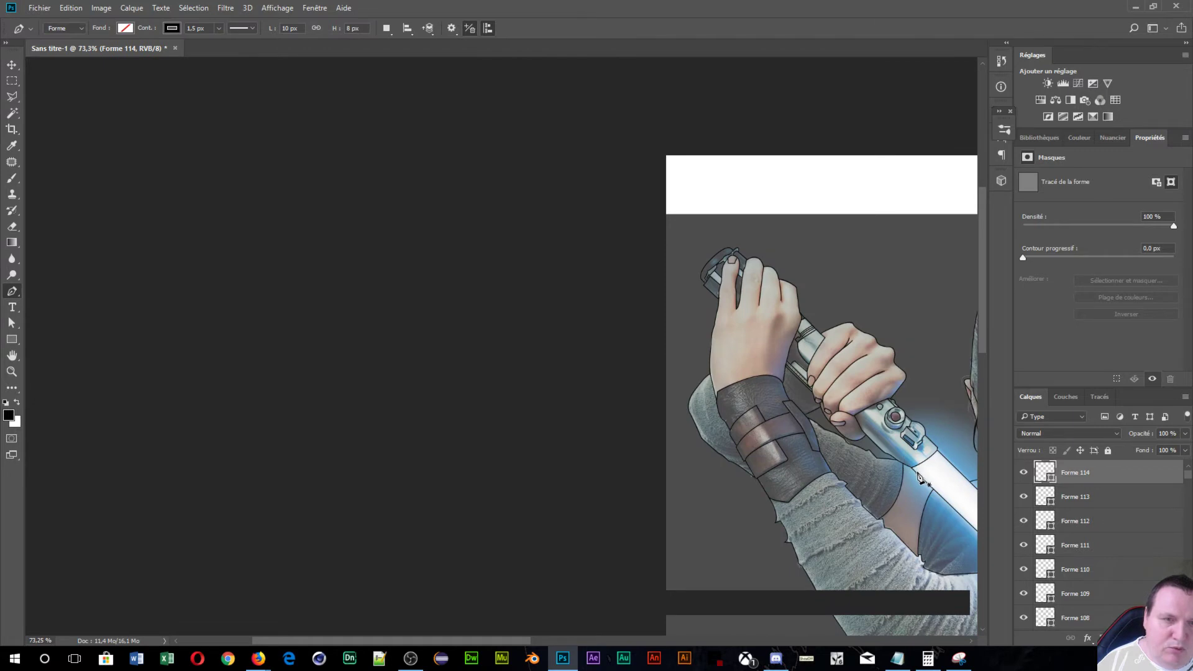
{"action": "left_click_drag", "start_coordinate": [919, 475], "coordinate": [665, 5]}
{"action": "left_click_drag", "start_coordinate": [747, 294], "coordinate": [482, 604]}
{"action": "left_click_drag", "start_coordinate": [468, 173], "coordinate": [734, 354]}
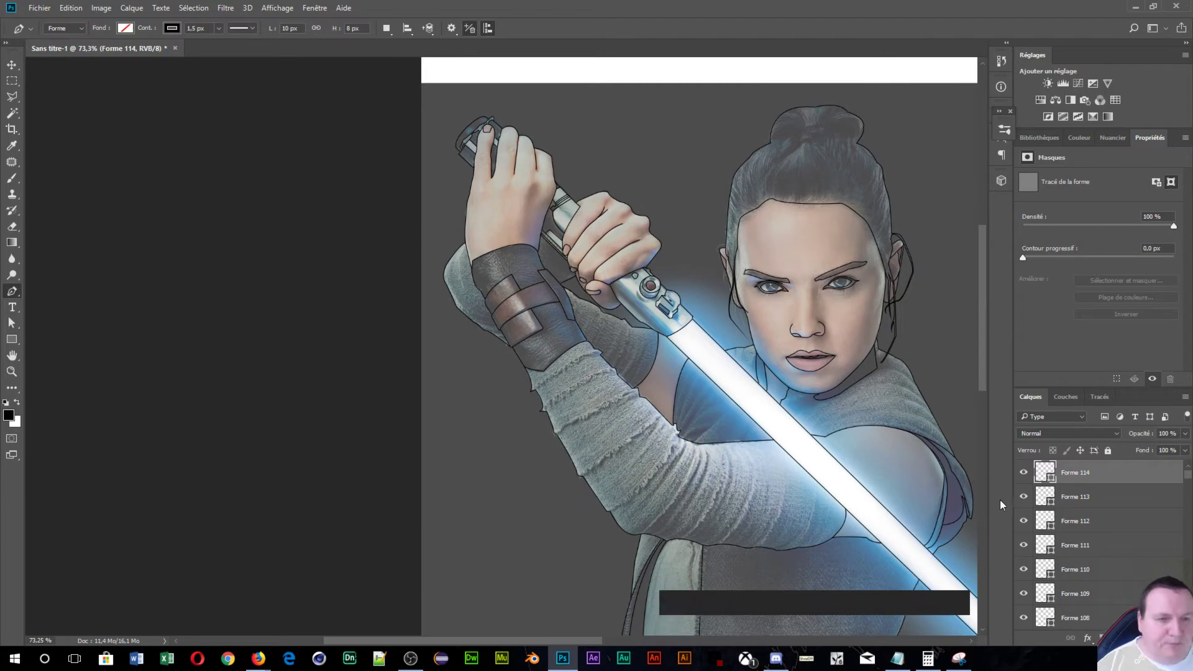
{"action": "scroll", "coordinate": [1001, 499], "scroll_direction": "down", "scroll_amount": 1}
{"action": "scroll", "coordinate": [1114, 471], "scroll_direction": "down", "scroll_amount": 2}
{"action": "scroll", "coordinate": [1125, 542], "scroll_direction": "down", "scroll_amount": 3}
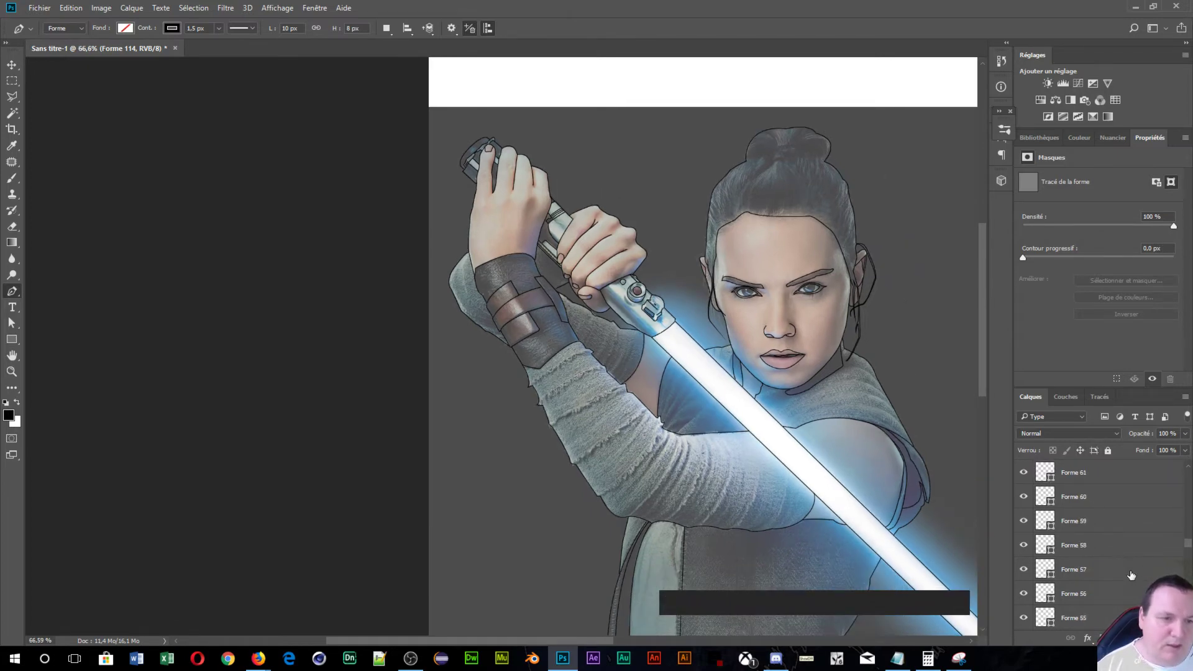
{"action": "scroll", "coordinate": [1122, 584], "scroll_direction": "down", "scroll_amount": 2}
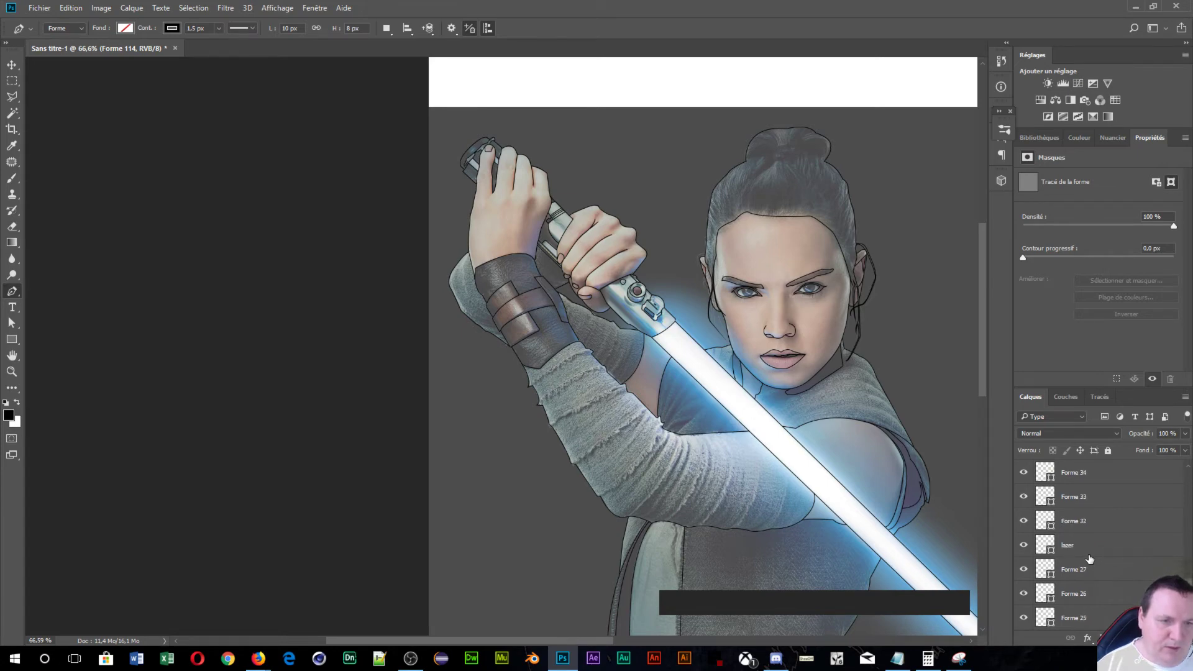
{"action": "left_click", "coordinate": [1089, 548]}
{"action": "key", "text": "ctrl"}
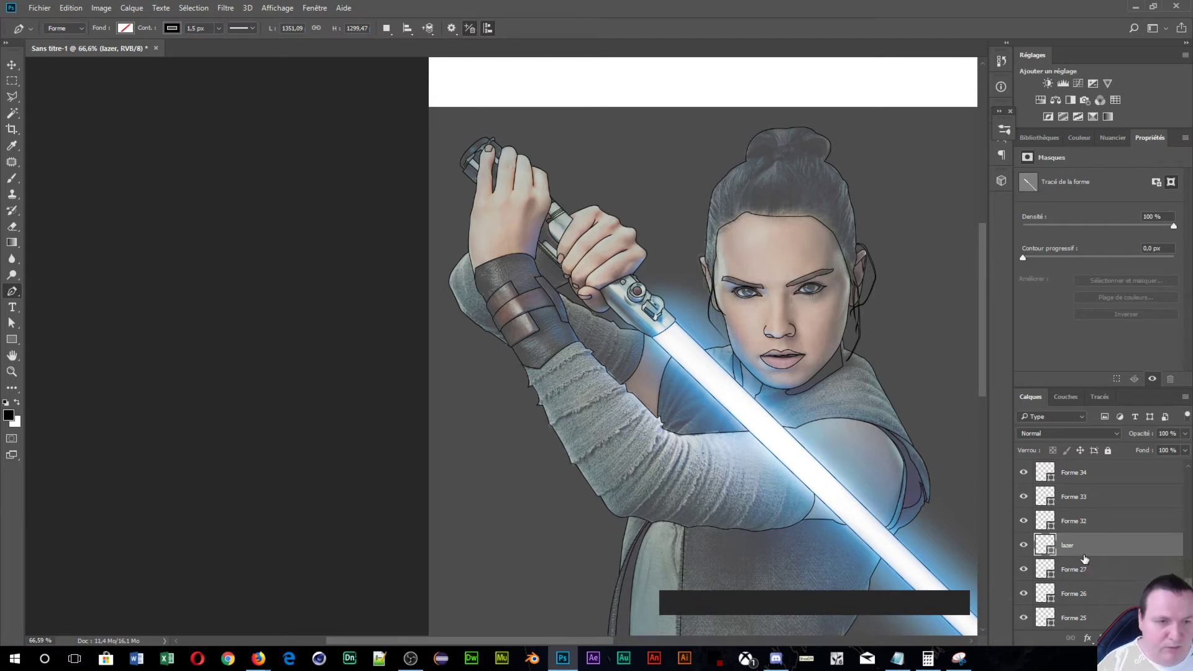
{"action": "key", "text": "ctrl+j"}
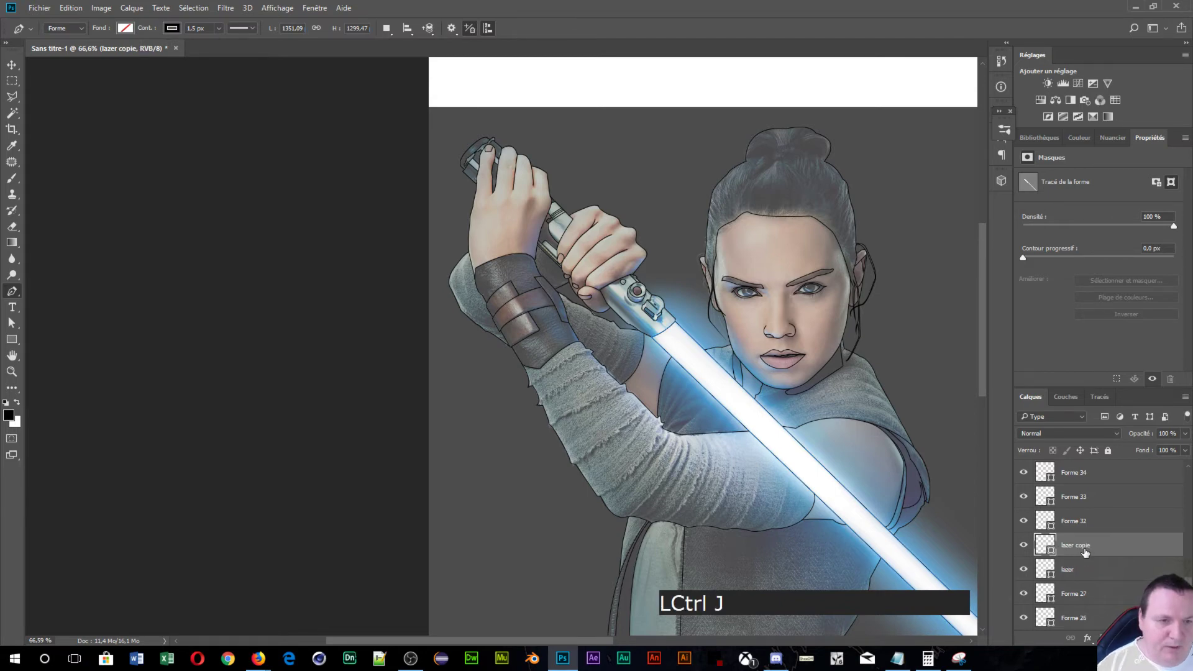
- Move the duplicated lazer layer to the very top of the layer stack, above Forme 114
{"action": "left_click_drag", "start_coordinate": [1085, 552], "coordinate": [1070, 438]}
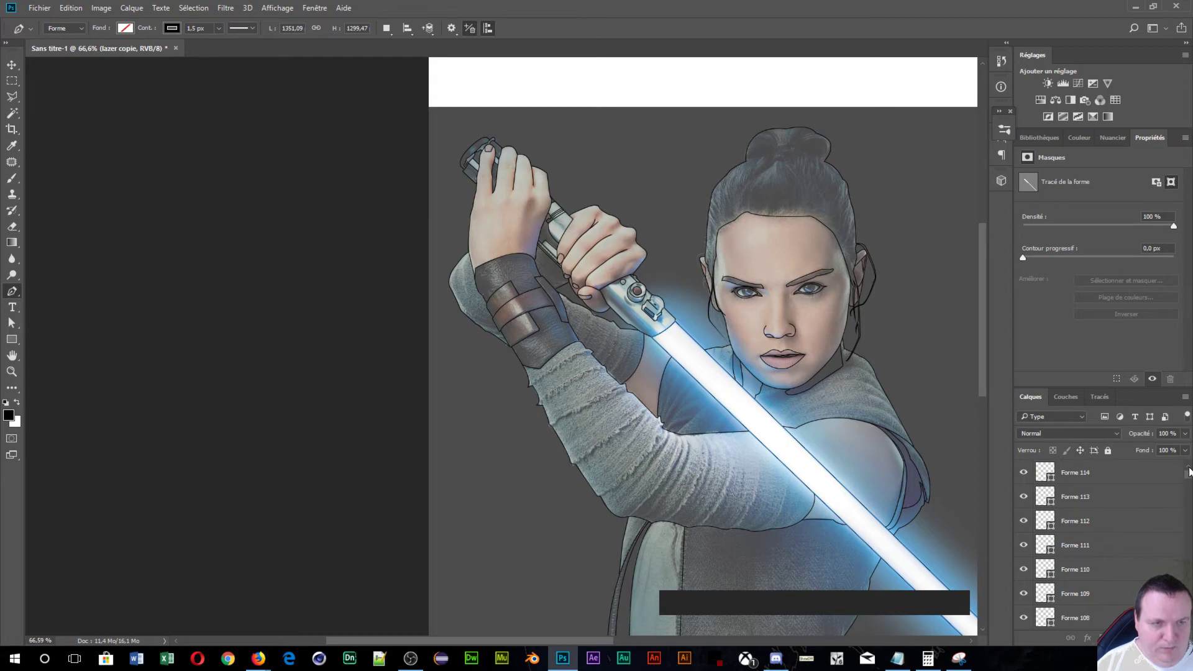
{"action": "left_click_drag", "start_coordinate": [1188, 475], "coordinate": [1105, 447]}
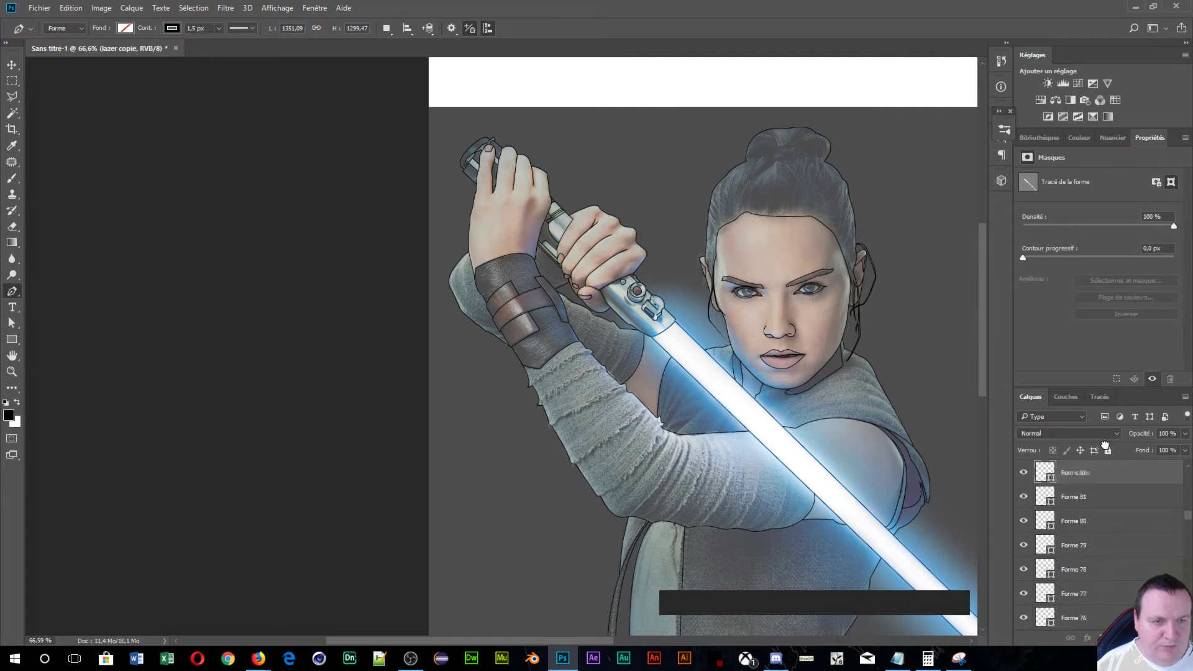
{"action": "left_click_drag", "start_coordinate": [1105, 446], "coordinate": [1117, 463]}
- Rasterize all outline shape layers at once, from the lazer copy down to Forme 3 just above the 870015 photo layer
{"action": "scroll", "coordinate": [1084, 541], "scroll_direction": "down", "scroll_amount": 10}
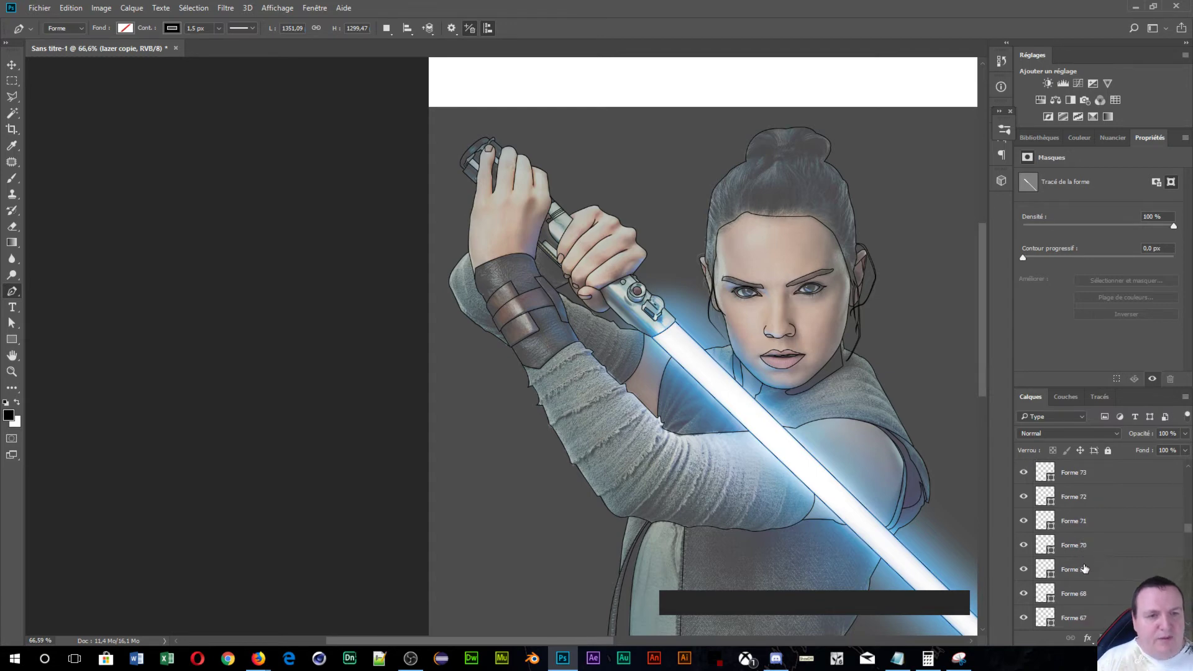
{"action": "scroll", "coordinate": [1096, 543], "scroll_direction": "down", "scroll_amount": 14}
{"action": "scroll", "coordinate": [1119, 591], "scroll_direction": "down", "scroll_amount": 12}
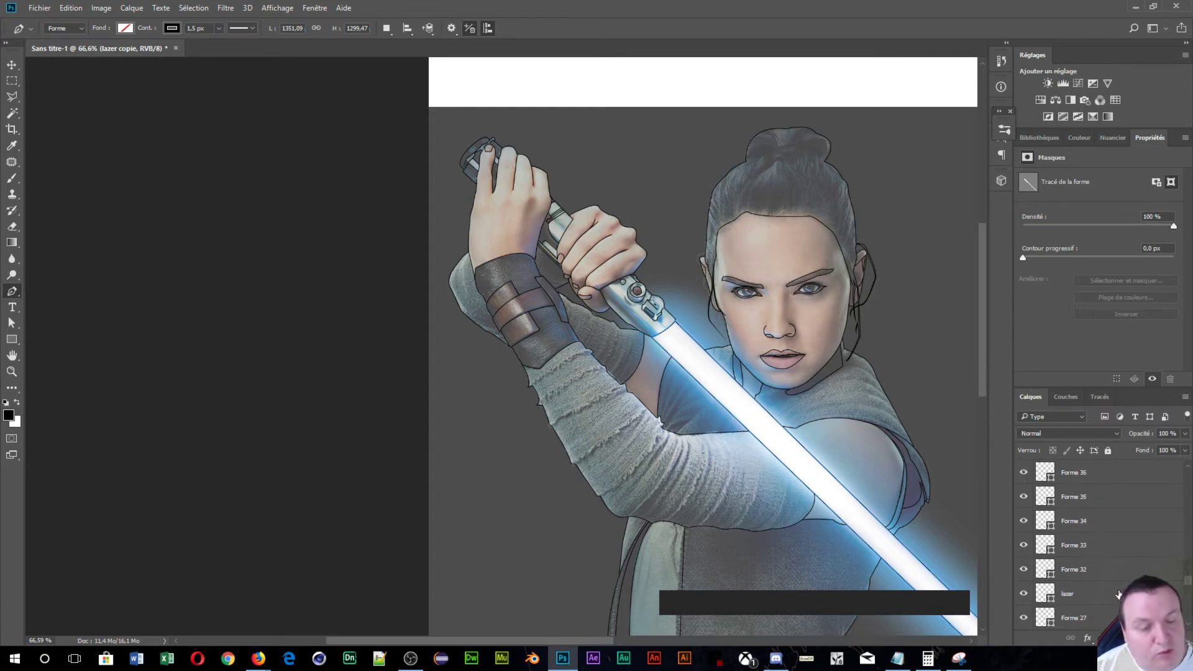
{"action": "scroll", "coordinate": [1119, 591], "scroll_direction": "down", "scroll_amount": 2}
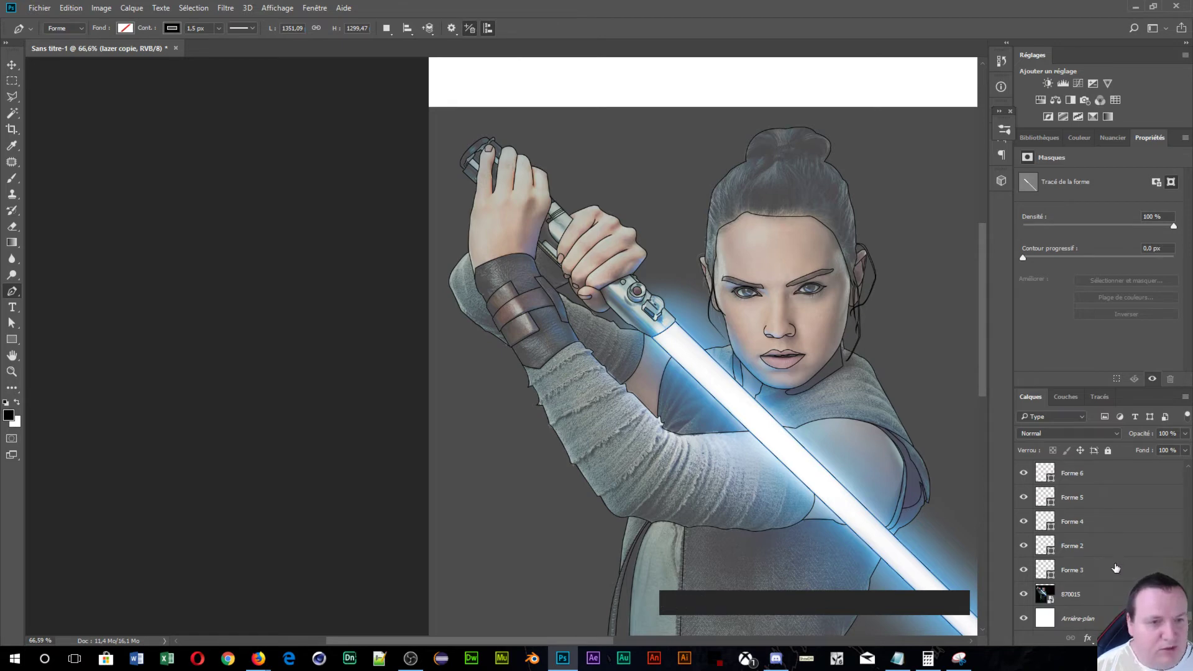
{"action": "left_click", "coordinate": [1116, 570], "text": "shift"}
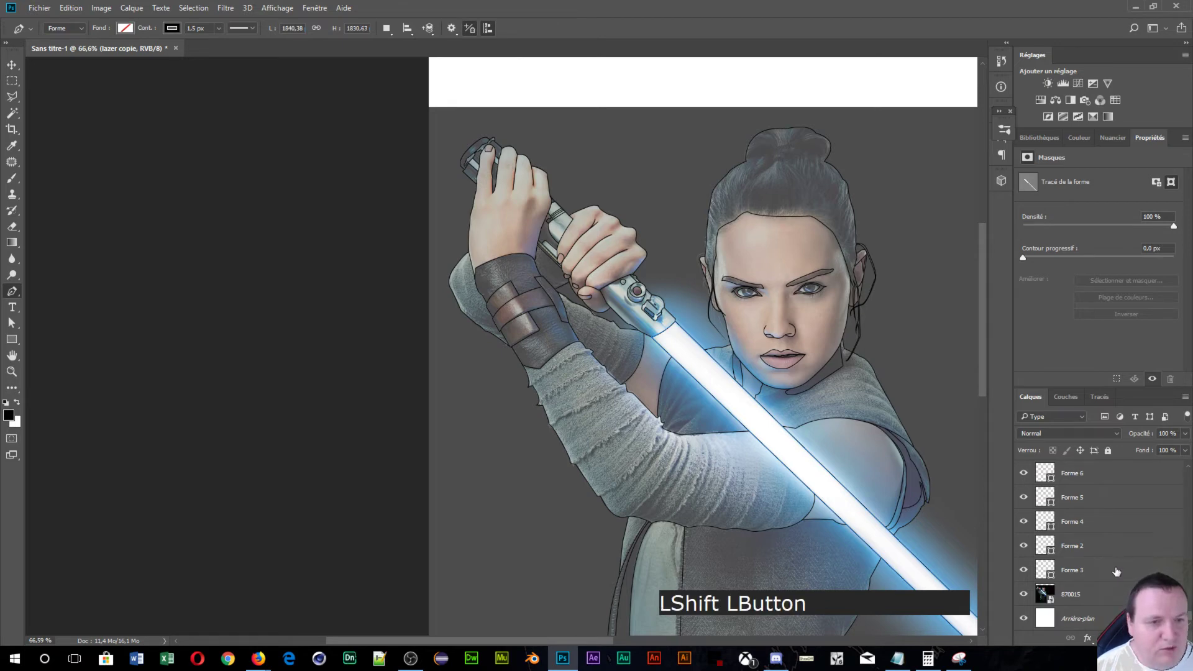
{"action": "right_click", "coordinate": [1098, 513]}
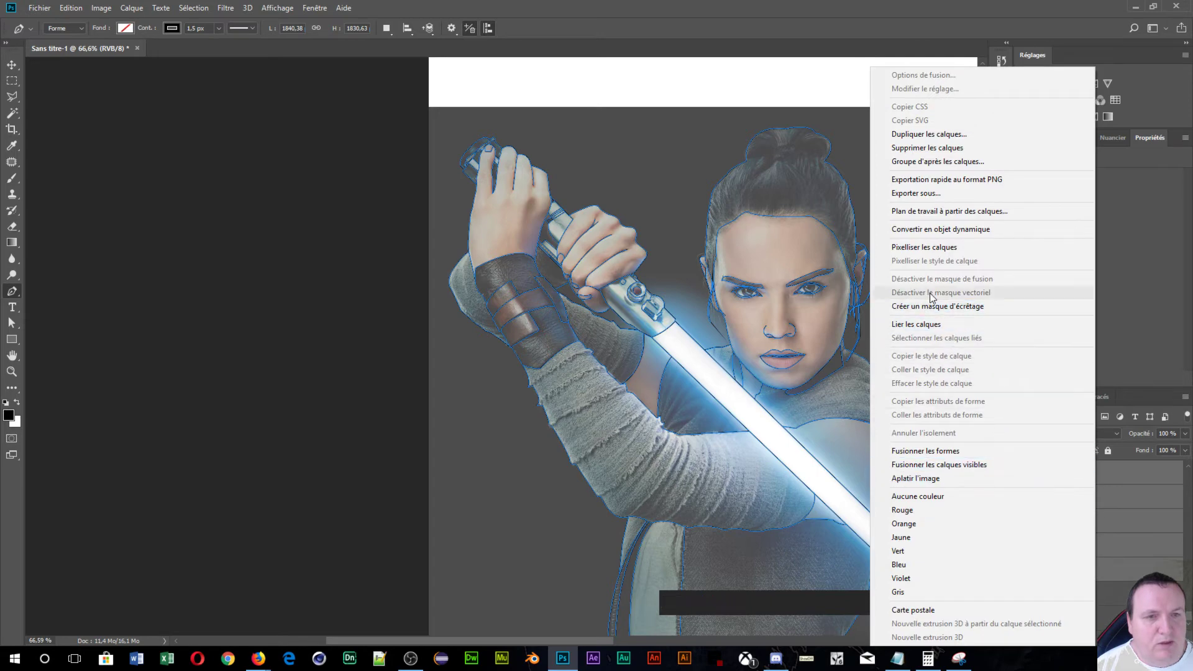
{"action": "left_click", "coordinate": [926, 248]}
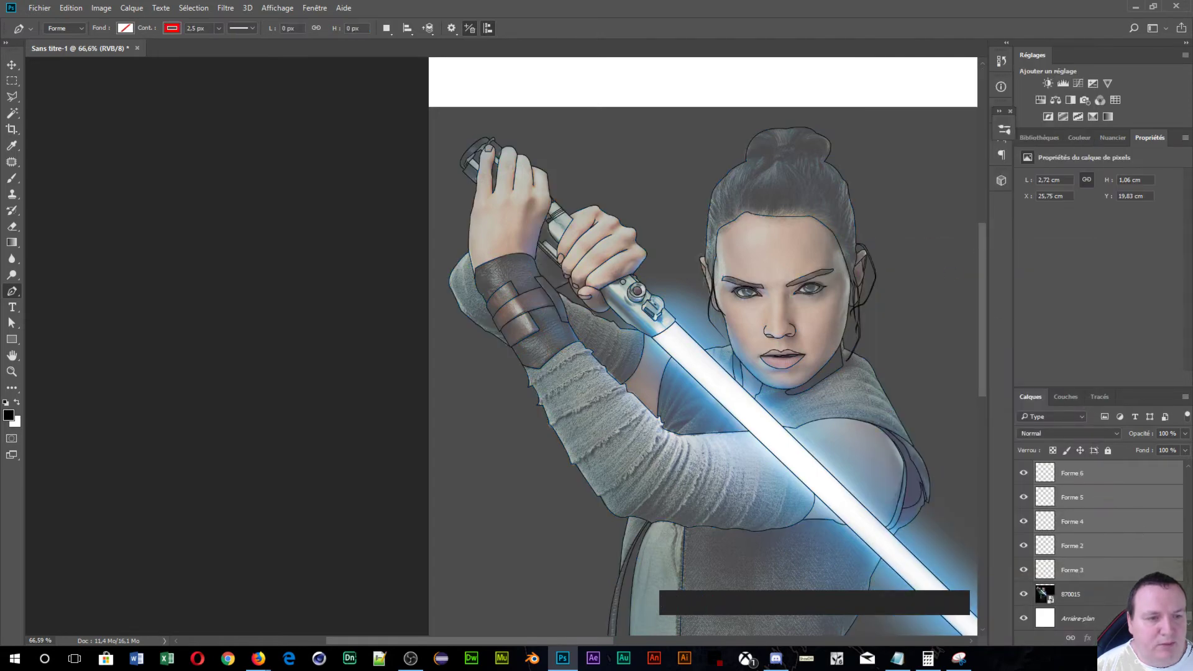
- Merge the rasterized outline layers from Forme 3 up to Forme 114 into one layer, leaving the lazer copy separate
{"action": "left_click", "coordinate": [1110, 578]}
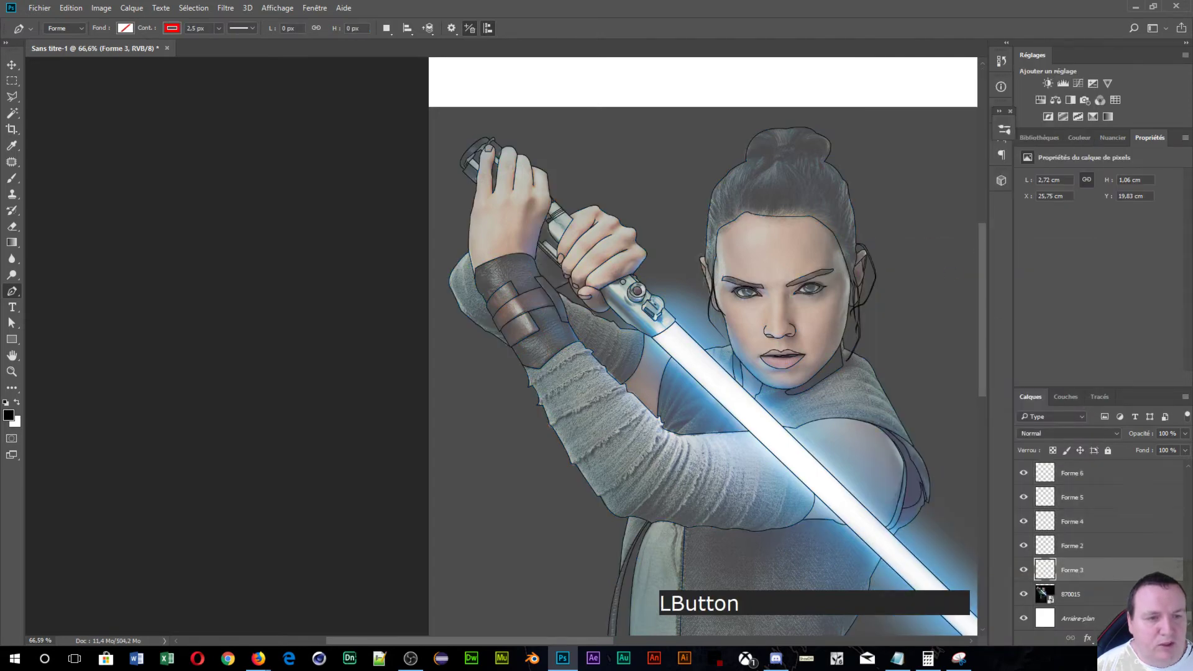
{"action": "left_click_drag", "start_coordinate": [1188, 612], "coordinate": [1187, 577]}
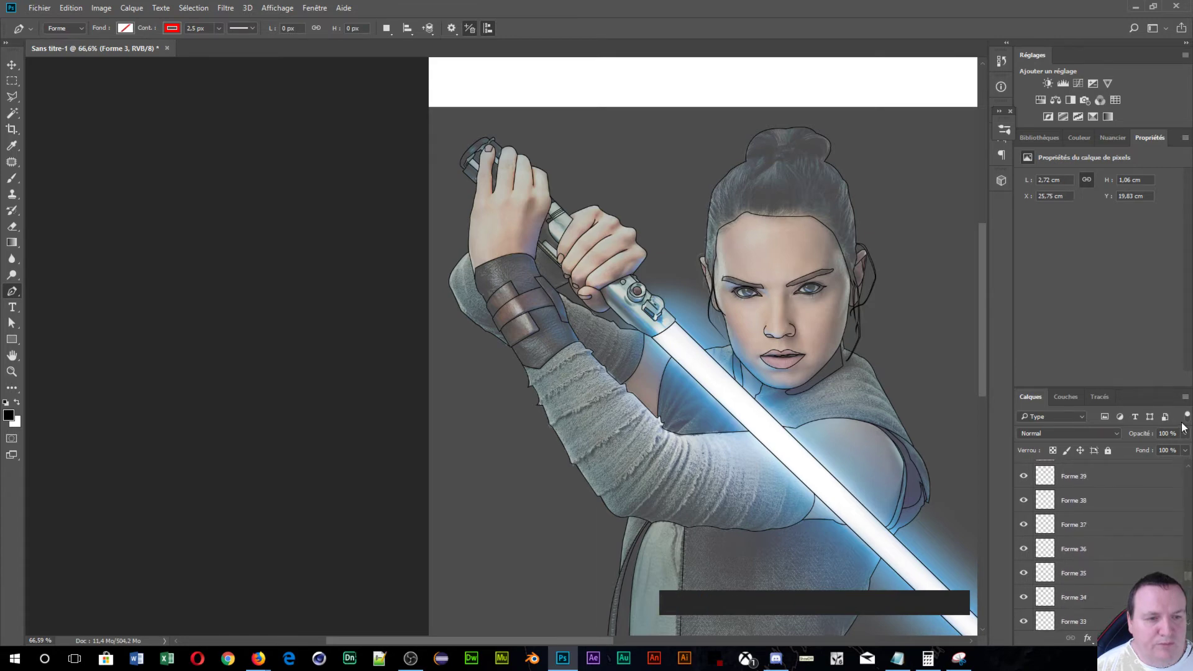
{"action": "left_click", "coordinate": [1185, 479]}
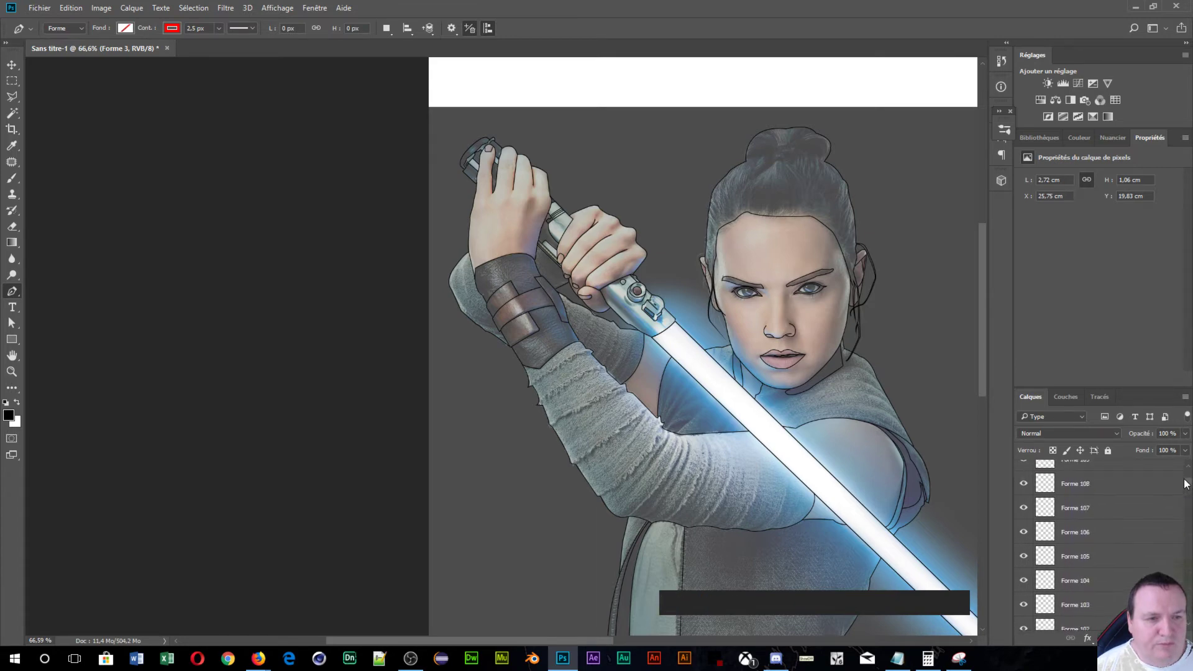
{"action": "left_click", "coordinate": [1185, 484]}
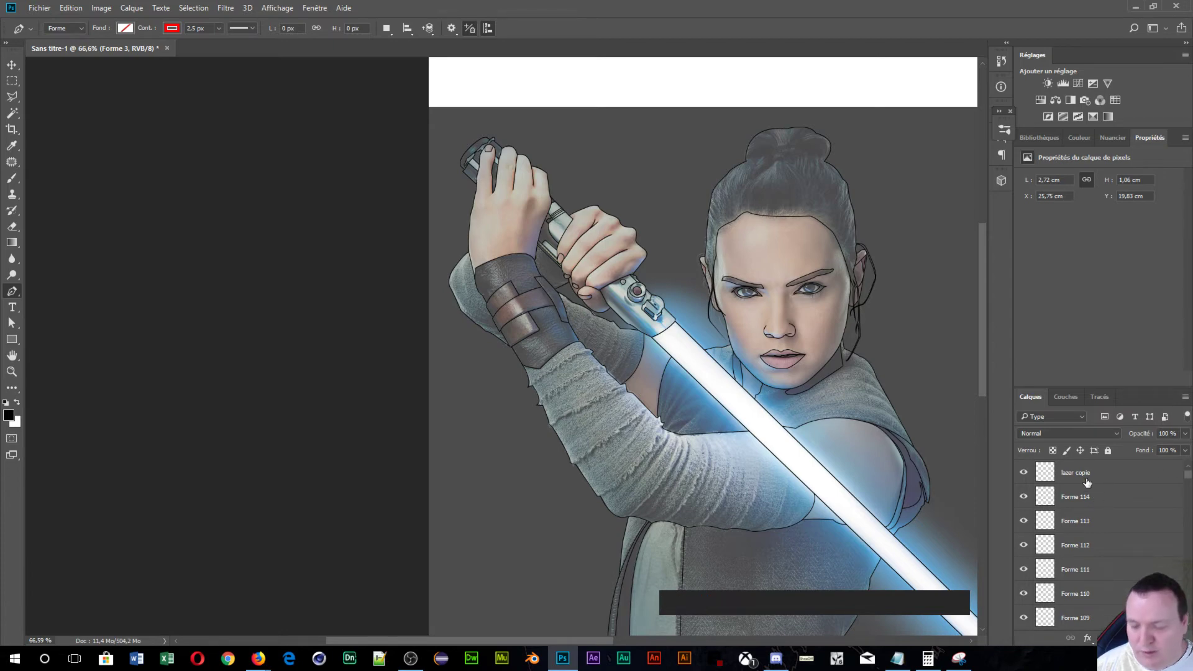
{"action": "key", "text": "shift"}
{"action": "left_click", "coordinate": [1096, 499], "text": "shift"}
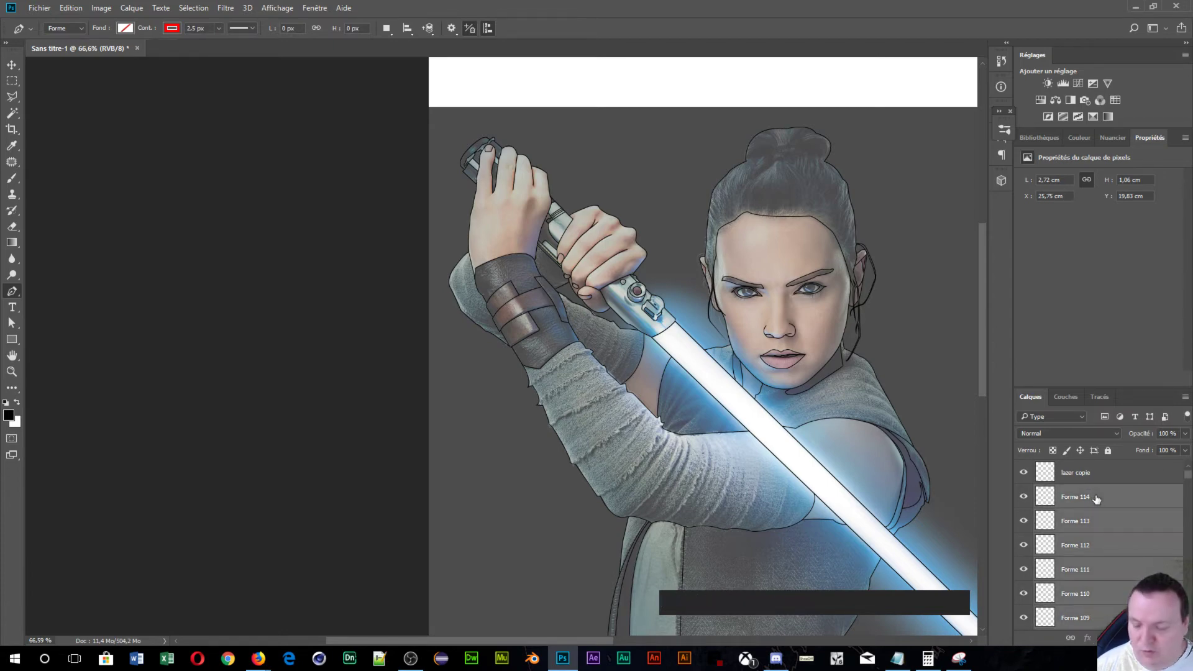
{"action": "key", "text": "ctrl+e"}
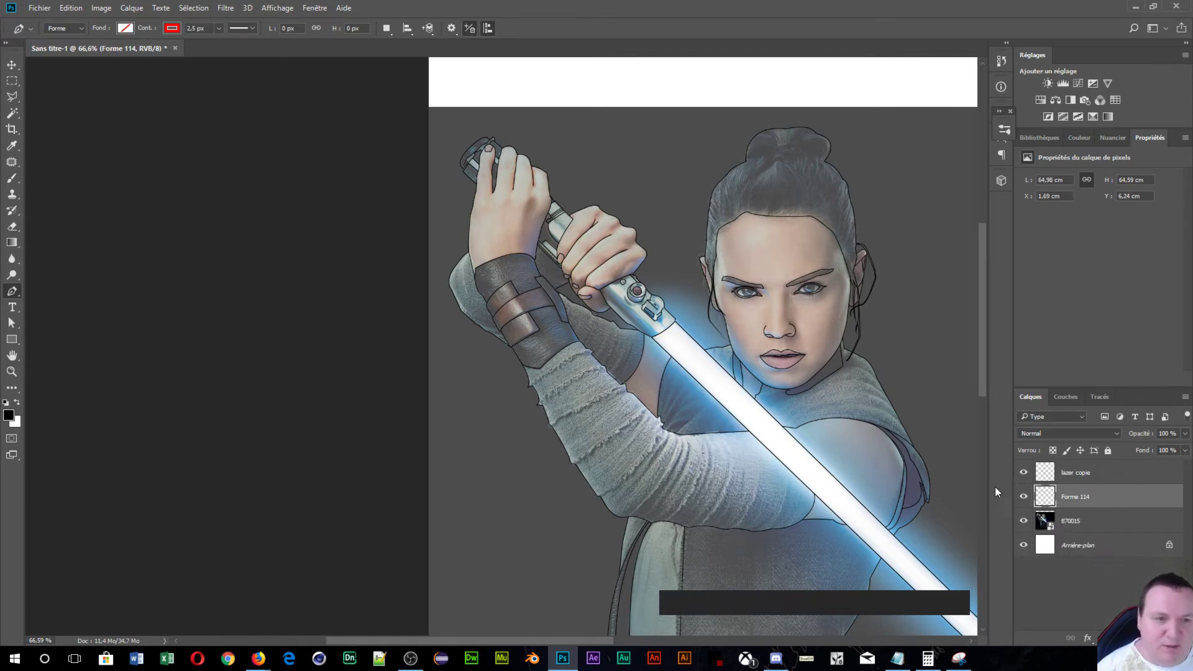
- Hide the lazer copy and the 870015 photo layer to display the merged line art alone across the whole canvas
{"action": "left_click", "coordinate": [1025, 473]}
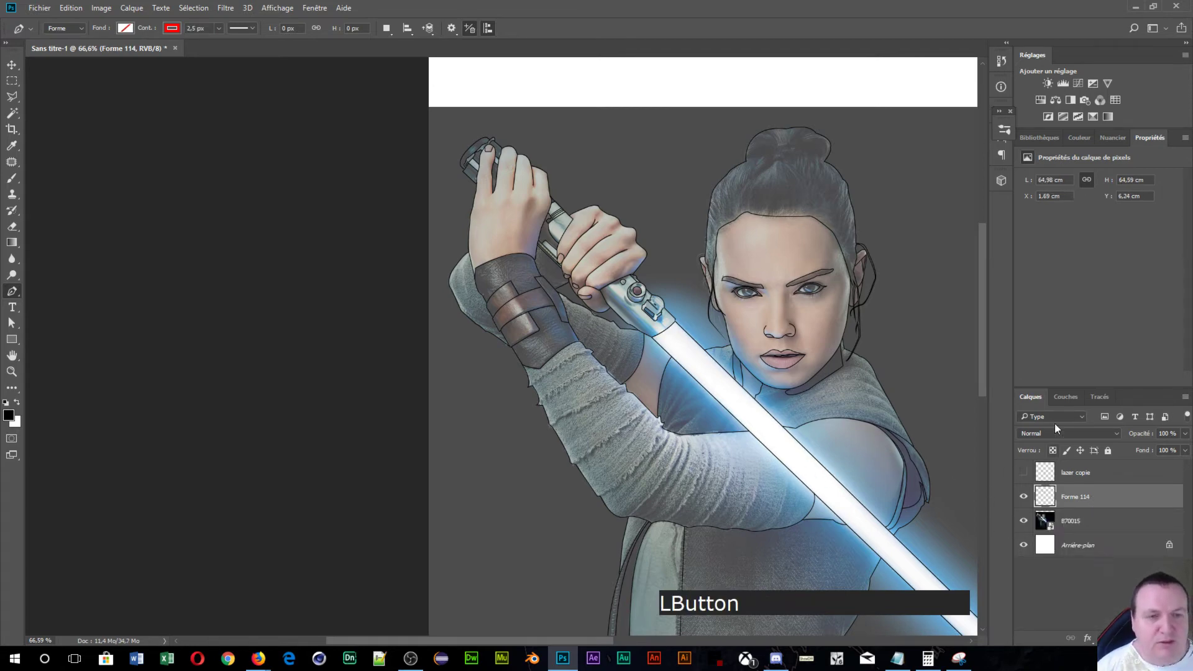
{"action": "left_click", "coordinate": [1024, 520]}
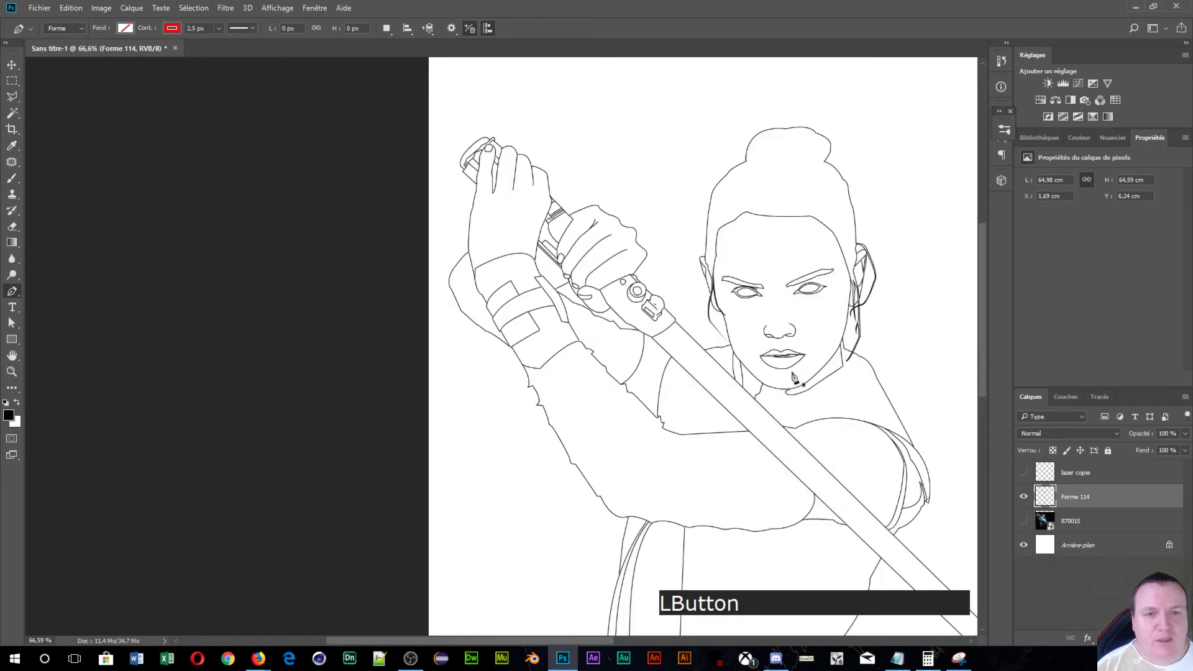
{"action": "key", "text": "ctrl+0"}
{"action": "scroll", "coordinate": [473, 468], "scroll_direction": "down", "scroll_amount": 1}
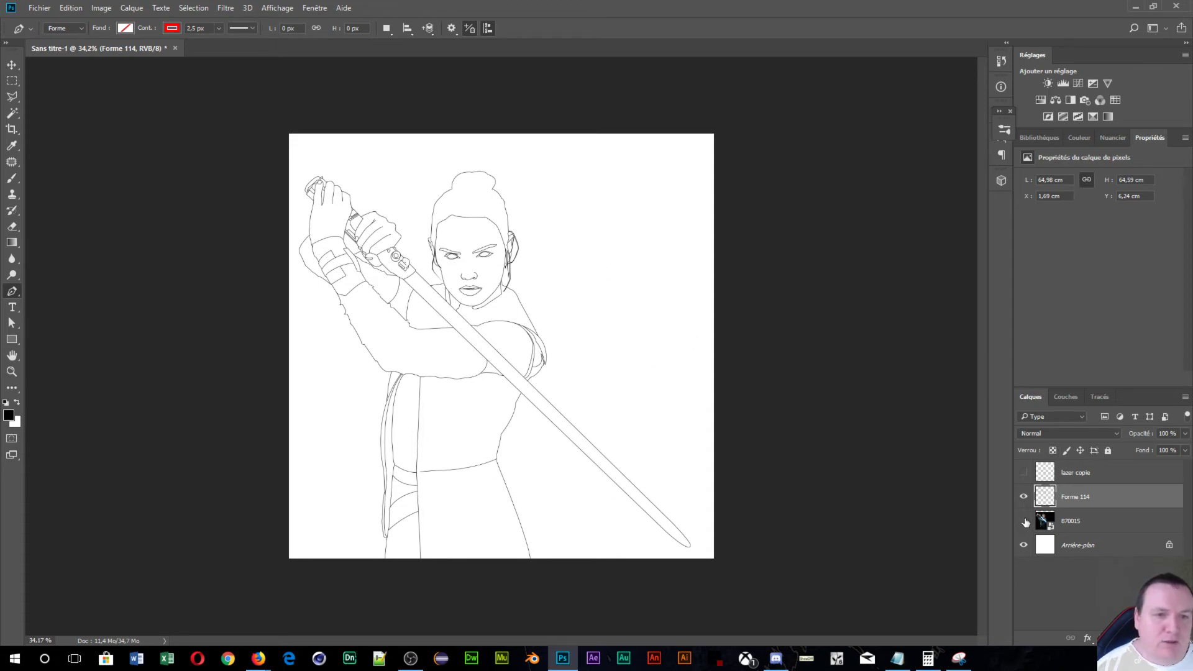
- Toggle the visibility of the lazer copy and the merged Forme 114 layer to compare them, leaving both shown
{"action": "left_click", "coordinate": [1026, 474]}
{"action": "left_click", "coordinate": [1026, 474]}
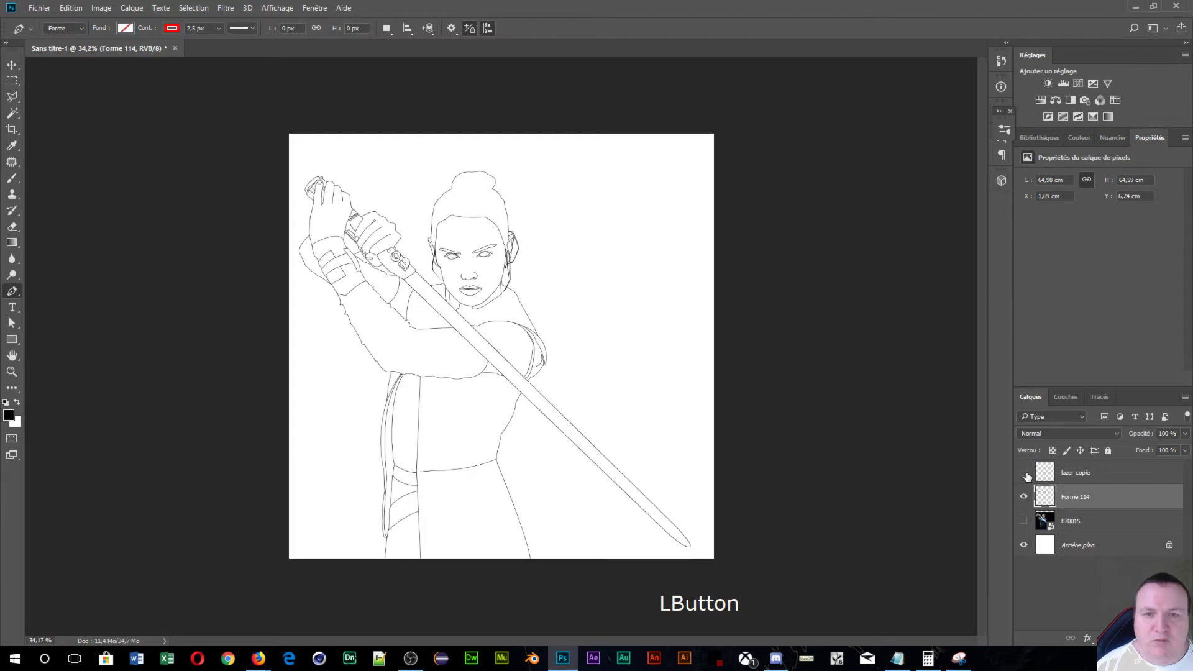
{"action": "left_click", "coordinate": [1026, 474]}
{"action": "left_click", "coordinate": [1026, 474]}
{"action": "left_click", "coordinate": [1026, 474]}
{"action": "left_click", "coordinate": [1026, 475]}
{"action": "left_click", "coordinate": [1026, 474]}
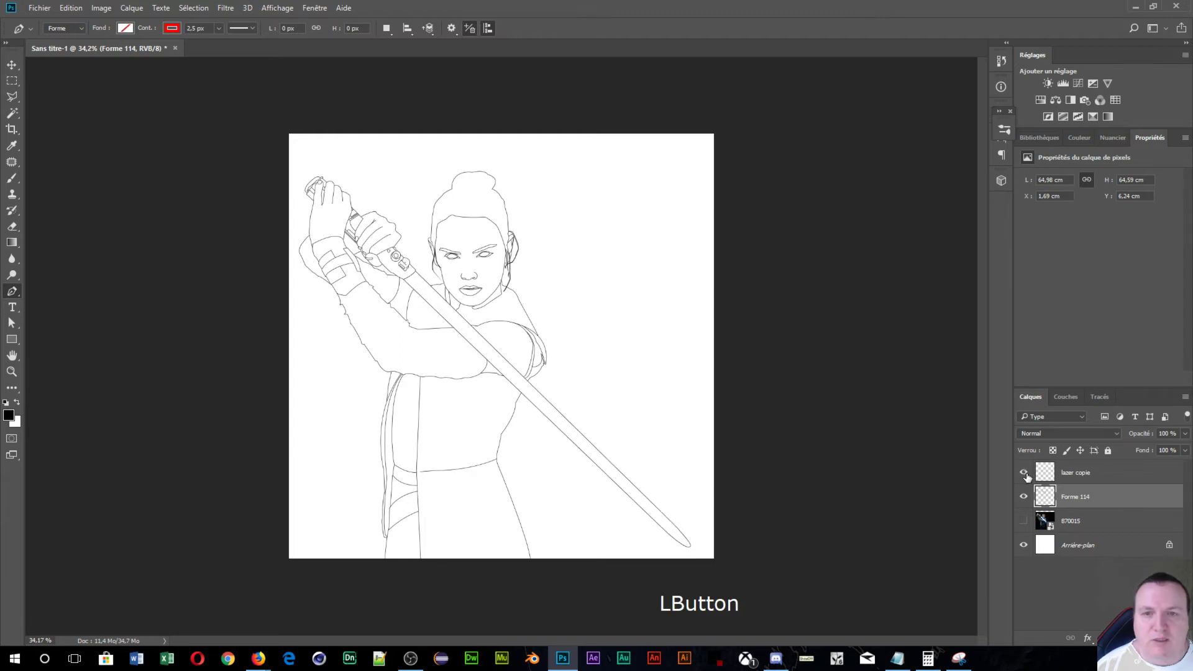
{"action": "left_click", "coordinate": [1026, 475]}
{"action": "left_click", "coordinate": [1026, 474]}
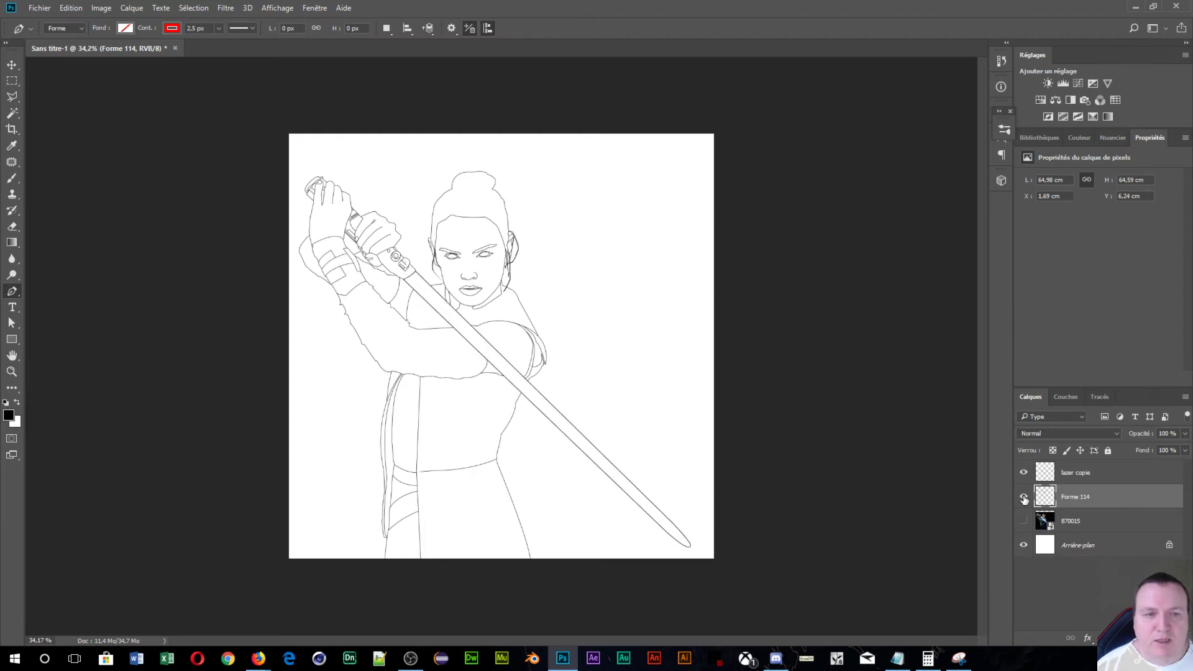
{"action": "left_click", "coordinate": [1024, 497]}
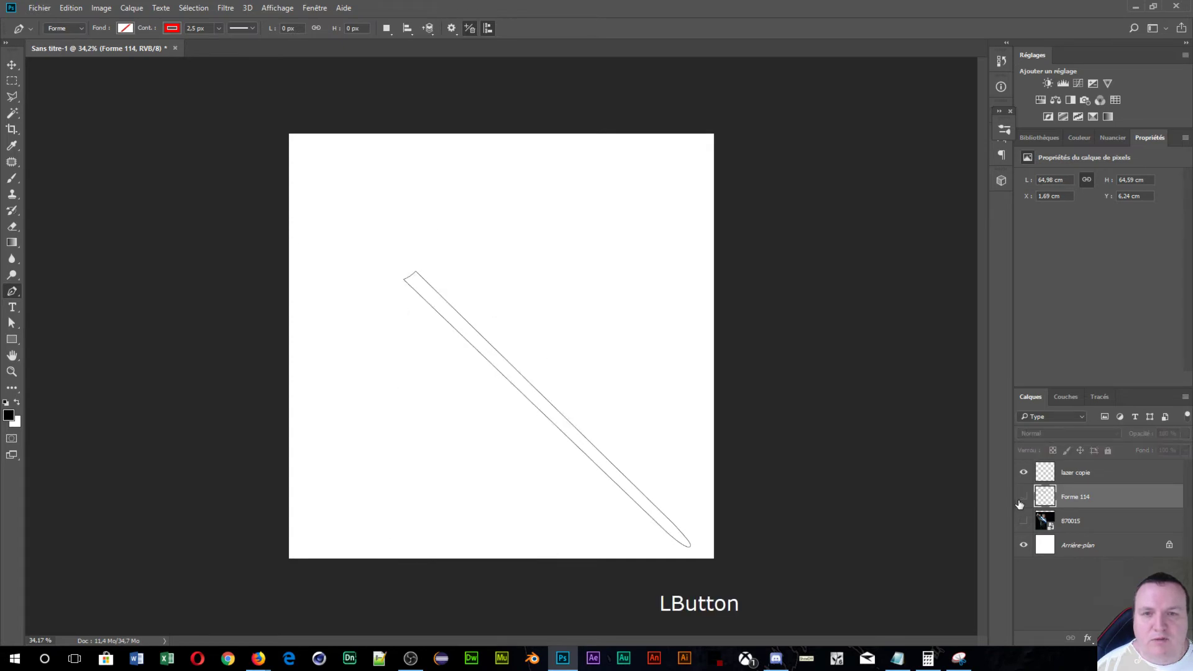
{"action": "left_click", "coordinate": [1021, 500]}
- Examine the line art up close, from the body and blade to the overlapping hair strands beside the face and eye
{"action": "scroll", "coordinate": [482, 421], "scroll_direction": "up", "scroll_amount": 5}
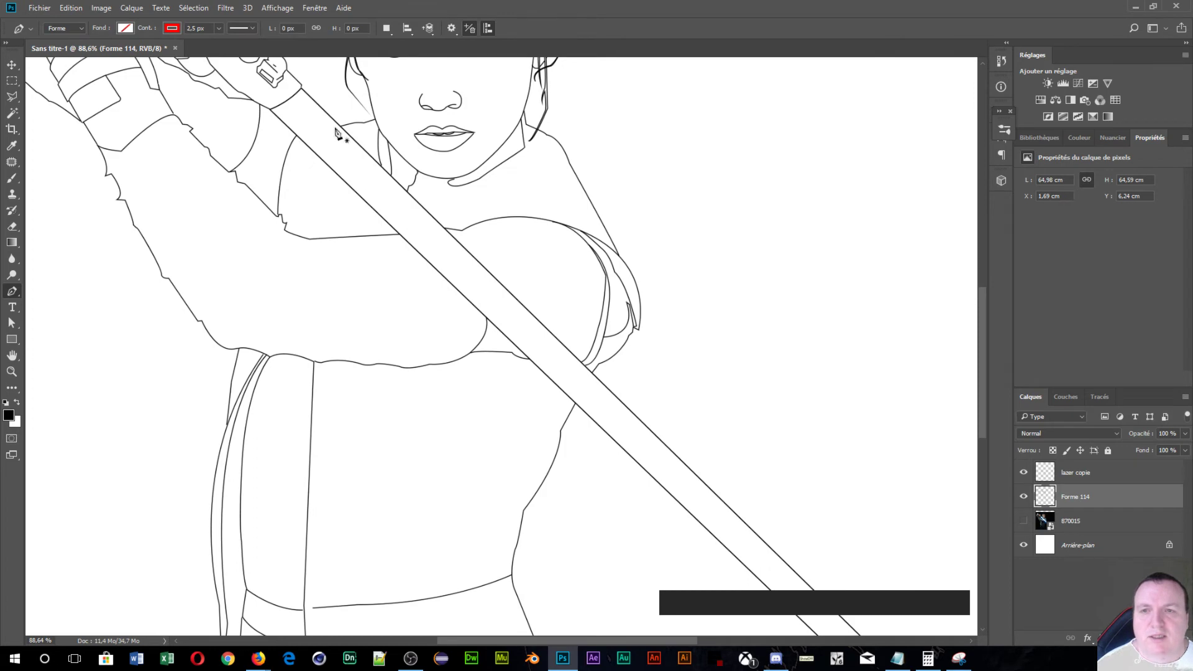
{"action": "scroll", "coordinate": [519, 371], "scroll_direction": "down", "scroll_amount": 3}
{"action": "scroll", "coordinate": [513, 284], "scroll_direction": "down", "scroll_amount": 2}
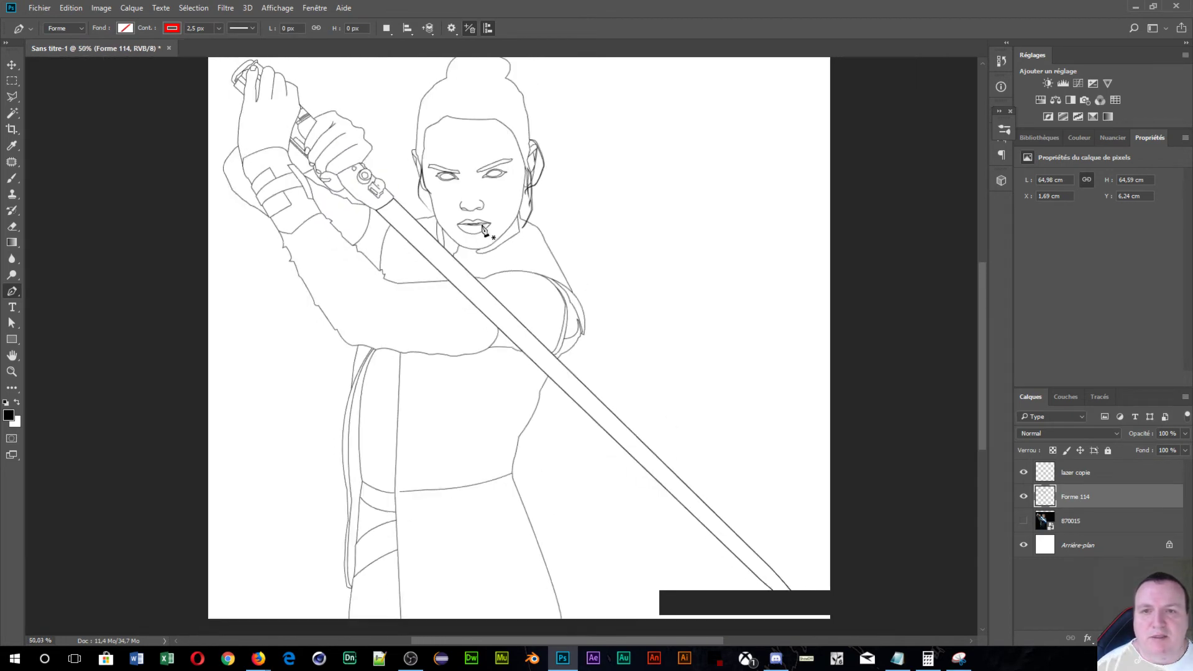
{"action": "scroll", "coordinate": [547, 292], "scroll_direction": "up", "scroll_amount": 2}
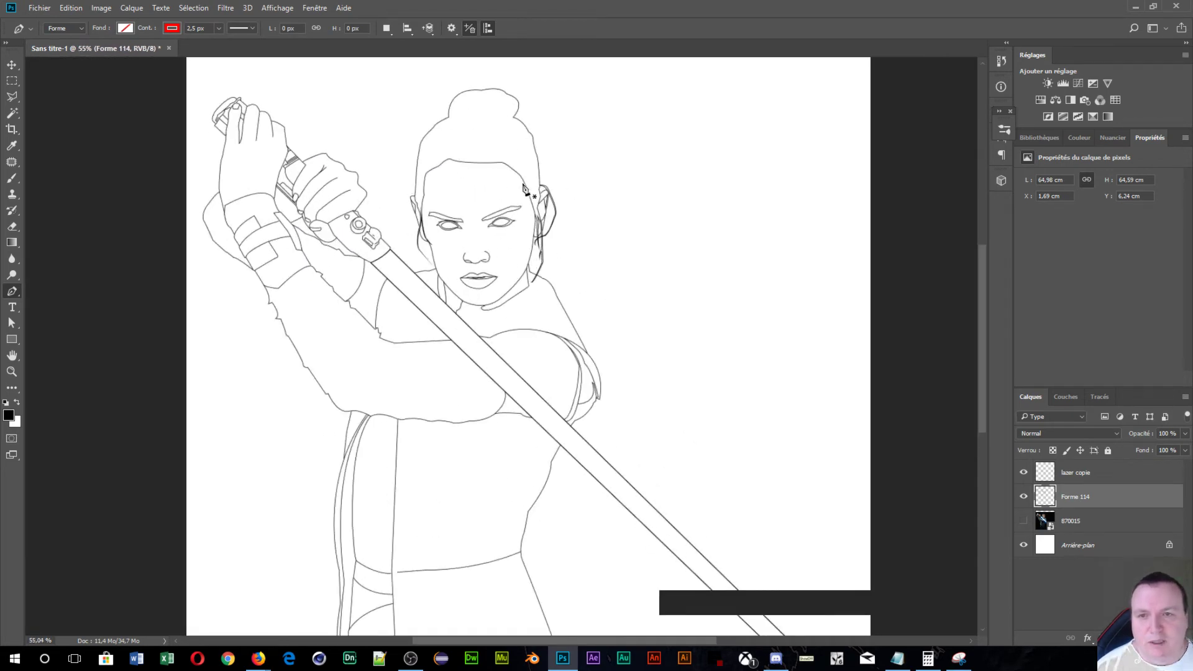
{"action": "left_click", "coordinate": [1024, 522]}
{"action": "scroll", "coordinate": [329, 298], "scroll_direction": "up", "scroll_amount": 3}
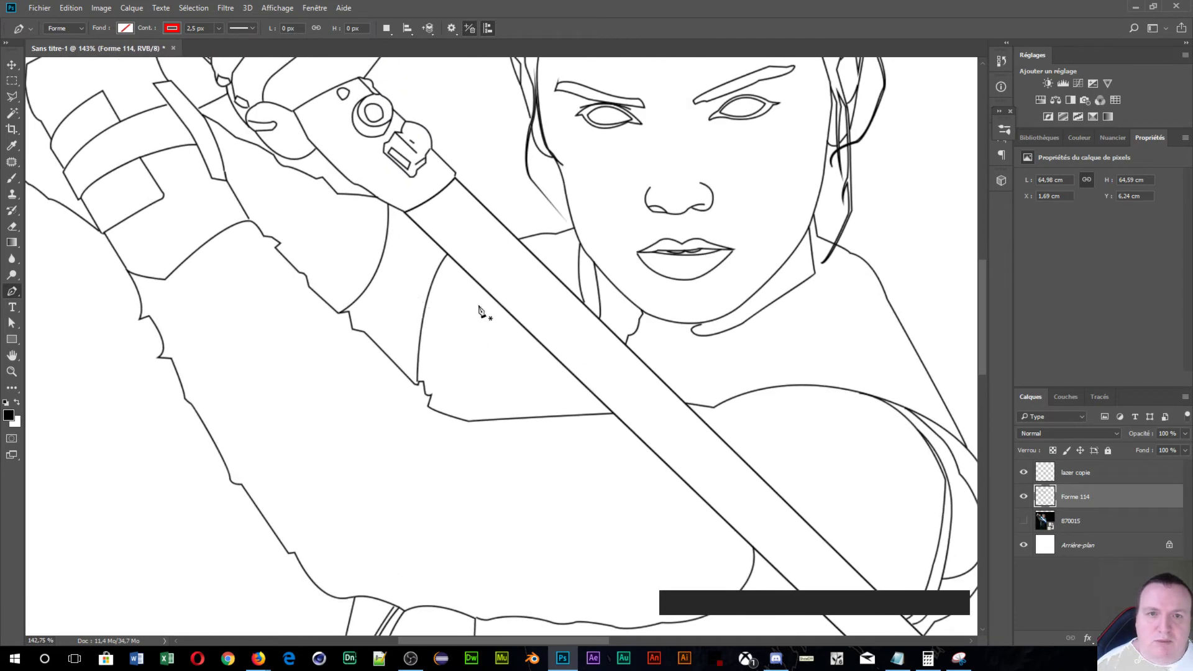
{"action": "scroll", "coordinate": [702, 192], "scroll_direction": "up", "scroll_amount": 4}
{"action": "left_click_drag", "start_coordinate": [684, 177], "coordinate": [769, 413]}
{"action": "scroll", "coordinate": [606, 380], "scroll_direction": "up", "scroll_amount": 5}
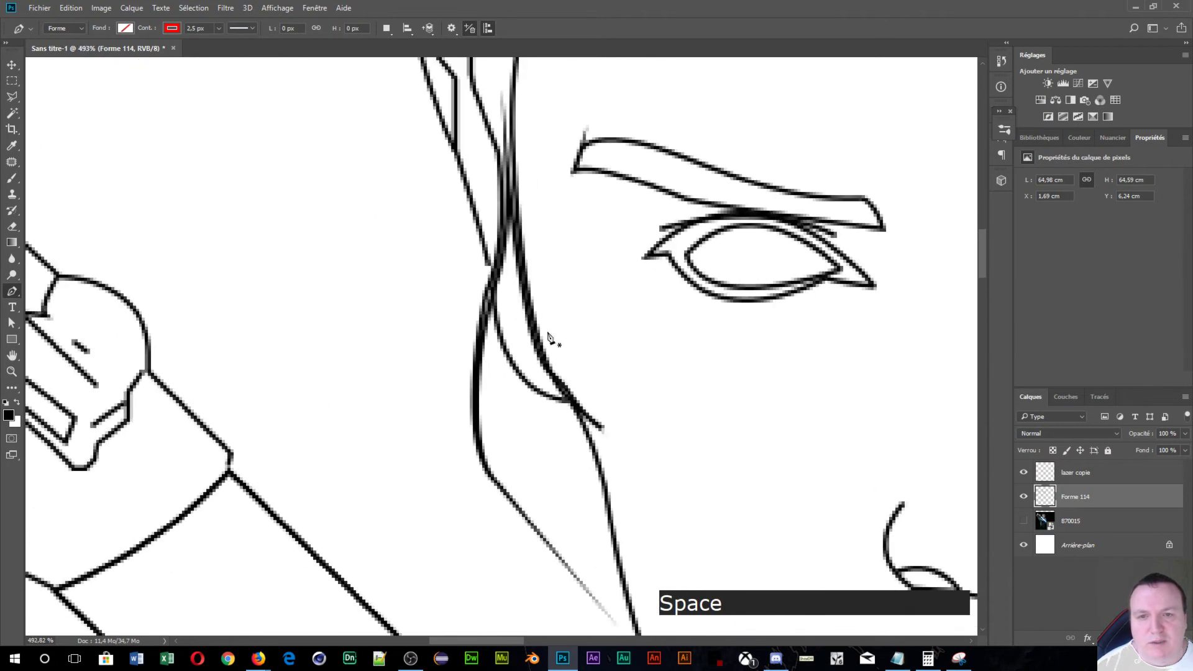
{"action": "scroll", "coordinate": [488, 286], "scroll_direction": "up", "scroll_amount": 1}
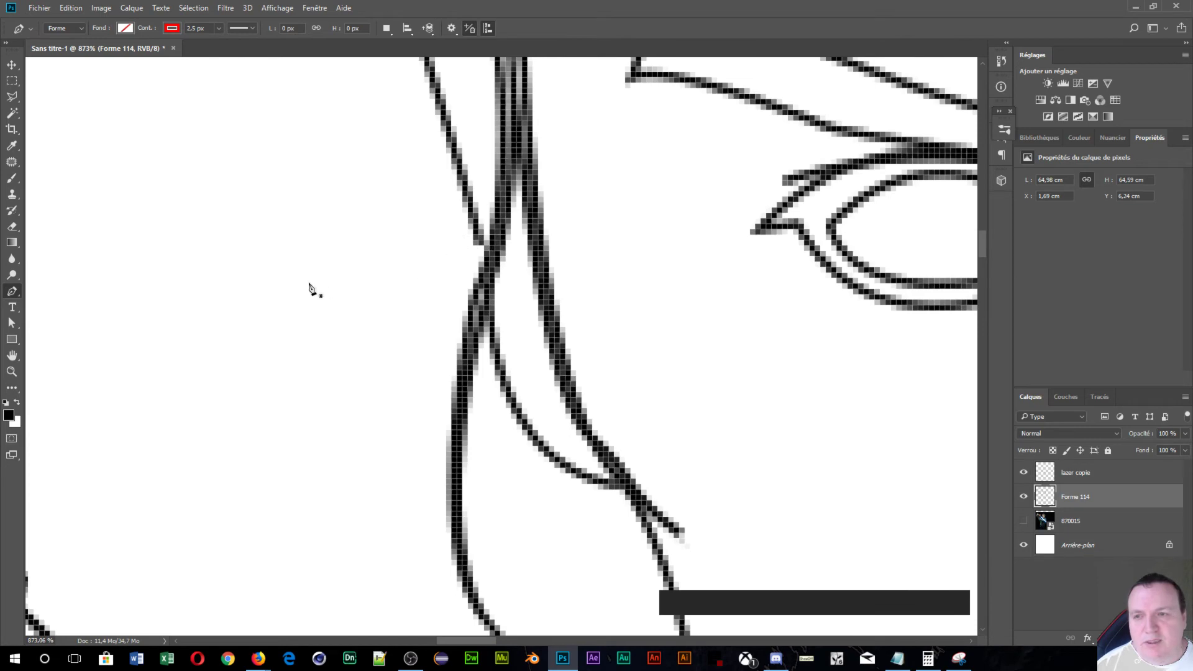
- Close the gap where the thin hair strand meets the thick strands beside the face, using a 2 px black brush
{"action": "left_click", "coordinate": [12, 179]}
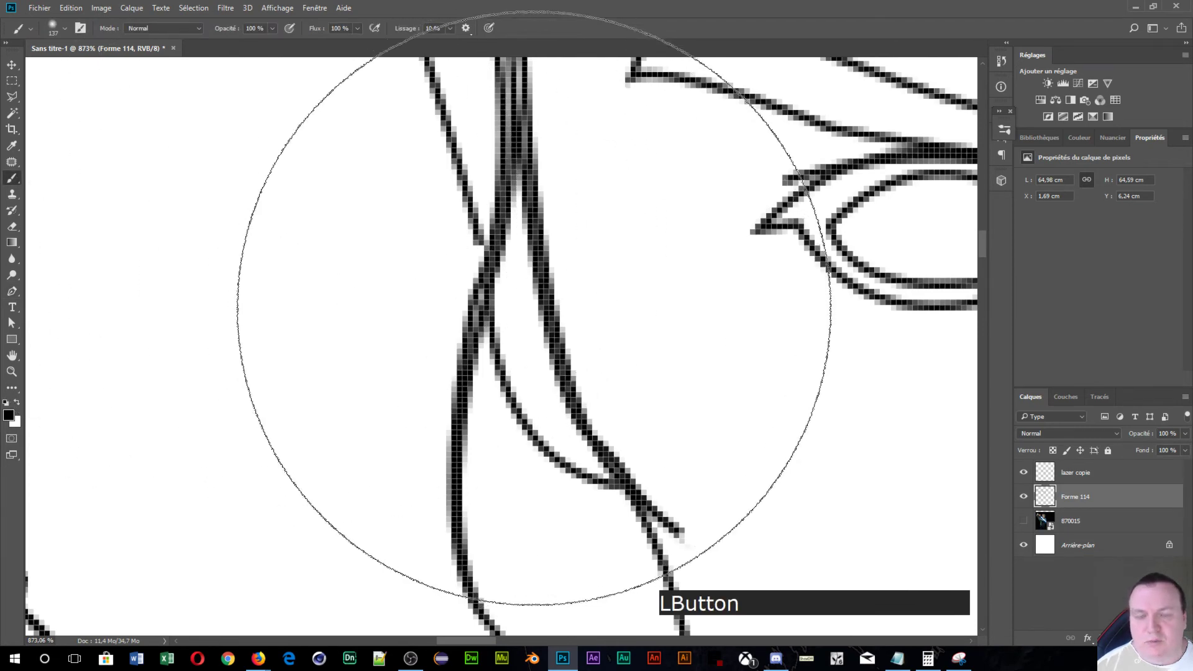
{"action": "left_click_drag", "start_coordinate": [510, 311], "coordinate": [200, 330]}
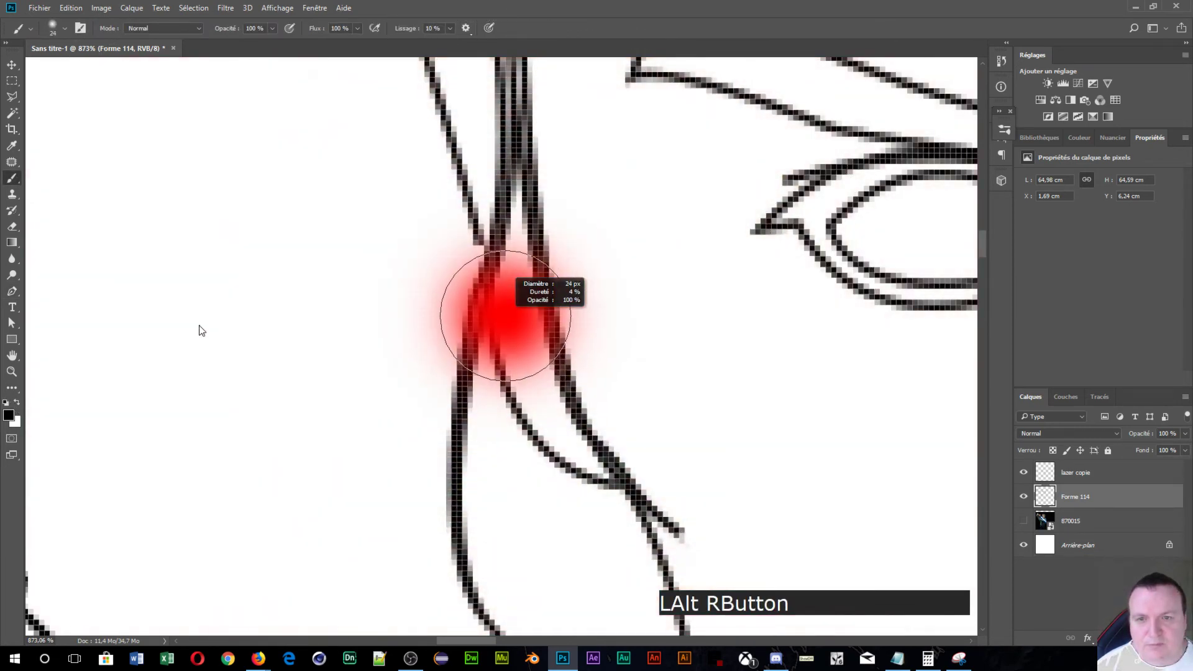
{"action": "left_click_drag", "start_coordinate": [237, 616], "coordinate": [103, 545]}
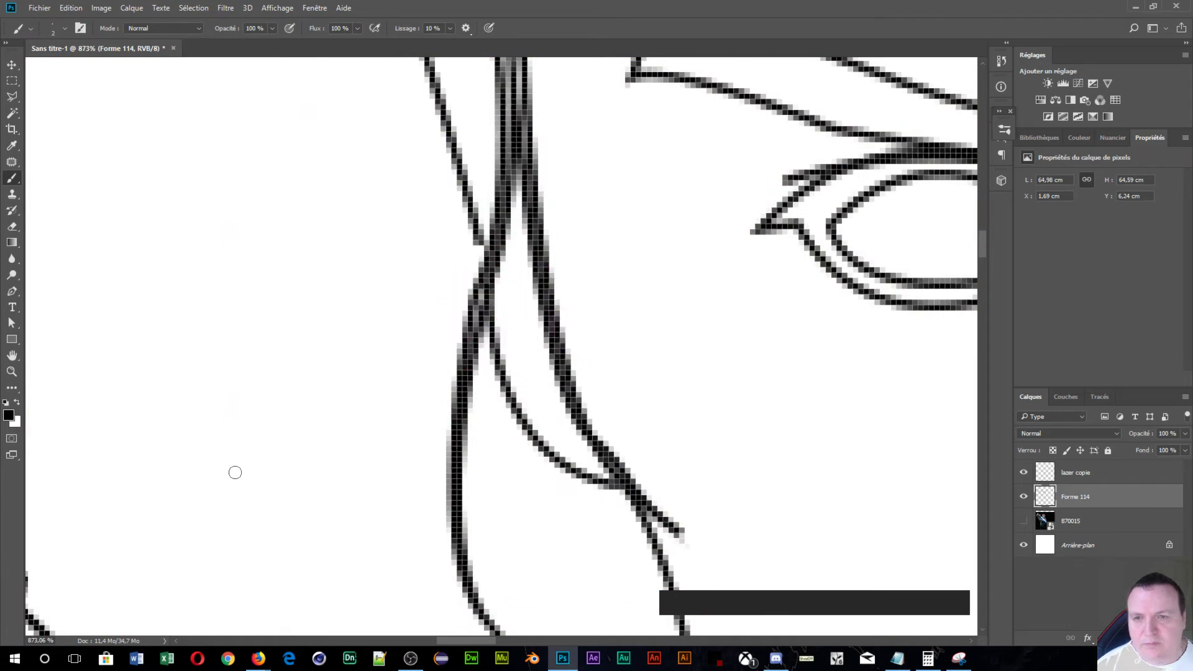
{"action": "left_click", "coordinate": [478, 240]}
- Erase the stray line tip above the inner start of the eyebrow nearest these hair strands
{"action": "scroll", "coordinate": [647, 336], "scroll_direction": "down", "scroll_amount": 5}
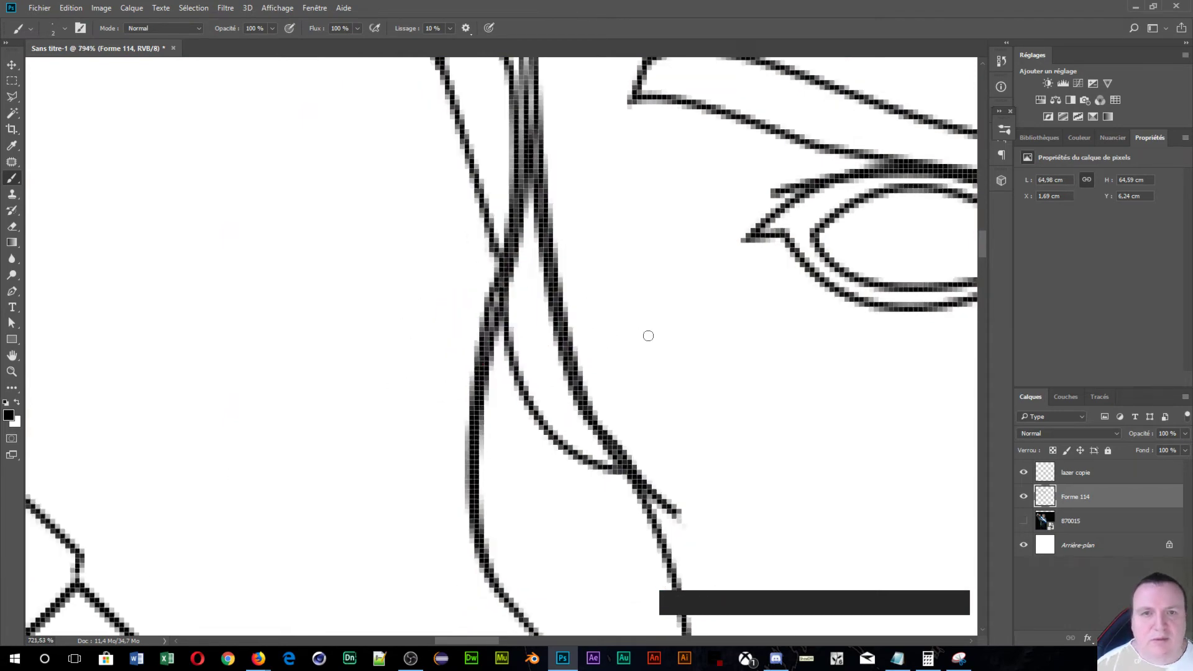
{"action": "key", "text": "space"}
{"action": "left_click_drag", "start_coordinate": [761, 253], "coordinate": [629, 445]}
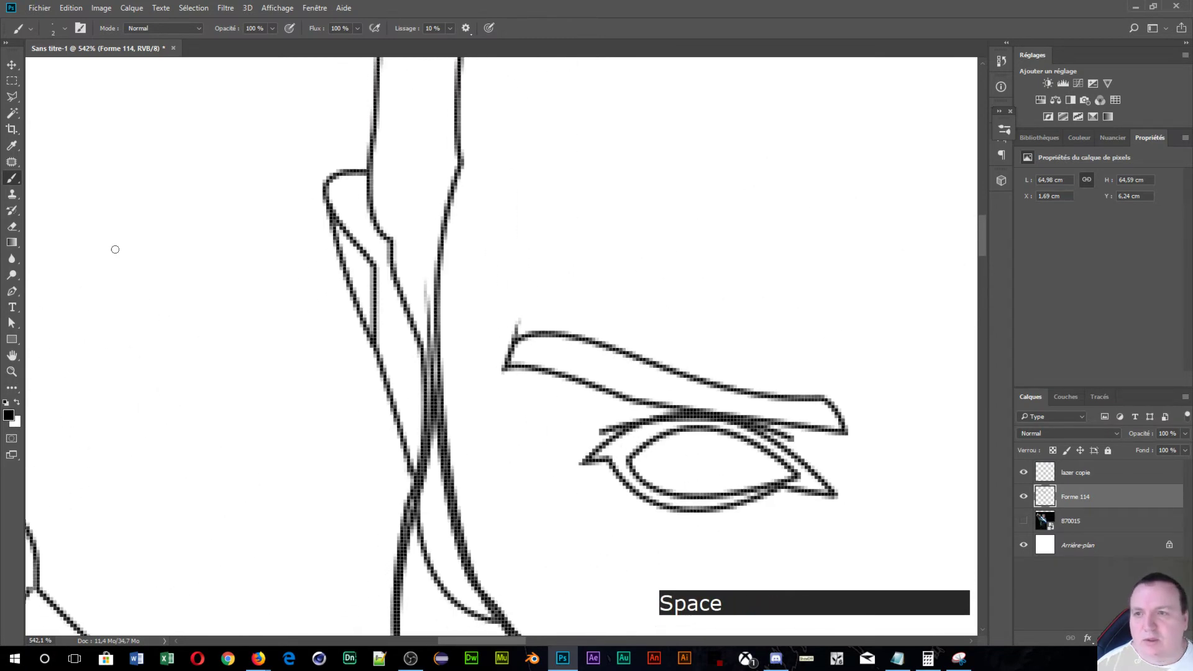
{"action": "left_click", "coordinate": [13, 227]}
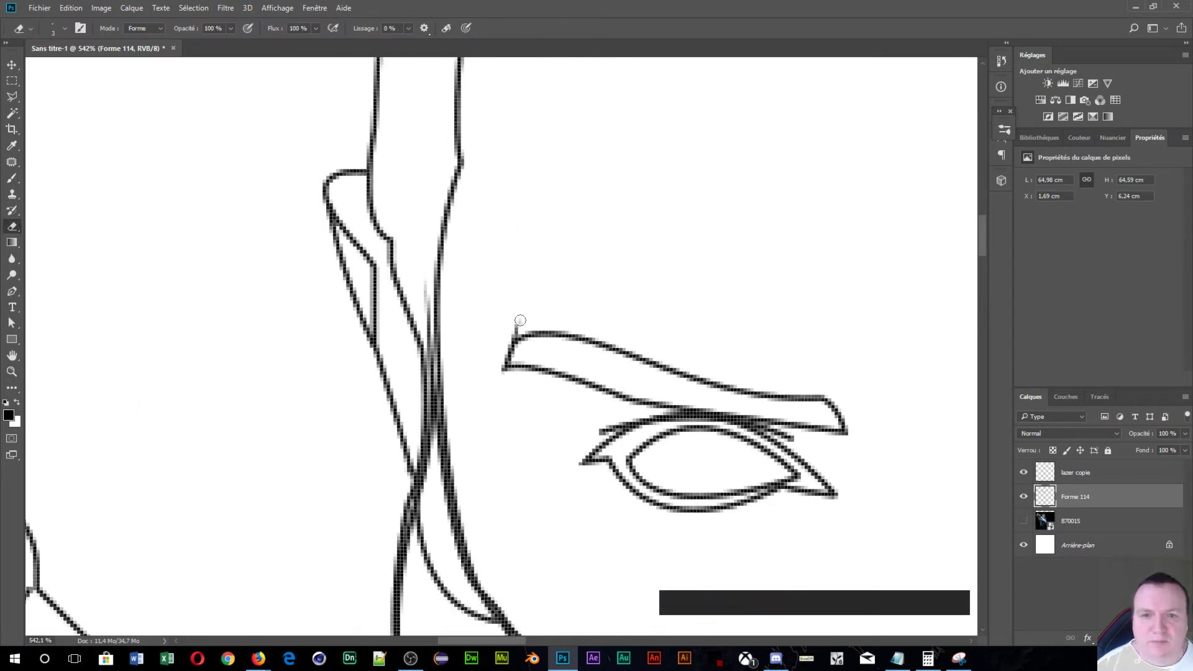
{"action": "left_click_drag", "start_coordinate": [521, 321], "coordinate": [518, 323]}
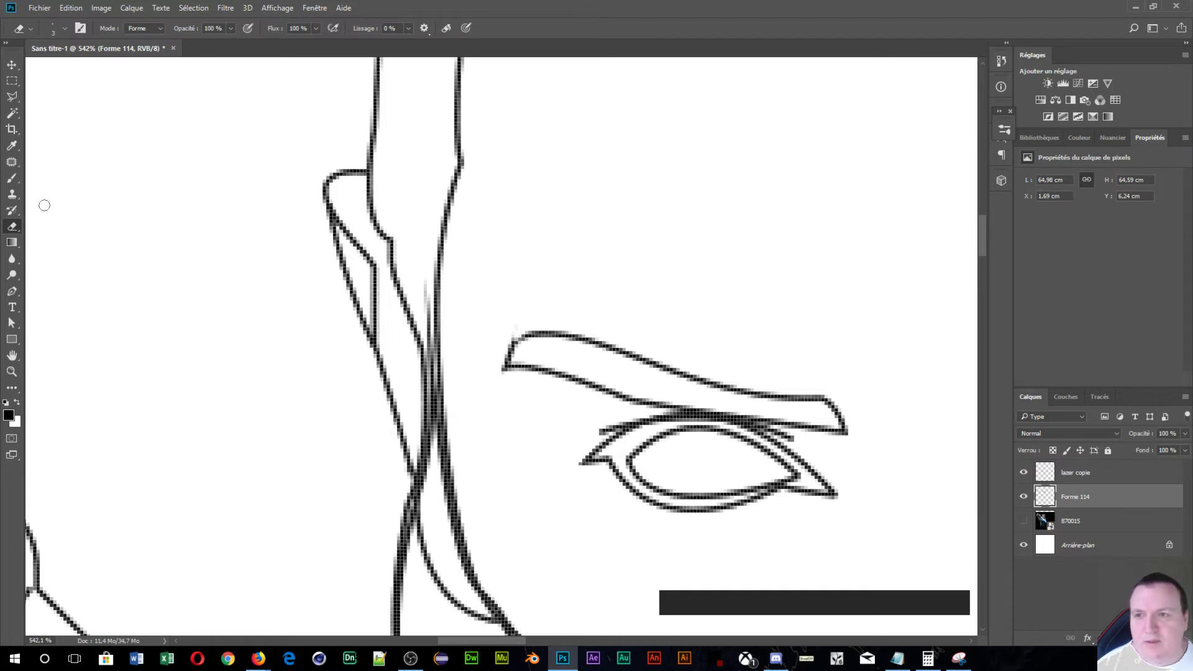
- Set the brush to 1 px and connect the loose ends of the inner lines of the ear opposite the blade
{"action": "left_click", "coordinate": [15, 179]}
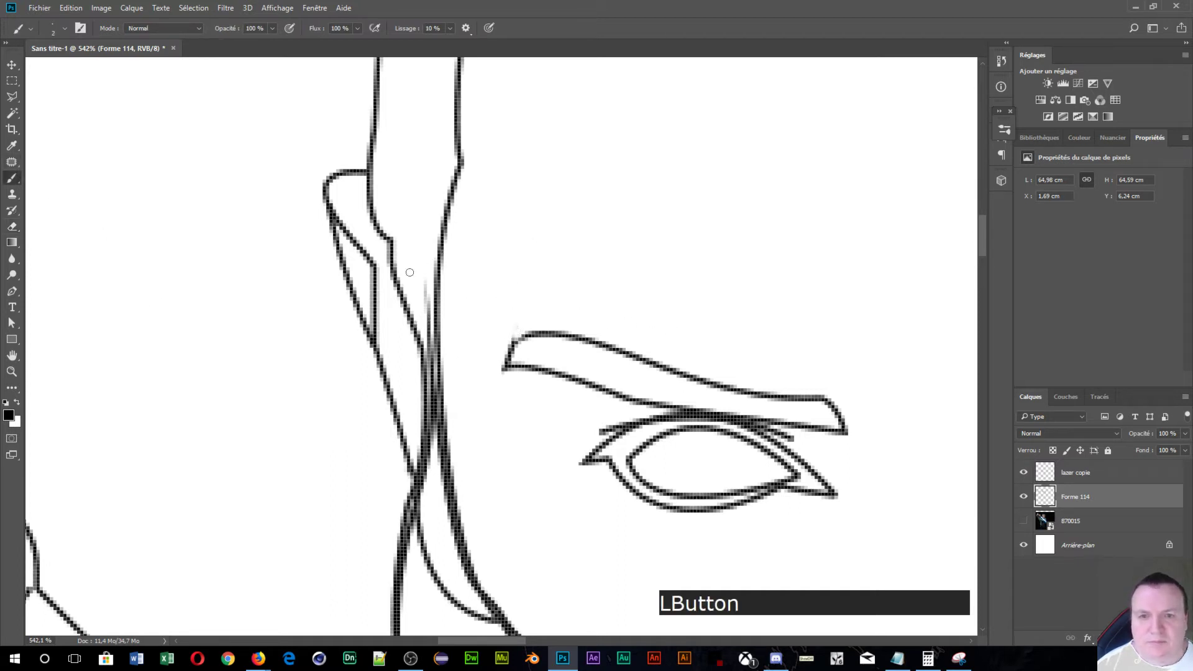
{"action": "key", "text": "space"}
{"action": "scroll", "coordinate": [427, 210], "scroll_direction": "down", "scroll_amount": 5}
{"action": "key", "text": "space"}
{"action": "left_click_drag", "start_coordinate": [701, 126], "coordinate": [229, 199]}
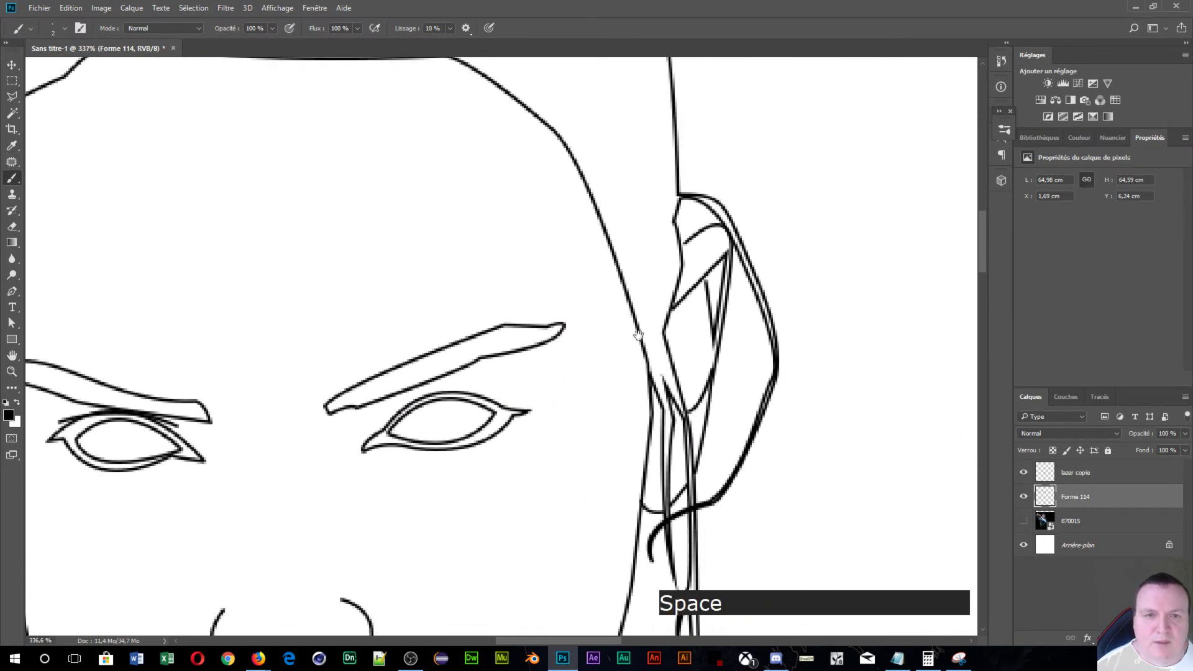
{"action": "scroll", "coordinate": [639, 335], "scroll_direction": "up", "scroll_amount": 5}
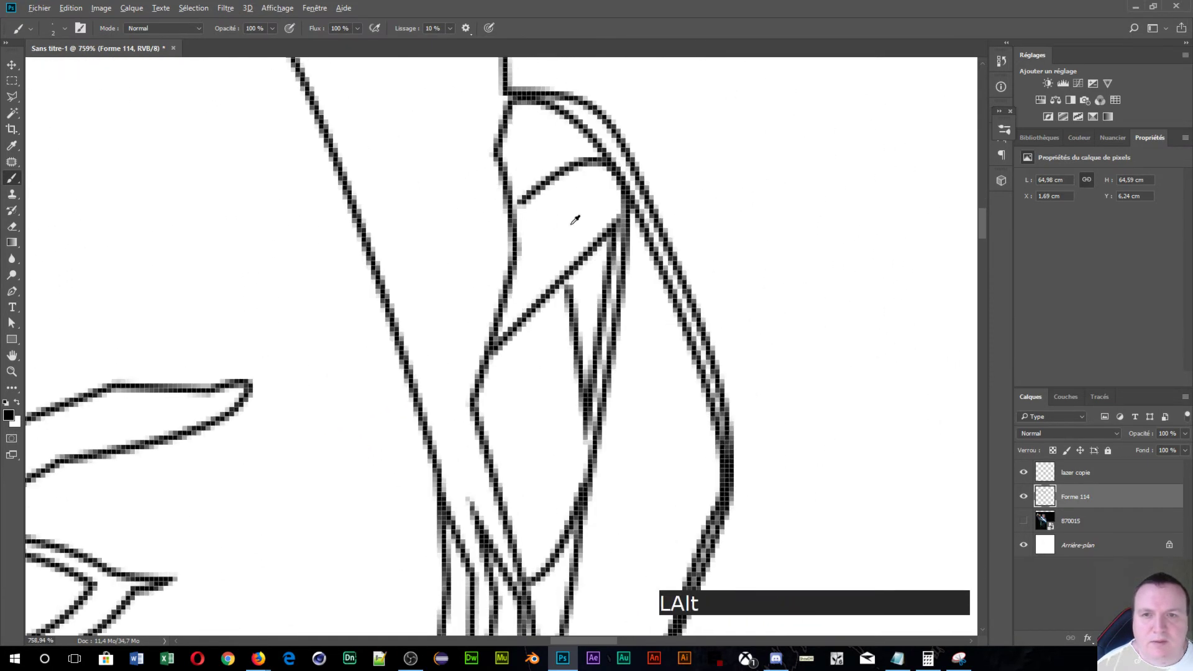
{"action": "right_click", "coordinate": [571, 224], "text": "alt"}
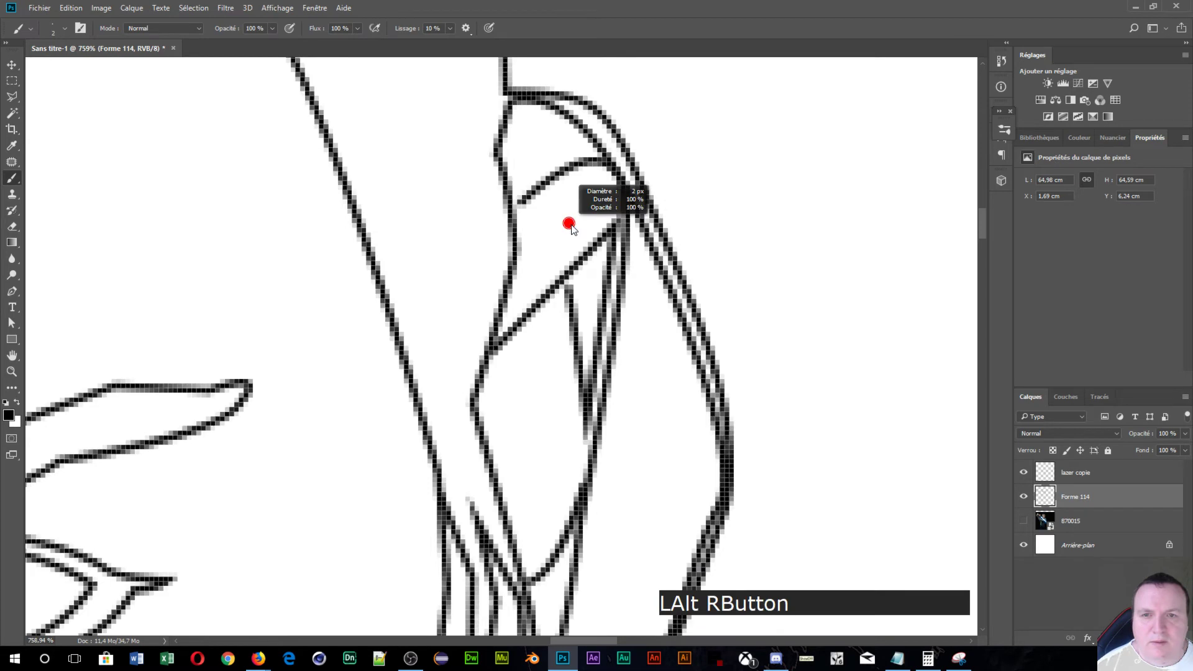
{"action": "left_click", "coordinate": [521, 202]}
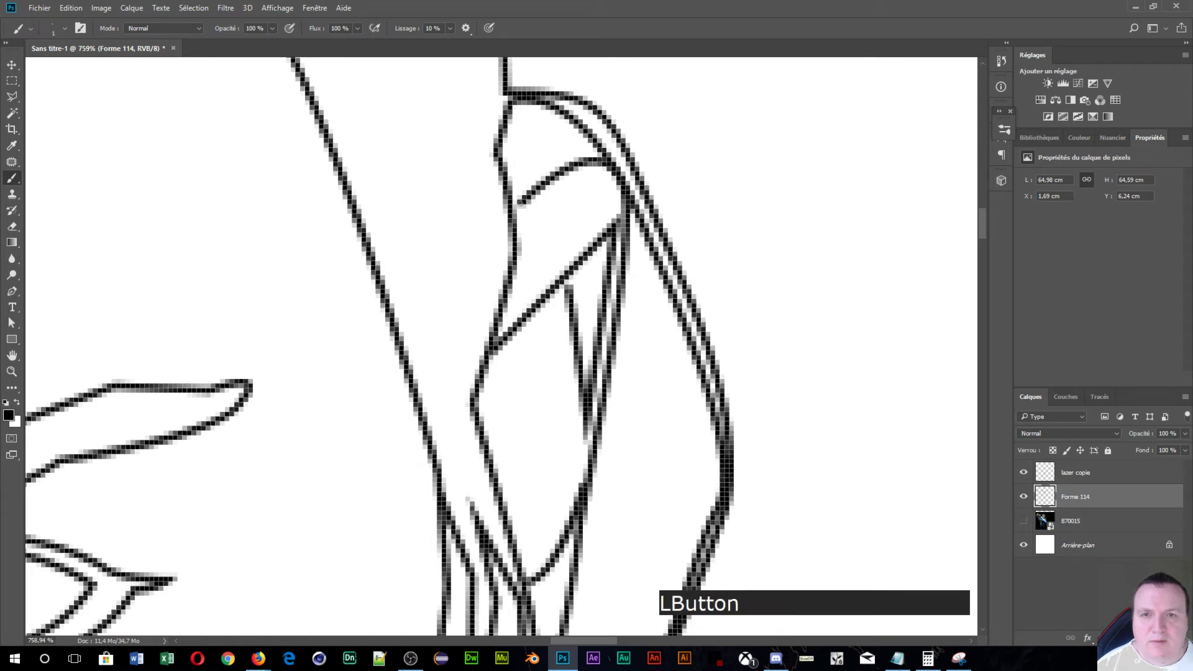
{"action": "left_click", "coordinate": [565, 281]}
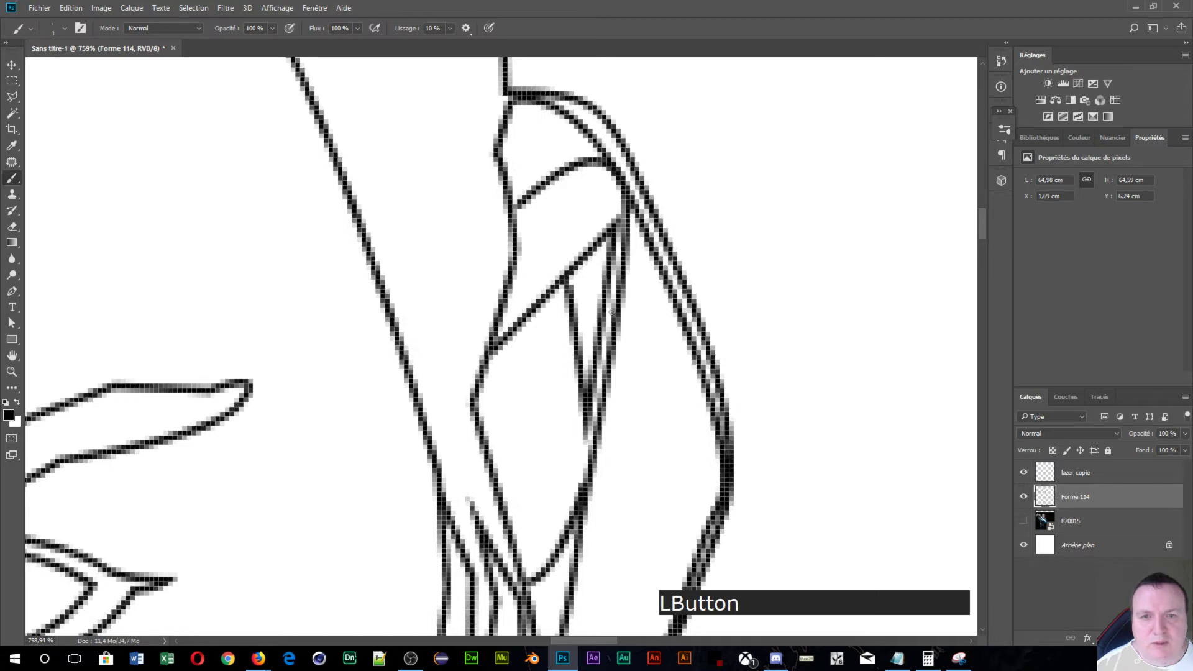
- Close the gaps around the small fingernail and the thumbnail of the hand gripping the lightsaber hilt
{"action": "scroll", "coordinate": [634, 416], "scroll_direction": "down", "scroll_amount": 11}
{"action": "key", "text": "space"}
{"action": "left_click_drag", "start_coordinate": [581, 443], "coordinate": [738, 16]}
{"action": "key", "text": "space"}
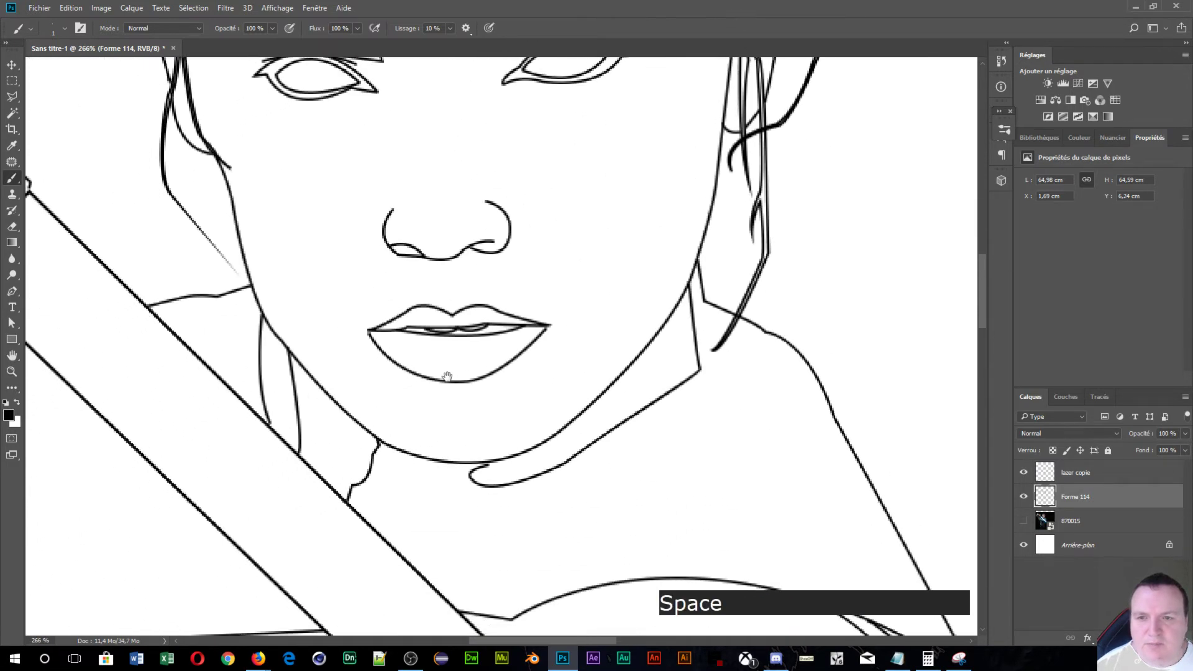
{"action": "left_click_drag", "start_coordinate": [228, 403], "coordinate": [676, 608]}
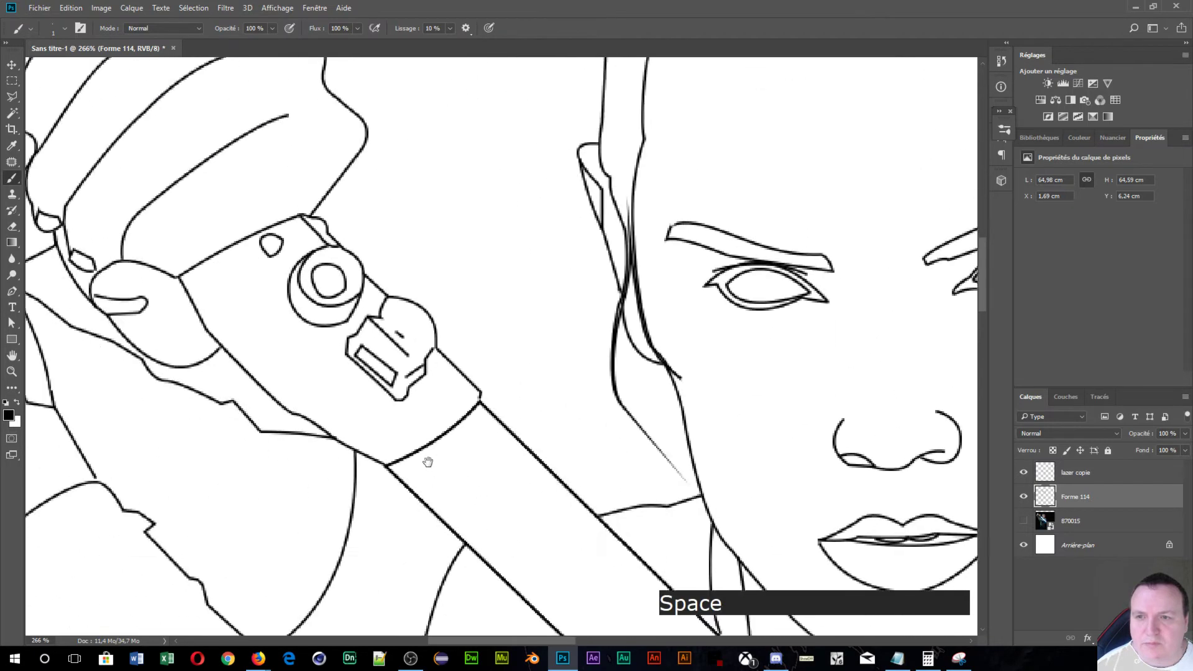
{"action": "left_click_drag", "start_coordinate": [149, 329], "coordinate": [605, 452]}
{"action": "scroll", "coordinate": [559, 446], "scroll_direction": "up", "scroll_amount": 11}
{"action": "scroll", "coordinate": [573, 420], "scroll_direction": "up", "scroll_amount": 1}
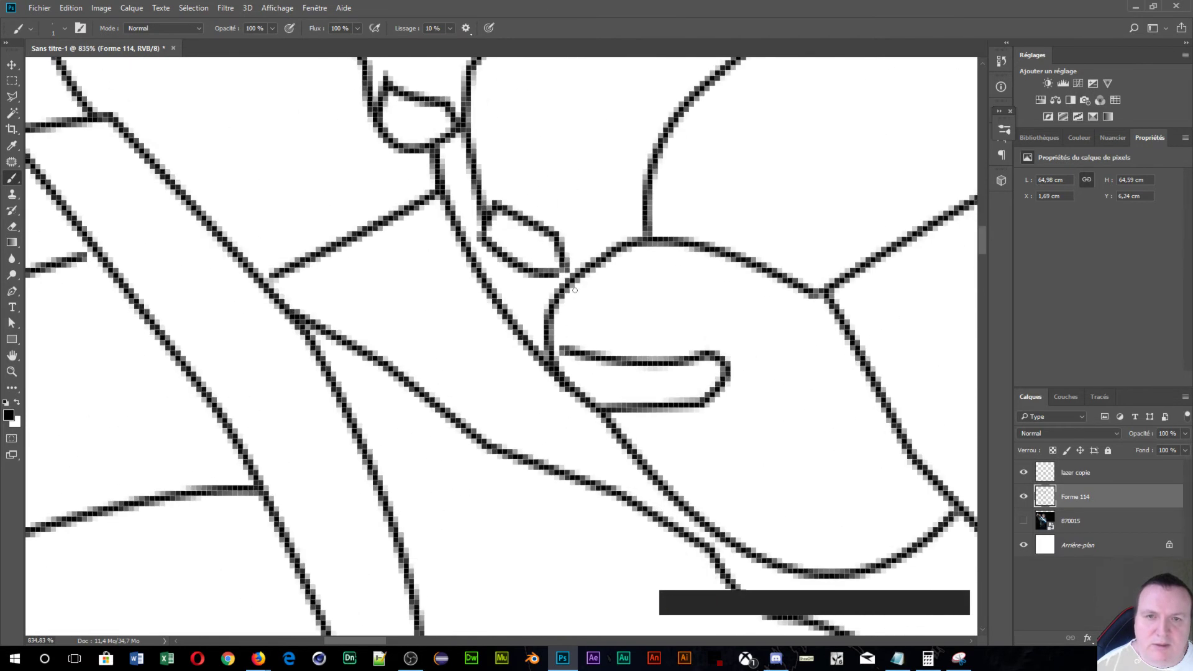
{"action": "left_click_drag", "start_coordinate": [558, 268], "coordinate": [565, 270]}
{"action": "left_click", "coordinate": [561, 351]}
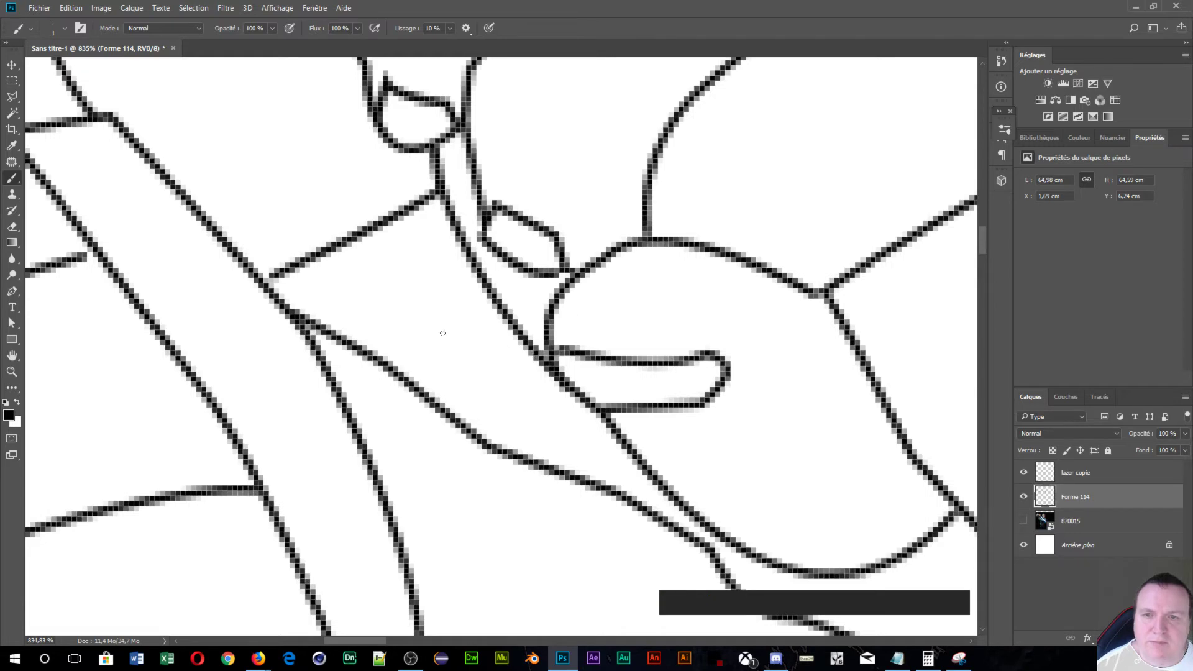
- Join the short sleeve line coming from the hand to the near edge of the diagonal forearm strap
{"action": "scroll", "coordinate": [448, 354], "scroll_direction": "down", "scroll_amount": 3}
{"action": "left_click", "coordinate": [340, 302]}
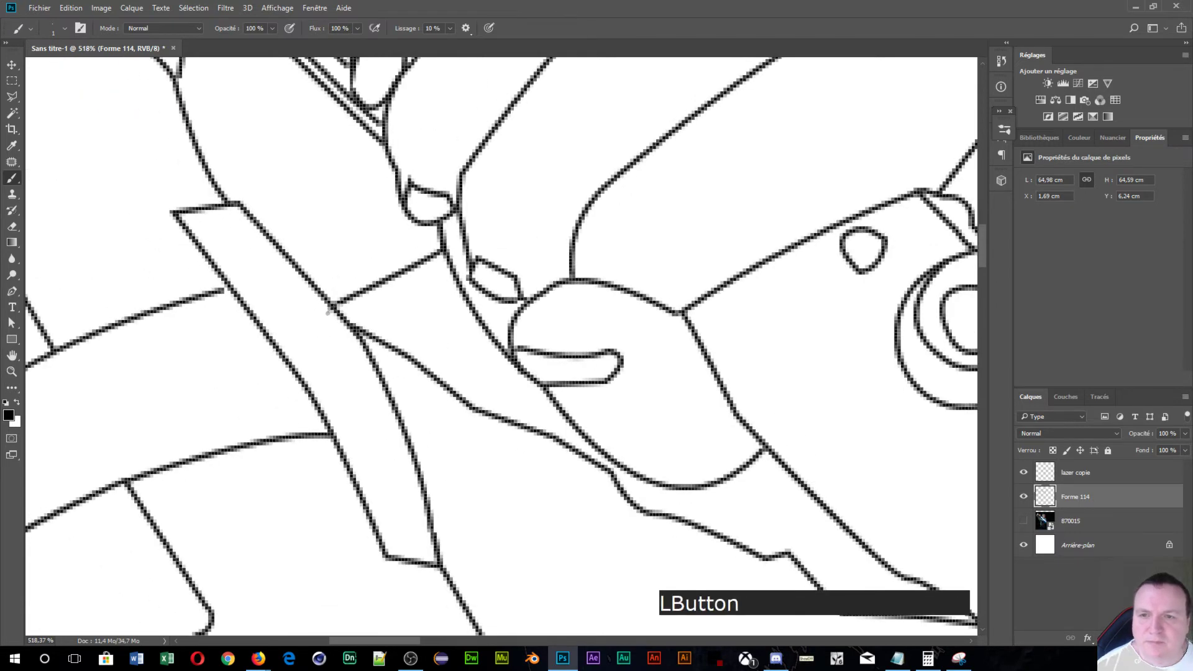
{"action": "key", "text": "ctrl+alt+z"}
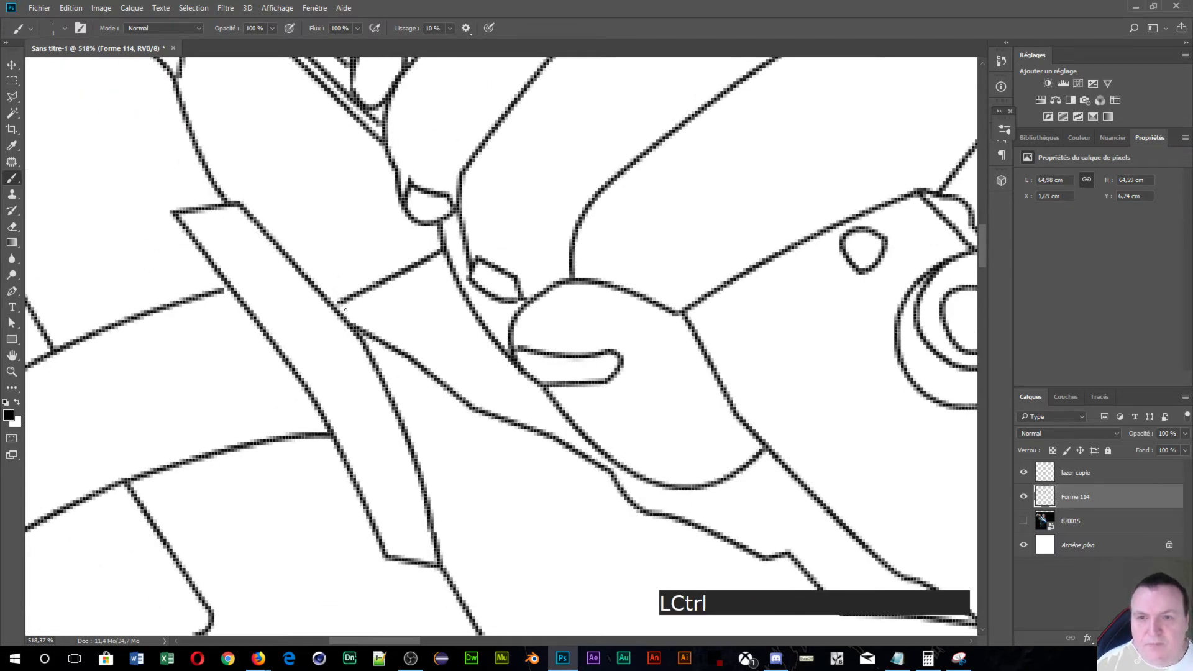
{"action": "left_click", "coordinate": [337, 306]}
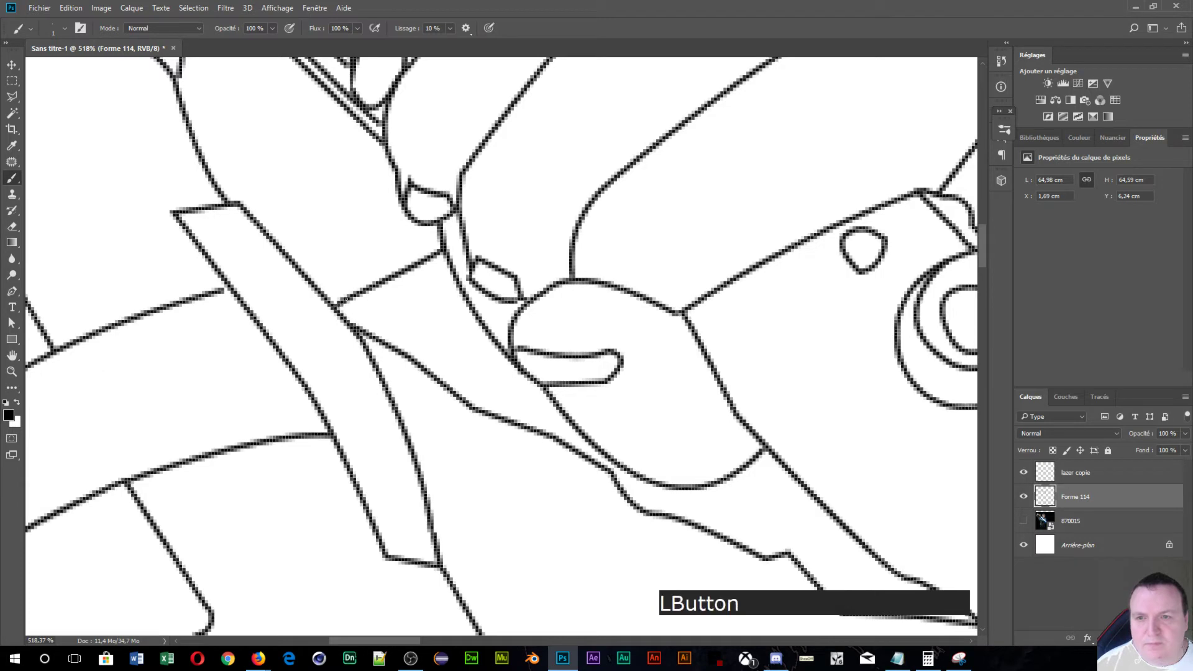
- Extend the upper curved line of the forearm band until it meets the far edge of the diagonal strap
{"action": "scroll", "coordinate": [191, 267], "scroll_direction": "down", "scroll_amount": 3}
{"action": "key", "text": "space"}
{"action": "mouse_move", "coordinate": [241, 325]}
{"action": "left_mouse_down"}
{"action": "mouse_move", "coordinate": [362, 315]}
{"action": "mouse_move", "coordinate": [454, 335]}
{"action": "left_mouse_up"}
{"action": "scroll", "coordinate": [458, 327], "scroll_direction": "up", "scroll_amount": 5}
{"action": "left_click", "coordinate": [458, 273]}
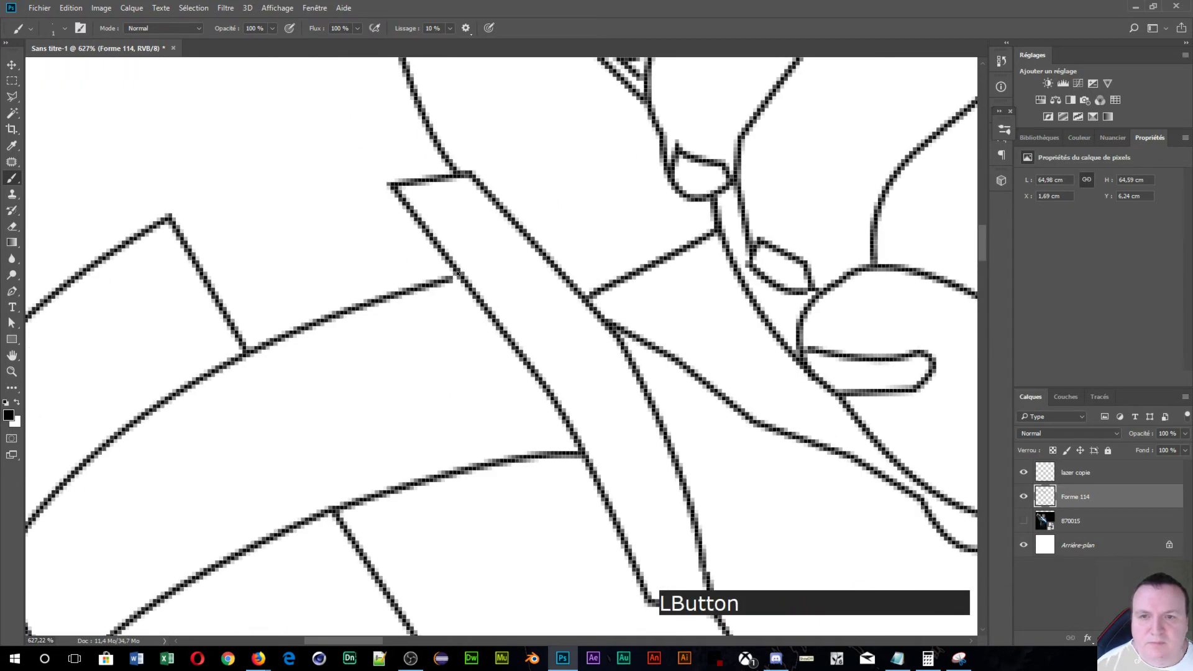
- Close the gap in the hilt line visible between the first two fingers of the upper hand
{"action": "scroll", "coordinate": [446, 280], "scroll_direction": "down", "scroll_amount": 3}
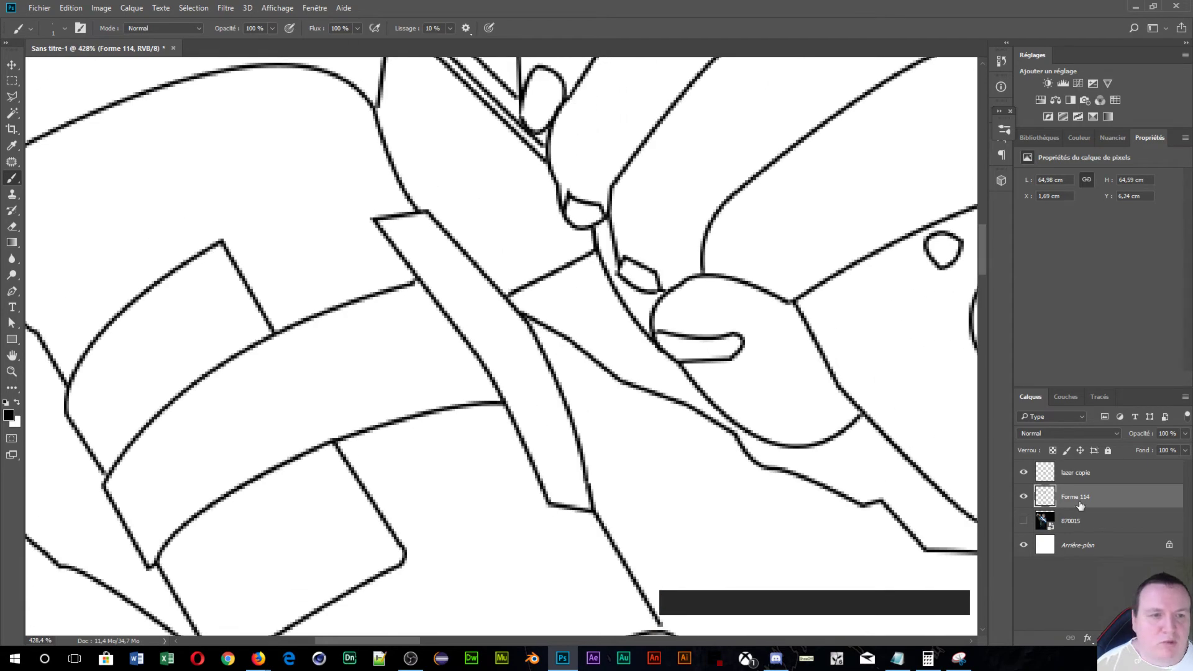
{"action": "scroll", "coordinate": [637, 365], "scroll_direction": "down", "scroll_amount": 3}
{"action": "key", "text": "space"}
{"action": "left_click_drag", "start_coordinate": [454, 115], "coordinate": [488, 394]}
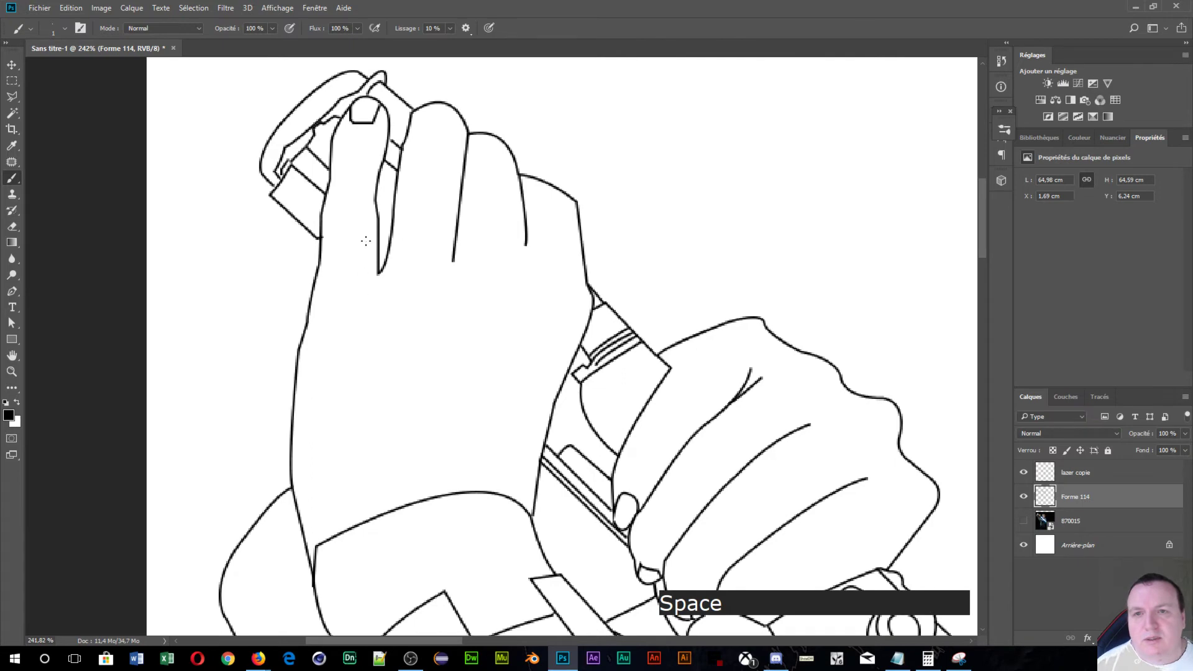
{"action": "scroll", "coordinate": [366, 241], "scroll_direction": "up", "scroll_amount": 4}
{"action": "left_click_drag", "start_coordinate": [472, 236], "coordinate": [493, 327]}
{"action": "left_click", "coordinate": [449, 291]}
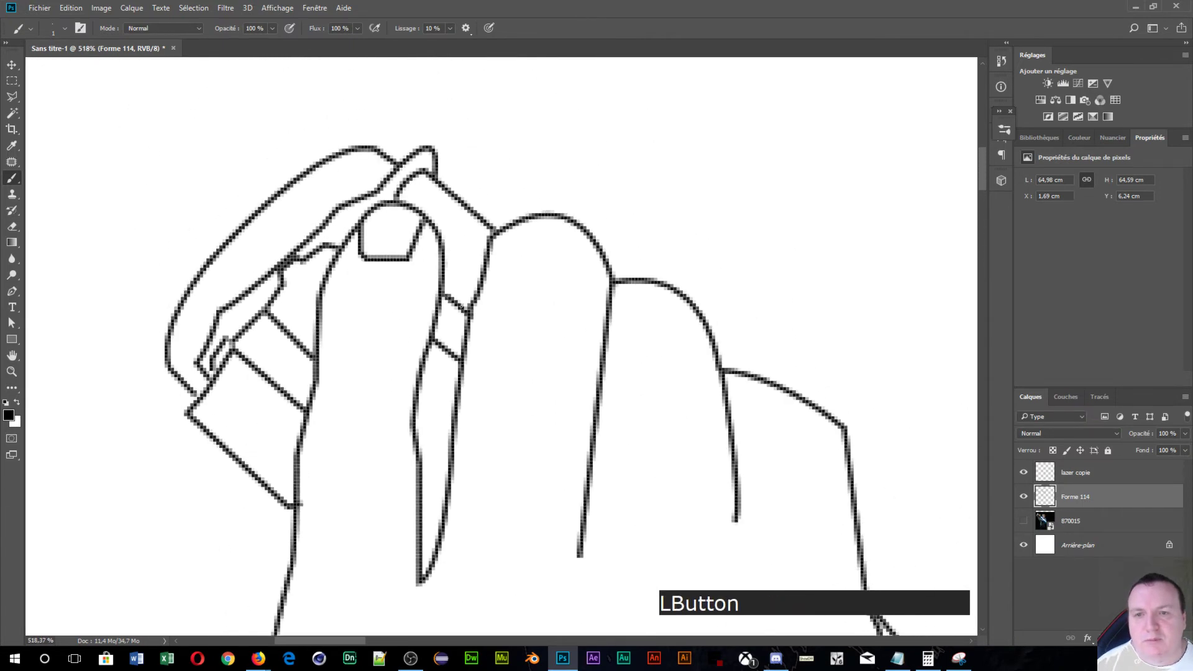
- Connect the uppermost curved fold on the lower garment to the long vertical line using a clean 1 px brush stroke
{"action": "scroll", "coordinate": [490, 339], "scroll_direction": "down", "scroll_amount": 5}
{"action": "left_click_drag", "start_coordinate": [540, 423], "coordinate": [450, 168]}
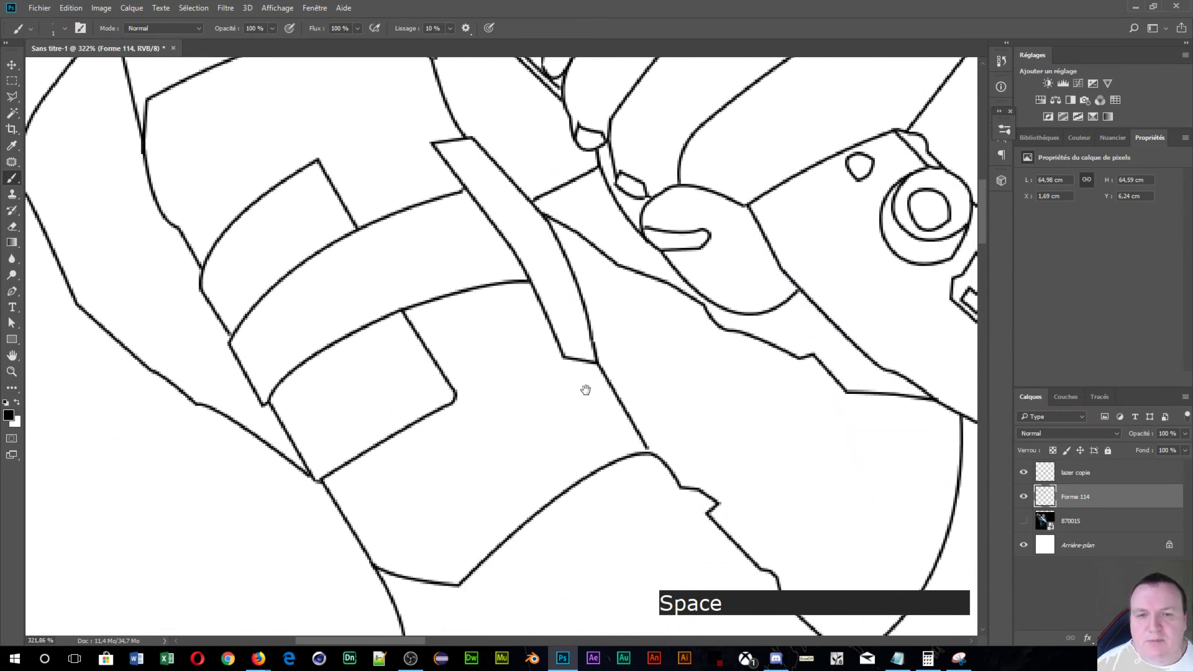
{"action": "left_click_drag", "start_coordinate": [362, 178], "coordinate": [367, 234]}
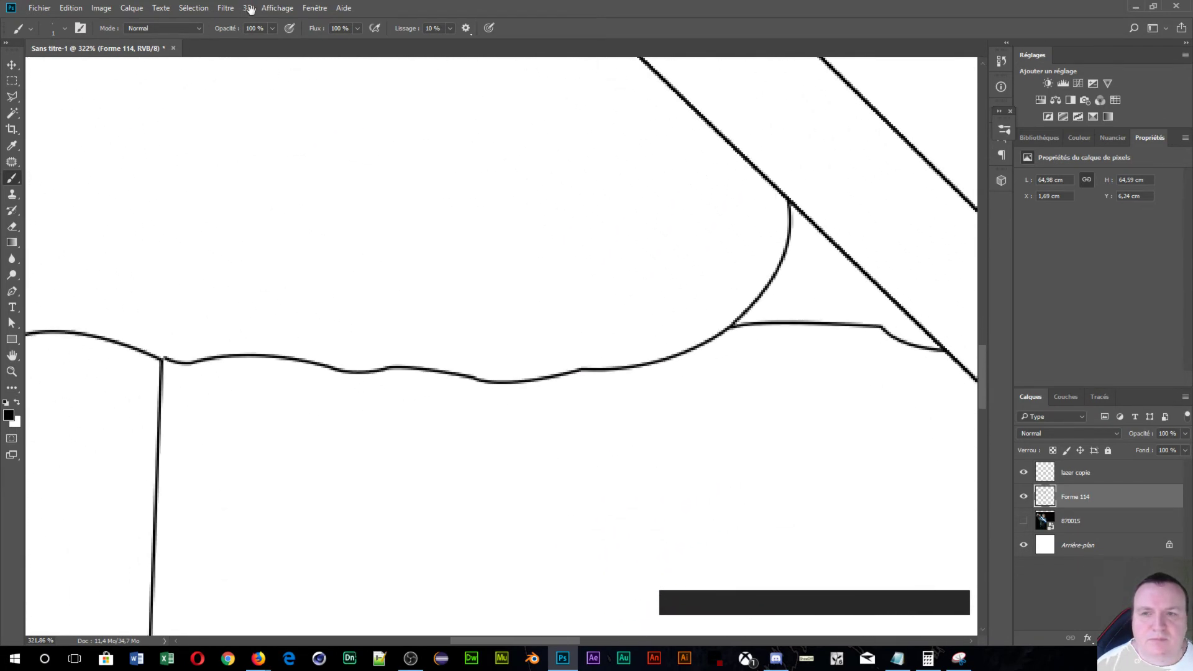
{"action": "left_click_drag", "start_coordinate": [190, 344], "coordinate": [497, 112]}
{"action": "left_click_drag", "start_coordinate": [560, 292], "coordinate": [357, 104]}
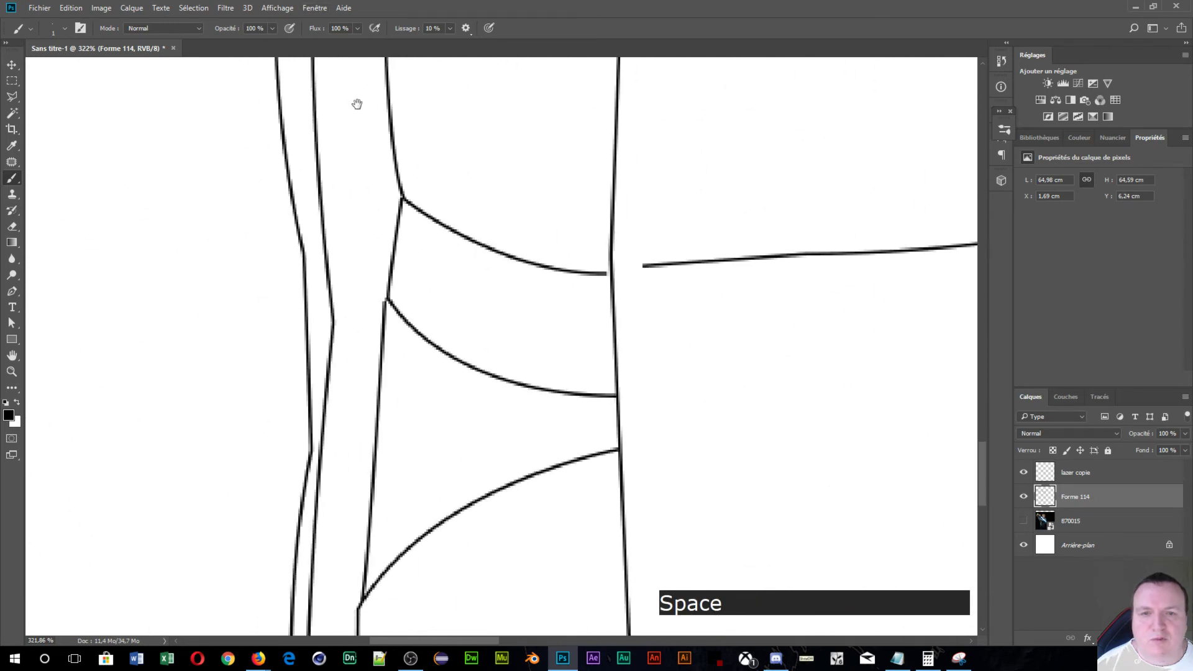
{"action": "left_click_drag", "start_coordinate": [382, 218], "coordinate": [463, 354]}
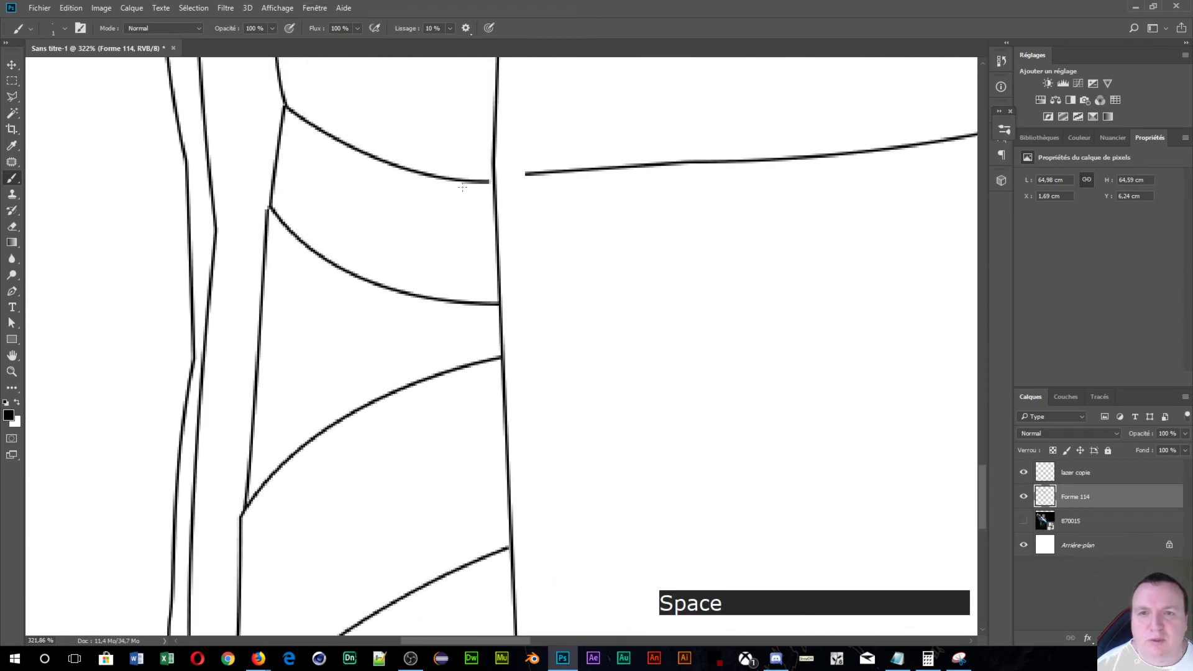
{"action": "left_click", "coordinate": [488, 183]}
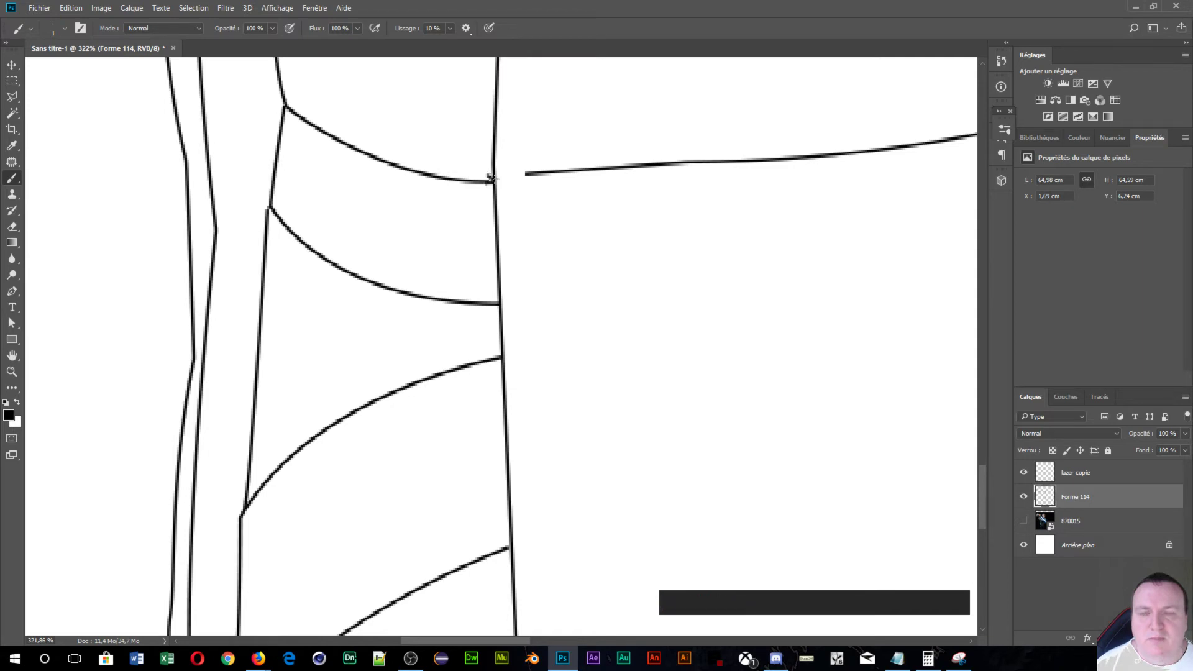
{"action": "scroll", "coordinate": [497, 193], "scroll_direction": "up", "scroll_amount": 10}
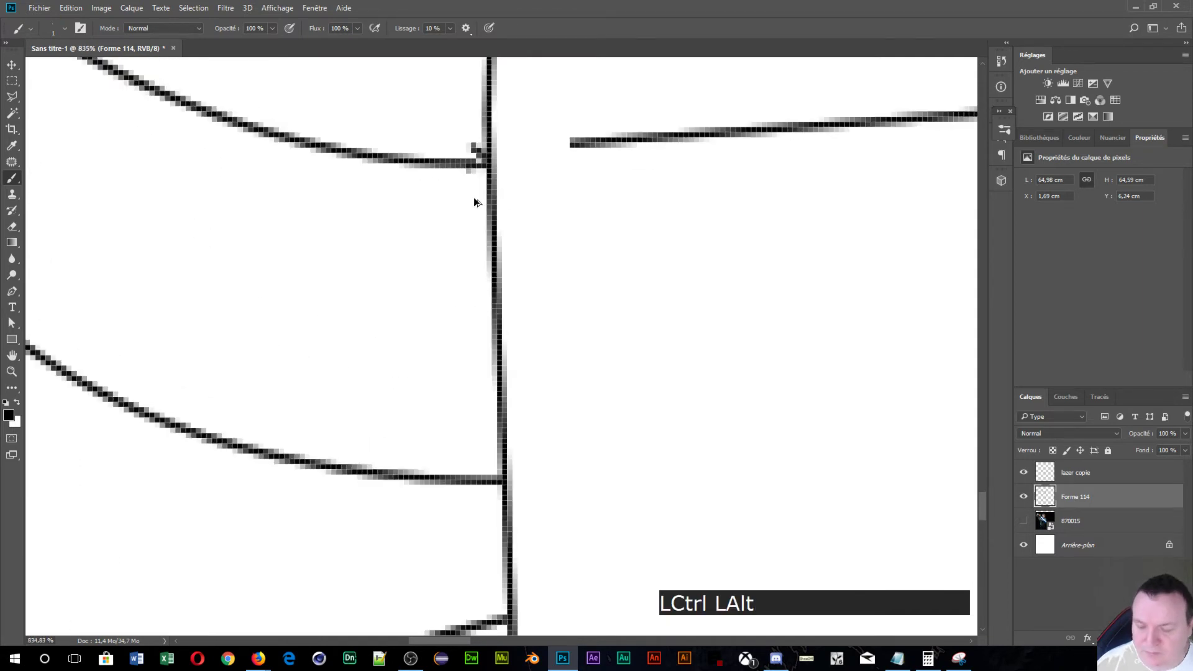
{"action": "key", "text": "ctrl+alt+z"}
{"action": "right_click", "coordinate": [477, 162], "text": "alt"}
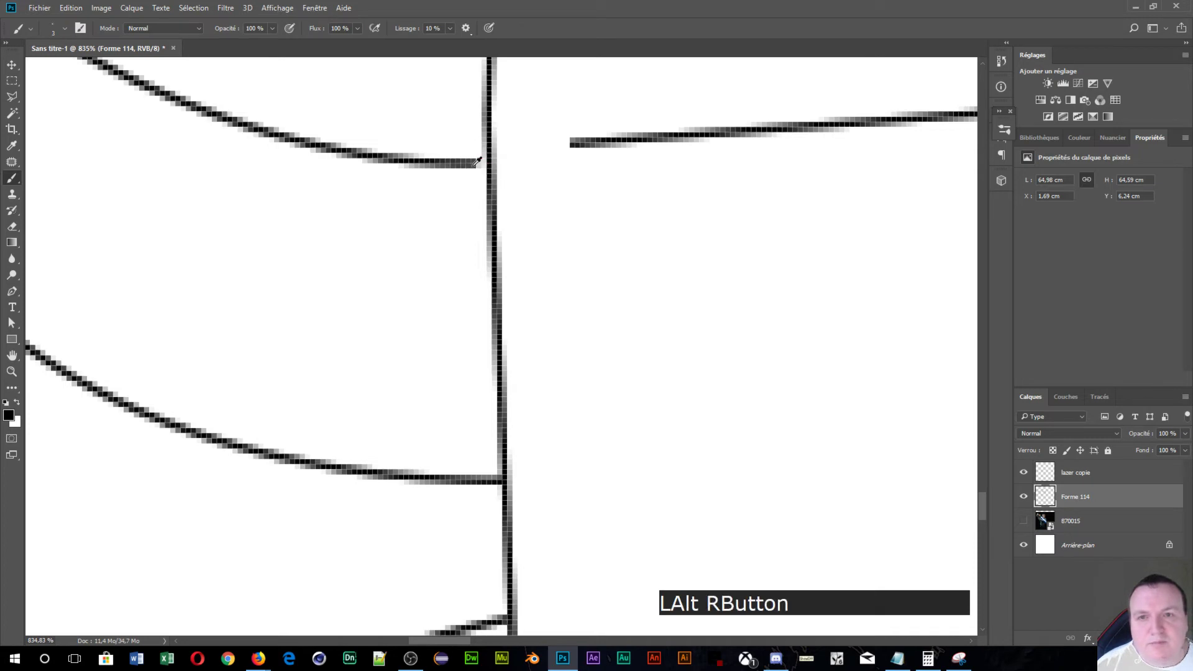
{"action": "right_click", "coordinate": [474, 163], "text": "alt"}
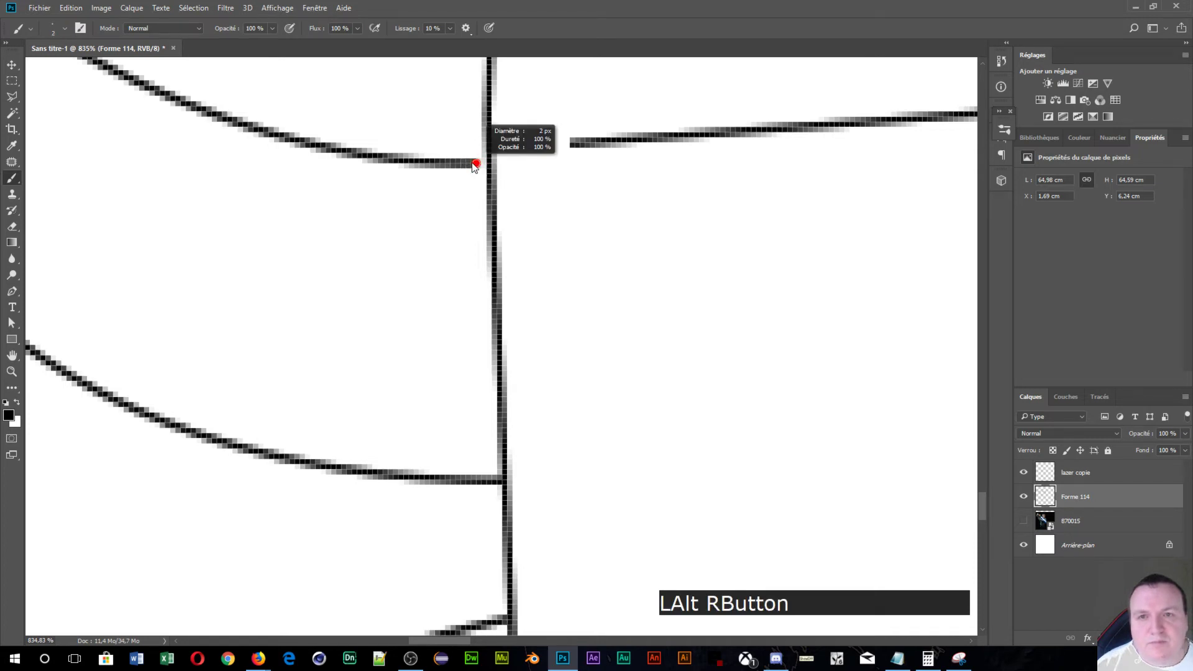
{"action": "left_click", "coordinate": [476, 165]}
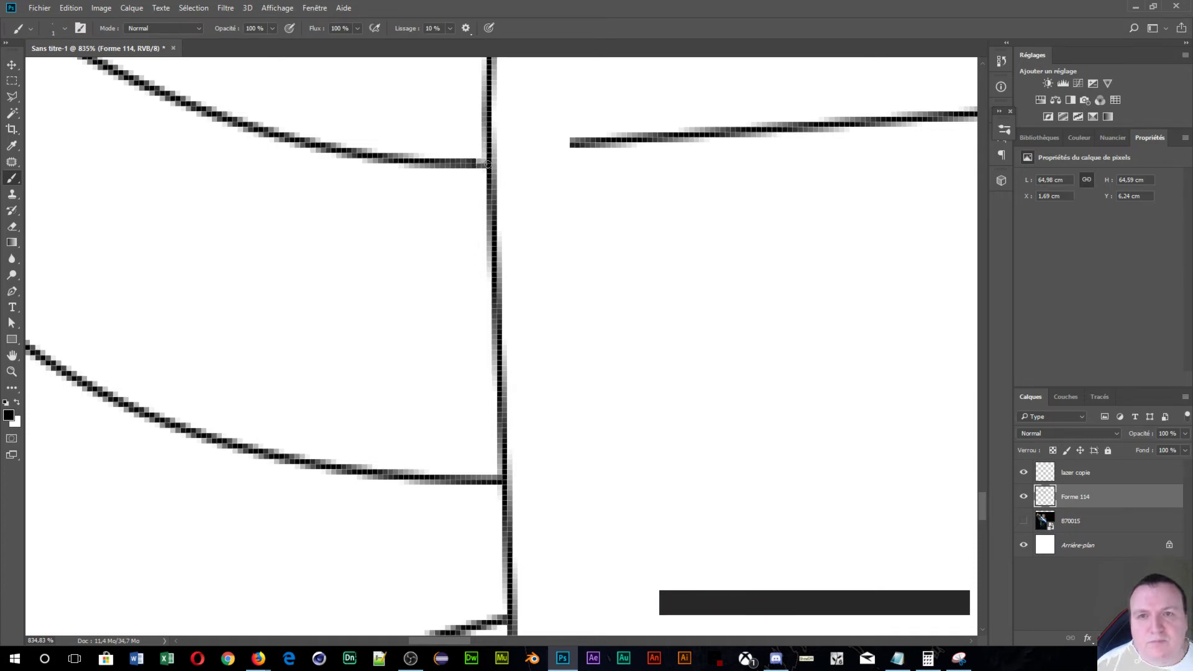
- Show the 870015 photo layer beneath the line art and undo the stray brush stroke across the chin
{"action": "scroll", "coordinate": [497, 341], "scroll_direction": "down", "scroll_amount": 11}
{"action": "left_click_drag", "start_coordinate": [422, 405], "coordinate": [645, 130]}
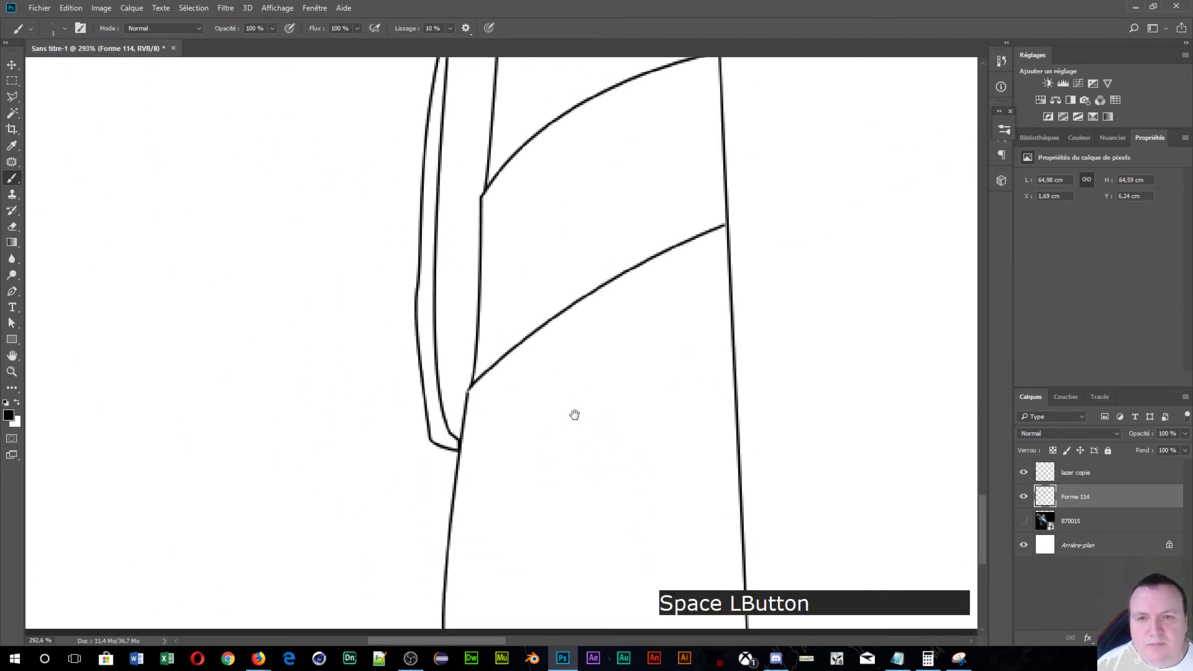
{"action": "left_click_drag", "start_coordinate": [576, 416], "coordinate": [456, 139]}
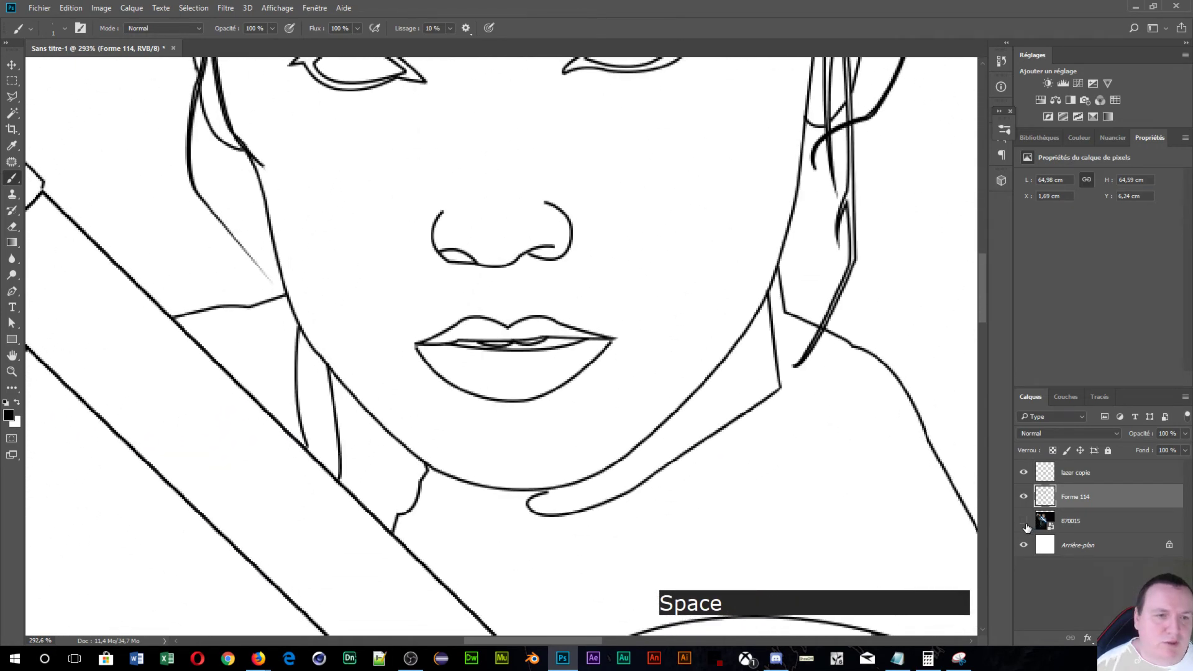
{"action": "left_click", "coordinate": [1024, 521]}
{"action": "left_click_drag", "start_coordinate": [460, 432], "coordinate": [590, 588]}
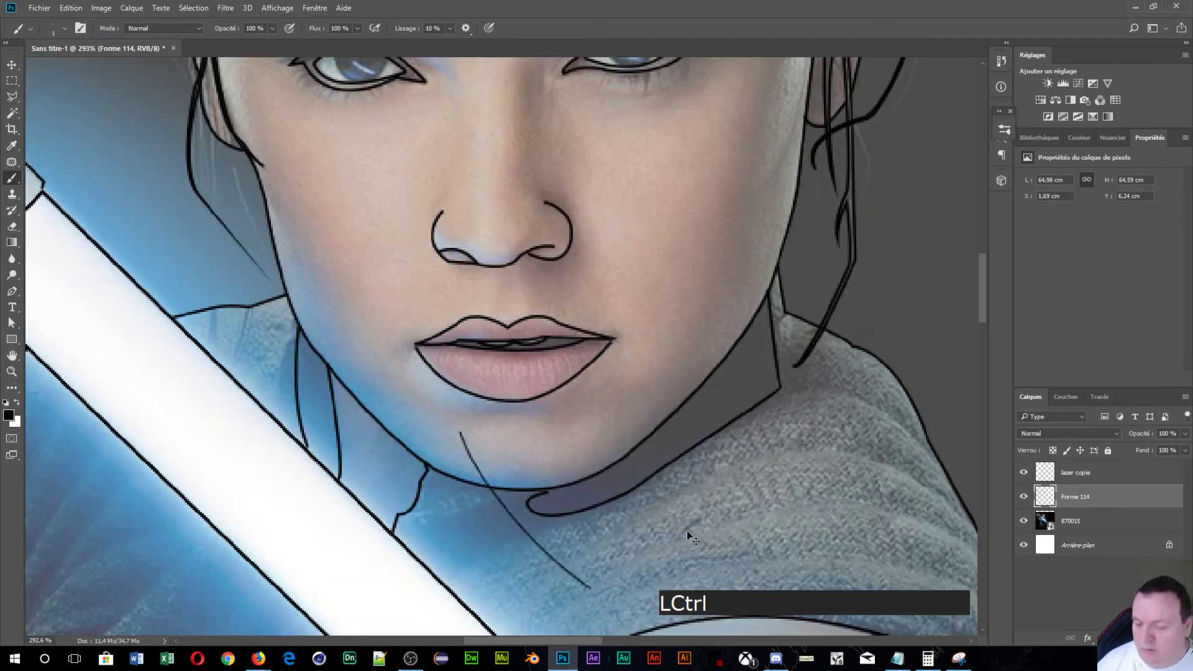
{"action": "key", "text": "ctrl+alt+z"}
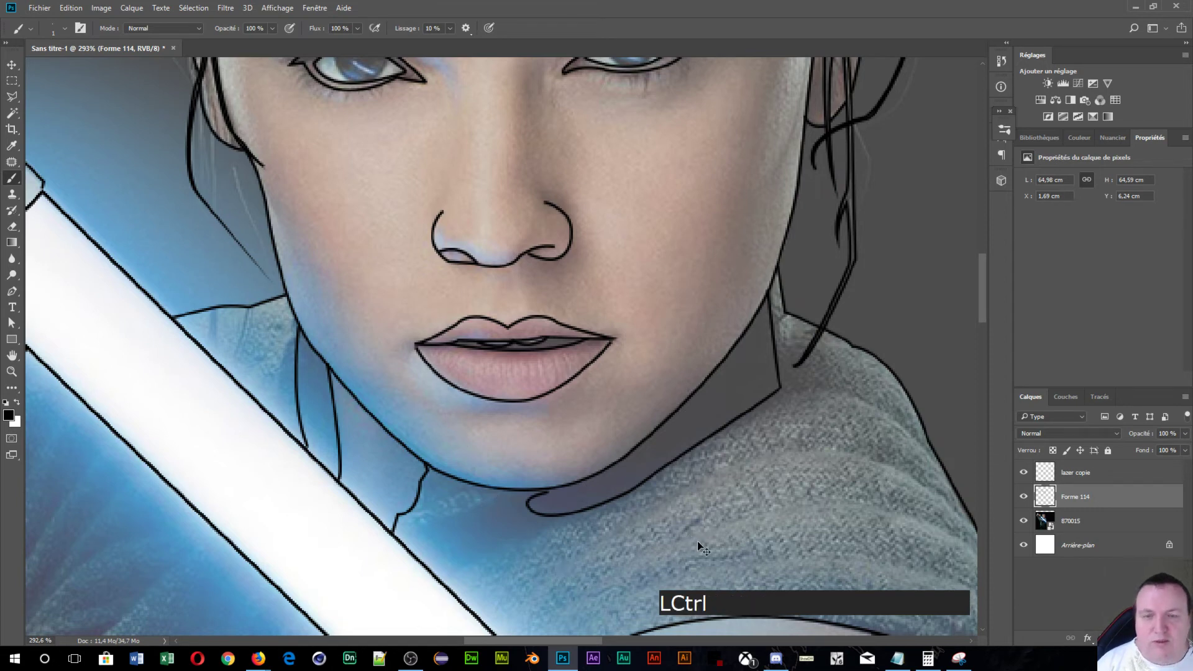
- Switch to the Paint Bucket and raise the 870015 photo layer's opacity to 100%
{"action": "left_click_drag", "start_coordinate": [12, 244], "coordinate": [61, 252]}
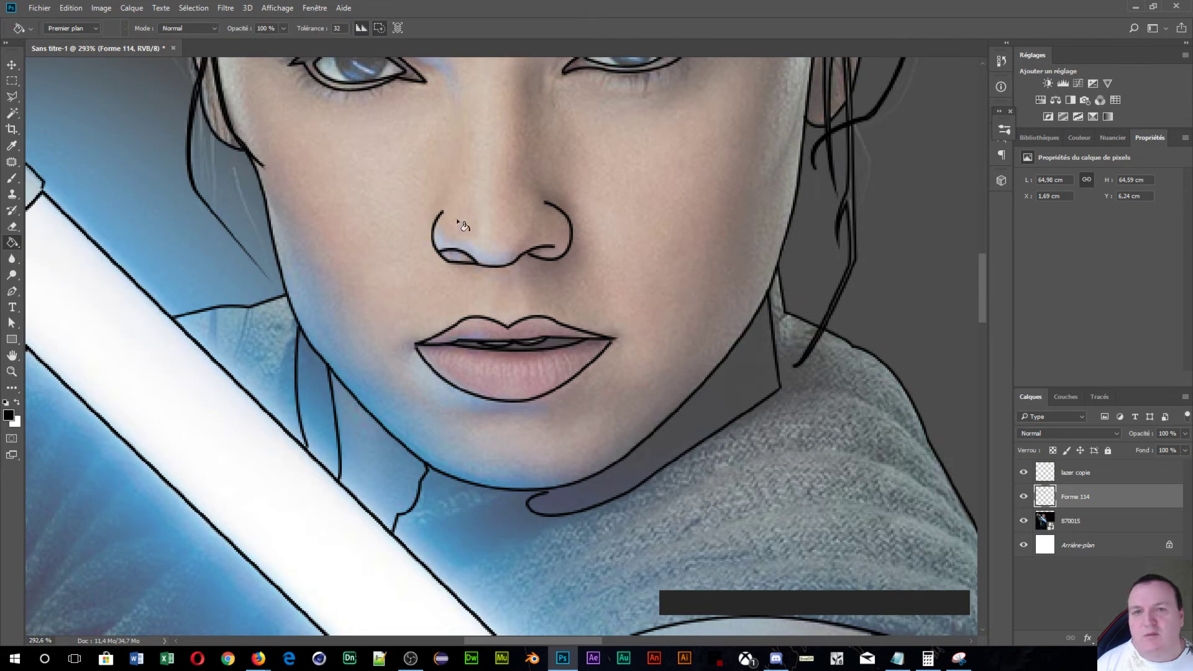
{"action": "scroll", "coordinate": [460, 222], "scroll_direction": "down", "scroll_amount": 3}
{"action": "left_click_drag", "start_coordinate": [511, 167], "coordinate": [585, 388]}
{"action": "scroll", "coordinate": [586, 388], "scroll_direction": "up", "scroll_amount": 3}
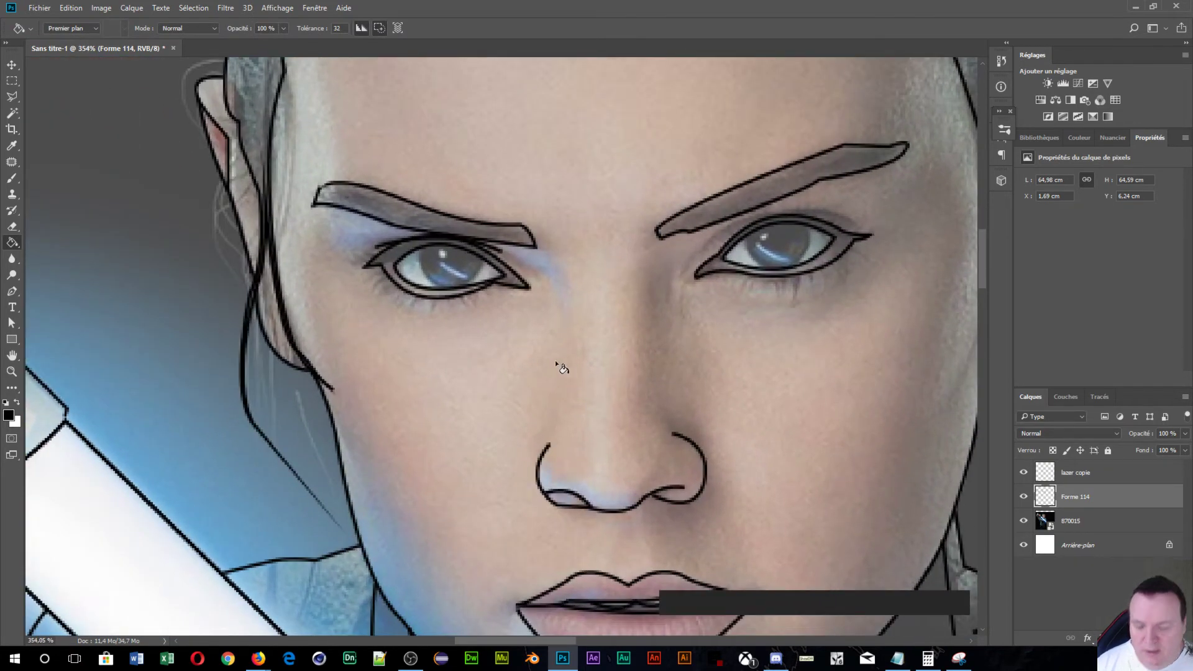
{"action": "key", "text": "alt"}
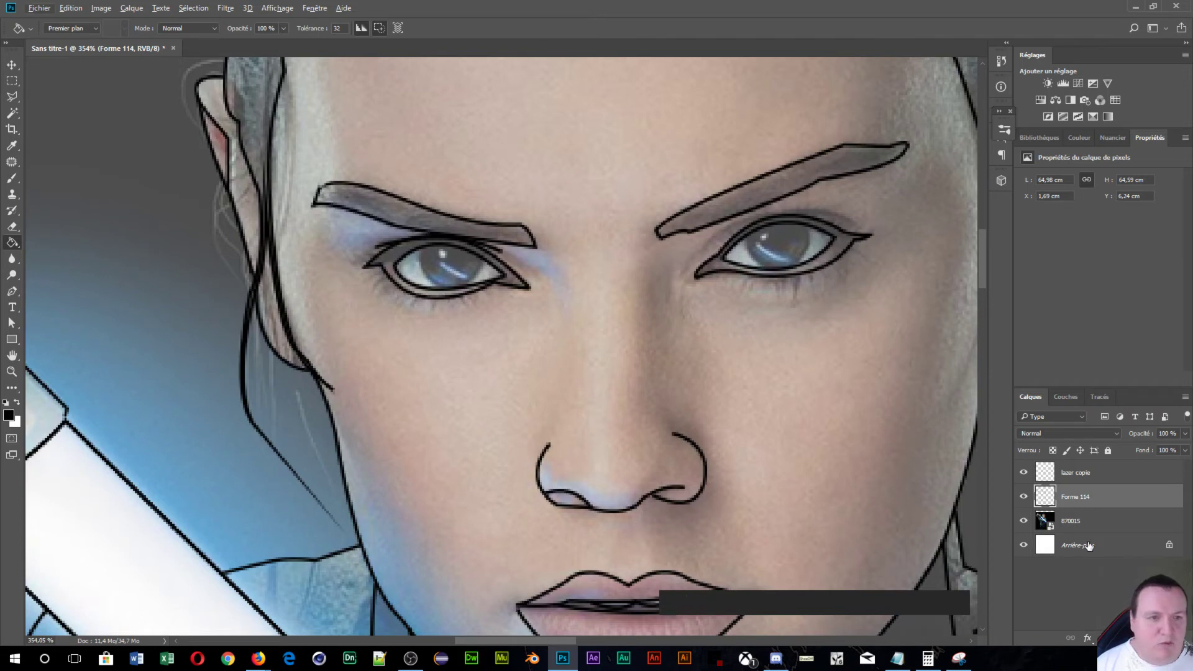
{"action": "left_click", "coordinate": [1150, 522]}
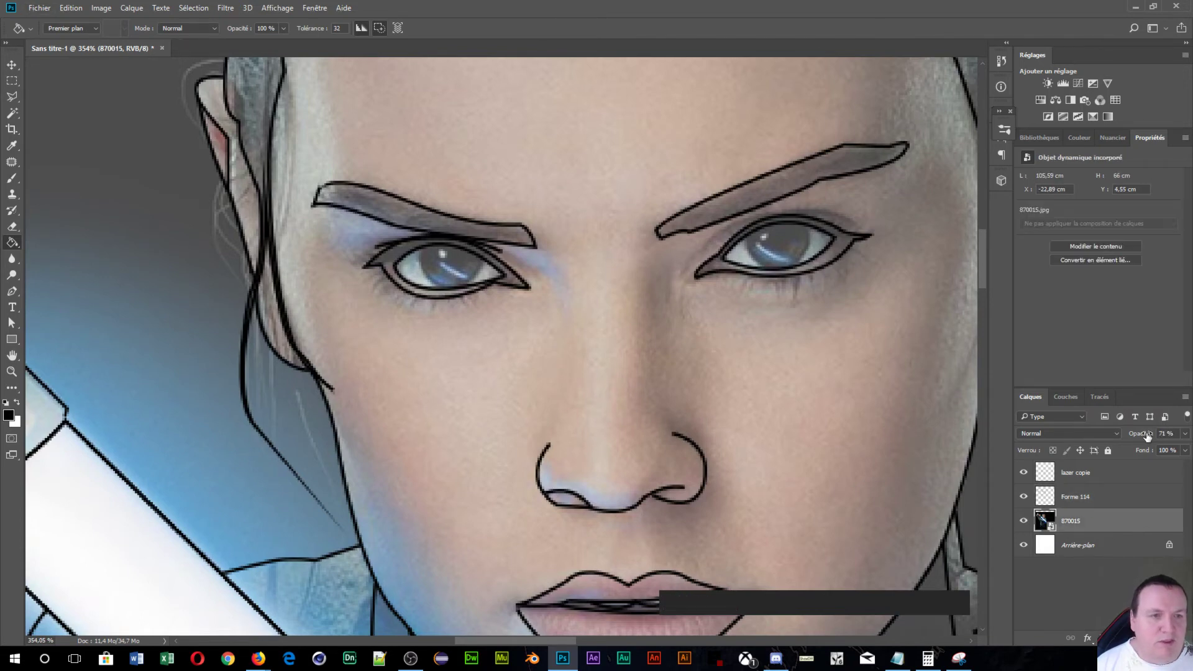
{"action": "left_click_drag", "start_coordinate": [1147, 435], "coordinate": [1181, 435]}
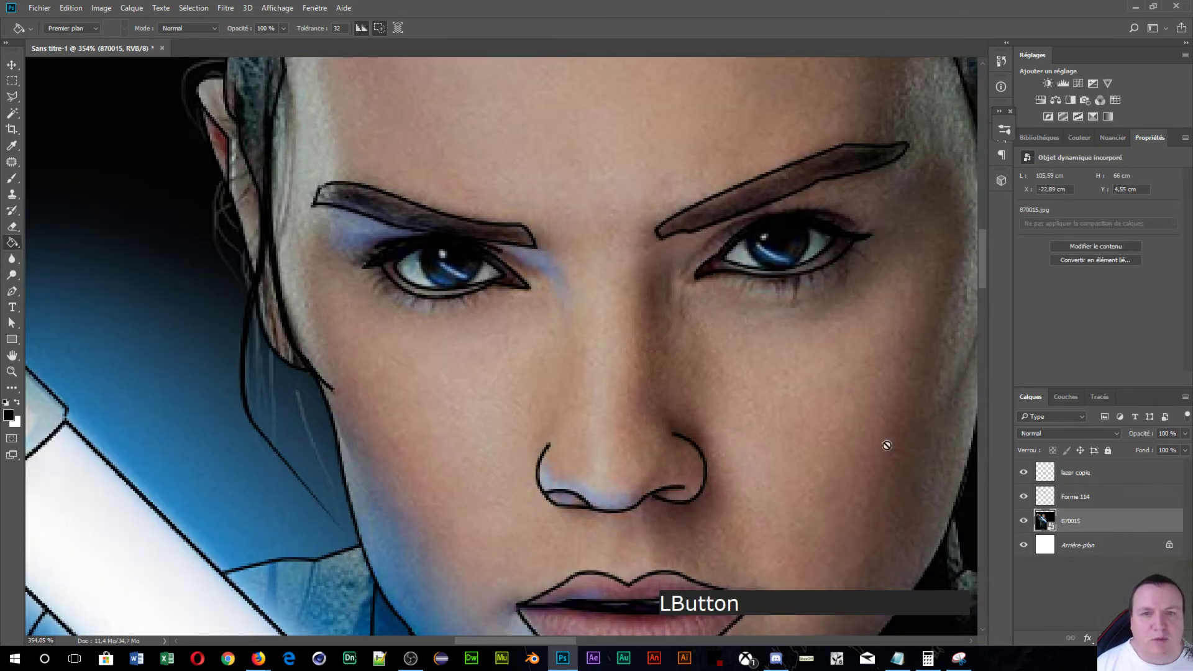
- Sample the skin tone from the cheek and rasterize the 870015 smart object
{"action": "mouse_move", "coordinate": [533, 370]}
{"action": "left_mouse_down"}
{"action": "mouse_move", "coordinate": [556, 375]}
{"action": "mouse_move", "coordinate": [525, 390]}
{"action": "mouse_move", "coordinate": [506, 369]}
{"action": "mouse_move", "coordinate": [507, 392]}
{"action": "mouse_move", "coordinate": [487, 392]}
{"action": "mouse_move", "coordinate": [532, 381]}
{"action": "left_mouse_up"}
{"action": "left_click", "coordinate": [523, 372]}
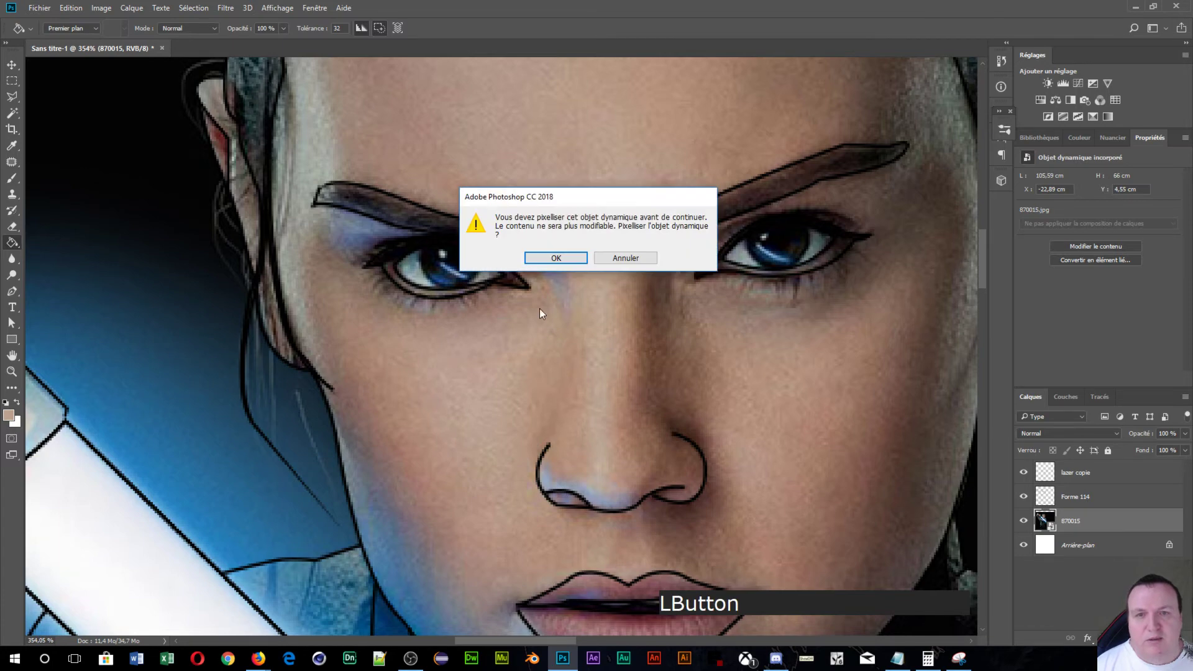
{"action": "left_click", "coordinate": [550, 259]}
- On layer Forme 114, fill the face with the sampled skin tone and both eyeballs with a pale blue-grey sampled from the eye white
{"action": "left_click", "coordinate": [1083, 498]}
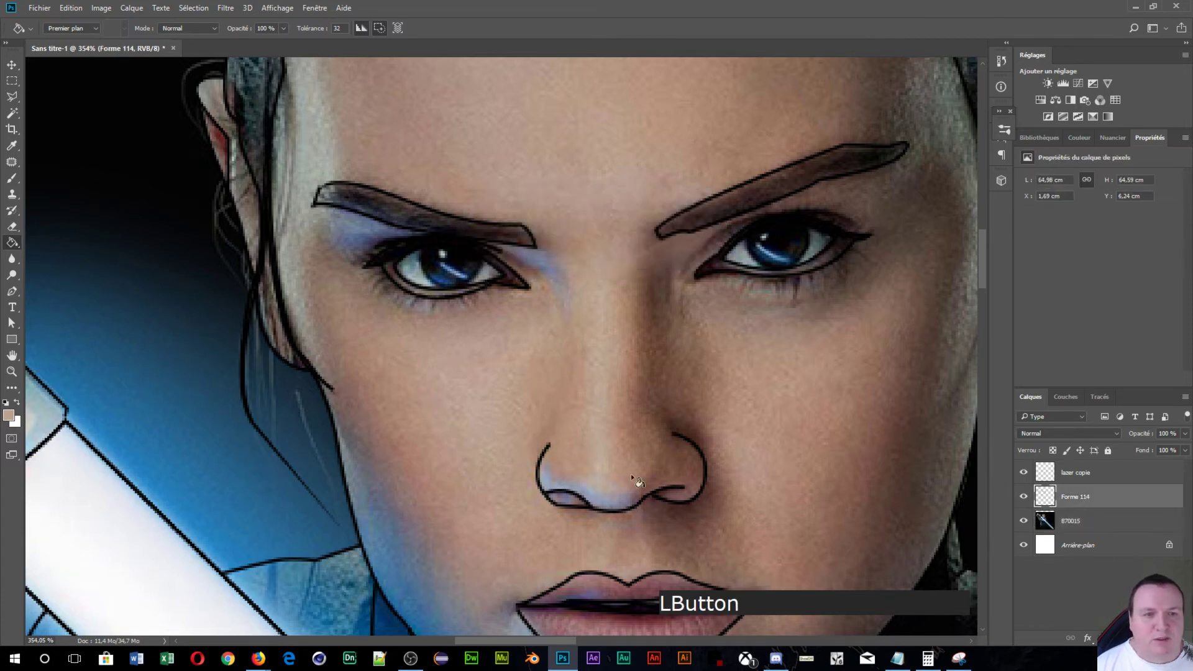
{"action": "left_click", "coordinate": [484, 373]}
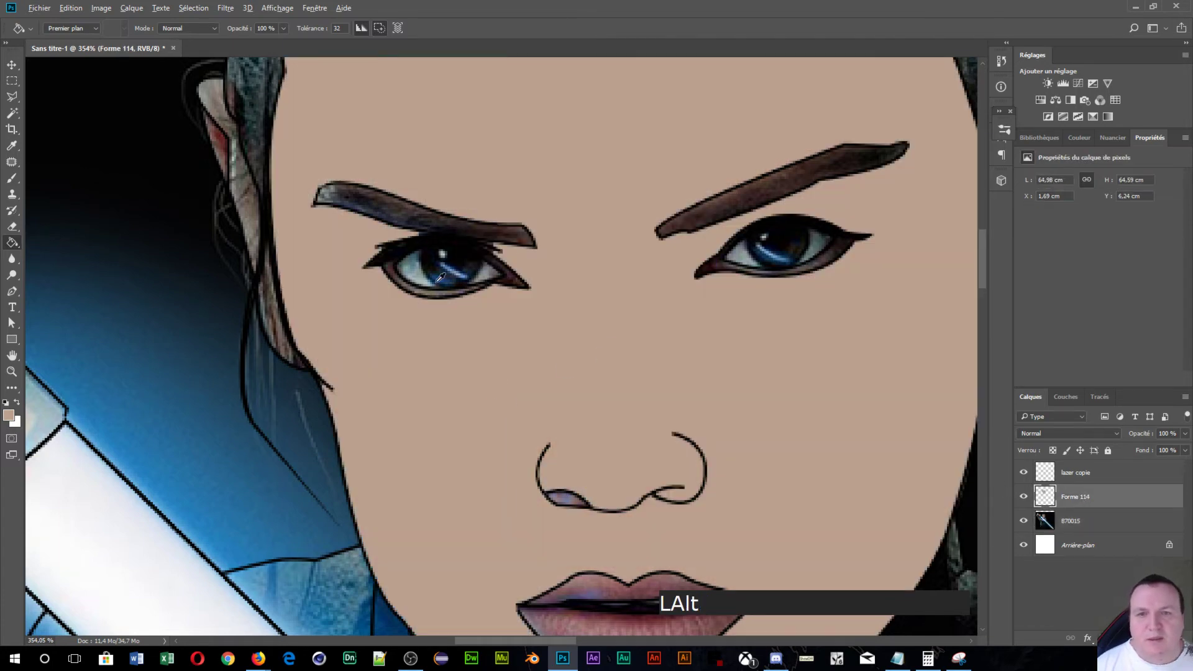
{"action": "left_click", "coordinate": [412, 266], "text": "alt"}
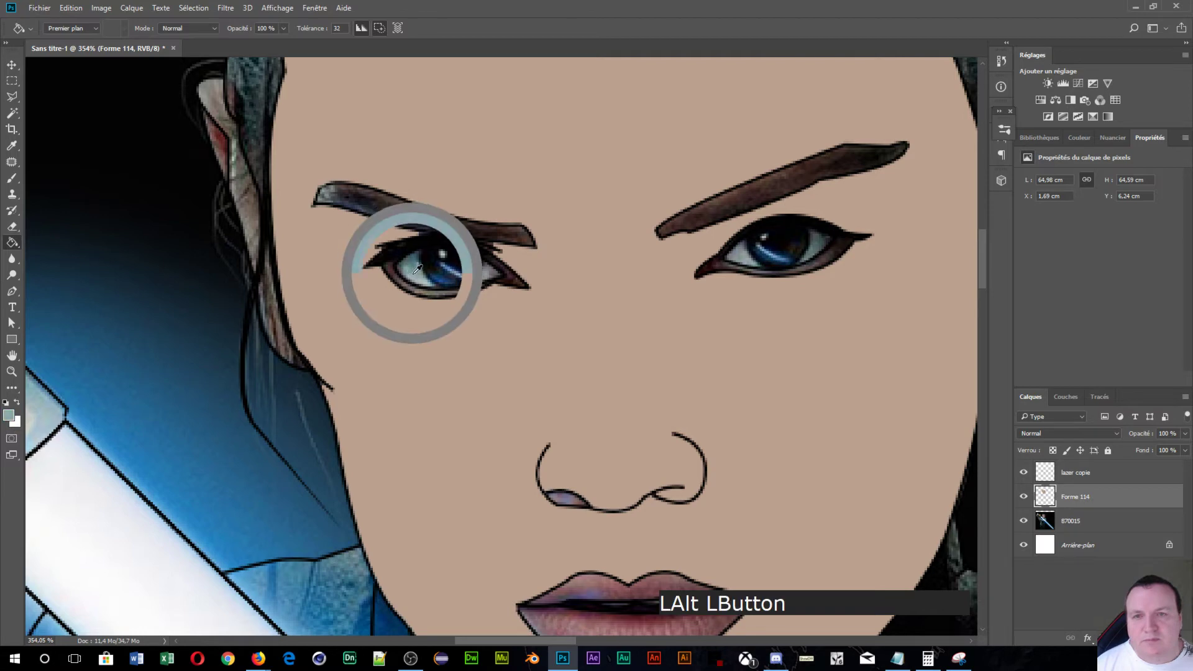
{"action": "left_click", "coordinate": [422, 273]}
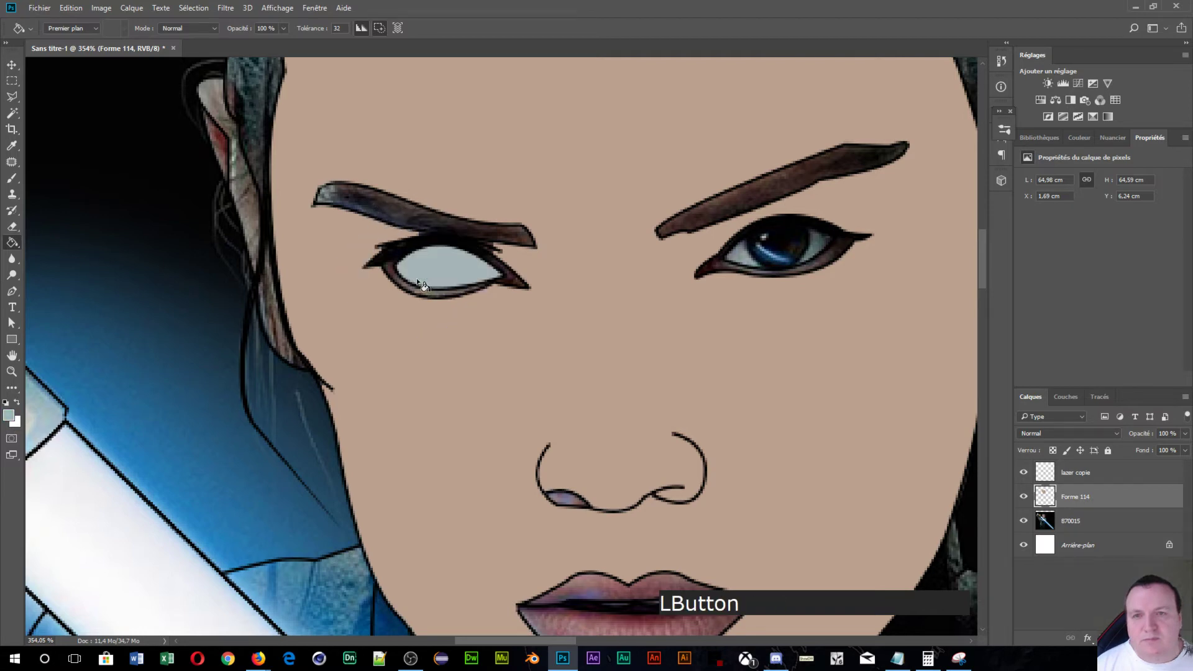
{"action": "left_click", "coordinate": [745, 258]}
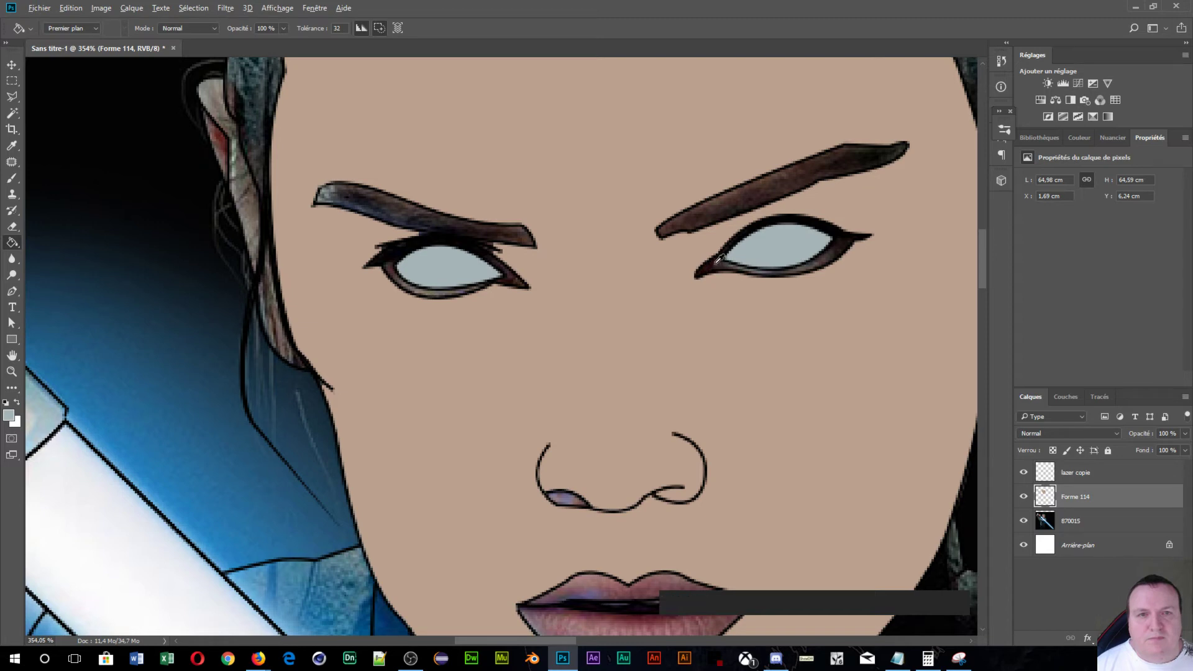
- Fill the inner corner and lower lid strip of the eye on the image's right side with colours sampled from the photo
{"action": "left_click", "coordinate": [719, 261], "text": "alt"}
{"action": "left_click", "coordinate": [721, 270]}
{"action": "key", "text": "alt"}
{"action": "left_click", "coordinate": [761, 269], "text": "alt"}
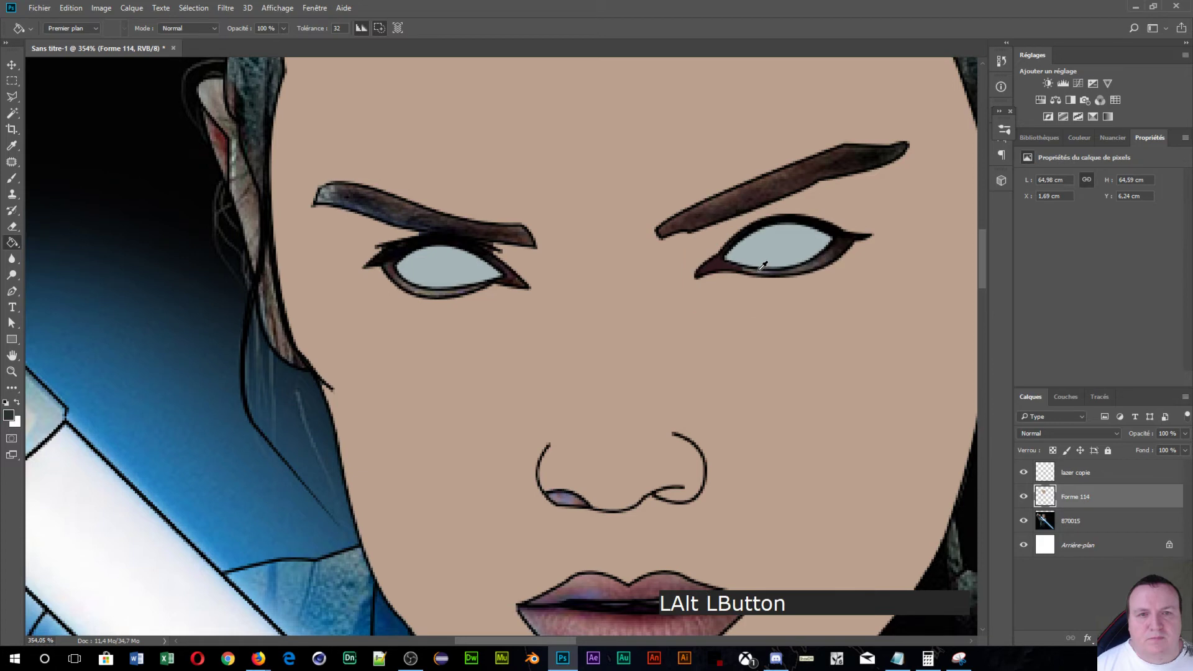
{"action": "left_click", "coordinate": [761, 270], "text": "alt"}
{"action": "left_click", "coordinate": [759, 274]}
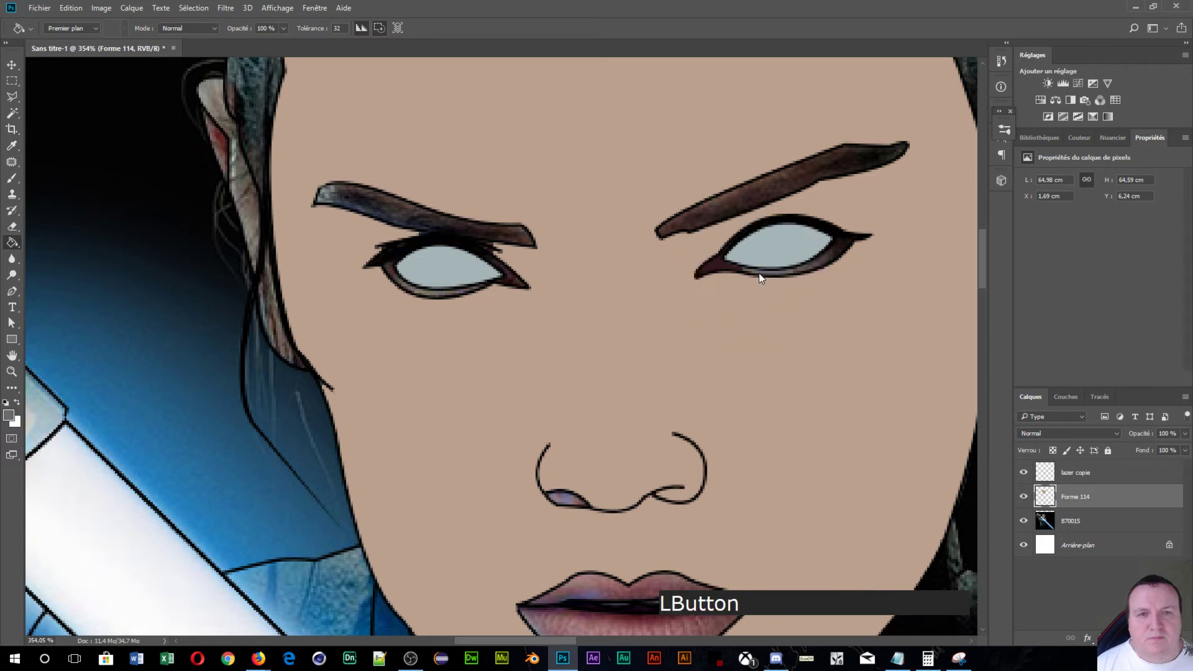
- Fill the outer corner and upper lid of the same eye with black sampled from its lash tip
{"action": "key", "text": "alt"}
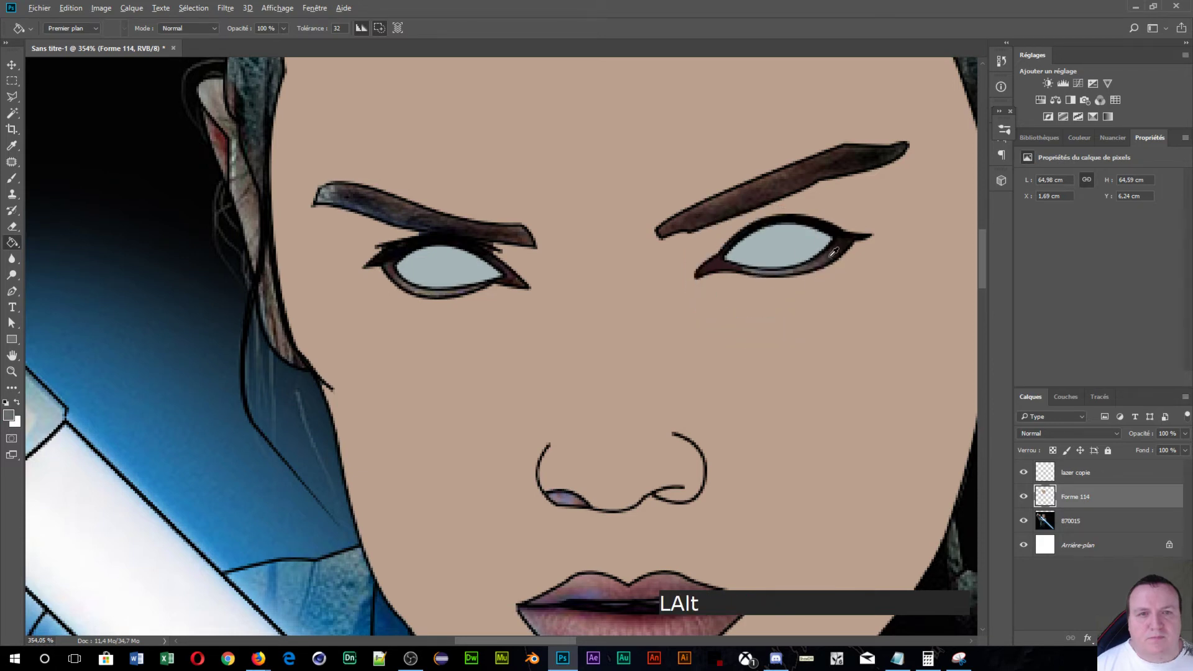
{"action": "left_click", "coordinate": [833, 253], "text": "alt"}
{"action": "left_click", "coordinate": [825, 256]}
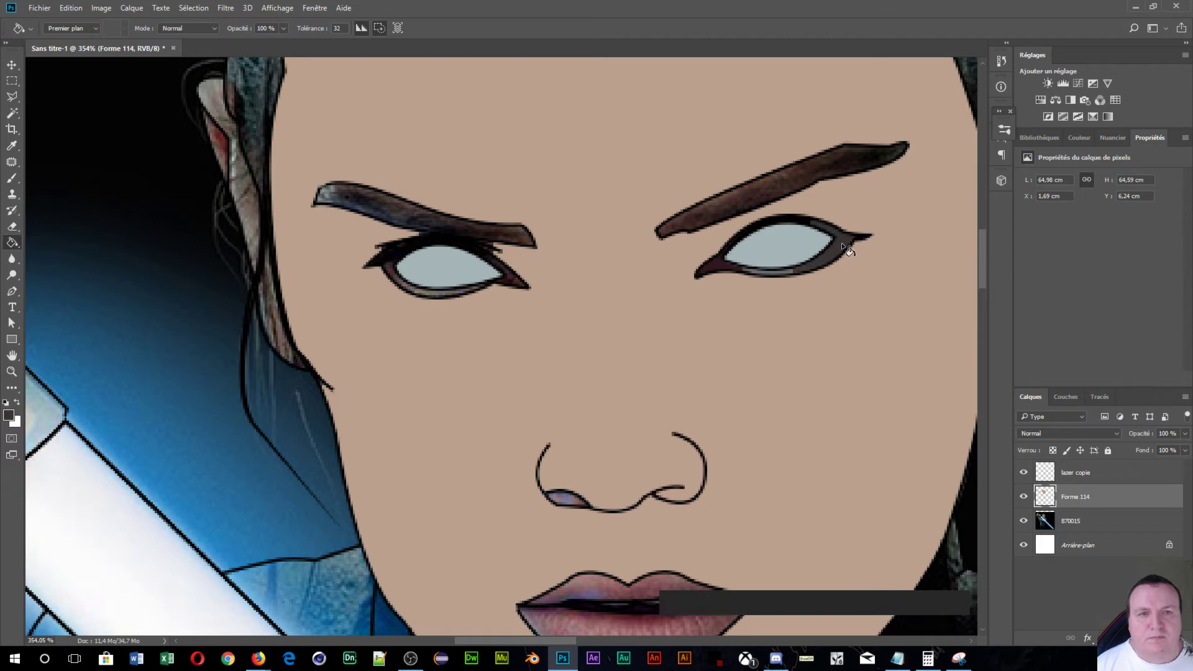
{"action": "left_click", "coordinate": [864, 233], "text": "alt"}
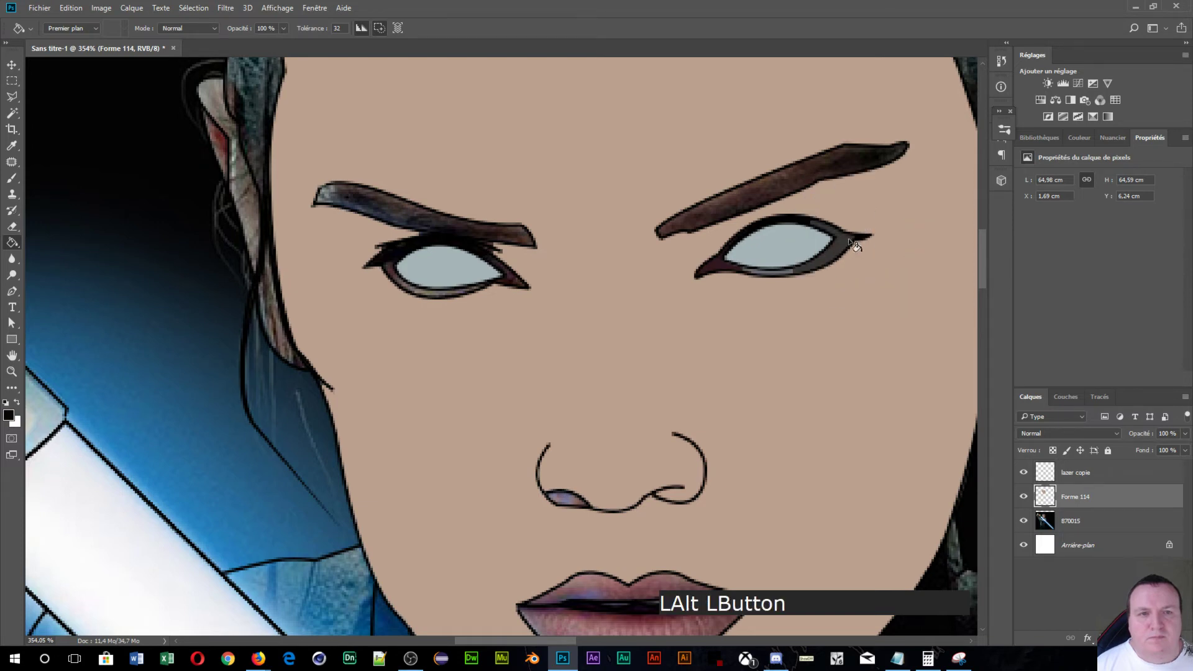
{"action": "left_click", "coordinate": [850, 247]}
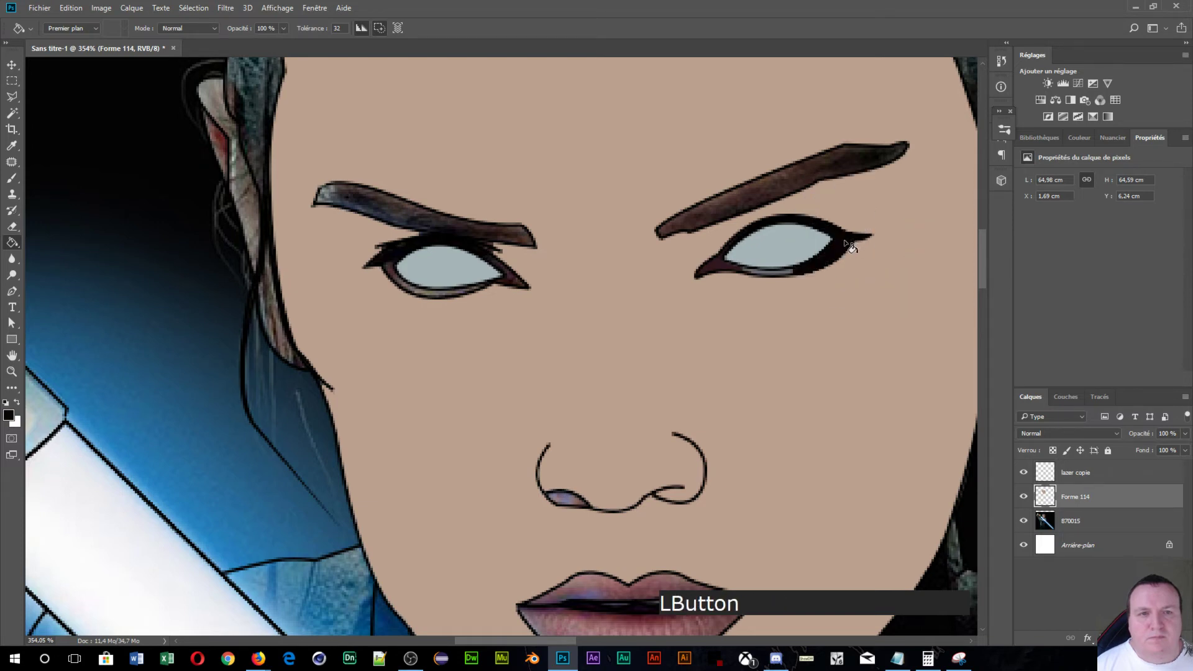
{"action": "left_click", "coordinate": [773, 222]}
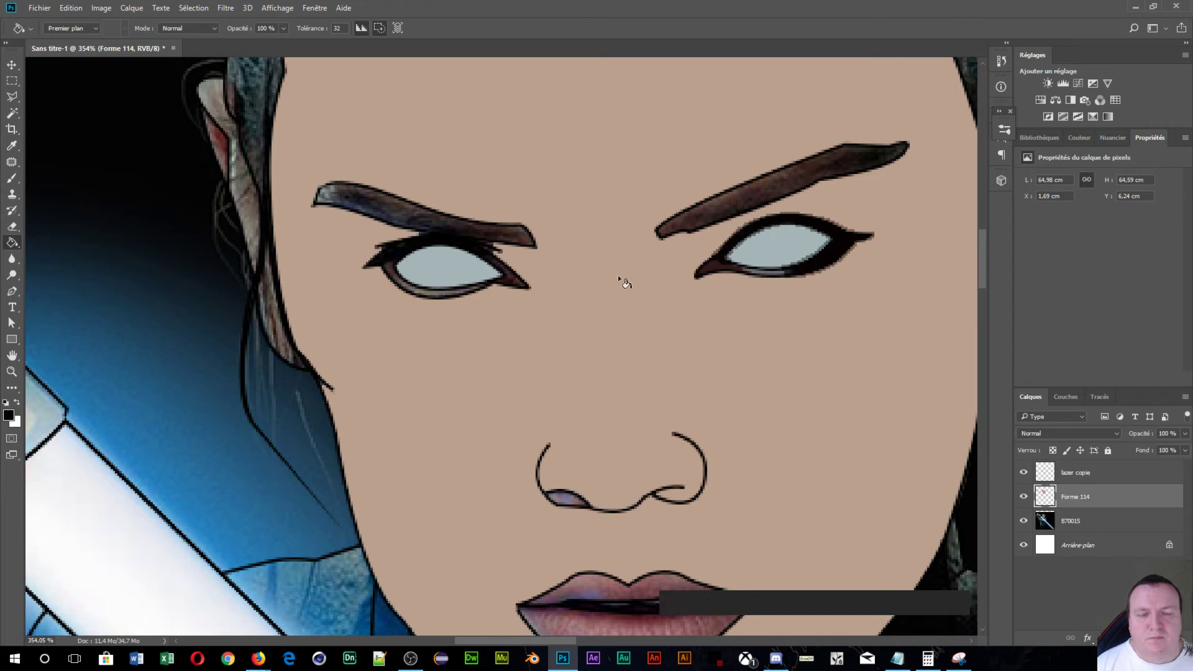
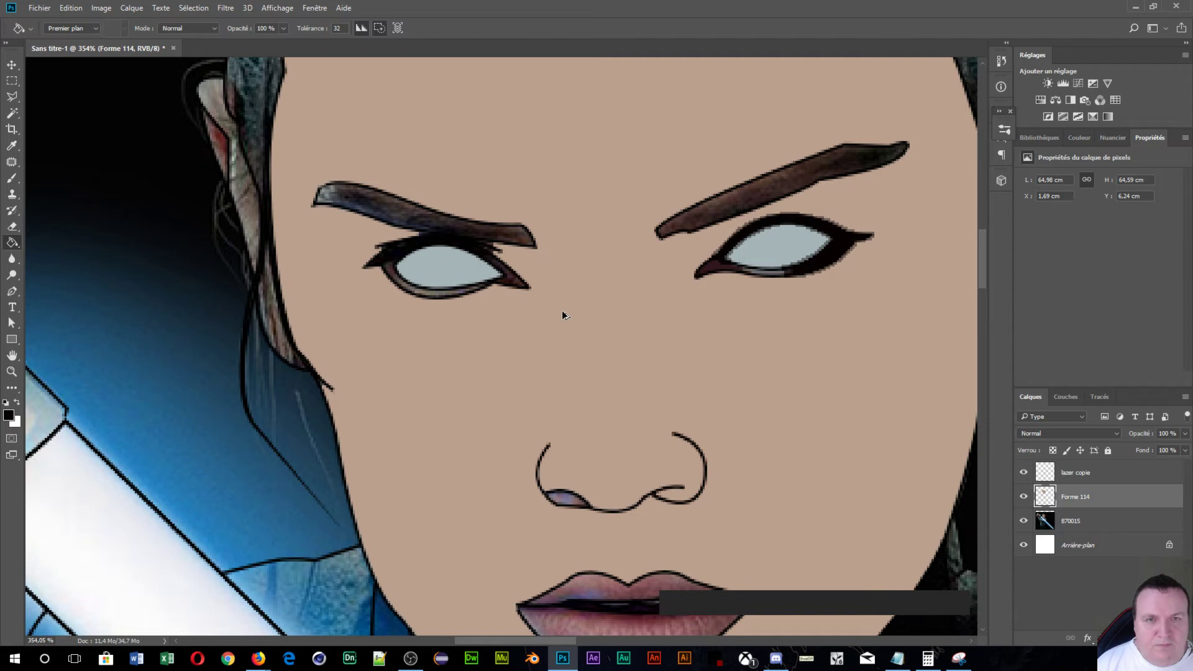
{"action": "key", "text": "ctrl+alt+z"}
- Fill the other eye's outer rim with black, and its inner corner and lower lid with dark red and olive grey sampled from the photo
{"action": "scroll", "coordinate": [472, 239], "scroll_direction": "up", "scroll_amount": 1}
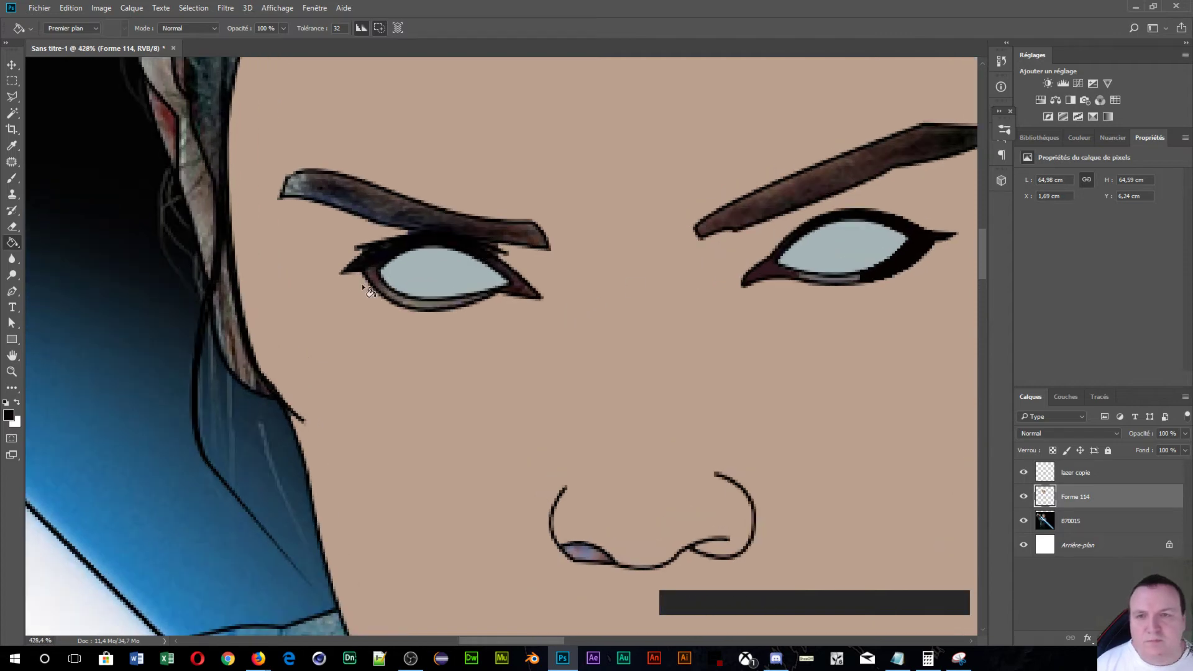
{"action": "left_click", "coordinate": [367, 264]}
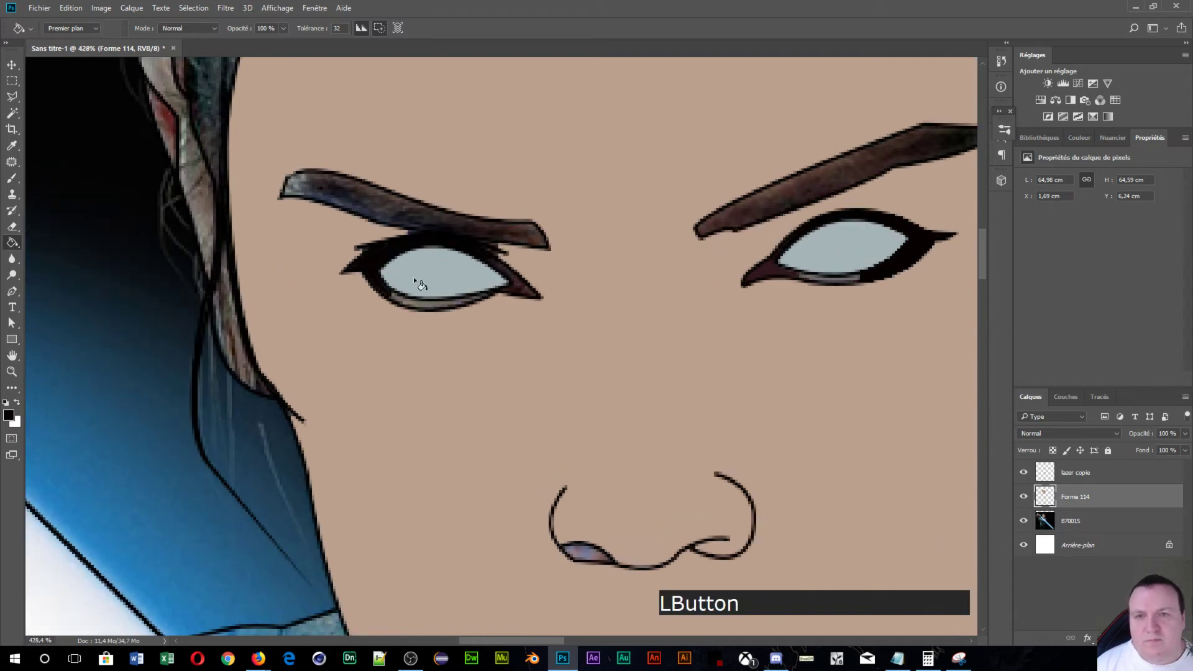
{"action": "left_click", "coordinate": [525, 291], "text": "alt"}
{"action": "left_click", "coordinate": [525, 291]}
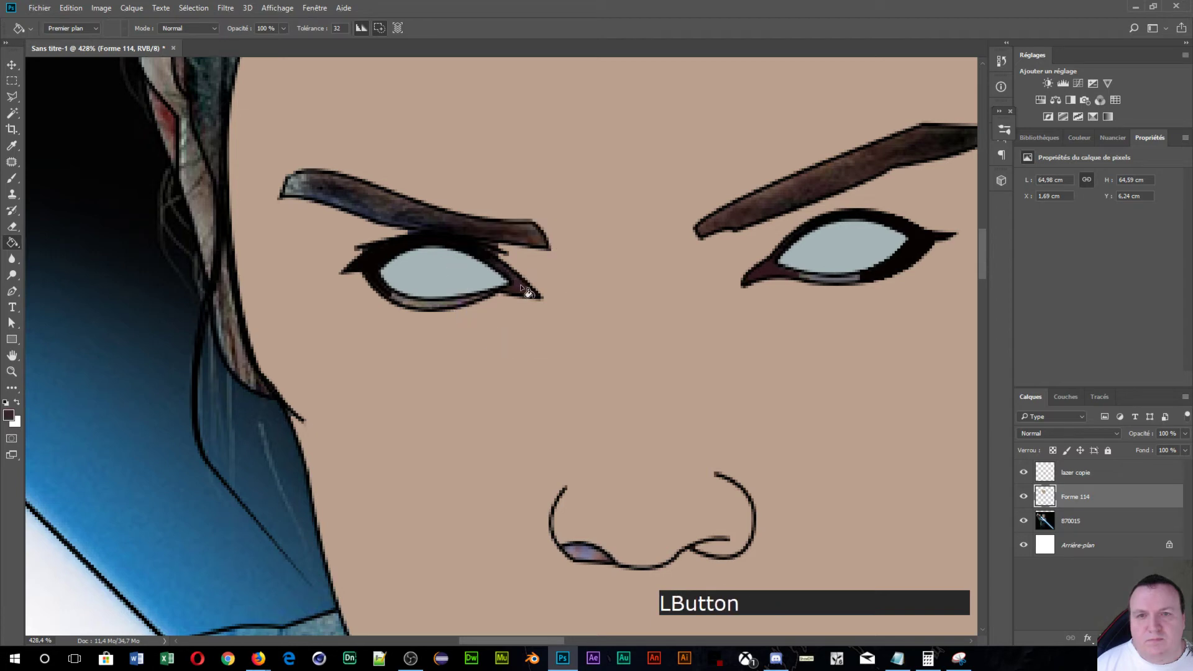
{"action": "left_click", "coordinate": [426, 300], "text": "alt"}
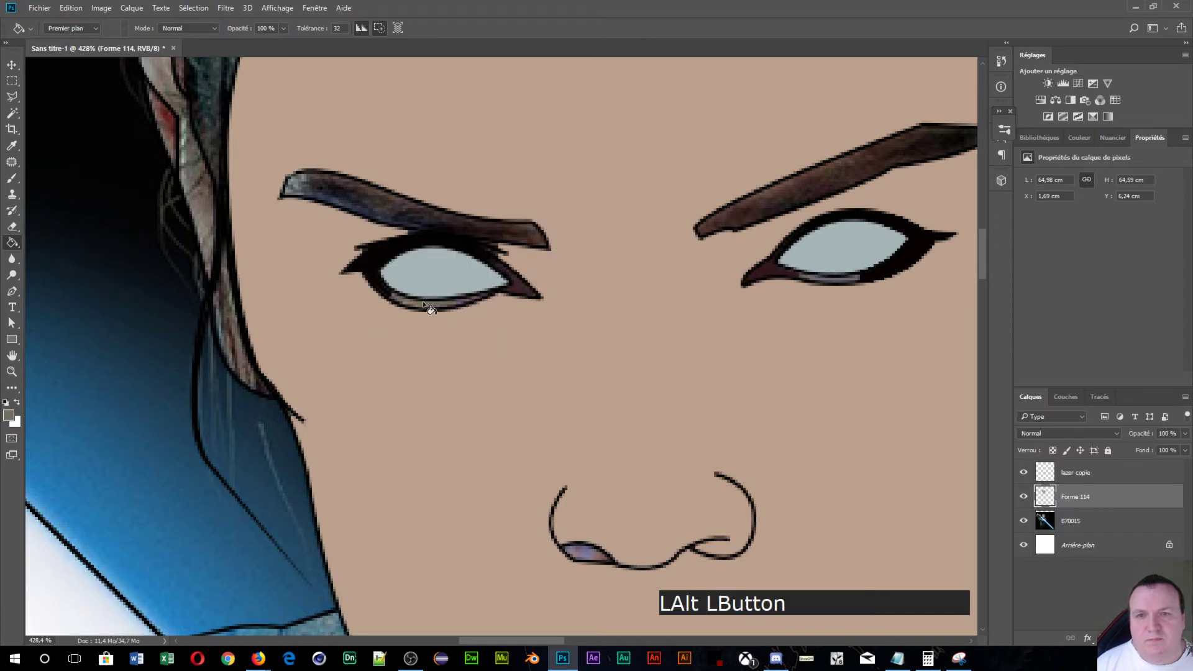
{"action": "left_click", "coordinate": [428, 307]}
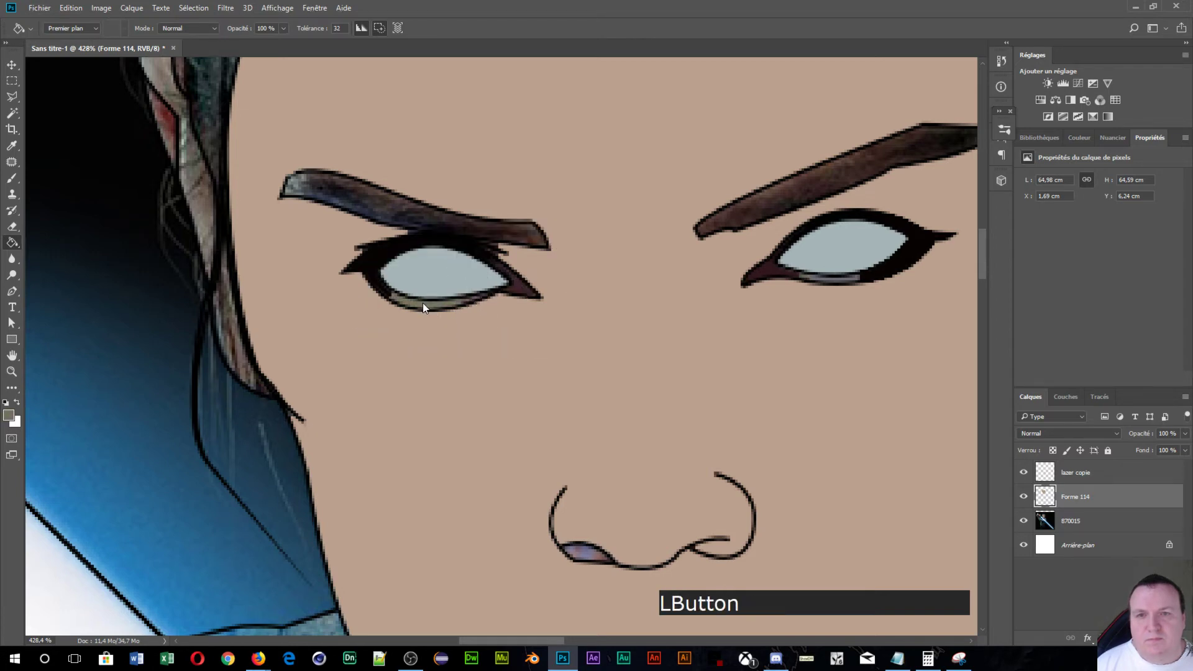
- Fill both eyebrows with the dark brown sampled from the eyebrow on the image's right side
{"action": "left_click", "coordinate": [406, 208], "text": "alt"}
{"action": "left_click", "coordinate": [407, 206]}
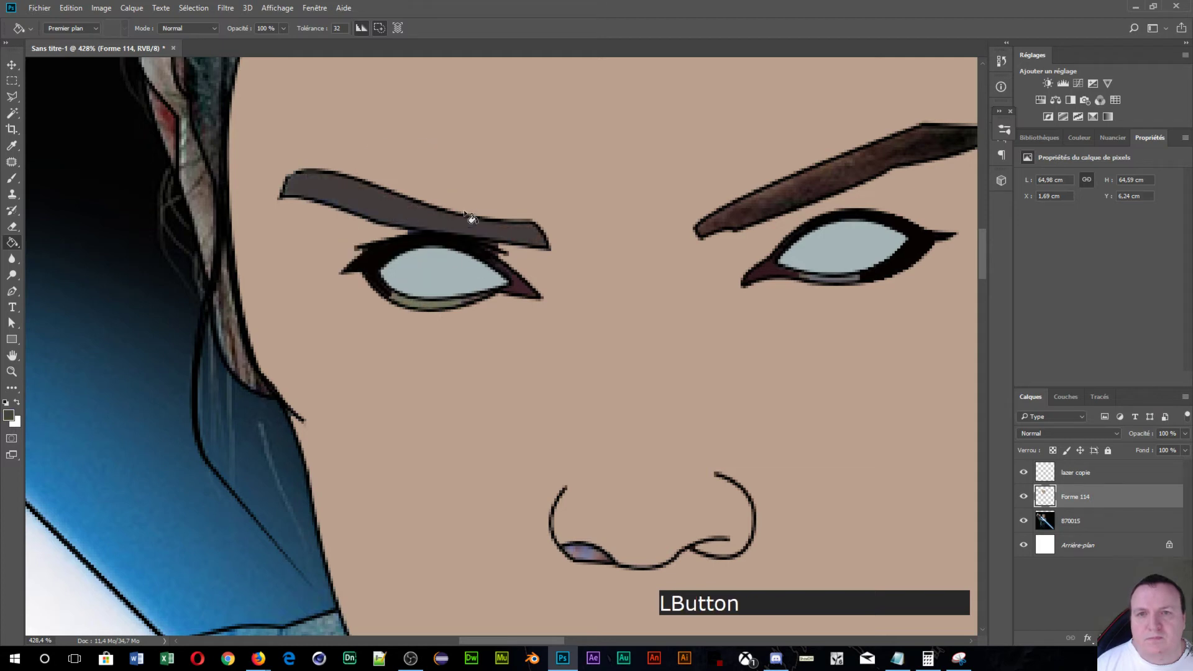
{"action": "left_click", "coordinate": [842, 163], "text": "alt"}
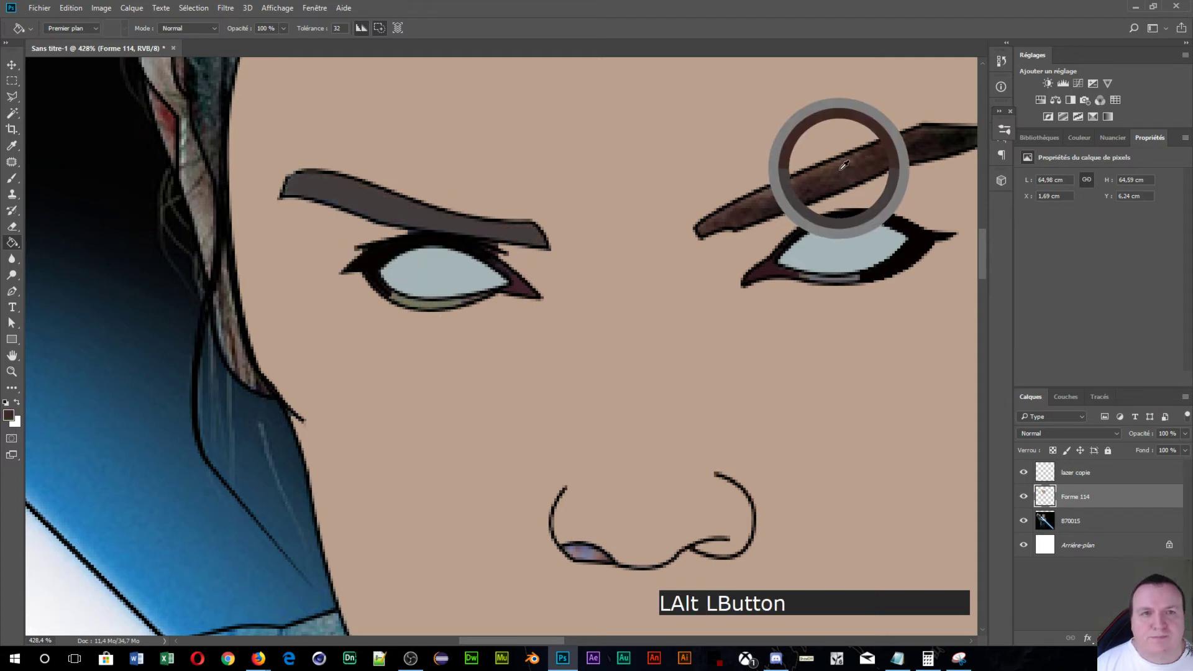
{"action": "left_click_drag", "start_coordinate": [842, 163], "coordinate": [880, 146]}
{"action": "left_click", "coordinate": [880, 146]}
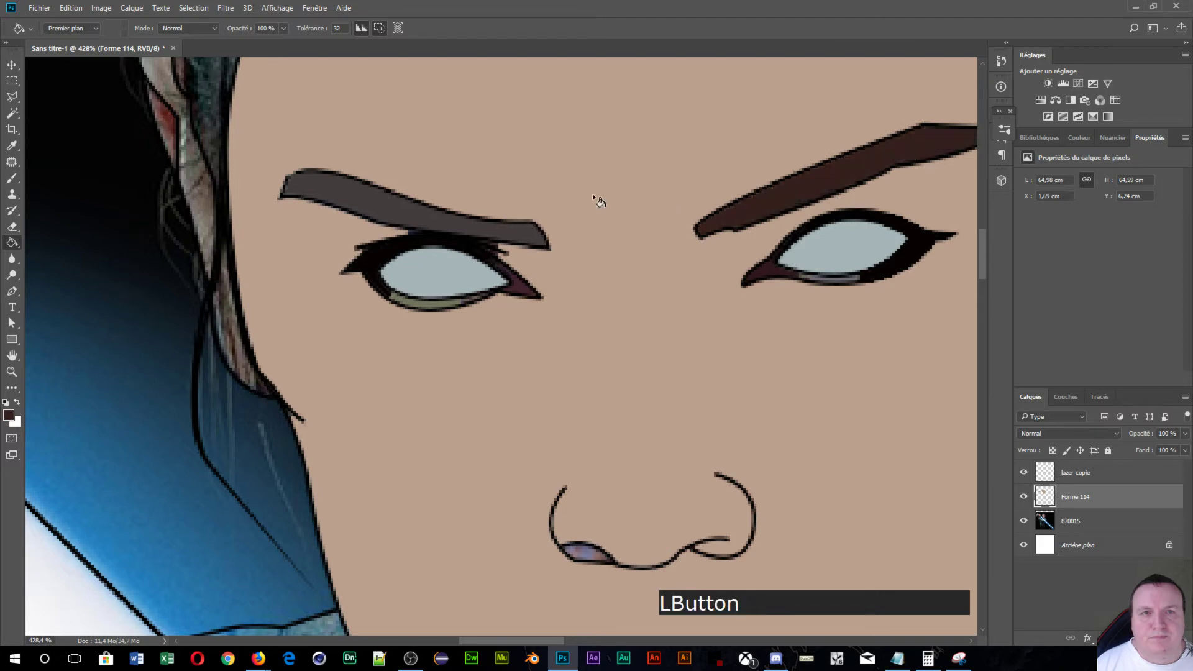
{"action": "left_click", "coordinate": [408, 206]}
- Fill the small enclosed nostril shape with a muted mauve sampled from the photo inside it
{"action": "scroll", "coordinate": [168, 198], "scroll_direction": "down", "scroll_amount": 2}
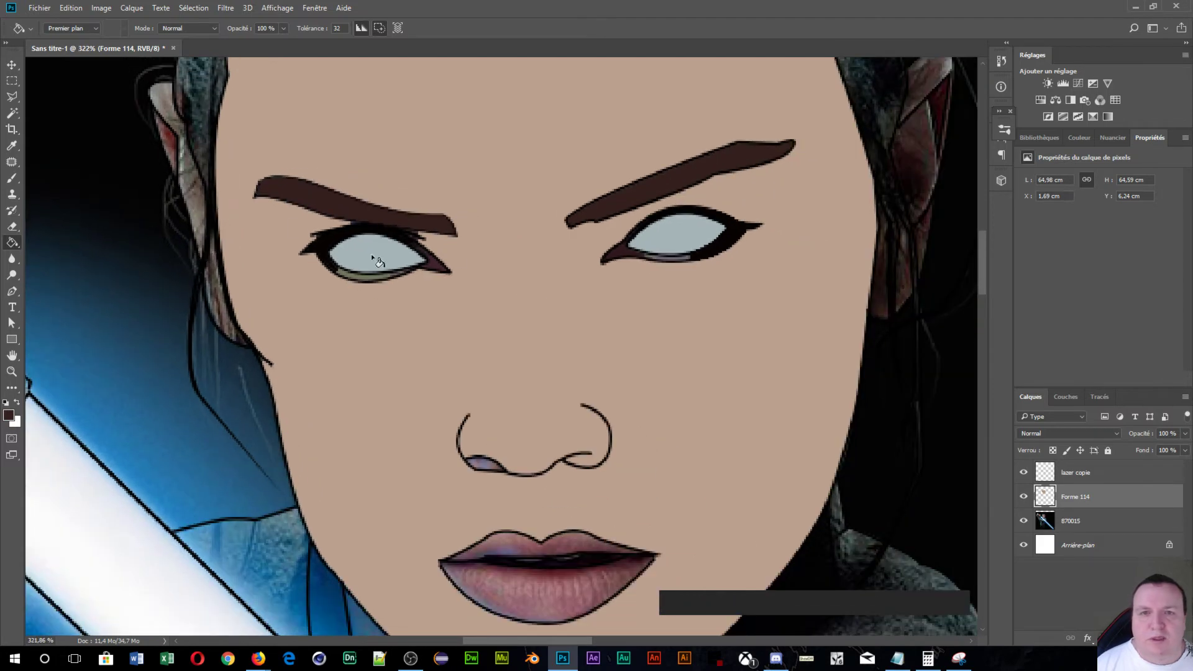
{"action": "scroll", "coordinate": [502, 426], "scroll_direction": "up", "scroll_amount": 2}
{"action": "key", "text": "alt"}
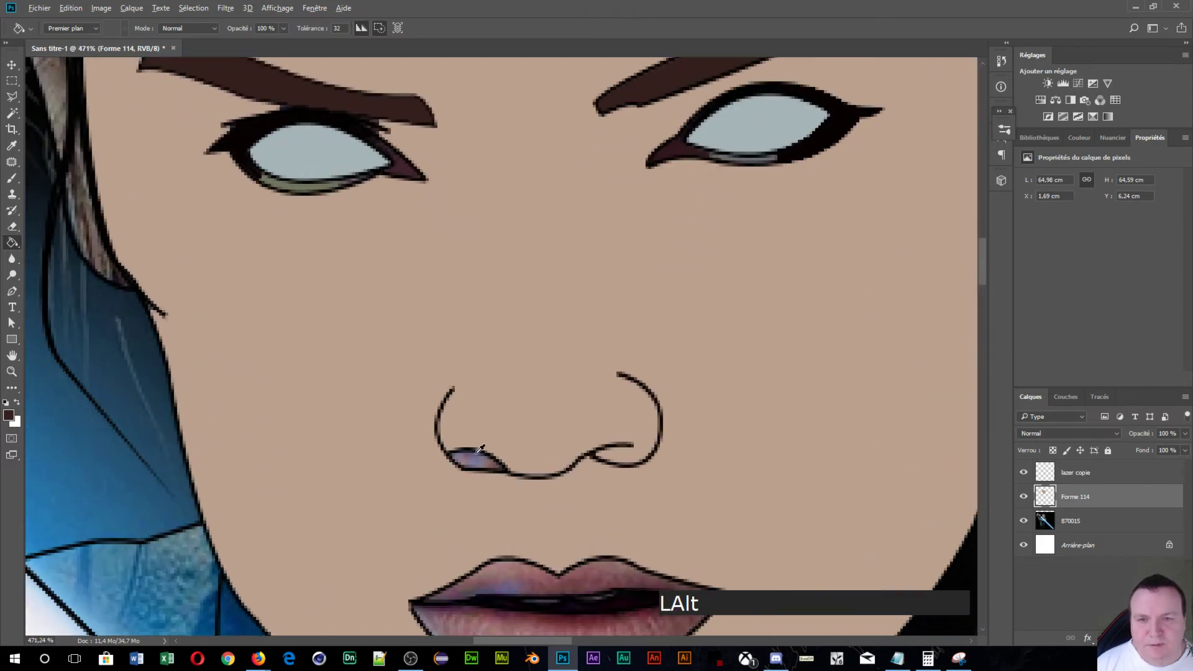
{"action": "left_click", "coordinate": [477, 459], "text": "alt"}
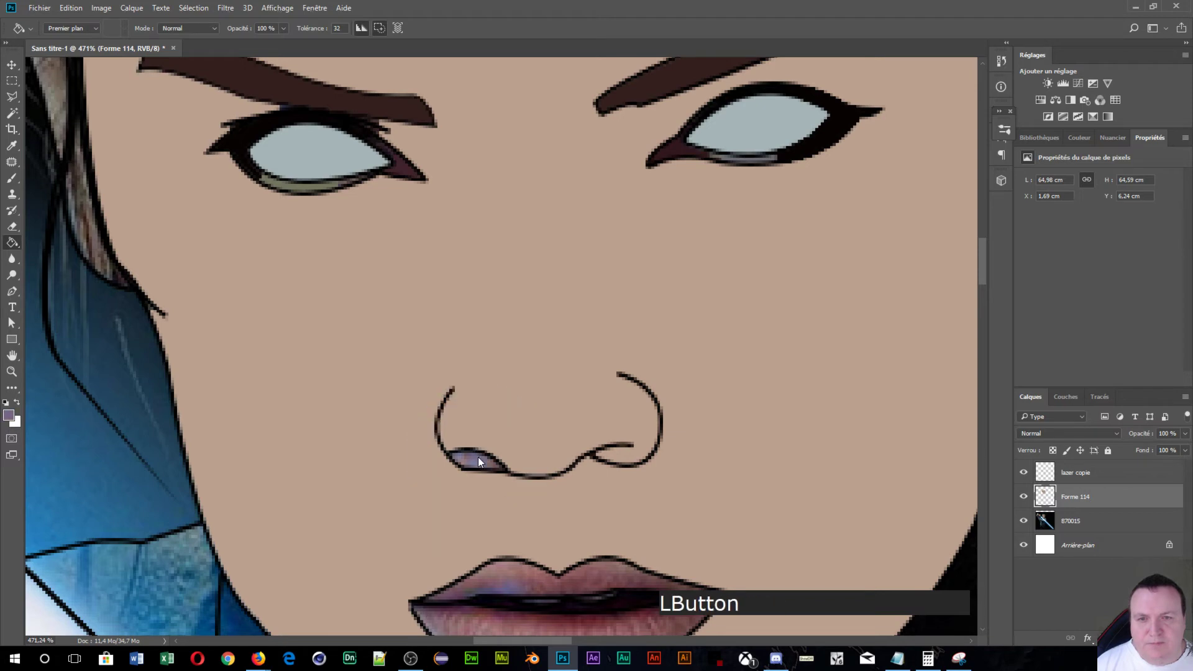
{"action": "scroll", "coordinate": [553, 539], "scroll_direction": "down", "scroll_amount": 2}
{"action": "left_click_drag", "start_coordinate": [561, 442], "coordinate": [549, 208]}
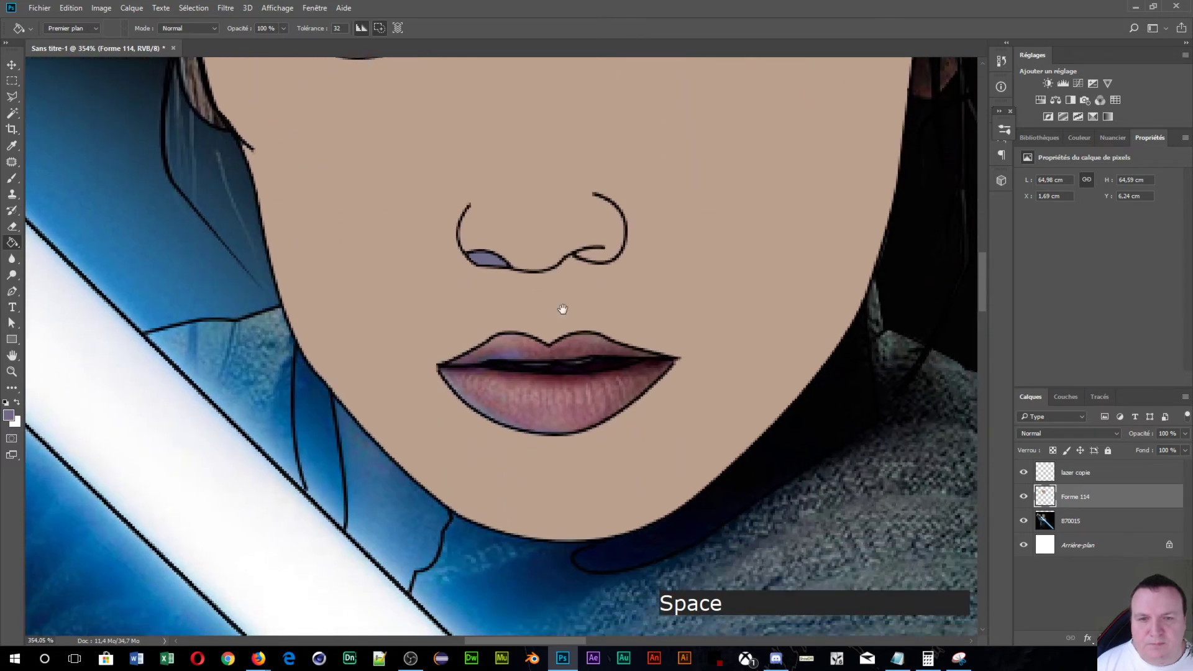
- Fill the upper lip with dusky red and the lower lip with mauve pink, each sampled from the photo inside it
{"action": "key", "text": "alt"}
{"action": "left_click", "coordinate": [607, 341], "text": "alt"}
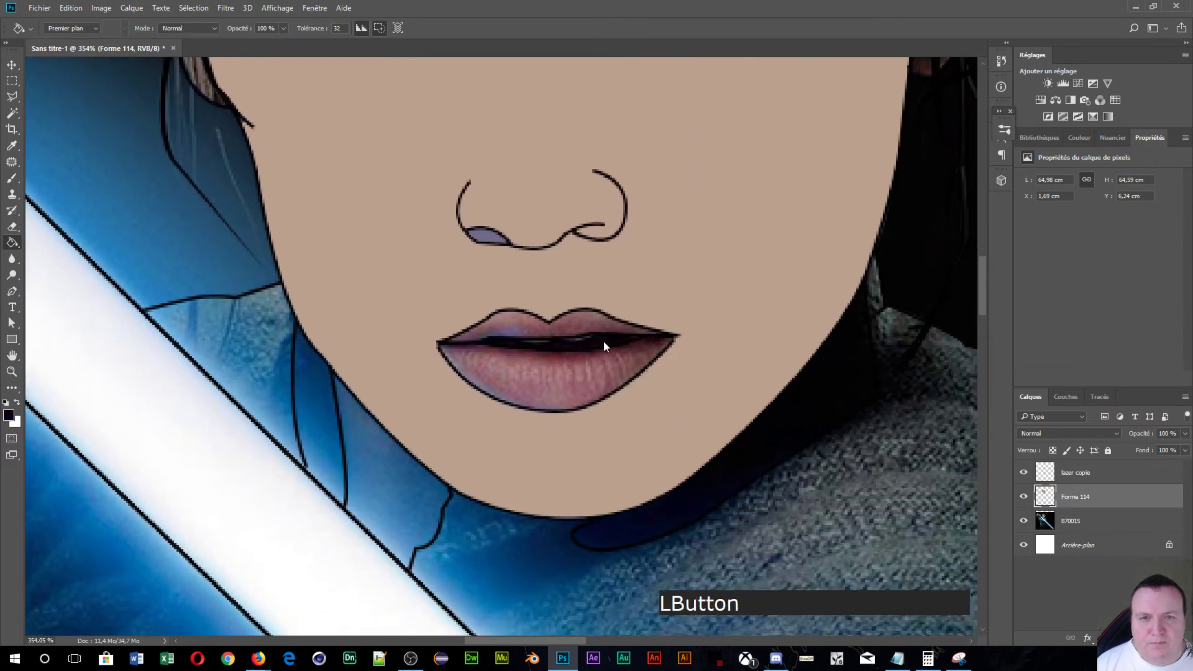
{"action": "left_click", "coordinate": [570, 318], "text": "alt"}
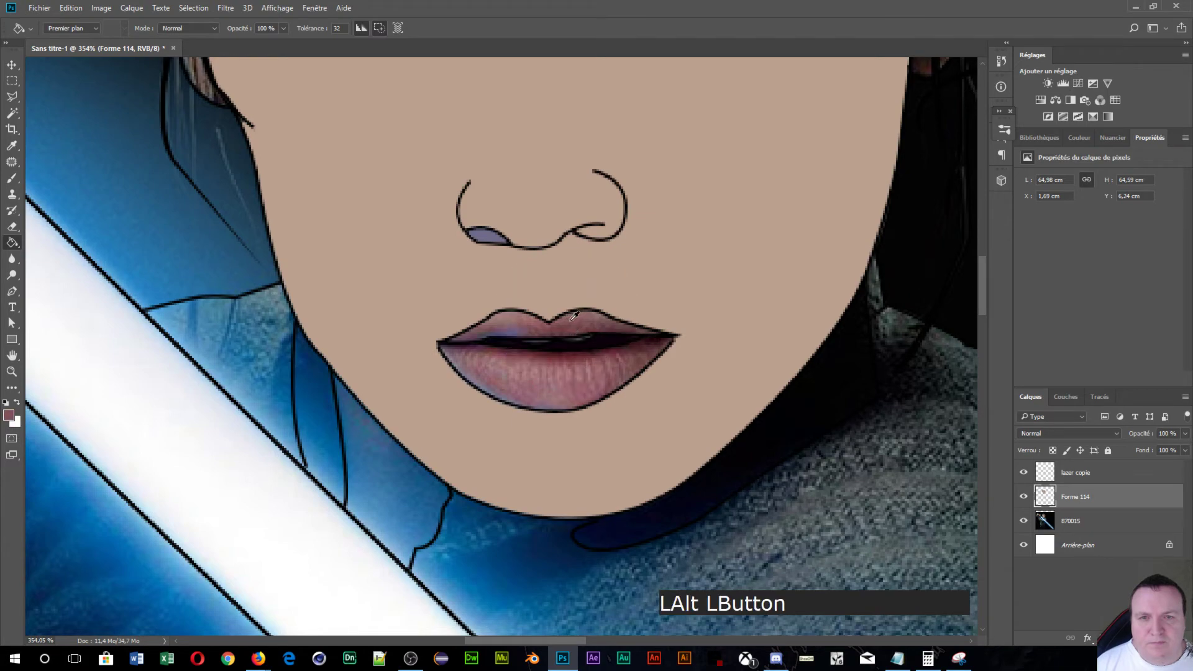
{"action": "left_click", "coordinate": [569, 321]}
{"action": "left_click", "coordinate": [555, 372], "text": "alt"}
{"action": "left_click", "coordinate": [557, 371]}
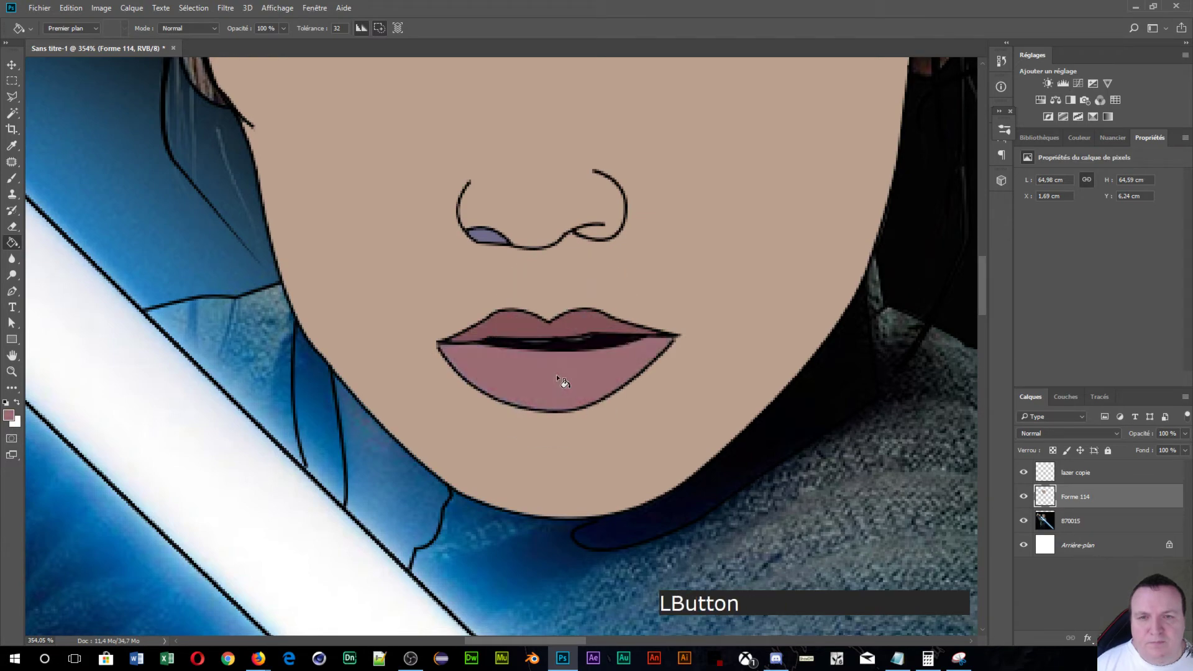
- Fill the ear on the image's left side with grey for the rim, dark red inside and brown for the lobe, sampled from the photo
{"action": "scroll", "coordinate": [564, 371], "scroll_direction": "up", "scroll_amount": 5}
{"action": "scroll", "coordinate": [557, 364], "scroll_direction": "down", "scroll_amount": 5}
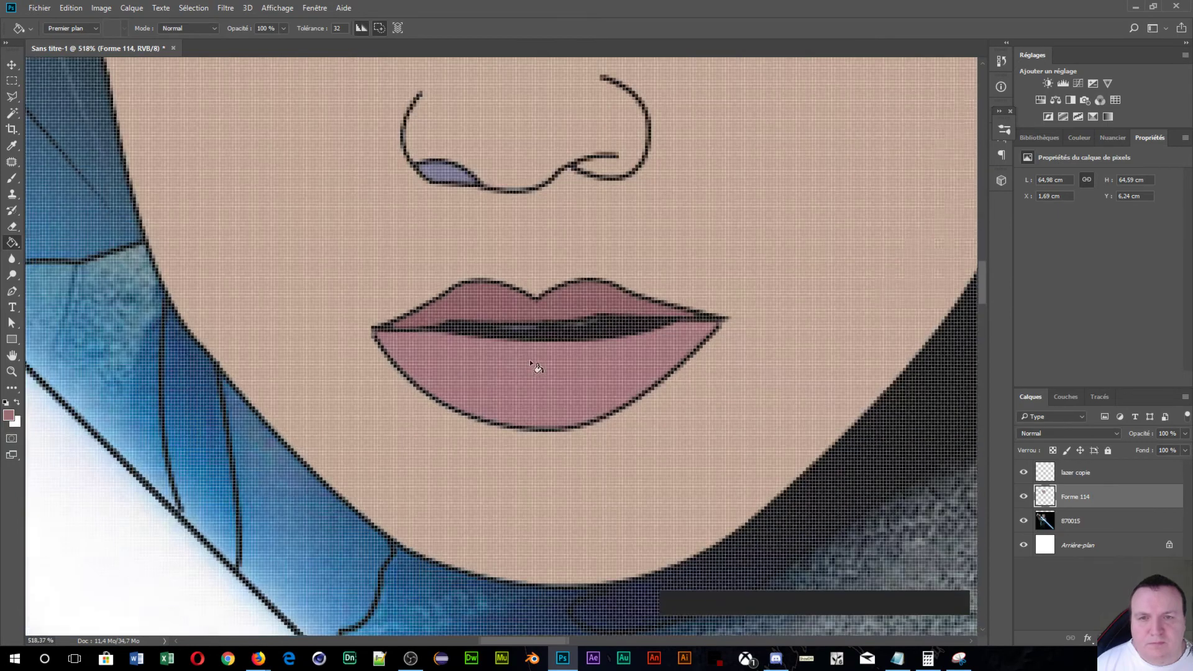
{"action": "key", "text": "alt"}
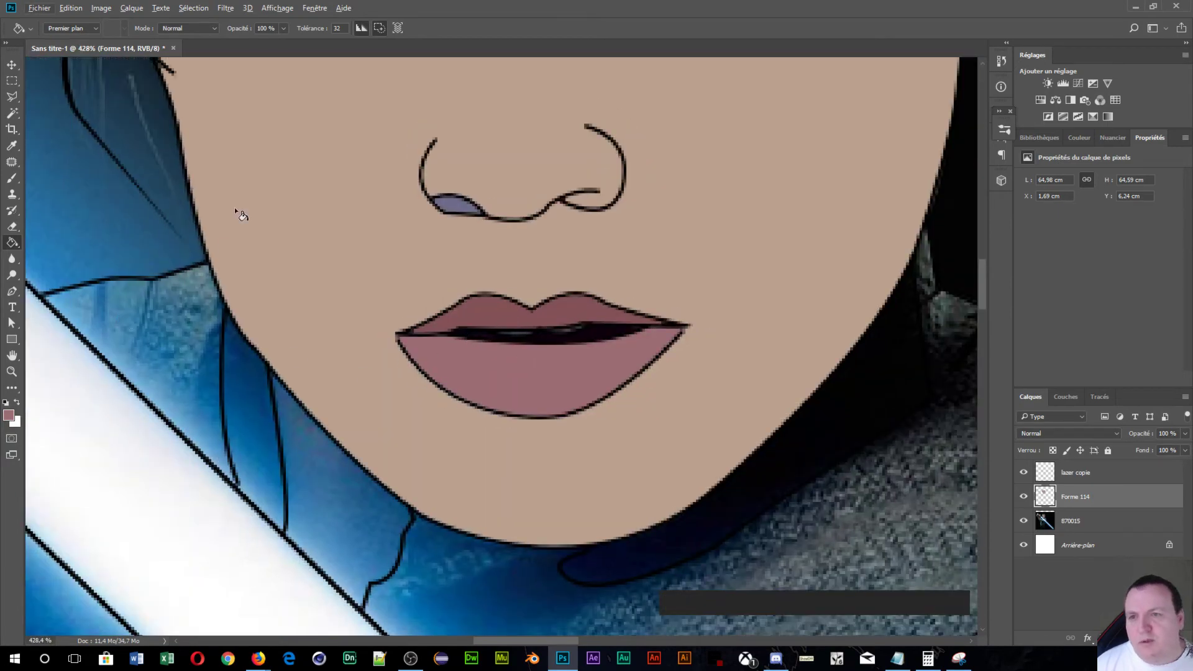
{"action": "scroll", "coordinate": [268, 186], "scroll_direction": "down", "scroll_amount": 5}
{"action": "left_click_drag", "start_coordinate": [423, 222], "coordinate": [588, 468]}
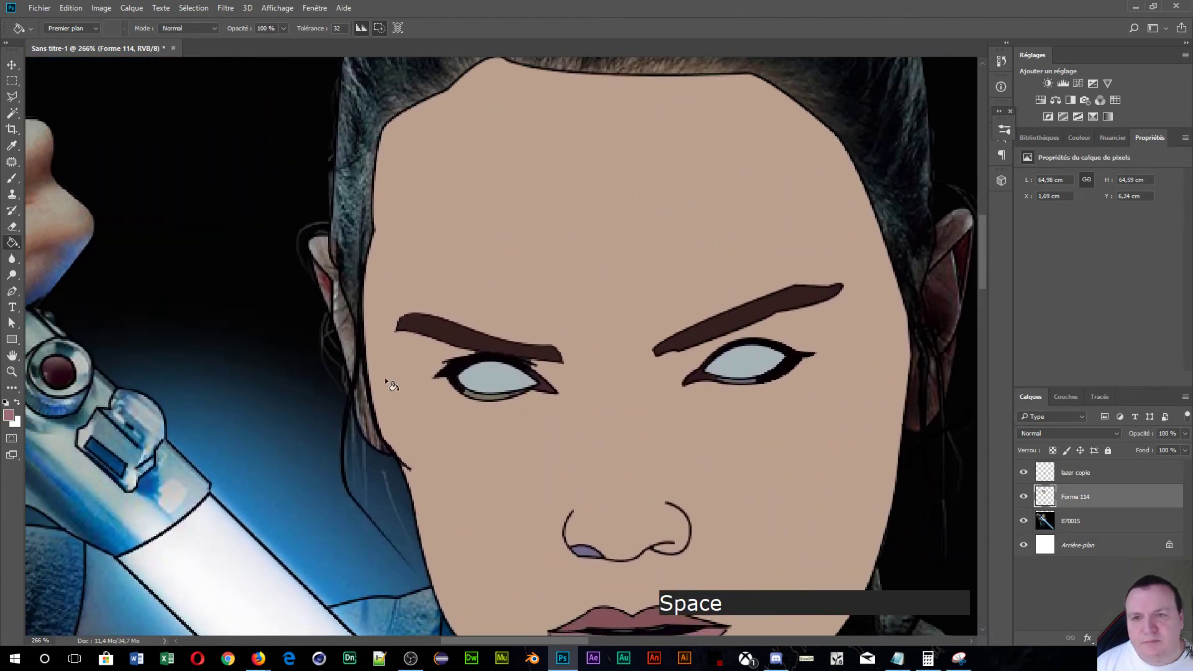
{"action": "scroll", "coordinate": [385, 378], "scroll_direction": "up", "scroll_amount": 3}
{"action": "left_click", "coordinate": [303, 198], "text": "alt"}
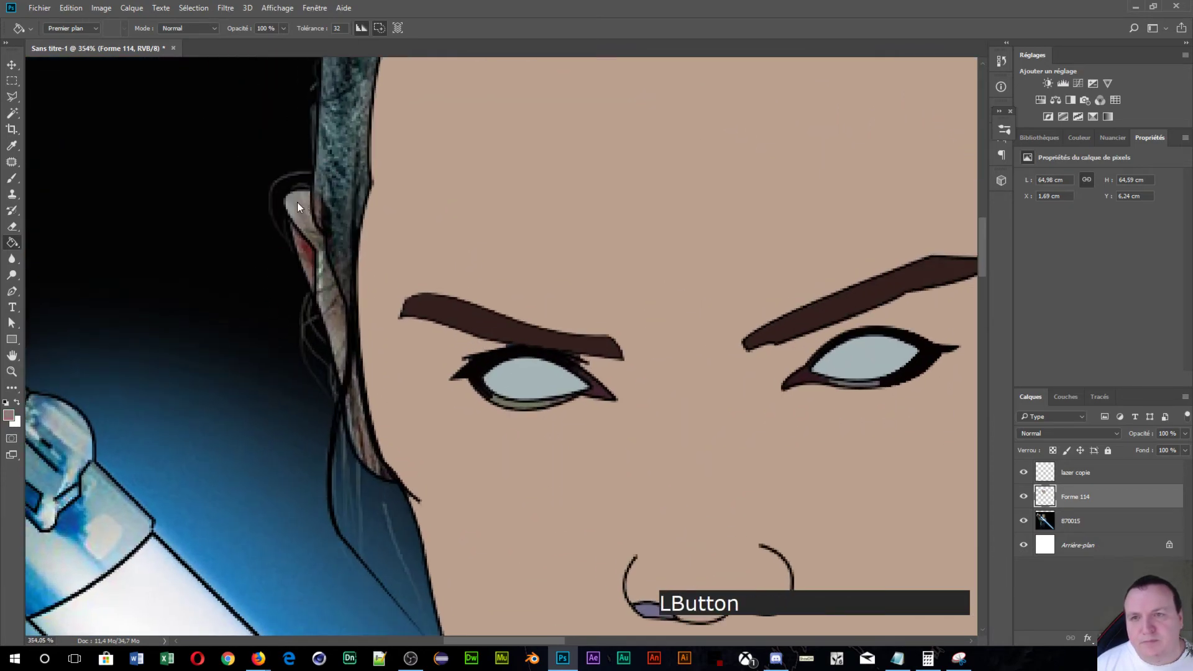
{"action": "left_click", "coordinate": [298, 202]}
{"action": "left_click", "coordinate": [311, 257], "text": "alt"}
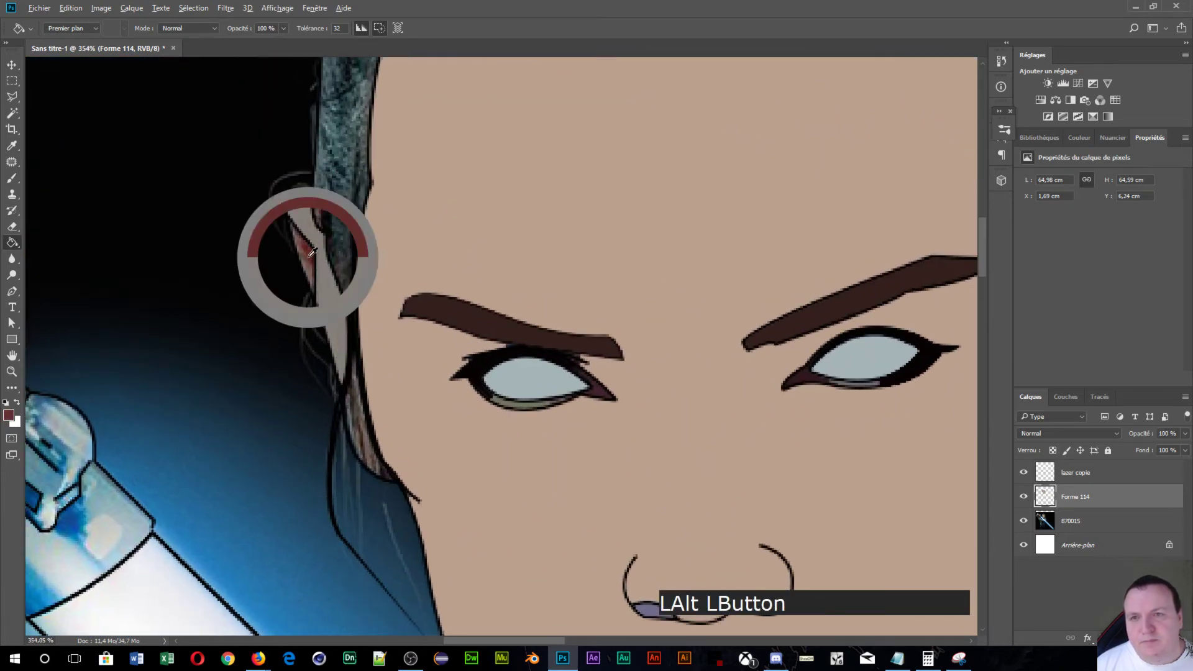
{"action": "left_click", "coordinate": [310, 261]}
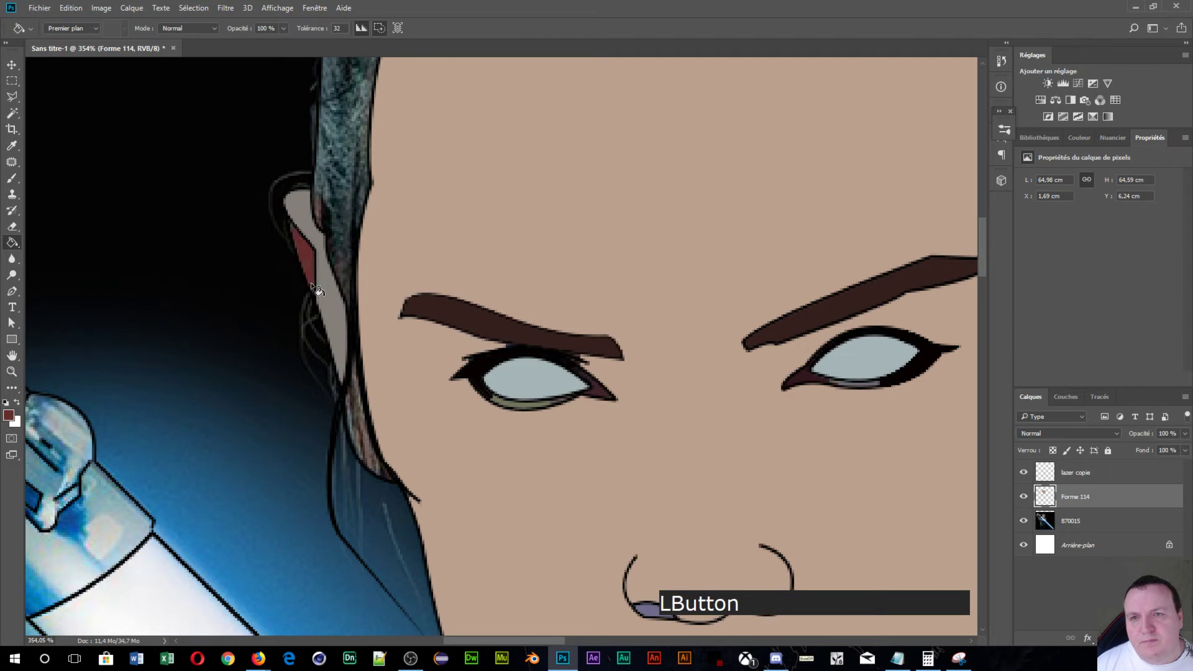
{"action": "left_click", "coordinate": [373, 454], "text": "alt"}
{"action": "left_click", "coordinate": [369, 458]}
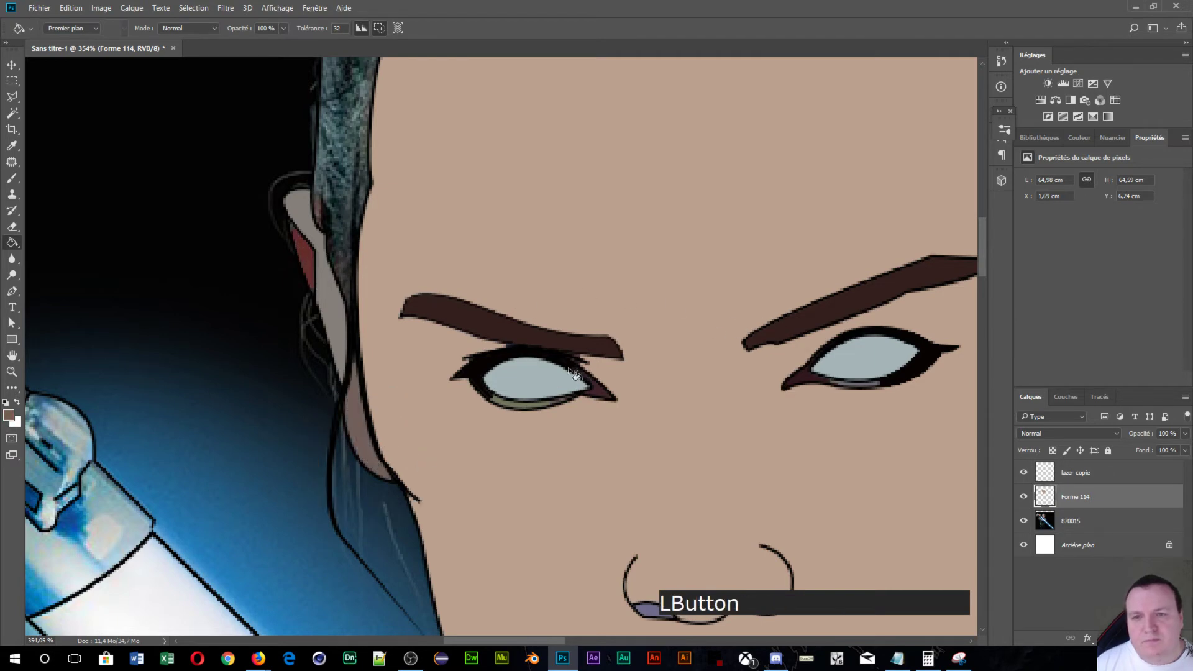
- Fill the upper rim, narrow inner fold and hollow of the ear on the image's right side with browns and dark red sampled from the photo
{"action": "key", "text": "space"}
{"action": "left_click_drag", "start_coordinate": [903, 346], "coordinate": [208, 389]}
{"action": "left_click_drag", "start_coordinate": [363, 377], "coordinate": [965, 403]}
{"action": "left_click", "coordinate": [601, 266]}
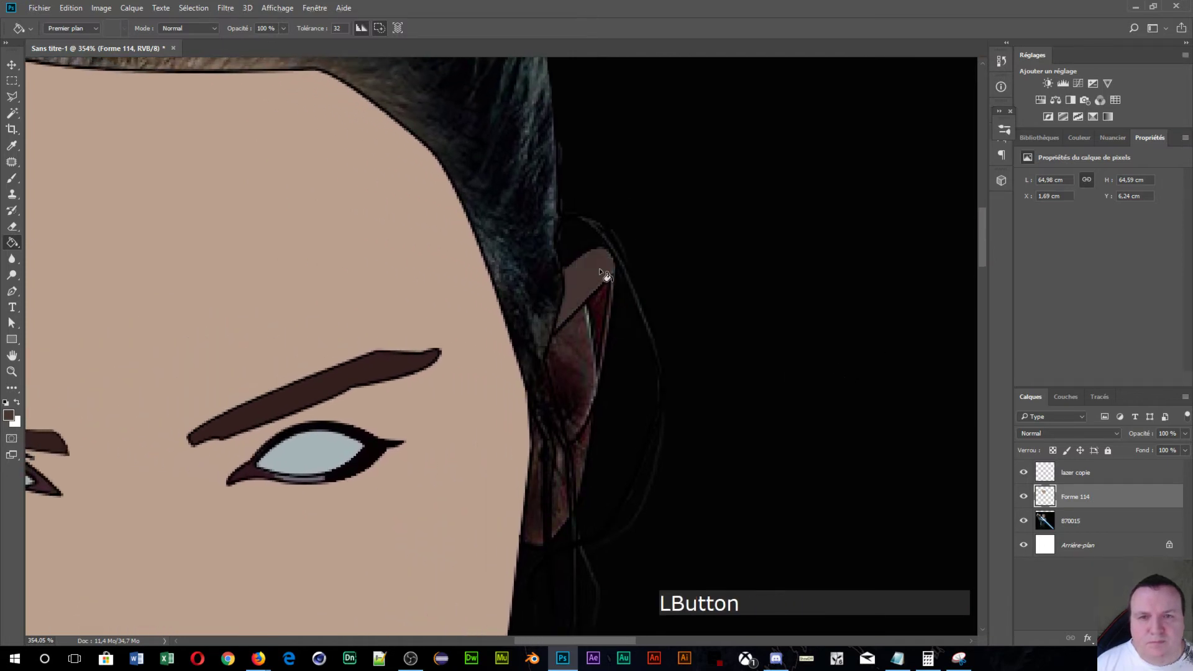
{"action": "left_click", "coordinate": [603, 303], "text": "alt"}
{"action": "left_click", "coordinate": [586, 345], "text": "alt"}
{"action": "left_click", "coordinate": [586, 347]}
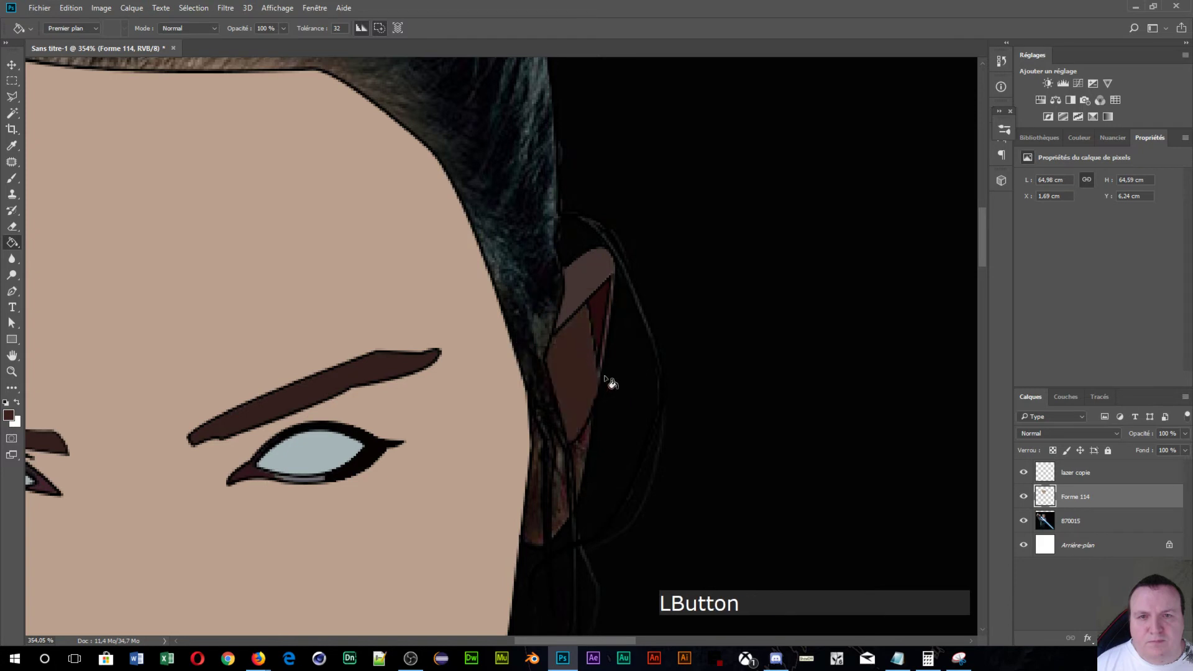
- Fill the lower edge and both lobe sections of the same ear with dark reddish and brown tones sampled from the photo
{"action": "left_click", "coordinate": [587, 442], "text": "alt"}
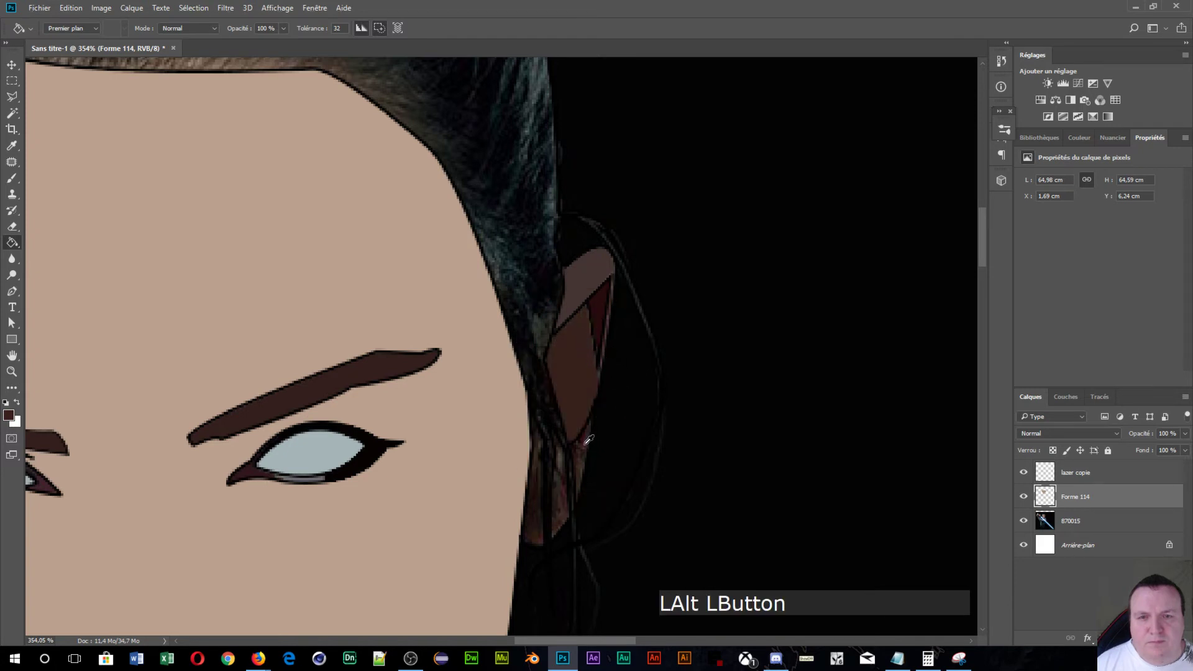
{"action": "left_click", "coordinate": [580, 479]}
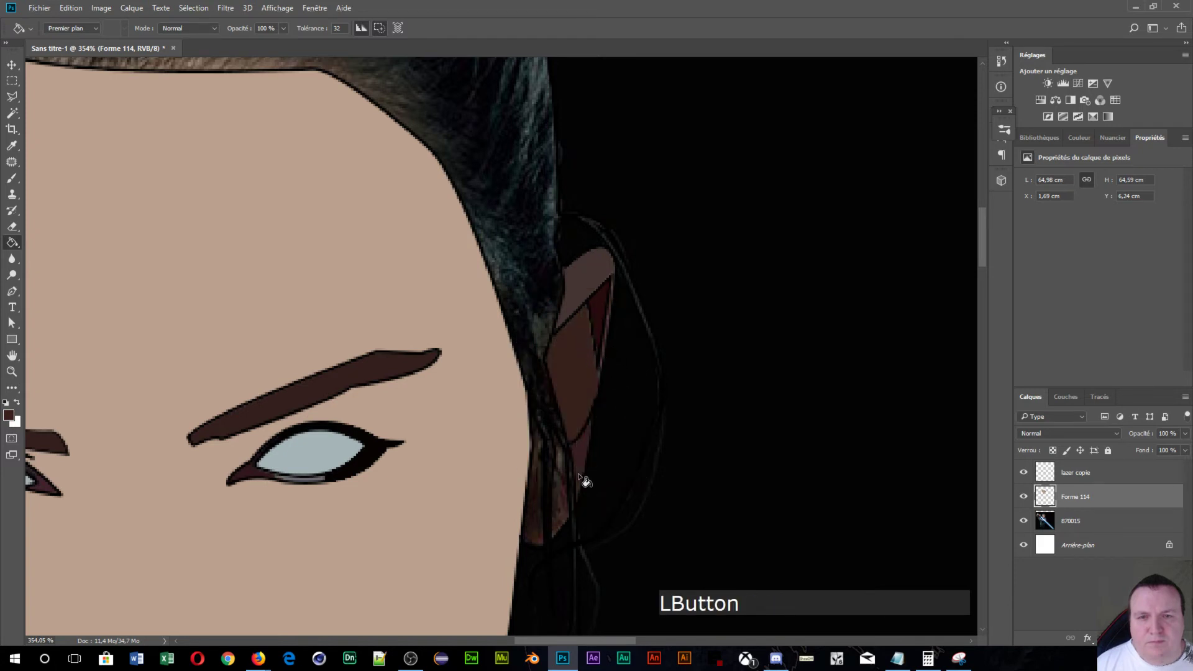
{"action": "left_click", "coordinate": [566, 503], "text": "alt"}
{"action": "left_click", "coordinate": [558, 516]}
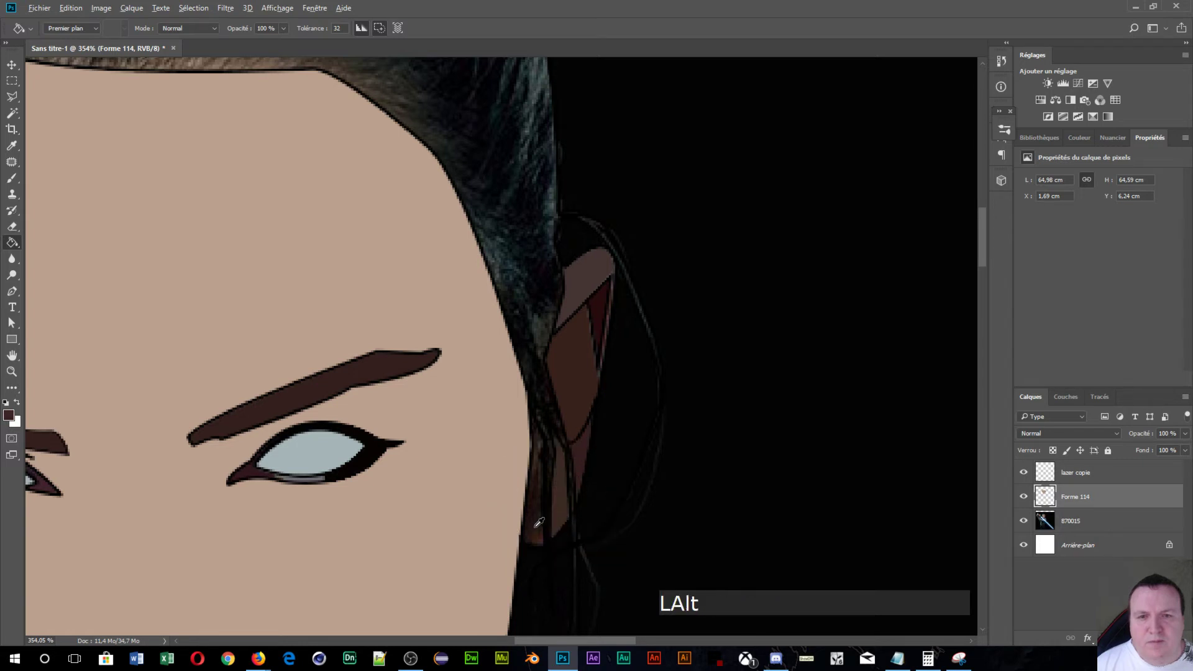
{"action": "left_click", "coordinate": [541, 516], "text": "alt"}
{"action": "left_click", "coordinate": [535, 547]}
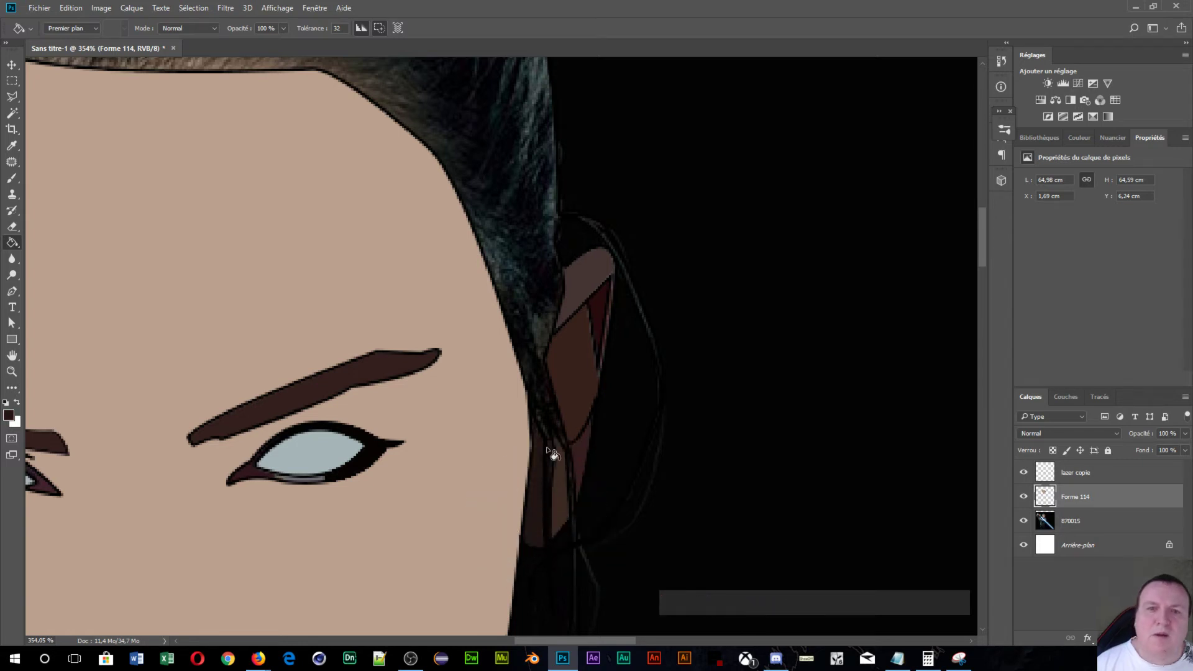
- Fill the hair and bun with a very dark navy sampled from the hair above the forehead
{"action": "scroll", "coordinate": [438, 210], "scroll_direction": "down", "scroll_amount": 3}
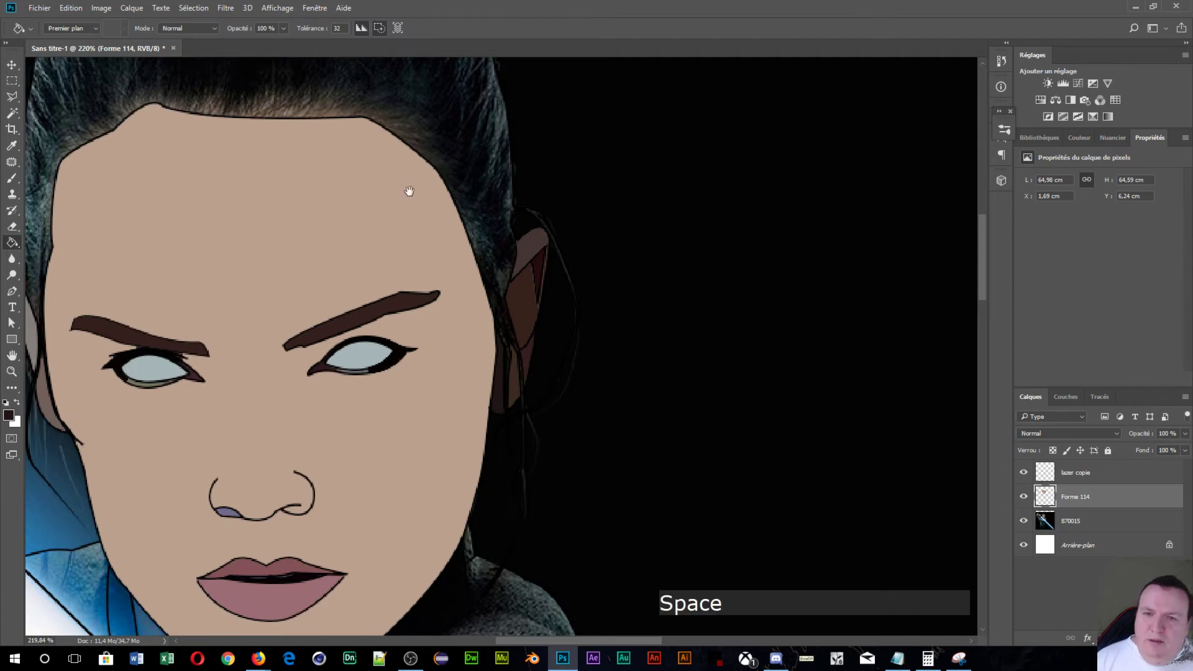
{"action": "left_click_drag", "start_coordinate": [408, 189], "coordinate": [652, 419]}
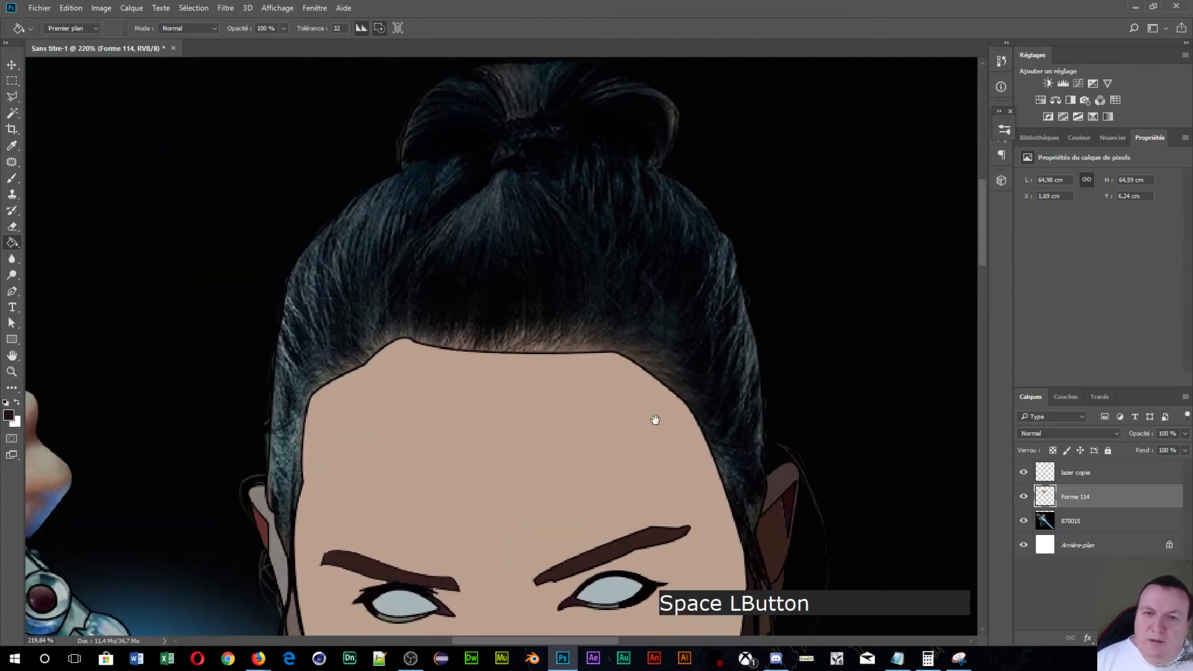
{"action": "left_click", "coordinate": [514, 239], "text": "alt"}
{"action": "left_click", "coordinate": [515, 238]}
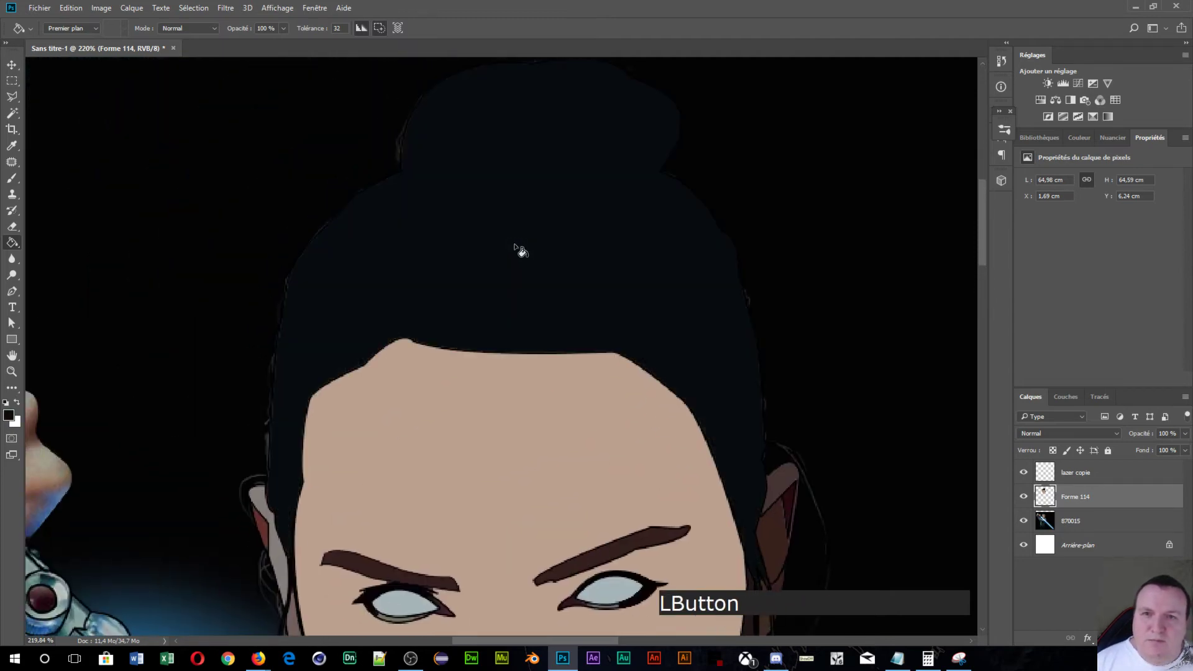
- Fill the neck and collar sections between the face and the lightsaber blade with blues sampled from the photo
{"action": "scroll", "coordinate": [522, 258], "scroll_direction": "down", "scroll_amount": 2}
{"action": "scroll", "coordinate": [523, 475], "scroll_direction": "down", "scroll_amount": 2}
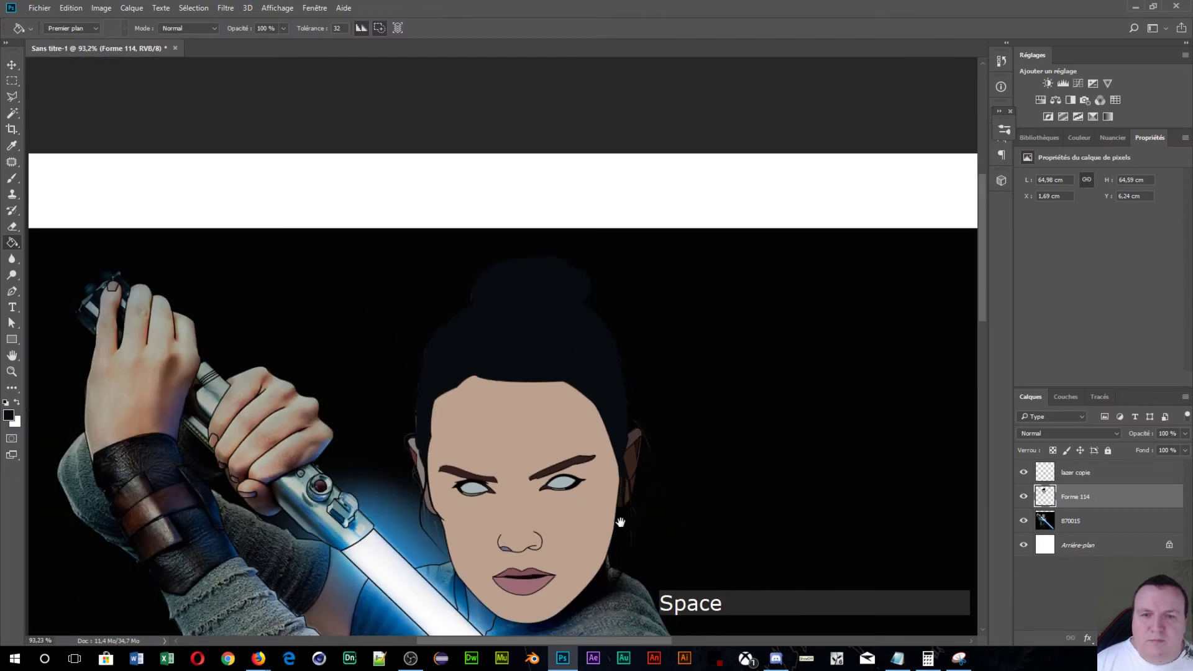
{"action": "left_click_drag", "start_coordinate": [596, 476], "coordinate": [681, 393]}
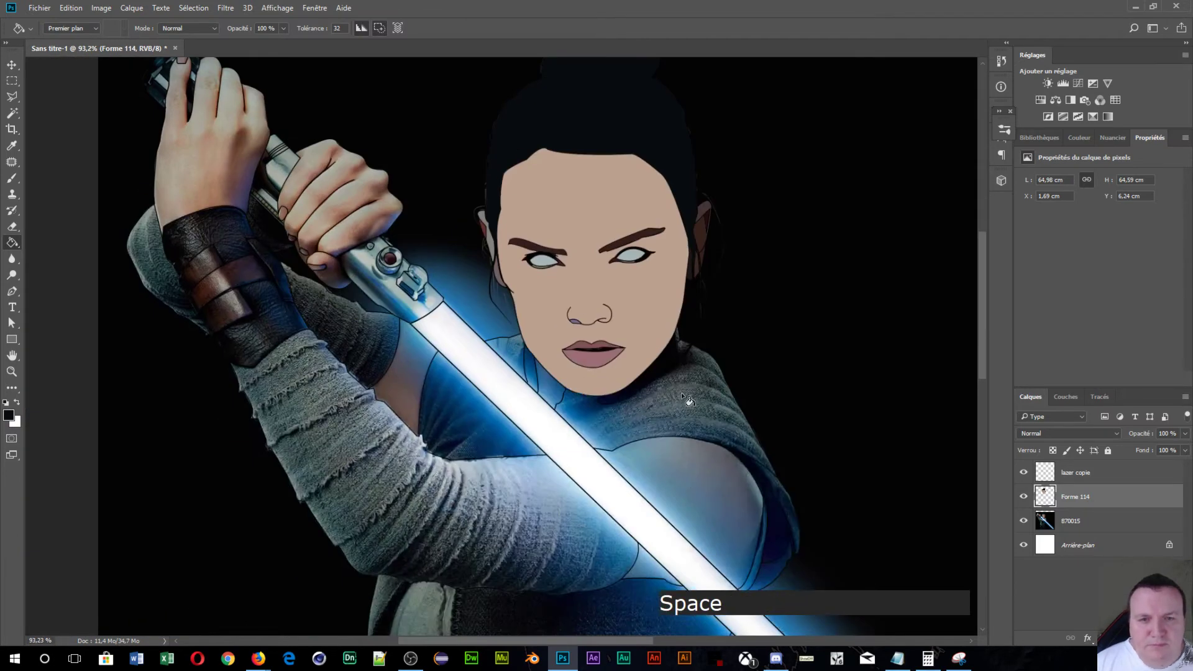
{"action": "left_click", "coordinate": [550, 384], "text": "alt"}
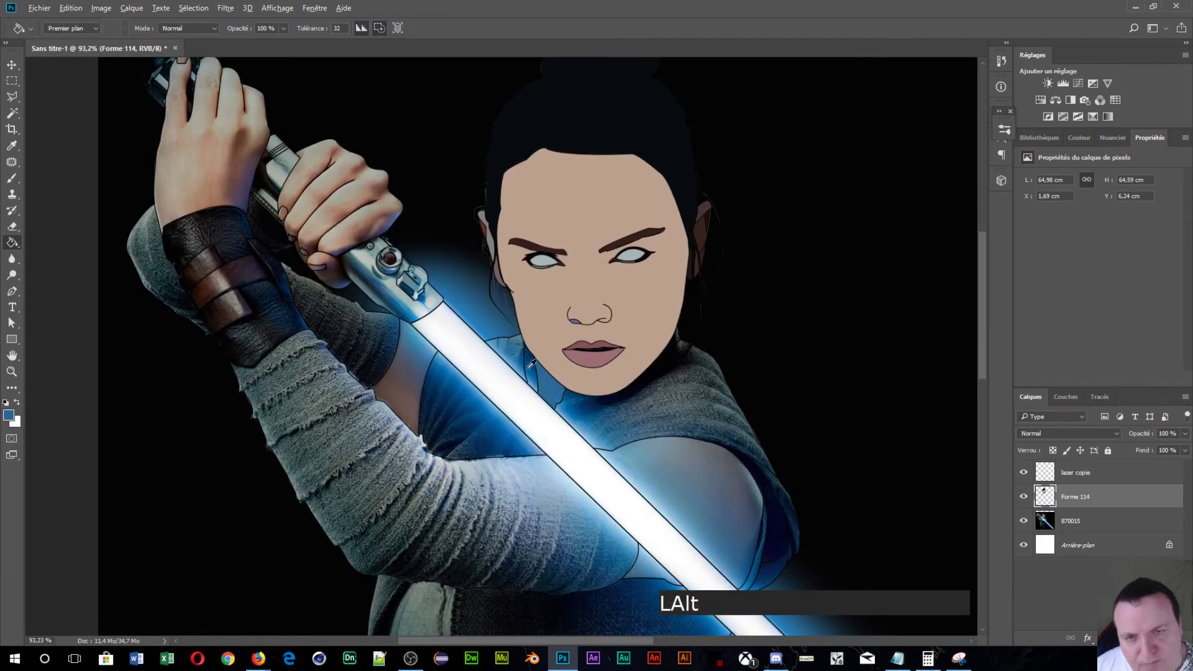
{"action": "left_click", "coordinate": [533, 374]}
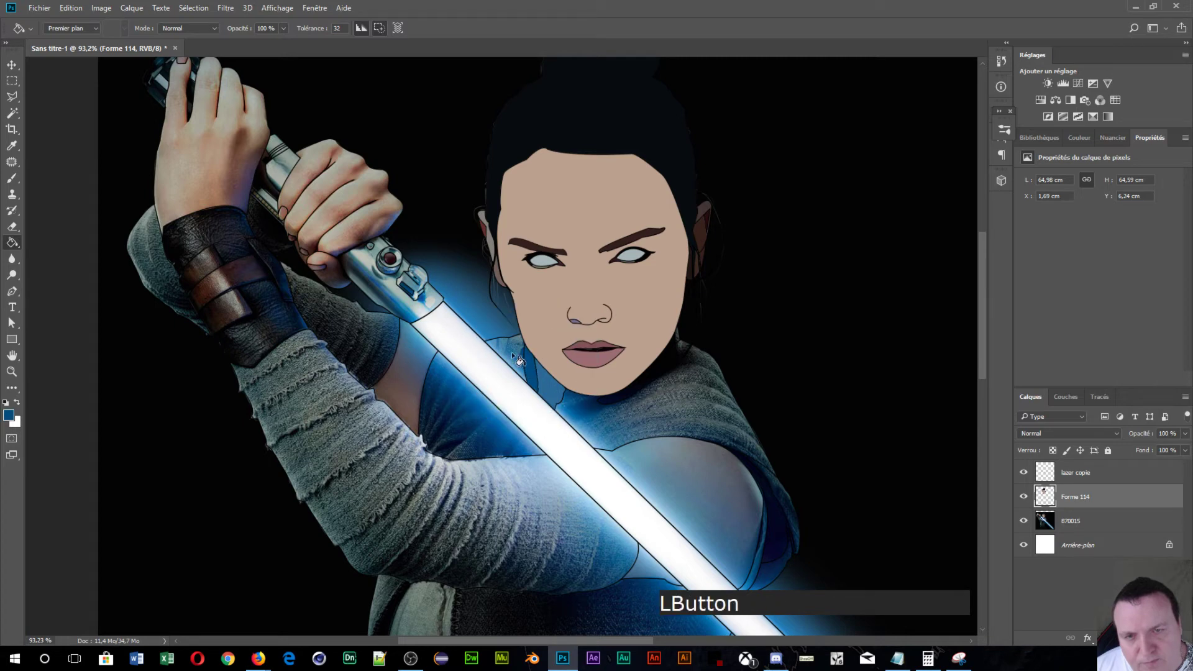
{"action": "left_click", "coordinate": [515, 359], "text": "alt"}
{"action": "left_click", "coordinate": [517, 358]}
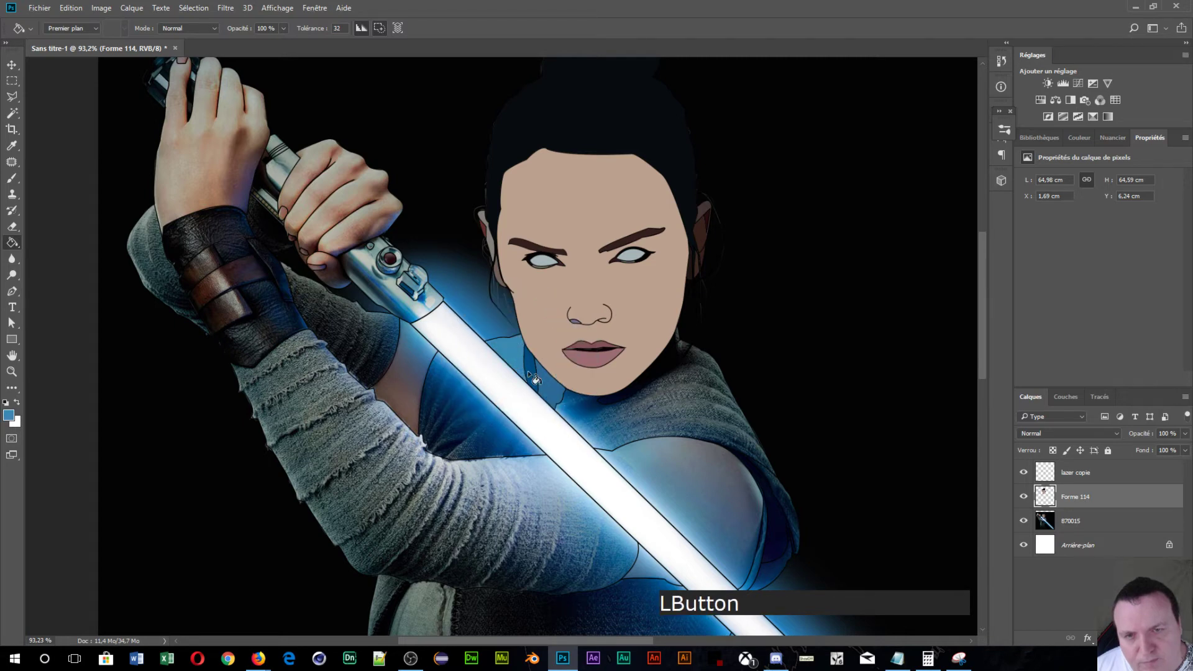
- Fill the shoulder wrap below the chin with dark slate grey and the shadow beneath the jaw with near-black, both sampled from the photo
{"action": "left_click", "coordinate": [656, 389], "text": "alt"}
{"action": "left_click", "coordinate": [658, 390]}
{"action": "left_click", "coordinate": [654, 374], "text": "alt"}
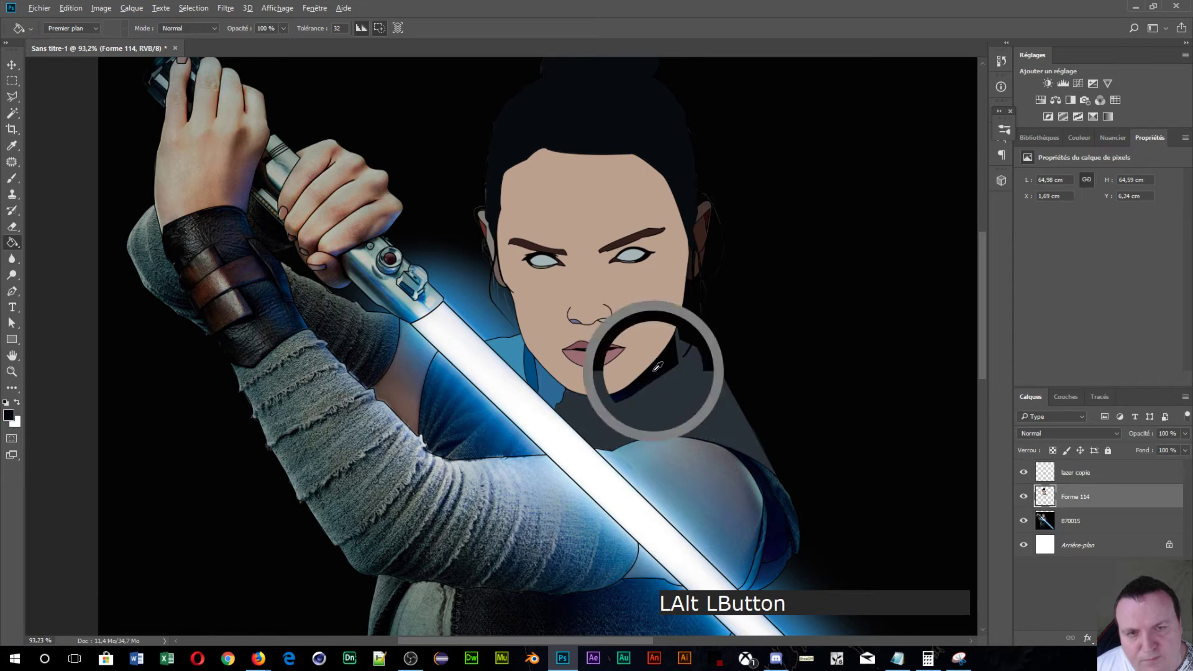
{"action": "left_click", "coordinate": [654, 374]}
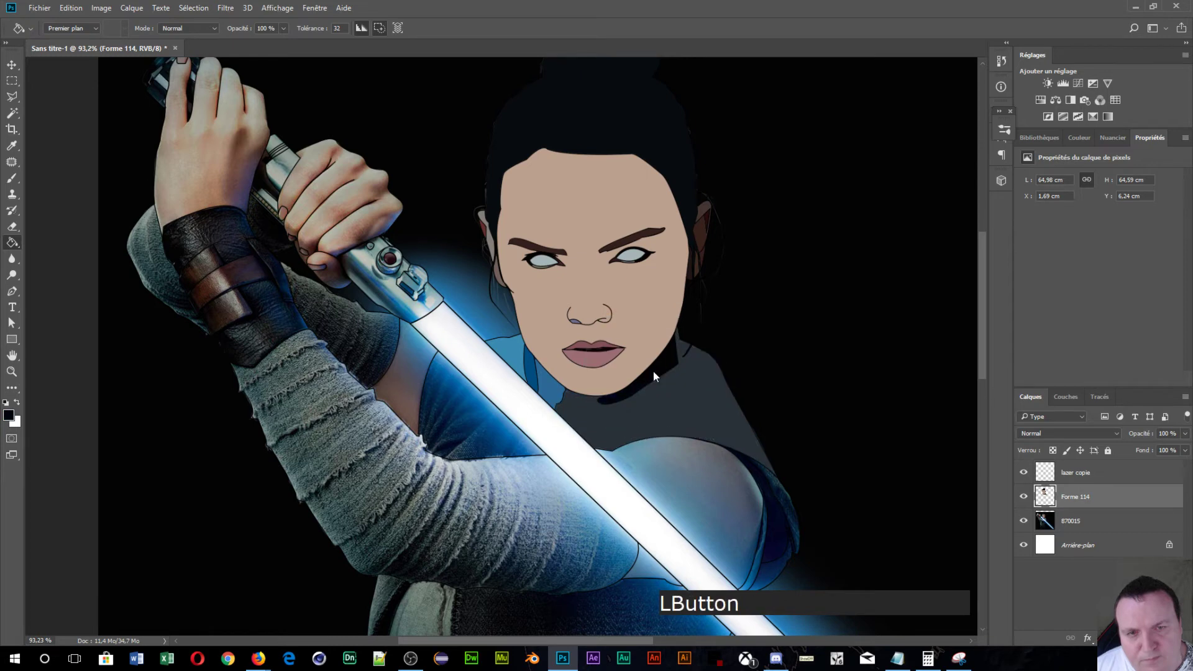
- Fill the shoulder's edge folds, the rounded upper arm and the small patch beside the blade with blues sampled from the photo
{"action": "left_click", "coordinate": [788, 505], "text": "alt"}
{"action": "left_click", "coordinate": [789, 506]}
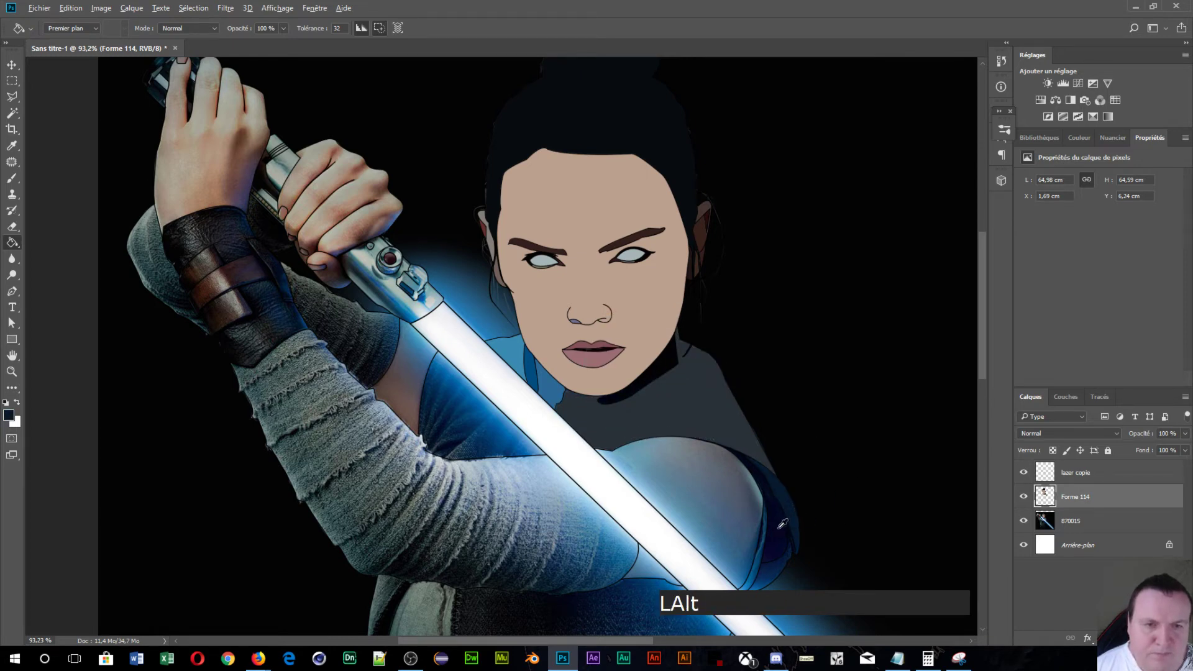
{"action": "left_click", "coordinate": [778, 533], "text": "alt"}
{"action": "left_click", "coordinate": [776, 533]}
{"action": "left_click", "coordinate": [730, 507], "text": "alt"}
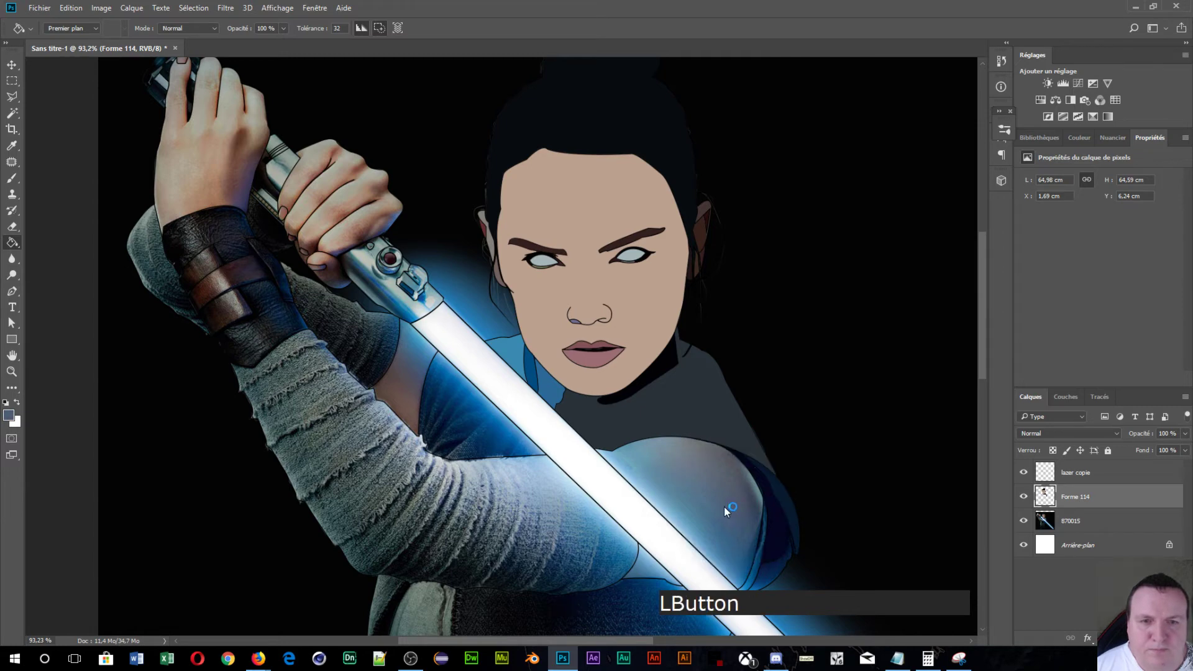
{"action": "left_click", "coordinate": [731, 509]}
{"action": "left_click", "coordinate": [651, 560], "text": "alt"}
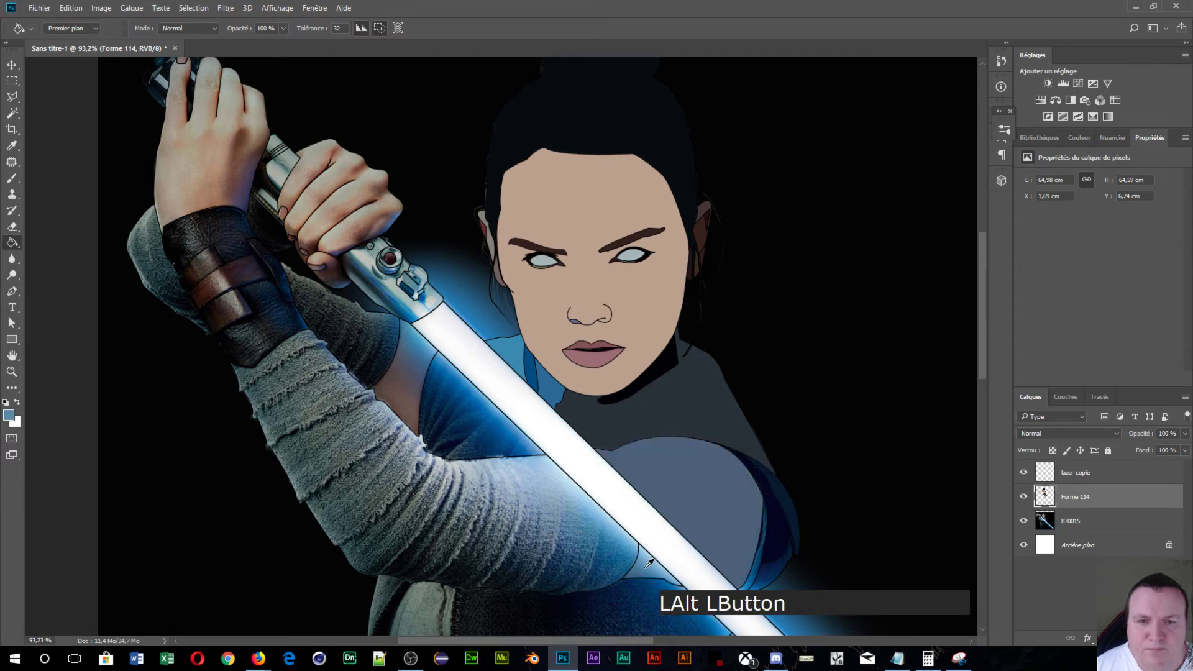
{"action": "left_click", "coordinate": [555, 531], "text": "alt"}
{"action": "left_click", "coordinate": [555, 537]}
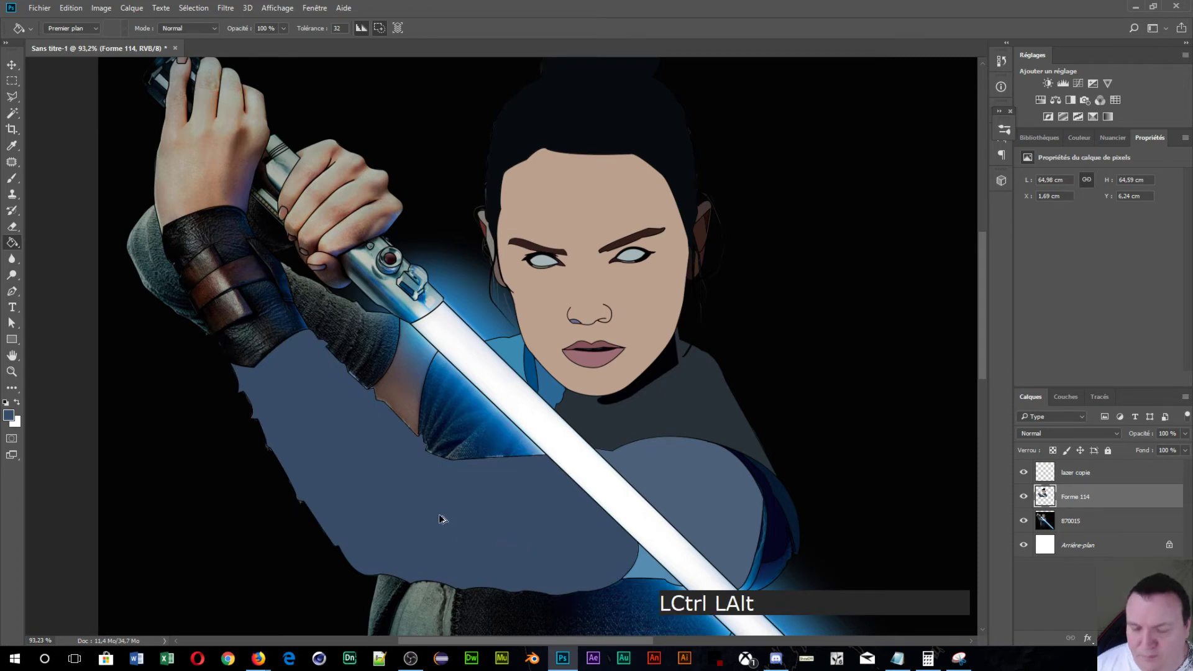
{"action": "key", "text": "ctrl+alt+z"}
- Fill the large front forearm sleeve with a light grey-blue sampled from its wrapped fabric
{"action": "left_click", "coordinate": [466, 505], "text": "alt"}
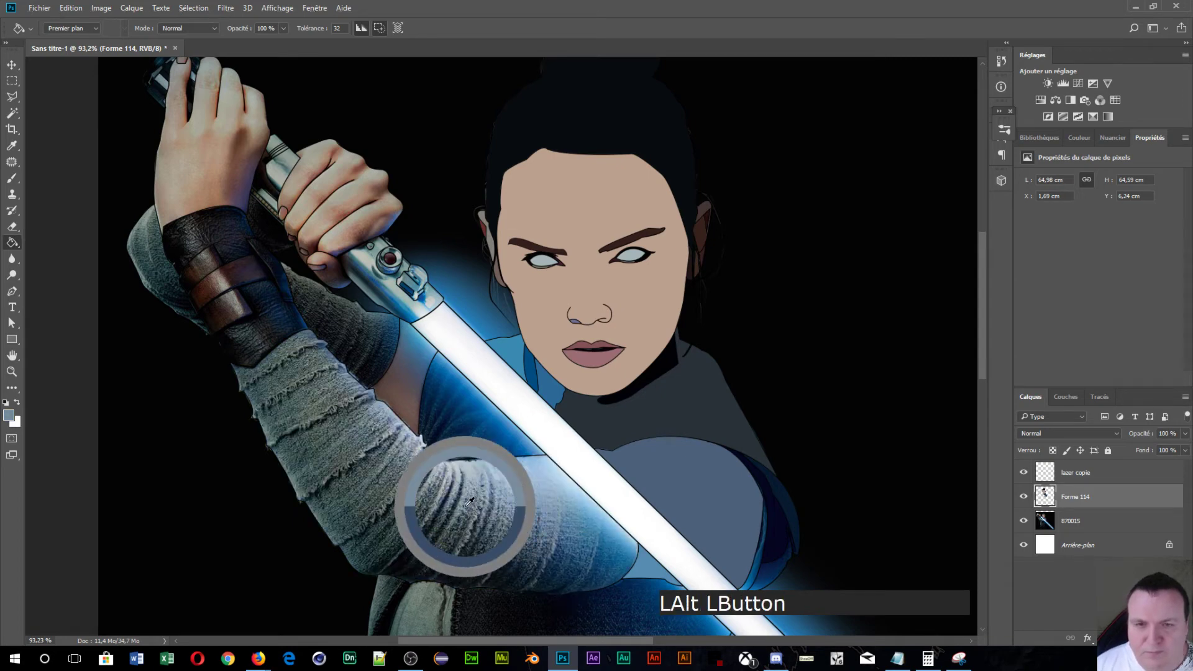
{"action": "left_click", "coordinate": [411, 523]}
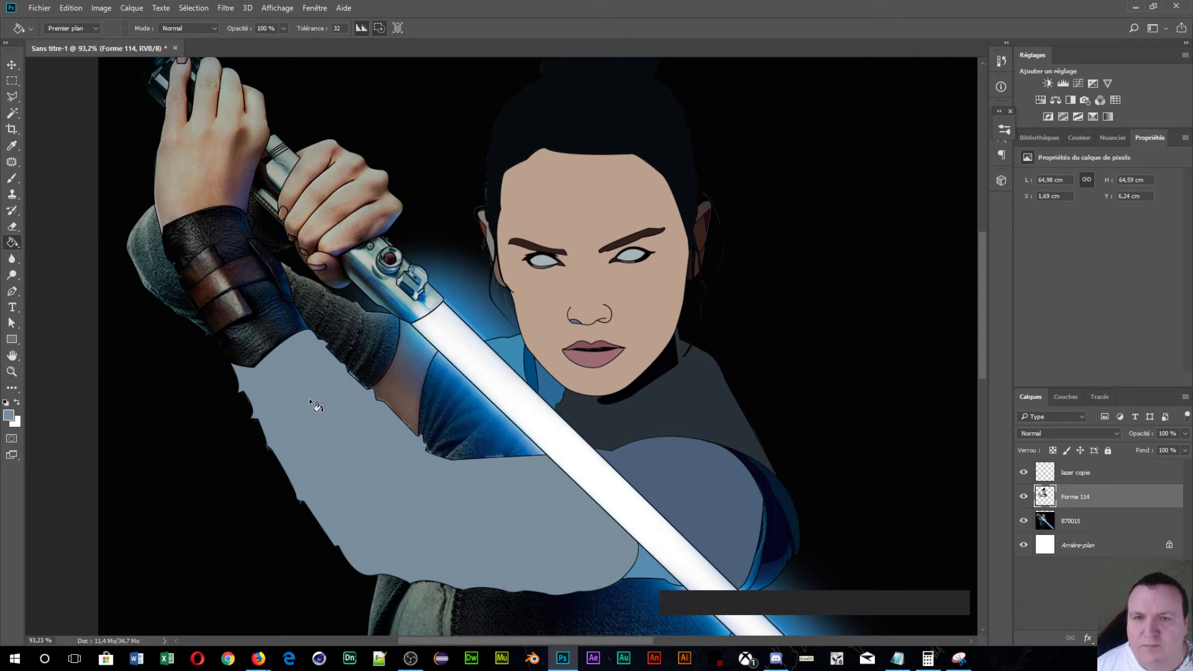
{"action": "left_click", "coordinate": [319, 304], "text": "alt"}
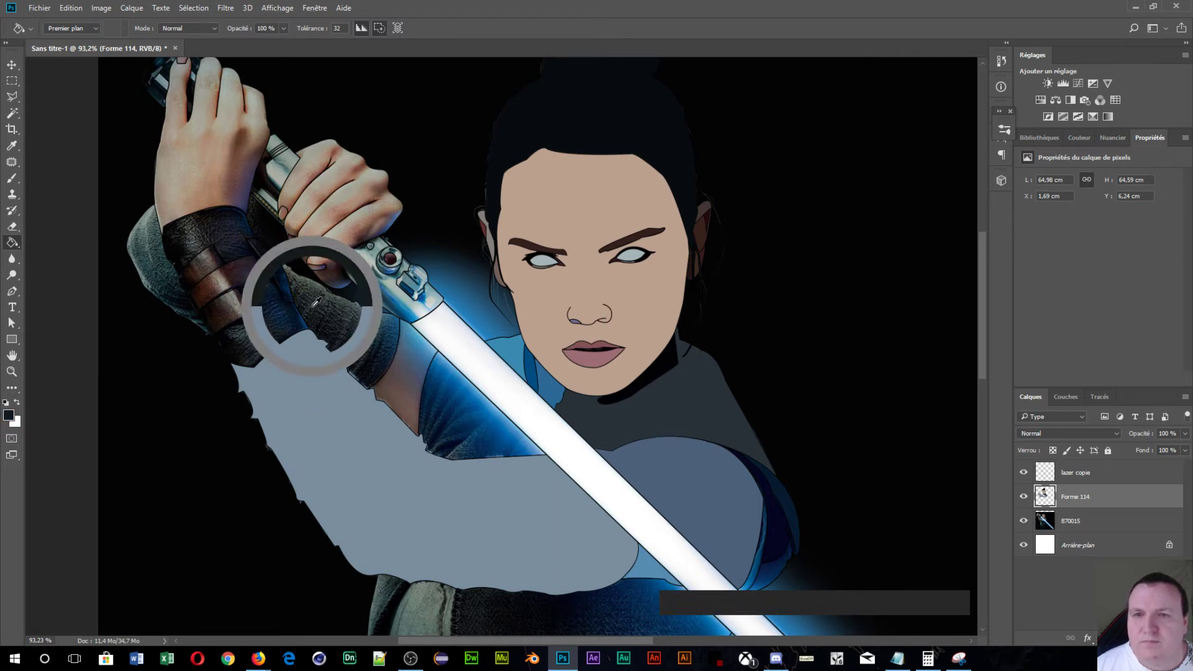
{"action": "left_click", "coordinate": [311, 304]}
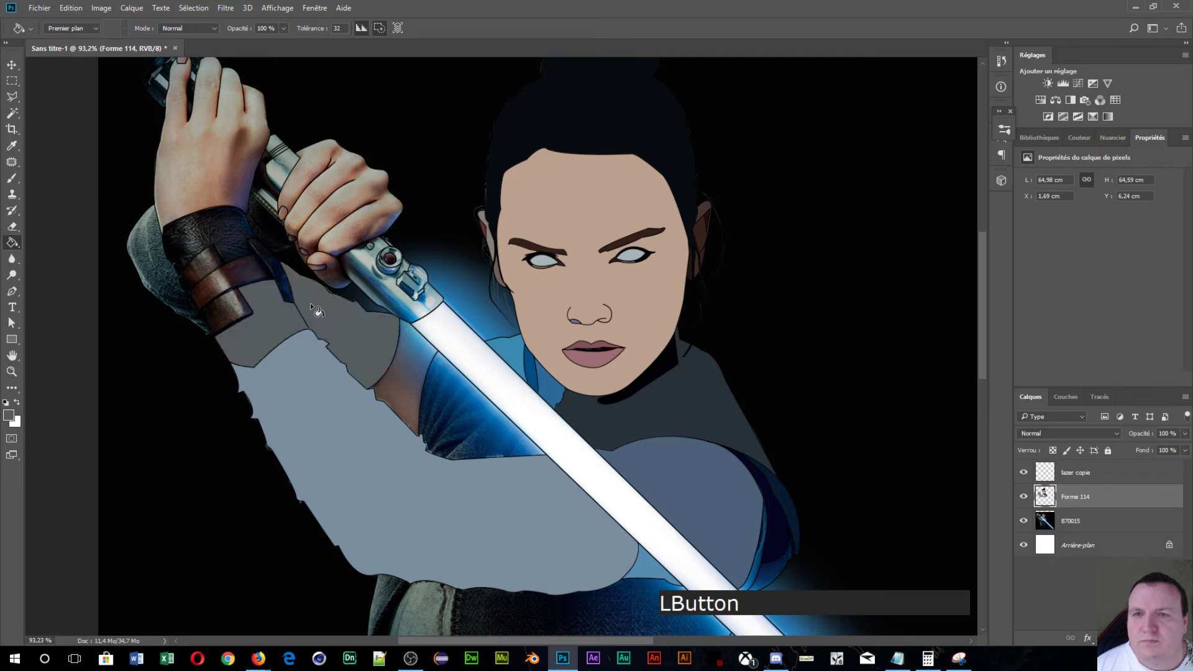
{"action": "key", "text": "ctrl+alt+z"}
- Hide the 870015 photo layer and close the outline gap between the cuff and the forearm sleeve with a brush stroke in the sampled line colour
{"action": "scroll", "coordinate": [311, 304], "scroll_direction": "up", "scroll_amount": 3}
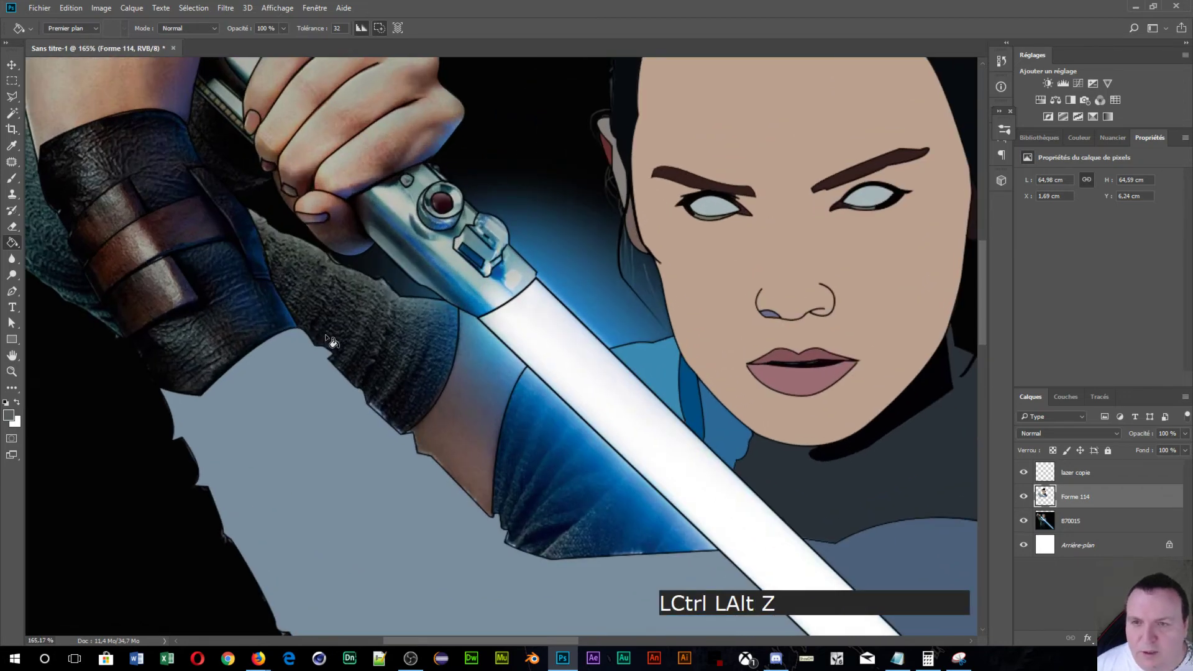
{"action": "scroll", "coordinate": [332, 342], "scroll_direction": "up", "scroll_amount": 3}
{"action": "left_click", "coordinate": [1024, 521]}
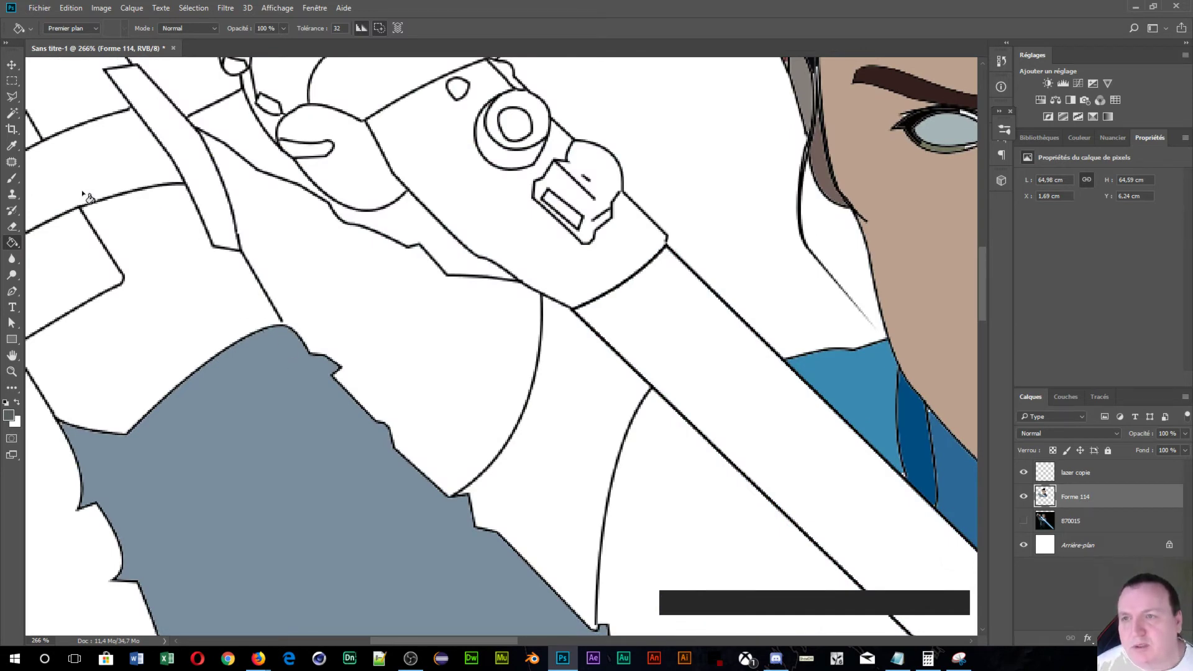
{"action": "left_click", "coordinate": [17, 178]}
{"action": "scroll", "coordinate": [285, 326], "scroll_direction": "up", "scroll_amount": 5}
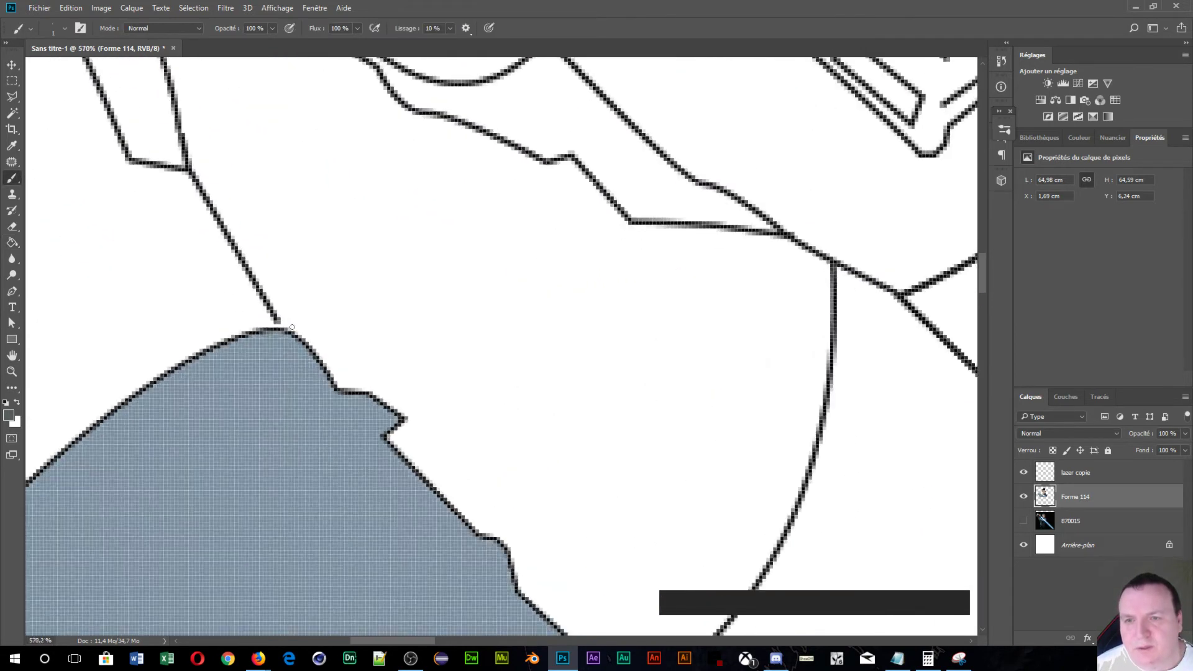
{"action": "key", "text": "alt"}
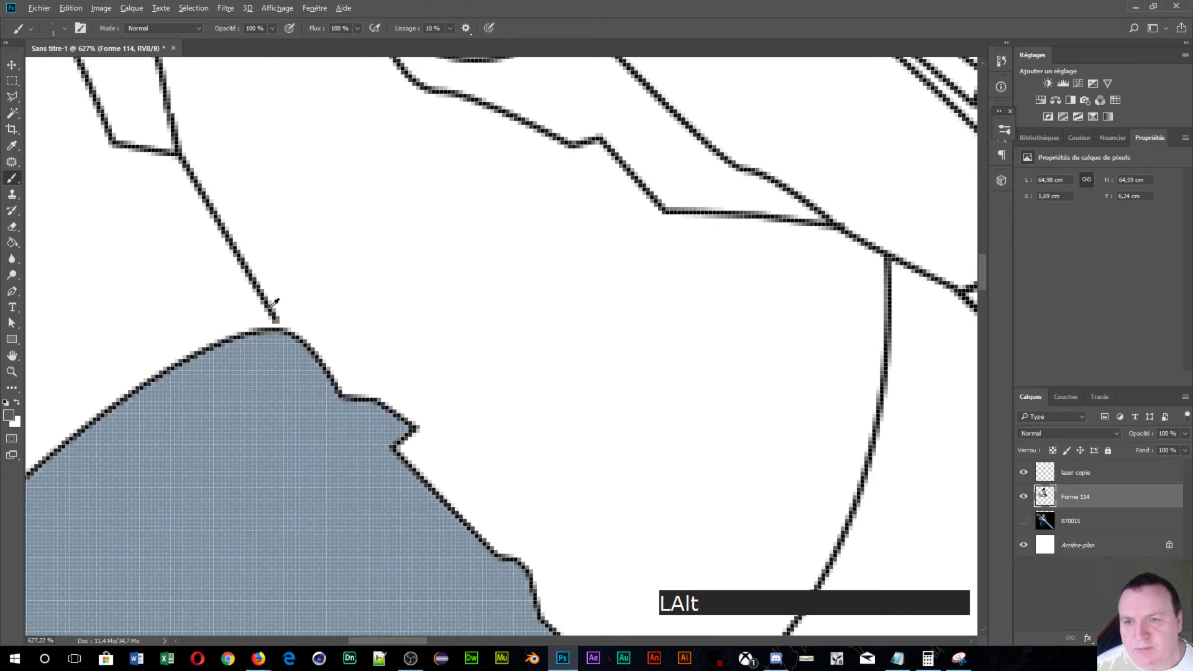
{"action": "left_click", "coordinate": [272, 307], "text": "alt"}
{"action": "left_click_drag", "start_coordinate": [274, 317], "coordinate": [282, 325]}
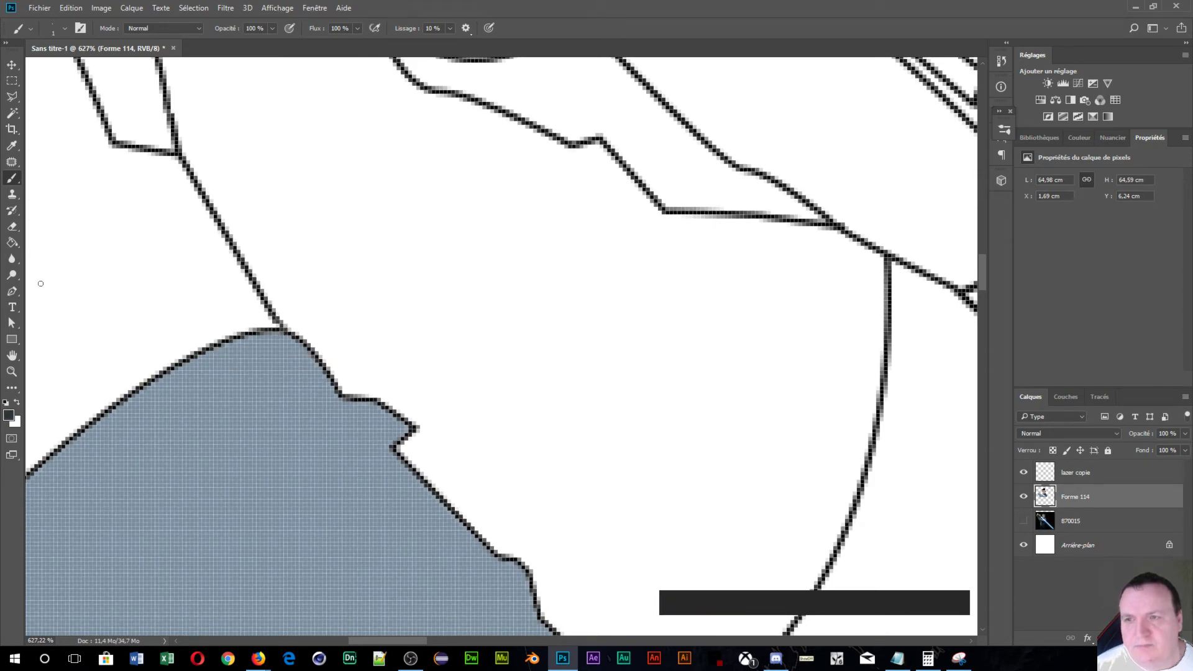
- Show the 870015 layer again and fill both visible parts of the rear sleeve with dark grey sampled from its fabric
{"action": "left_click", "coordinate": [12, 248]}
{"action": "scroll", "coordinate": [249, 337], "scroll_direction": "down", "scroll_amount": 6}
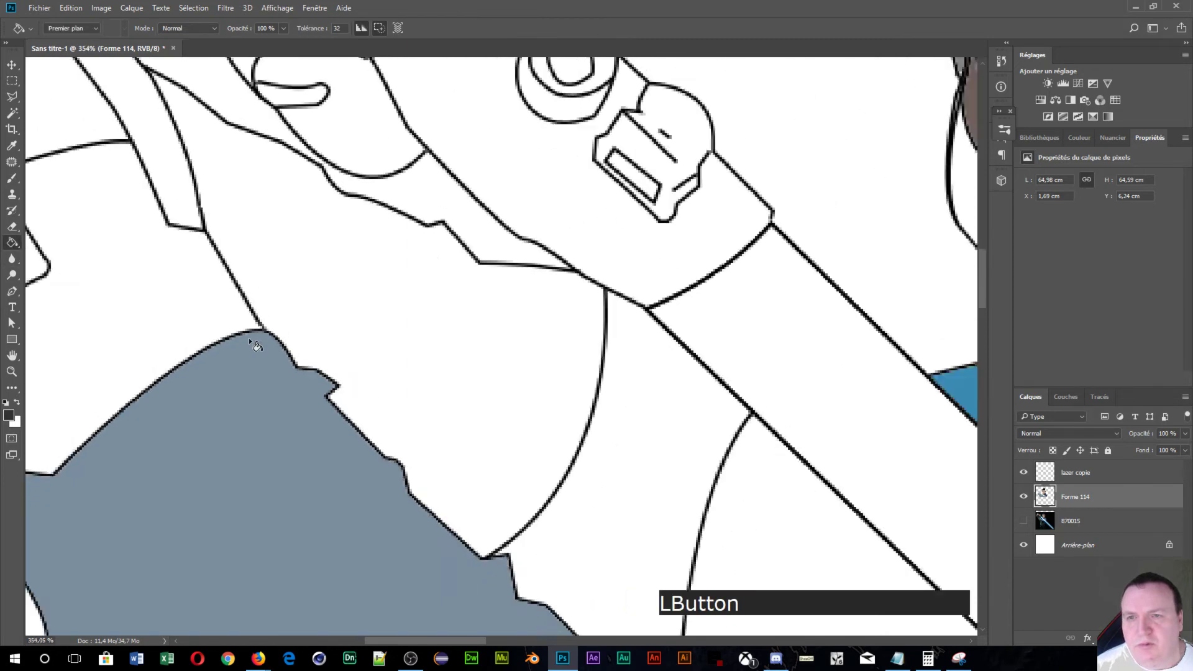
{"action": "left_click", "coordinate": [1024, 521]}
{"action": "left_click", "coordinate": [271, 289], "text": "alt"}
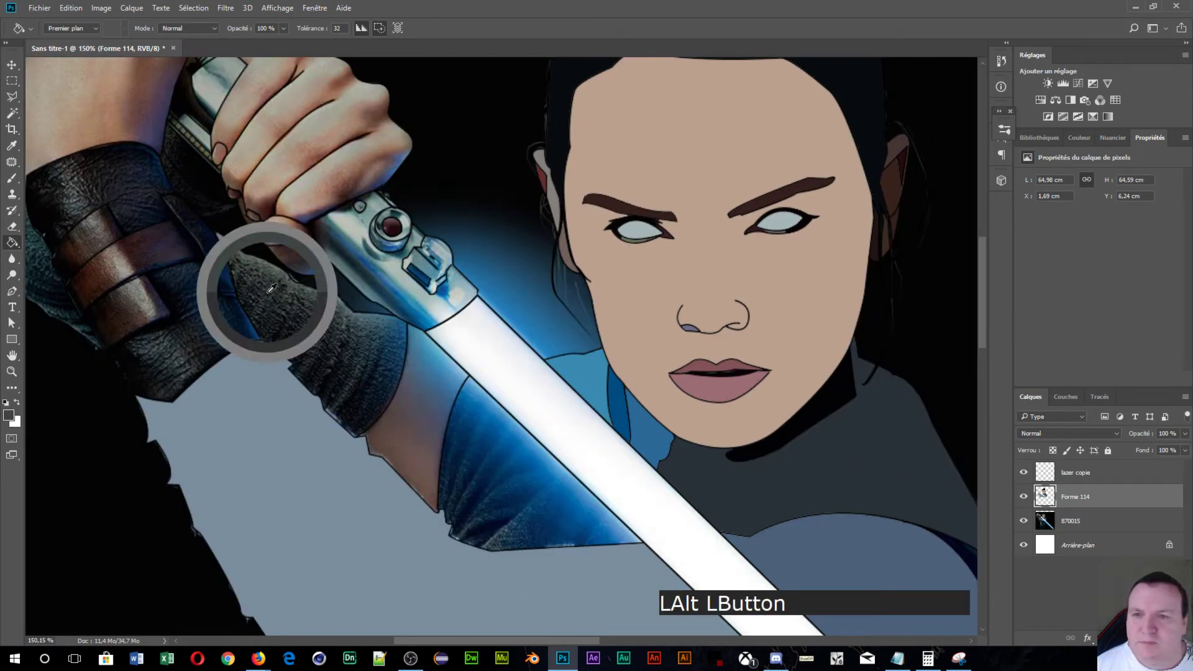
{"action": "left_click", "coordinate": [273, 291]}
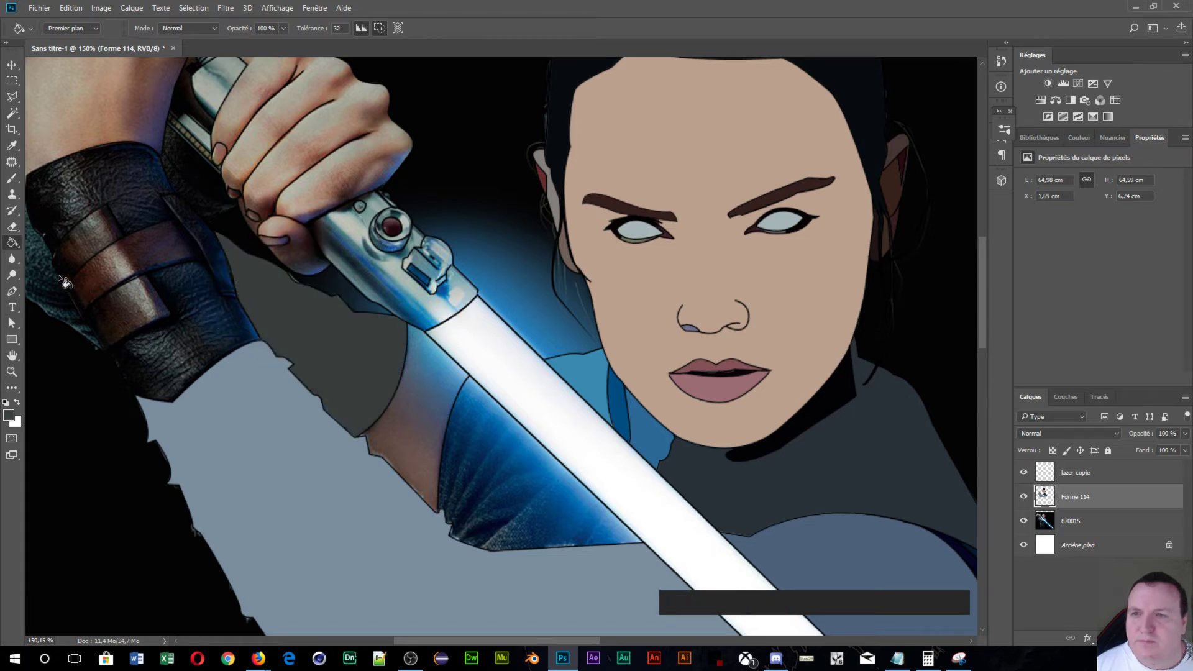
{"action": "left_click", "coordinate": [38, 265]}
- Fill the upper and lower parts of the leather wrist cuff with dark navy sampled from its lower part
{"action": "scroll", "coordinate": [198, 305], "scroll_direction": "down", "scroll_amount": 5}
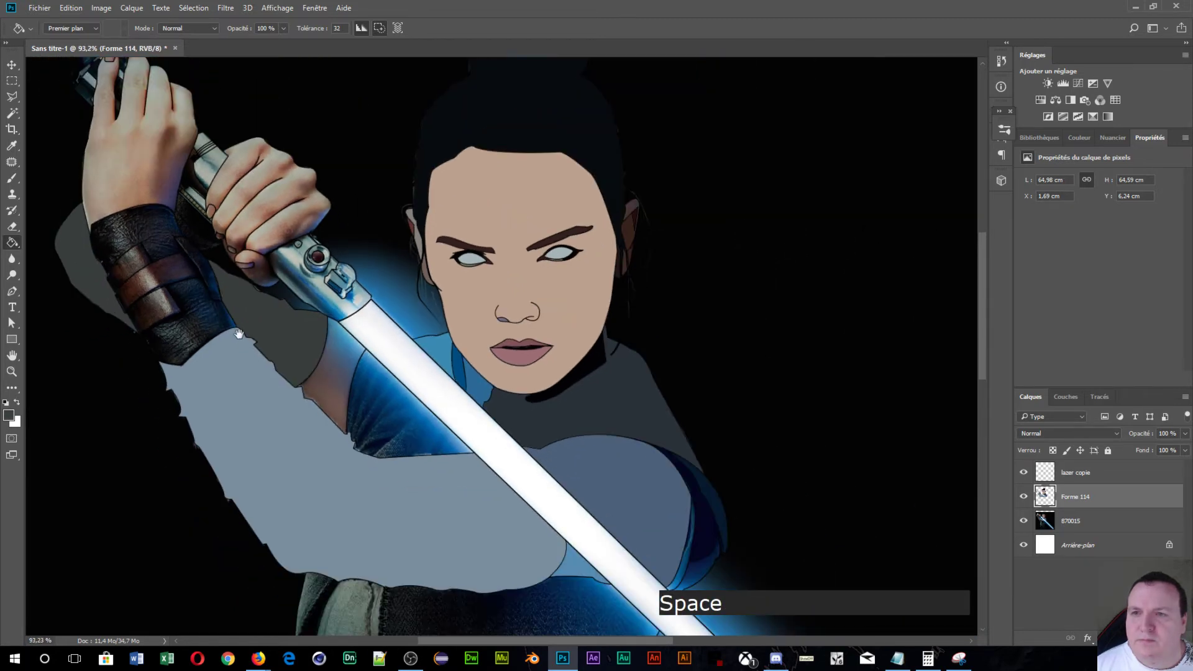
{"action": "left_click", "coordinate": [164, 227], "text": "alt"}
{"action": "left_click", "coordinate": [165, 235]}
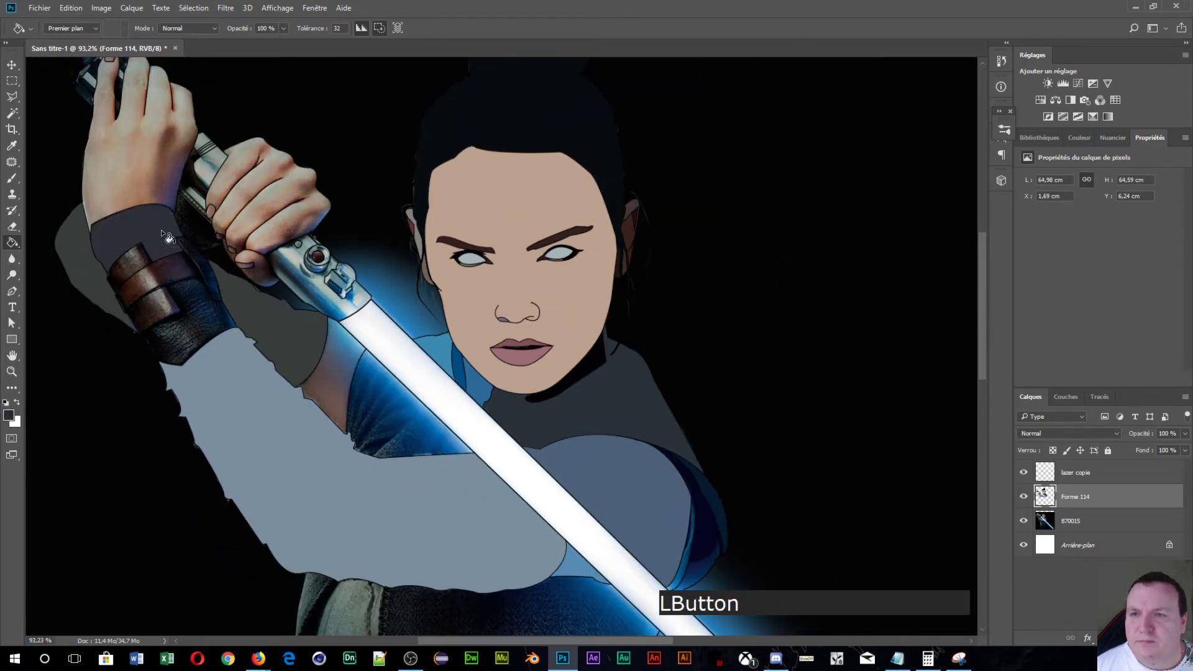
{"action": "left_click", "coordinate": [188, 301], "text": "alt"}
{"action": "left_click", "coordinate": [189, 306]}
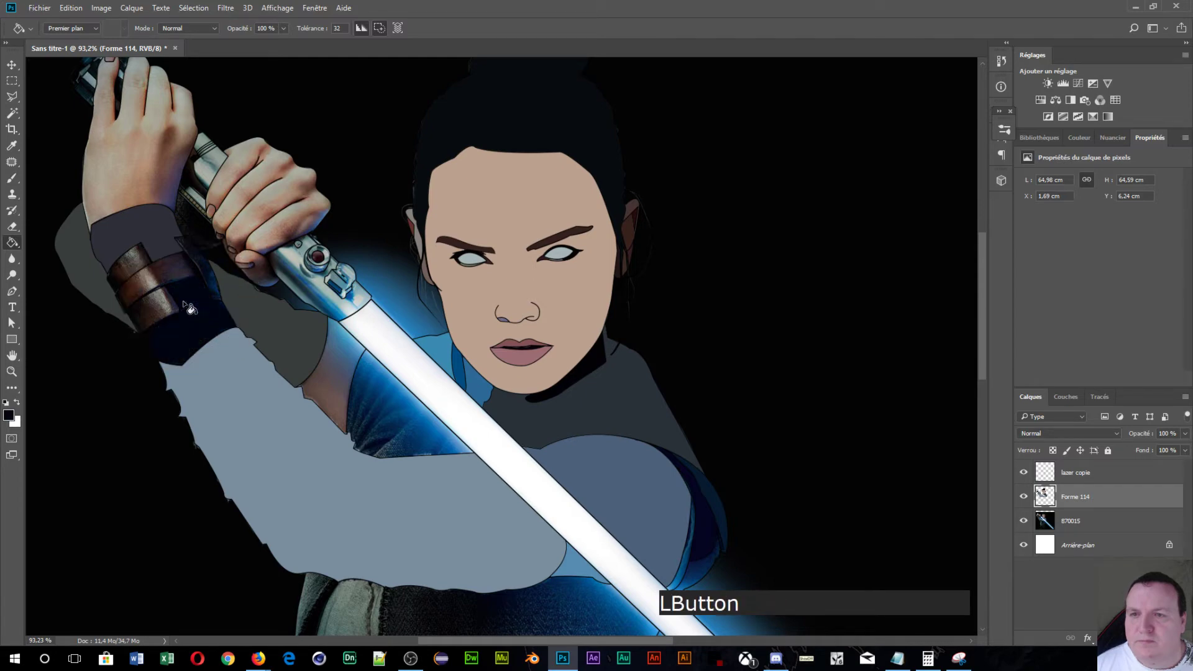
{"action": "left_click", "coordinate": [155, 237]}
- Fill the cuff's two strap pieces with brown and the band crossing between them with reddish brown, sampled from the photo
{"action": "left_click", "coordinate": [129, 261], "text": "alt"}
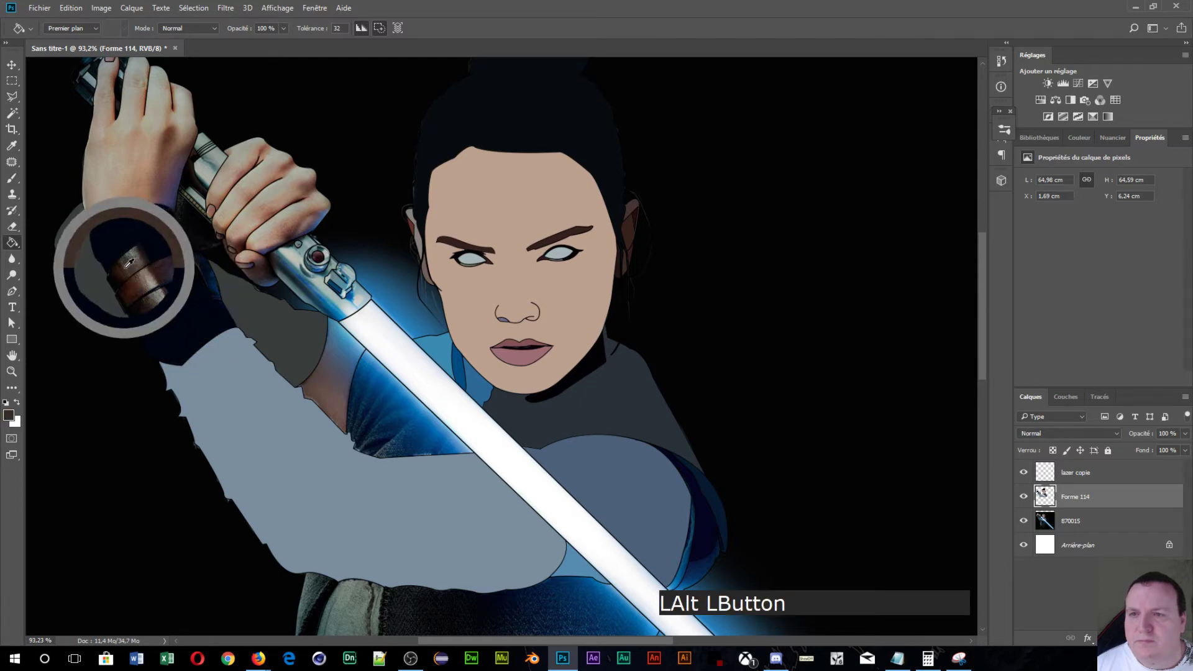
{"action": "left_click", "coordinate": [140, 296]}
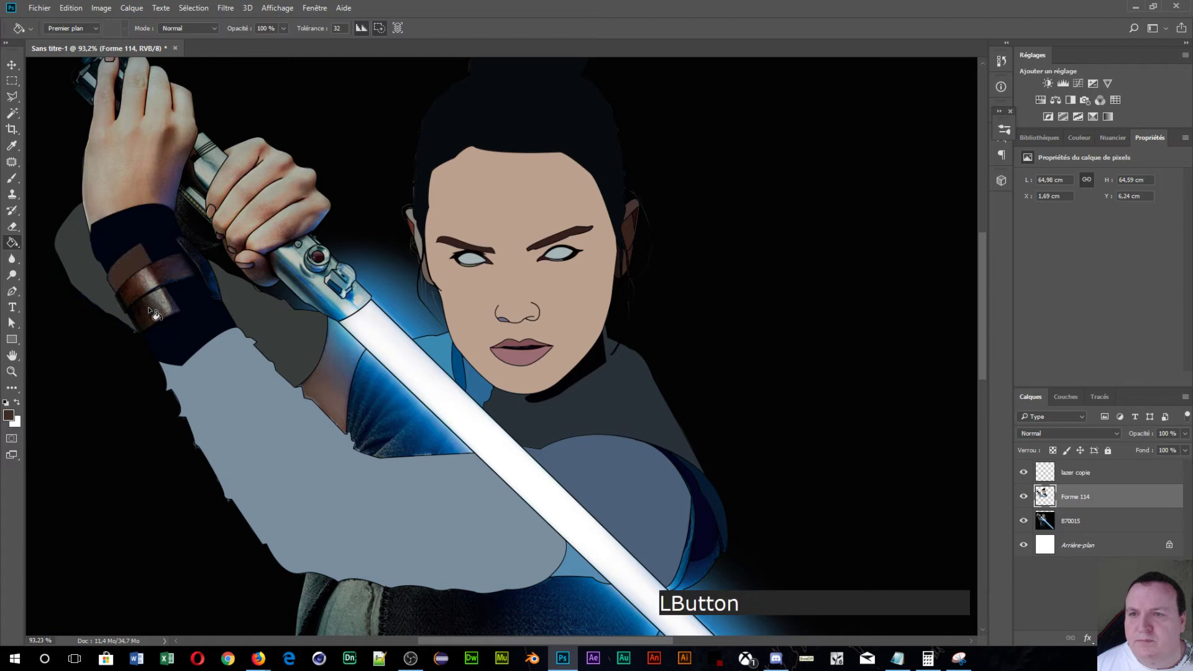
{"action": "left_click", "coordinate": [154, 314]}
{"action": "left_click", "coordinate": [136, 291], "text": "alt"}
{"action": "left_click", "coordinate": [140, 296]}
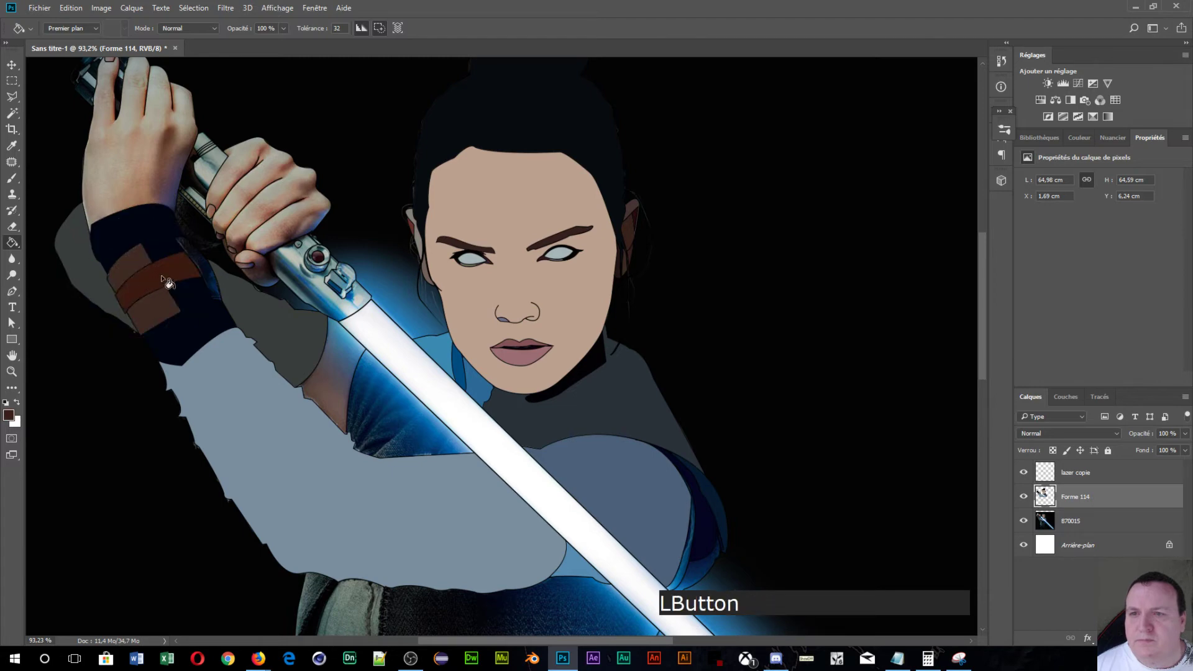
- Fill the narrow strip along the cuff's inner edge and the dark area beside the wrist with dark tones sampled from the photo
{"action": "left_click", "coordinate": [207, 283], "text": "alt"}
{"action": "left_click", "coordinate": [211, 274]}
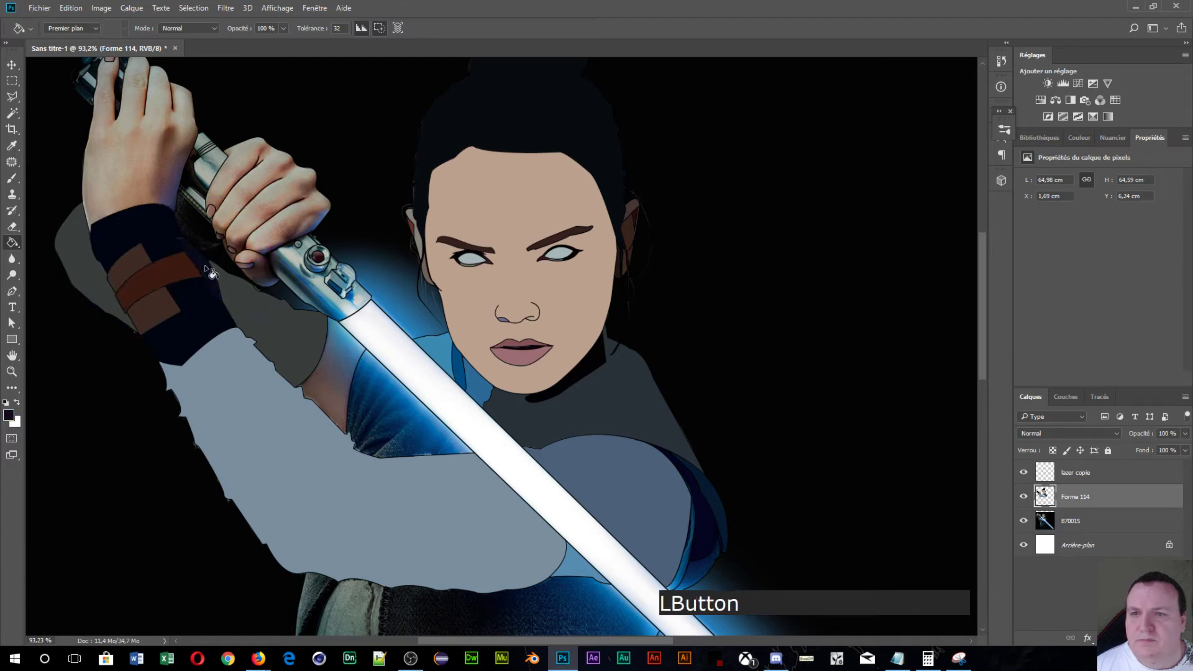
{"action": "left_click", "coordinate": [192, 215], "text": "alt"}
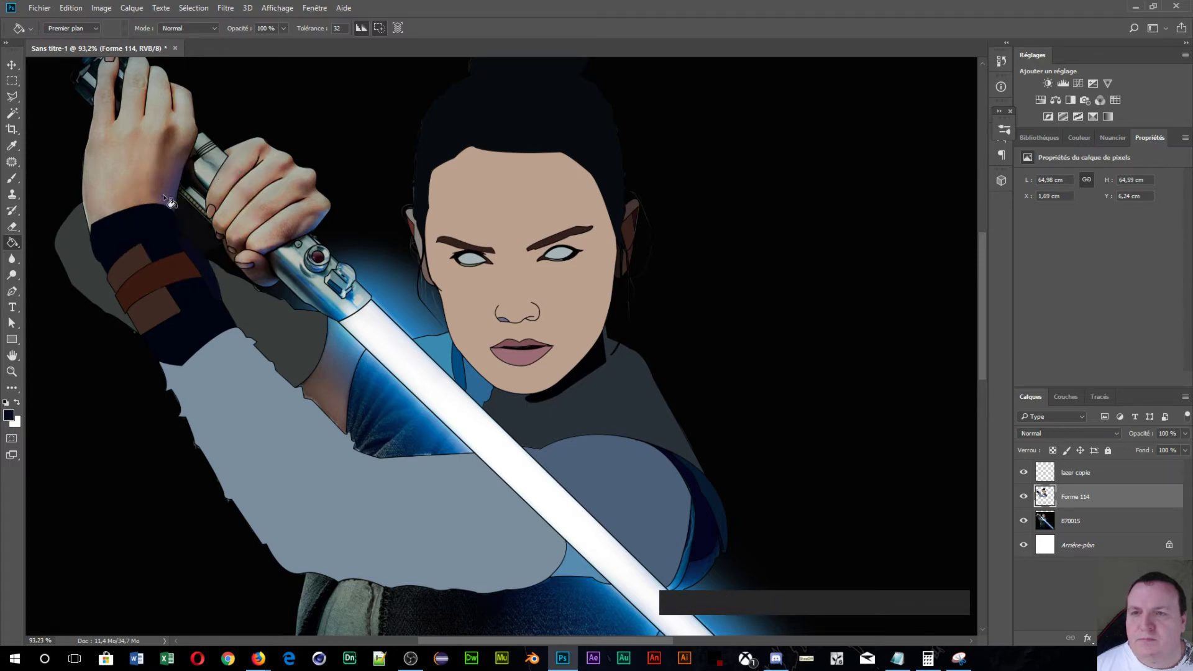
- Fill the raised hand and the lower gripping hand with skin tones sampled from each hand
{"action": "left_click", "coordinate": [148, 169], "text": "alt"}
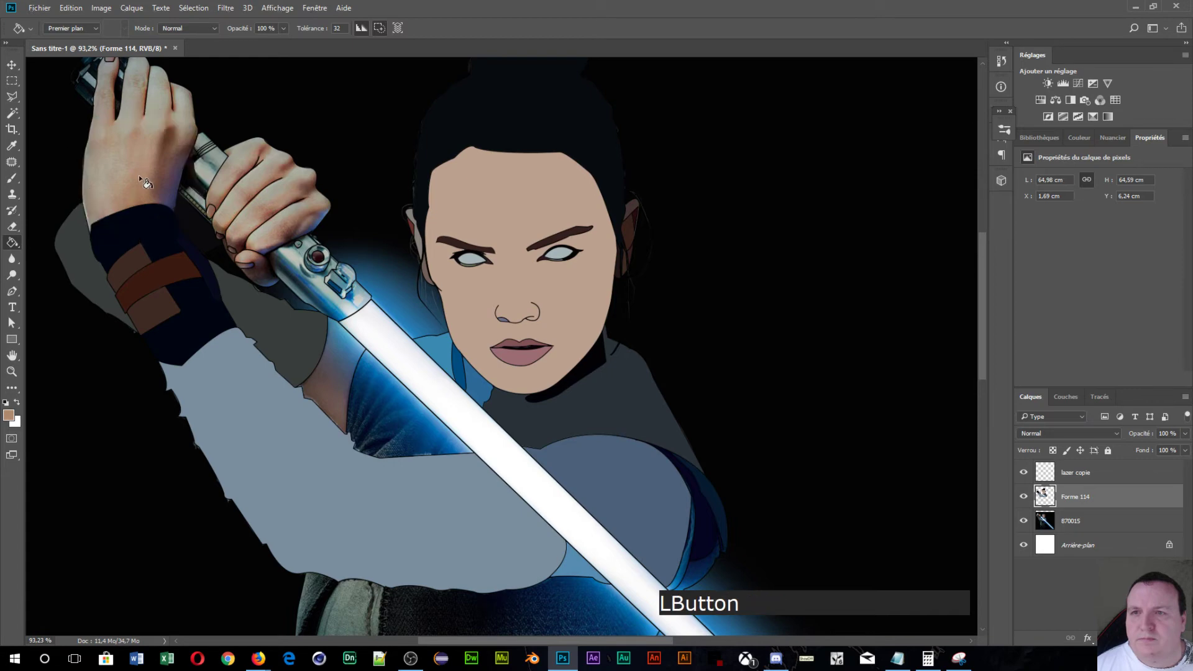
{"action": "left_click", "coordinate": [142, 179]}
{"action": "left_click", "coordinate": [273, 196], "text": "alt"}
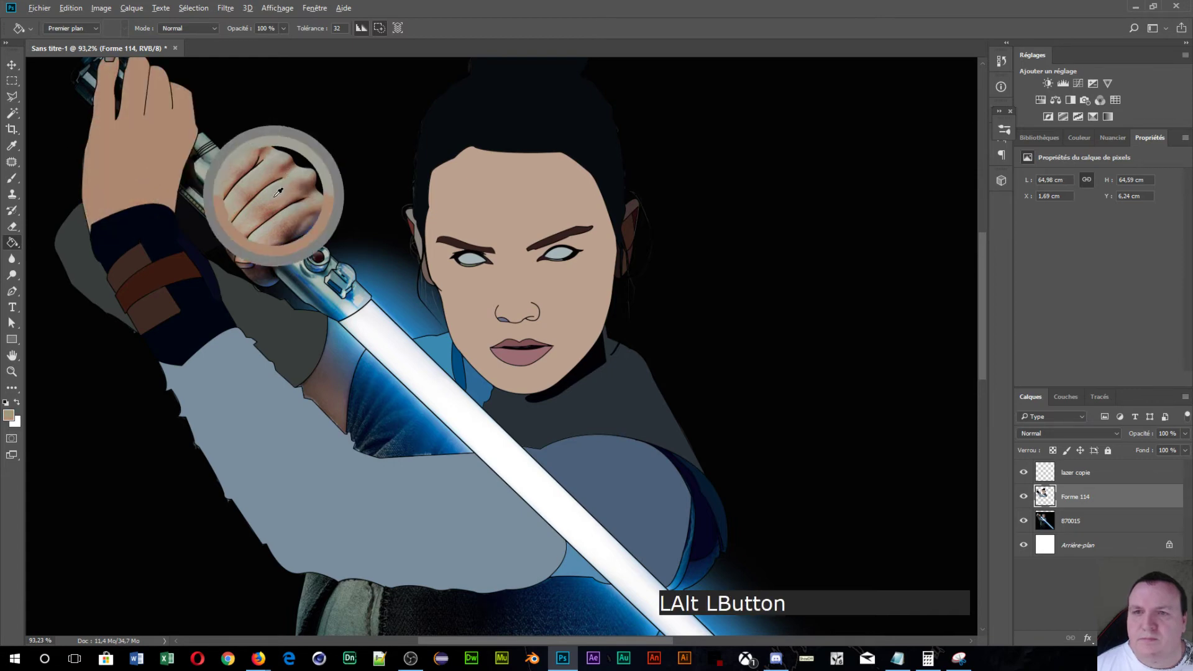
{"action": "left_click", "coordinate": [277, 195], "text": "alt"}
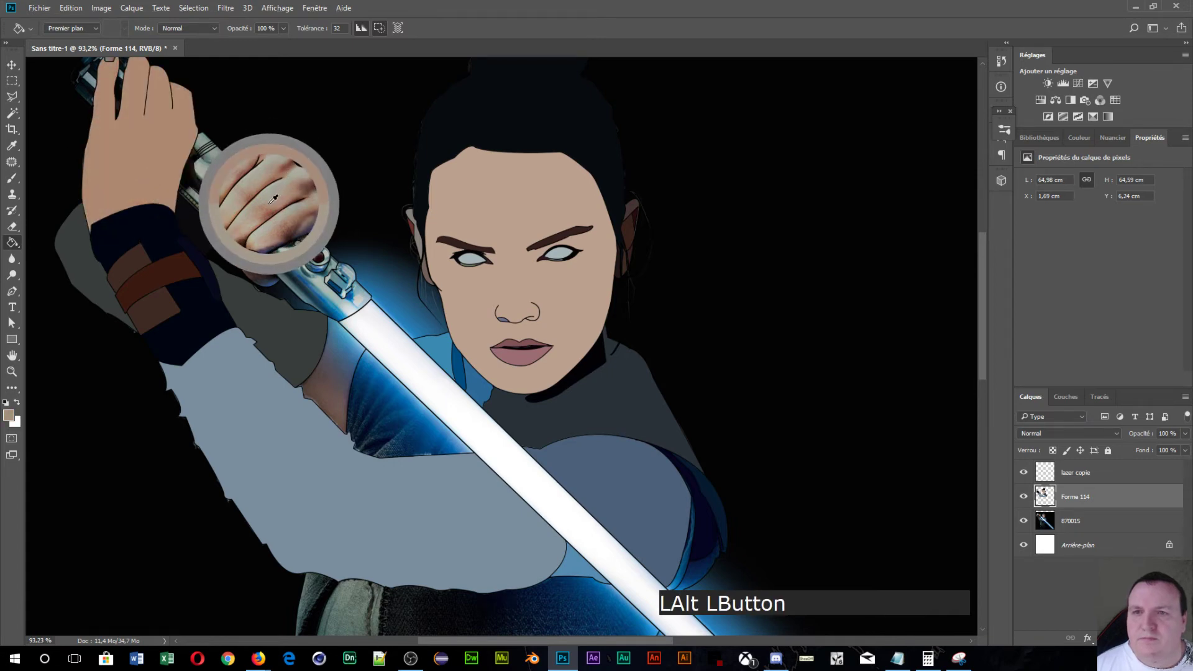
{"action": "left_click", "coordinate": [244, 215]}
- Fill the lowest finger of the gripping hand, next to the hilt, with a pinkish skin tone sampled from it
{"action": "scroll", "coordinate": [187, 221], "scroll_direction": "up", "scroll_amount": 3}
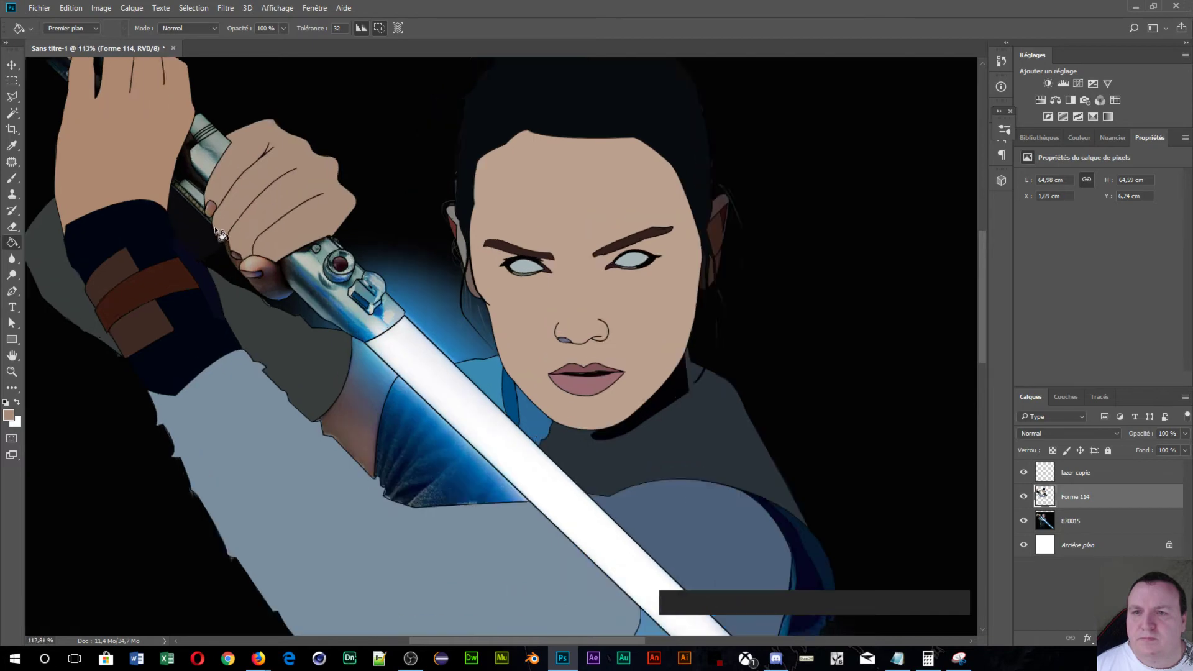
{"action": "left_click", "coordinate": [281, 283], "text": "alt"}
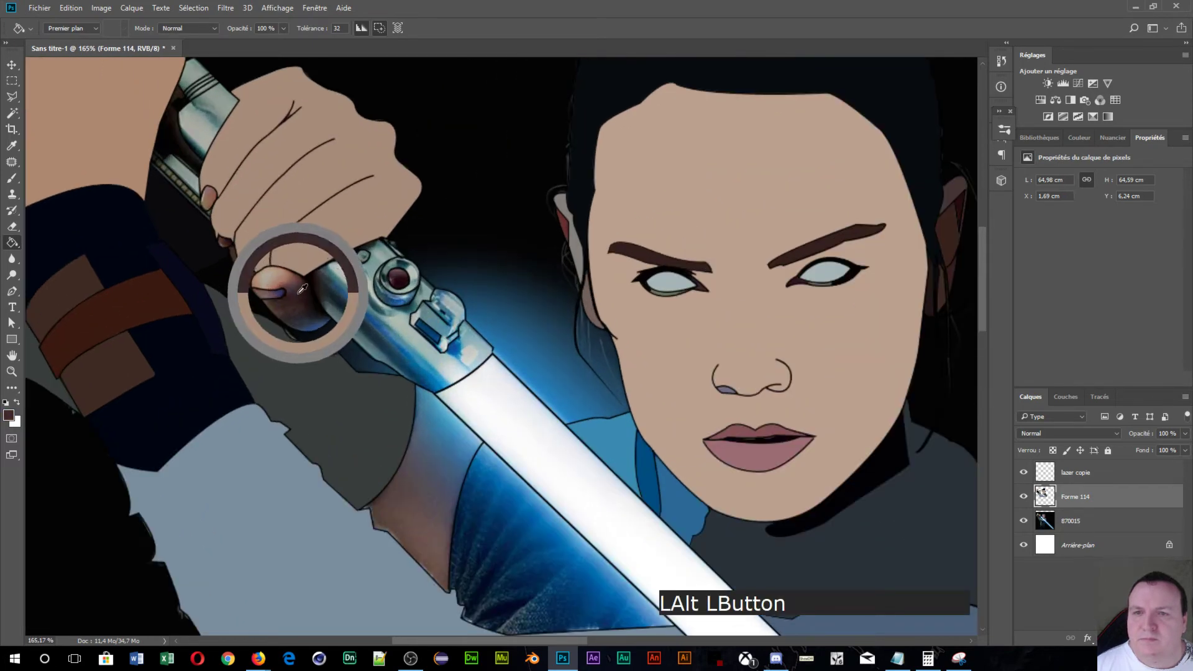
{"action": "left_click", "coordinate": [283, 278], "text": "alt"}
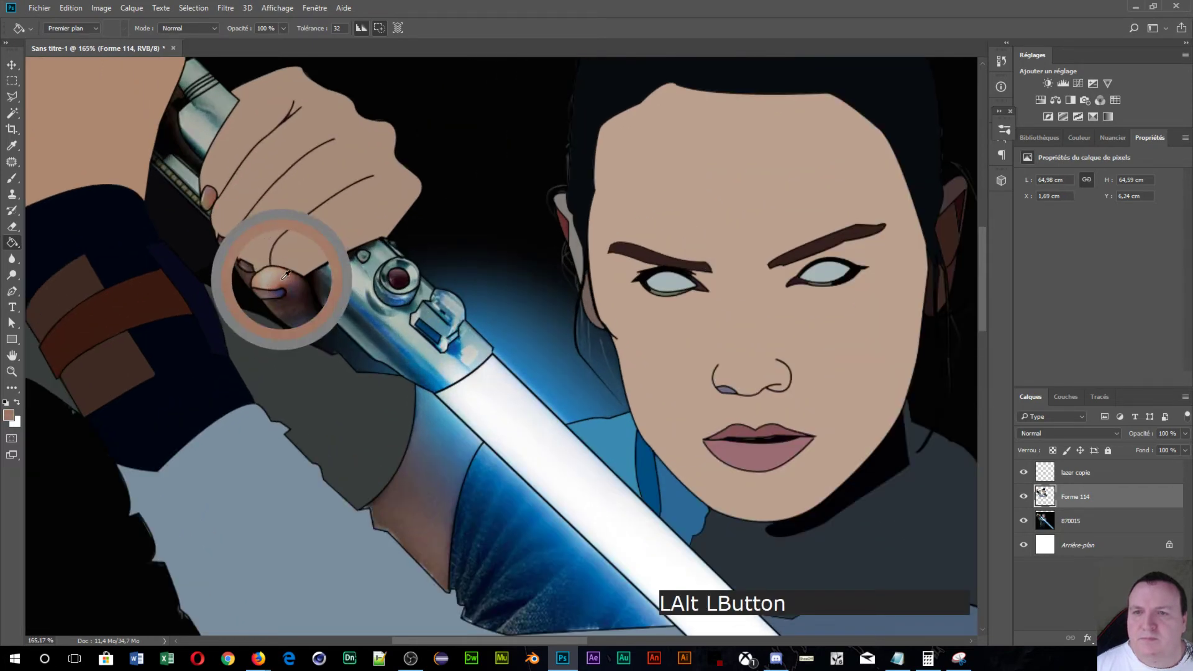
{"action": "left_click", "coordinate": [280, 284]}
- Fill the fingernails of both hands with a mauve tone sampled from the lowest finger's nail
{"action": "left_click", "coordinate": [273, 291], "text": "alt"}
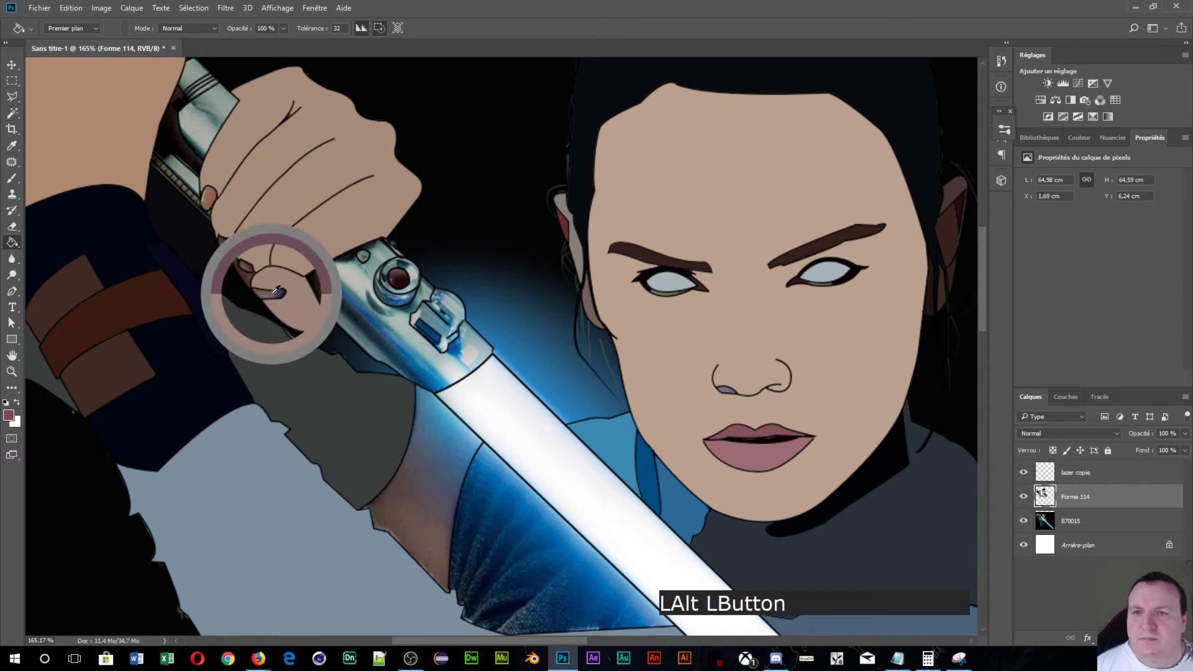
{"action": "left_click", "coordinate": [254, 296]}
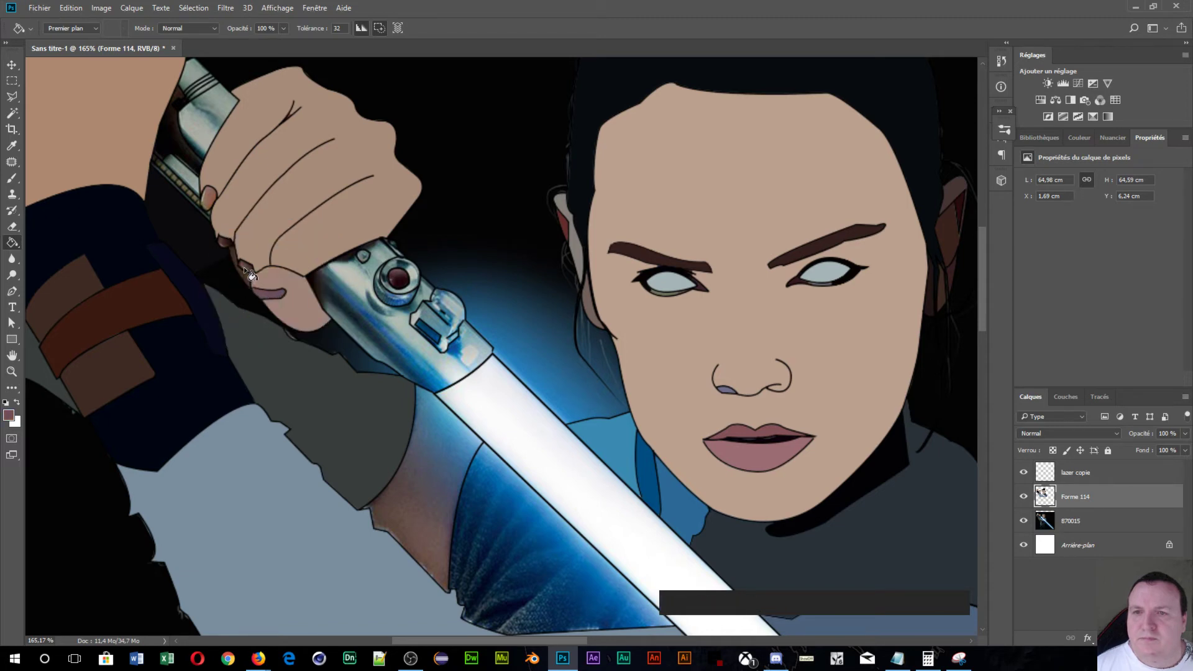
{"action": "left_click", "coordinate": [245, 267]}
{"action": "left_click", "coordinate": [225, 244]}
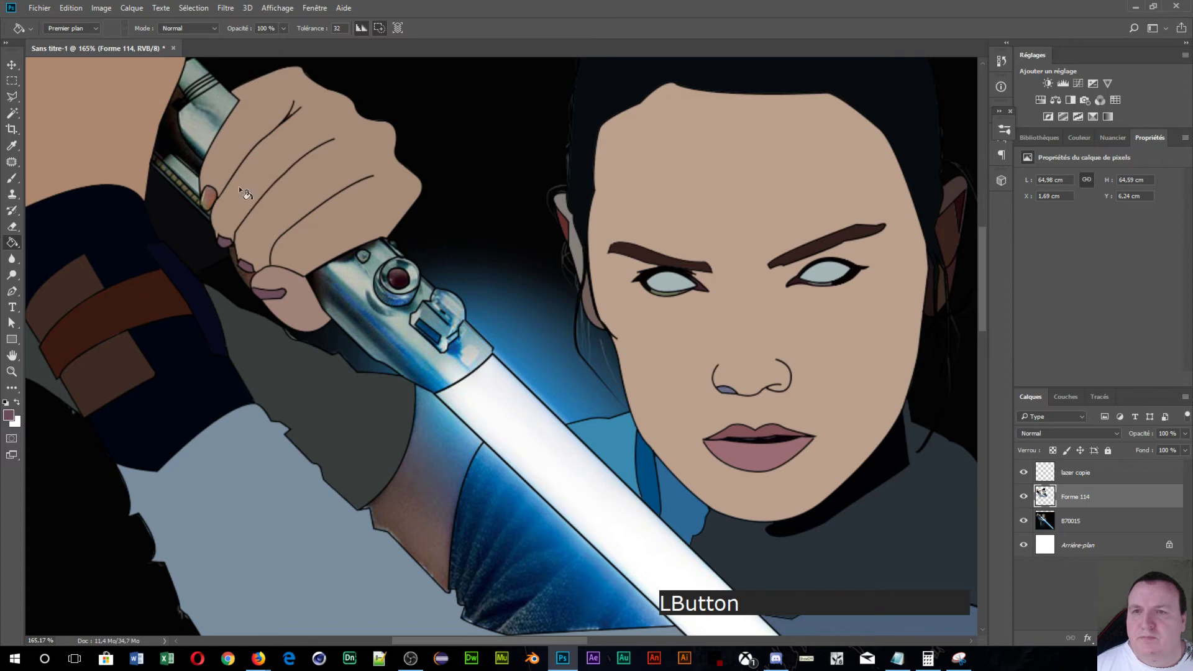
{"action": "left_click", "coordinate": [205, 209]}
{"action": "left_click_drag", "start_coordinate": [111, 121], "coordinate": [430, 404]}
{"action": "left_click", "coordinate": [350, 211]}
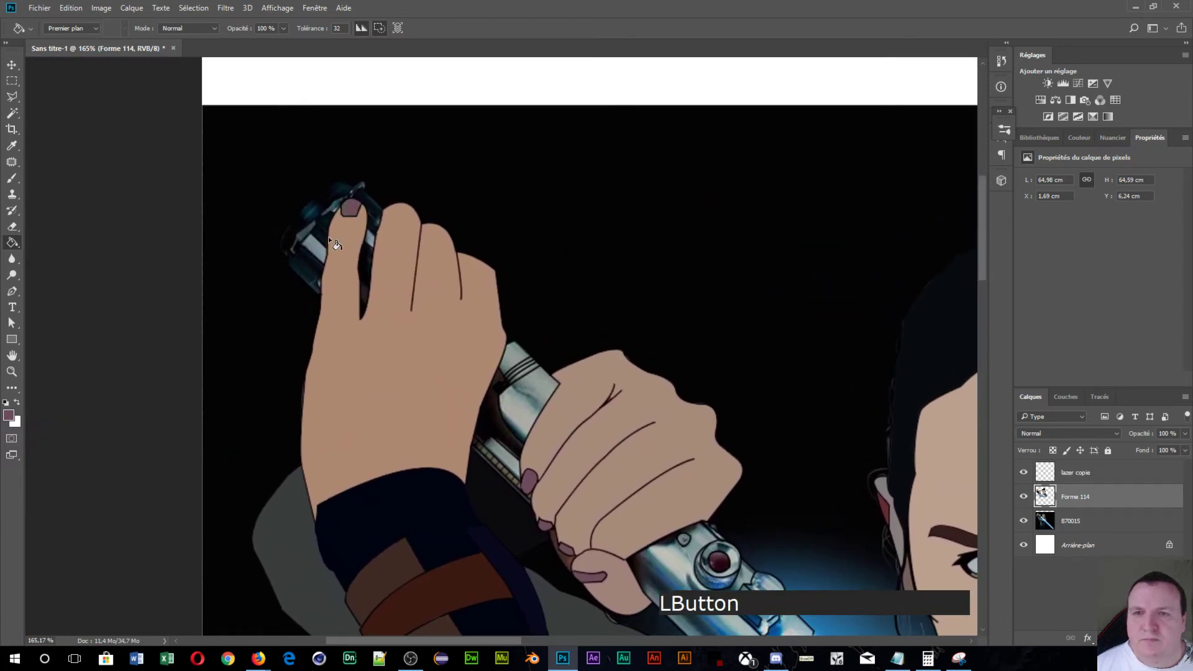
- Fill the pommel sections outside the raised hand's foremost finger with near-black, dark blue and grey-blue tones sampled from each part
{"action": "left_click", "coordinate": [314, 248], "text": "alt"}
{"action": "left_click", "coordinate": [311, 243]}
{"action": "left_click", "coordinate": [304, 234], "text": "alt"}
{"action": "left_click", "coordinate": [301, 234]}
{"action": "left_click", "coordinate": [308, 223], "text": "alt"}
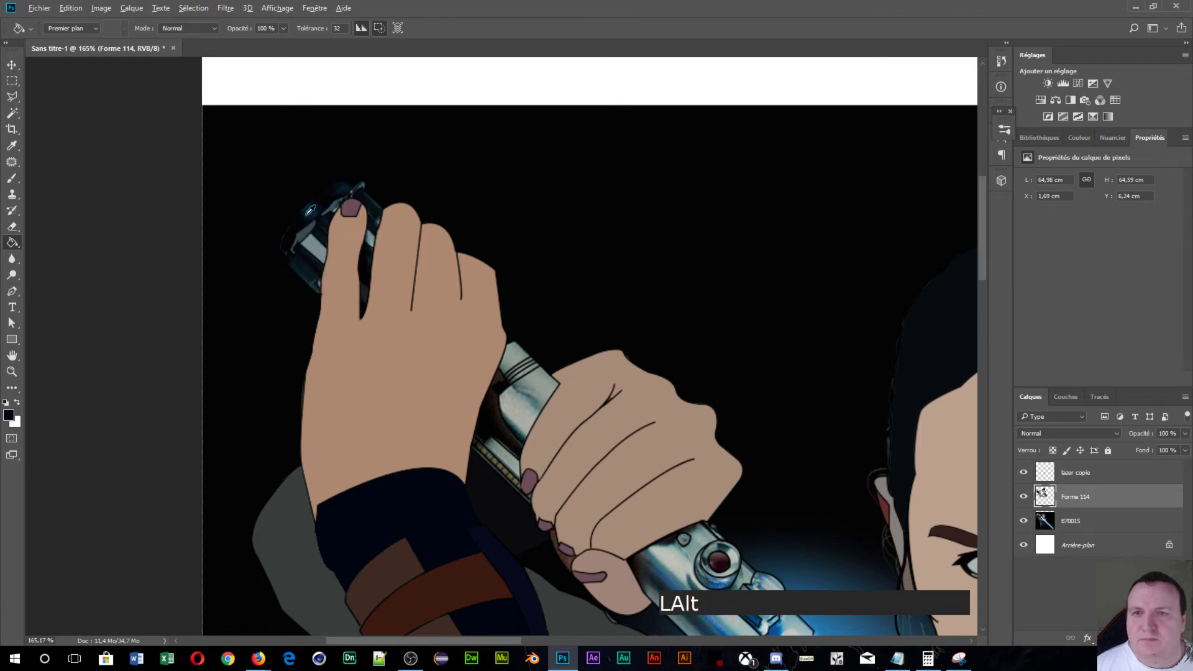
{"action": "left_click", "coordinate": [304, 221], "text": "alt"}
{"action": "left_click", "coordinate": [309, 226]}
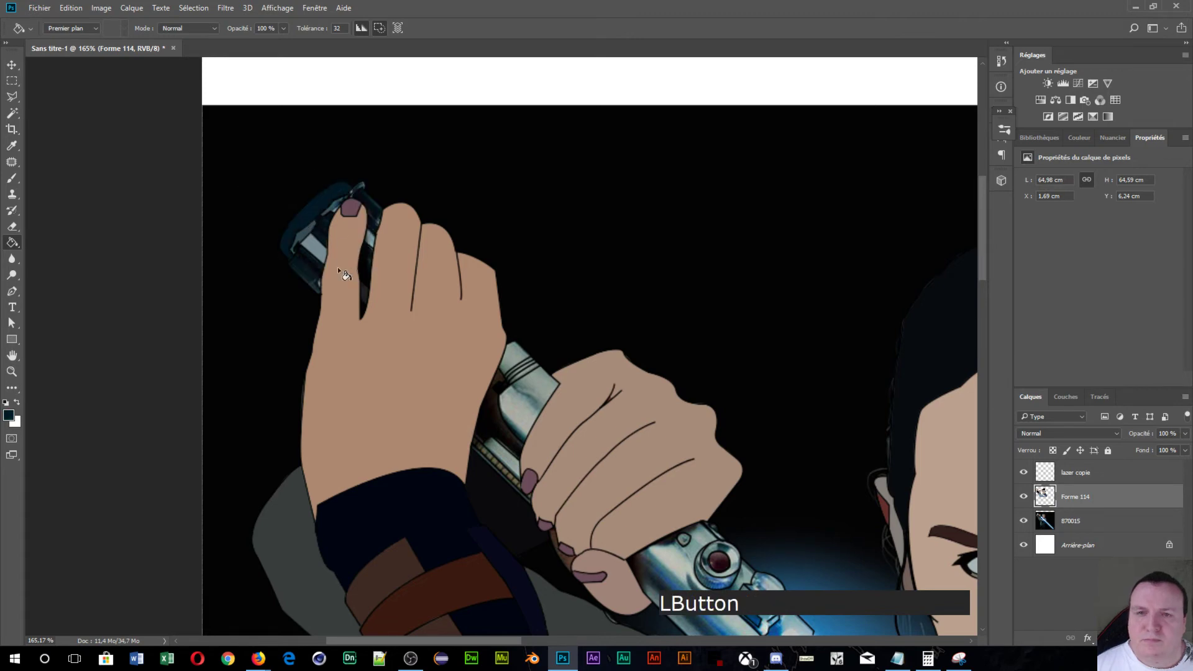
{"action": "left_click", "coordinate": [312, 267], "text": "alt"}
{"action": "left_click", "coordinate": [311, 274]}
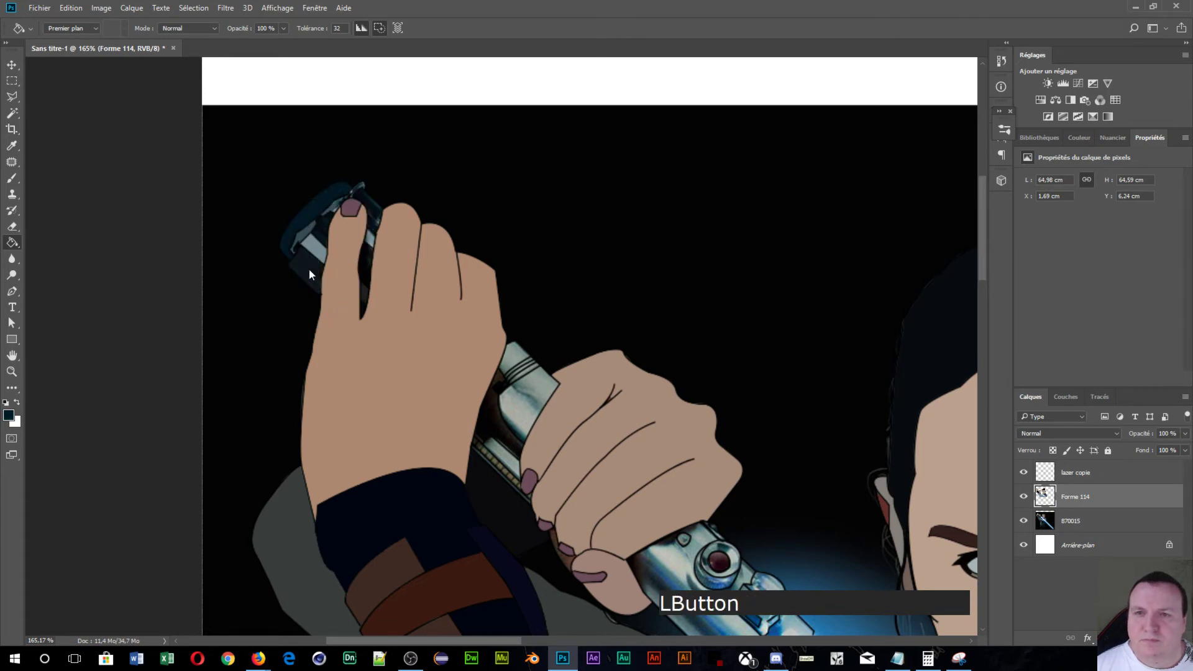
{"action": "left_click", "coordinate": [322, 225], "text": "alt"}
{"action": "left_click", "coordinate": [328, 233]}
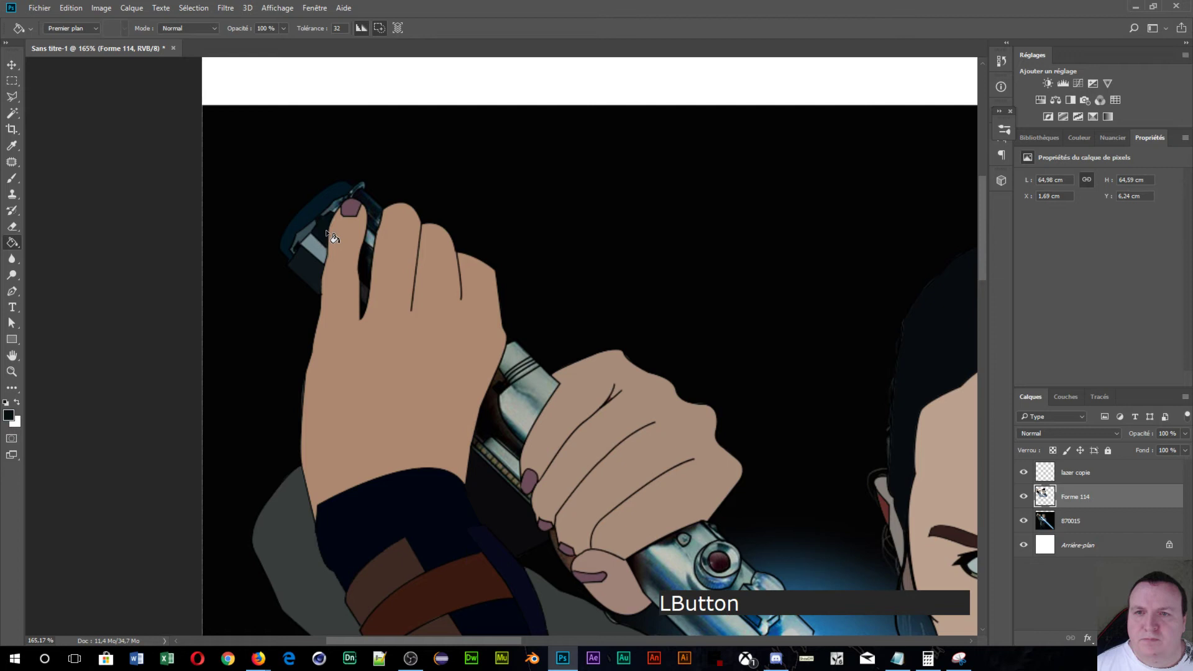
- Fill the gap between the raised hand's fingers and the pommel pieces showing there with black, dark blue and grey-blue tones sampled from the photo
{"action": "left_click", "coordinate": [364, 261], "text": "alt"}
{"action": "left_click", "coordinate": [365, 268]}
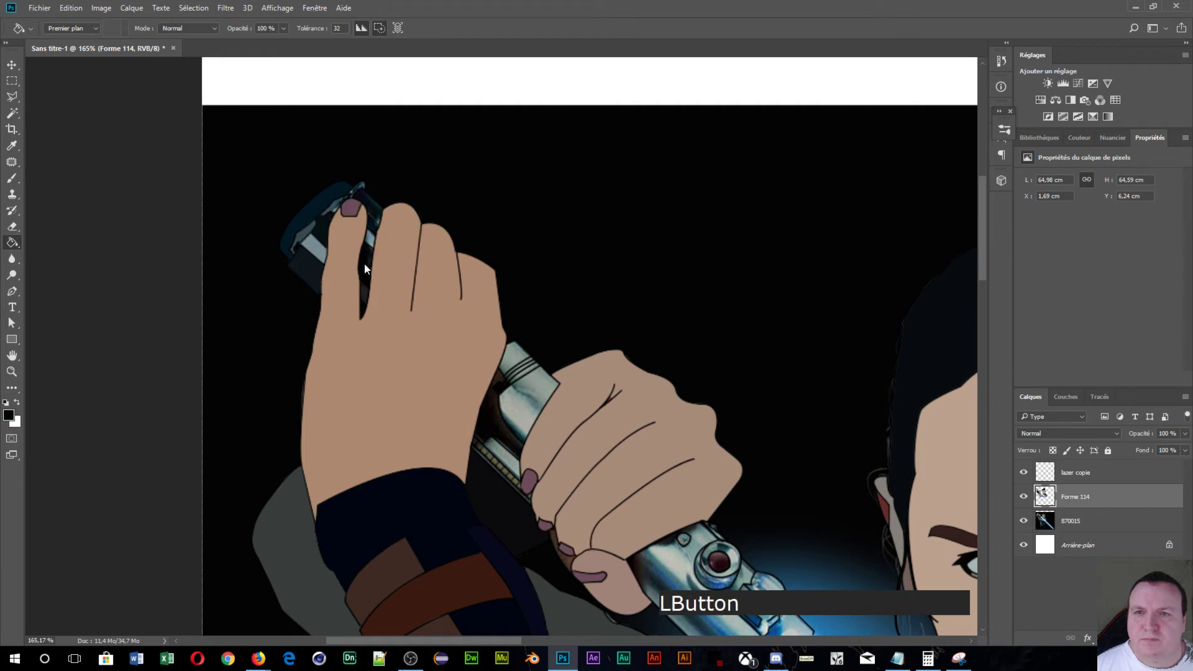
{"action": "left_click", "coordinate": [384, 212], "text": "alt"}
{"action": "left_click", "coordinate": [381, 221]}
{"action": "left_click", "coordinate": [373, 234], "text": "alt"}
{"action": "left_click", "coordinate": [369, 238]}
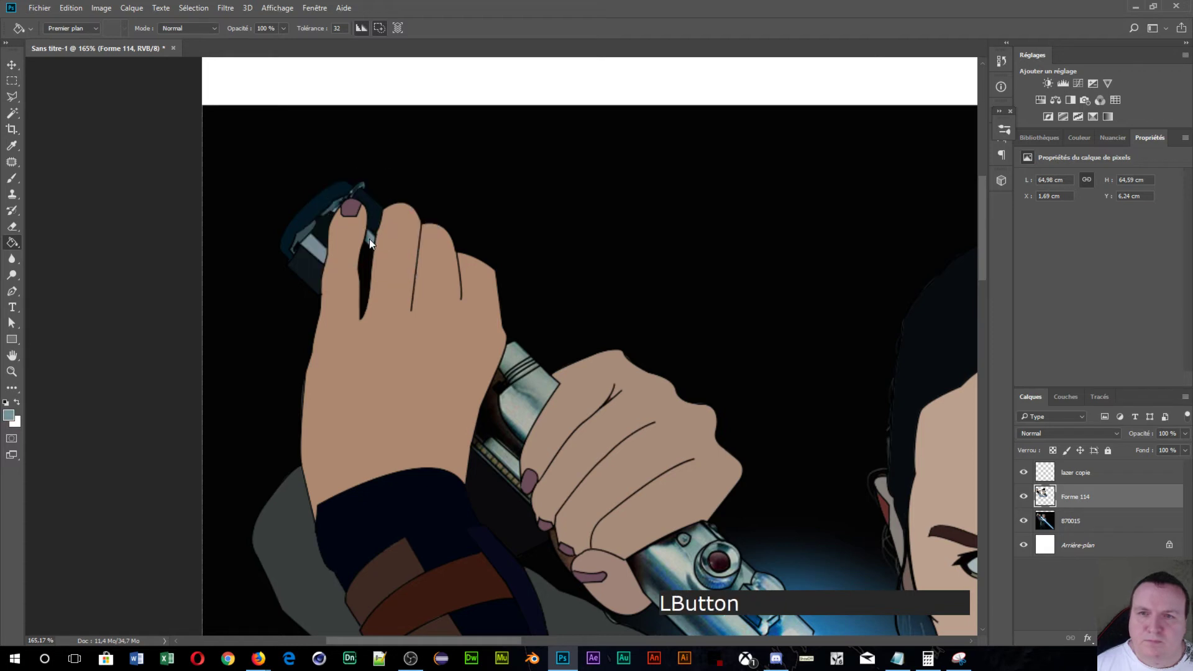
- Fill the hilt between the hands with sampled tones: pale grey-green for the metal, dark brown for the recess and black for the band
{"action": "left_click_drag", "start_coordinate": [433, 307], "coordinate": [380, 250]}
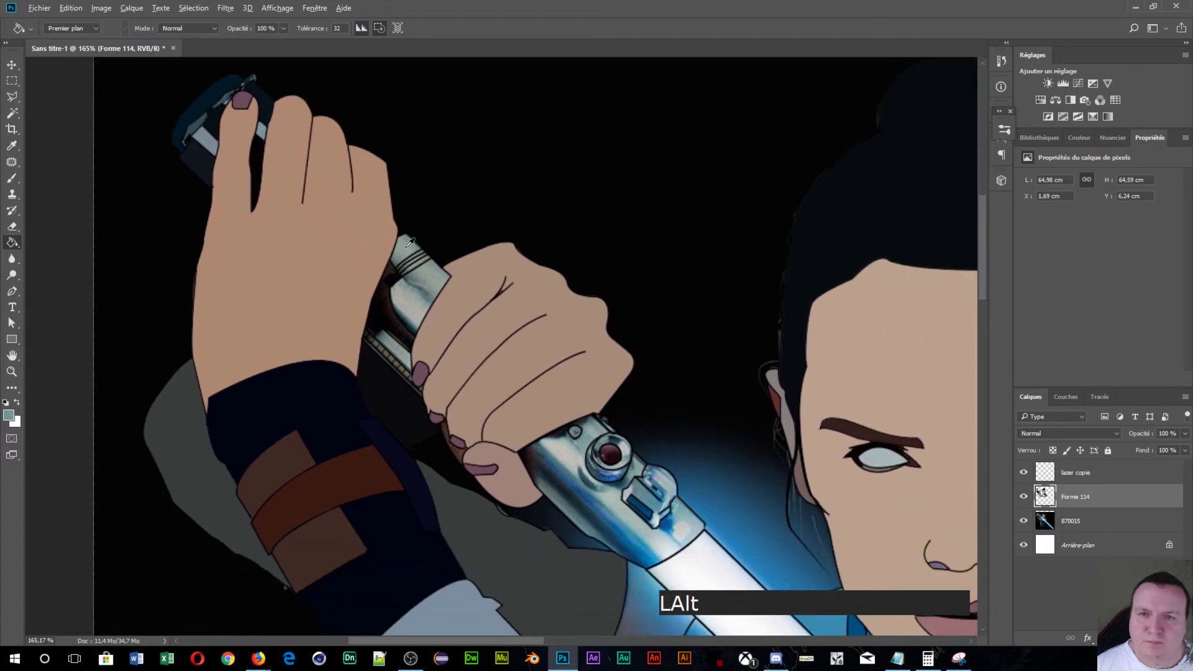
{"action": "left_click", "coordinate": [406, 247]}
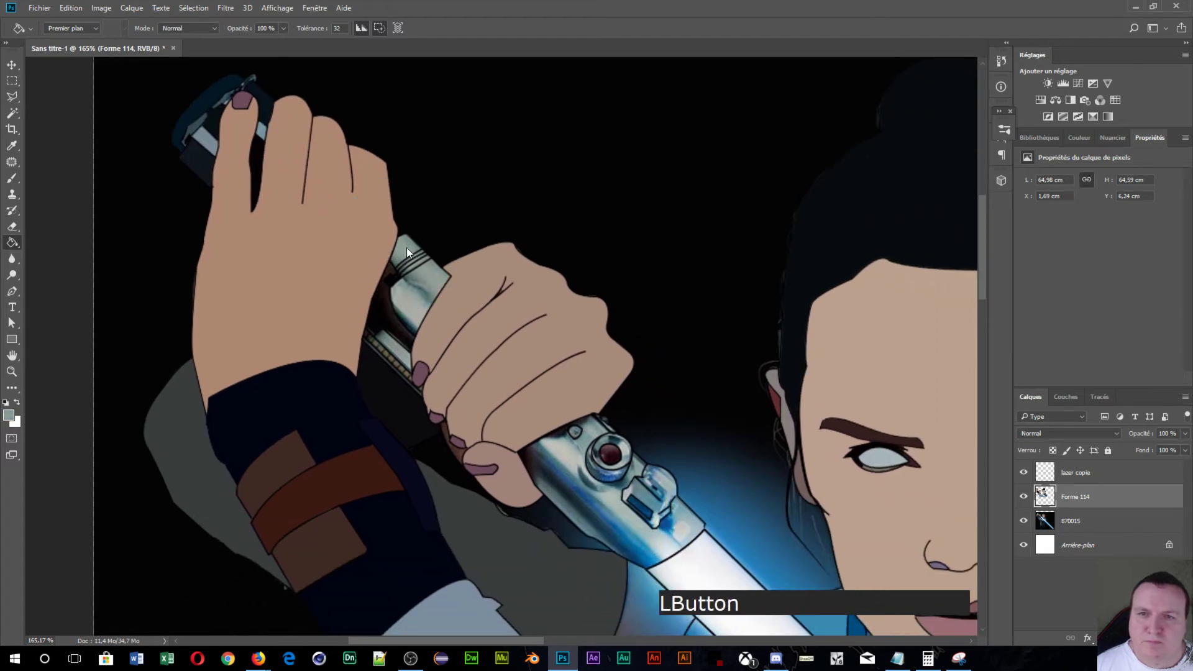
{"action": "left_click", "coordinate": [433, 277]}
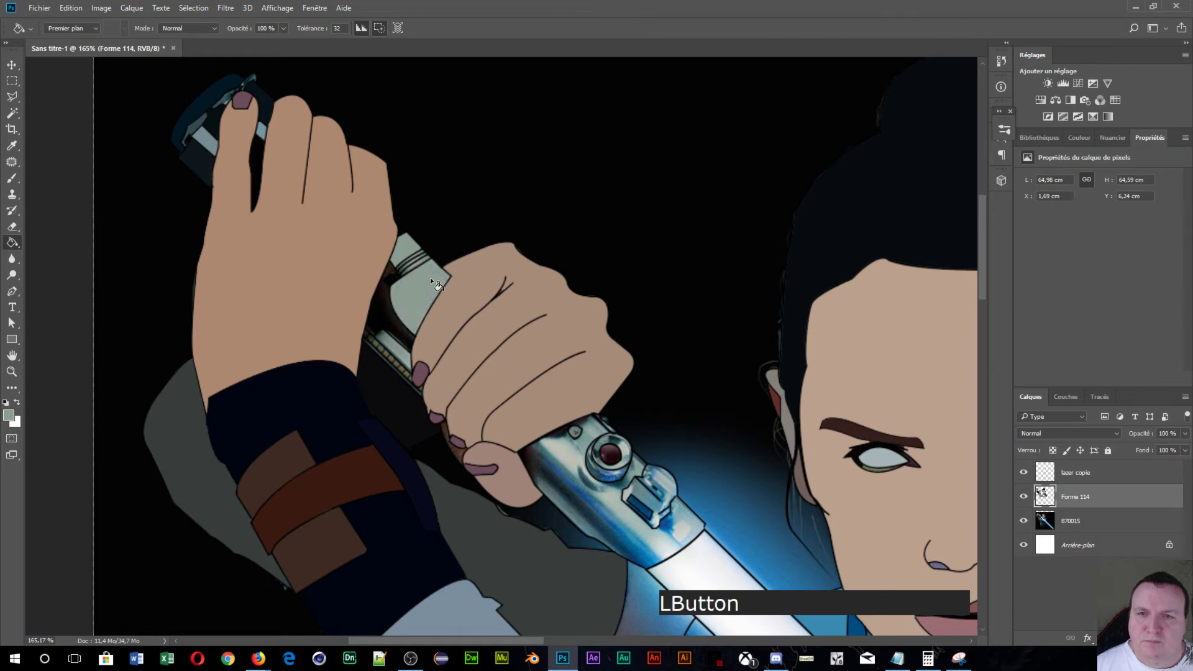
{"action": "left_click", "coordinate": [390, 302], "text": "alt"}
{"action": "left_click", "coordinate": [392, 305]}
{"action": "left_click", "coordinate": [398, 283]}
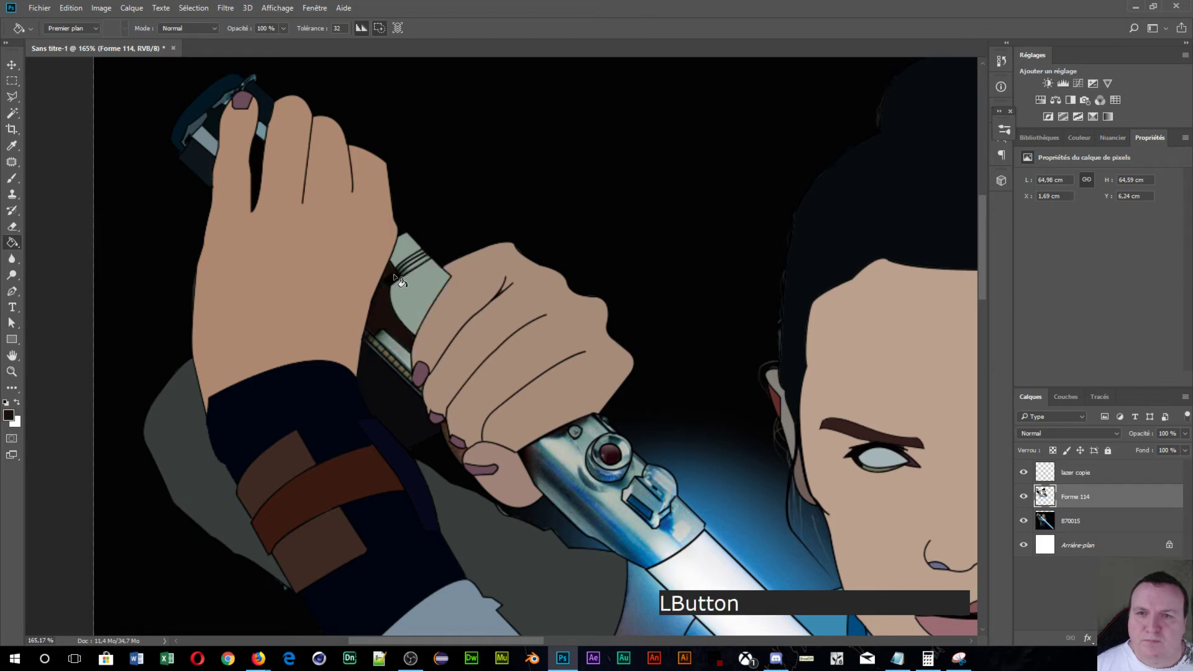
{"action": "left_click", "coordinate": [401, 286], "text": "alt"}
{"action": "left_click", "coordinate": [406, 291]}
- Fill the light inset on the hilt between the hands with grey and the ridged strip beside it with olive, both sampled from the photo
{"action": "scroll", "coordinate": [412, 277], "scroll_direction": "up", "scroll_amount": 5}
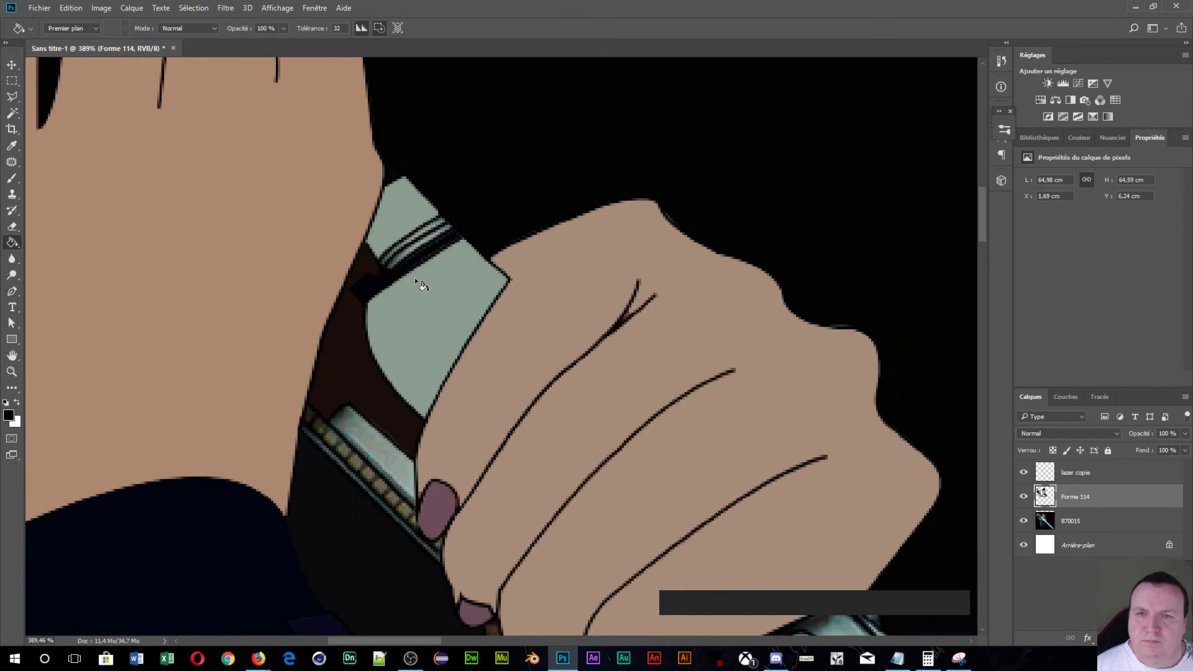
{"action": "left_click", "coordinate": [395, 460], "text": "alt"}
{"action": "left_click", "coordinate": [390, 463]}
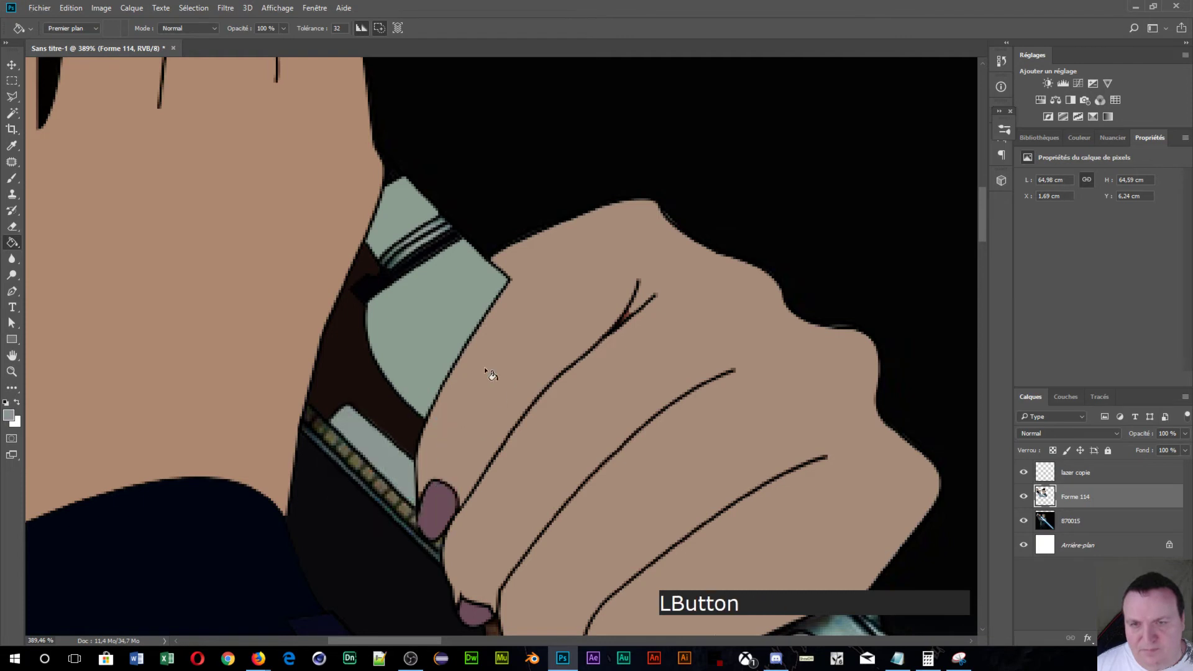
{"action": "left_click", "coordinate": [337, 431], "text": "alt"}
{"action": "left_click", "coordinate": [344, 448]}
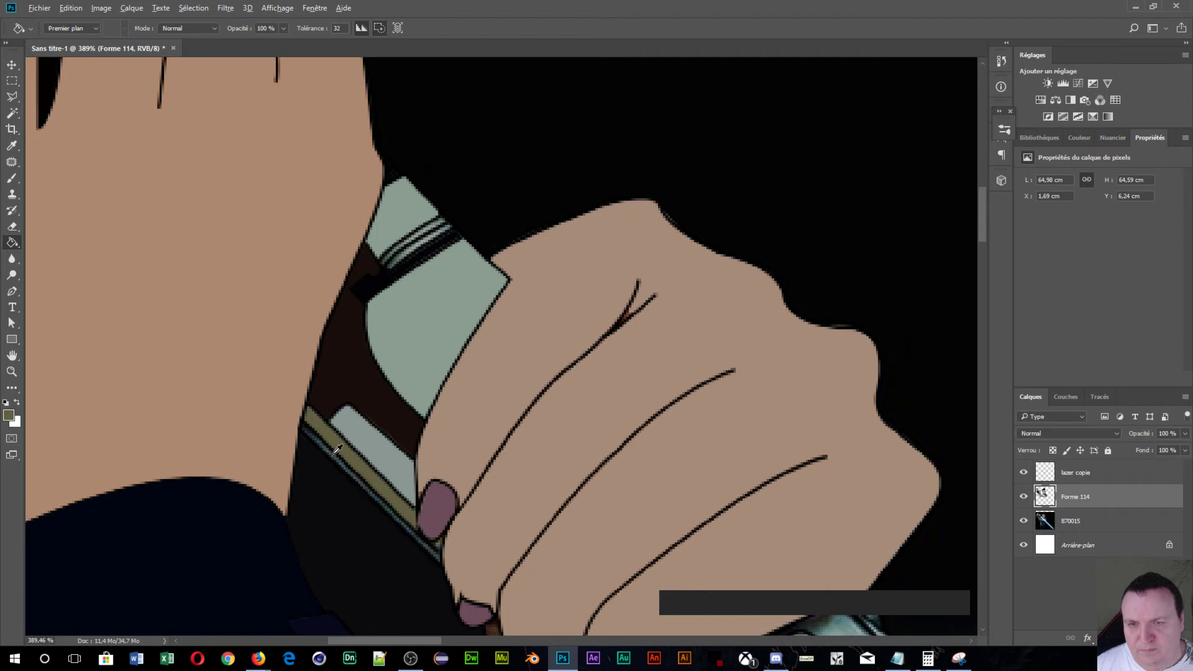
- Fill the thin line bordering the olive strip with a dark slate tone sampled from it, undoing the fill that spills into the outlines
{"action": "left_click", "coordinate": [336, 449], "text": "alt"}
{"action": "left_click", "coordinate": [332, 454]}
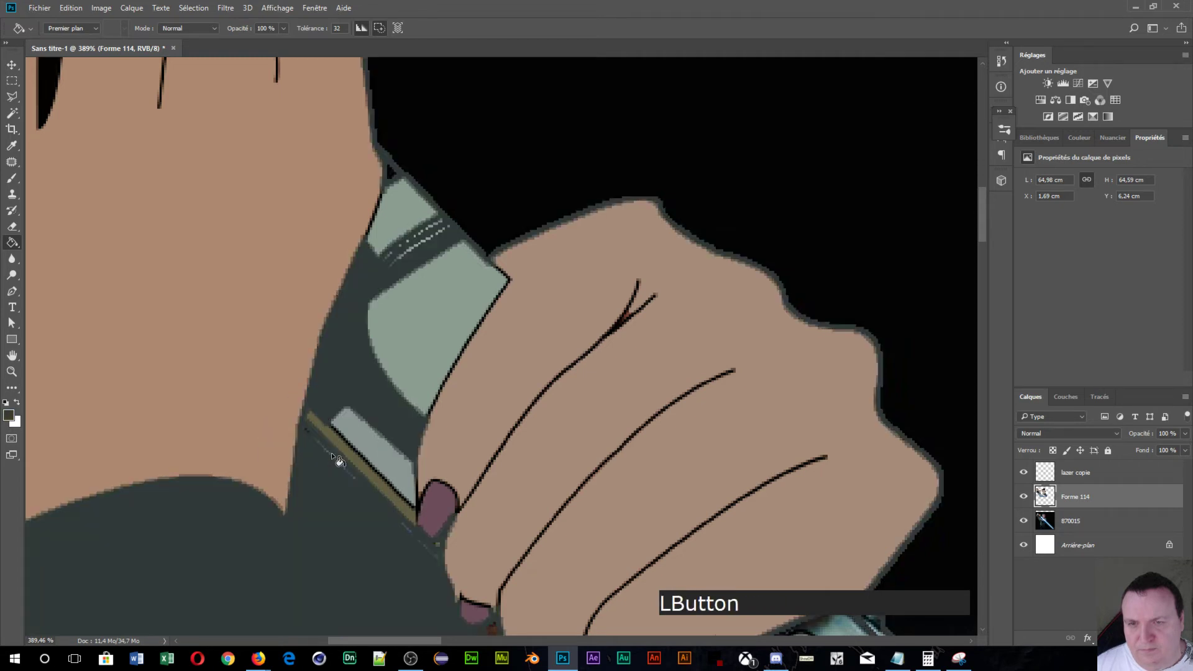
{"action": "key", "text": "ctrl+alt+z"}
{"action": "scroll", "coordinate": [336, 459], "scroll_direction": "up", "scroll_amount": 5}
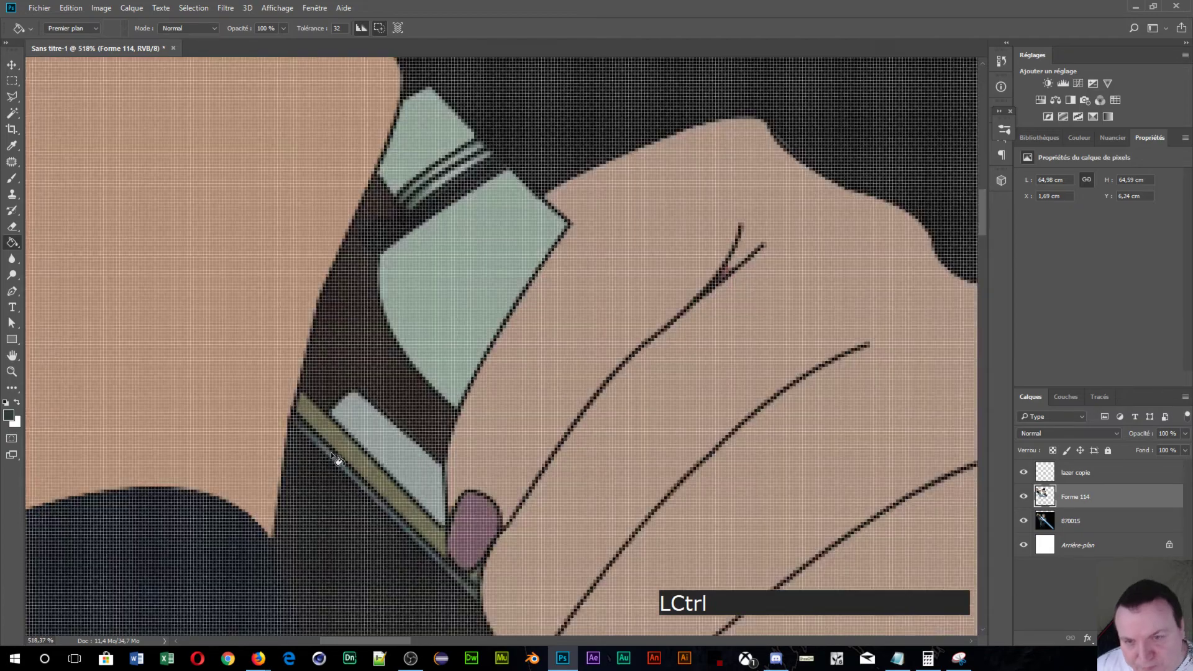
{"action": "scroll", "coordinate": [341, 460], "scroll_direction": "up", "scroll_amount": 2}
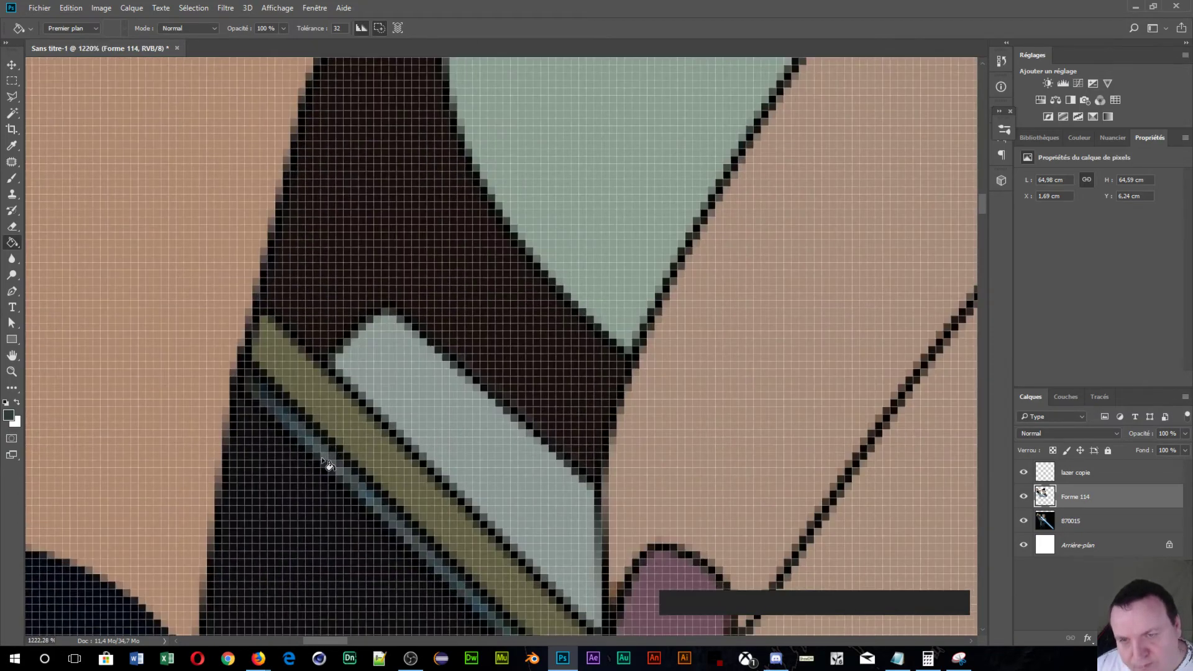
{"action": "left_click", "coordinate": [331, 463]}
{"action": "scroll", "coordinate": [326, 456], "scroll_direction": "down", "scroll_amount": 8}
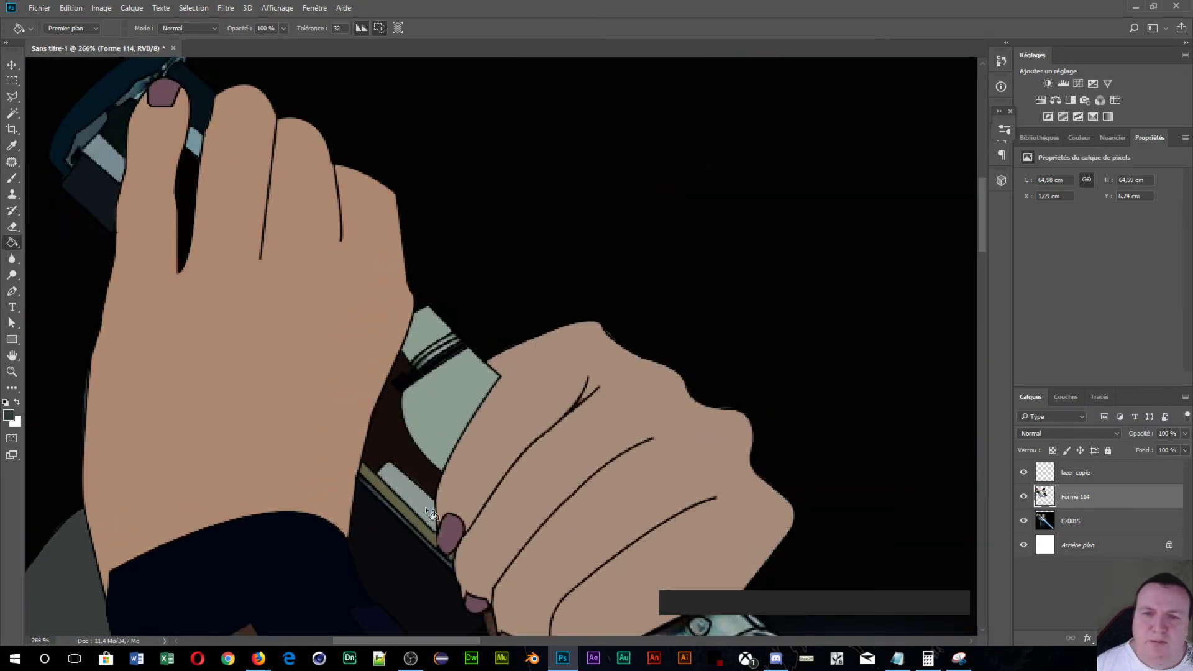
- Fill the round hilt button's centre with sampled dark red and its ring with slate teal, undoing the pale grey tried on the ring
{"action": "left_click_drag", "start_coordinate": [426, 506], "coordinate": [330, 173]}
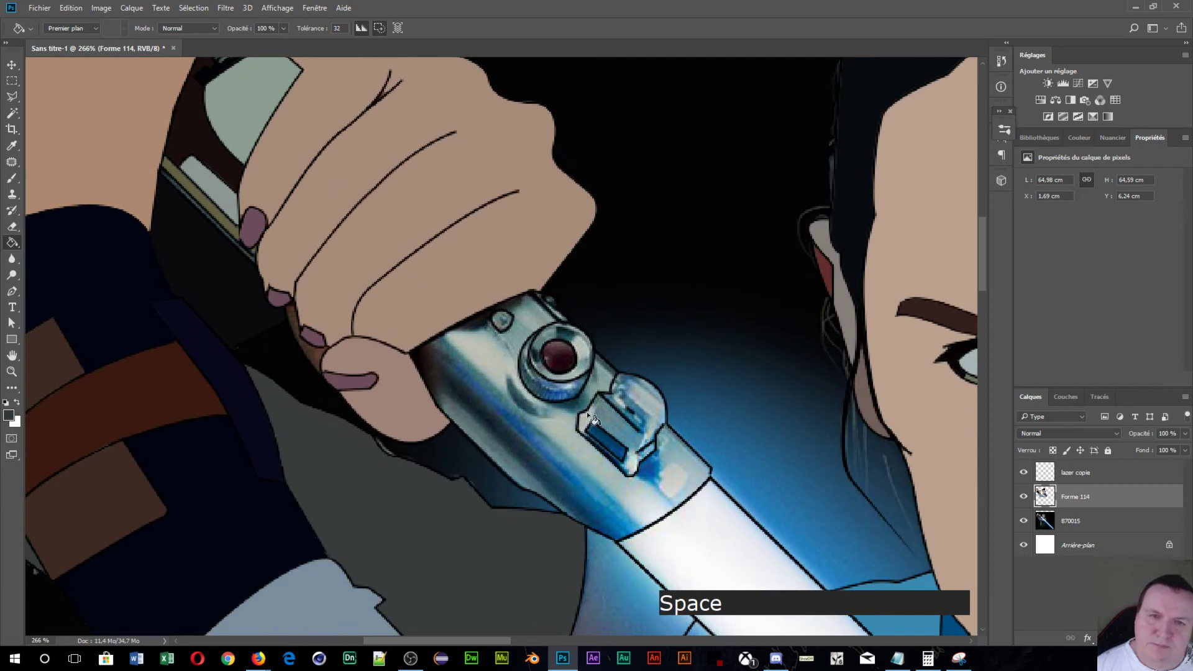
{"action": "left_click", "coordinate": [562, 353], "text": "alt"}
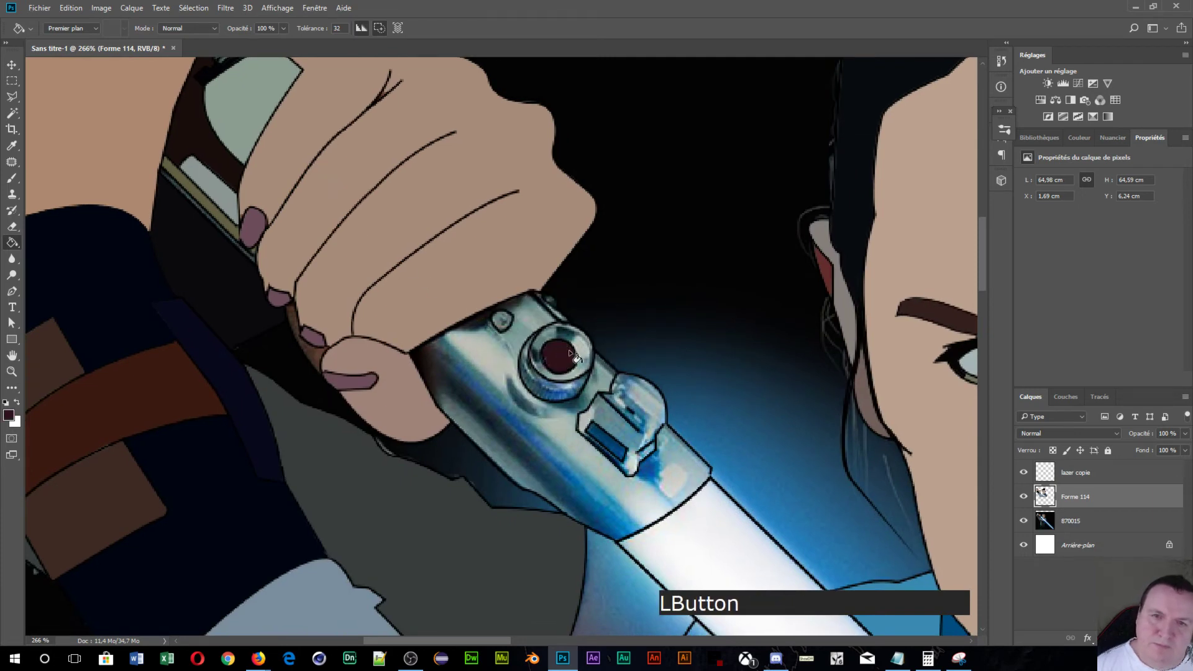
{"action": "left_click", "coordinate": [585, 345], "text": "alt"}
{"action": "left_click", "coordinate": [536, 354]}
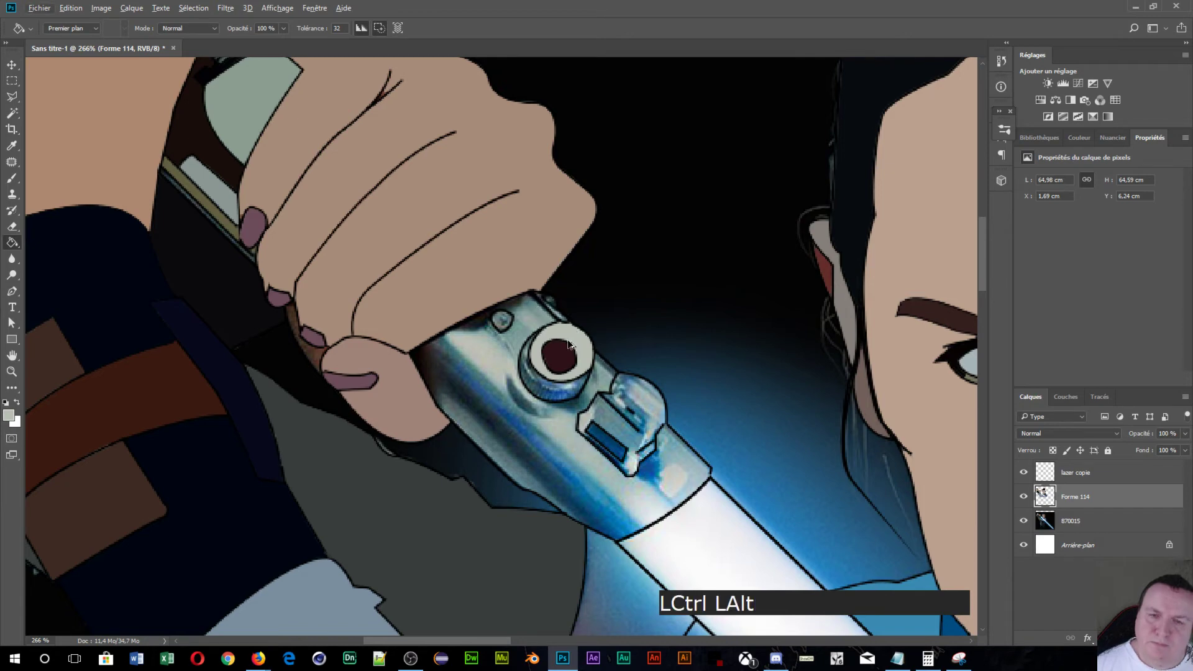
{"action": "key", "text": "ctrl+alt+z"}
{"action": "left_click", "coordinate": [562, 334], "text": "alt"}
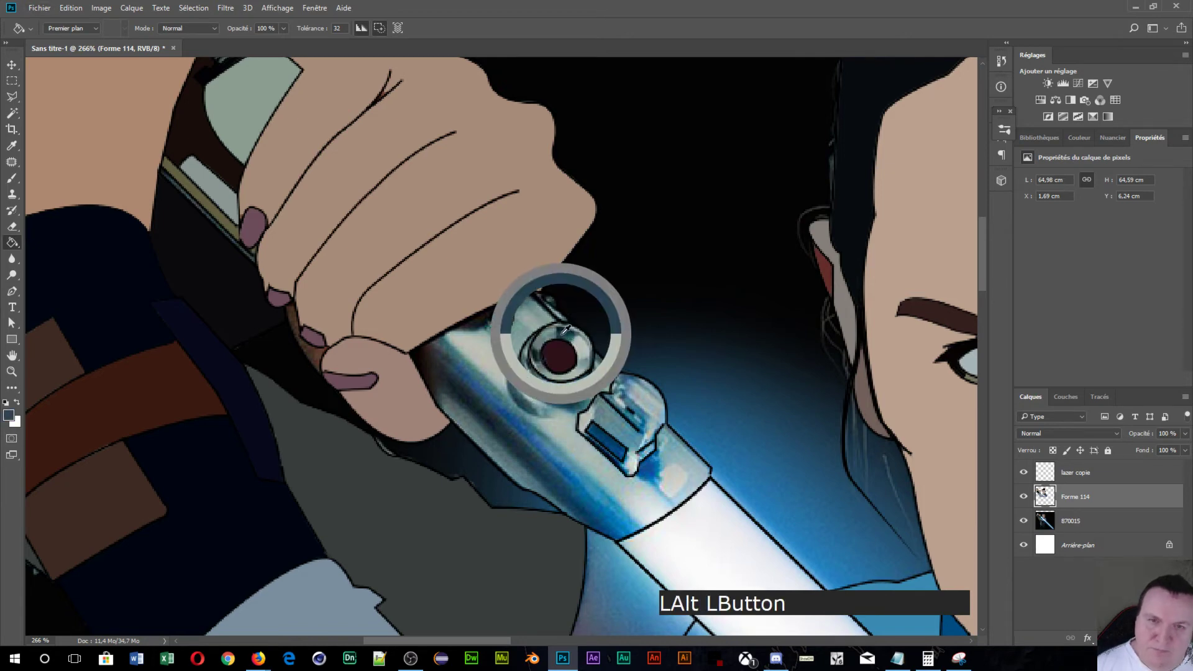
{"action": "left_click", "coordinate": [548, 331]}
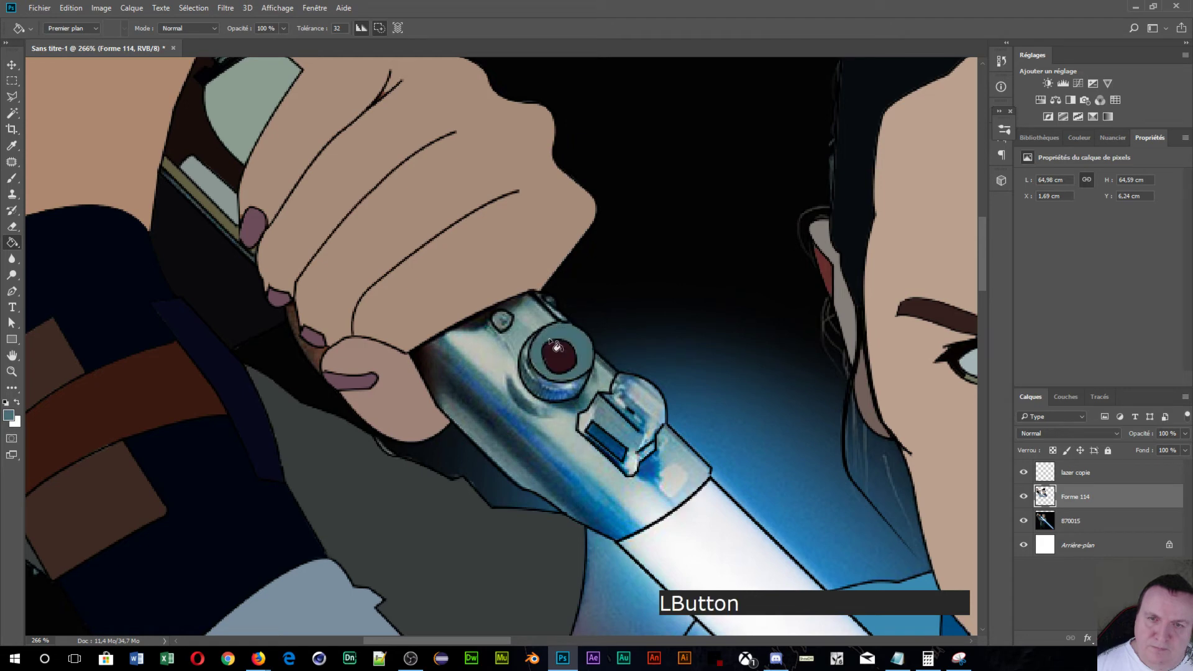
- Fill the hilt body with light grey, its small rivet with teal-grey and the shadow beneath the hilt with dark navy, sampled from the photo
{"action": "left_click", "coordinate": [525, 315], "text": "alt"}
{"action": "left_click", "coordinate": [527, 324], "text": "alt"}
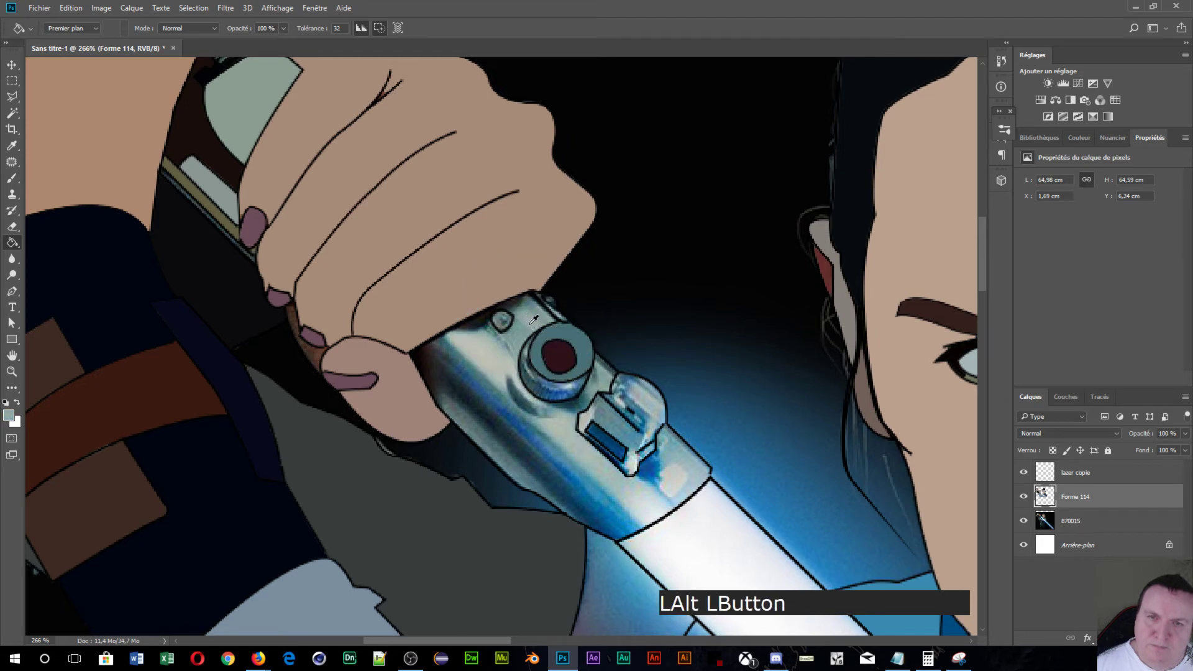
{"action": "left_click", "coordinate": [511, 325]}
{"action": "left_click", "coordinate": [503, 320], "text": "alt"}
{"action": "left_click", "coordinate": [498, 318]}
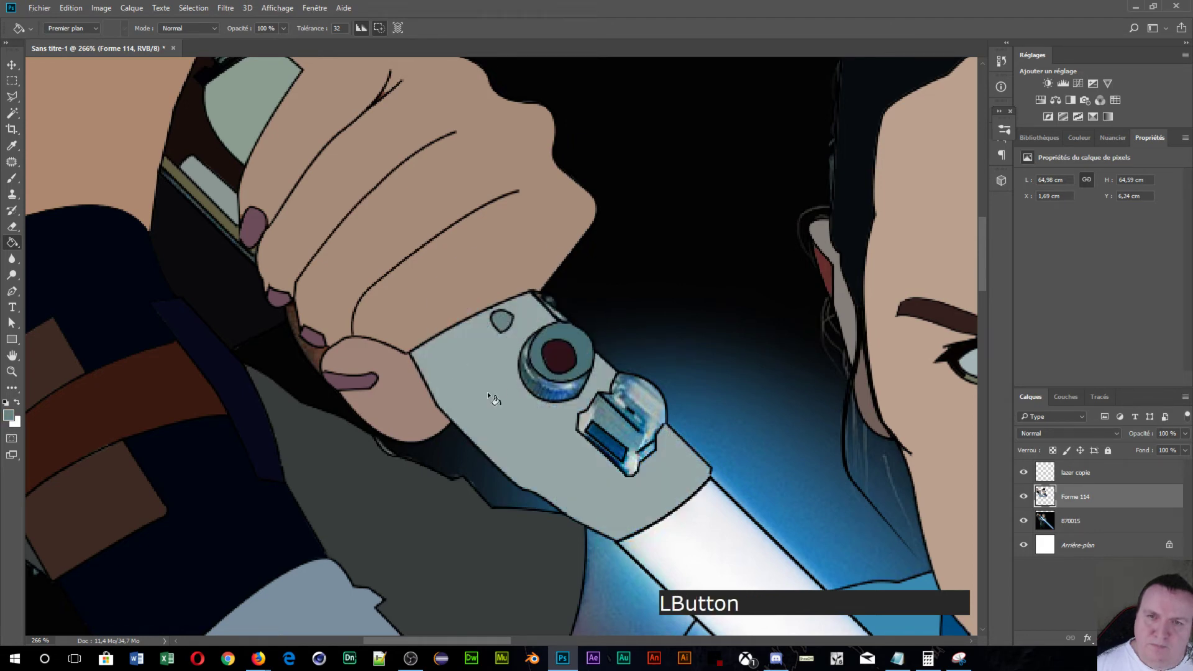
{"action": "left_click", "coordinate": [465, 462], "text": "alt"}
{"action": "left_click", "coordinate": [464, 465]}
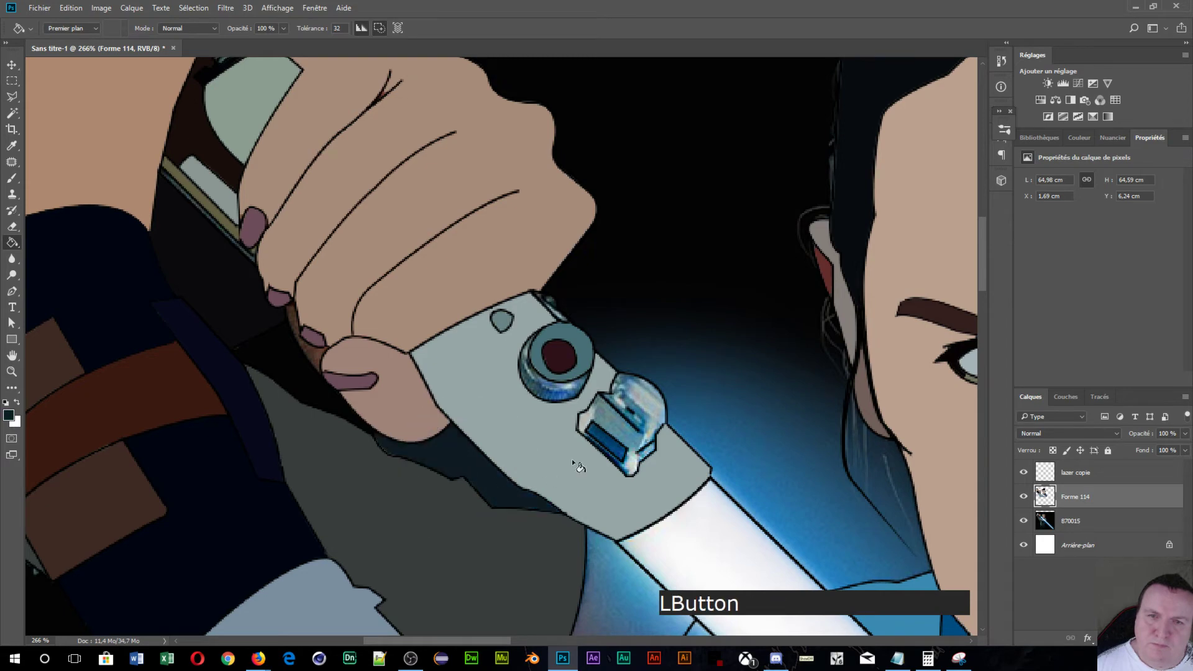
- Fill the hilt's clamp with grey-blue, its small window with deep blue and the round button's lower rim with bright blue, sampled from the photo
{"action": "left_click", "coordinate": [646, 396], "text": "alt"}
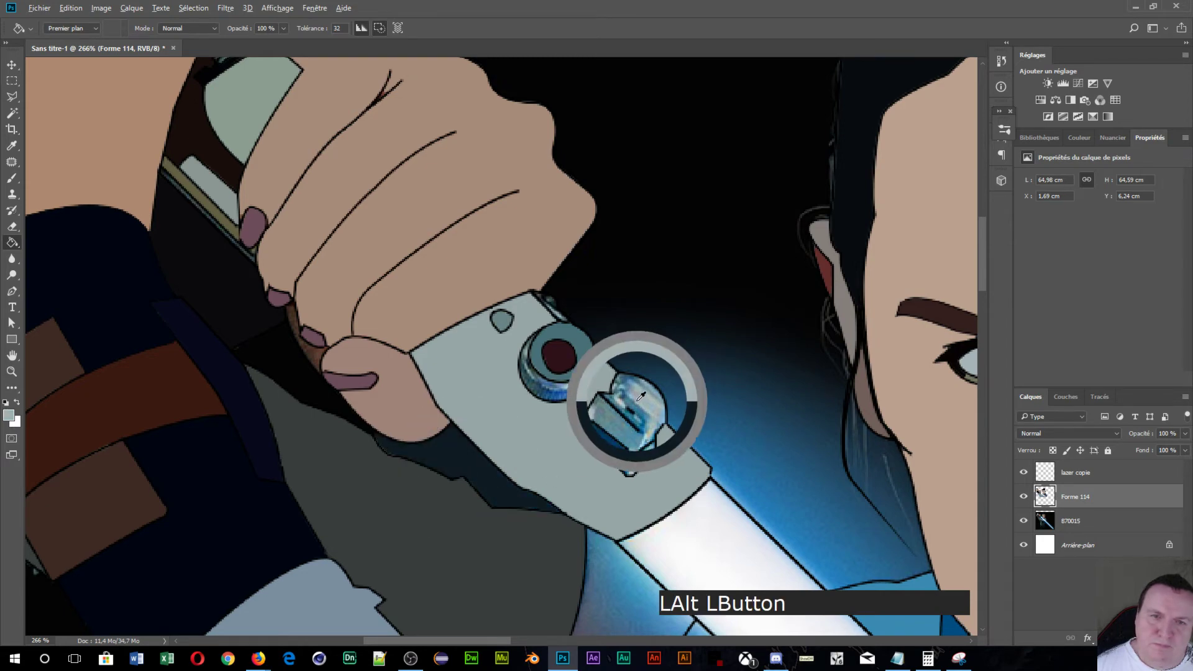
{"action": "left_click", "coordinate": [635, 405]}
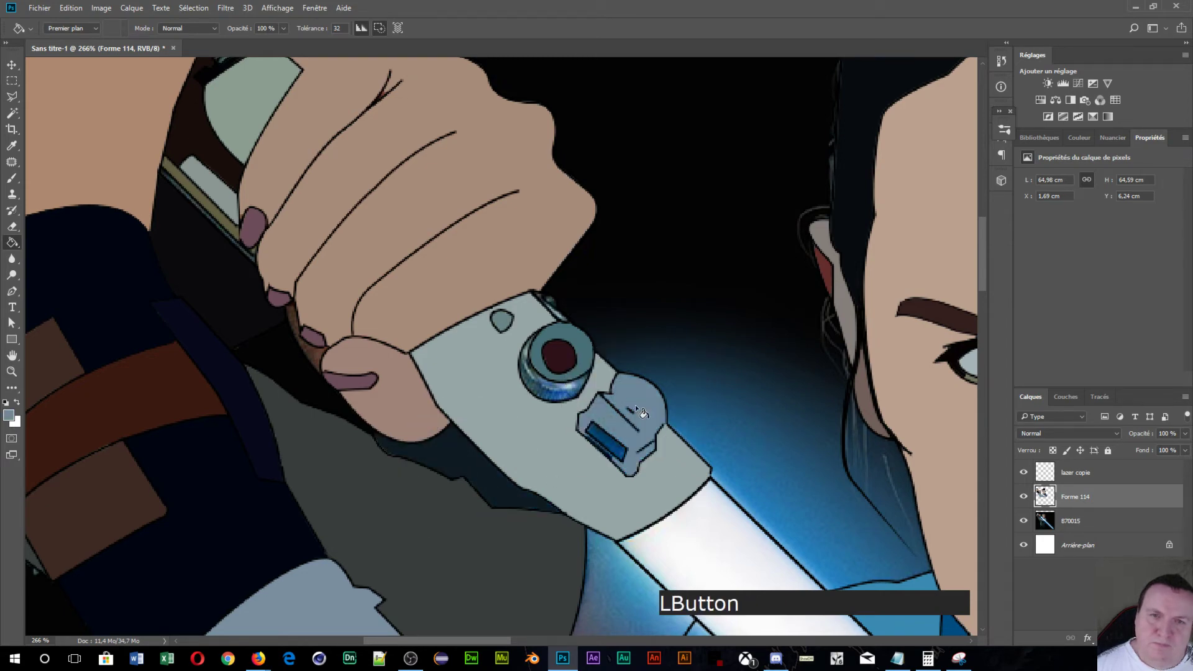
{"action": "left_click", "coordinate": [615, 449], "text": "alt"}
{"action": "left_click", "coordinate": [557, 389], "text": "alt"}
{"action": "left_click", "coordinate": [557, 397]}
- Fill the small protruding piece on the hilt's upper edge, above the round button, with a grey-blue sampled from it
{"action": "scroll", "coordinate": [559, 401], "scroll_direction": "down", "scroll_amount": 3}
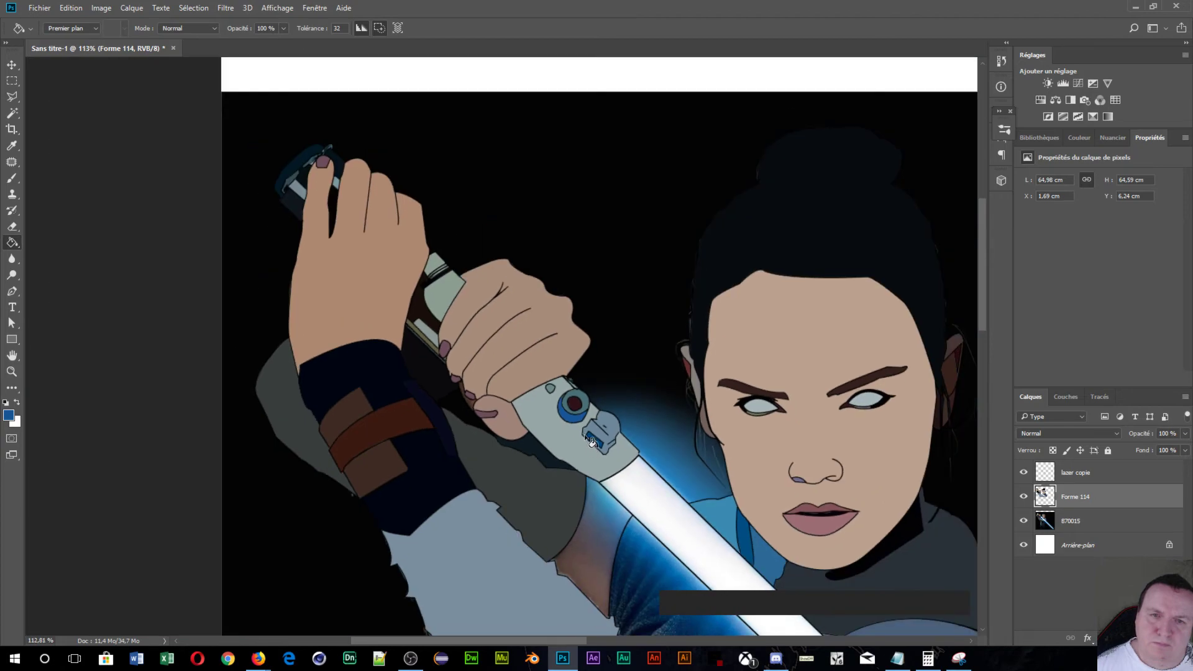
{"action": "scroll", "coordinate": [583, 427], "scroll_direction": "up", "scroll_amount": 5}
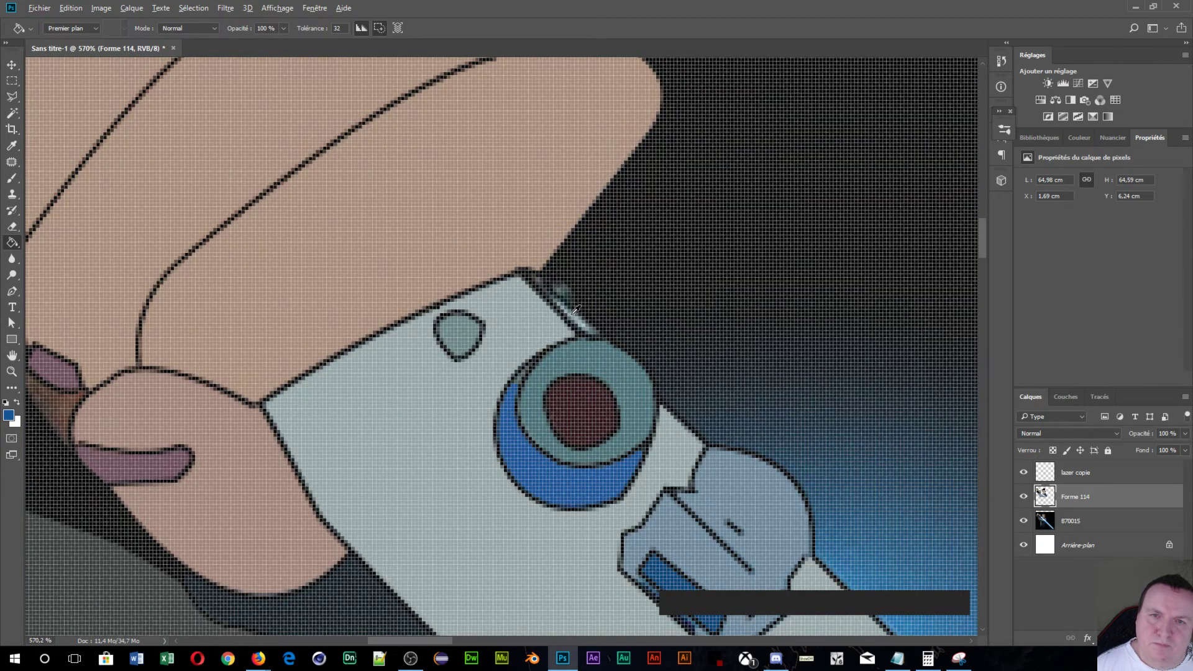
{"action": "left_click", "coordinate": [575, 308], "text": "alt"}
{"action": "left_click", "coordinate": [572, 314]}
{"action": "scroll", "coordinate": [572, 317], "scroll_direction": "down", "scroll_amount": 3}
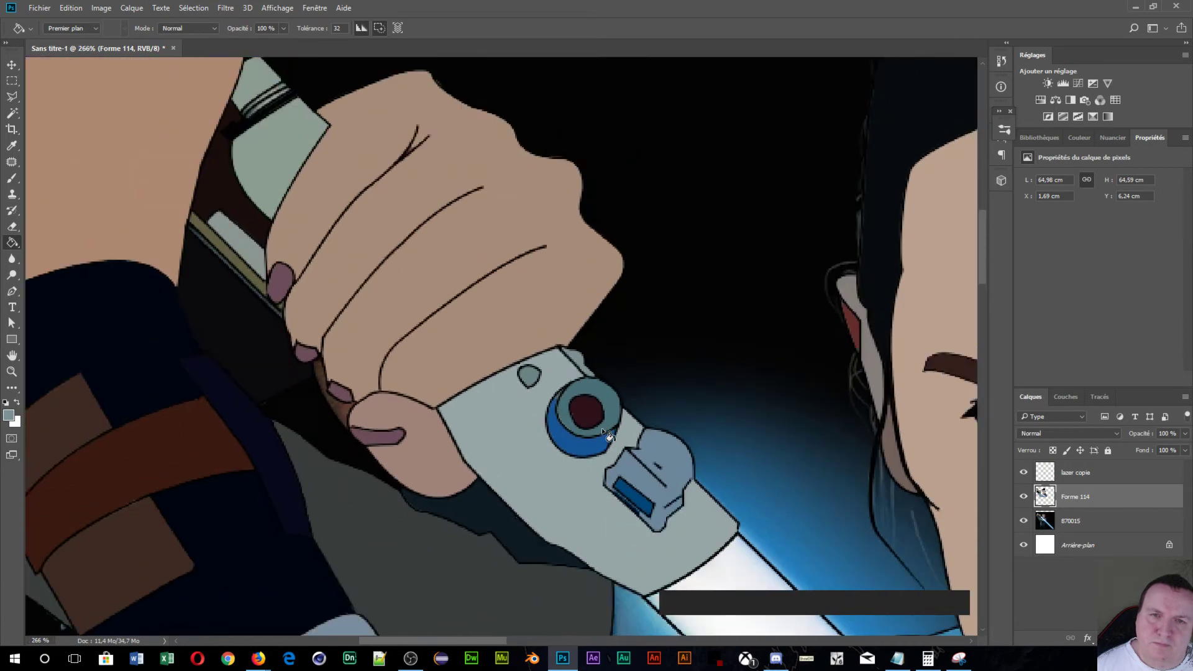
- Fill the bare arm patch beside the blade with a brownish mauve and the blue fabric next to it with dark blue, sampled from each
{"action": "scroll", "coordinate": [607, 435], "scroll_direction": "down", "scroll_amount": 3}
{"action": "key", "text": "space"}
{"action": "left_click_drag", "start_coordinate": [670, 401], "coordinate": [591, 253]}
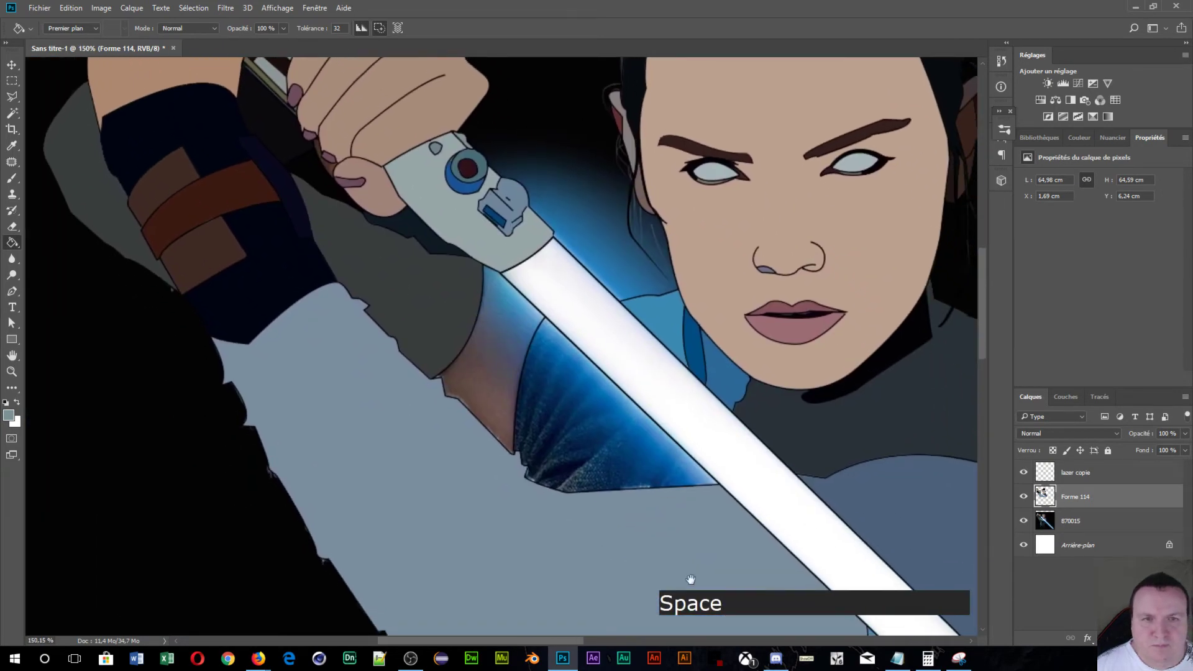
{"action": "left_click_drag", "start_coordinate": [691, 580], "coordinate": [711, 469]}
{"action": "left_click", "coordinate": [510, 264], "text": "alt"}
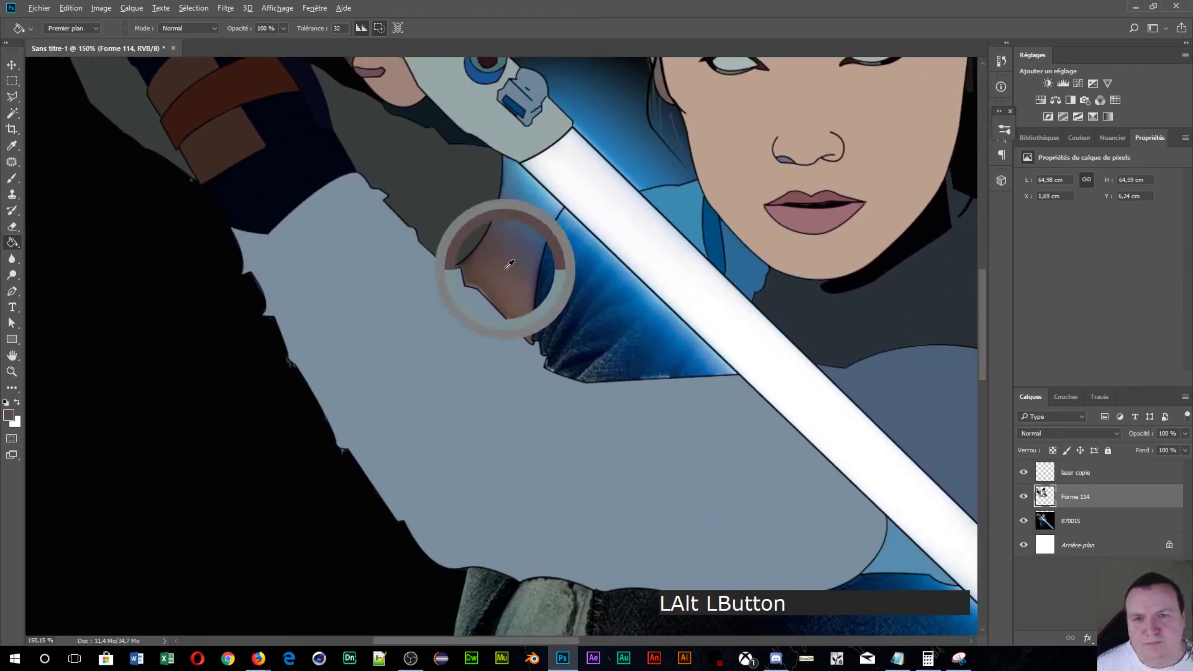
{"action": "left_click", "coordinate": [509, 273]}
{"action": "left_click", "coordinate": [580, 293], "text": "alt"}
{"action": "left_click", "coordinate": [586, 298]}
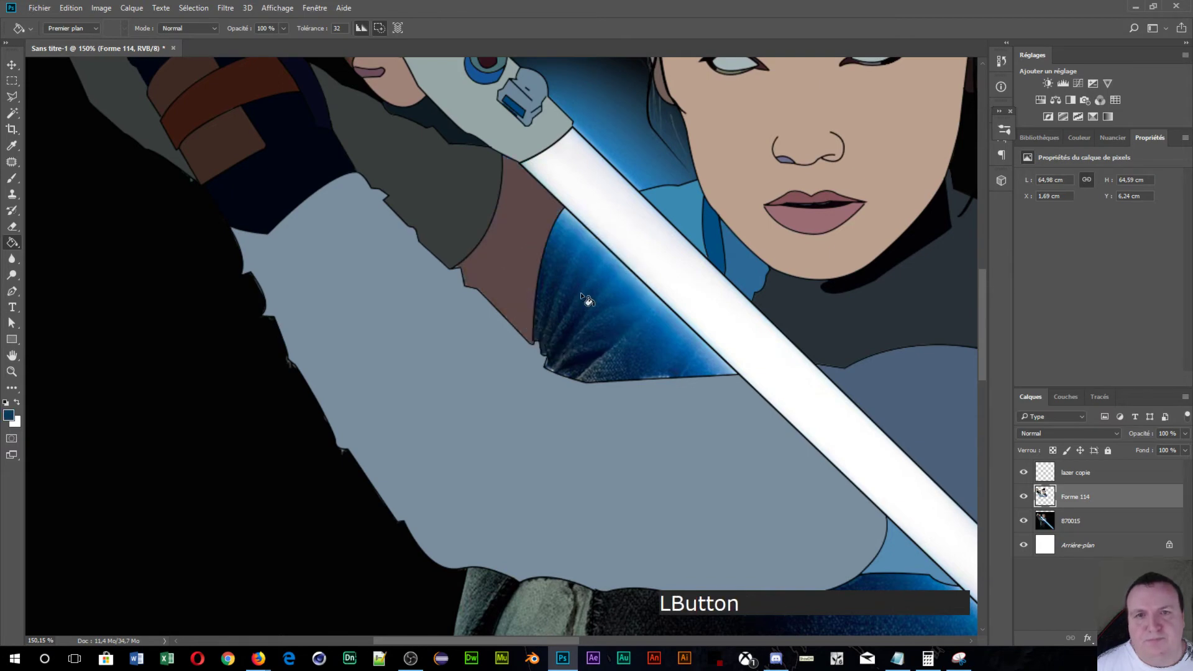
- Fill the narrow sliver below the large sleeve with grey and the outer dark strip beside it with near-black, sampled from each
{"action": "key", "text": "space"}
{"action": "left_click_drag", "start_coordinate": [631, 421], "coordinate": [626, 218]}
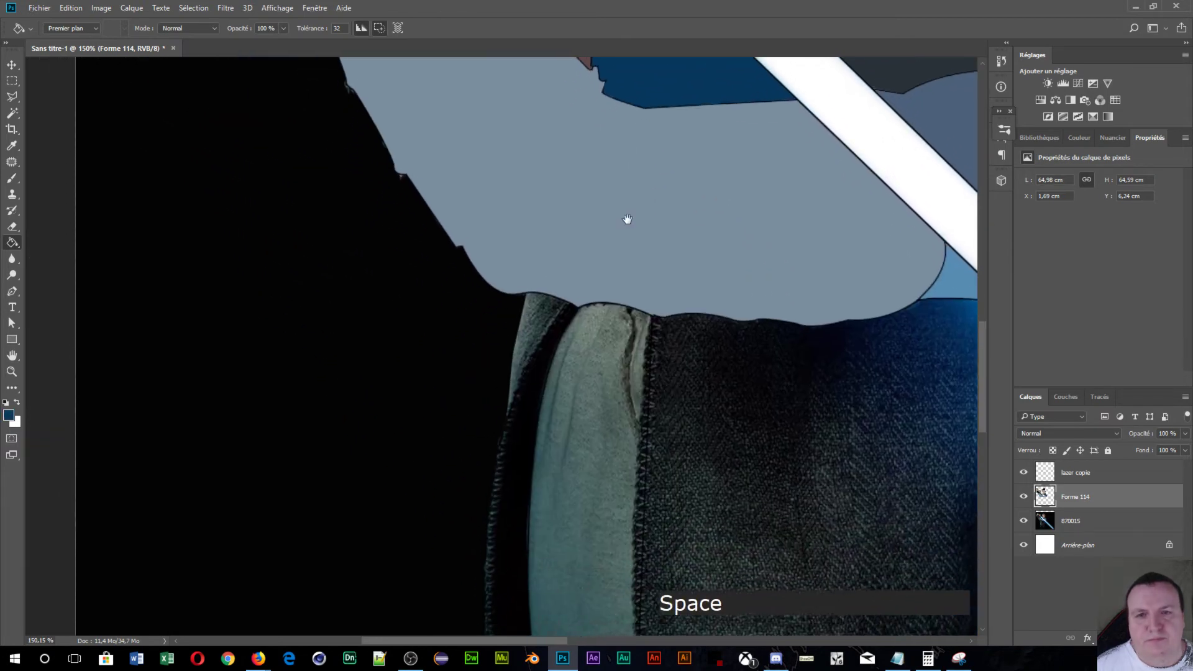
{"action": "left_click", "coordinate": [531, 313], "text": "alt"}
{"action": "left_click", "coordinate": [537, 330]}
{"action": "left_click", "coordinate": [511, 450], "text": "alt"}
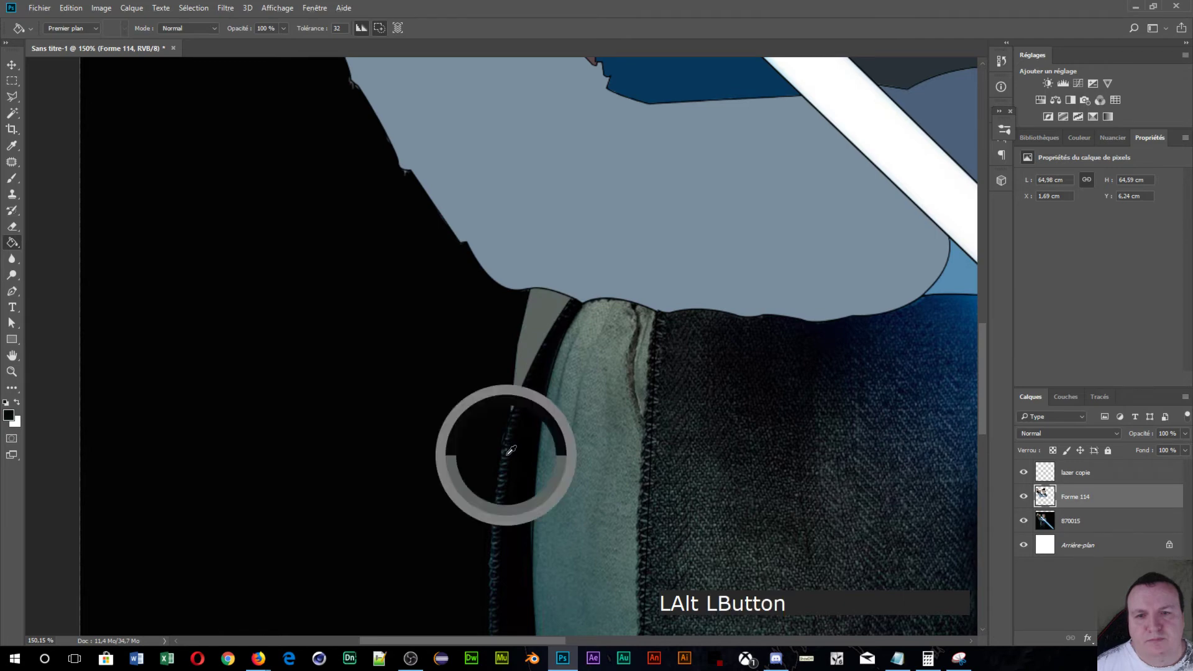
{"action": "left_click", "coordinate": [506, 461]}
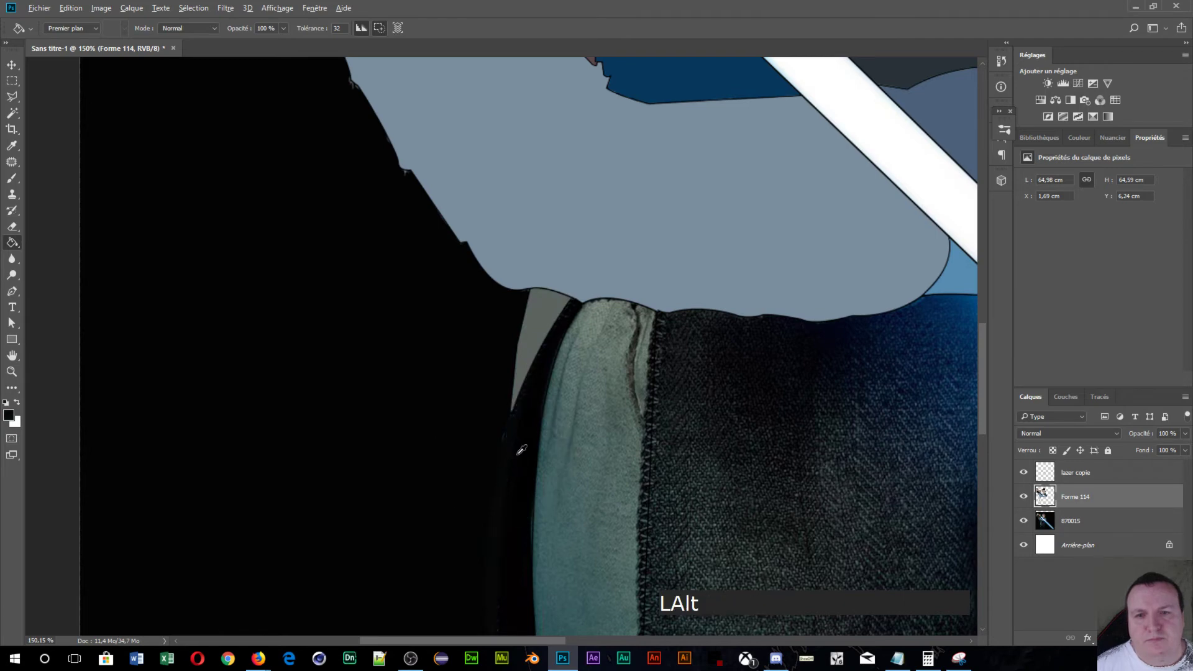
- Fill the inner dark strip with near-black and the long side panel next to the tunic with grey-green, sampled from the photo
{"action": "left_click", "coordinate": [528, 458], "text": "alt"}
{"action": "left_click", "coordinate": [535, 465]}
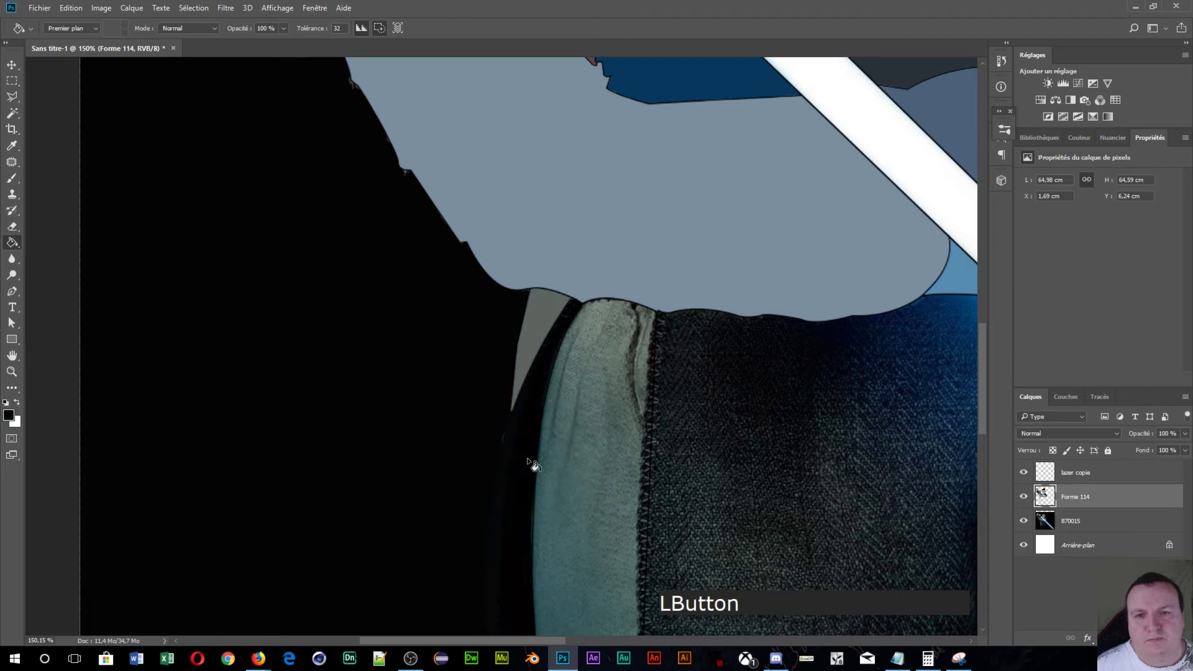
{"action": "left_click", "coordinate": [572, 432], "text": "alt"}
{"action": "left_click", "coordinate": [573, 431]}
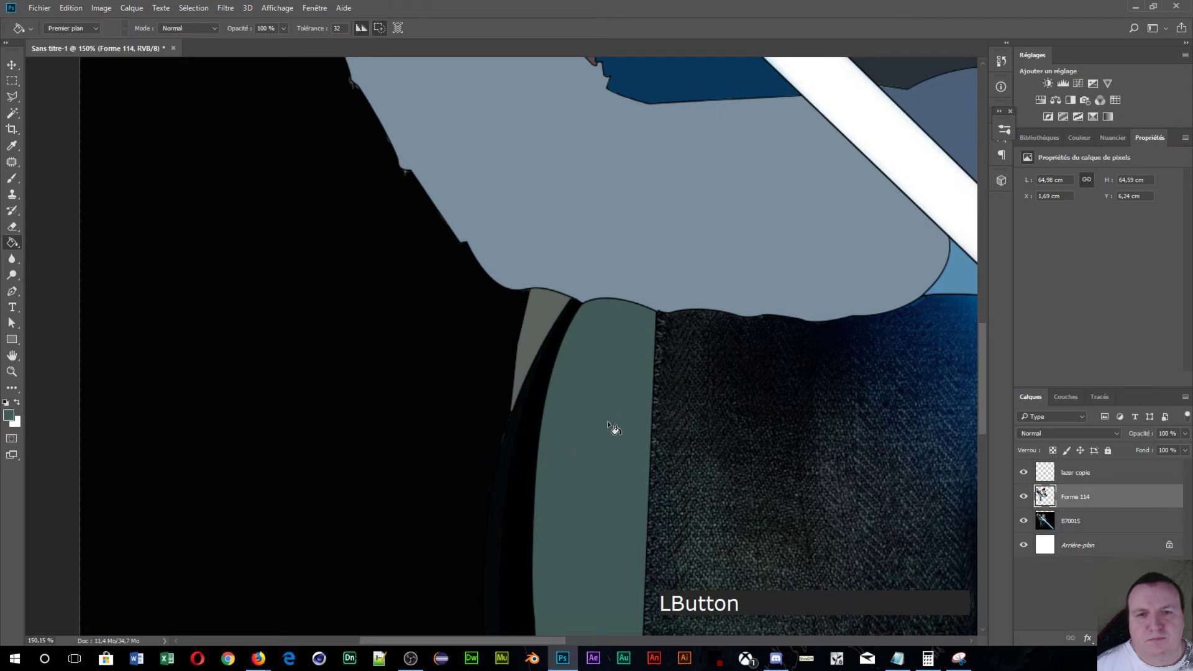
- Try to fill the tunic front with a near-black sampled from its fabric, and undo the fill
{"action": "left_click", "coordinate": [735, 407], "text": "alt"}
{"action": "left_click", "coordinate": [737, 412]}
{"action": "scroll", "coordinate": [770, 413], "scroll_direction": "down", "scroll_amount": 3}
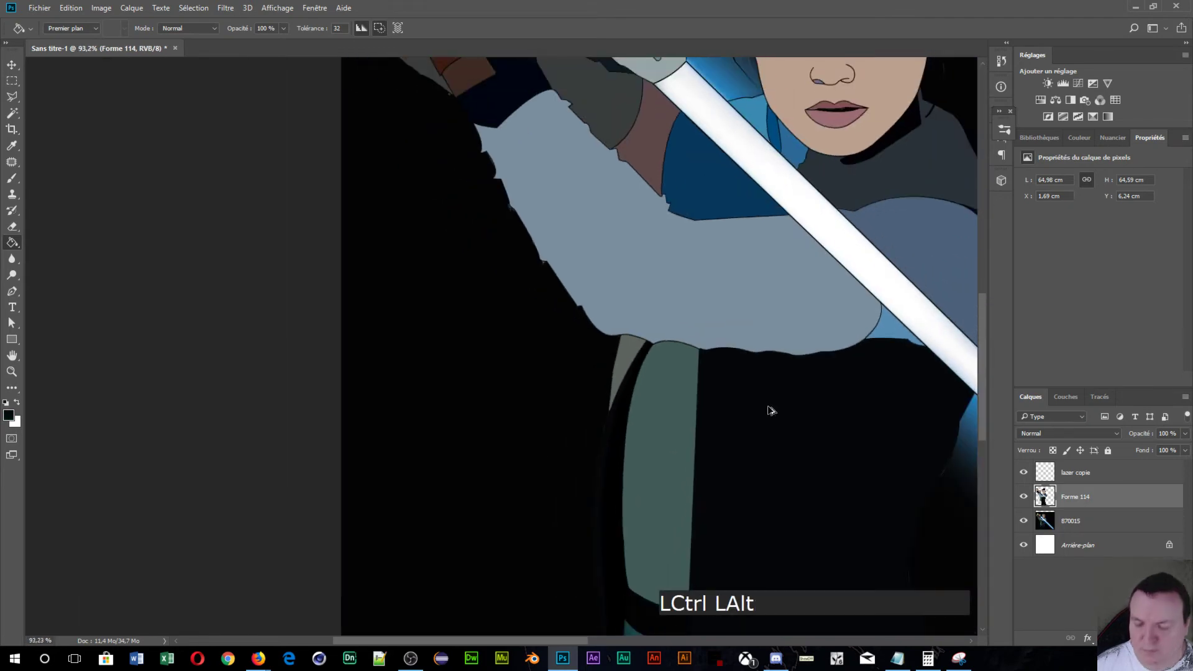
{"action": "key", "text": "ctrl+alt+z"}
- Fill the tunic front and the skirt below the waist line with a dark grey sampled from a lighter thread of the fabric
{"action": "left_click", "coordinate": [762, 445], "text": "alt"}
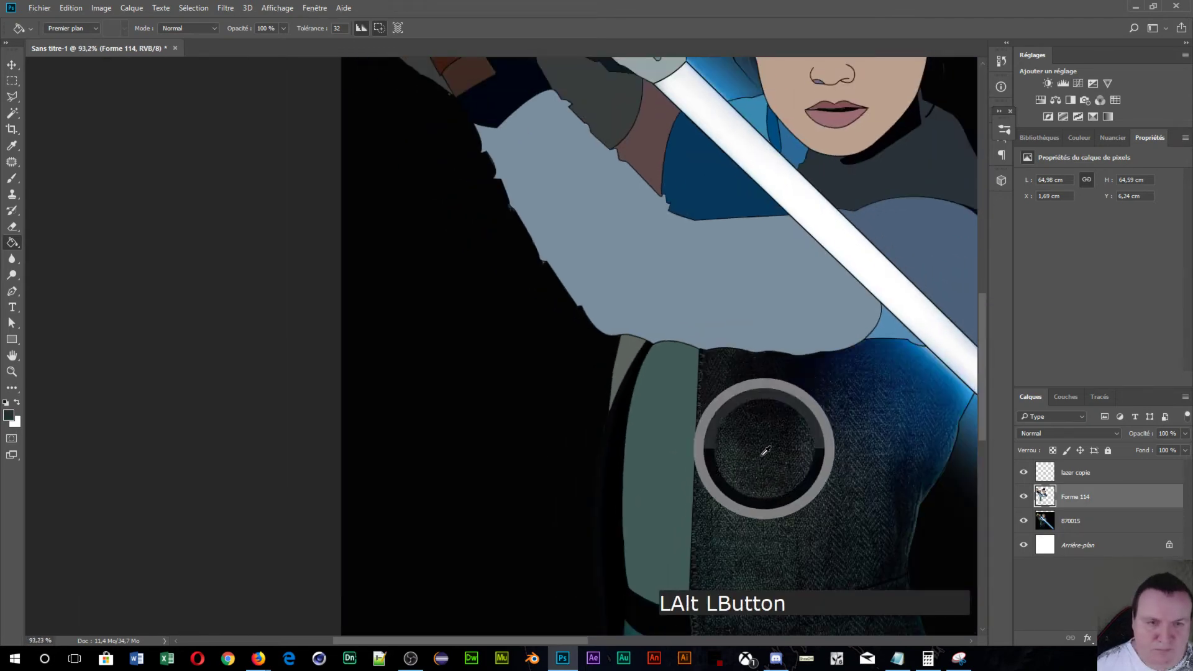
{"action": "left_click", "coordinate": [753, 491]}
{"action": "scroll", "coordinate": [757, 498], "scroll_direction": "down", "scroll_amount": 3}
{"action": "left_click_drag", "start_coordinate": [754, 497], "coordinate": [696, 215]}
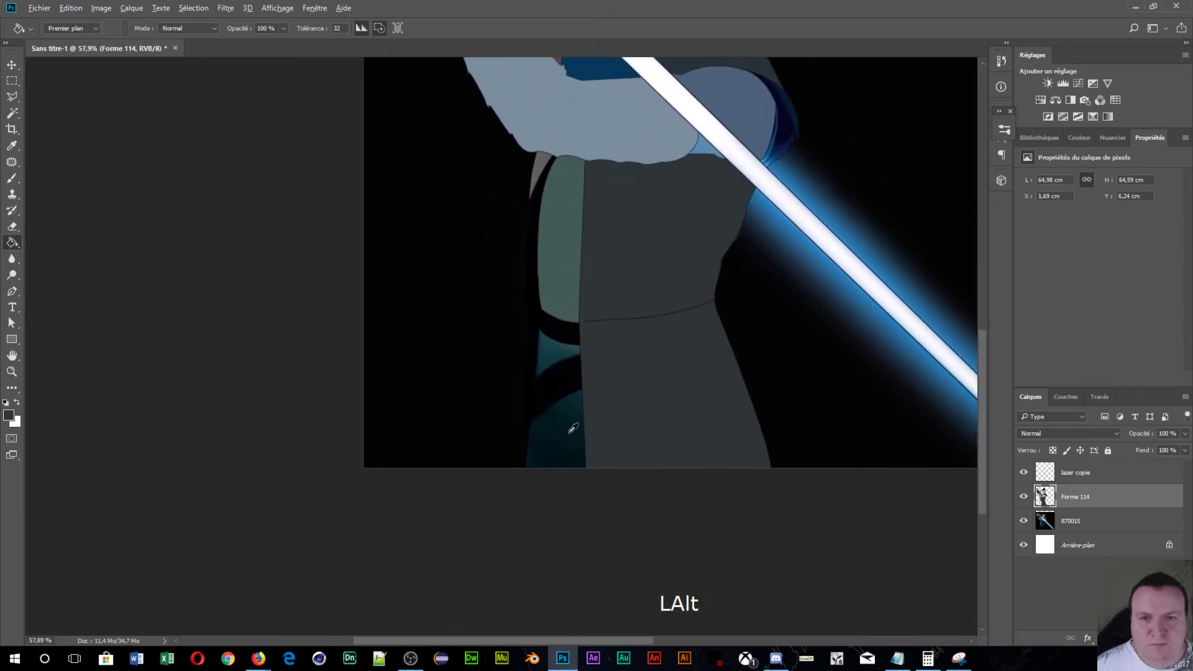
- Fill the lower side panels beside the skirt with dark teal and the curved bands between them with black, sampled from the photo
{"action": "left_click", "coordinate": [570, 431], "text": "alt"}
{"action": "left_click", "coordinate": [549, 357]}
{"action": "left_click", "coordinate": [558, 277], "text": "alt"}
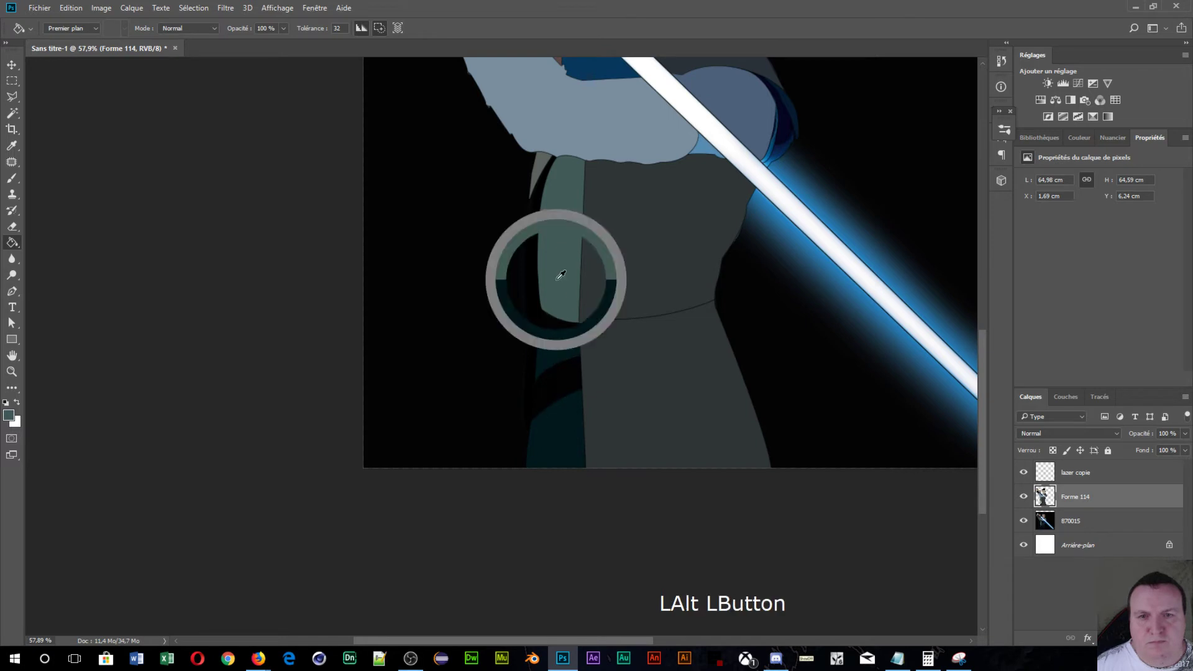
{"action": "left_click_drag", "start_coordinate": [557, 280], "coordinate": [559, 382]}
{"action": "left_click", "coordinate": [559, 382]}
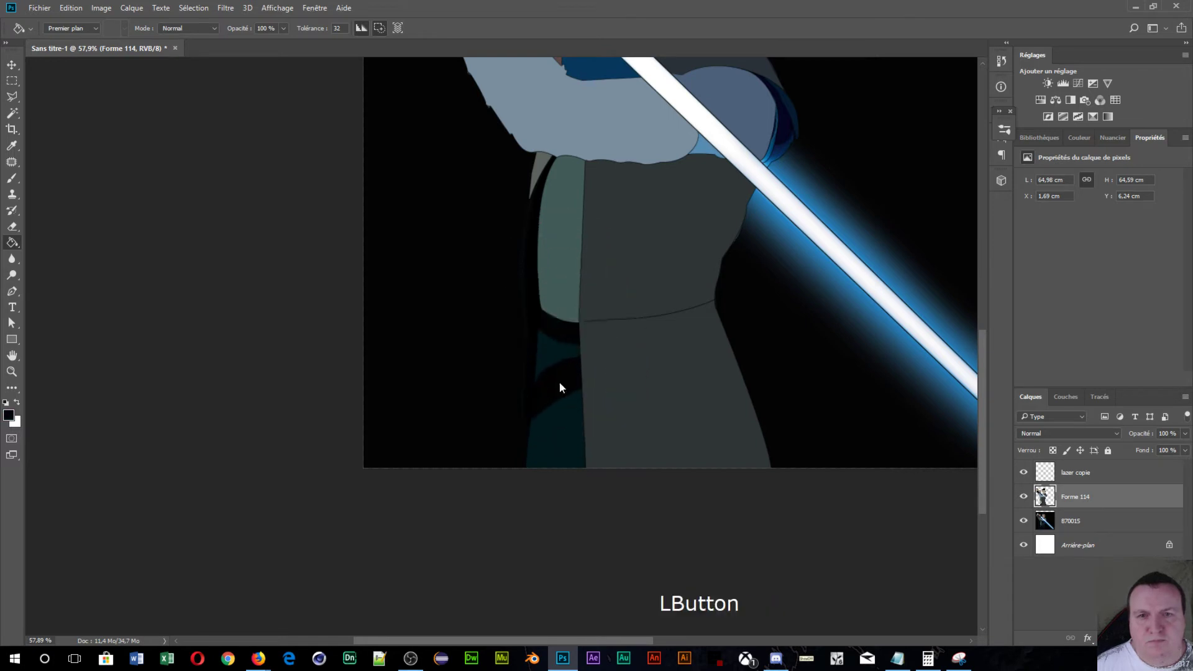
{"action": "left_click", "coordinate": [550, 326], "text": "alt"}
{"action": "left_click", "coordinate": [550, 327]}
- Hide the photo layer 870015 briefly to check the figure for unfilled regions, and show it again
{"action": "scroll", "coordinate": [591, 245], "scroll_direction": "down", "scroll_amount": 3}
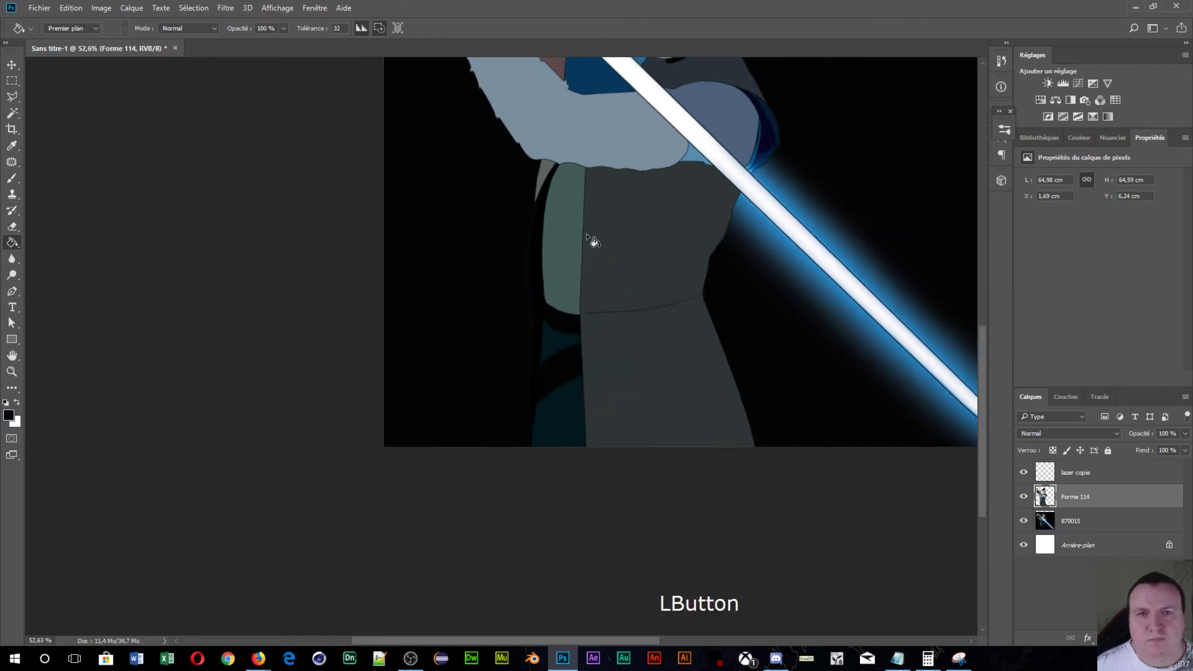
{"action": "scroll", "coordinate": [476, 305], "scroll_direction": "up", "scroll_amount": 4}
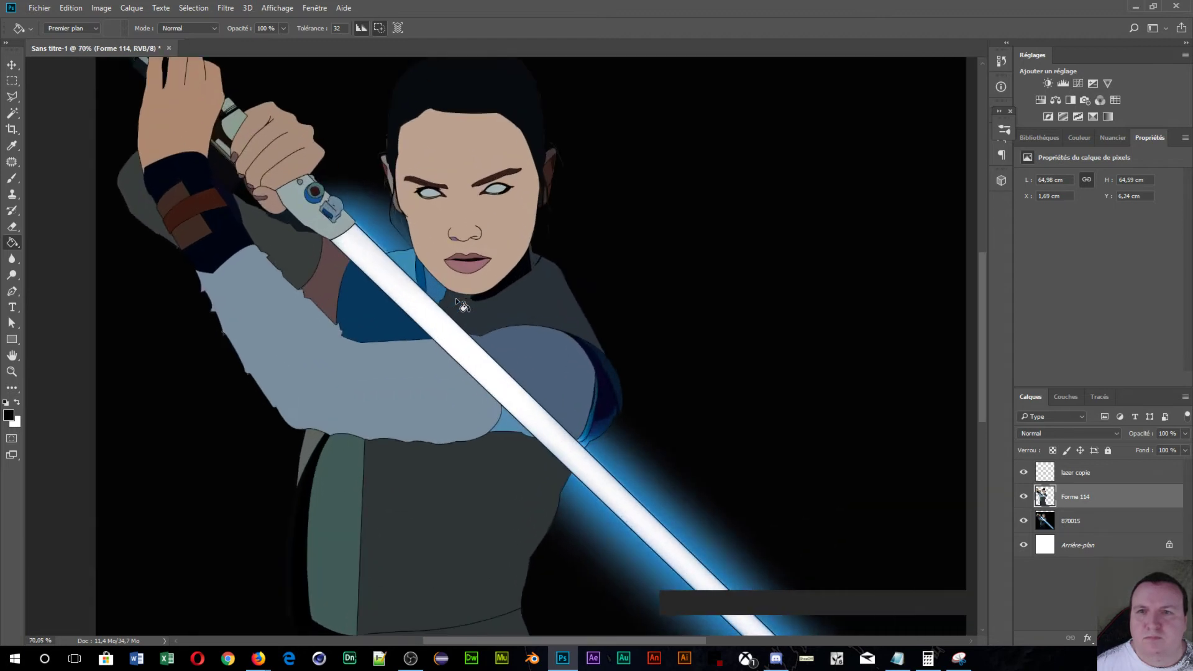
{"action": "scroll", "coordinate": [462, 306], "scroll_direction": "up", "scroll_amount": 2}
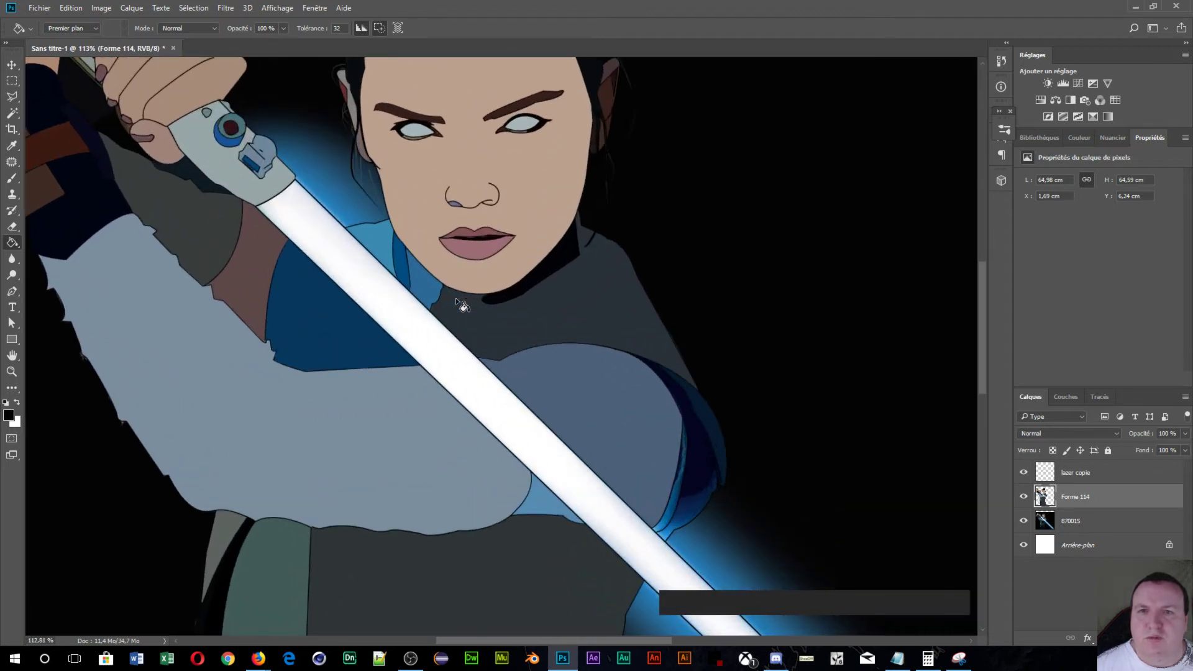
{"action": "scroll", "coordinate": [462, 306], "scroll_direction": "down", "scroll_amount": 4}
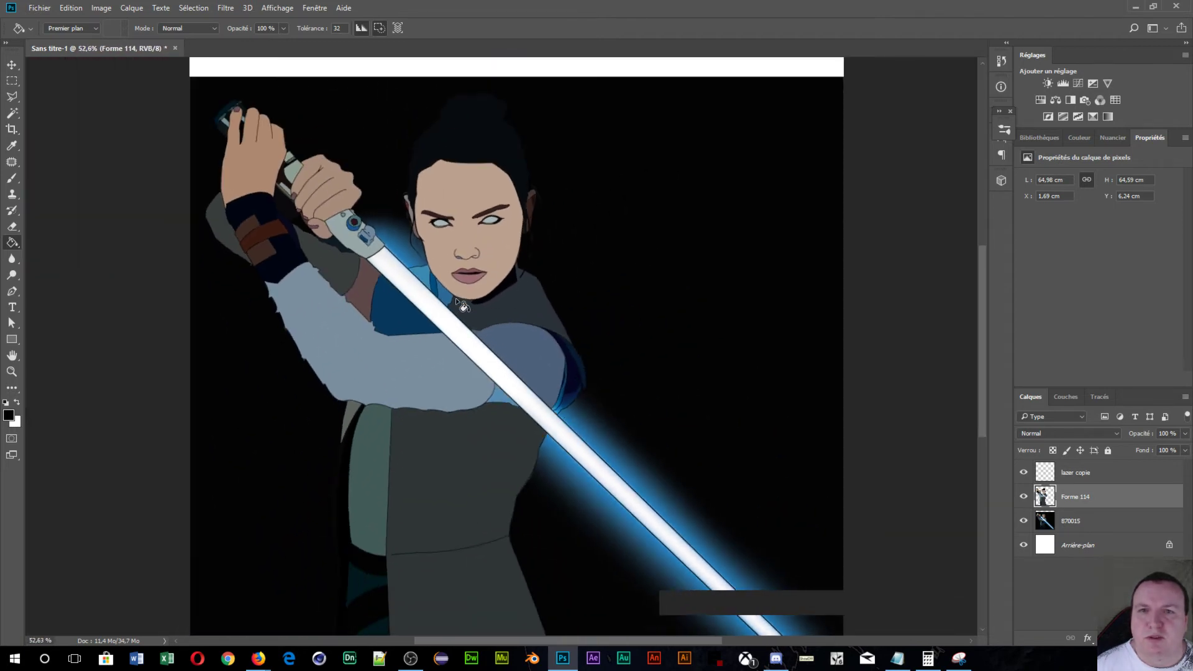
{"action": "left_click", "coordinate": [1034, 524]}
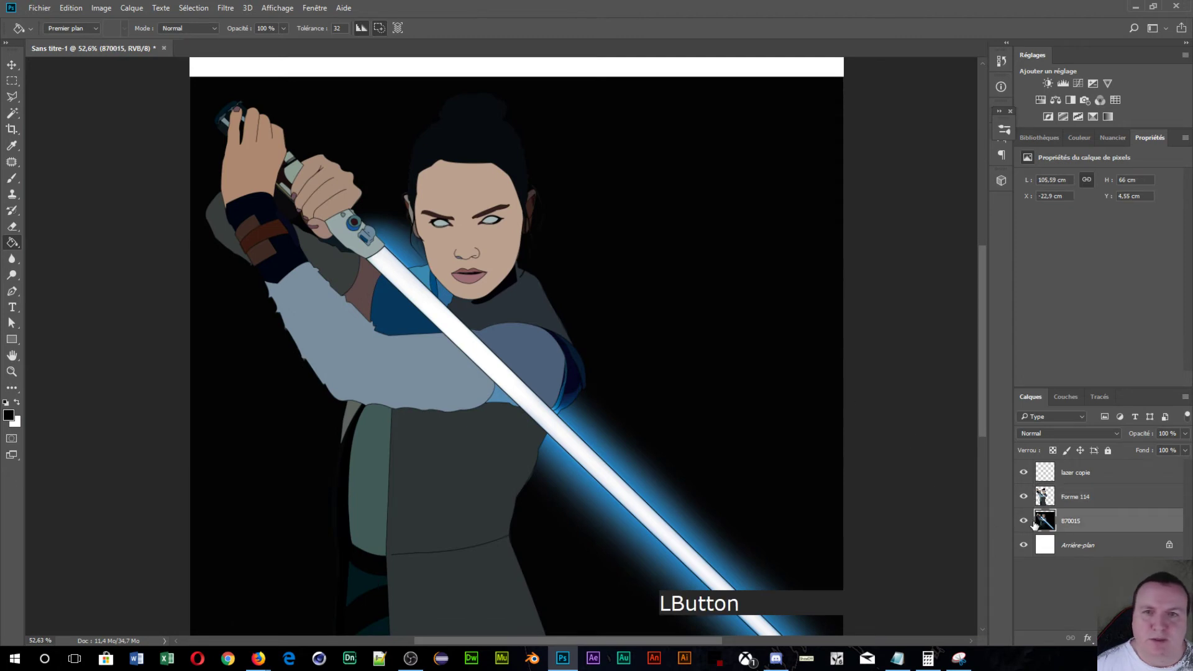
{"action": "left_click", "coordinate": [1023, 523]}
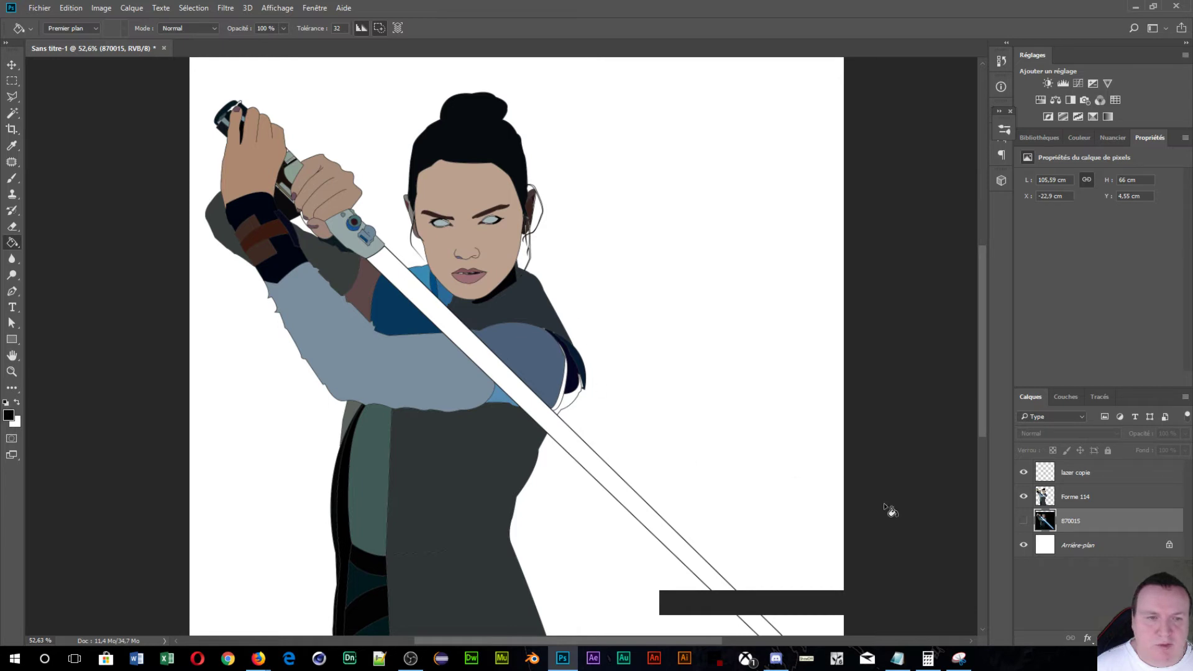
{"action": "left_click", "coordinate": [1023, 521]}
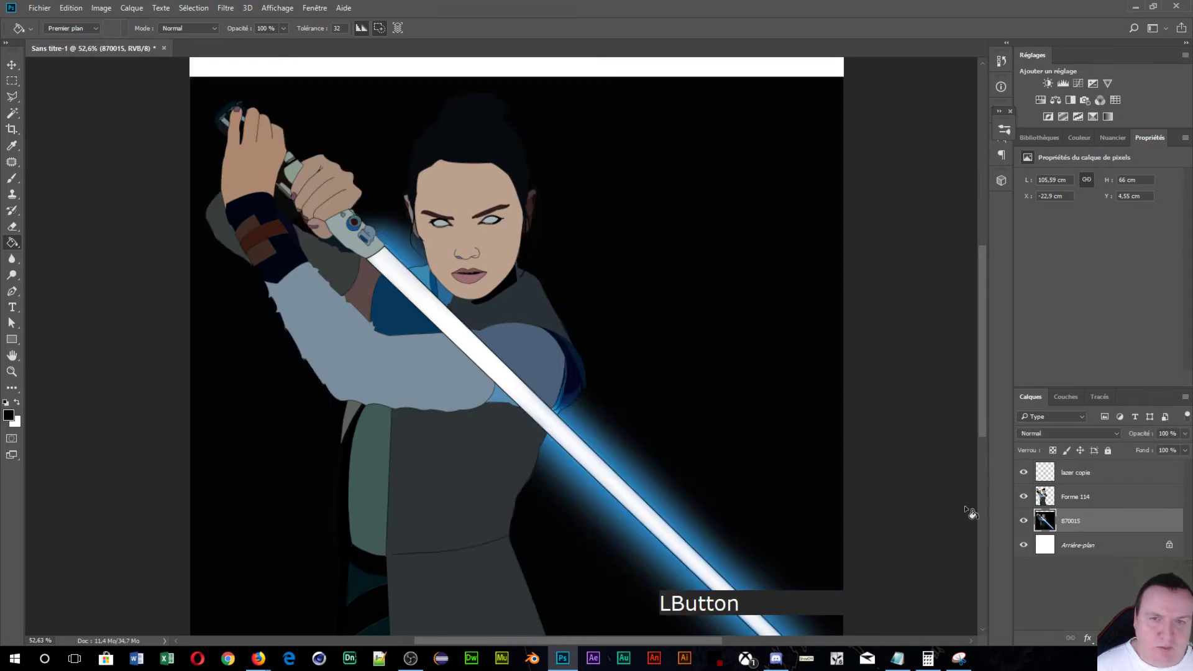
- Try to fill the lower cuff of the sleeve behind the blade with sampled dark blue on the photo layer, and undo the fill
{"action": "left_click", "coordinate": [559, 401], "text": "alt"}
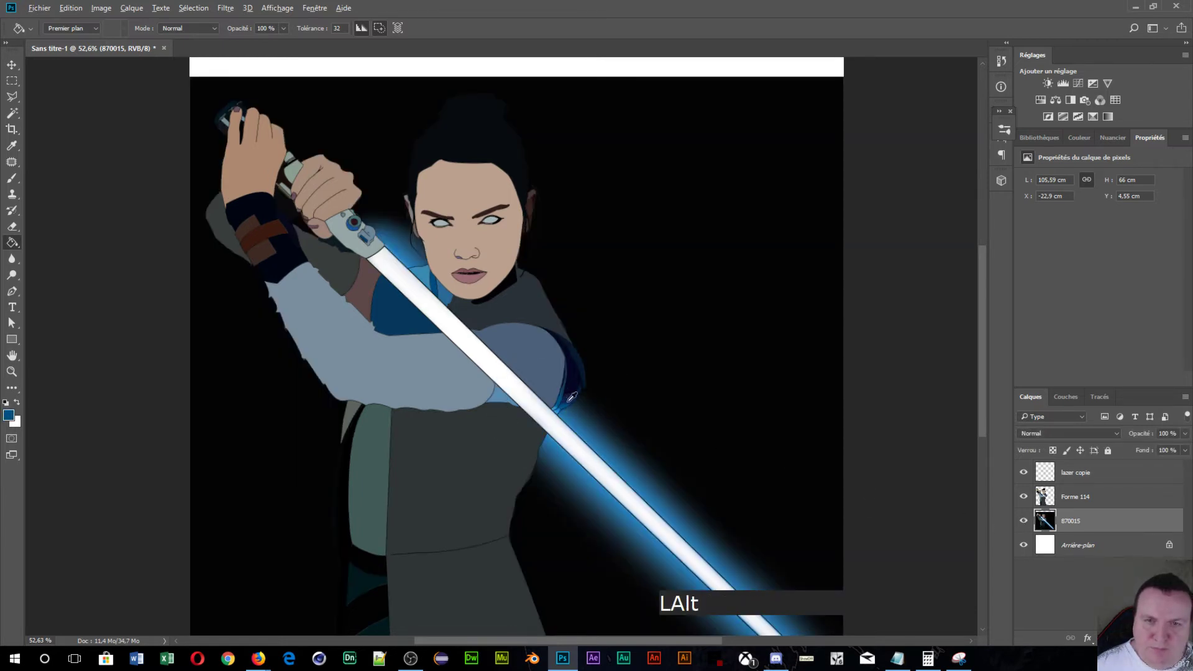
{"action": "left_click", "coordinate": [568, 401], "text": "alt"}
{"action": "left_click", "coordinate": [568, 403]}
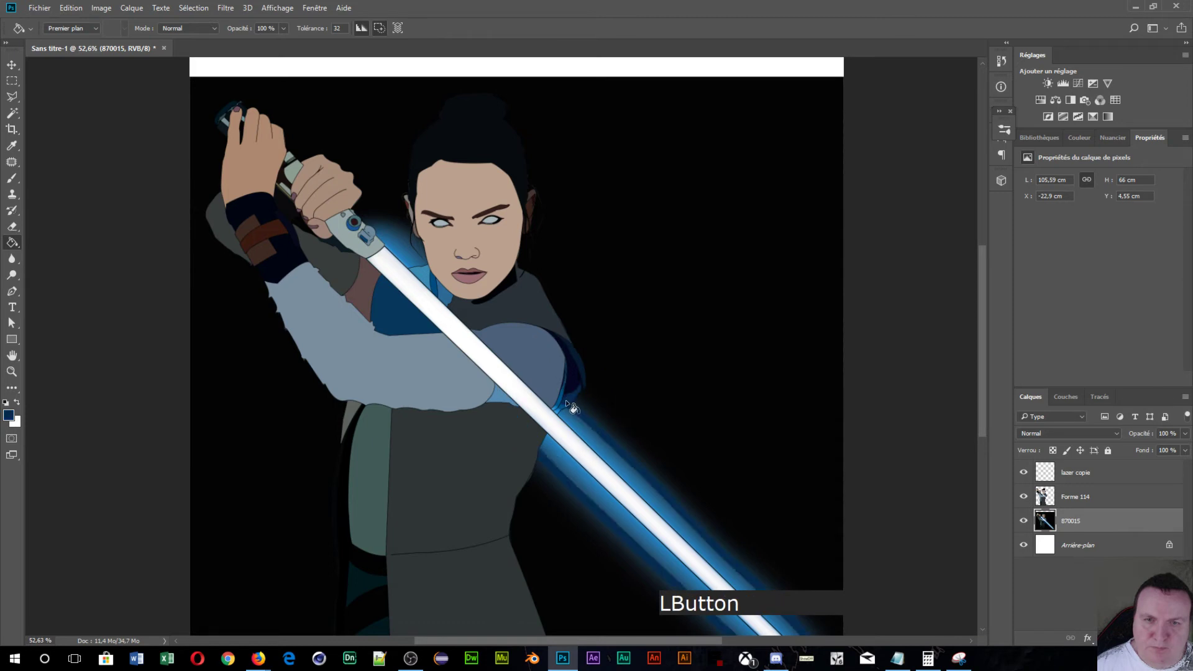
{"action": "key", "text": "ctrl+alt+z"}
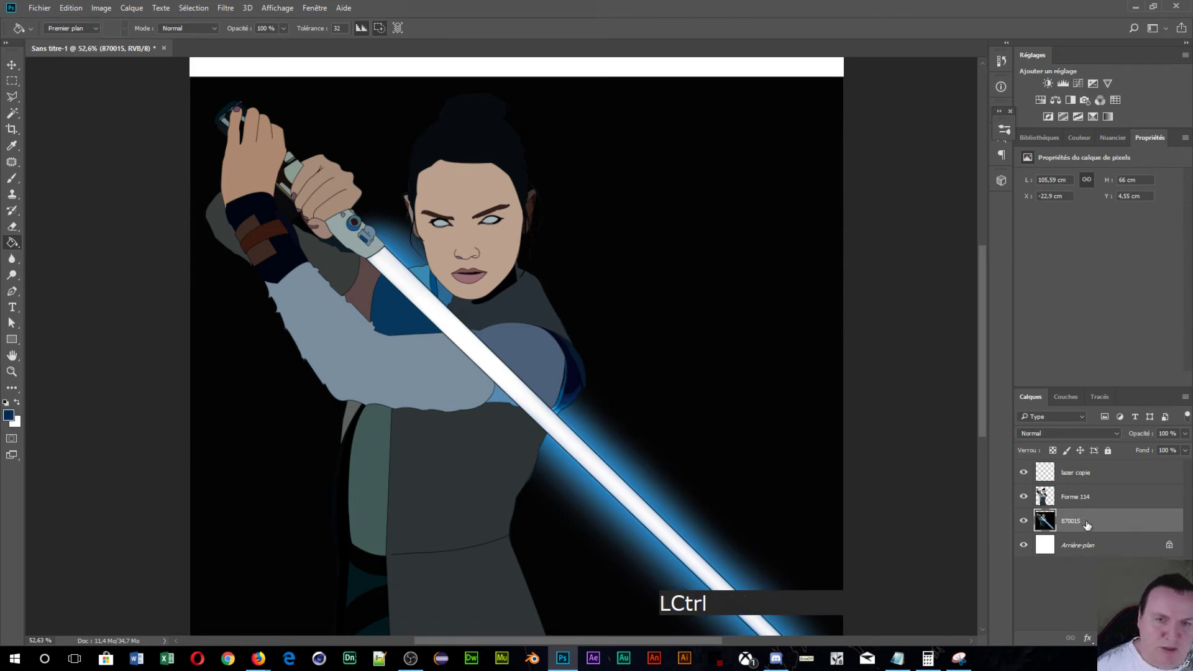
- On the Forme 114 layer, fill the thin strip at the sleeve's edge with bright blue and the lower cuff with dark blue
{"action": "left_click", "coordinate": [1085, 497]}
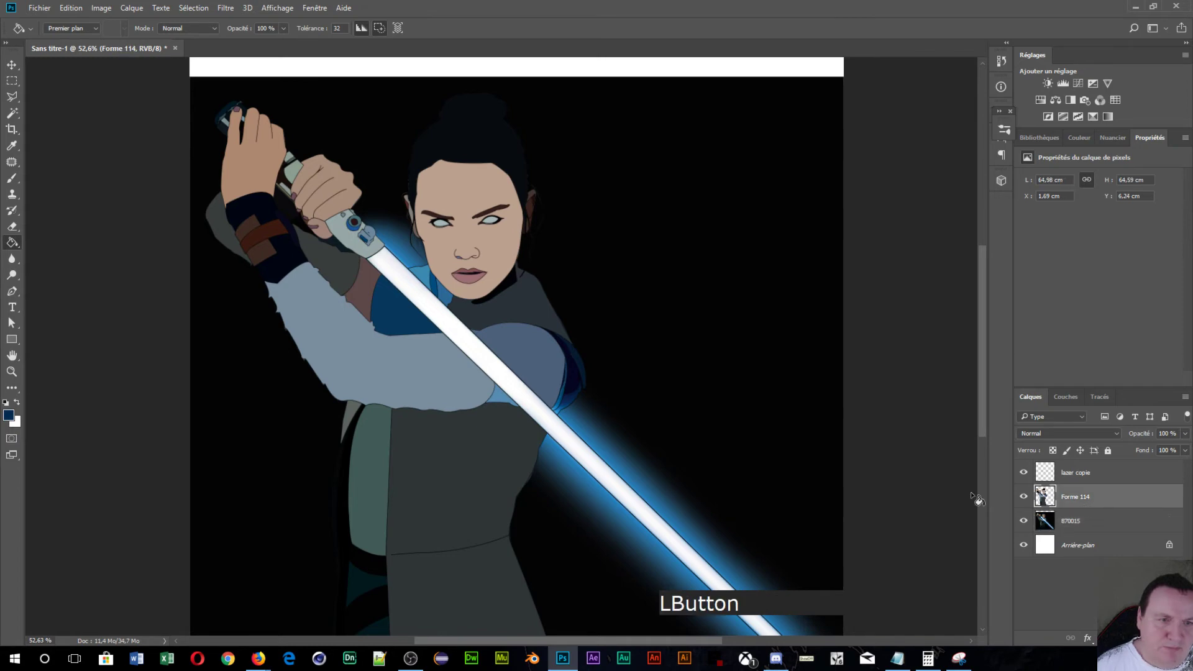
{"action": "left_click", "coordinate": [561, 401], "text": "alt"}
{"action": "left_click", "coordinate": [559, 402]}
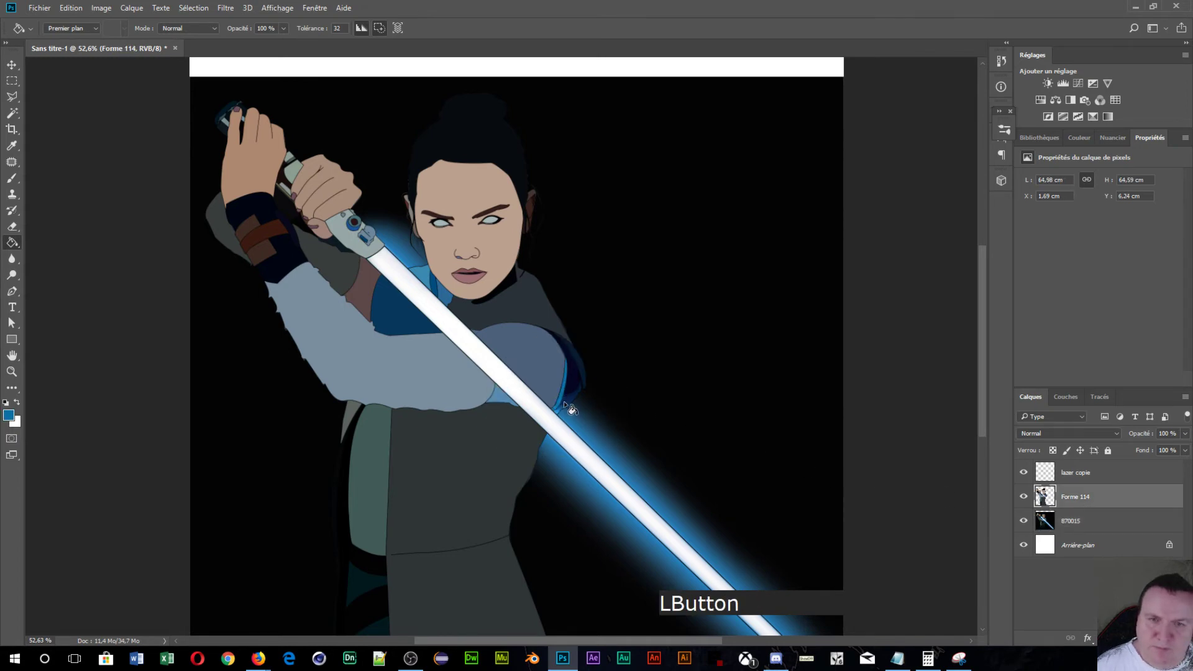
{"action": "left_click", "coordinate": [565, 402], "text": "alt"}
{"action": "left_click", "coordinate": [565, 403]}
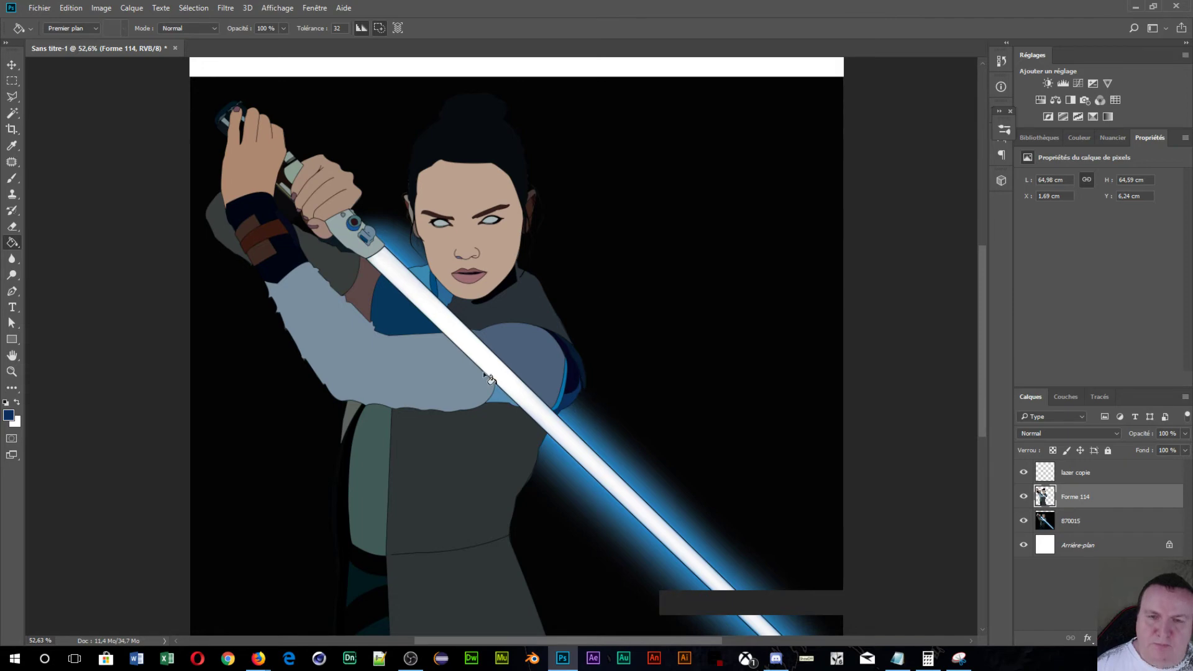
- Fill the lightsaber blade with white sampled from it, on the Forme 114 layer and on the lazer copie layer
{"action": "left_click", "coordinate": [478, 344], "text": "alt"}
{"action": "left_click", "coordinate": [474, 352]}
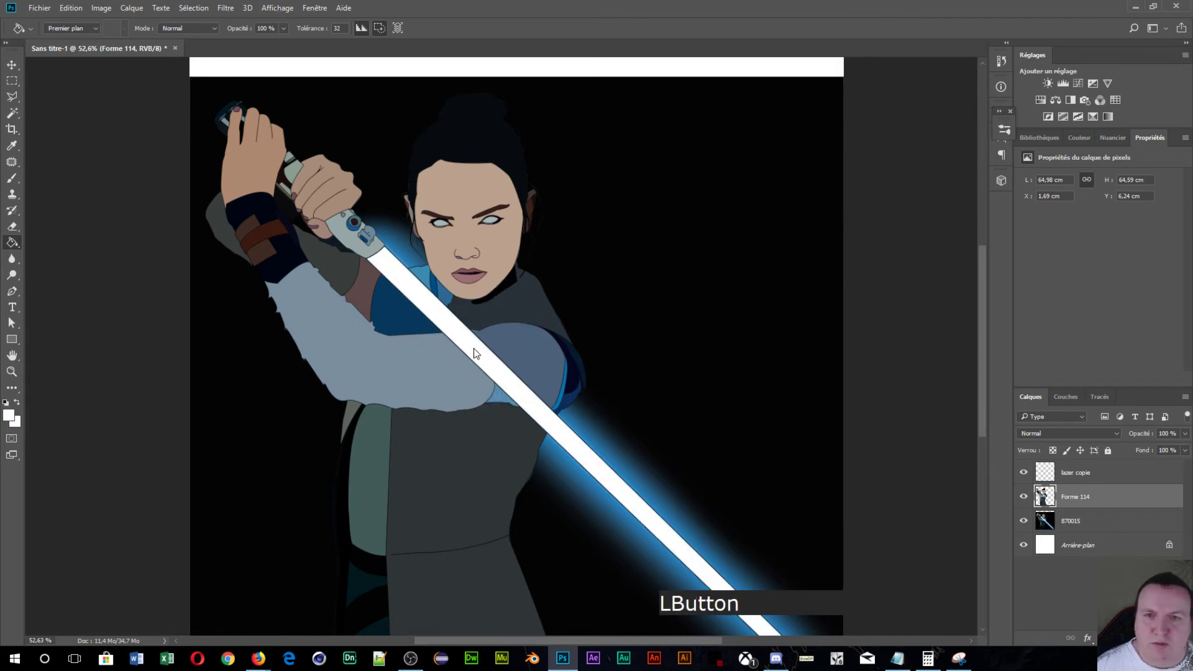
{"action": "left_click_drag", "start_coordinate": [1034, 524], "coordinate": [1074, 481]}
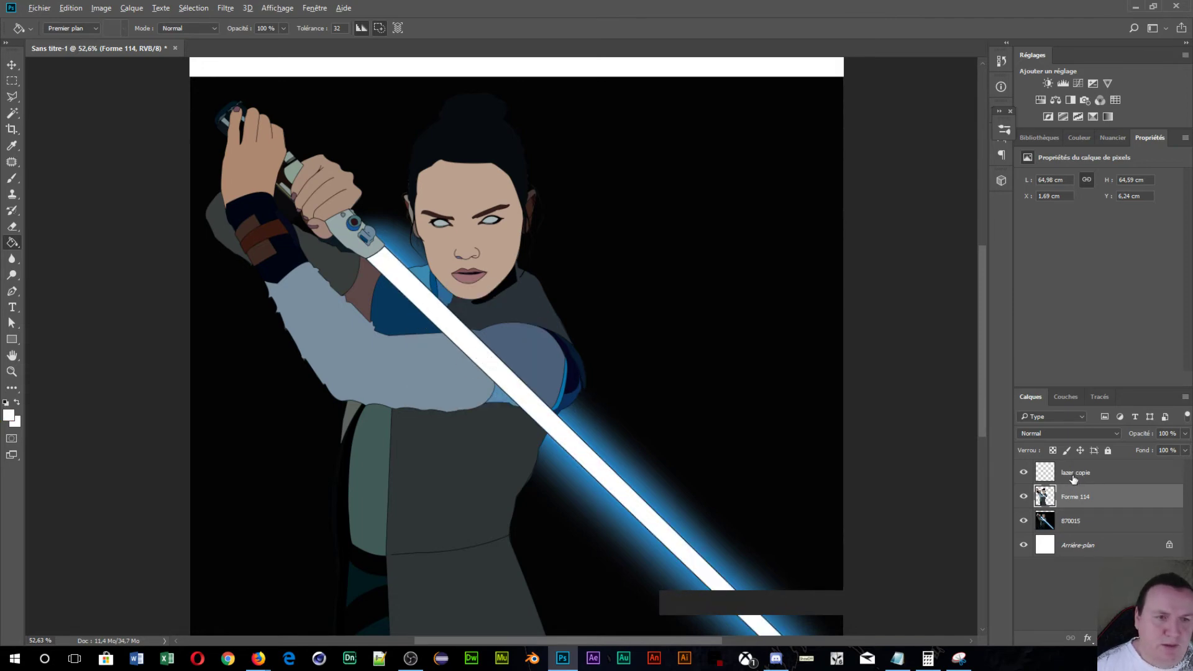
{"action": "left_click", "coordinate": [1074, 477]}
{"action": "key", "text": "alt"}
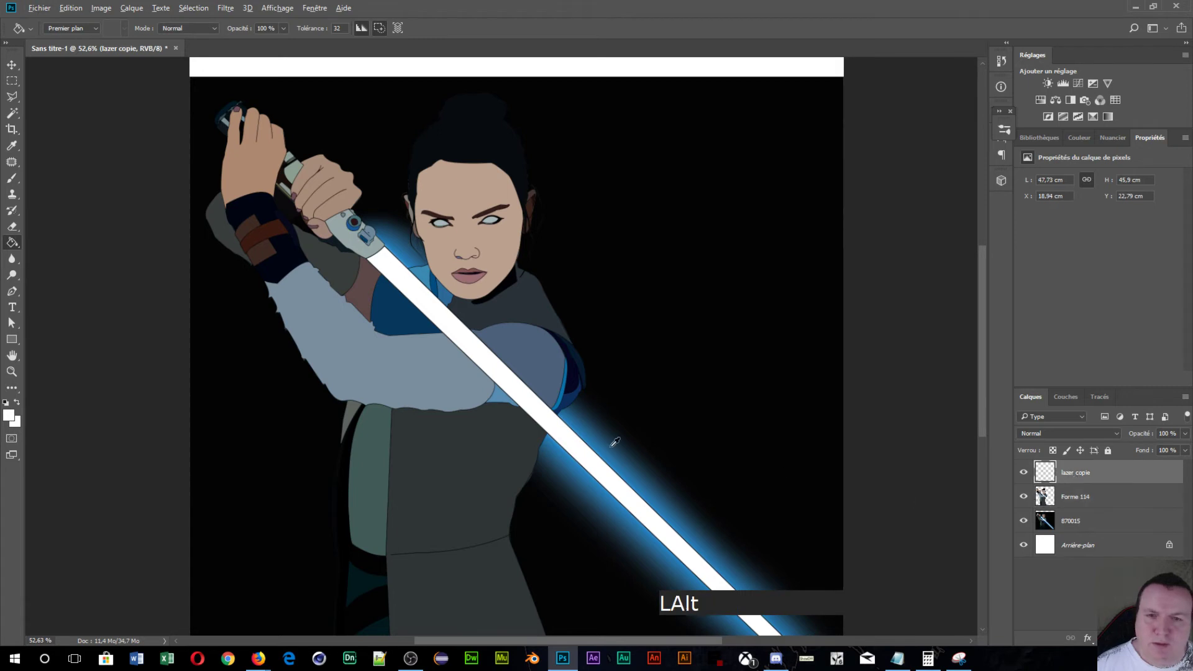
{"action": "left_click", "coordinate": [532, 406]}
- Hide the lazer copie layer and briefly hide the photo layer 870015 to check the sleeve's cuff for unfilled gaps
{"action": "scroll", "coordinate": [511, 328], "scroll_direction": "up", "scroll_amount": 5}
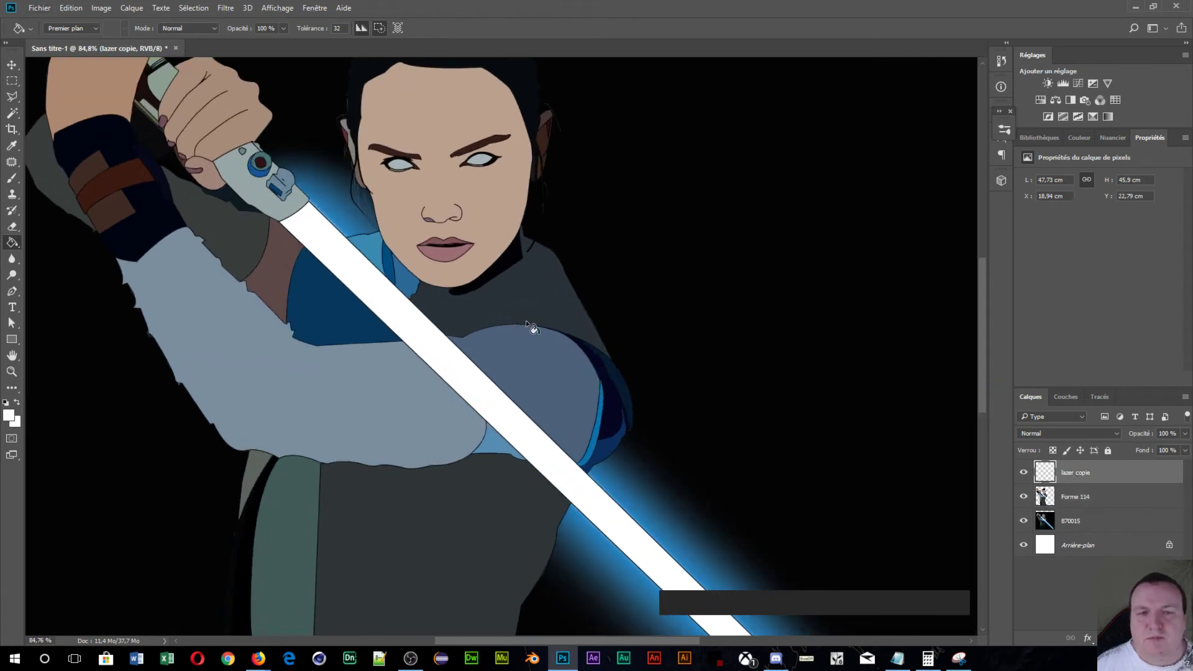
{"action": "left_click", "coordinate": [1025, 473]}
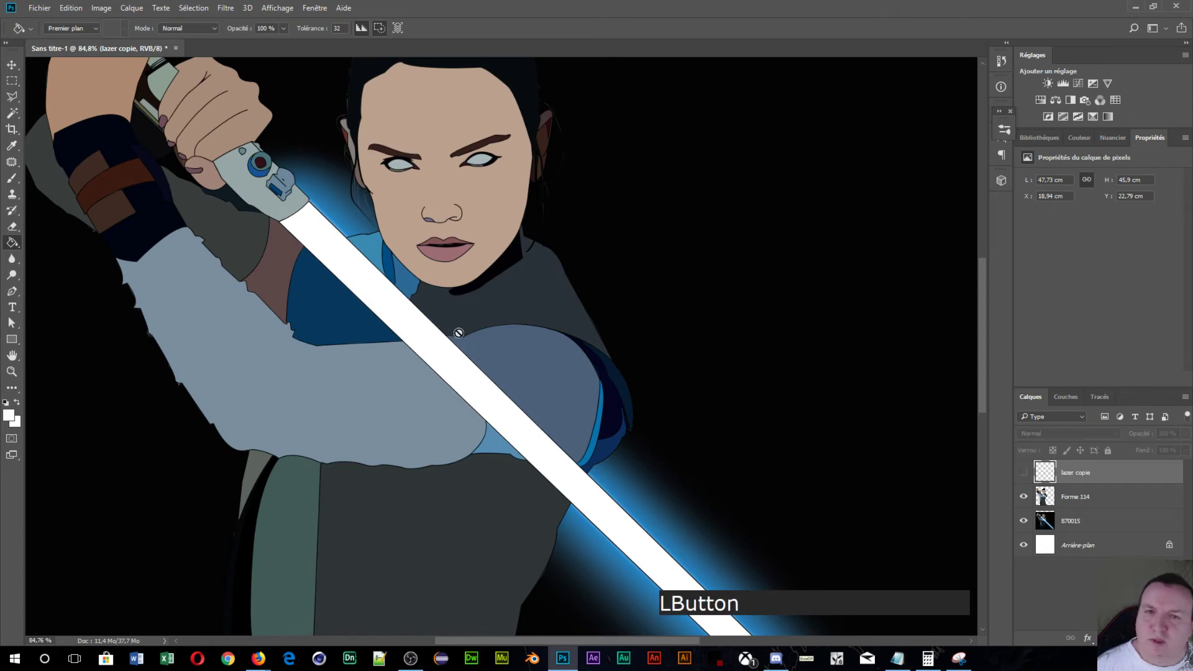
{"action": "scroll", "coordinate": [461, 333], "scroll_direction": "up", "scroll_amount": 3}
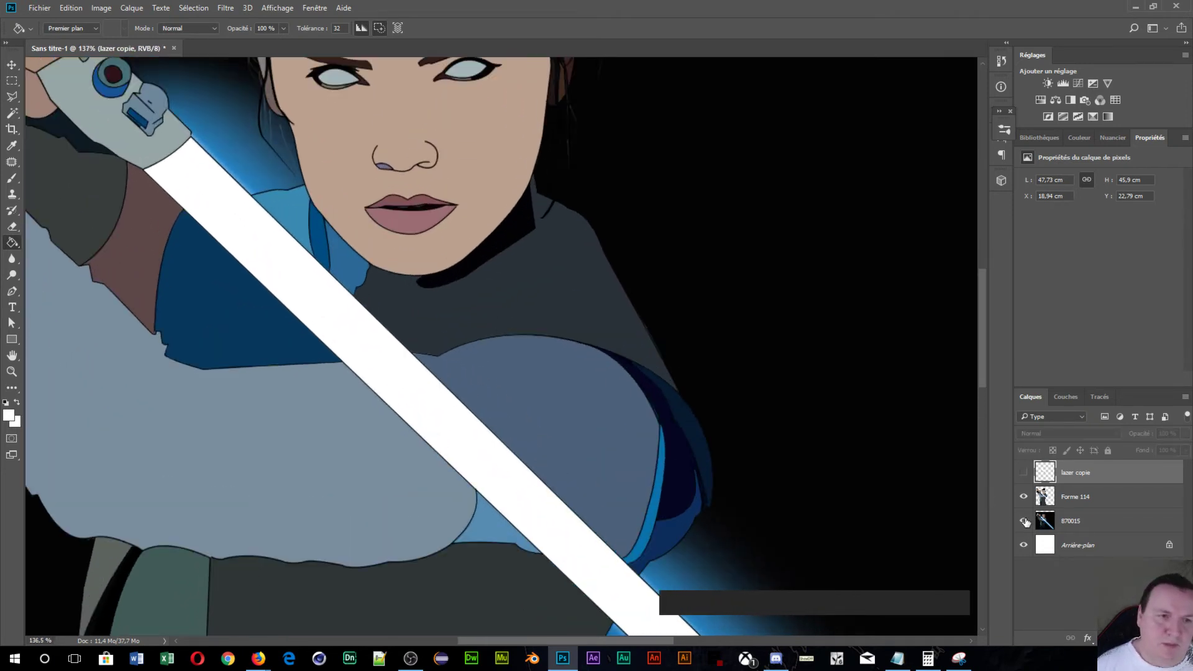
{"action": "left_click", "coordinate": [1025, 521]}
{"action": "scroll", "coordinate": [721, 490], "scroll_direction": "up", "scroll_amount": 4}
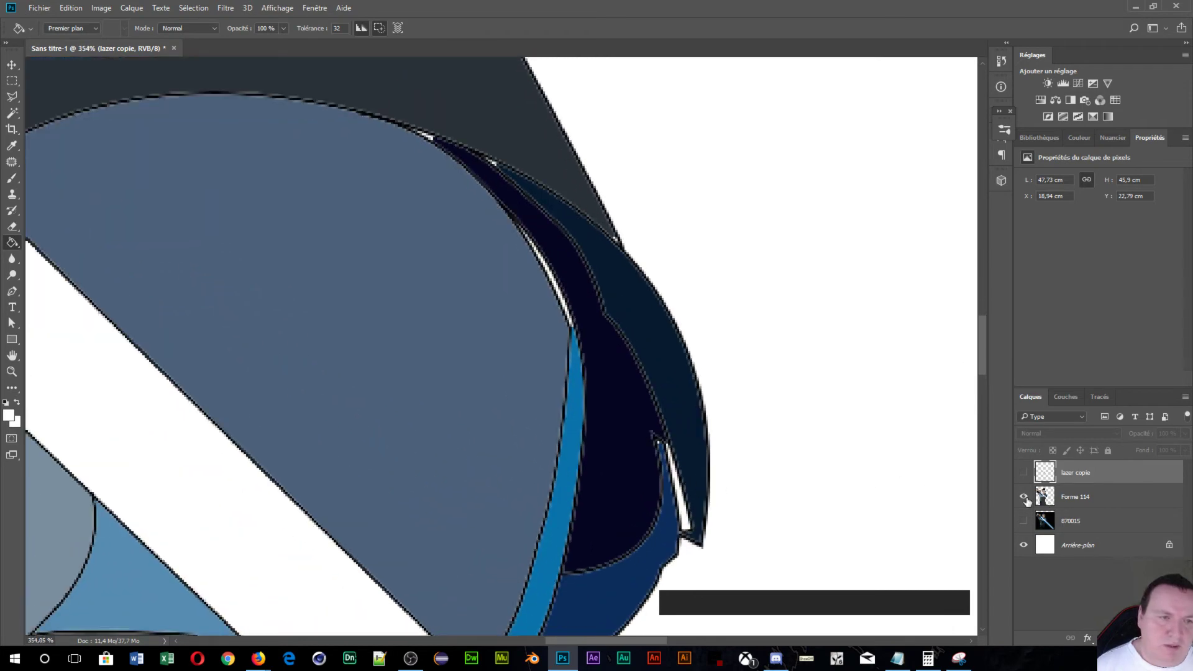
{"action": "left_click", "coordinate": [1024, 521]}
- On the Forme 114 layer, fill the thin gap at the rounded sleeve's inner edge with dark blue sampled from the image
{"action": "left_click", "coordinate": [1075, 497]}
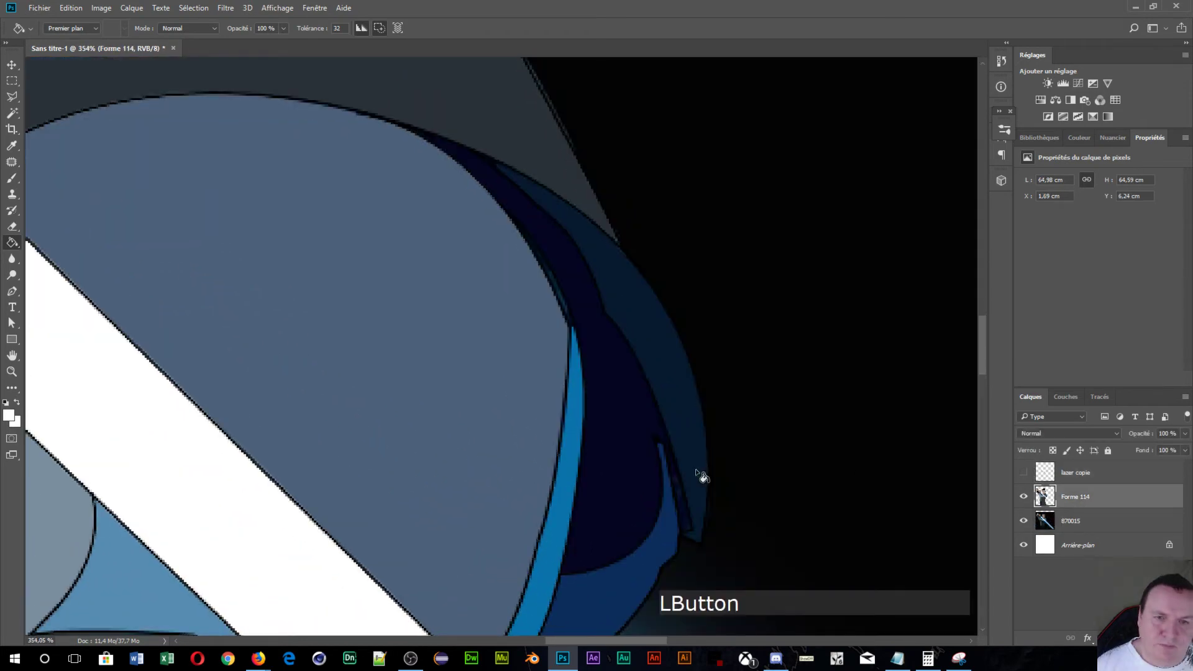
{"action": "left_click", "coordinate": [685, 487], "text": "alt"}
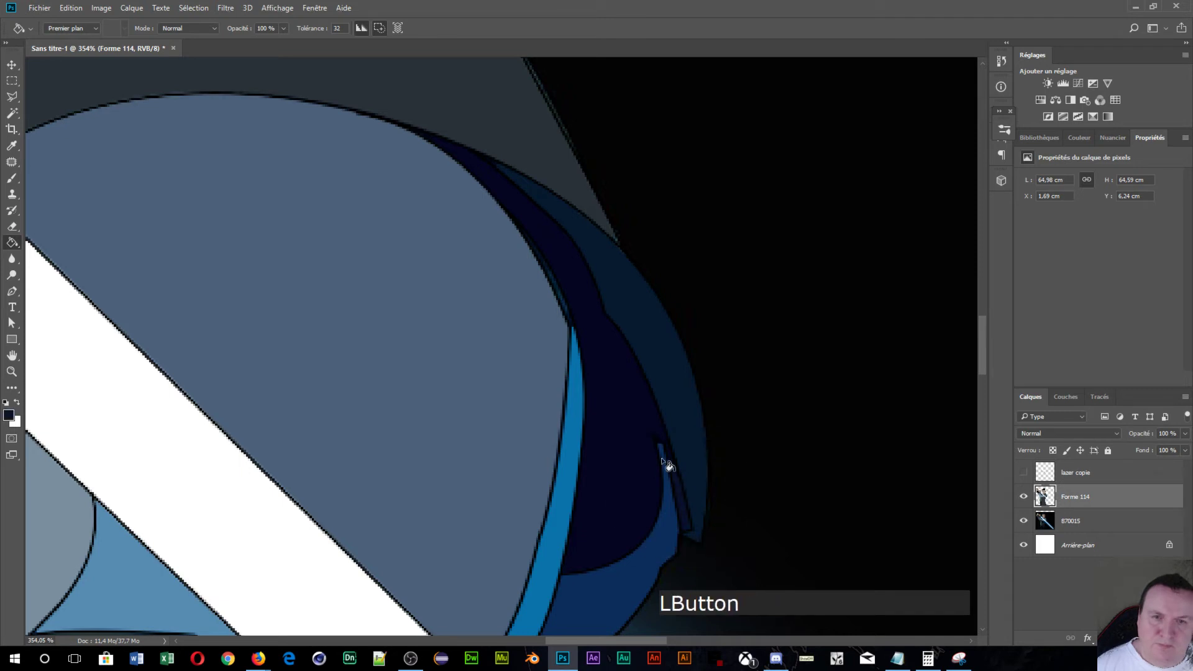
{"action": "left_click", "coordinate": [565, 292], "text": "alt"}
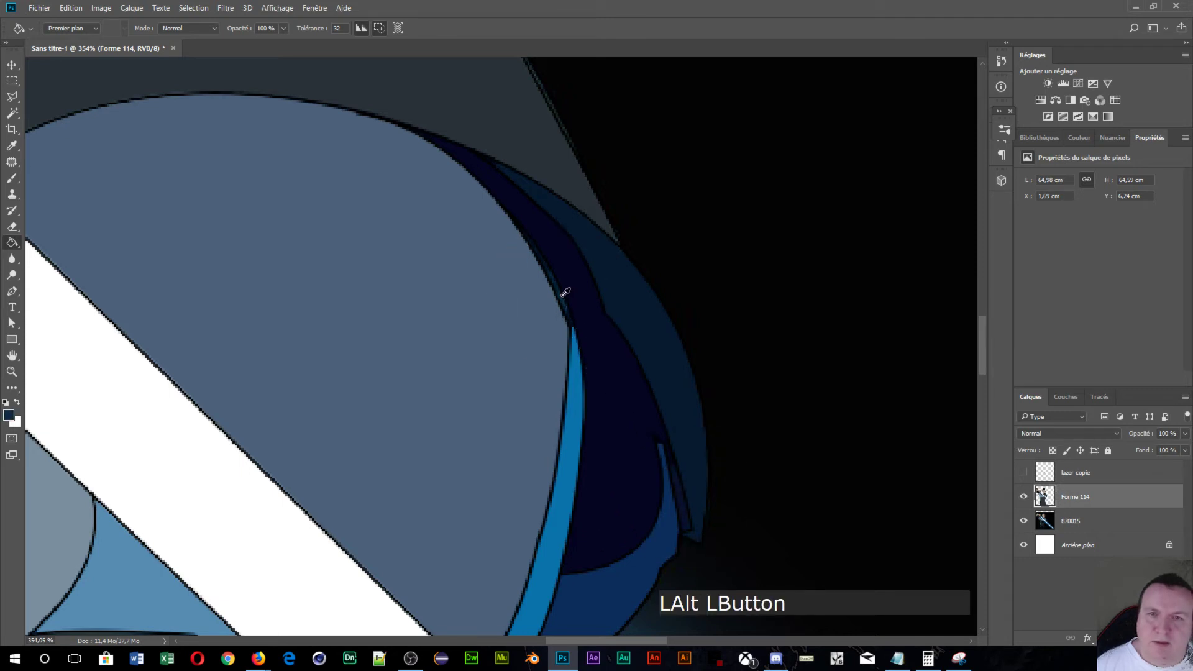
{"action": "left_click", "coordinate": [560, 297]}
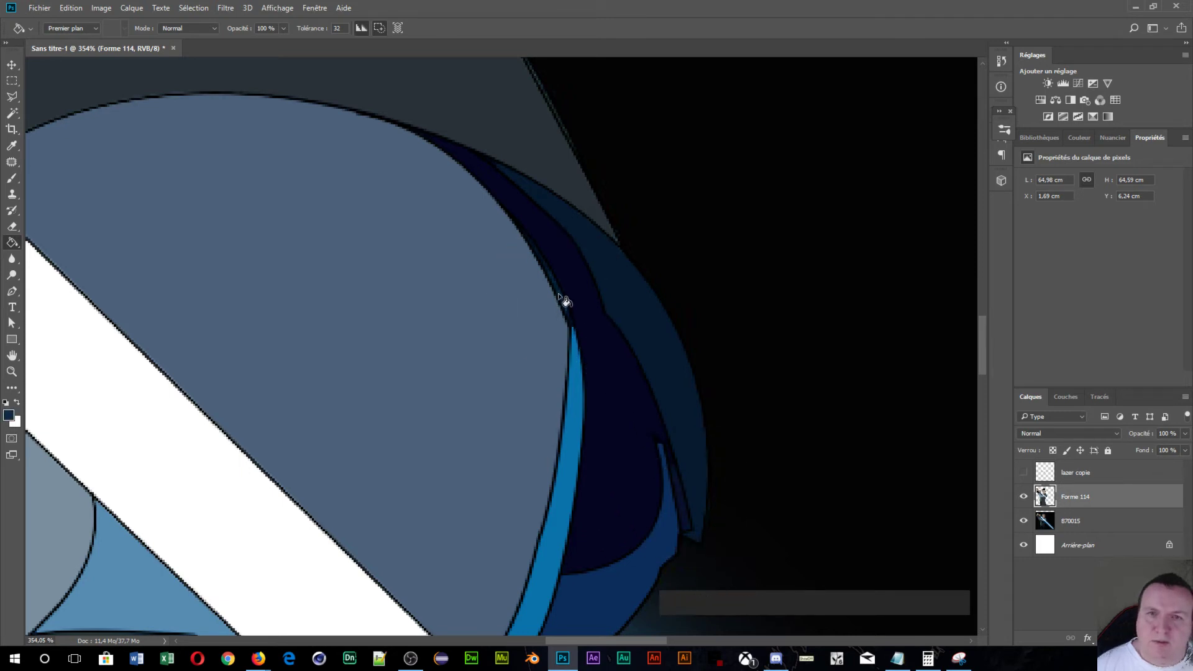
{"action": "left_click", "coordinate": [561, 294]}
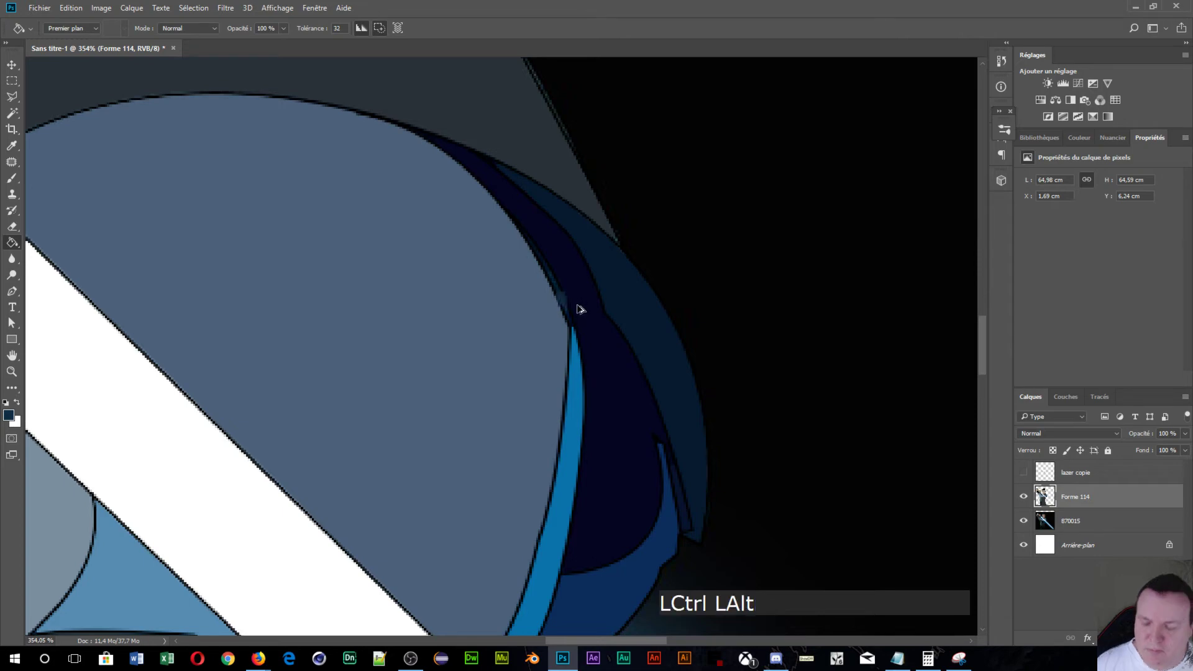
- Hide the photo layer 870015 and move the Forme 114 artwork to about X -0.85 cm, Y 2.5 cm
{"action": "scroll", "coordinate": [595, 340], "scroll_direction": "down", "scroll_amount": 10}
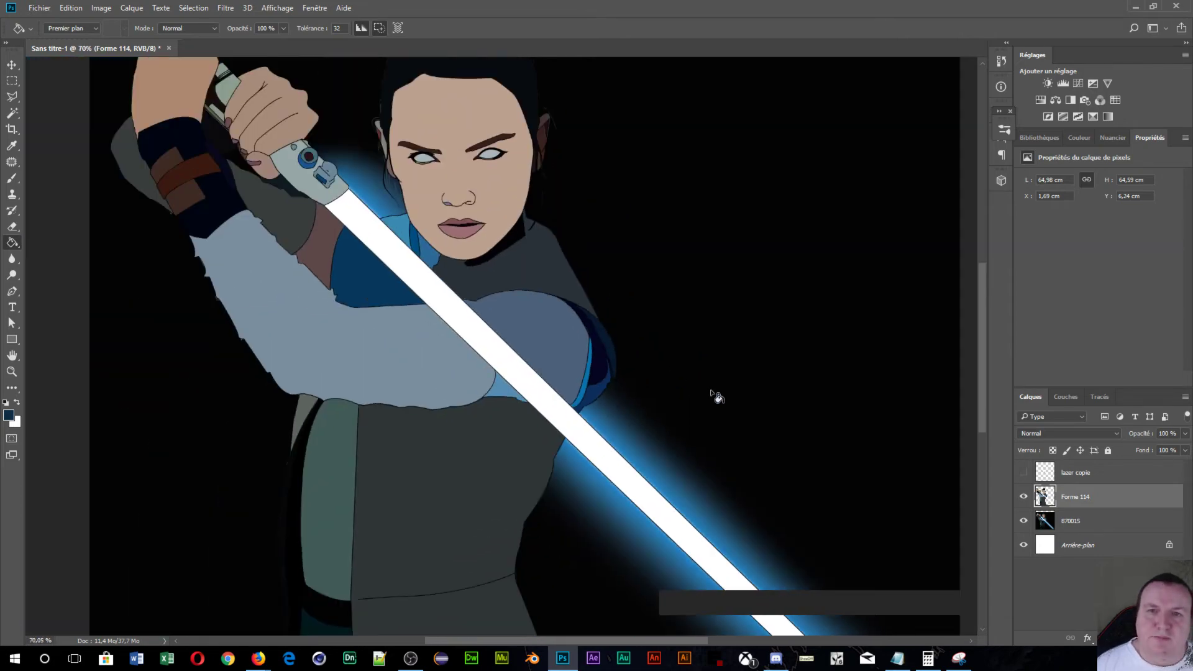
{"action": "left_click", "coordinate": [1024, 520]}
{"action": "scroll", "coordinate": [442, 358], "scroll_direction": "down", "scroll_amount": 2}
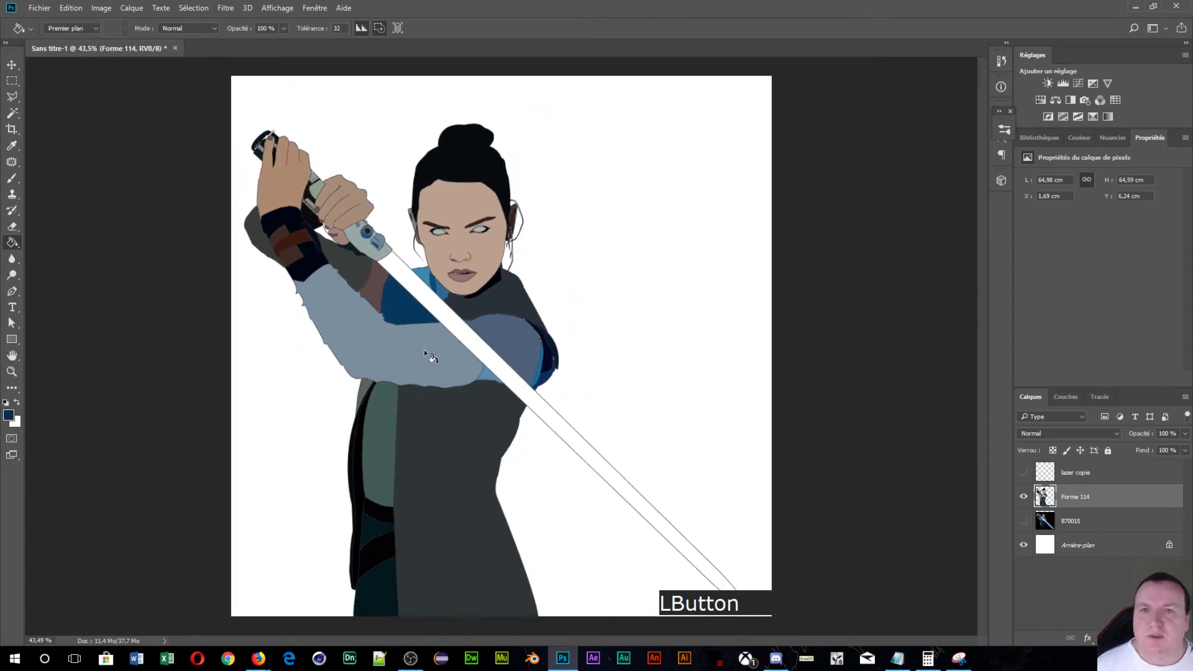
{"action": "scroll", "coordinate": [360, 428], "scroll_direction": "up", "scroll_amount": 2}
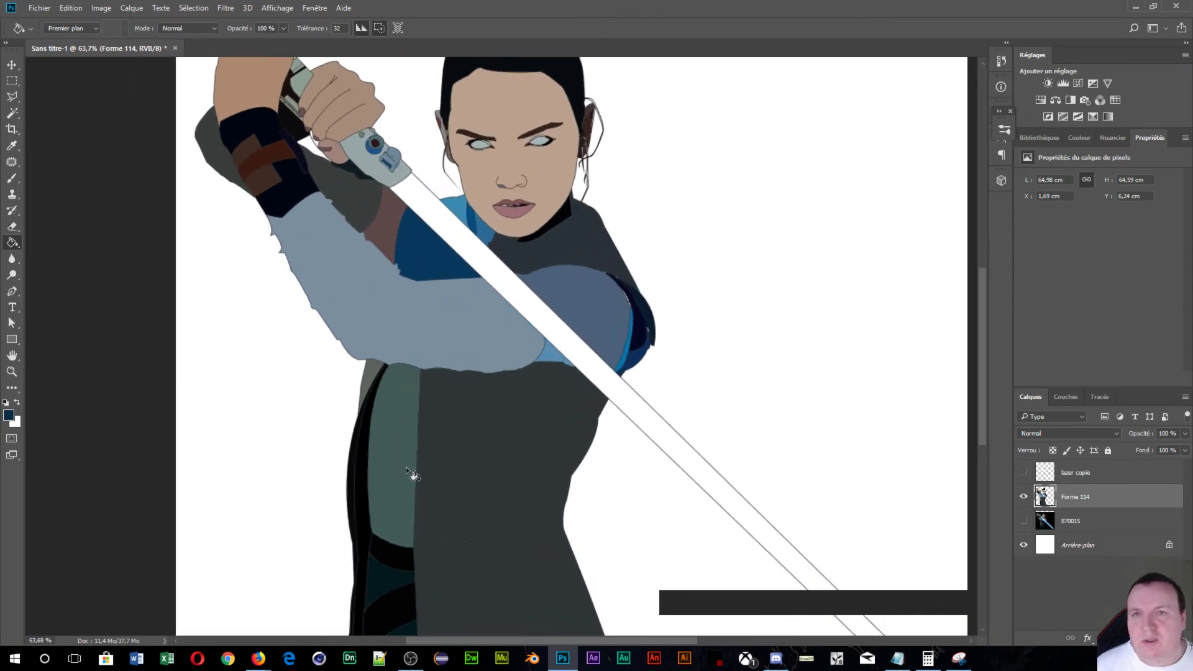
{"action": "scroll", "coordinate": [353, 206], "scroll_direction": "up", "scroll_amount": 4}
{"action": "left_click_drag", "start_coordinate": [233, 165], "coordinate": [606, 663], "text": "space"}
{"action": "scroll", "coordinate": [591, 497], "scroll_direction": "up", "scroll_amount": 6}
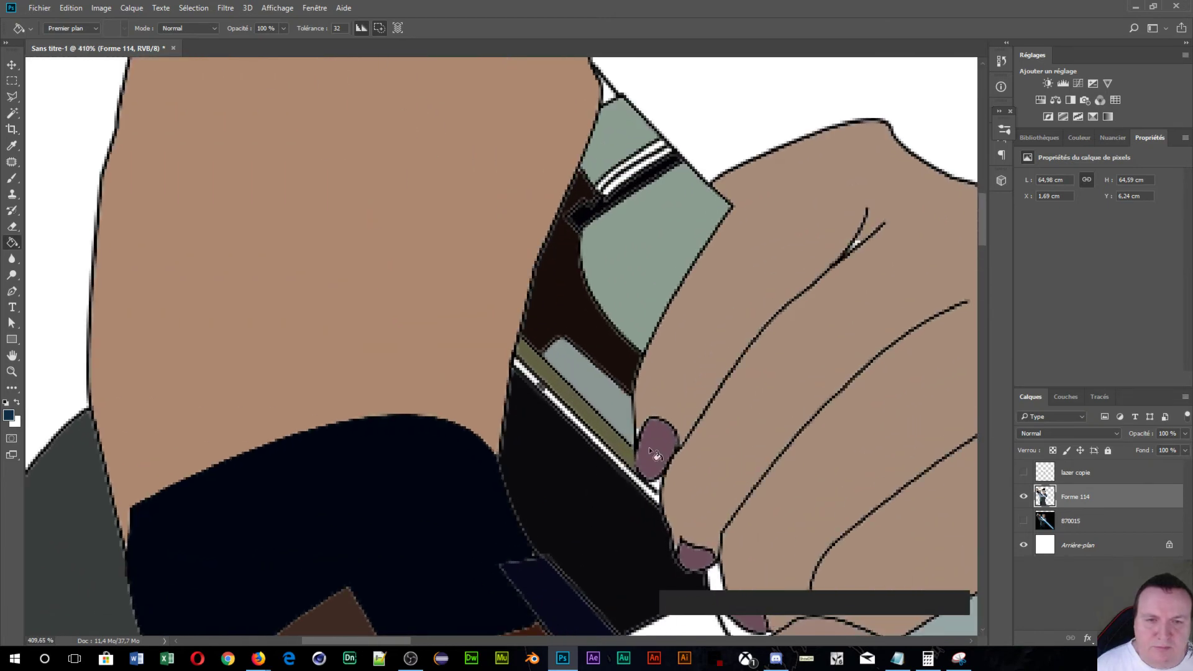
{"action": "left_click_drag", "start_coordinate": [677, 373], "coordinate": [523, 237], "text": "ctrl"}
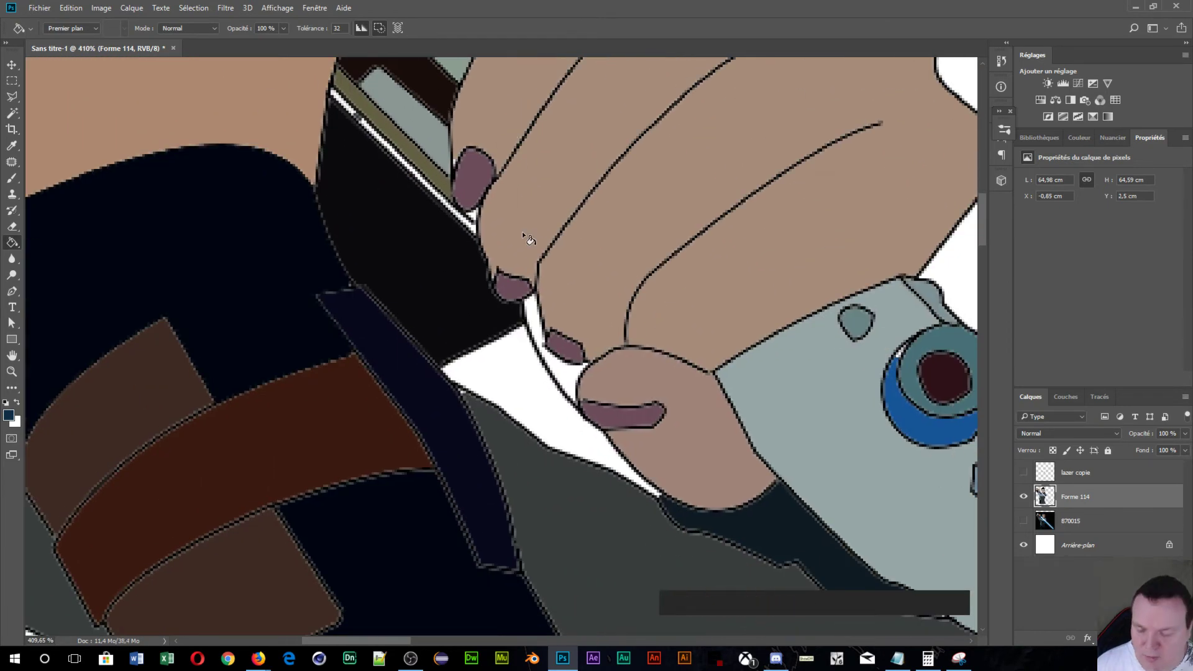
- Fill the white gap beneath the lower fingernails with the skin tone sampled from the hand
{"action": "left_click", "coordinate": [522, 231], "text": "alt"}
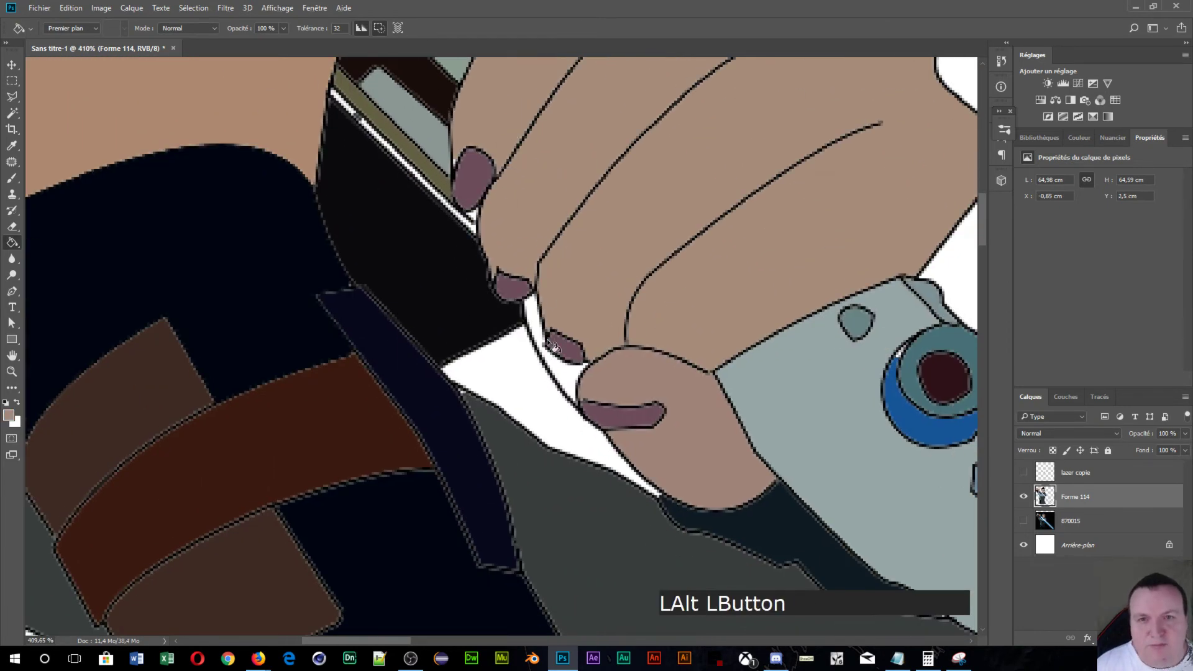
{"action": "left_click", "coordinate": [562, 371]}
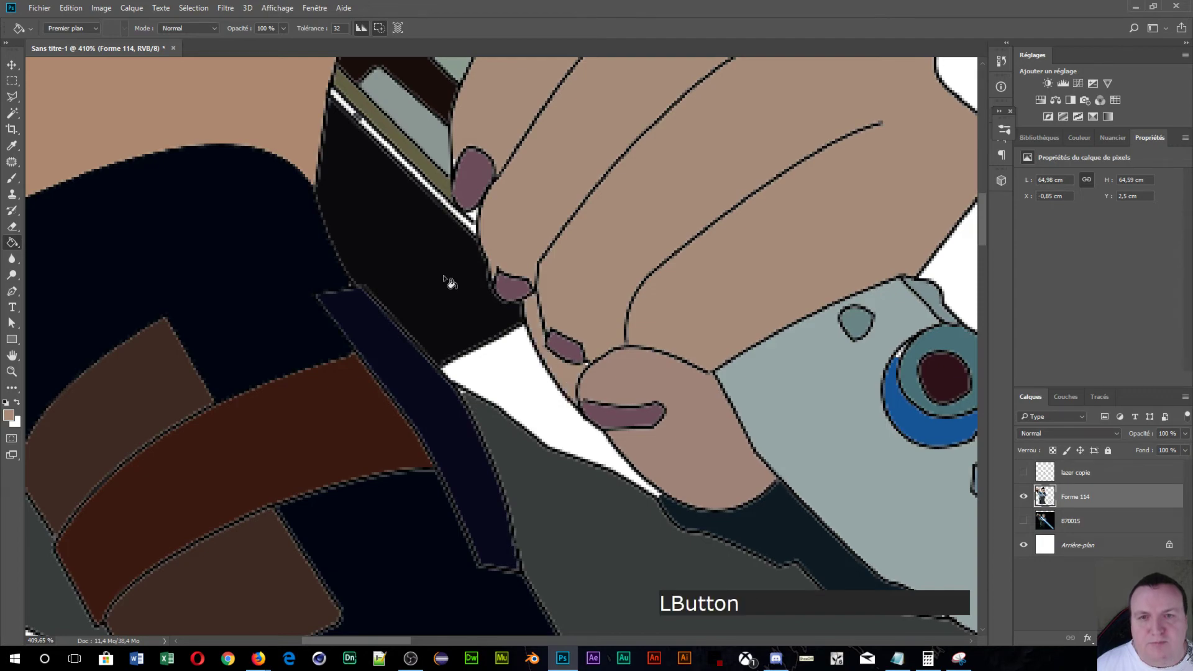
{"action": "scroll", "coordinate": [404, 205], "scroll_direction": "down", "scroll_amount": 2}
{"action": "scroll", "coordinate": [381, 192], "scroll_direction": "up", "scroll_amount": 3}
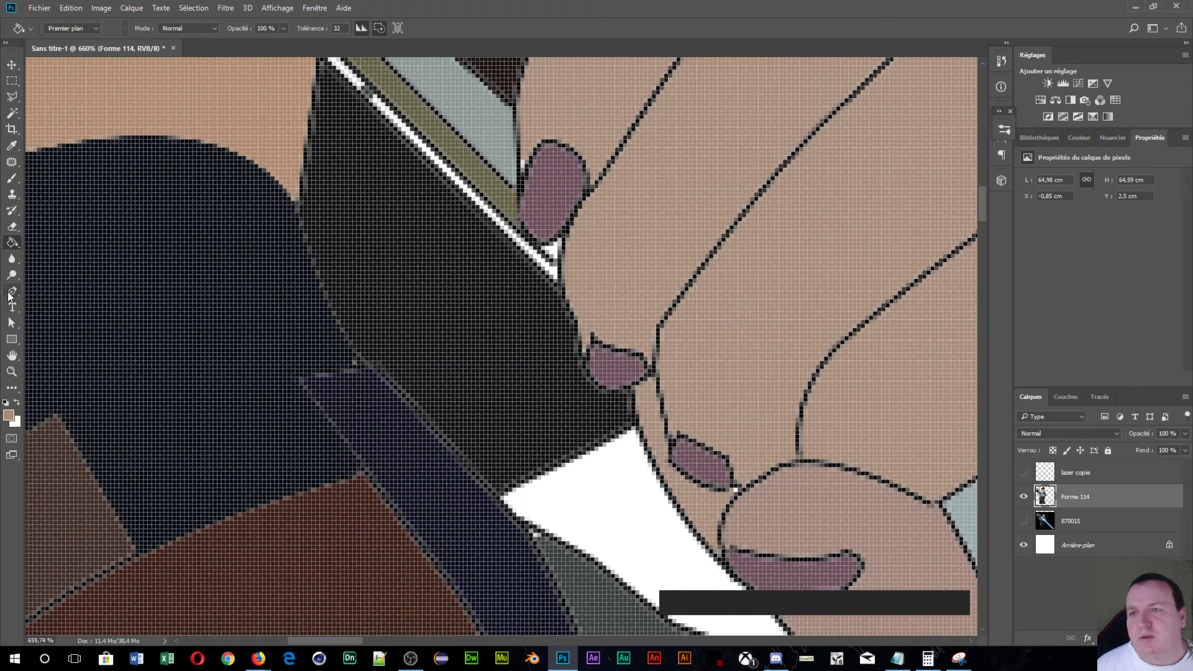
- Sample dark grey from the hilt and draw a straight 2.5 px Pen line, about 56 by 55 px, along its white strip
{"action": "key", "text": "alt"}
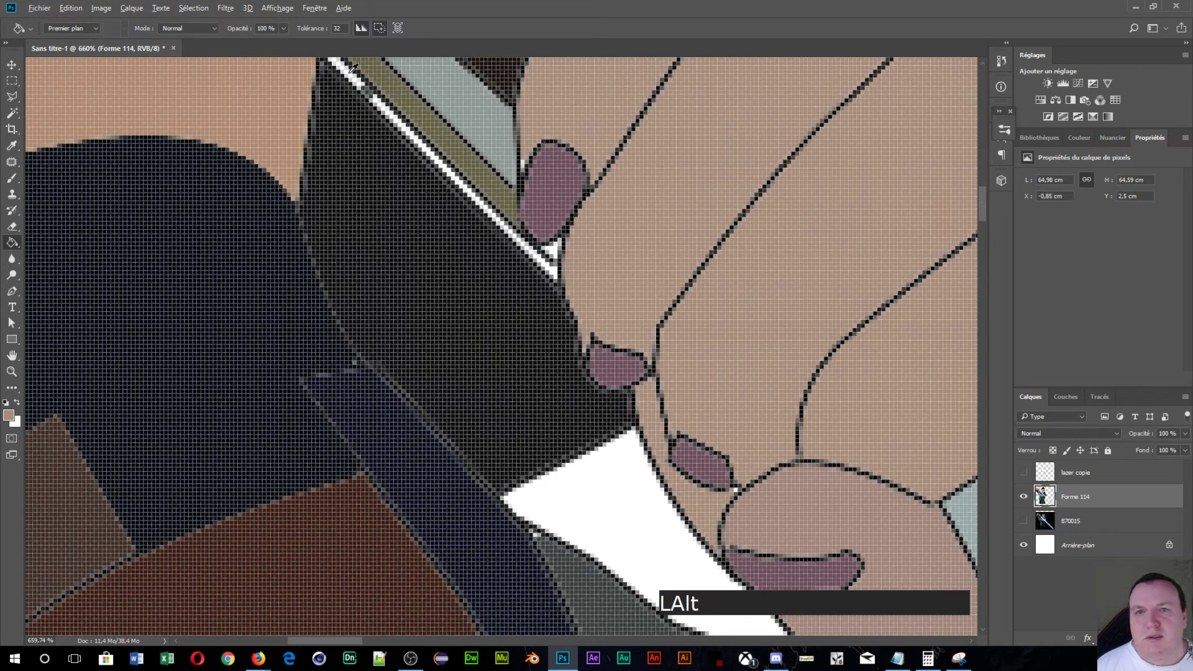
{"action": "left_click", "coordinate": [371, 89], "text": "alt"}
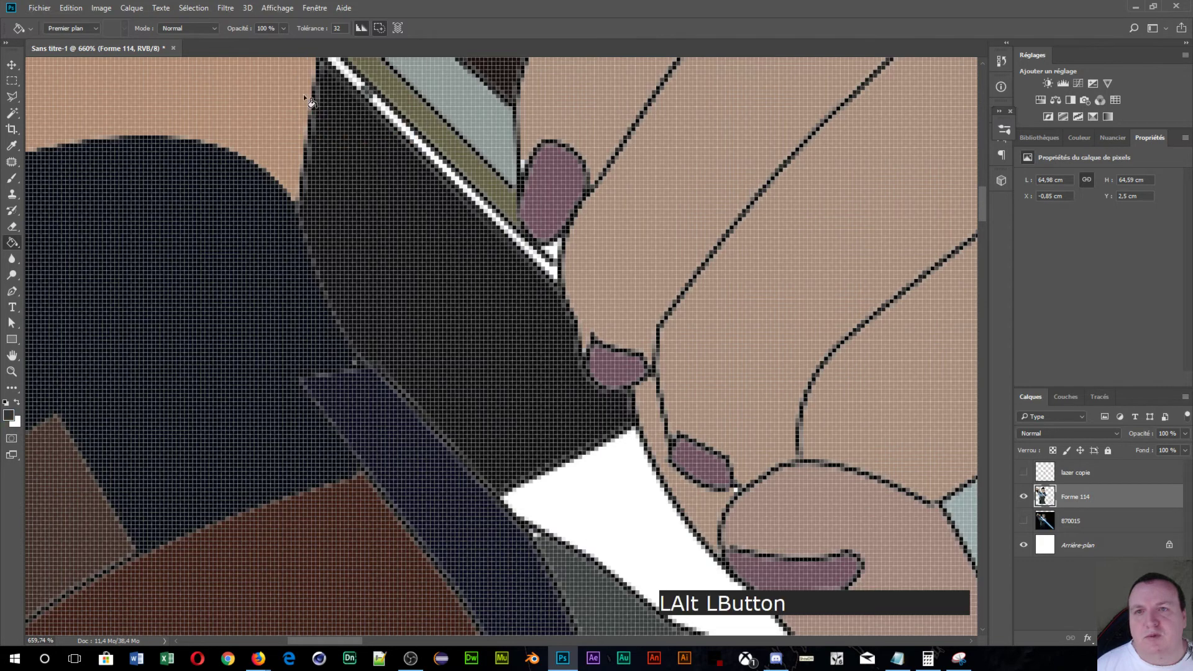
{"action": "left_click", "coordinate": [14, 292]}
{"action": "key", "text": "space"}
{"action": "left_click_drag", "start_coordinate": [341, 120], "coordinate": [389, 278]}
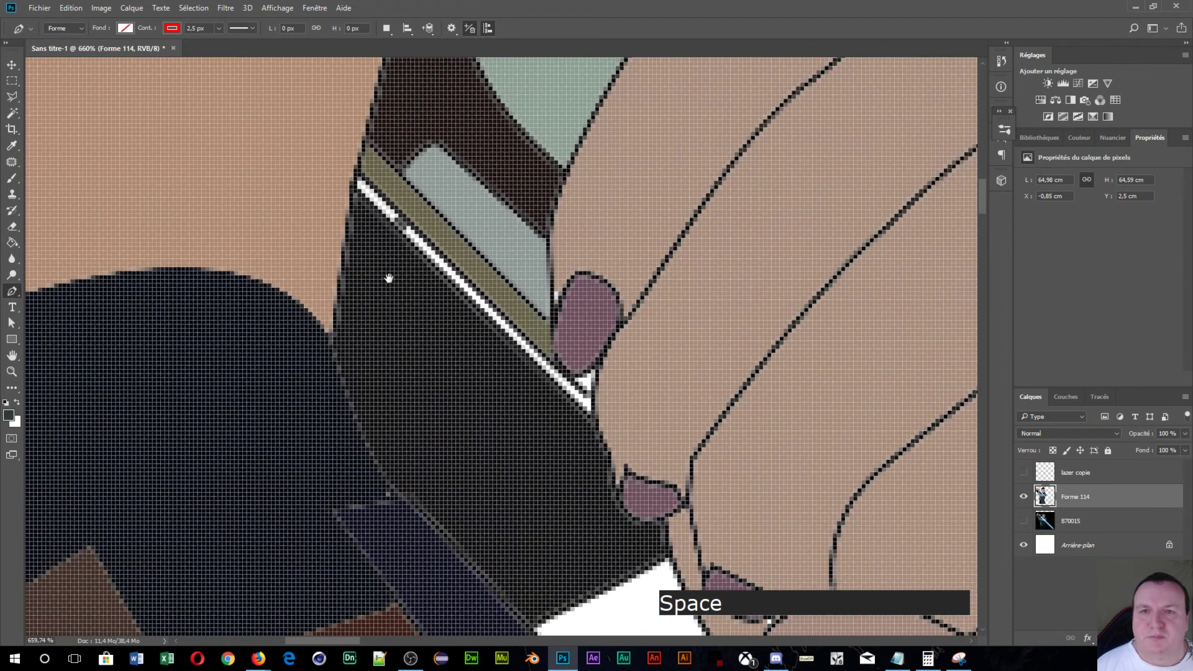
{"action": "left_click", "coordinate": [358, 182]}
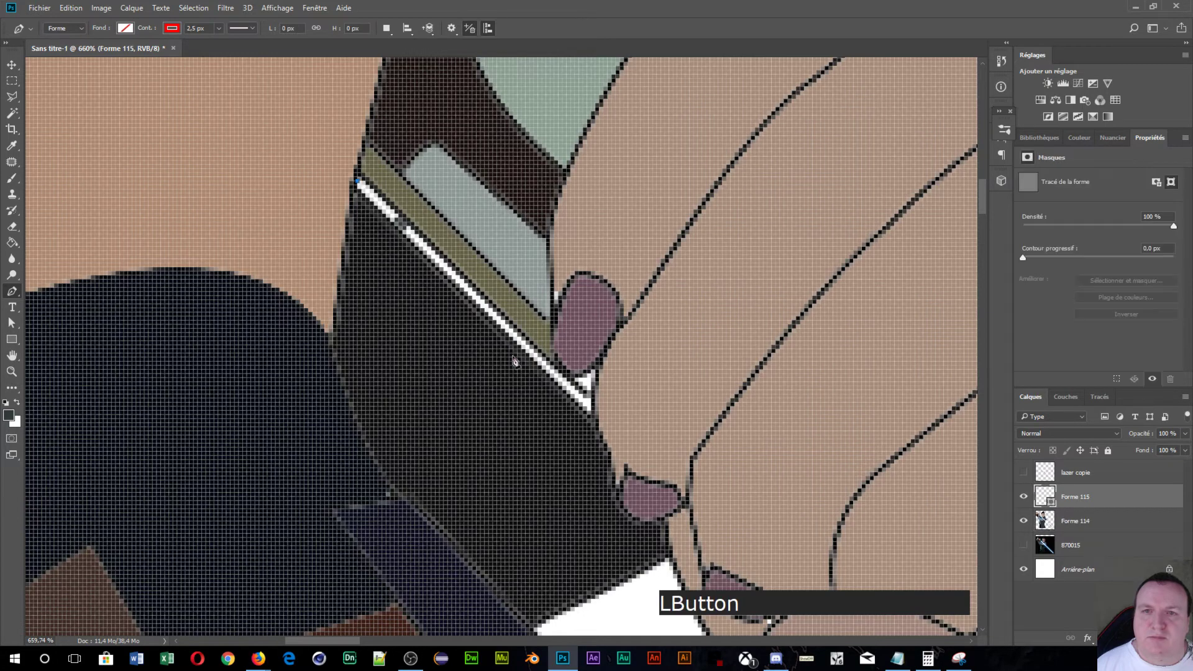
{"action": "left_click", "coordinate": [587, 408]}
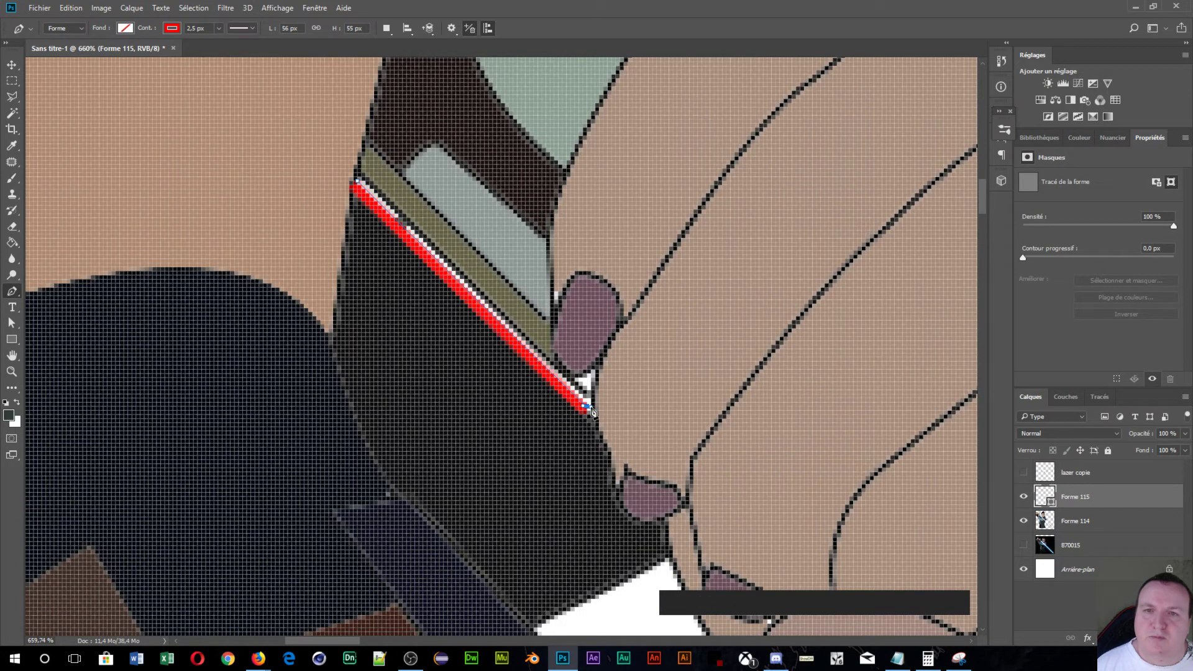
- Set the new line's stroke colour to the sampled dark grey 303a39 and deselect its path
{"action": "left_click", "coordinate": [171, 28]}
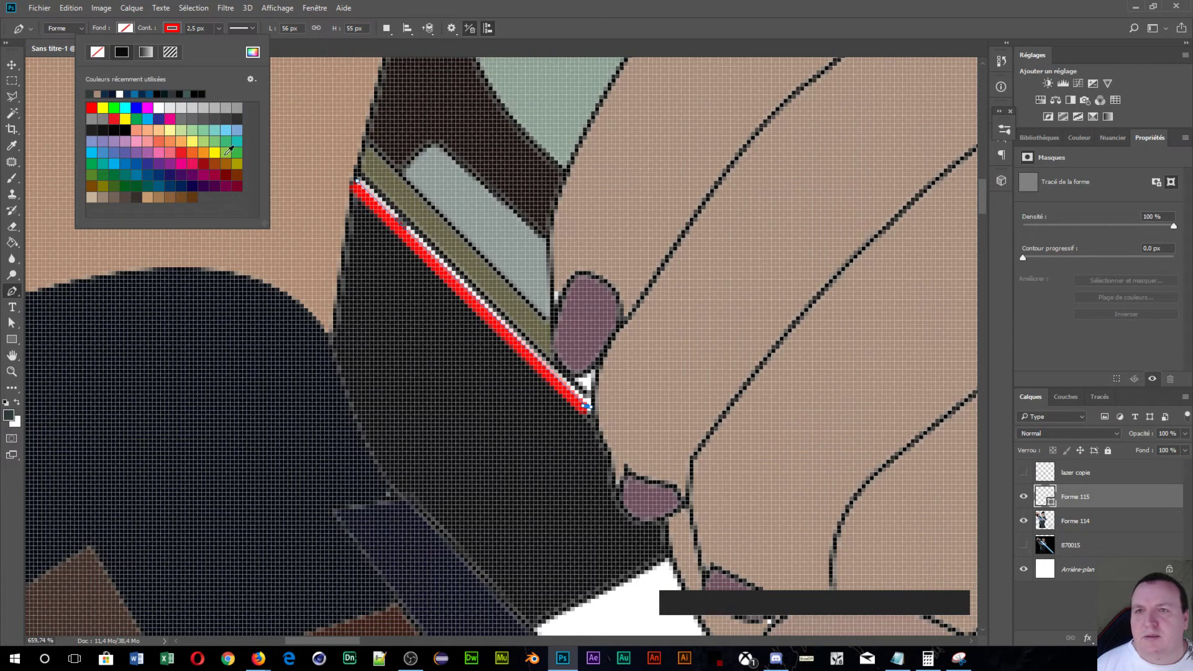
{"action": "left_click", "coordinate": [252, 51]}
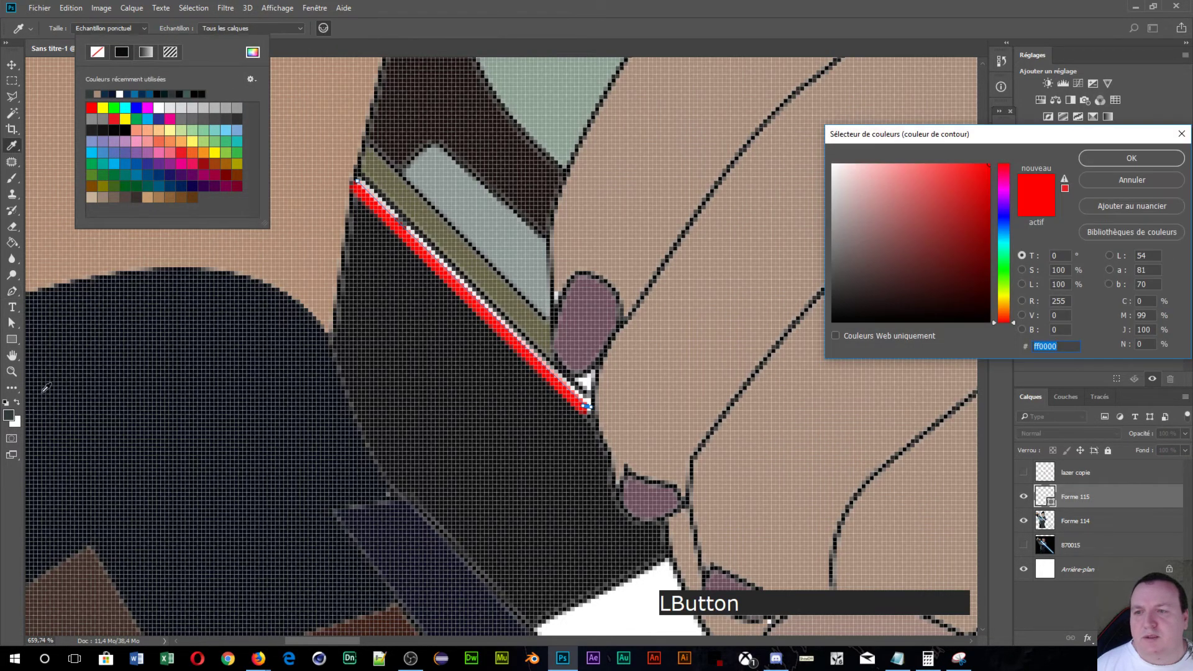
{"action": "left_click", "coordinate": [595, 213]}
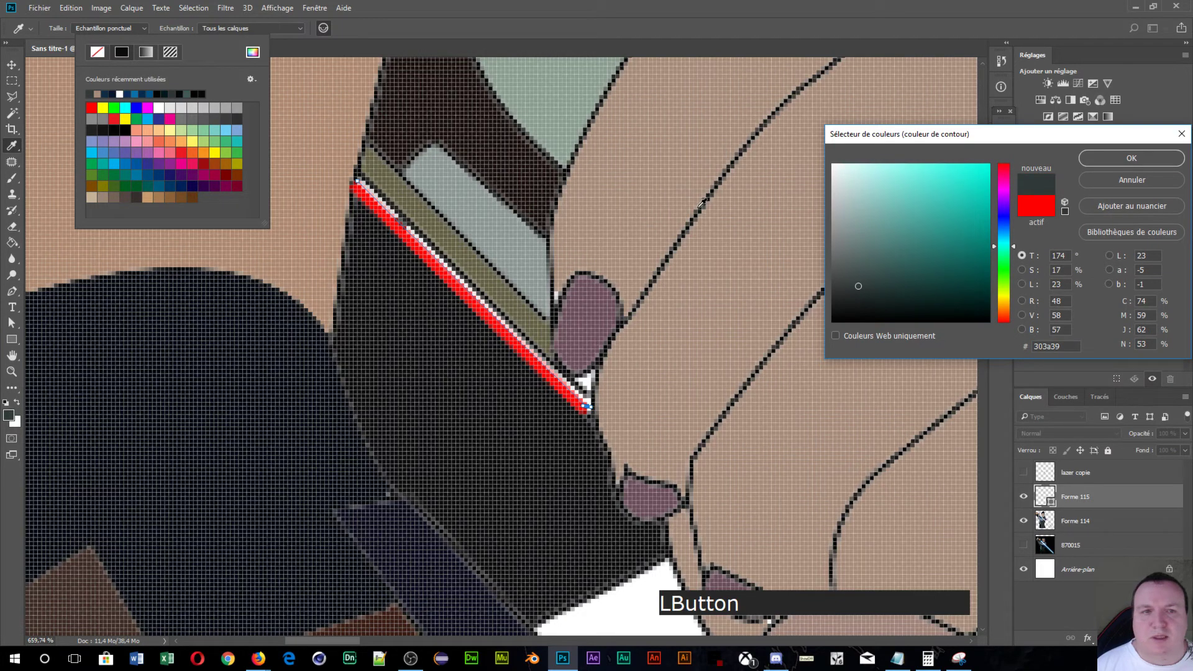
{"action": "left_click", "coordinate": [1101, 165]}
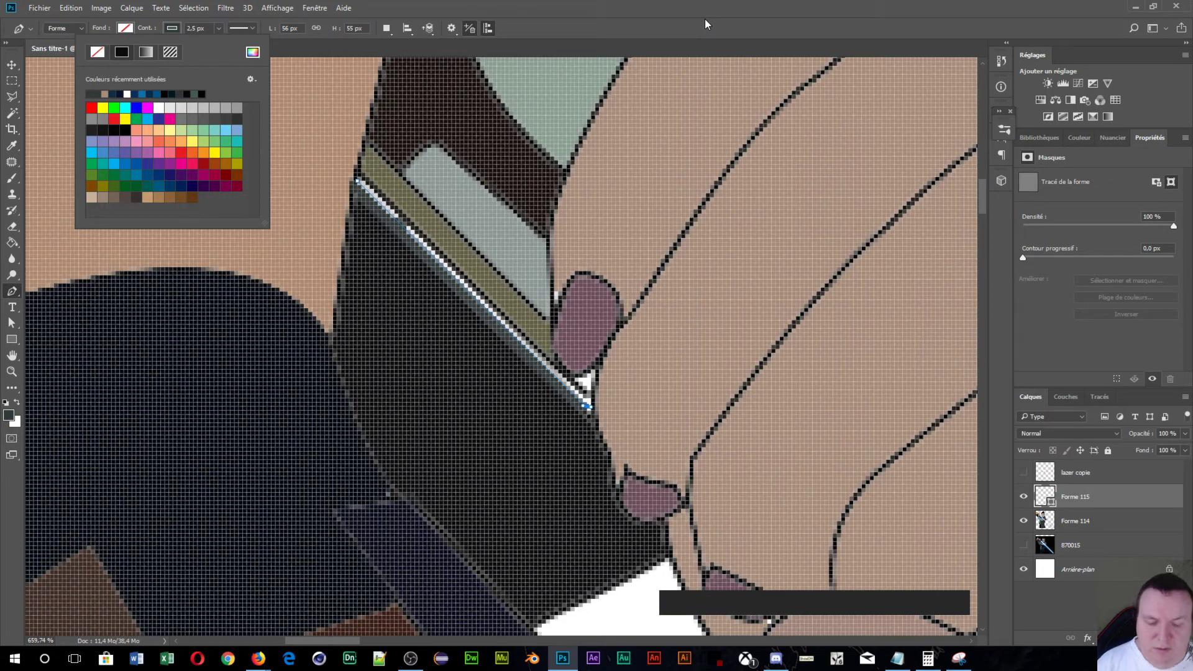
{"action": "key", "text": "KP_Enter"}
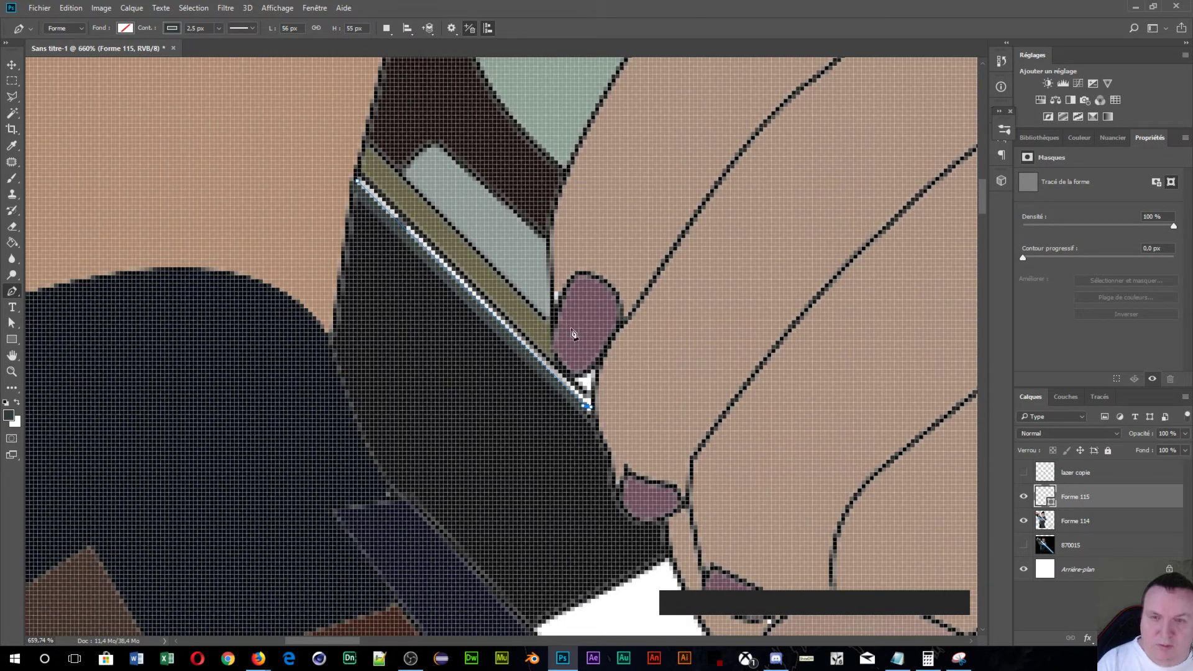
{"action": "key", "text": "KP_Enter"}
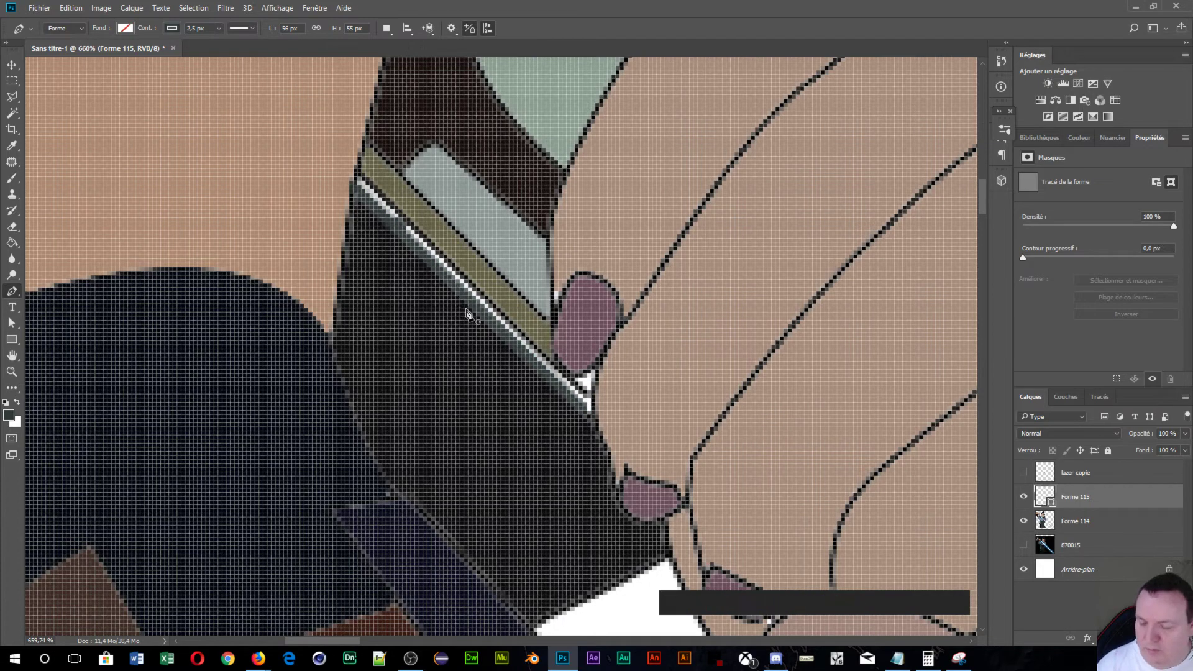
- Move the dark grey line slightly up and to the right so it covers the white strip on the hilt
{"action": "key", "text": "v"}
{"action": "left_click", "coordinate": [488, 314]}
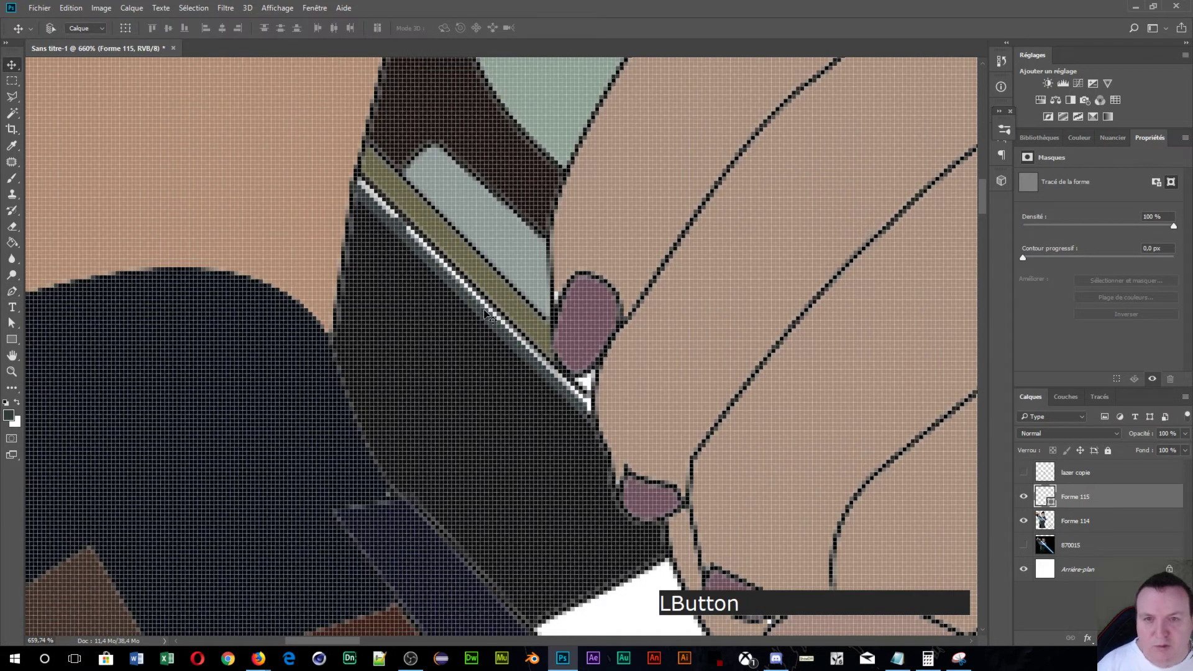
{"action": "left_click_drag", "start_coordinate": [488, 314], "coordinate": [494, 309]}
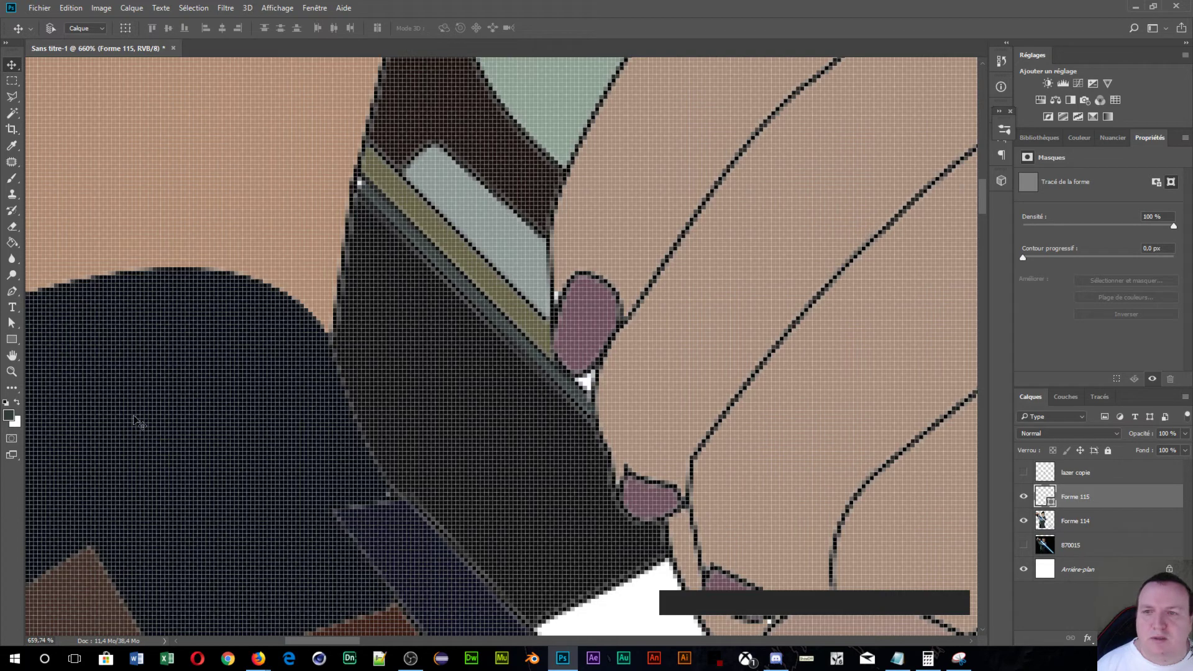
- On the Forme 114 layer, fill the small white gap below the upper fingernail with olive sampled from the hilt's band
{"action": "left_click", "coordinate": [12, 242]}
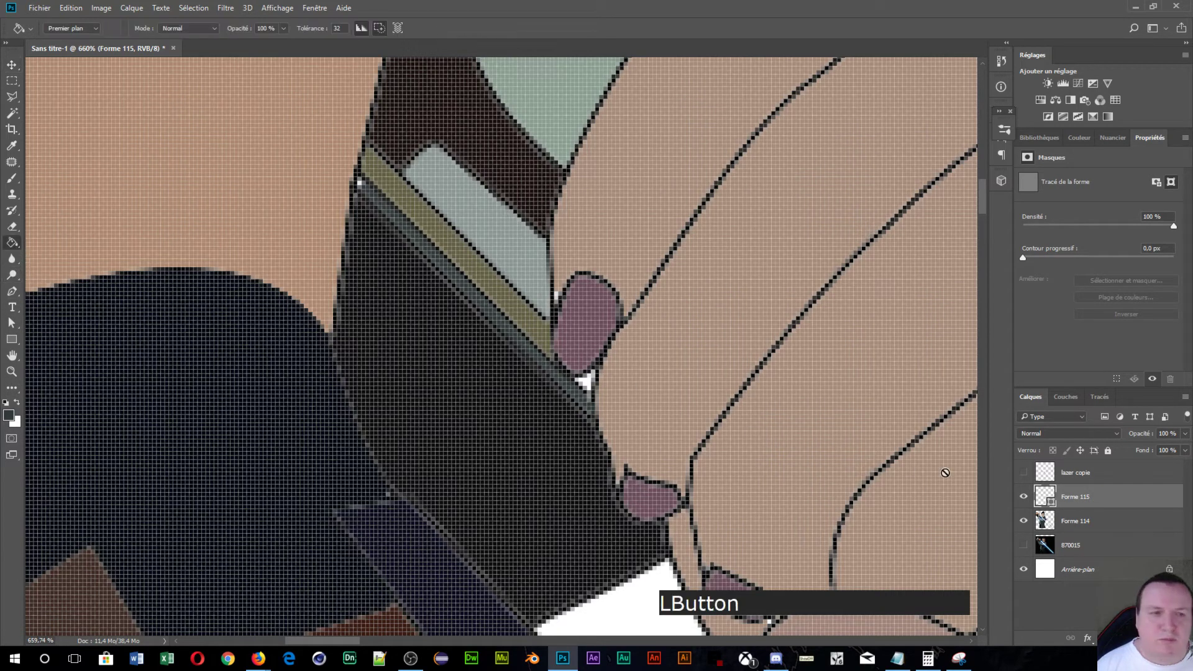
{"action": "left_click", "coordinate": [1096, 530]}
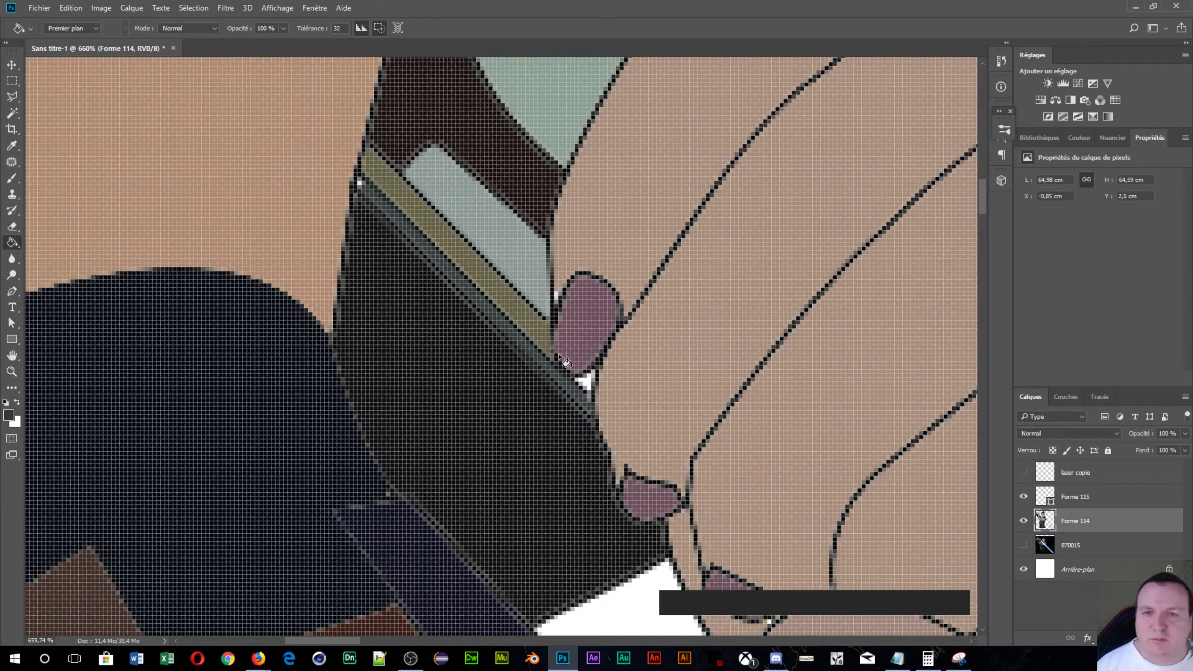
{"action": "left_click", "coordinate": [525, 322], "text": "alt"}
{"action": "left_click", "coordinate": [586, 386]}
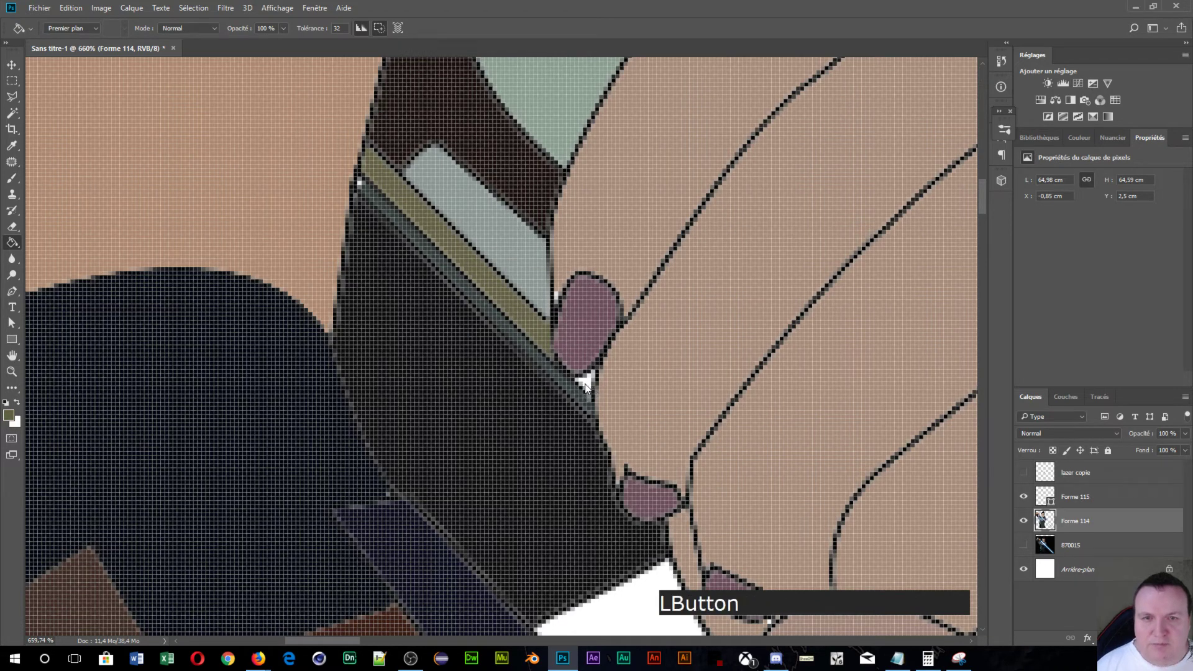
- Fill parts of the white strip beneath the hilt's blue rectangular slot with grey-blue sampled from the surrounding panel
{"action": "scroll", "coordinate": [688, 417], "scroll_direction": "down", "scroll_amount": 3}
{"action": "left_click_drag", "start_coordinate": [834, 448], "coordinate": [404, 173]}
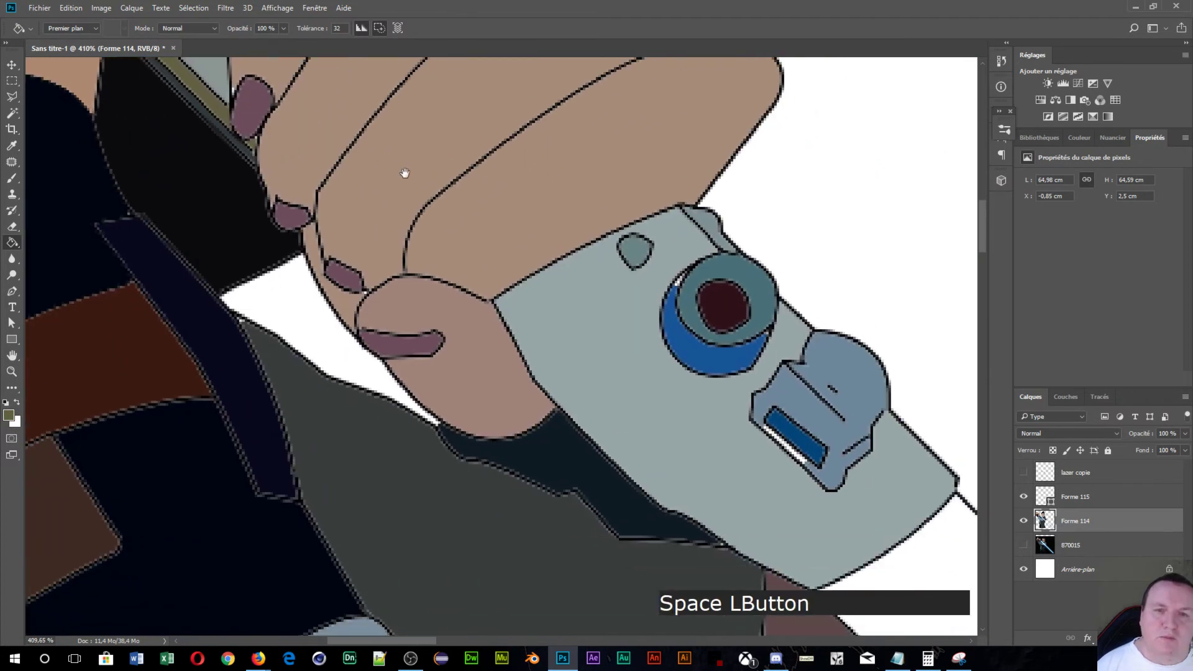
{"action": "left_click_drag", "start_coordinate": [576, 404], "coordinate": [360, 256]}
{"action": "scroll", "coordinate": [597, 373], "scroll_direction": "up", "scroll_amount": 3}
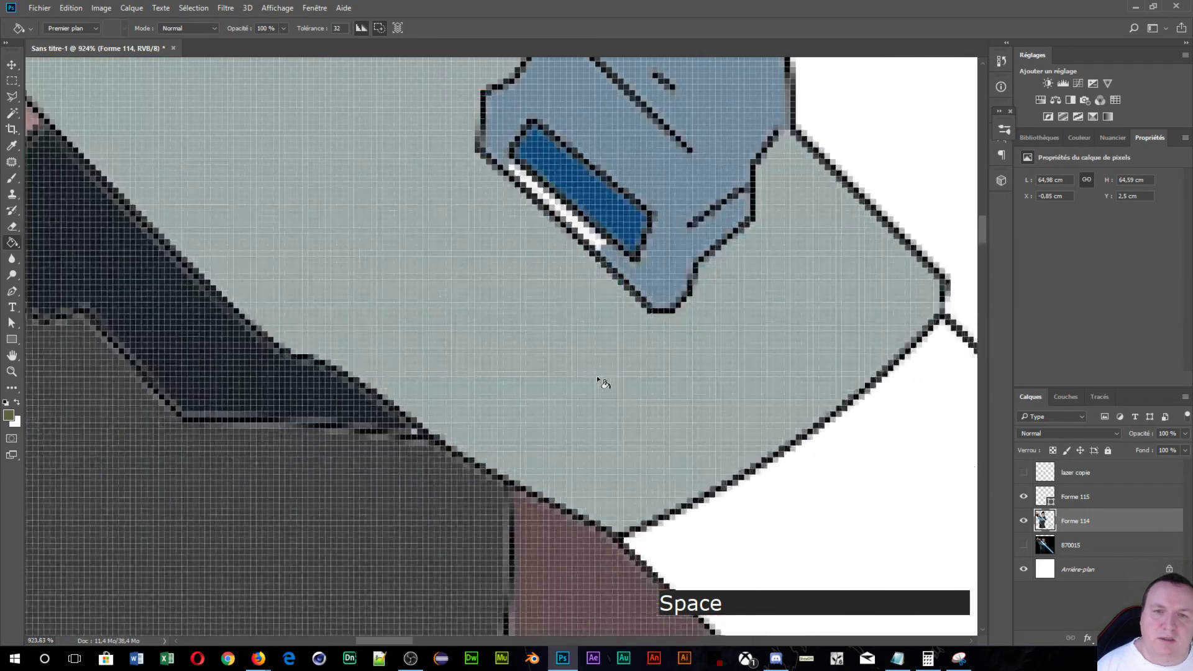
{"action": "left_click", "coordinate": [585, 232], "text": "alt"}
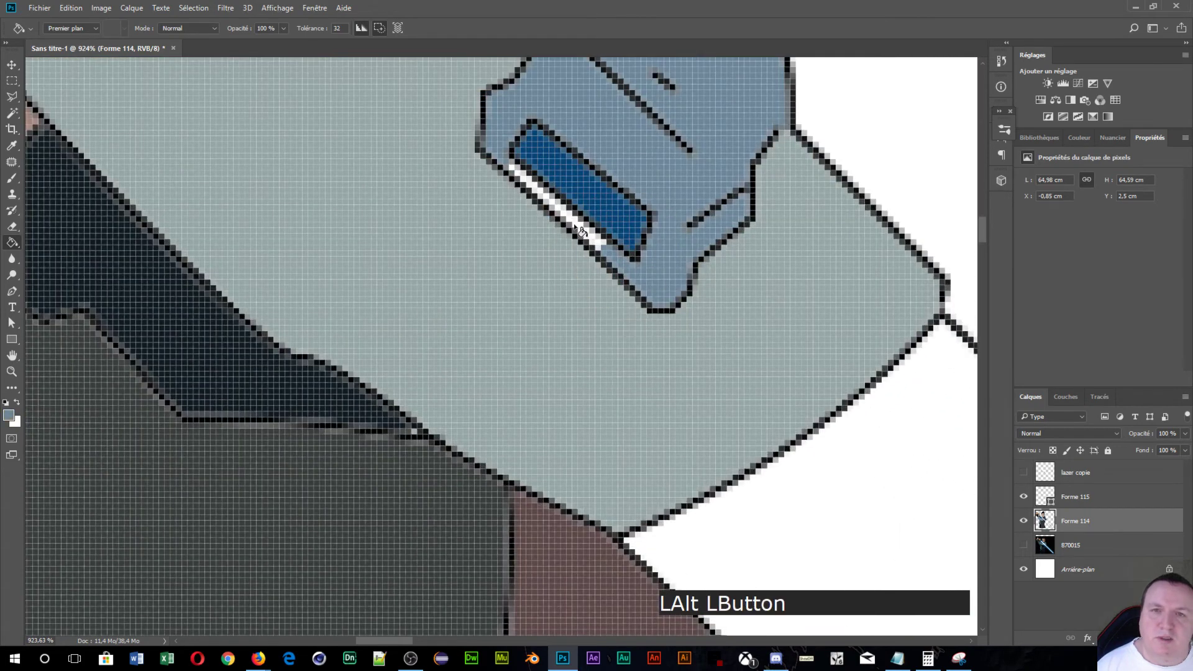
{"action": "left_click", "coordinate": [584, 231]}
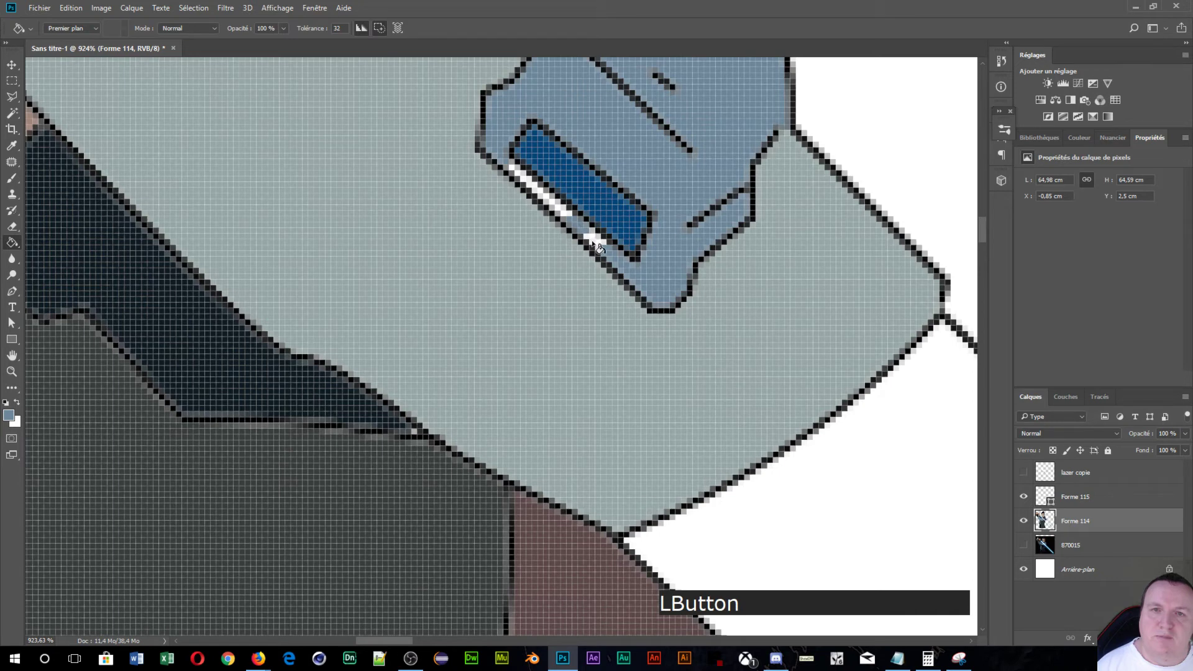
{"action": "left_click", "coordinate": [597, 246]}
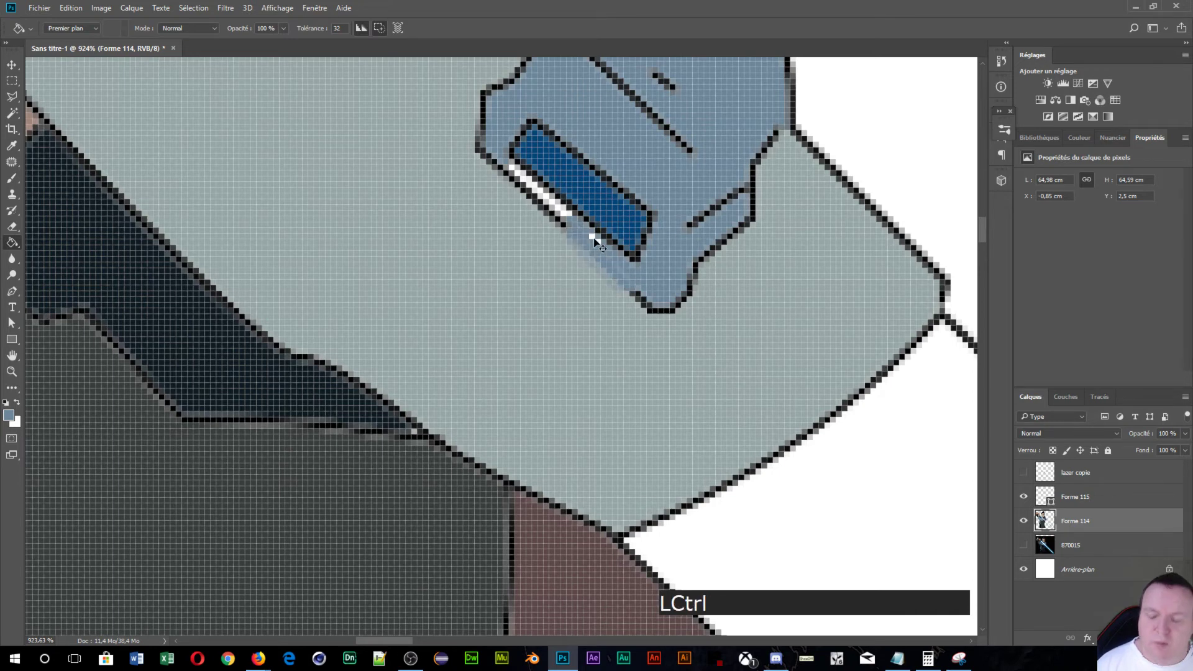
{"action": "key", "text": "ctrl+alt+z"}
{"action": "left_click", "coordinate": [595, 243]}
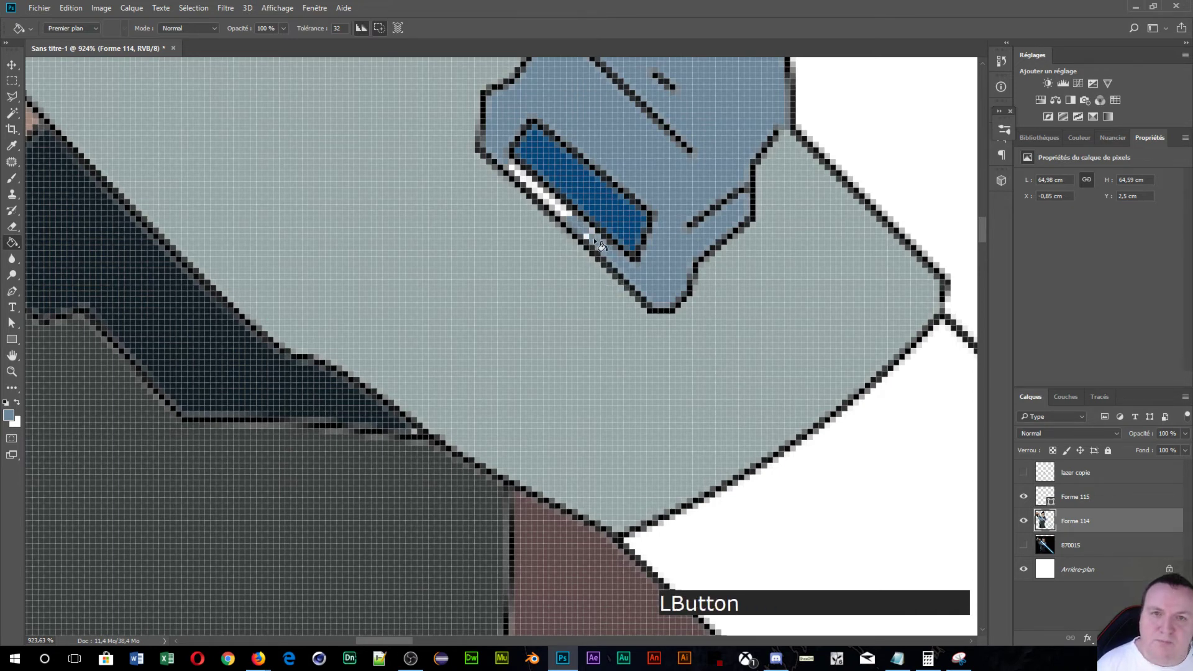
{"action": "left_click", "coordinate": [547, 200]}
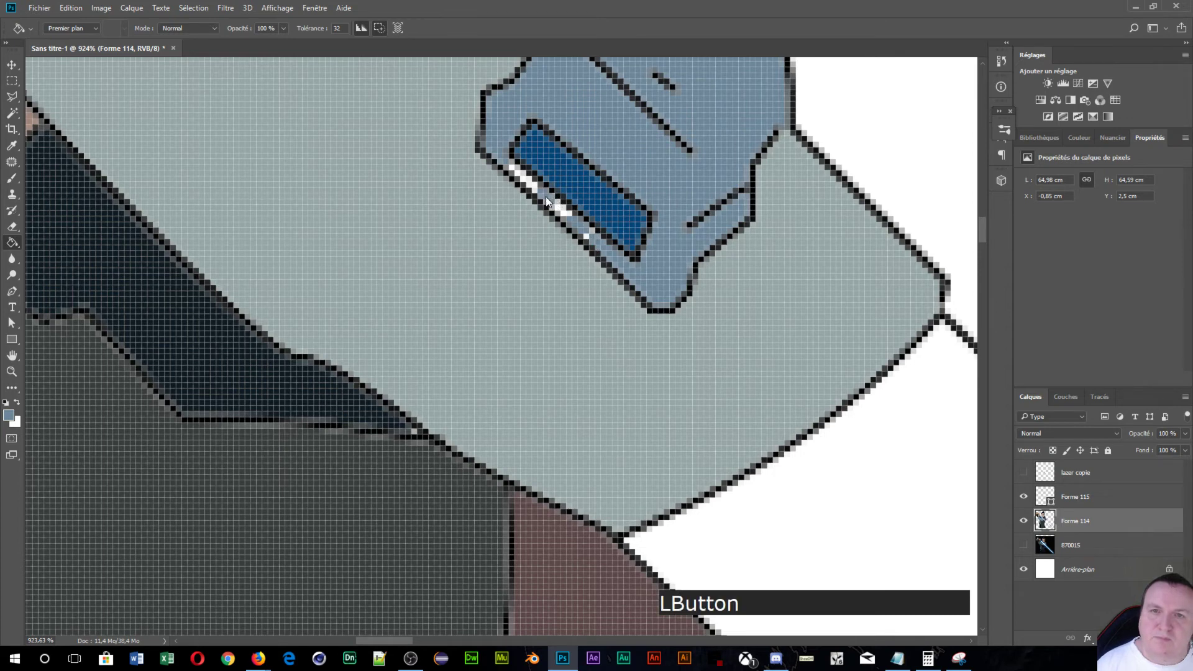
{"action": "left_click", "coordinate": [569, 218]}
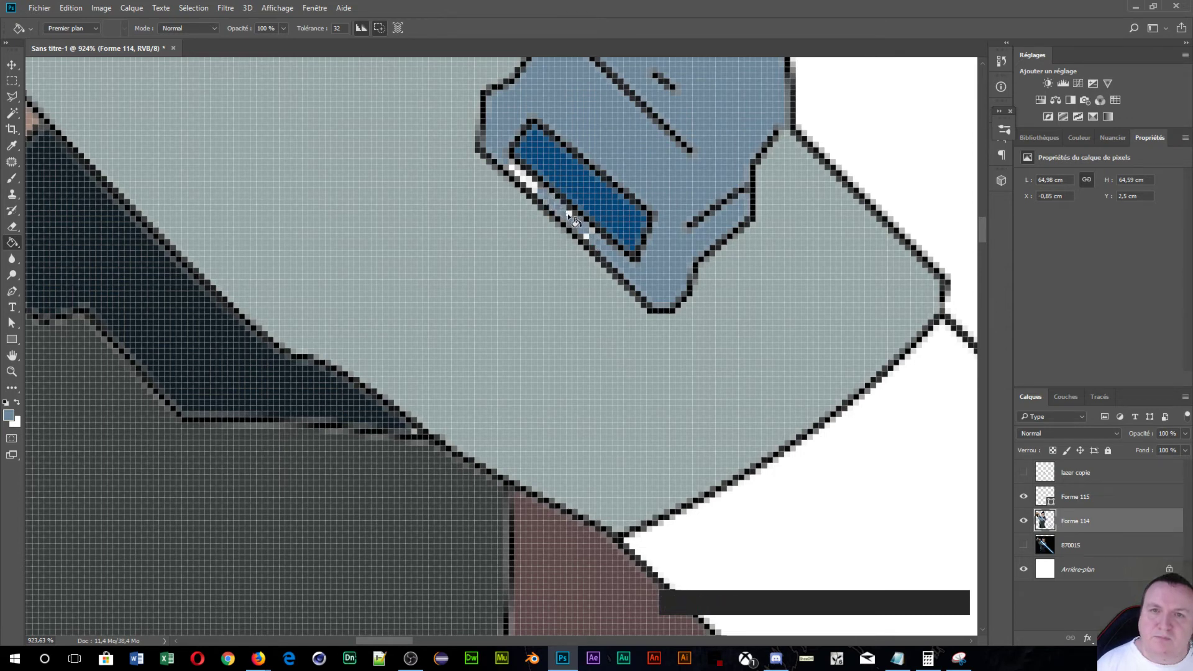
{"action": "left_click", "coordinate": [570, 217]}
{"action": "key", "text": "ctrl+alt+z"}
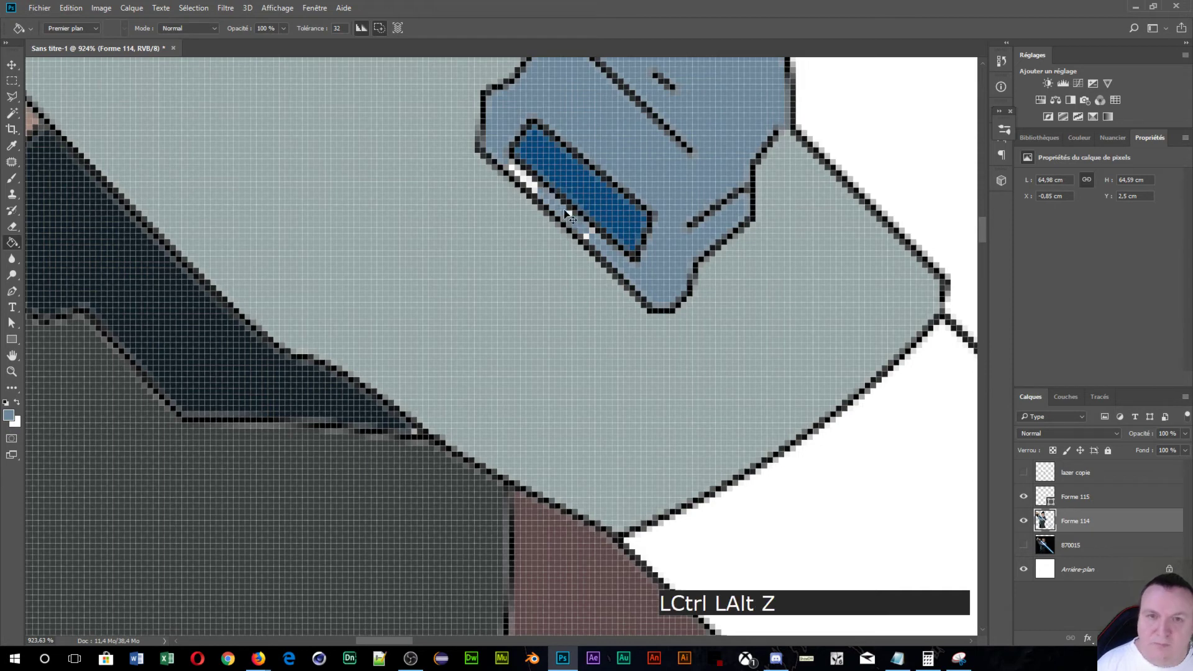
{"action": "left_click", "coordinate": [527, 181]}
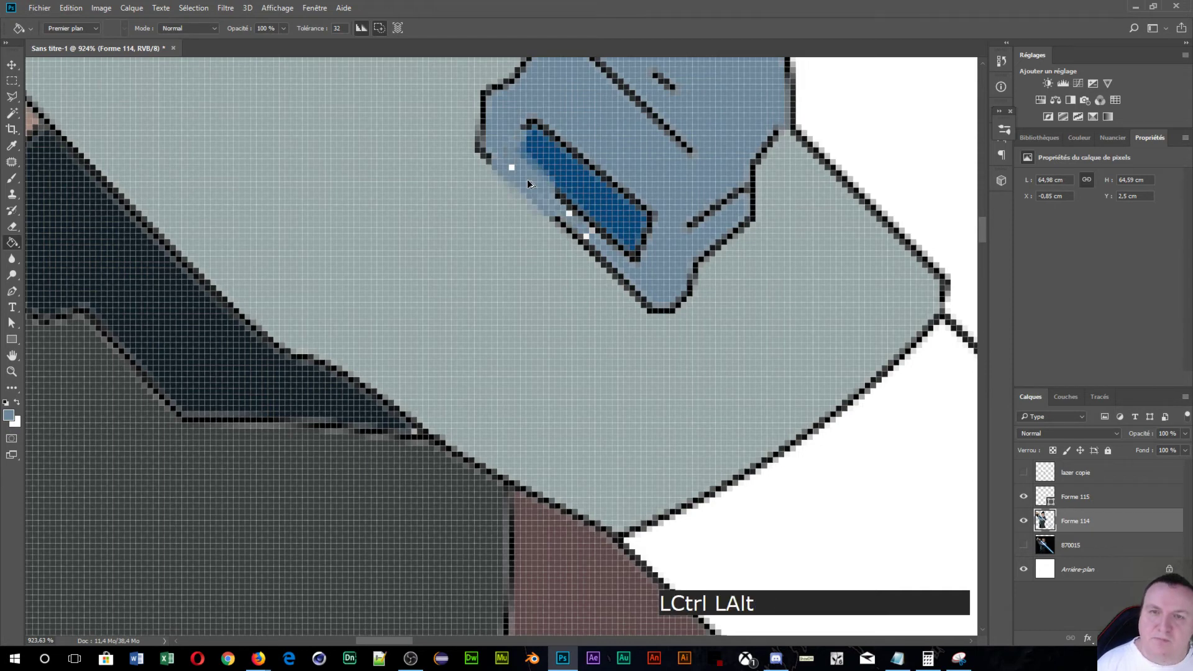
{"action": "key", "text": "ctrl+alt+z"}
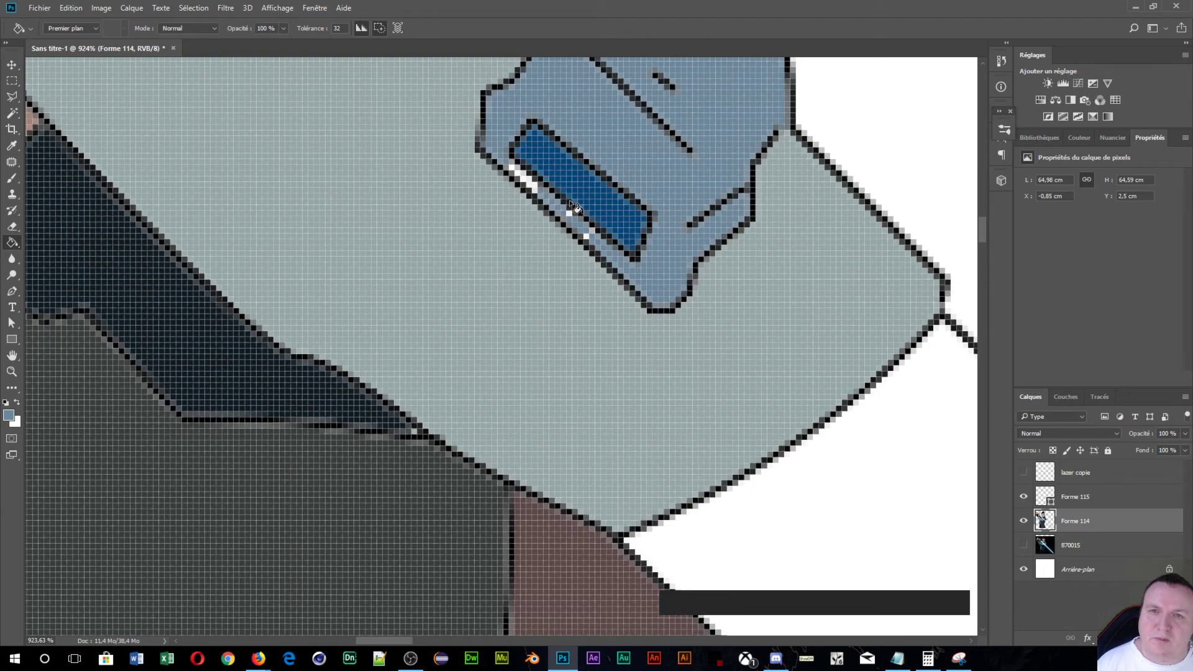
- Paint the remaining white pixels beneath the hilt's blue slot in the same grey-blue with a 1 px Brush at 100 % hardness
{"action": "scroll", "coordinate": [499, 181], "scroll_direction": "down", "scroll_amount": 10}
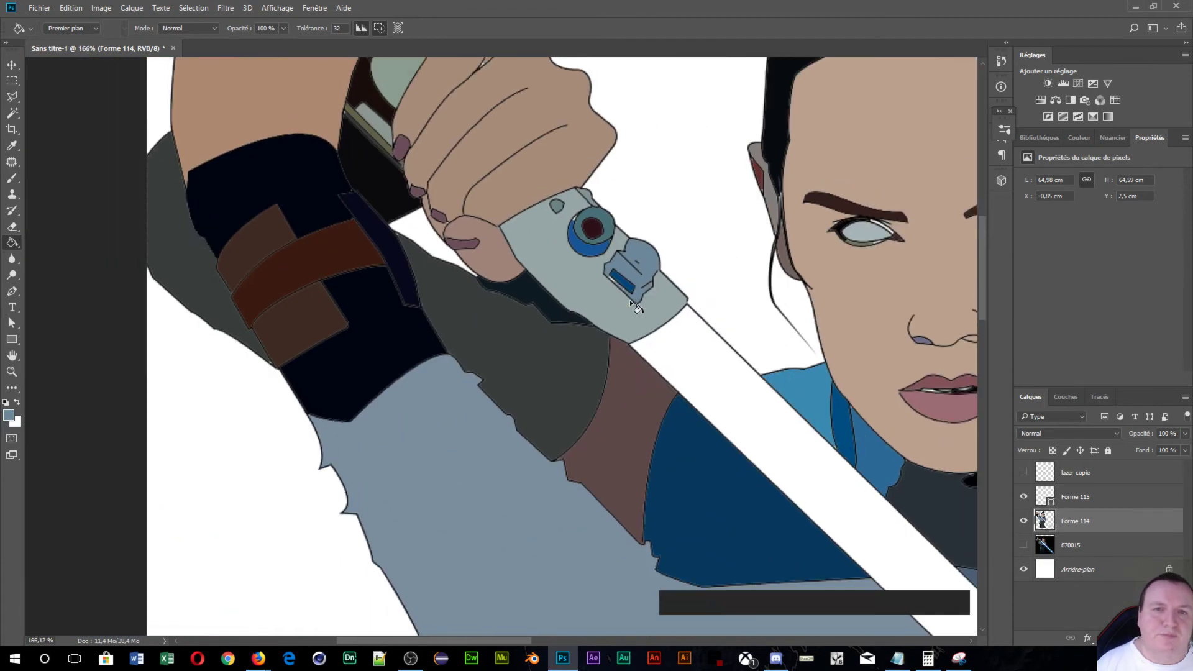
{"action": "left_click", "coordinate": [11, 178]}
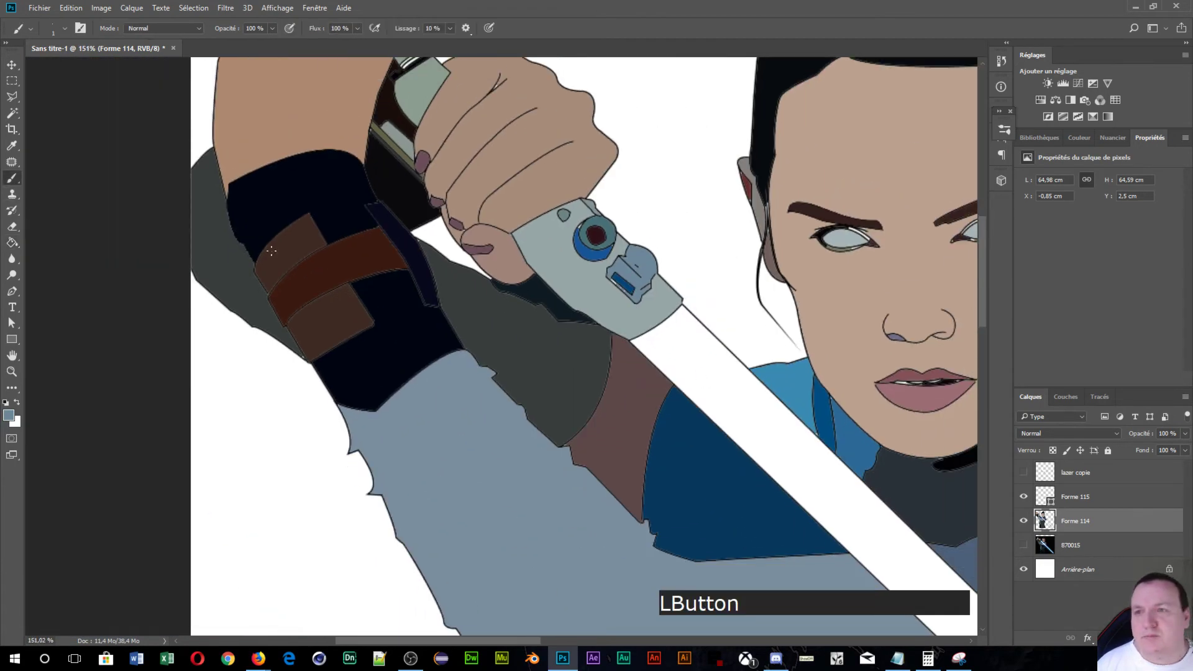
{"action": "scroll", "coordinate": [445, 254], "scroll_direction": "up", "scroll_amount": 2}
{"action": "scroll", "coordinate": [509, 240], "scroll_direction": "up", "scroll_amount": 7}
{"action": "left_click_drag", "start_coordinate": [621, 222], "coordinate": [176, 266]}
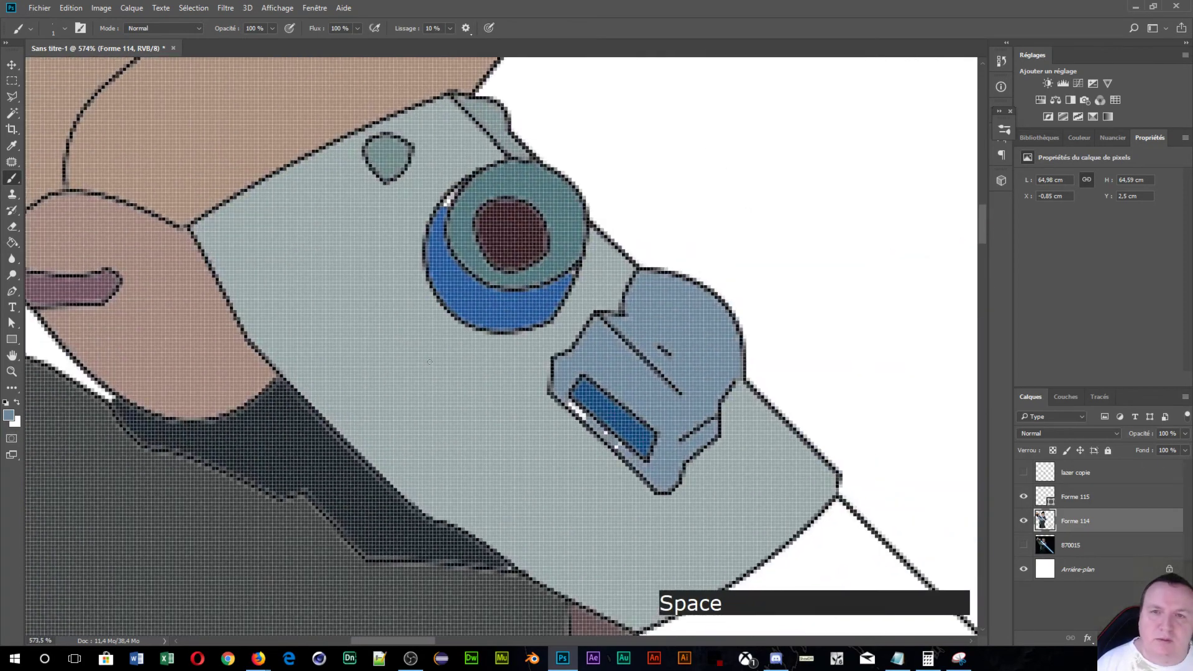
{"action": "scroll", "coordinate": [498, 422], "scroll_direction": "up", "scroll_amount": 5}
{"action": "scroll", "coordinate": [497, 422], "scroll_direction": "up", "scroll_amount": 4}
{"action": "left_click_drag", "start_coordinate": [741, 396], "coordinate": [542, 371]}
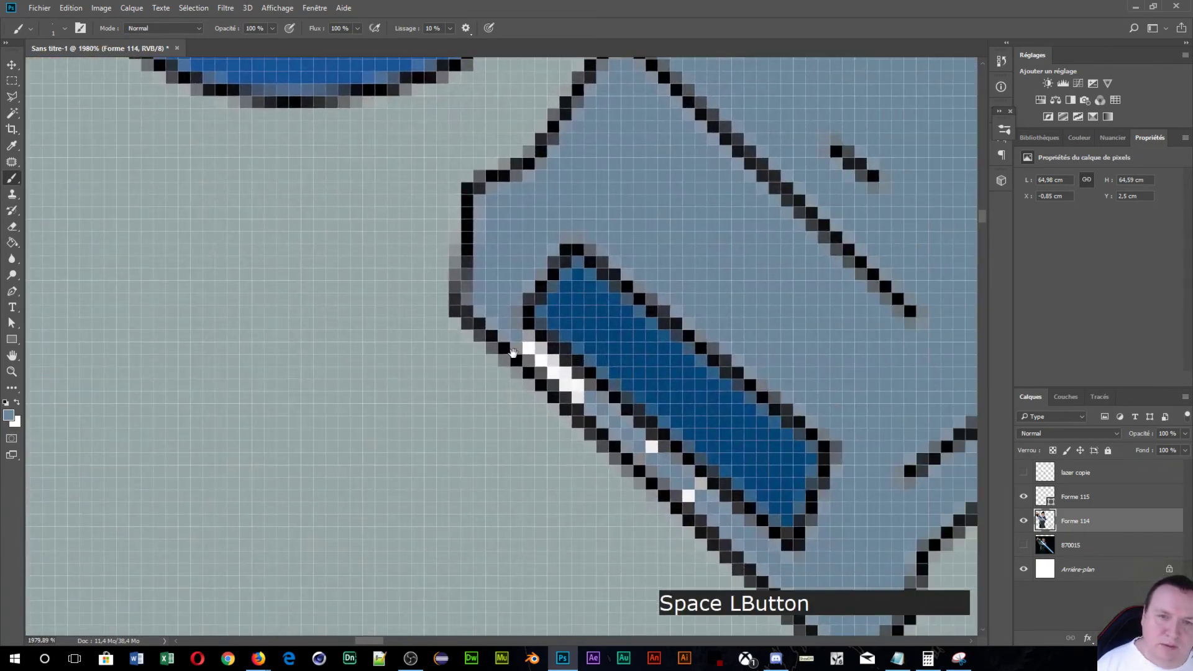
{"action": "right_click", "coordinate": [531, 349], "text": "alt"}
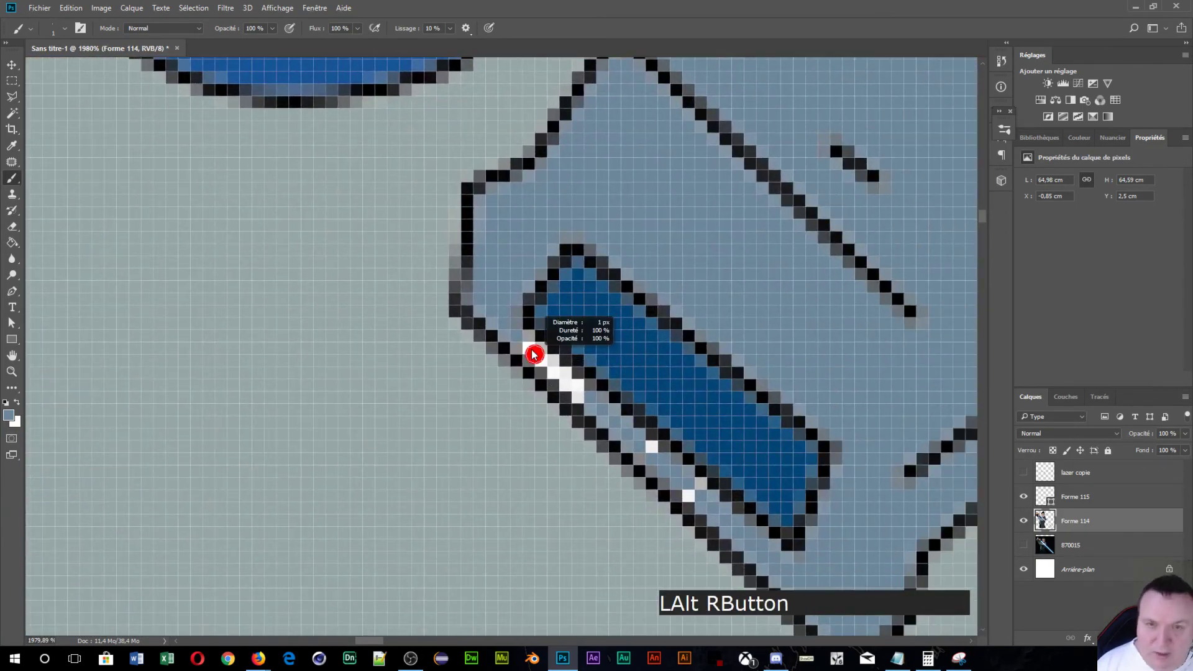
{"action": "left_click_drag", "start_coordinate": [527, 349], "coordinate": [571, 391]}
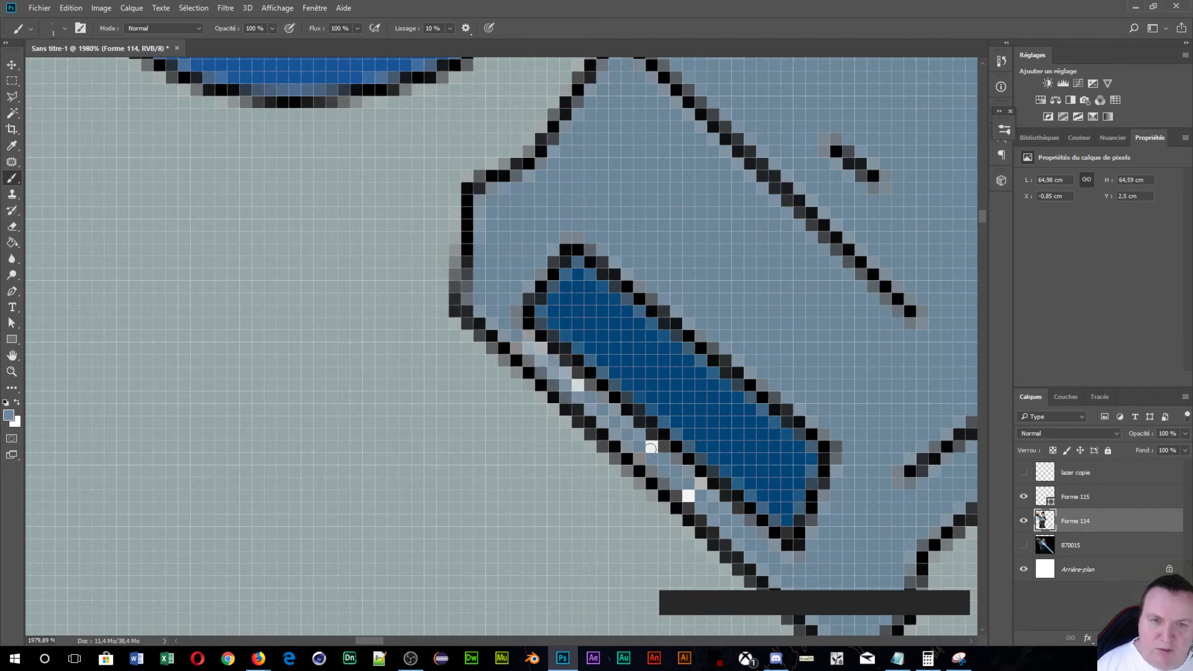
{"action": "left_click_drag", "start_coordinate": [650, 448], "coordinate": [677, 478]}
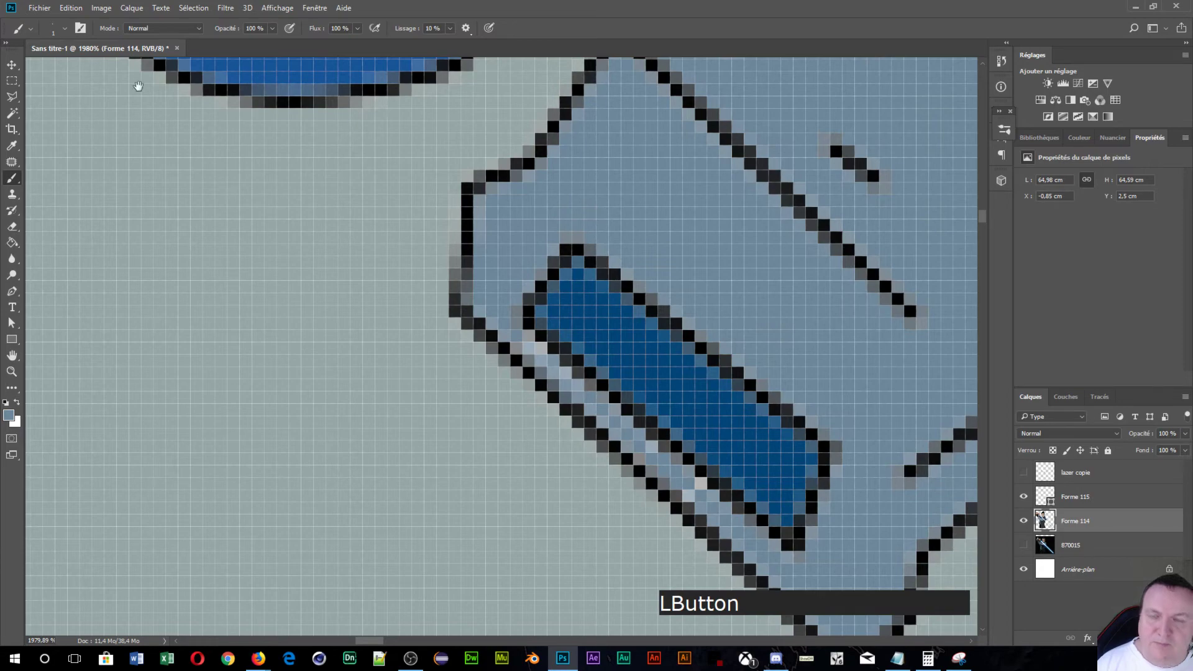
- Sample blue from the crescent around the hilt's round button and paint the white pixels at its upper tip
{"action": "left_click_drag", "start_coordinate": [138, 86], "coordinate": [308, 528]}
{"action": "left_click", "coordinate": [411, 305], "text": "alt"}
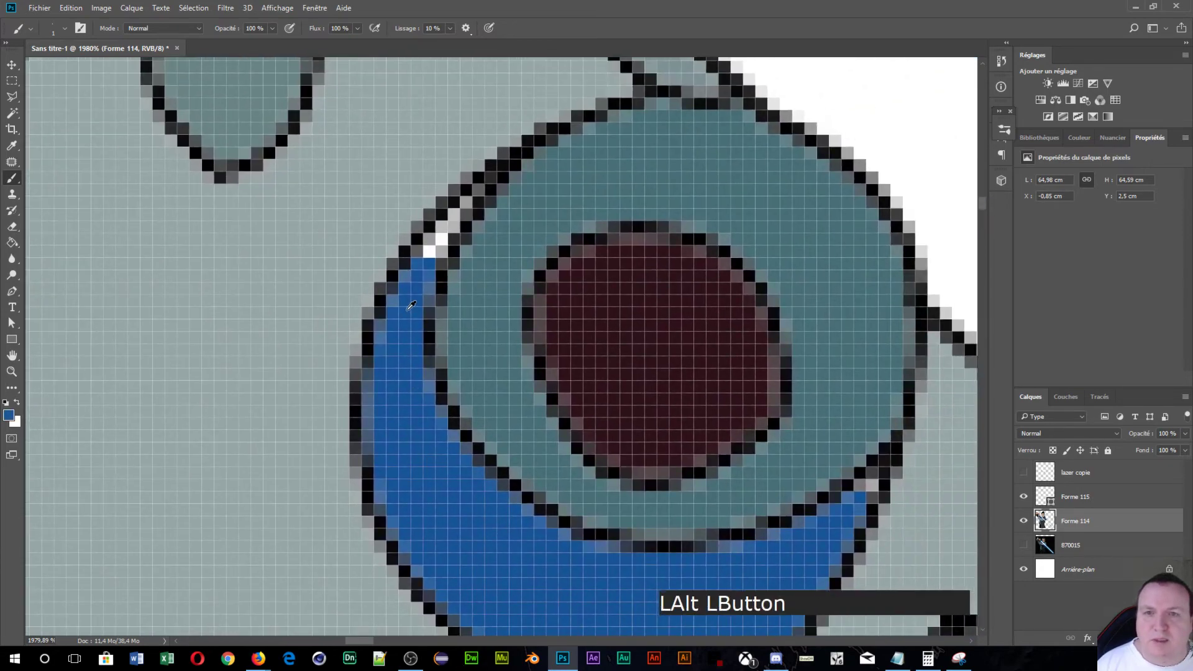
{"action": "mouse_move", "coordinate": [429, 249]}
{"action": "left_mouse_down"}
{"action": "mouse_move", "coordinate": [465, 204]}
{"action": "mouse_move", "coordinate": [442, 242]}
{"action": "left_mouse_up"}
{"action": "scroll", "coordinate": [491, 354], "scroll_direction": "down", "scroll_amount": 10}
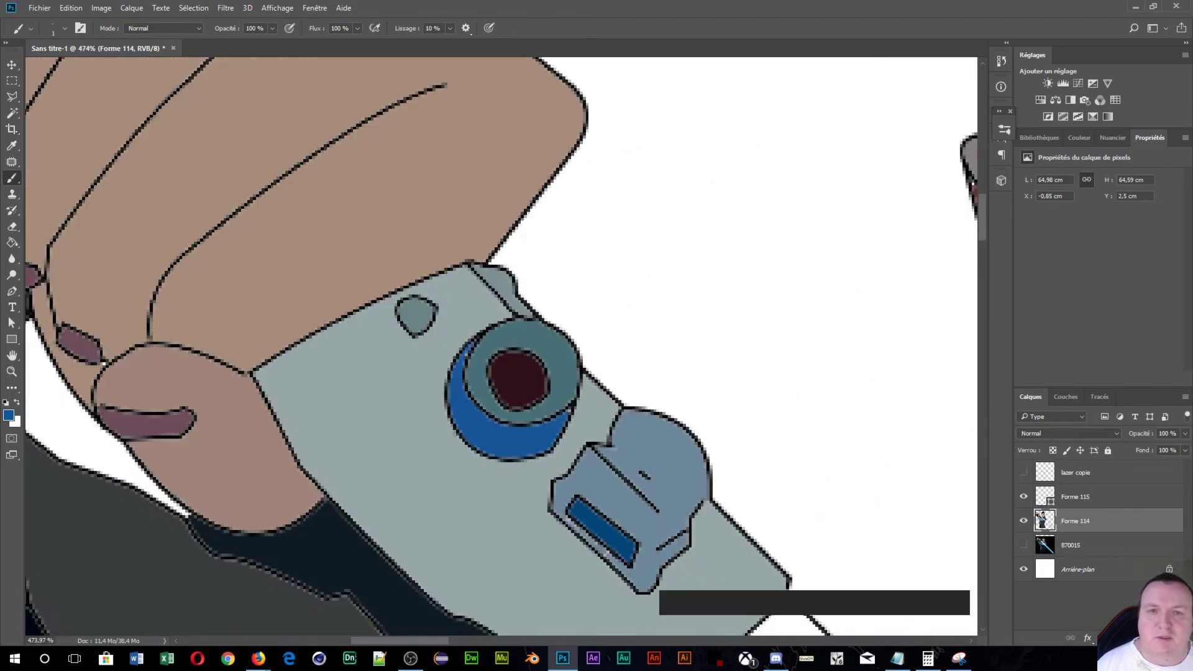
- Brush sampled dark blue over the thin white sliver between the slate-blue shoulder and the navy band, above the light blue strip
{"action": "left_click_drag", "start_coordinate": [455, 338], "coordinate": [364, 310]}
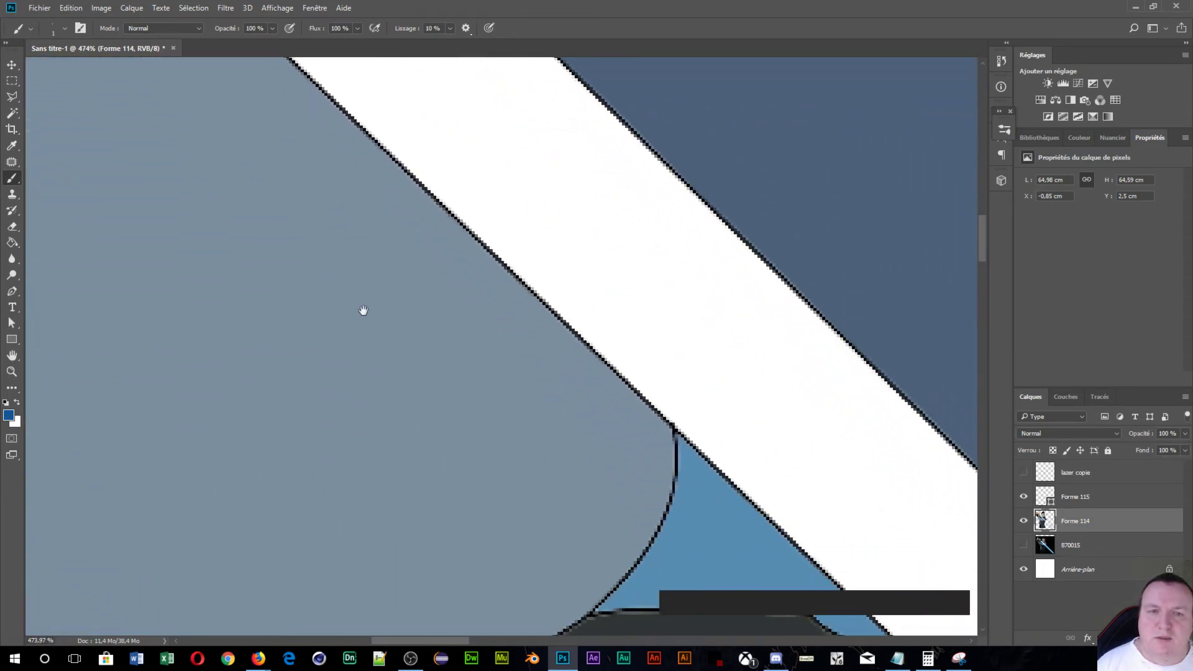
{"action": "scroll", "coordinate": [364, 310], "scroll_direction": "down", "scroll_amount": 6}
{"action": "scroll", "coordinate": [463, 248], "scroll_direction": "up", "scroll_amount": 3}
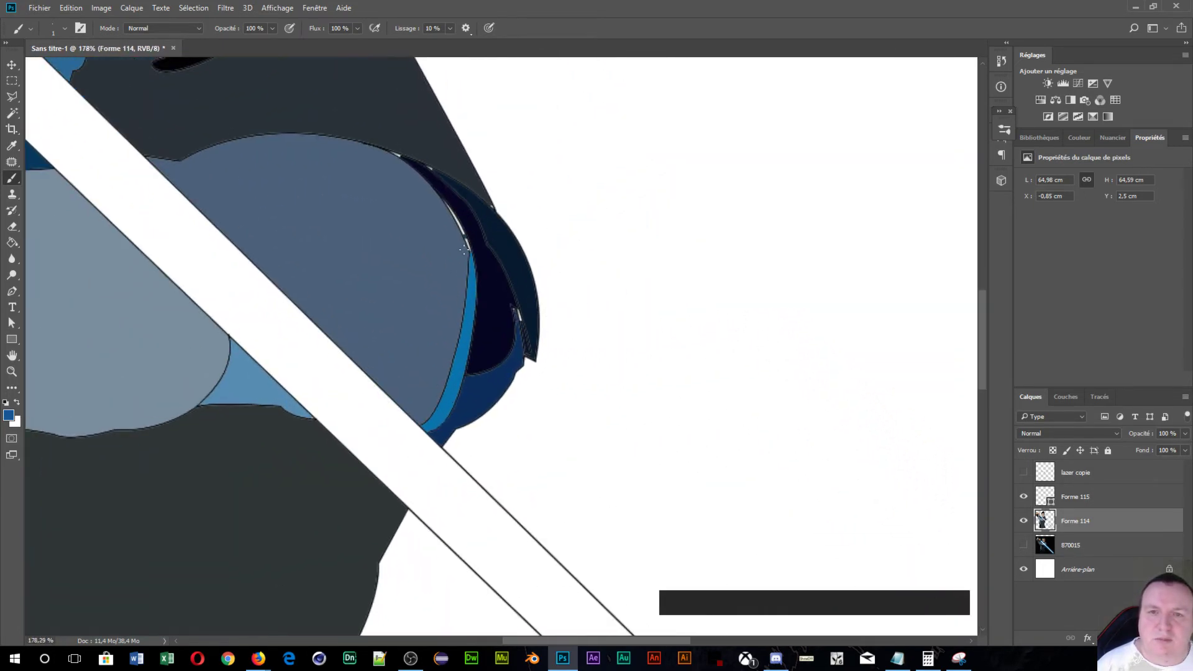
{"action": "scroll", "coordinate": [464, 248], "scroll_direction": "up", "scroll_amount": 3}
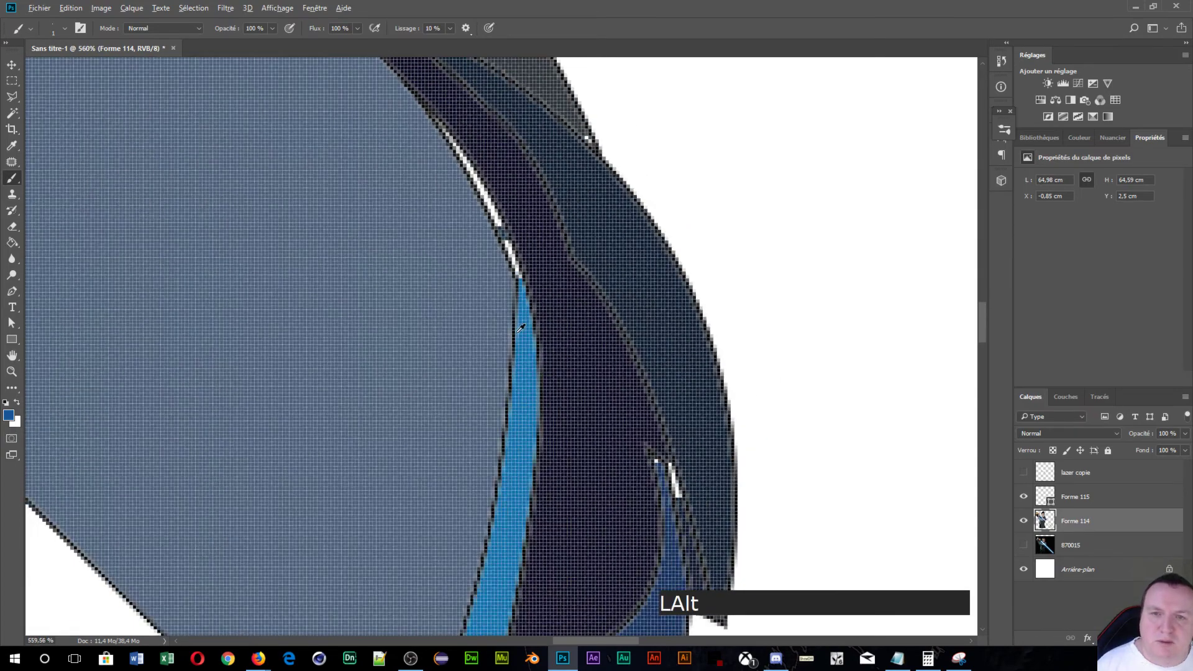
{"action": "left_click", "coordinate": [508, 231], "text": "alt"}
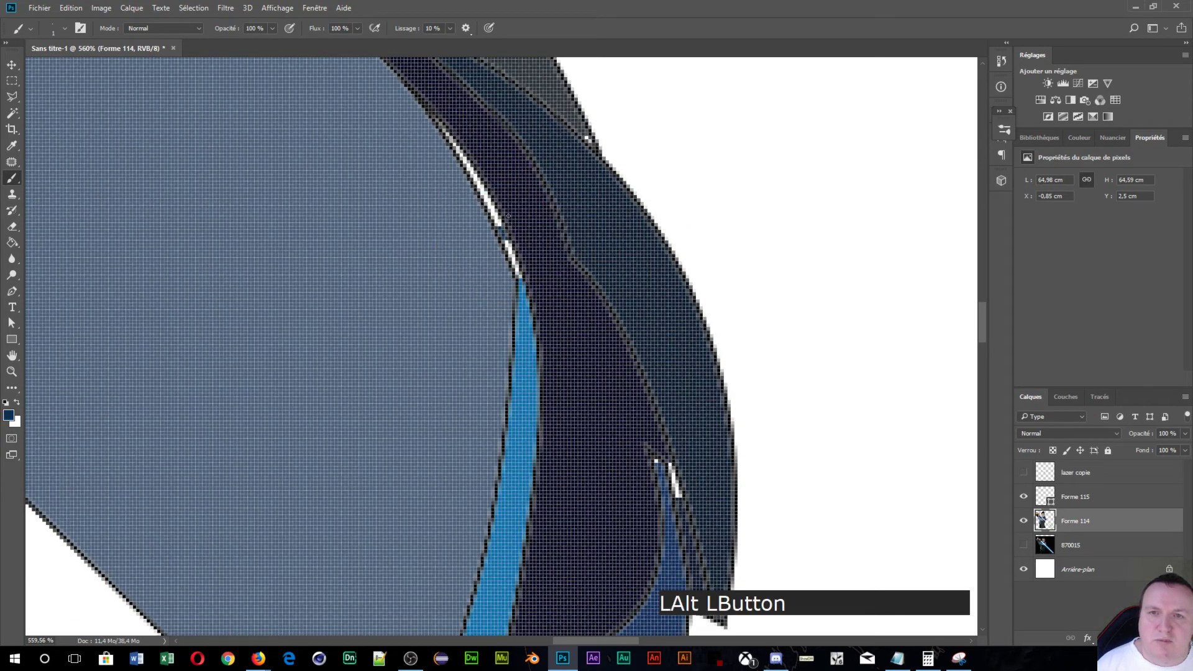
{"action": "scroll", "coordinate": [506, 240], "scroll_direction": "up", "scroll_amount": 2}
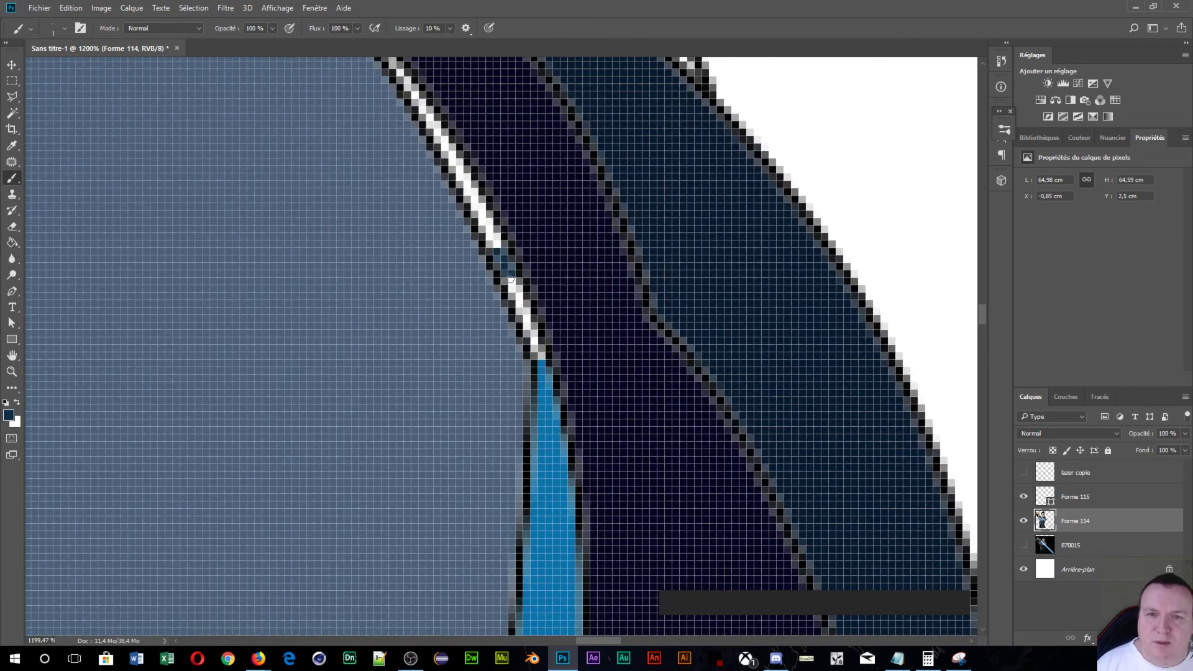
{"action": "left_click_drag", "start_coordinate": [510, 280], "coordinate": [539, 371]}
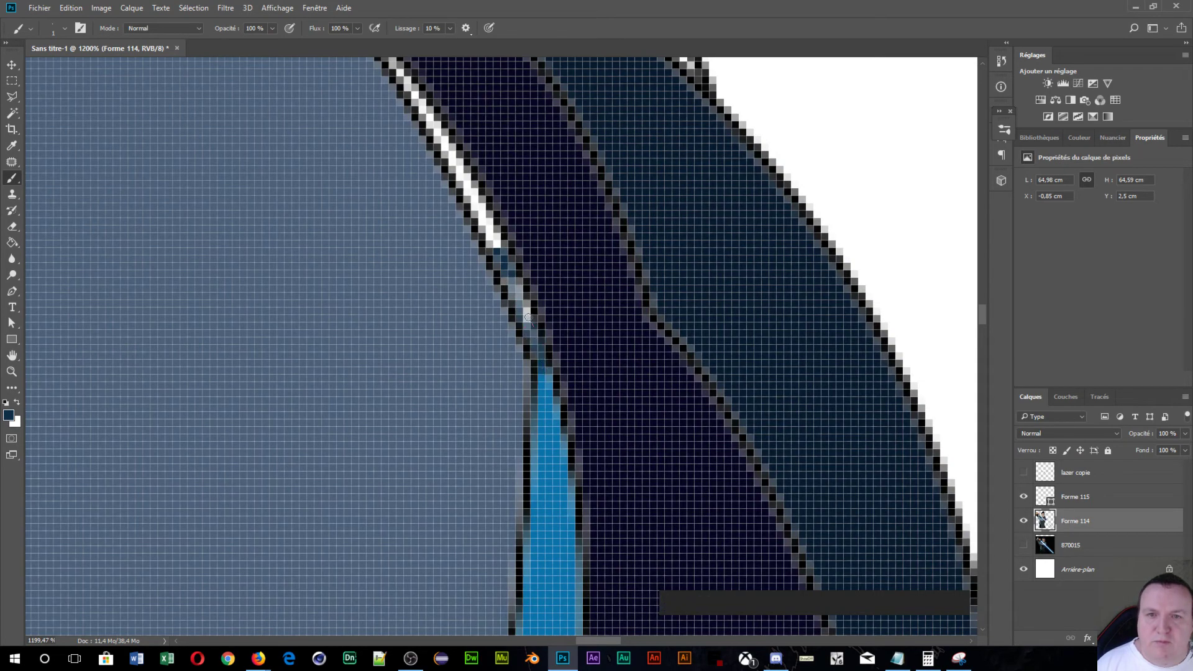
{"action": "left_click_drag", "start_coordinate": [529, 317], "coordinate": [513, 284]}
{"action": "left_click_drag", "start_coordinate": [445, 171], "coordinate": [535, 452], "text": "space"}
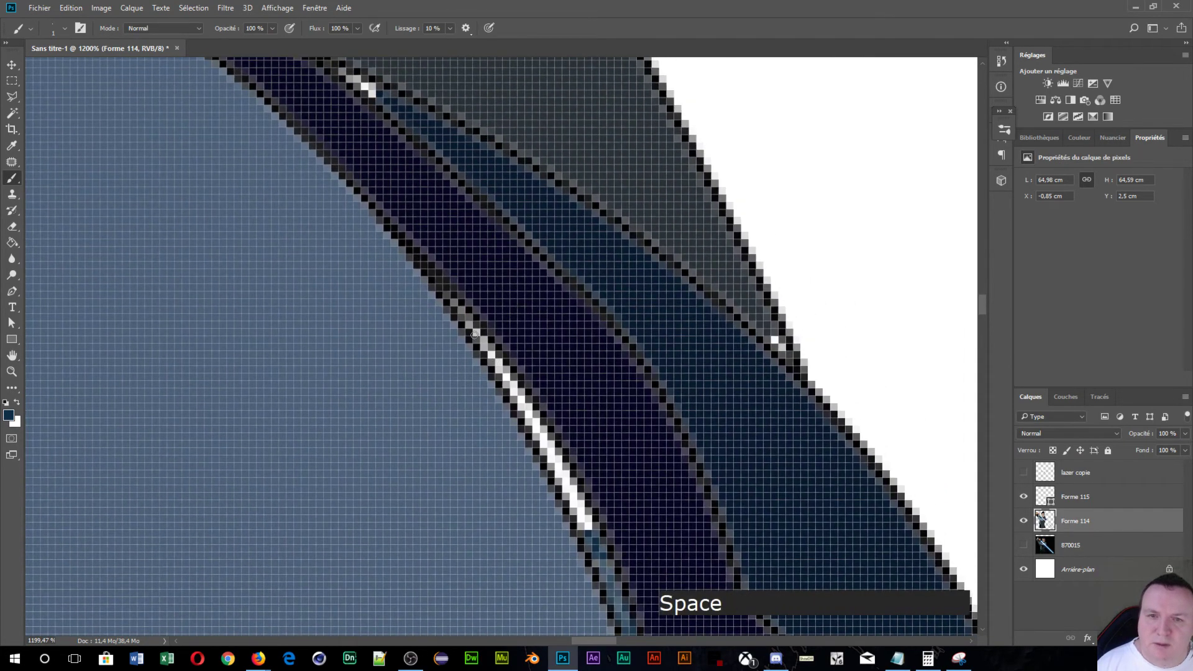
{"action": "mouse_move", "coordinate": [478, 338]}
{"action": "left_mouse_down"}
{"action": "mouse_move", "coordinate": [588, 532]}
{"action": "mouse_move", "coordinate": [513, 394]}
{"action": "left_mouse_up"}
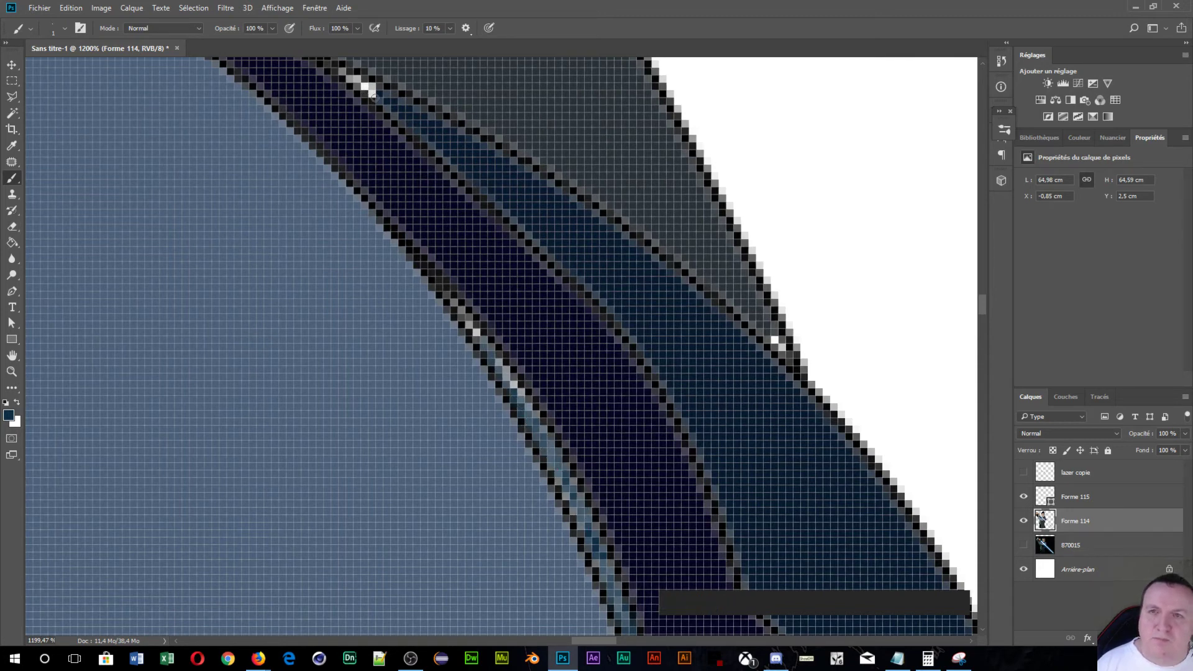
- Cover the white pixels at the dark blue band's upper tip with its own colour and those at the grey area's lower corner with sampled dark grey
{"action": "key", "text": "space"}
{"action": "key", "text": "alt"}
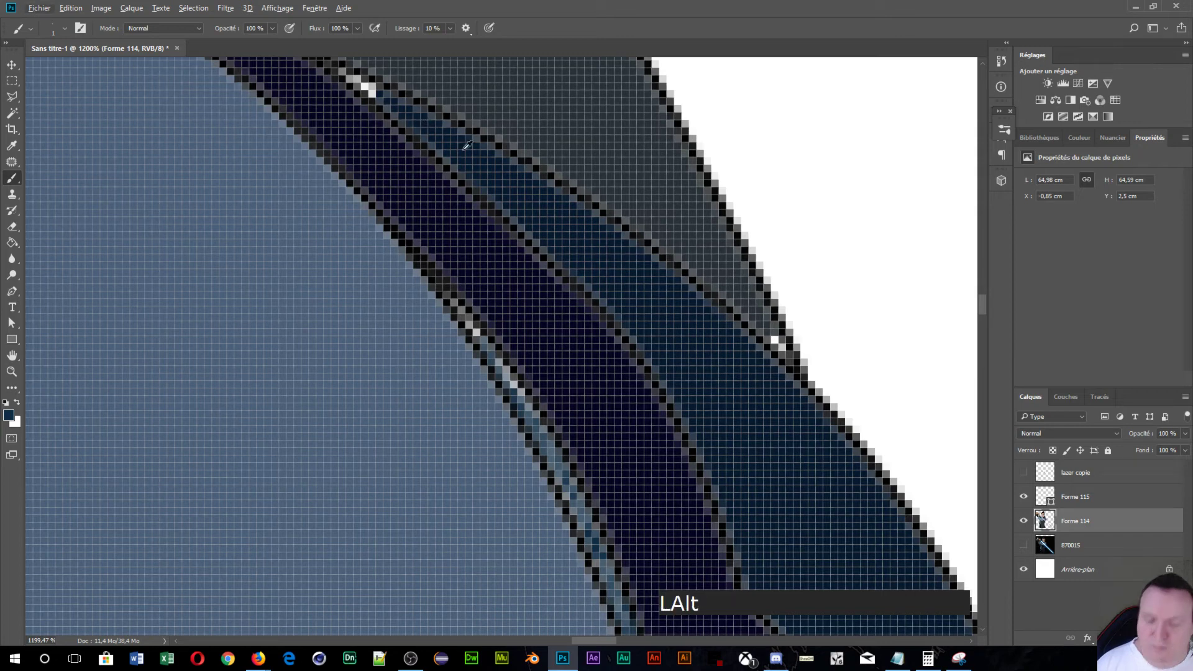
{"action": "left_click", "coordinate": [467, 146], "text": "alt"}
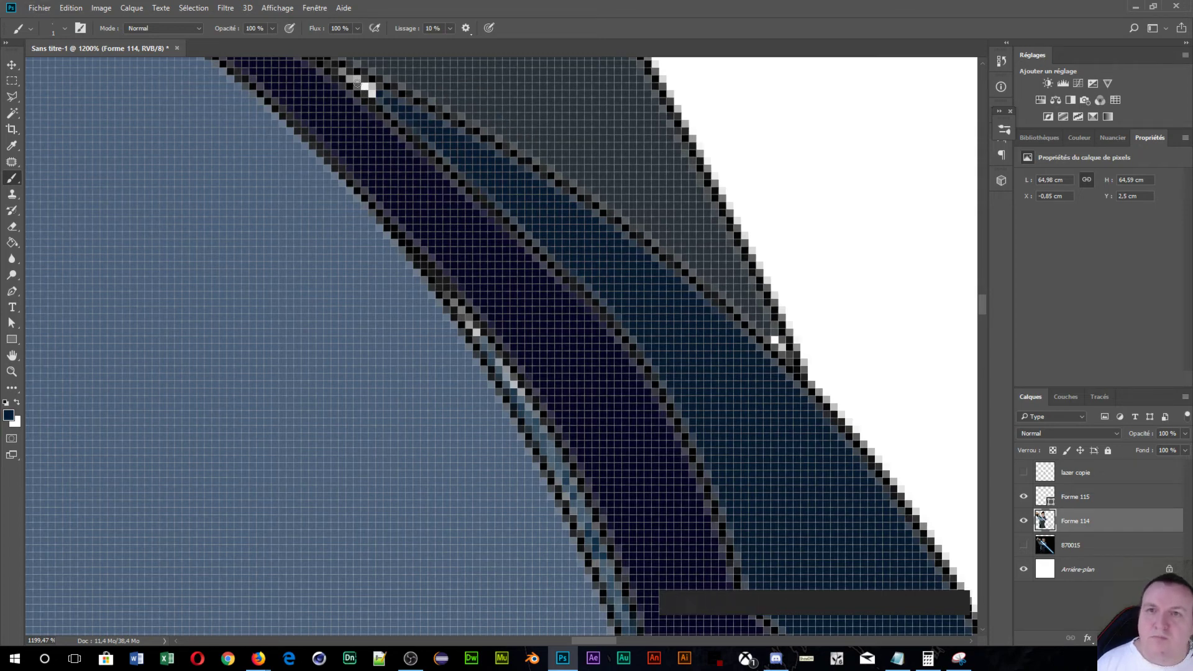
{"action": "left_click_drag", "start_coordinate": [353, 80], "coordinate": [368, 89]}
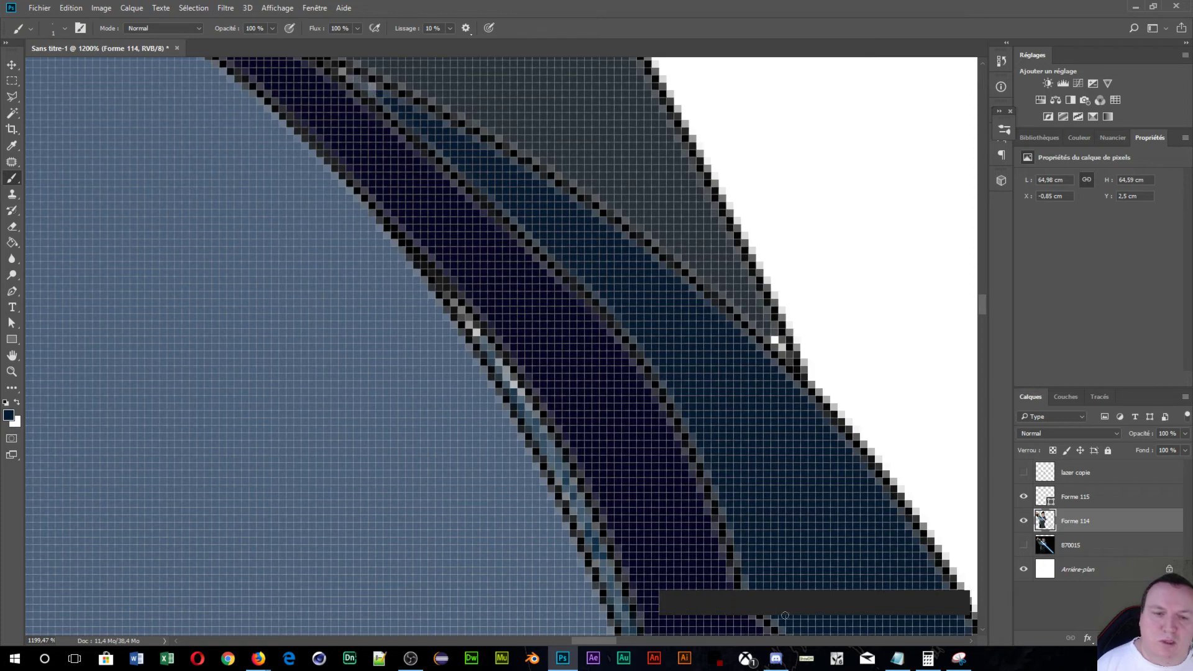
{"action": "left_click", "coordinate": [756, 299], "text": "alt"}
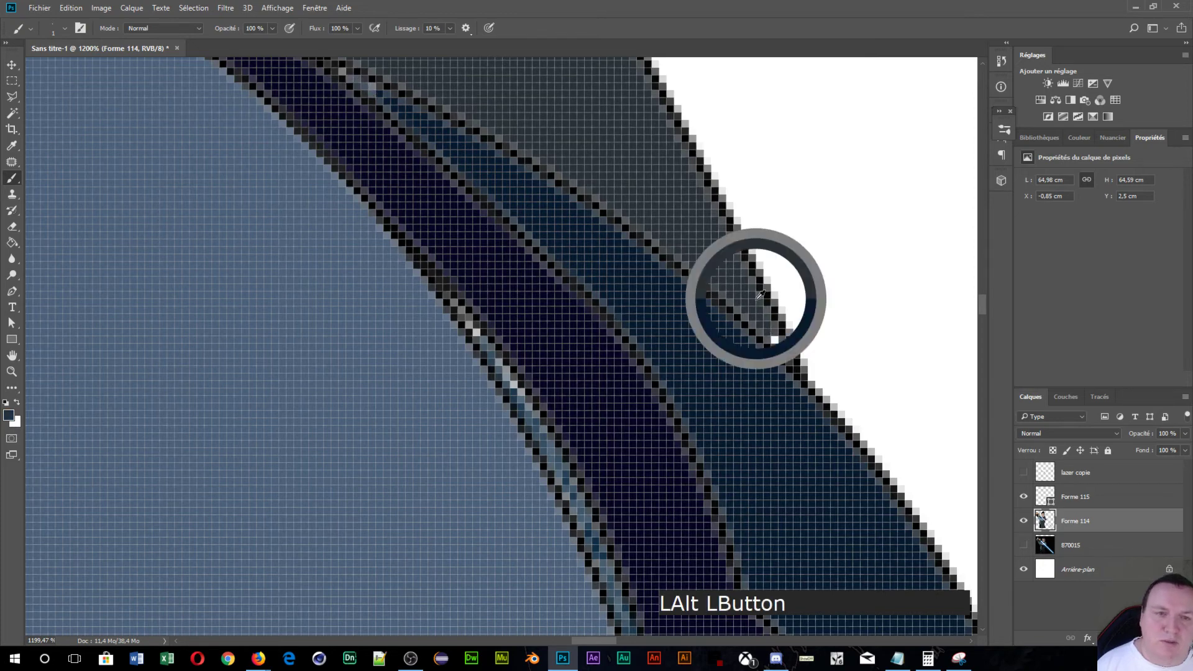
{"action": "left_click", "coordinate": [777, 341]}
- Paint the narrow white gap beside the pointed blue fold in sampled dark navy and cover the white pixel at its tip with sampled slate blue
{"action": "left_click_drag", "start_coordinate": [787, 362], "coordinate": [488, 237]}
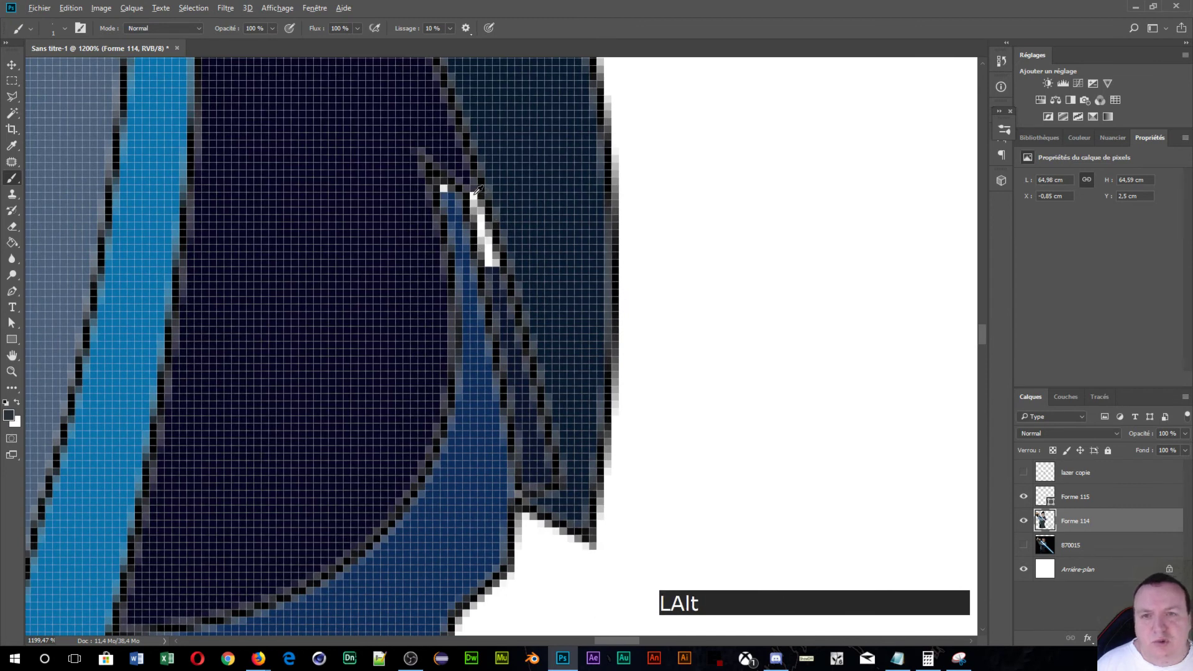
{"action": "left_click", "coordinate": [445, 136], "text": "alt"}
{"action": "mouse_move", "coordinate": [472, 203]}
{"action": "left_mouse_down"}
{"action": "mouse_move", "coordinate": [501, 276]}
{"action": "mouse_move", "coordinate": [477, 204]}
{"action": "mouse_move", "coordinate": [499, 279]}
{"action": "mouse_move", "coordinate": [482, 240]}
{"action": "left_mouse_up"}
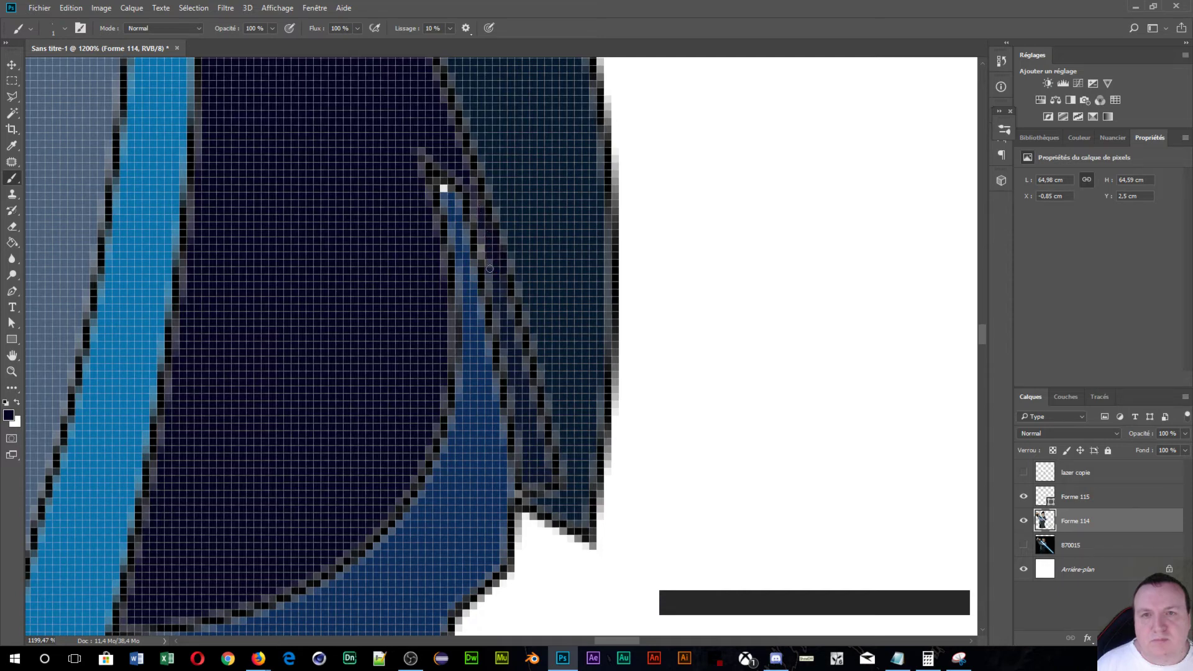
{"action": "left_click", "coordinate": [443, 188], "text": "alt"}
{"action": "left_click", "coordinate": [444, 188]}
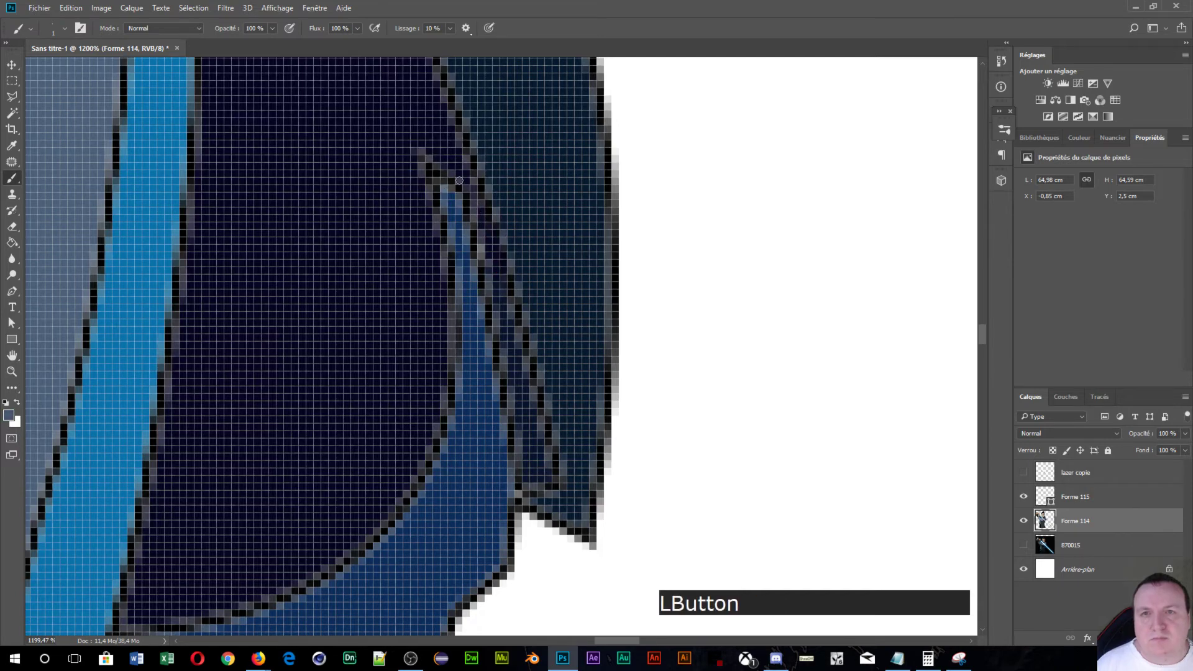
- Sample dark navy from the band beside the slate-blue shoulder and paint the white pixels at its upper tip
{"action": "scroll", "coordinate": [452, 255], "scroll_direction": "down", "scroll_amount": 15}
{"action": "left_click_drag", "start_coordinate": [439, 258], "coordinate": [478, 469]}
{"action": "left_click_drag", "start_coordinate": [435, 397], "coordinate": [361, 131]}
{"action": "scroll", "coordinate": [499, 301], "scroll_direction": "up", "scroll_amount": 5}
{"action": "scroll", "coordinate": [498, 301], "scroll_direction": "up", "scroll_amount": 5}
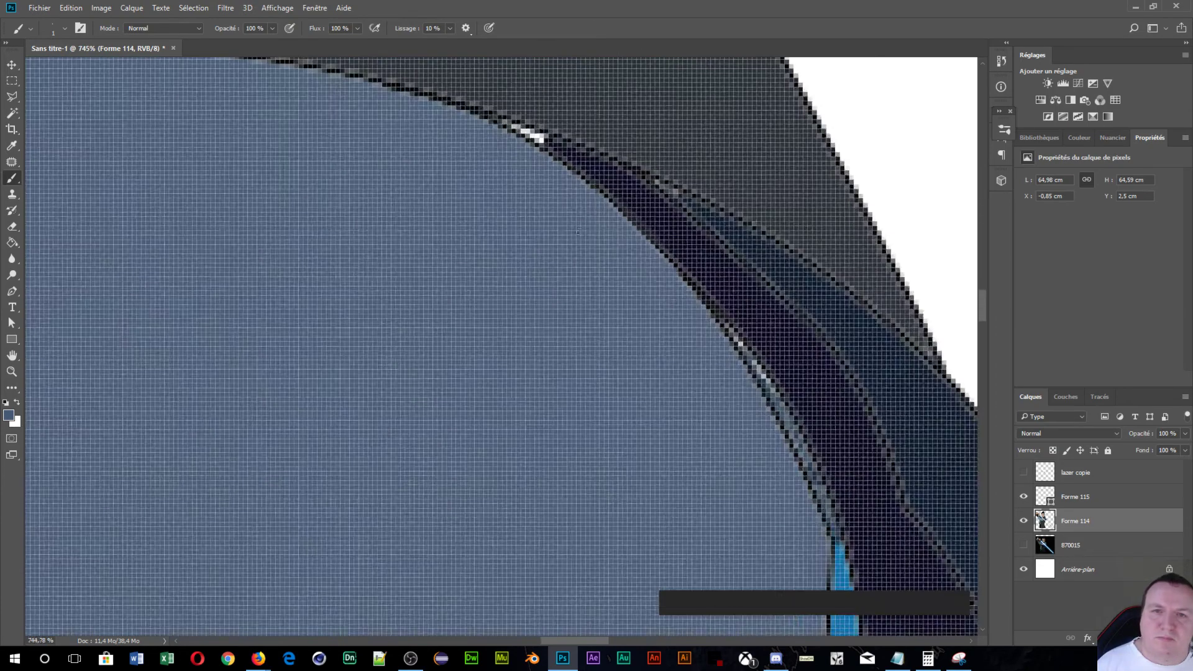
{"action": "left_click_drag", "start_coordinate": [577, 224], "coordinate": [546, 378]}
{"action": "scroll", "coordinate": [540, 380], "scroll_direction": "up", "scroll_amount": 5}
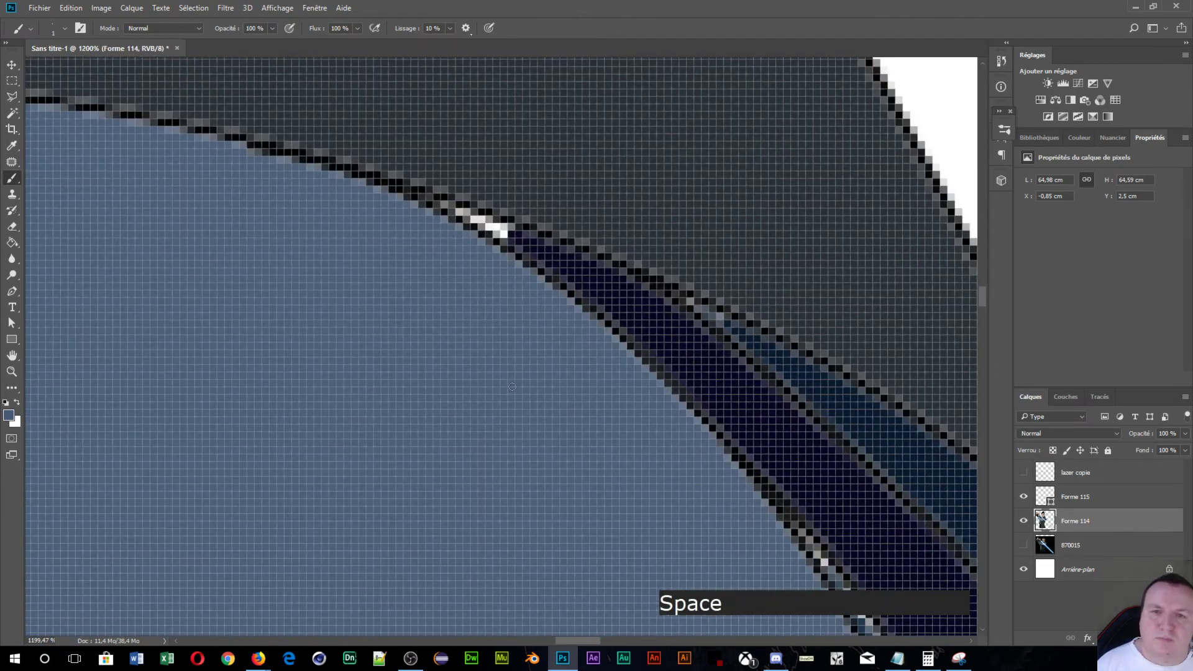
{"action": "left_click", "coordinate": [568, 257], "text": "alt"}
{"action": "mouse_move", "coordinate": [465, 214]}
{"action": "left_mouse_down"}
{"action": "mouse_move", "coordinate": [508, 237]}
{"action": "mouse_move", "coordinate": [487, 222]}
{"action": "left_mouse_up"}
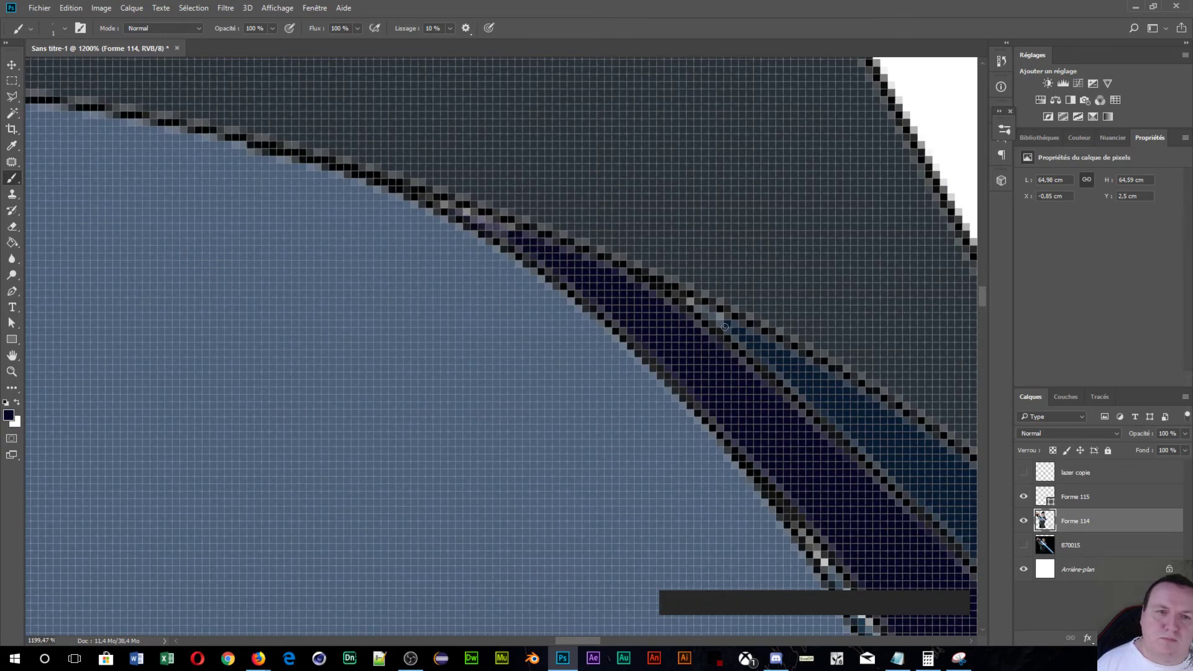
- Sample muted blue from the thin sliver between the slate-blue shoulder and the navy band and brush over its white pixels
{"action": "scroll", "coordinate": [723, 414], "scroll_direction": "down", "scroll_amount": 6}
{"action": "scroll", "coordinate": [723, 413], "scroll_direction": "up", "scroll_amount": 8}
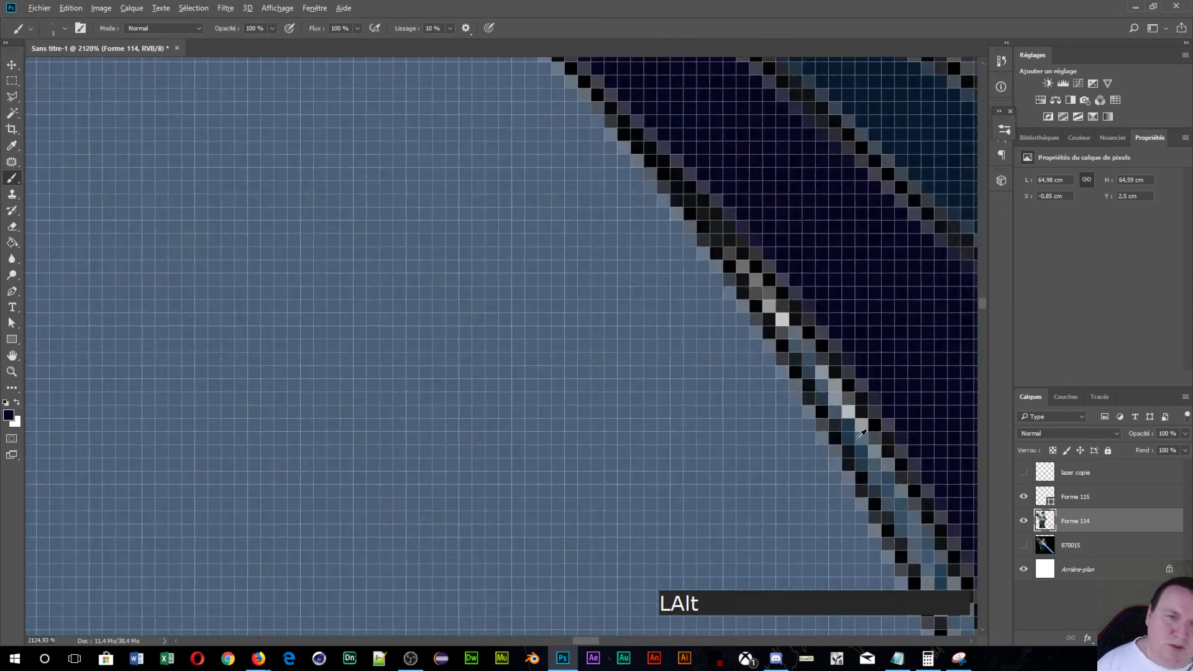
{"action": "left_click", "coordinate": [858, 437], "text": "alt"}
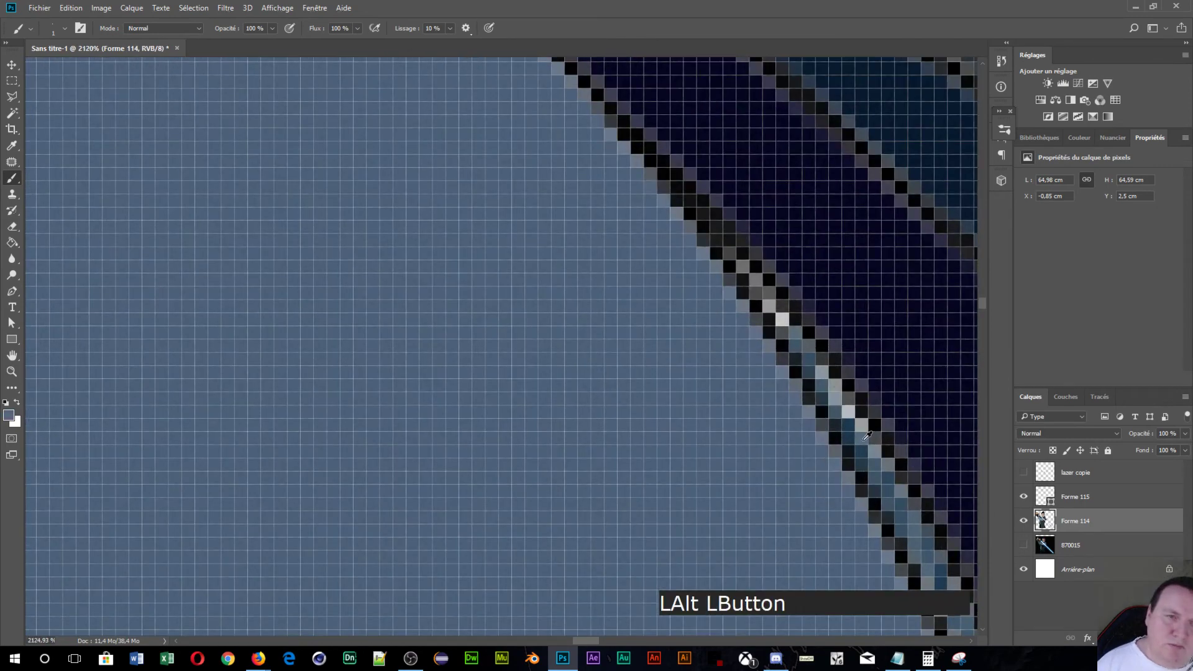
{"action": "left_click_drag", "start_coordinate": [820, 375], "coordinate": [797, 341]}
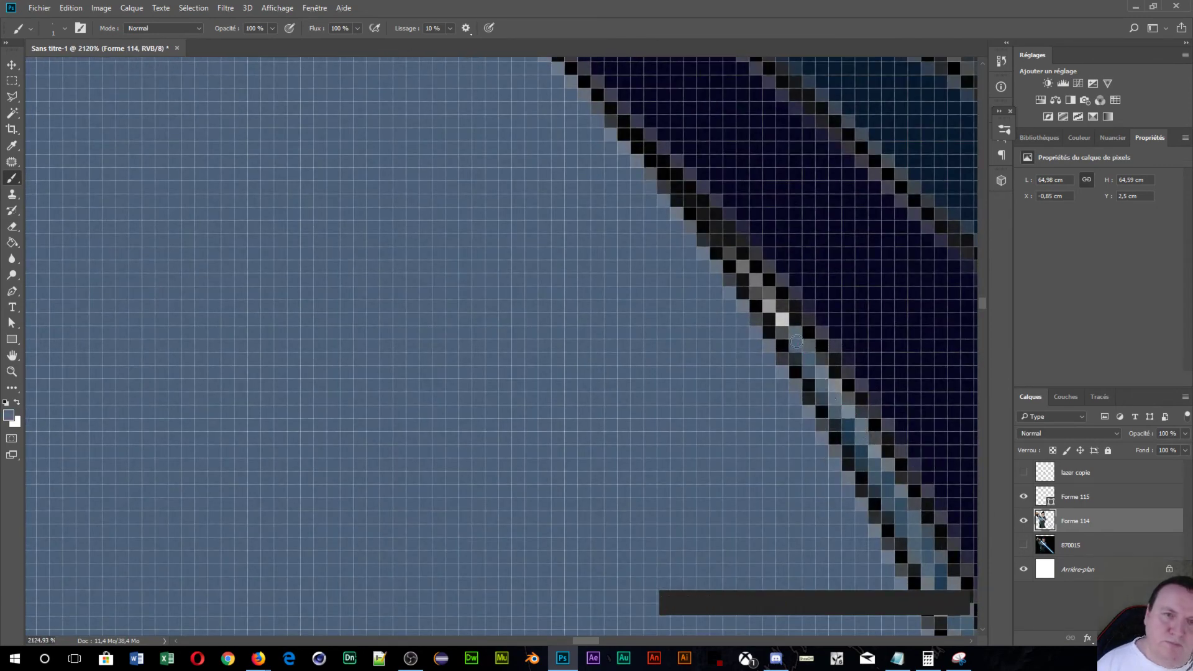
- Sample near-black from the mouth opening and paint over the white pixels at the left end of the gap between the lips
{"action": "scroll", "coordinate": [572, 435], "scroll_direction": "down", "scroll_amount": 10}
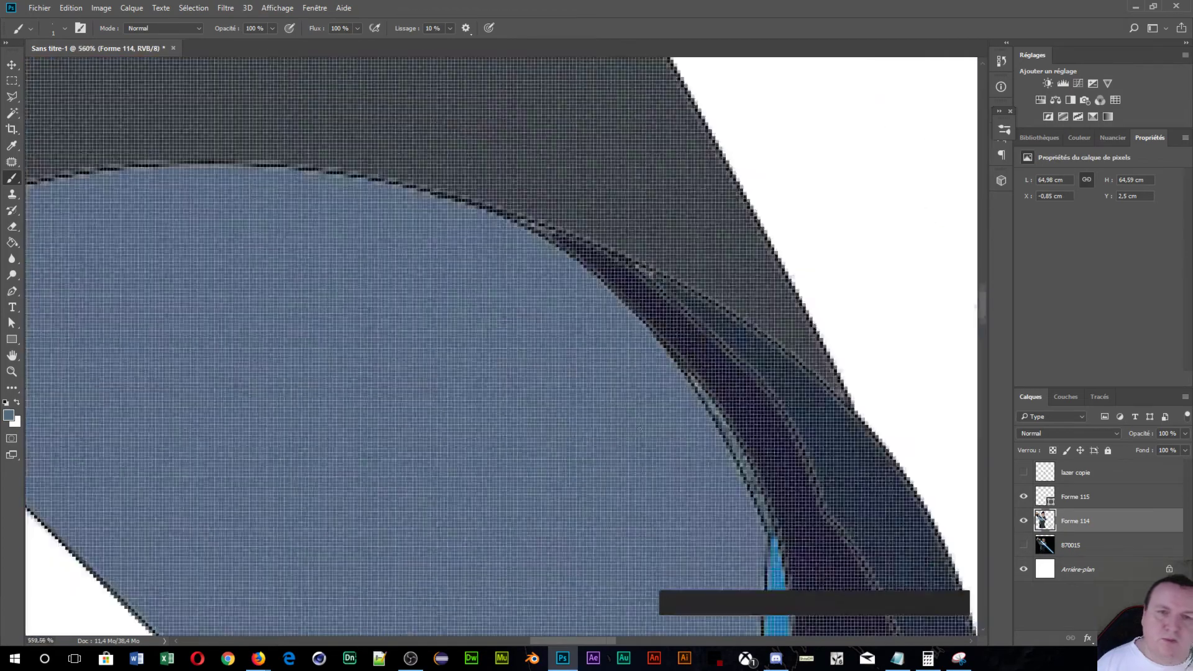
{"action": "scroll", "coordinate": [572, 435], "scroll_direction": "down", "scroll_amount": 4}
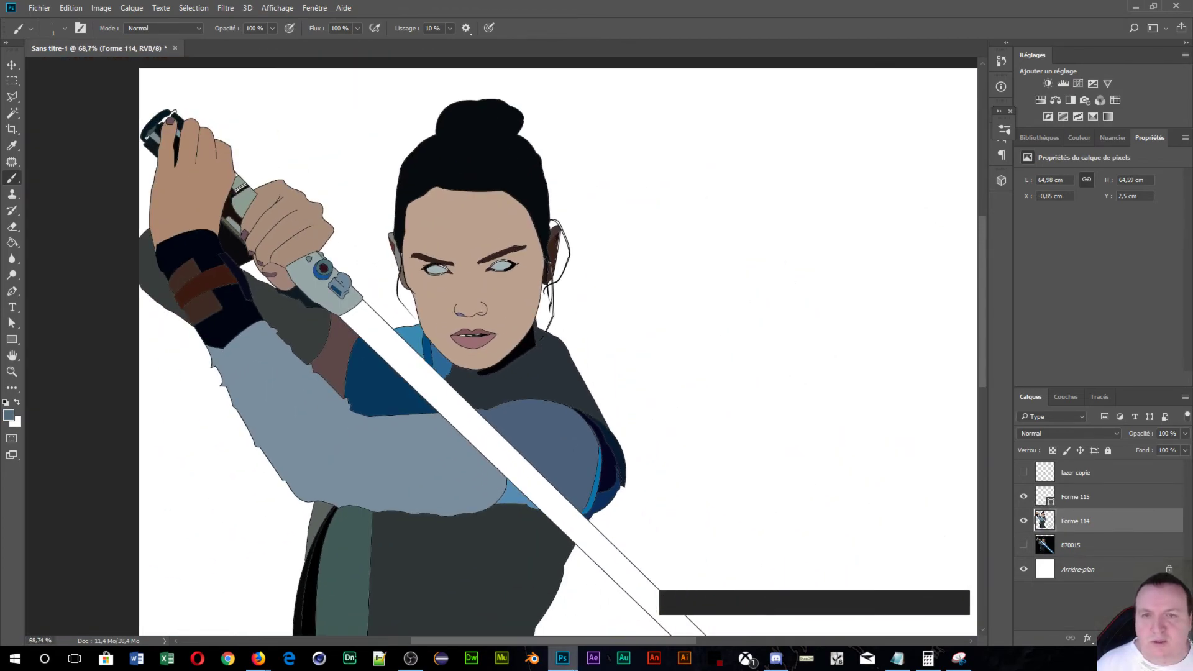
{"action": "scroll", "coordinate": [488, 309], "scroll_direction": "up", "scroll_amount": 8}
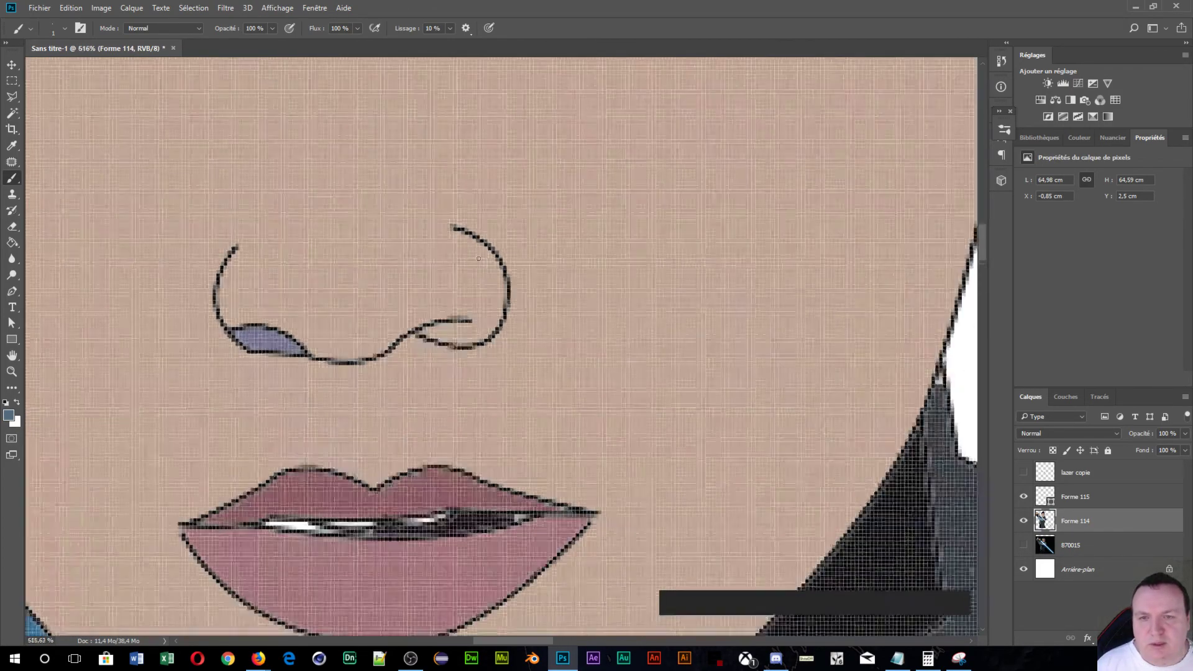
{"action": "scroll", "coordinate": [479, 259], "scroll_direction": "up", "scroll_amount": 1}
{"action": "key", "text": "space"}
{"action": "left_click_drag", "start_coordinate": [358, 571], "coordinate": [659, 321]}
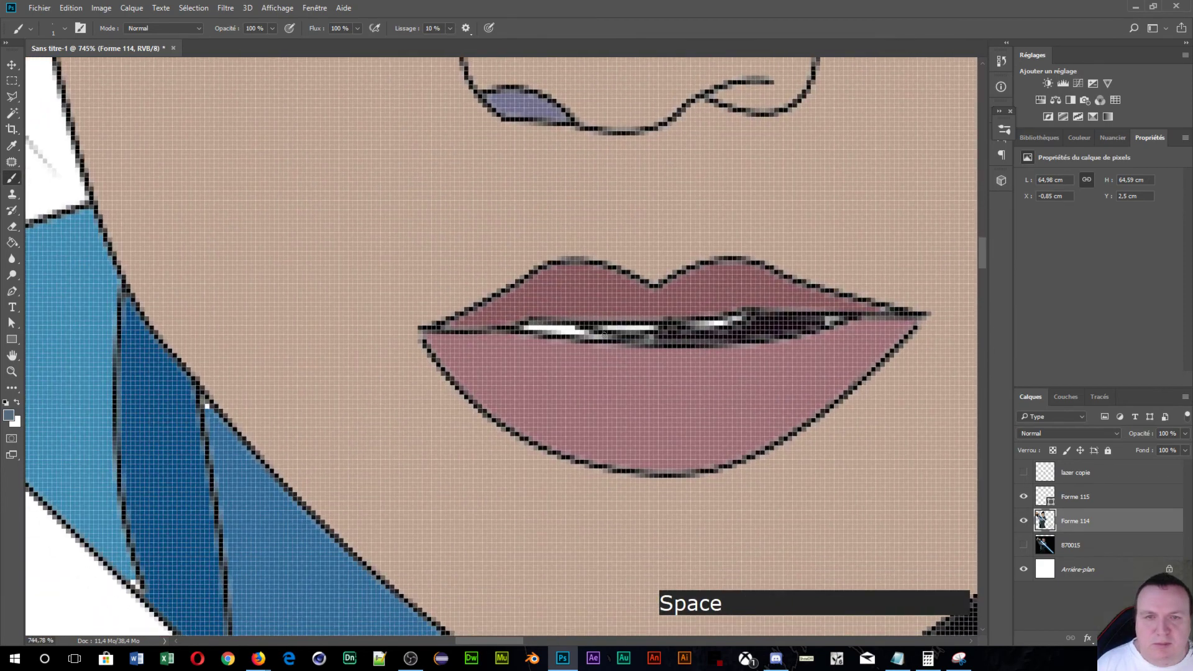
{"action": "scroll", "coordinate": [659, 320], "scroll_direction": "up", "scroll_amount": 3}
{"action": "key", "text": "alt"}
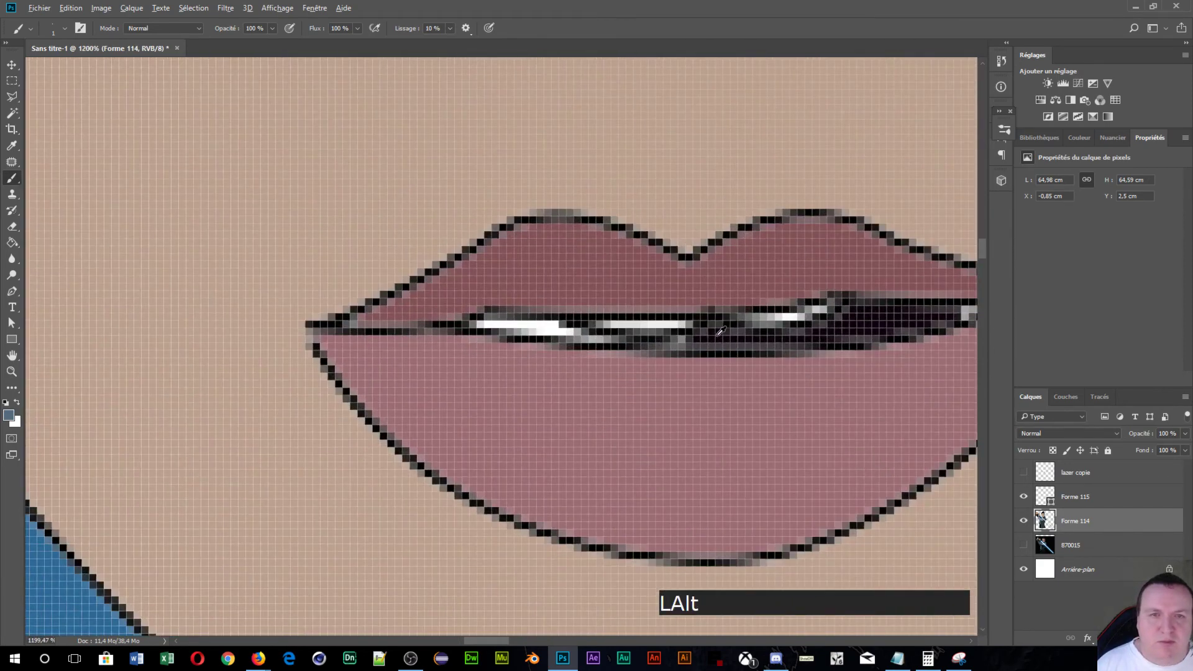
{"action": "left_click", "coordinate": [715, 333], "text": "alt"}
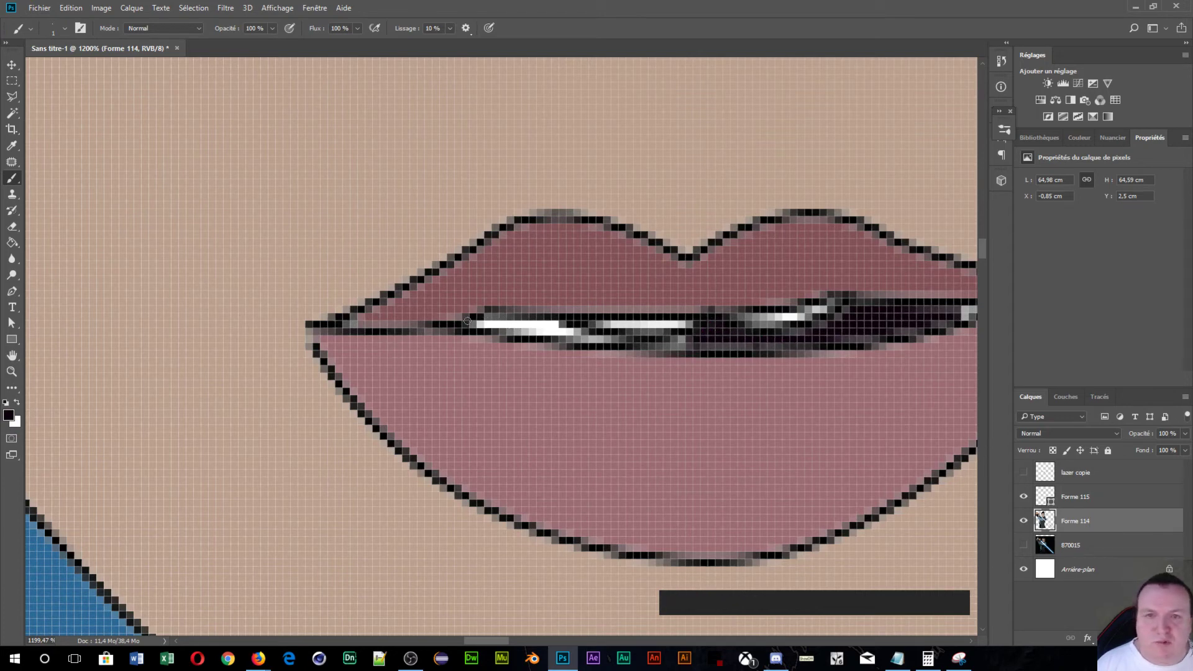
{"action": "left_click_drag", "start_coordinate": [474, 323], "coordinate": [798, 341]}
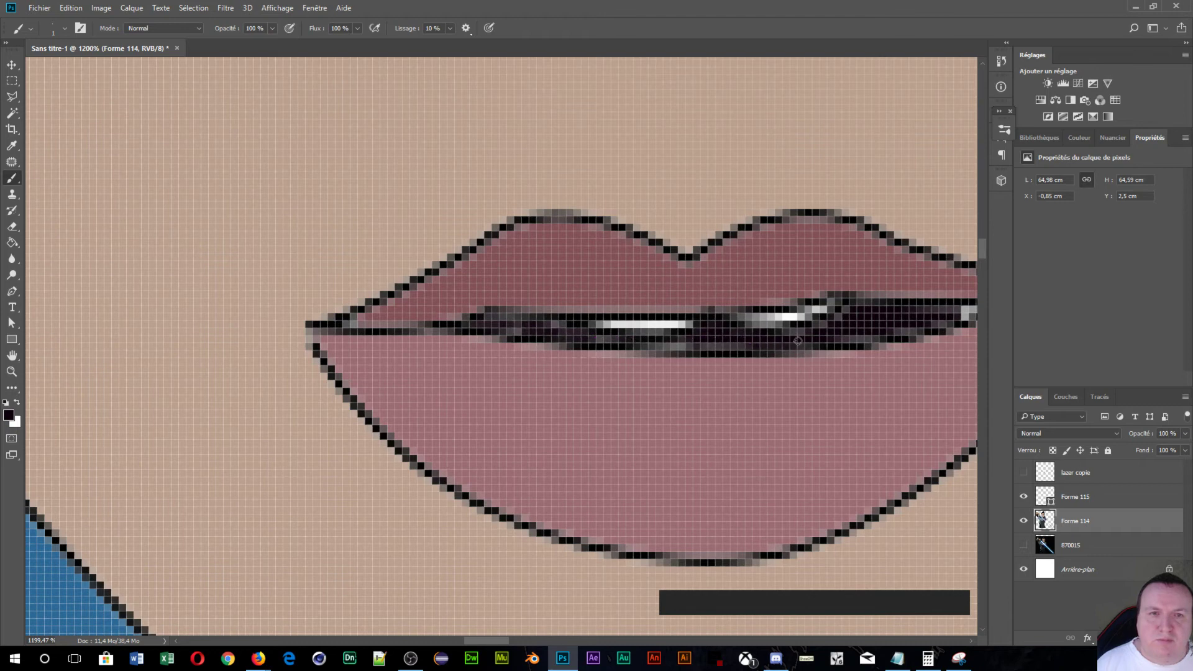
- Sample off-white from the teeth and paint the small highlight right of centre between the lips
{"action": "key", "text": "alt"}
{"action": "left_click", "coordinate": [664, 322], "text": "alt"}
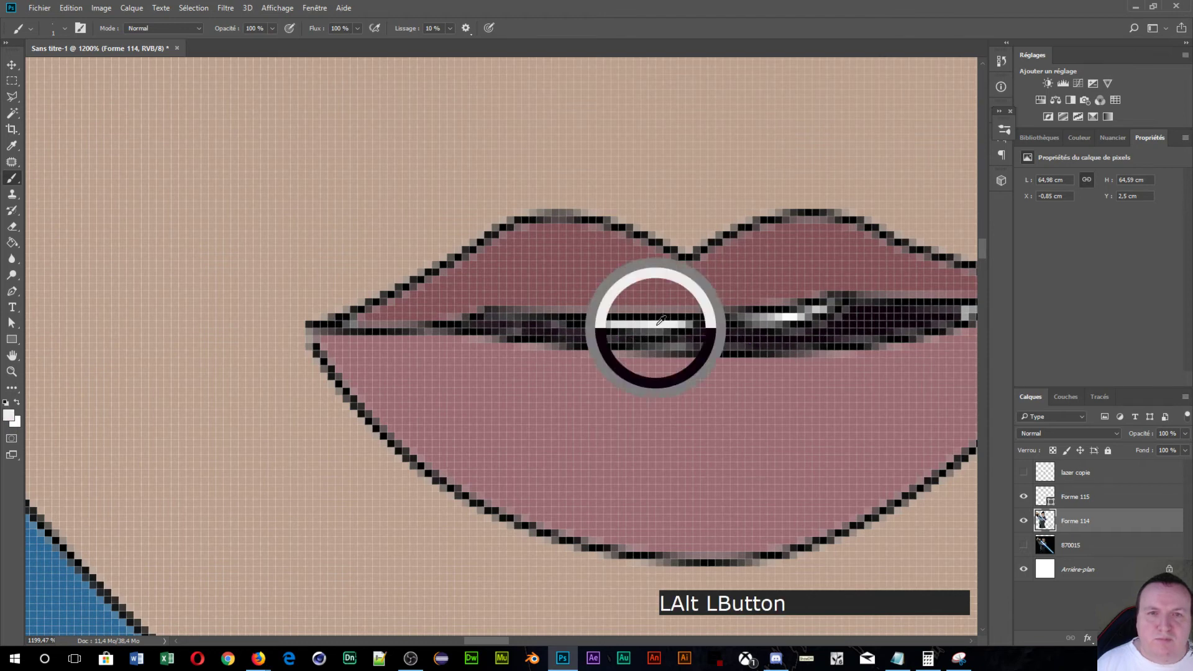
{"action": "left_click_drag", "start_coordinate": [611, 324], "coordinate": [677, 321]}
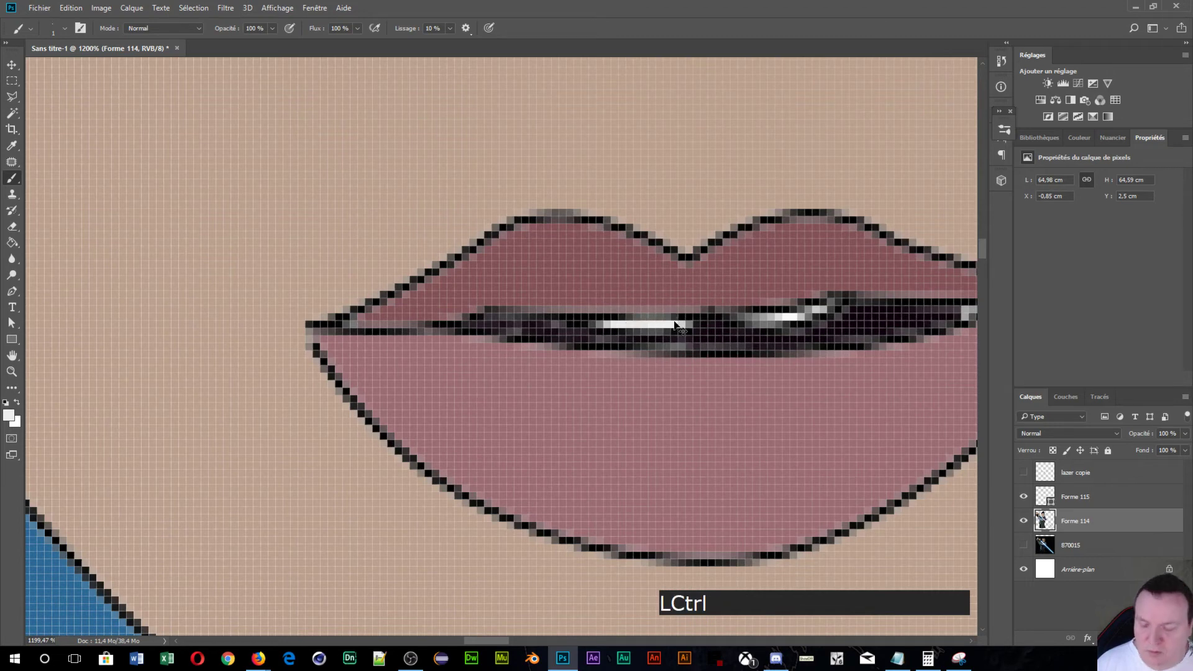
{"action": "key", "text": "ctrl+alt+z"}
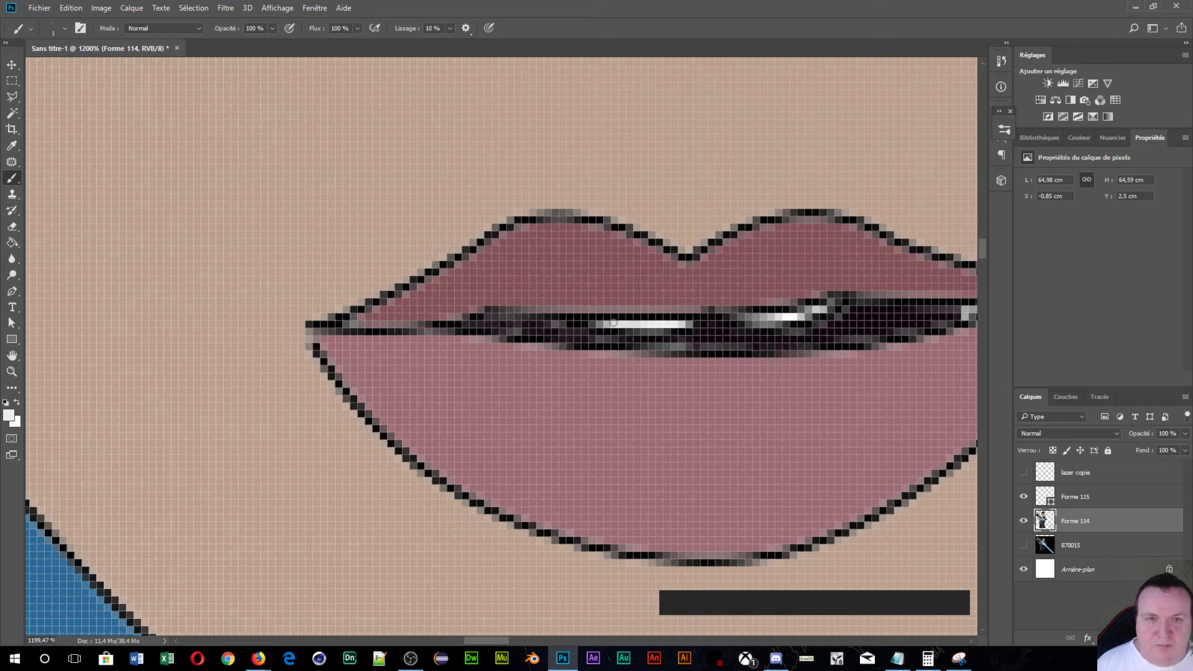
{"action": "left_click_drag", "start_coordinate": [614, 323], "coordinate": [687, 323]}
{"action": "key", "text": "ctrl+alt+z"}
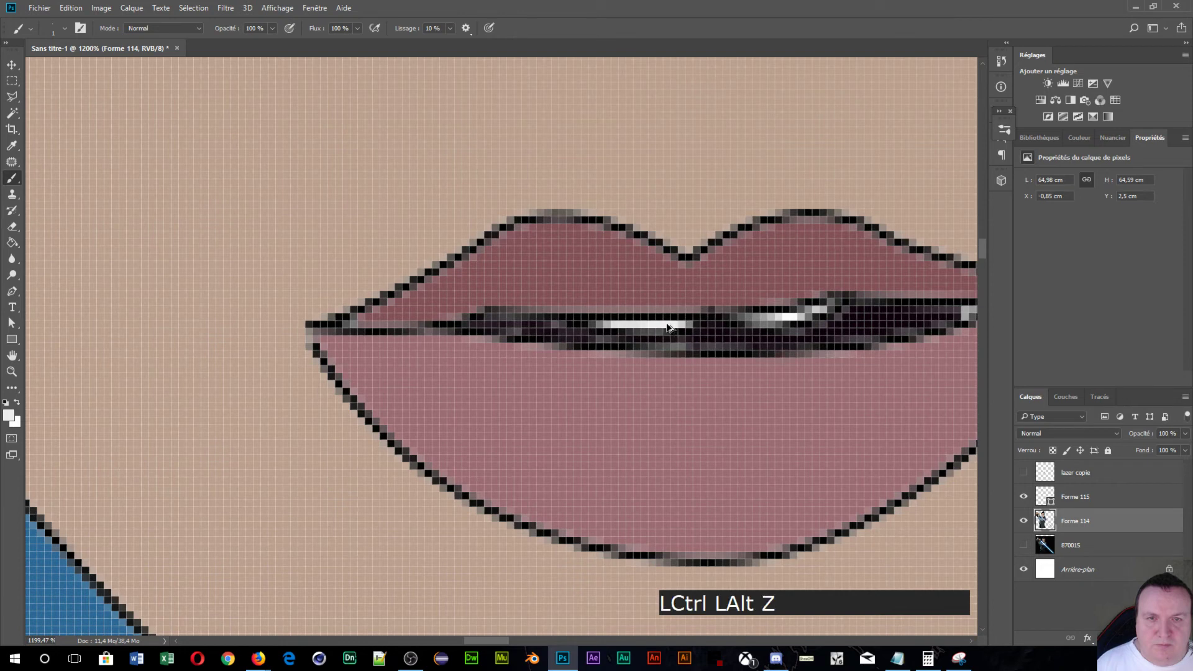
{"action": "left_click_drag", "start_coordinate": [764, 320], "coordinate": [787, 320]}
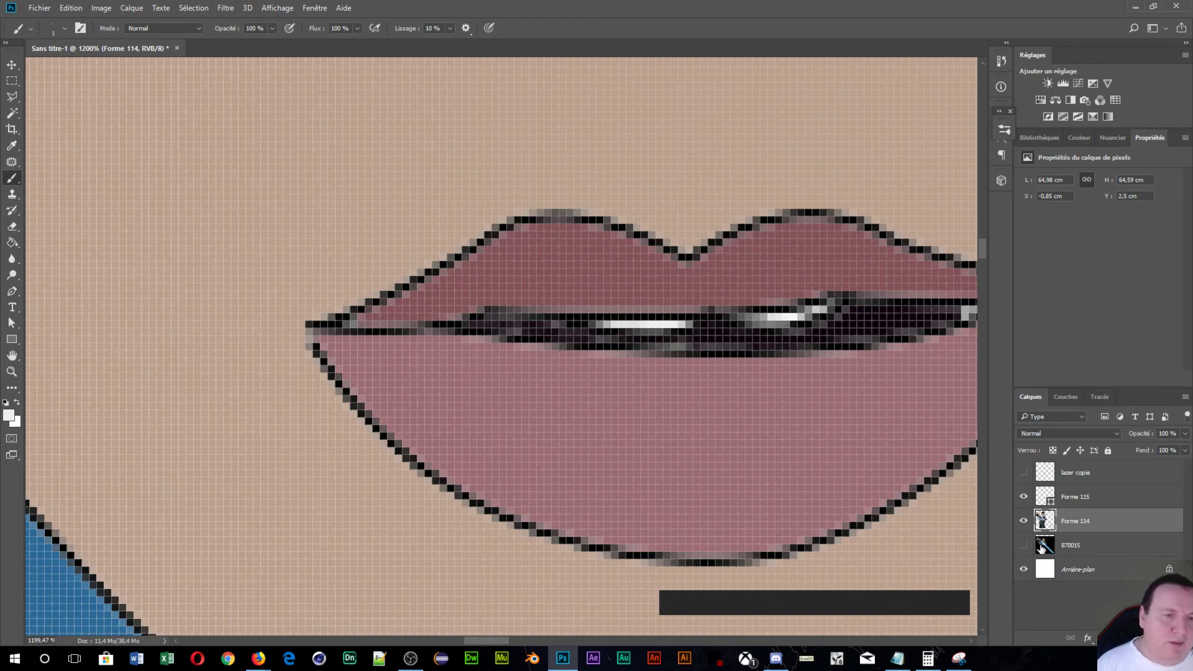
- Show the photo layer 870015 and lower the Forme 114 layer's opacity to 34 % to compare the drawing with the photo
{"action": "left_click", "coordinate": [1025, 546]}
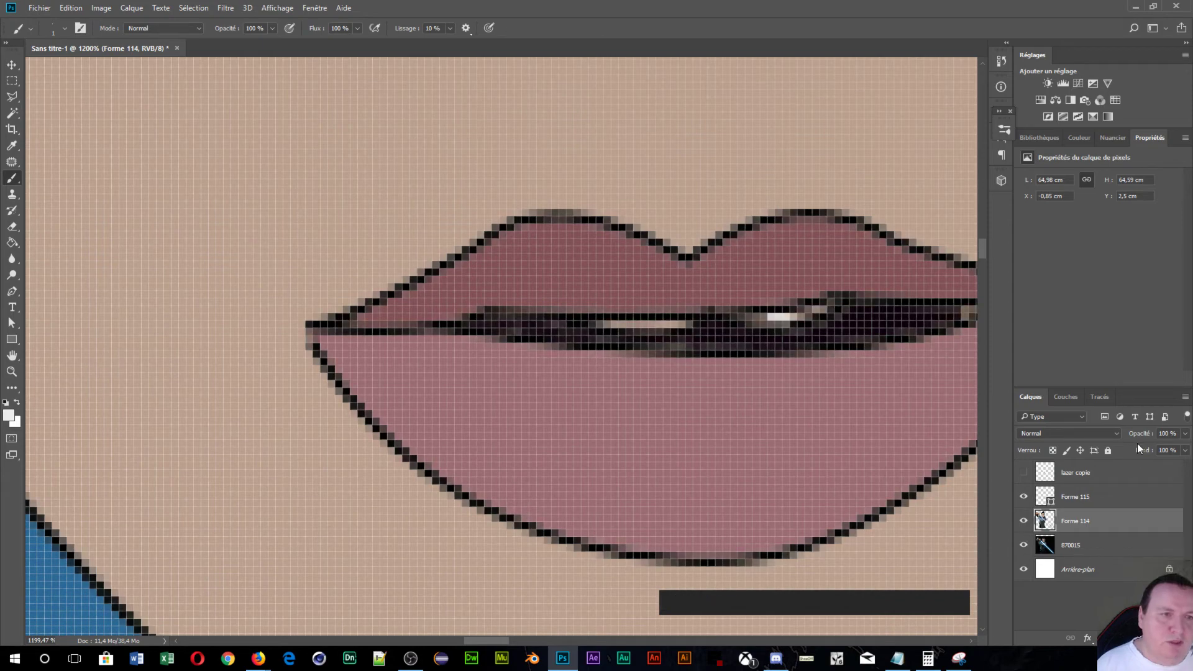
{"action": "left_click_drag", "start_coordinate": [1141, 440], "coordinate": [1100, 440]}
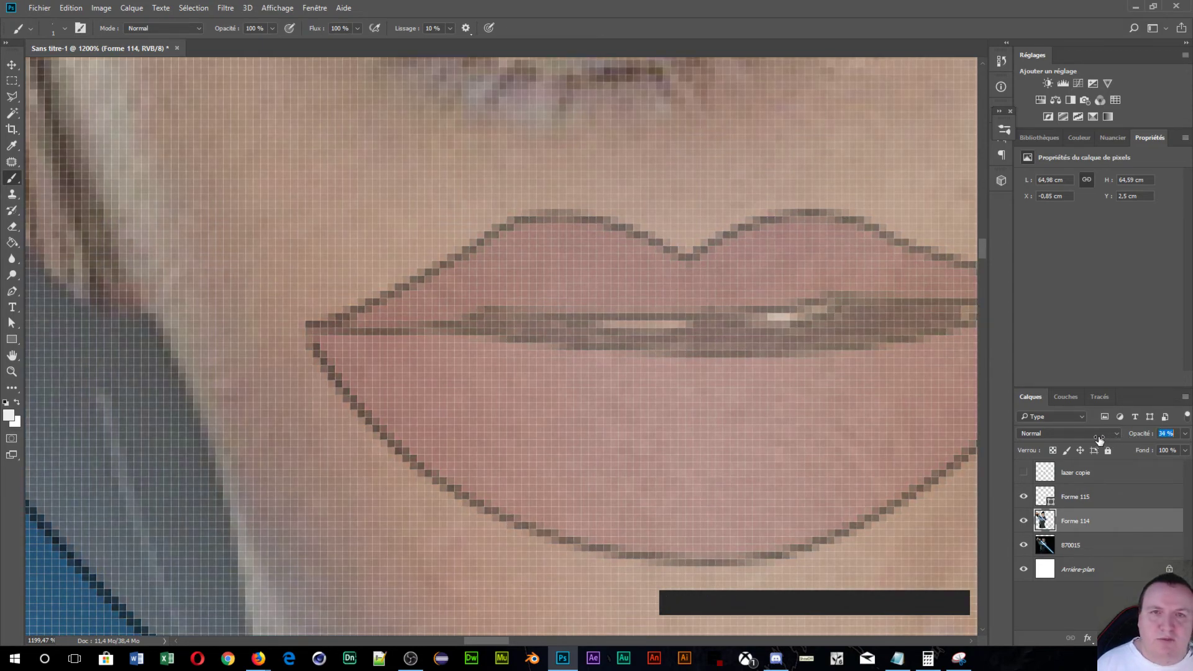
{"action": "scroll", "coordinate": [729, 249], "scroll_direction": "down", "scroll_amount": 4}
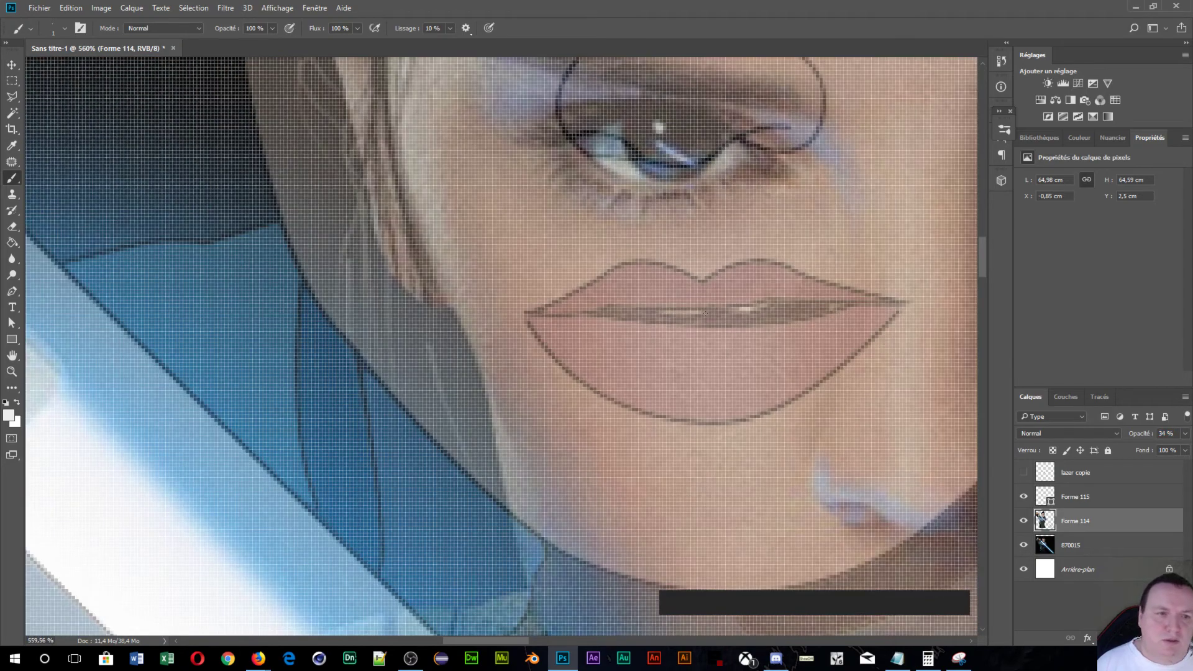
{"action": "scroll", "coordinate": [706, 314], "scroll_direction": "down", "scroll_amount": 10}
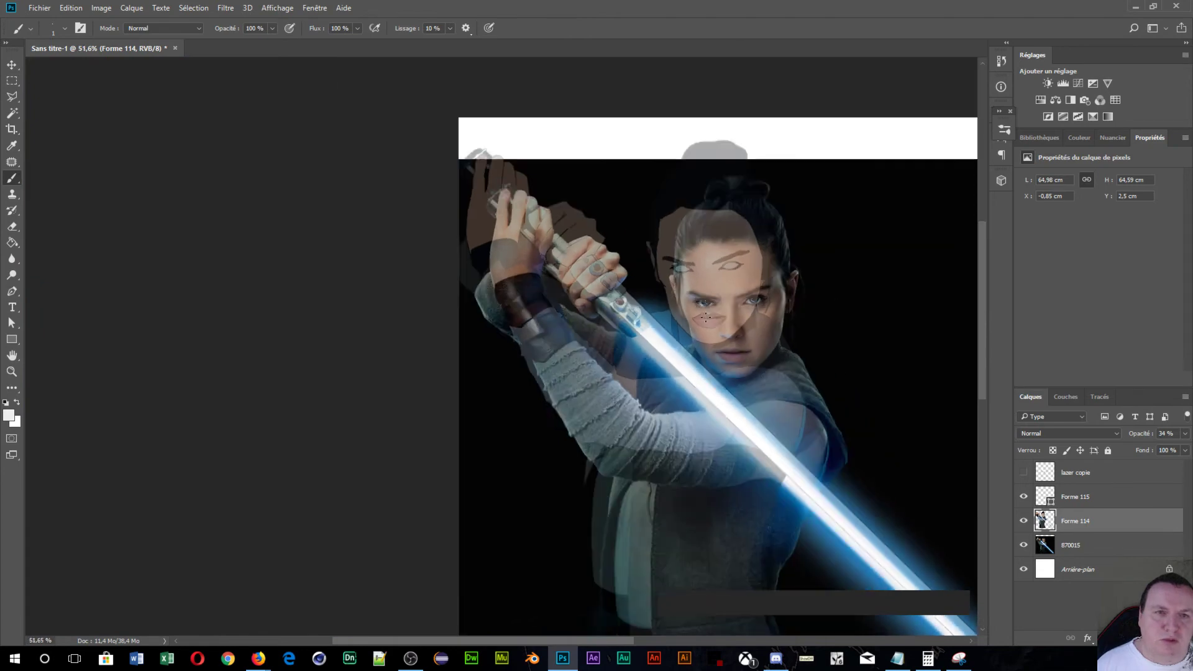
{"action": "scroll", "coordinate": [706, 318], "scroll_direction": "down", "scroll_amount": 3}
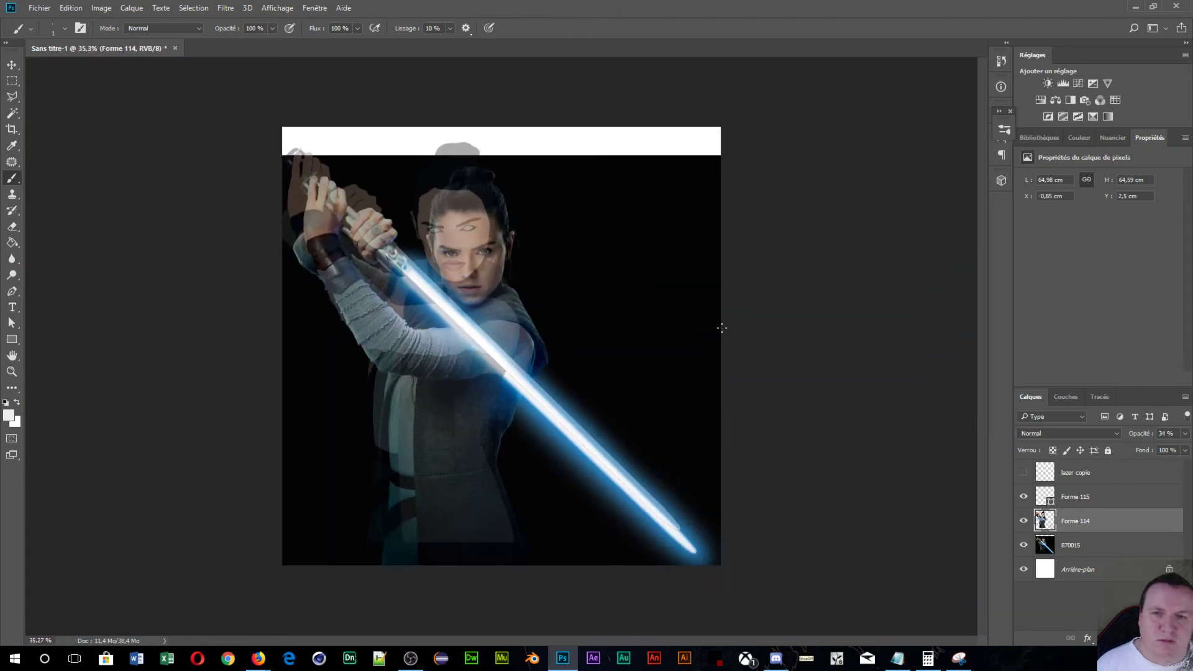
- Try to align the photo layer 870015 with the drawing by nudging it up to a Y position of about 2 cm
{"action": "left_click", "coordinate": [1075, 555]}
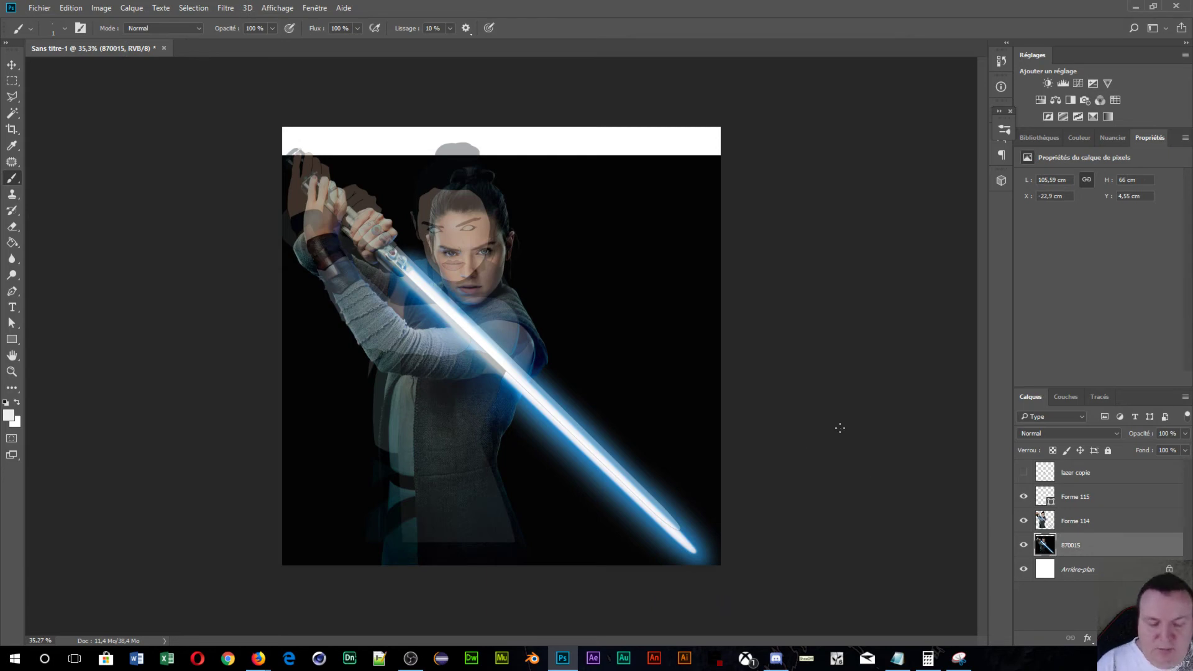
{"action": "key", "text": "v"}
{"action": "key", "text": "Up"}
{"action": "key", "text": "Up"}
{"action": "key", "text": "Up"}
{"action": "key", "text": "Up"}
{"action": "key", "text": "Up"}
{"action": "key", "text": "Up"}
{"action": "key", "text": "Up"}
{"action": "key", "text": "Up"}
{"action": "key", "text": "Up"}
{"action": "key", "text": "Up"}
{"action": "key", "text": "Up"}
{"action": "key", "text": "Up"}
{"action": "key", "text": "Up"}
{"action": "key", "text": "Up"}
{"action": "key", "text": "Up"}
{"action": "key", "text": "Up"}
{"action": "key", "text": "Up"}
{"action": "key", "text": "Up"}
{"action": "key", "text": "Up"}
{"action": "key", "text": "Up"}
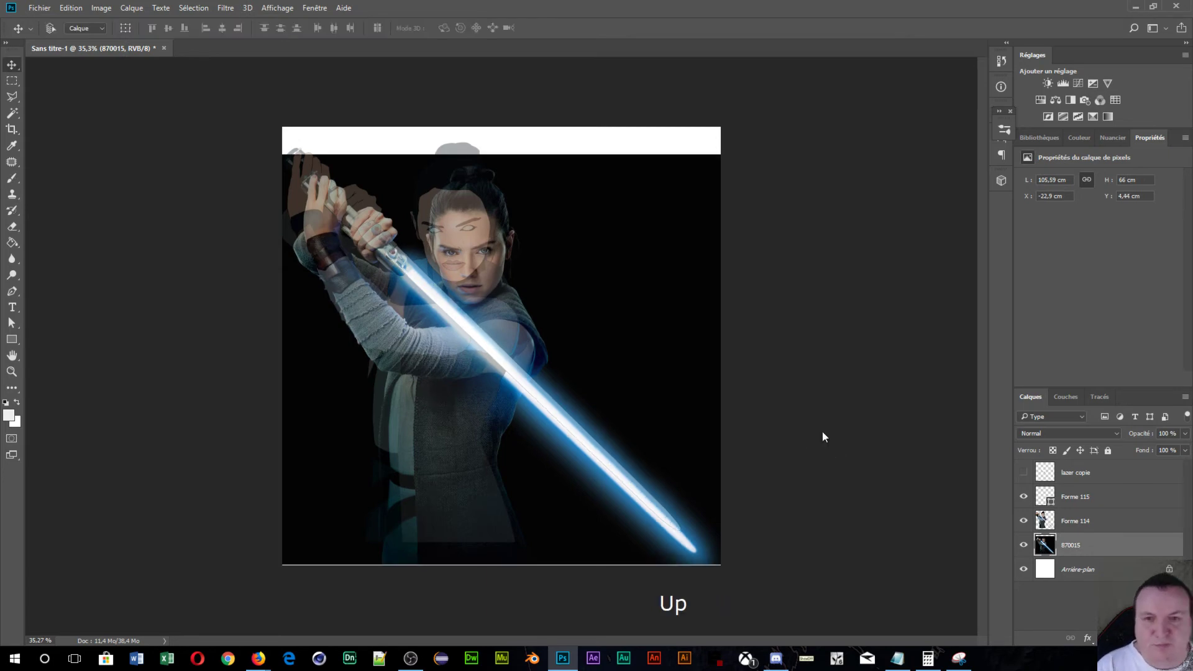
{"action": "key", "text": "Up"}
{"action": "key", "text": "Up"}
{"action": "key", "text": "Up"}
{"action": "key", "text": "Up"}
{"action": "key", "text": "Up"}
{"action": "key", "text": "Up"}
{"action": "key", "text": "Up"}
{"action": "key", "text": "Up"}
{"action": "key", "text": "Up"}
{"action": "key", "text": "Up"}
{"action": "key", "text": "Up"}
{"action": "key", "text": "Up"}
{"action": "key", "text": "Up"}
{"action": "key", "text": "Up"}
{"action": "key", "text": "Up"}
{"action": "key", "text": "Up"}
{"action": "key", "text": "Up"}
{"action": "key", "text": "Up"}
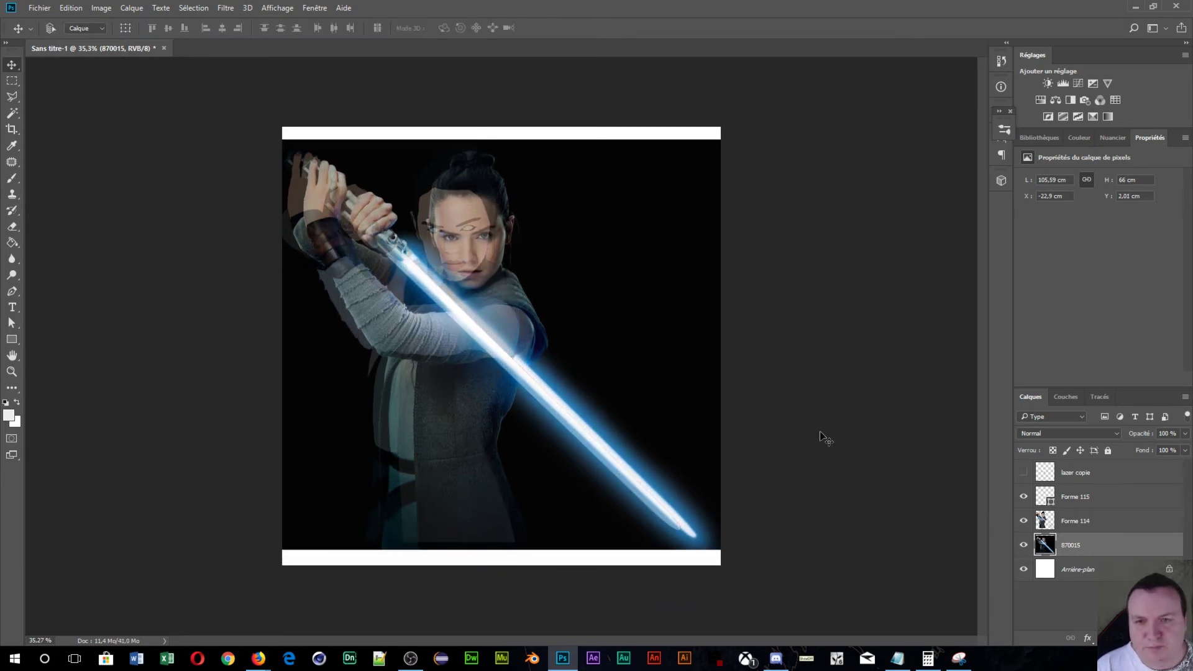
- Nudge the photo layer 870015 back down to a Y position of about 4.5 cm
{"action": "key", "text": "Down"}
{"action": "key", "text": "Down"}
{"action": "key", "text": "Down"}
{"action": "key", "text": "Down"}
{"action": "key", "text": "Down"}
{"action": "key", "text": "Down"}
{"action": "key", "text": "Down"}
{"action": "key", "text": "Down"}
{"action": "key", "text": "Down"}
{"action": "key", "text": "Down"}
{"action": "key", "text": "Down"}
{"action": "key", "text": "Down"}
{"action": "key", "text": "Down"}
{"action": "key", "text": "Down"}
{"action": "key", "text": "Down"}
{"action": "key", "text": "Down"}
{"action": "key", "text": "Down"}
{"action": "key", "text": "Down"}
{"action": "key", "text": "Down"}
{"action": "key", "text": "Down"}
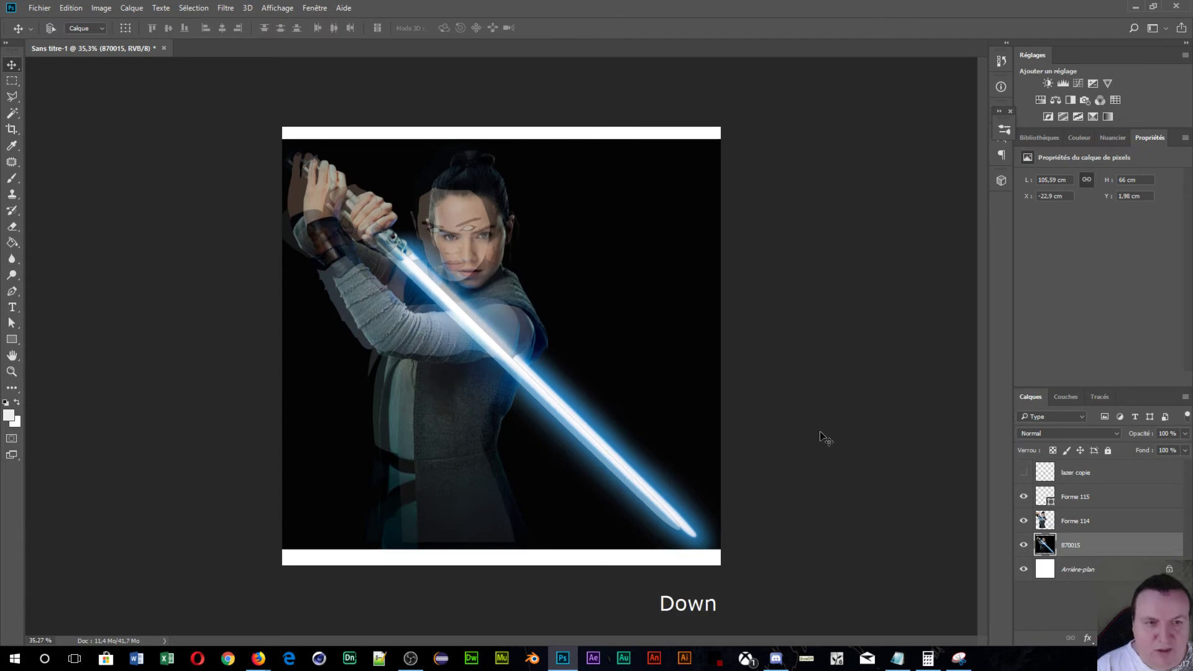
{"action": "key", "text": "Down"}
{"action": "key", "text": "Down"}
{"action": "key", "text": "Down"}
{"action": "key", "text": "Down"}
{"action": "key", "text": "Down"}
{"action": "key", "text": "Down"}
{"action": "key", "text": "Down"}
{"action": "key", "text": "Down"}
{"action": "key", "text": "Down"}
{"action": "key", "text": "Down"}
{"action": "key", "text": "Down"}
{"action": "key", "text": "Down"}
{"action": "key", "text": "Down"}
{"action": "key", "text": "Down"}
{"action": "key", "text": "Down"}
{"action": "key", "text": "Down"}
{"action": "key", "text": "Down"}
{"action": "key", "text": "Down"}
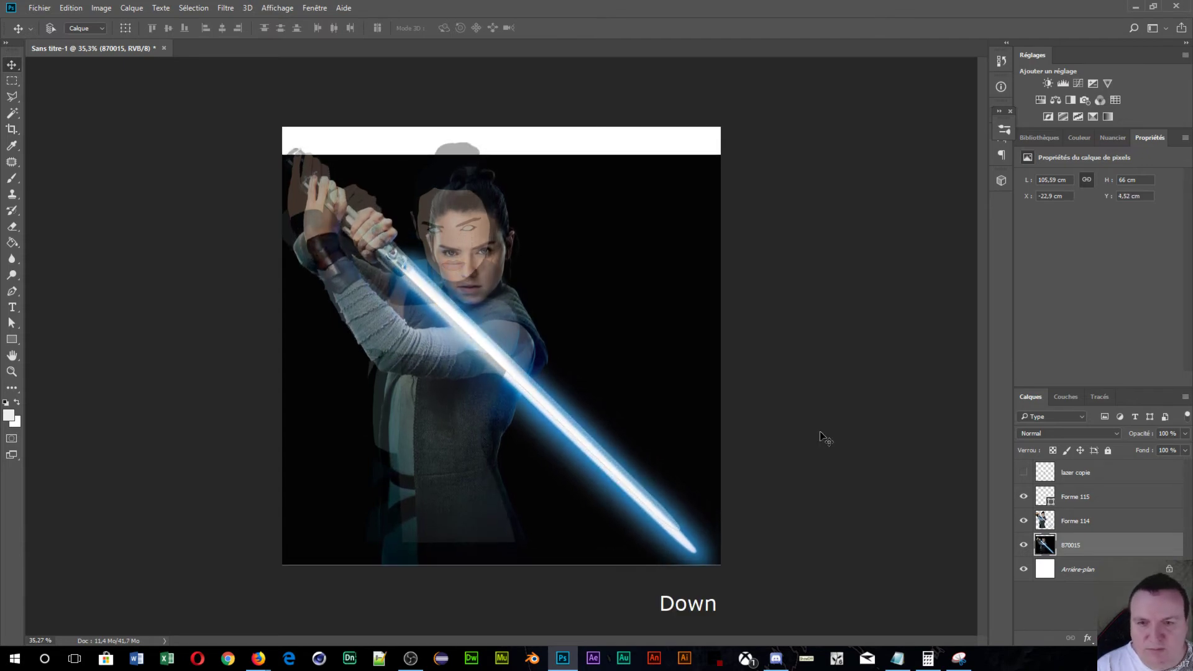
- Move the Forme 114 drawing layer down to a Y position of about 6.5 cm to match the photo's height
{"action": "left_click", "coordinate": [1068, 521]}
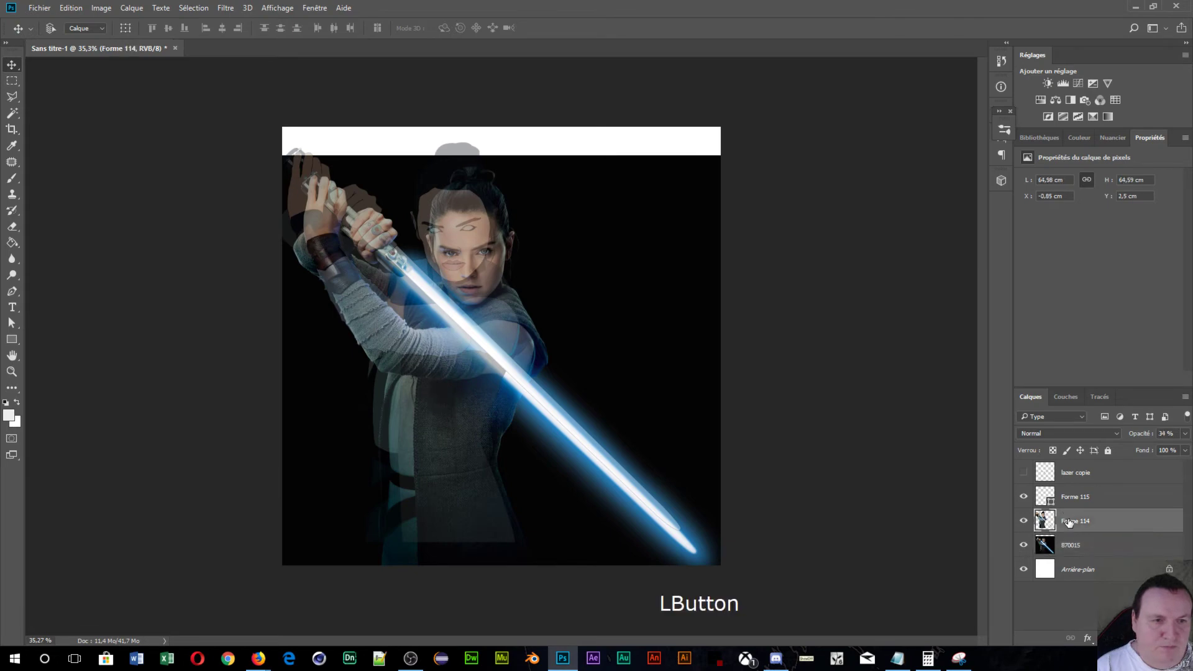
{"action": "key", "text": "Down"}
{"action": "key", "text": "Down"}
{"action": "key", "text": "Down"}
{"action": "key", "text": "Down"}
{"action": "key", "text": "Down"}
{"action": "key", "text": "Down"}
{"action": "key", "text": "Down"}
{"action": "key", "text": "Down"}
{"action": "key", "text": "Down"}
{"action": "key", "text": "Down"}
{"action": "key", "text": "Down"}
{"action": "key", "text": "Down"}
{"action": "key", "text": "Down"}
{"action": "key", "text": "Down"}
{"action": "key", "text": "Down"}
{"action": "key", "text": "Down"}
{"action": "key", "text": "Down"}
{"action": "key", "text": "Down"}
{"action": "key", "text": "Down"}
{"action": "key", "text": "Down"}
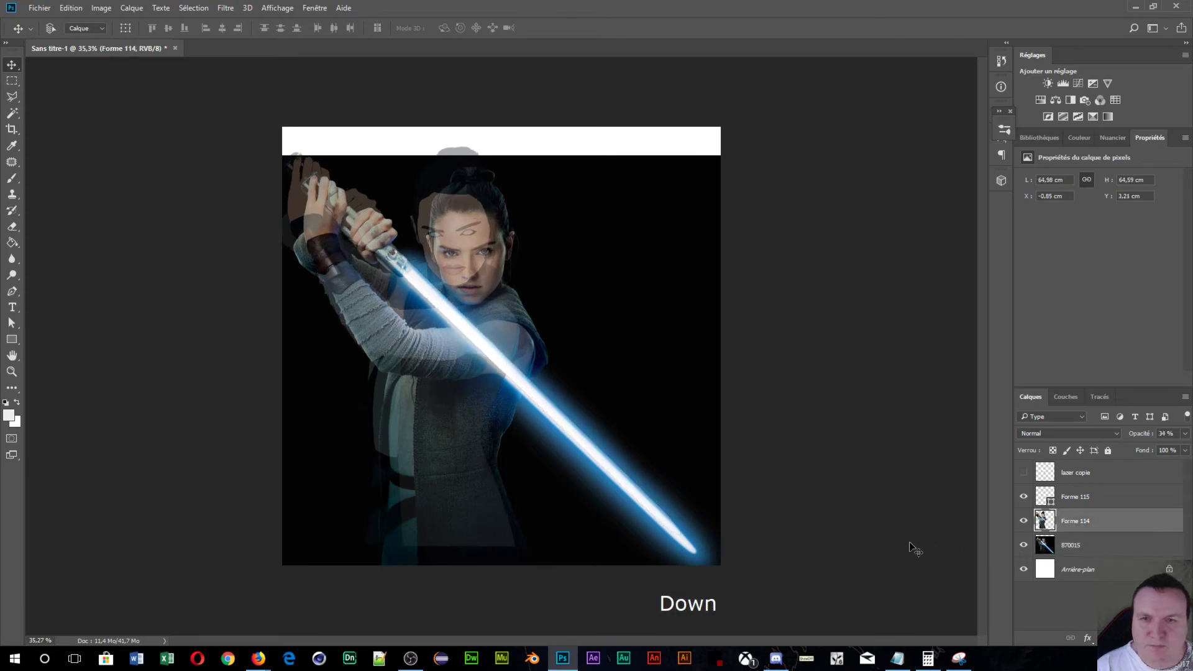
{"action": "key", "text": "Down"}
{"action": "key", "text": "Down"}
{"action": "key", "text": "Down"}
{"action": "key", "text": "Down"}
{"action": "key", "text": "Down"}
{"action": "key", "text": "Down"}
{"action": "key", "text": "Down"}
{"action": "key", "text": "Down"}
{"action": "key", "text": "Down"}
{"action": "key", "text": "Down"}
{"action": "key", "text": "Down"}
{"action": "key", "text": "Down"}
{"action": "key", "text": "Down"}
{"action": "key", "text": "Down"}
{"action": "key", "text": "Down"}
{"action": "key", "text": "Down"}
{"action": "key", "text": "Down"}
{"action": "key", "text": "Down"}
{"action": "key", "text": "Down"}
{"action": "key", "text": "Down"}
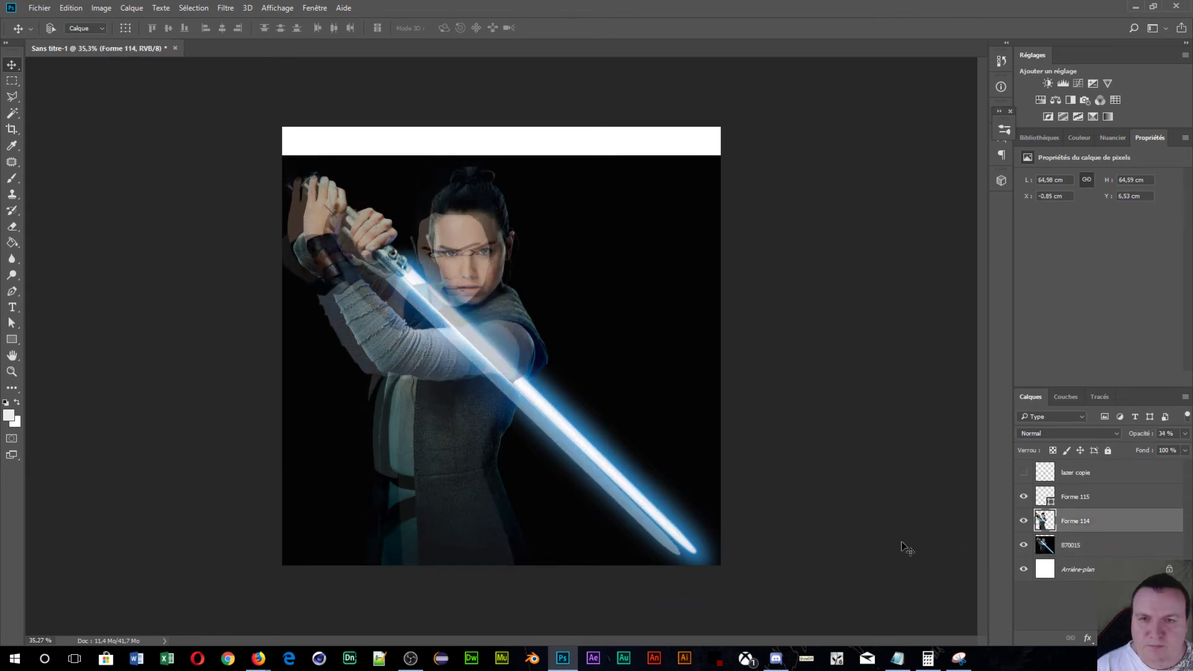
- Shift the Forme 114 layer right to about X 1.76 cm and slightly up to about Y 6.31 cm, over the photo
{"action": "key", "text": "Right"}
{"action": "key", "text": "Right"}
{"action": "key", "text": "Right"}
{"action": "key", "text": "Right"}
{"action": "key", "text": "Right"}
{"action": "key", "text": "Right"}
{"action": "key", "text": "Right"}
{"action": "key", "text": "Right"}
{"action": "key", "text": "Right"}
{"action": "key", "text": "Right"}
{"action": "key", "text": "Right"}
{"action": "key", "text": "Right"}
{"action": "key", "text": "Right"}
{"action": "key", "text": "Right"}
{"action": "key", "text": "Right"}
{"action": "key", "text": "Right"}
{"action": "key", "text": "Right"}
{"action": "key", "text": "Right"}
{"action": "key", "text": "Right"}
{"action": "key", "text": "Right"}
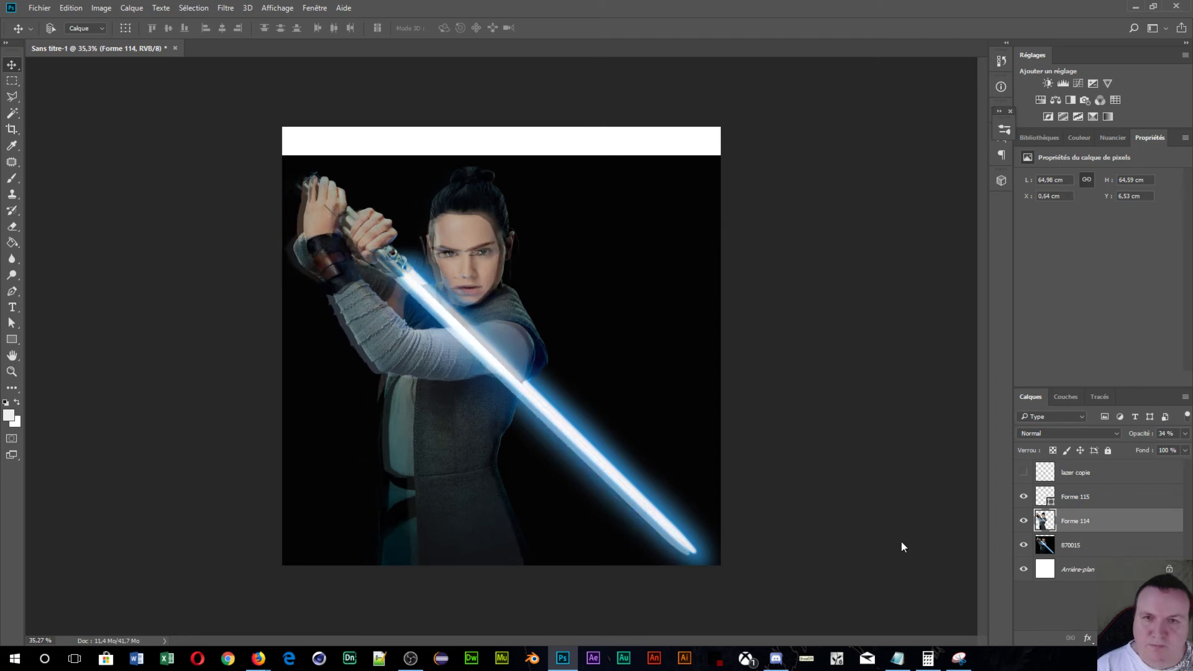
{"action": "key", "text": "Right"}
{"action": "key", "text": "Right"}
{"action": "key", "text": "Right"}
{"action": "key", "text": "Left"}
{"action": "key", "text": "Up"}
{"action": "key", "text": "Up"}
{"action": "key", "text": "Up"}
{"action": "key", "text": "Up"}
{"action": "key", "text": "Up"}
{"action": "key", "text": "Up"}
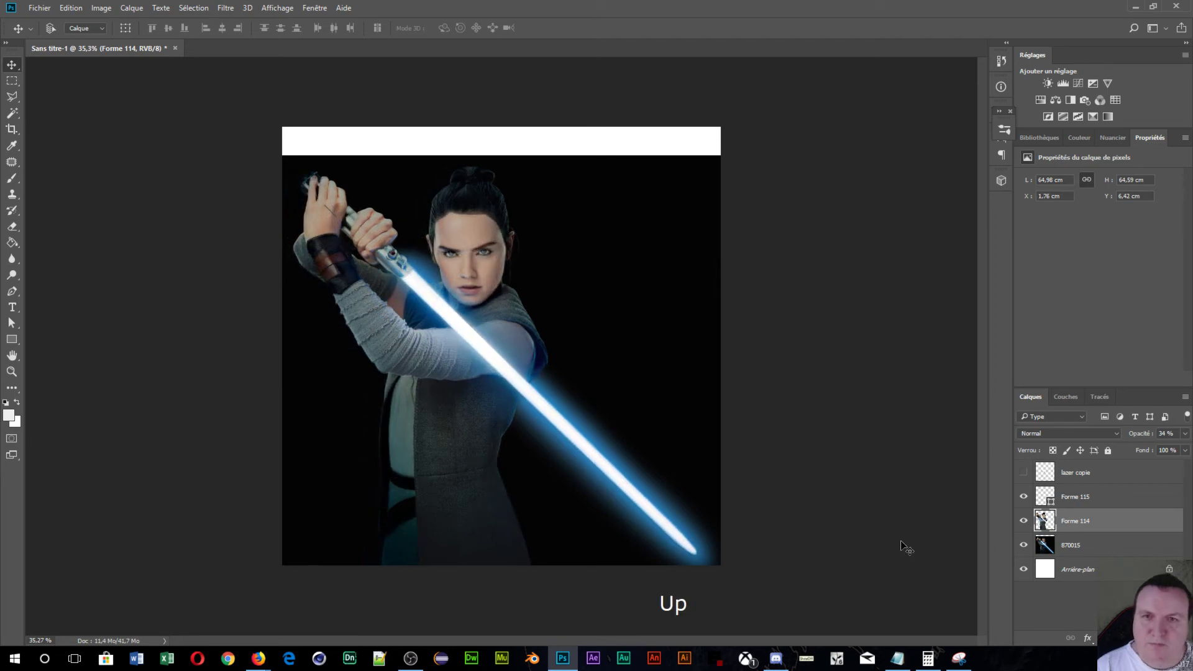
- Fine-tune the Forme 114 layer to X 1.69 cm and Y 6.31 cm, matching the nose, lips and eyes to the photo
{"action": "scroll", "coordinate": [413, 394], "scroll_direction": "up", "scroll_amount": 7}
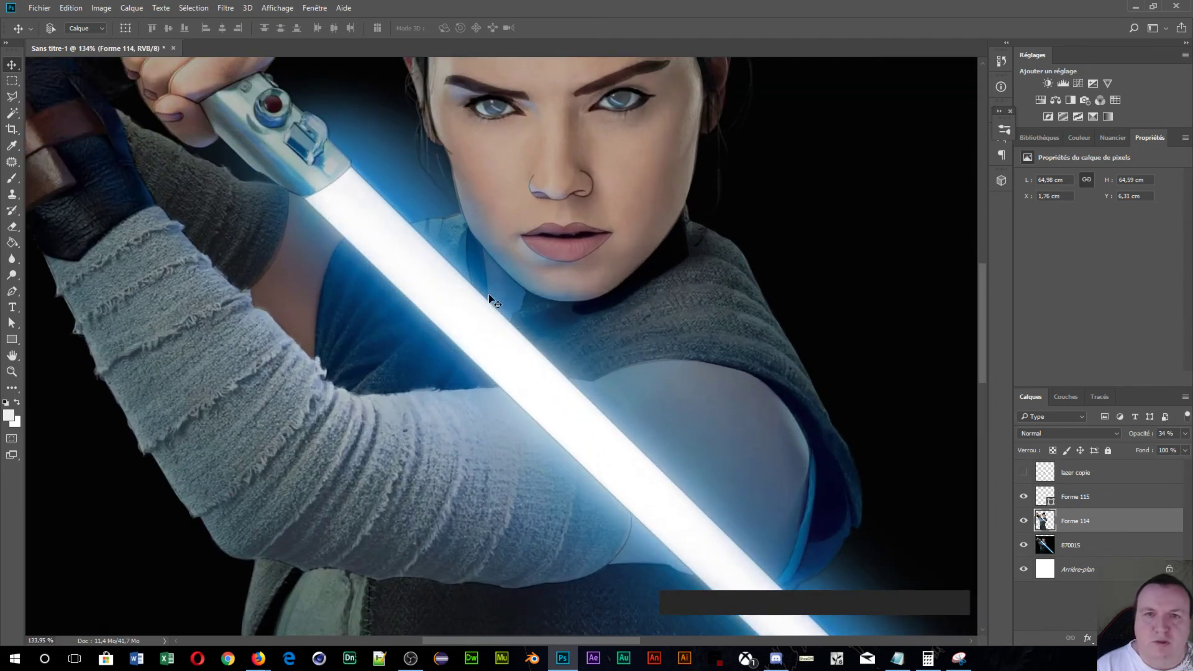
{"action": "scroll", "coordinate": [494, 299], "scroll_direction": "up", "scroll_amount": 2}
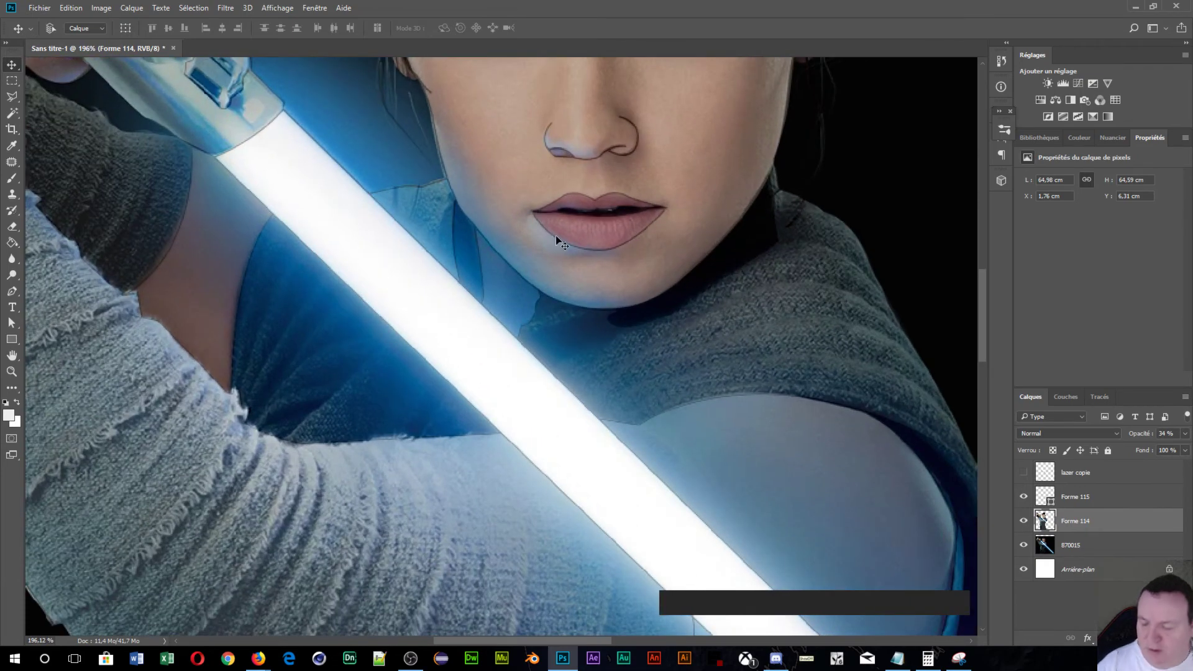
{"action": "left_click_drag", "start_coordinate": [558, 228], "coordinate": [532, 482]}
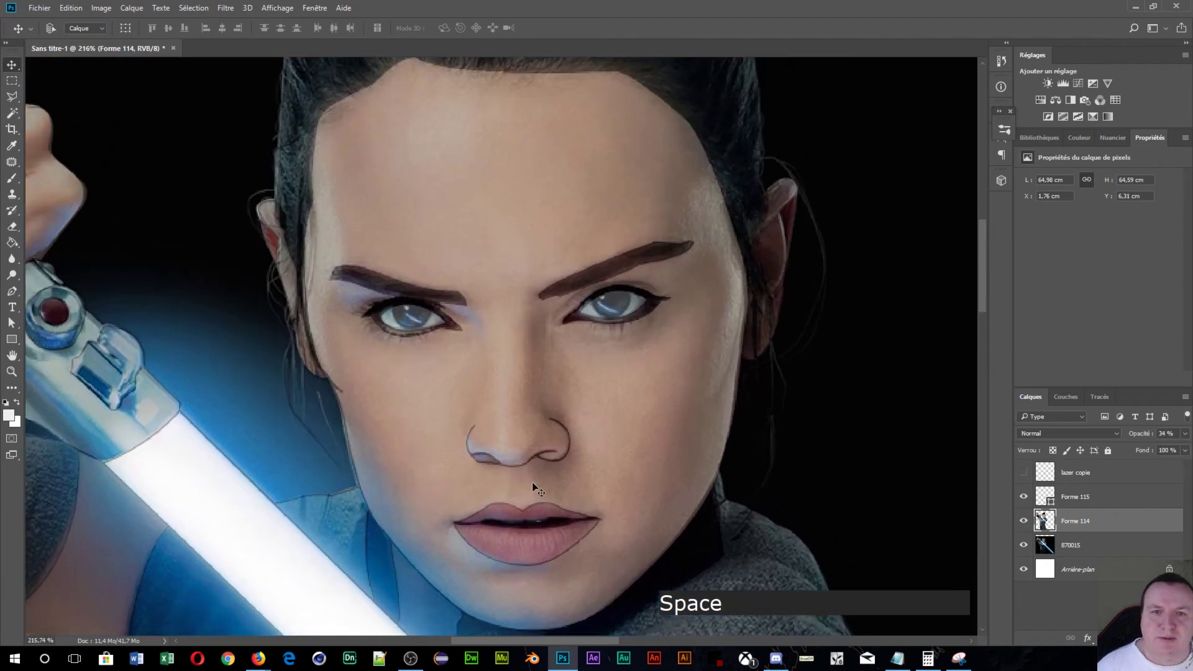
{"action": "scroll", "coordinate": [532, 483], "scroll_direction": "up", "scroll_amount": 2}
{"action": "key", "text": "Up"}
{"action": "key", "text": "Up"}
{"action": "key", "text": "Up"}
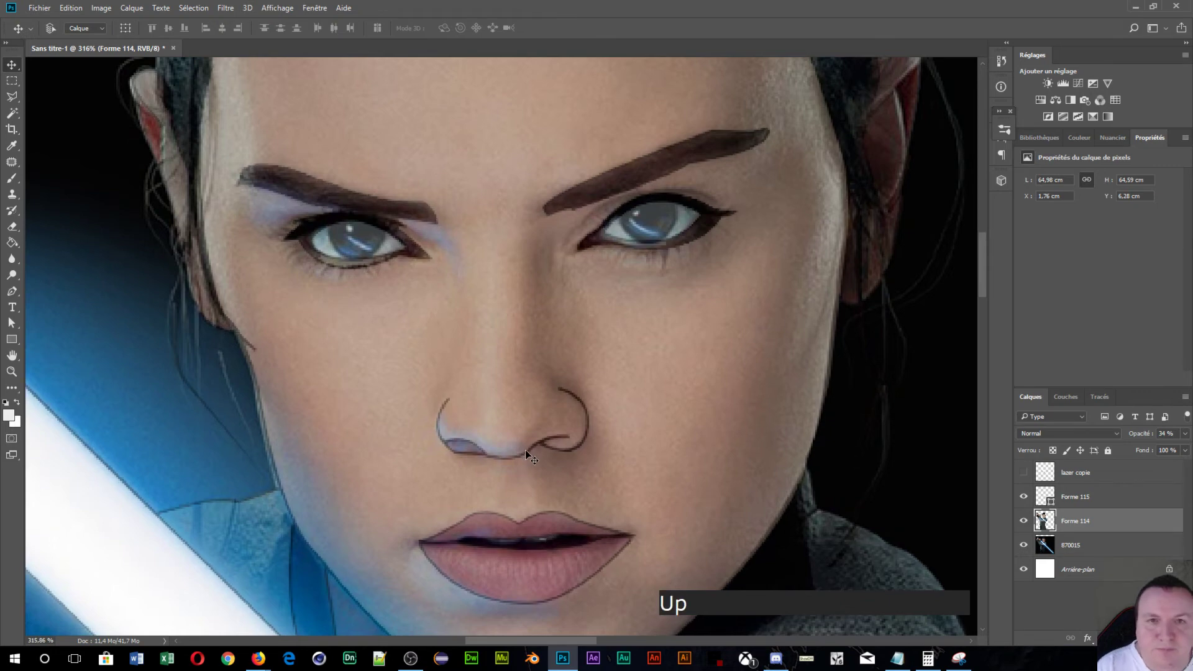
{"action": "key", "text": "Down"}
{"action": "key", "text": "Down"}
{"action": "key", "text": "Down"}
{"action": "key", "text": "Left"}
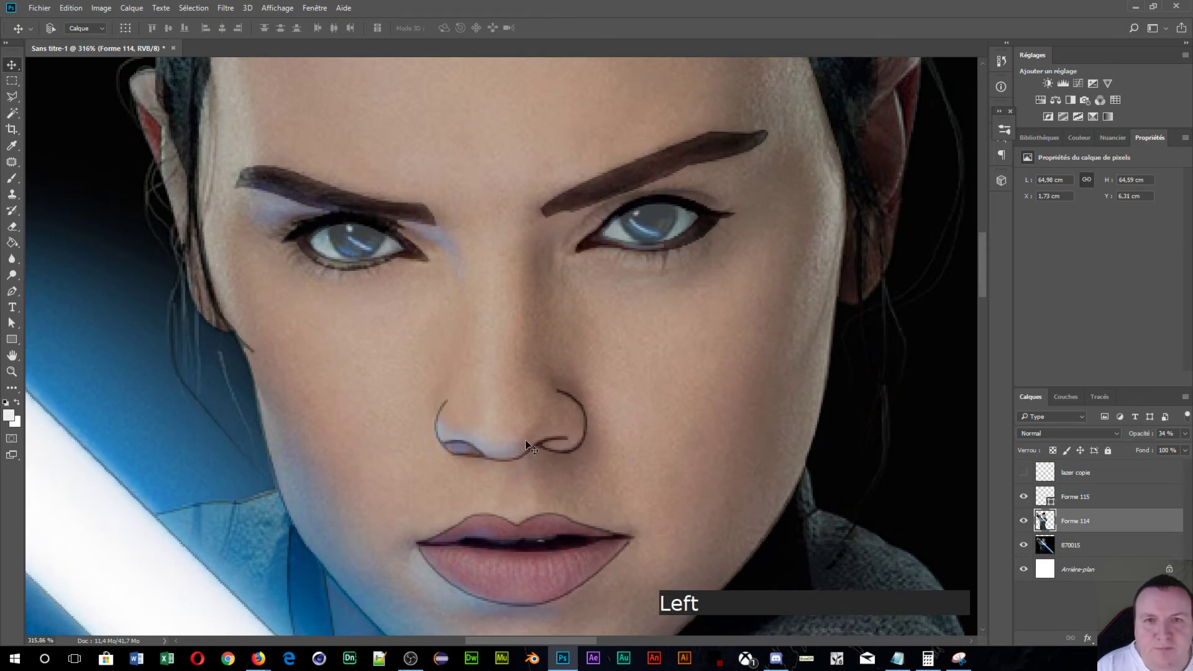
{"action": "key", "text": "Up"}
{"action": "key", "text": "Left"}
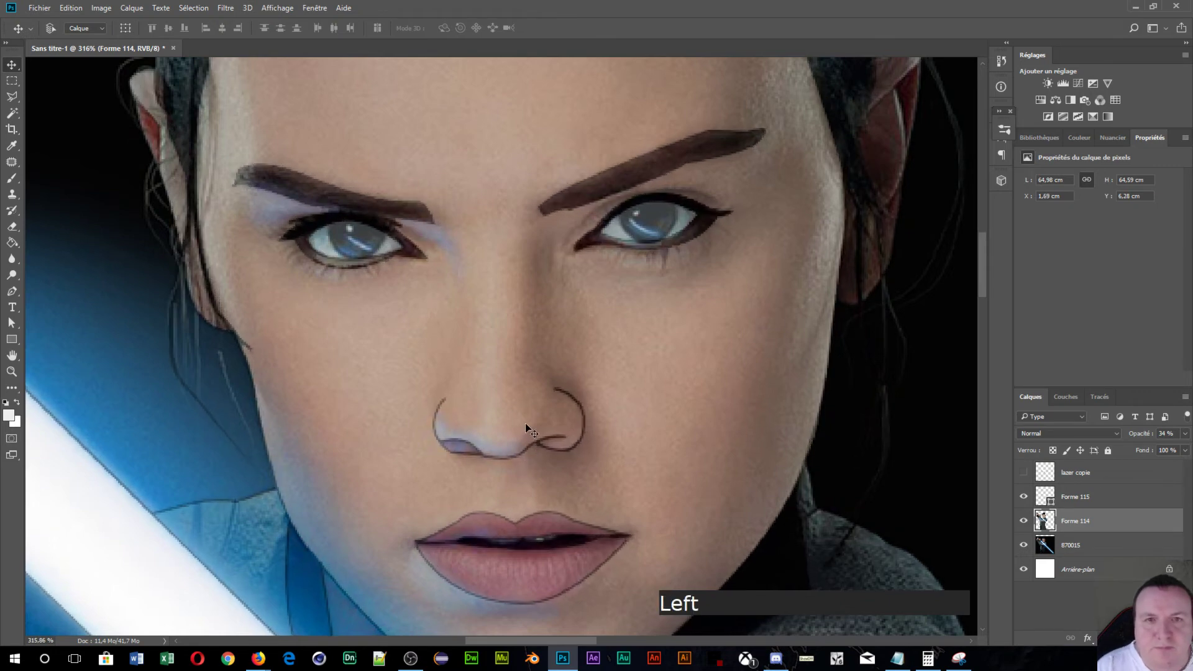
{"action": "key", "text": "Down"}
{"action": "key", "text": "Up"}
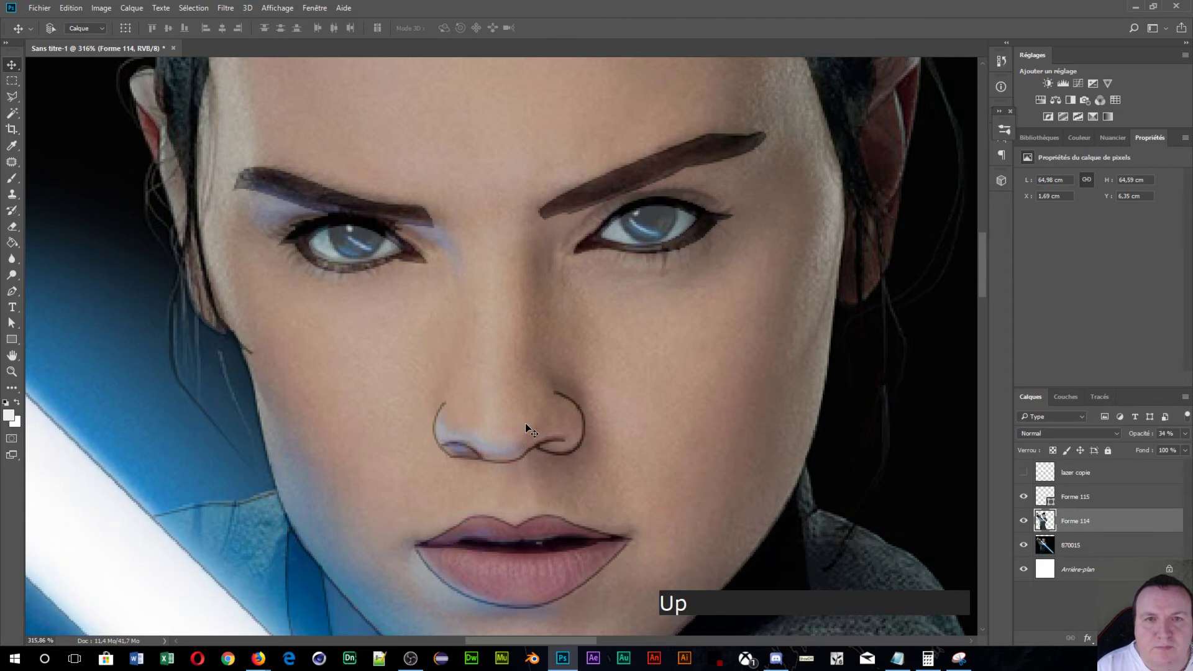
{"action": "key", "text": "Up"}
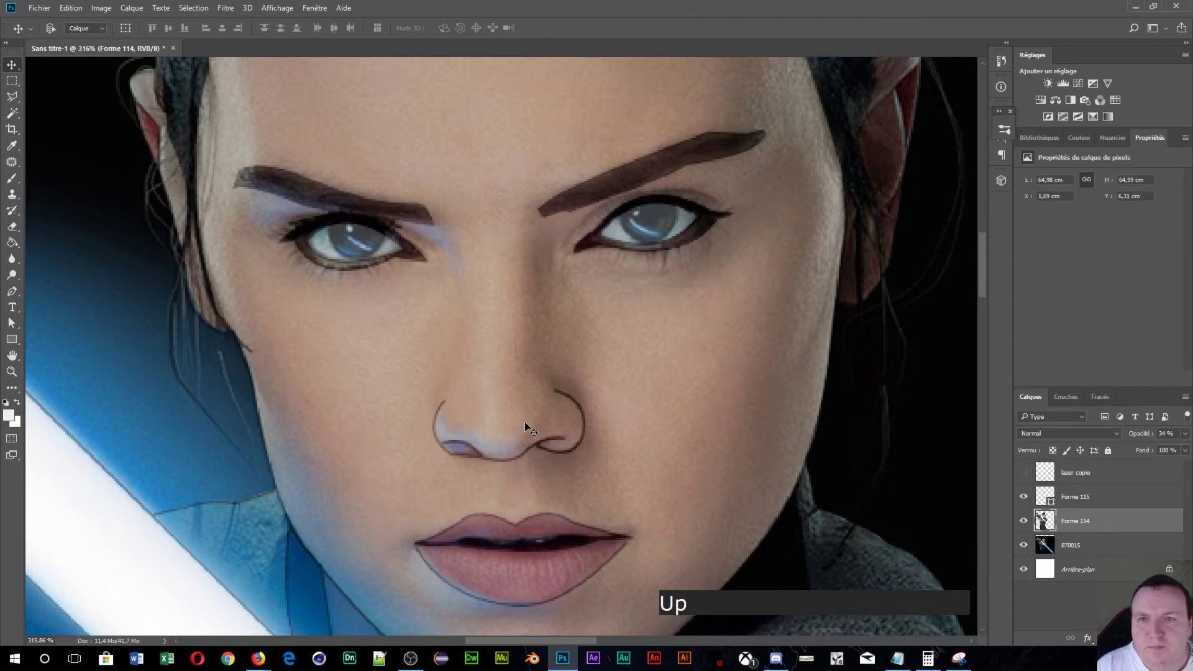
{"action": "key", "text": "Left"}
{"action": "key", "text": "Right"}
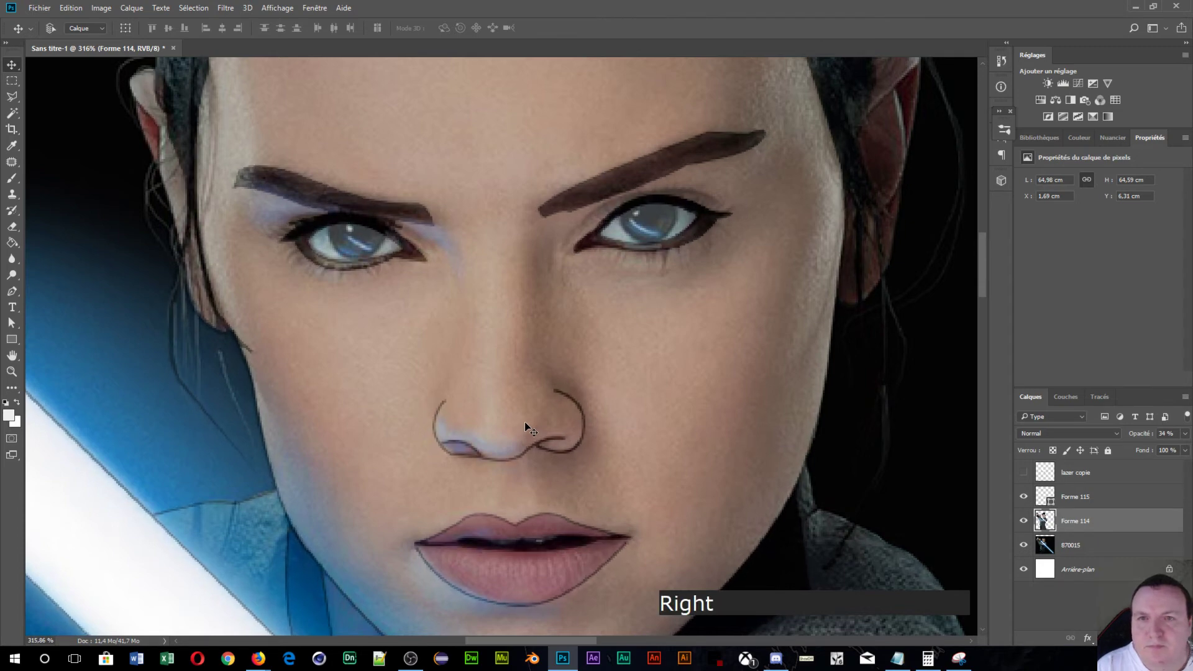
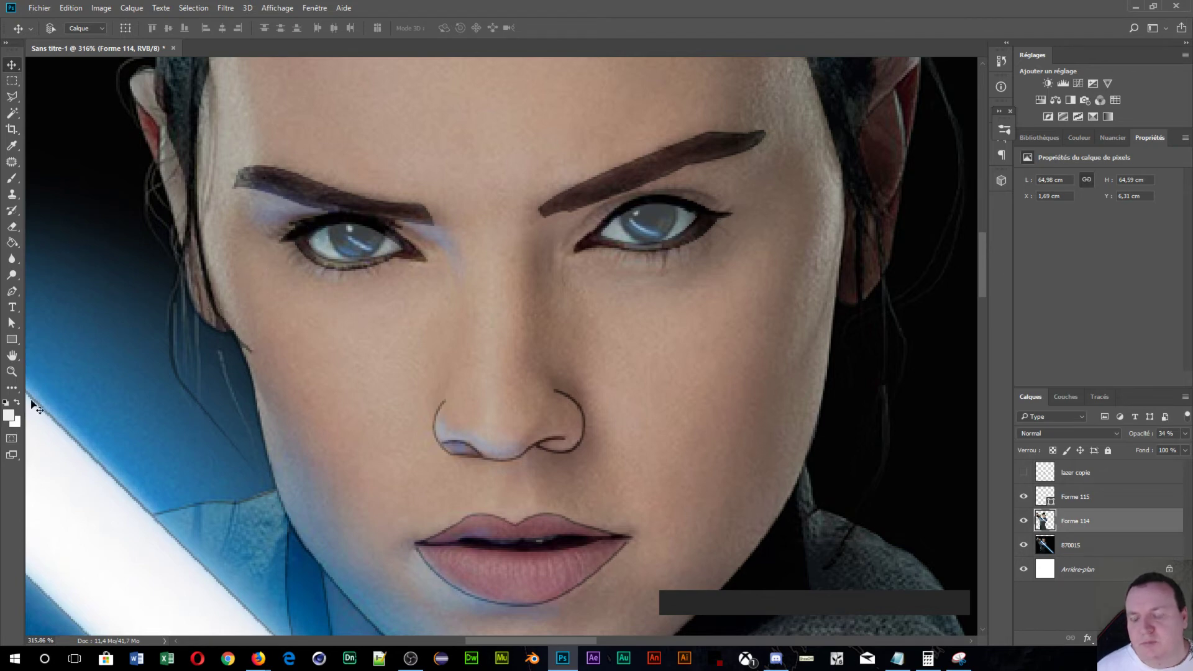
- Paint the outer lower lashes of the left-hand eye with a black 1 px brush at 100 % hardness, following the photo
{"action": "key", "text": "d"}
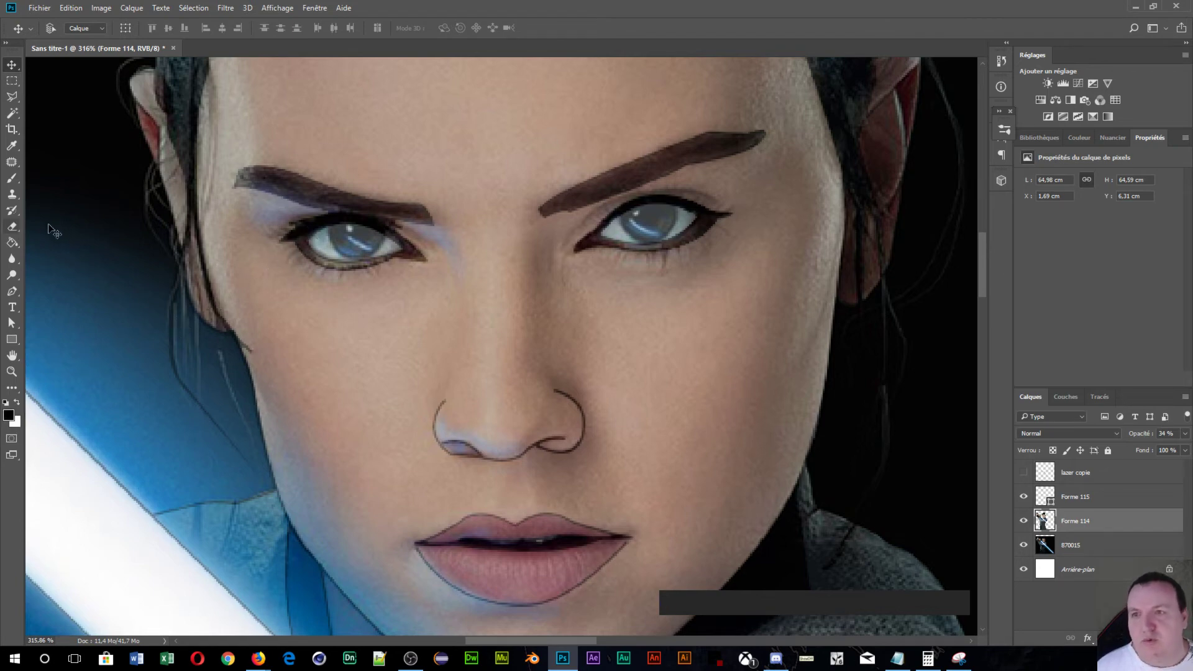
{"action": "left_click", "coordinate": [13, 179]}
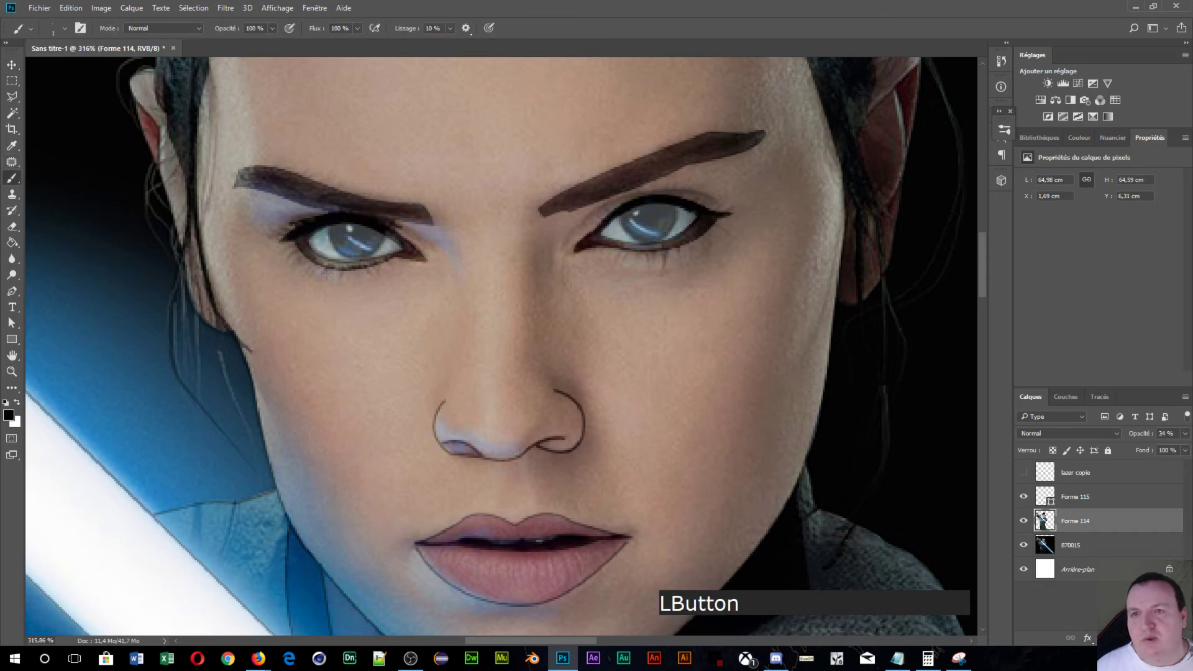
{"action": "scroll", "coordinate": [345, 289], "scroll_direction": "up", "scroll_amount": 5}
{"action": "scroll", "coordinate": [345, 289], "scroll_direction": "down", "scroll_amount": 3}
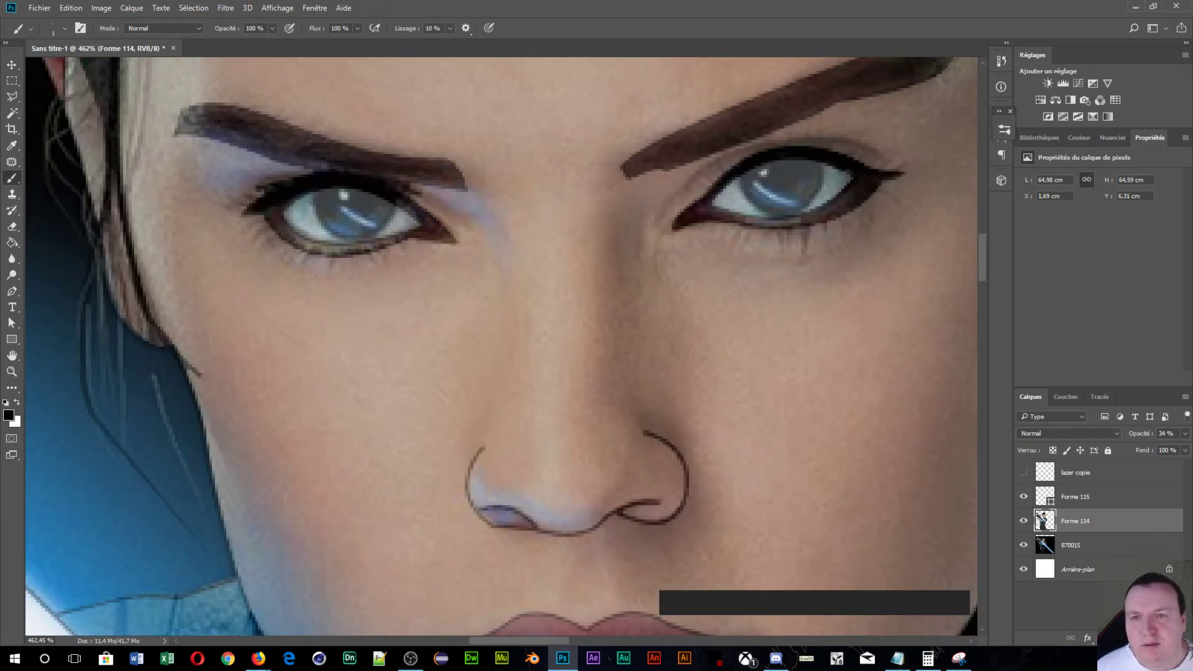
{"action": "right_click", "coordinate": [371, 281], "text": "alt"}
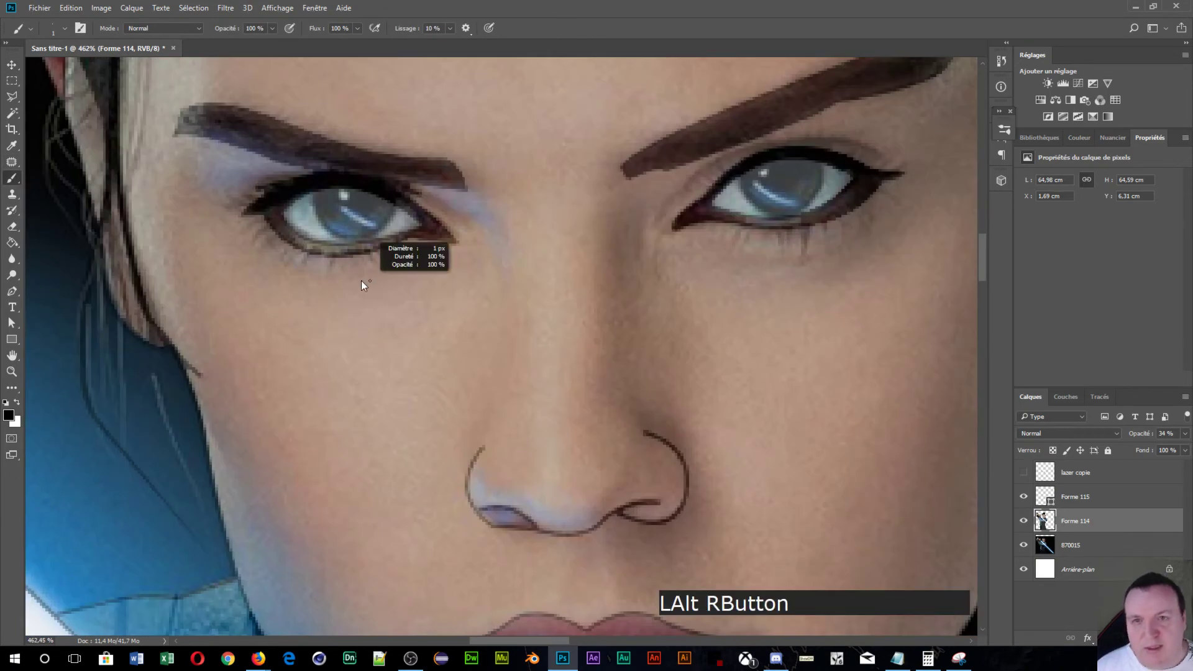
{"action": "scroll", "coordinate": [335, 276], "scroll_direction": "up", "scroll_amount": 5}
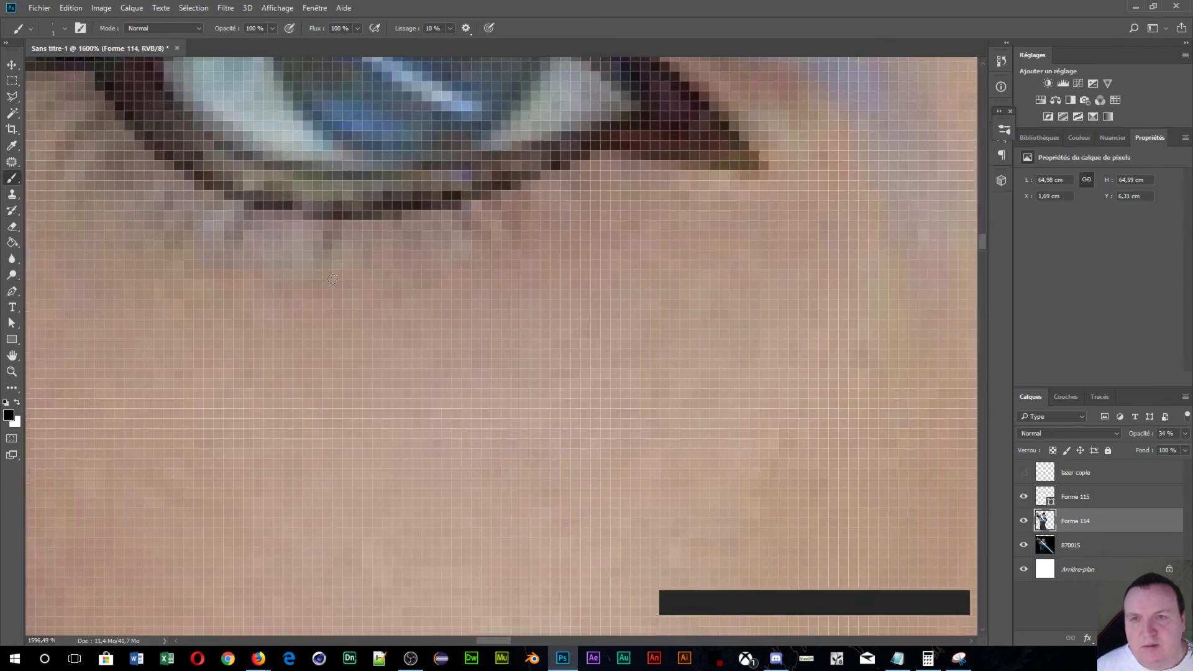
{"action": "left_click_drag", "start_coordinate": [341, 219], "coordinate": [331, 245]}
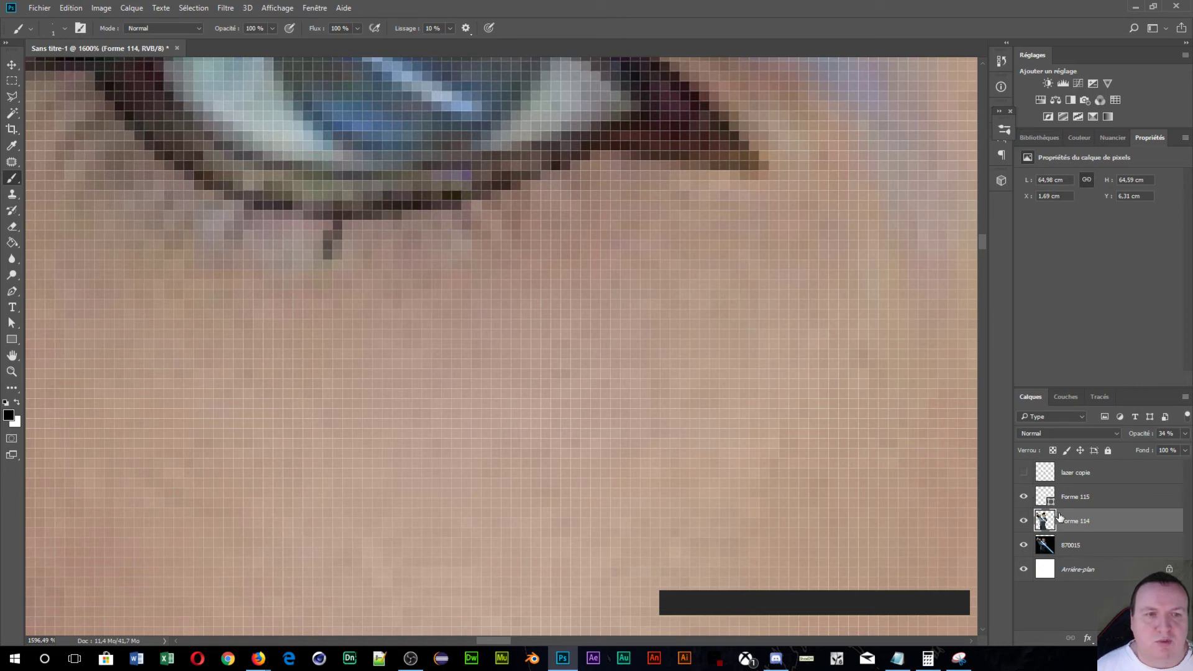
{"action": "left_click_drag", "start_coordinate": [256, 195], "coordinate": [237, 238]}
{"action": "left_click_drag", "start_coordinate": [214, 194], "coordinate": [173, 233]}
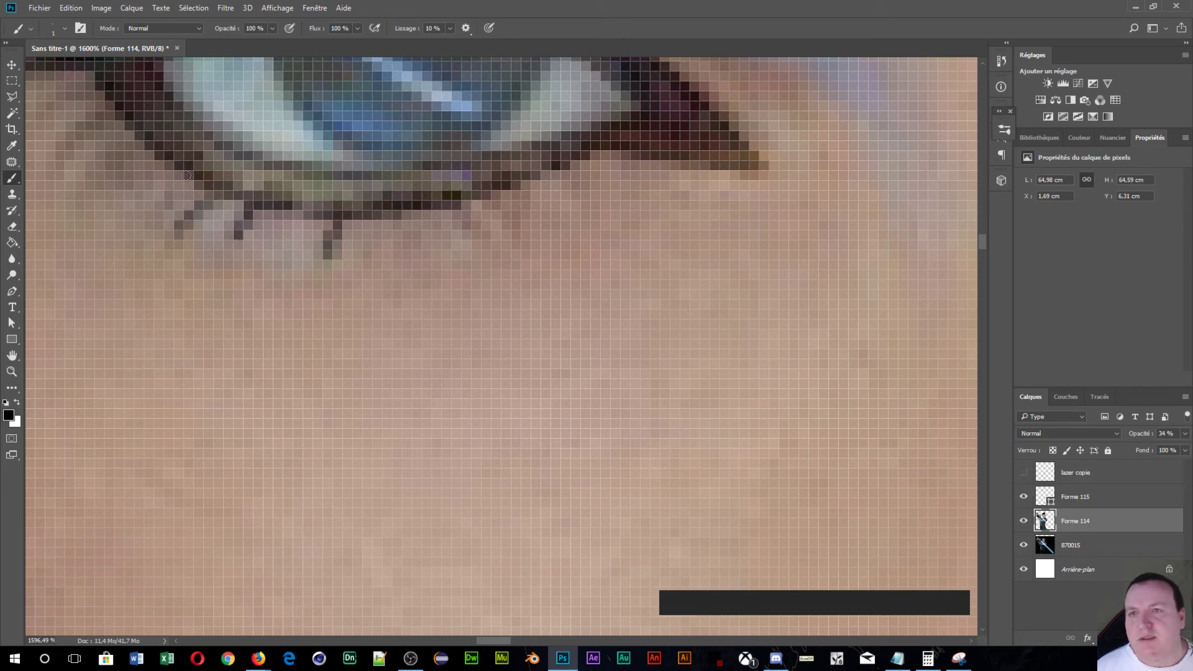
{"action": "left_click_drag", "start_coordinate": [189, 176], "coordinate": [148, 225]}
{"action": "left_click_drag", "start_coordinate": [142, 144], "coordinate": [77, 186]}
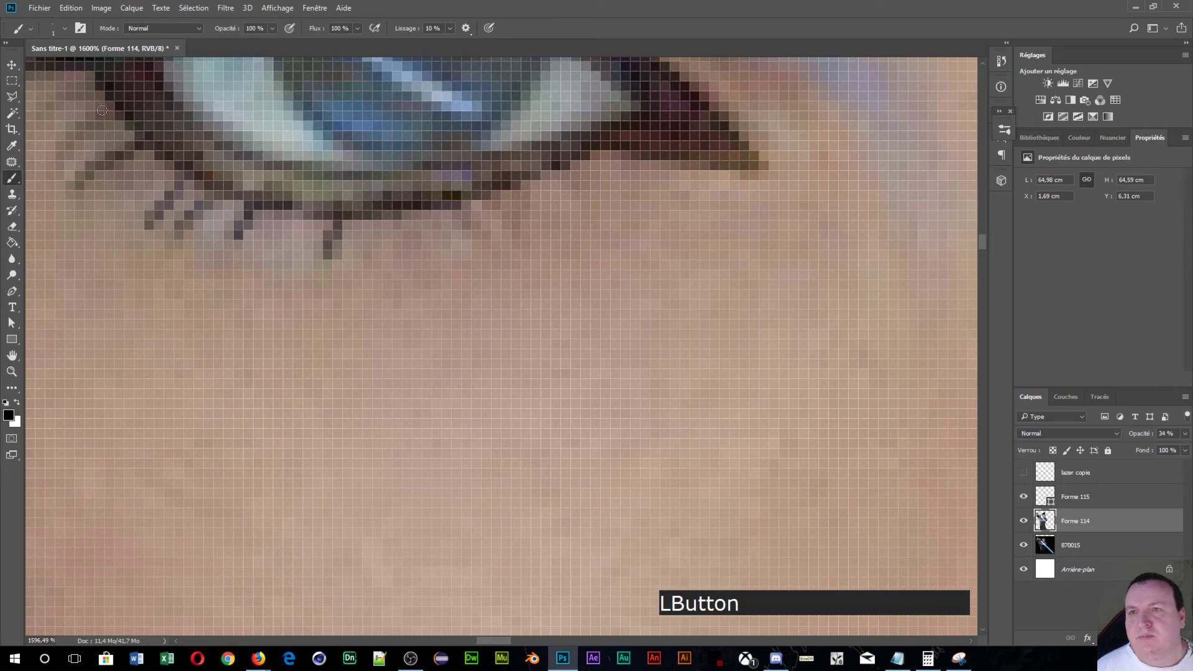
{"action": "left_click_drag", "start_coordinate": [110, 110], "coordinate": [50, 150]}
- Paint curved black upper lashes at the outer corner of the left-hand eye
{"action": "left_click_drag", "start_coordinate": [328, 274], "coordinate": [329, 274]}
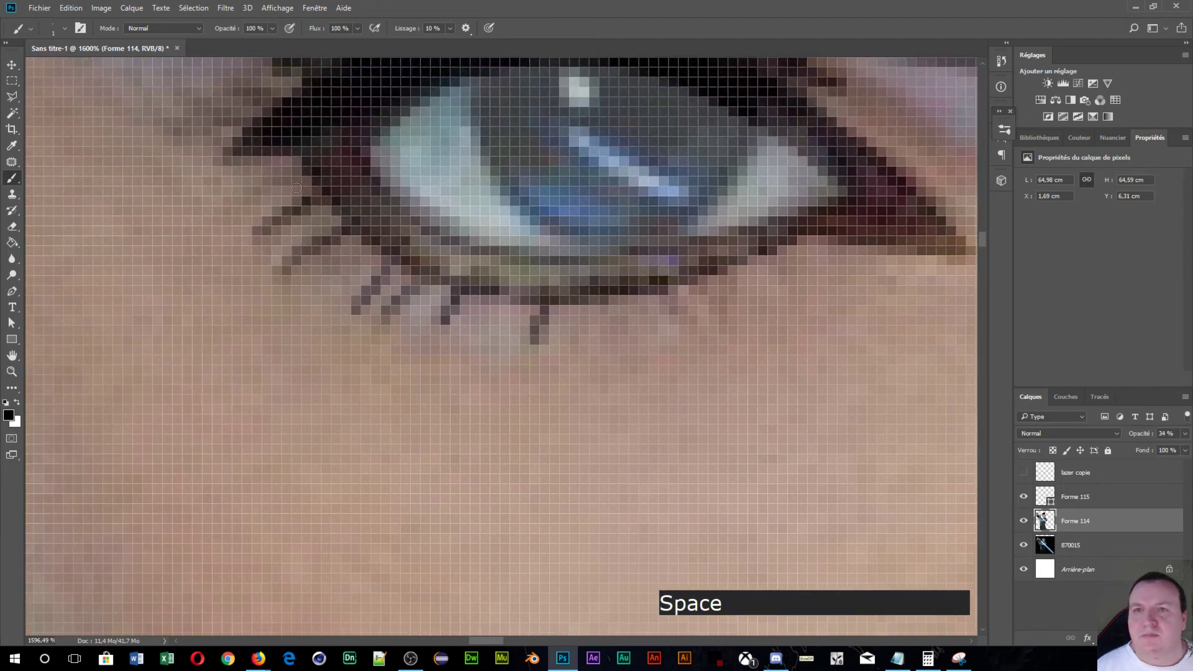
{"action": "mouse_move", "coordinate": [279, 172]}
{"action": "left_mouse_down"}
{"action": "mouse_move", "coordinate": [217, 220]}
{"action": "mouse_move", "coordinate": [380, 302]}
{"action": "left_mouse_up"}
{"action": "mouse_move", "coordinate": [230, 204]}
{"action": "left_mouse_down"}
{"action": "mouse_move", "coordinate": [257, 261]}
{"action": "mouse_move", "coordinate": [316, 281]}
{"action": "left_mouse_up"}
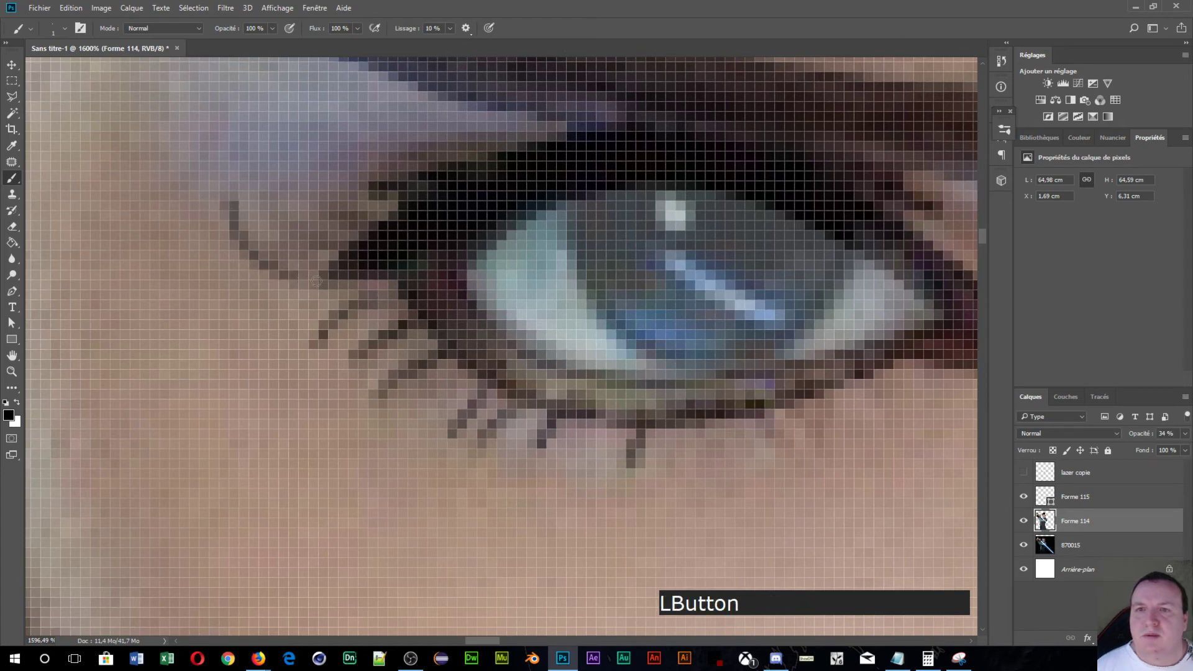
{"action": "mouse_move", "coordinate": [272, 194]}
{"action": "left_mouse_down"}
{"action": "mouse_move", "coordinate": [285, 230]}
{"action": "mouse_move", "coordinate": [335, 256]}
{"action": "left_mouse_up"}
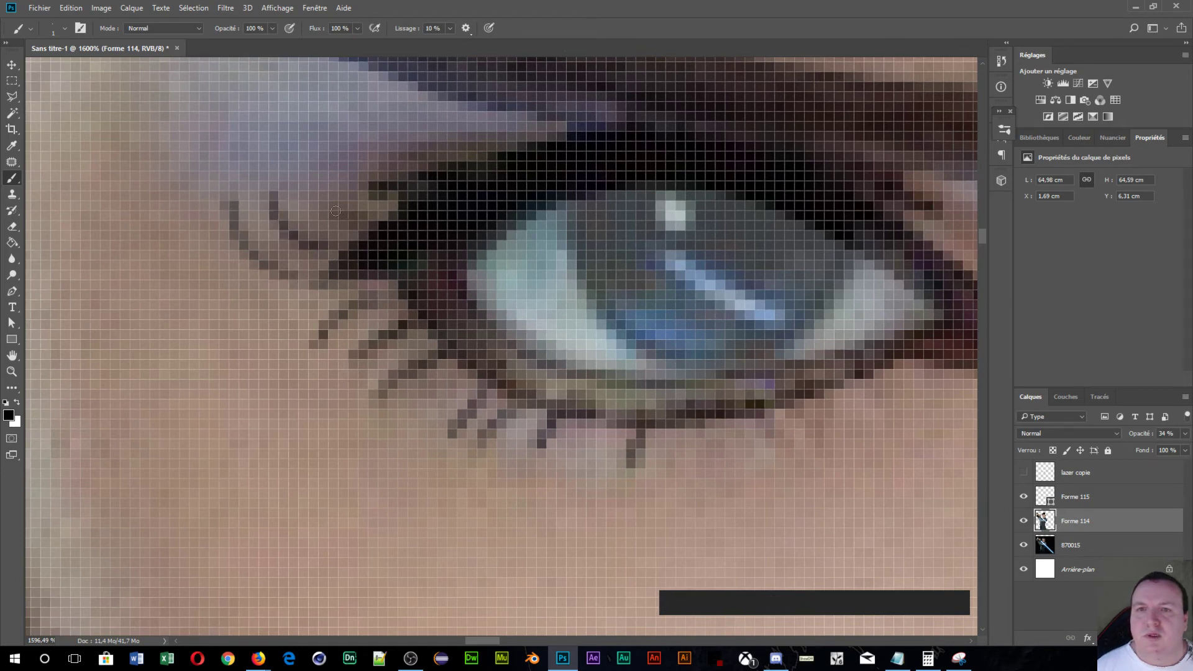
{"action": "left_click_drag", "start_coordinate": [338, 210], "coordinate": [361, 232]}
- Add short black lower lashes toward the inner corner of the left-hand eye
{"action": "key", "text": "space"}
{"action": "left_click_drag", "start_coordinate": [611, 394], "coordinate": [407, 353]}
{"action": "left_click_drag", "start_coordinate": [483, 386], "coordinate": [456, 412]}
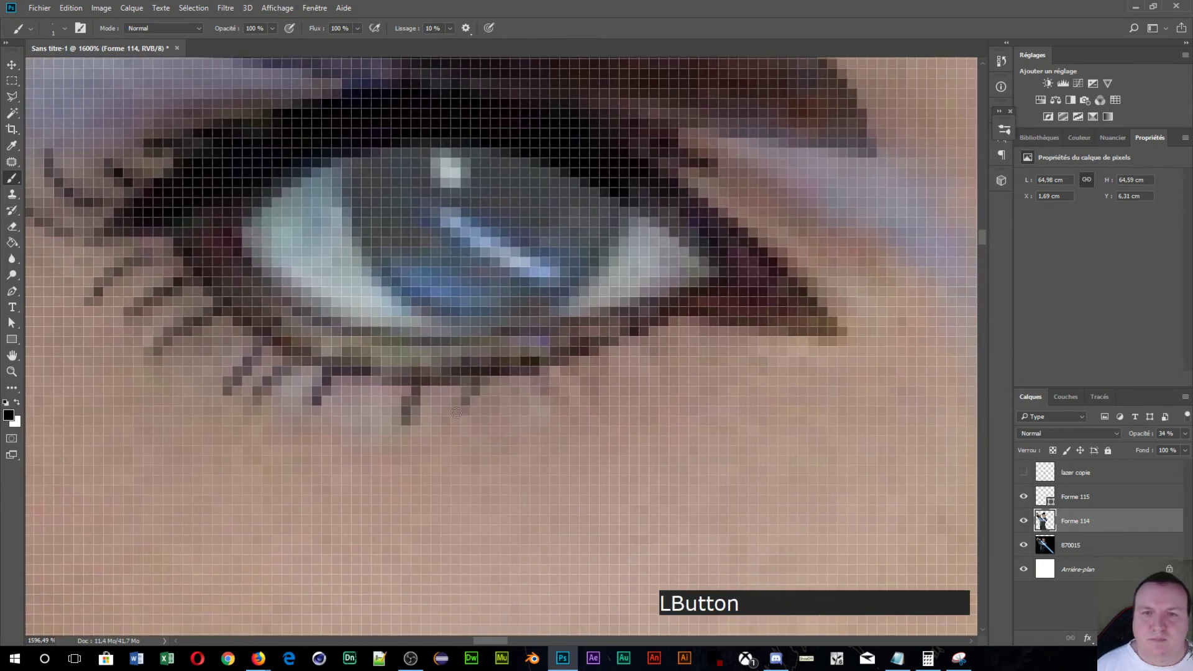
{"action": "mouse_move", "coordinate": [535, 372]}
{"action": "left_mouse_down"}
{"action": "mouse_move", "coordinate": [525, 399]}
{"action": "mouse_move", "coordinate": [535, 373]}
{"action": "mouse_move", "coordinate": [554, 395]}
{"action": "left_mouse_up"}
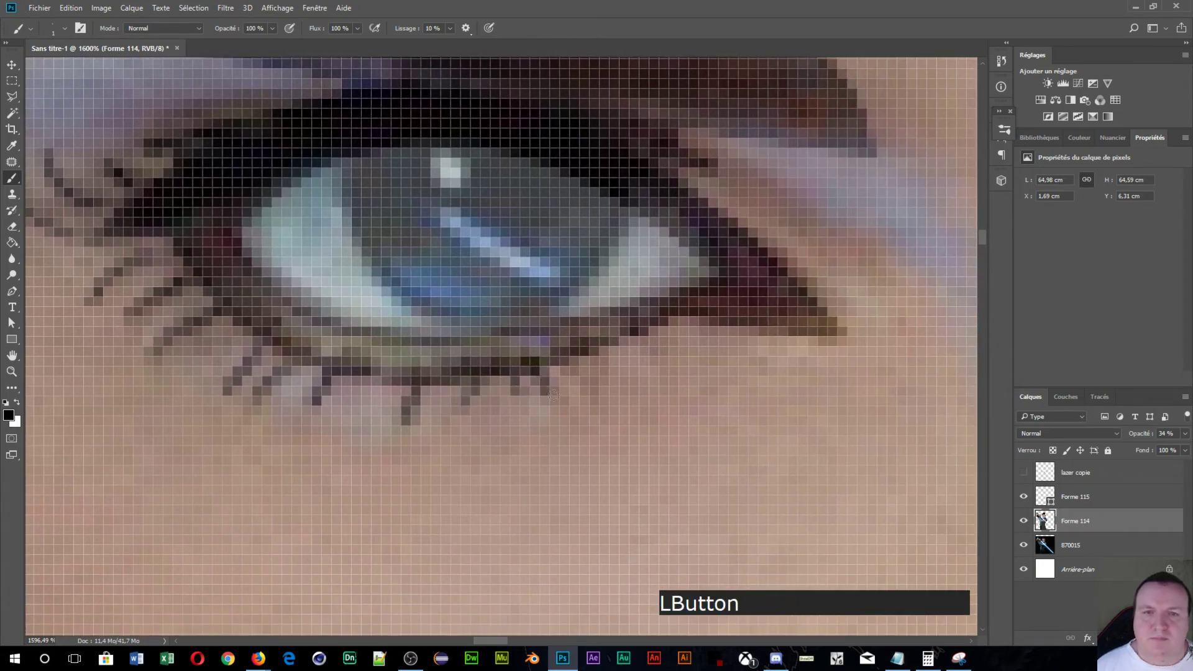
- Paint short black lashes along the lower lid of the right-hand eye, following the photo
{"action": "scroll", "coordinate": [564, 365], "scroll_direction": "down", "scroll_amount": 4}
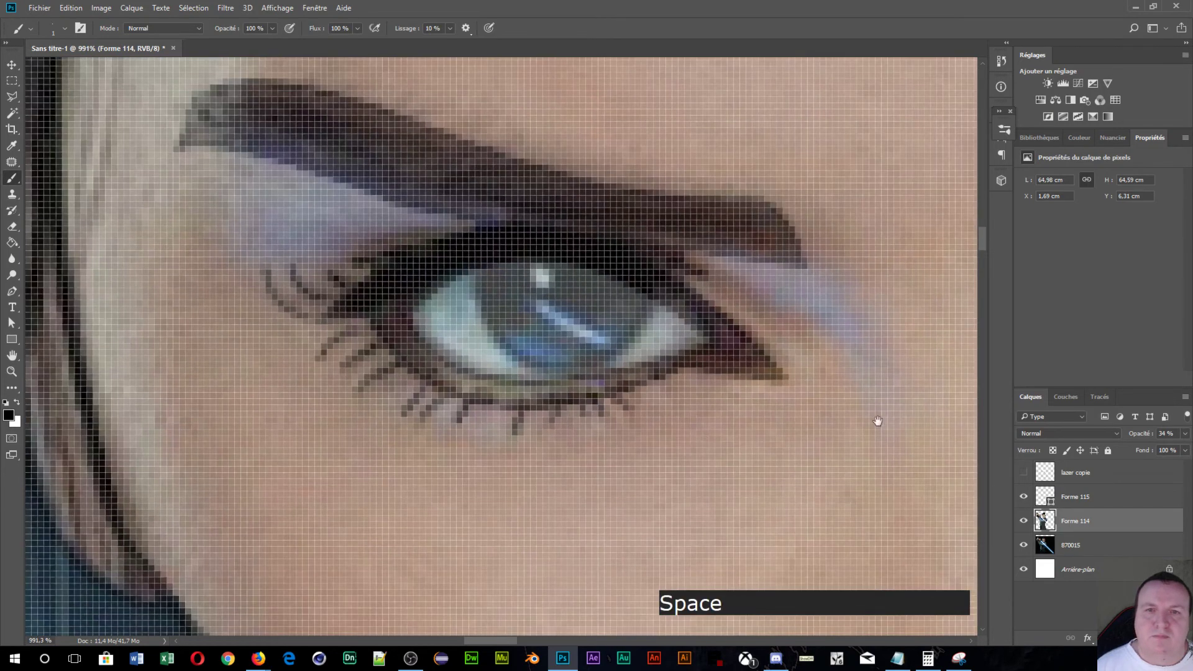
{"action": "left_click_drag", "start_coordinate": [876, 418], "coordinate": [158, 365]}
{"action": "left_click_drag", "start_coordinate": [744, 303], "coordinate": [376, 320]}
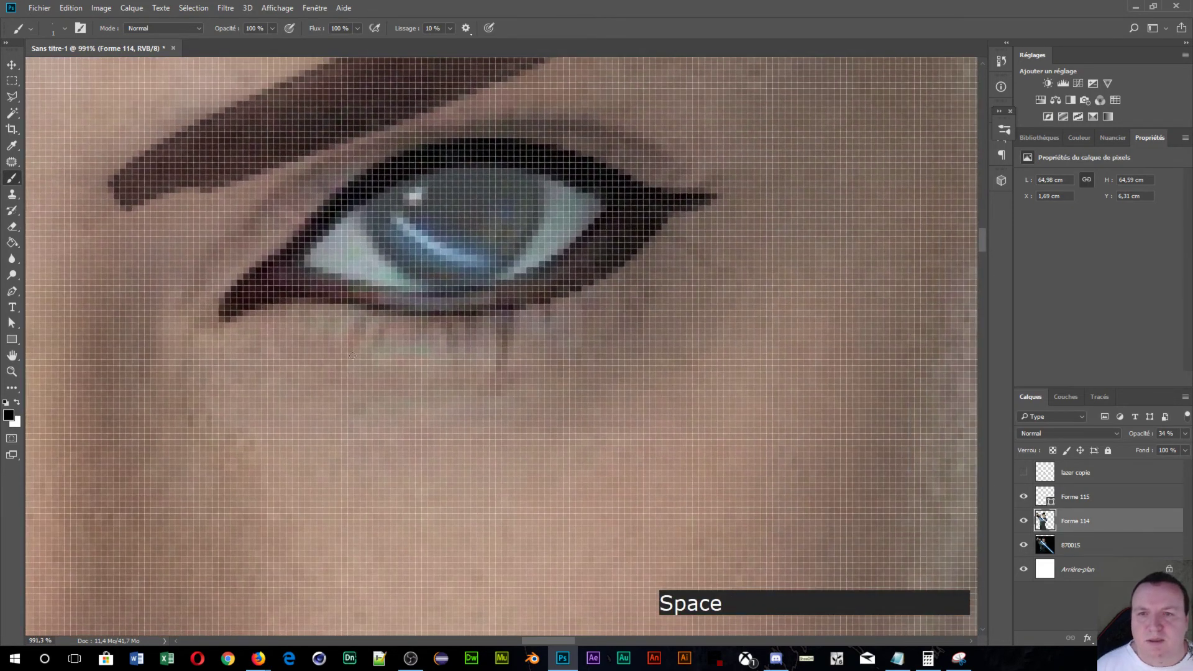
{"action": "left_click", "coordinate": [332, 323]}
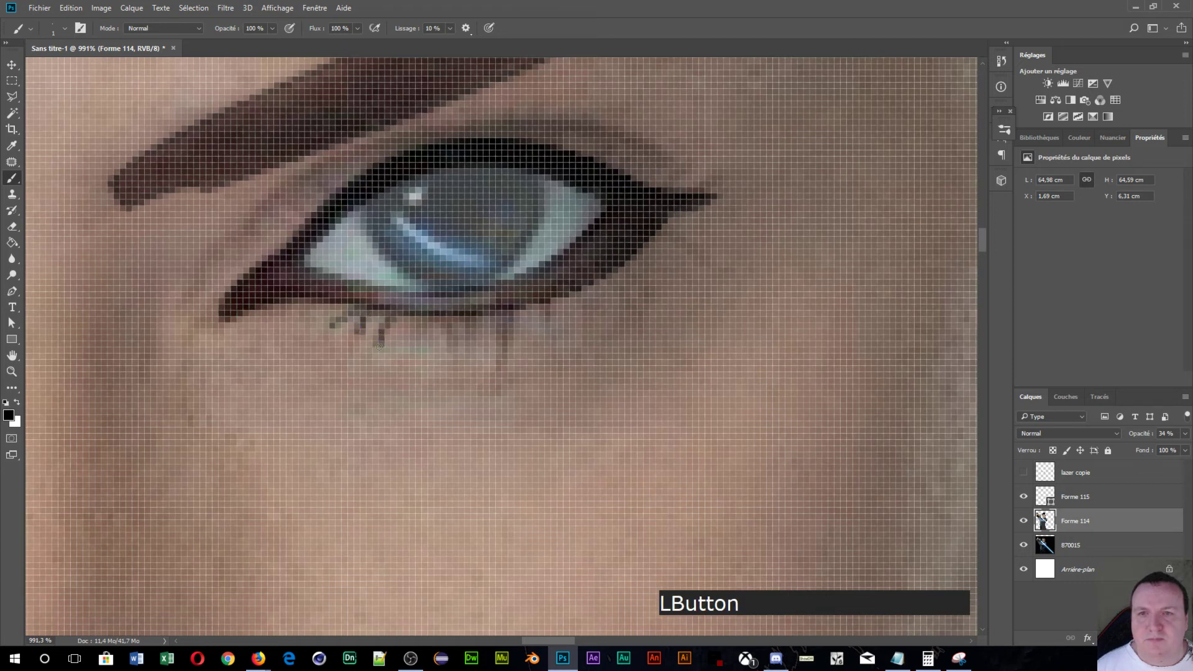
{"action": "left_click", "coordinate": [425, 323]}
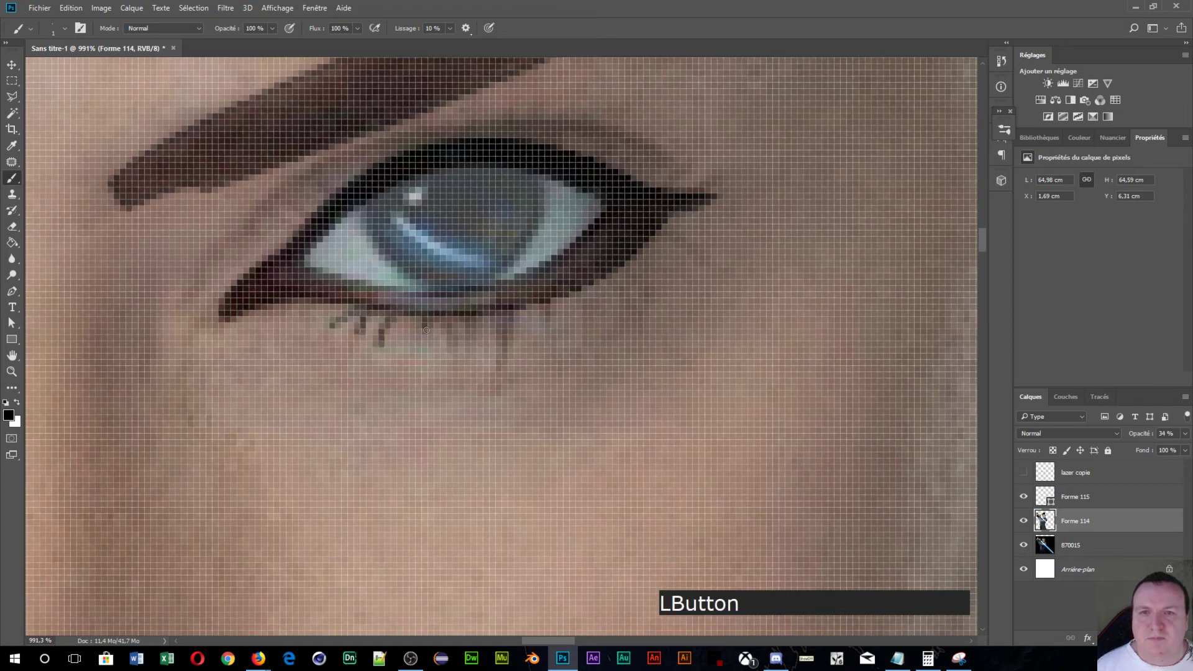
{"action": "mouse_move", "coordinate": [448, 318]}
{"action": "left_mouse_down"}
{"action": "mouse_move", "coordinate": [451, 345]}
{"action": "mouse_move", "coordinate": [473, 360]}
{"action": "left_mouse_up"}
{"action": "left_click_drag", "start_coordinate": [509, 309], "coordinate": [502, 364]}
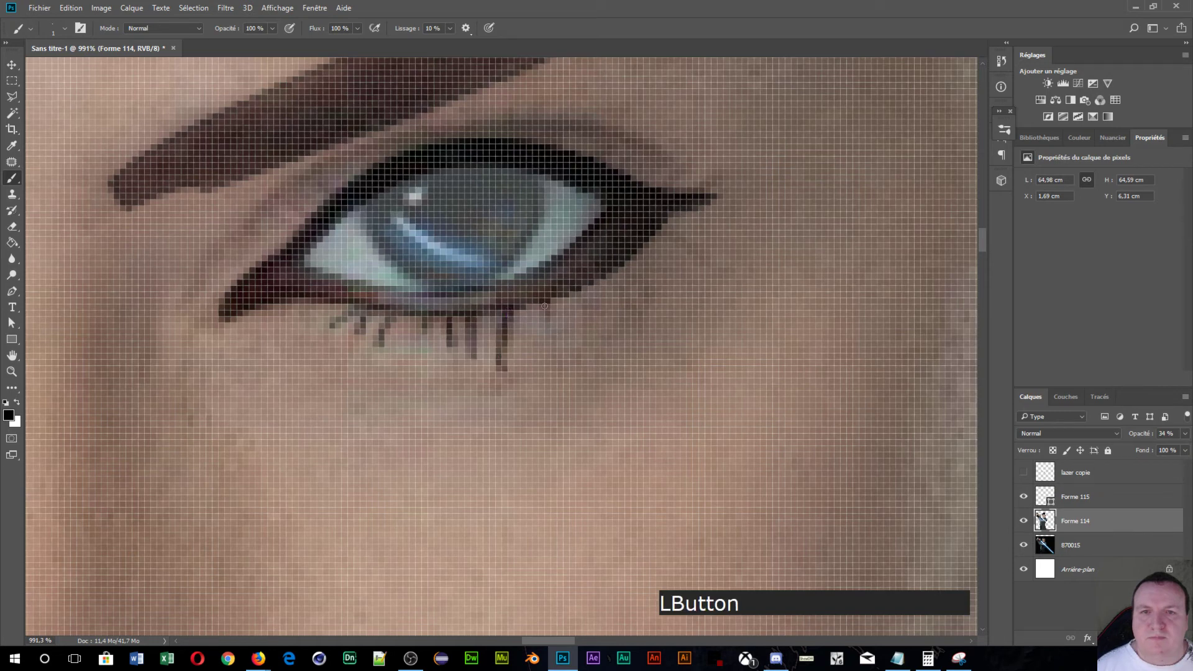
{"action": "left_click_drag", "start_coordinate": [547, 302], "coordinate": [551, 314]}
- Paint short black lashes along the upper lid of the right-hand eye, from the outer corner inward
{"action": "left_click_drag", "start_coordinate": [669, 189], "coordinate": [680, 170]}
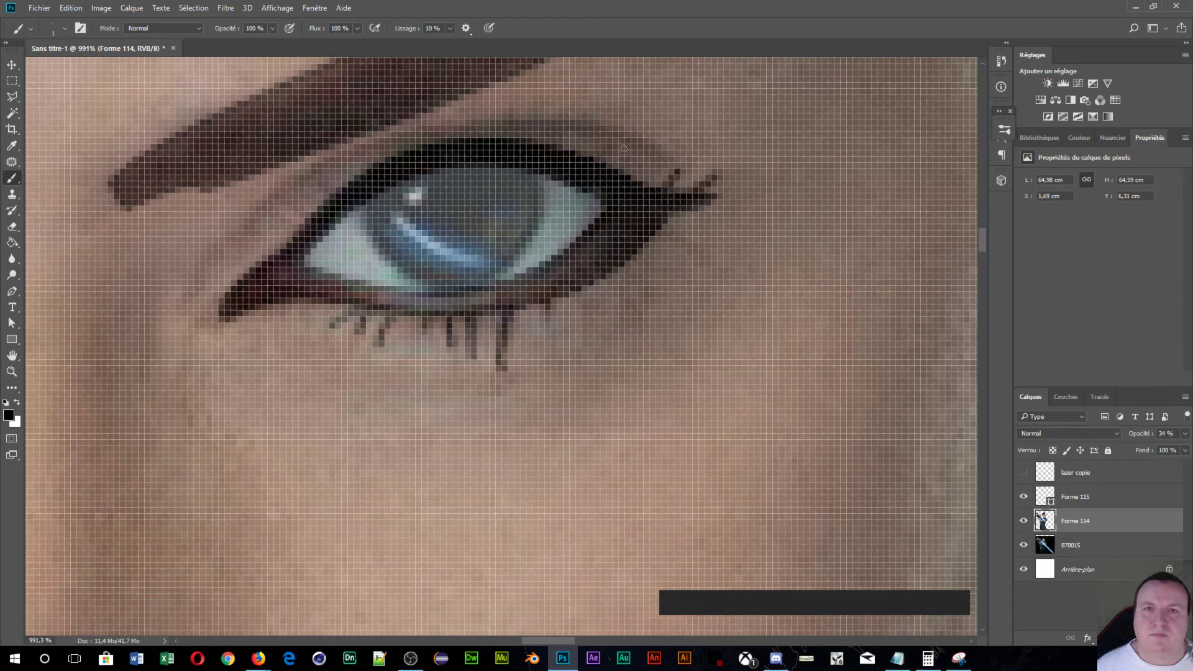
{"action": "left_click_drag", "start_coordinate": [617, 149], "coordinate": [598, 163]}
{"action": "mouse_move", "coordinate": [588, 110]}
{"action": "left_mouse_down"}
{"action": "mouse_move", "coordinate": [548, 139]}
{"action": "mouse_move", "coordinate": [503, 121]}
{"action": "mouse_move", "coordinate": [494, 139]}
{"action": "mouse_move", "coordinate": [476, 120]}
{"action": "mouse_move", "coordinate": [460, 146]}
{"action": "left_mouse_up"}
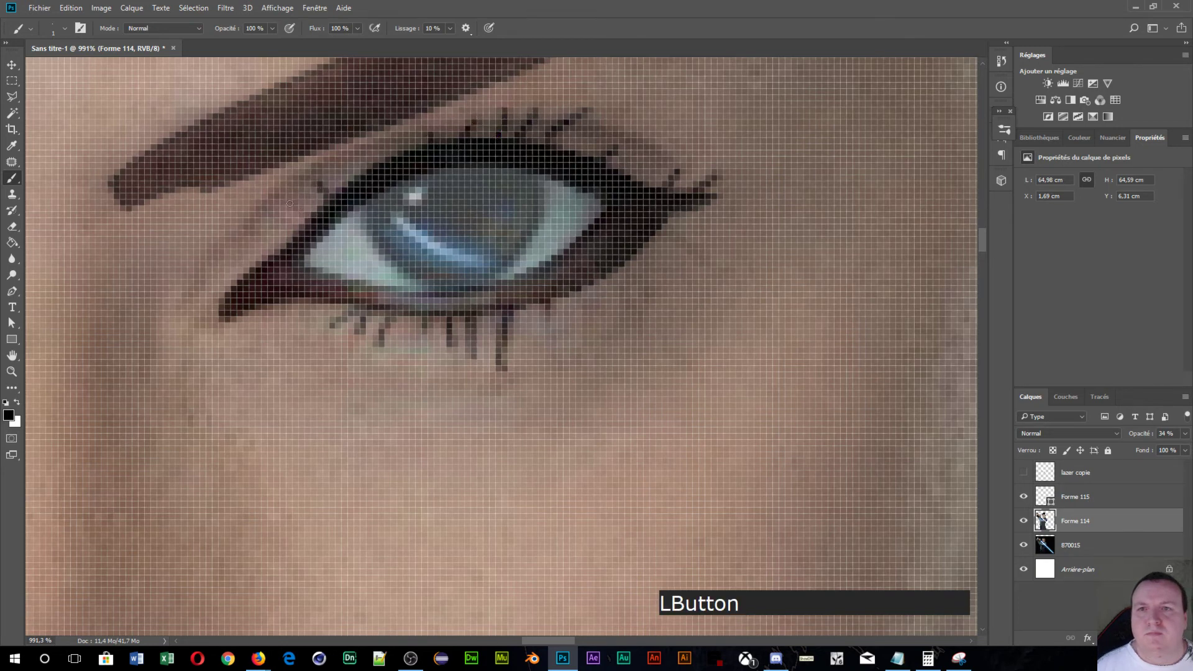
- Paint a short black lash above the inner corner of the right-hand eye
{"action": "left_click_drag", "start_coordinate": [283, 197], "coordinate": [303, 220]}
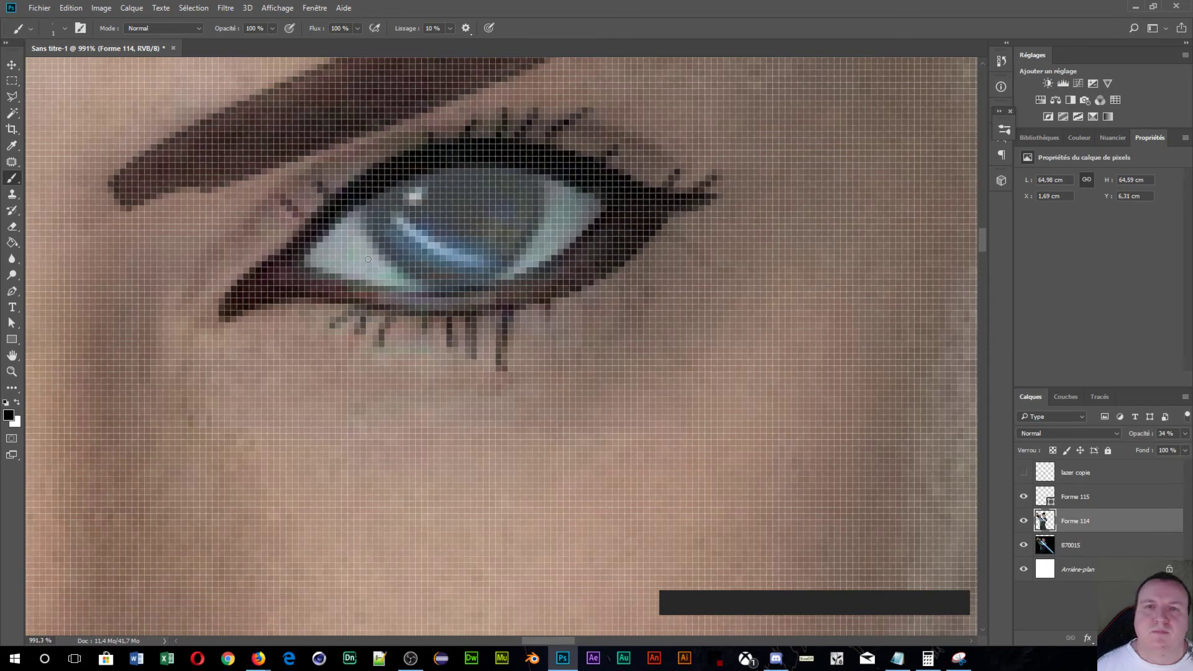
{"action": "scroll", "coordinate": [368, 260], "scroll_direction": "down", "scroll_amount": 6}
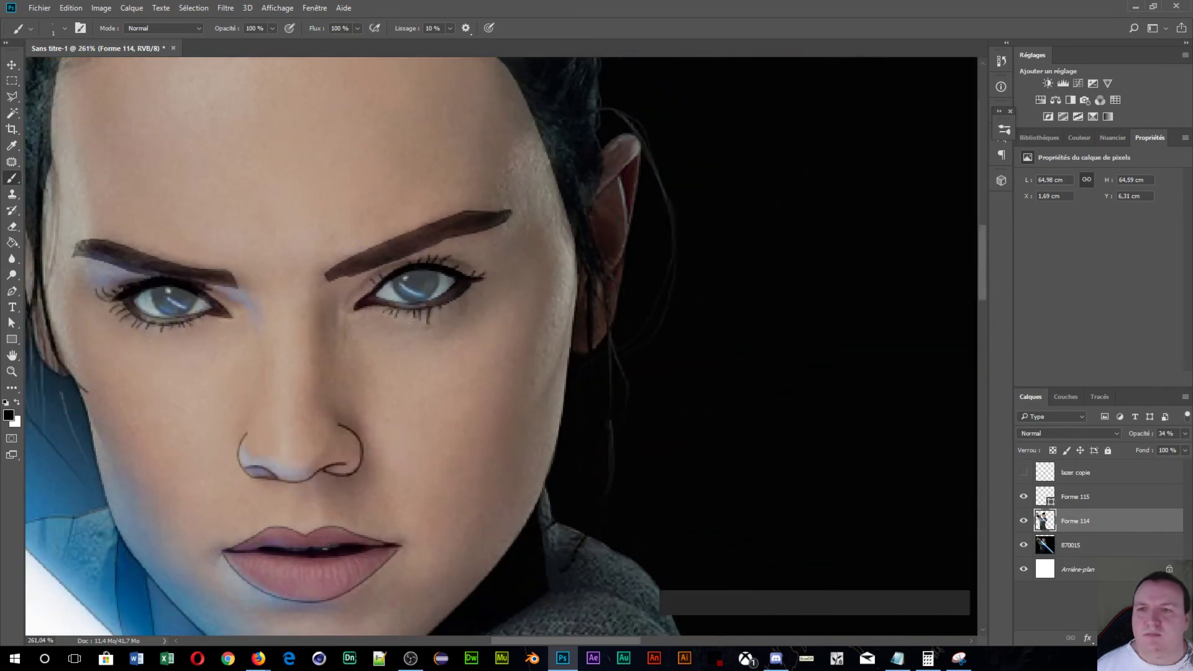
{"action": "scroll", "coordinate": [409, 320], "scroll_direction": "up", "scroll_amount": 4}
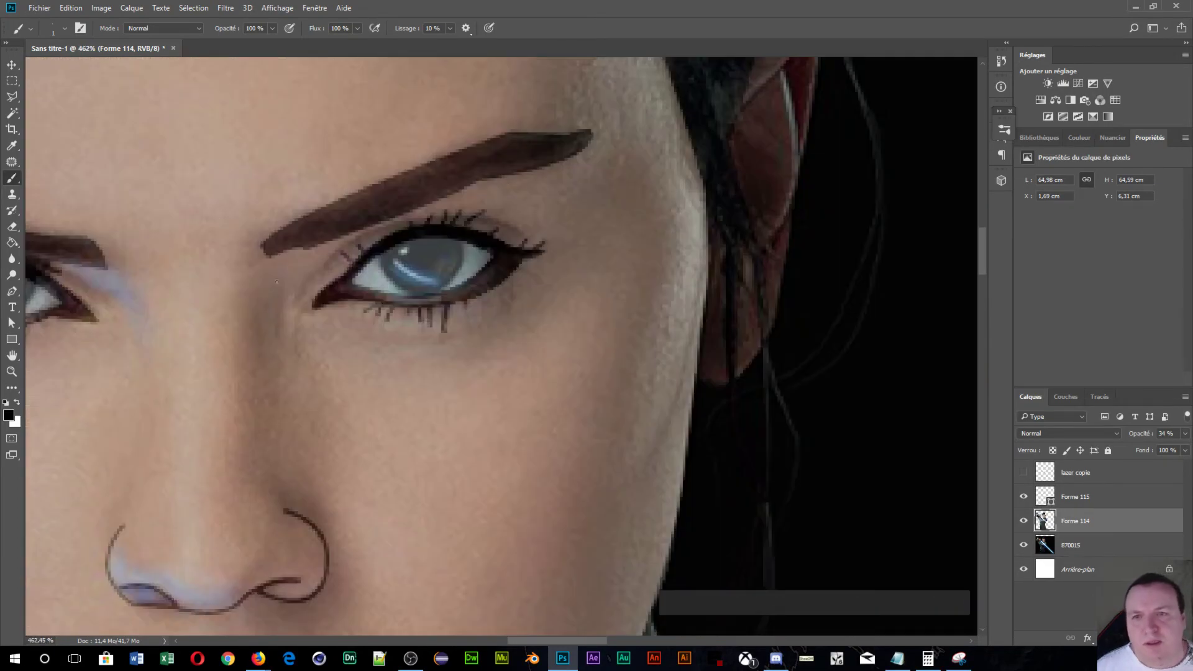
{"action": "scroll", "coordinate": [297, 271], "scroll_direction": "down", "scroll_amount": 8}
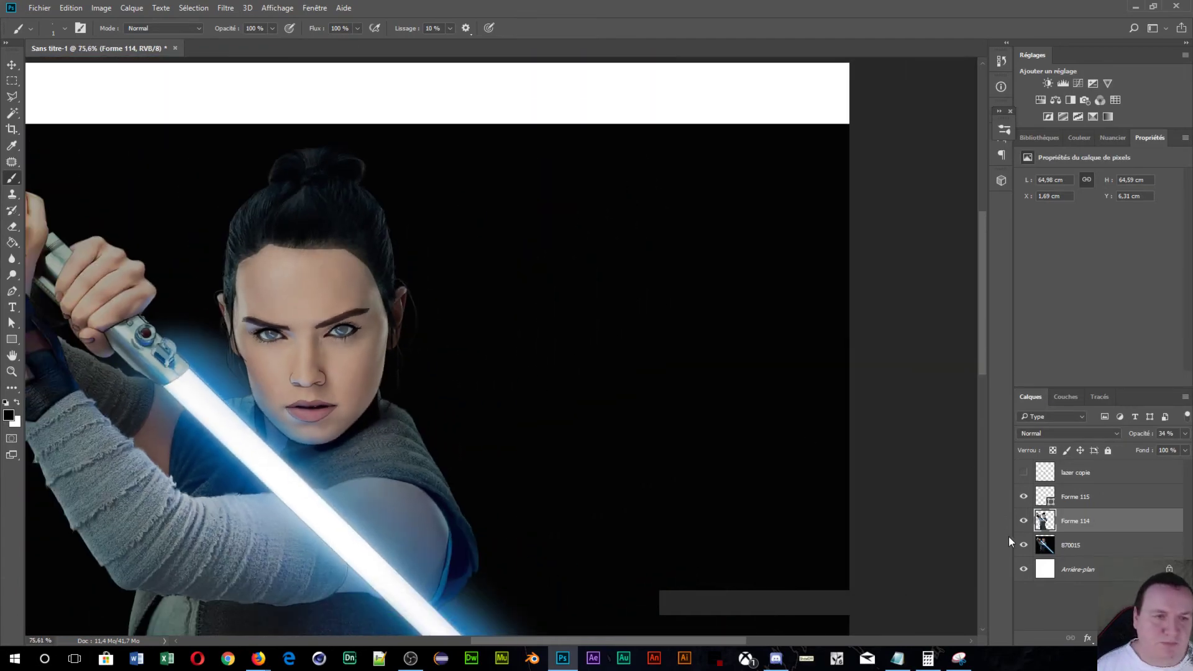
- Hide the photo layer 870015 and raise the Forme 114 layer's opacity to 100 %
{"action": "left_click", "coordinate": [1024, 545]}
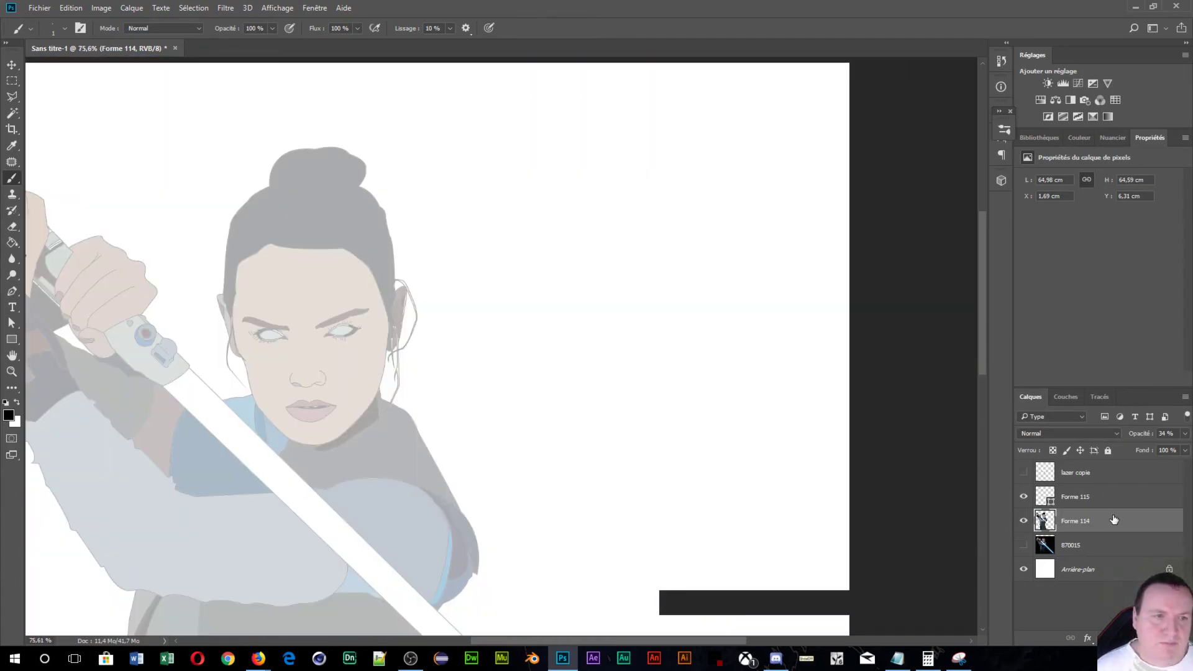
{"action": "left_click_drag", "start_coordinate": [1138, 435], "coordinate": [1180, 435]}
{"action": "scroll", "coordinate": [595, 413], "scroll_direction": "down", "scroll_amount": 2}
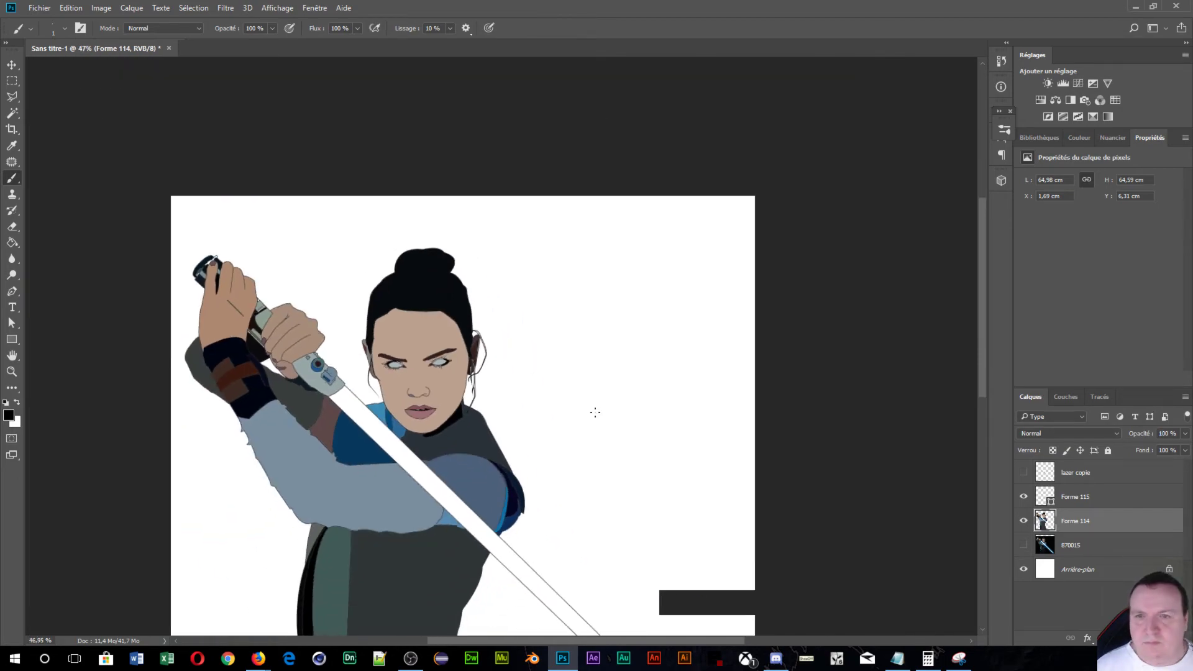
- Paint over the left-hand eye's white gaps, using the sampled olive on the lower lid and black on the upper lid
{"action": "scroll", "coordinate": [407, 394], "scroll_direction": "up", "scroll_amount": 8}
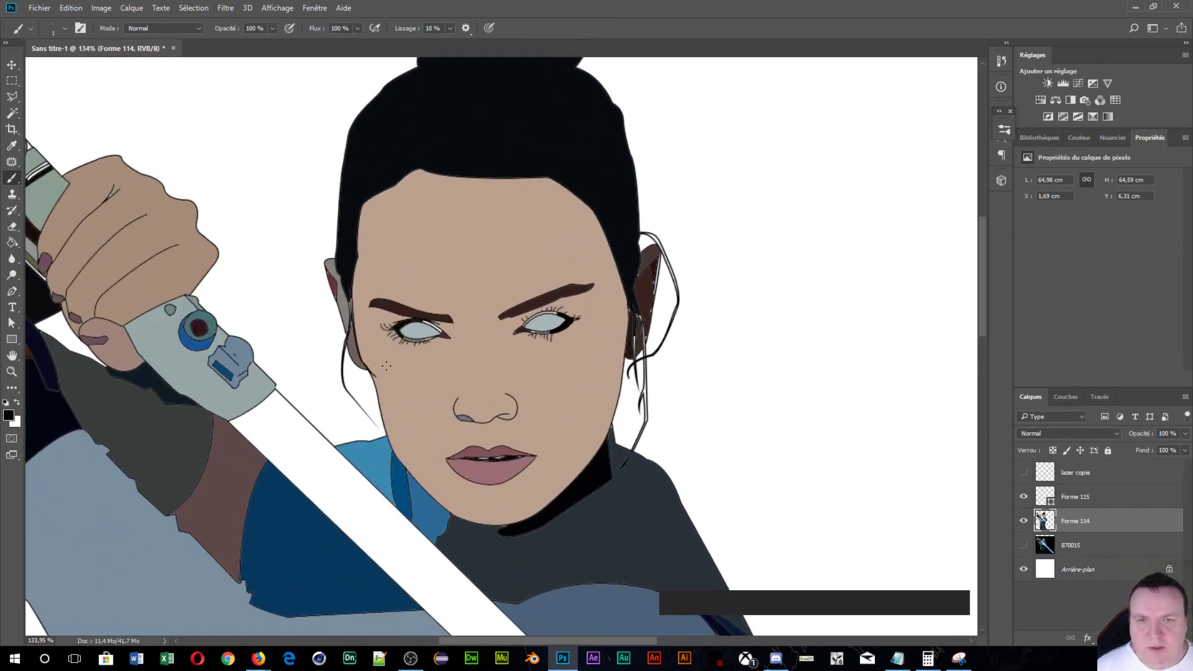
{"action": "scroll", "coordinate": [533, 364], "scroll_direction": "up", "scroll_amount": 3}
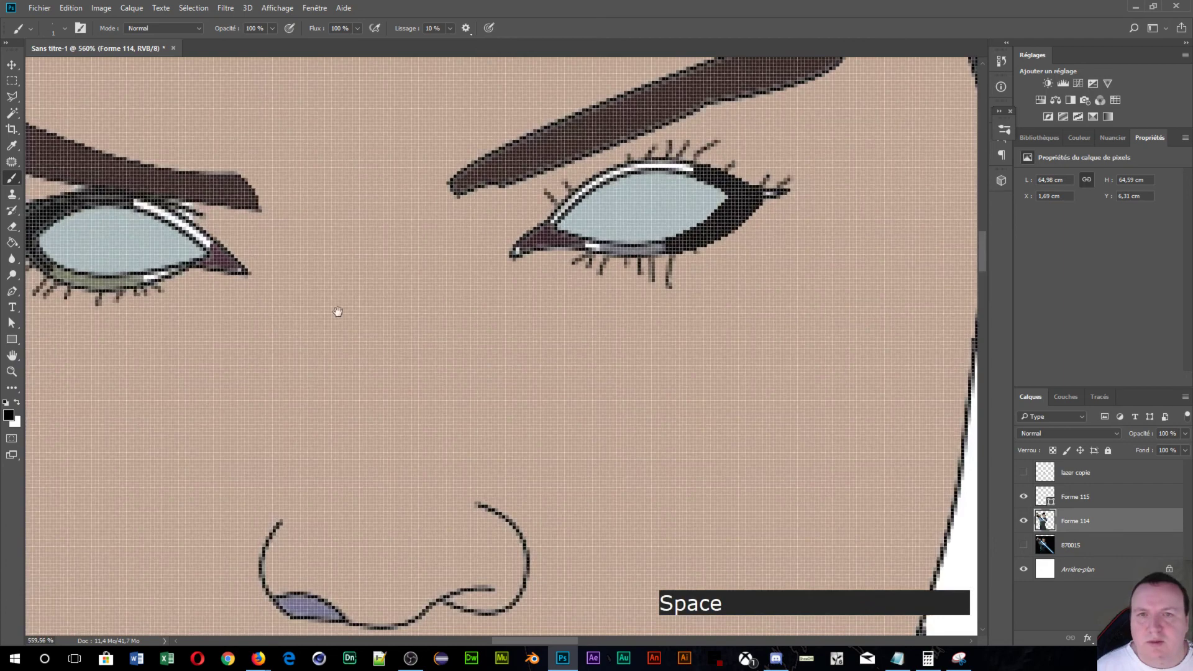
{"action": "left_click_drag", "start_coordinate": [335, 311], "coordinate": [637, 429]}
{"action": "scroll", "coordinate": [498, 450], "scroll_direction": "up", "scroll_amount": 2}
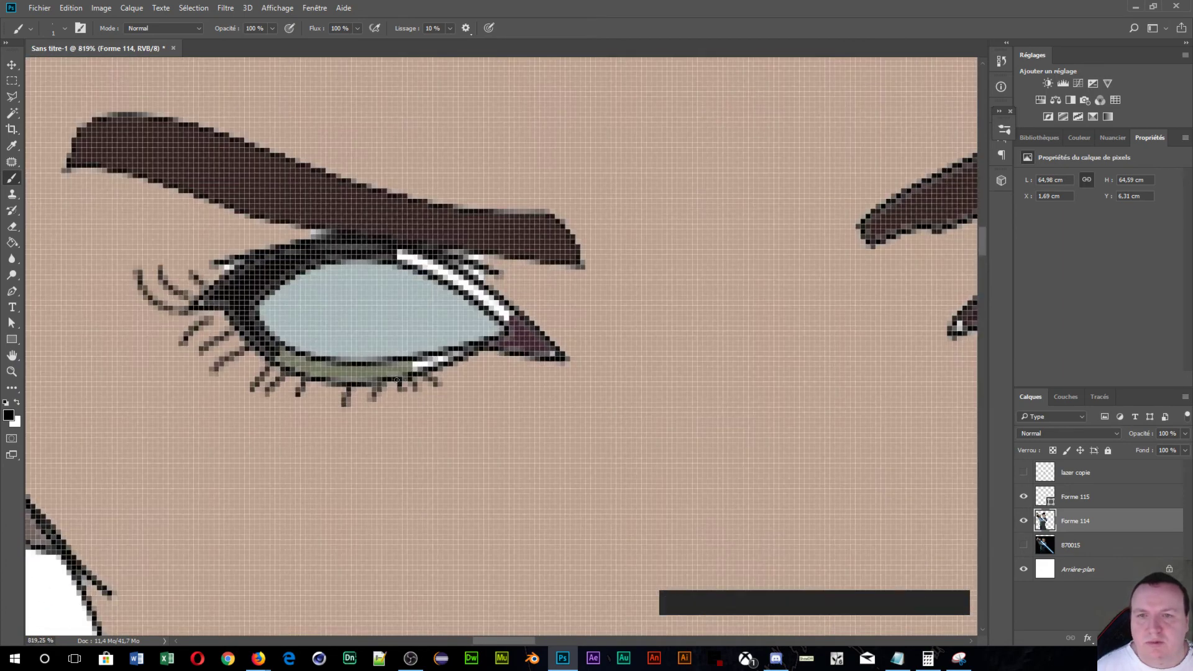
{"action": "left_click", "coordinate": [363, 373], "text": "alt"}
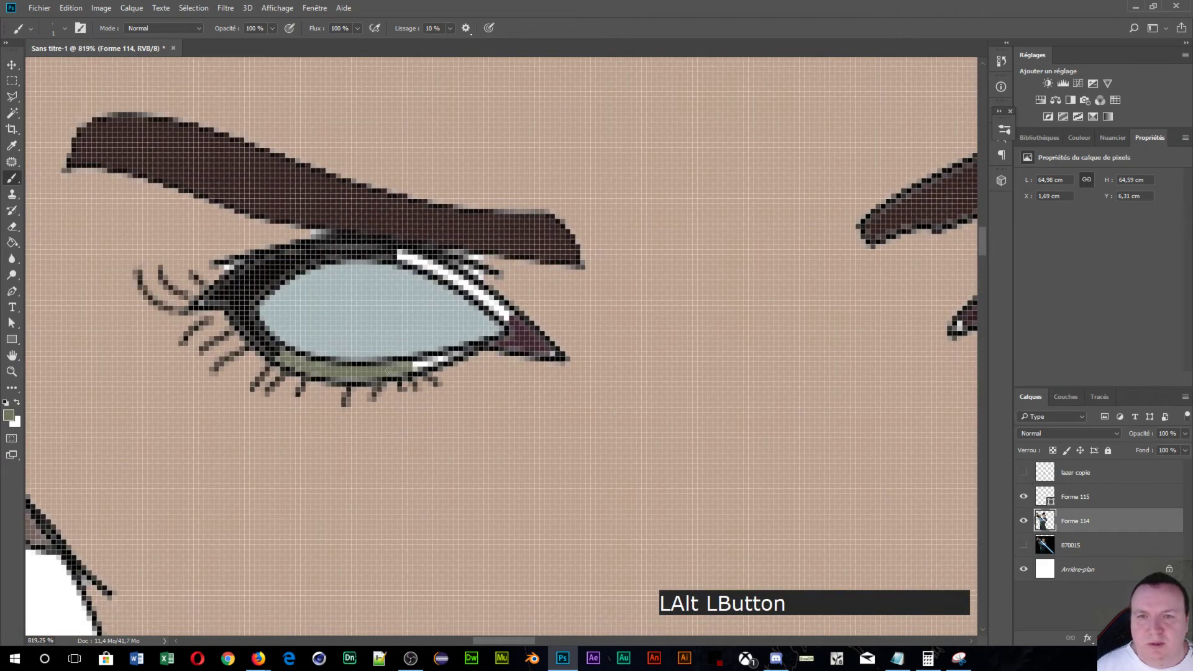
{"action": "left_click", "coordinate": [424, 362]}
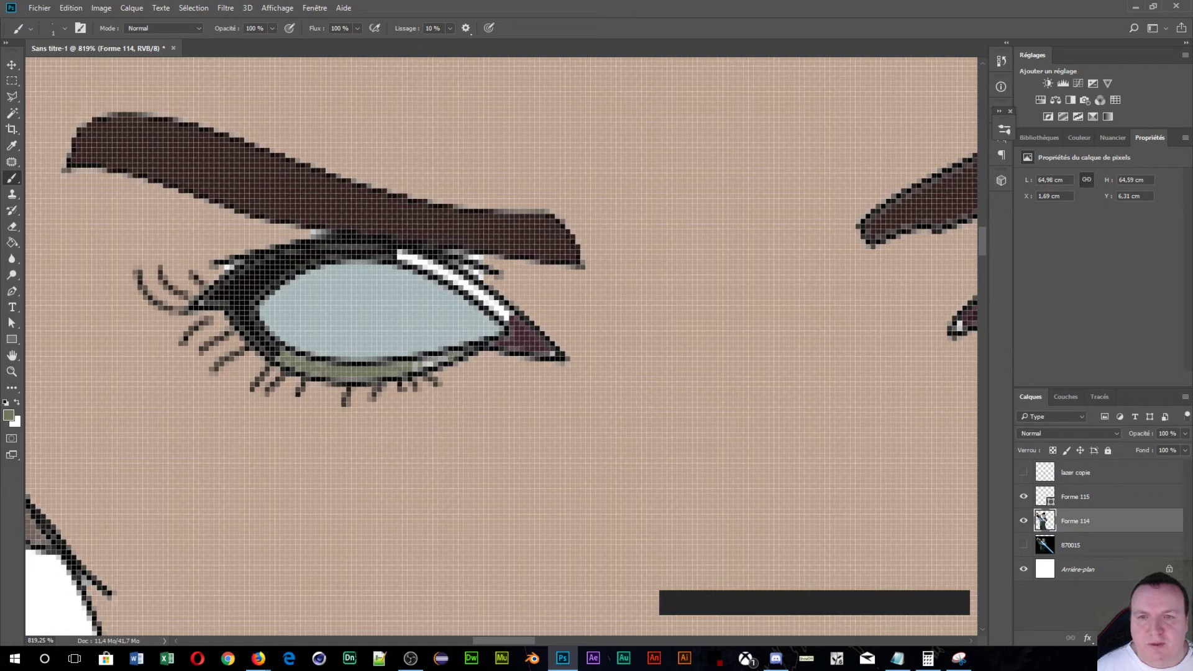
{"action": "left_click", "coordinate": [393, 248], "text": "alt"}
{"action": "mouse_move", "coordinate": [400, 254]}
{"action": "left_mouse_down"}
{"action": "mouse_move", "coordinate": [452, 276]}
{"action": "mouse_move", "coordinate": [406, 255]}
{"action": "mouse_move", "coordinate": [511, 319]}
{"action": "mouse_move", "coordinate": [450, 276]}
{"action": "mouse_move", "coordinate": [483, 299]}
{"action": "left_mouse_up"}
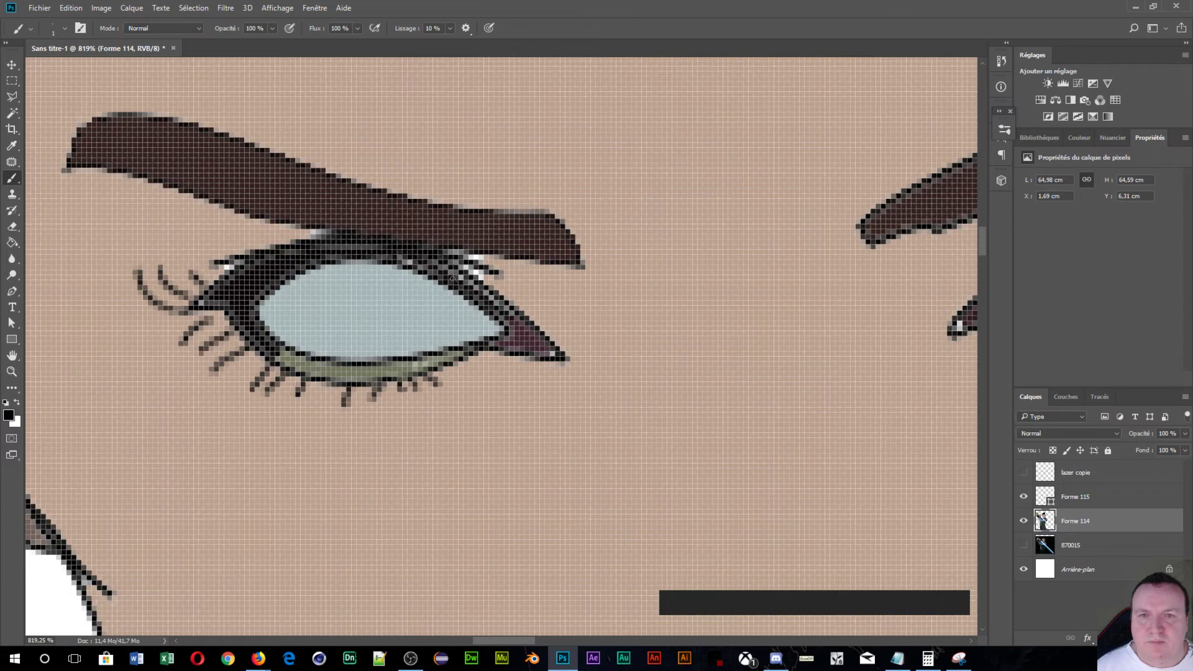
- Cover the right-hand eye's white gaps with sampled dark purple at the inner corner and grey along the lower lid
{"action": "key", "text": "space"}
{"action": "left_click_drag", "start_coordinate": [668, 378], "coordinate": [224, 412]}
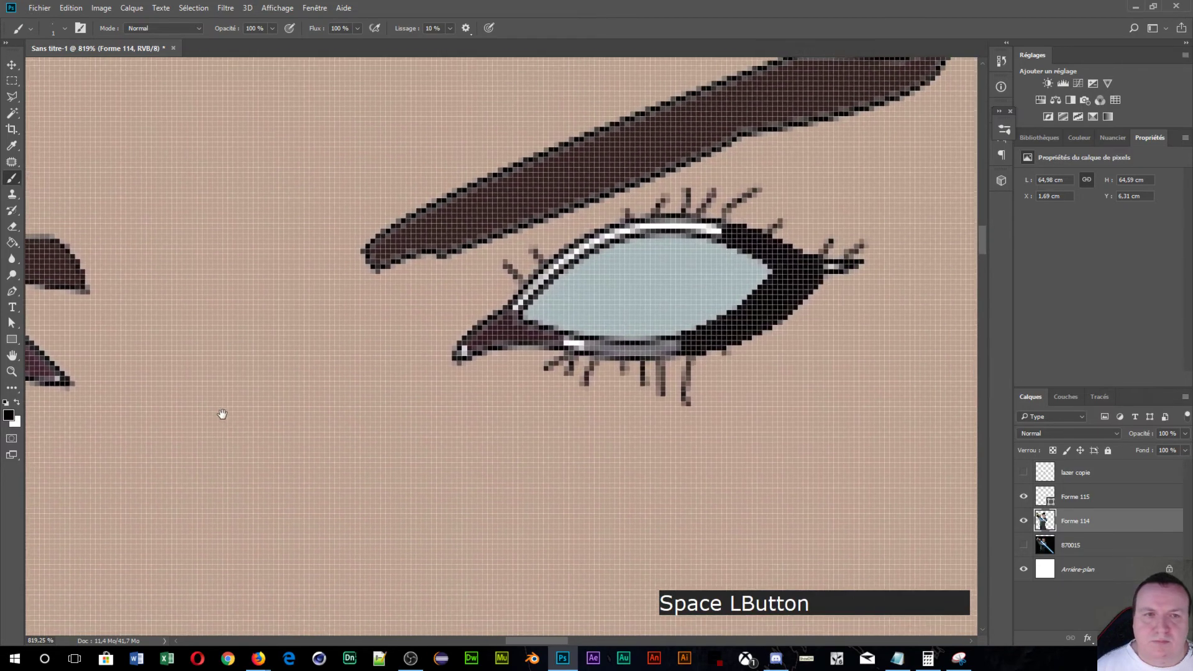
{"action": "key", "text": "alt"}
{"action": "left_click", "coordinate": [436, 362], "text": "alt"}
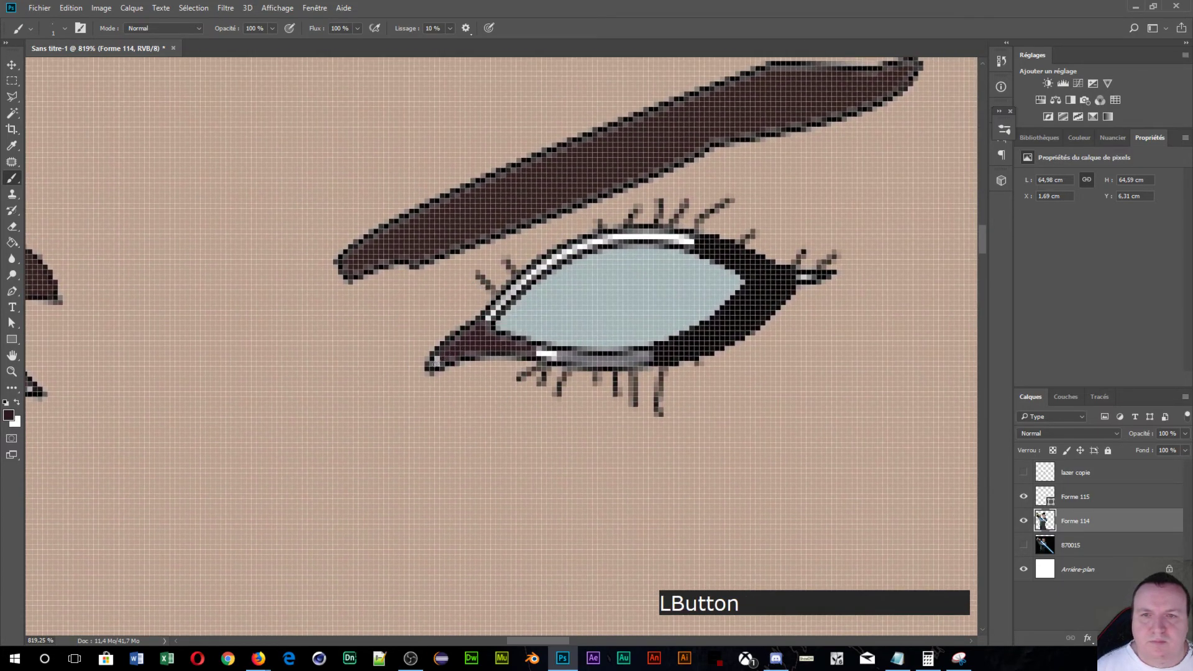
{"action": "left_click_drag", "start_coordinate": [440, 352], "coordinate": [477, 328]}
{"action": "left_click", "coordinate": [567, 356], "text": "alt"}
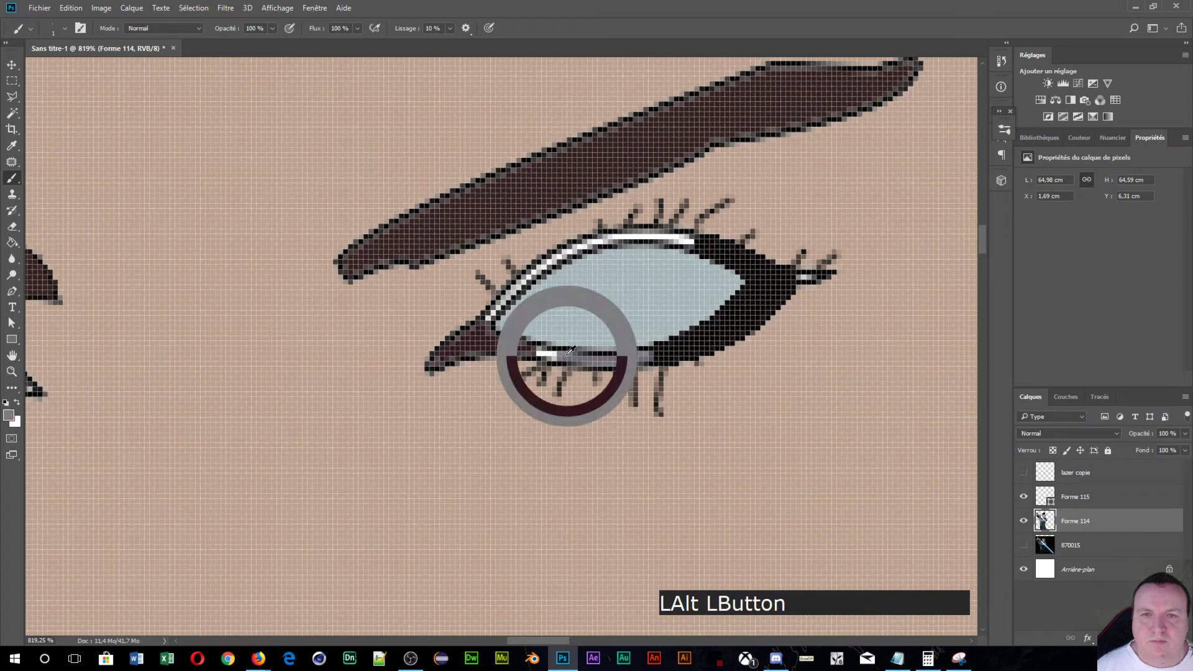
{"action": "left_click_drag", "start_coordinate": [555, 353], "coordinate": [534, 350]}
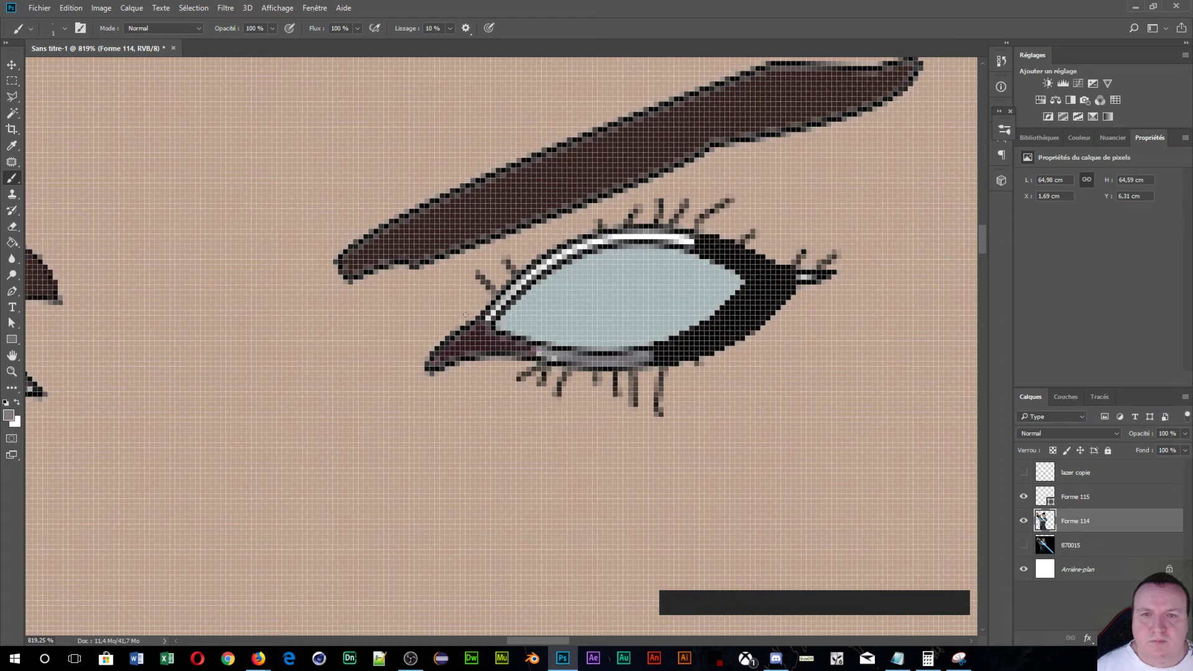
{"action": "left_click", "coordinate": [488, 320]}
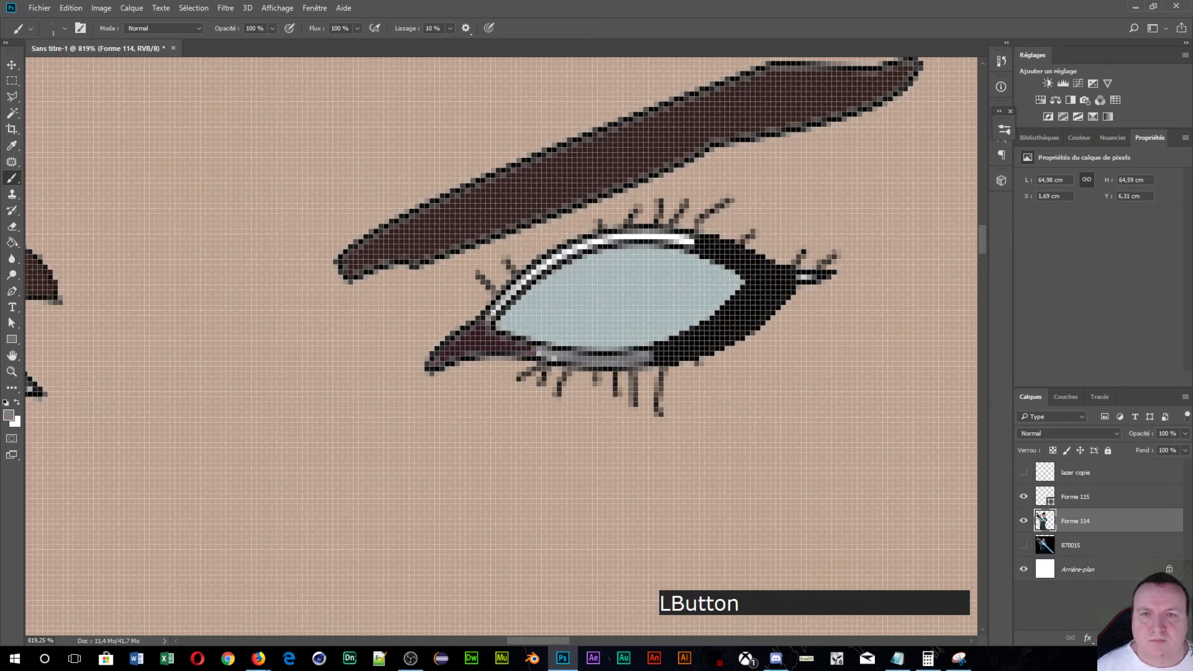
- Paint the white band along the right-hand eye's upper lid with the sampled black
{"action": "key", "text": "alt"}
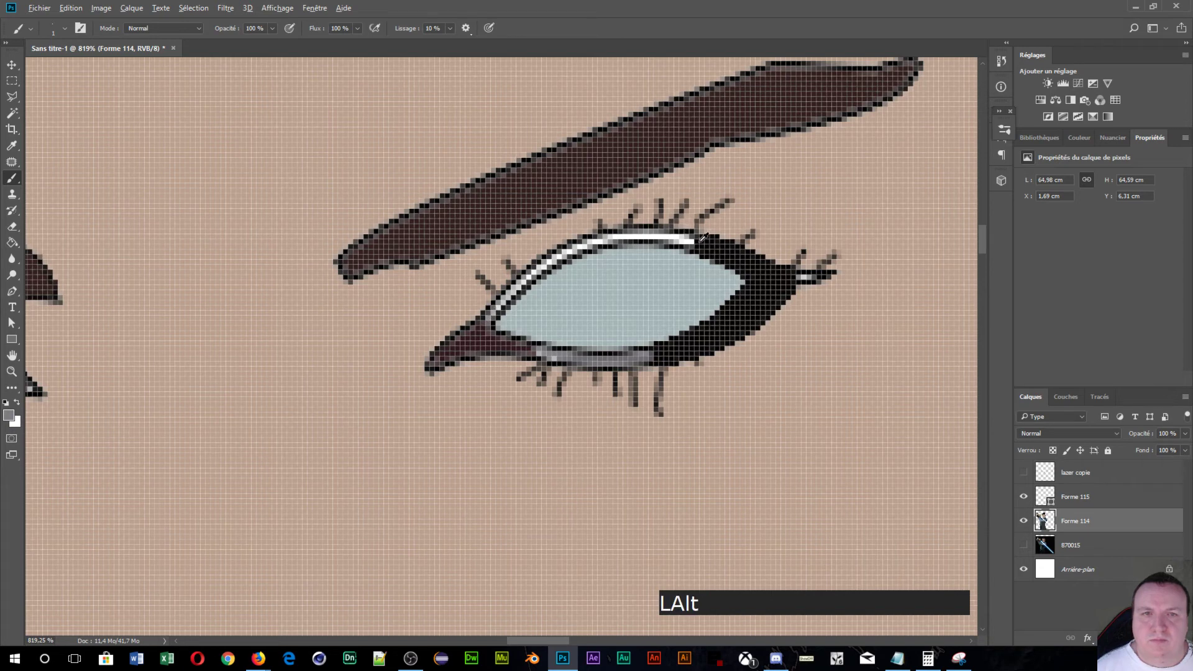
{"action": "left_click", "coordinate": [702, 237], "text": "alt"}
{"action": "mouse_move", "coordinate": [696, 239]}
{"action": "left_mouse_down"}
{"action": "mouse_move", "coordinate": [593, 242]}
{"action": "mouse_move", "coordinate": [683, 236]}
{"action": "left_mouse_up"}
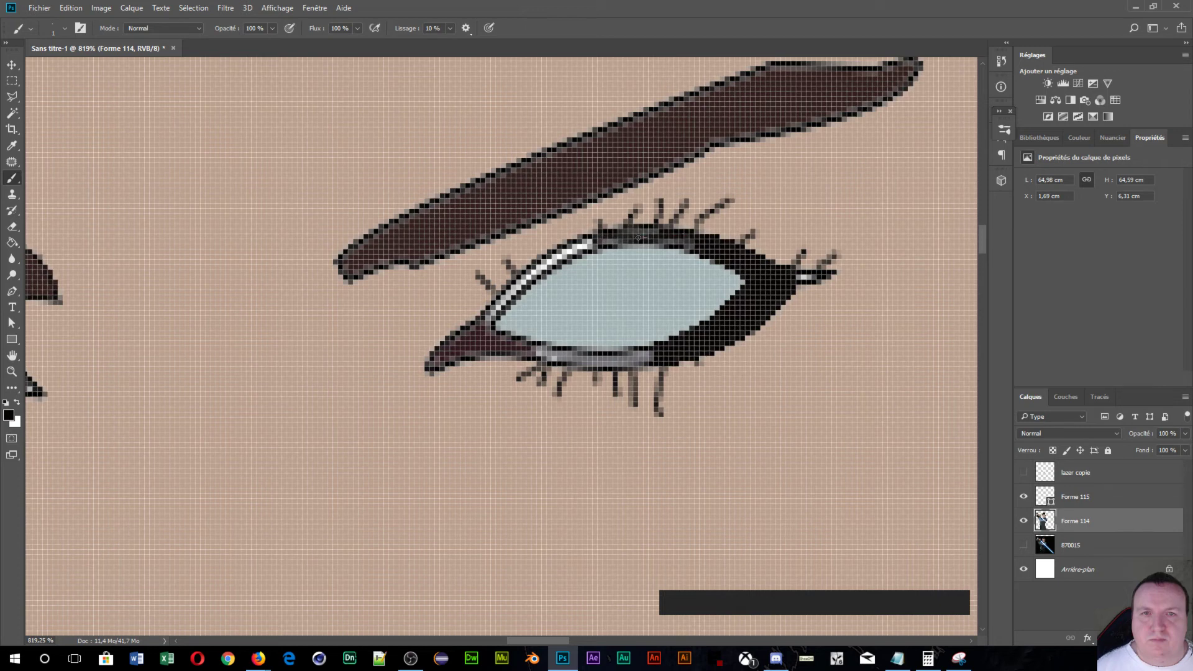
{"action": "mouse_move", "coordinate": [606, 244]}
{"action": "left_mouse_down"}
{"action": "mouse_move", "coordinate": [560, 258]}
{"action": "mouse_move", "coordinate": [598, 241]}
{"action": "mouse_move", "coordinate": [568, 248]}
{"action": "mouse_move", "coordinate": [510, 296]}
{"action": "mouse_move", "coordinate": [549, 258]}
{"action": "mouse_move", "coordinate": [562, 252]}
{"action": "mouse_move", "coordinate": [475, 322]}
{"action": "mouse_move", "coordinate": [525, 287]}
{"action": "left_mouse_up"}
{"action": "scroll", "coordinate": [484, 311], "scroll_direction": "down", "scroll_amount": 10}
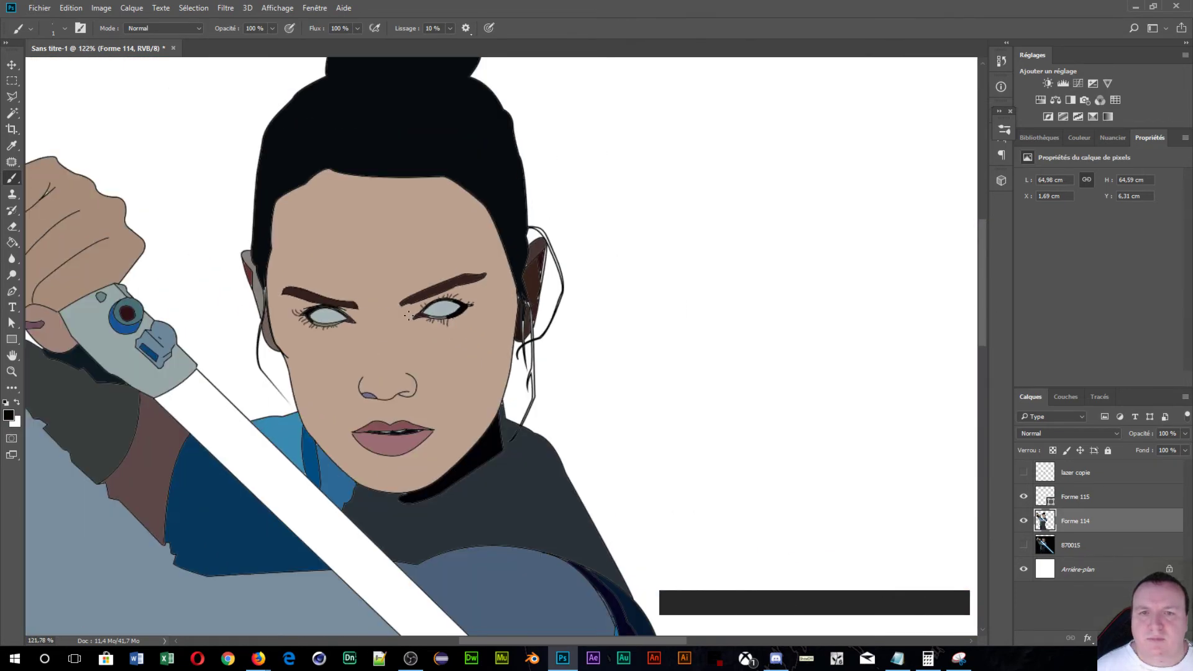
- Paint the white gaps in the hair strands over the right-hand ear near-black, undoing the stray stroke below the ear
{"action": "scroll", "coordinate": [529, 310], "scroll_direction": "up", "scroll_amount": 10}
{"action": "key", "text": "alt"}
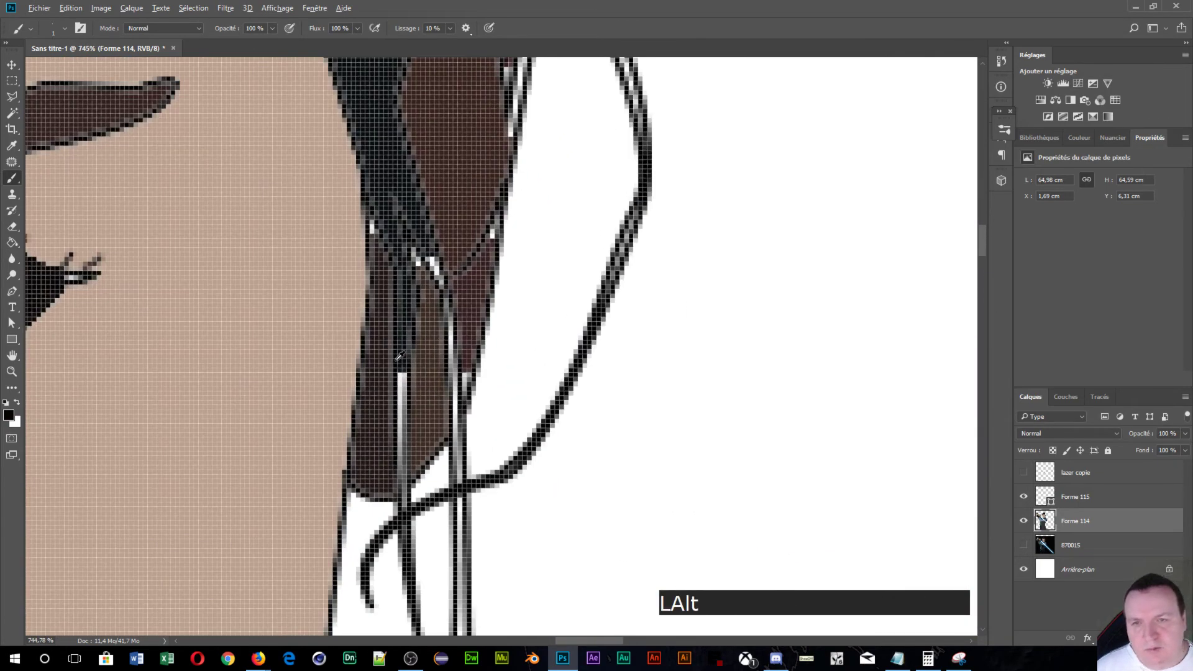
{"action": "left_click", "coordinate": [401, 374], "text": "alt"}
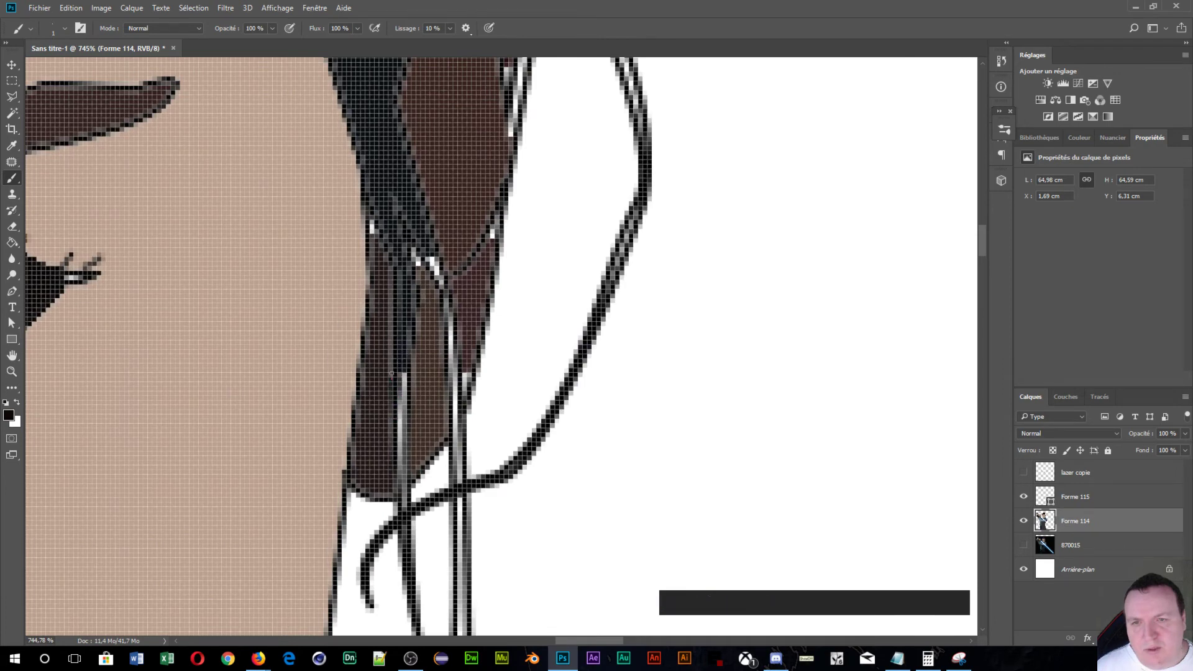
{"action": "left_click_drag", "start_coordinate": [404, 417], "coordinate": [397, 468]}
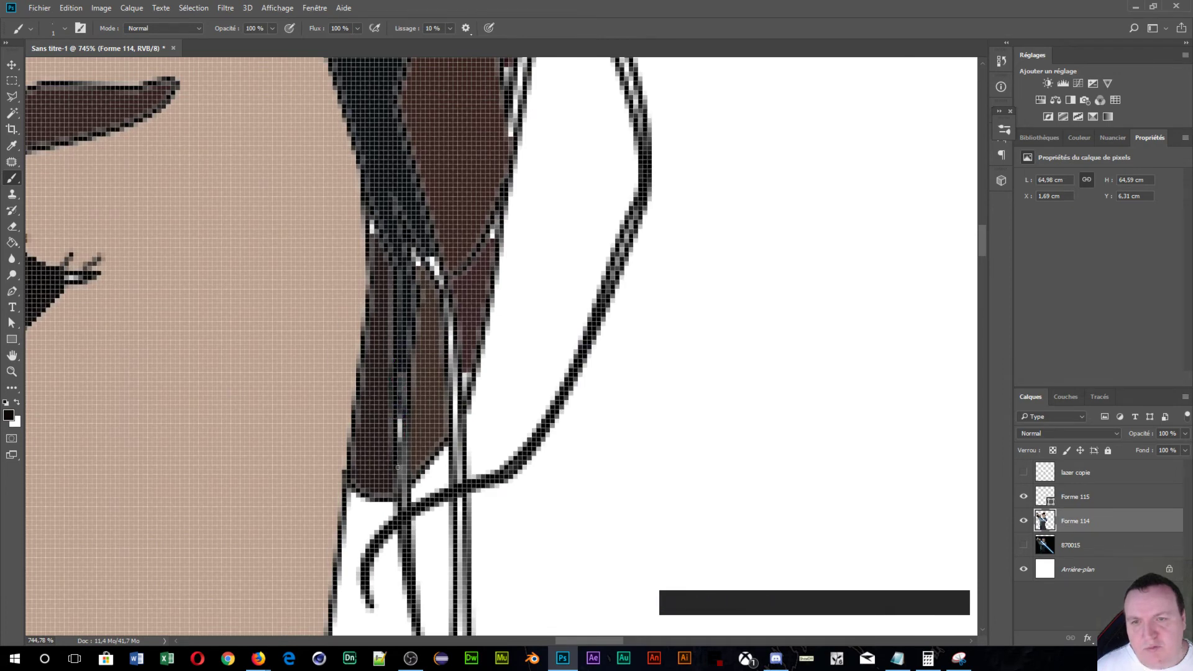
{"action": "left_click", "coordinate": [417, 250]}
{"action": "left_click_drag", "start_coordinate": [414, 250], "coordinate": [424, 251]}
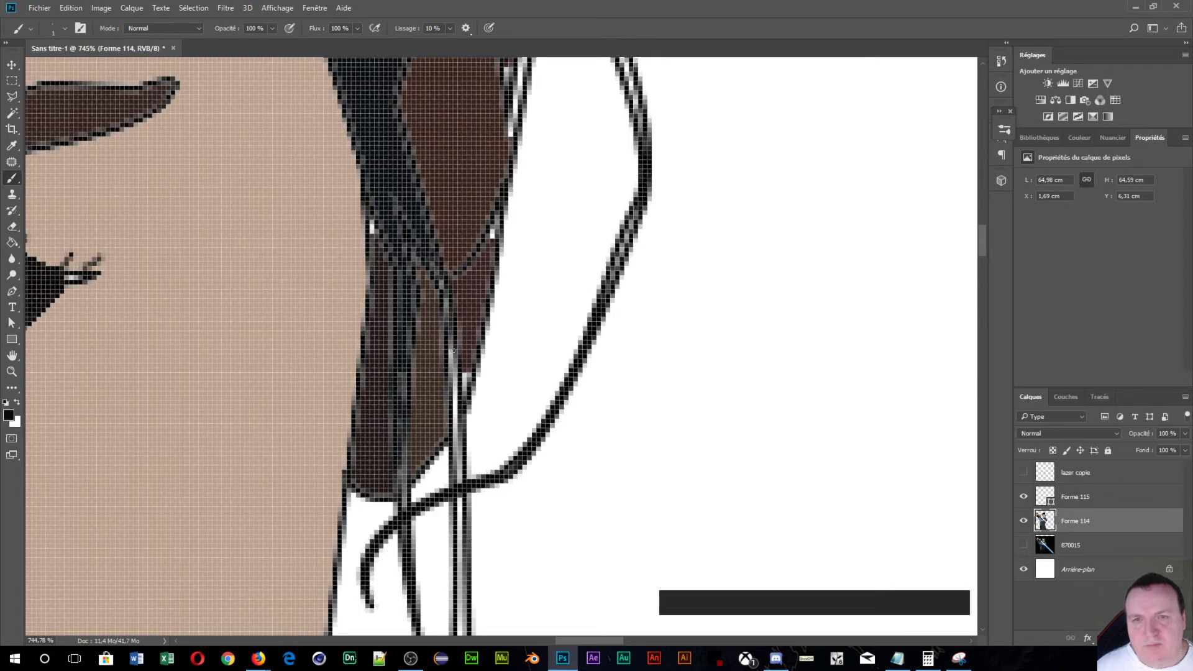
{"action": "left_click_drag", "start_coordinate": [452, 350], "coordinate": [451, 387]}
{"action": "left_click_drag", "start_coordinate": [452, 532], "coordinate": [442, 608]}
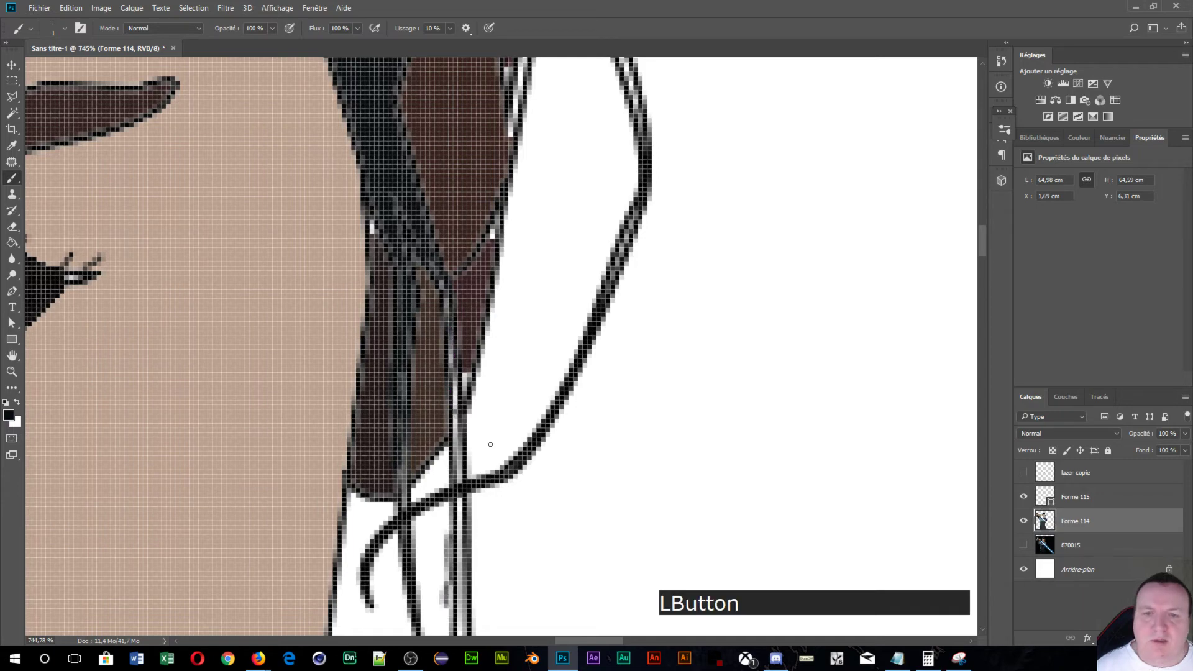
{"action": "key", "text": "ctrl+z"}
- Fill the hollow hair strand hanging below the right-hand ear with near-black using the Paint Bucket, undoing the unwanted fills
{"action": "scroll", "coordinate": [525, 455], "scroll_direction": "down", "scroll_amount": 8}
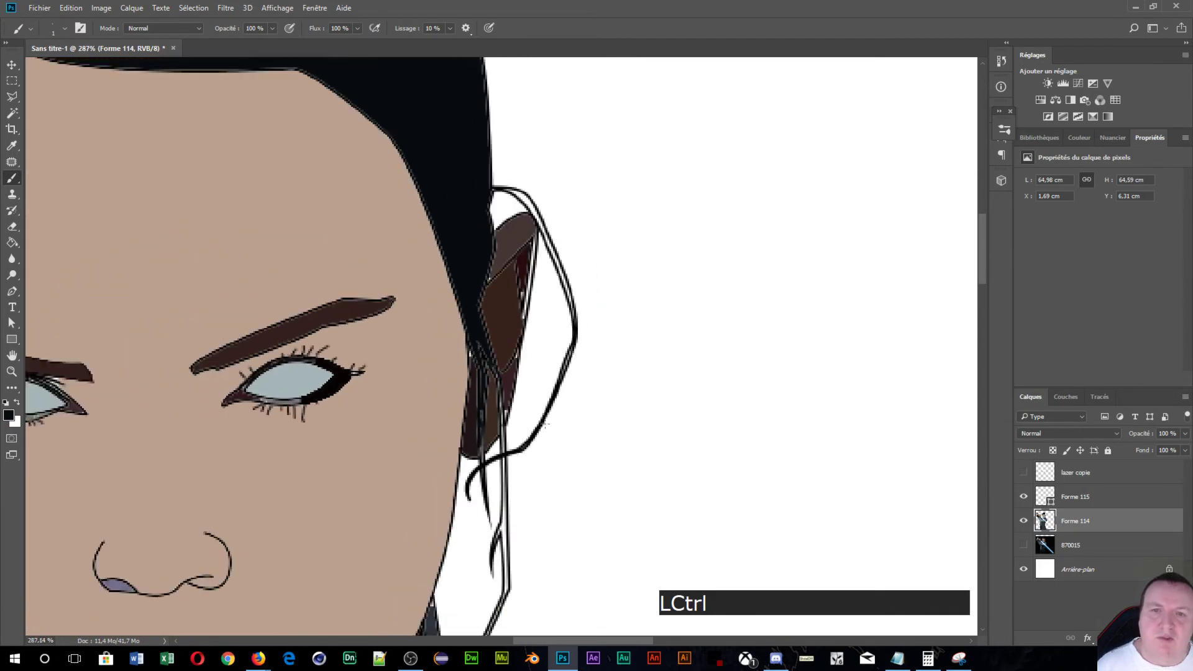
{"action": "scroll", "coordinate": [504, 499], "scroll_direction": "up", "scroll_amount": 4}
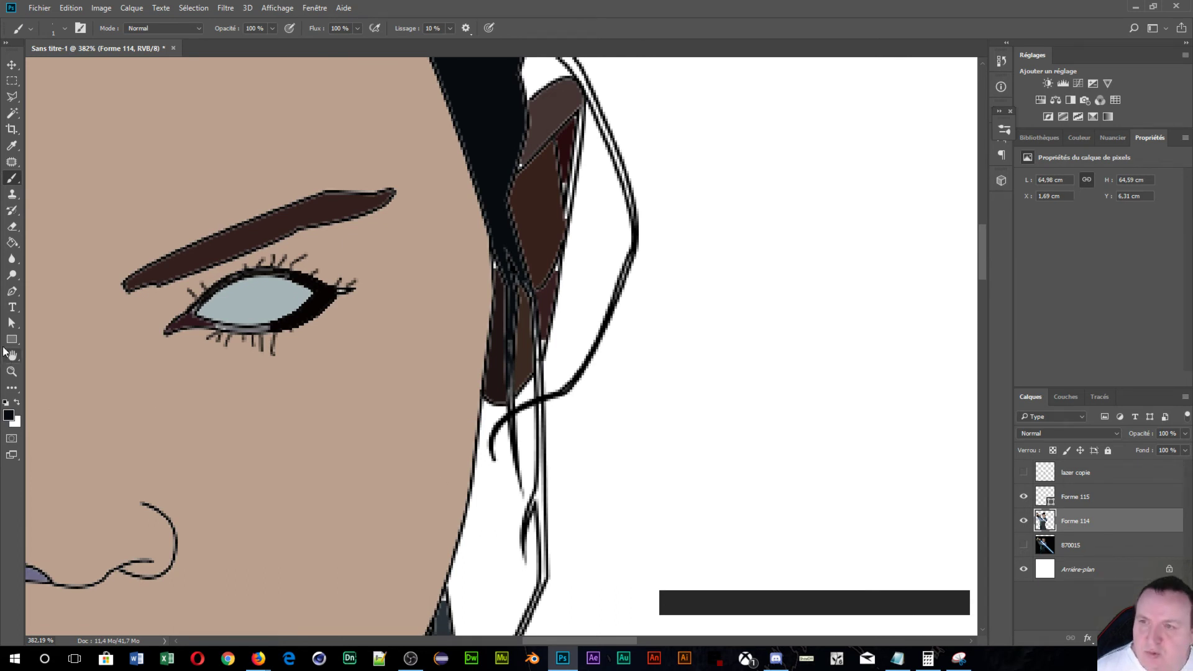
{"action": "left_click", "coordinate": [13, 259]}
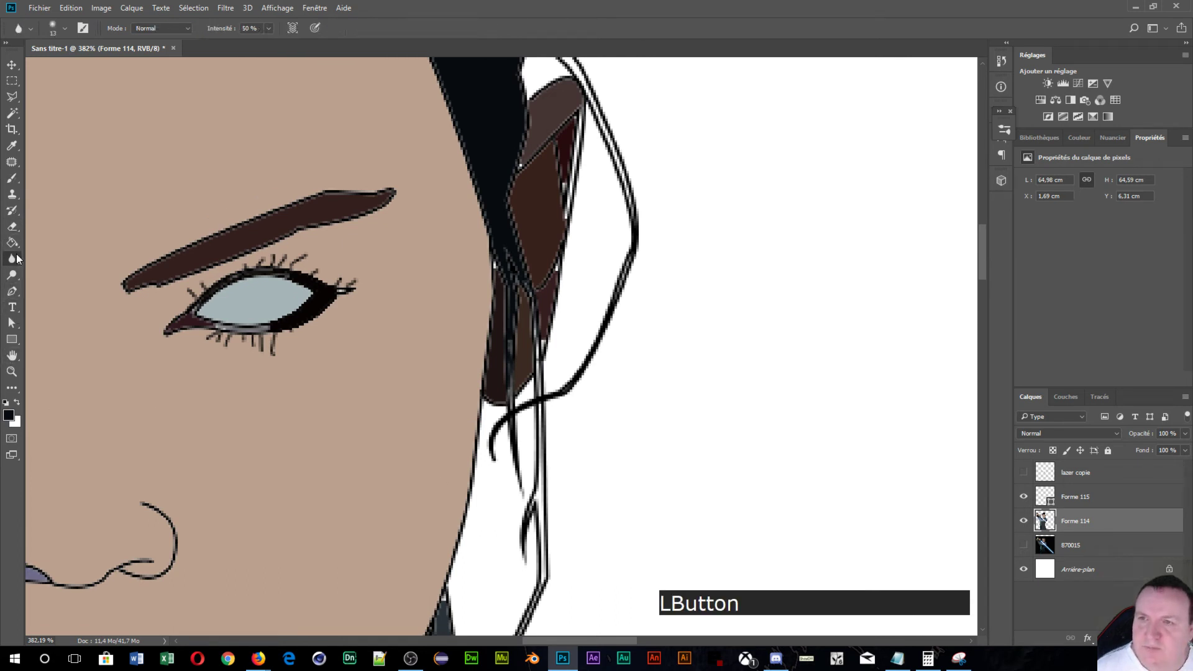
{"action": "left_click", "coordinate": [13, 242]}
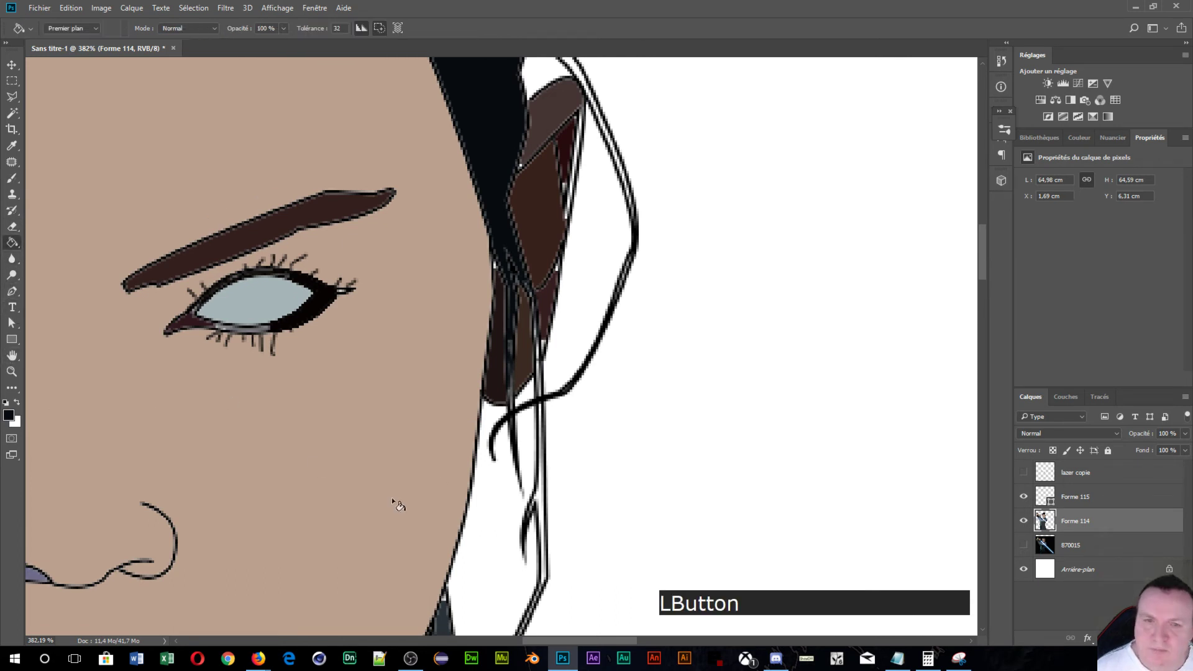
{"action": "left_click", "coordinate": [544, 511]}
{"action": "key", "text": "ctrl+alt+z"}
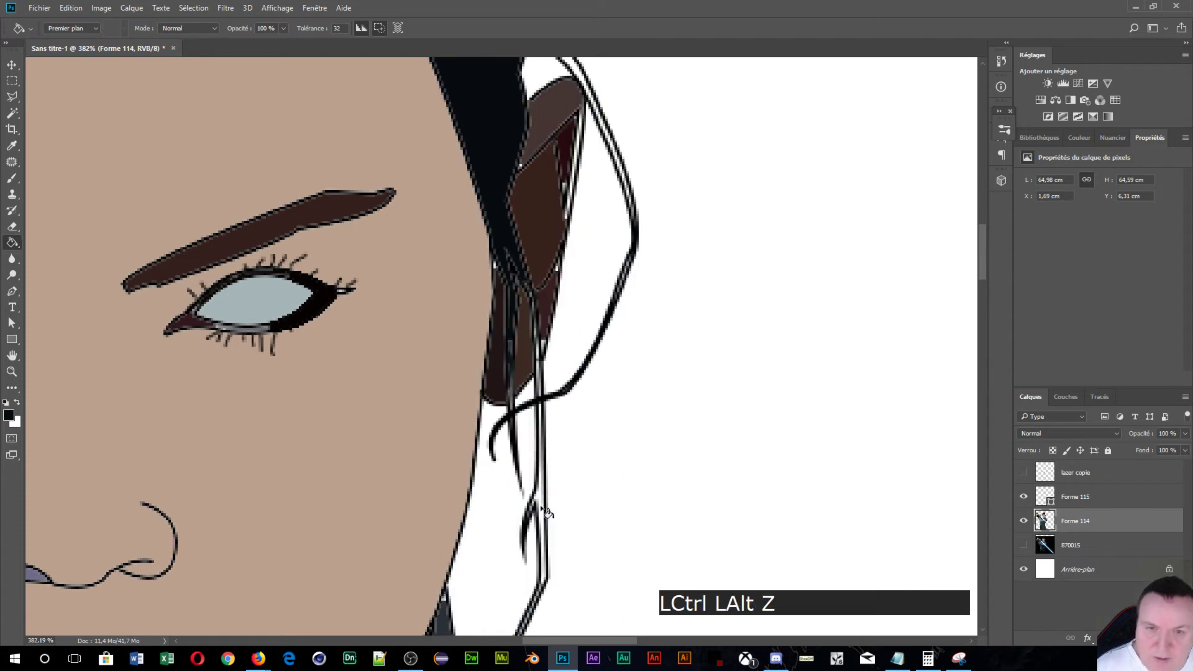
{"action": "left_click", "coordinate": [540, 502]}
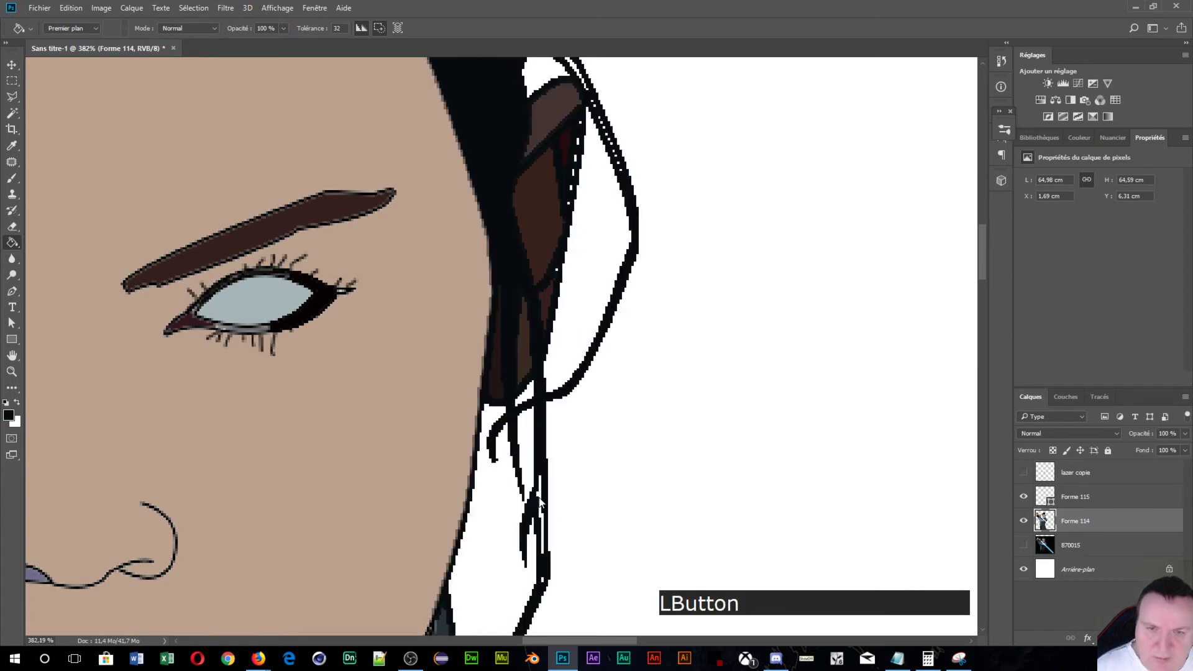
{"action": "key", "text": "ctrl+alt+z"}
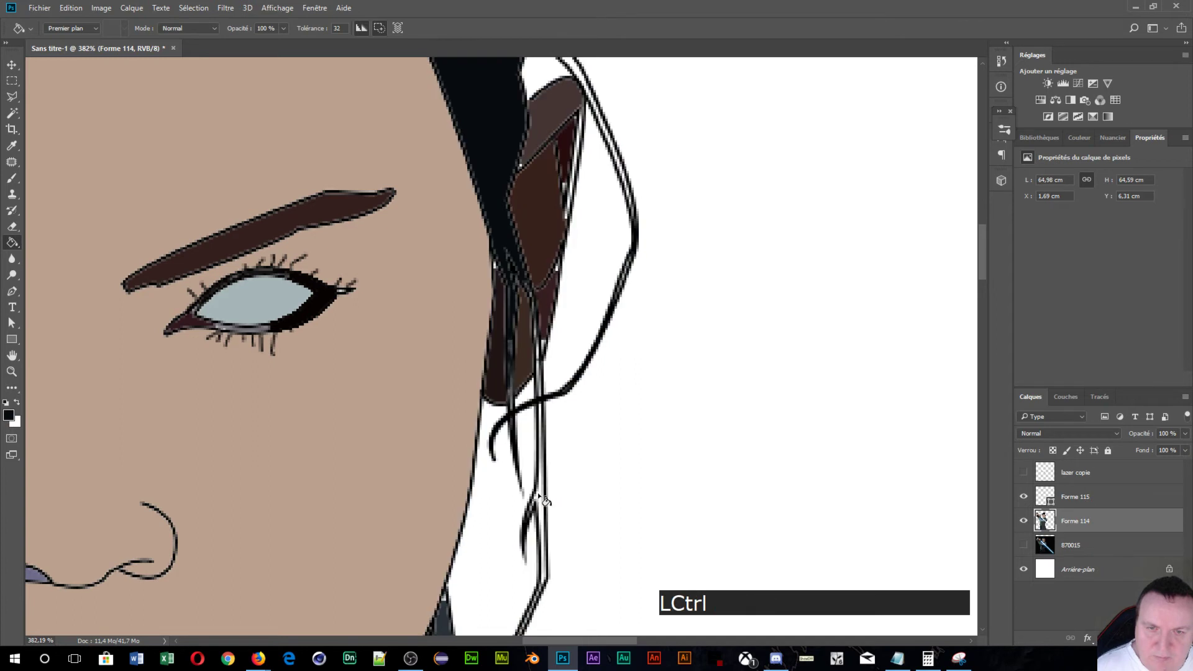
{"action": "left_click", "coordinate": [541, 501]}
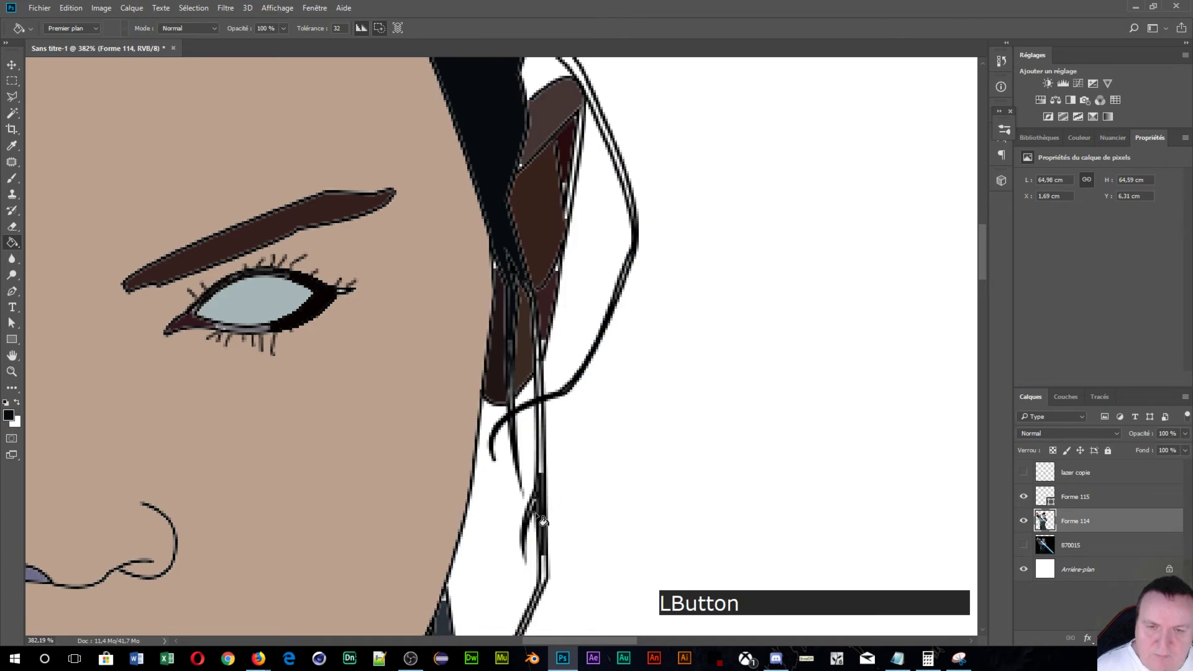
{"action": "left_click", "coordinate": [544, 563]}
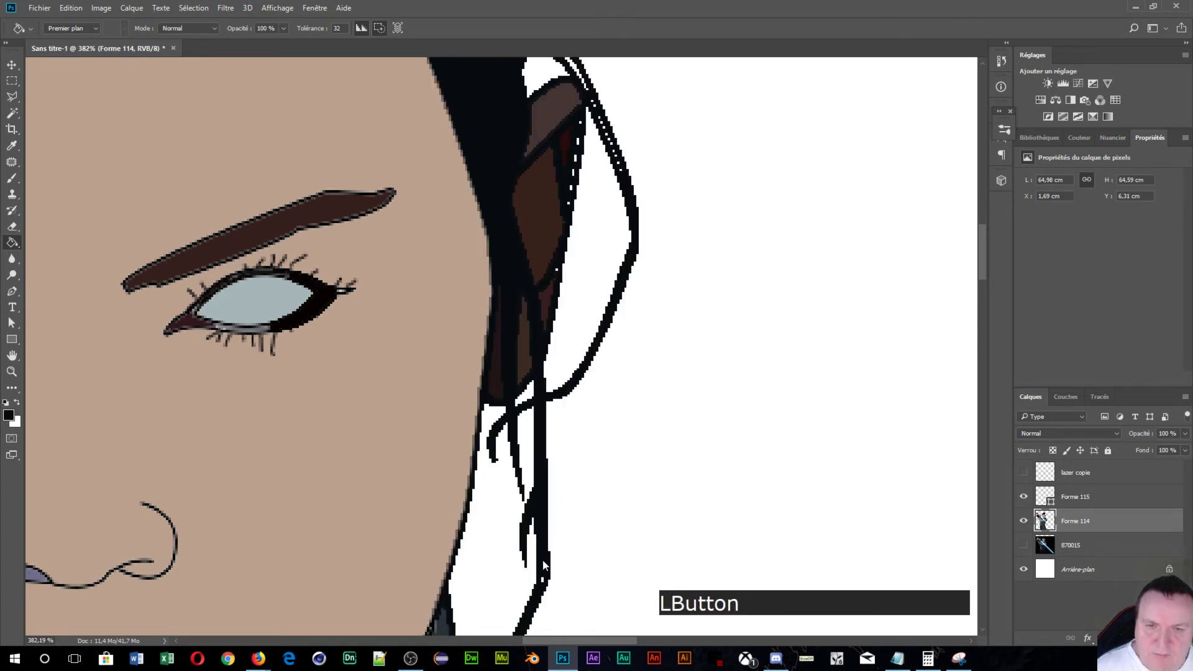
{"action": "scroll", "coordinate": [550, 460], "scroll_direction": "down", "scroll_amount": 5}
{"action": "scroll", "coordinate": [551, 460], "scroll_direction": "down", "scroll_amount": 6}
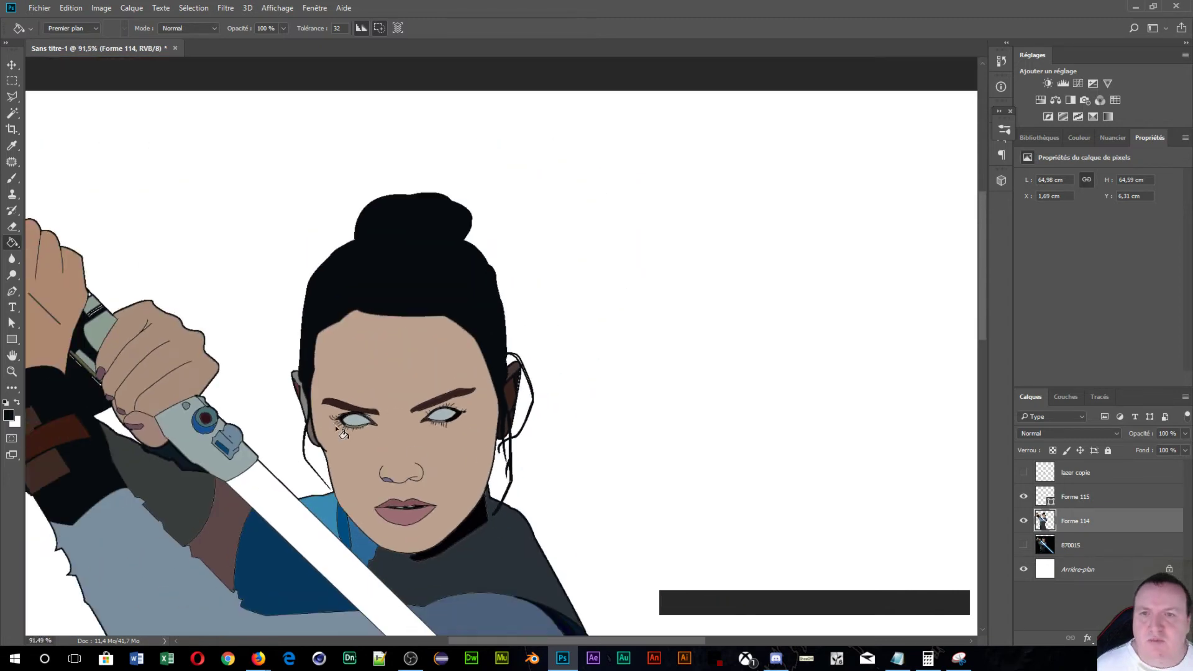
- Make the photo layer 870015 visible and reduce the Forme 114 layer's opacity to 0 % to reveal the lightsaber handle in the photo
{"action": "scroll", "coordinate": [343, 425], "scroll_direction": "down", "scroll_amount": 2}
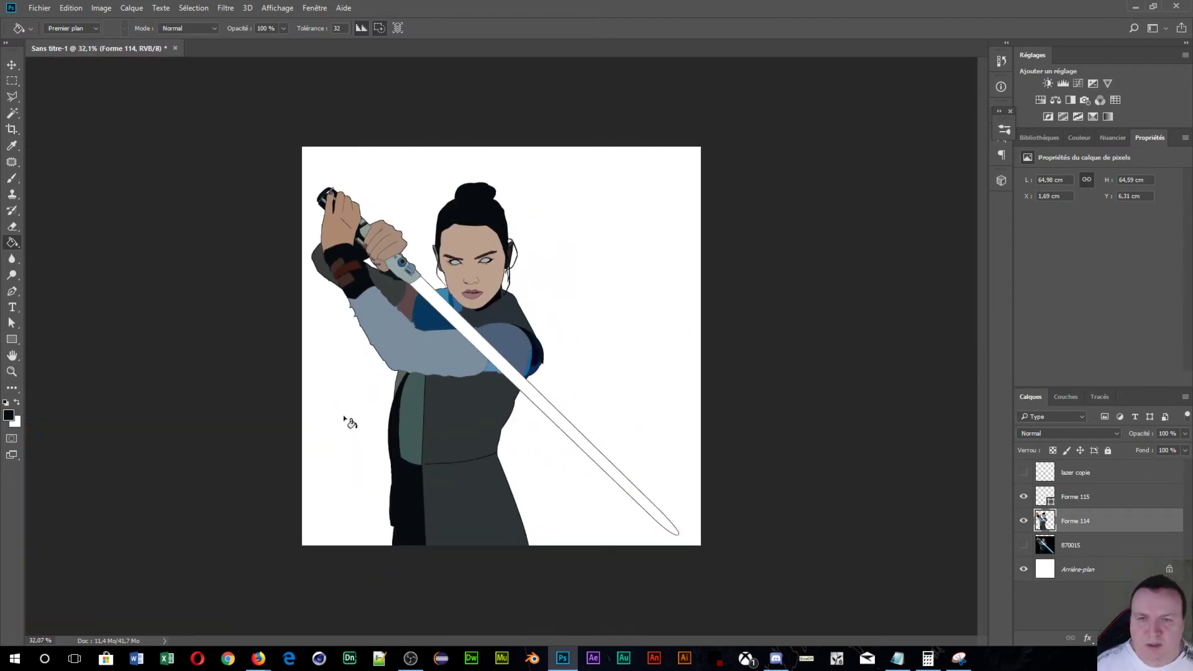
{"action": "scroll", "coordinate": [344, 418], "scroll_direction": "up", "scroll_amount": 13}
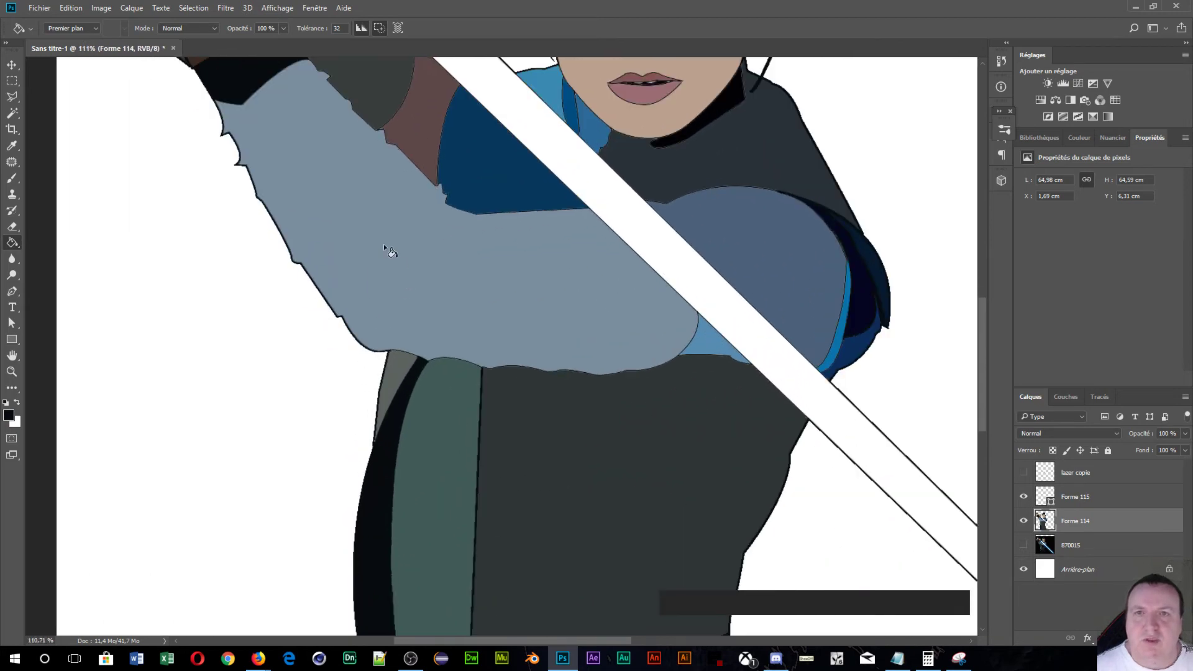
{"action": "left_click_drag", "start_coordinate": [376, 202], "coordinate": [436, 506]}
{"action": "scroll", "coordinate": [424, 431], "scroll_direction": "up", "scroll_amount": 5}
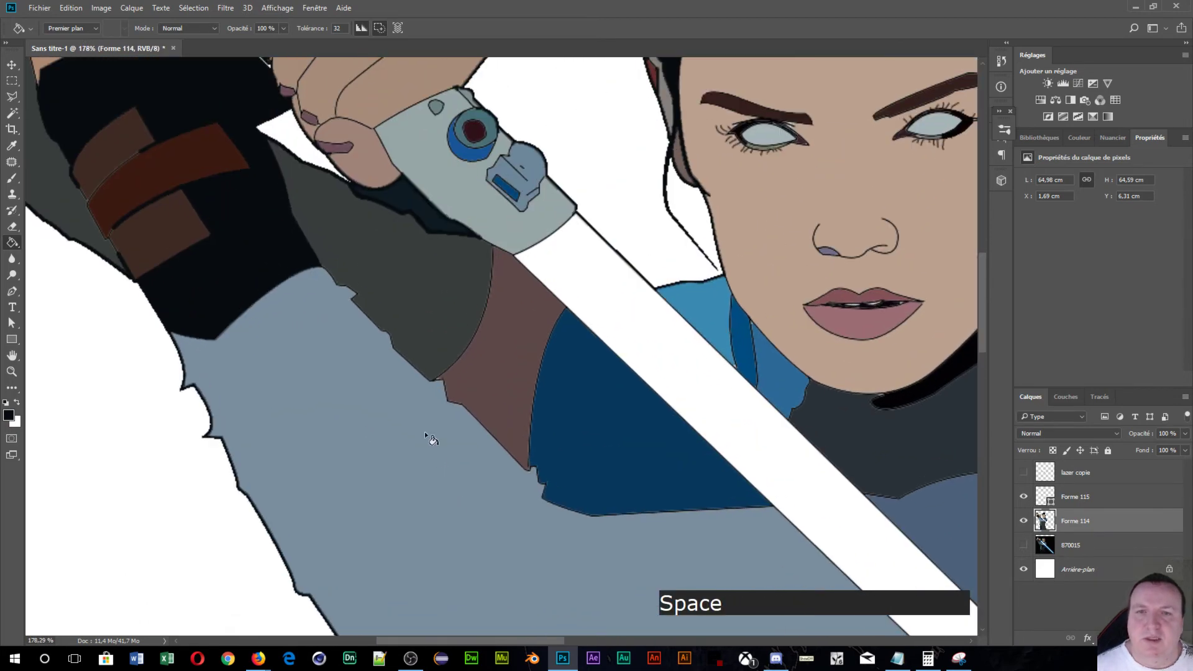
{"action": "left_click_drag", "start_coordinate": [423, 431], "coordinate": [434, 532]}
{"action": "left_click_drag", "start_coordinate": [433, 359], "coordinate": [437, 363]}
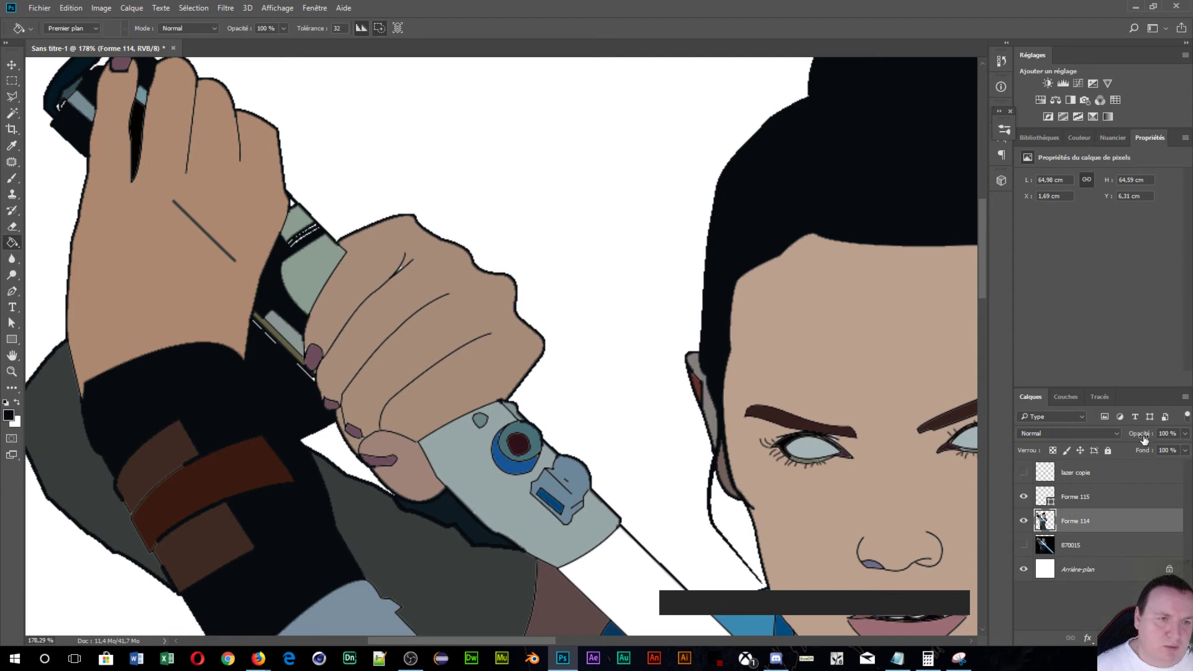
{"action": "left_click_drag", "start_coordinate": [1144, 438], "coordinate": [1128, 439]}
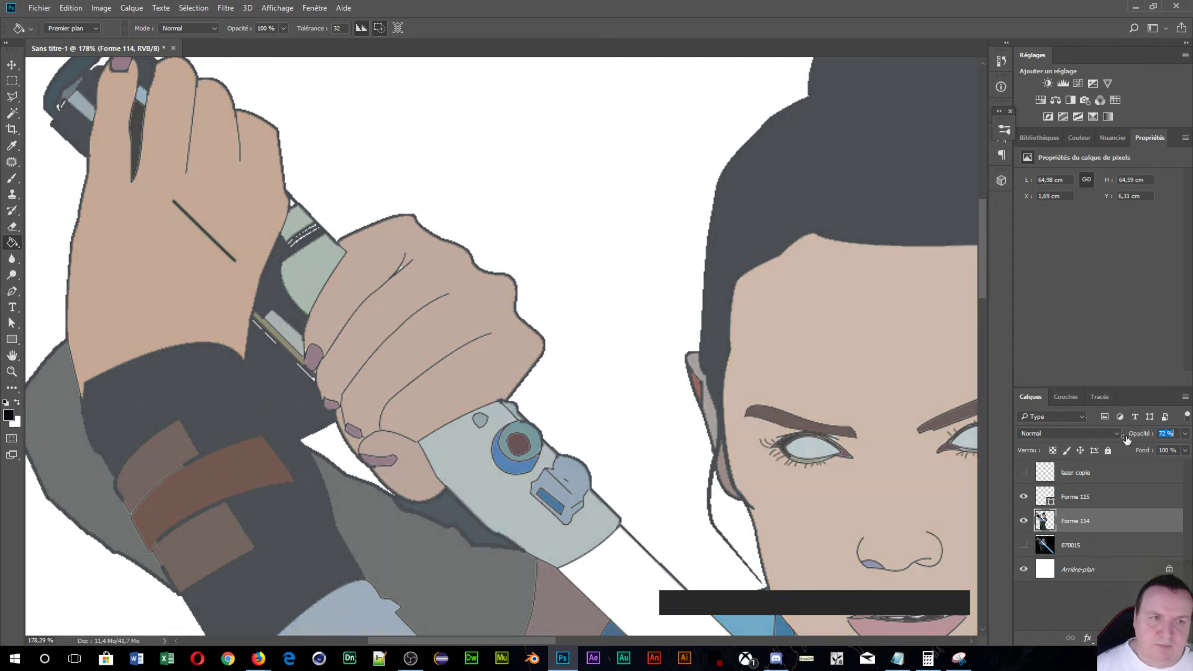
{"action": "left_click", "coordinate": [1075, 517]}
{"action": "left_click", "coordinate": [1026, 546]}
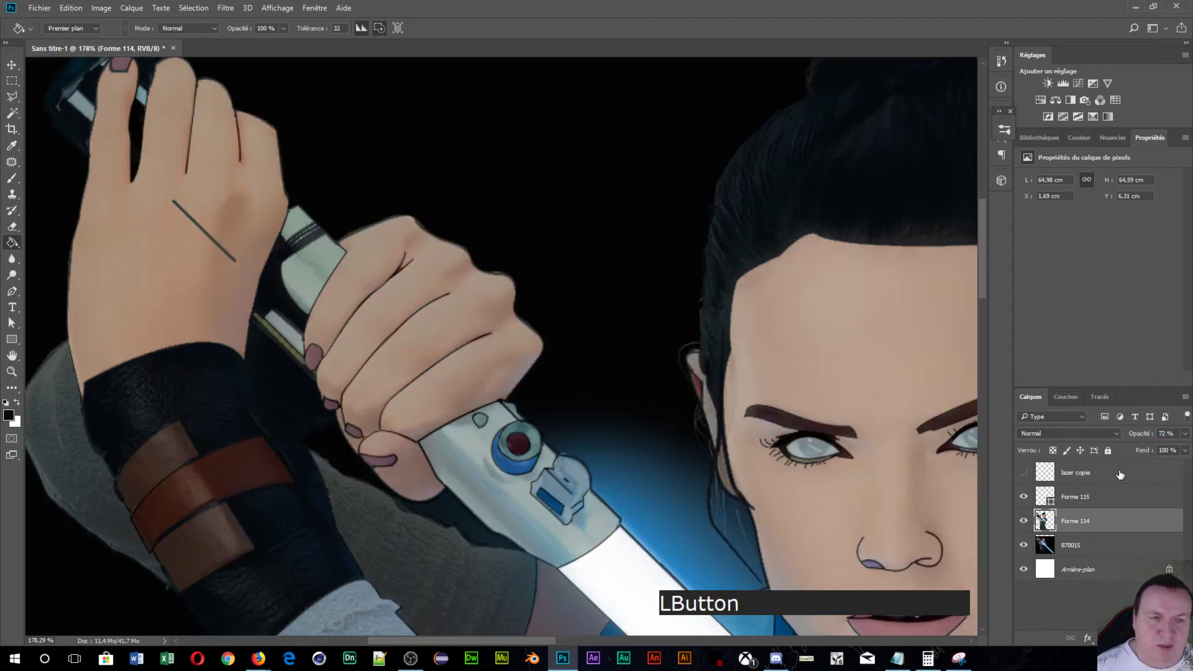
{"action": "left_click_drag", "start_coordinate": [1129, 438], "coordinate": [1087, 439]}
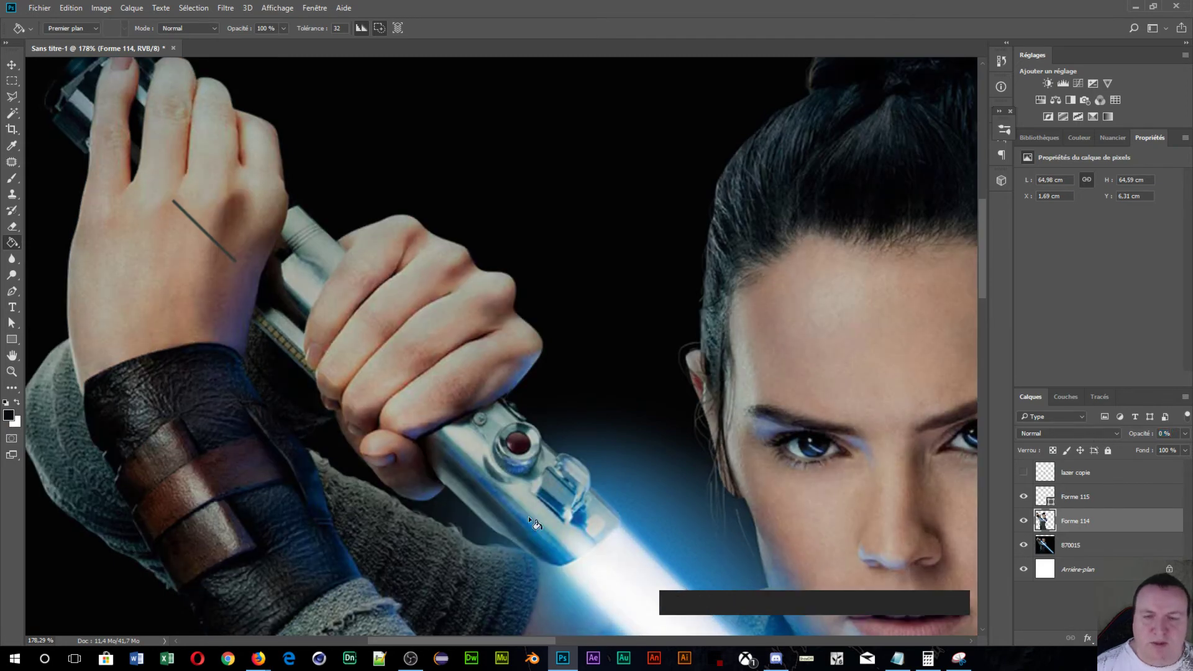
{"action": "scroll", "coordinate": [460, 538], "scroll_direction": "up", "scroll_amount": 10}
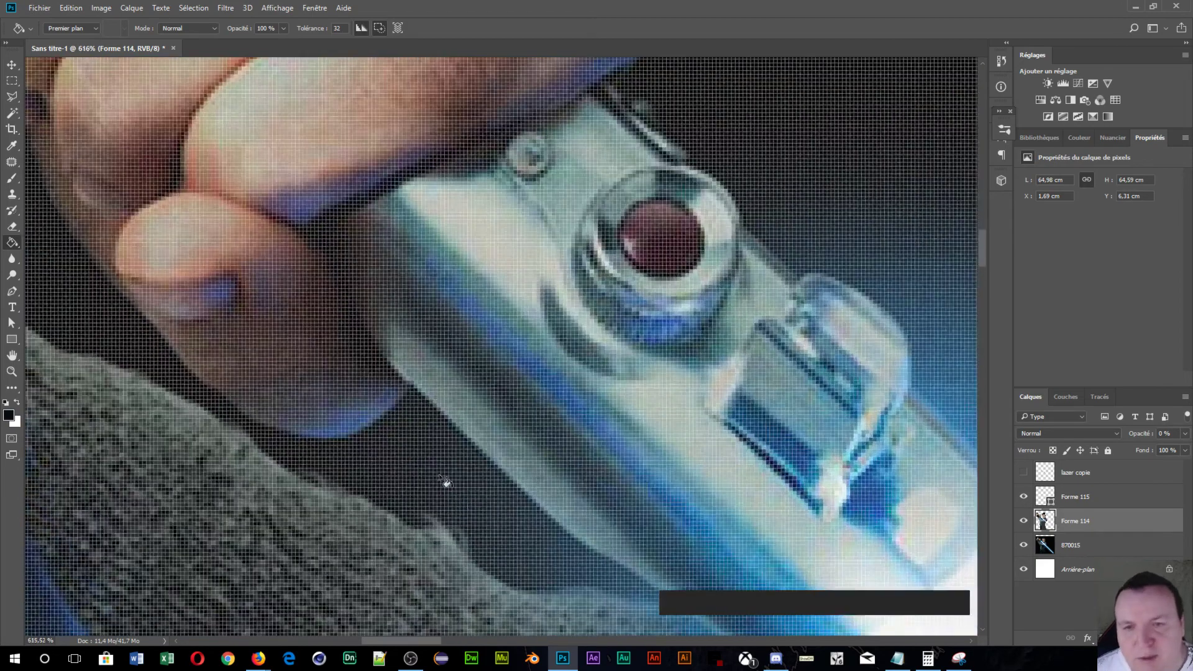
{"action": "scroll", "coordinate": [444, 481], "scroll_direction": "down", "scroll_amount": 2}
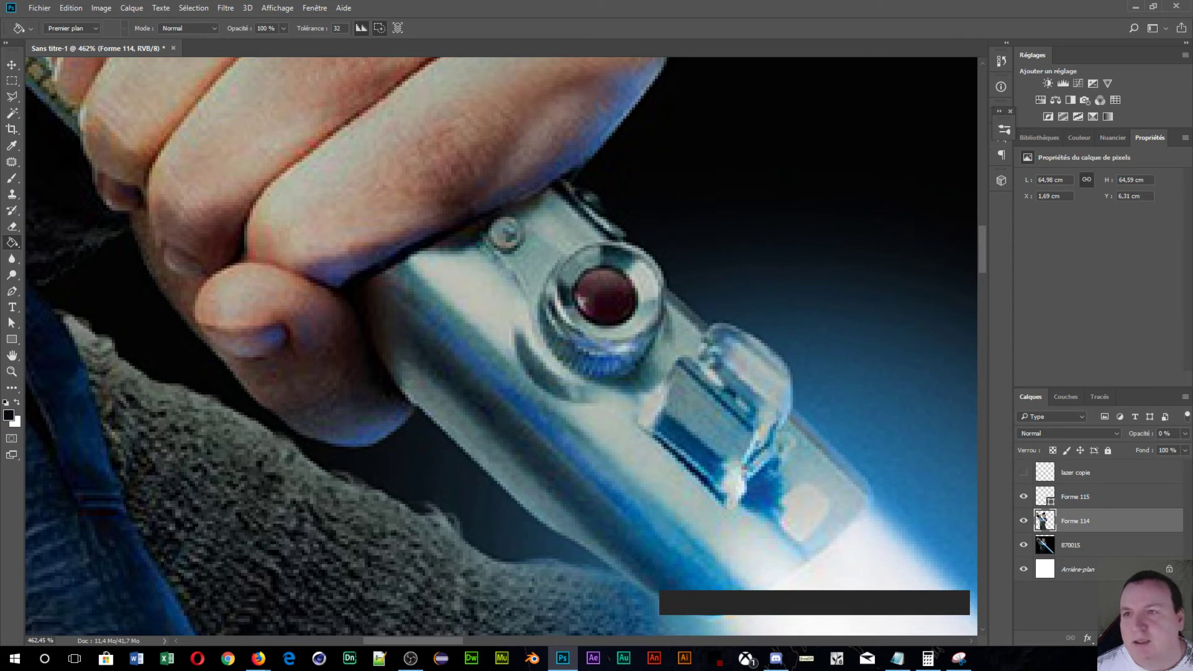
- Restore Forme 114's opacity to 100 % and copy the handle's flat grey body to a new layer using a Magic Wand selection
{"action": "left_click", "coordinate": [12, 178]}
{"action": "right_click", "coordinate": [390, 312], "text": "alt"}
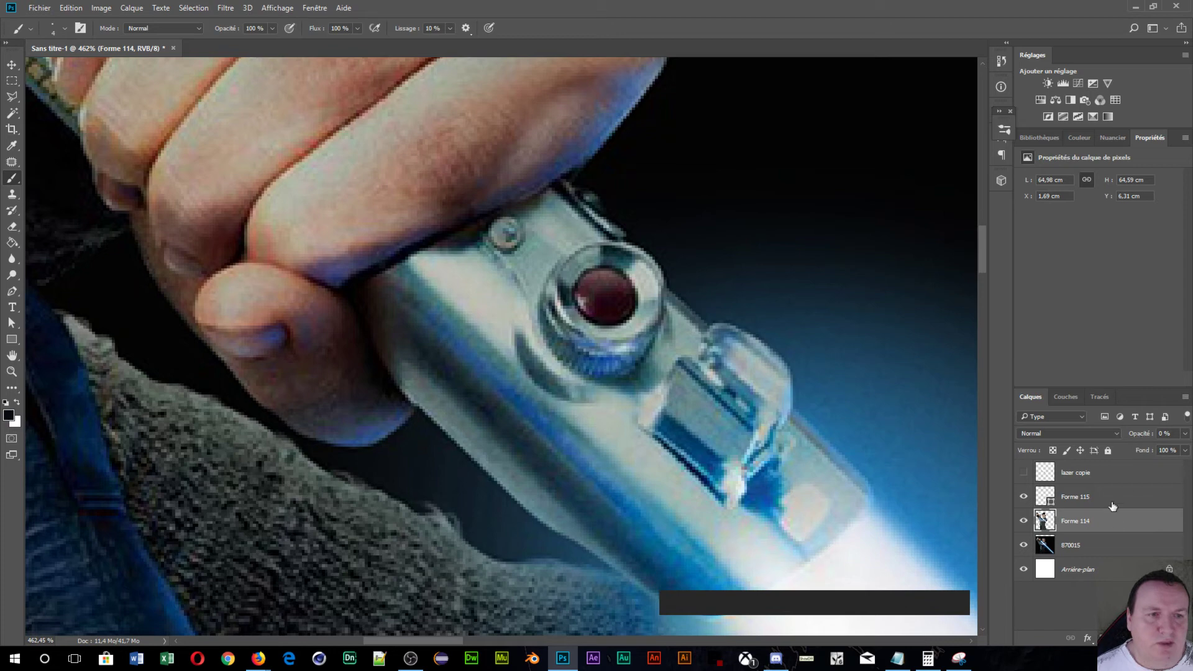
{"action": "left_click_drag", "start_coordinate": [1131, 437], "coordinate": [1184, 437]}
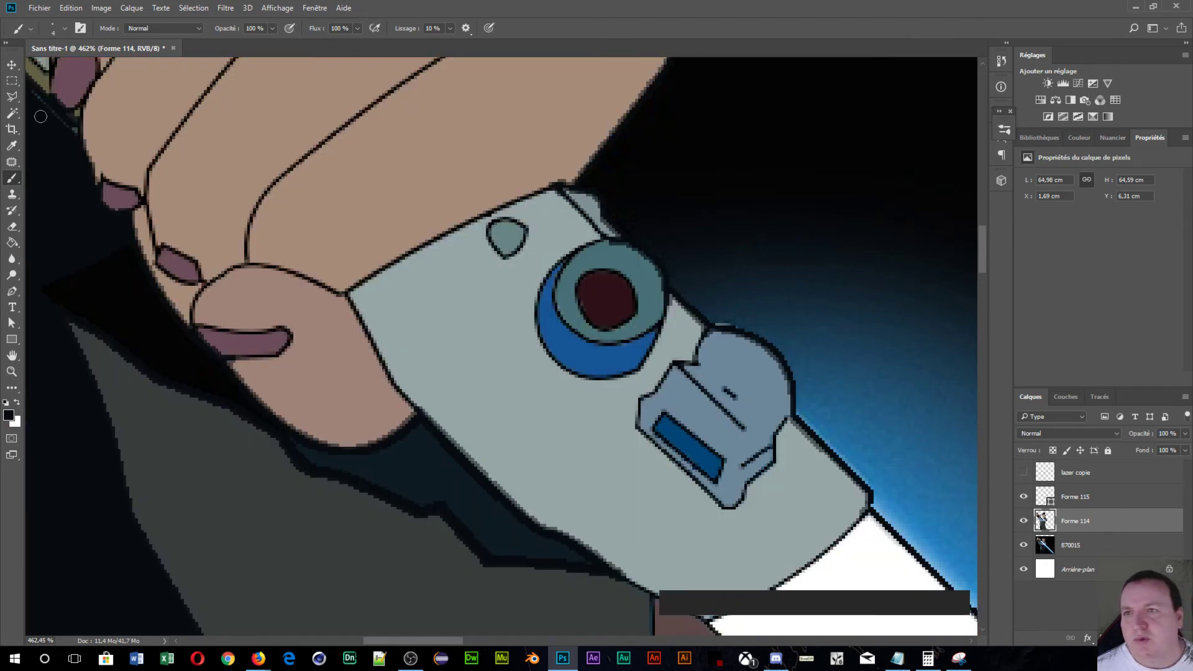
{"action": "left_click", "coordinate": [11, 113]}
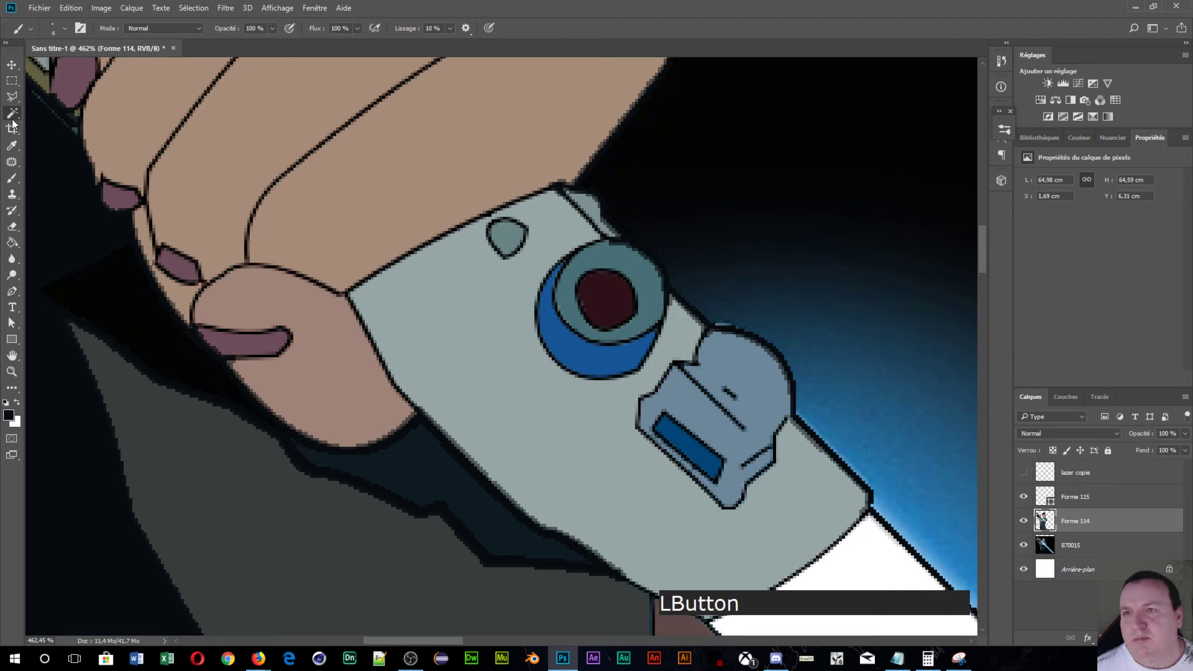
{"action": "left_click", "coordinate": [505, 369]}
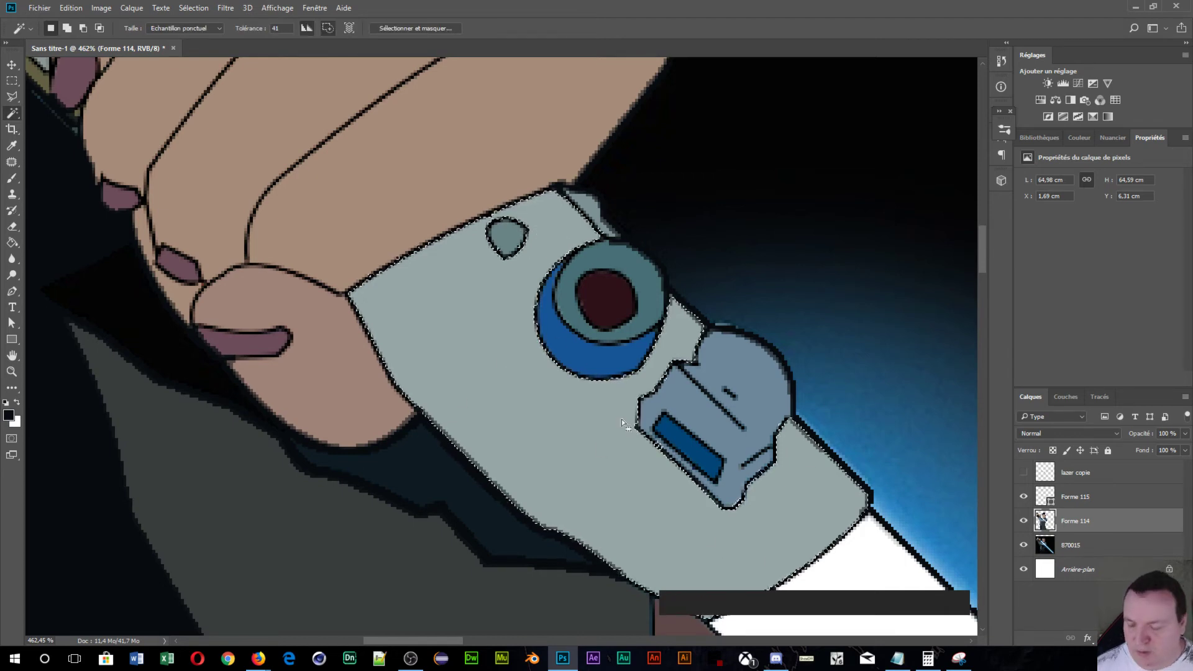
{"action": "key", "text": "ctrl"}
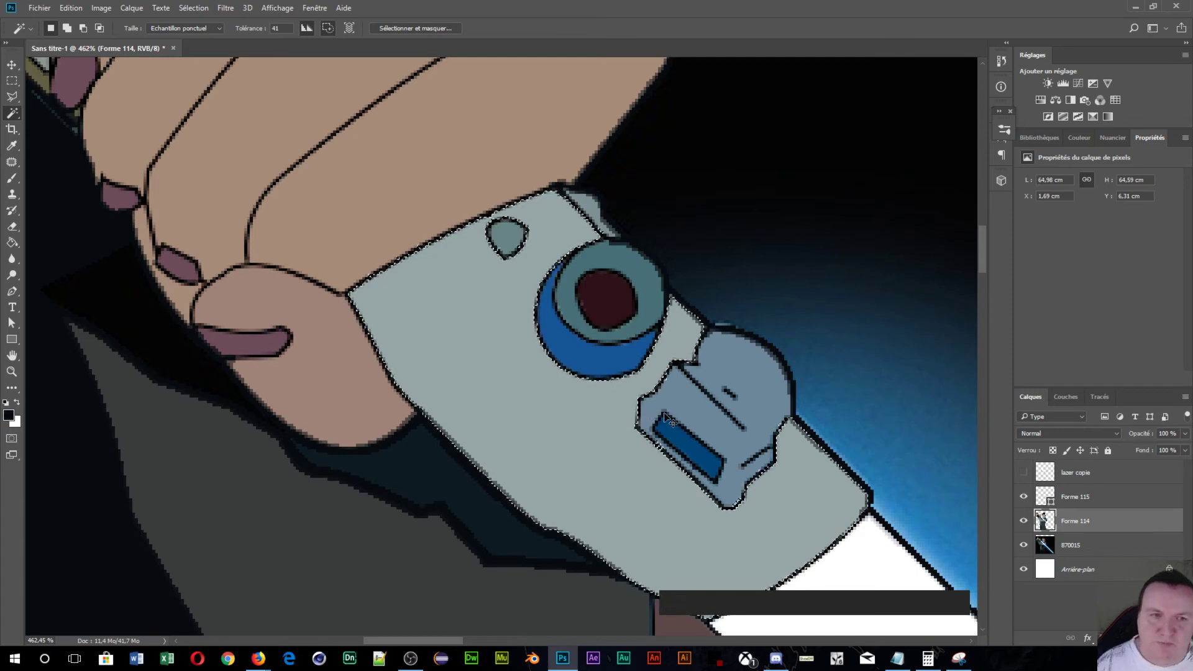
{"action": "key", "text": "ctrl+j"}
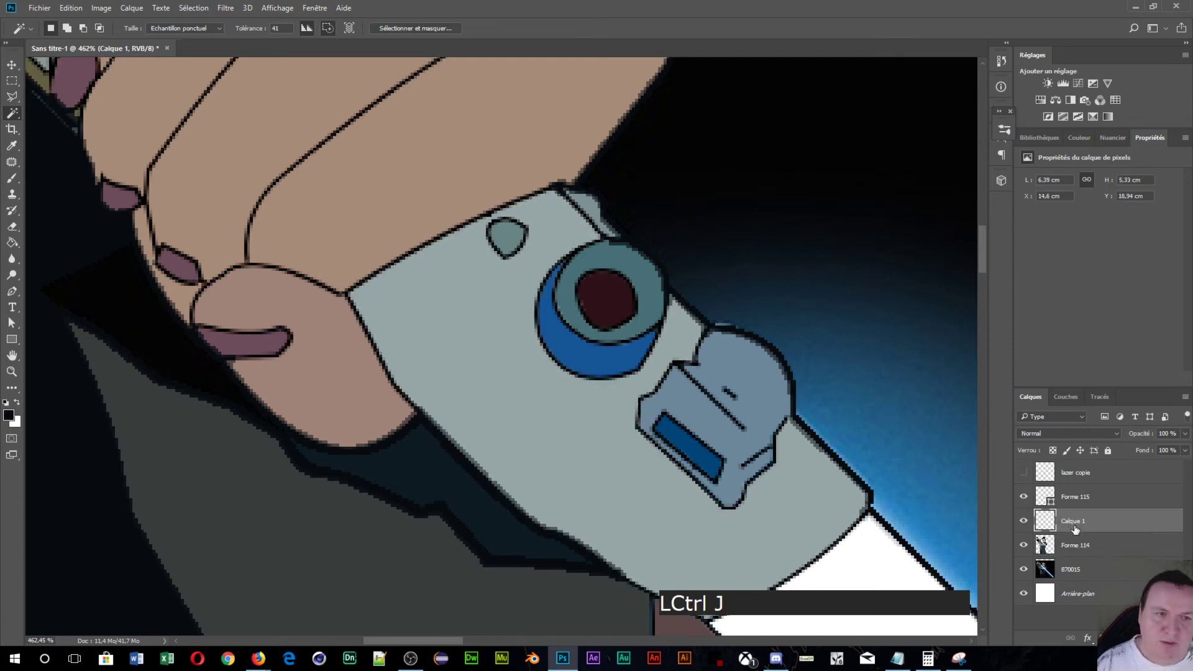
- Hide the Forme 114 layer and set the copied handle layer's opacity to 0 % for brush painting over the photo
{"action": "left_click", "coordinate": [1024, 545]}
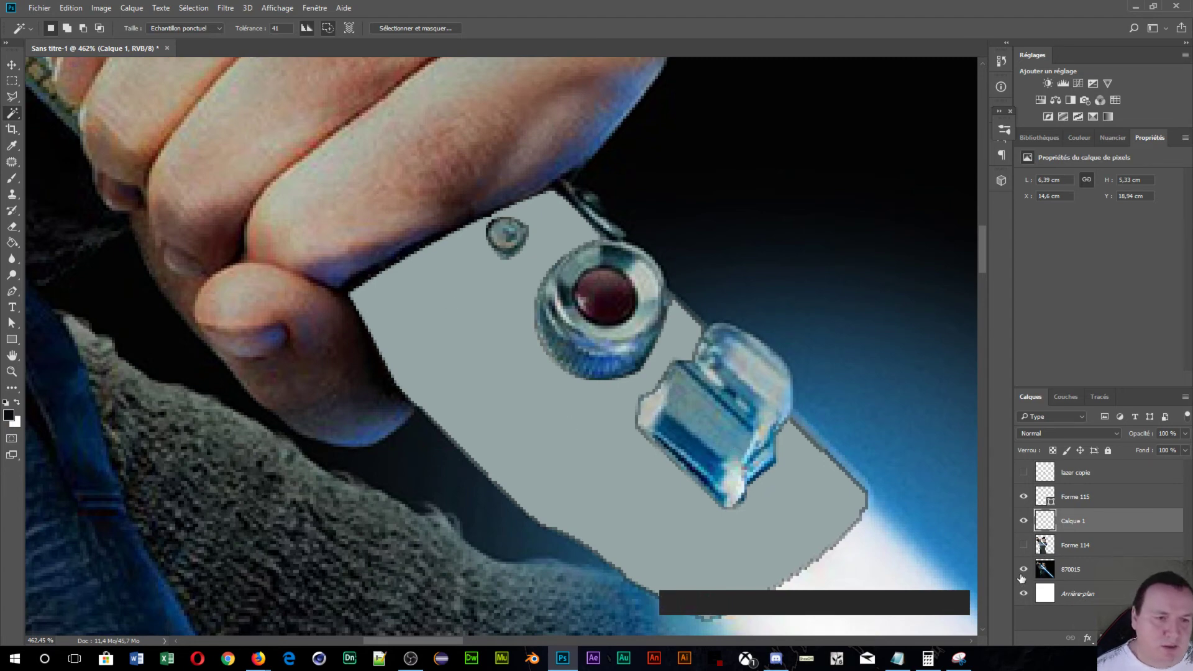
{"action": "left_click_drag", "start_coordinate": [1147, 439], "coordinate": [808, 435]}
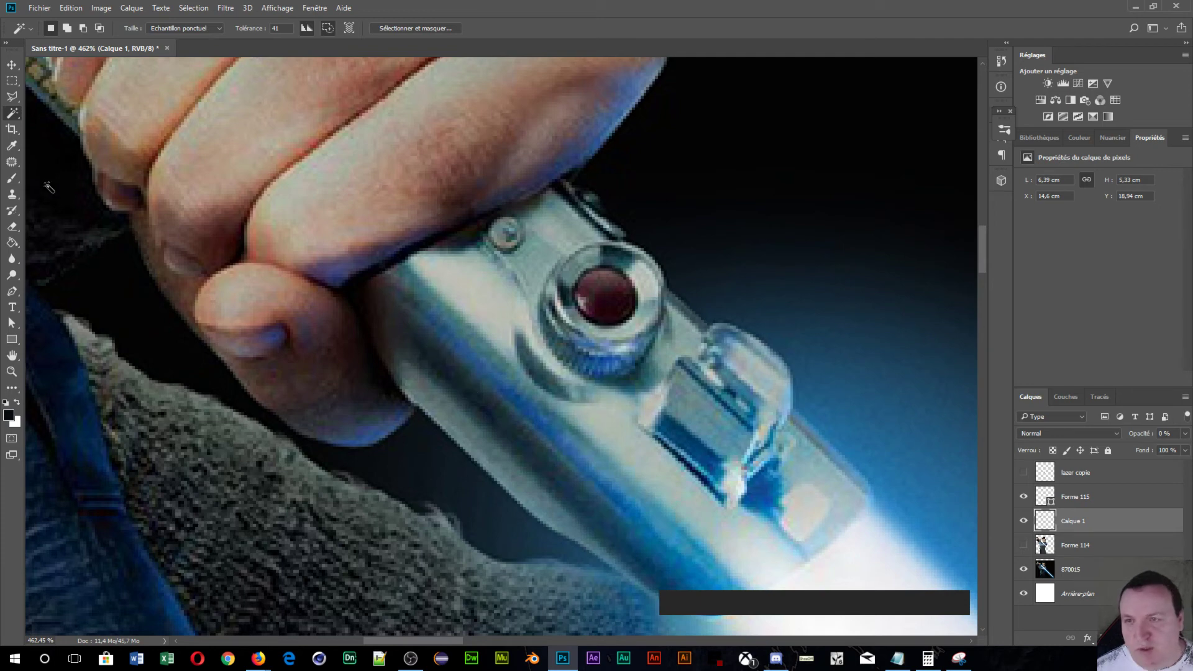
{"action": "left_click", "coordinate": [12, 178]}
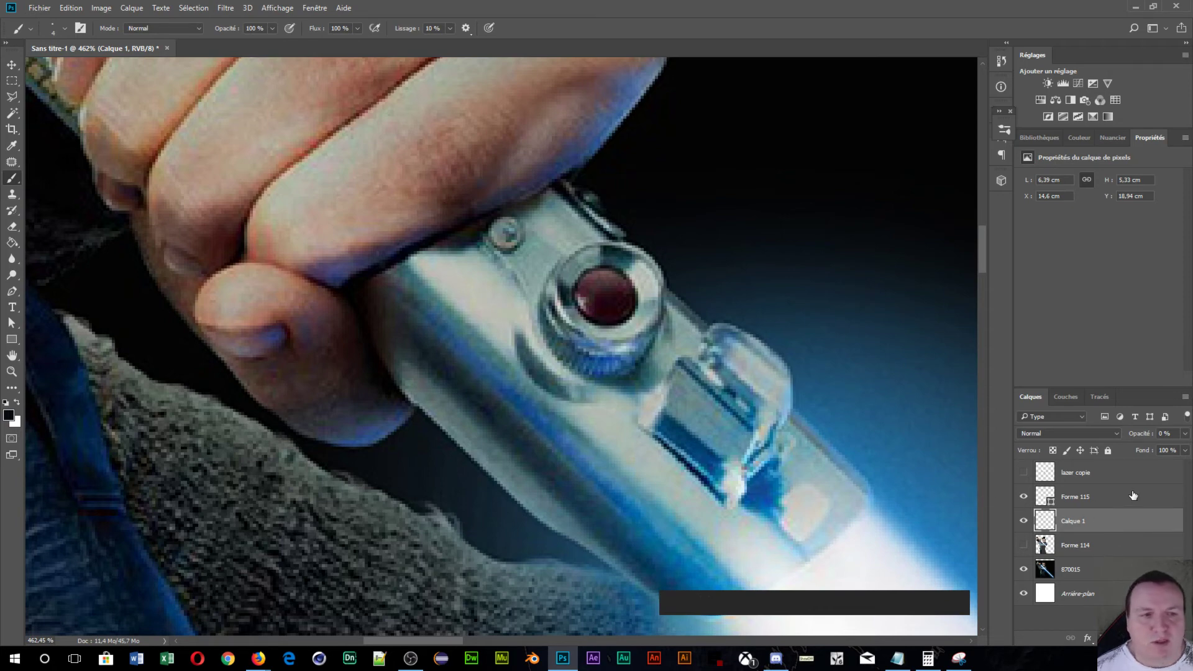
- Paint dark shading strokes along the handle's lower side on Calque 1, sampling the brush colours from the photo
{"action": "key", "text": "alt"}
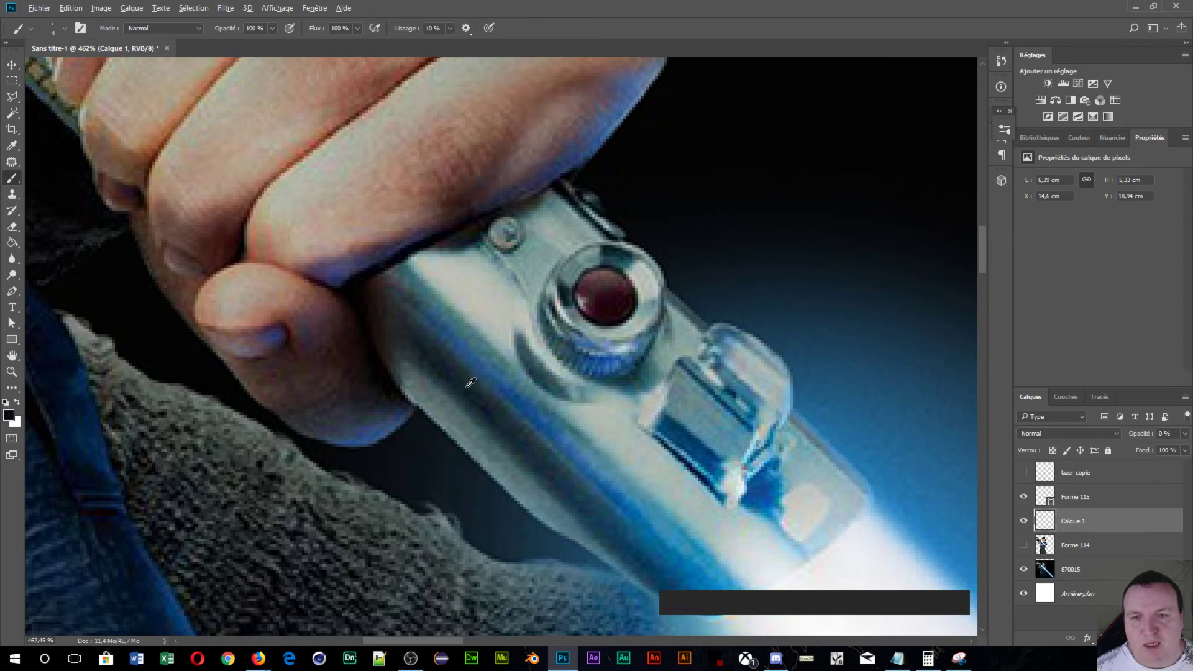
{"action": "left_click", "coordinate": [465, 386], "text": "alt"}
{"action": "right_click", "coordinate": [412, 338], "text": "alt"}
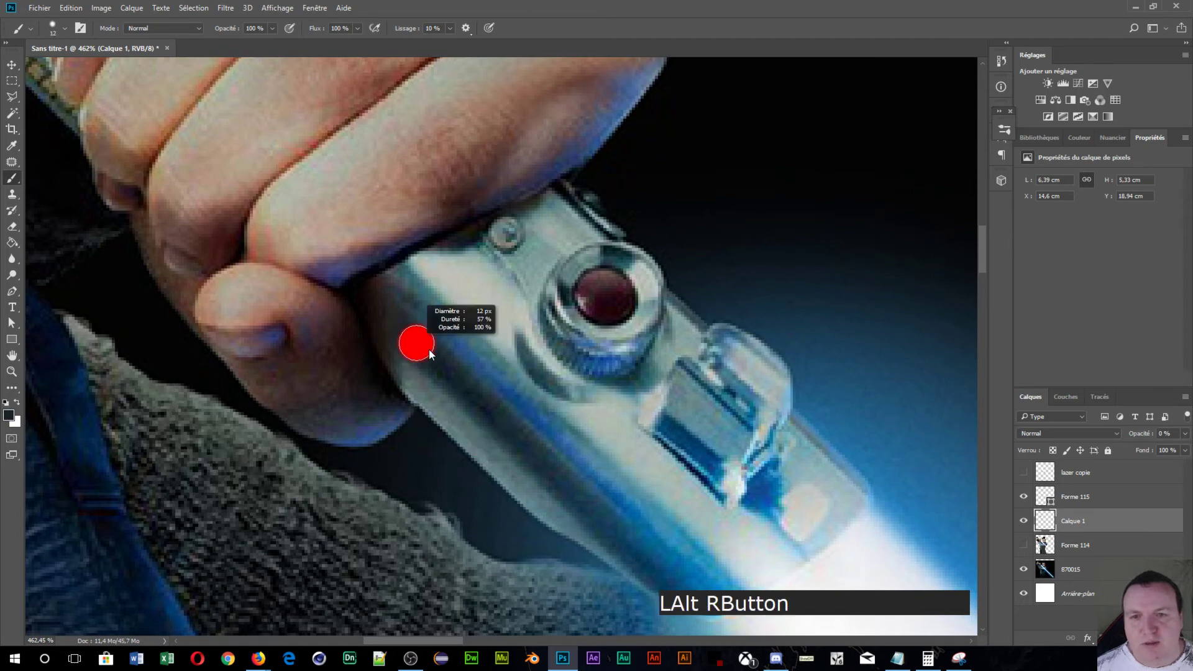
{"action": "right_click", "coordinate": [421, 353], "text": "alt"}
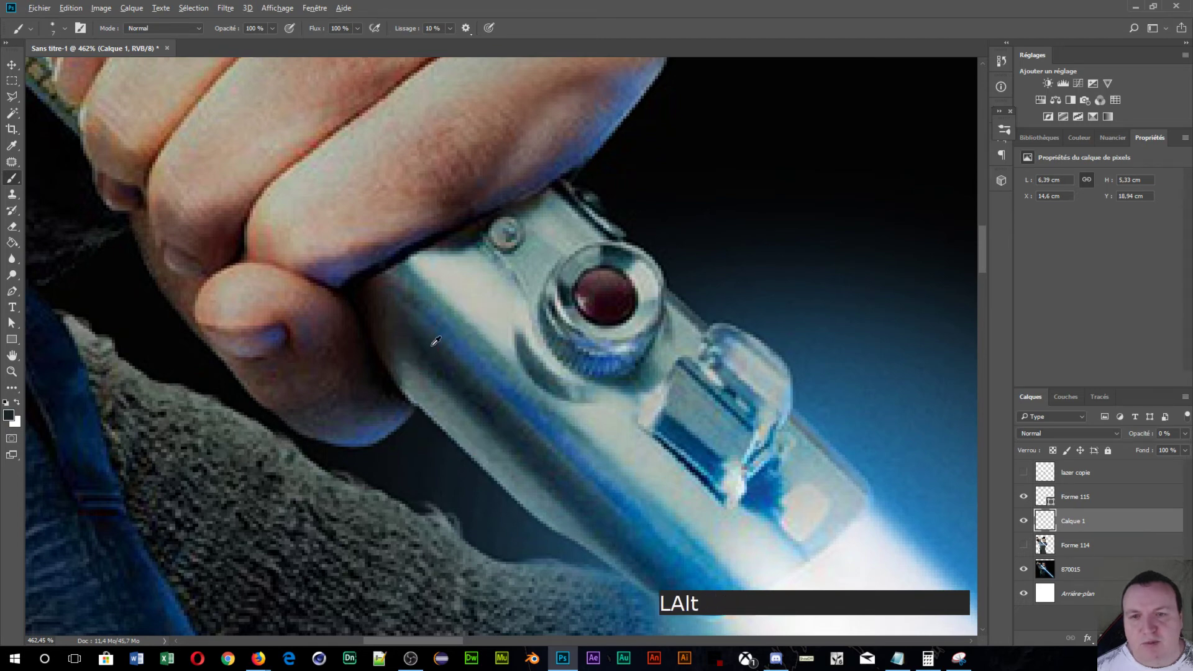
{"action": "left_click", "coordinate": [425, 341], "text": "alt"}
{"action": "mouse_move", "coordinate": [415, 327]}
{"action": "left_mouse_down"}
{"action": "mouse_move", "coordinate": [485, 412]}
{"action": "mouse_move", "coordinate": [479, 391]}
{"action": "left_mouse_up"}
{"action": "left_click", "coordinate": [459, 377], "text": "alt"}
{"action": "left_click", "coordinate": [516, 419], "text": "alt"}
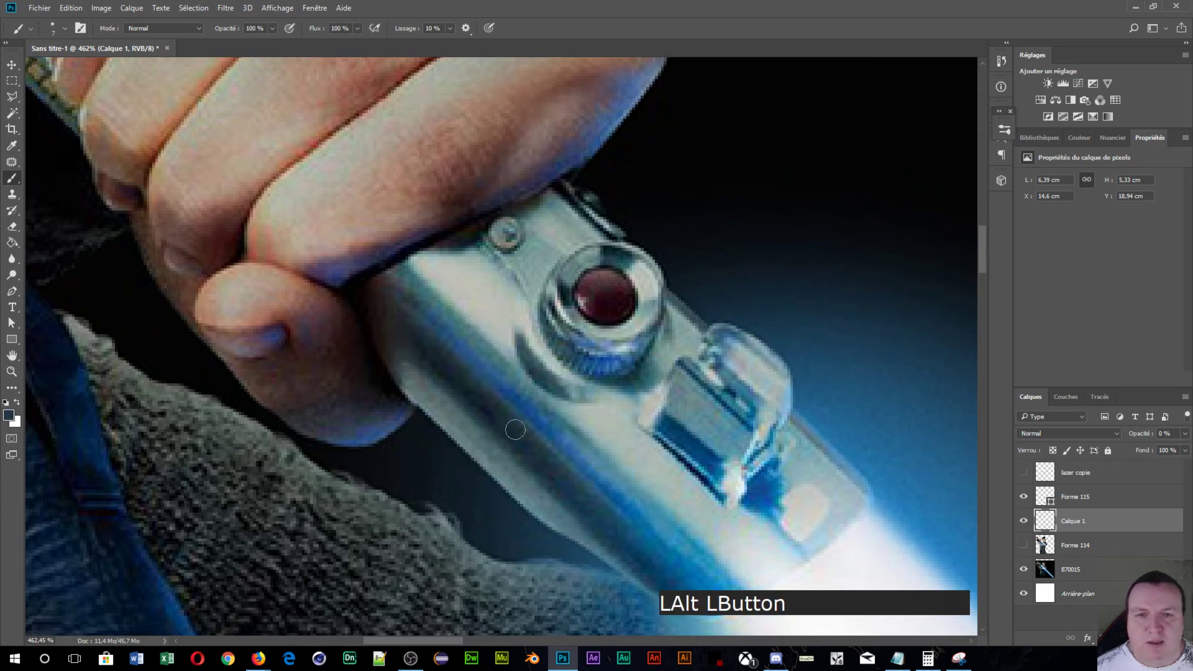
{"action": "left_click_drag", "start_coordinate": [516, 429], "coordinate": [588, 499]}
{"action": "left_click", "coordinate": [534, 445], "text": "alt"}
{"action": "mouse_move", "coordinate": [536, 457]}
{"action": "left_mouse_down"}
{"action": "mouse_move", "coordinate": [641, 541]}
{"action": "mouse_move", "coordinate": [632, 535]}
{"action": "left_mouse_up"}
{"action": "left_click", "coordinate": [591, 489], "text": "alt"}
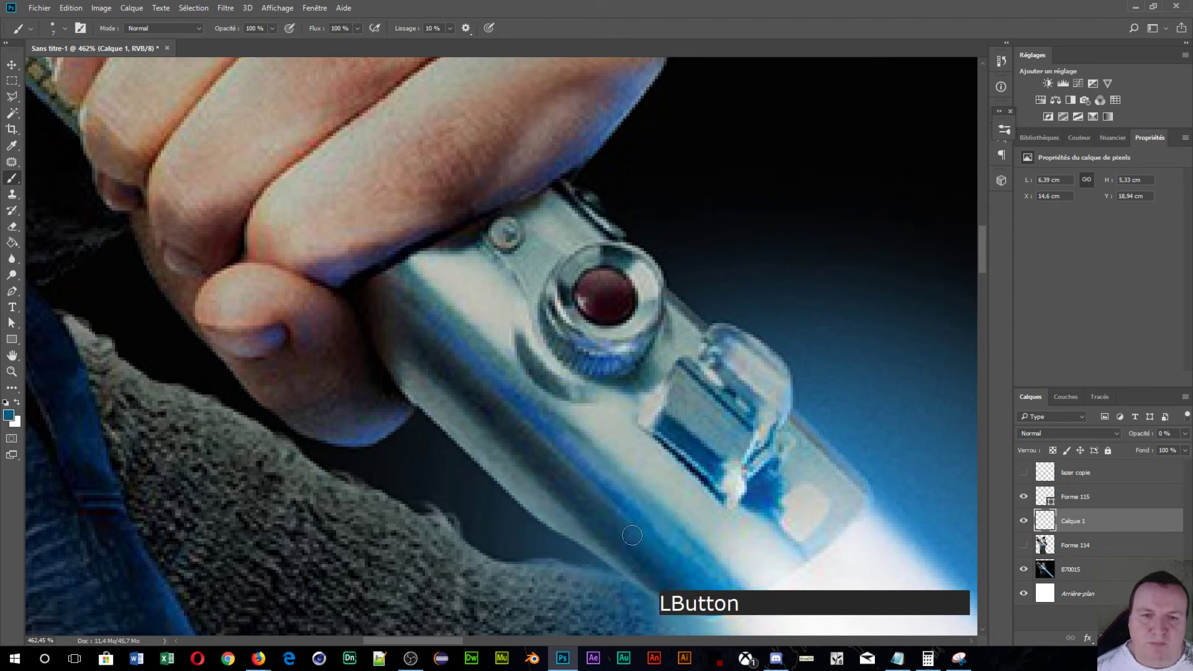
- Paint the blue reflection band along the handle toward the blade with blues sampled from the photo
{"action": "scroll", "coordinate": [645, 541], "scroll_direction": "down", "scroll_amount": 1}
{"action": "scroll", "coordinate": [649, 535], "scroll_direction": "down", "scroll_amount": 1}
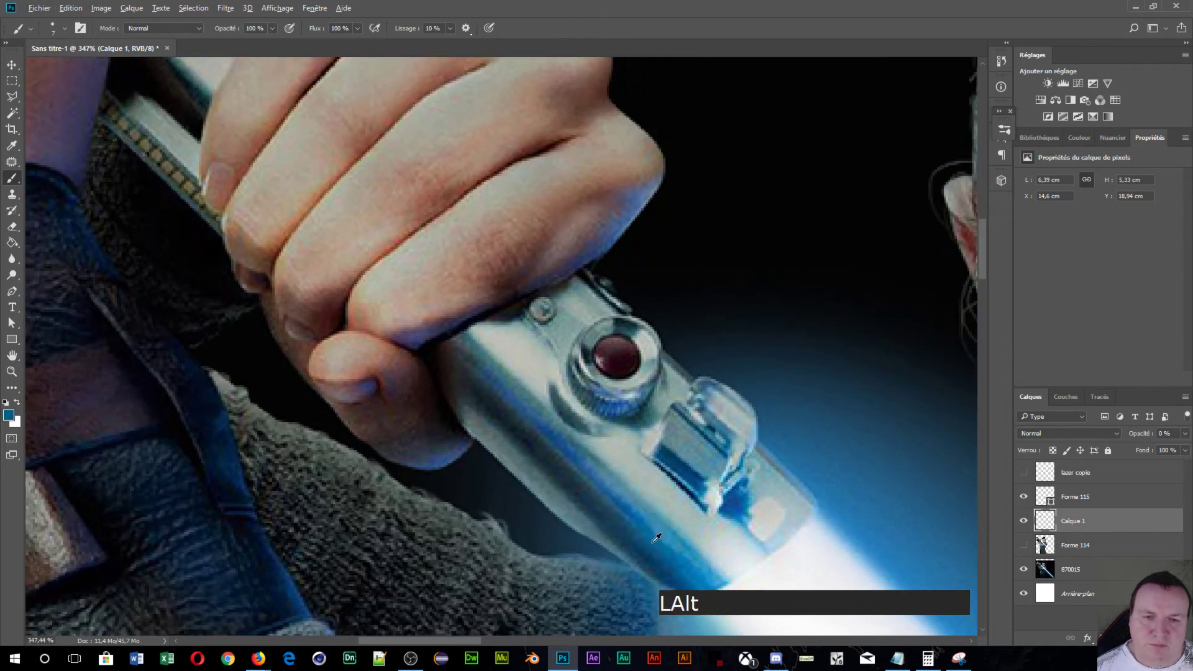
{"action": "left_click", "coordinate": [651, 540]}
{"action": "left_click", "coordinate": [615, 494], "text": "alt"}
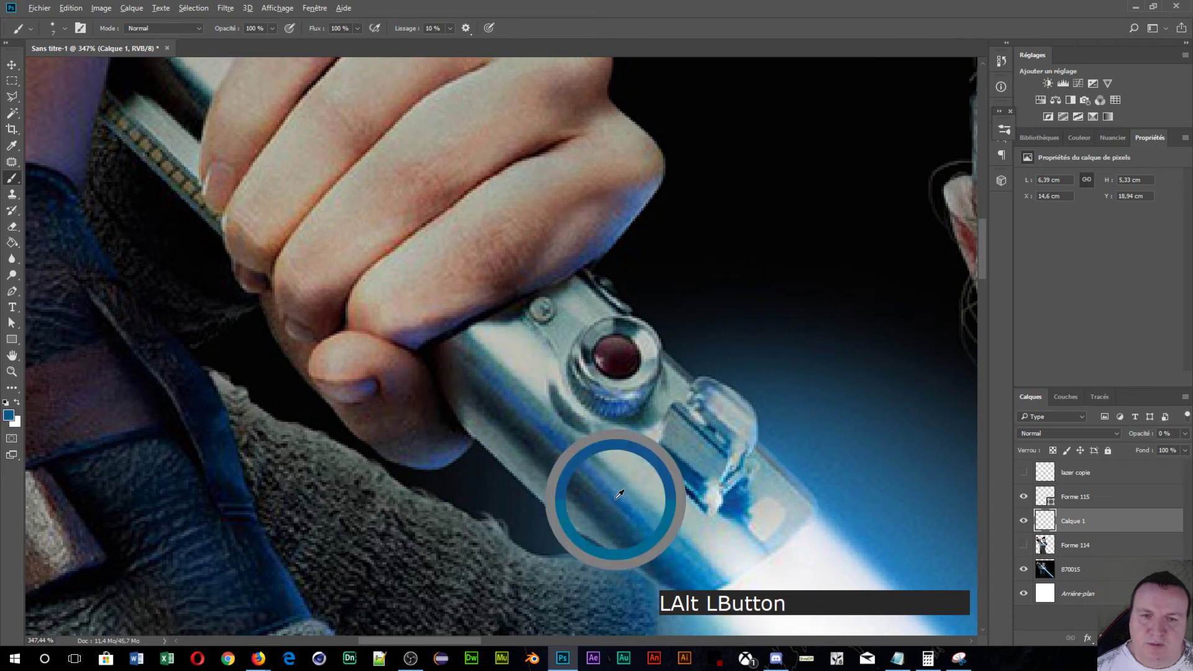
{"action": "mouse_move", "coordinate": [545, 434]}
{"action": "left_mouse_down"}
{"action": "mouse_move", "coordinate": [601, 486]}
{"action": "mouse_move", "coordinate": [591, 459]}
{"action": "mouse_move", "coordinate": [618, 482]}
{"action": "left_mouse_up"}
{"action": "left_click", "coordinate": [589, 463], "text": "alt"}
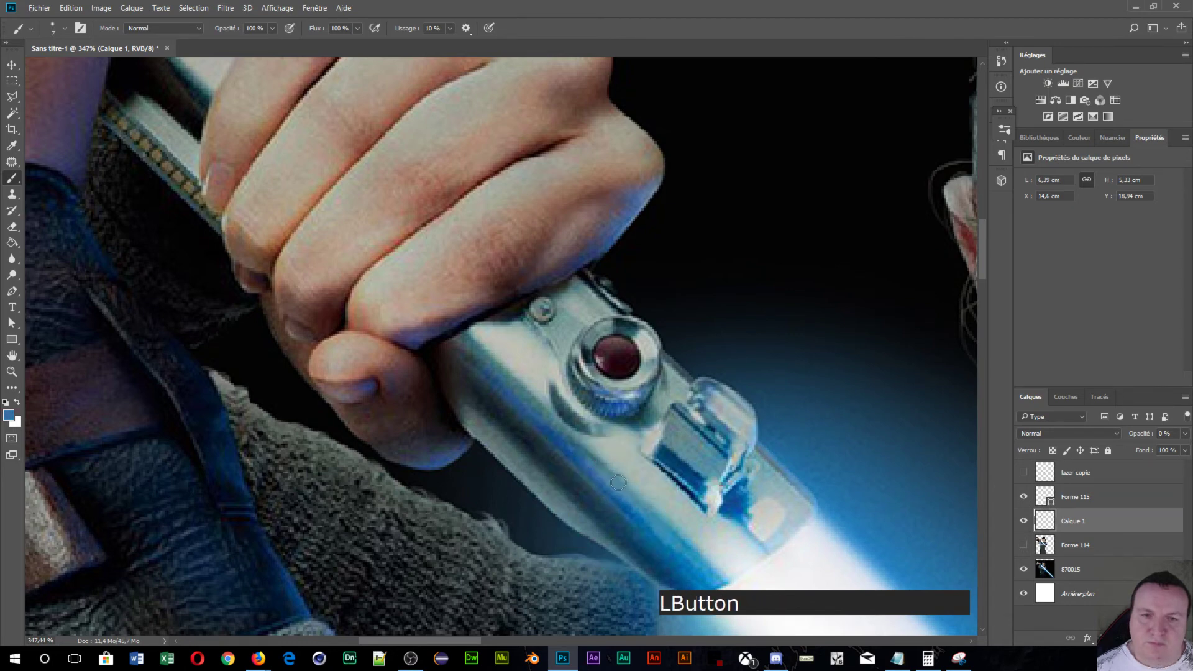
{"action": "left_click_drag", "start_coordinate": [655, 532], "coordinate": [702, 553]}
{"action": "left_click", "coordinate": [675, 535], "text": "alt"}
{"action": "left_click", "coordinate": [675, 534], "text": "alt"}
{"action": "left_click", "coordinate": [684, 544]}
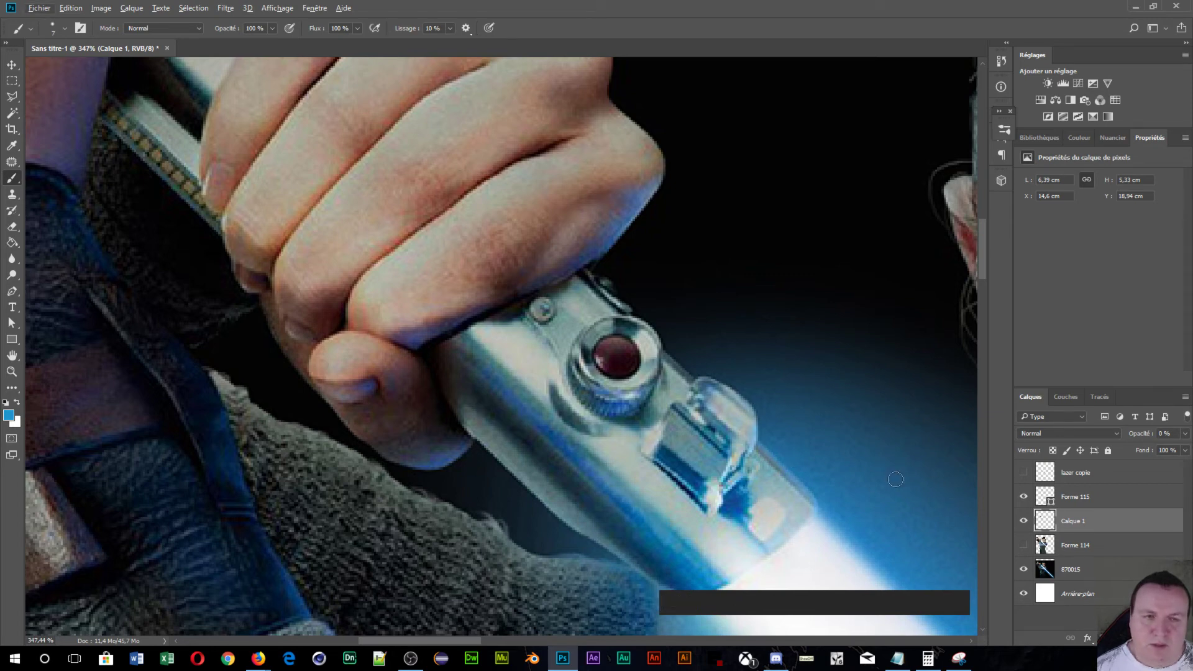
- Check the strokes with Calque 1 at 100 % opacity, load the layer's outline as a selection, and return its opacity to 0 %
{"action": "left_click_drag", "start_coordinate": [1129, 439], "coordinate": [1181, 439]}
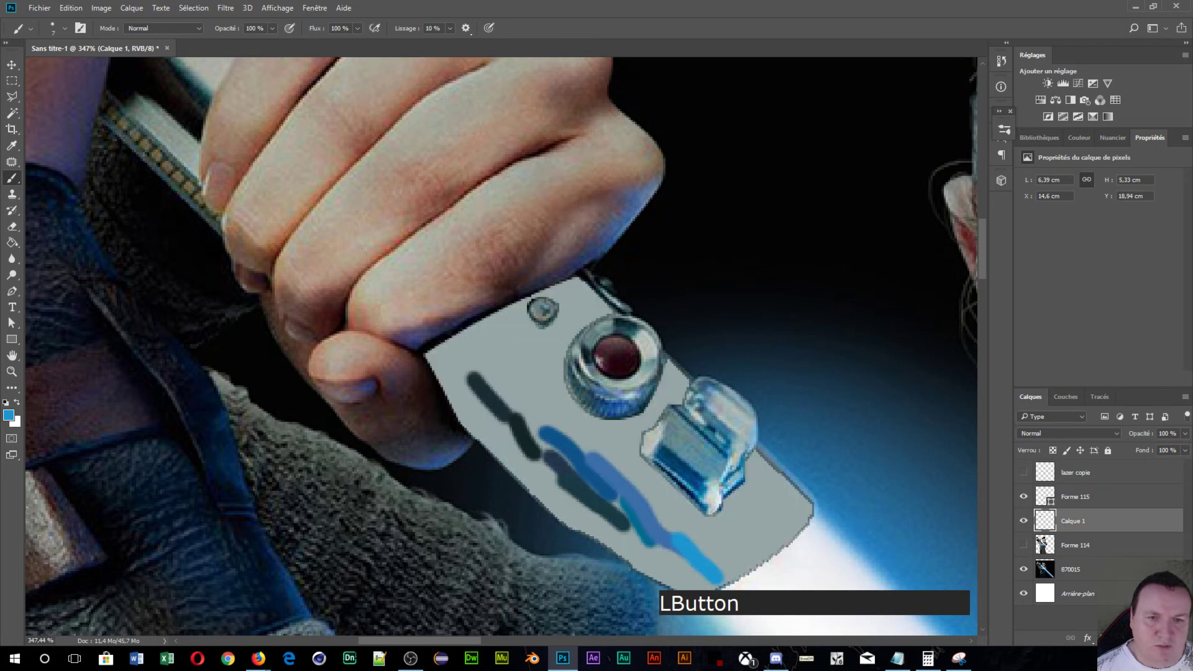
{"action": "key", "text": "alt"}
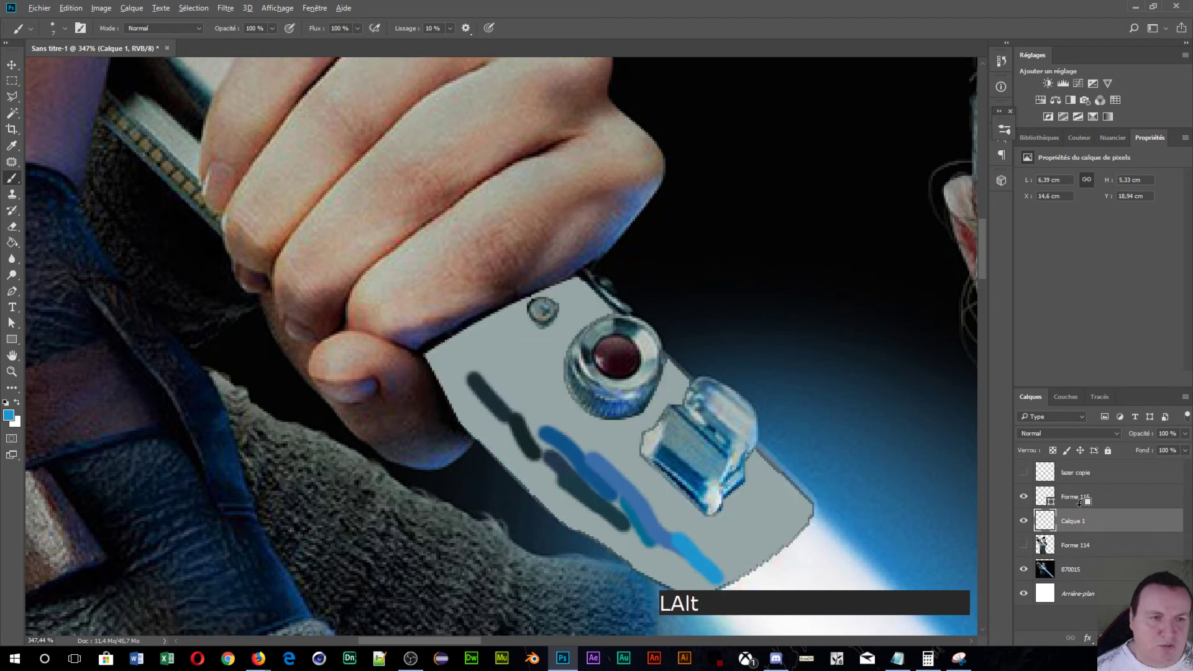
{"action": "left_click", "coordinate": [1047, 523], "text": "ctrl"}
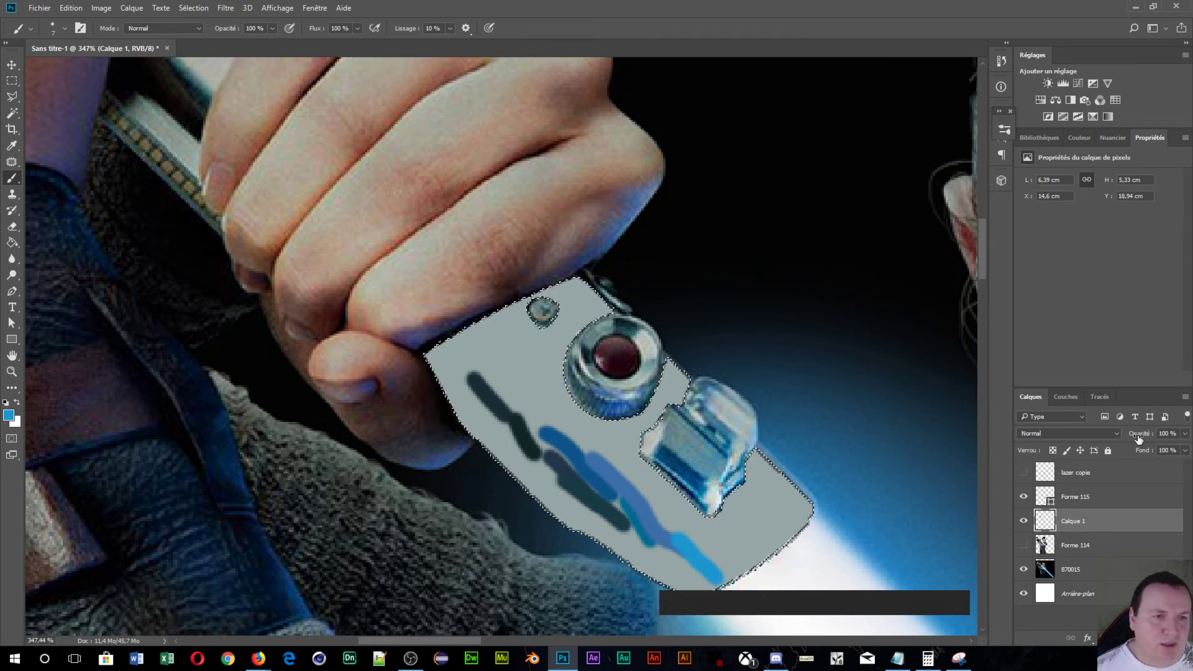
{"action": "left_click_drag", "start_coordinate": [1139, 436], "coordinate": [1175, 440]}
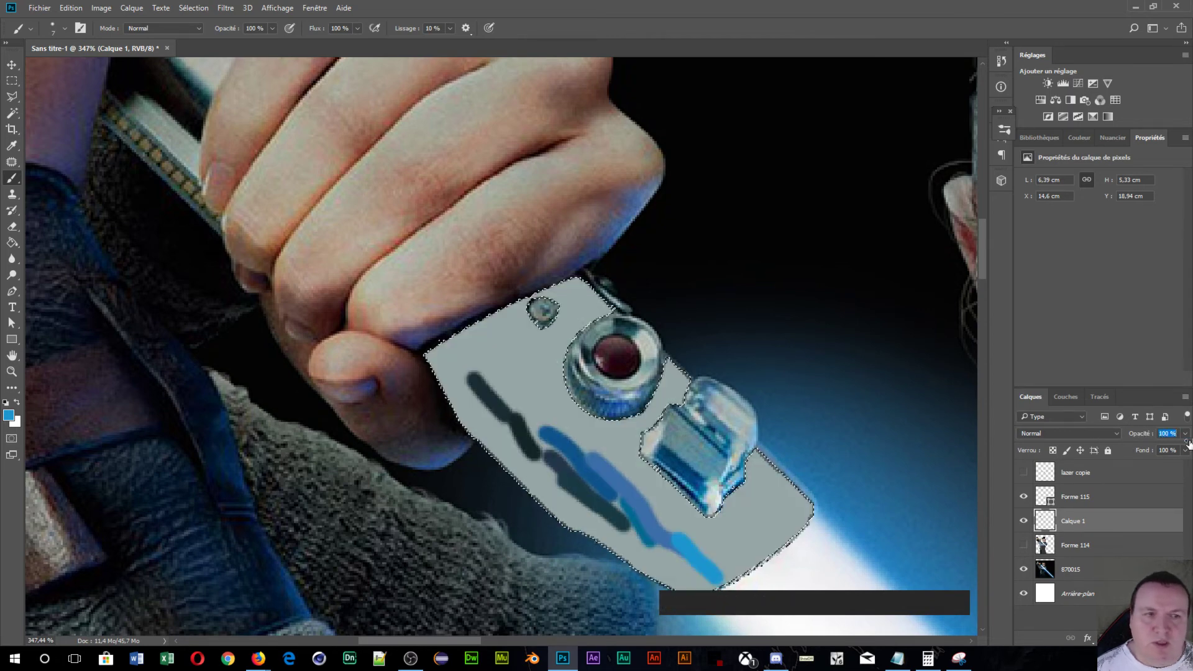
{"action": "left_click", "coordinate": [1162, 442]}
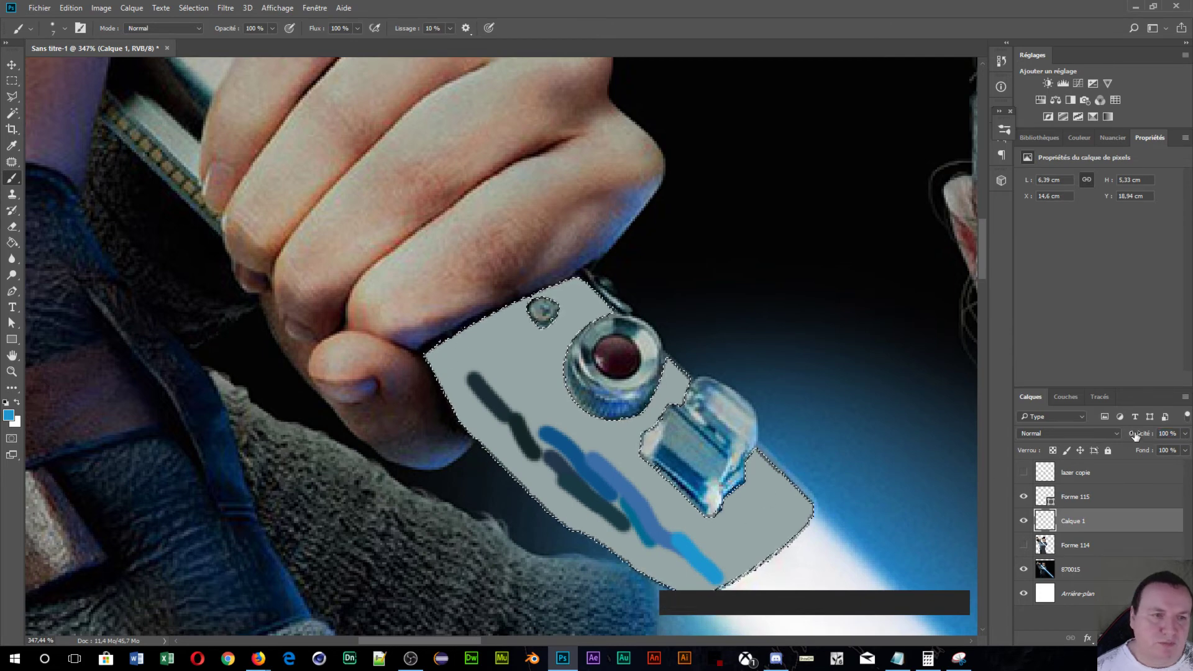
{"action": "left_click_drag", "start_coordinate": [1140, 433], "coordinate": [520, 454]}
- Paint the dark brown shadow at the handle's end by the hand and the grey lower edge, sampling both colours from the photo
{"action": "scroll", "coordinate": [520, 454], "scroll_direction": "up", "scroll_amount": 2}
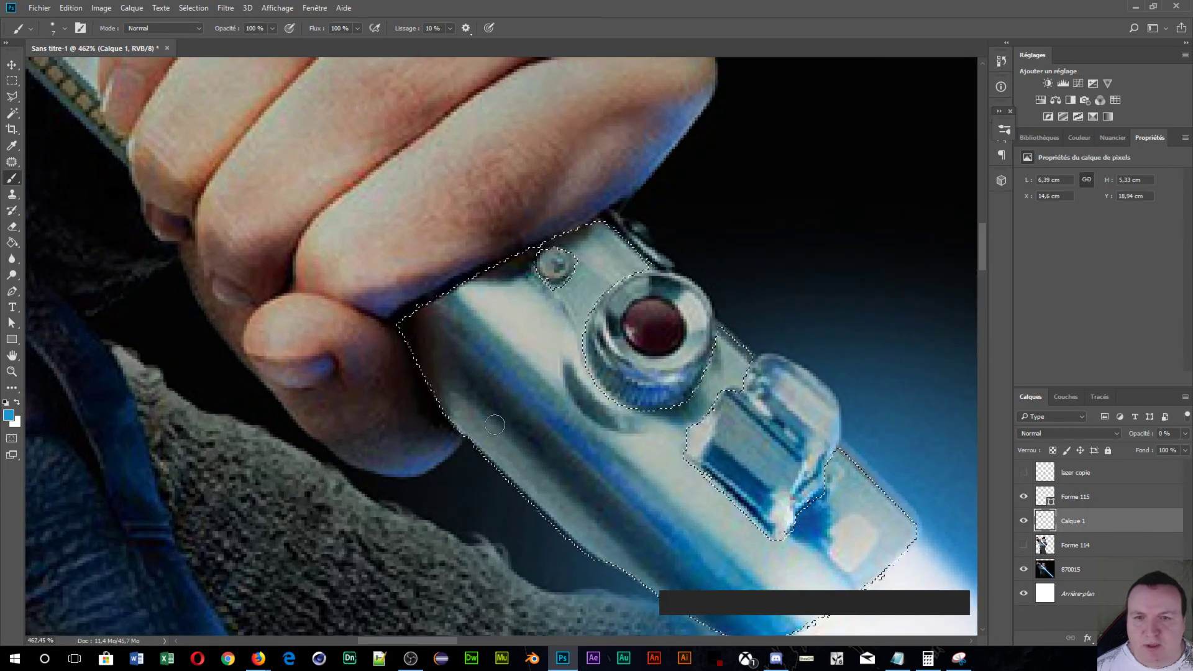
{"action": "left_click", "coordinate": [421, 329], "text": "alt"}
{"action": "left_click_drag", "start_coordinate": [422, 326], "coordinate": [441, 354]}
{"action": "left_click", "coordinate": [435, 339], "text": "alt"}
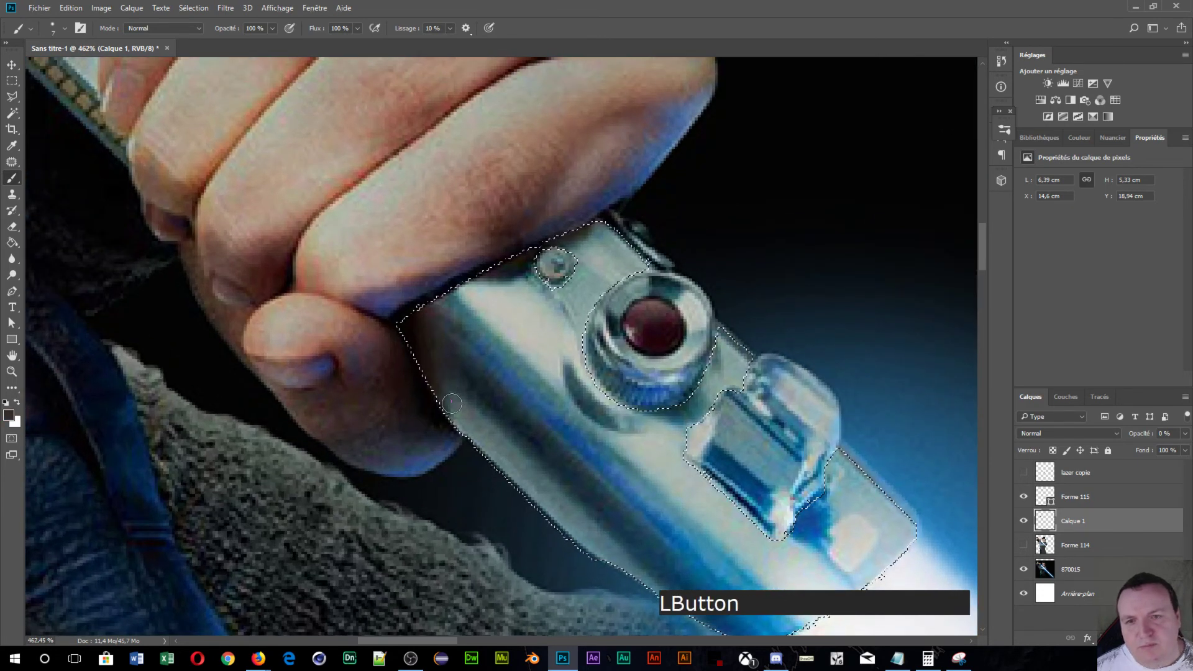
{"action": "left_click_drag", "start_coordinate": [452, 404], "coordinate": [496, 452]}
{"action": "left_click", "coordinate": [462, 405], "text": "alt"}
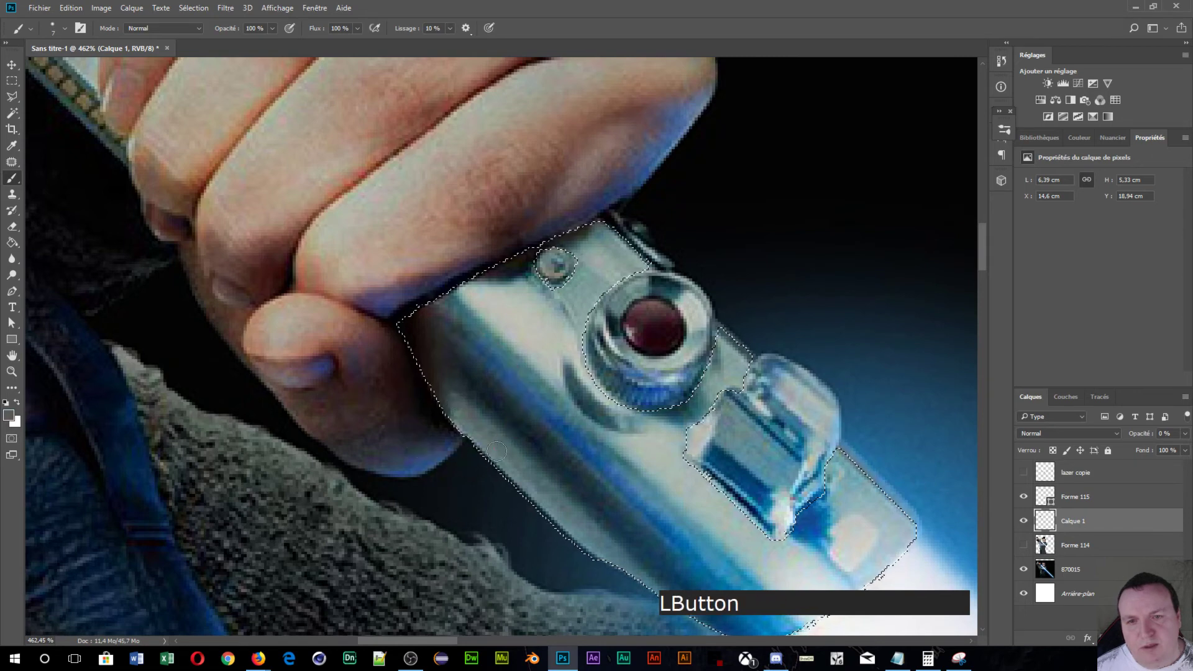
{"action": "left_click_drag", "start_coordinate": [546, 495], "coordinate": [549, 498]}
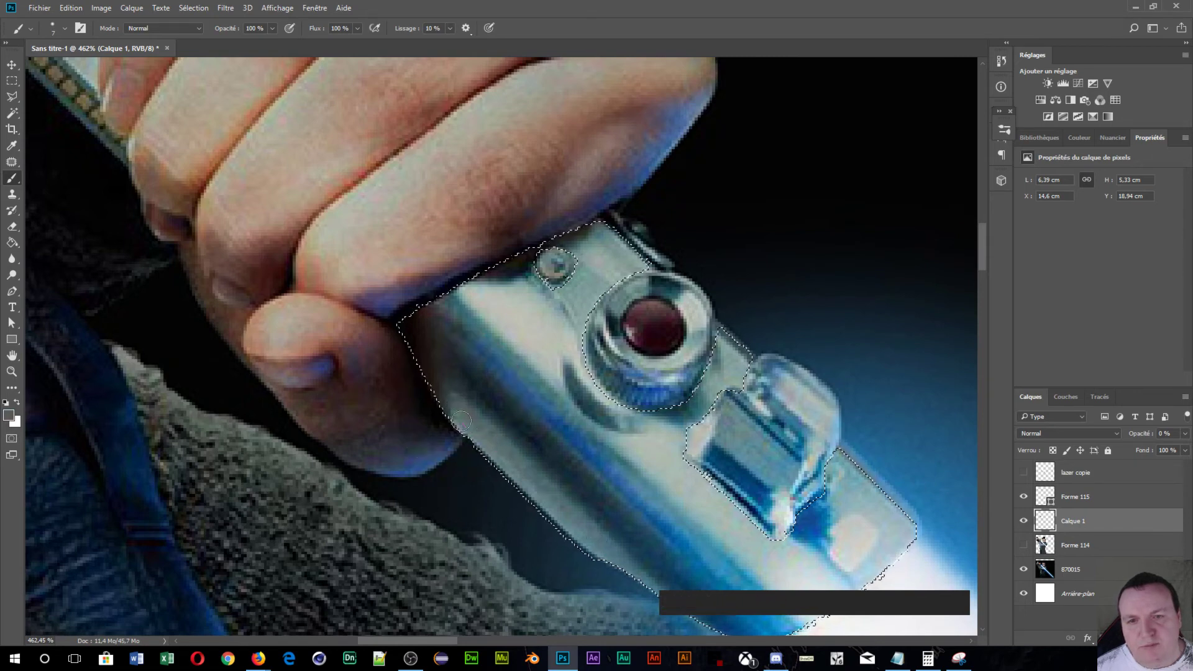
- Paint a long near-black stripe along the handle's lower side toward the blade with the dark tone sampled from the photo
{"action": "key", "text": "space"}
{"action": "mouse_move", "coordinate": [617, 567]}
{"action": "left_mouse_down"}
{"action": "mouse_move", "coordinate": [405, 341]}
{"action": "mouse_move", "coordinate": [404, 322]}
{"action": "mouse_move", "coordinate": [442, 360]}
{"action": "left_mouse_up"}
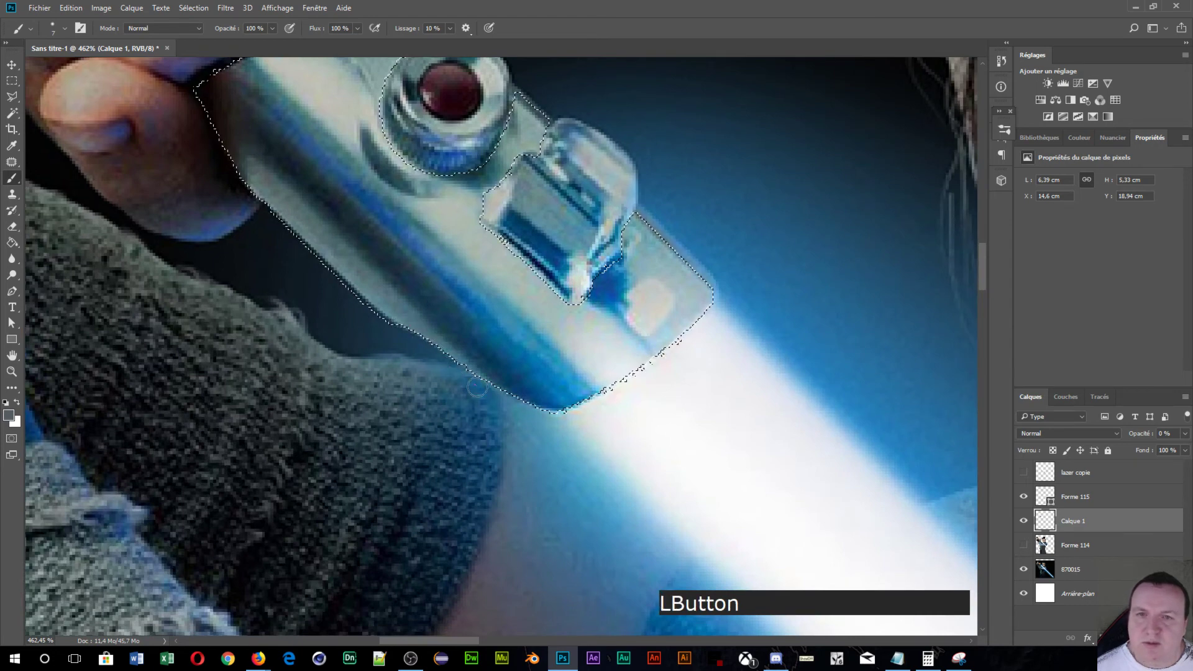
{"action": "left_click", "coordinate": [284, 160], "text": "alt"}
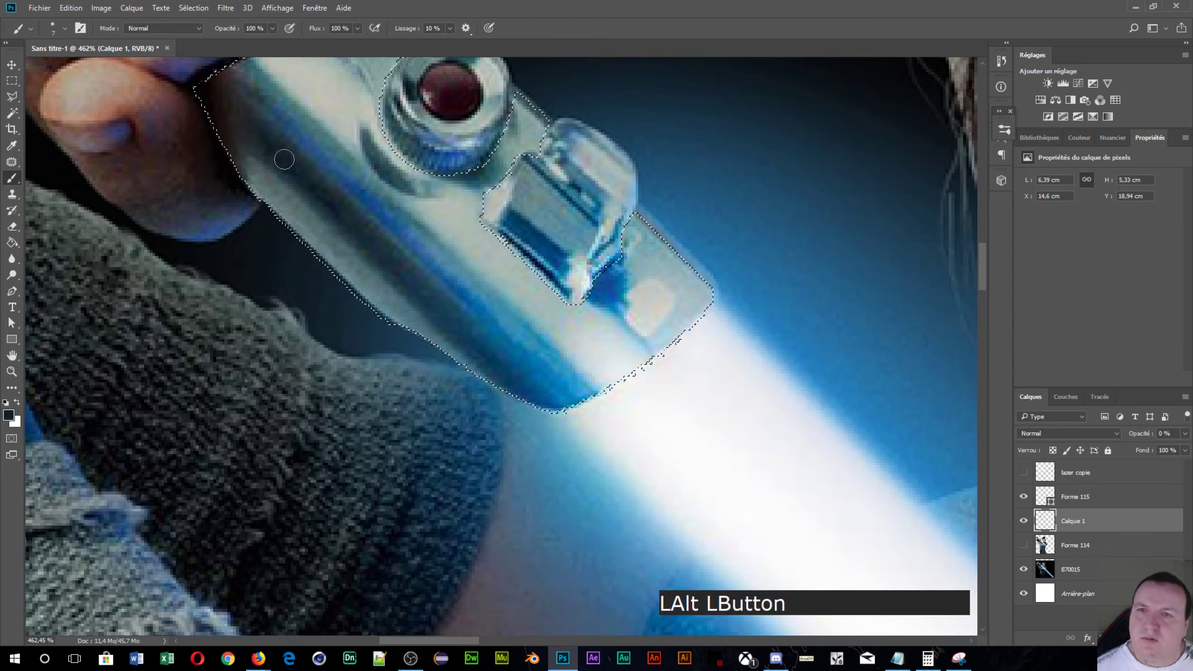
{"action": "left_click_drag", "start_coordinate": [259, 136], "coordinate": [452, 318]}
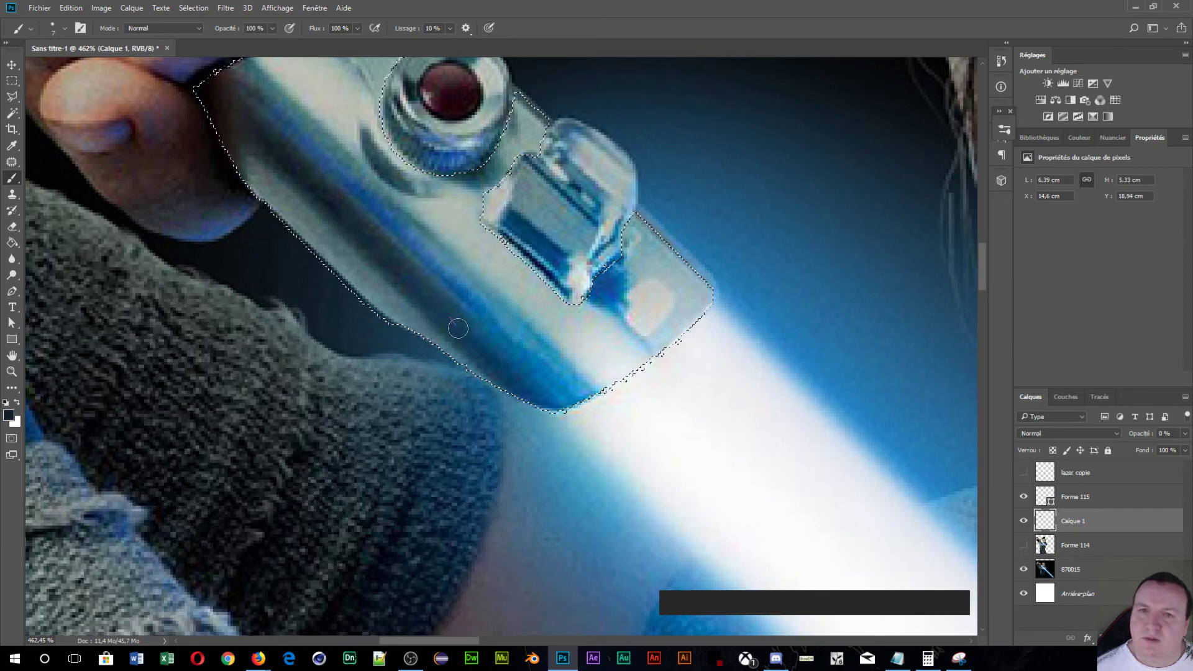
- Paint the dark blue spot, the light beige patch and the teal edge at the handle's blade end with sampled colours
{"action": "left_click_drag", "start_coordinate": [512, 385], "coordinate": [435, 455]}
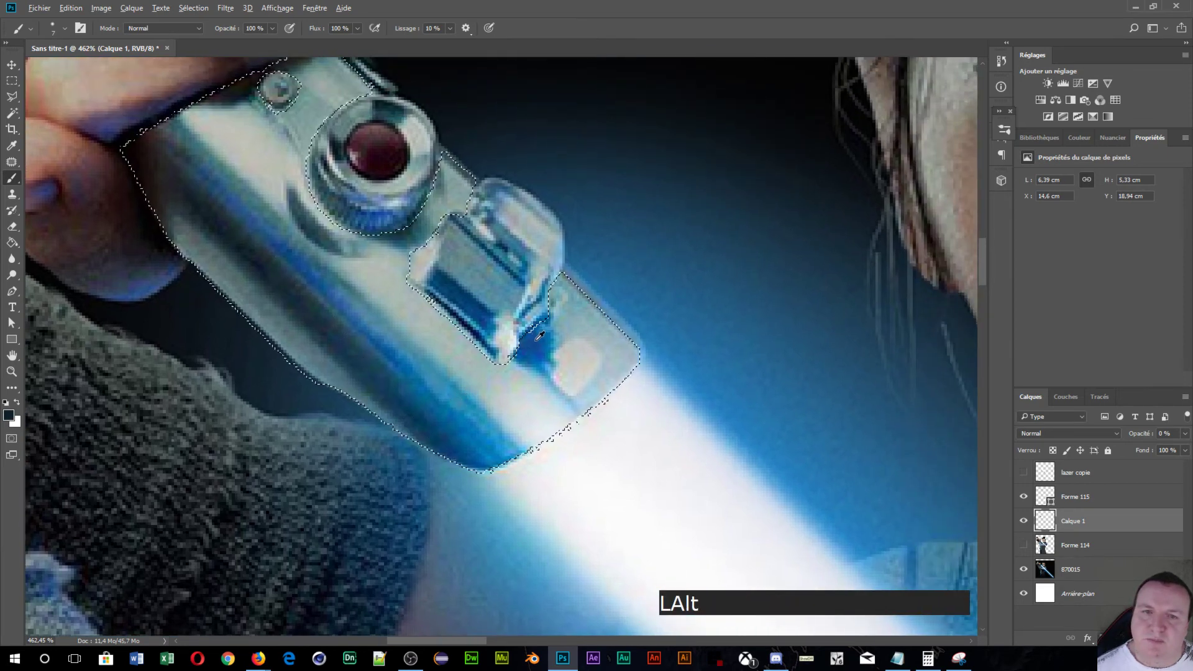
{"action": "left_click", "coordinate": [541, 334], "text": "alt"}
{"action": "left_click", "coordinate": [541, 334]}
{"action": "left_click", "coordinate": [575, 348], "text": "alt"}
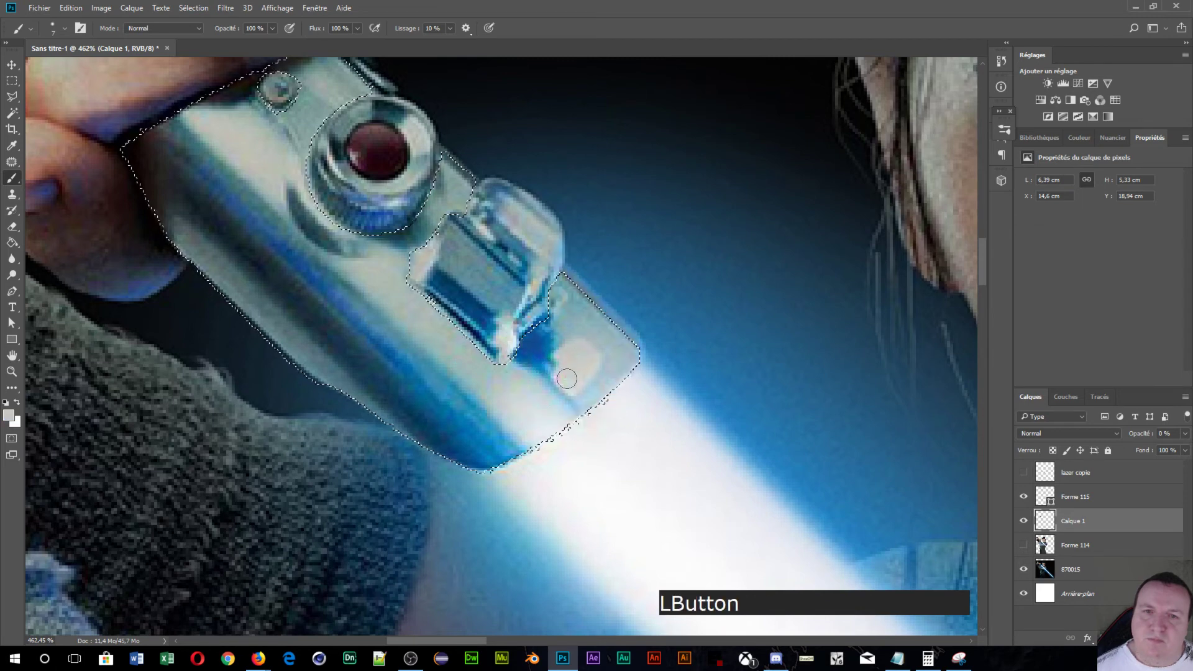
{"action": "left_click", "coordinate": [562, 285], "text": "alt"}
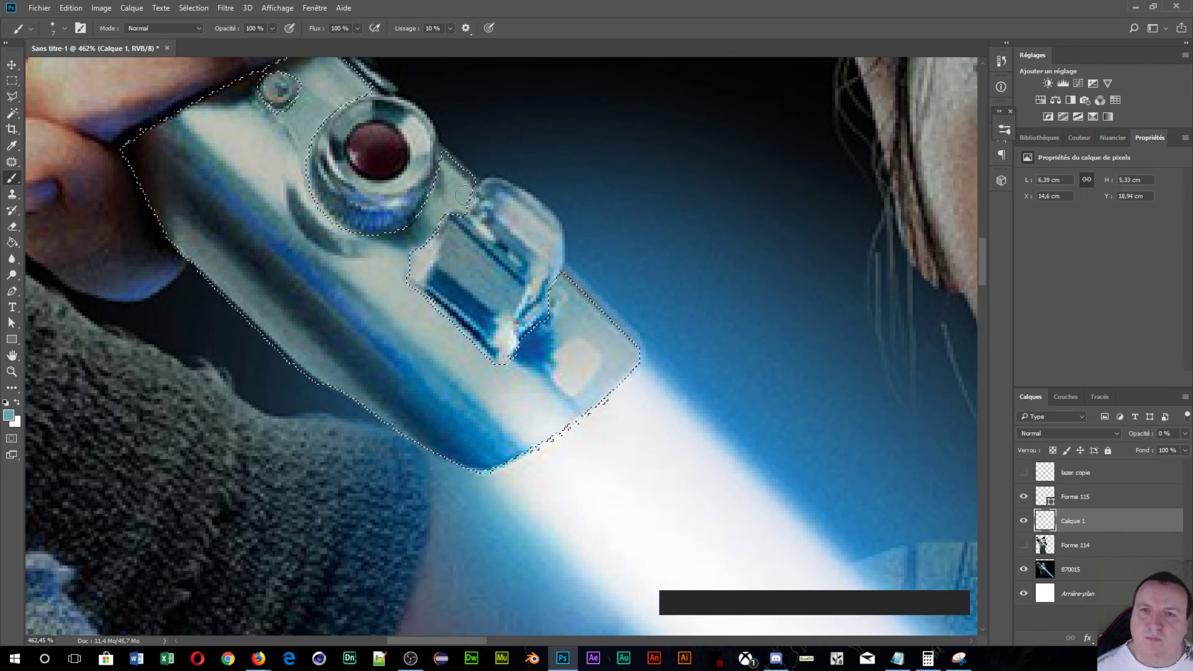
- Paint teal and blue-grey shading dabs between the round knob and the clear clip, sampling each tone from the photo
{"action": "left_click", "coordinate": [399, 238], "text": "alt"}
{"action": "left_click", "coordinate": [408, 238]}
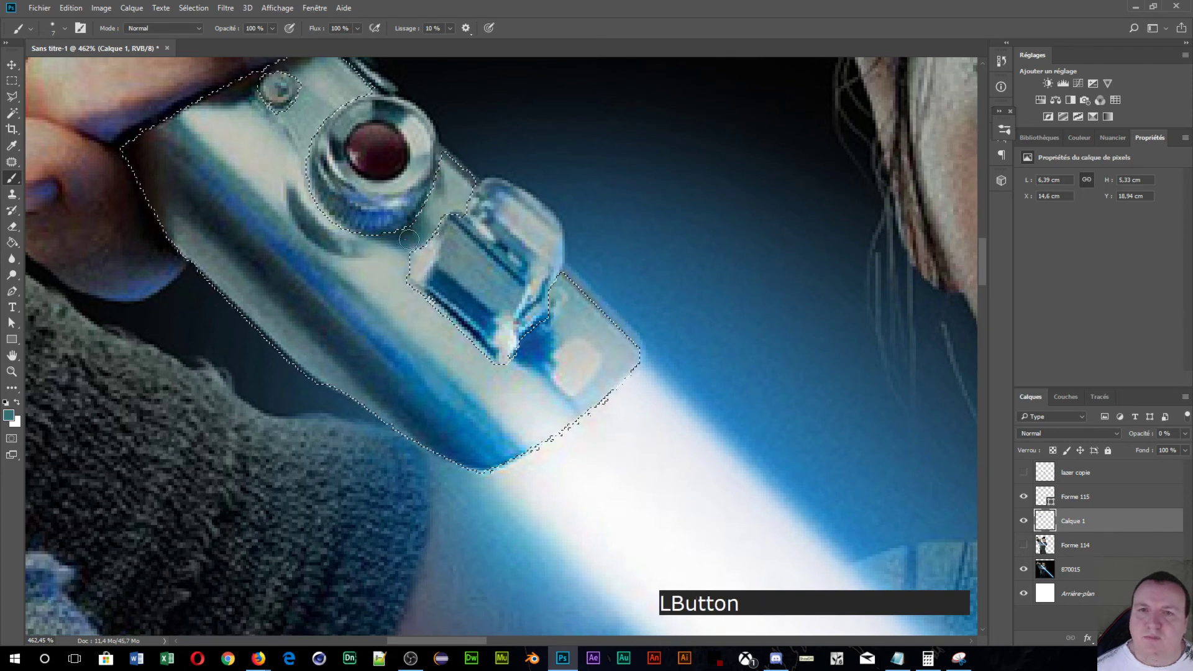
{"action": "left_click", "coordinate": [435, 197], "text": "alt"}
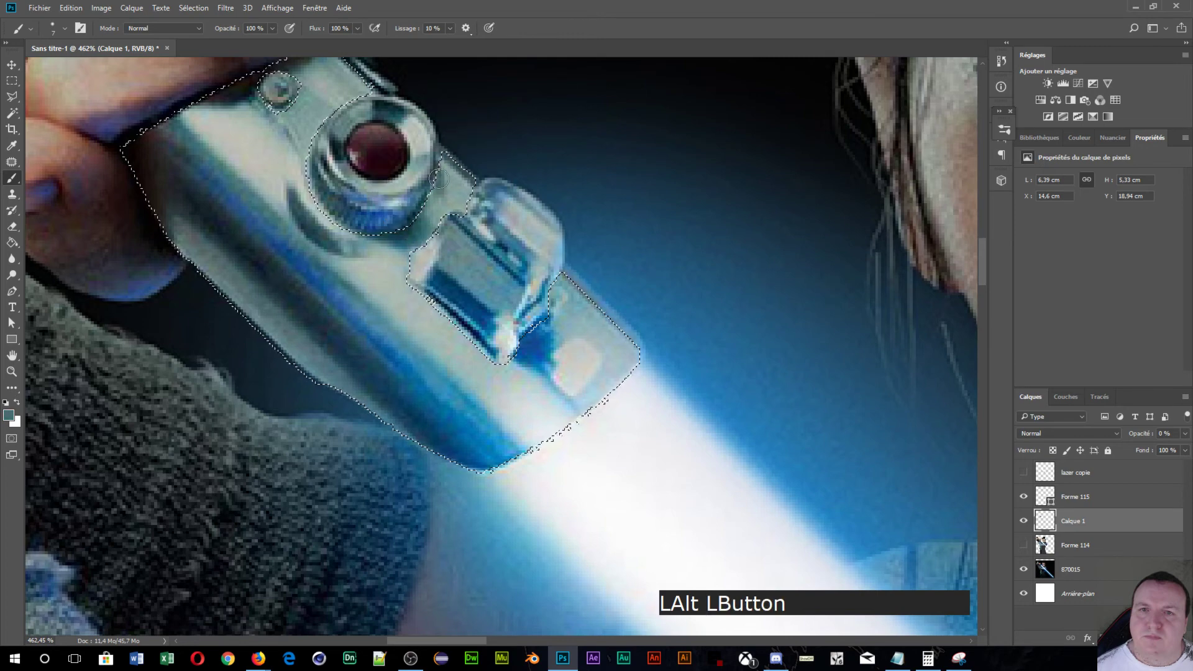
{"action": "left_click", "coordinate": [437, 194]}
{"action": "left_click", "coordinate": [455, 200], "text": "alt"}
{"action": "left_click", "coordinate": [457, 203]}
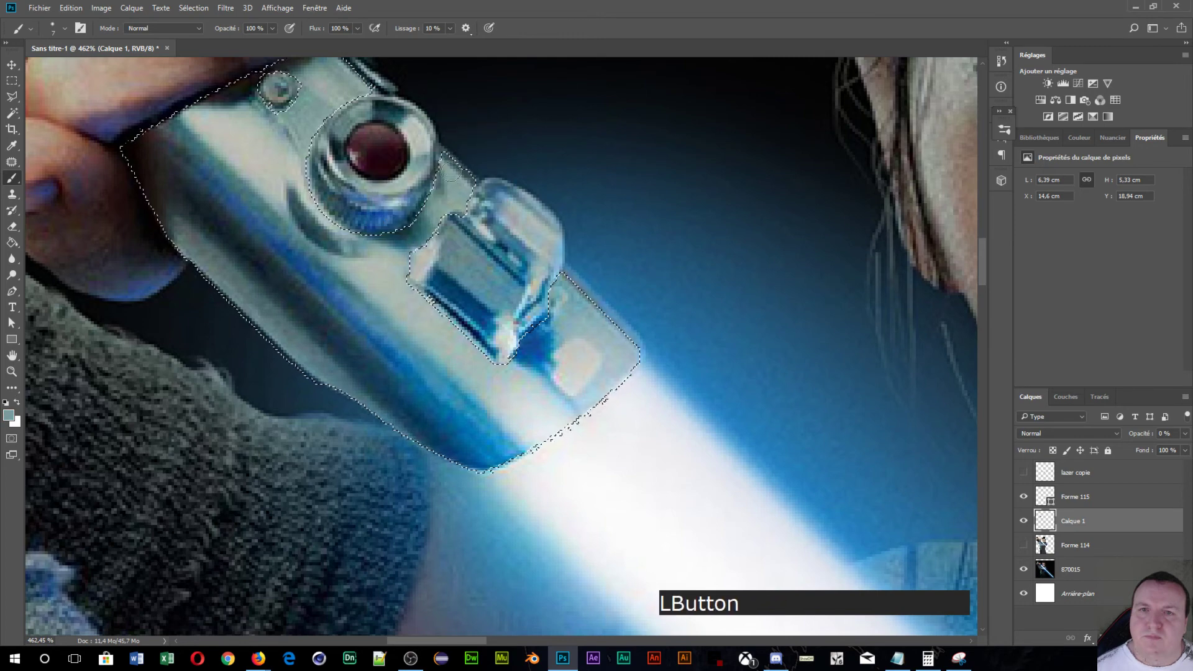
- Paint the green-grey, dark and blue-grey patches around the small screw and a teal streak along the handle's upper face
{"action": "left_click_drag", "start_coordinate": [323, 106], "coordinate": [400, 274]}
{"action": "left_click", "coordinate": [373, 288], "text": "alt"}
{"action": "left_click", "coordinate": [373, 287]}
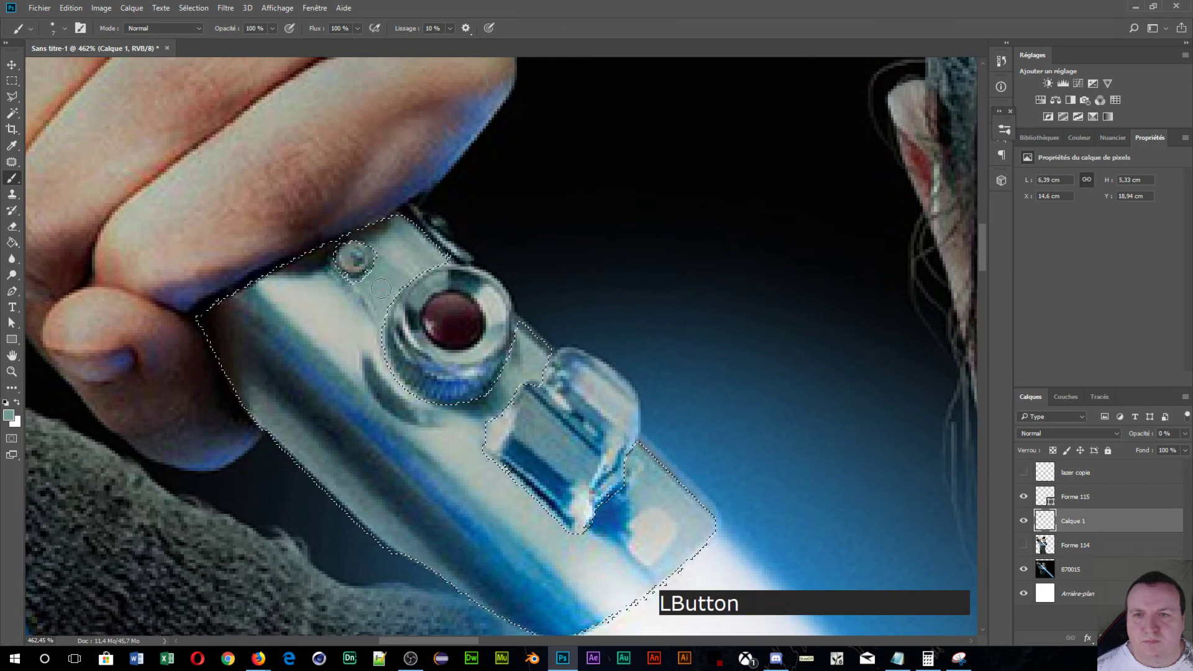
{"action": "left_click", "coordinate": [315, 261], "text": "alt"}
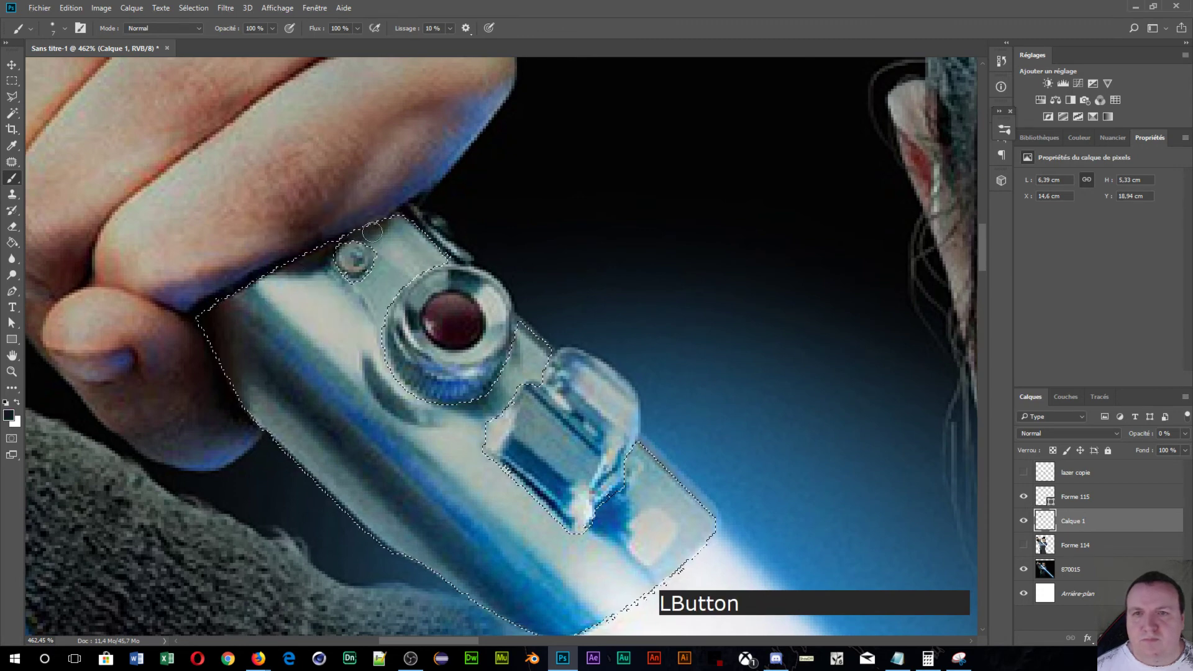
{"action": "left_click", "coordinate": [403, 229], "text": "alt"}
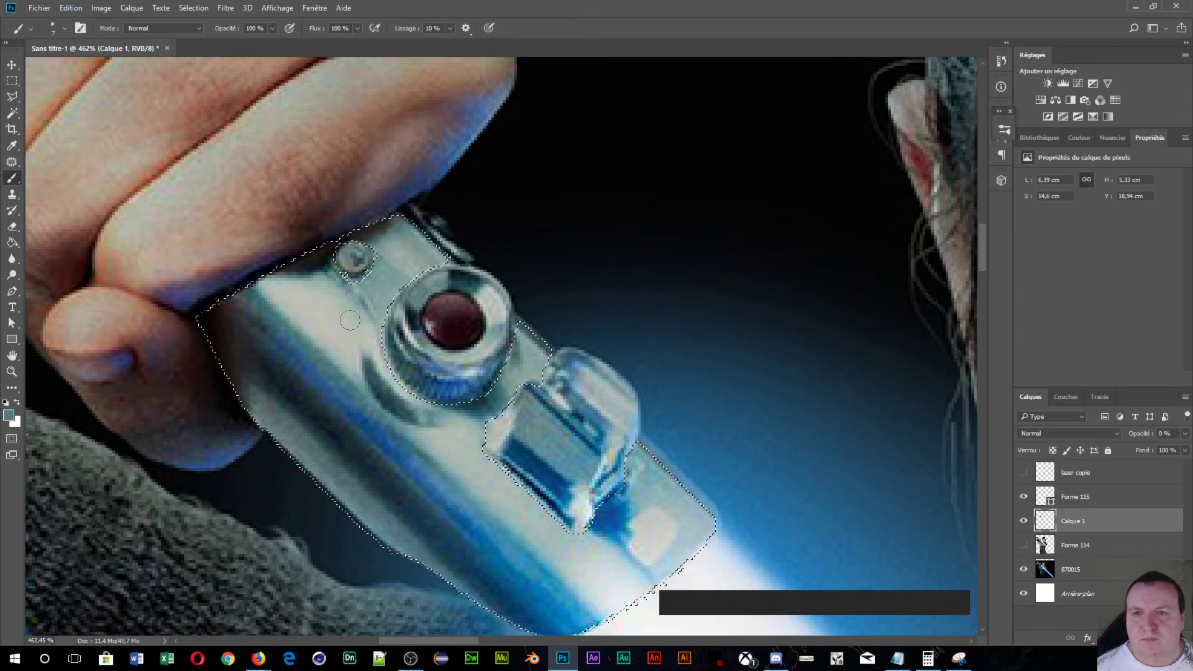
{"action": "left_click", "coordinate": [269, 309], "text": "alt"}
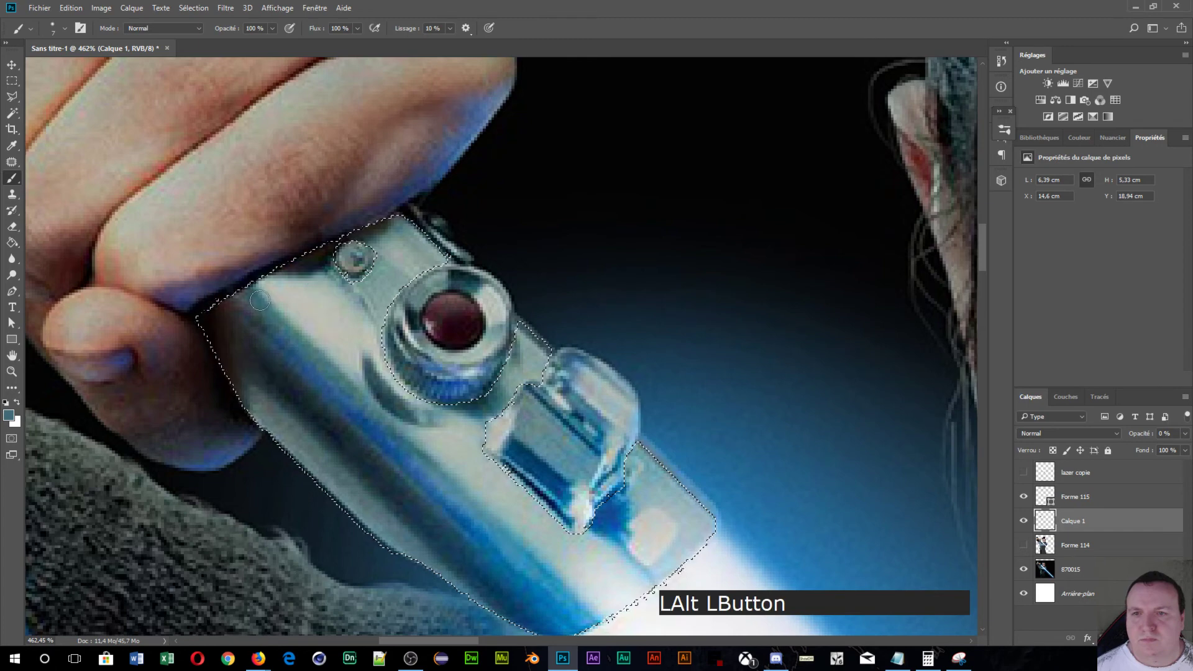
- Paint the curved shadow around the base of the round knob with grey-blue and teal tones sampled from the photo
{"action": "left_click", "coordinate": [375, 361], "text": "alt"}
{"action": "left_click_drag", "start_coordinate": [367, 355], "coordinate": [377, 388]}
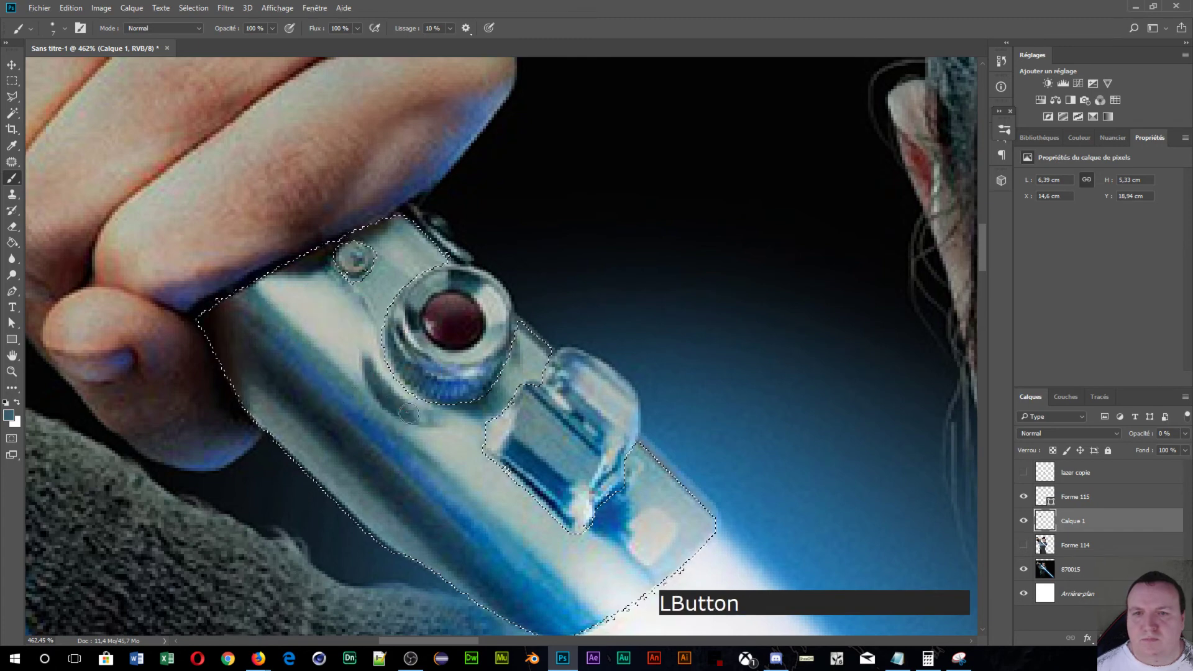
{"action": "left_click", "coordinate": [428, 416], "text": "alt"}
{"action": "left_click_drag", "start_coordinate": [423, 418], "coordinate": [381, 388]}
{"action": "left_click", "coordinate": [441, 419], "text": "alt"}
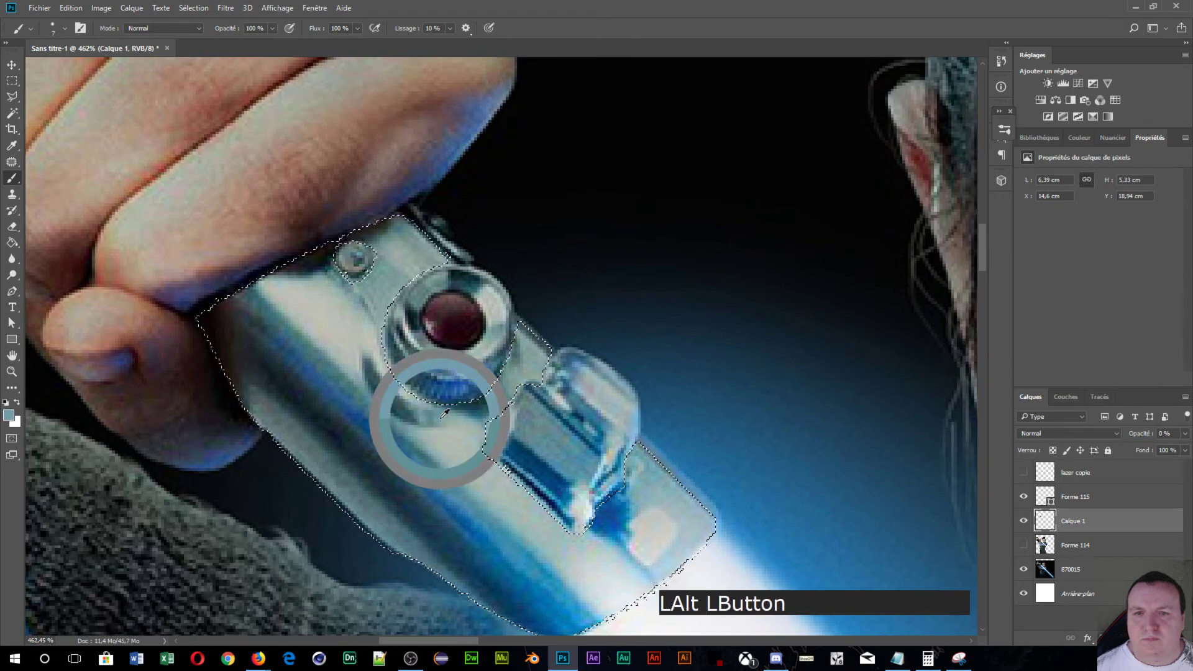
{"action": "left_click", "coordinate": [487, 412], "text": "alt"}
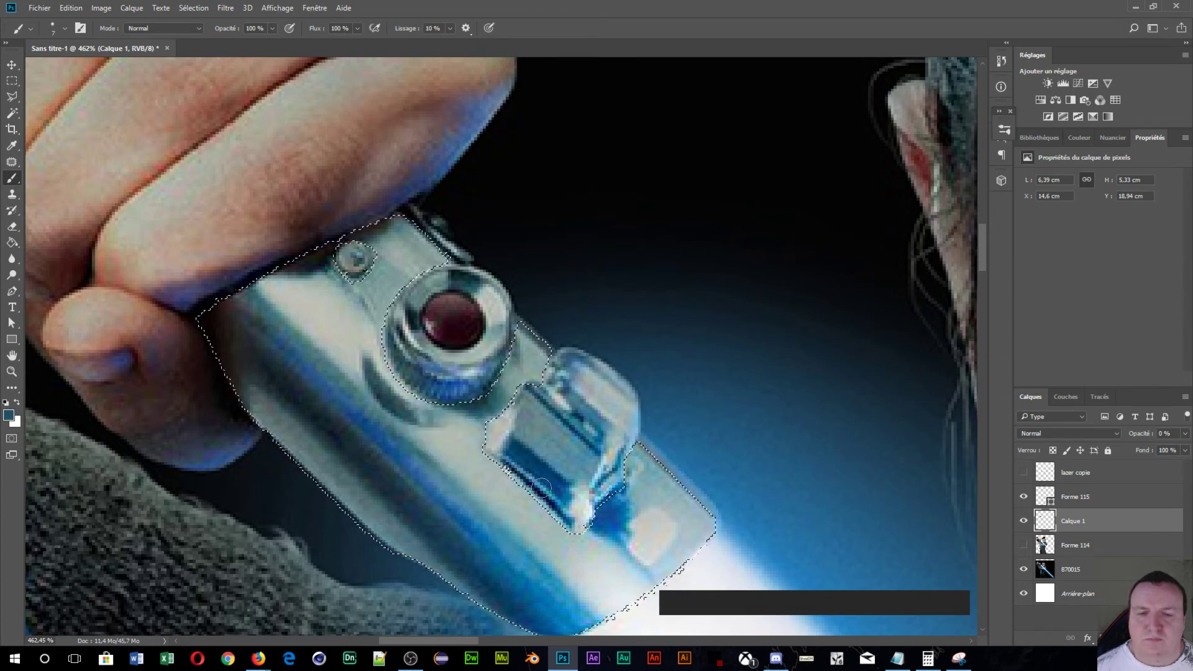
{"action": "key", "text": "space"}
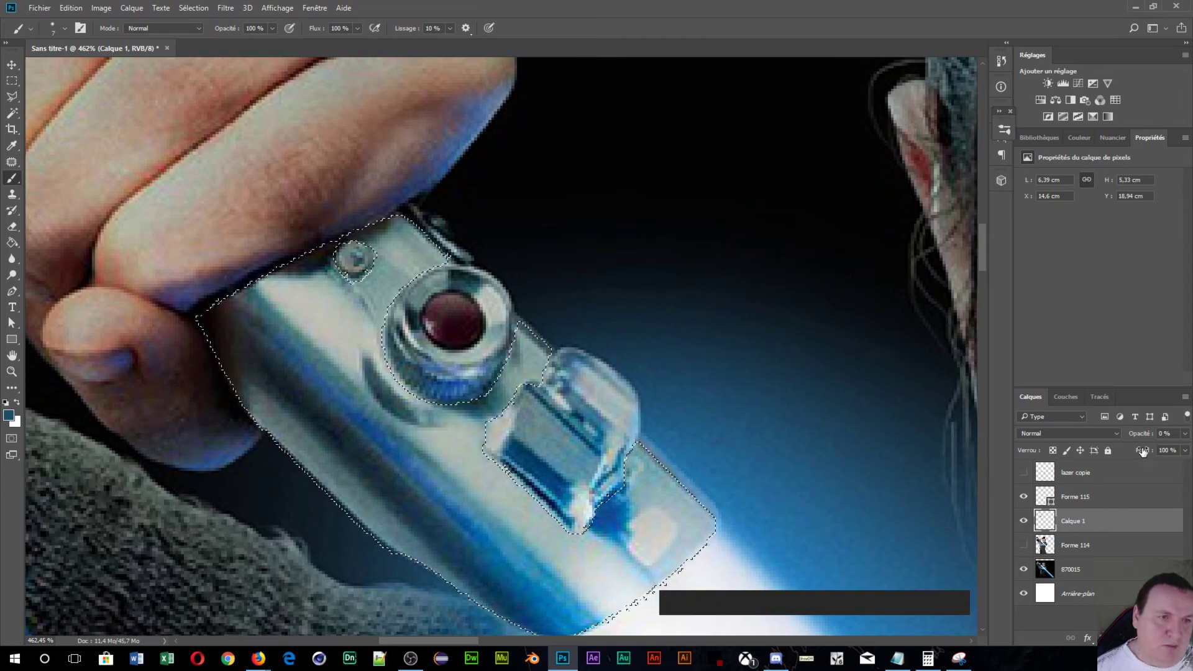
- Set the Calque 1 layer's opacity back to 100 % to reveal the painted shading strokes
{"action": "left_click_drag", "start_coordinate": [1142, 435], "coordinate": [1192, 435]}
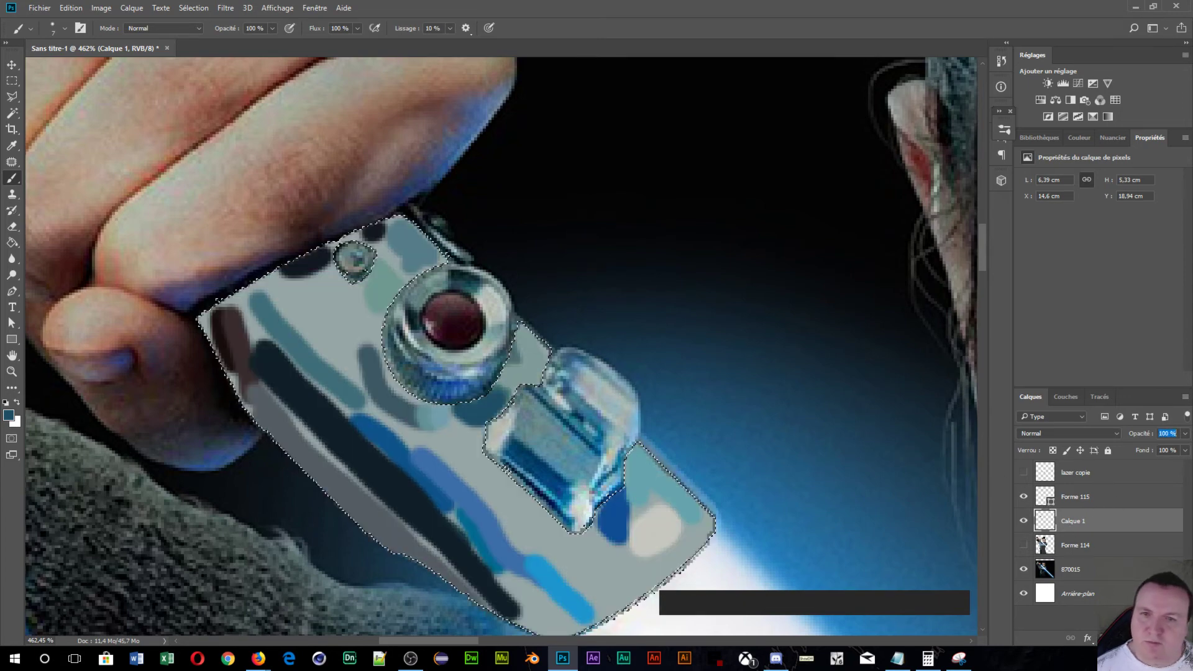
{"action": "scroll", "coordinate": [591, 345], "scroll_direction": "down", "scroll_amount": 2}
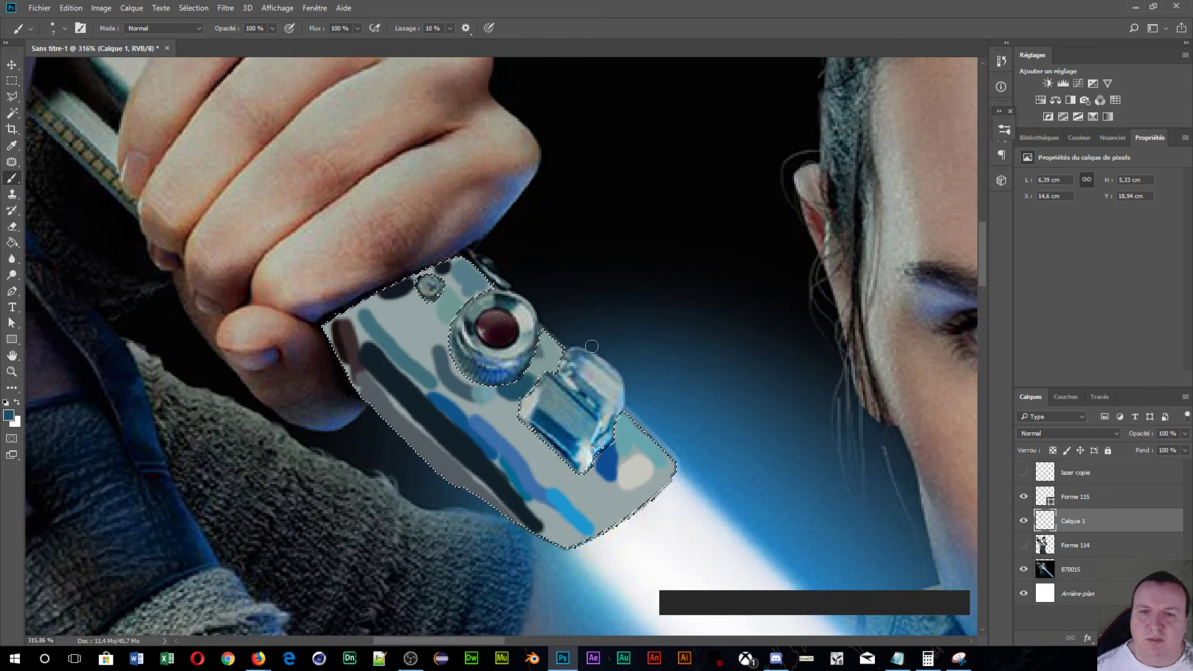
{"action": "scroll", "coordinate": [356, 375], "scroll_direction": "up", "scroll_amount": 2}
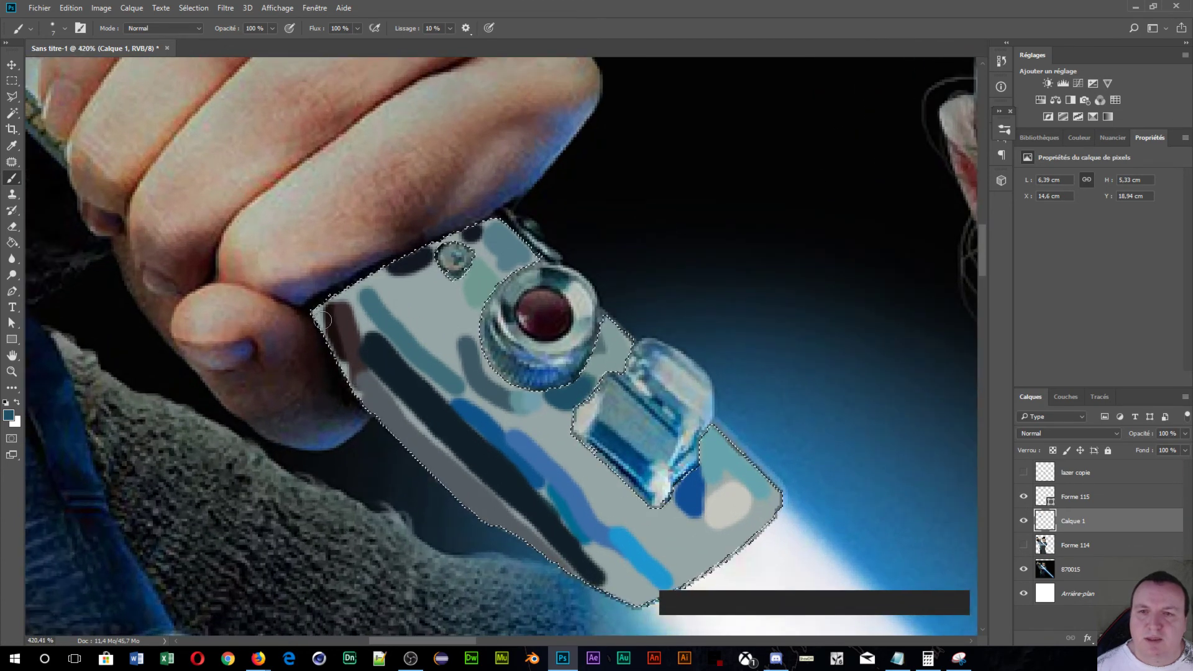
- Fill the gaps at the handle's end by the hand with near-black and dark brown sampled from the neighbouring strokes
{"action": "left_click", "coordinate": [321, 321], "text": "alt"}
{"action": "left_click", "coordinate": [319, 318]}
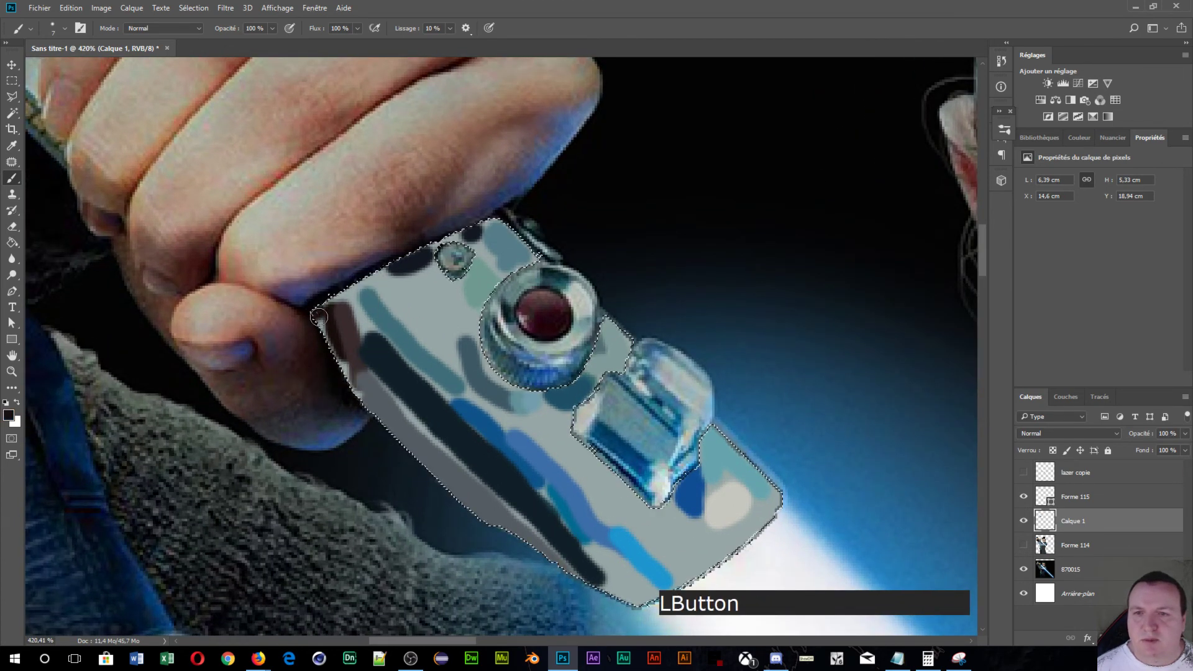
{"action": "left_click", "coordinate": [353, 359], "text": "alt"}
{"action": "left_click", "coordinate": [346, 391]}
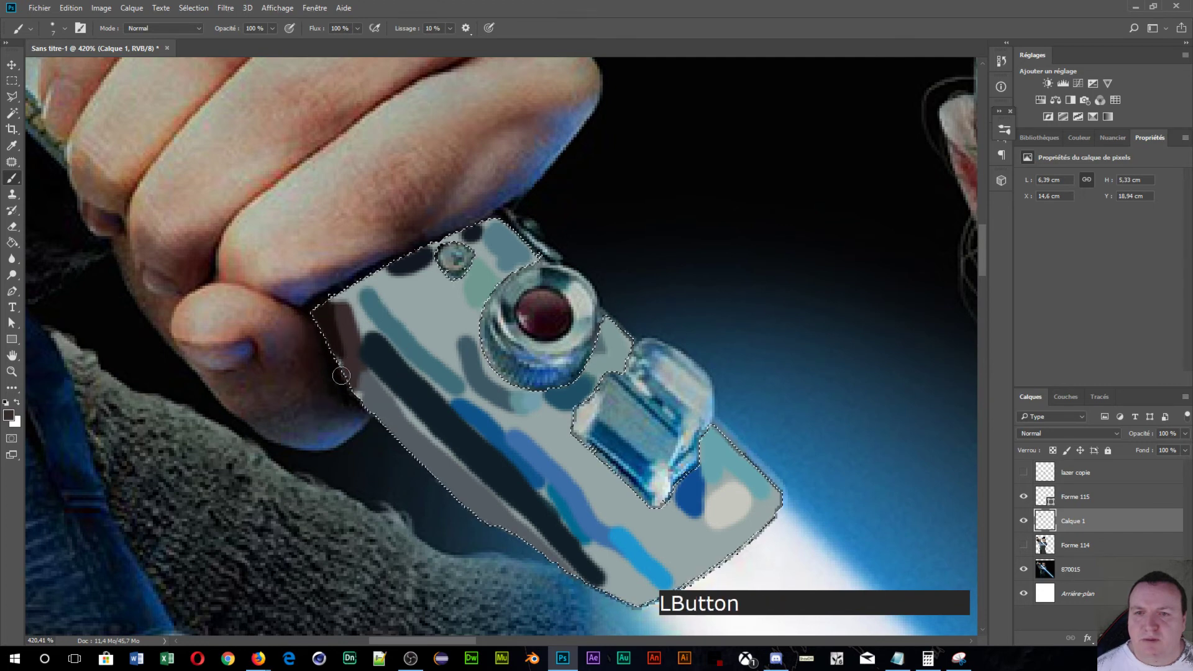
{"action": "left_click", "coordinate": [334, 340], "text": "alt"}
{"action": "left_click", "coordinate": [359, 299]}
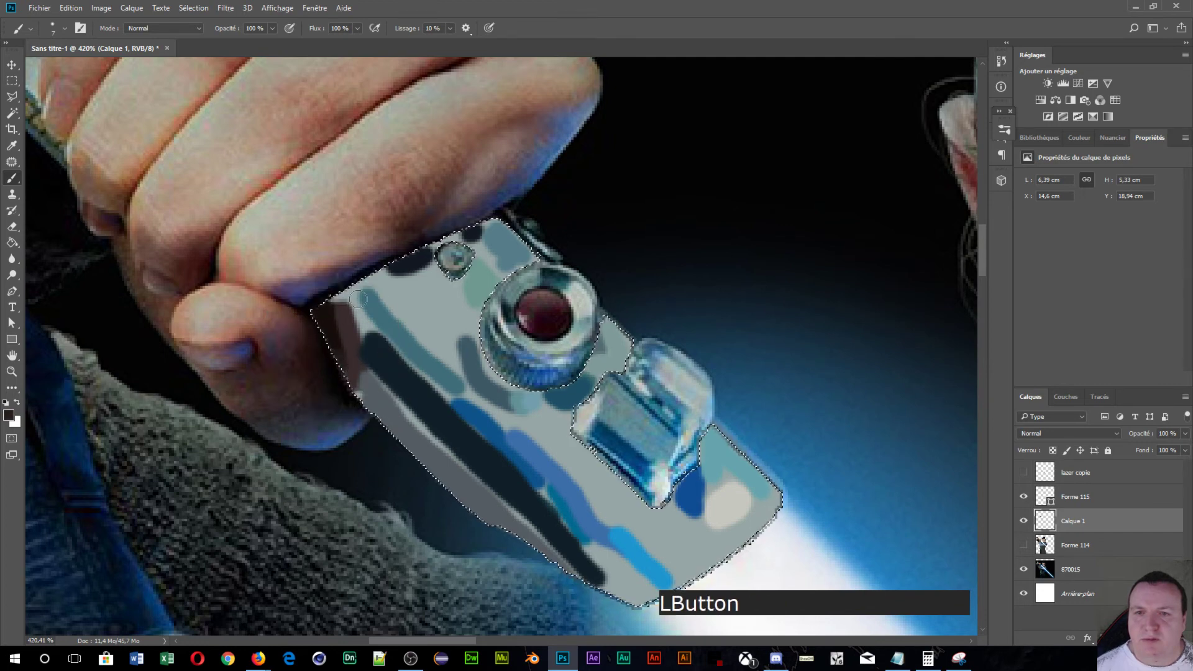
{"action": "left_click", "coordinate": [341, 316], "text": "alt"}
{"action": "left_click", "coordinate": [340, 307]}
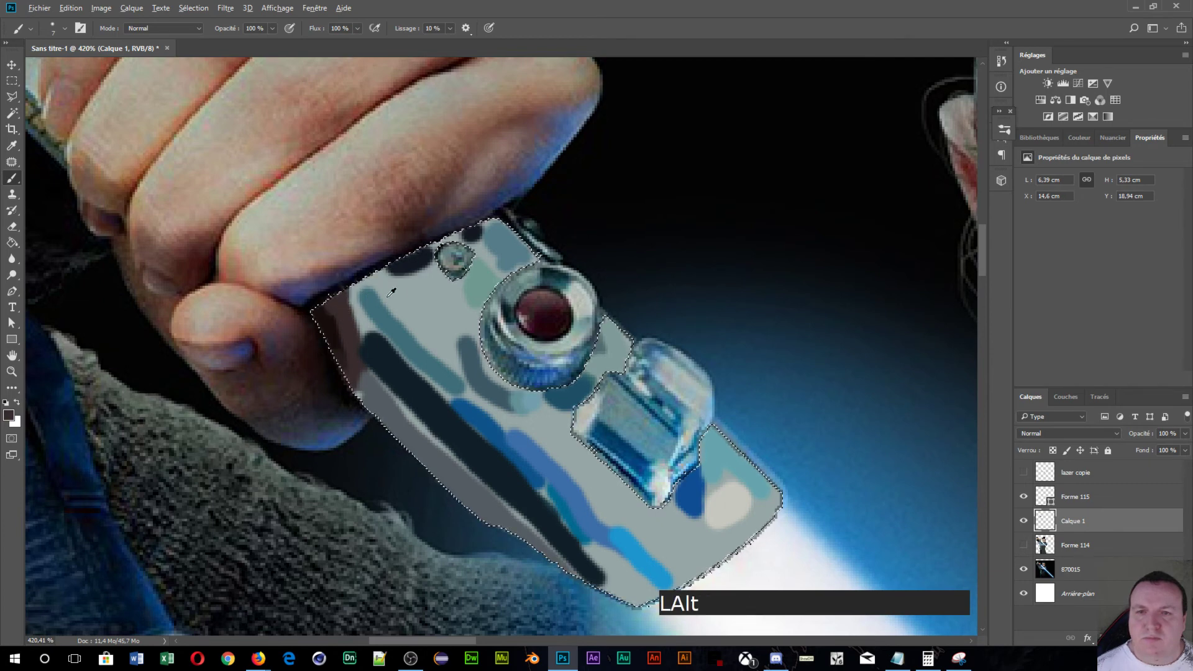
- Extend the near-black stripe up to the brown end and fill the grey band along the handle's lower edge
{"action": "left_click", "coordinate": [380, 340], "text": "alt"}
{"action": "left_click", "coordinate": [358, 311]}
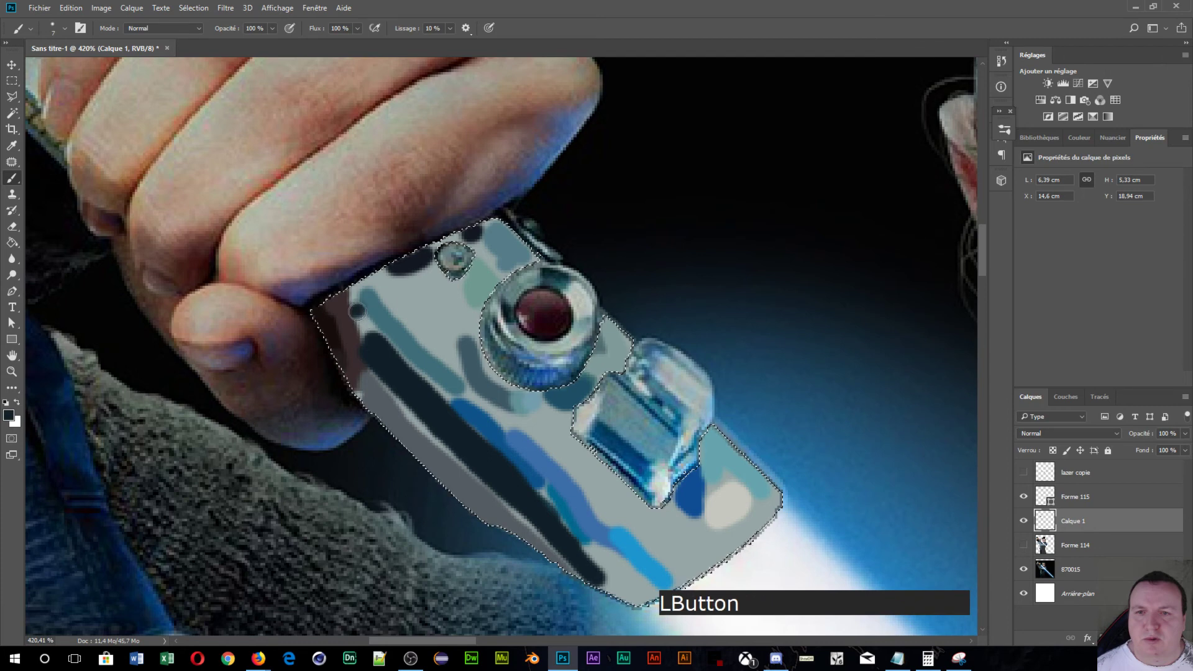
{"action": "left_click", "coordinate": [386, 410], "text": "alt"}
{"action": "left_click", "coordinate": [384, 417]}
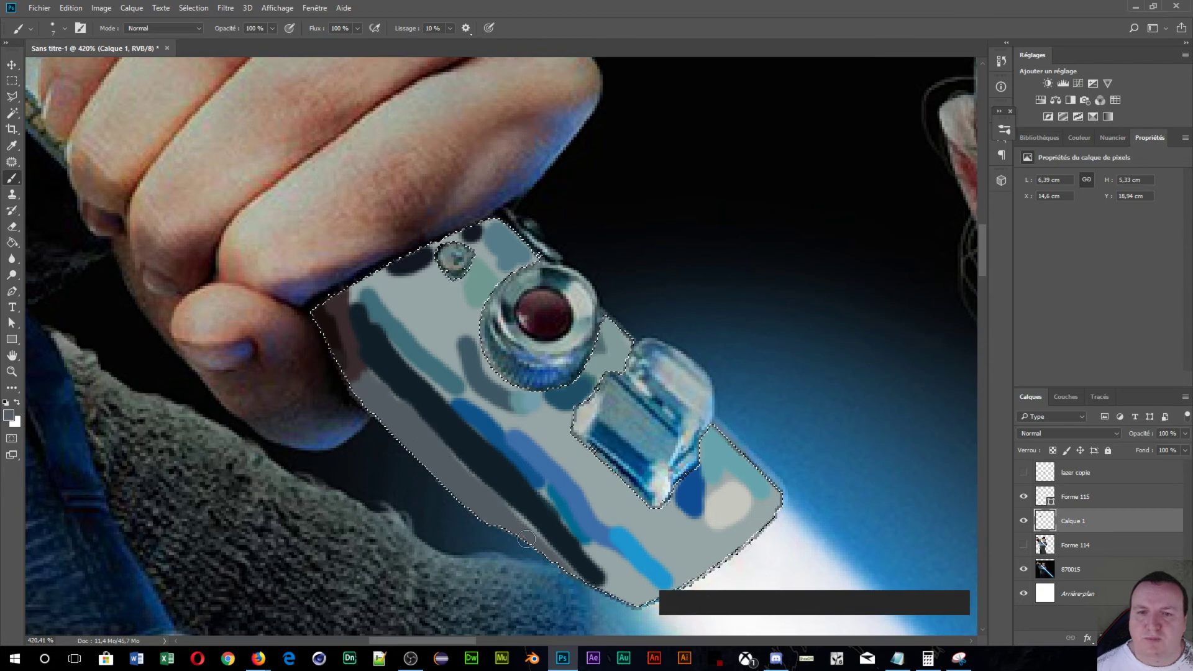
{"action": "key", "text": "alt"}
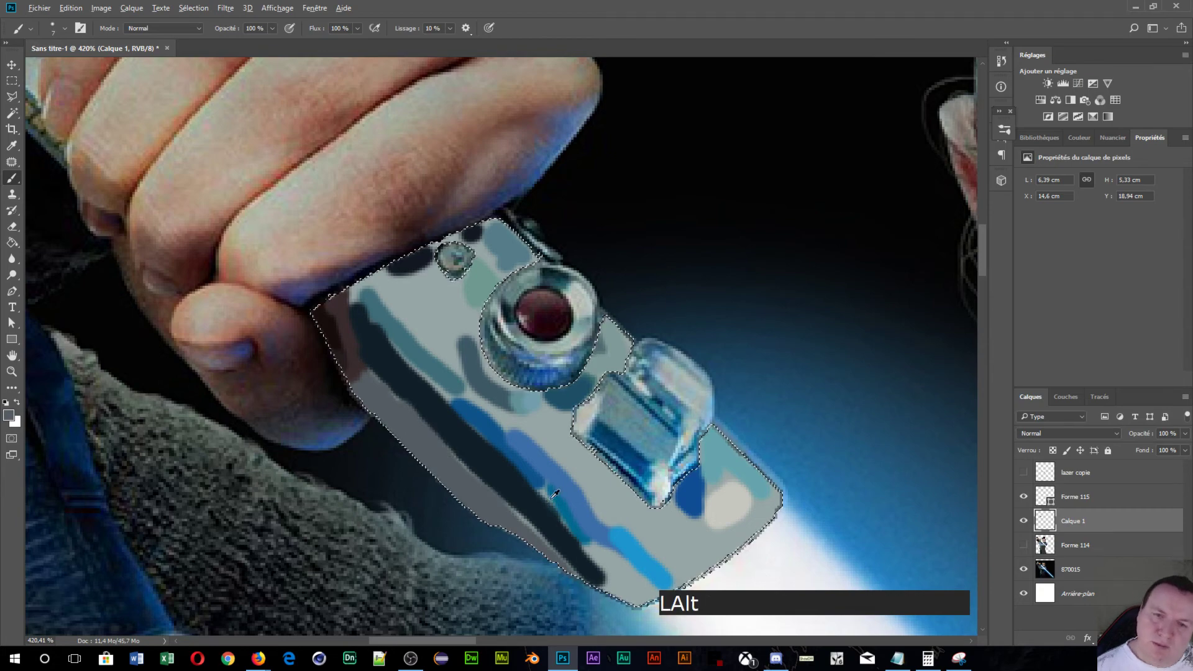
- Apply a Gaussian blur with a radius below 10 pixels to the painted handle shading on the Calque 1 layer
{"action": "scroll", "coordinate": [549, 462], "scroll_direction": "down", "scroll_amount": 5}
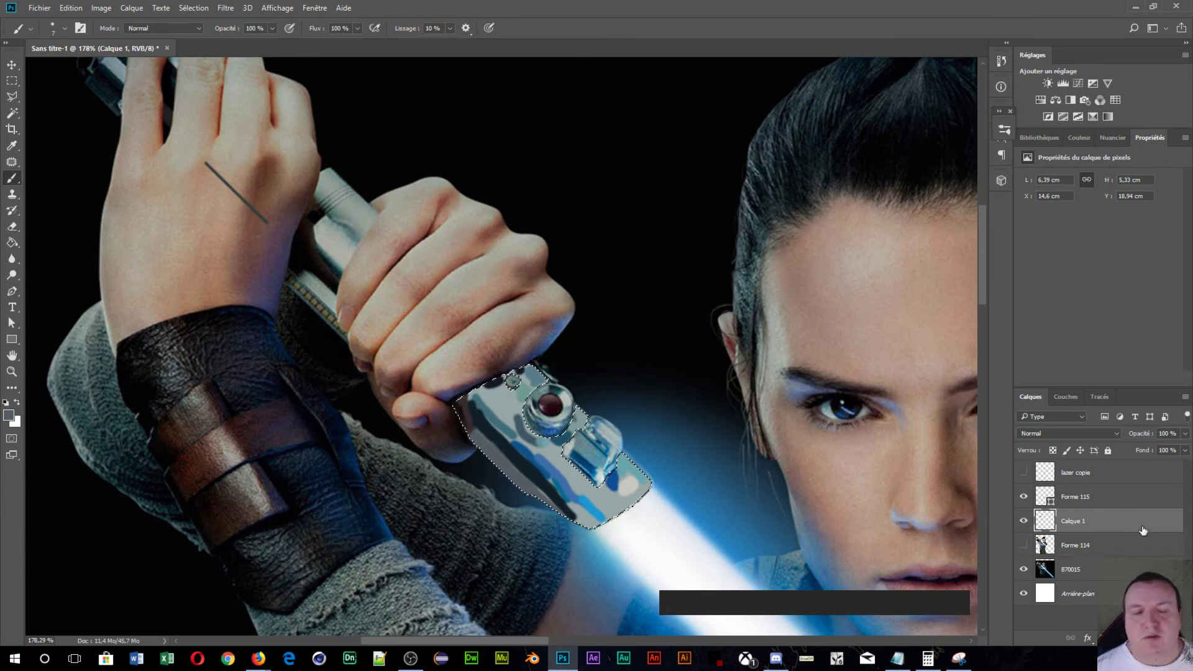
{"action": "left_click", "coordinate": [225, 8]}
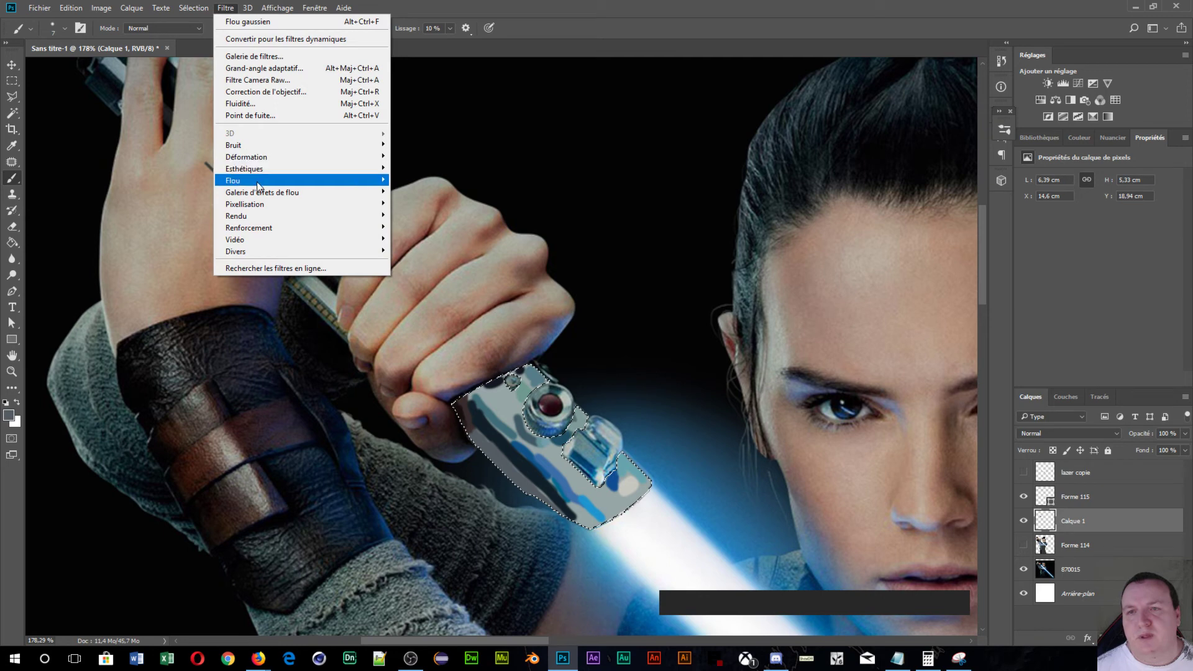
{"action": "mouse_move", "coordinate": [236, 180]}
{"action": "left_click", "coordinate": [180, 239]}
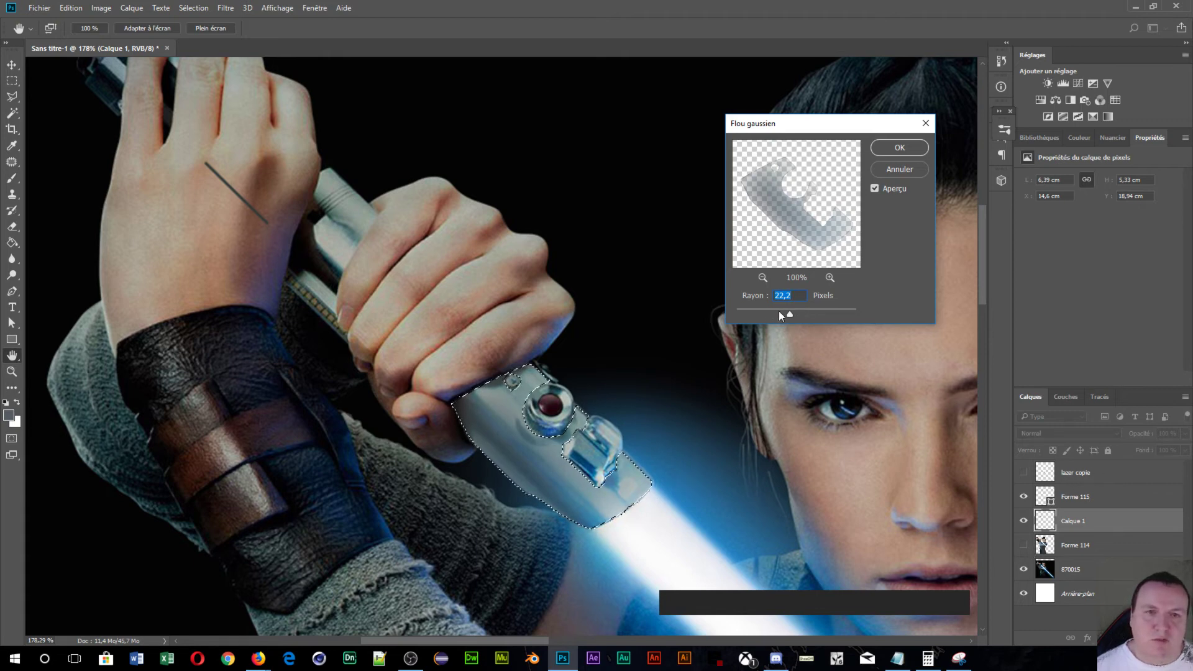
{"action": "left_click_drag", "start_coordinate": [792, 316], "coordinate": [767, 317]}
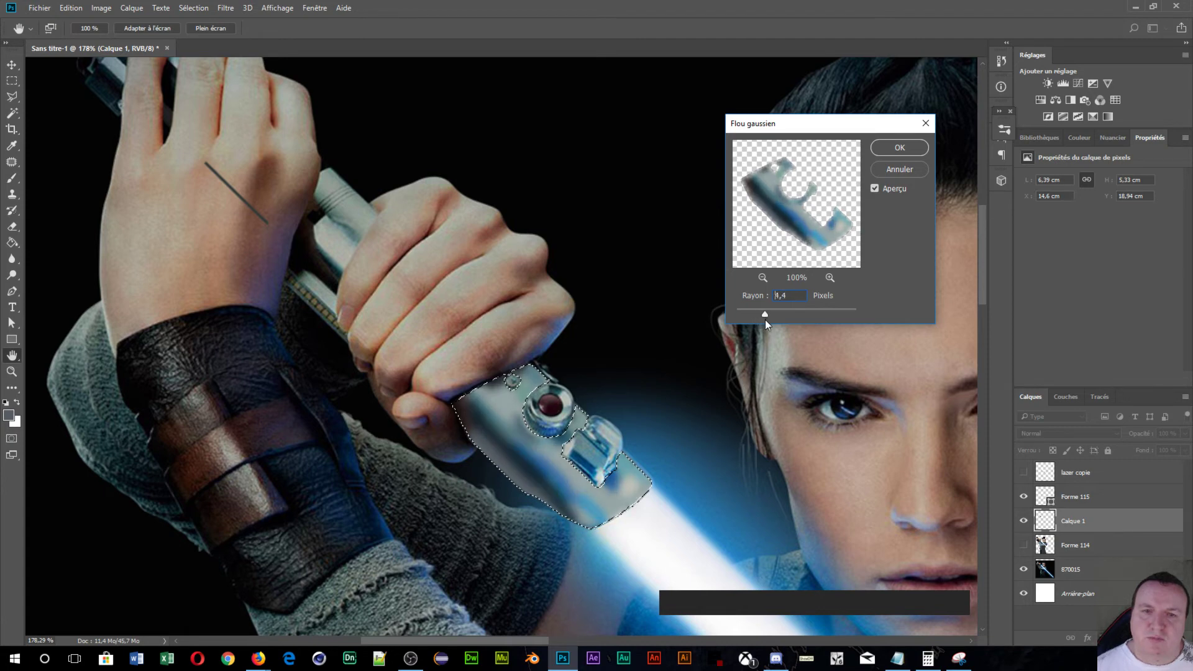
{"action": "left_click", "coordinate": [899, 147]}
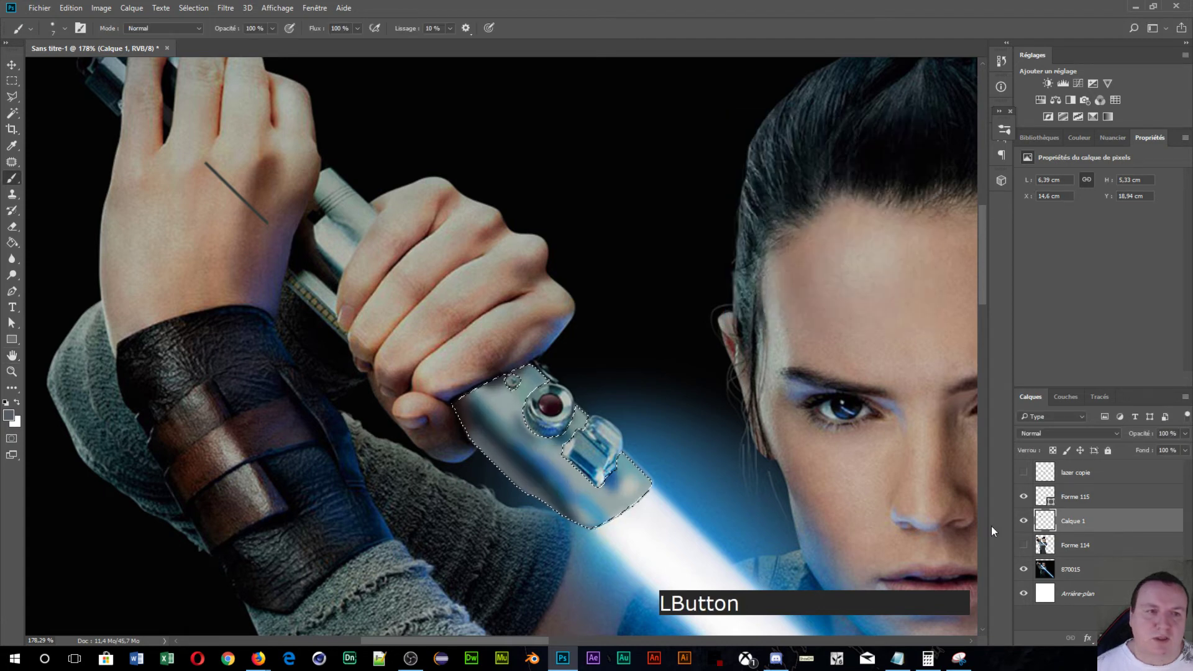
- Toggle the 870015 photo layer off and on to check the blurred handle shading on white
{"action": "left_click", "coordinate": [1024, 570]}
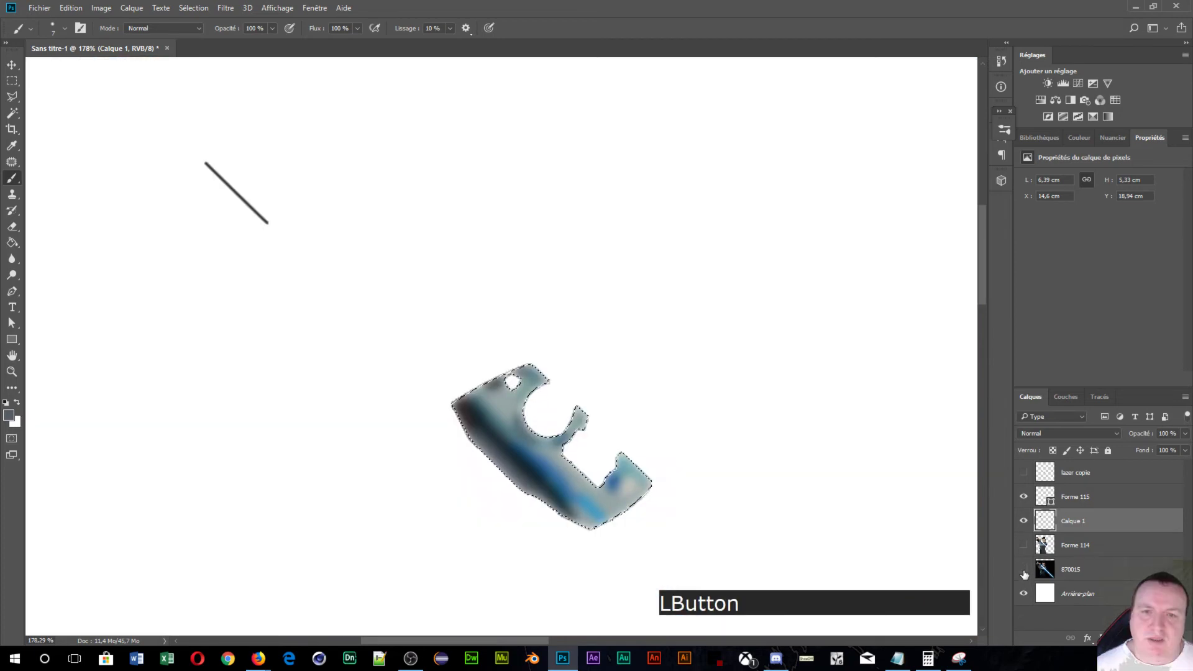
{"action": "left_click", "coordinate": [1024, 569]}
{"action": "left_click", "coordinate": [1023, 569]}
{"action": "left_click", "coordinate": [1023, 569]}
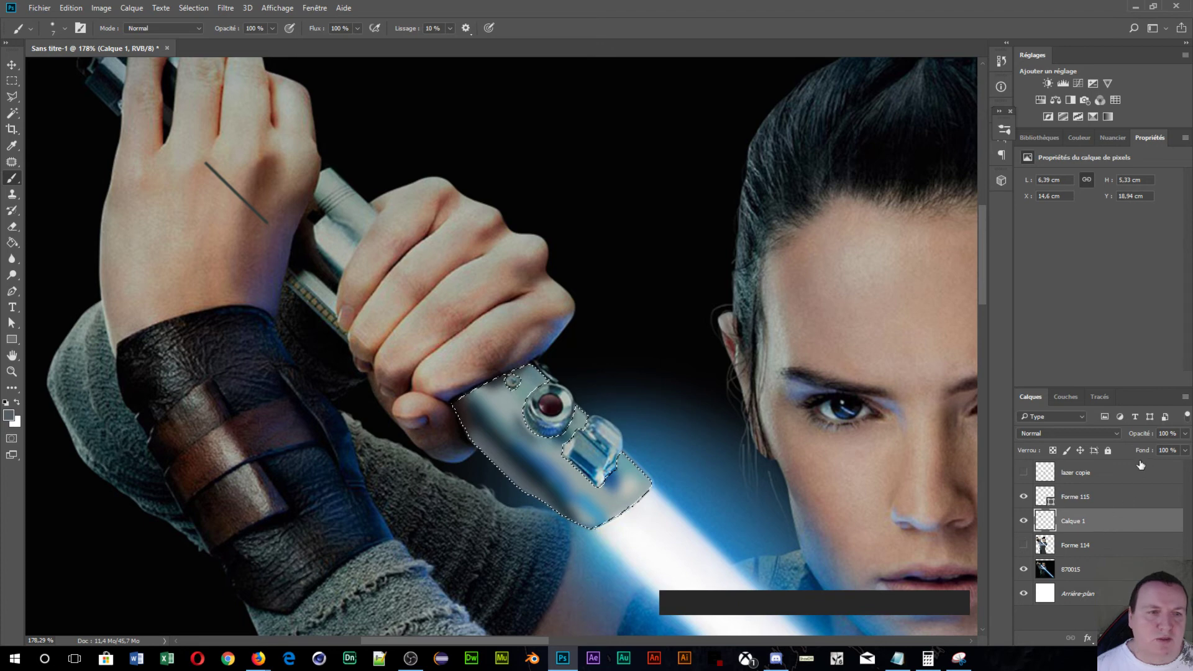
- Show the Forme 114 illustration layer and clear the selection around the handle
{"action": "left_click", "coordinate": [1024, 545]}
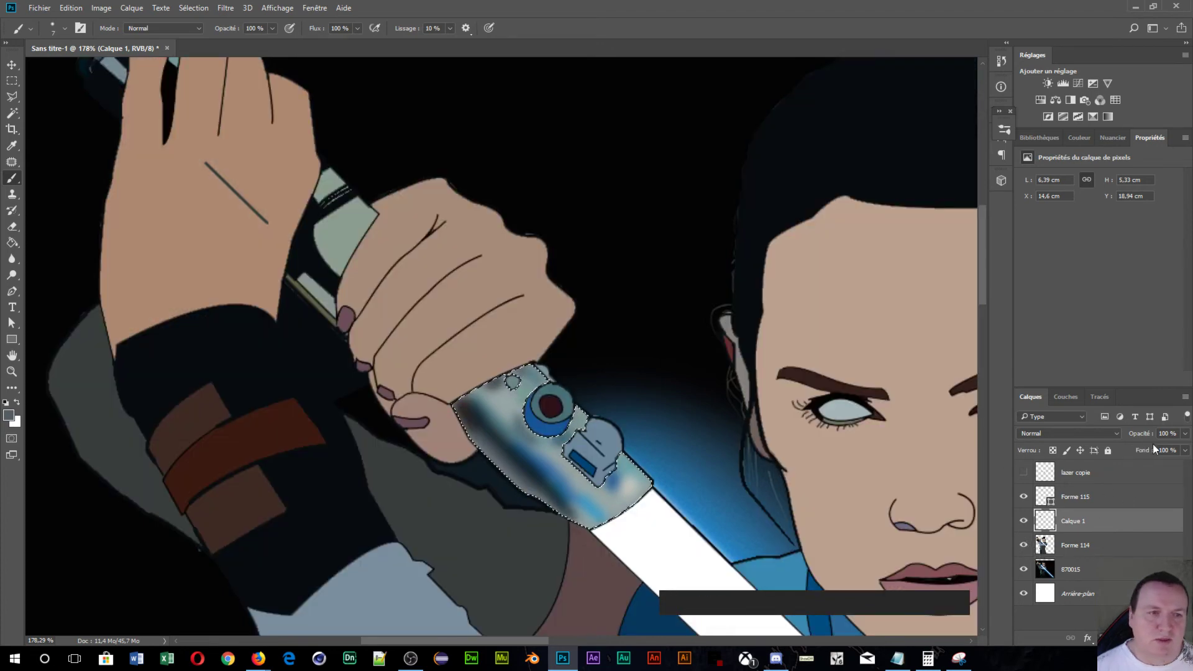
{"action": "scroll", "coordinate": [764, 476], "scroll_direction": "down", "scroll_amount": 2}
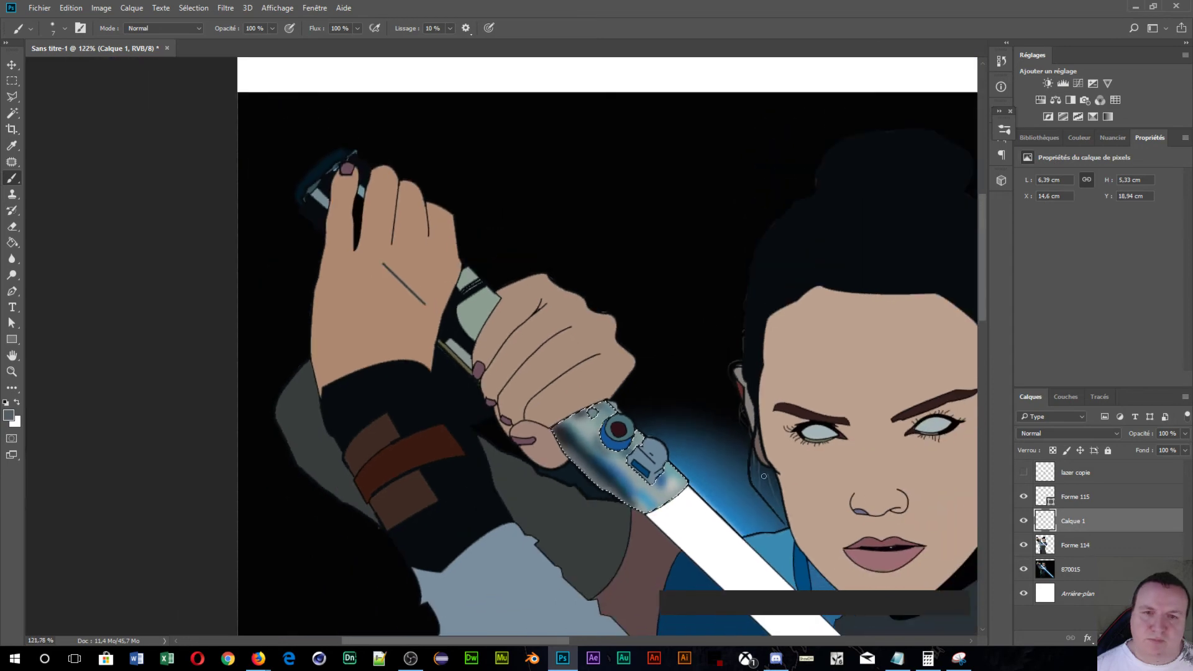
{"action": "key", "text": "ctrl"}
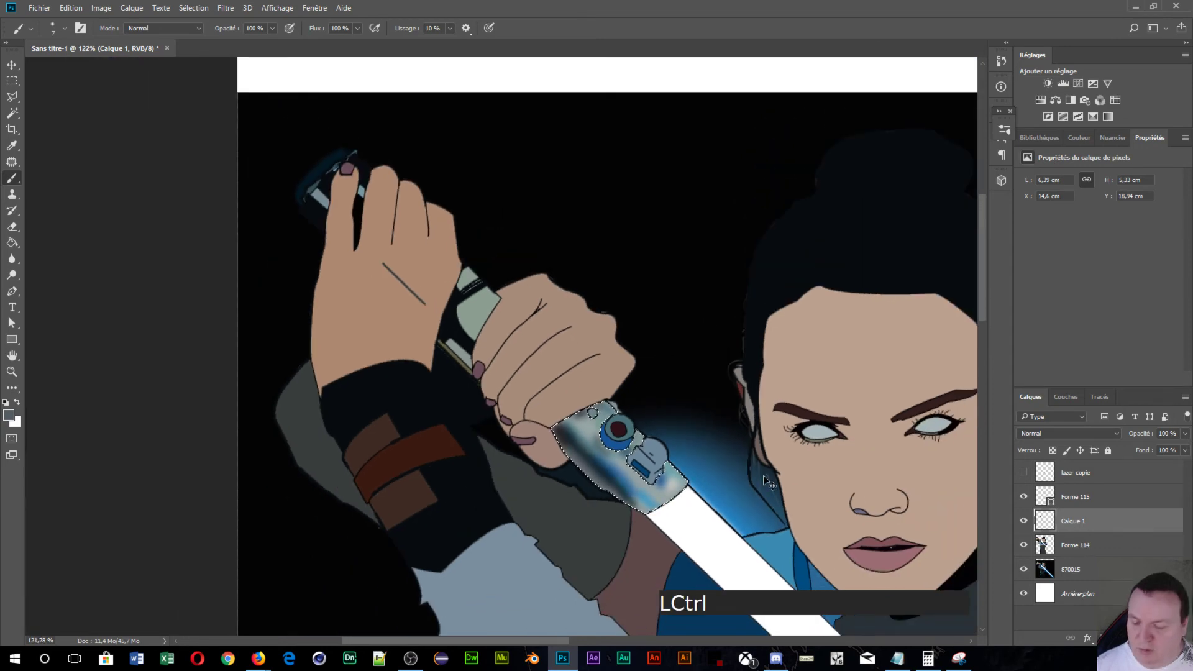
{"action": "key", "text": "ctrl+d"}
- Rasterize the Forme 115 shape layer and select it together with the Calque 1 and Forme 114 layers
{"action": "key", "text": "shift"}
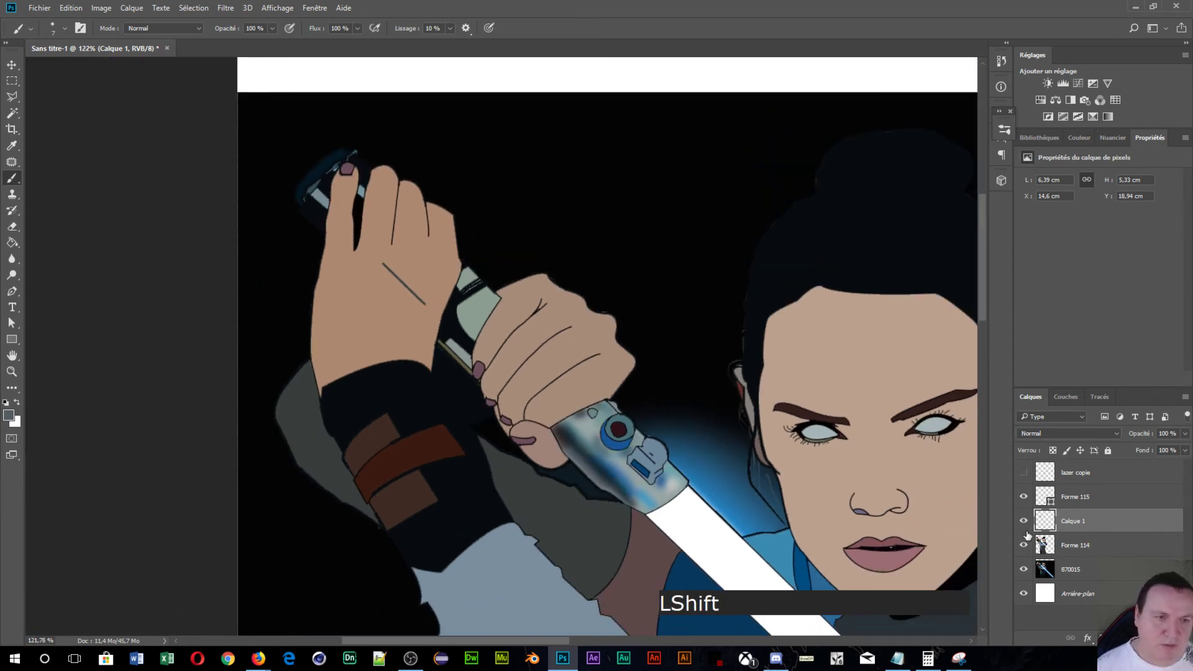
{"action": "left_click", "coordinate": [1084, 547], "text": "shift"}
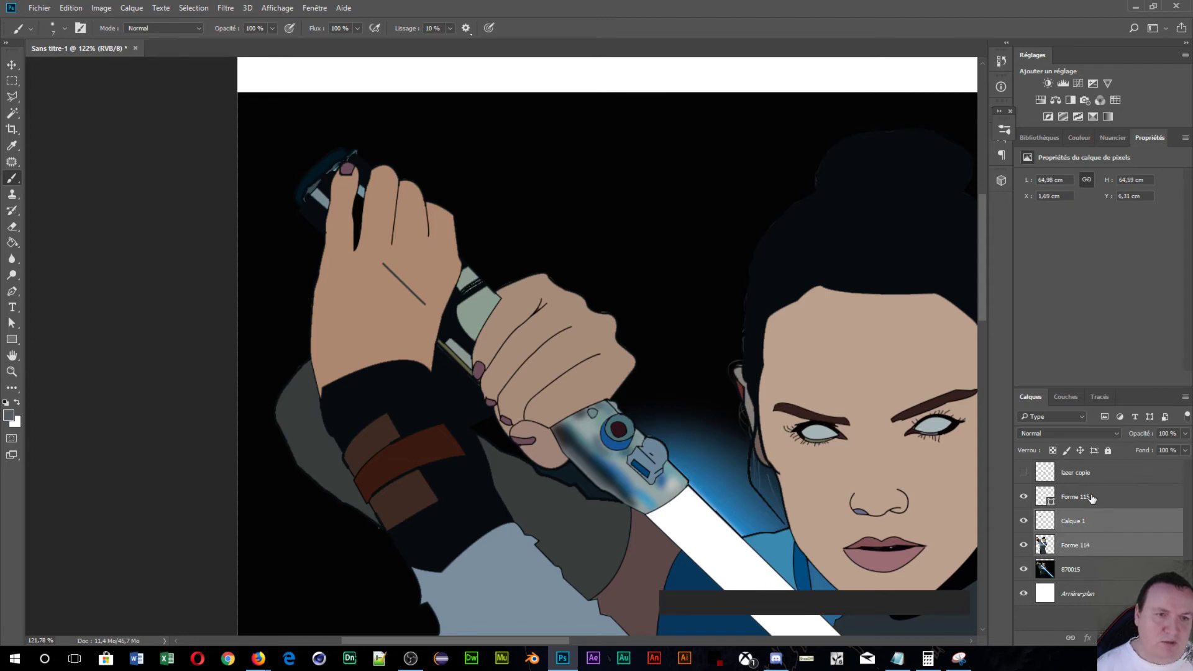
{"action": "left_click", "coordinate": [1093, 497]}
{"action": "right_click", "coordinate": [1094, 495]}
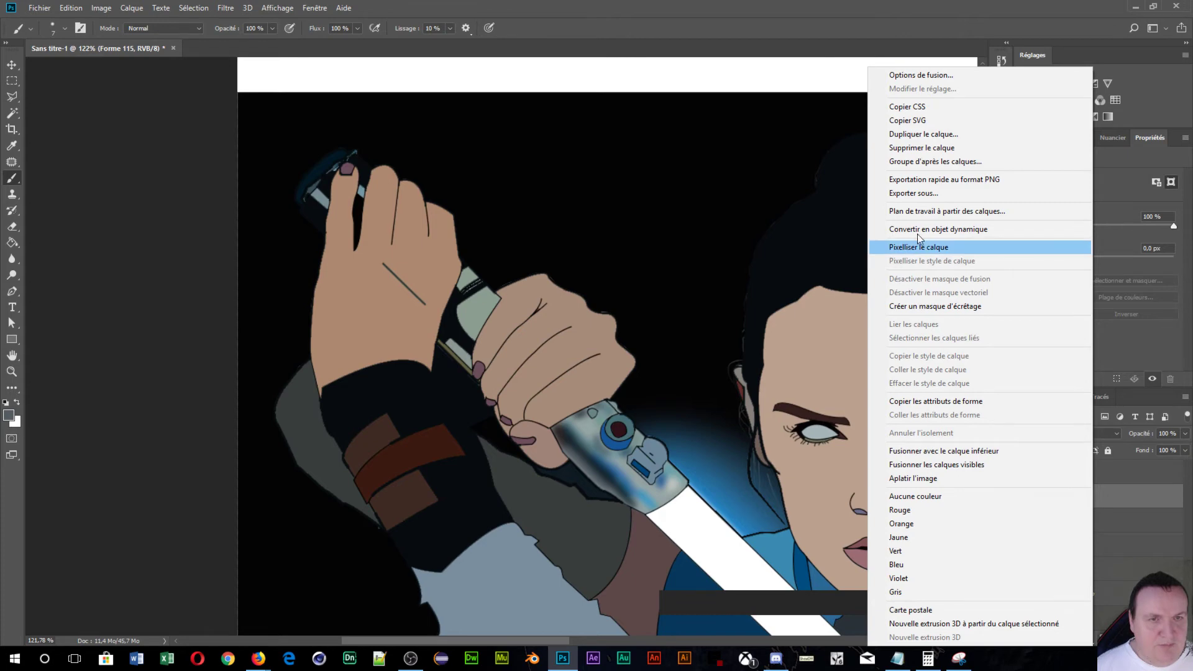
{"action": "left_click", "coordinate": [932, 246]}
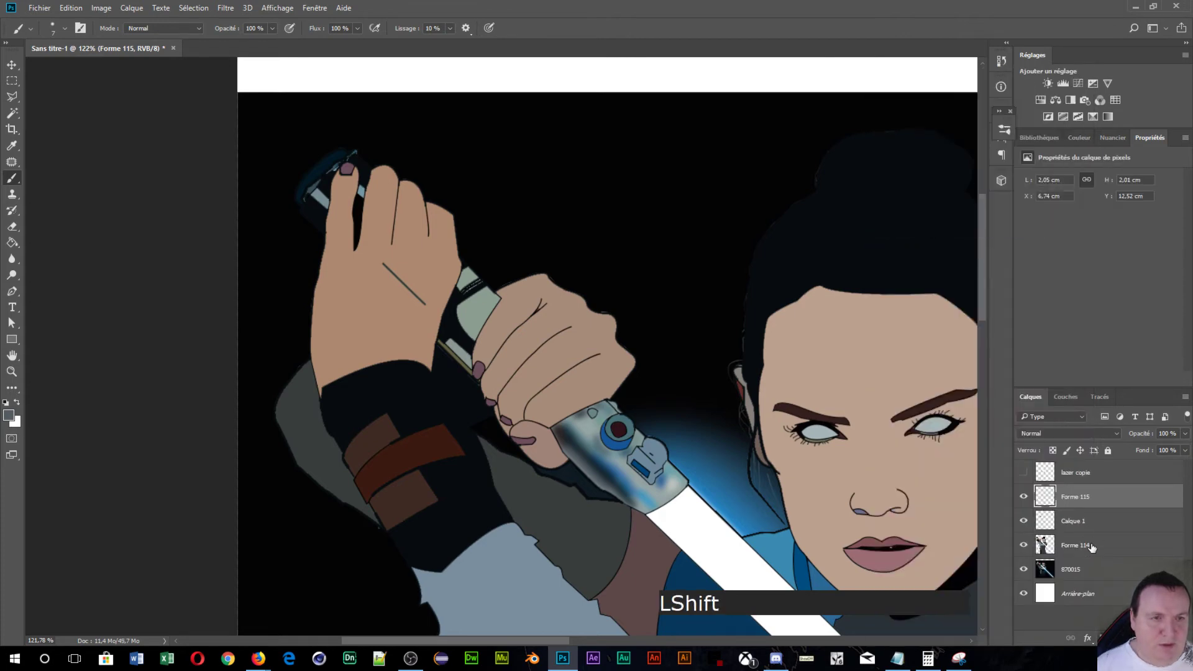
{"action": "left_click", "coordinate": [1093, 546], "text": "shift"}
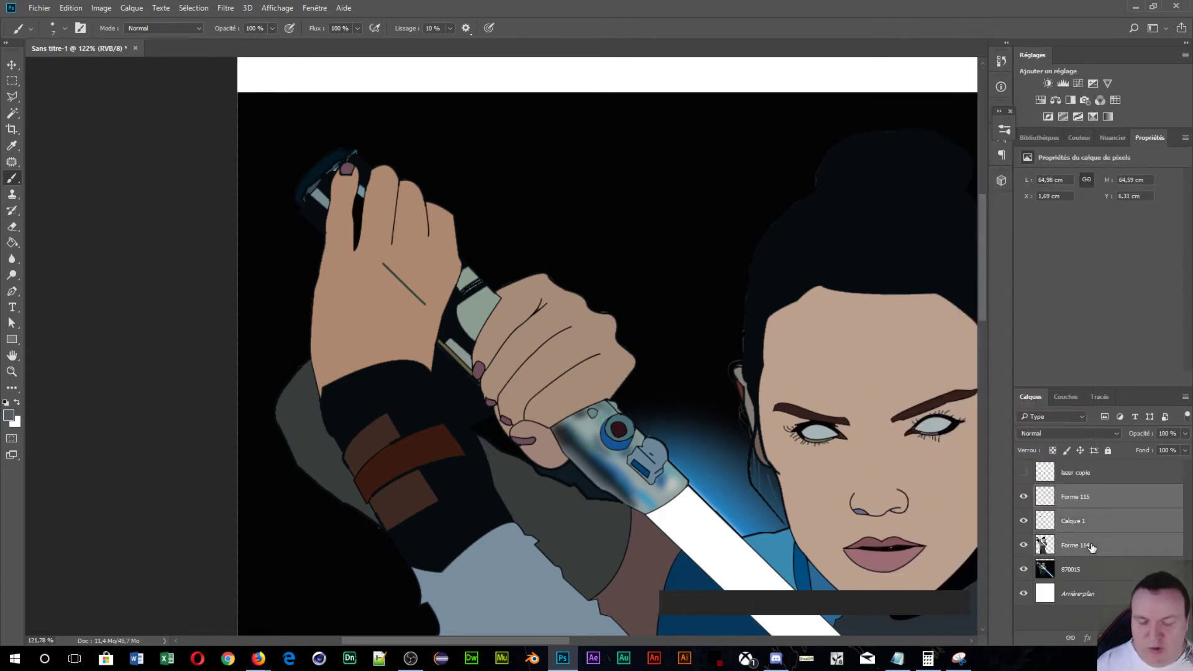
{"action": "key", "text": "ctrl+j"}
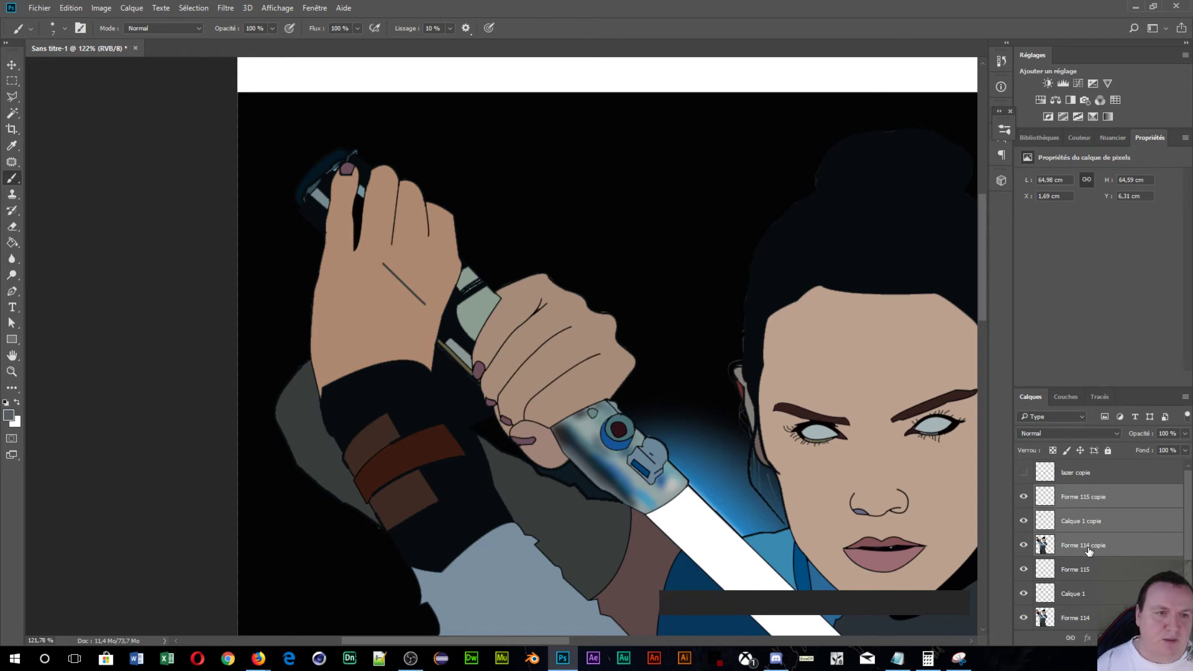
{"action": "key", "text": "ctrl"}
{"action": "key", "text": "ctrl+z"}
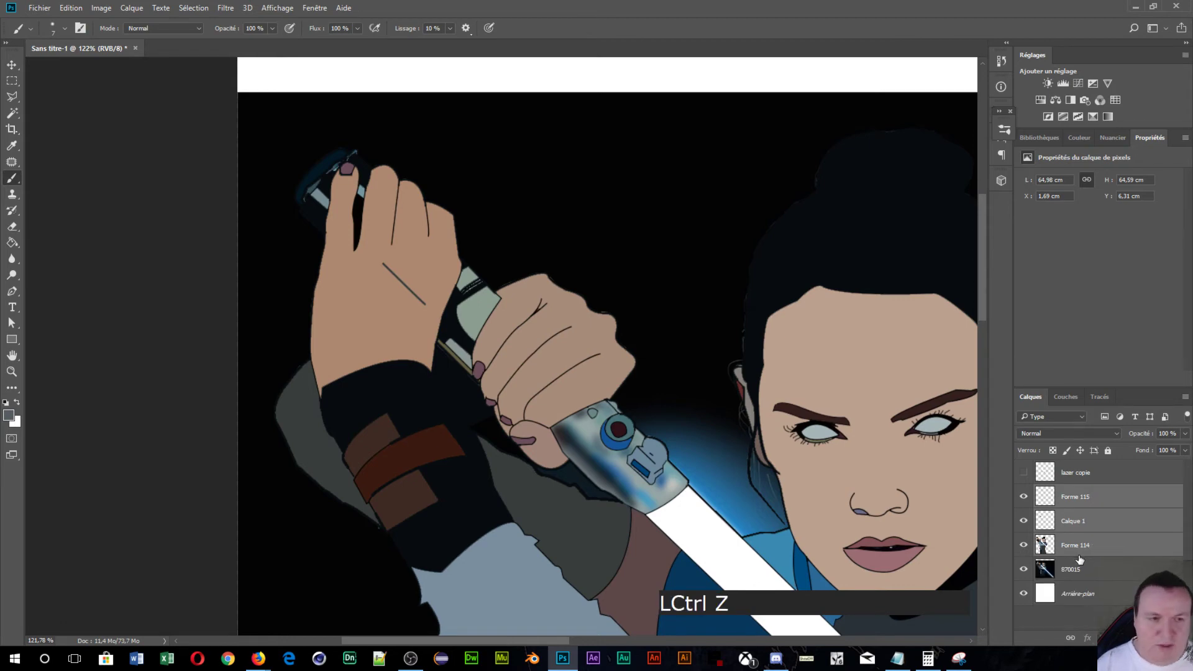
- Merge the three selected layers into one and show the lazer copie layer
{"action": "key", "text": "ctrl+e"}
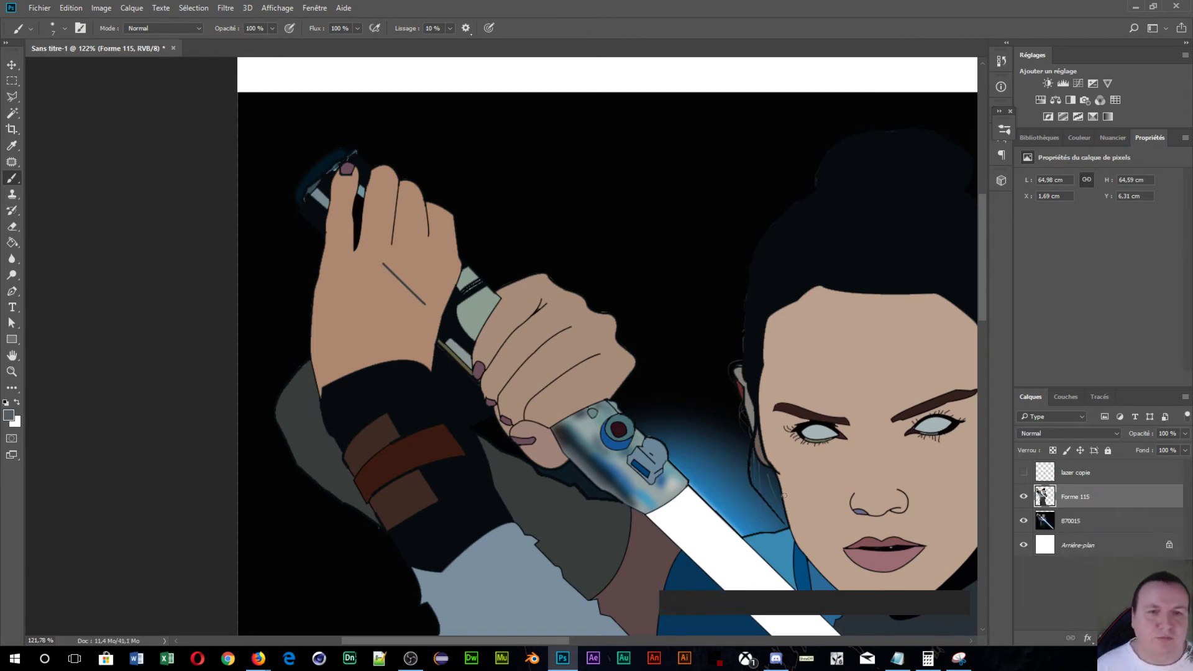
{"action": "left_click", "coordinate": [1024, 473]}
{"action": "scroll", "coordinate": [697, 445], "scroll_direction": "down", "scroll_amount": 3}
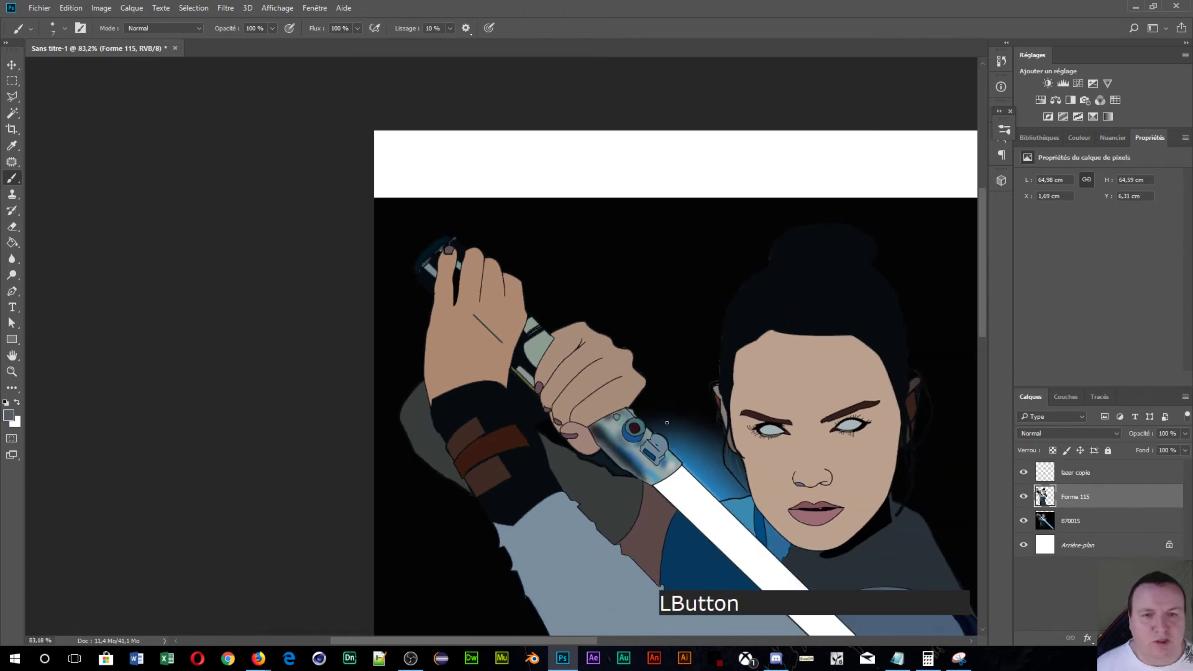
{"action": "scroll", "coordinate": [697, 445], "scroll_direction": "down", "scroll_amount": 1}
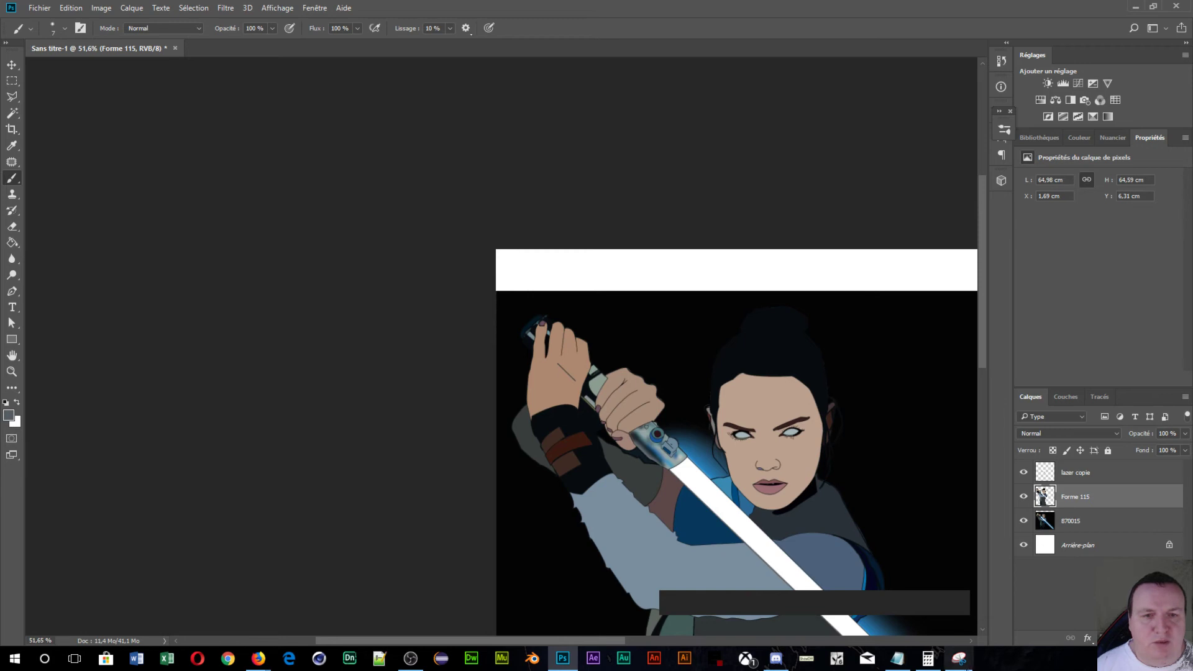
- Add an outer glow (Lueur externe) effect to the lazer copie layer, keeping the blade in view
{"action": "left_click", "coordinate": [1150, 481]}
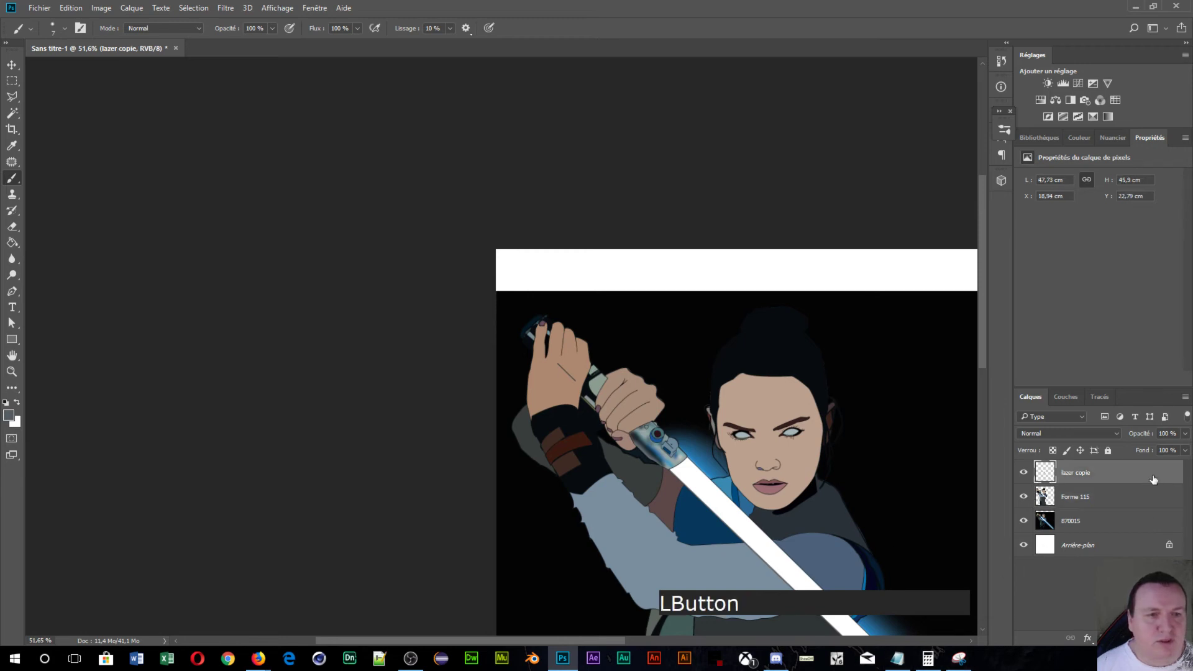
{"action": "double_click", "coordinate": [1153, 477]}
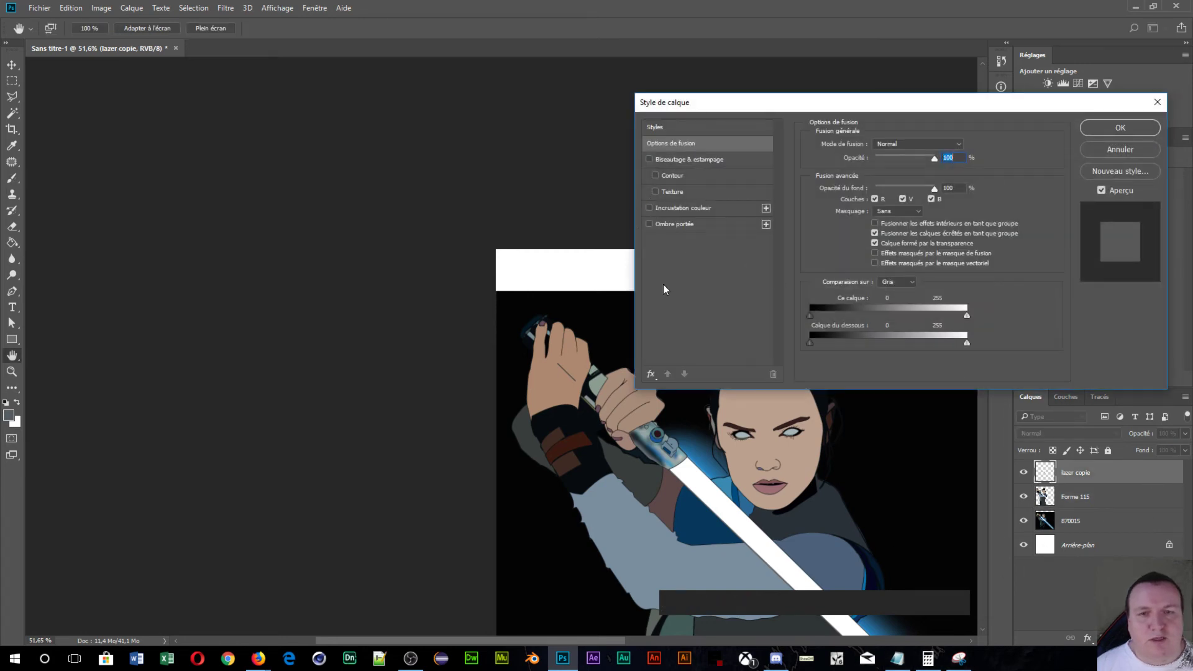
{"action": "left_click", "coordinate": [652, 374]}
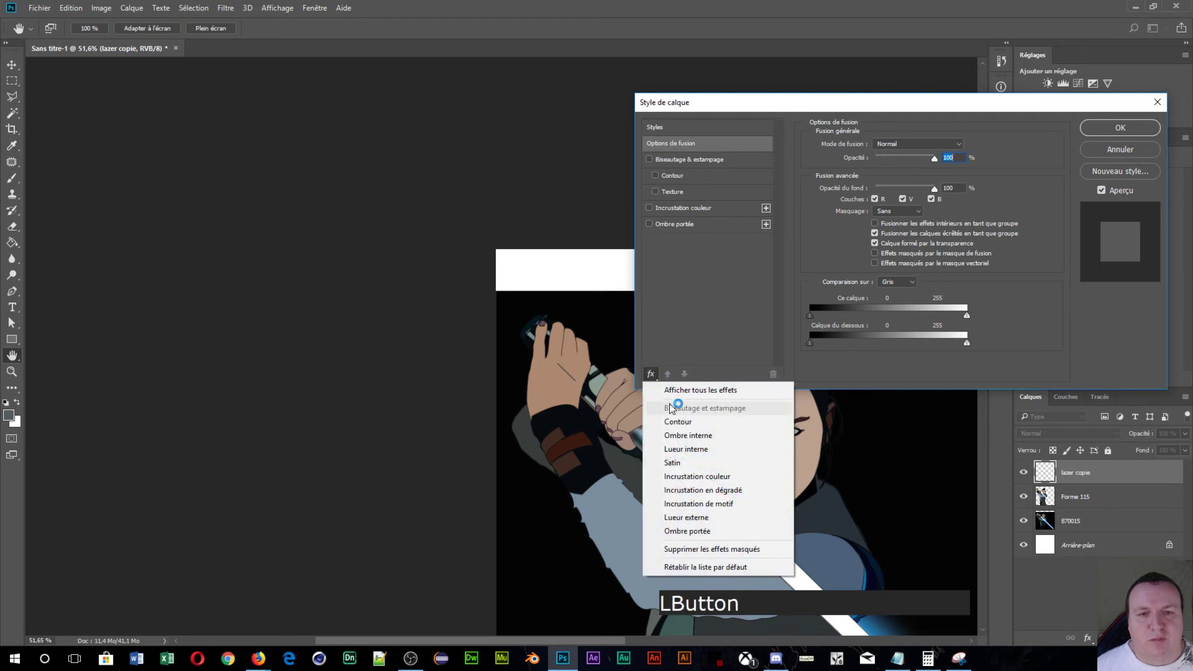
{"action": "left_click", "coordinate": [690, 518]}
{"action": "left_click_drag", "start_coordinate": [823, 105], "coordinate": [295, 40]}
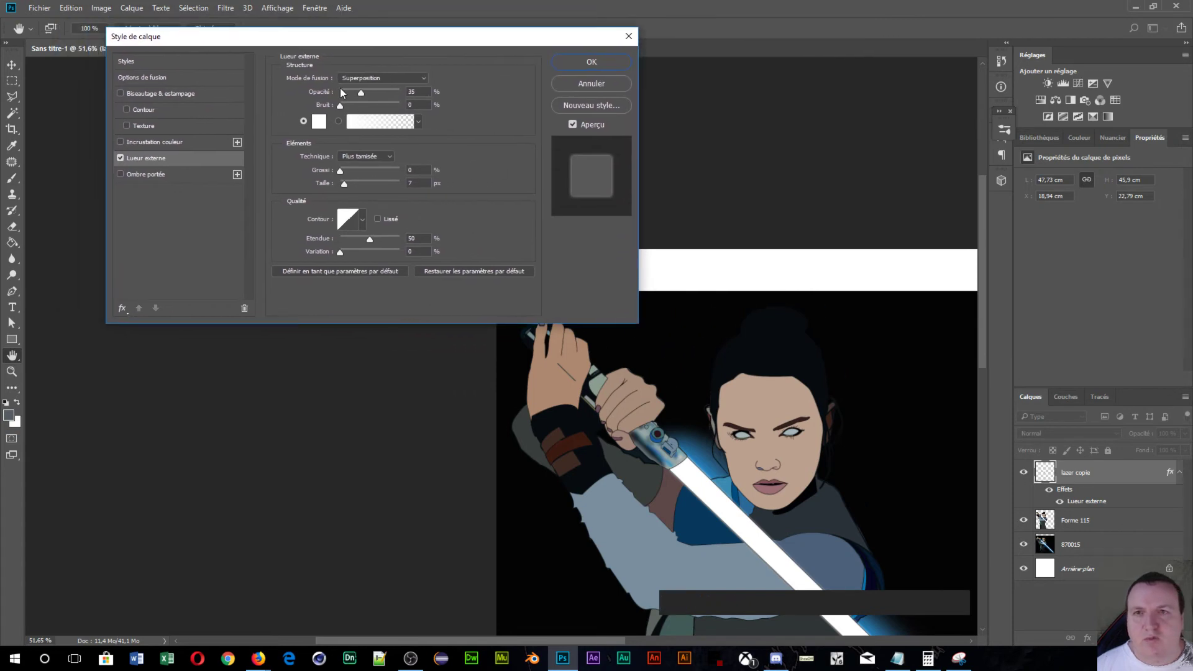
- Set the outer glow's colour to a blue sampled beside the blade, with its brightness raised to 100 % (36abff)
{"action": "left_click", "coordinate": [319, 123]}
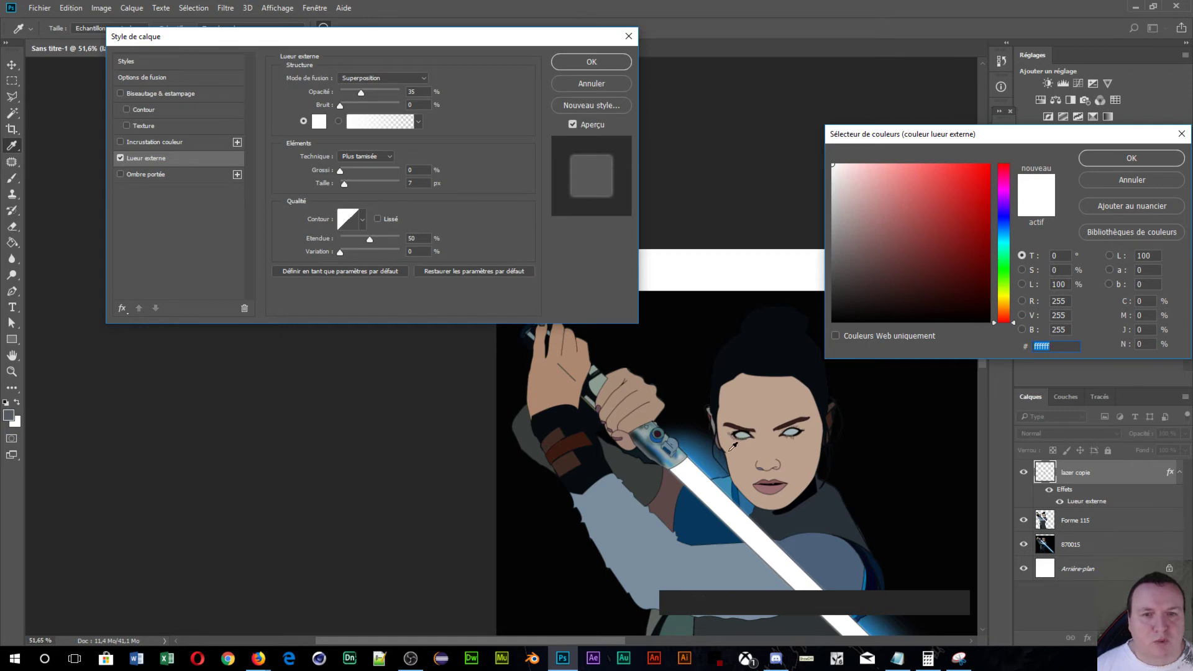
{"action": "left_click", "coordinate": [694, 455]}
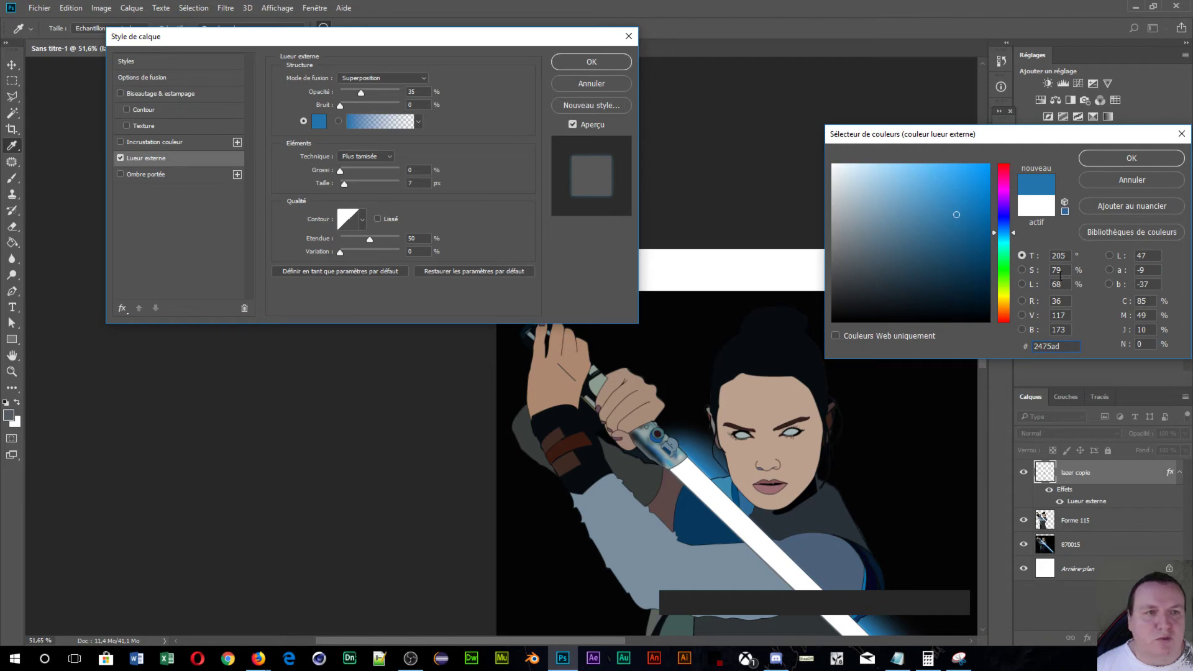
{"action": "left_click_drag", "start_coordinate": [1063, 288], "coordinate": [1052, 287]}
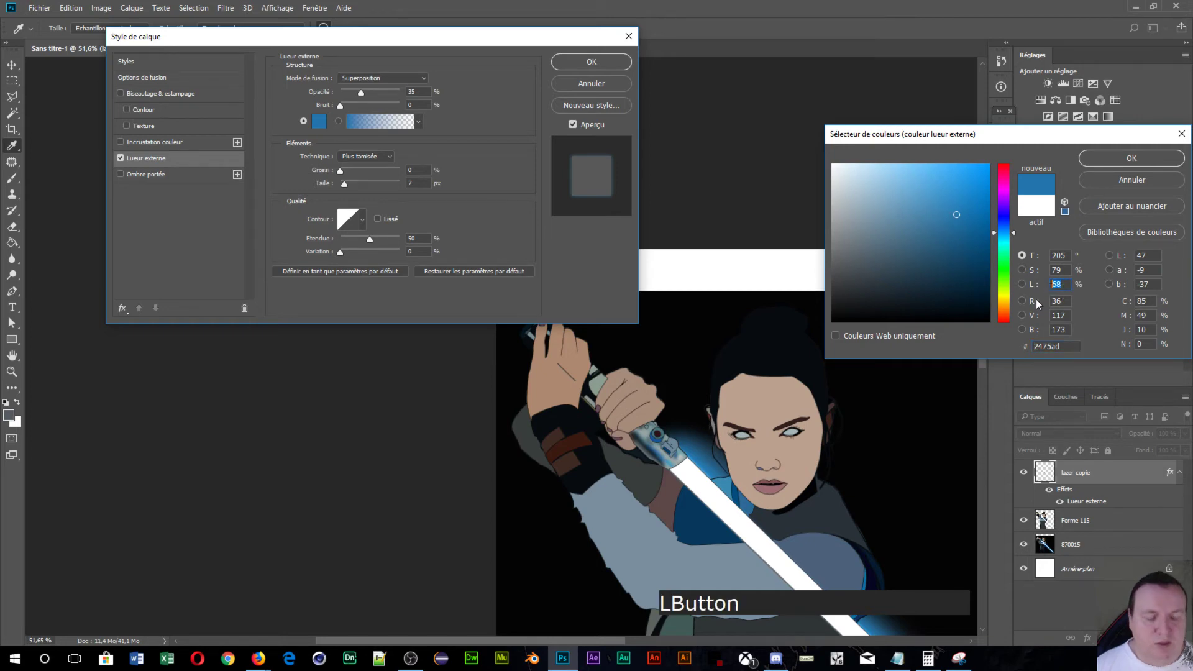
{"action": "type", "text": "100"}
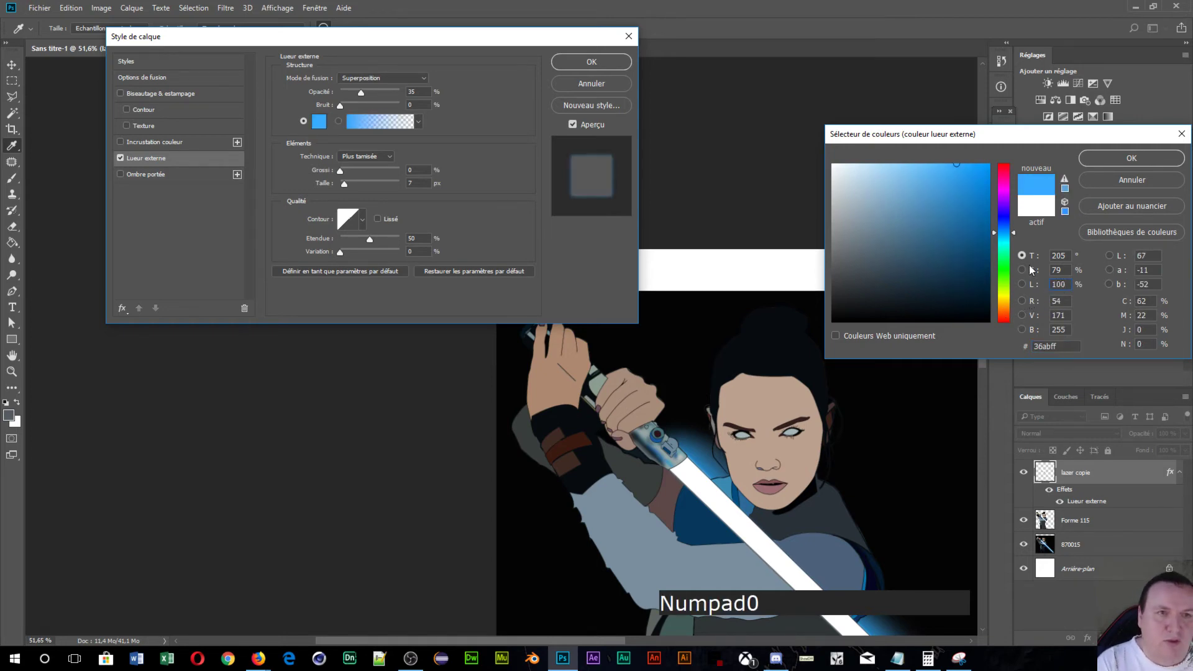
{"action": "left_click", "coordinate": [1050, 236]}
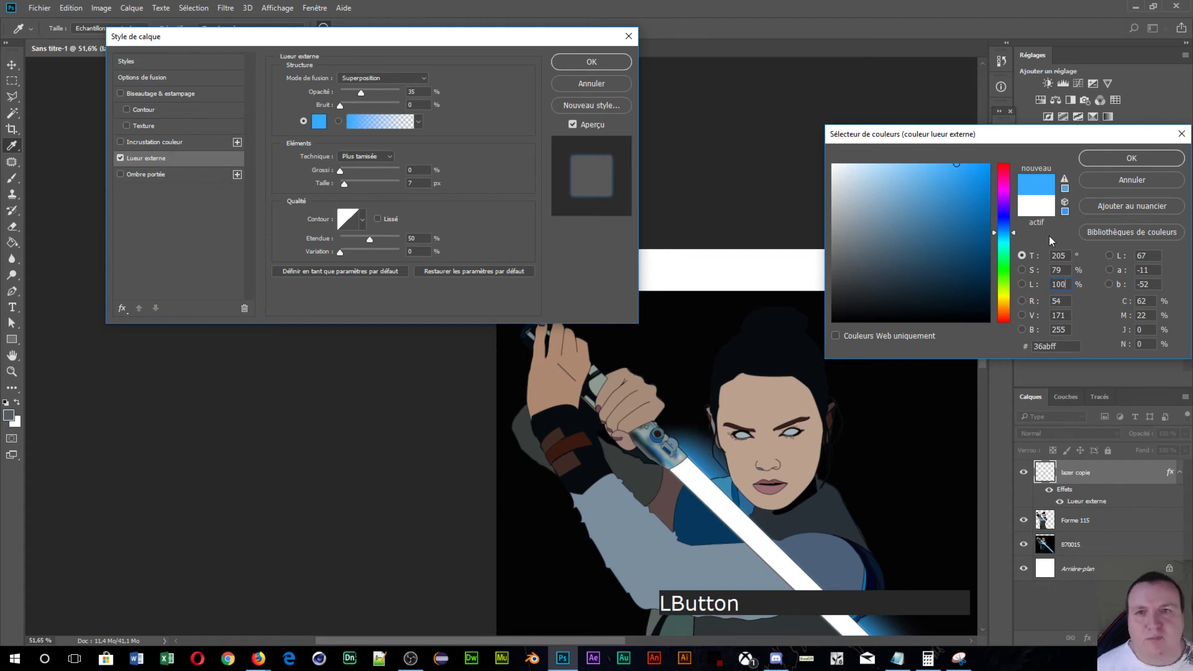
{"action": "left_click", "coordinate": [382, 77]}
{"action": "left_click", "coordinate": [420, 77]}
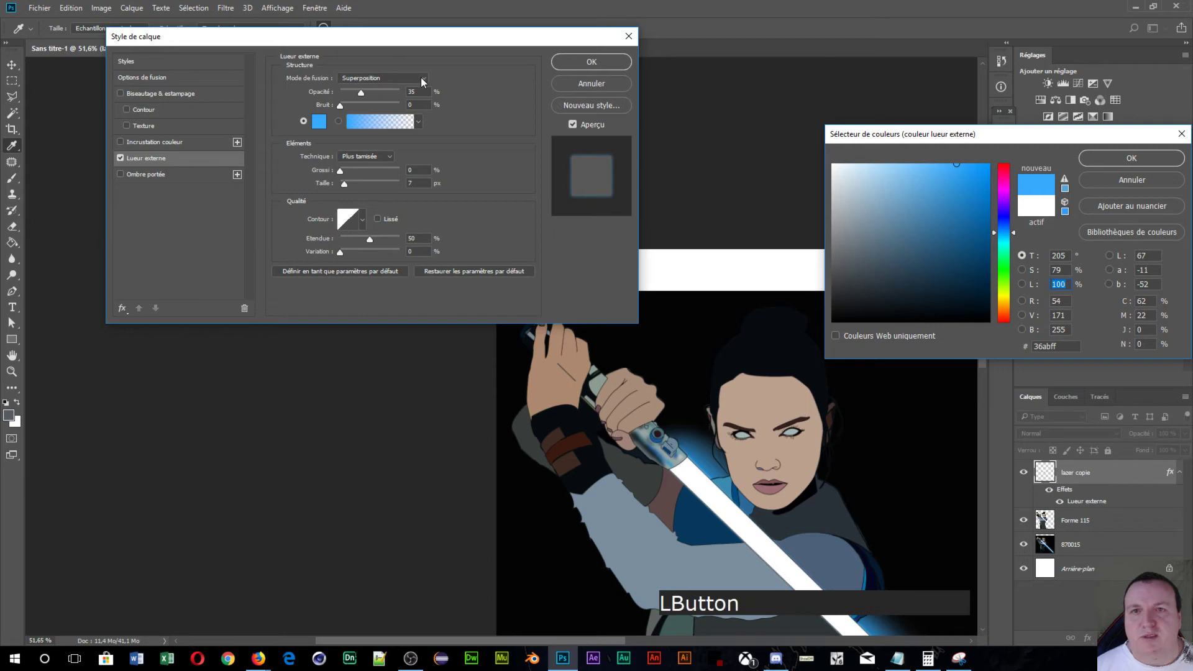
{"action": "left_click", "coordinate": [1112, 162]}
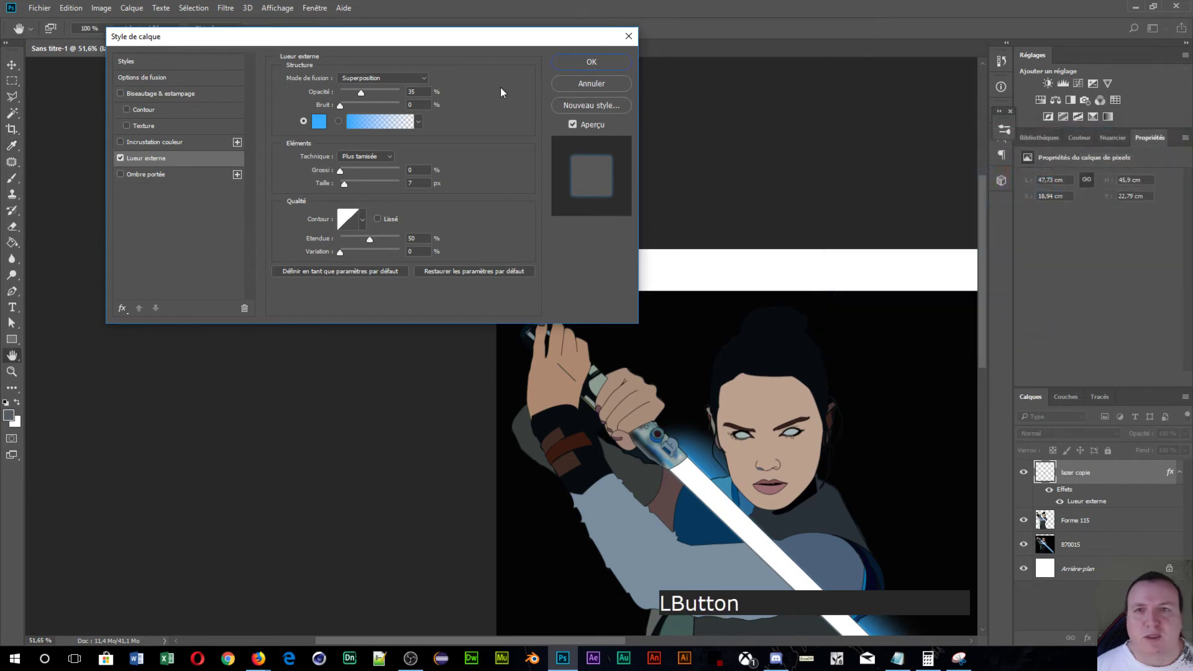
- Set the outer glow's blend mode to Normal and apply the layer style
{"action": "left_click", "coordinate": [425, 77]}
{"action": "left_click", "coordinate": [346, 89]}
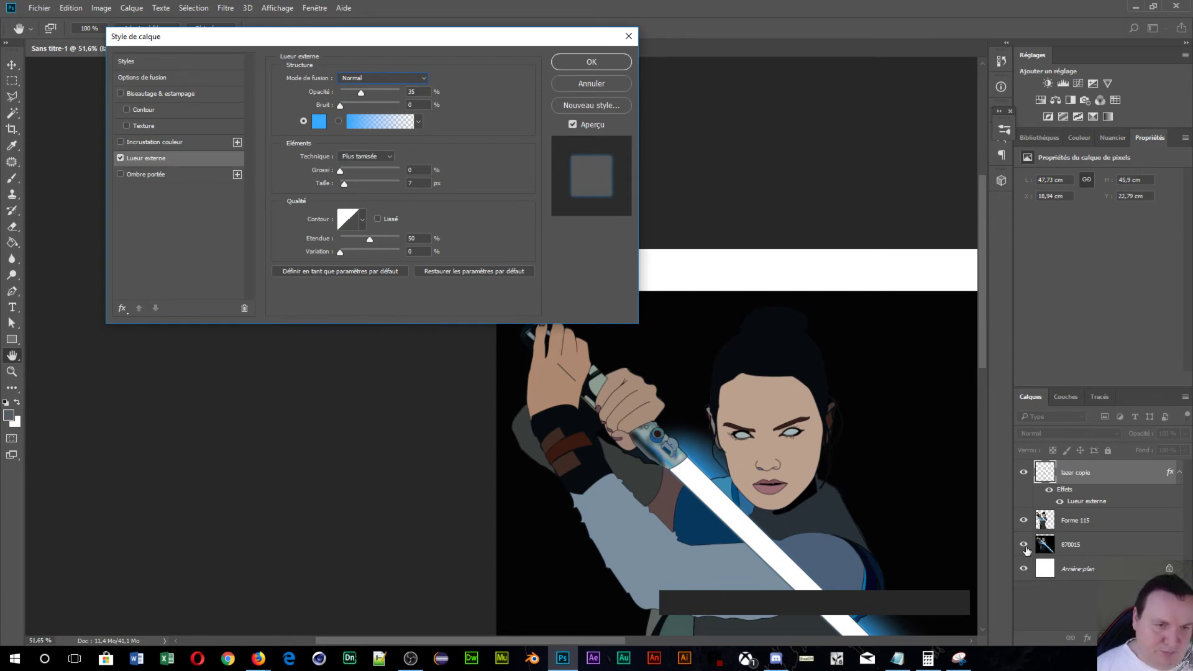
{"action": "left_click", "coordinate": [1025, 546]}
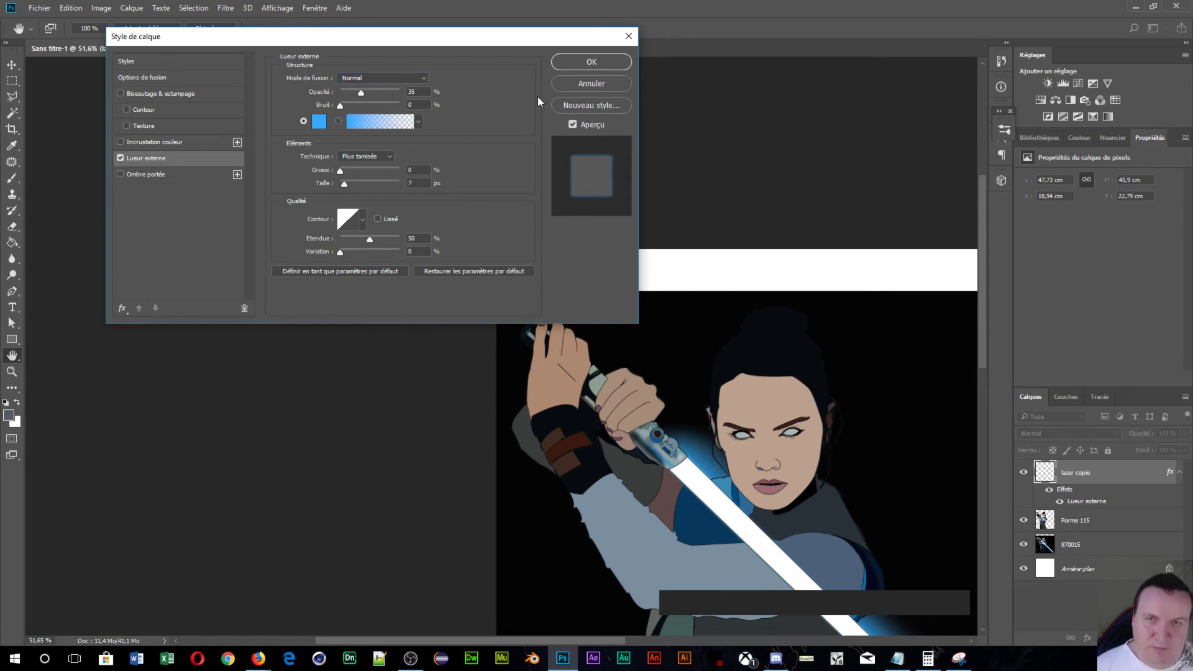
{"action": "left_click", "coordinate": [576, 63]}
- Hide the 870015 photo layer and inspect the blue glow where the blade meets the handle
{"action": "left_click", "coordinate": [1023, 545]}
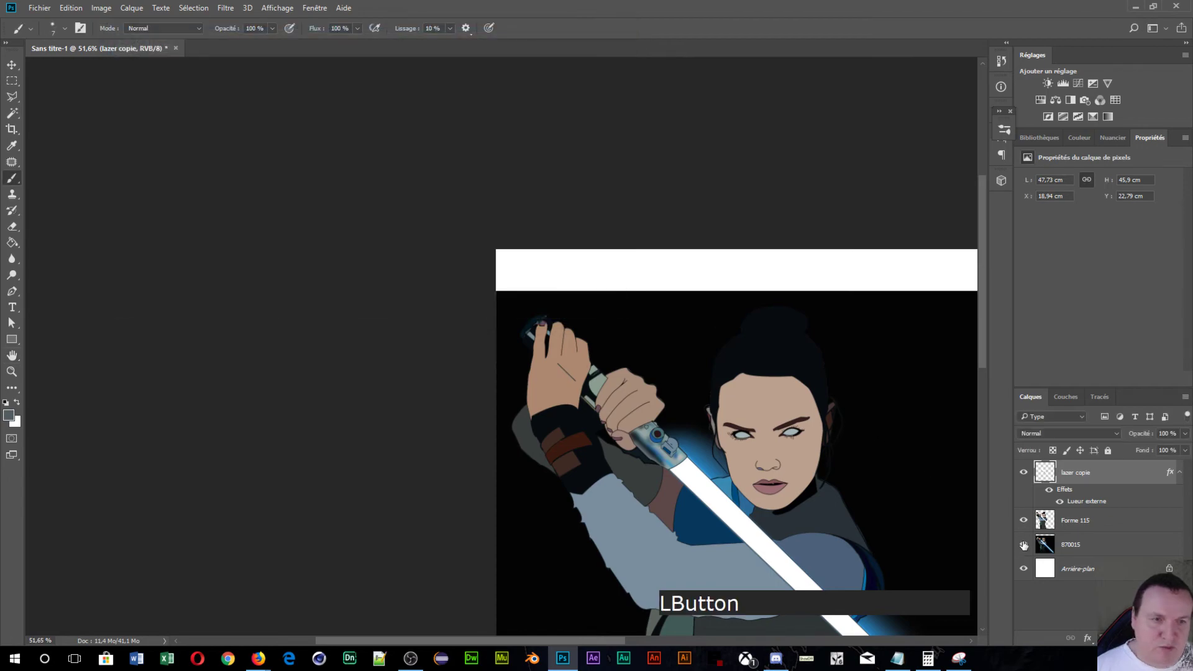
{"action": "scroll", "coordinate": [733, 484], "scroll_direction": "up", "scroll_amount": 2}
{"action": "scroll", "coordinate": [733, 484], "scroll_direction": "up", "scroll_amount": 10}
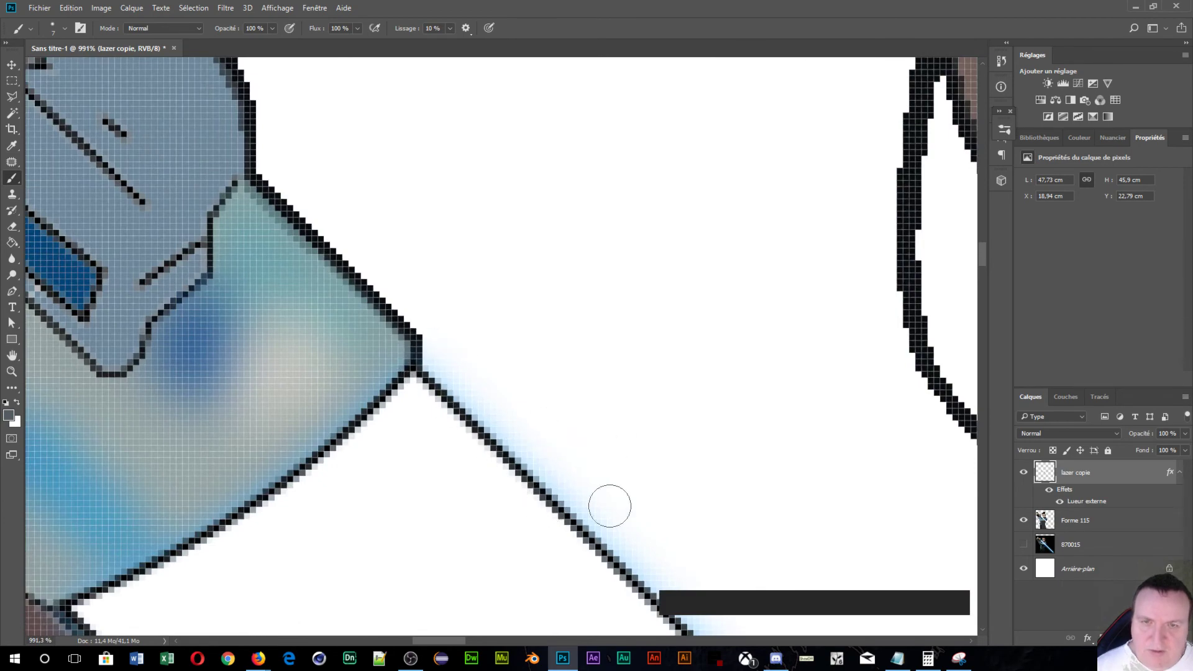
- Edit the lazer copie layer's outer glow, raising its size to 62 px and its opacity to 100 %
{"action": "scroll", "coordinate": [700, 458], "scroll_direction": "down", "scroll_amount": 4}
{"action": "scroll", "coordinate": [788, 484], "scroll_direction": "down", "scroll_amount": 2}
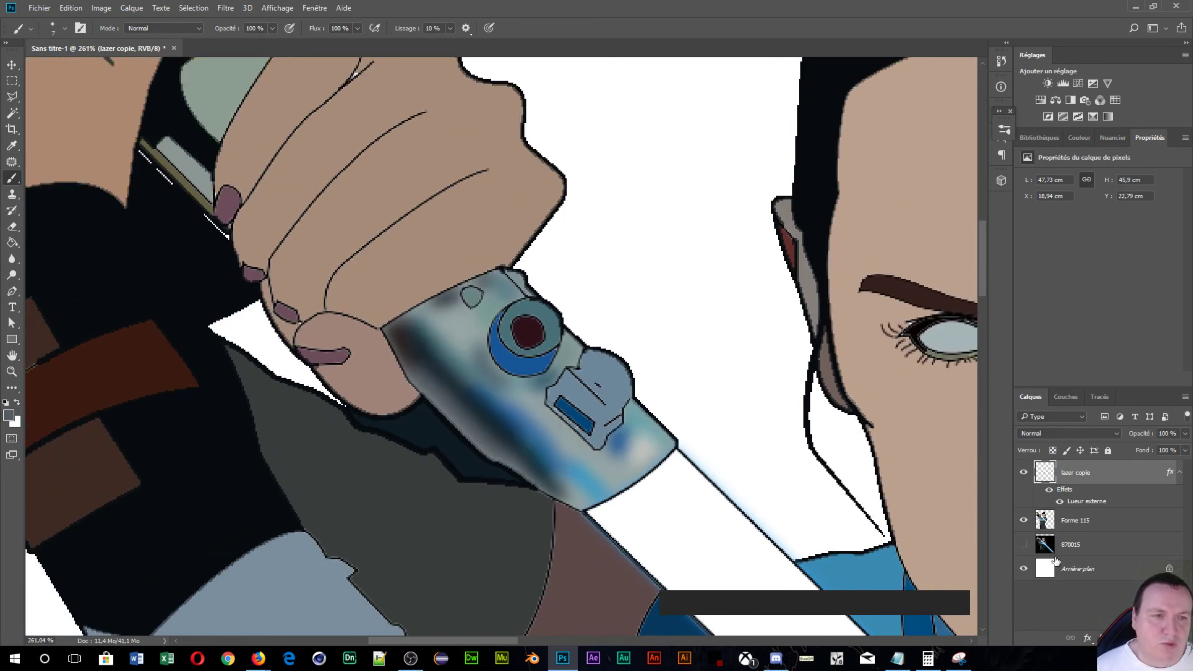
{"action": "double_click", "coordinate": [1166, 475]}
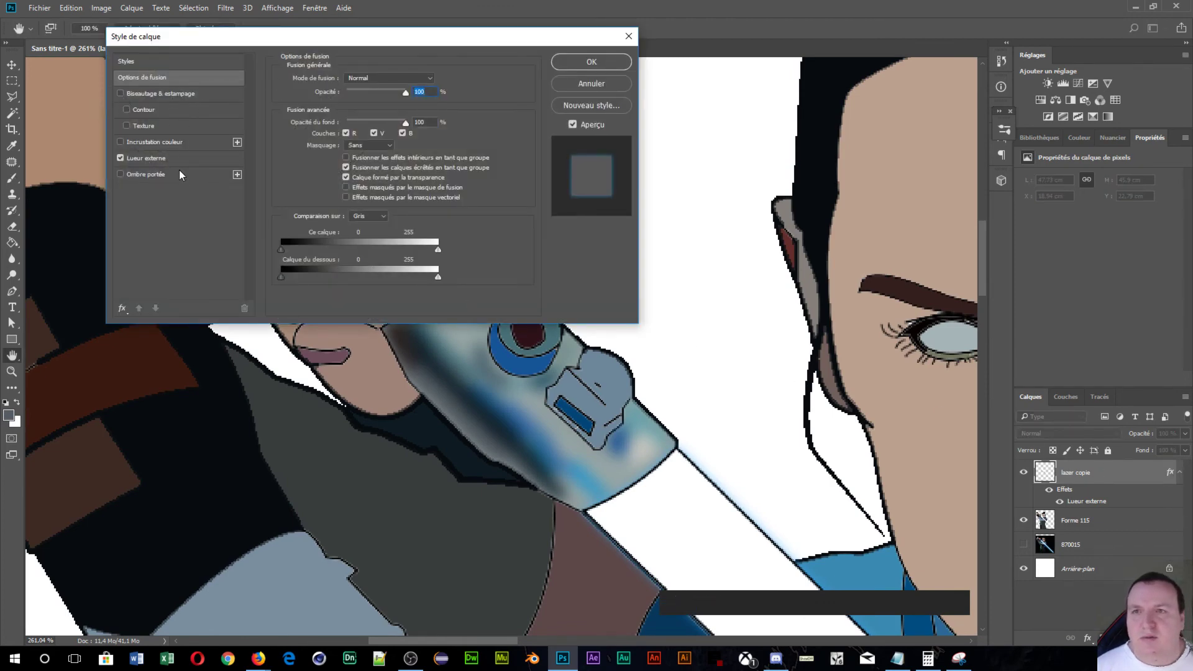
{"action": "left_click", "coordinate": [162, 158]}
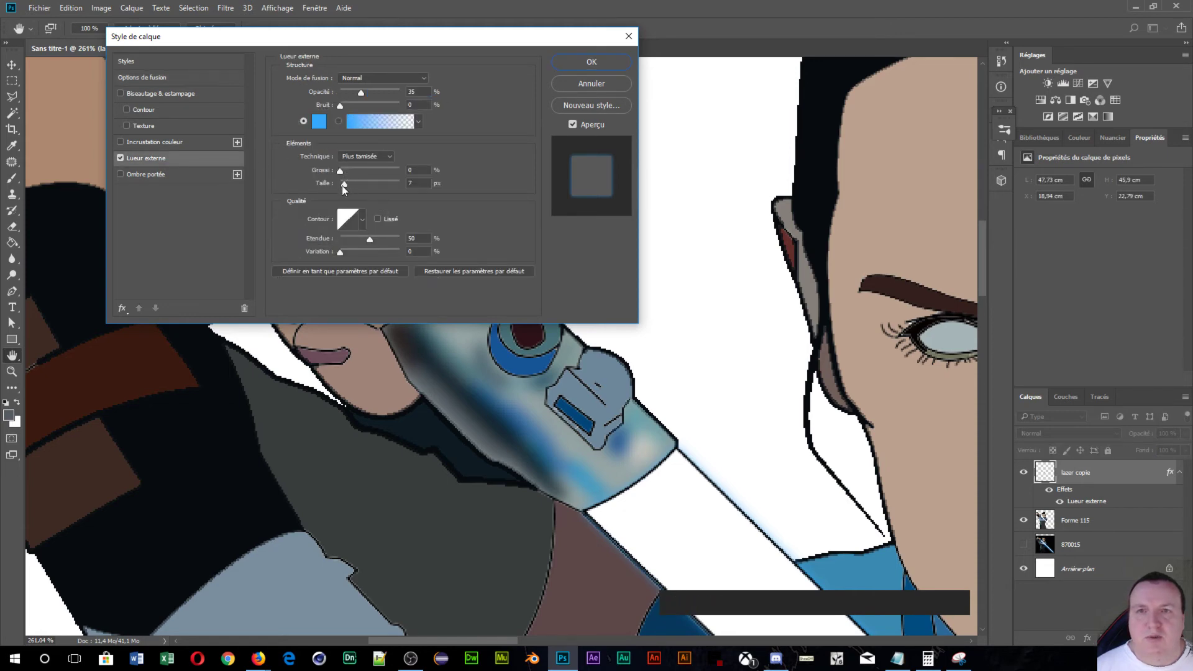
{"action": "mouse_move", "coordinate": [341, 185]}
{"action": "left_mouse_down"}
{"action": "mouse_move", "coordinate": [370, 192]}
{"action": "mouse_move", "coordinate": [358, 195]}
{"action": "left_mouse_up"}
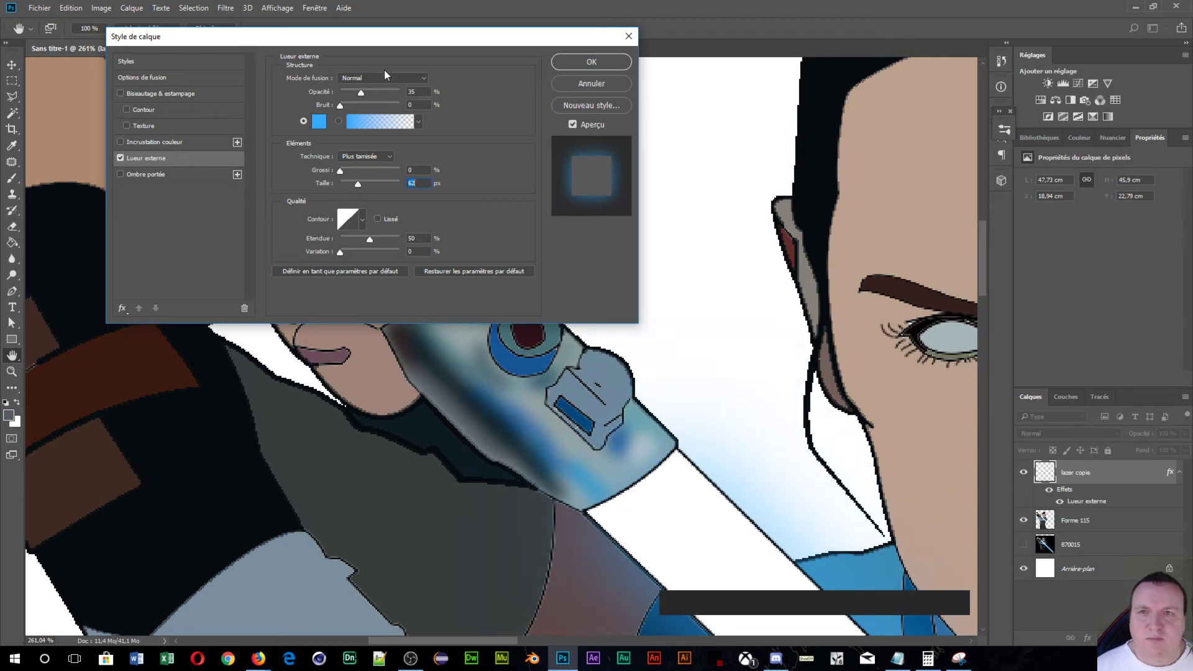
{"action": "left_click_drag", "start_coordinate": [360, 90], "coordinate": [381, 95]}
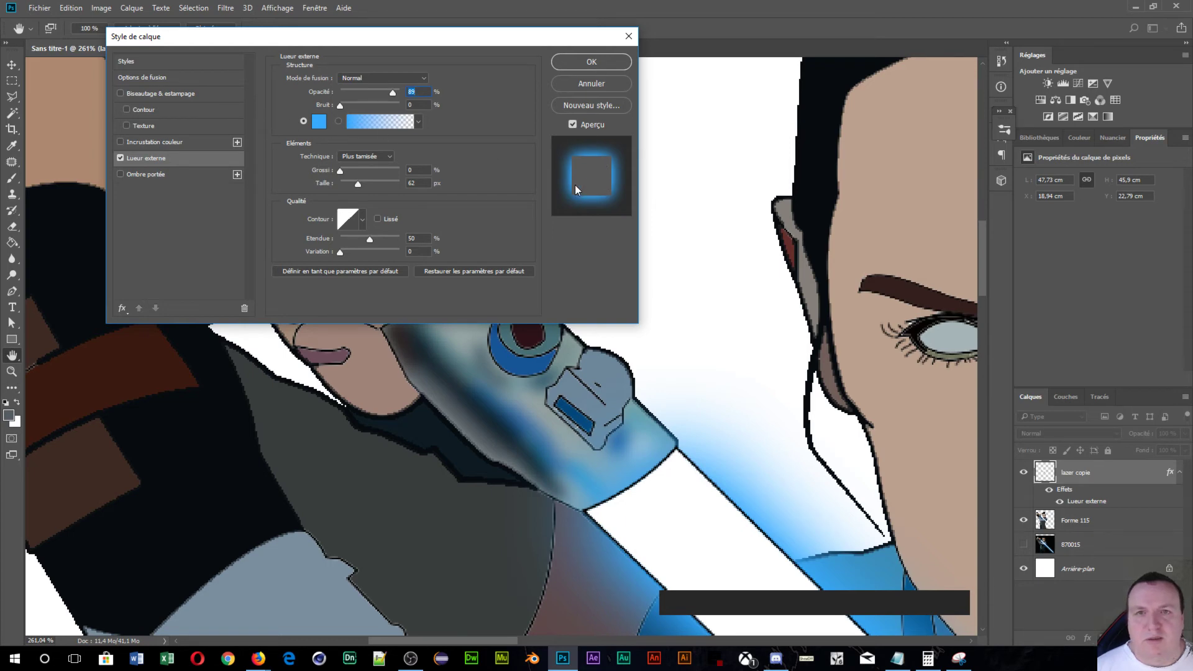
{"action": "left_click_drag", "start_coordinate": [394, 93], "coordinate": [399, 96]}
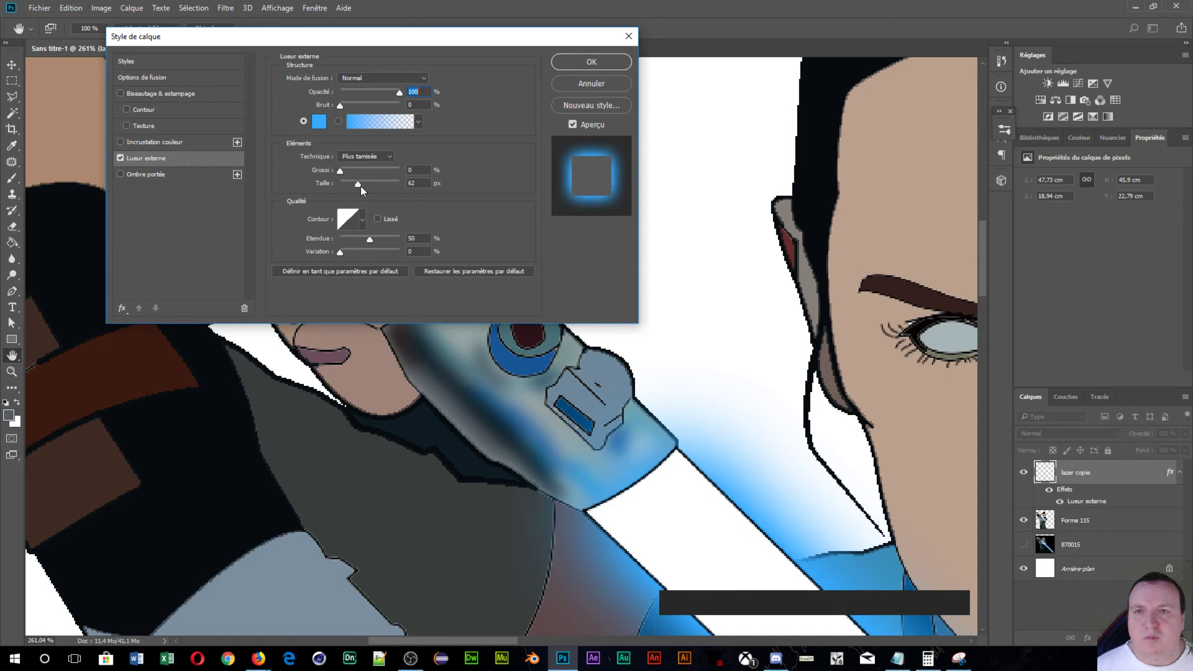
- Set the outer glow's spread (Grossi) to 13 %, size to 163 px and opacity to 69 %, and apply the style
{"action": "mouse_move", "coordinate": [361, 185]}
{"action": "left_mouse_down"}
{"action": "mouse_move", "coordinate": [379, 189]}
{"action": "mouse_move", "coordinate": [347, 169]}
{"action": "left_mouse_up"}
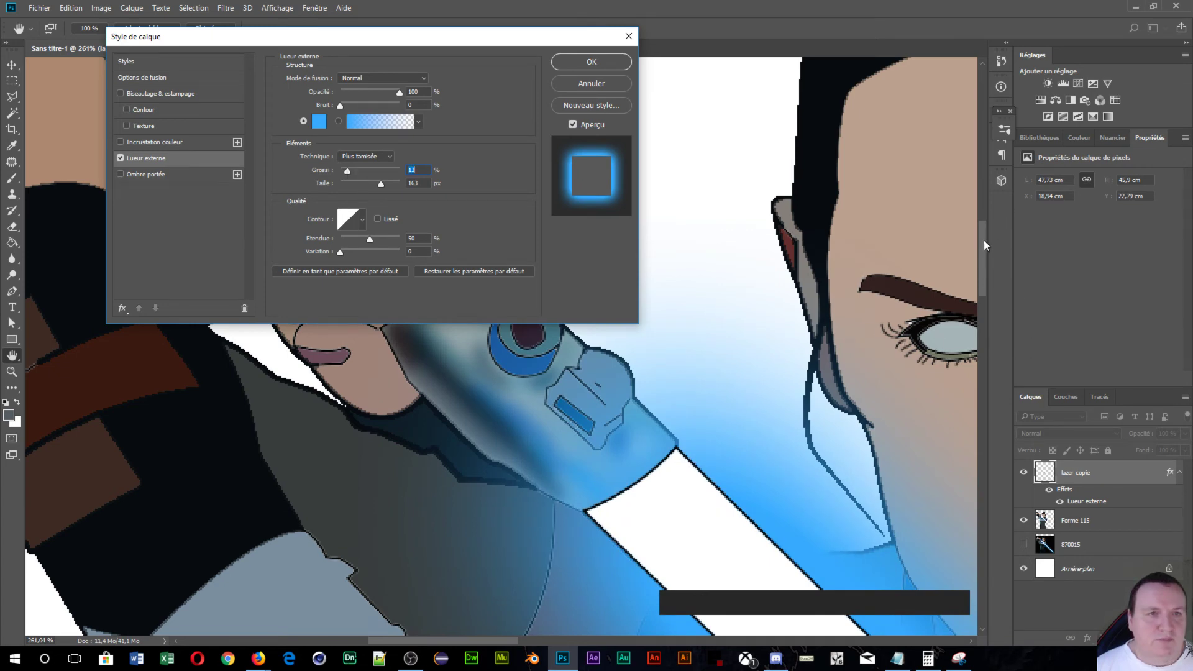
{"action": "left_click_drag", "start_coordinate": [983, 241], "coordinate": [997, 262]}
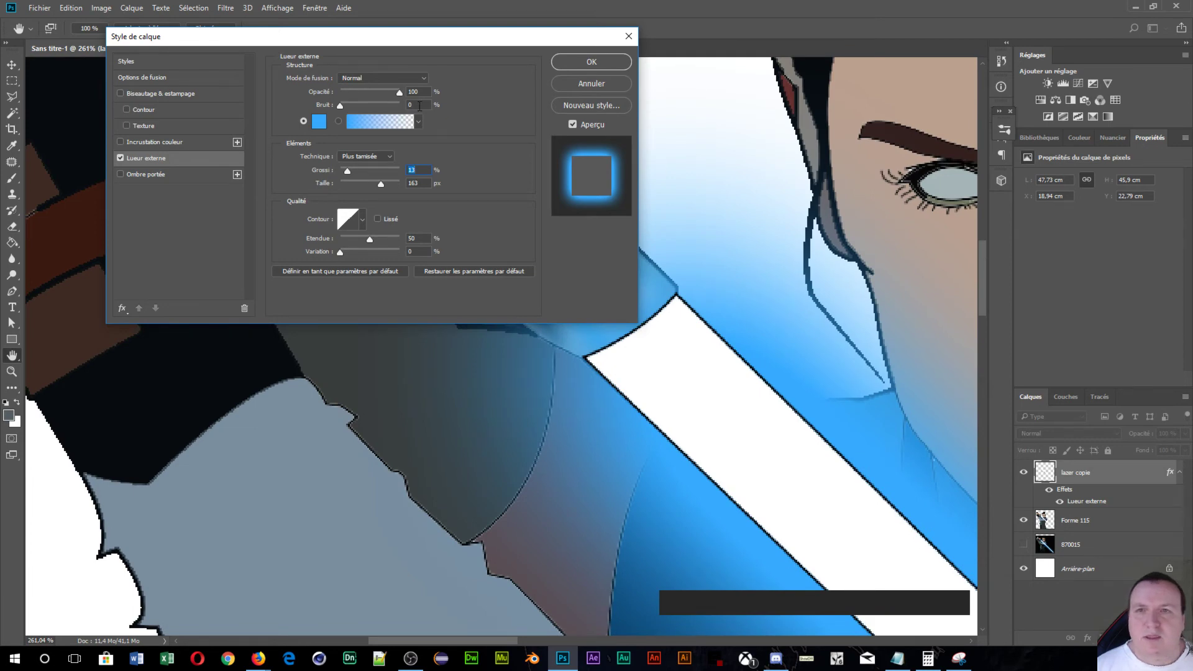
{"action": "left_click_drag", "start_coordinate": [399, 92], "coordinate": [380, 92]}
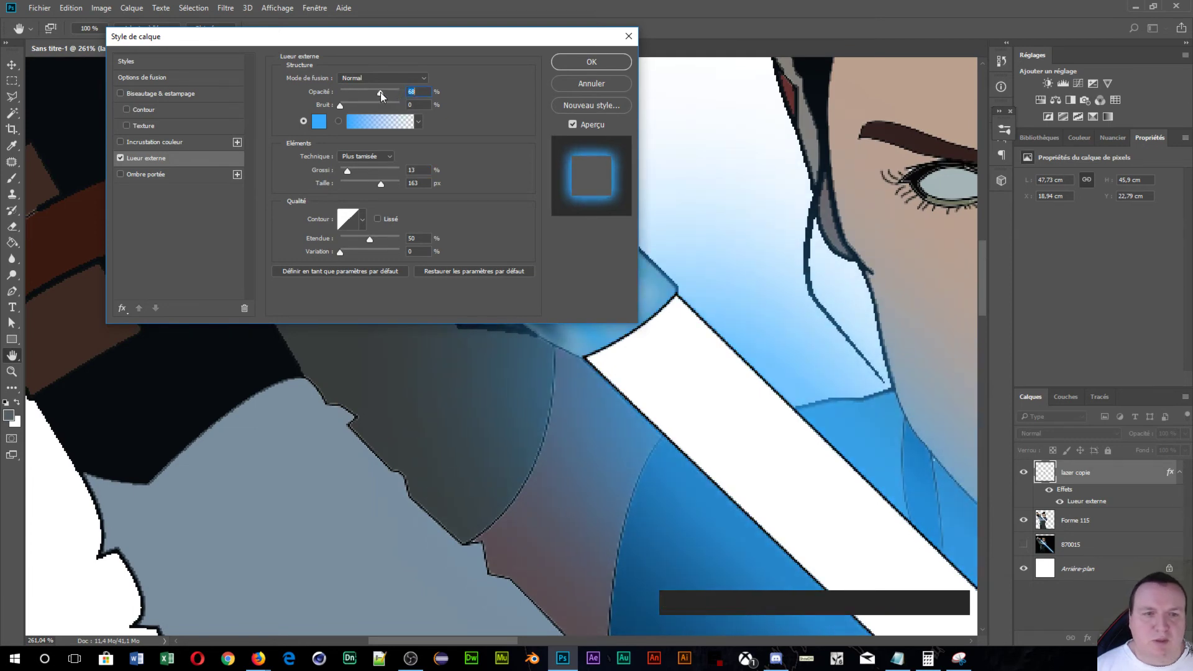
{"action": "left_click_drag", "start_coordinate": [410, 36], "coordinate": [204, 23]}
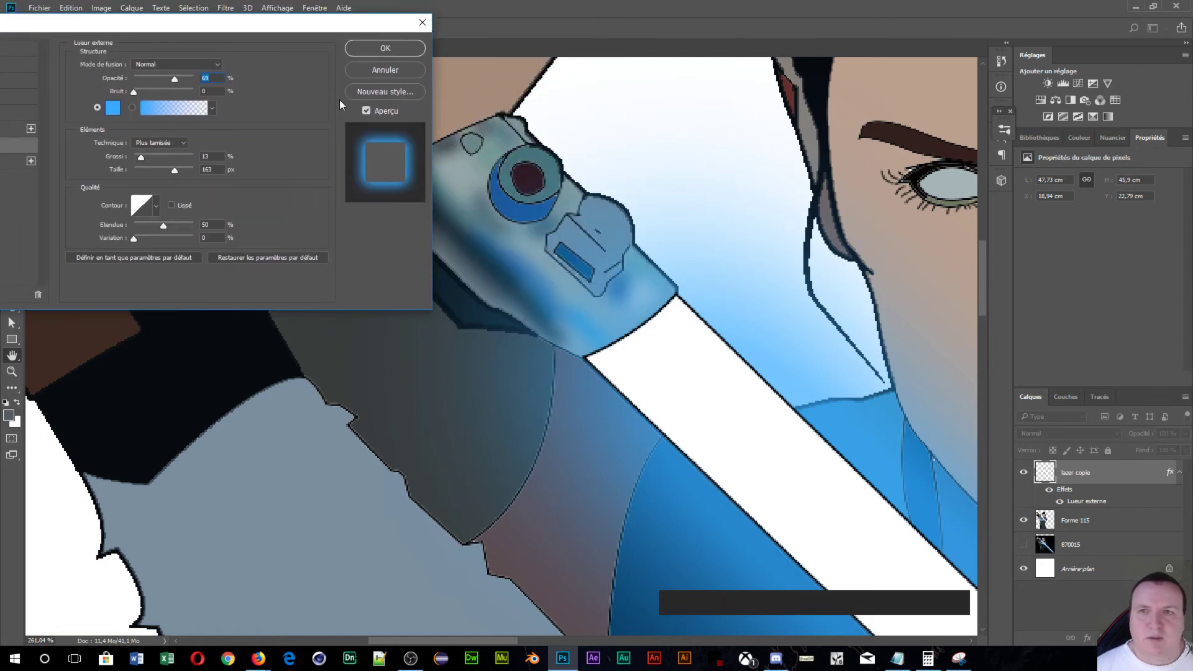
{"action": "left_click", "coordinate": [379, 49]}
- Examine the widened blue glow along the whole blade, both in the full illustration and up close
{"action": "key", "text": "ctrl+0"}
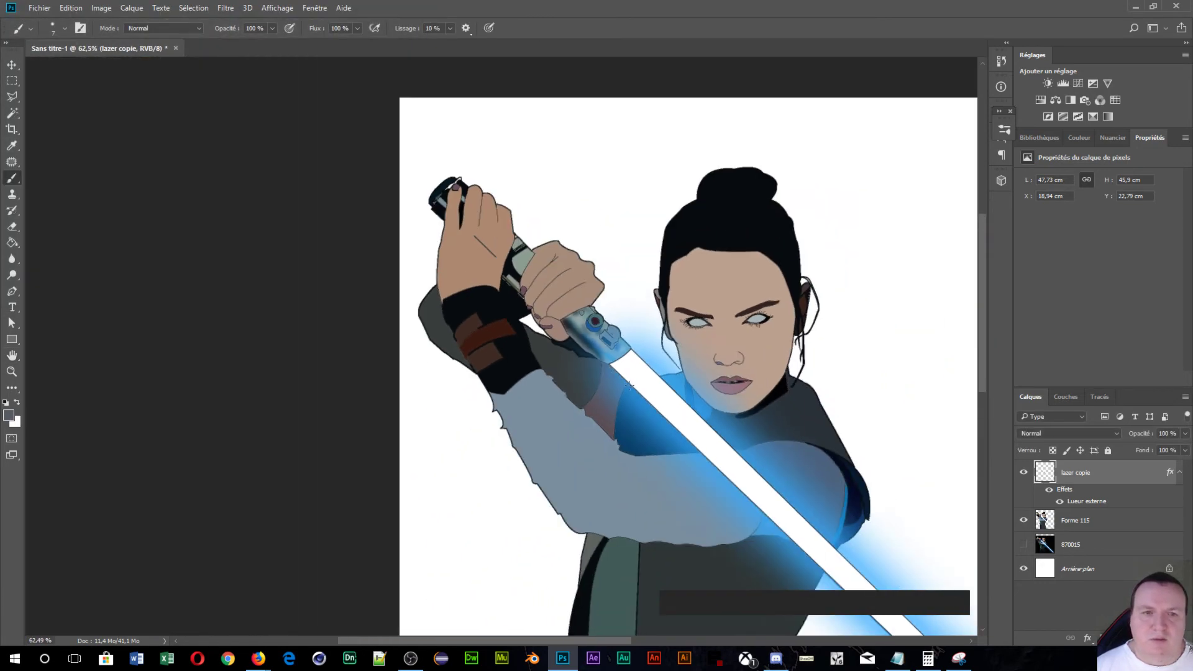
{"action": "key", "text": "b"}
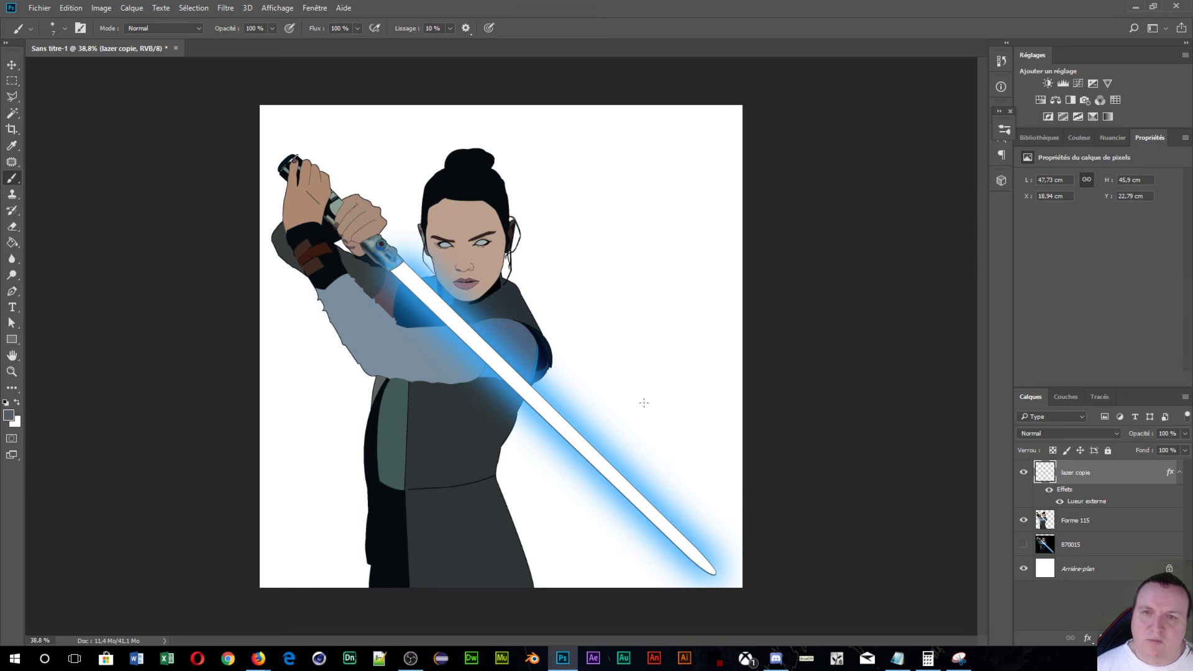
{"action": "scroll", "coordinate": [644, 403], "scroll_direction": "up", "scroll_amount": 6}
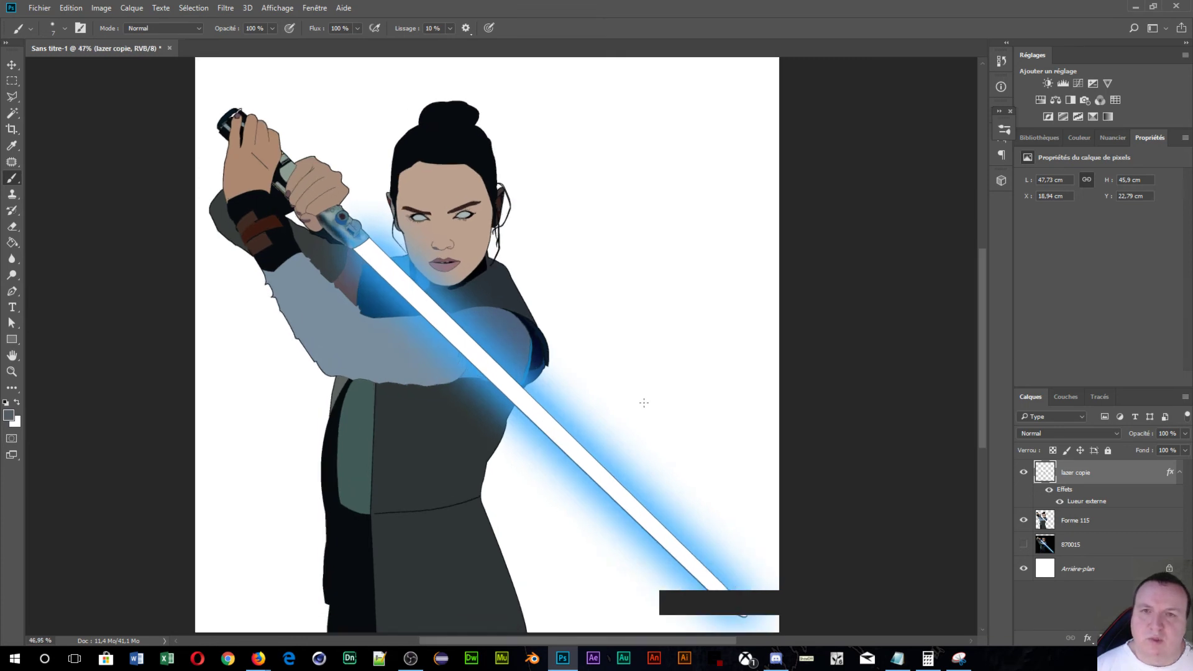
{"action": "scroll", "coordinate": [329, 266], "scroll_direction": "up", "scroll_amount": 5}
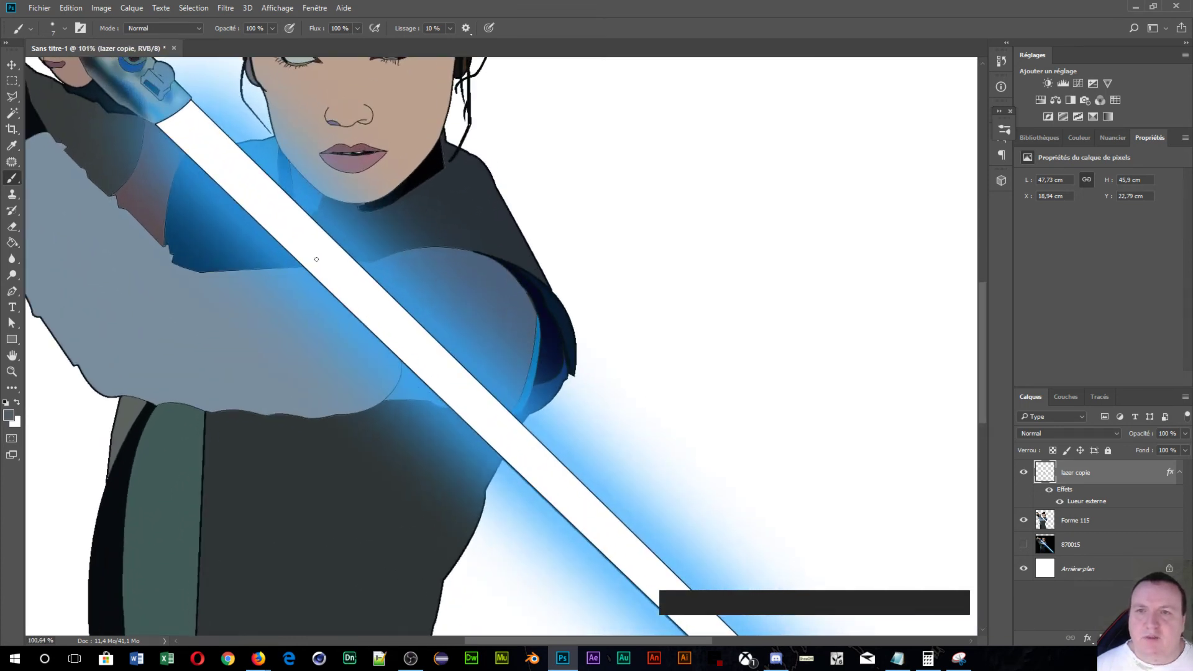
{"action": "scroll", "coordinate": [320, 260], "scroll_direction": "down", "scroll_amount": 9}
{"action": "scroll", "coordinate": [301, 163], "scroll_direction": "down", "scroll_amount": 4}
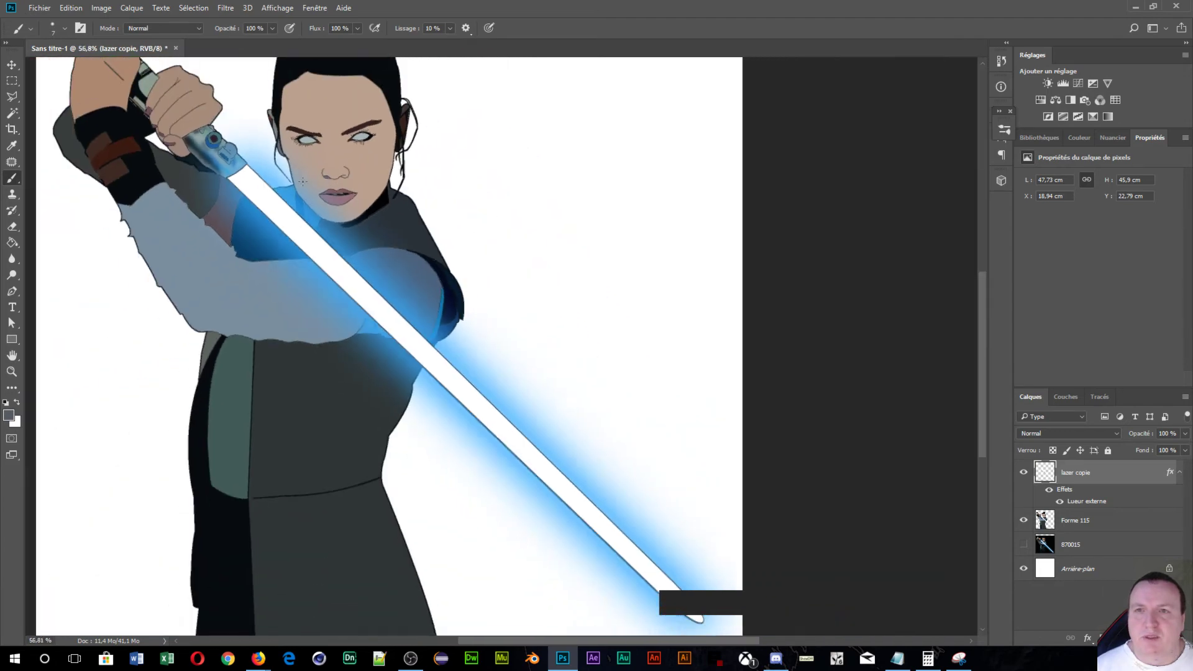
{"action": "scroll", "coordinate": [299, 265], "scroll_direction": "up", "scroll_amount": 3}
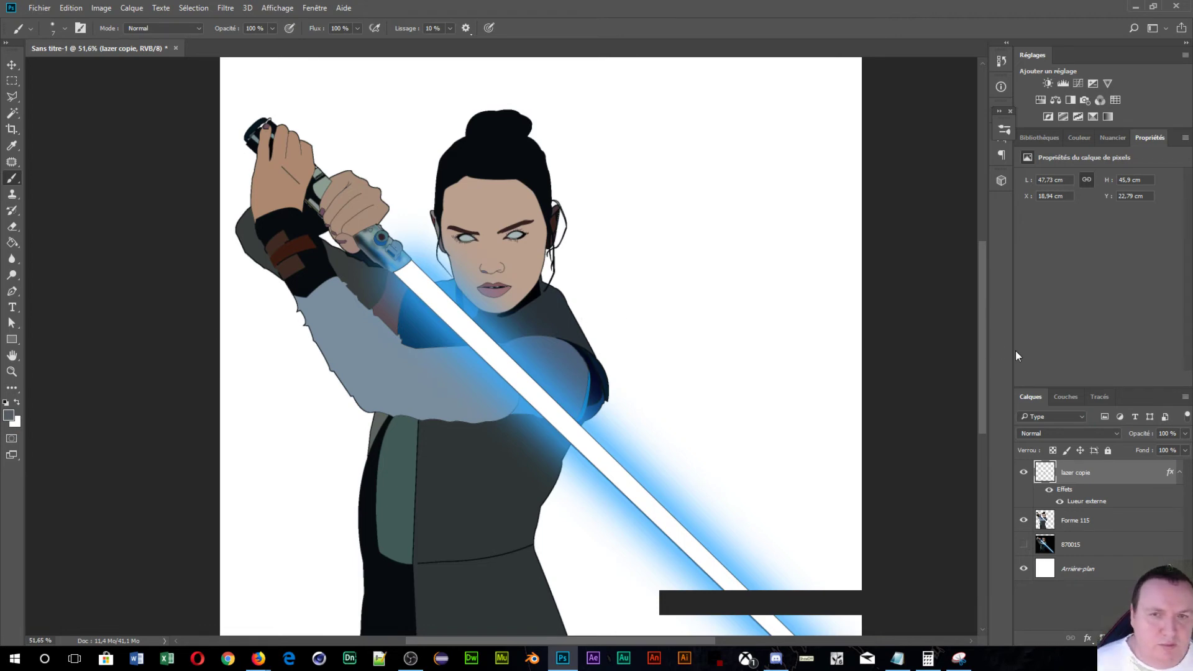
- Merge the lazer copie and Forme 115 layers, then hide the merged layer and show the 870015 photo
{"action": "left_click", "coordinate": [1132, 523], "text": "shift"}
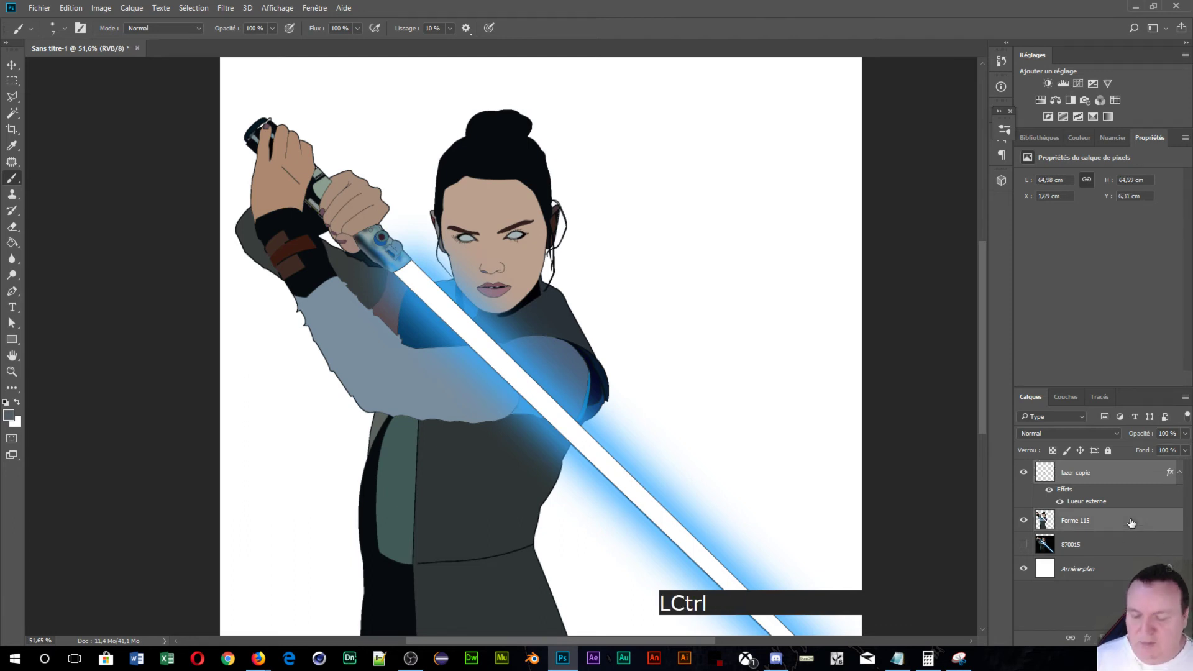
{"action": "key", "text": "ctrl+e"}
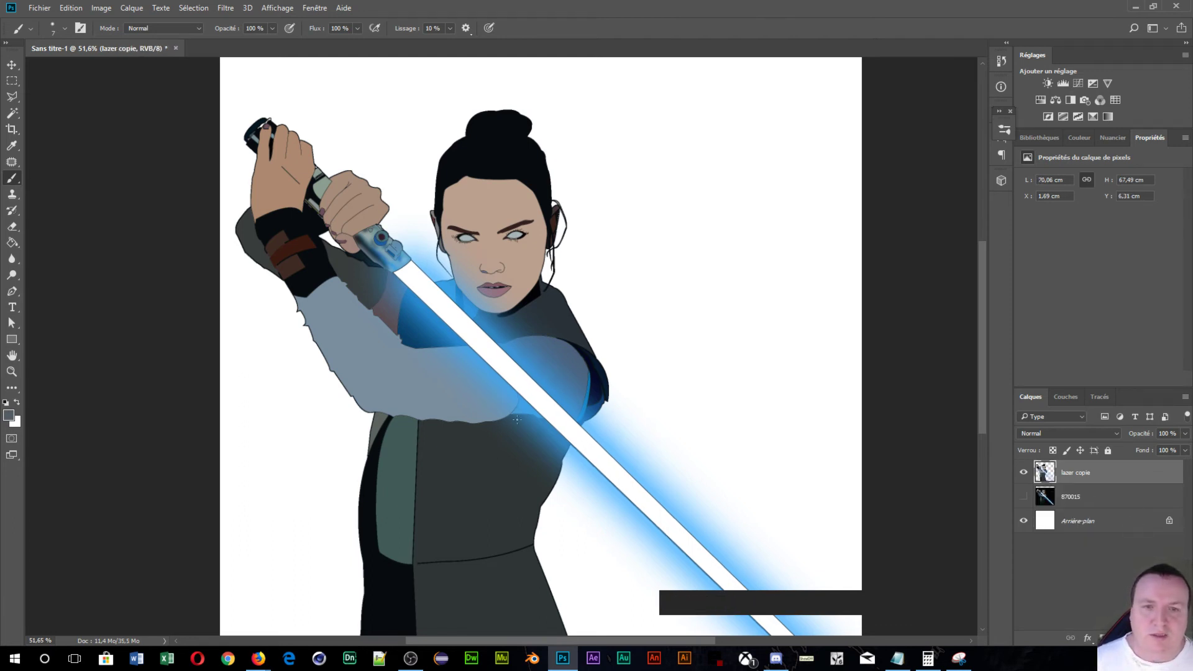
{"action": "scroll", "coordinate": [528, 256], "scroll_direction": "up", "scroll_amount": 11}
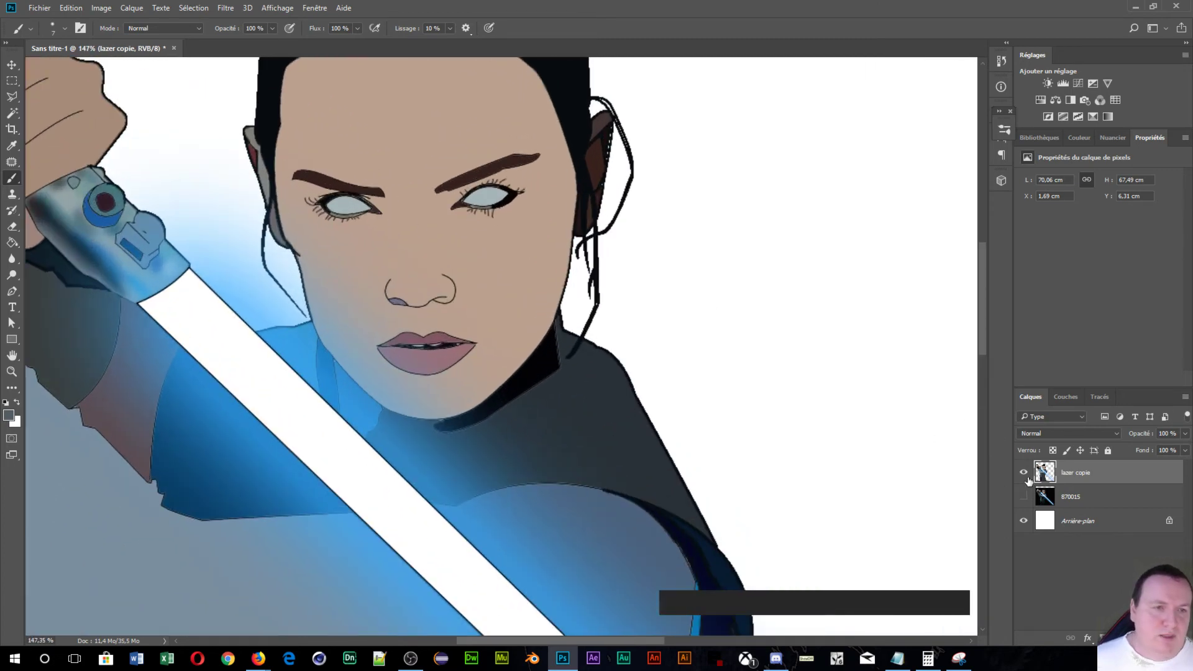
{"action": "left_click", "coordinate": [1024, 473]}
{"action": "left_click", "coordinate": [1025, 497]}
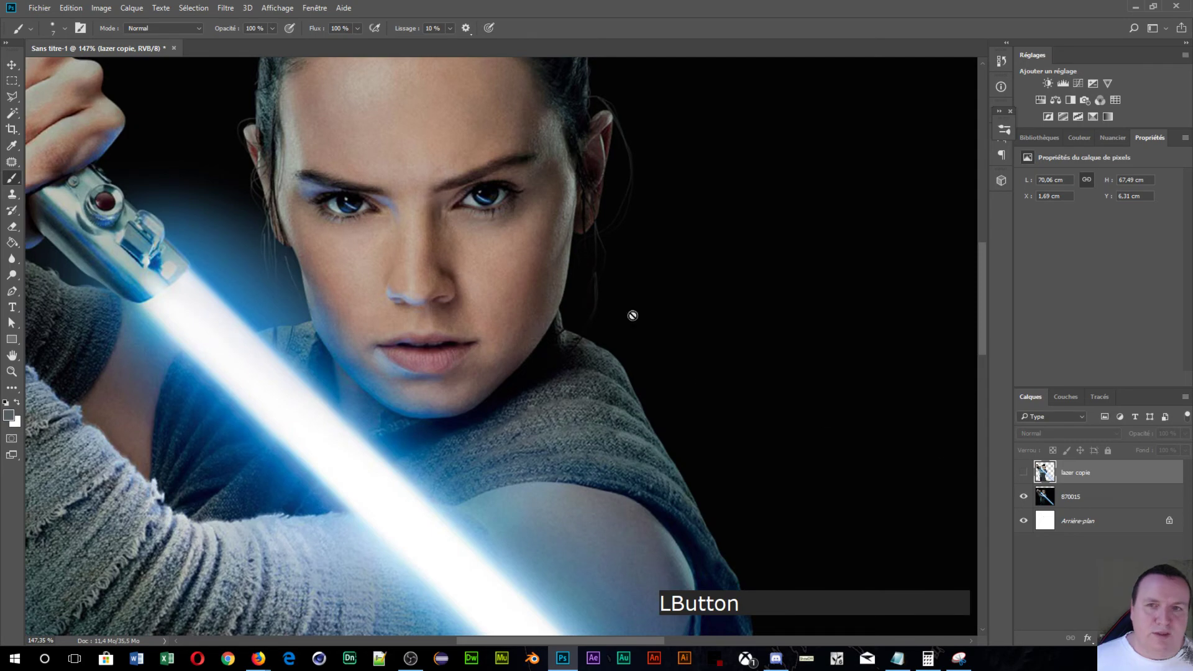
- Add a new empty layer above the hidden illustration and activate the Brush tool over the woman's face
{"action": "scroll", "coordinate": [428, 260], "scroll_direction": "up", "scroll_amount": 10}
{"action": "scroll", "coordinate": [429, 260], "scroll_direction": "up", "scroll_amount": 2}
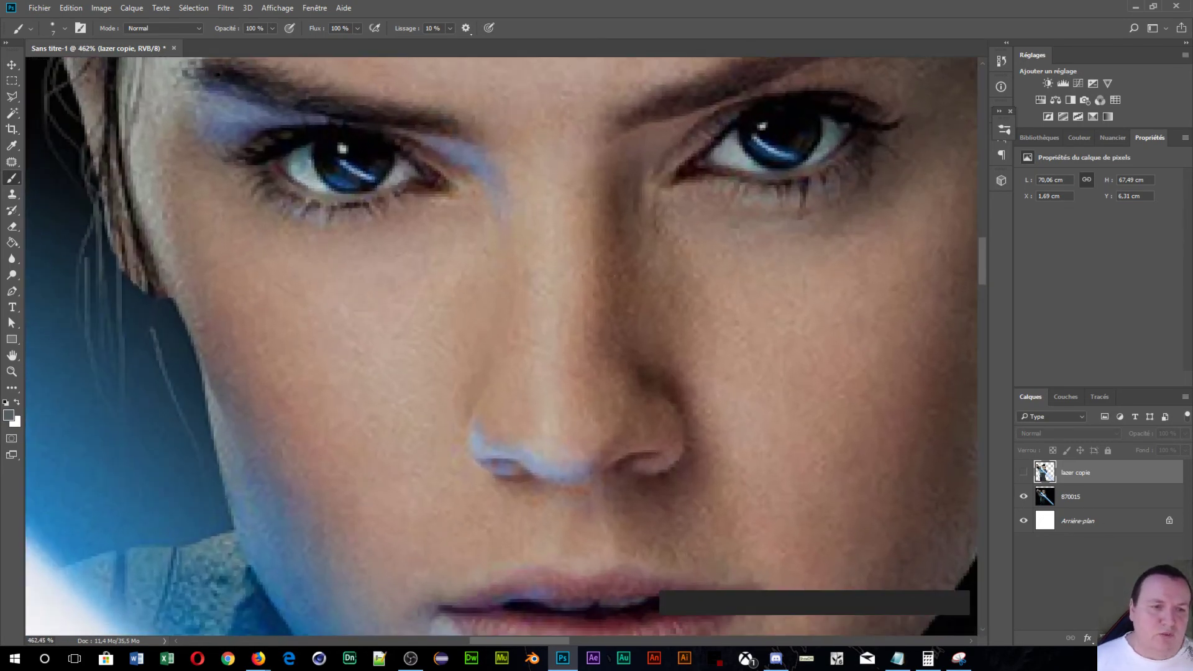
{"action": "left_click", "coordinate": [1155, 638]}
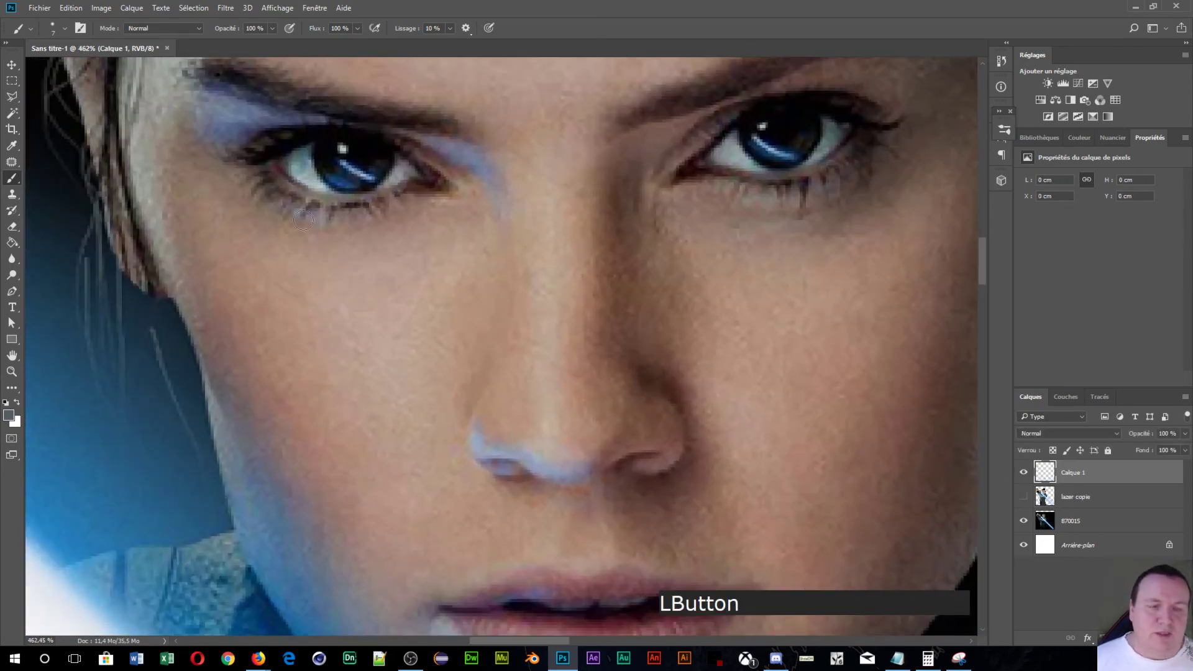
{"action": "left_click", "coordinate": [12, 180]}
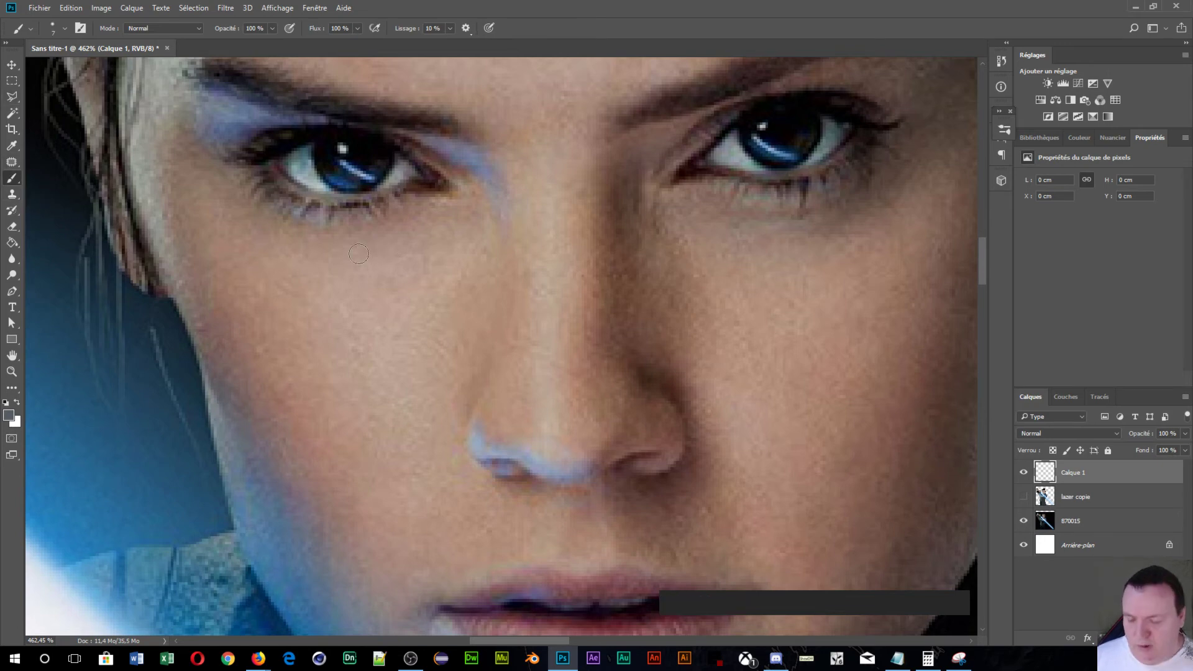
- Paint one dark round dab over each iris with a 27 px brush in a near-black colour sampled from the eye
{"action": "mouse_move", "coordinate": [357, 255]}
{"action": "left_mouse_down"}
{"action": "mouse_move", "coordinate": [375, 262]}
{"action": "mouse_move", "coordinate": [367, 113]}
{"action": "mouse_move", "coordinate": [333, 418]}
{"action": "left_mouse_up"}
{"action": "scroll", "coordinate": [333, 418], "scroll_direction": "up", "scroll_amount": 5}
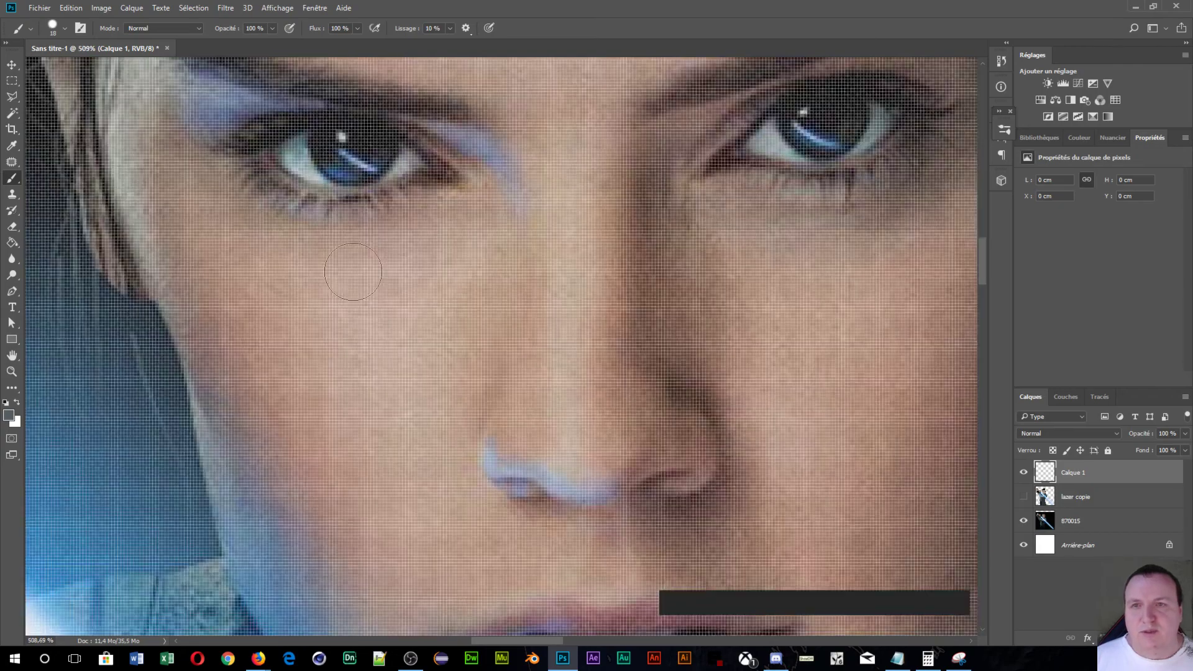
{"action": "scroll", "coordinate": [348, 286], "scroll_direction": "down", "scroll_amount": 3}
{"action": "left_click_drag", "start_coordinate": [360, 283], "coordinate": [408, 466]}
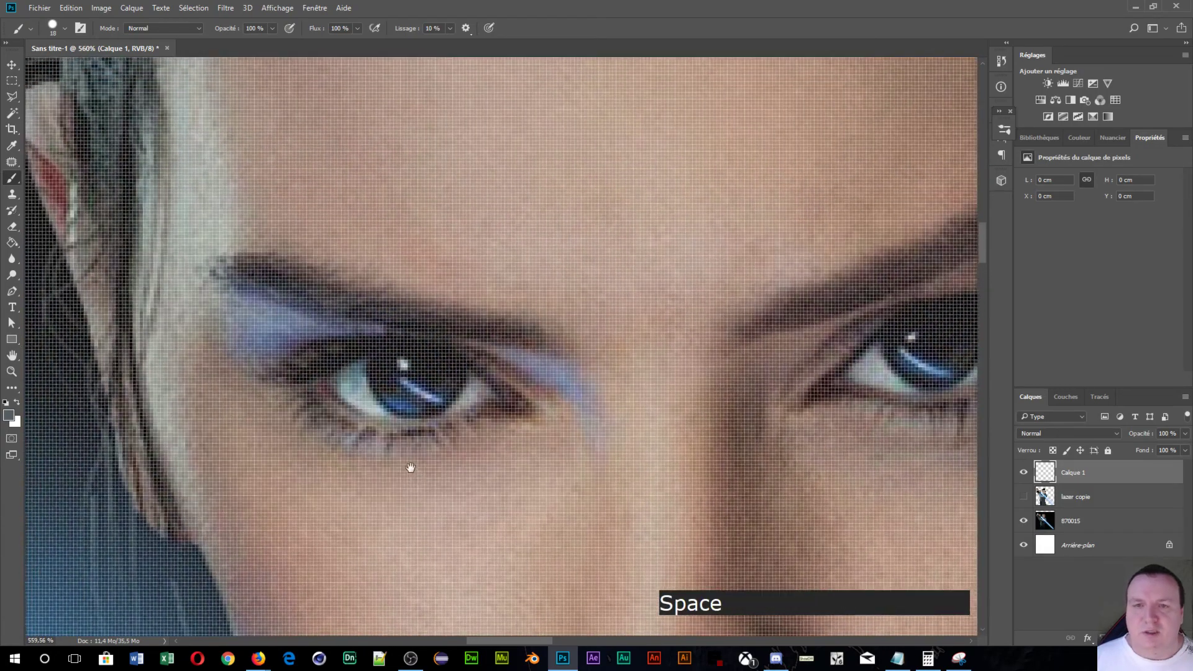
{"action": "scroll", "coordinate": [408, 466], "scroll_direction": "down", "scroll_amount": 2}
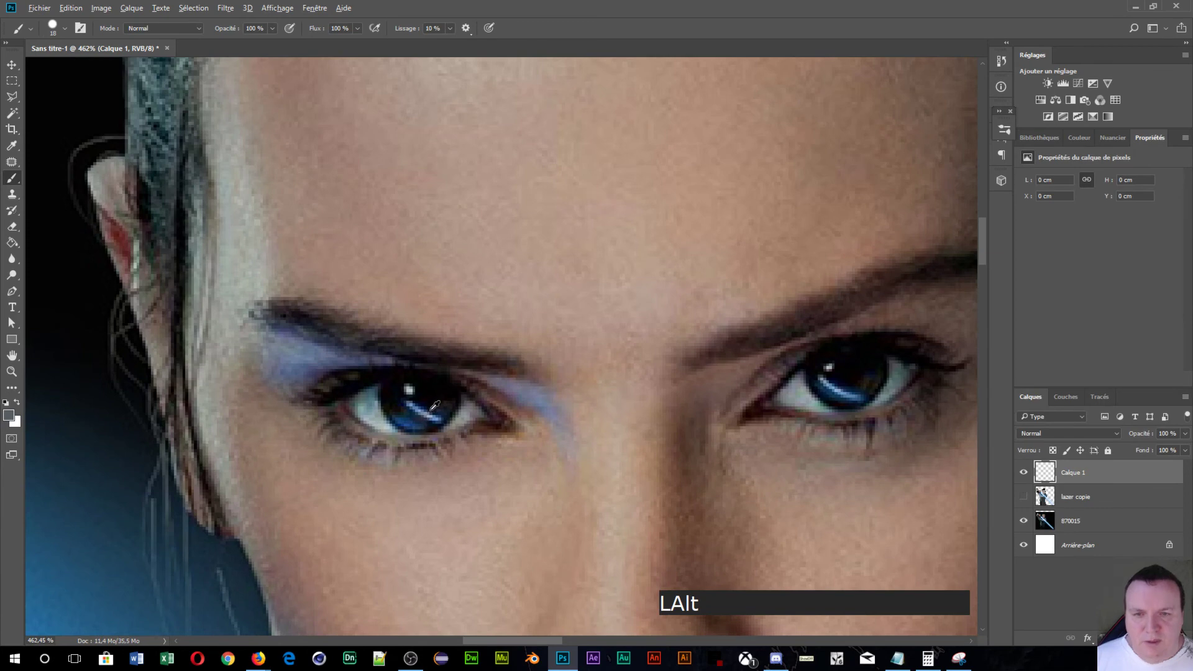
{"action": "left_click_drag", "start_coordinate": [422, 425], "coordinate": [447, 402]}
{"action": "right_click", "coordinate": [416, 401], "text": "alt"}
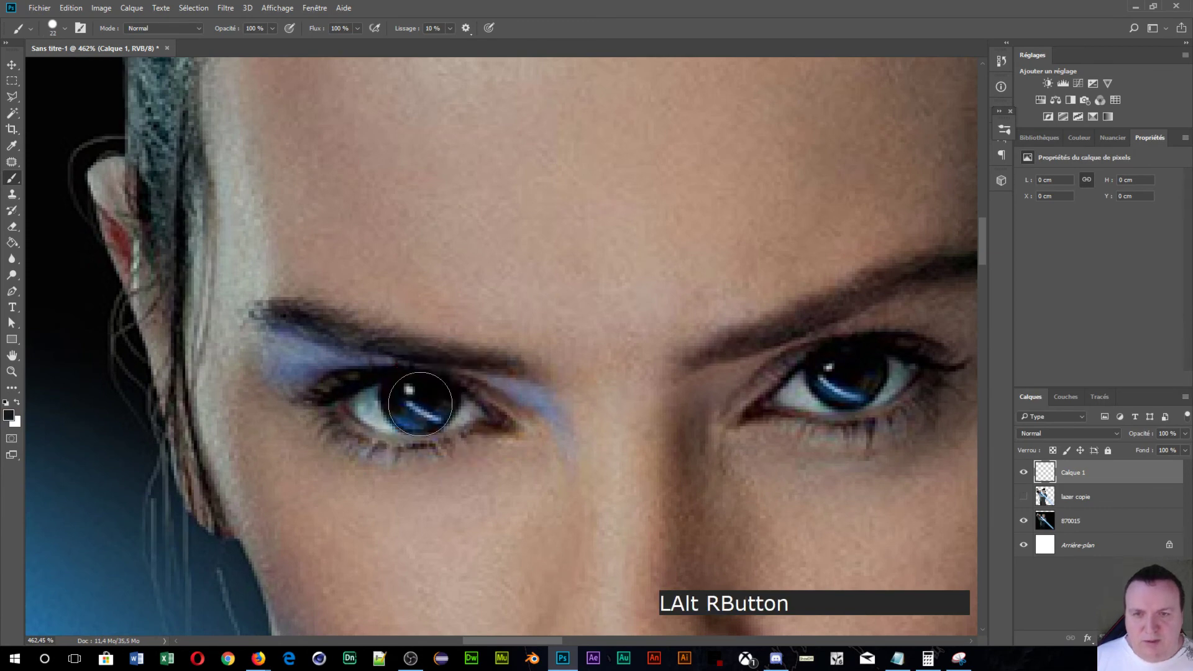
{"action": "right_click", "coordinate": [422, 404], "text": "alt"}
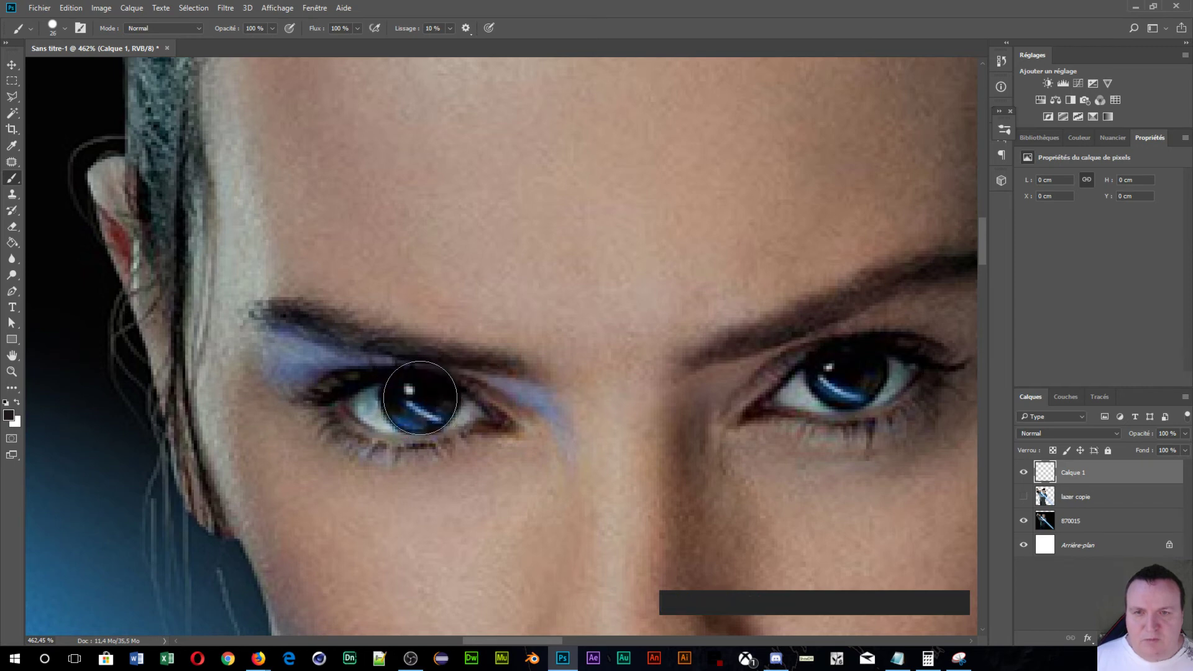
{"action": "right_click", "coordinate": [420, 398], "text": "alt"}
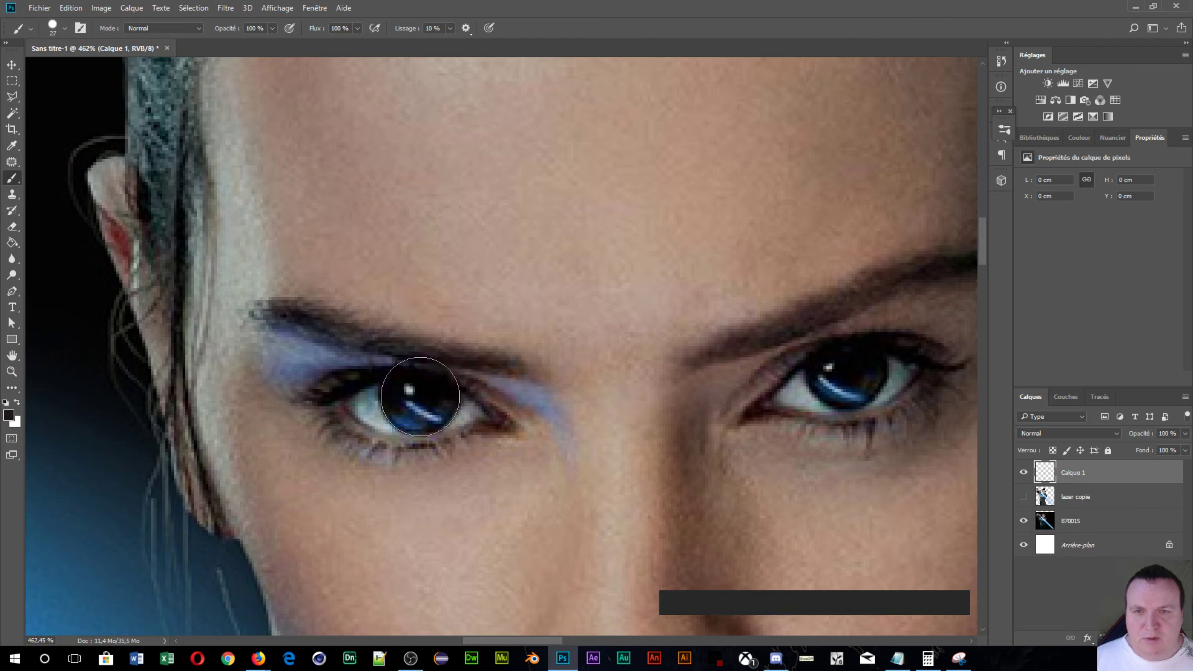
{"action": "left_click", "coordinate": [420, 396]}
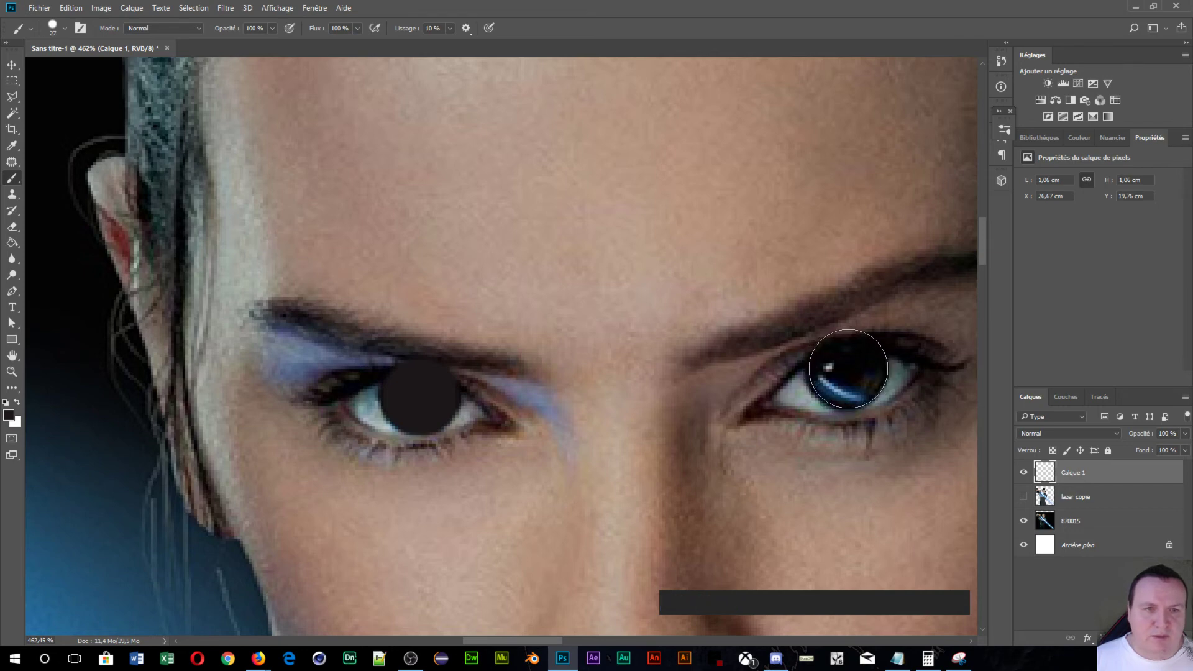
{"action": "left_click", "coordinate": [848, 369]}
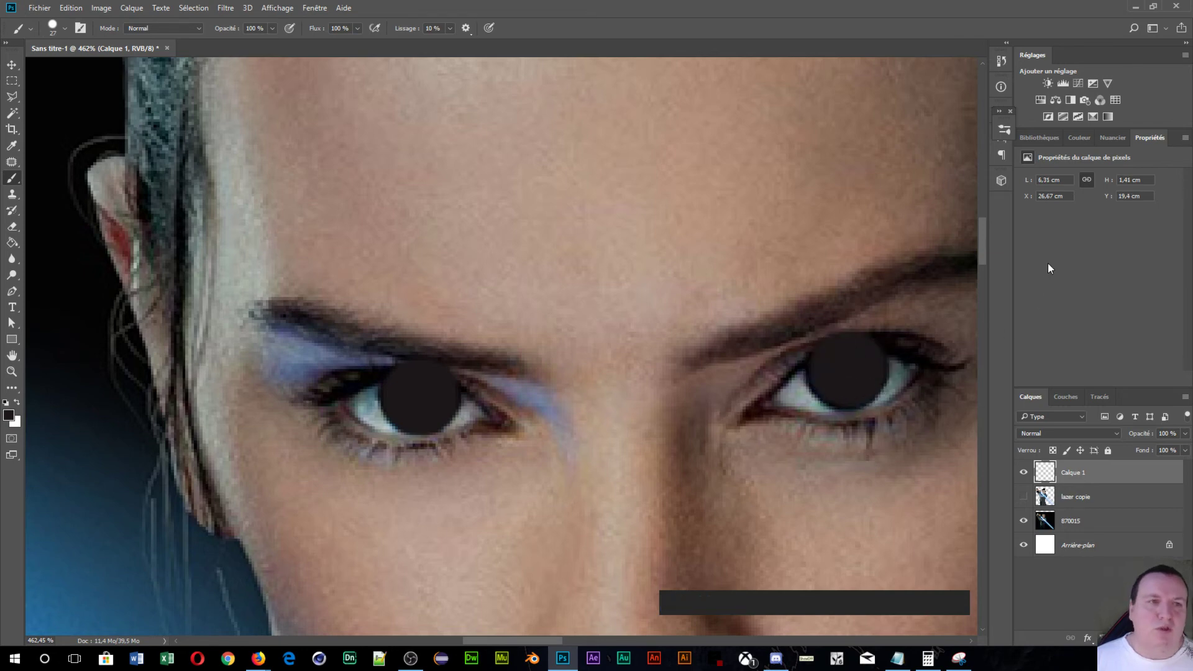
- Lower the iris layer's opacity to 0 % and load its two discs as a selection
{"action": "left_click", "coordinate": [1141, 437]}
{"action": "left_click_drag", "start_coordinate": [1141, 437], "coordinate": [1020, 443]}
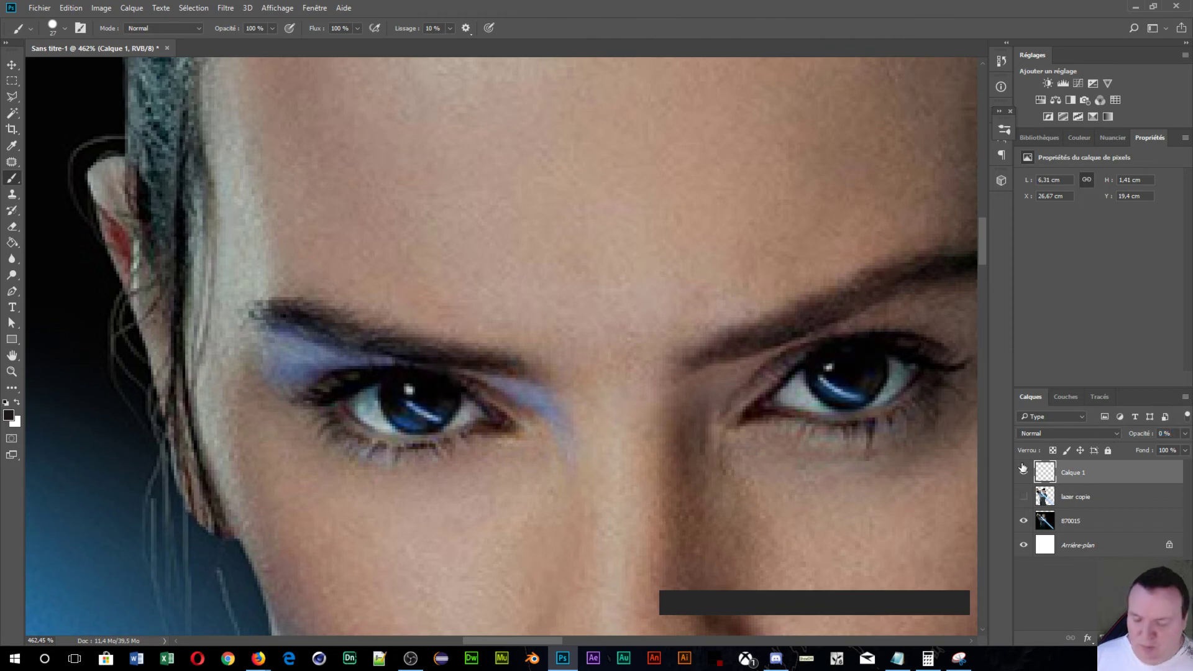
{"action": "left_click", "coordinate": [1051, 478], "text": "ctrl"}
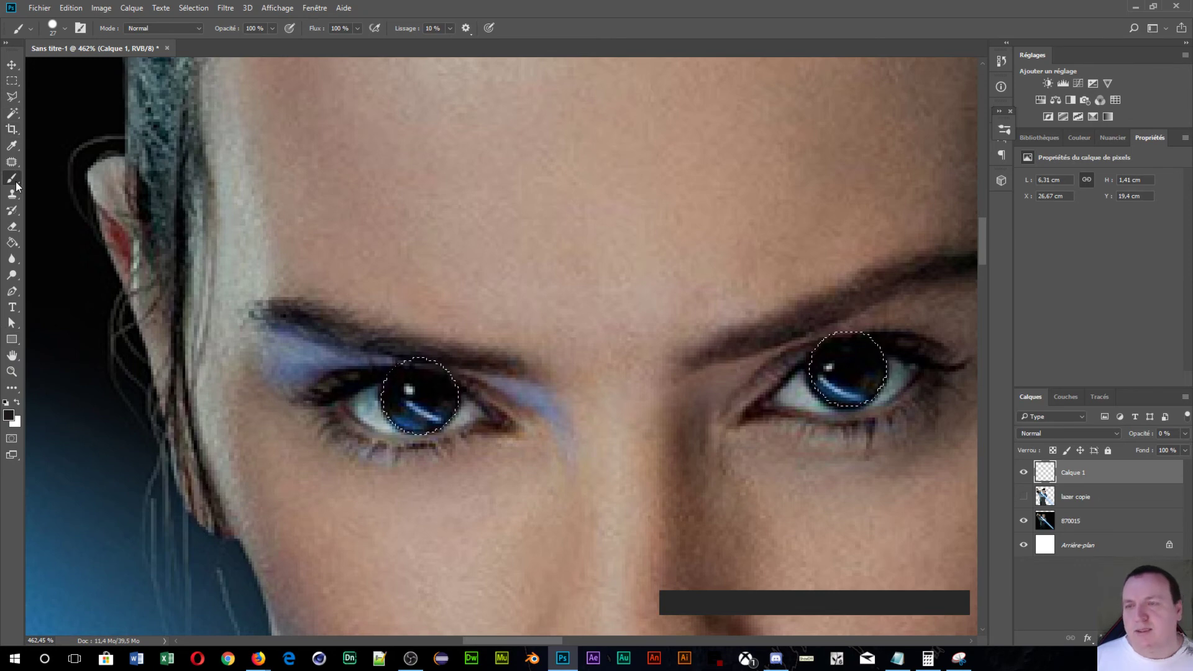
- Paint over the streak of light in the first iris with a 2 px brush in the light blue sampled from it
{"action": "right_click", "coordinate": [447, 421], "text": "alt"}
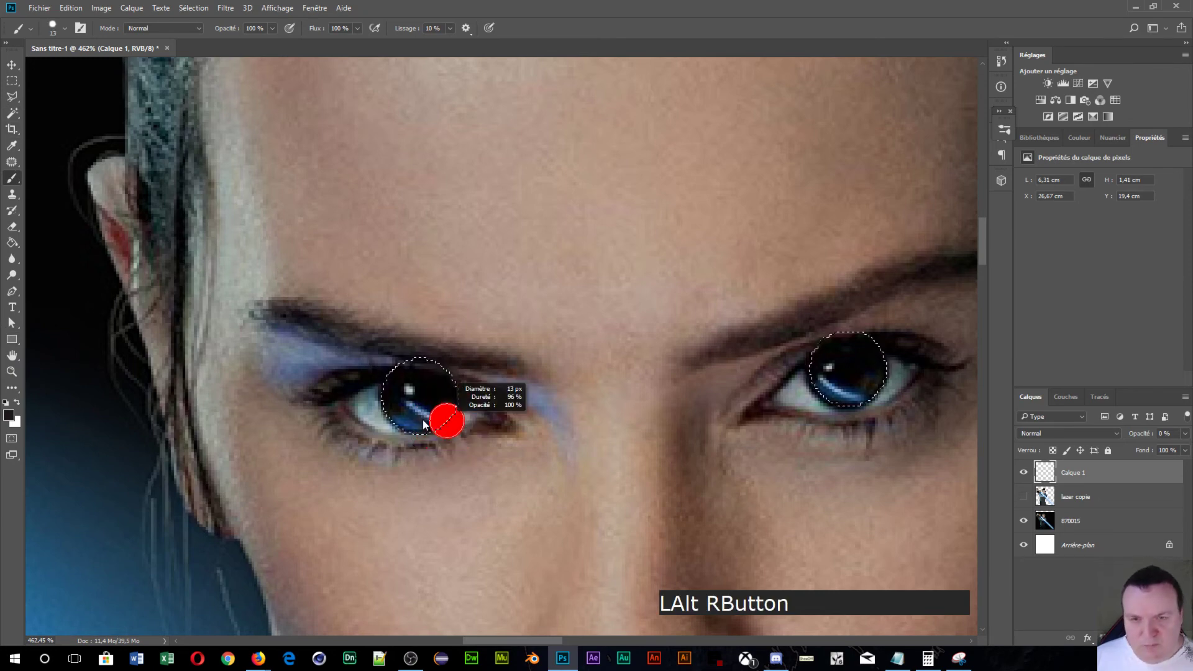
{"action": "left_click_drag", "start_coordinate": [424, 425], "coordinate": [404, 423]}
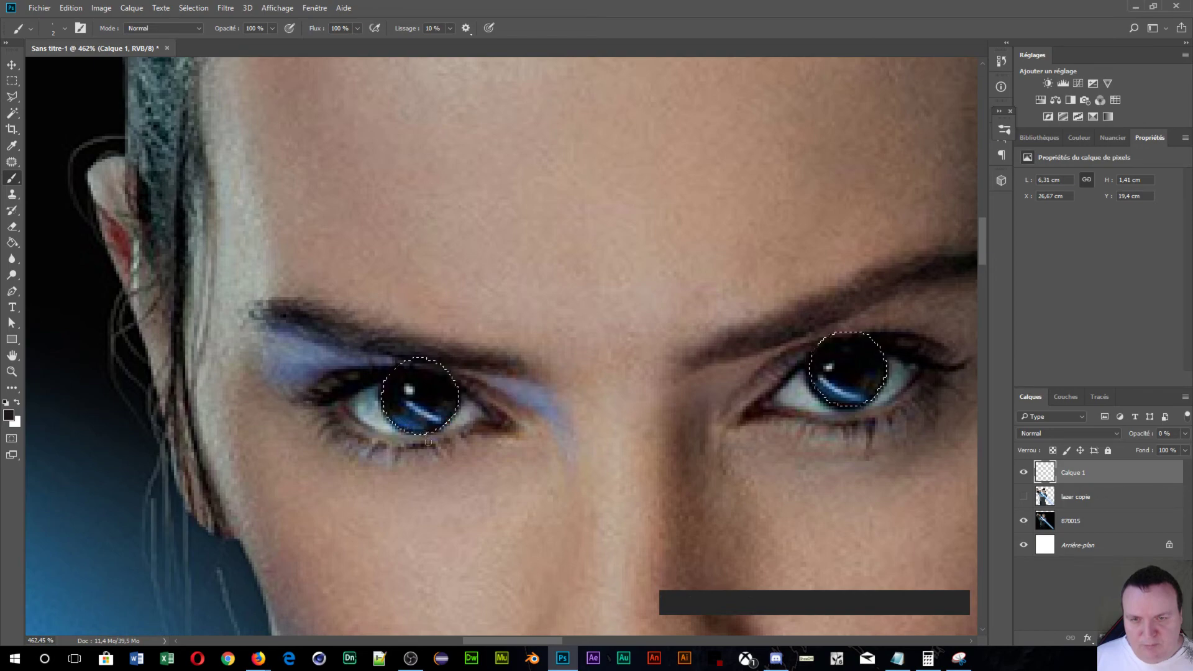
{"action": "scroll", "coordinate": [426, 440], "scroll_direction": "up", "scroll_amount": 17}
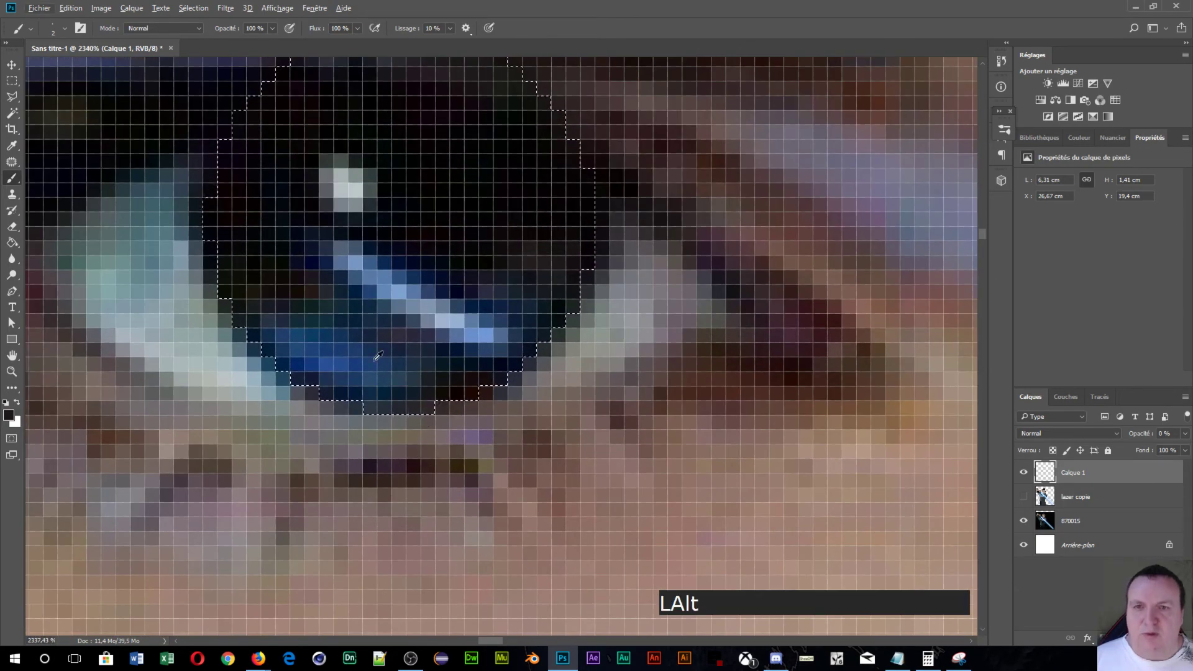
{"action": "left_click", "coordinate": [351, 261], "text": "alt"}
{"action": "left_click", "coordinate": [339, 251]}
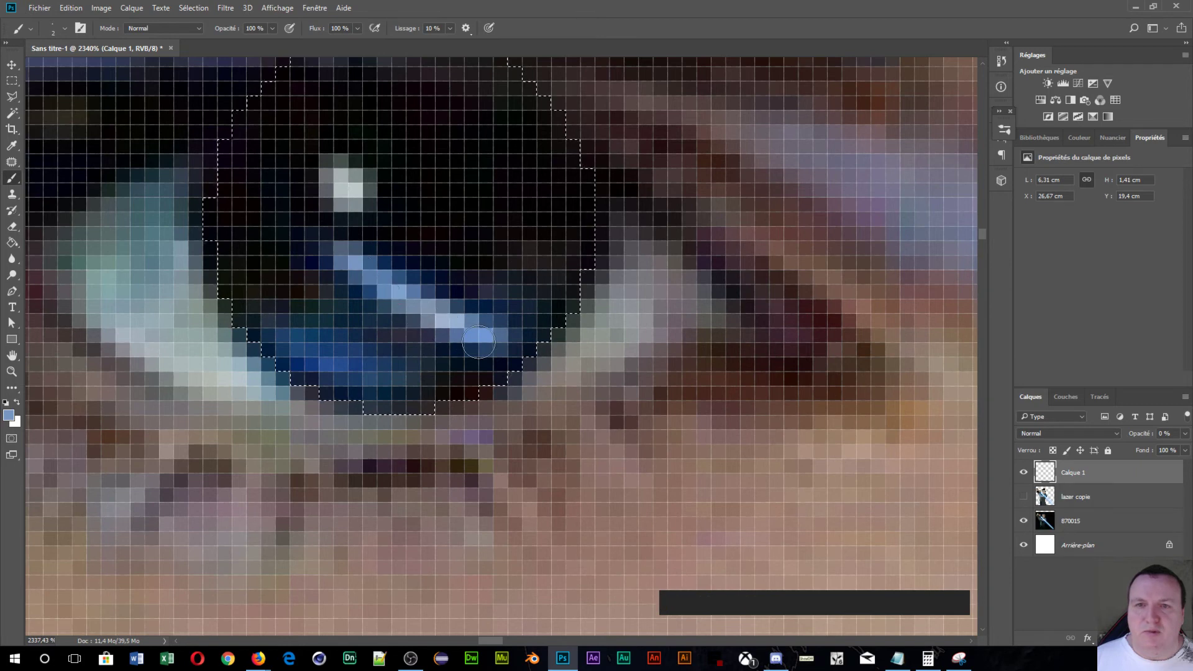
- Paint the first eye's catchlight with its sampled light grey and cover the iris's outer edge with a sampled near-black
{"action": "left_click", "coordinate": [348, 186], "text": "alt"}
{"action": "left_click", "coordinate": [348, 186]}
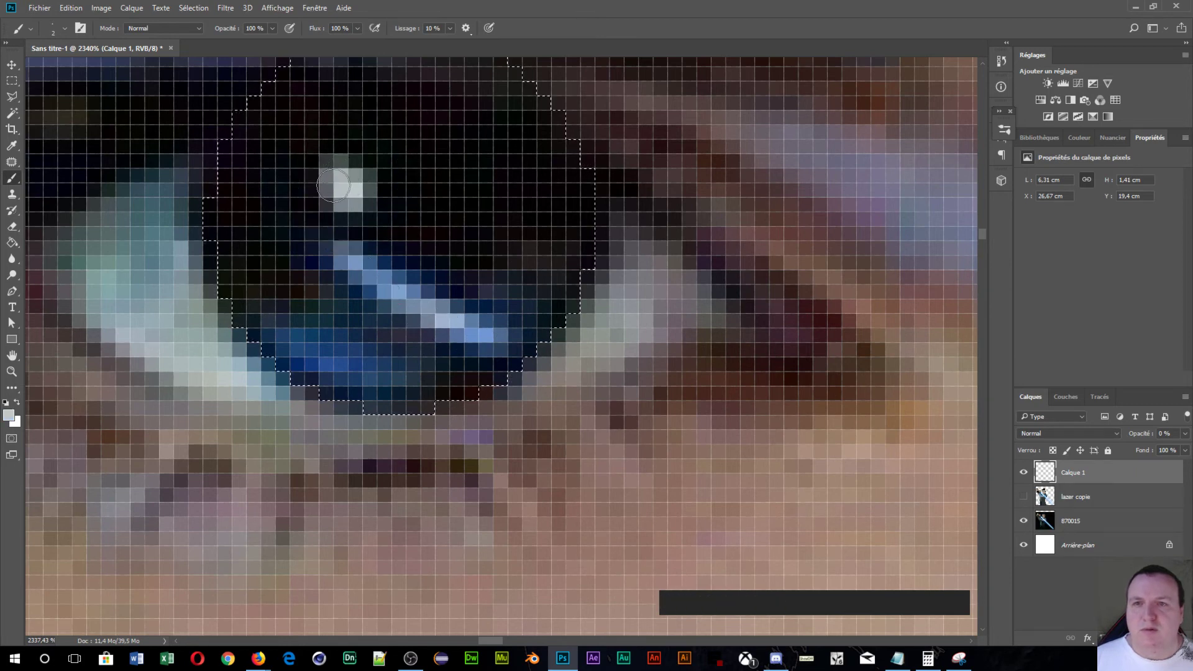
{"action": "mouse_move", "coordinate": [525, 253]}
{"action": "left_mouse_down"}
{"action": "mouse_move", "coordinate": [557, 253]}
{"action": "mouse_move", "coordinate": [501, 286]}
{"action": "mouse_move", "coordinate": [541, 307]}
{"action": "left_mouse_up"}
{"action": "left_click", "coordinate": [484, 283], "text": "alt"}
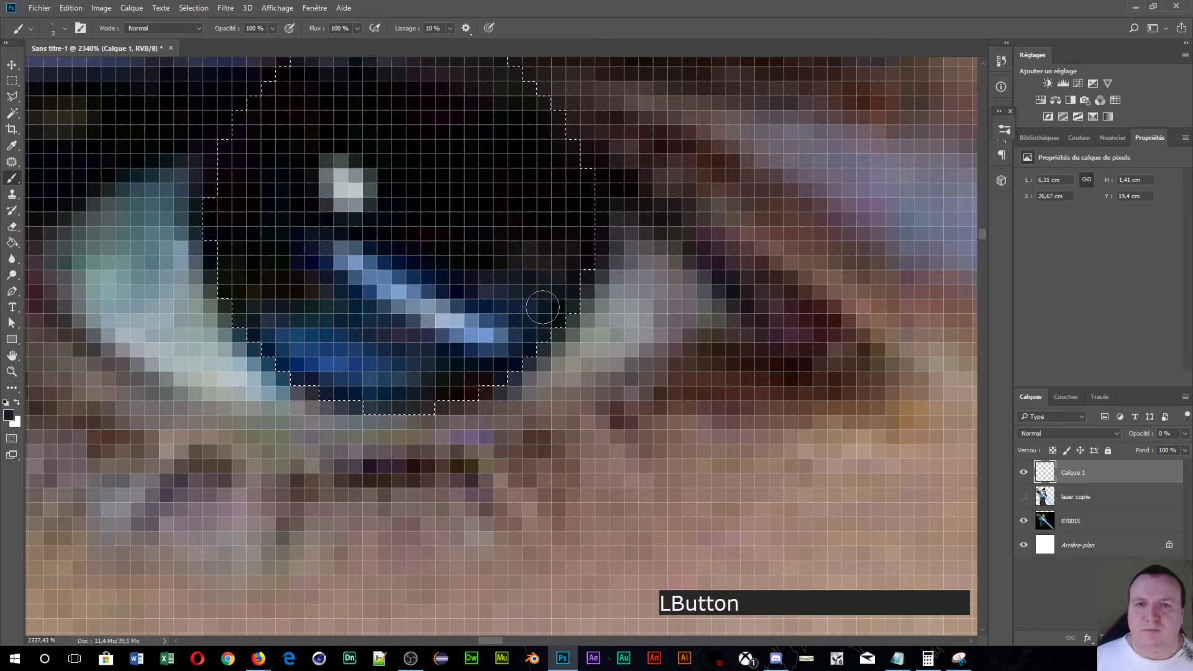
- Sample the dark and medium blues of the lower iris and paint them over its blue reflection on Calque 1
{"action": "left_click", "coordinate": [352, 318], "text": "alt"}
{"action": "mouse_move", "coordinate": [344, 306]}
{"action": "left_mouse_down"}
{"action": "mouse_move", "coordinate": [346, 317]}
{"action": "mouse_move", "coordinate": [322, 312]}
{"action": "left_mouse_up"}
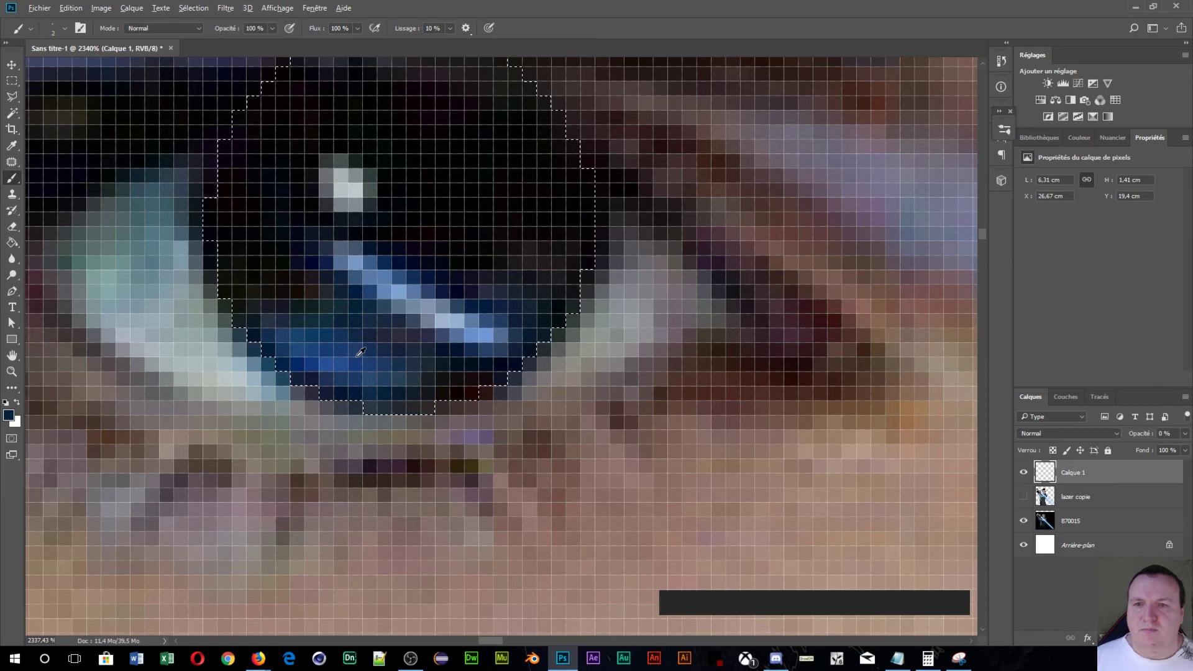
{"action": "left_click", "coordinate": [334, 349], "text": "alt"}
{"action": "left_click_drag", "start_coordinate": [272, 336], "coordinate": [302, 347]}
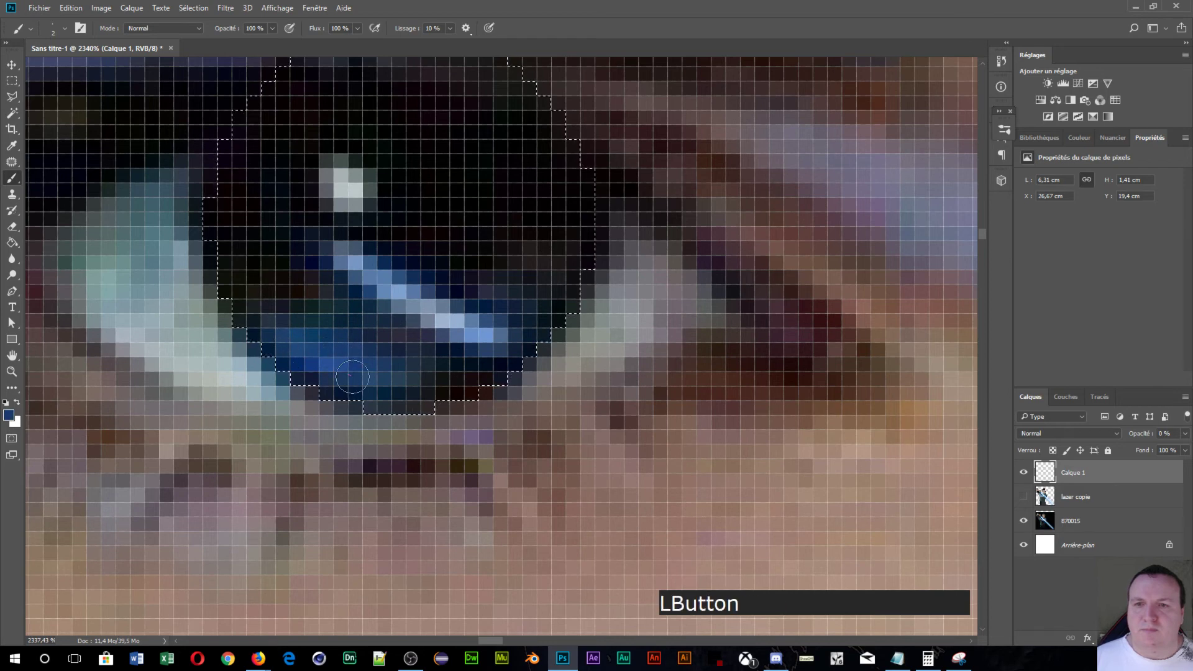
{"action": "mouse_move", "coordinate": [353, 377]}
{"action": "left_mouse_down"}
{"action": "mouse_move", "coordinate": [400, 378]}
{"action": "mouse_move", "coordinate": [343, 347]}
{"action": "left_mouse_up"}
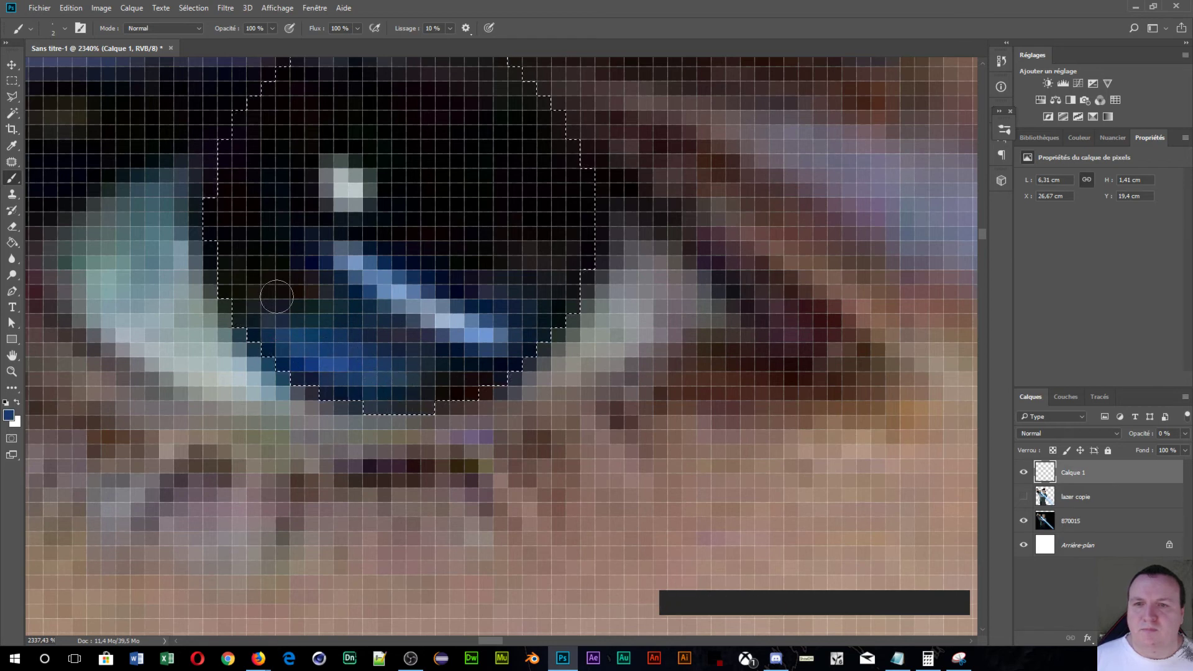
- Fill the pupil and upper iris around the catchlight with sampled near-black tones, enlarging the brush to 4 px and previewing the layer's opacity
{"action": "left_click", "coordinate": [283, 268], "text": "alt"}
{"action": "left_click", "coordinate": [276, 279]}
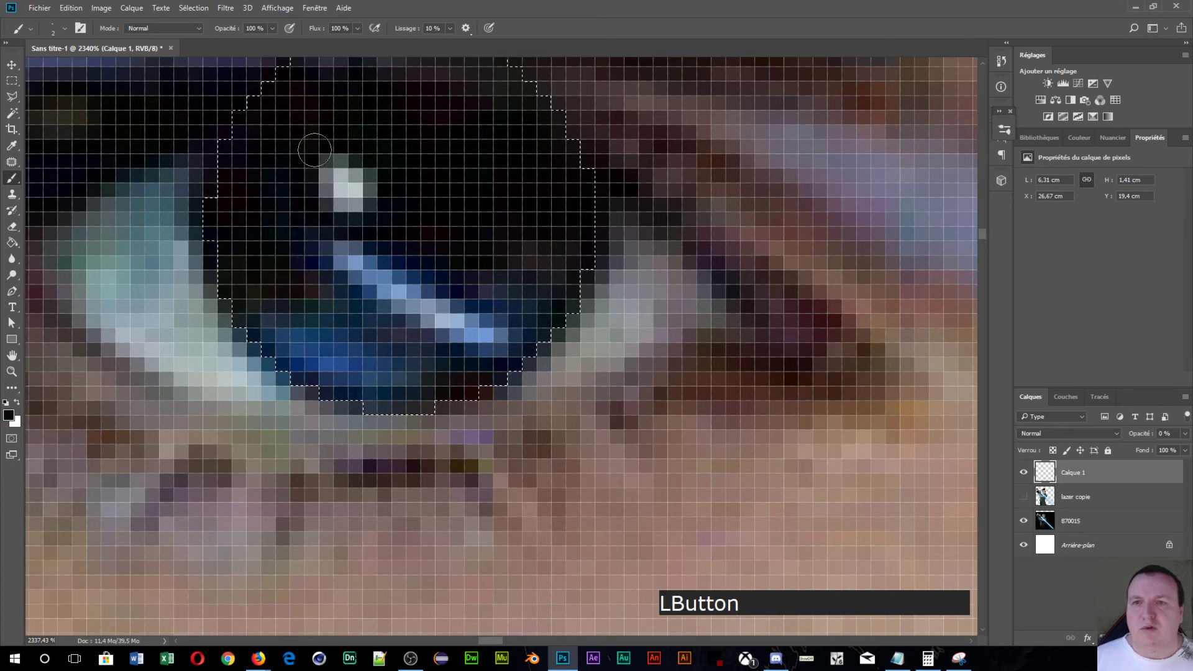
{"action": "left_click", "coordinate": [261, 133], "text": "alt"}
{"action": "right_click", "coordinate": [276, 133], "text": "alt"}
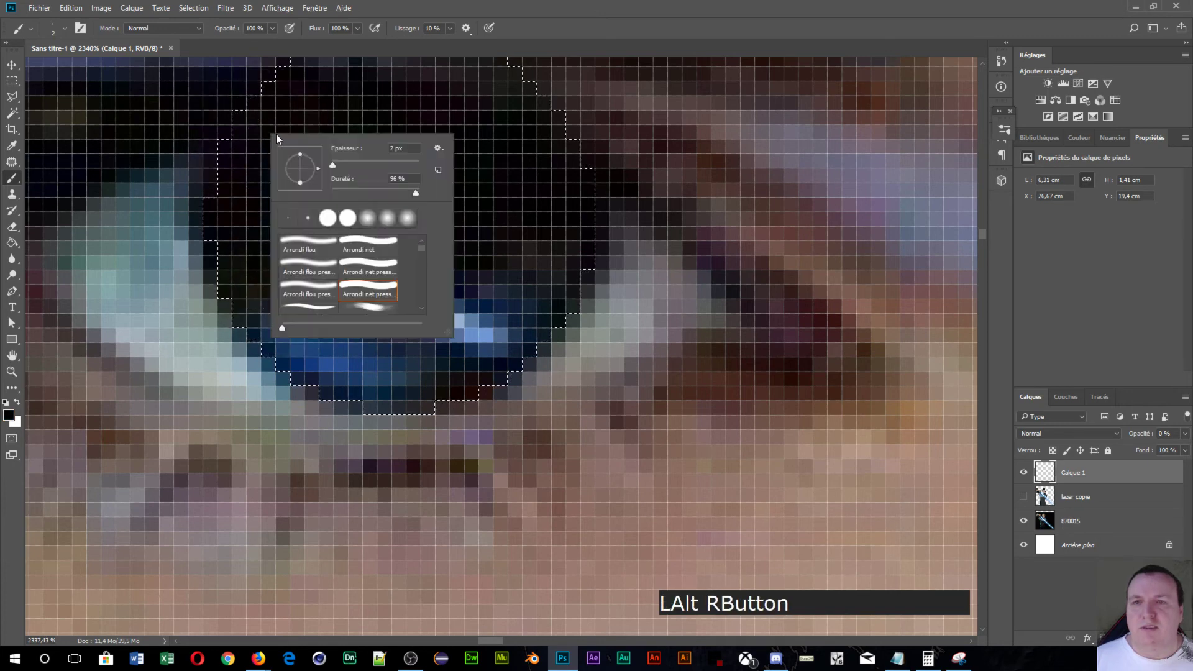
{"action": "left_click", "coordinate": [276, 131]}
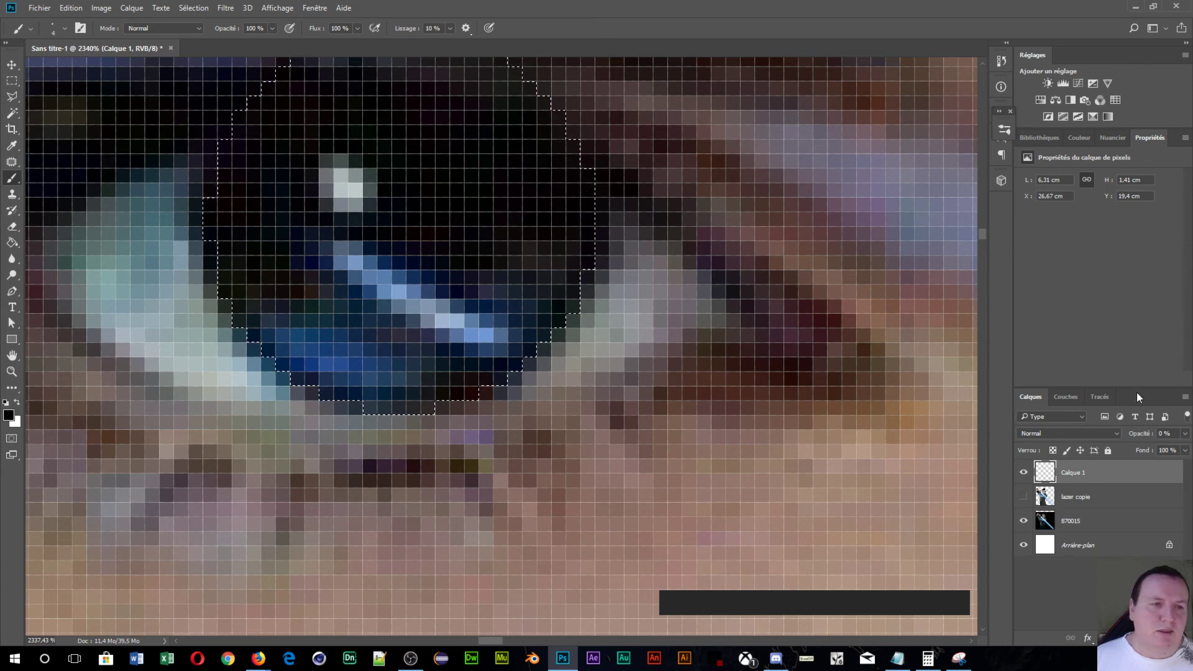
{"action": "left_click_drag", "start_coordinate": [1143, 434], "coordinate": [1192, 433]}
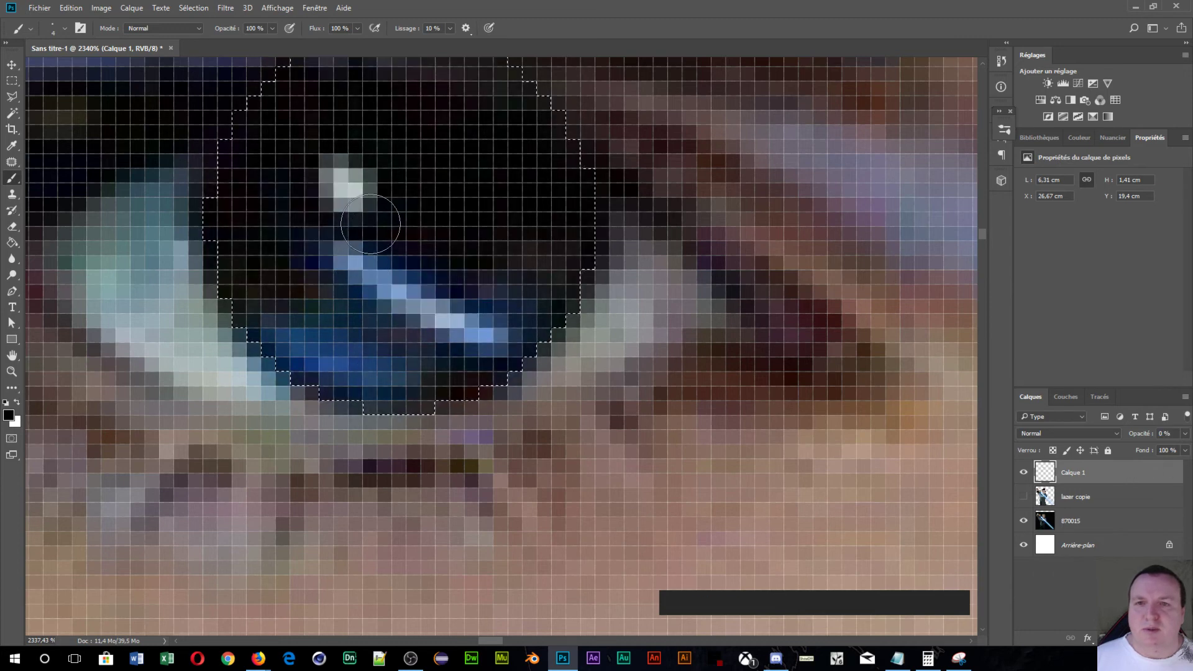
{"action": "left_click", "coordinate": [391, 199]}
{"action": "mouse_move", "coordinate": [398, 166]}
{"action": "left_mouse_down"}
{"action": "mouse_move", "coordinate": [388, 213]}
{"action": "mouse_move", "coordinate": [401, 246]}
{"action": "mouse_move", "coordinate": [404, 221]}
{"action": "mouse_move", "coordinate": [425, 248]}
{"action": "mouse_move", "coordinate": [481, 243]}
{"action": "mouse_move", "coordinate": [453, 241]}
{"action": "mouse_move", "coordinate": [421, 185]}
{"action": "left_mouse_up"}
{"action": "mouse_move", "coordinate": [298, 148]}
{"action": "left_mouse_down"}
{"action": "mouse_move", "coordinate": [293, 186]}
{"action": "mouse_move", "coordinate": [258, 206]}
{"action": "mouse_move", "coordinate": [269, 155]}
{"action": "mouse_move", "coordinate": [253, 179]}
{"action": "left_mouse_up"}
{"action": "mouse_move", "coordinate": [1133, 433]}
{"action": "left_mouse_down"}
{"action": "mouse_move", "coordinate": [1172, 442]}
{"action": "mouse_move", "coordinate": [1107, 456]}
{"action": "mouse_move", "coordinate": [1117, 484]}
{"action": "left_mouse_up"}
{"action": "left_click", "coordinate": [1023, 497]}
- Paint sampled dark blue around the iris's light streak with a 2 px brush, and preview Calque 1 at 100% opacity
{"action": "right_click", "coordinate": [375, 341], "text": "alt"}
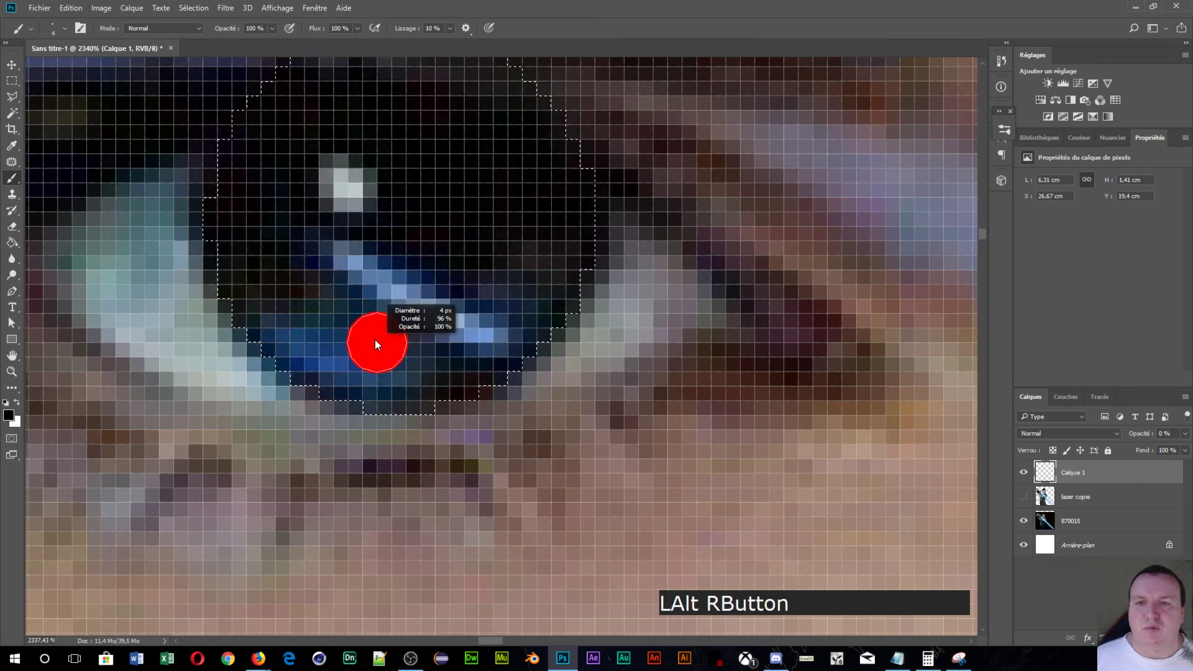
{"action": "left_click", "coordinate": [359, 310], "text": "alt"}
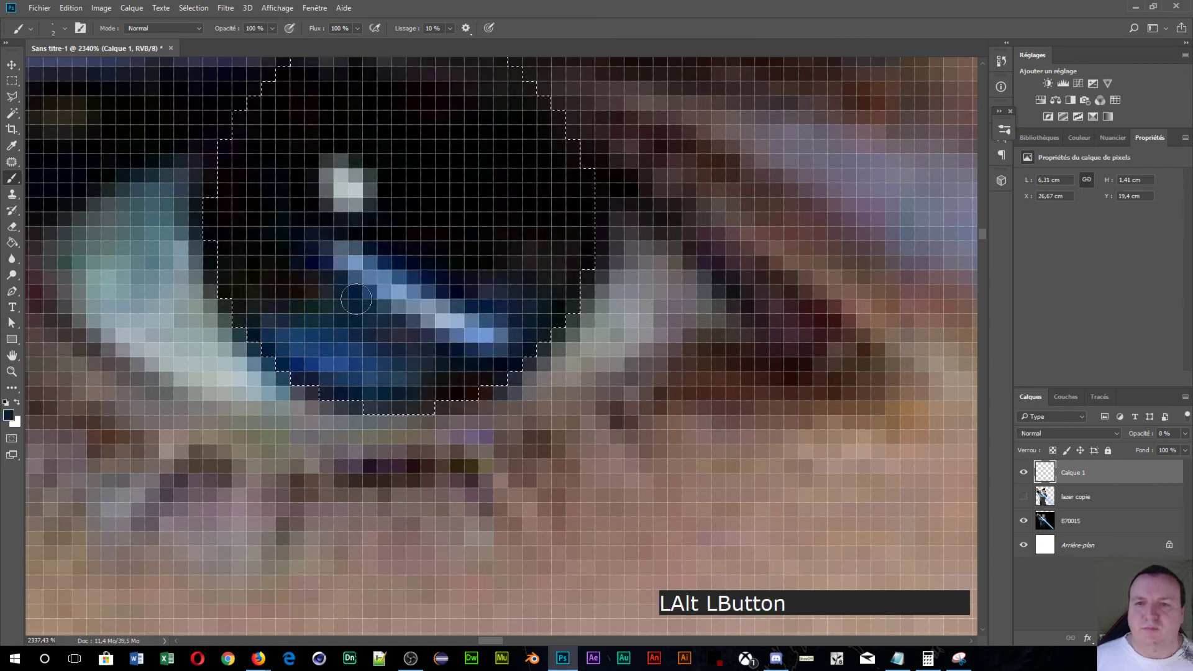
{"action": "left_click", "coordinate": [372, 320]}
{"action": "mouse_move", "coordinate": [342, 296]}
{"action": "left_mouse_down"}
{"action": "mouse_move", "coordinate": [312, 268]}
{"action": "mouse_move", "coordinate": [448, 282]}
{"action": "left_mouse_up"}
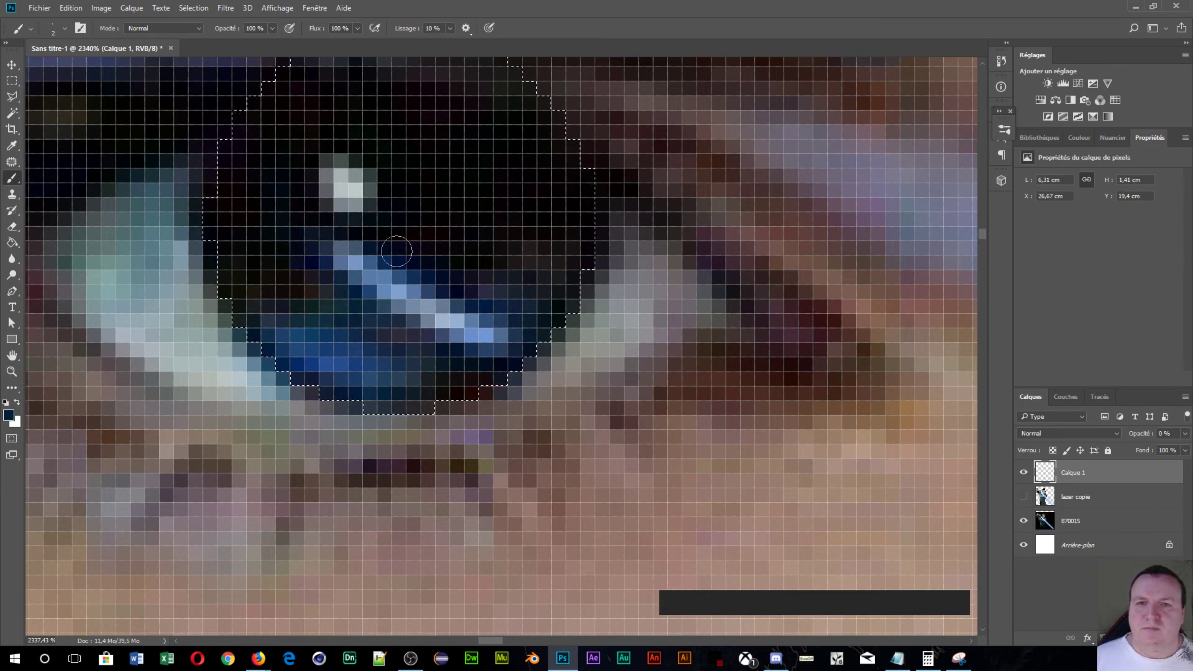
{"action": "left_click_drag", "start_coordinate": [397, 254], "coordinate": [518, 312]}
{"action": "left_click_drag", "start_coordinate": [1140, 435], "coordinate": [1191, 436]}
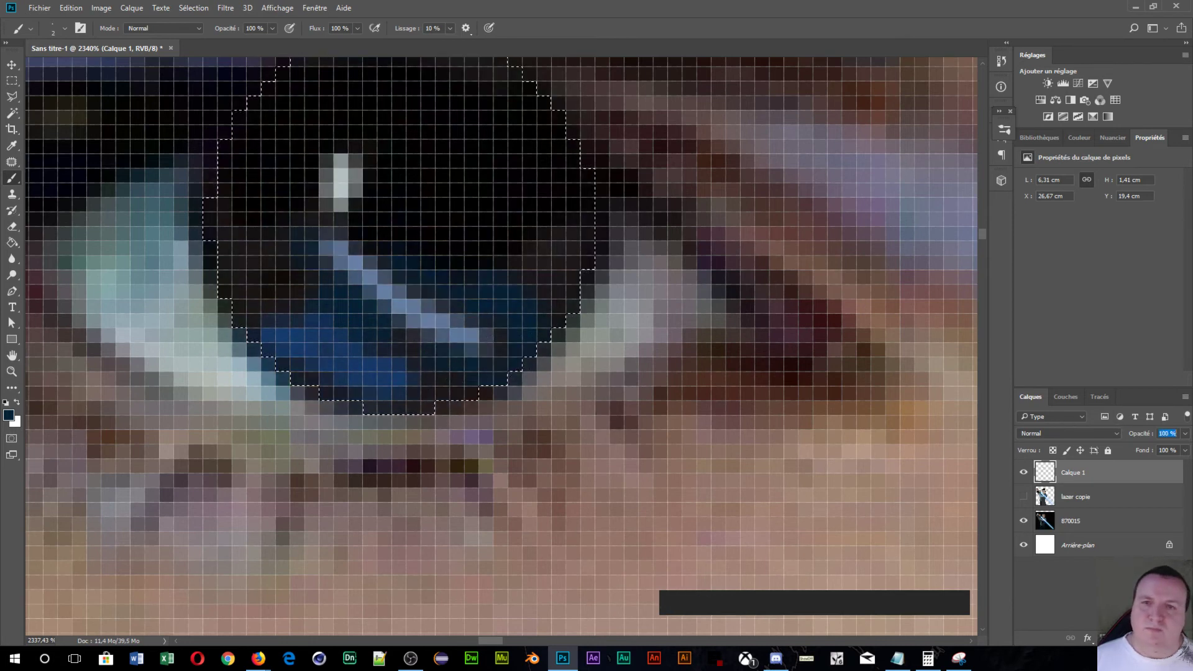
- Sample the pale blue of the light streak's brightest part and paint it in on Calque 1 at 0% opacity
{"action": "key", "text": "alt"}
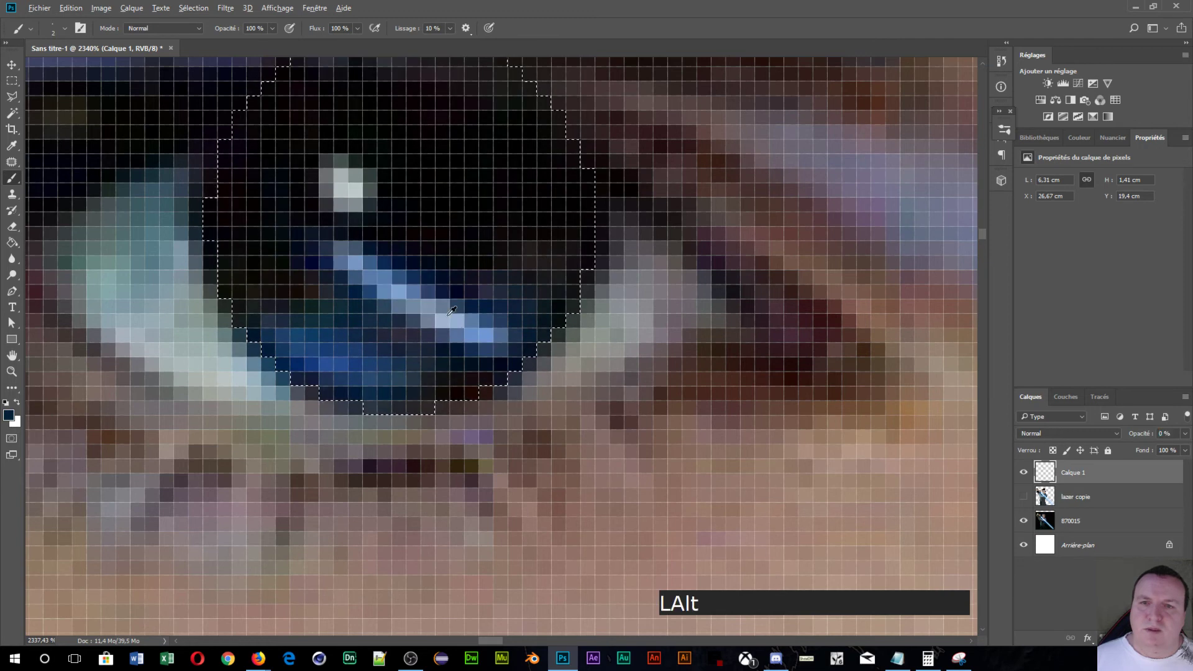
{"action": "left_click", "coordinate": [445, 319], "text": "alt"}
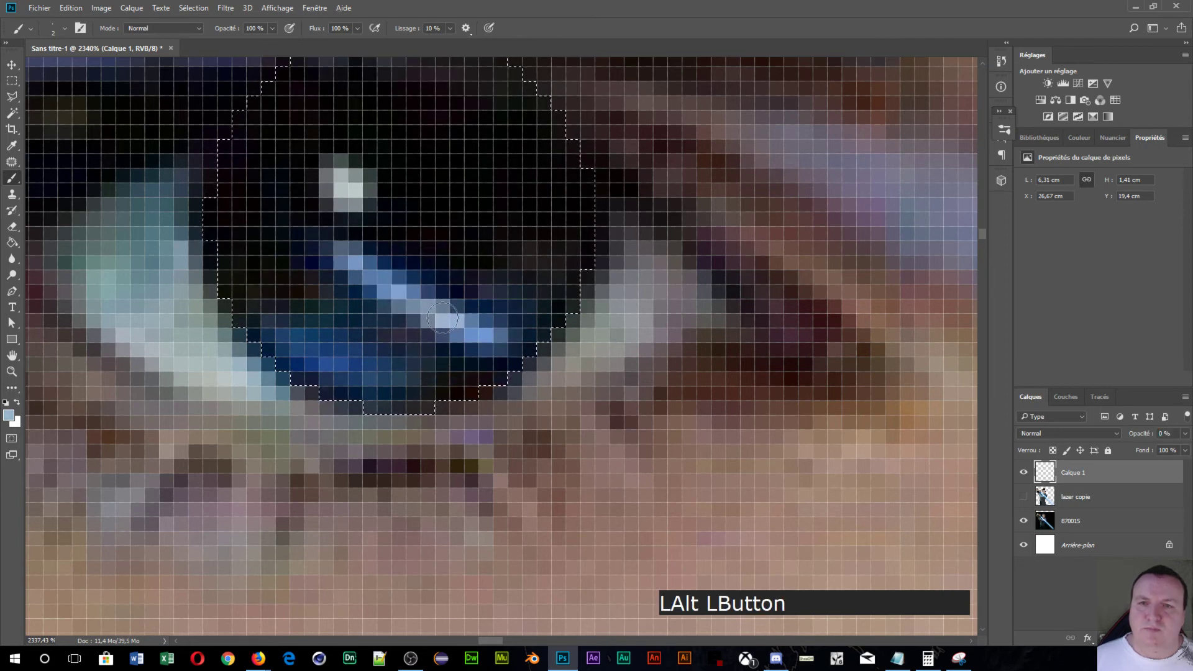
{"action": "left_click_drag", "start_coordinate": [443, 317], "coordinate": [455, 319]}
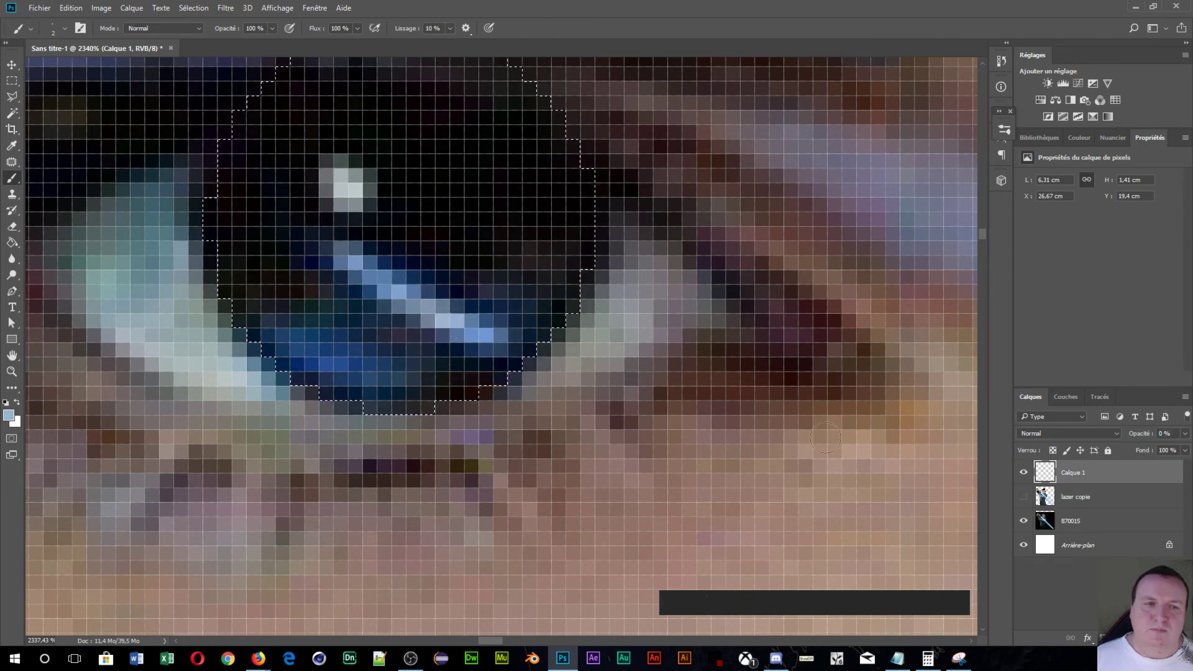
{"action": "left_click_drag", "start_coordinate": [1141, 435], "coordinate": [1148, 439]}
{"action": "left_click_drag", "start_coordinate": [904, 439], "coordinate": [771, 448]}
- Paint the other eye's catchlight in its sampled light grey and dab a sampled dark tone on the bluish patch beside it
{"action": "scroll", "coordinate": [690, 445], "scroll_direction": "down", "scroll_amount": 3}
{"action": "left_click_drag", "start_coordinate": [712, 326], "coordinate": [298, 354]}
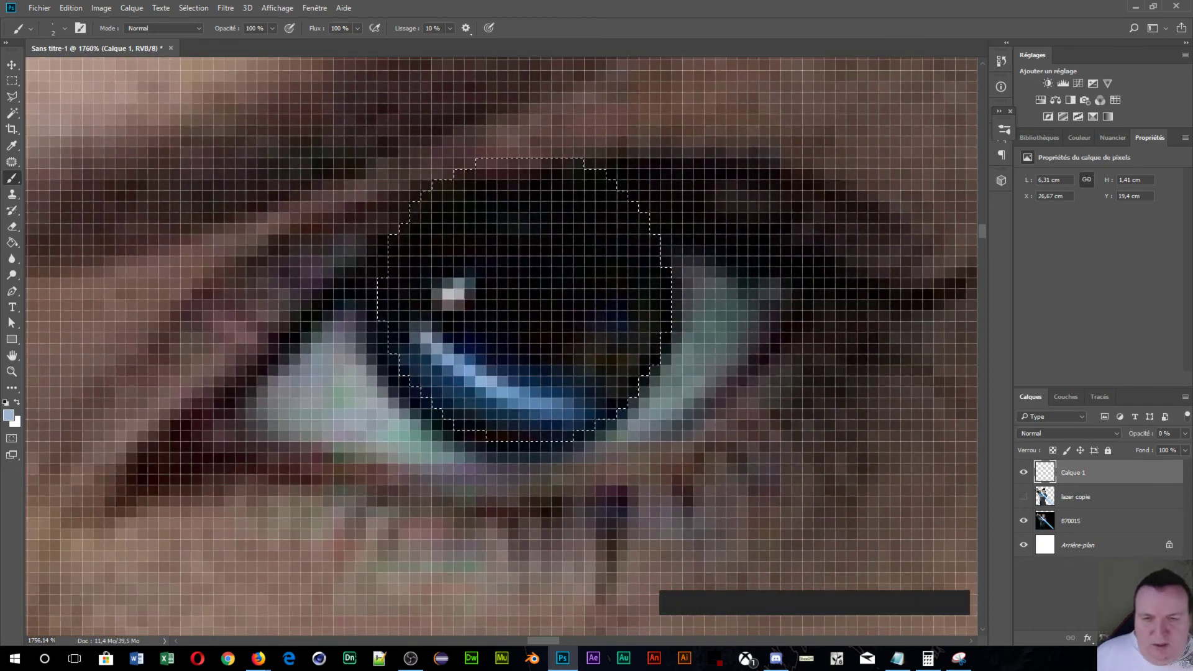
{"action": "key", "text": "alt"}
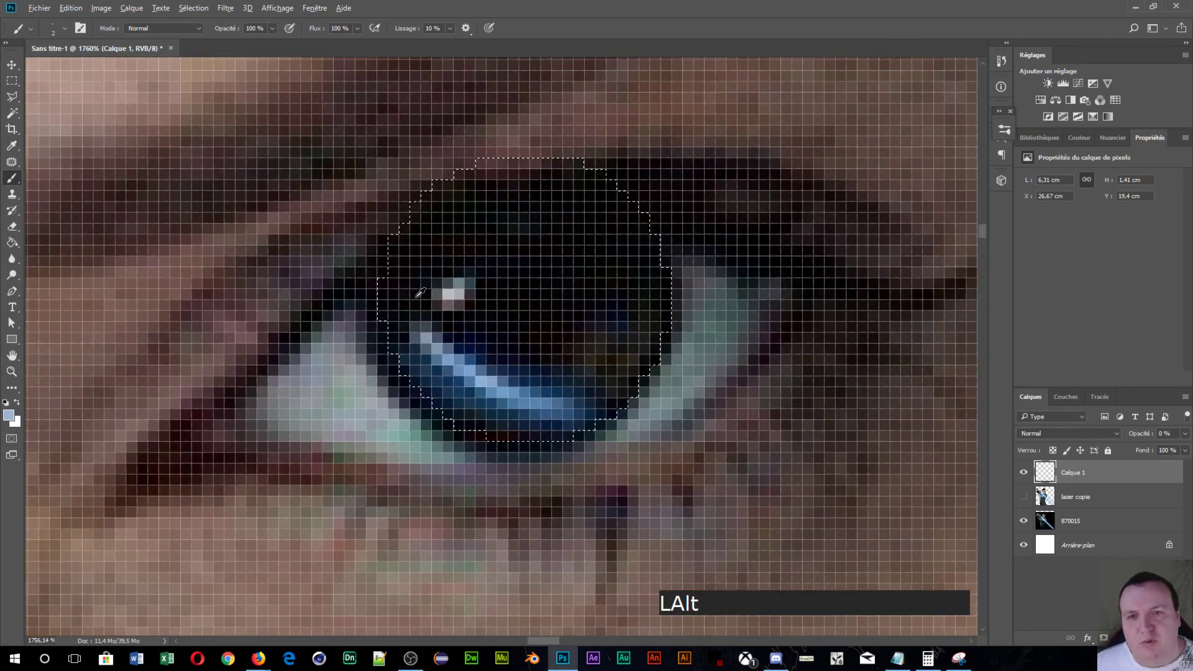
{"action": "left_click", "coordinate": [454, 291], "text": "alt"}
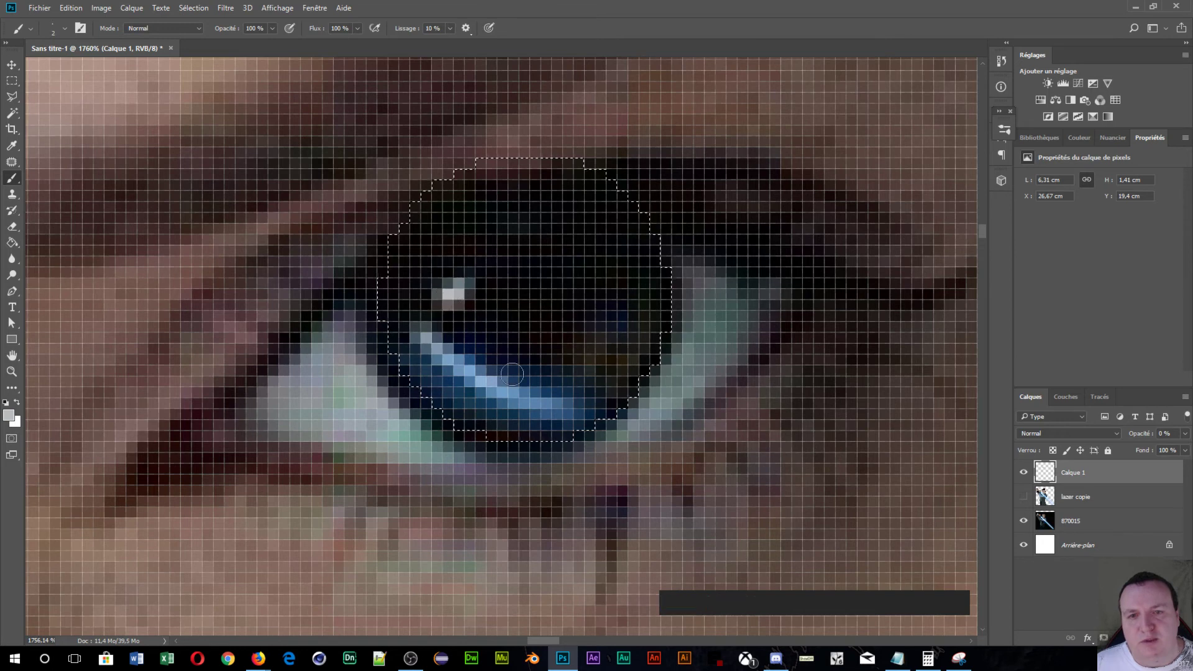
{"action": "left_click", "coordinate": [606, 321], "text": "alt"}
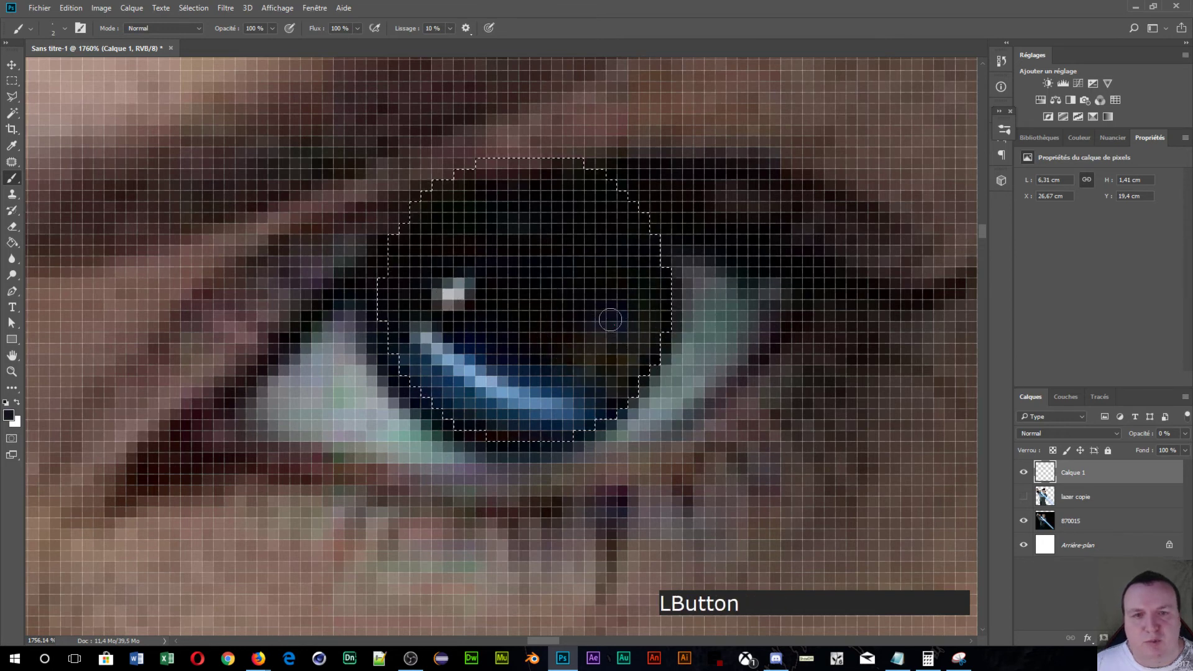
- Paint the second eye's lower iris in sampled navy and its curved streak in grey-blue, and preview both eyes at 100% layer opacity
{"action": "left_click", "coordinate": [472, 345], "text": "alt"}
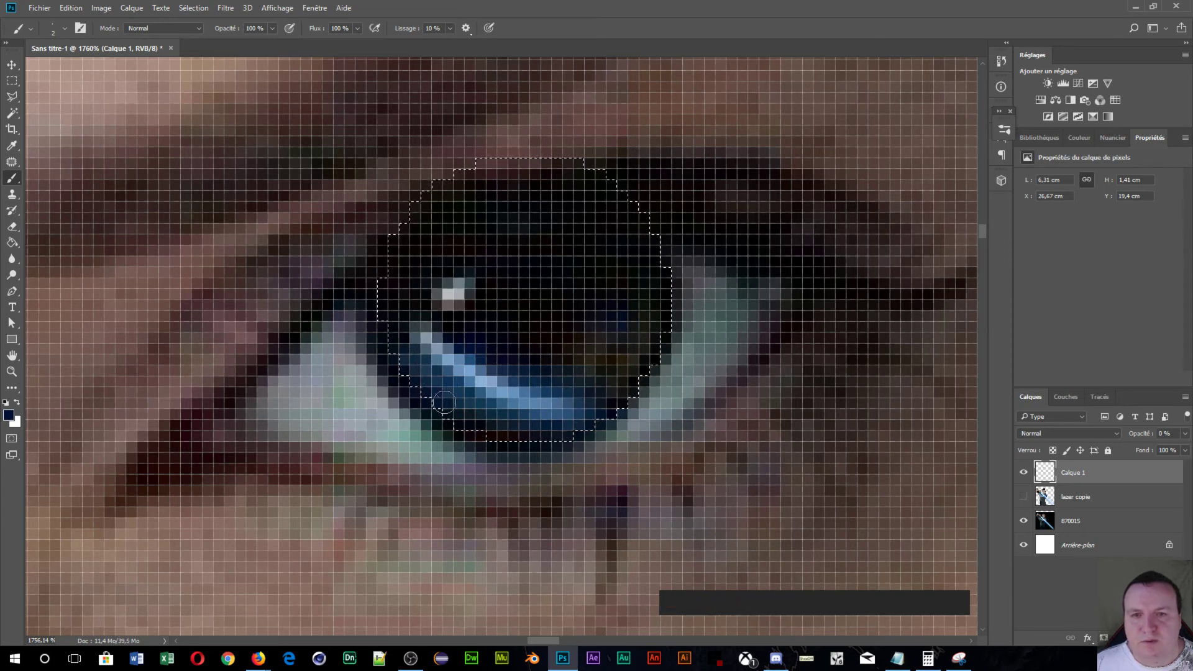
{"action": "left_click", "coordinate": [438, 338], "text": "alt"}
{"action": "left_click", "coordinate": [444, 355]}
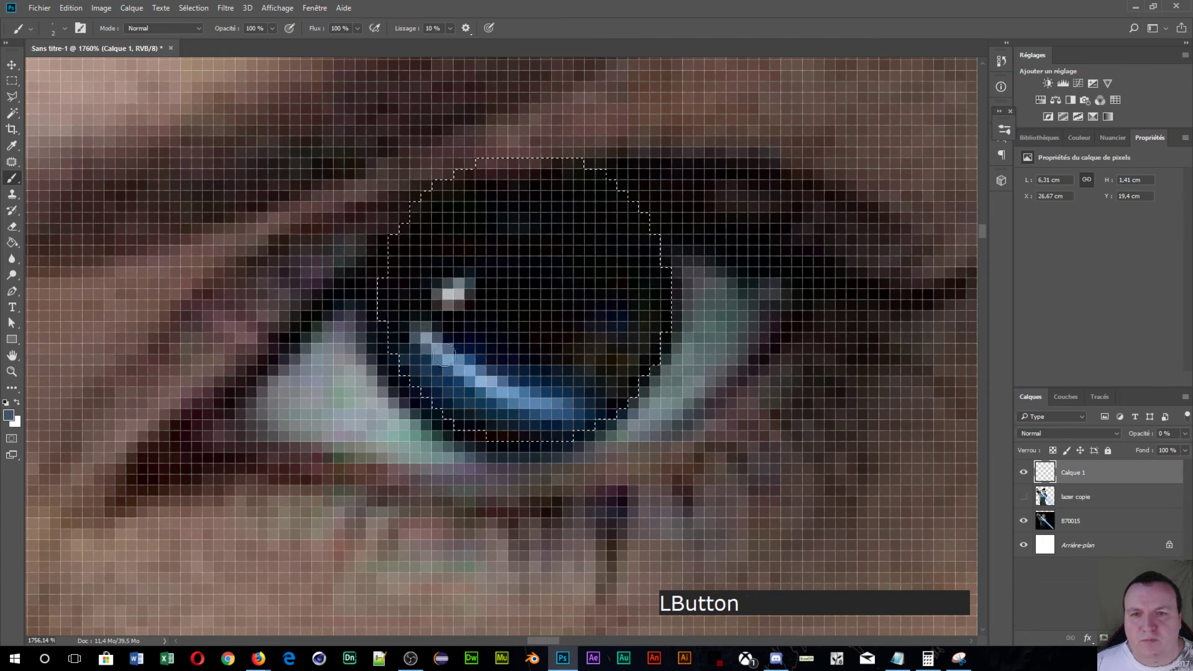
{"action": "left_click_drag", "start_coordinate": [491, 389], "coordinate": [538, 402]}
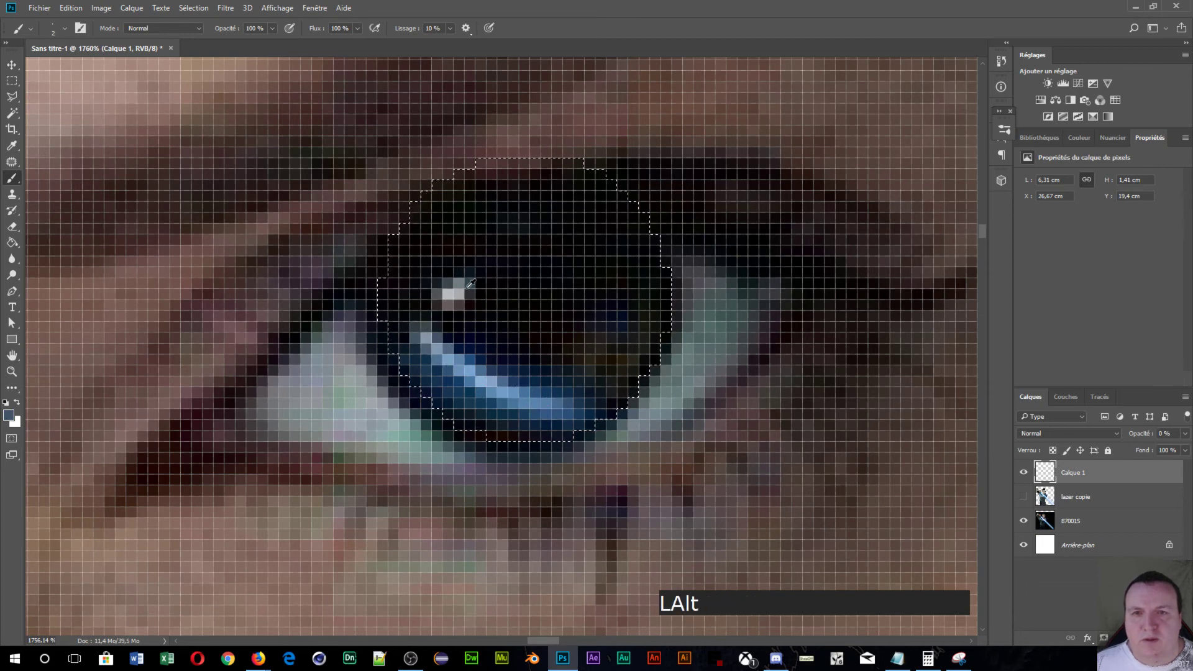
{"action": "scroll", "coordinate": [557, 234], "scroll_direction": "down", "scroll_amount": 8, "text": "alt"}
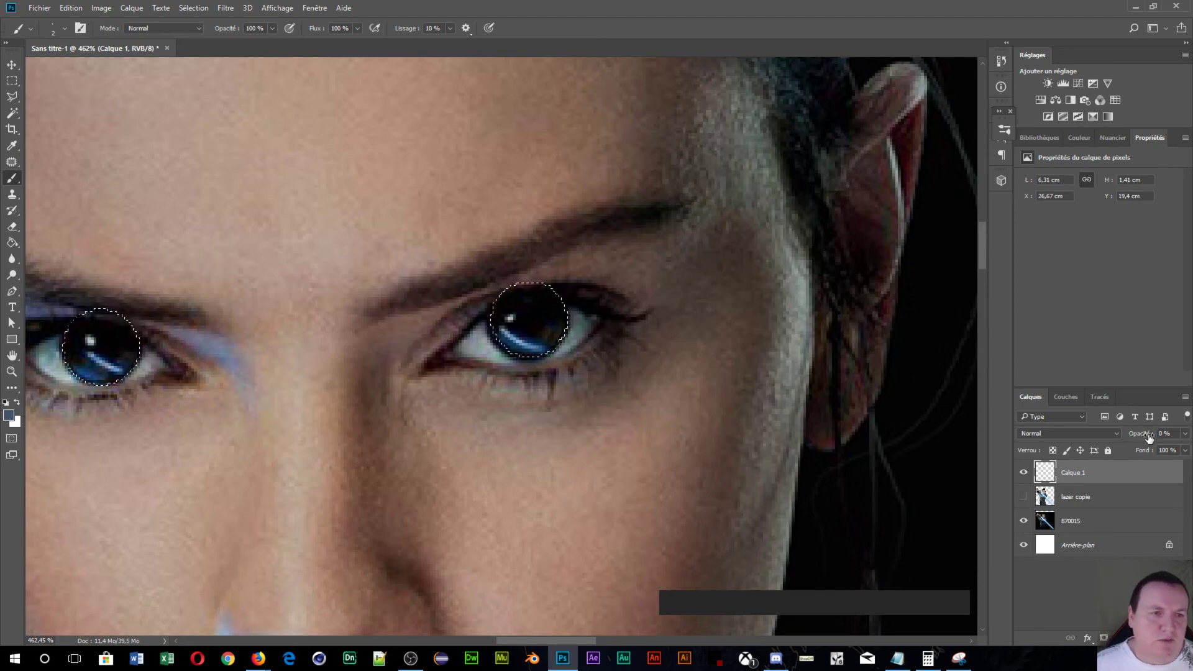
{"action": "left_click_drag", "start_coordinate": [1144, 435], "coordinate": [1192, 435]}
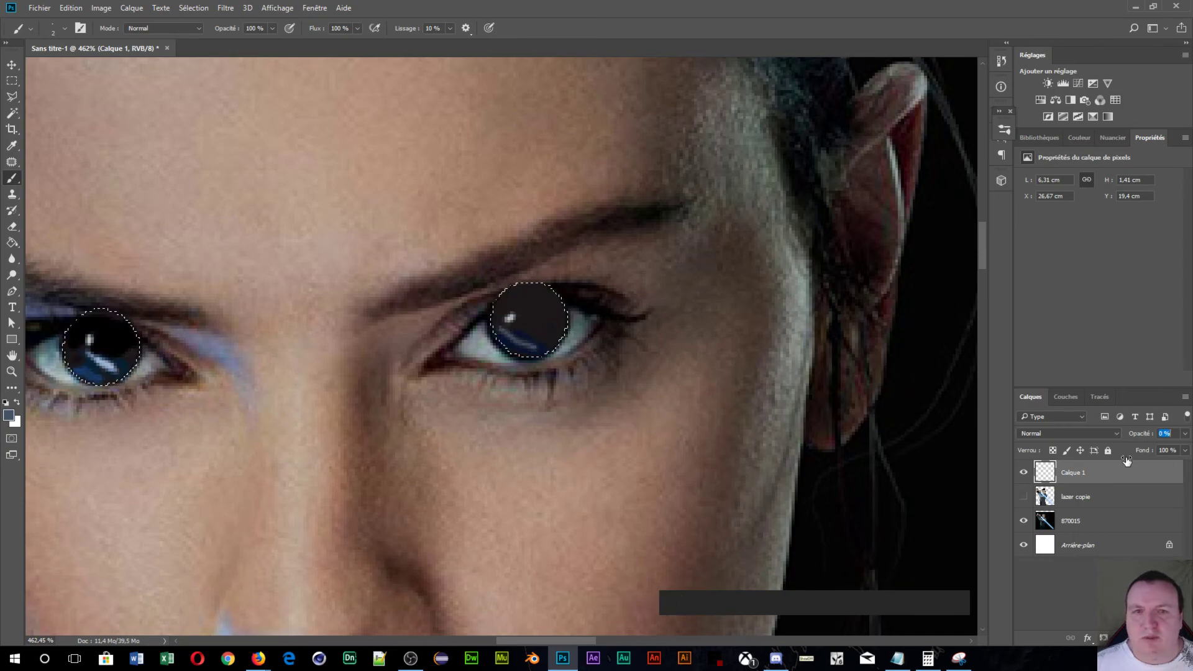
{"action": "left_click_drag", "start_coordinate": [1128, 460], "coordinate": [1093, 466]}
- Cover the second eye's pupil and upper iris with sampled near-black using a 6 px brush, and preview Calque 1 at 100% opacity
{"action": "scroll", "coordinate": [561, 398], "scroll_direction": "up", "scroll_amount": 12}
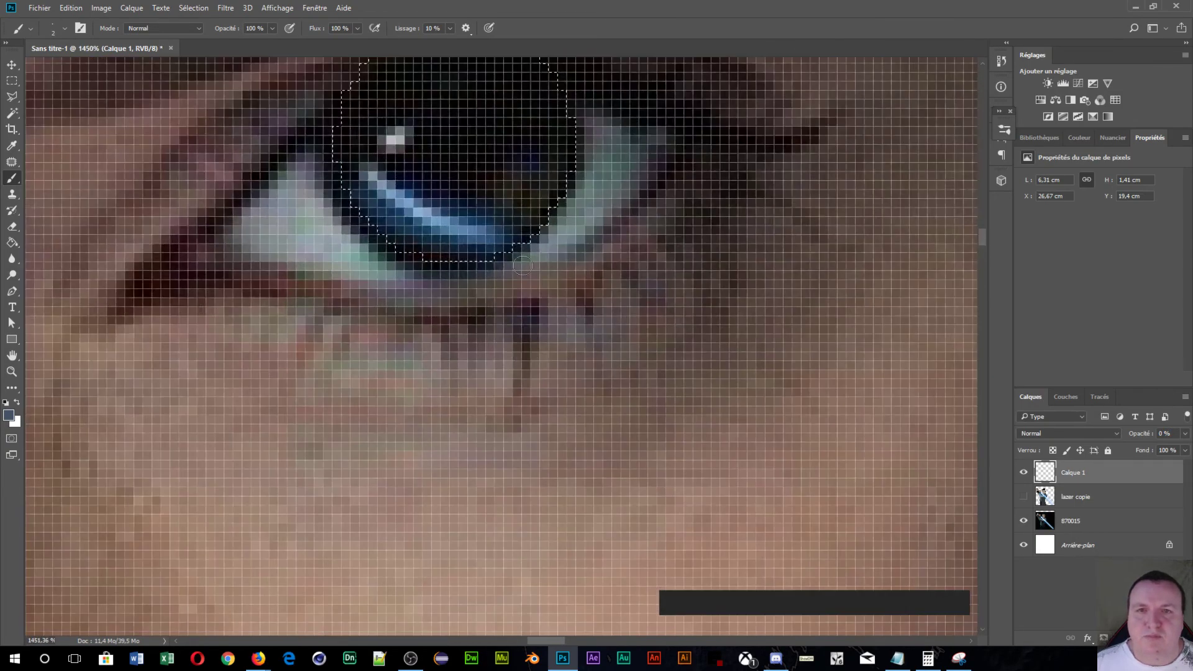
{"action": "left_click_drag", "start_coordinate": [522, 266], "coordinate": [520, 514]}
{"action": "scroll", "coordinate": [520, 514], "scroll_direction": "up", "scroll_amount": 5}
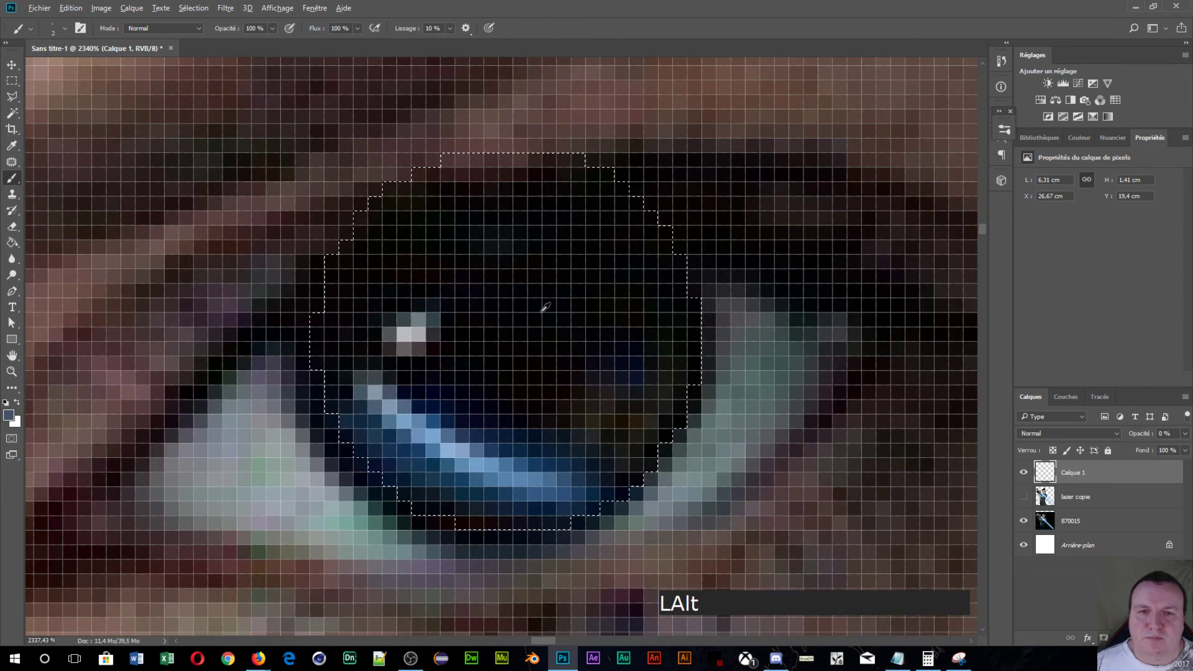
{"action": "left_click", "coordinate": [501, 349], "text": "alt"}
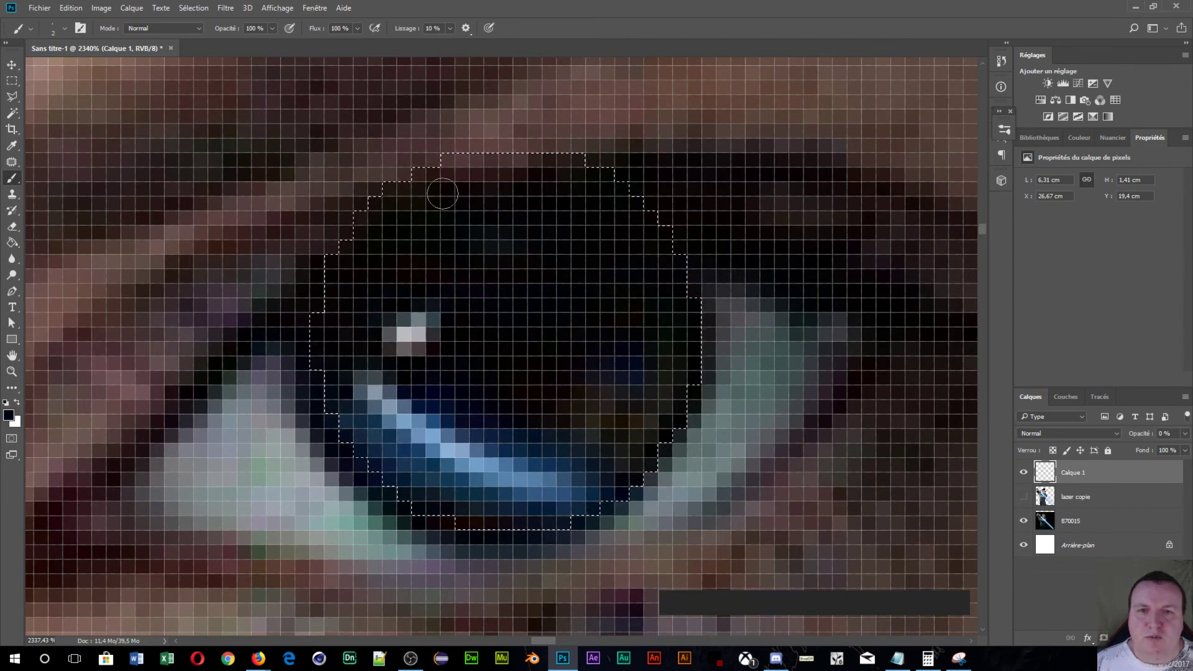
{"action": "right_click", "coordinate": [512, 241], "text": "alt"}
{"action": "mouse_move", "coordinate": [529, 225]}
{"action": "left_mouse_down"}
{"action": "mouse_move", "coordinate": [384, 268]}
{"action": "mouse_move", "coordinate": [588, 246]}
{"action": "mouse_move", "coordinate": [565, 302]}
{"action": "mouse_move", "coordinate": [641, 292]}
{"action": "left_mouse_up"}
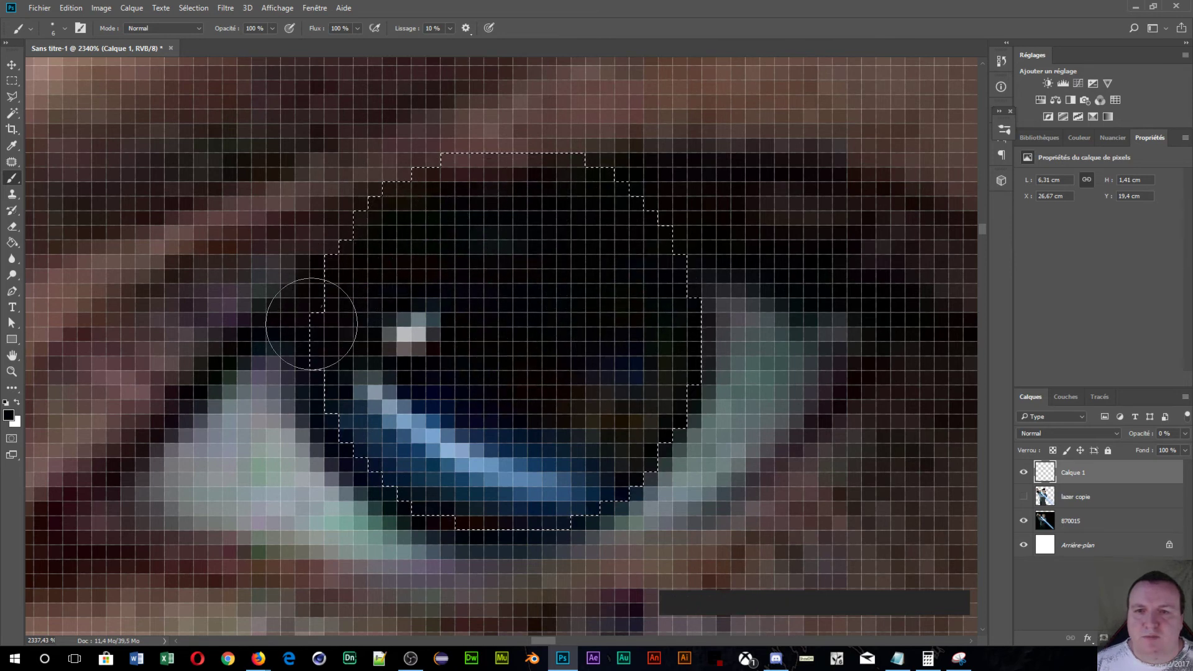
{"action": "left_click", "coordinate": [1146, 439]}
{"action": "left_click_drag", "start_coordinate": [1192, 439], "coordinate": [1192, 439]}
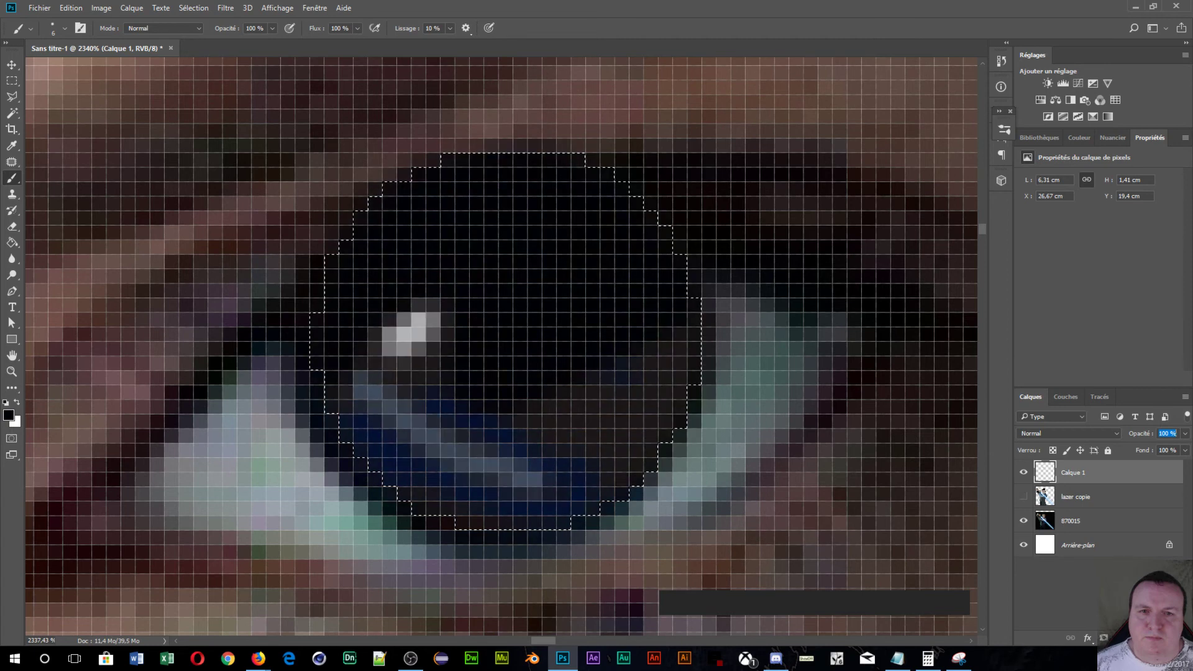
- Sample near-black tones beside the second eye's bluish patch and paint them around it on Calque 1 with a 1 px brush, previewing the layer
{"action": "right_click", "coordinate": [644, 415], "text": "alt"}
{"action": "left_click", "coordinate": [655, 352], "text": "alt"}
{"action": "left_click", "coordinate": [665, 353]}
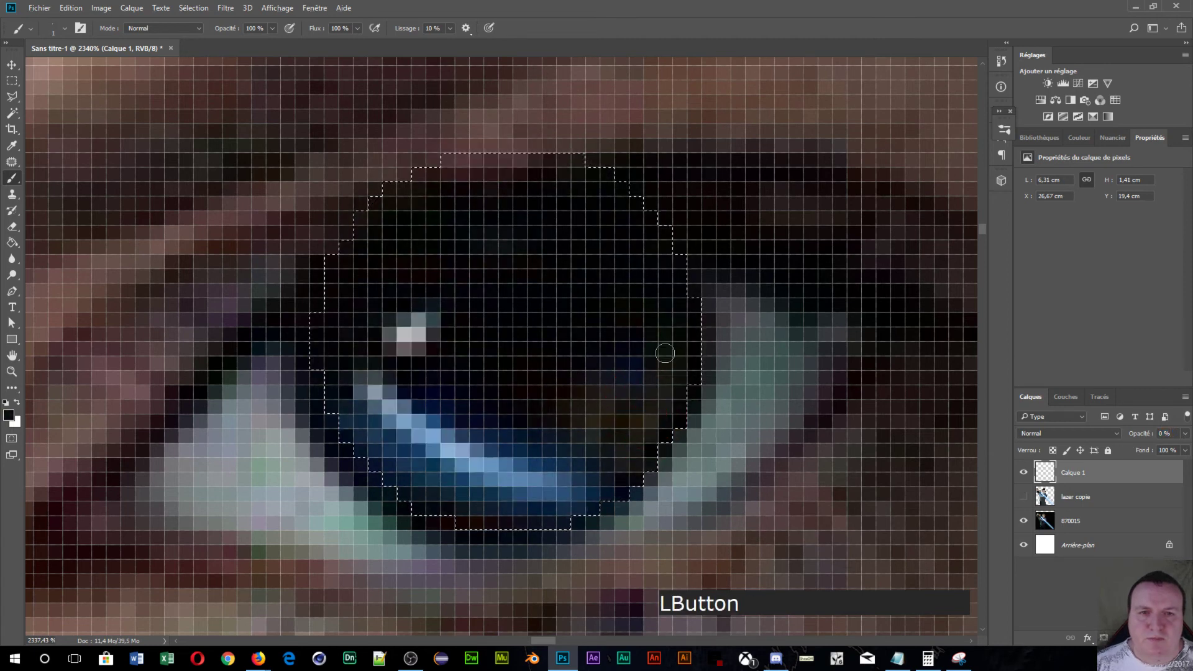
{"action": "left_click", "coordinate": [567, 394], "text": "alt"}
{"action": "left_click", "coordinate": [551, 416]}
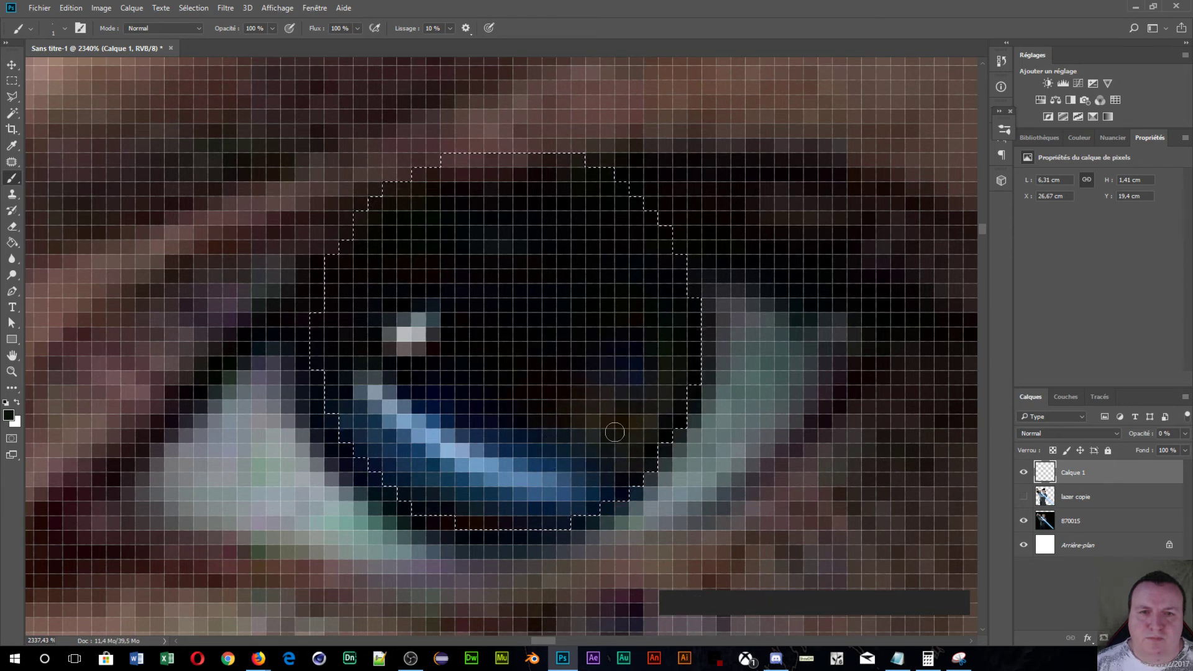
{"action": "left_click", "coordinate": [607, 394]}
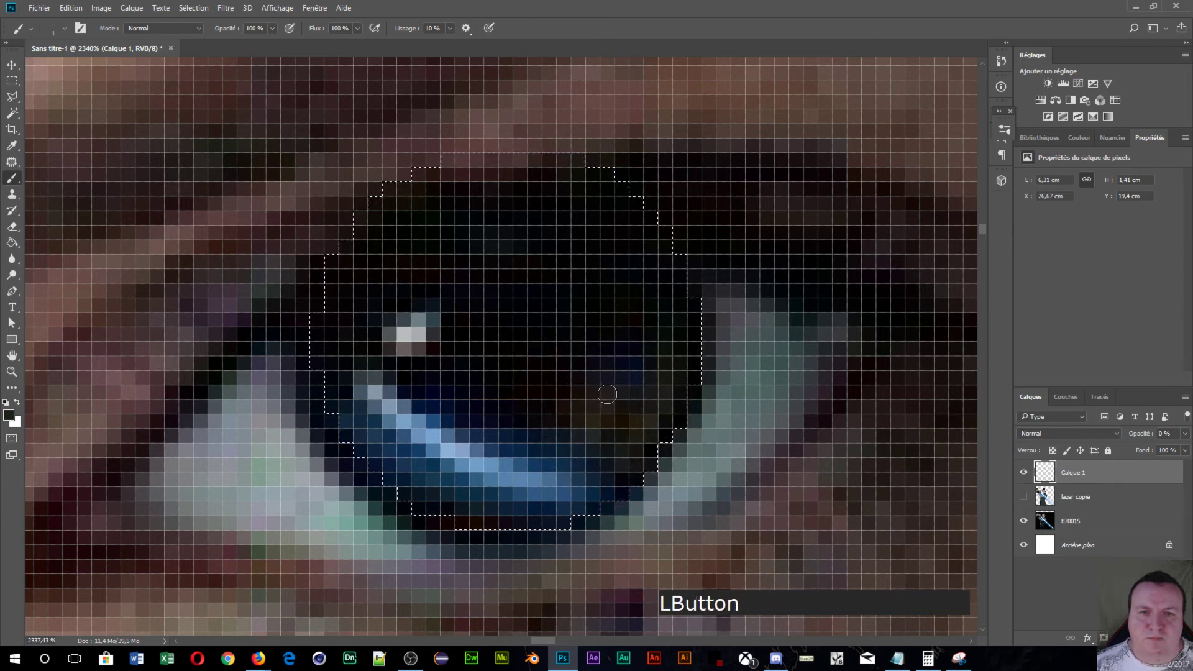
{"action": "left_click", "coordinate": [662, 391], "text": "alt"}
{"action": "left_click", "coordinate": [665, 396]}
{"action": "left_click_drag", "start_coordinate": [1132, 439], "coordinate": [1162, 442]}
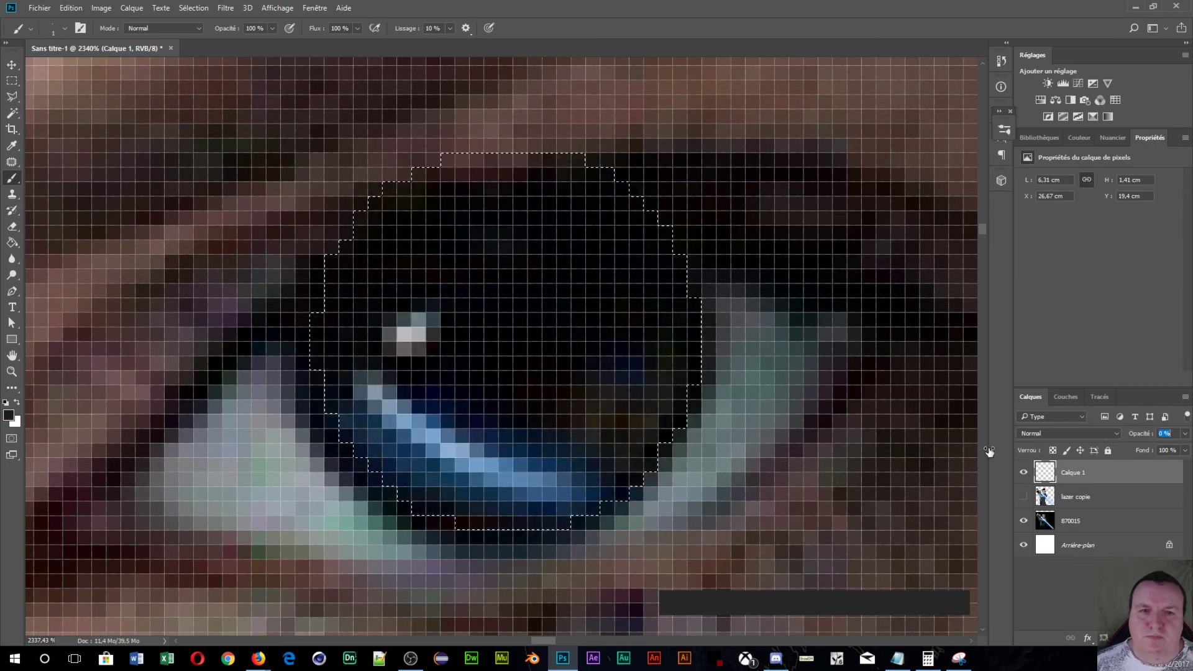
- Sample the dark brown patch in the second eye's lower iris, paint it in on Calque 1, and preview the layer's opacity
{"action": "key", "text": "alt"}
{"action": "left_click", "coordinate": [625, 425], "text": "alt"}
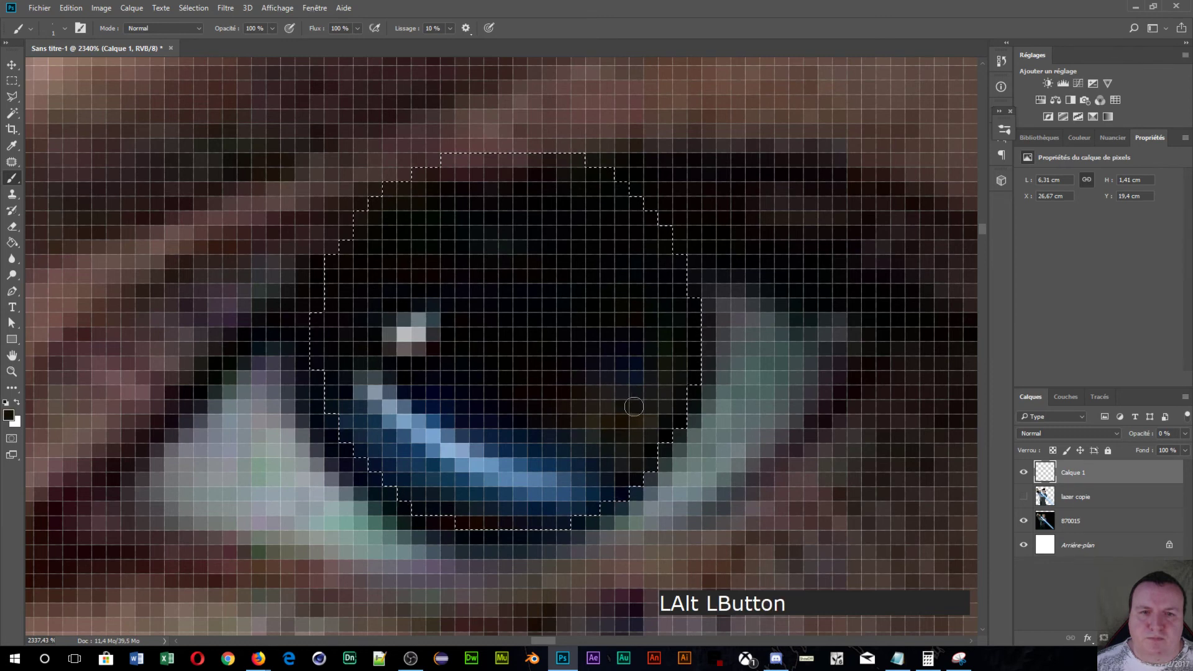
{"action": "left_click", "coordinate": [625, 412]}
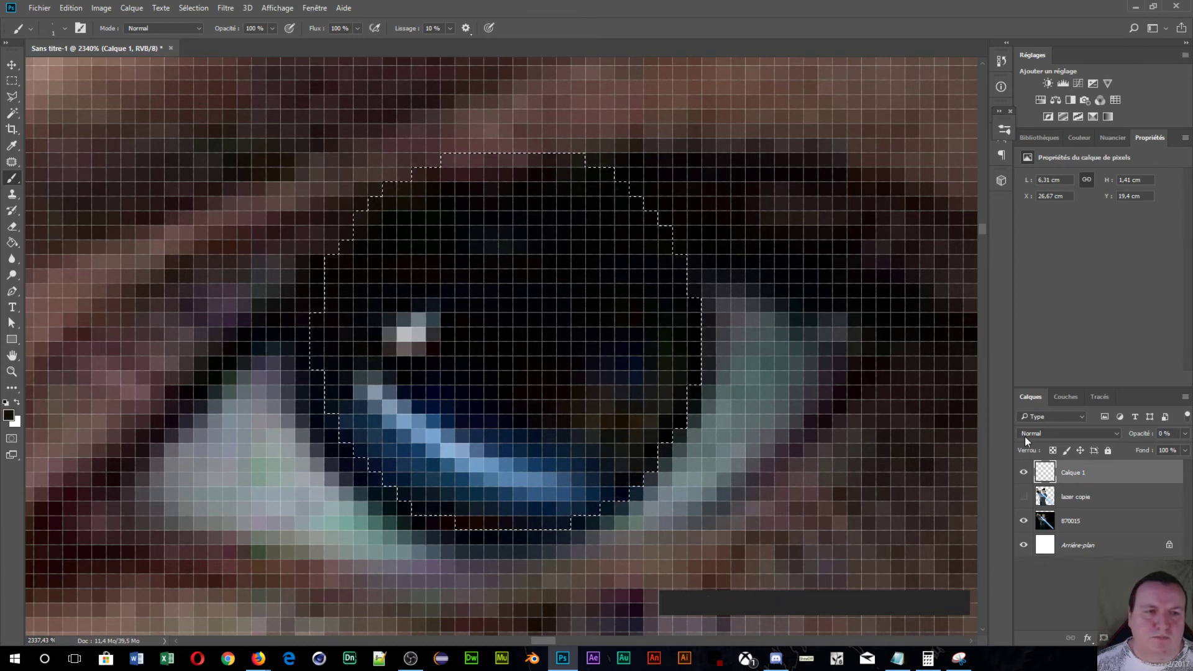
{"action": "left_click", "coordinate": [1129, 426]}
{"action": "left_click_drag", "start_coordinate": [1132, 434], "coordinate": [910, 462]}
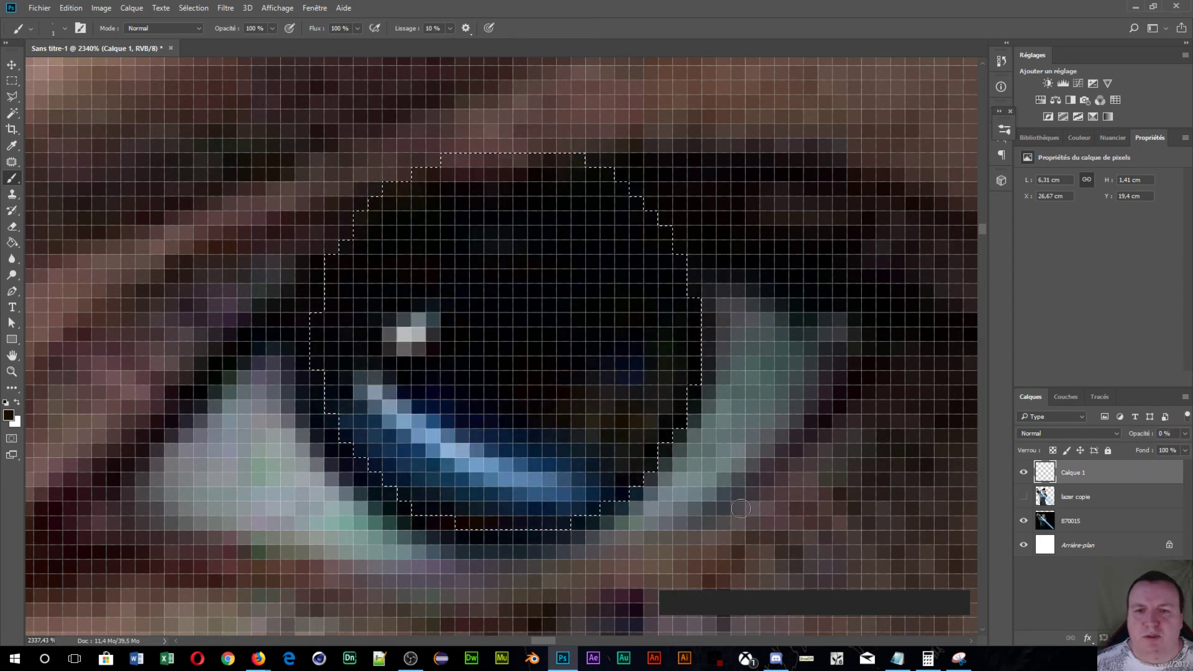
- Sample light blue from the second eye's curved streak, paint along its length, and preview Calque 1 at 100% opacity
{"action": "key", "text": "alt"}
{"action": "left_click", "coordinate": [449, 451], "text": "alt"}
{"action": "left_click", "coordinate": [383, 405]}
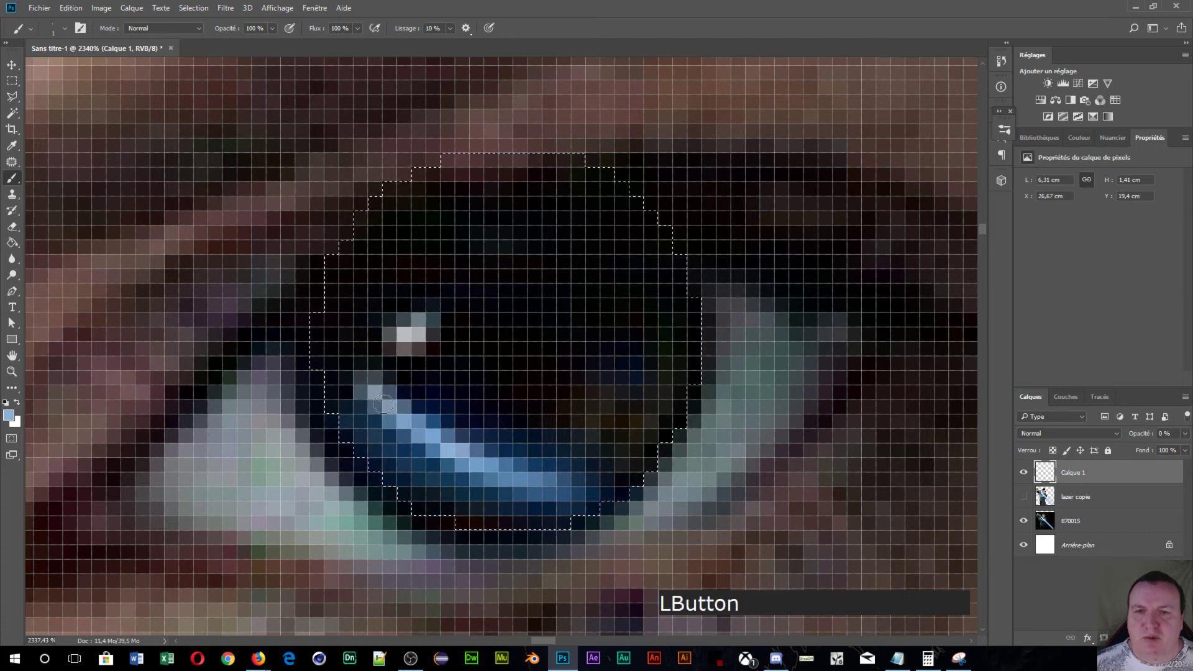
{"action": "left_click_drag", "start_coordinate": [448, 456], "coordinate": [534, 501]}
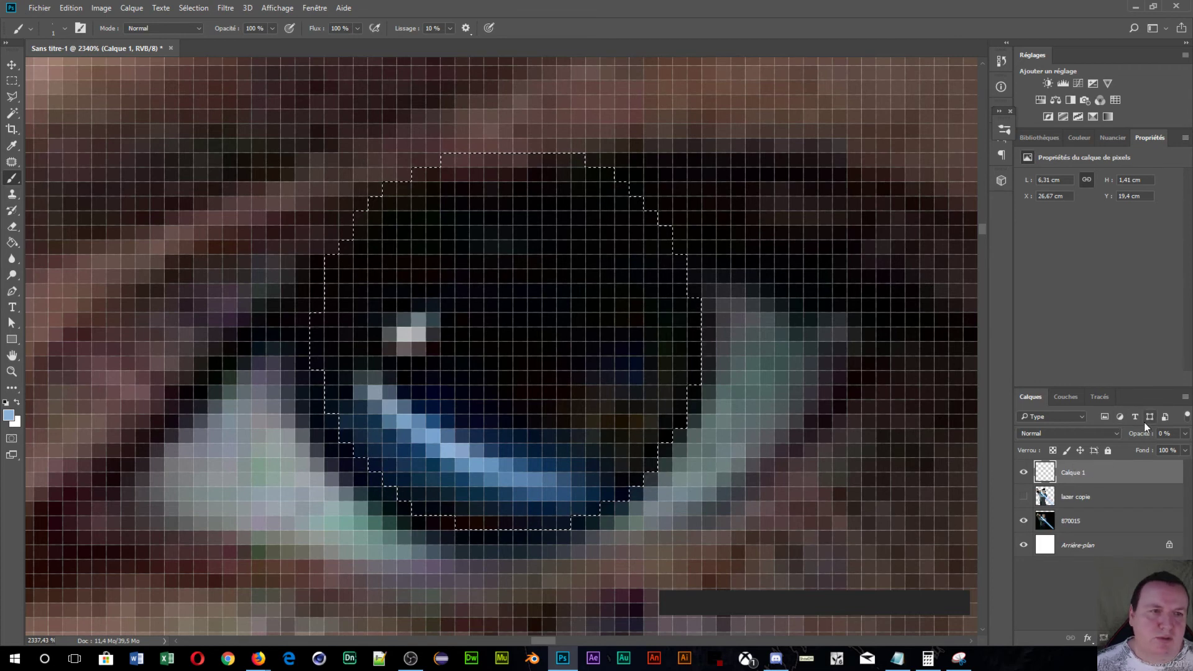
{"action": "mouse_move", "coordinate": [1142, 433]}
{"action": "left_mouse_down"}
{"action": "mouse_move", "coordinate": [1184, 433]}
{"action": "mouse_move", "coordinate": [827, 474]}
{"action": "left_mouse_up"}
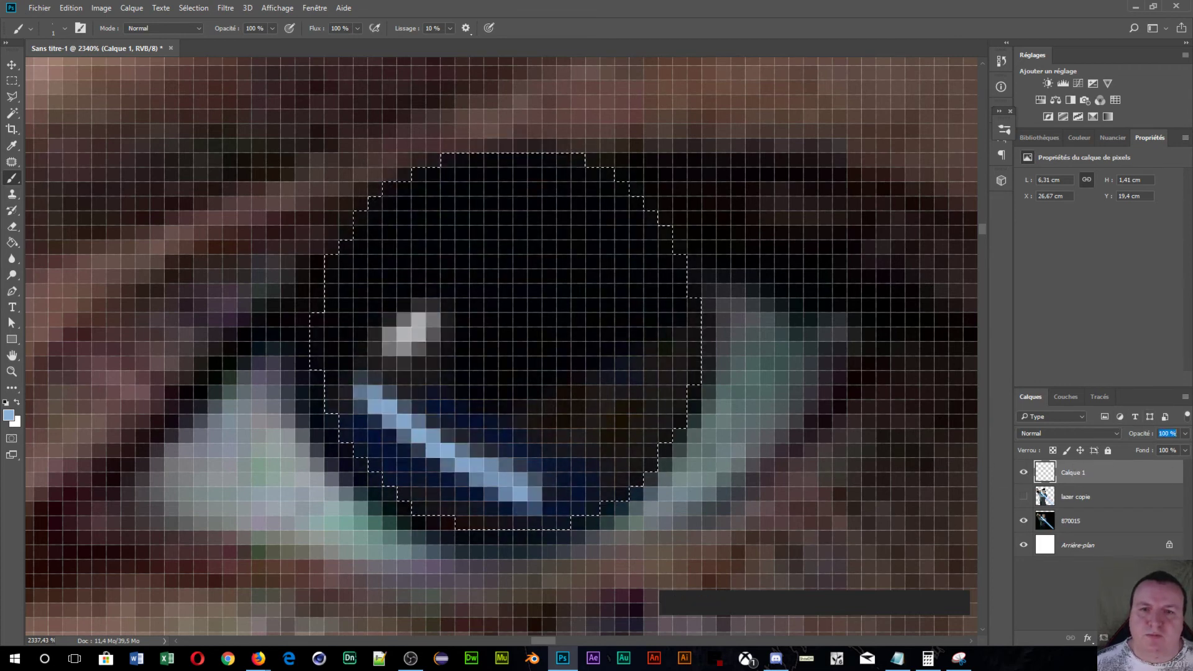
- Compare the painted eyes with the photo by varying Calque 1's opacity over the whole face, and leave it at 99%
{"action": "left_click", "coordinate": [1021, 473]}
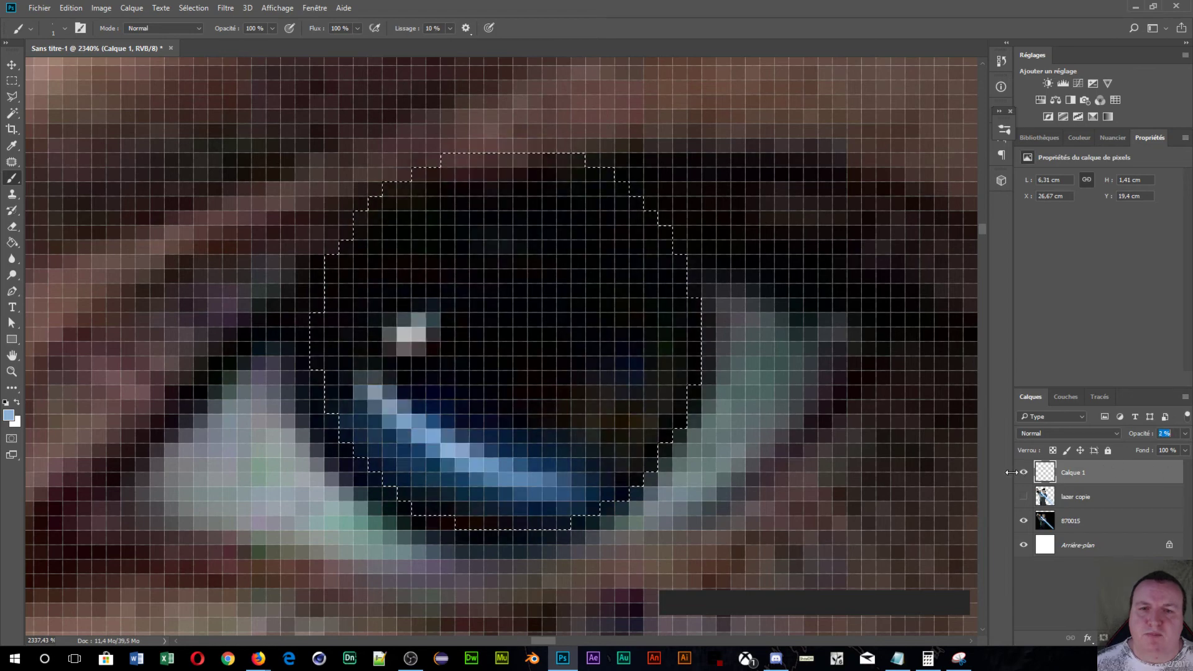
{"action": "scroll", "coordinate": [696, 455], "scroll_direction": "down", "scroll_amount": 10}
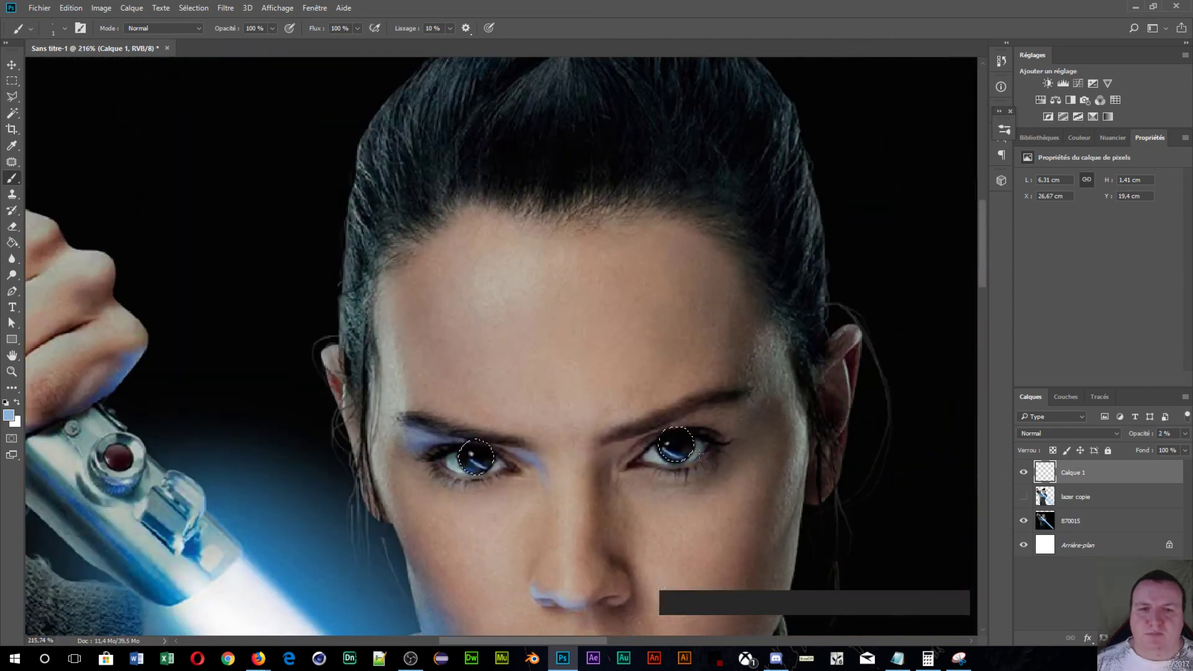
{"action": "mouse_move", "coordinate": [1141, 433]}
{"action": "left_mouse_down"}
{"action": "mouse_move", "coordinate": [1174, 434]}
{"action": "mouse_move", "coordinate": [1117, 453]}
{"action": "mouse_move", "coordinate": [1126, 471]}
{"action": "left_mouse_up"}
{"action": "scroll", "coordinate": [667, 558], "scroll_direction": "down", "scroll_amount": 8}
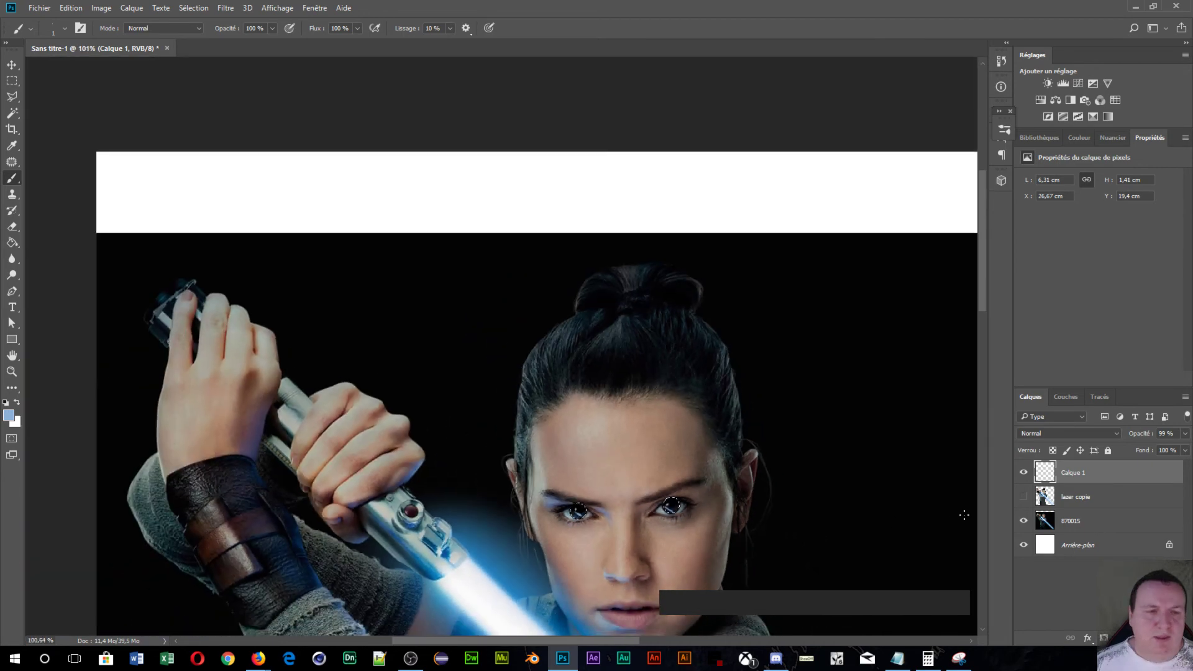
- Deselect the irises, place the lazer copie layer above Calque 1, and show it
{"action": "key", "text": "ctrl"}
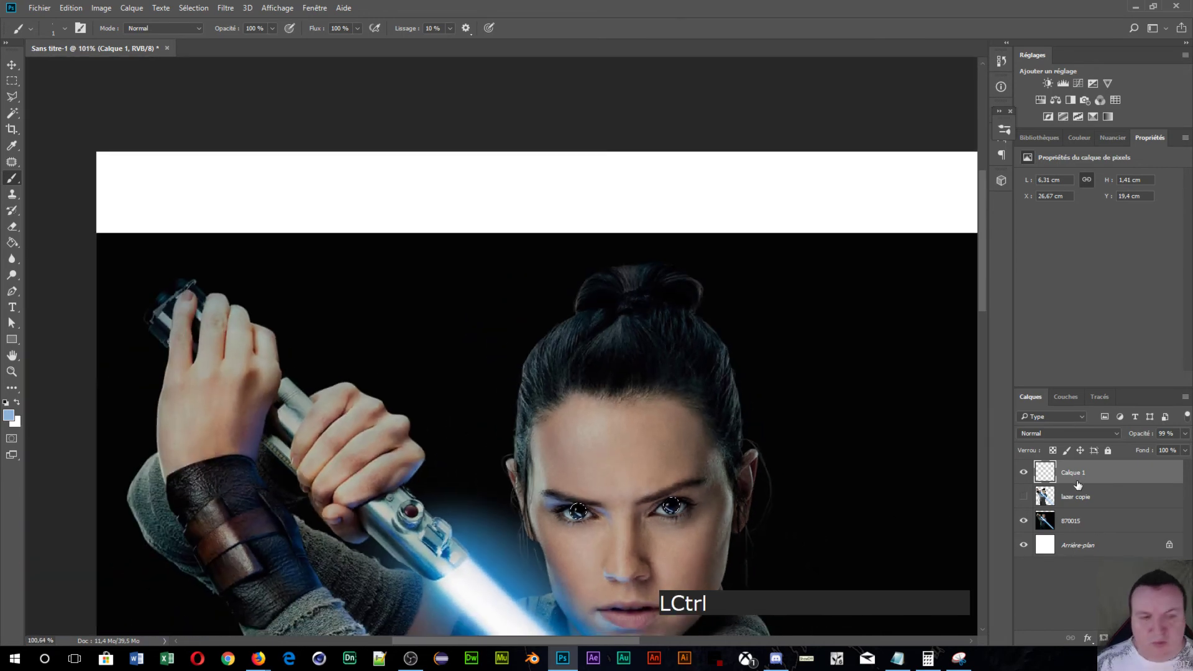
{"action": "key", "text": "ctrl+d"}
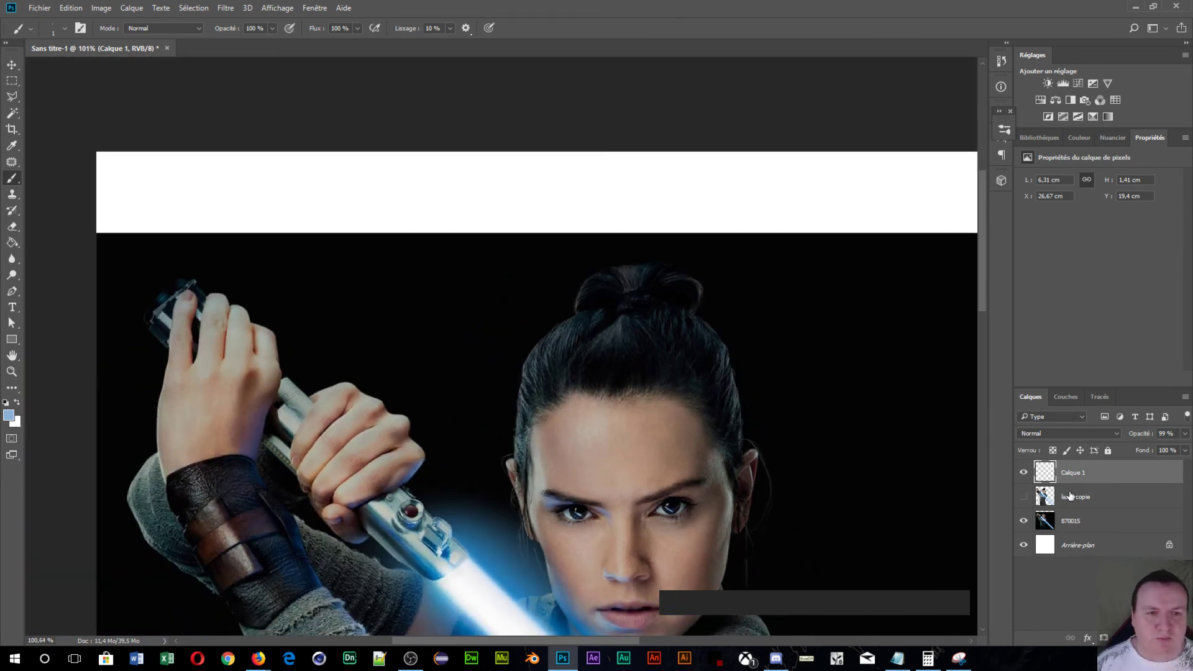
{"action": "left_click", "coordinate": [1069, 497]}
{"action": "left_click_drag", "start_coordinate": [1066, 499], "coordinate": [1038, 485]}
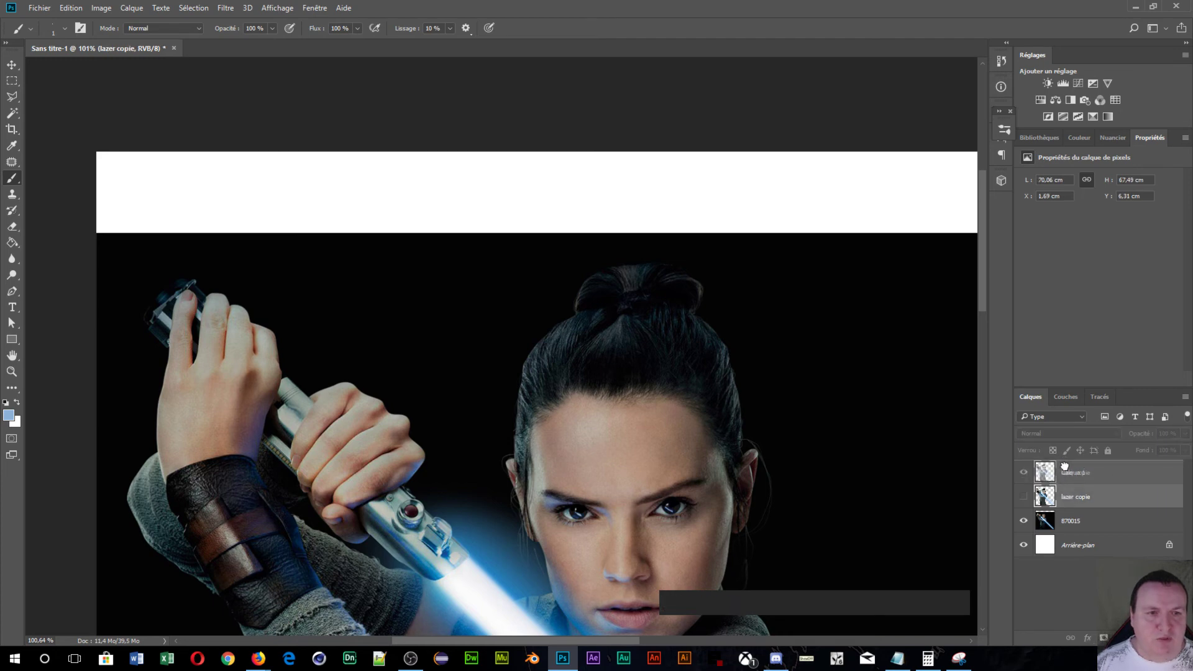
{"action": "left_click", "coordinate": [1024, 473]}
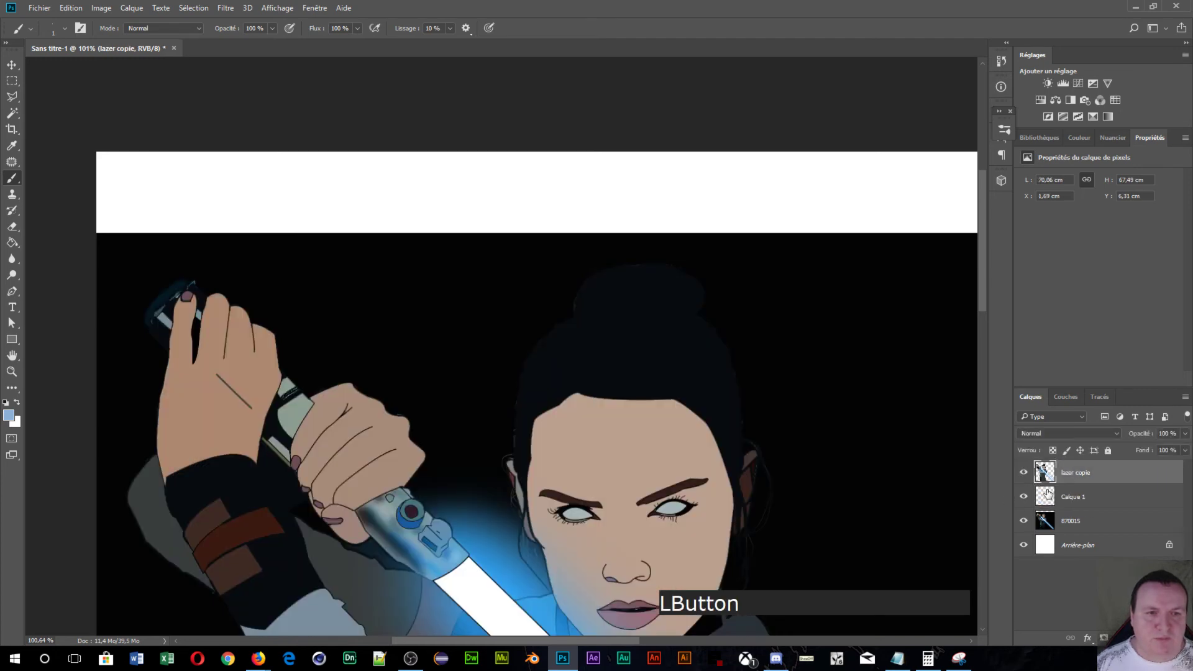
- Load Calque 1's outline as a selection, add it as a layer mask on lazer copie, and invert the mask
{"action": "scroll", "coordinate": [668, 596], "scroll_direction": "up", "scroll_amount": 15}
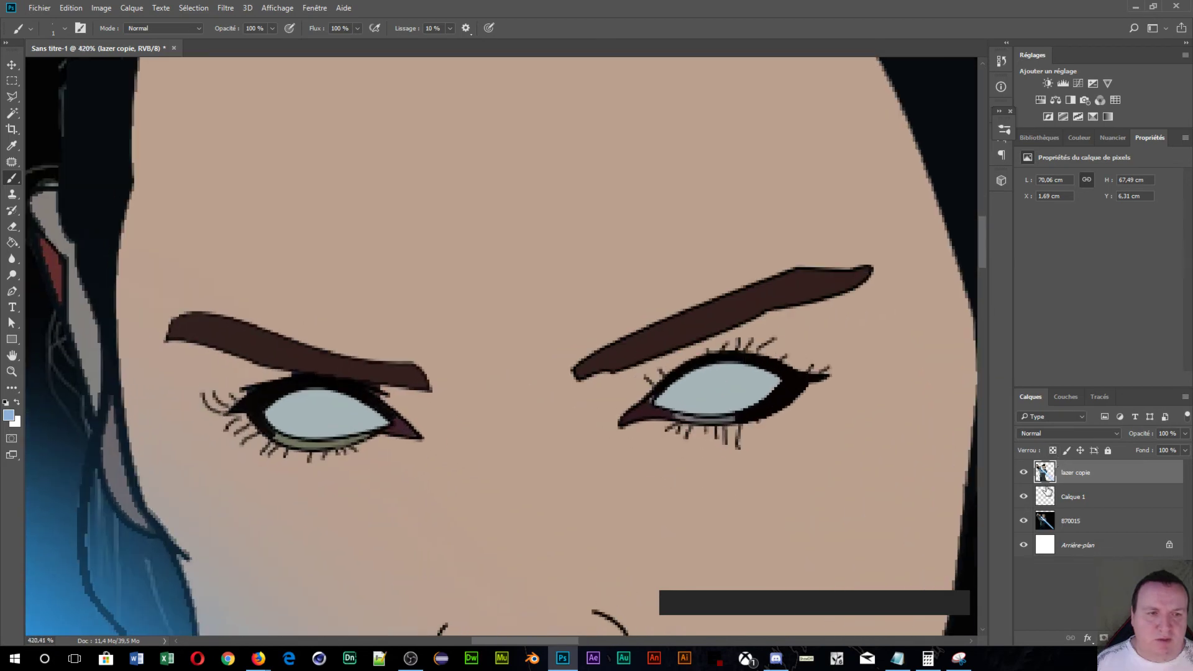
{"action": "left_click", "coordinate": [1047, 496], "text": "ctrl"}
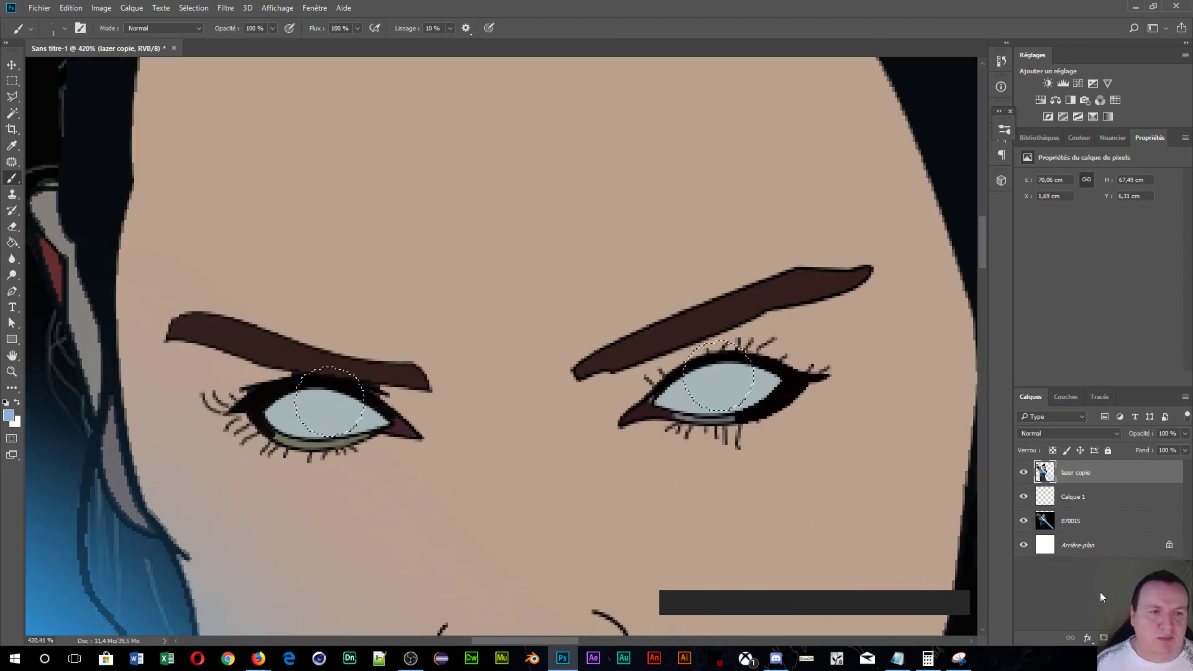
{"action": "left_click", "coordinate": [1104, 638]}
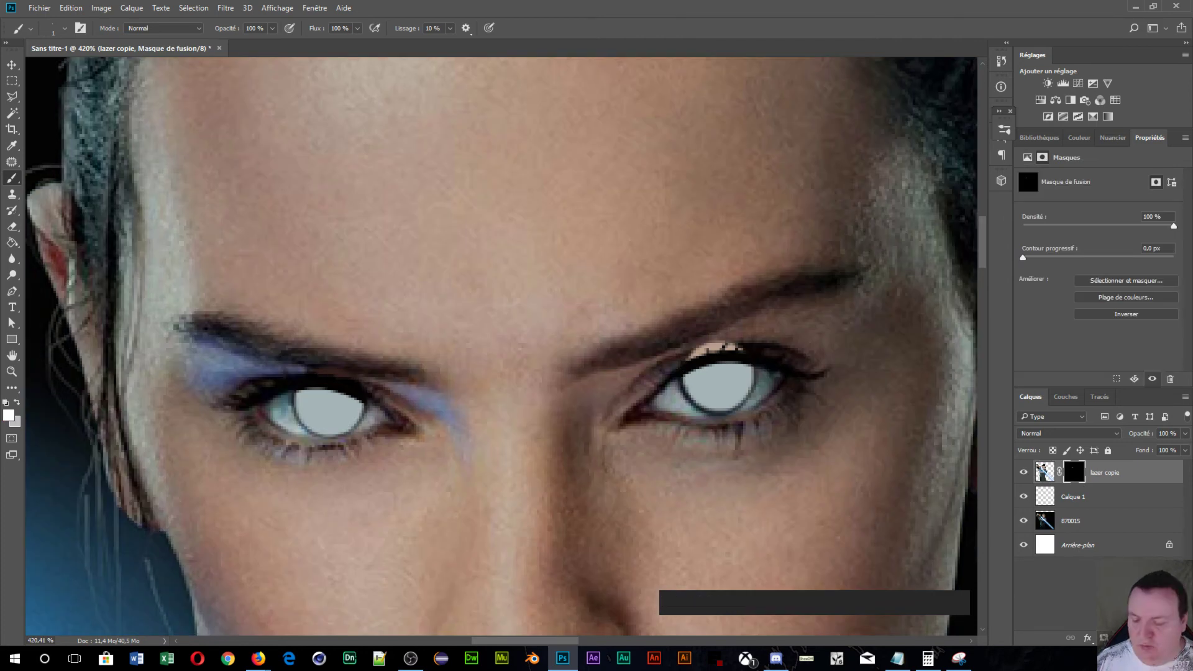
{"action": "key", "text": "ctrl+i"}
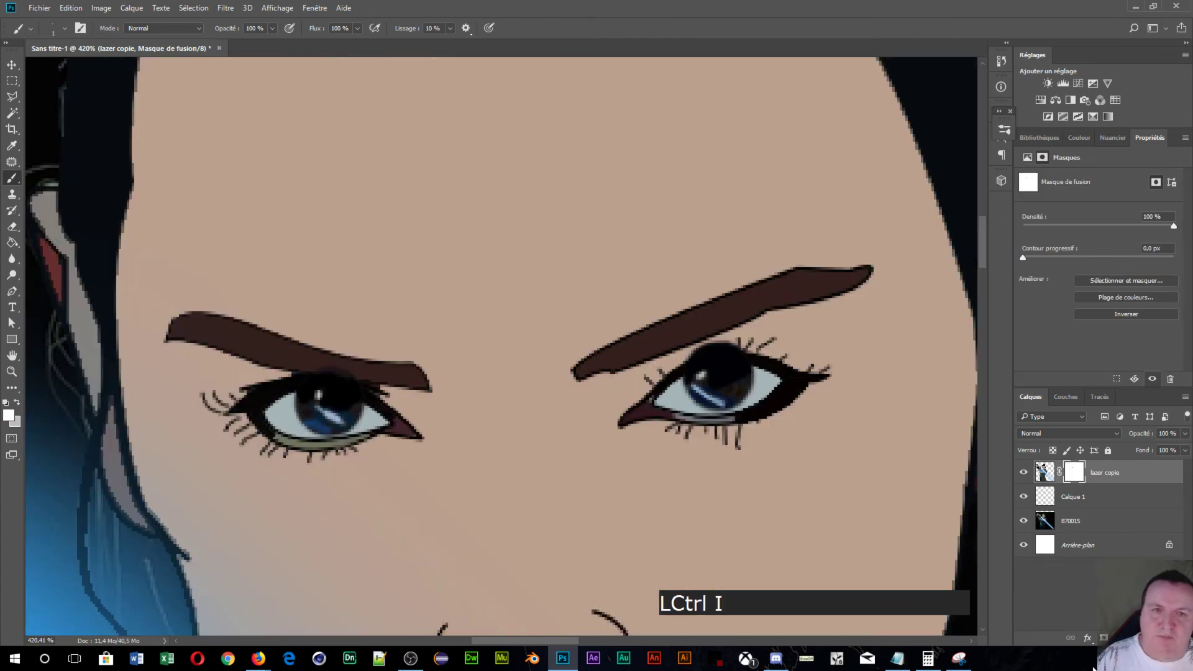
- Paint white on the lazer copie mask with a 6 px brush to restore the drawn upper eyelid over the second eye's iris
{"action": "scroll", "coordinate": [504, 311], "scroll_direction": "up", "scroll_amount": 2}
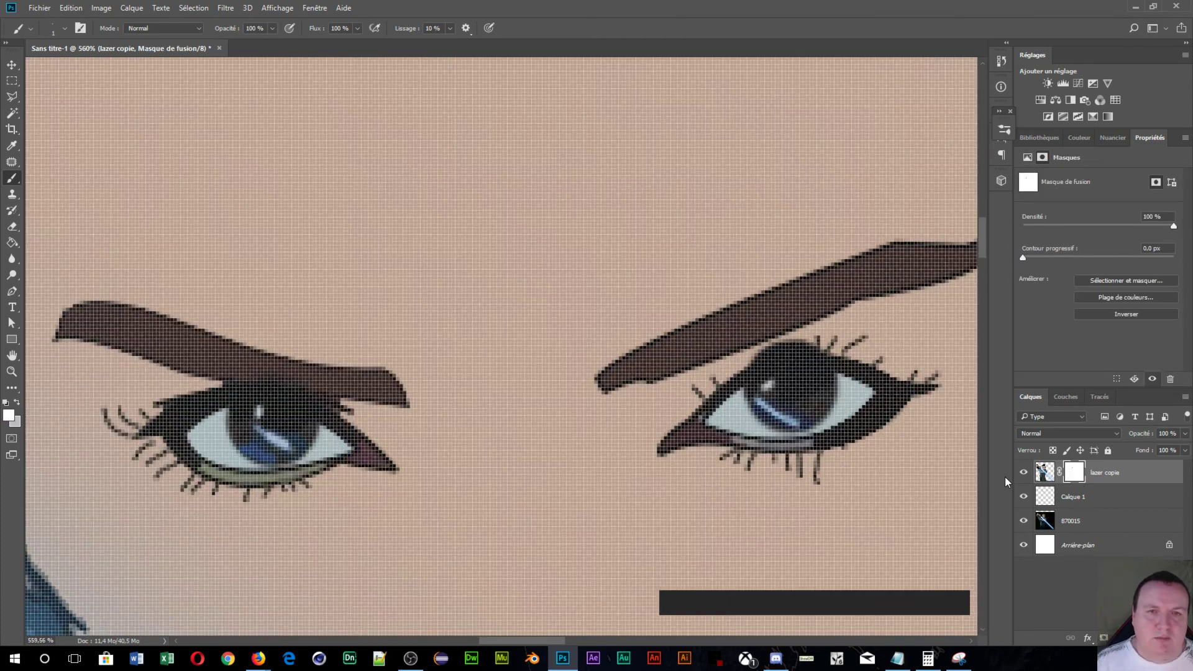
{"action": "left_click", "coordinate": [12, 178]}
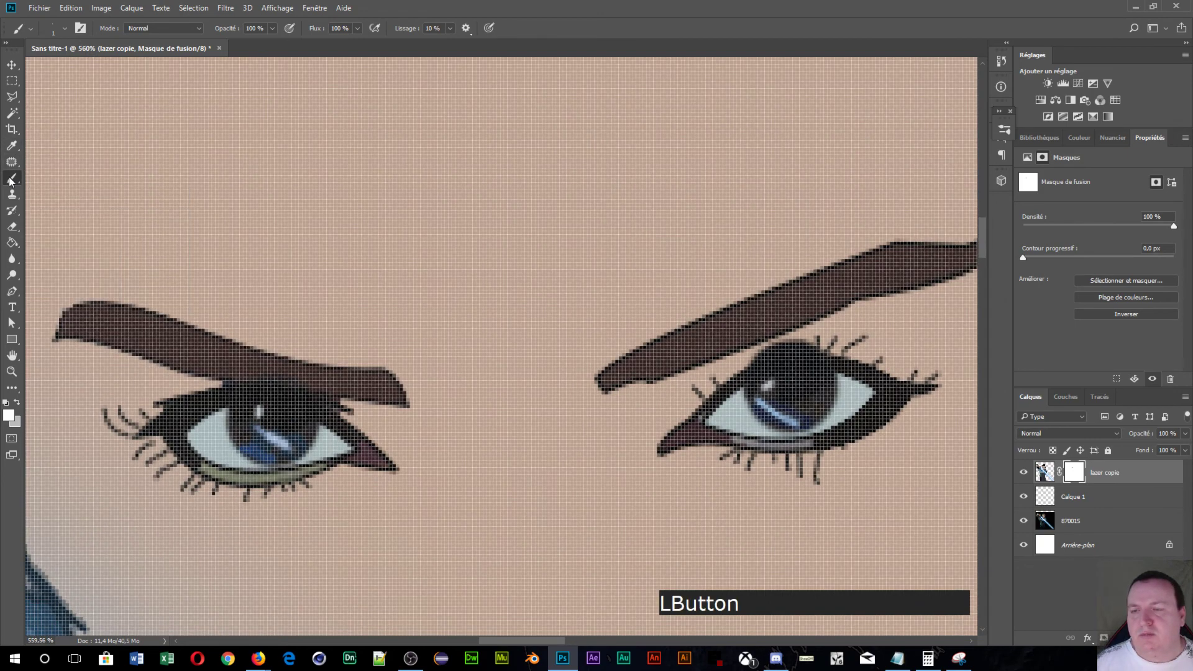
{"action": "scroll", "coordinate": [718, 376], "scroll_direction": "up", "scroll_amount": 3}
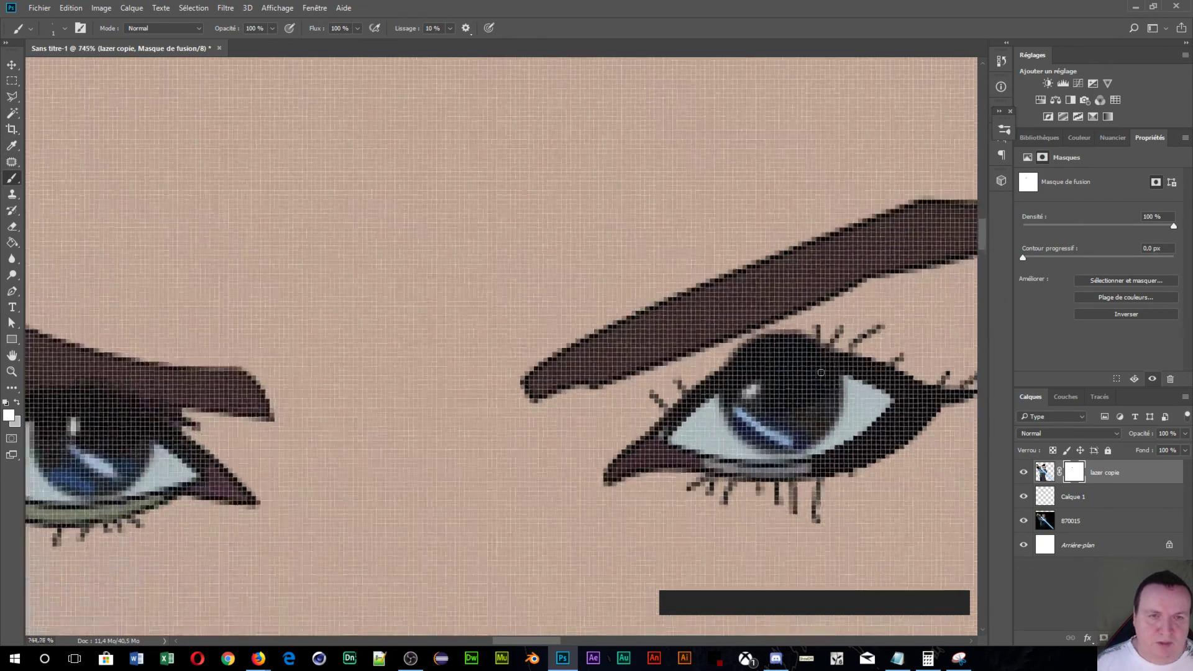
{"action": "right_click", "coordinate": [547, 276], "text": "alt"}
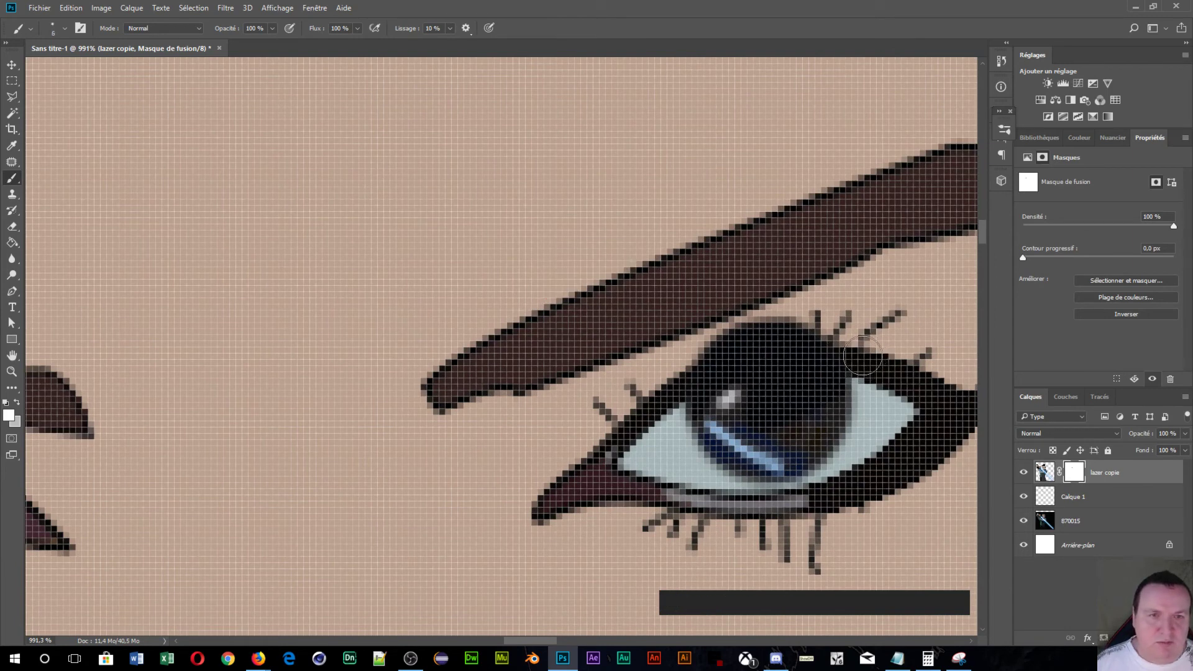
{"action": "mouse_move", "coordinate": [862, 356]}
{"action": "left_mouse_down"}
{"action": "mouse_move", "coordinate": [802, 339]}
{"action": "mouse_move", "coordinate": [708, 345]}
{"action": "mouse_move", "coordinate": [688, 361]}
{"action": "mouse_move", "coordinate": [724, 341]}
{"action": "mouse_move", "coordinate": [863, 321]}
{"action": "left_mouse_up"}
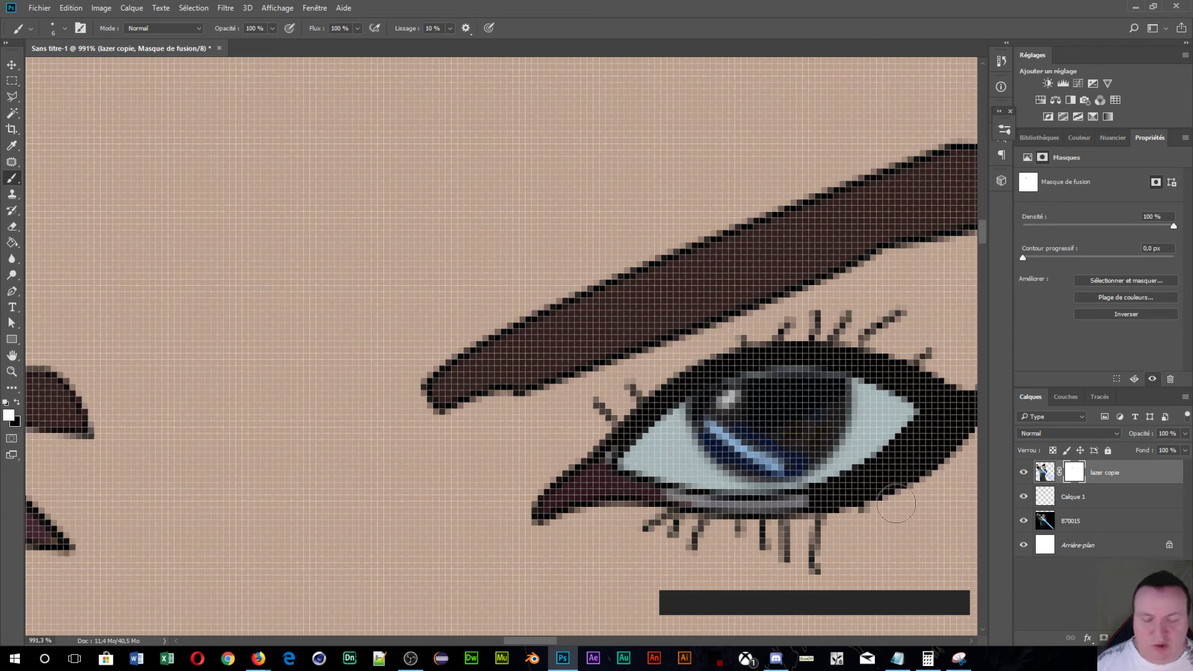
- Refine the second eye's mask, painting black over the top of the iris and white along its outer edge
{"action": "mouse_move", "coordinate": [836, 396]}
{"action": "left_mouse_down"}
{"action": "mouse_move", "coordinate": [772, 393]}
{"action": "mouse_move", "coordinate": [786, 414]}
{"action": "mouse_move", "coordinate": [750, 396]}
{"action": "mouse_move", "coordinate": [843, 409]}
{"action": "mouse_move", "coordinate": [838, 396]}
{"action": "mouse_move", "coordinate": [783, 392]}
{"action": "left_mouse_up"}
{"action": "key", "text": "x"}
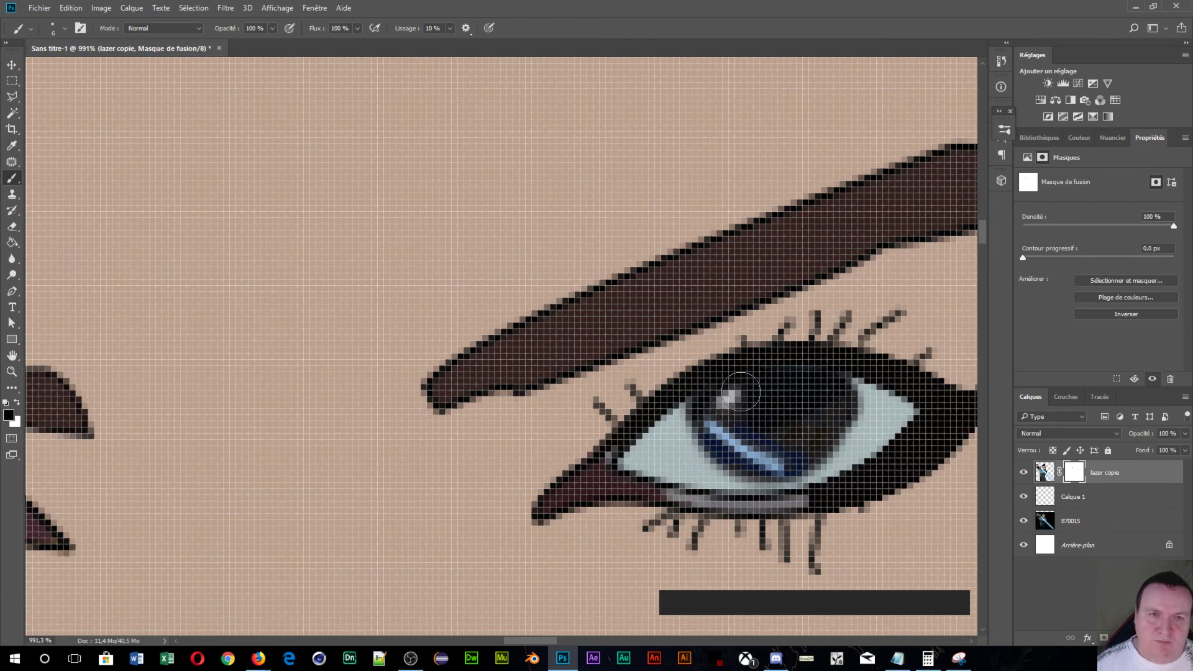
{"action": "key", "text": "x"}
{"action": "left_click_drag", "start_coordinate": [876, 401], "coordinate": [868, 454]}
- Refine the mask on the first eye, painting white over the upper eyelid and black across the top of the iris
{"action": "mouse_move", "coordinate": [274, 520]}
{"action": "left_mouse_down"}
{"action": "mouse_move", "coordinate": [826, 403]}
{"action": "mouse_move", "coordinate": [309, 548]}
{"action": "mouse_move", "coordinate": [131, 585]}
{"action": "left_mouse_up"}
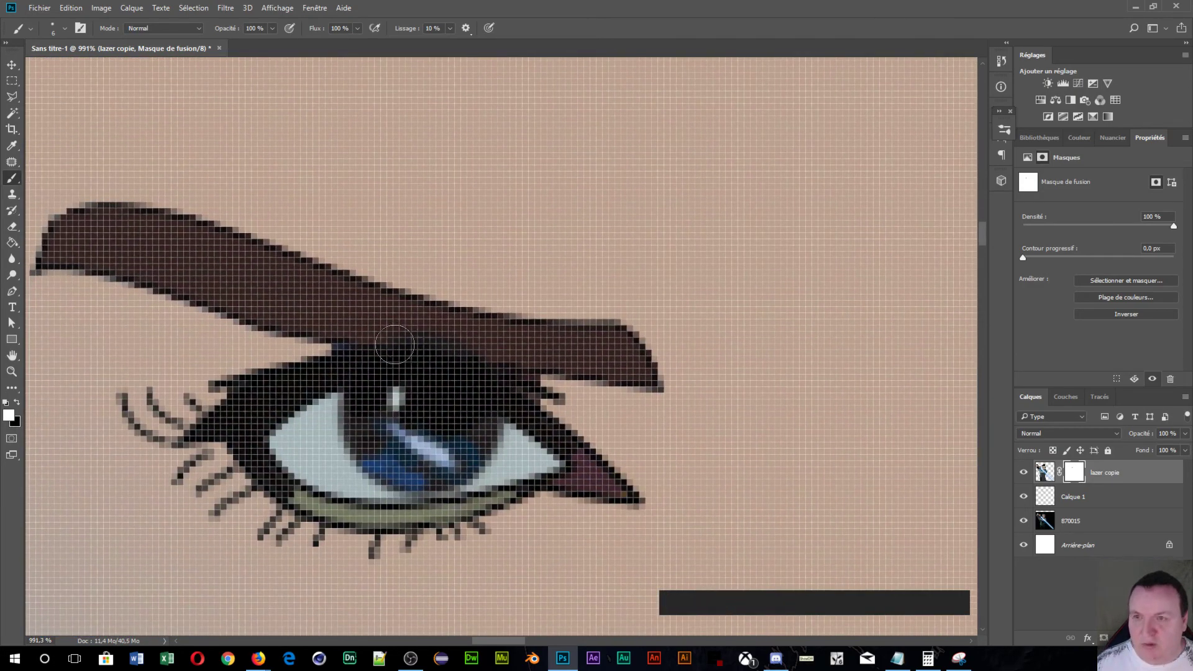
{"action": "left_click_drag", "start_coordinate": [337, 350], "coordinate": [462, 342]}
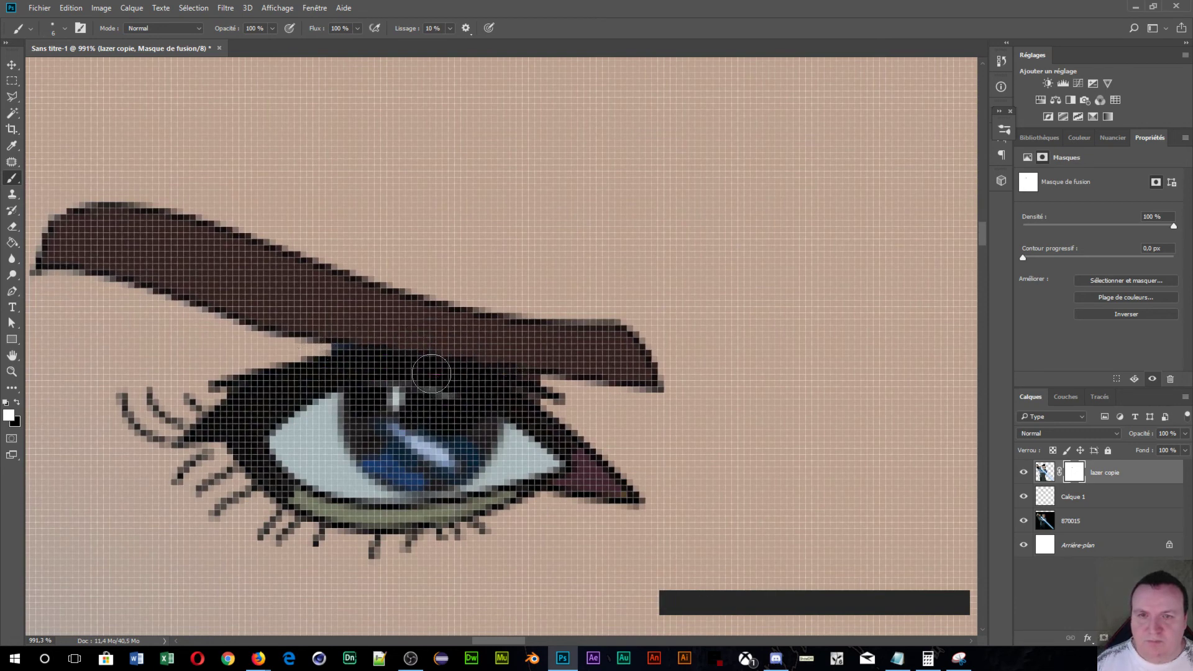
{"action": "key", "text": "x"}
{"action": "mouse_move", "coordinate": [438, 406]}
{"action": "left_mouse_down"}
{"action": "mouse_move", "coordinate": [364, 411]}
{"action": "mouse_move", "coordinate": [391, 408]}
{"action": "left_mouse_up"}
{"action": "scroll", "coordinate": [478, 425], "scroll_direction": "down", "scroll_amount": 14}
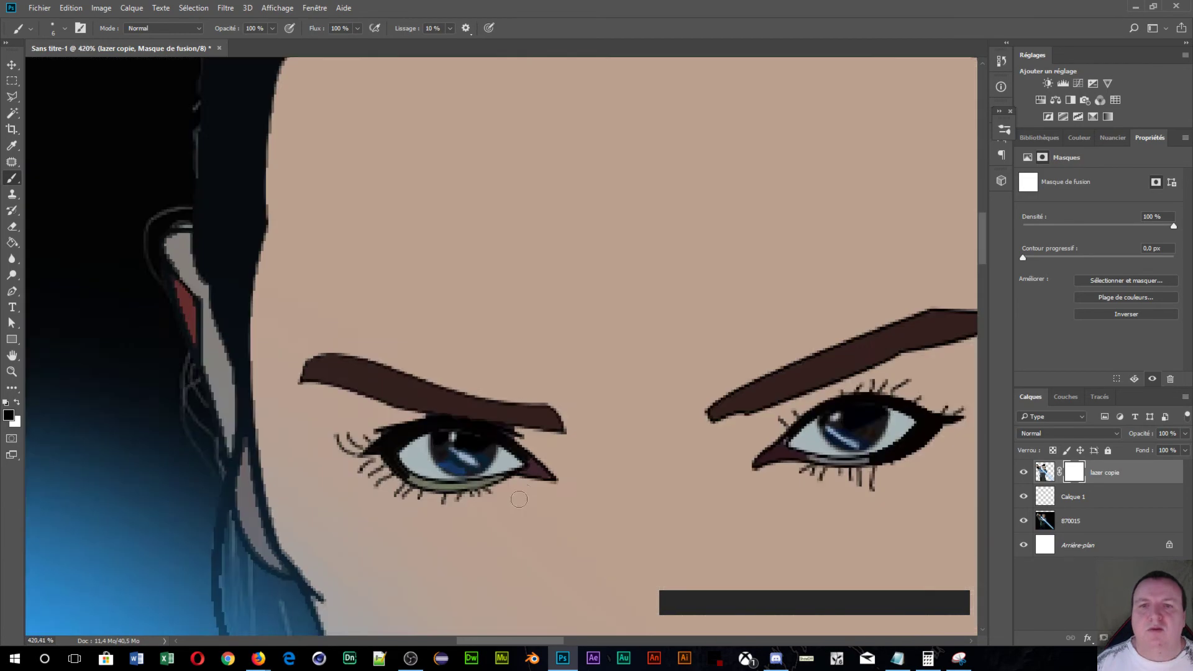
- Select the blue-grey sleeve of the raised arm with the Magic Wand at tolerance 41
{"action": "middle_click", "coordinate": [524, 535]}
{"action": "scroll", "coordinate": [524, 535], "scroll_direction": "down", "scroll_amount": 4}
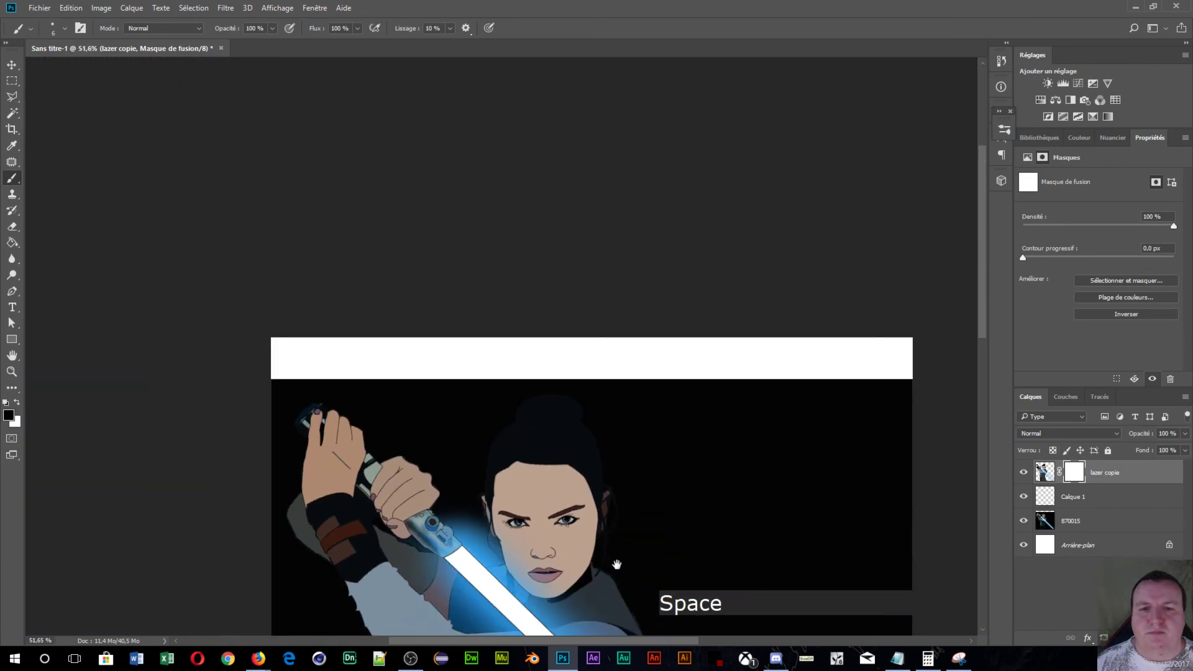
{"action": "left_click_drag", "start_coordinate": [618, 565], "coordinate": [573, 413]}
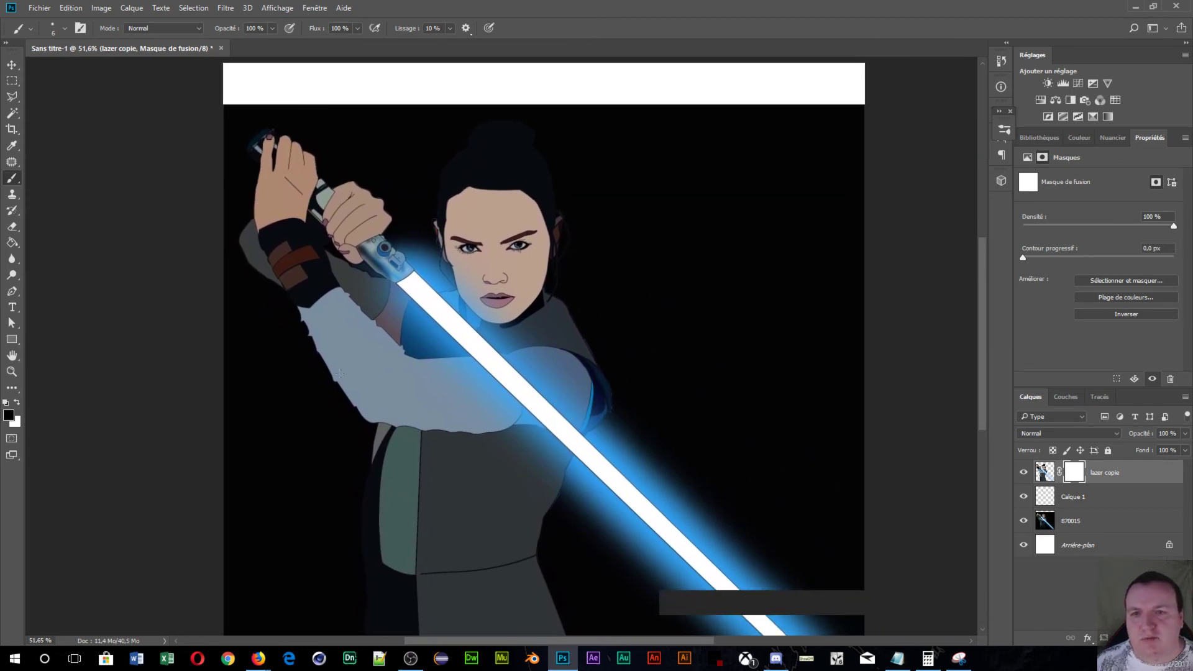
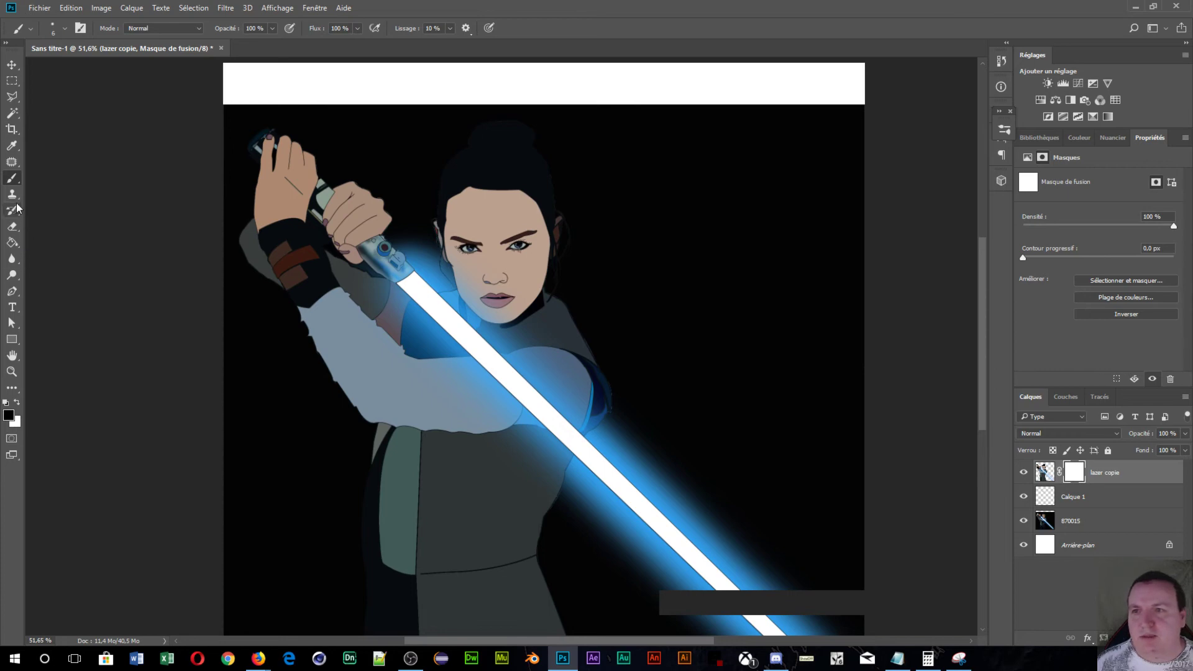
{"action": "left_click", "coordinate": [11, 113]}
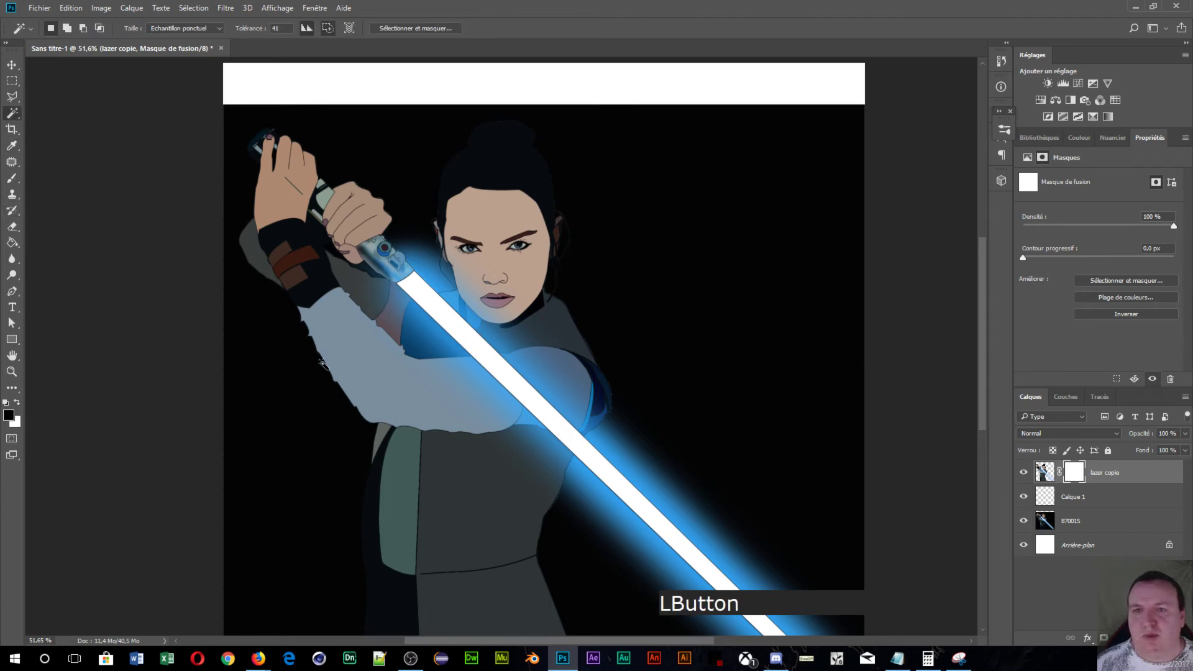
{"action": "left_click", "coordinate": [389, 390]}
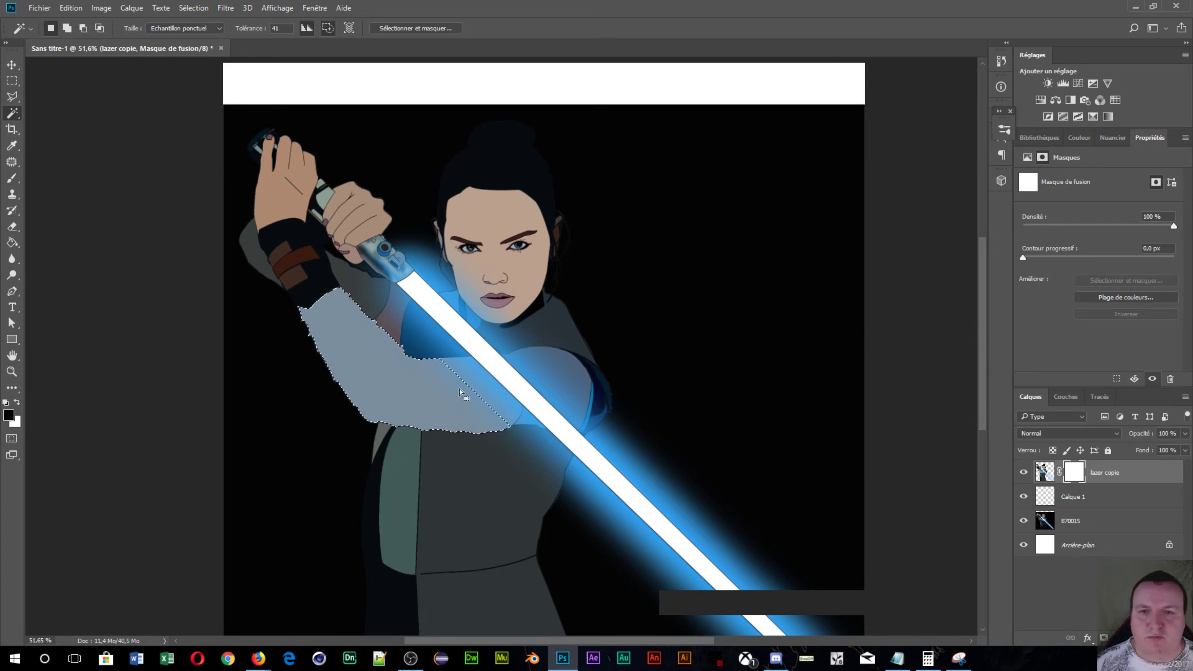
- Extend the Magic Wand selection of the blue-grey sleeve across its bluish glow toward the lightsaber blade
{"action": "scroll", "coordinate": [491, 388], "scroll_direction": "up", "scroll_amount": 2}
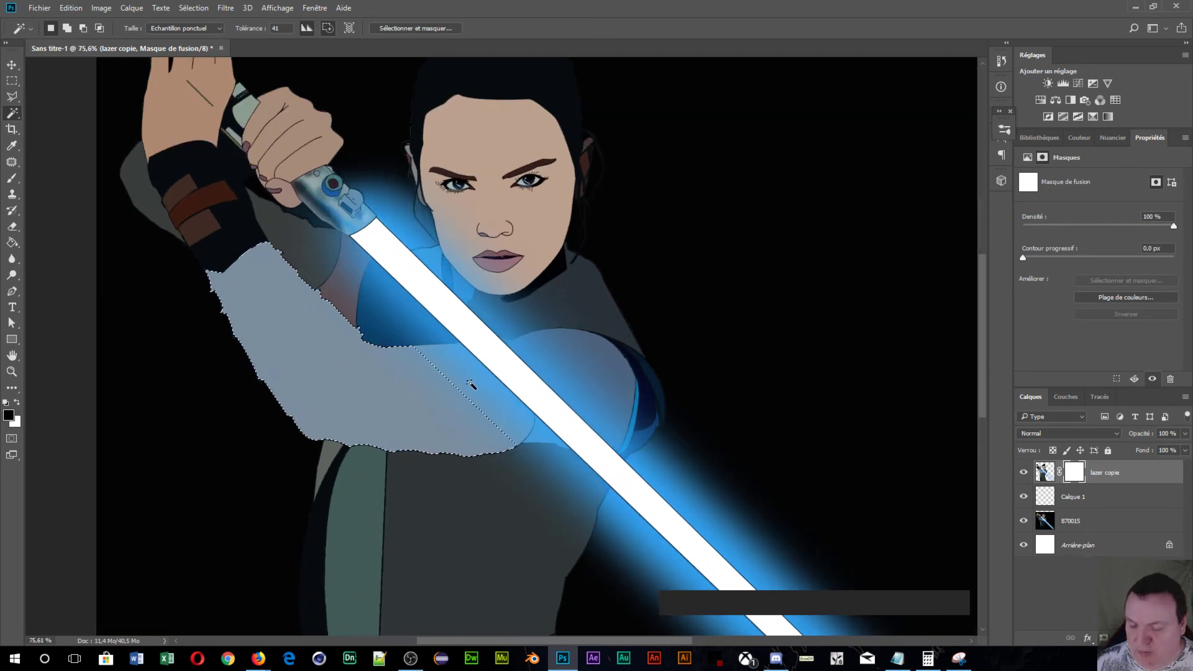
{"action": "key", "text": "alt"}
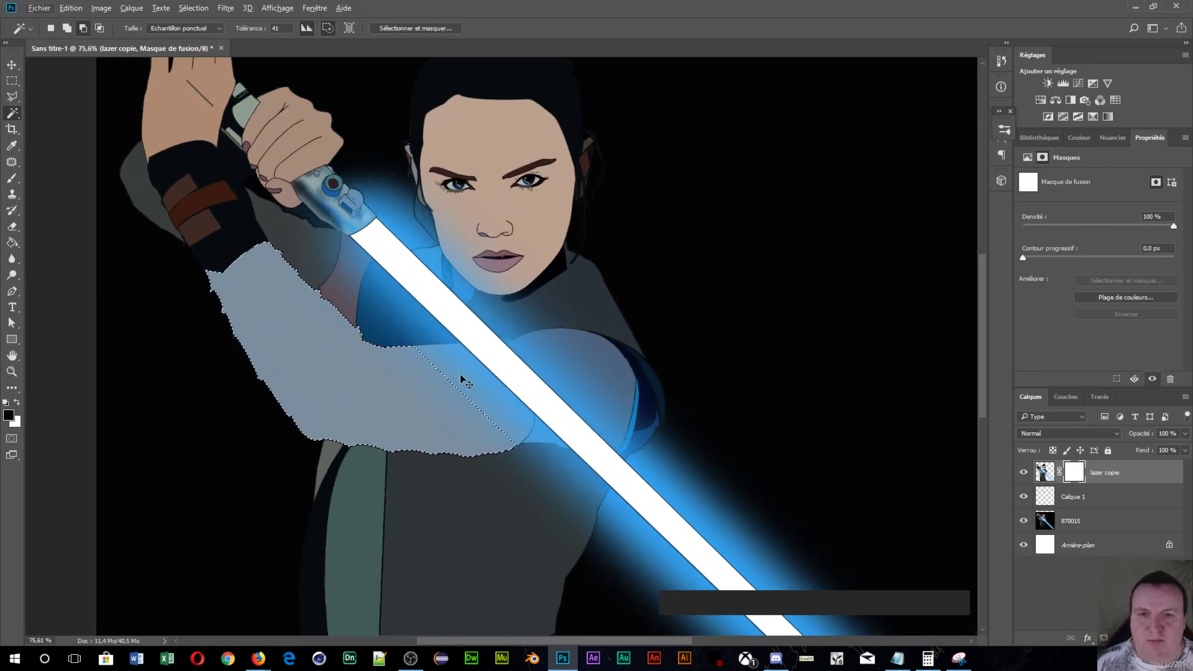
{"action": "key", "text": "ctrl"}
{"action": "left_click", "coordinate": [482, 378], "text": "shift"}
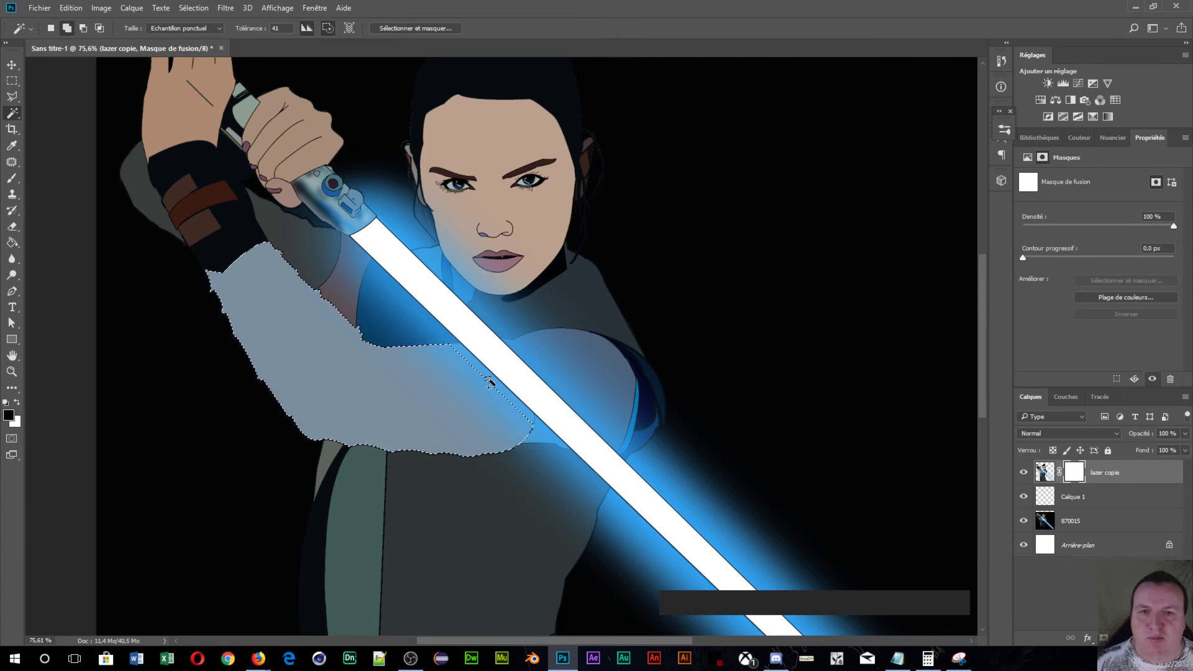
{"action": "left_click", "coordinate": [490, 381], "text": "shift"}
{"action": "left_click", "coordinate": [559, 450], "text": "alt"}
{"action": "scroll", "coordinate": [485, 421], "scroll_direction": "up", "scroll_amount": 5}
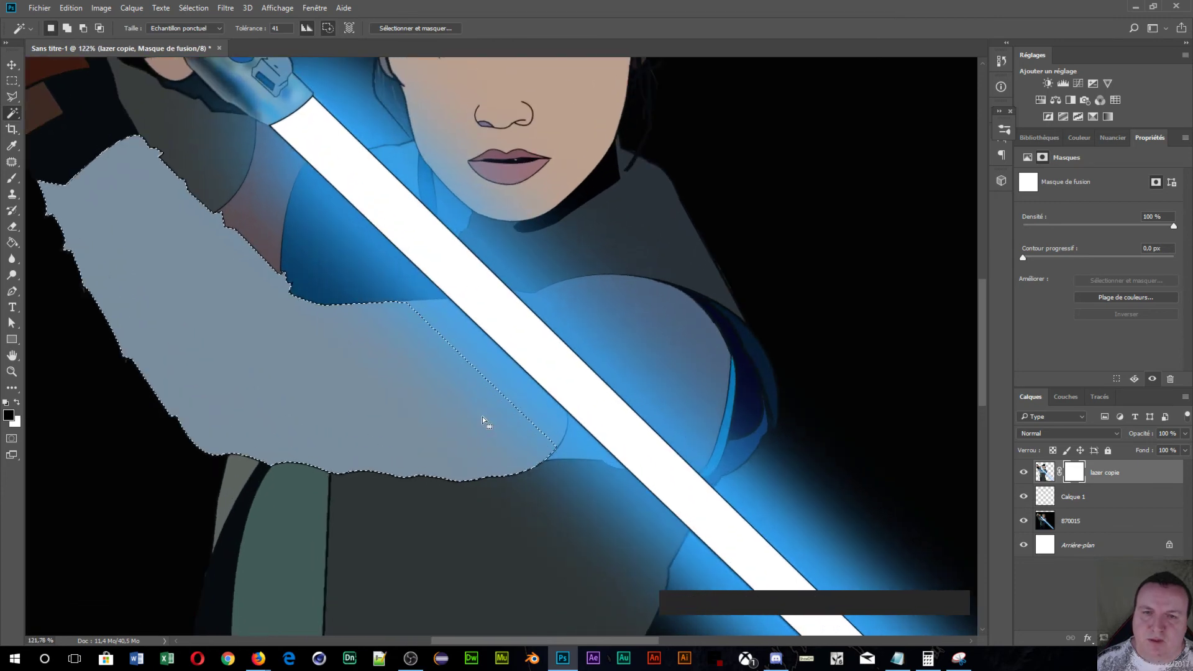
- Use Quick Selection to extend the sleeve selection to the blade's edge and remove the excess beyond the elbow outline
{"action": "left_click", "coordinate": [12, 113]}
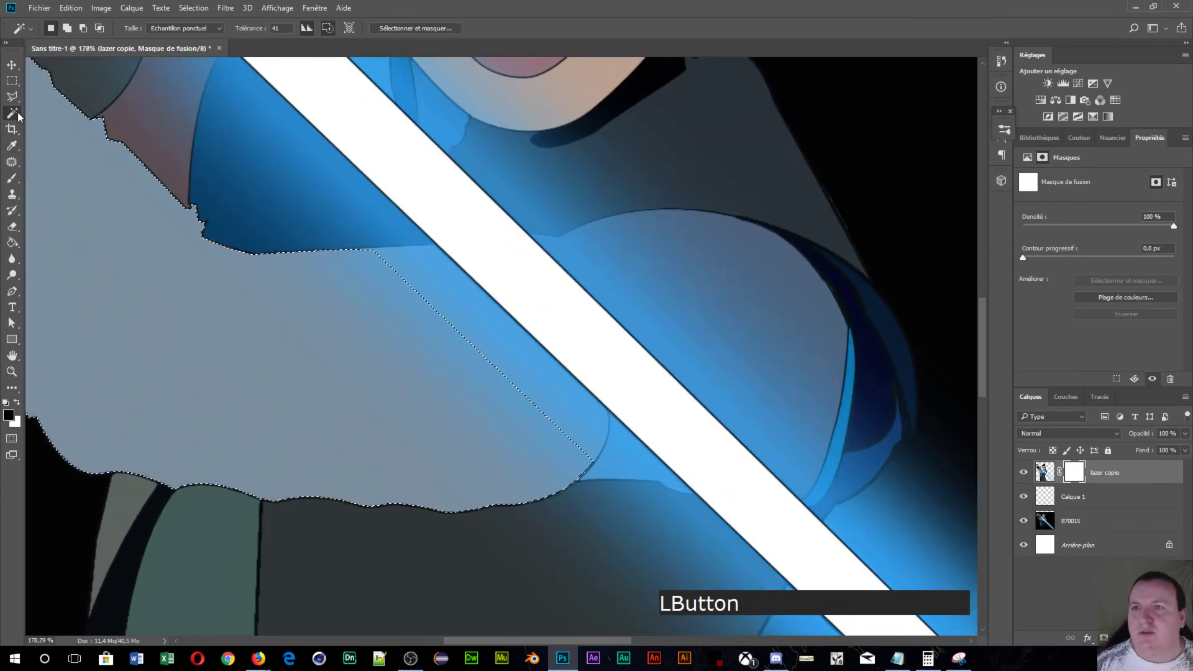
{"action": "left_click", "coordinate": [72, 116]}
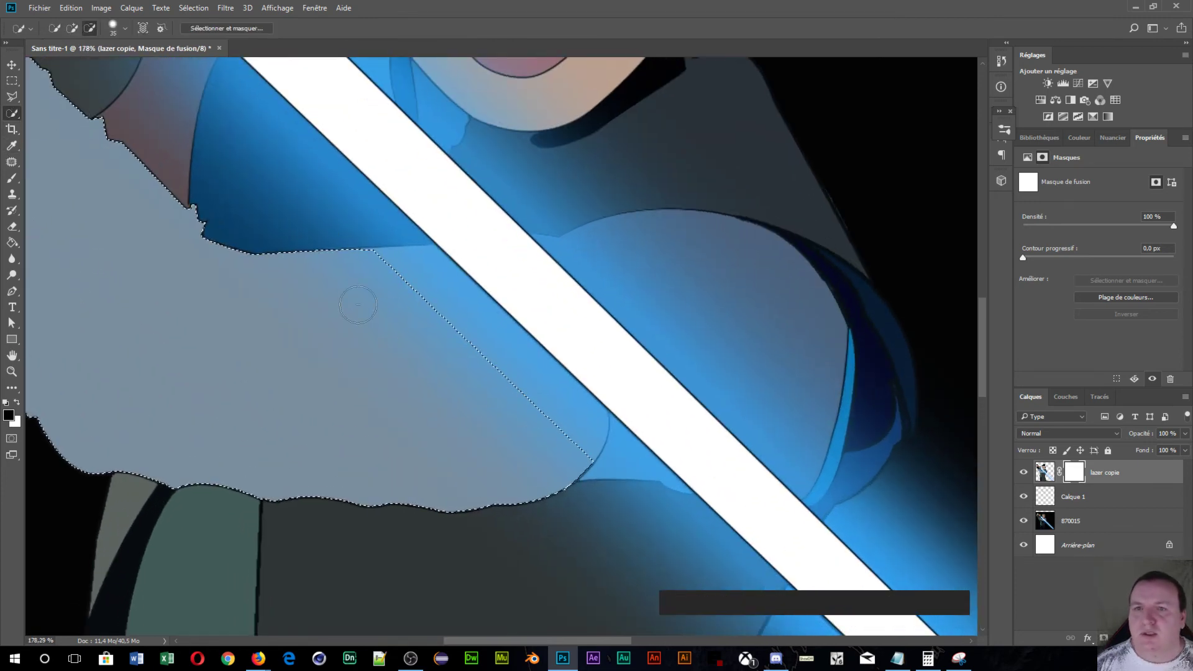
{"action": "left_click", "coordinate": [410, 300]}
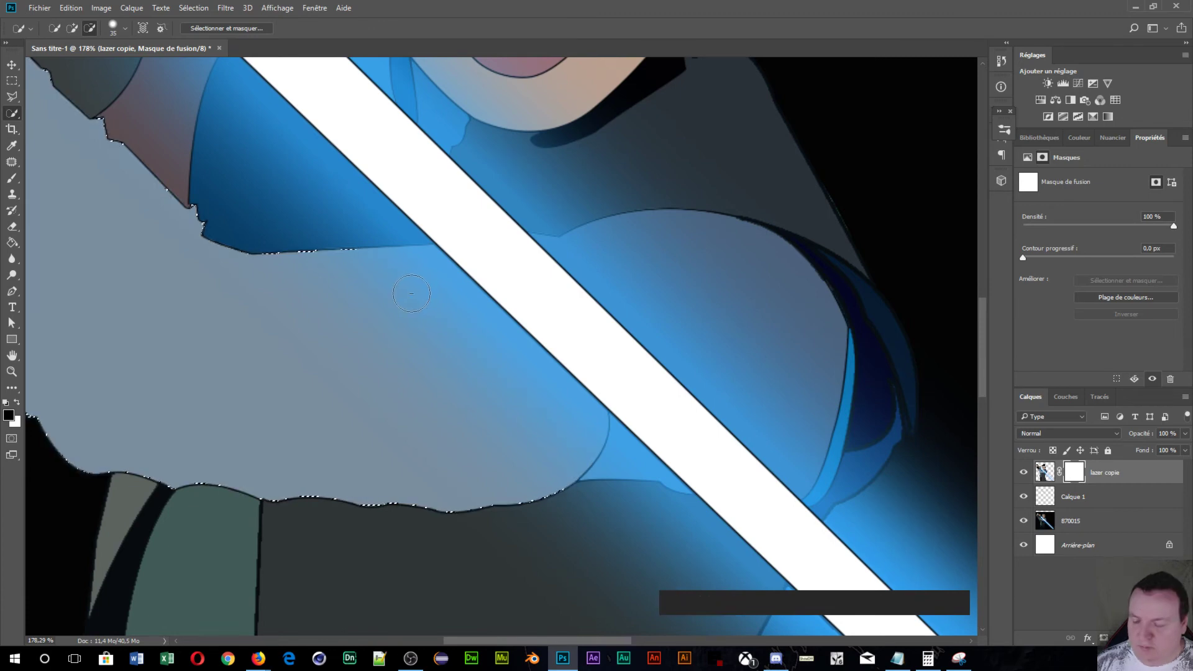
{"action": "key", "text": "ctrl+z"}
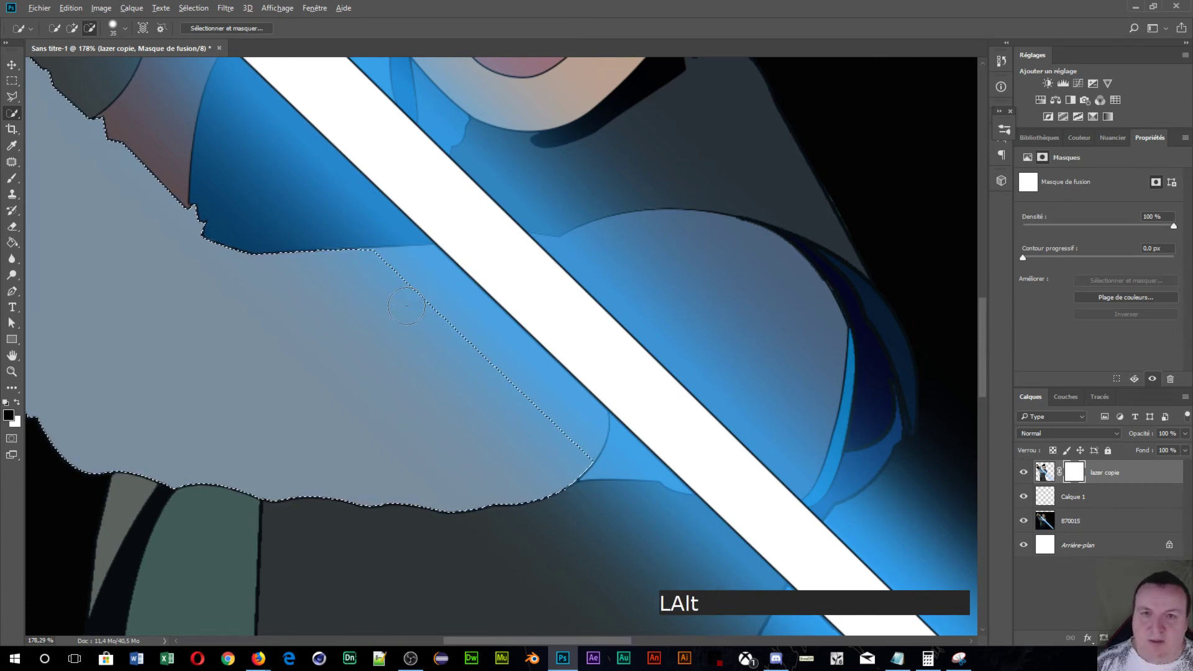
{"action": "left_click", "coordinate": [428, 304], "text": "shift"}
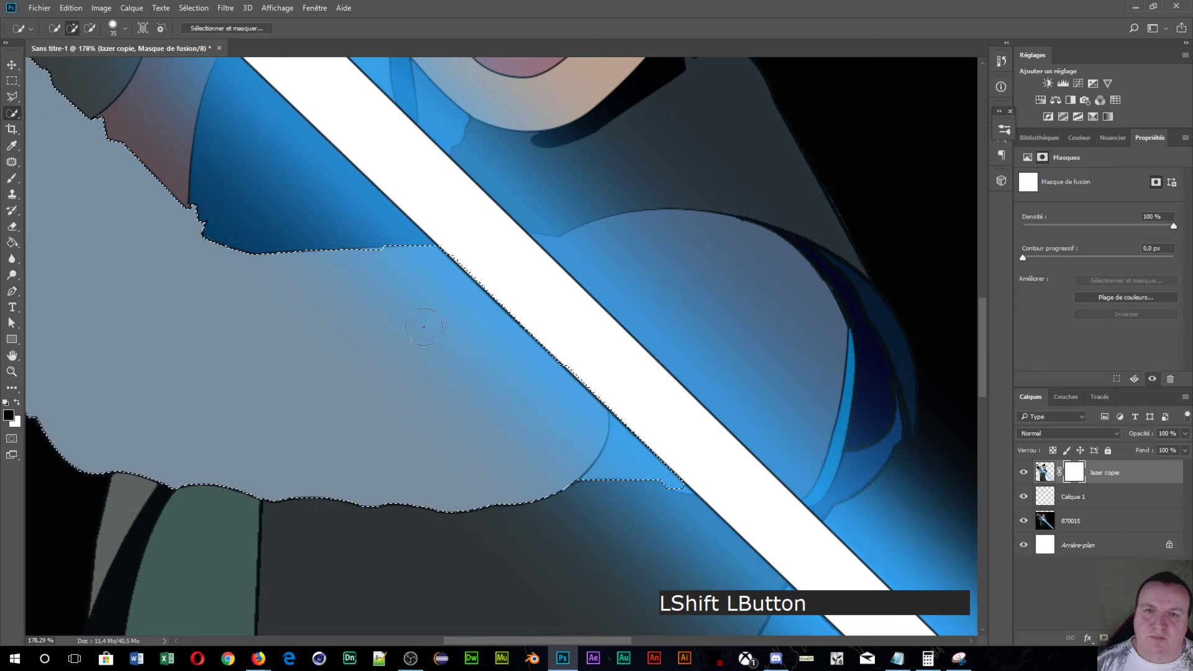
{"action": "left_click", "coordinate": [660, 473], "text": "alt"}
{"action": "left_click", "coordinate": [642, 422], "text": "alt"}
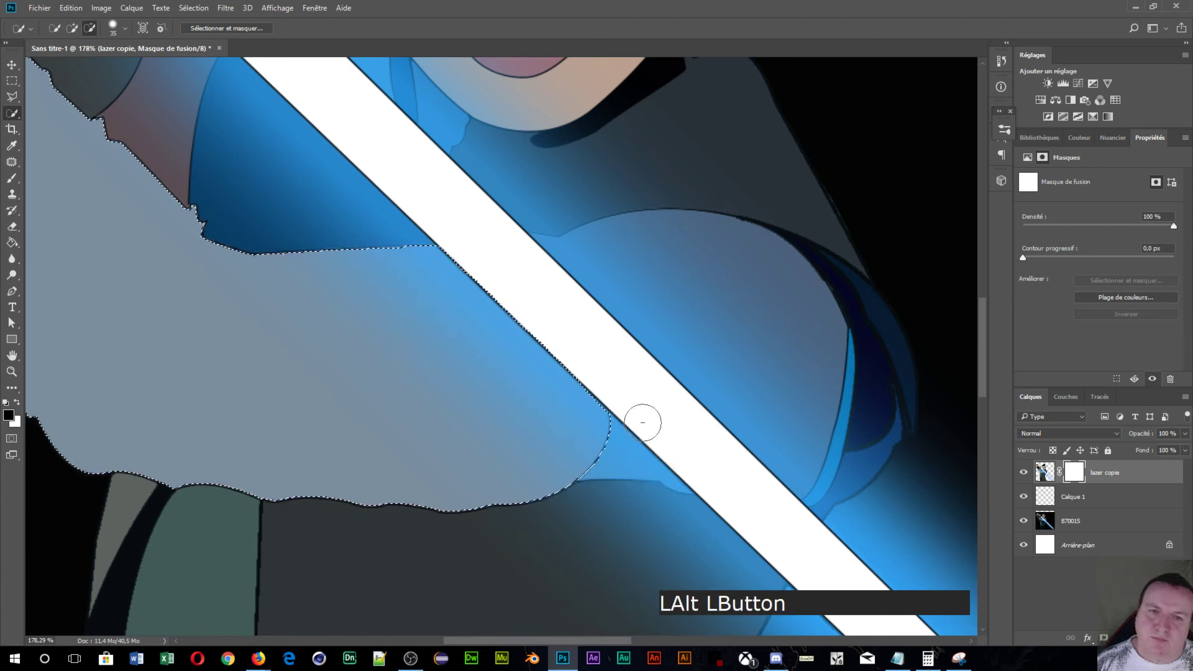
{"action": "scroll", "coordinate": [430, 338], "scroll_direction": "down", "scroll_amount": 5}
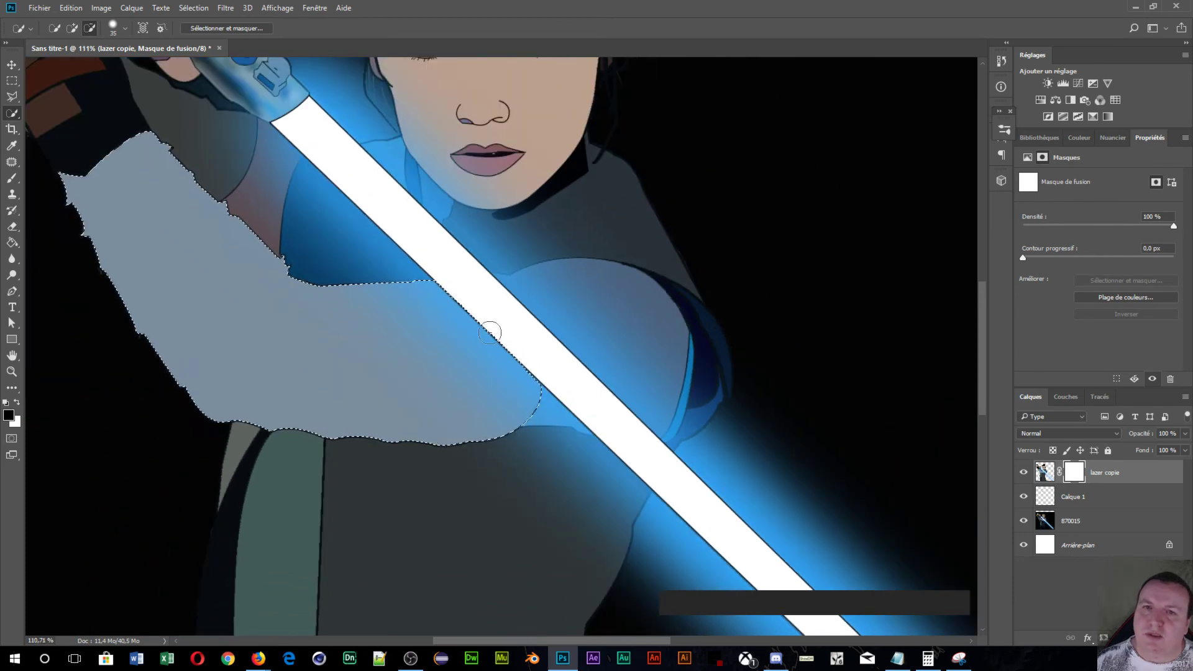
- Copy the selected sleeve area of the 870015 layer onto a new layer and switch to the Magic Wand
{"action": "left_click", "coordinate": [1084, 528]}
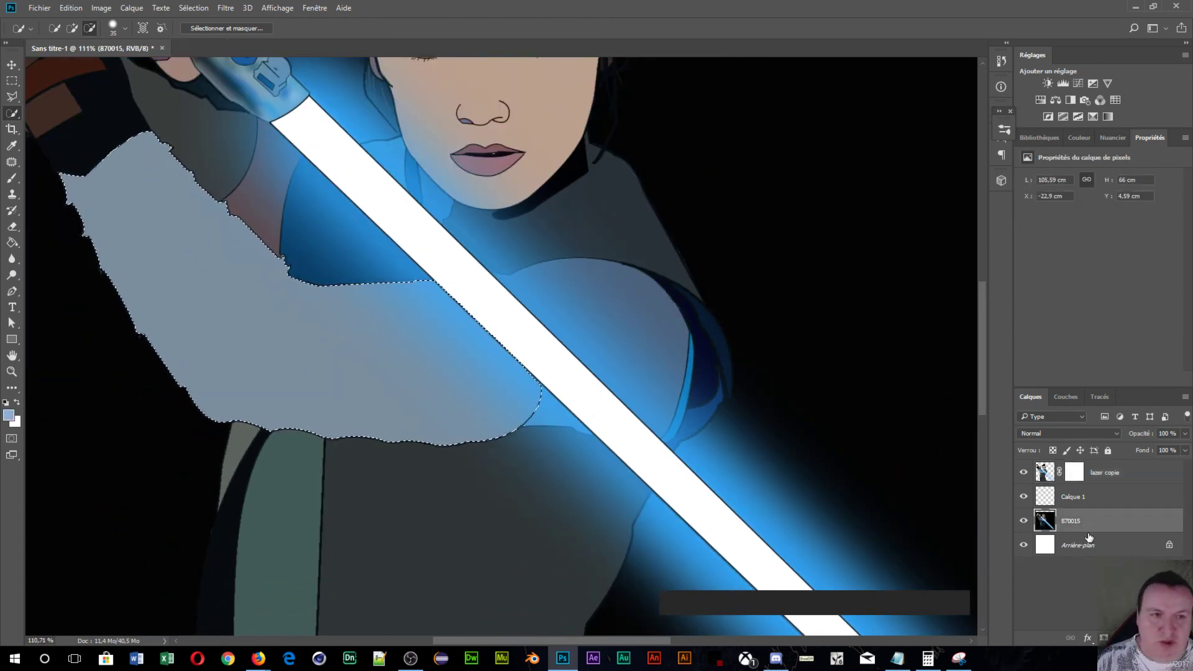
{"action": "key", "text": "ctrl+j"}
{"action": "key", "text": "space"}
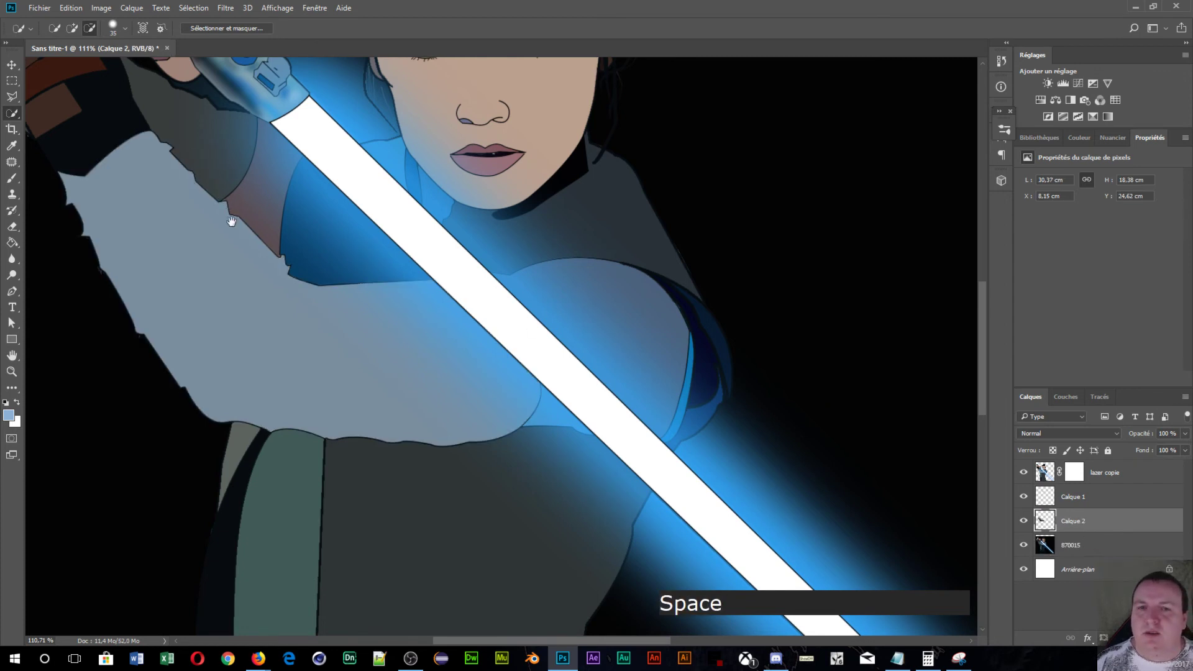
{"action": "left_click_drag", "start_coordinate": [230, 219], "coordinate": [393, 414]}
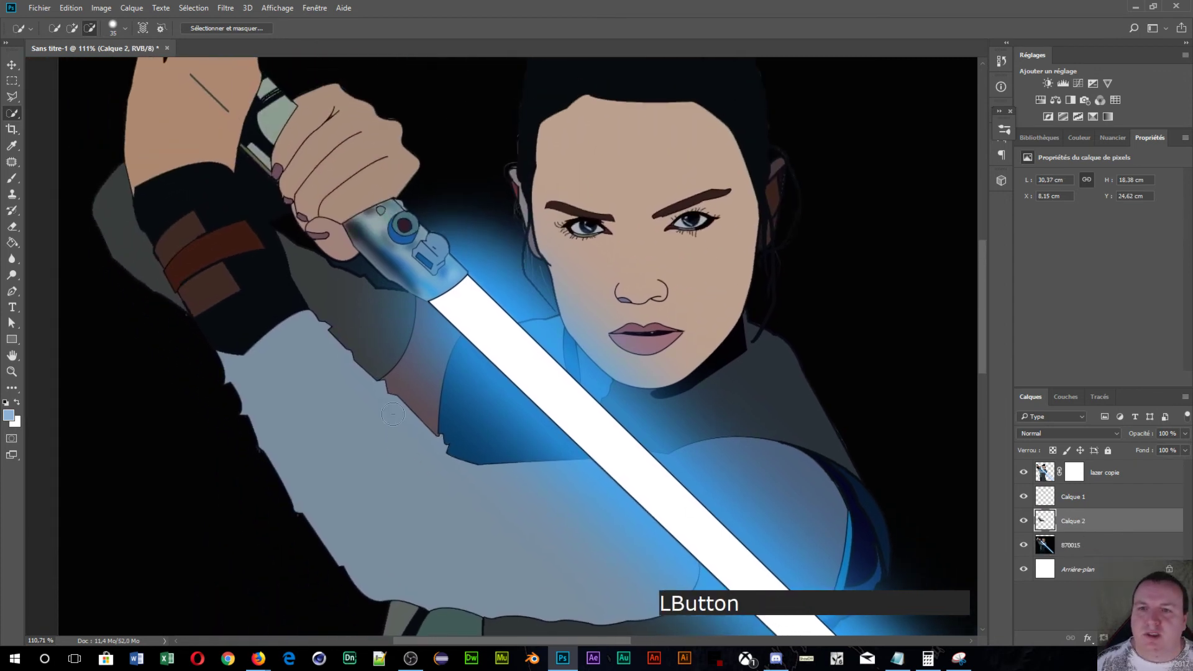
{"action": "left_click_drag", "start_coordinate": [20, 117], "coordinate": [81, 126]}
{"action": "left_click", "coordinate": [338, 293]}
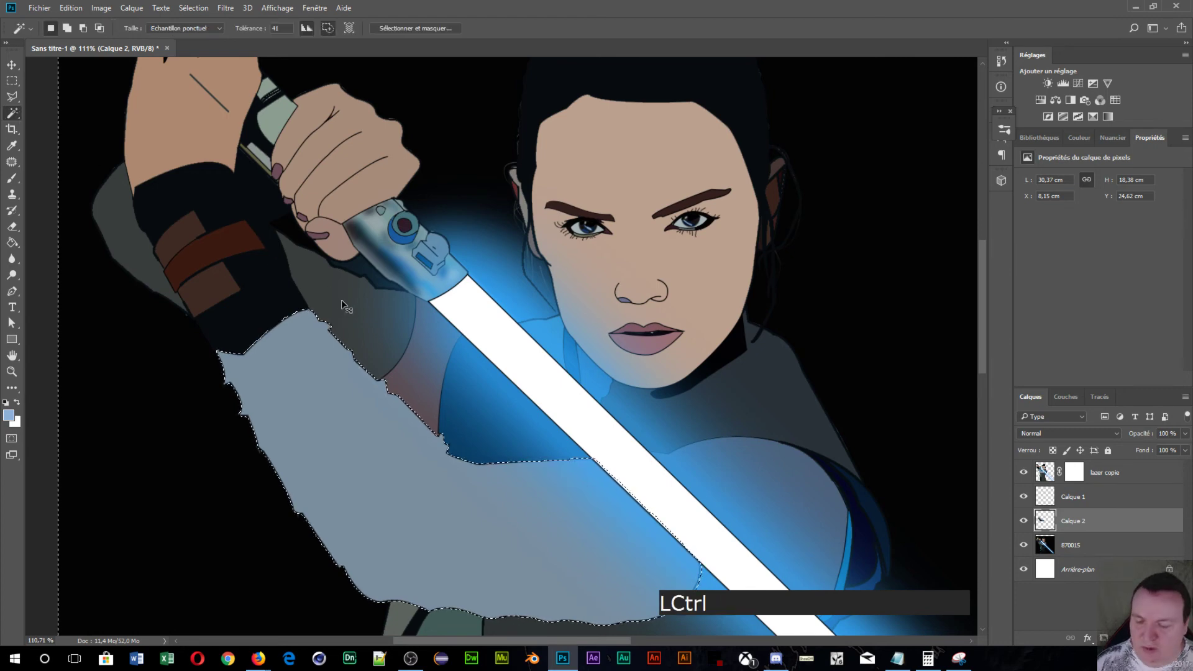
{"action": "key", "text": "ctrl+d"}
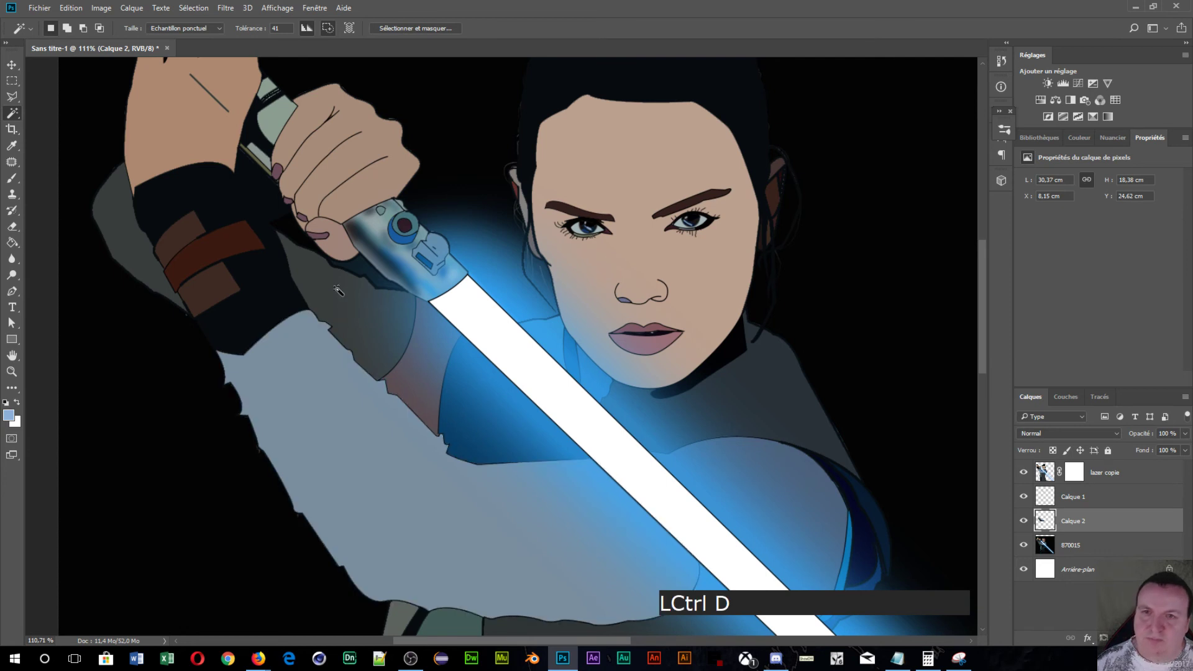
{"action": "left_click", "coordinate": [319, 280]}
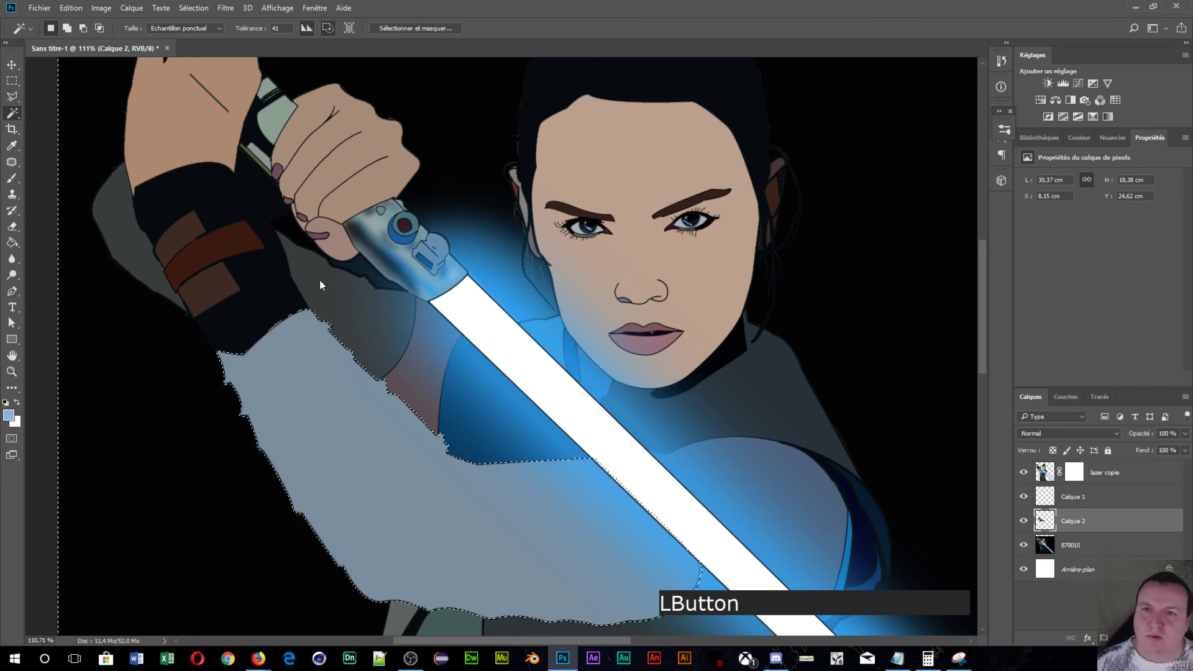
{"action": "key", "text": "ctrl+d"}
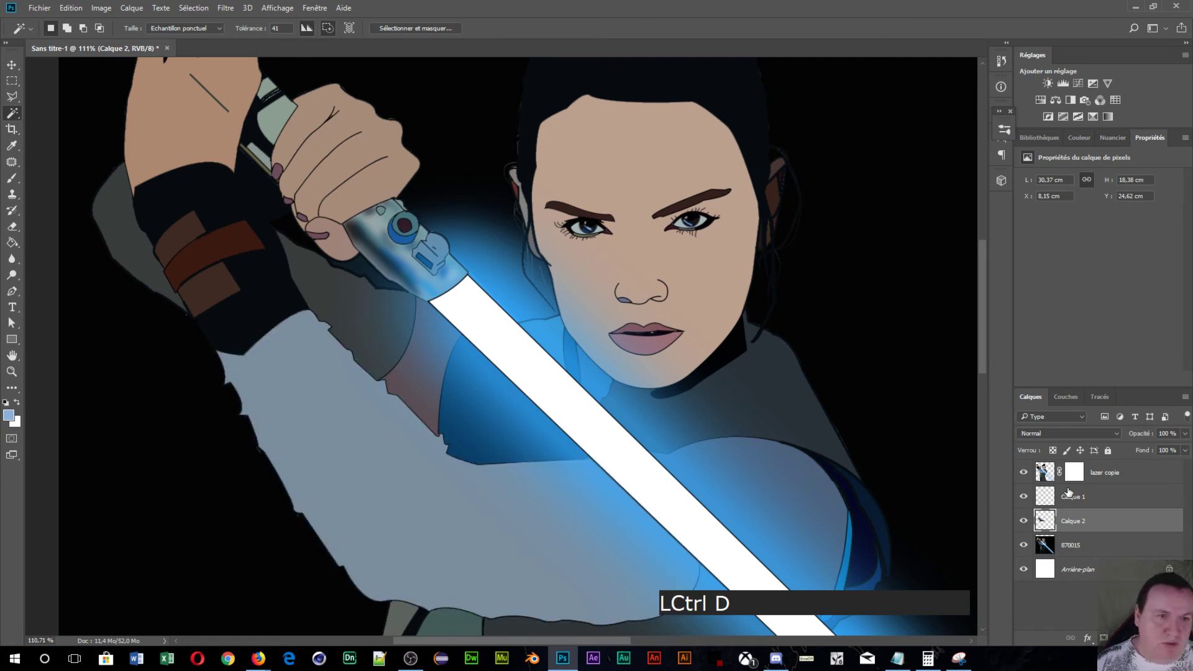
- On the lazer copie layer, Magic Wand the dark grey sleeve below the hilt and subtract the reddish patch with Quick Selection
{"action": "left_click", "coordinate": [1109, 482]}
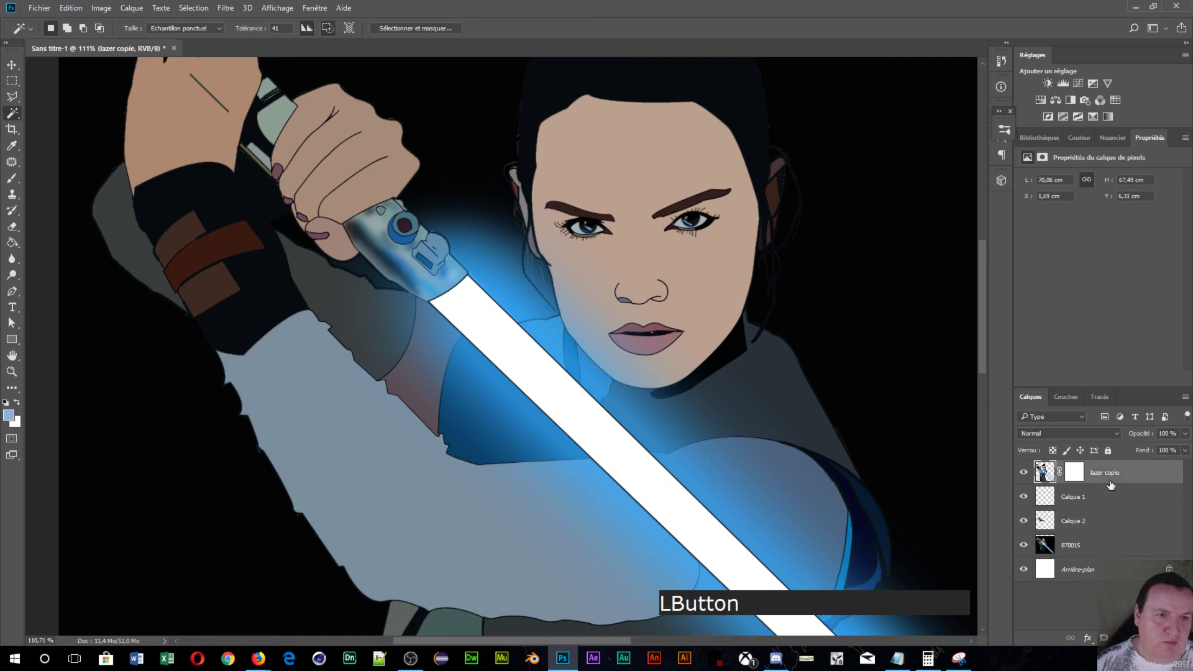
{"action": "left_click", "coordinate": [331, 286]}
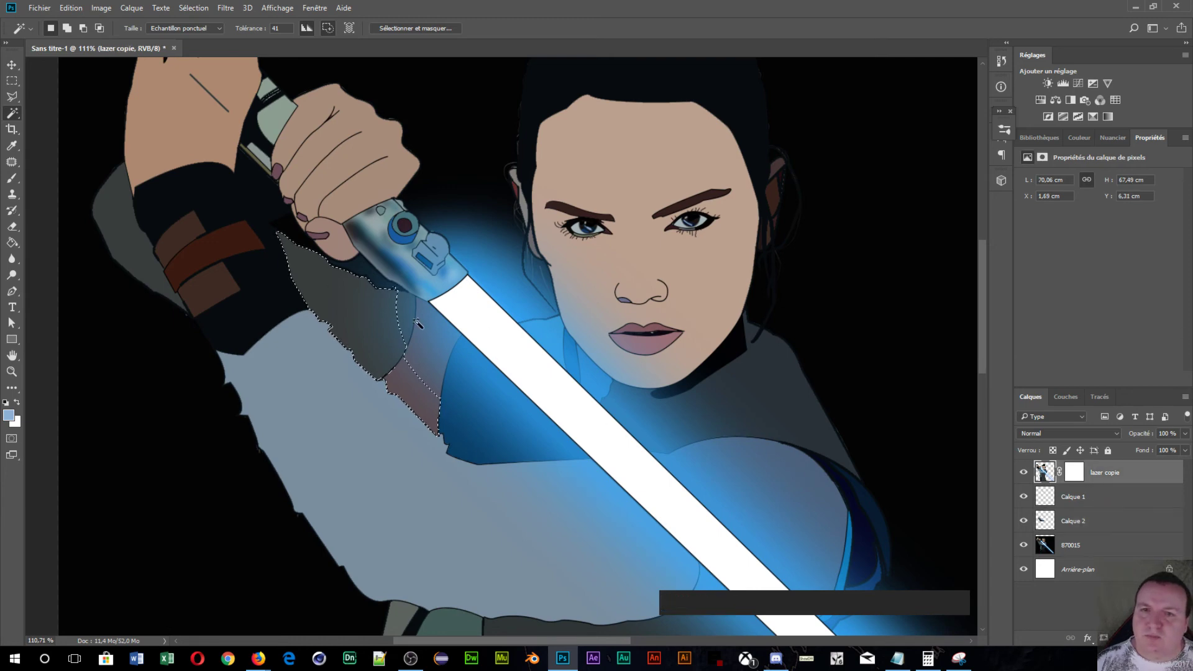
{"action": "scroll", "coordinate": [413, 321], "scroll_direction": "up", "scroll_amount": 2}
{"action": "left_click", "coordinate": [14, 113]}
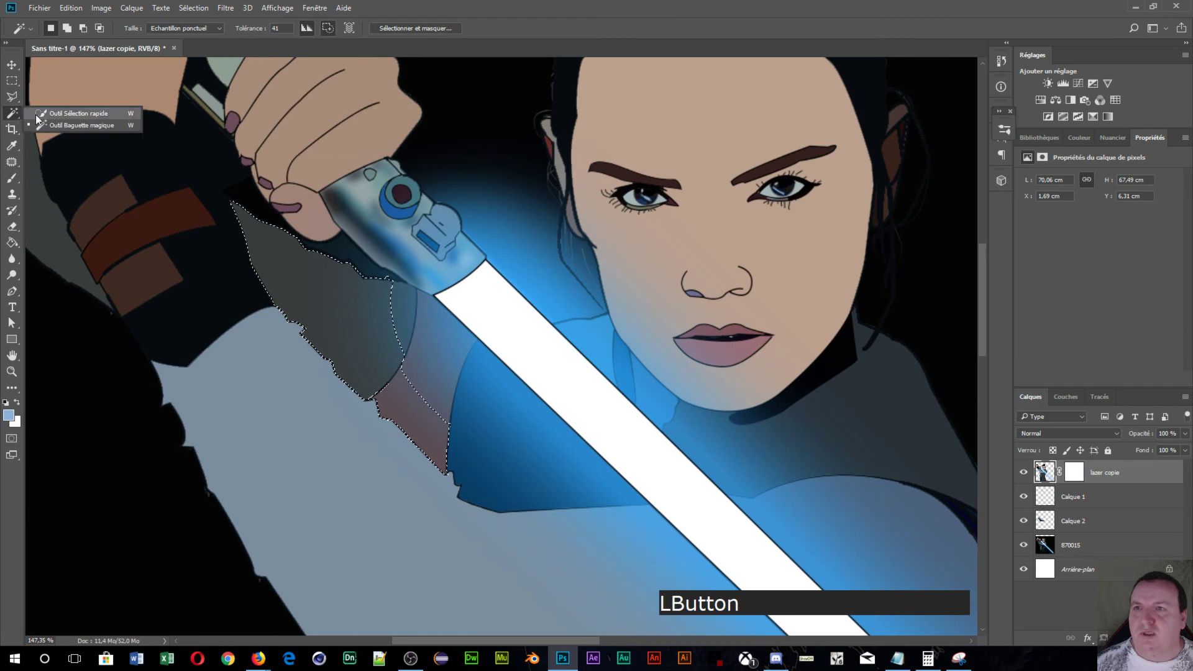
{"action": "left_click", "coordinate": [37, 113]}
{"action": "left_click", "coordinate": [411, 405]}
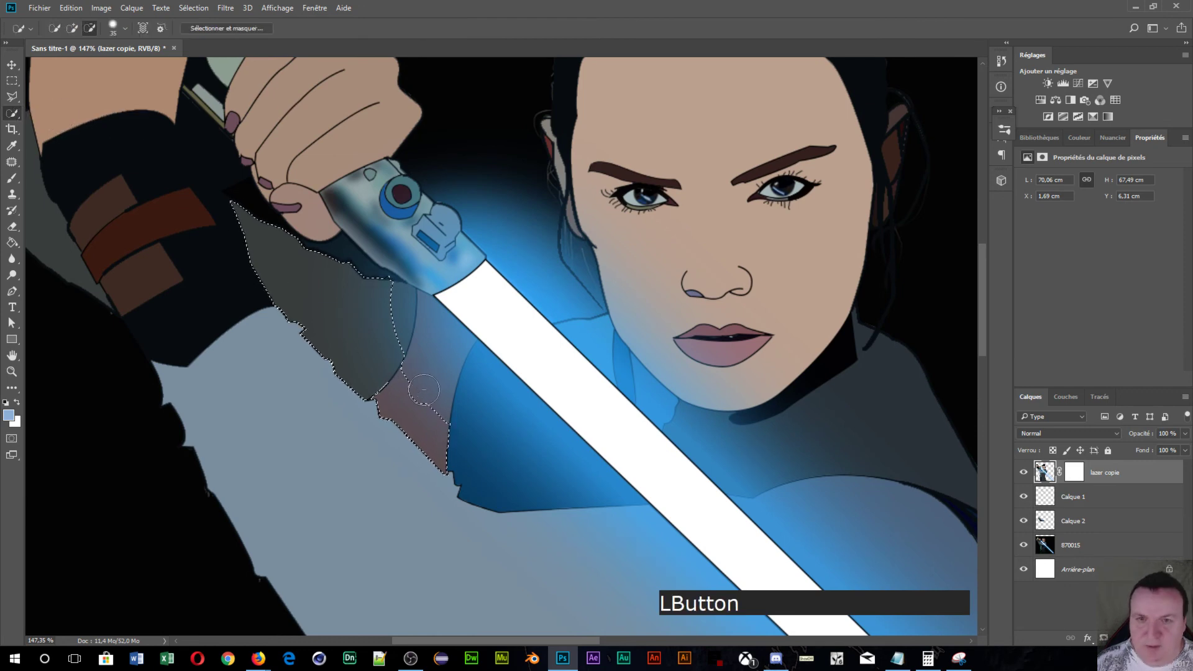
{"action": "left_click_drag", "start_coordinate": [411, 405], "coordinate": [444, 460]}
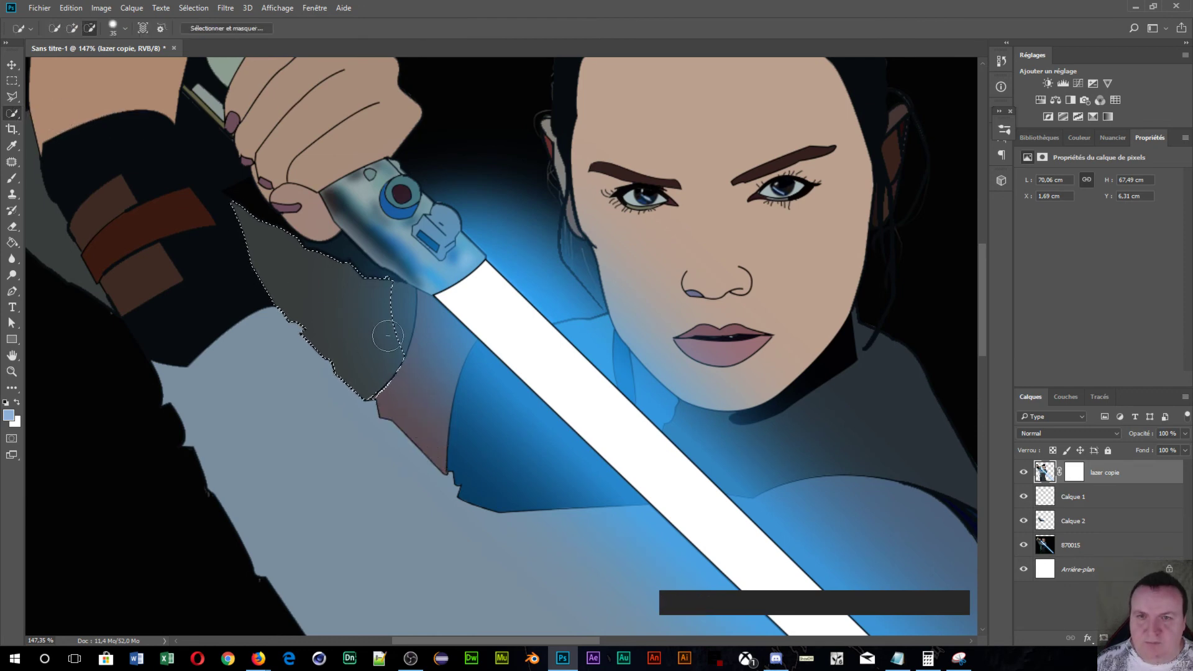
- Extend the dark grey sleeve selection to its curved outer edge and trim the overlap along the lightsaber hilt
{"action": "key", "text": "shift"}
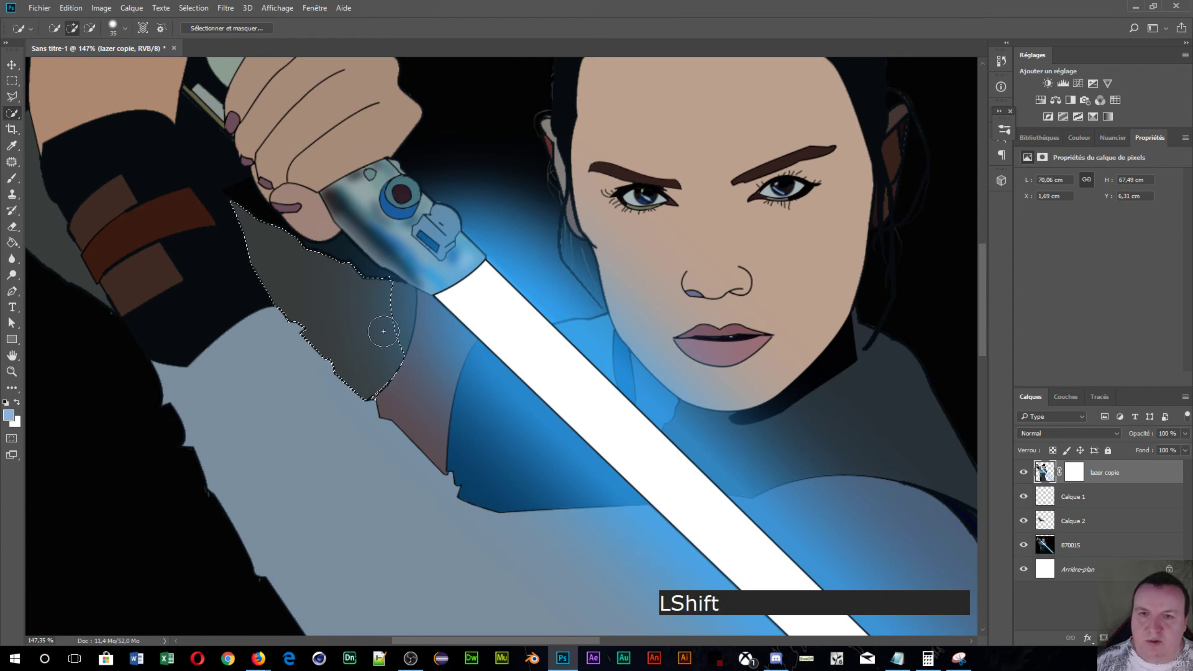
{"action": "mouse_move", "coordinate": [384, 332]}
{"action": "left_mouse_down"}
{"action": "mouse_move", "coordinate": [355, 286]}
{"action": "mouse_move", "coordinate": [348, 246]}
{"action": "mouse_move", "coordinate": [357, 243]}
{"action": "mouse_move", "coordinate": [339, 228]}
{"action": "mouse_move", "coordinate": [474, 273]}
{"action": "mouse_move", "coordinate": [437, 269]}
{"action": "left_mouse_up"}
{"action": "key", "text": "alt"}
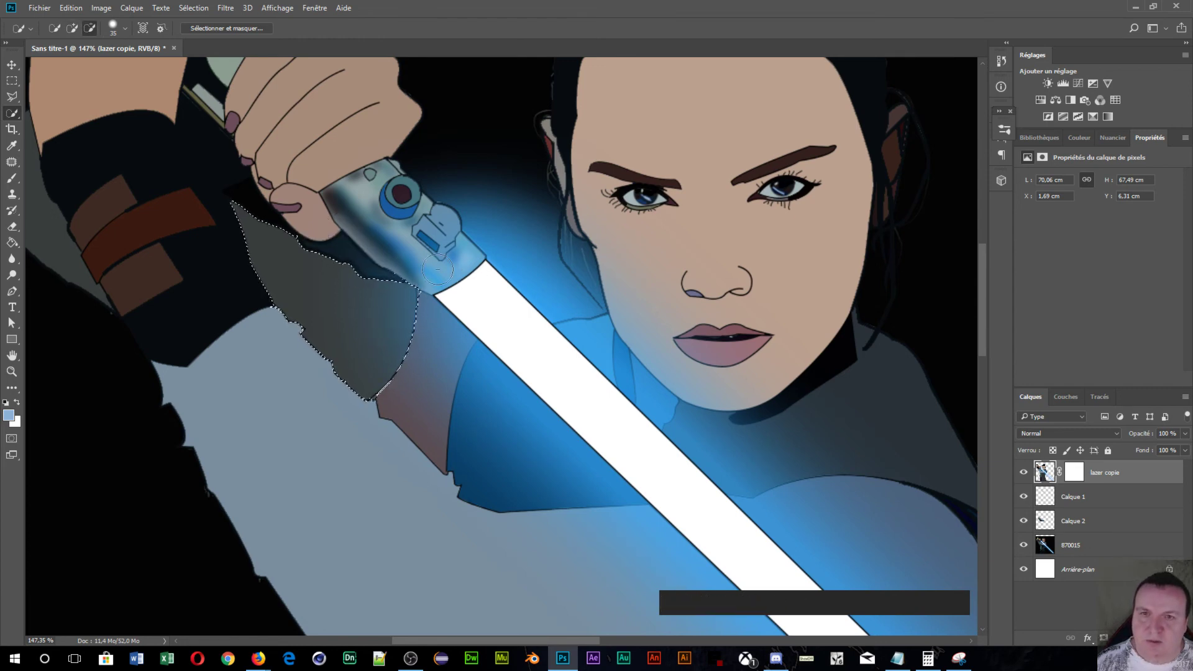
{"action": "left_click", "coordinate": [402, 263], "text": "alt"}
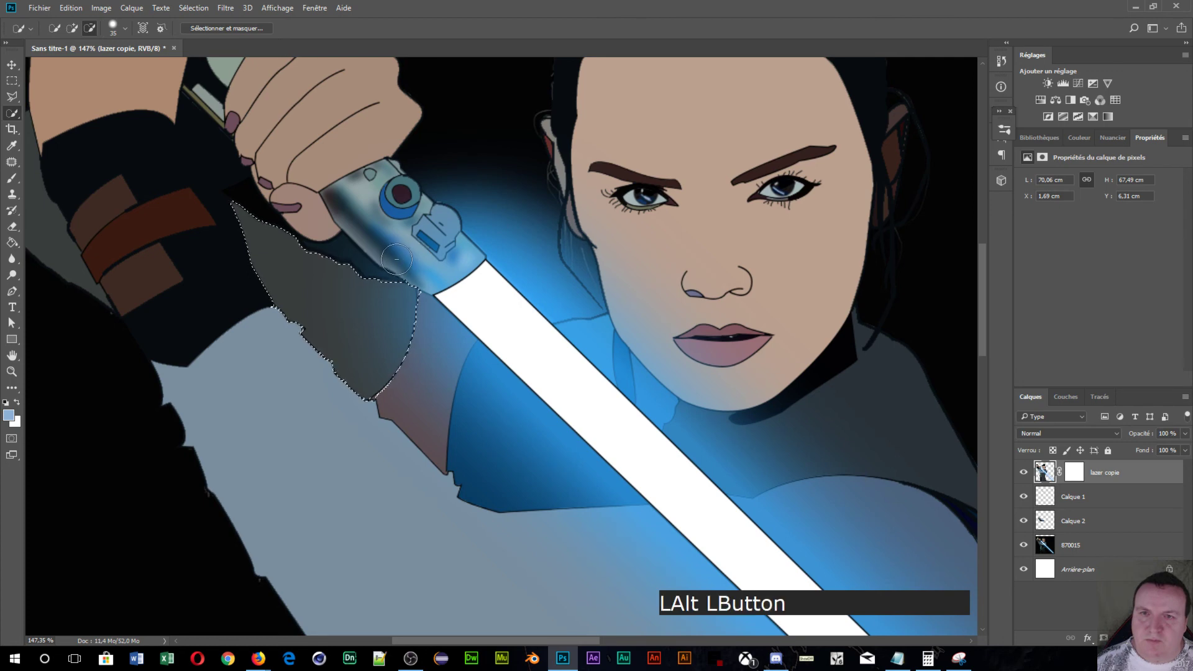
{"action": "left_click", "coordinate": [438, 290], "text": "alt"}
- Add the grey sleeve piece behind the dark wristband to the selection, including its lower tip
{"action": "key", "text": "space"}
{"action": "left_click_drag", "start_coordinate": [155, 275], "coordinate": [421, 390]}
{"action": "left_click", "coordinate": [283, 294], "text": "shift"}
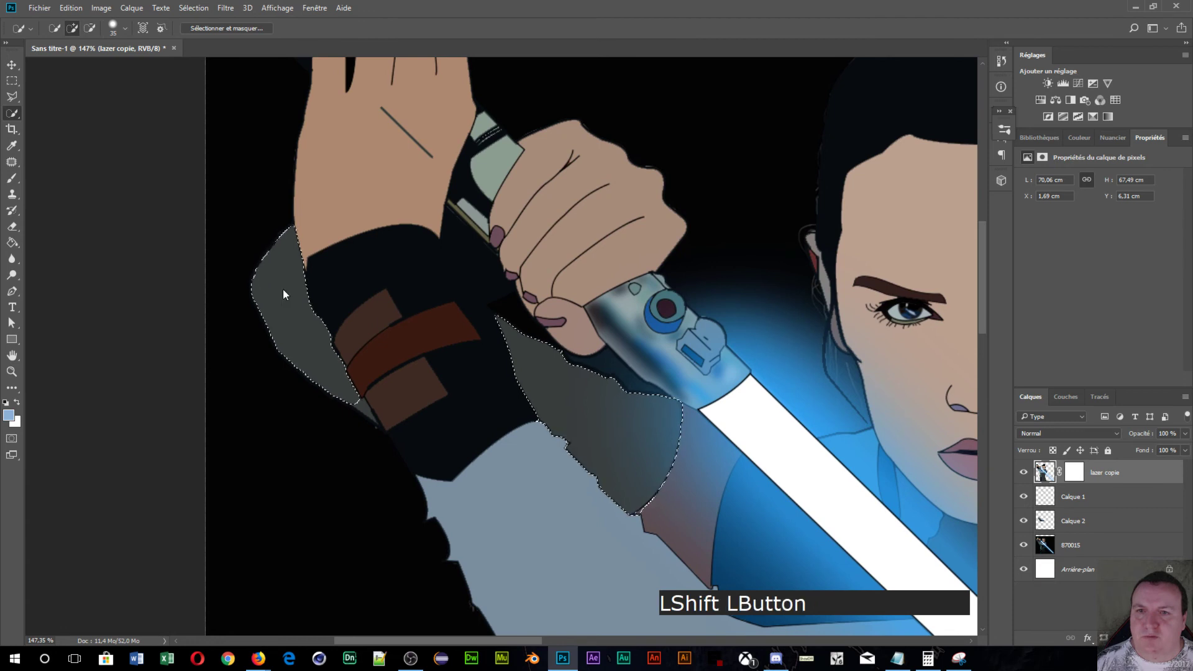
{"action": "left_click", "coordinate": [357, 425], "text": "shift"}
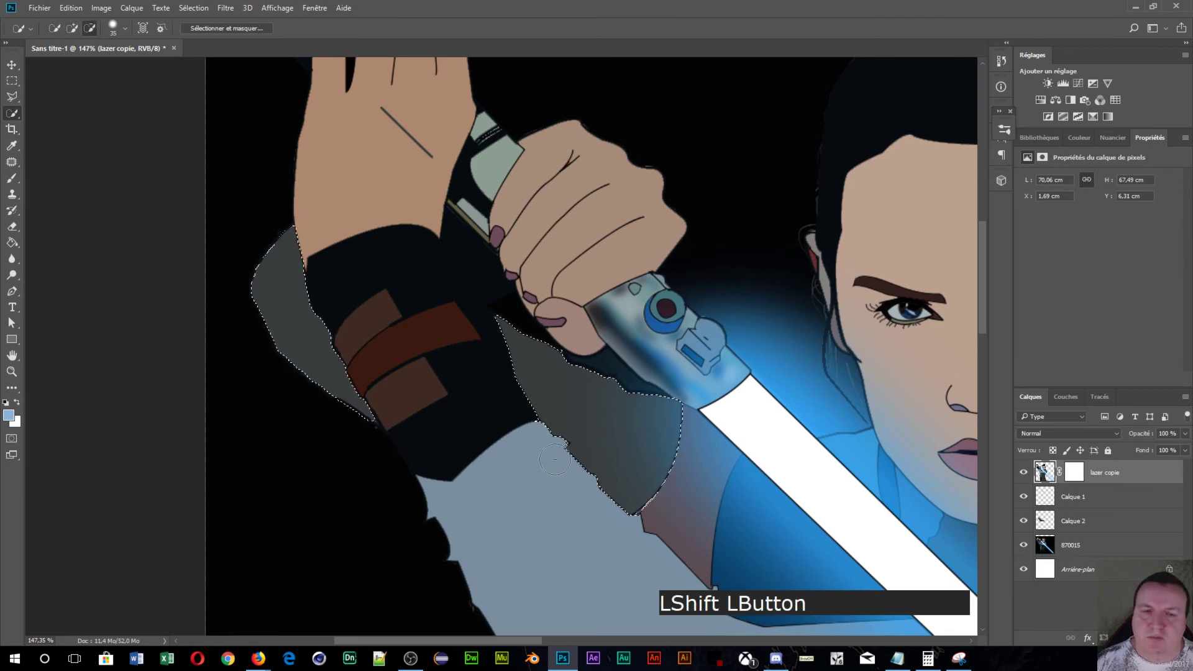
- Copy the selected grey sleeve areas of the 870015 layer onto a new layer
{"action": "scroll", "coordinate": [555, 460], "scroll_direction": "down", "scroll_amount": 5}
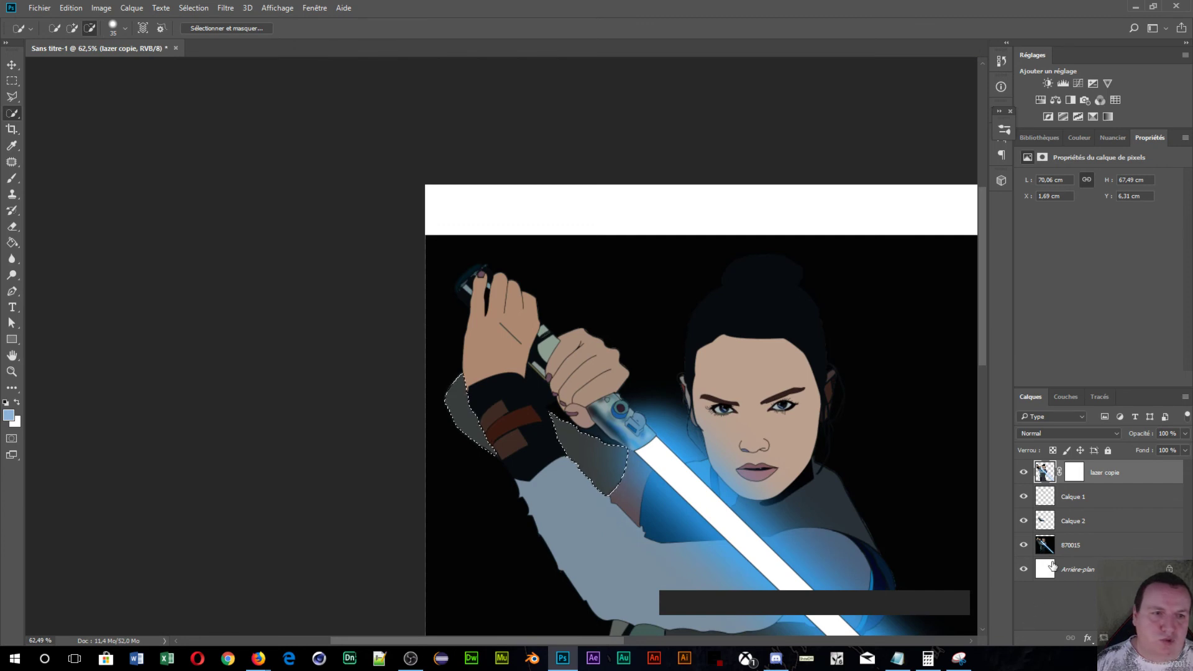
{"action": "left_click", "coordinate": [1050, 546]}
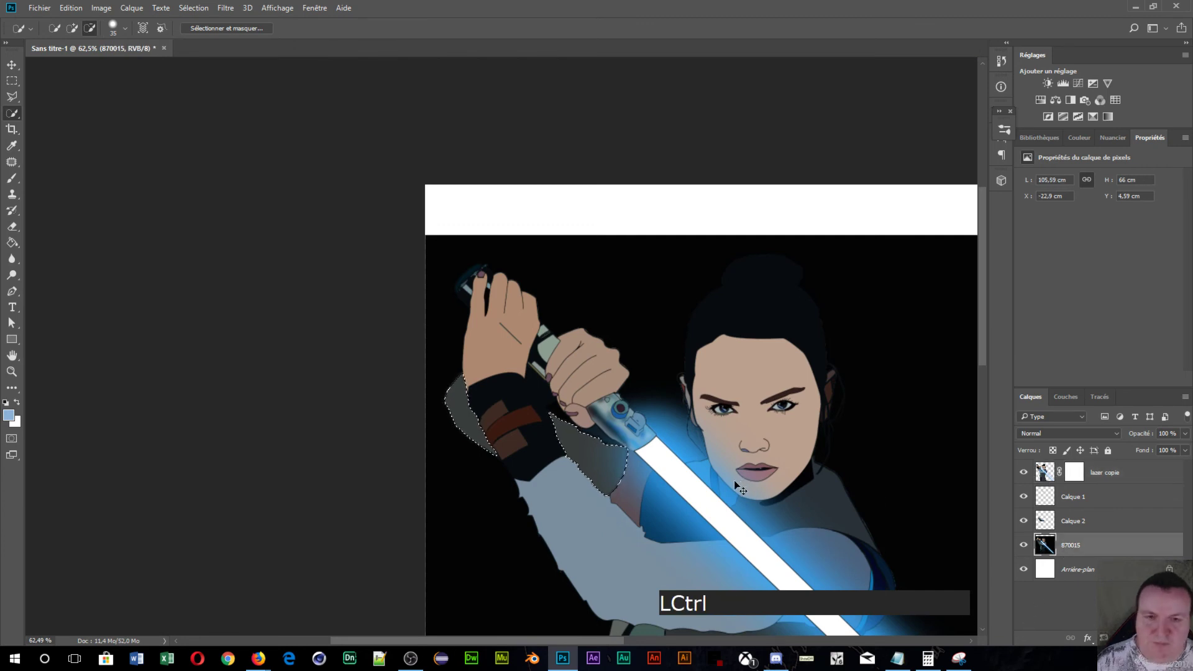
{"action": "key", "text": "ctrl+j"}
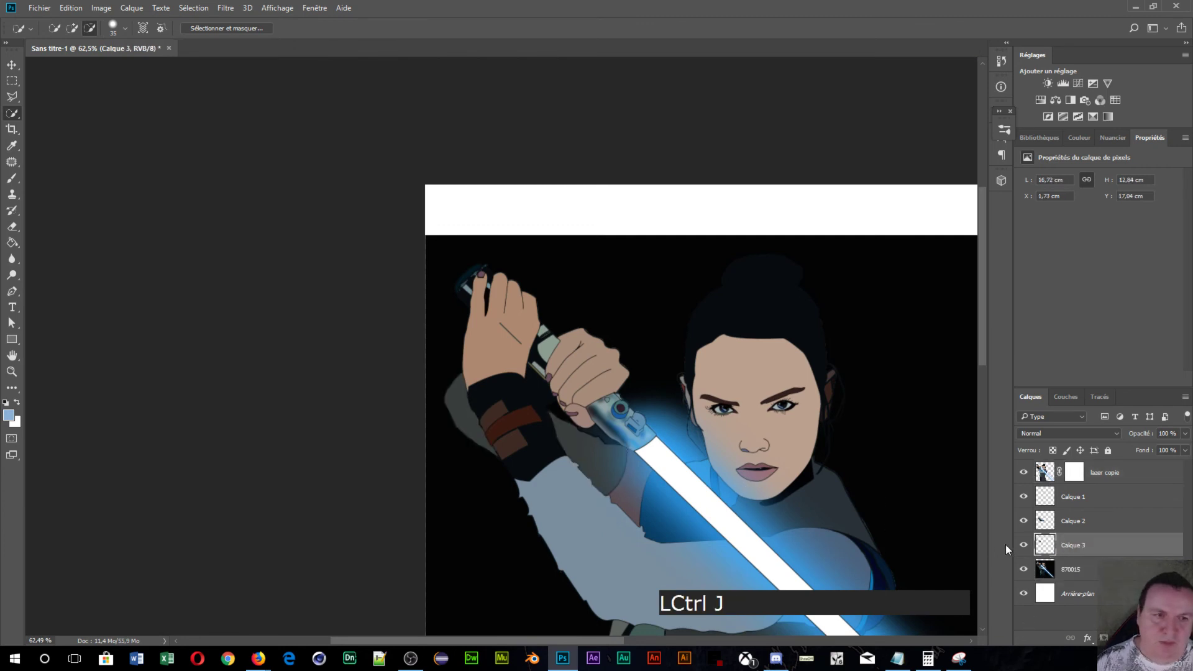
- Merge the new grey sleeve layer with Calque 2, and hide the lazer copie, Calque 1 and 870015 layers
{"action": "left_click", "coordinate": [1098, 531], "text": "shift"}
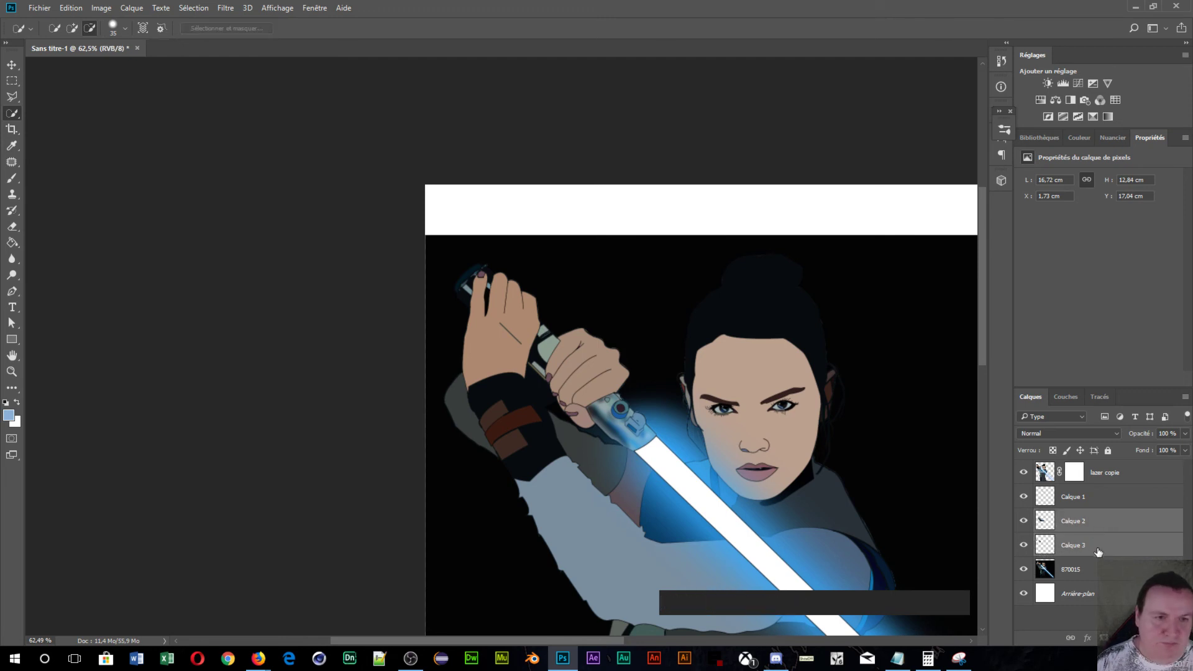
{"action": "key", "text": "ctrl+e"}
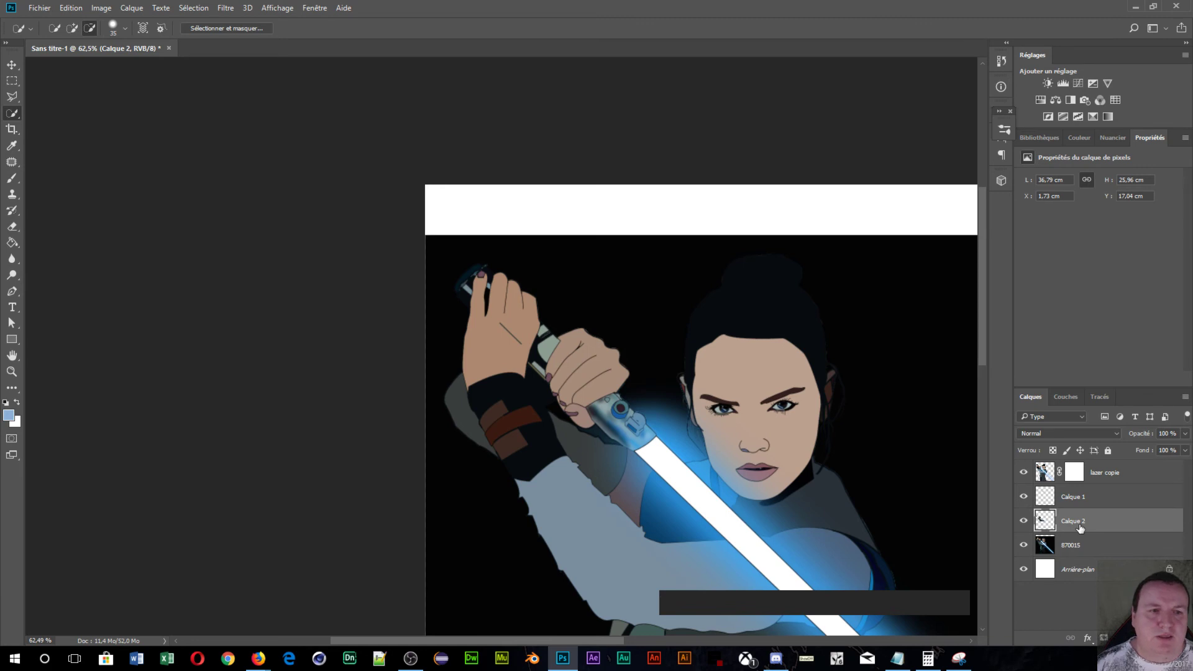
{"action": "left_click", "coordinate": [1024, 474]}
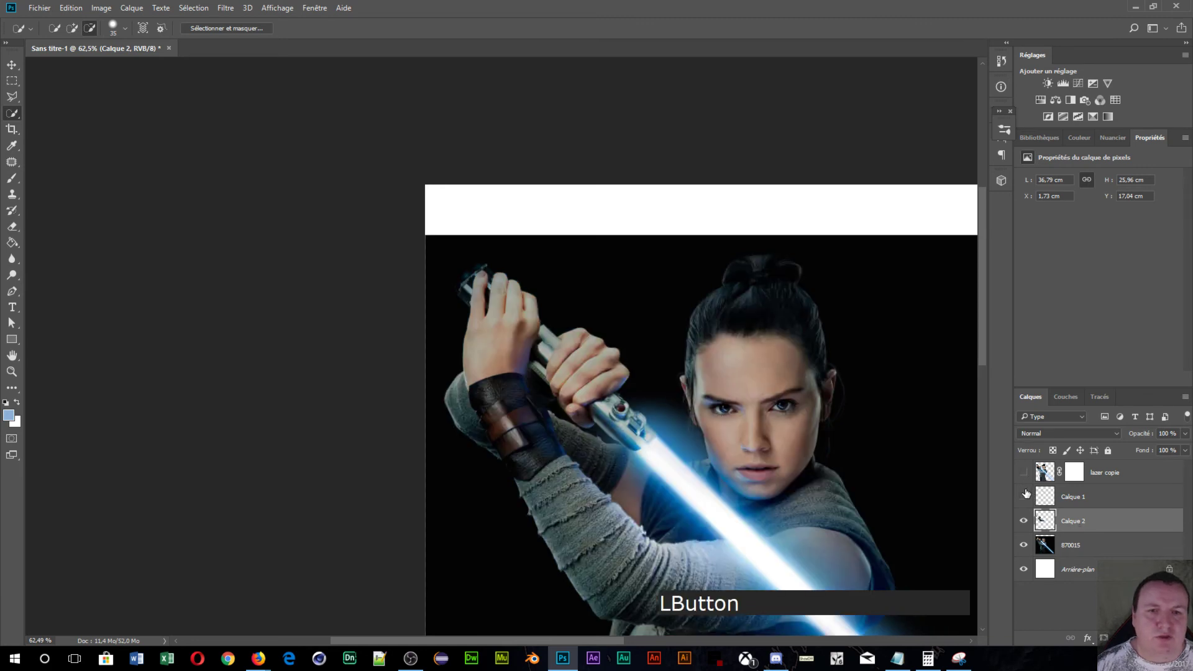
{"action": "left_click", "coordinate": [1024, 545]}
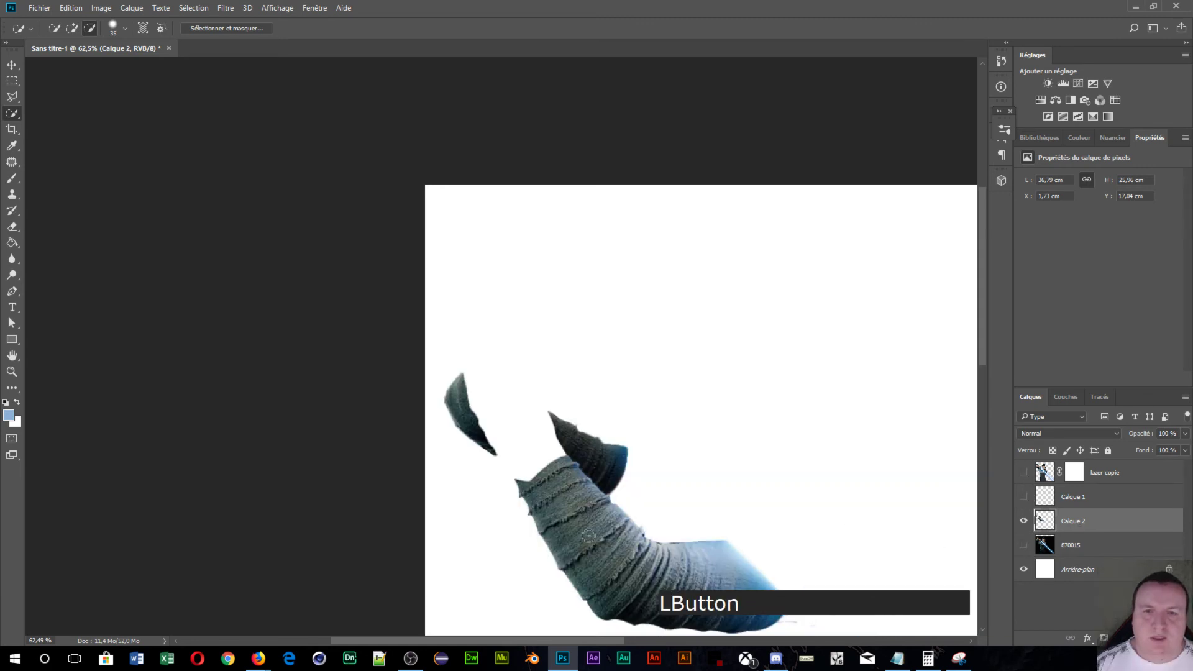
- Show the Calque 1 and lazer copie layers again and move Calque 2 to the top of the layer stack
{"action": "left_click_drag", "start_coordinate": [698, 487], "coordinate": [580, 330]}
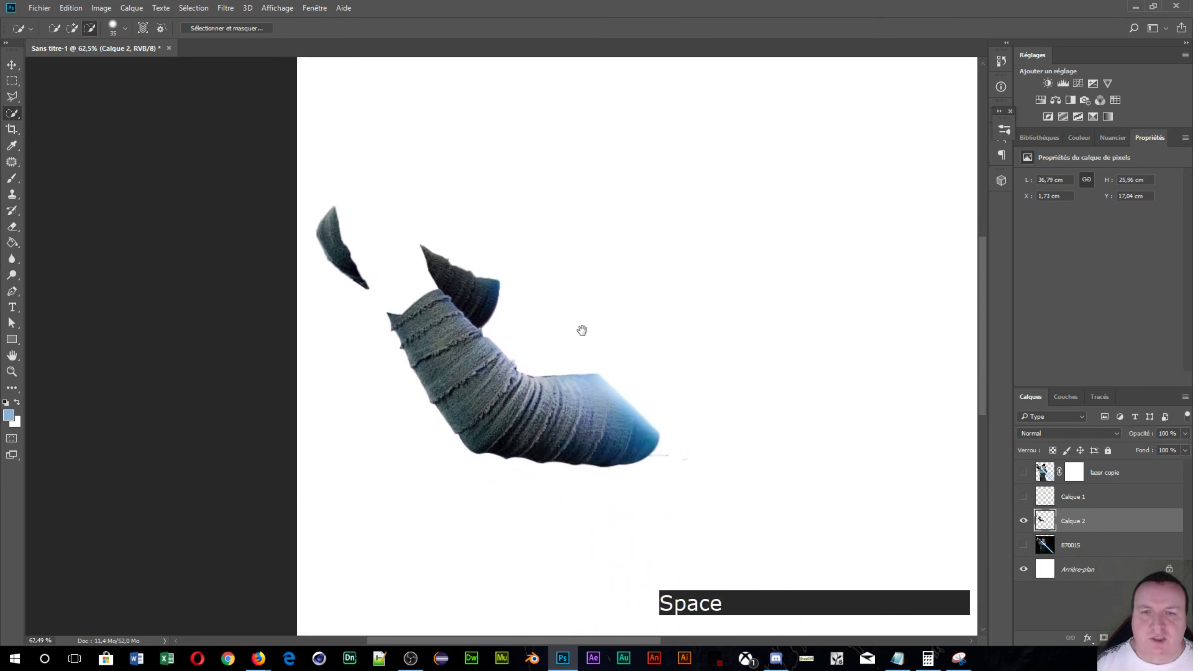
{"action": "left_click", "coordinate": [1024, 496]}
{"action": "left_click", "coordinate": [1024, 473]}
{"action": "left_click_drag", "start_coordinate": [1094, 526], "coordinate": [1069, 471]}
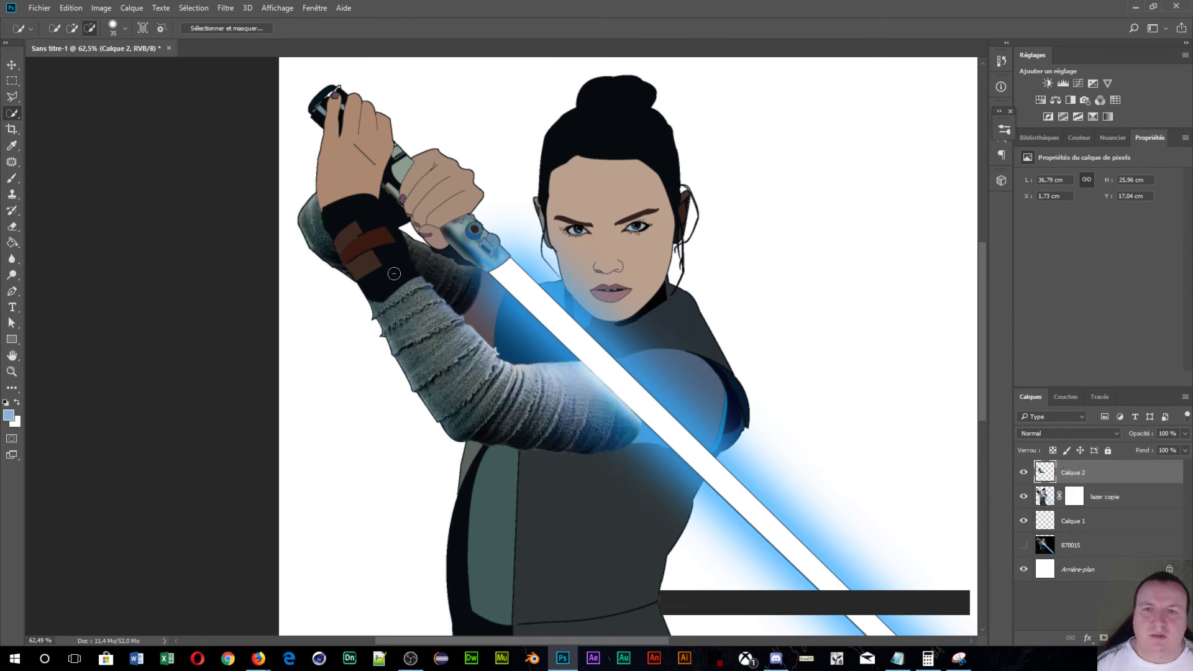
- Try out the different blend modes on Calque 2 and set it to Densité linéaire - (Ajout)
{"action": "left_click", "coordinate": [1068, 433]}
{"action": "left_click", "coordinate": [1069, 433]}
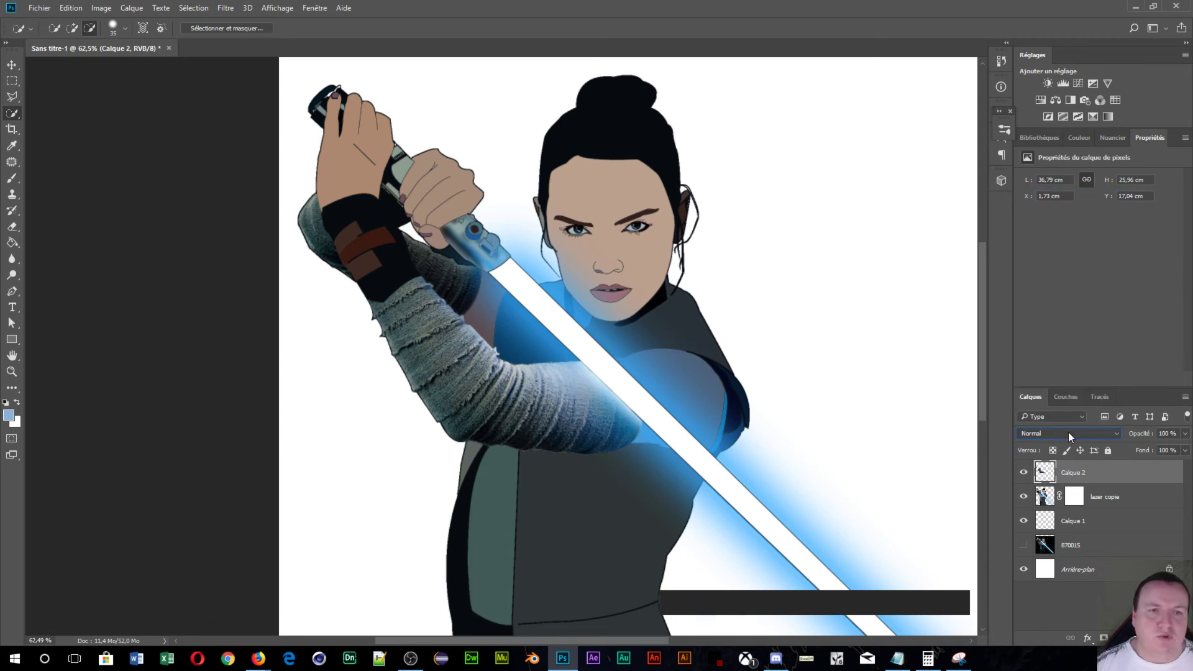
{"action": "key", "text": "Down"}
{"action": "key", "text": "Down"}
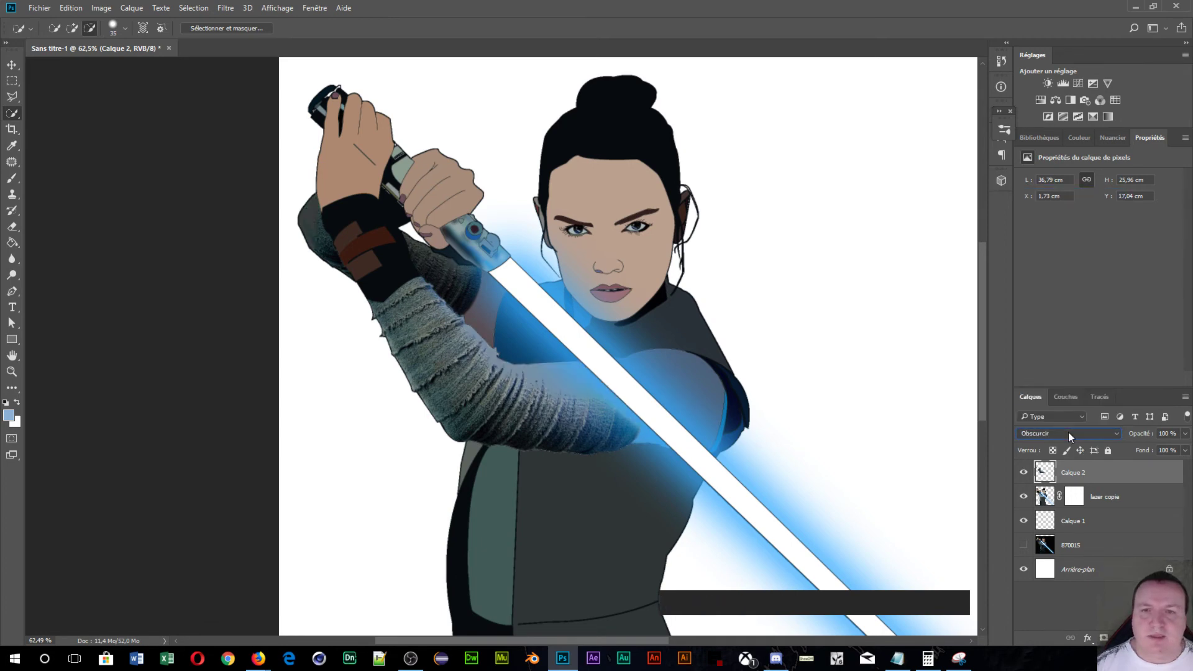
{"action": "key", "text": "Down"}
{"action": "key", "text": "Down"}
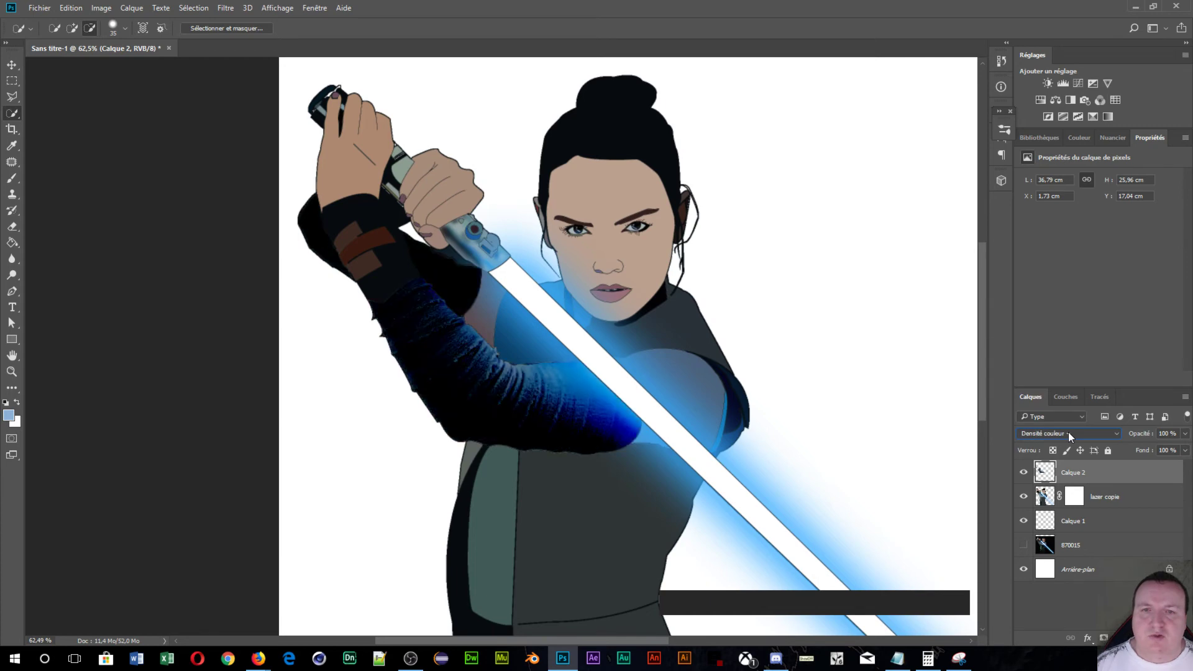
{"action": "key", "text": "Down"}
{"action": "key", "text": "Down"}
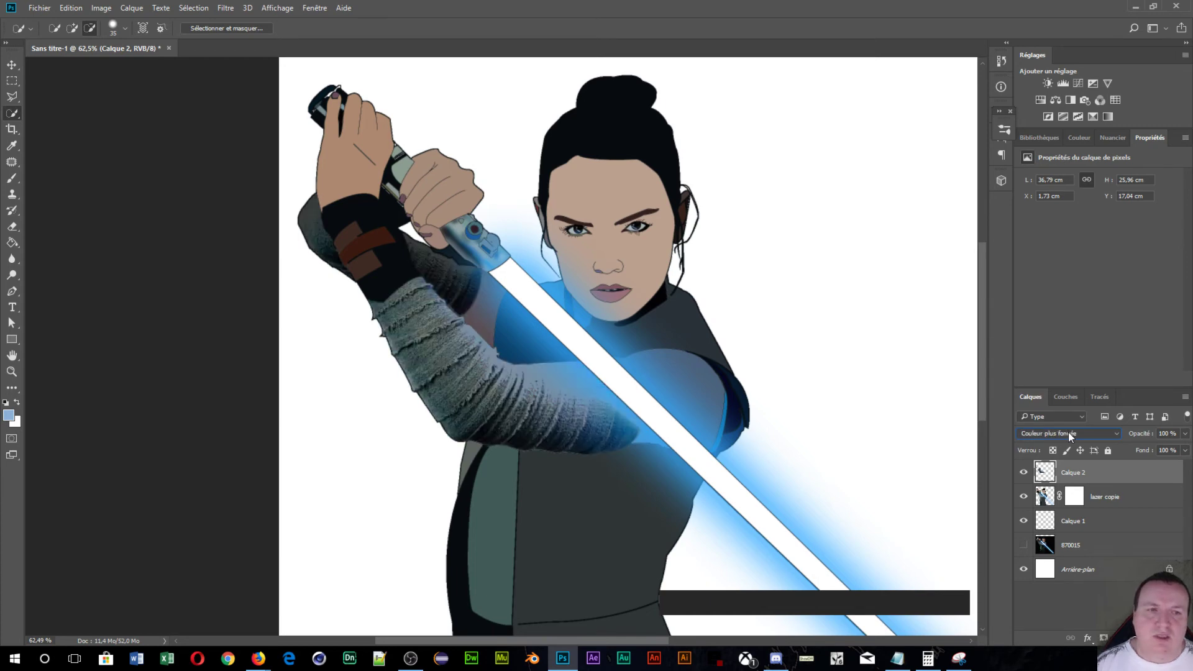
{"action": "key", "text": "Down"}
{"action": "key", "text": "Down"}
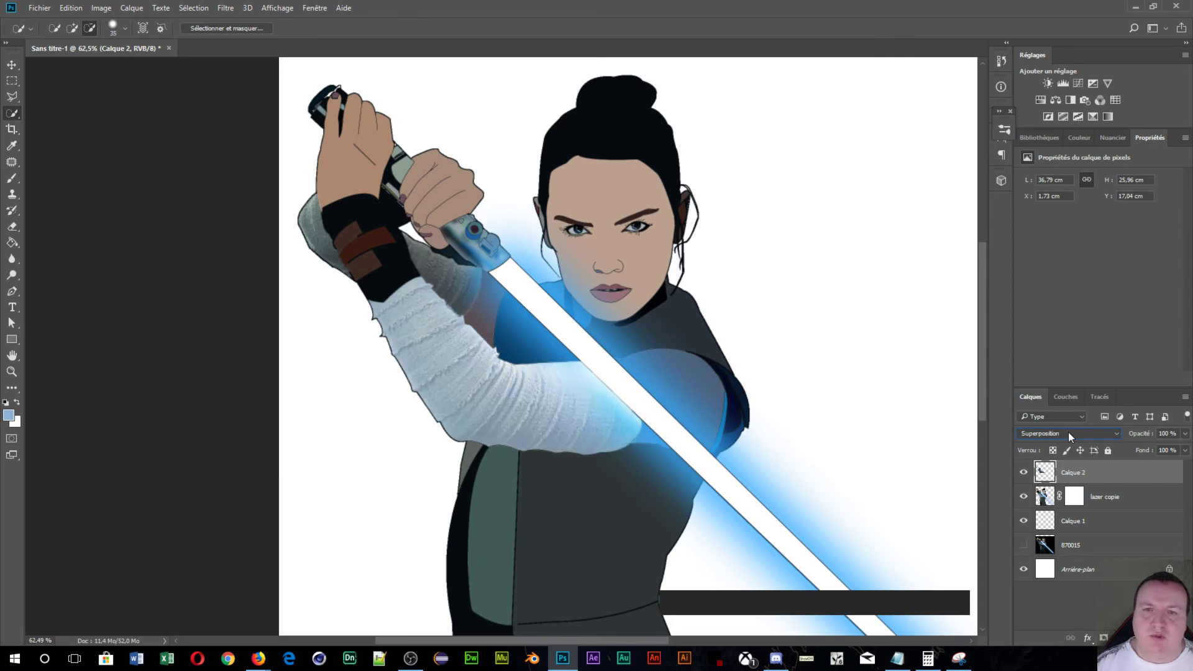
{"action": "key", "text": "Down"}
{"action": "key", "text": "Down"}
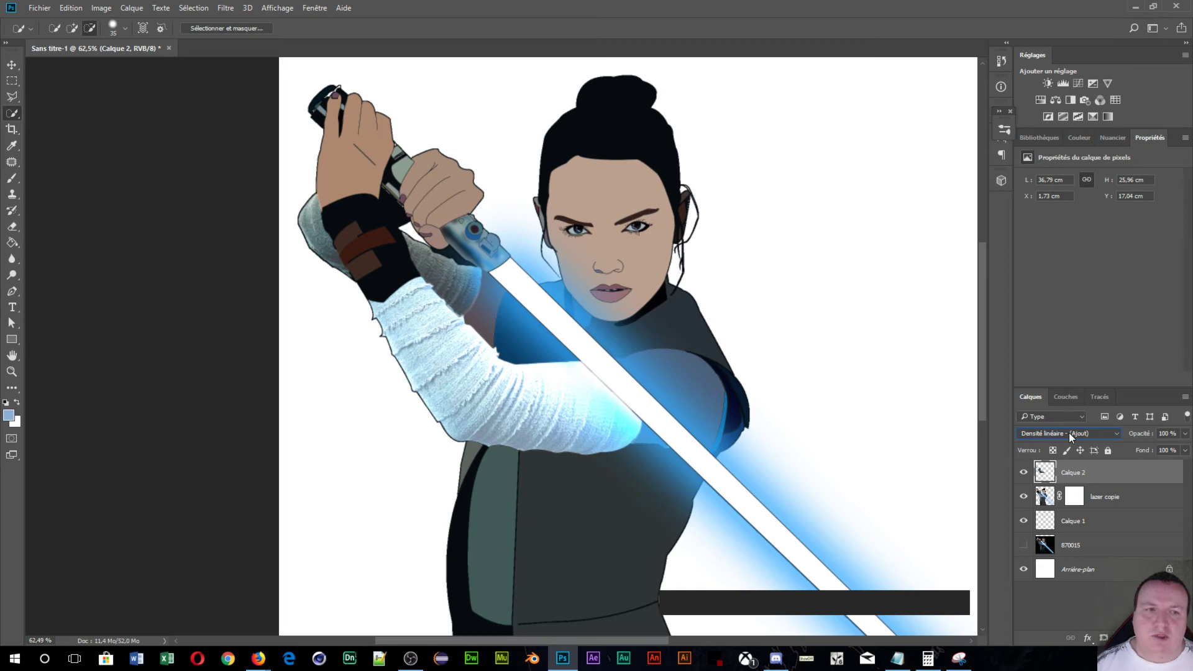
{"action": "key", "text": "Down"}
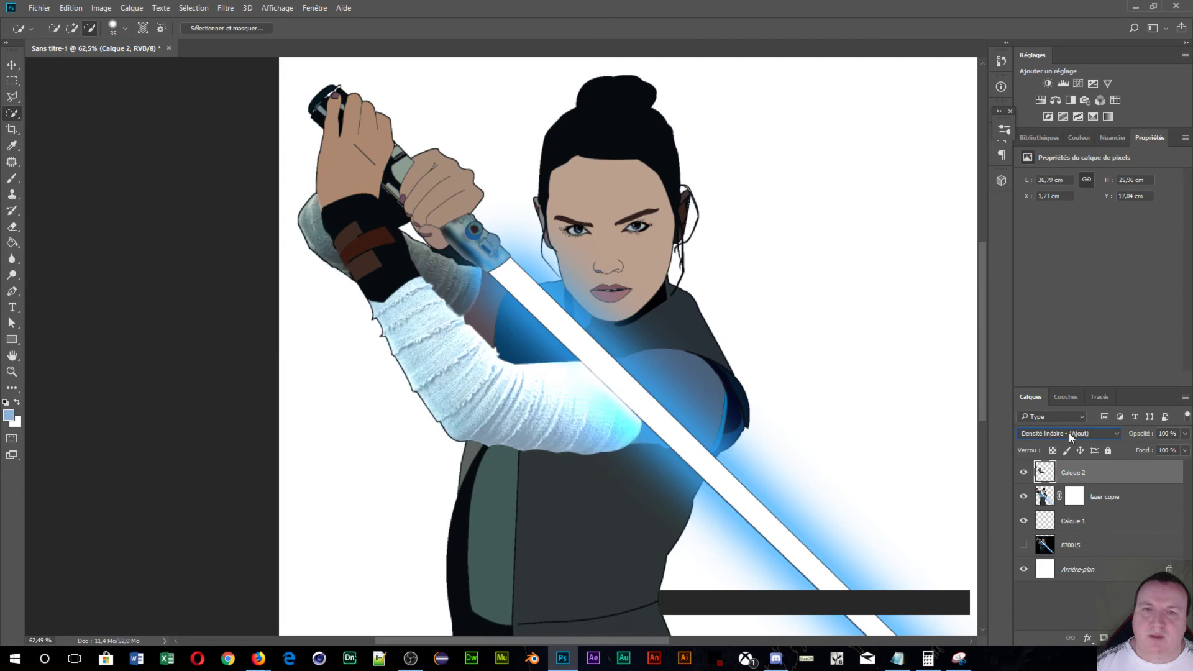
{"action": "key", "text": "Down"}
{"action": "key", "text": "Down"}
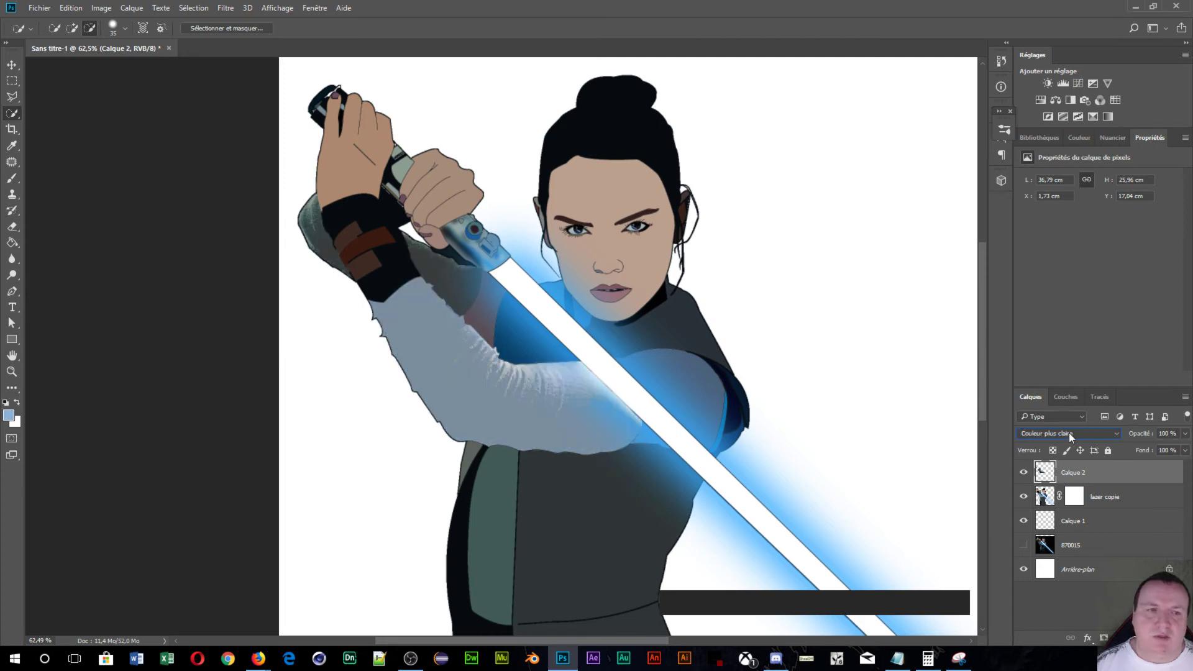
{"action": "key", "text": "Down"}
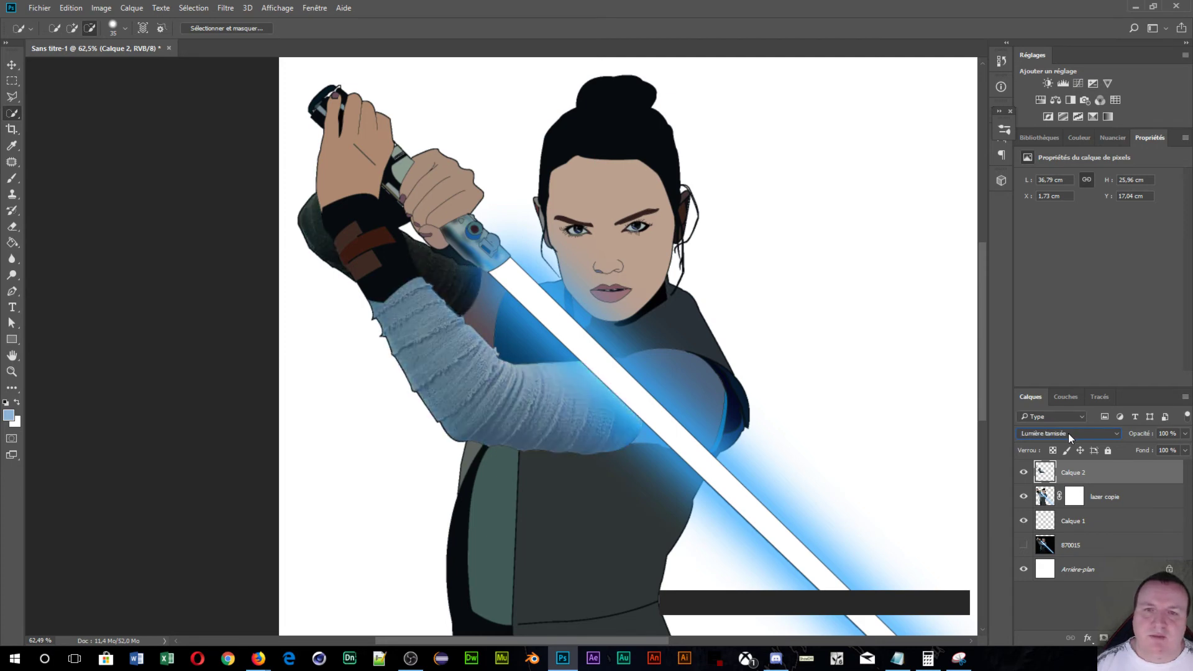
{"action": "key", "text": "Down"}
{"action": "key", "text": "Down"}
{"action": "key", "text": "Down"}
{"action": "key", "text": "Down"}
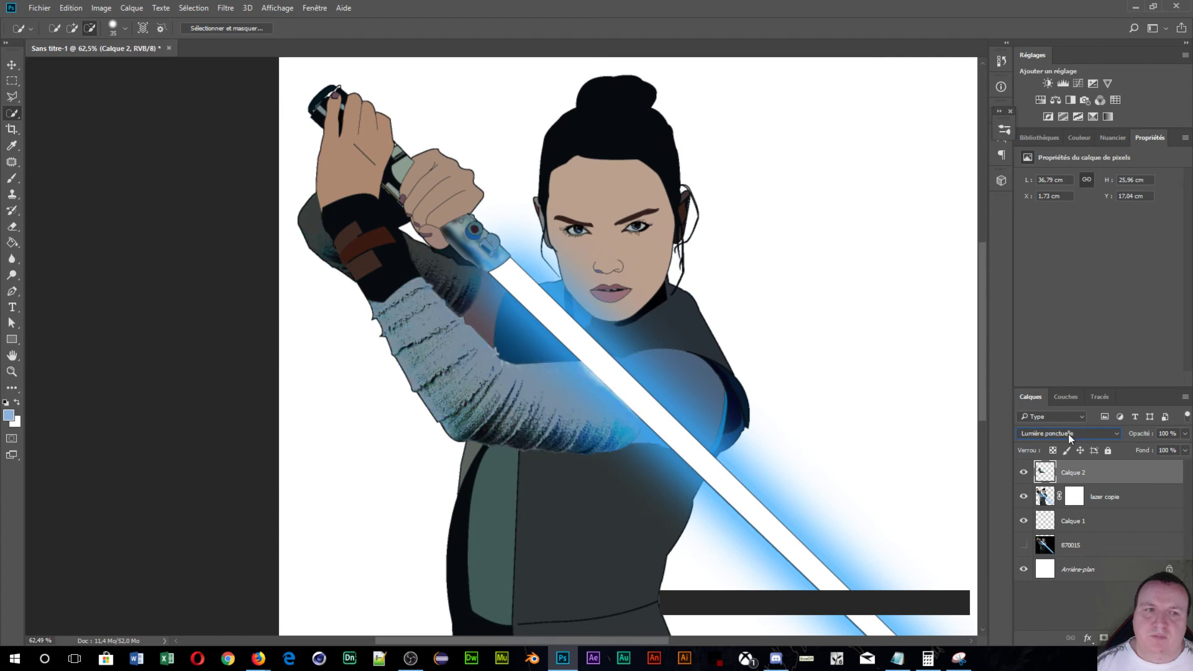
{"action": "key", "text": "Down"}
{"action": "key", "text": "Down"}
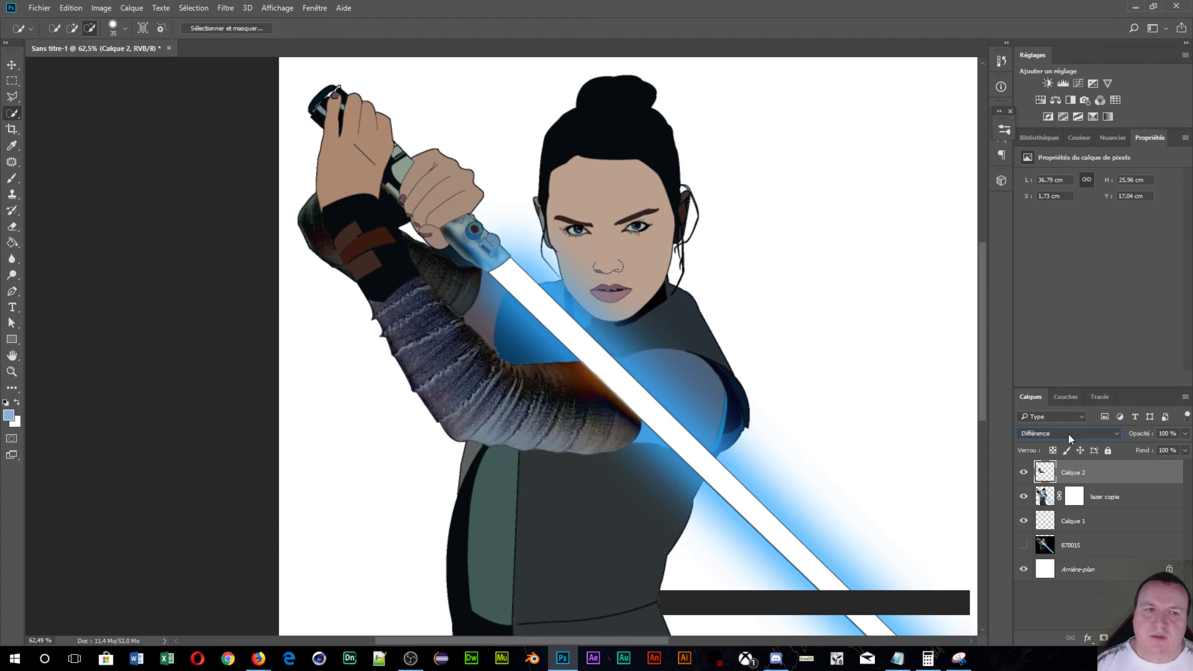
{"action": "key", "text": "Down"}
{"action": "key", "text": "Down"}
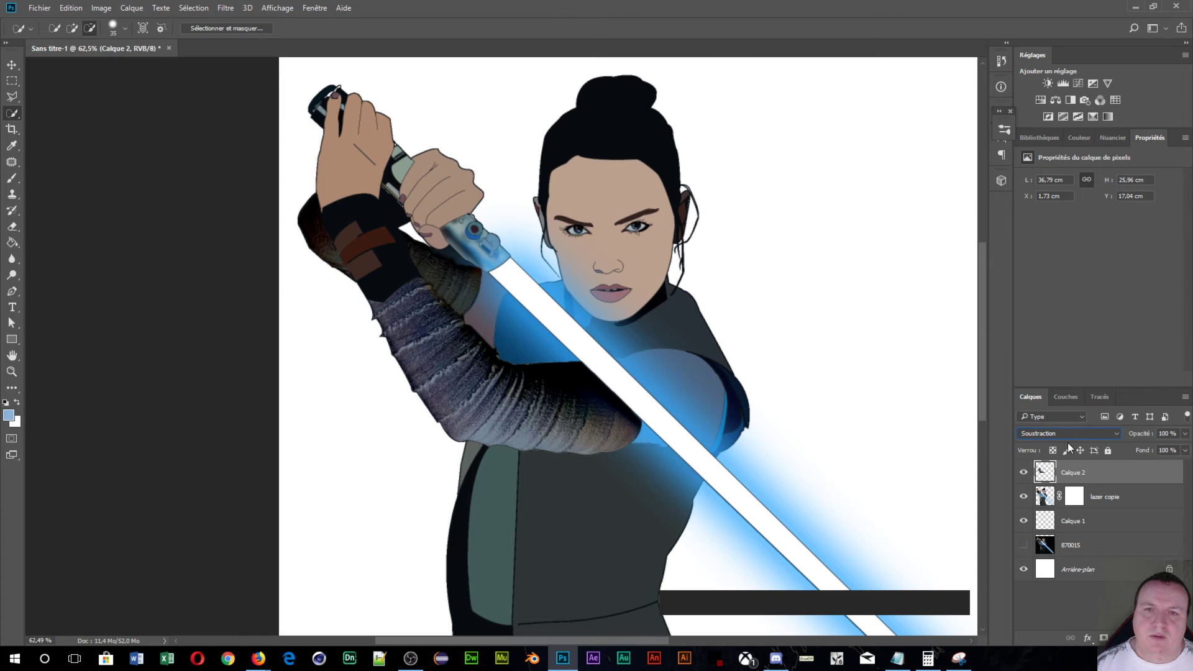
{"action": "key", "text": "Down"}
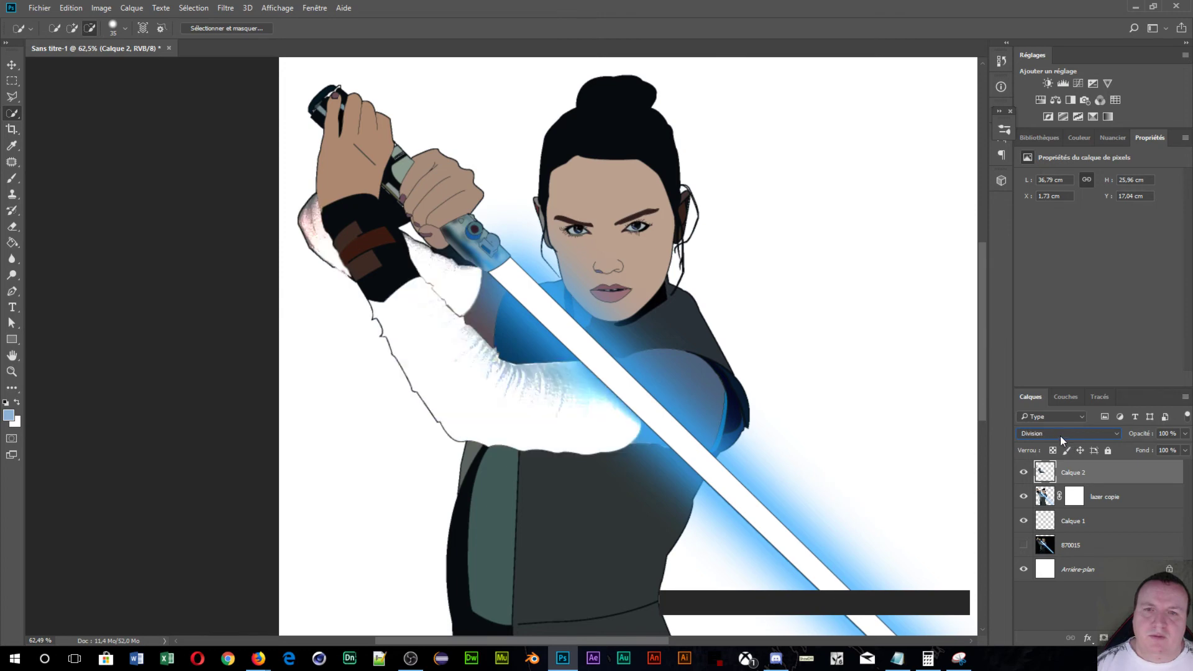
{"action": "key", "text": "Down"}
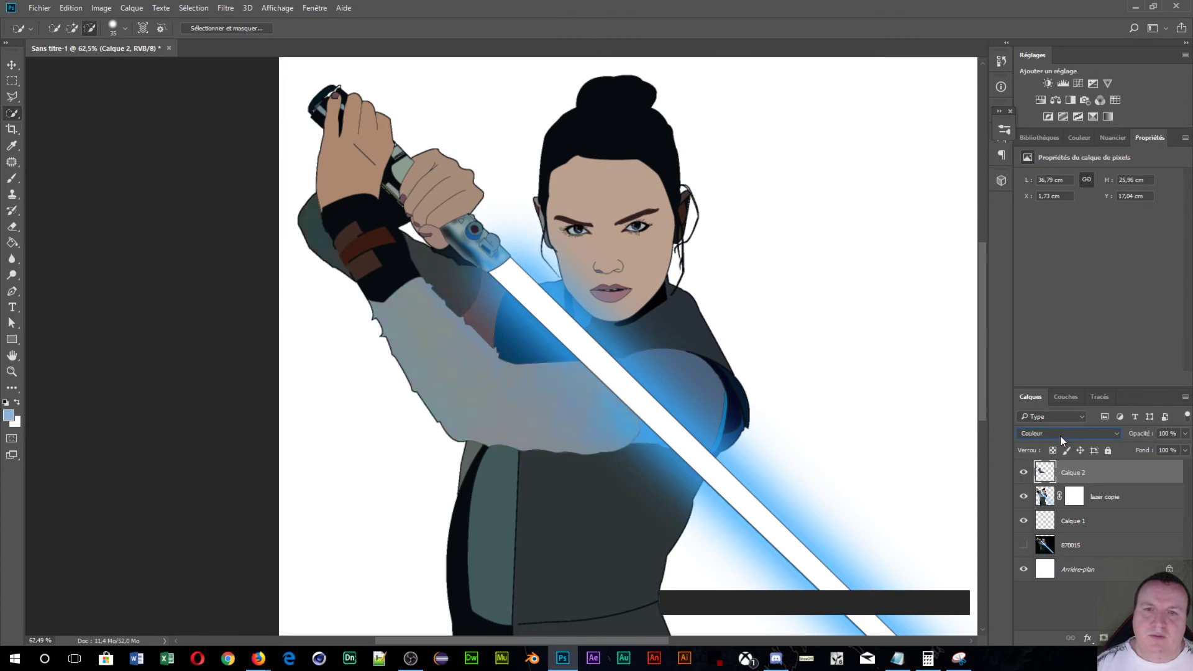
{"action": "key", "text": "Down"}
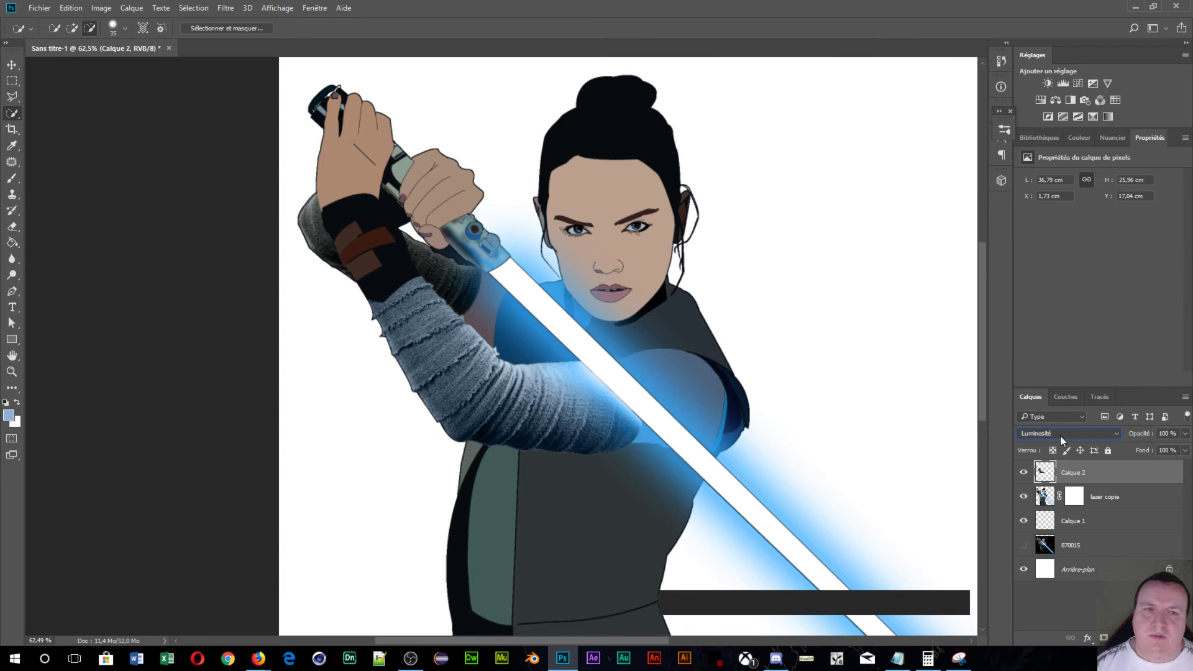
{"action": "key", "text": "l"}
{"action": "key", "text": "l"}
{"action": "key", "text": "l"}
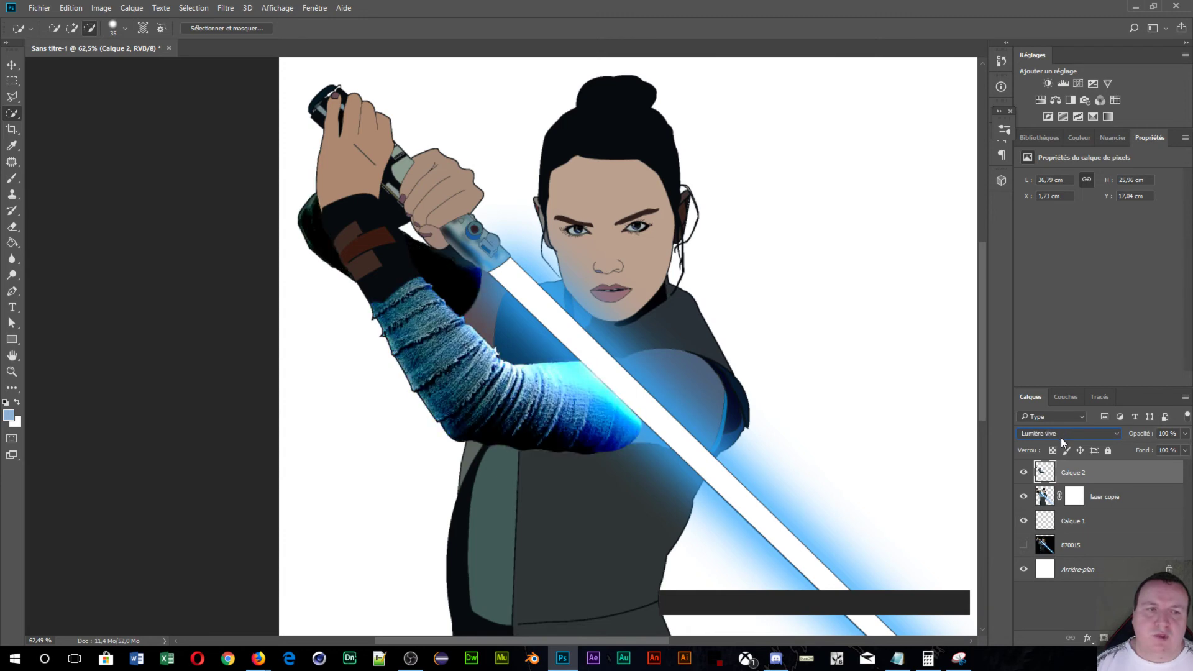
{"action": "key", "text": "Up"}
{"action": "key", "text": "Up"}
{"action": "key", "text": "Up"}
{"action": "key", "text": "Up"}
{"action": "key", "text": "Up"}
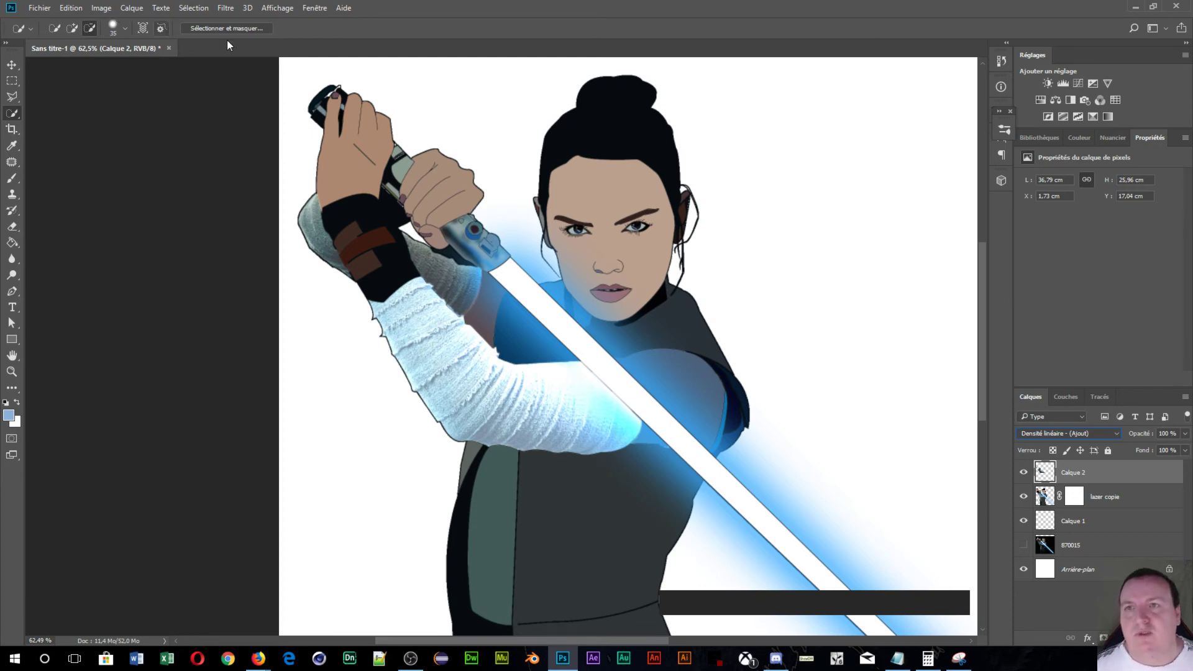
- Apply a Gaussian blur with a radius of 0,9 pixels to the sleeve texture on Calque 2
{"action": "left_click", "coordinate": [226, 7]}
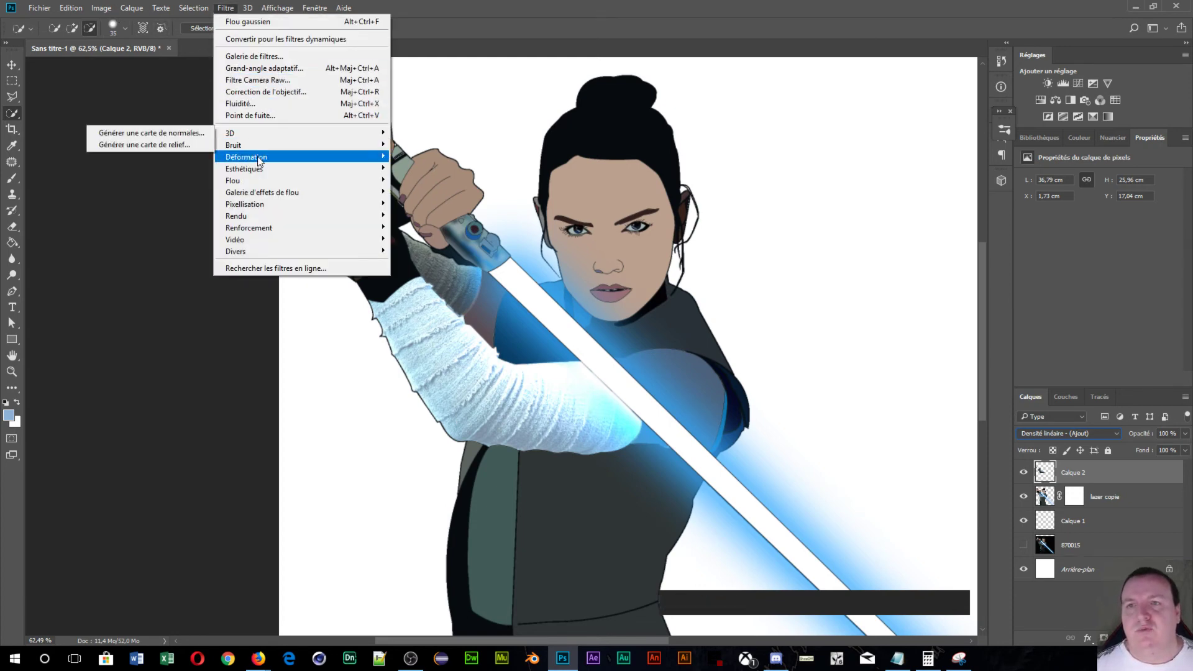
{"action": "mouse_move", "coordinate": [260, 181]}
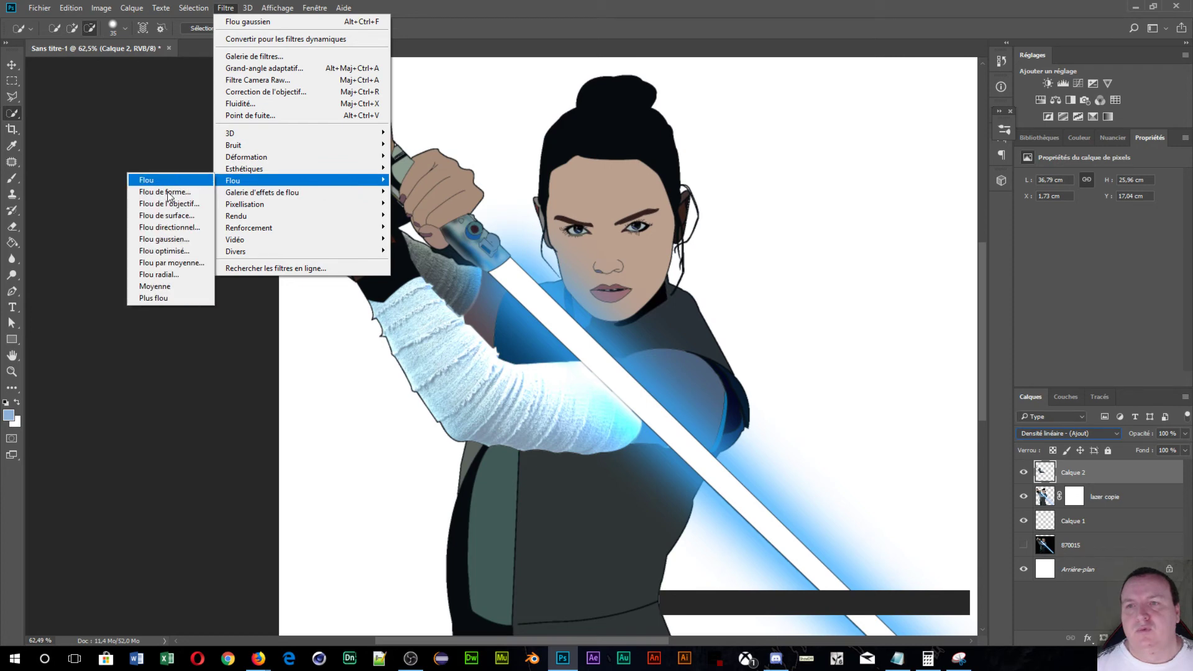
{"action": "left_click", "coordinate": [164, 239]}
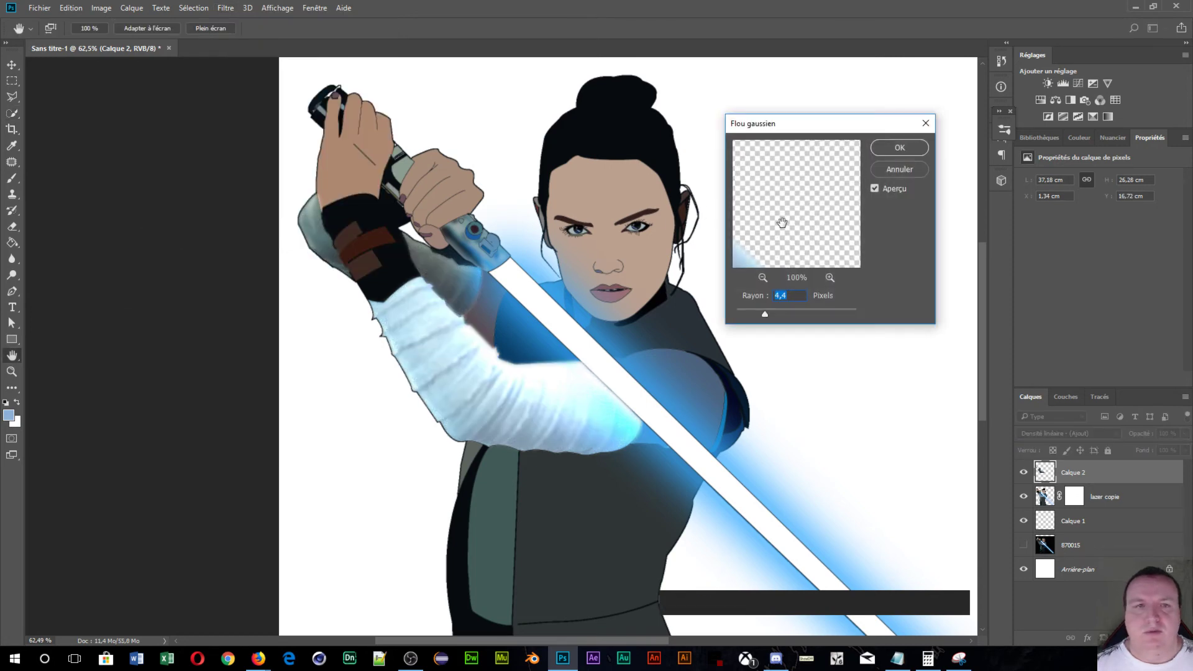
{"action": "left_click_drag", "start_coordinate": [767, 315], "coordinate": [758, 318]}
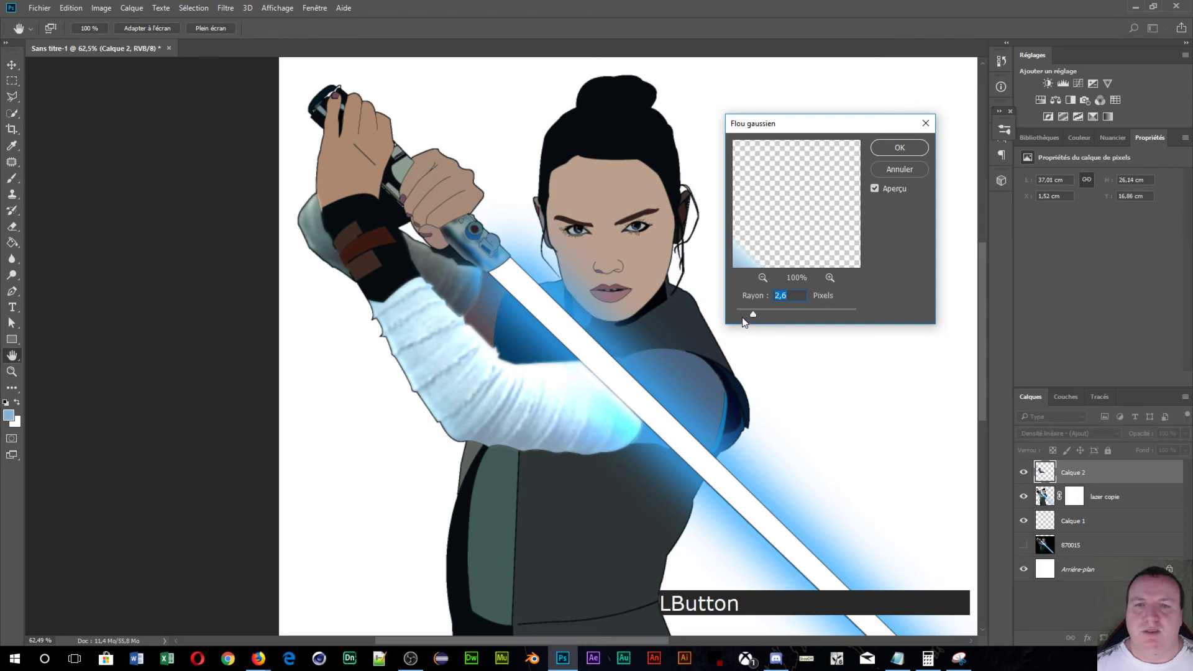
{"action": "left_click_drag", "start_coordinate": [752, 316], "coordinate": [741, 316]}
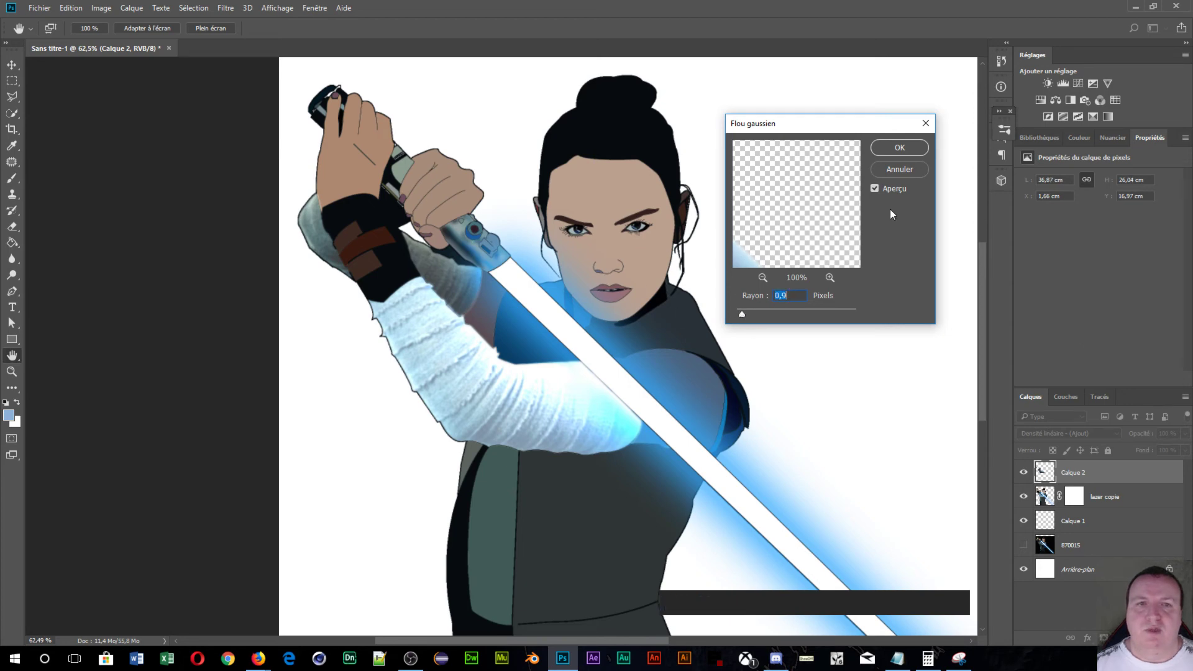
{"action": "left_click", "coordinate": [900, 148]}
- On the lazer copie layer, quick-select the dark grey tunic areas: torso, lower skirt, shoulder and the small piece beside the green panel
{"action": "scroll", "coordinate": [699, 270], "scroll_direction": "down", "scroll_amount": 3}
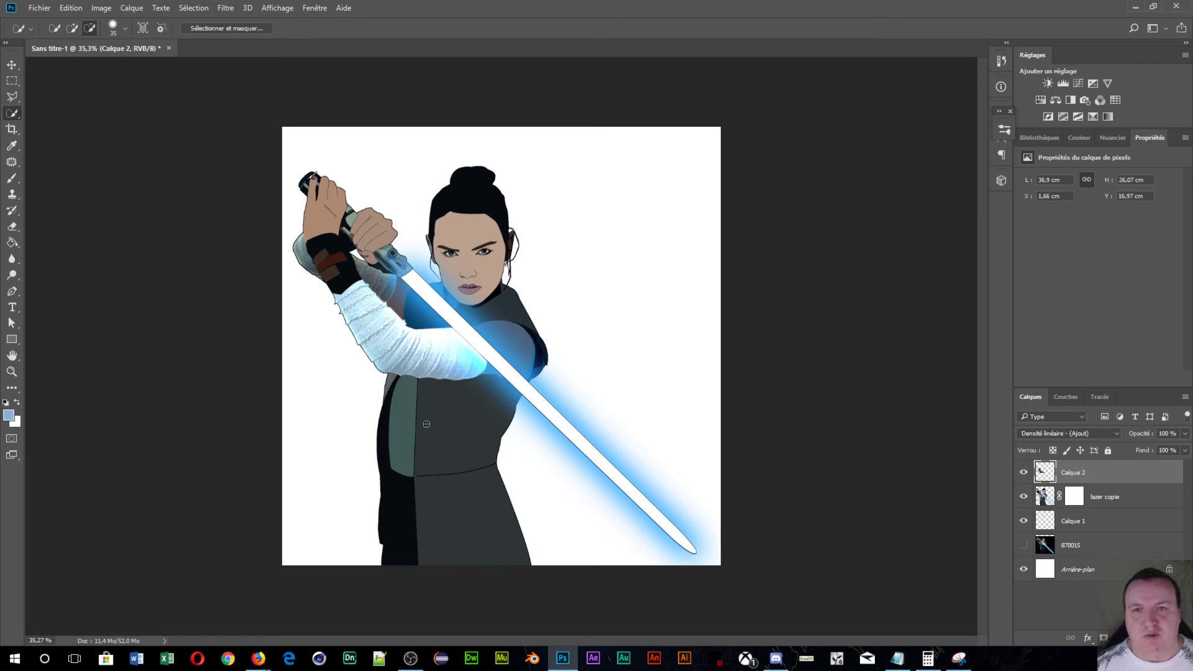
{"action": "scroll", "coordinate": [703, 485], "scroll_direction": "up", "scroll_amount": 3}
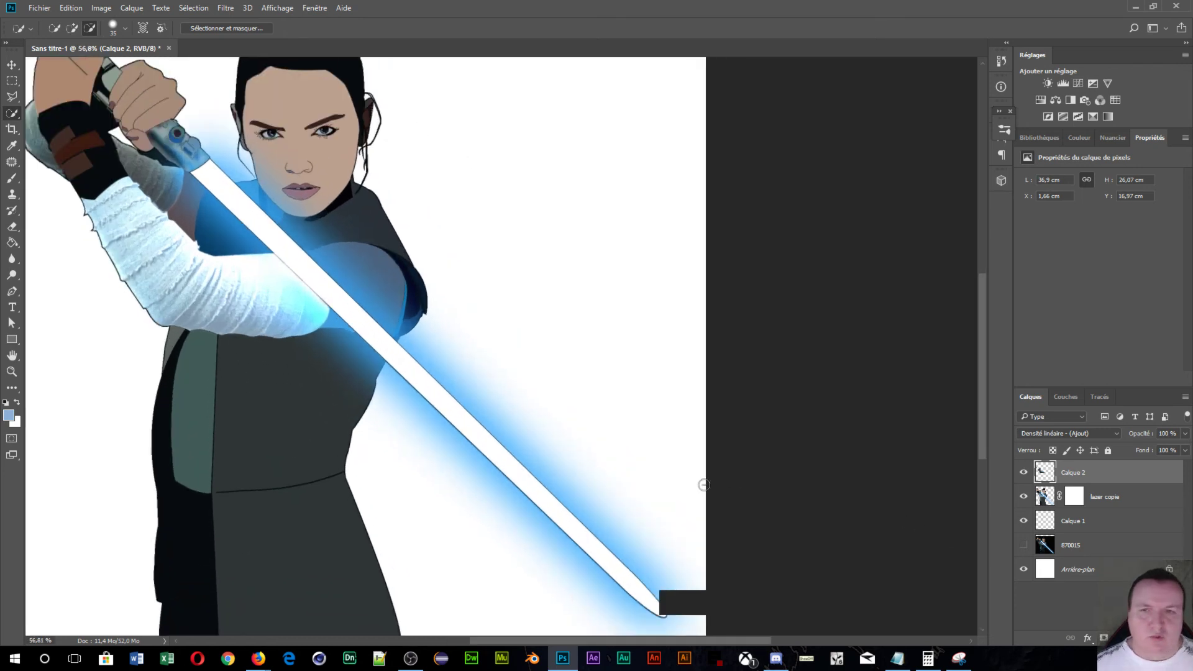
{"action": "left_click", "coordinate": [1121, 501]}
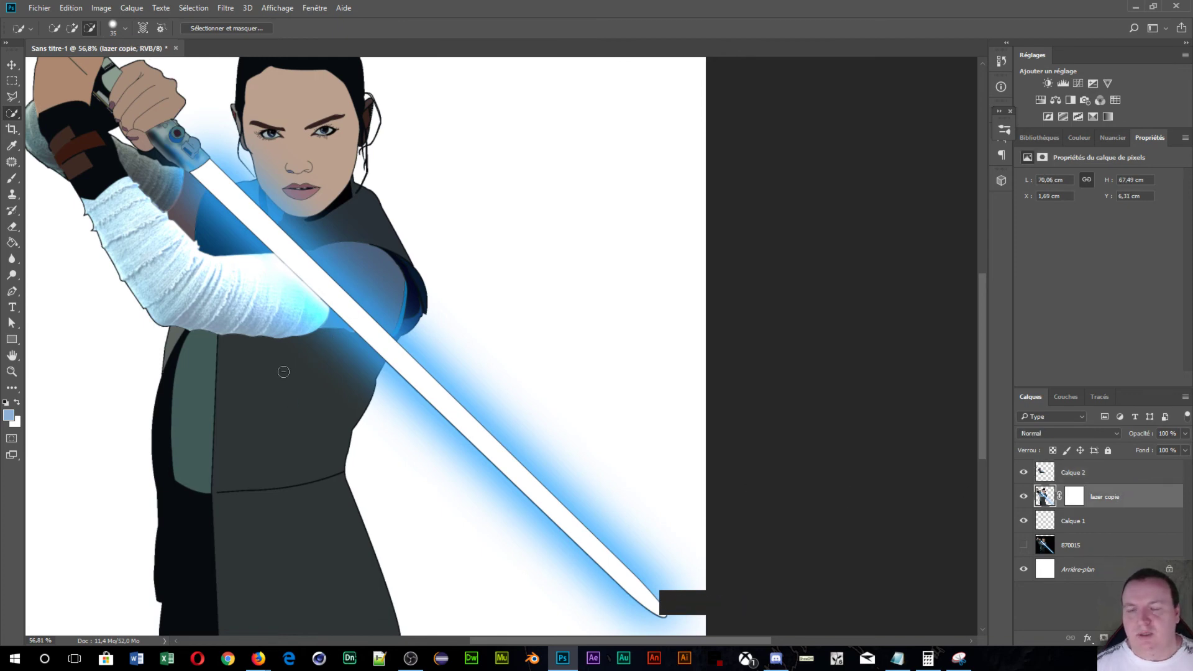
{"action": "left_click", "coordinate": [73, 27]}
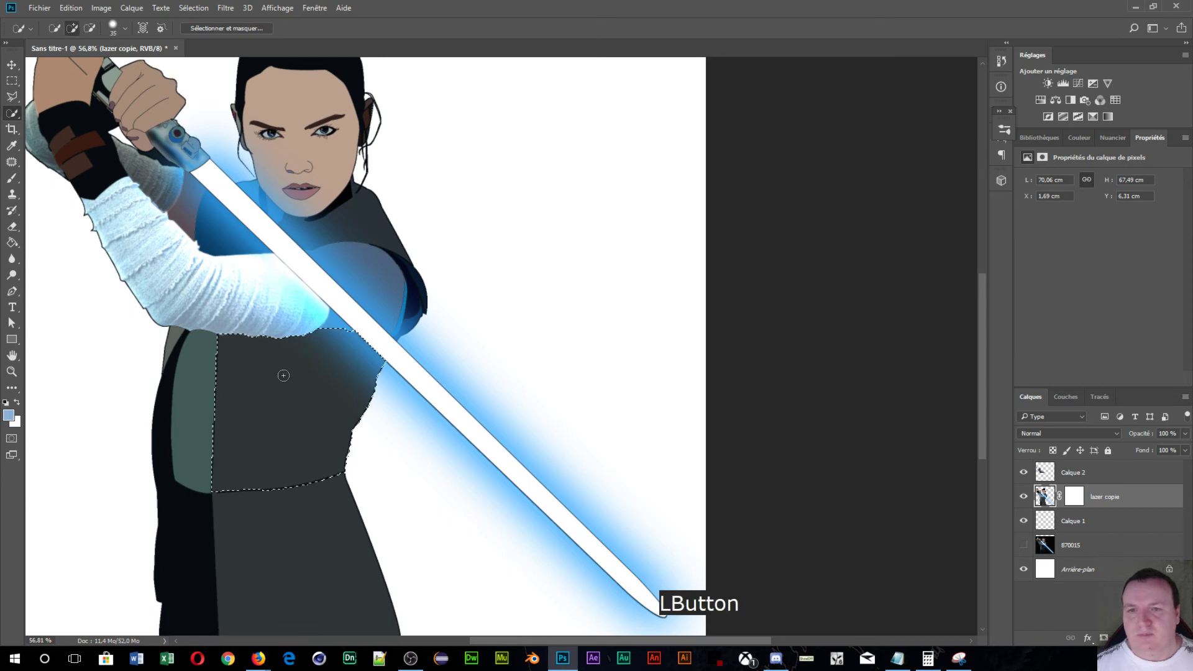
{"action": "left_click_drag", "start_coordinate": [283, 375], "coordinate": [288, 489]}
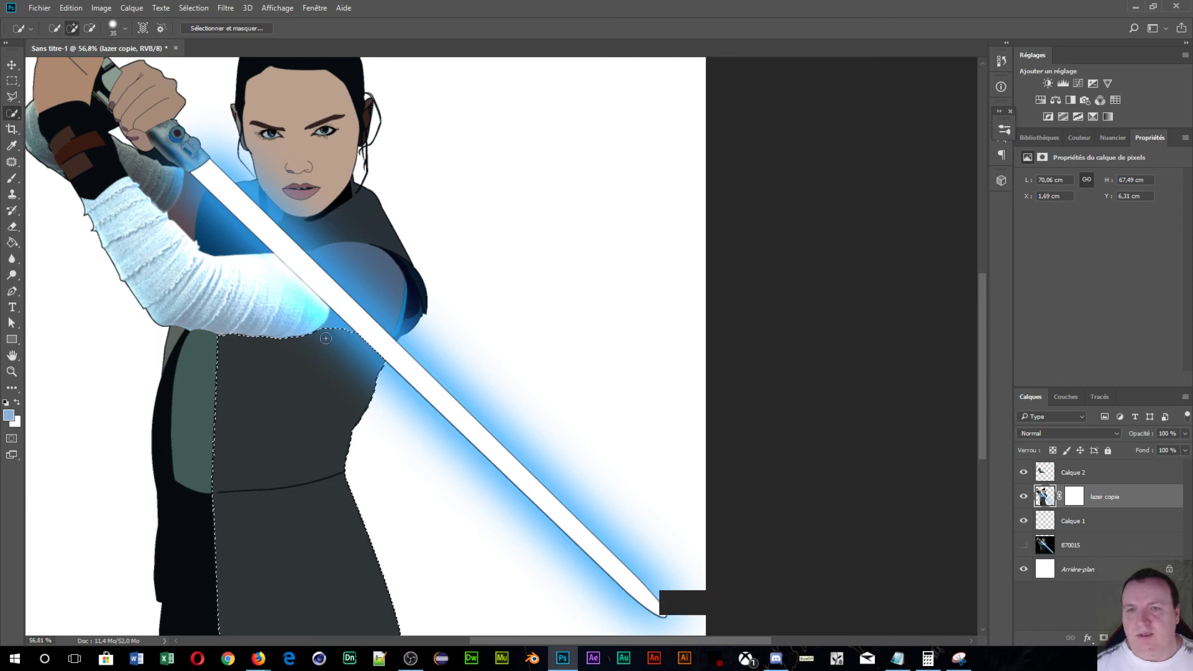
{"action": "left_click", "coordinate": [356, 222]}
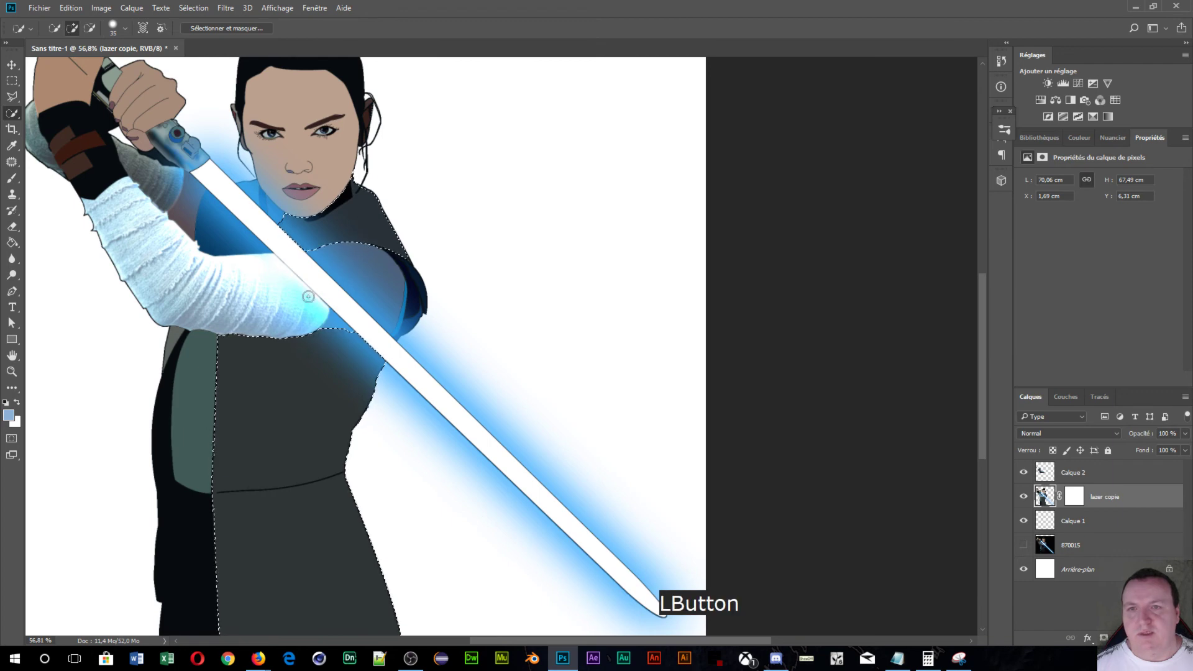
{"action": "left_click", "coordinate": [173, 339]}
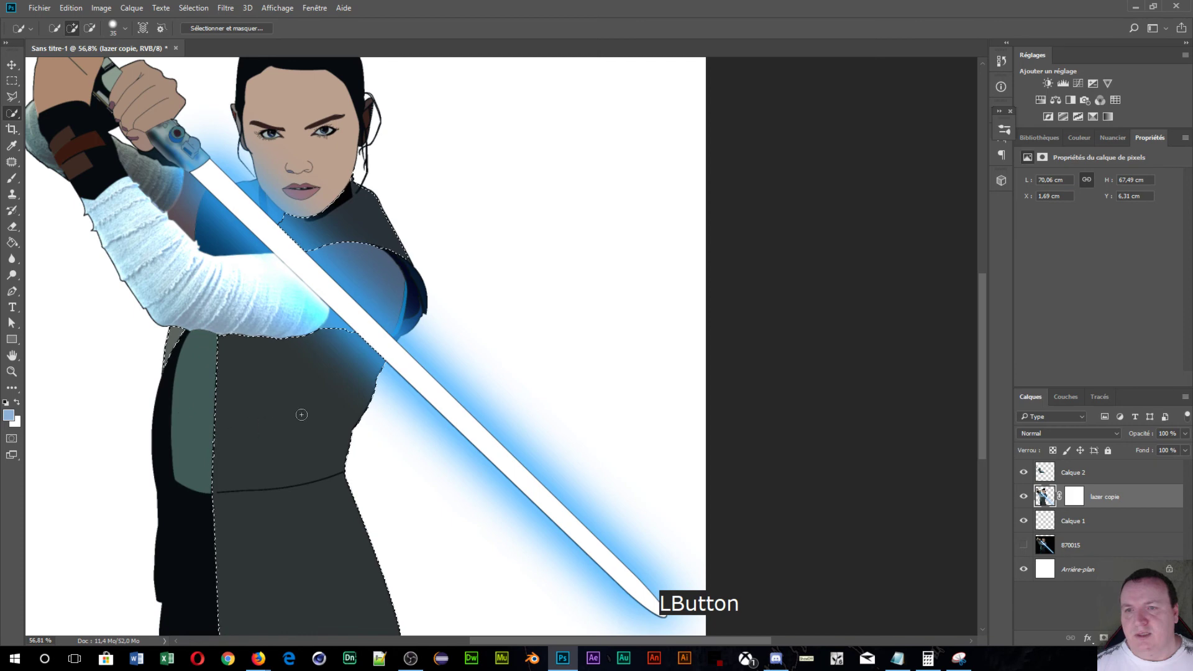
- Show the 870015 layer and copy its selected tunic areas onto a new layer placed directly above lazer copie
{"action": "left_click", "coordinate": [1098, 546]}
{"action": "left_click", "coordinate": [1023, 545]}
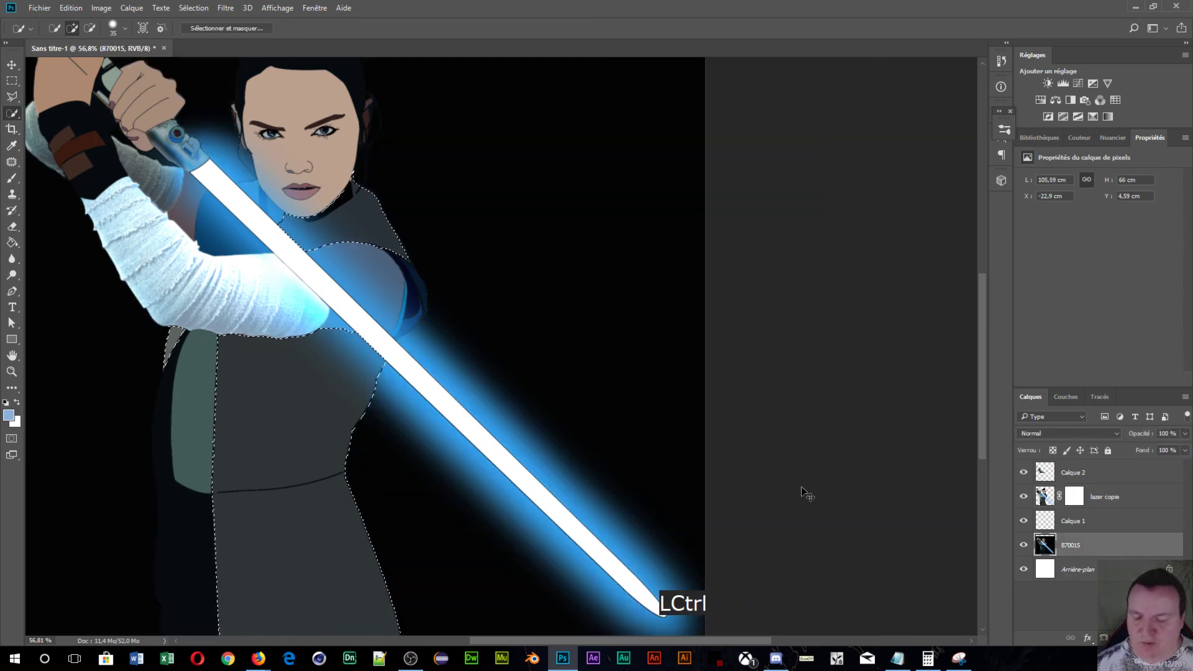
{"action": "key", "text": "ctrl+j"}
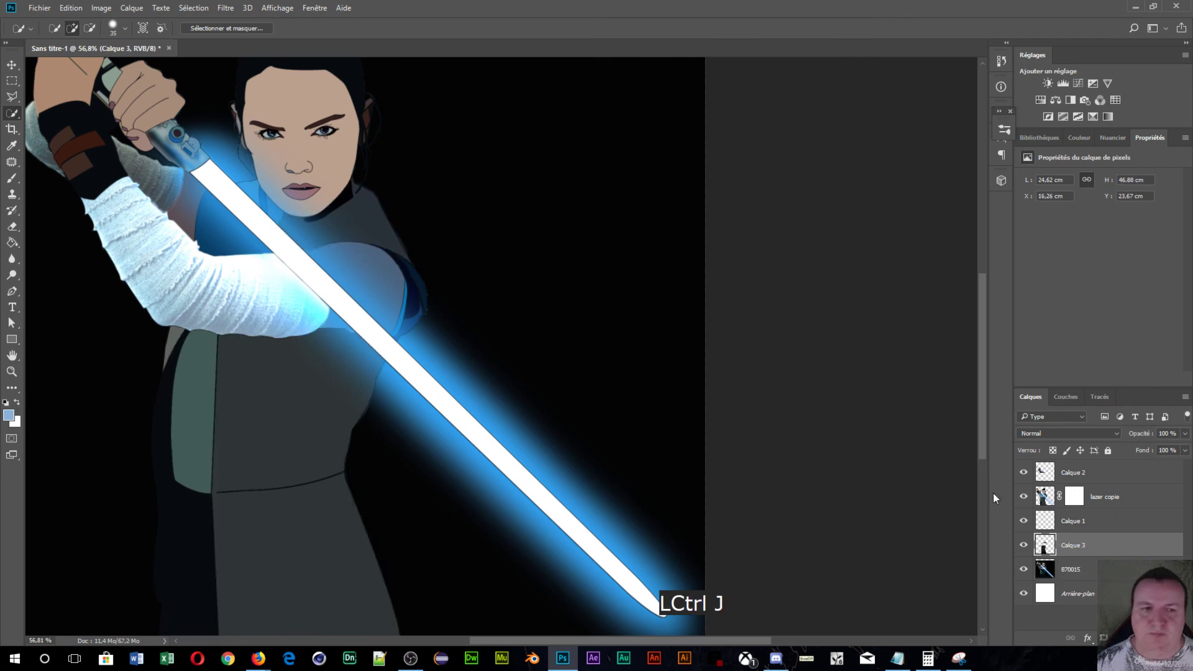
{"action": "left_click", "coordinate": [1100, 548]}
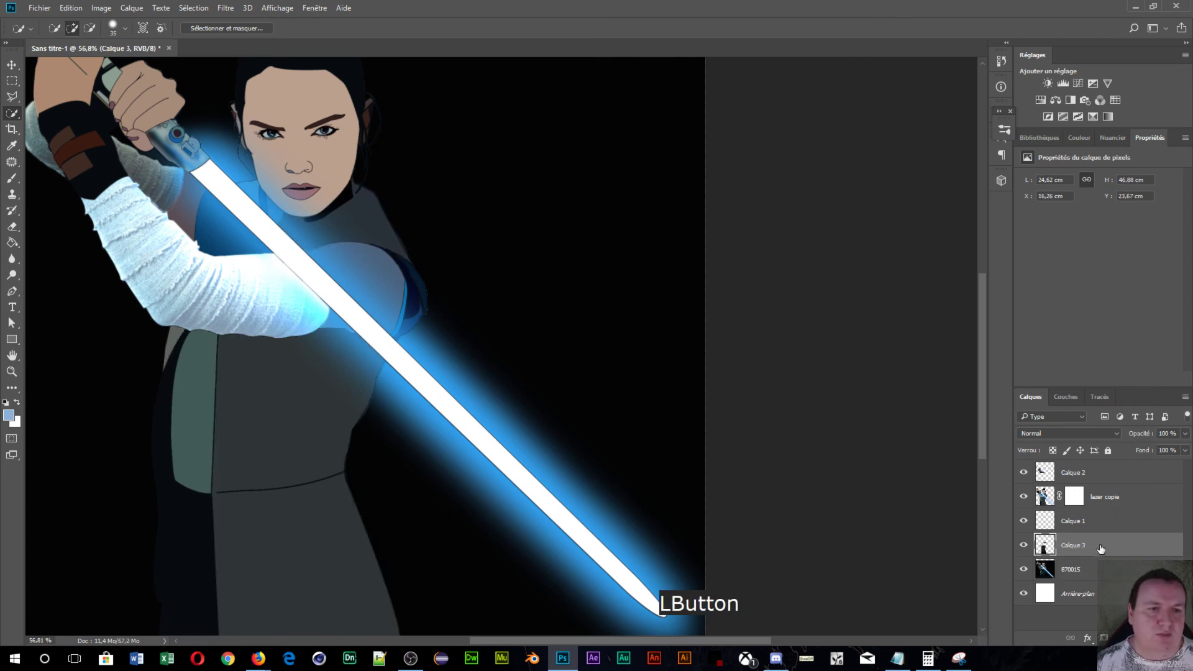
{"action": "left_click_drag", "start_coordinate": [1117, 549], "coordinate": [1107, 484]}
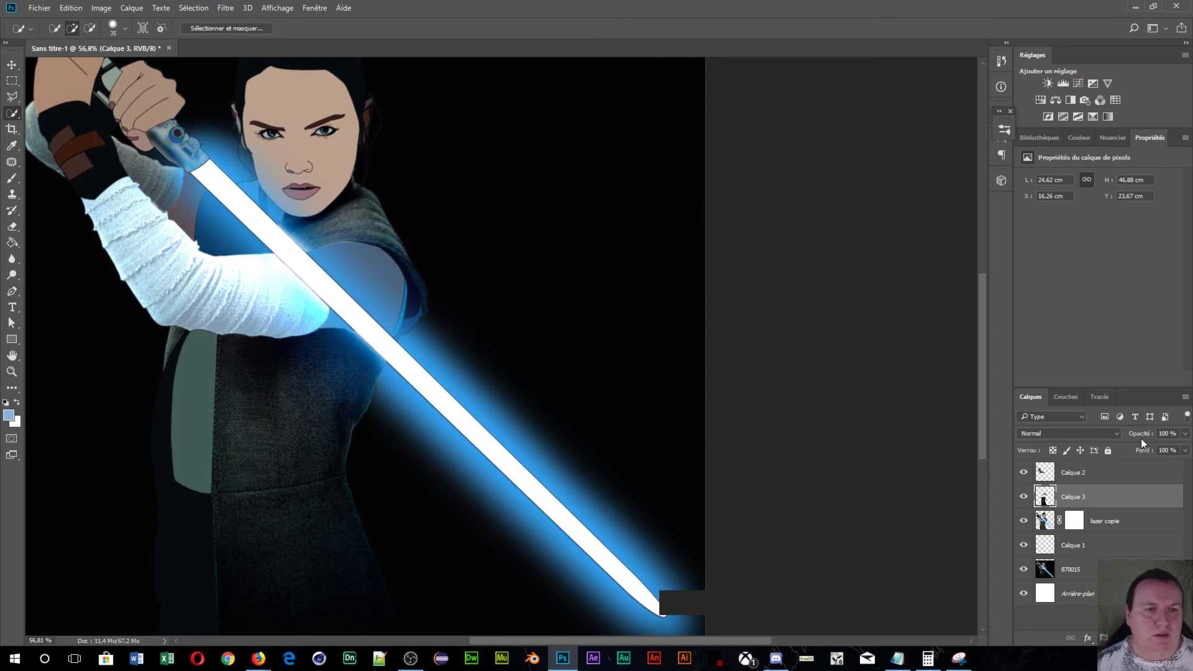
- Set Calque 3's blend mode to Densité linéaire - (Ajout) and reapply the last Gaussian blur to it
{"action": "left_click", "coordinate": [1075, 434]}
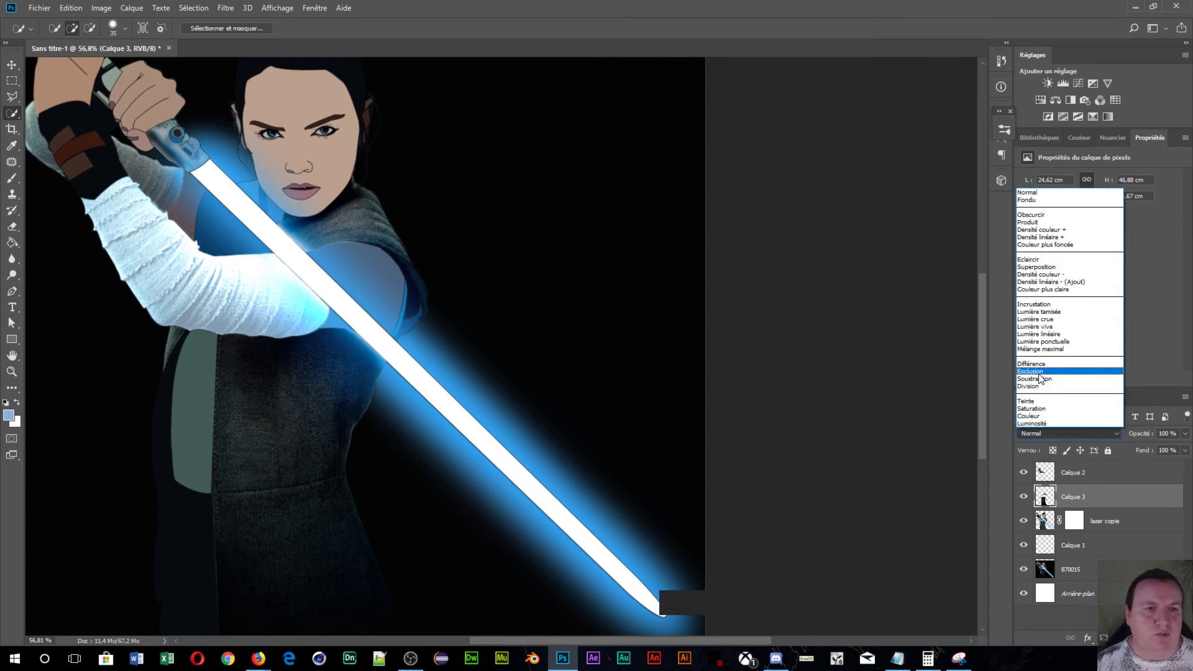
{"action": "left_click", "coordinate": [1044, 282]}
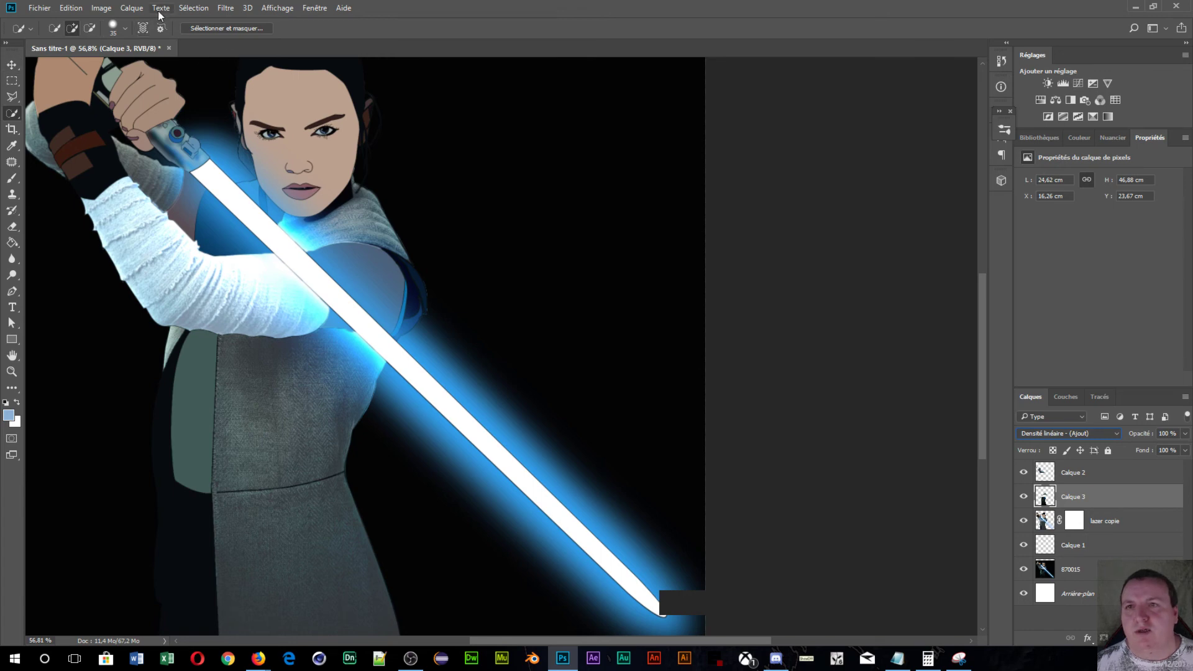
{"action": "left_click", "coordinate": [230, 12]}
{"action": "left_click", "coordinate": [239, 21]}
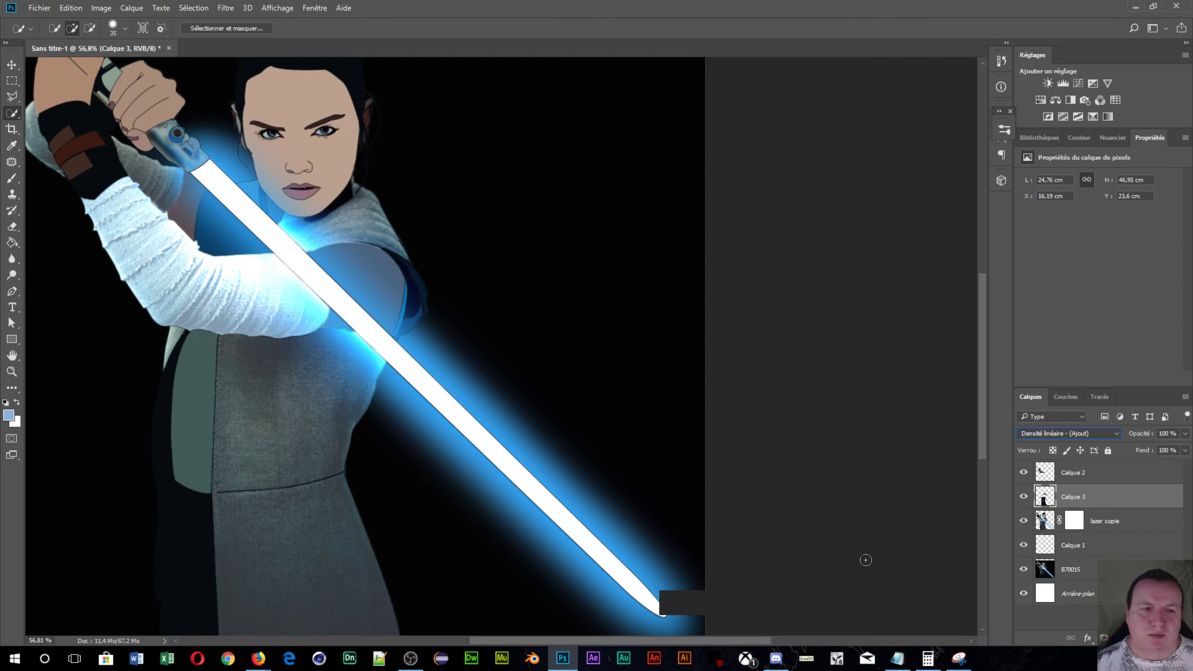
- Hide the 870015 layer and merge lazer copie, Calque 3 and Calque 2 into a single layer
{"action": "left_click", "coordinate": [1023, 571]}
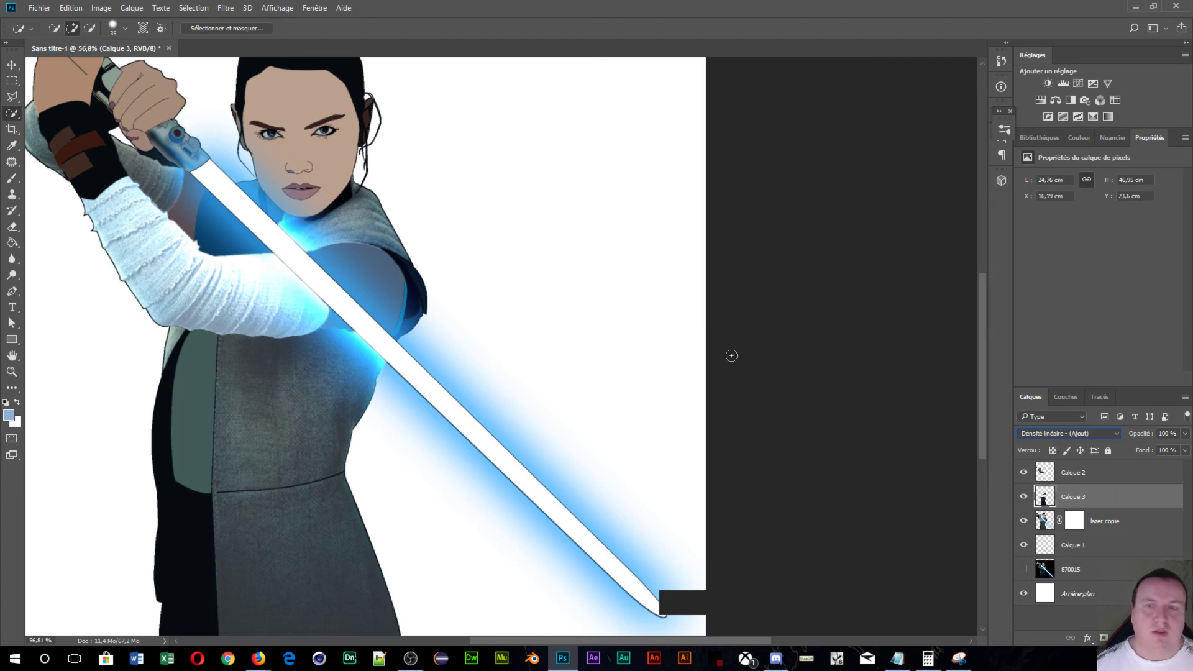
{"action": "key", "text": "shift"}
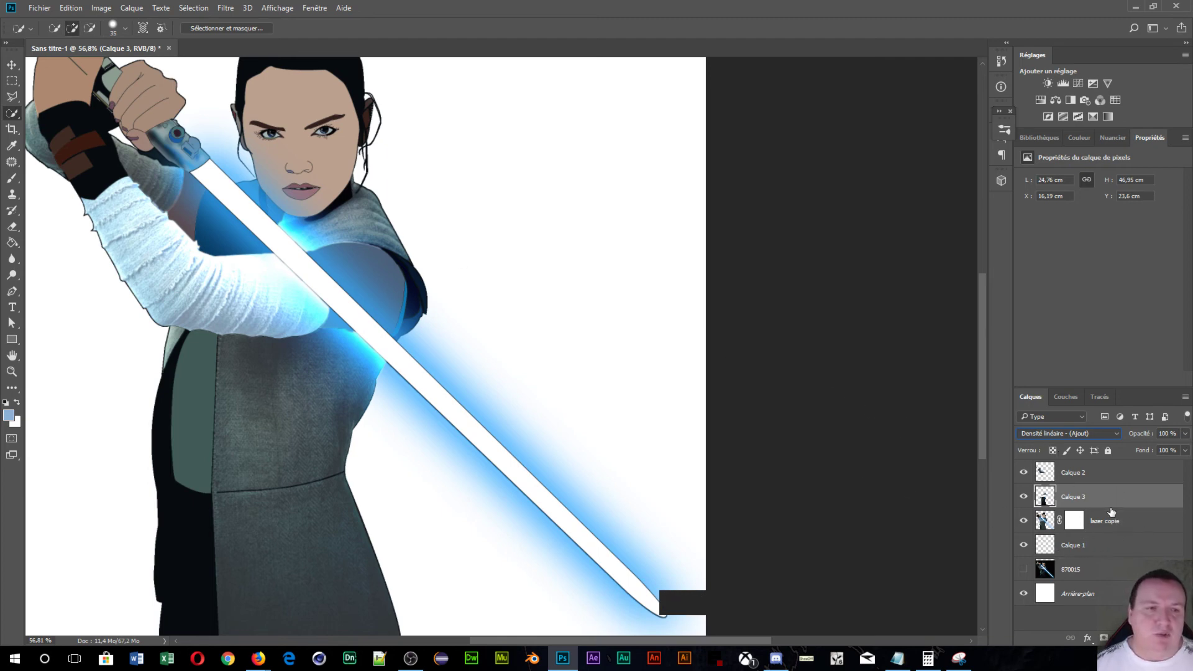
{"action": "left_click", "coordinate": [1119, 522]}
{"action": "key", "text": "shift"}
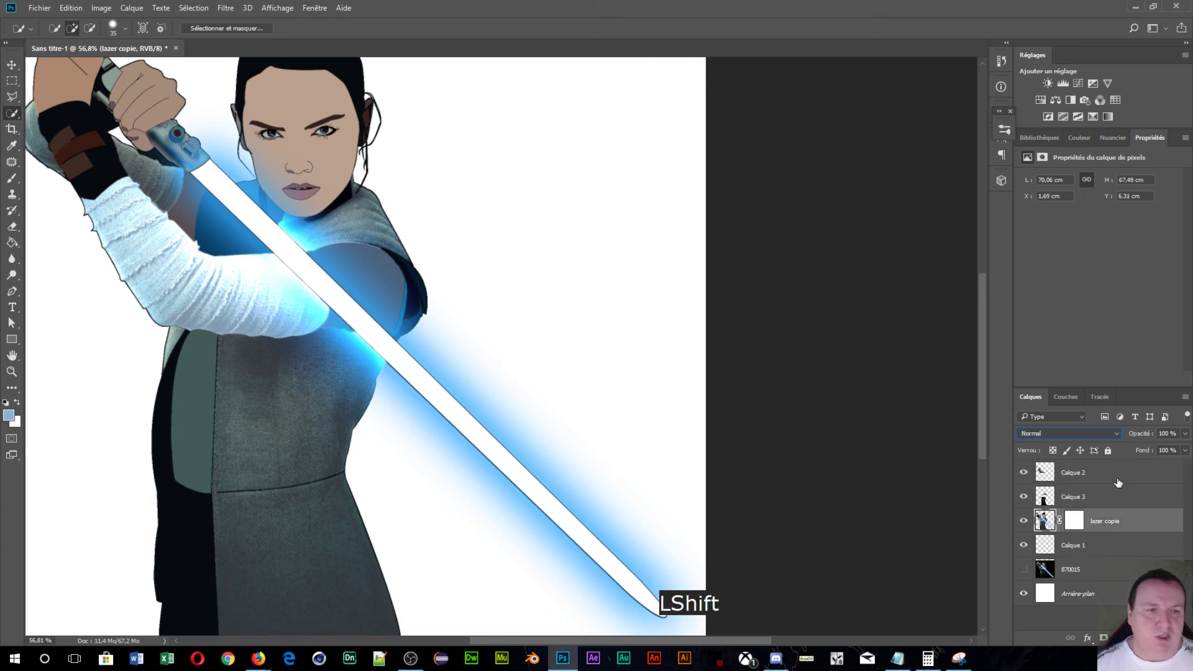
{"action": "left_click", "coordinate": [1119, 483], "text": "shift"}
{"action": "key", "text": "ctrl"}
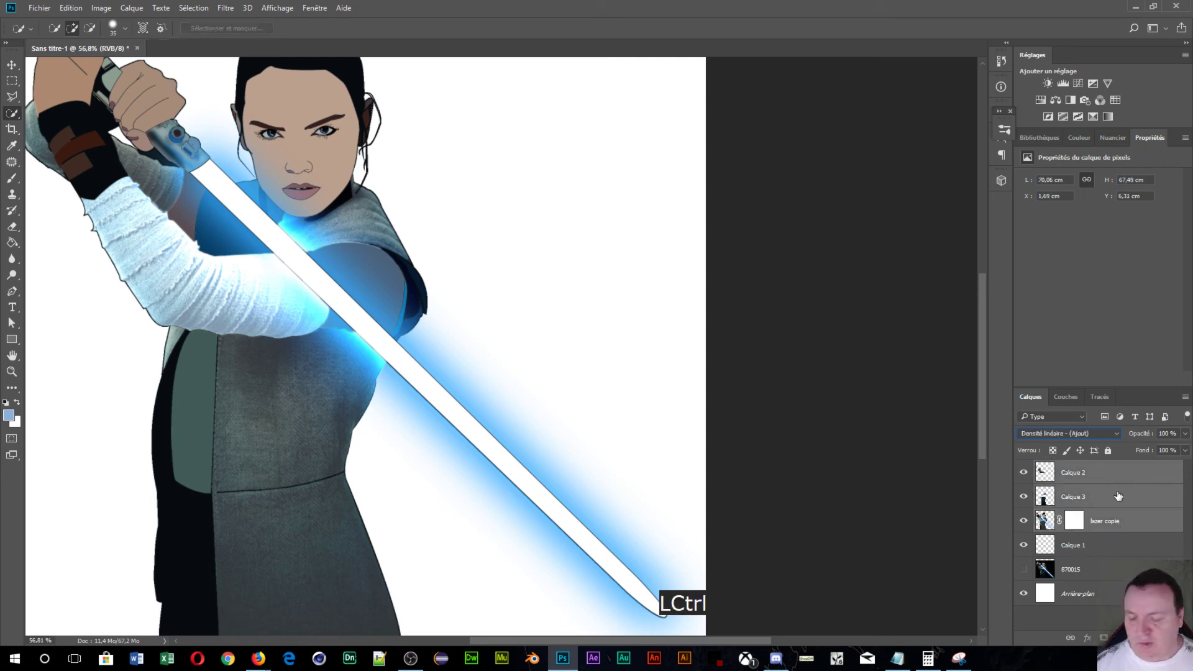
{"action": "key", "text": "ctrl+e"}
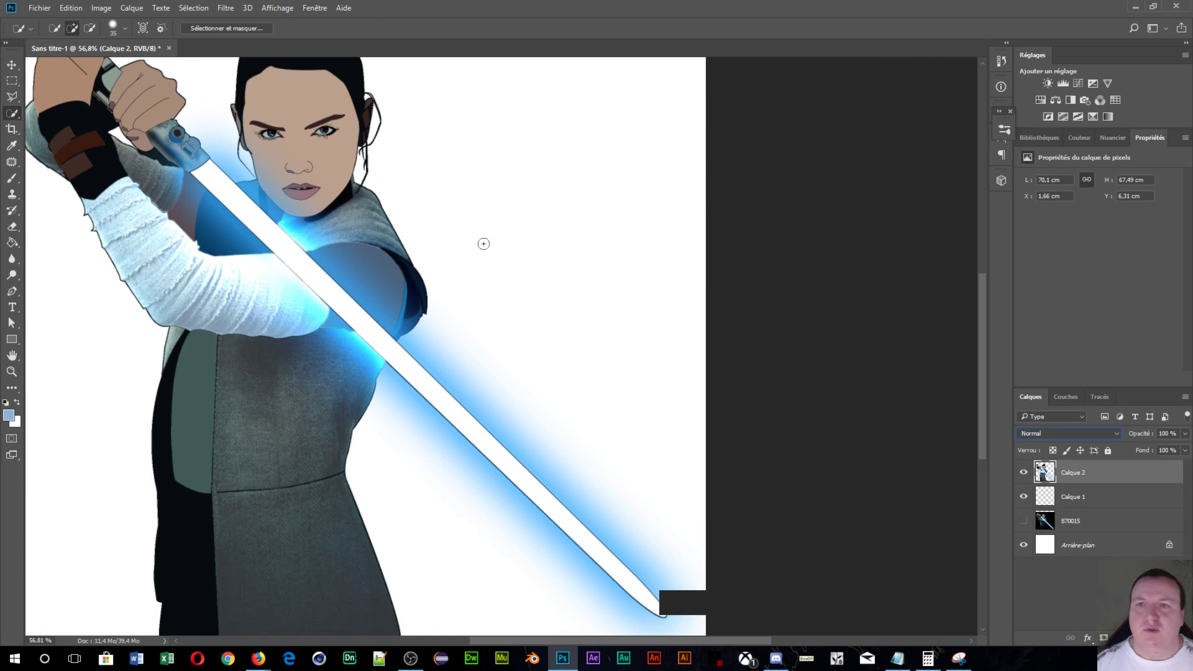
- Check what Calque 1 contributes by toggling its visibility, and merge it with Calque 2
{"action": "key", "text": "space"}
{"action": "left_click_drag", "start_coordinate": [483, 245], "coordinate": [682, 424]}
{"action": "scroll", "coordinate": [389, 300], "scroll_direction": "up", "scroll_amount": 3}
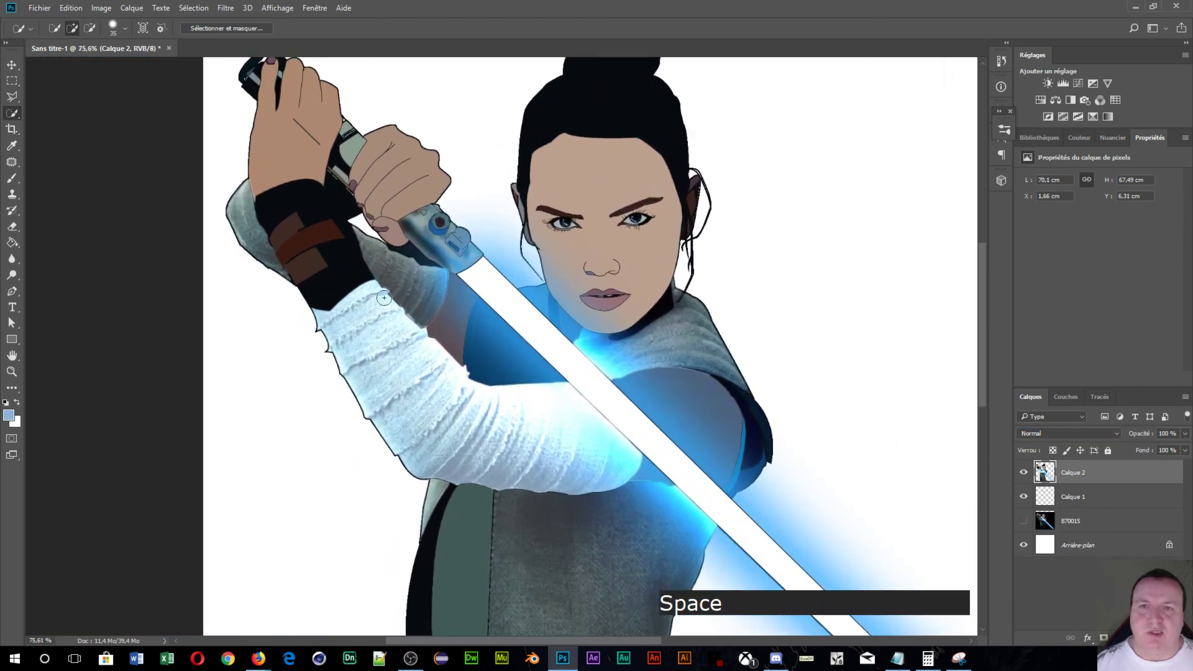
{"action": "scroll", "coordinate": [532, 286], "scroll_direction": "up", "scroll_amount": 2}
{"action": "scroll", "coordinate": [585, 311], "scroll_direction": "down", "scroll_amount": 1}
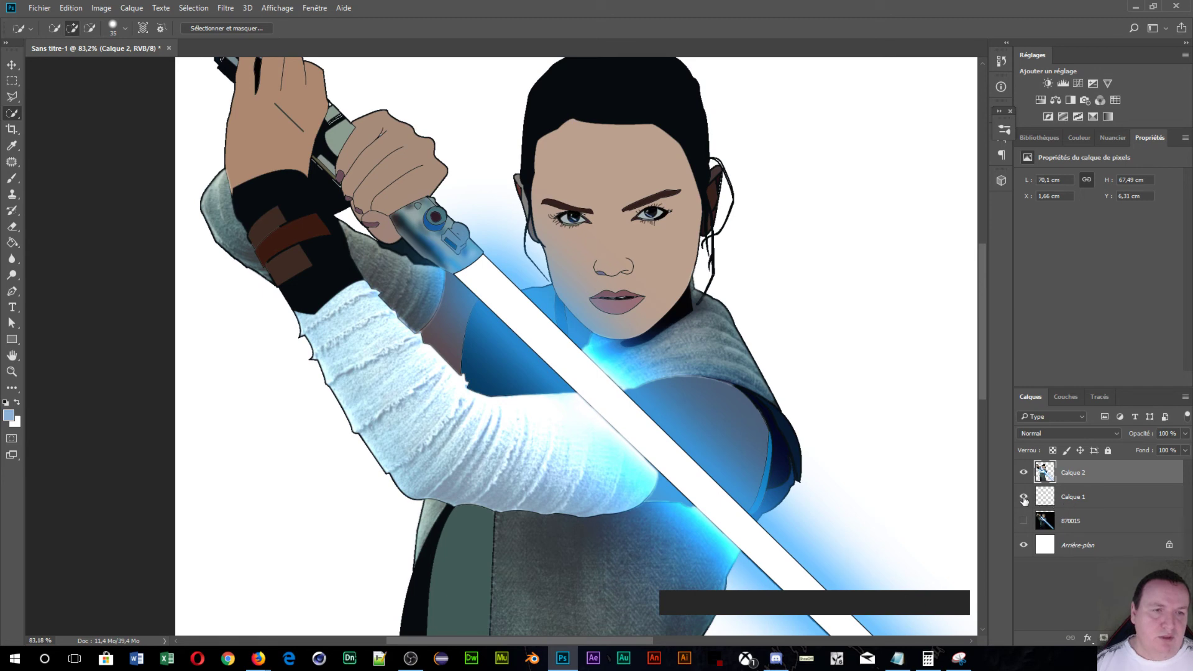
{"action": "left_click", "coordinate": [1023, 498]}
{"action": "left_click", "coordinate": [1023, 498]}
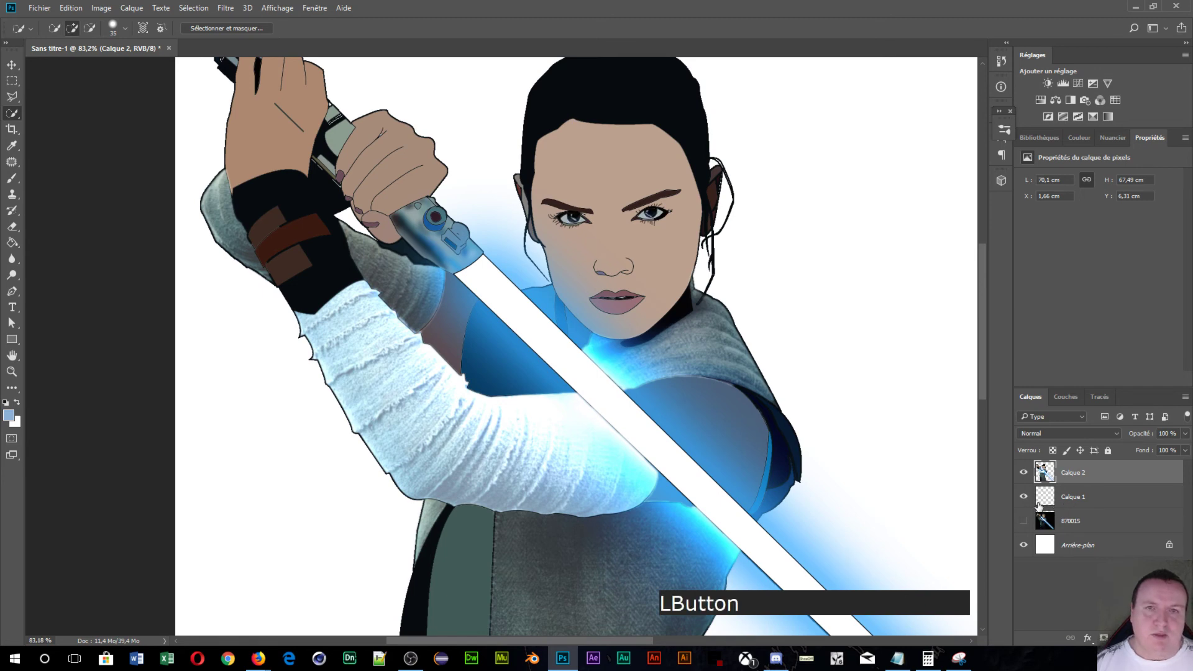
{"action": "left_click", "coordinate": [1110, 502], "text": "shift"}
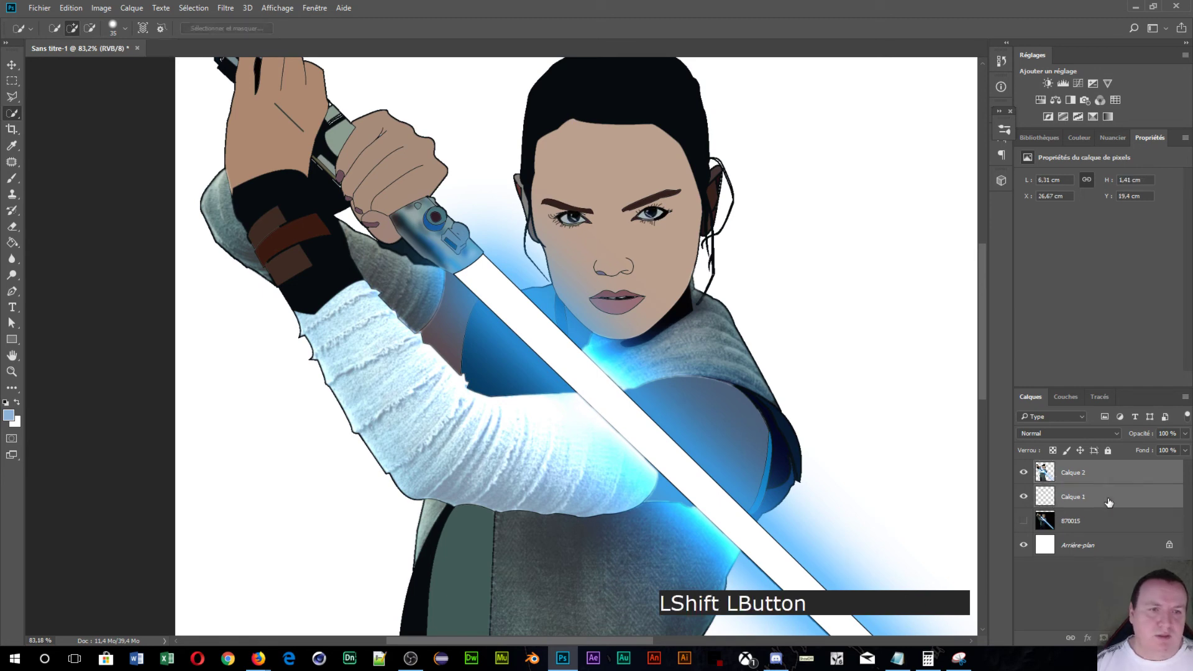
{"action": "key", "text": "ctrl+e"}
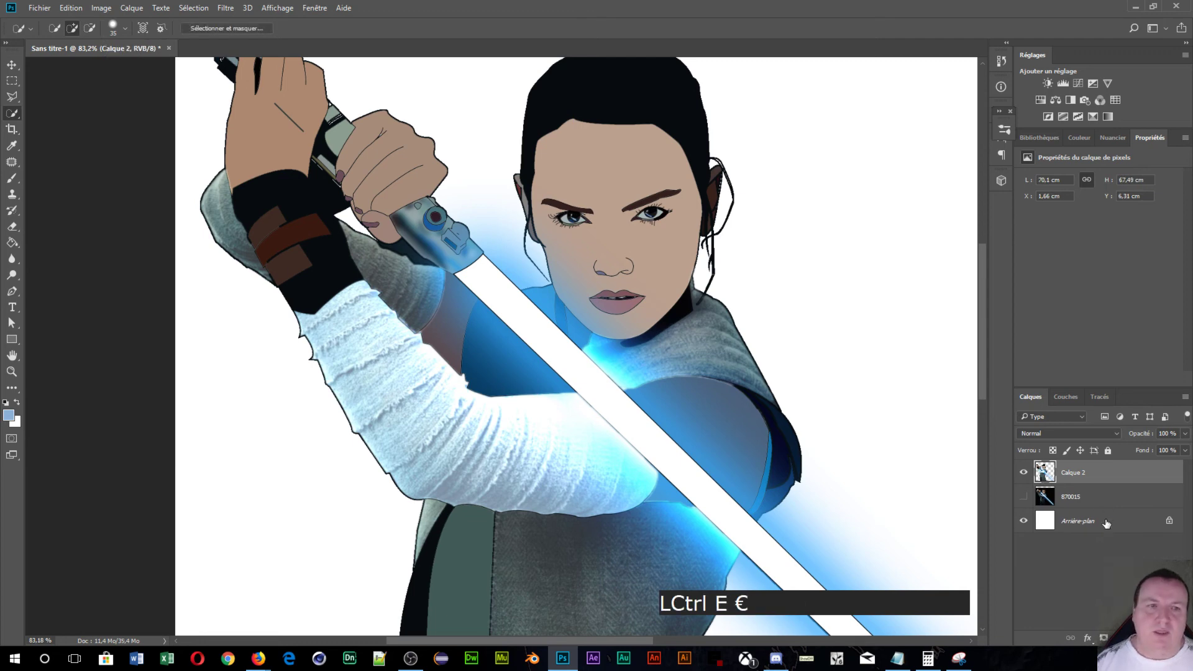
- Hide Calque 2, show the 870015 photo layer and add a new empty layer at the top of the stack
{"action": "left_click", "coordinate": [1023, 472]}
{"action": "left_click", "coordinate": [1024, 496]}
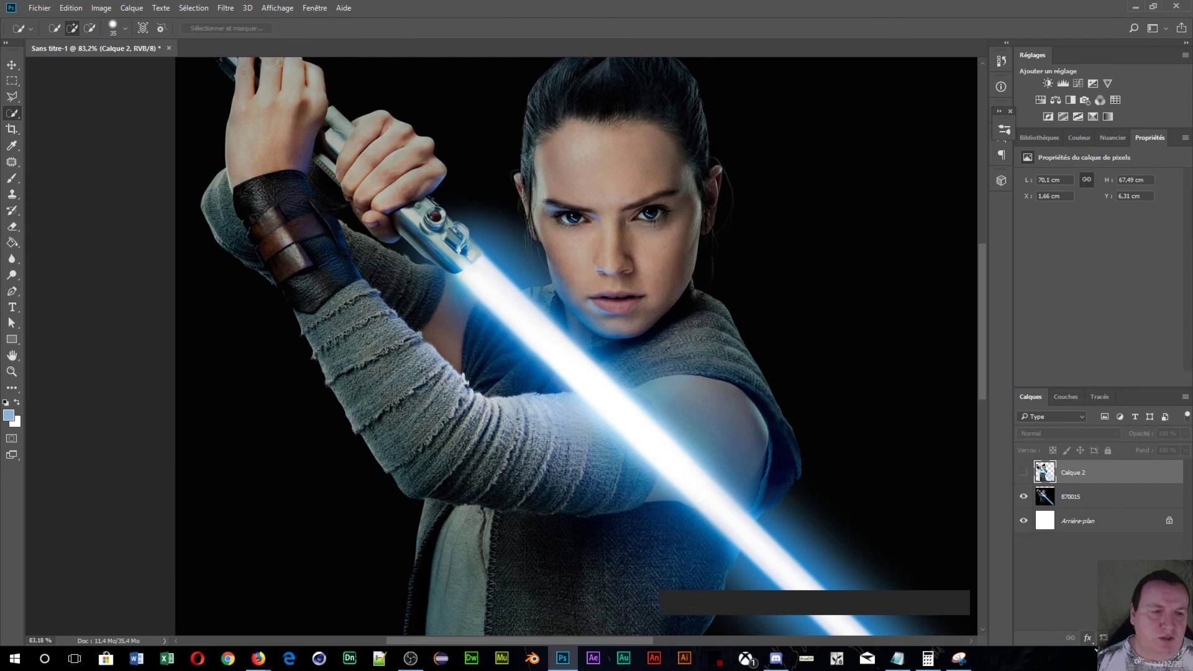
{"action": "left_click", "coordinate": [1154, 639]}
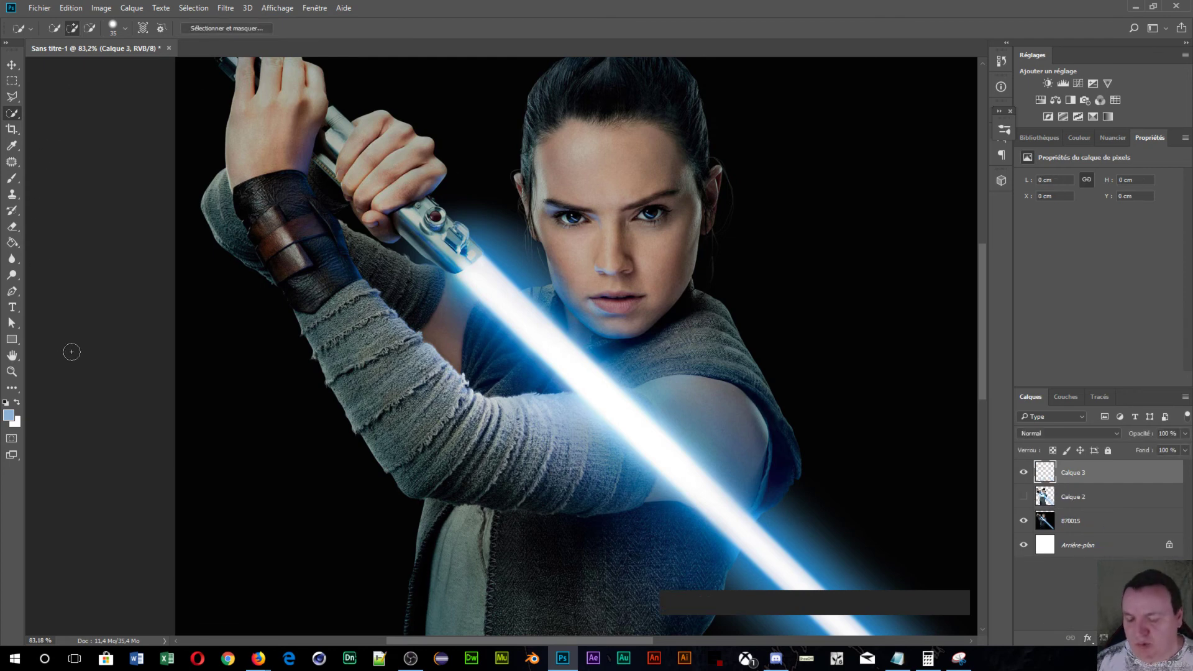
- Paint a white highlight from temple to jaw on the face side away from the saber, using a soft 31 px brush
{"action": "key", "text": "d"}
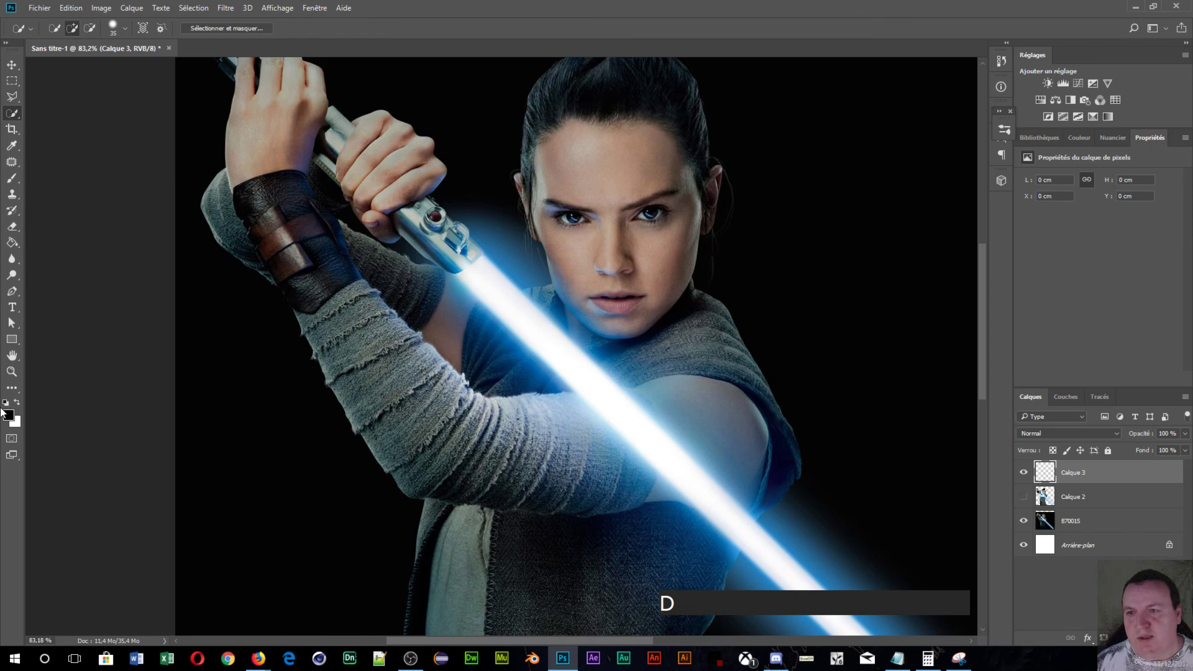
{"action": "left_click", "coordinate": [12, 179]}
{"action": "key", "text": "alt"}
{"action": "right_click", "coordinate": [543, 249], "text": "alt"}
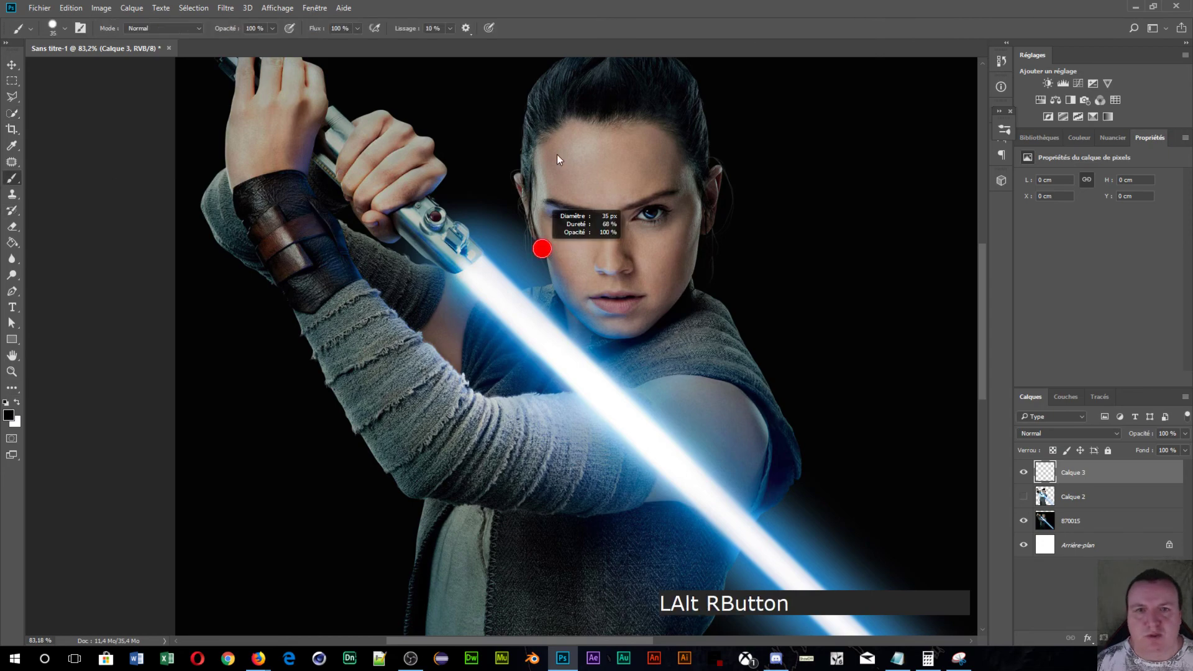
{"action": "scroll", "coordinate": [620, 274], "scroll_direction": "up", "scroll_amount": 13}
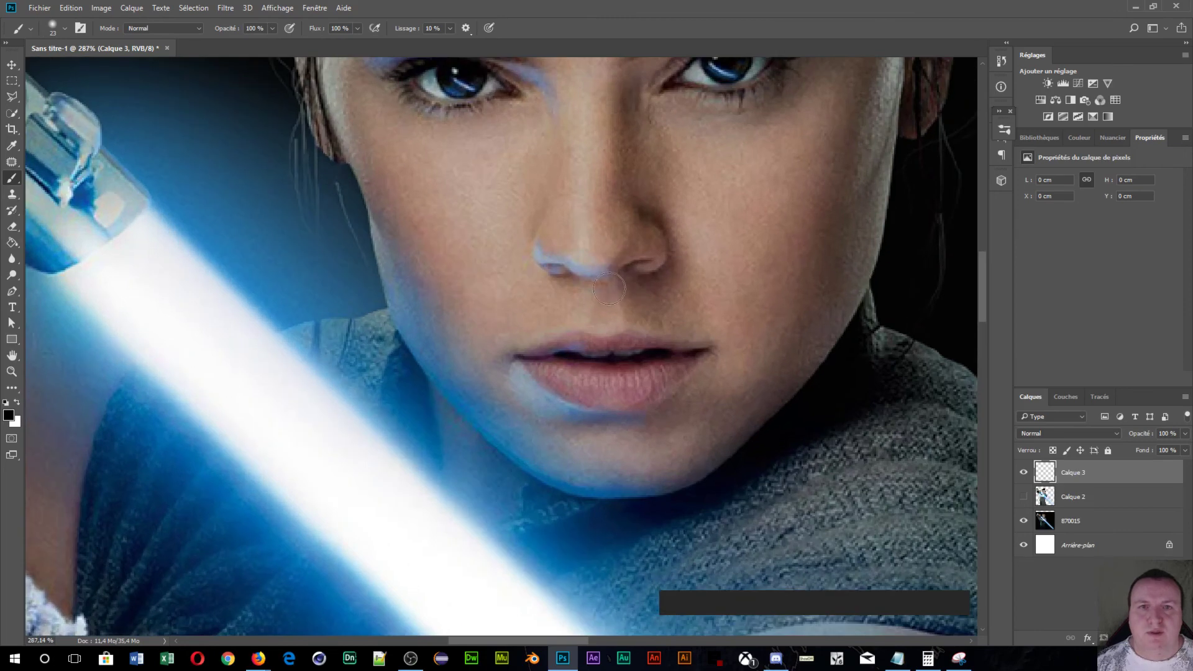
{"action": "key", "text": "space"}
{"action": "mouse_move", "coordinate": [592, 329]}
{"action": "left_mouse_down"}
{"action": "mouse_move", "coordinate": [588, 350]}
{"action": "mouse_move", "coordinate": [446, 498]}
{"action": "left_mouse_up"}
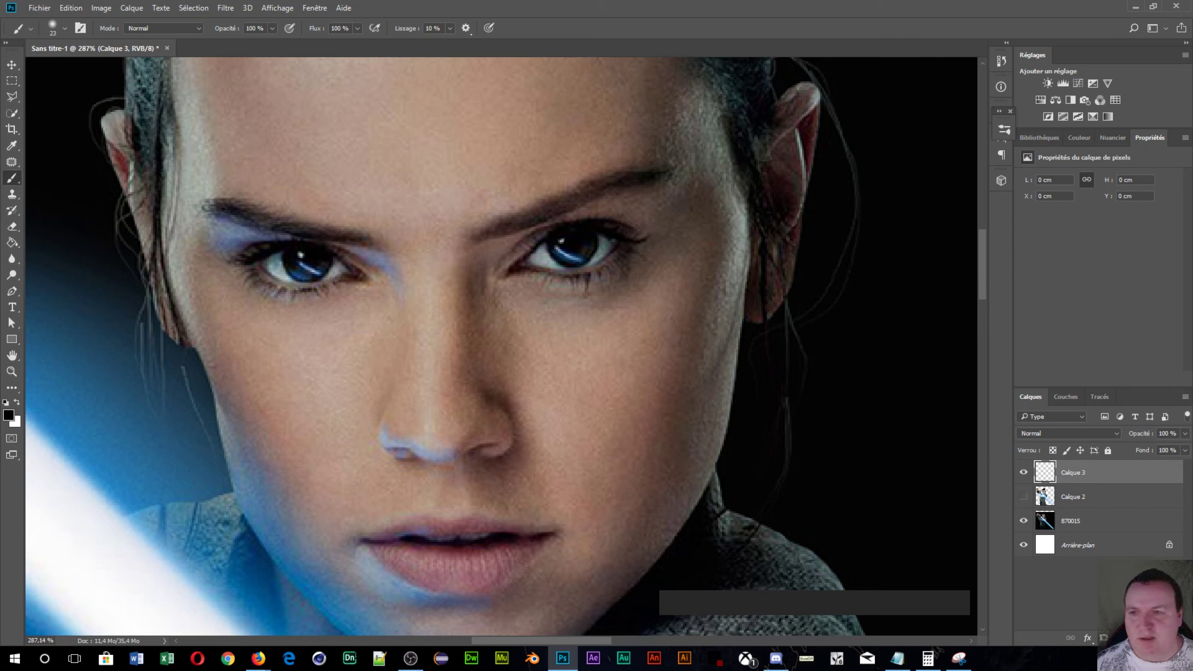
{"action": "key", "text": "x"}
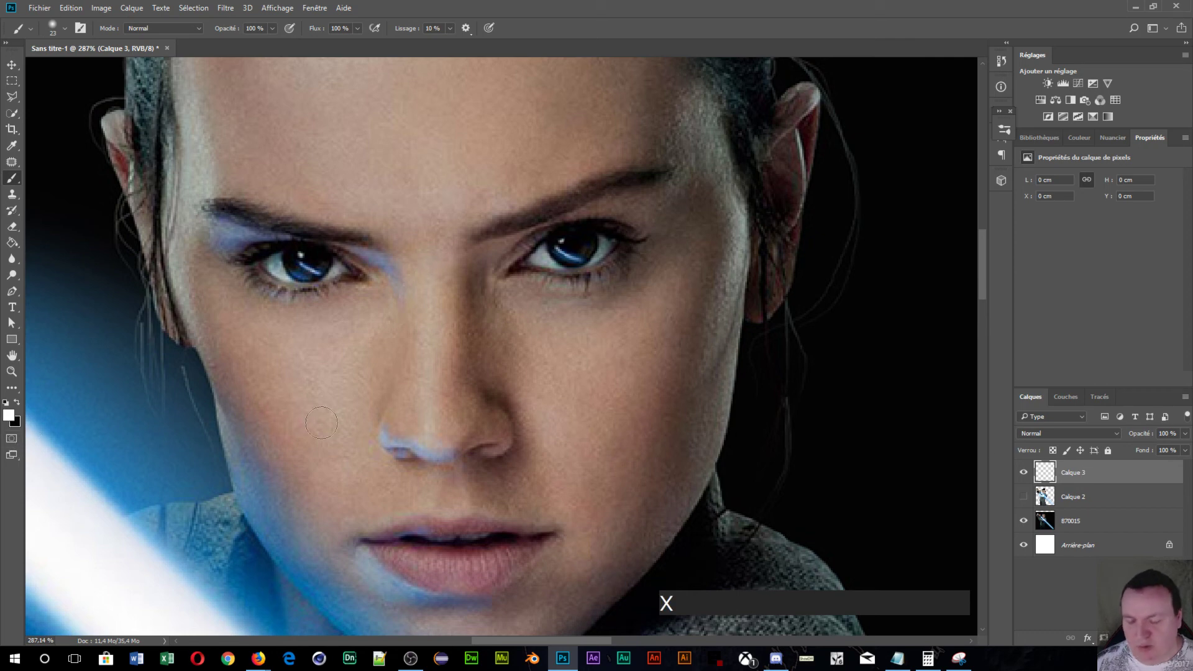
{"action": "right_click", "coordinate": [613, 323], "text": "alt"}
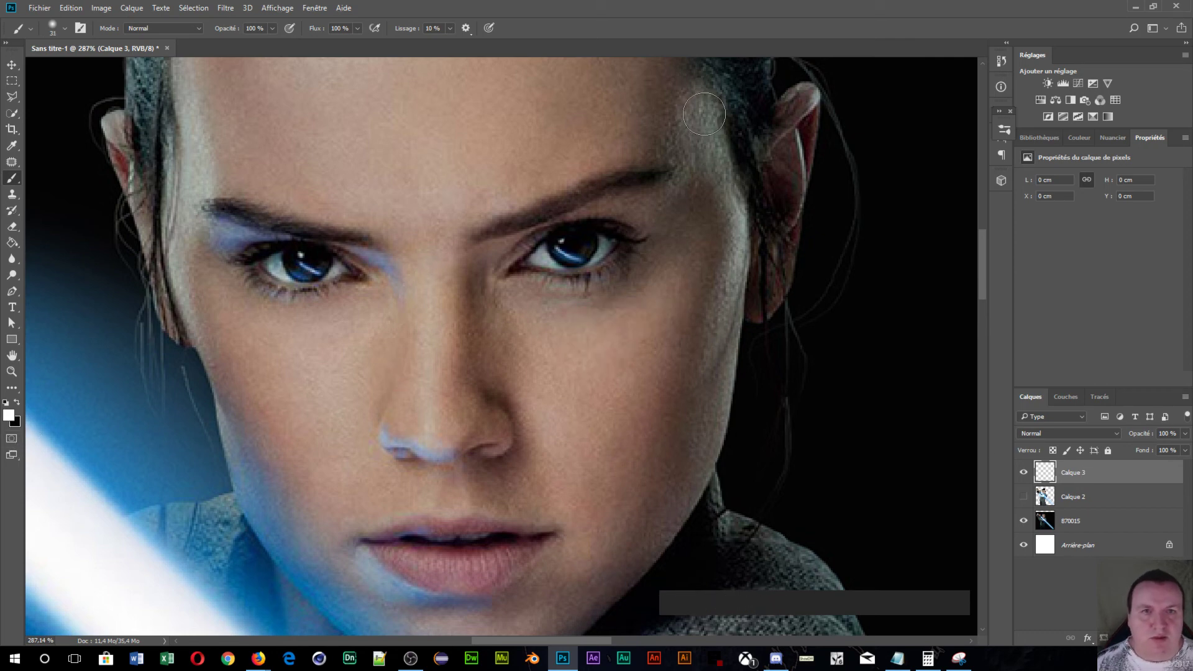
{"action": "mouse_move", "coordinate": [704, 114]}
{"action": "left_mouse_down"}
{"action": "mouse_move", "coordinate": [694, 156]}
{"action": "mouse_move", "coordinate": [702, 128]}
{"action": "mouse_move", "coordinate": [732, 195]}
{"action": "mouse_move", "coordinate": [734, 248]}
{"action": "mouse_move", "coordinate": [712, 359]}
{"action": "mouse_move", "coordinate": [715, 462]}
{"action": "mouse_move", "coordinate": [683, 505]}
{"action": "left_mouse_up"}
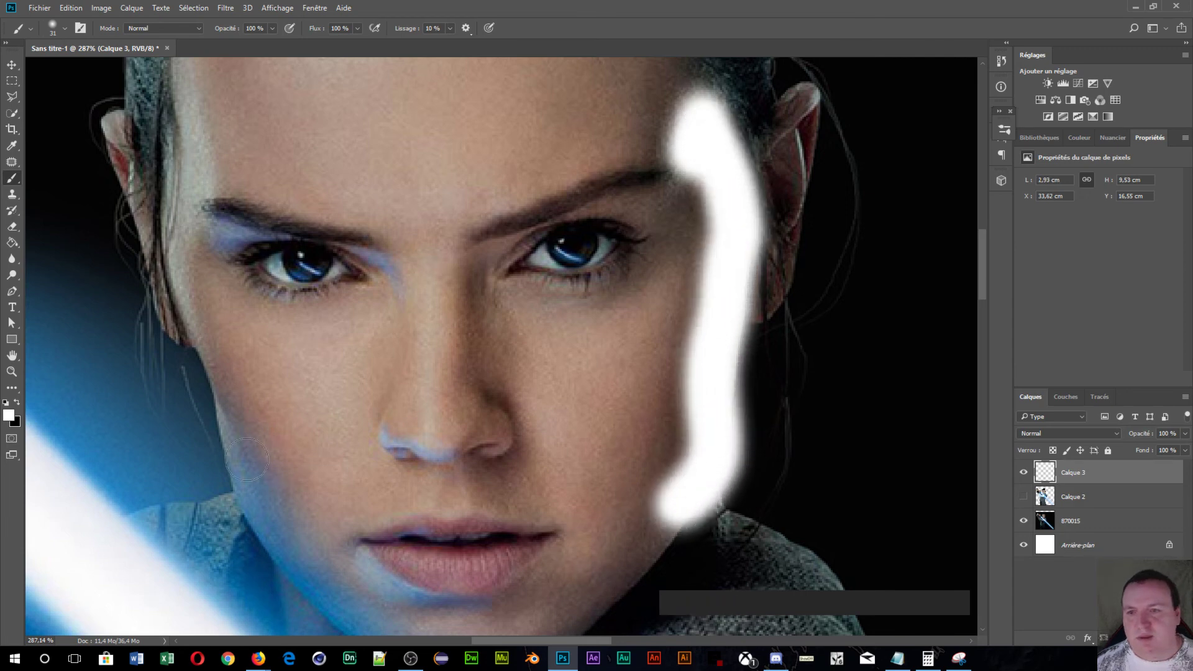
- Sample the blue glow color from the neck and paint it along the saber-side jaw and under the chin
{"action": "key", "text": "alt"}
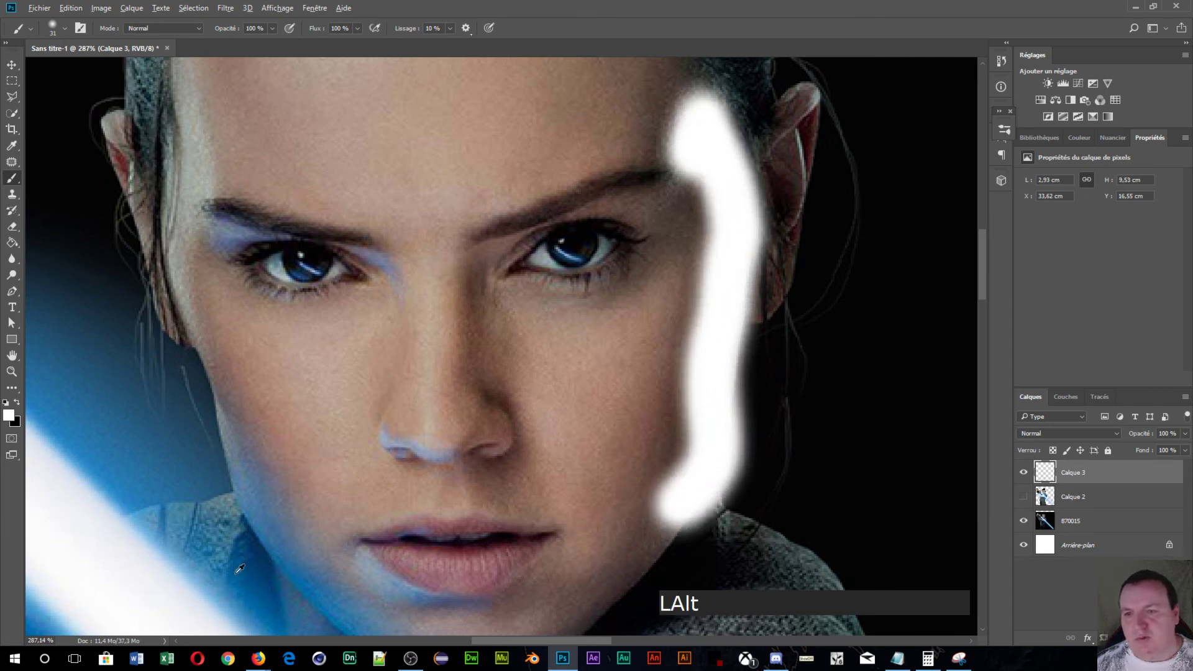
{"action": "left_click", "coordinate": [296, 570], "text": "alt"}
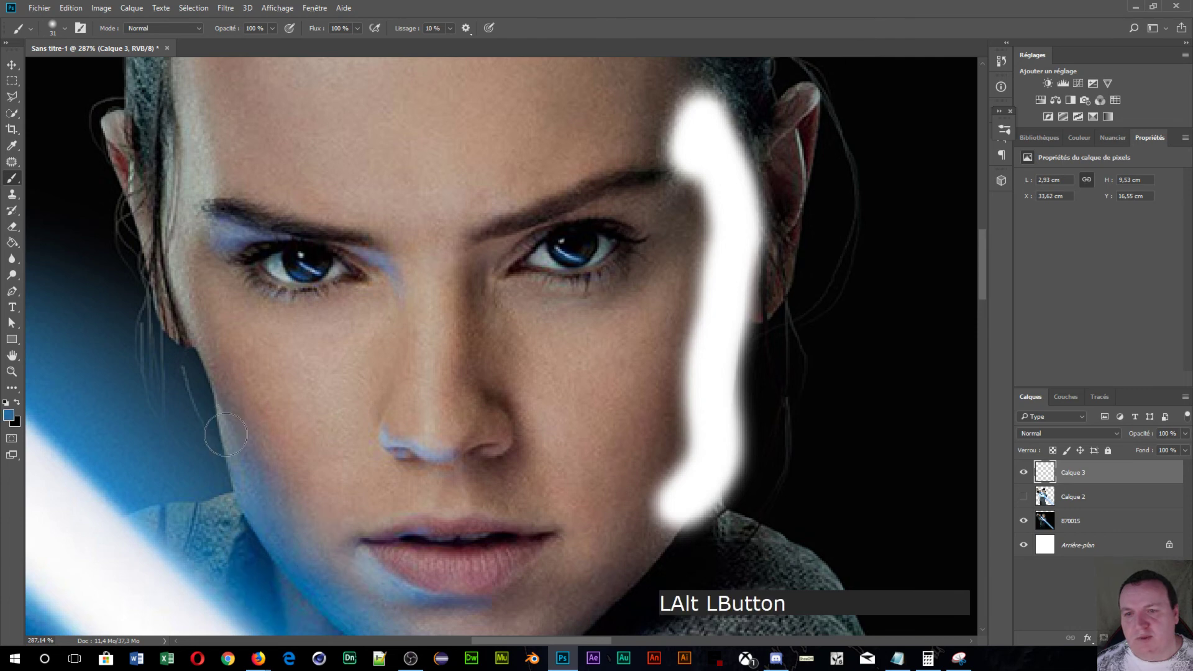
{"action": "mouse_move", "coordinate": [208, 425]}
{"action": "left_mouse_down"}
{"action": "mouse_move", "coordinate": [249, 521]}
{"action": "mouse_move", "coordinate": [351, 619]}
{"action": "left_mouse_up"}
{"action": "mouse_move", "coordinate": [442, 544]}
{"action": "left_mouse_down"}
{"action": "mouse_move", "coordinate": [358, 357]}
{"action": "mouse_move", "coordinate": [370, 333]}
{"action": "left_mouse_up"}
{"action": "mouse_move", "coordinate": [267, 429]}
{"action": "left_mouse_down"}
{"action": "mouse_move", "coordinate": [337, 455]}
{"action": "mouse_move", "coordinate": [454, 472]}
{"action": "left_mouse_up"}
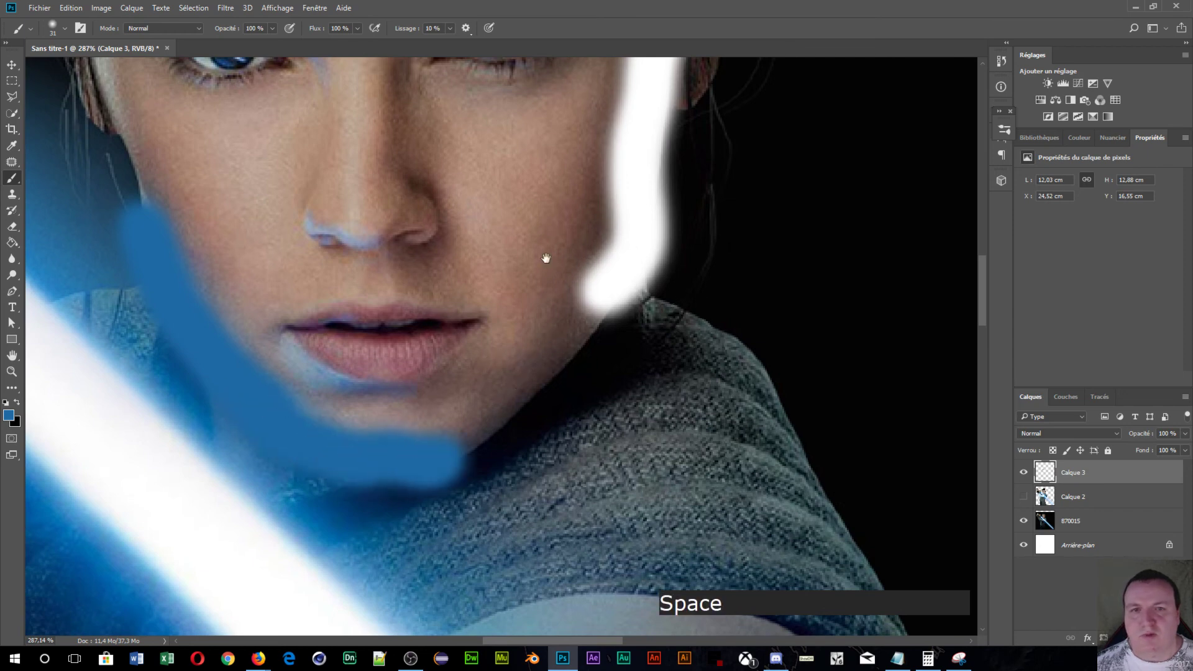
- Paint blue reflections above the saber-side eye and at its inner corner with a 14 px brush
{"action": "mouse_move", "coordinate": [546, 258]}
{"action": "left_mouse_down"}
{"action": "mouse_move", "coordinate": [607, 483]}
{"action": "mouse_move", "coordinate": [680, 451]}
{"action": "left_mouse_up"}
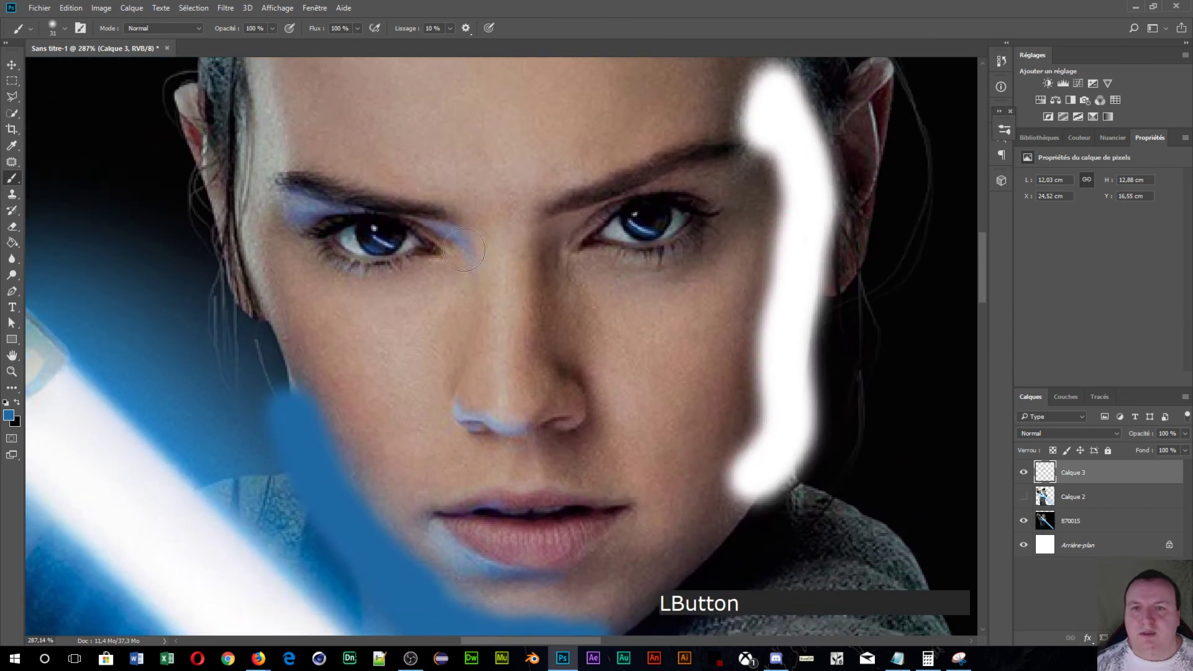
{"action": "scroll", "coordinate": [311, 224], "scroll_direction": "up", "scroll_amount": 1}
{"action": "right_click", "coordinate": [309, 199], "text": "alt"}
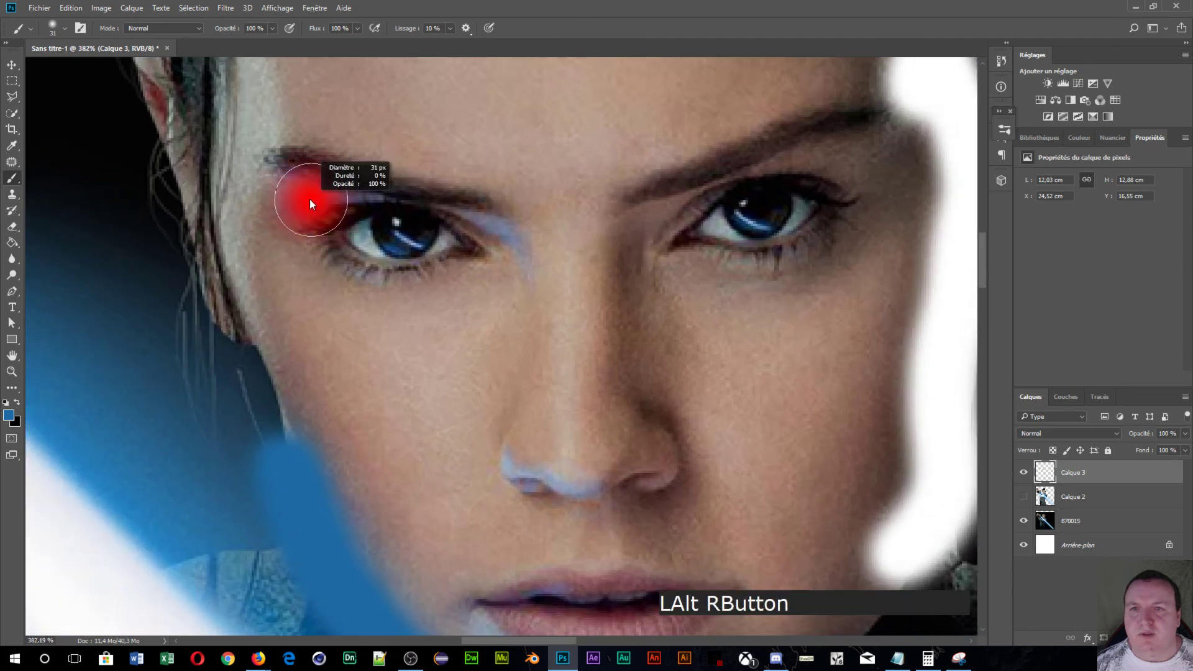
{"action": "mouse_move", "coordinate": [310, 199]}
{"action": "left_mouse_down"}
{"action": "mouse_move", "coordinate": [289, 200]}
{"action": "mouse_move", "coordinate": [306, 215]}
{"action": "mouse_move", "coordinate": [379, 194]}
{"action": "left_mouse_up"}
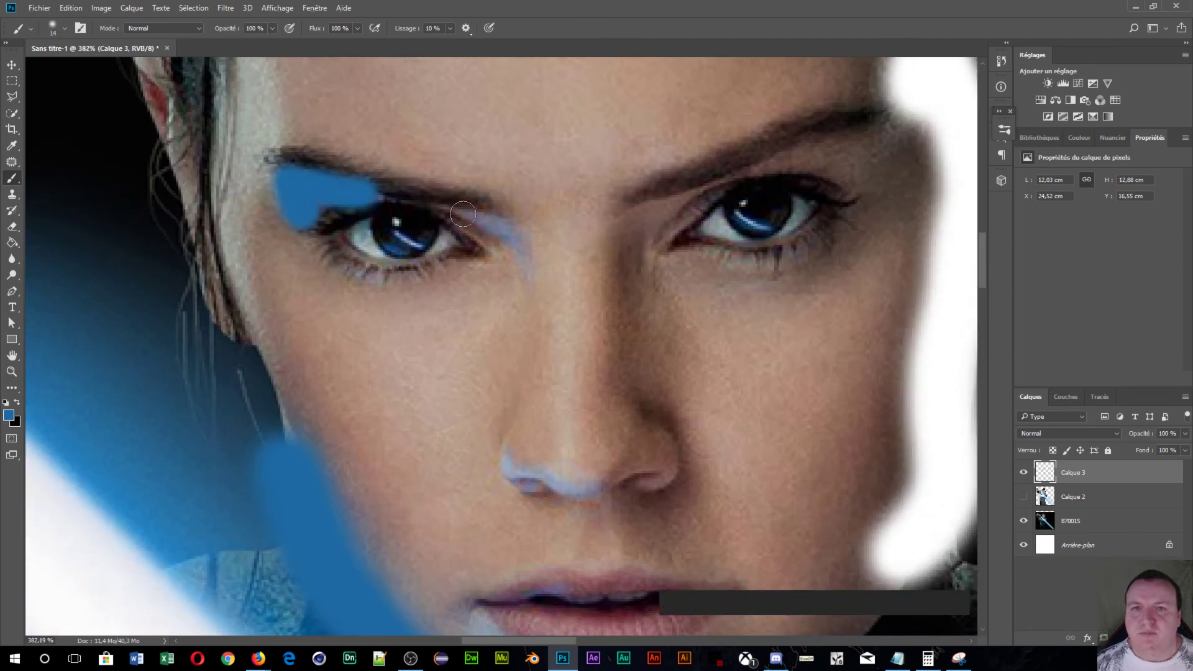
{"action": "mouse_move", "coordinate": [463, 215]}
{"action": "left_mouse_down"}
{"action": "mouse_move", "coordinate": [506, 233]}
{"action": "mouse_move", "coordinate": [525, 261]}
{"action": "left_mouse_up"}
- Paint blue reflections over the dark leather of the wristband on Calque 3
{"action": "scroll", "coordinate": [553, 364], "scroll_direction": "down", "scroll_amount": 2}
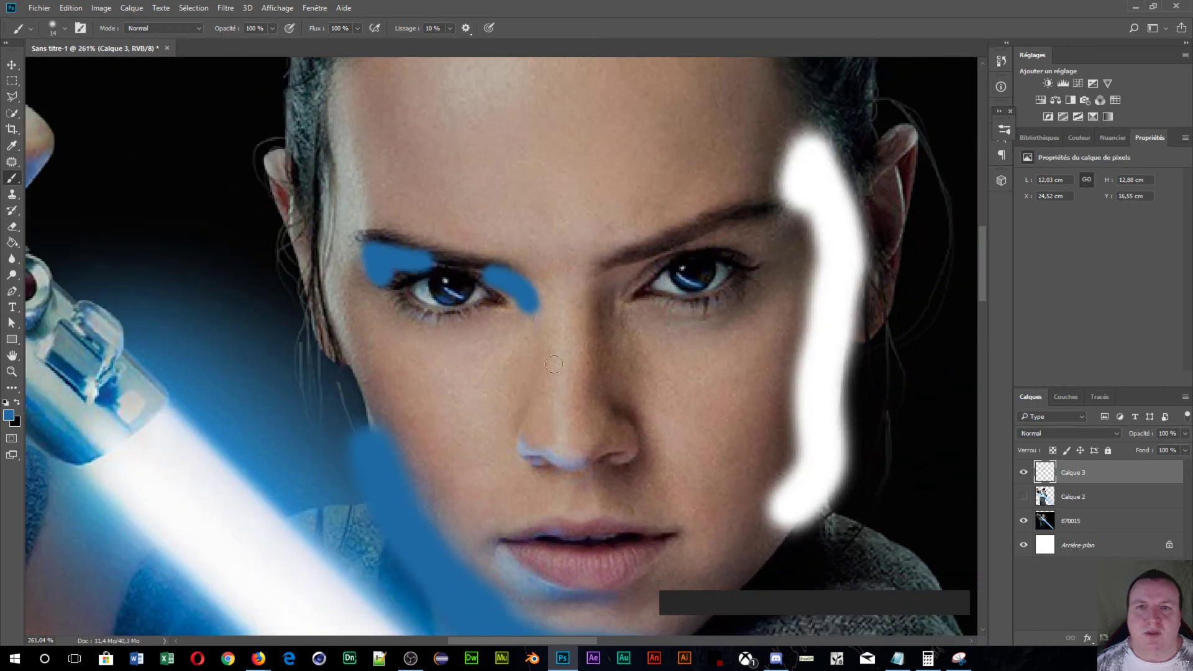
{"action": "left_click_drag", "start_coordinate": [553, 364], "coordinate": [577, 24]}
{"action": "left_click_drag", "start_coordinate": [421, 373], "coordinate": [890, 413]}
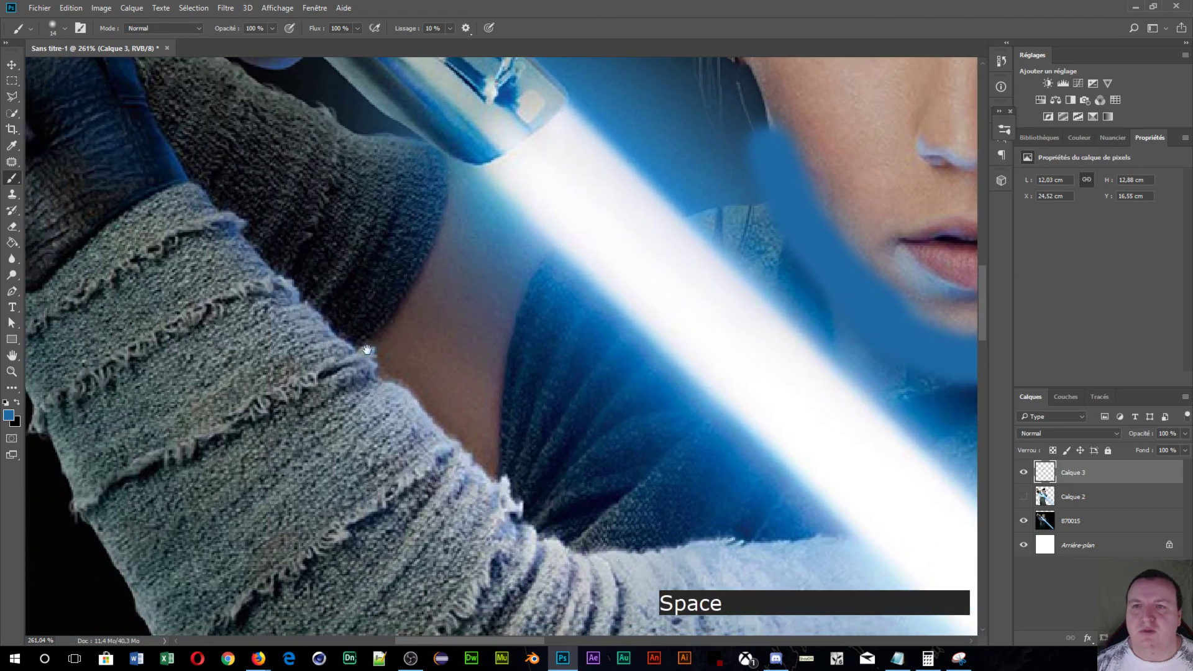
{"action": "left_click_drag", "start_coordinate": [307, 346], "coordinate": [579, 610]}
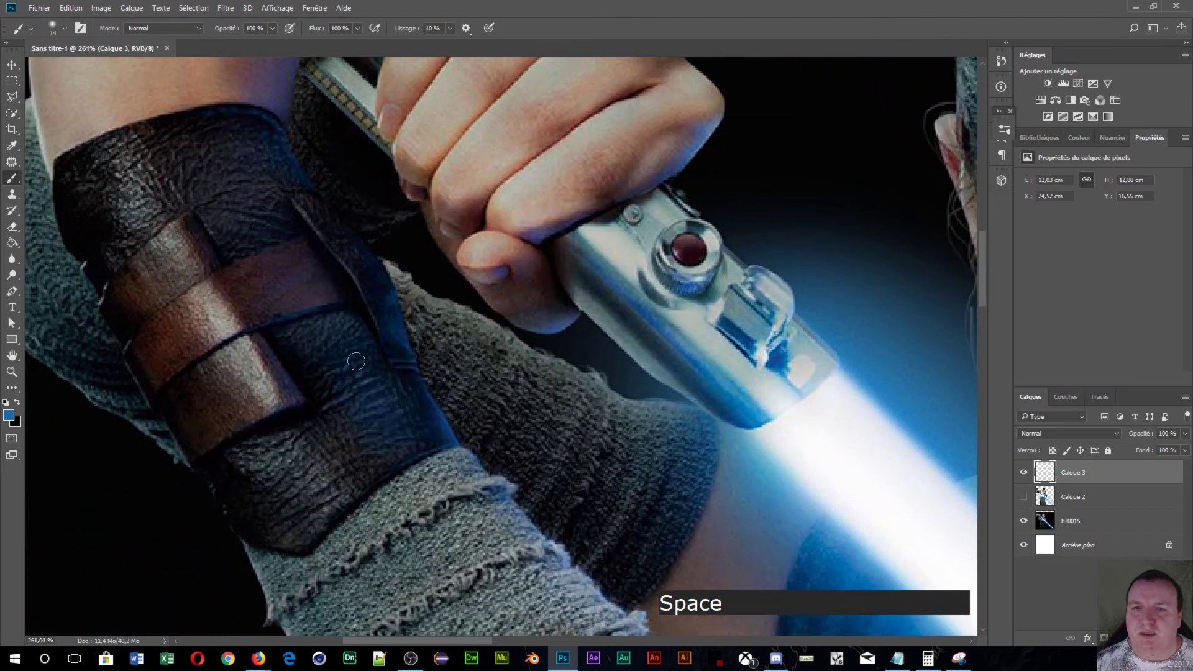
{"action": "mouse_move", "coordinate": [269, 340]}
{"action": "left_mouse_down"}
{"action": "mouse_move", "coordinate": [347, 329]}
{"action": "mouse_move", "coordinate": [317, 346]}
{"action": "mouse_move", "coordinate": [377, 383]}
{"action": "mouse_move", "coordinate": [337, 399]}
{"action": "mouse_move", "coordinate": [384, 405]}
{"action": "mouse_move", "coordinate": [367, 414]}
{"action": "mouse_move", "coordinate": [399, 432]}
{"action": "mouse_move", "coordinate": [380, 458]}
{"action": "left_mouse_up"}
{"action": "mouse_move", "coordinate": [432, 409]}
{"action": "left_mouse_down"}
{"action": "mouse_move", "coordinate": [442, 435]}
{"action": "mouse_move", "coordinate": [420, 463]}
{"action": "left_mouse_up"}
- Paint blue reflections on the underside of the hand gripping the saber, including the knuckle edge, thumb tip and lower palm
{"action": "key", "text": "space"}
{"action": "mouse_move", "coordinate": [225, 244]}
{"action": "left_mouse_down"}
{"action": "mouse_move", "coordinate": [418, 389]}
{"action": "mouse_move", "coordinate": [147, 524]}
{"action": "left_mouse_up"}
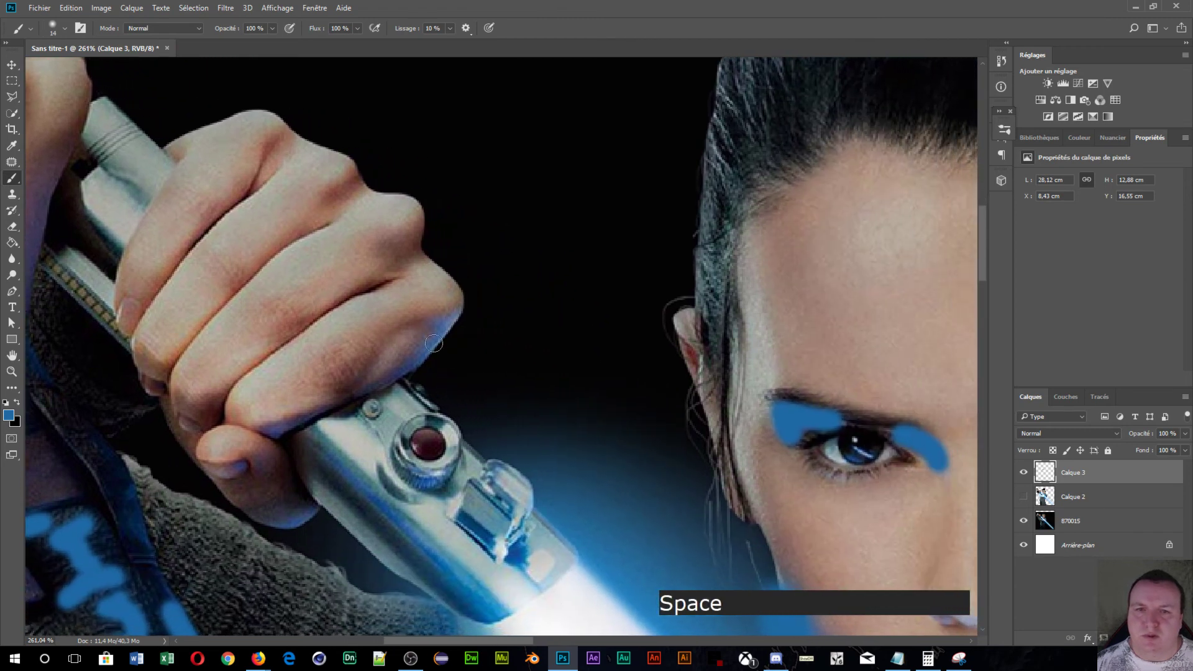
{"action": "left_click_drag", "start_coordinate": [451, 324], "coordinate": [405, 363]}
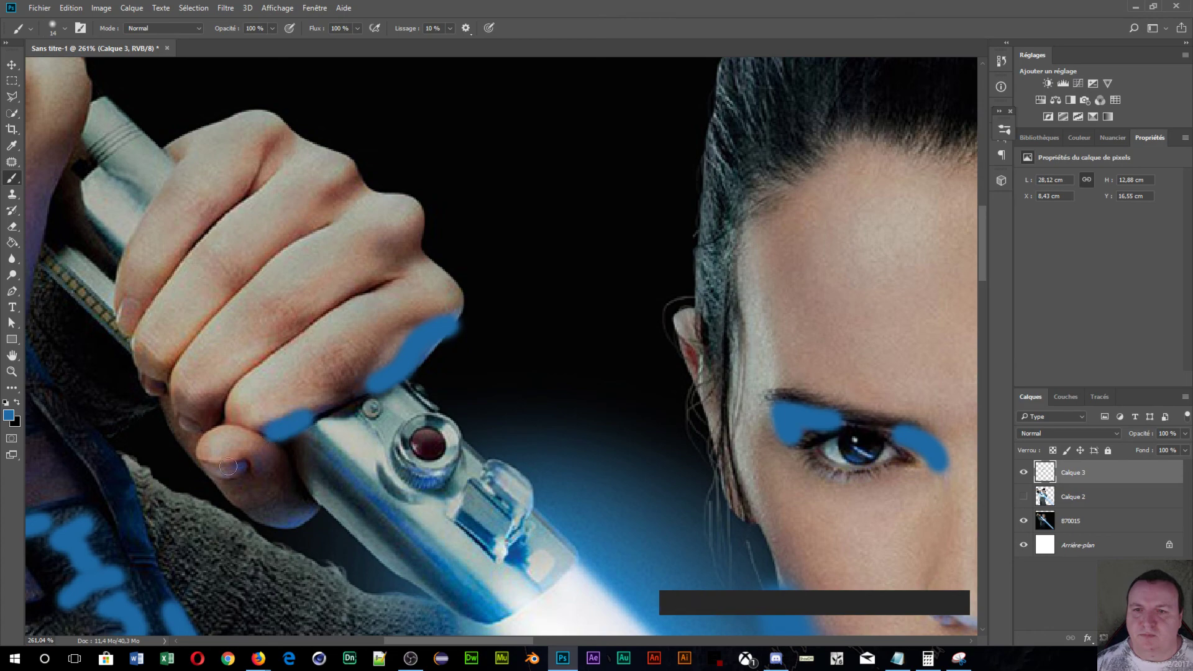
{"action": "left_click_drag", "start_coordinate": [228, 466], "coordinate": [235, 471]}
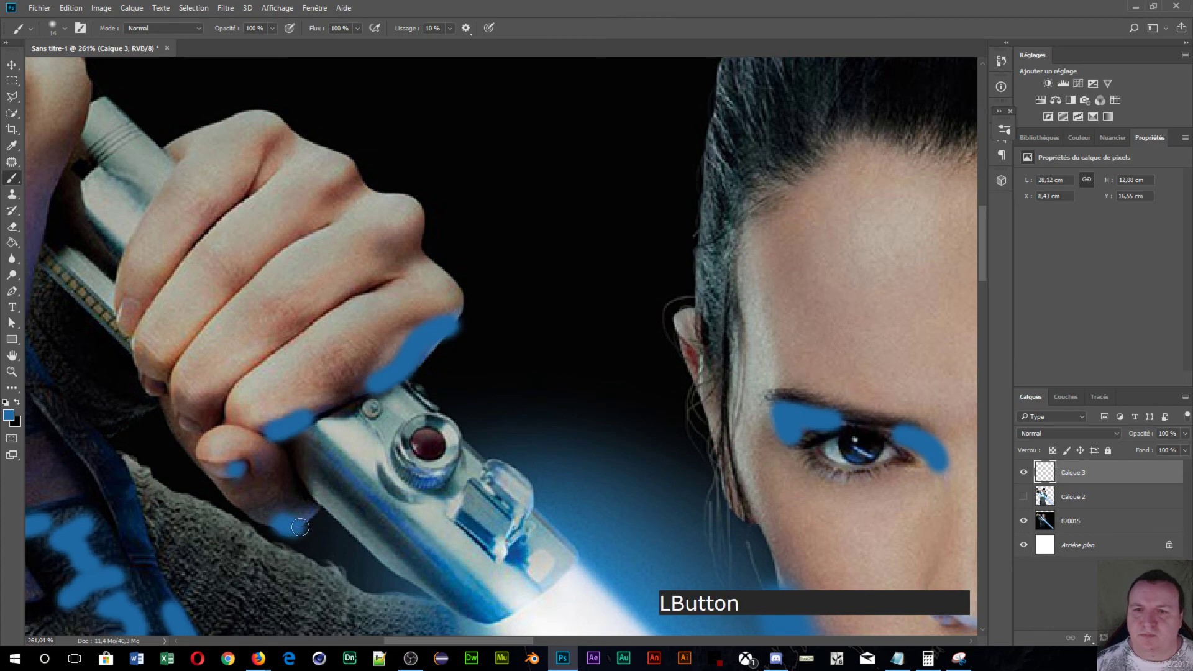
{"action": "mouse_move", "coordinate": [299, 527]}
{"action": "left_mouse_down"}
{"action": "mouse_move", "coordinate": [708, 483]}
{"action": "mouse_move", "coordinate": [413, 197]}
{"action": "left_mouse_up"}
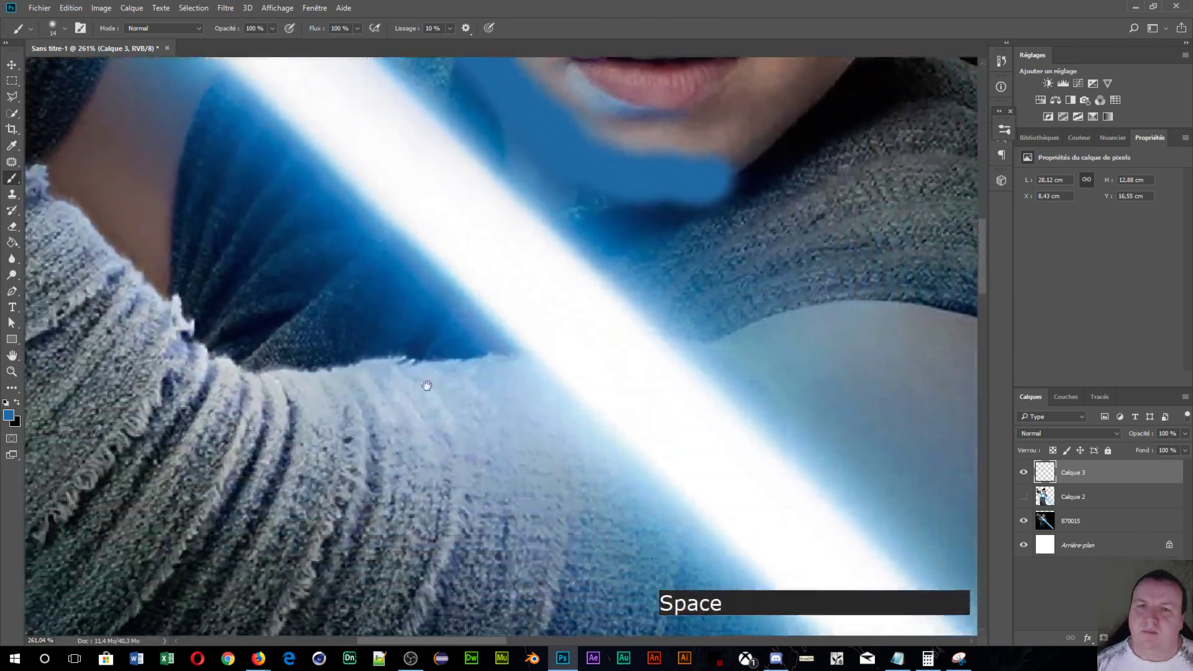
- Paint a blue saber reflection along the underside of the nose, from the saber-side nostril to the tip
{"action": "left_click_drag", "start_coordinate": [427, 386], "coordinate": [76, 583]}
{"action": "left_click_drag", "start_coordinate": [168, 141], "coordinate": [98, 376]}
{"action": "mouse_move", "coordinate": [37, 230]}
{"action": "left_mouse_down"}
{"action": "mouse_move", "coordinate": [187, 541]}
{"action": "mouse_move", "coordinate": [375, 335]}
{"action": "mouse_move", "coordinate": [426, 247]}
{"action": "mouse_move", "coordinate": [429, 209]}
{"action": "mouse_move", "coordinate": [488, 206]}
{"action": "left_mouse_up"}
{"action": "scroll", "coordinate": [517, 388], "scroll_direction": "up", "scroll_amount": 7}
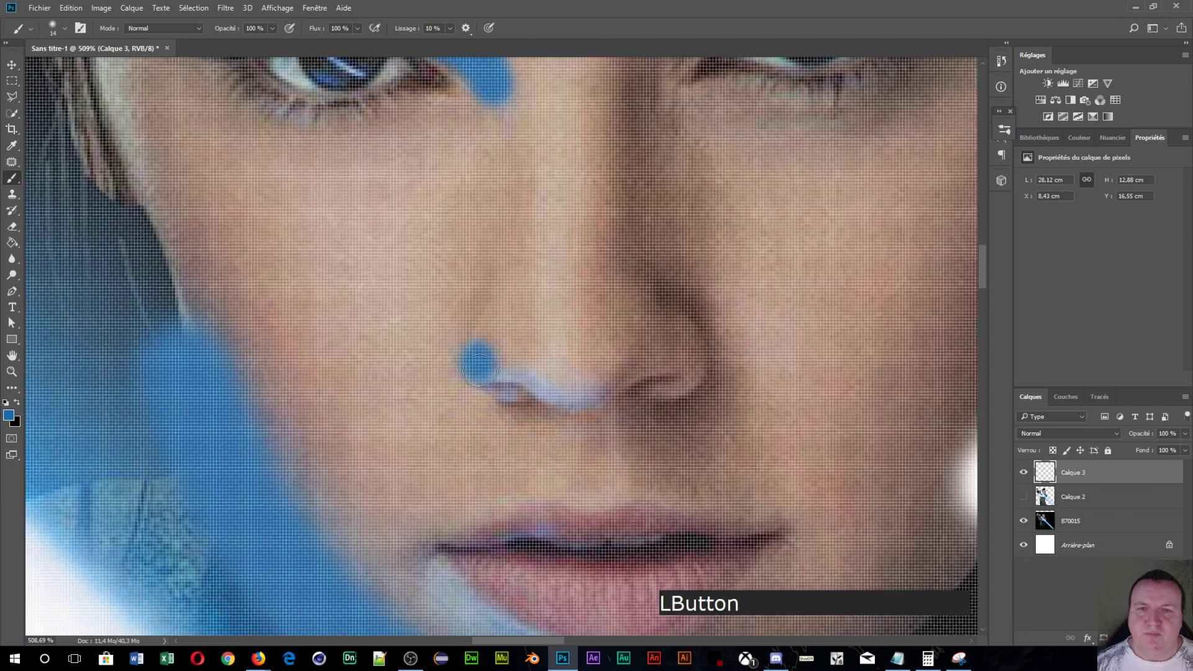
{"action": "mouse_move", "coordinate": [500, 376]}
{"action": "left_mouse_down"}
{"action": "mouse_move", "coordinate": [567, 394]}
{"action": "mouse_move", "coordinate": [600, 375]}
{"action": "left_mouse_up"}
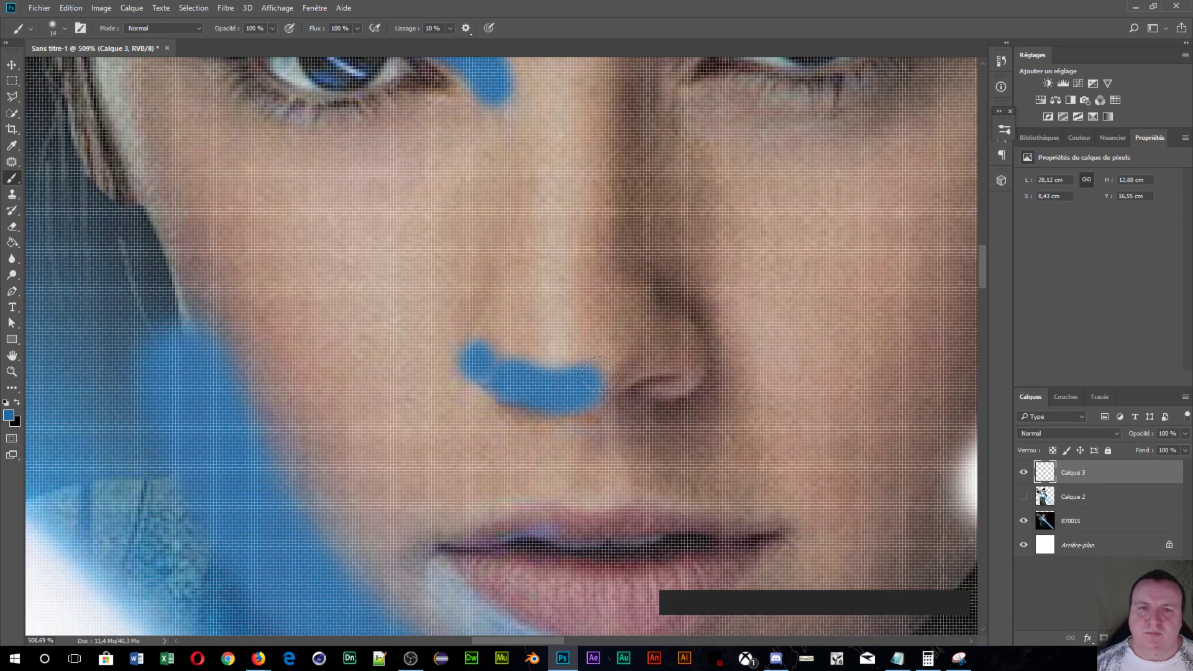
- Reset the colors to defaults, make white the foreground and paint a highlight along the ear farther from the saber
{"action": "scroll", "coordinate": [573, 228], "scroll_direction": "down", "scroll_amount": 7}
{"action": "left_click_drag", "start_coordinate": [550, 194], "coordinate": [150, 443]}
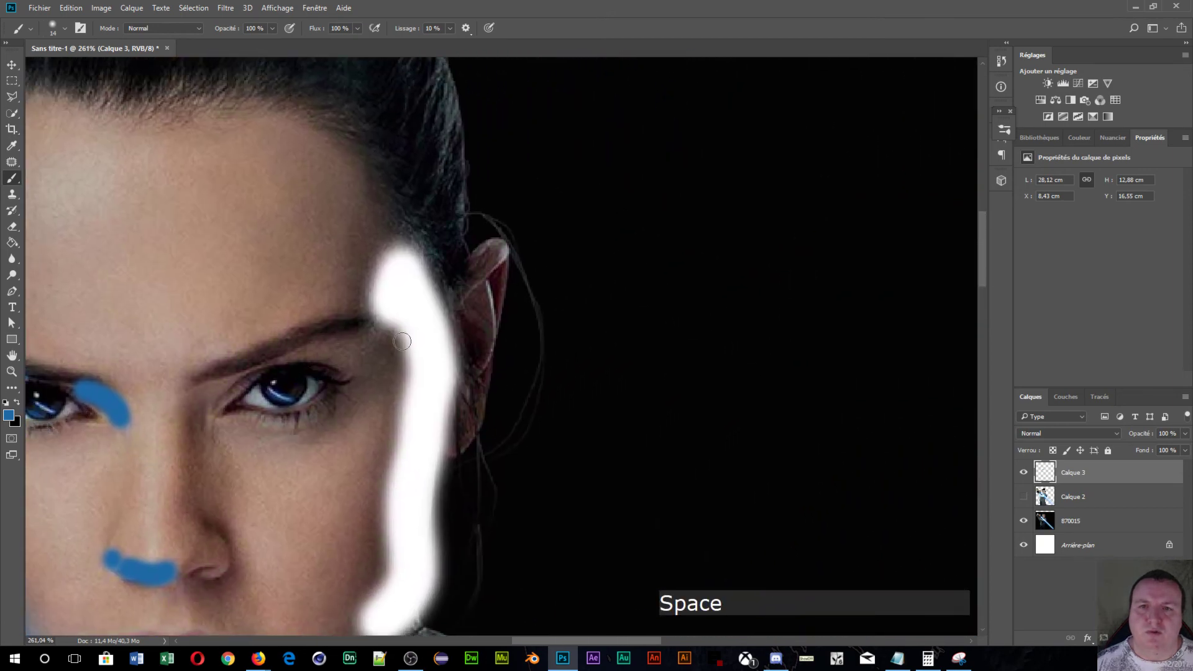
{"action": "key", "text": "alt"}
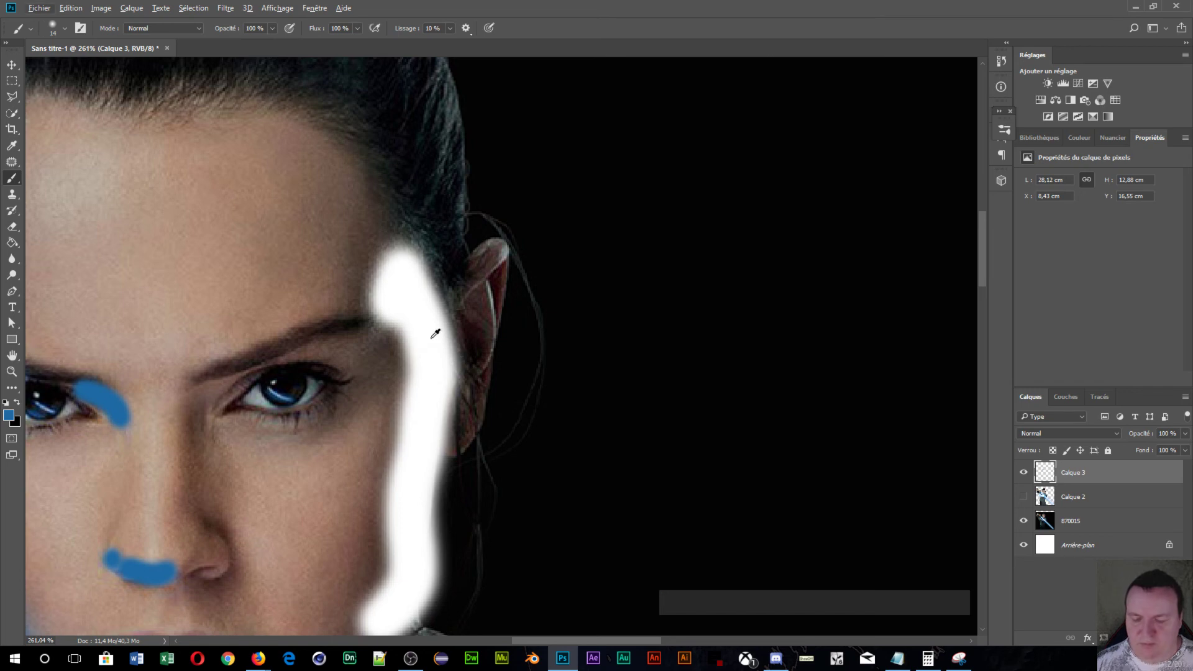
{"action": "key", "text": "alt+d"}
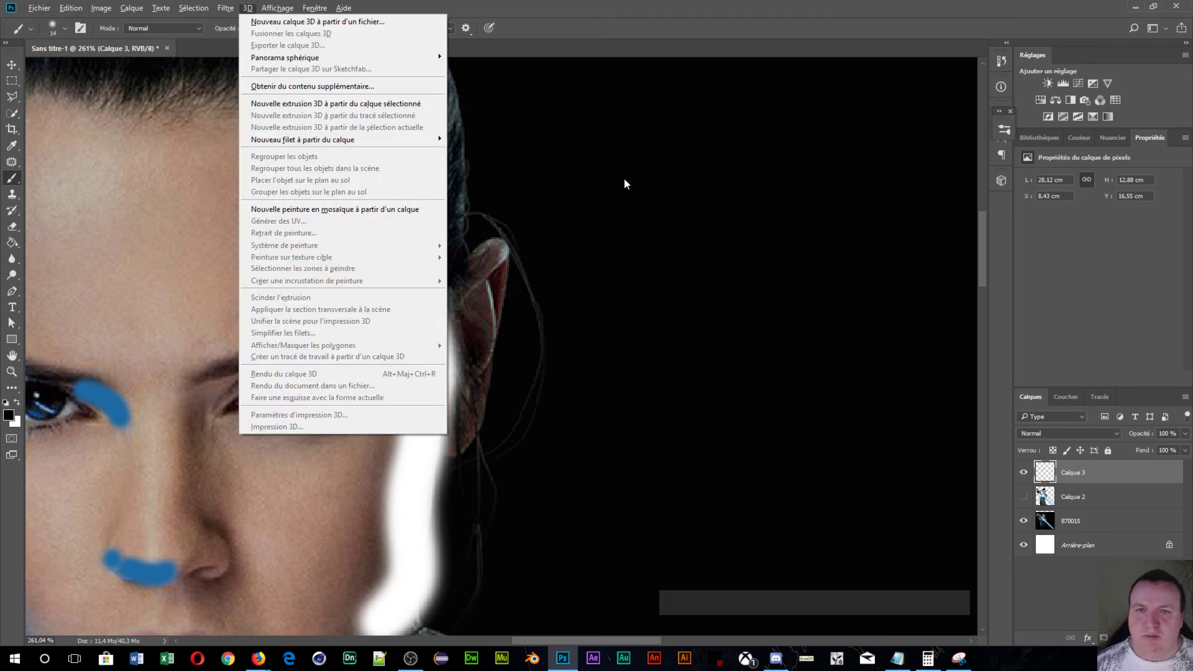
{"action": "left_click", "coordinate": [624, 178]}
{"action": "key", "text": "x"}
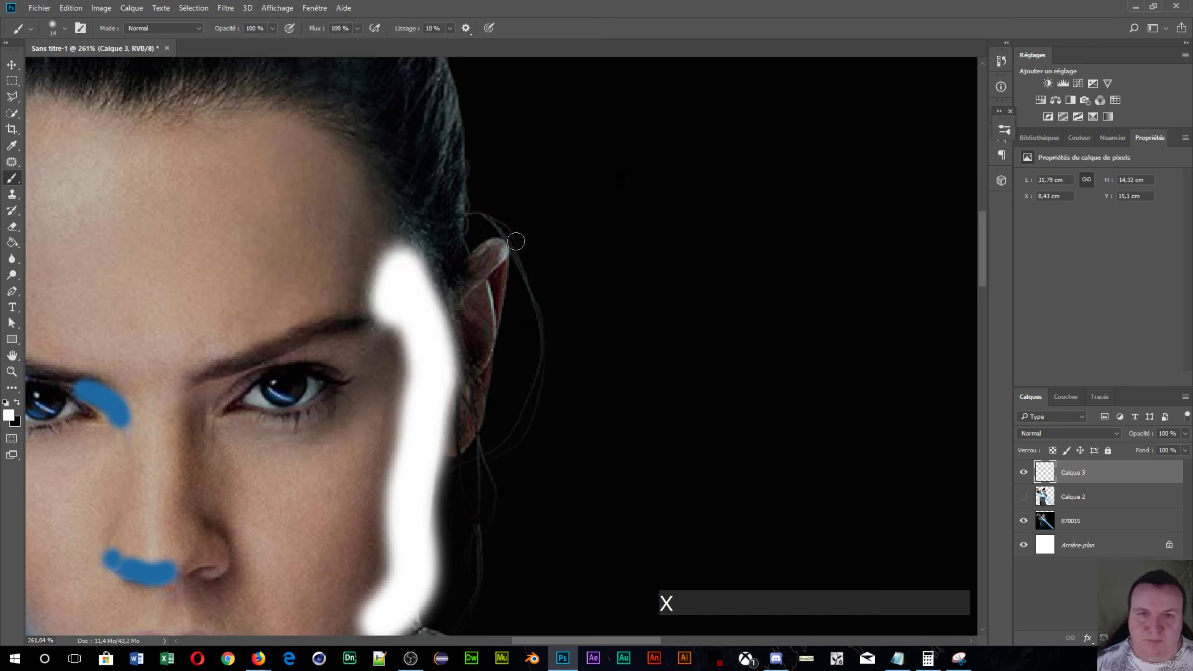
{"action": "mouse_move", "coordinate": [479, 249]}
{"action": "left_mouse_down"}
{"action": "mouse_move", "coordinate": [499, 256]}
{"action": "mouse_move", "coordinate": [493, 342]}
{"action": "mouse_move", "coordinate": [475, 378]}
{"action": "left_mouse_up"}
- Enlarge the brush and paint one soft white highlight spot on the upper forehead
{"action": "key", "text": "space"}
{"action": "left_click_drag", "start_coordinate": [94, 301], "coordinate": [551, 330]}
{"action": "left_click_drag", "start_coordinate": [435, 297], "coordinate": [516, 316]}
{"action": "mouse_move", "coordinate": [557, 207]}
{"action": "left_mouse_down"}
{"action": "mouse_move", "coordinate": [567, 206]}
{"action": "mouse_move", "coordinate": [525, 210]}
{"action": "left_mouse_up"}
- Paint white highlights with a smaller brush down the saber-side hairline and temple and over the adjacent ear
{"action": "left_click_drag", "start_coordinate": [393, 300], "coordinate": [371, 302]}
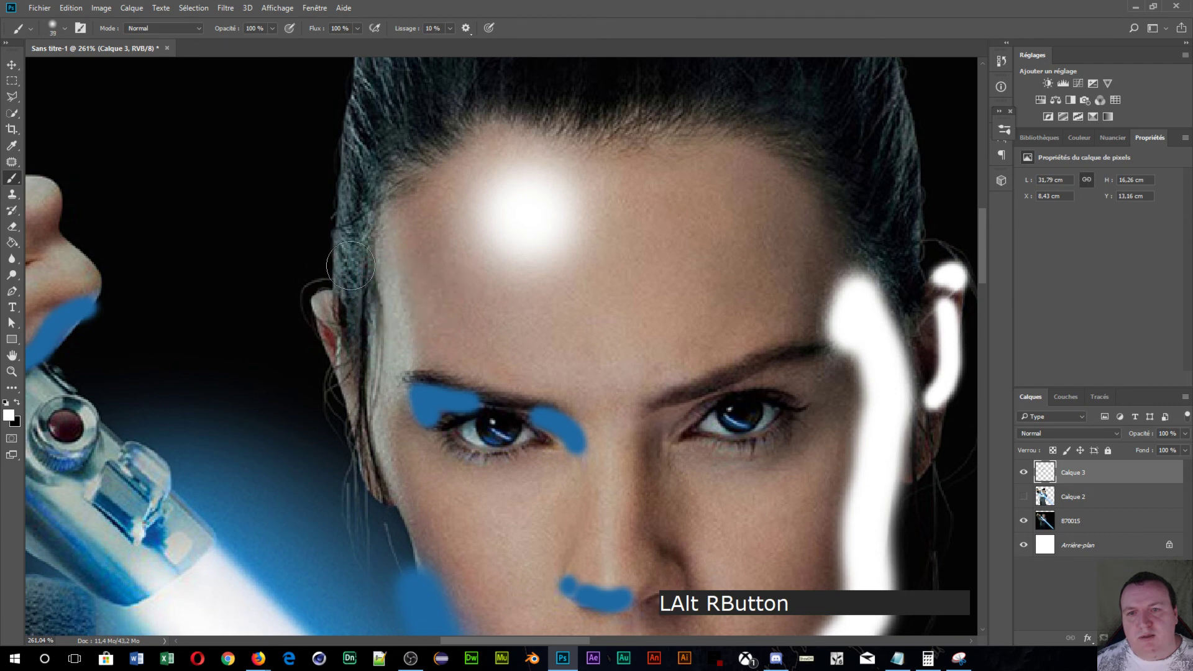
{"action": "mouse_move", "coordinate": [359, 159]}
{"action": "left_mouse_down"}
{"action": "mouse_move", "coordinate": [358, 244]}
{"action": "mouse_move", "coordinate": [386, 404]}
{"action": "mouse_move", "coordinate": [375, 435]}
{"action": "left_mouse_up"}
{"action": "left_click", "coordinate": [369, 472]}
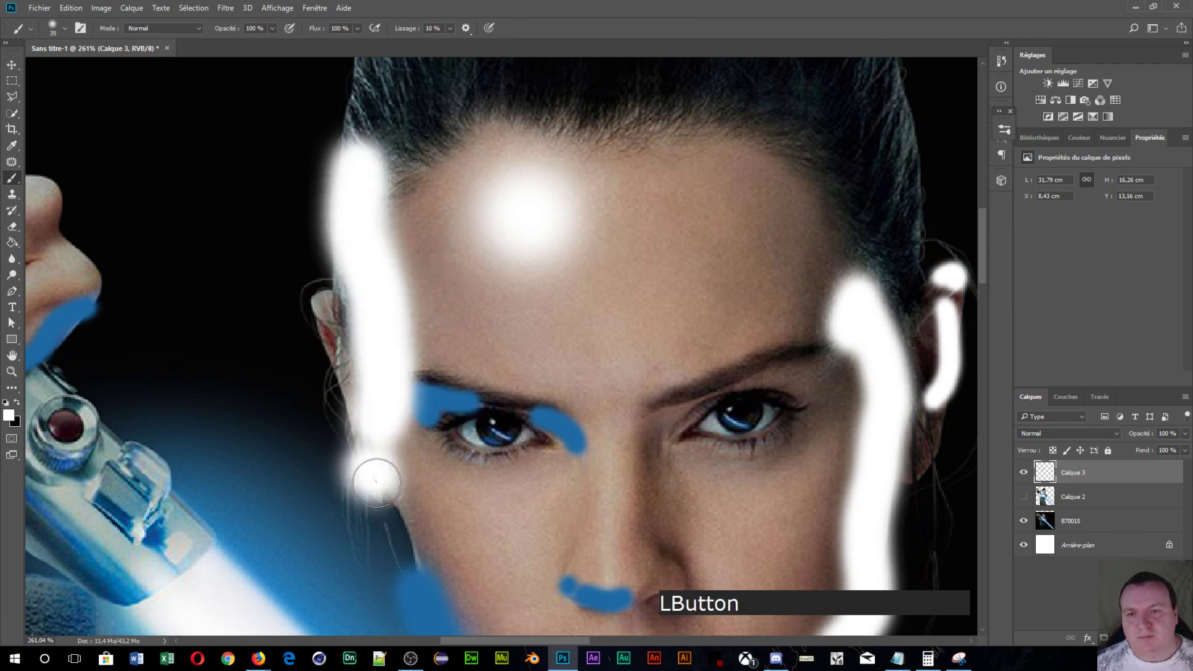
{"action": "left_click_drag", "start_coordinate": [323, 307], "coordinate": [382, 421]}
- Load the outline of Calque 2 as a selection, copy that area of Calque 3 to a new layer and hide Calque 3
{"action": "scroll", "coordinate": [733, 371], "scroll_direction": "down", "scroll_amount": 4}
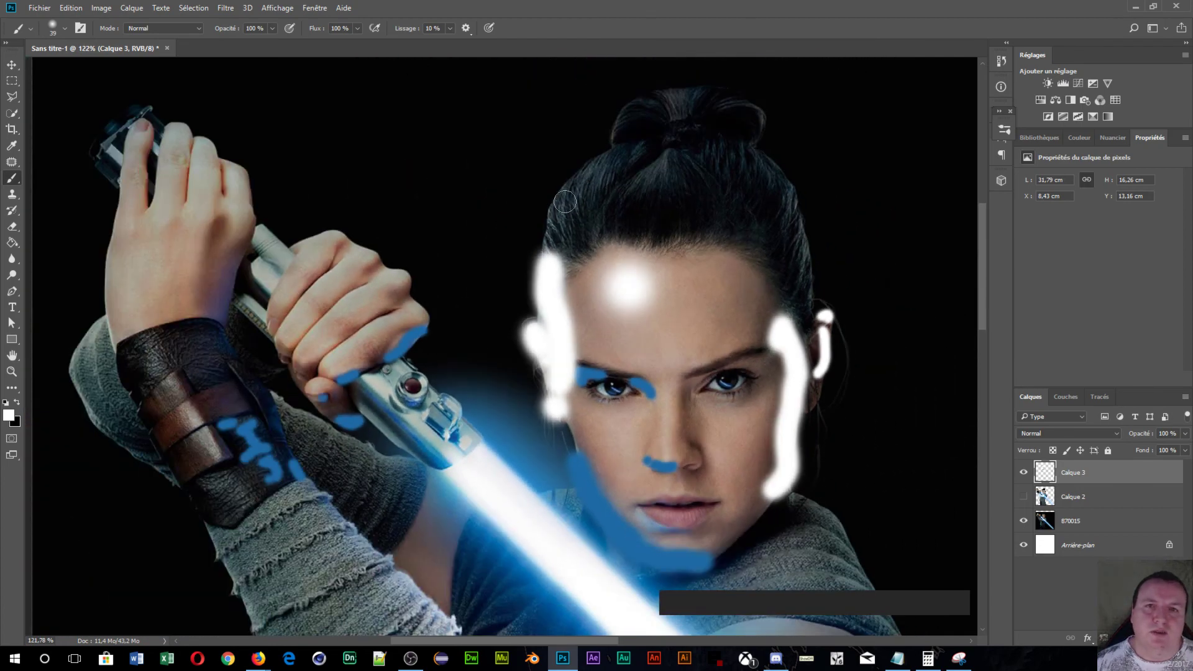
{"action": "scroll", "coordinate": [639, 210], "scroll_direction": "down", "scroll_amount": 2}
{"action": "left_click_drag", "start_coordinate": [639, 210], "coordinate": [293, 24]}
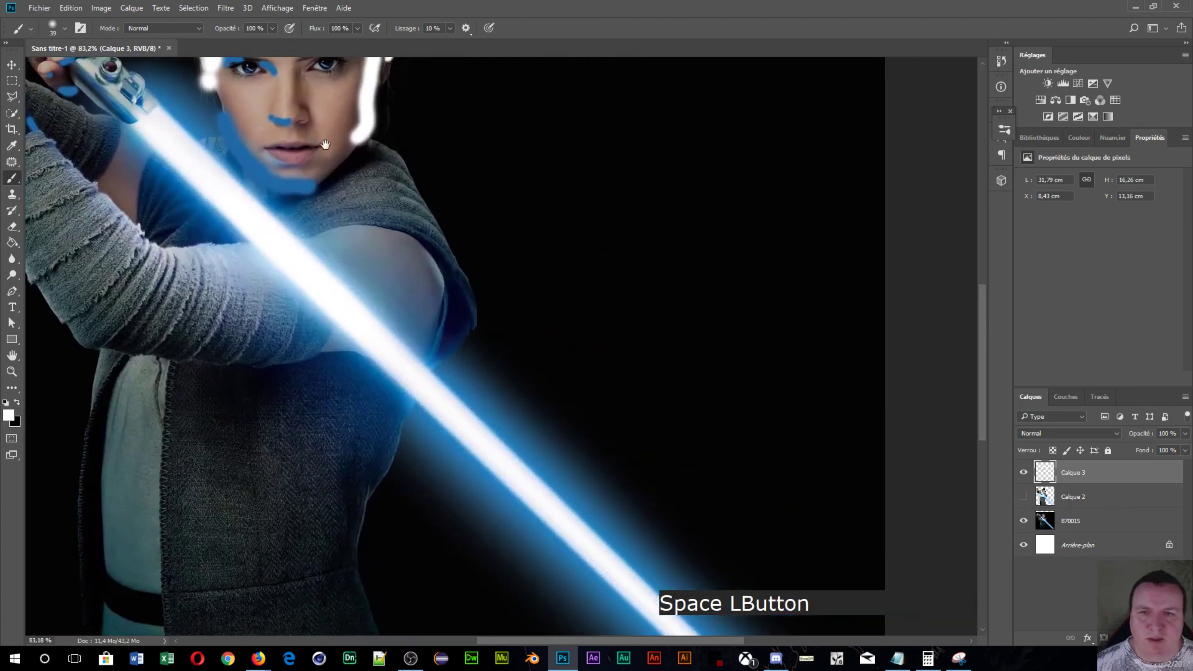
{"action": "left_click_drag", "start_coordinate": [755, 349], "coordinate": [766, 361]}
{"action": "key", "text": "alt"}
{"action": "left_click", "coordinate": [1049, 501], "text": "alt"}
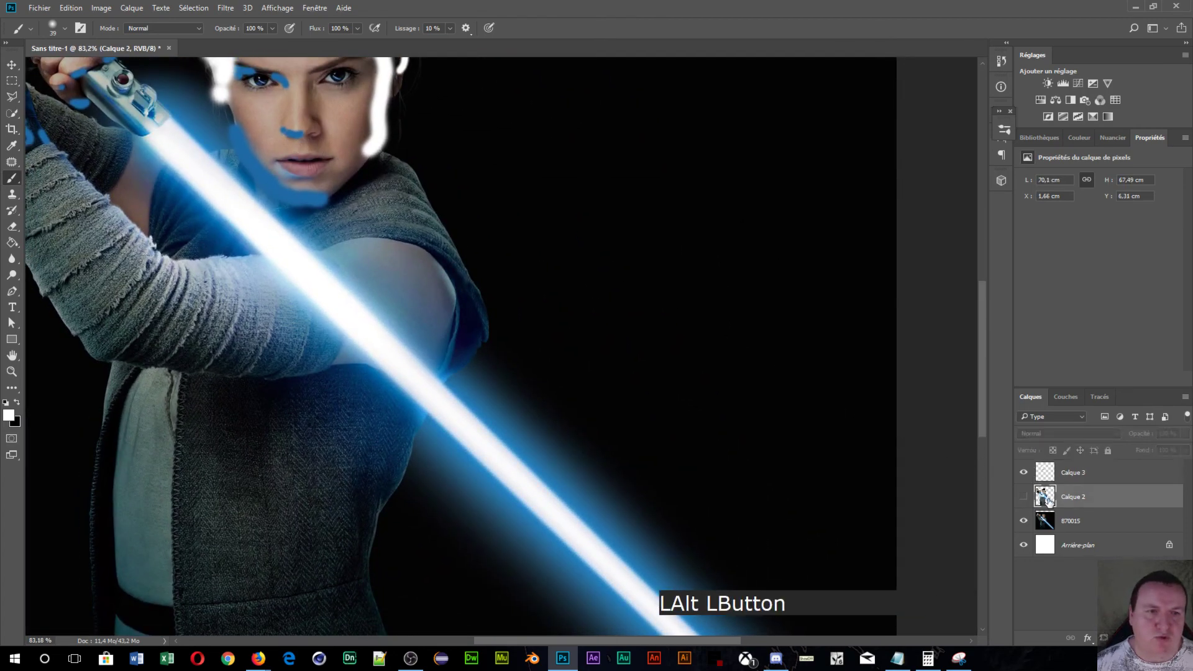
{"action": "left_click", "coordinate": [1049, 502], "text": "ctrl"}
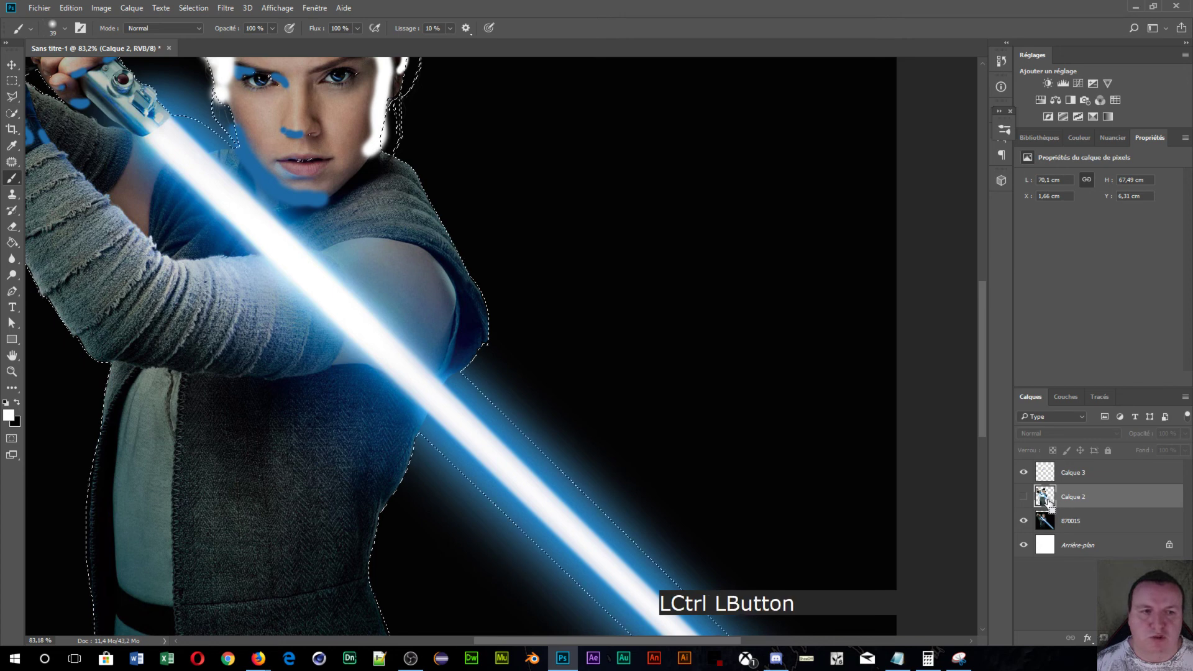
{"action": "left_click", "coordinate": [1111, 477]}
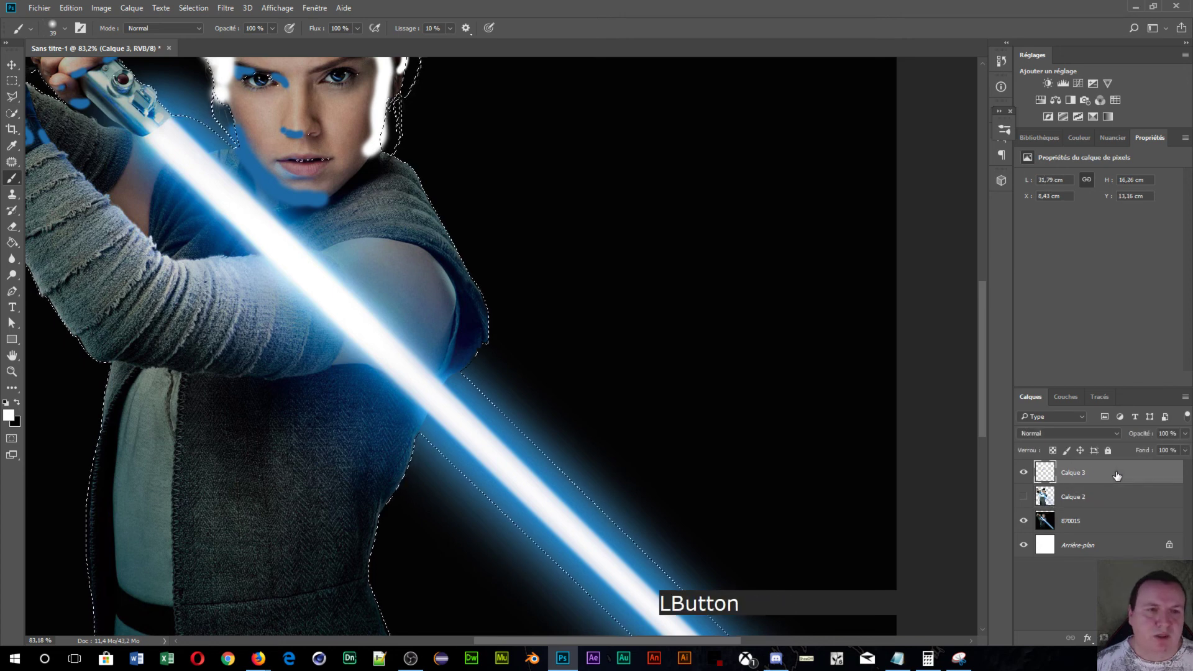
{"action": "key", "text": "ctrl+j"}
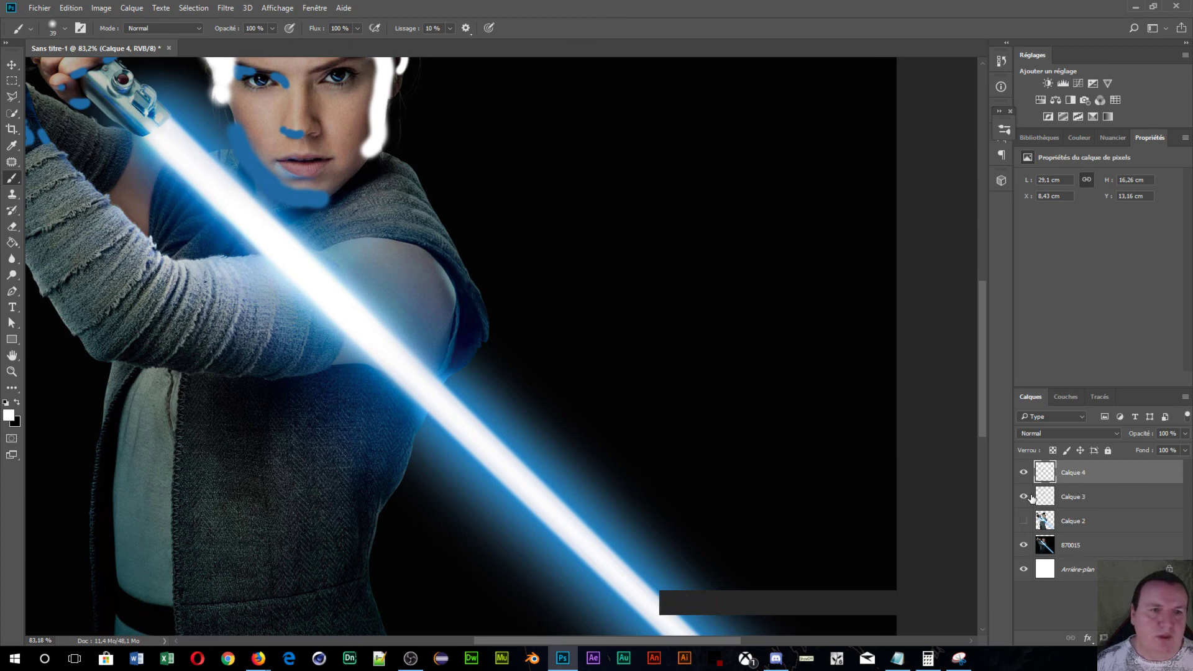
{"action": "left_click", "coordinate": [1027, 497]}
- Add a layer mask to Calque 4 and paint black on it to hide the blue overflow outside the saber-side jaw and chin
{"action": "scroll", "coordinate": [84, 192], "scroll_direction": "up", "scroll_amount": 8}
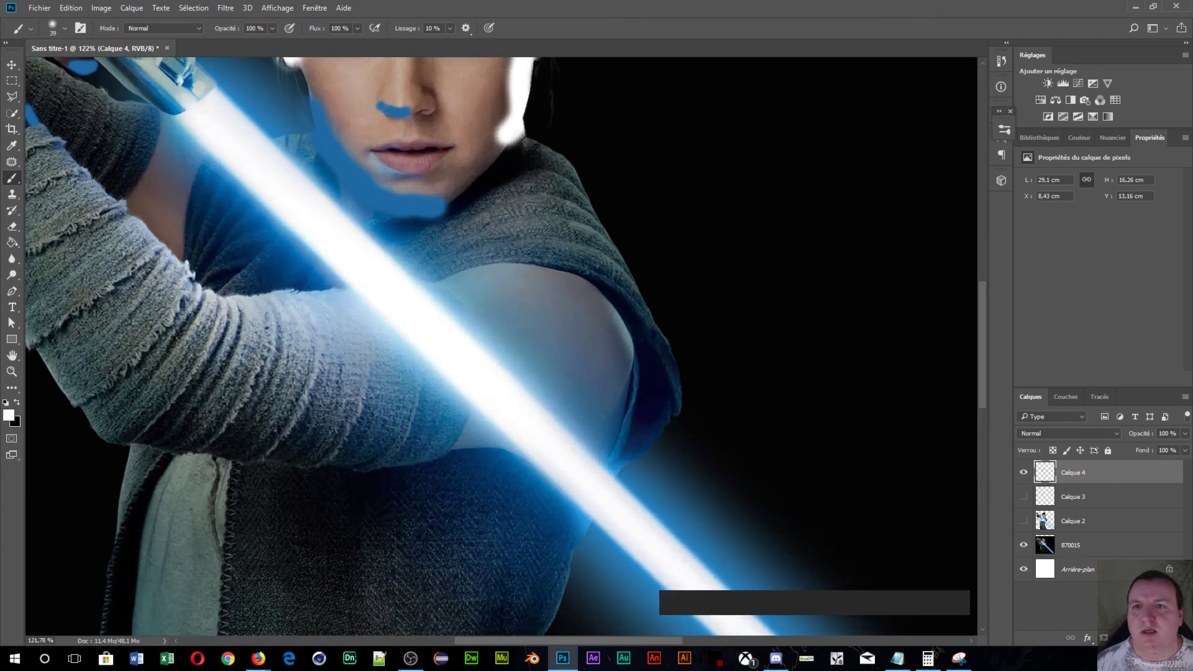
{"action": "key", "text": "space"}
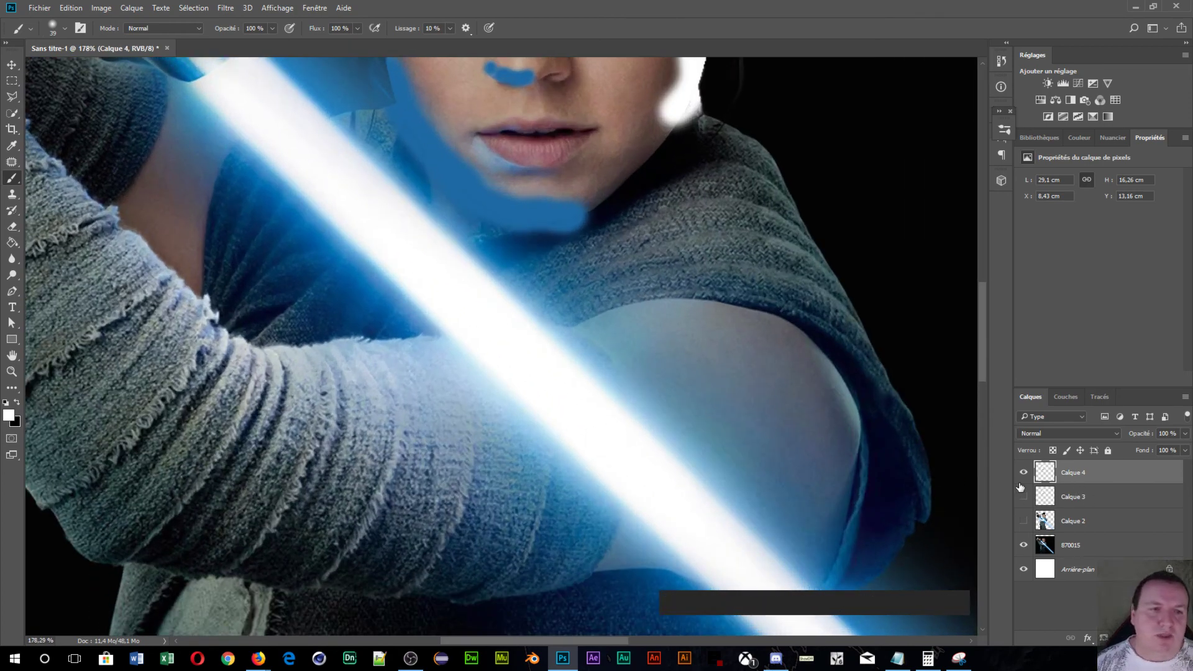
{"action": "scroll", "coordinate": [428, 200], "scroll_direction": "up", "scroll_amount": 4}
{"action": "key", "text": "space"}
{"action": "left_click_drag", "start_coordinate": [364, 173], "coordinate": [355, 486]}
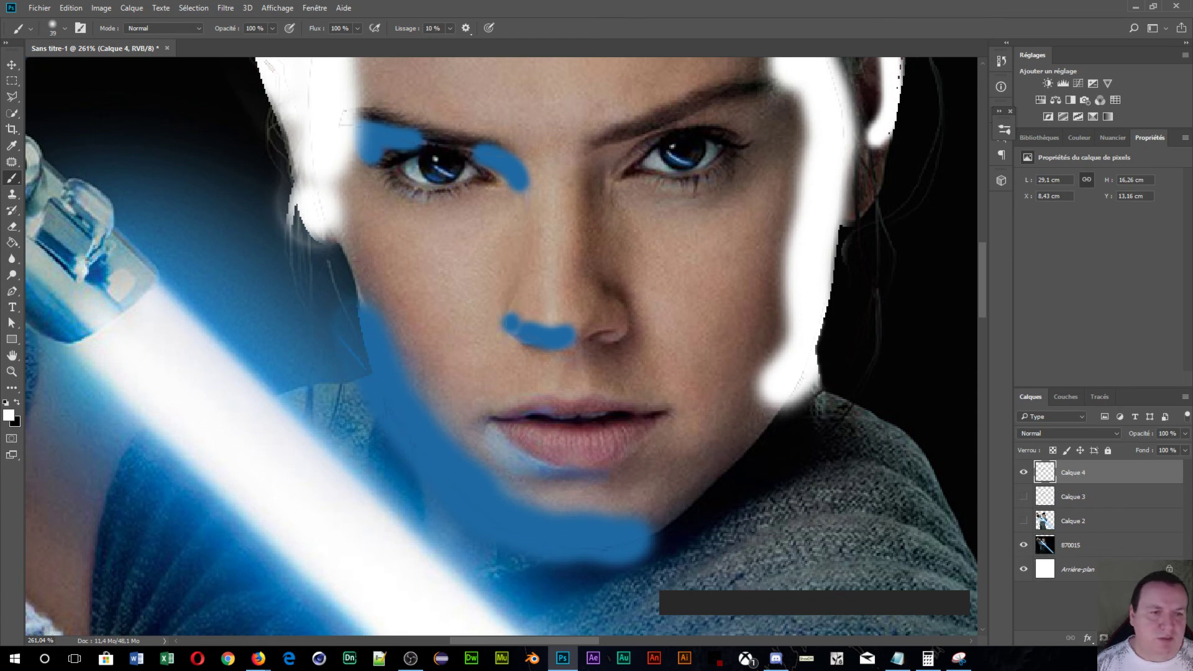
{"action": "left_click", "coordinate": [1104, 638]}
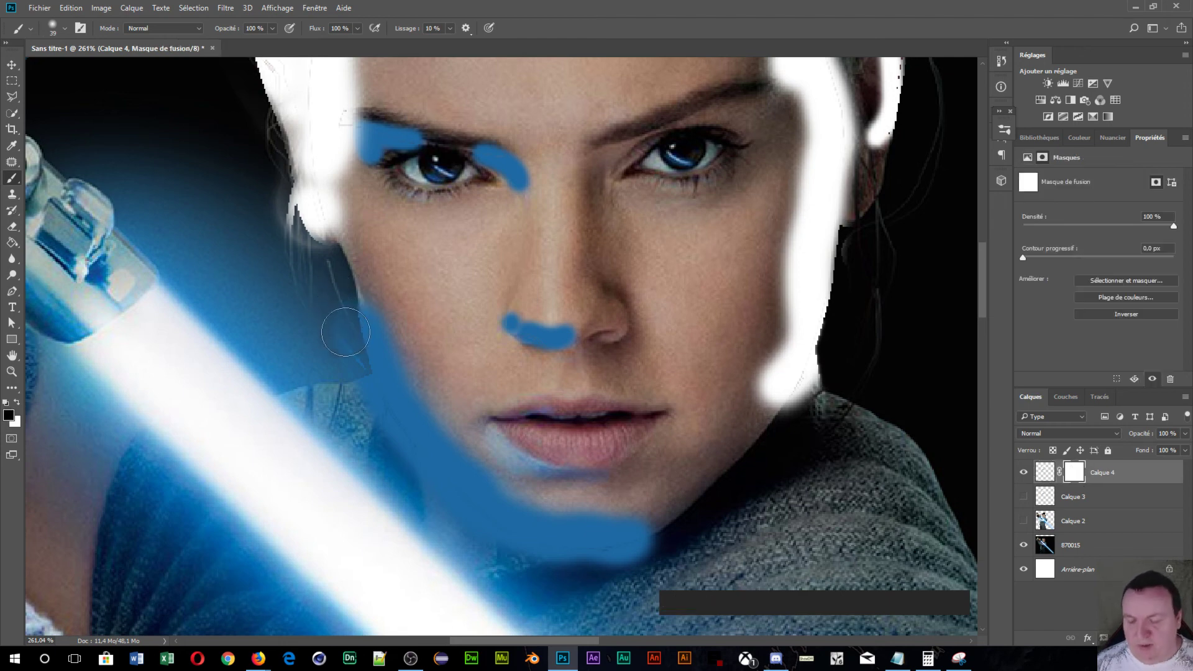
{"action": "mouse_move", "coordinate": [328, 304]}
{"action": "left_mouse_down"}
{"action": "mouse_move", "coordinate": [350, 408]}
{"action": "mouse_move", "coordinate": [435, 516]}
{"action": "mouse_move", "coordinate": [412, 490]}
{"action": "left_mouse_up"}
{"action": "mouse_move", "coordinate": [458, 539]}
{"action": "left_mouse_down"}
{"action": "mouse_move", "coordinate": [543, 587]}
{"action": "mouse_move", "coordinate": [657, 611]}
{"action": "mouse_move", "coordinate": [689, 579]}
{"action": "mouse_move", "coordinate": [543, 589]}
{"action": "mouse_move", "coordinate": [665, 585]}
{"action": "mouse_move", "coordinate": [602, 587]}
{"action": "mouse_move", "coordinate": [684, 571]}
{"action": "mouse_move", "coordinate": [571, 594]}
{"action": "mouse_move", "coordinate": [456, 580]}
{"action": "left_mouse_up"}
{"action": "mouse_move", "coordinate": [217, 143]}
{"action": "left_mouse_down"}
{"action": "mouse_move", "coordinate": [246, 186]}
{"action": "mouse_move", "coordinate": [254, 160]}
{"action": "mouse_move", "coordinate": [254, 221]}
{"action": "left_mouse_up"}
{"action": "mouse_move", "coordinate": [311, 282]}
{"action": "left_mouse_down"}
{"action": "mouse_move", "coordinate": [258, 240]}
{"action": "mouse_move", "coordinate": [268, 251]}
{"action": "left_mouse_up"}
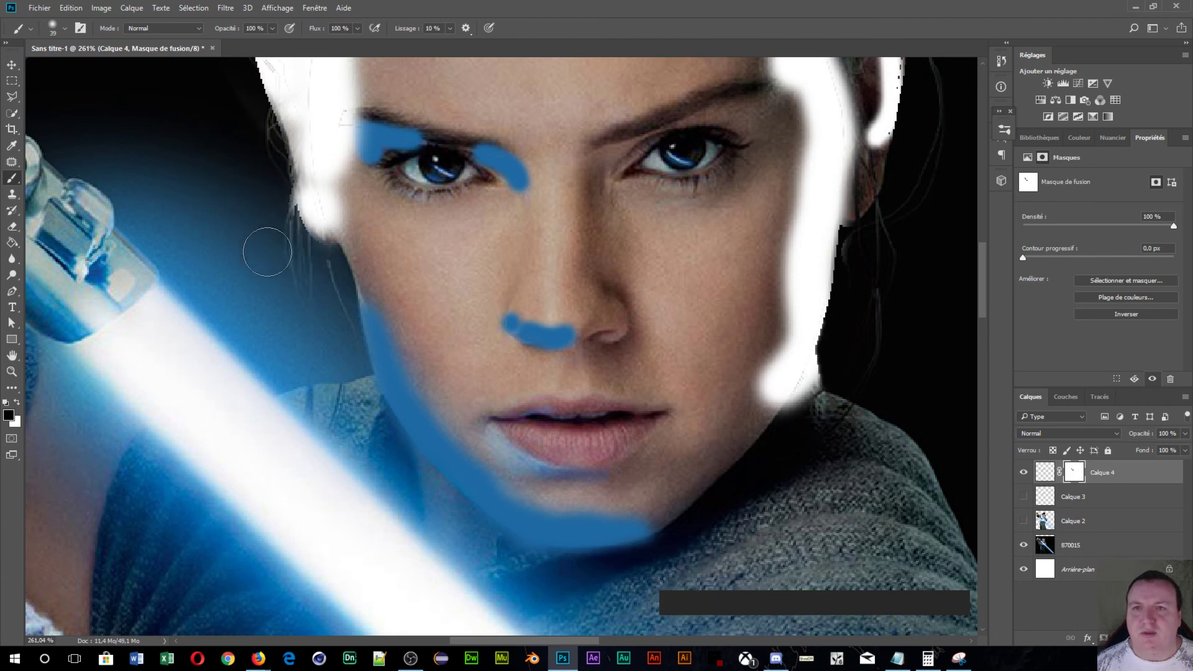
- Mask out the blue overflow beneath the lower palm of the hand gripping the saber
{"action": "left_click_drag", "start_coordinate": [108, 398], "coordinate": [698, 394]}
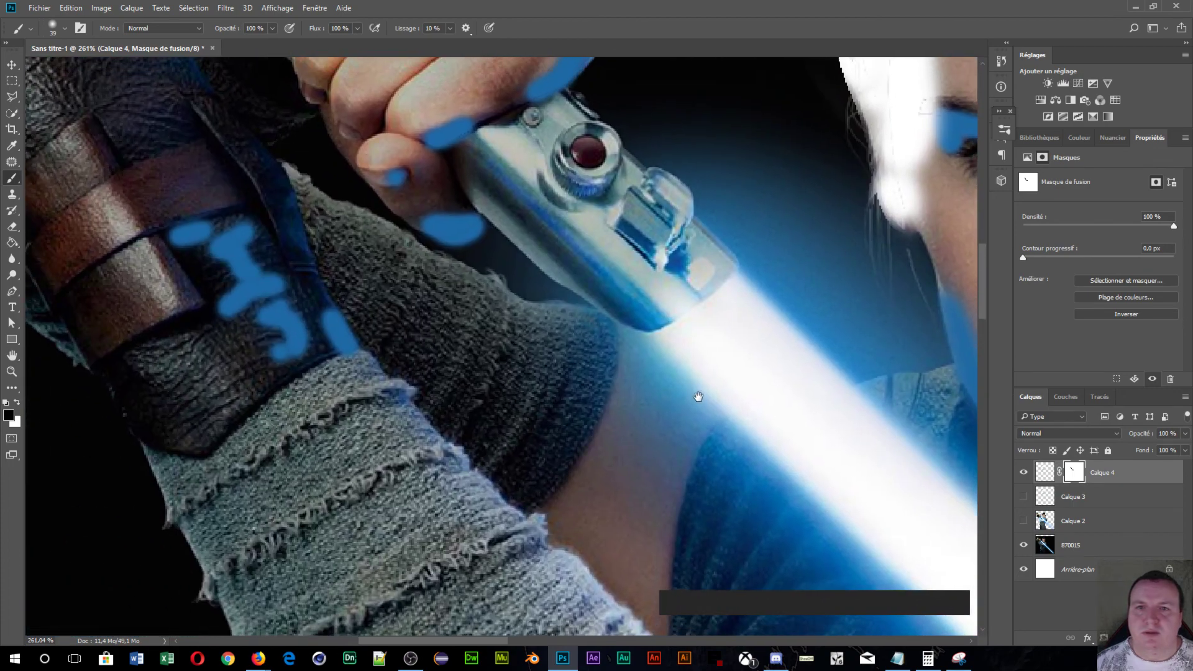
{"action": "left_click_drag", "start_coordinate": [406, 271], "coordinate": [501, 249]}
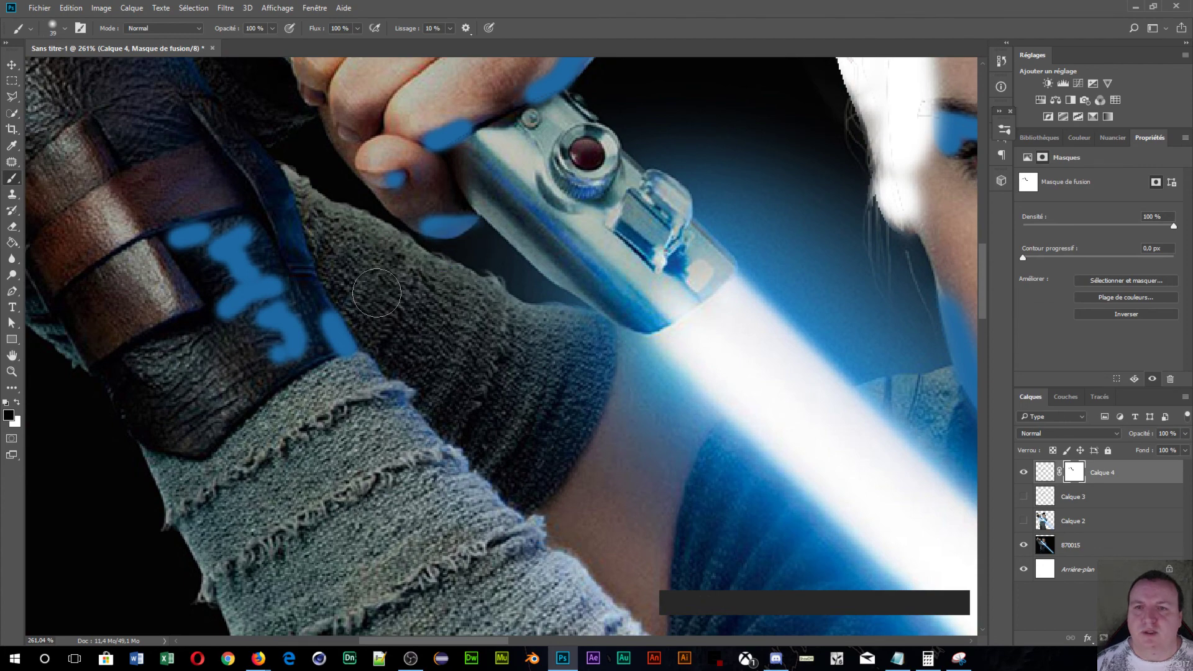
{"action": "left_click_drag", "start_coordinate": [377, 293], "coordinate": [388, 312]}
- Show the Calque 2 illustration and delete the hidden Calque 3 layer
{"action": "scroll", "coordinate": [735, 394], "scroll_direction": "down", "scroll_amount": 14}
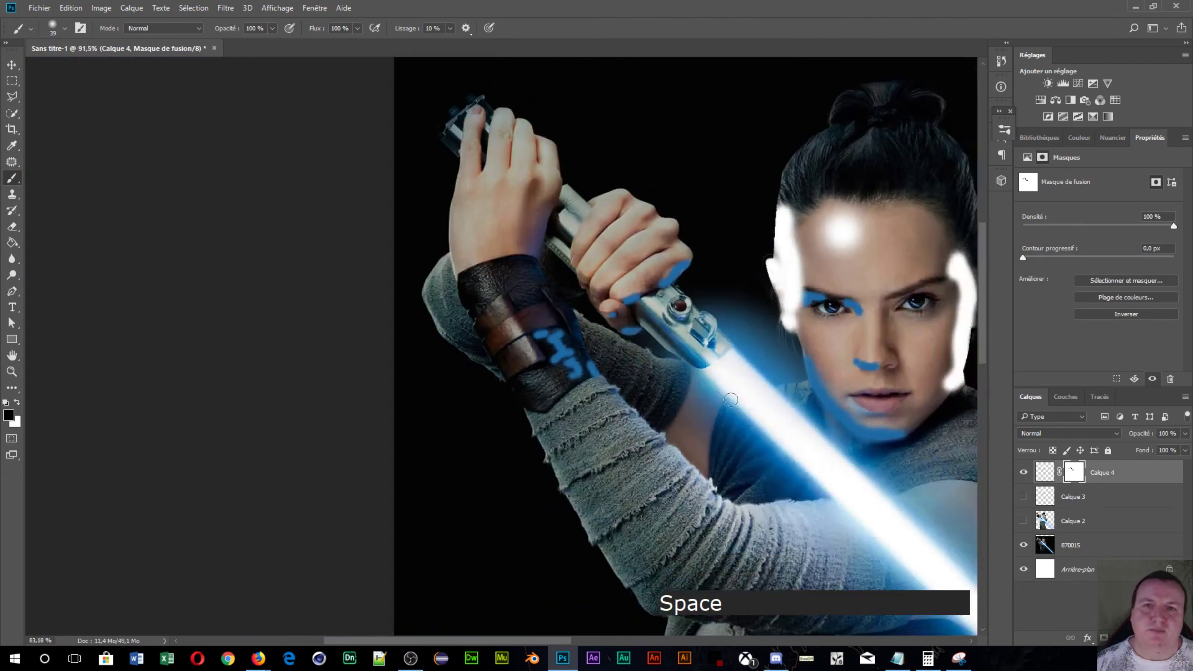
{"action": "mouse_move", "coordinate": [699, 438]}
{"action": "left_mouse_down"}
{"action": "mouse_move", "coordinate": [383, 488]}
{"action": "mouse_move", "coordinate": [398, 484]}
{"action": "mouse_move", "coordinate": [266, 346]}
{"action": "mouse_move", "coordinate": [208, 341]}
{"action": "mouse_move", "coordinate": [245, 359]}
{"action": "left_mouse_up"}
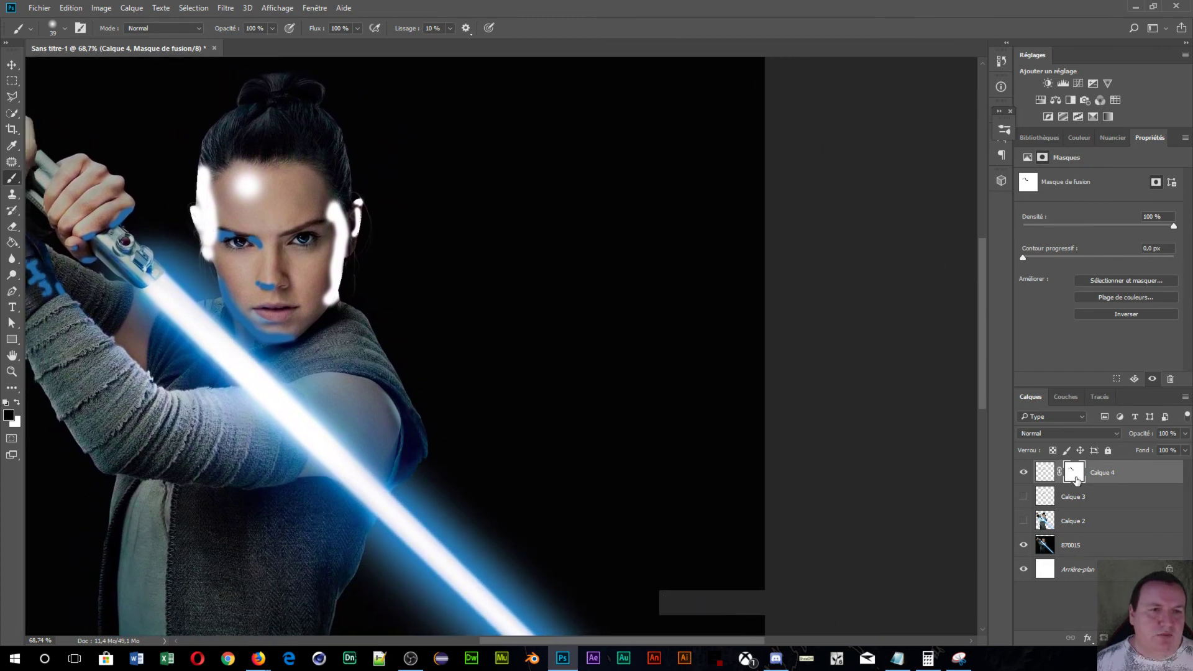
{"action": "left_click", "coordinate": [1056, 433]}
{"action": "left_click", "coordinate": [1057, 433]}
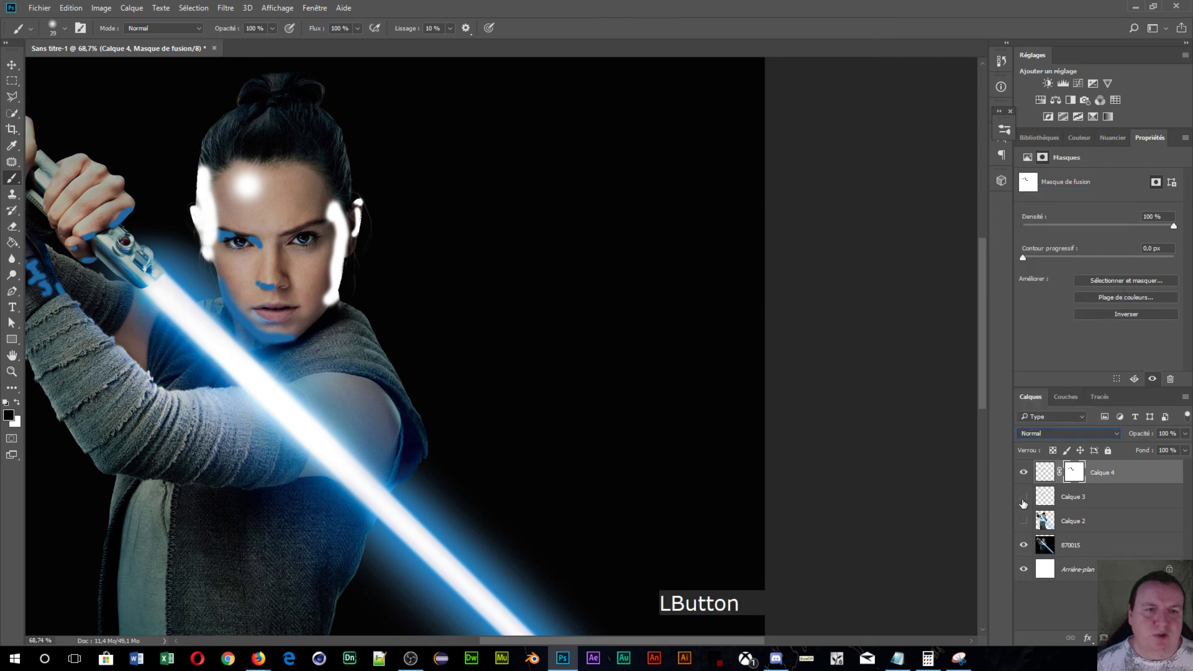
{"action": "left_click", "coordinate": [1023, 522]}
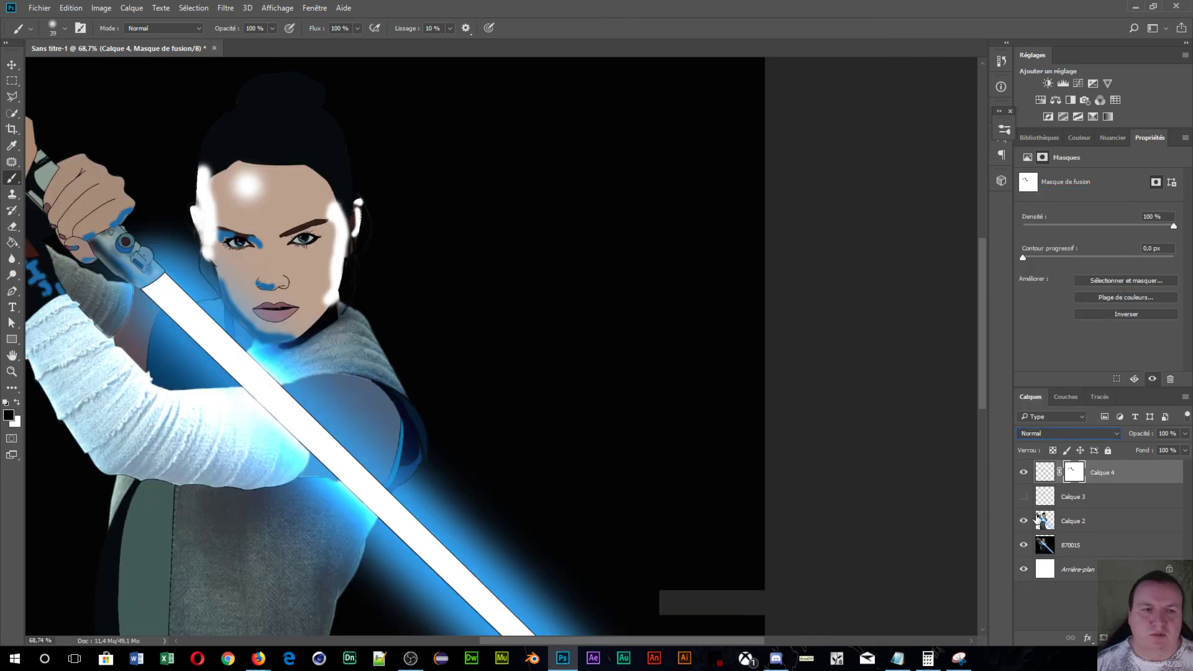
{"action": "left_click", "coordinate": [1122, 500]}
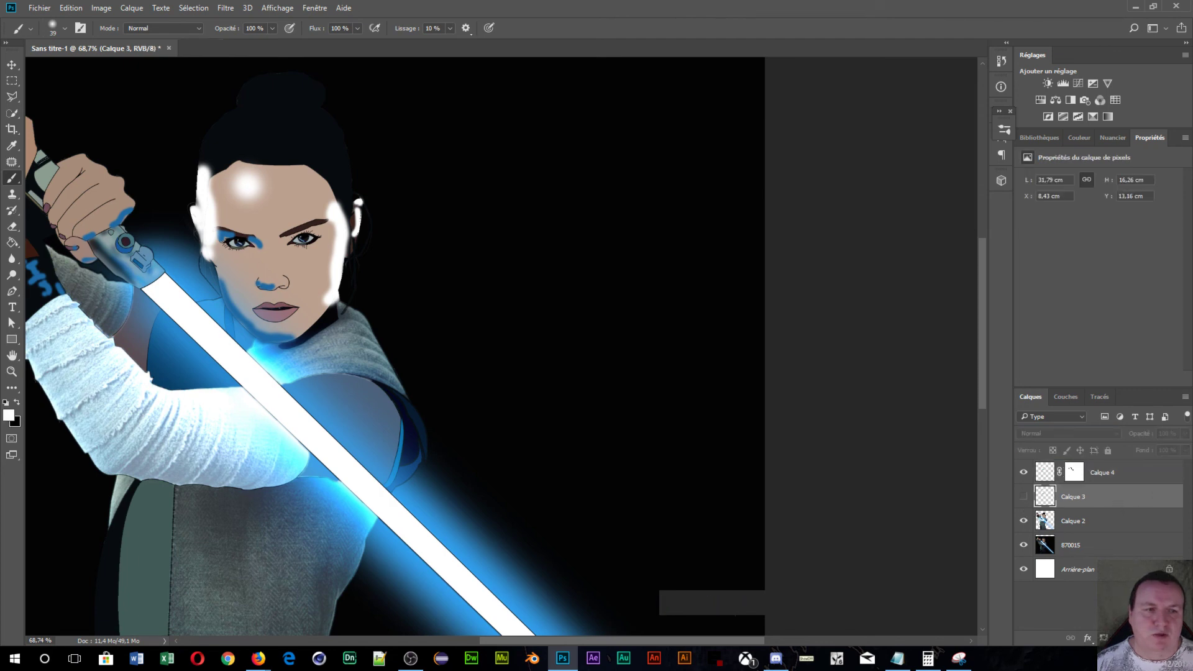
{"action": "left_click", "coordinate": [1170, 638]}
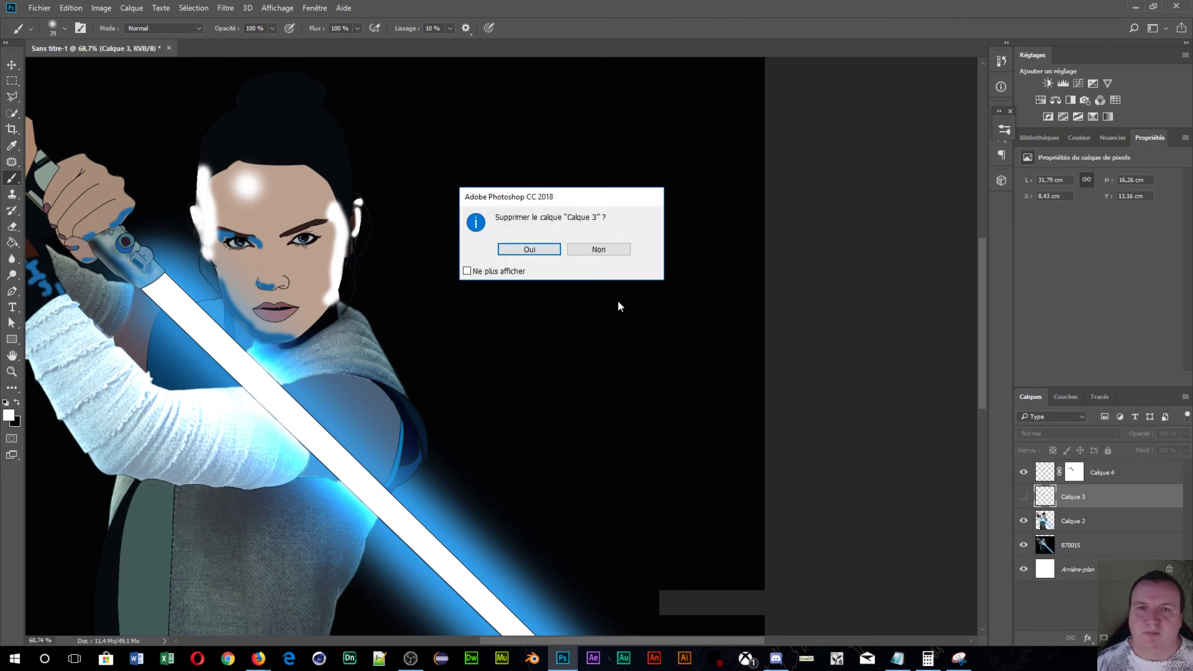
{"action": "left_click", "coordinate": [521, 249]}
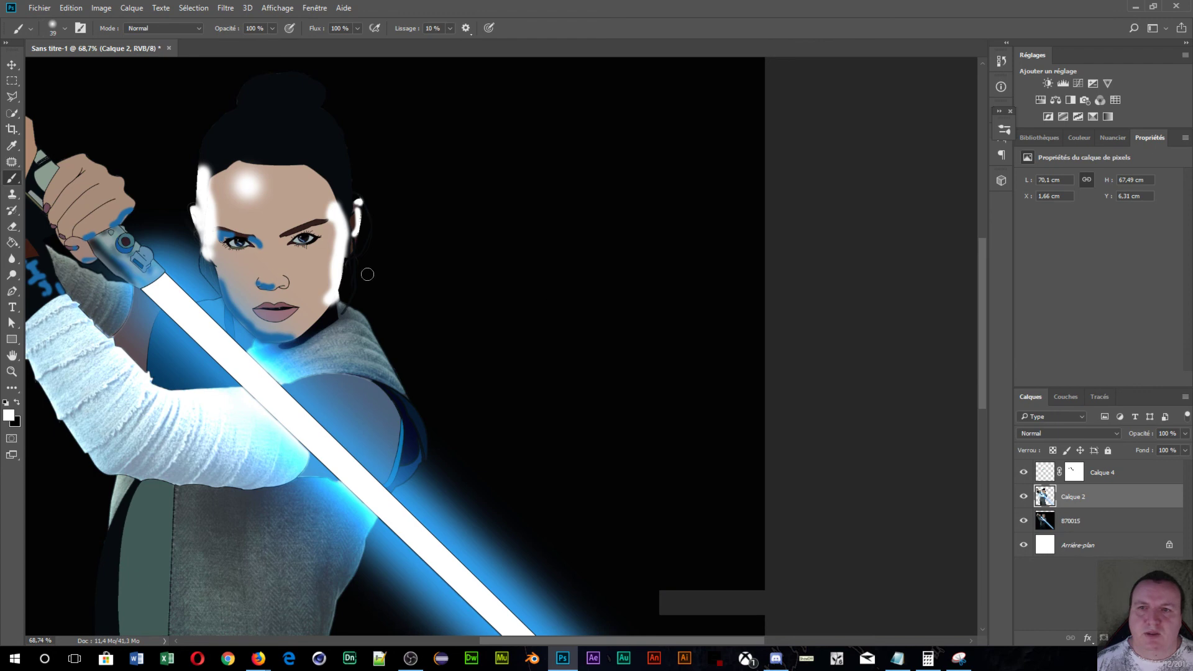
{"action": "scroll", "coordinate": [365, 269], "scroll_direction": "down", "scroll_amount": 2}
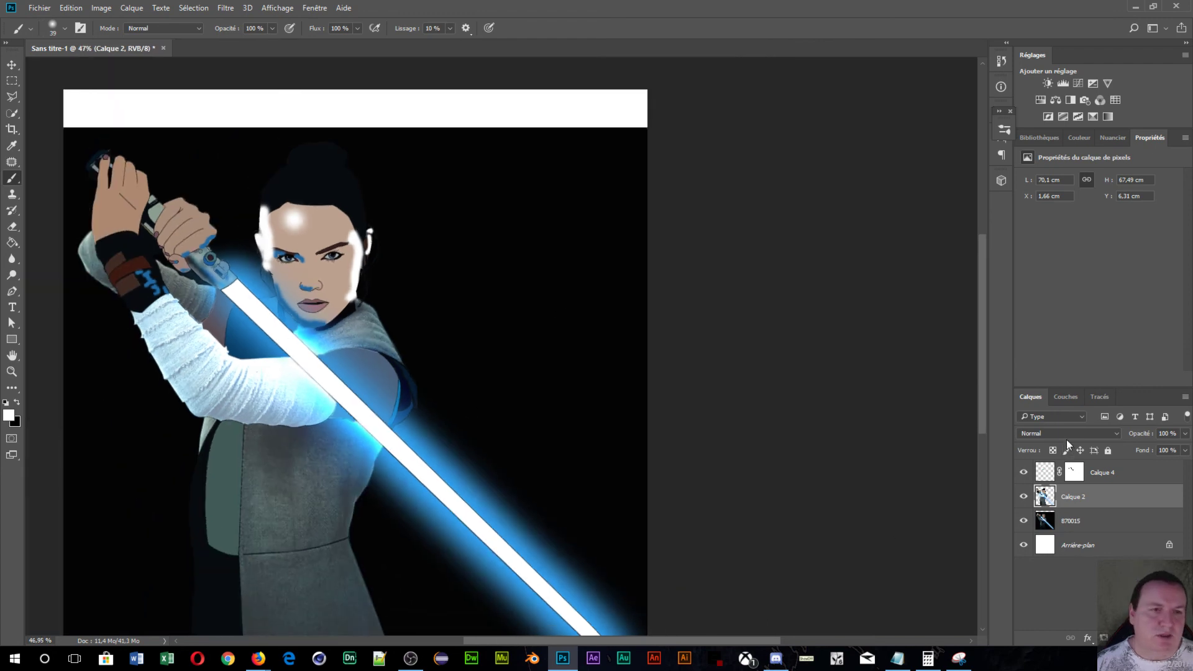
{"action": "left_click", "coordinate": [1063, 435]}
{"action": "left_click", "coordinate": [1063, 435]}
{"action": "scroll", "coordinate": [1064, 435], "scroll_direction": "down", "scroll_amount": 3}
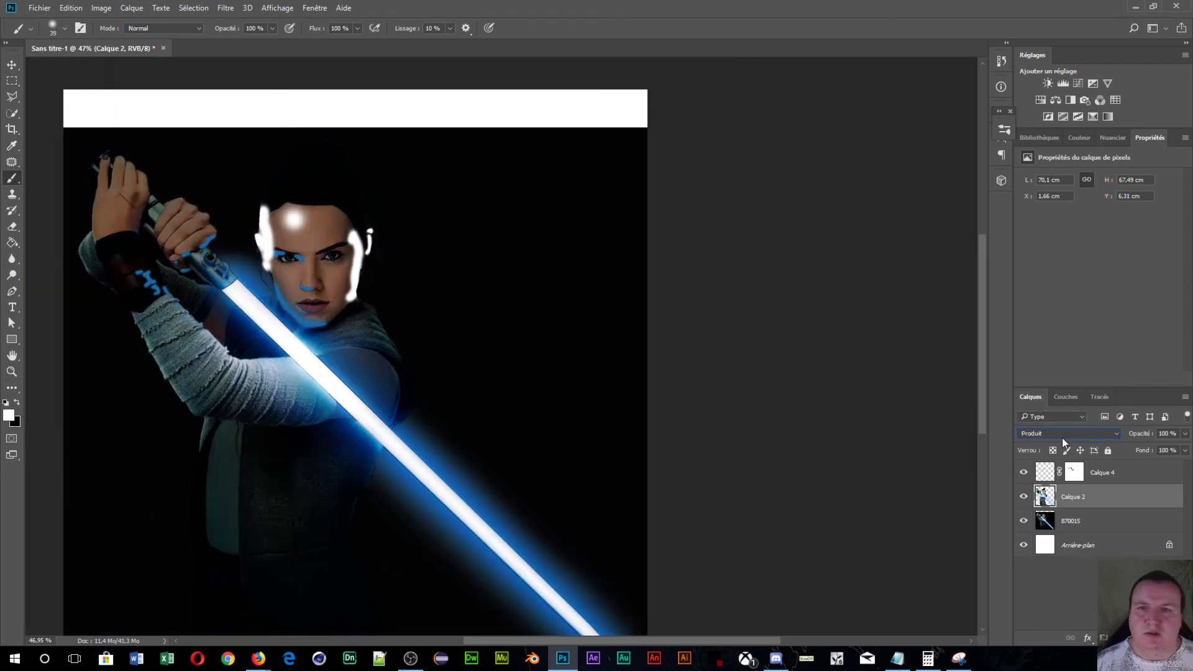
{"action": "scroll", "coordinate": [1062, 437], "scroll_direction": "down", "scroll_amount": 4}
{"action": "scroll", "coordinate": [1061, 439], "scroll_direction": "up", "scroll_amount": 7}
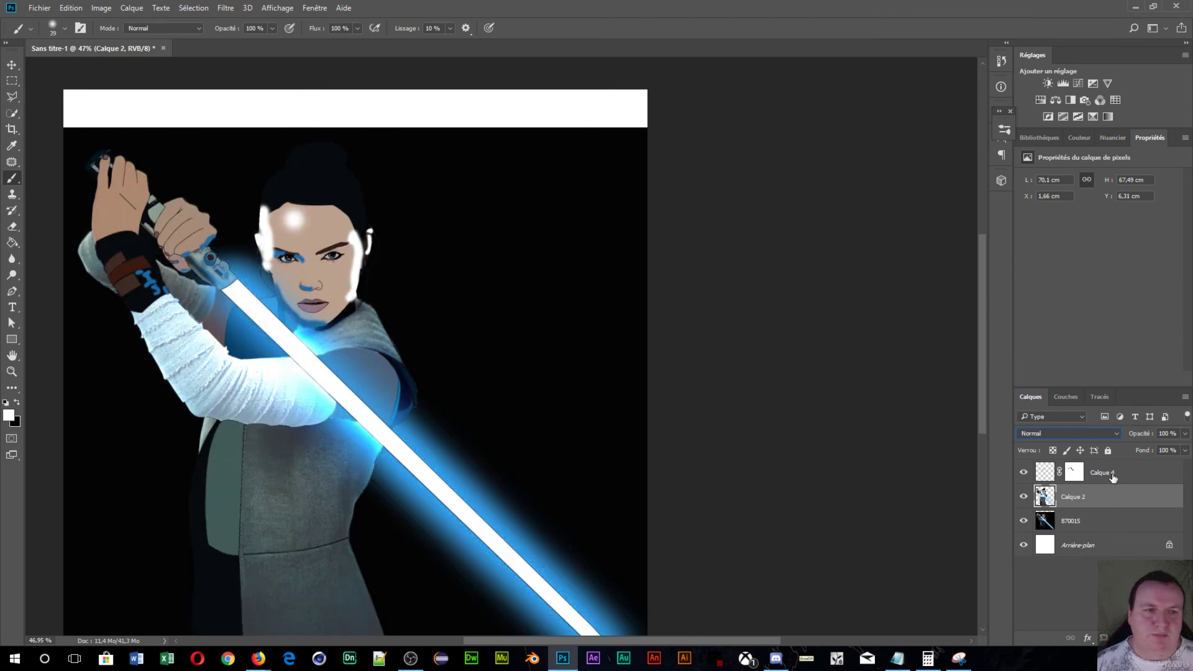
- Set the blend mode of Calque 4 to Superposition
{"action": "left_click", "coordinate": [1113, 476]}
{"action": "left_click", "coordinate": [1063, 436]}
{"action": "left_click", "coordinate": [1064, 438]}
{"action": "scroll", "coordinate": [1064, 437], "scroll_direction": "down", "scroll_amount": 6}
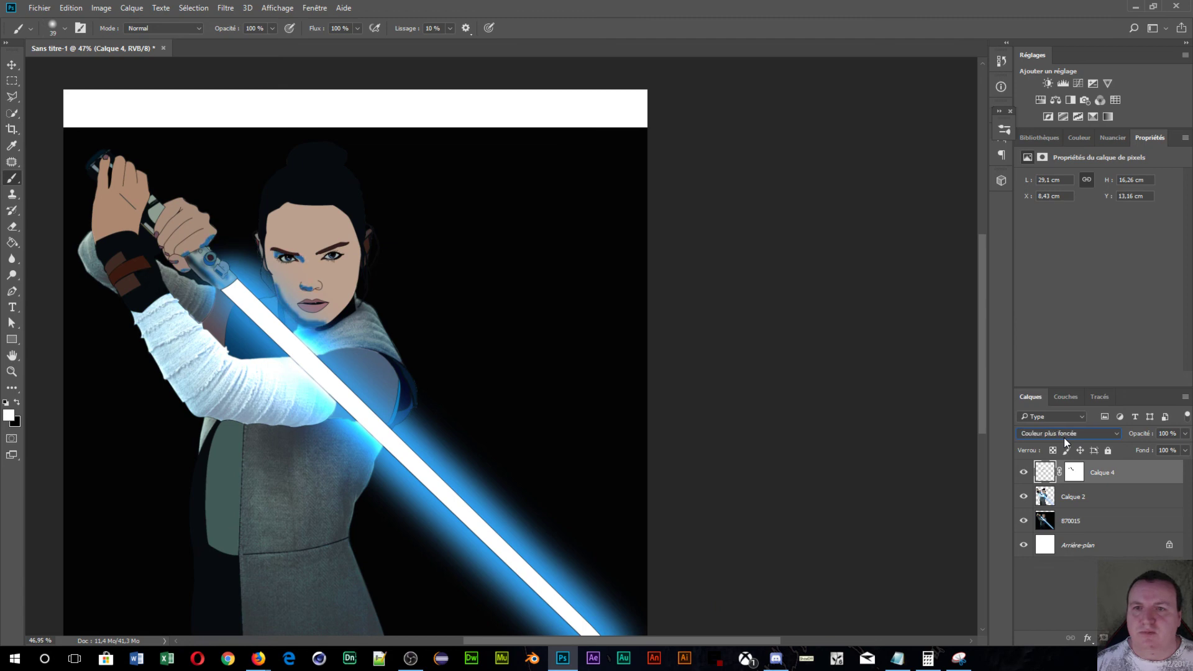
{"action": "scroll", "coordinate": [1064, 438], "scroll_direction": "down", "scroll_amount": 1}
{"action": "scroll", "coordinate": [1064, 437], "scroll_direction": "down", "scroll_amount": 5}
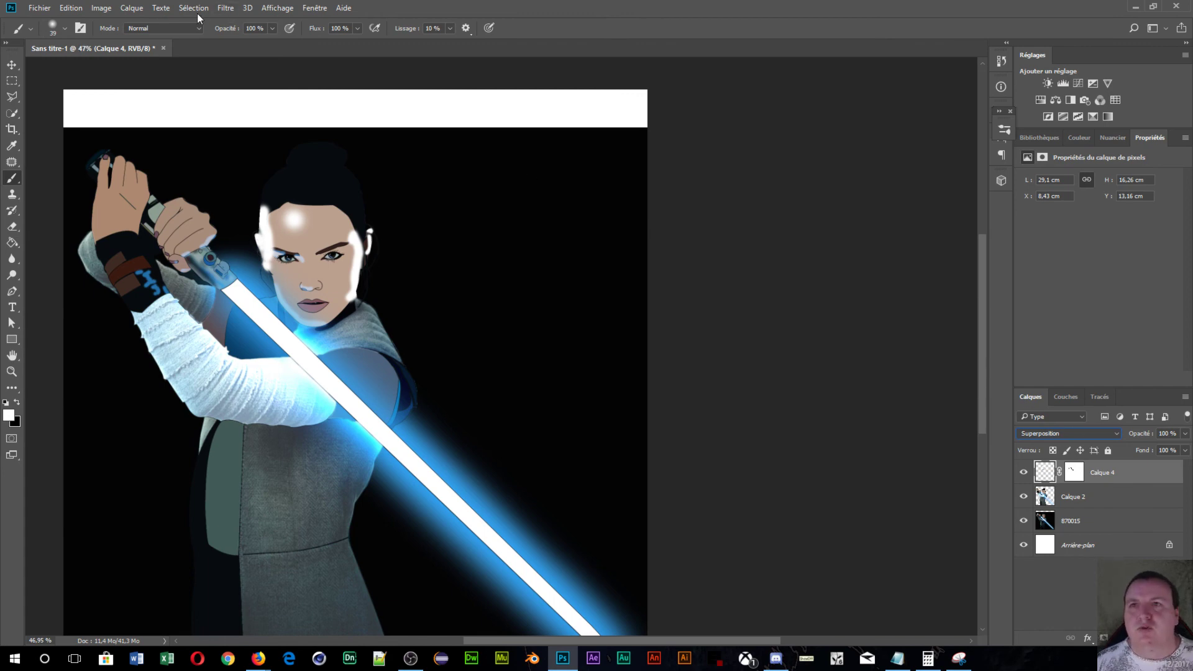
{"action": "left_click", "coordinate": [228, 8]}
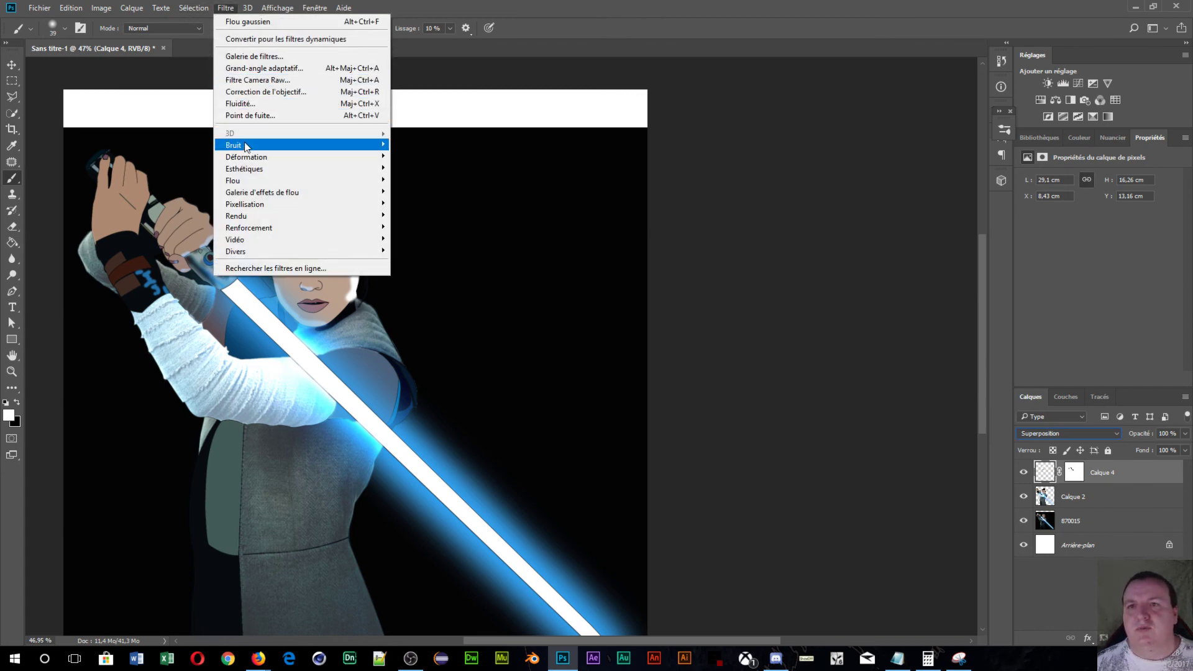
{"action": "mouse_move", "coordinate": [249, 182]}
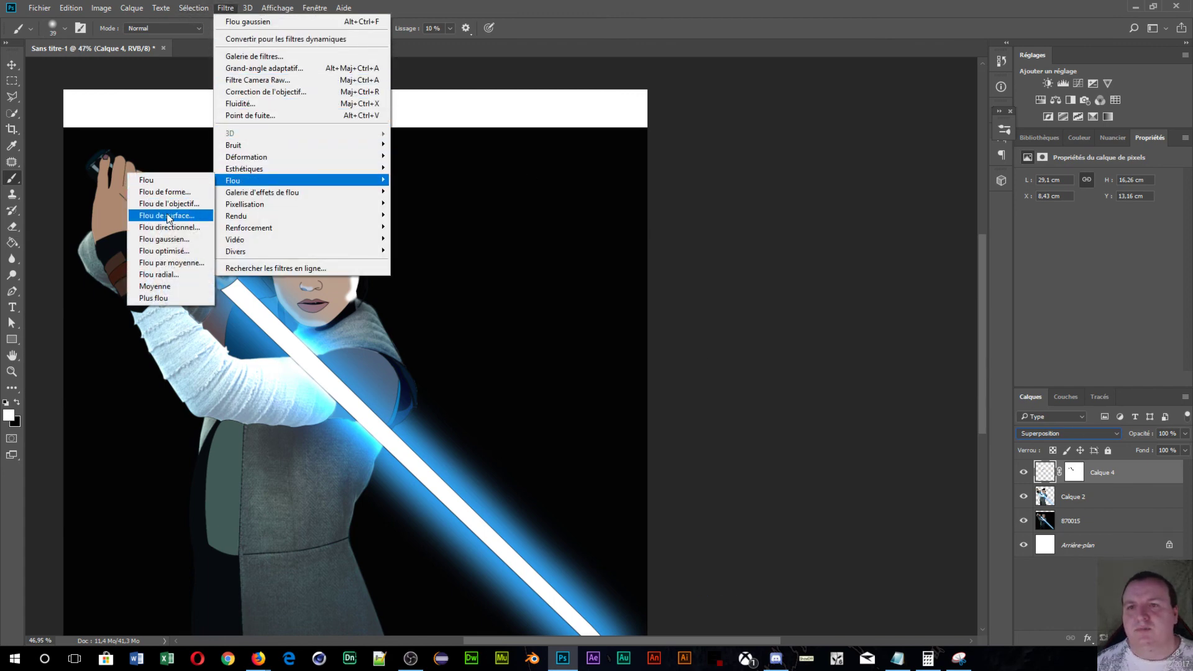
{"action": "left_click", "coordinate": [173, 240]}
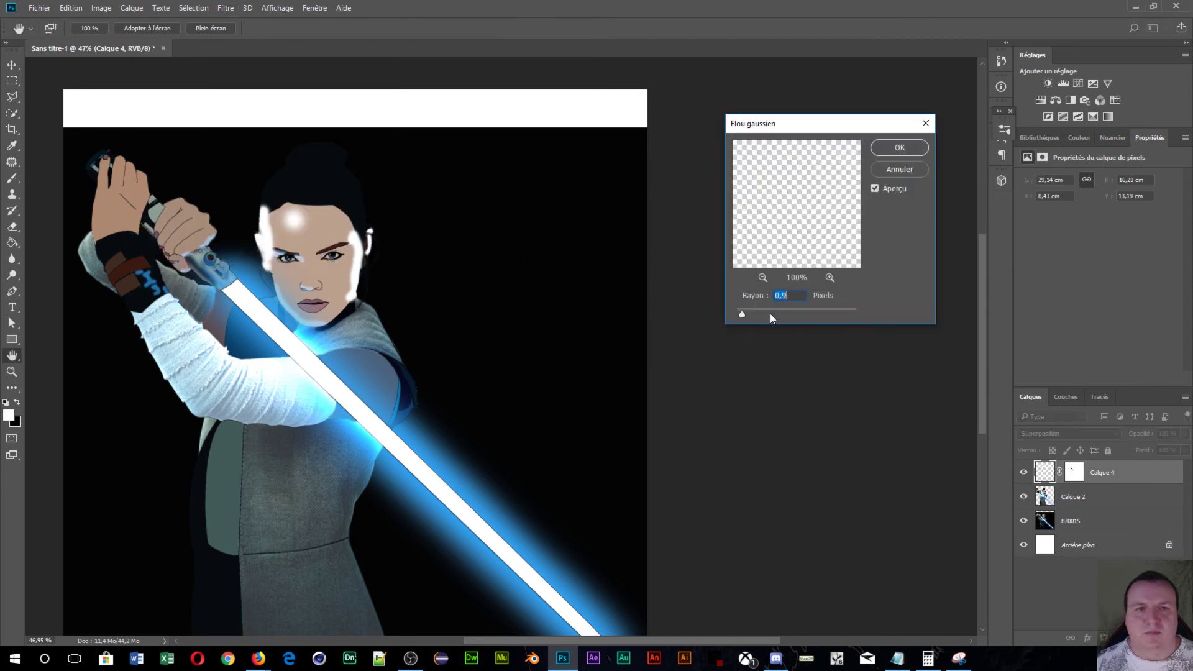
{"action": "left_click_drag", "start_coordinate": [744, 314], "coordinate": [746, 314]}
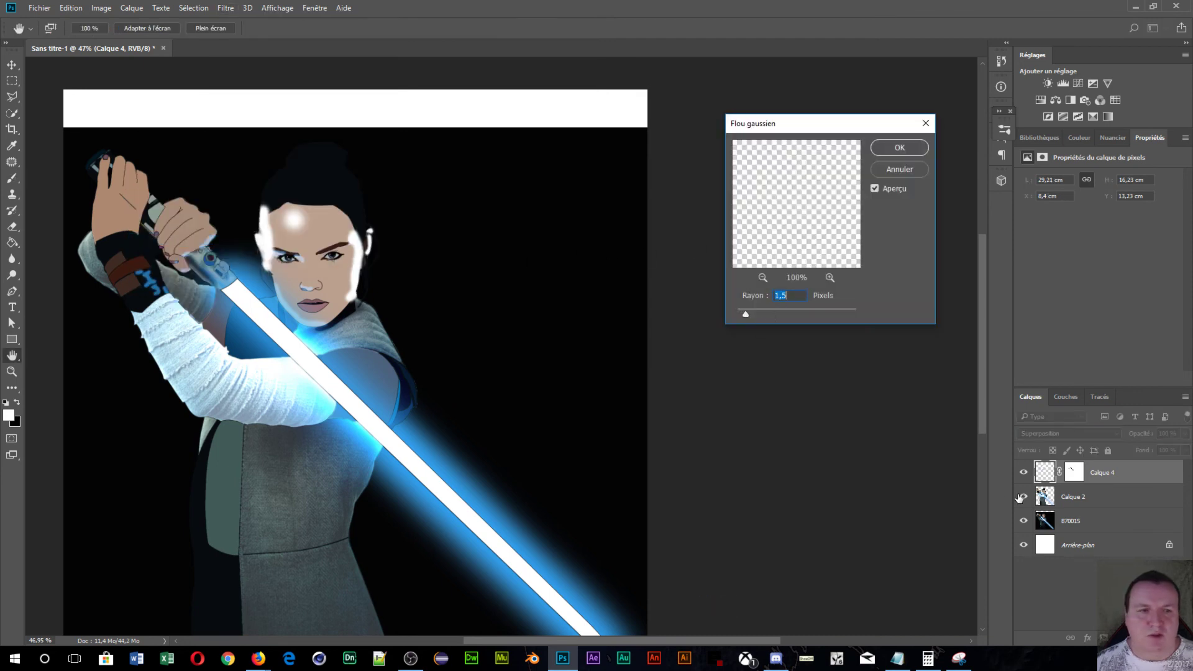
{"action": "left_click", "coordinate": [1024, 522]}
{"action": "left_click", "coordinate": [893, 169]}
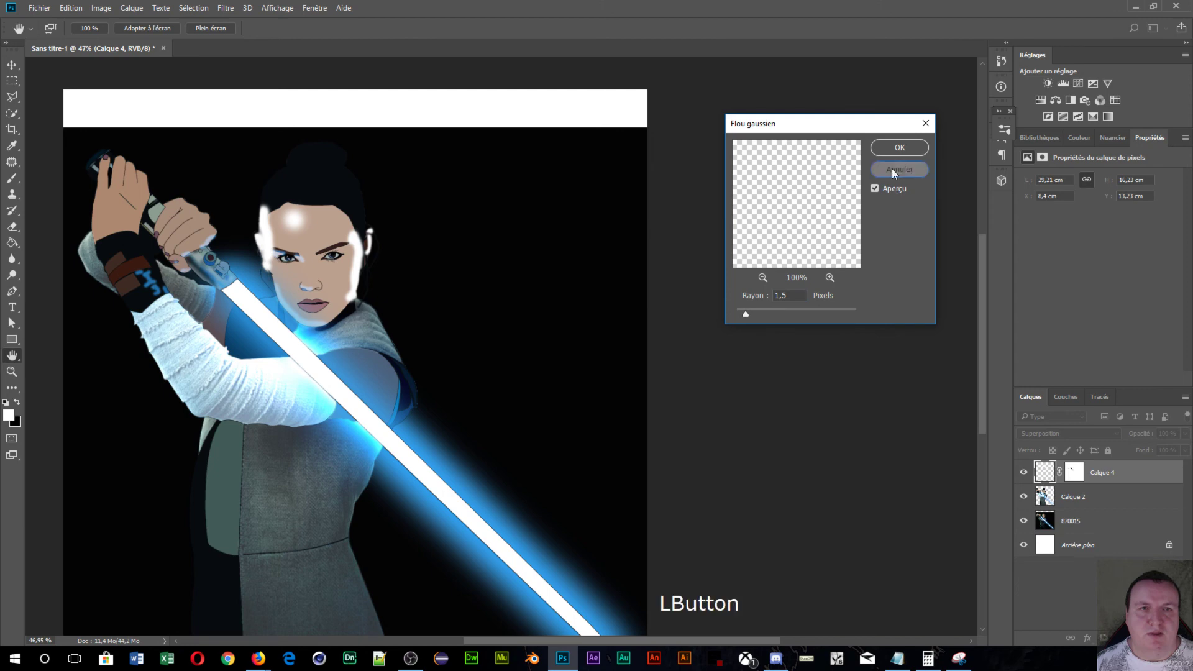
- Hide the 870015 photo layer and apply a Gaussian blur with a radius of about 6.4 pixels to Calque 4
{"action": "left_click", "coordinate": [1024, 521]}
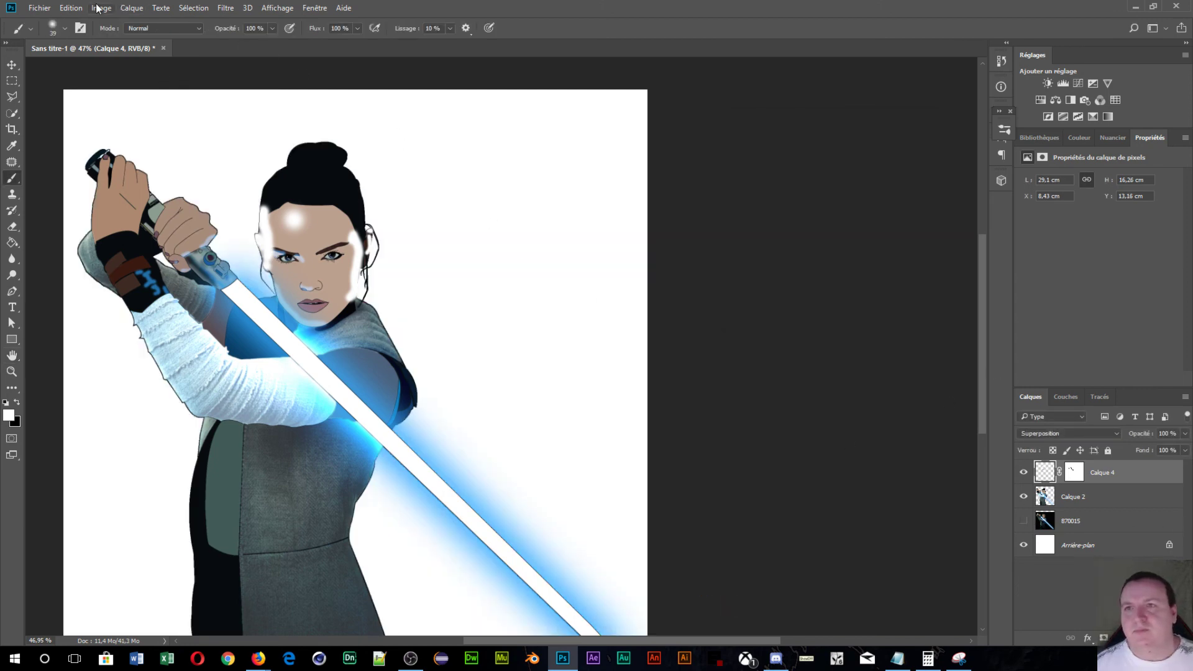
{"action": "left_click", "coordinate": [224, 8]}
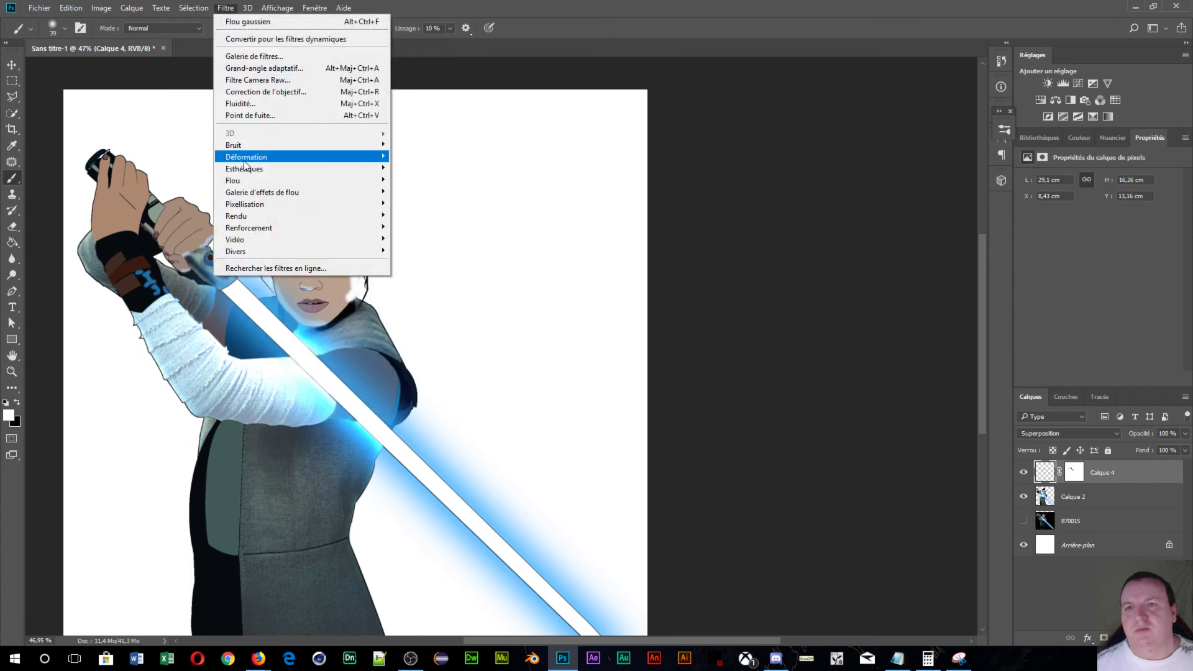
{"action": "mouse_move", "coordinate": [236, 184]}
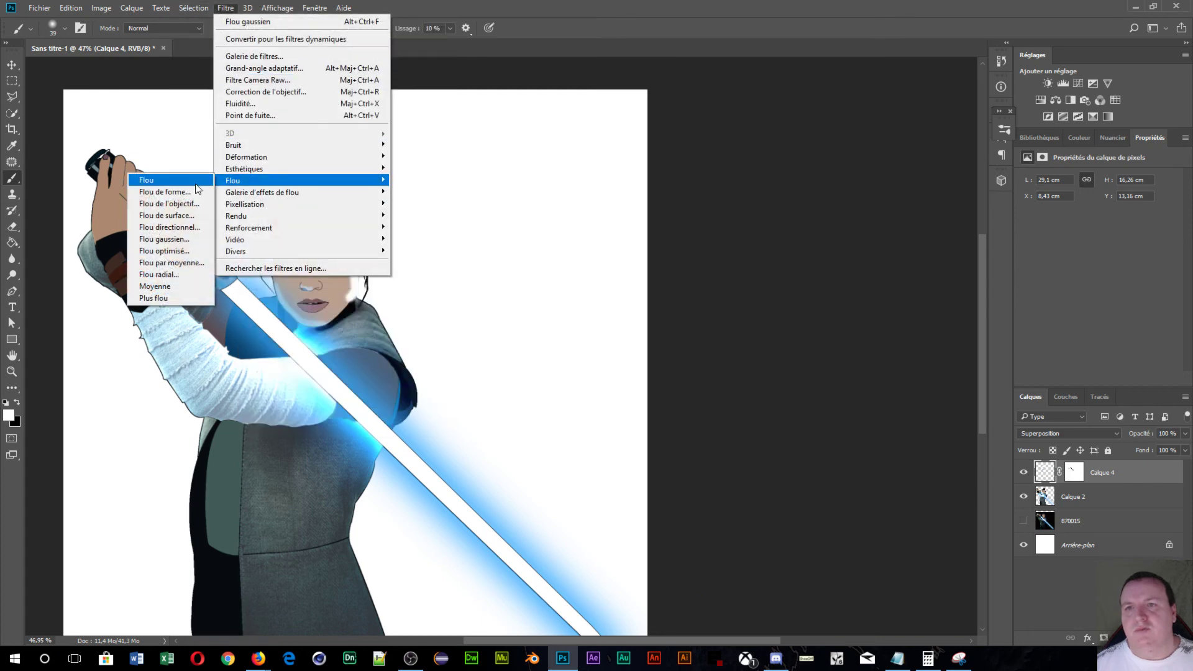
{"action": "left_click", "coordinate": [183, 240]}
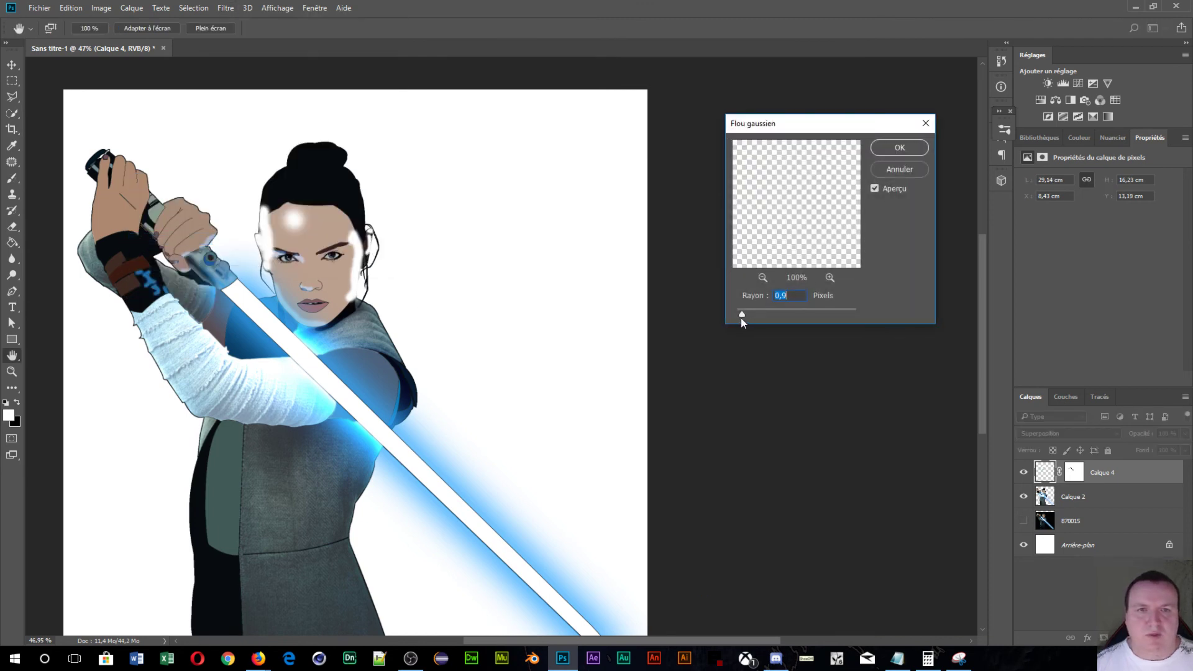
{"action": "left_click_drag", "start_coordinate": [740, 312], "coordinate": [749, 316]}
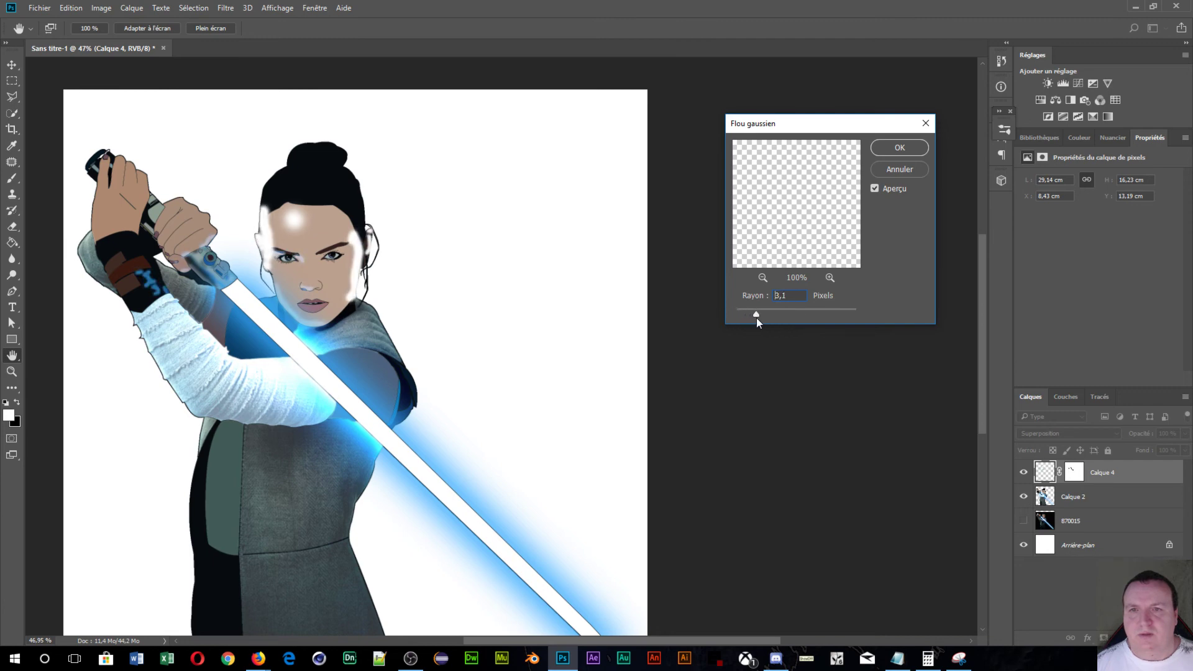
{"action": "left_click_drag", "start_coordinate": [774, 316], "coordinate": [777, 315]}
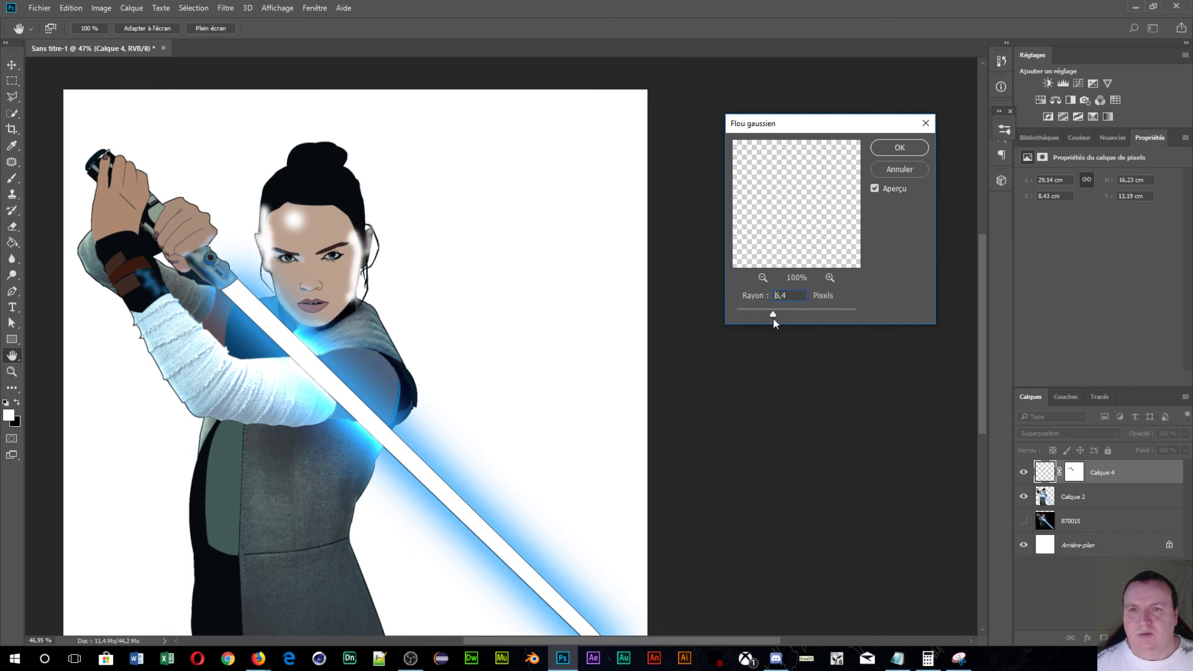
{"action": "left_click", "coordinate": [899, 148]}
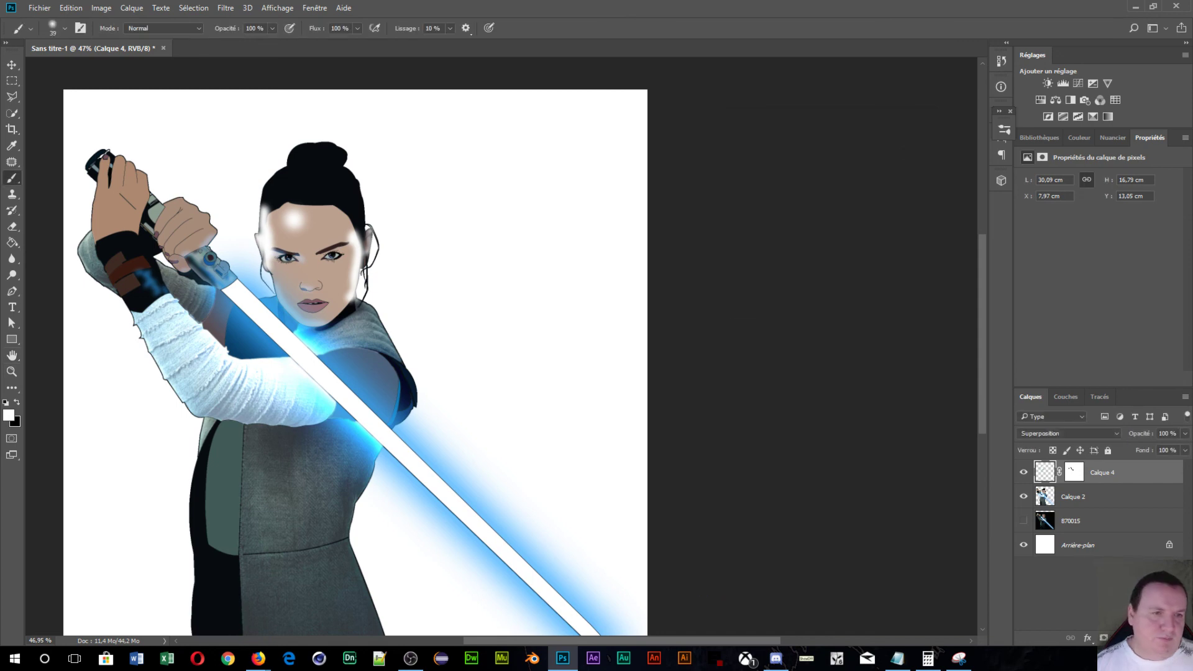
- Set the blend mode of Calque 4 to Densité linéaire - (Ajout) and its opacity to 61%
{"action": "left_click", "coordinate": [1067, 434]}
{"action": "left_click", "coordinate": [1068, 433]}
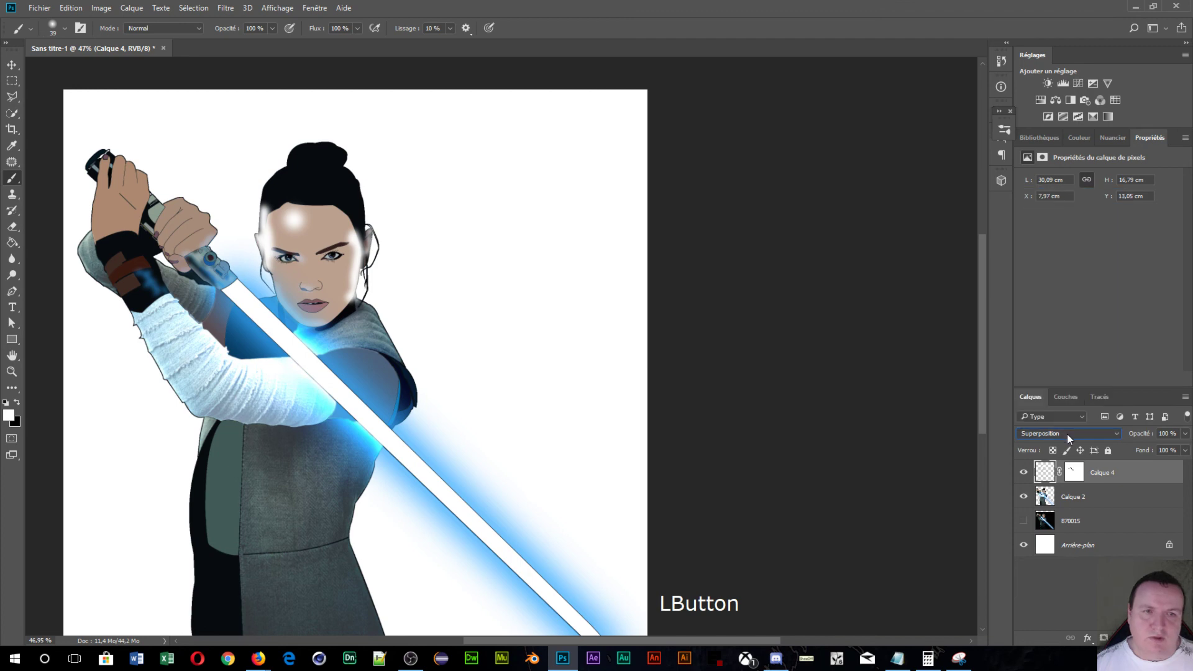
{"action": "scroll", "coordinate": [1068, 434], "scroll_direction": "up", "scroll_amount": 3}
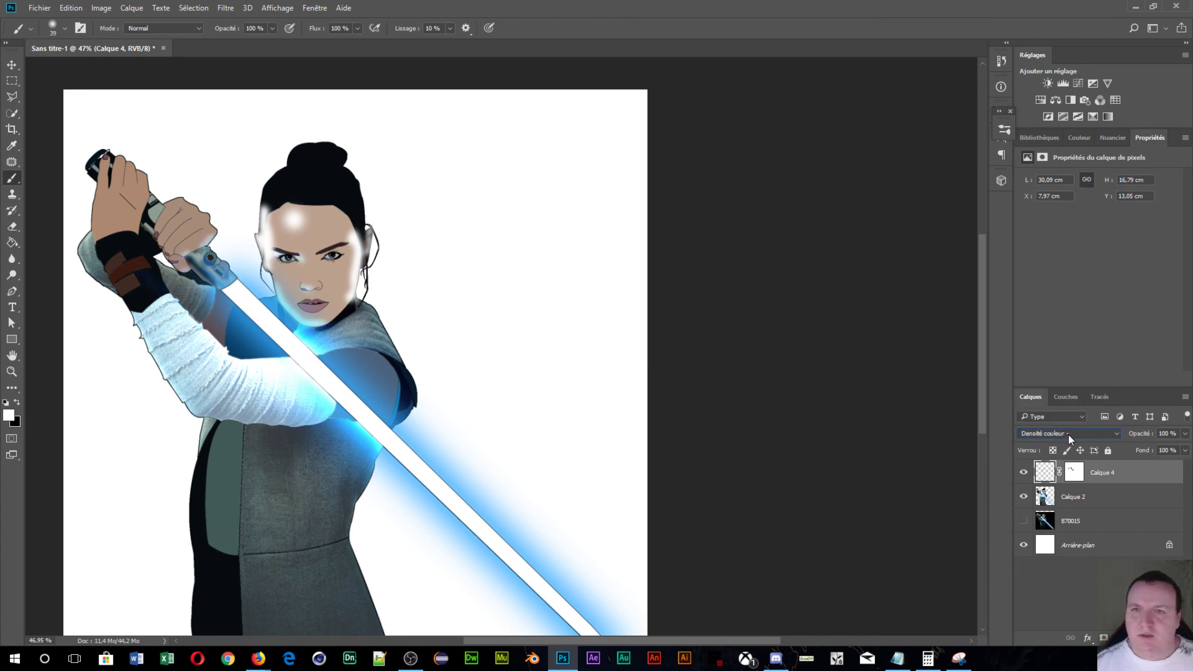
{"action": "scroll", "coordinate": [1069, 435], "scroll_direction": "down", "scroll_amount": 1}
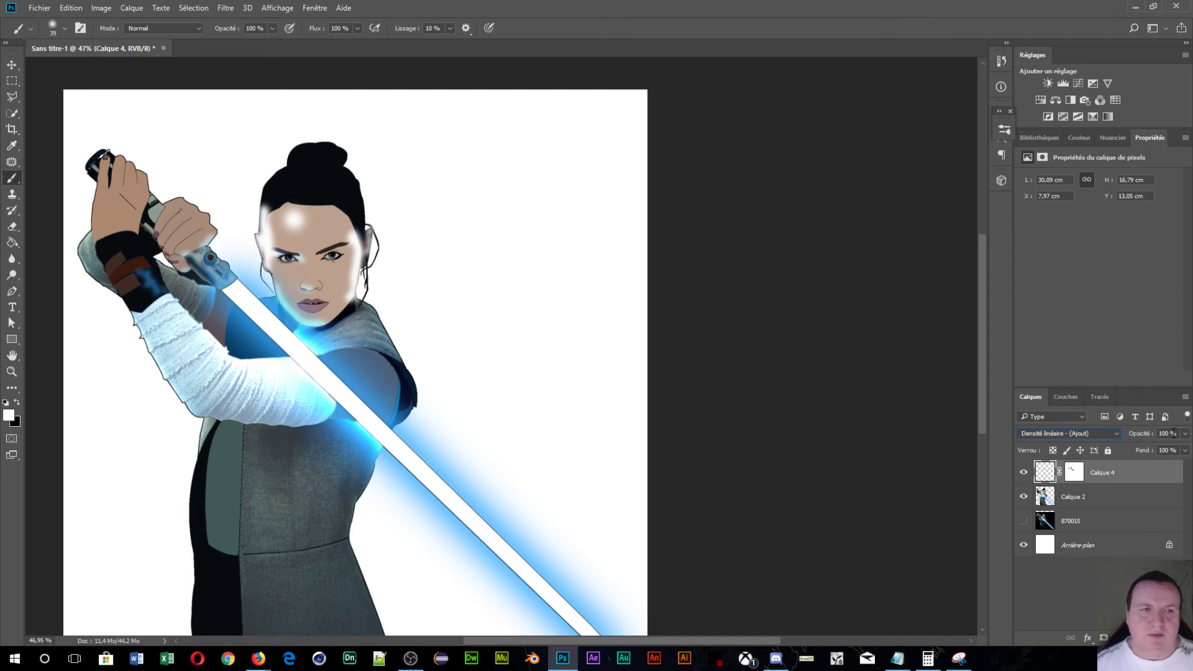
{"action": "left_click_drag", "start_coordinate": [1146, 440], "coordinate": [1123, 440]}
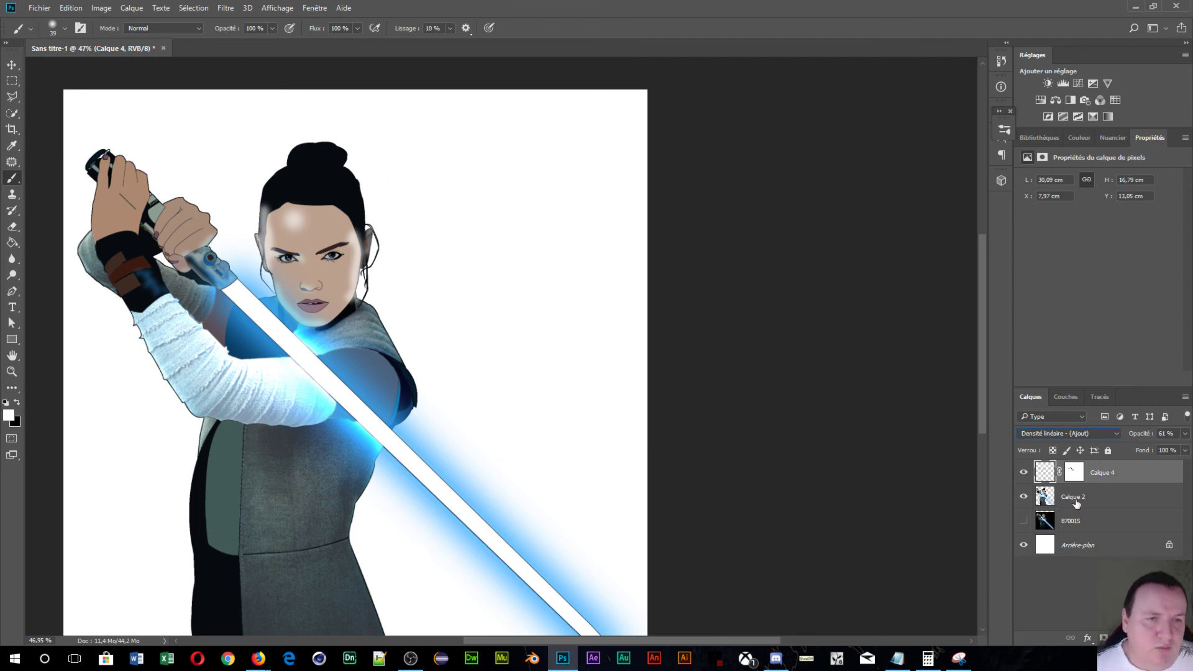
- Hide Calque 4 and Calque 2, show the 870015 photo, and create a new empty layer at the top of the stack
{"action": "left_click", "coordinate": [1024, 472]}
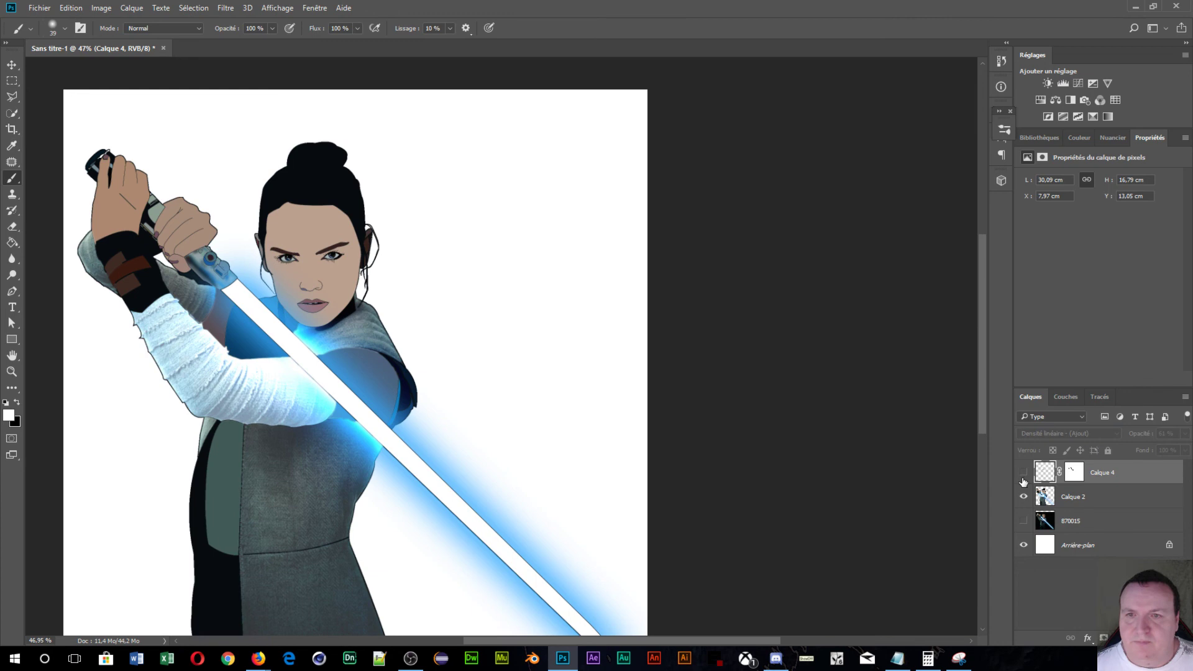
{"action": "left_click", "coordinate": [1024, 474]}
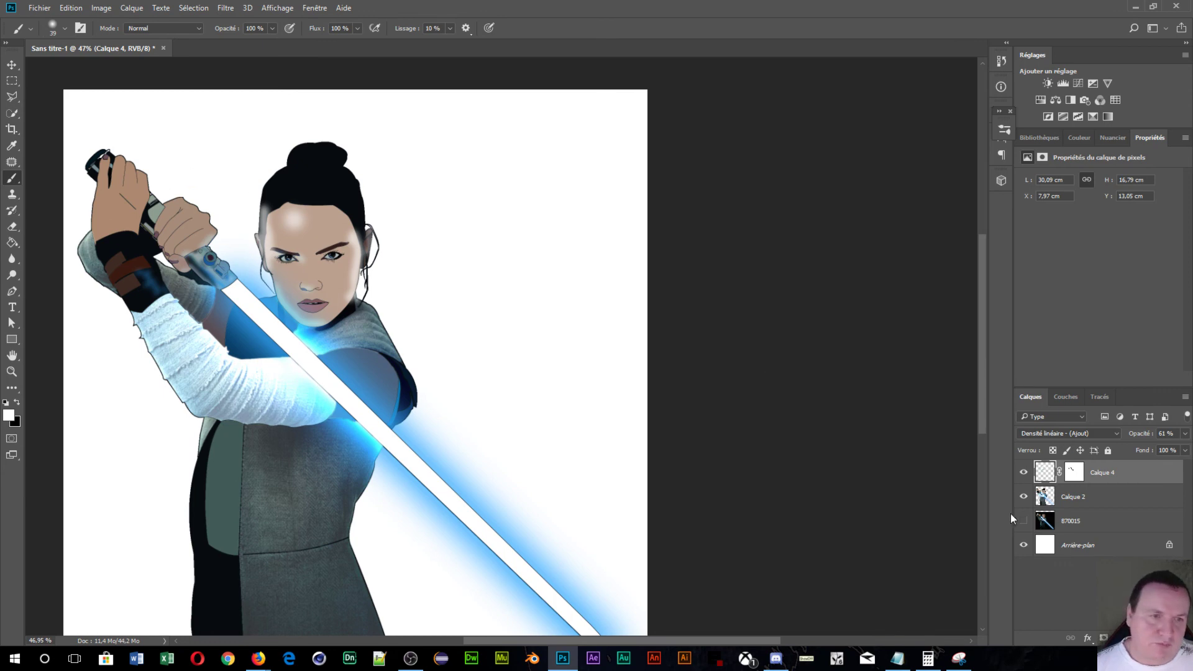
{"action": "left_click", "coordinate": [1024, 497]}
{"action": "left_click", "coordinate": [1023, 499]}
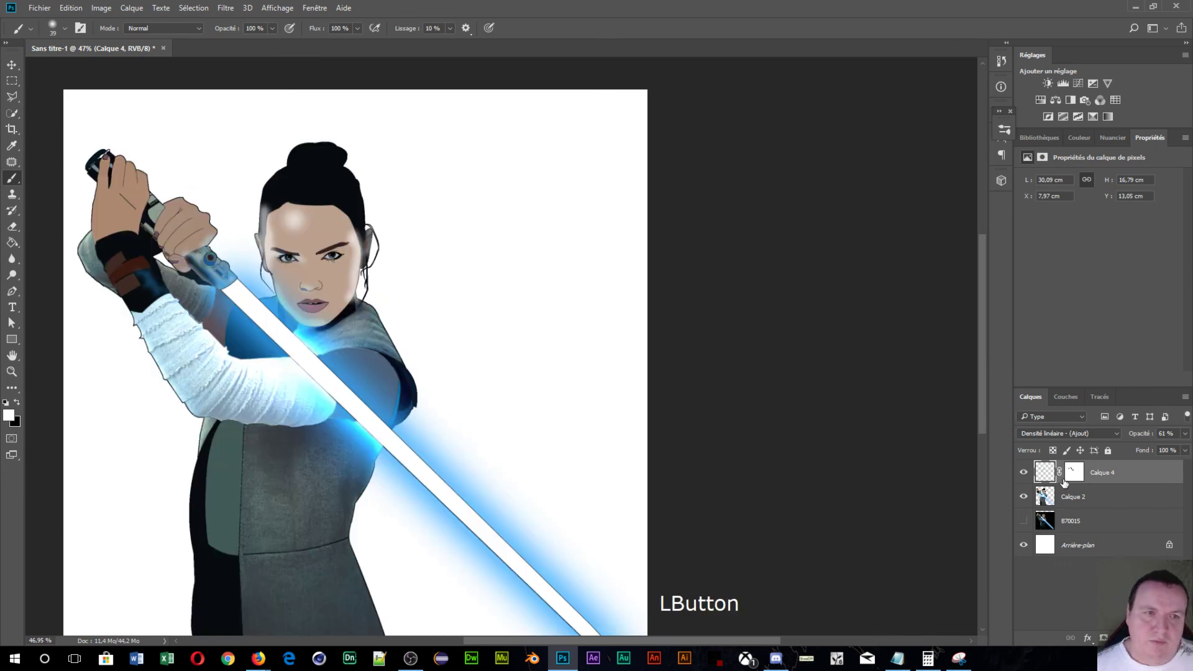
{"action": "left_click", "coordinate": [1024, 474]}
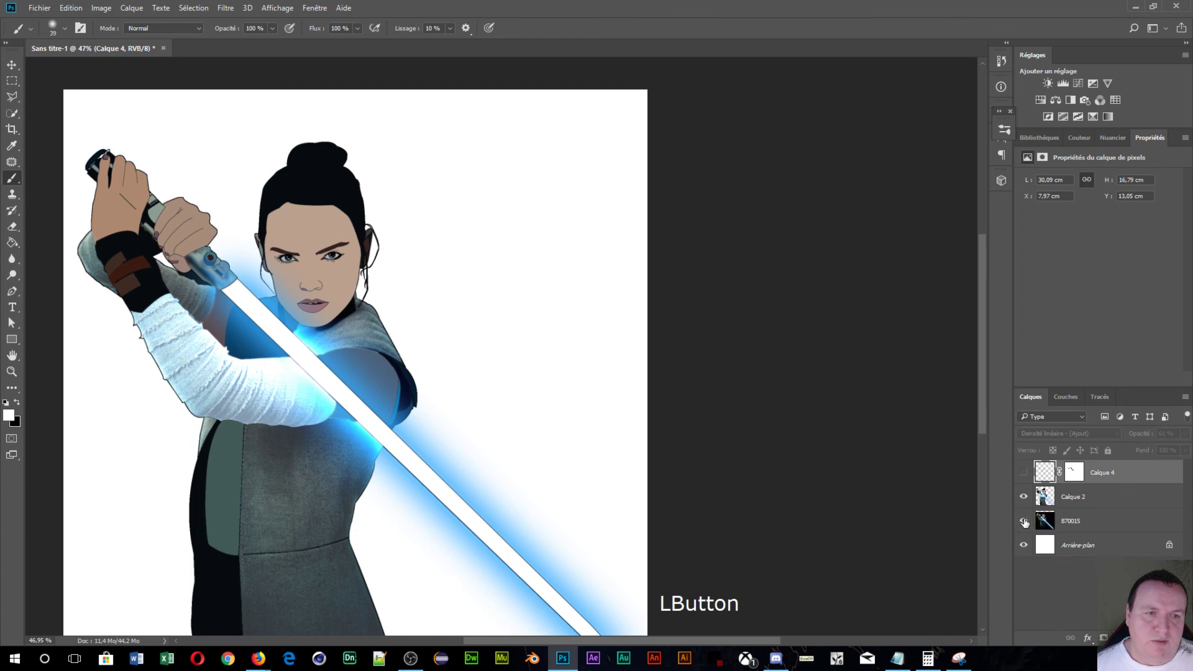
{"action": "left_click", "coordinate": [1023, 496]}
{"action": "left_click", "coordinate": [1152, 638]}
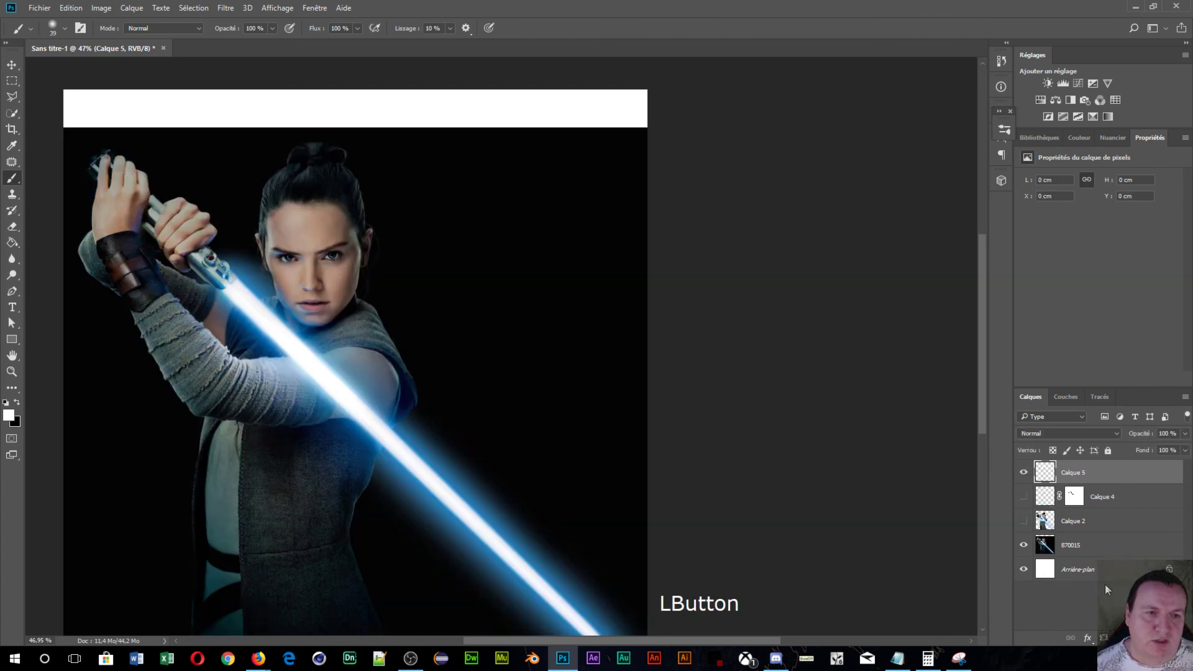
- Paint black shadow marks on the new layer along the side of the nose facing away from the saber
{"action": "scroll", "coordinate": [42, 215], "scroll_direction": "up", "scroll_amount": 5}
{"action": "scroll", "coordinate": [400, 270], "scroll_direction": "up", "scroll_amount": 5}
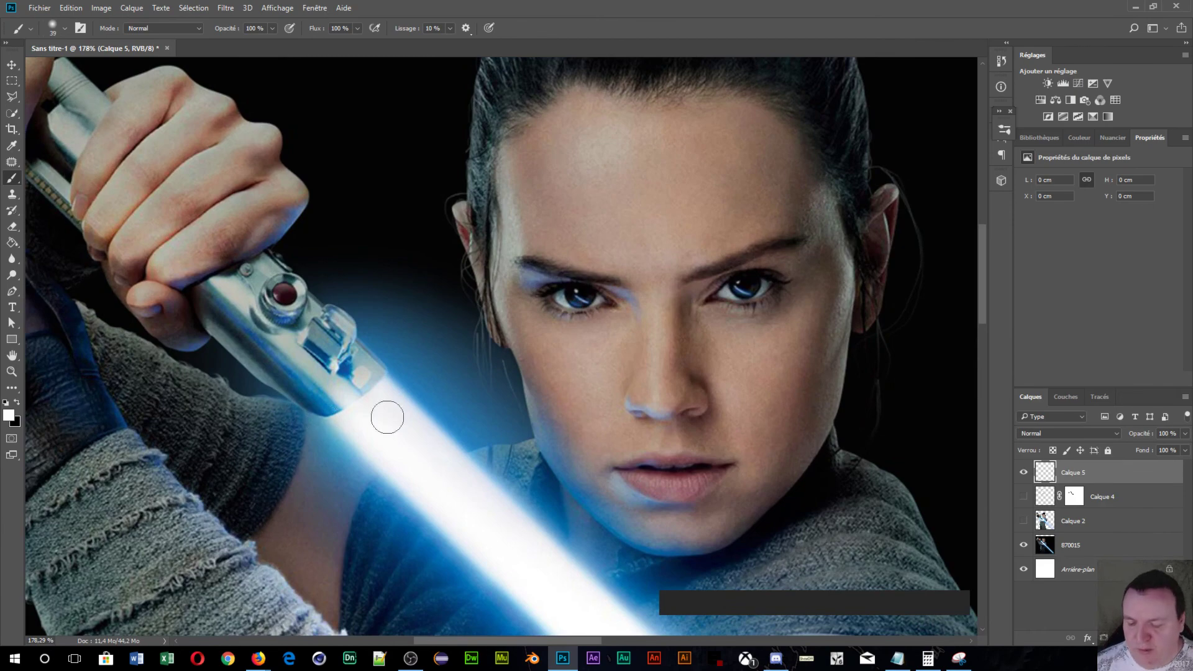
{"action": "key", "text": "d"}
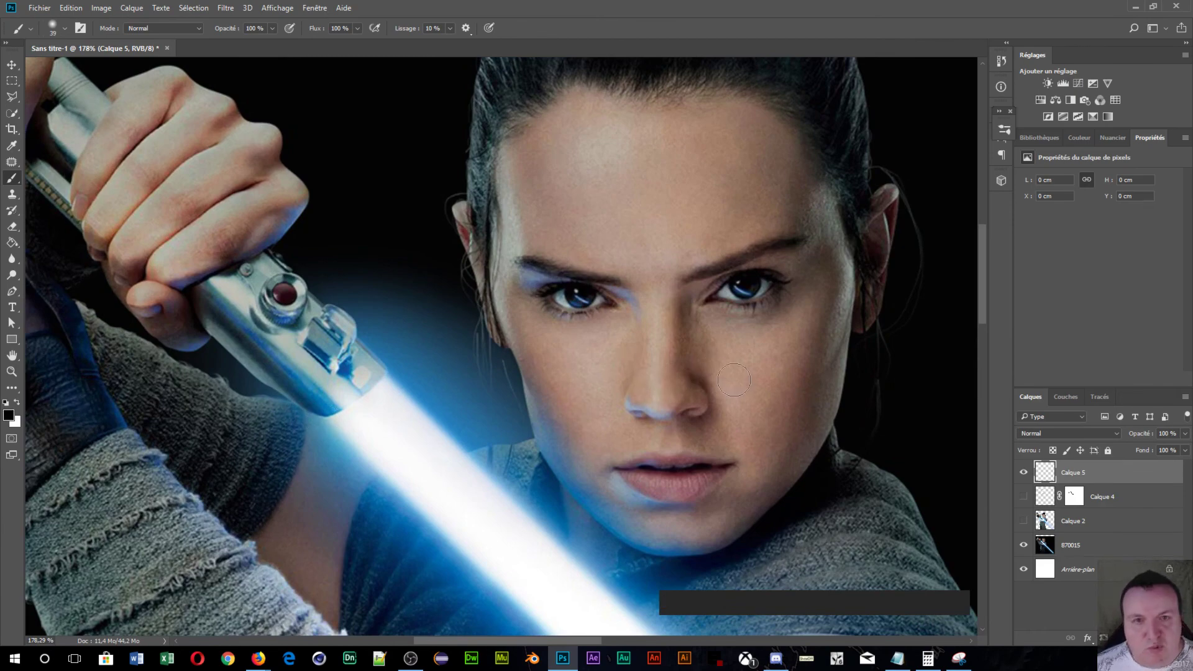
{"action": "scroll", "coordinate": [674, 380], "scroll_direction": "up", "scroll_amount": 5}
{"action": "mouse_move", "coordinate": [711, 343]}
{"action": "left_mouse_down"}
{"action": "mouse_move", "coordinate": [675, 343]}
{"action": "mouse_move", "coordinate": [655, 369]}
{"action": "mouse_move", "coordinate": [663, 378]}
{"action": "left_mouse_up"}
{"action": "mouse_move", "coordinate": [674, 169]}
{"action": "left_mouse_down"}
{"action": "mouse_move", "coordinate": [630, 261]}
{"action": "mouse_move", "coordinate": [637, 305]}
{"action": "mouse_move", "coordinate": [578, 431]}
{"action": "mouse_move", "coordinate": [316, 536]}
{"action": "left_mouse_up"}
{"action": "mouse_move", "coordinate": [423, 378]}
{"action": "left_mouse_down"}
{"action": "mouse_move", "coordinate": [417, 387]}
{"action": "mouse_move", "coordinate": [439, 396]}
{"action": "left_mouse_up"}
{"action": "scroll", "coordinate": [444, 404], "scroll_direction": "down", "scroll_amount": 11}
- Paint a broad black shadow with a 52 px brush down the temple, cheek and jaw on the side away from the saber
{"action": "left_click_drag", "start_coordinate": [457, 341], "coordinate": [467, 341]}
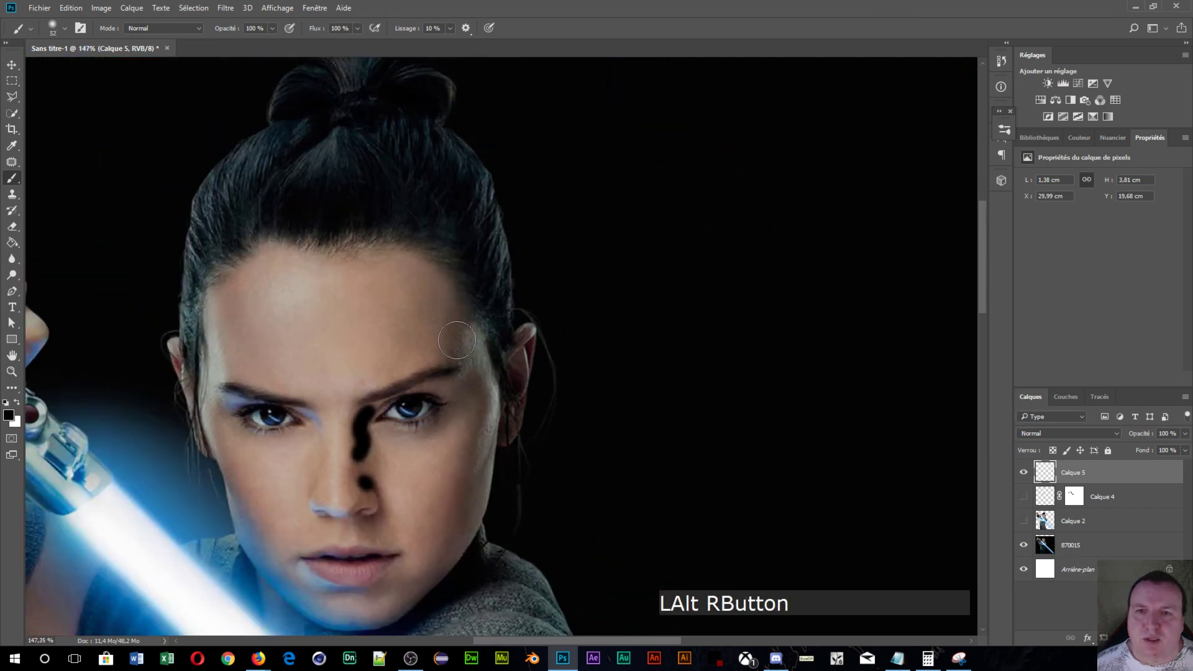
{"action": "mouse_move", "coordinate": [426, 259]}
{"action": "left_mouse_down"}
{"action": "mouse_move", "coordinate": [448, 285]}
{"action": "mouse_move", "coordinate": [440, 340]}
{"action": "mouse_move", "coordinate": [469, 376]}
{"action": "mouse_move", "coordinate": [449, 558]}
{"action": "left_mouse_up"}
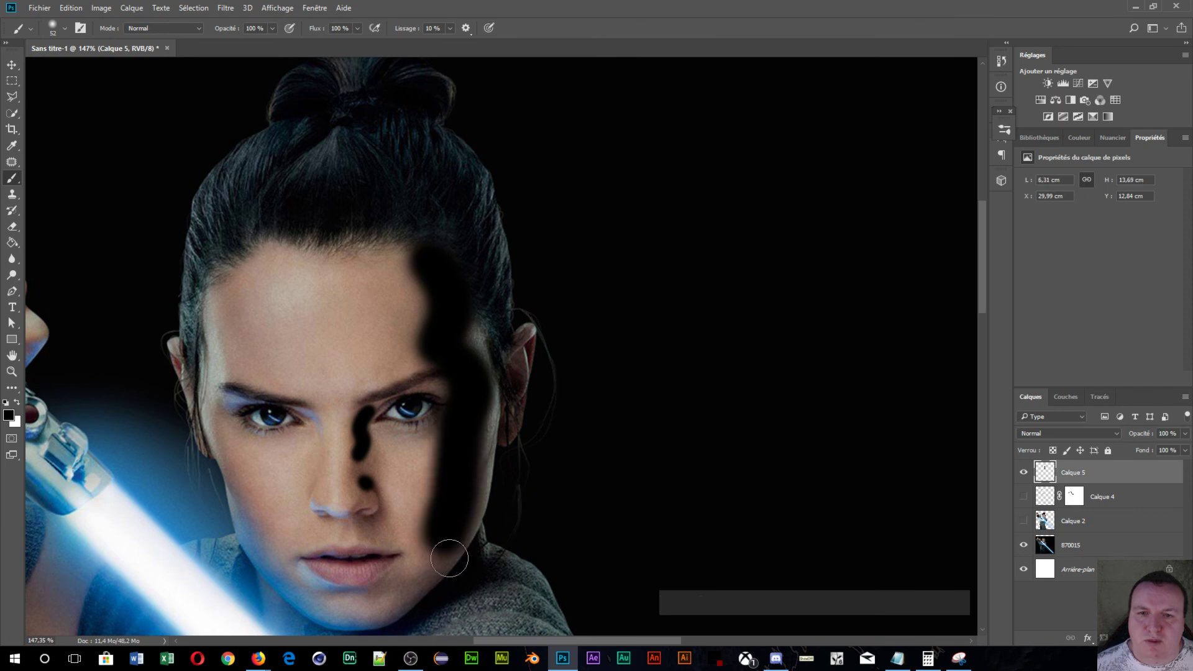
{"action": "left_click_drag", "start_coordinate": [417, 612], "coordinate": [476, 566]}
{"action": "mouse_move", "coordinate": [349, 581]}
{"action": "left_mouse_down"}
{"action": "mouse_move", "coordinate": [410, 505]}
{"action": "mouse_move", "coordinate": [640, 402]}
{"action": "left_mouse_up"}
{"action": "mouse_move", "coordinate": [541, 462]}
{"action": "left_mouse_down"}
{"action": "mouse_move", "coordinate": [804, 325]}
{"action": "mouse_move", "coordinate": [642, 400]}
{"action": "mouse_move", "coordinate": [552, 401]}
{"action": "left_mouse_up"}
- Paint a thin black shadow just beneath the lower lip with a 13 px brush
{"action": "scroll", "coordinate": [615, 466], "scroll_direction": "up", "scroll_amount": 8}
{"action": "right_click", "coordinate": [603, 410], "text": "alt"}
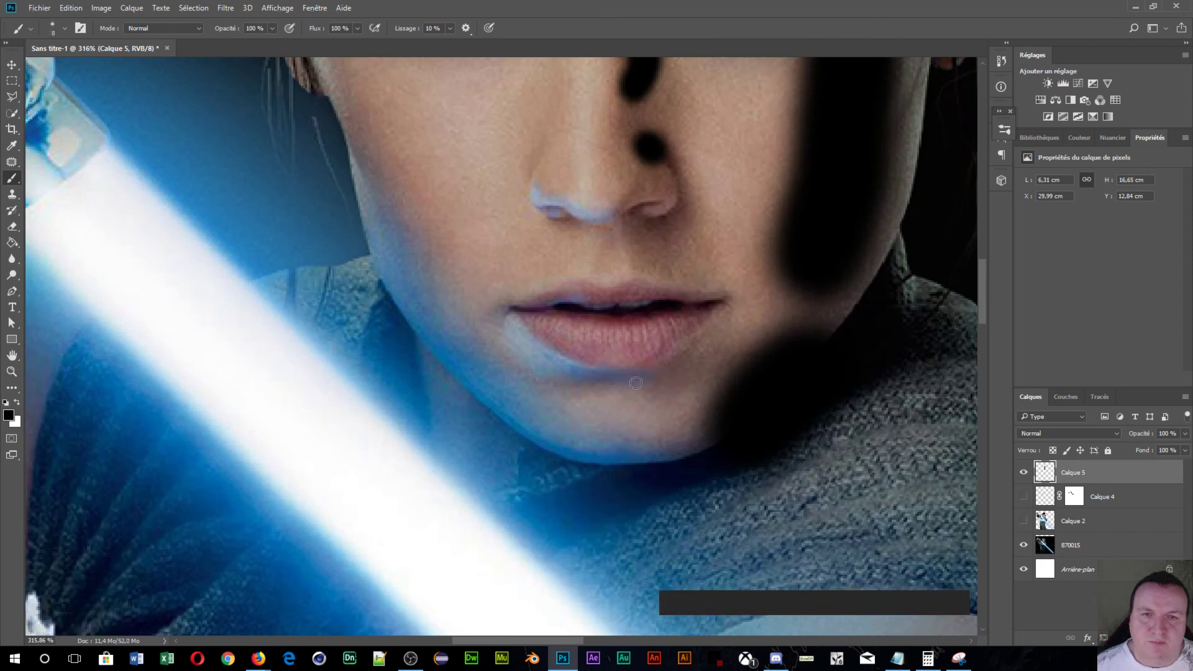
{"action": "mouse_move", "coordinate": [641, 373]}
{"action": "left_mouse_down"}
{"action": "mouse_move", "coordinate": [589, 376]}
{"action": "mouse_move", "coordinate": [546, 358]}
{"action": "left_mouse_up"}
{"action": "scroll", "coordinate": [373, 466], "scroll_direction": "down", "scroll_amount": 8}
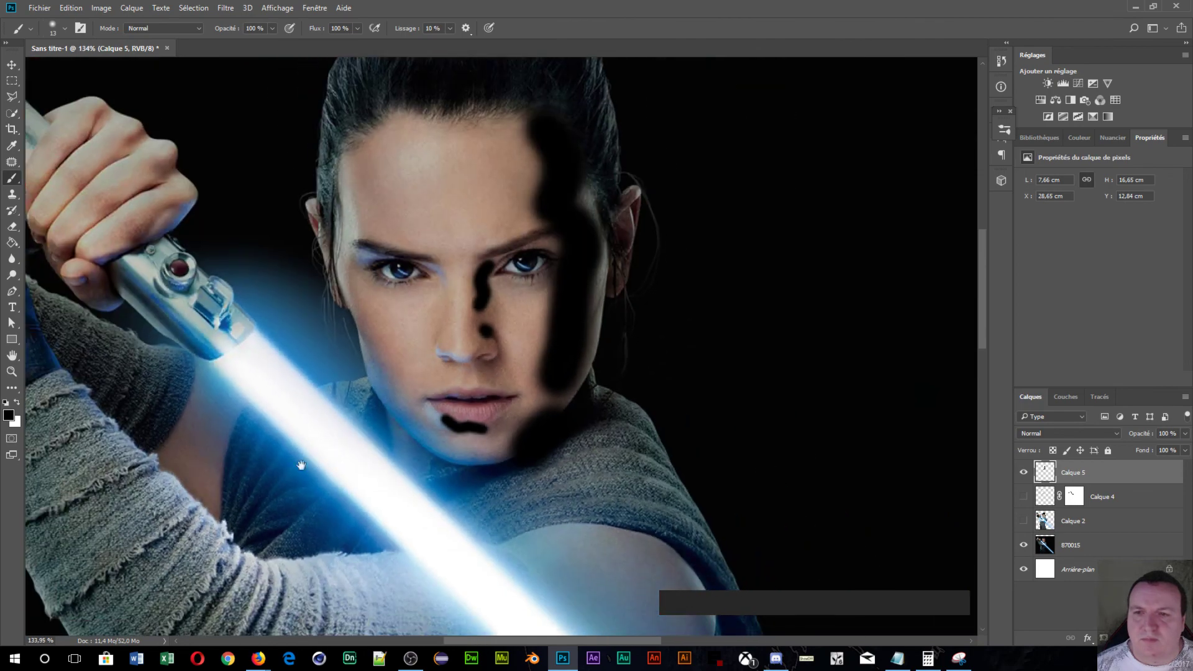
- Paint black shadows with a 52 px brush on the temple and cheek of the saber side of the face
{"action": "mouse_move", "coordinate": [301, 466]}
{"action": "left_mouse_down"}
{"action": "mouse_move", "coordinate": [408, 435]}
{"action": "mouse_move", "coordinate": [466, 394]}
{"action": "mouse_move", "coordinate": [573, 514]}
{"action": "mouse_move", "coordinate": [531, 584]}
{"action": "left_mouse_up"}
{"action": "scroll", "coordinate": [401, 417], "scroll_direction": "down", "scroll_amount": 1}
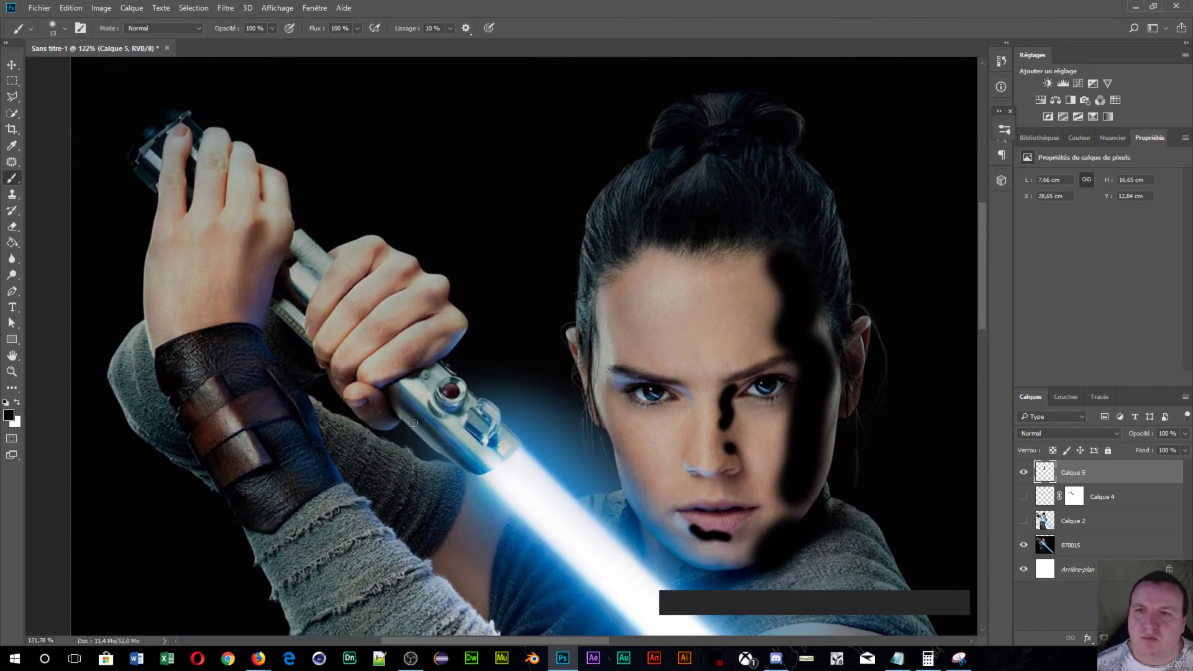
{"action": "scroll", "coordinate": [319, 325], "scroll_direction": "down", "scroll_amount": 4}
{"action": "scroll", "coordinate": [534, 439], "scroll_direction": "up", "scroll_amount": 7}
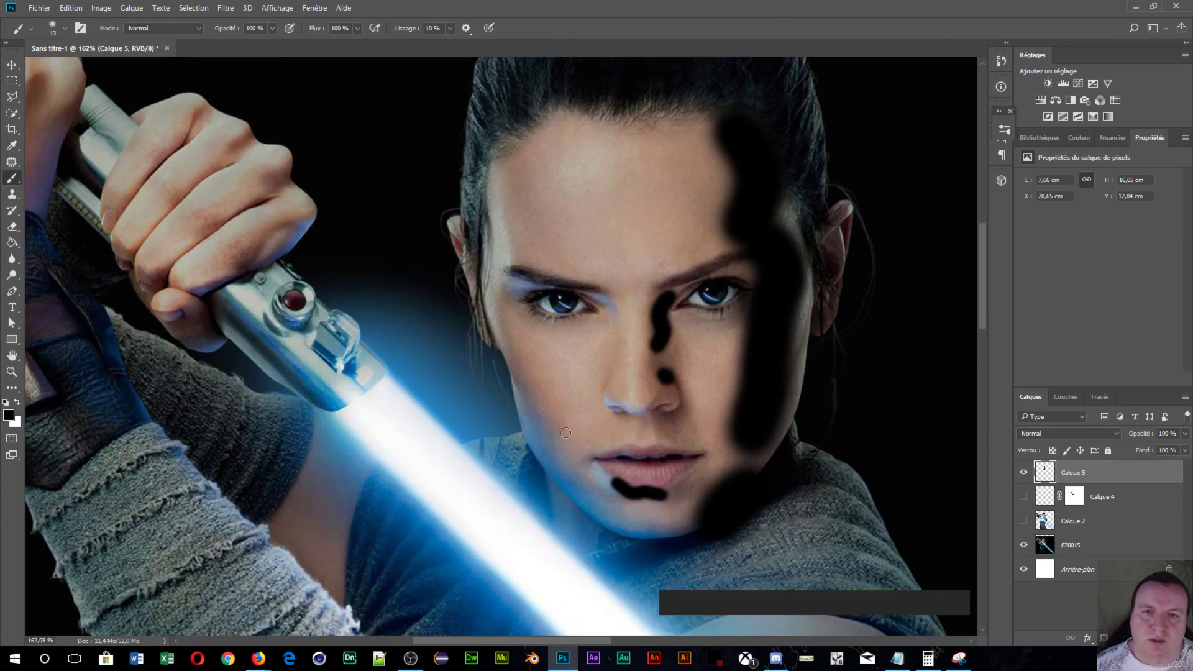
{"action": "left_click_drag", "start_coordinate": [589, 430], "coordinate": [615, 446]}
{"action": "left_click_drag", "start_coordinate": [497, 146], "coordinate": [512, 252]}
{"action": "left_click_drag", "start_coordinate": [499, 330], "coordinate": [563, 463]}
{"action": "scroll", "coordinate": [834, 576], "scroll_direction": "down", "scroll_amount": 2}
- Copy the part of Calque 5's shadows lying within the Calque 2 figure to a new layer, and delete Calque 5
{"action": "key", "text": "ctrl"}
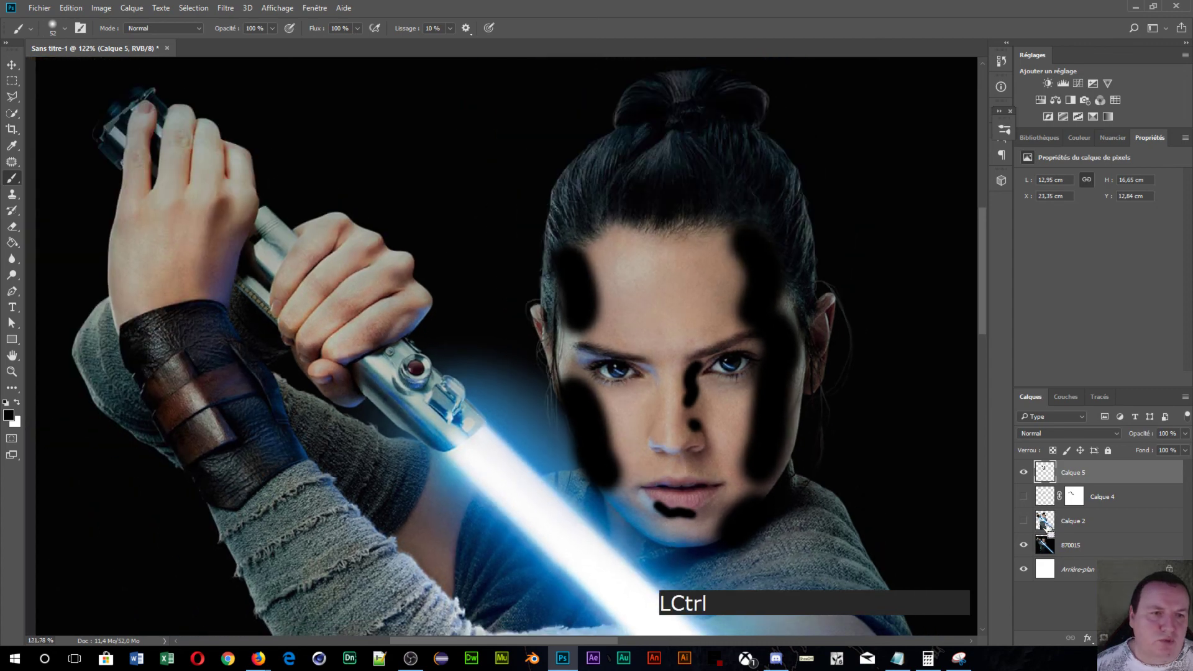
{"action": "left_click", "coordinate": [1046, 525], "text": "ctrl"}
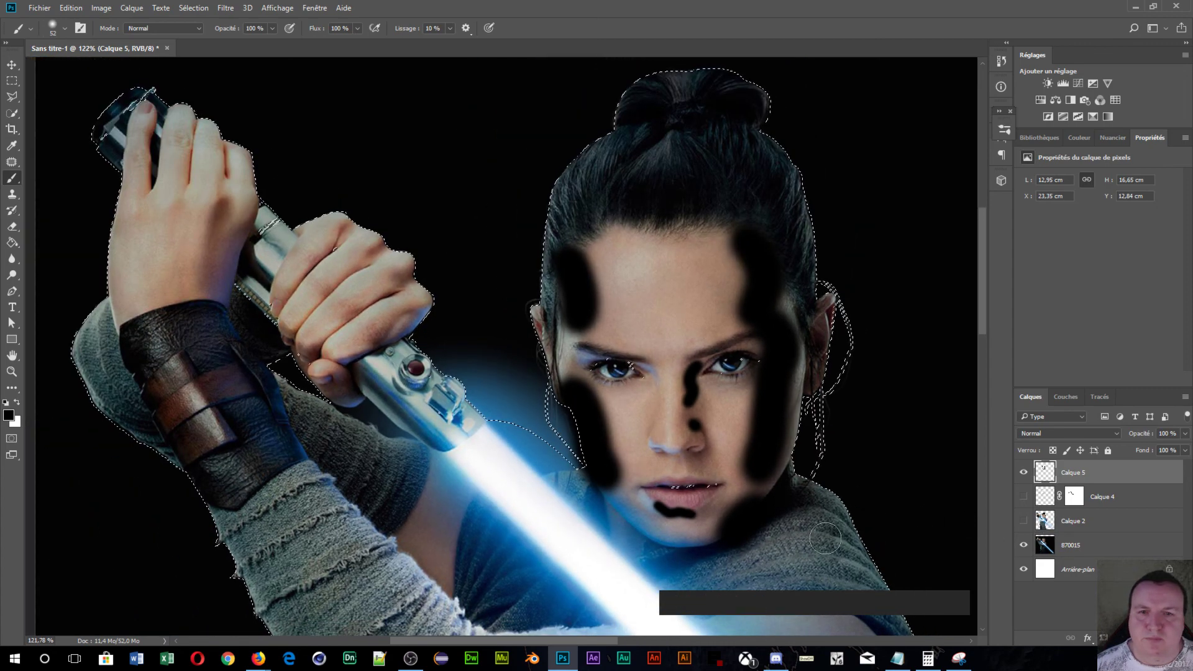
{"action": "left_click", "coordinate": [1109, 474]}
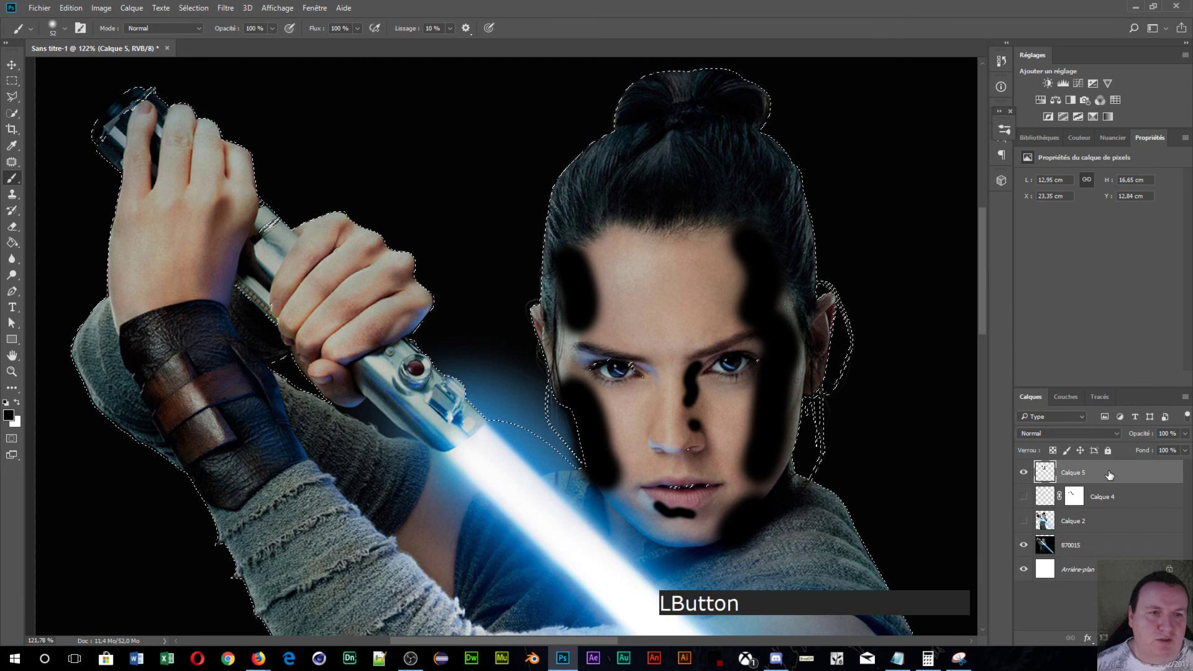
{"action": "key", "text": "ctrl+j"}
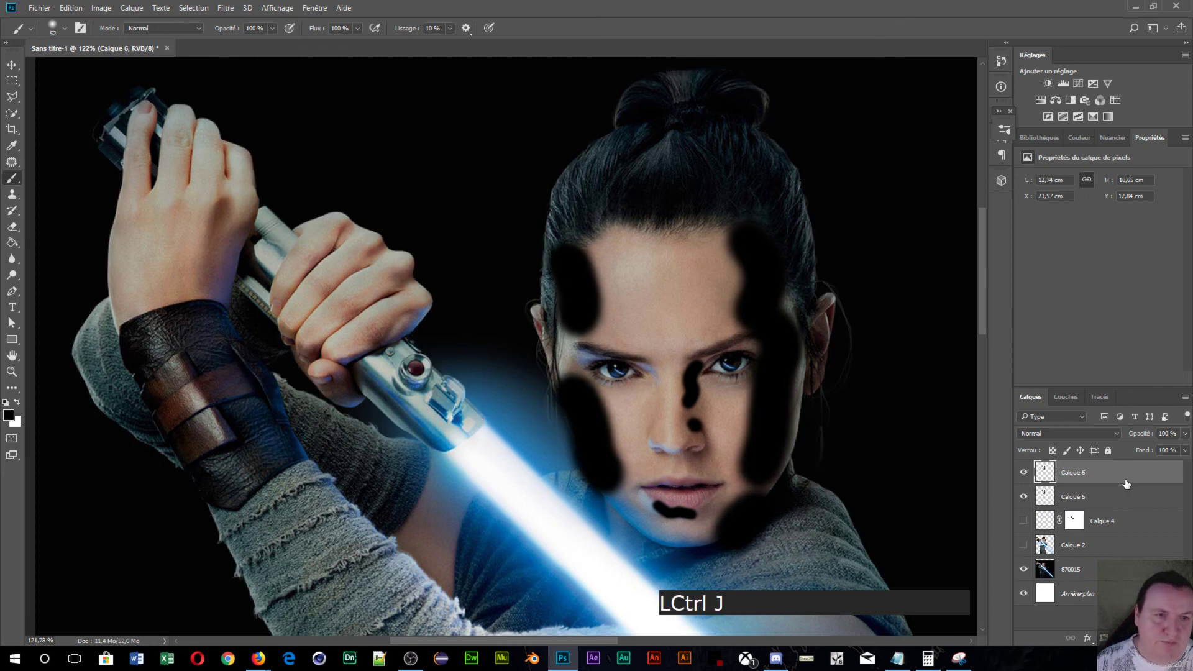
{"action": "left_click", "coordinate": [1097, 493]}
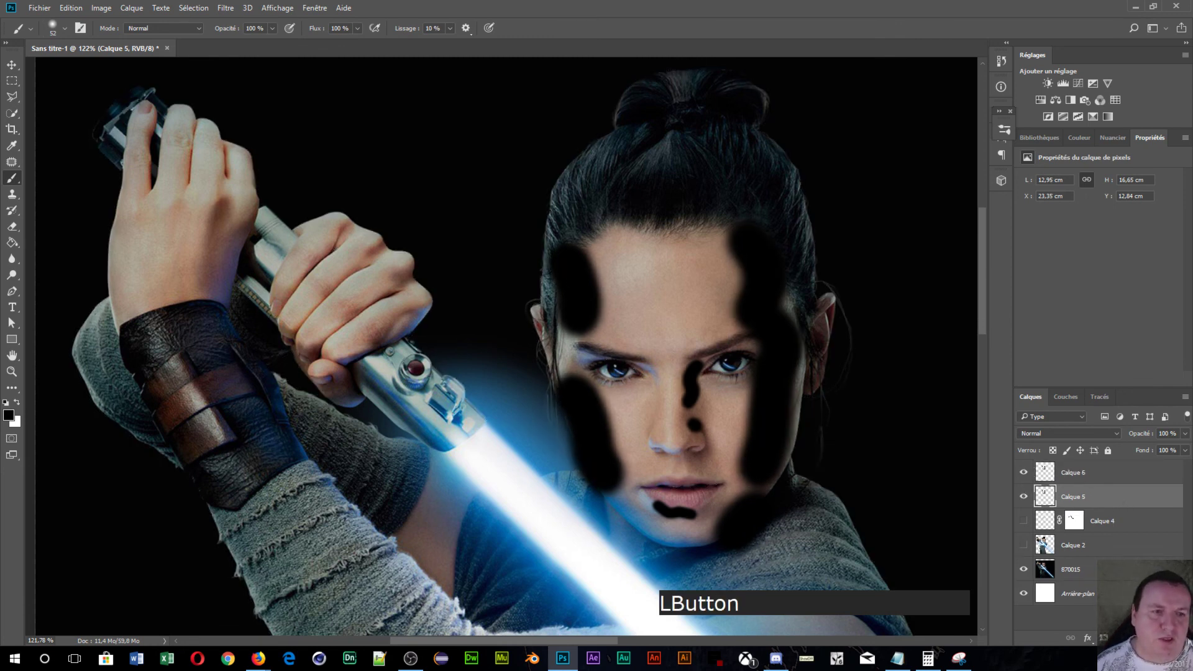
{"action": "left_click", "coordinate": [1171, 638]}
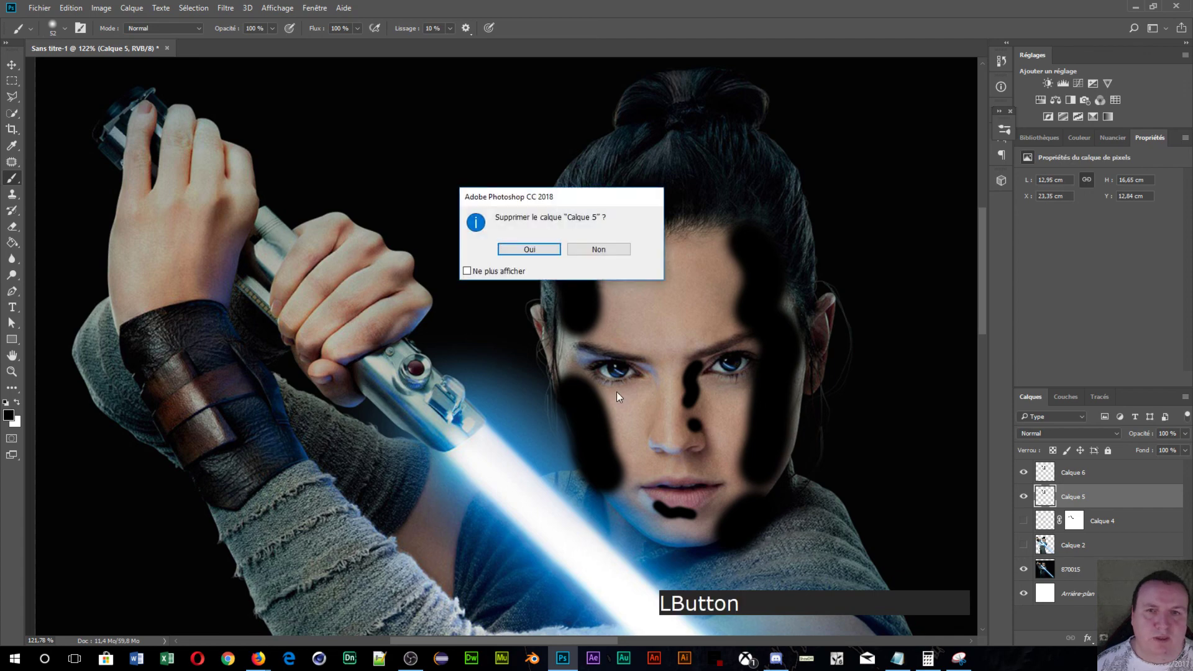
{"action": "left_click", "coordinate": [507, 250]}
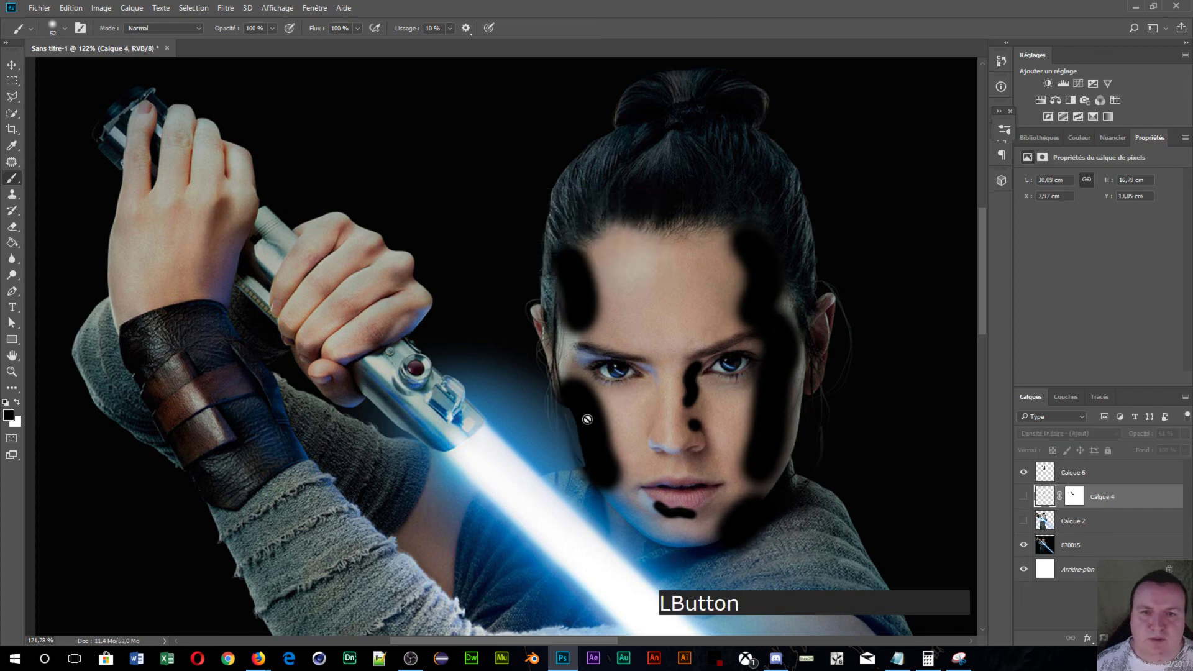
- Add a layer mask to Calque 6 and paint it black to hide the shadow spilling past the saber-side cheek
{"action": "scroll", "coordinate": [662, 508], "scroll_direction": "up", "scroll_amount": 3}
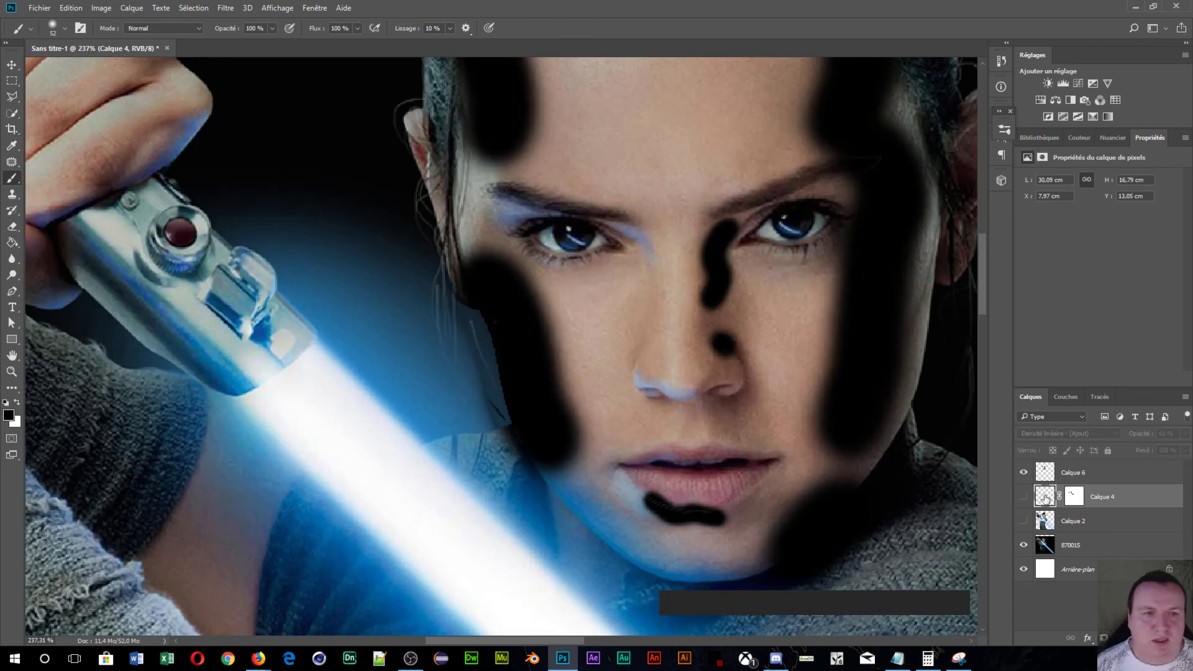
{"action": "left_click", "coordinate": [1077, 476]}
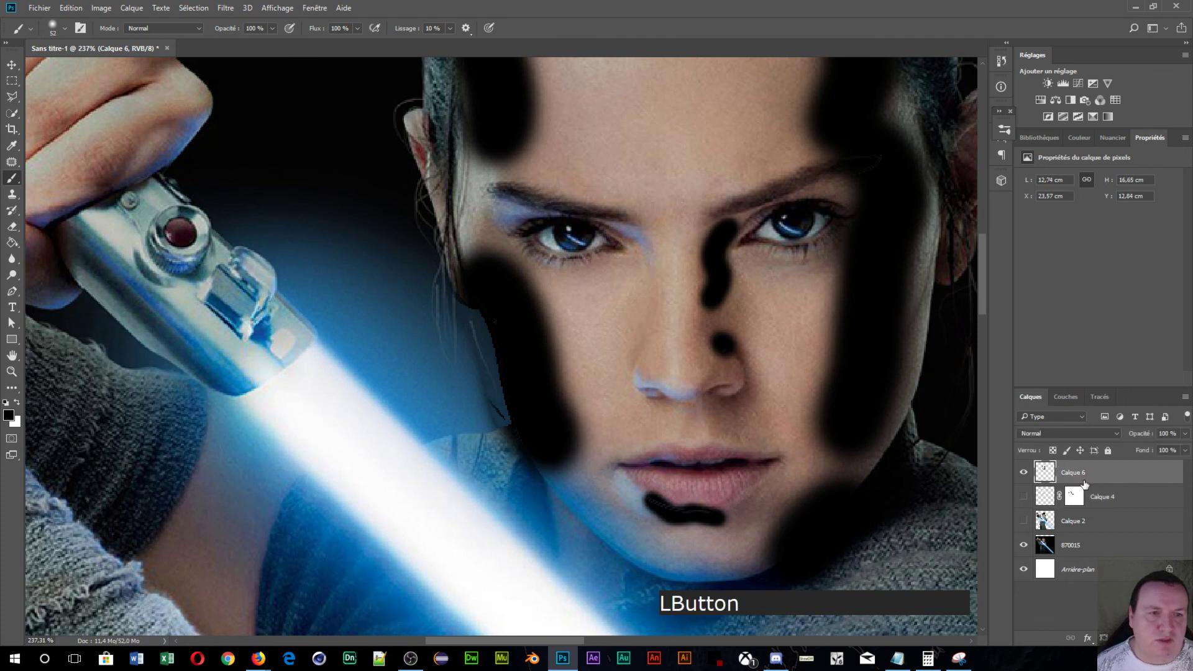
{"action": "left_click", "coordinate": [1102, 639]}
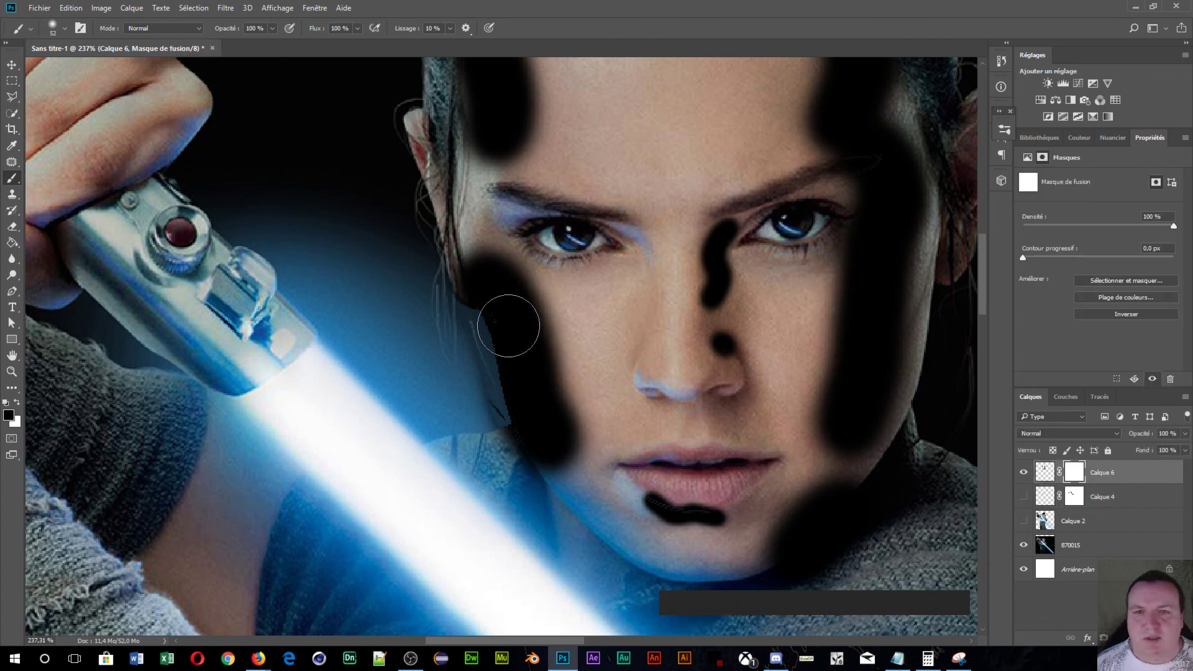
{"action": "mouse_move", "coordinate": [443, 334]}
{"action": "left_mouse_down"}
{"action": "mouse_move", "coordinate": [471, 368]}
{"action": "mouse_move", "coordinate": [466, 429]}
{"action": "mouse_move", "coordinate": [492, 532]}
{"action": "mouse_move", "coordinate": [486, 481]}
{"action": "left_mouse_up"}
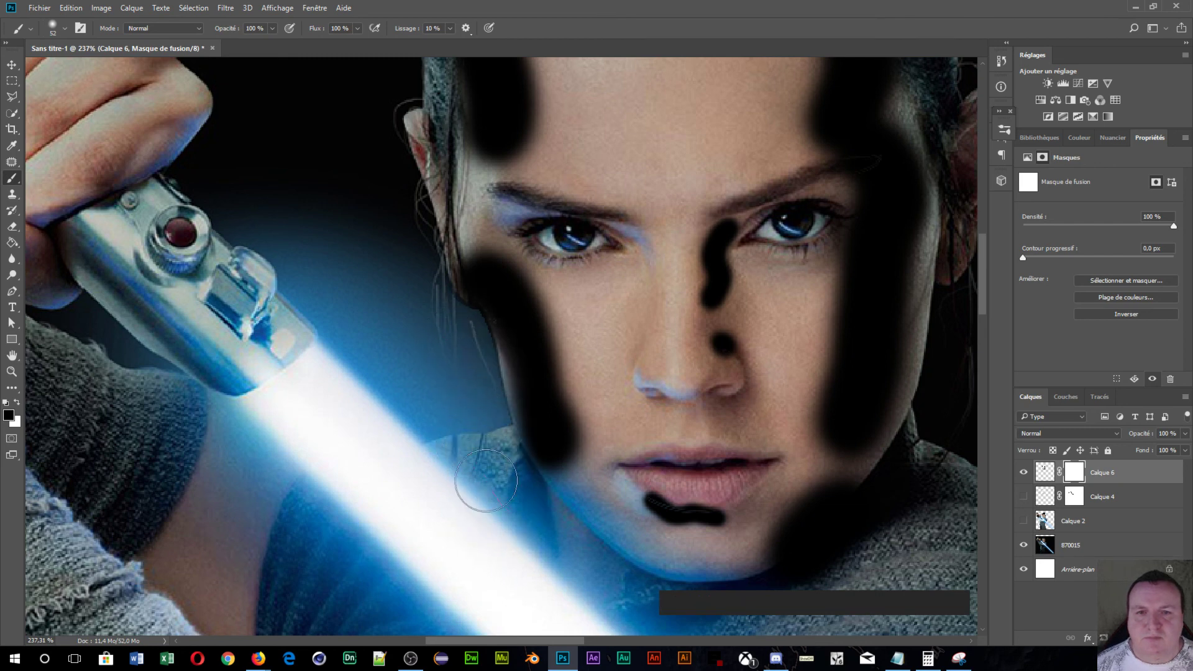
{"action": "left_click", "coordinate": [406, 319]}
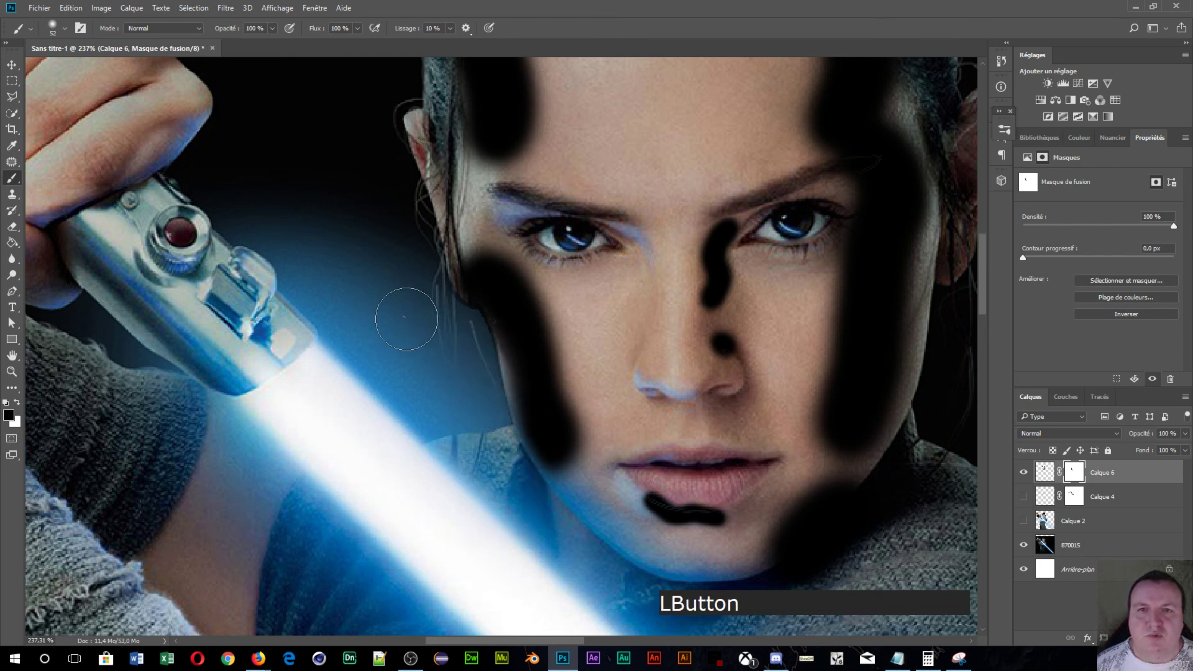
- Reapply the last Gaussian blur to the layer mask of Calque 6
{"action": "scroll", "coordinate": [792, 421], "scroll_direction": "down", "scroll_amount": 1}
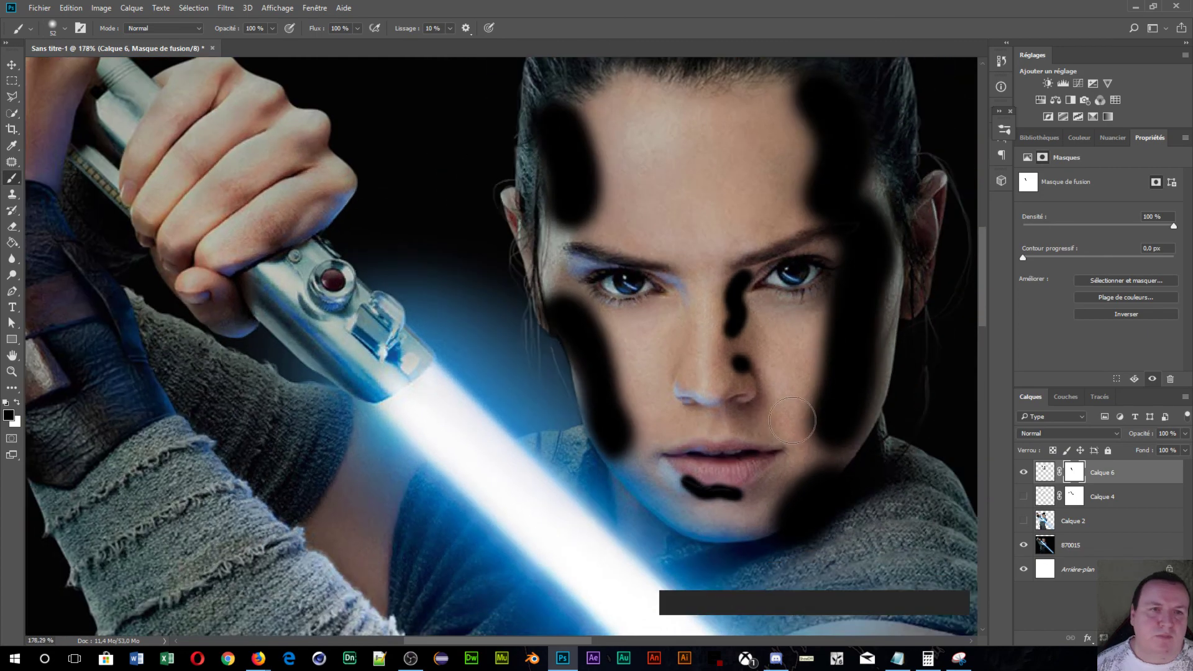
{"action": "scroll", "coordinate": [792, 421], "scroll_direction": "down", "scroll_amount": 1}
{"action": "left_click_drag", "start_coordinate": [852, 346], "coordinate": [568, 391]}
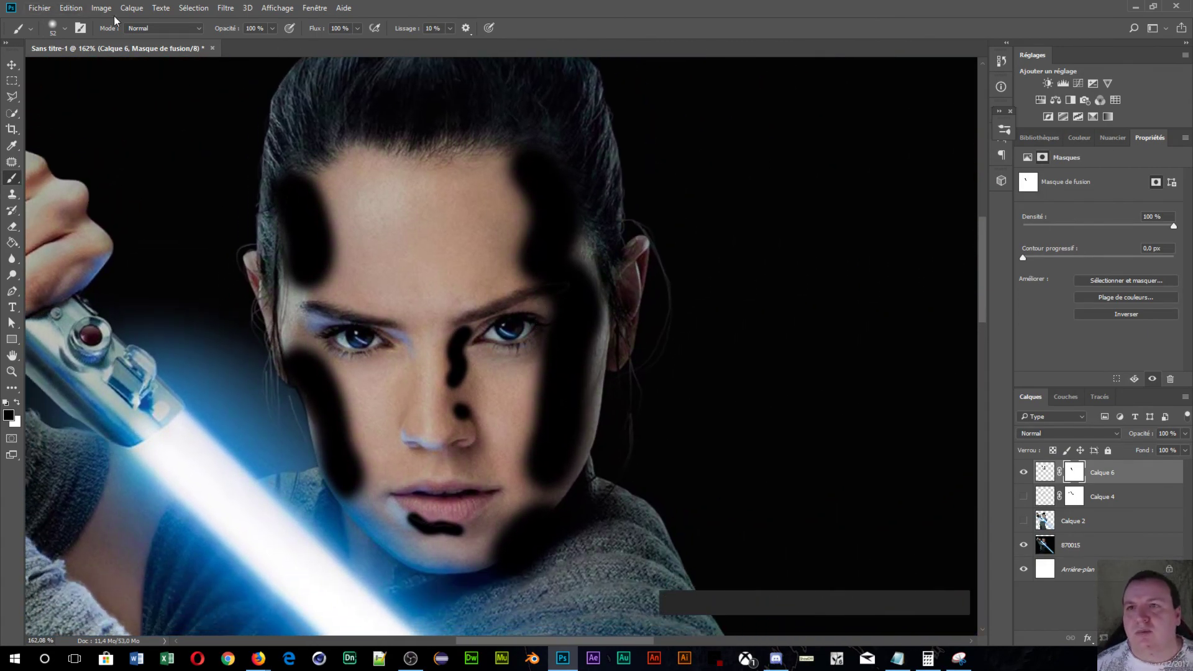
{"action": "left_click", "coordinate": [222, 8]}
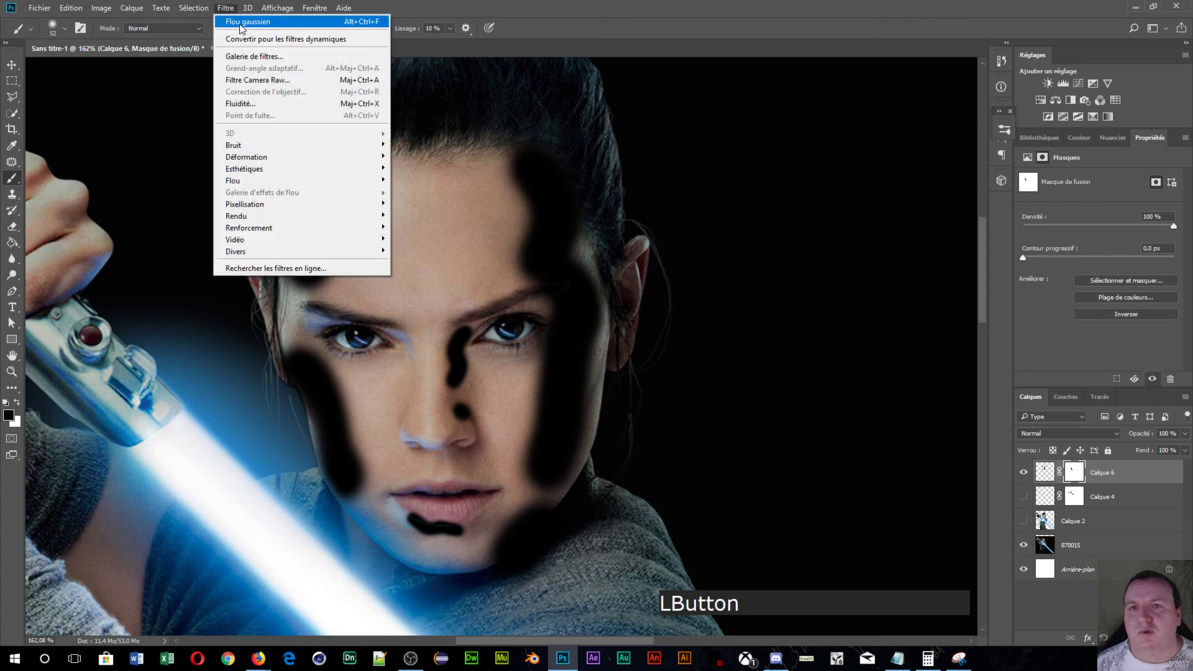
{"action": "left_click", "coordinate": [242, 22]}
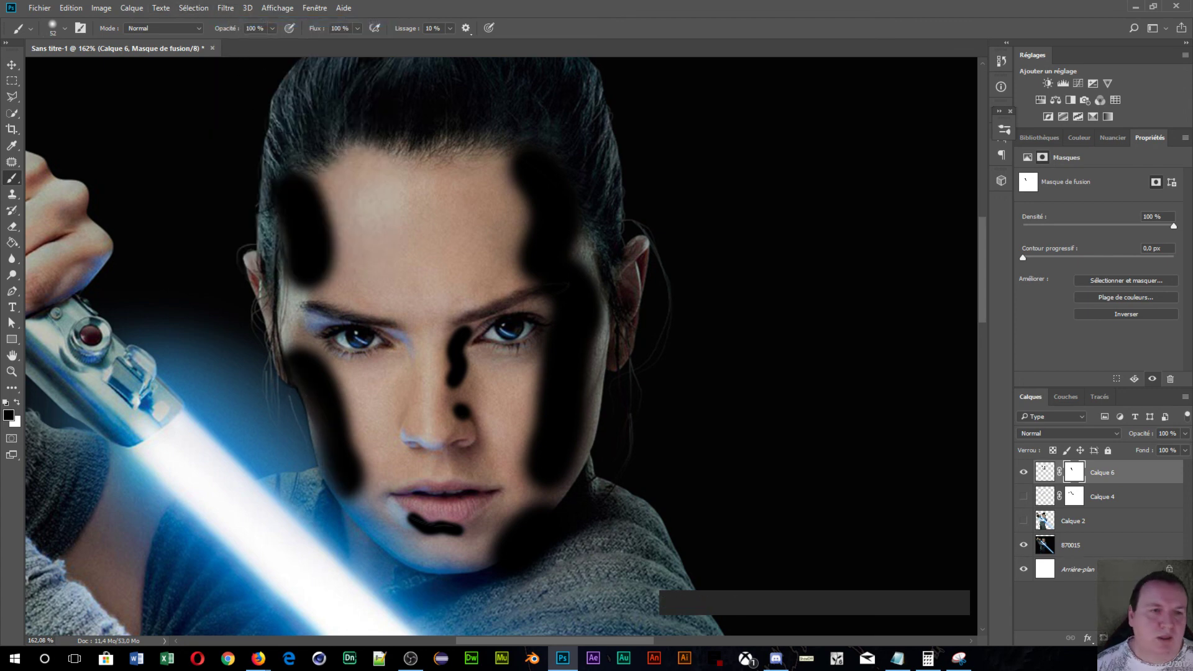
- Set the blend mode of the shadow layer Calque 6 to Lumière tamisée
{"action": "left_click", "coordinate": [1071, 435]}
{"action": "left_click", "coordinate": [1072, 435]}
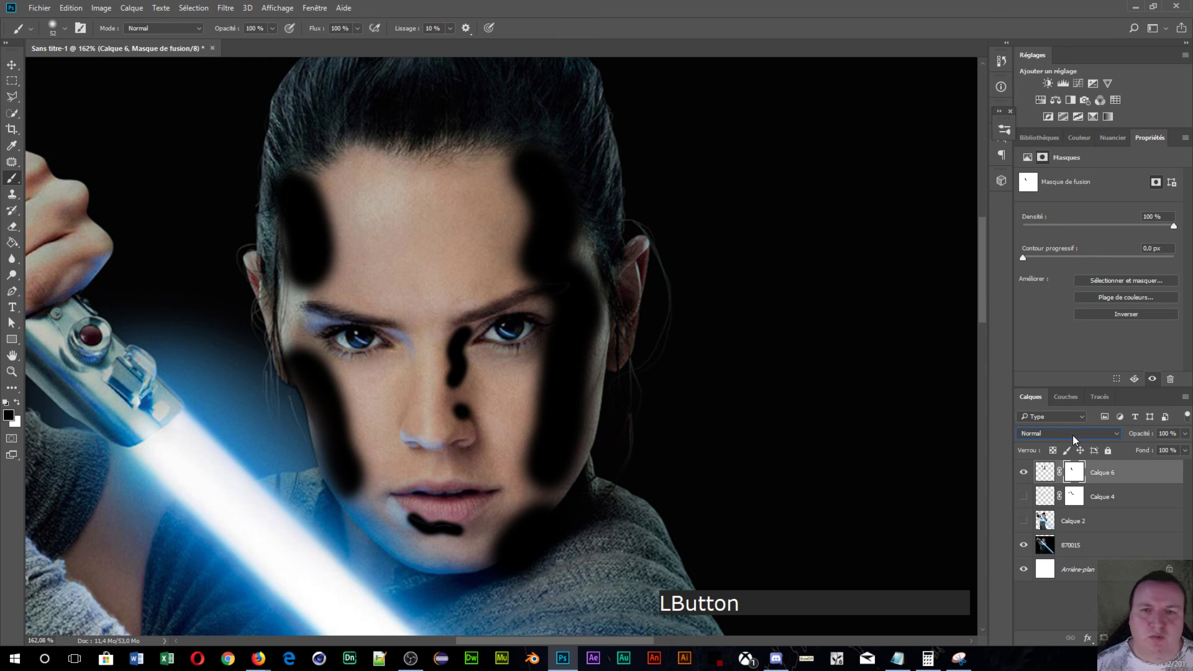
{"action": "scroll", "coordinate": [1073, 435], "scroll_direction": "down", "scroll_amount": 4}
{"action": "scroll", "coordinate": [1072, 435], "scroll_direction": "down", "scroll_amount": 1}
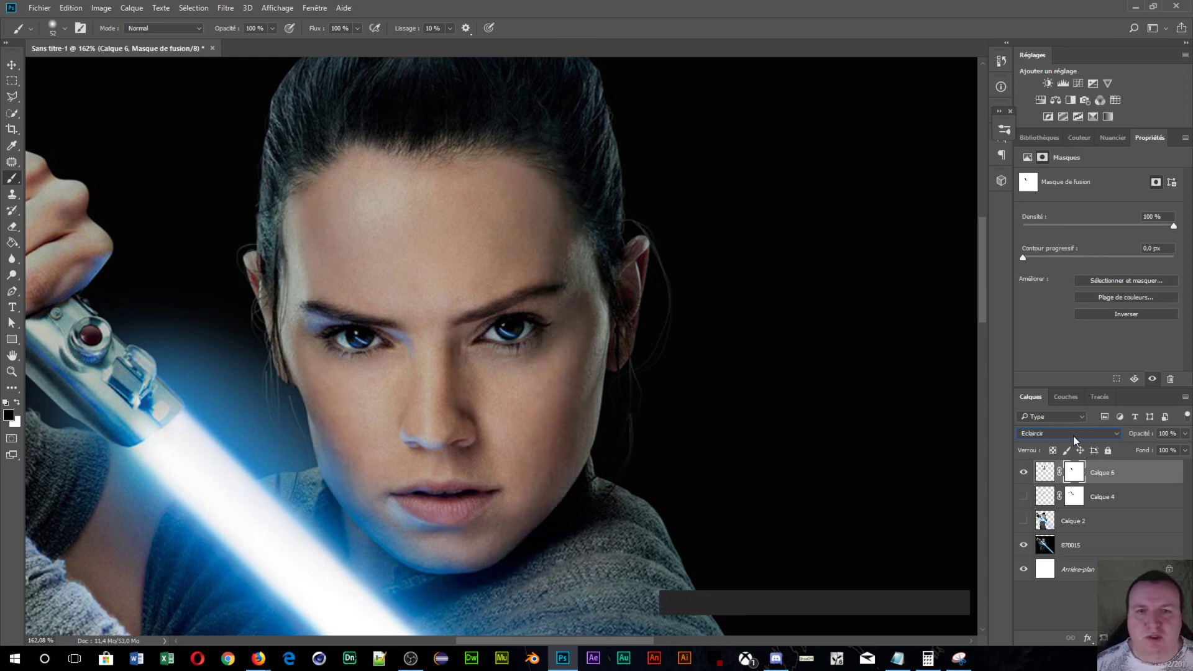
{"action": "scroll", "coordinate": [1073, 435], "scroll_direction": "down", "scroll_amount": 2}
{"action": "scroll", "coordinate": [1073, 433], "scroll_direction": "down", "scroll_amount": 2}
{"action": "scroll", "coordinate": [1073, 433], "scroll_direction": "down", "scroll_amount": 1}
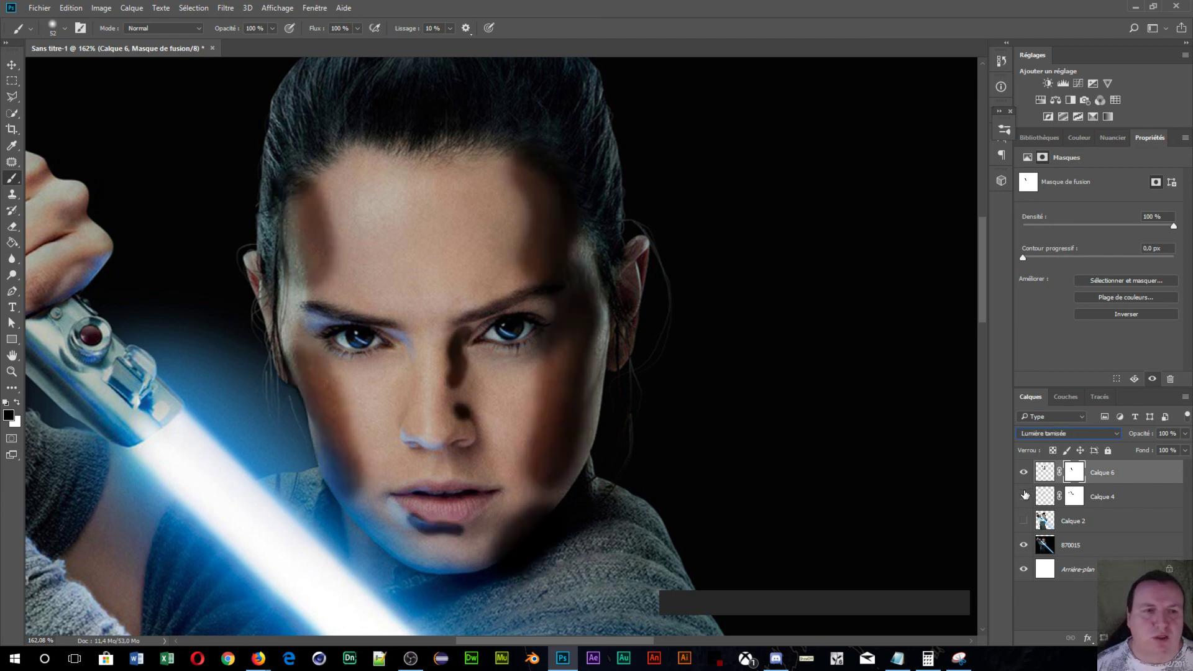
- Show Calque 2 and Calque 4 in place of the photo layer 870015, and set Calque 6's opacity to 49 %
{"action": "left_click", "coordinate": [1024, 543]}
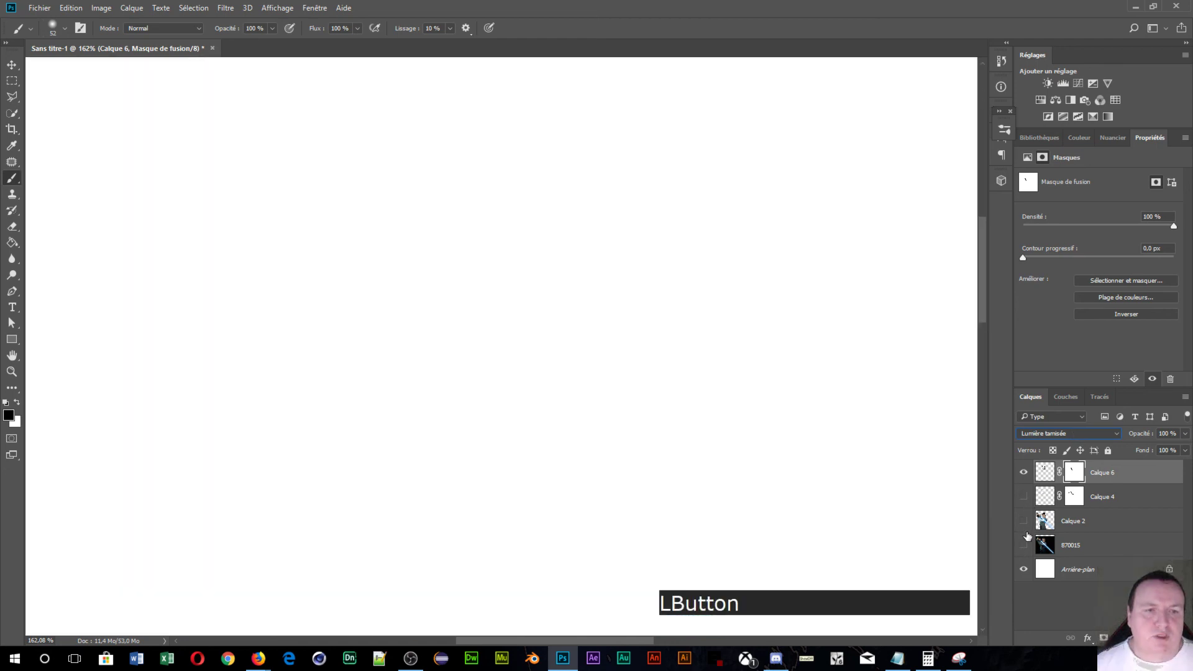
{"action": "left_click_drag", "start_coordinate": [1025, 522], "coordinate": [1026, 504]}
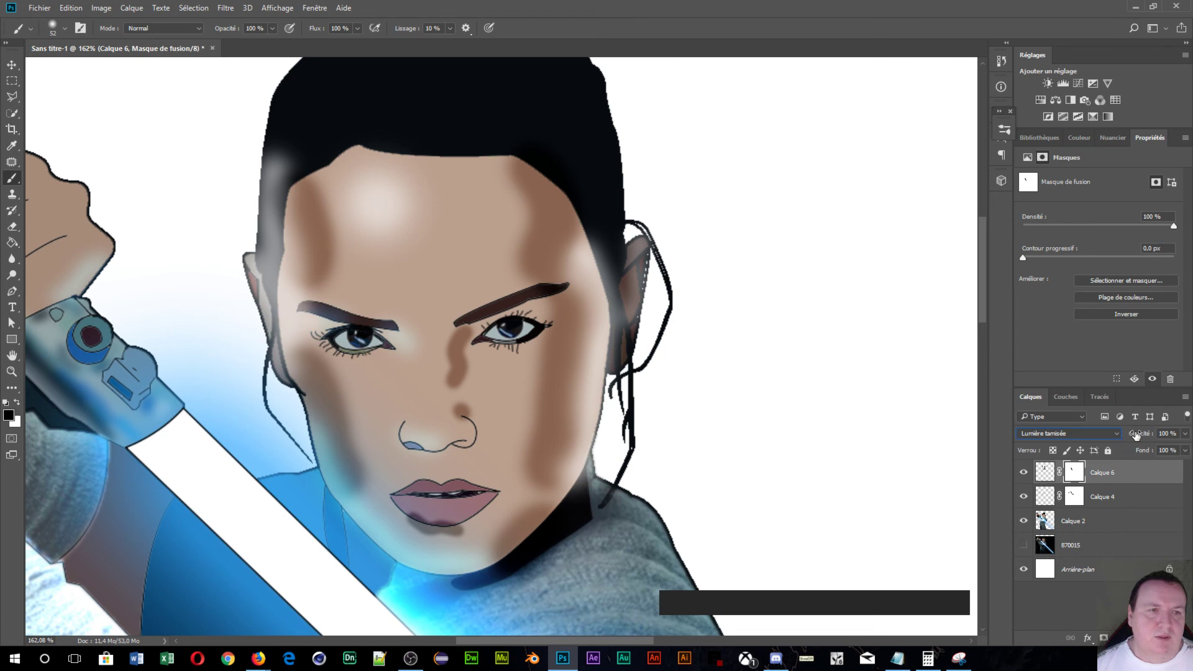
{"action": "left_click_drag", "start_coordinate": [1136, 435], "coordinate": [1110, 438]}
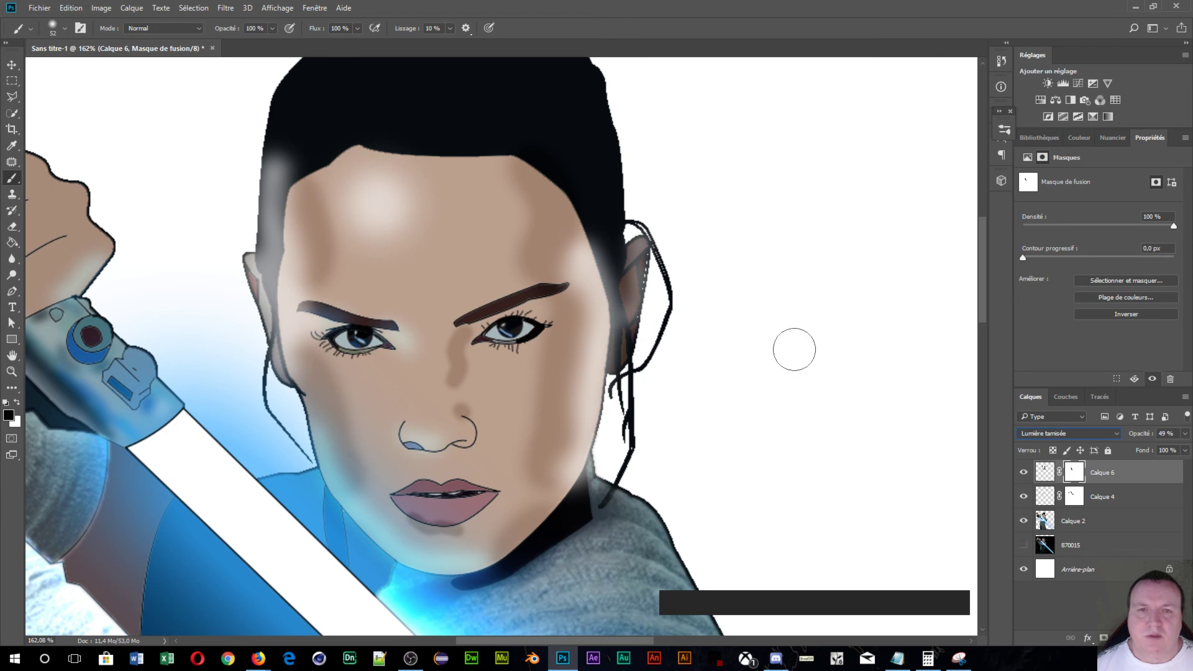
- Examine the softened face shadows against the whole illustration and at closer range
{"action": "scroll", "coordinate": [795, 350], "scroll_direction": "down", "scroll_amount": 5}
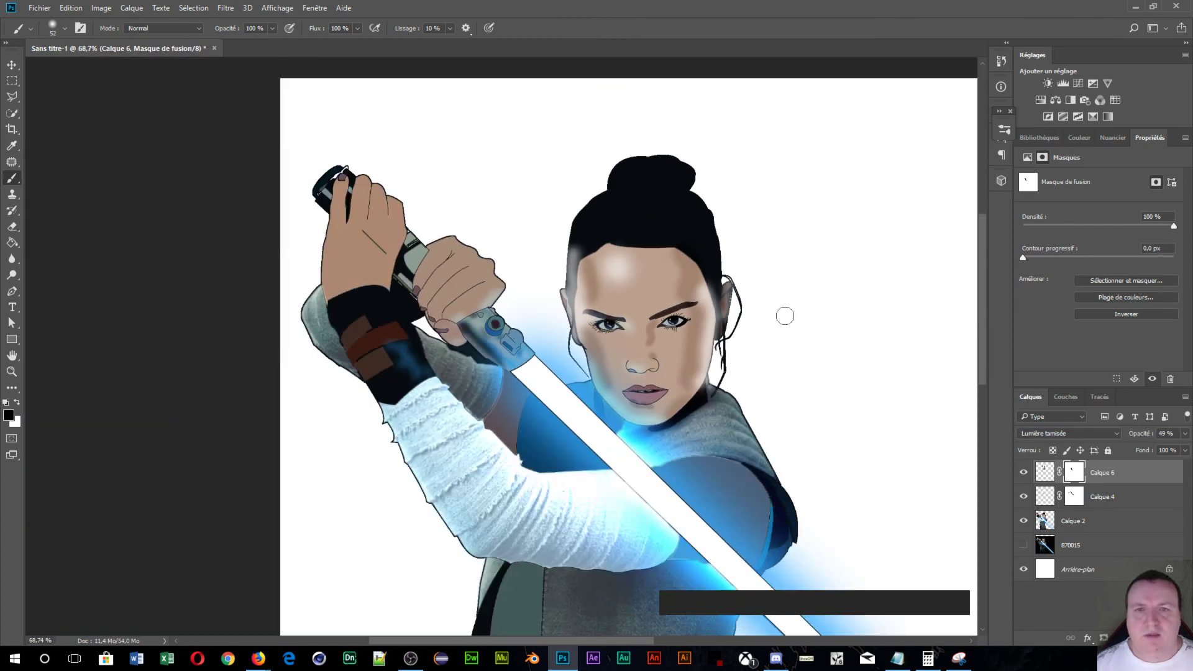
{"action": "scroll", "coordinate": [790, 340], "scroll_direction": "down", "scroll_amount": 1}
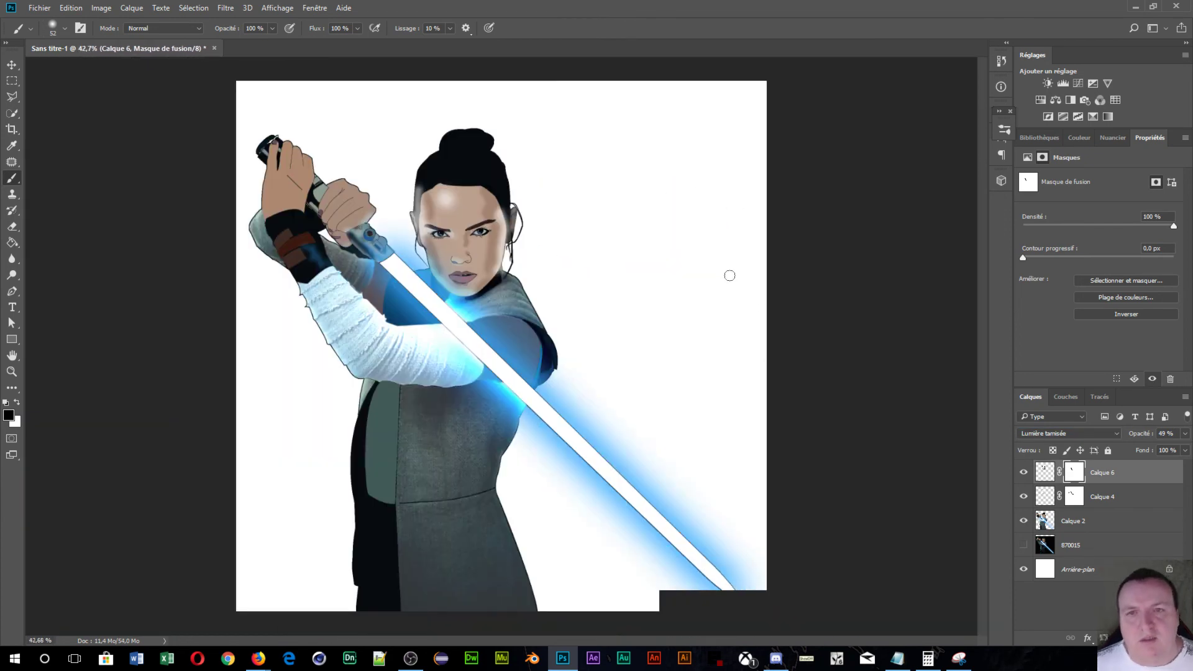
{"action": "scroll", "coordinate": [730, 276], "scroll_direction": "up", "scroll_amount": 1}
{"action": "scroll", "coordinate": [730, 276], "scroll_direction": "down", "scroll_amount": 1}
{"action": "scroll", "coordinate": [730, 275], "scroll_direction": "up", "scroll_amount": 1}
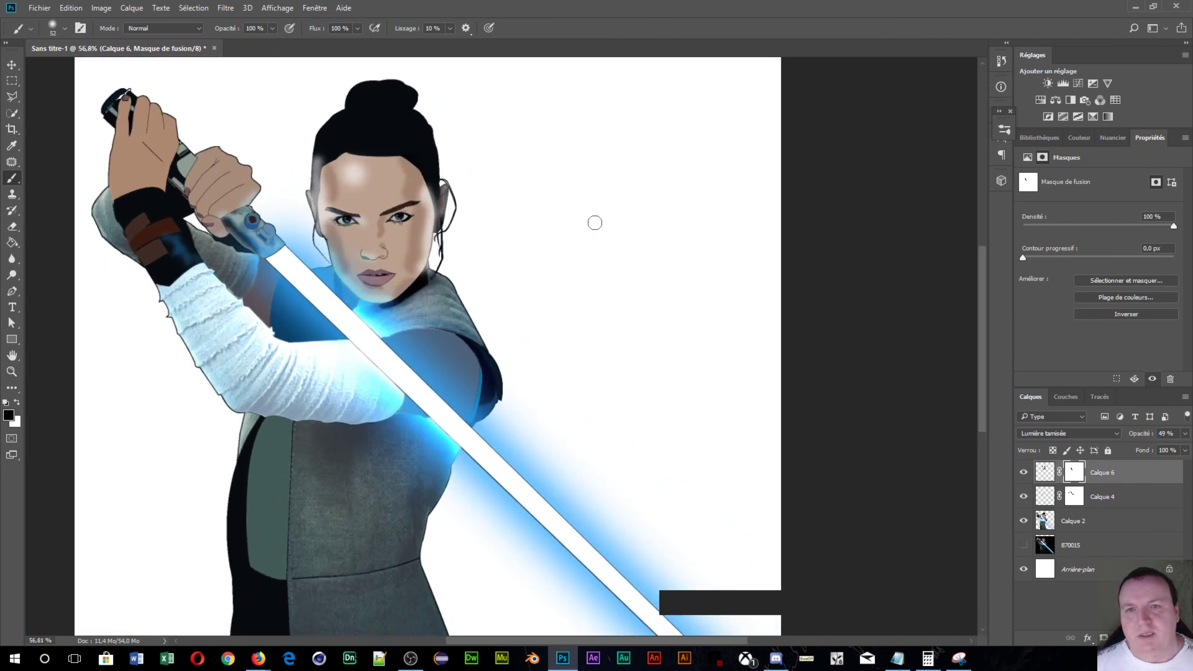
{"action": "scroll", "coordinate": [575, 213], "scroll_direction": "down", "scroll_amount": 1}
{"action": "scroll", "coordinate": [575, 213], "scroll_direction": "up", "scroll_amount": 1}
{"action": "scroll", "coordinate": [576, 213], "scroll_direction": "up", "scroll_amount": 1}
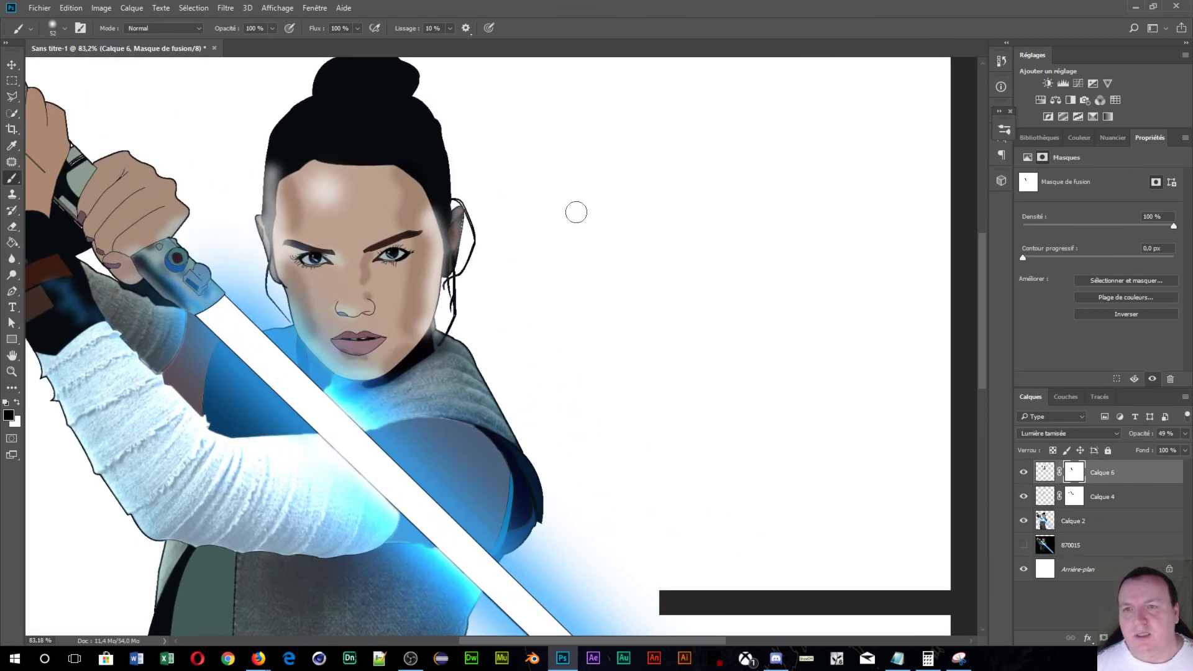
{"action": "scroll", "coordinate": [576, 213], "scroll_direction": "down", "scroll_amount": 1}
{"action": "scroll", "coordinate": [577, 213], "scroll_direction": "down", "scroll_amount": 1}
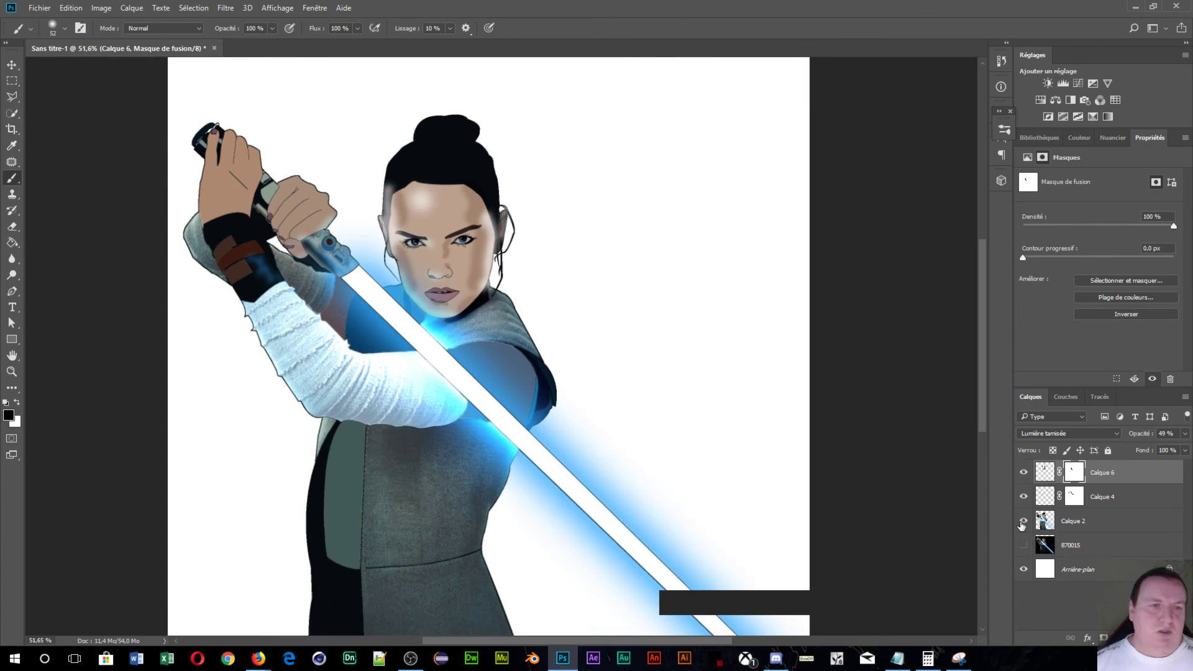
- Apply a Gaussian blur with a 92.7 pixel radius to the layer mask of Calque 6
{"action": "key", "text": "shift"}
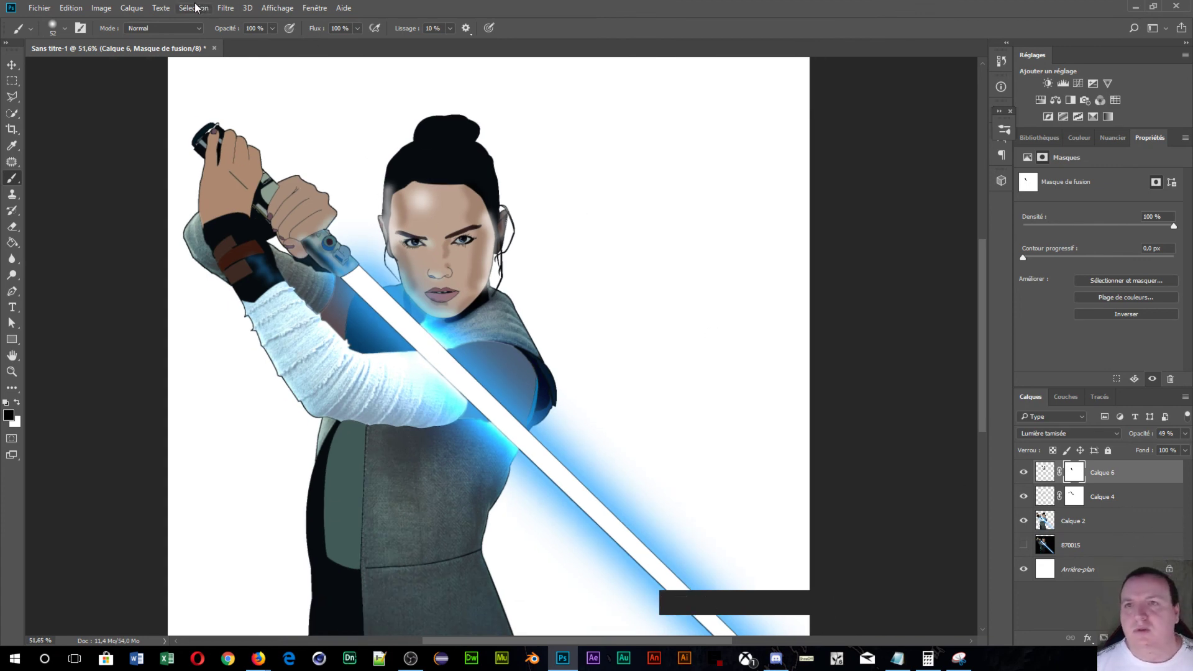
{"action": "left_click", "coordinate": [232, 10]}
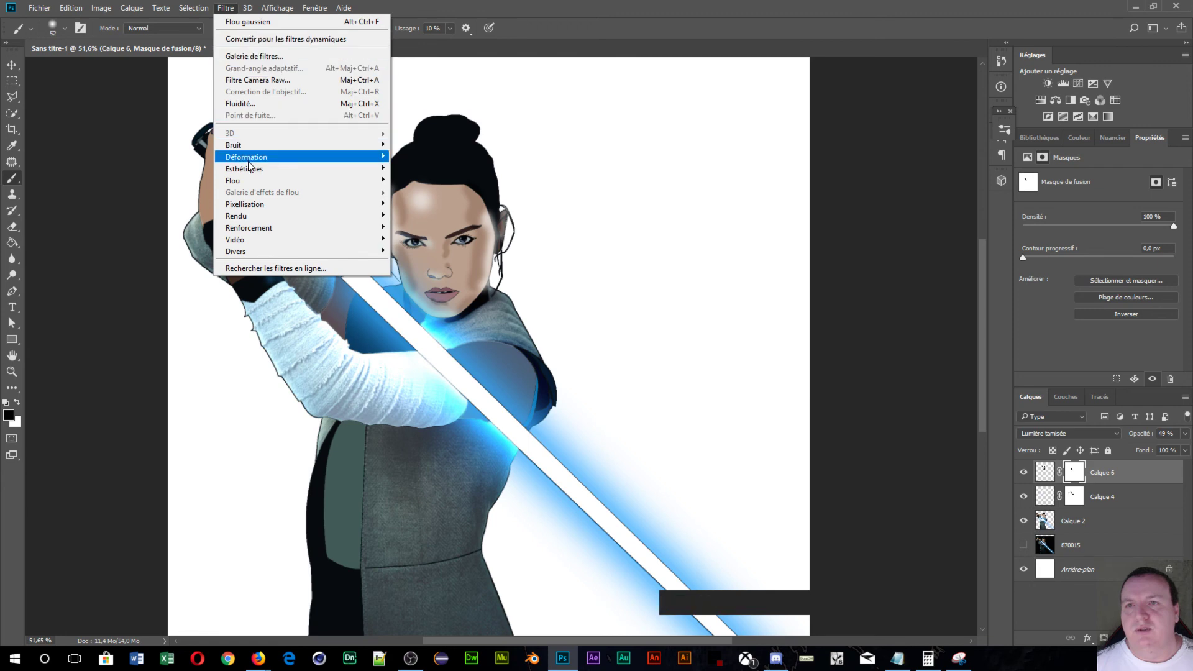
{"action": "left_click", "coordinate": [240, 181]}
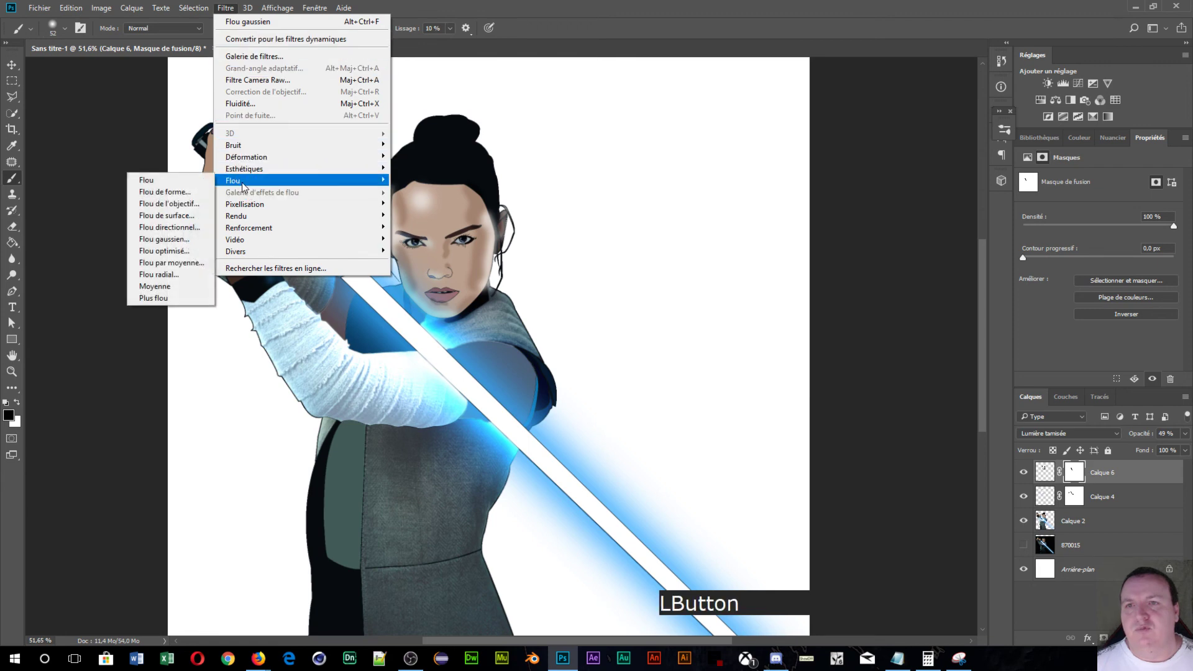
{"action": "left_click", "coordinate": [186, 240]}
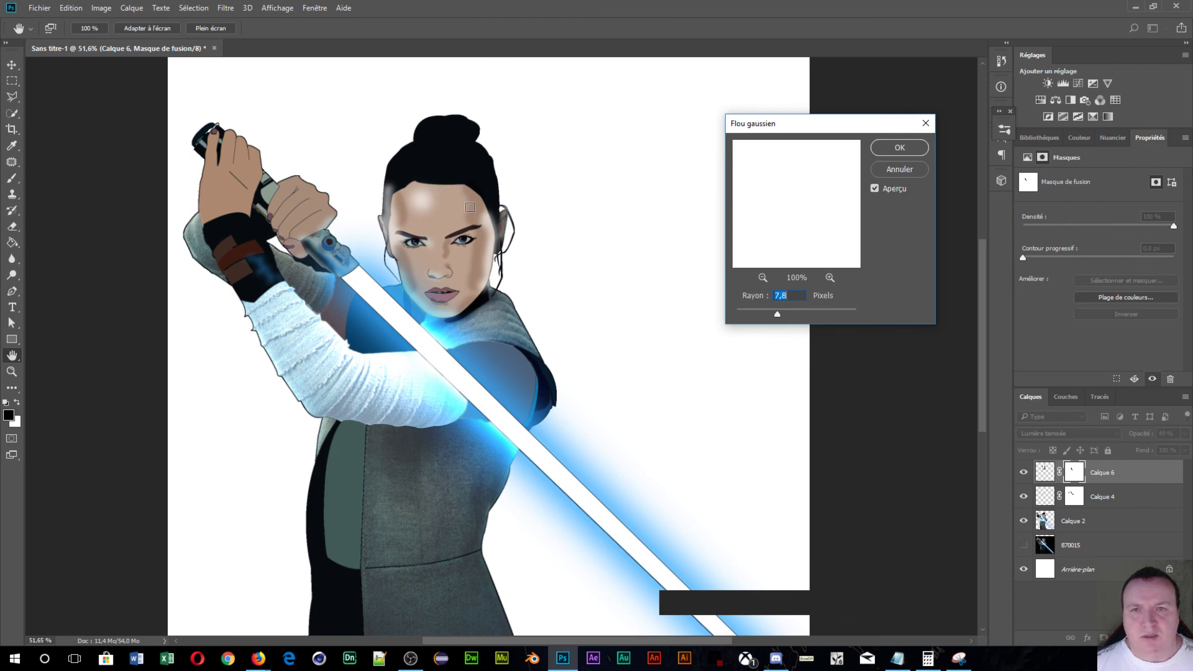
{"action": "left_click_drag", "start_coordinate": [777, 316], "coordinate": [781, 315]}
{"action": "left_click_drag", "start_coordinate": [790, 307], "coordinate": [795, 307]}
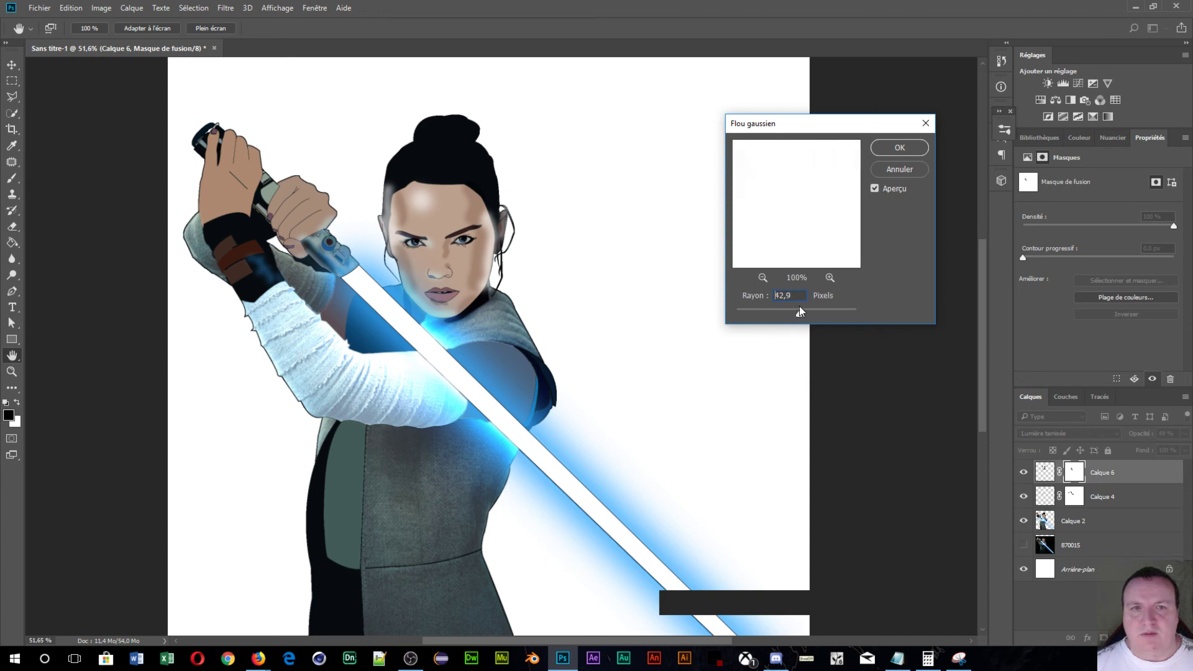
{"action": "left_click_drag", "start_coordinate": [802, 310], "coordinate": [813, 311]}
{"action": "left_click", "coordinate": [810, 315]}
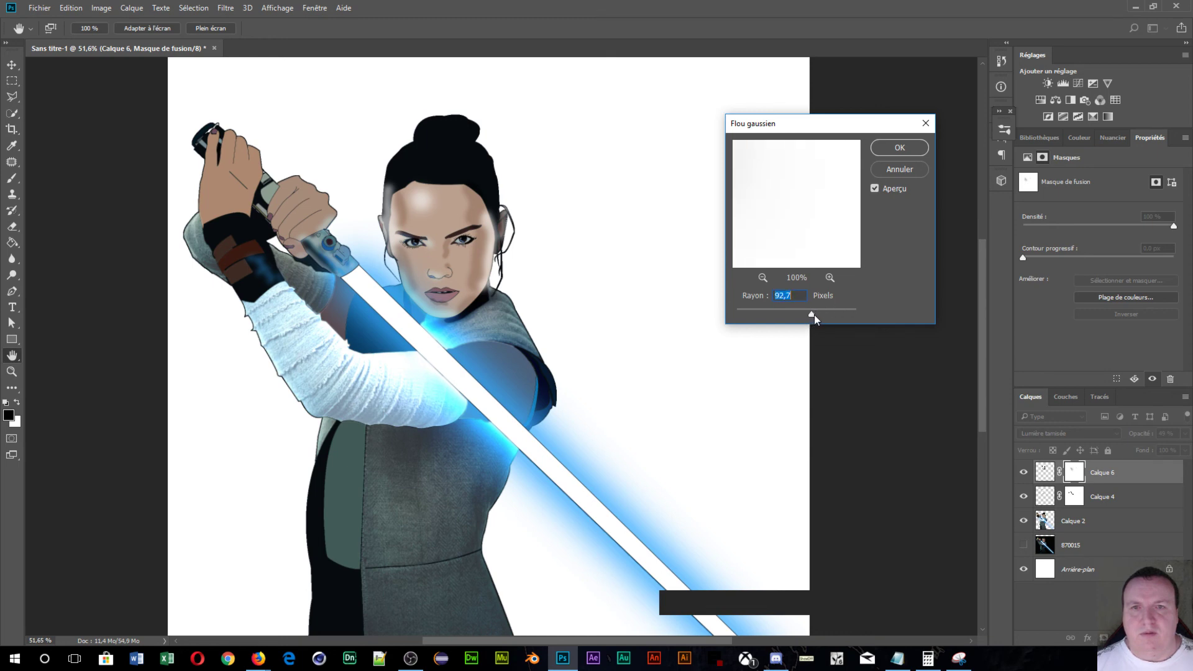
{"action": "left_click", "coordinate": [906, 149]}
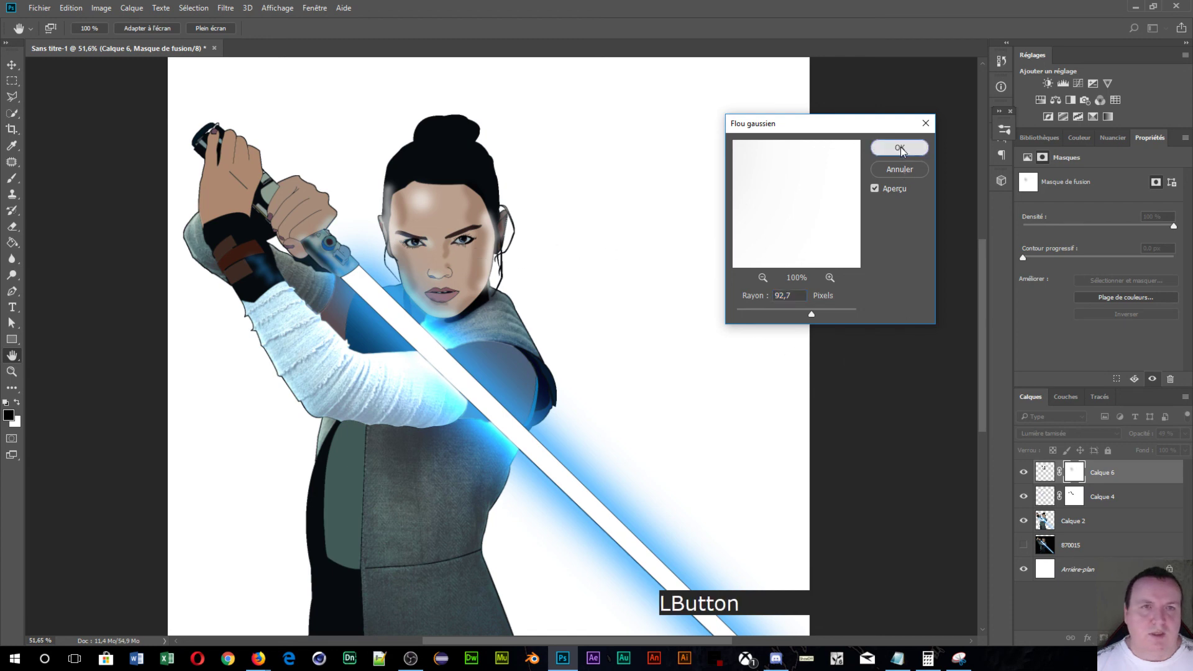
{"action": "key", "text": "b"}
{"action": "scroll", "coordinate": [533, 243], "scroll_direction": "up", "scroll_amount": 2}
{"action": "scroll", "coordinate": [531, 242], "scroll_direction": "up", "scroll_amount": 2}
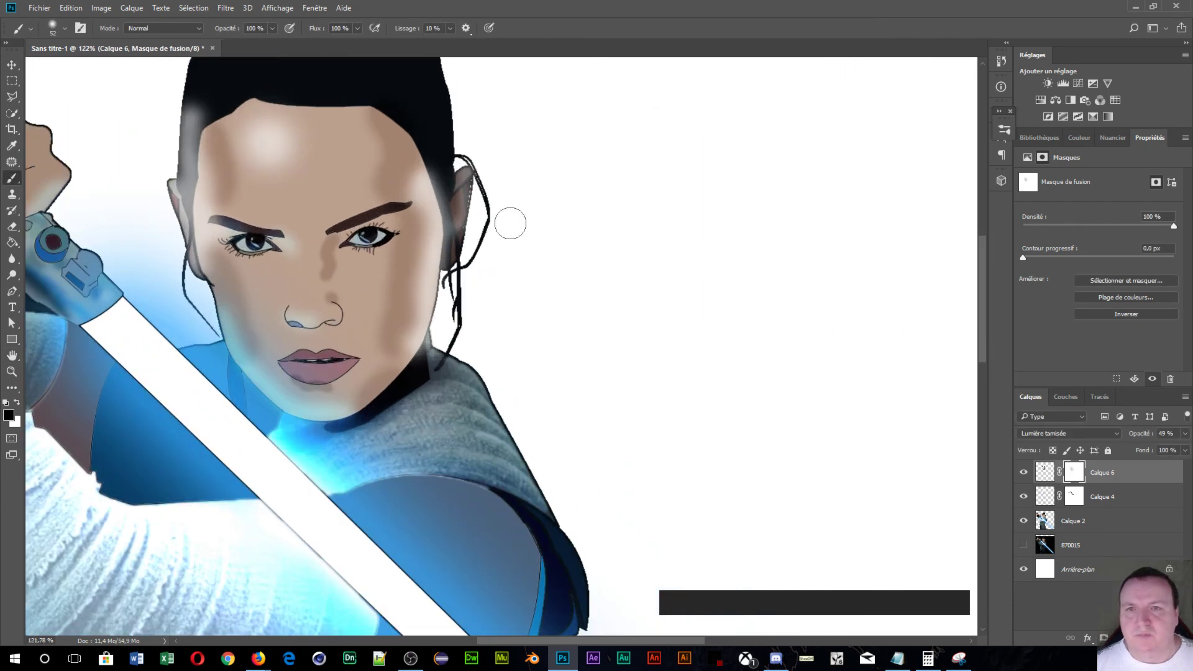
- Merge the layers Calque 6, Calque 4 and Calque 2 into a single character layer
{"action": "scroll", "coordinate": [479, 226], "scroll_direction": "up", "scroll_amount": 3}
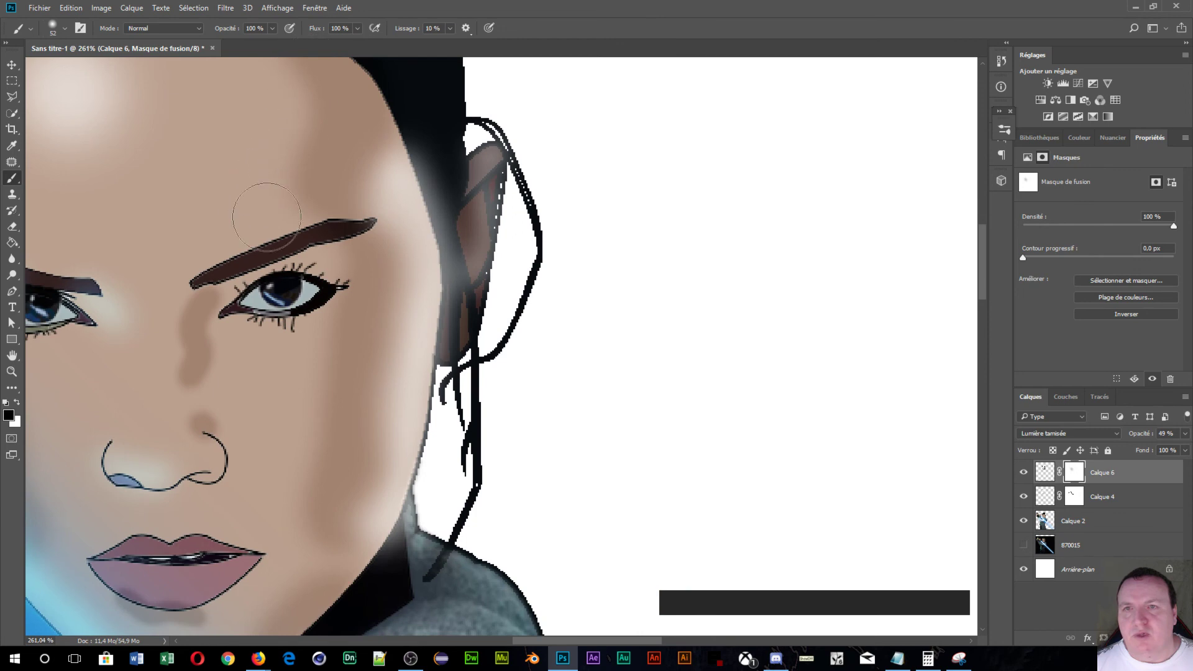
{"action": "scroll", "coordinate": [298, 405], "scroll_direction": "down", "scroll_amount": 2}
{"action": "scroll", "coordinate": [589, 442], "scroll_direction": "down", "scroll_amount": 2}
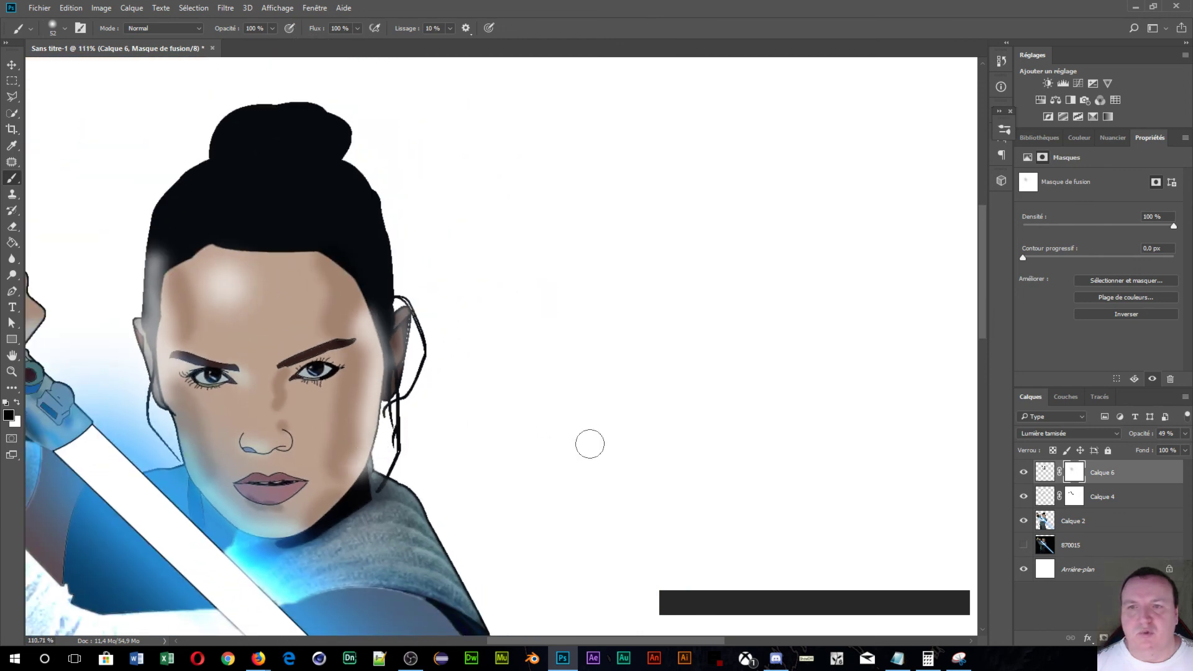
{"action": "scroll", "coordinate": [682, 493], "scroll_direction": "down", "scroll_amount": 2}
{"action": "scroll", "coordinate": [909, 518], "scroll_direction": "down", "scroll_amount": 1}
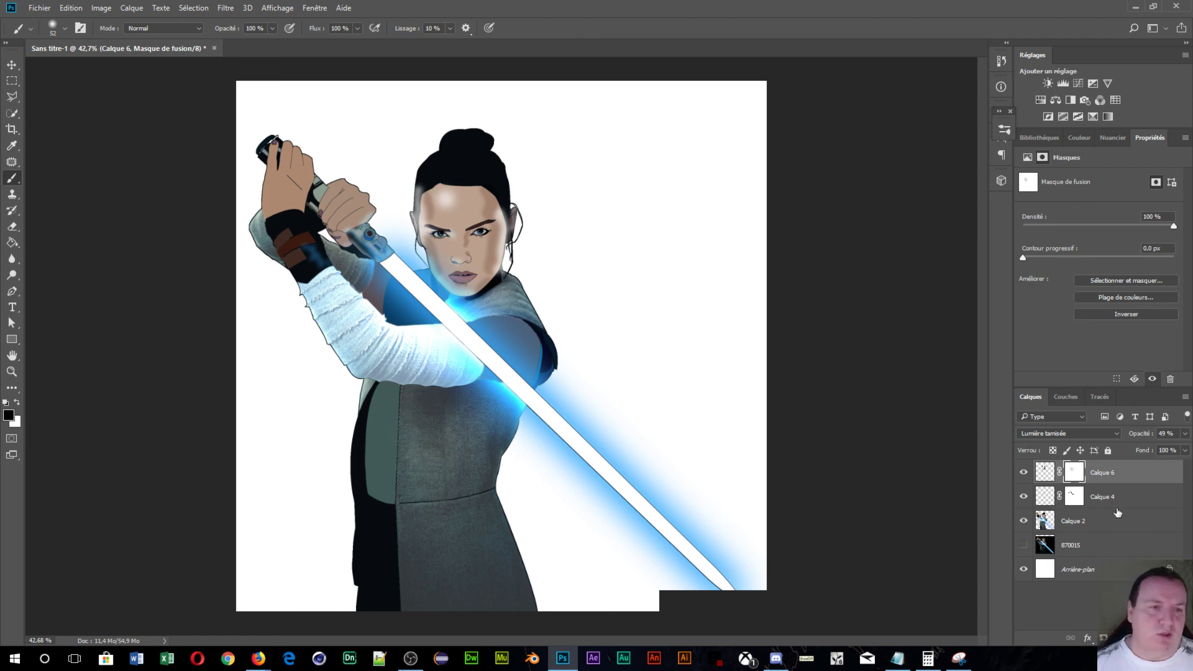
{"action": "left_click", "coordinate": [1144, 523], "text": "shift"}
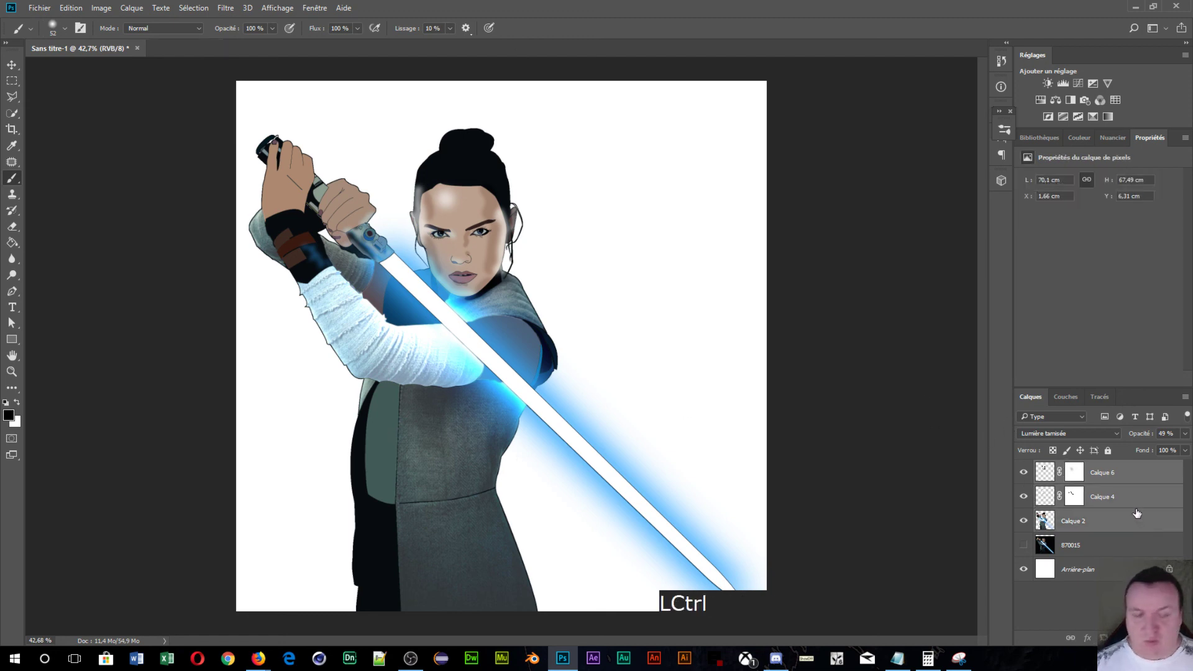
{"action": "key", "text": "ctrl+e"}
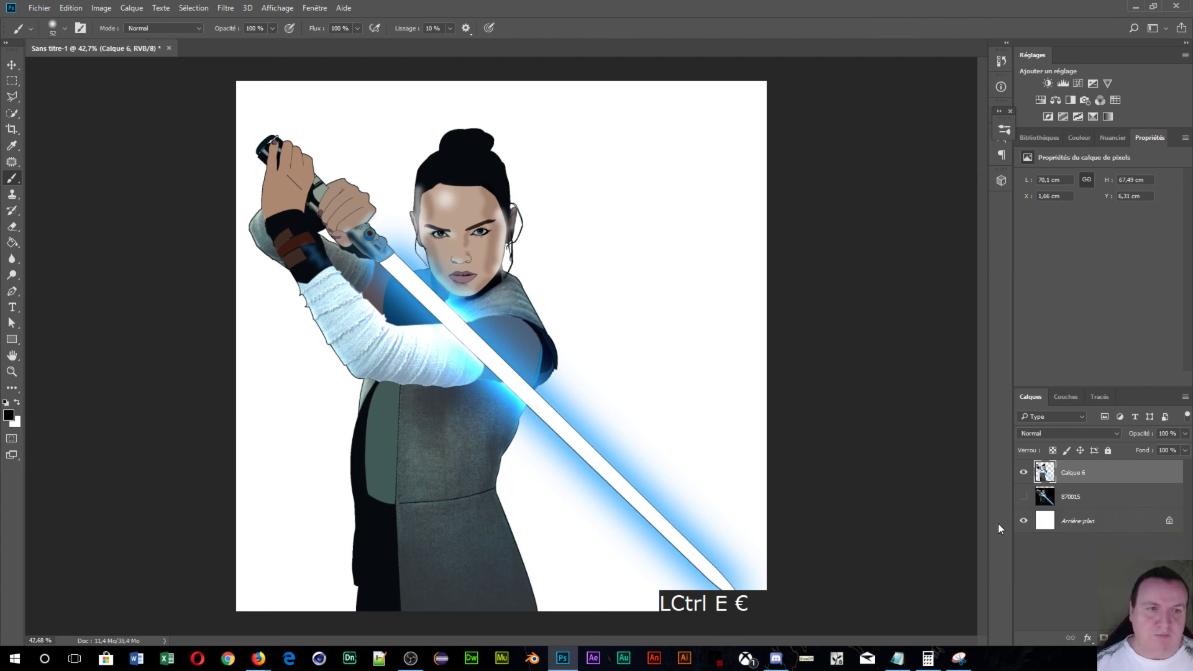
- Open the desert image 88cae0809a553cc889e390353cd51e86.jpg from the Spéciale Star Wars folder
{"action": "left_click", "coordinate": [40, 8]}
{"action": "left_click", "coordinate": [49, 33]}
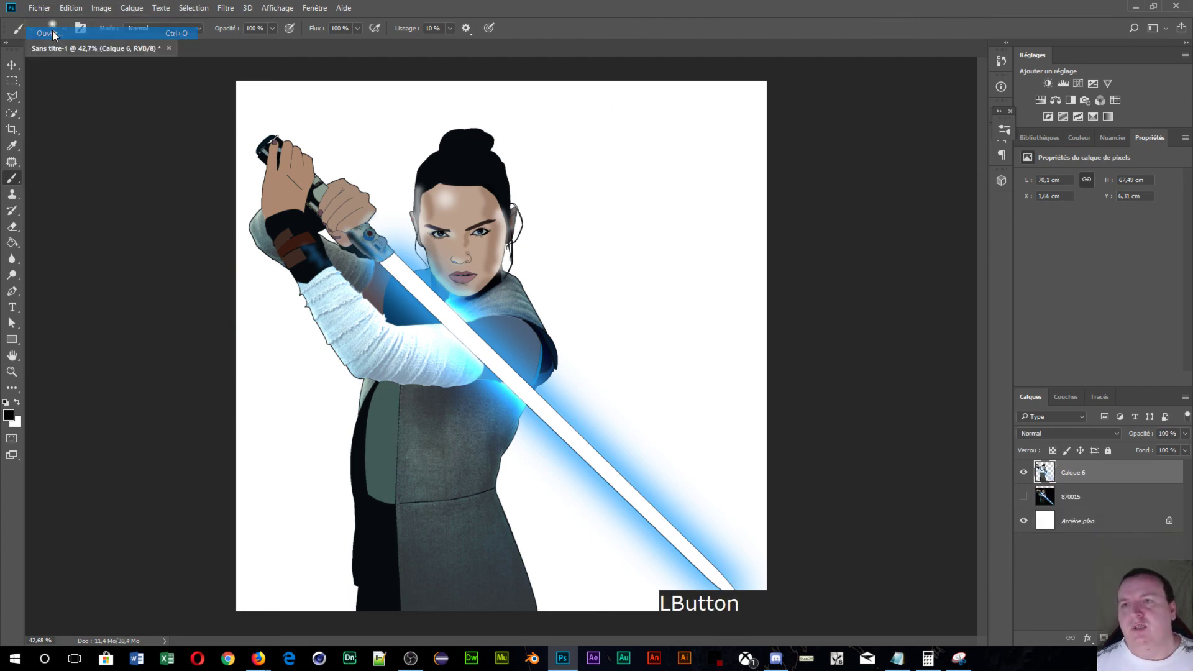
{"action": "left_click", "coordinate": [249, 84]}
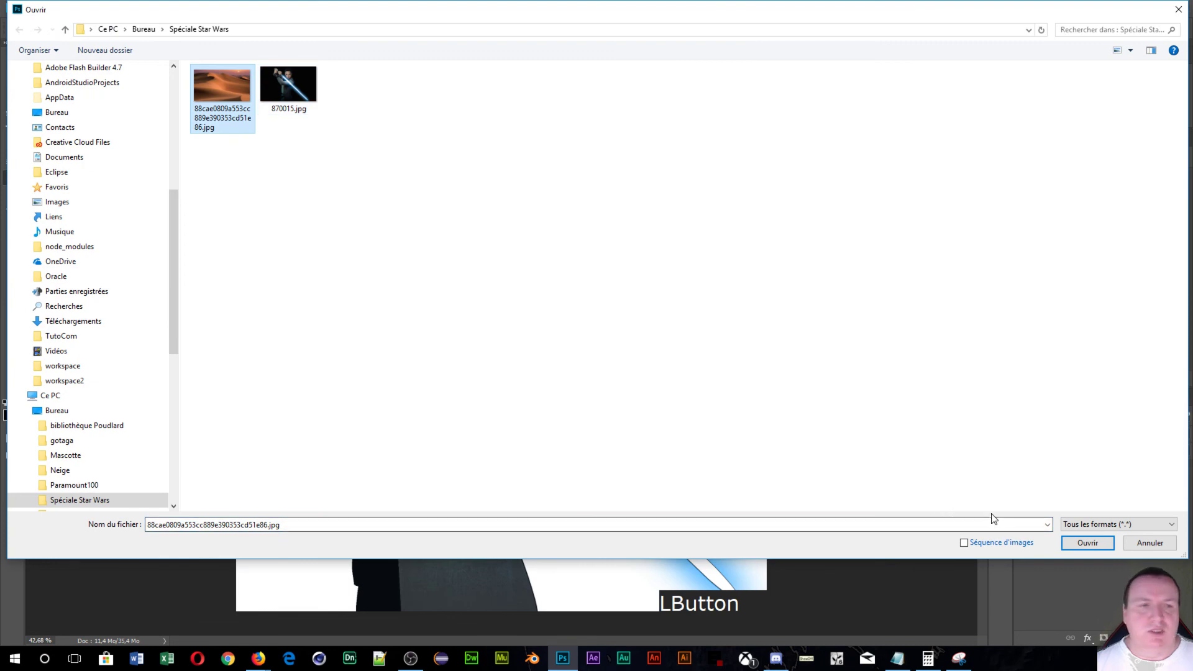
{"action": "left_click", "coordinate": [1087, 542]}
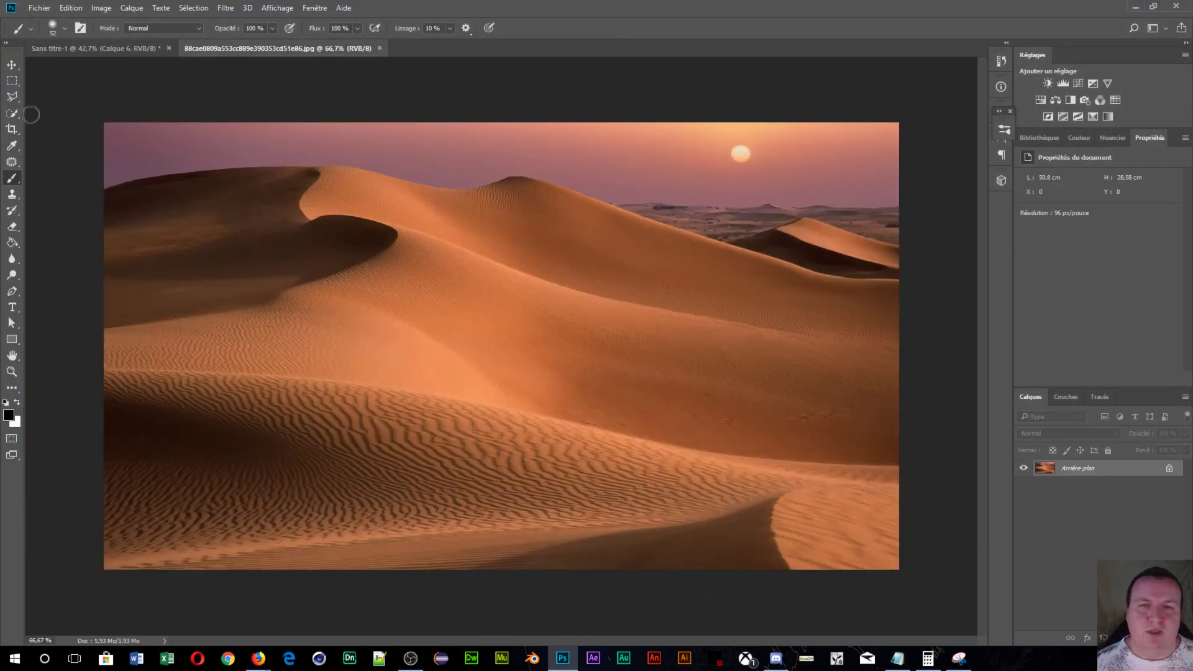
- Copy the merged character layer from Sans titre-1 into the desert image with the Move tool
{"action": "left_click", "coordinate": [85, 53]}
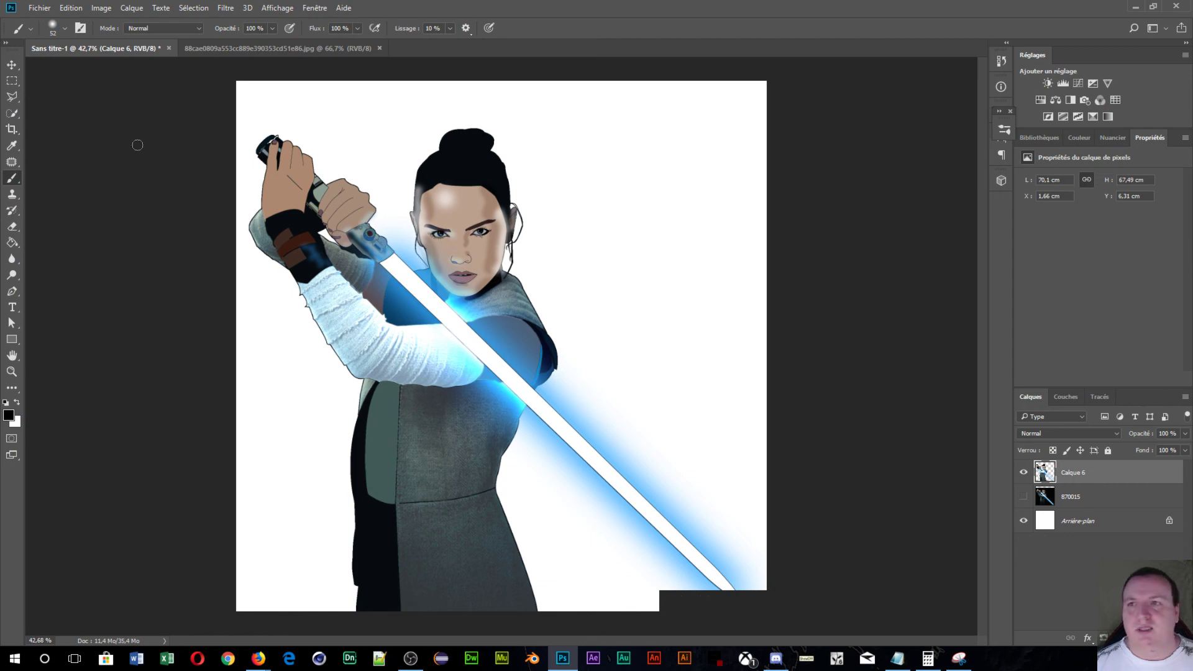
{"action": "left_click", "coordinate": [15, 67]}
{"action": "left_click_drag", "start_coordinate": [457, 337], "coordinate": [506, 325]}
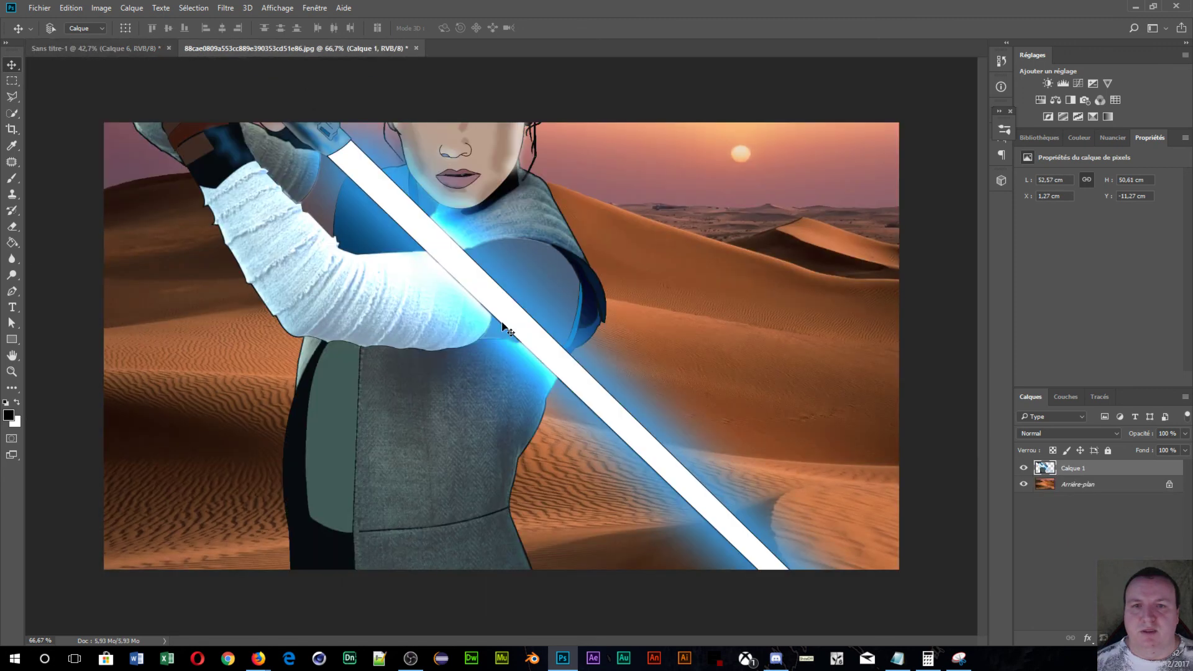
- Scale the character down to about 29.92 × 28.81 cm and place it in the right half of the desert scene, below the sun
{"action": "key", "text": "ctrl"}
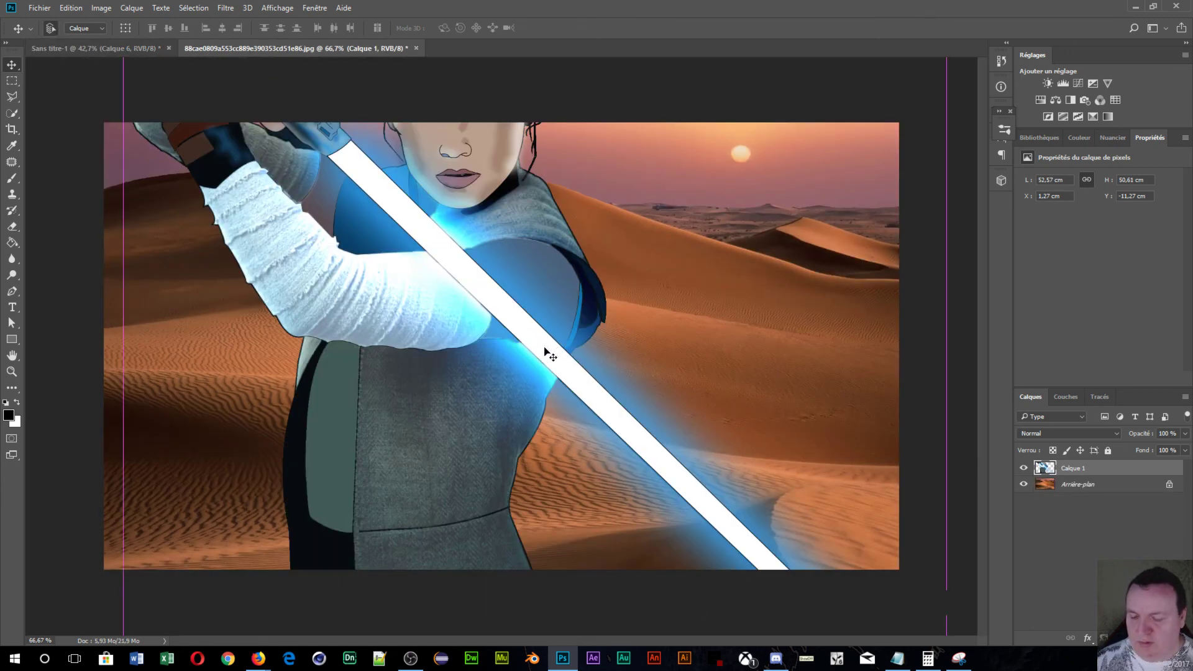
{"action": "key", "text": "ctrl+t"}
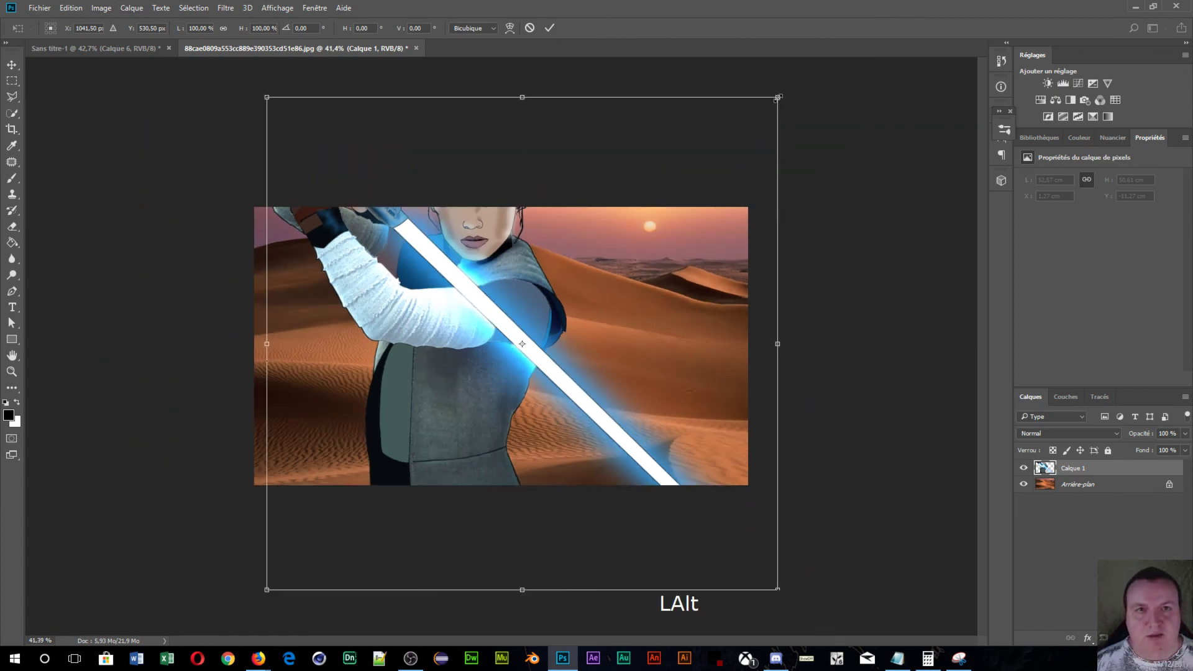
{"action": "key", "text": "shift"}
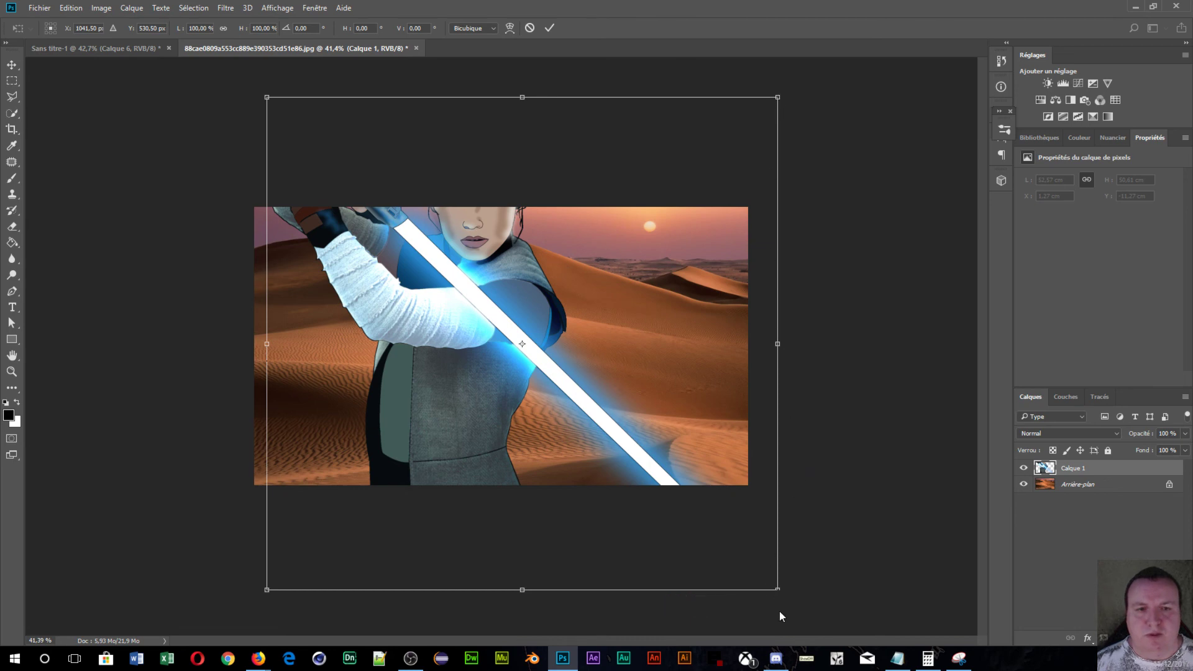
{"action": "left_click", "coordinate": [819, 432]}
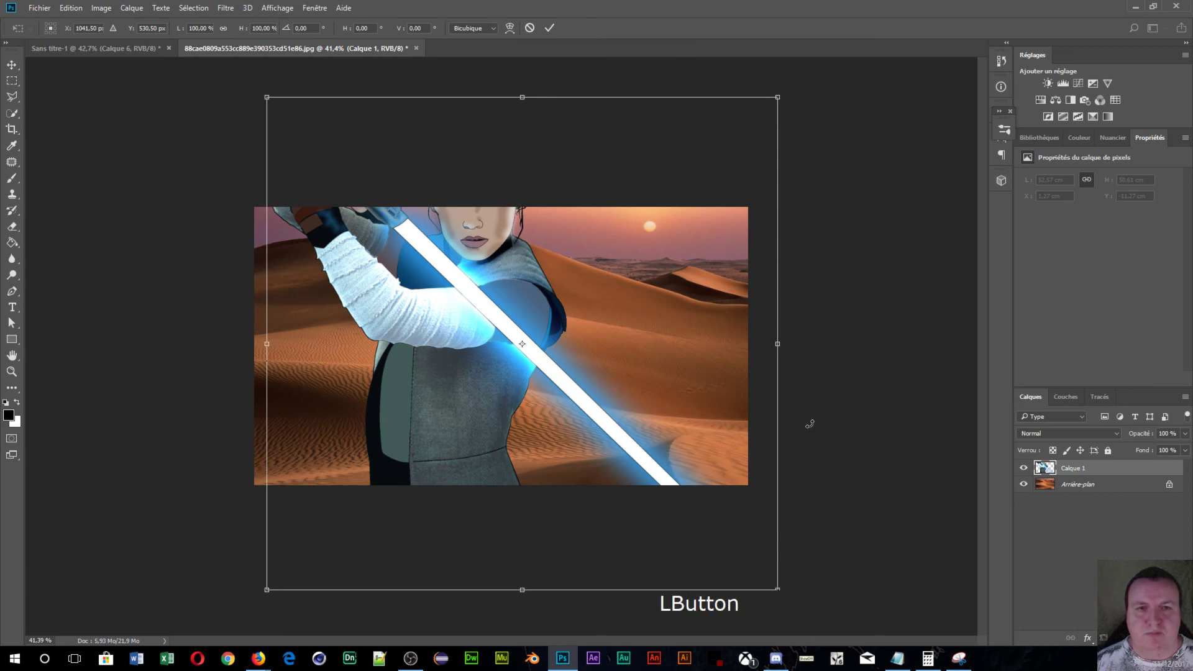
{"action": "left_click_drag", "start_coordinate": [776, 94], "coordinate": [554, 312]}
{"action": "left_click_drag", "start_coordinate": [372, 433], "coordinate": [567, 344]}
{"action": "key", "text": "Return"}
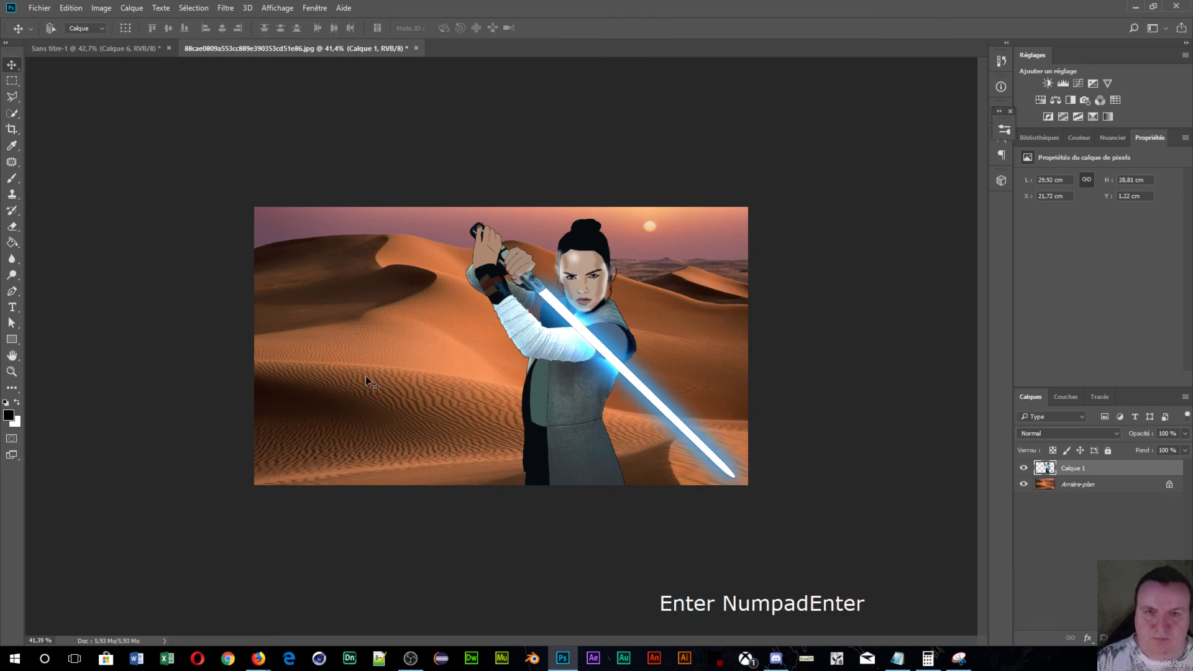
{"action": "scroll", "coordinate": [304, 385], "scroll_direction": "up", "scroll_amount": 7}
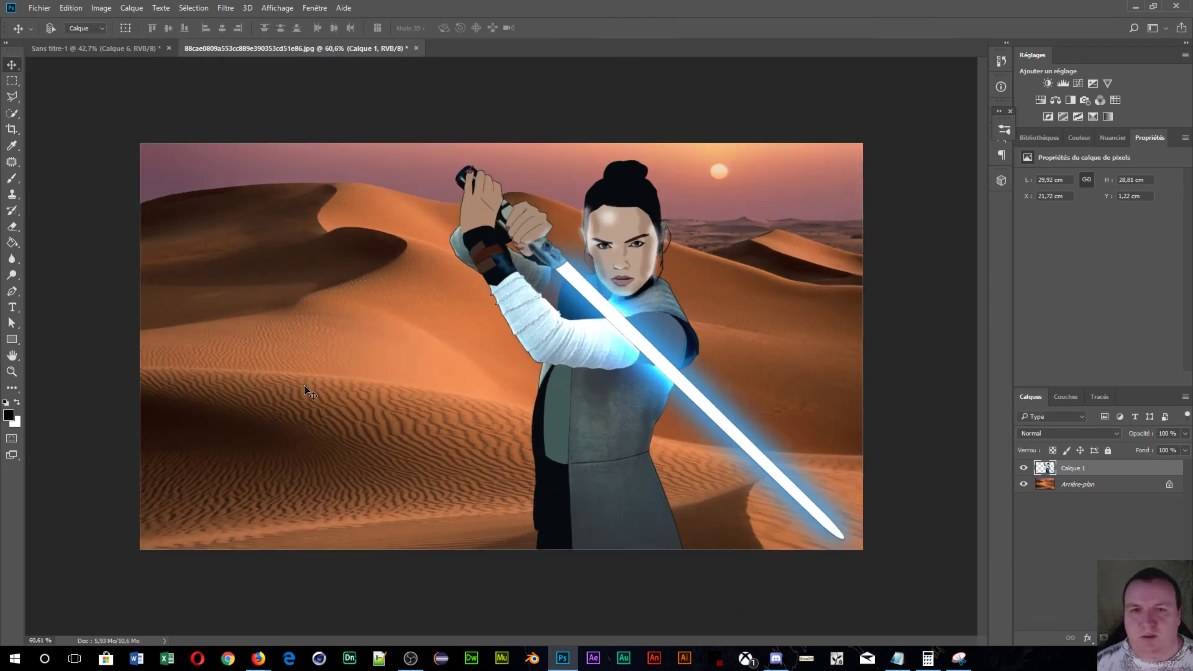
{"action": "scroll", "coordinate": [525, 293], "scroll_direction": "down", "scroll_amount": 1}
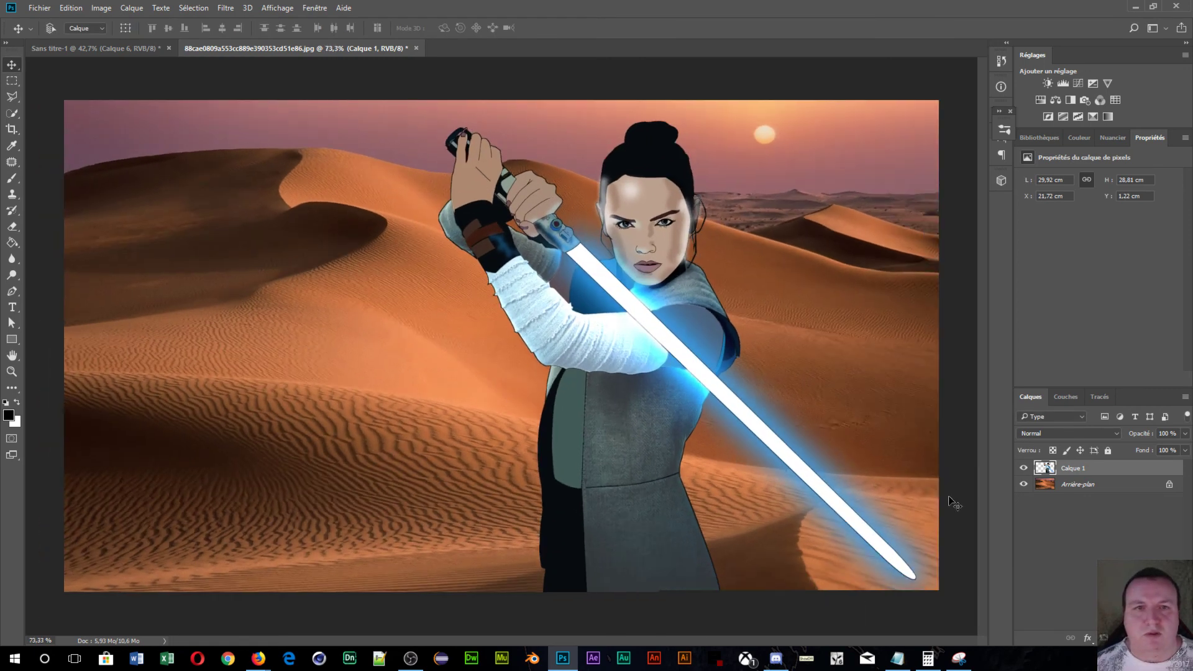
- Add an Ombre portée effect to the character layer Calque 1
{"action": "double_click", "coordinate": [1153, 476]}
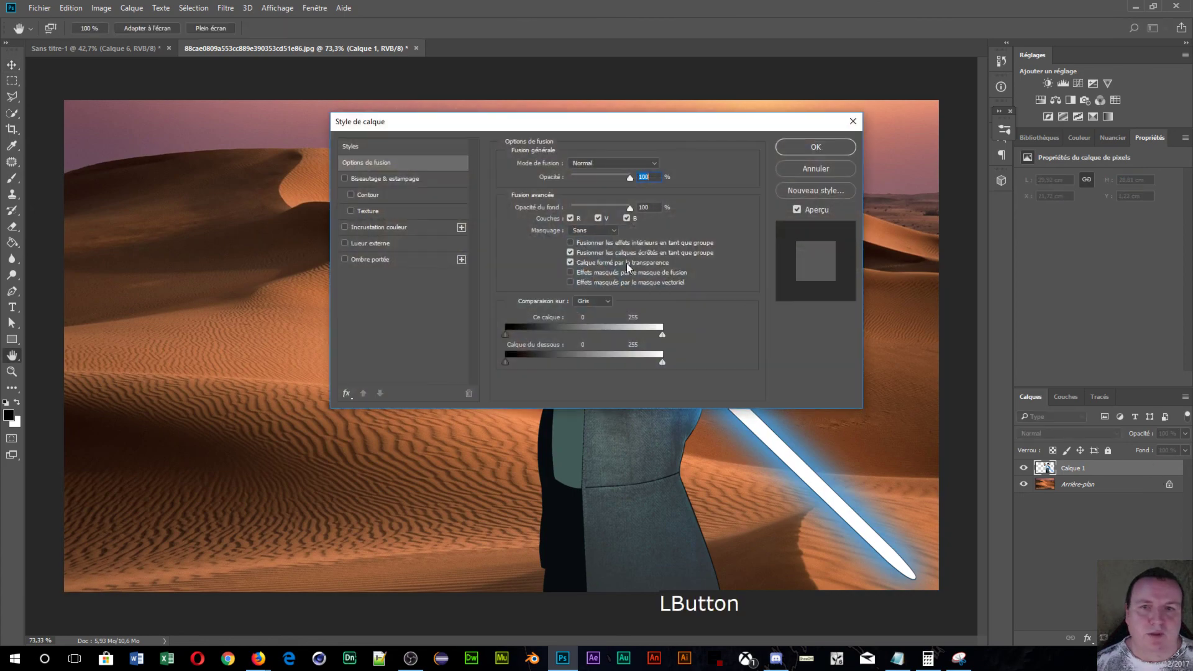
{"action": "left_click", "coordinate": [396, 258]}
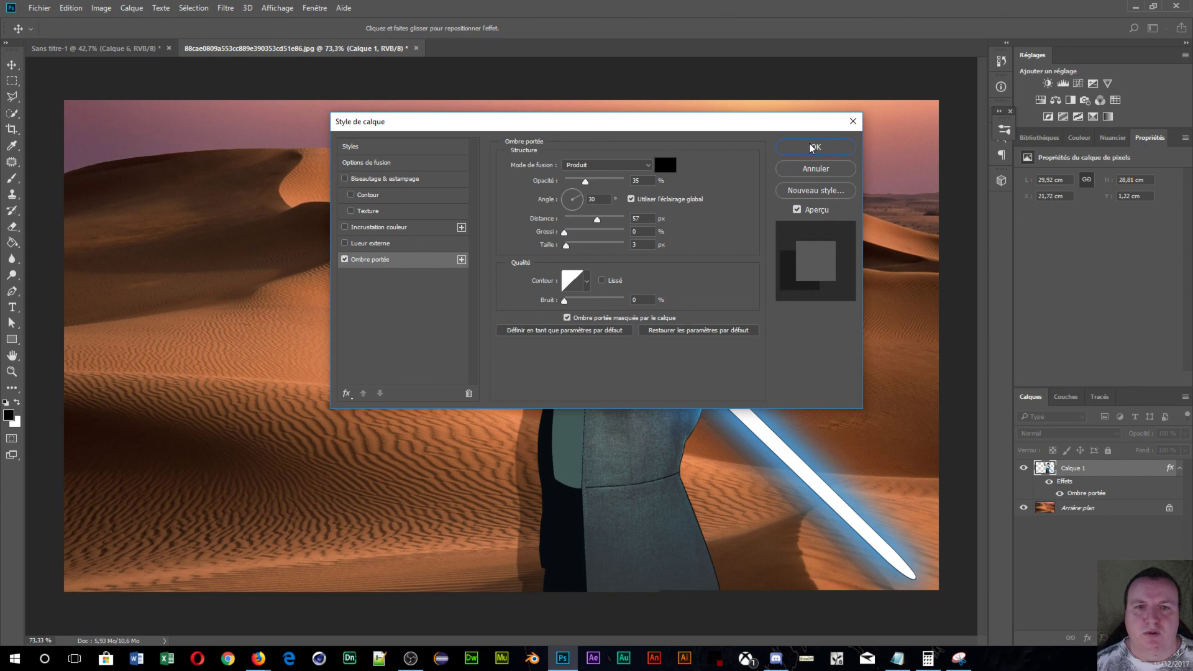
{"action": "left_click", "coordinate": [813, 148]}
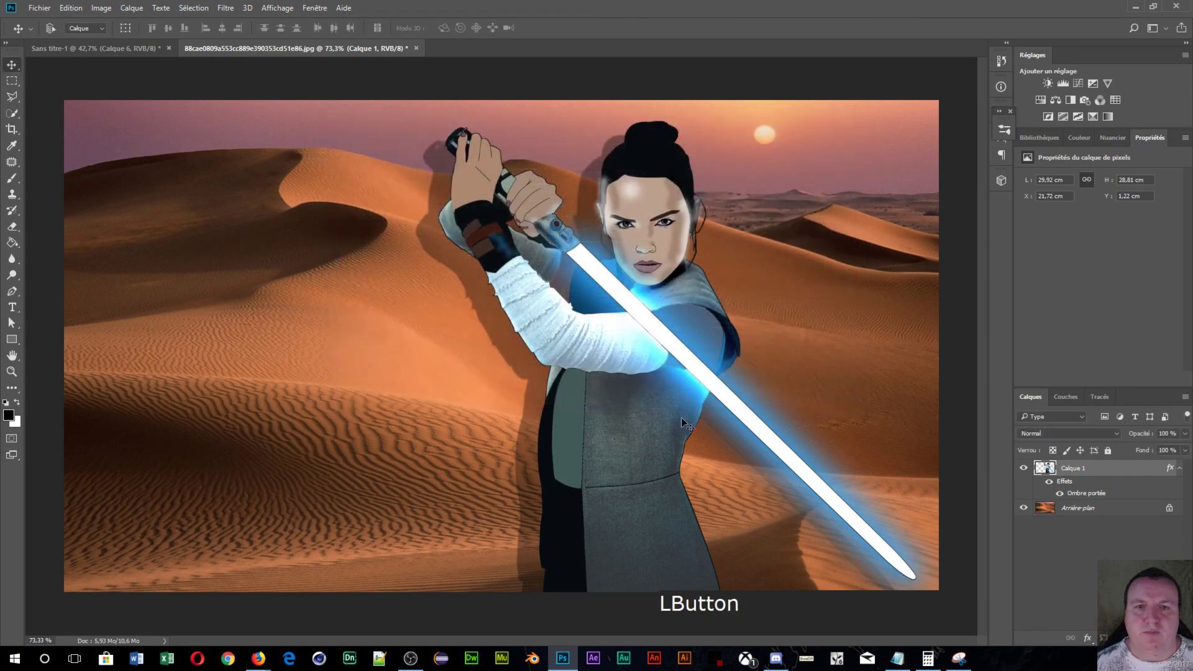
- Reposition the character's drop shadow toward the lower right, at a 149° angle and a distance of 262 px
{"action": "double_click", "coordinate": [1157, 464]}
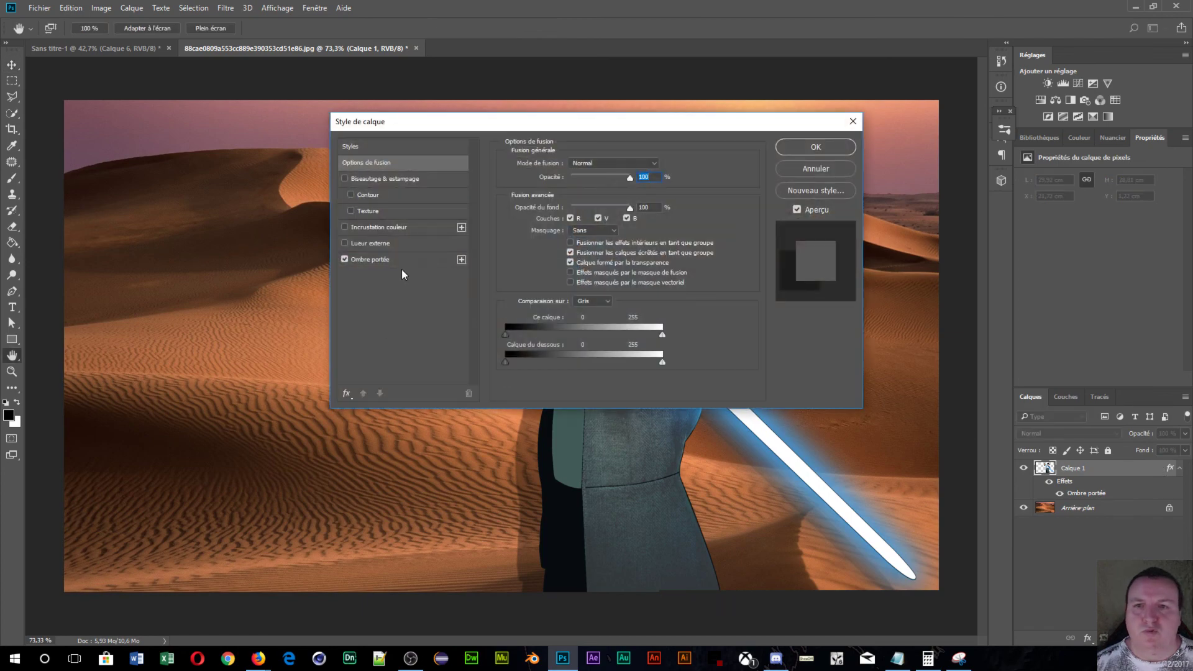
{"action": "left_click", "coordinate": [401, 266]}
{"action": "left_click_drag", "start_coordinate": [556, 119], "coordinate": [176, 15]}
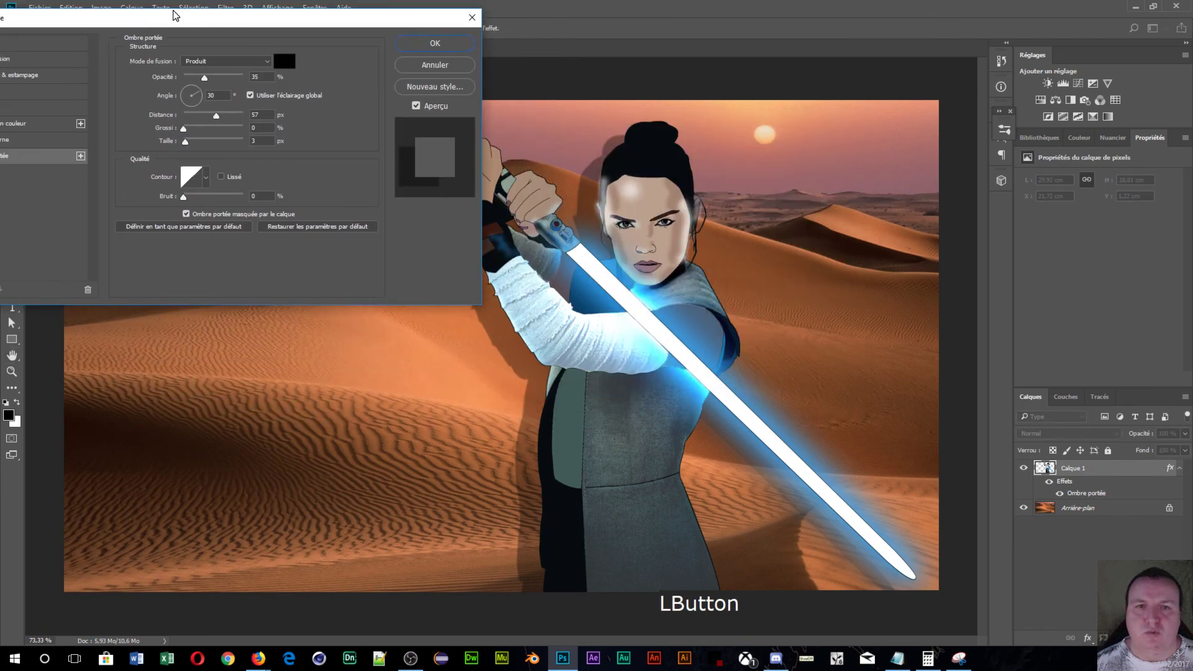
{"action": "left_click_drag", "start_coordinate": [548, 405], "coordinate": [670, 454]}
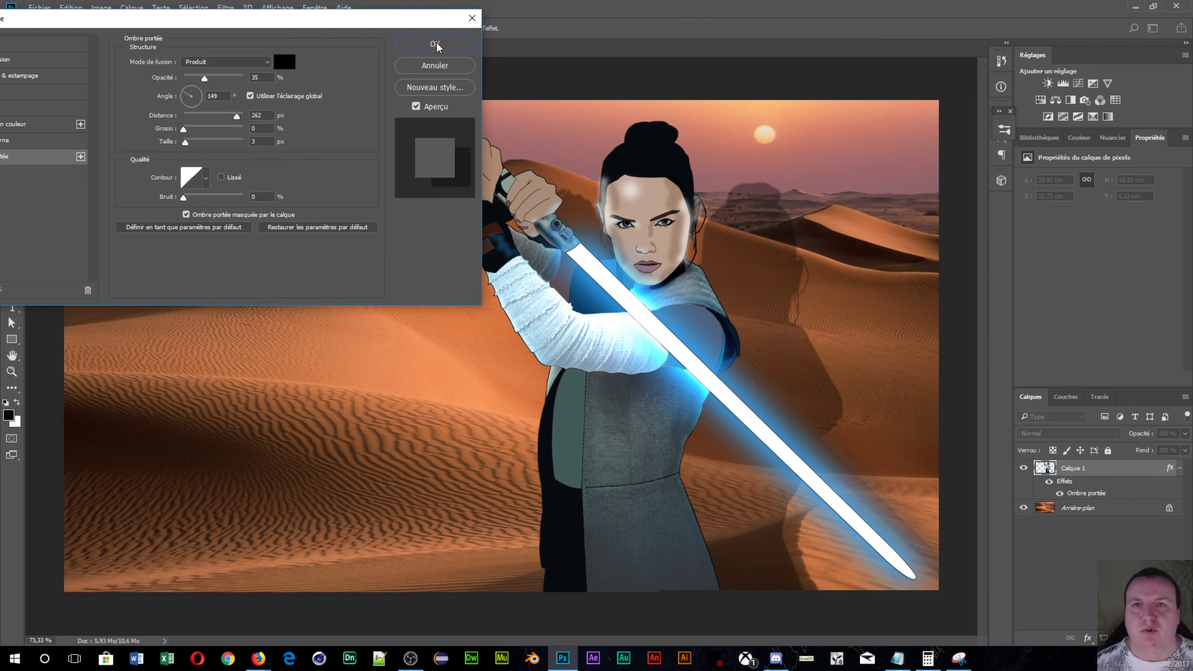
- Soften the character's drop shadow with a size of 35 px and an opacity of 24 %
{"action": "left_click_drag", "start_coordinate": [215, 20], "coordinate": [274, 44]}
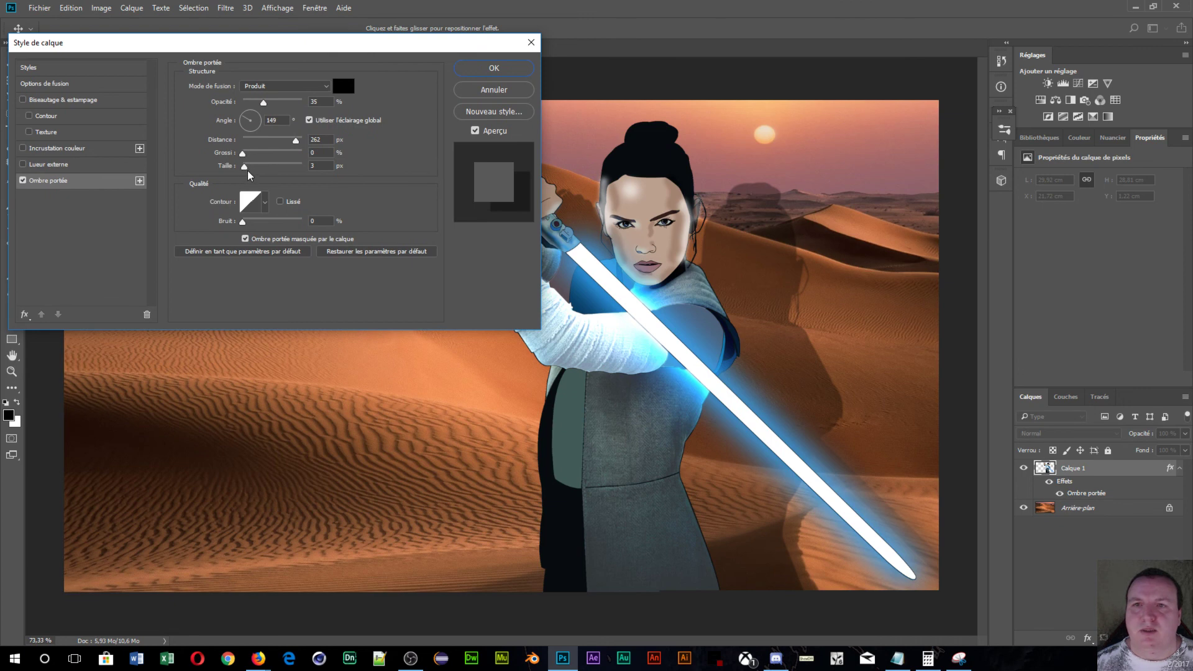
{"action": "left_click_drag", "start_coordinate": [248, 172], "coordinate": [252, 172]}
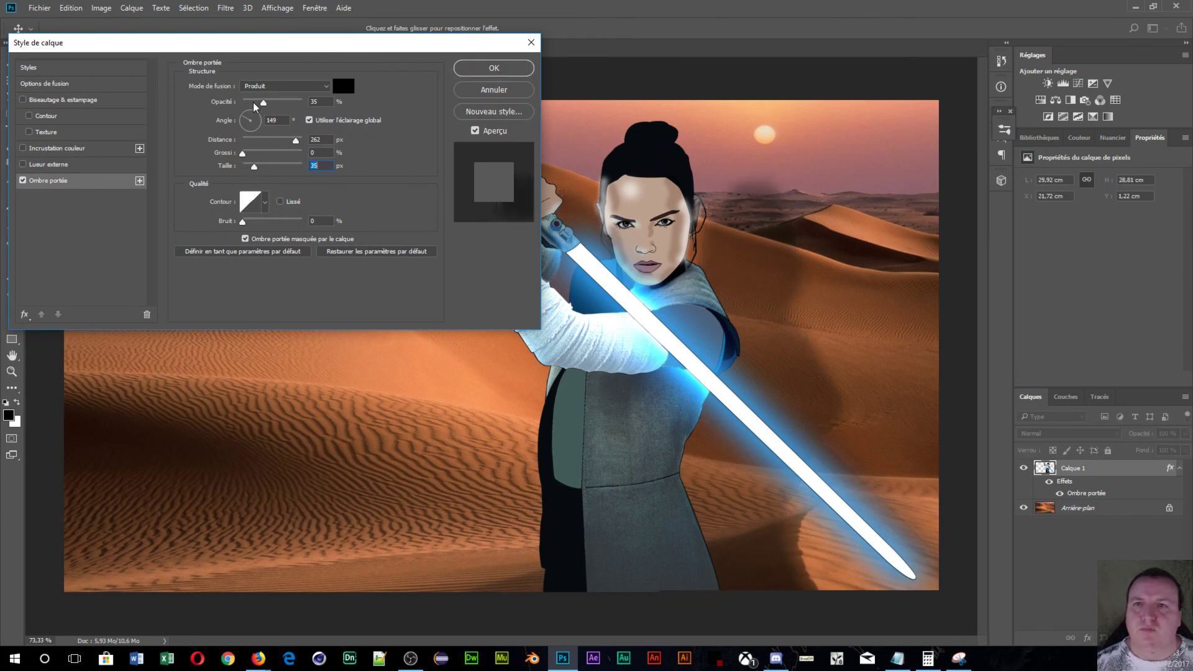
{"action": "left_click_drag", "start_coordinate": [267, 103], "coordinate": [257, 106]}
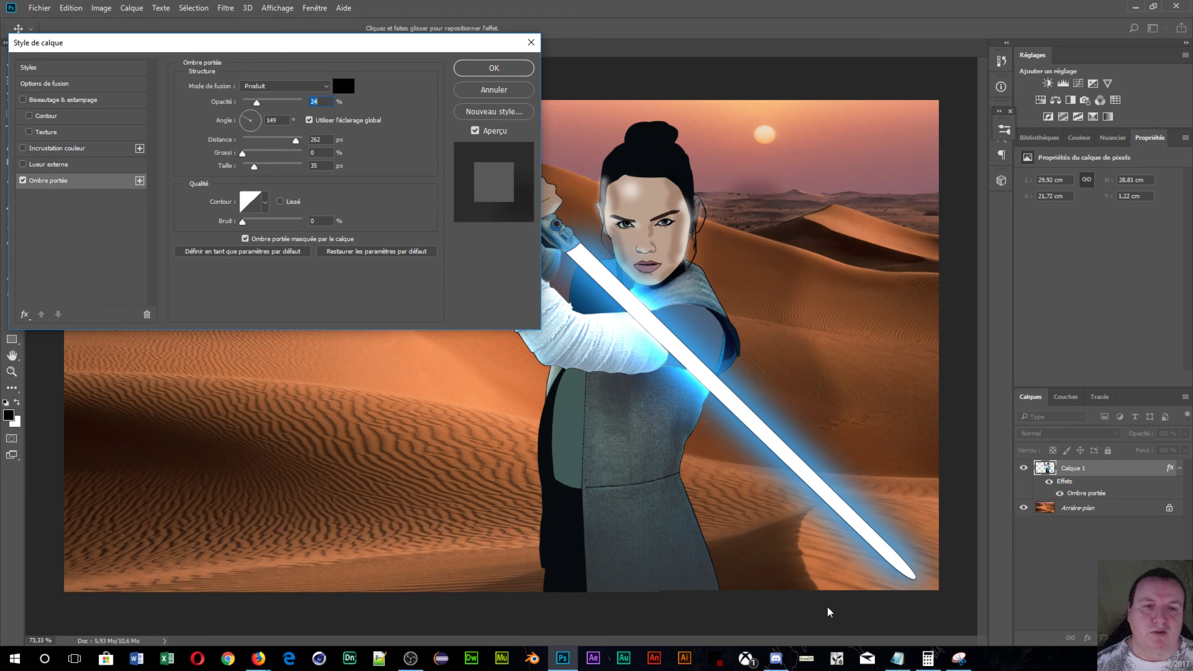
{"action": "left_click", "coordinate": [494, 74]}
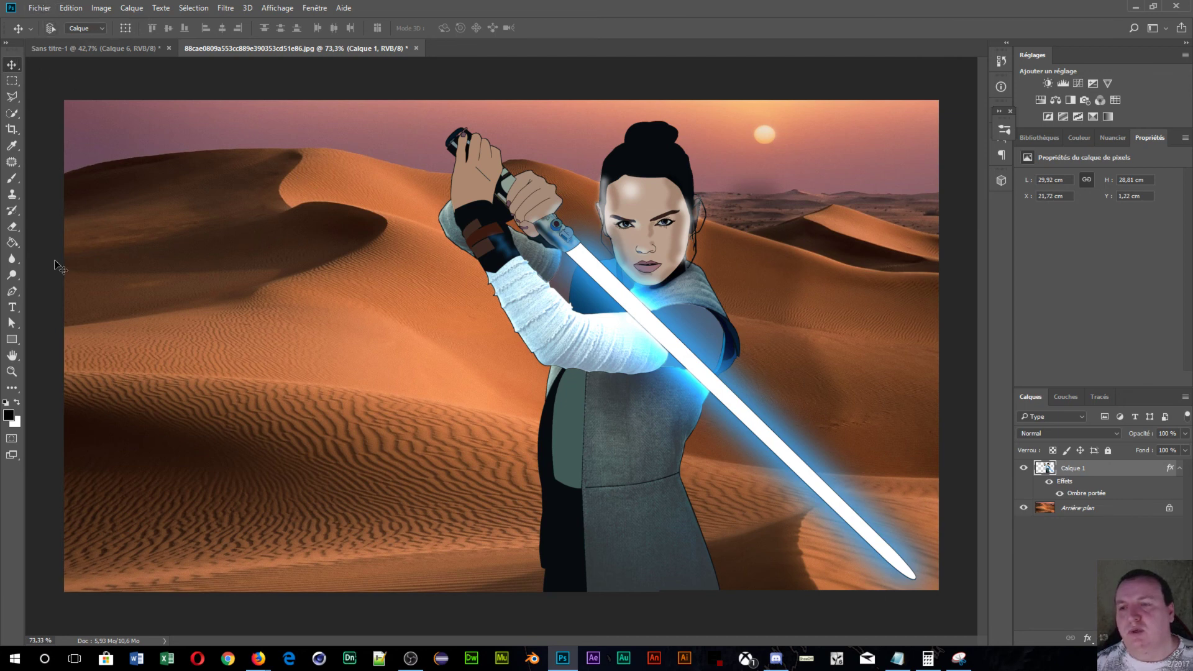
- Create a text box over the dunes left of the character and enter STAR WARS on two lines
{"action": "left_click", "coordinate": [13, 307]}
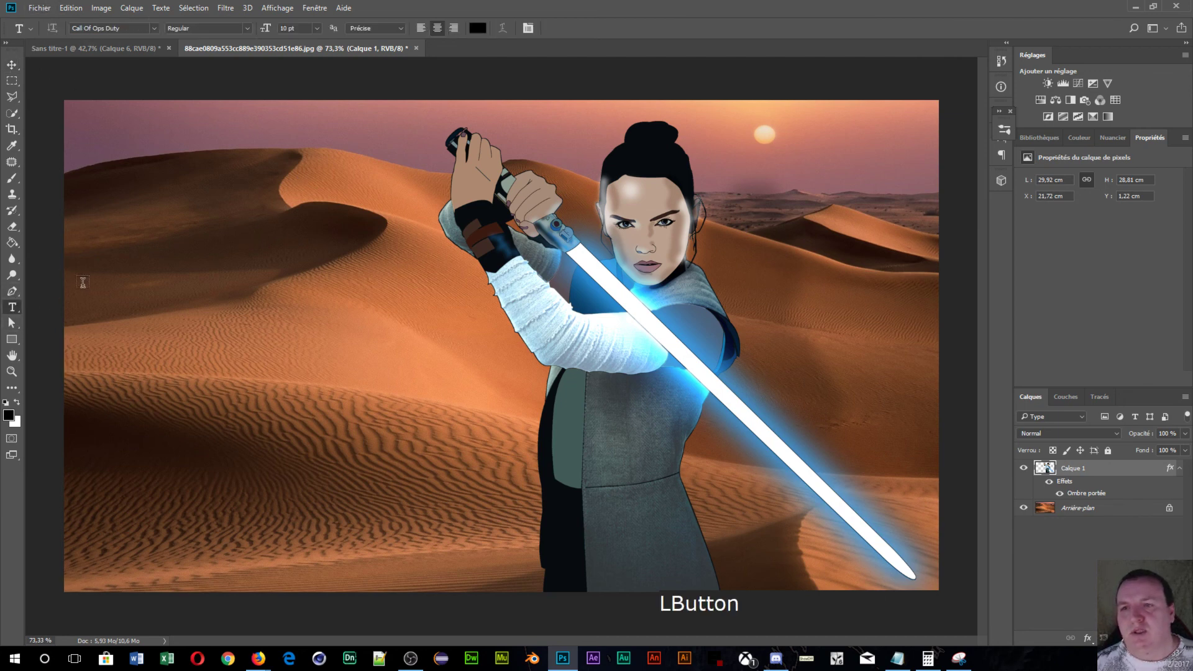
{"action": "left_click_drag", "start_coordinate": [82, 364], "coordinate": [501, 542]}
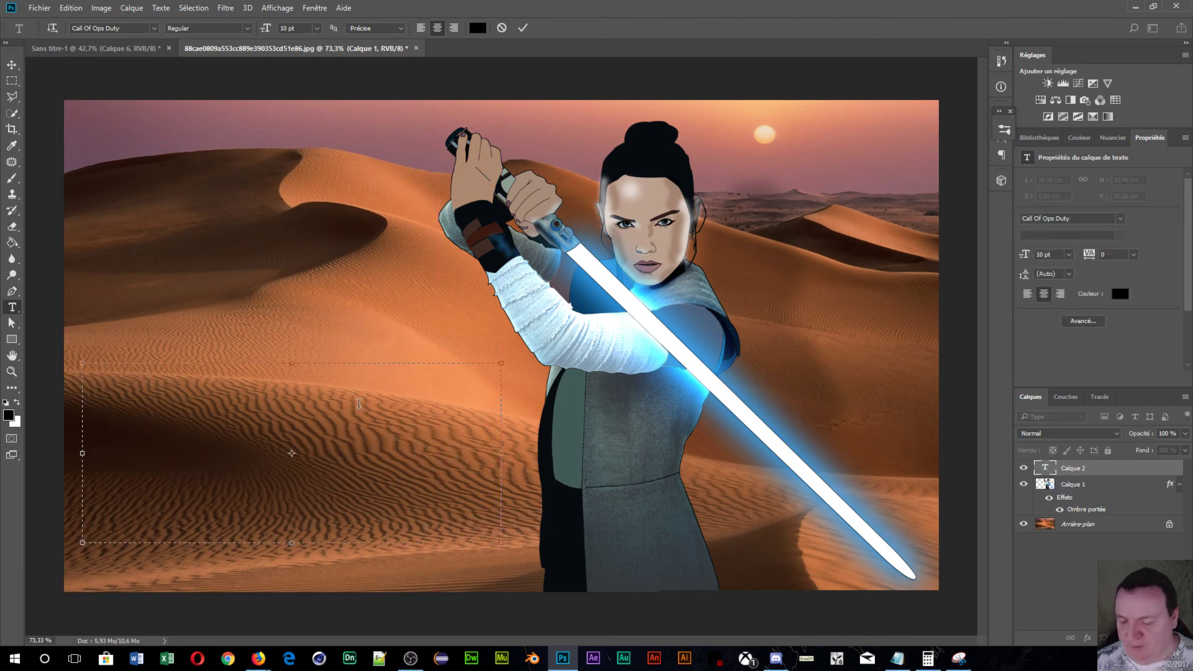
{"action": "type", "text": "STAR"}
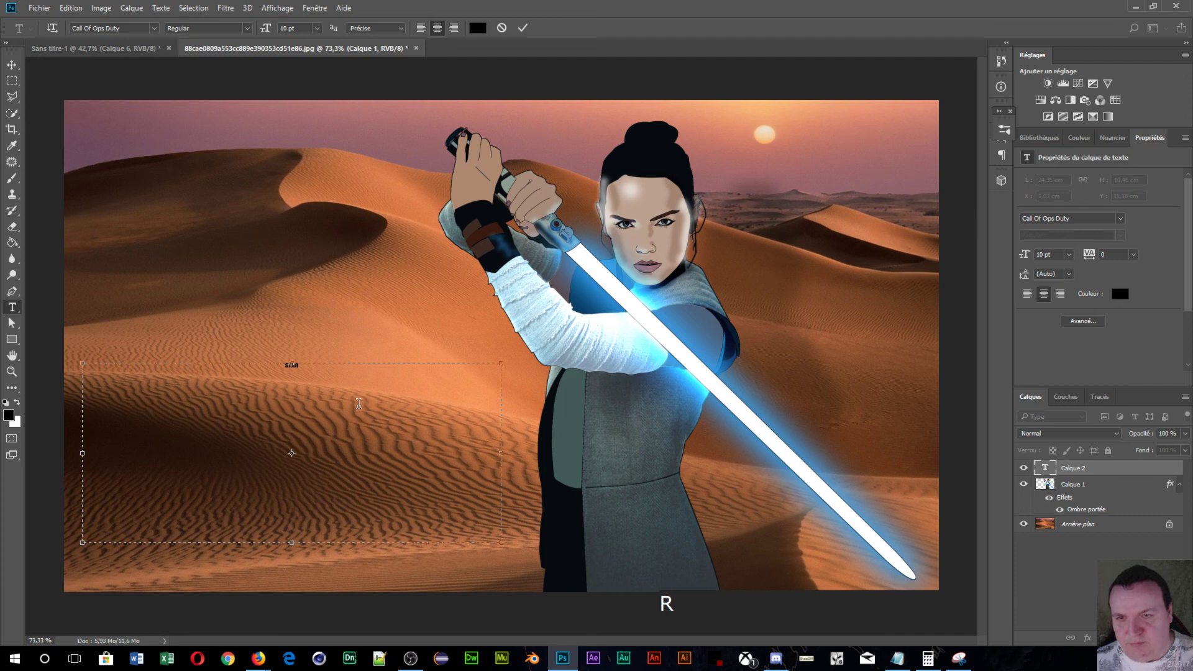
{"action": "key", "text": "Return"}
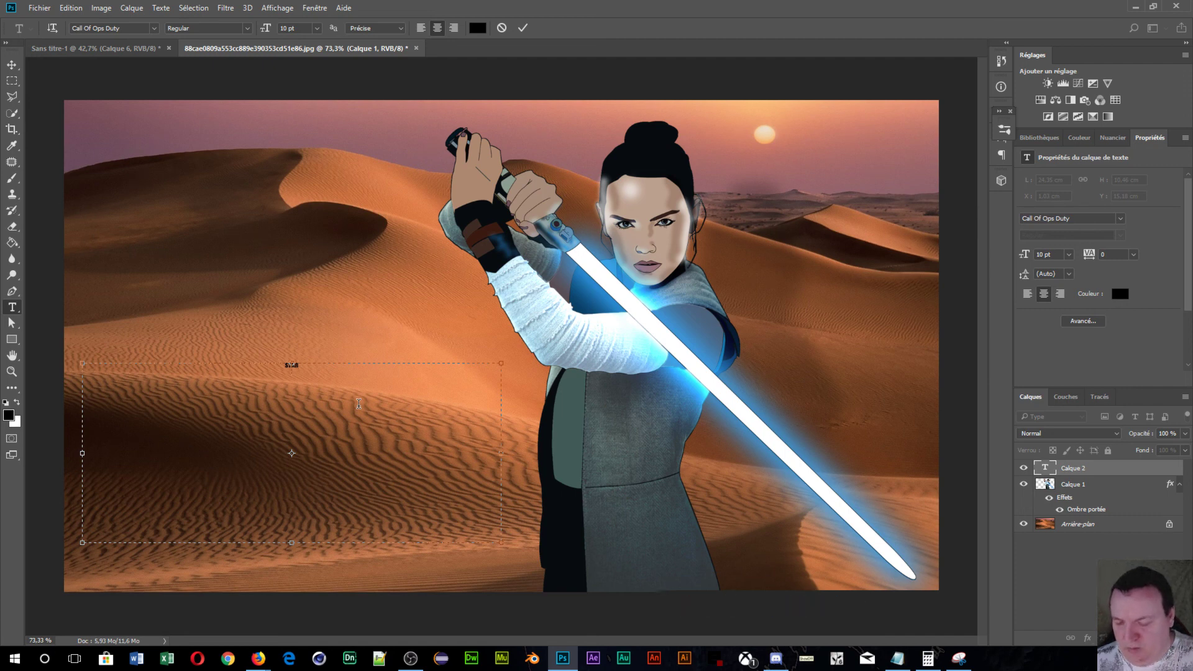
{"action": "type", "text": "WARS"}
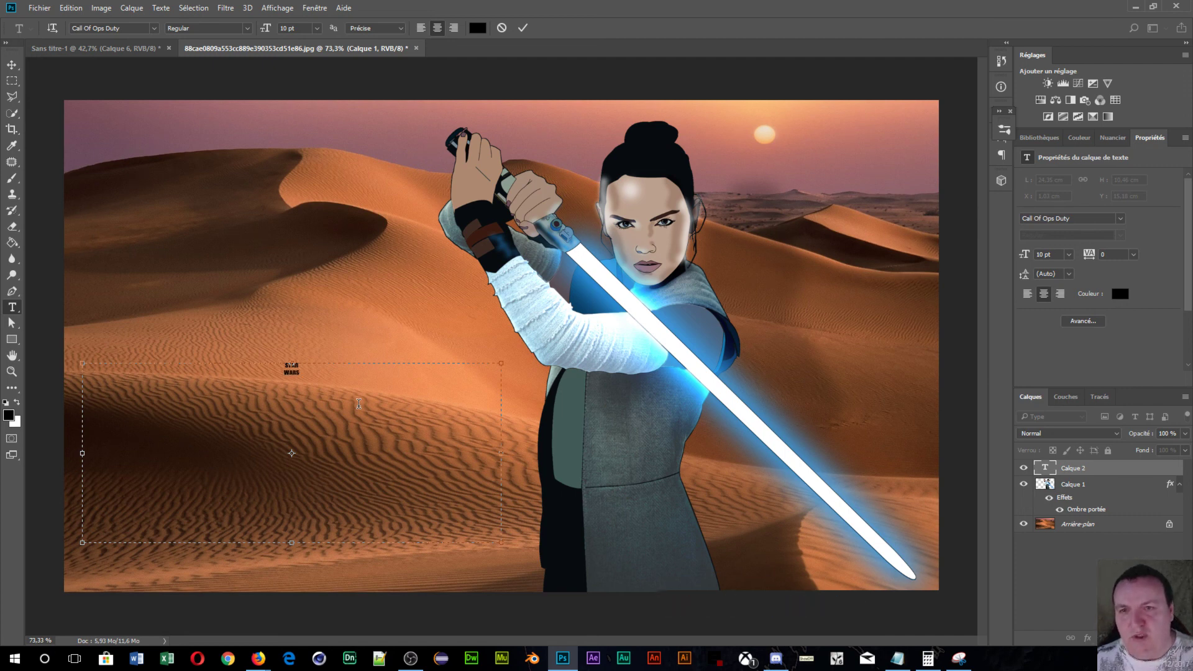
- Select the STAR WARS text and look through the installed fonts for a suitable Star Wars-style typeface
{"action": "left_click_drag", "start_coordinate": [300, 359], "coordinate": [282, 366]}
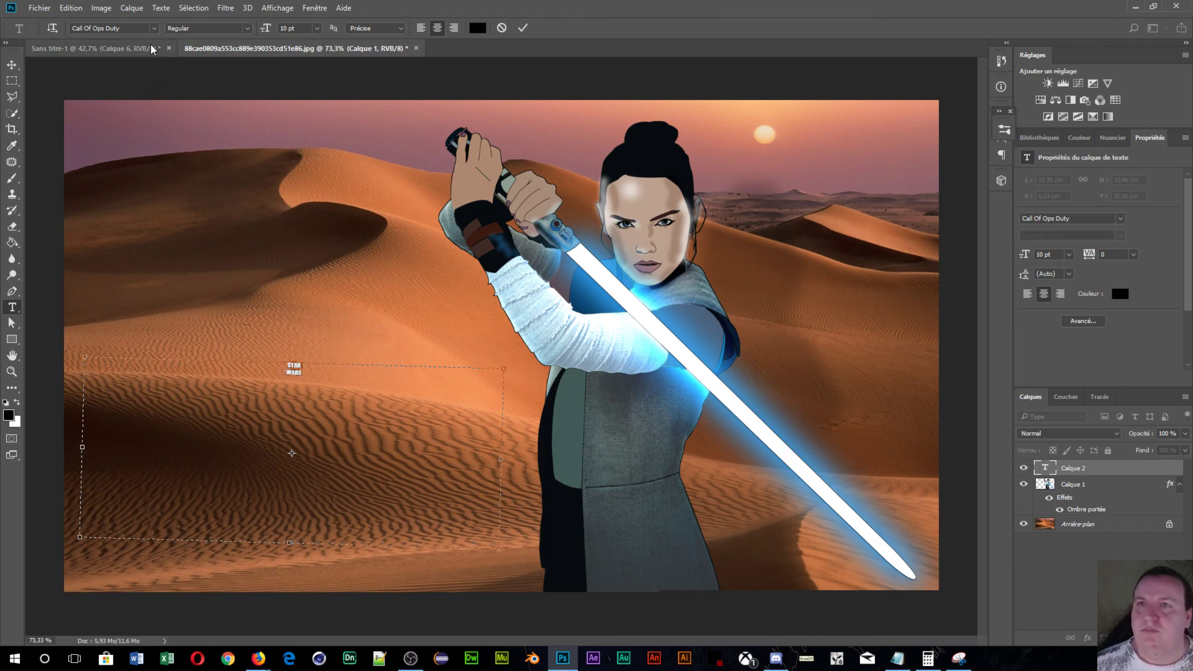
{"action": "left_click", "coordinate": [154, 28]}
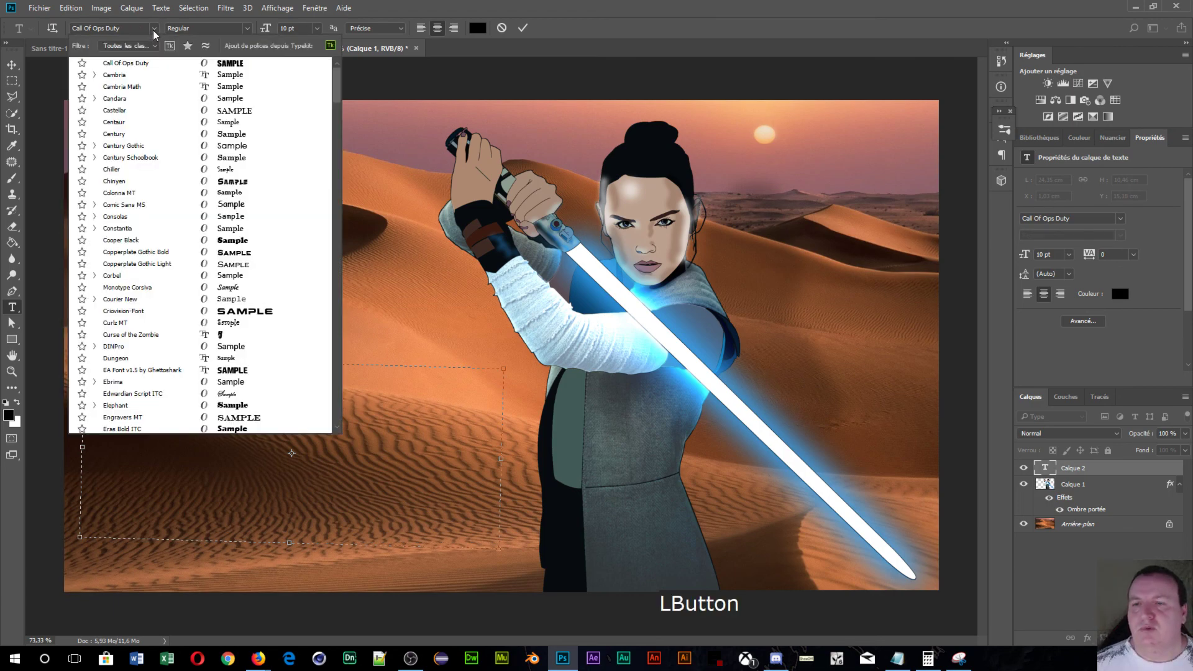
{"action": "scroll", "coordinate": [173, 307], "scroll_direction": "down", "scroll_amount": 10}
{"action": "scroll", "coordinate": [174, 307], "scroll_direction": "down", "scroll_amount": 20}
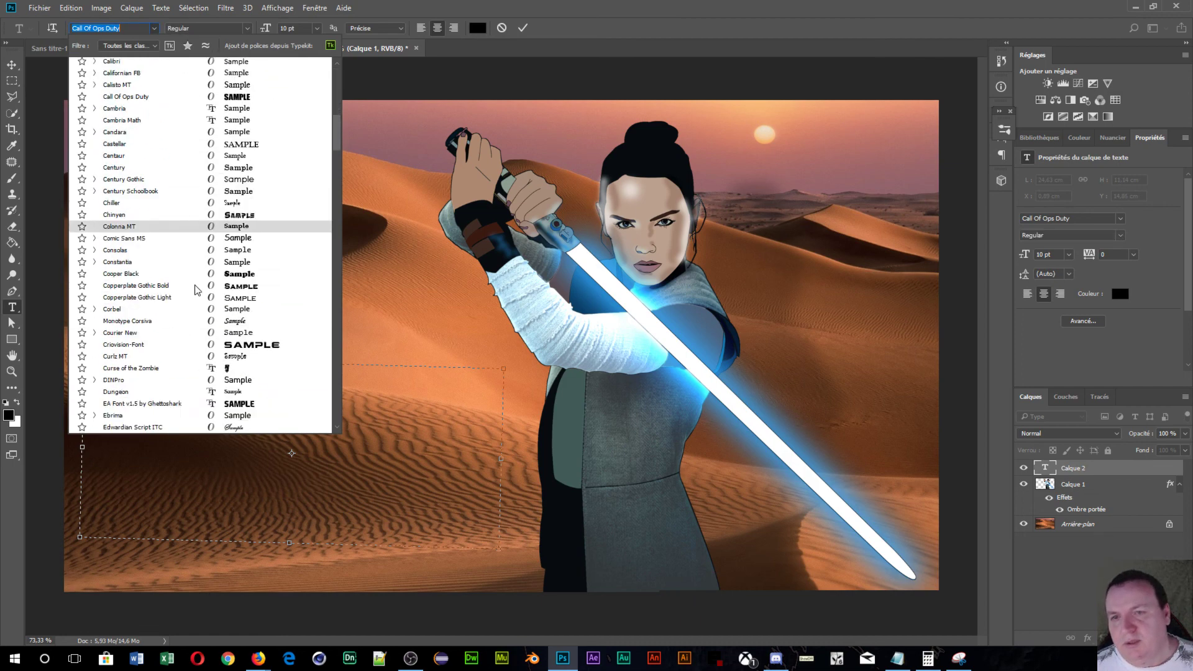
{"action": "scroll", "coordinate": [199, 348], "scroll_direction": "down", "scroll_amount": 20}
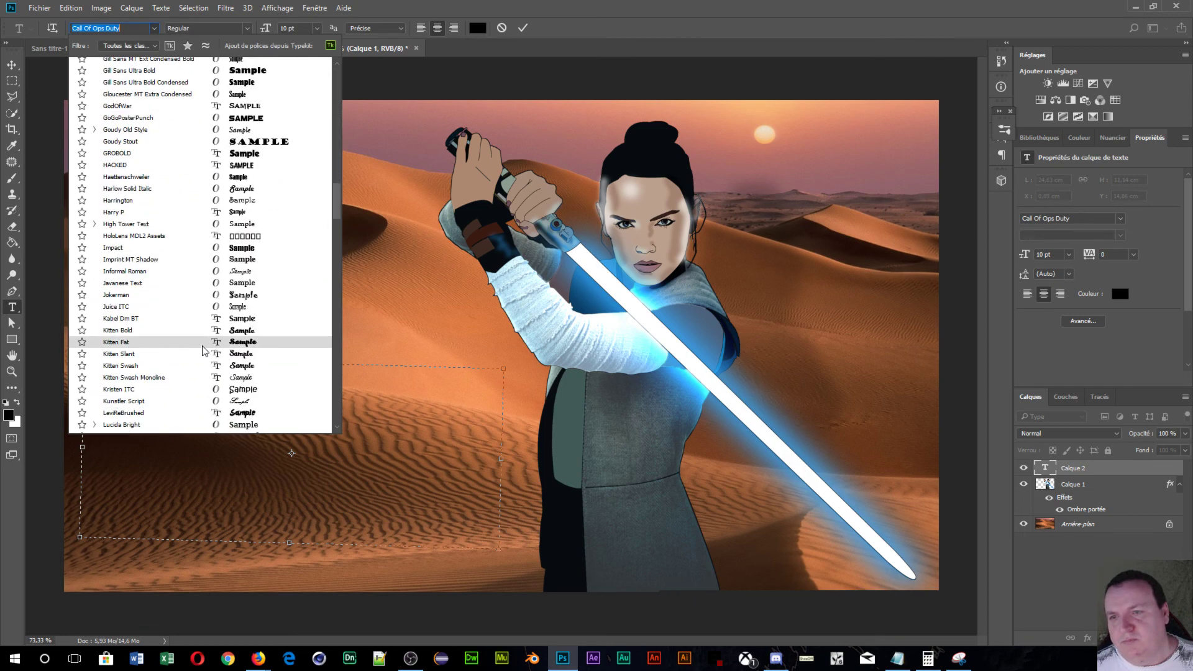
{"action": "scroll", "coordinate": [207, 336], "scroll_direction": "down", "scroll_amount": 20}
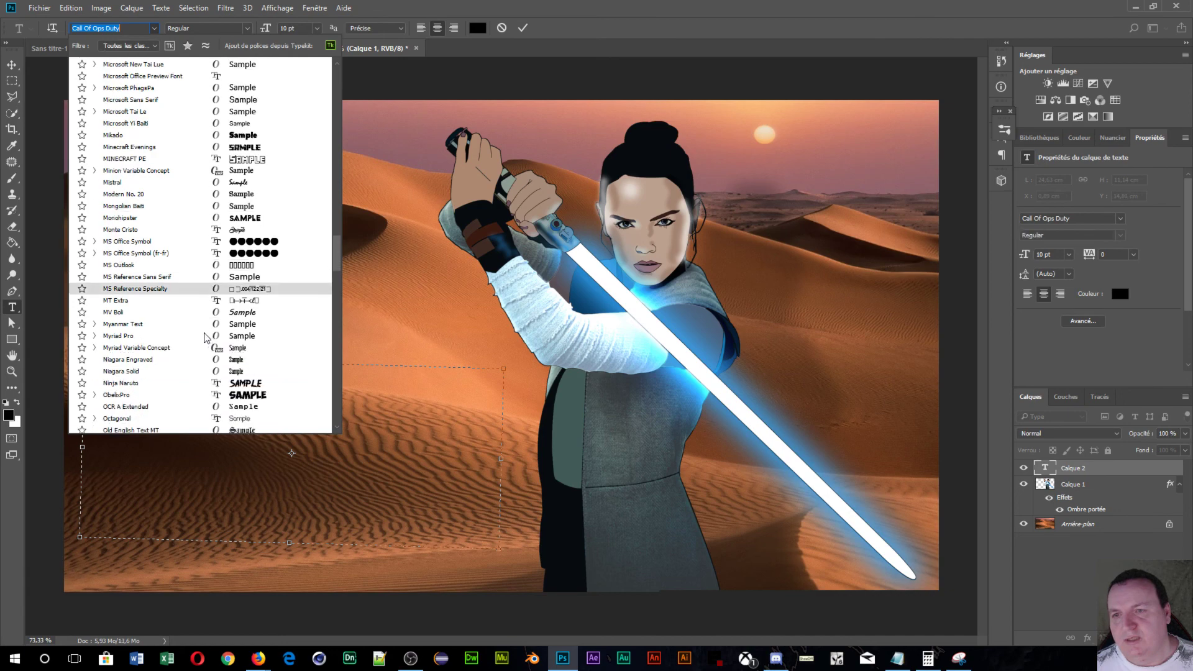
{"action": "scroll", "coordinate": [210, 354], "scroll_direction": "down", "scroll_amount": 20}
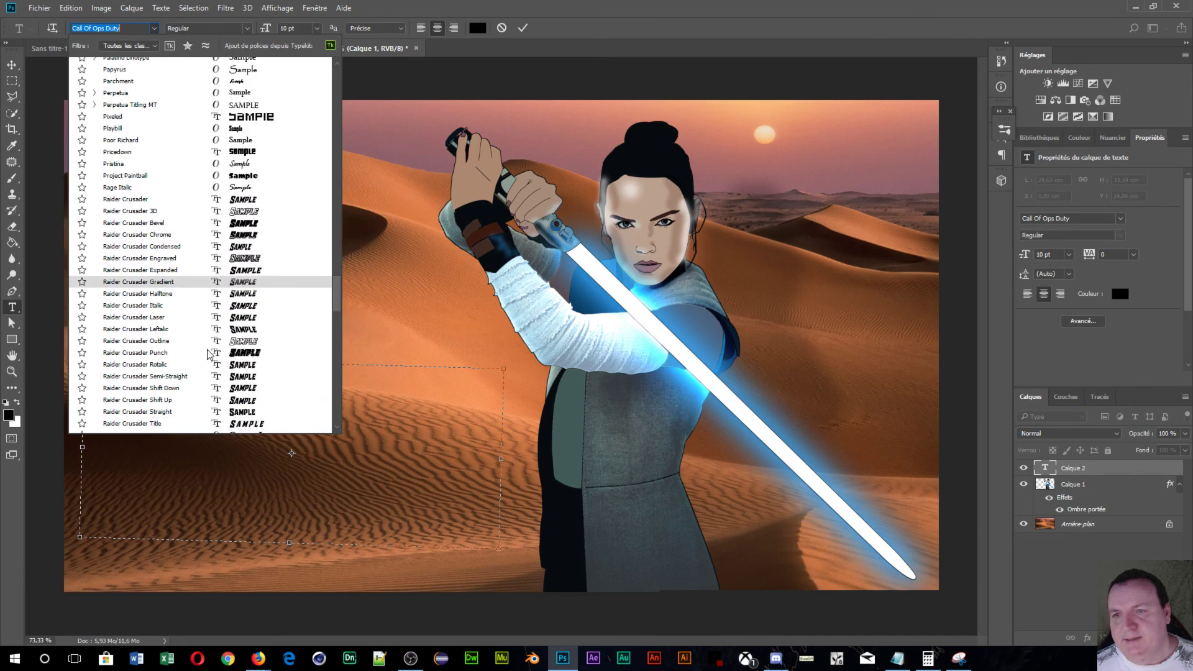
{"action": "scroll", "coordinate": [211, 358], "scroll_direction": "down", "scroll_amount": 4}
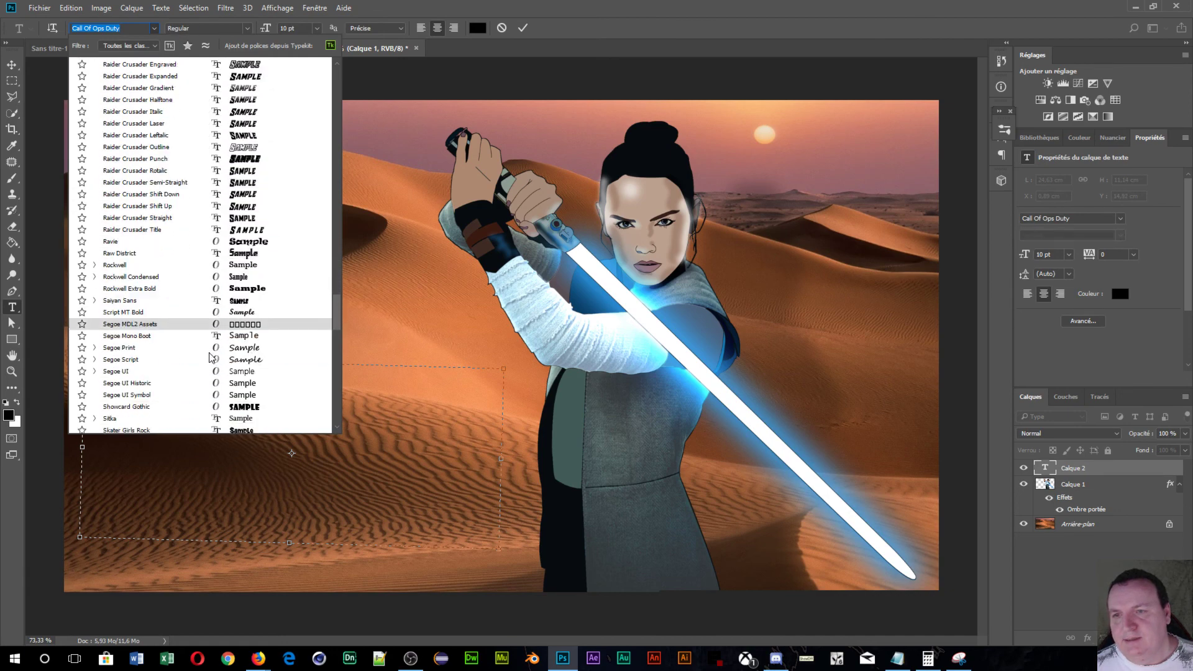
{"action": "scroll", "coordinate": [212, 358], "scroll_direction": "down", "scroll_amount": 1}
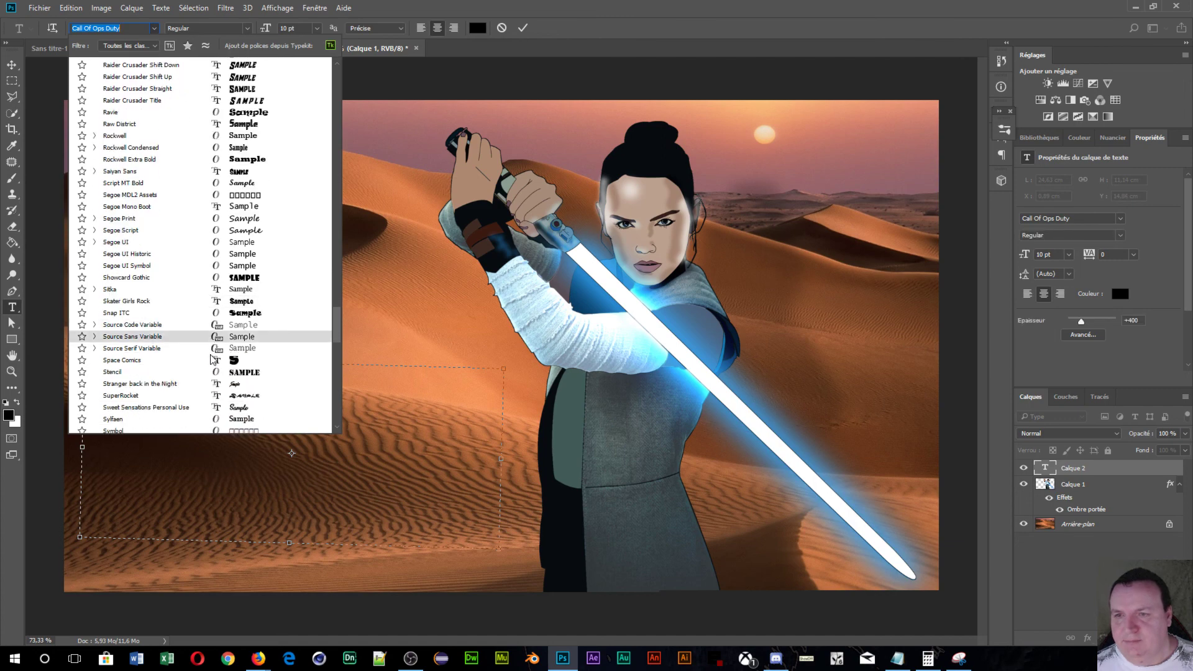
{"action": "scroll", "coordinate": [211, 359], "scroll_direction": "down", "scroll_amount": 1}
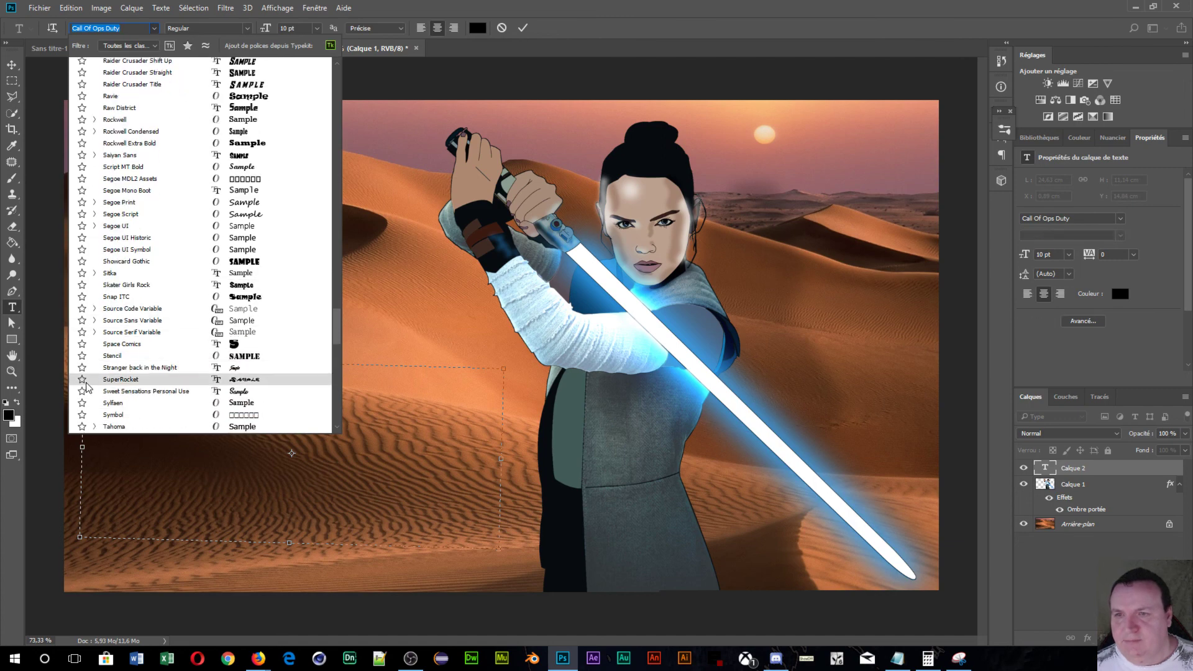
{"action": "scroll", "coordinate": [113, 267], "scroll_direction": "down", "scroll_amount": 7}
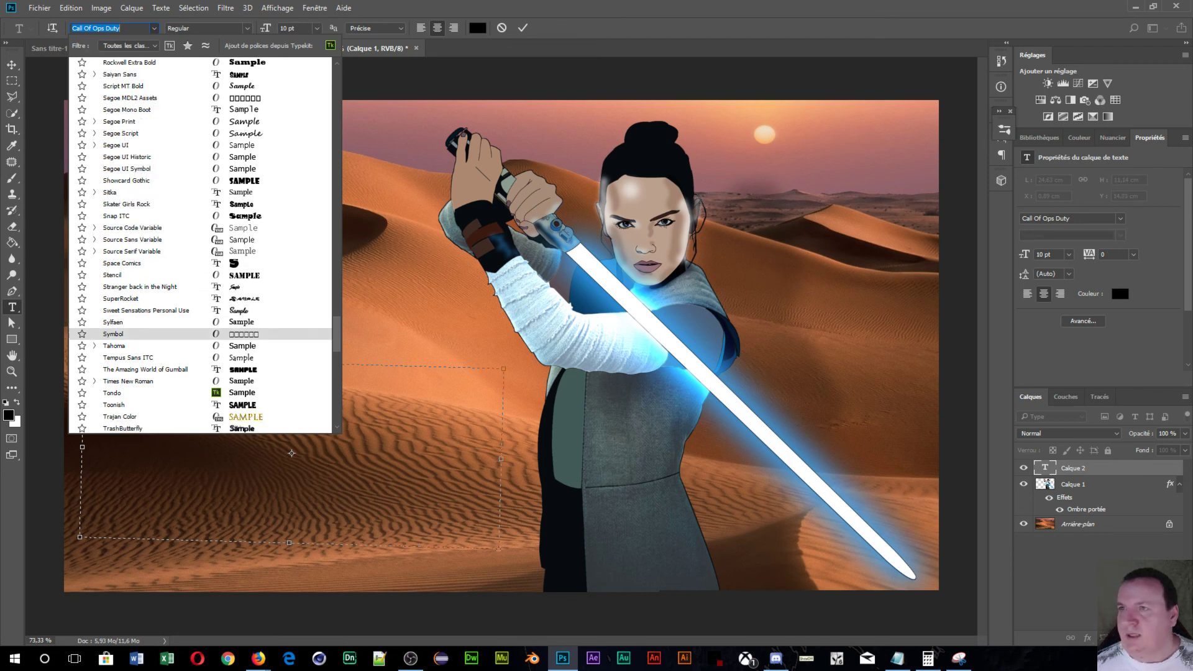
- Switch to Firefox, search for star wars, and open the starjedi folder of the star_jedi.zip font archive in WinRAR
{"action": "left_click", "coordinate": [292, 453]}
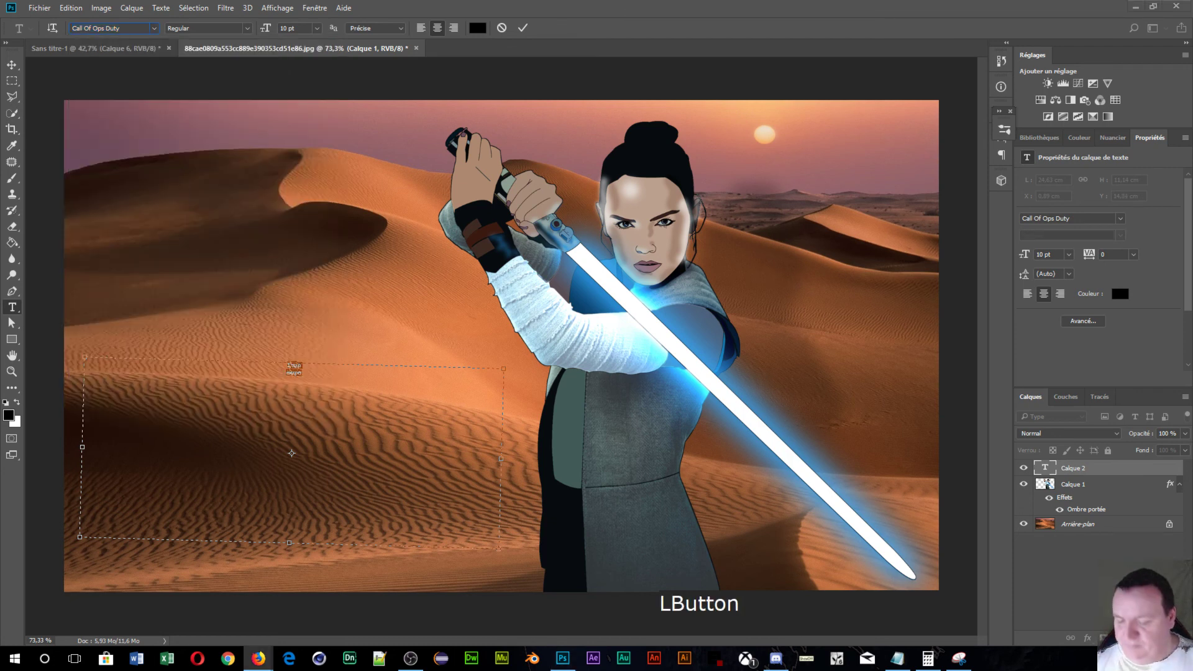
{"action": "type", "text": "da"}
{"action": "key", "text": "BackSpace"}
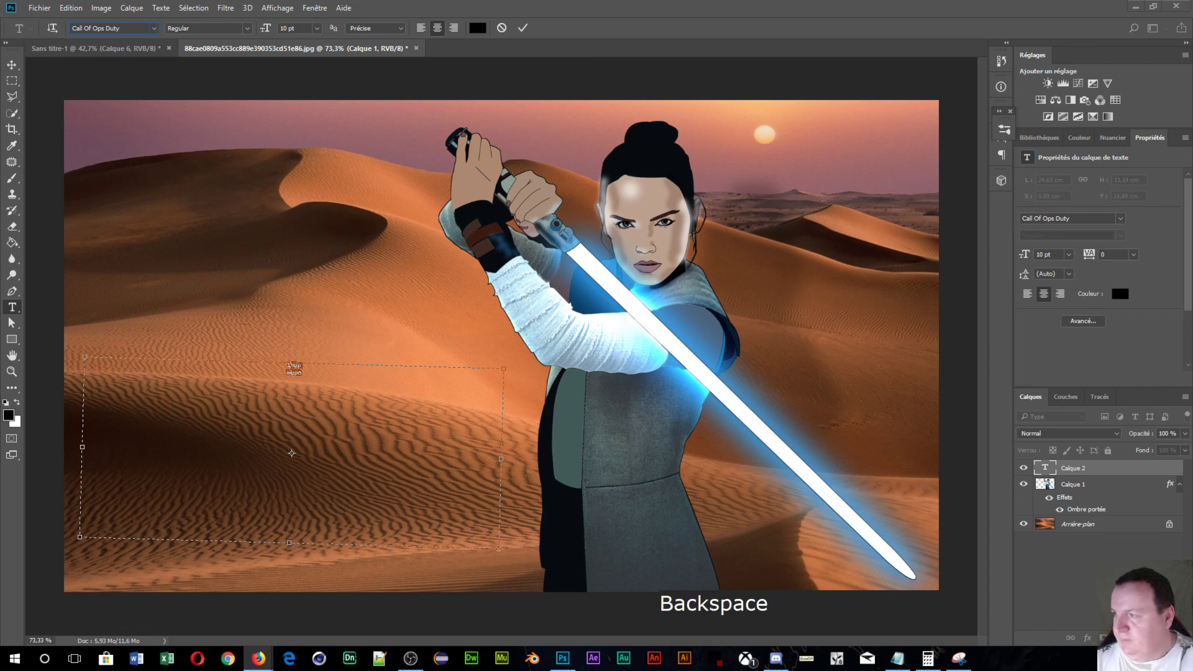
{"action": "type", "text": "ft"}
{"action": "key", "text": "Return"}
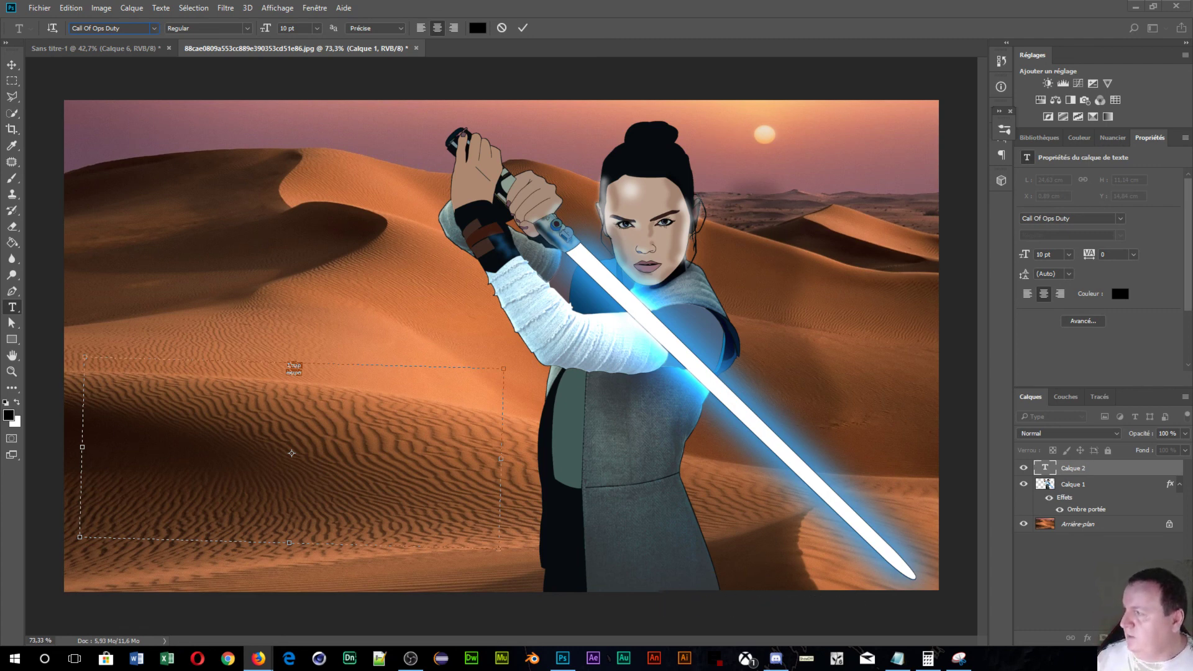
{"action": "left_click", "coordinate": [292, 453]}
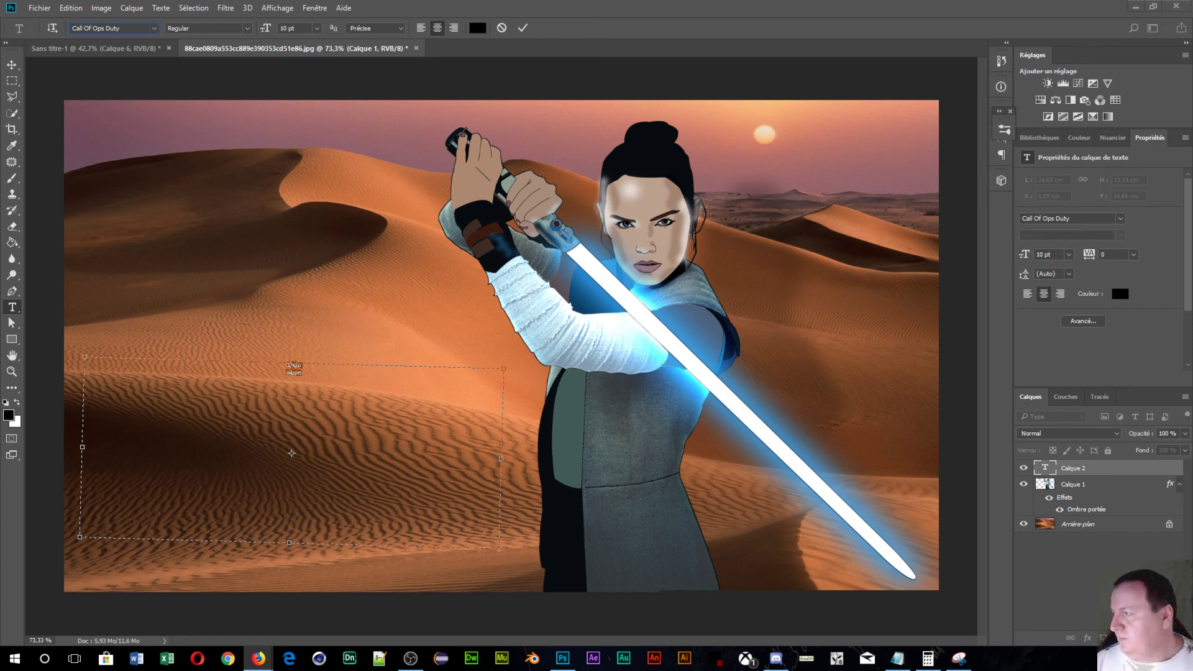
{"action": "left_click", "coordinate": [292, 453]}
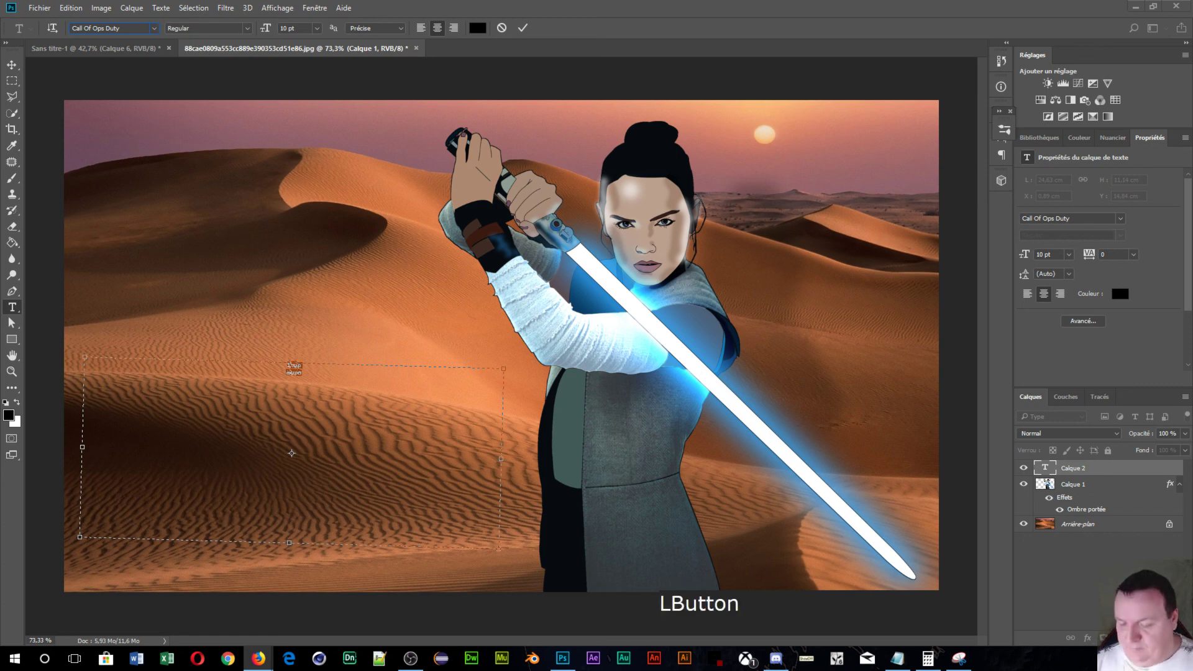
{"action": "type", "text": "star wa"}
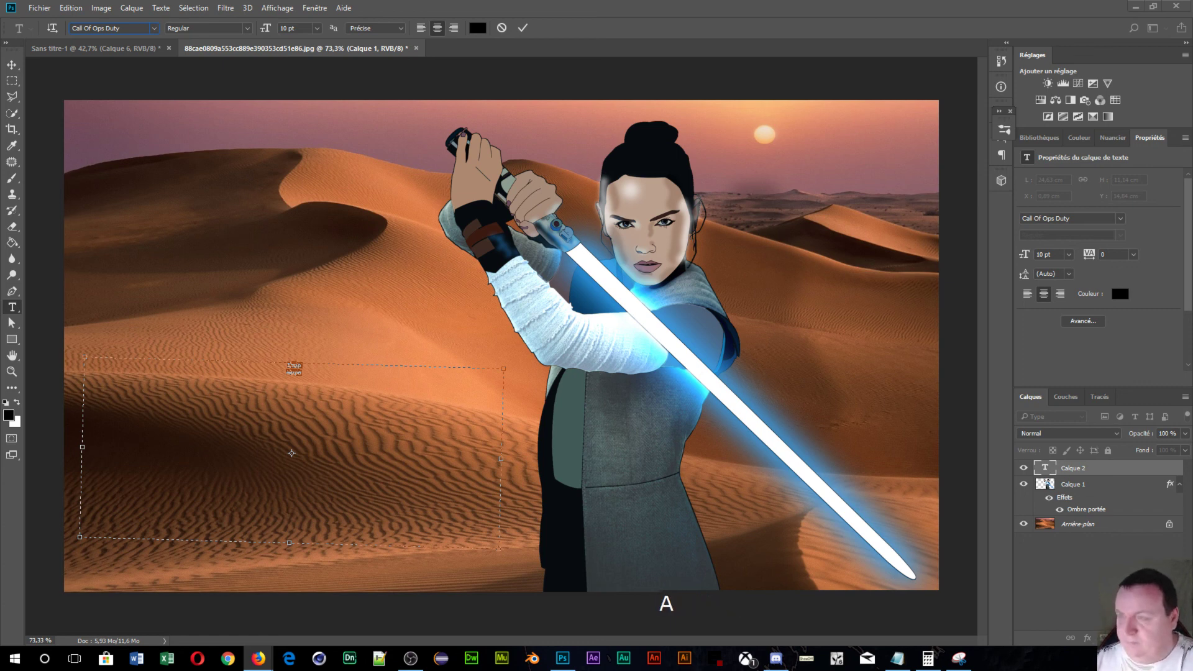
{"action": "type", "text": "rs"}
{"action": "key", "text": "KP_Enter"}
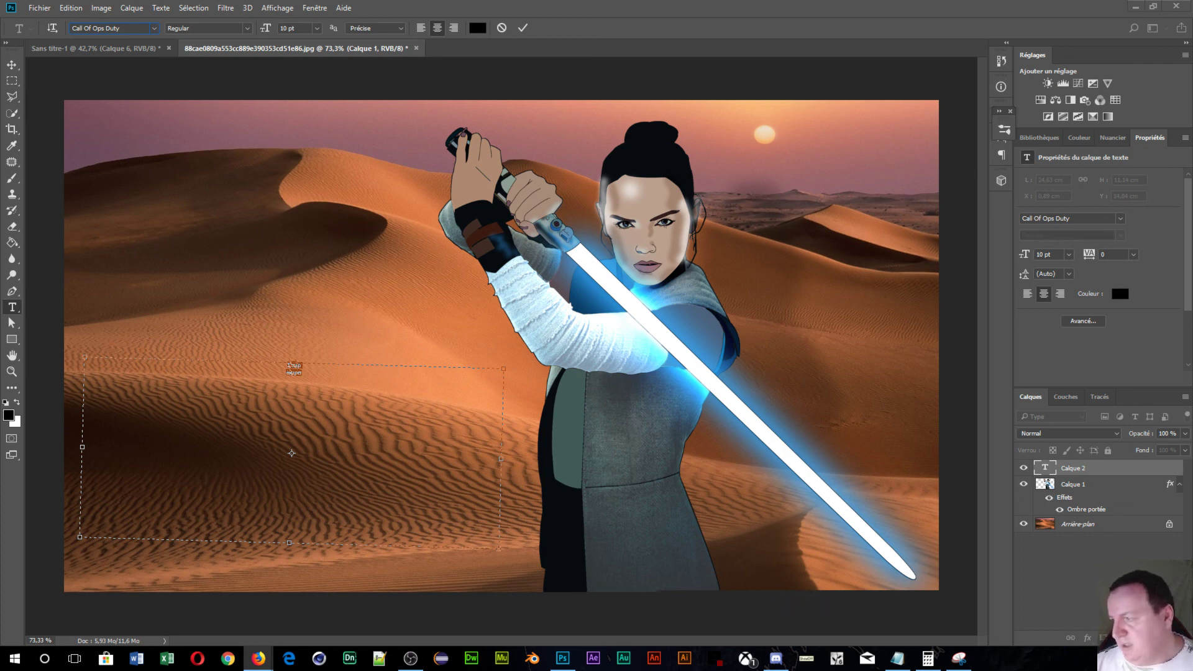
{"action": "left_click", "coordinate": [291, 453]}
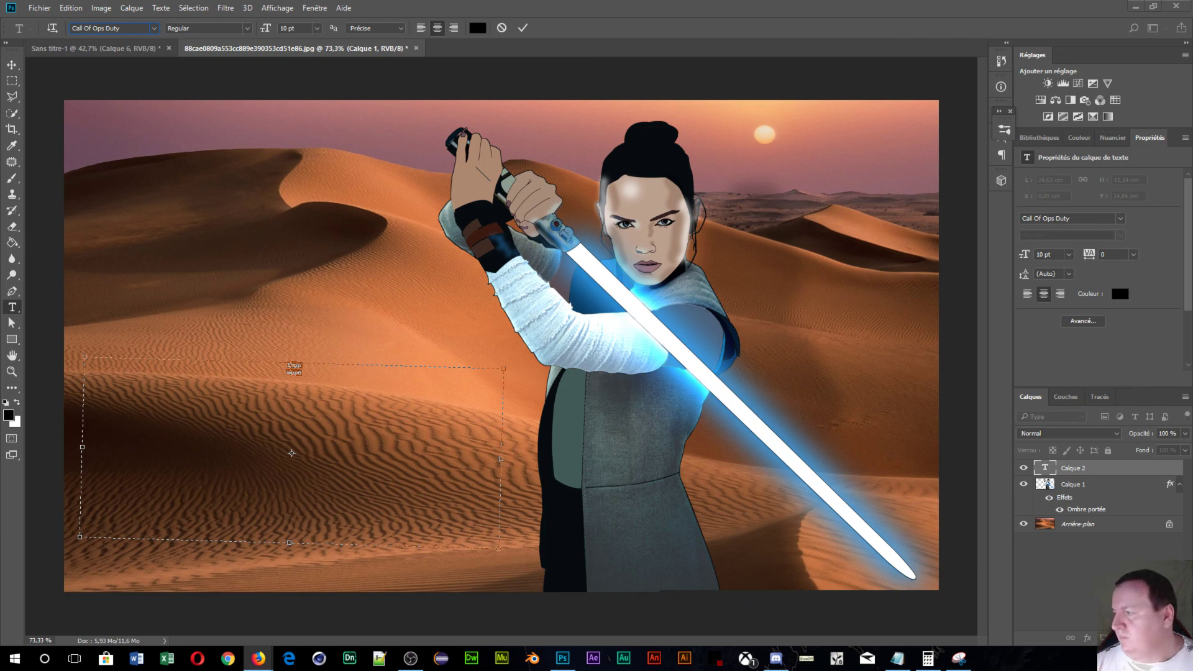
{"action": "left_click", "coordinate": [410, 506]}
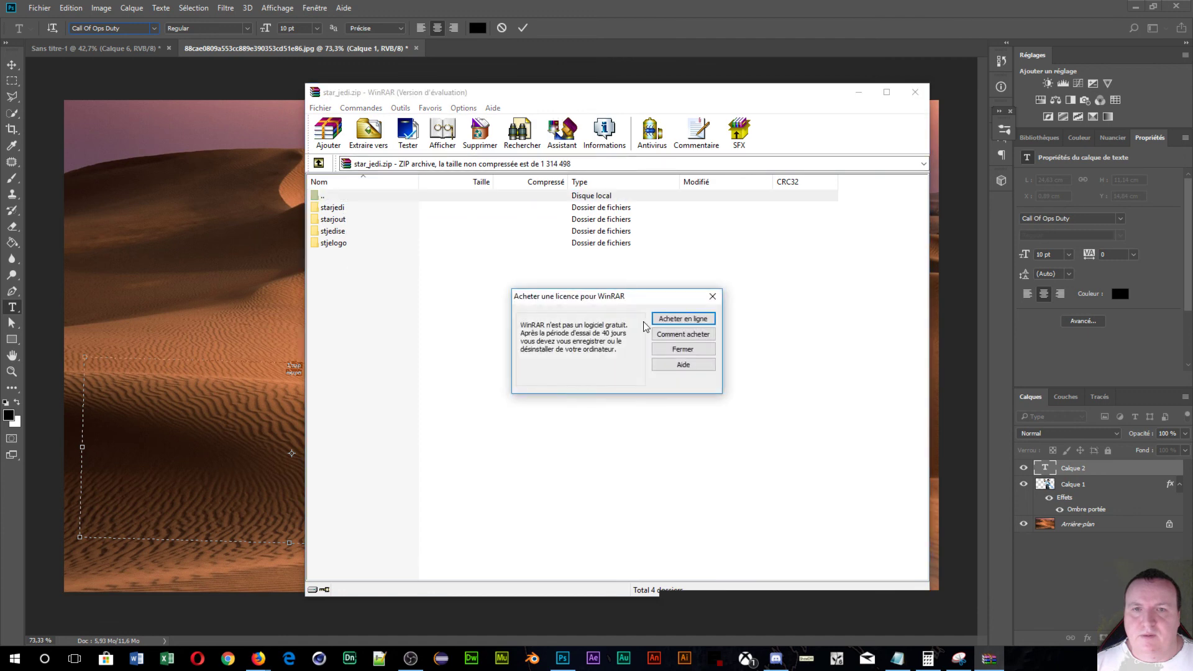
{"action": "left_click", "coordinate": [682, 349]}
{"action": "double_click", "coordinate": [341, 208]}
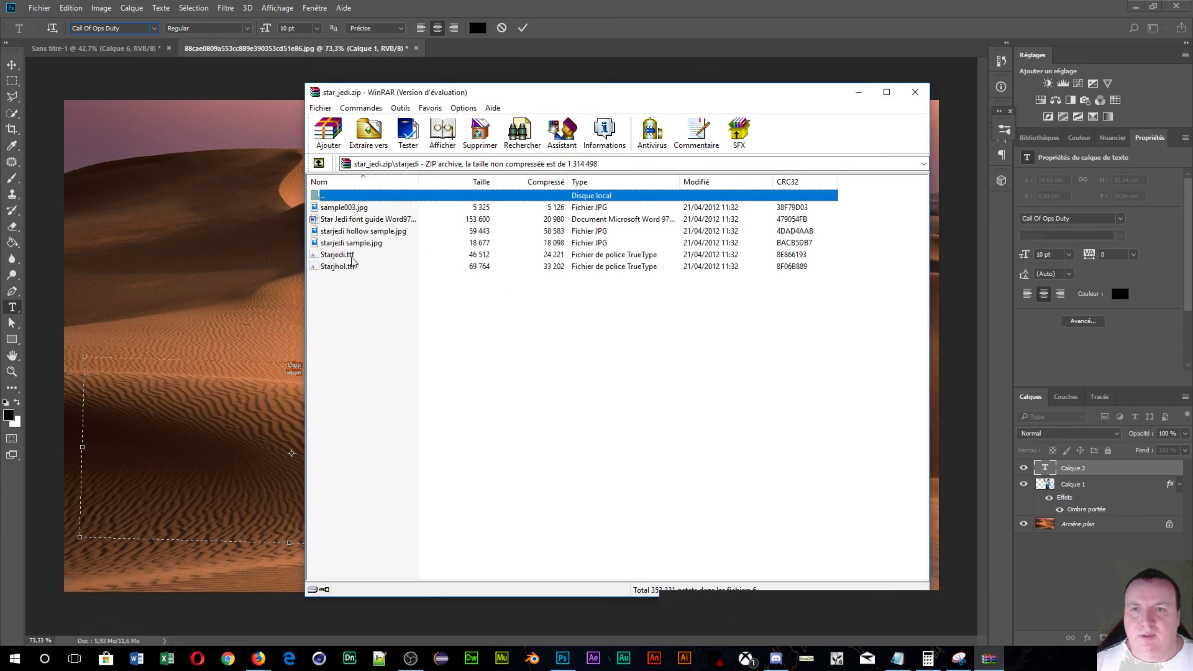
{"action": "left_click_drag", "start_coordinate": [352, 289], "coordinate": [342, 257]}
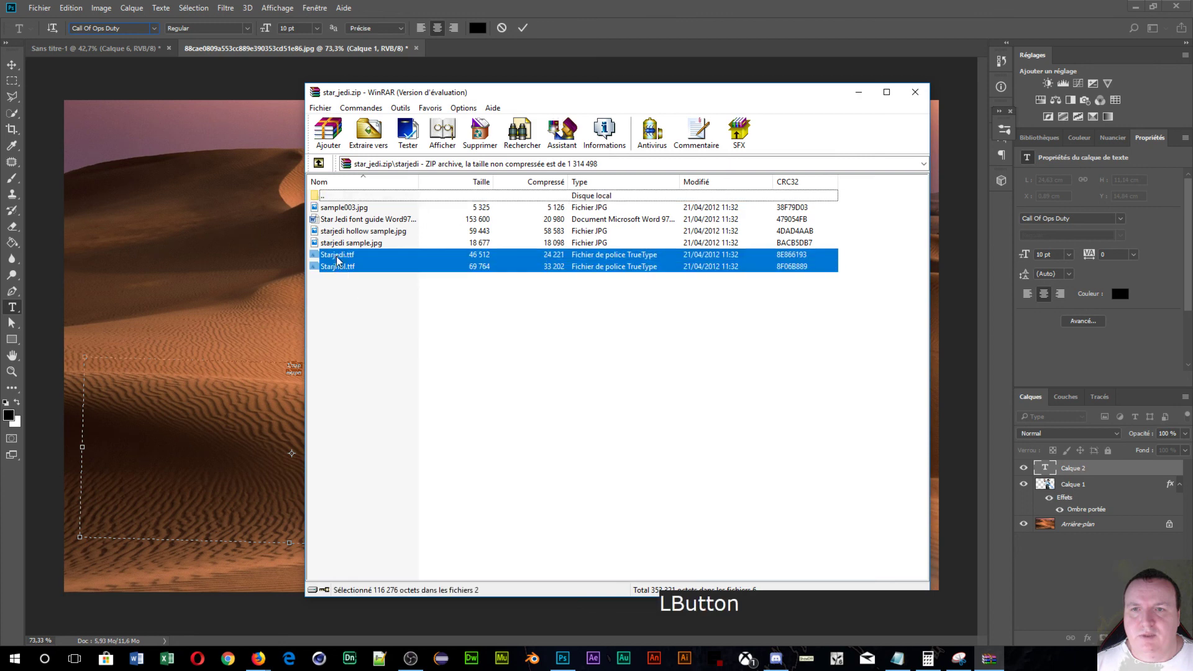
{"action": "left_click", "coordinate": [372, 134]}
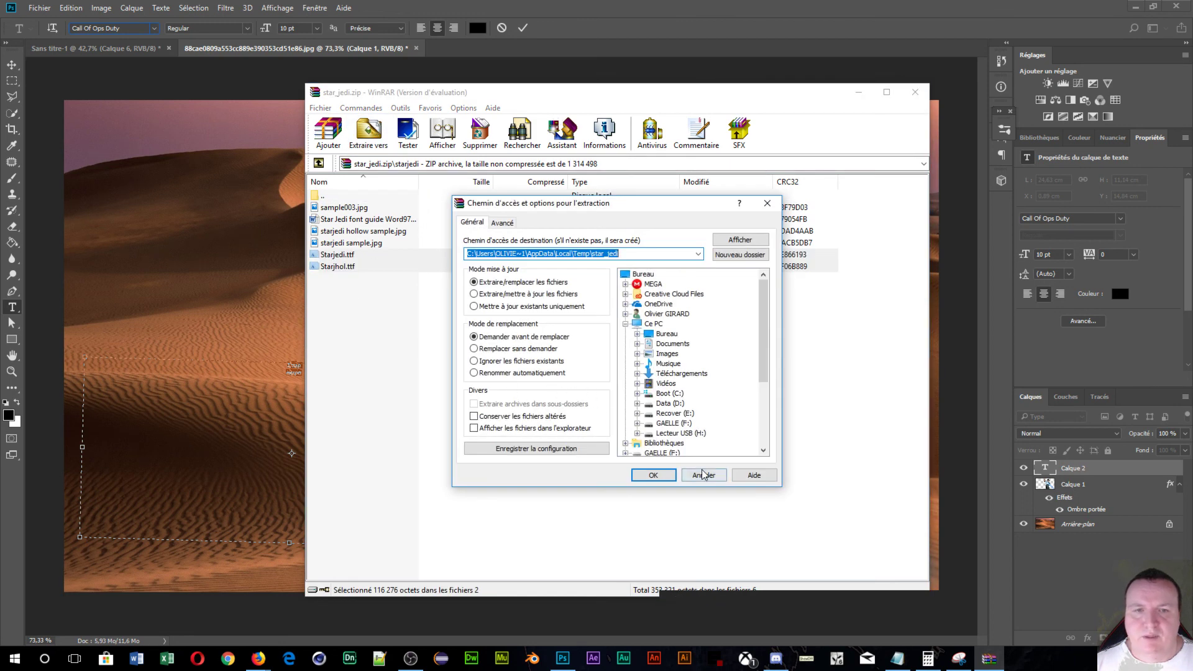
{"action": "left_click", "coordinate": [768, 203]}
{"action": "left_click", "coordinate": [365, 311]}
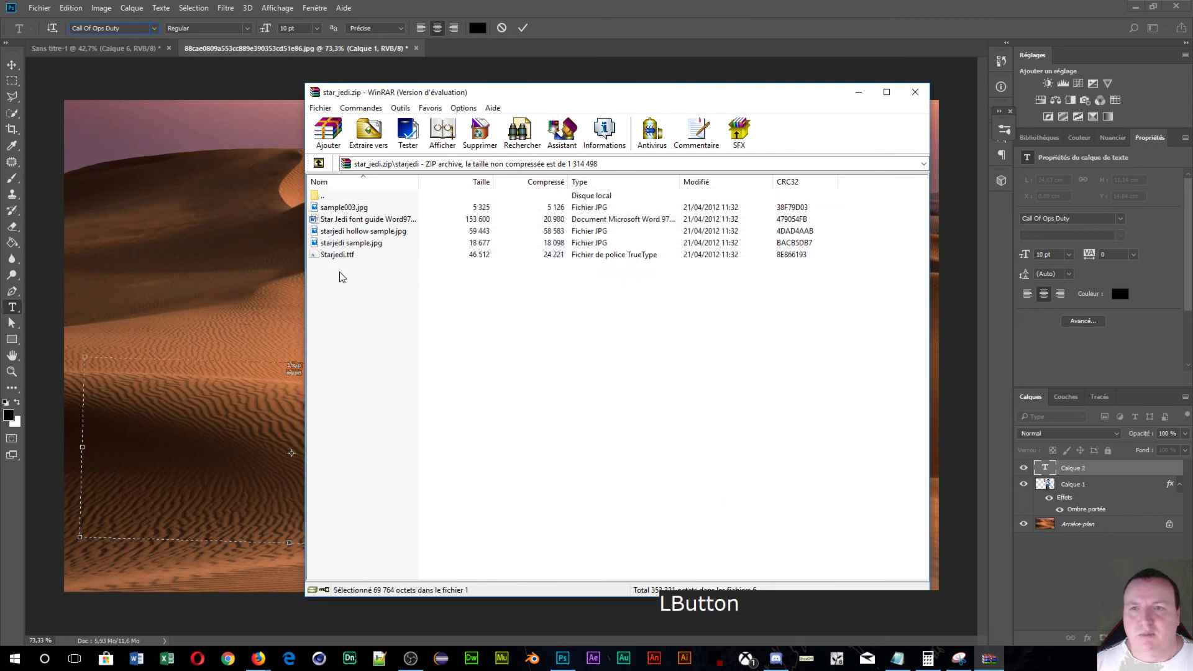
- Install the Star Jedi Hollow font from Starjhol.ttf and move its preview window out of the way
{"action": "double_click", "coordinate": [340, 268]}
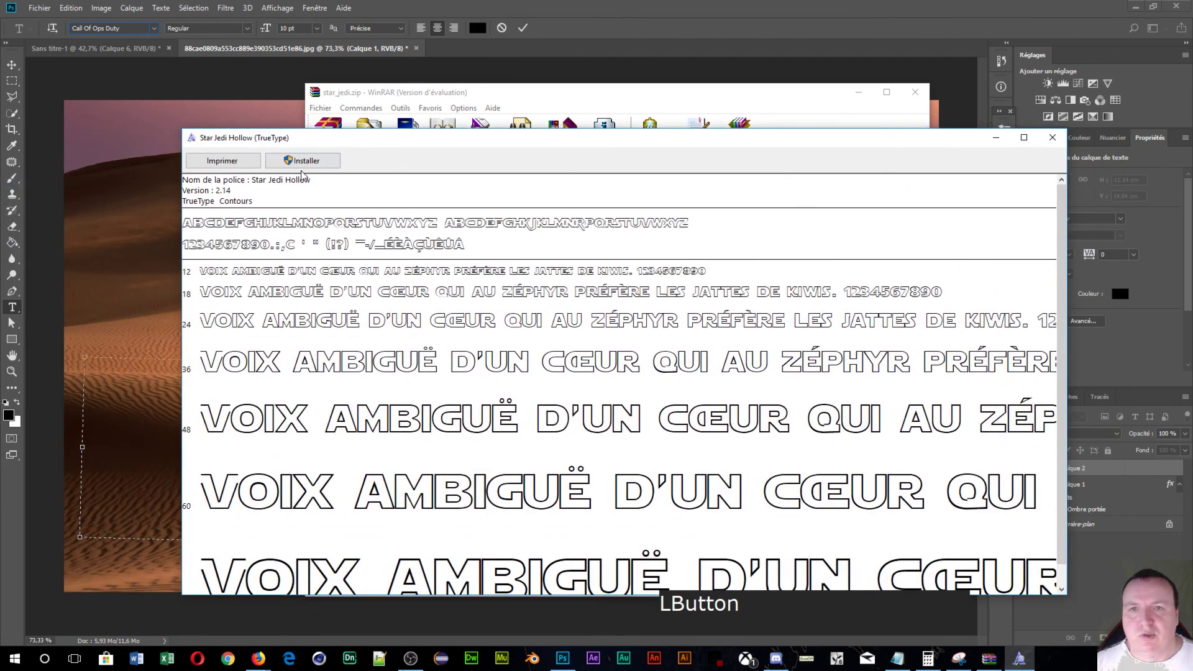
{"action": "left_click", "coordinate": [317, 163]}
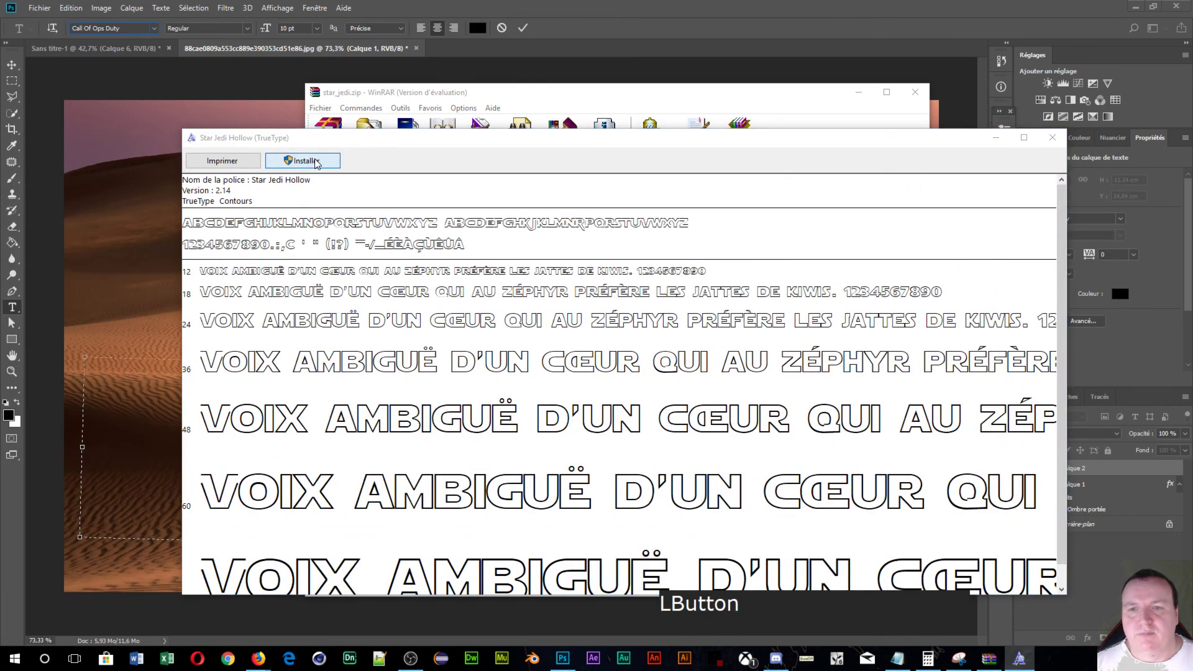
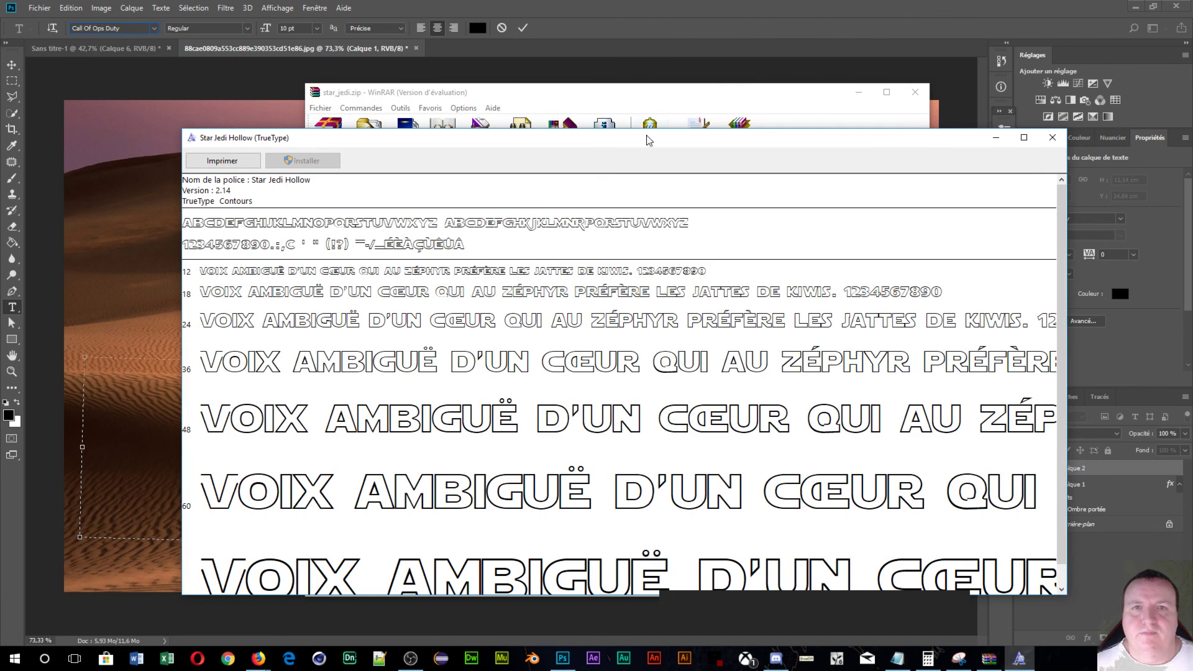
{"action": "left_click_drag", "start_coordinate": [649, 139], "coordinate": [1192, 130]}
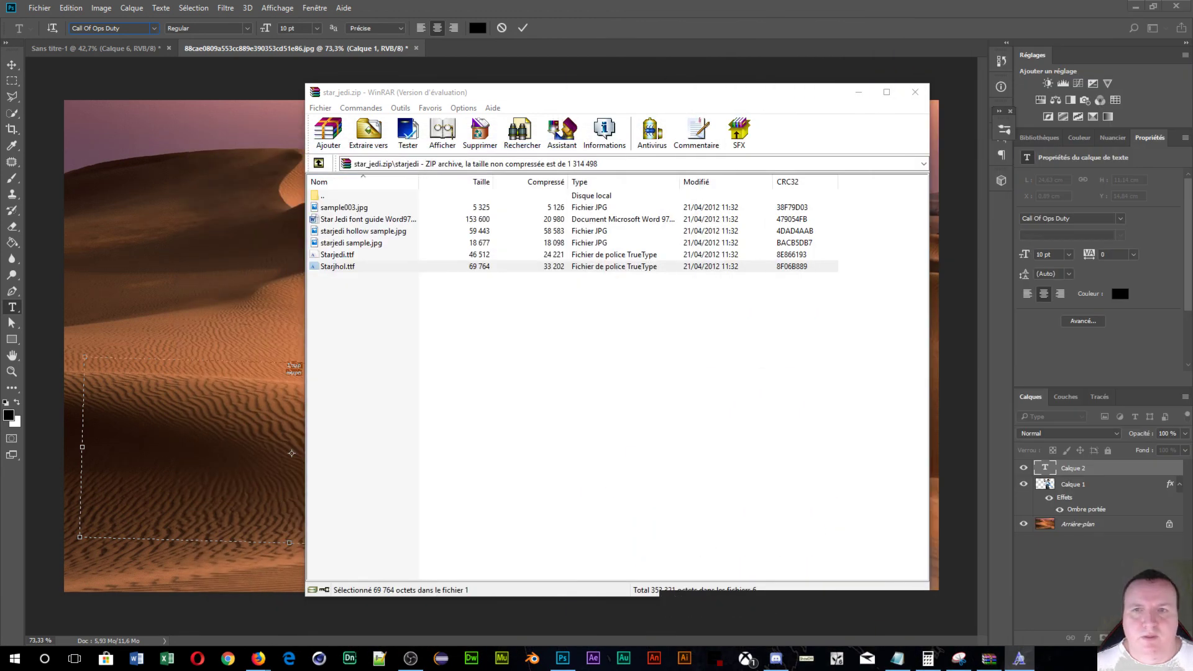
- Install the Star Jedi font from Starjedi.ttf and close its preview
{"action": "double_click", "coordinate": [335, 256]}
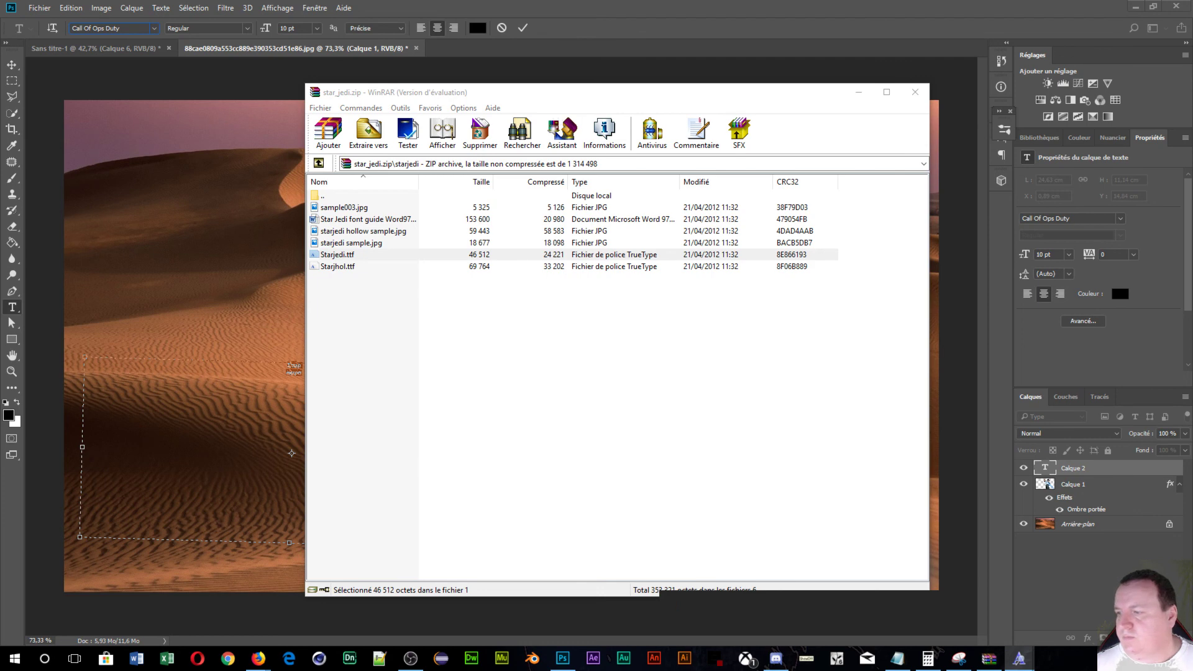
{"action": "left_click", "coordinate": [103, 79]}
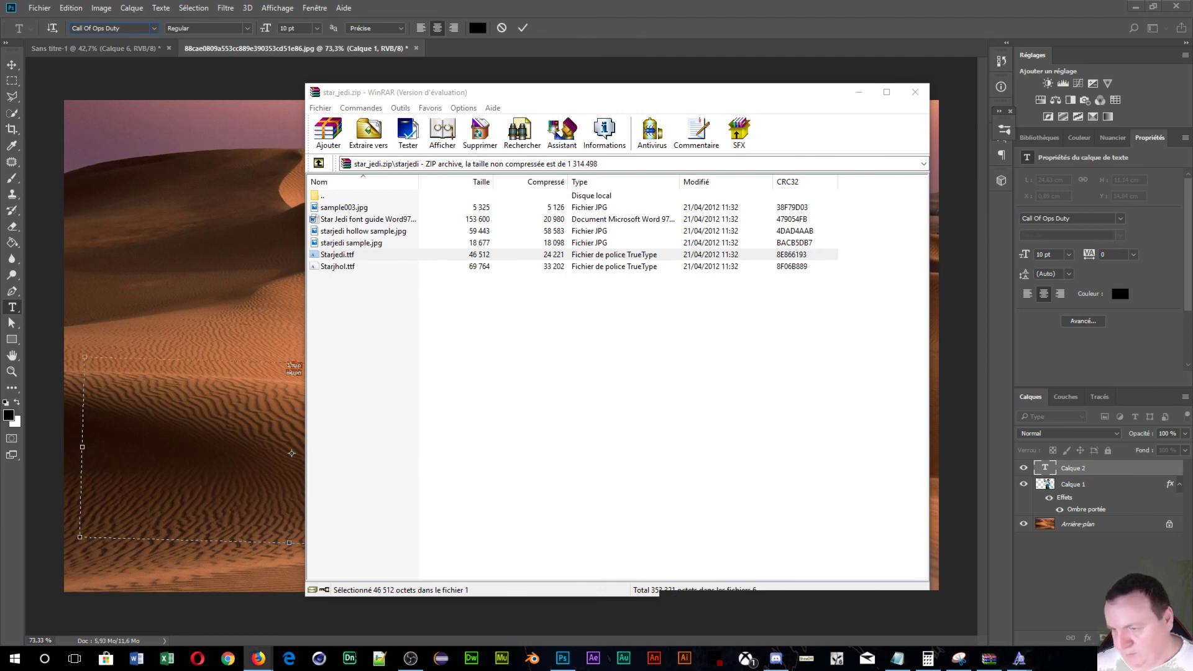
{"action": "left_click", "coordinate": [292, 453]}
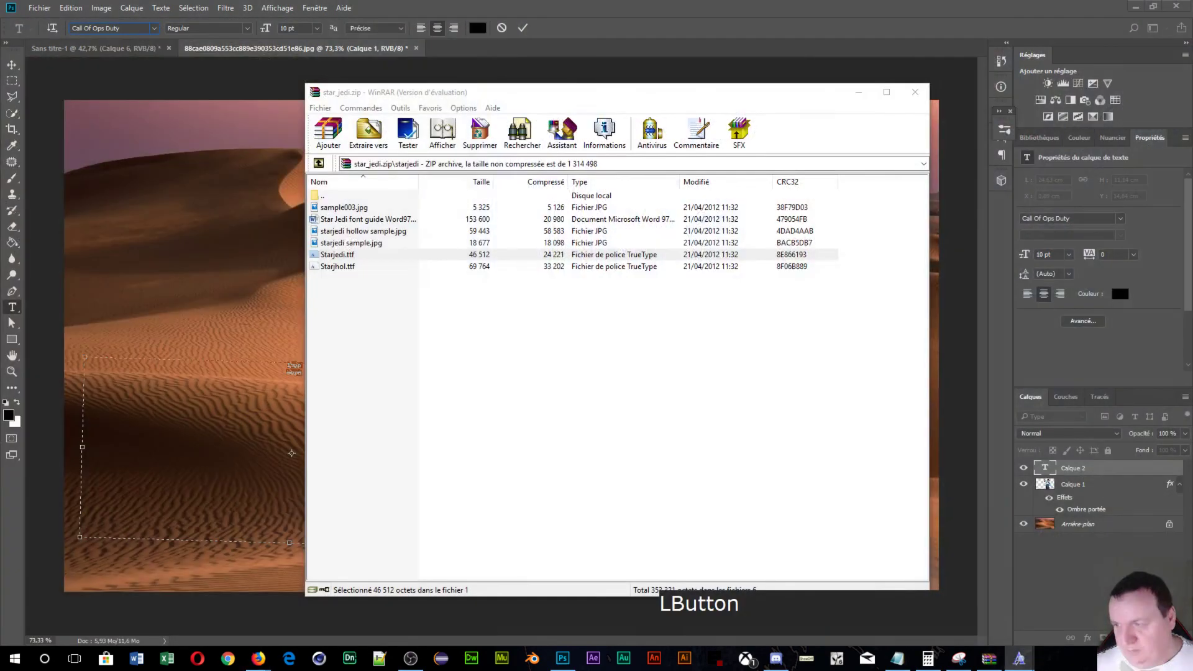
{"action": "left_click_drag", "start_coordinate": [1192, 373], "coordinate": [501, 89]}
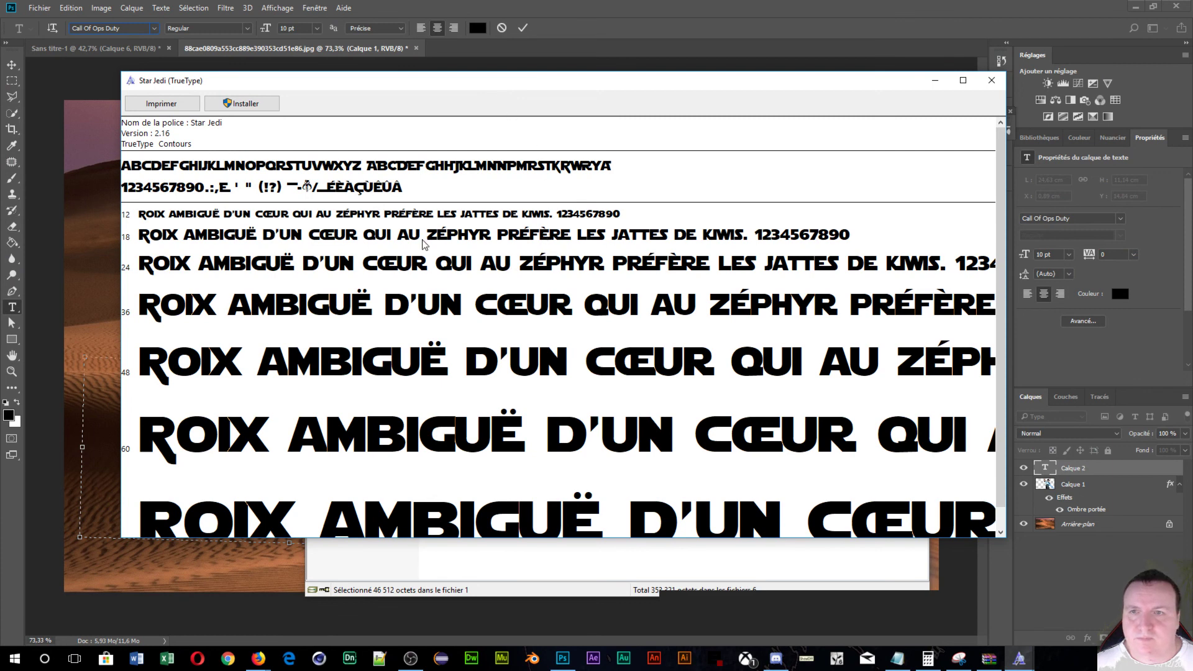
{"action": "left_click", "coordinate": [270, 100]}
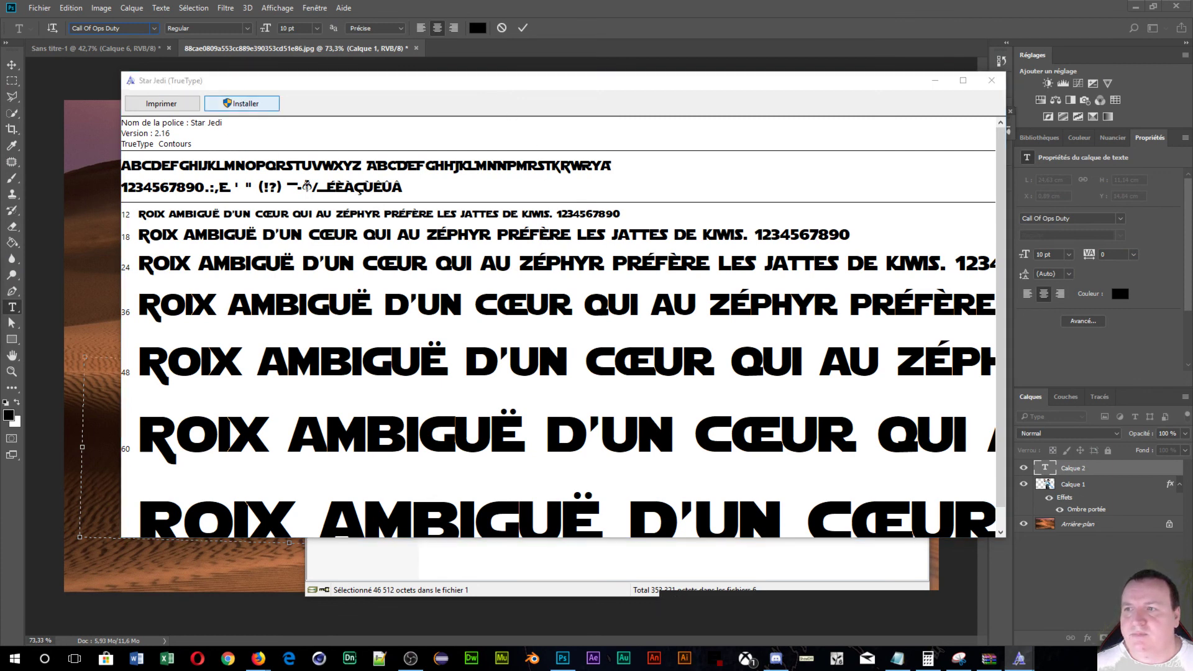
{"action": "left_click", "coordinate": [991, 80]}
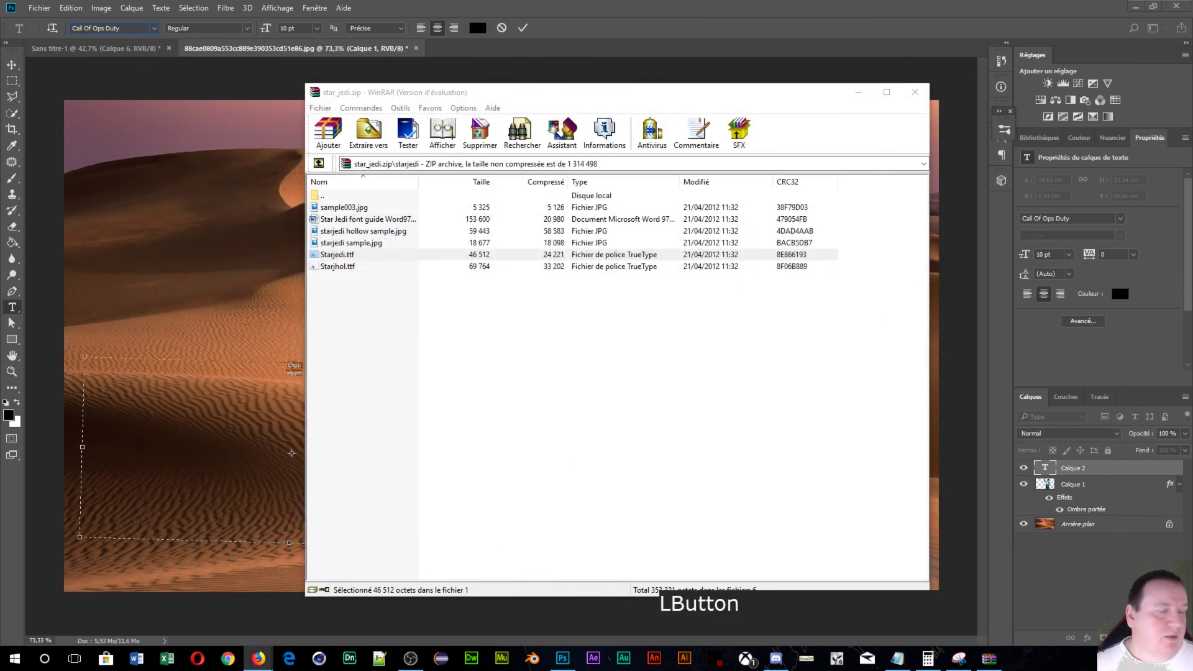
- Open the starjout folder of the archive and install the font from Starjout.ttf
{"action": "double_click", "coordinate": [324, 196]}
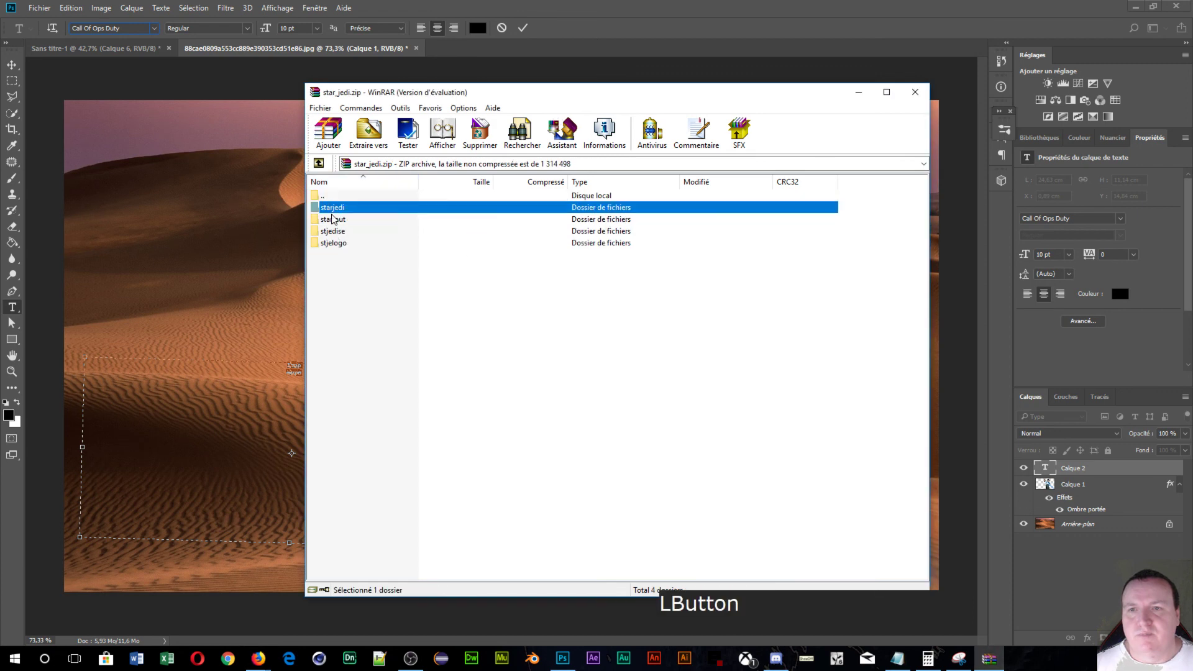
{"action": "left_click", "coordinate": [334, 220]}
{"action": "double_click", "coordinate": [334, 221]}
{"action": "left_click", "coordinate": [338, 231]}
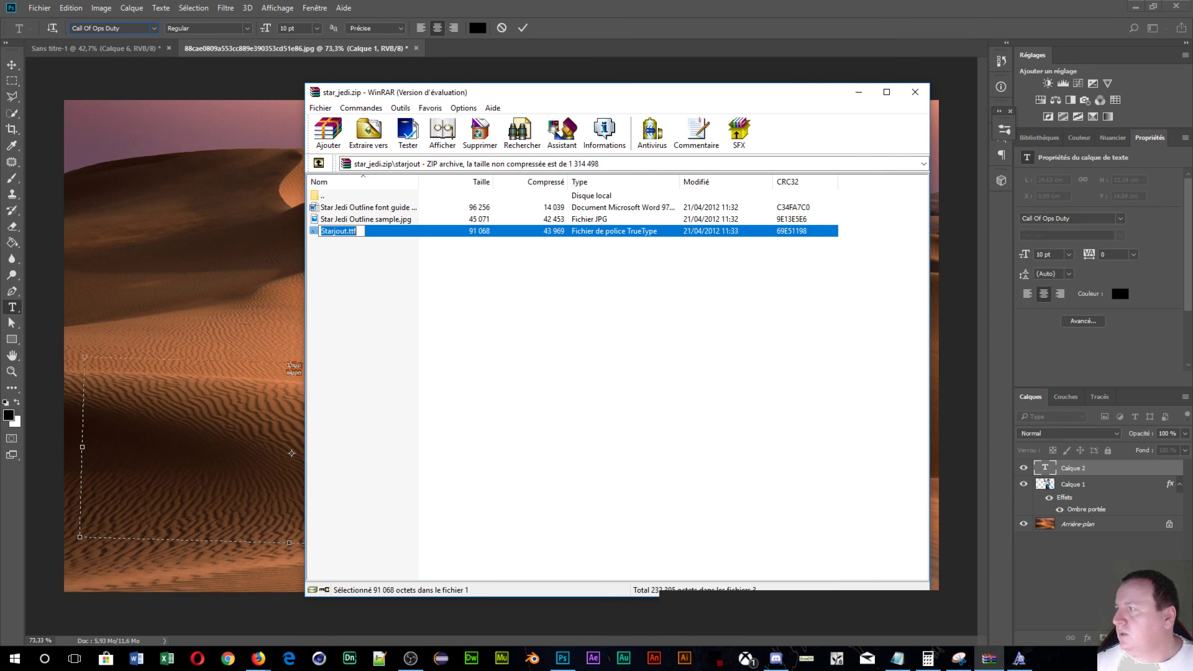
{"action": "left_click", "coordinate": [1020, 658]}
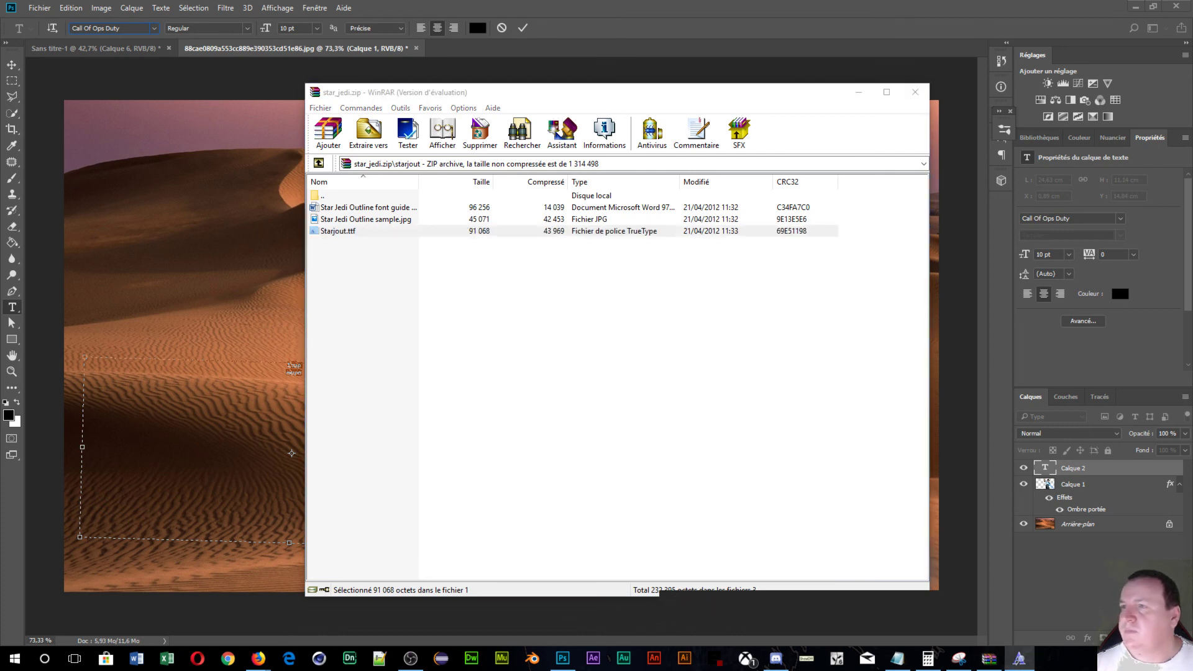
{"action": "left_click", "coordinate": [219, 220]}
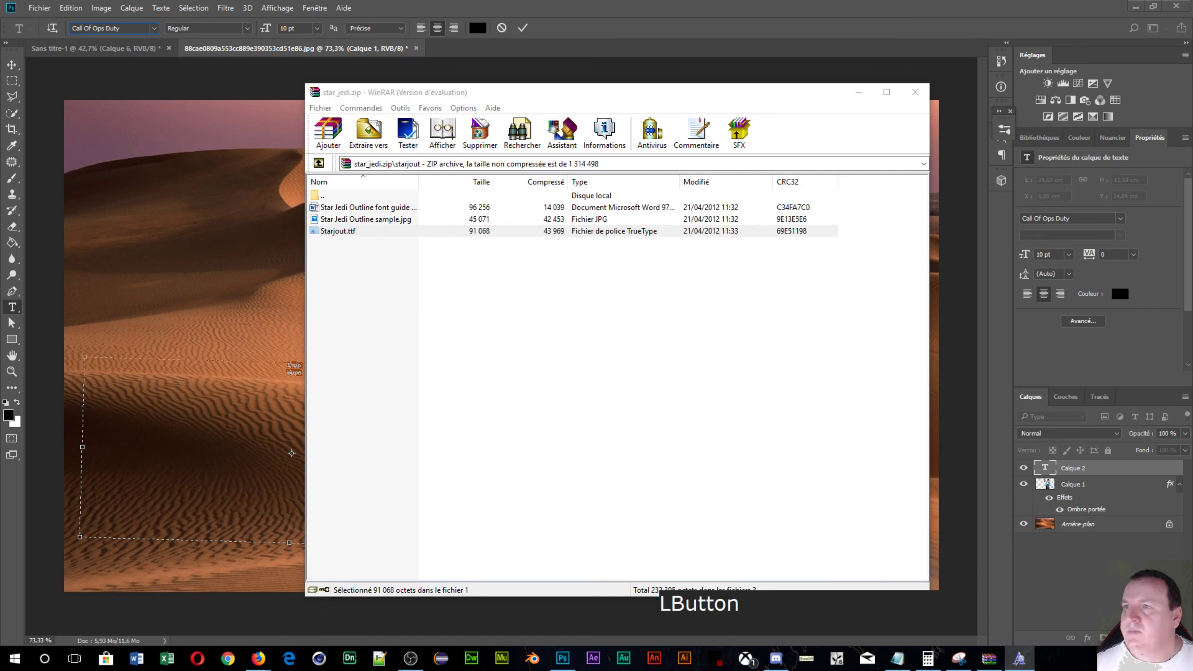
- Return to the archive root, open the stjedise folder and install the font from STJEDISE.TTF
{"action": "left_click", "coordinate": [325, 196]}
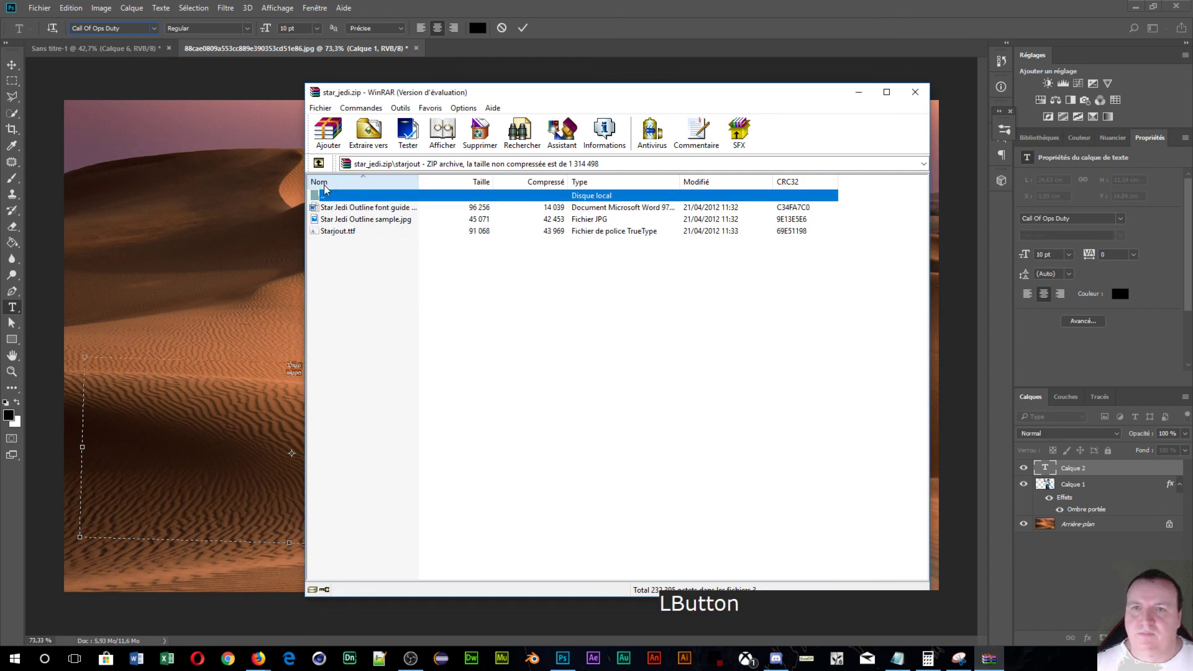
{"action": "left_click", "coordinate": [325, 184]}
{"action": "double_click", "coordinate": [328, 196]}
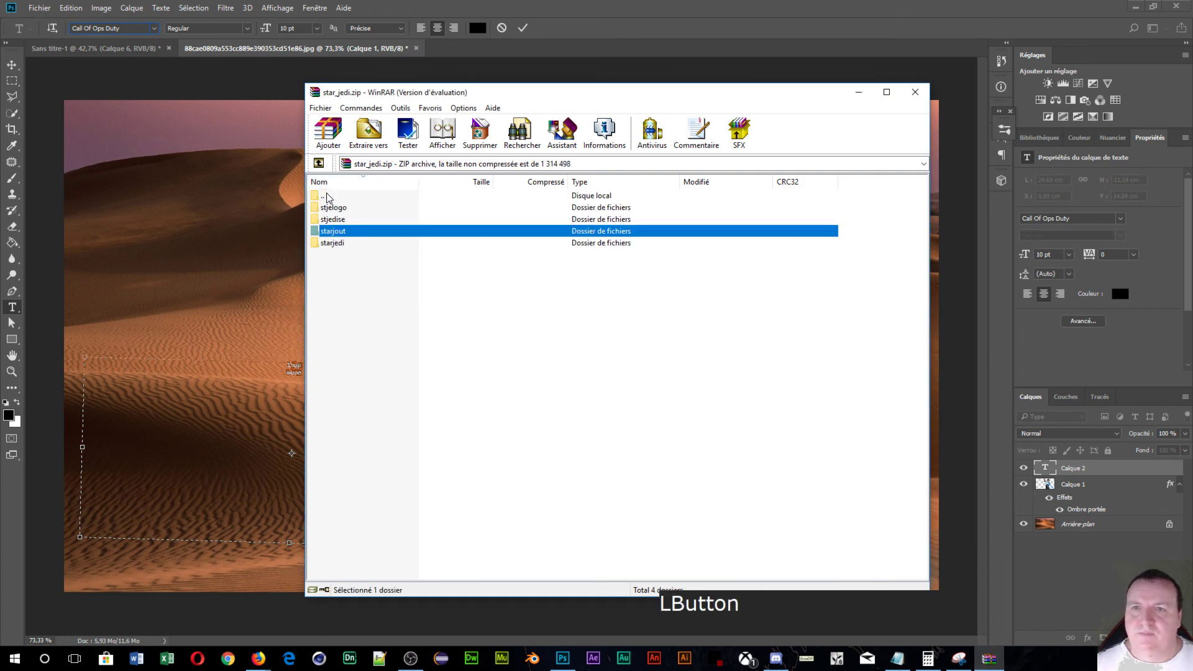
{"action": "double_click", "coordinate": [339, 223]}
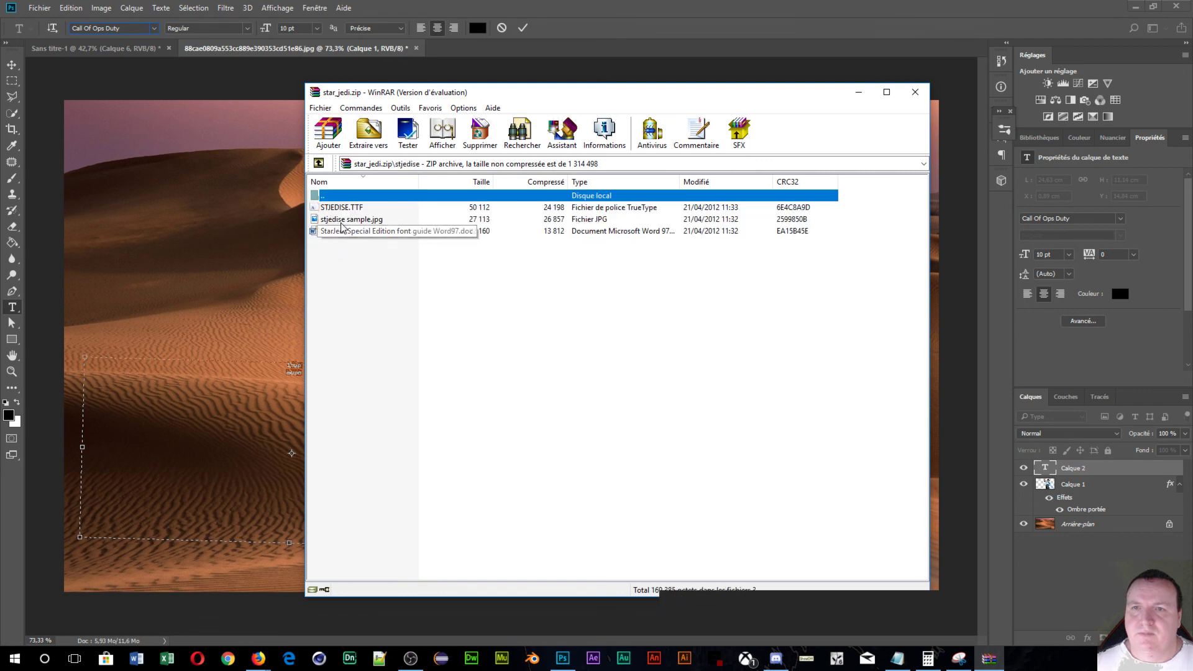
{"action": "left_click", "coordinate": [339, 210]}
{"action": "double_click", "coordinate": [340, 211]}
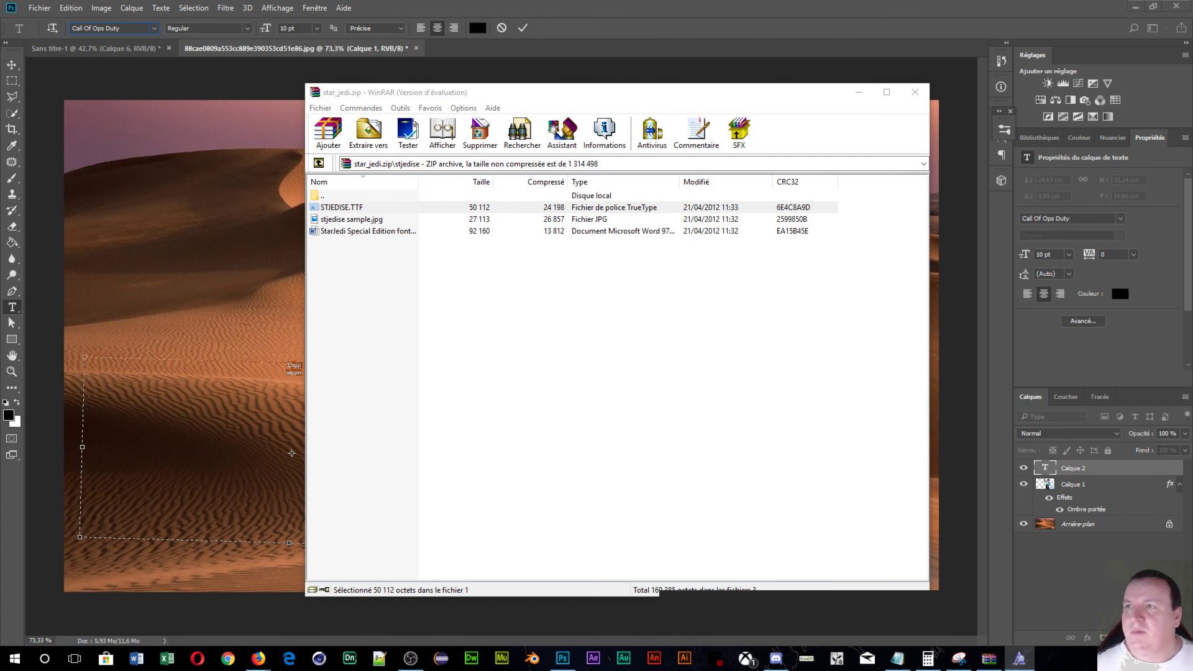
{"action": "left_click", "coordinate": [105, 230]}
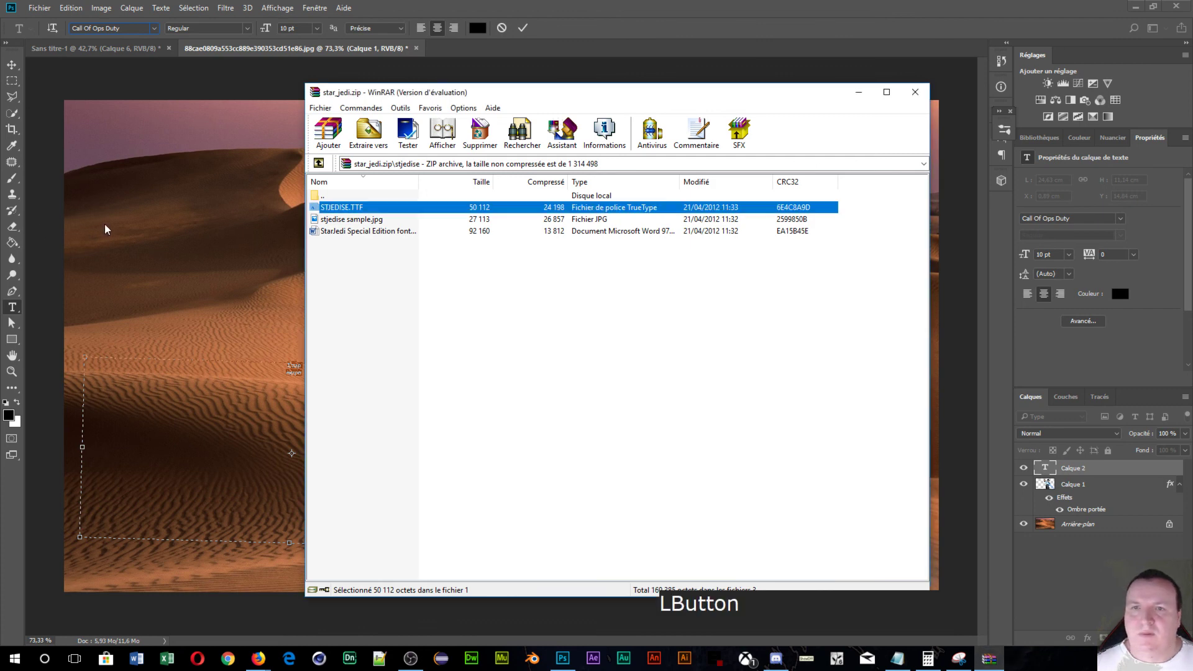
- Install the Strjmono.ttf, Stjldbl2.ttf and Stjldbl1.ttf fonts from the archive's stjelogo folder, and close the archive window
{"action": "double_click", "coordinate": [319, 198]}
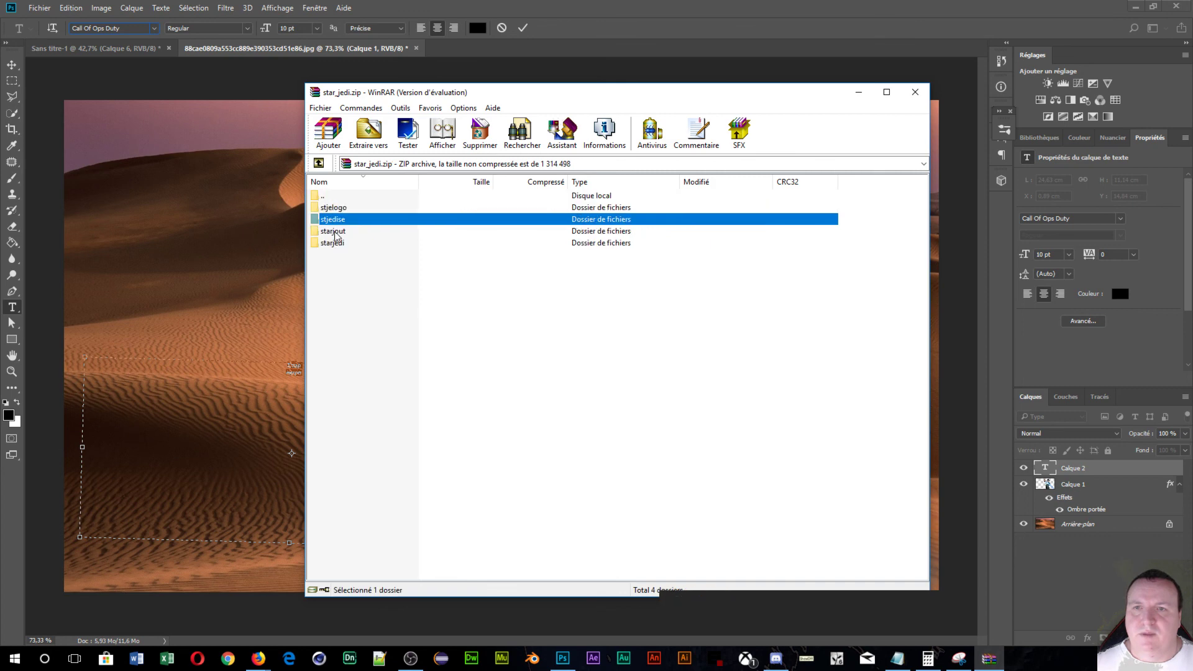
{"action": "double_click", "coordinate": [336, 208]}
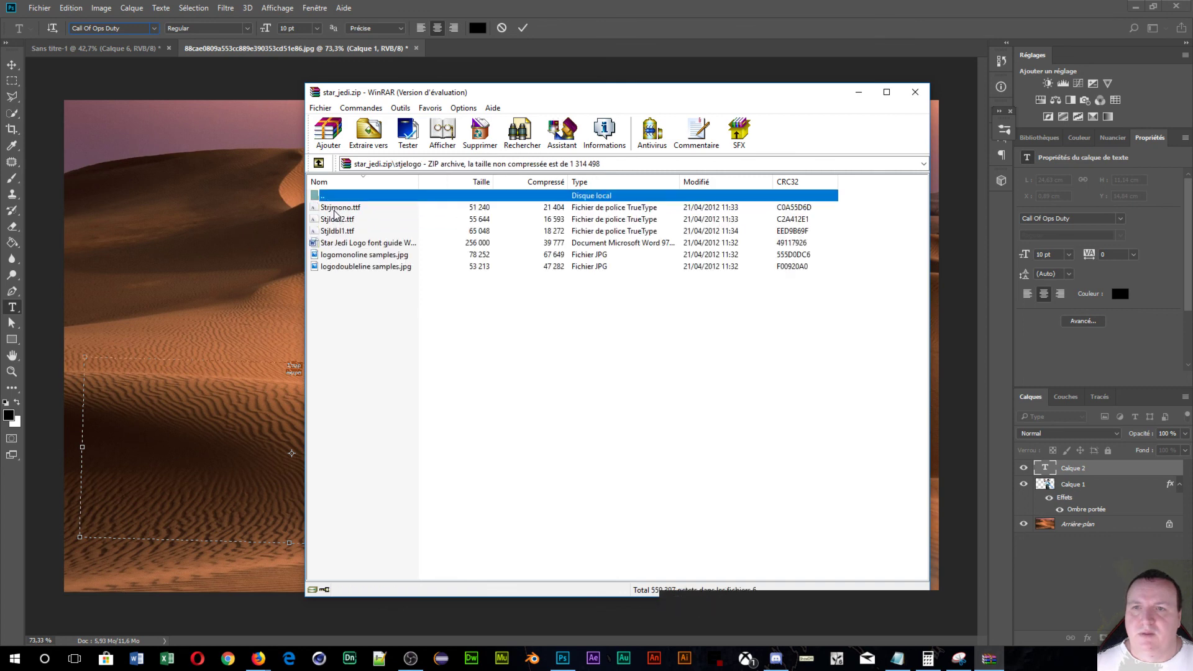
{"action": "double_click", "coordinate": [337, 211]}
{"action": "left_click", "coordinate": [338, 222]}
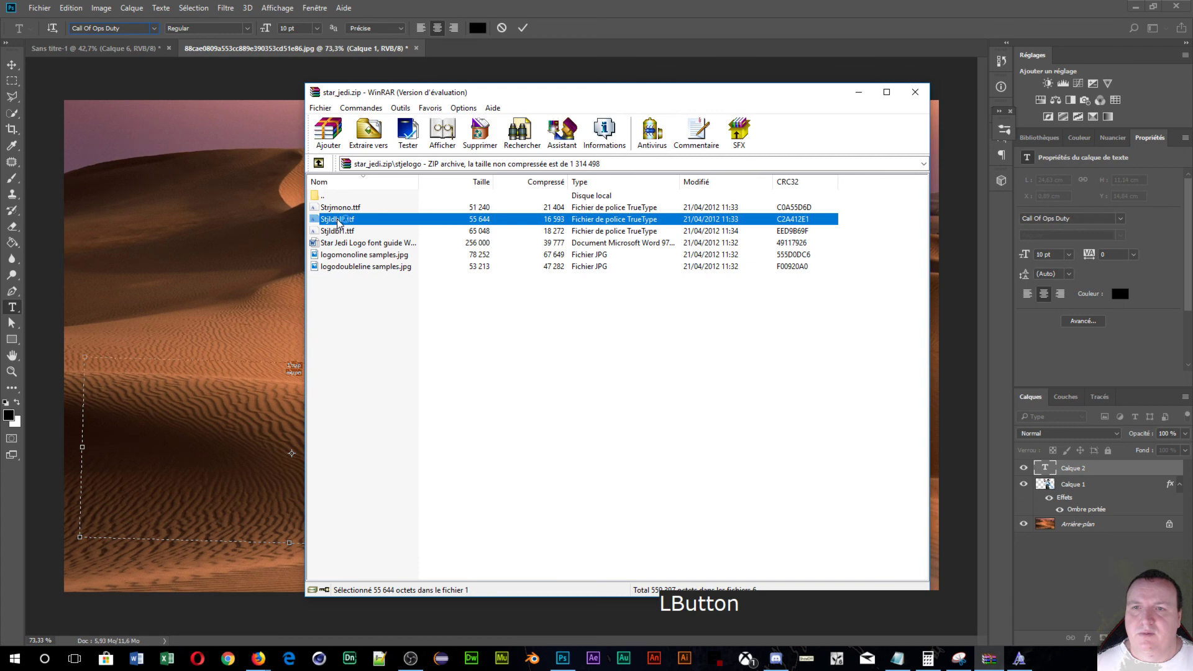
{"action": "double_click", "coordinate": [339, 232]}
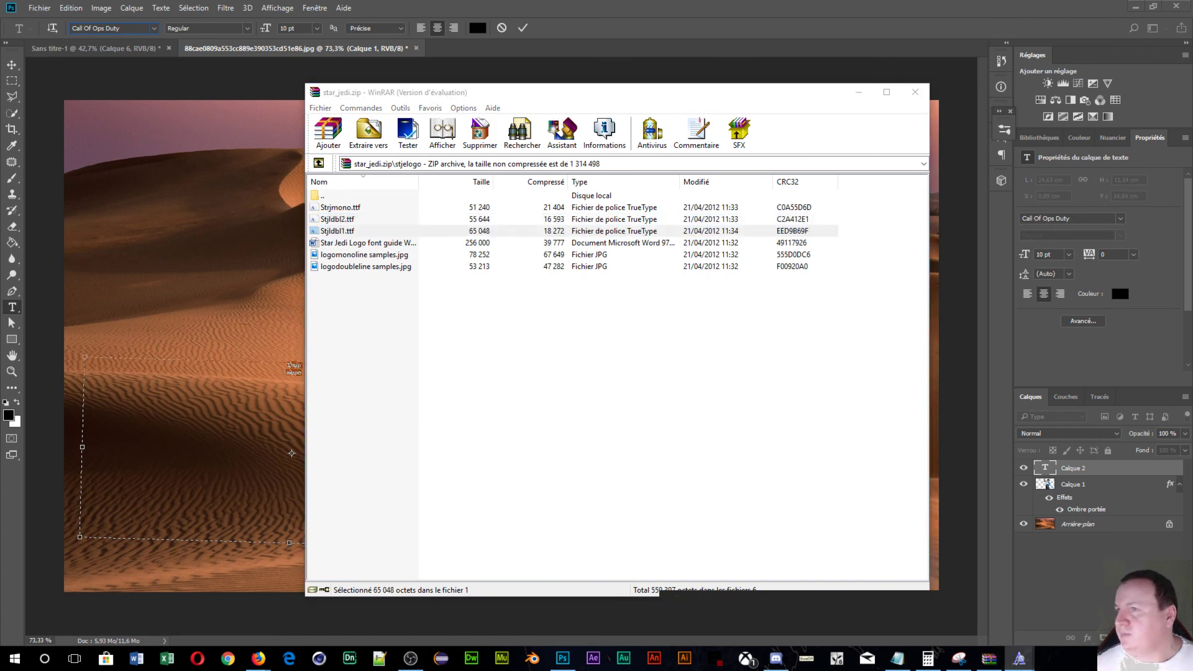
{"action": "double_click", "coordinate": [339, 231]}
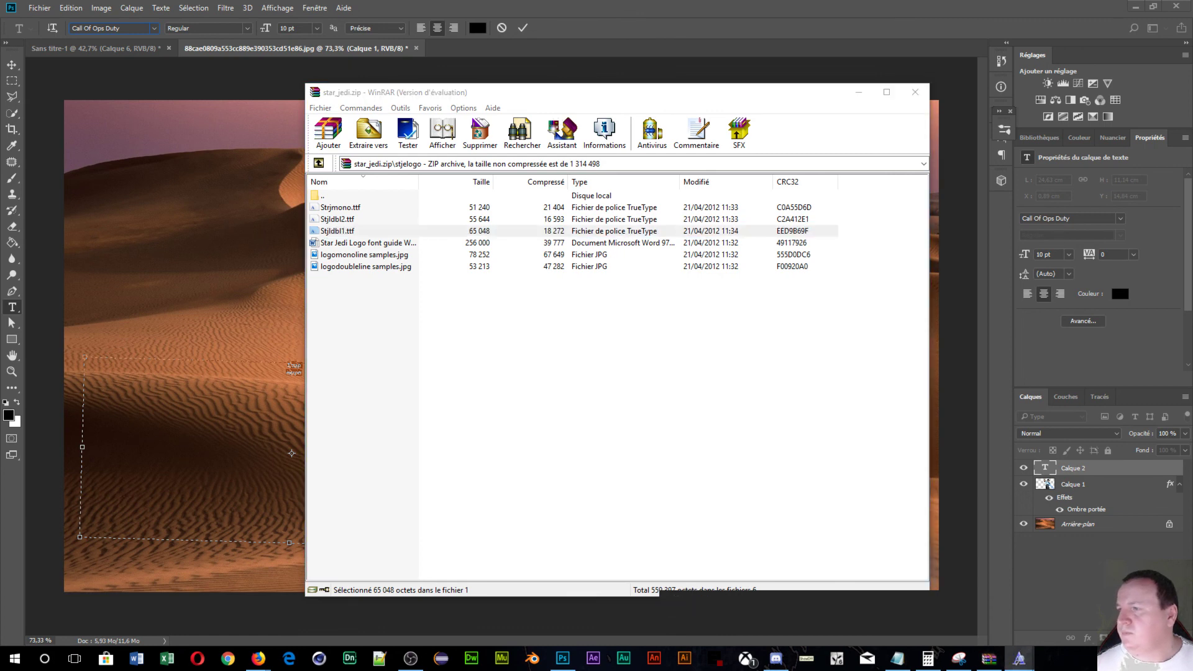
{"action": "left_click", "coordinate": [338, 231]}
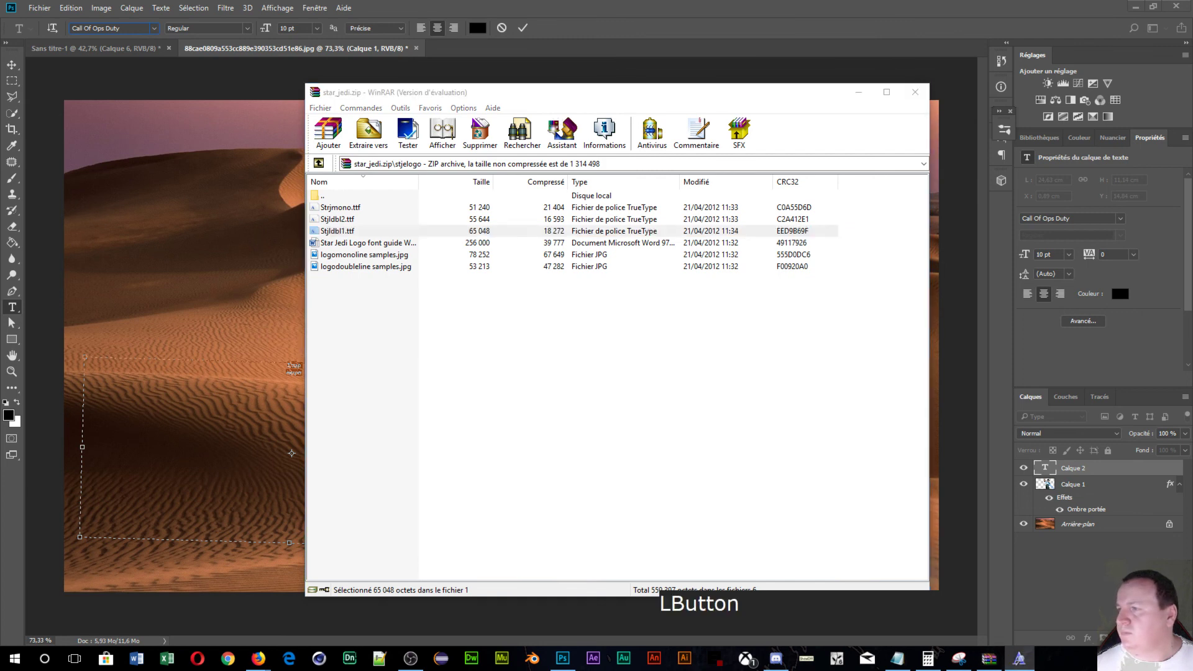
{"action": "left_click", "coordinate": [634, 94]}
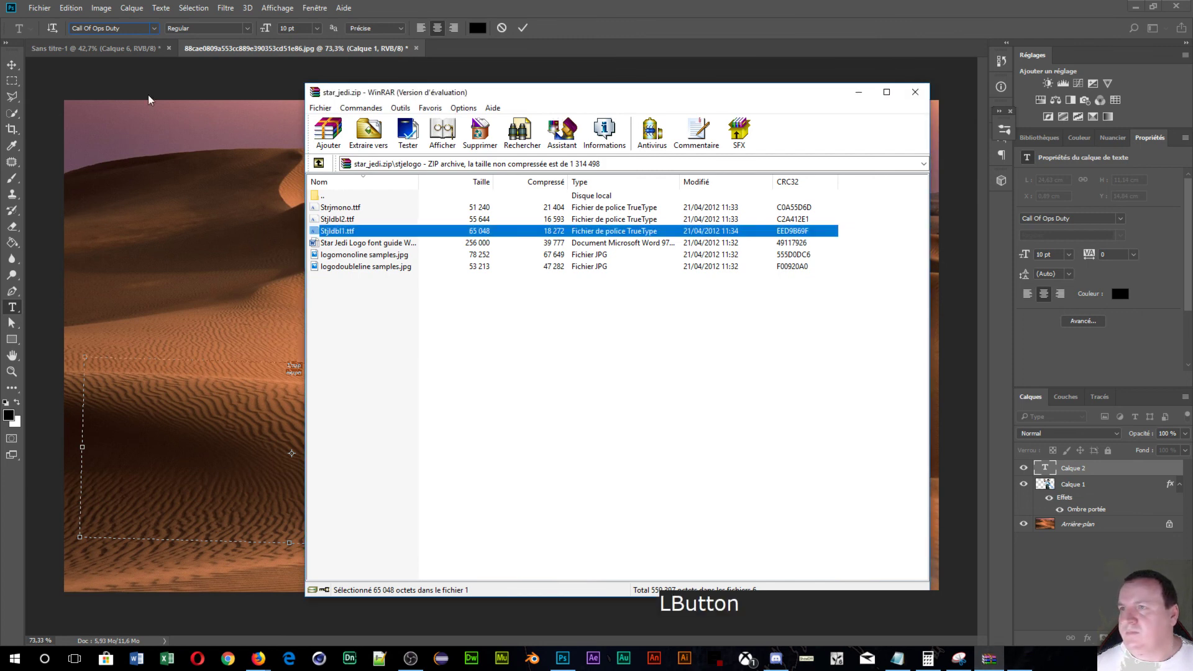
{"action": "left_click", "coordinate": [916, 92]}
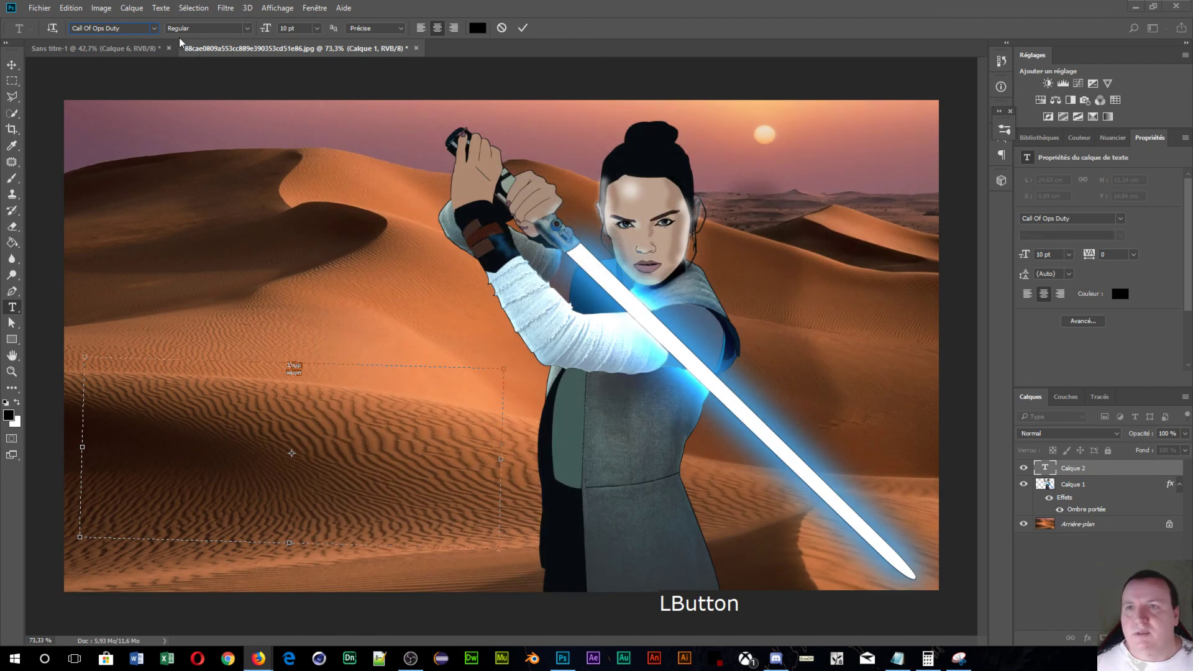
- Change the font of the selected STAR WARS text to Star Jedi
{"action": "left_click", "coordinate": [155, 29]}
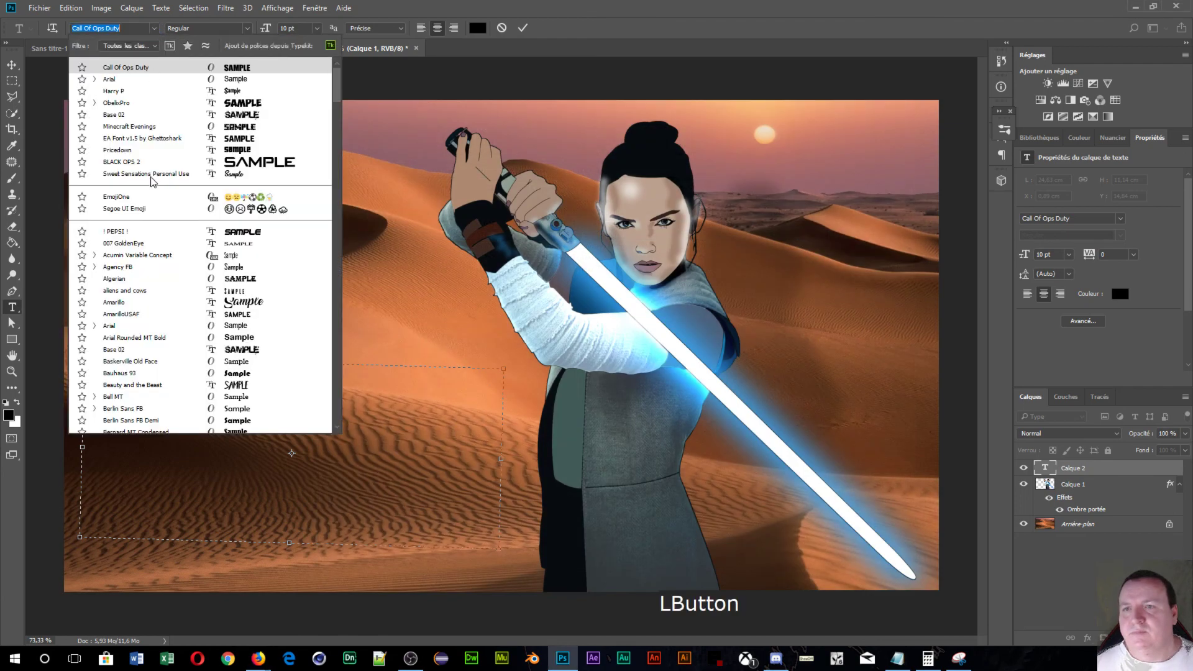
{"action": "scroll", "coordinate": [189, 285], "scroll_direction": "down", "scroll_amount": 5}
{"action": "scroll", "coordinate": [189, 285], "scroll_direction": "down", "scroll_amount": 15}
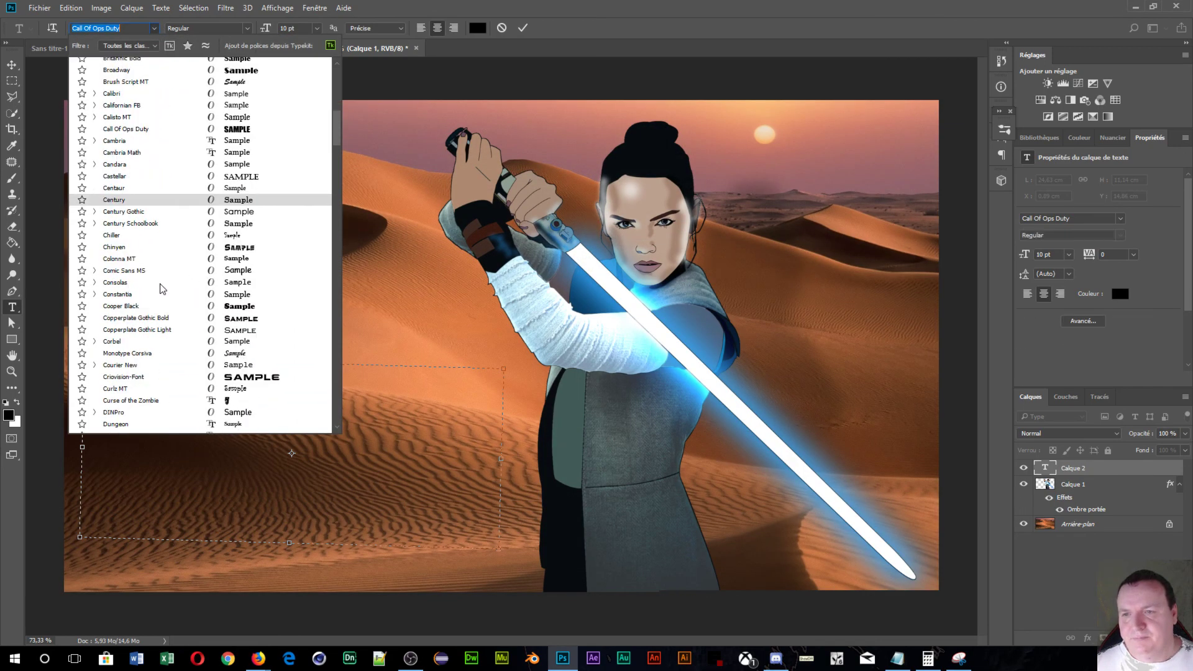
{"action": "scroll", "coordinate": [130, 323], "scroll_direction": "down", "scroll_amount": 15}
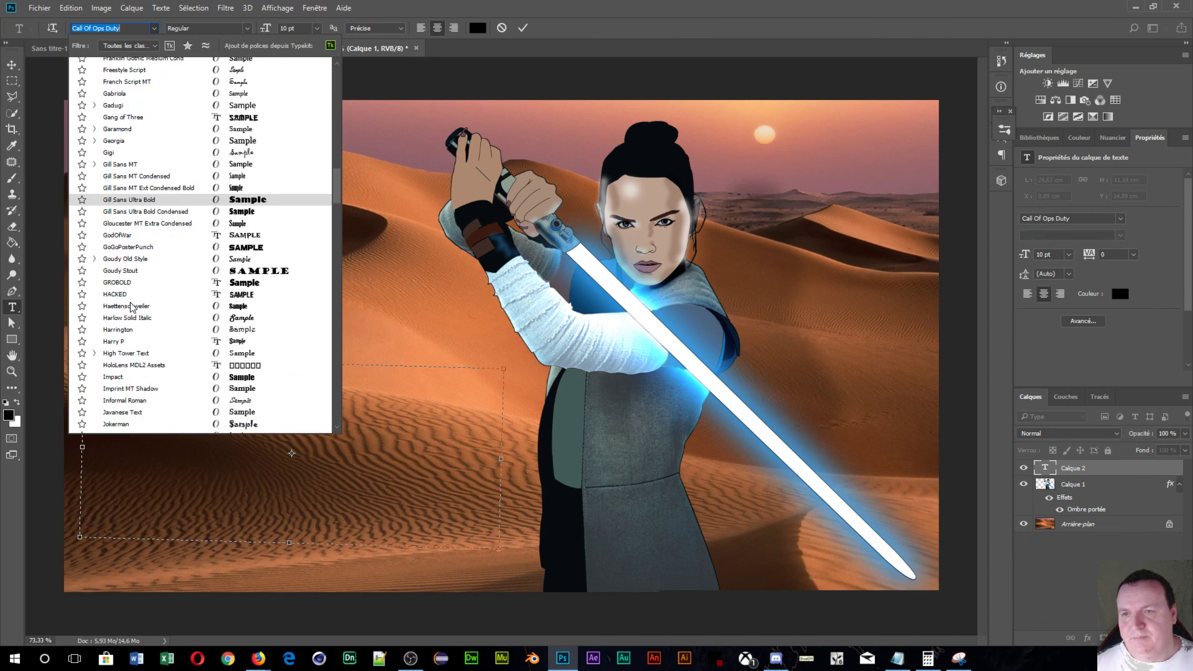
{"action": "scroll", "coordinate": [153, 355], "scroll_direction": "down", "scroll_amount": 15}
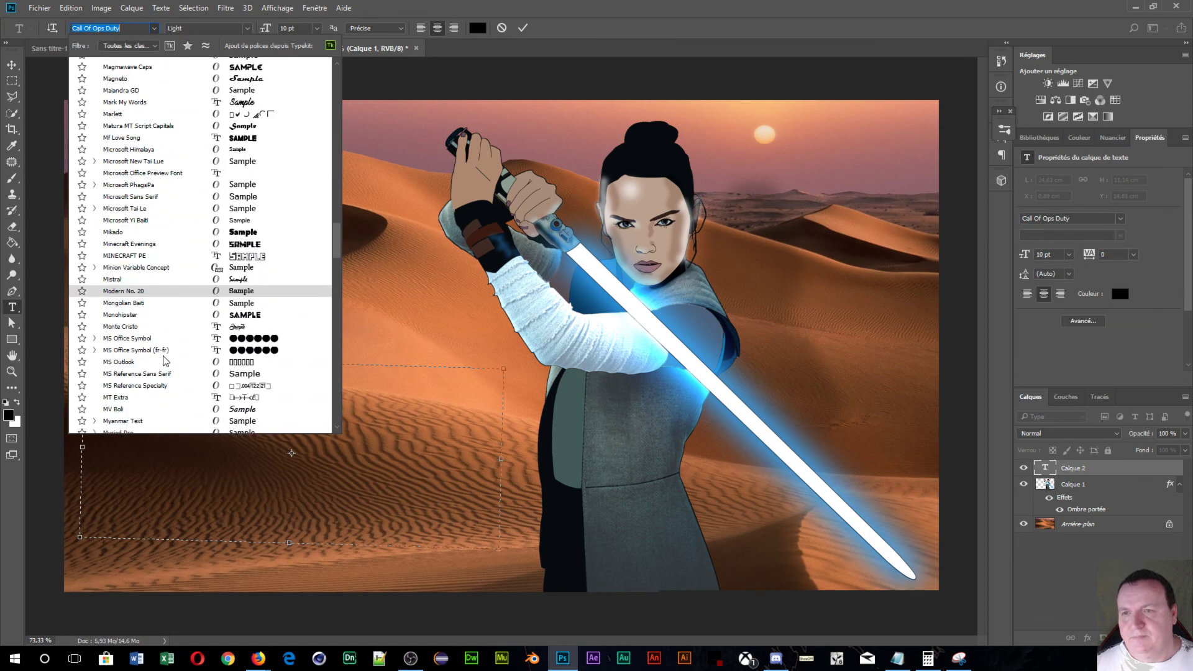
{"action": "scroll", "coordinate": [167, 355], "scroll_direction": "down", "scroll_amount": 15}
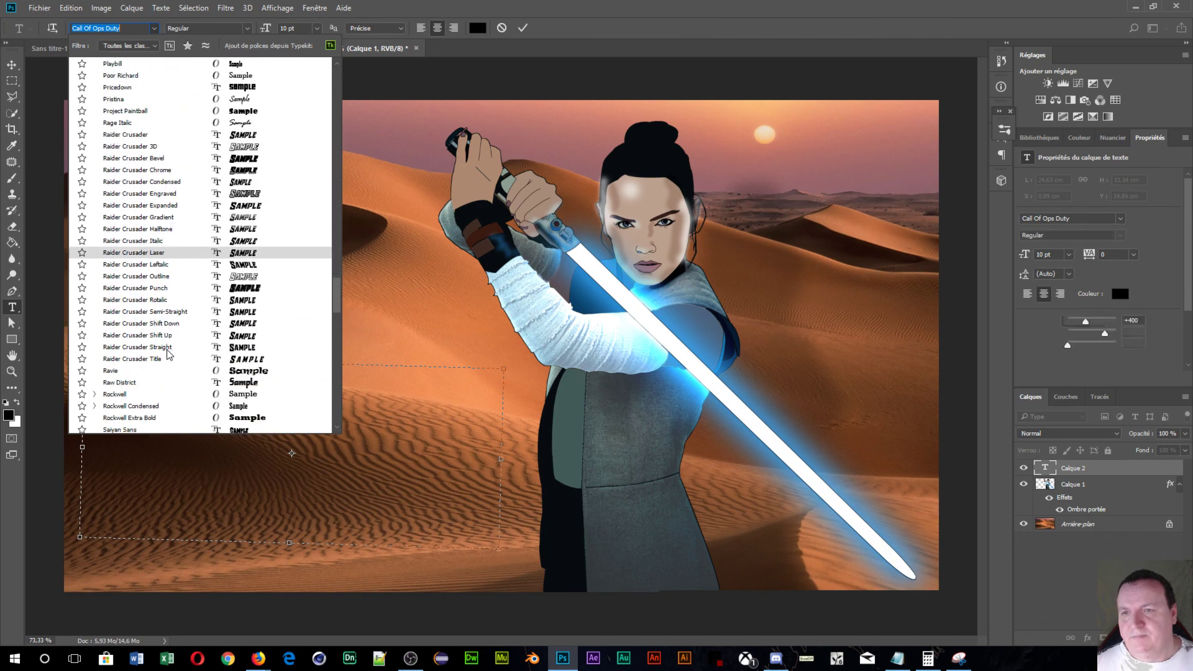
{"action": "scroll", "coordinate": [171, 358], "scroll_direction": "down", "scroll_amount": 5}
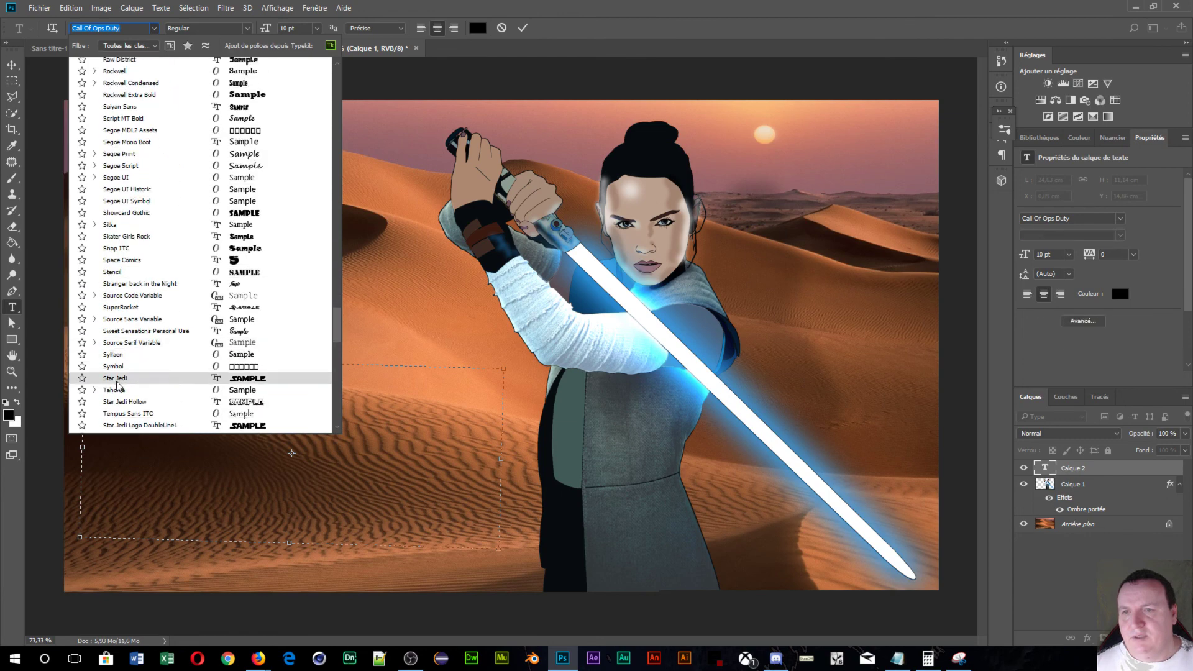
{"action": "left_click", "coordinate": [117, 379]}
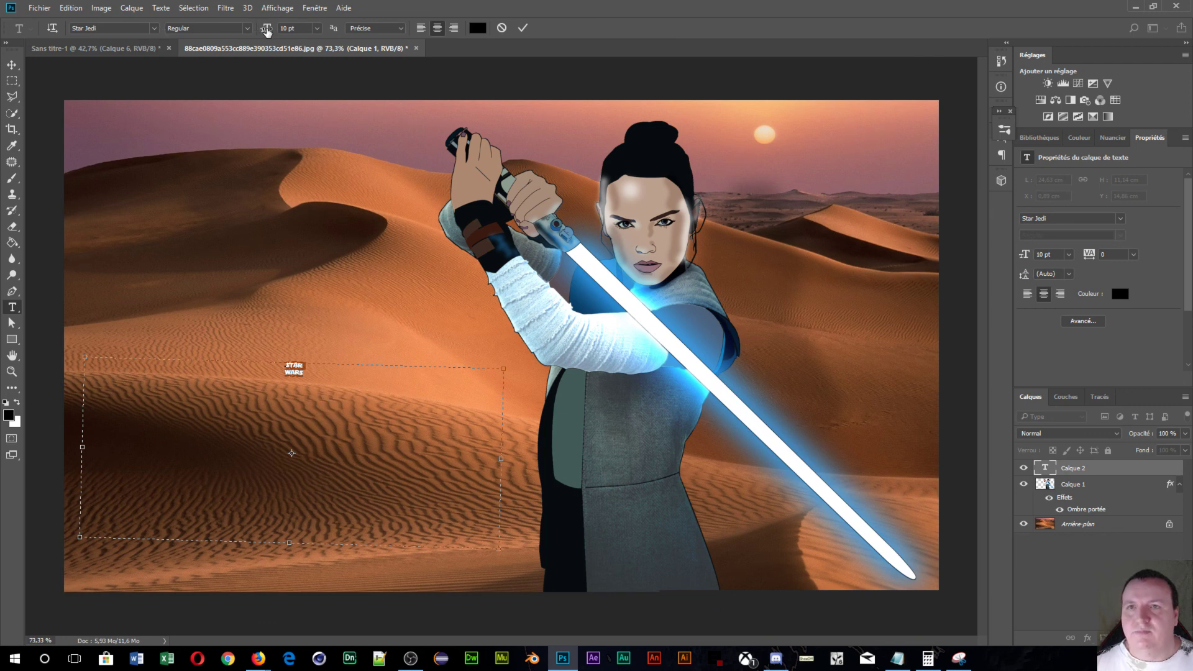
- Enlarge the STAR WARS text to 134 pt so both words fit in the text box, and commit the edit
{"action": "left_click_drag", "start_coordinate": [266, 28], "coordinate": [345, 39]}
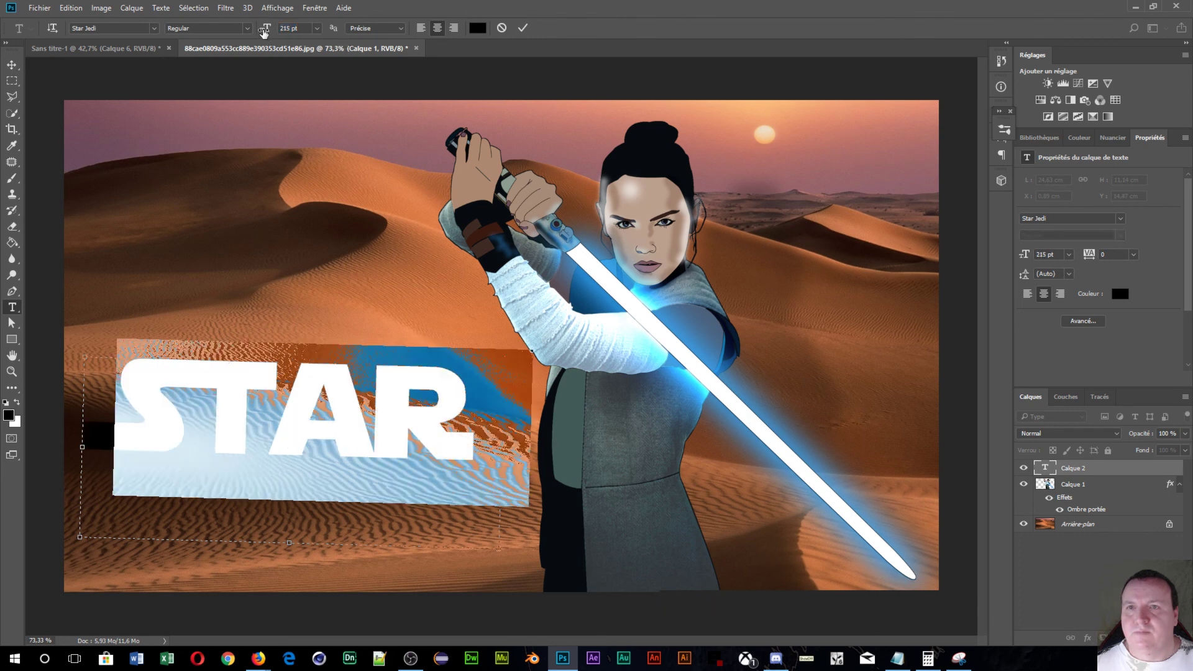
{"action": "left_click_drag", "start_coordinate": [264, 33], "coordinate": [248, 35]}
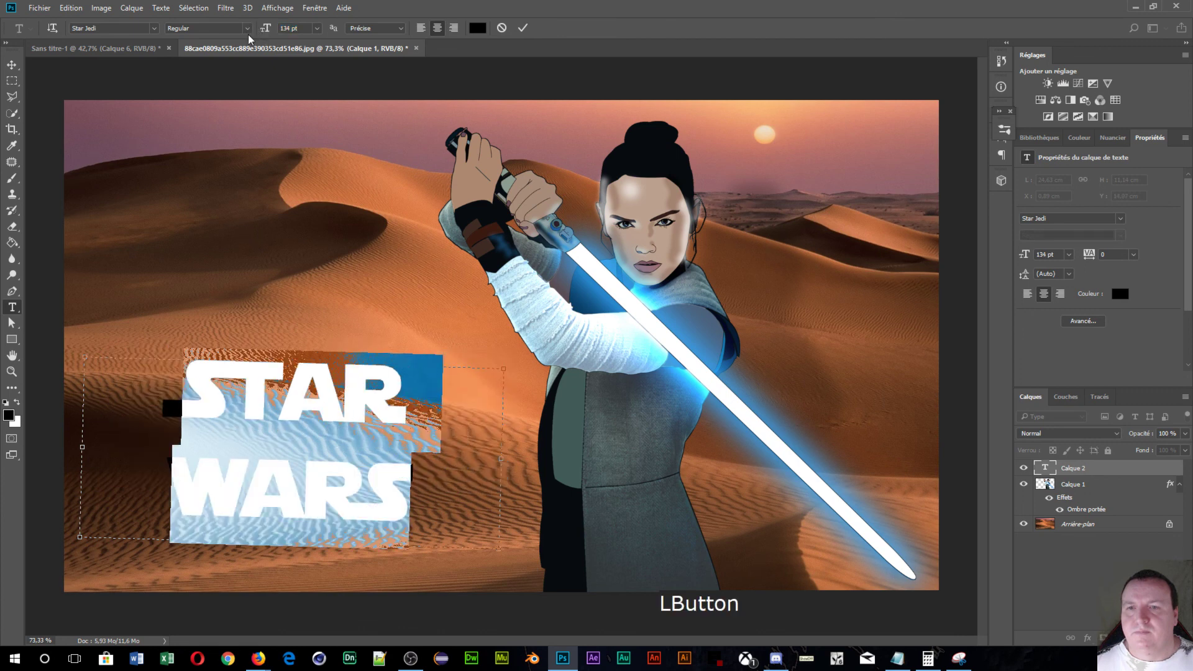
{"action": "left_click", "coordinate": [1156, 467]}
- Open the layer style settings of the Star wars text layer and apply the silver bevelled metal preset style
{"action": "double_click", "coordinate": [1168, 470]}
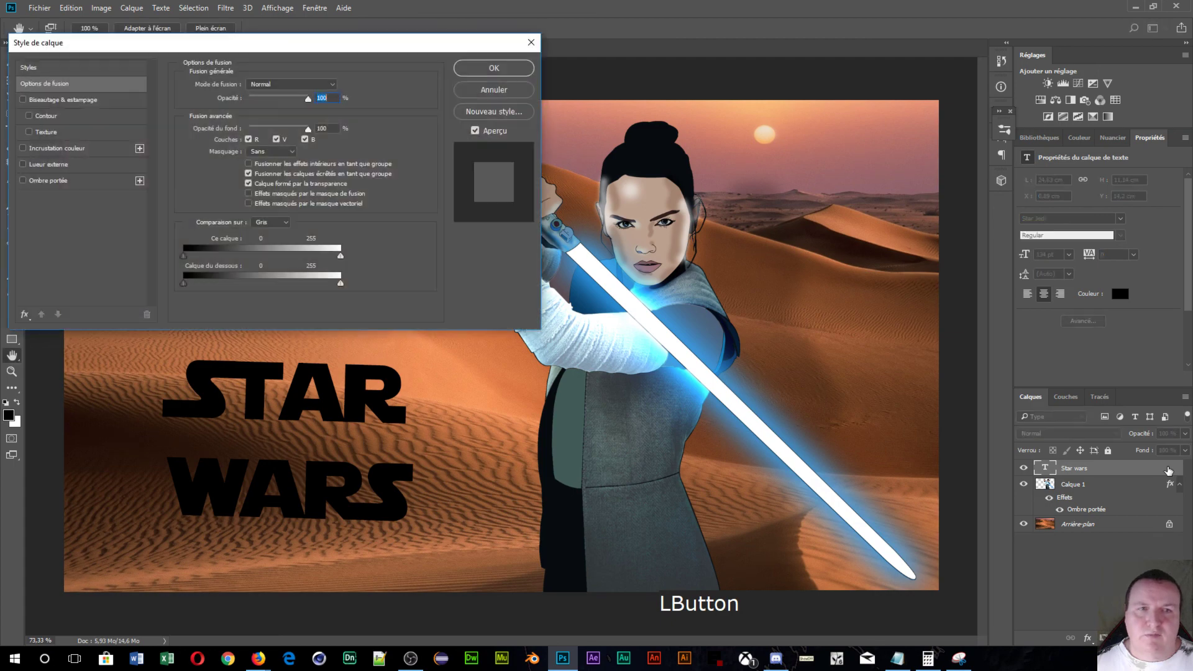
{"action": "left_click", "coordinate": [78, 66]}
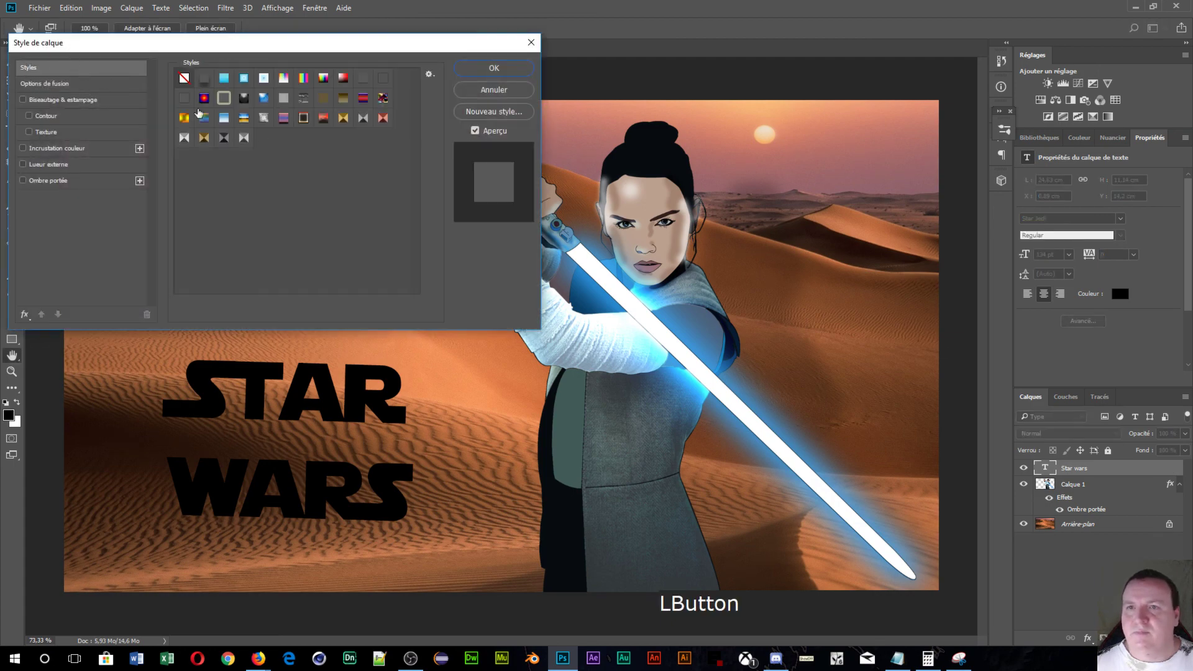
{"action": "left_click", "coordinate": [244, 137]}
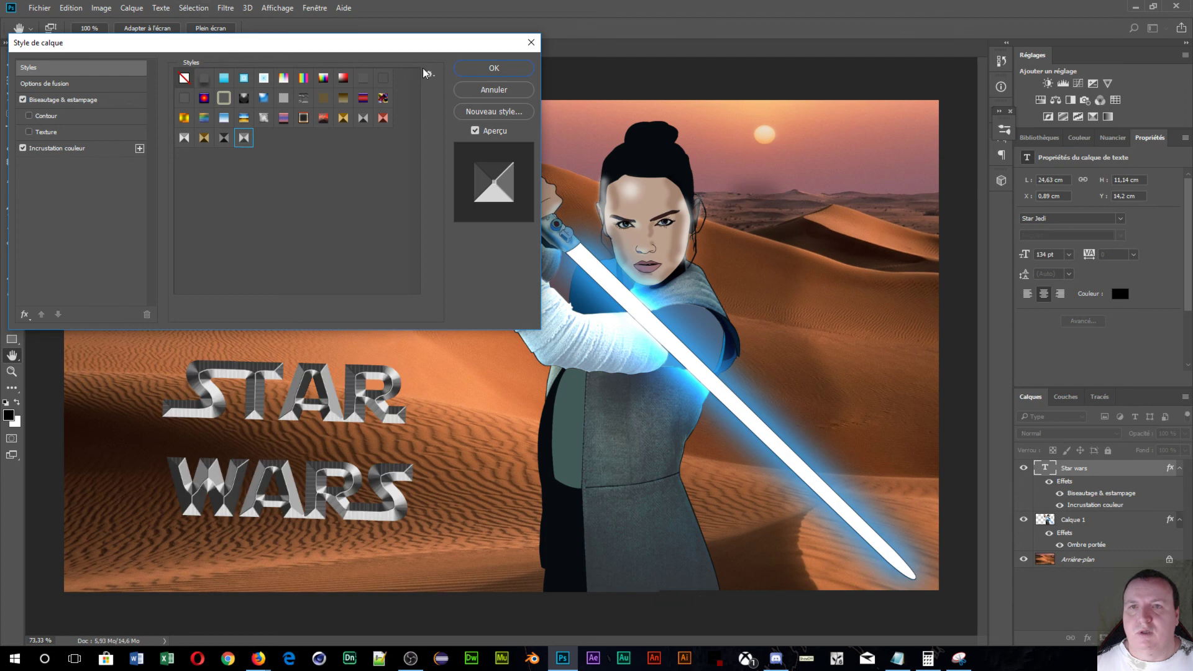
- Add a drop shadow to the Star wars text without global light, with angle 140°, distance 37 px and spread 5%
{"action": "left_click", "coordinate": [19, 316]}
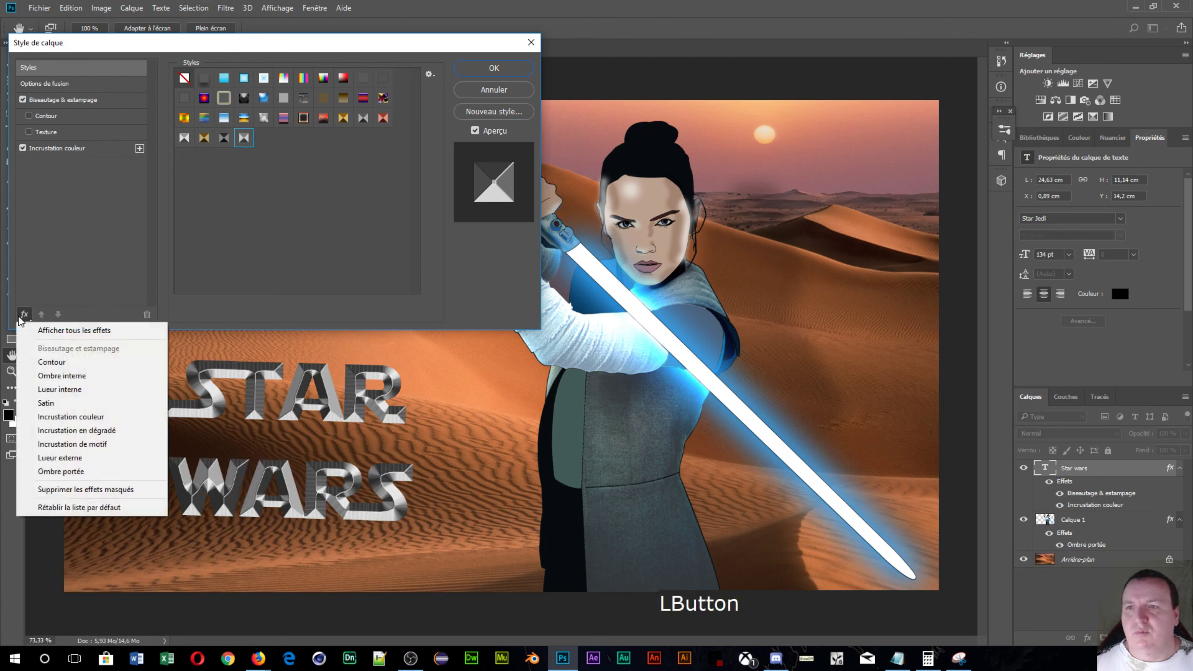
{"action": "left_click", "coordinate": [86, 472]}
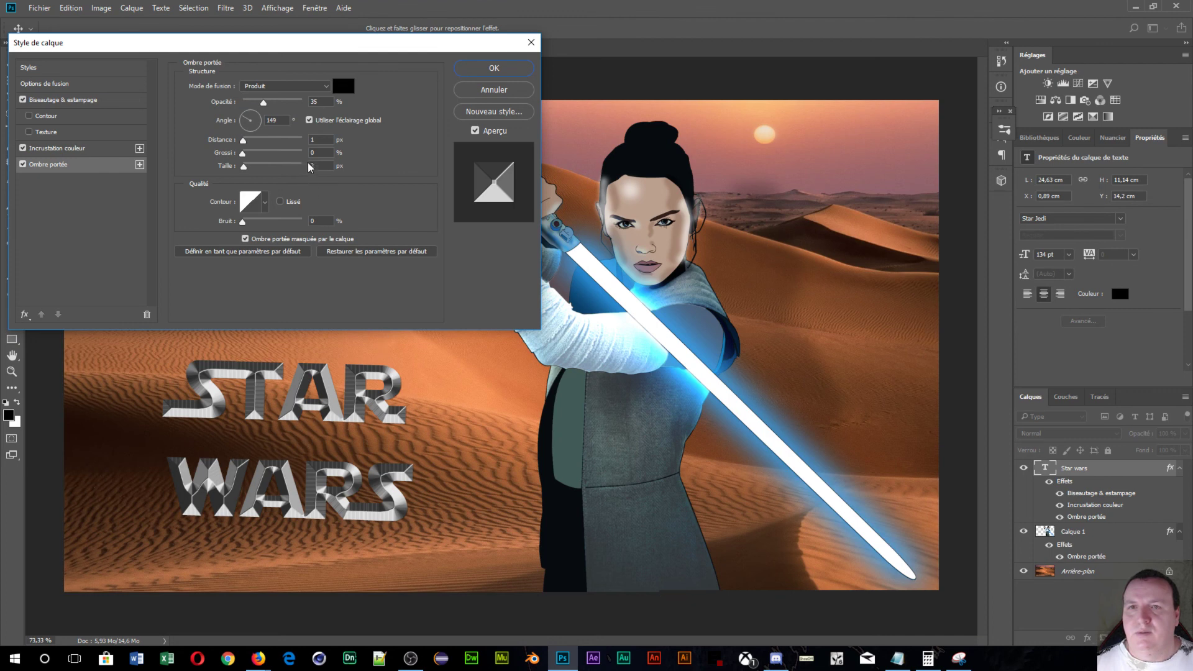
{"action": "left_click", "coordinate": [309, 120]}
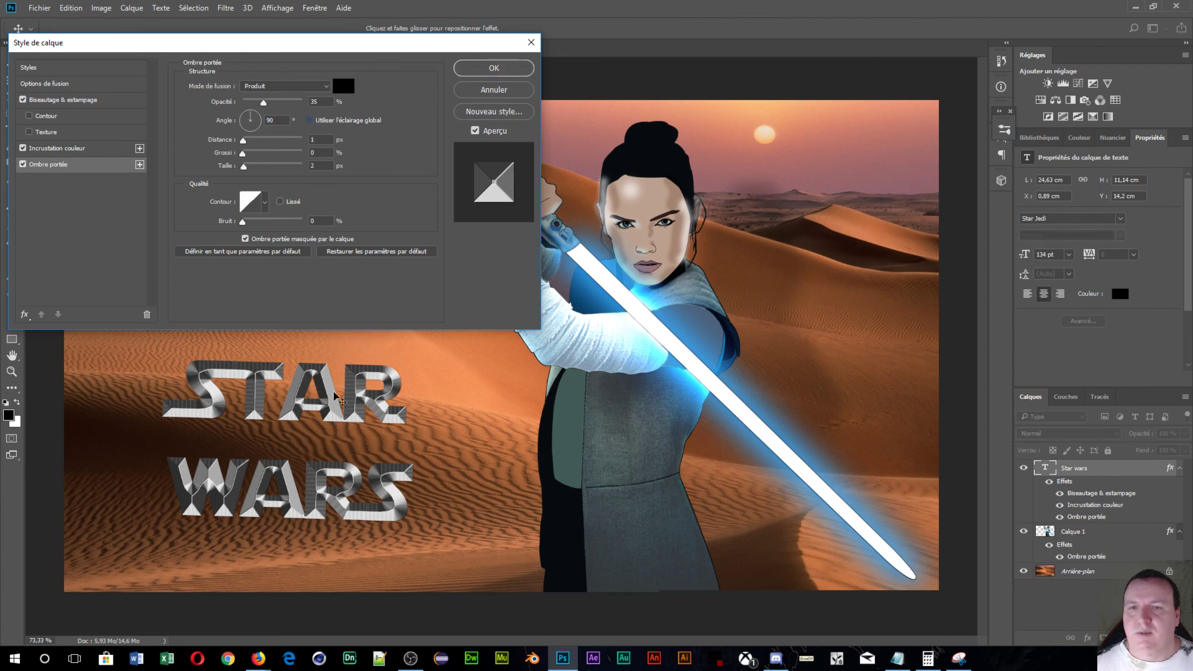
{"action": "left_click_drag", "start_coordinate": [243, 153], "coordinate": [245, 153]}
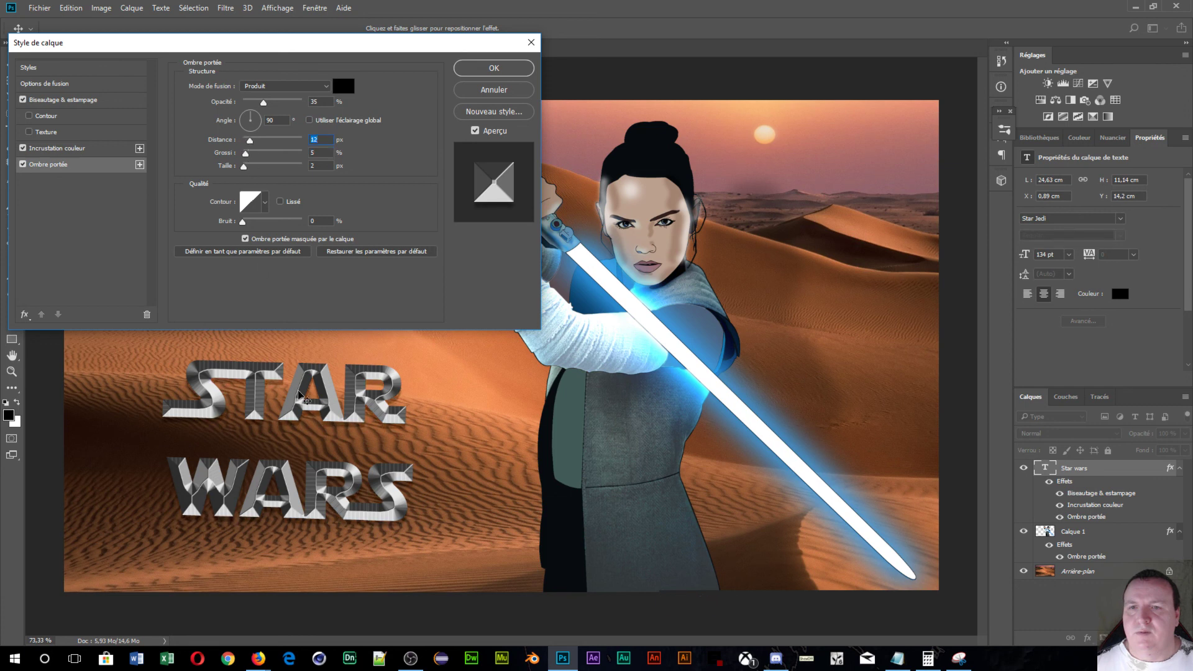
{"action": "left_click_drag", "start_coordinate": [305, 397], "coordinate": [316, 403]}
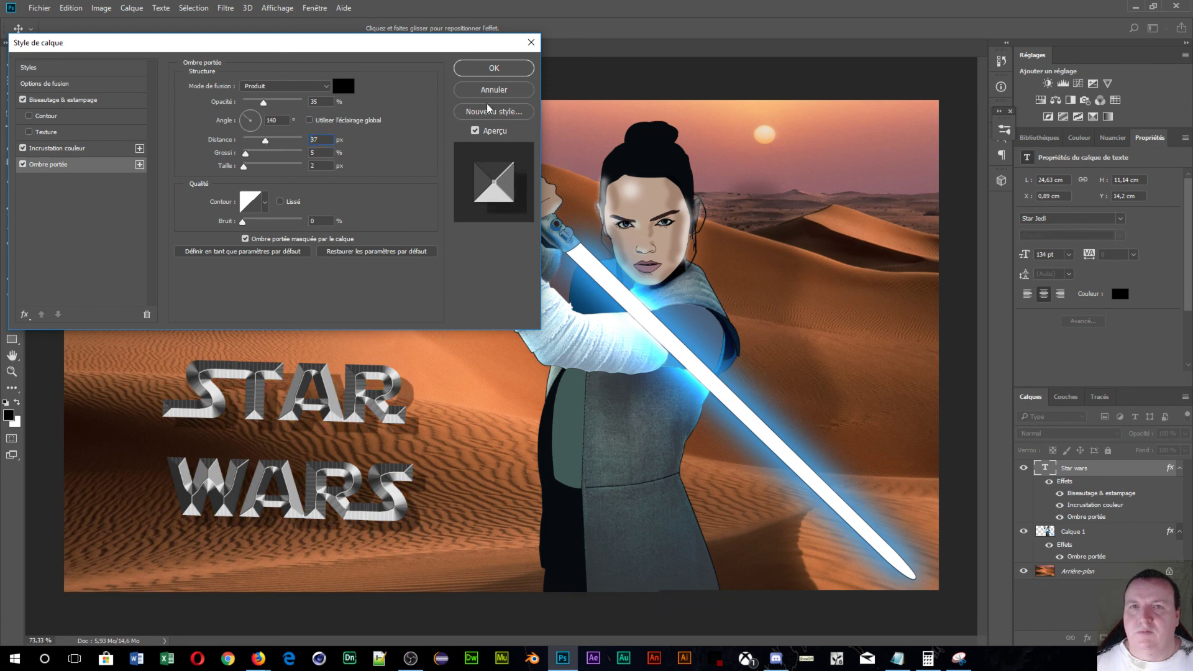
{"action": "left_click", "coordinate": [493, 65]}
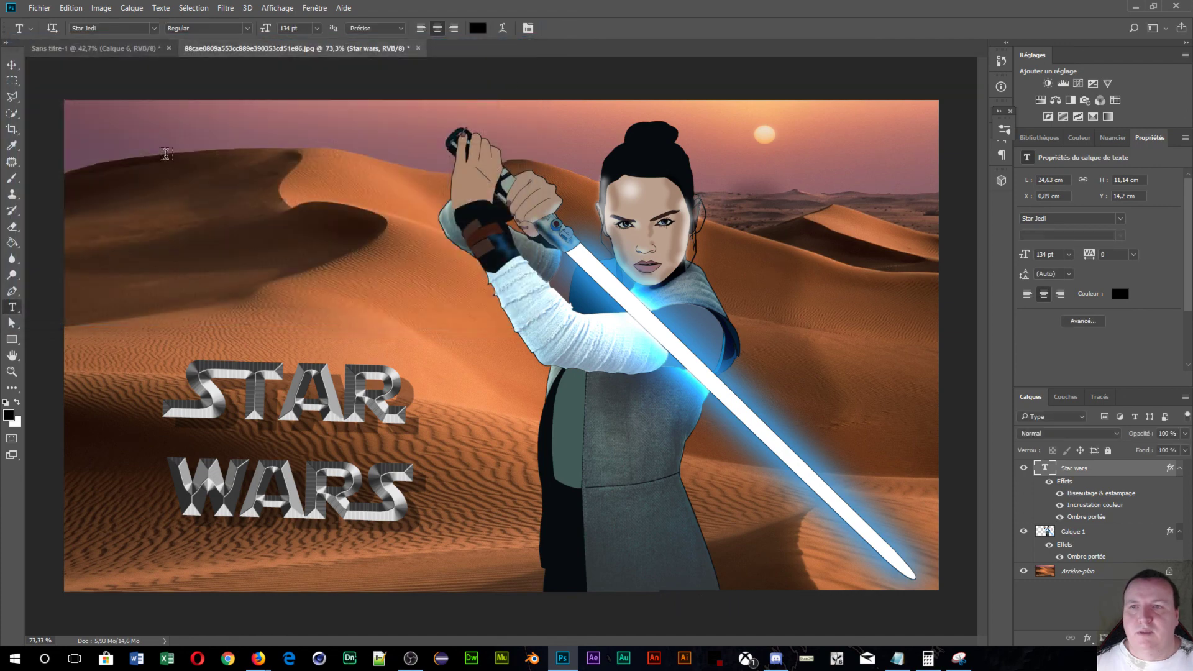
- Add the text RAY on the dunes above the STAR WARS title and apply the red bevelled preset style to it
{"action": "left_click_drag", "start_coordinate": [136, 150], "coordinate": [405, 324]}
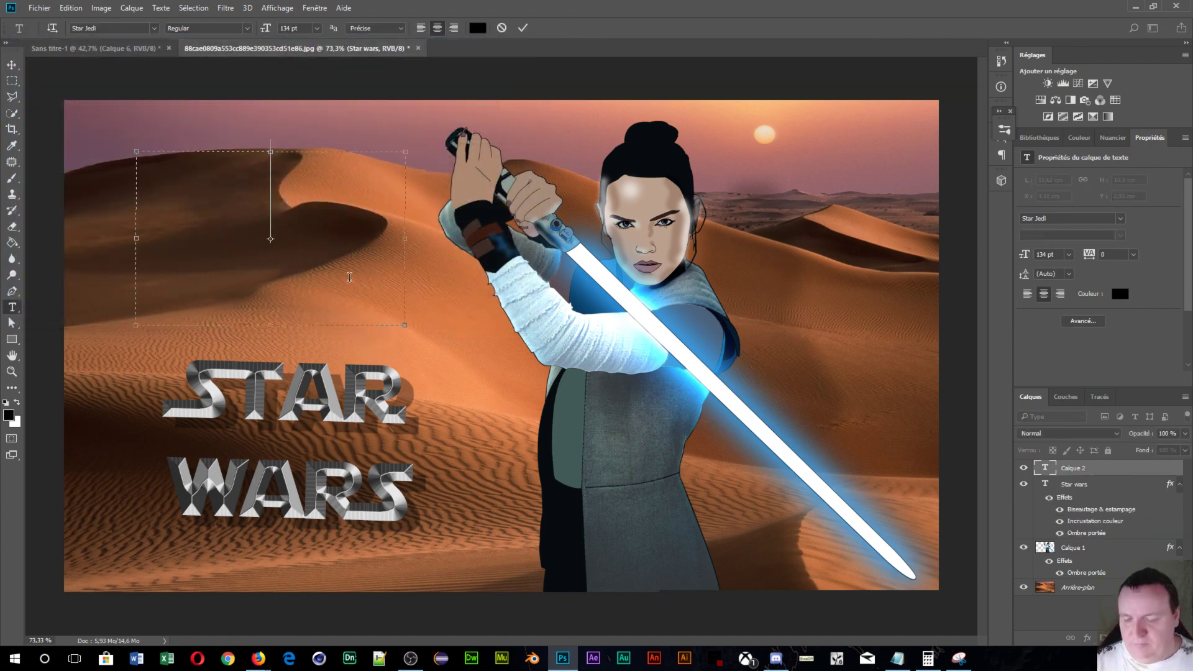
{"action": "type", "text": "RAY"}
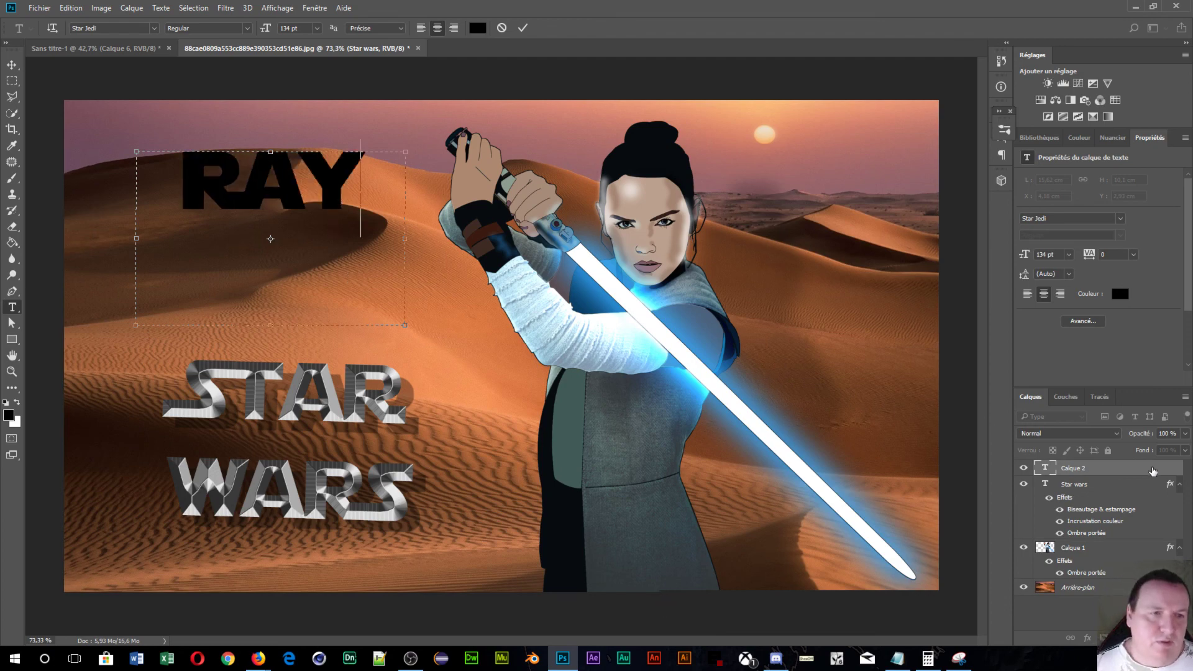
{"action": "double_click", "coordinate": [1124, 469]}
{"action": "left_click", "coordinate": [87, 66]}
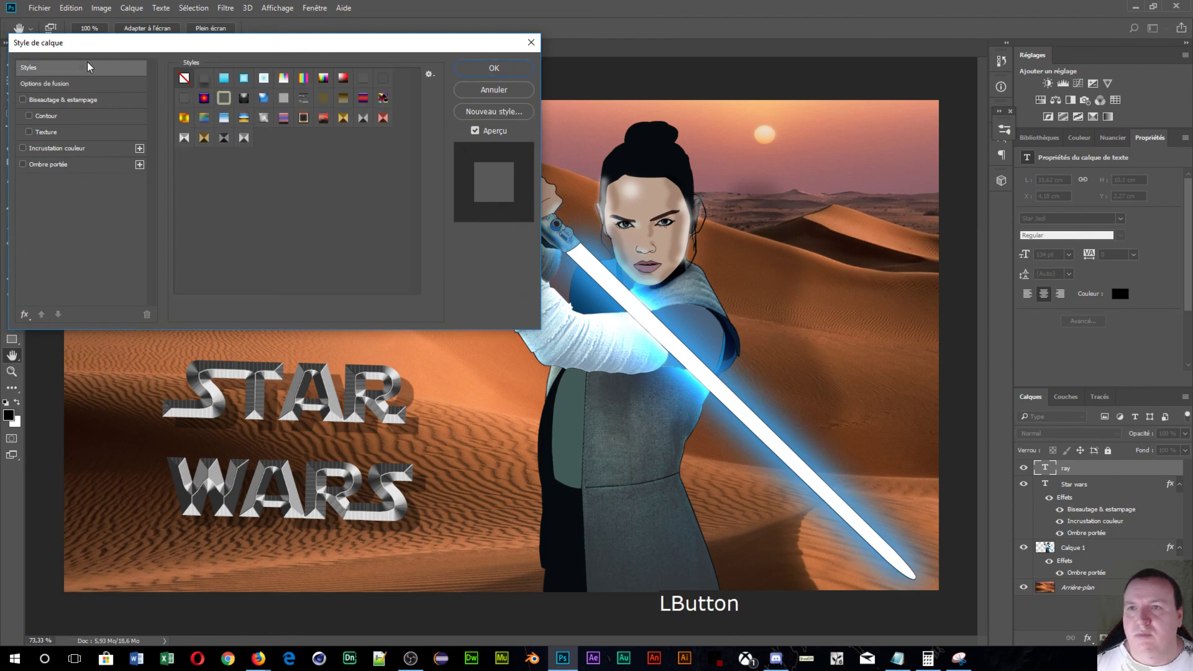
{"action": "left_click", "coordinate": [382, 118]}
{"action": "left_click", "coordinate": [492, 70]}
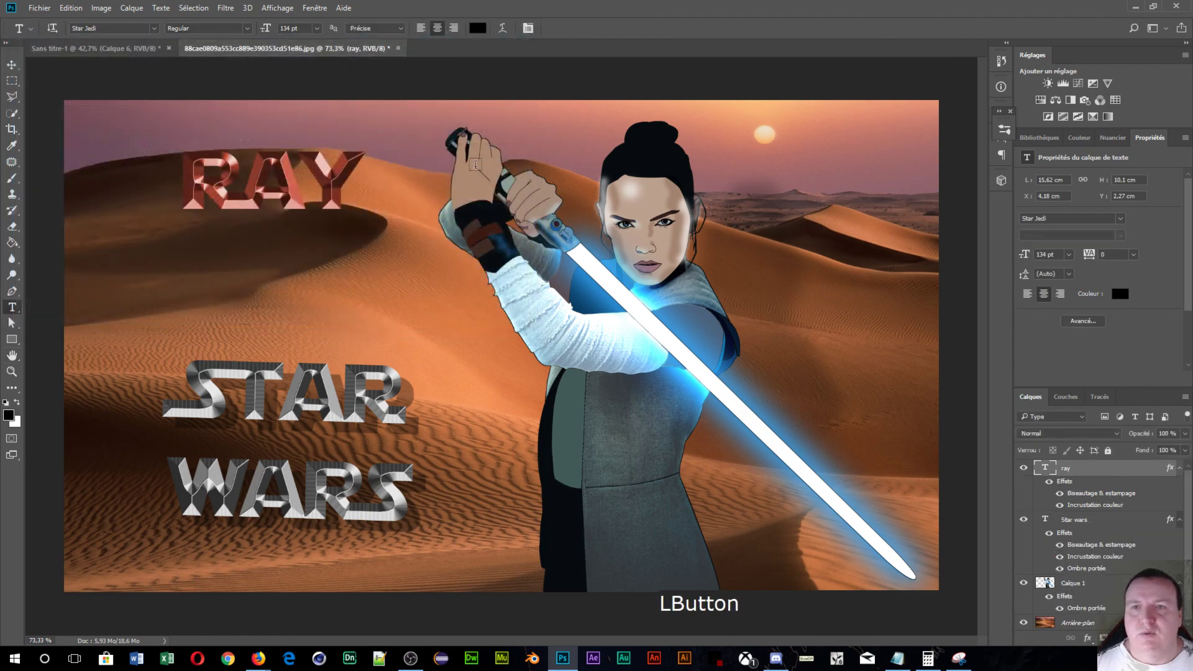
{"action": "double_click", "coordinate": [1155, 469]}
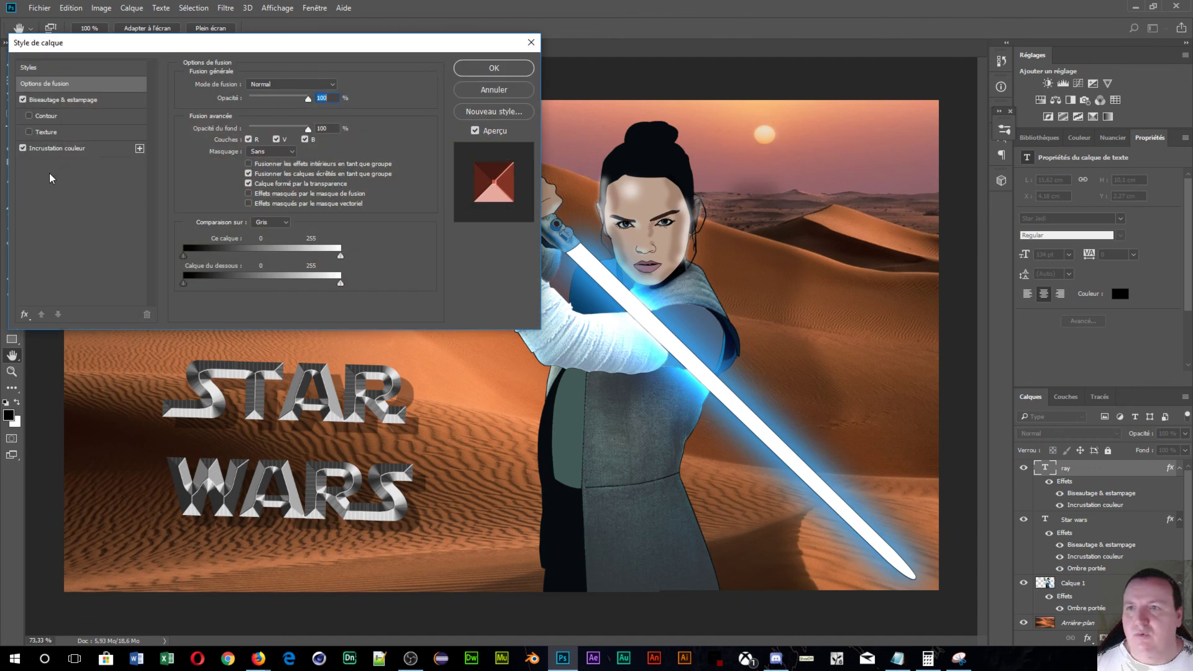
{"action": "left_click", "coordinate": [27, 313]}
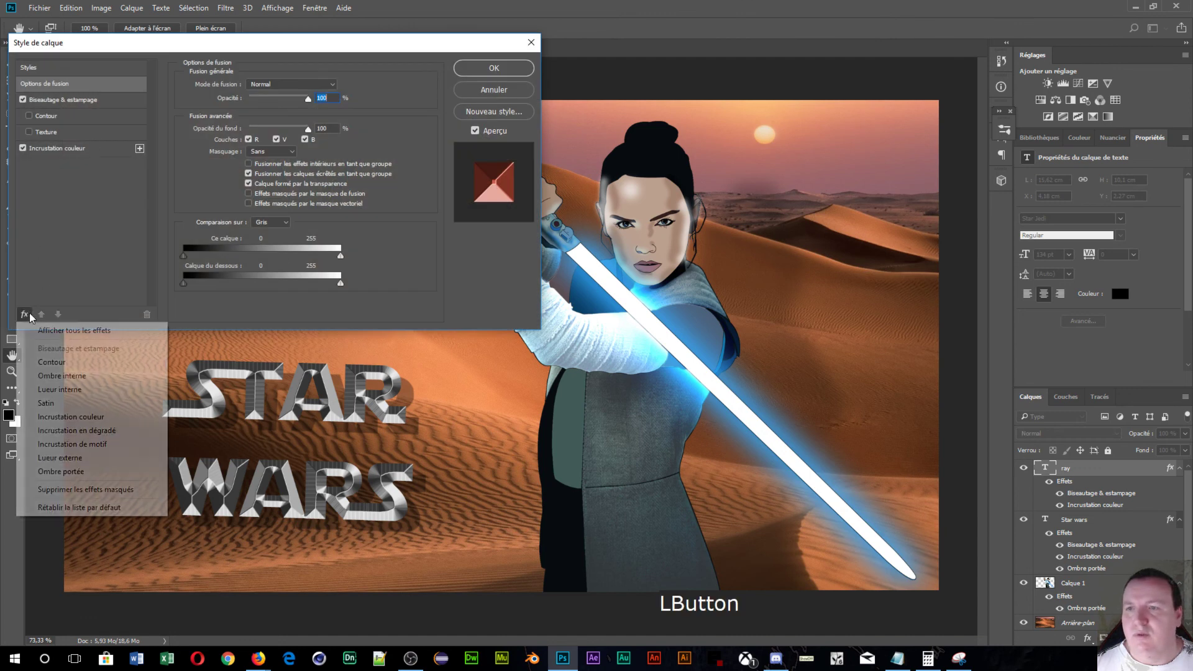
{"action": "left_click", "coordinate": [54, 454]}
{"action": "left_click", "coordinate": [221, 128]}
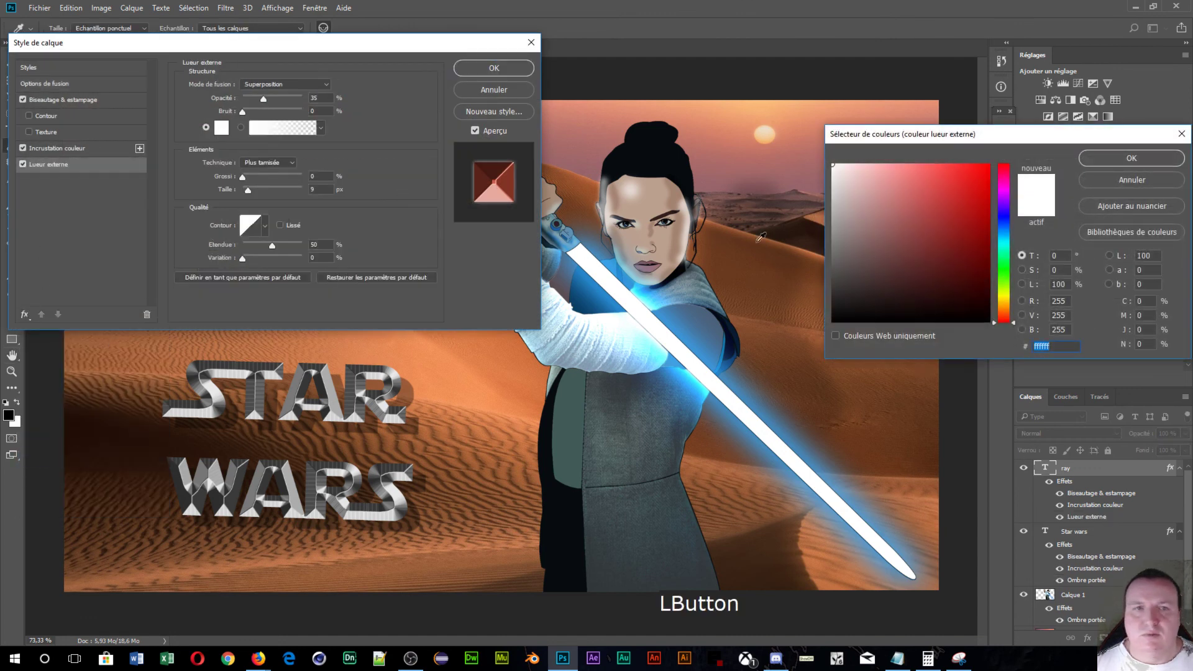
{"action": "left_click", "coordinate": [1004, 240]}
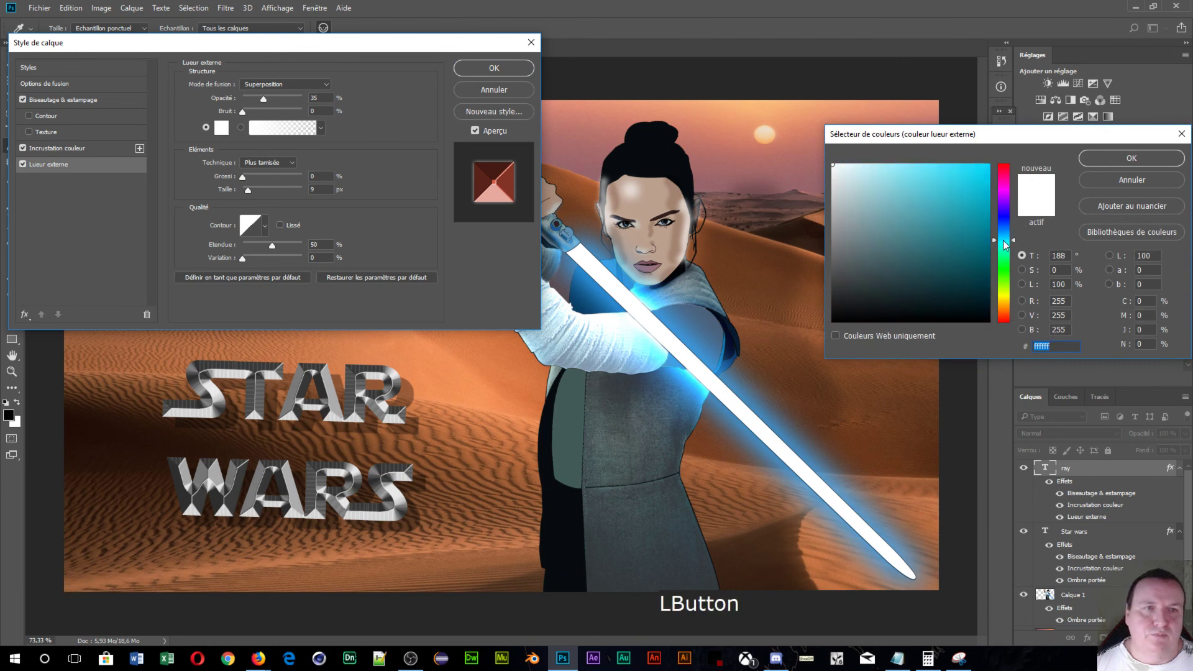
{"action": "left_click_drag", "start_coordinate": [1005, 244], "coordinate": [1006, 261]}
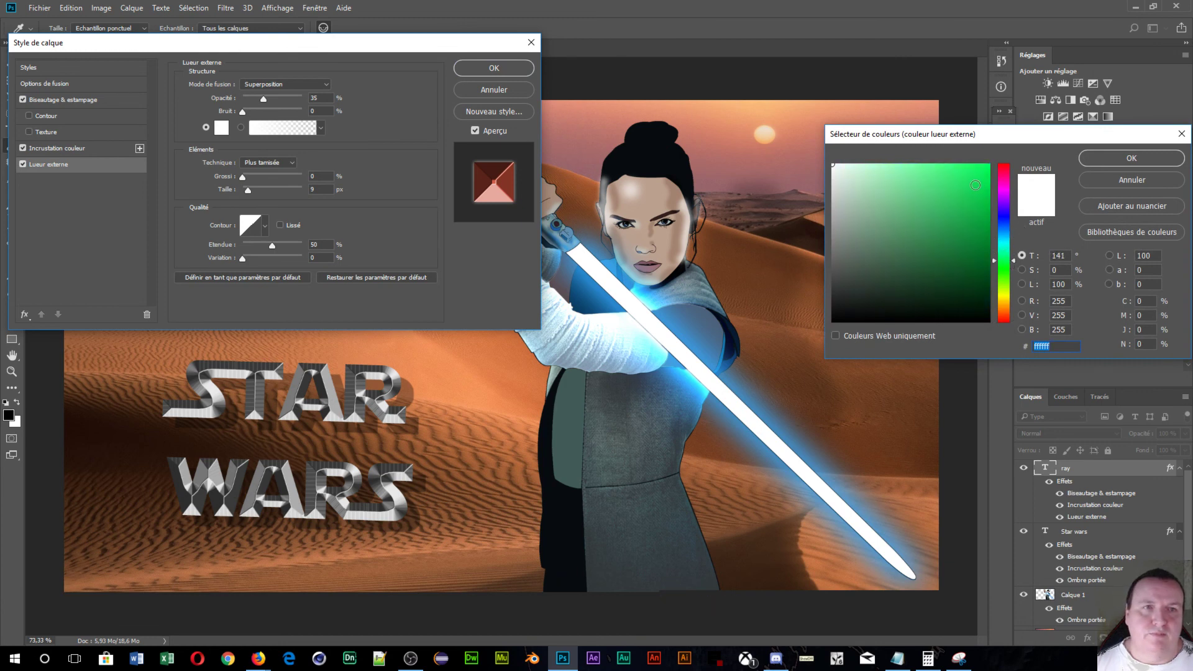
{"action": "left_click_drag", "start_coordinate": [975, 185], "coordinate": [990, 165]}
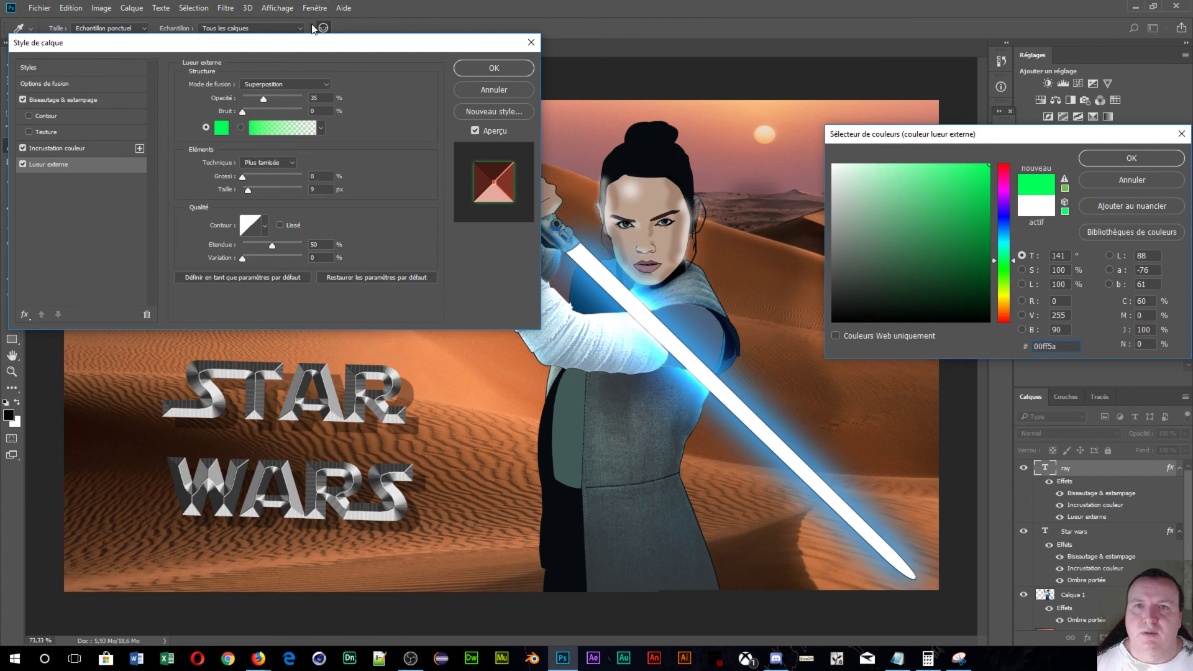
{"action": "left_click", "coordinate": [1132, 158]}
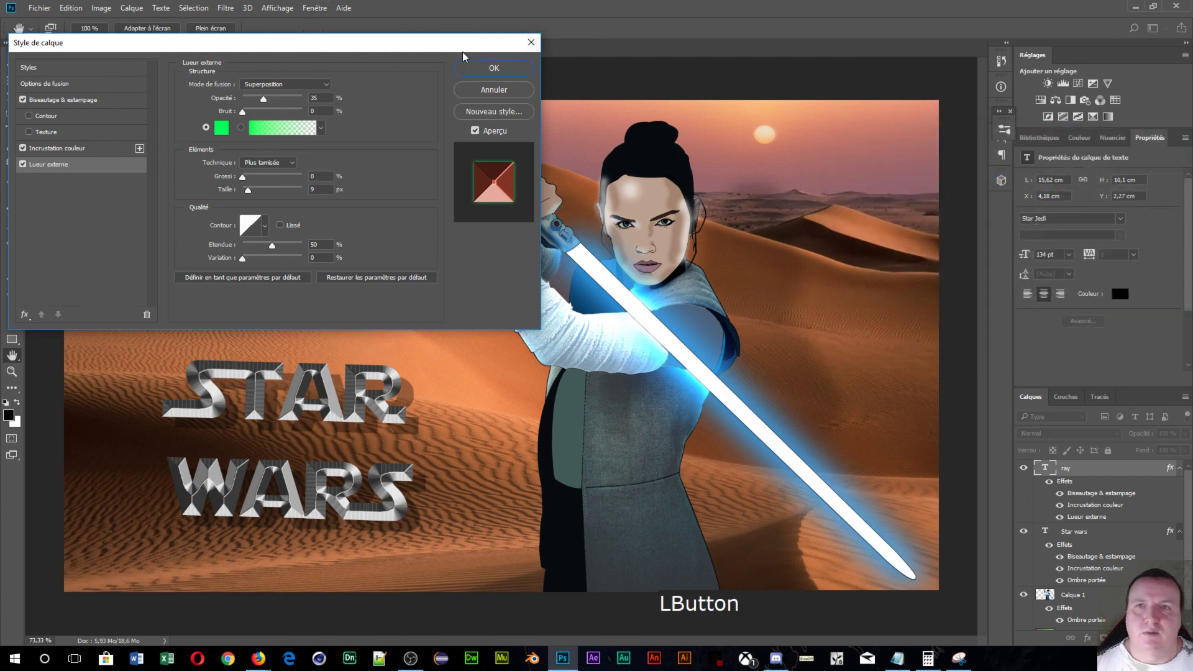
{"action": "left_click_drag", "start_coordinate": [398, 44], "coordinate": [981, 79]}
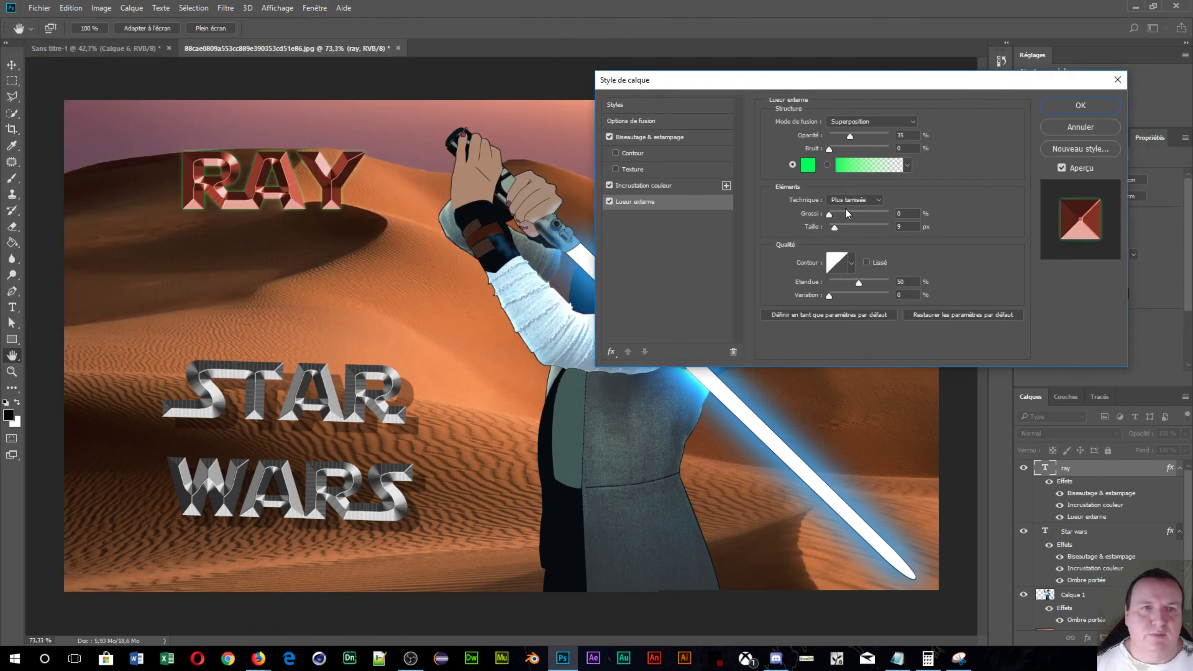
{"action": "mouse_move", "coordinate": [833, 220]}
{"action": "left_mouse_down"}
{"action": "mouse_move", "coordinate": [849, 233]}
{"action": "mouse_move", "coordinate": [839, 218]}
{"action": "left_mouse_up"}
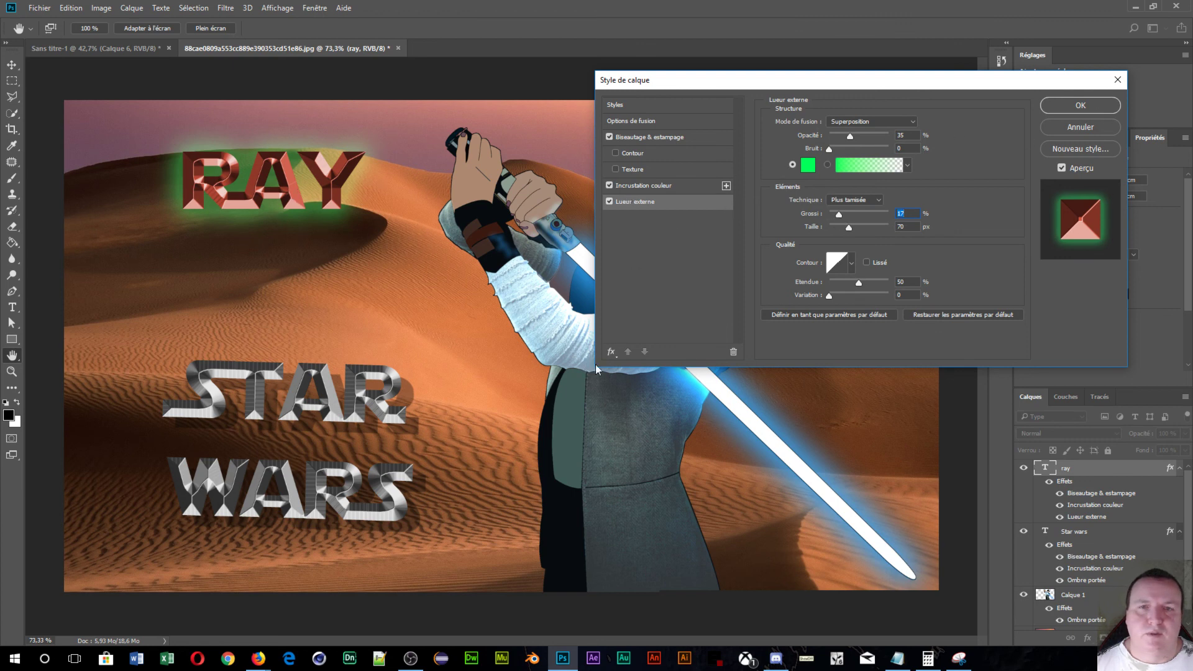
{"action": "left_click", "coordinate": [611, 352]}
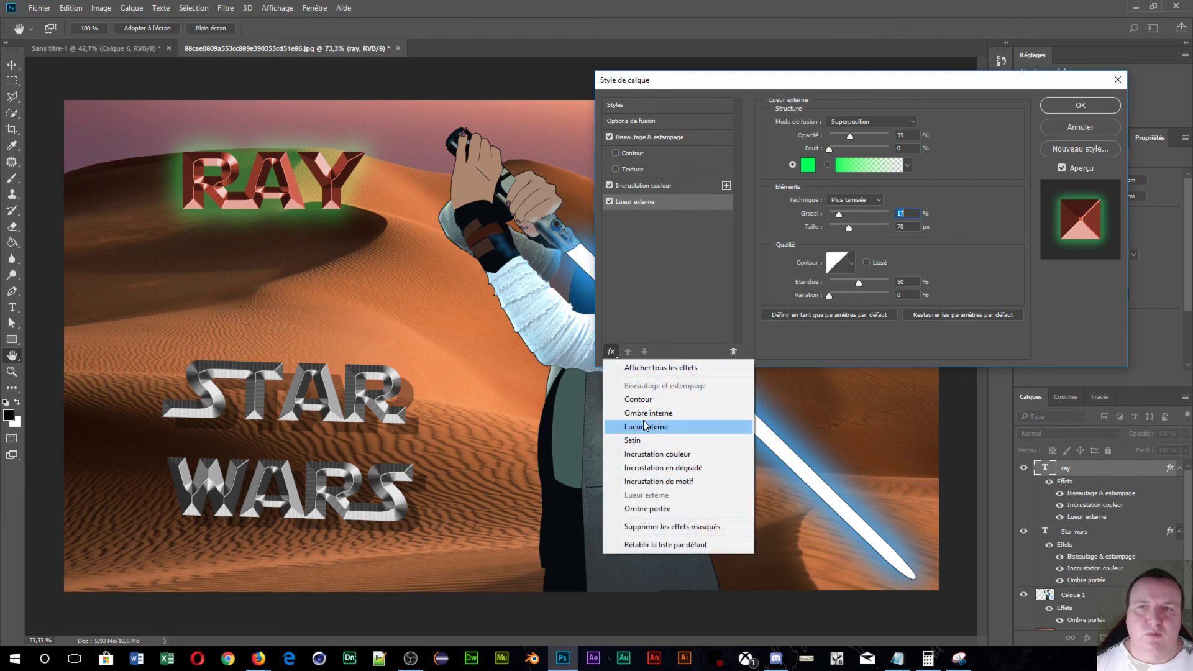
{"action": "left_click", "coordinate": [1079, 116]}
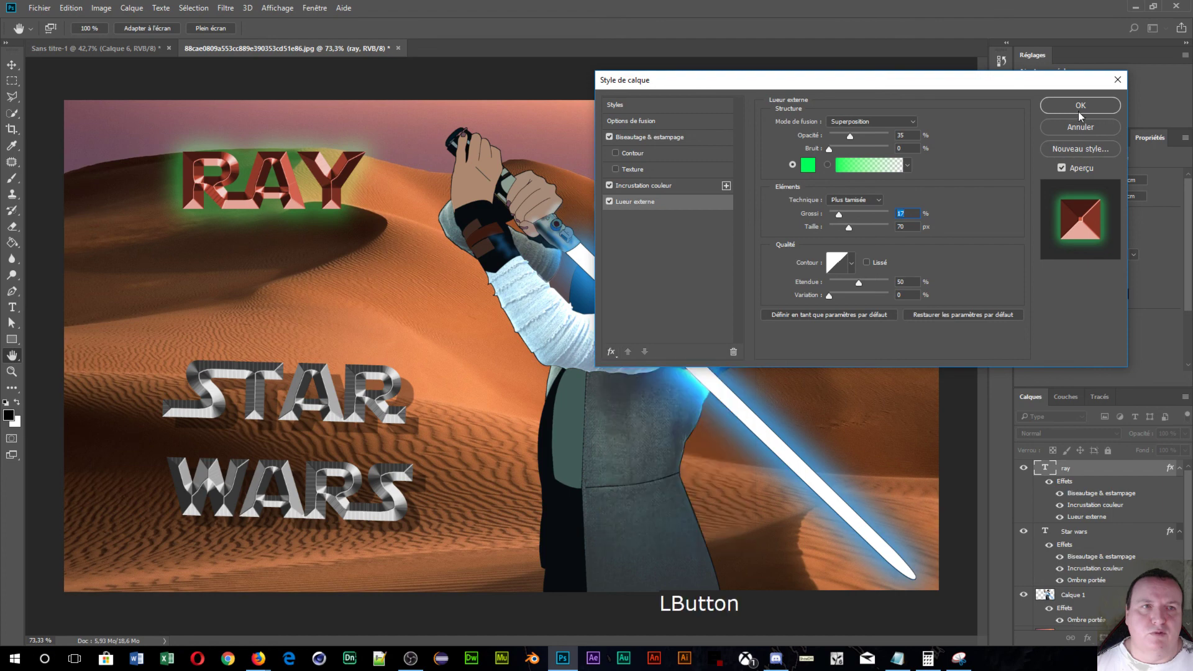
{"action": "left_click", "coordinate": [1082, 127]}
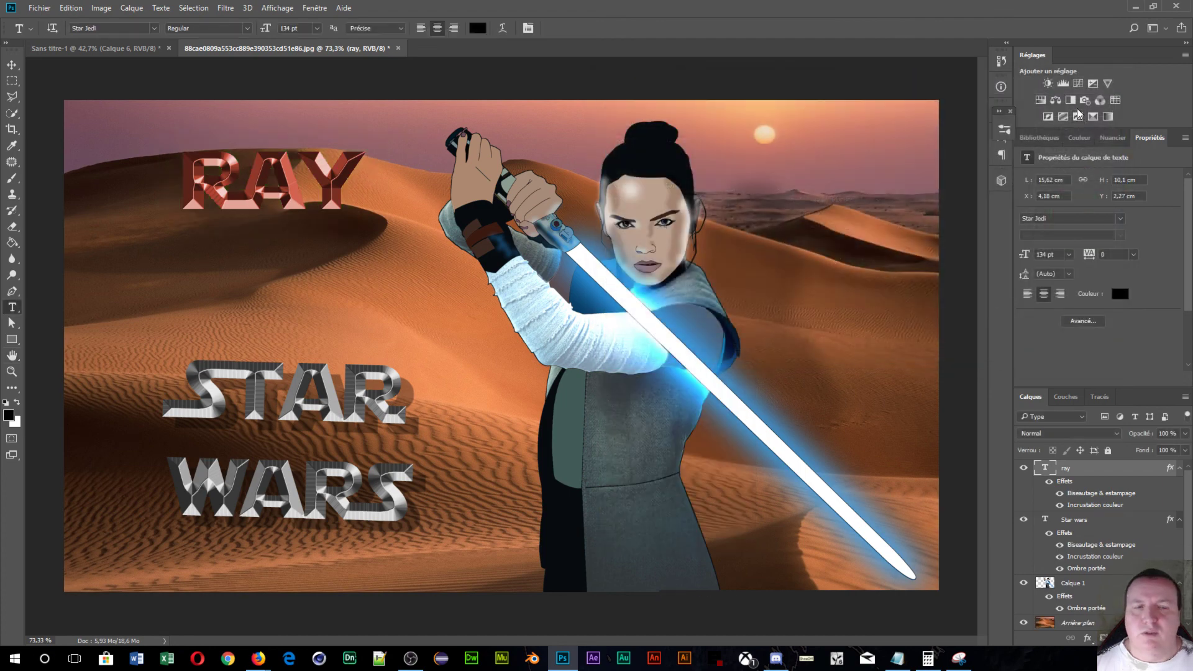
- Add an outer glow effect to the ray text layer and set the glow colour to a bright cyan-blue
{"action": "double_click", "coordinate": [1170, 471]}
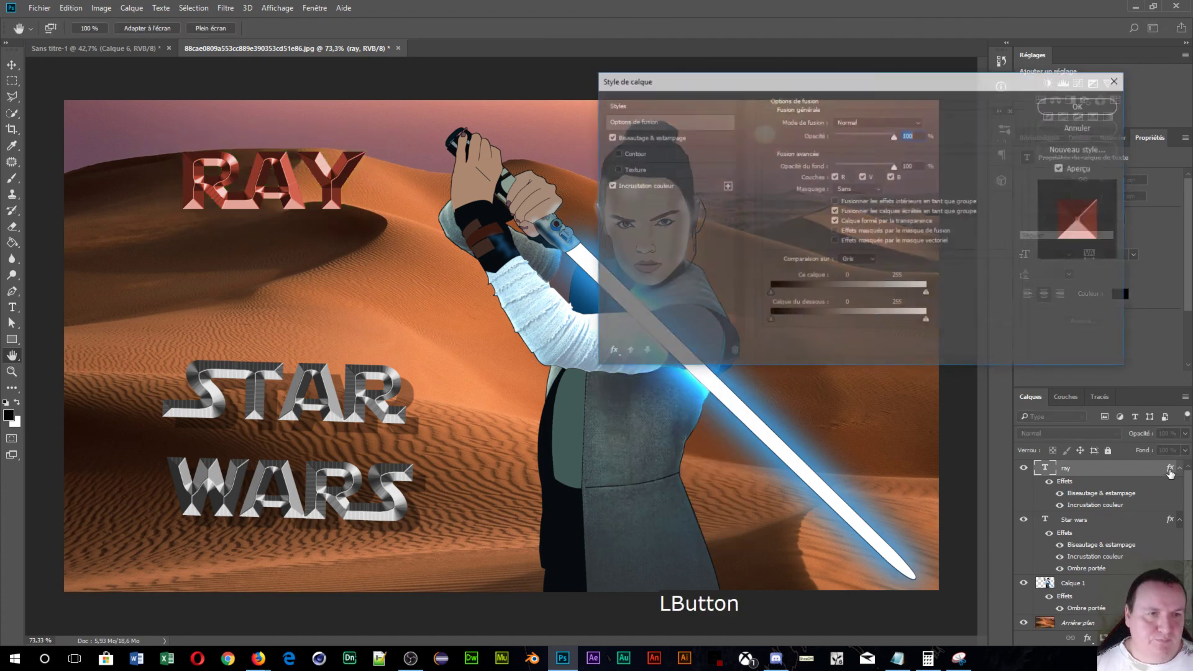
{"action": "left_click", "coordinate": [611, 352]}
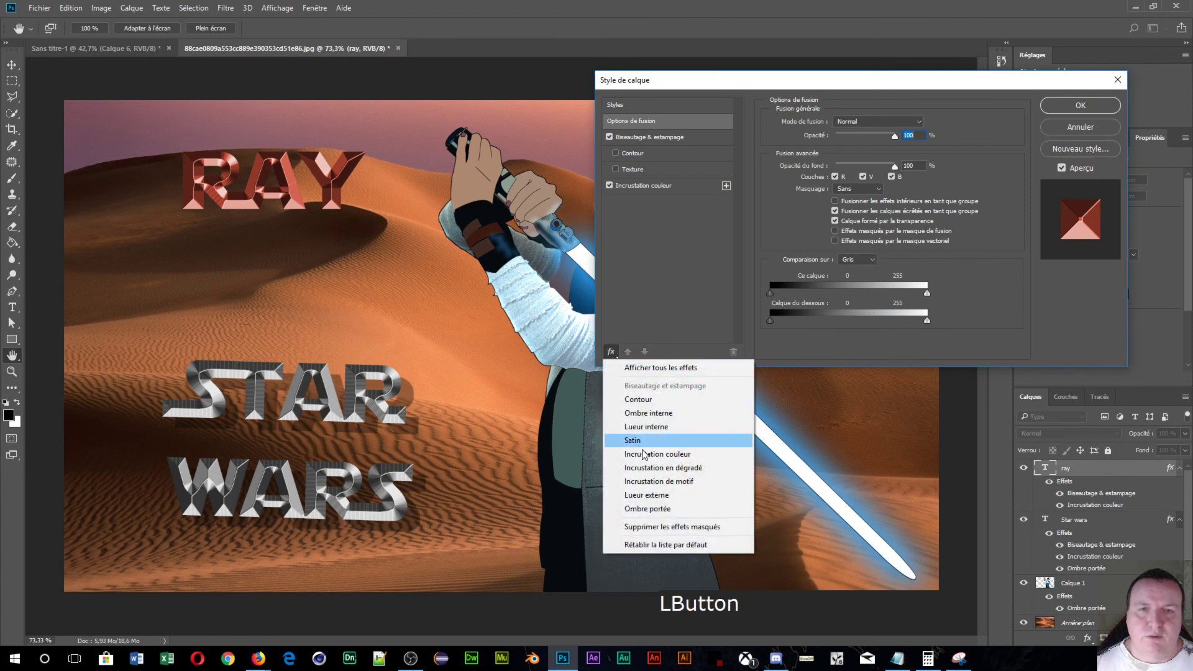
{"action": "left_click", "coordinate": [657, 496]}
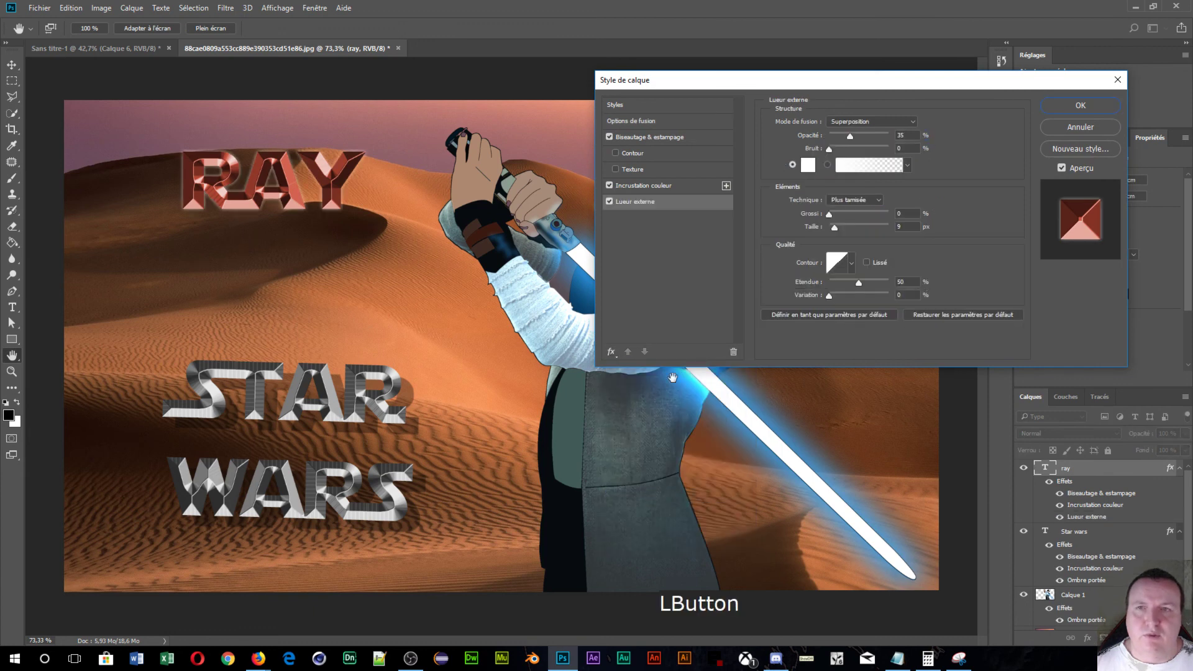
{"action": "left_click", "coordinate": [808, 165]}
{"action": "left_click", "coordinate": [1004, 239]}
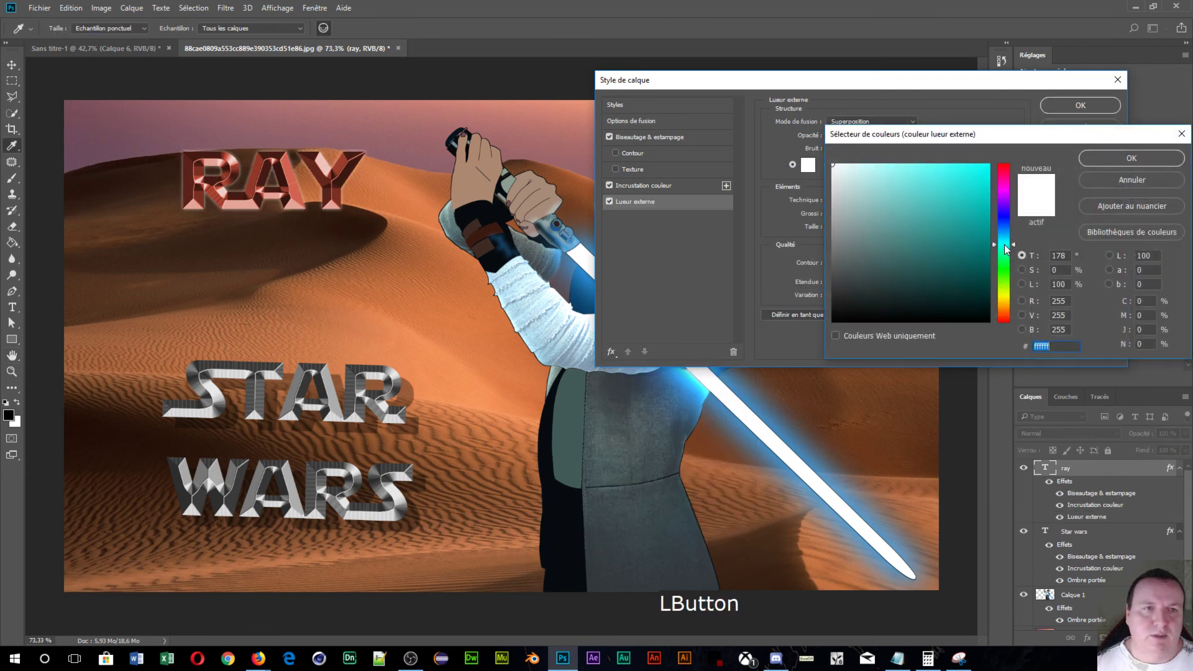
{"action": "left_click", "coordinate": [990, 165]}
{"action": "left_click", "coordinate": [1122, 160]}
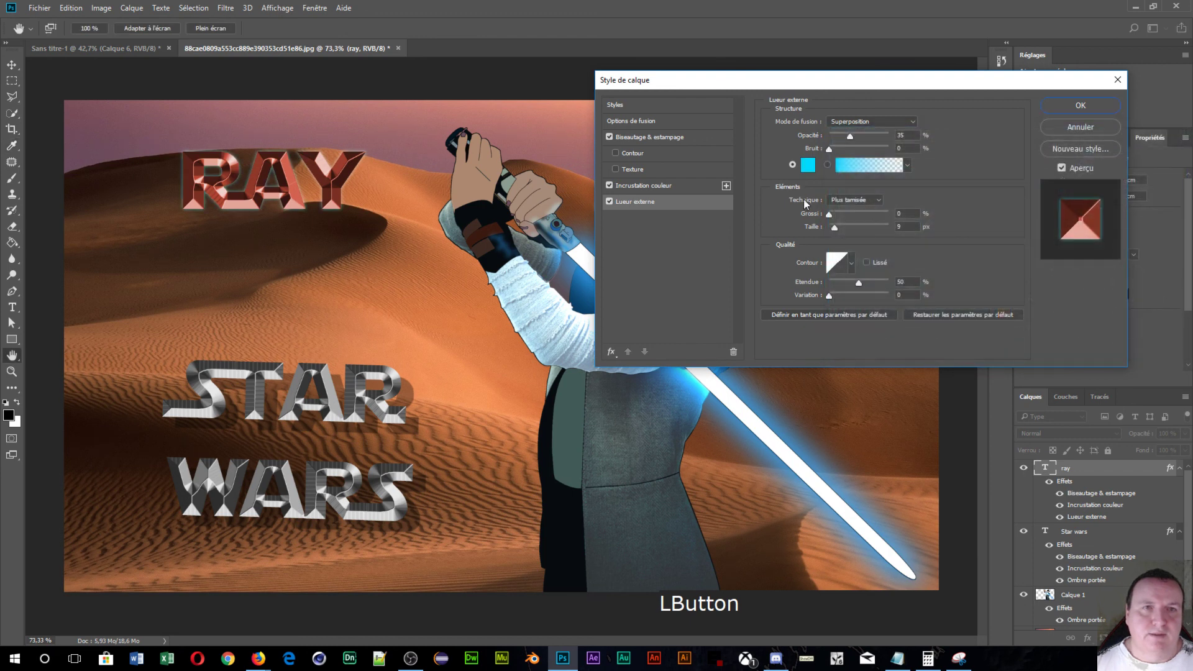
- Set the RAY text's outer glow to 43% opacity, 11% spread and 73 px size, and apply the layer style
{"action": "left_click_drag", "start_coordinate": [849, 135], "coordinate": [855, 134]}
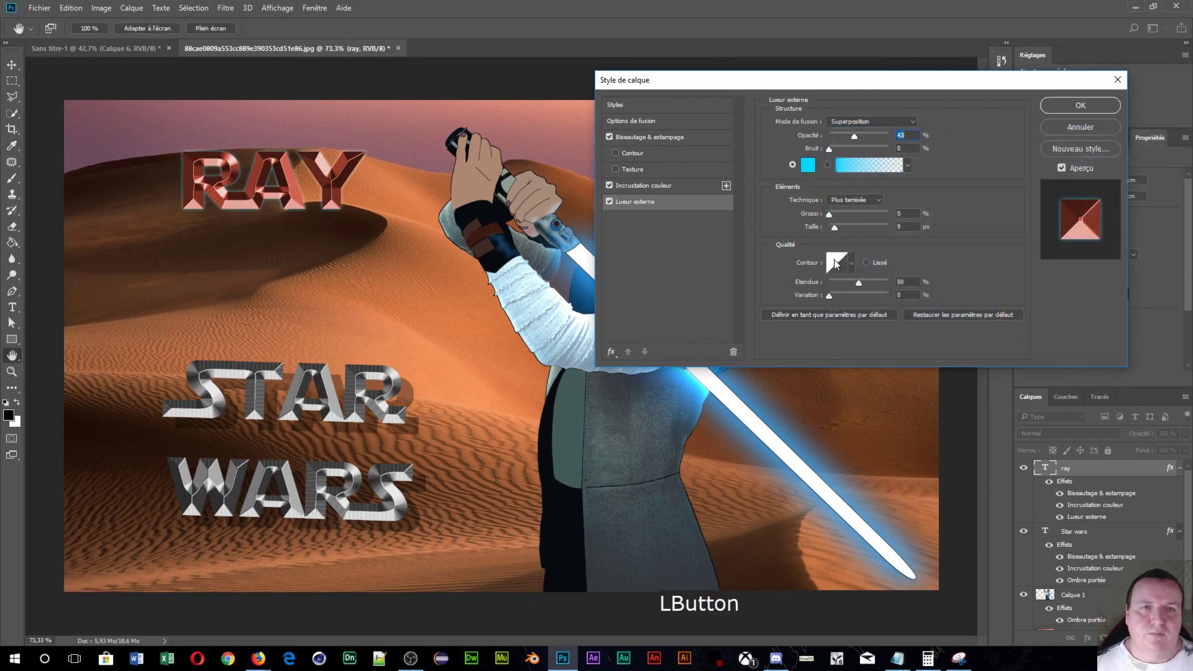
{"action": "mouse_move", "coordinate": [834, 225]}
{"action": "left_mouse_down"}
{"action": "mouse_move", "coordinate": [849, 230]}
{"action": "mouse_move", "coordinate": [836, 214]}
{"action": "left_mouse_up"}
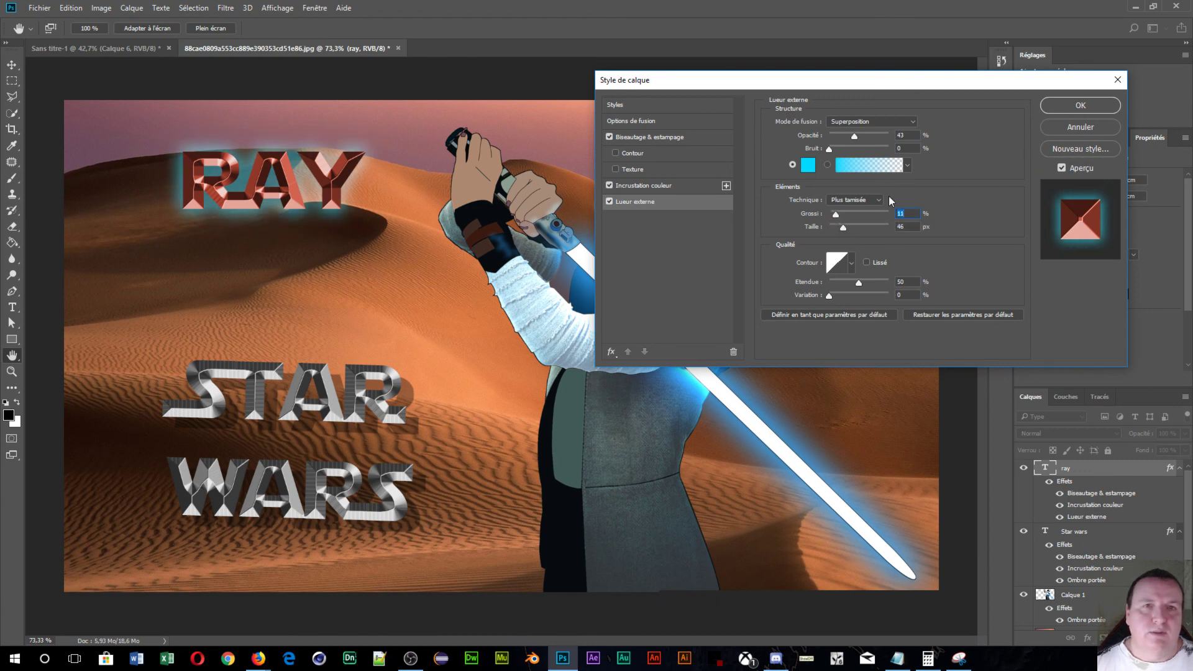
{"action": "left_click_drag", "start_coordinate": [847, 231], "coordinate": [849, 227]}
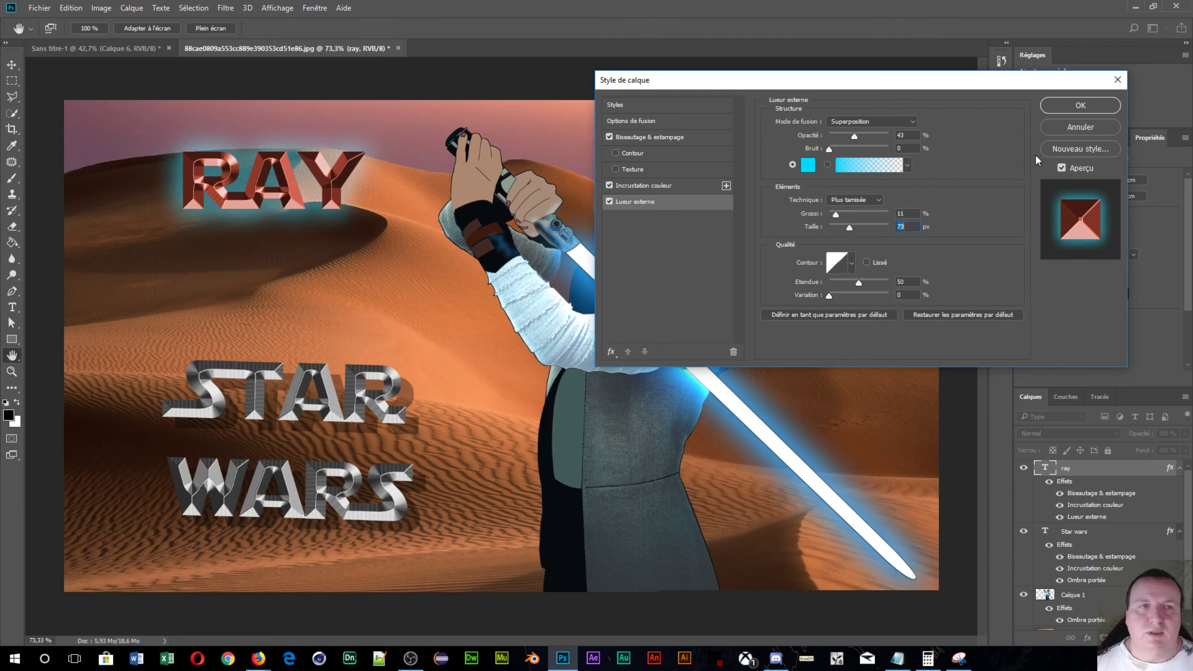
{"action": "left_click", "coordinate": [1066, 108]}
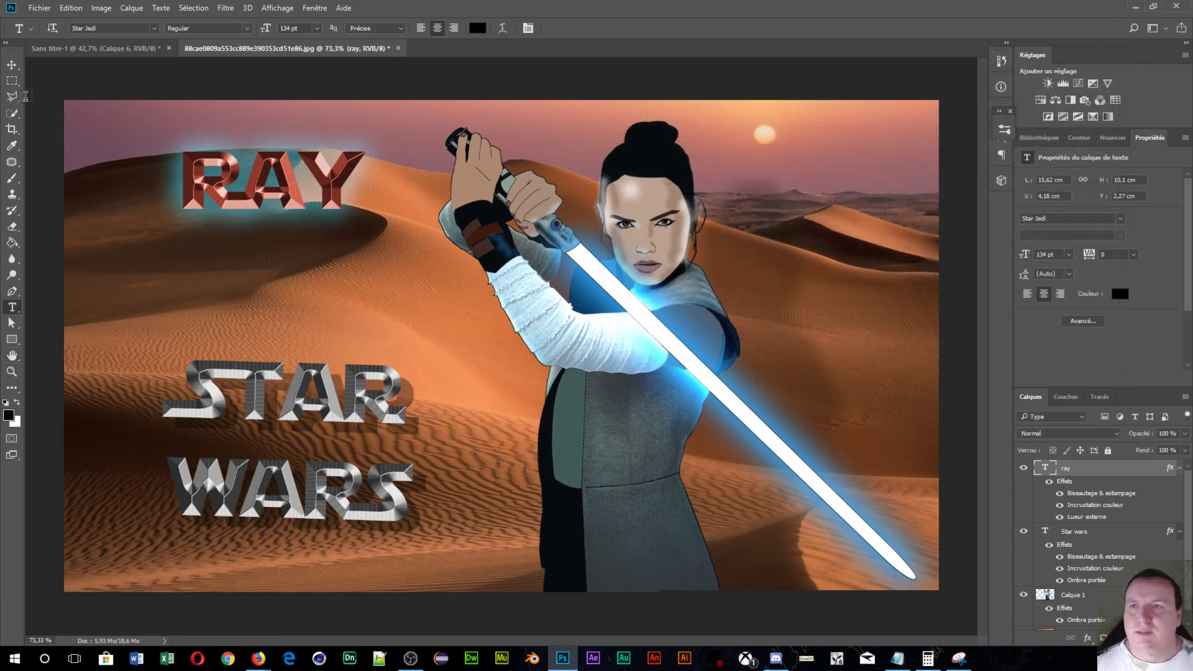
- Move the RAY text straight down, closer to the STAR WARS title, to a Y position of about 5.6 cm
{"action": "left_click", "coordinate": [11, 64]}
{"action": "left_click_drag", "start_coordinate": [272, 186], "coordinate": [274, 244]}
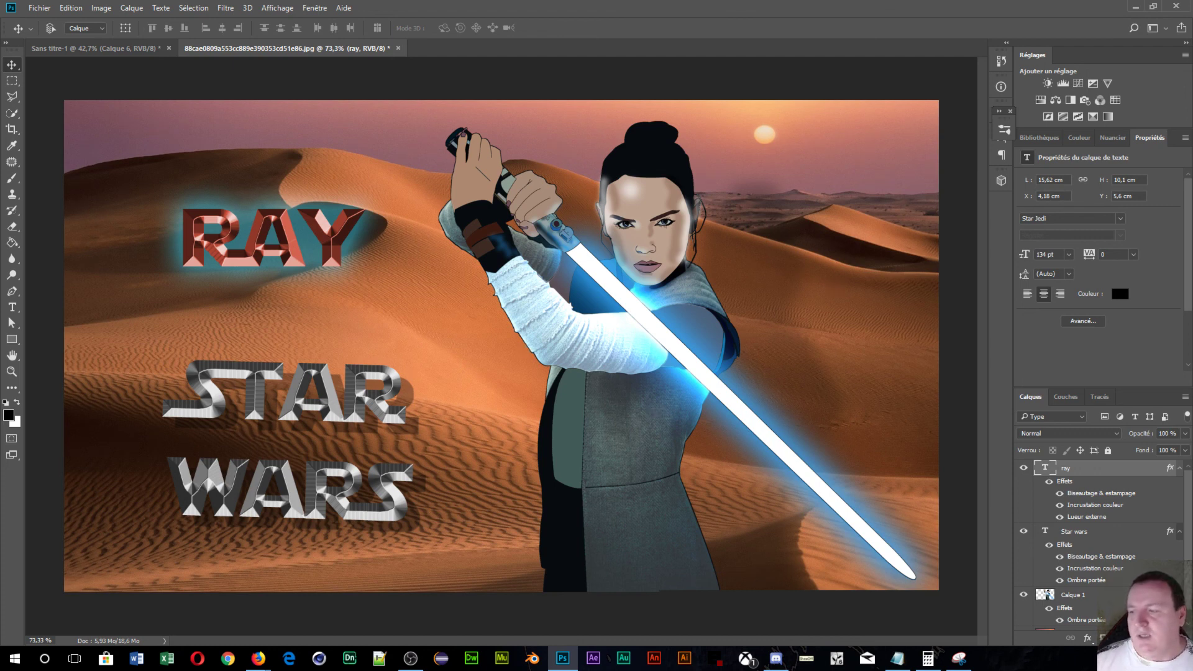
{"action": "left_click", "coordinate": [411, 659]}
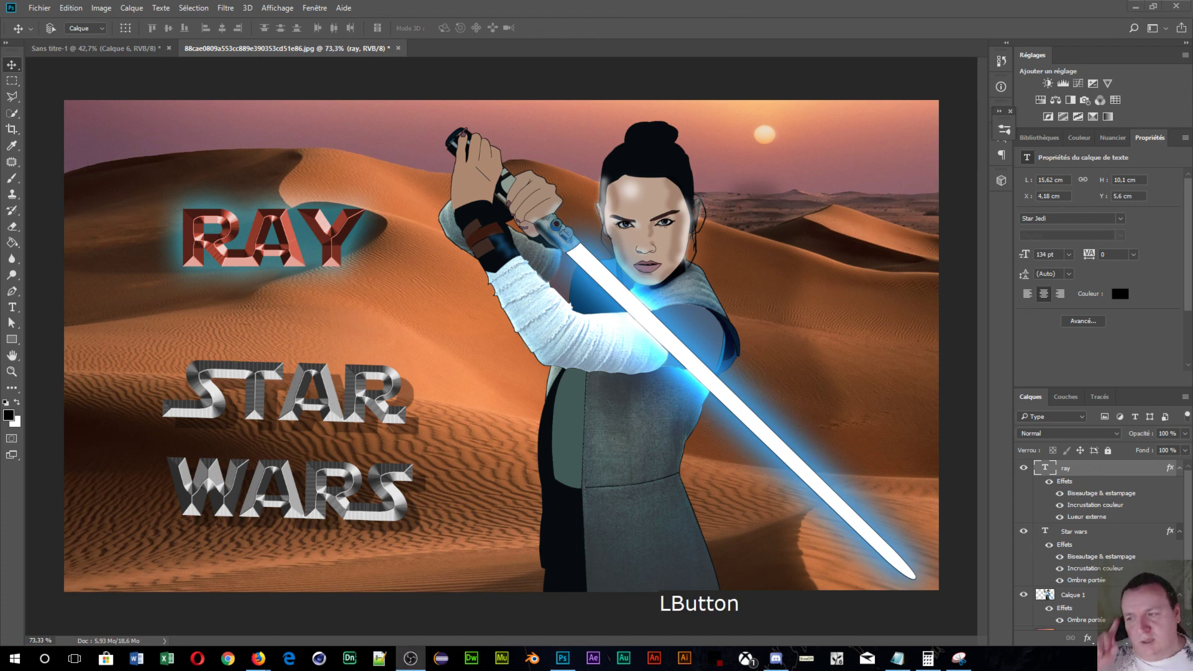